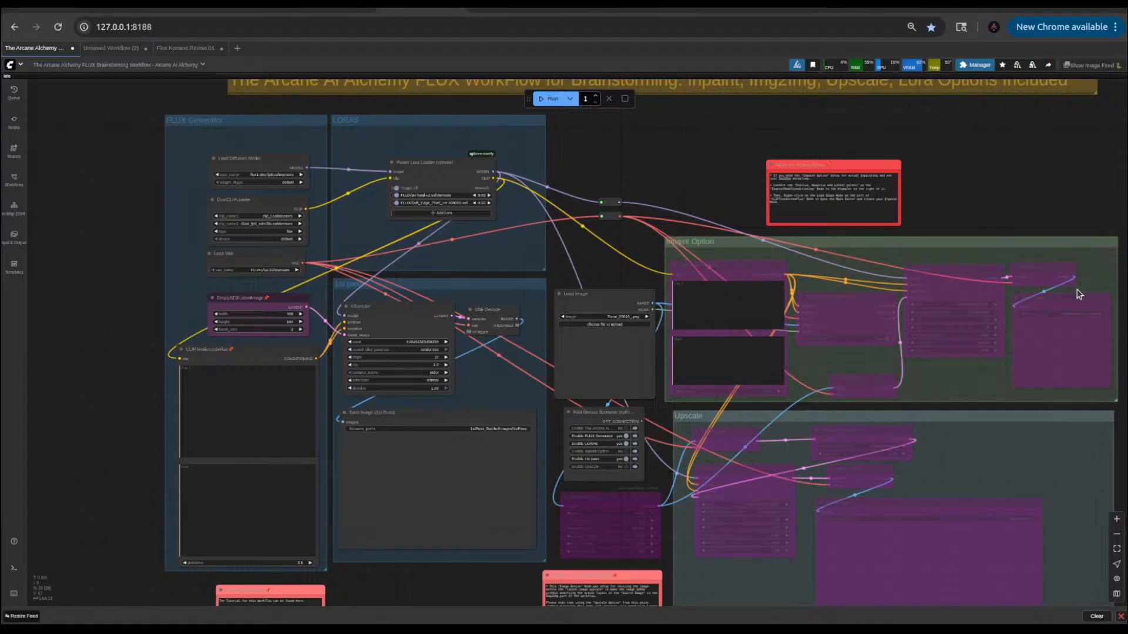
# - Move the floating run controls off the workflow title into the empty canvas area beside the FLUX Generator group
pyautogui.scroll(-3, 662, 214)
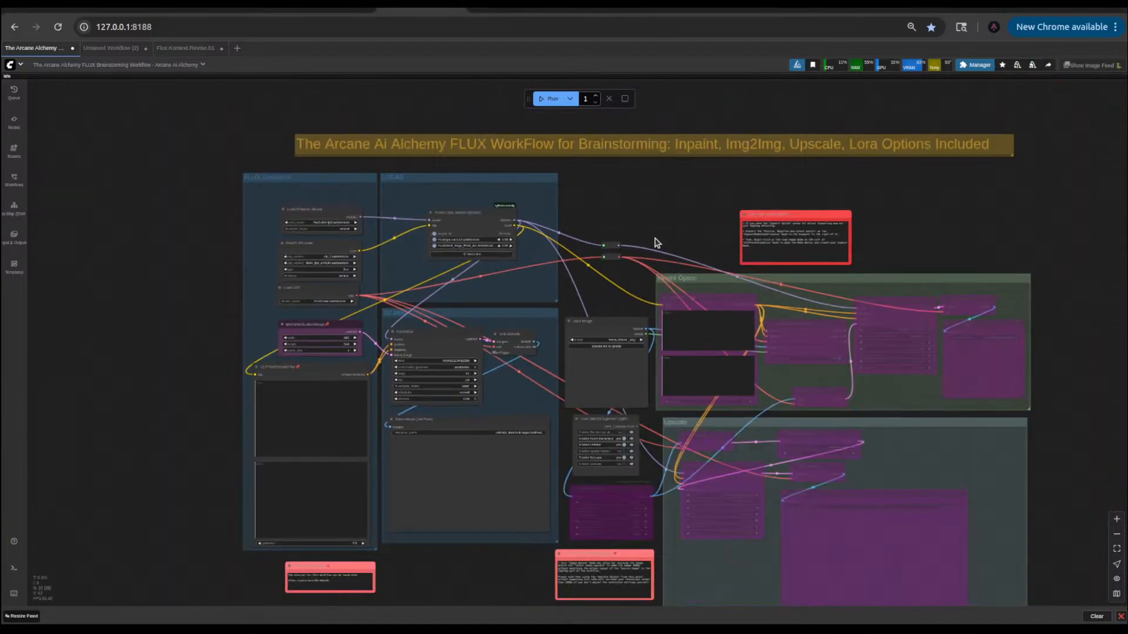
pyautogui.moveTo(658, 232); pyautogui.dragTo(655, 206)
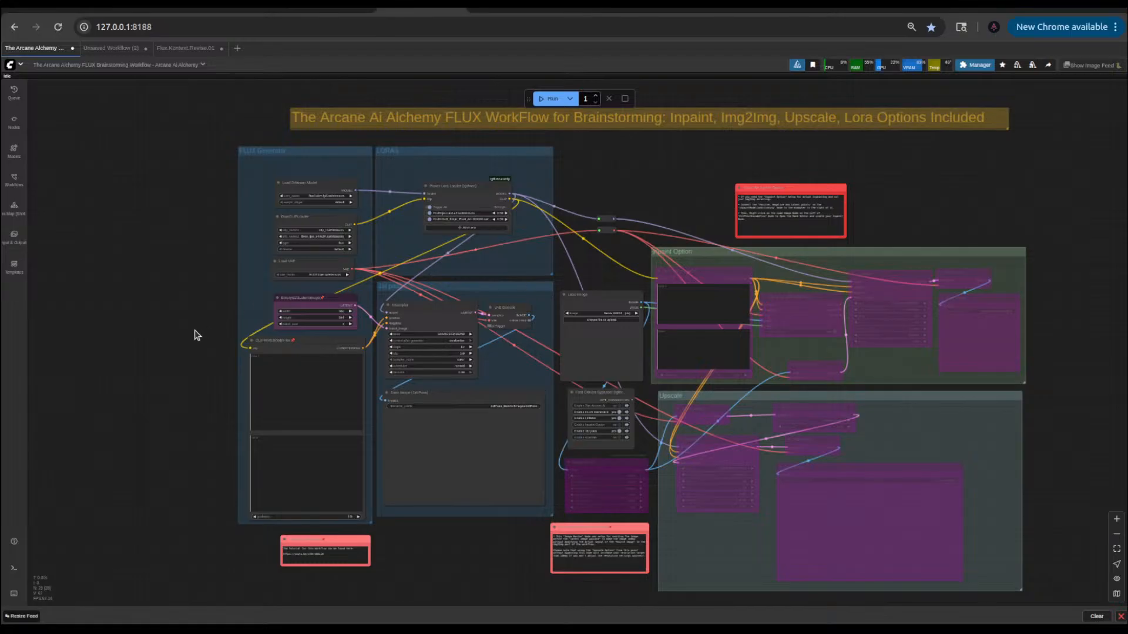
pyautogui.moveTo(196, 330); pyautogui.dragTo(154, 330)
pyautogui.scroll(2, 597, 213)
pyautogui.scroll(-3, 597, 214)
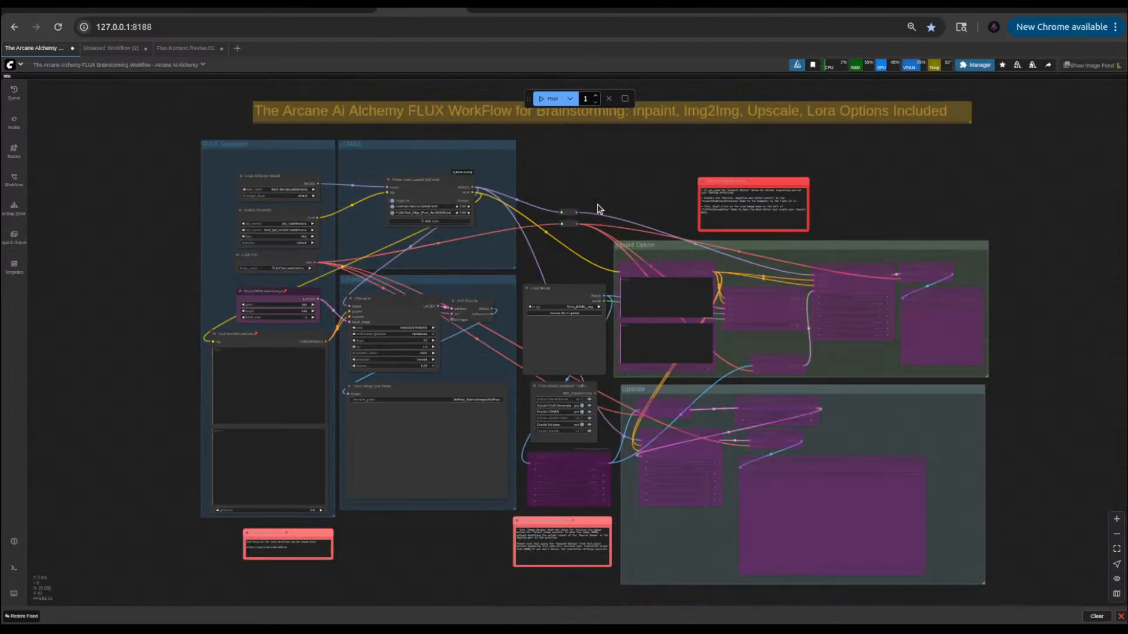
pyautogui.scroll(4, 615, 208)
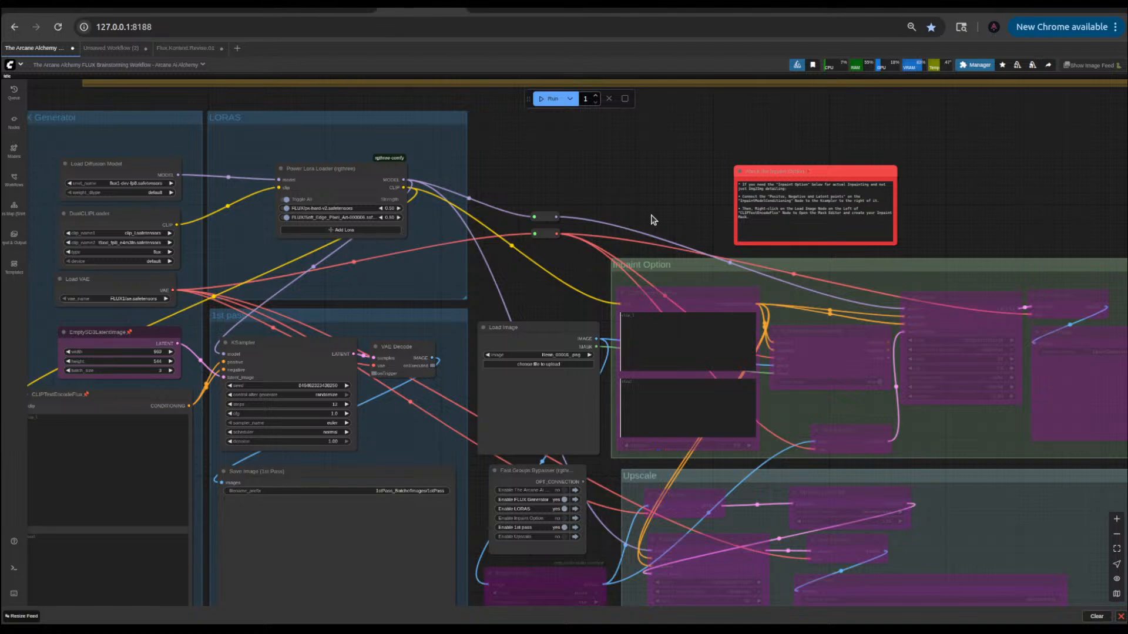
pyautogui.scroll(-3, 640, 214)
pyautogui.moveTo(624, 196); pyautogui.dragTo(651, 190)
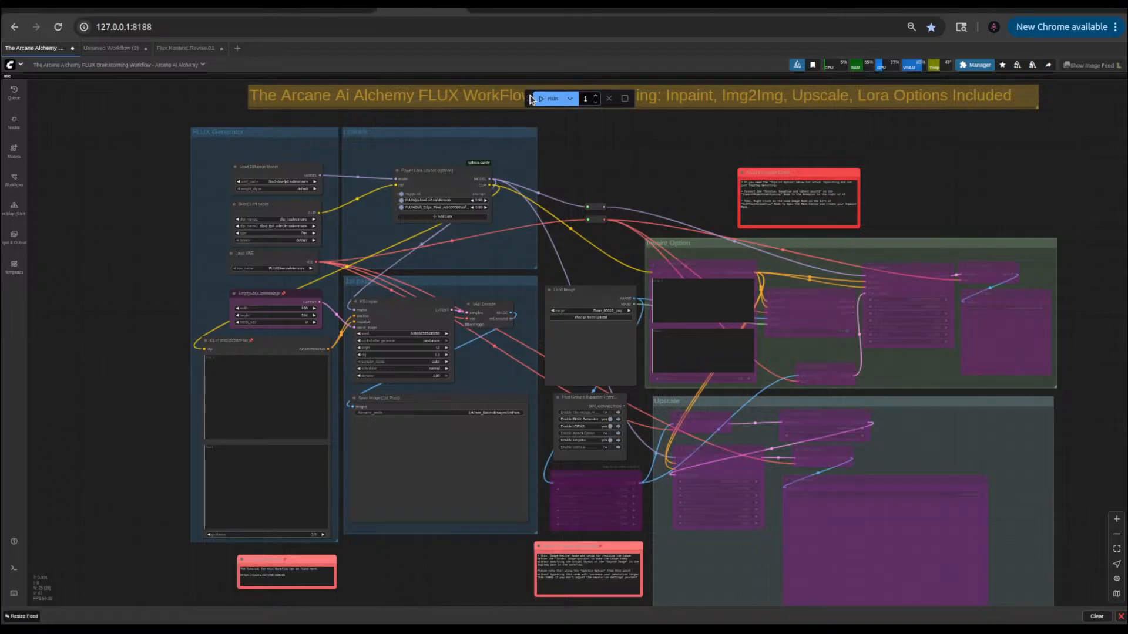
pyautogui.moveTo(529, 98); pyautogui.dragTo(109, 114)
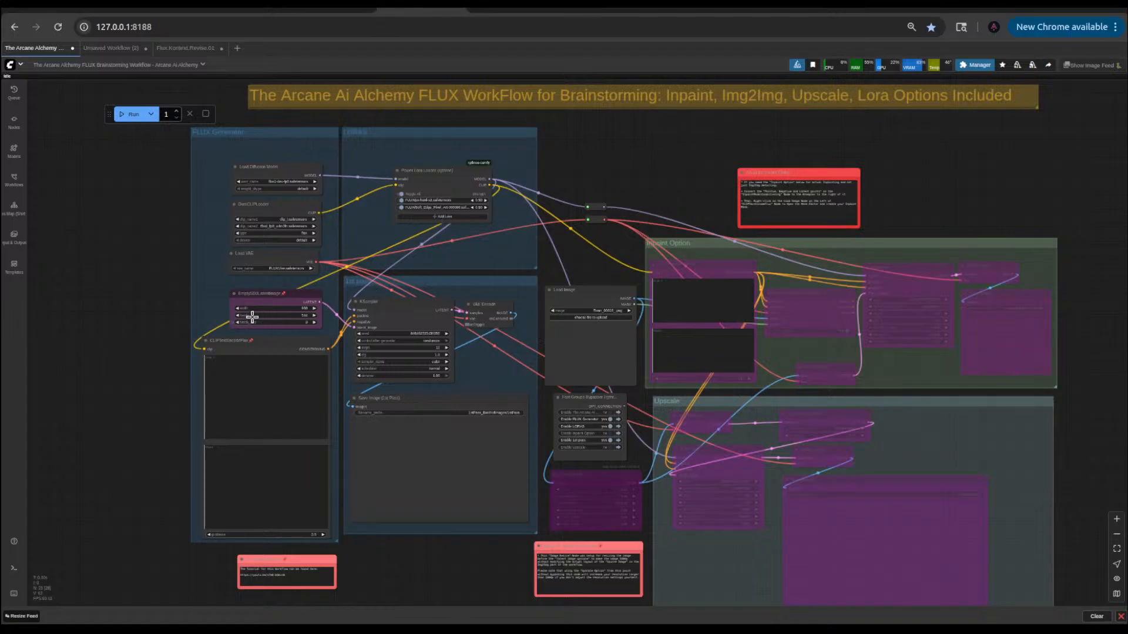
# - Open Unsaved Workflow (2) and examine the Wan 2.2 + Flux Kontext FFLF keyframe nodes and the loaded car image
pyautogui.click(109, 49)
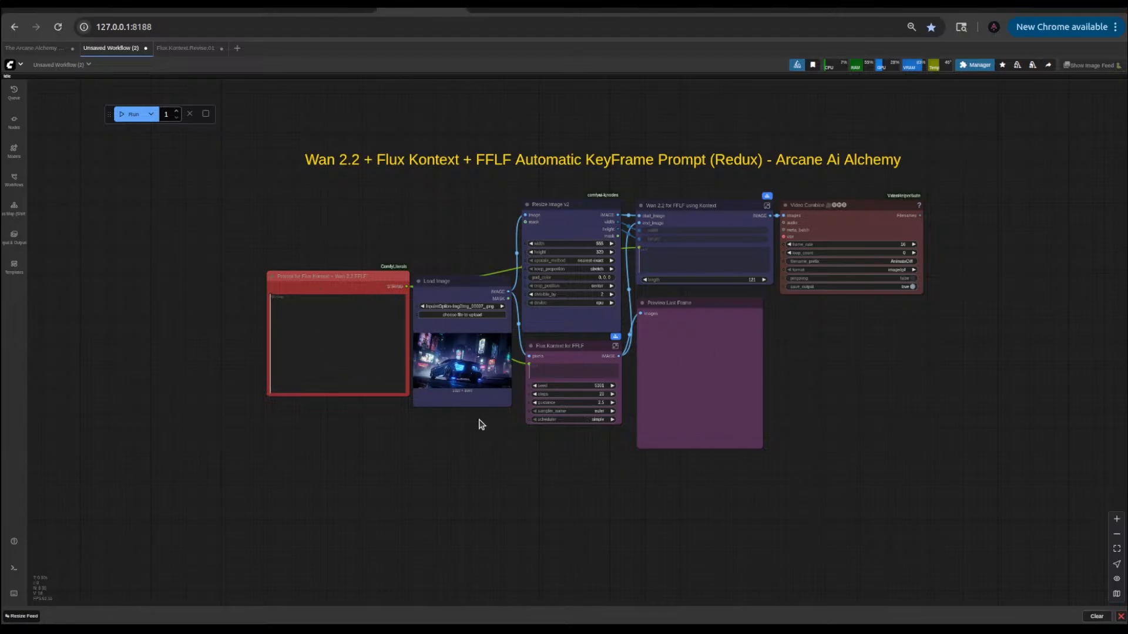
pyautogui.scroll(8, 453, 372)
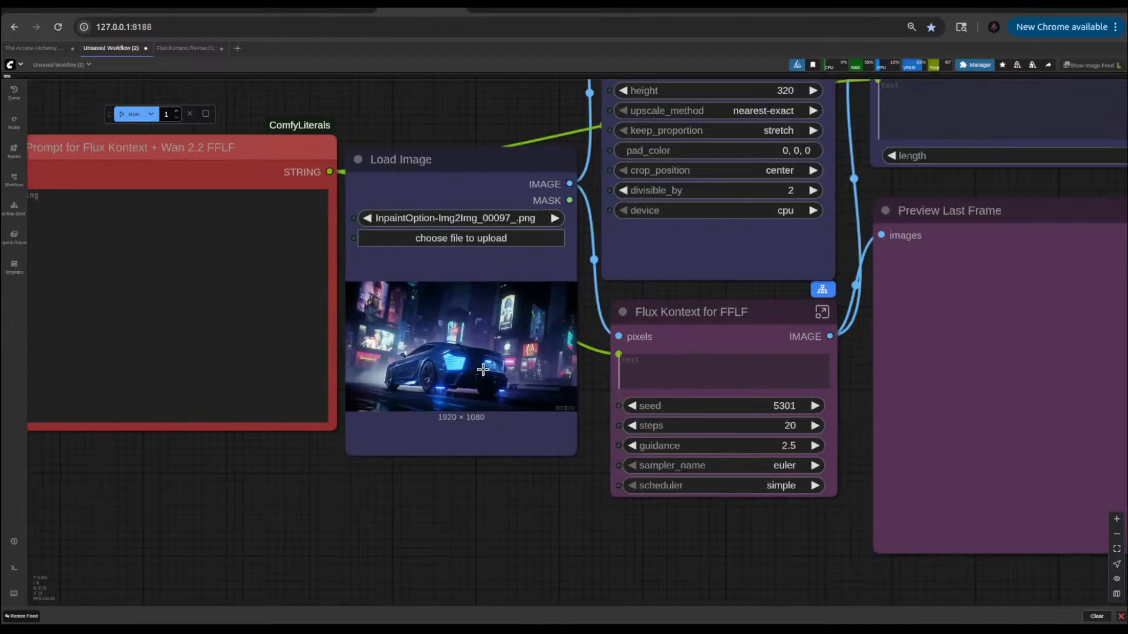
pyautogui.scroll(-8, 452, 372)
pyautogui.scroll(4, 449, 367)
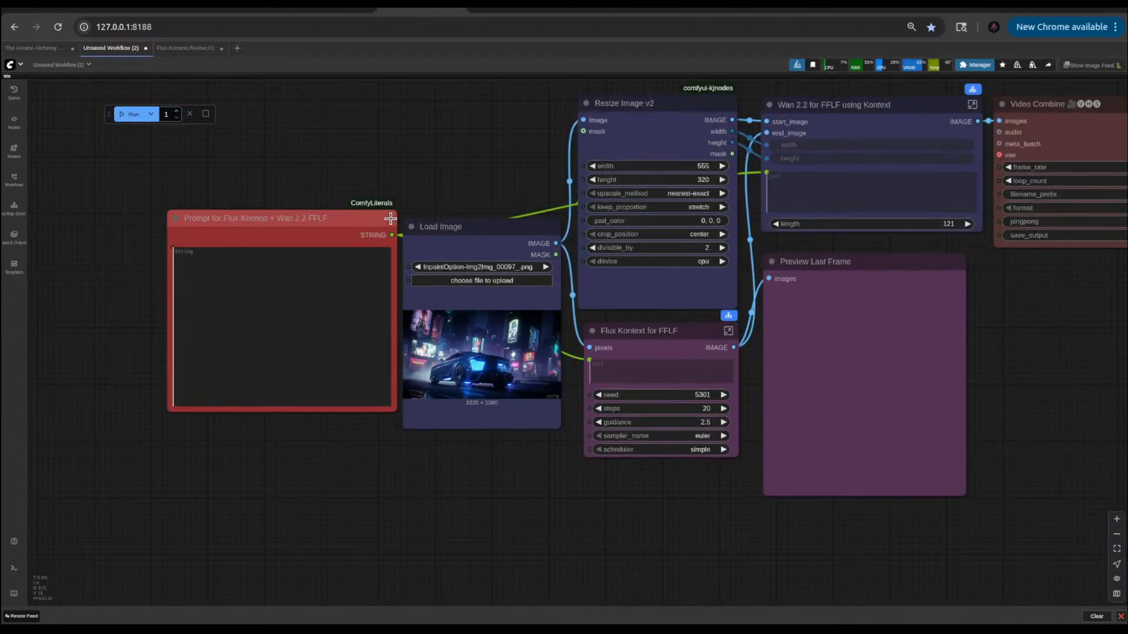
pyautogui.scroll(-4, 442, 172)
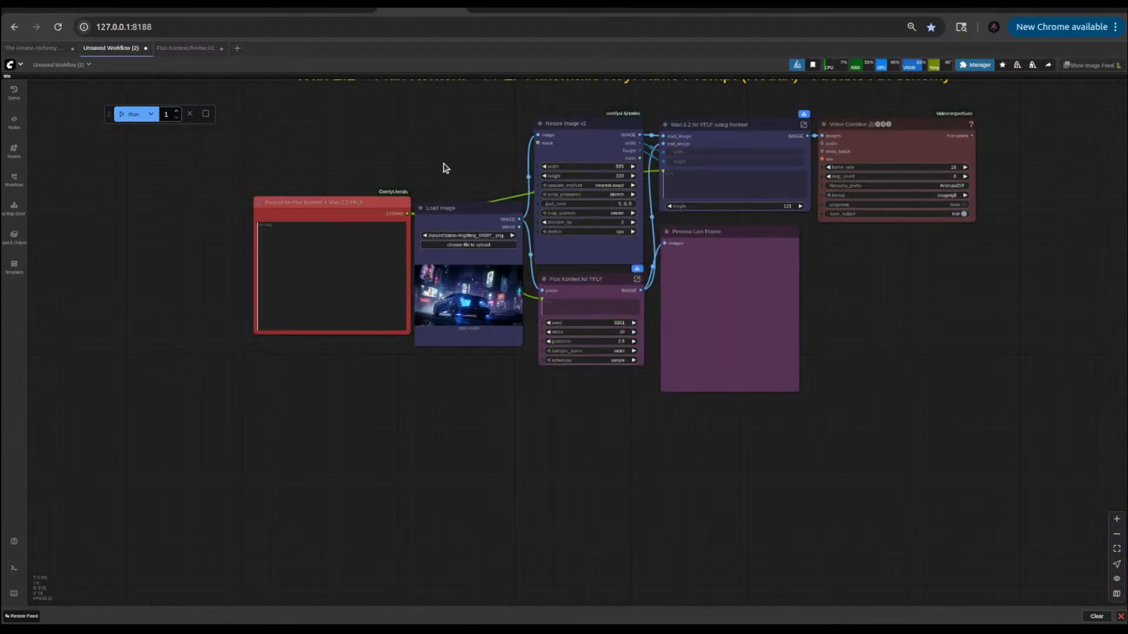
pyautogui.moveTo(441, 172); pyautogui.dragTo(409, 227)
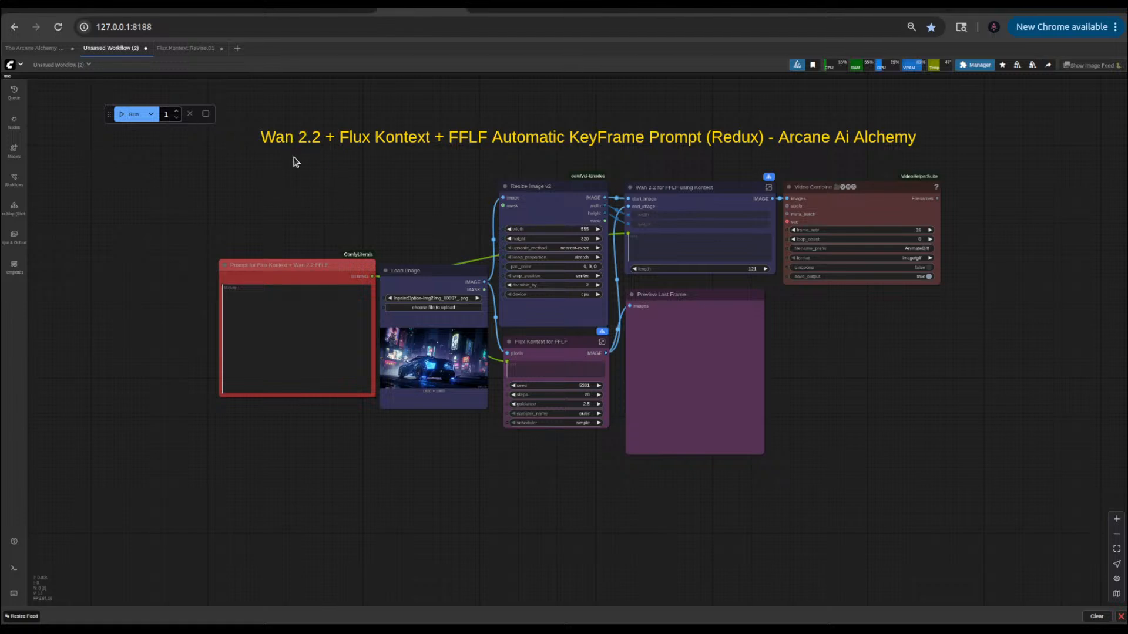
# - Open the Flux.Kontext.Revise.01 workflow and bypass the active background-merge nodes, from Load (Background Image) through Flux Merge Images and Save Image
pyautogui.moveTo(184, 54)
pyautogui.click(185, 51)
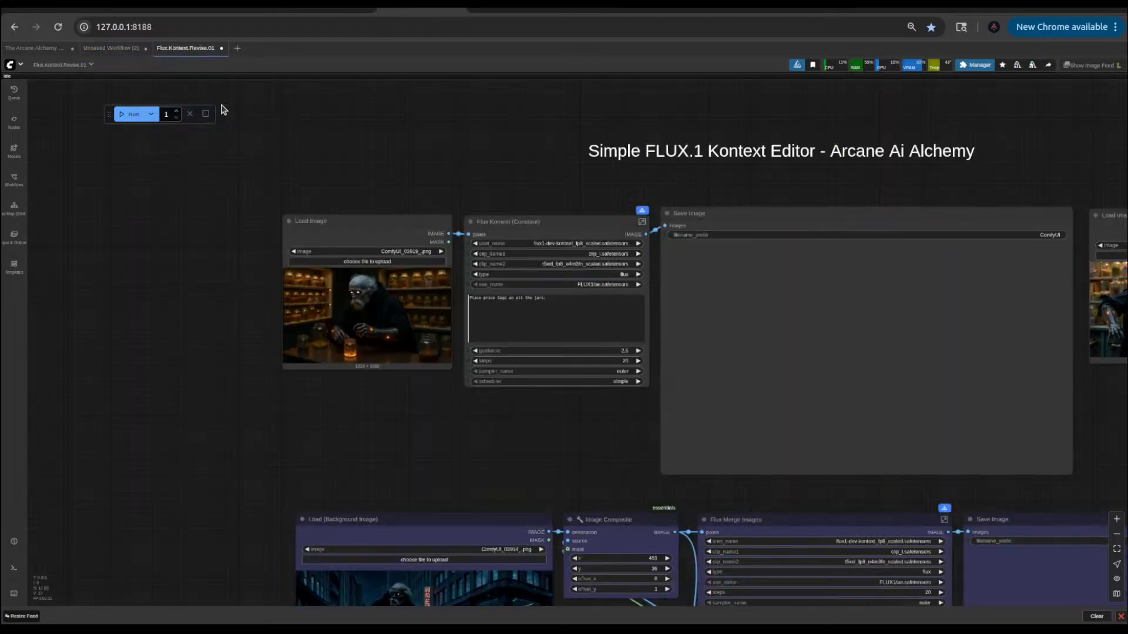
pyautogui.moveTo(453, 166); pyautogui.dragTo(385, 136)
pyautogui.scroll(-5, 383, 135)
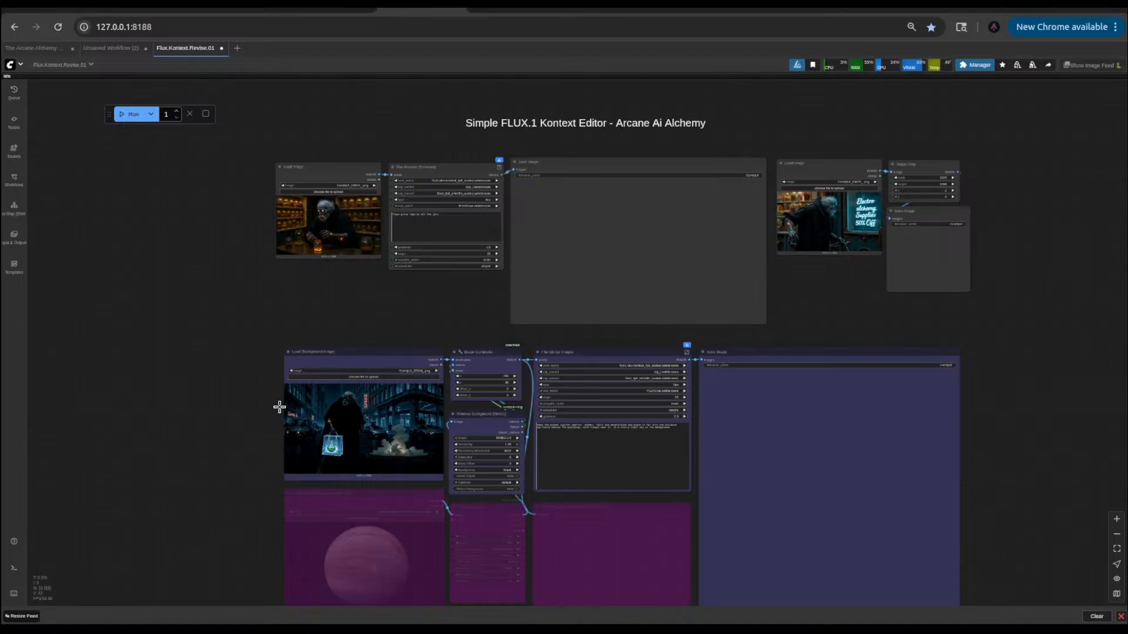
pyautogui.moveTo(227, 360); pyautogui.dragTo(865, 452)
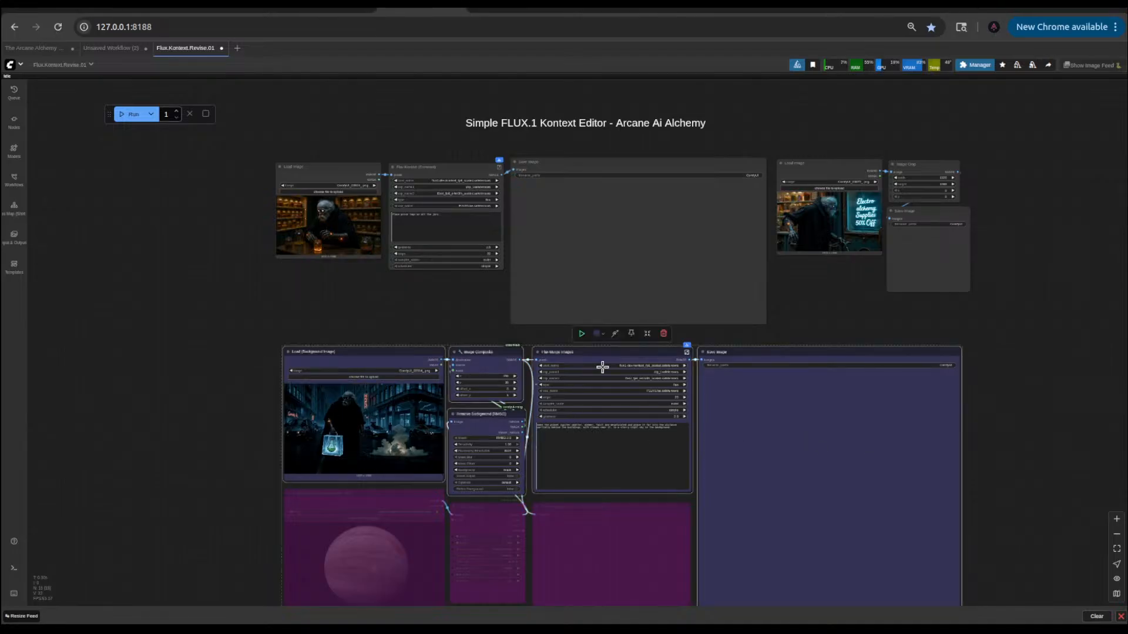
pyautogui.click(614, 335)
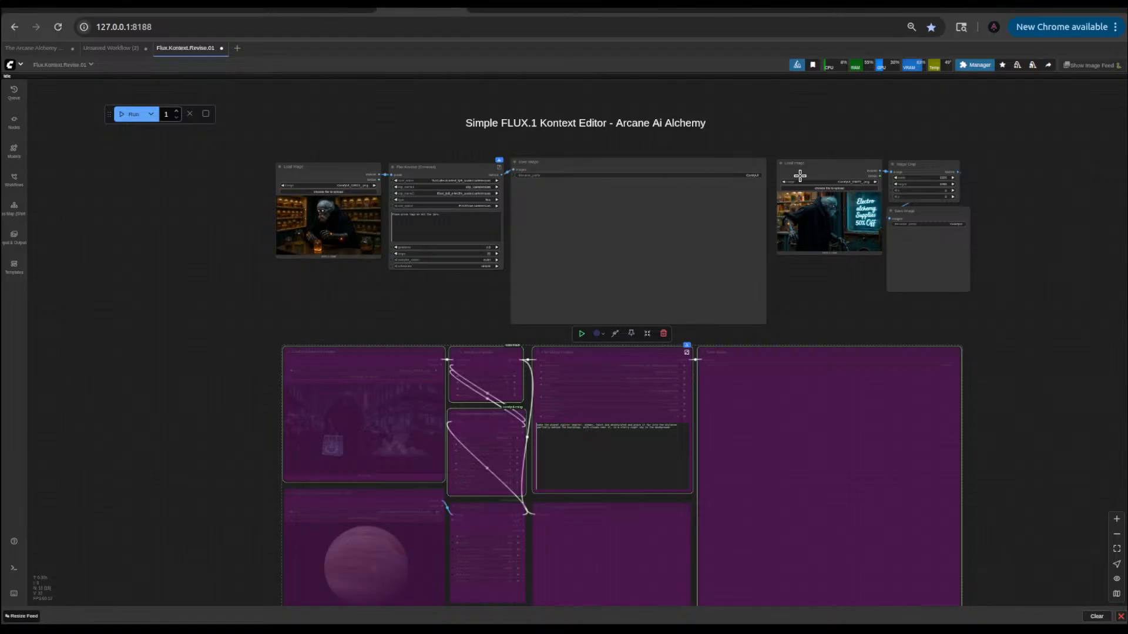
# - Bypass the separate Load Image, Image Crop and Save Image nodes beside the main Flux Kontext editor chain
pyautogui.moveTo(800, 147); pyautogui.dragTo(970, 291)
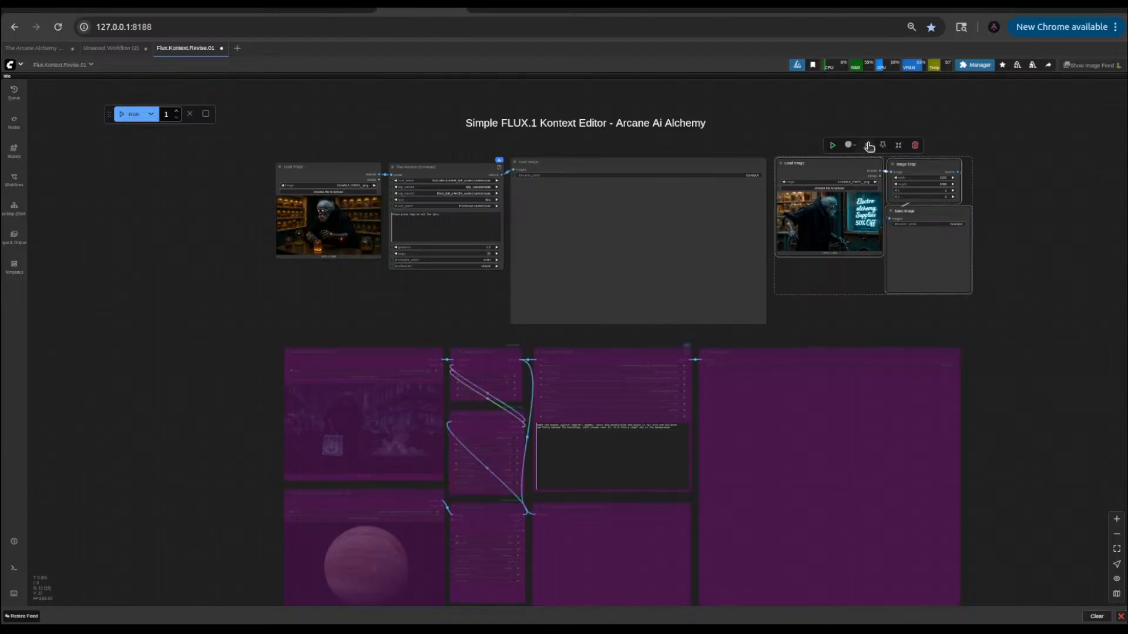
pyautogui.click(867, 146)
pyautogui.click(270, 328)
pyautogui.moveTo(268, 325); pyautogui.dragTo(316, 366)
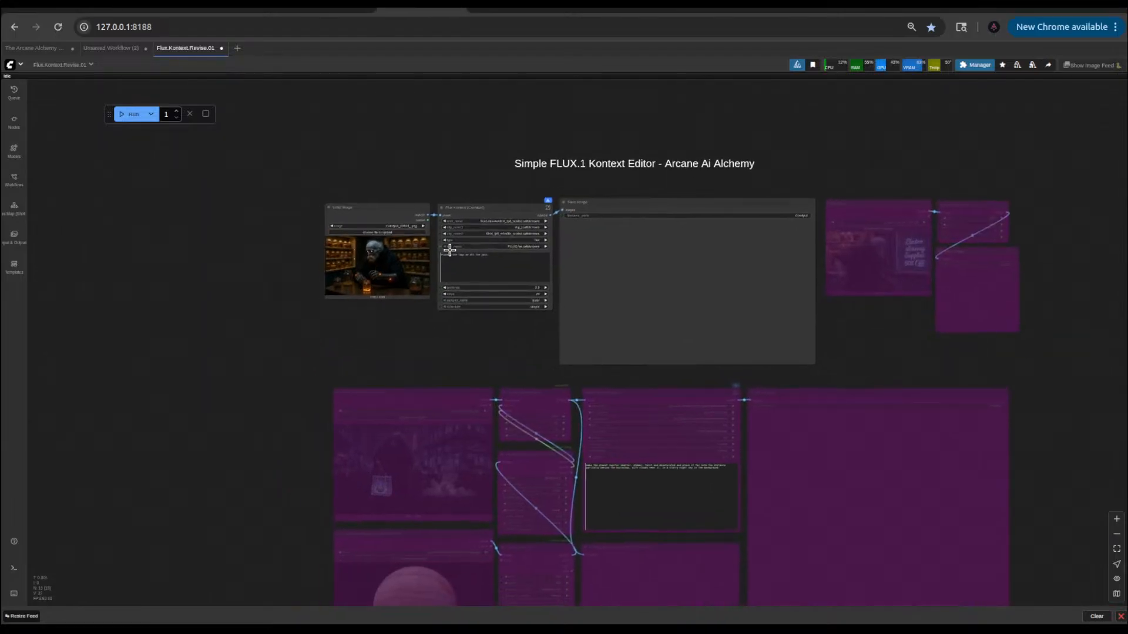
pyautogui.scroll(5, 369, 329)
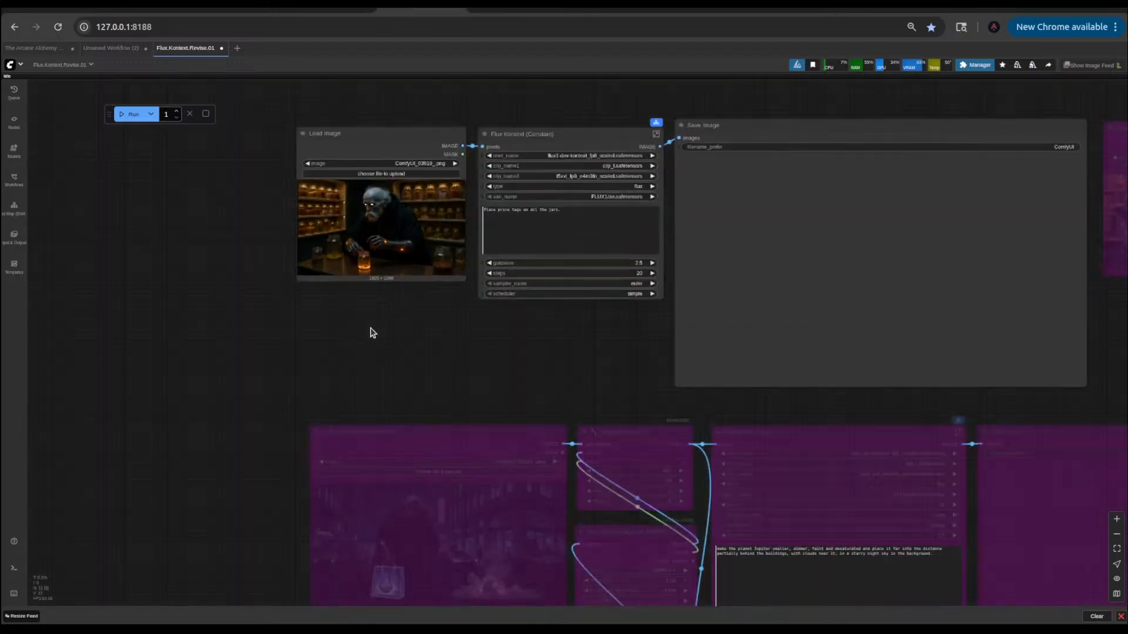
pyautogui.moveTo(438, 345); pyautogui.dragTo(277, 400)
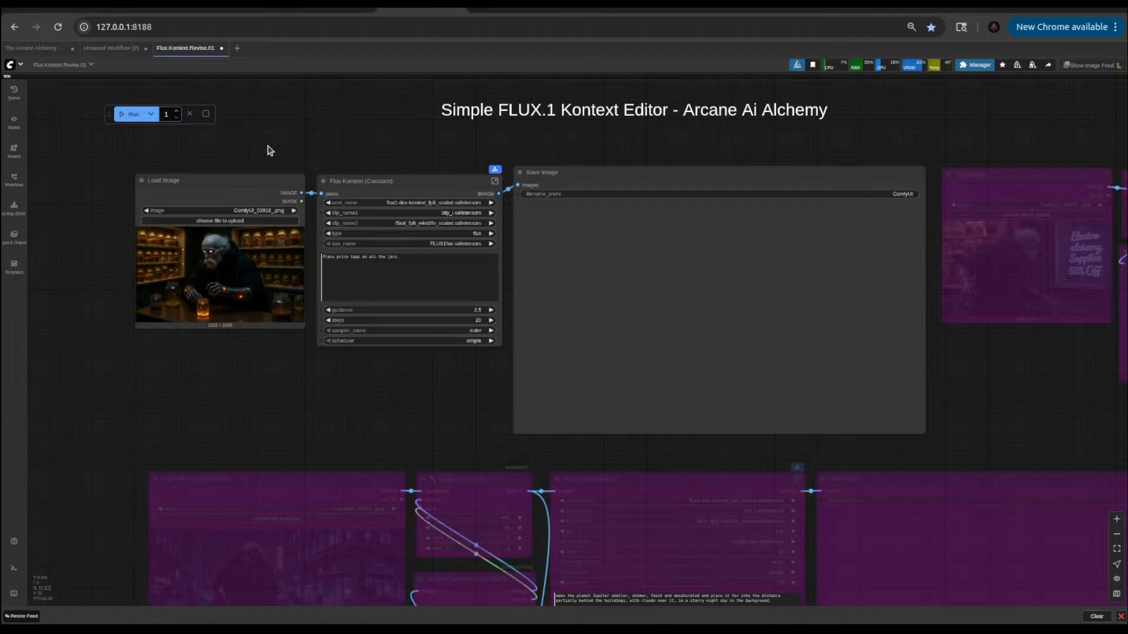
# - Return to the Arcane Alchemy FLUX Brainstorming workflow and inspect the pixel art LoRAs in the Power Lora Loader
pyautogui.click(107, 53)
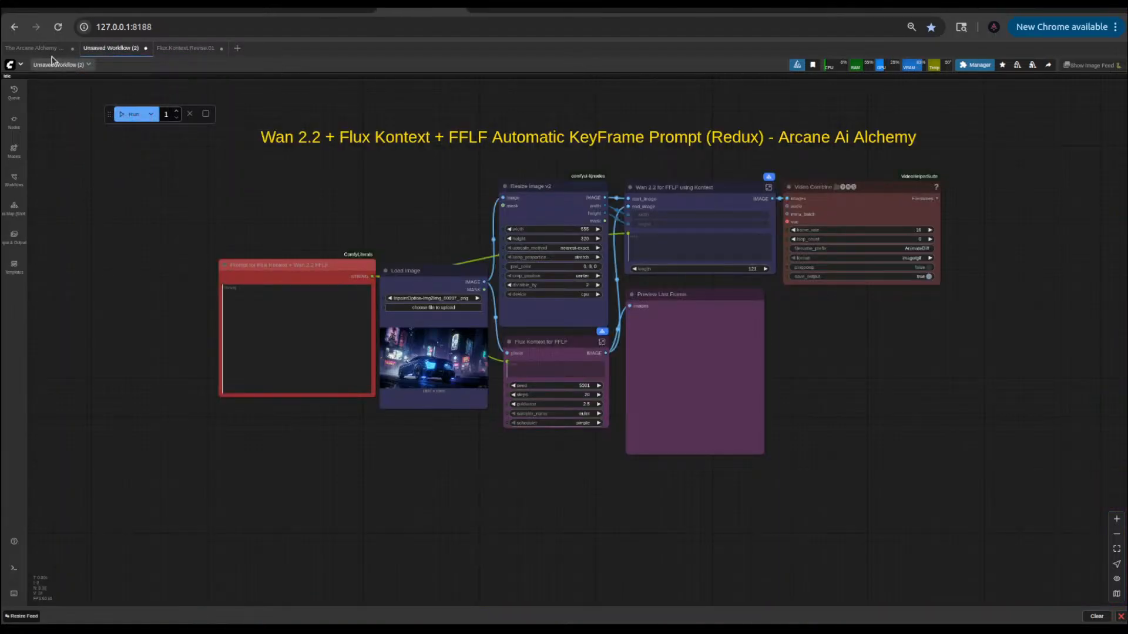
pyautogui.moveTo(43, 54)
pyautogui.click(34, 47)
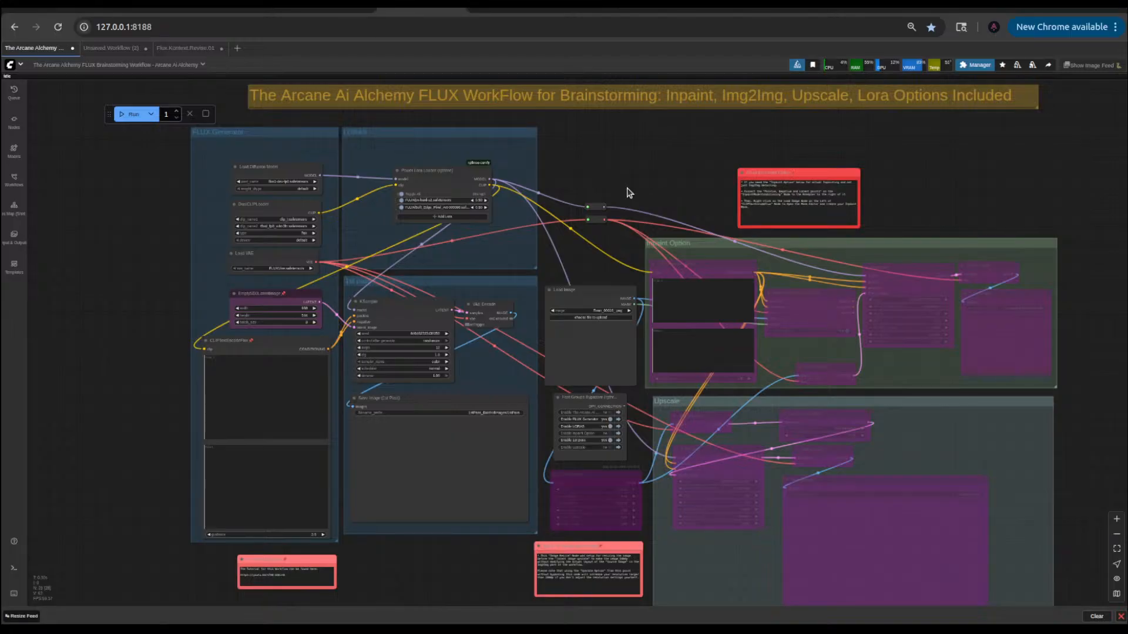
pyautogui.scroll(3, 628, 193)
pyautogui.scroll(4, 493, 192)
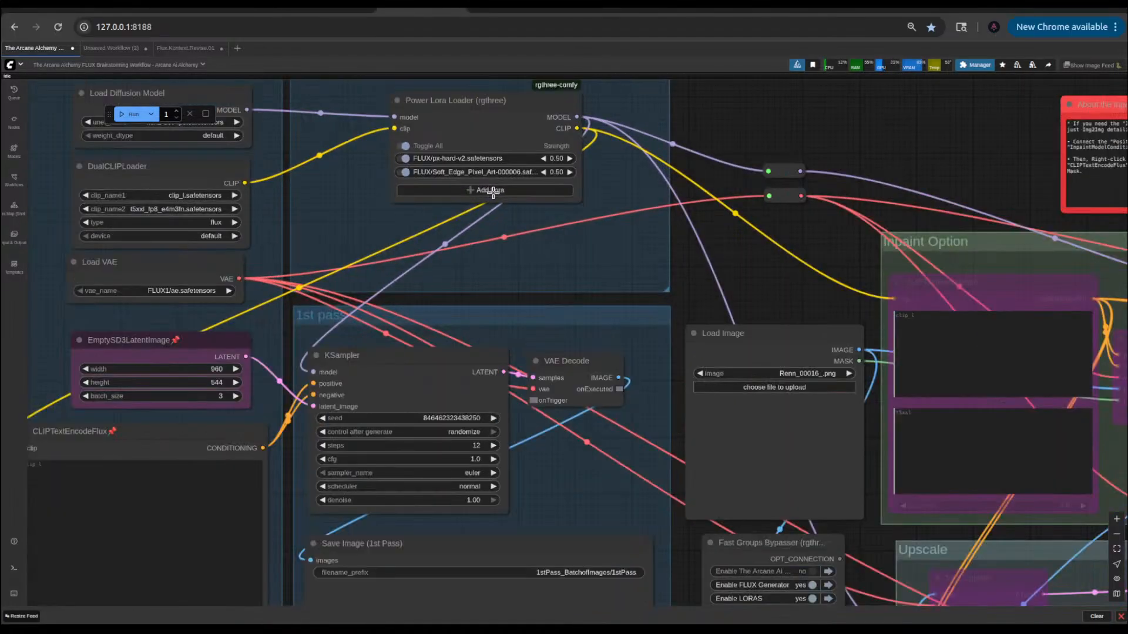
pyautogui.scroll(1, 492, 192)
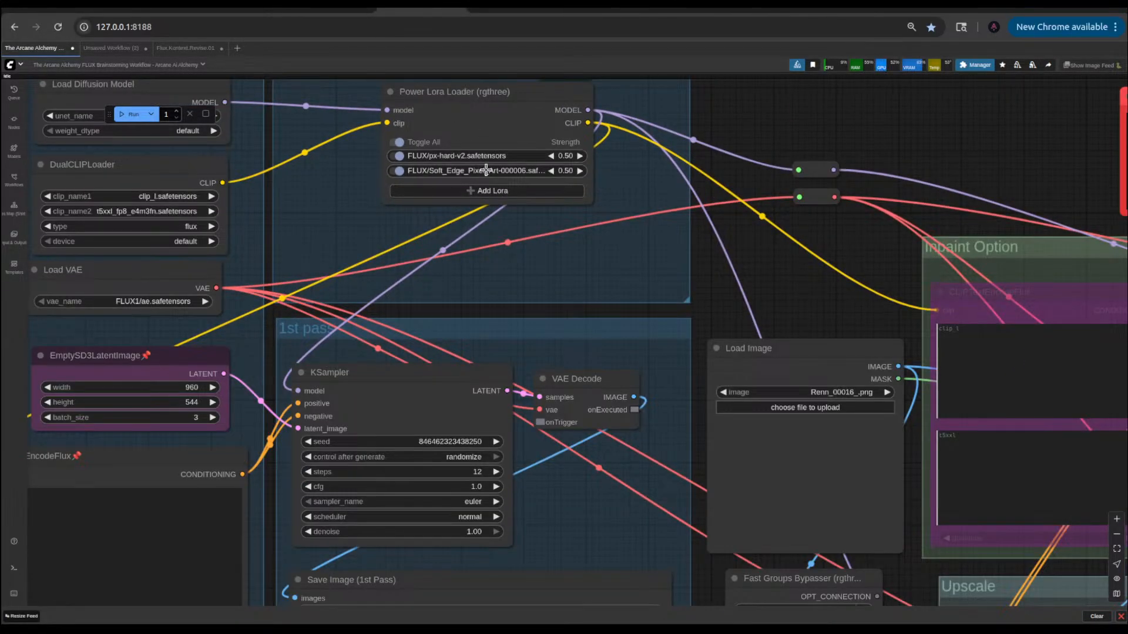
pyautogui.scroll(-5, 629, 242)
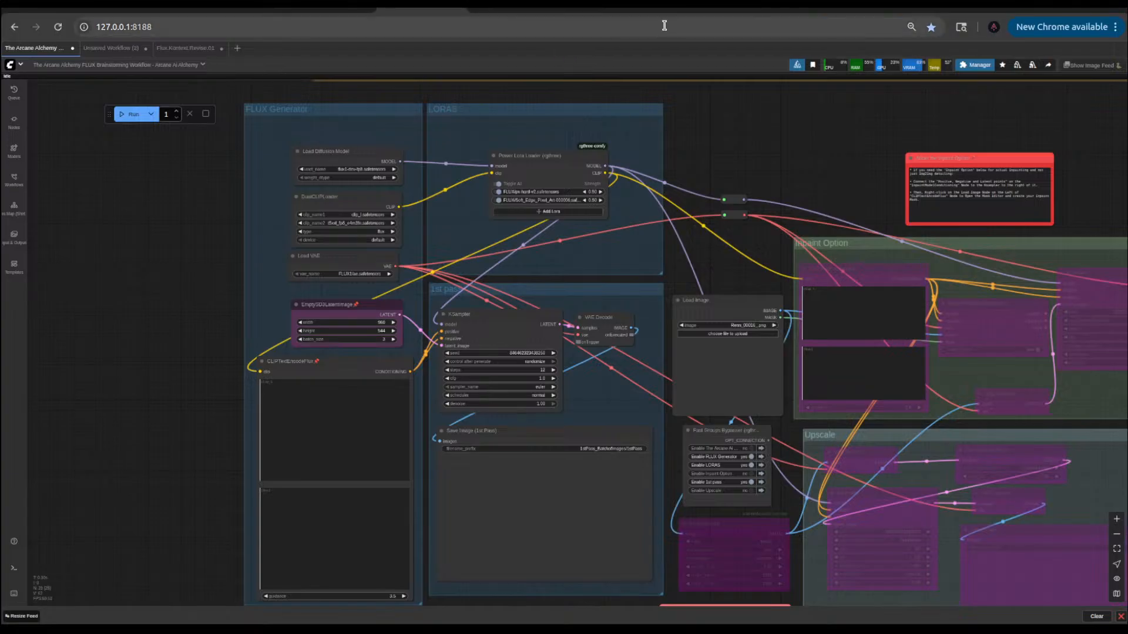
# - Switch to the Civitai page of the Hard Edge Pixel Art LoRA and browse its sample images
pyautogui.click(605, 4)
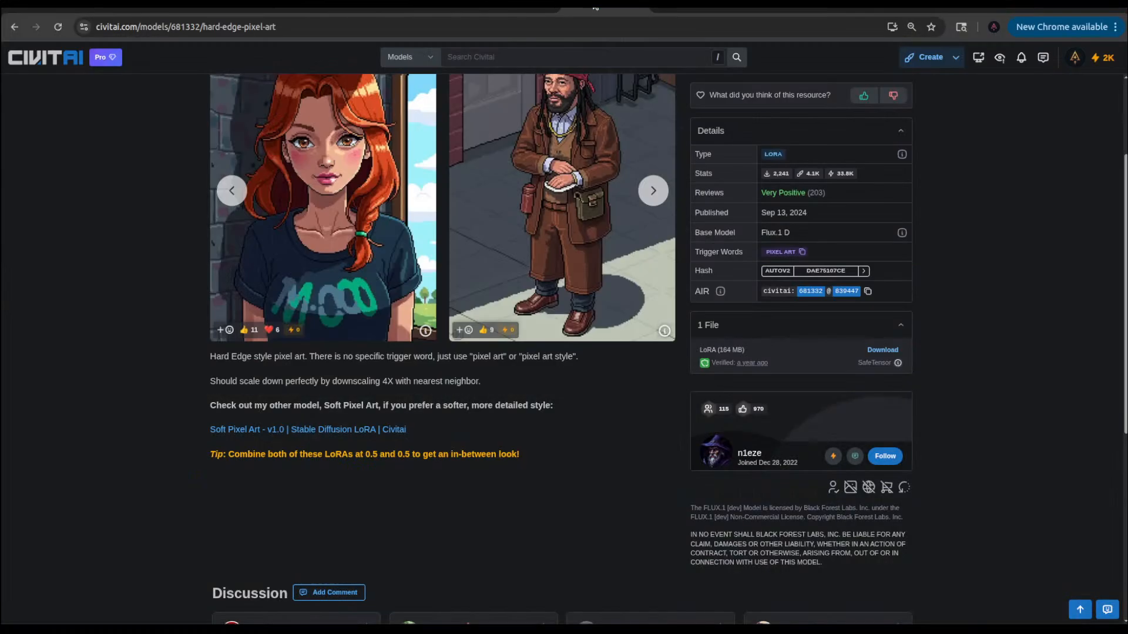
pyautogui.scroll(2, 219, 261)
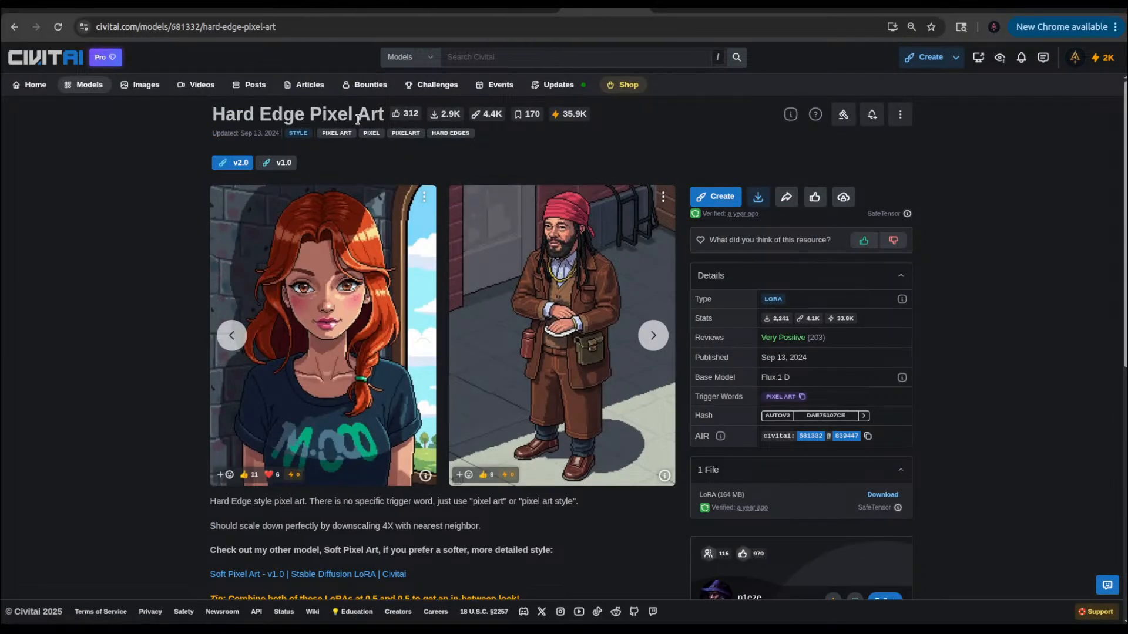
pyautogui.click(654, 338)
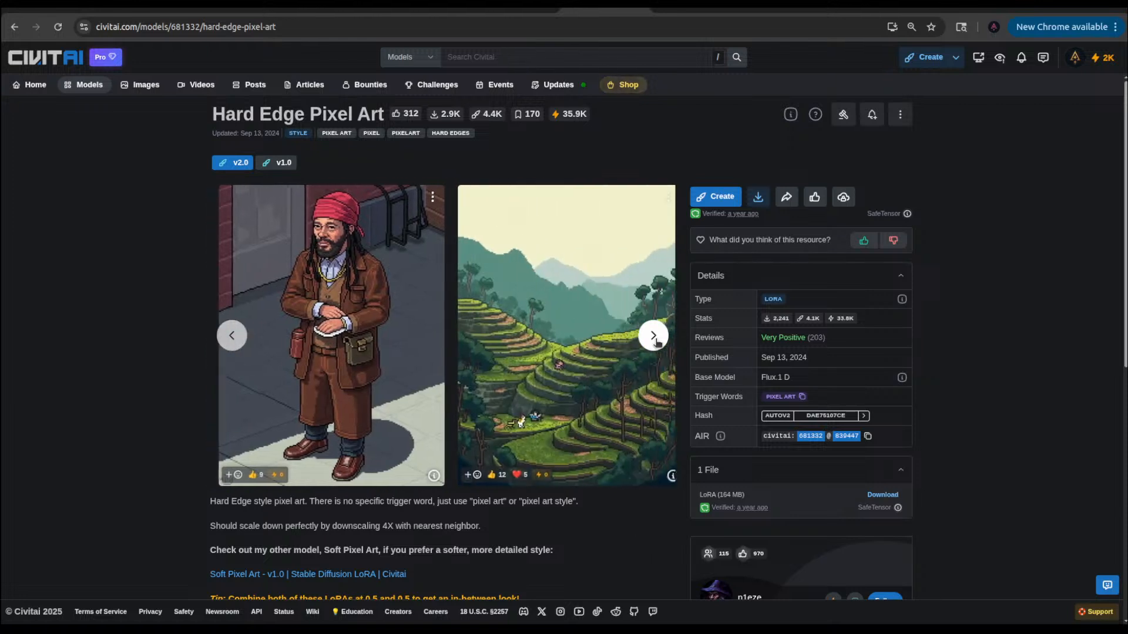
pyautogui.click(653, 337)
pyautogui.click(654, 338)
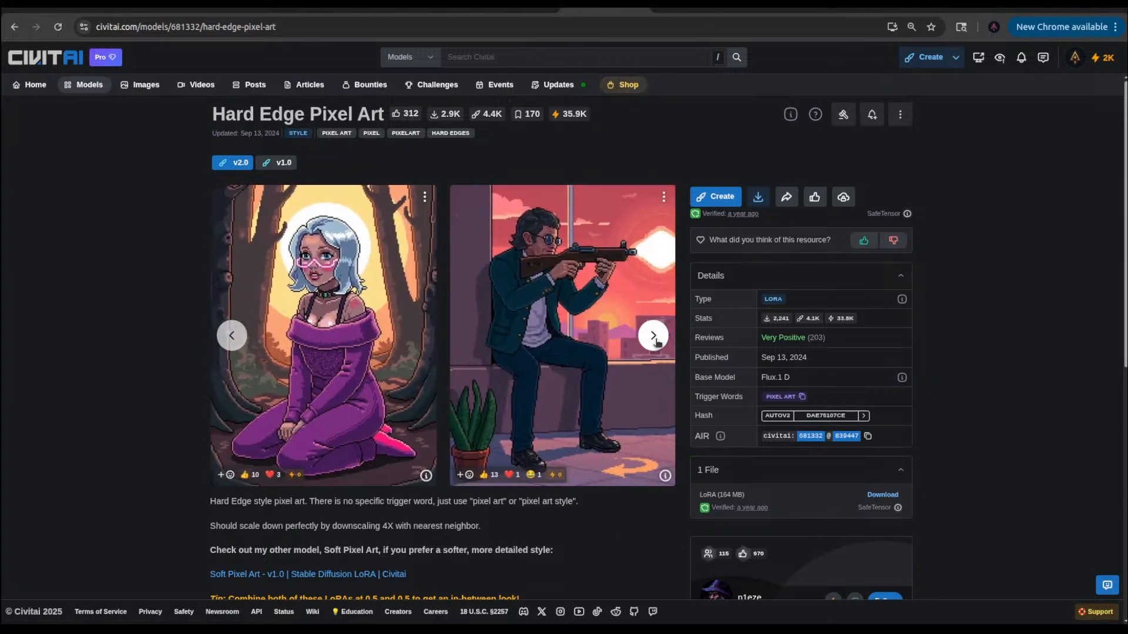
pyautogui.click(655, 339)
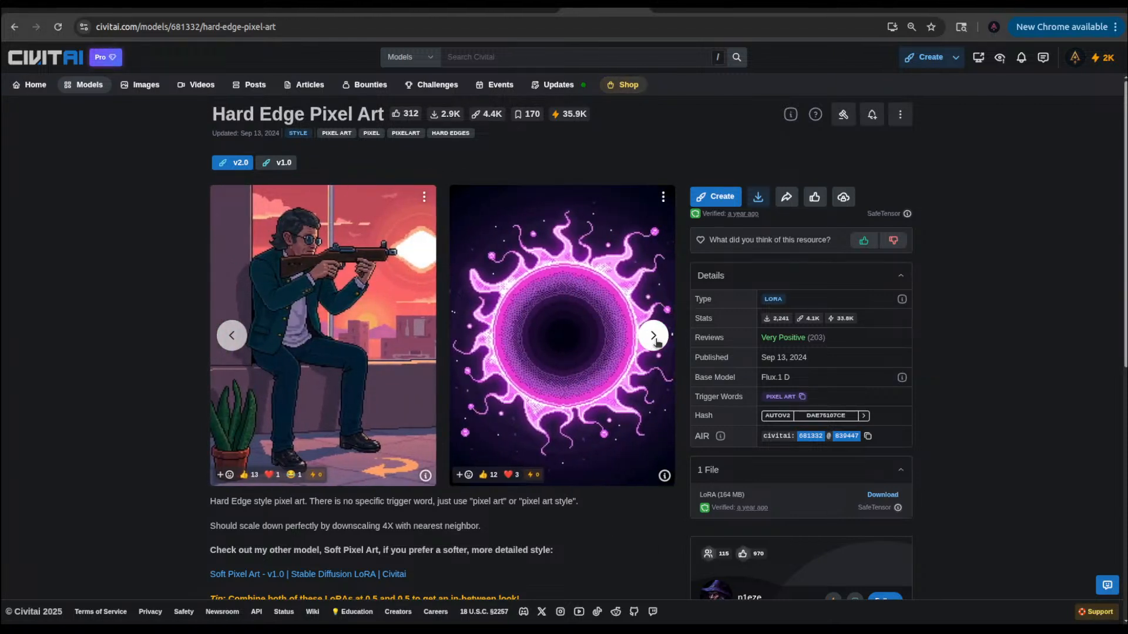
# - Open the Soft Pixel Art LoRA page on Civitai and browse its sample images
pyautogui.click(684, 10)
pyautogui.click(654, 336)
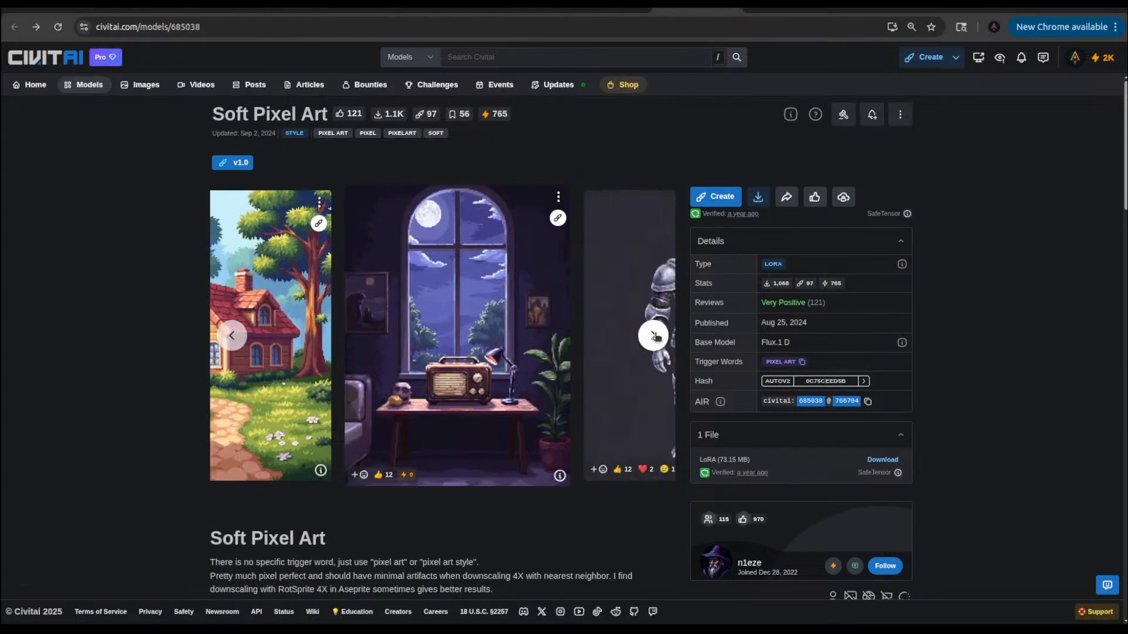
pyautogui.click(654, 336)
pyautogui.click(654, 336)
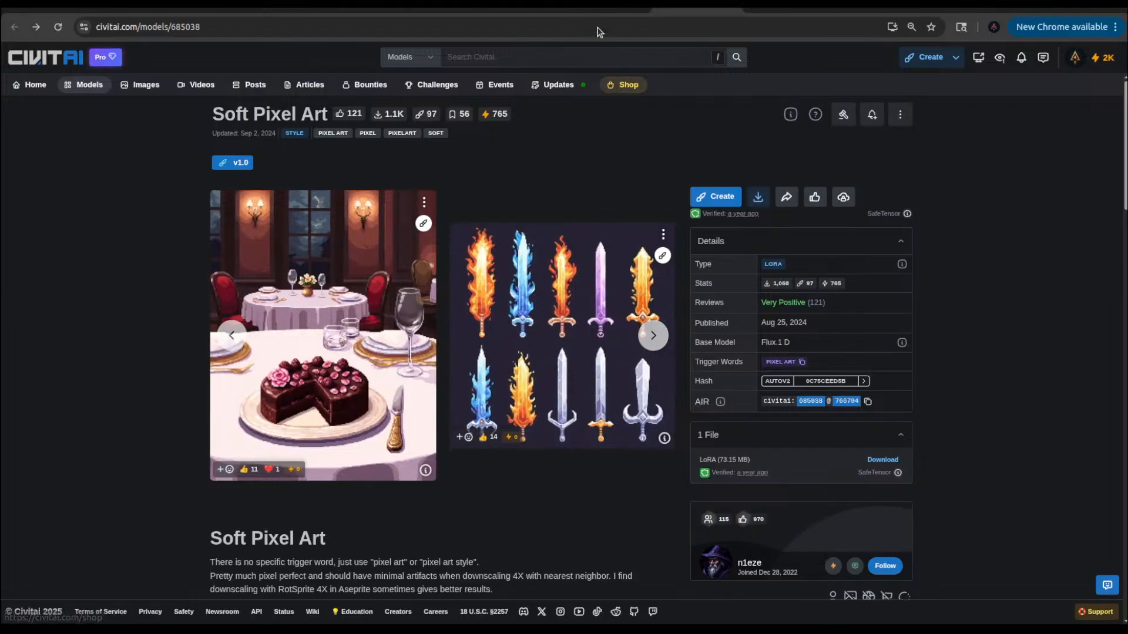
# - Switch back to the ComfyUI FLUX workflow and enter "pixel art" as the clip_l prompt of the CLIPTextEncodeFlux node
pyautogui.click(405, 8)
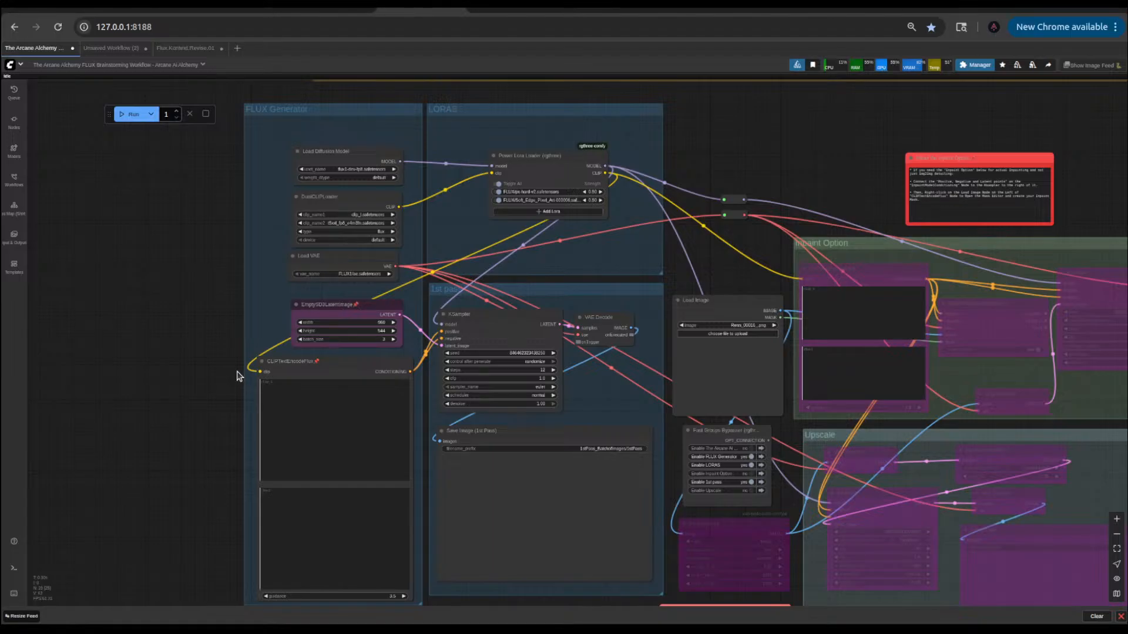
pyautogui.scroll(3, 211, 349)
pyautogui.scroll(-5, 200, 370)
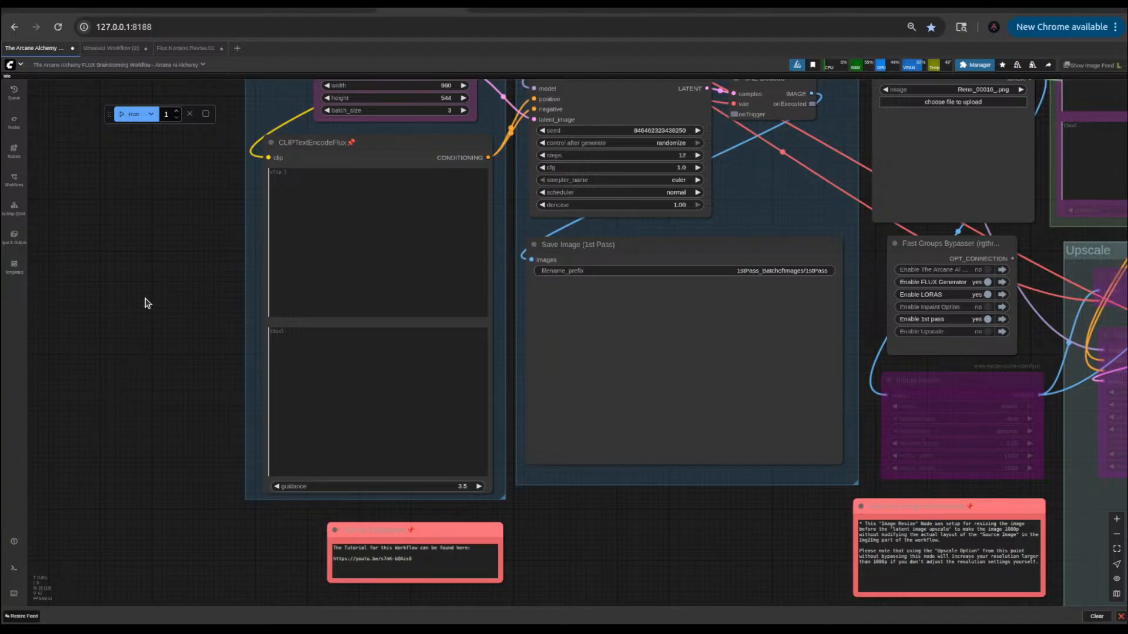
pyautogui.scroll(-2, 158, 292)
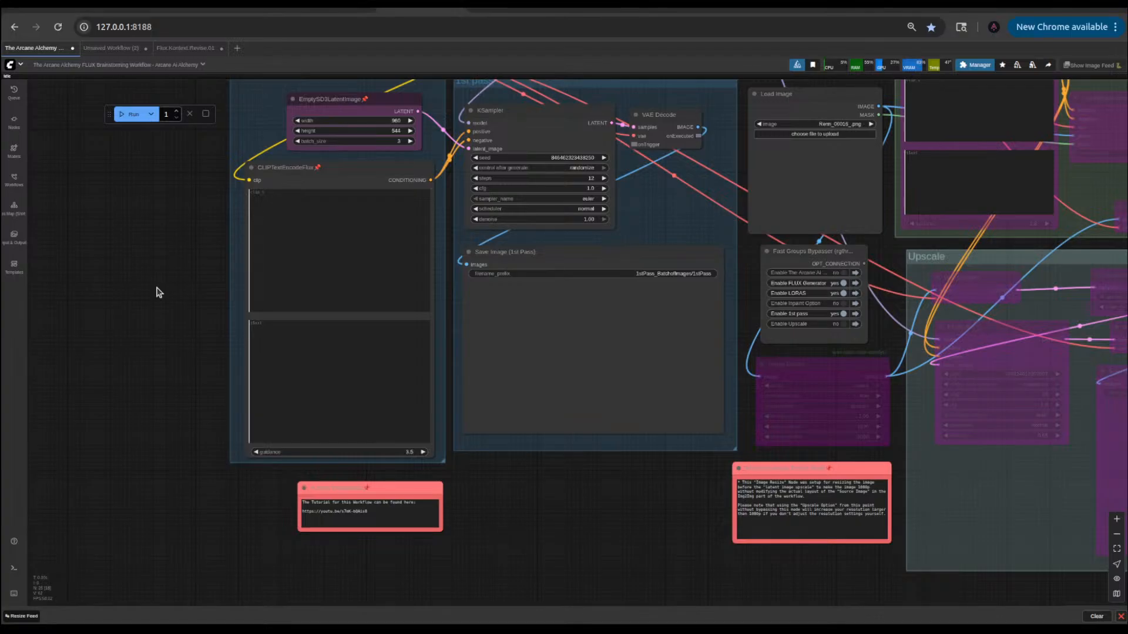
pyautogui.click(288, 342)
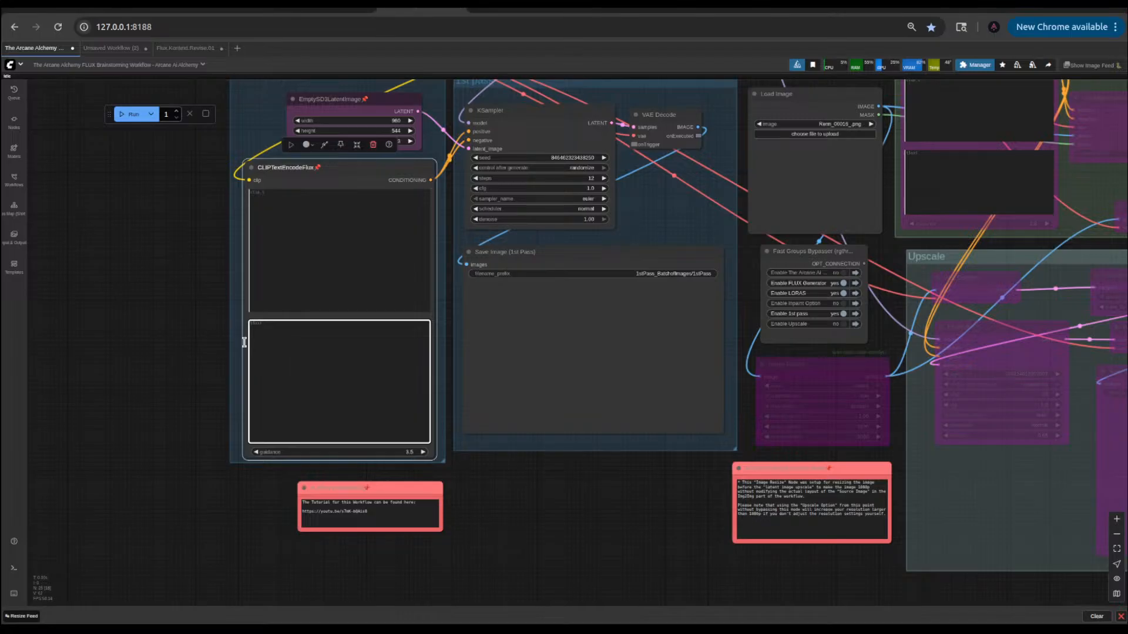
pyautogui.scroll(3, 143, 402)
pyautogui.moveTo(151, 394); pyautogui.dragTo(100, 395)
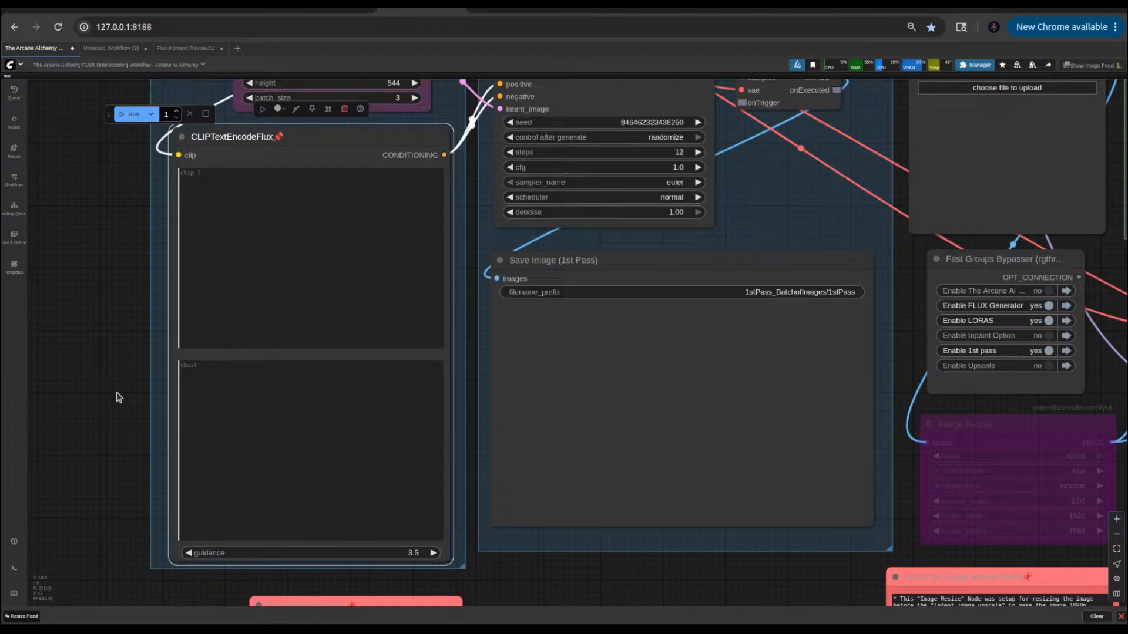
pyautogui.click(292, 286)
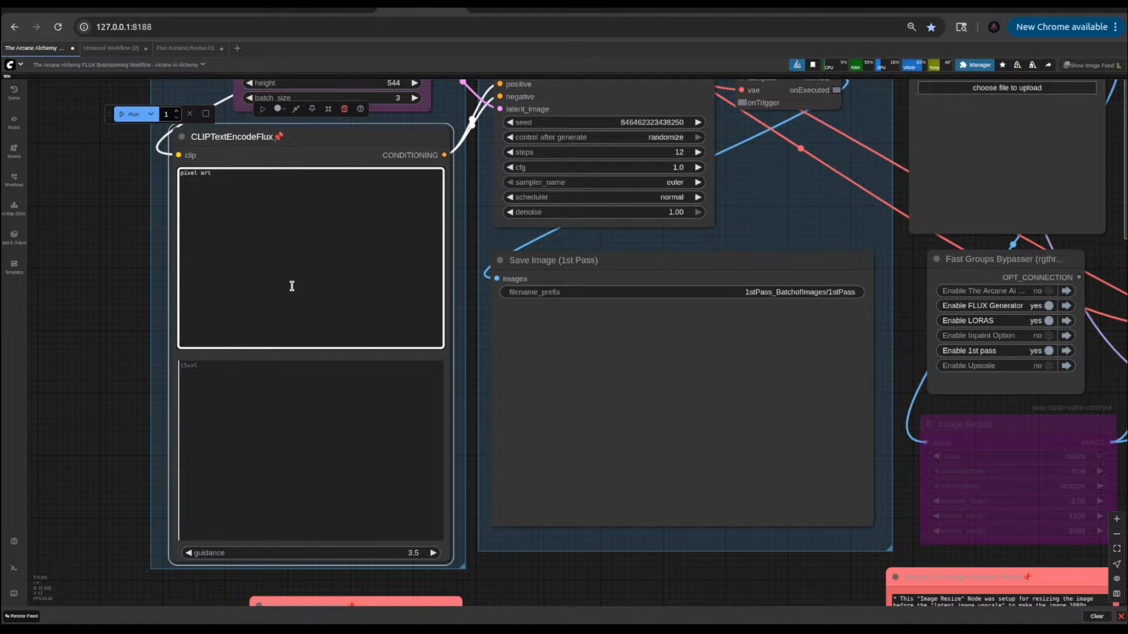
# - Enter "An 8-bit pixelated Armored knight against a white background." as the t5xxl prompt of the CLIPTextEncodeFlux node
pyautogui.click(239, 410)
pyautogui.scroll(-5, 66, 279)
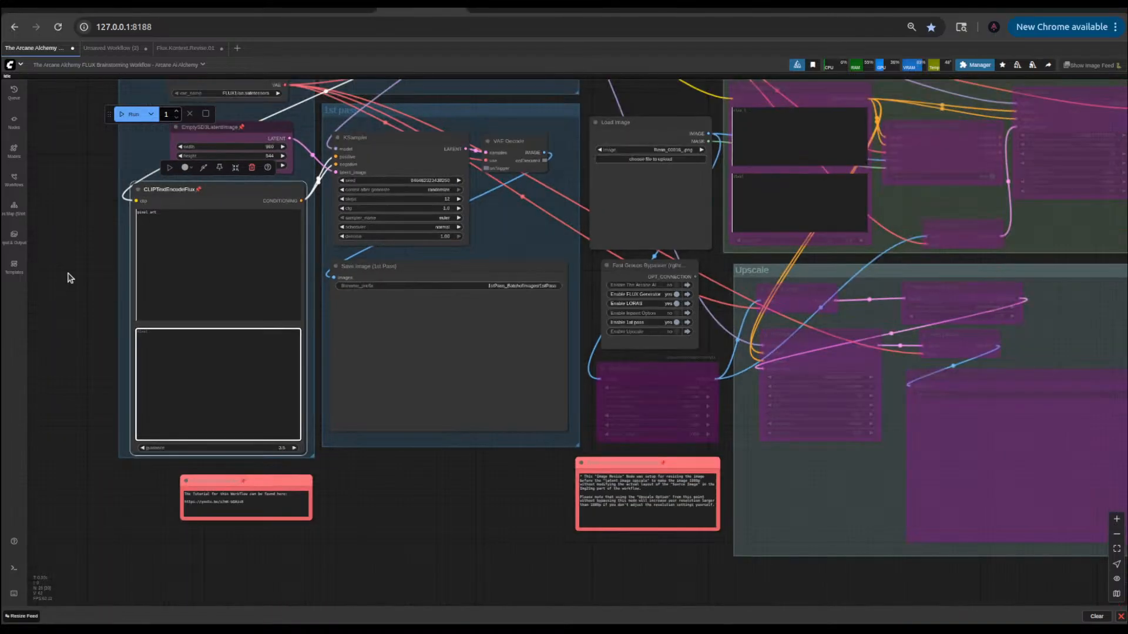
pyautogui.moveTo(69, 277); pyautogui.dragTo(109, 430)
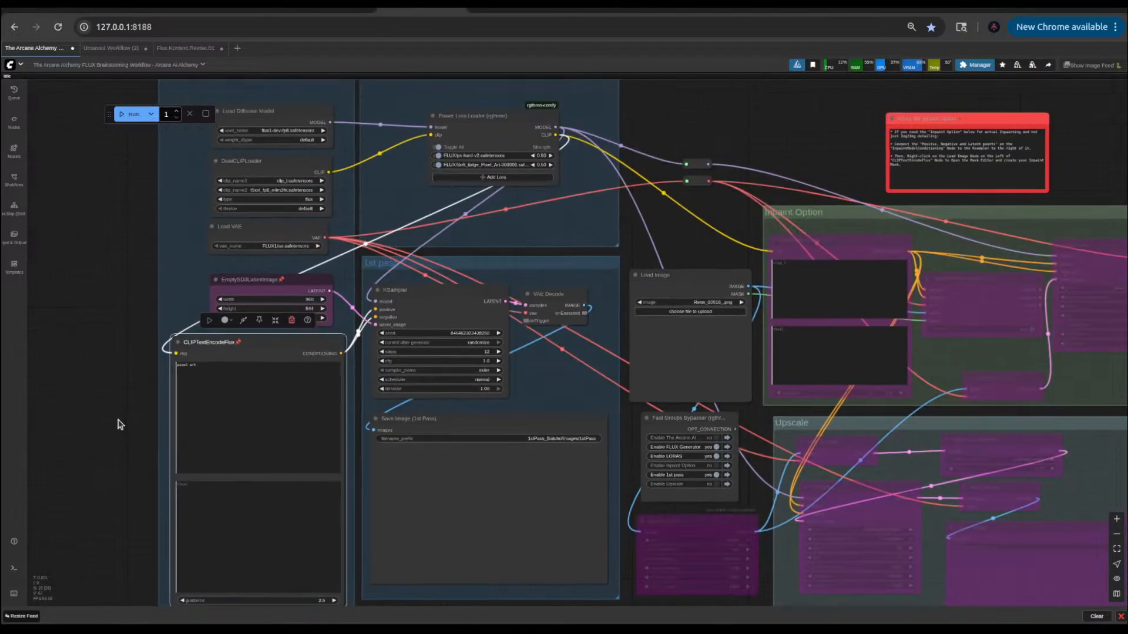
pyautogui.scroll(6, 120, 424)
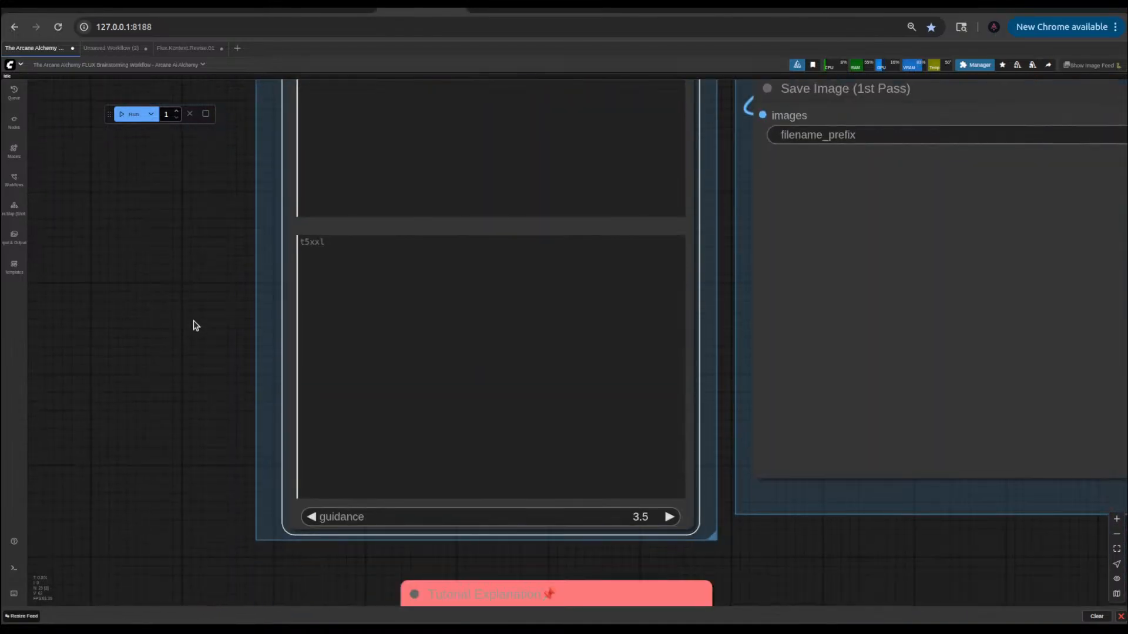
pyautogui.click(377, 260)
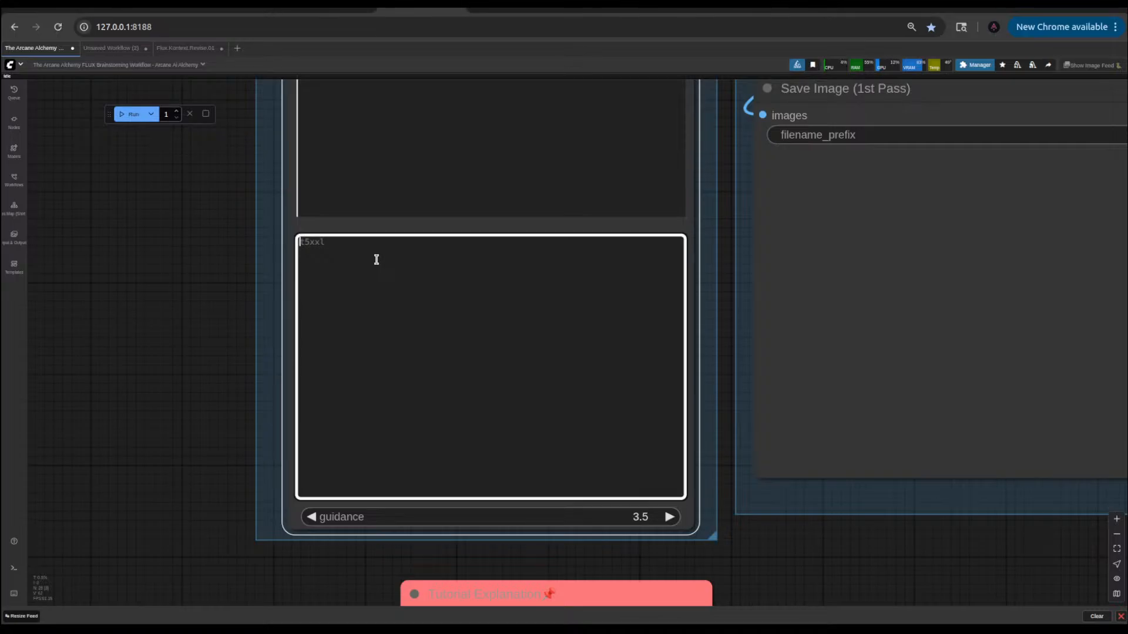
pyautogui.click(227, 307)
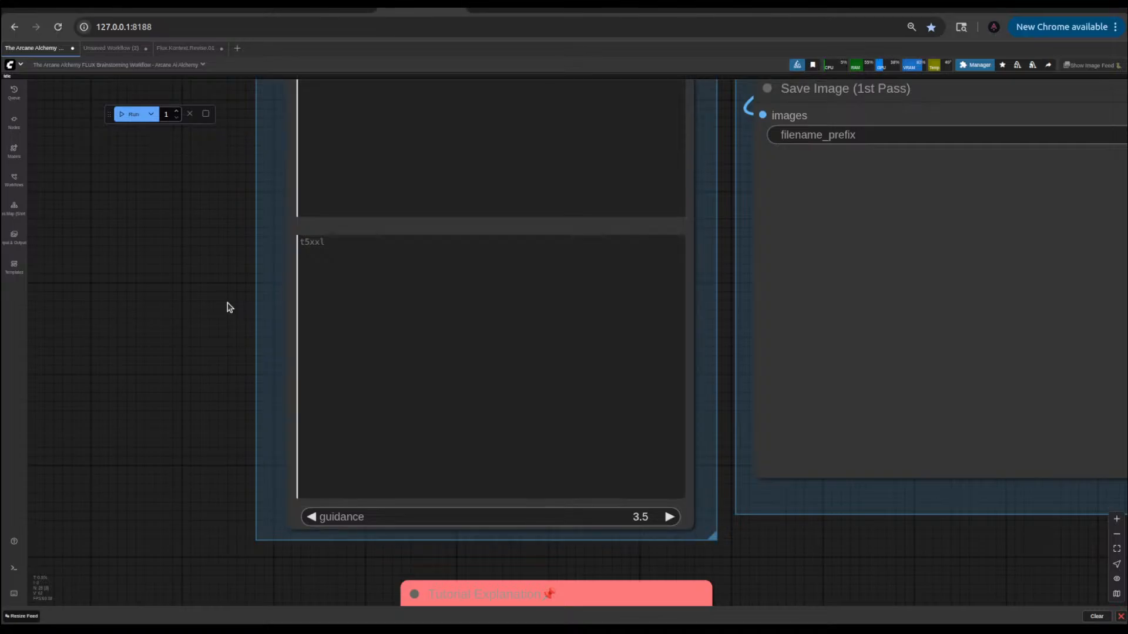
pyautogui.click(367, 297)
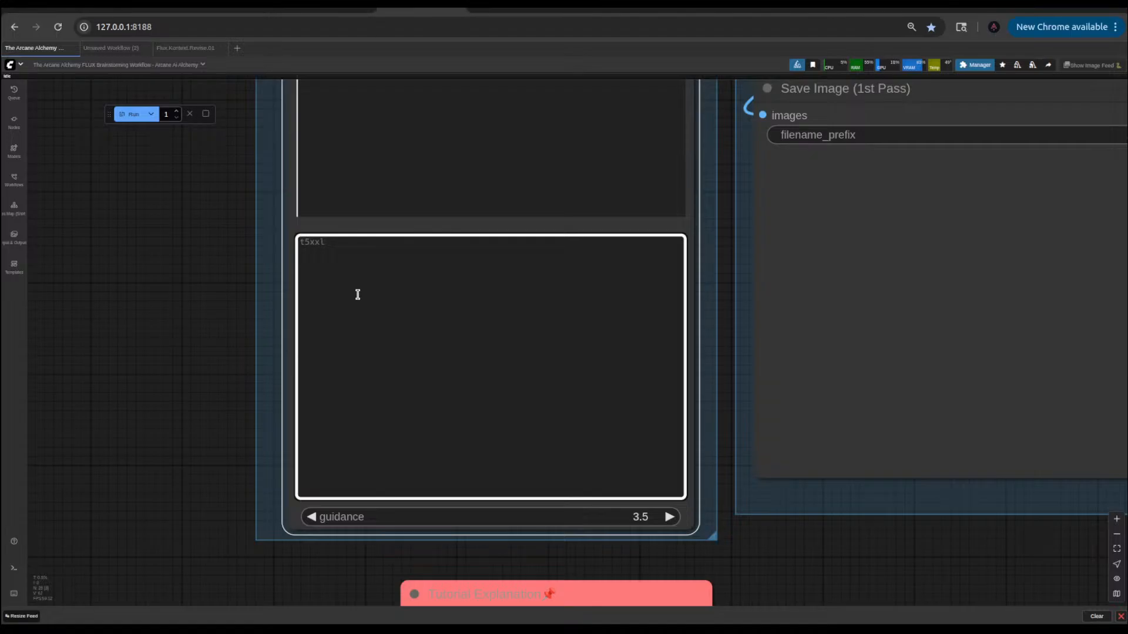
pyautogui.write('An')
pyautogui.write('8-bit pixelated Armored knig')
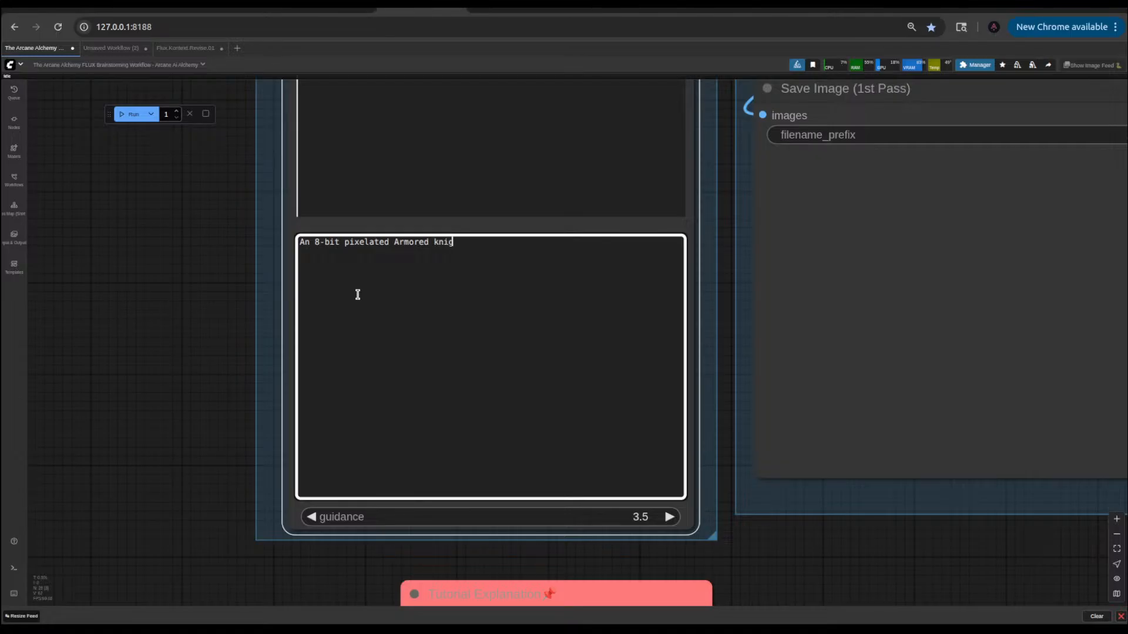
pyautogui.write('ht against a white background.')
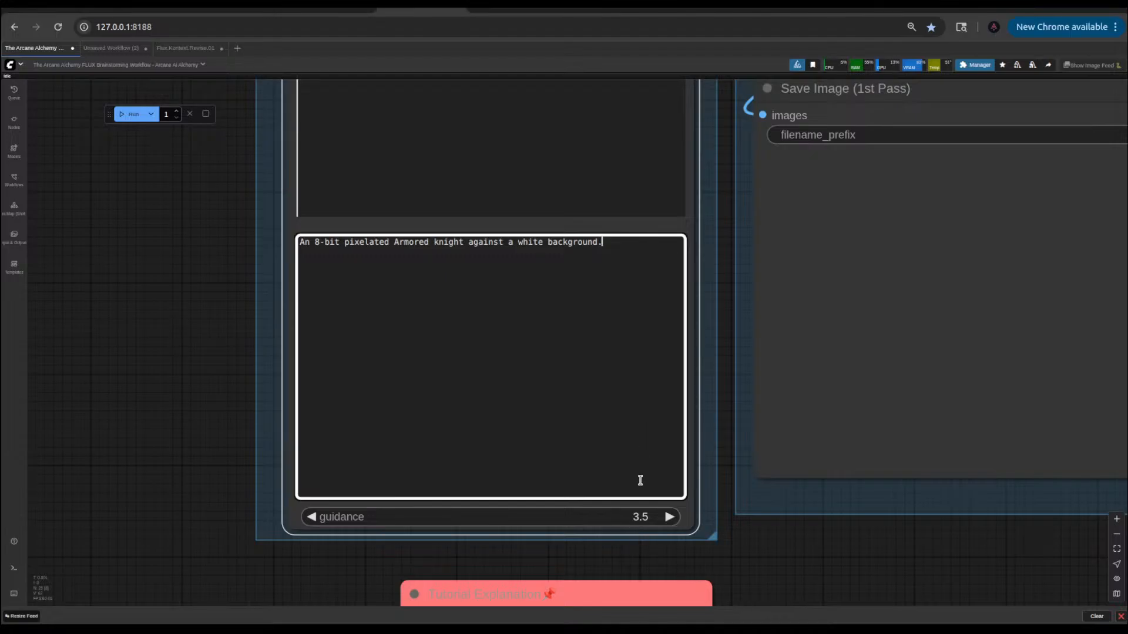
# - Run the FLUX workflow to generate a first batch of pixel art knight images
pyautogui.hotkey('ctrl', 'Return')
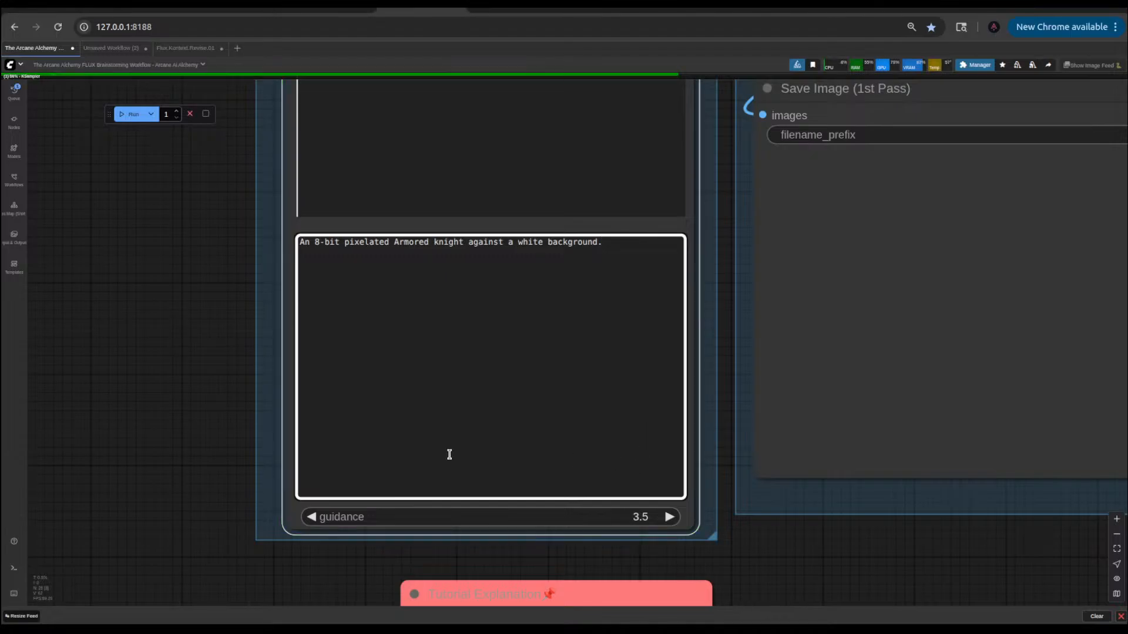
pyautogui.scroll(-5, 187, 372)
pyautogui.scroll(-3, 196, 327)
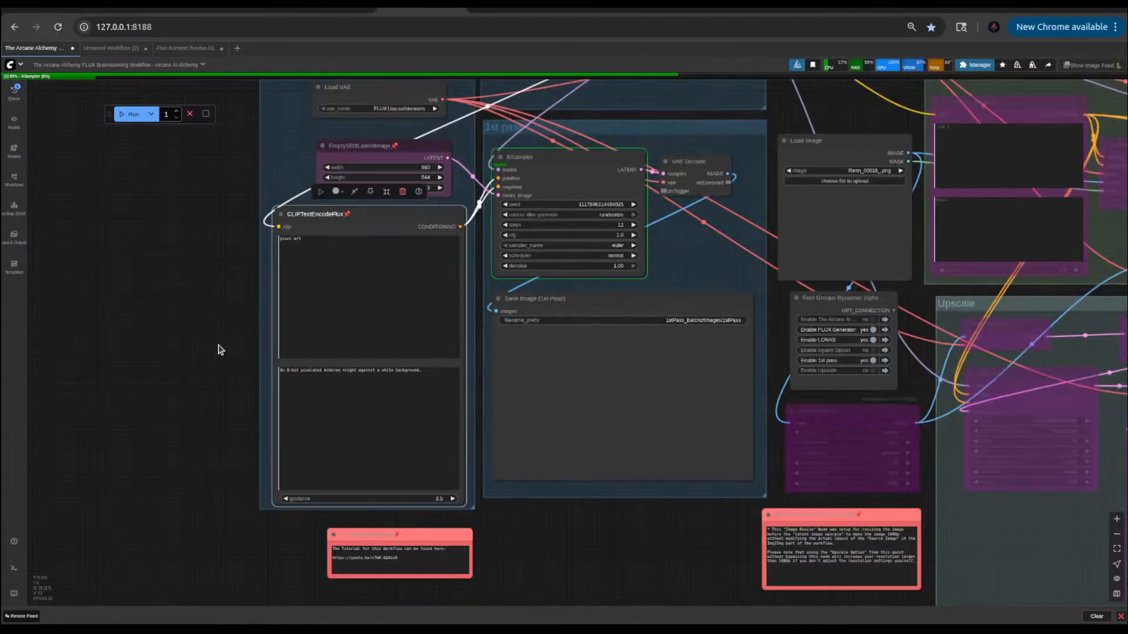
pyautogui.moveTo(203, 327); pyautogui.dragTo(202, 345)
pyautogui.scroll(-3, 202, 345)
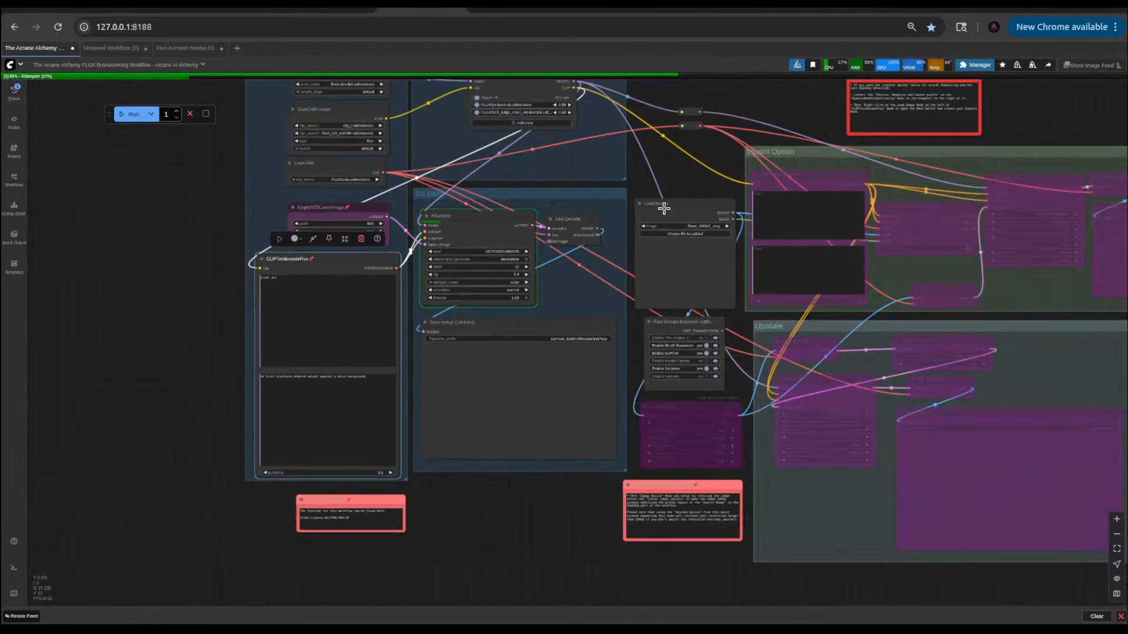
pyautogui.moveTo(683, 184); pyautogui.dragTo(552, 284)
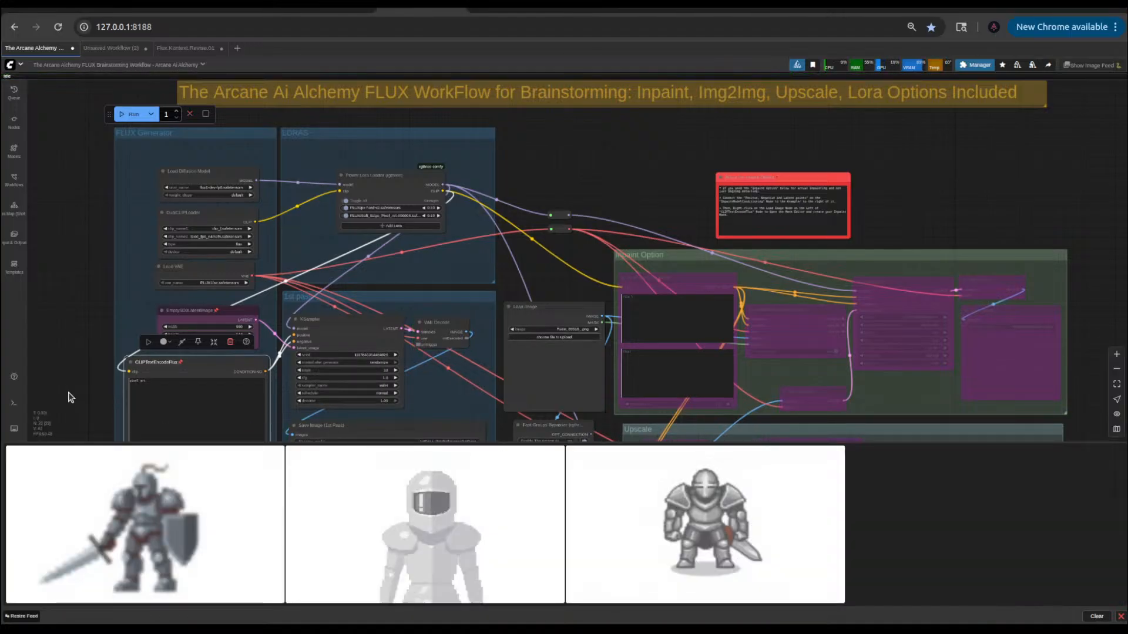
# - Set the guidance of the CLIPTextEncodeFlux node to 2.5
pyautogui.moveTo(94, 357); pyautogui.dragTo(132, 209)
pyautogui.scroll(4, 143, 372)
pyautogui.moveTo(146, 379); pyautogui.dragTo(128, 185)
pyautogui.click(339, 292)
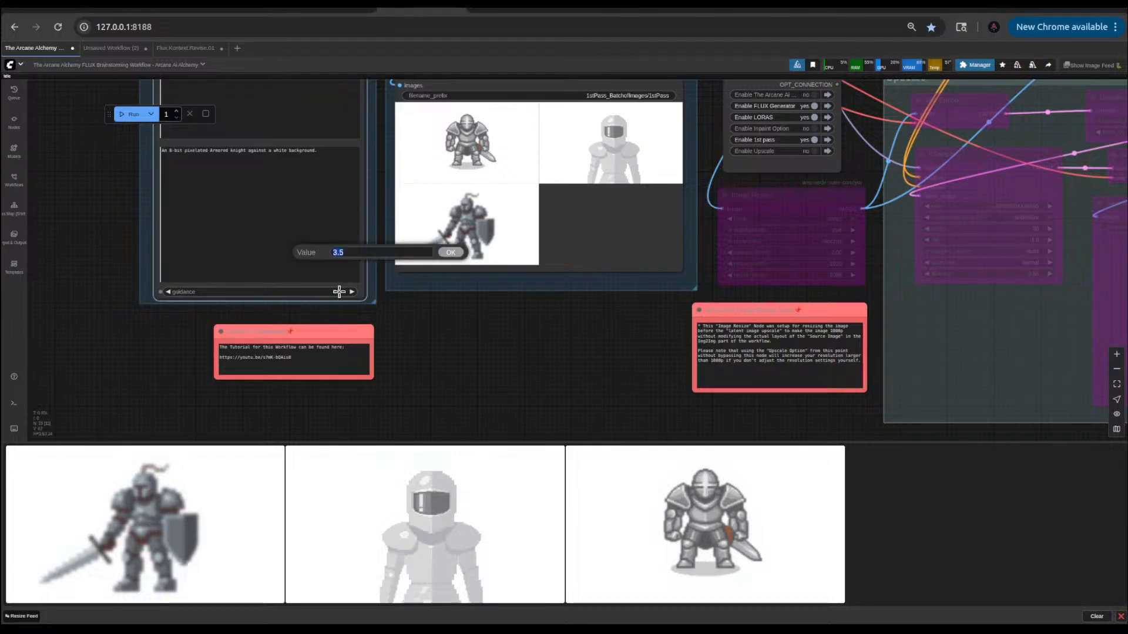
pyautogui.press('Return')
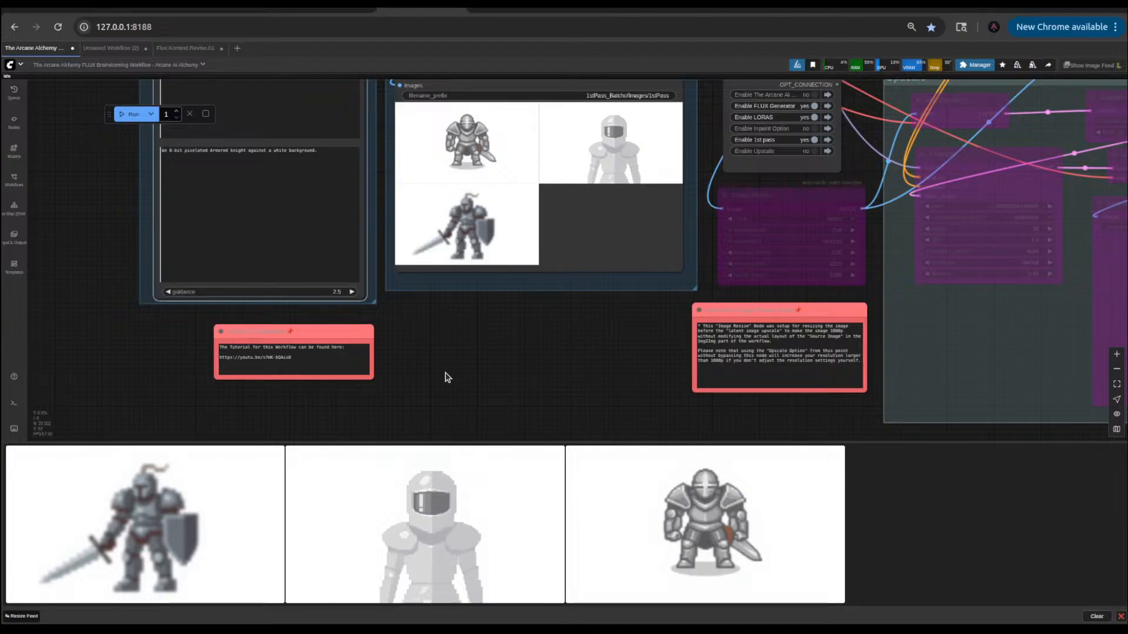
# - Insert ", with full plate armor" after "Armored knight" in the t5xxl prompt
pyautogui.scroll(-5, 473, 353)
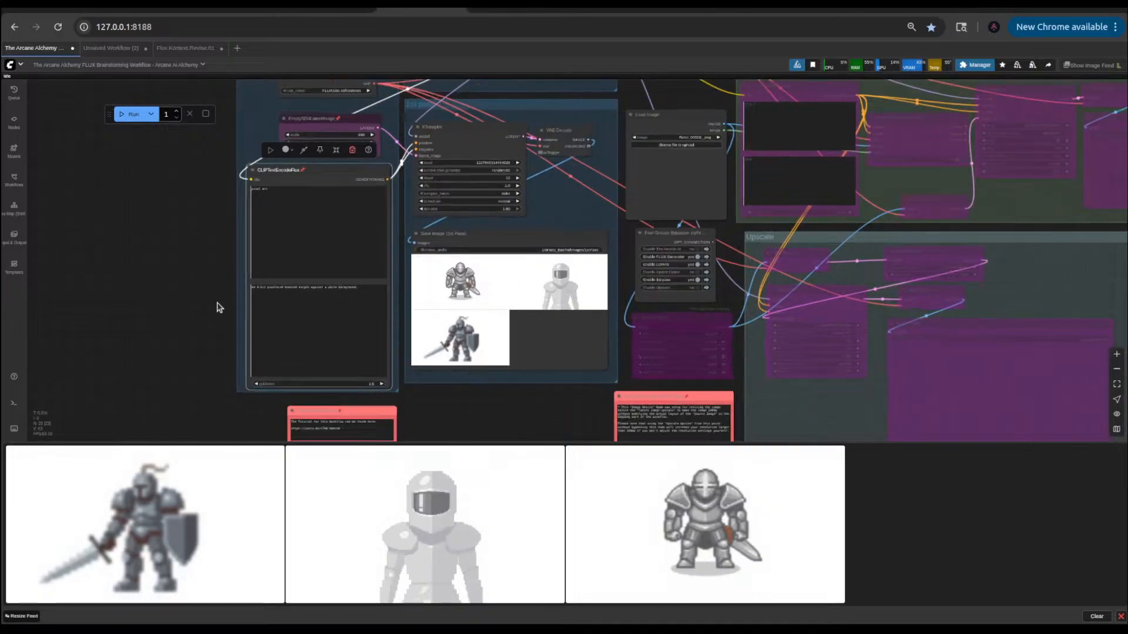
pyautogui.scroll(5, 219, 305)
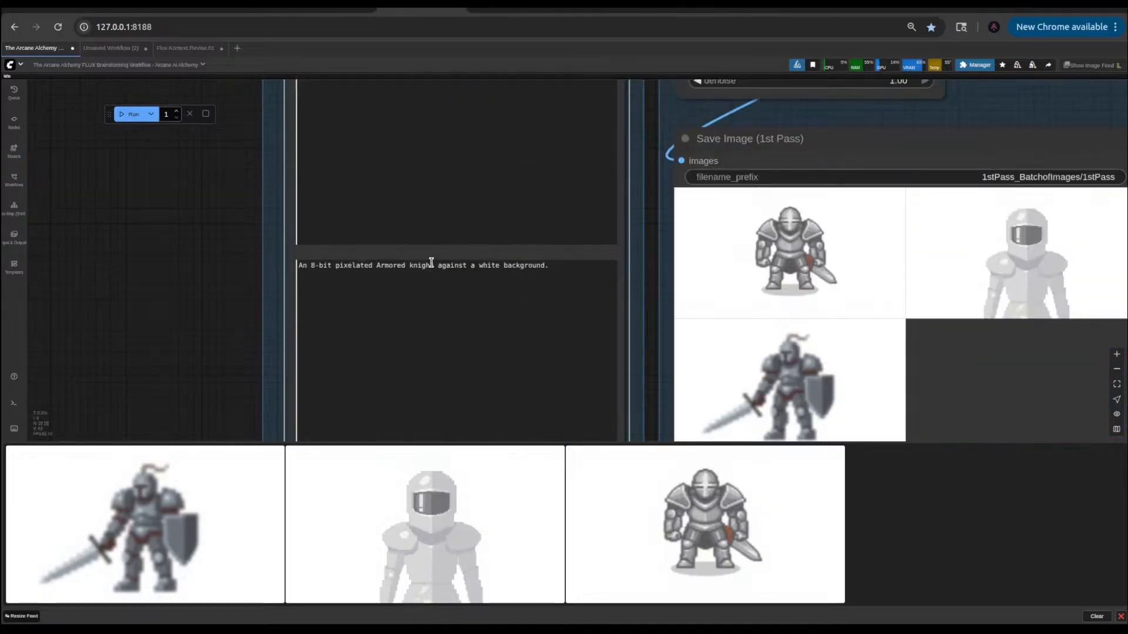
pyautogui.click(432, 266)
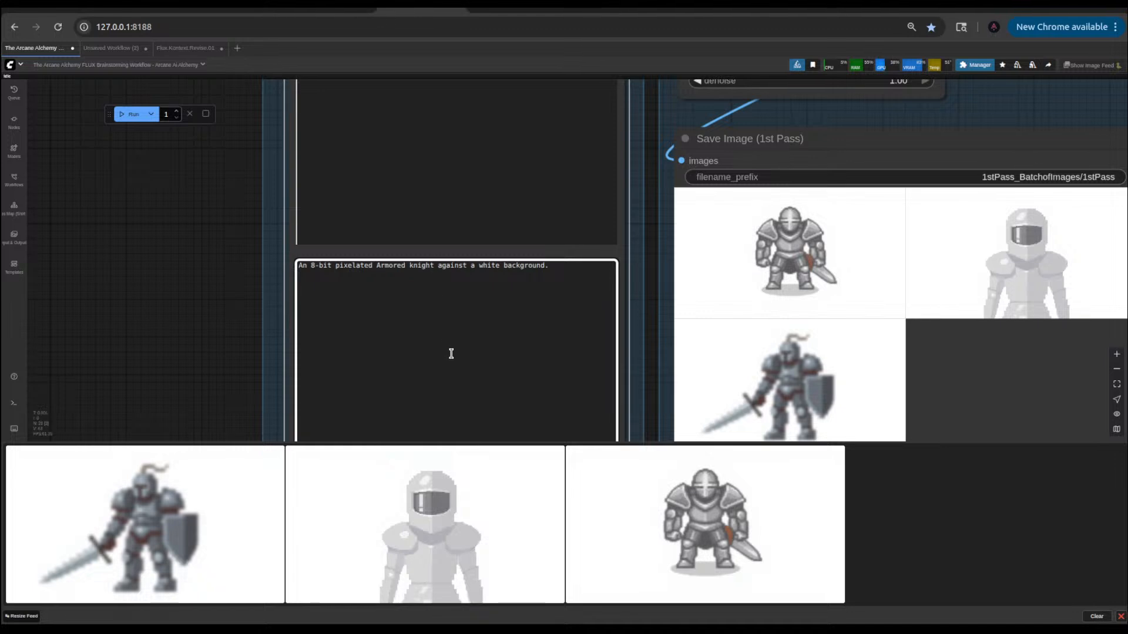
pyautogui.press('Right')
pyautogui.press('Right')
pyautogui.press('Right')
pyautogui.press('Right')
pyautogui.press('Right')
pyautogui.press('Right')
pyautogui.press('Right')
pyautogui.press('Right')
pyautogui.write(', with f')
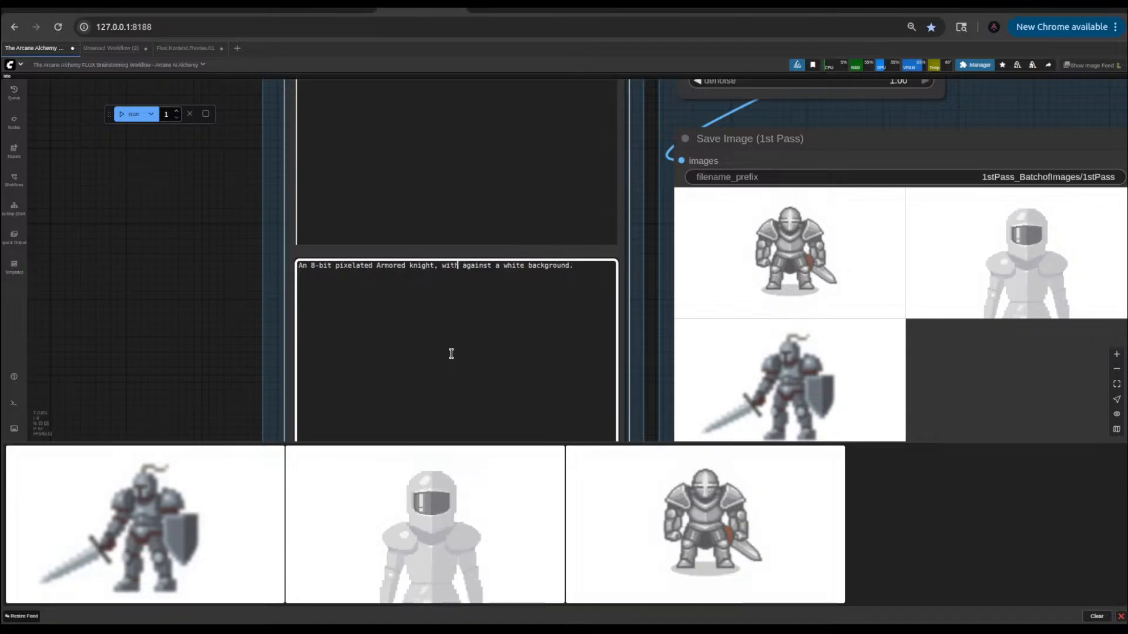
pyautogui.write('ull plate armor ')
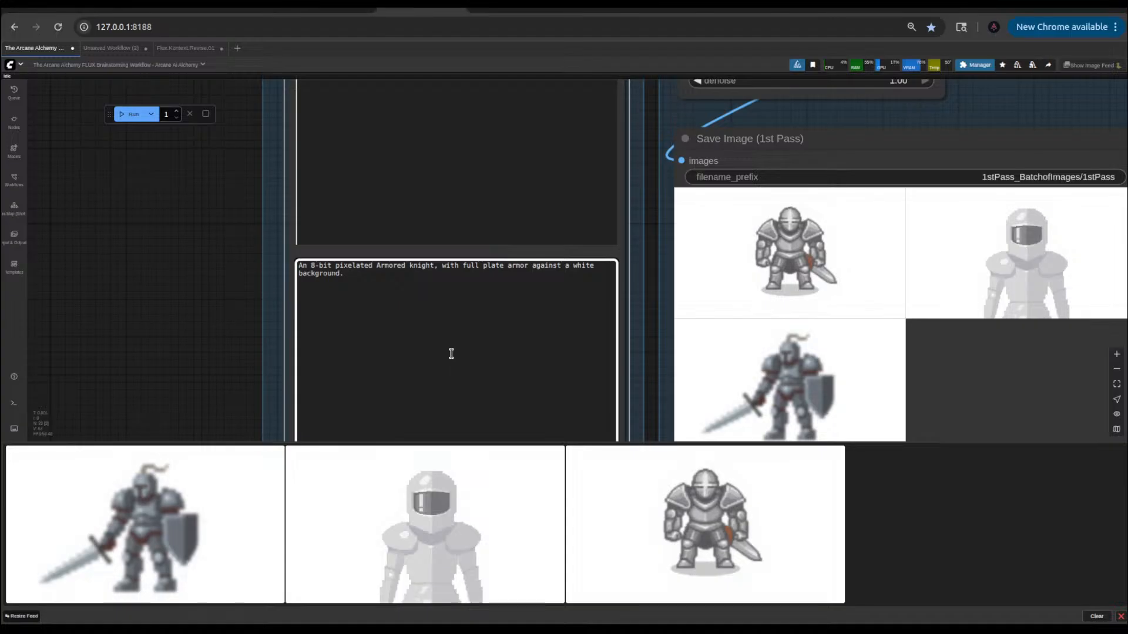
# - Replace the rest of the t5xxl prompt after "armor" with ". It has a white background." and run the workflow again
pyautogui.write(',')
pyautogui.press('Delete')
pyautogui.press('Delete')
pyautogui.press('Delete')
pyautogui.press('Delete')
pyautogui.press('Delete')
pyautogui.press('Delete')
pyautogui.press('Delete')
pyautogui.press('Delete')
pyautogui.press('Delete')
pyautogui.press('Delete')
pyautogui.press('Delete')
pyautogui.press('Delete')
pyautogui.press('Delete')
pyautogui.press('Delete')
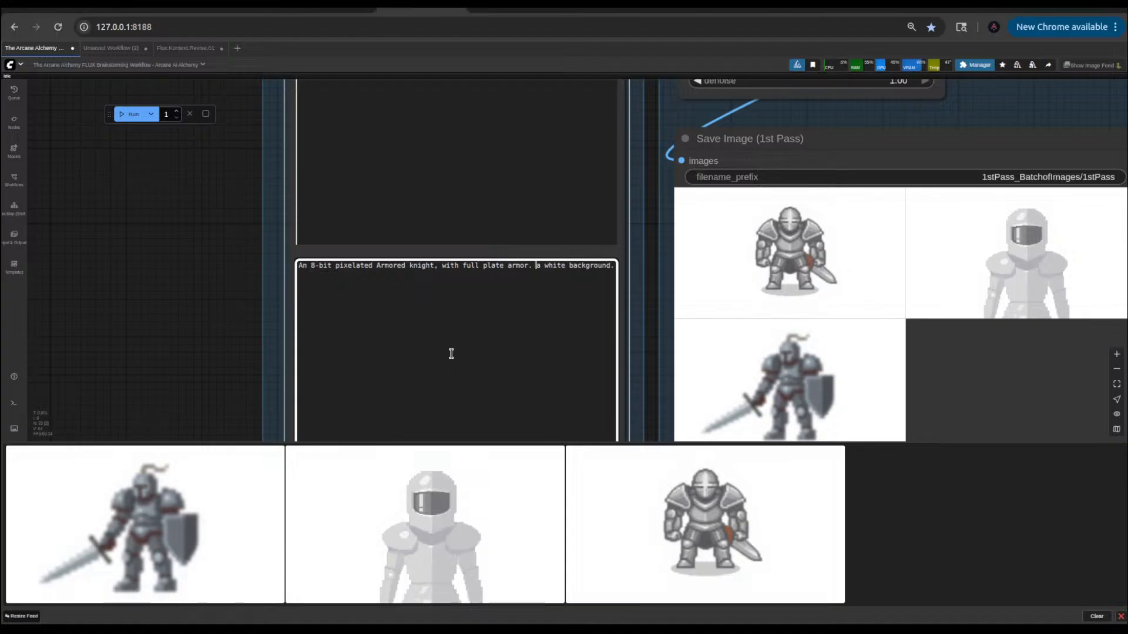
pyautogui.press('Delete')
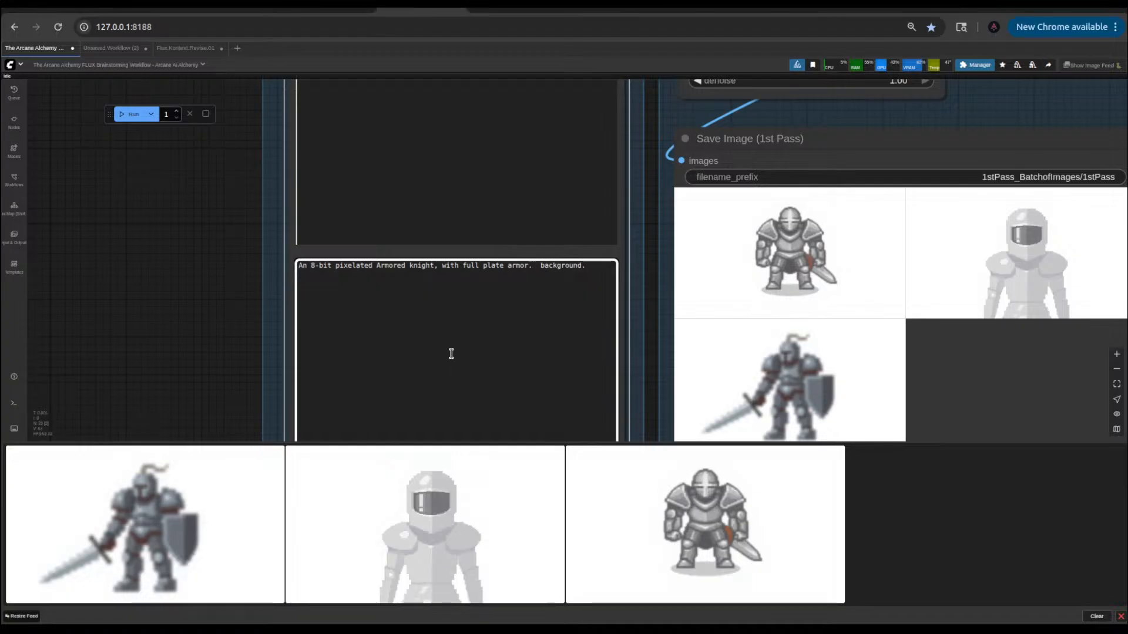
pyautogui.write('It has a white')
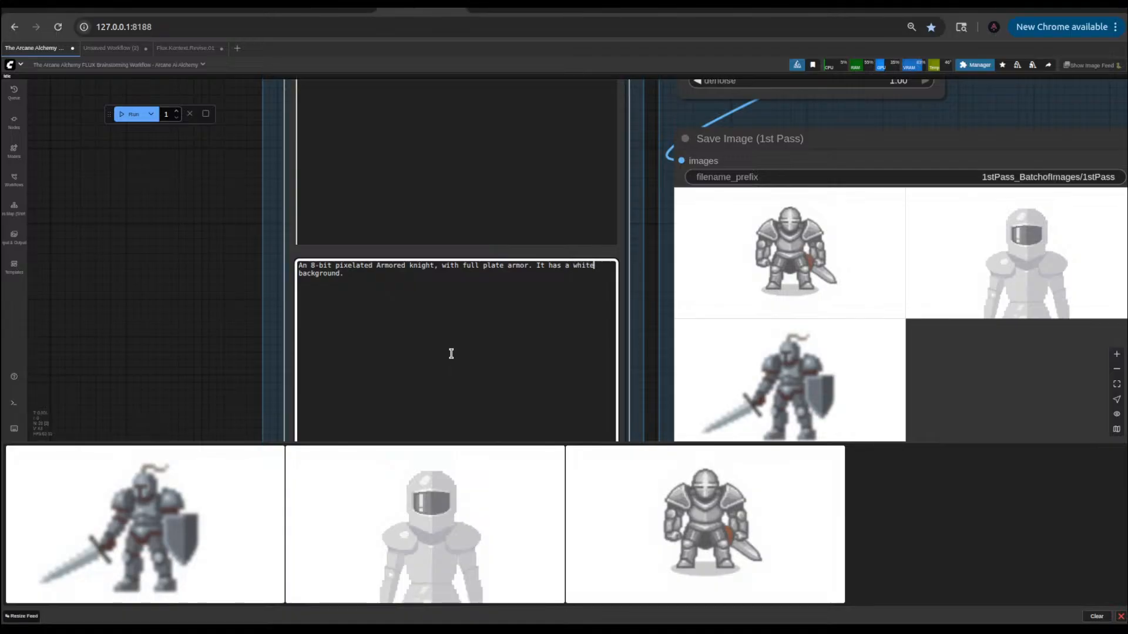
pyautogui.hotkey('ctrl', 'Return')
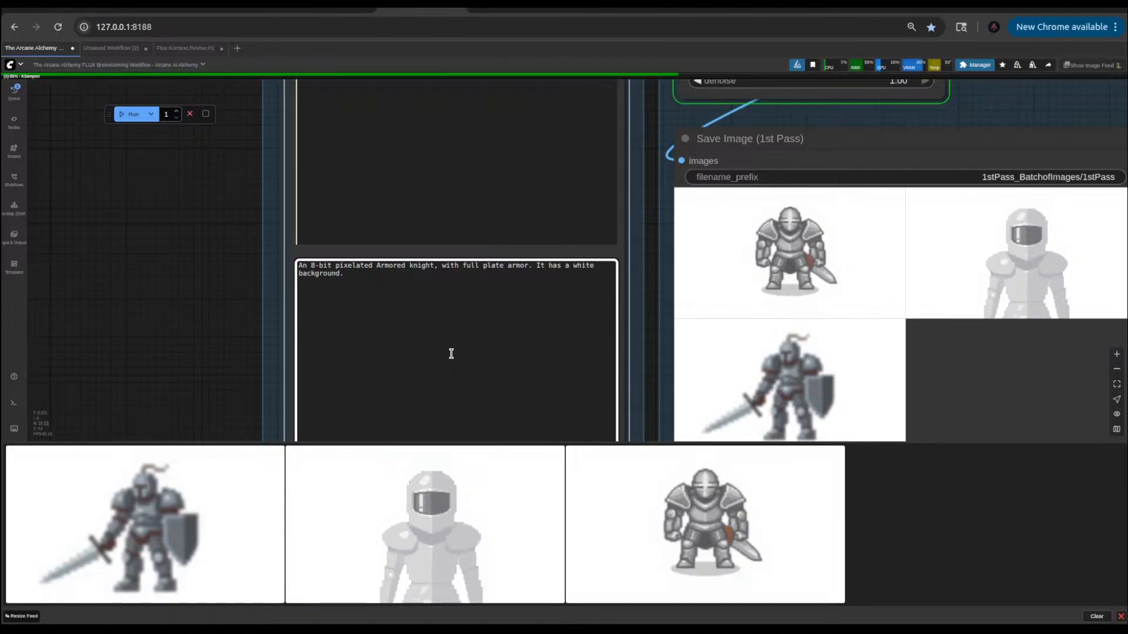
# - Set the strength of the px-hard-v2 LoRA in the Power Lora Loader to 0.80
pyautogui.scroll(-13, 792, 251)
pyautogui.moveTo(538, 166); pyautogui.dragTo(649, 223)
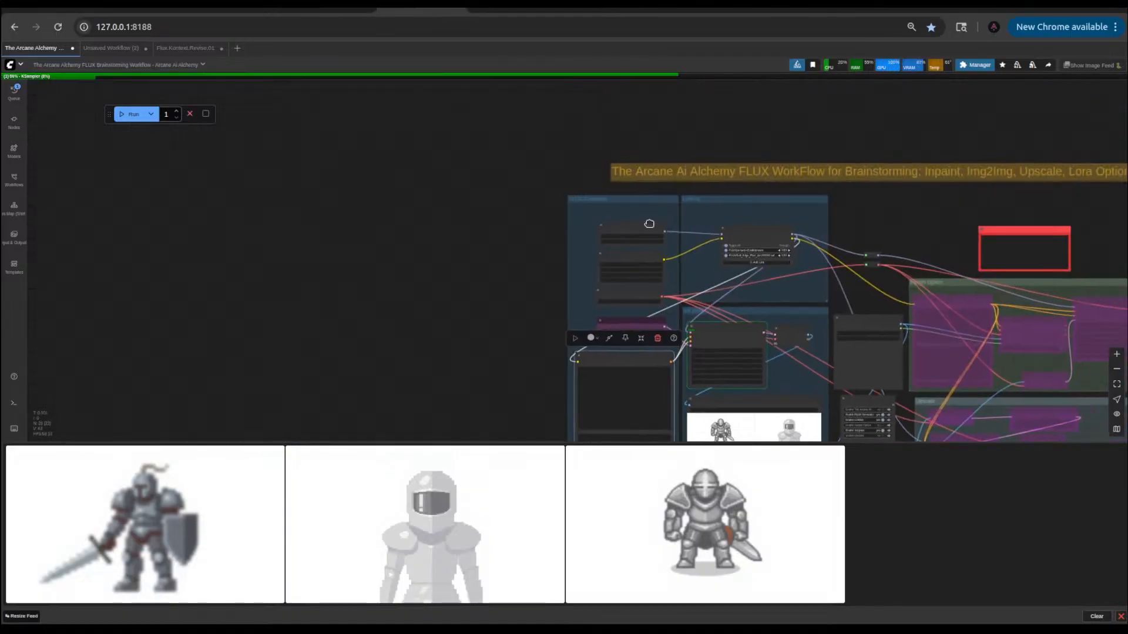
pyautogui.scroll(10, 820, 267)
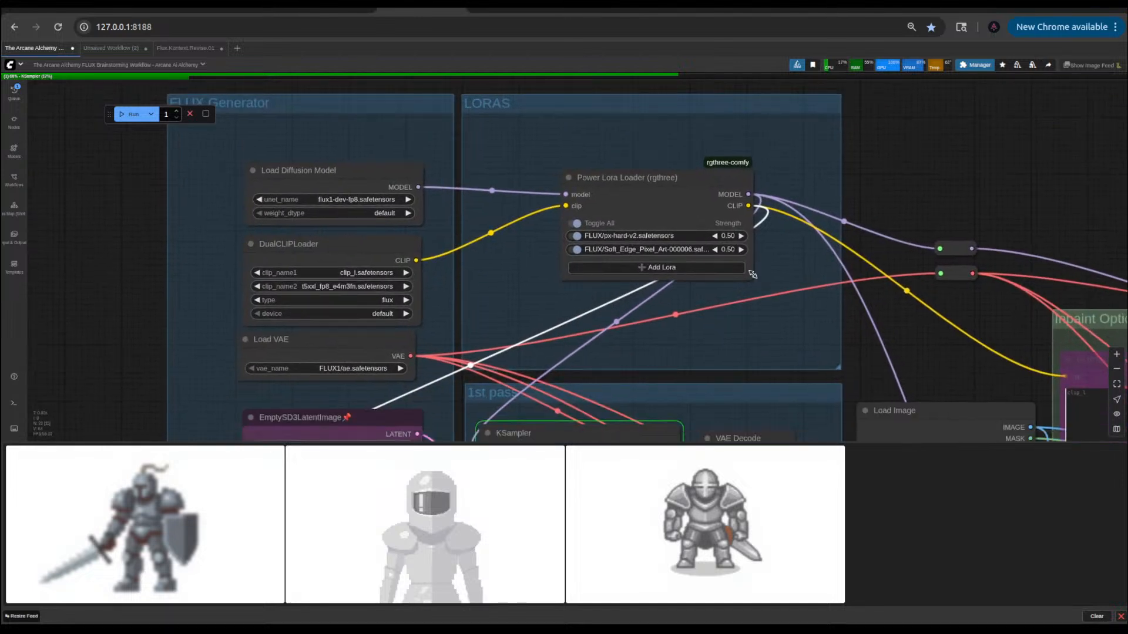
pyautogui.click(739, 236)
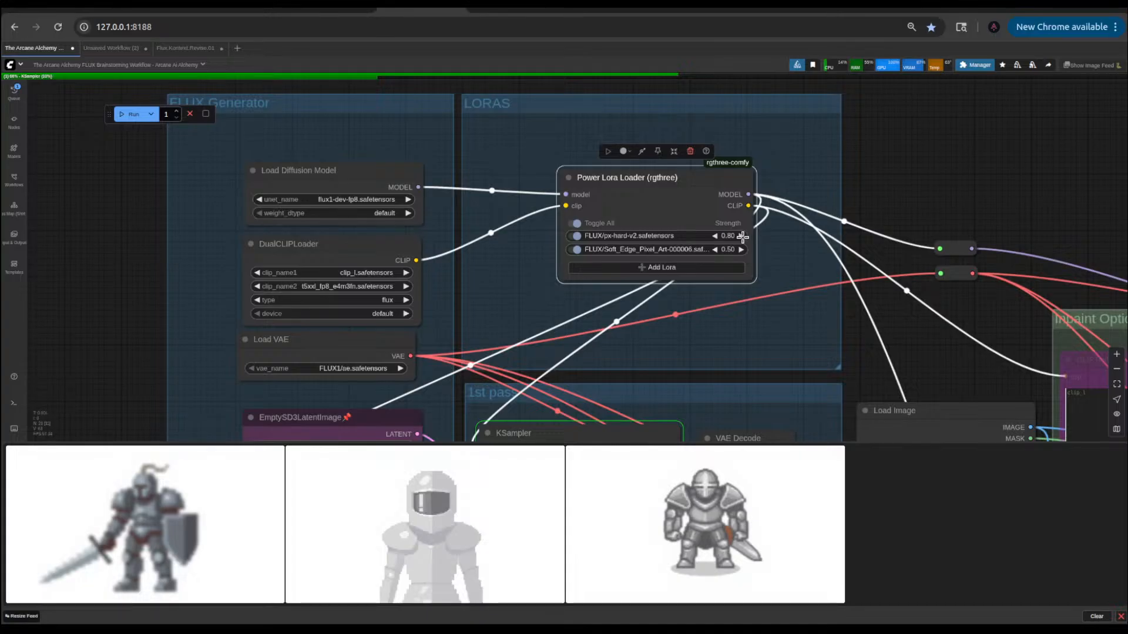
pyautogui.click(868, 193)
pyautogui.scroll(-7, 846, 198)
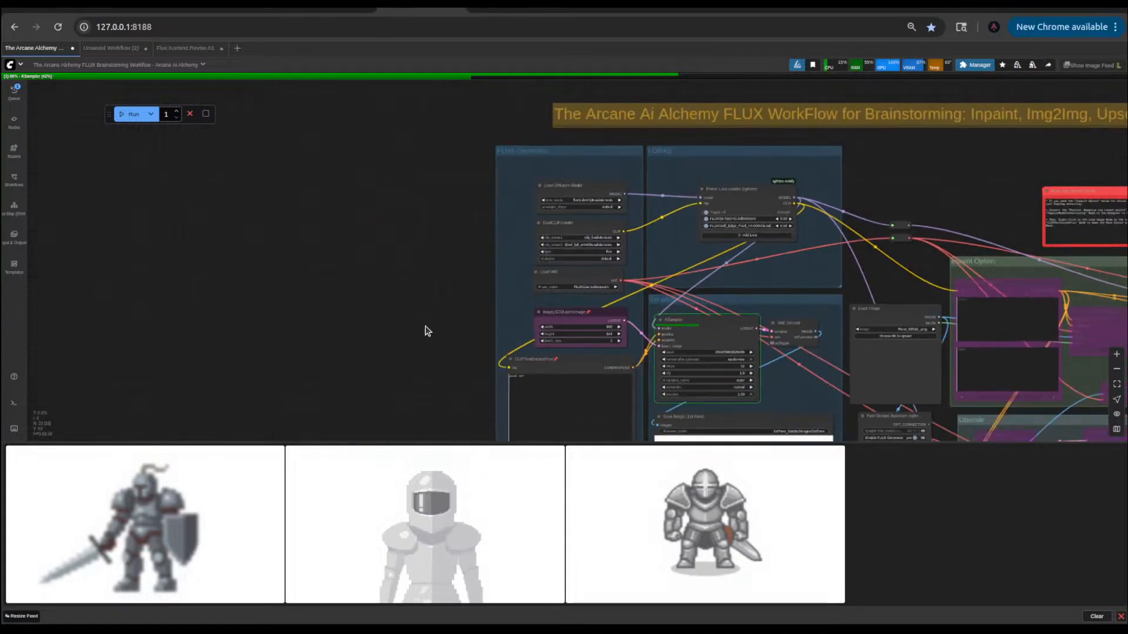
pyautogui.moveTo(504, 438); pyautogui.dragTo(352, 280)
pyautogui.scroll(3, 482, 307)
pyautogui.scroll(-3, 483, 307)
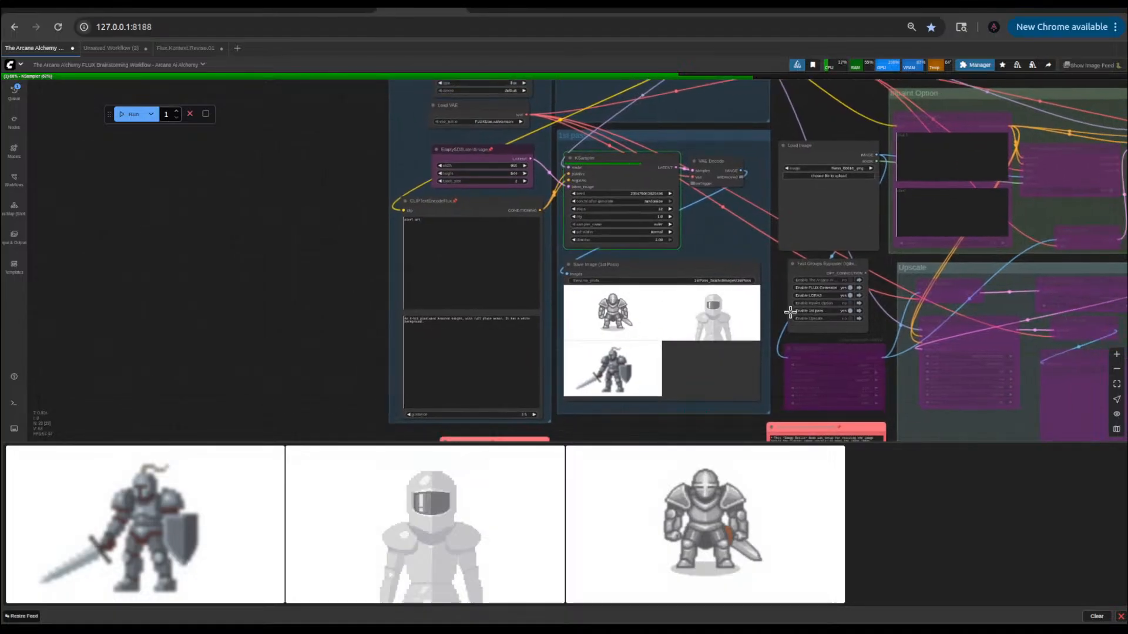
pyautogui.scroll(3, 799, 318)
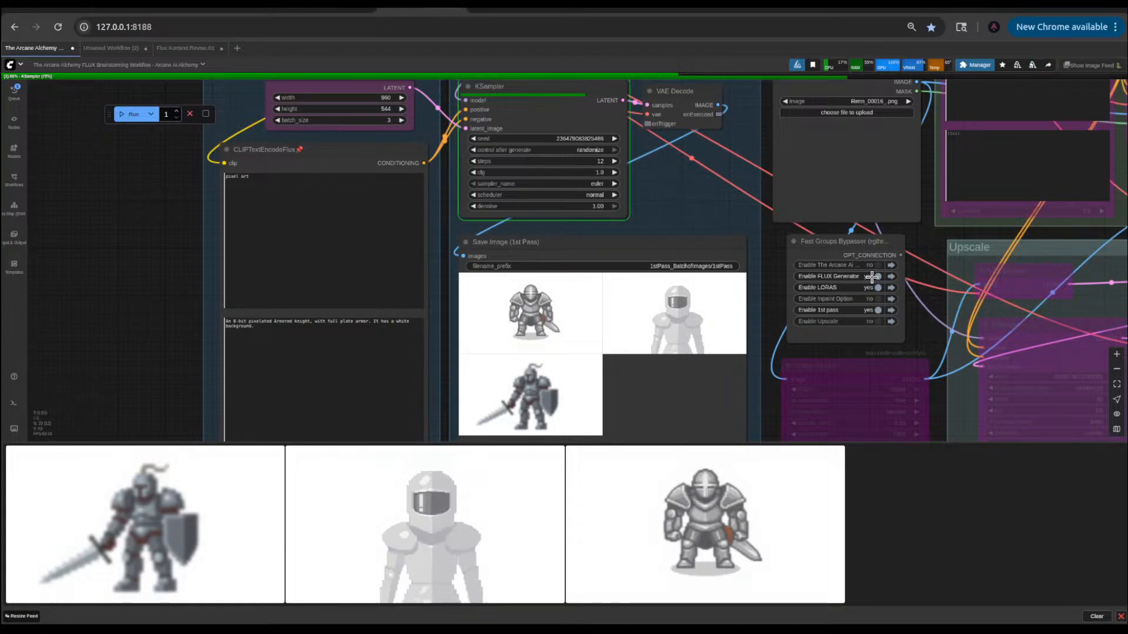
# - Enable the Inpaint Option group in the Fast Groups Bypasser and load the dark-armored knight 1stPass_00703_.png into the Load Image node
pyautogui.scroll(-3, 874, 277)
pyautogui.moveTo(868, 117); pyautogui.dragTo(781, 93)
pyautogui.scroll(5, 805, 300)
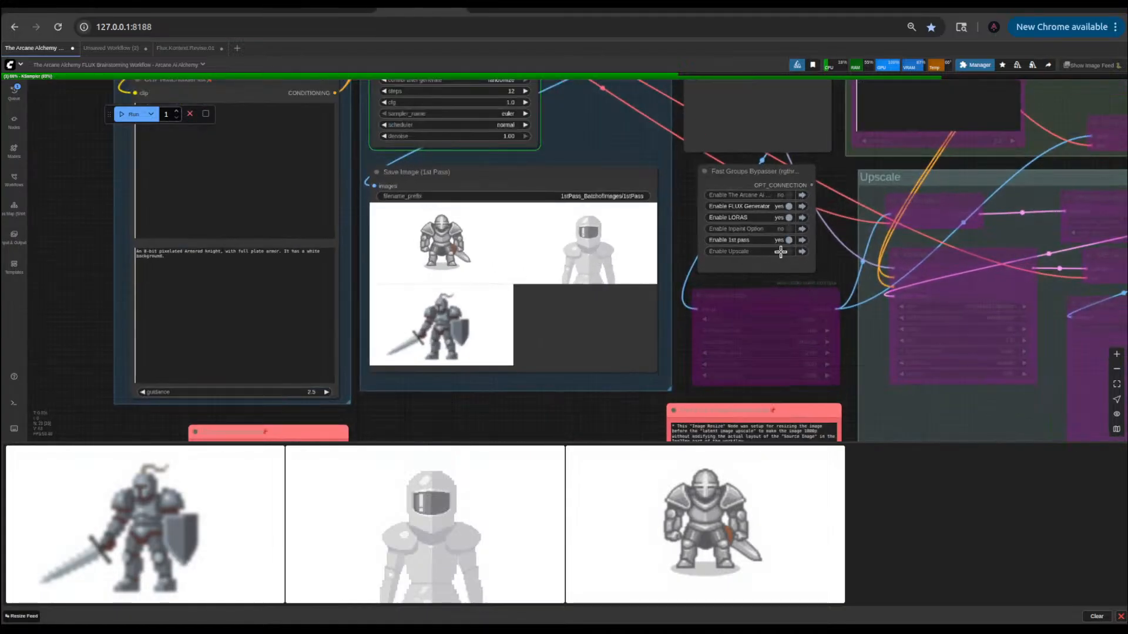
pyautogui.moveTo(816, 262); pyautogui.dragTo(725, 275)
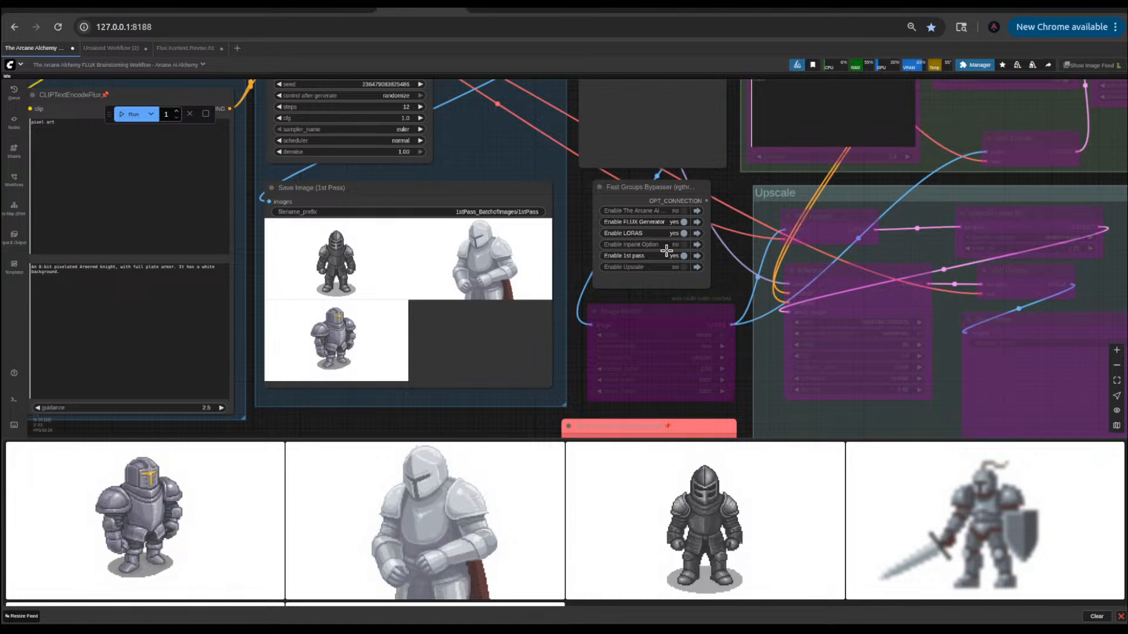
pyautogui.click(685, 245)
pyautogui.scroll(-5, 581, 311)
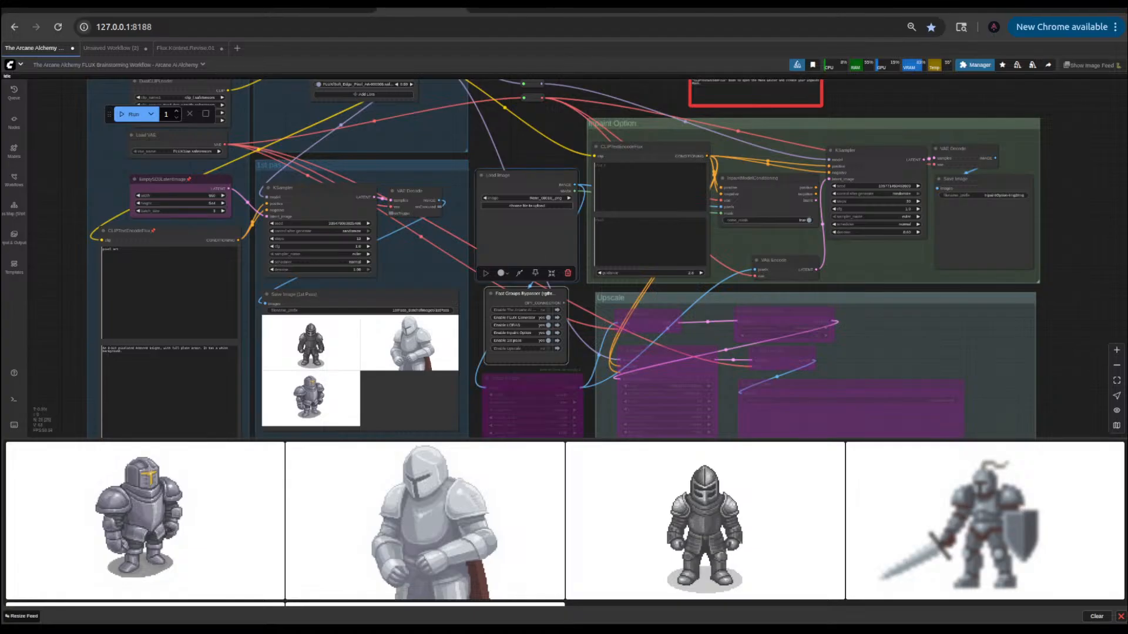
pyautogui.scroll(2, 616, 225)
pyautogui.scroll(6, 617, 225)
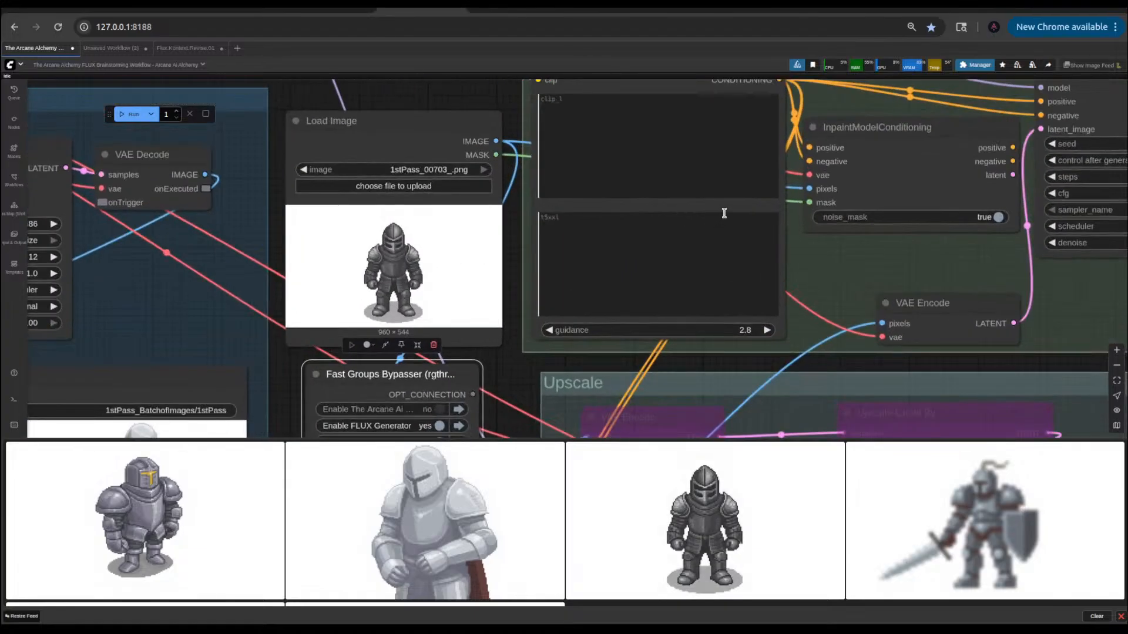
# - Enter "pixel art" as the clip_l prompt of the CLIPTextEncodeFlux node in the Inpaint Option group
pyautogui.scroll(-6, 718, 227)
pyautogui.click(843, 165)
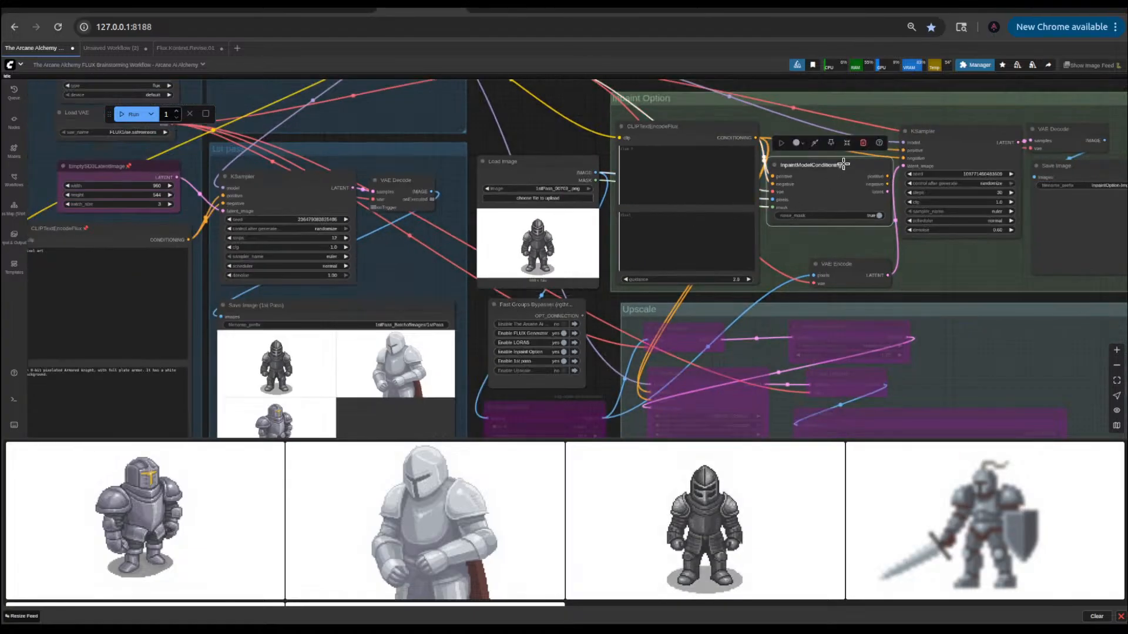
pyautogui.moveTo(558, 145); pyautogui.dragTo(495, 152)
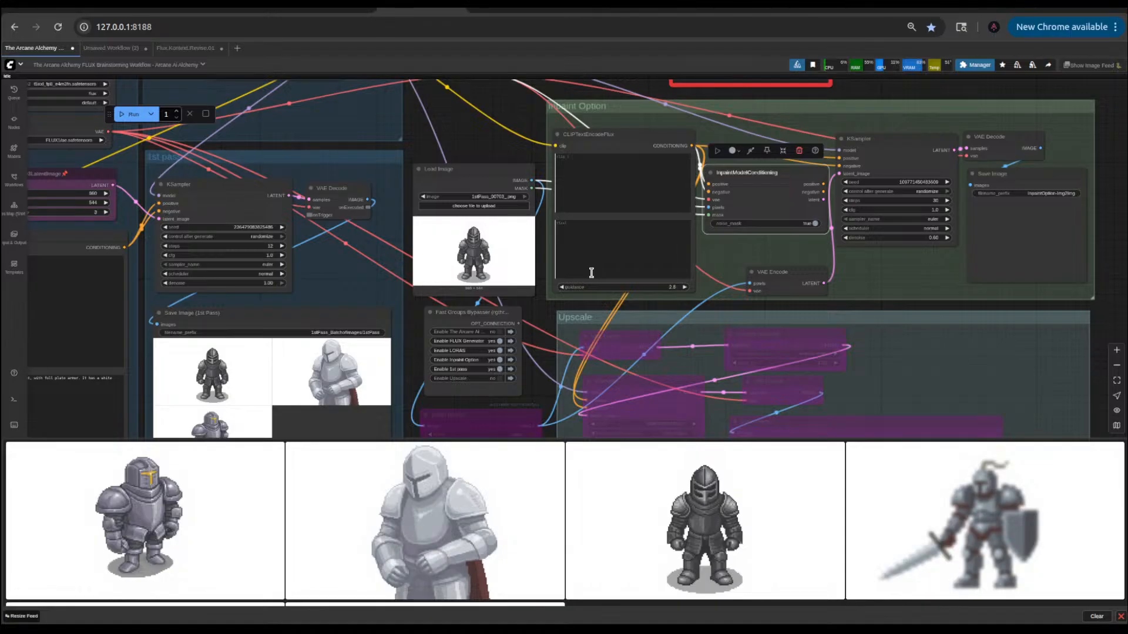
pyautogui.click(579, 177)
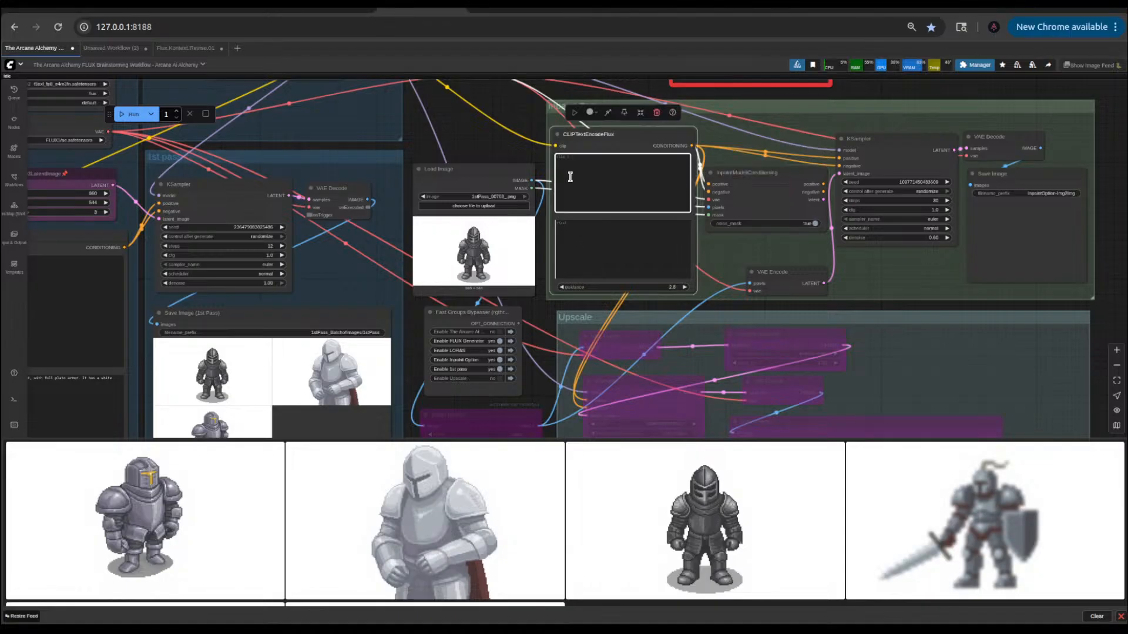
pyautogui.write('pixel art,')
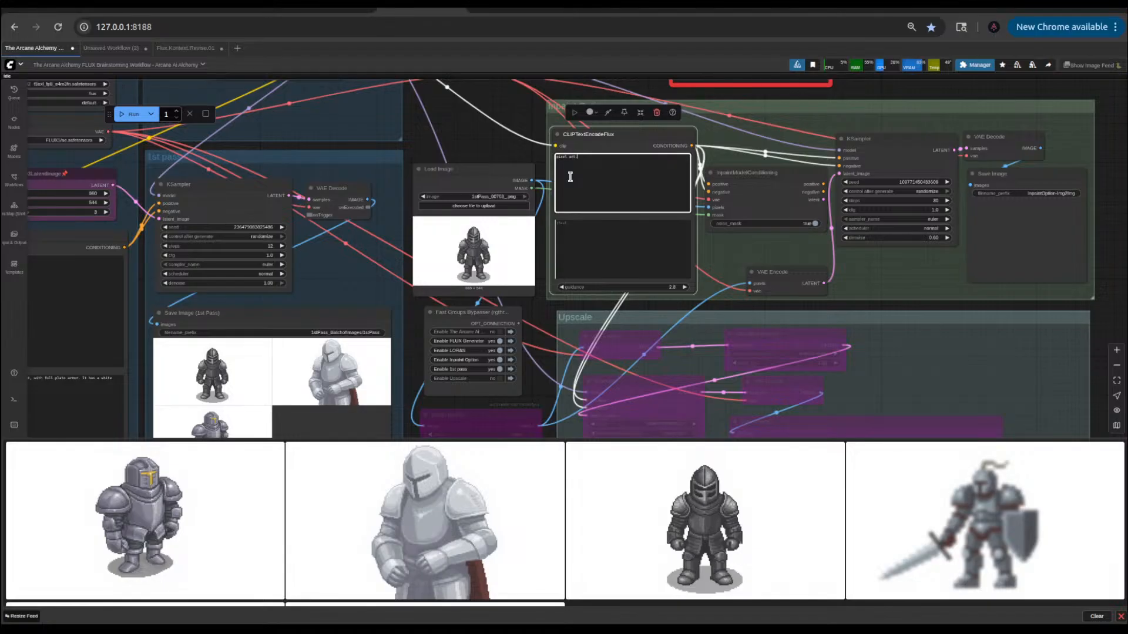
# - Copy the first-pass t5xxl prompt into the t5xxl prompt of the Inpaint Option's CLIPTextEncodeFlux node and run the workflow
pyautogui.scroll(-5, 491, 190)
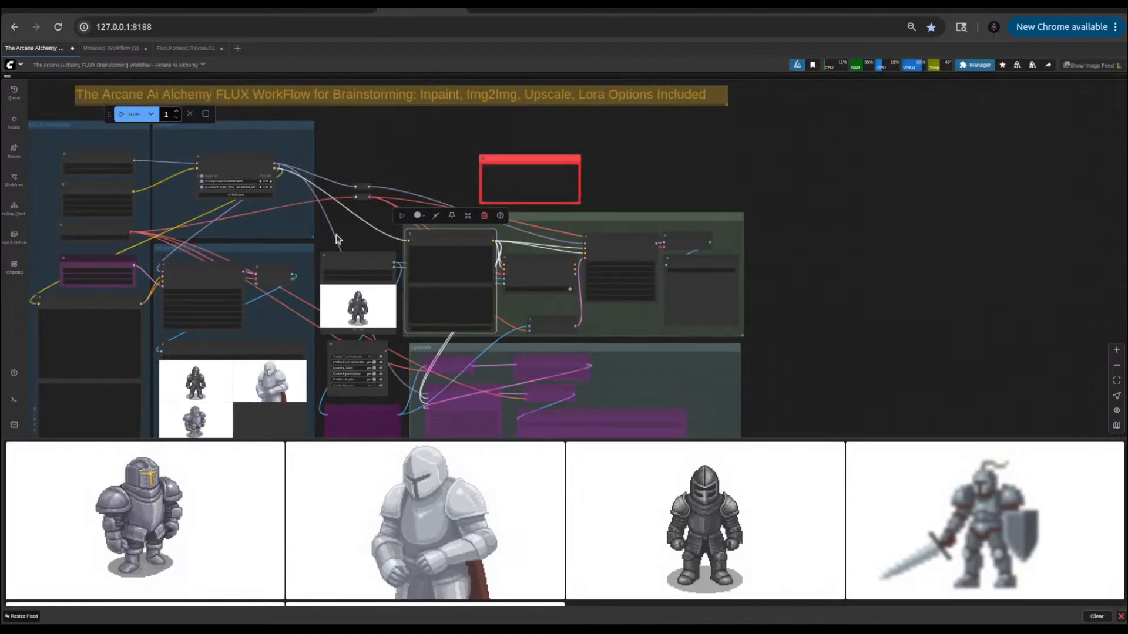
pyautogui.scroll(5, 287, 350)
pyautogui.click(279, 340)
pyautogui.hotkey('ctrl', 'a')
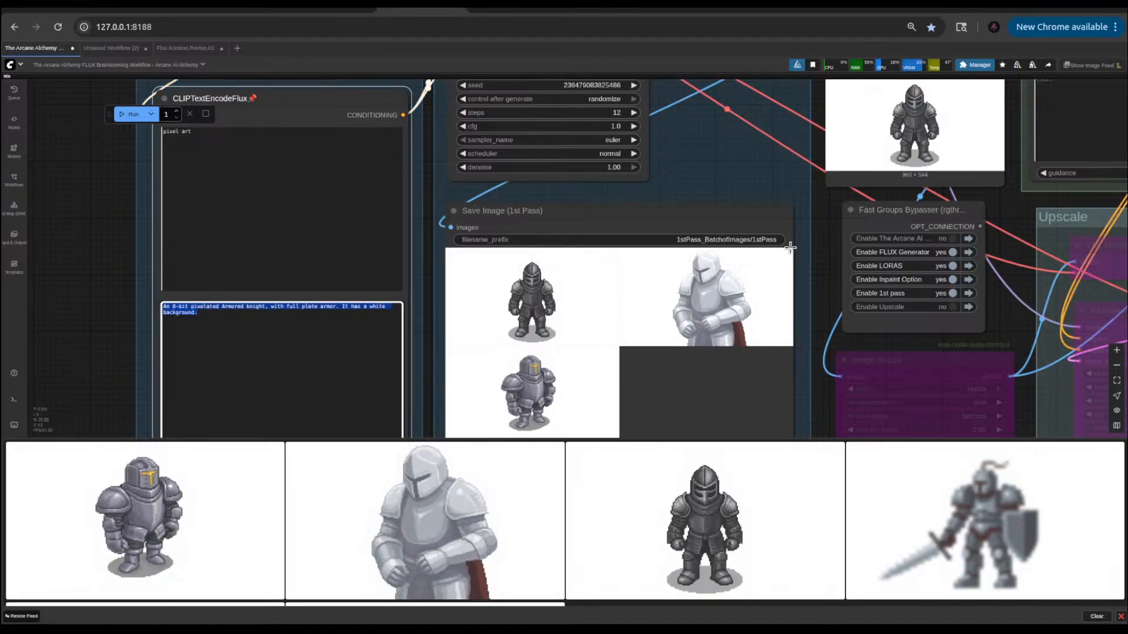
pyautogui.scroll(-5, 957, 168)
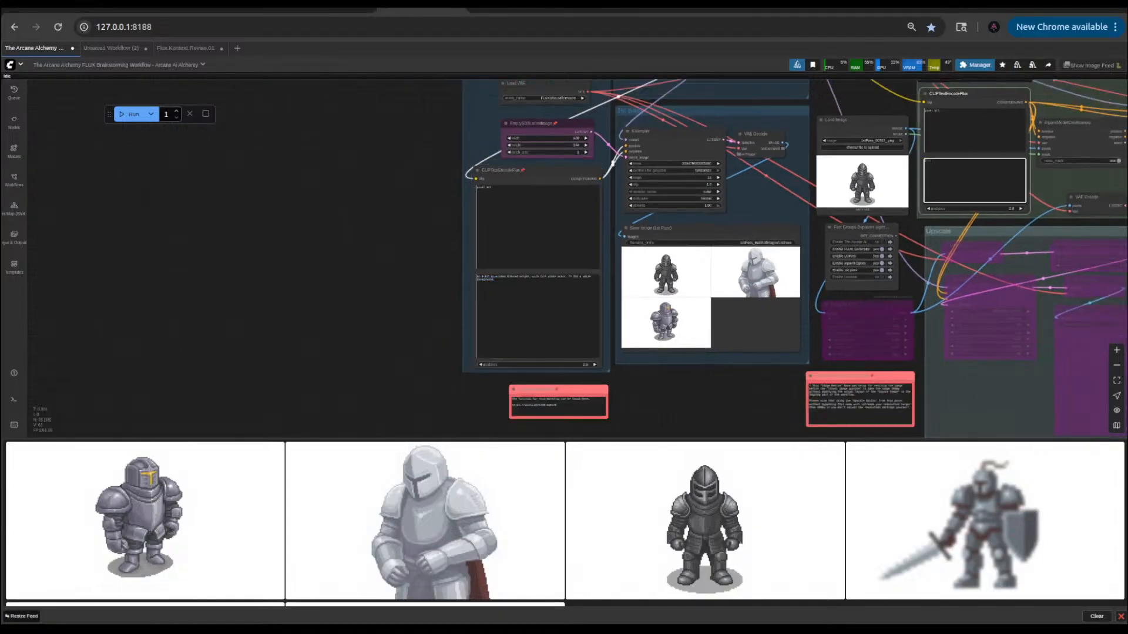
pyautogui.write('An 8-bit pixelated armored knight, with full plate armor. It has a white background.')
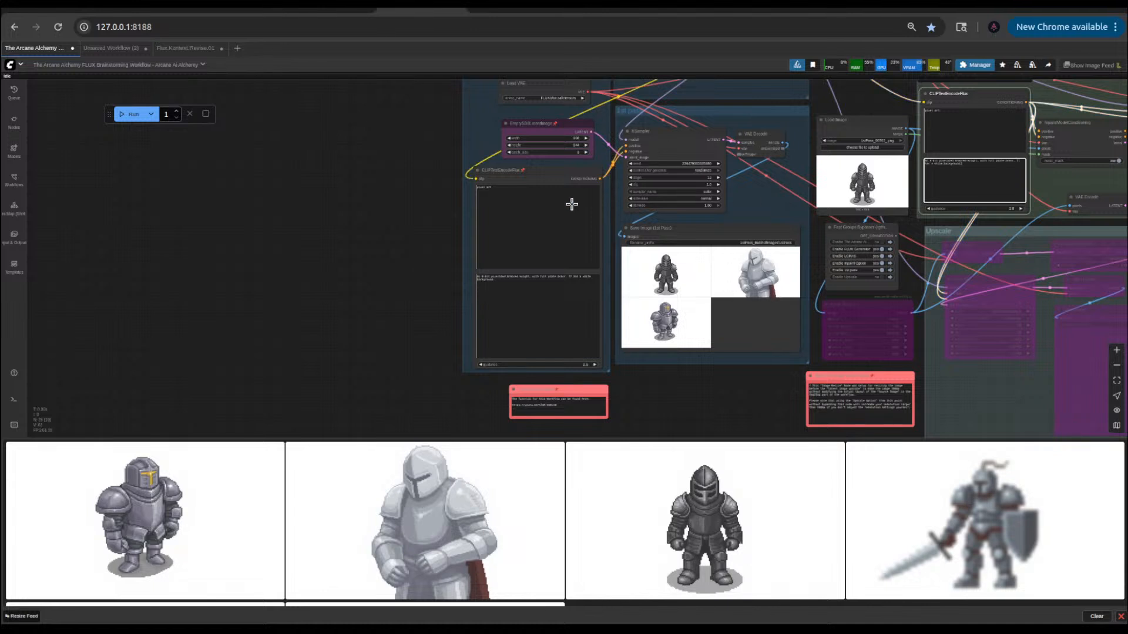
pyautogui.click(121, 116)
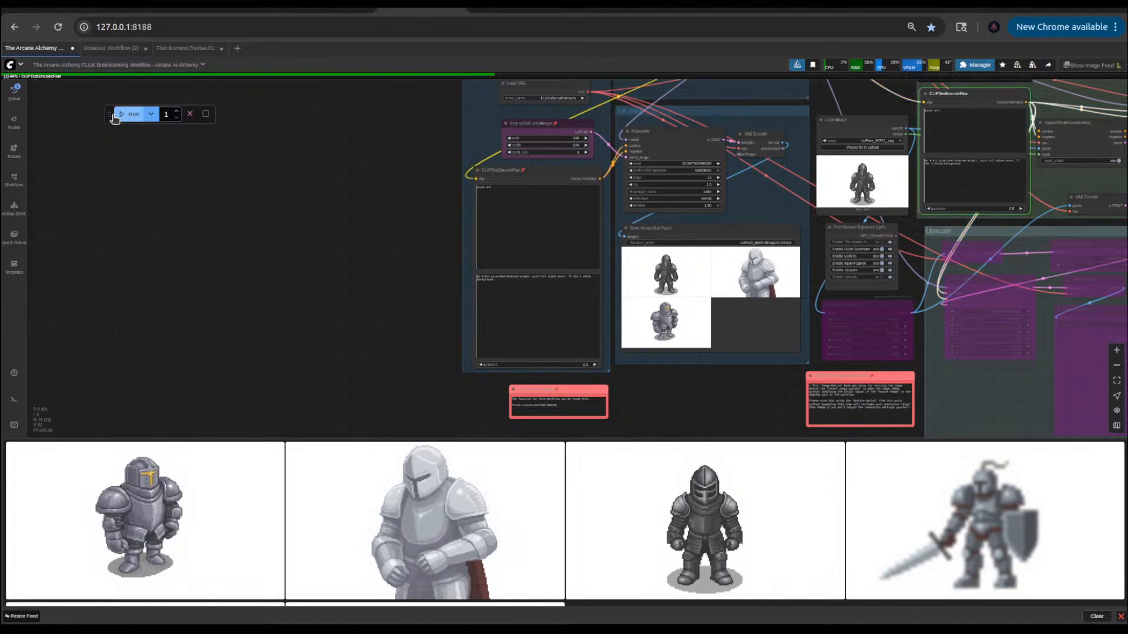
# - Move the floating run toolbar onto the empty canvas beside the model loader nodes so it covers none of them
pyautogui.moveTo(108, 112); pyautogui.dragTo(367, 158)
pyautogui.scroll(6, 357, 280)
pyautogui.moveTo(381, 258); pyautogui.dragTo(308, 327)
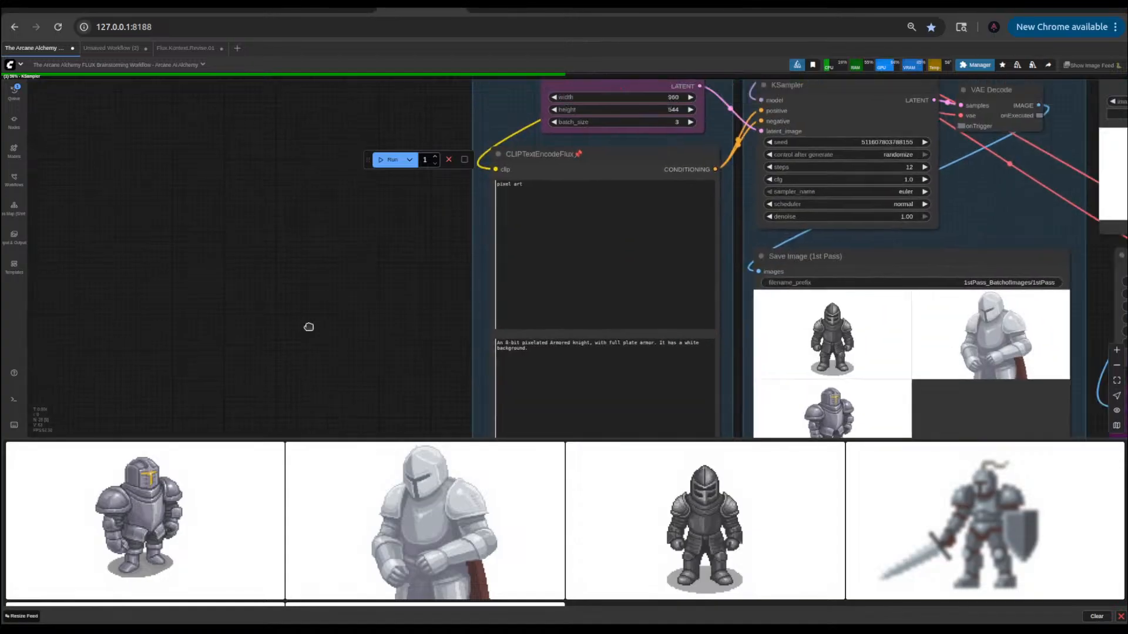
pyautogui.scroll(-6, 307, 327)
pyautogui.moveTo(327, 287); pyautogui.dragTo(265, 312)
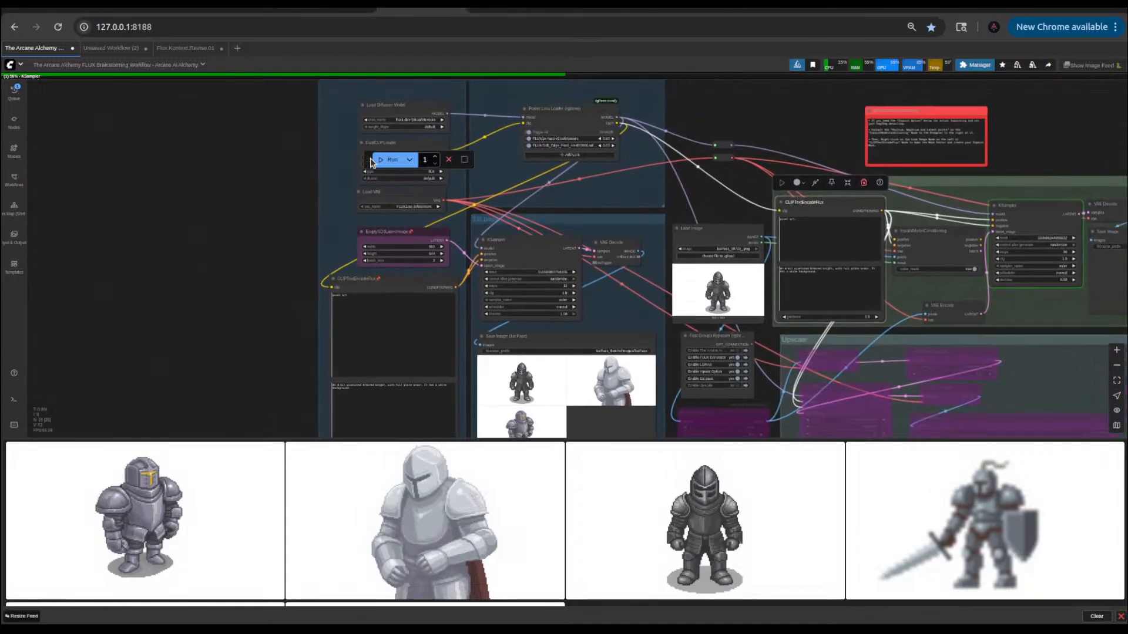
pyautogui.moveTo(370, 161); pyautogui.dragTo(209, 172)
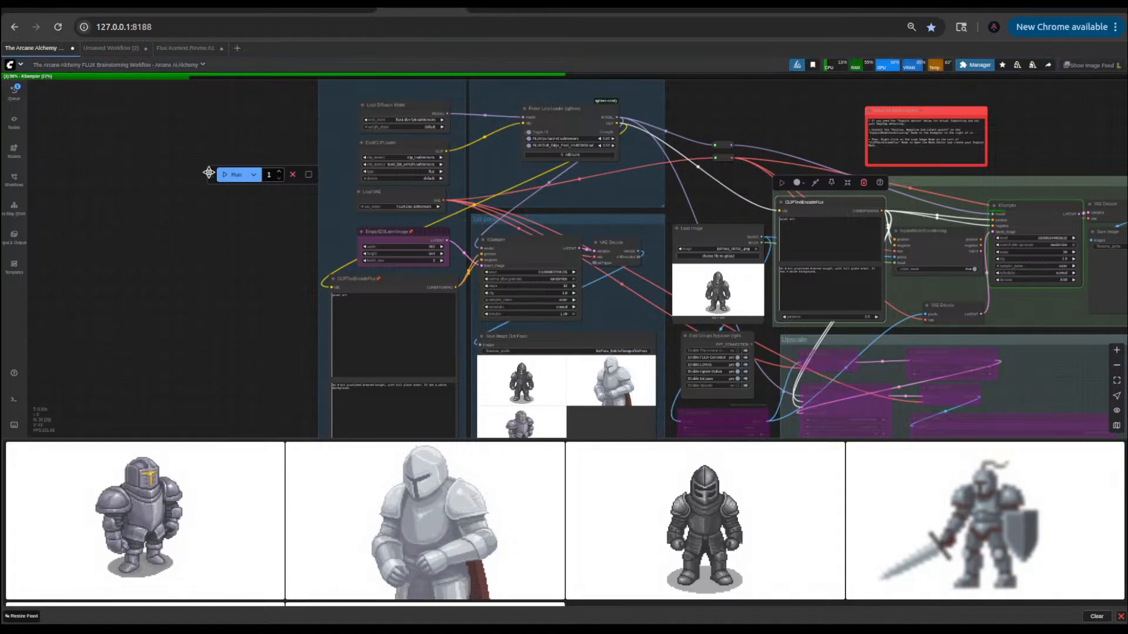
pyautogui.moveTo(256, 251); pyautogui.dragTo(138, 258)
pyautogui.moveTo(177, 173); pyautogui.dragTo(74, 143)
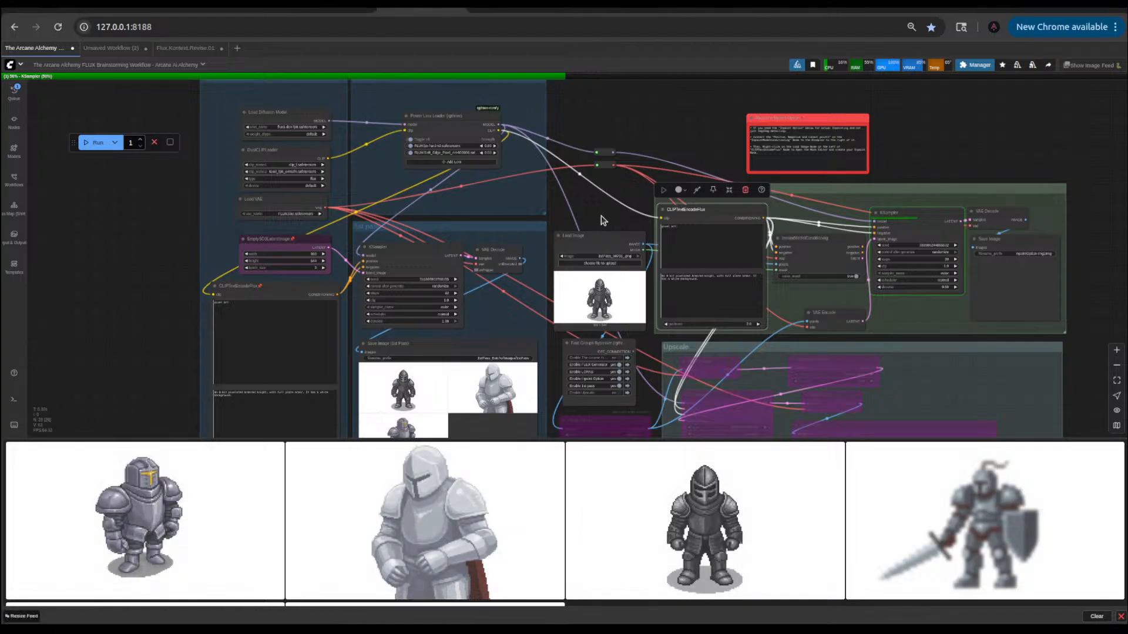
# - Compare the enlarged inpaint result with the original dark-armored knight image in the image feed
pyautogui.moveTo(599, 214); pyautogui.dragTo(592, 163)
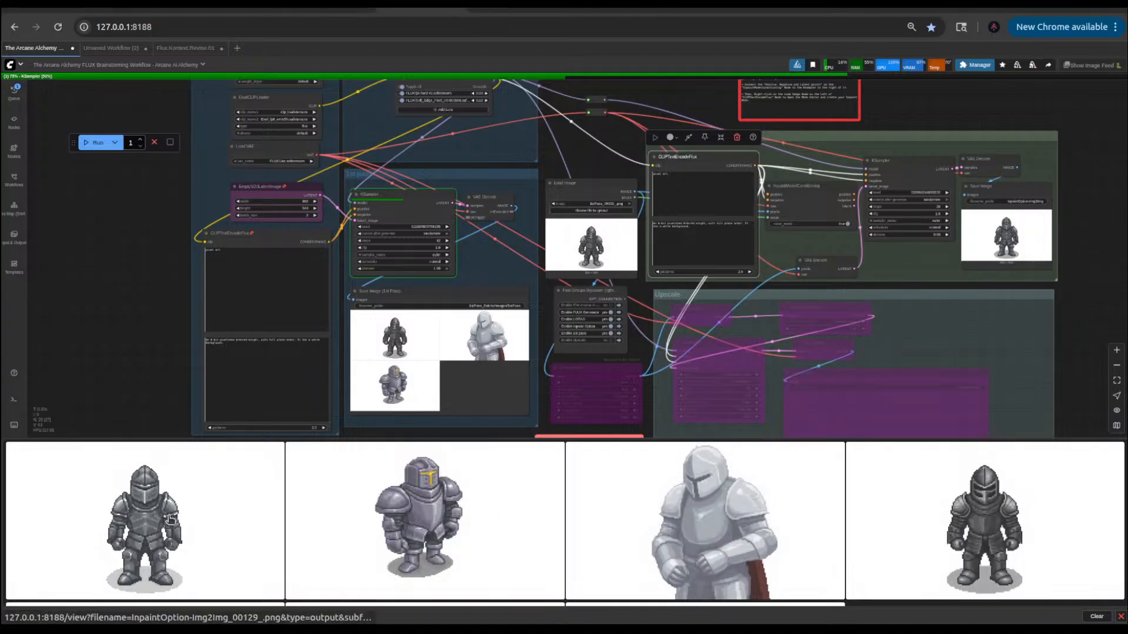
pyautogui.click(179, 492)
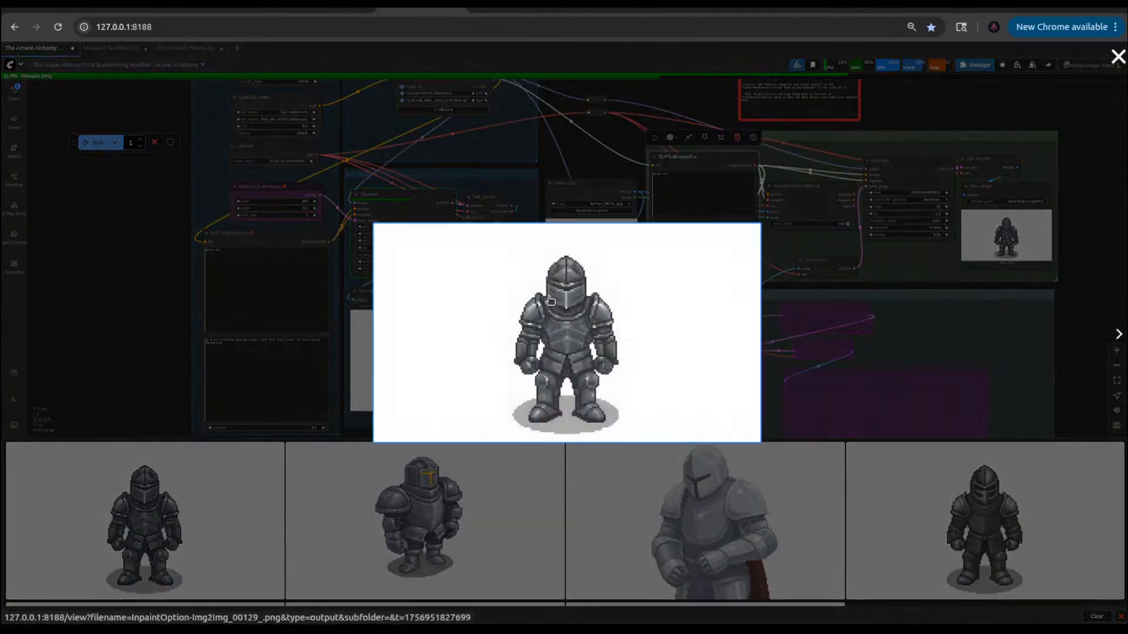
pyautogui.click(972, 537)
pyautogui.click(972, 538)
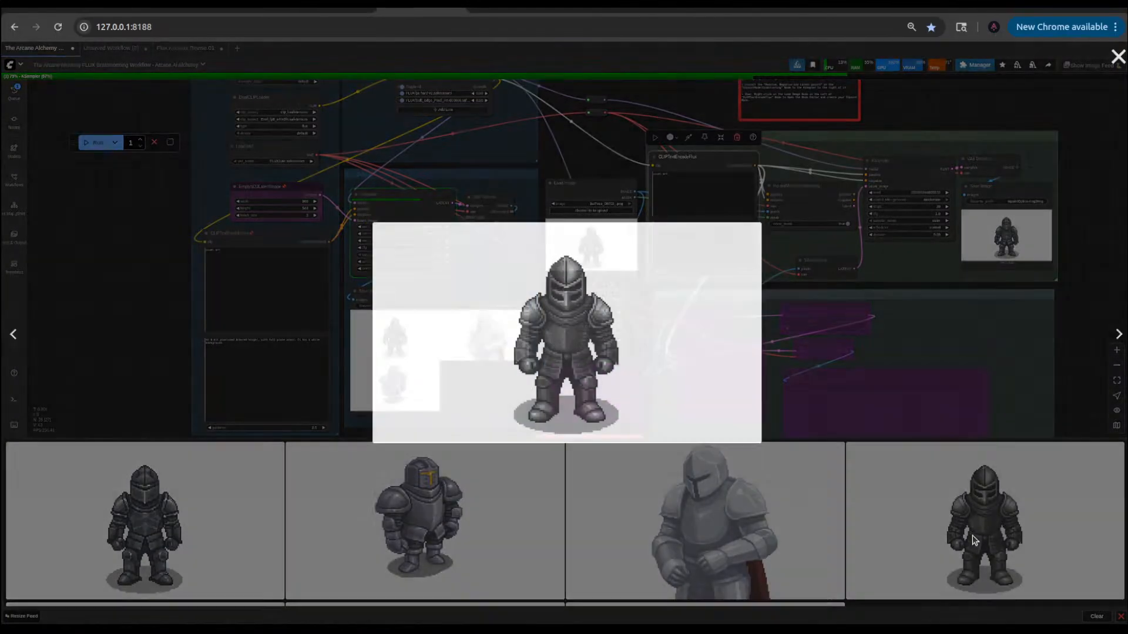
pyautogui.click(118, 541)
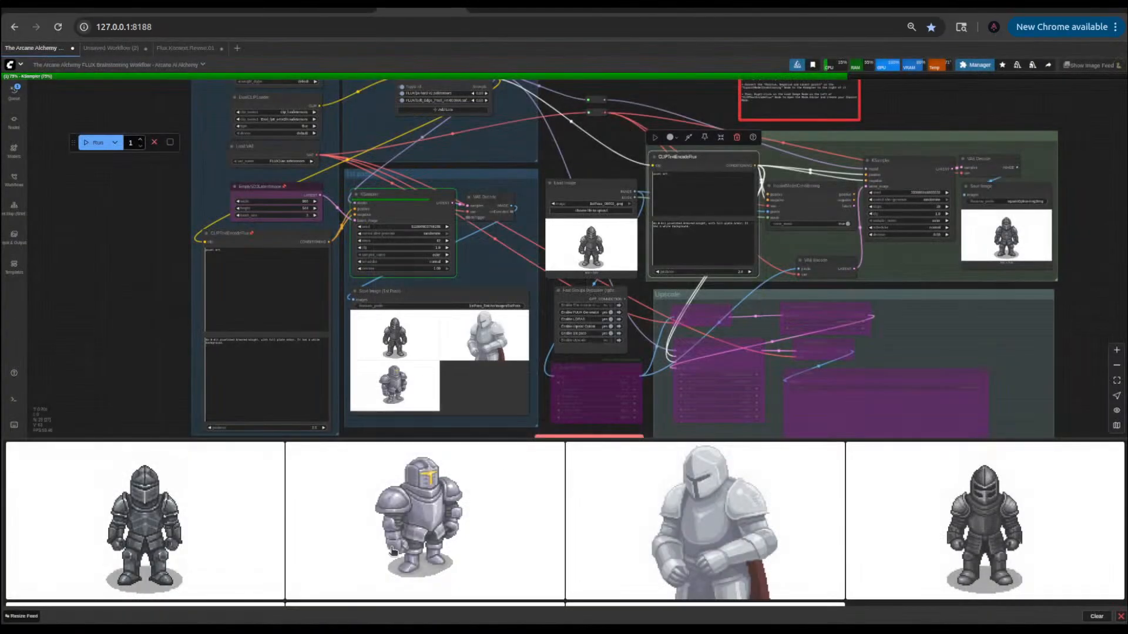
pyautogui.click(176, 524)
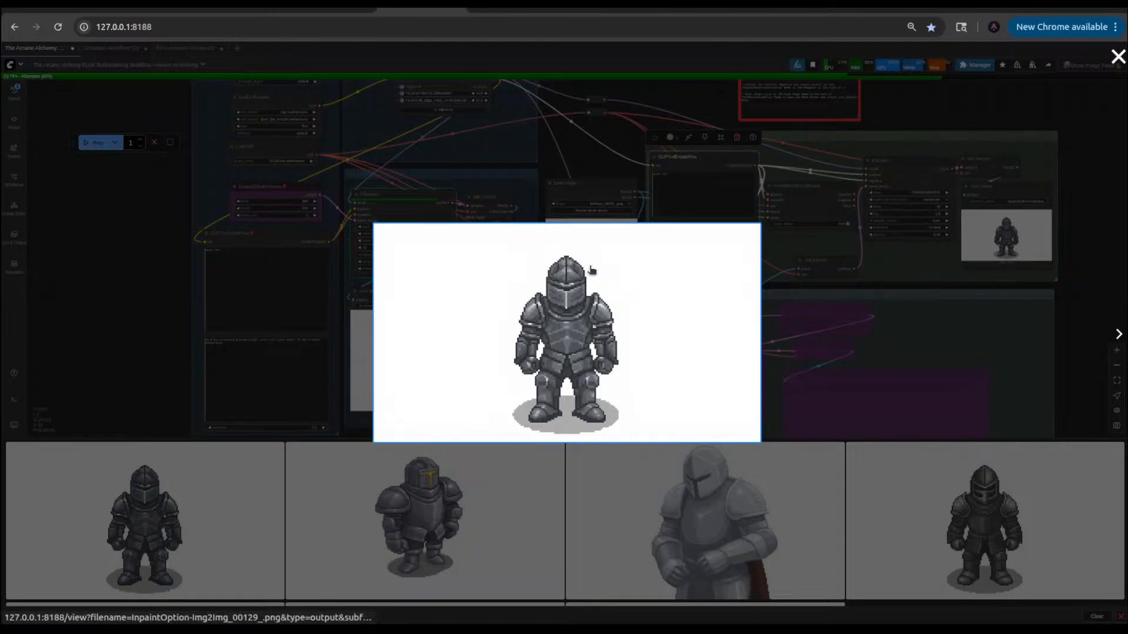
pyautogui.click(165, 320)
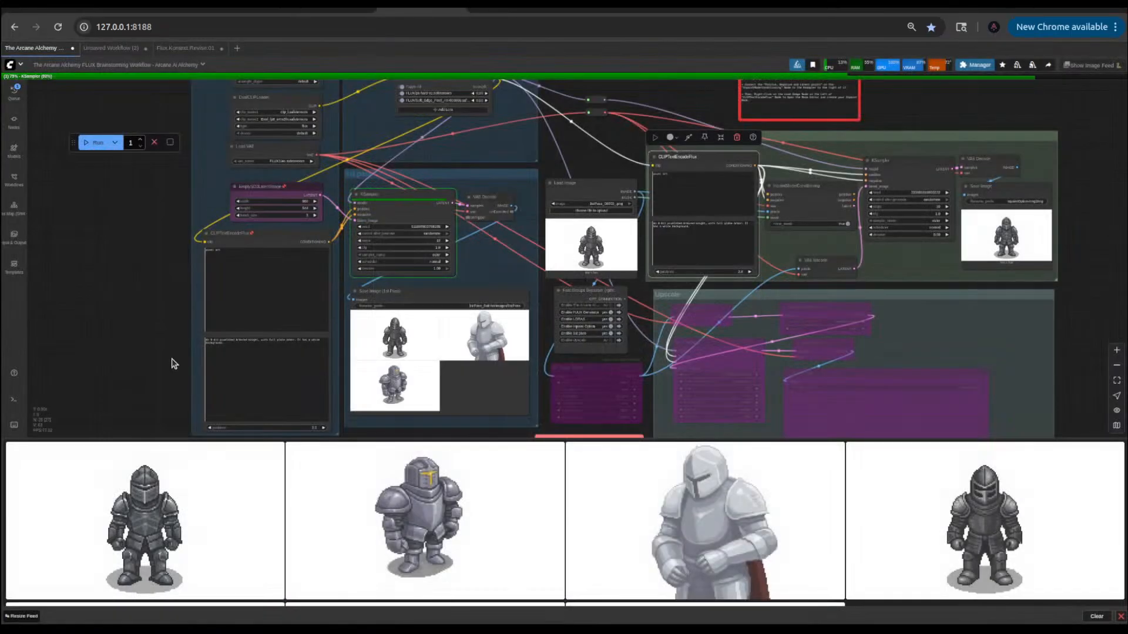
# - Examine the newly generated first-pass knight images enlarged from the image feed
pyautogui.scroll(12, 174, 366)
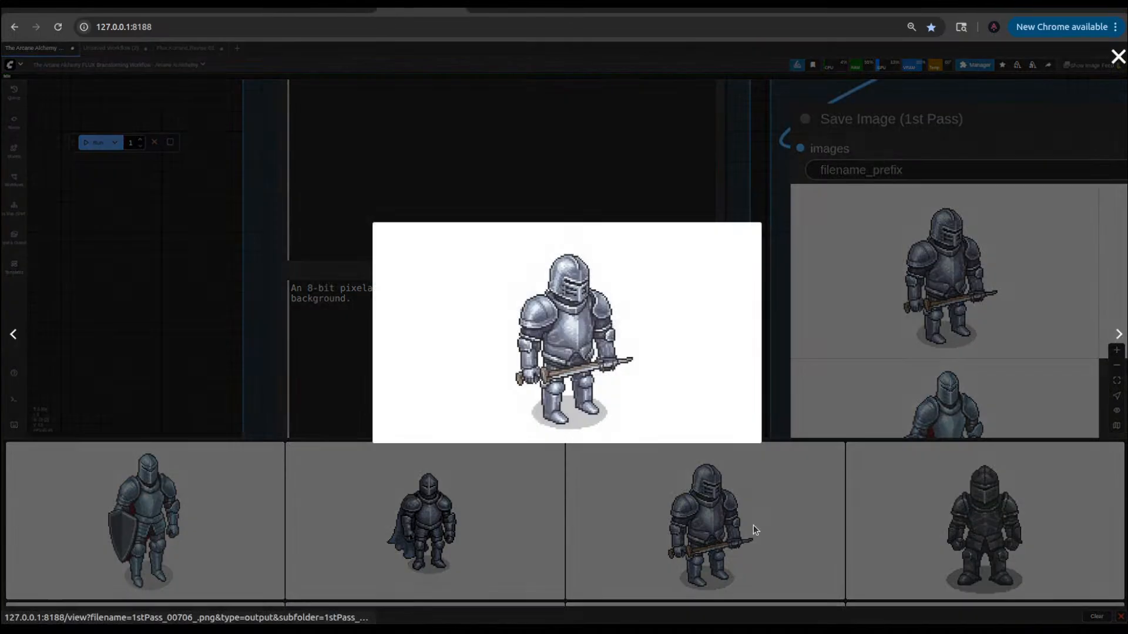
pyautogui.click(753, 525)
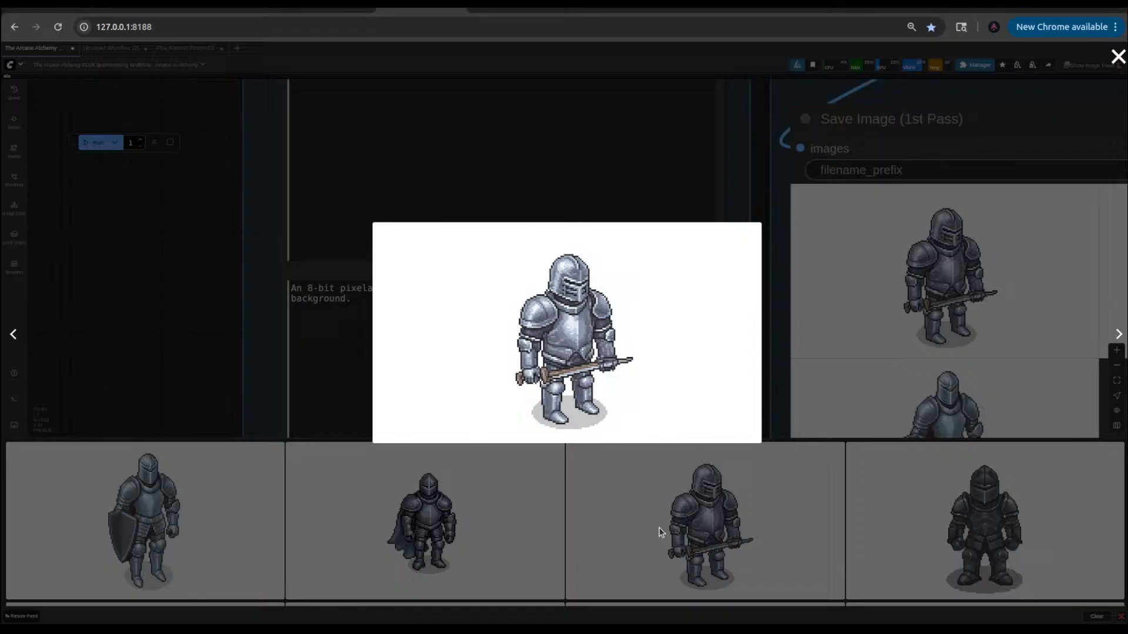
pyautogui.click(198, 493)
pyautogui.click(198, 492)
pyautogui.click(179, 363)
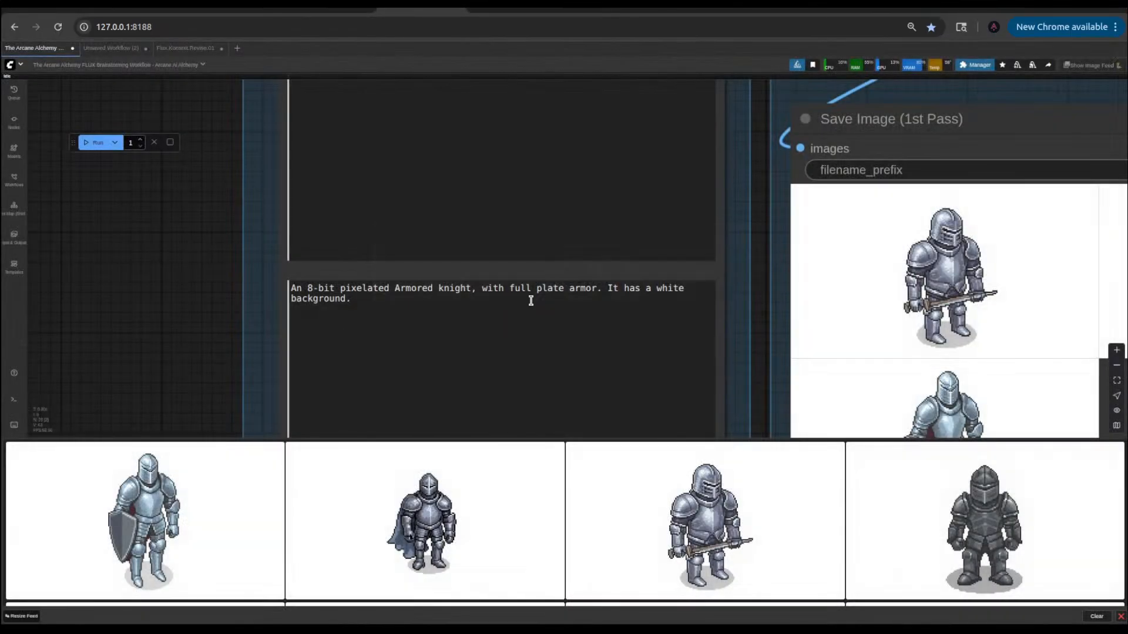
# - Insert "wearing a red cape" after "full plate armor" in the first-pass t5xxl prompt and run the workflow
pyautogui.click(594, 291)
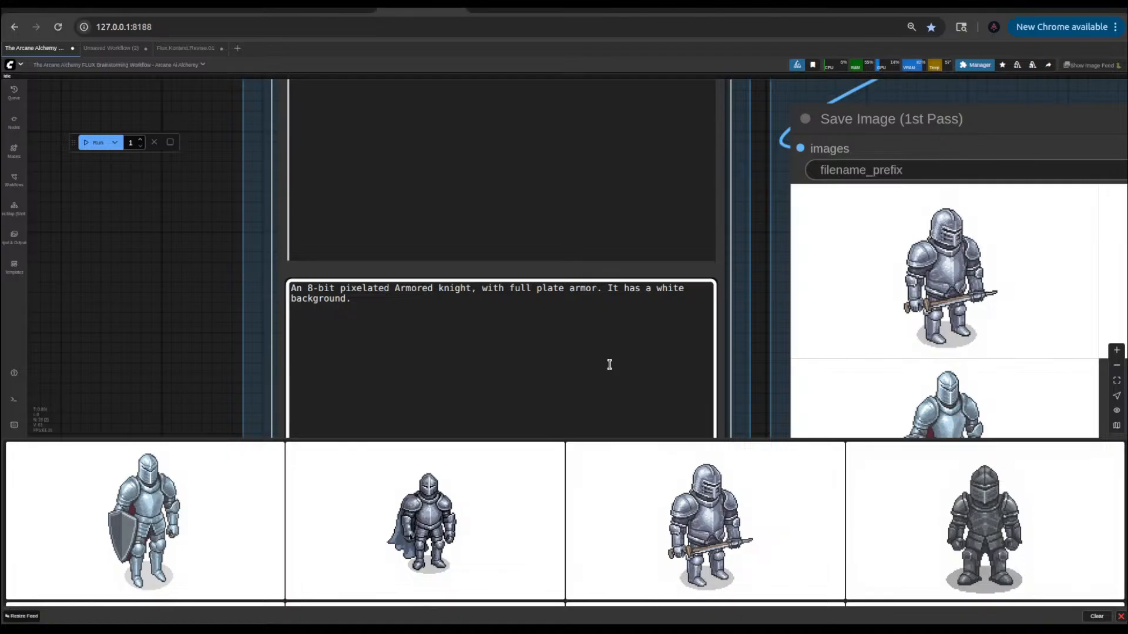
pyautogui.write('wearing a ')
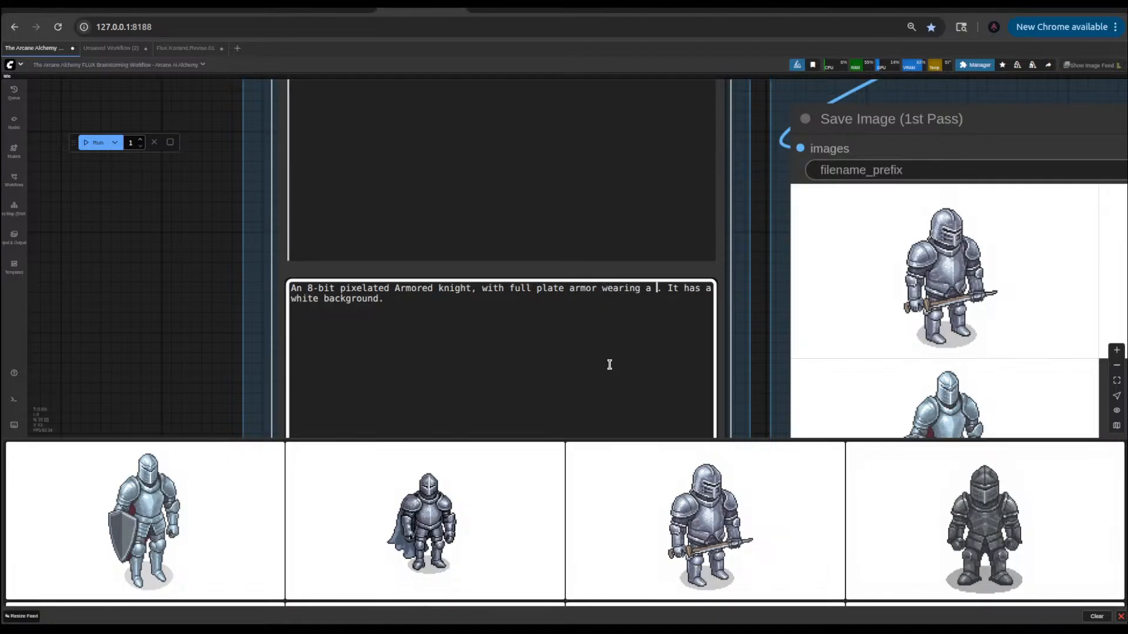
pyautogui.write('red cape')
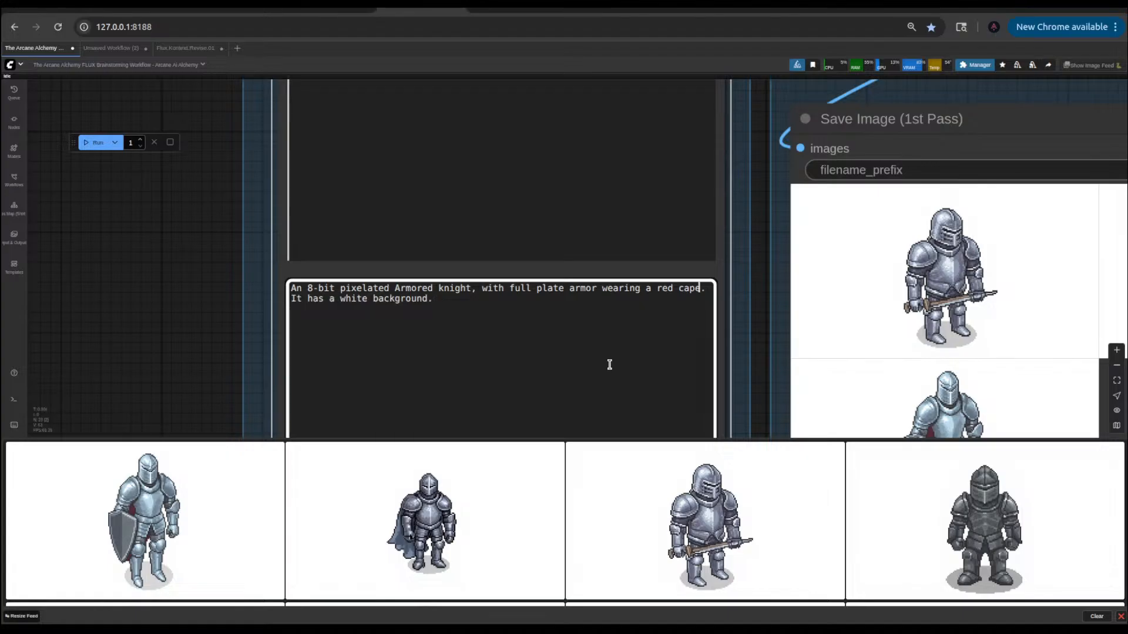
pyautogui.hotkey('ctrl', 'Return')
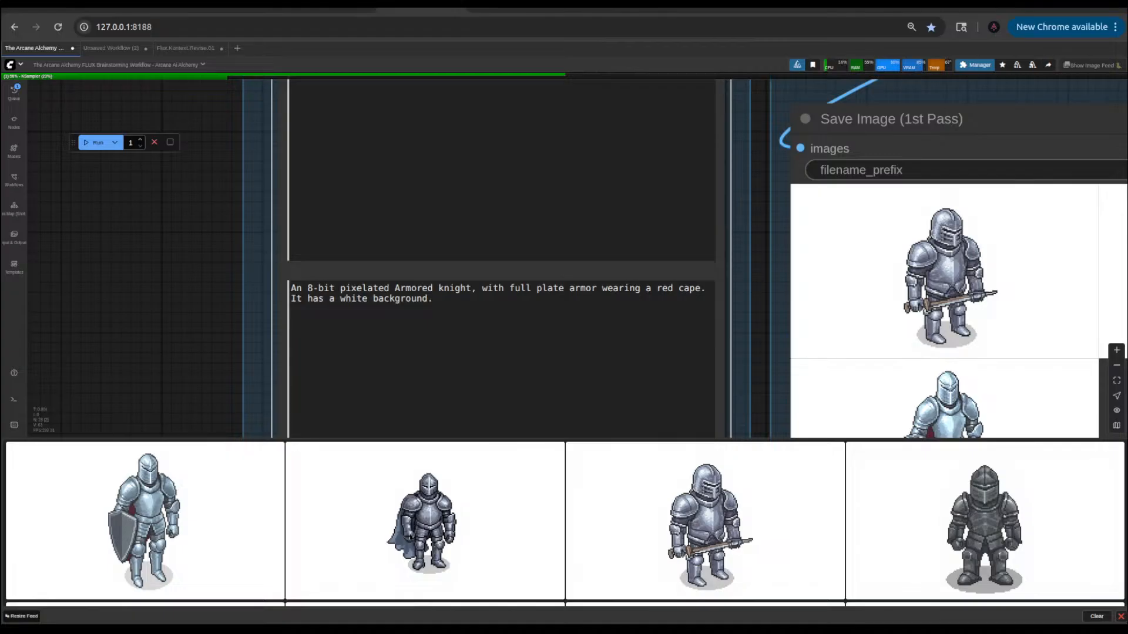
# - Load the knight with the shield, 1stPass_00708_.png, from the image feed into the Load Image node
pyautogui.scroll(-6, 182, 296)
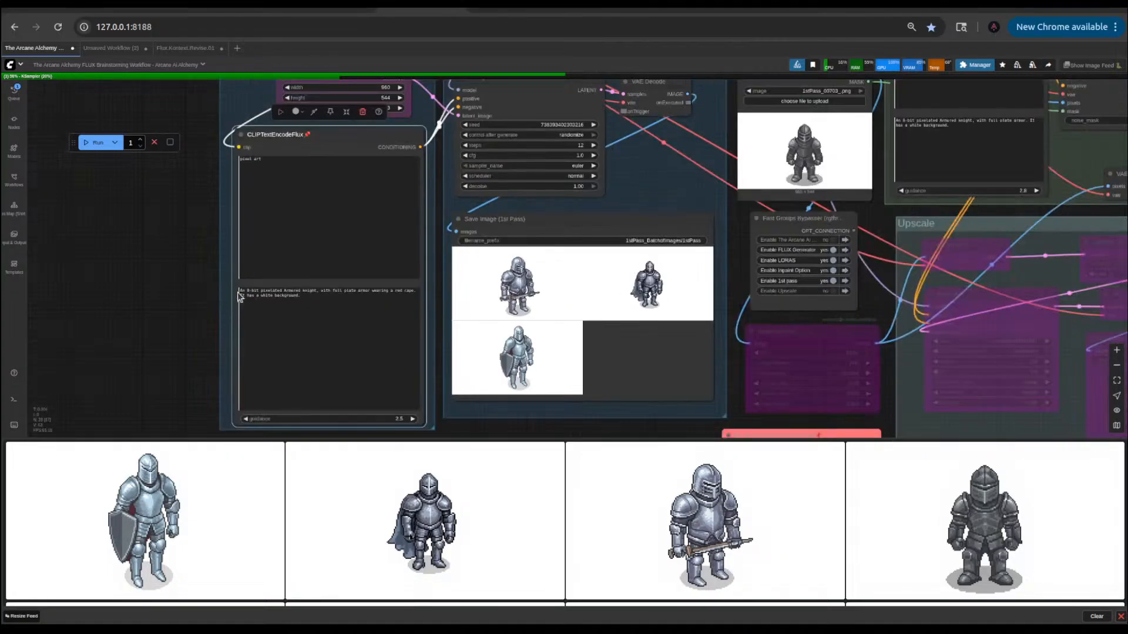
pyautogui.scroll(2, 607, 153)
pyautogui.moveTo(606, 153); pyautogui.dragTo(541, 160)
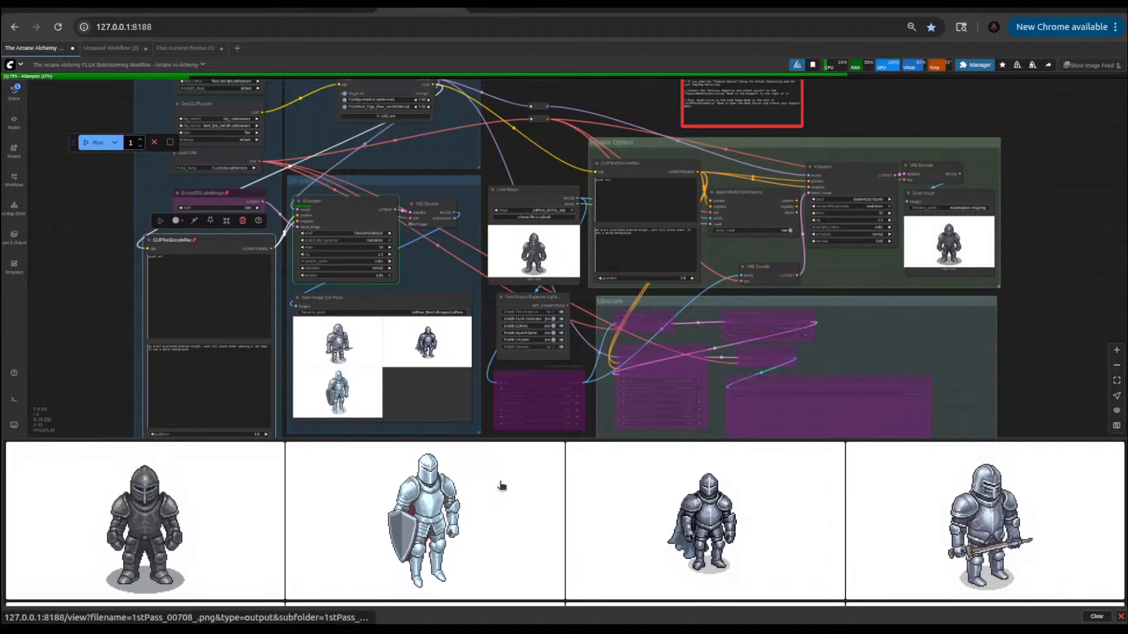
pyautogui.moveTo(439, 574); pyautogui.dragTo(532, 256)
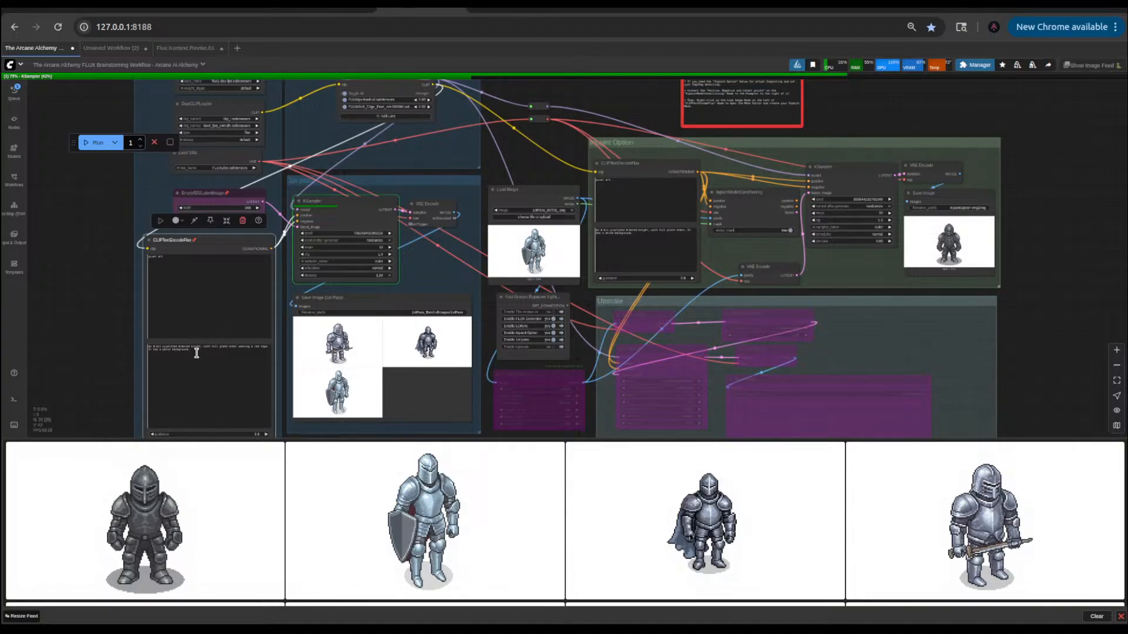
# - Replace the Inpaint Option's t5xxl prompt with a copy of the first-pass prompt that includes "wearing a red cape"
pyautogui.scroll(5, 197, 353)
pyautogui.moveTo(194, 353); pyautogui.dragTo(79, 332)
pyautogui.hotkey('ctrl', 'c')
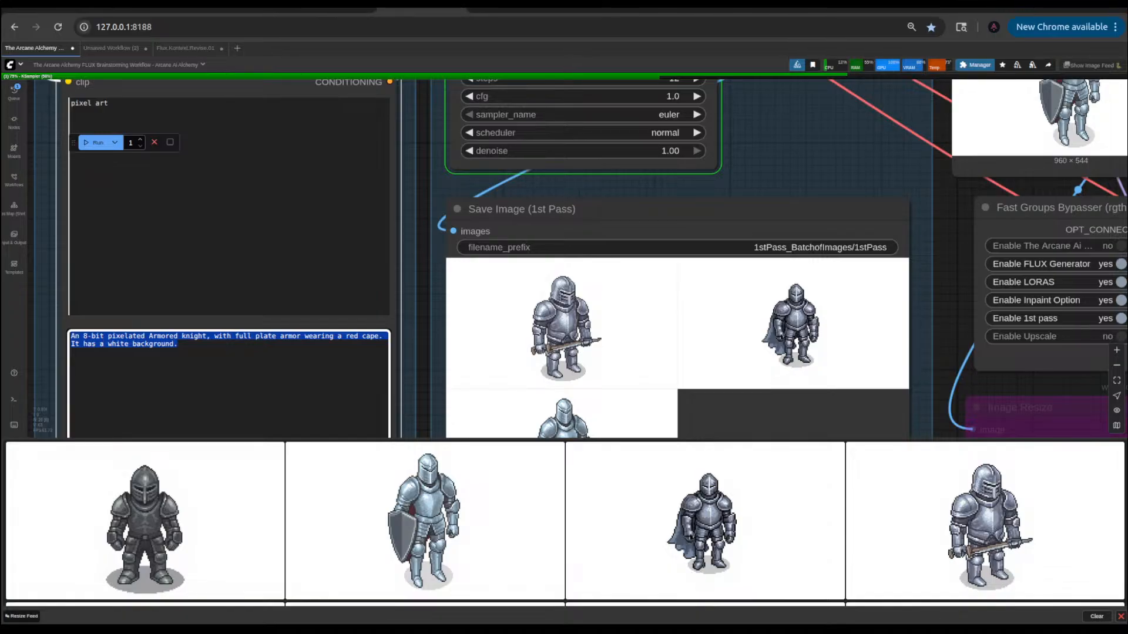
pyautogui.scroll(-6, 431, 313)
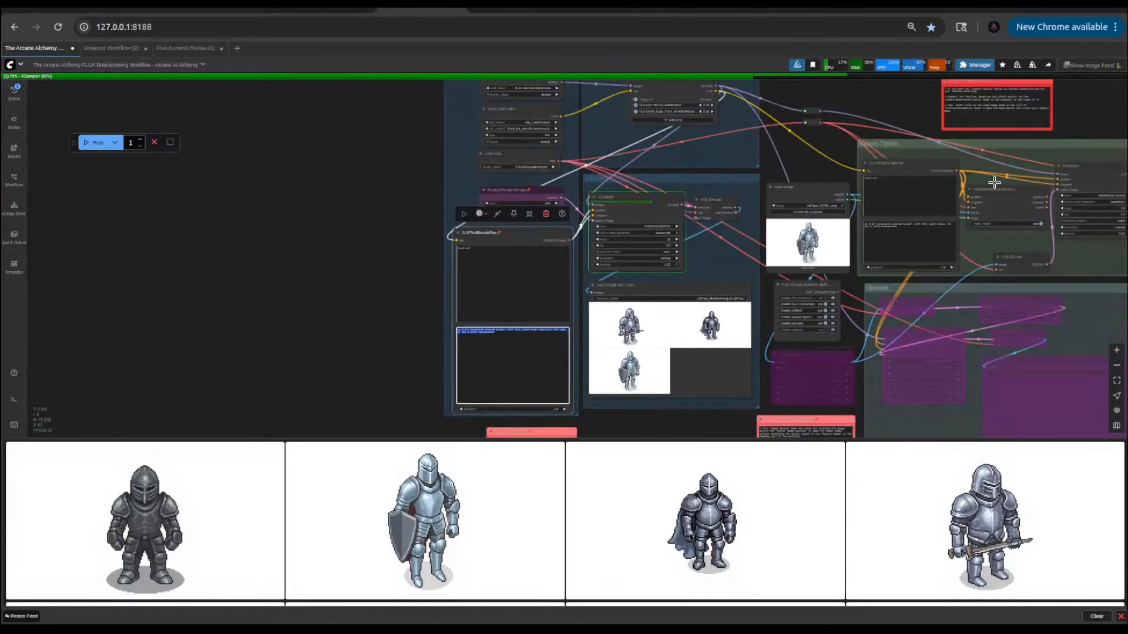
pyautogui.scroll(6, 887, 212)
pyautogui.click(887, 212)
pyautogui.hotkey('ctrl', 'a')
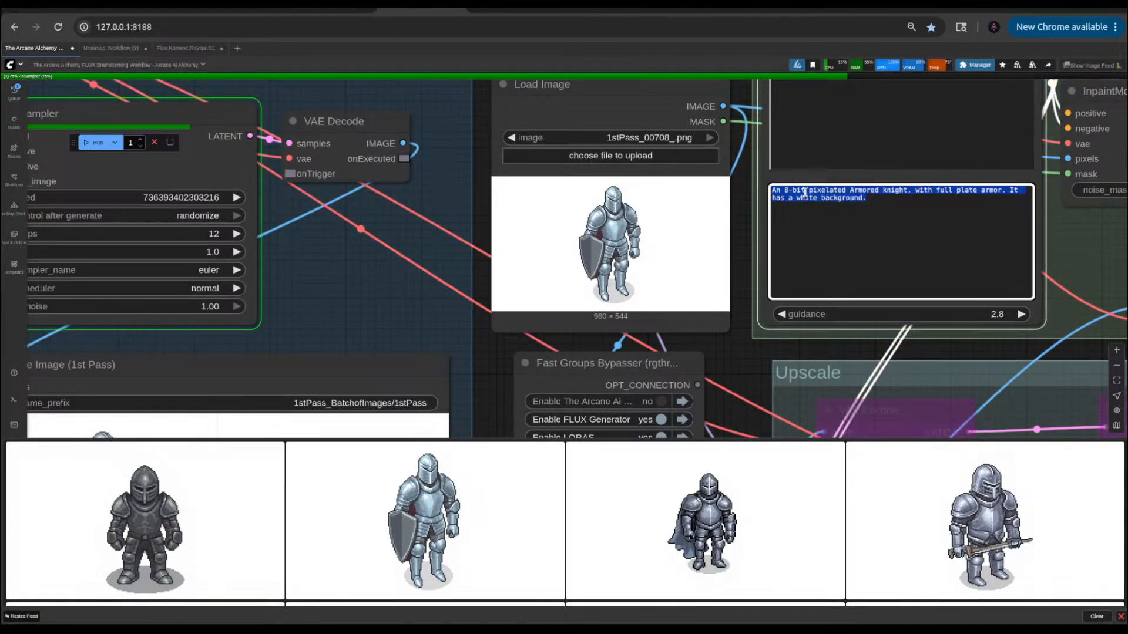
pyautogui.hotkey('ctrl', 'v')
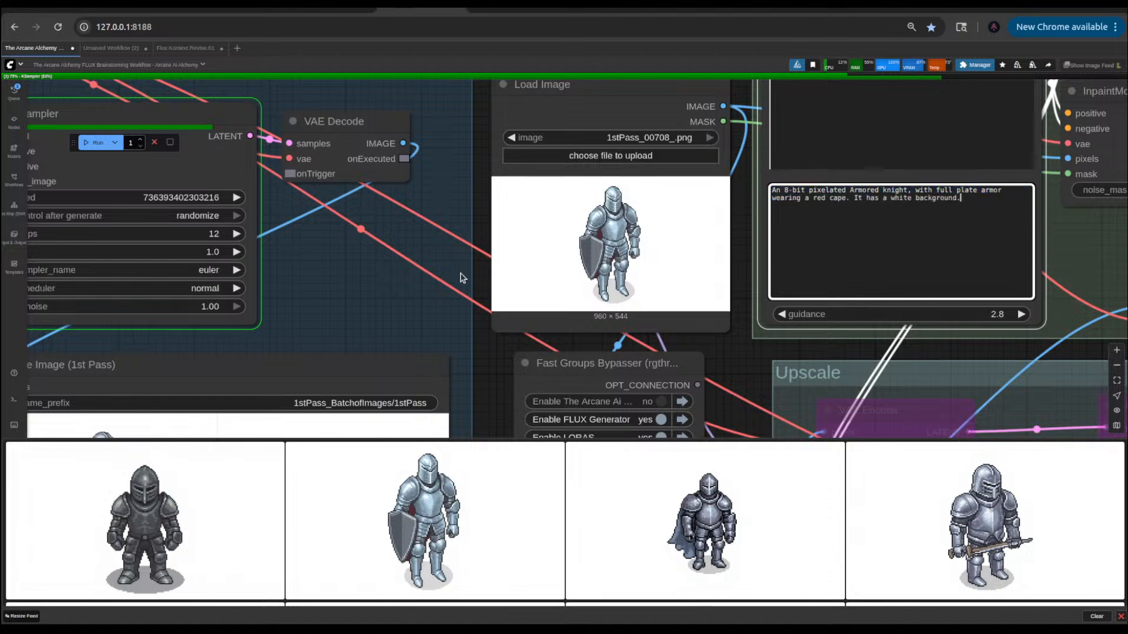
# - Examine the new first-pass image of the red-caped knight, 1stPass_00709_.png, enlarged from the image feed
pyautogui.scroll(-6, 706, 340)
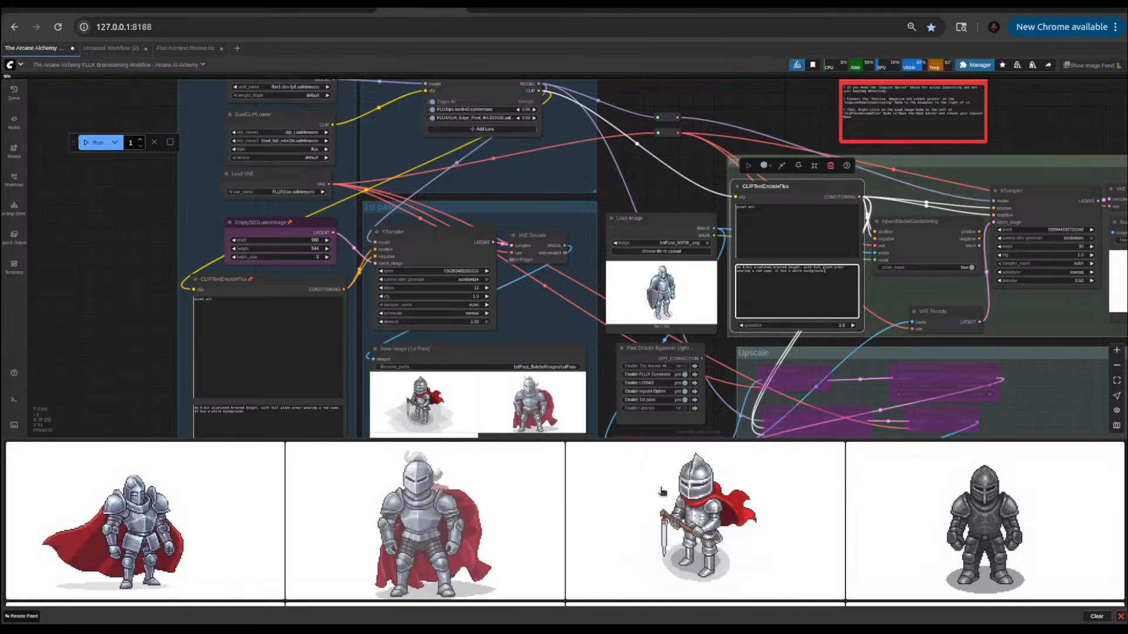
pyautogui.click(675, 500)
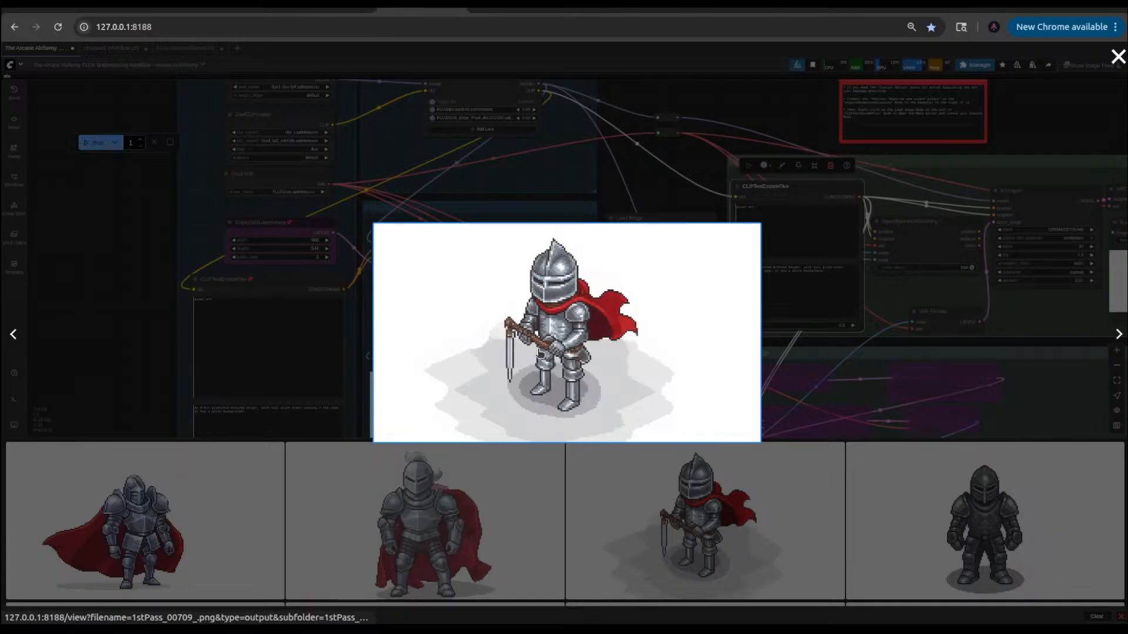
pyautogui.click(144, 360)
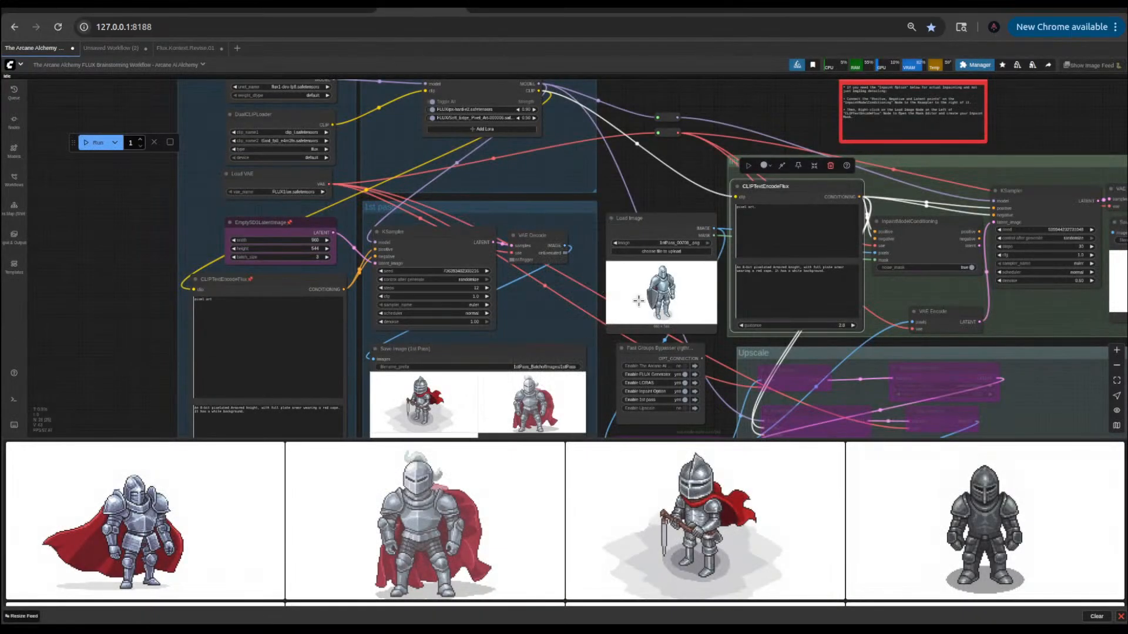
# - Disable the 1st pass group in the Fast Groups Bypasser and run the workflow with the Inpaint Option enabled
pyautogui.scroll(6, 731, 282)
pyautogui.scroll(4, 730, 256)
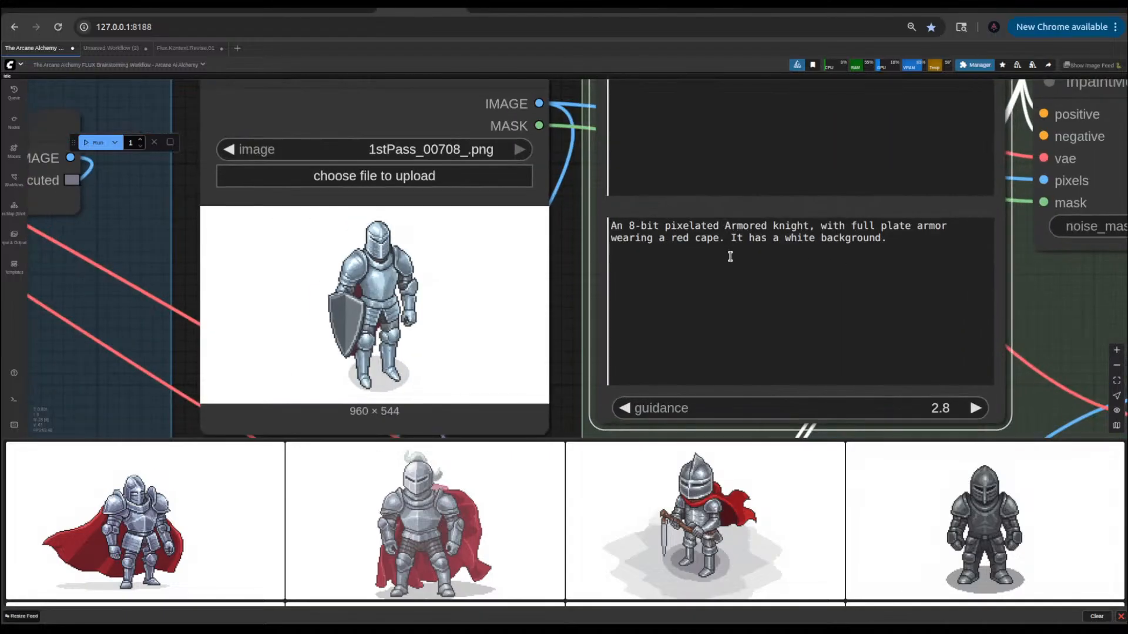
pyautogui.click(729, 239)
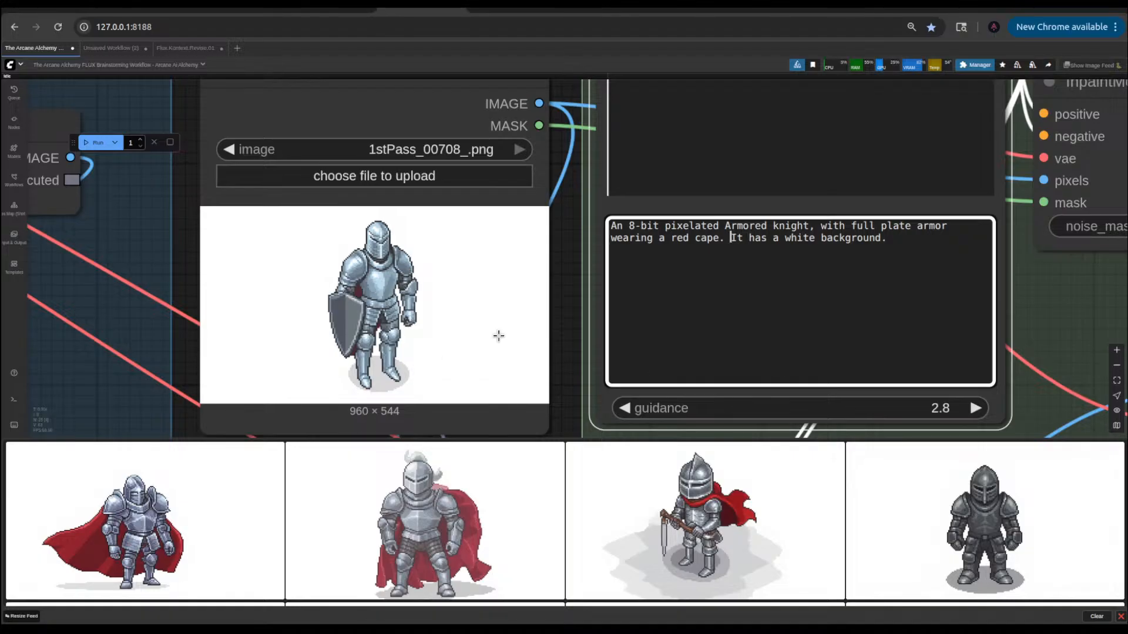
pyautogui.scroll(-4, 498, 336)
pyautogui.moveTo(464, 206); pyautogui.dragTo(548, 179)
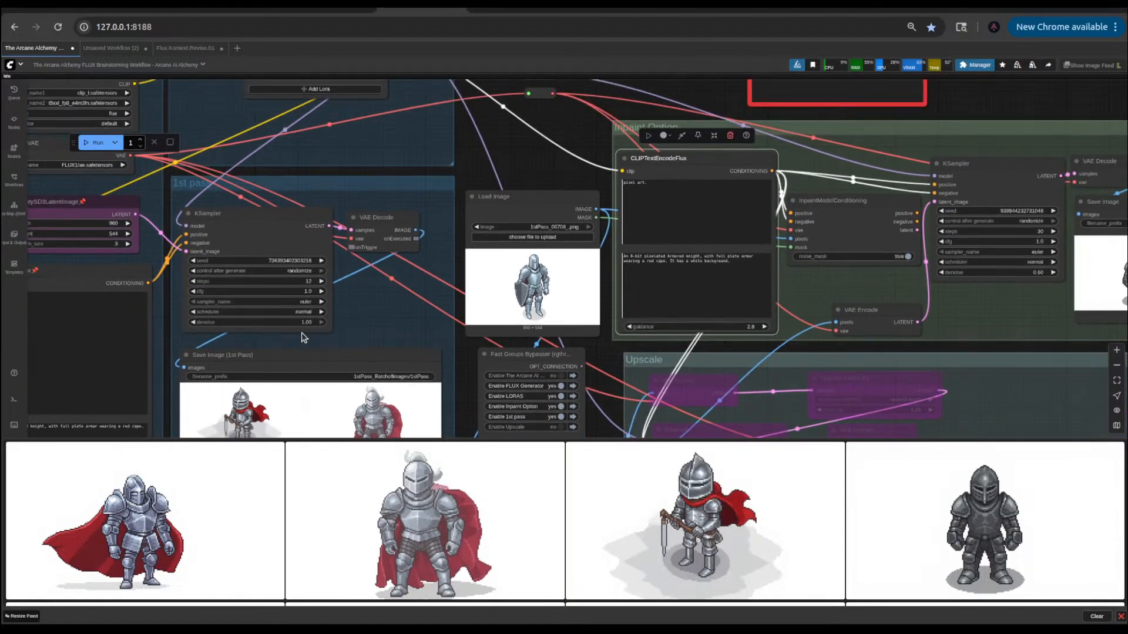
pyautogui.scroll(-2, 628, 227)
pyautogui.scroll(6, 557, 376)
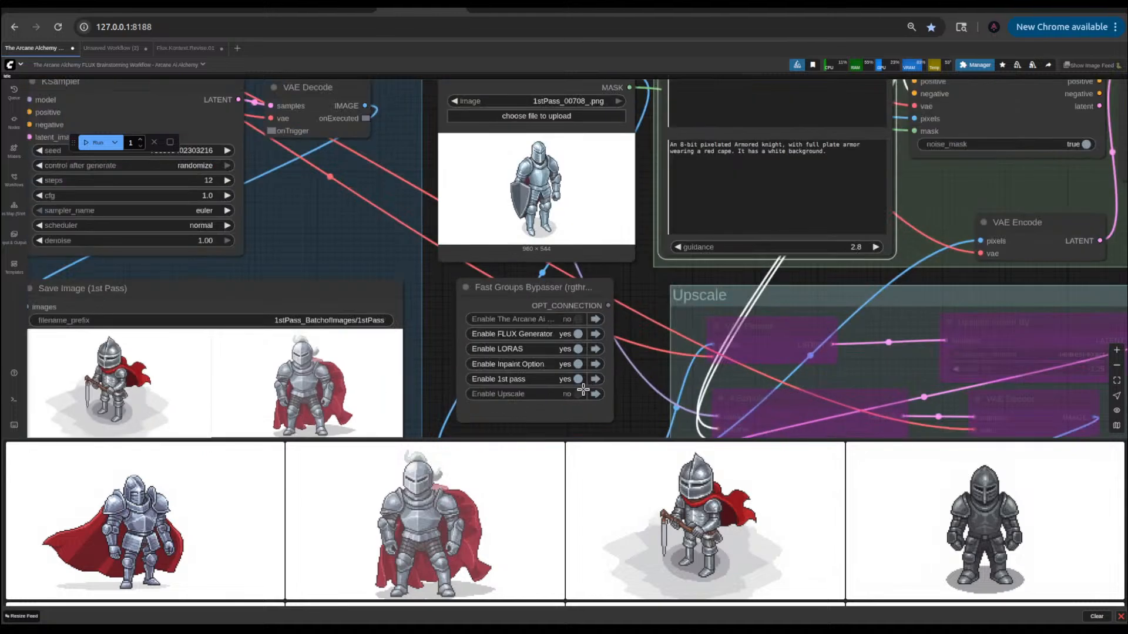
pyautogui.click(577, 380)
pyautogui.scroll(-5, 616, 236)
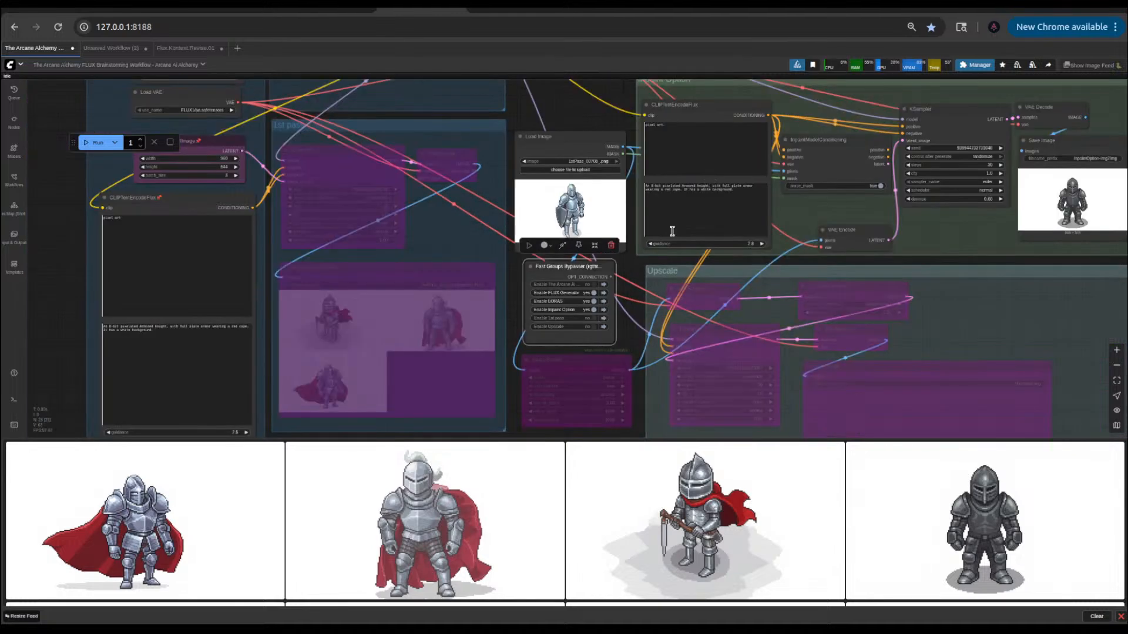
pyautogui.click(94, 142)
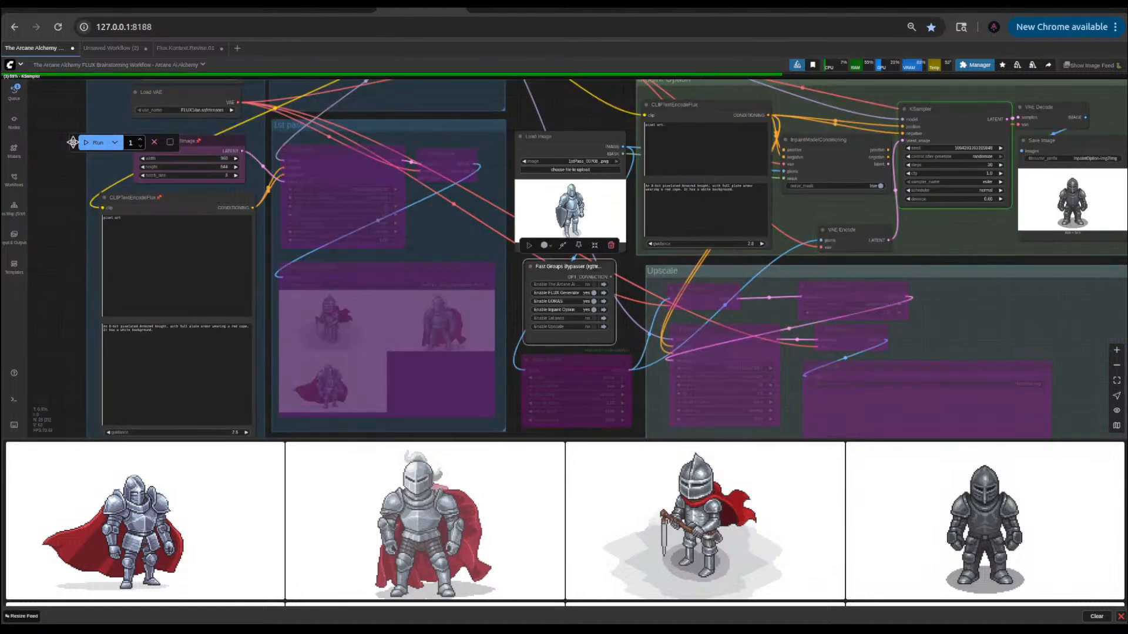
# - Move the floating run toolbar off the first-pass nodes to the empty area above the Load Image node
pyautogui.moveTo(73, 142); pyautogui.dragTo(515, 110)
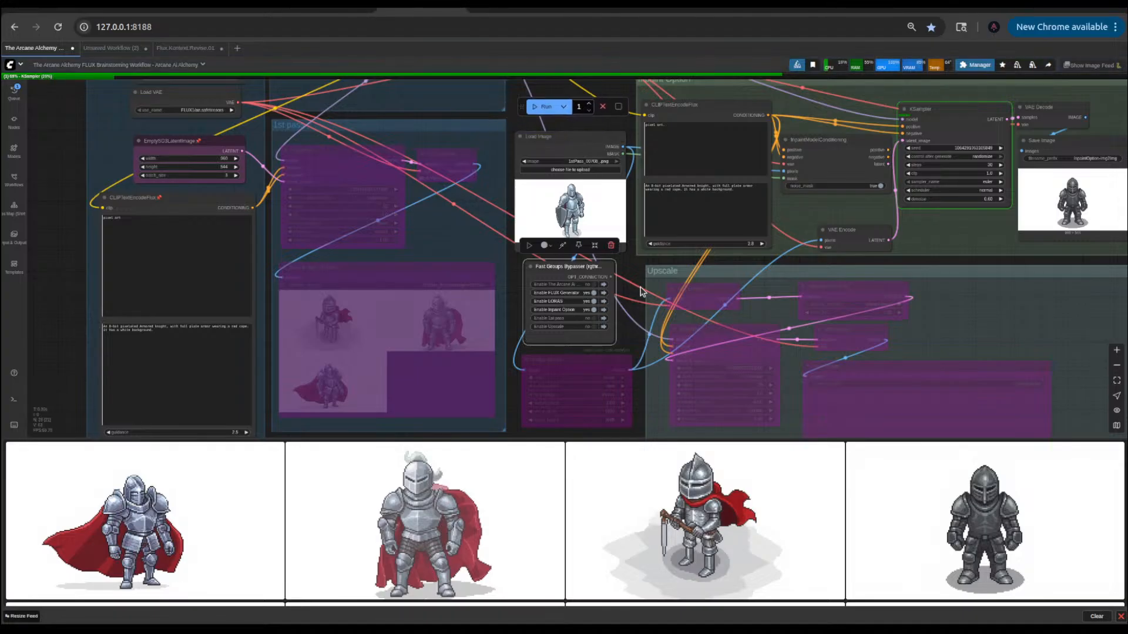
pyautogui.scroll(2, 640, 286)
pyautogui.click(623, 281)
pyautogui.moveTo(627, 275); pyautogui.dragTo(551, 377)
pyautogui.scroll(-4, 549, 379)
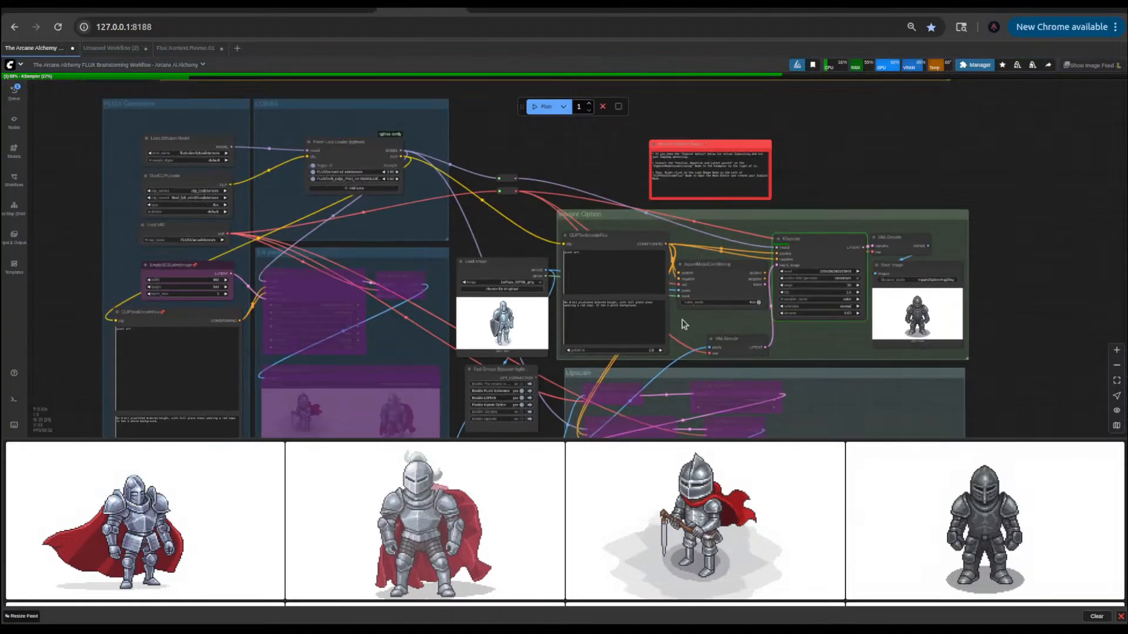
pyautogui.scroll(4, 507, 336)
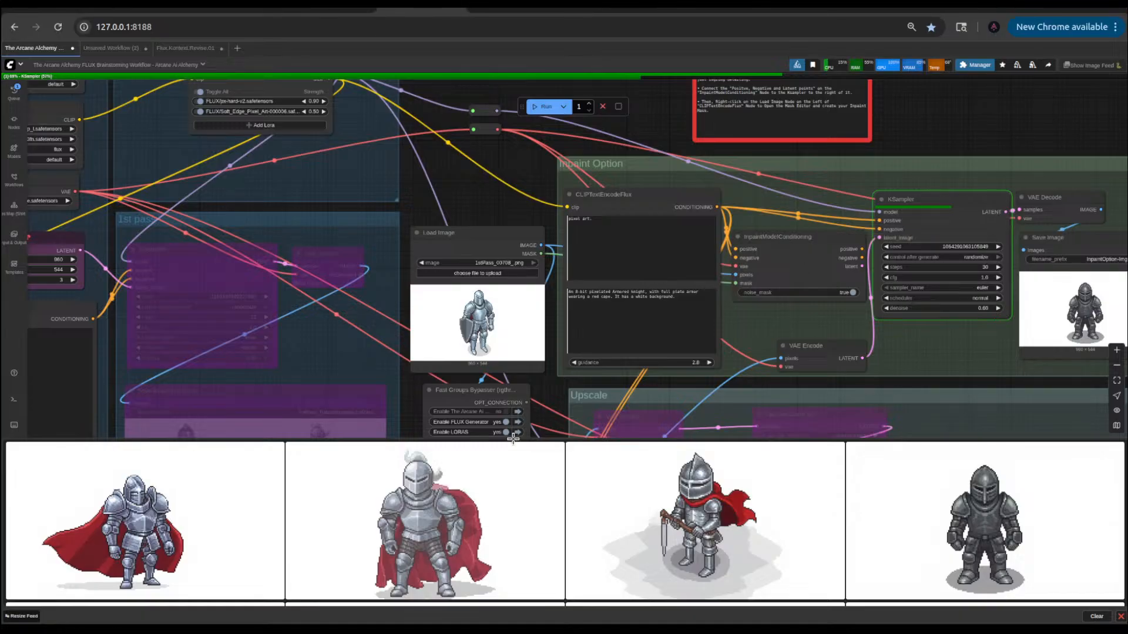
# - Look through the image feed and enlarge the original shield knight image, 1stPass_00708_.png
pyautogui.scroll(-3, 383, 529)
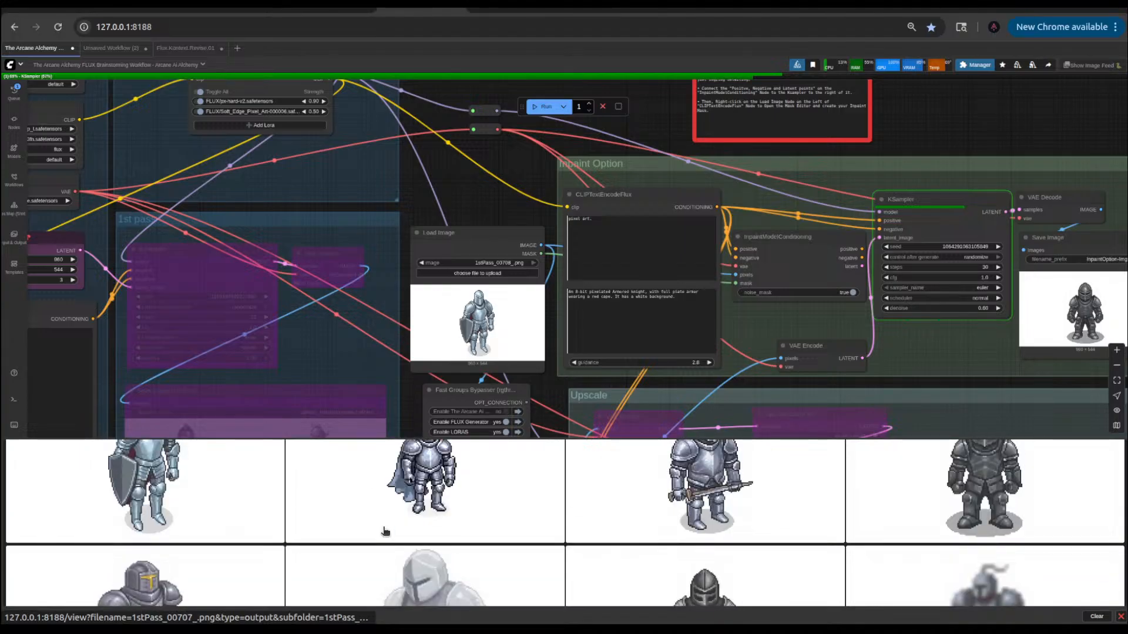
pyautogui.scroll(3, 517, 531)
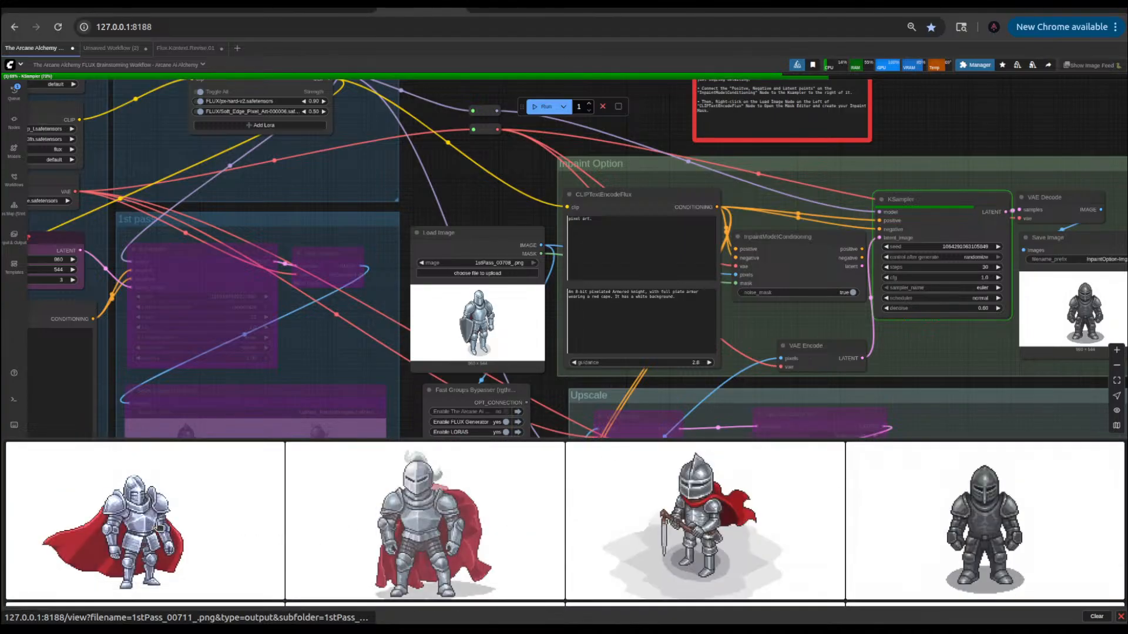
pyautogui.scroll(-5, 978, 486)
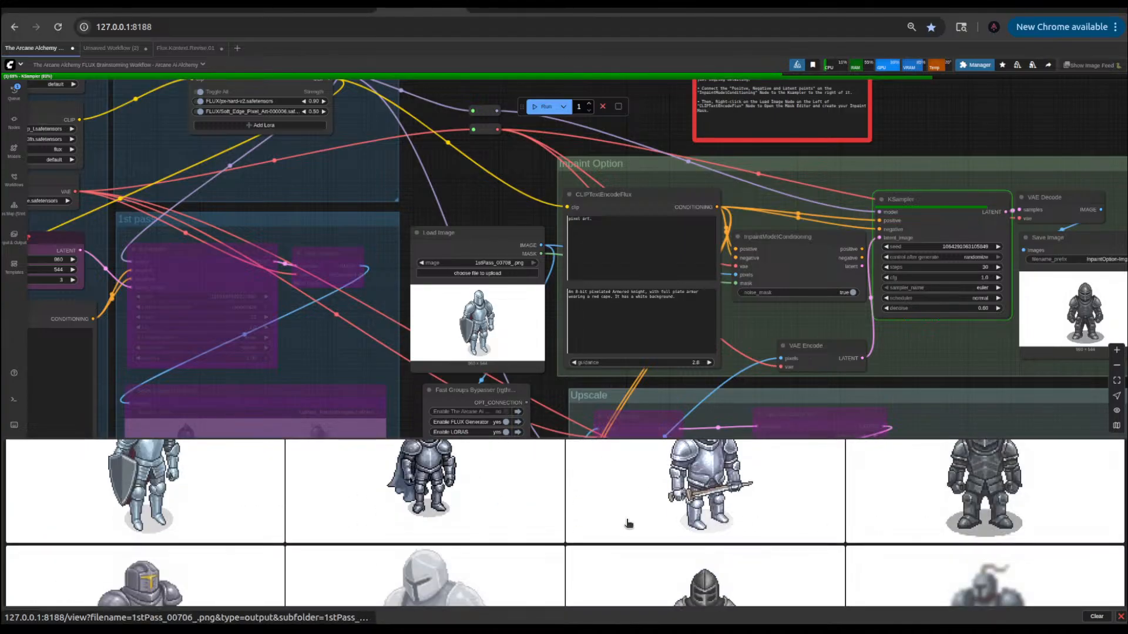
pyautogui.scroll(-3, 547, 513)
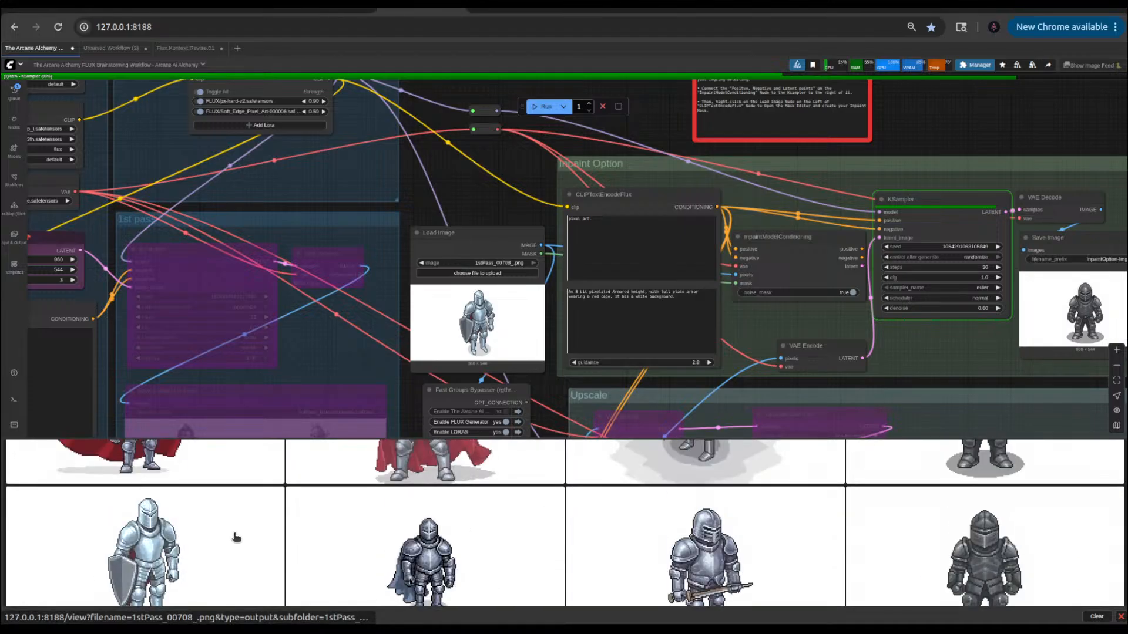
pyautogui.click(185, 534)
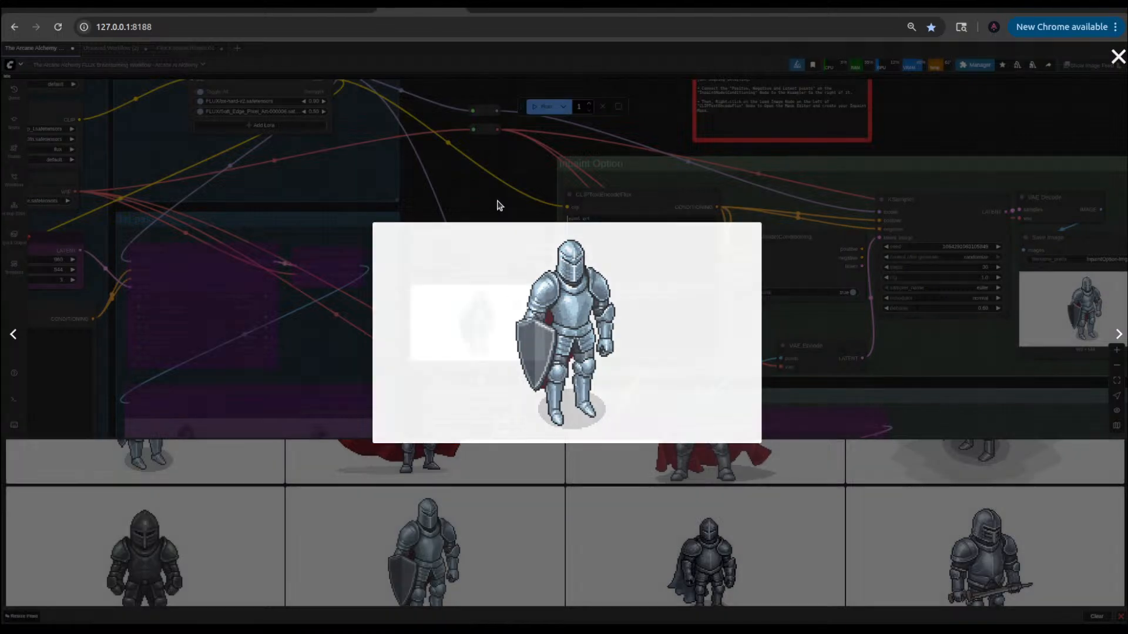
pyautogui.click(498, 205)
pyautogui.scroll(3, 305, 531)
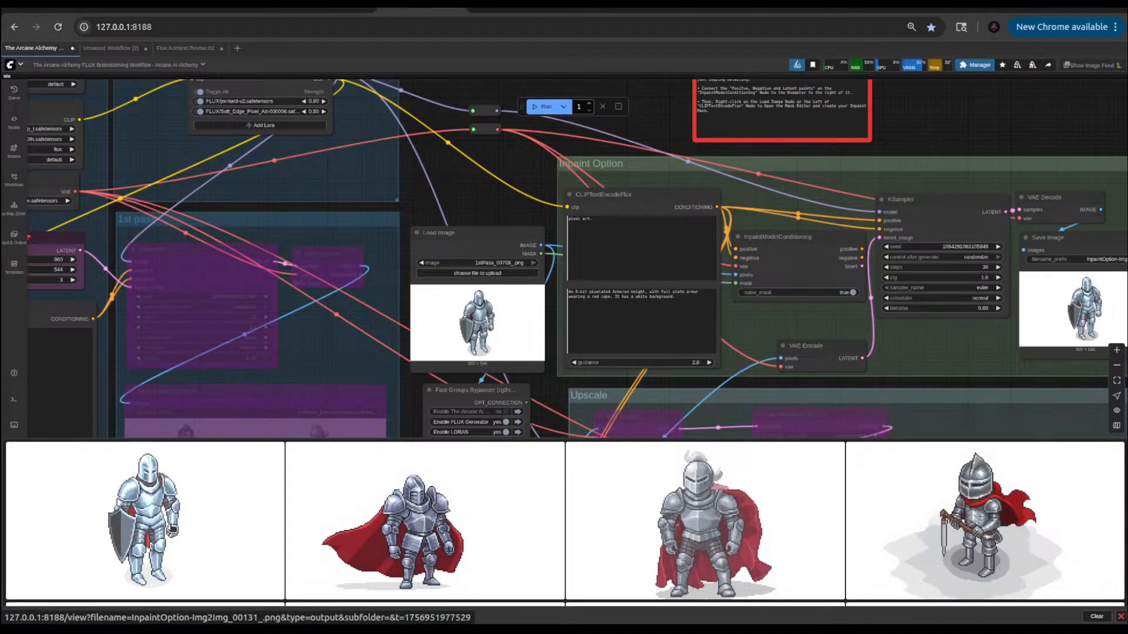
# - Compare the new inpaint result, InpaintOption-Img2Img_00131_.png, with the original shield knight in the image feed
pyautogui.click(171, 529)
pyautogui.click(171, 529)
pyautogui.scroll(-4, 272, 516)
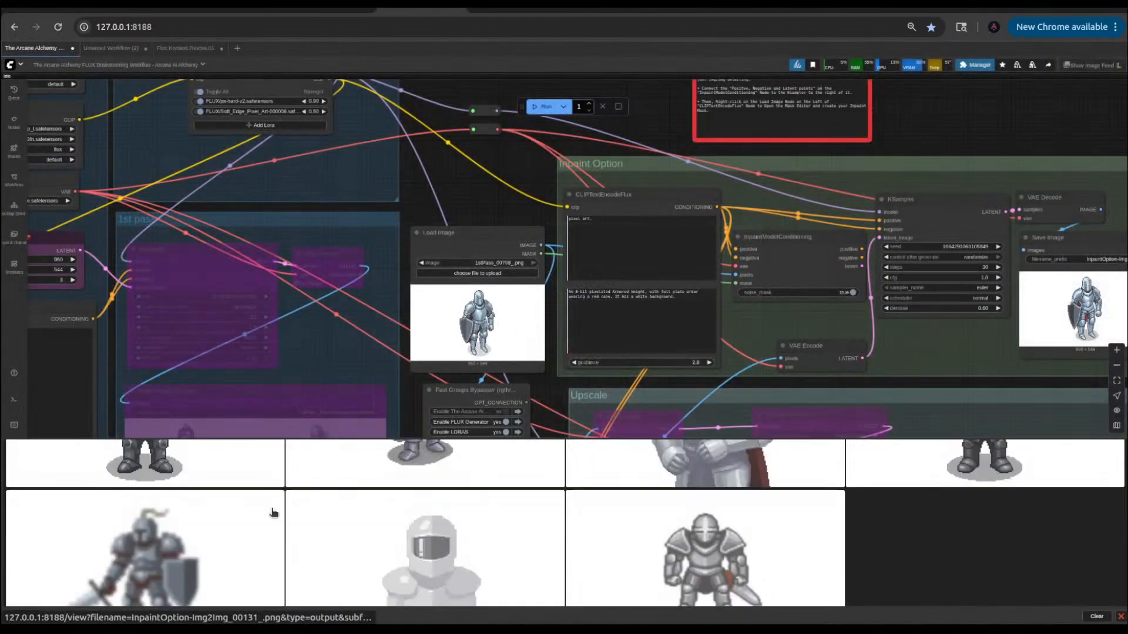
pyautogui.click(390, 526)
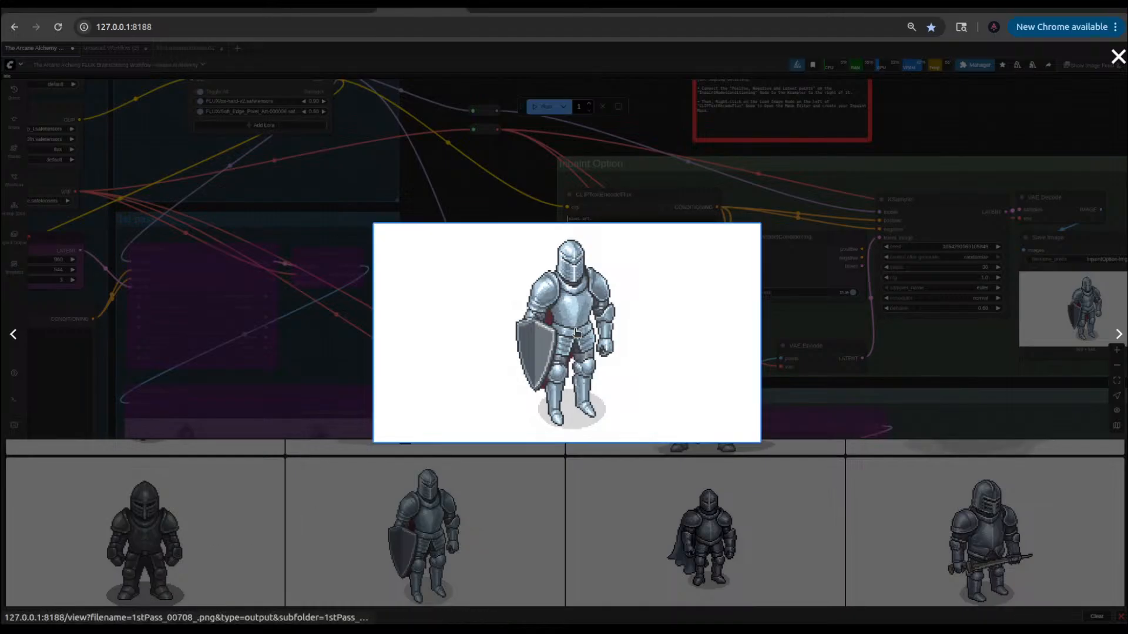
pyautogui.click(447, 528)
pyautogui.scroll(3, 448, 529)
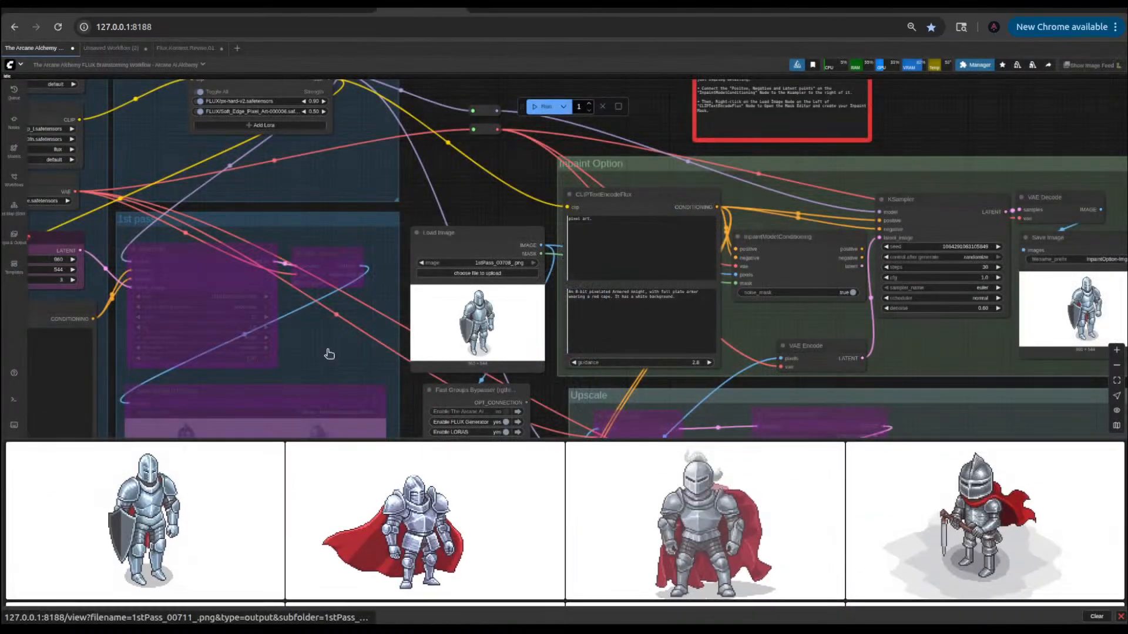
# - Switch to the Flux.Kontext.Revise.01 workflow and load 1stPass_00708_.png from the image feed into its Load Image node
pyautogui.click(117, 47)
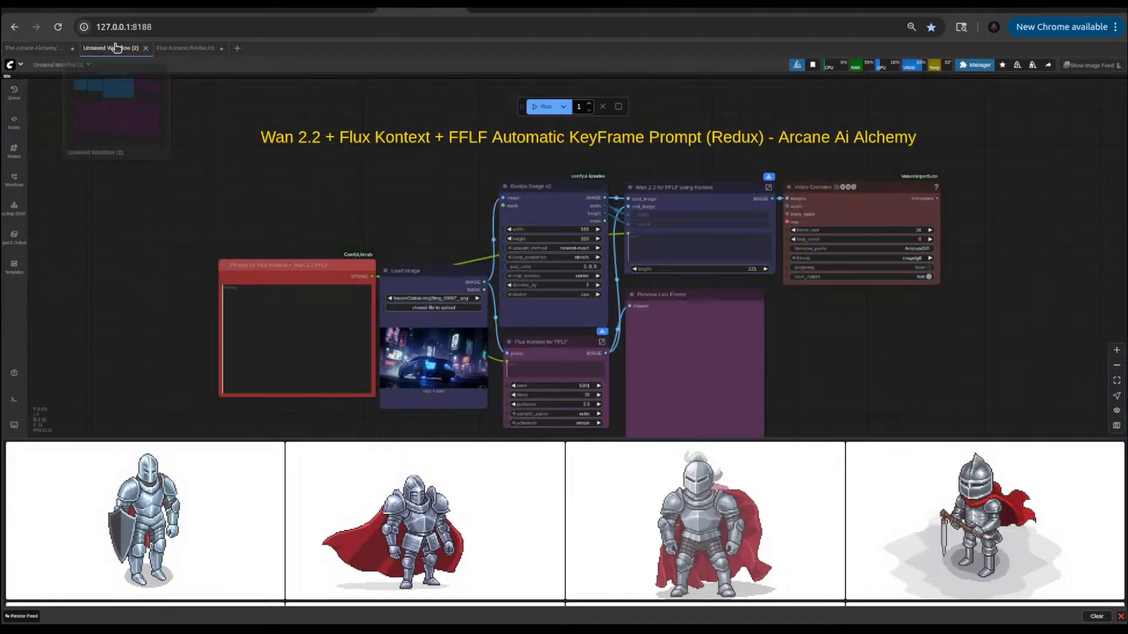
pyautogui.click(187, 47)
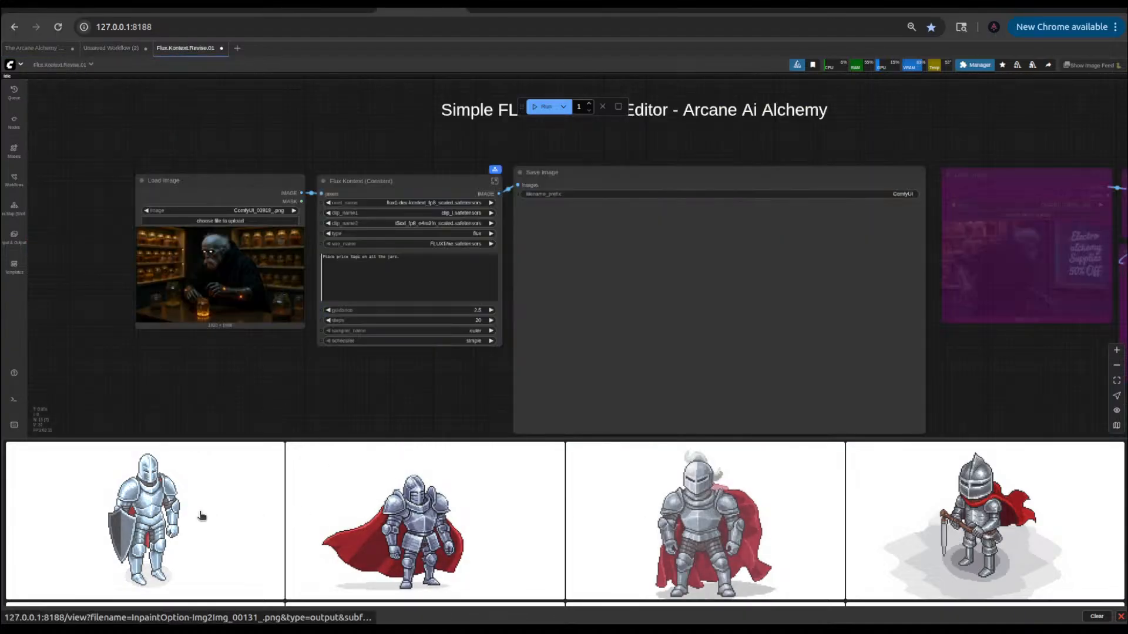
pyautogui.scroll(-3, 427, 541)
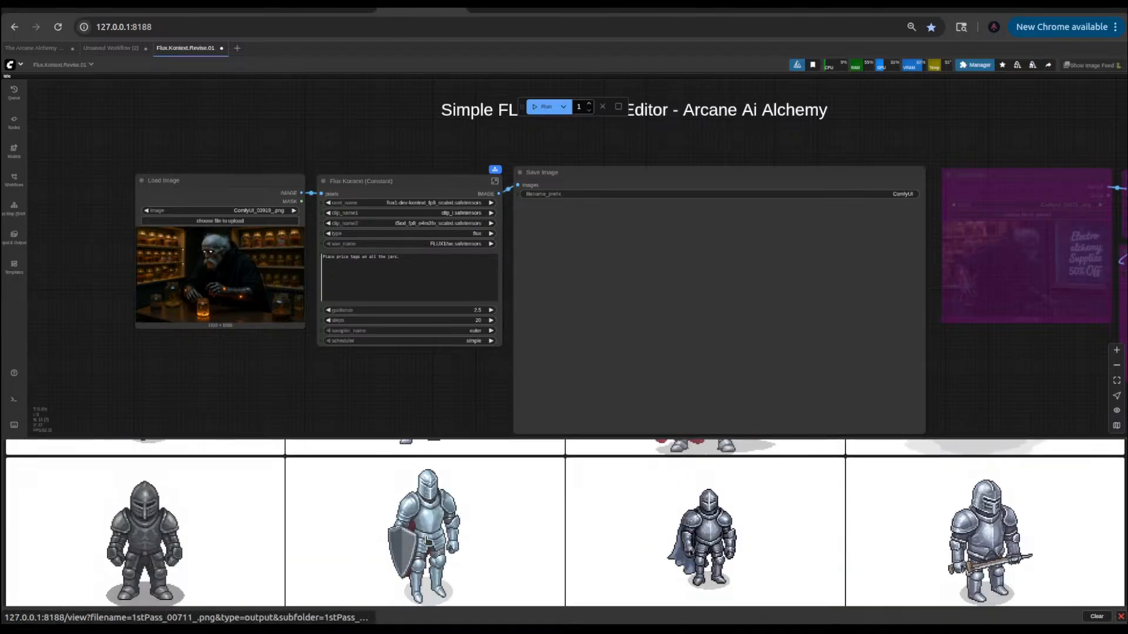
pyautogui.moveTo(435, 536); pyautogui.dragTo(224, 293)
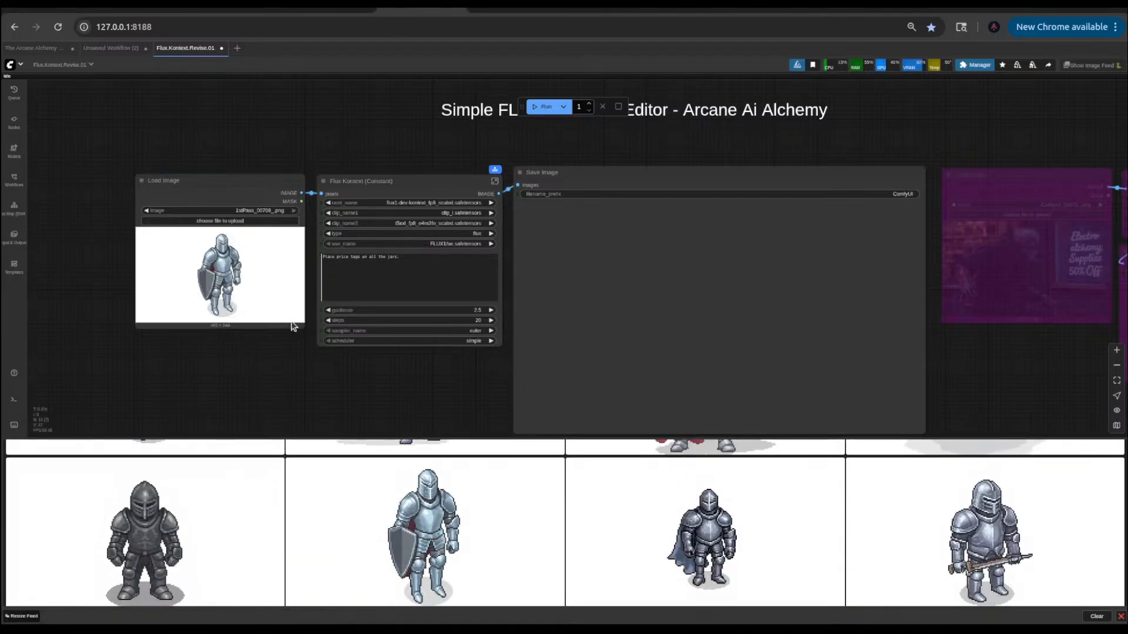
# - Clear the prompt "Place price tags on all the jars." from the Flux Kontext (Constant) node
pyautogui.scroll(3, 399, 281)
pyautogui.moveTo(300, 249); pyautogui.dragTo(296, 249)
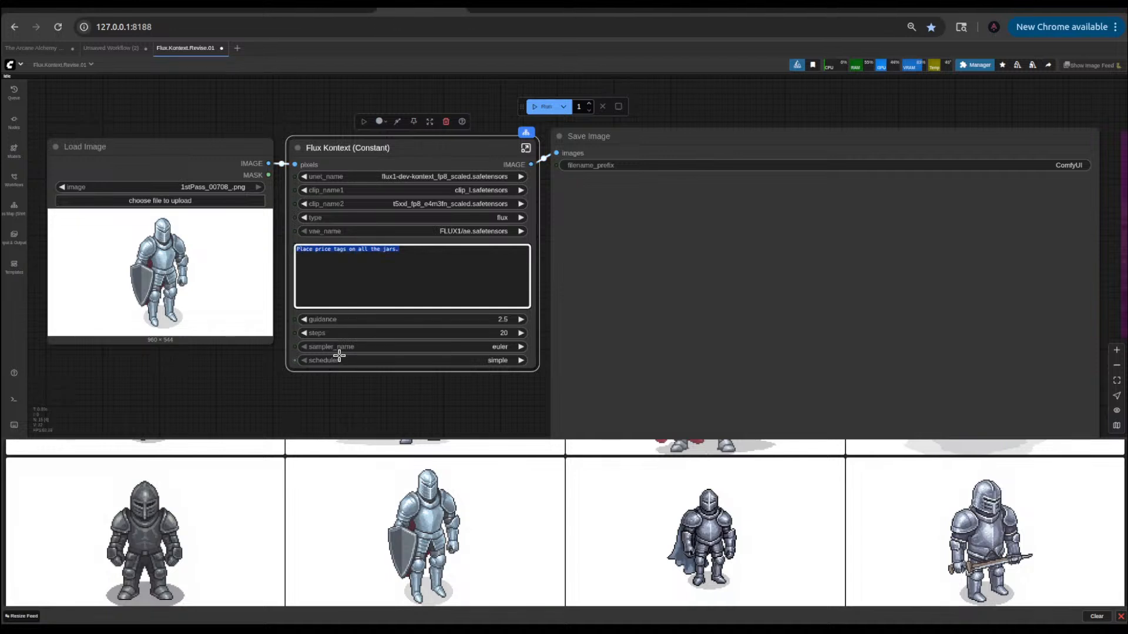
pyautogui.press('BackSpace')
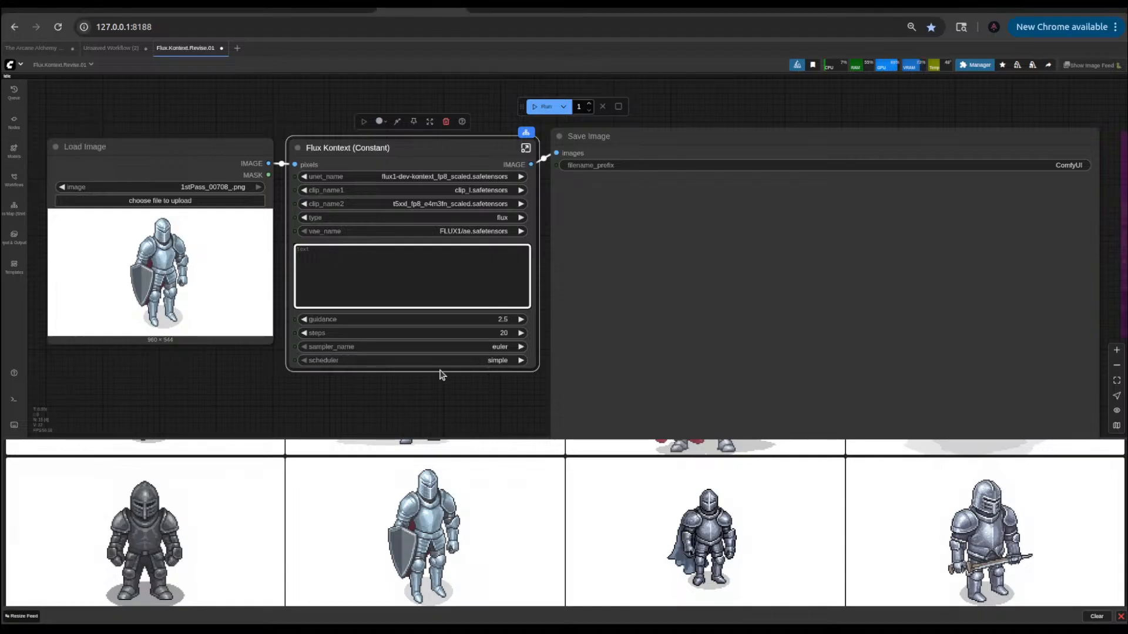
pyautogui.scroll(-3, 185, 389)
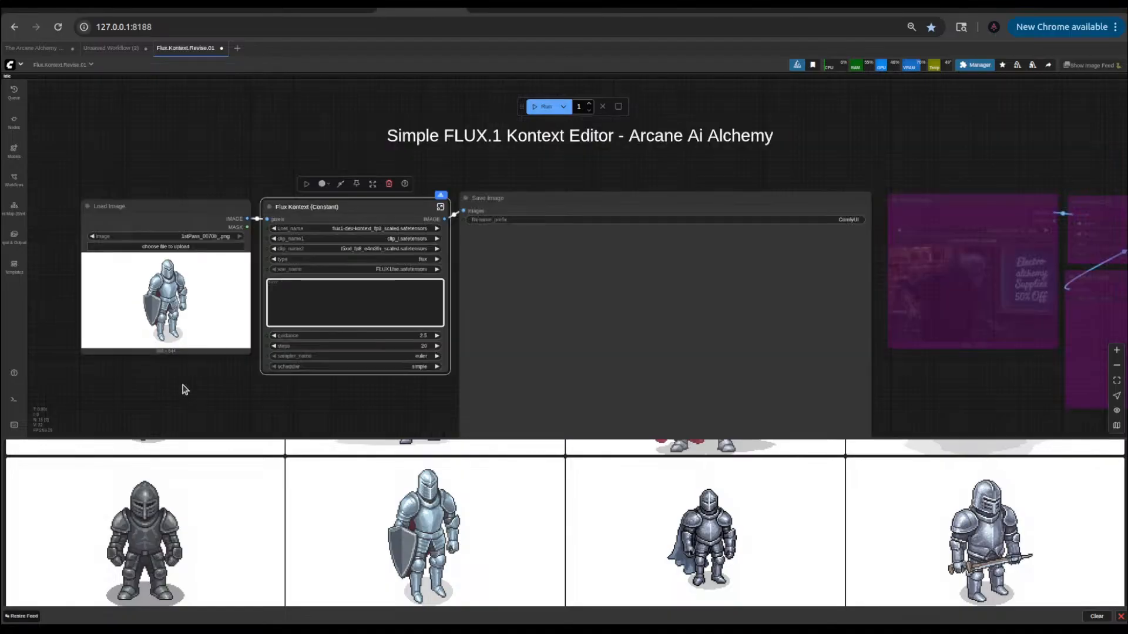
pyautogui.moveTo(144, 409); pyautogui.dragTo(350, 400)
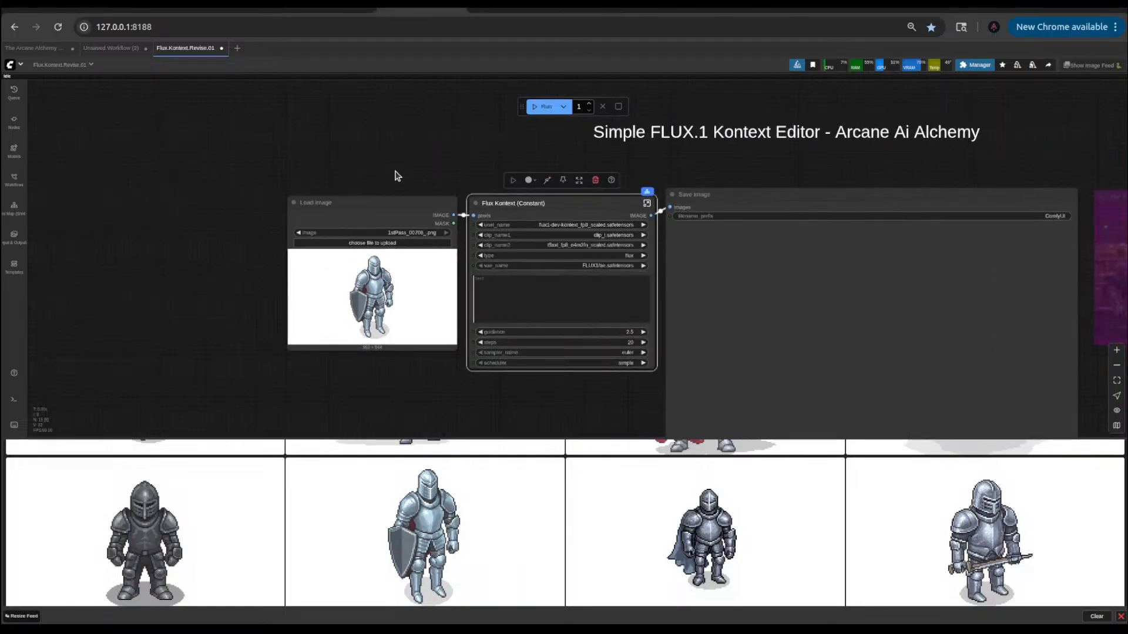
pyautogui.moveTo(461, 171); pyautogui.dragTo(355, 164)
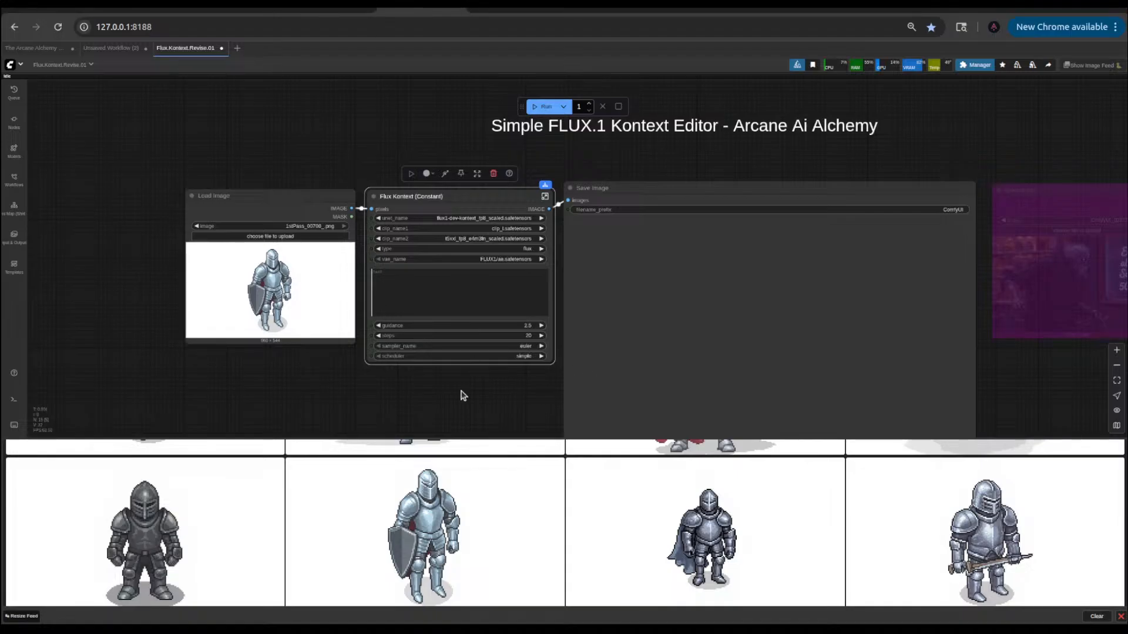
pyautogui.scroll(5, 476, 382)
pyautogui.scroll(-4, 257, 388)
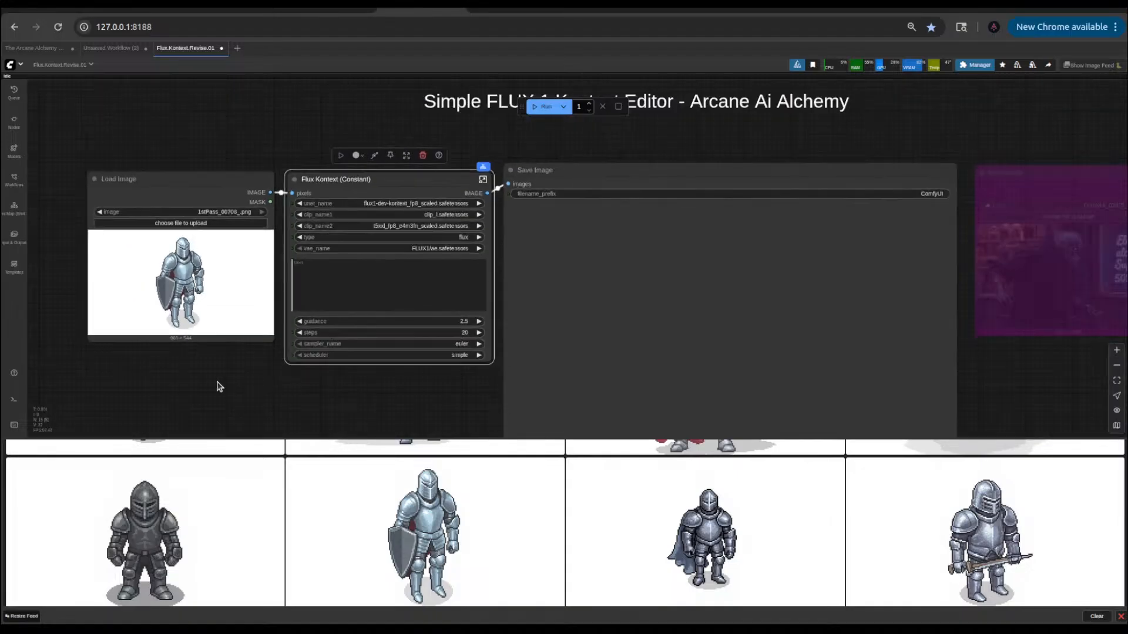
# - Enter the prompt "change the position of the Knight to sideview." in the Flux Kontext (Constant) node
pyautogui.moveTo(217, 386); pyautogui.dragTo(323, 390)
pyautogui.scroll(3, 376, 172)
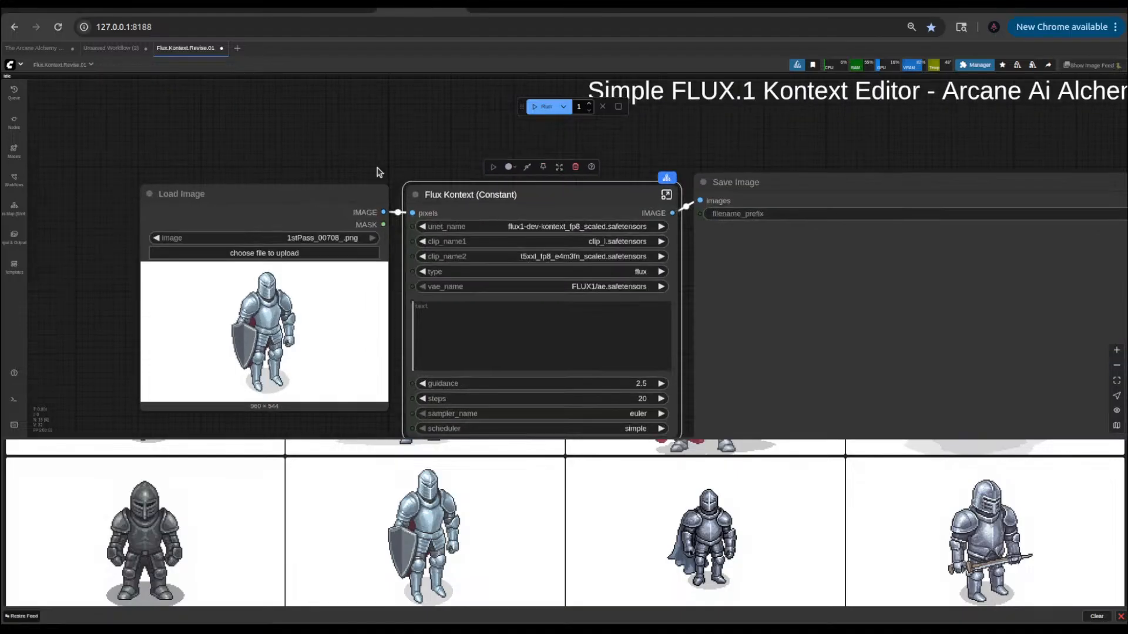
pyautogui.moveTo(377, 171); pyautogui.dragTo(389, 143)
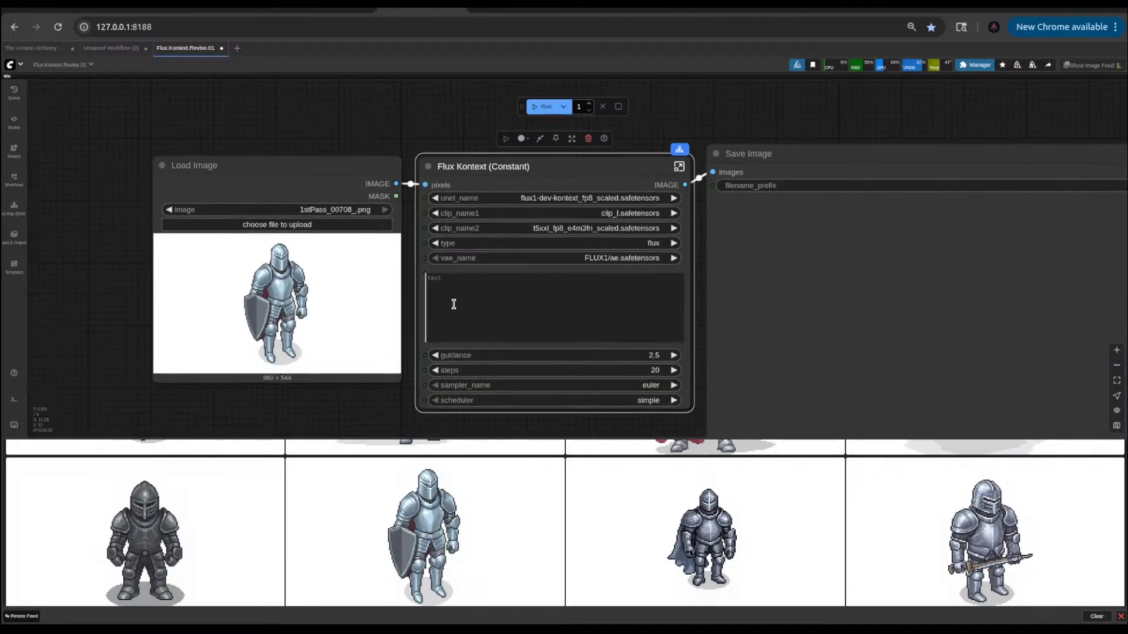
pyautogui.click(443, 289)
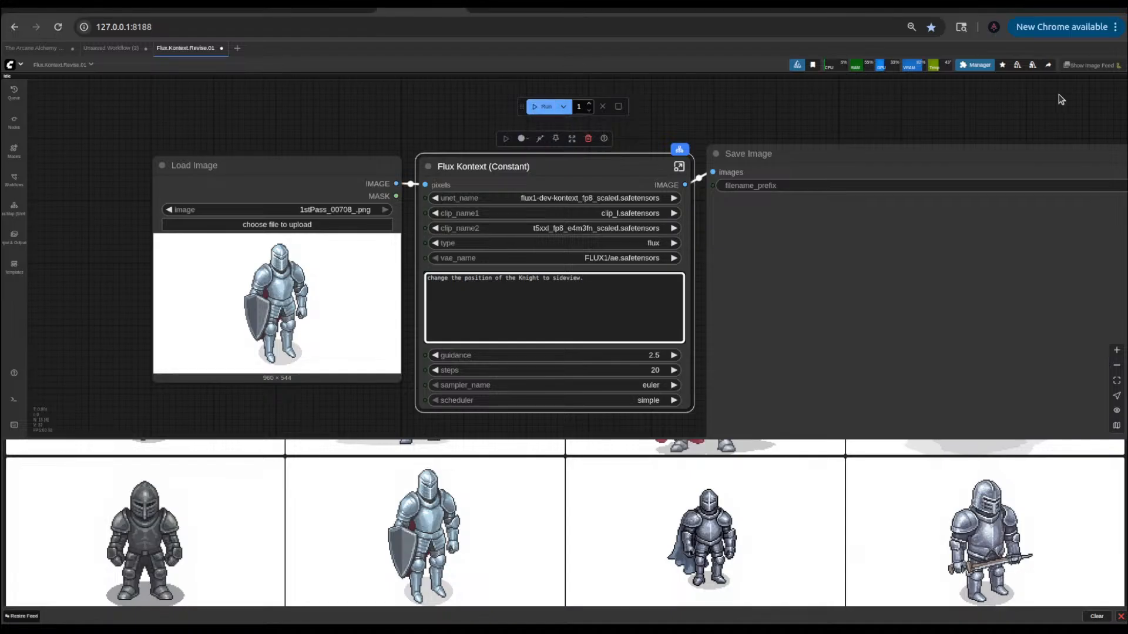
# - Unload the models, clear the execution cache, and run the Flux Kontext edit on the shield knight
pyautogui.click(1018, 68)
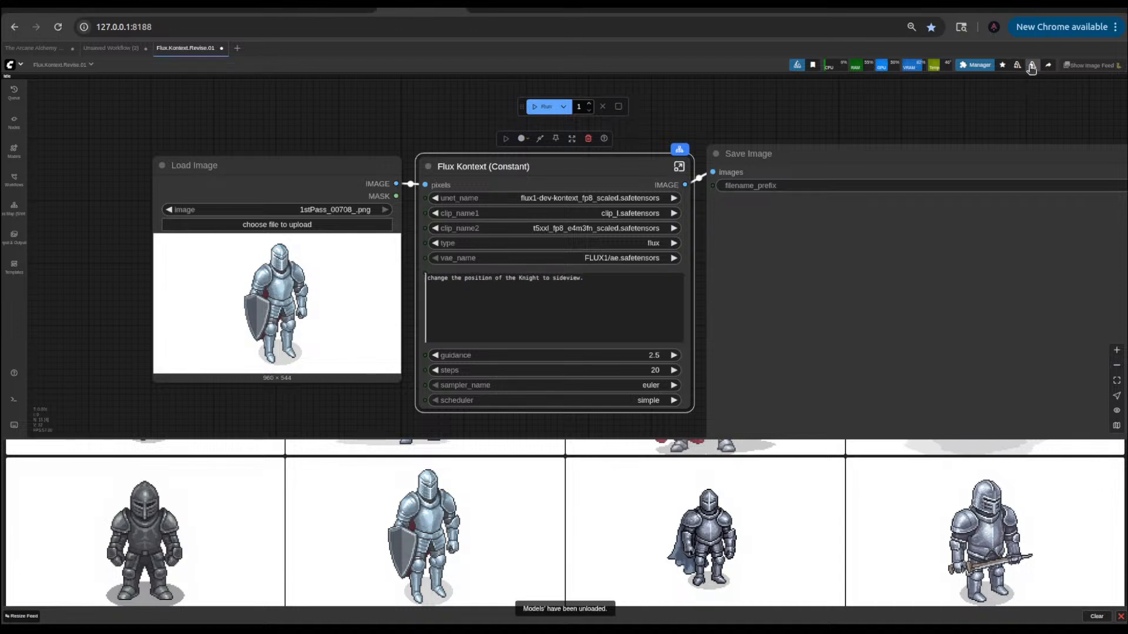
pyautogui.click(1032, 69)
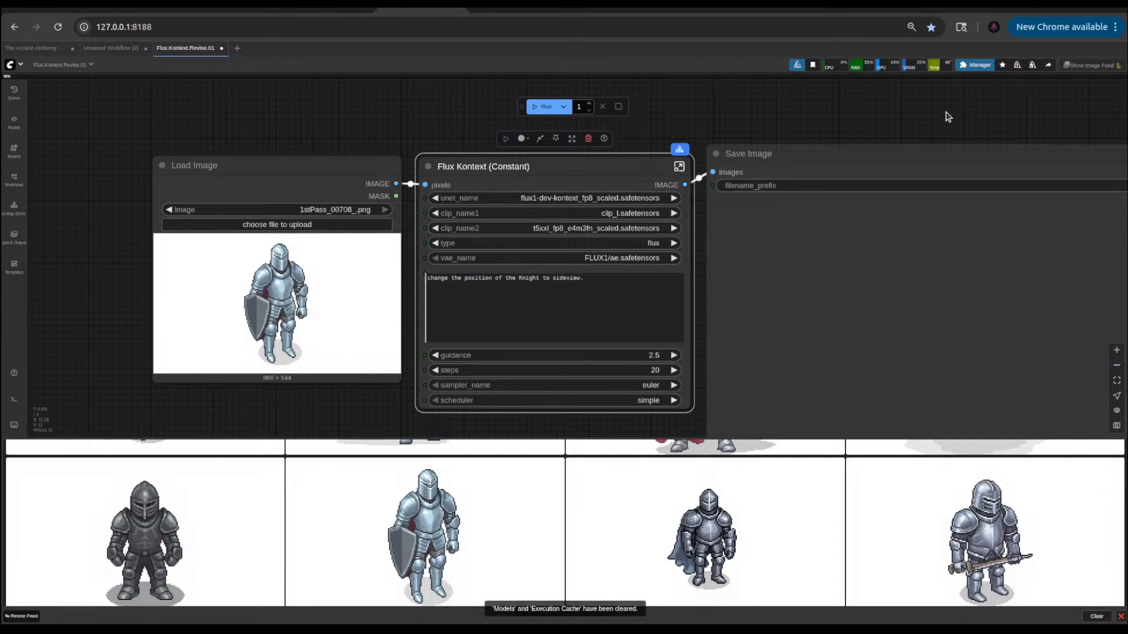
pyautogui.rightClick(822, 118)
pyautogui.click(849, 128)
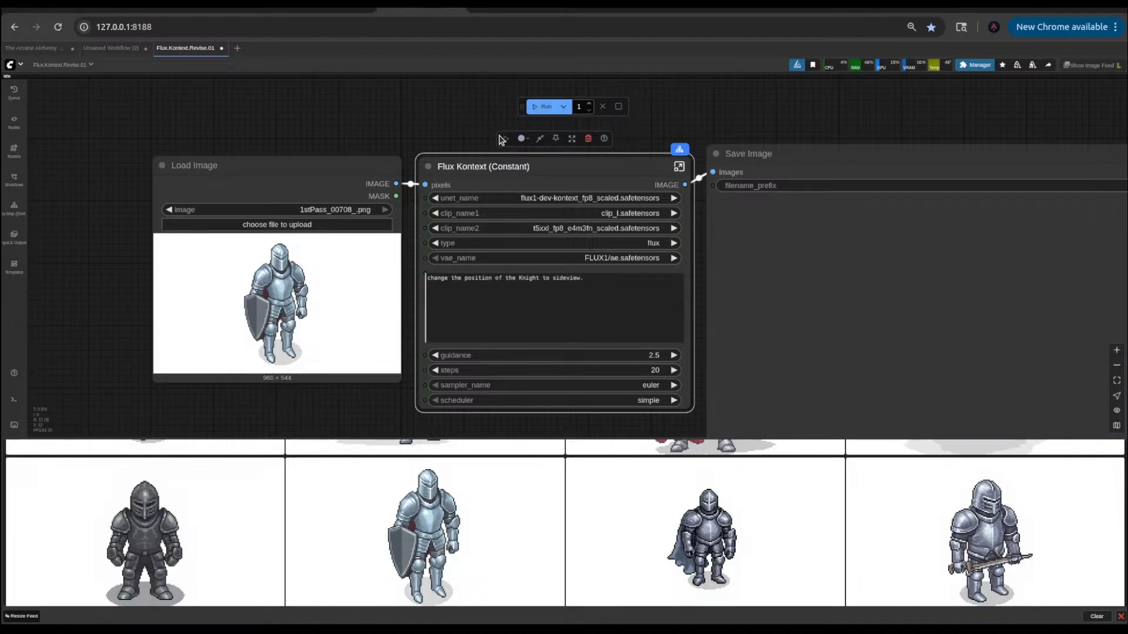
pyautogui.click(507, 139)
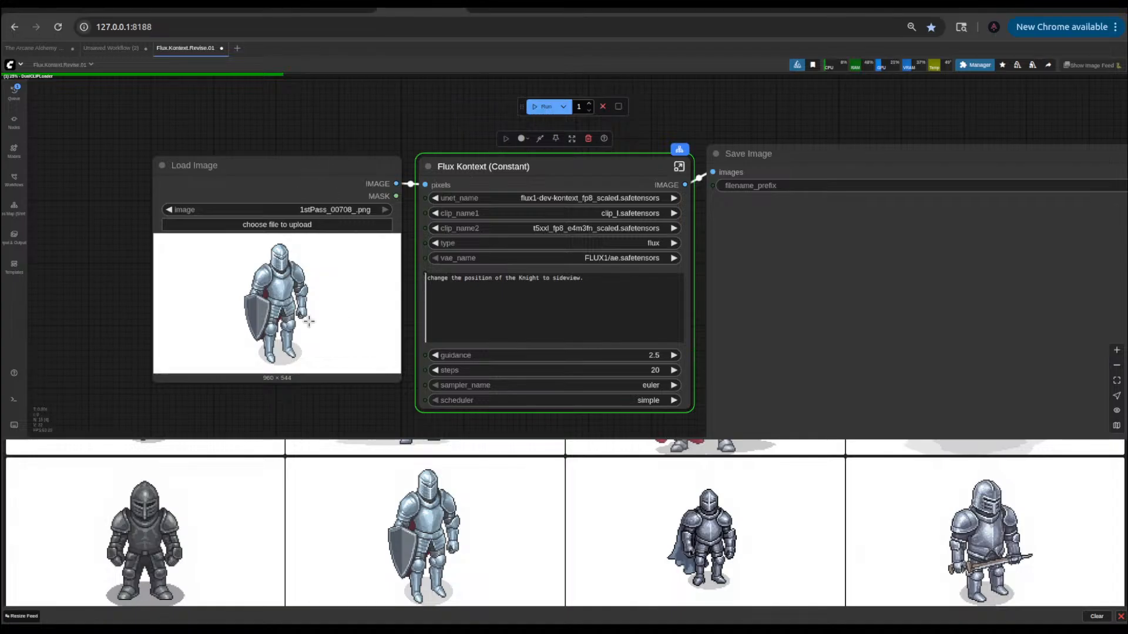
pyautogui.scroll(-3, 315, 397)
pyautogui.moveTo(315, 398); pyautogui.dragTo(325, 287)
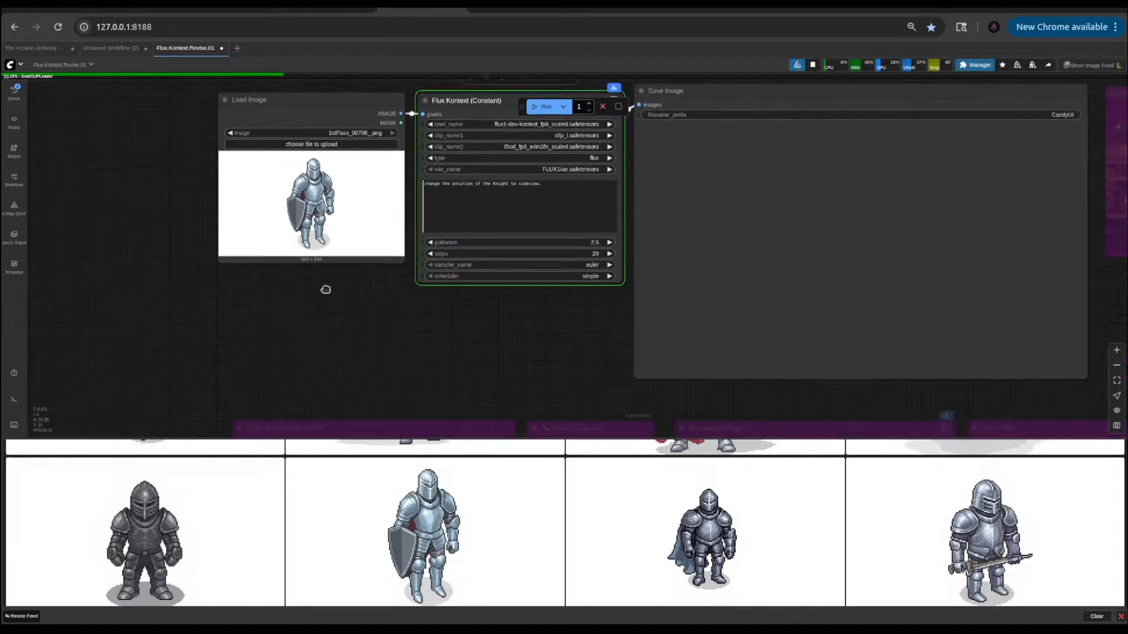
pyautogui.moveTo(402, 333); pyautogui.dragTo(287, 307)
pyautogui.scroll(-1, 286, 307)
pyautogui.scroll(3, 335, 309)
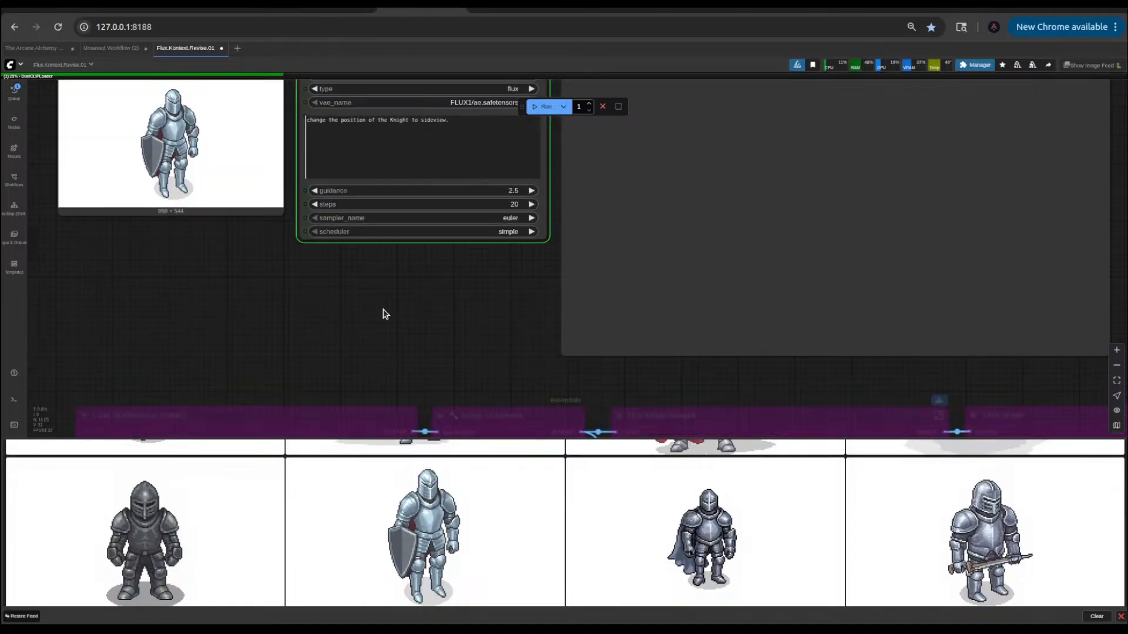
pyautogui.moveTo(385, 310); pyautogui.dragTo(324, 333)
pyautogui.scroll(-2, 405, 325)
pyautogui.moveTo(427, 319); pyautogui.dragTo(362, 338)
pyautogui.moveTo(163, 96); pyautogui.dragTo(257, 109)
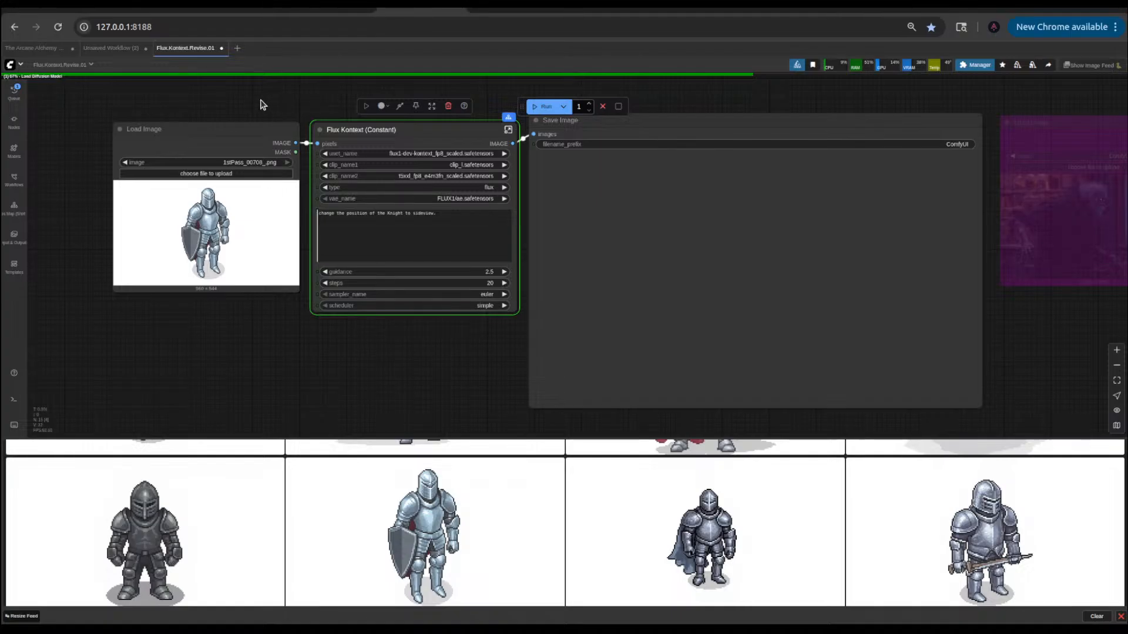
pyautogui.moveTo(253, 105); pyautogui.dragTo(288, 112)
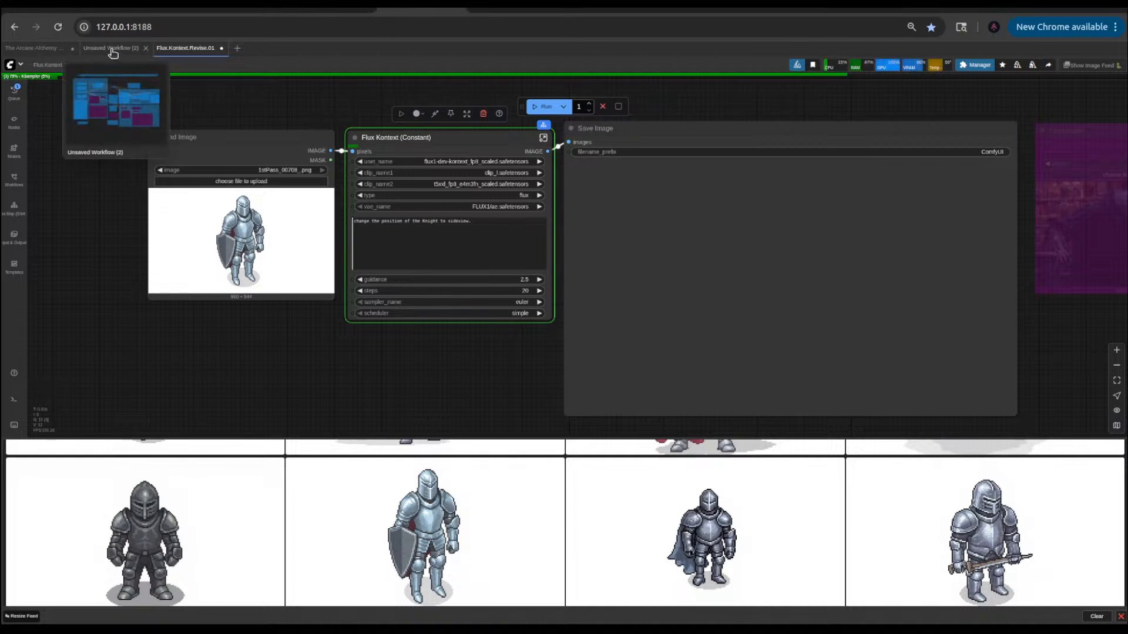
# - Switch to the unsaved Wan 2.2 + Flux Kontext + FFLF workflow and delete its Flux Kontext for FFLF and Preview Last Frame nodes
pyautogui.click(113, 50)
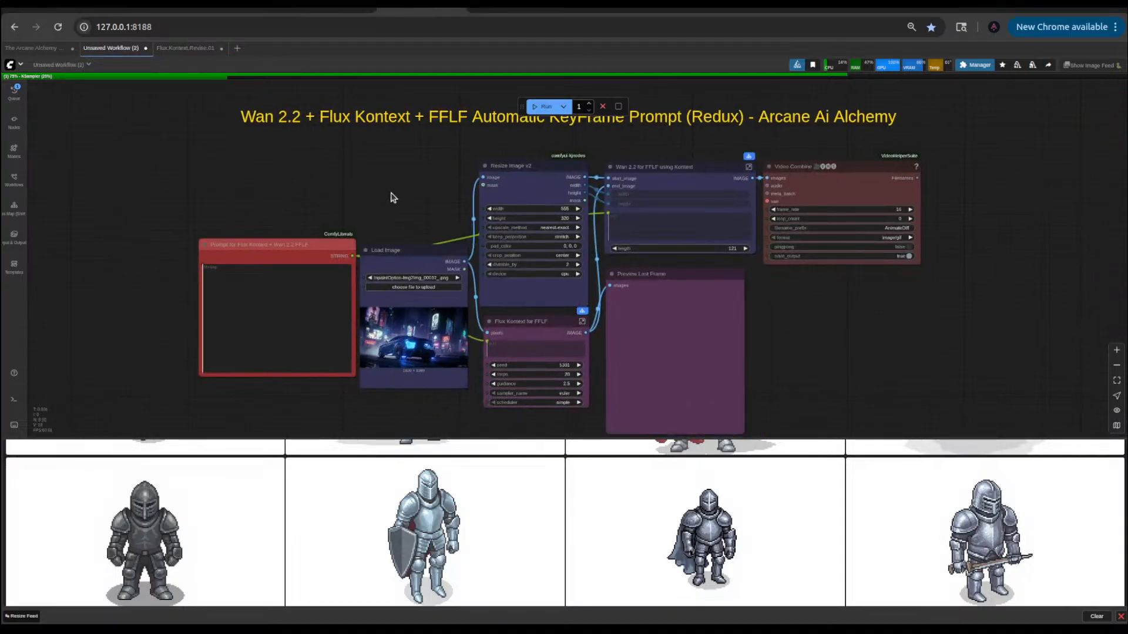
pyautogui.moveTo(390, 193); pyautogui.dragTo(365, 163)
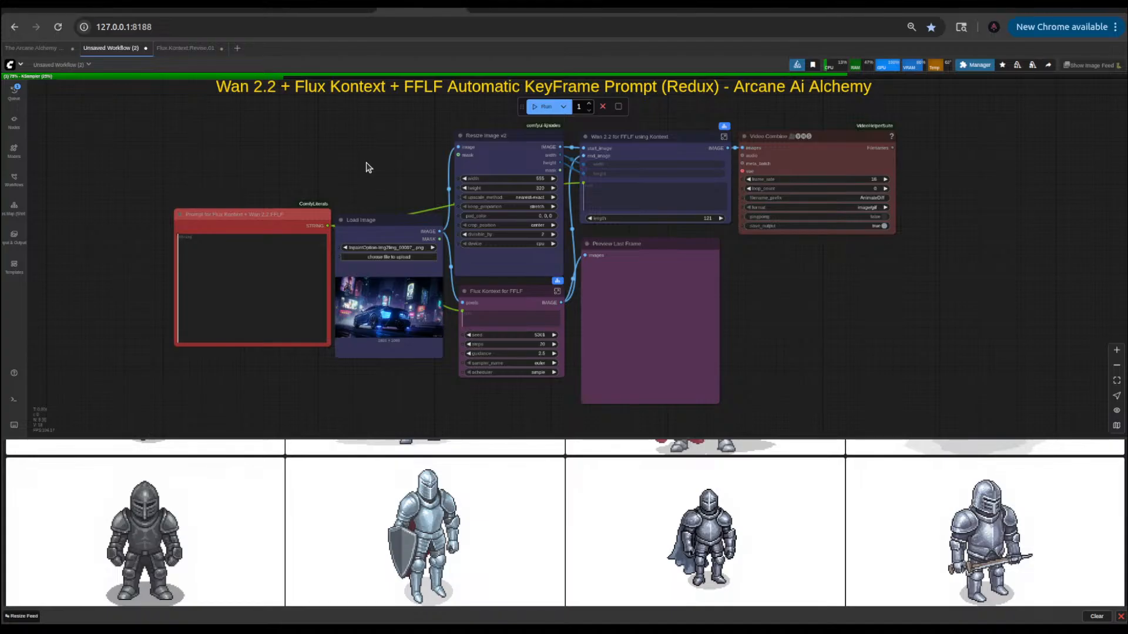
pyautogui.scroll(-3, 363, 156)
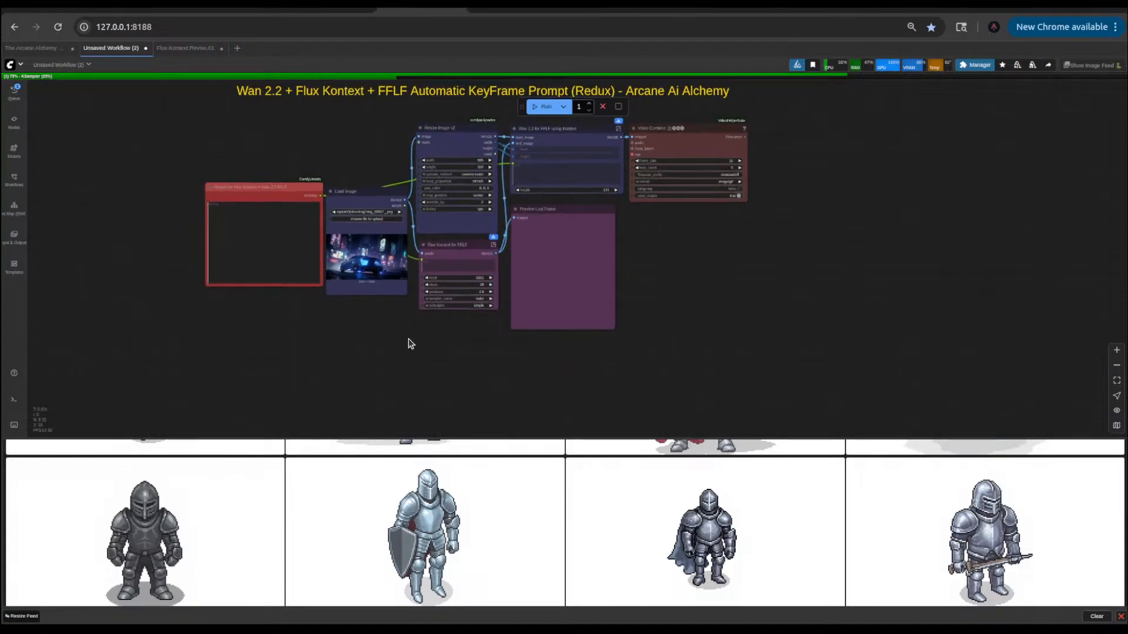
pyautogui.scroll(7, 536, 314)
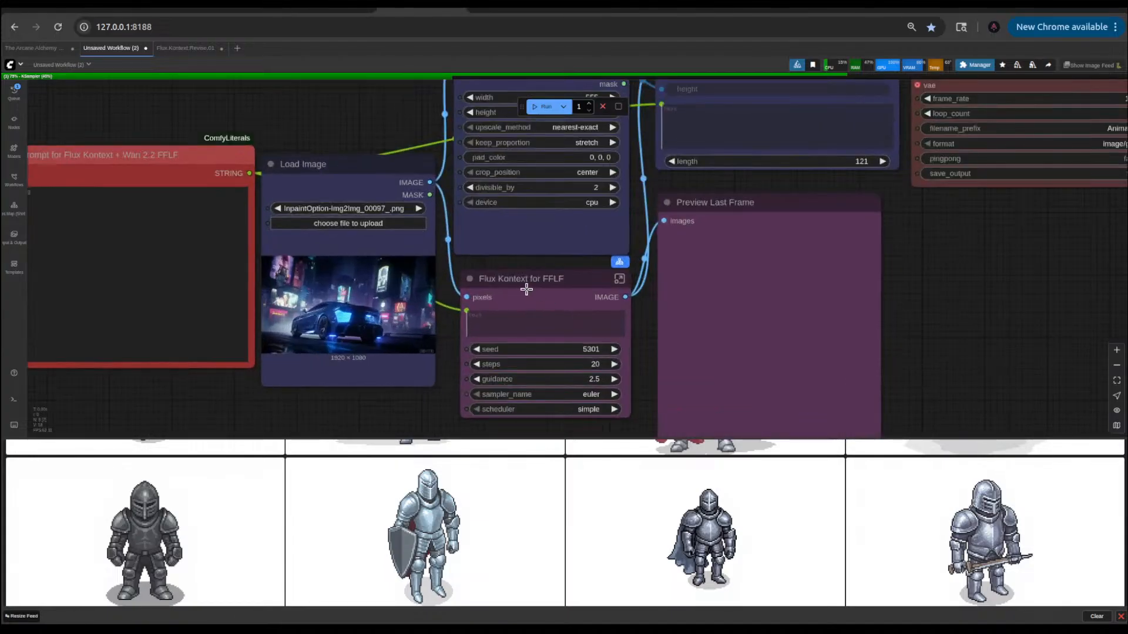
pyautogui.click(525, 287)
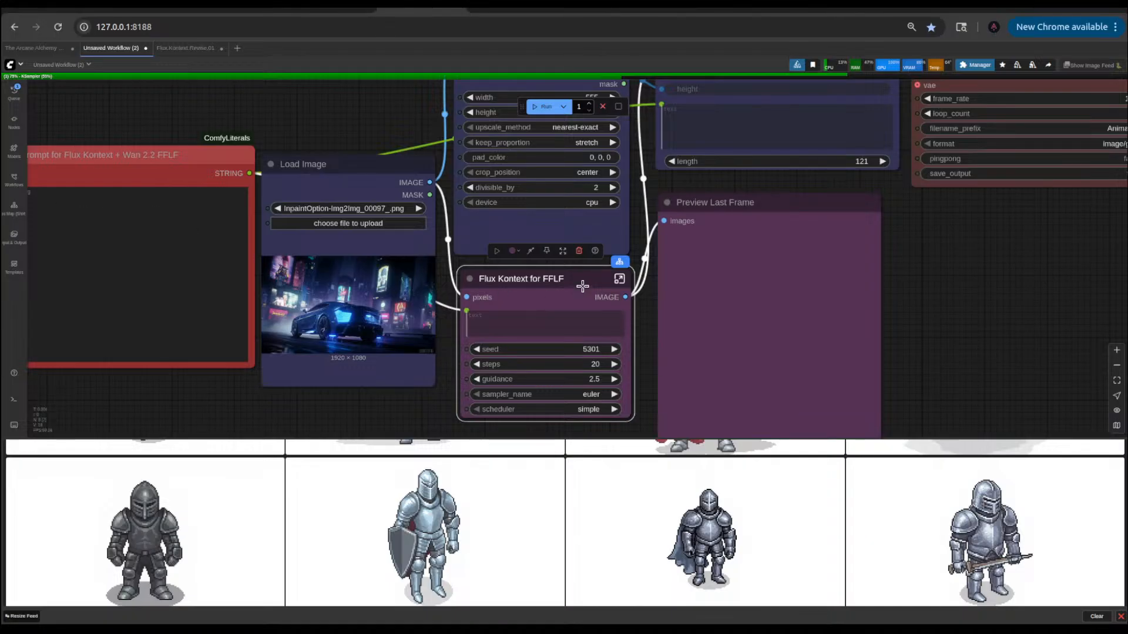
pyautogui.click(579, 252)
pyautogui.click(680, 218)
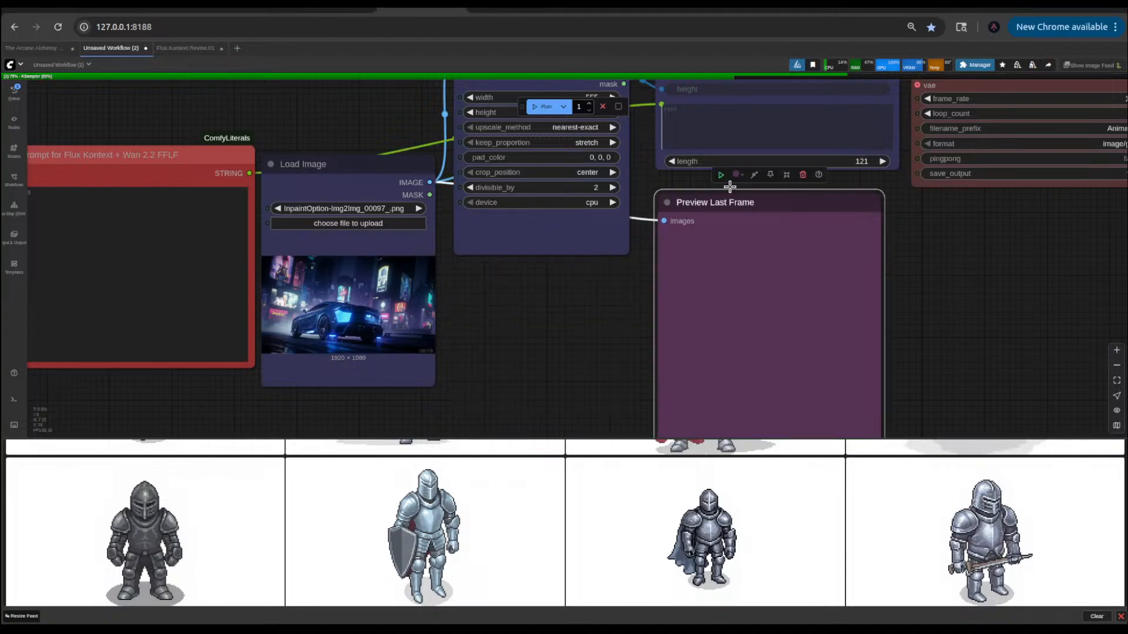
pyautogui.click(804, 175)
# - Clone the Load Image node and place the copy below the Resize Image v2 node
pyautogui.rightClick(331, 167)
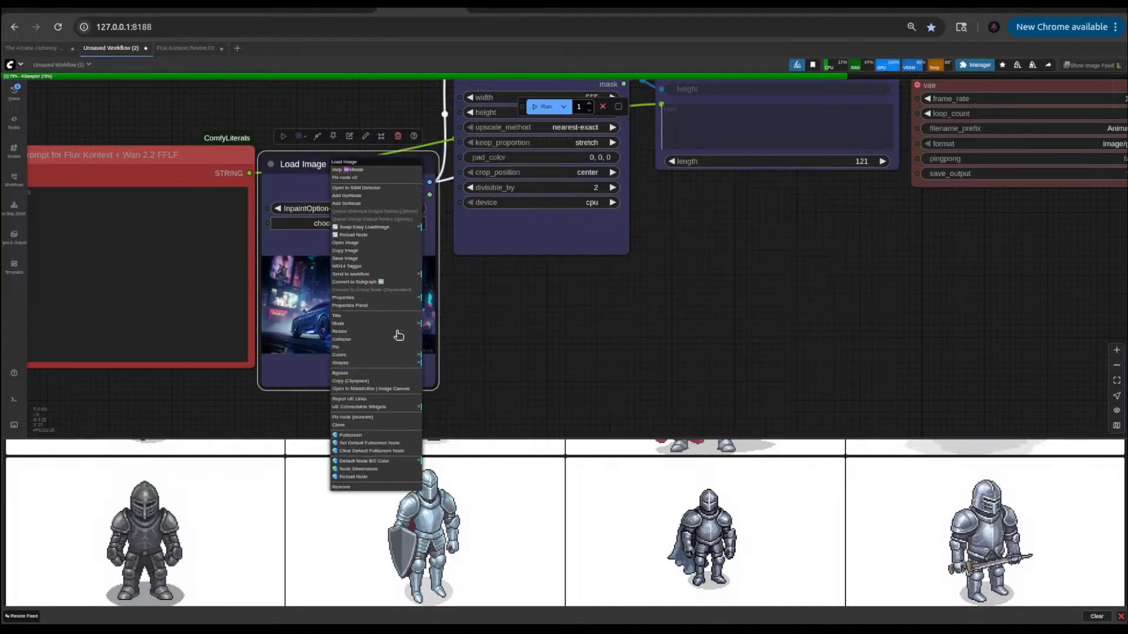
pyautogui.click(353, 424)
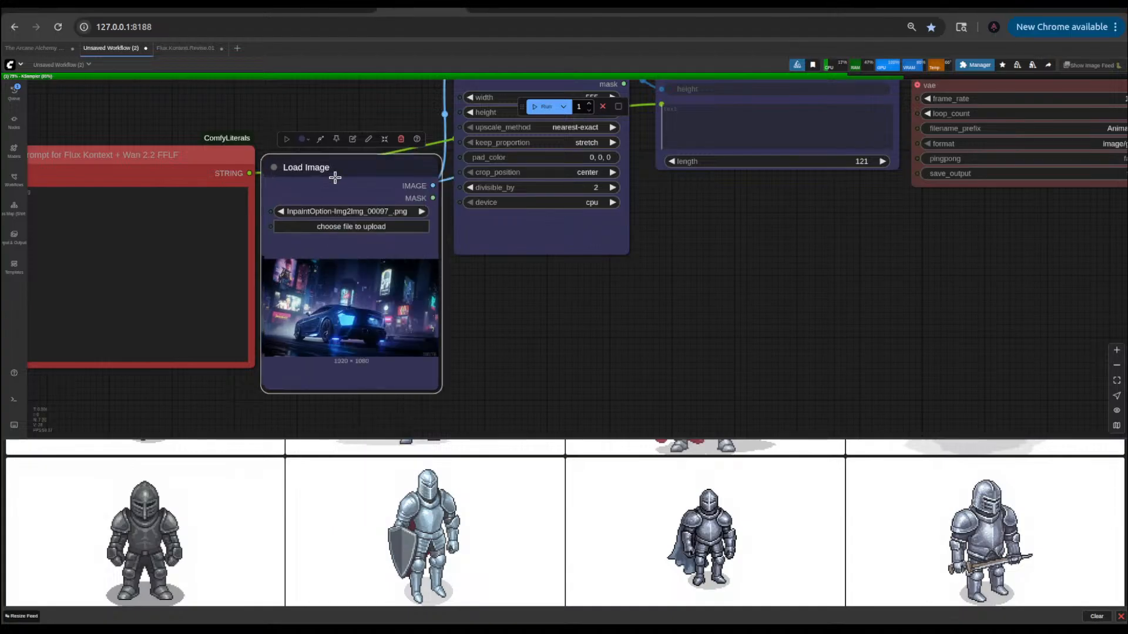
pyautogui.scroll(-3, 685, 241)
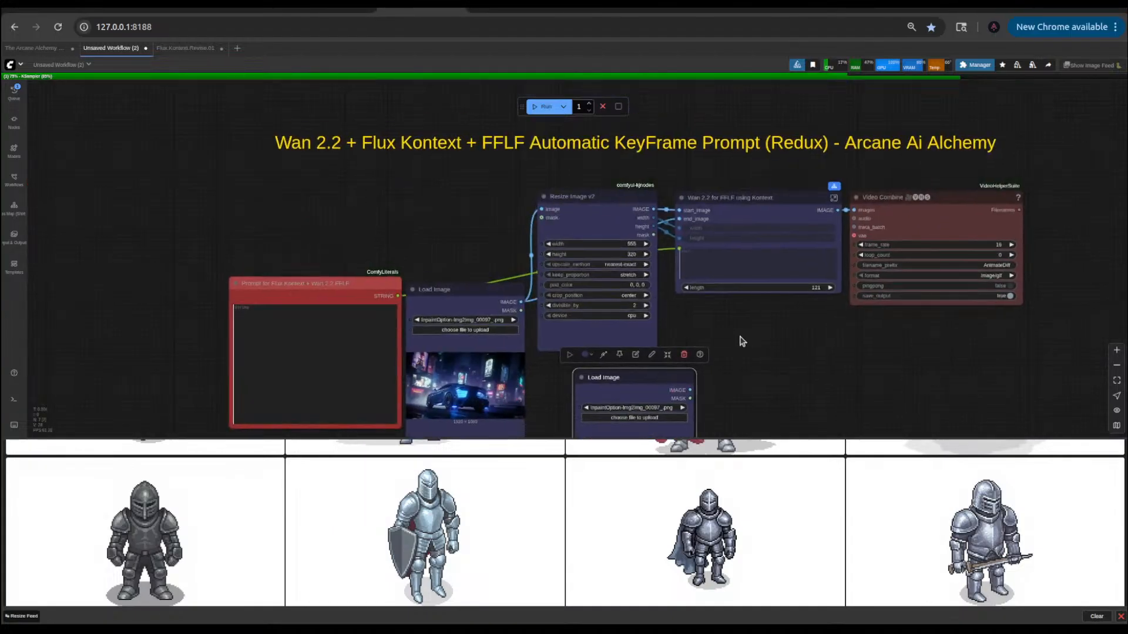
# - Spread out the workflow's nodes, with the cloned Load Image directly beneath the original and the prompt node beside them
pyautogui.moveTo(788, 177); pyautogui.dragTo(971, 178)
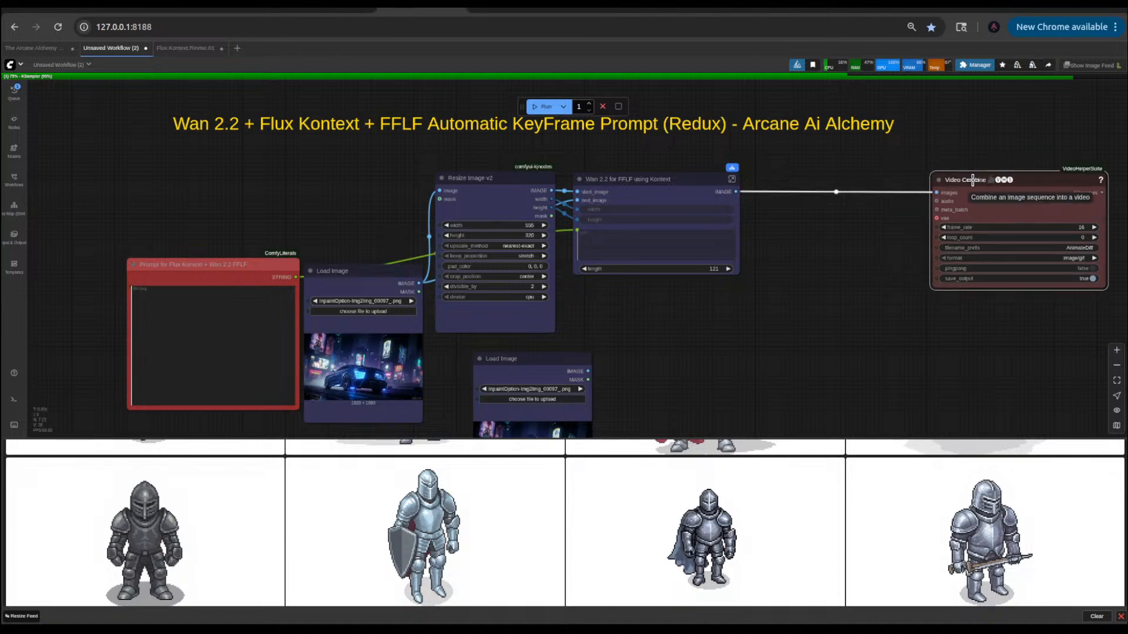
pyautogui.moveTo(669, 183); pyautogui.dragTo(730, 182)
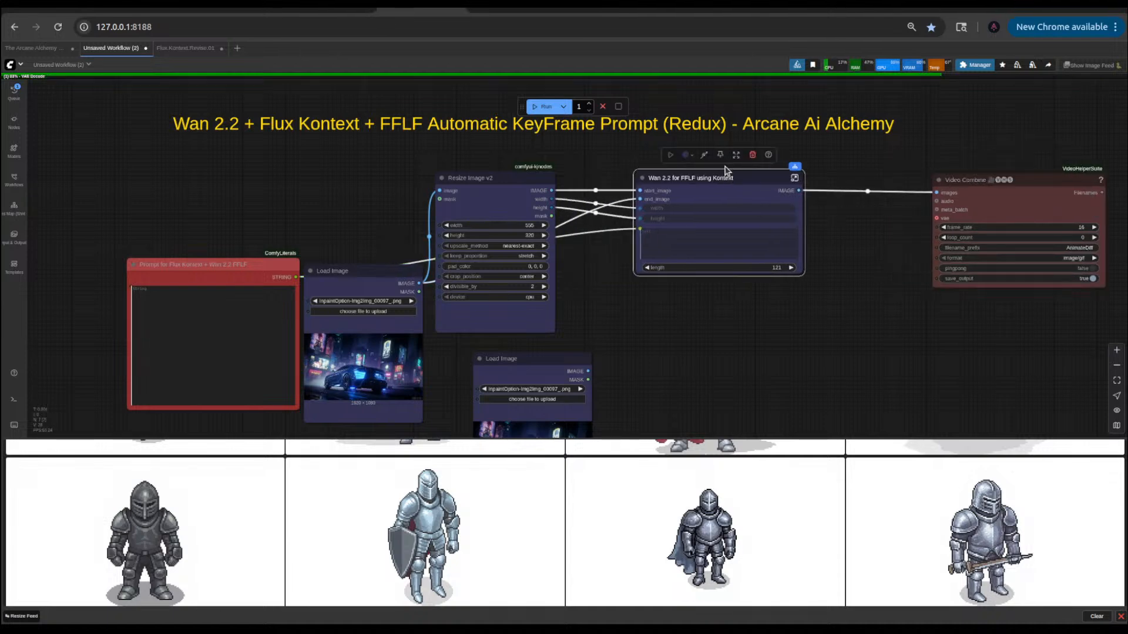
pyautogui.scroll(-3, 811, 305)
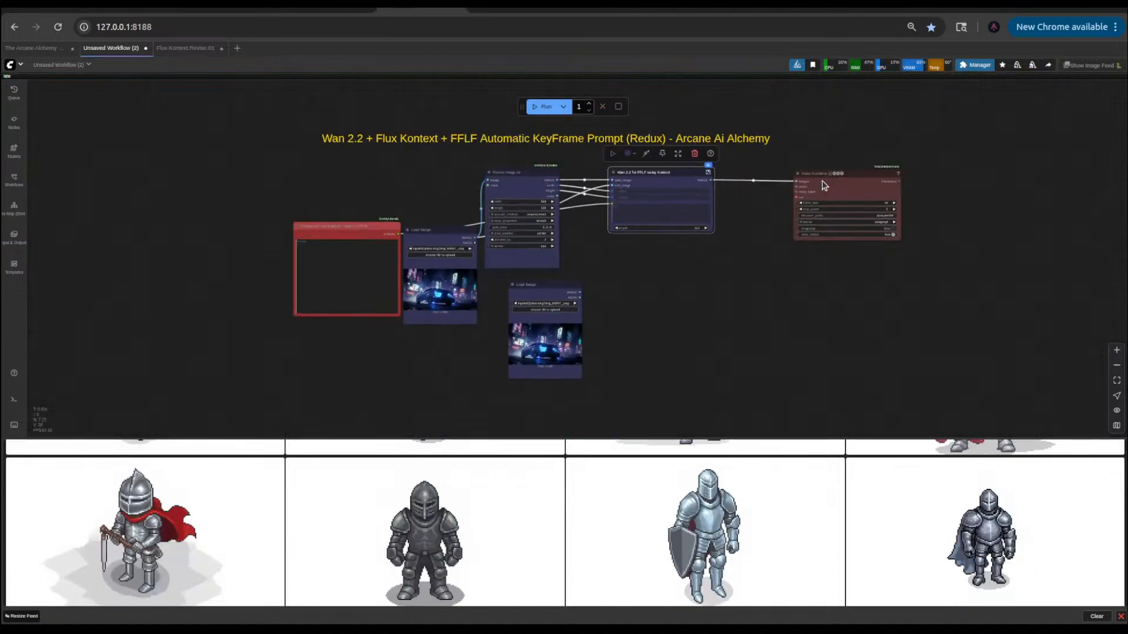
pyautogui.moveTo(816, 172); pyautogui.dragTo(961, 206)
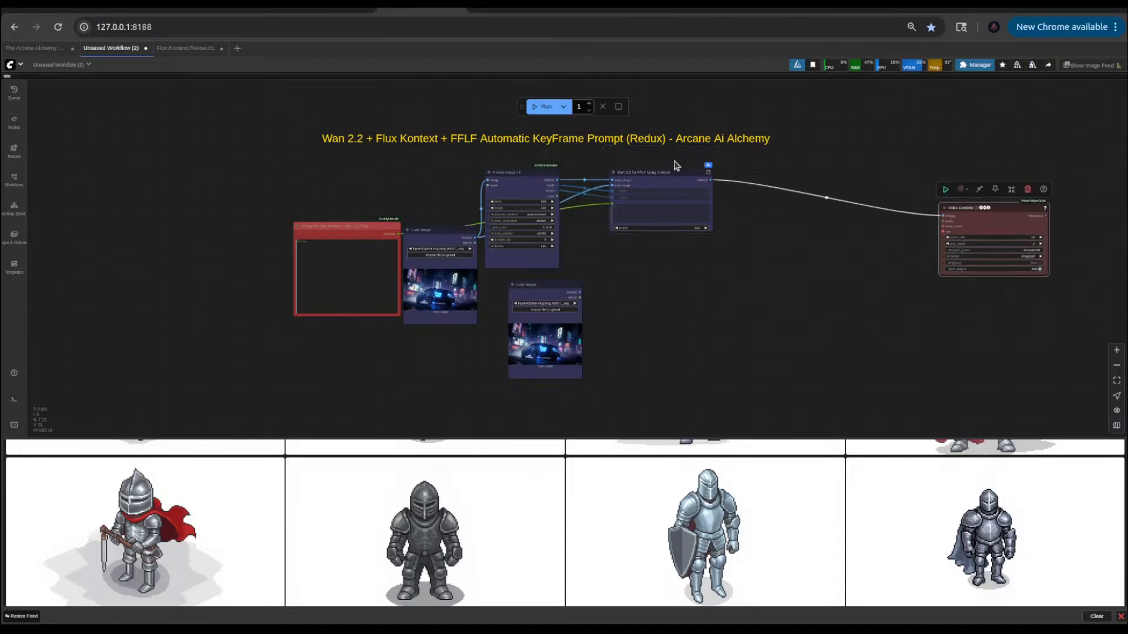
pyautogui.moveTo(653, 172); pyautogui.dragTo(790, 172)
pyautogui.moveTo(501, 173); pyautogui.dragTo(557, 175)
pyautogui.moveTo(541, 289); pyautogui.dragTo(433, 334)
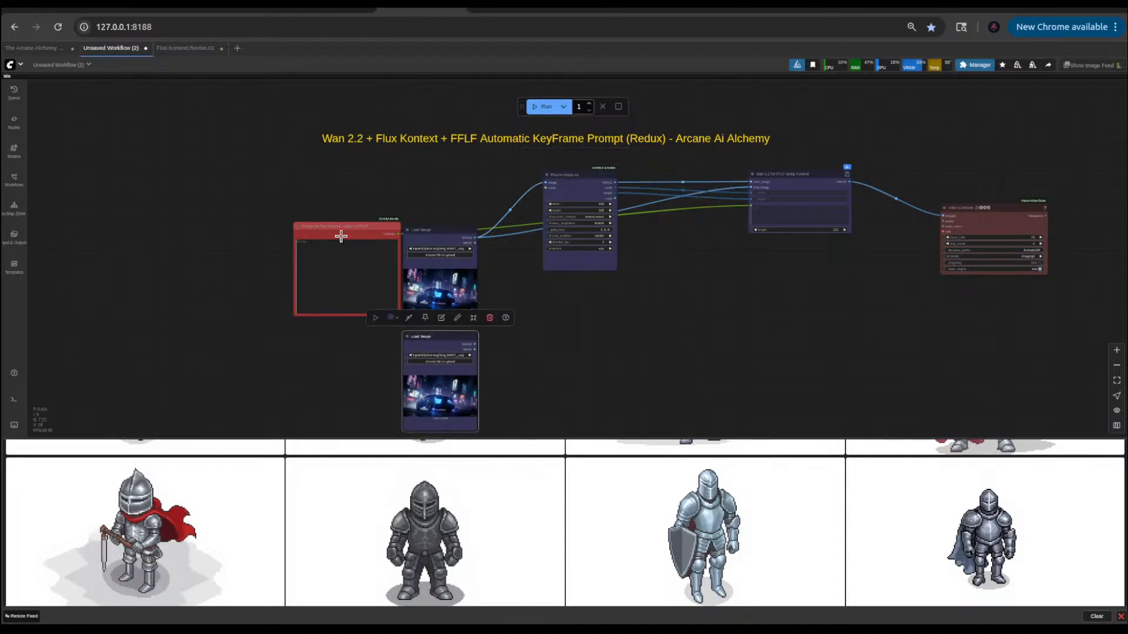
pyautogui.moveTo(340, 232); pyautogui.dragTo(318, 260)
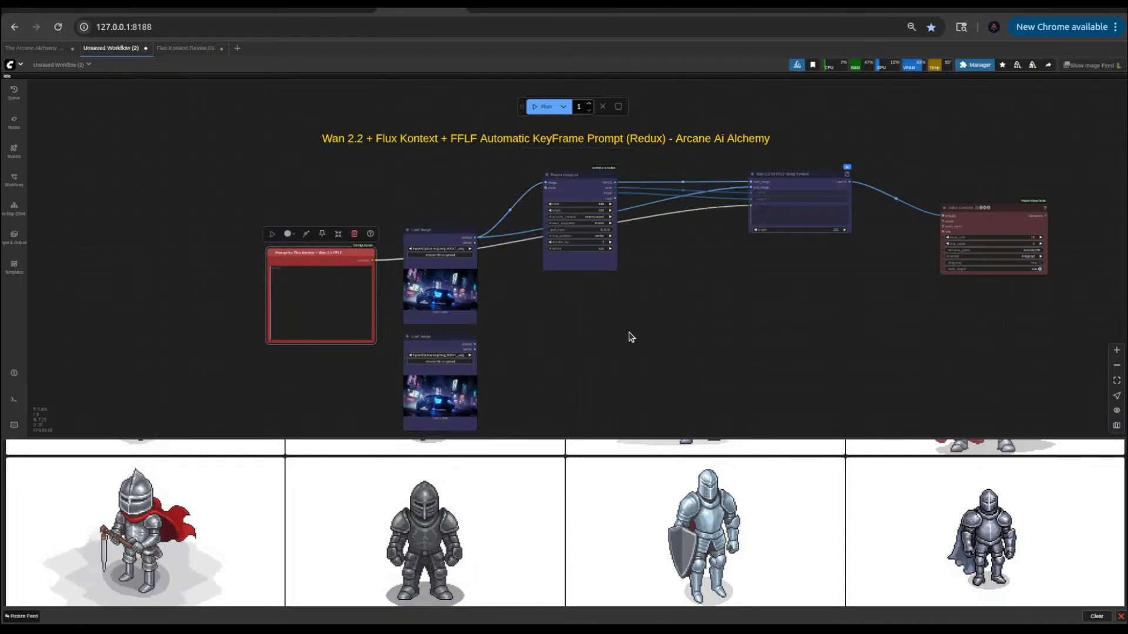
# - Unpack the Wan 2.2 for FFLF using Kontext subgraph into individual nodes and move Resize Image v2 clear of them
pyautogui.moveTo(629, 335); pyautogui.dragTo(541, 375)
pyautogui.scroll(5, 695, 295)
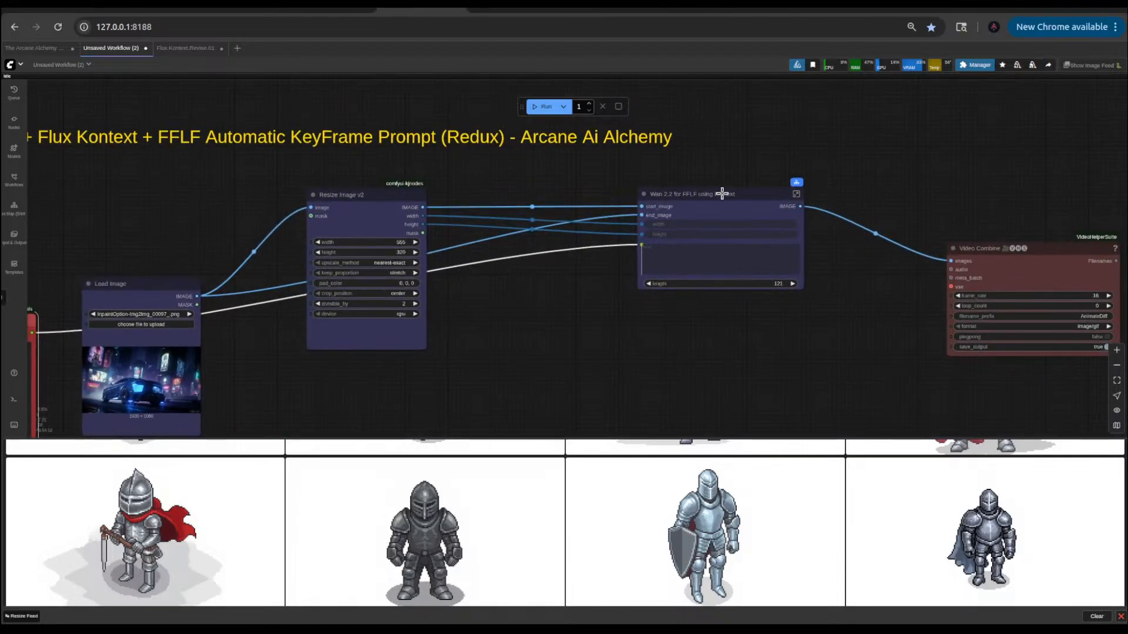
pyautogui.click(760, 188)
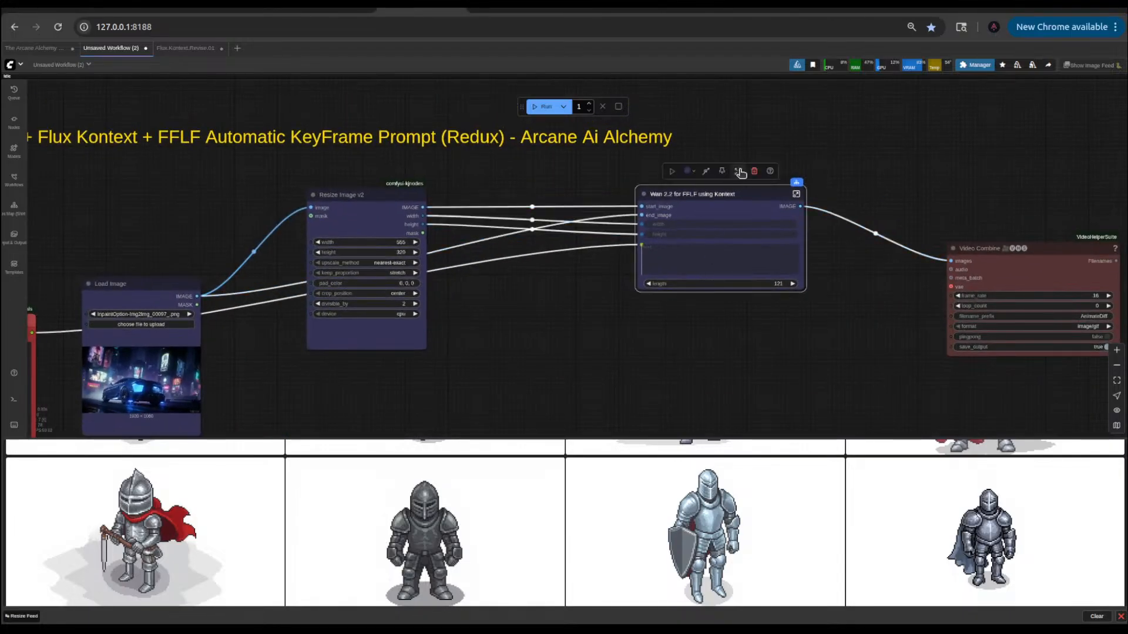
pyautogui.click(738, 172)
pyautogui.scroll(-7, 775, 302)
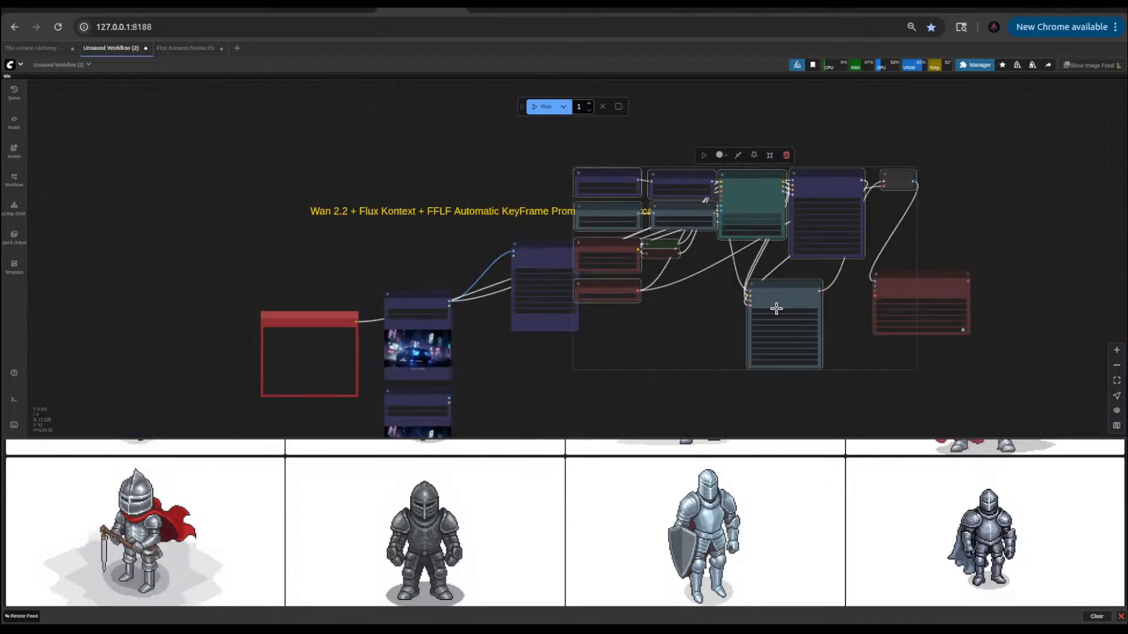
pyautogui.moveTo(533, 253); pyautogui.dragTo(484, 255)
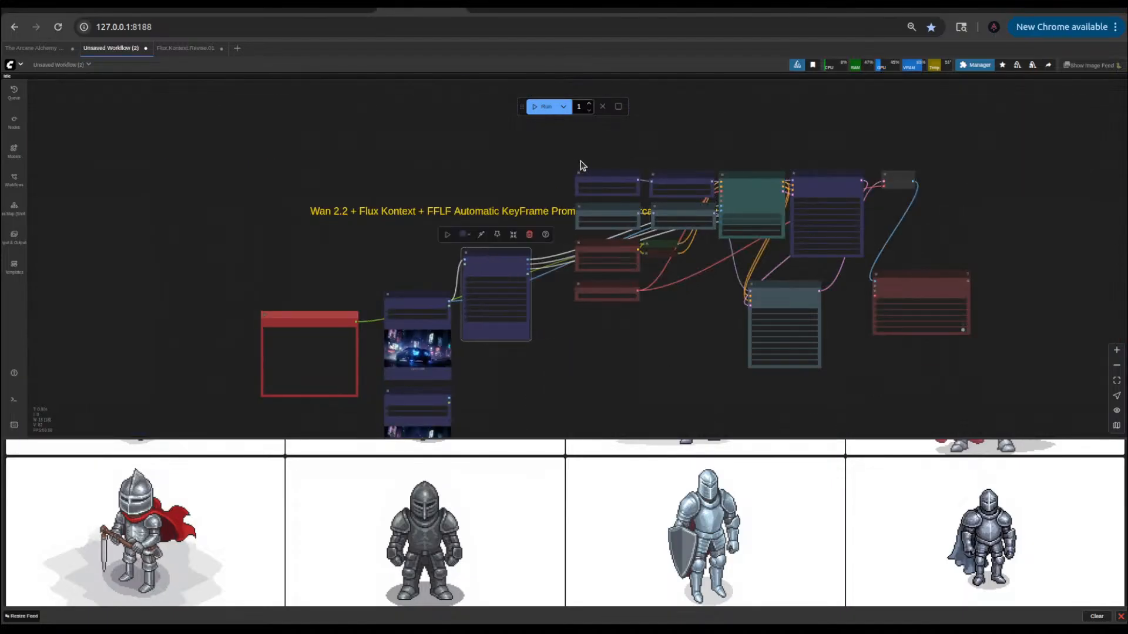
# - Move the workflow title above the nodes and shift the unpacked node group down beside Resize Image v2
pyautogui.moveTo(586, 155); pyautogui.dragTo(858, 319)
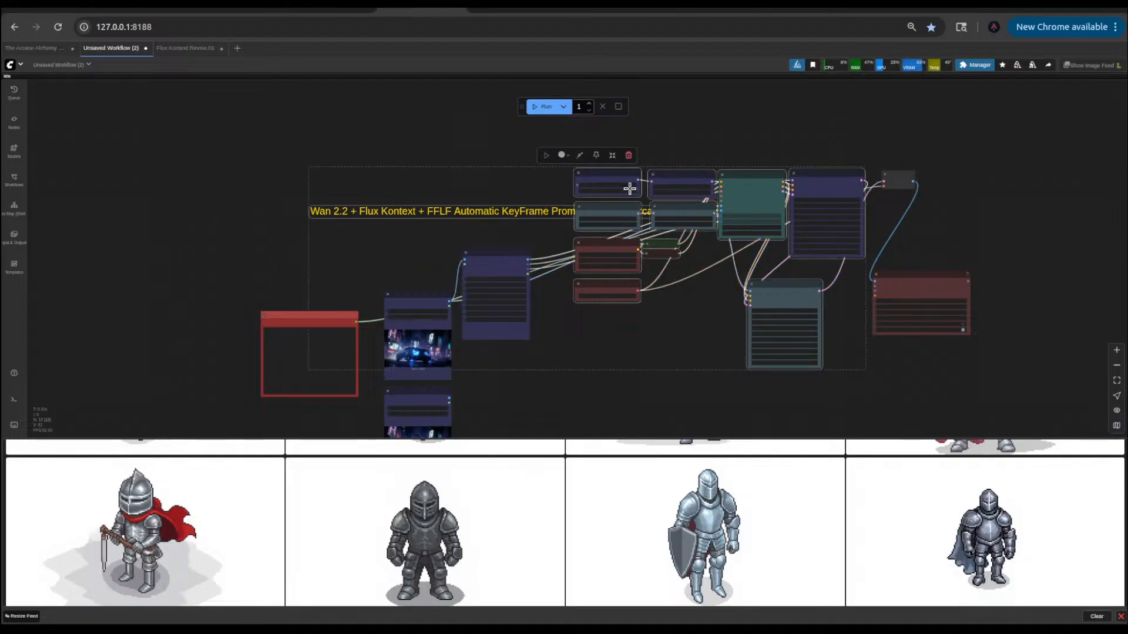
pyautogui.moveTo(625, 182)
pyautogui.mouseDown()
pyautogui.moveTo(622, 232)
pyautogui.moveTo(623, 192)
pyautogui.mouseUp()
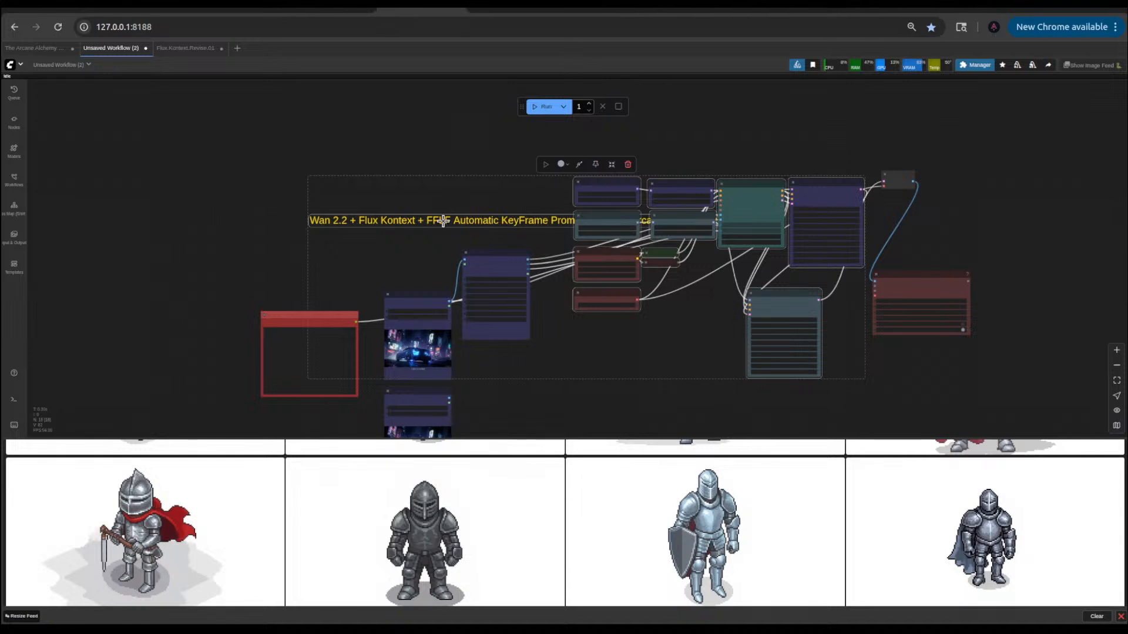
pyautogui.click(442, 220)
pyautogui.moveTo(443, 220); pyautogui.dragTo(385, 144)
pyautogui.moveTo(566, 176); pyautogui.dragTo(802, 353)
pyautogui.moveTo(818, 194); pyautogui.dragTo(788, 254)
# - Place the VAE Decode node beside the Lo Noise KSampler and Video Combine just after the Hi Noise KSampler
pyautogui.moveTo(903, 280); pyautogui.dragTo(969, 274)
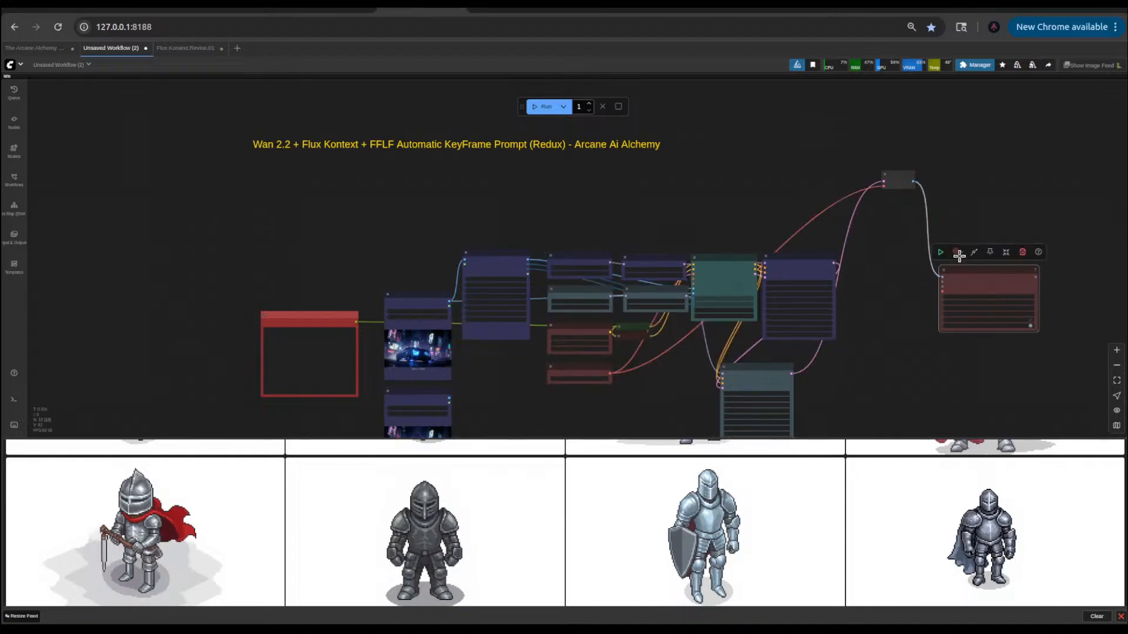
pyautogui.moveTo(896, 180); pyautogui.dragTo(820, 372)
pyautogui.moveTo(974, 277); pyautogui.dragTo(886, 278)
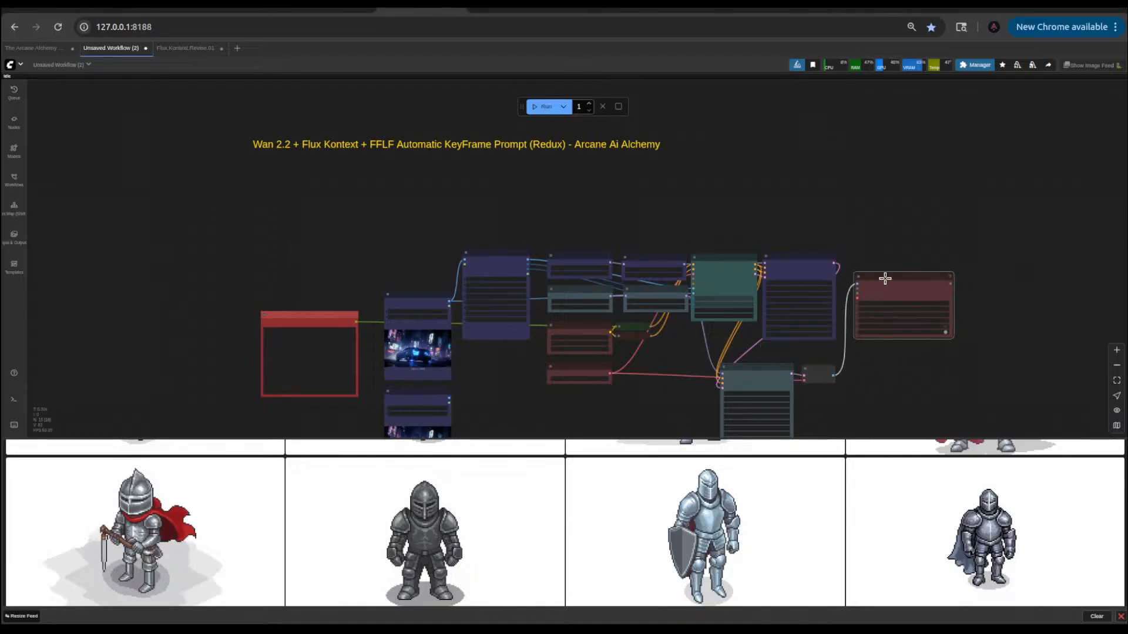
pyautogui.scroll(5, 866, 378)
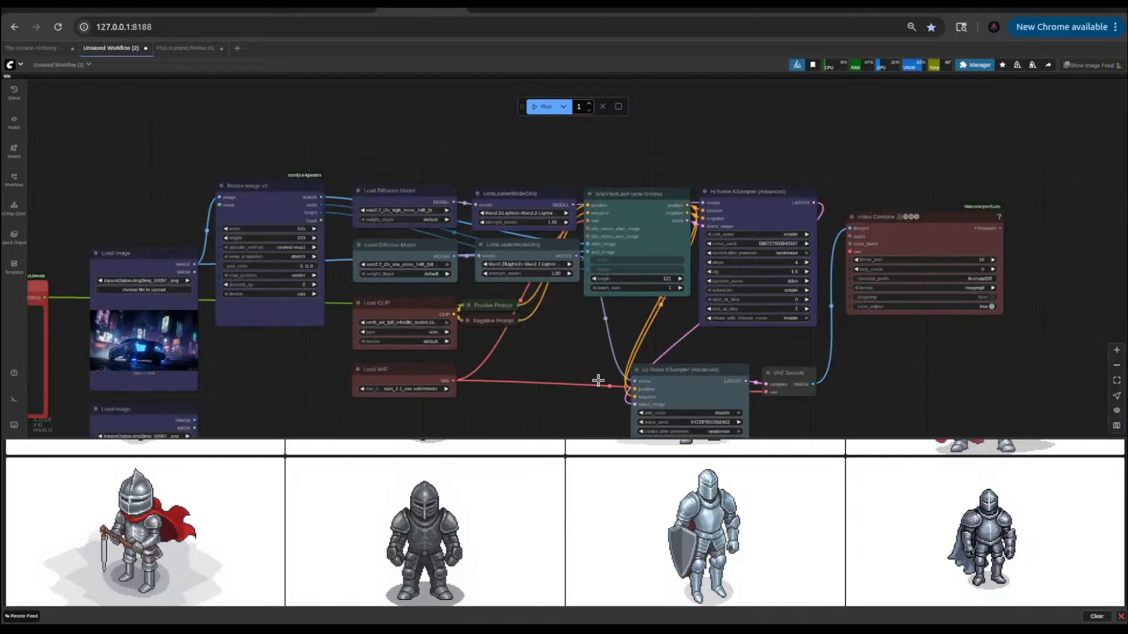
# - Connect the lower Load Image's IMAGE output to end_image on WanFirstLastFrameToVideo and move that Load Image node beneath Resize Image v2
pyautogui.moveTo(538, 346); pyautogui.dragTo(657, 285)
pyautogui.moveTo(427, 347); pyautogui.dragTo(503, 318)
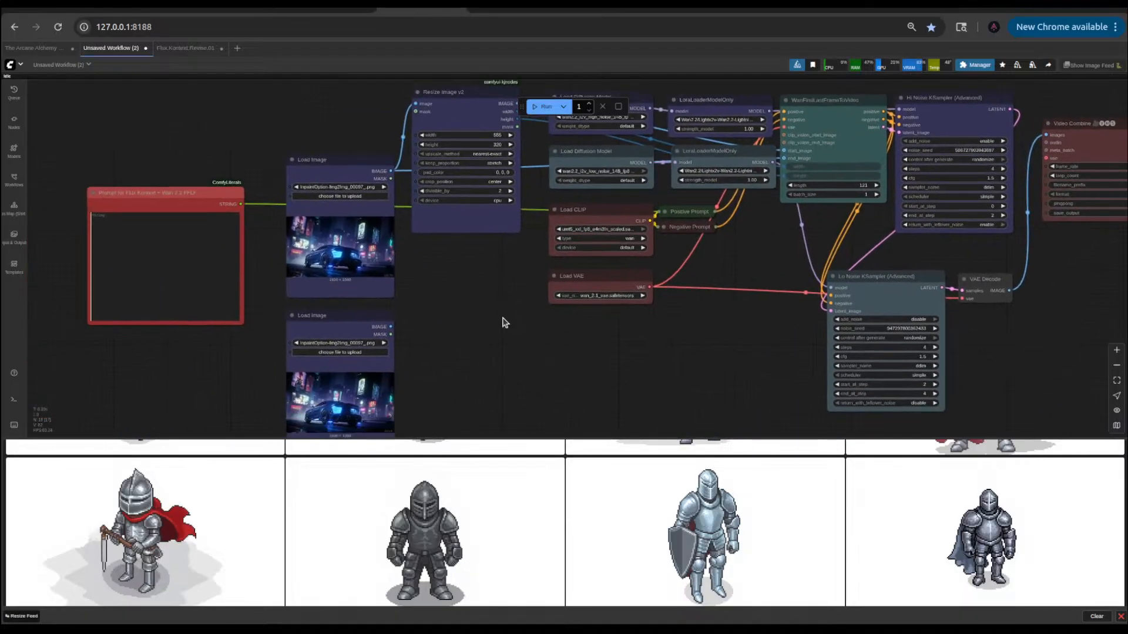
pyautogui.moveTo(390, 326); pyautogui.dragTo(787, 159)
pyautogui.moveTo(338, 332); pyautogui.dragTo(453, 271)
pyautogui.scroll(5, 403, 435)
pyautogui.scroll(3, 385, 493)
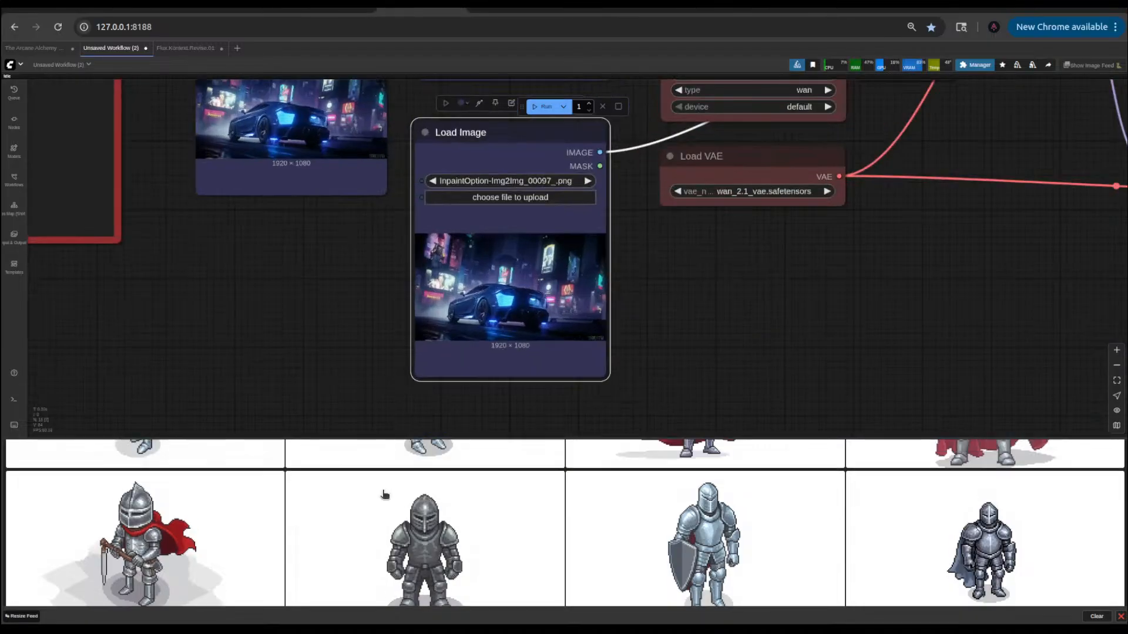
# - Load the side-view knight ComfyUI_04171_.png from the image feed into the upper Load Image node
pyautogui.scroll(-3, 166, 503)
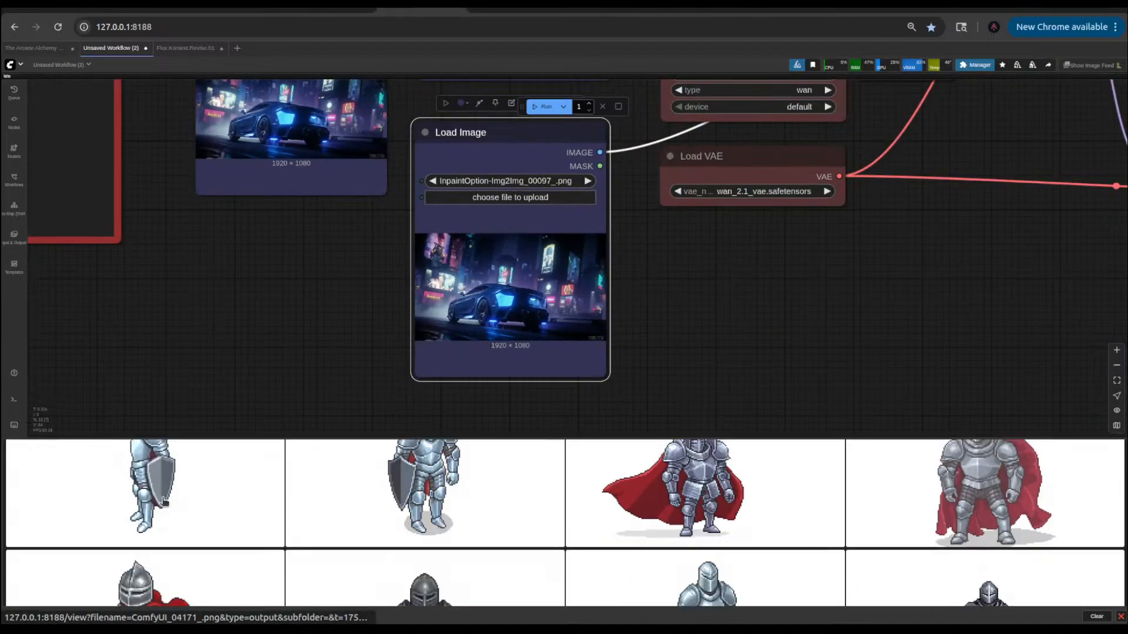
pyautogui.scroll(3, 166, 503)
pyautogui.scroll(-3, 206, 344)
pyautogui.scroll(-1, 207, 344)
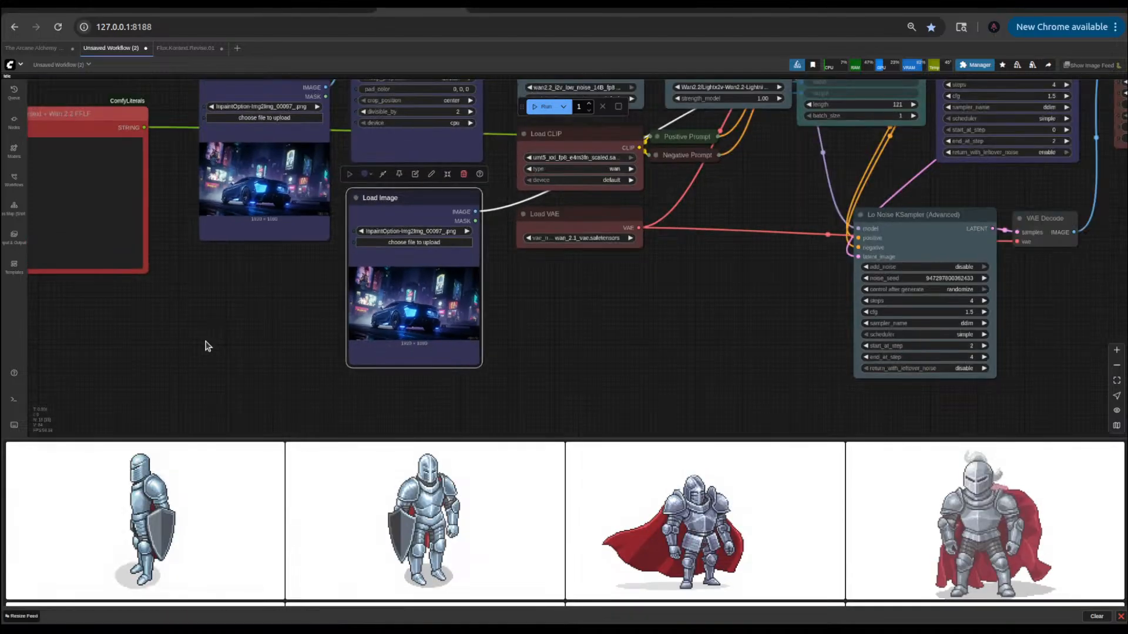
pyautogui.moveTo(207, 344); pyautogui.dragTo(363, 389)
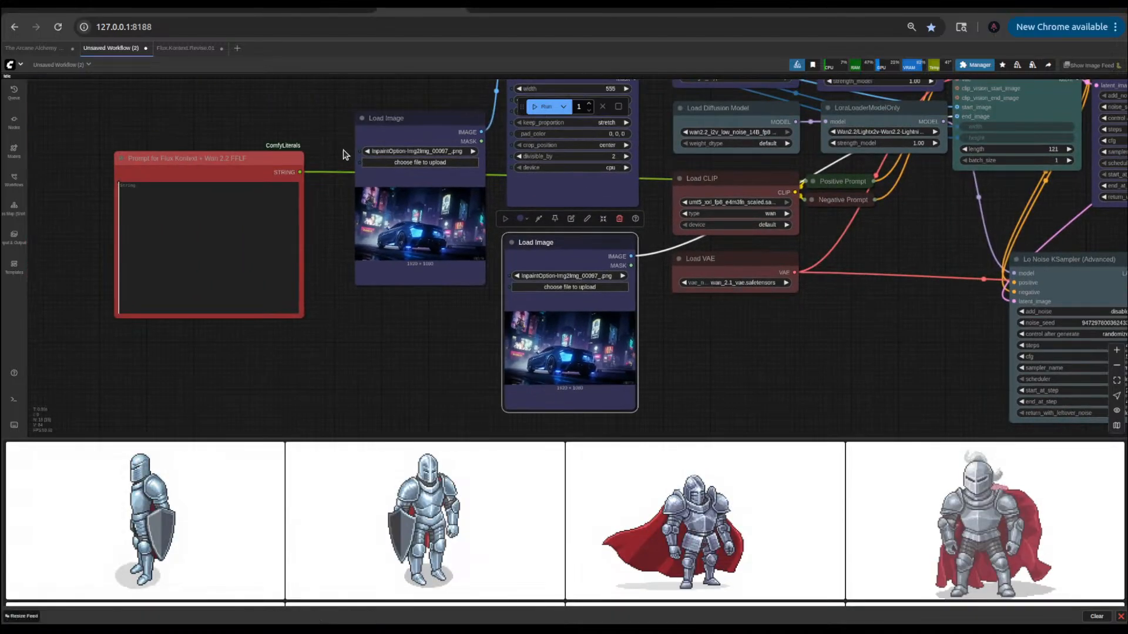
pyautogui.click(179, 49)
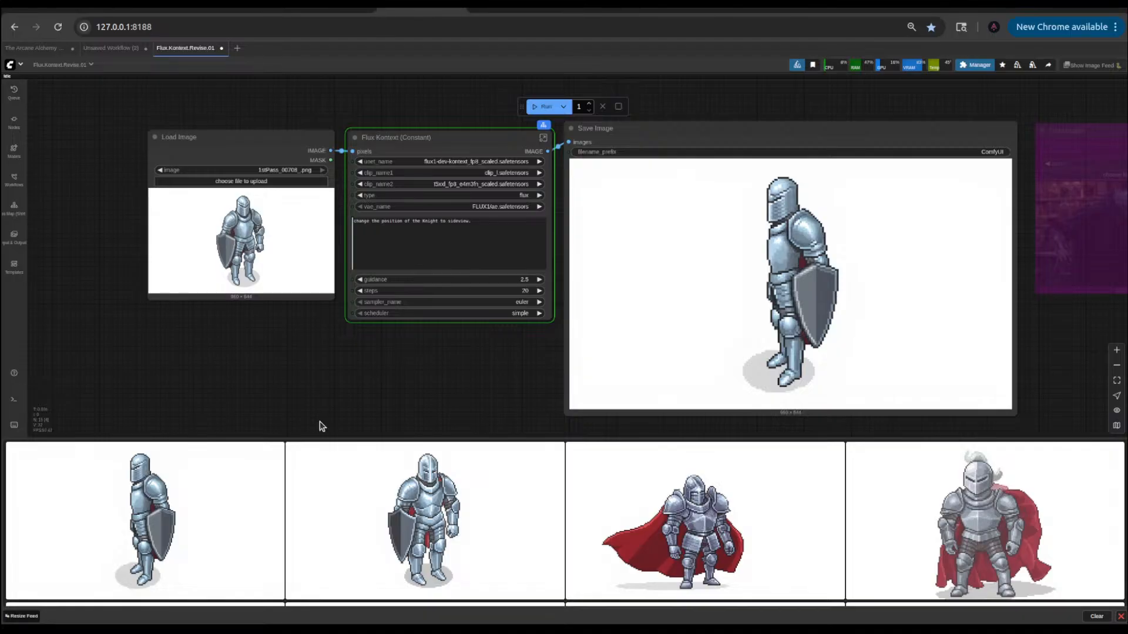
pyautogui.click(108, 49)
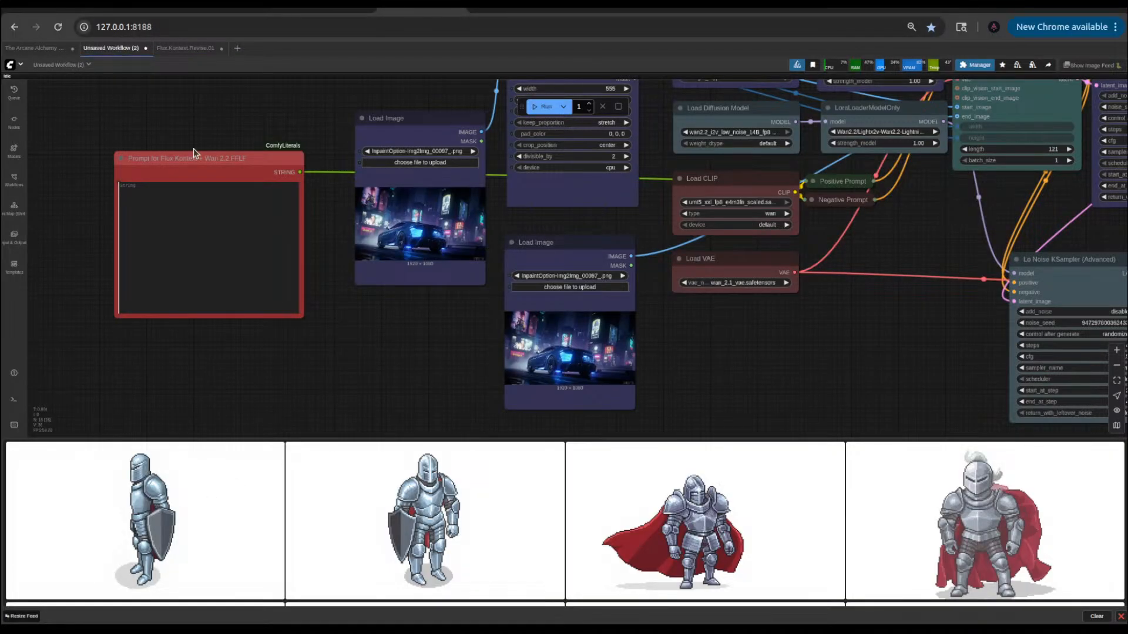
pyautogui.moveTo(144, 504); pyautogui.dragTo(423, 222)
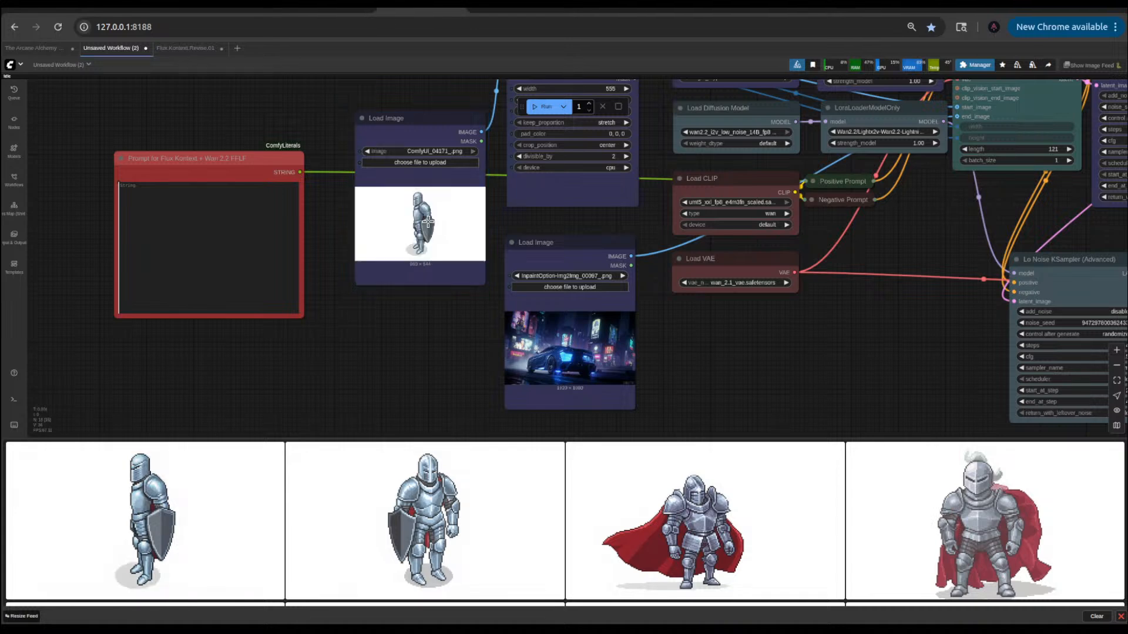
pyautogui.scroll(5, 476, 333)
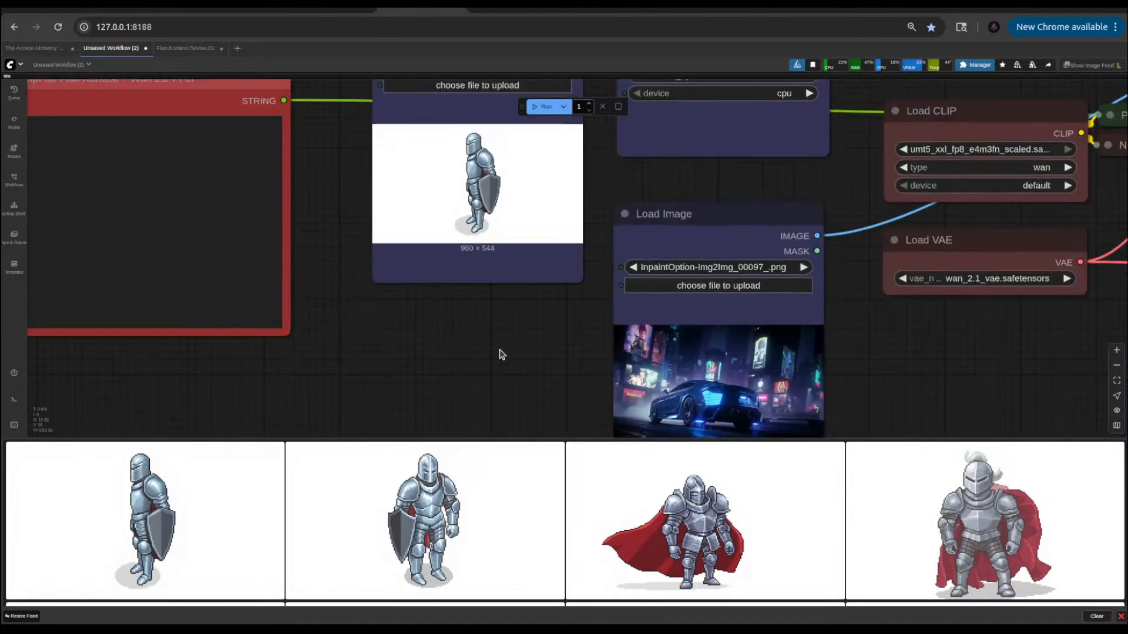
pyautogui.scroll(-5, 523, 369)
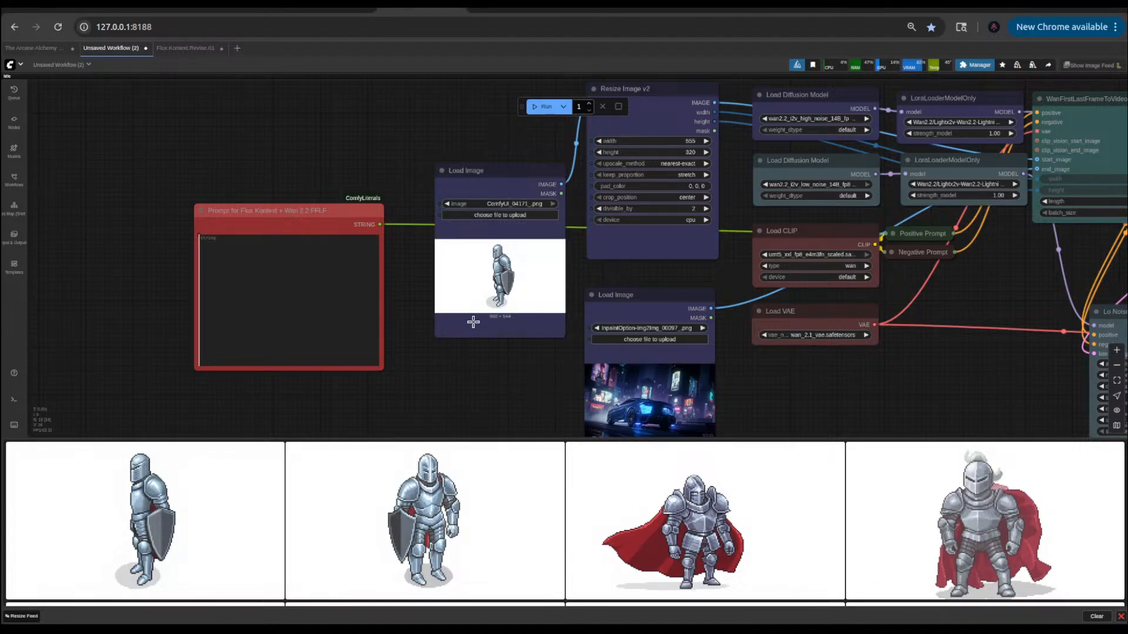
# - Switch to the Flux.Kontext.Revise.01 workflow and add the essentials Image Flip node beneath its Load Image node
pyautogui.click(193, 49)
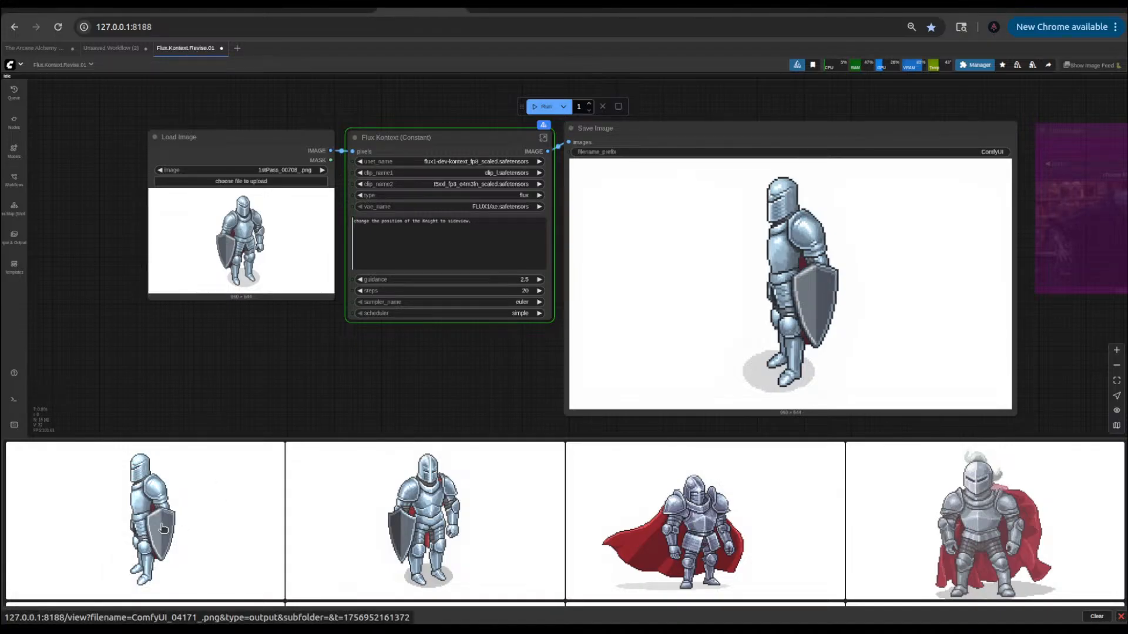
pyautogui.scroll(-5, 224, 367)
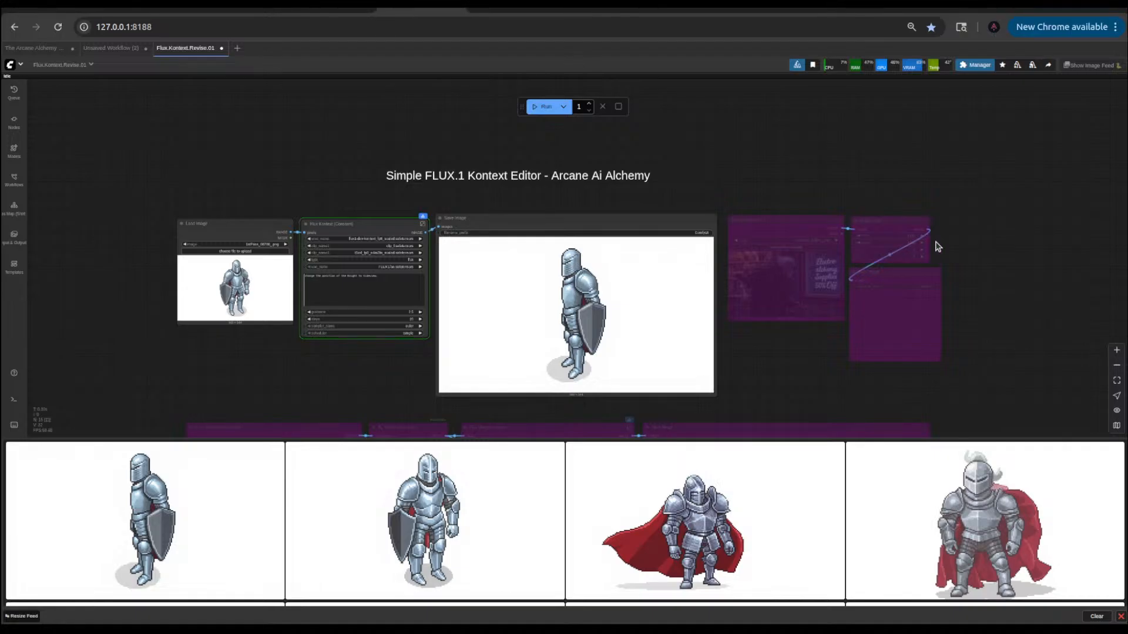
pyautogui.scroll(5, 937, 247)
pyautogui.scroll(-5, 937, 247)
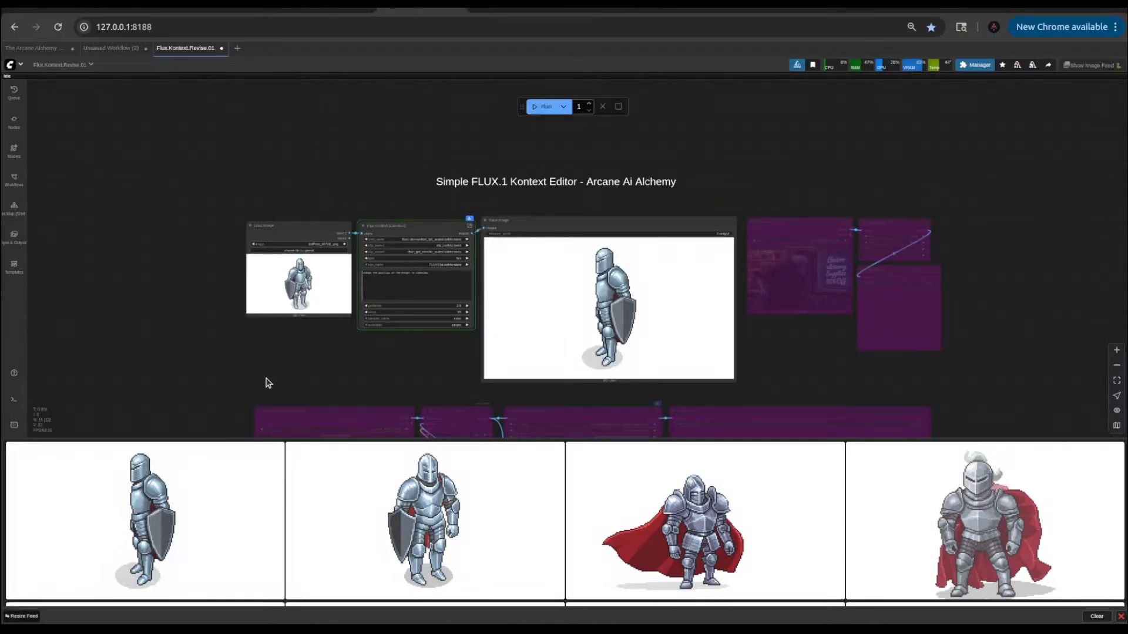
pyautogui.scroll(4, 288, 355)
pyautogui.doubleClick(278, 354)
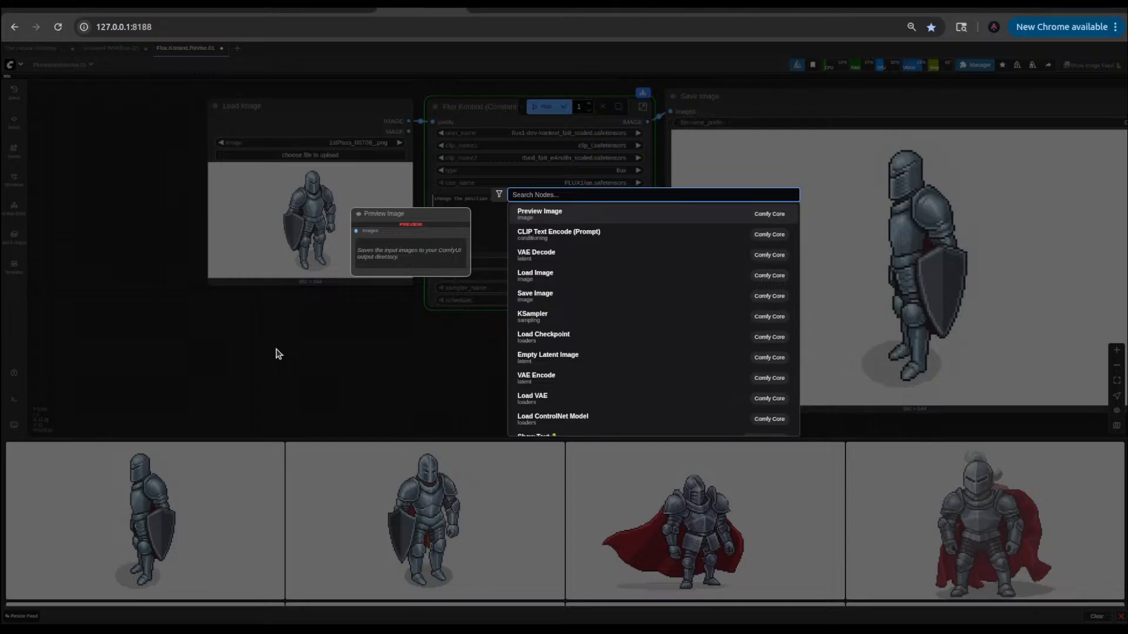
pyautogui.write('image')
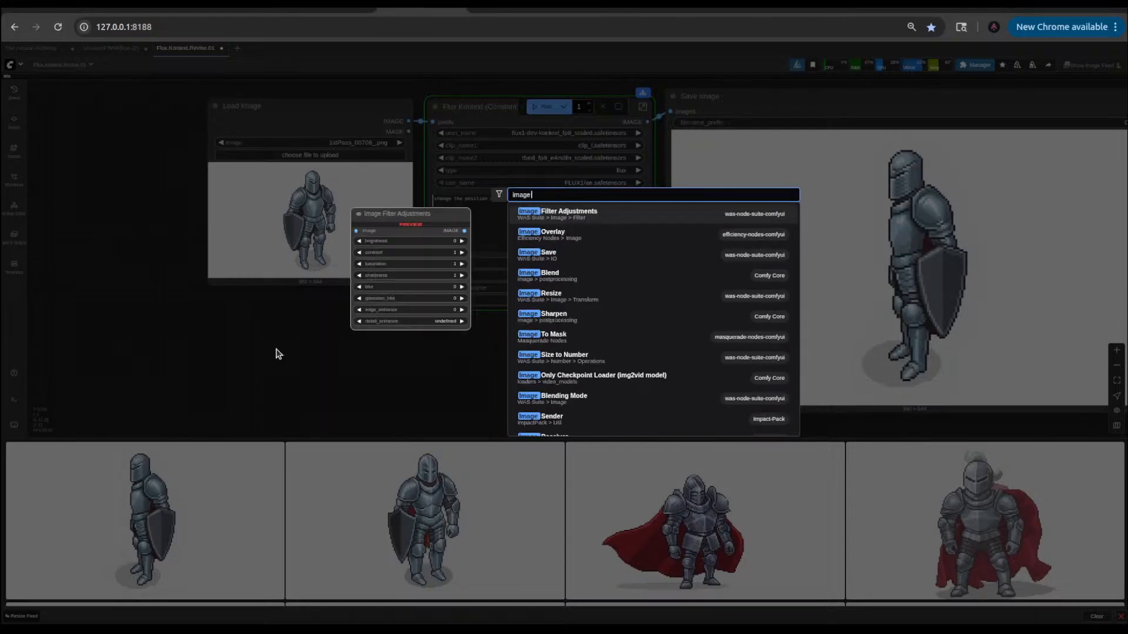
pyautogui.write(' flip')
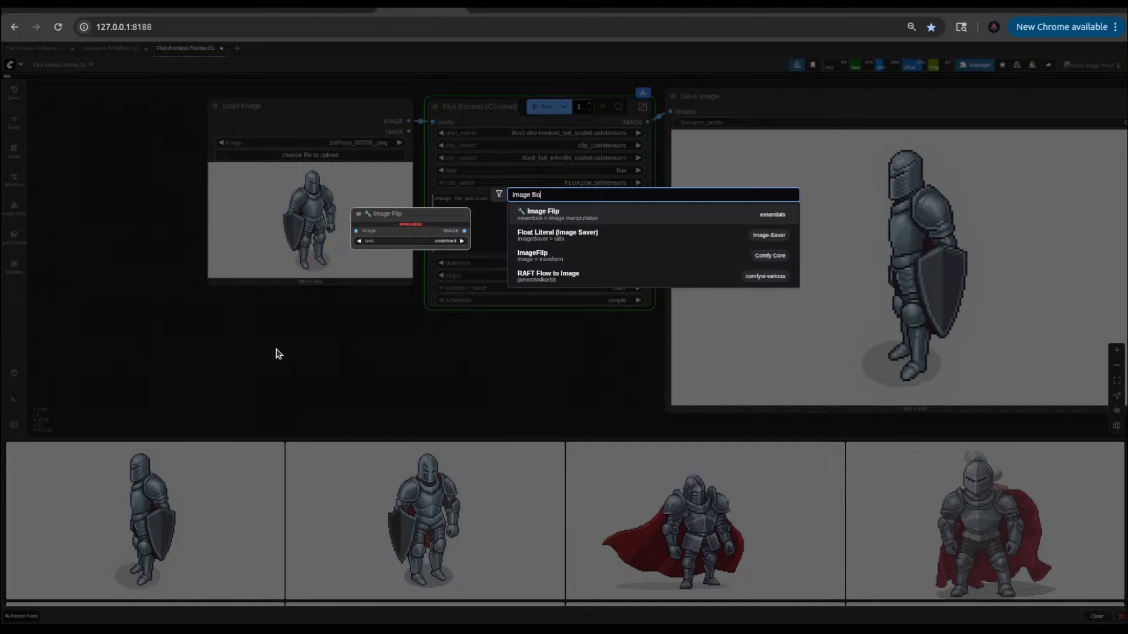
pyautogui.click(544, 213)
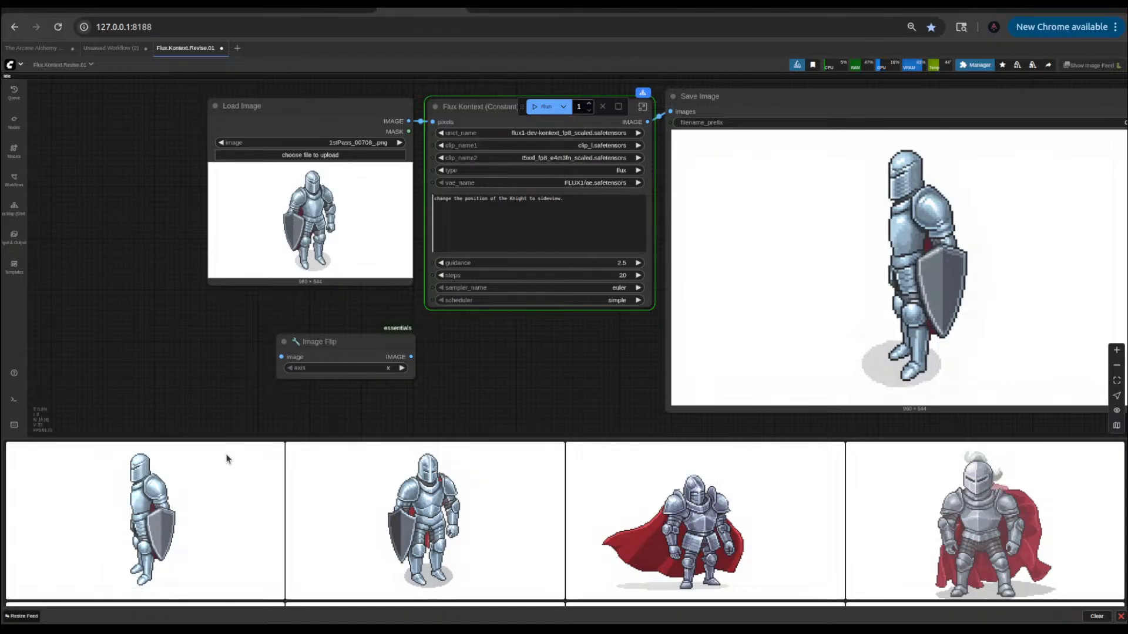
# - Move Load Image aside, load the side-view knight ComfyUI_04171_.png into it and connect its output to Image Flip
pyautogui.moveTo(285, 102); pyautogui.dragTo(151, 139)
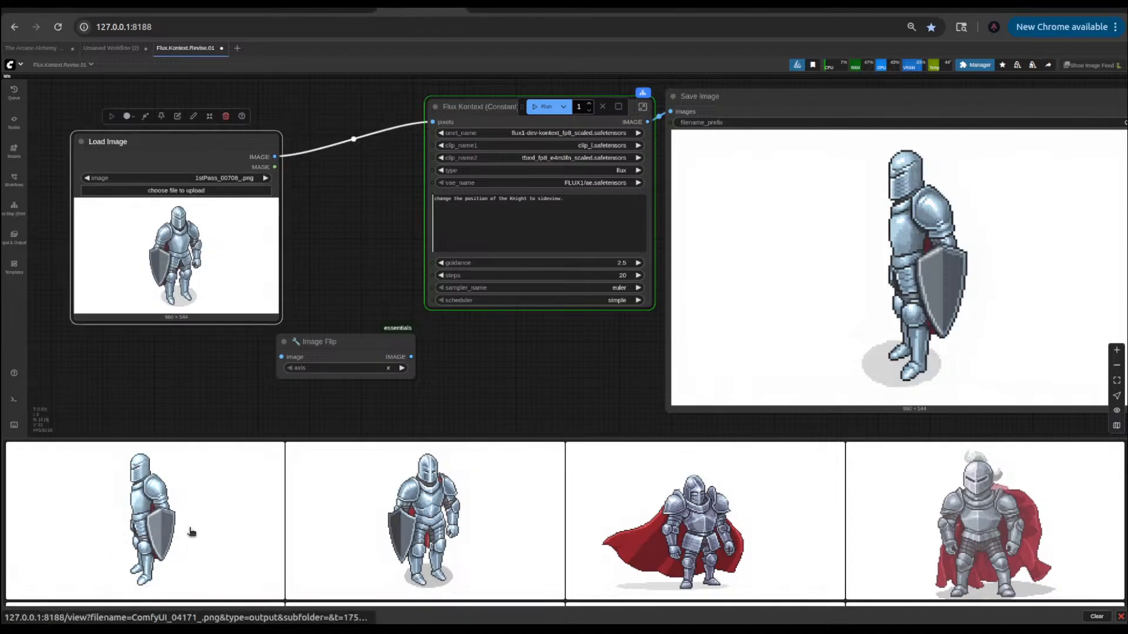
pyautogui.moveTo(189, 532); pyautogui.dragTo(235, 205)
pyautogui.moveTo(275, 158); pyautogui.dragTo(297, 349)
pyautogui.scroll(-3, 440, 359)
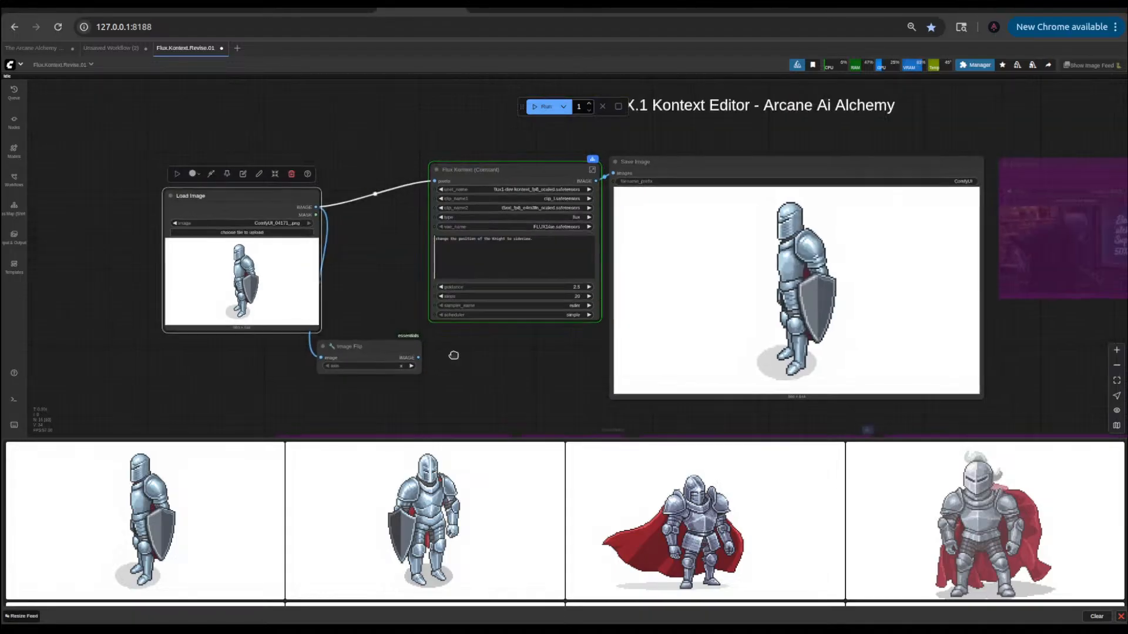
# - Attach a Preview Image node to Image Flip and also feed the flipped image into Flux Kontext's pixels input
pyautogui.moveTo(453, 355); pyautogui.dragTo(538, 330)
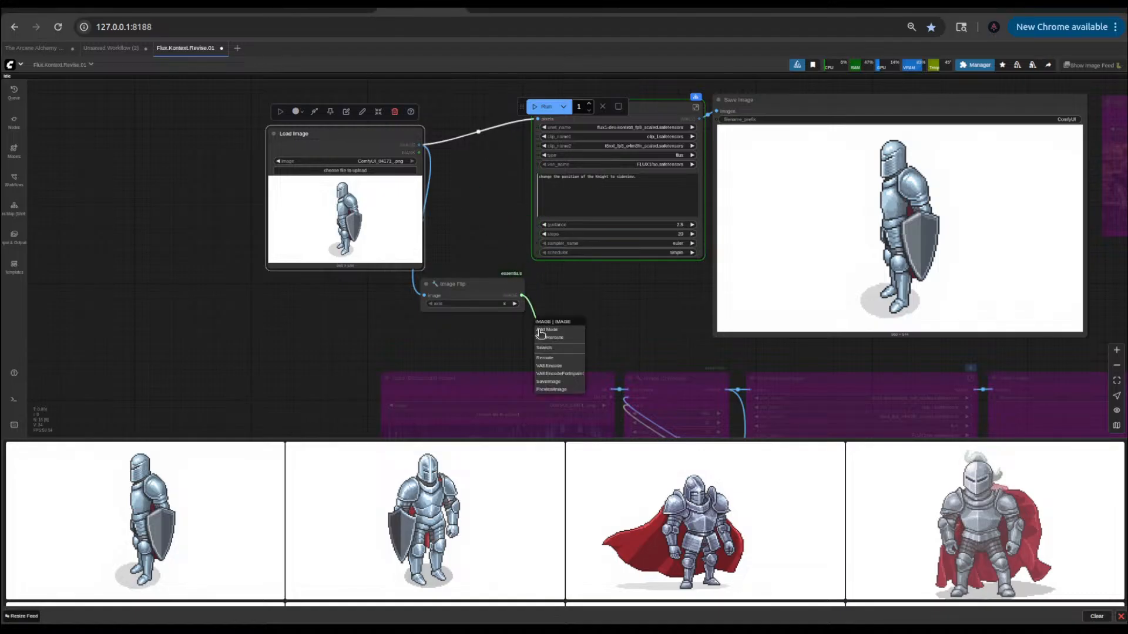
pyautogui.click(574, 389)
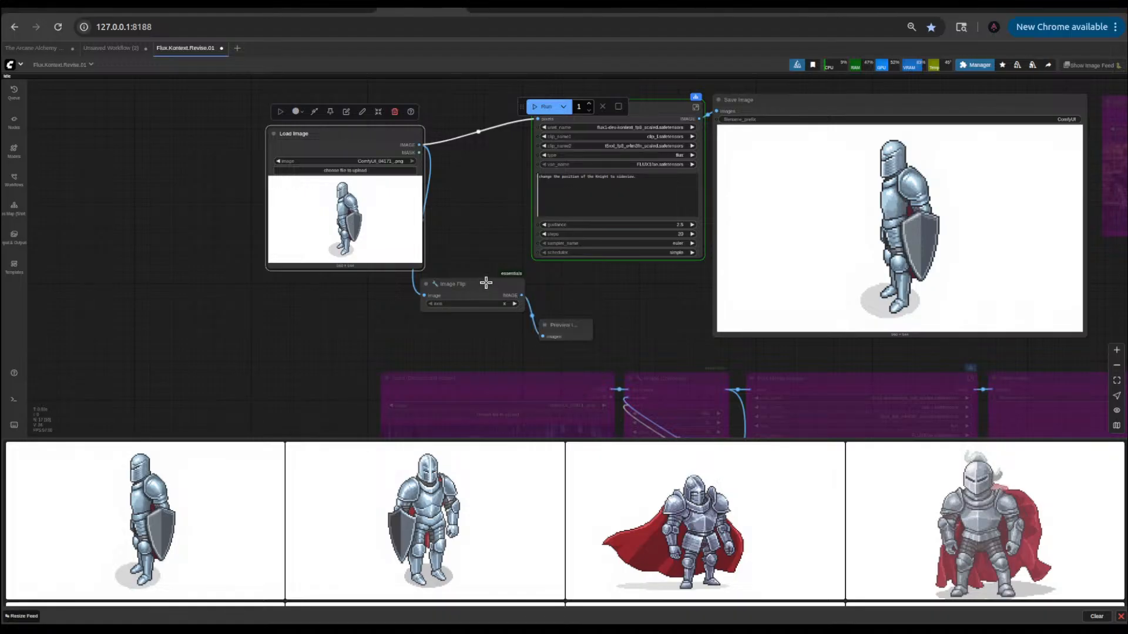
pyautogui.moveTo(485, 283); pyautogui.dragTo(387, 301)
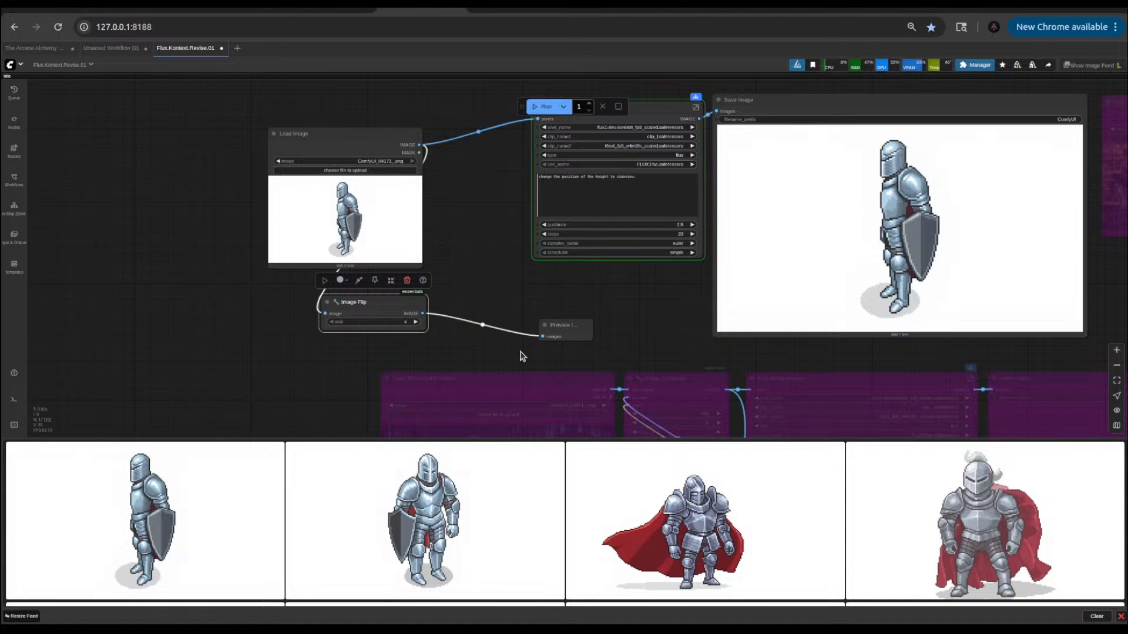
pyautogui.moveTo(422, 313); pyautogui.dragTo(537, 119)
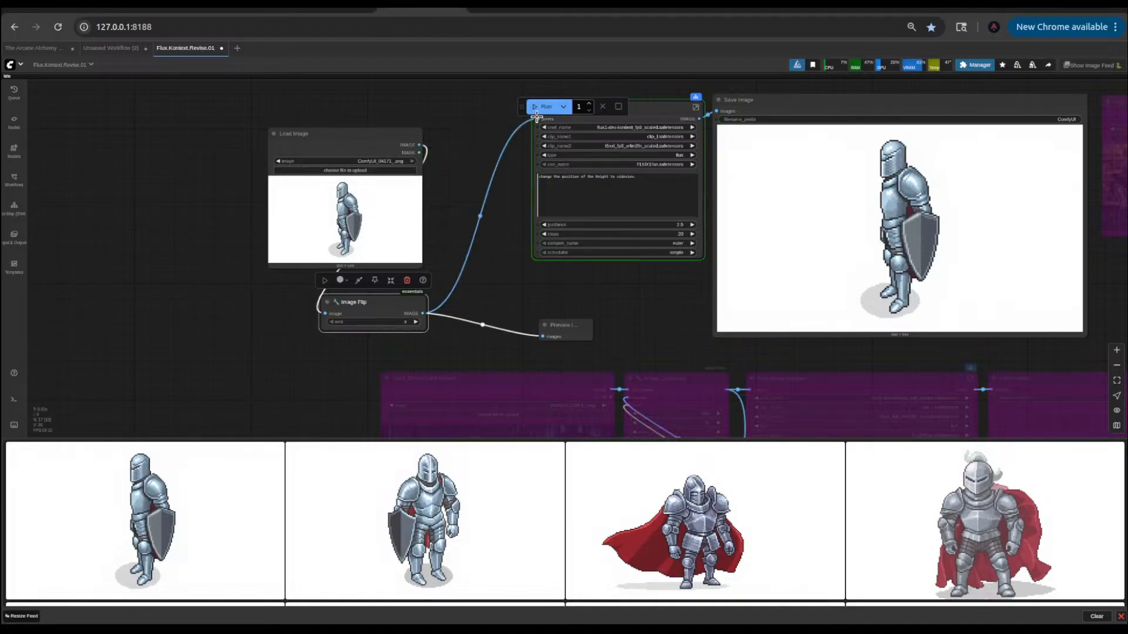
pyautogui.click(561, 323)
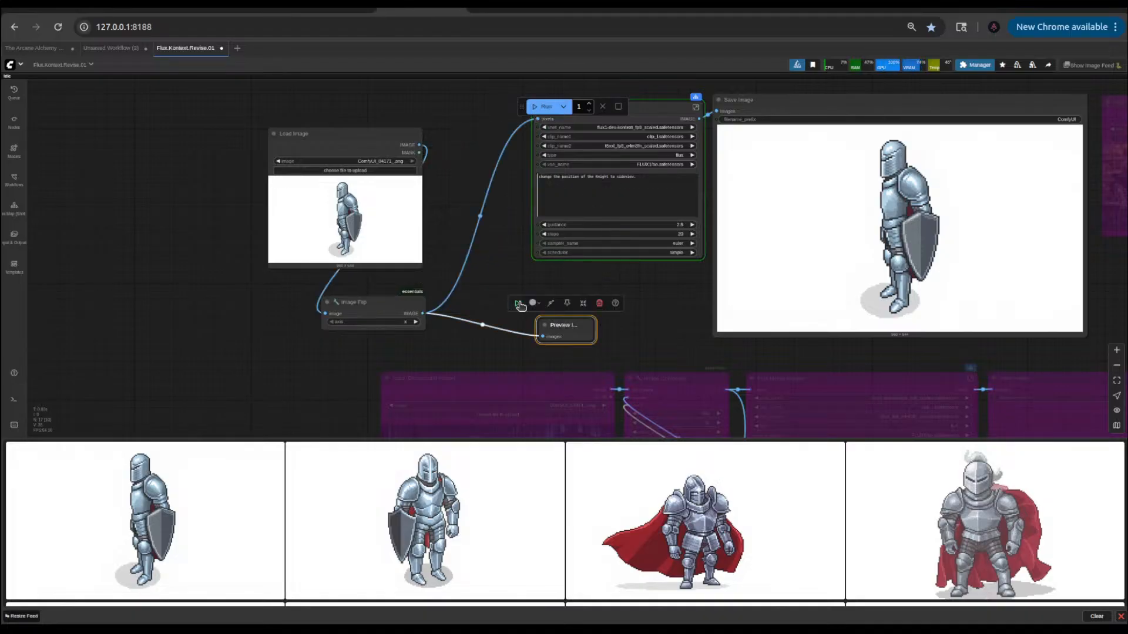
# - Set the Kontext prompt to "Make the Knight walk to the right hand side of the frame in side view. With the cape slightly blown in the wind."
pyautogui.scroll(5, 501, 208)
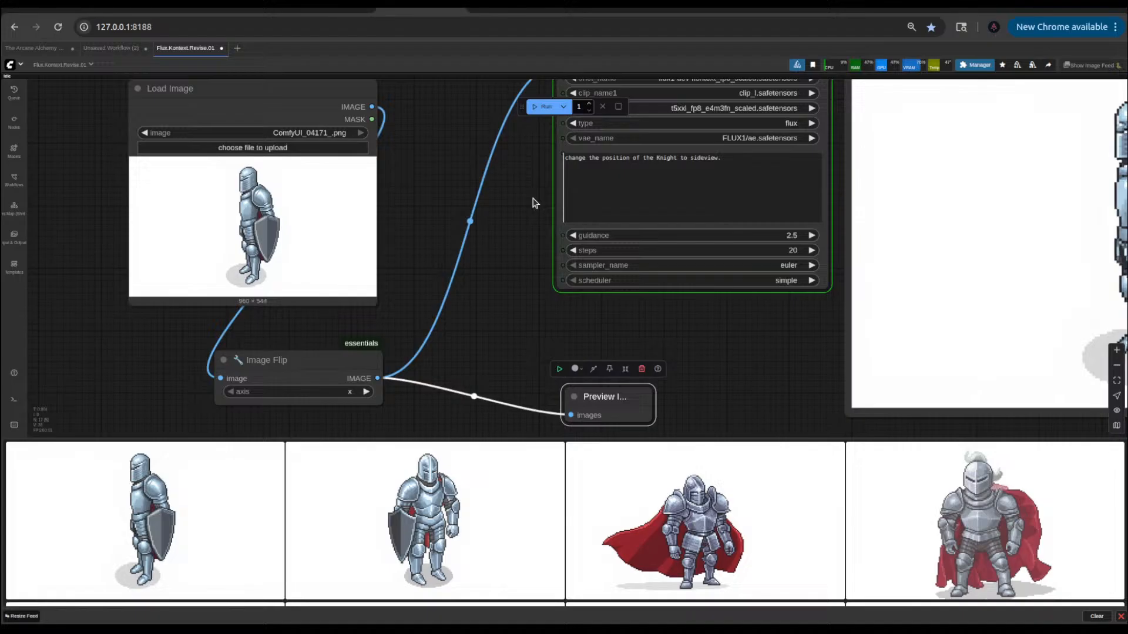
pyautogui.click(702, 179)
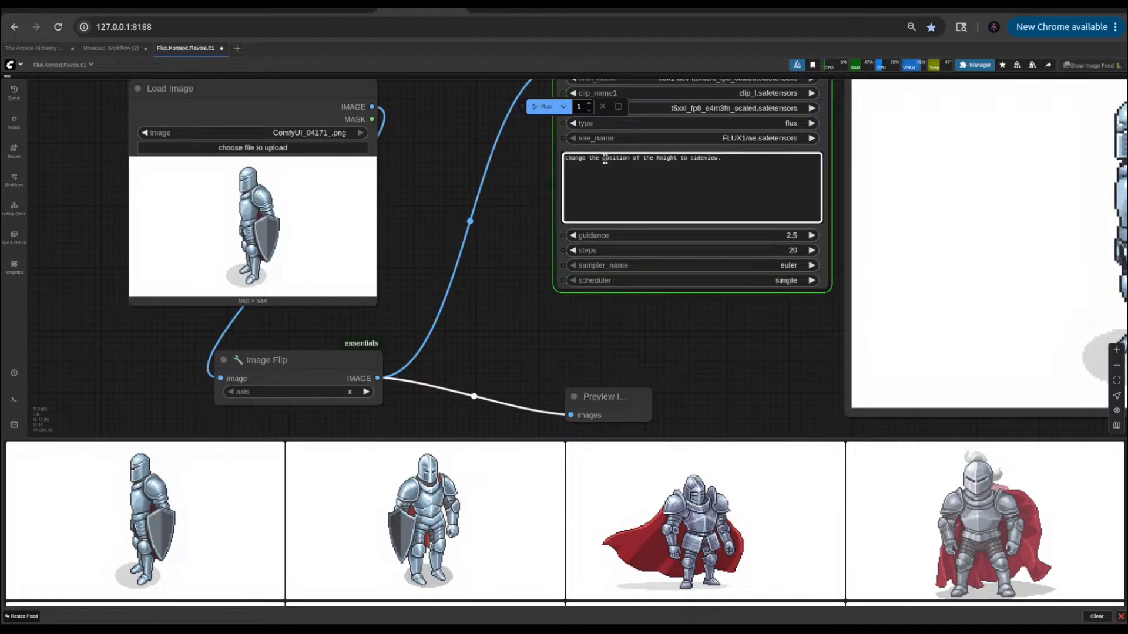
pyautogui.moveTo(735, 159); pyautogui.dragTo(564, 159)
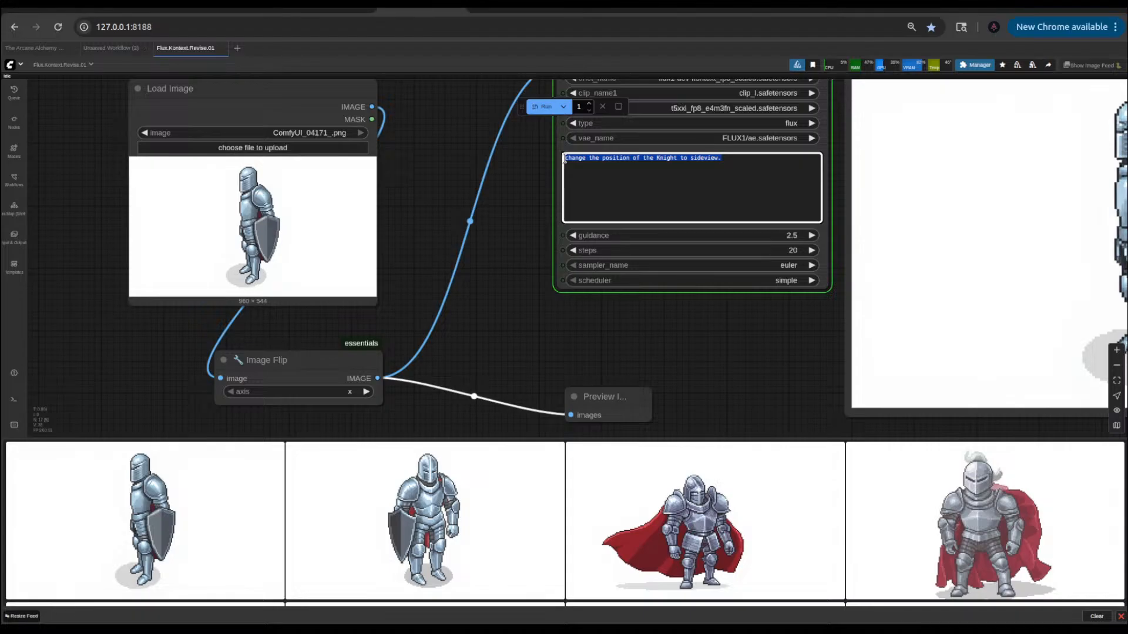
pyautogui.write('Make the Kni')
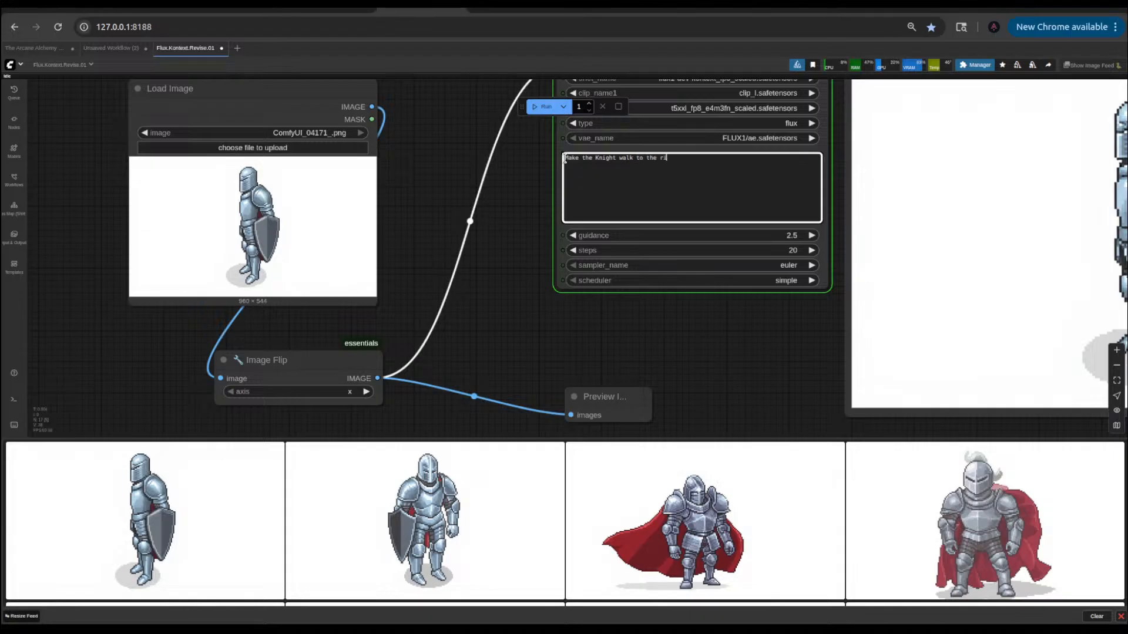
pyautogui.write('ght')
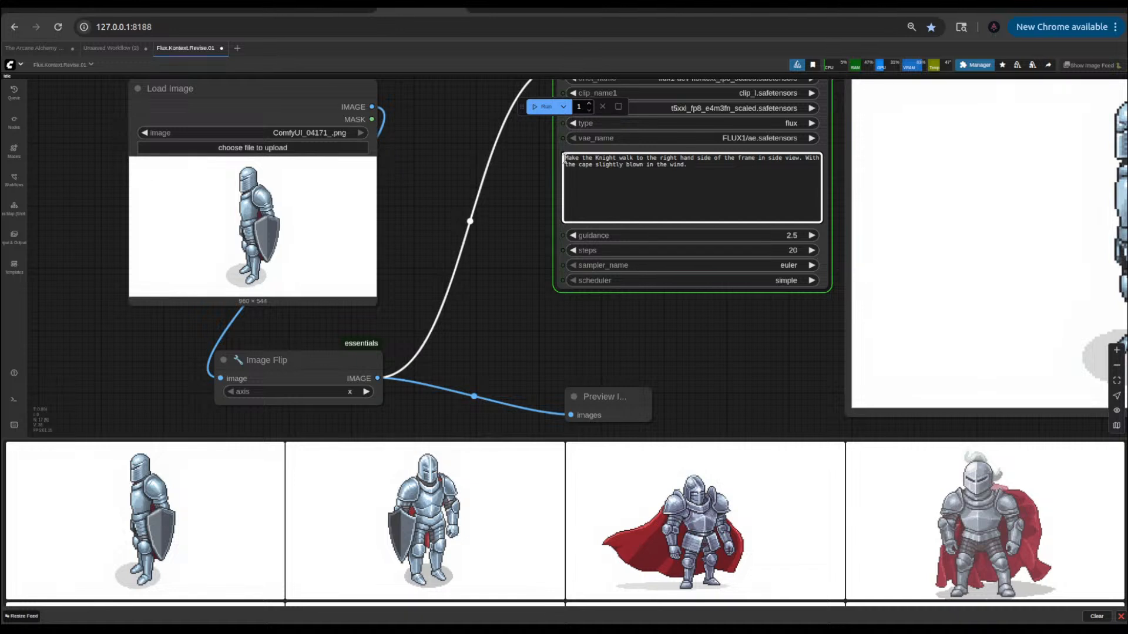
# - Join the prompt's two sentences with a comma and a lowercase "with", and run the workflow
pyautogui.doubleClick(810, 157)
pyautogui.press('BackSpace')
pyautogui.press('BackSpace')
pyautogui.press('BackSpace')
pyautogui.hotkey('ctrl', 'Return')
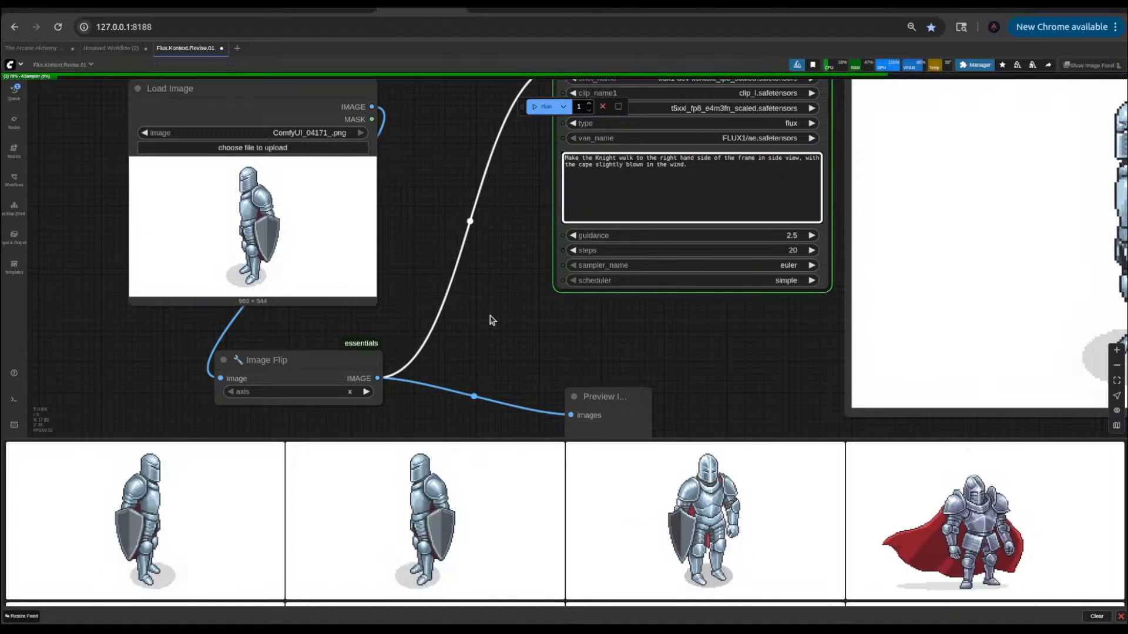
# - Line up Image Flip under the Load Image node with the Preview Image node beside it
pyautogui.scroll(-5, 492, 321)
pyautogui.moveTo(593, 262); pyautogui.dragTo(529, 219)
pyautogui.moveTo(544, 317); pyautogui.dragTo(627, 276)
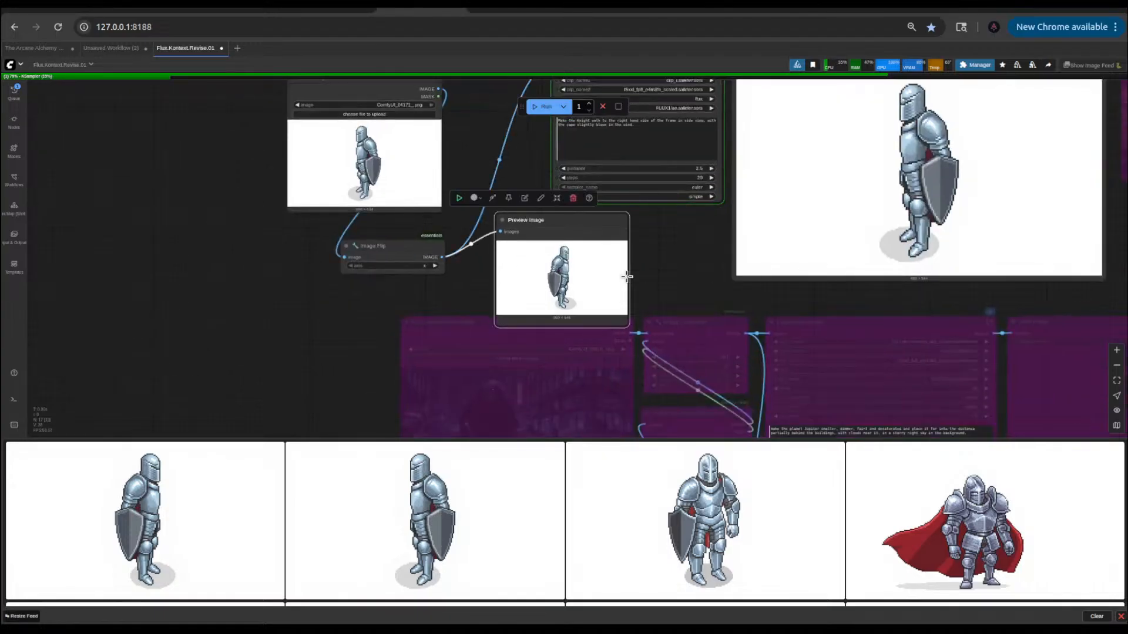
pyautogui.moveTo(411, 243); pyautogui.dragTo(358, 228)
pyautogui.moveTo(545, 220); pyautogui.dragTo(480, 208)
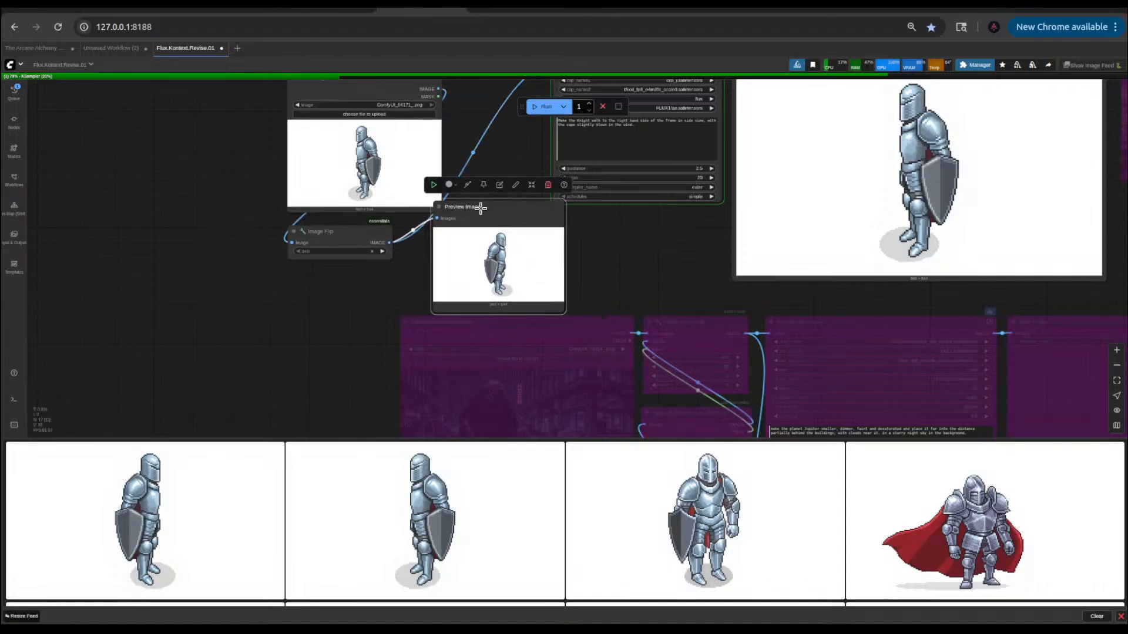
# - Delete the Preview Image node and place Image Flip between Load Image and Flux Kontext, just below them
pyautogui.click(548, 184)
pyautogui.moveTo(319, 232); pyautogui.dragTo(409, 235)
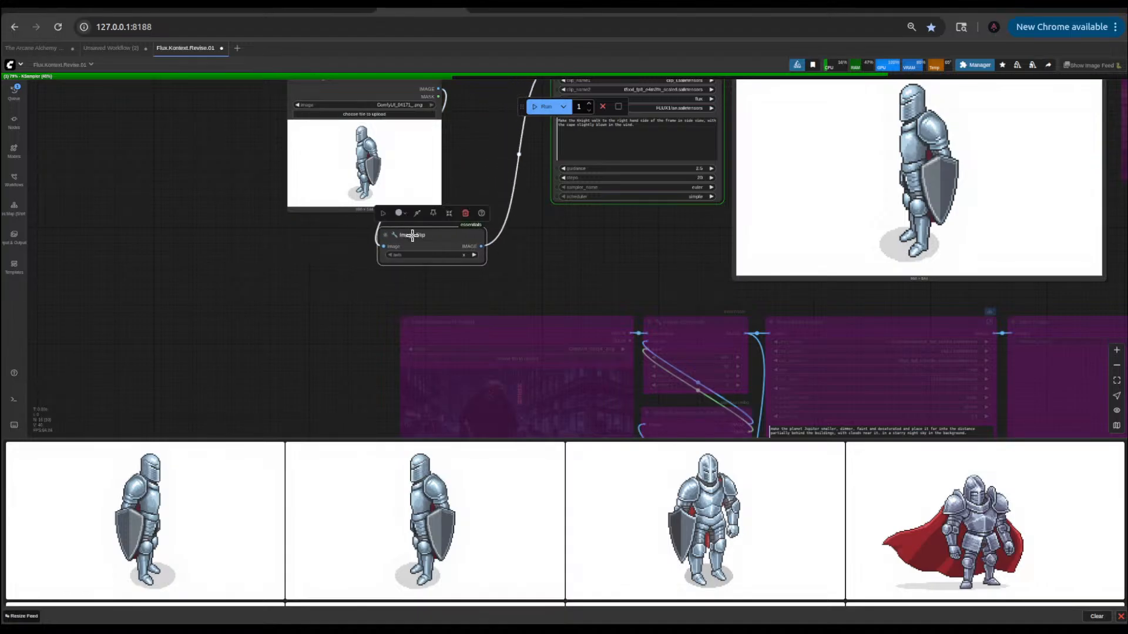
pyautogui.scroll(-1, 584, 249)
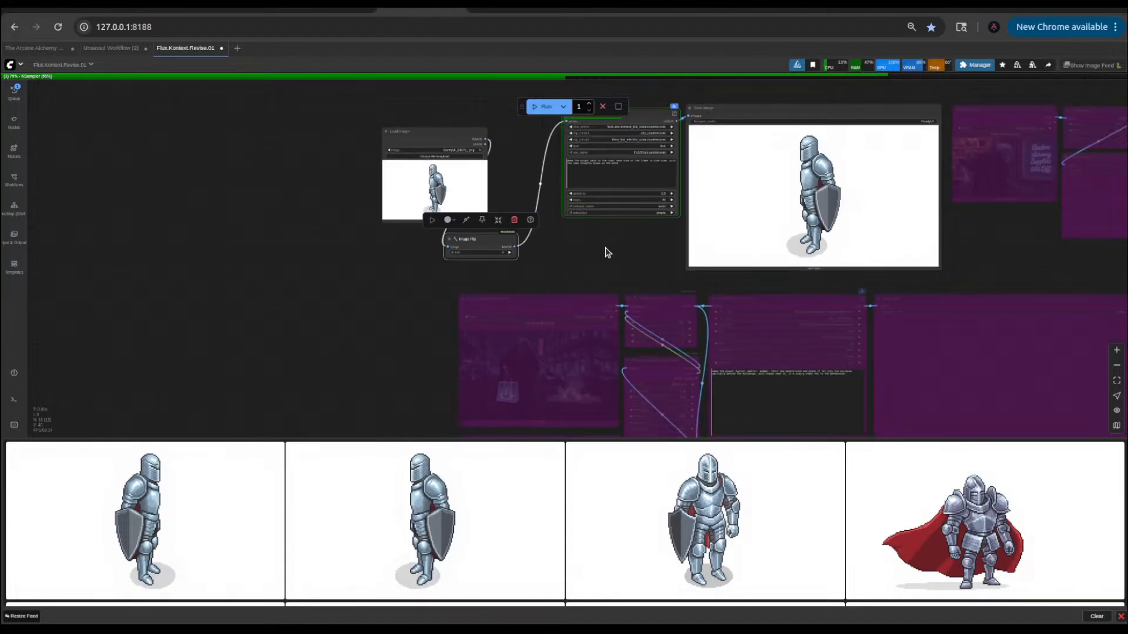
pyautogui.scroll(-1, 608, 253)
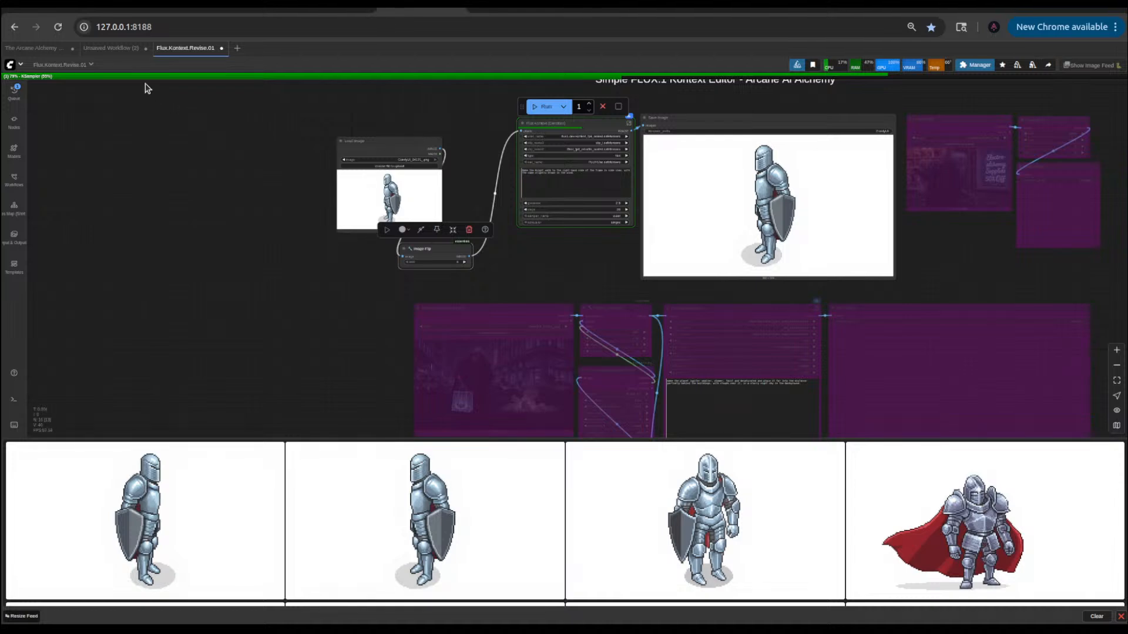
# - In Unsaved Workflow (2), load the flipped knight image with the shield facing left into the first Load Image node
pyautogui.click(111, 48)
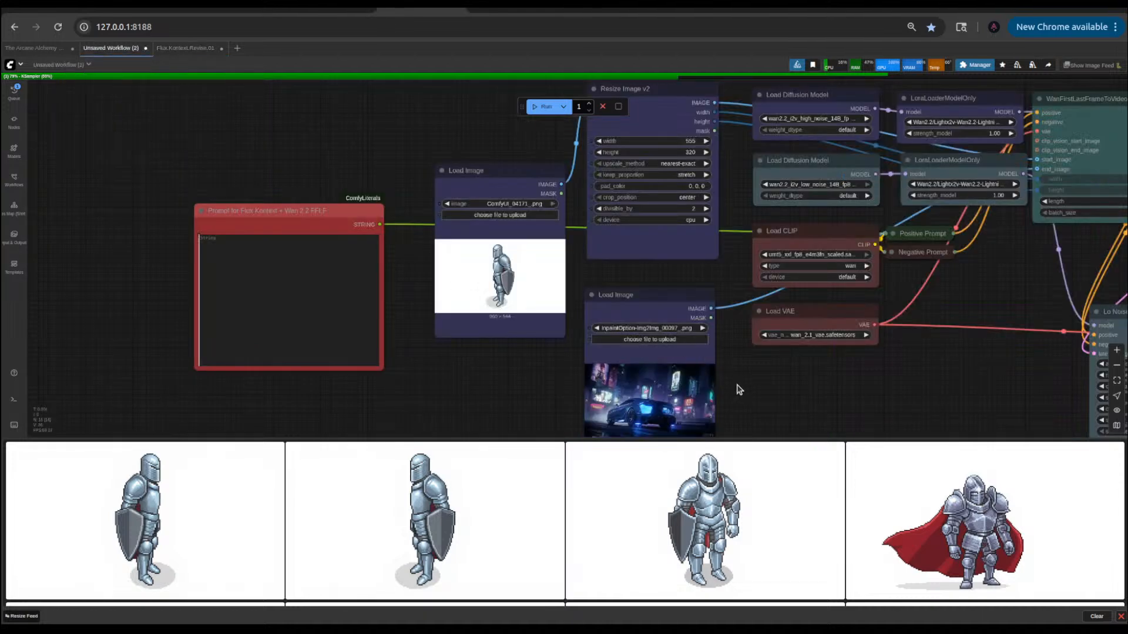
pyautogui.moveTo(744, 393); pyautogui.dragTo(704, 334)
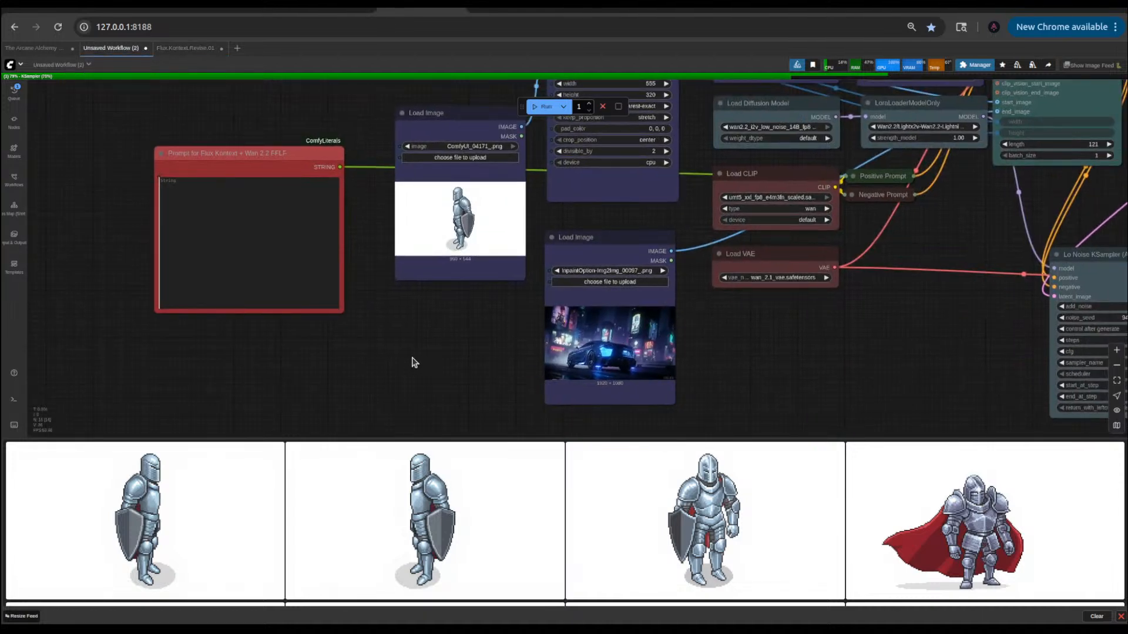
pyautogui.moveTo(145, 520); pyautogui.dragTo(459, 228)
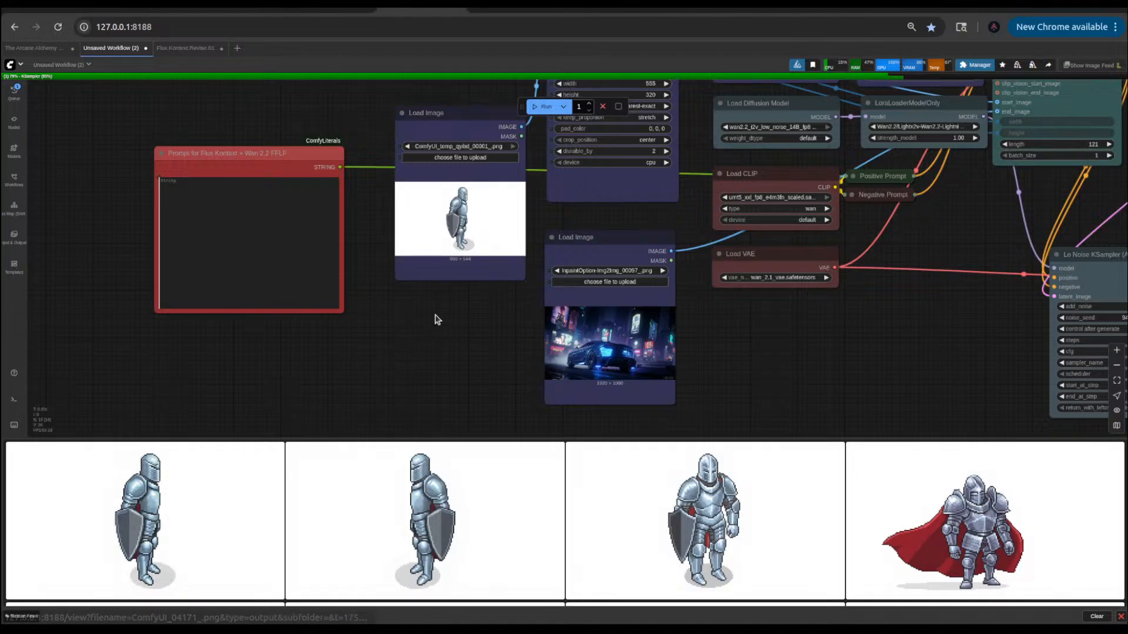
pyautogui.moveTo(435, 319); pyautogui.dragTo(411, 384)
pyautogui.scroll(3, 458, 288)
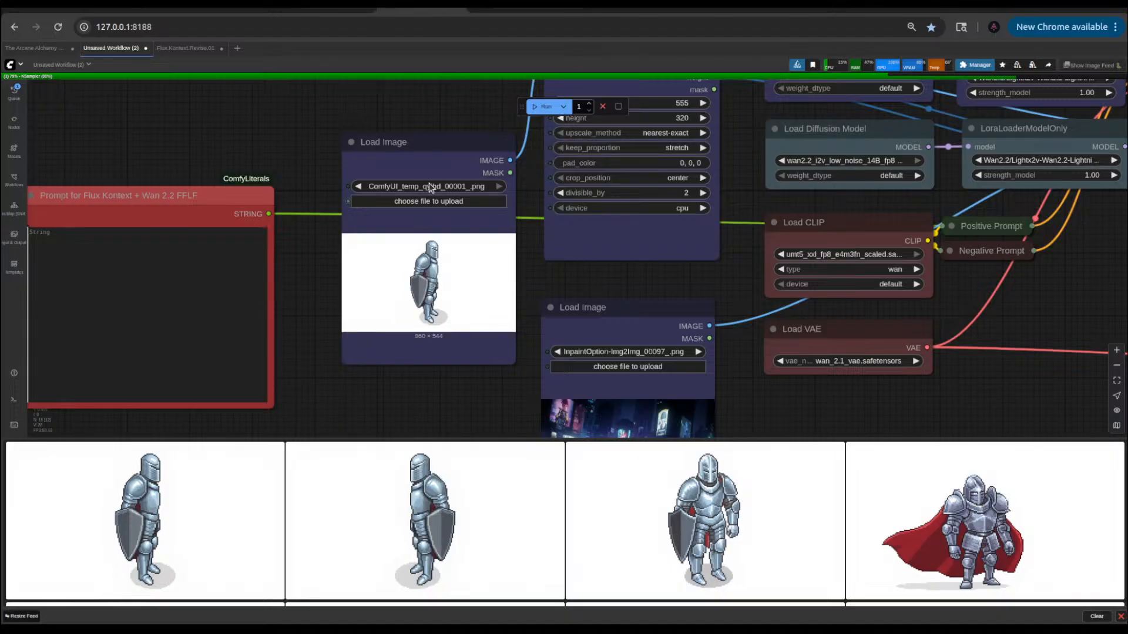
pyautogui.moveTo(420, 130); pyautogui.dragTo(370, 115)
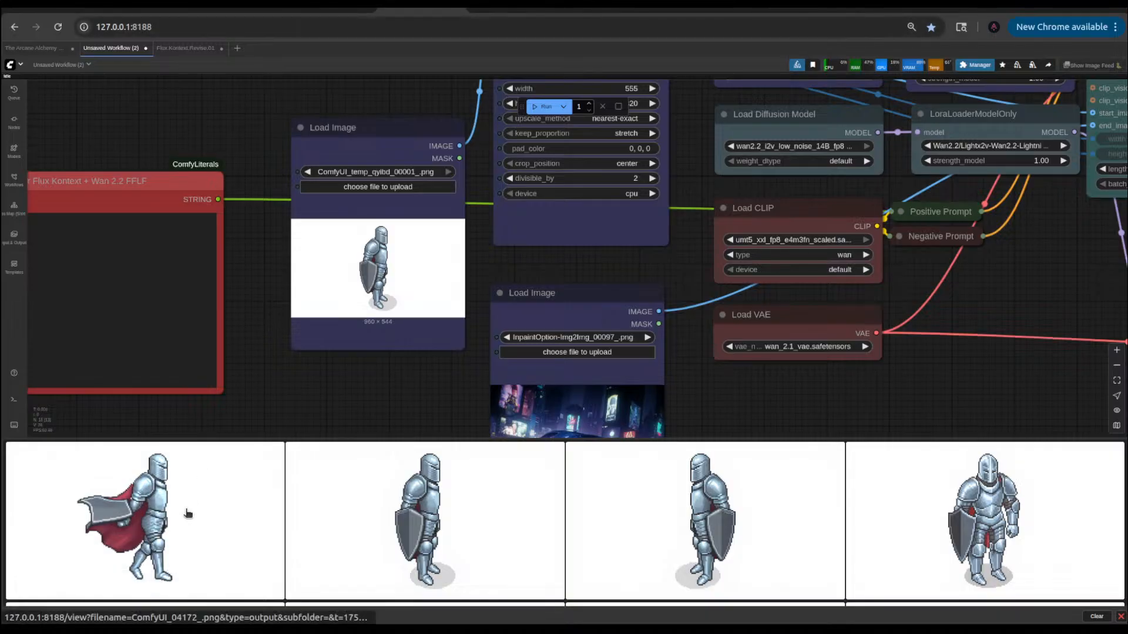
# - Preview the caped knight result, and in the Flux.Kontext.Revise.01 workflow insert "holding a shield," after "Knight" in the prompt and run it
pyautogui.click(144, 522)
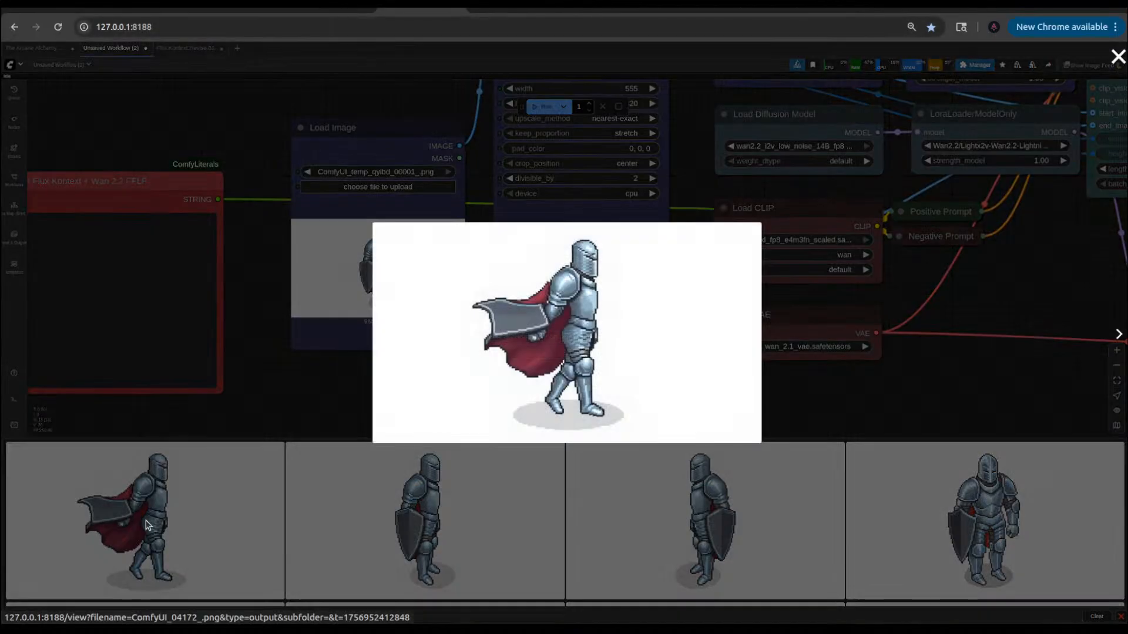
pyautogui.click(337, 413)
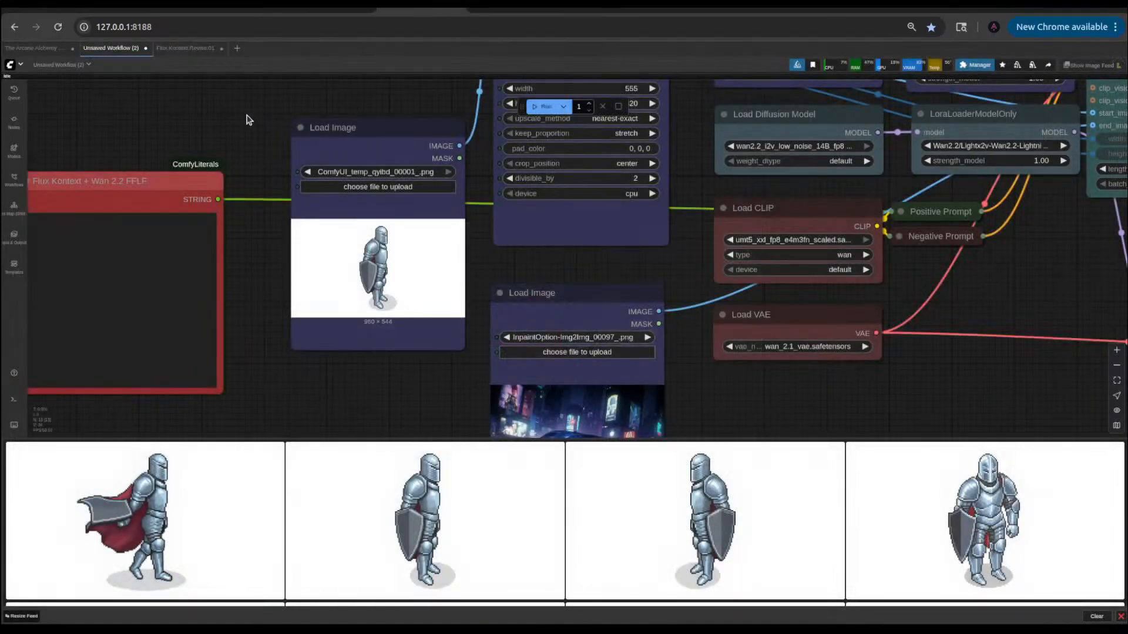
pyautogui.click(185, 48)
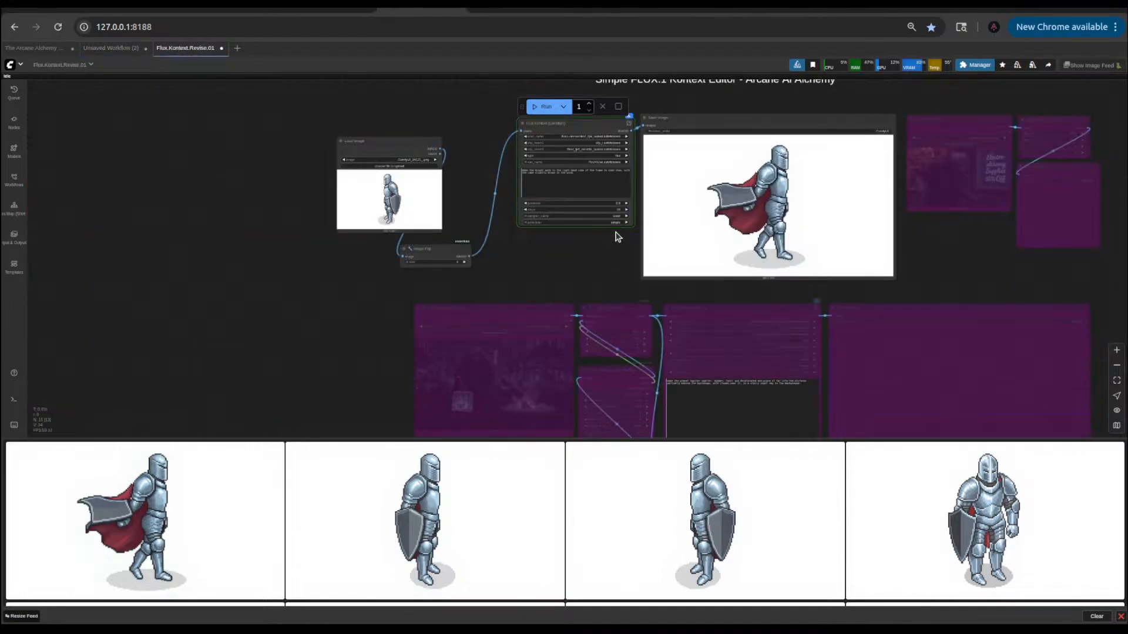
pyautogui.scroll(10, 614, 236)
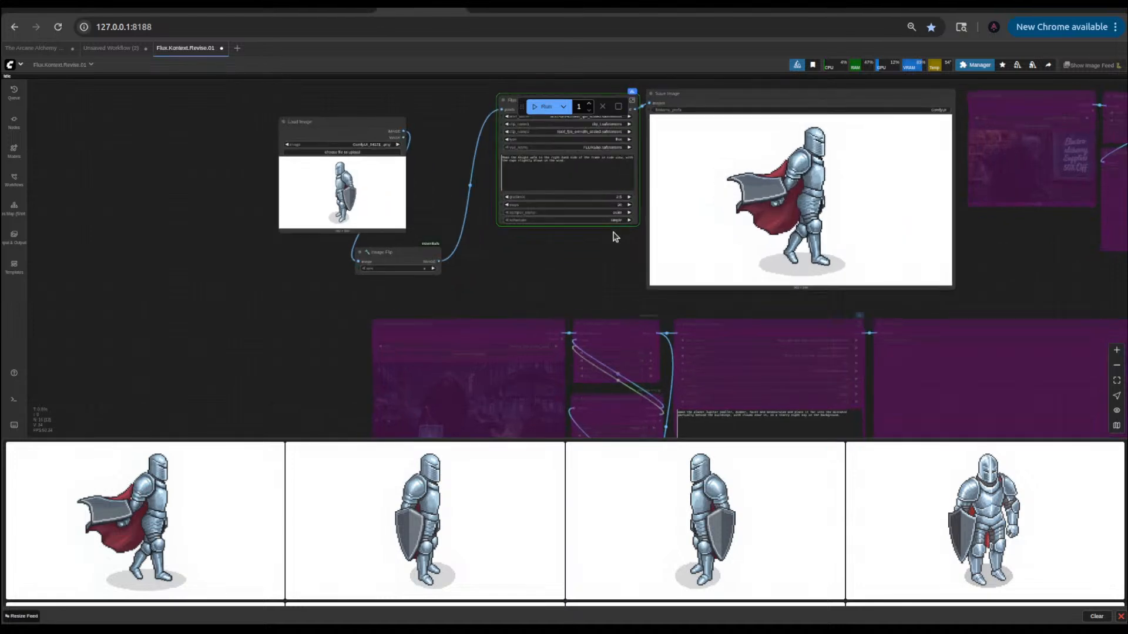
pyautogui.click(503, 148)
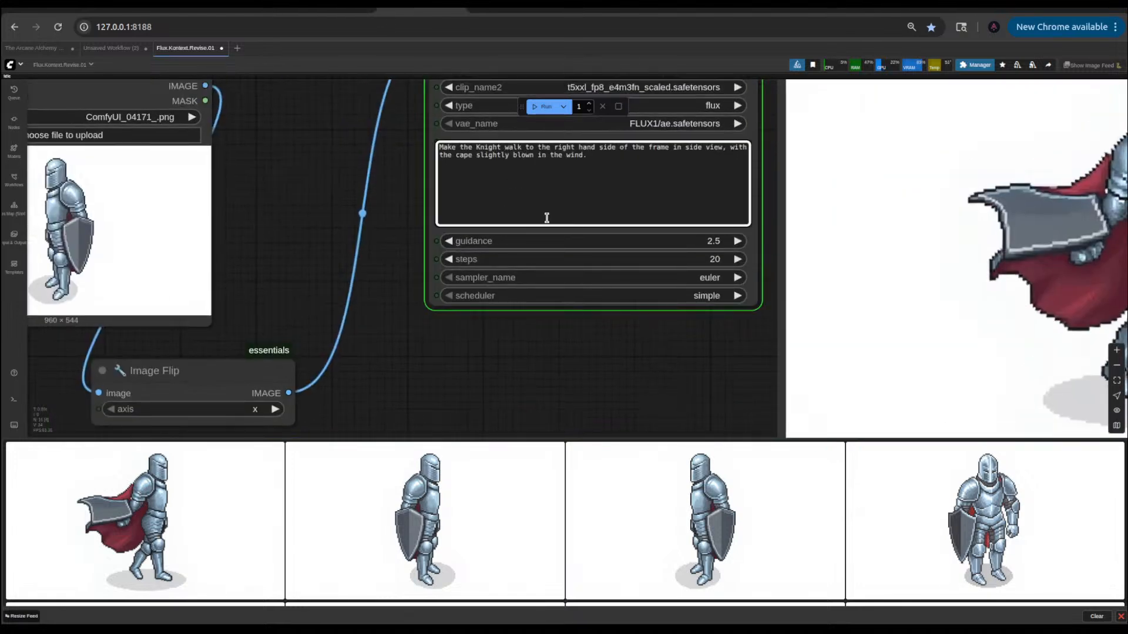
pyautogui.write('holding a s')
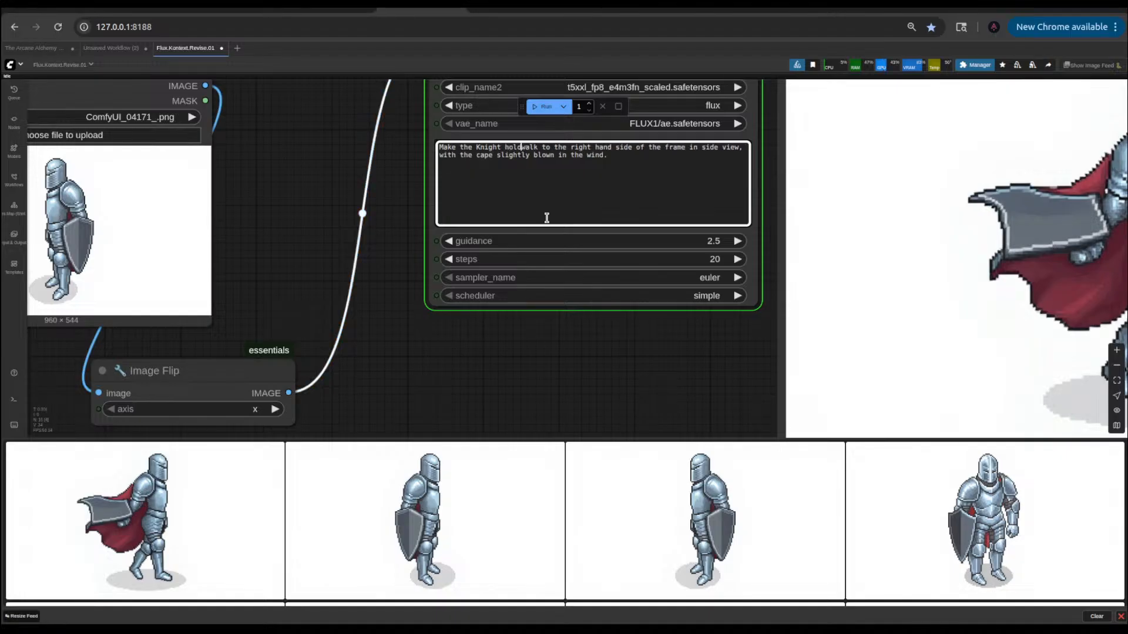
pyautogui.write('hield ')
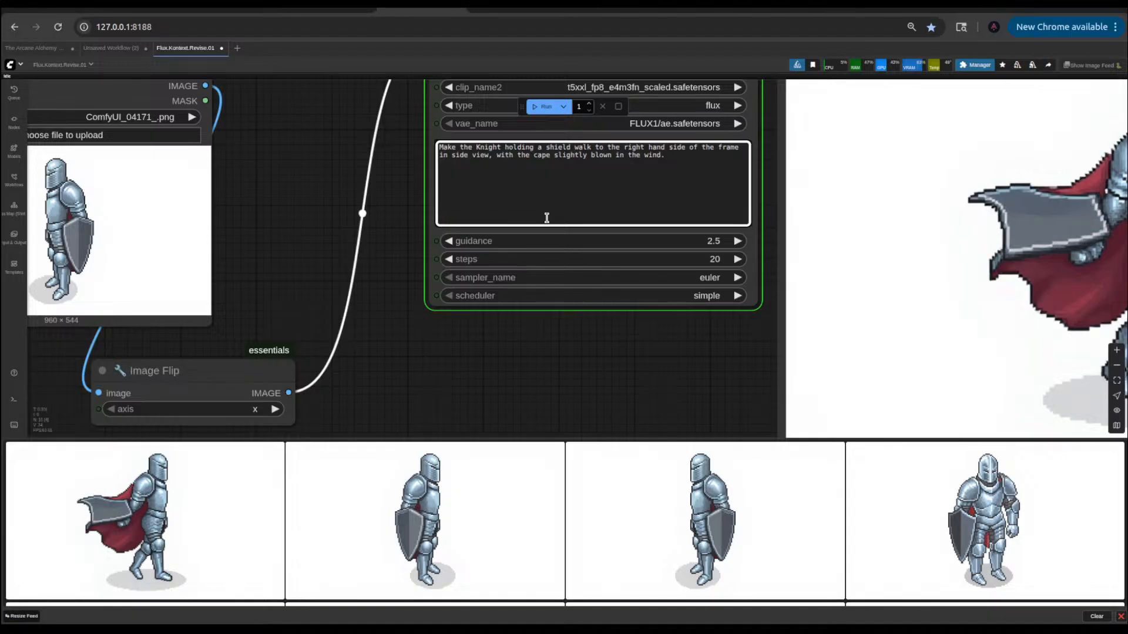
pyautogui.write(',')
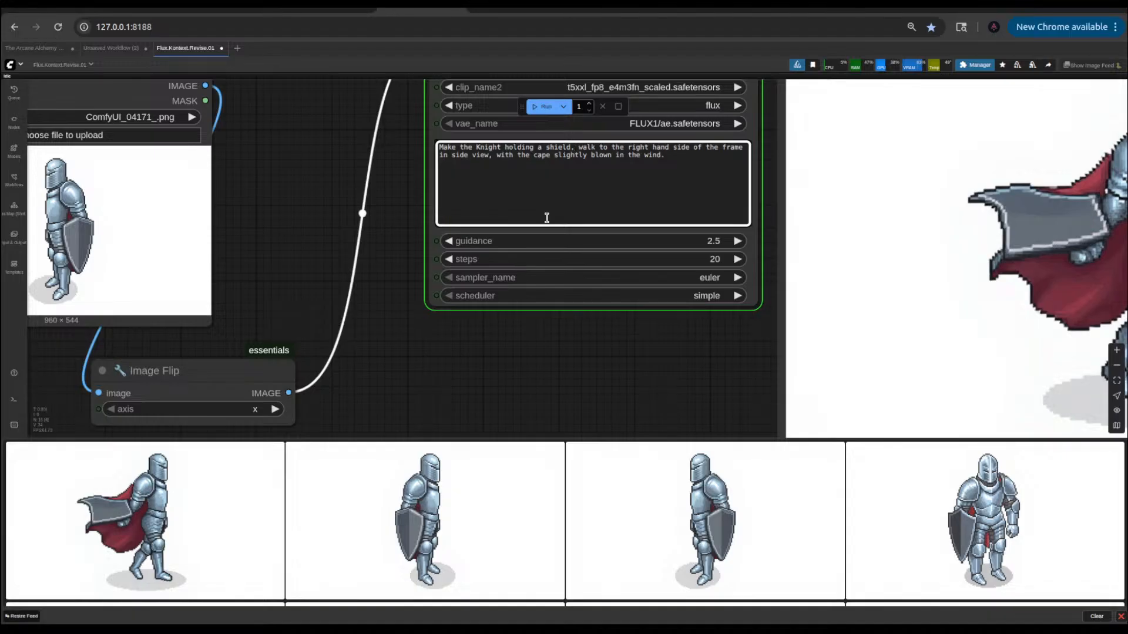
pyautogui.hotkey('ctrl', 'Return')
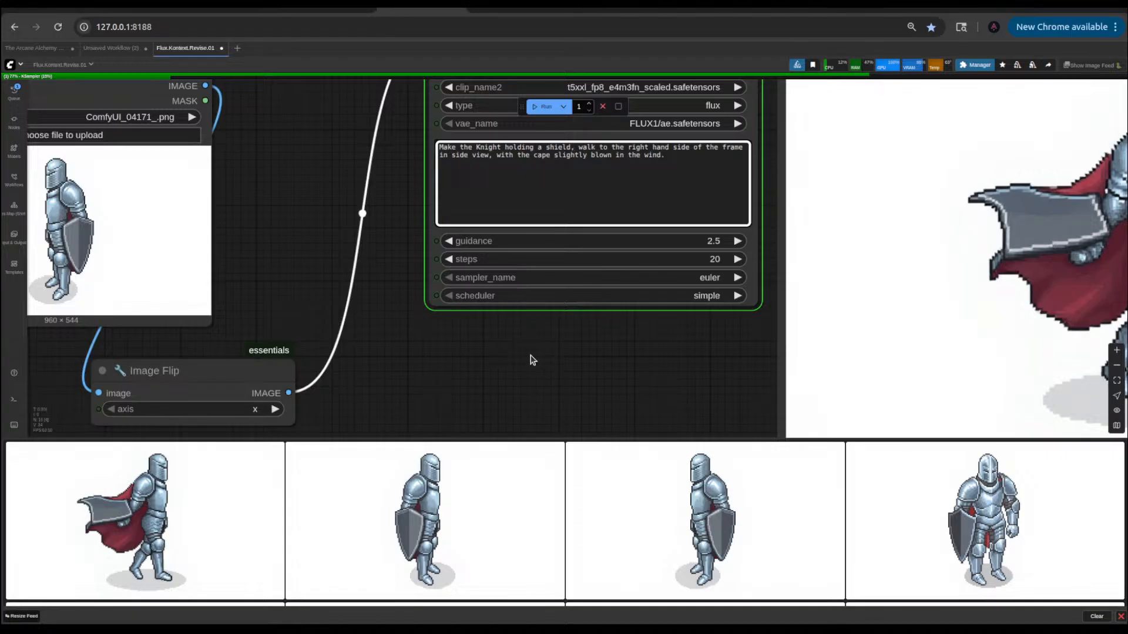
# - Enlarge the first caped knight and the new shield-holding knight from the image feed to compare their shields and capes
pyautogui.click(227, 495)
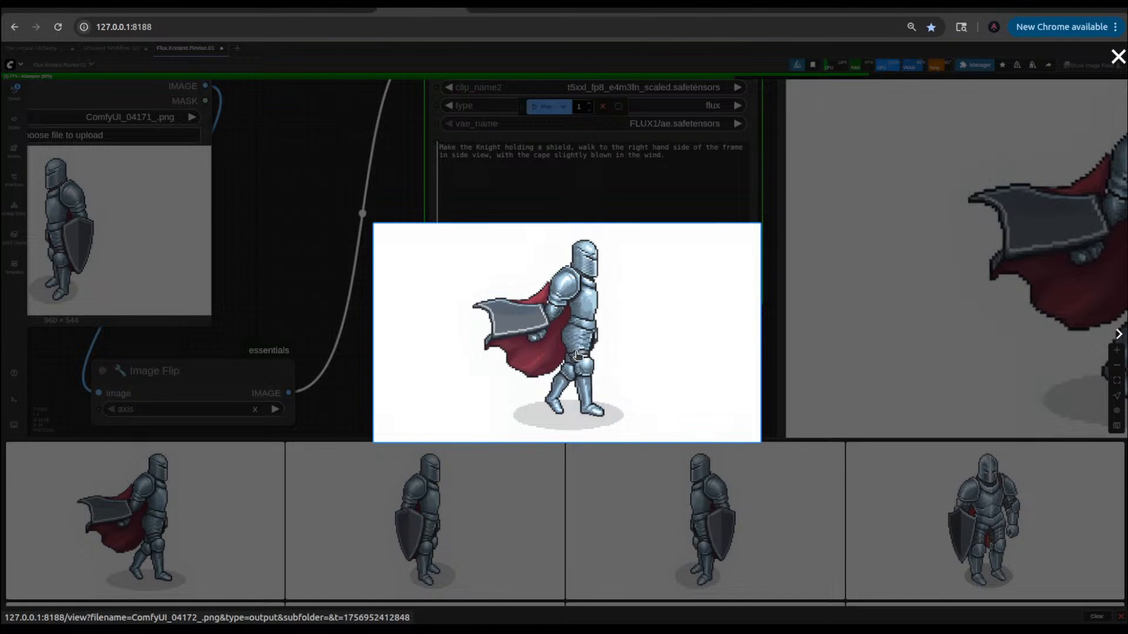
pyautogui.click(315, 209)
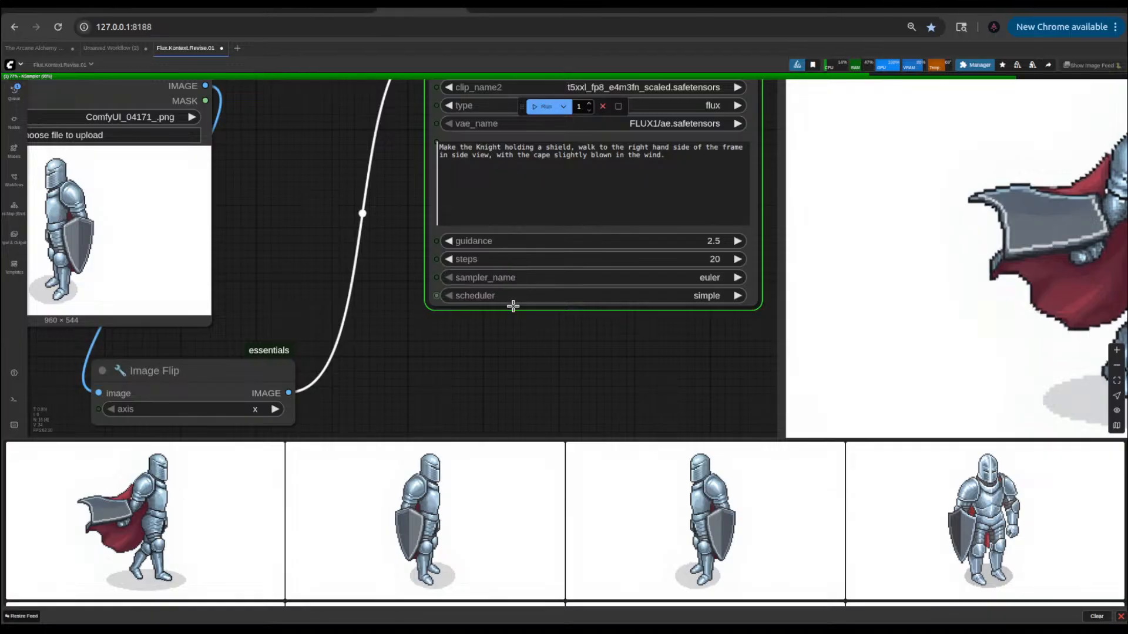
pyautogui.scroll(-3, 571, 371)
pyautogui.moveTo(614, 363); pyautogui.dragTo(512, 352)
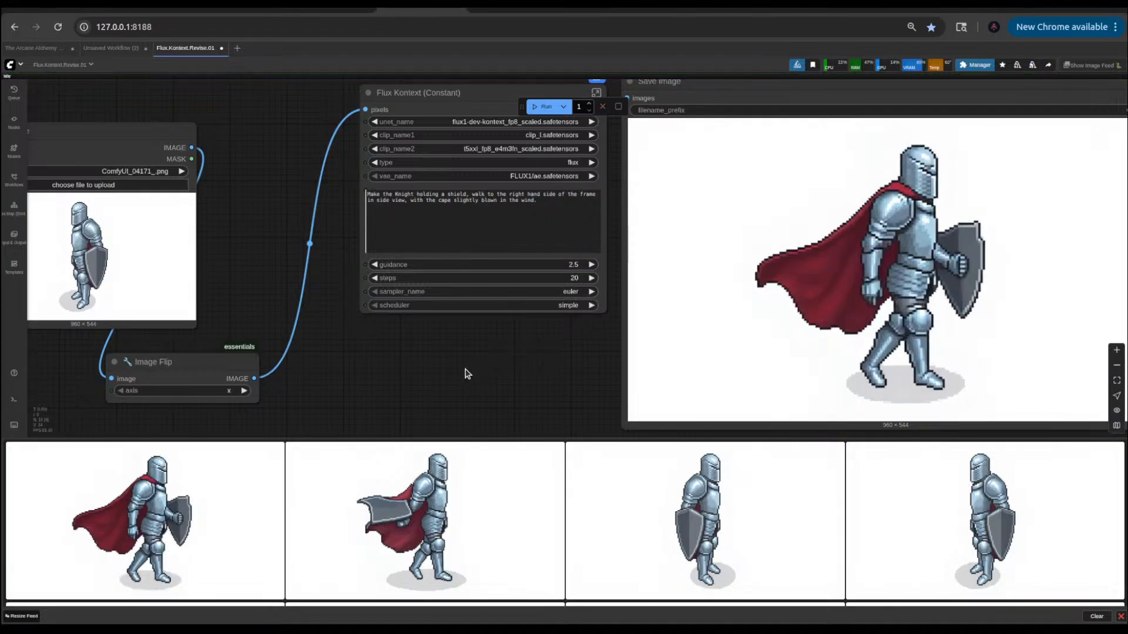
pyautogui.click(225, 506)
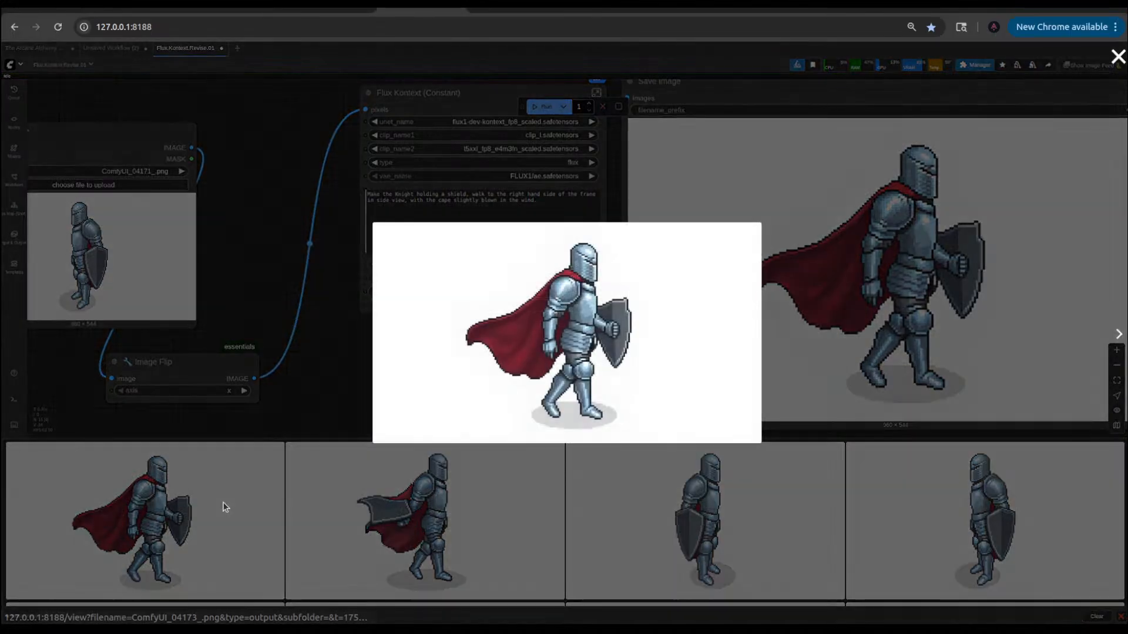
pyautogui.click(338, 373)
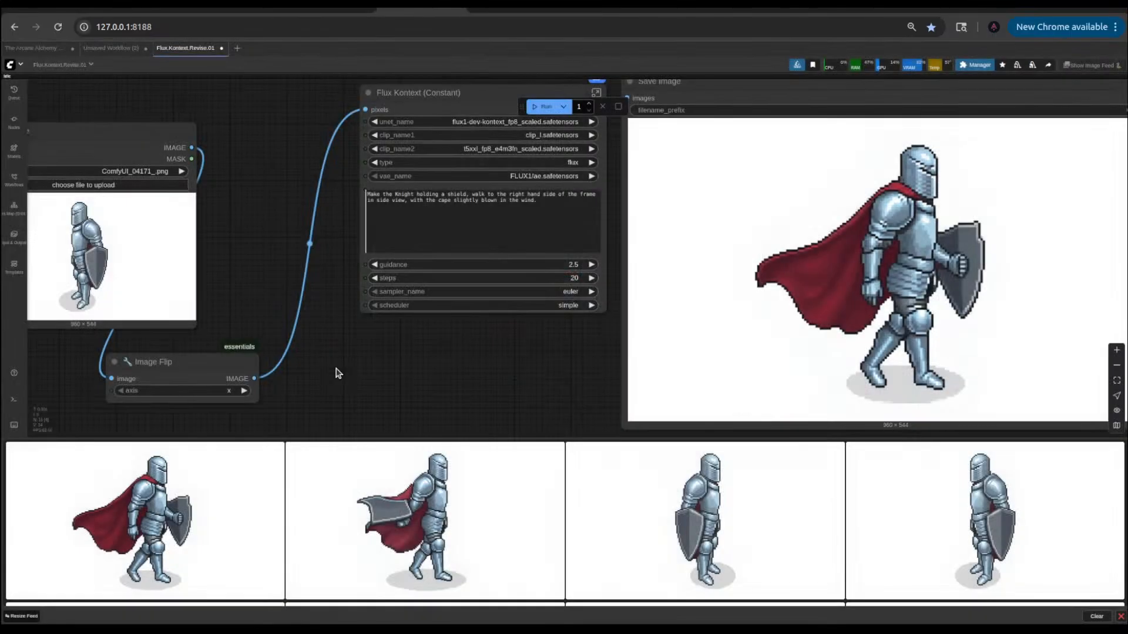
pyautogui.scroll(-4, 435, 358)
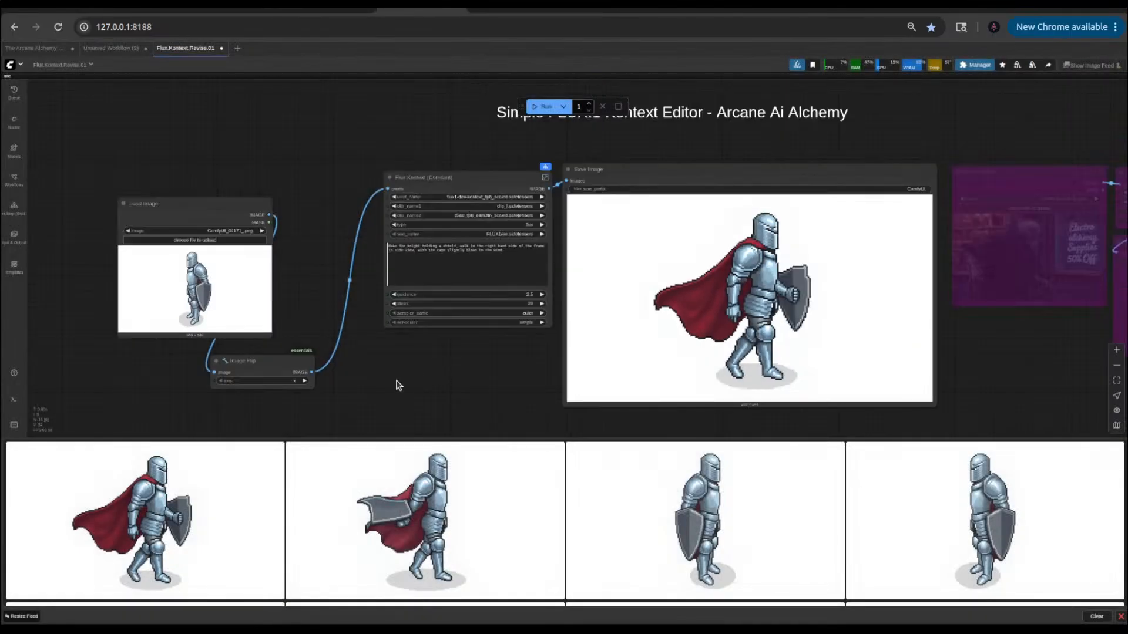
# - In Unsaved Workflow (2), load the shield-holding caped knight ComfyUI_04173_.png into the second Load Image node, replacing the car image
pyautogui.click(114, 50)
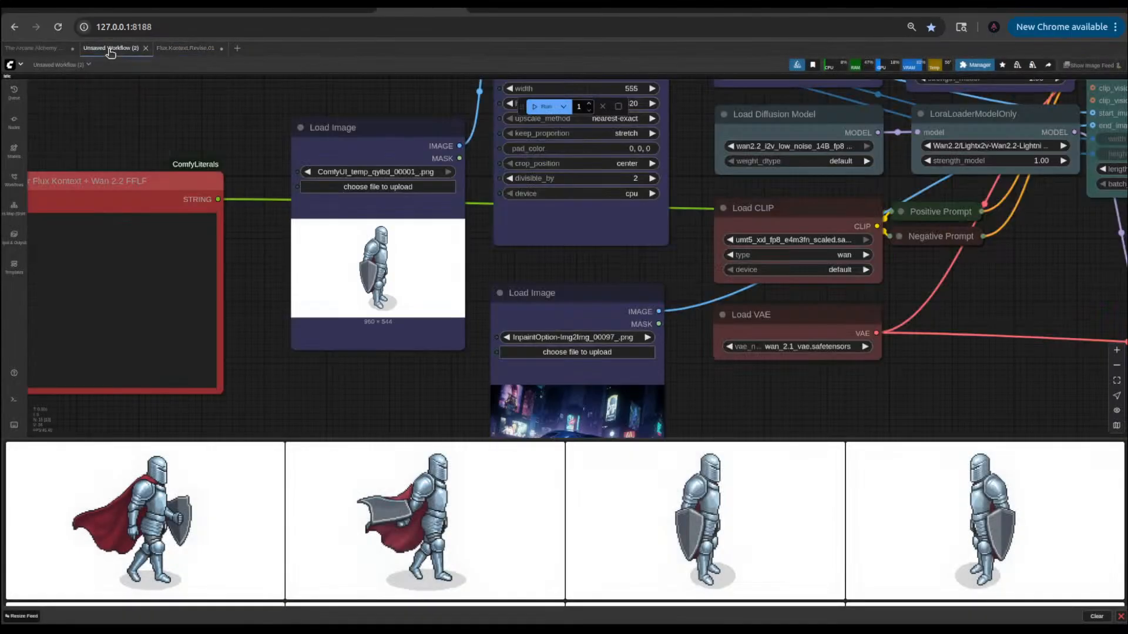
pyautogui.moveTo(336, 391); pyautogui.dragTo(283, 209)
pyautogui.moveTo(340, 320); pyautogui.dragTo(276, 260)
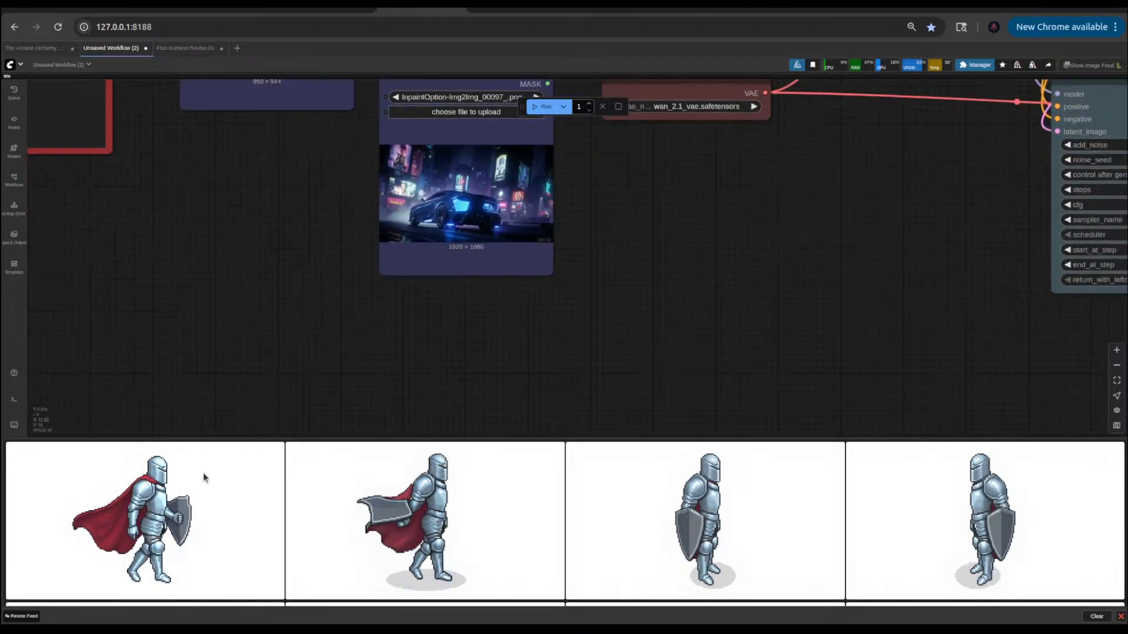
pyautogui.moveTo(204, 476); pyautogui.dragTo(465, 194)
pyautogui.moveTo(622, 237); pyautogui.dragTo(707, 376)
pyautogui.moveTo(389, 316); pyautogui.dragTo(337, 382)
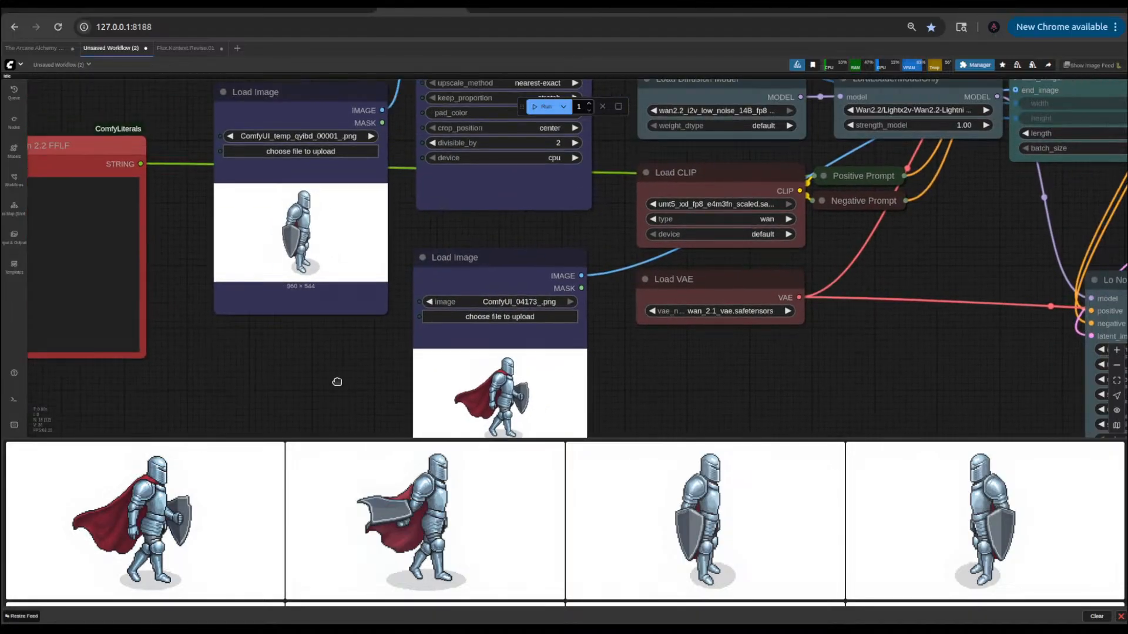
pyautogui.moveTo(580, 237); pyautogui.dragTo(635, 255)
pyautogui.scroll(-3, 635, 256)
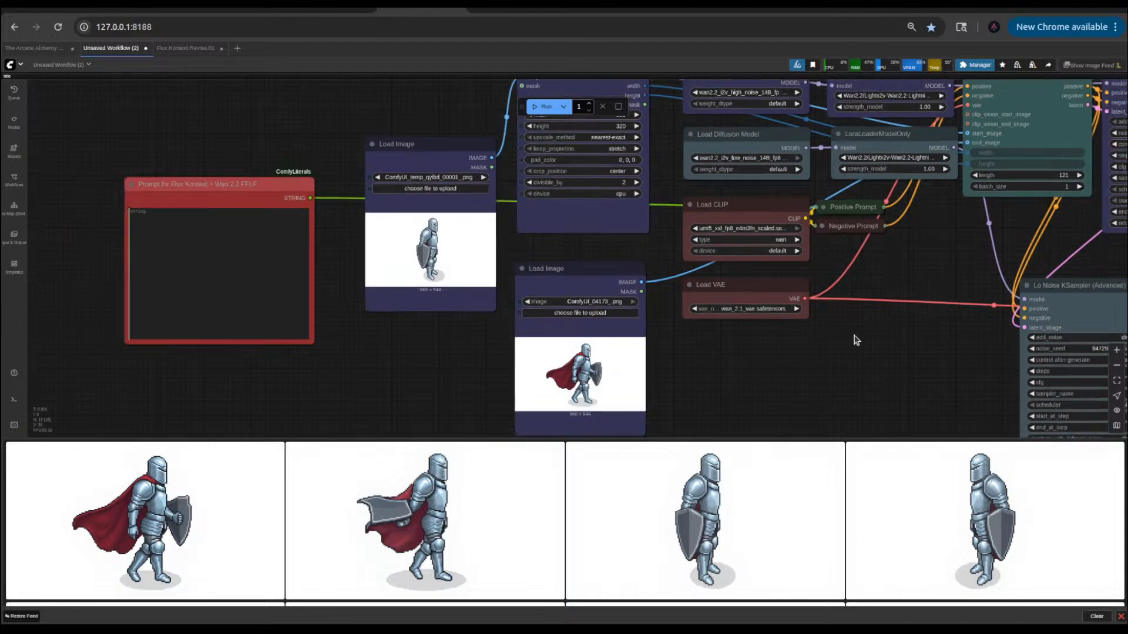
# - Enter "The Knight is walking toward the right hand side of the frame with their red cape" as the Flux Kontext + Wan 2.2 FFLF prompt
pyautogui.moveTo(863, 334); pyautogui.dragTo(709, 397)
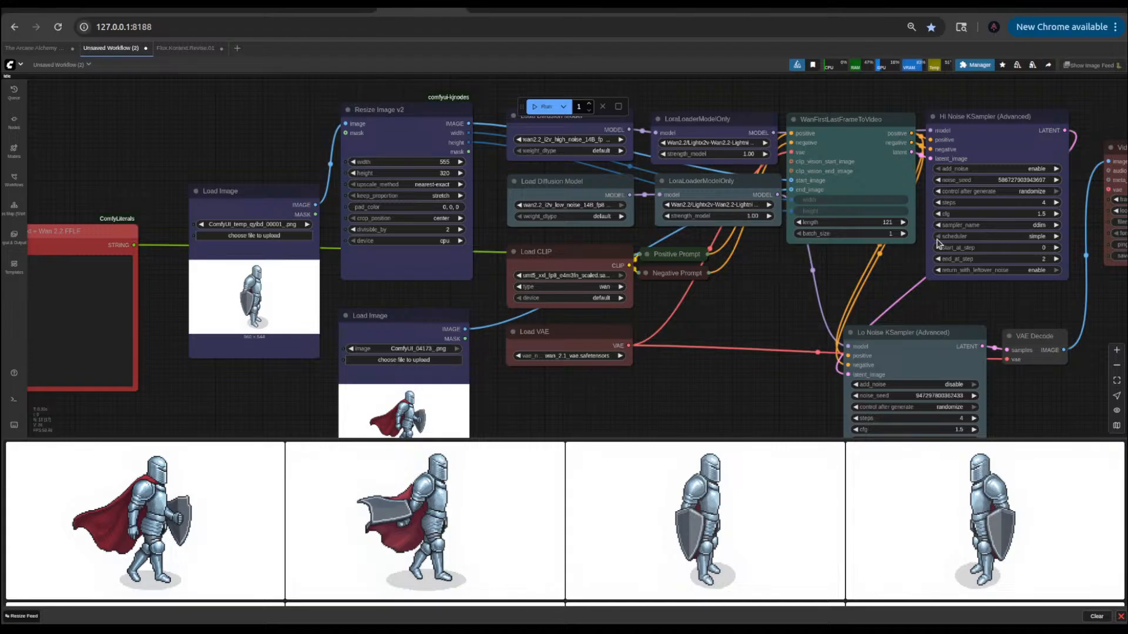
pyautogui.moveTo(801, 283); pyautogui.dragTo(743, 293)
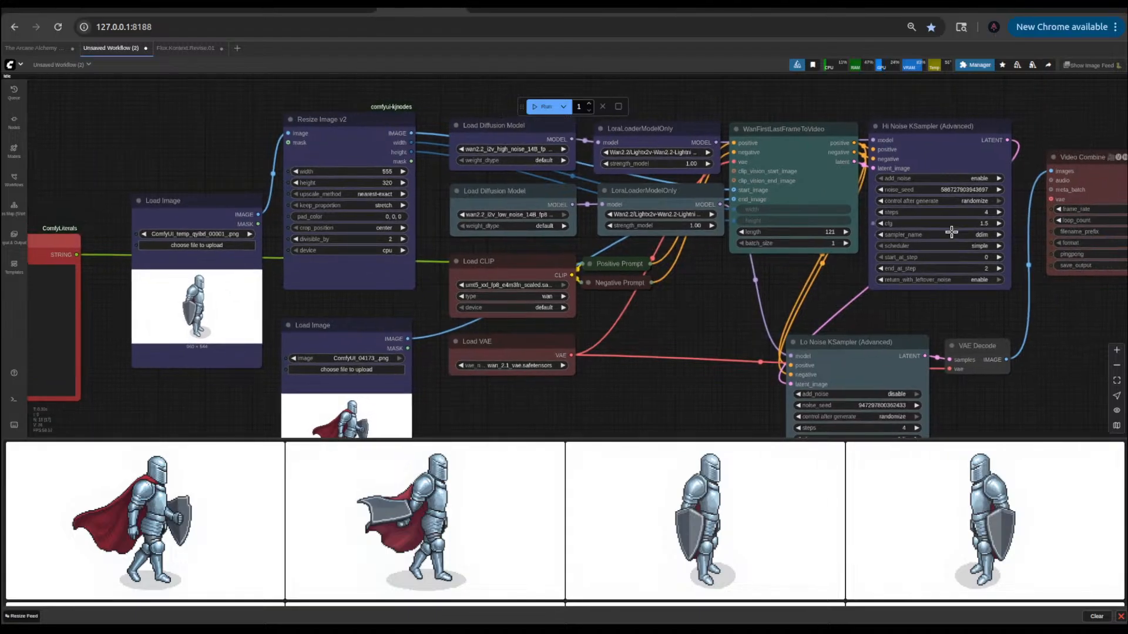
pyautogui.moveTo(600, 371); pyautogui.dragTo(904, 332)
pyautogui.moveTo(433, 372)
pyautogui.mouseDown()
pyautogui.moveTo(629, 370)
pyautogui.moveTo(693, 382)
pyautogui.mouseUp()
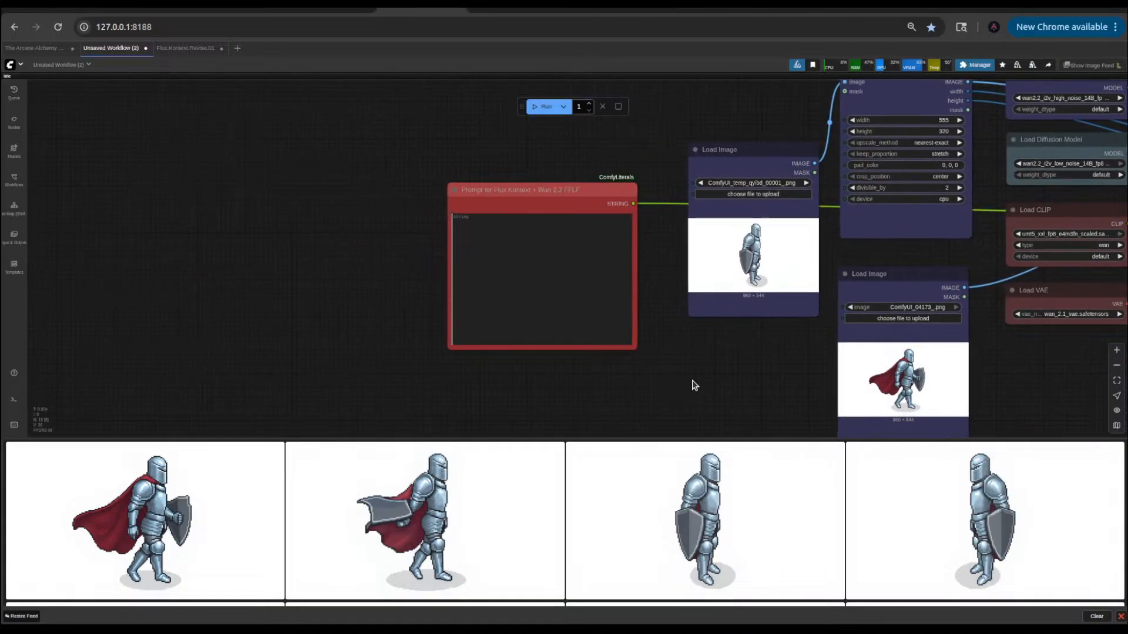
pyautogui.click(569, 253)
pyautogui.write('The')
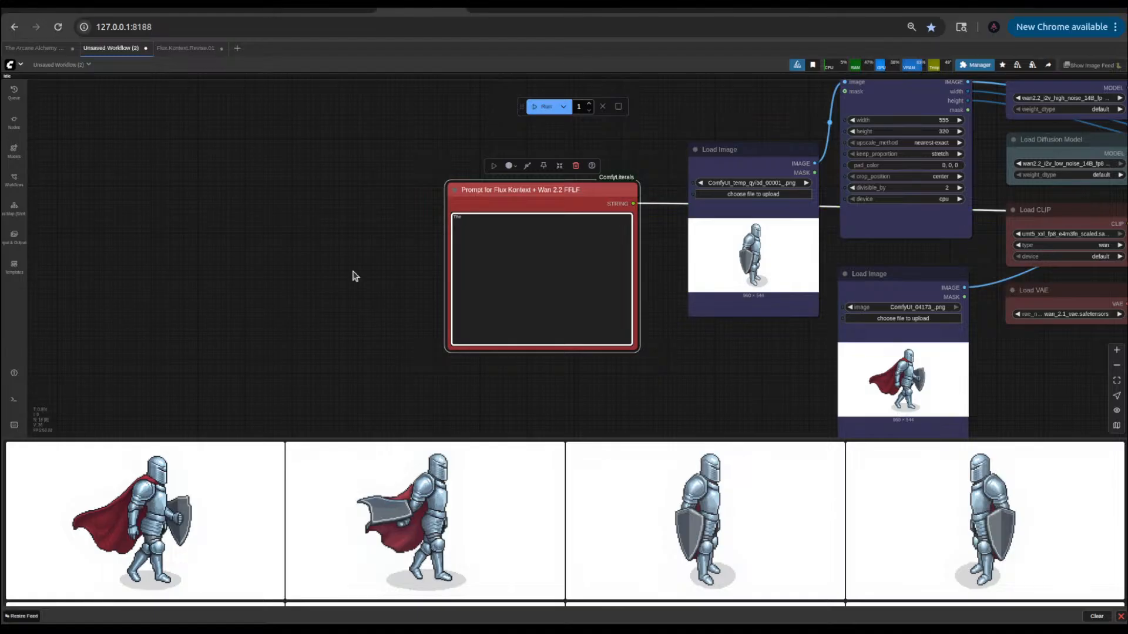
pyautogui.scroll(7, 428, 228)
pyautogui.write('Knightr')
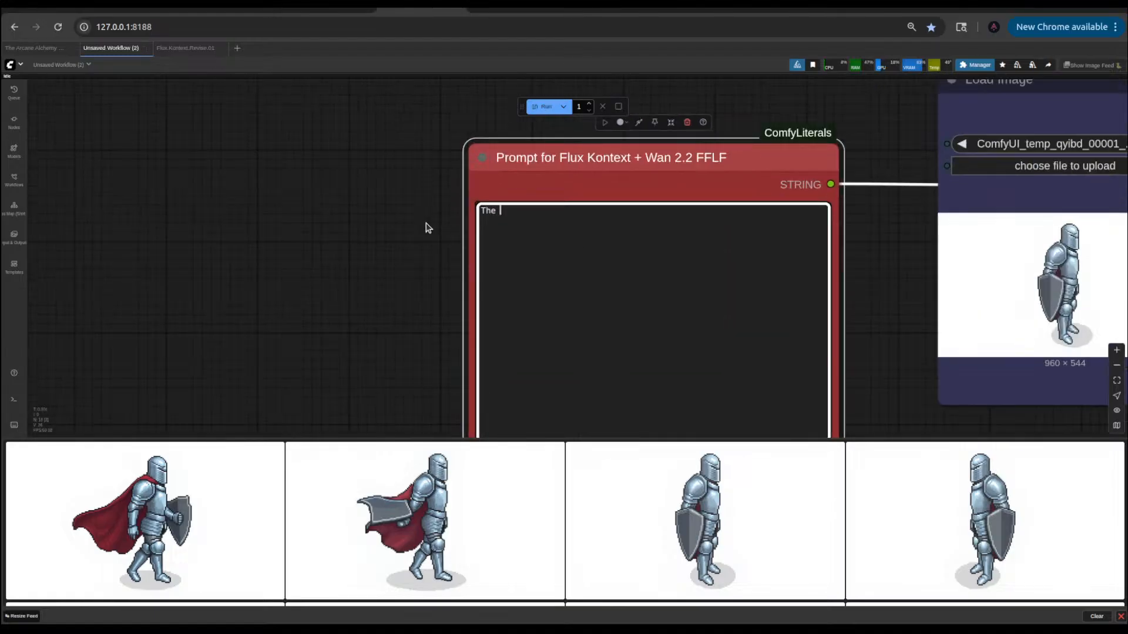
pyautogui.press('BackSpace')
pyautogui.press('BackSpace')
pyautogui.write('is walking to the ')
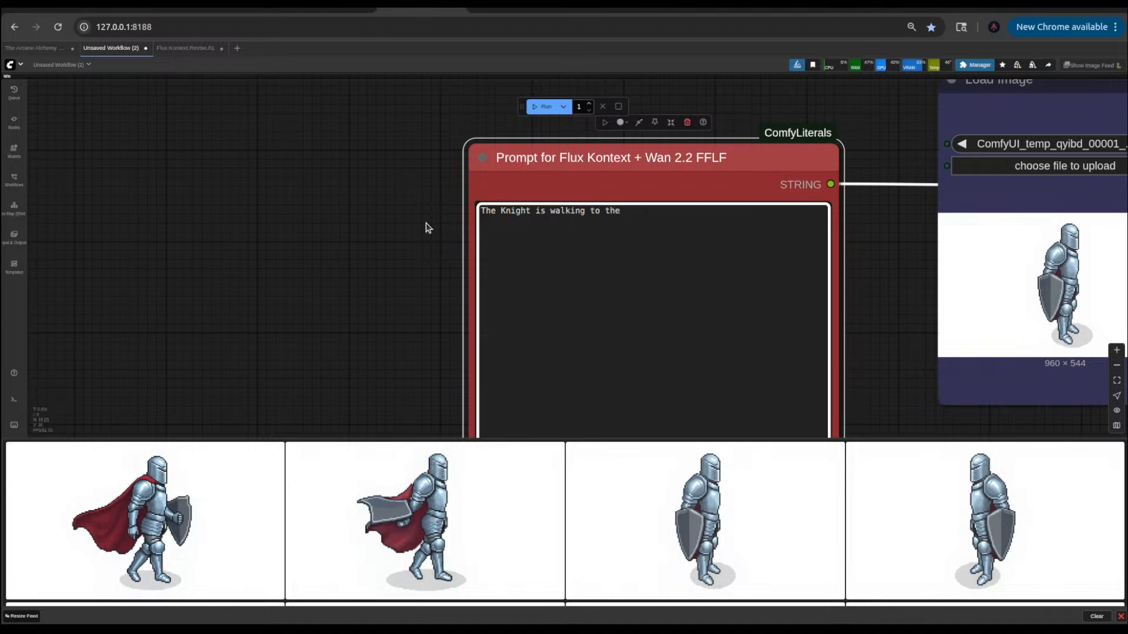
pyautogui.write('right')
pyautogui.press('BackSpace')
pyautogui.press('BackSpace')
pyautogui.press('BackSpace')
pyautogui.press('BackSpace')
pyautogui.press('BackSpace')
pyautogui.press('BackSpace')
pyautogui.press('BackSpace')
pyautogui.press('BackSpace')
pyautogui.write('e t')
pyautogui.press('BackSpace')
pyautogui.press('BackSpace')
pyautogui.press('BackSpace')
pyautogui.press('BackSpace')
pyautogui.press('BackSpace')
pyautogui.press('BackSpace')
pyautogui.write('ward the right hand side of the frame')
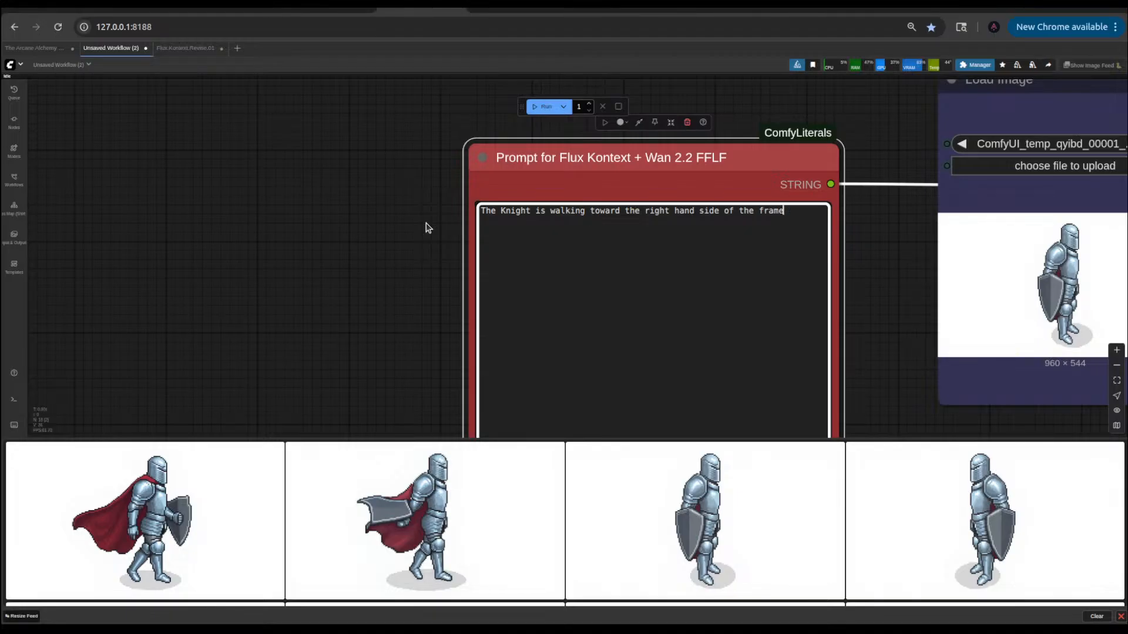
pyautogui.write('with their red cape')
# - Insert "8-bit pixelated" before "Knight" in the Flux Kontext + Wan 2.2 FFLF prompt
pyautogui.press('Up')
pyautogui.hotkey('ctrl', 'Left')
pyautogui.hotkey('ctrl', 'Left')
pyautogui.write('8-bit ')
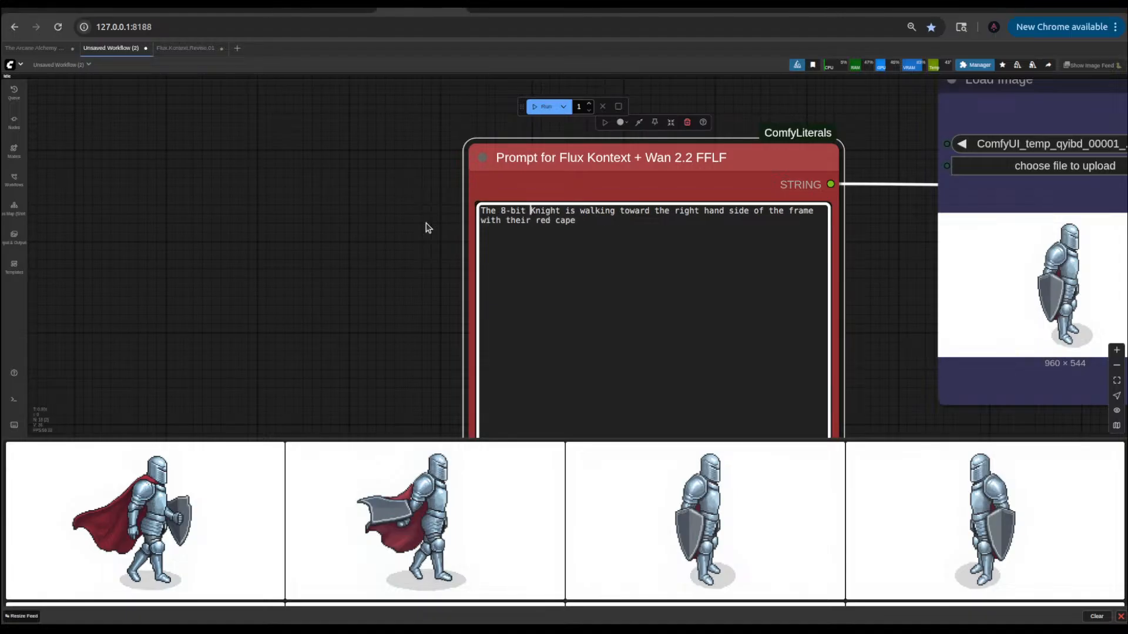
pyautogui.write('pixelea')
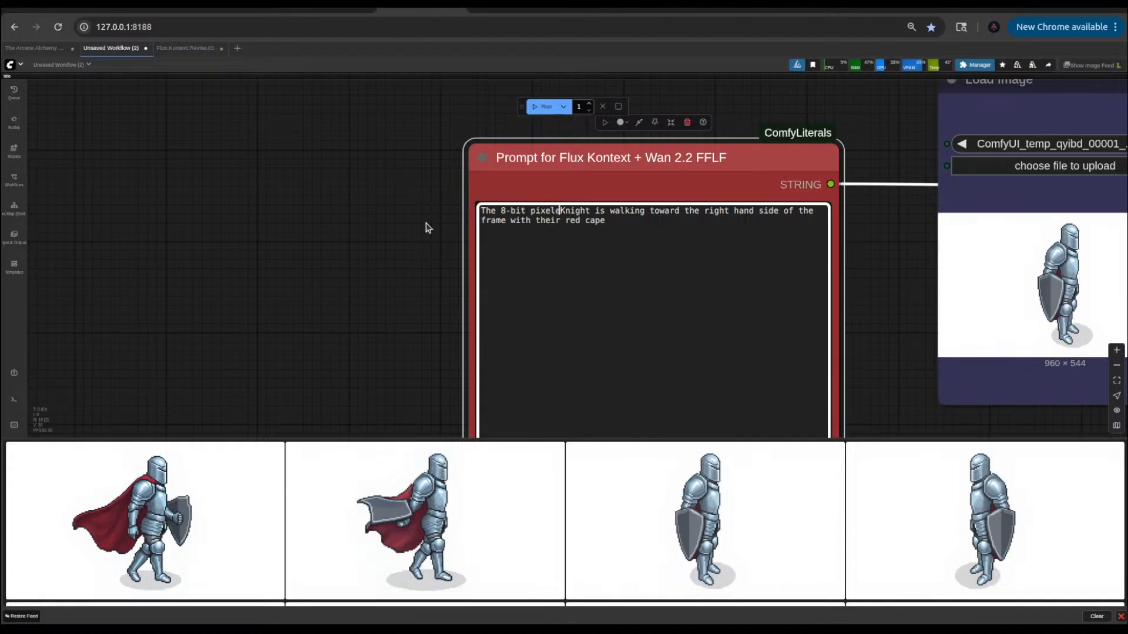
pyautogui.press('BackSpace')
pyautogui.press('BackSpace')
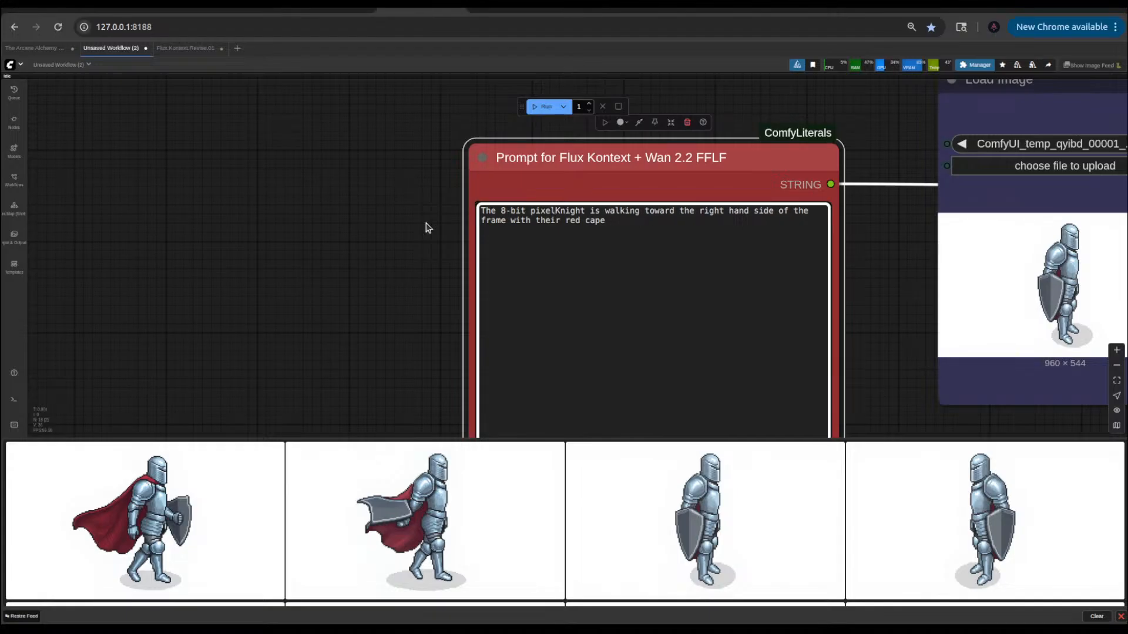
pyautogui.write('ated')
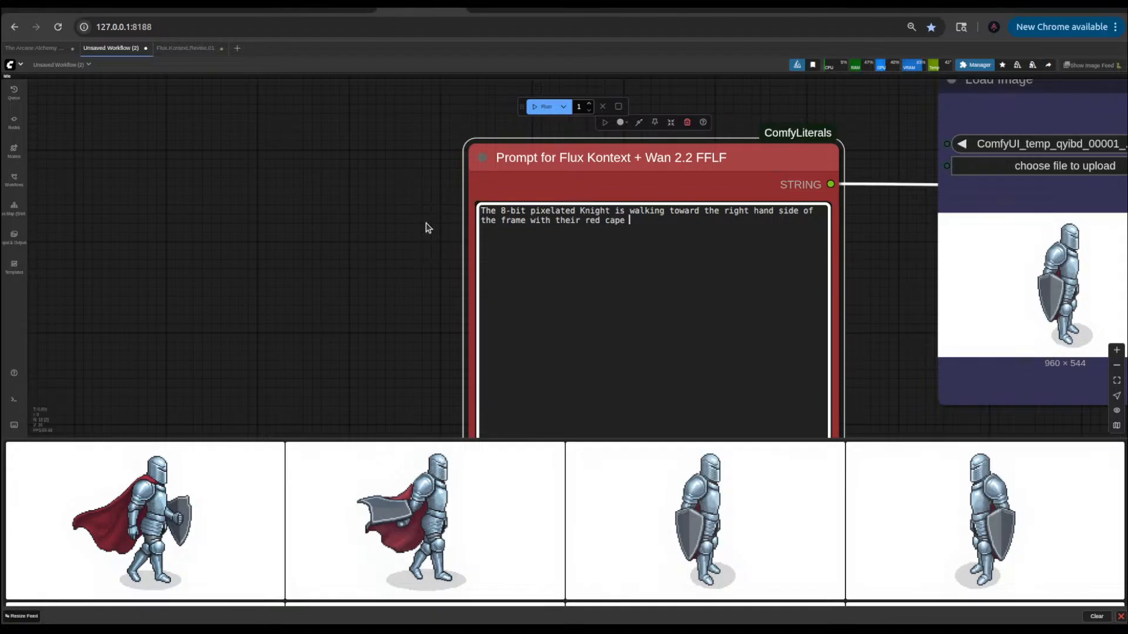
# - Complete the Flux Kontext + Wan 2.2 FFLF prompt's sentence about the red cape with "slightly blowing in the wind."
pyautogui.write('slightly blowing in the wind.')
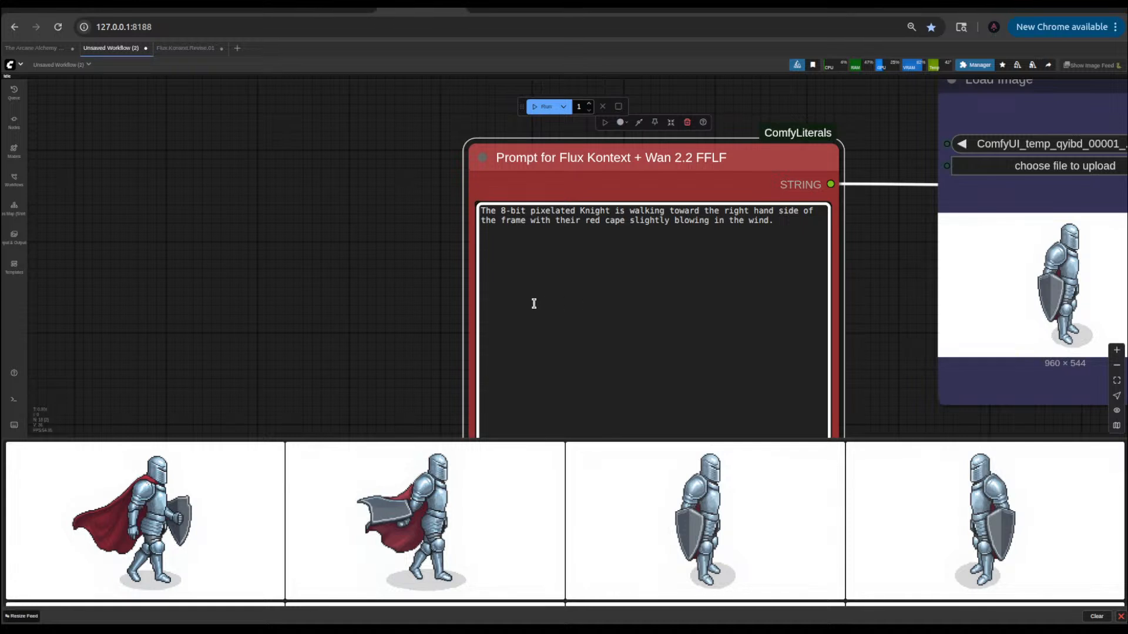
pyautogui.click(388, 300)
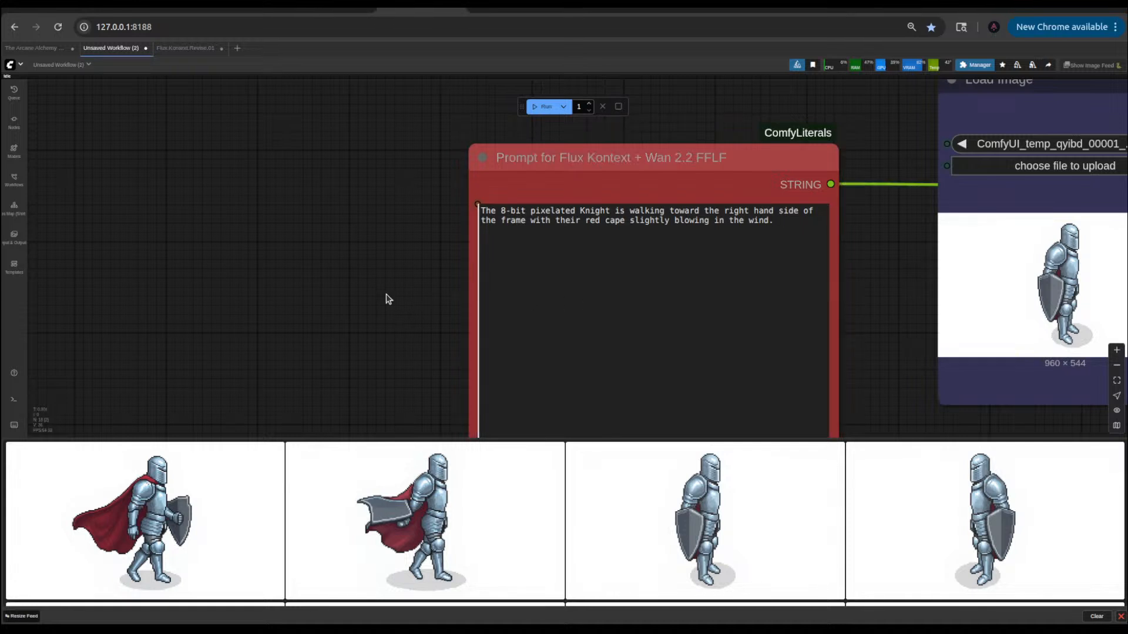
pyautogui.click(573, 155)
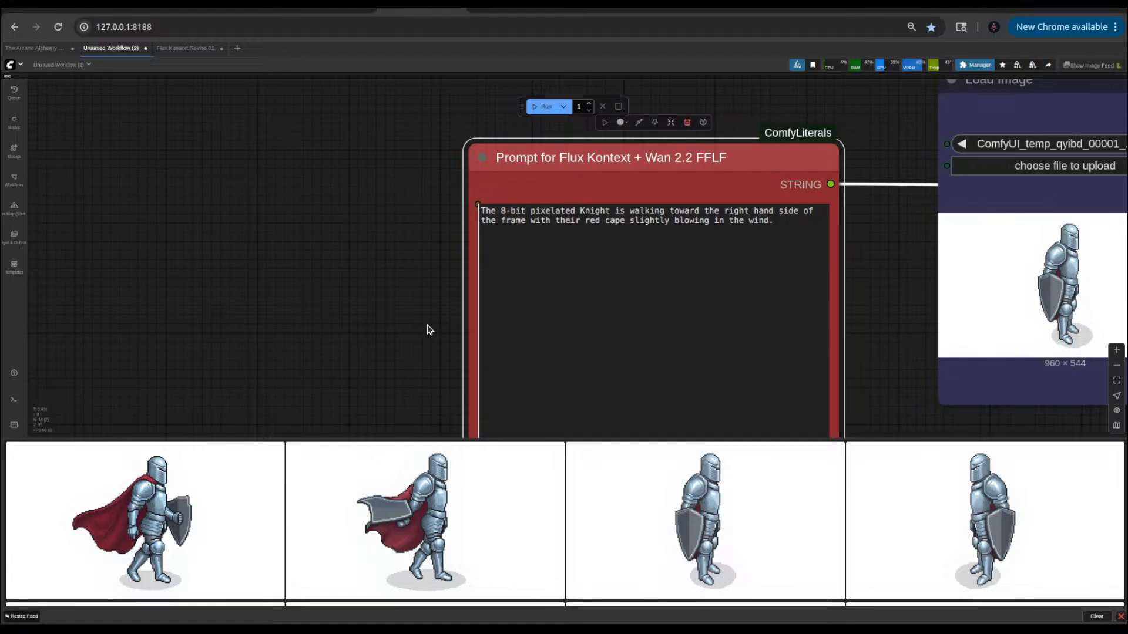
# - Append the sentence "The figure remains in place." to the Flux Kontext + Wan 2.2 FFLF prompt
pyautogui.scroll(-3, 428, 327)
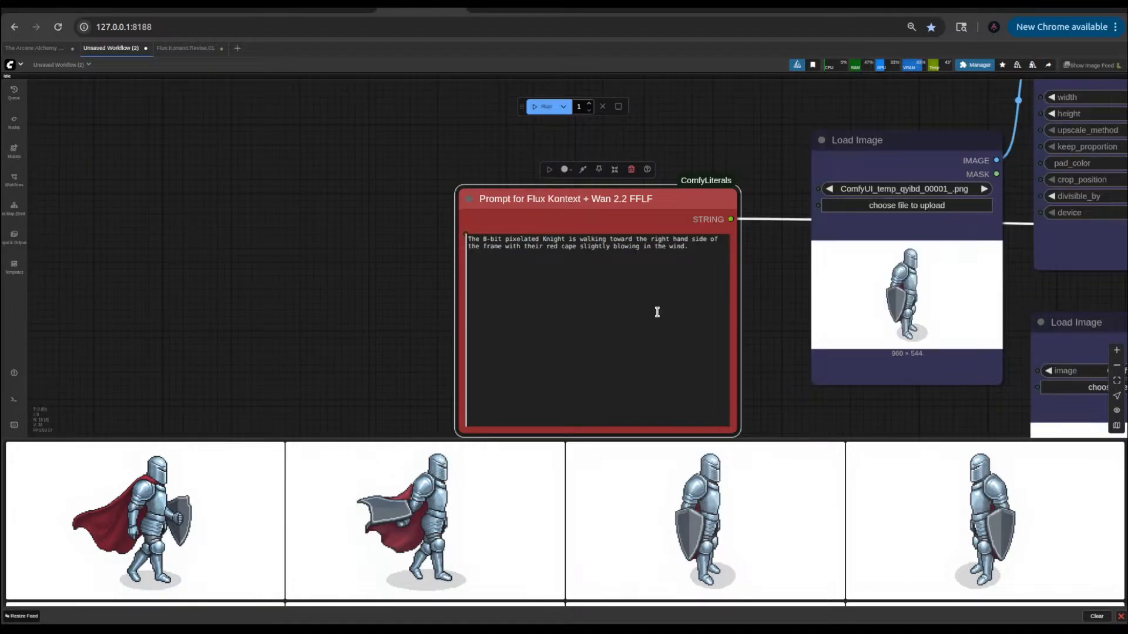
pyautogui.moveTo(770, 294); pyautogui.dragTo(725, 298)
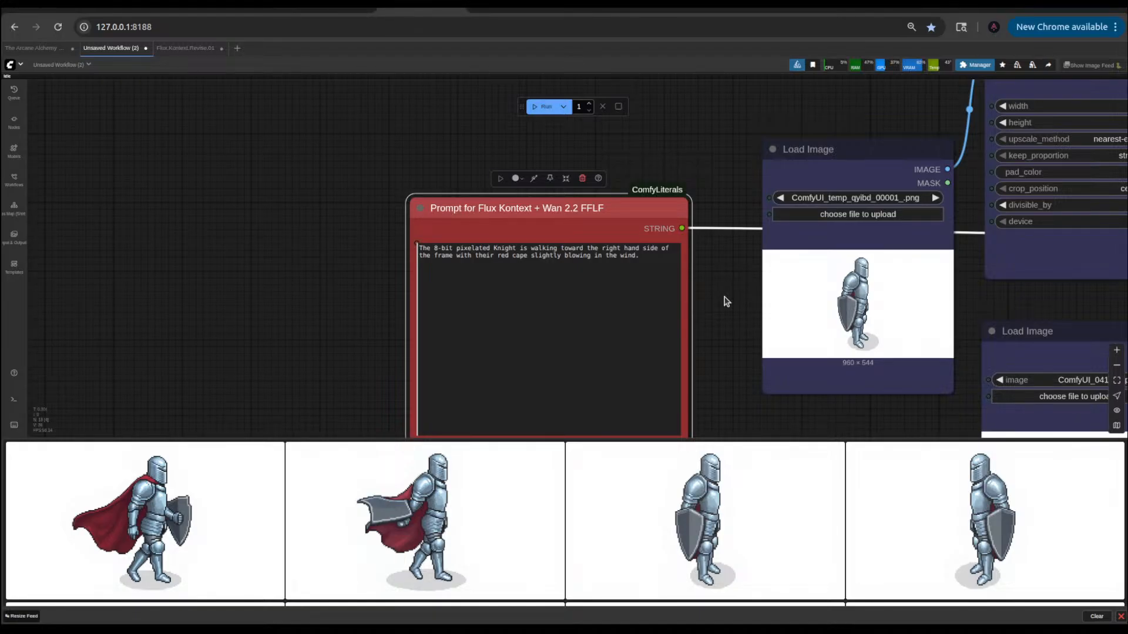
pyautogui.moveTo(728, 302); pyautogui.dragTo(672, 252)
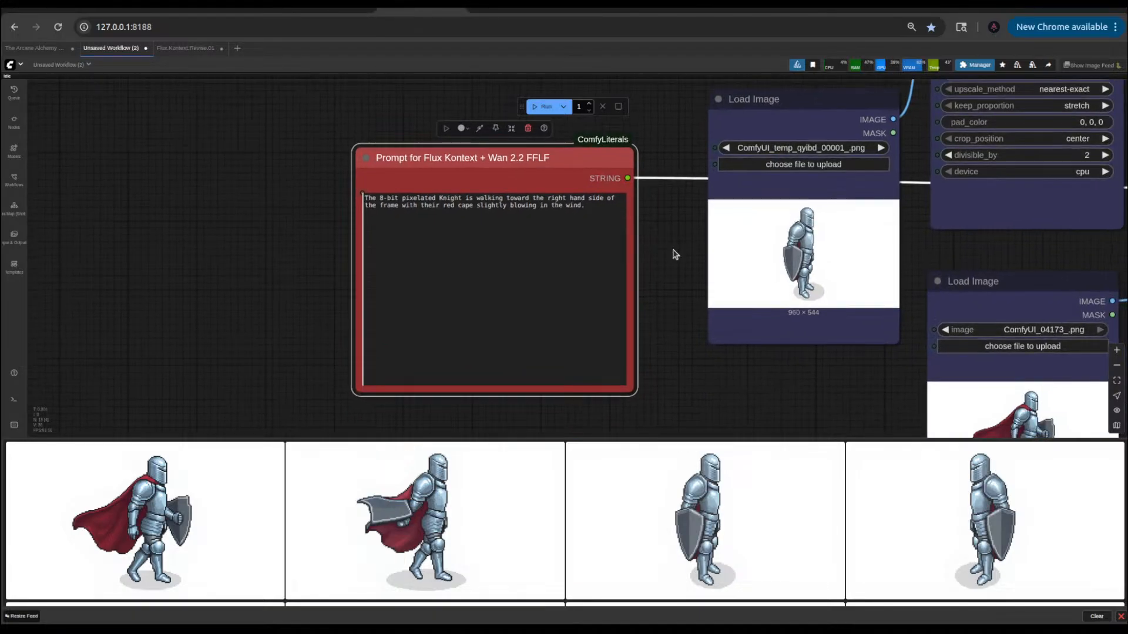
pyautogui.scroll(1, 580, 218)
pyautogui.click(594, 202)
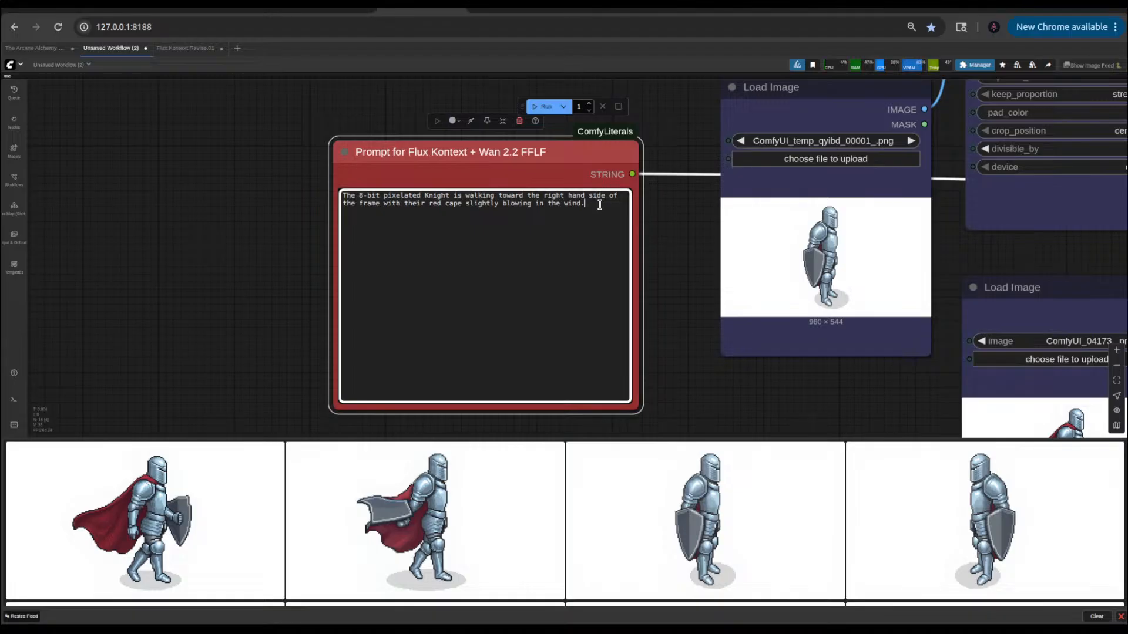
pyautogui.write('The figure remains in place.')
# - Unload the models and clear the execution cache and VRAM usage, and run the first-frame/last-frame video workflow once
pyautogui.scroll(-6, 699, 273)
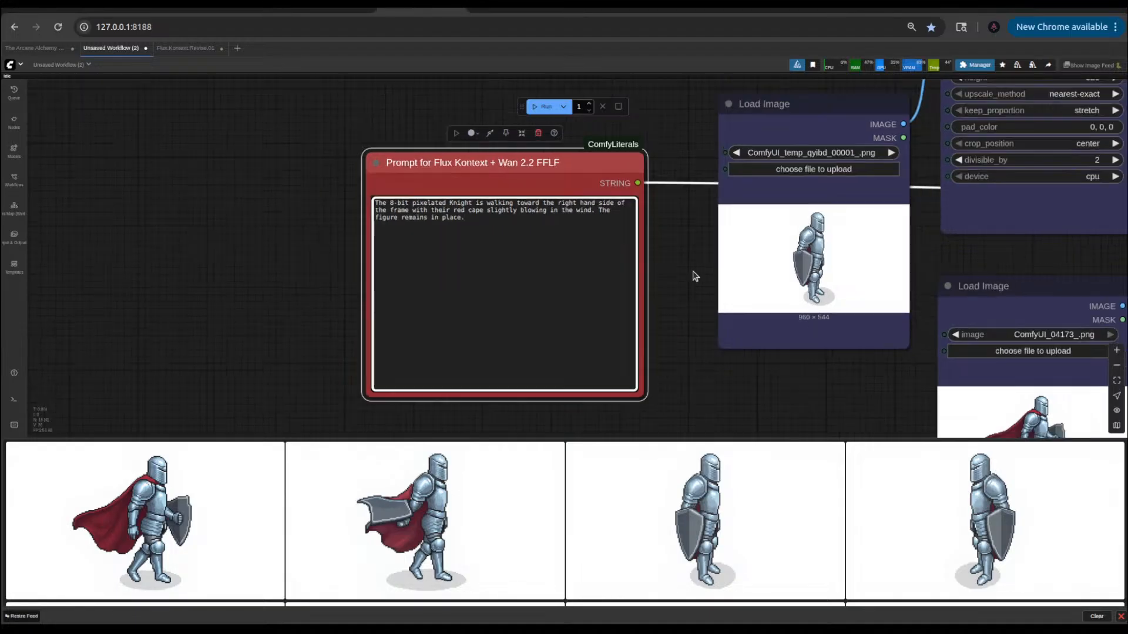
pyautogui.moveTo(793, 133); pyautogui.dragTo(639, 158)
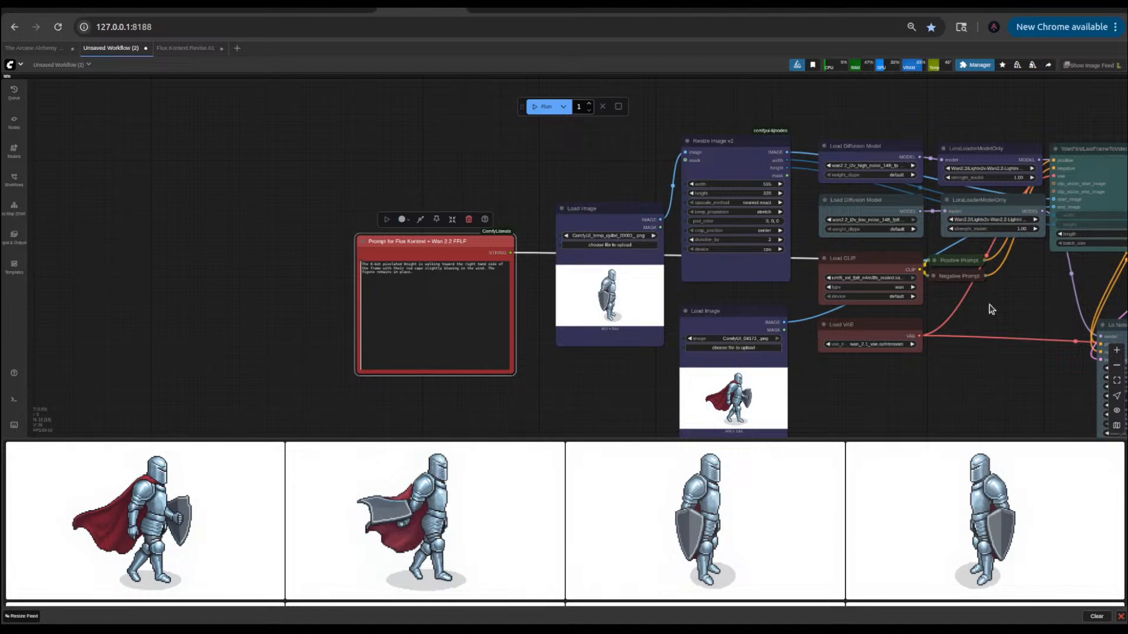
pyautogui.click(1018, 67)
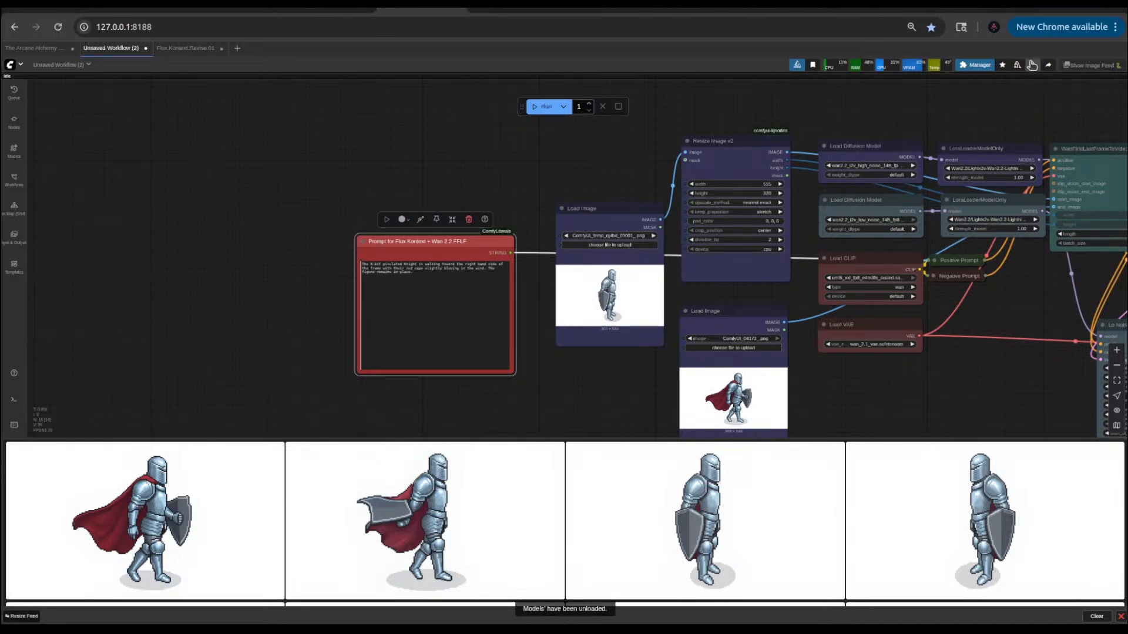
pyautogui.click(1032, 67)
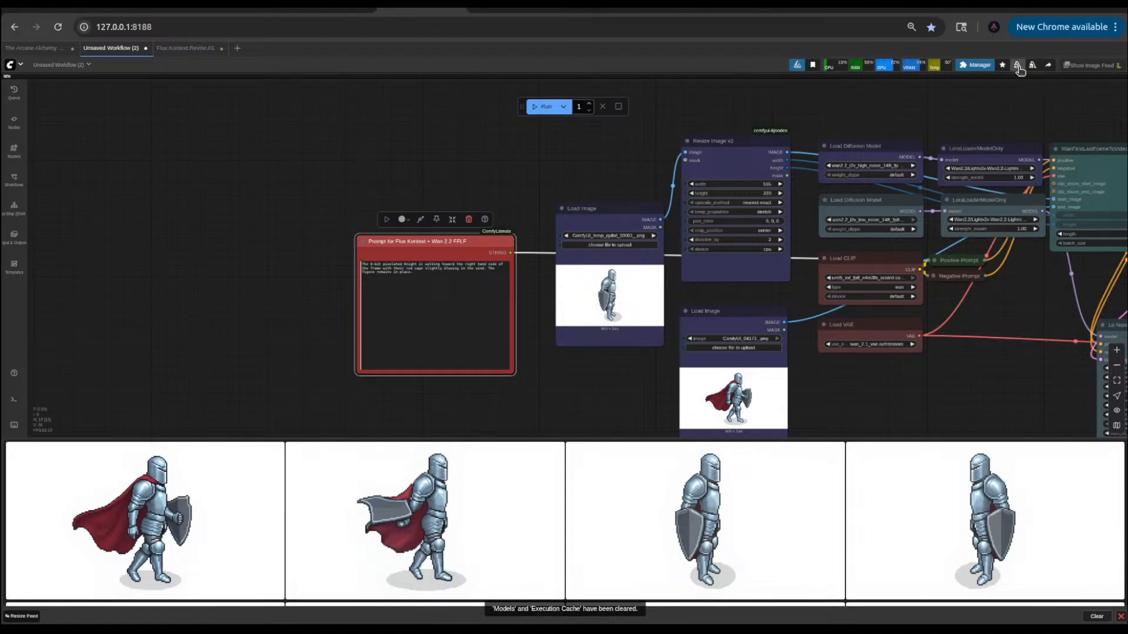
pyautogui.rightClick(915, 110)
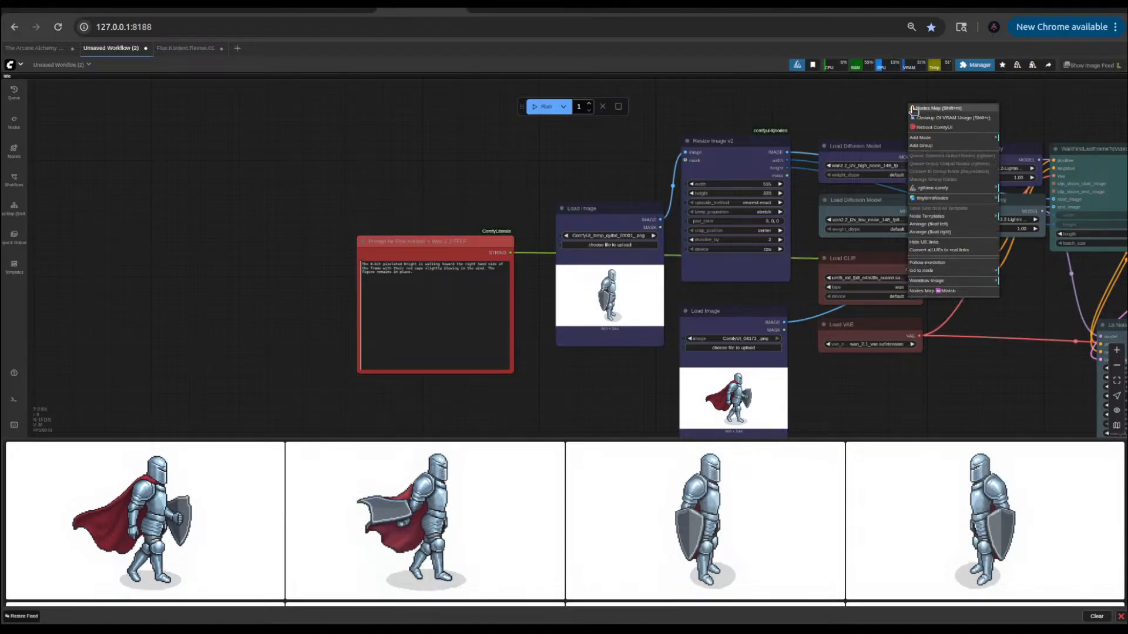
pyautogui.click(944, 120)
pyautogui.moveTo(944, 118); pyautogui.dragTo(658, 126)
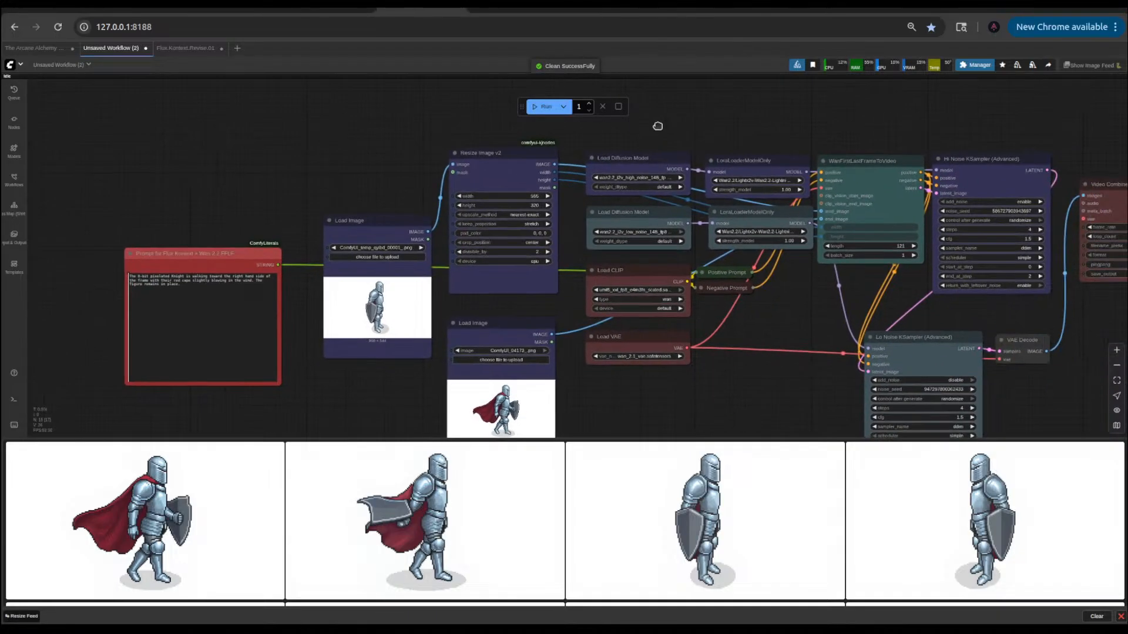
pyautogui.click(531, 108)
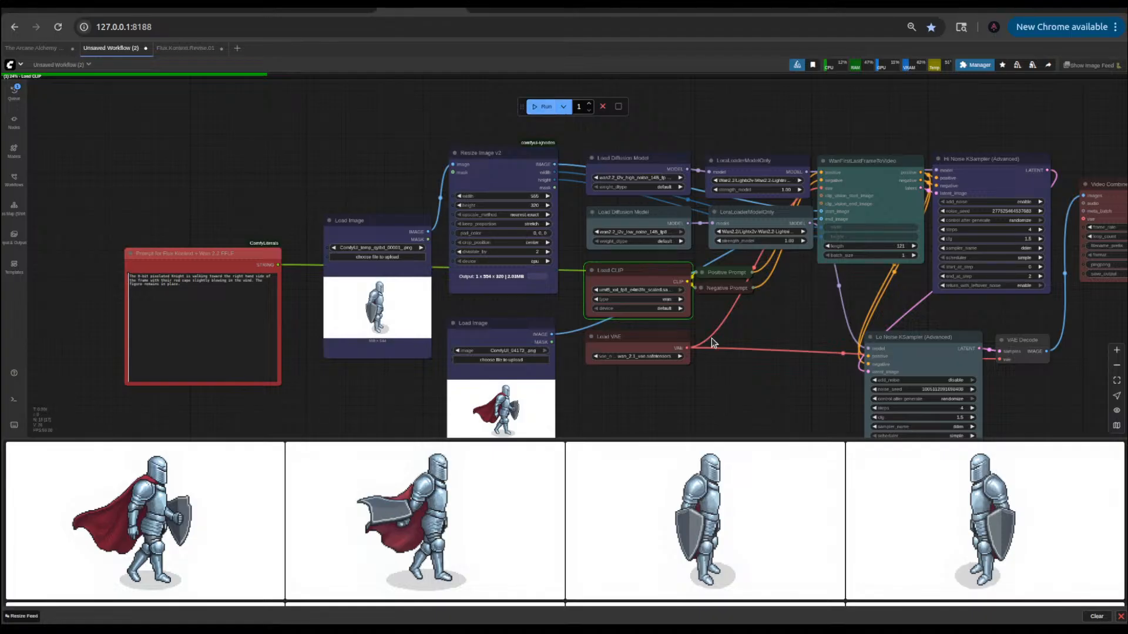
# - Examine the sampler and video nodes and the two loaded knight images while the video workflow runs
pyautogui.moveTo(782, 389); pyautogui.dragTo(523, 327)
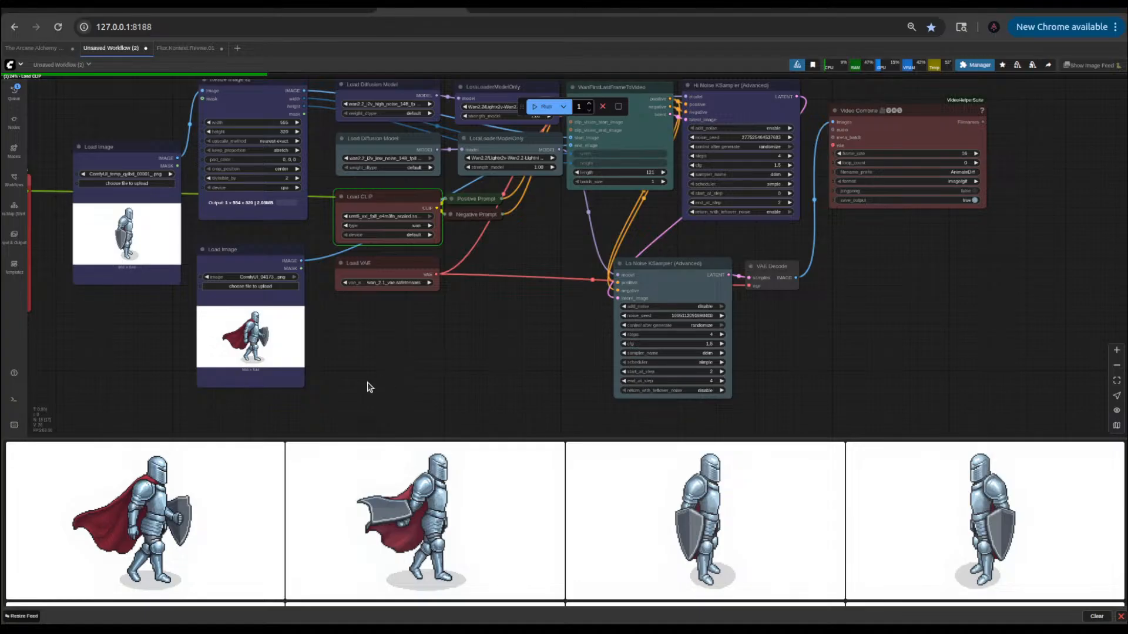
pyautogui.moveTo(367, 385); pyautogui.dragTo(584, 378)
pyautogui.moveTo(333, 328); pyautogui.dragTo(442, 380)
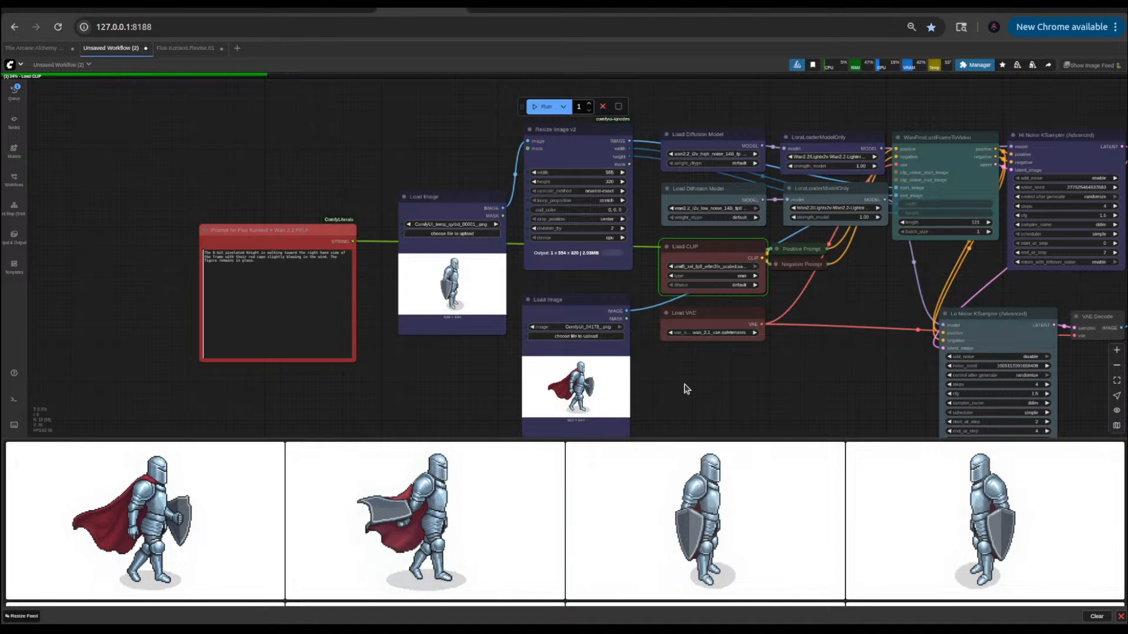
pyautogui.scroll(7, 462, 395)
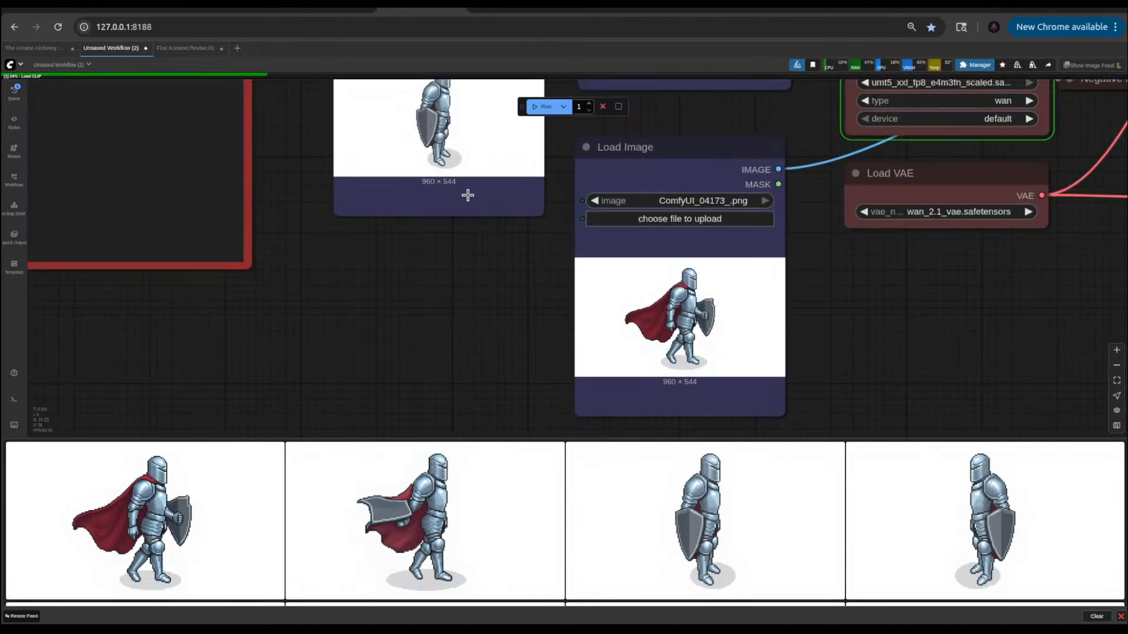
pyautogui.scroll(-5, 670, 311)
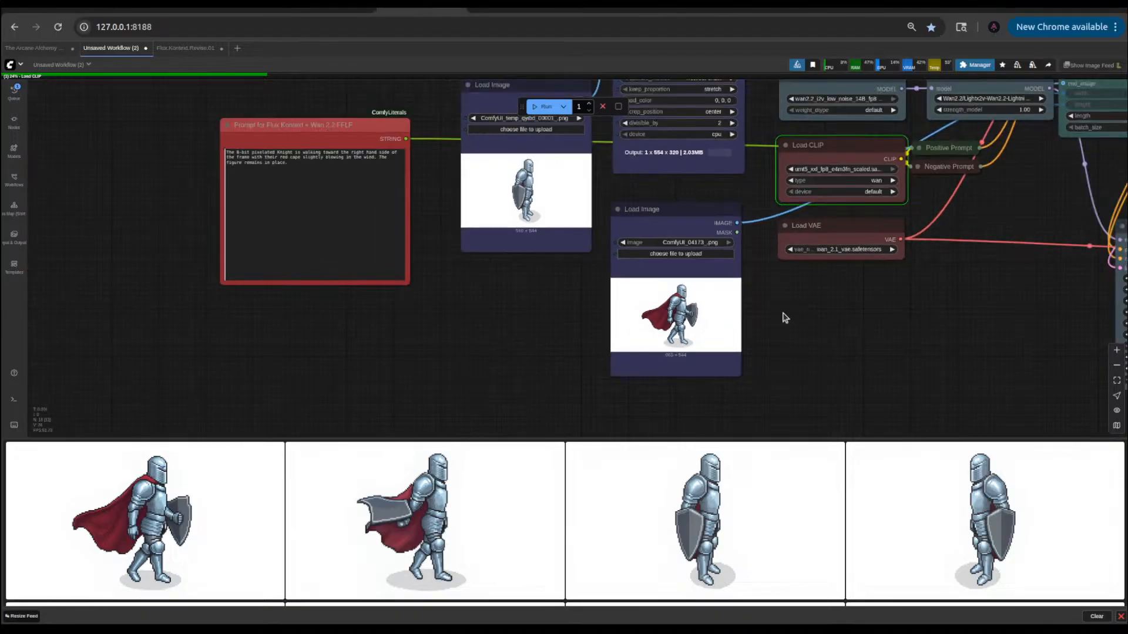
pyautogui.moveTo(783, 317); pyautogui.dragTo(784, 388)
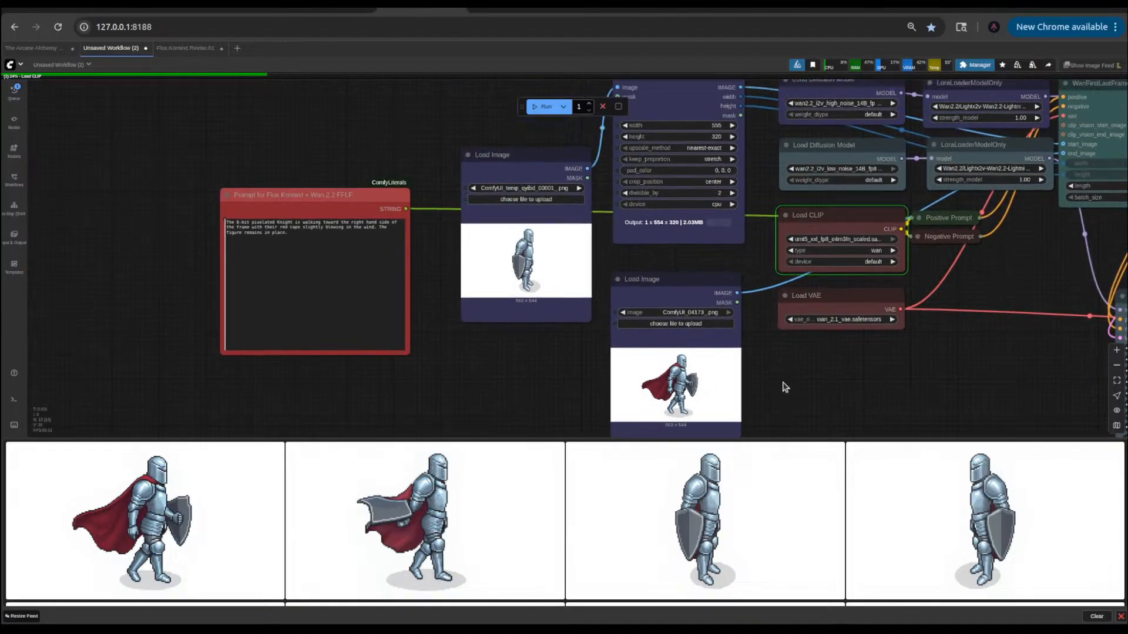
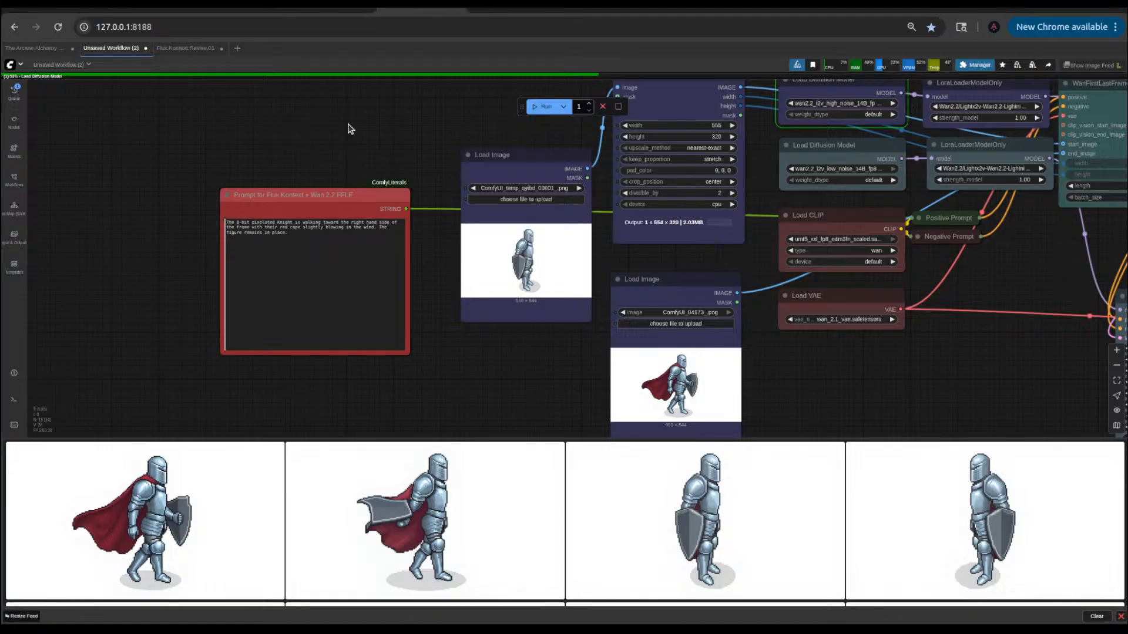
pyautogui.scroll(-5, 353, 123)
pyautogui.moveTo(268, 136); pyautogui.dragTo(417, 197)
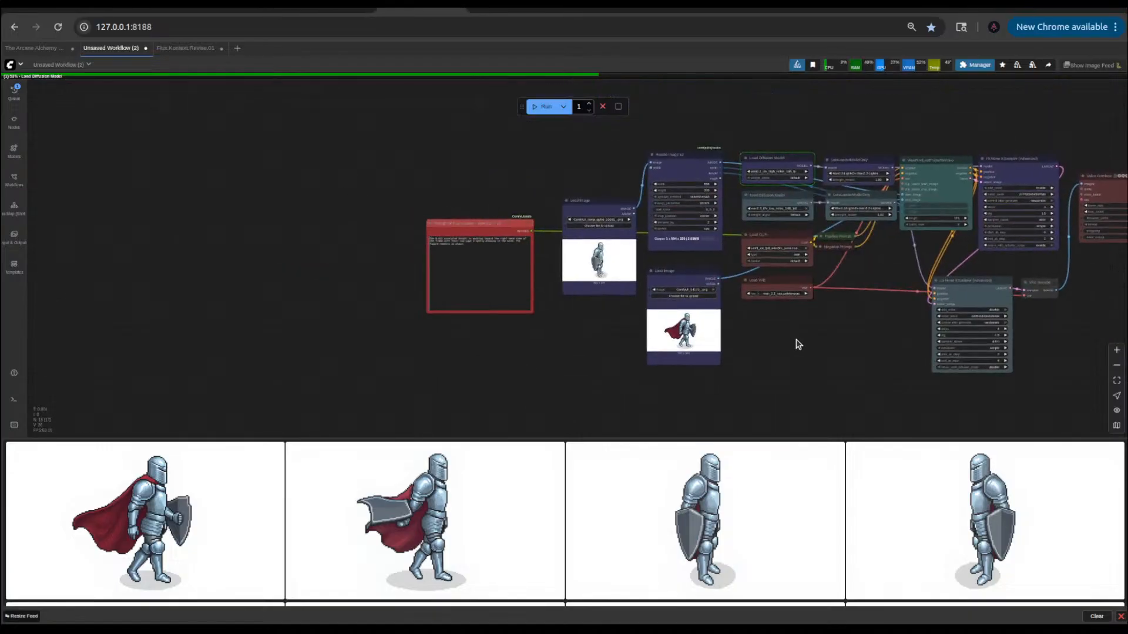
pyautogui.scroll(1, 817, 359)
pyautogui.scroll(10, 816, 360)
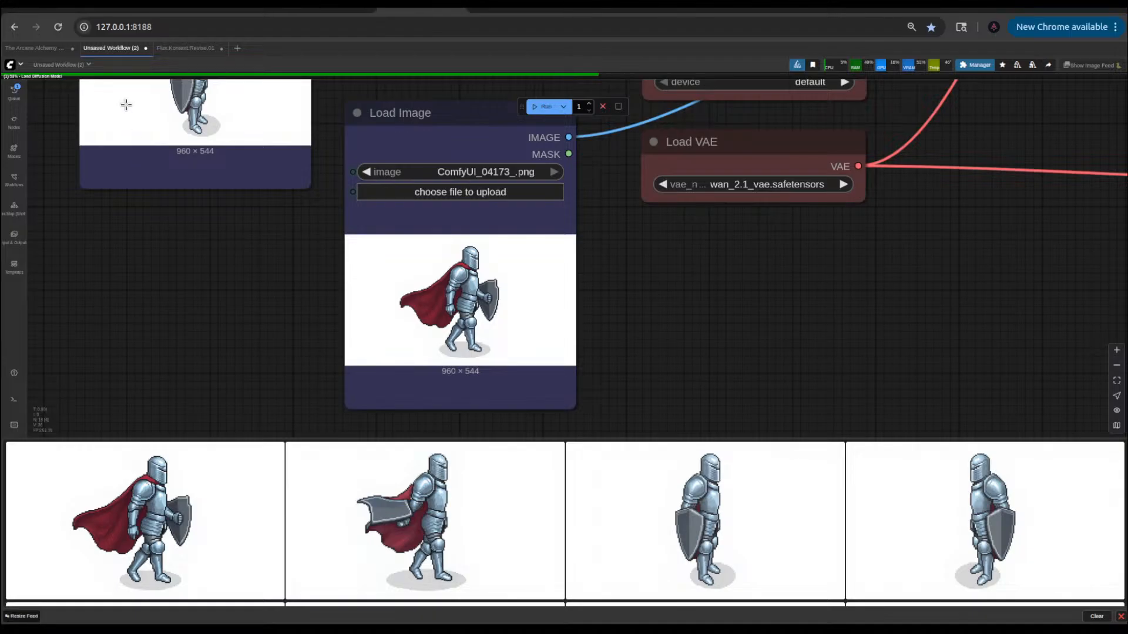
# - In The Arcane Alchemy FLUX Brainstorming Workflow, replace the prompt's "Armored knight, with full plate armor wearing a red cape" with "Red Demon with Large"
pyautogui.click(33, 47)
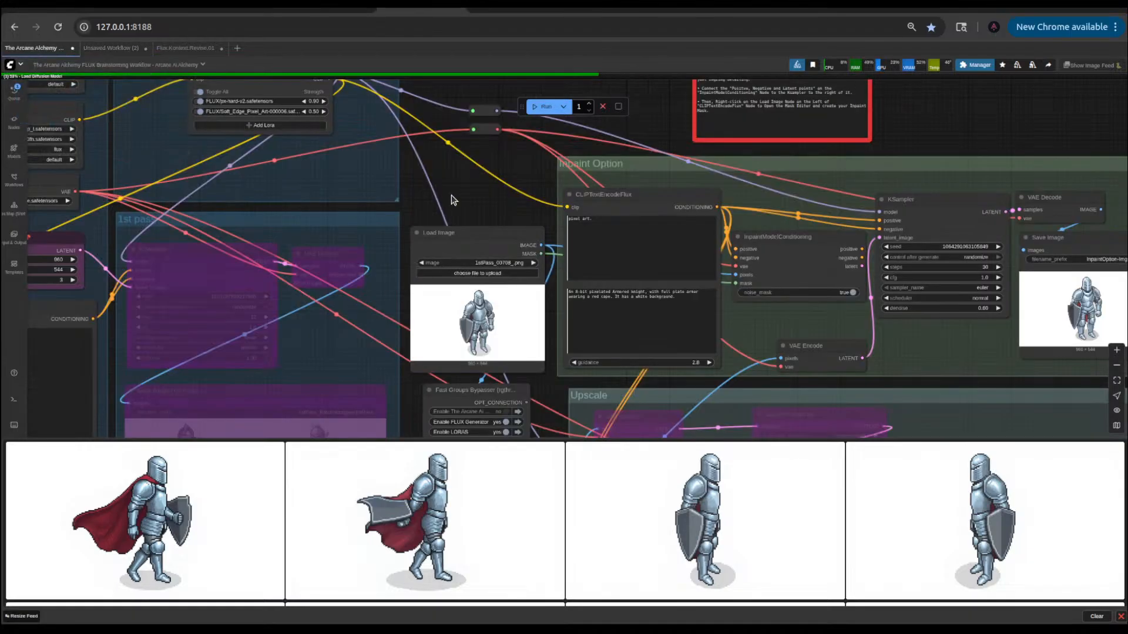
pyautogui.scroll(-5, 452, 199)
pyautogui.scroll(10, 200, 340)
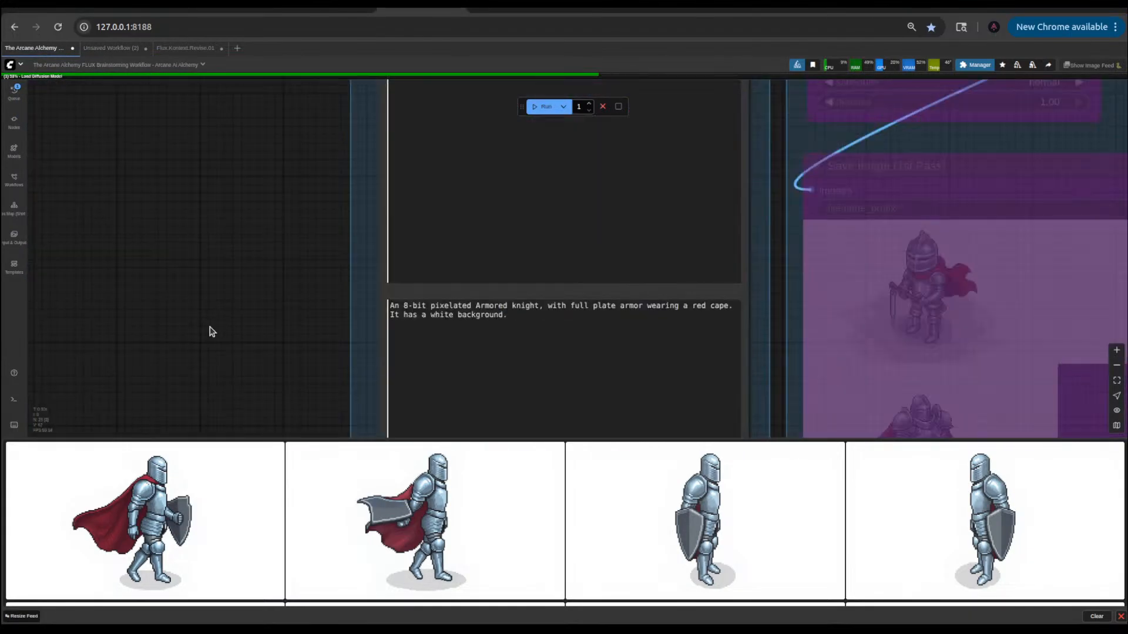
pyautogui.scroll(-3, 211, 332)
pyautogui.scroll(3, 239, 307)
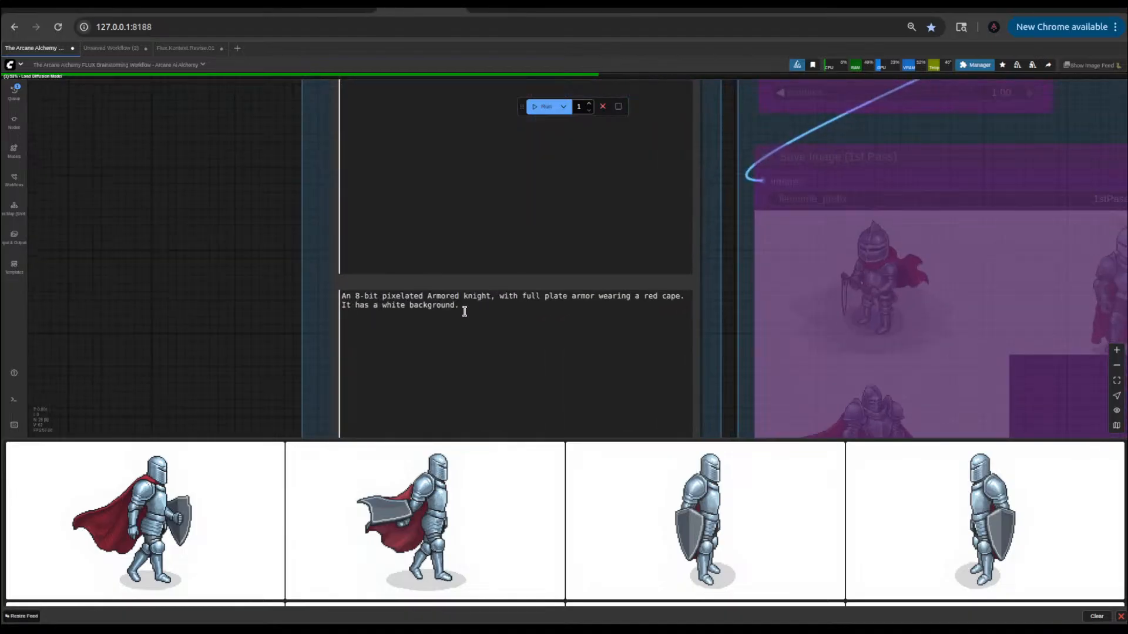
pyautogui.click(427, 296)
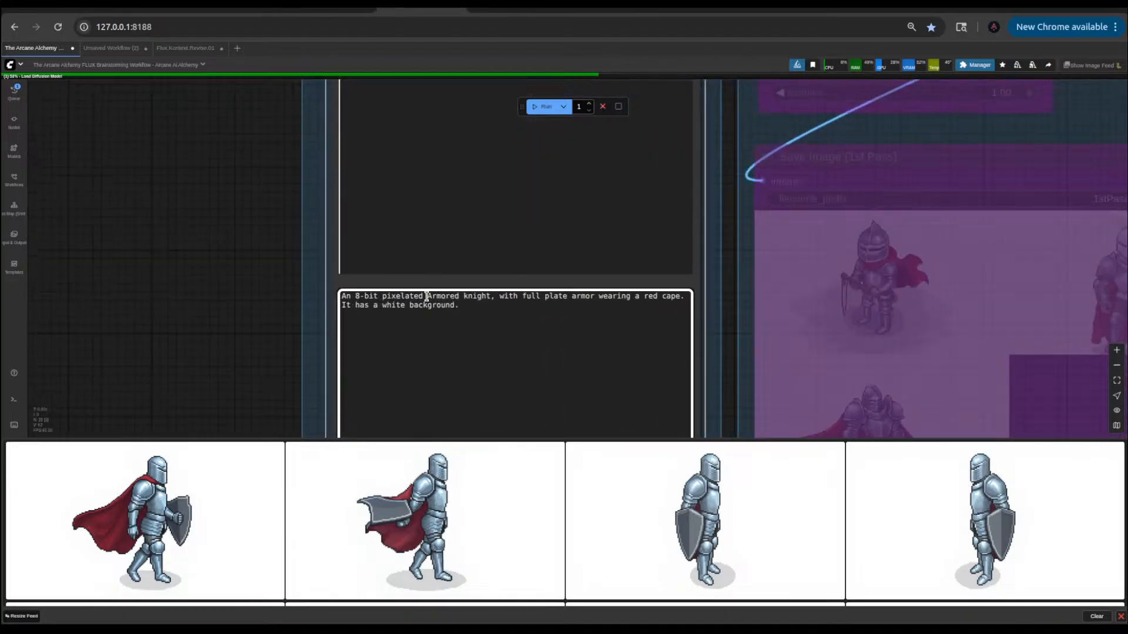
pyautogui.moveTo(427, 296); pyautogui.dragTo(679, 292)
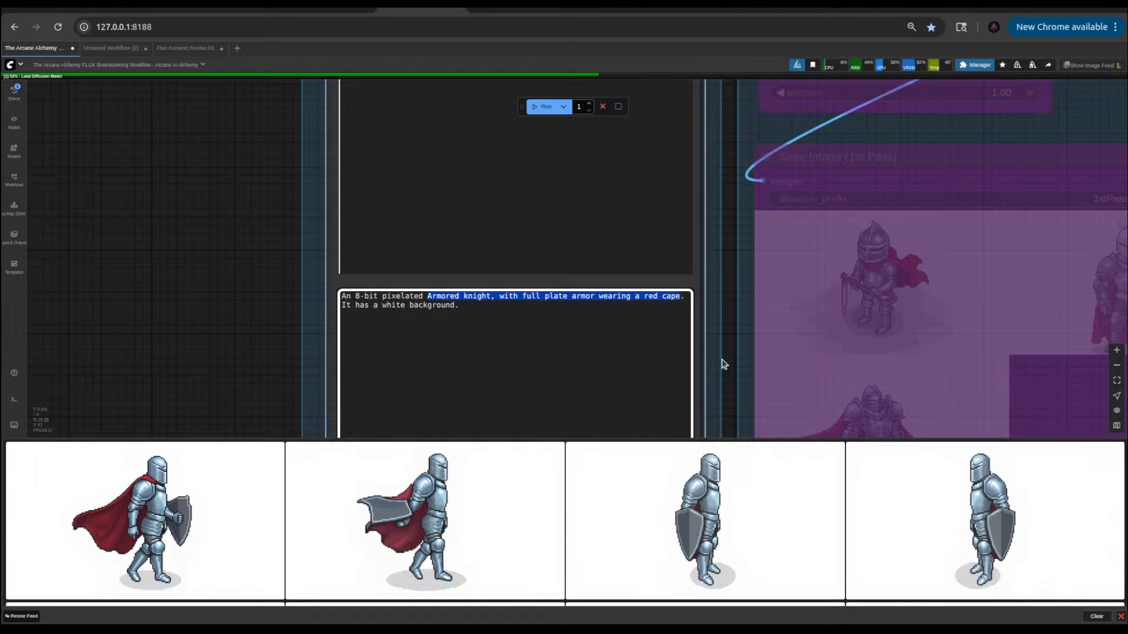
pyautogui.write('Re')
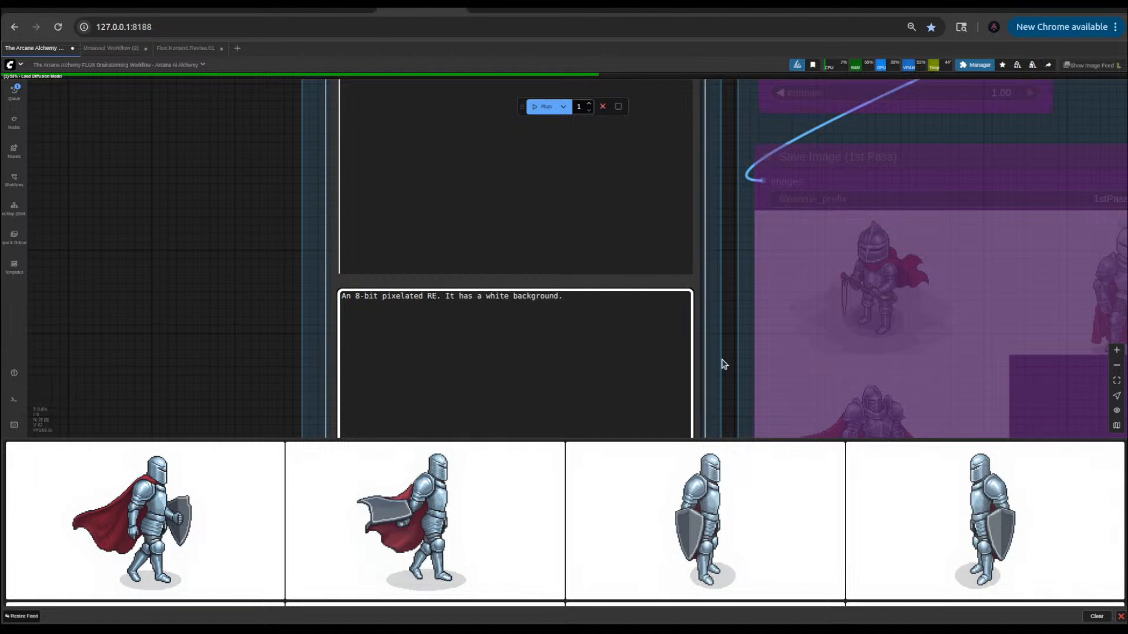
pyautogui.write('d ')
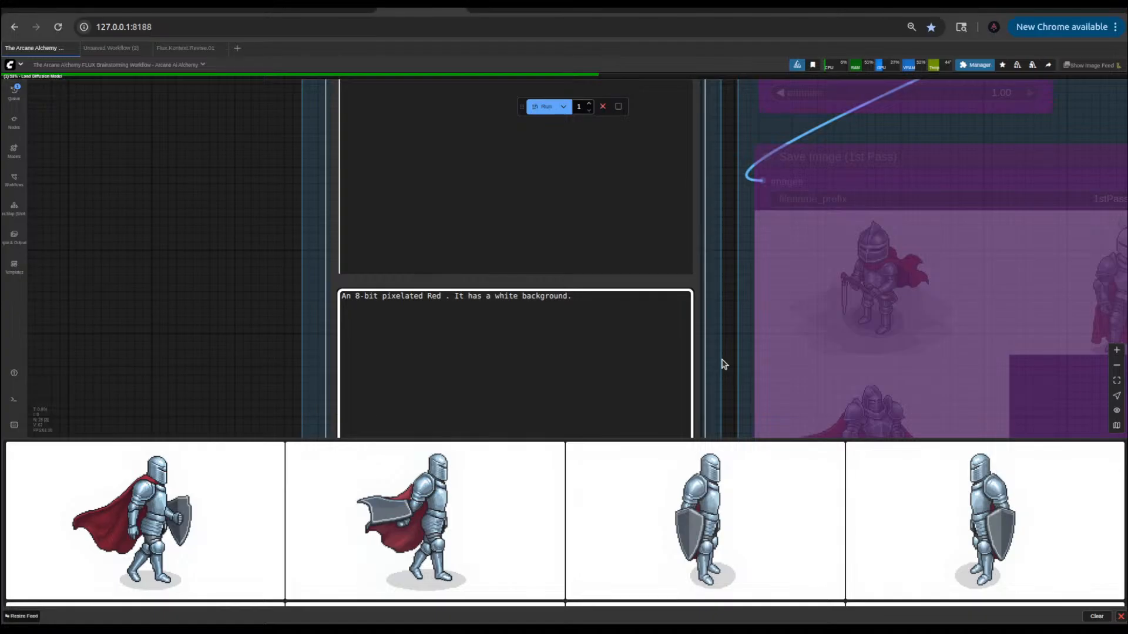
pyautogui.write('Demon wit')
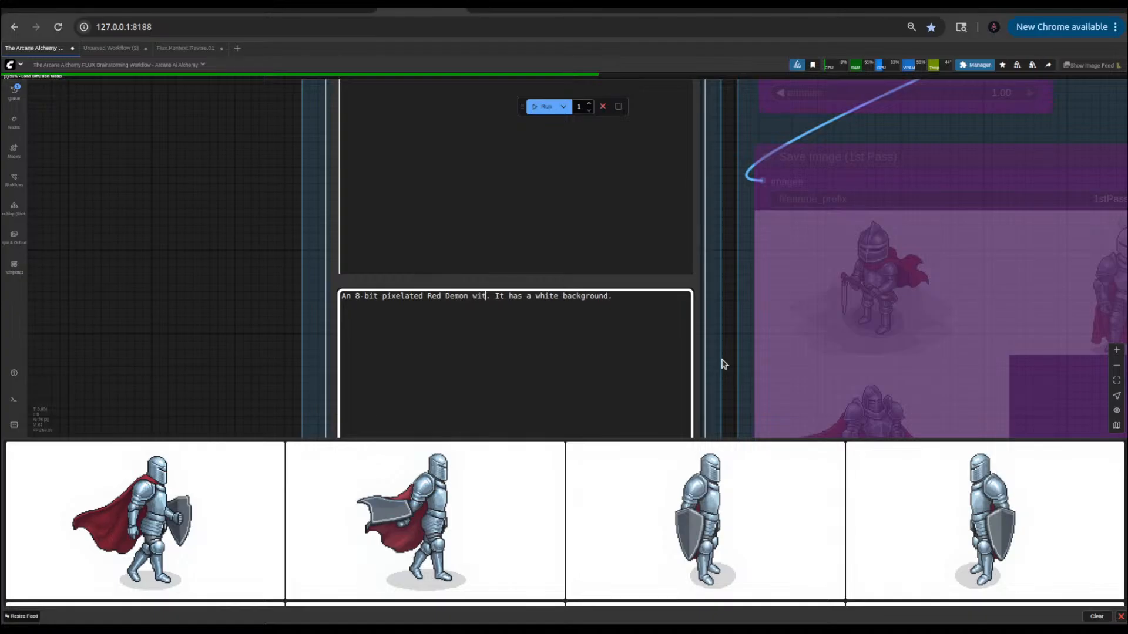
pyautogui.write('h Large')
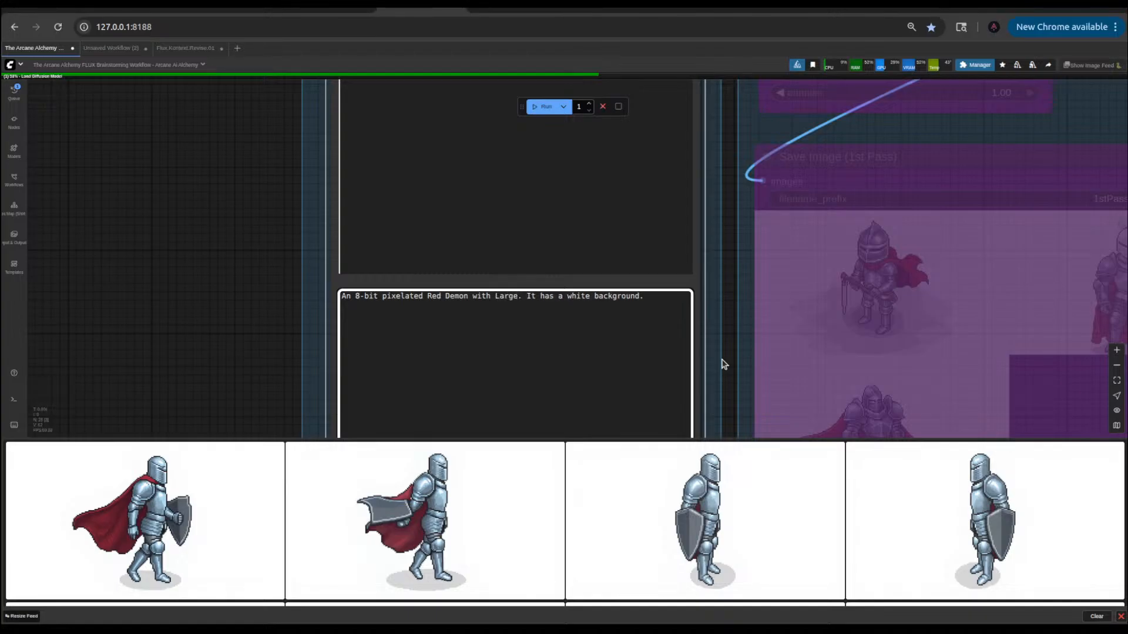
# - Replace "with Large" in the red demon prompt with "similar to a gargoyle"
pyautogui.press('BackSpace')
pyautogui.press('BackSpace')
pyautogui.press('BackSpace')
pyautogui.press('BackSpace')
pyautogui.press('BackSpace')
pyautogui.press('BackSpace')
pyautogui.press('BackSpace')
pyautogui.press('BackSpace')
pyautogui.press('BackSpace')
pyautogui.press('BackSpace')
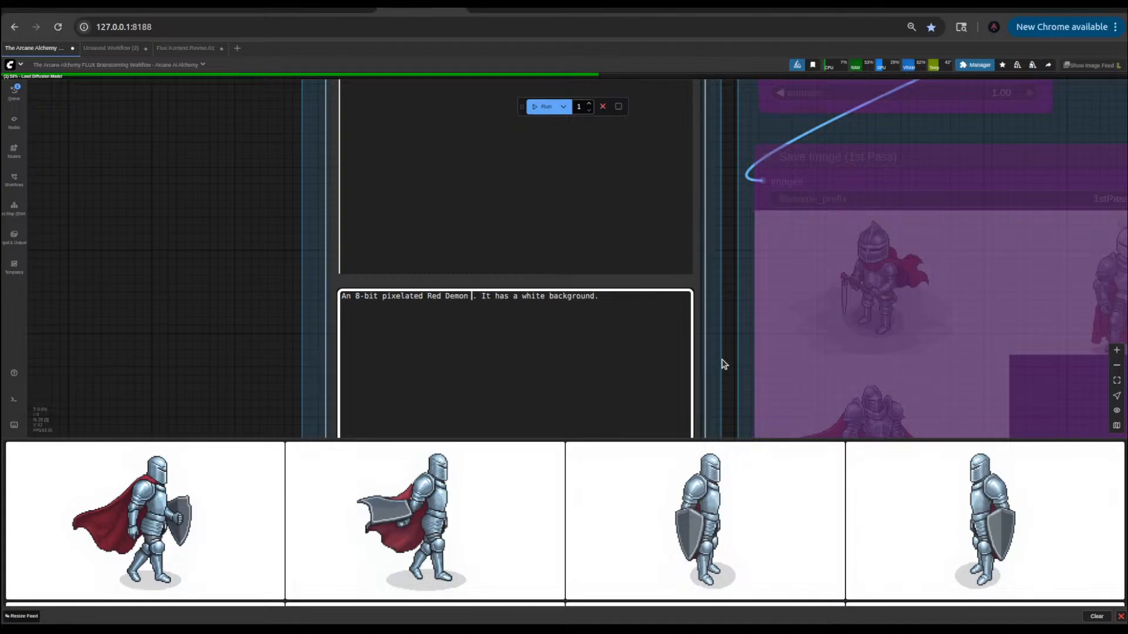
pyautogui.write('similar to ')
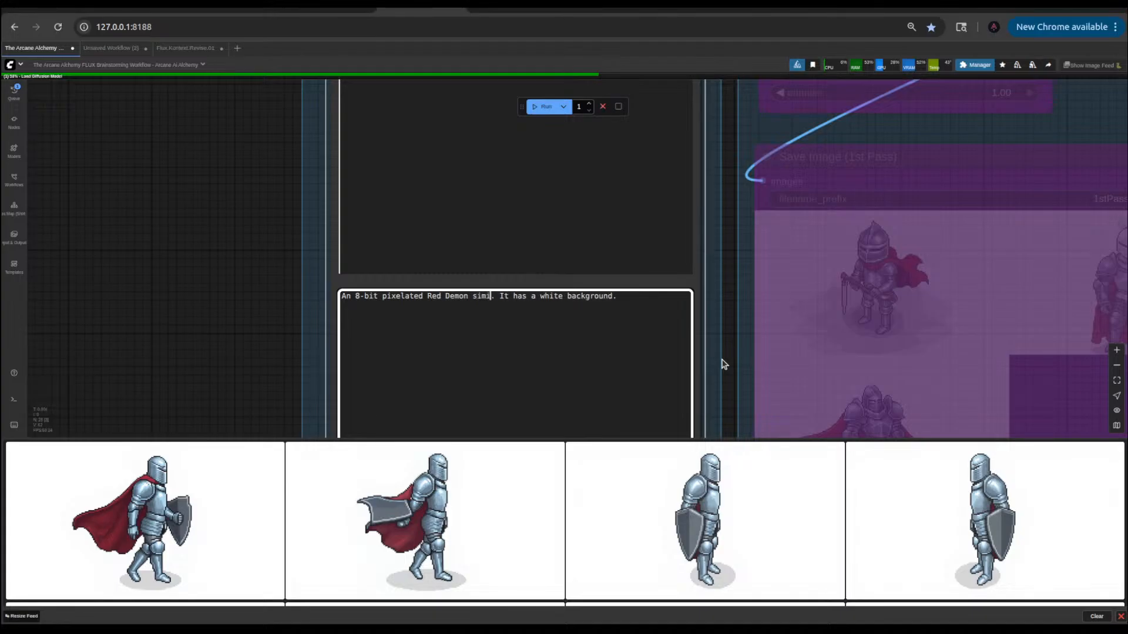
pyautogui.write('a garg')
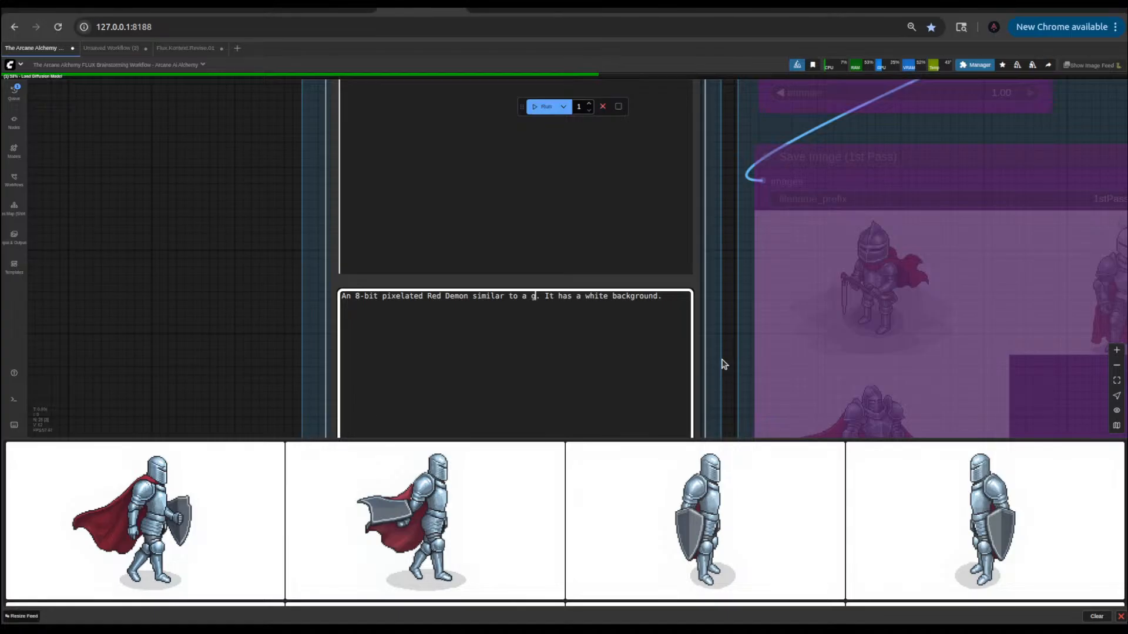
pyautogui.write('oyle')
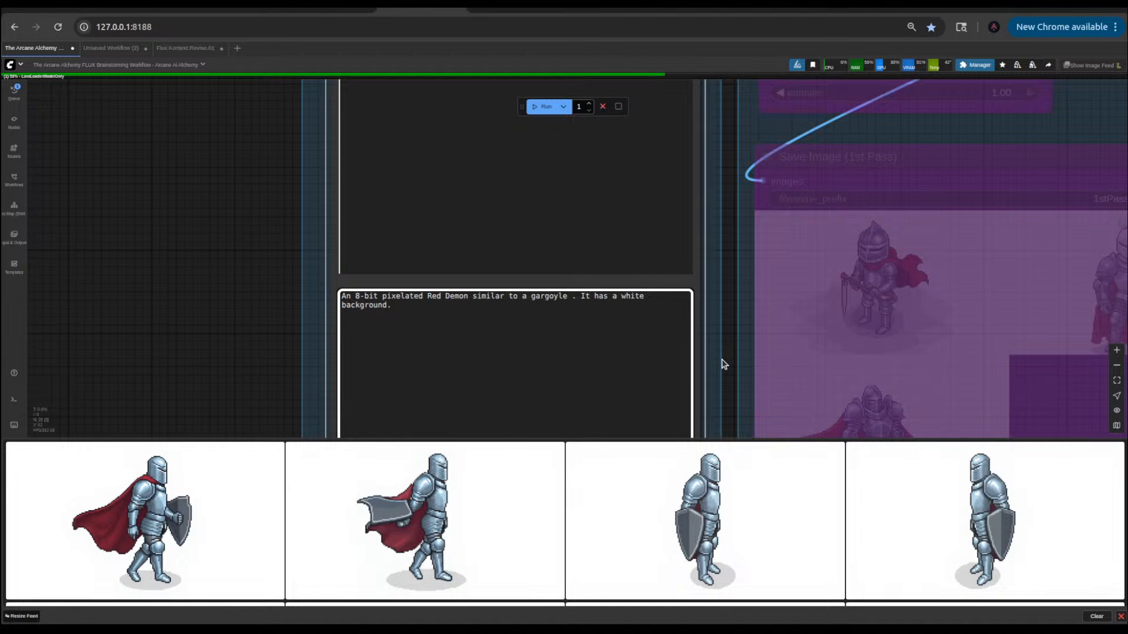
# - Continue the demon description after "gargoyle" with the text "with yellow gl"
pyautogui.write('with ')
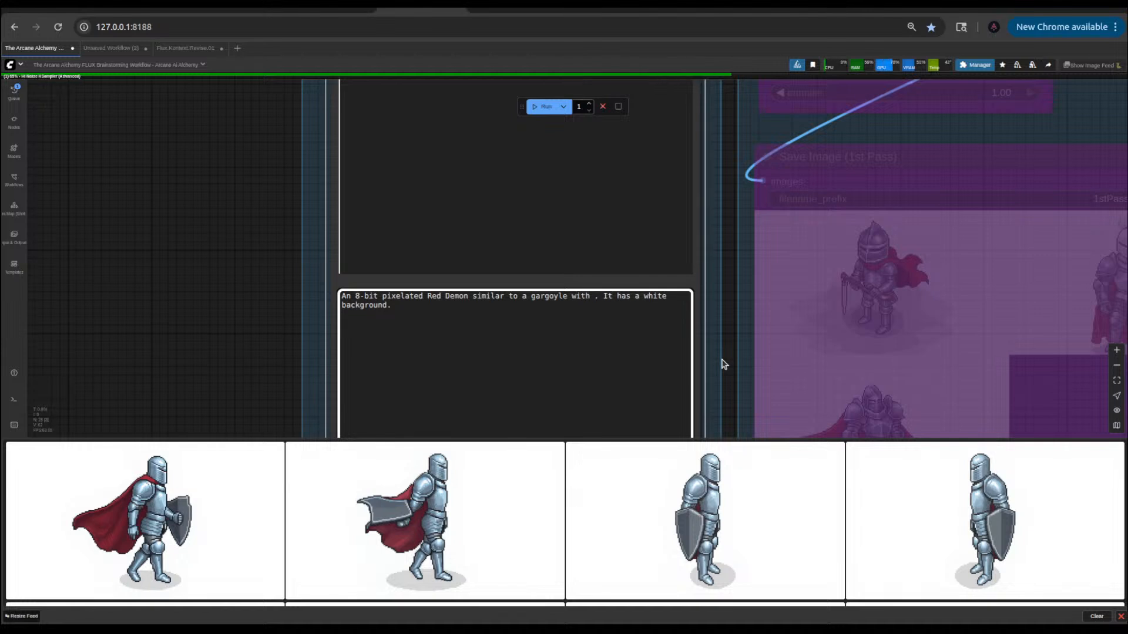
pyautogui.write('yellow')
pyautogui.write(' glwn')
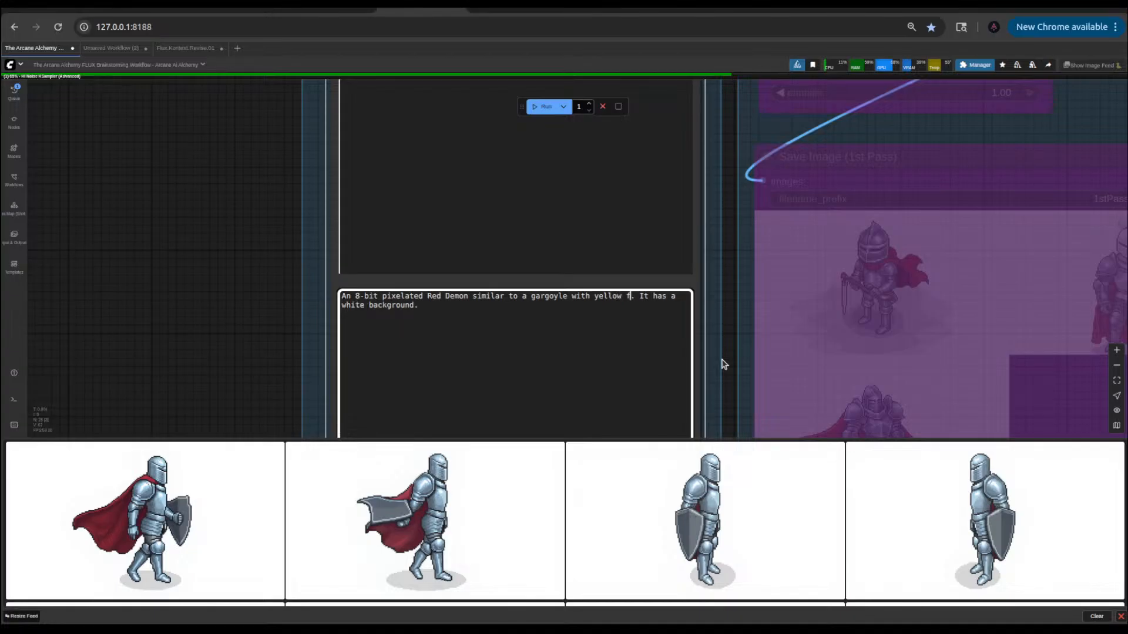
pyautogui.press('BackSpace')
pyautogui.press('BackSpace')
pyautogui.hotkey('ctrl', 'shift', 'i')
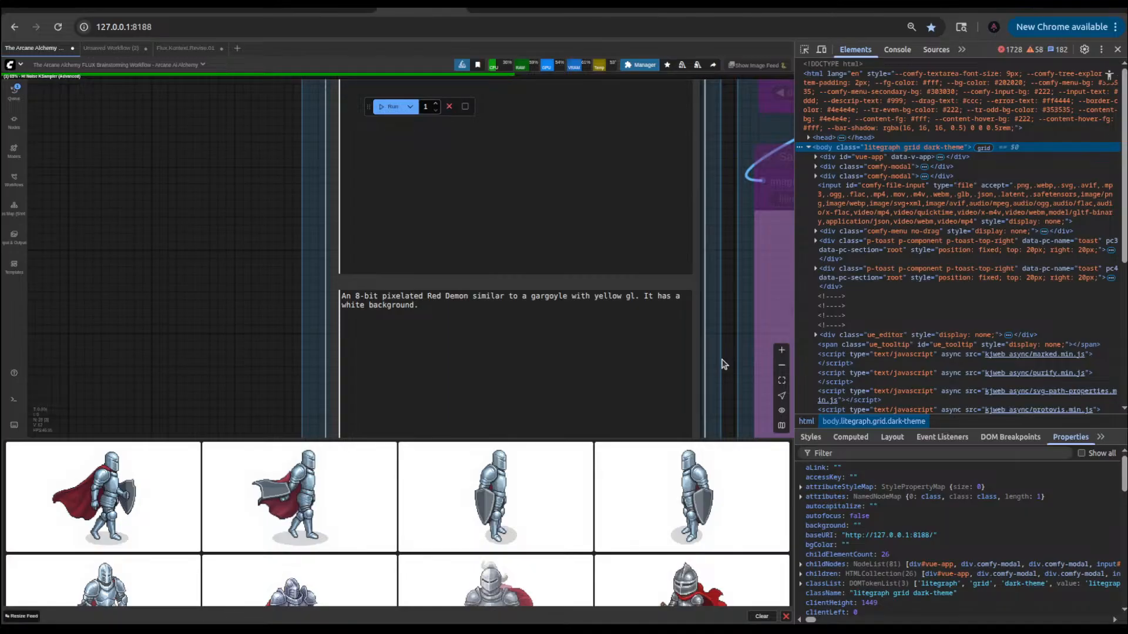
pyautogui.press('F11')
pyautogui.press('F11')
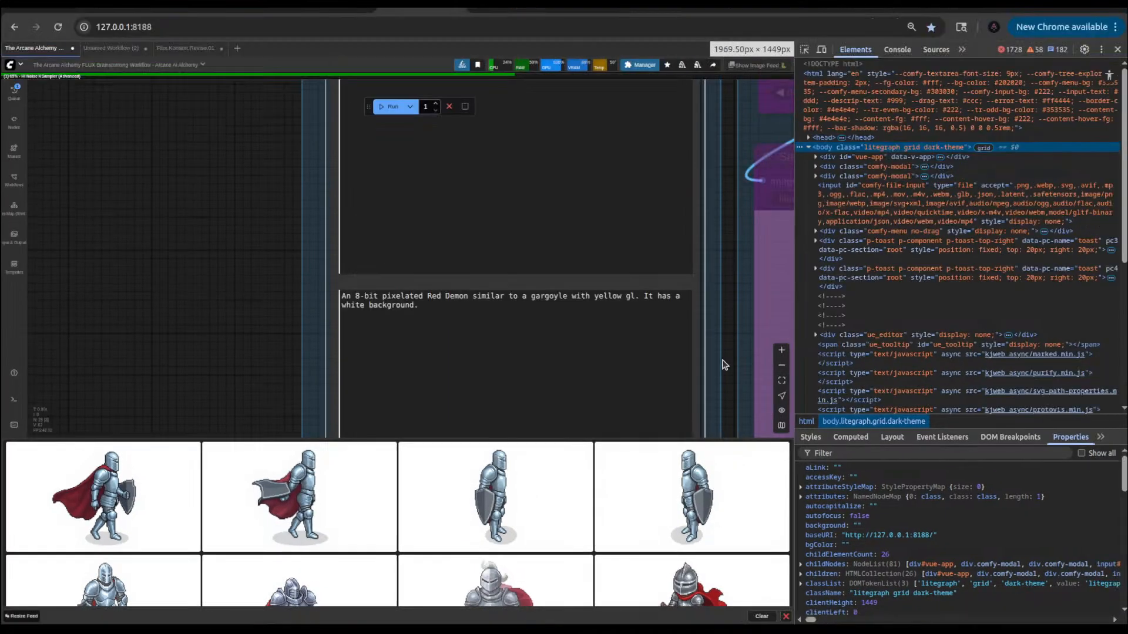
pyautogui.hotkey('ctrl', 'shift', 'i')
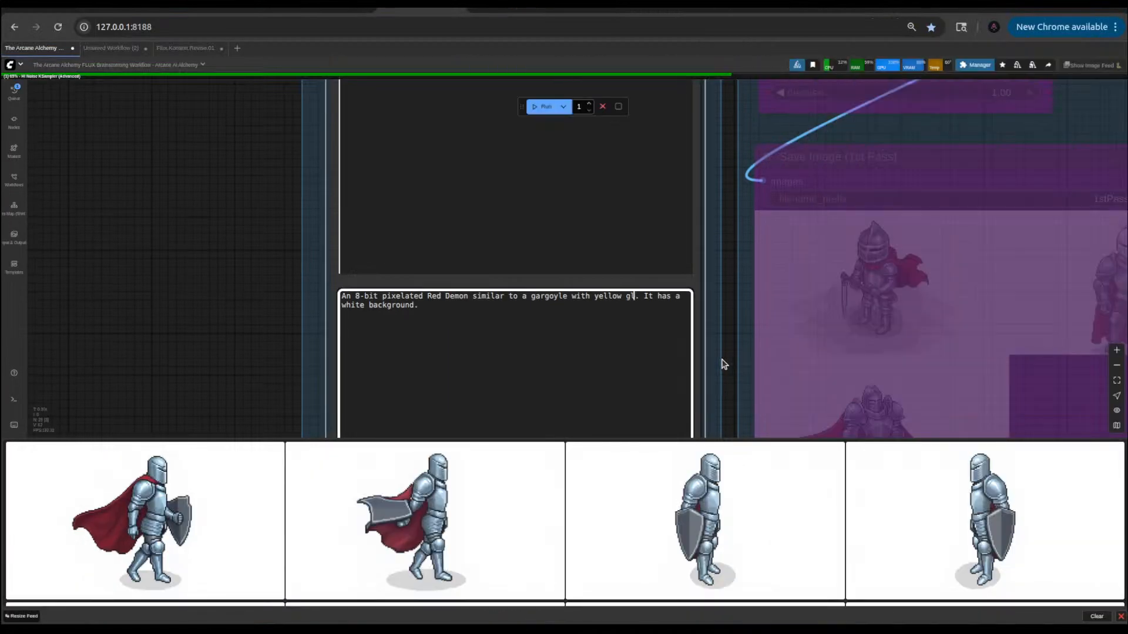
# - Complete the unfinished word and the demon description in the prompt so that it ends in "glowing eyes"
pyautogui.write('owing ')
pyautogui.write('eyes')
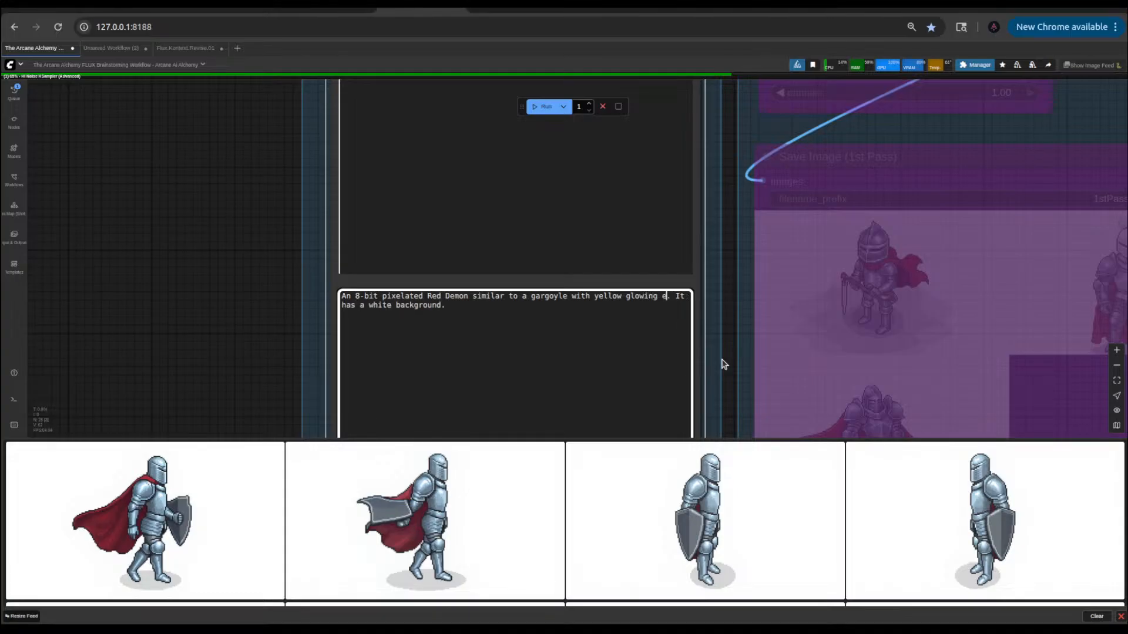
pyautogui.press('BackSpace')
pyautogui.write('s')
# - Review the FLUX workflow's groups, then switch to Unsaved Workflow (2) and examine its loader and sampler nodes while the video generates
pyautogui.scroll(-6, 200, 229)
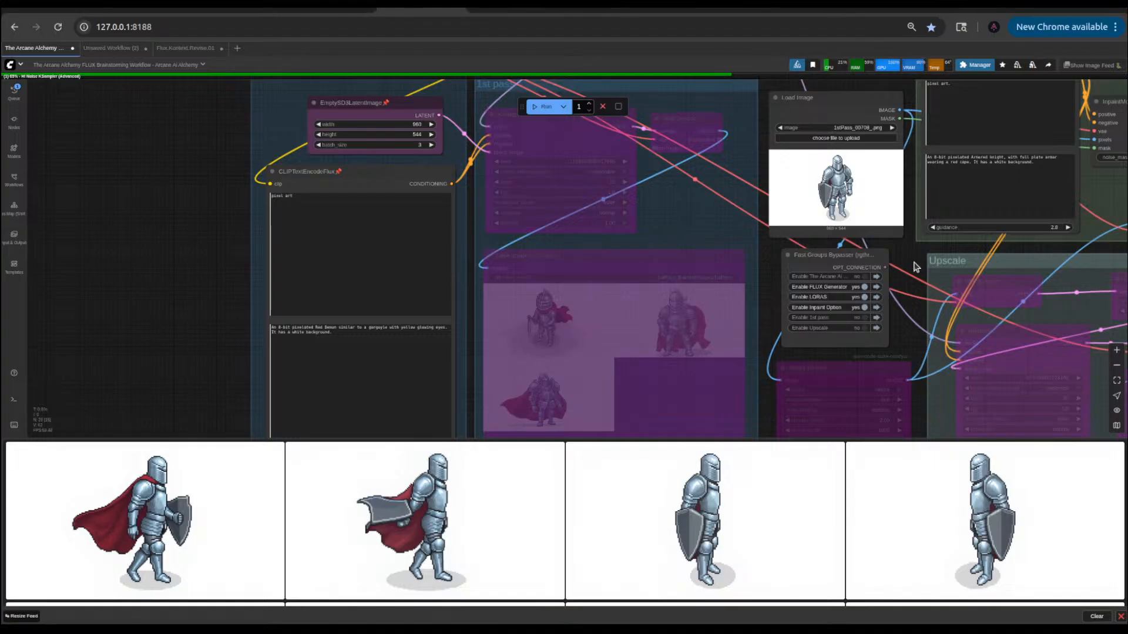
pyautogui.moveTo(915, 264); pyautogui.dragTo(699, 336)
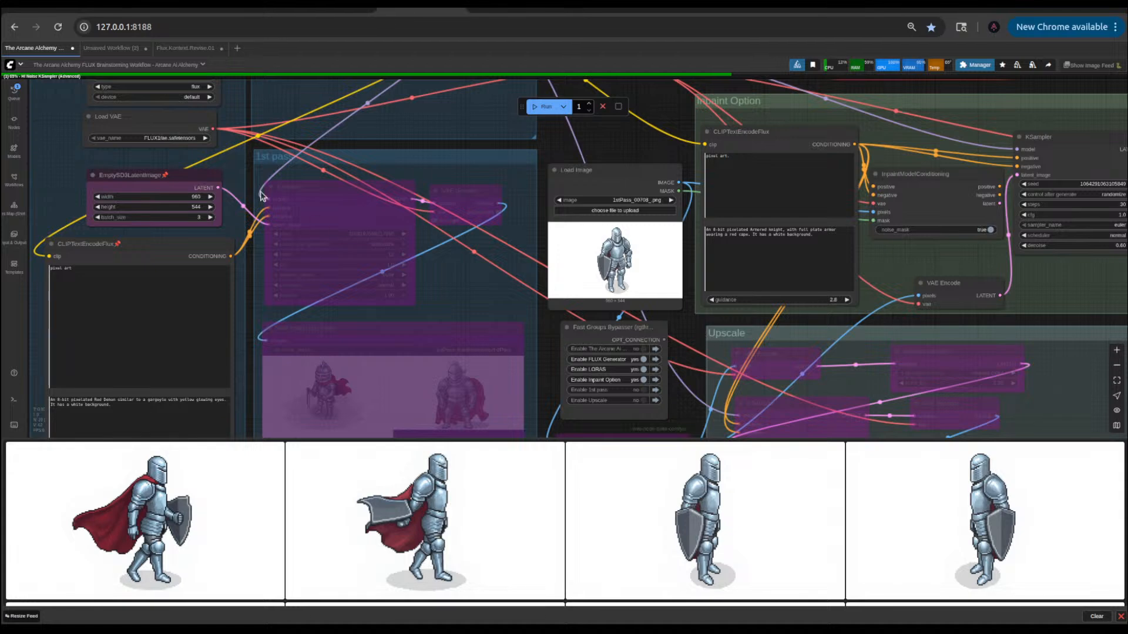
pyautogui.scroll(-2, 555, 304)
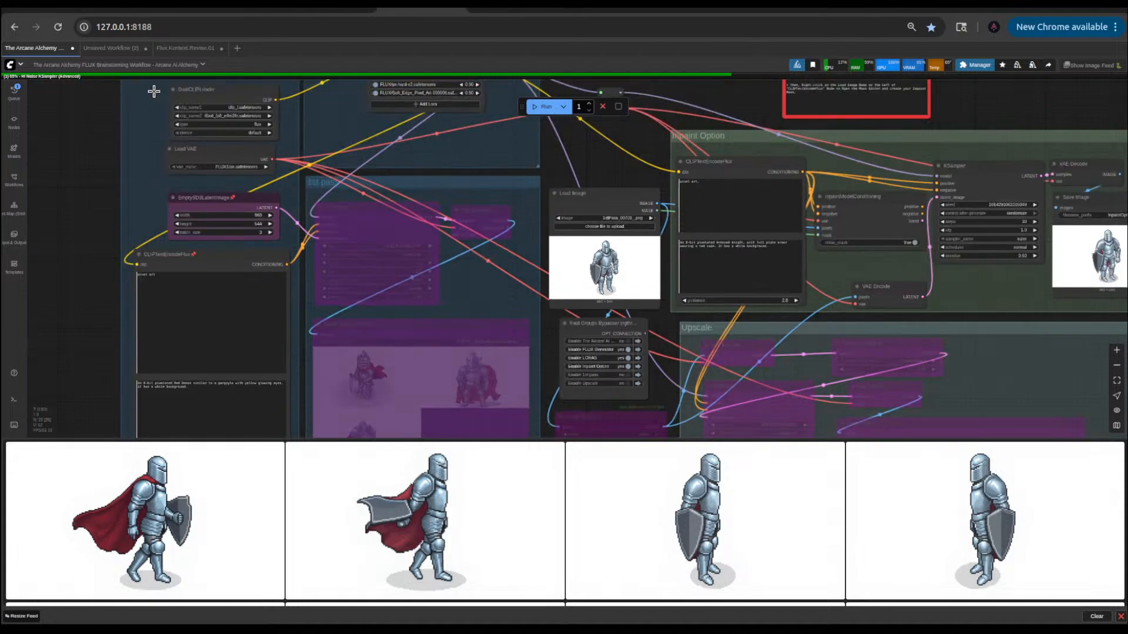
pyautogui.click(107, 49)
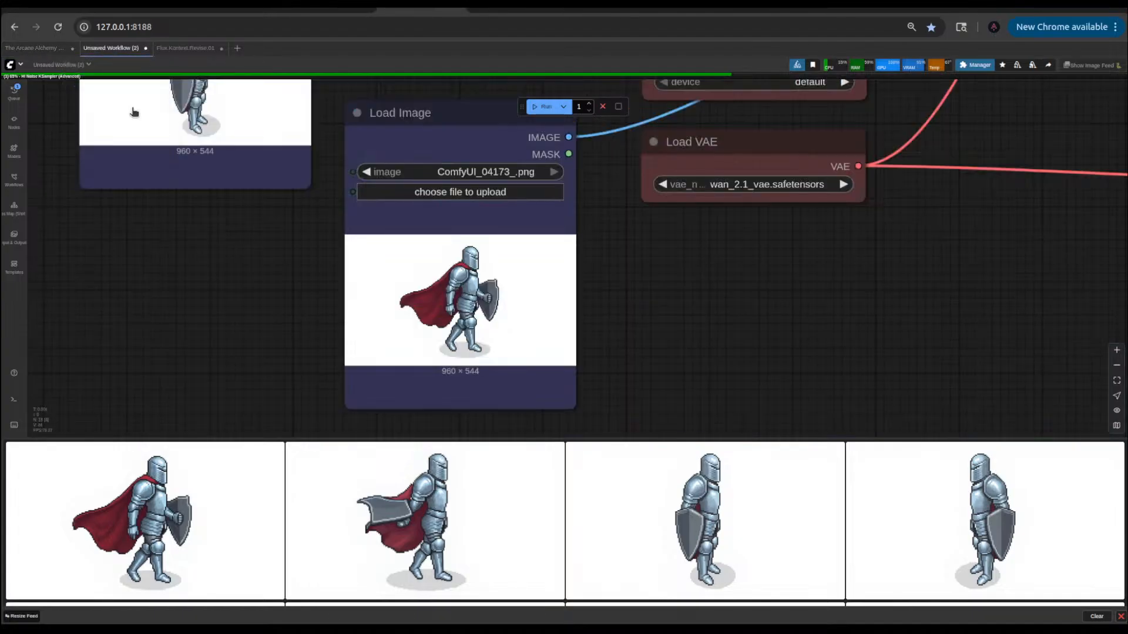
pyautogui.scroll(-4, 328, 295)
pyautogui.moveTo(801, 237); pyautogui.dragTo(768, 307)
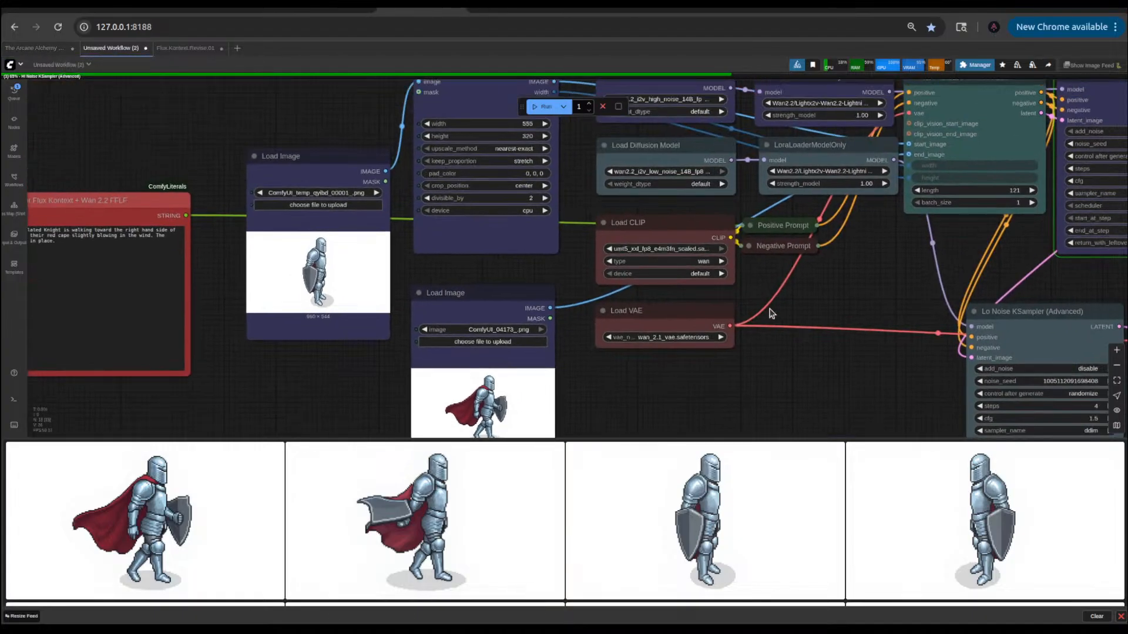
pyautogui.moveTo(842, 276); pyautogui.dragTo(726, 321)
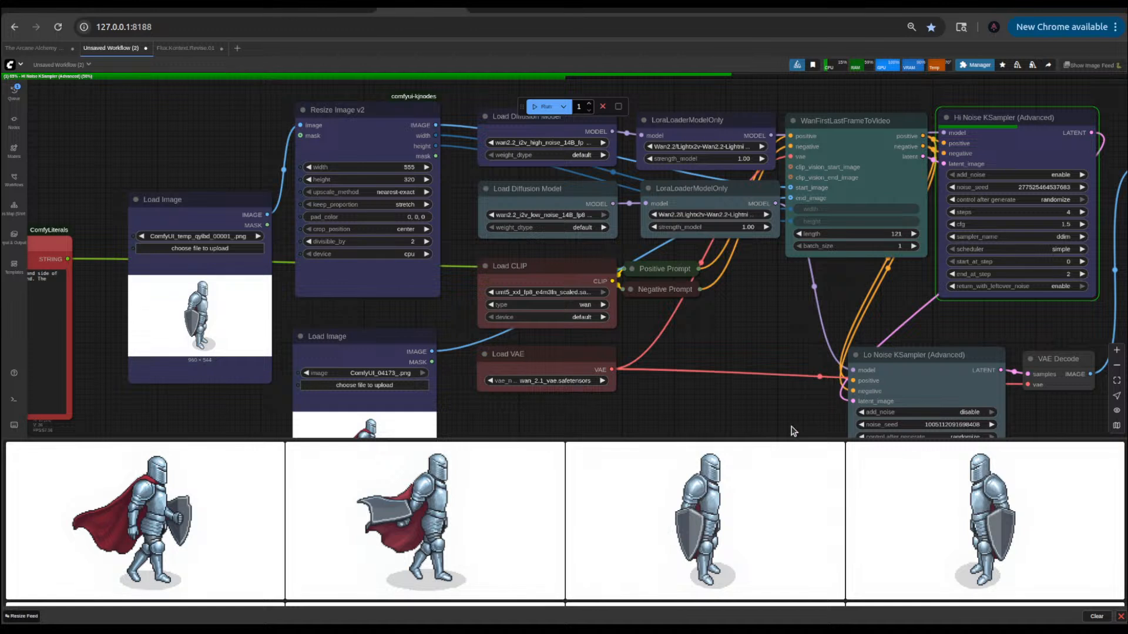
pyautogui.moveTo(713, 413); pyautogui.dragTo(718, 405)
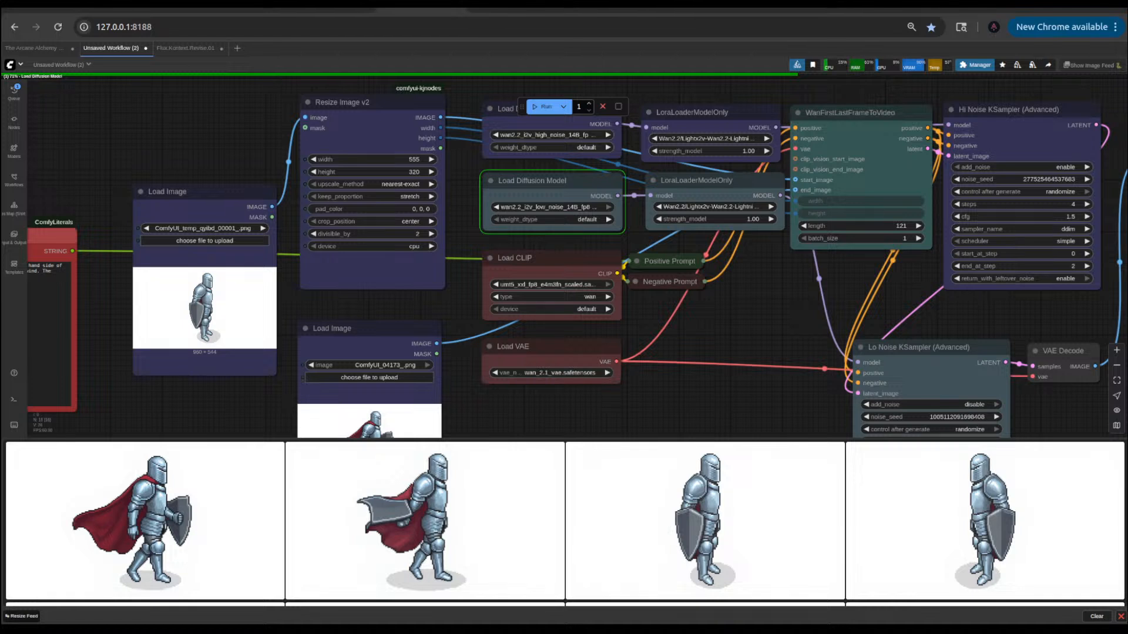
# - In OBS Studio, change which display the Display Capture (XSHM) source captures
pyautogui.click(407, 398)
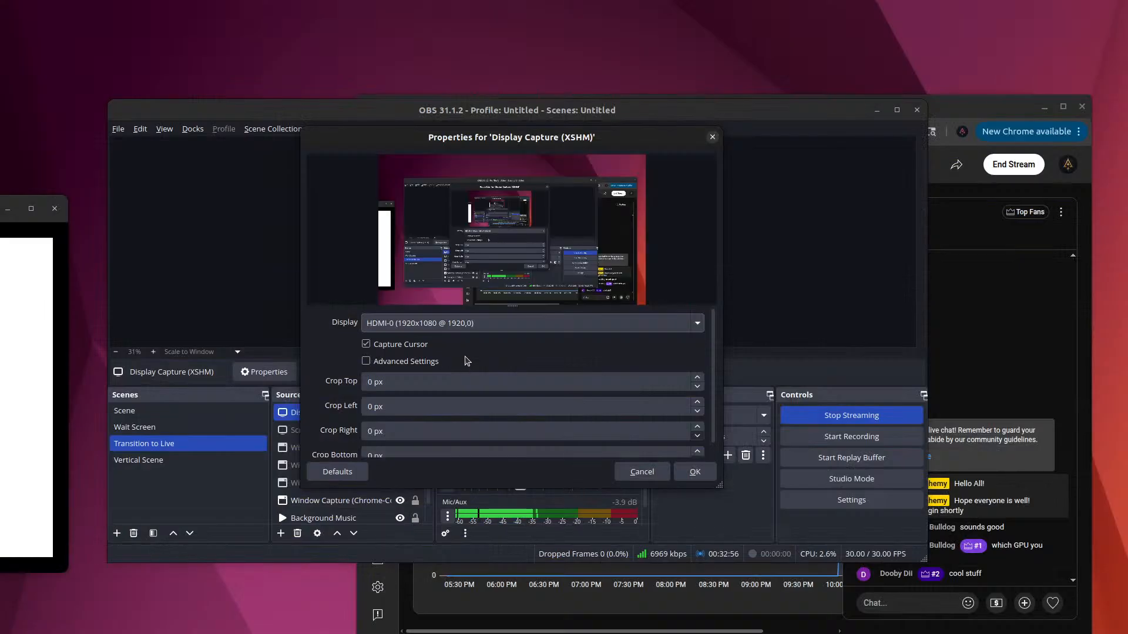
pyautogui.click(461, 323)
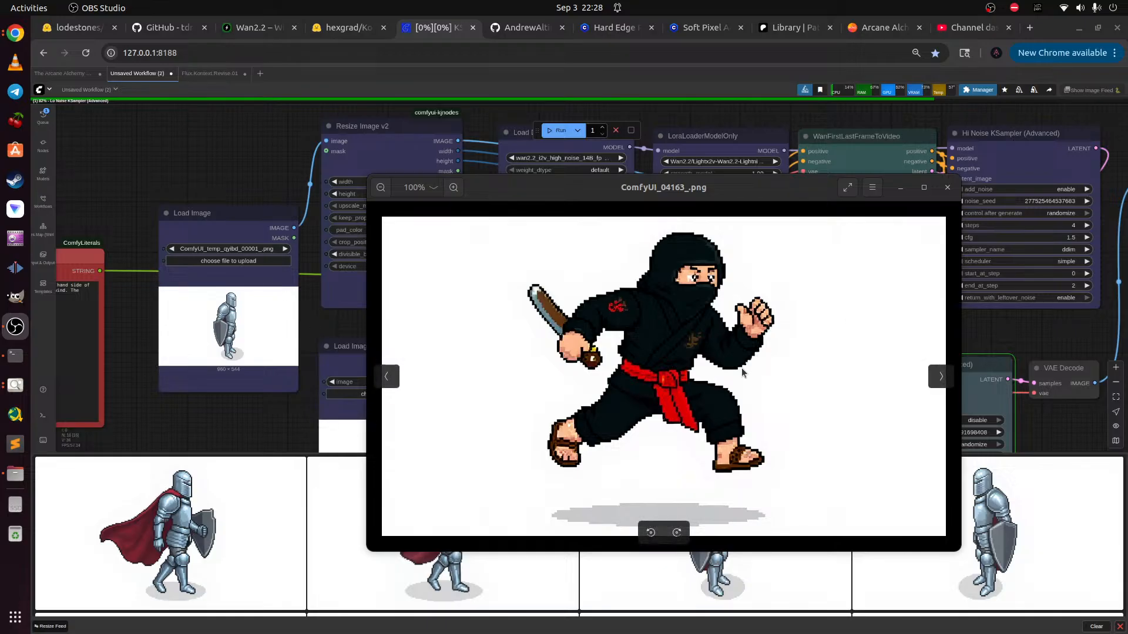
# - Browse the generated ninja images around ComfyUI_04163_.png in Image Viewer
pyautogui.click(387, 378)
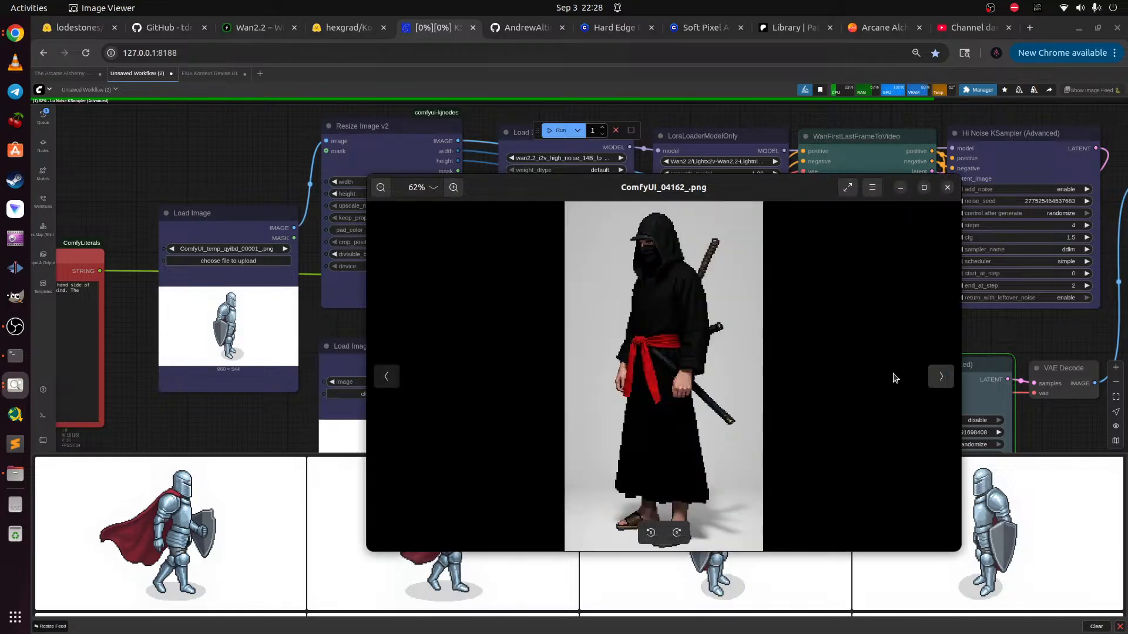
pyautogui.click(945, 381)
pyautogui.click(946, 381)
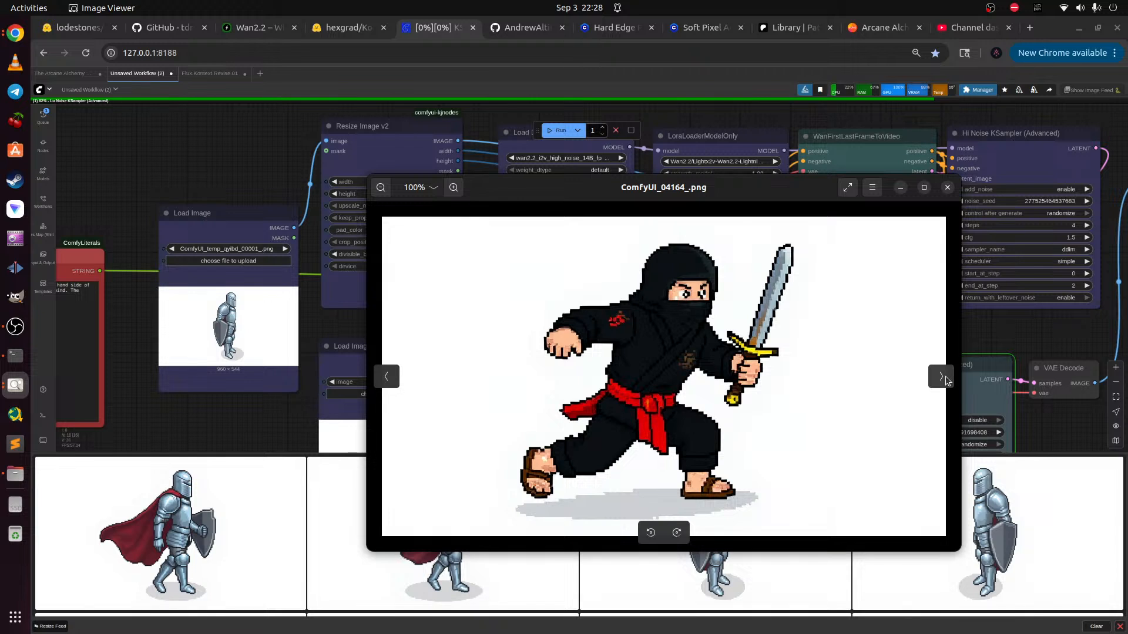
pyautogui.click(945, 381)
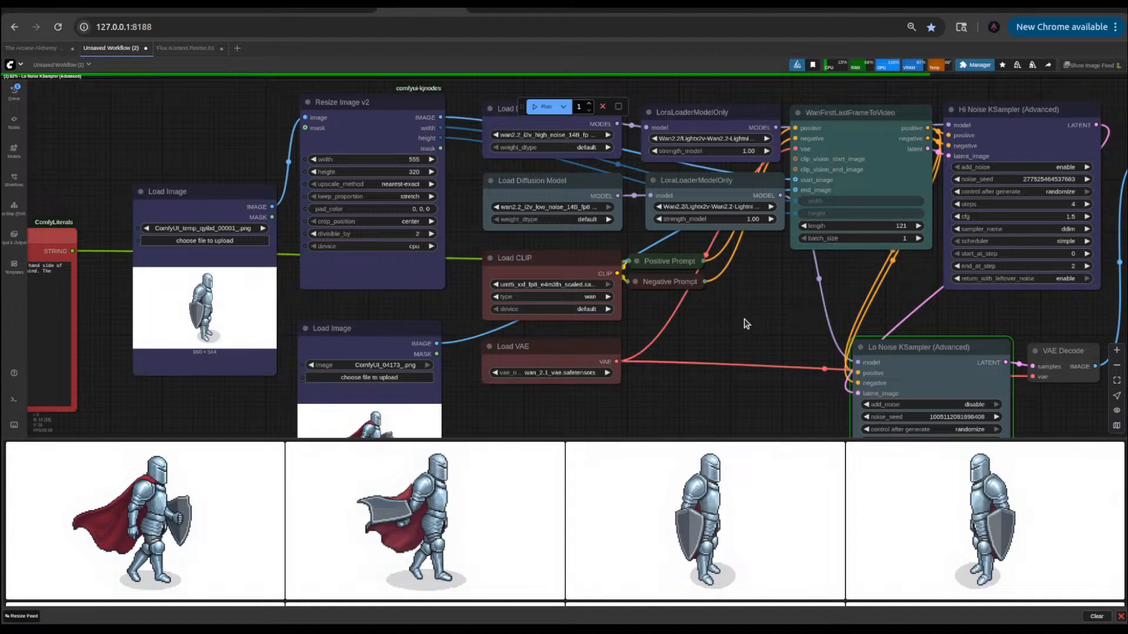
# - Examine the walking knight animation in the Video Combine node of the first-frame/last-frame workflow in ComfyUI
pyautogui.scroll(-2, 745, 299)
pyautogui.moveTo(774, 287); pyautogui.dragTo(587, 307)
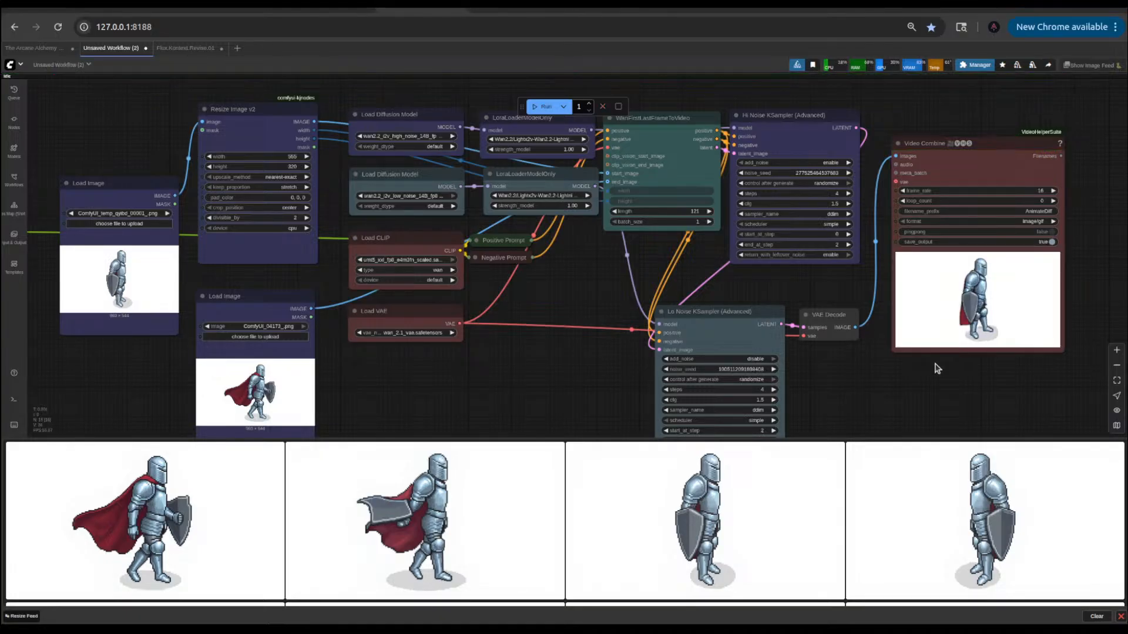
pyautogui.scroll(8, 1009, 332)
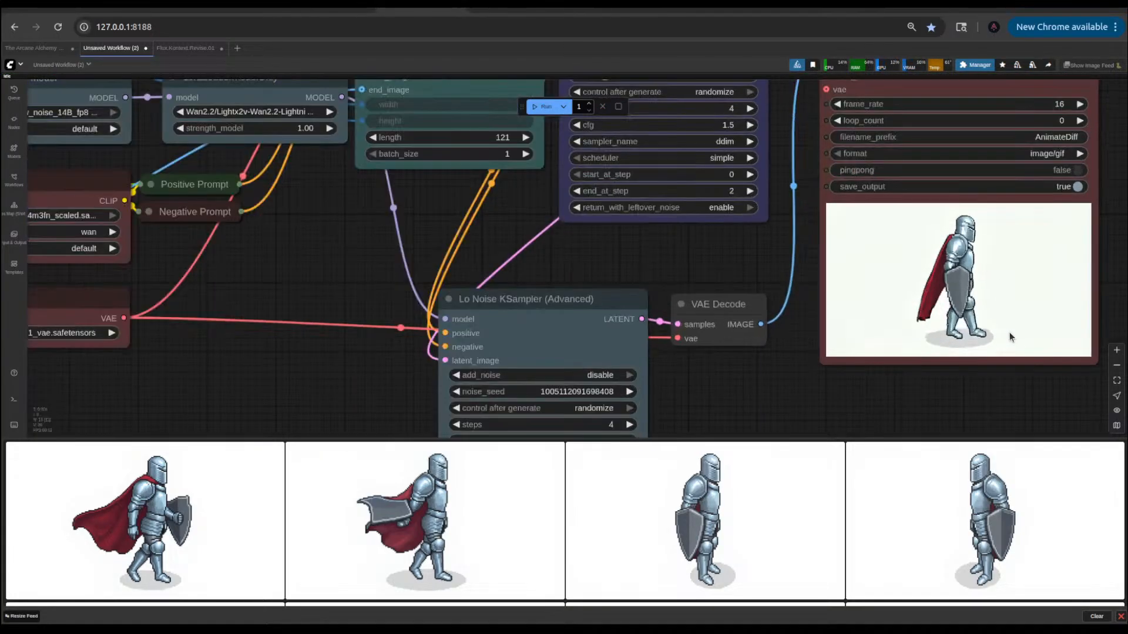
pyautogui.moveTo(1010, 394); pyautogui.dragTo(909, 389)
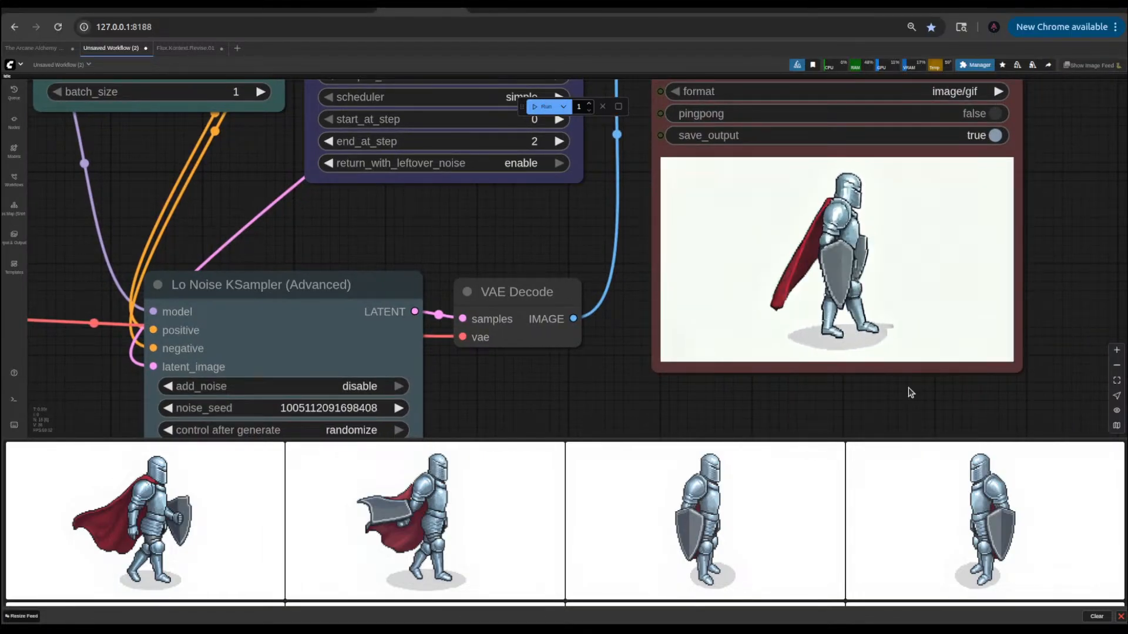
pyautogui.scroll(-4, 910, 392)
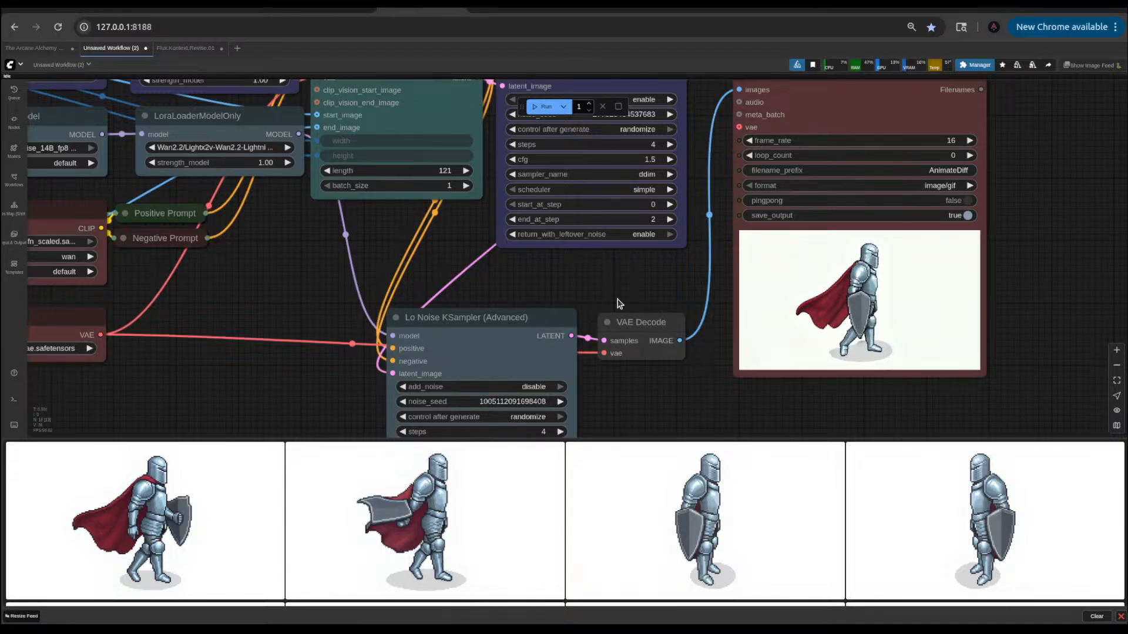
pyautogui.scroll(-3, 616, 304)
pyautogui.scroll(-3, 617, 304)
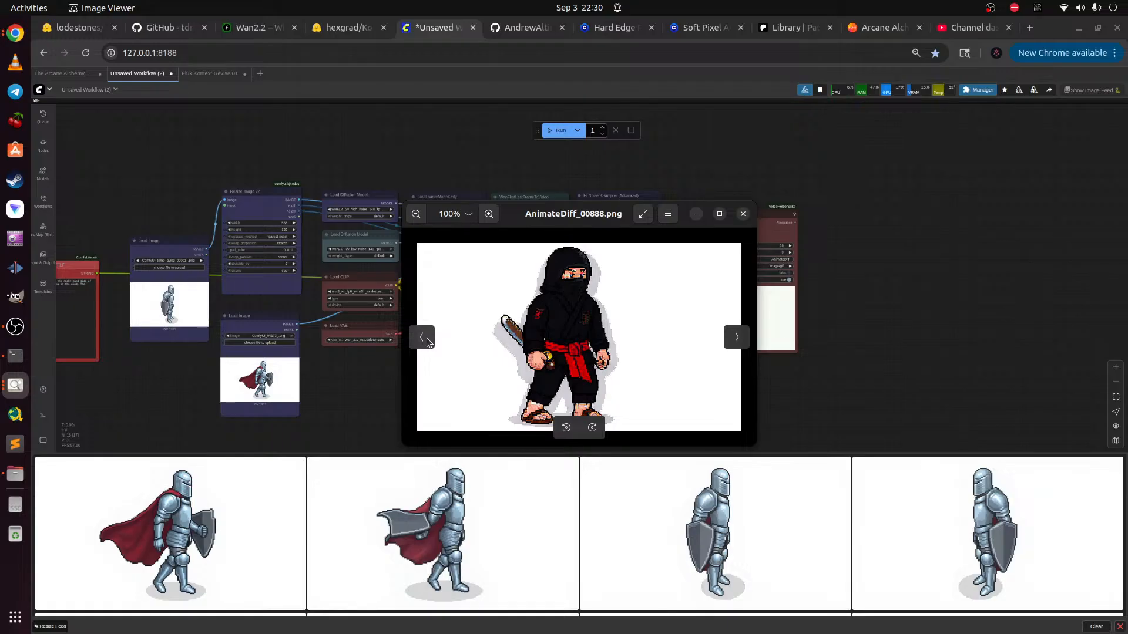
# - Browse the saved AnimateDiff preview images from AnimateDiff_00888.png to AnimateDiff_00890.png in Image Viewer
pyautogui.click(734, 337)
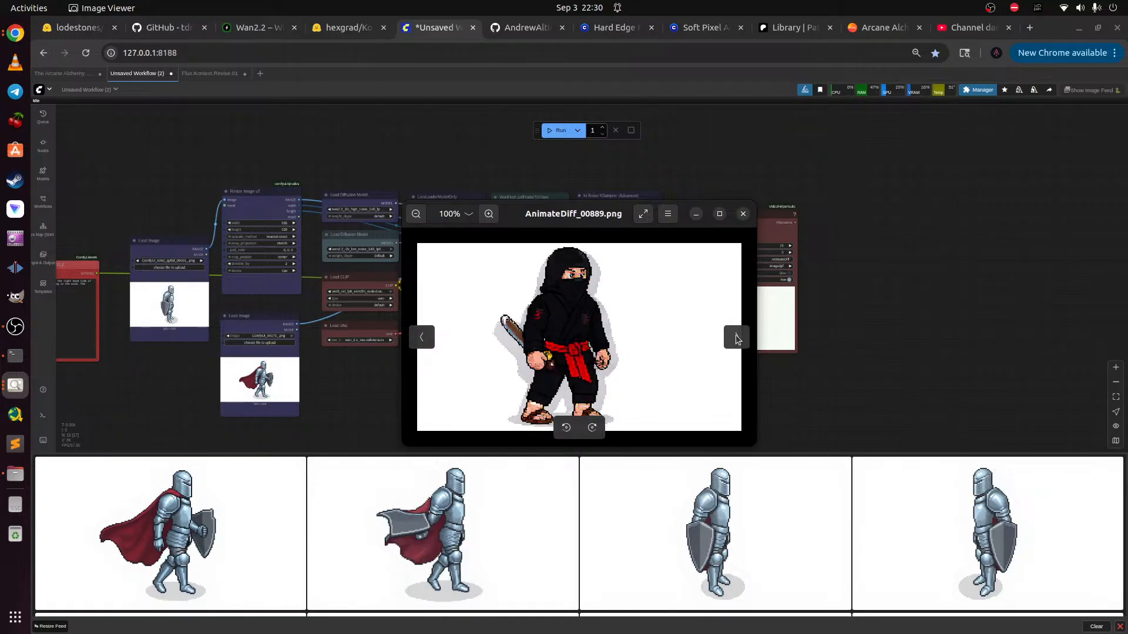
pyautogui.click(736, 338)
pyautogui.click(736, 338)
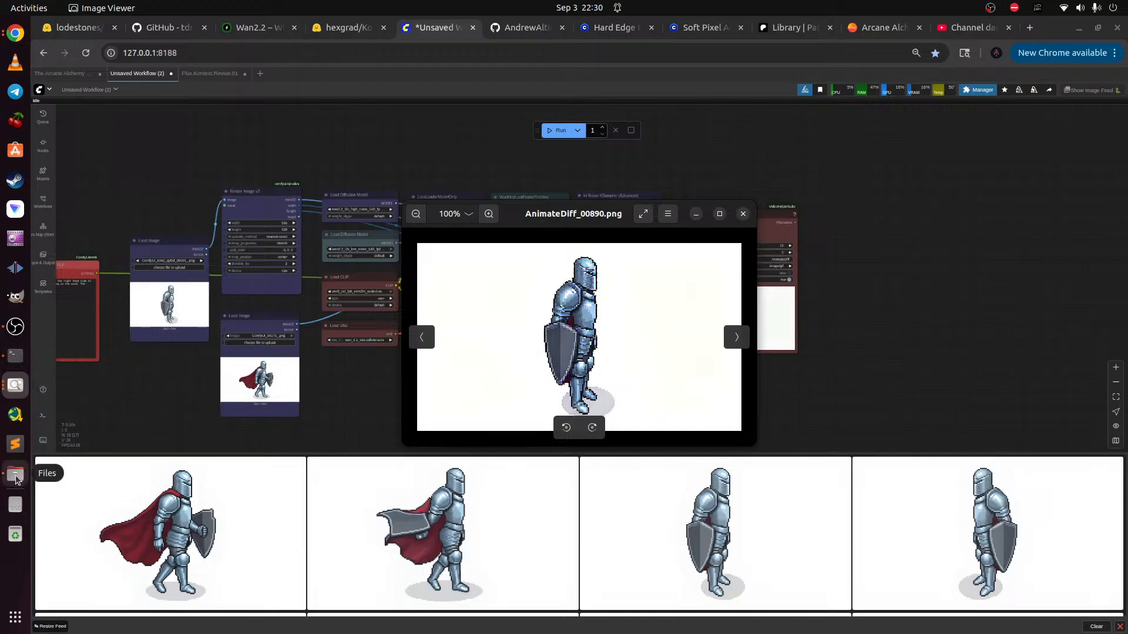
# - View AnimateDiff_00888.gif and AnimateDiff_00887.gif from the ComfyUI output folder in Image Viewer, and return to the ComfyUI workflow
pyautogui.click(14, 477)
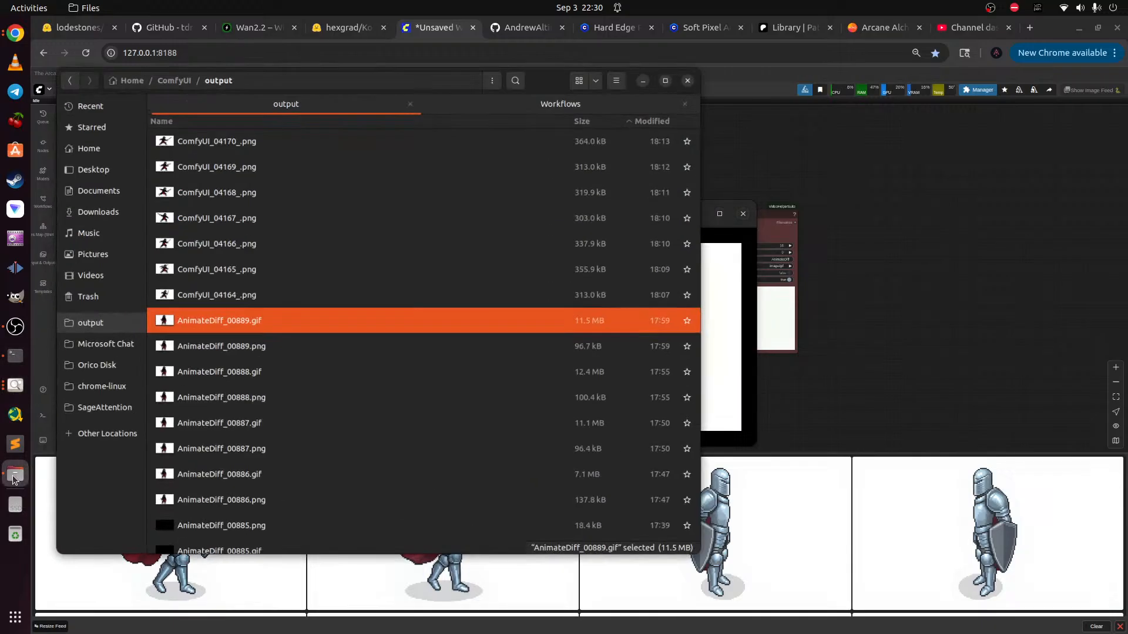
pyautogui.rightClick(255, 374)
pyautogui.click(329, 379)
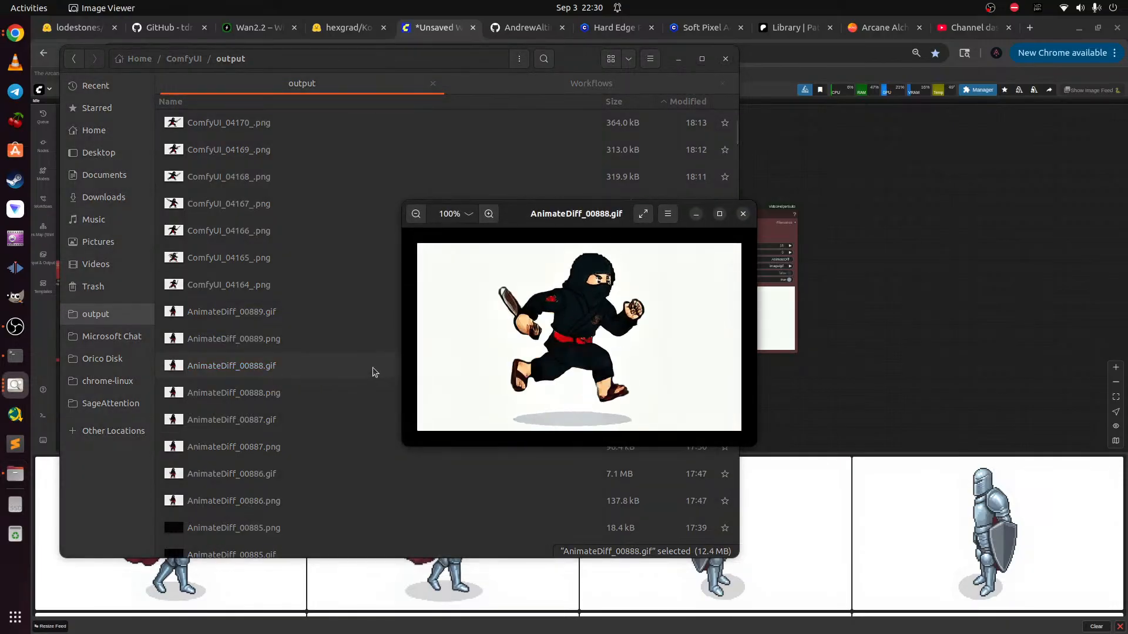
pyautogui.moveTo(509, 370)
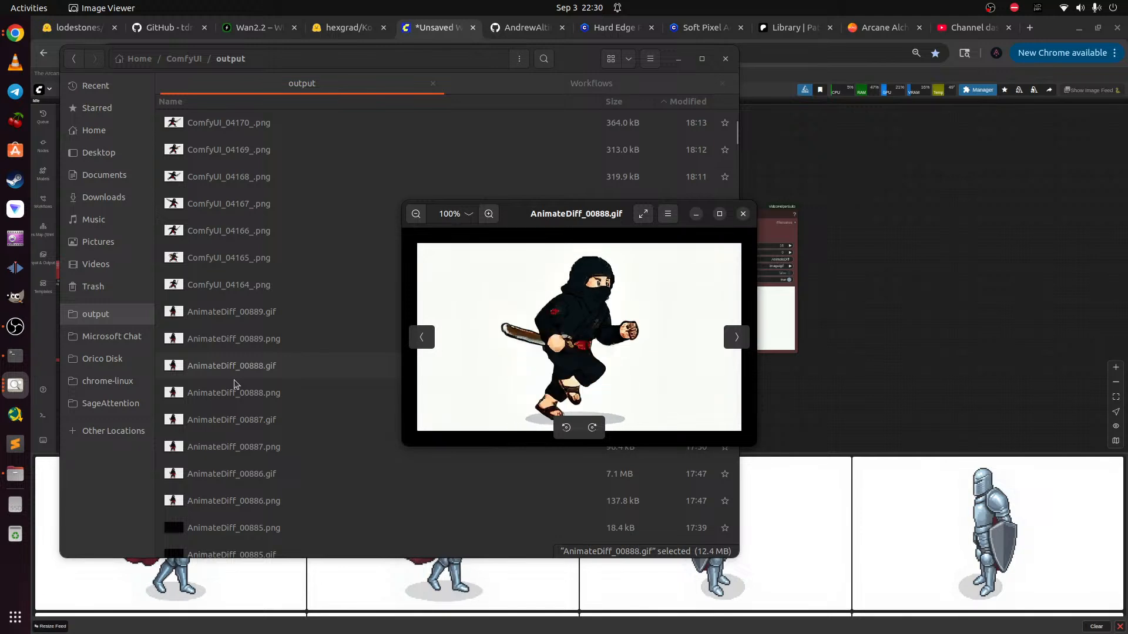
pyautogui.rightClick(247, 425)
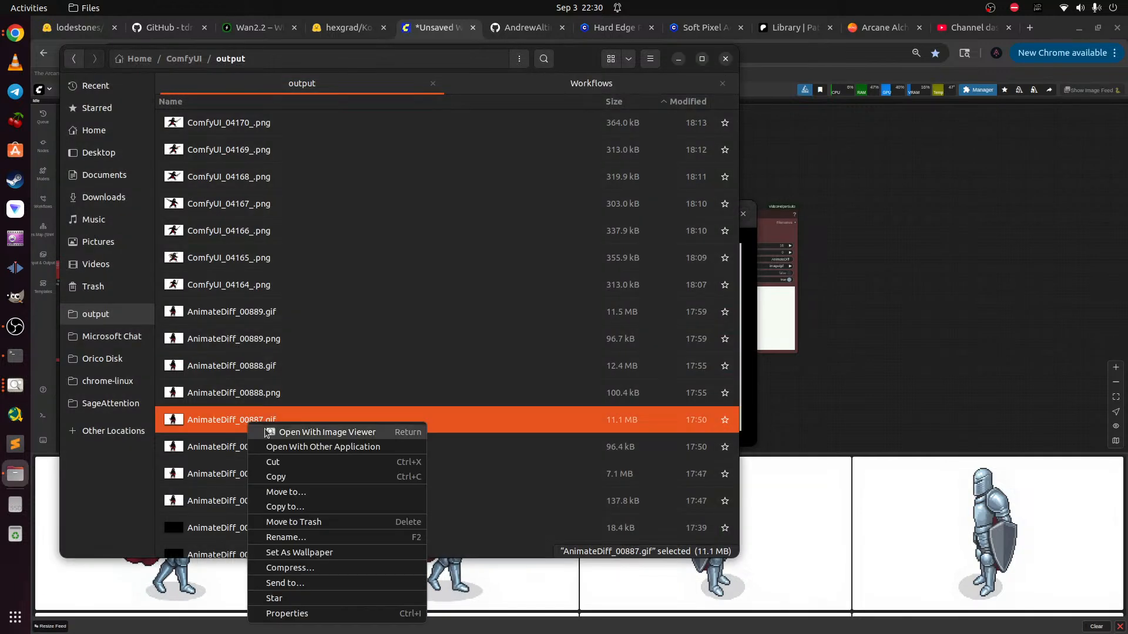
pyautogui.click(268, 432)
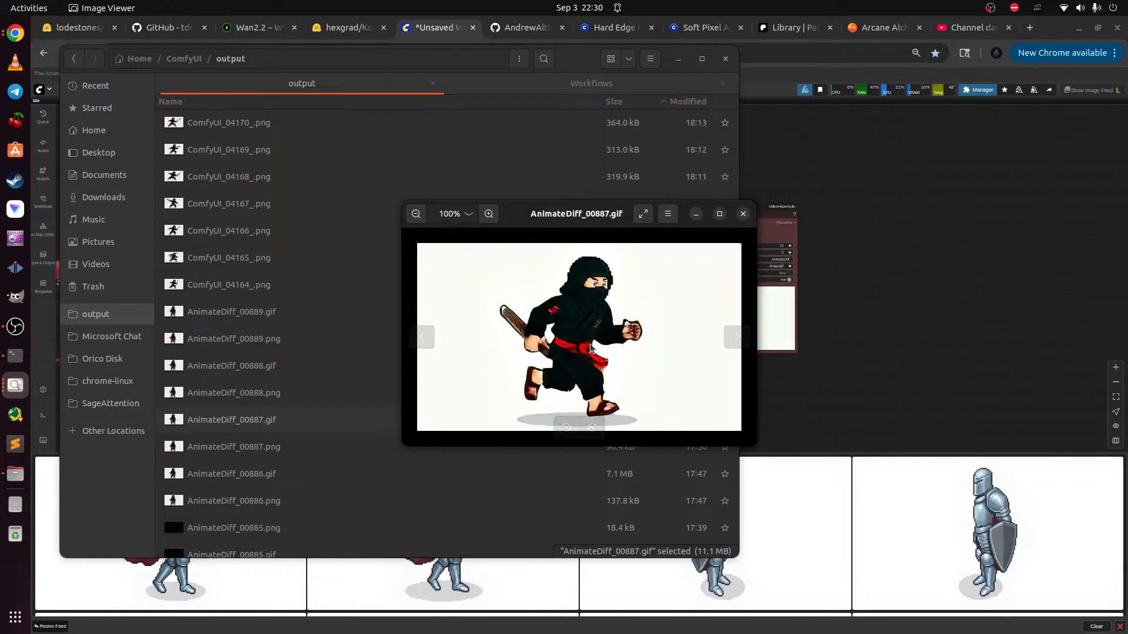
pyautogui.hotkey('alt', 'Tab')
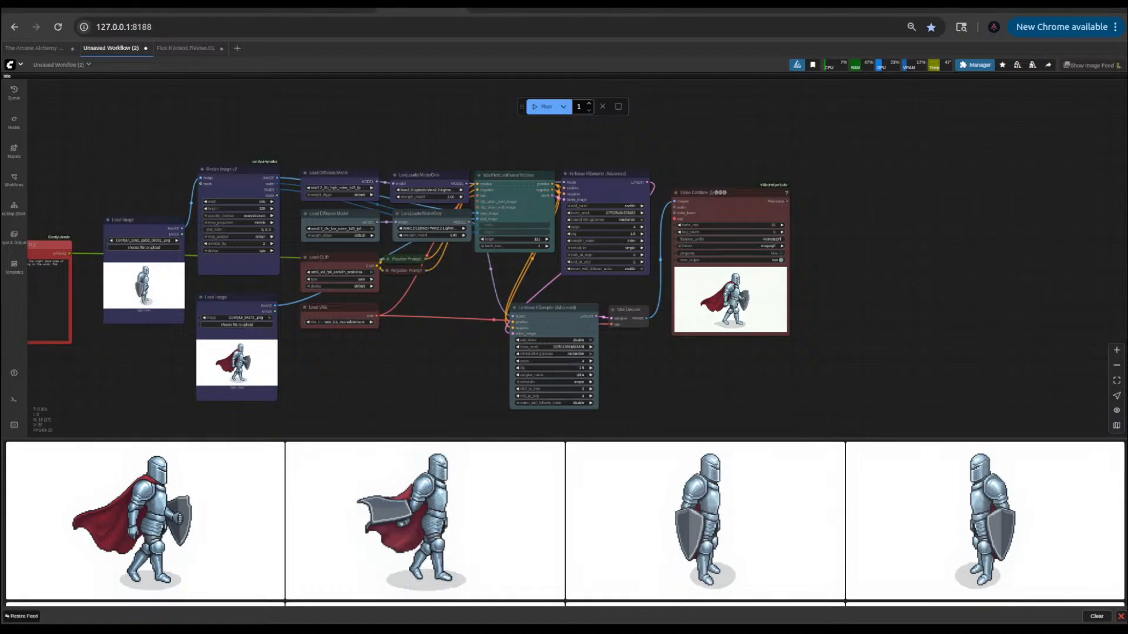
# - Run the Wan 2.2 first-frame/last-frame workflow again for the walking knight and look over its nodes
pyautogui.click(544, 106)
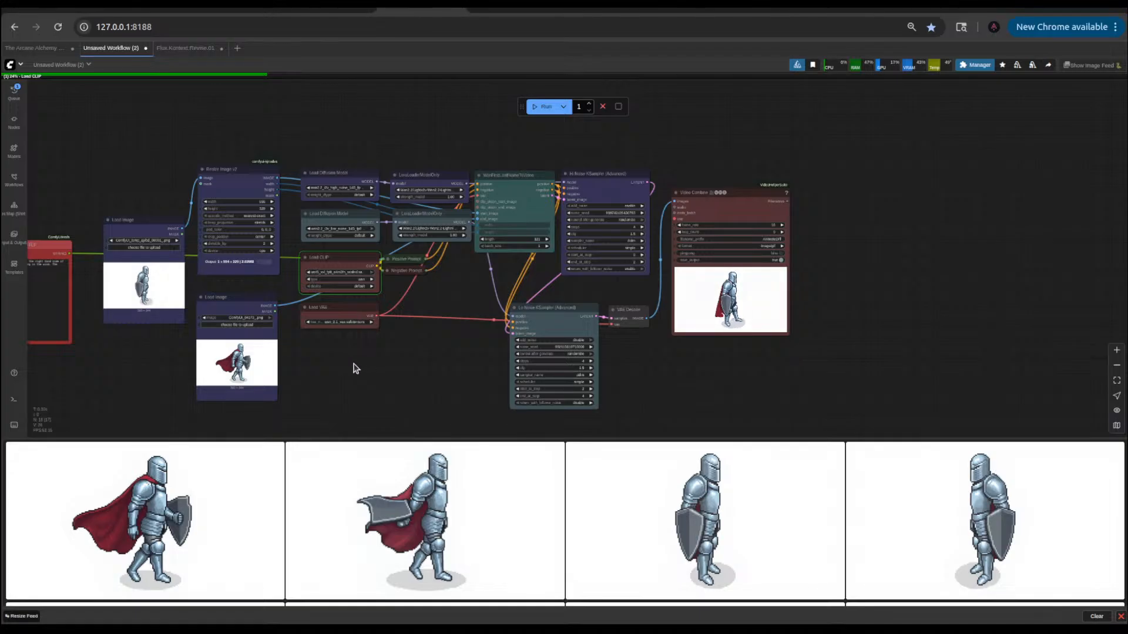
pyautogui.moveTo(355, 368); pyautogui.dragTo(543, 387)
pyautogui.scroll(6, 542, 383)
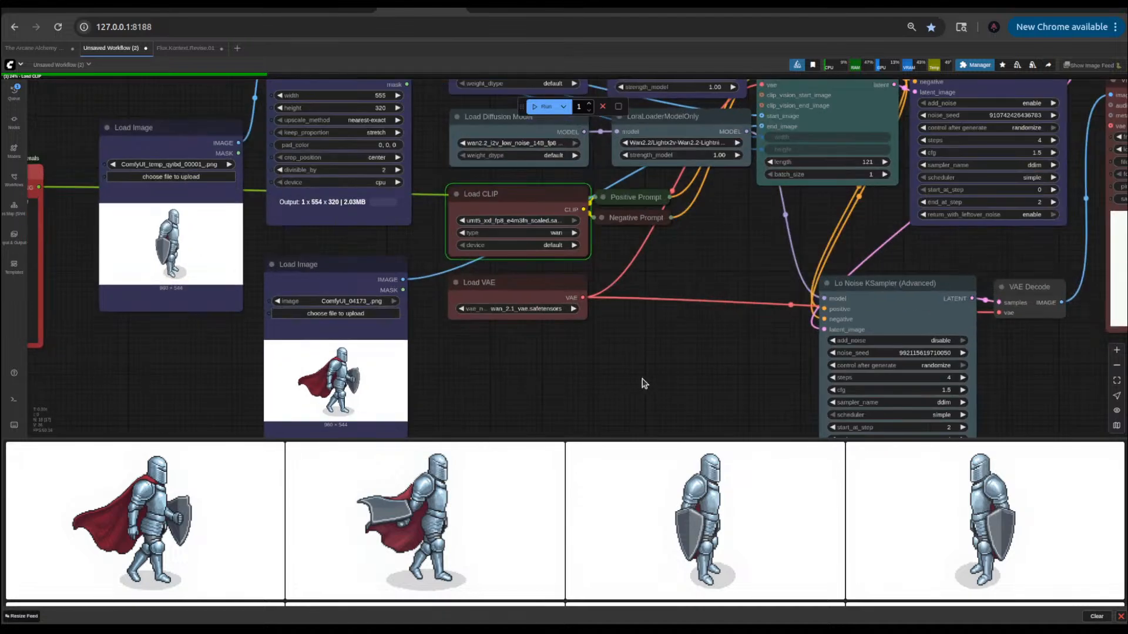
pyautogui.moveTo(683, 376); pyautogui.dragTo(587, 398)
pyautogui.scroll(-3, 587, 398)
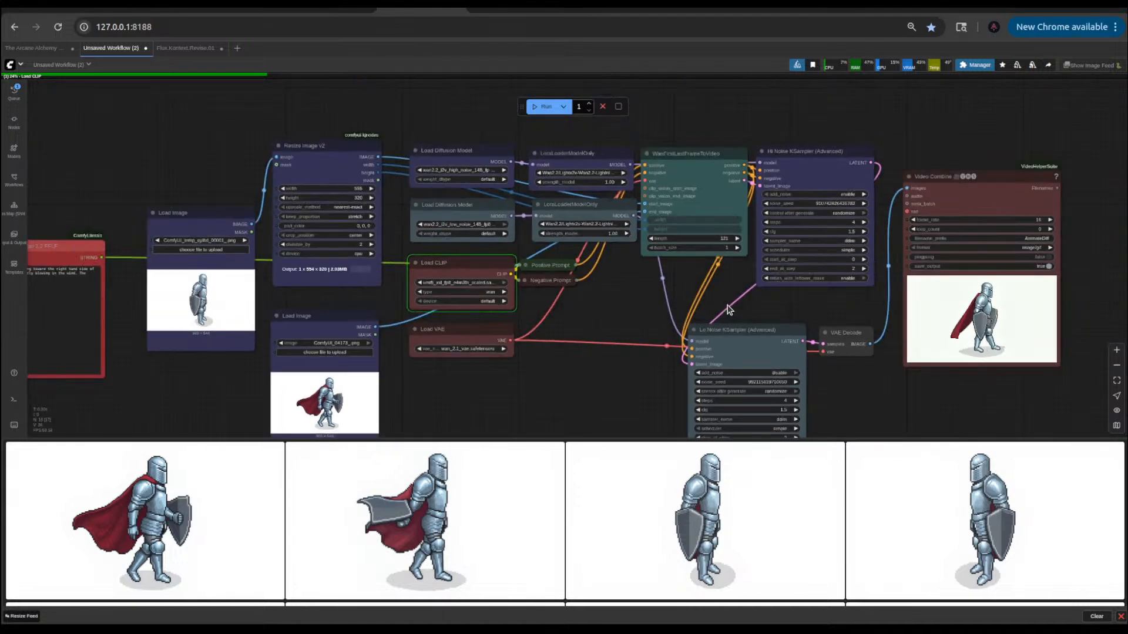
# - Examine the knight animation in the Video Combine node of the first-frame/last-frame workflow, glancing at the Flux.Kontext.Revise.01 workflow first
pyautogui.click(186, 49)
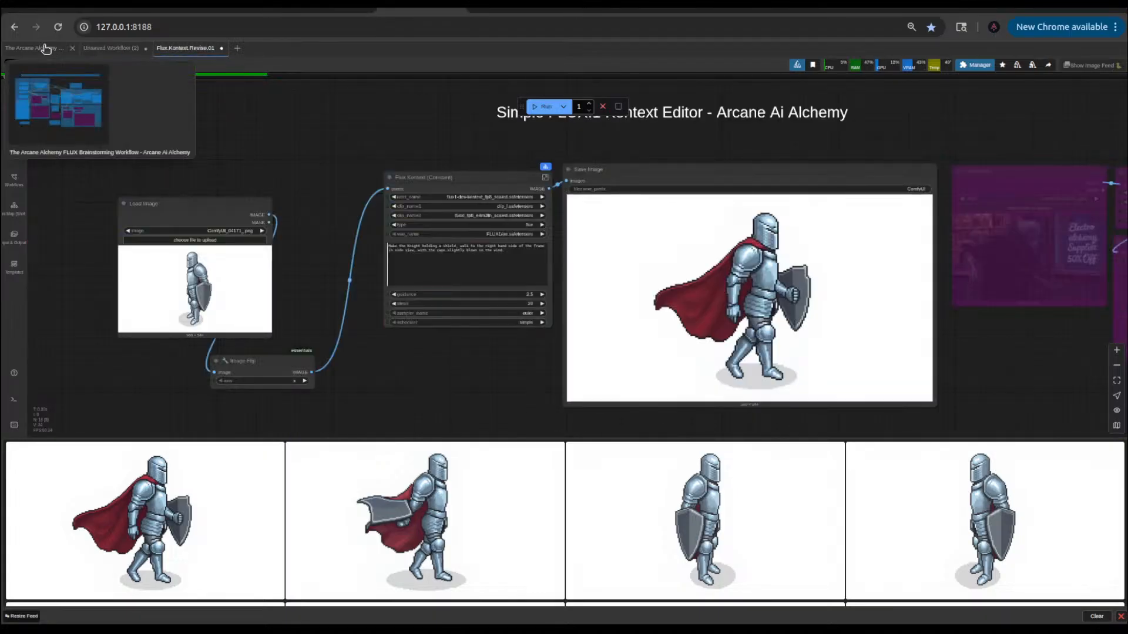
pyautogui.click(119, 56)
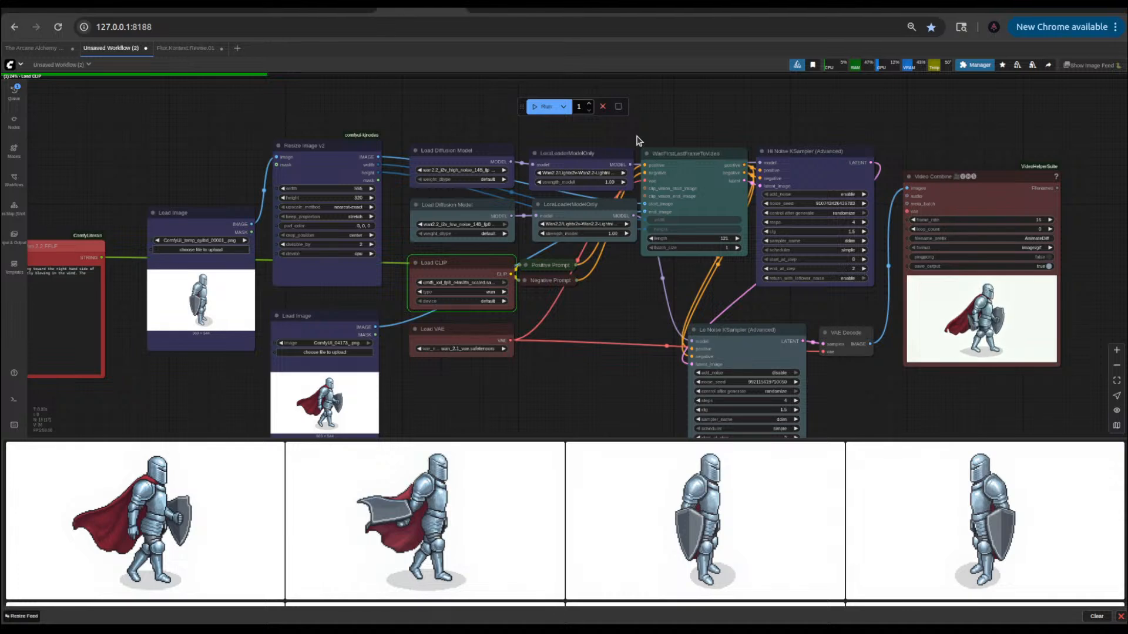
pyautogui.moveTo(580, 394); pyautogui.dragTo(562, 317)
pyautogui.moveTo(997, 338); pyautogui.dragTo(887, 363)
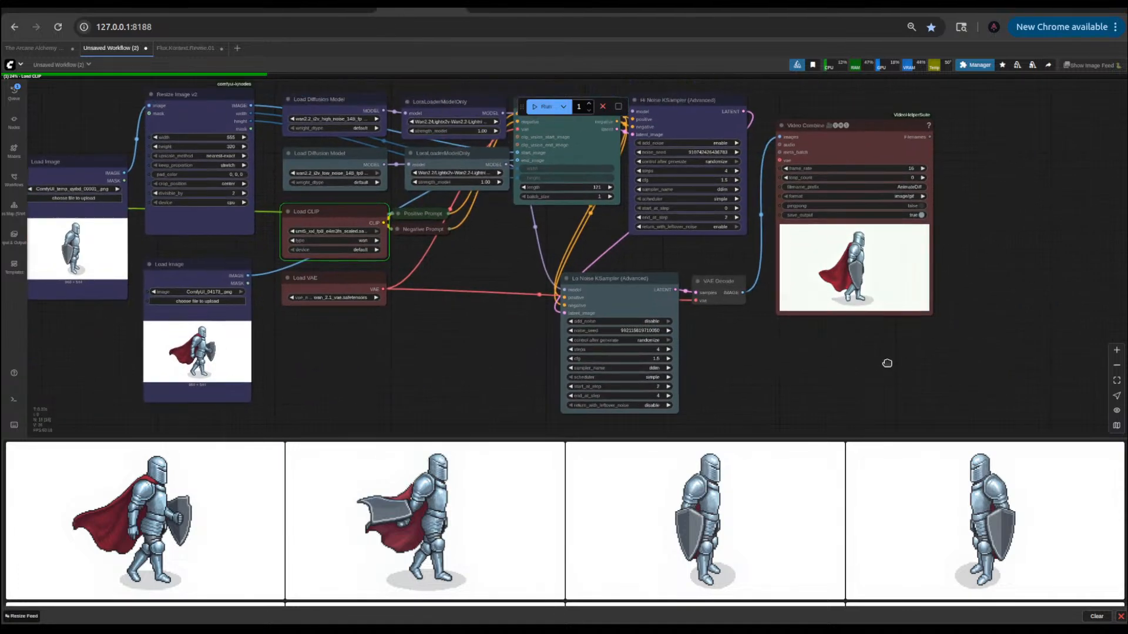
pyautogui.scroll(10, 903, 287)
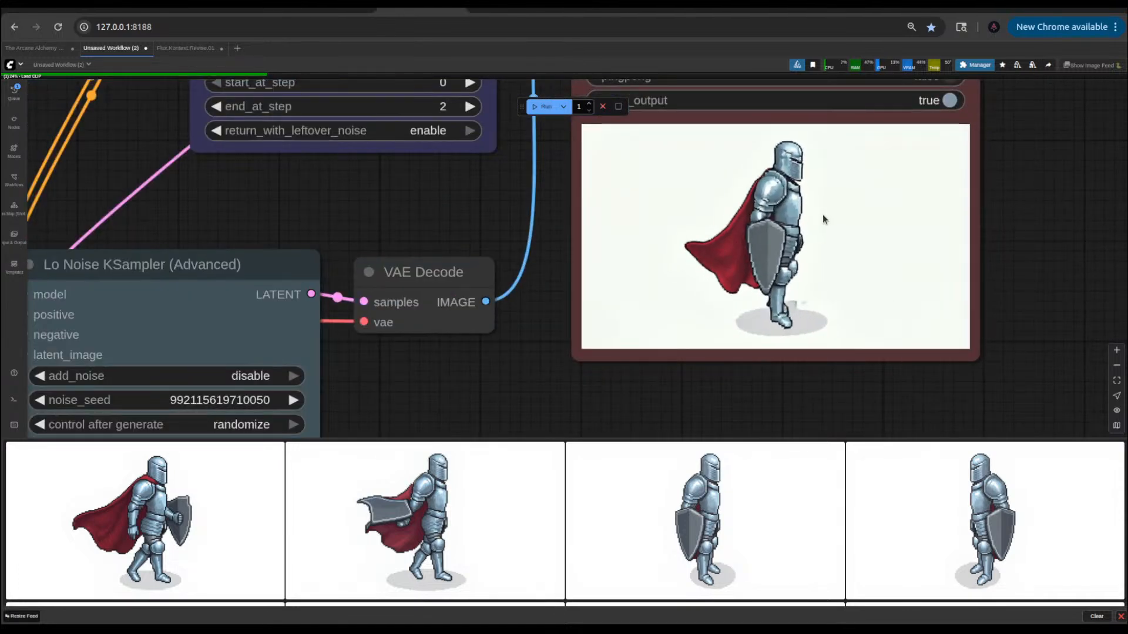
pyautogui.scroll(-10, 821, 256)
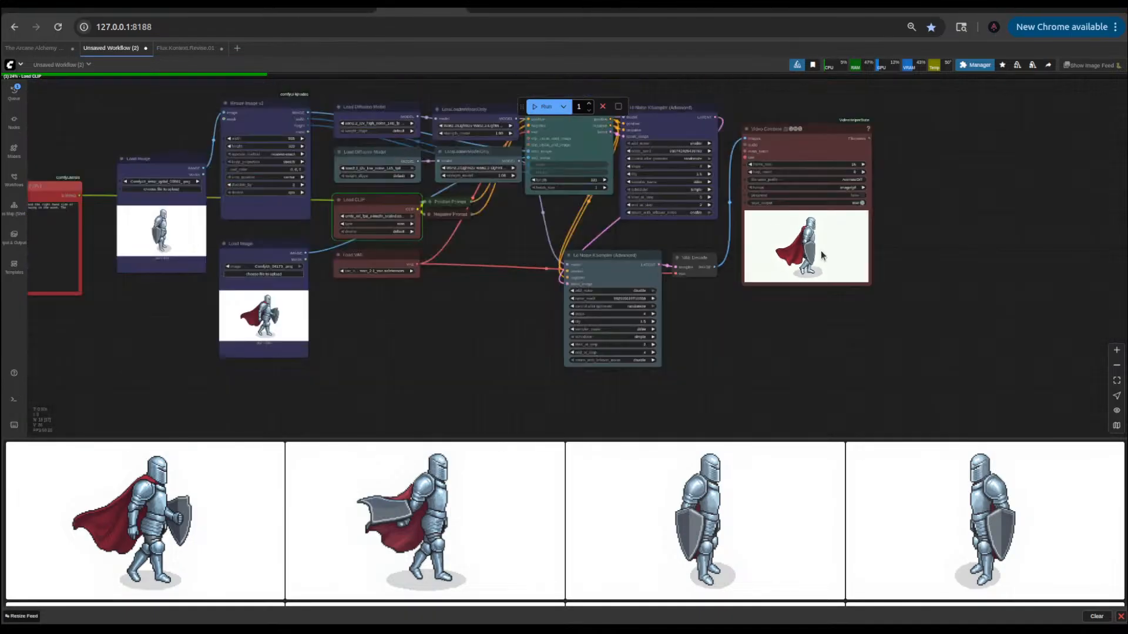
# - Read the knight's walking prompt in the Prompt for Flux Kontext + Wan 2.2 FFLF node
pyautogui.moveTo(421, 329); pyautogui.dragTo(739, 349)
pyautogui.moveTo(481, 332); pyautogui.dragTo(707, 390)
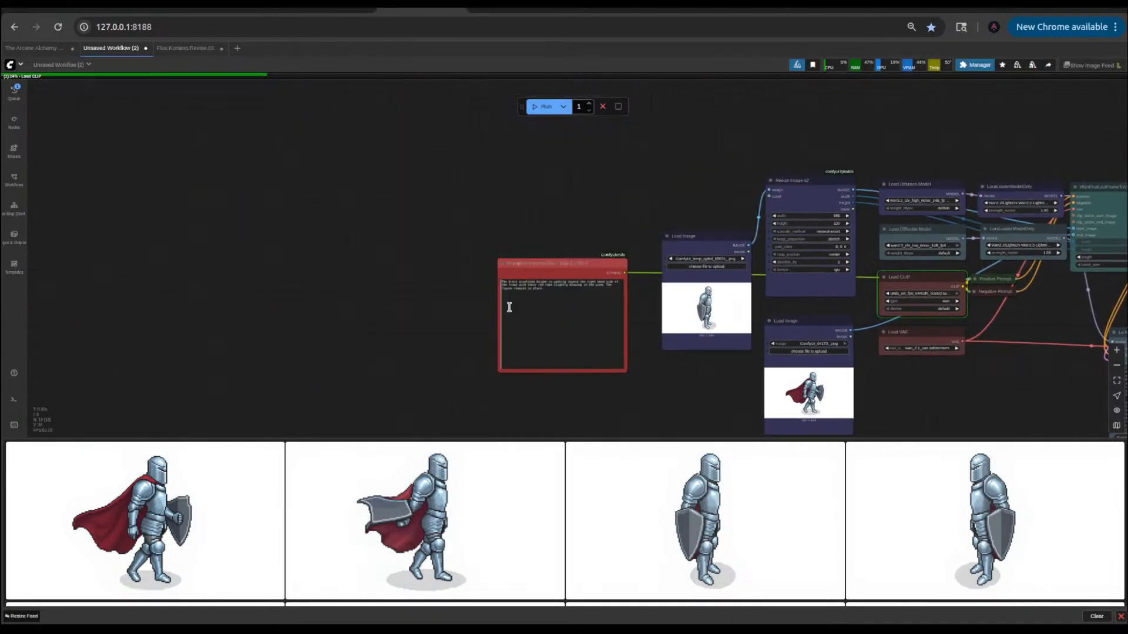
pyautogui.scroll(8, 510, 307)
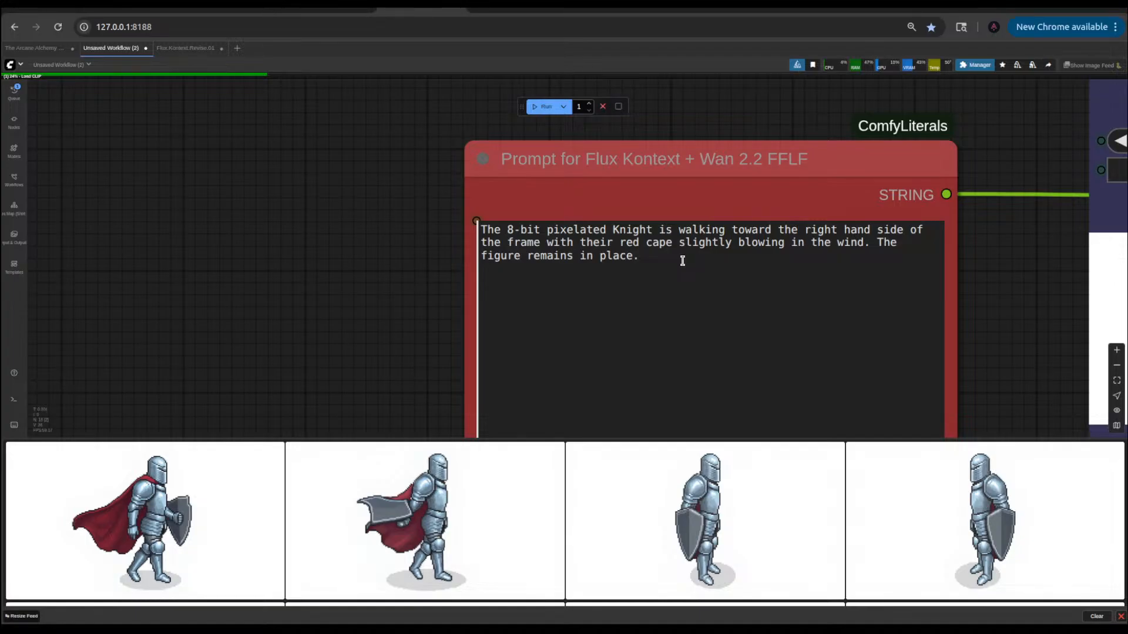
pyautogui.scroll(-5, 681, 258)
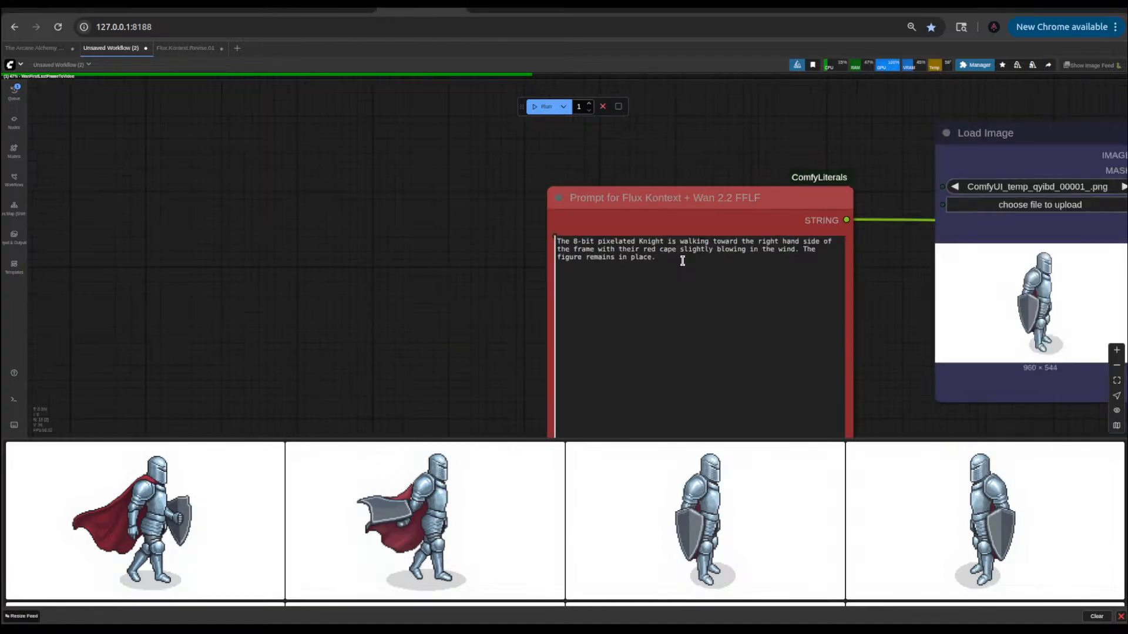
pyautogui.scroll(-3, 738, 255)
pyautogui.moveTo(843, 156); pyautogui.dragTo(611, 164)
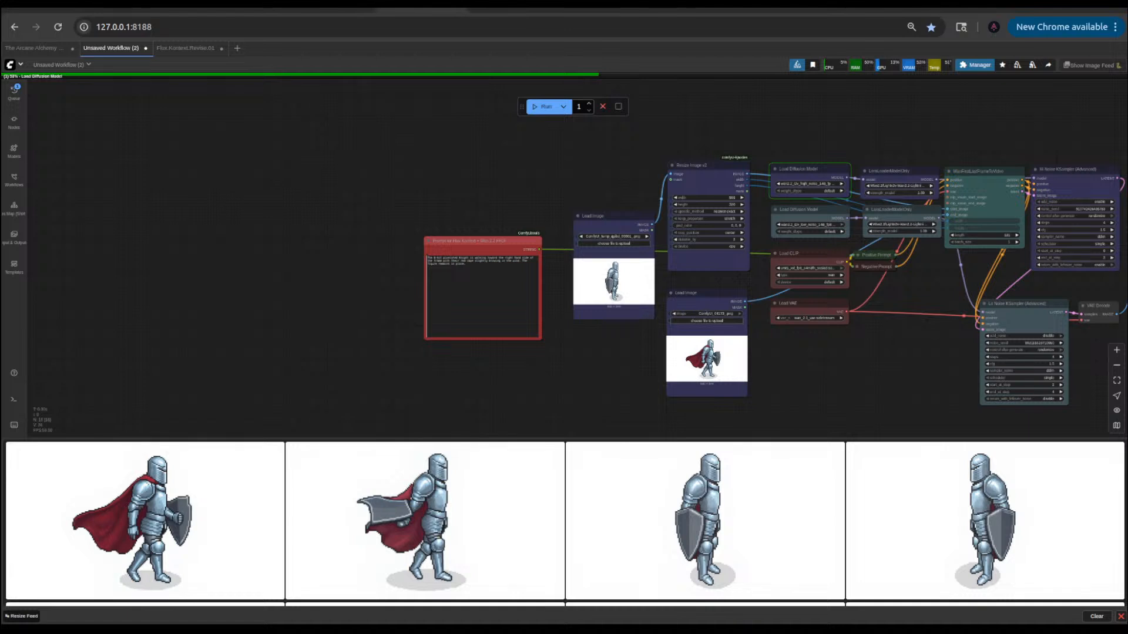
# - In the Flux.Kontext.Revise.01 workflow, replace "walk to the" with "dramatically sprint to the" in the Flux Kontext node's knight prompt
pyautogui.click(176, 51)
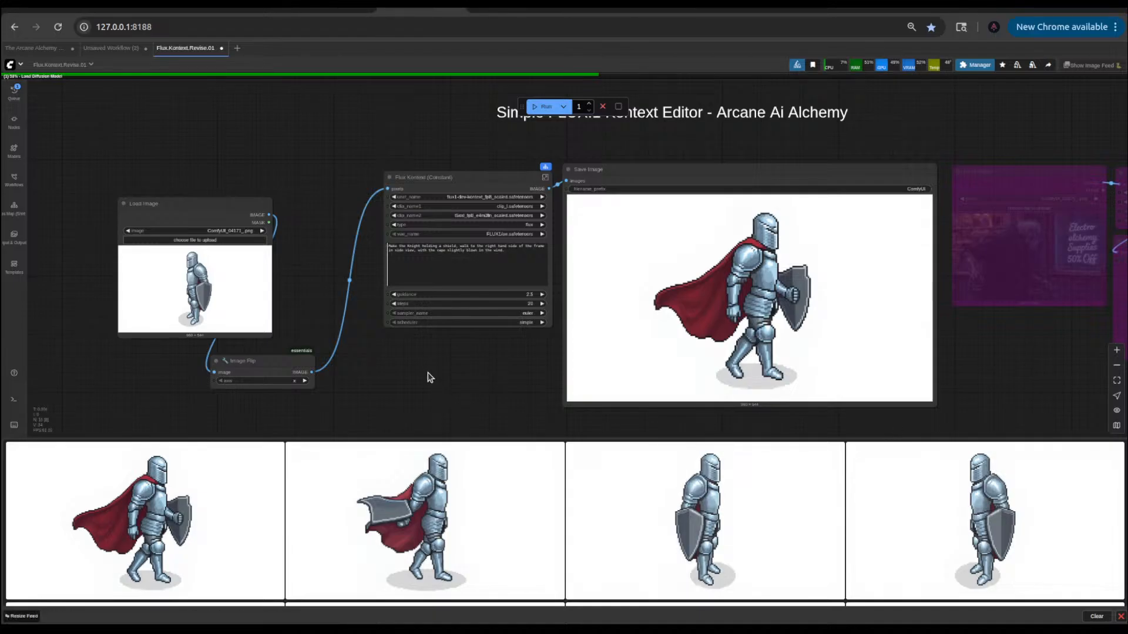
pyautogui.moveTo(442, 368); pyautogui.dragTo(462, 383)
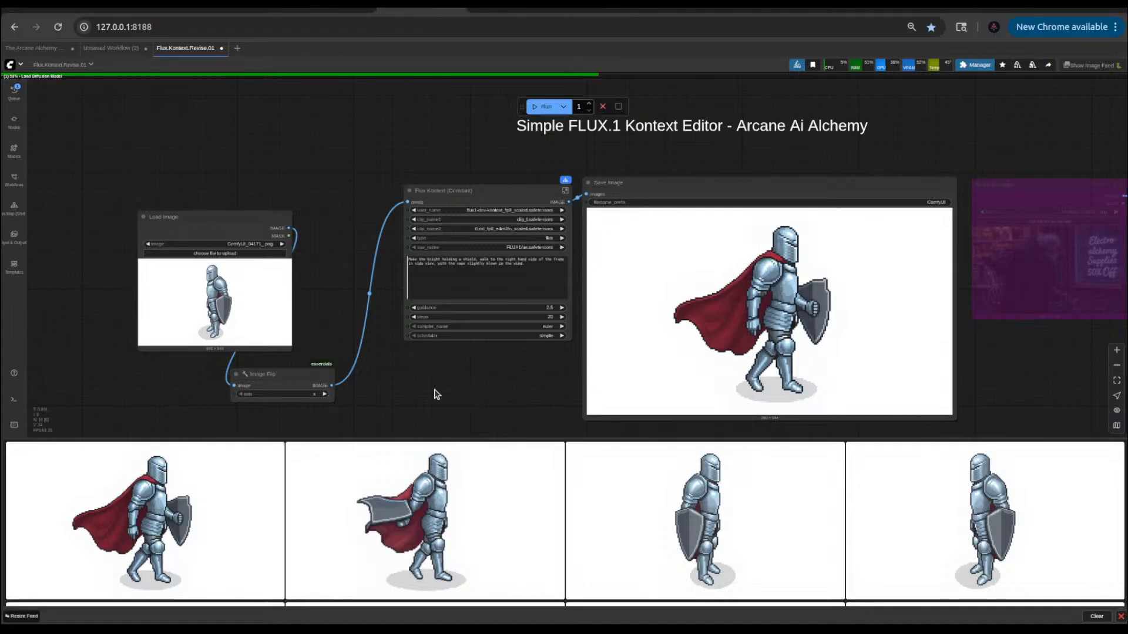
pyautogui.scroll(8, 394, 270)
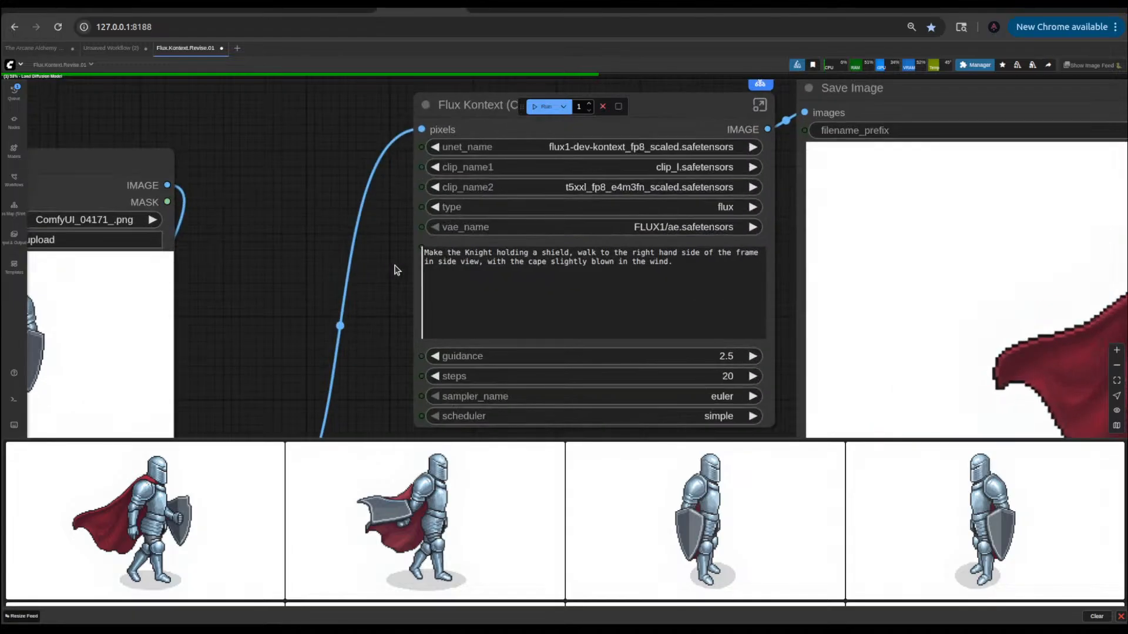
pyautogui.scroll(3, 393, 270)
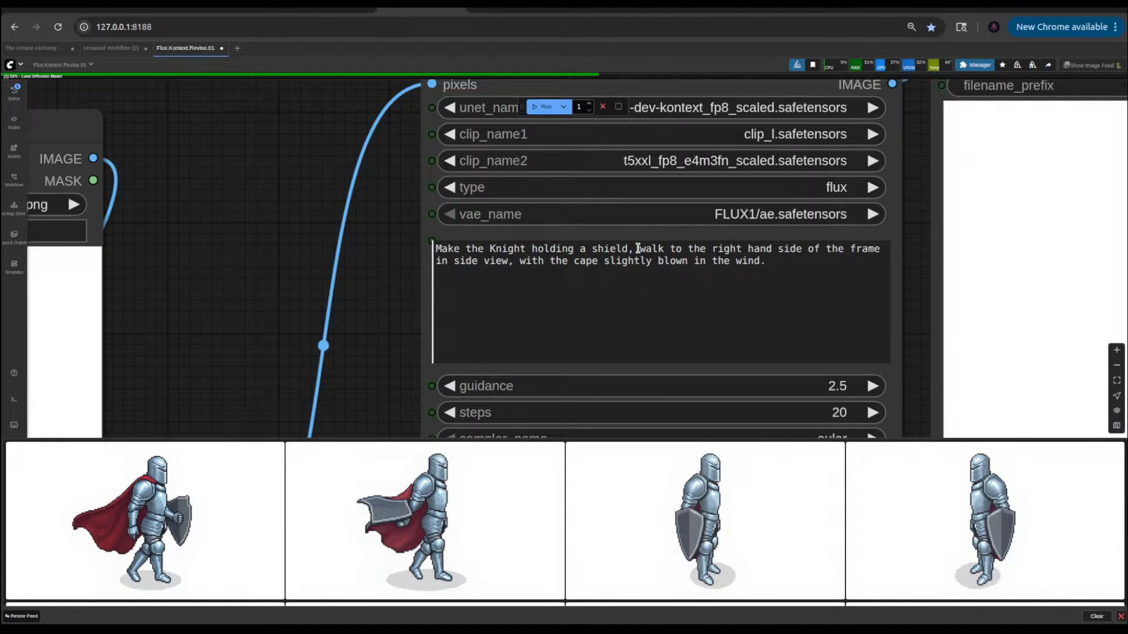
pyautogui.moveTo(638, 248); pyautogui.dragTo(726, 248)
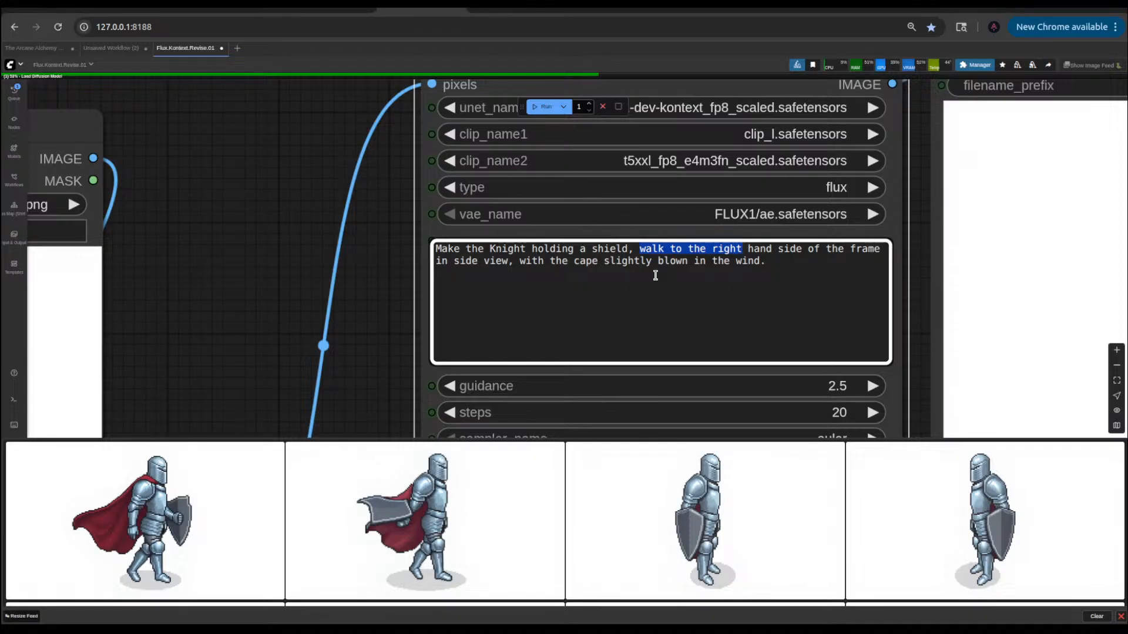
pyautogui.press('Left')
pyautogui.press('Right')
pyautogui.press('Right')
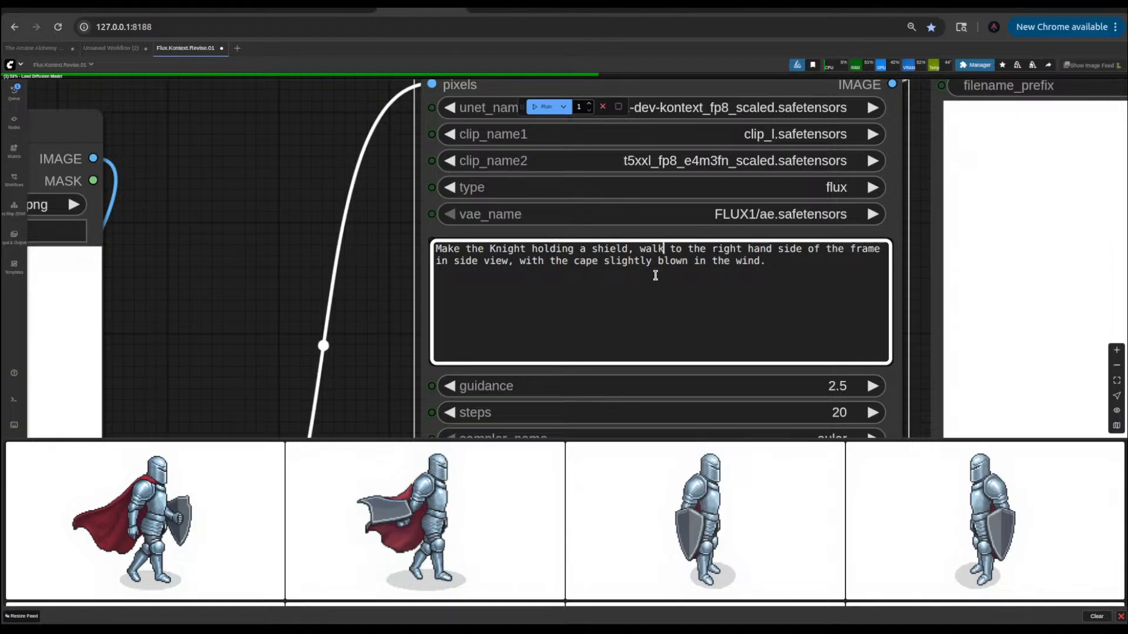
pyautogui.press('BackSpace')
pyautogui.press('BackSpace')
pyautogui.press('BackSpace')
pyautogui.press('BackSpace')
pyautogui.press('BackSpace')
pyautogui.press('BackSpace')
pyautogui.press('BackSpace')
pyautogui.press('BackSpace')
pyautogui.press('BackSpace')
pyautogui.press('BackSpace')
pyautogui.press('BackSpace')
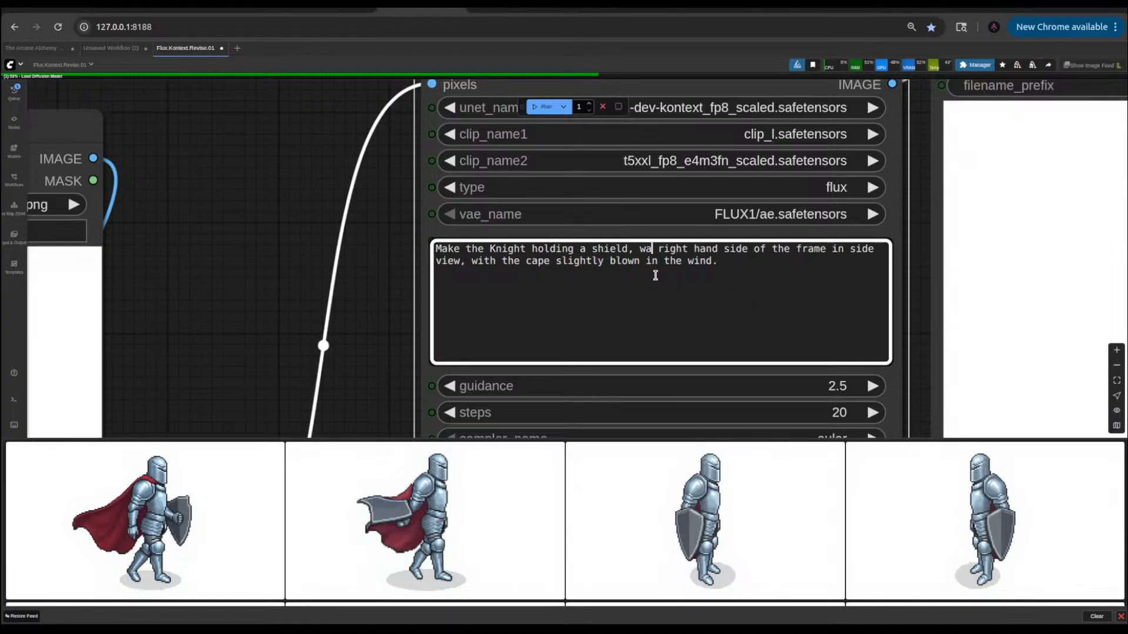
pyautogui.write('drmati')
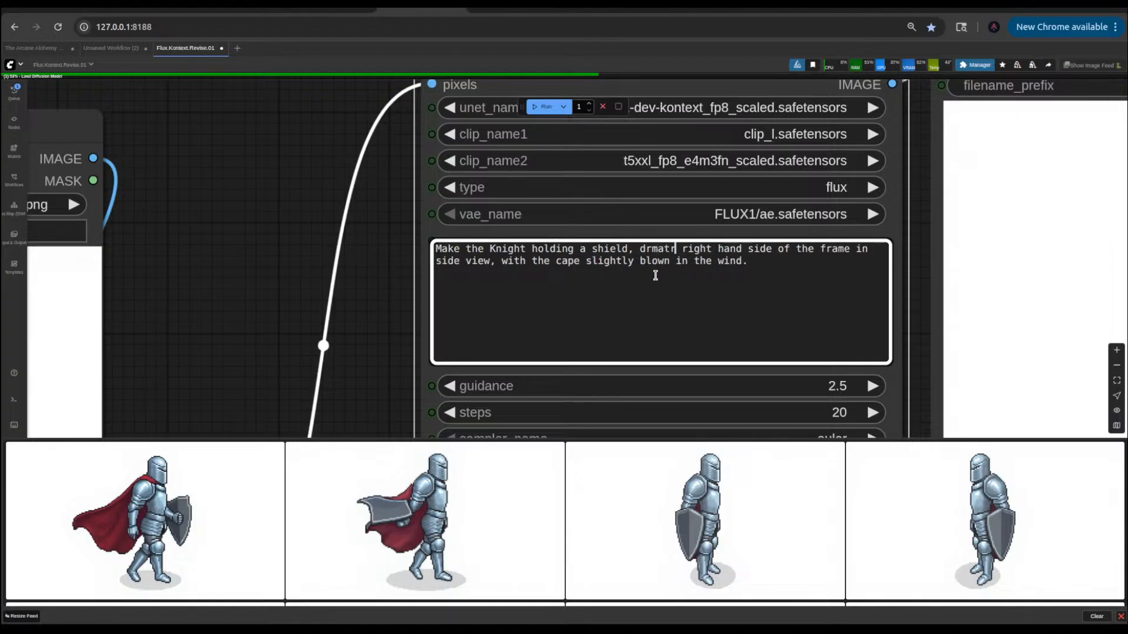
pyautogui.press('BackSpace')
pyautogui.press('BackSpace')
pyautogui.press('BackSpace')
pyautogui.write('a')
pyautogui.press('BackSpace')
pyautogui.press('BackSpace')
pyautogui.write('am')
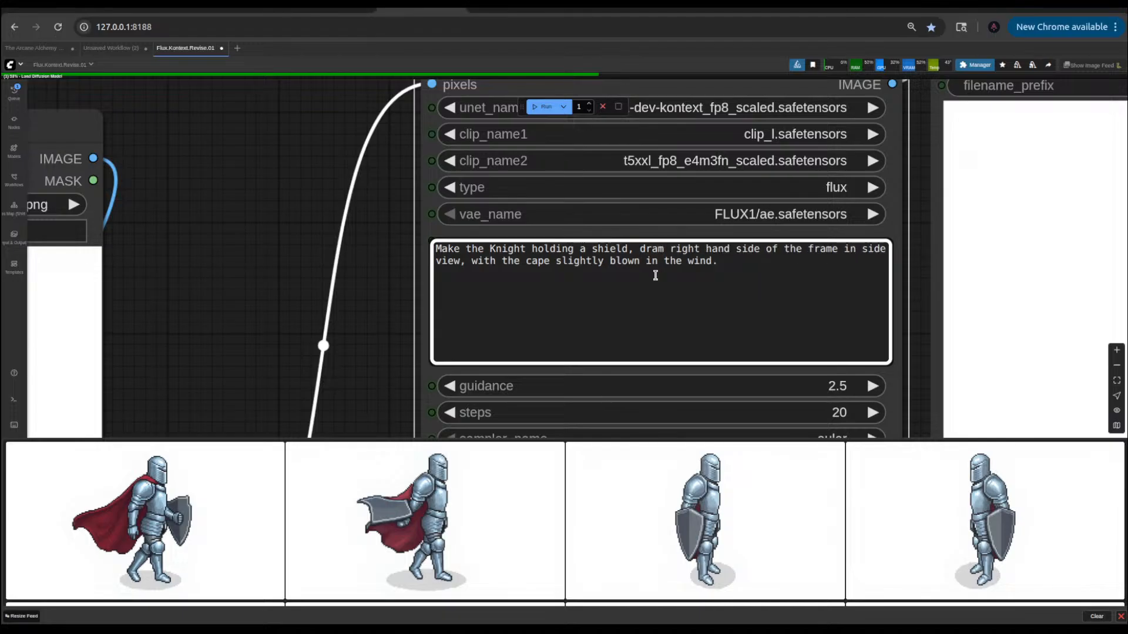
pyautogui.write('atically ')
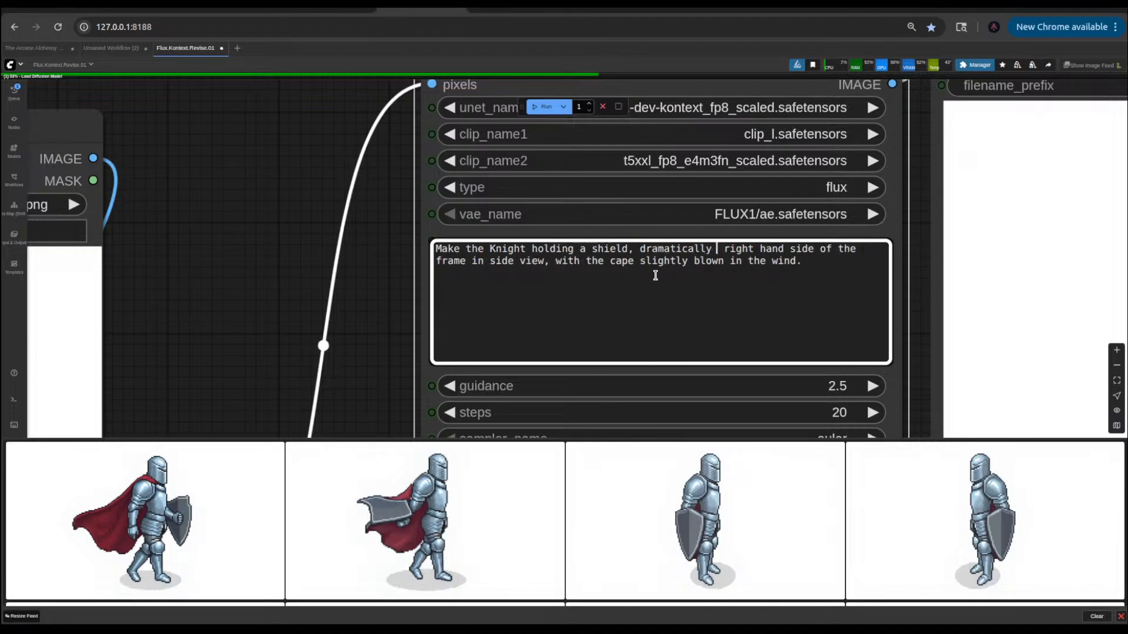
pyautogui.write('spr')
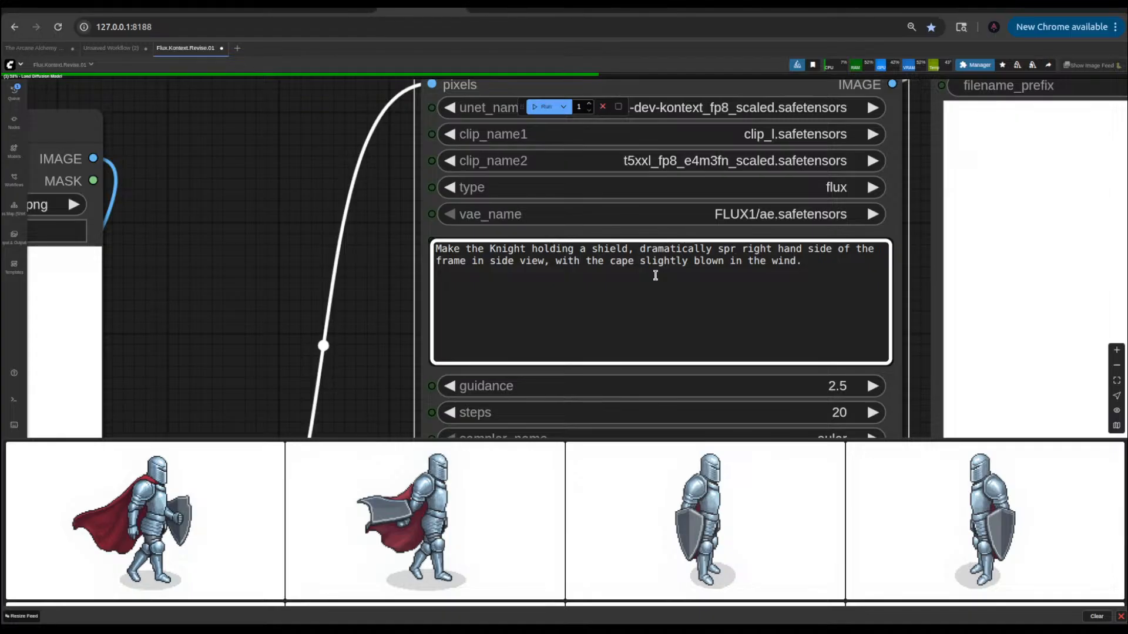
pyautogui.write('int')
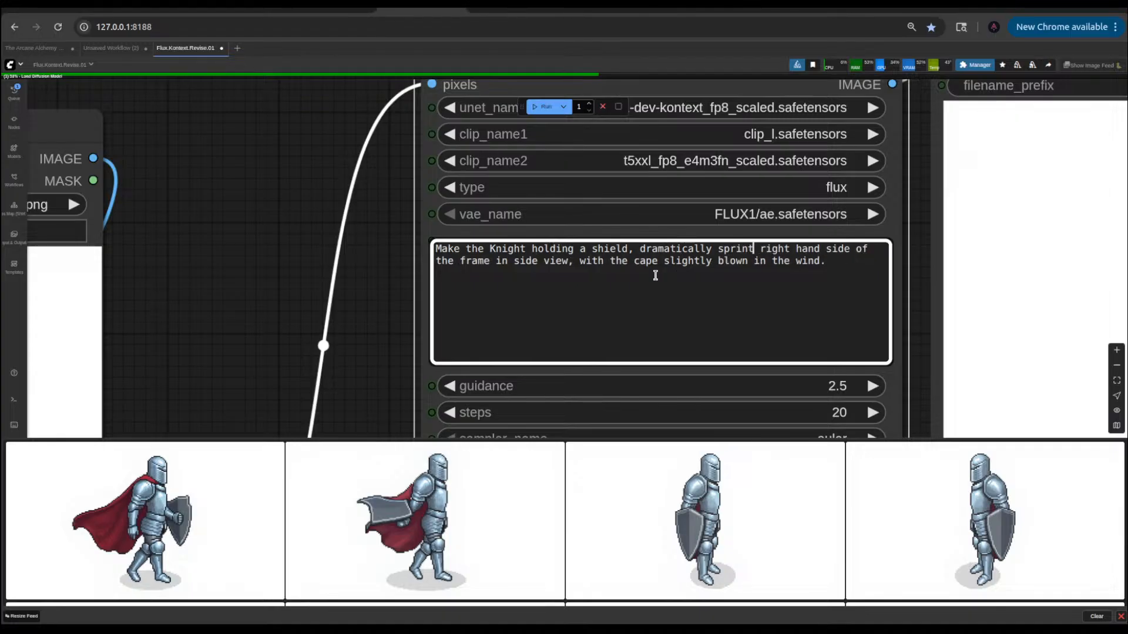
pyautogui.write(' to')
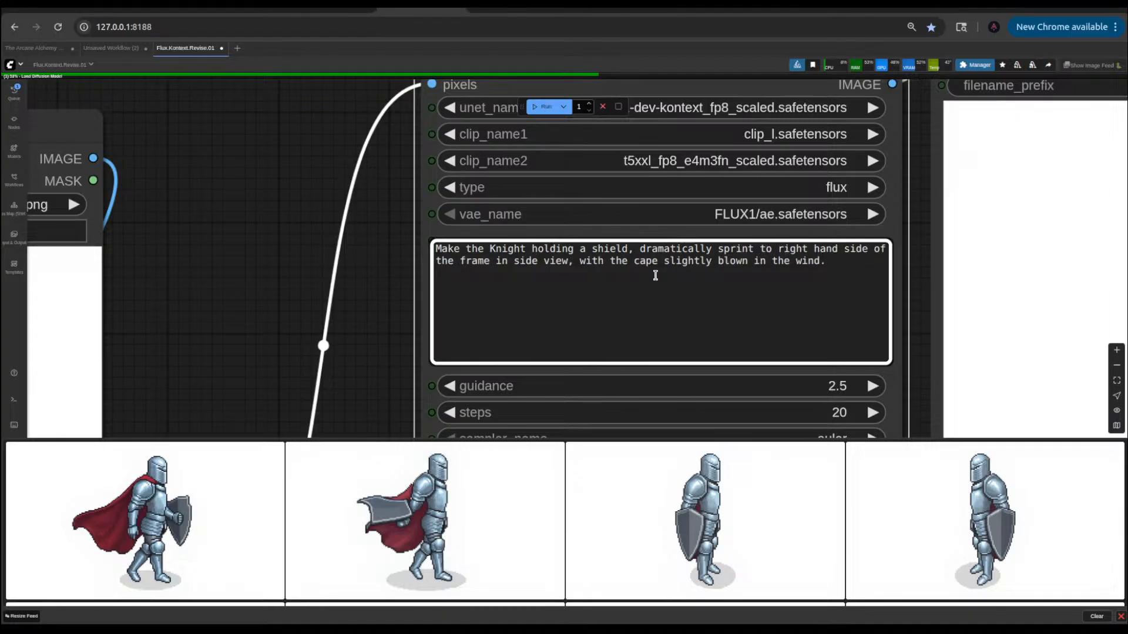
pyautogui.write(' the')
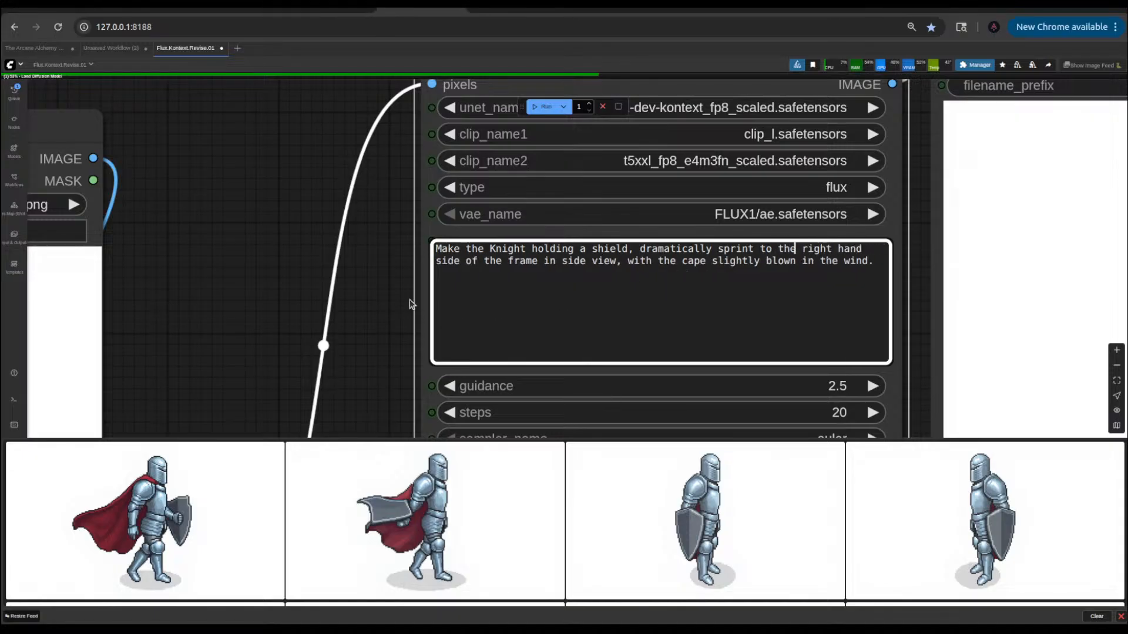
pyautogui.scroll(-3, 276, 262)
pyautogui.moveTo(272, 257); pyautogui.dragTo(374, 244)
pyautogui.scroll(-3, 421, 252)
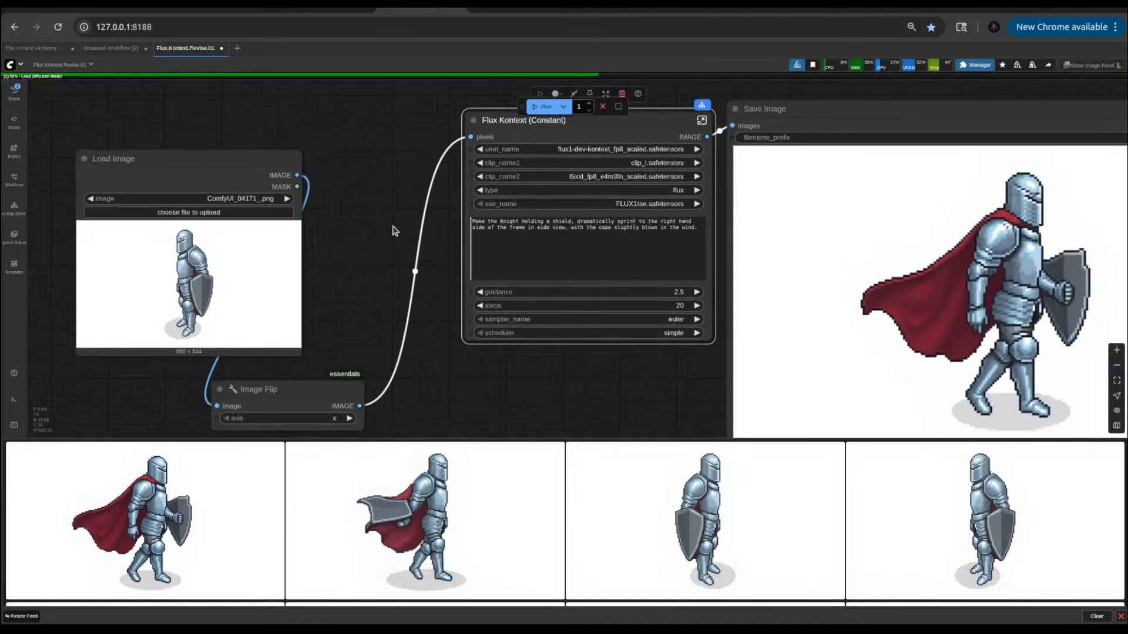
pyautogui.click(551, 384)
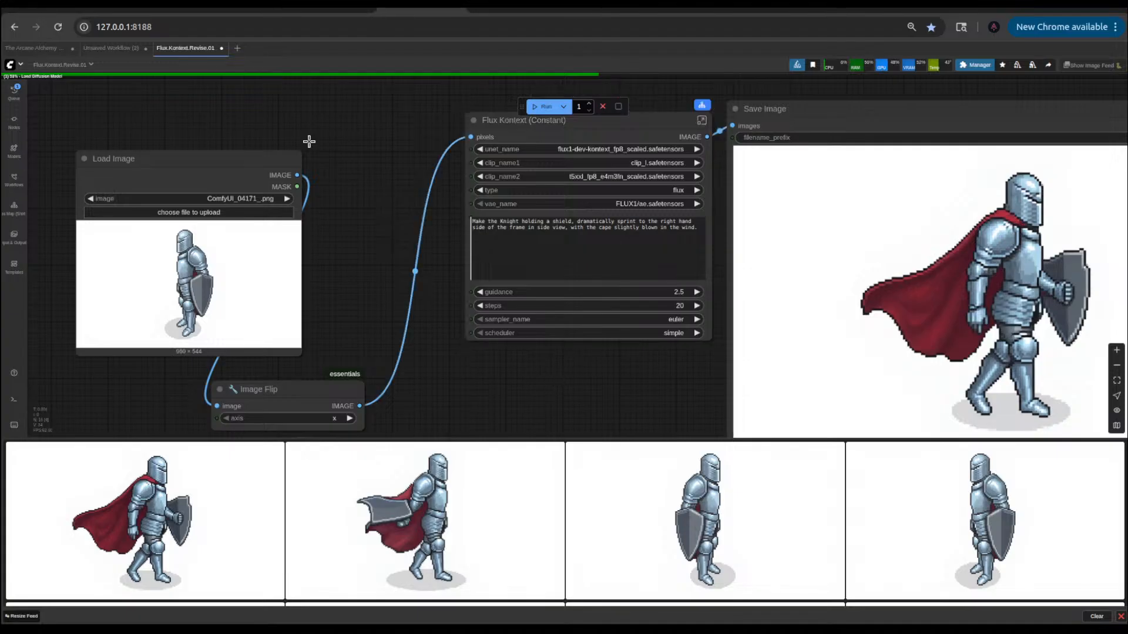
# - Cancel the running generation of the first-frame/last-frame workflow, unload the models and clean up the VRAM usage
pyautogui.moveTo(112, 52)
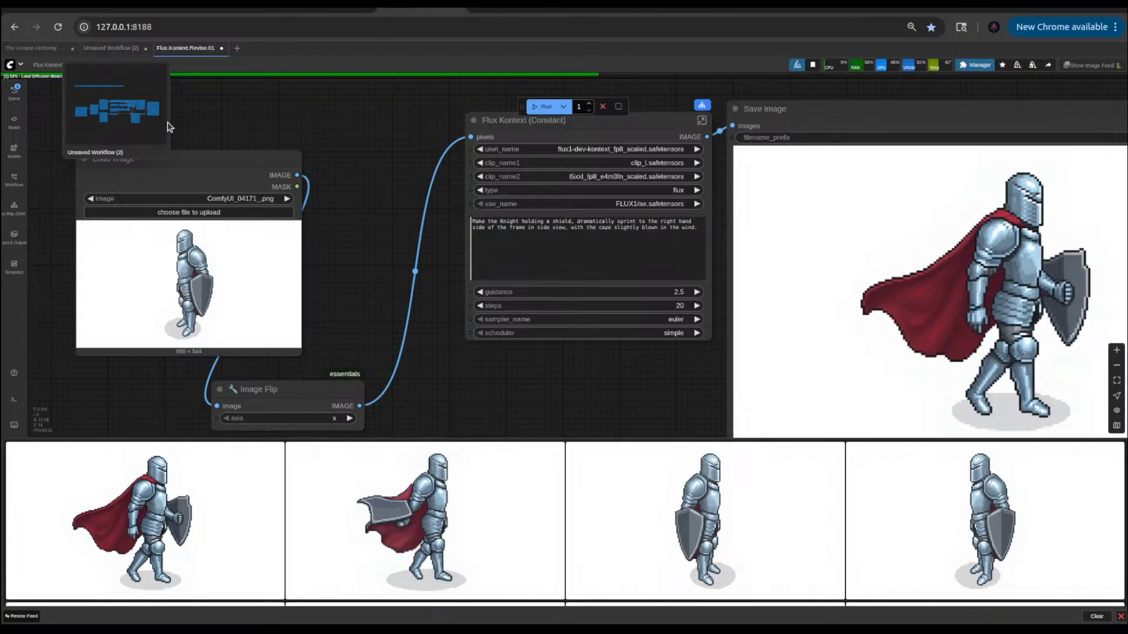
pyautogui.click(112, 49)
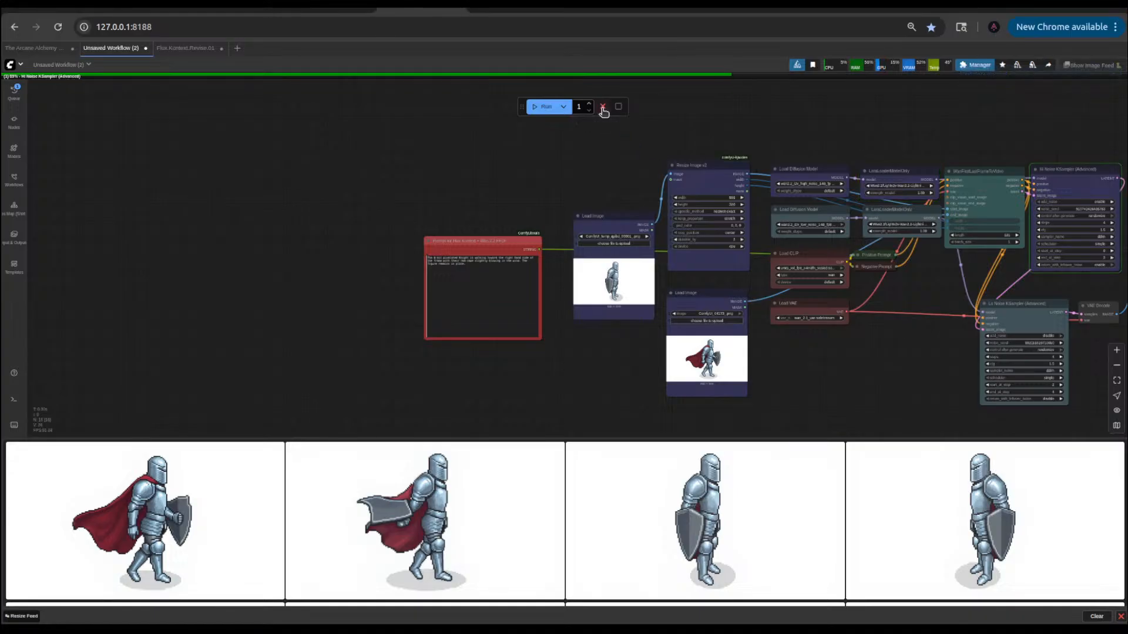
pyautogui.click(602, 108)
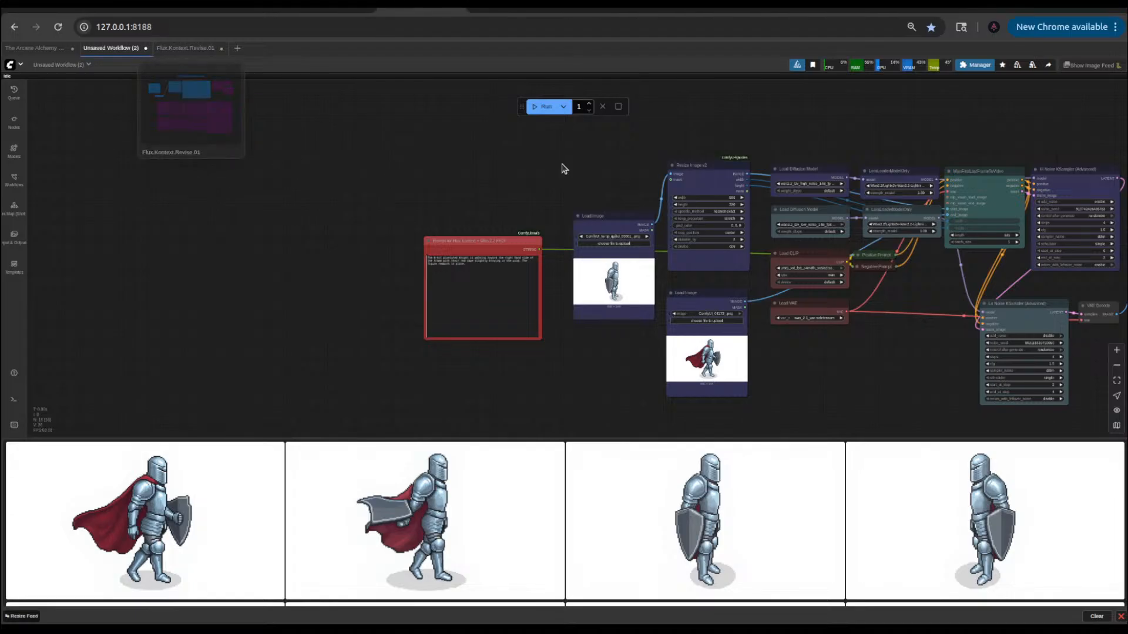
pyautogui.click(1017, 65)
pyautogui.click(1032, 66)
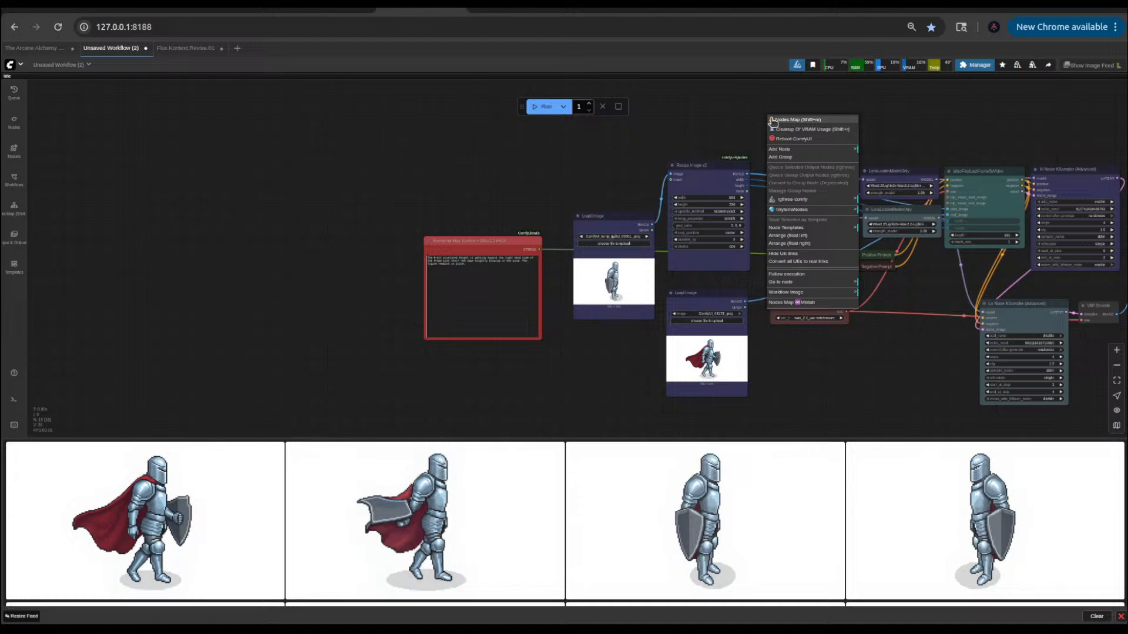
pyautogui.click(809, 129)
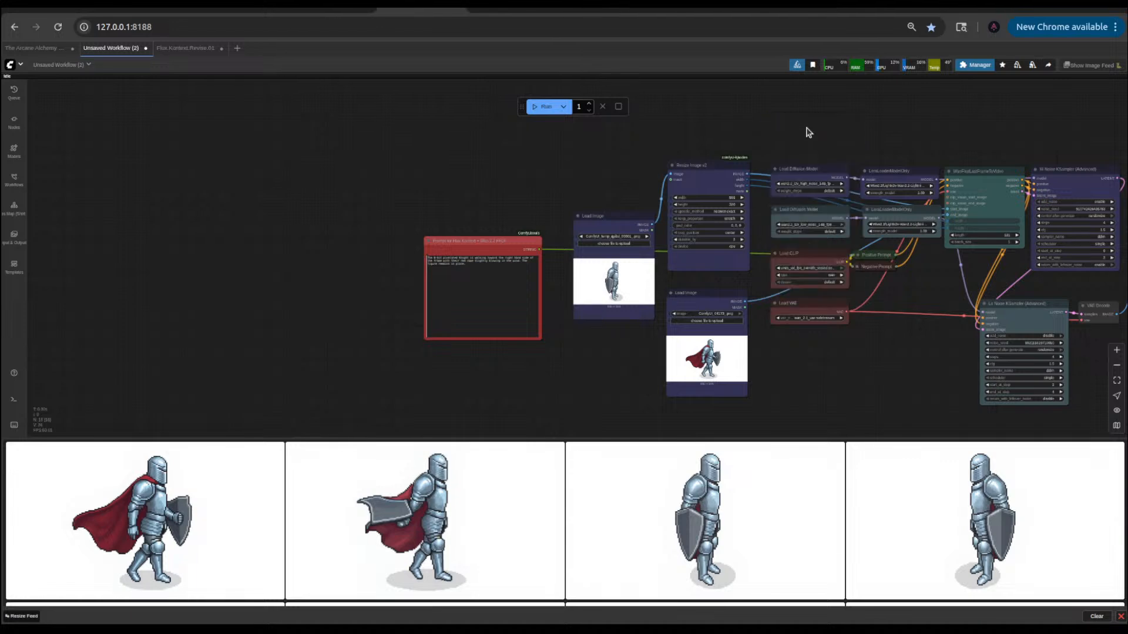
# - Run the Flux.Kontext.Revise.01 workflow to generate the sprinting knight image
pyautogui.click(33, 50)
pyautogui.click(114, 51)
pyautogui.click(170, 48)
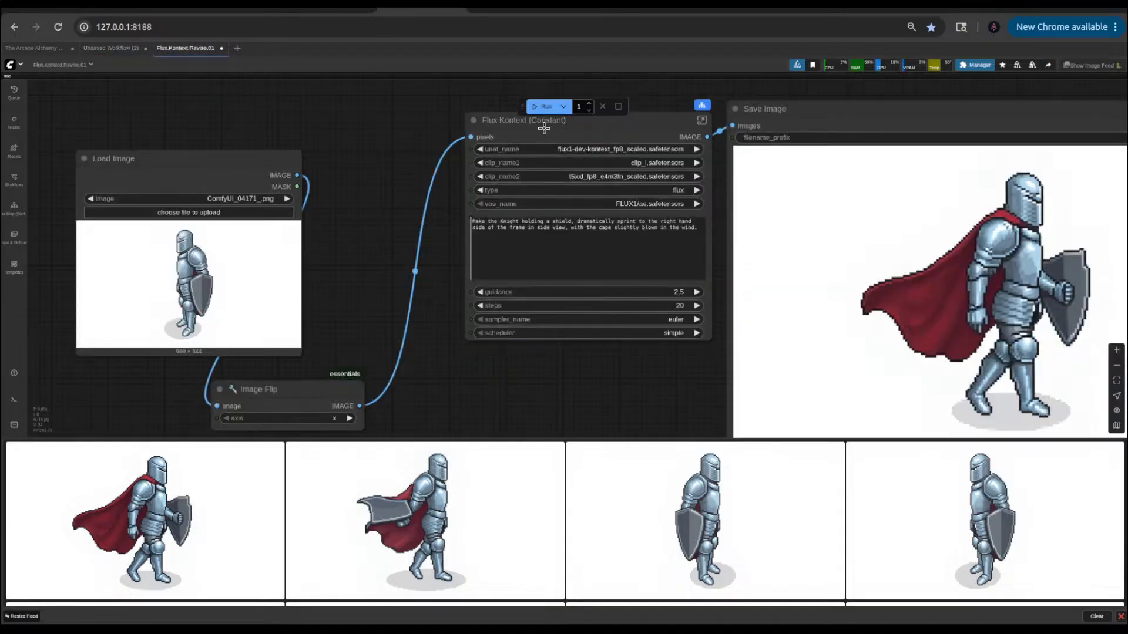
pyautogui.click(540, 108)
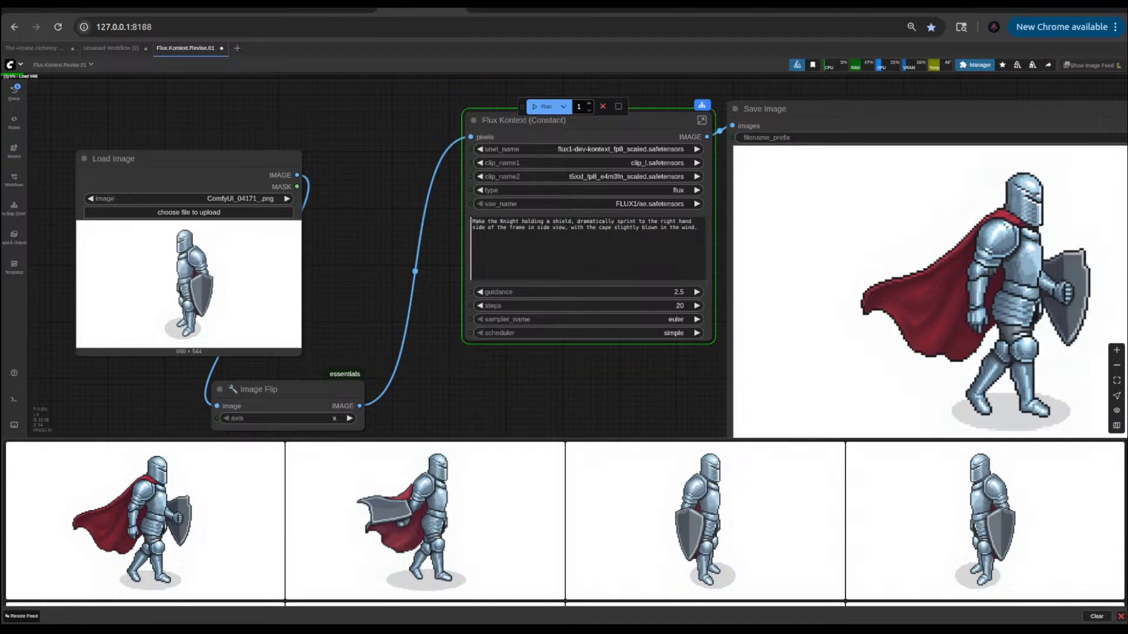
pyautogui.scroll(-3, 587, 394)
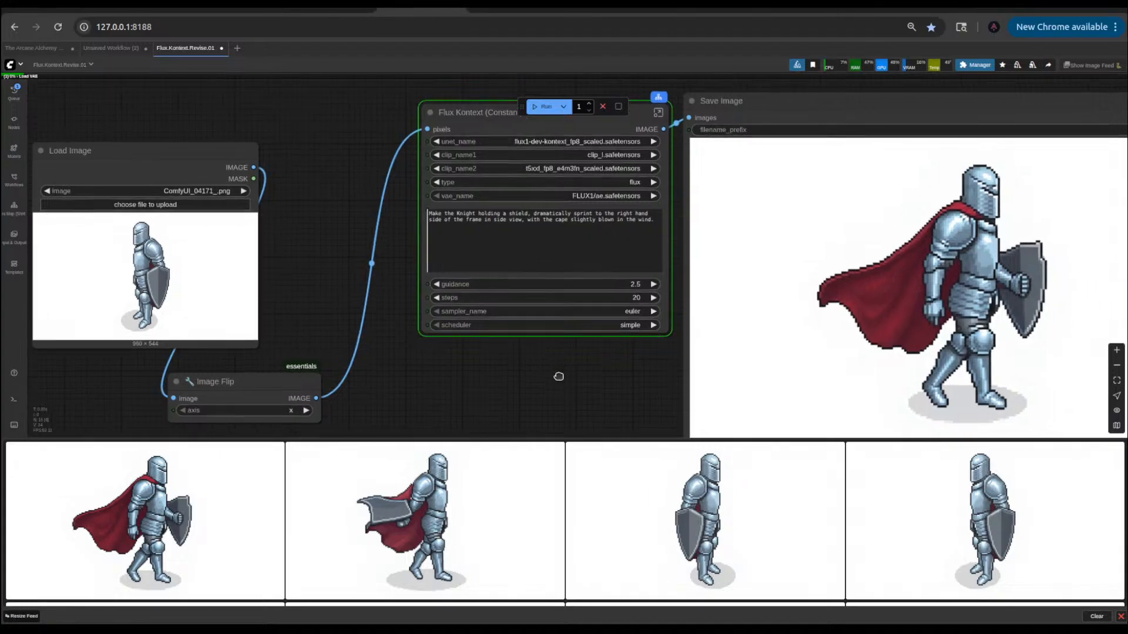
pyautogui.moveTo(596, 413); pyautogui.dragTo(496, 282)
pyautogui.scroll(-3, 1057, 259)
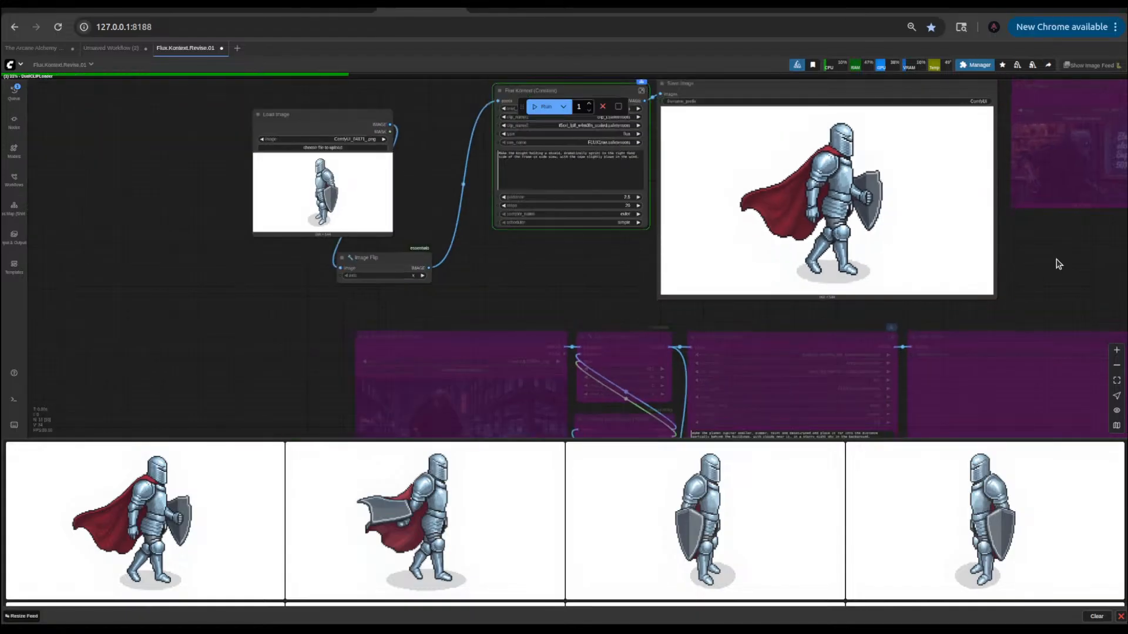
pyautogui.moveTo(1058, 259); pyautogui.dragTo(781, 336)
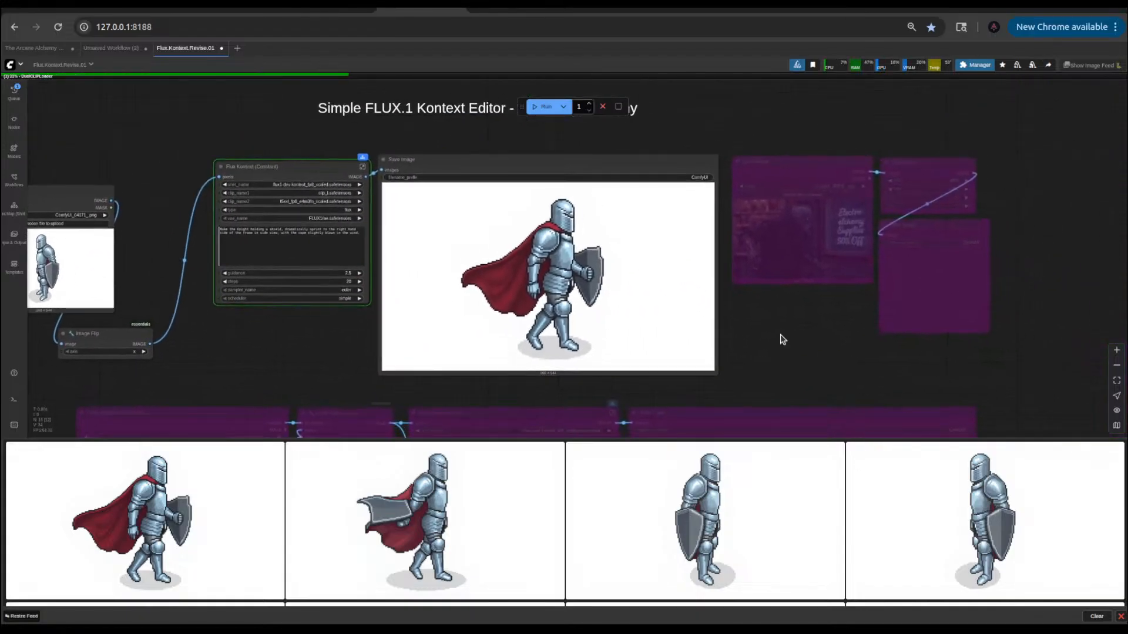
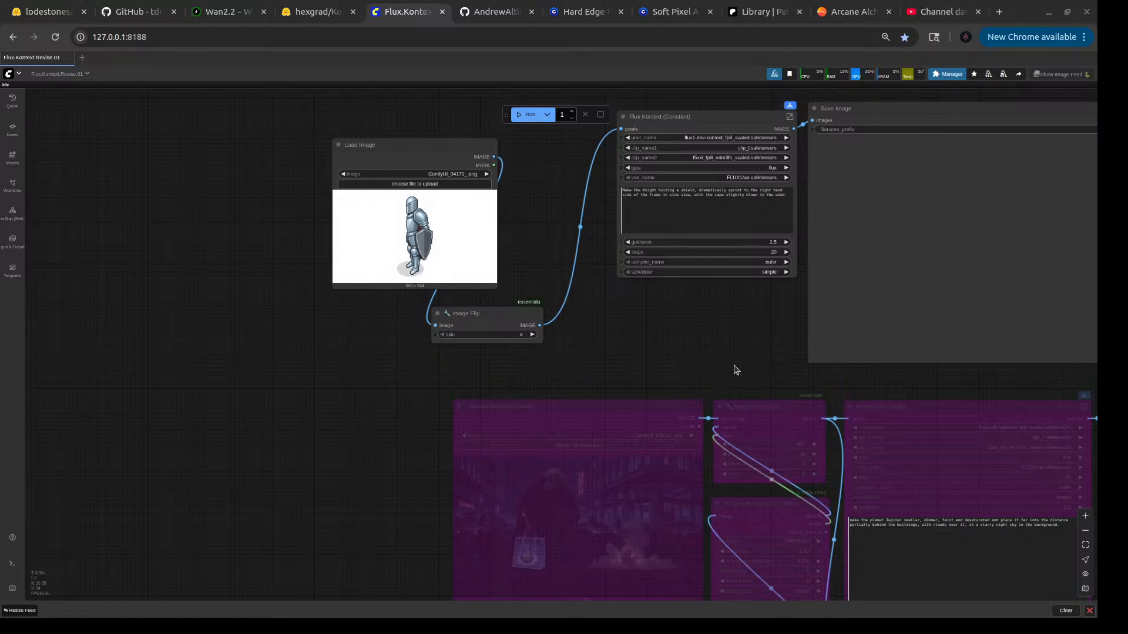
pyautogui.scroll(-1, 423, 369)
pyautogui.moveTo(701, 346); pyautogui.dragTo(539, 363)
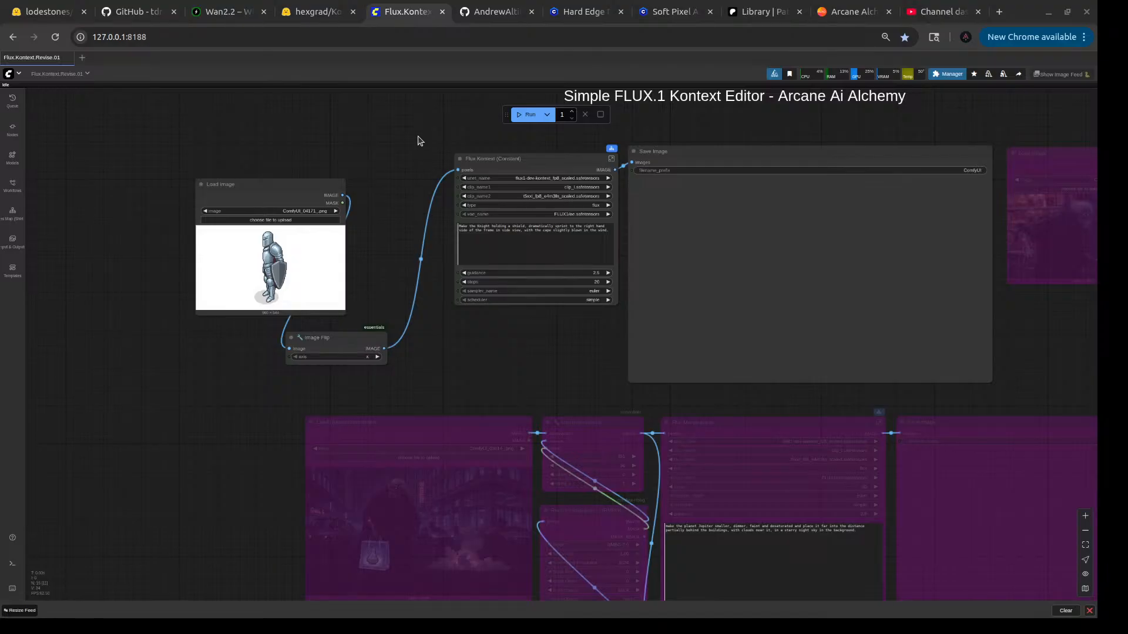
# - Try to load a workflow from AnimateDiff_00890.gif, and load the workflow embedded in the ComfyUI_04173_ image
pyautogui.moveTo(418, 141); pyautogui.dragTo(931, 212)
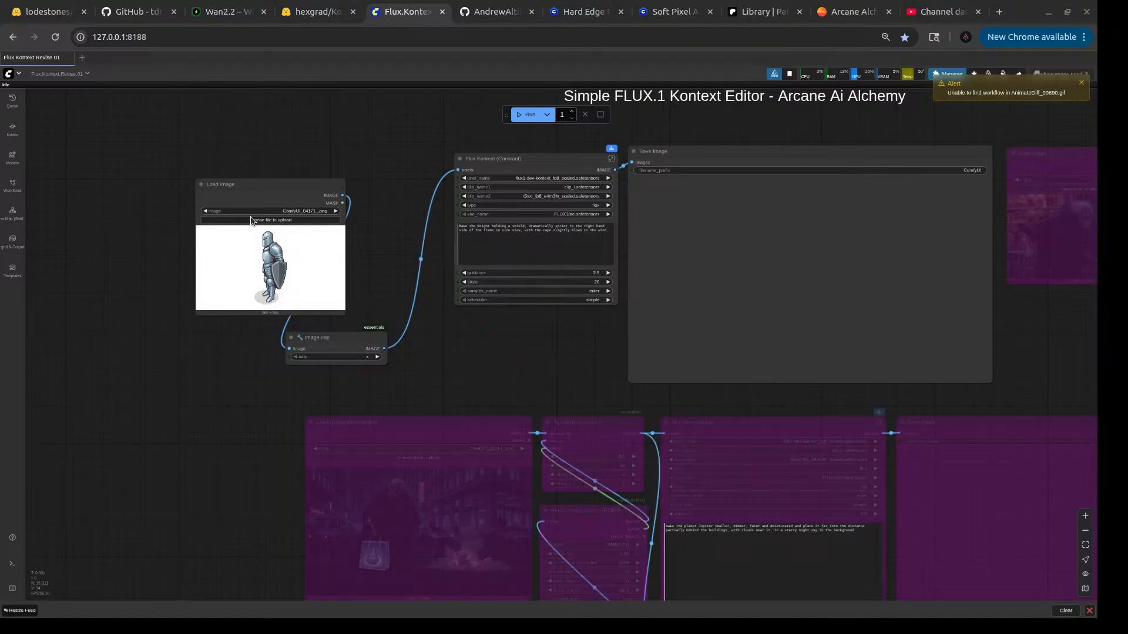
pyautogui.moveTo(896, 248); pyautogui.dragTo(1050, 351)
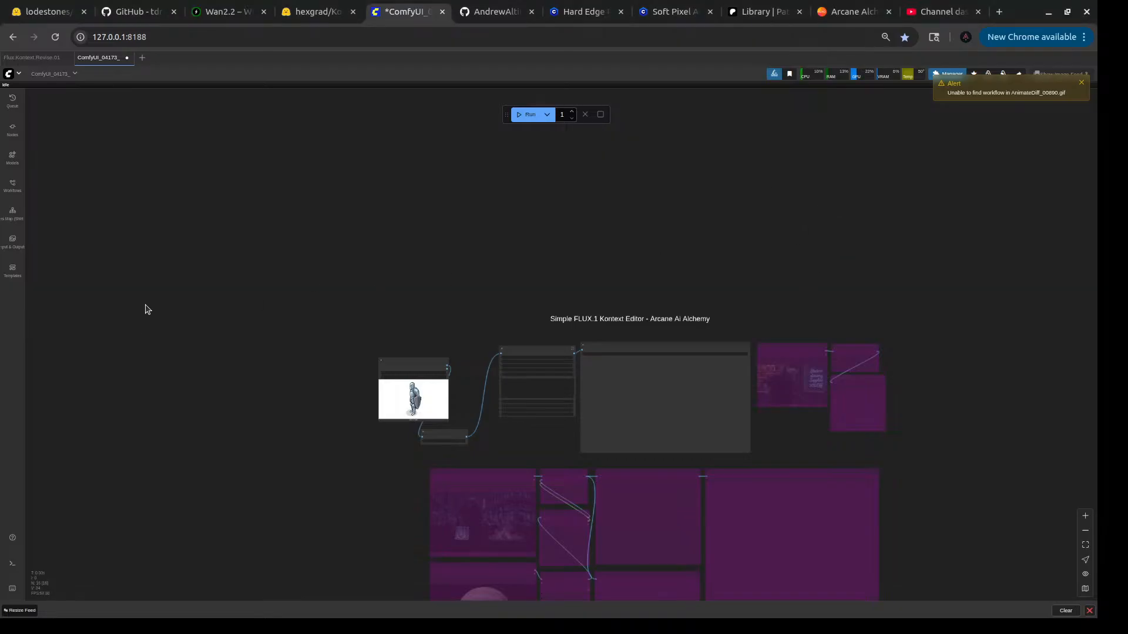
pyautogui.moveTo(391, 228); pyautogui.dragTo(240, 264)
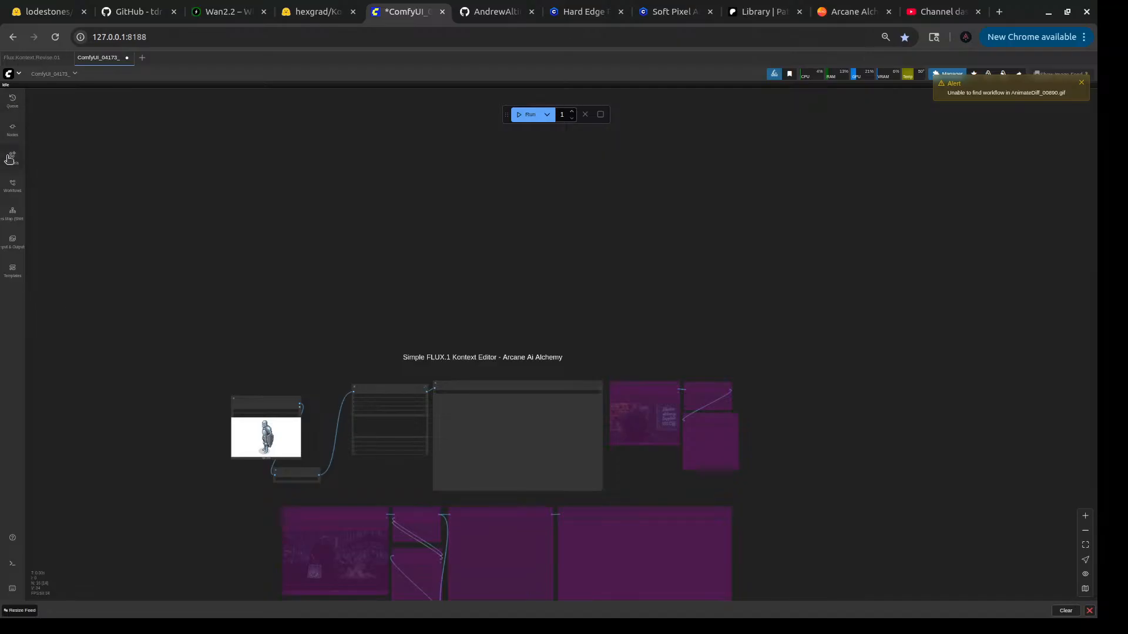
# - Open the saved Wan2.2-FluxKontext-FFLF-Beta.json workflow and bring its nodes into view
pyautogui.click(13, 185)
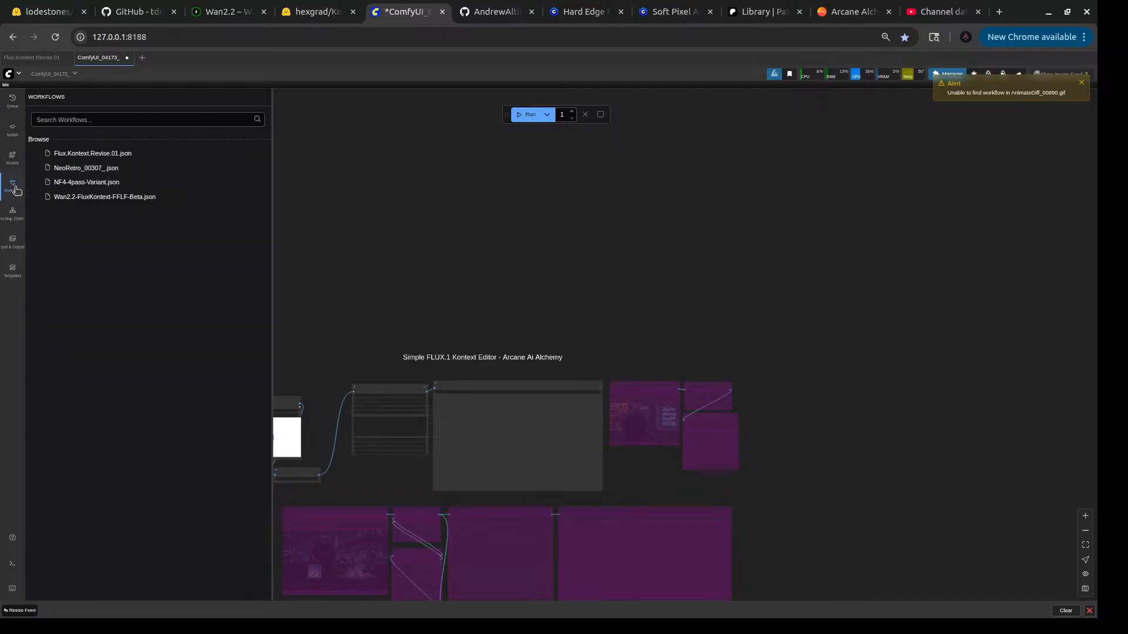
pyautogui.click(119, 154)
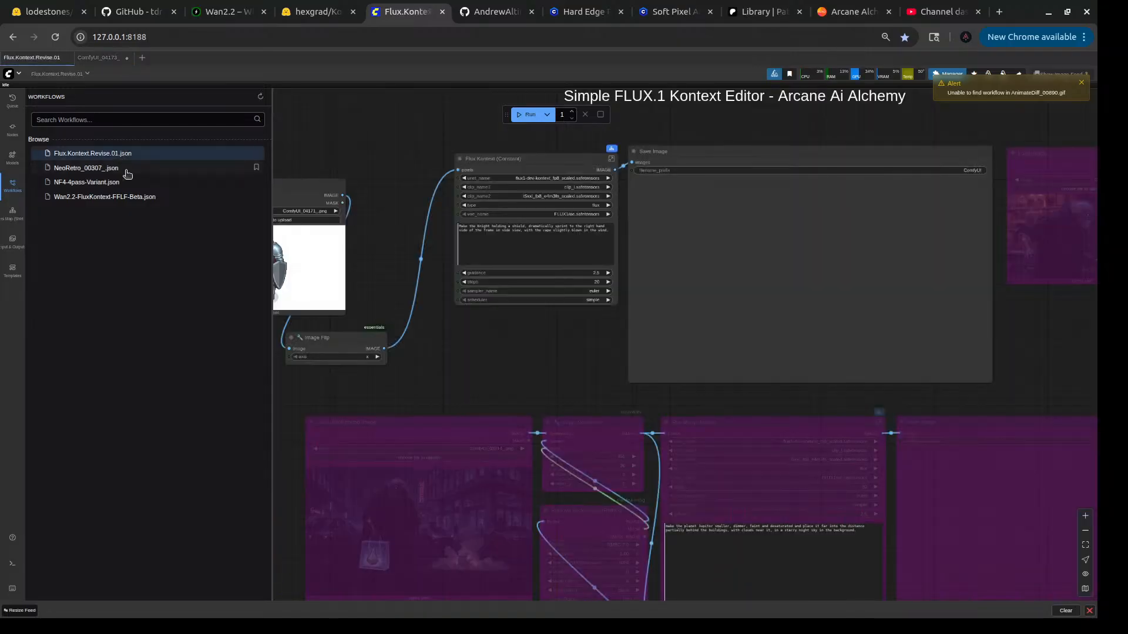
pyautogui.click(134, 198)
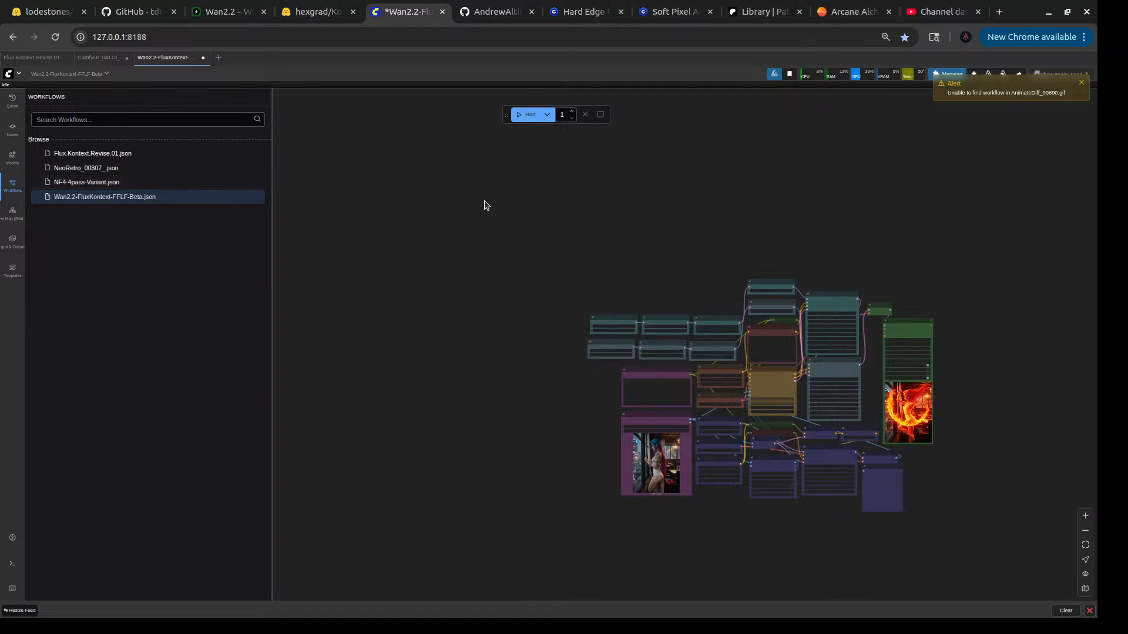
pyautogui.click(12, 185)
pyautogui.scroll(10, 363, 305)
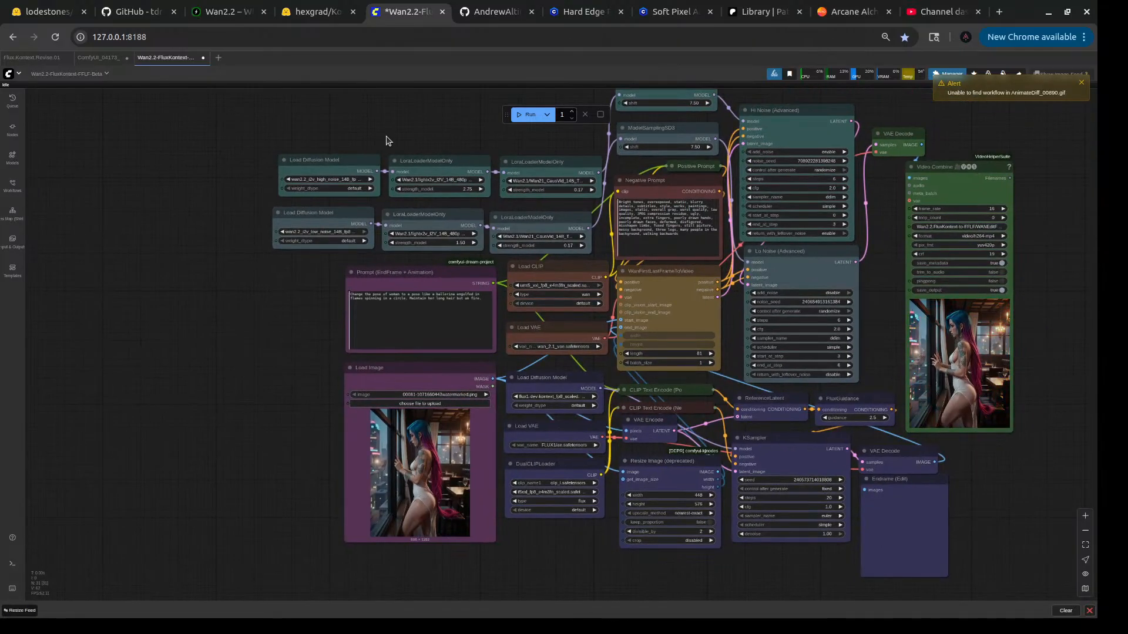
pyautogui.moveTo(428, 141); pyautogui.dragTo(312, 141)
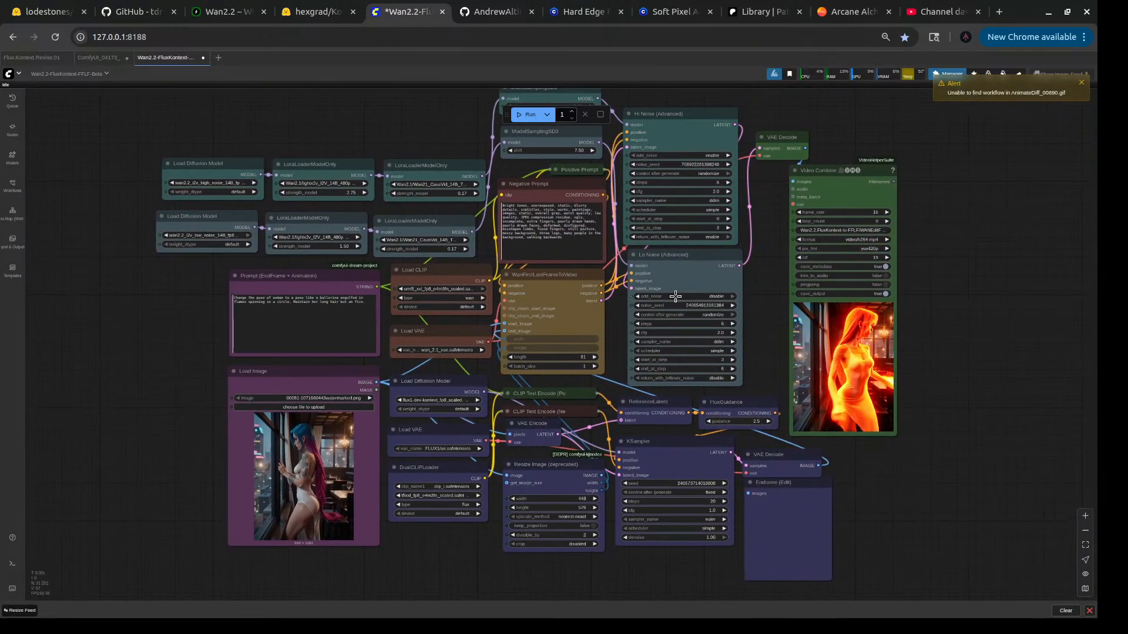
# - Set steps to 4 in both the Hi Noise (Advanced) and Lo Noise (Advanced) sampler nodes
pyautogui.scroll(5, 646, 249)
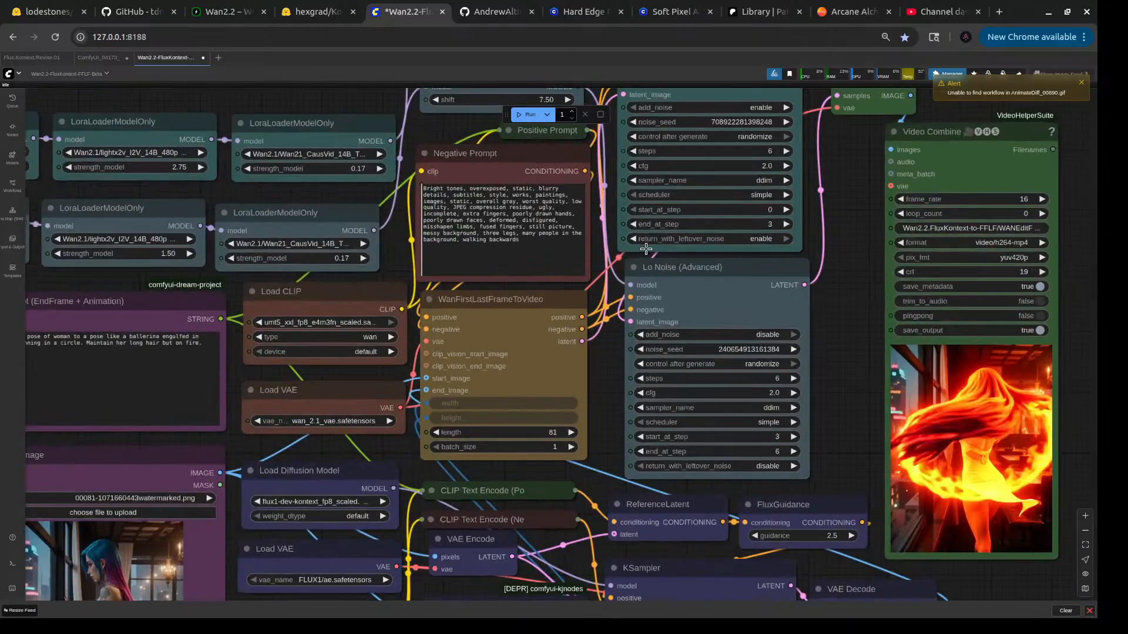
pyautogui.click(771, 151)
pyautogui.write('4')
pyautogui.press('Return')
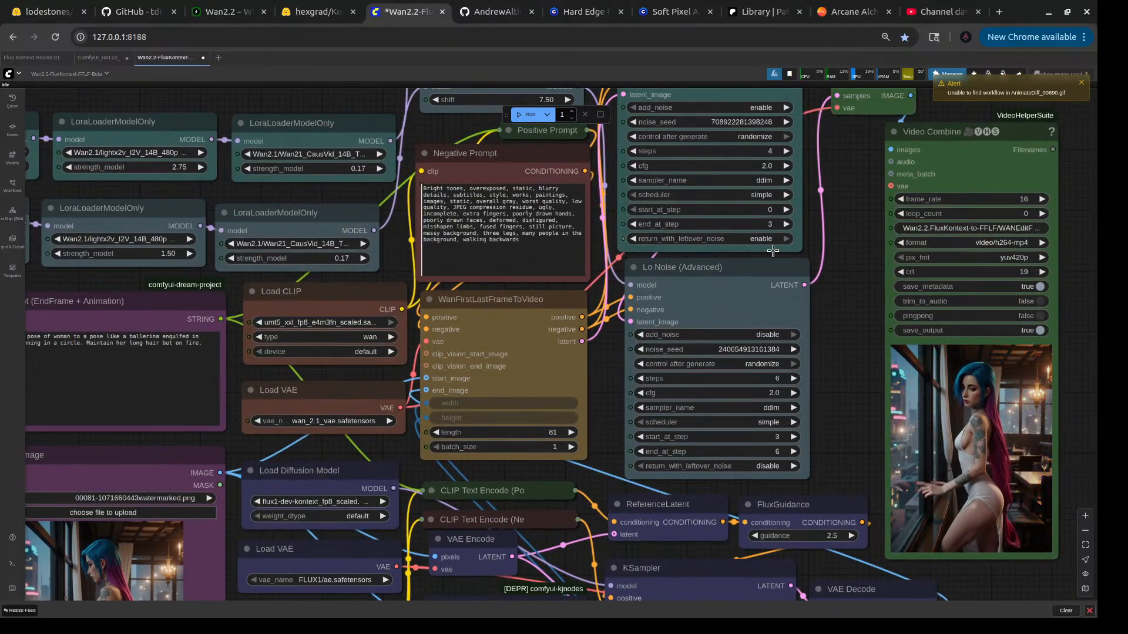
pyautogui.click(777, 378)
pyautogui.write('4')
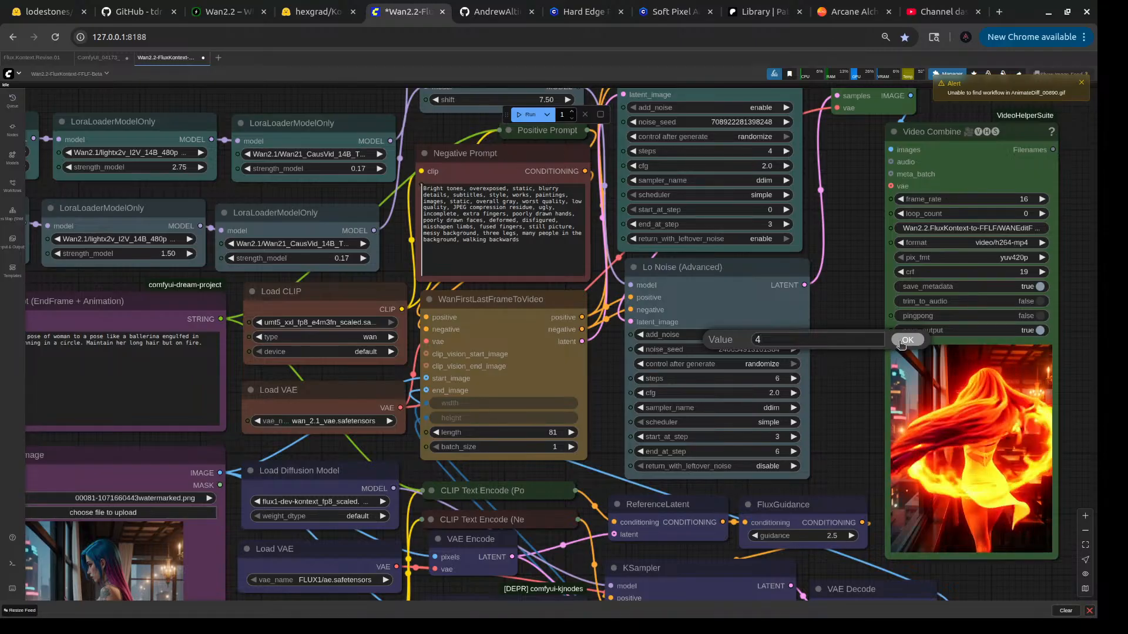
pyautogui.press('Return')
# - Move the Load Image node out to the left of the Prompt (EndFrame + Animation) node, clear of the Flux loaders
pyautogui.scroll(-3, 804, 233)
pyautogui.scroll(-6, 802, 230)
pyautogui.moveTo(543, 371); pyautogui.dragTo(599, 448)
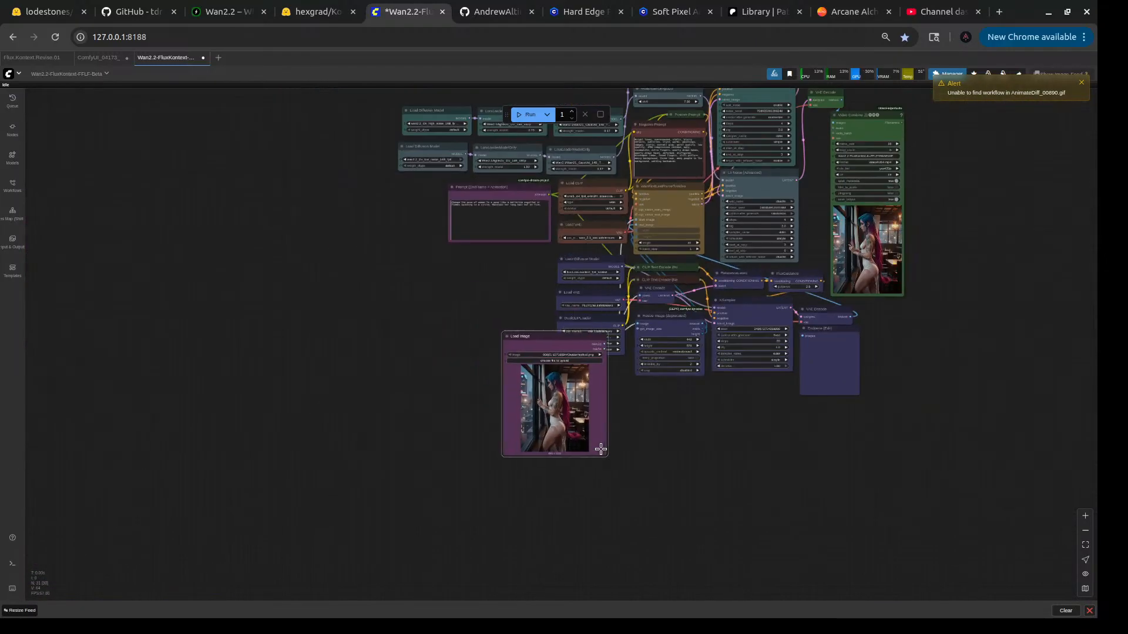
pyautogui.moveTo(549, 334); pyautogui.dragTo(332, 220)
pyautogui.scroll(7, 449, 343)
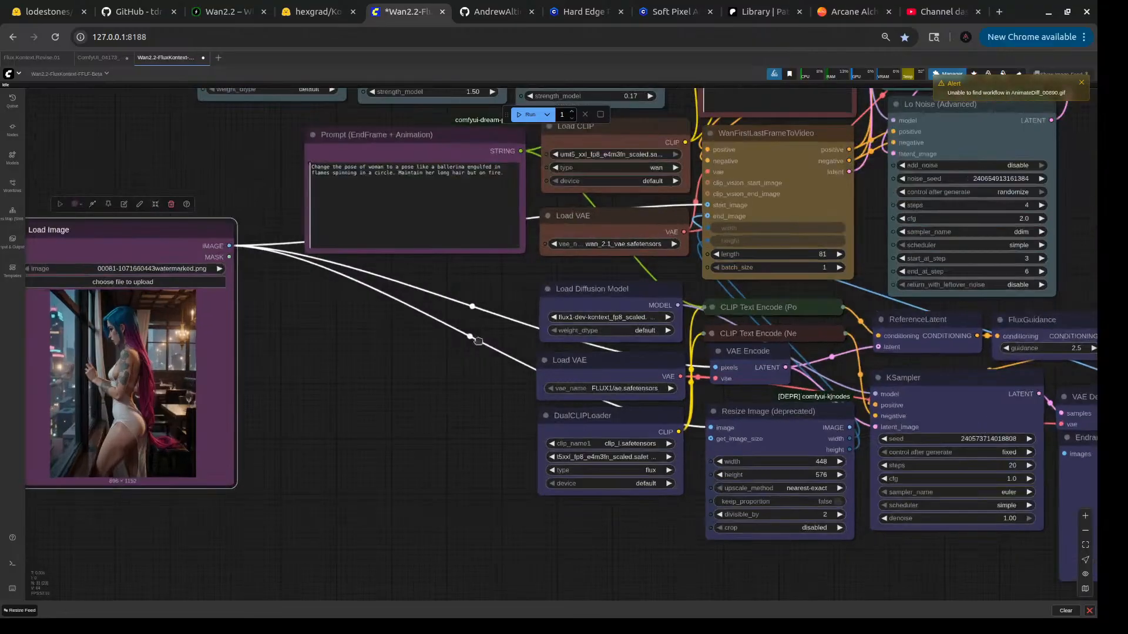
# - Delete the Flux Kontext section: its model loaders, text encoders, VAE Encode, Resize Image, ReferenceLatent, FluxGuidance, KSampler, VAE Decode and end-frame preview nodes
pyautogui.moveTo(478, 341); pyautogui.dragTo(379, 274)
pyautogui.moveTo(412, 214); pyautogui.dragTo(441, 394)
pyautogui.press('Delete')
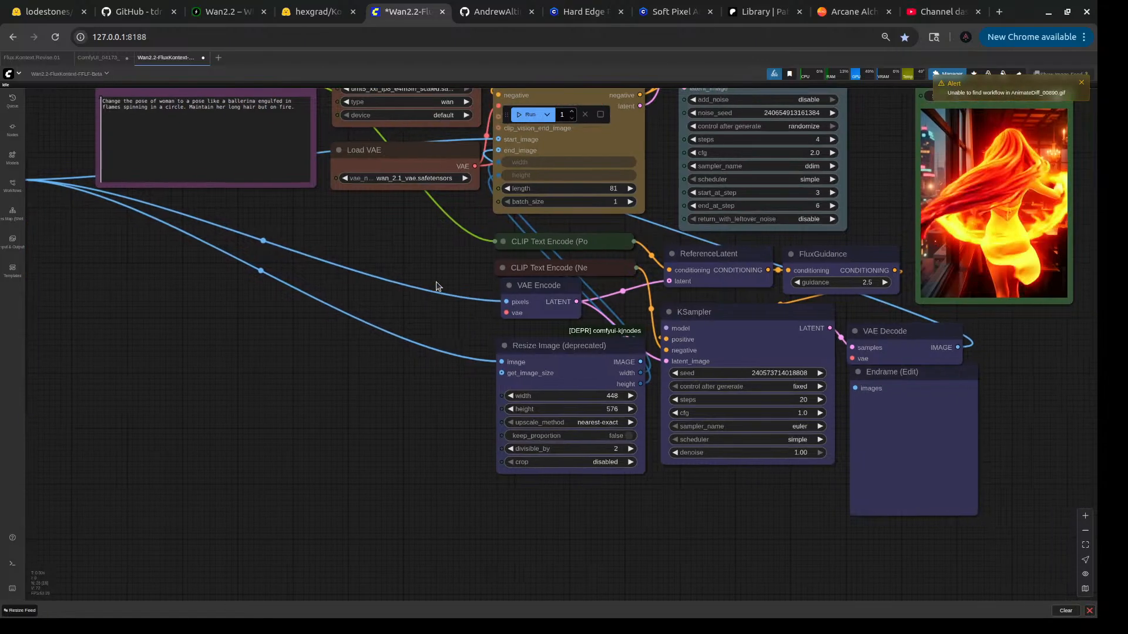
pyautogui.moveTo(473, 230); pyautogui.dragTo(662, 488)
pyautogui.press('Delete')
pyautogui.moveTo(612, 282); pyautogui.dragTo(919, 452)
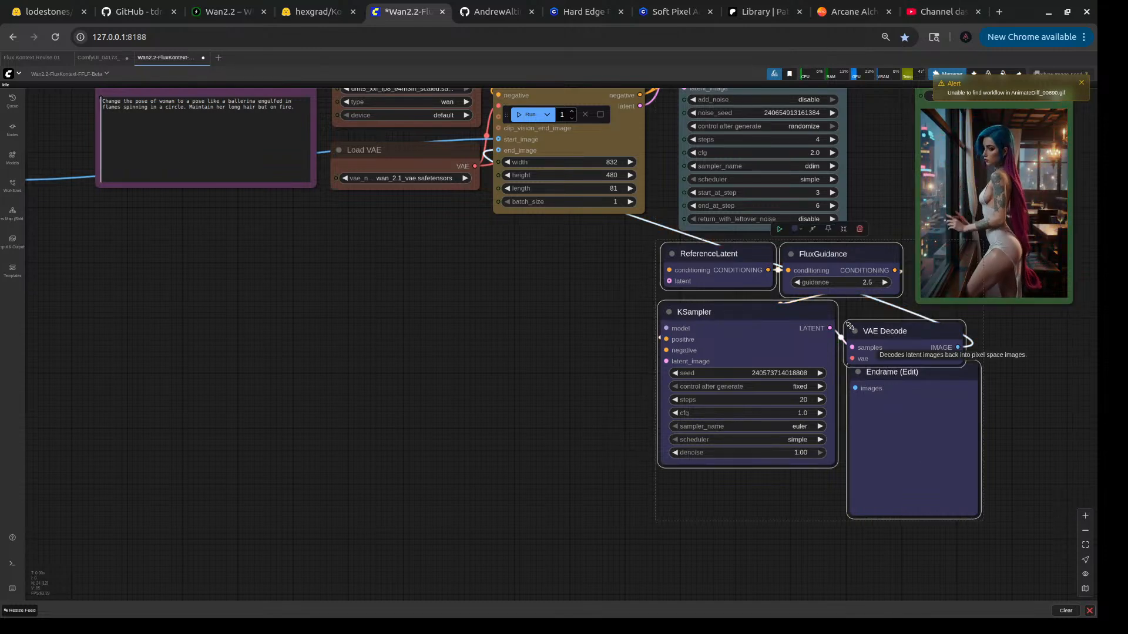
pyautogui.press('Delete')
# - Clone the Load Image node and place the copy below the Prompt (EndFrame + Animation) node
pyautogui.scroll(-5, 587, 423)
pyautogui.scroll(3, 603, 458)
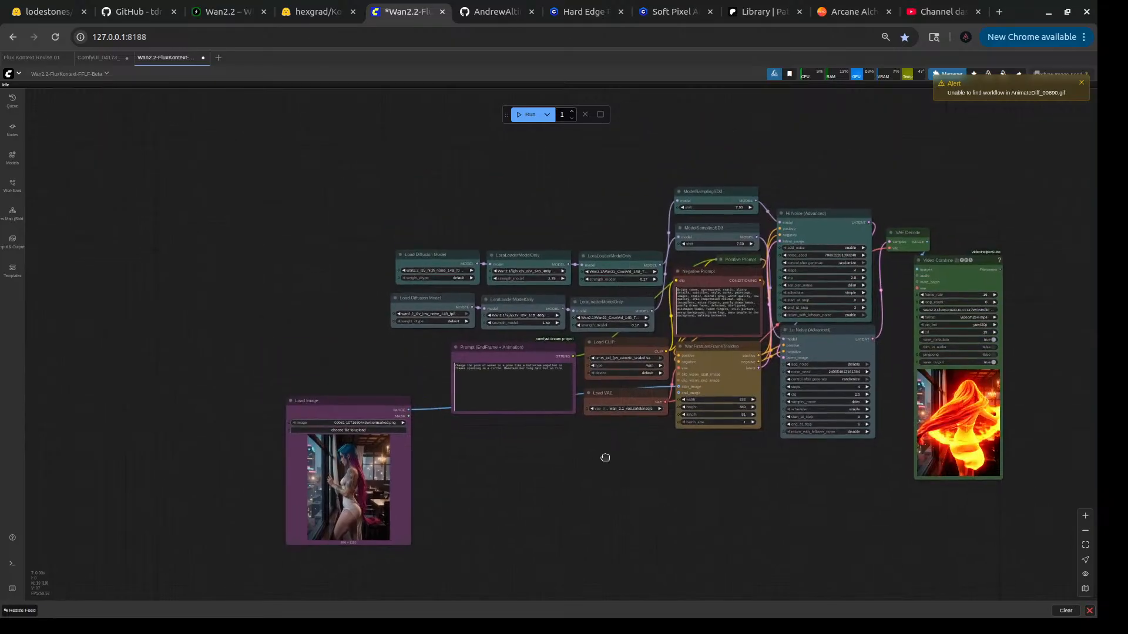
pyautogui.moveTo(244, 362); pyautogui.dragTo(205, 287)
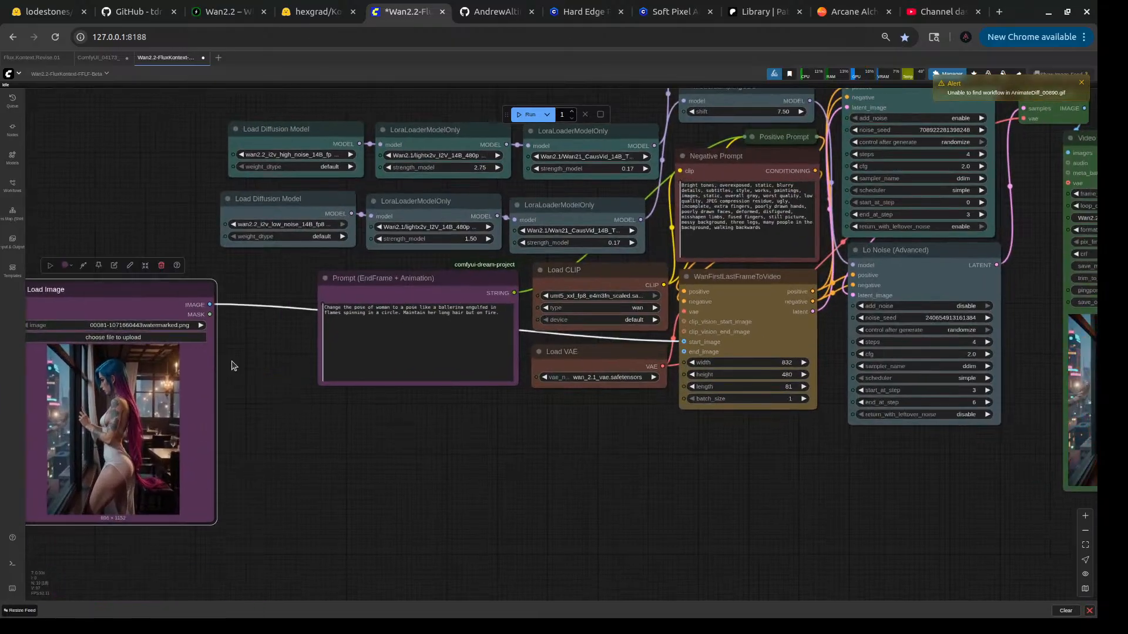
pyautogui.rightClick(150, 289)
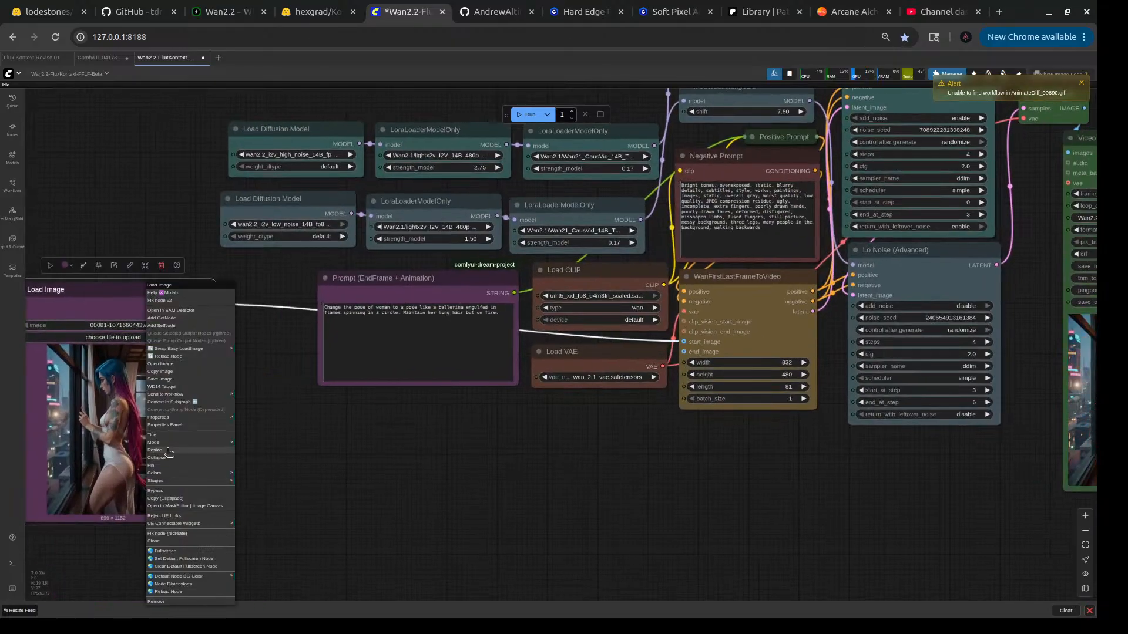
pyautogui.click(173, 541)
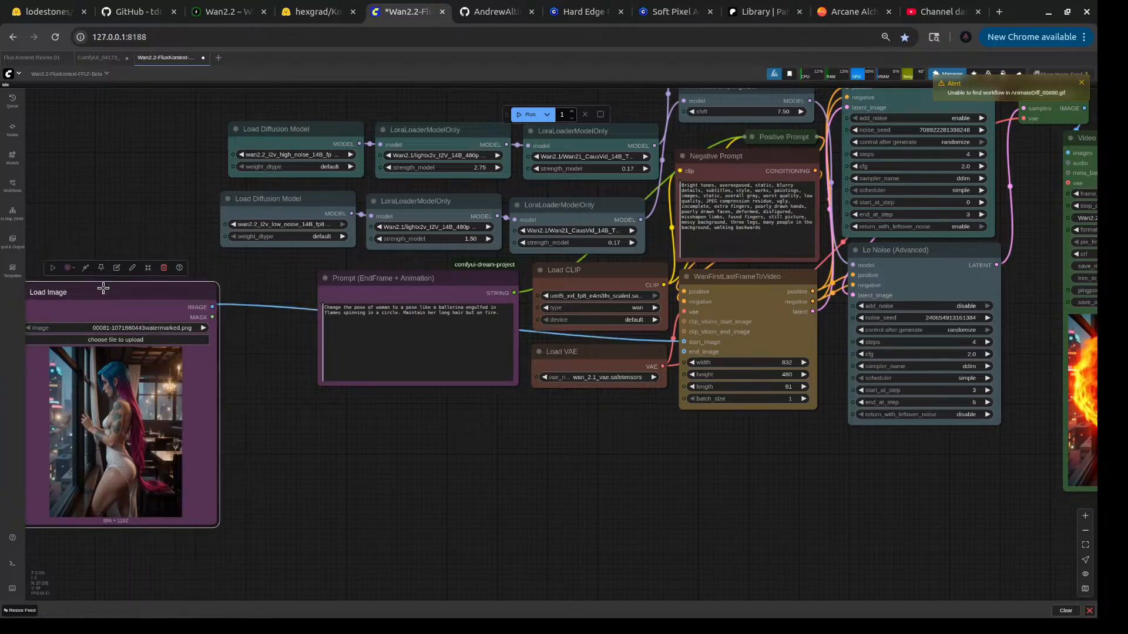
pyautogui.moveTo(101, 286)
pyautogui.mouseDown()
pyautogui.moveTo(413, 442)
pyautogui.moveTo(215, 280)
pyautogui.moveTo(521, 443)
pyautogui.moveTo(606, 447)
pyautogui.mouseUp()
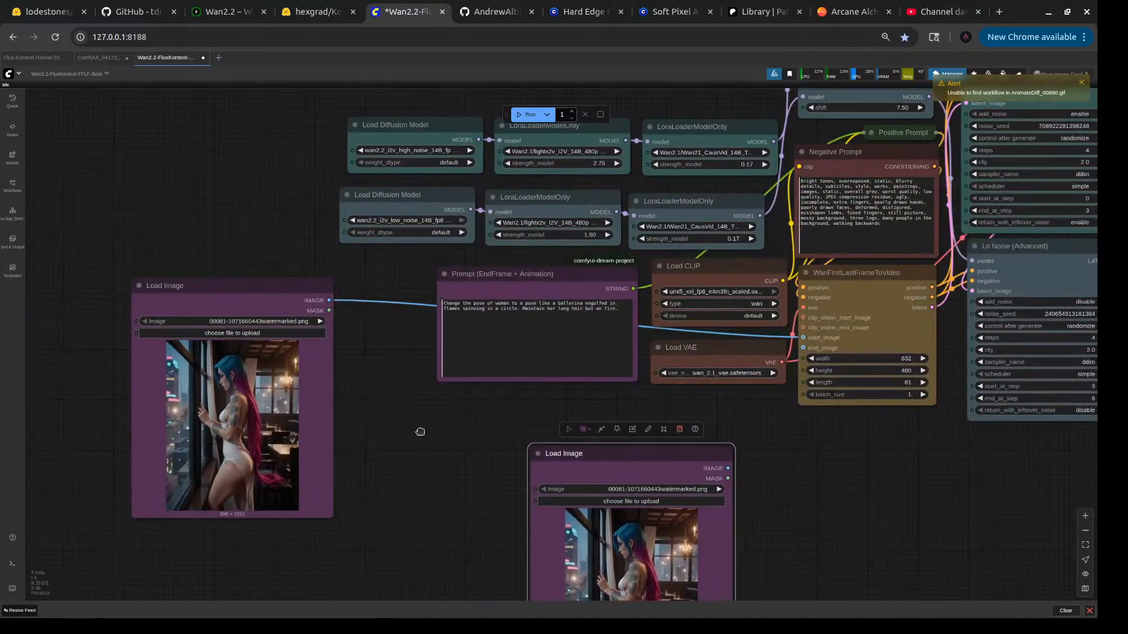
# - Connect the cloned Load Image node's IMAGE output to the end_image input of WanFirstLastFrameToVideo
pyautogui.moveTo(419, 433); pyautogui.dragTo(312, 282)
pyautogui.scroll(-3, 320, 401)
pyautogui.moveTo(320, 401); pyautogui.dragTo(234, 390)
pyautogui.scroll(-3, 234, 390)
pyautogui.moveTo(469, 393); pyautogui.dragTo(453, 441)
pyautogui.scroll(5, 467, 411)
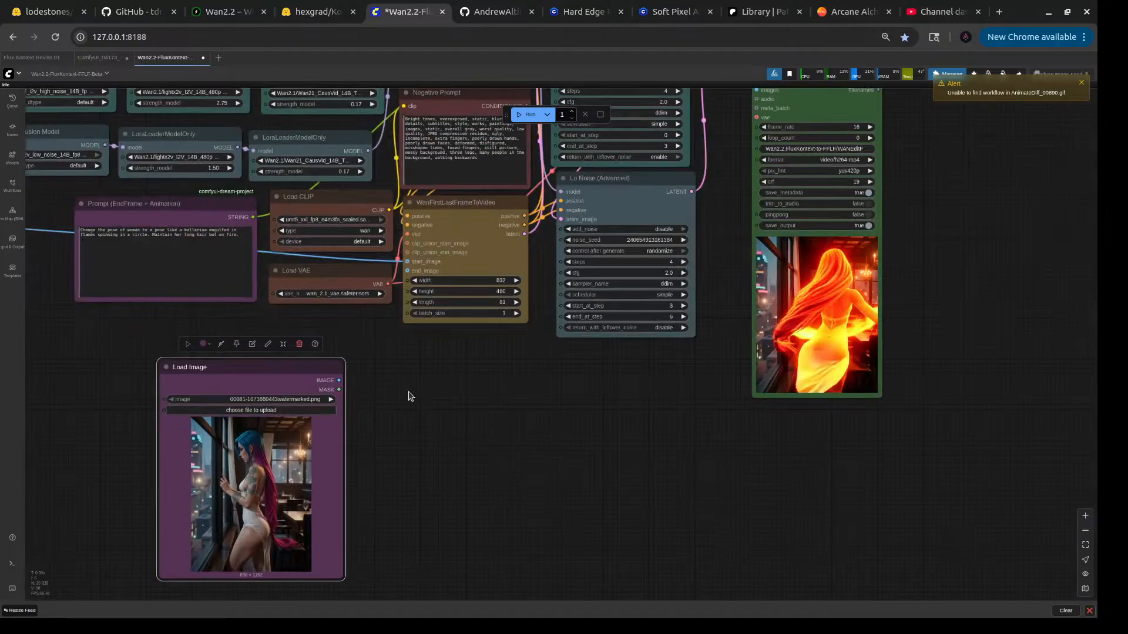
pyautogui.moveTo(342, 379); pyautogui.dragTo(407, 271)
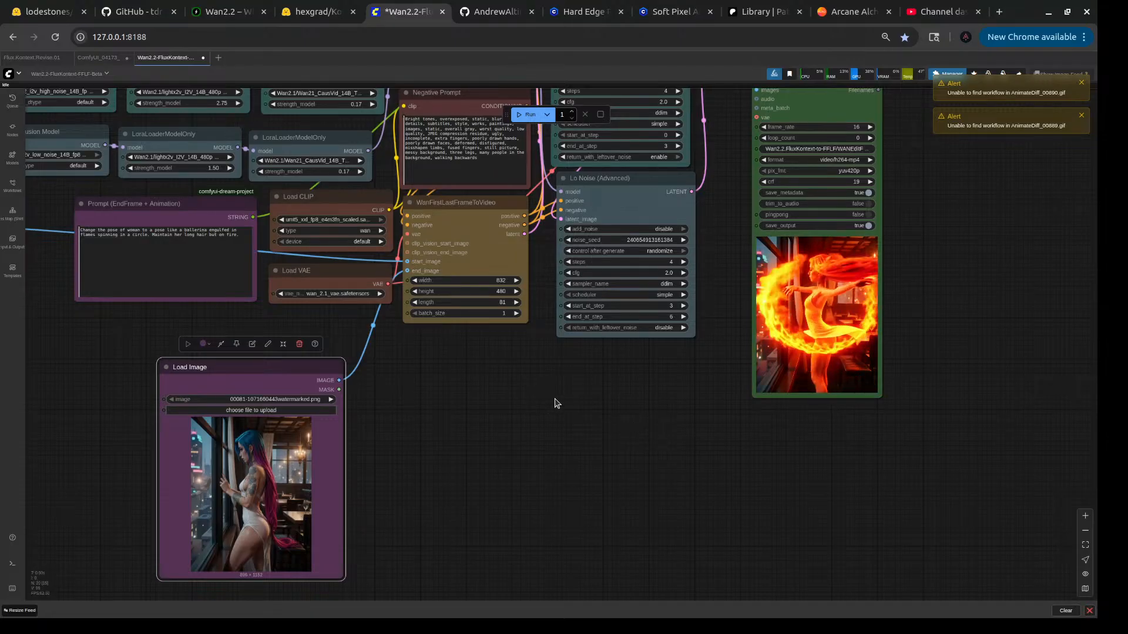
# - Set the Video Combine node's output format to image/gif
pyautogui.scroll(-4, 565, 397)
pyautogui.moveTo(541, 403); pyautogui.dragTo(781, 435)
pyautogui.scroll(5, 727, 433)
pyautogui.moveTo(1055, 361); pyautogui.dragTo(698, 411)
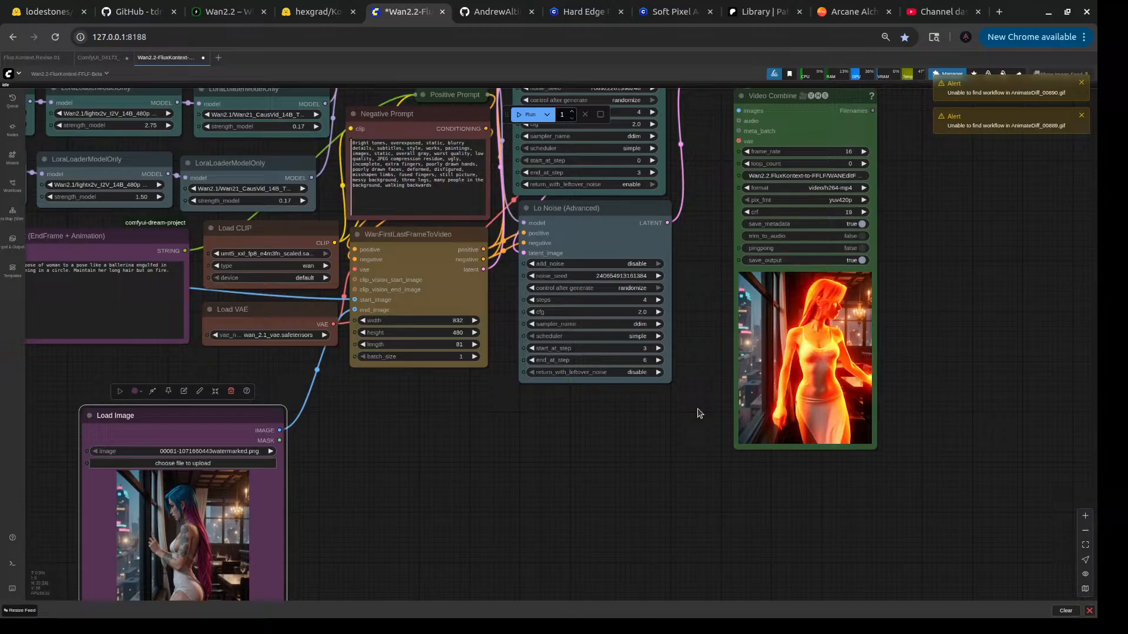
pyautogui.click(846, 188)
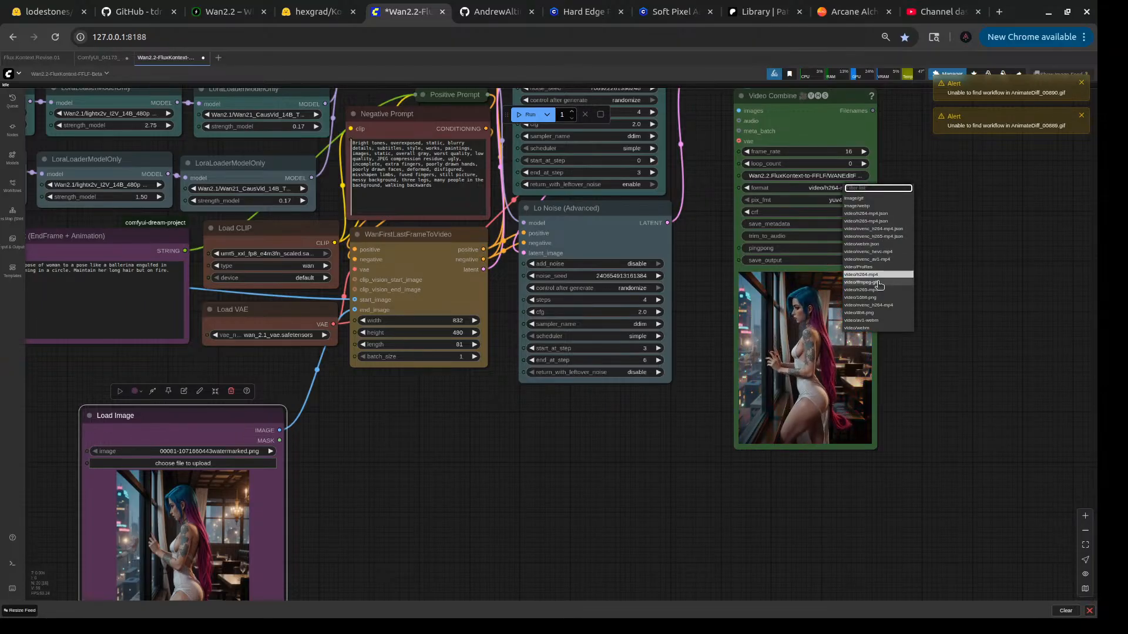
pyautogui.click(853, 199)
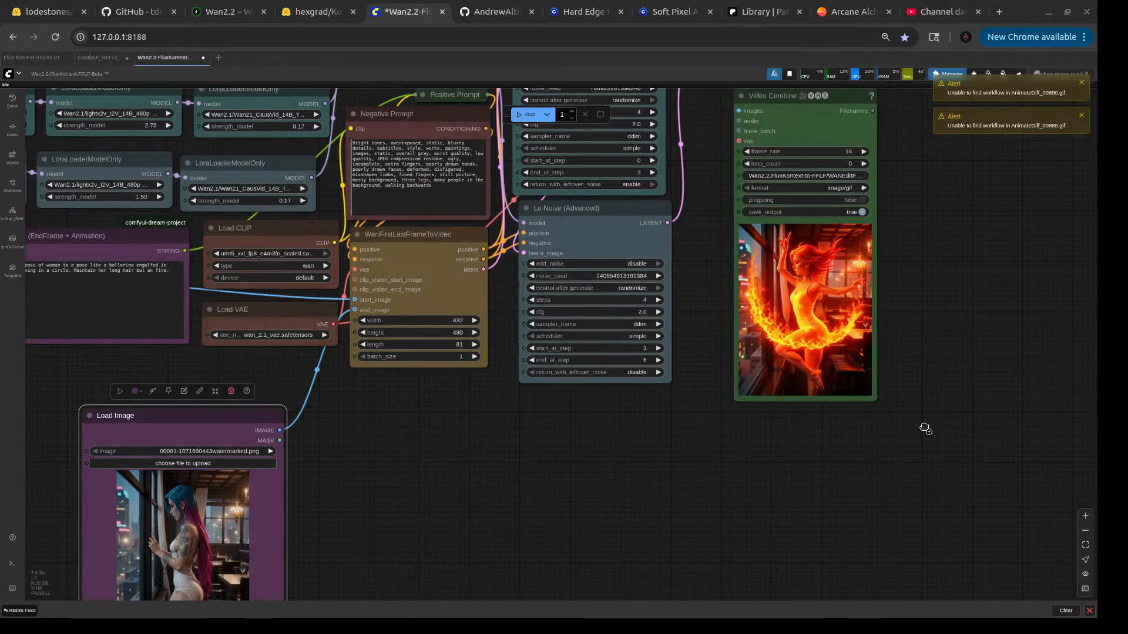
# - Load the ninja workflow AnimateDiff_00889 and the knight workflow AnimateDiff_00890 from their saved output files
pyautogui.moveTo(924, 429); pyautogui.dragTo(924, 428)
pyautogui.moveTo(974, 480); pyautogui.dragTo(745, 481)
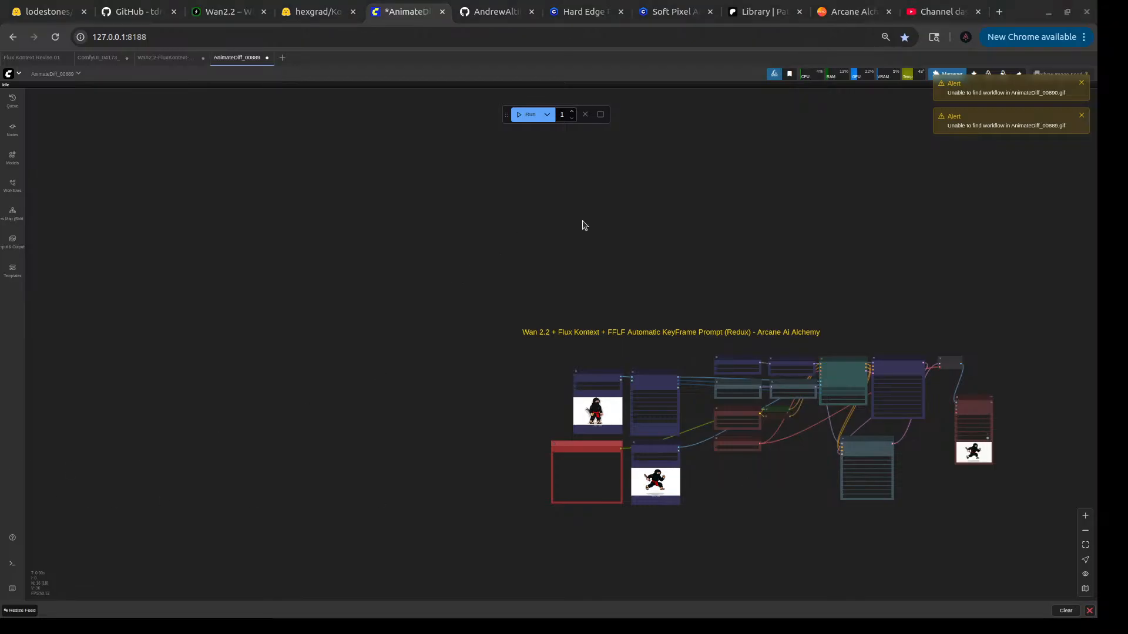
pyautogui.moveTo(598, 195); pyautogui.dragTo(486, 332)
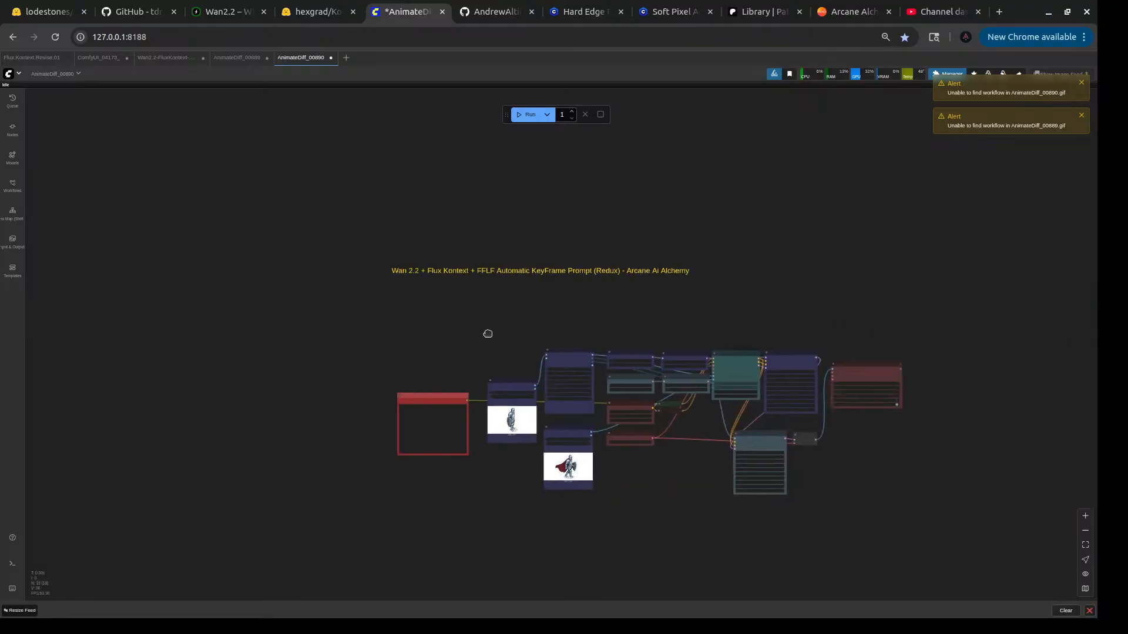
pyautogui.scroll(8, 574, 352)
pyautogui.moveTo(719, 528); pyautogui.dragTo(670, 416)
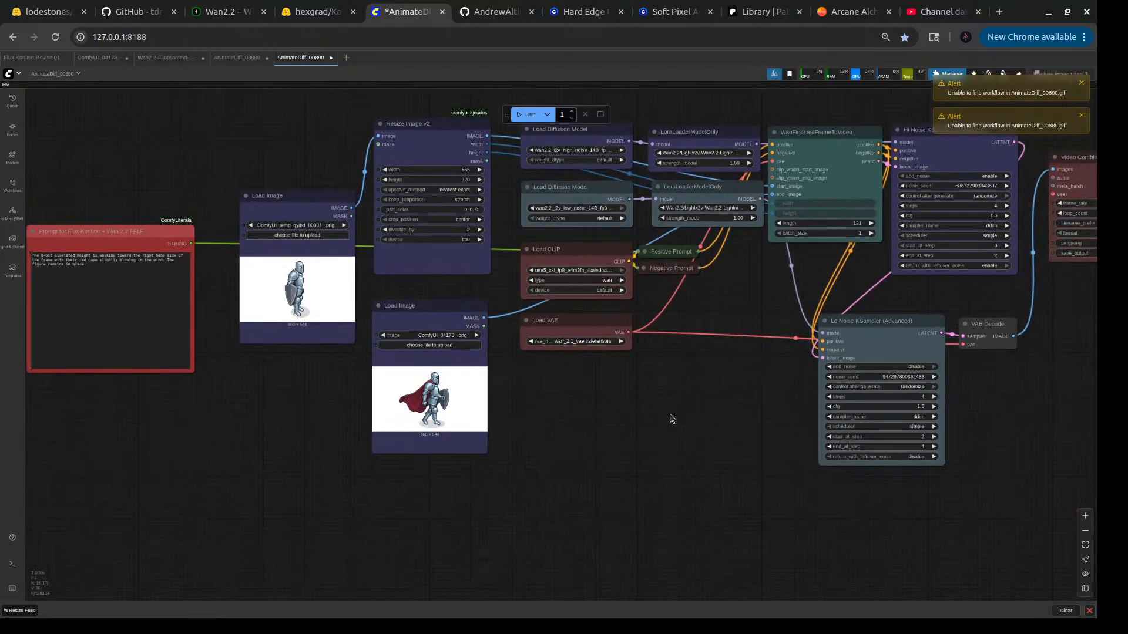
# - Close the ninja workflow AnimateDiff_00889 and the Wan2.2-FluxKontext-FFLF workflow without saving their changes
pyautogui.click(262, 58)
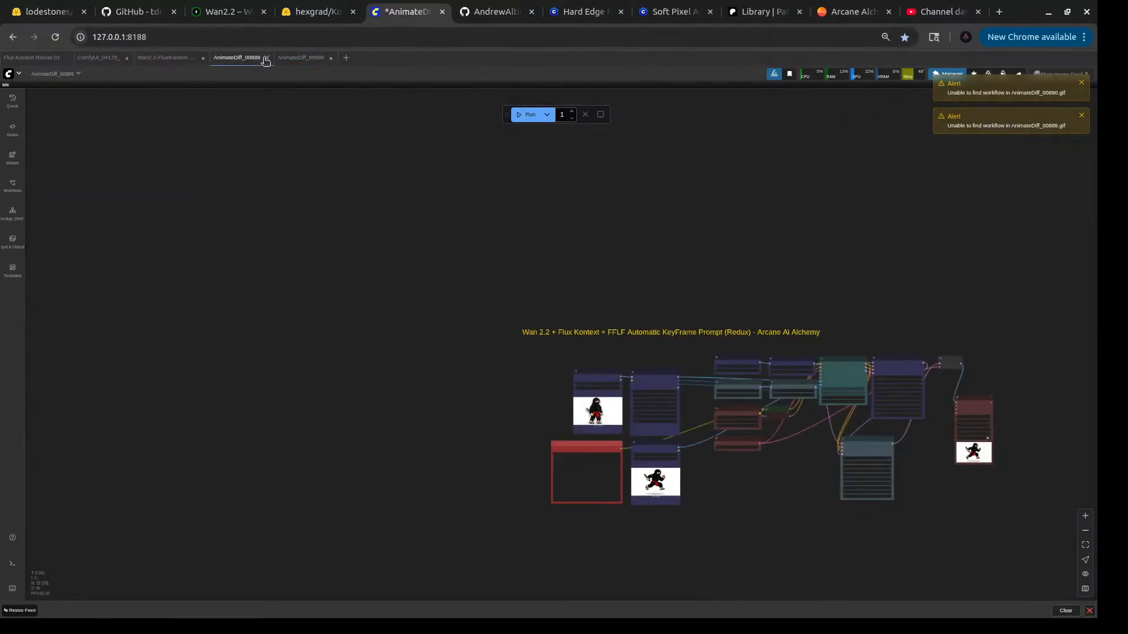
pyautogui.click(265, 58)
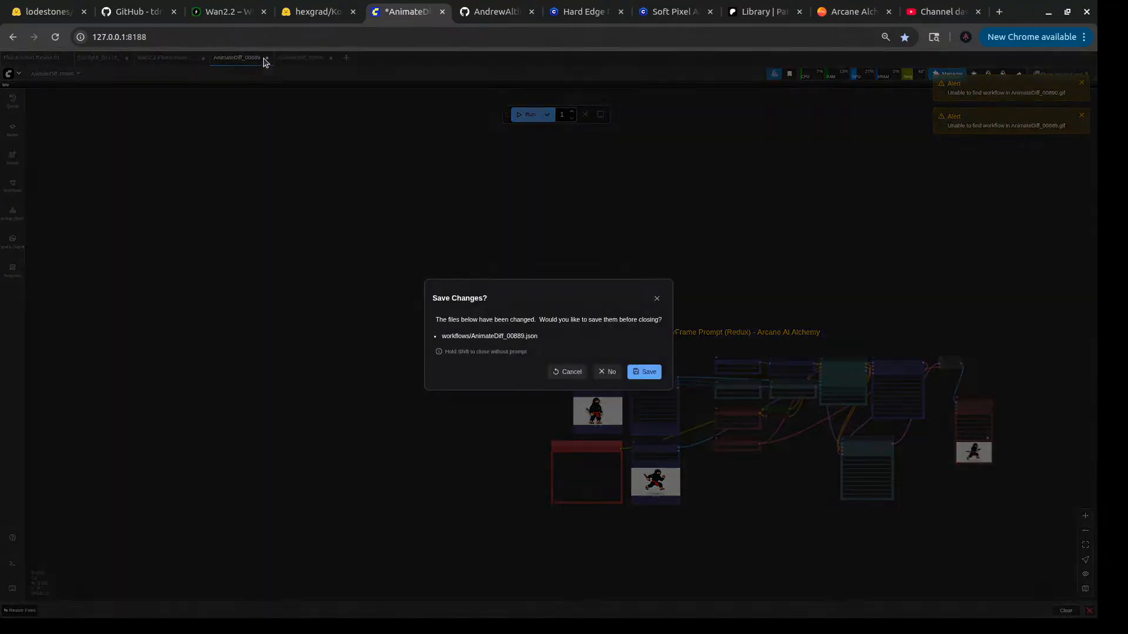
pyautogui.click(608, 373)
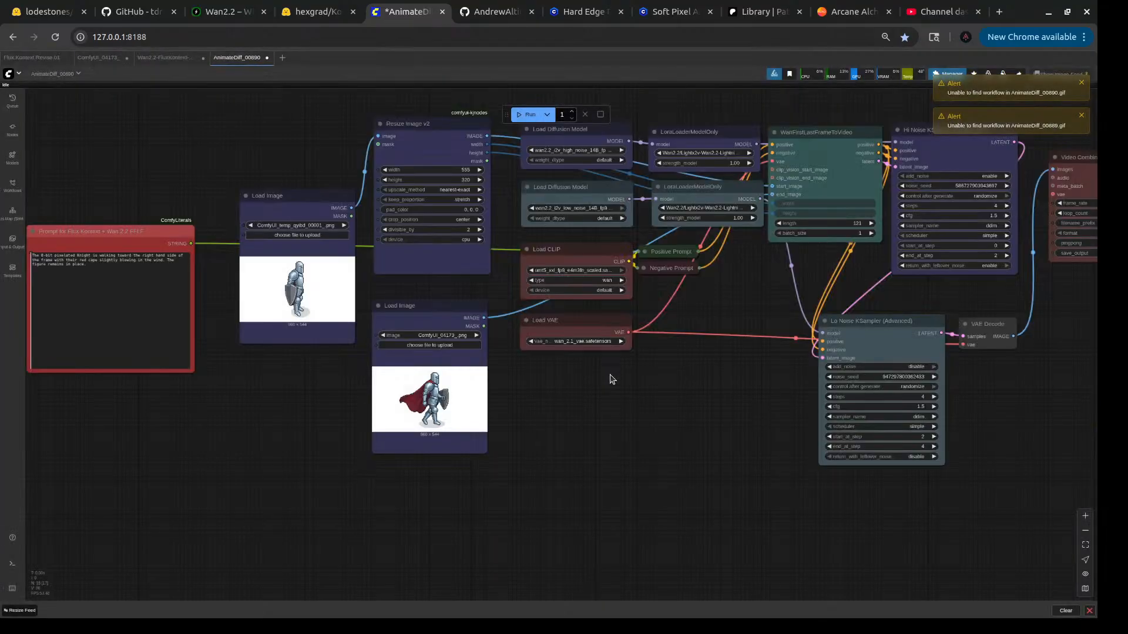
pyautogui.click(160, 58)
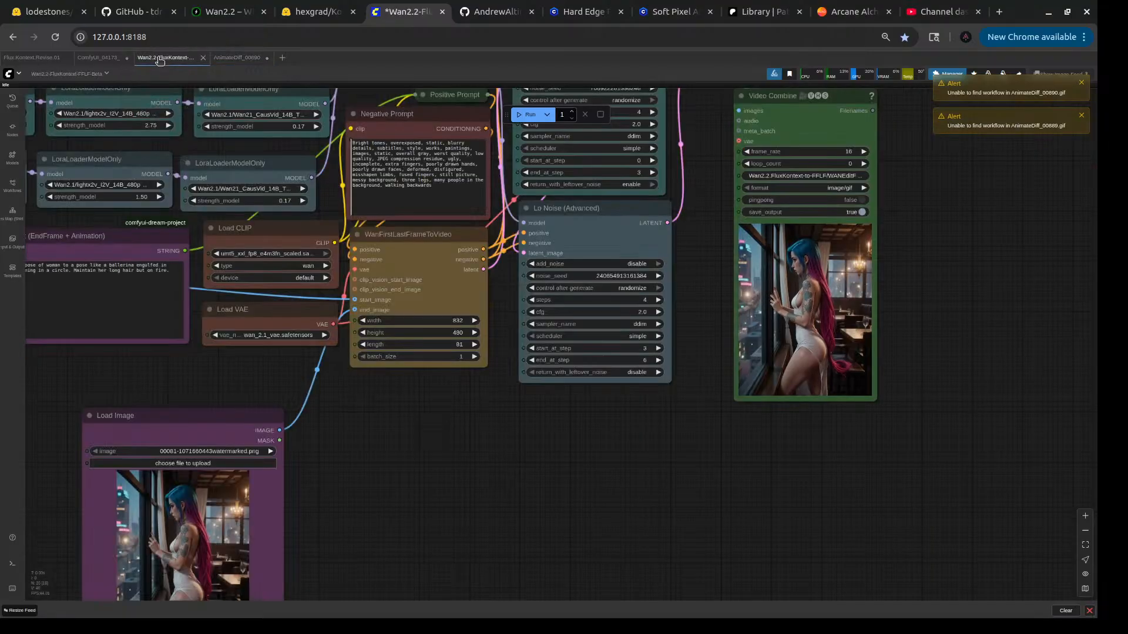
pyautogui.click(204, 58)
pyautogui.click(611, 372)
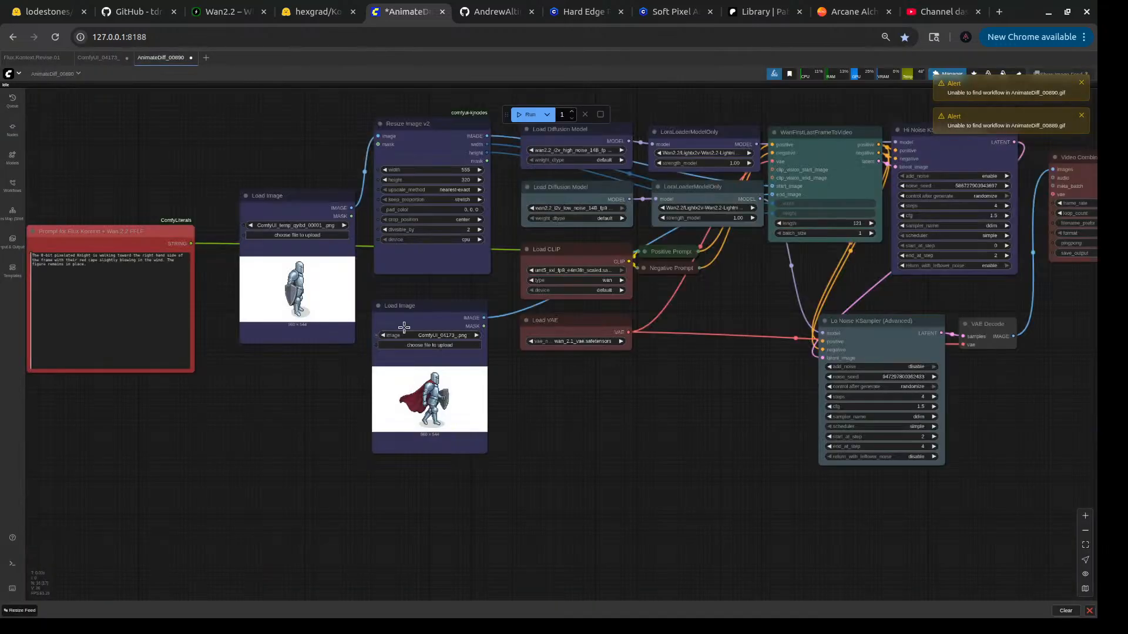
# - Read the animation prompt in the knight workflow's Prompt for Flux Kontext + Wan 2.2 FFLF node
pyautogui.moveTo(611, 416); pyautogui.dragTo(649, 434)
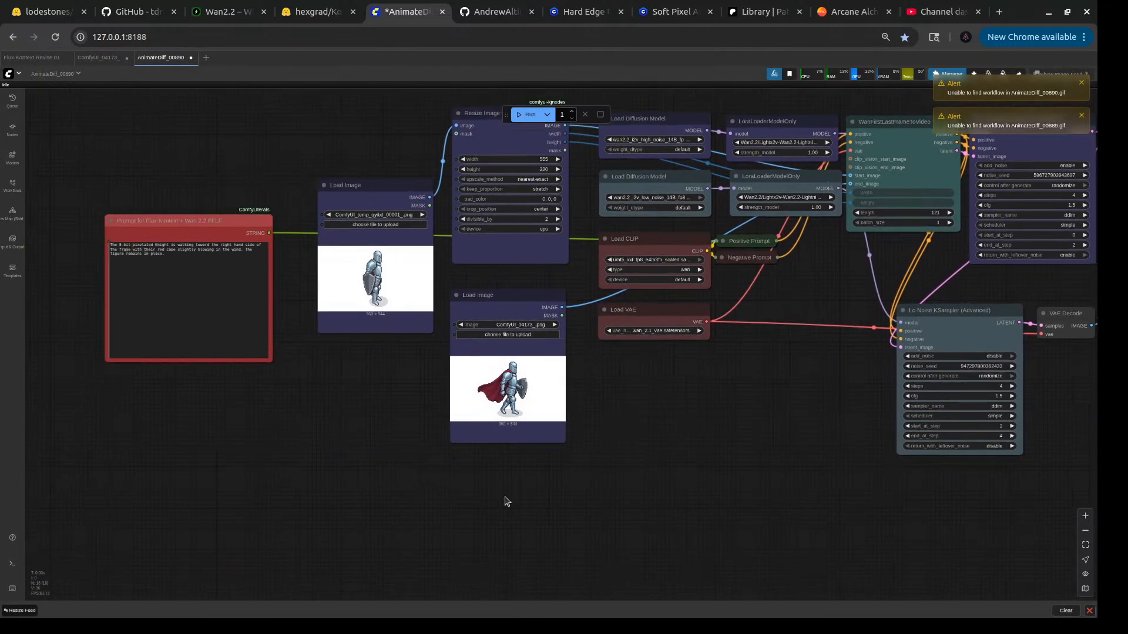
pyautogui.moveTo(296, 408); pyautogui.dragTo(545, 486)
pyautogui.scroll(10, 352, 371)
pyautogui.moveTo(317, 315); pyautogui.dragTo(241, 317)
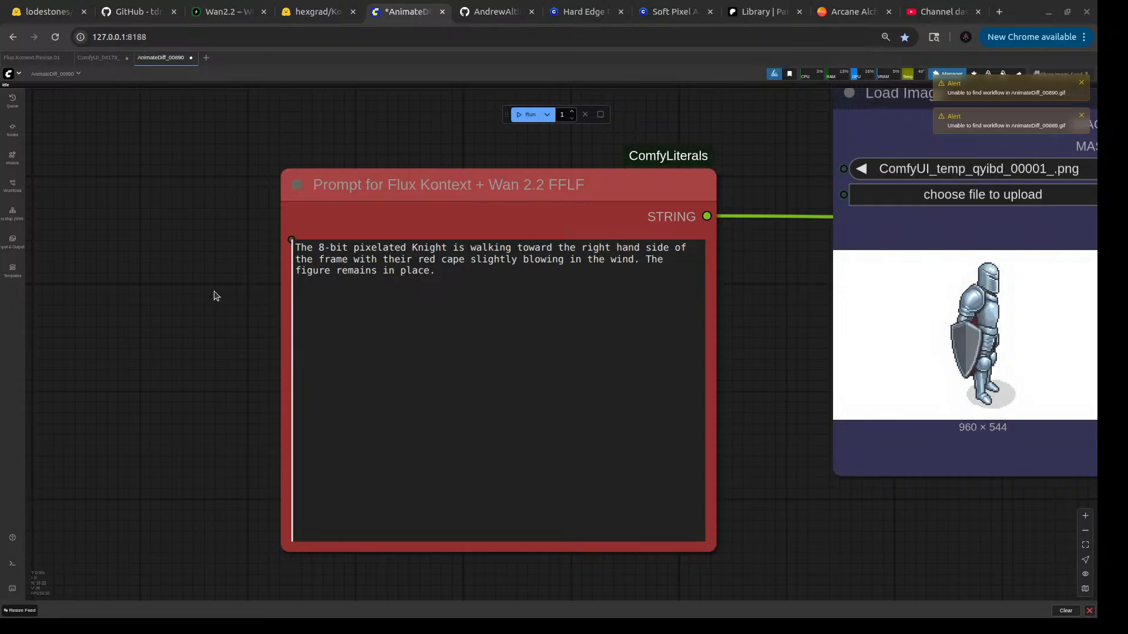
pyautogui.moveTo(215, 292); pyautogui.dragTo(728, 278)
# - Load the knight's FLUX brainstorming workflow InpaintOption-Img2Img_00131_ from its saved image and dismiss the two missing-workflow alerts
pyautogui.moveTo(756, 222); pyautogui.dragTo(453, 225)
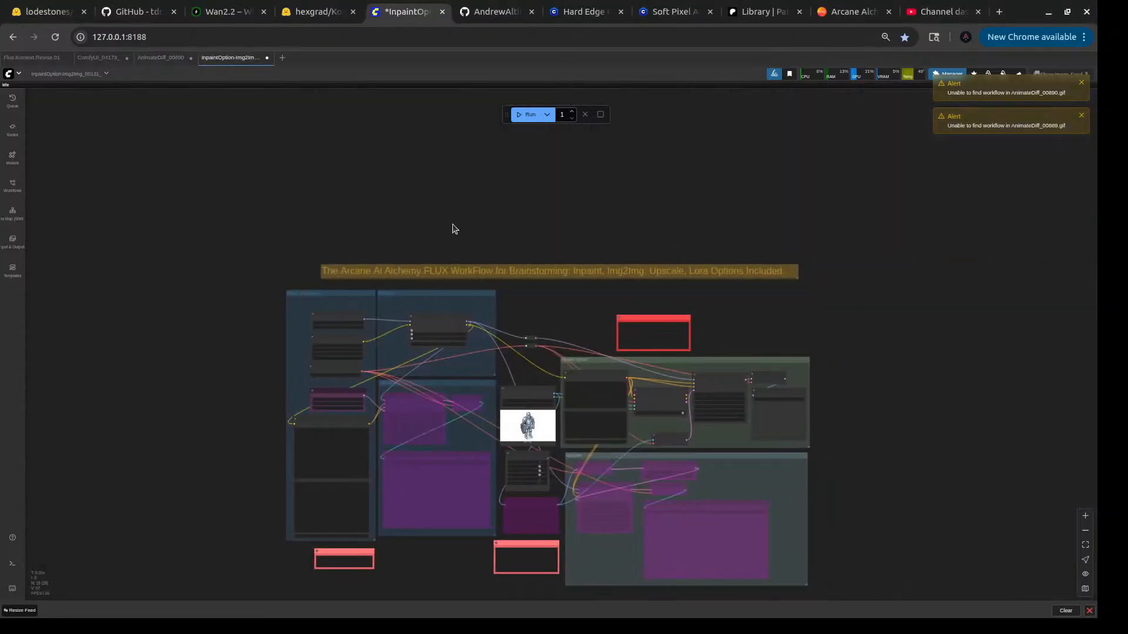
pyautogui.scroll(6, 528, 420)
pyautogui.scroll(-3, 535, 250)
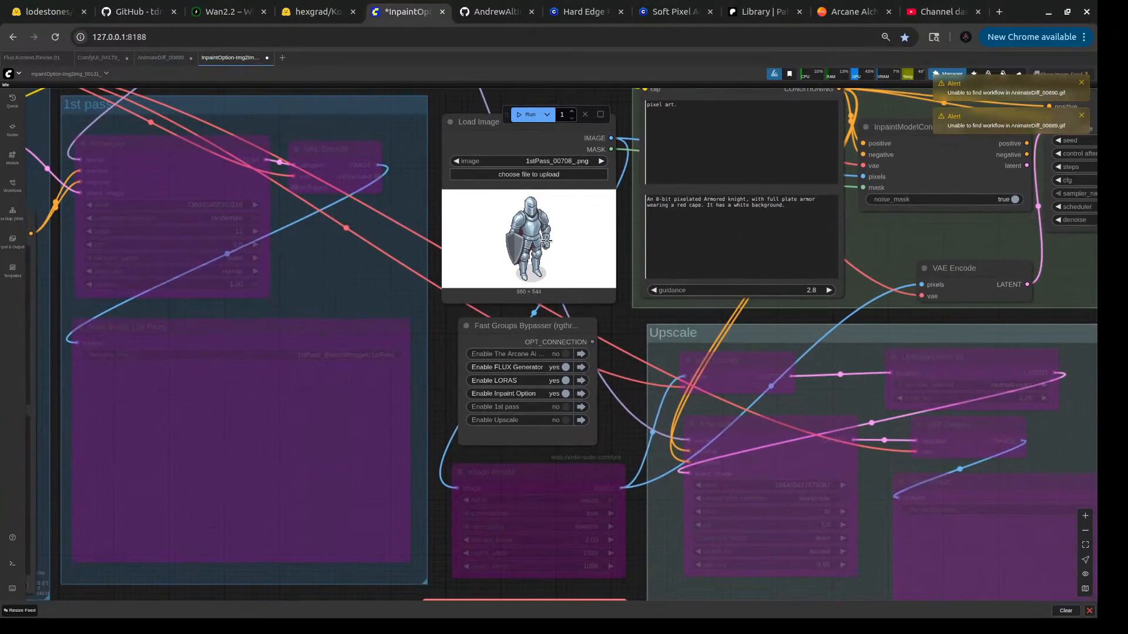
pyautogui.scroll(-5, 631, 338)
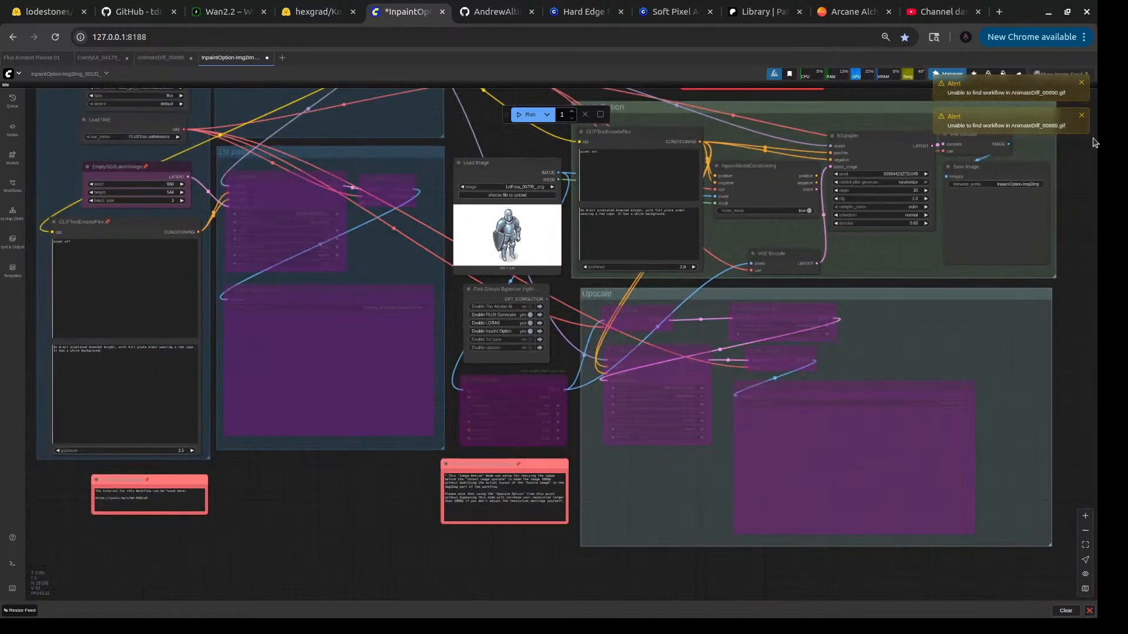
pyautogui.click(1081, 115)
pyautogui.click(1080, 83)
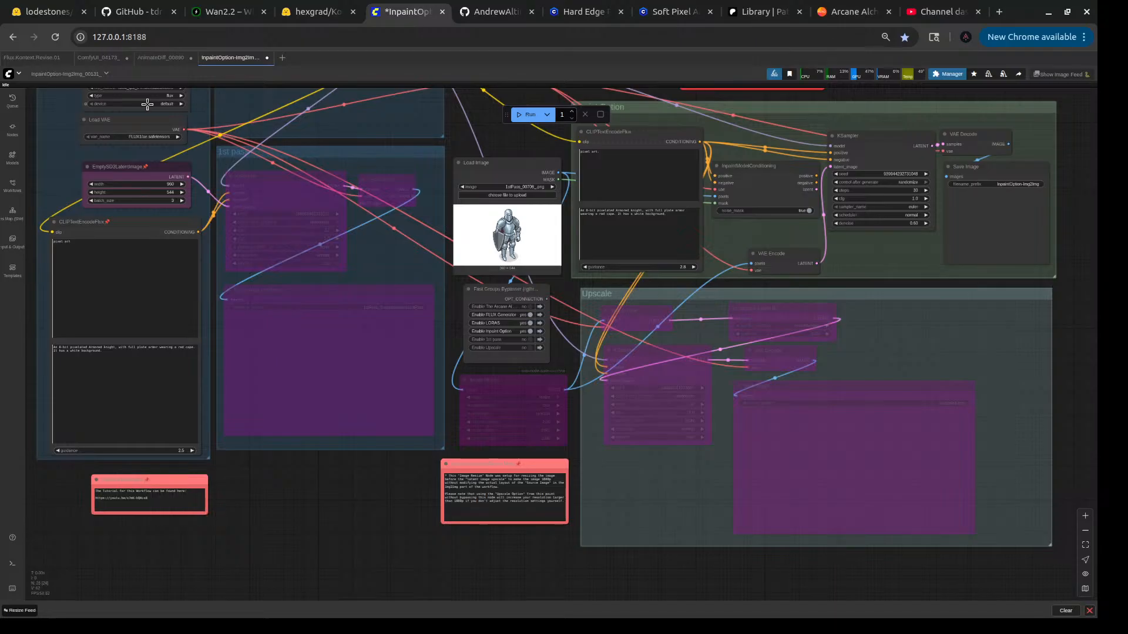
# - Return to the ComfyUI_04173_ workflow and bring the Flux Kontext node's knight prompt into readable view
pyautogui.click(95, 57)
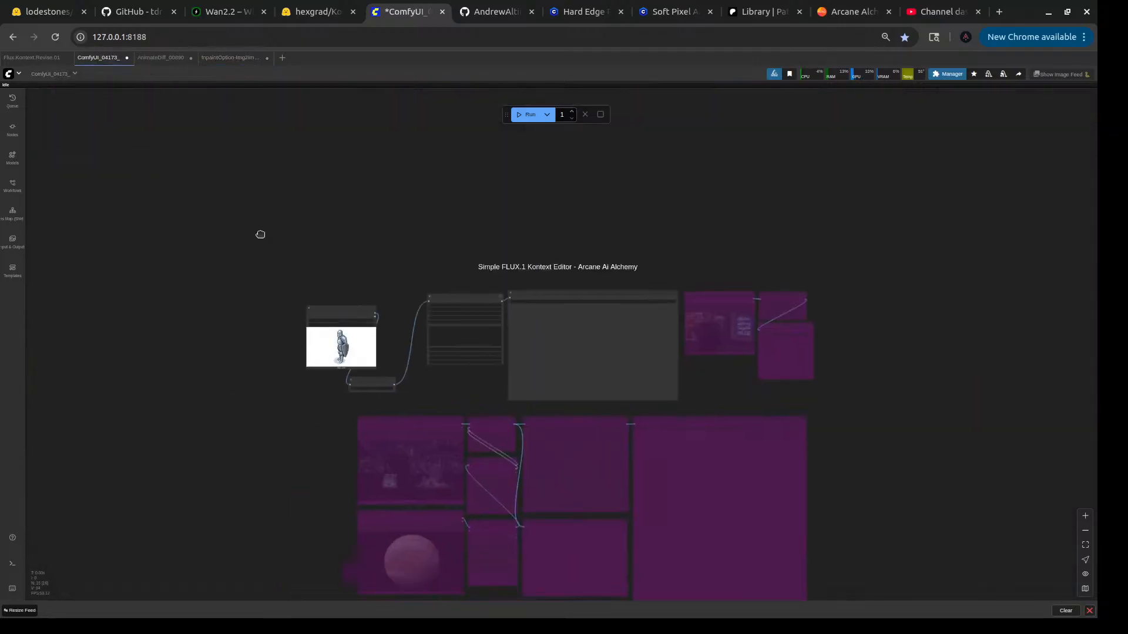
pyautogui.scroll(4, 324, 292)
pyautogui.scroll(4, 309, 254)
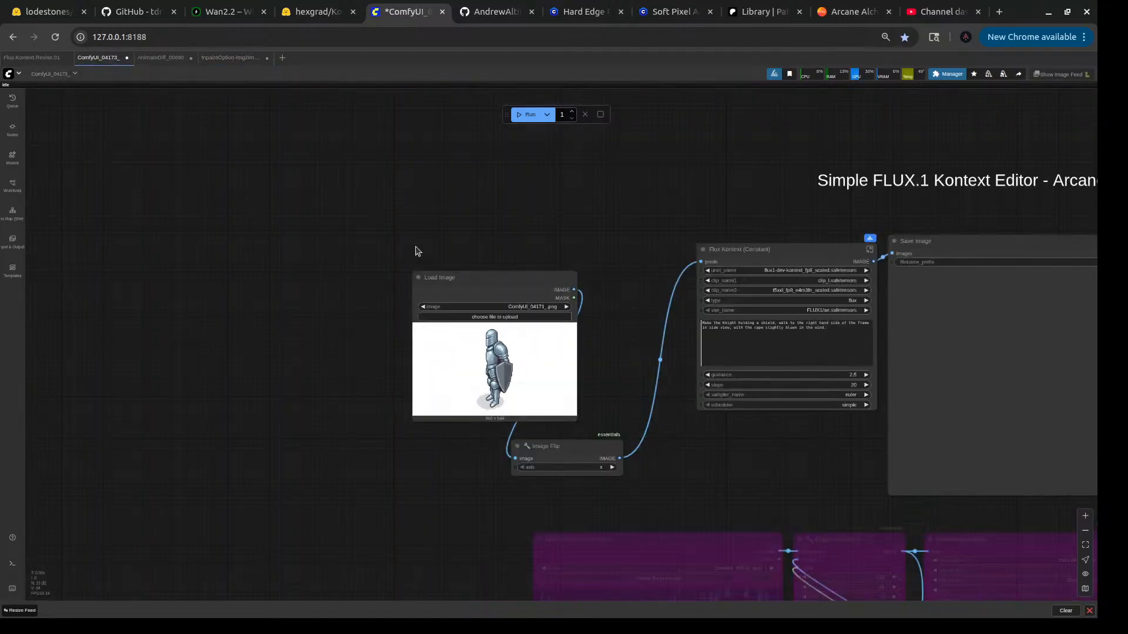
pyautogui.moveTo(416, 252); pyautogui.dragTo(280, 199)
pyautogui.scroll(5, 551, 325)
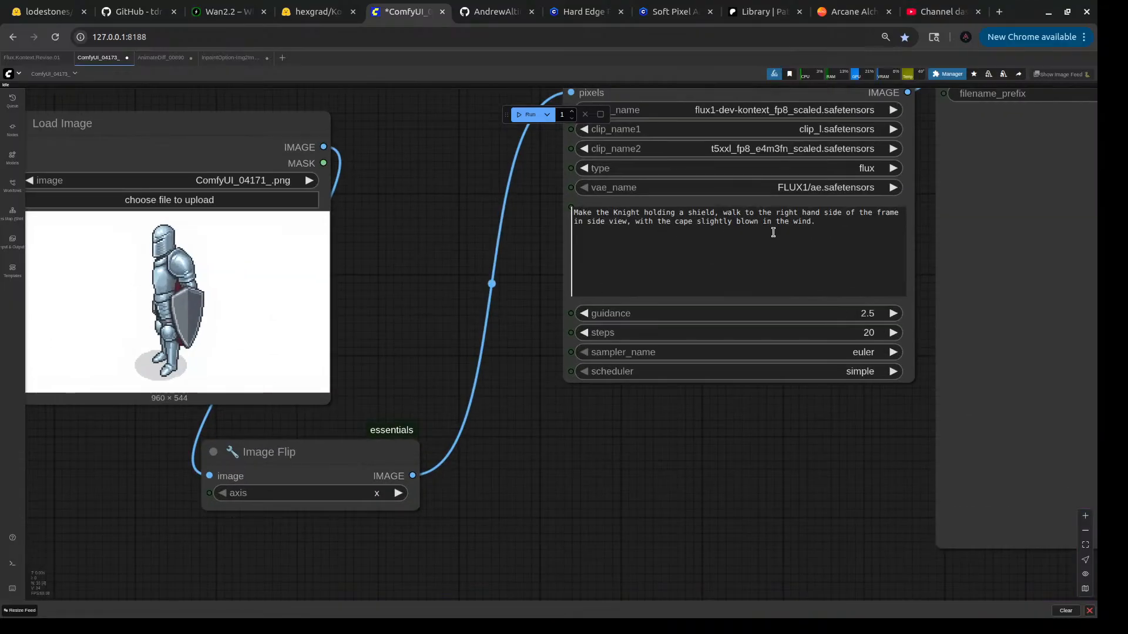
# - Replace "walk" with "is dramatically sprinting" in the Flux Kontext prompt for the Knight holding a shield
pyautogui.moveTo(722, 210); pyautogui.dragTo(789, 211)
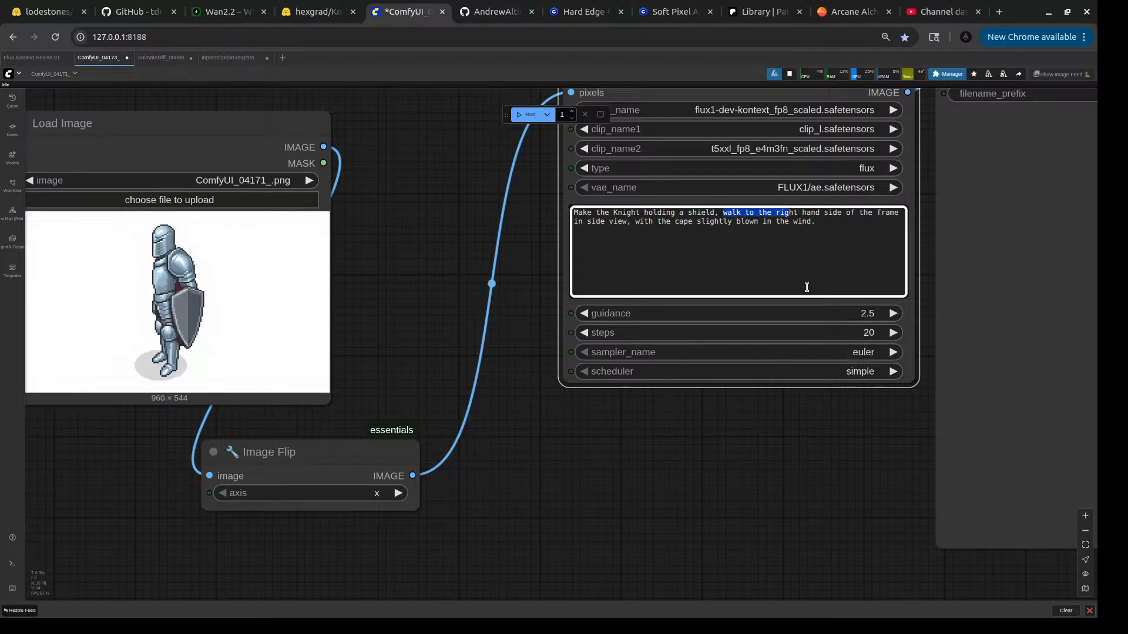
pyautogui.press('Left')
pyautogui.press('Right')
pyautogui.press('Right')
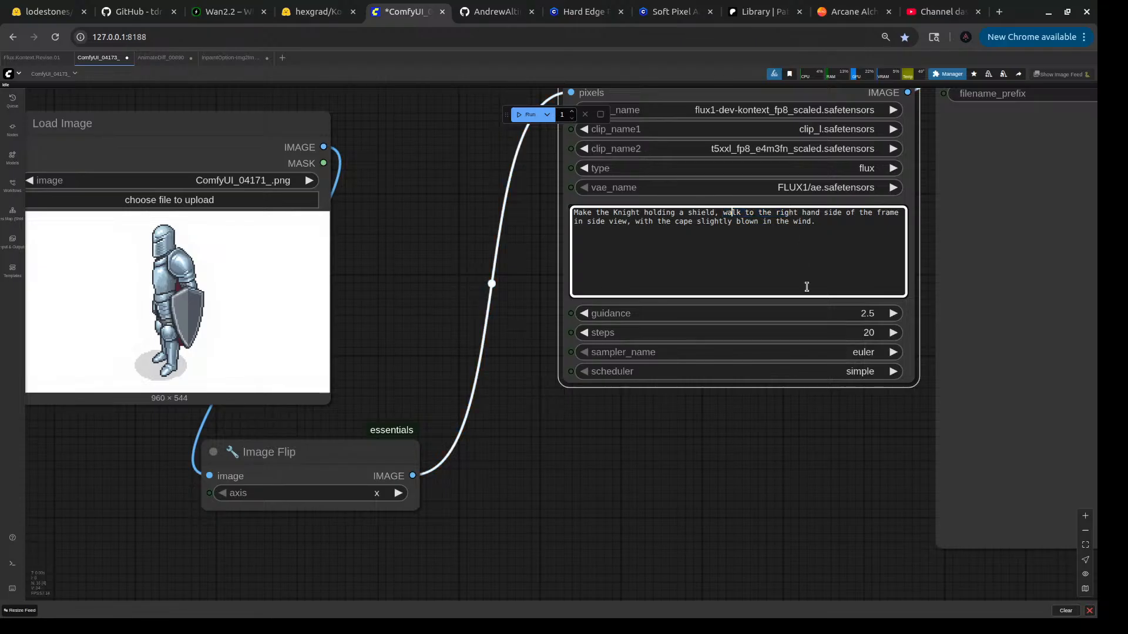
pyautogui.press('BackSpace')
pyautogui.press('BackSpace')
pyautogui.press('BackSpace')
pyautogui.press('BackSpace')
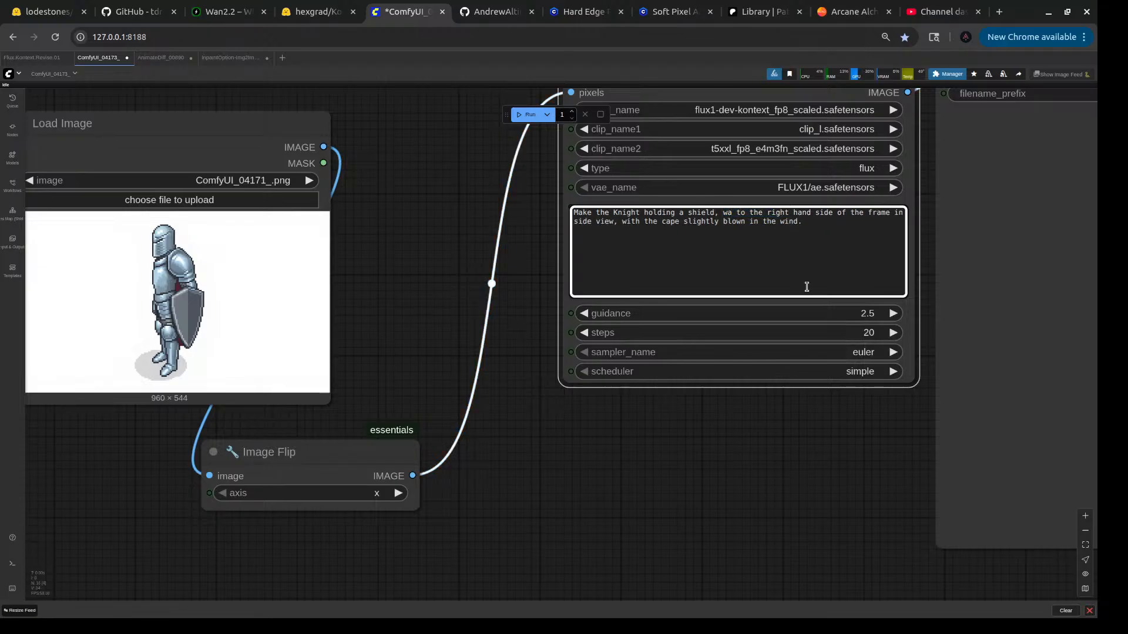
pyautogui.write('is')
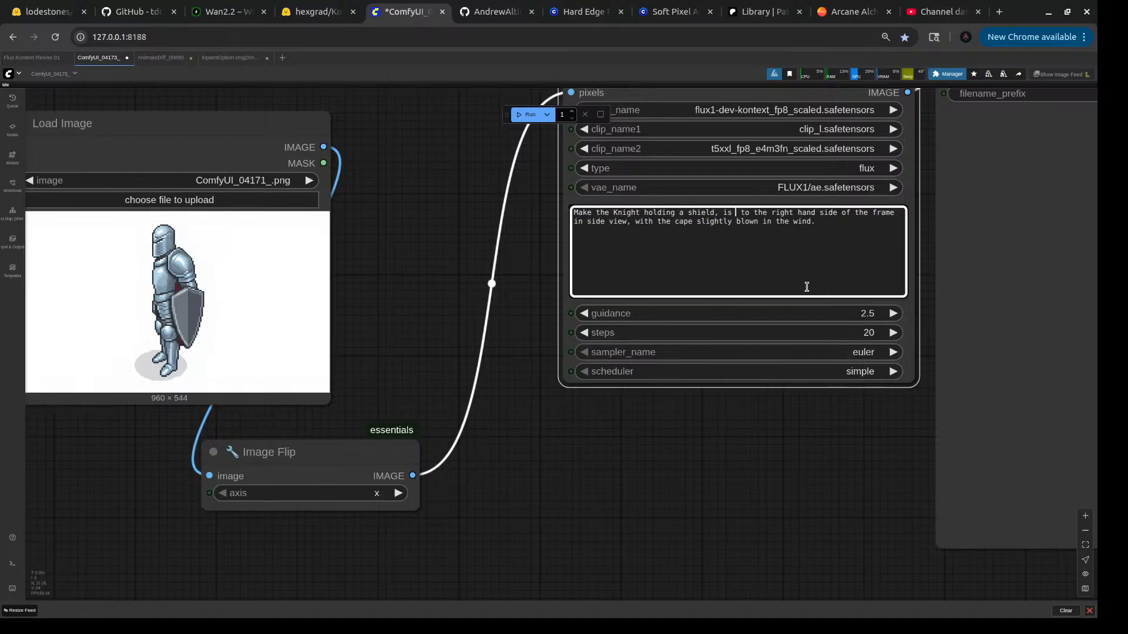
pyautogui.write(' a')
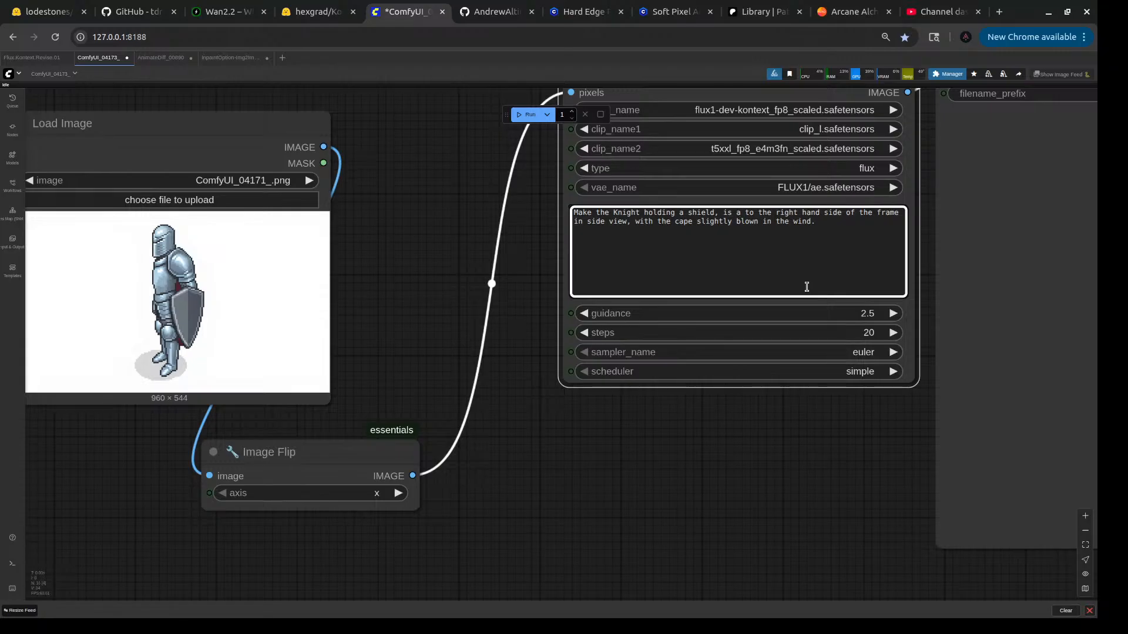
pyautogui.write('ramat')
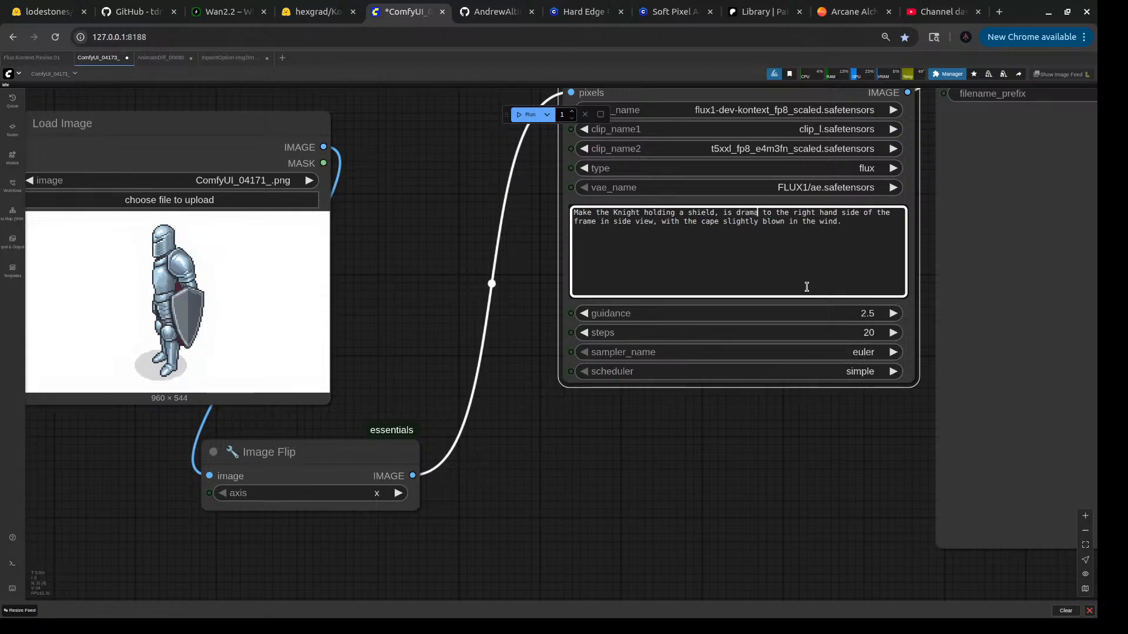
pyautogui.write('ically sprinting')
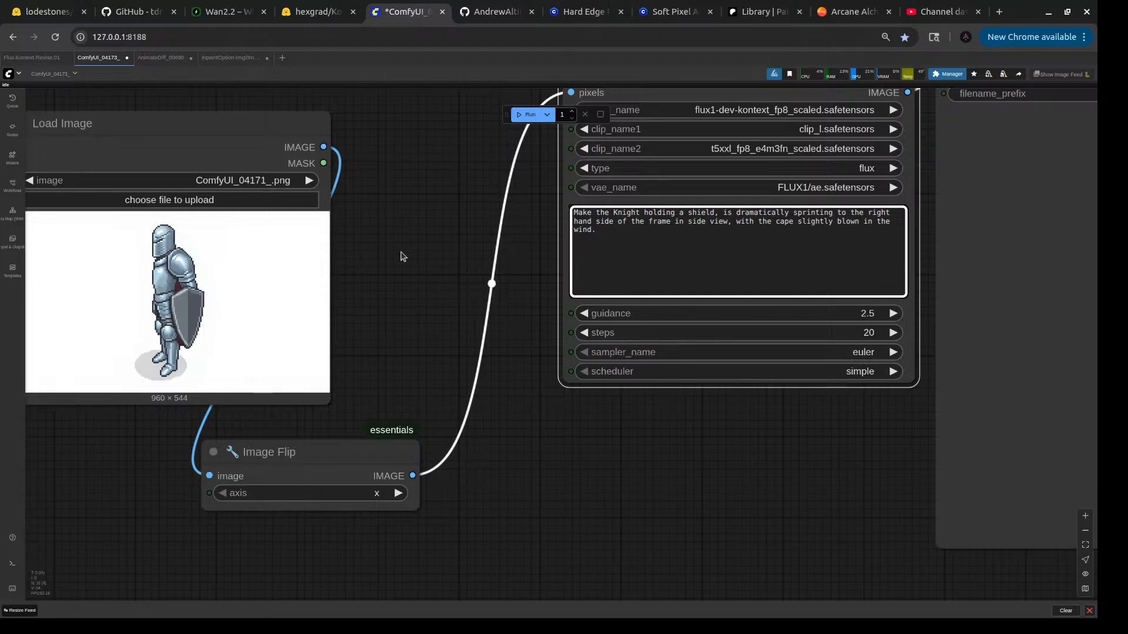
# - Run the FLUX.1 Kontext workflow with the prompt for the knight dramatically sprinting in side view
pyautogui.click(420, 249)
pyautogui.scroll(-3, 420, 251)
pyautogui.scroll(-6, 451, 382)
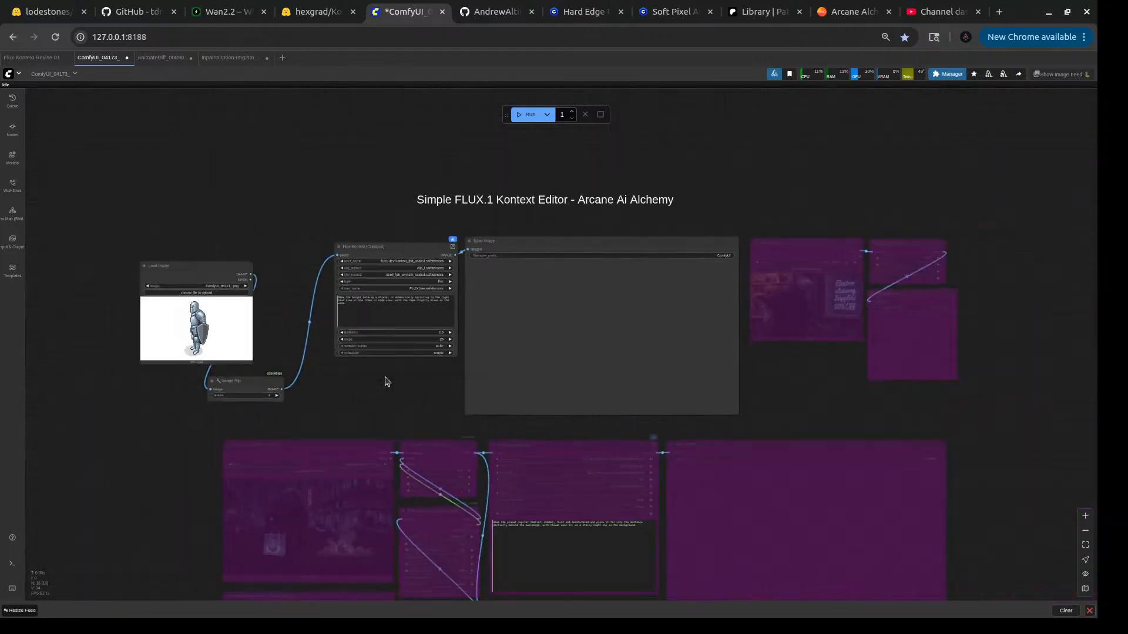
pyautogui.scroll(3, 386, 380)
pyautogui.click(526, 114)
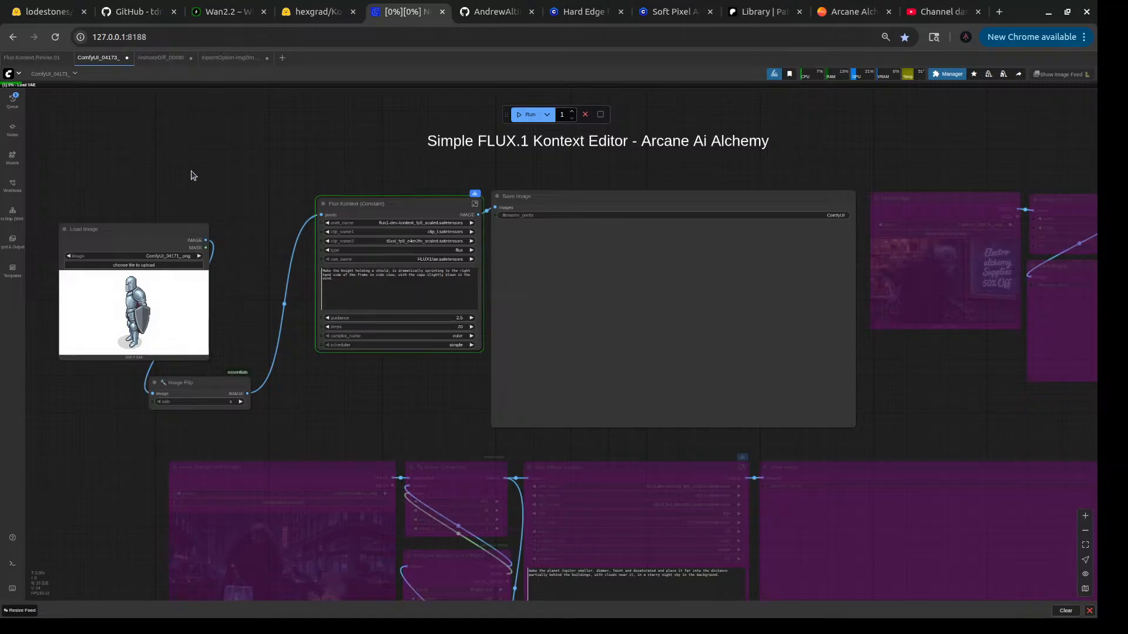
# - In the AnimateDiff workflow's Flux Kontext + Wan 2.2 FFLF prompt, replace "walking" with "rapidly sprinting"
pyautogui.click(158, 58)
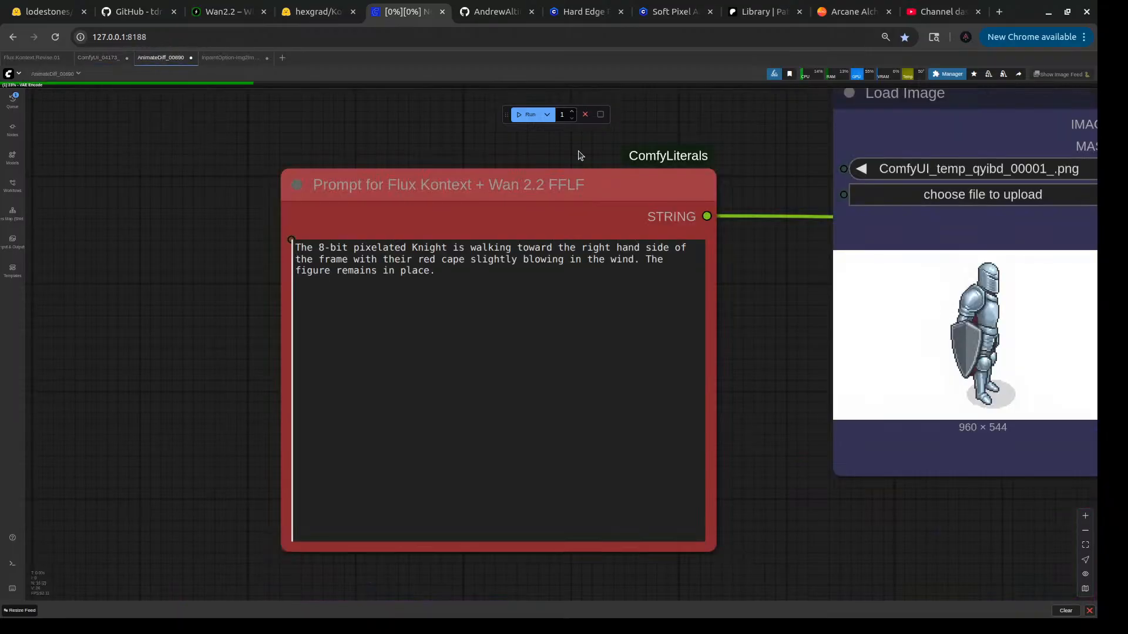
pyautogui.scroll(-5, 675, 308)
pyautogui.scroll(-5, 612, 277)
pyautogui.moveTo(676, 380); pyautogui.dragTo(386, 413)
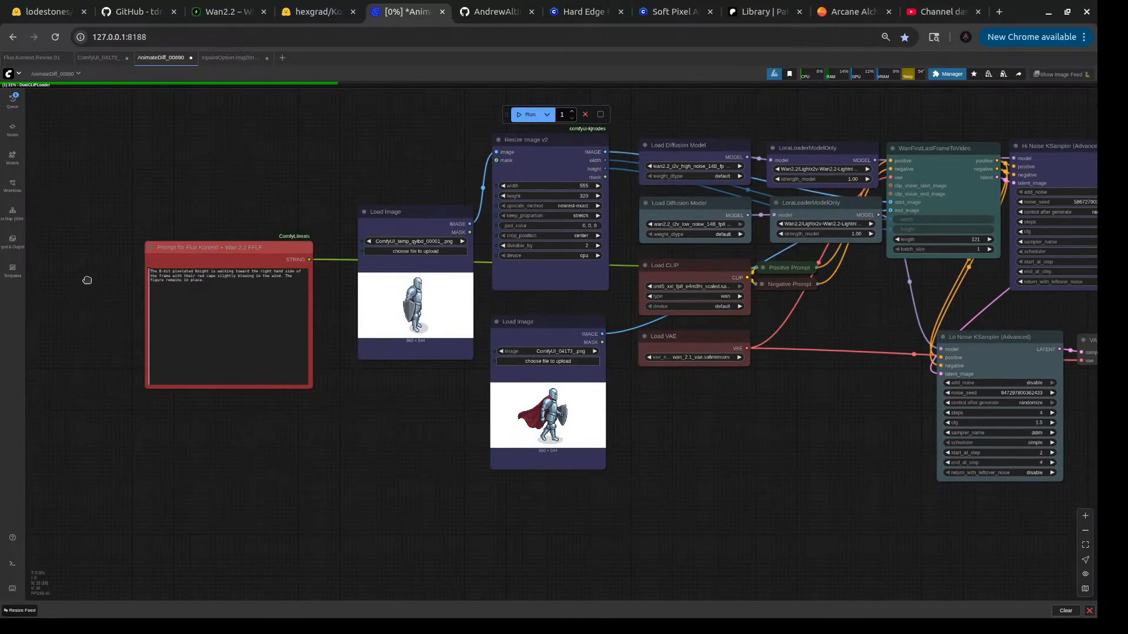
pyautogui.scroll(10, 154, 296)
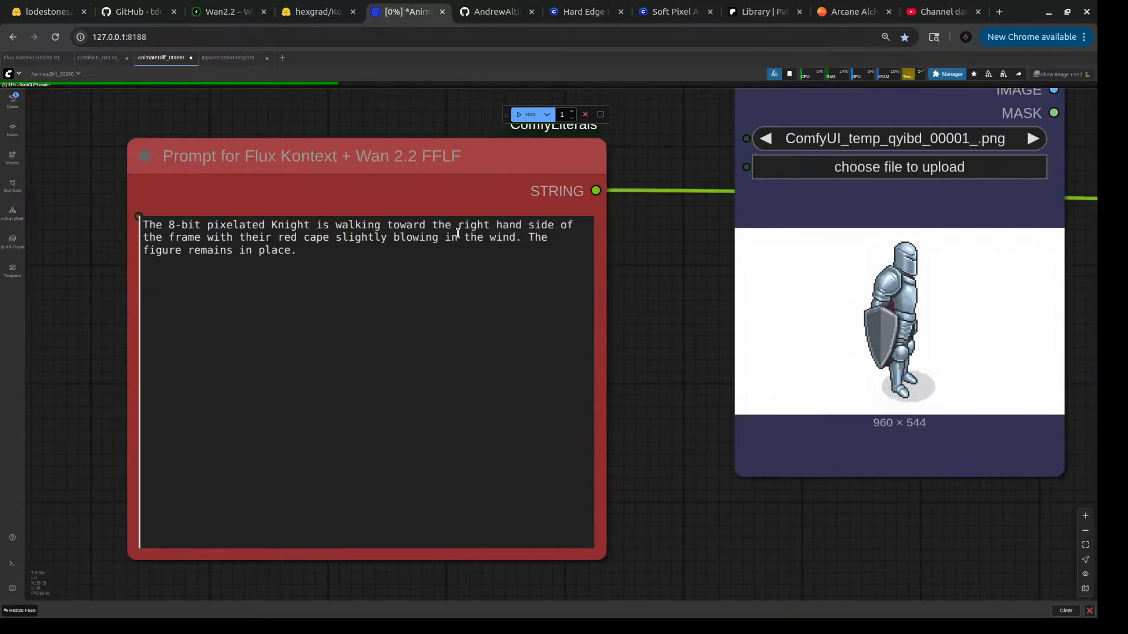
pyautogui.doubleClick(337, 223)
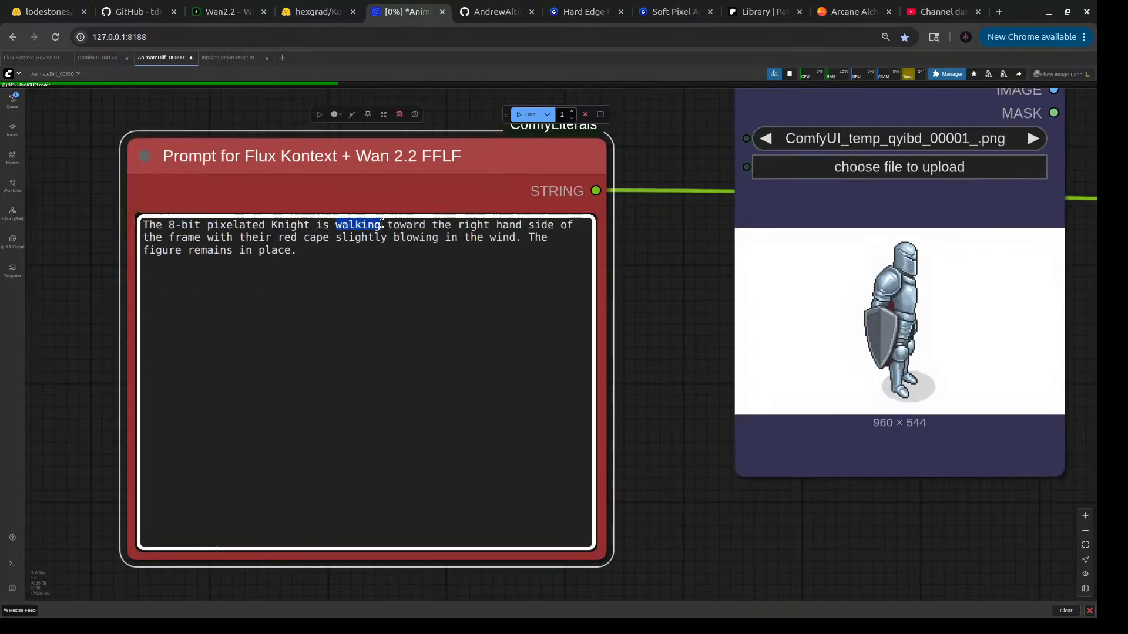
pyautogui.press('BackSpace')
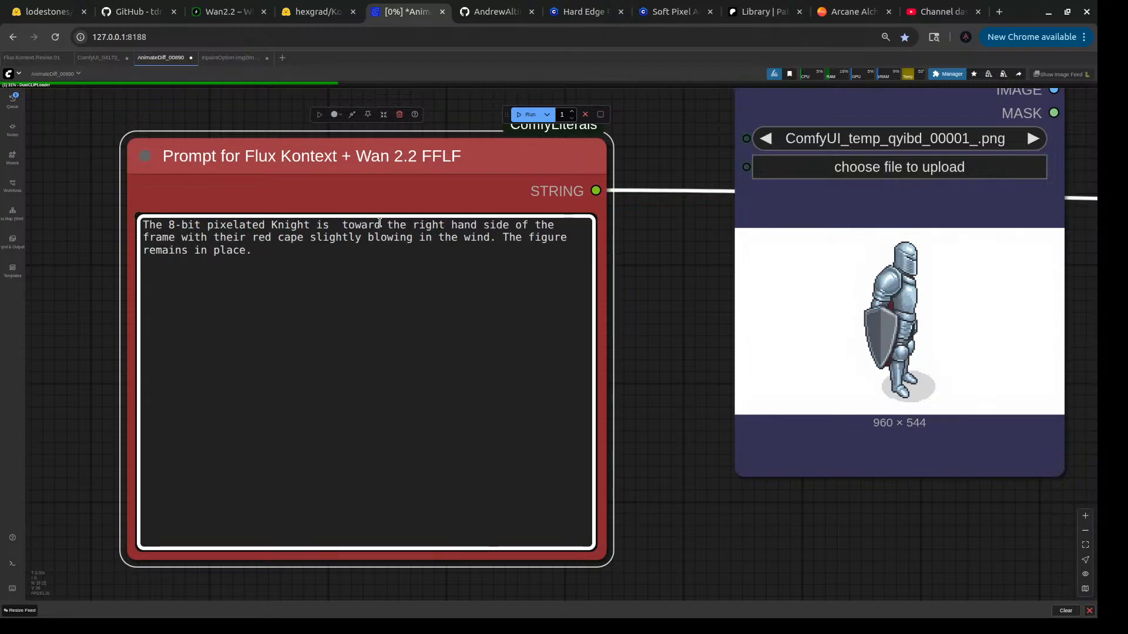
pyautogui.write('rapidly')
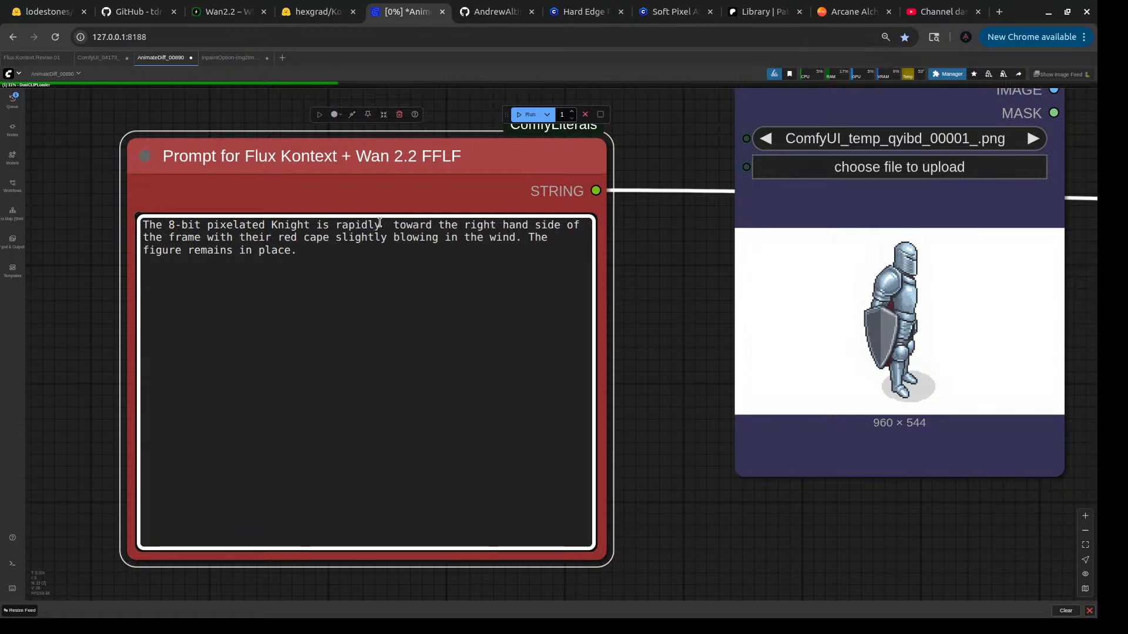
pyautogui.write(' sprinting')
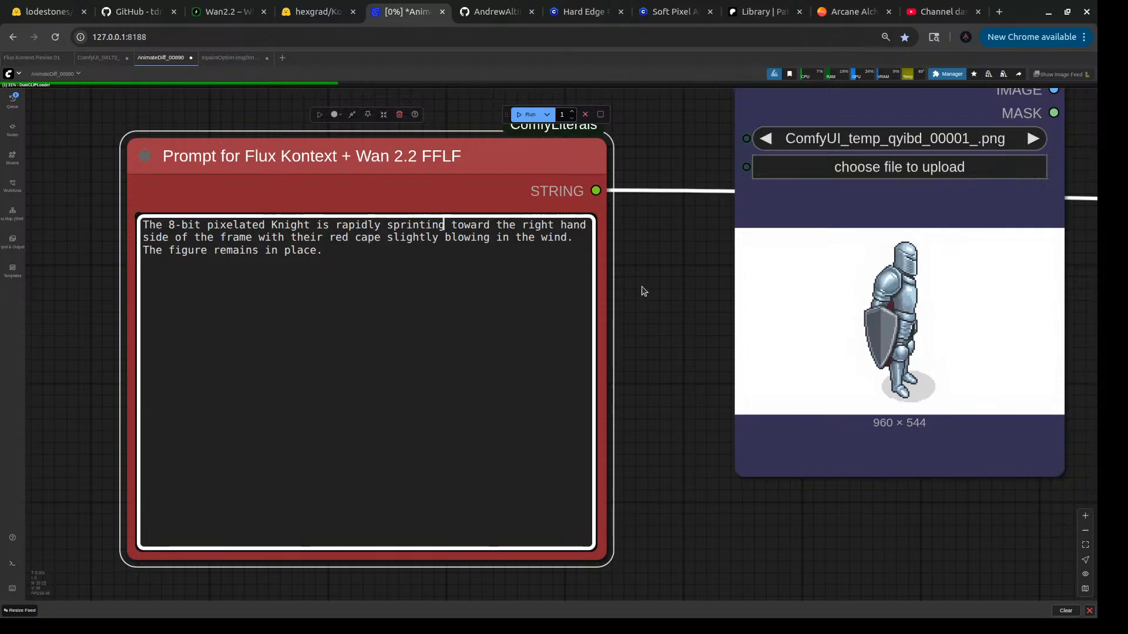
pyautogui.click(671, 272)
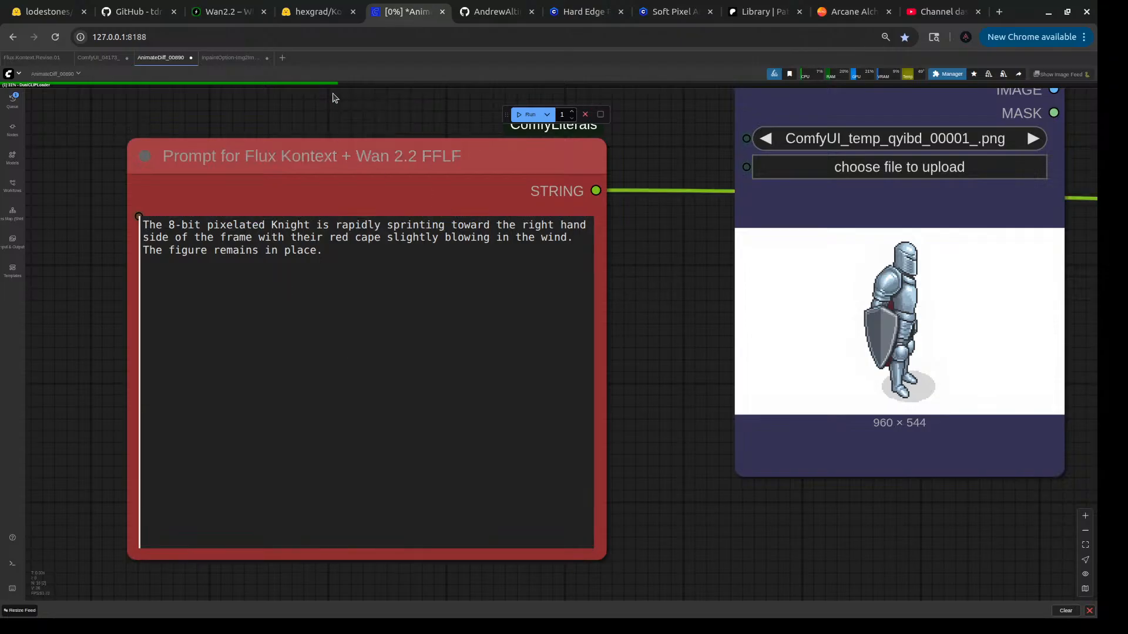
# - In the InpaintOption workflow, replace the armored knight description in the FLUX Generator's lower prompt with "Red demon similar to a gargoyle"
pyautogui.click(229, 61)
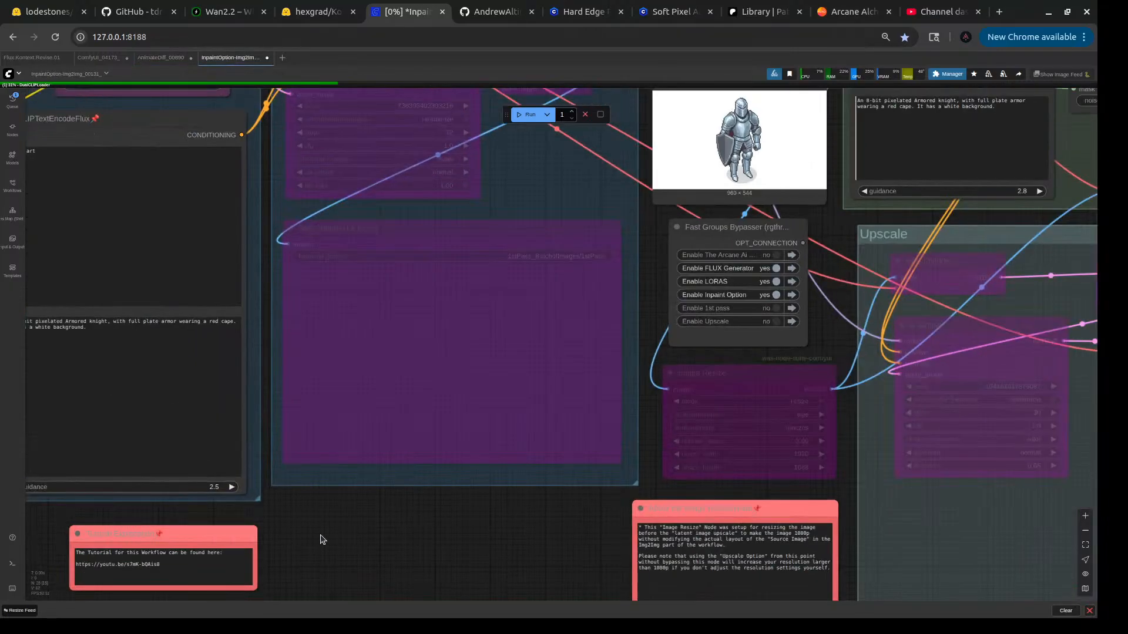
pyautogui.moveTo(321, 540); pyautogui.dragTo(640, 472)
pyautogui.scroll(5, 453, 298)
pyautogui.moveTo(159, 254); pyautogui.dragTo(196, 308)
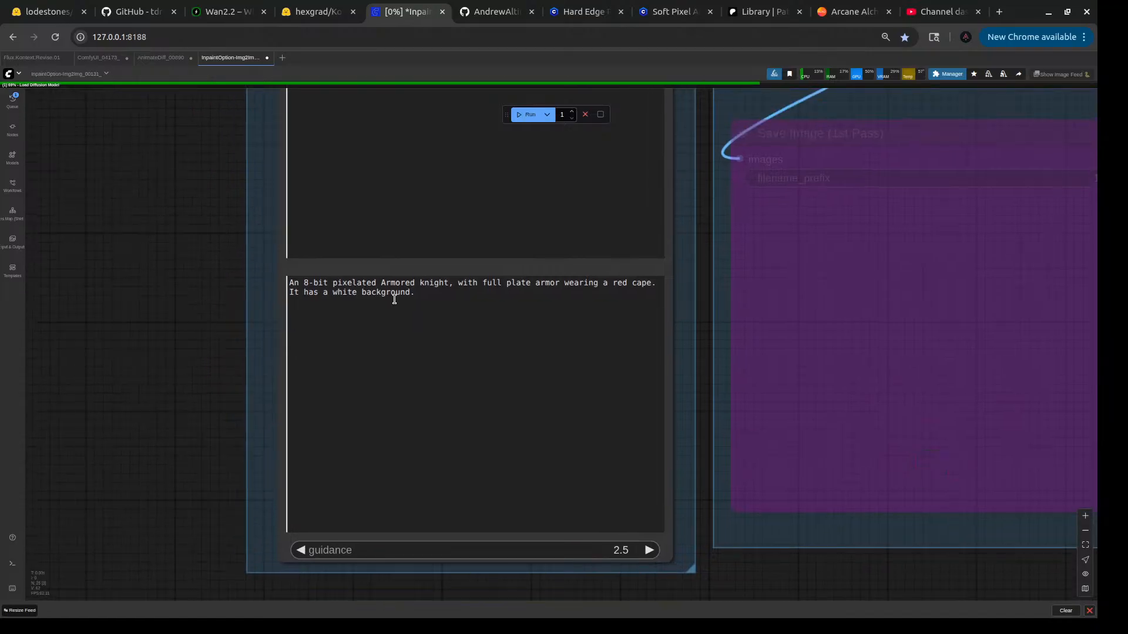
pyautogui.moveTo(381, 283); pyautogui.dragTo(605, 295)
pyautogui.moveTo(492, 287); pyautogui.dragTo(653, 286)
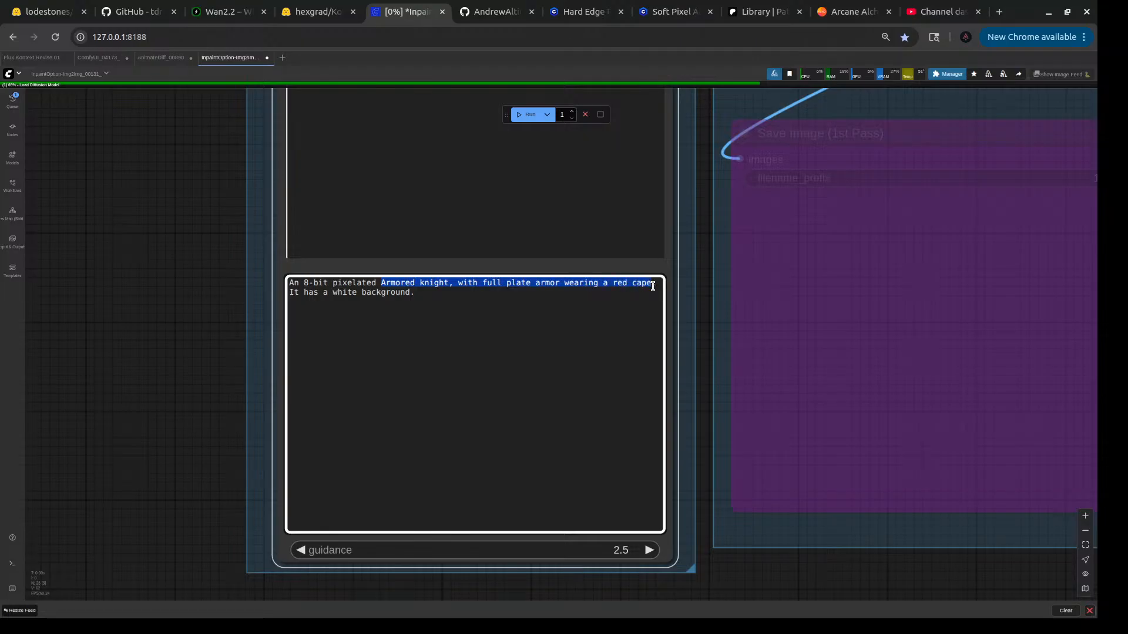
pyautogui.press('BackSpace')
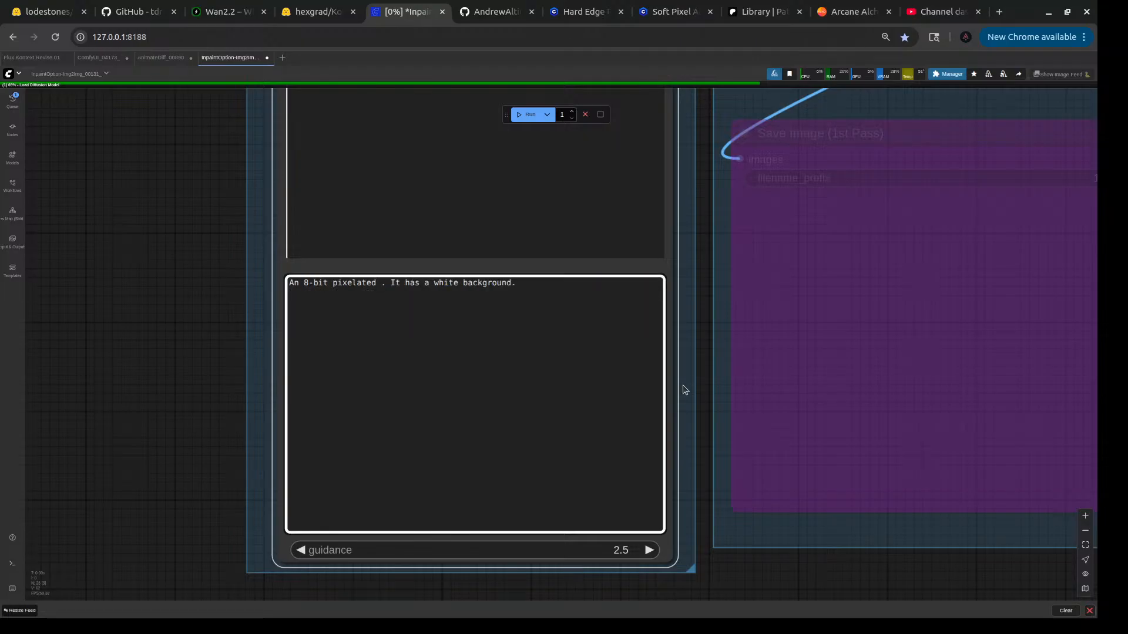
pyautogui.write('Red deom')
pyautogui.press('BackSpace')
pyautogui.press('BackSpace')
pyautogui.write('mon ')
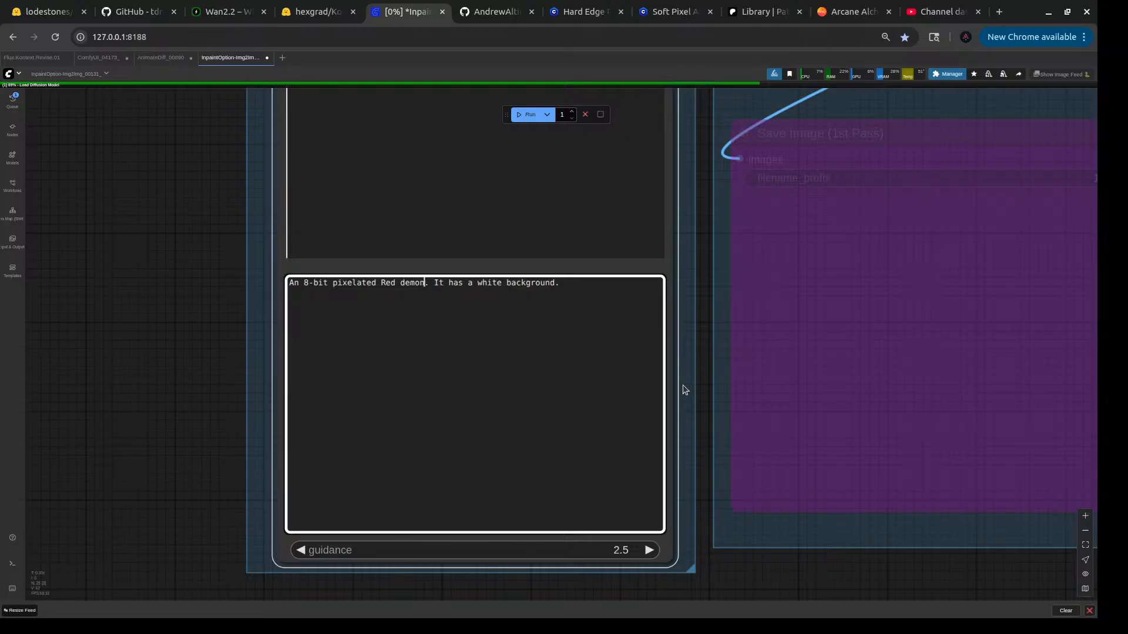
pyautogui.write('similar ')
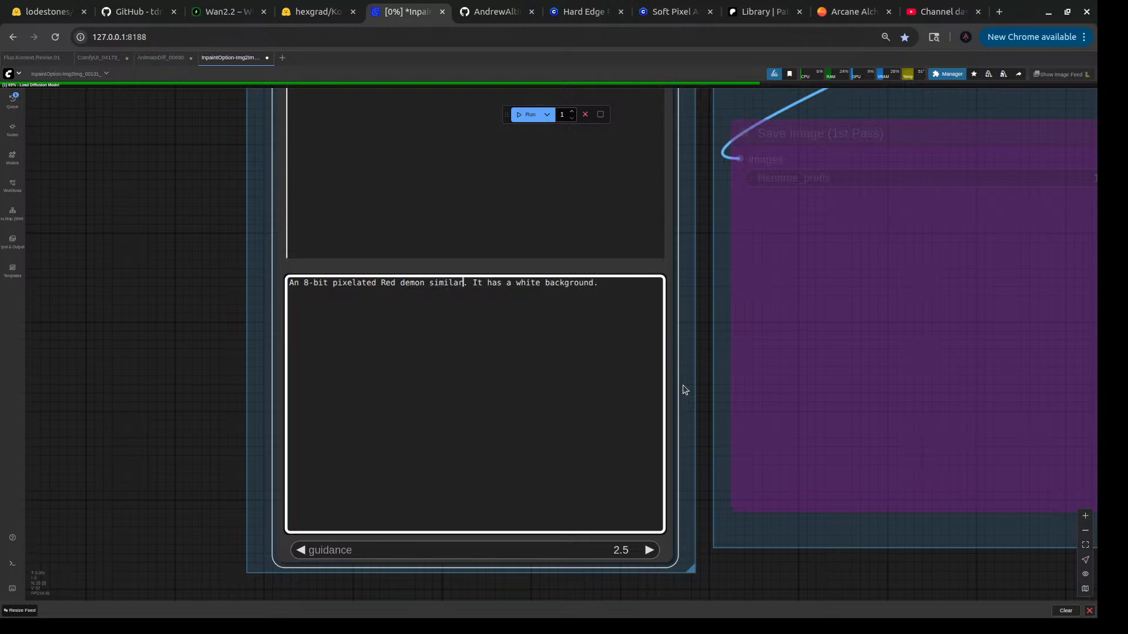
pyautogui.write('to a garg')
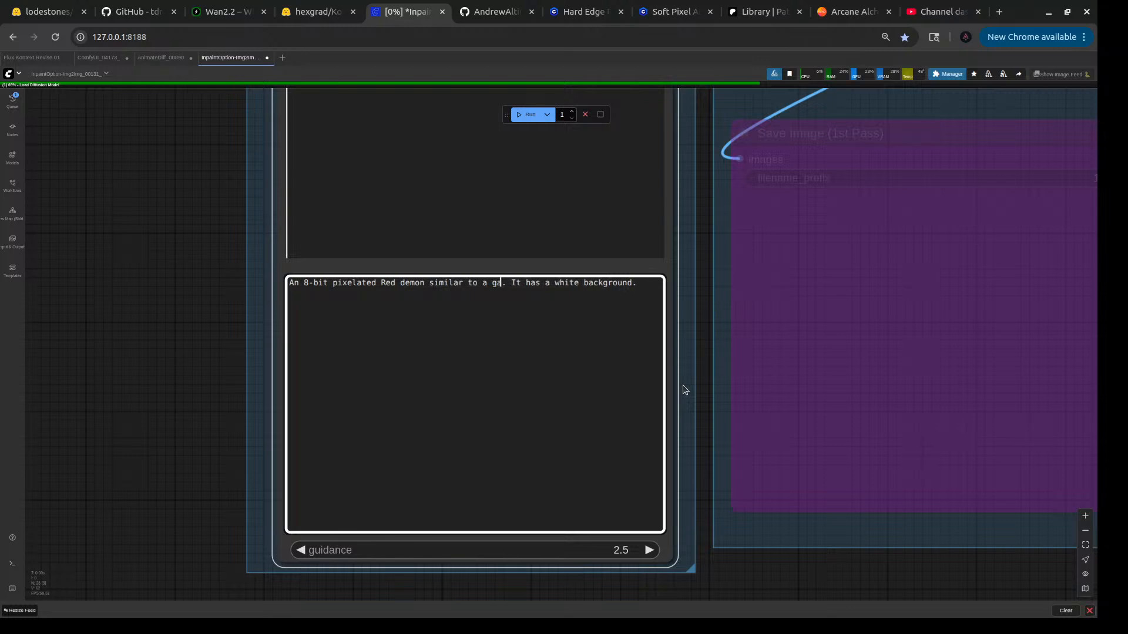
pyautogui.write('oyle')
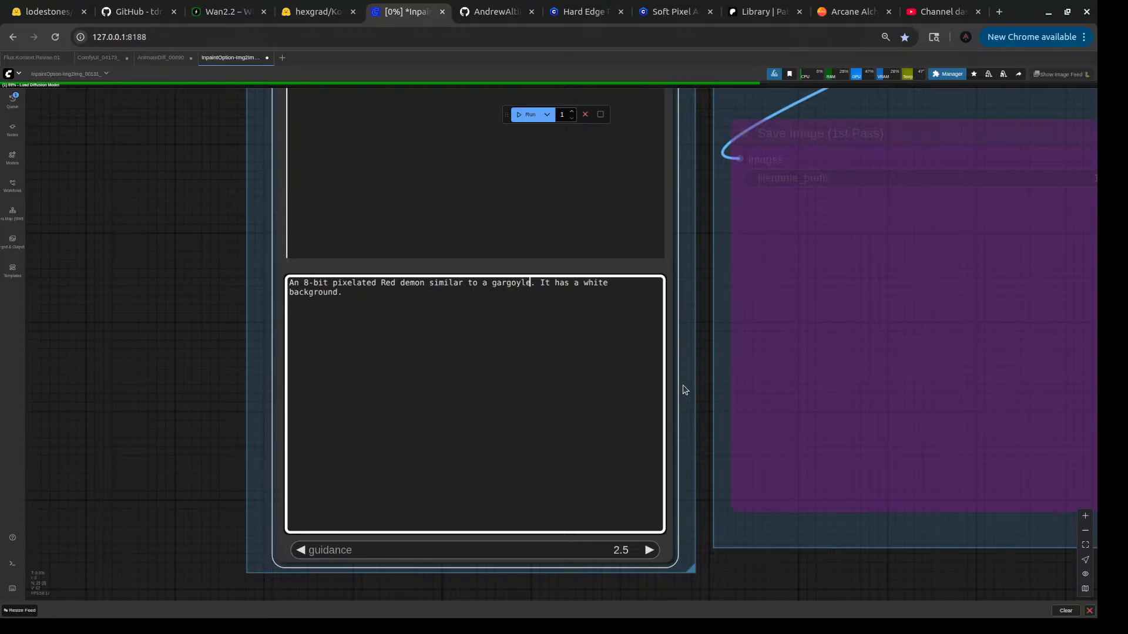
# - Add the pose "is standing hunched over" after "gargoyle" in the red demon prompt
pyautogui.write(' w')
pyautogui.press('Left')
pyautogui.press('Delete')
pyautogui.write('is standing ')
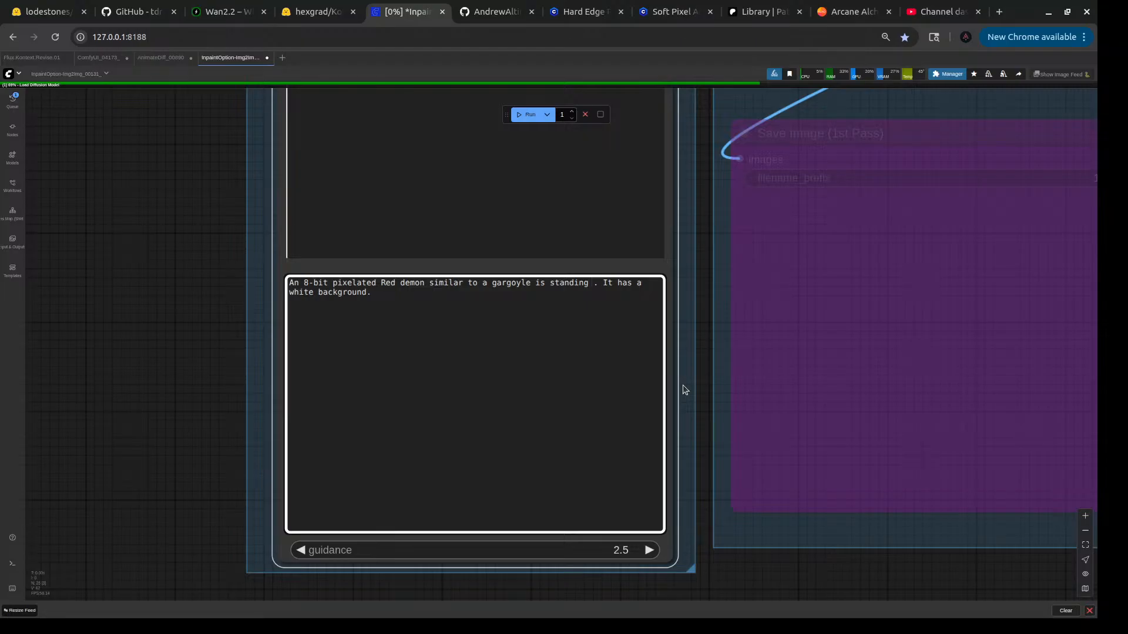
pyautogui.write('with')
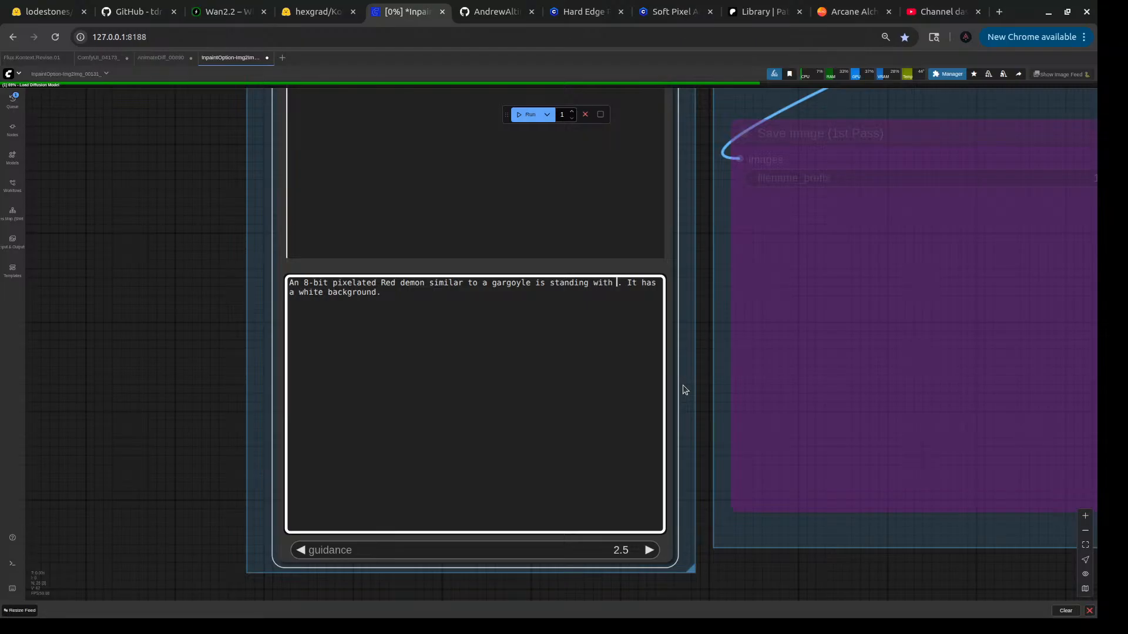
pyautogui.press('BackSpace')
pyautogui.press('BackSpace')
pyautogui.press('BackSpace')
pyautogui.press('BackSpace')
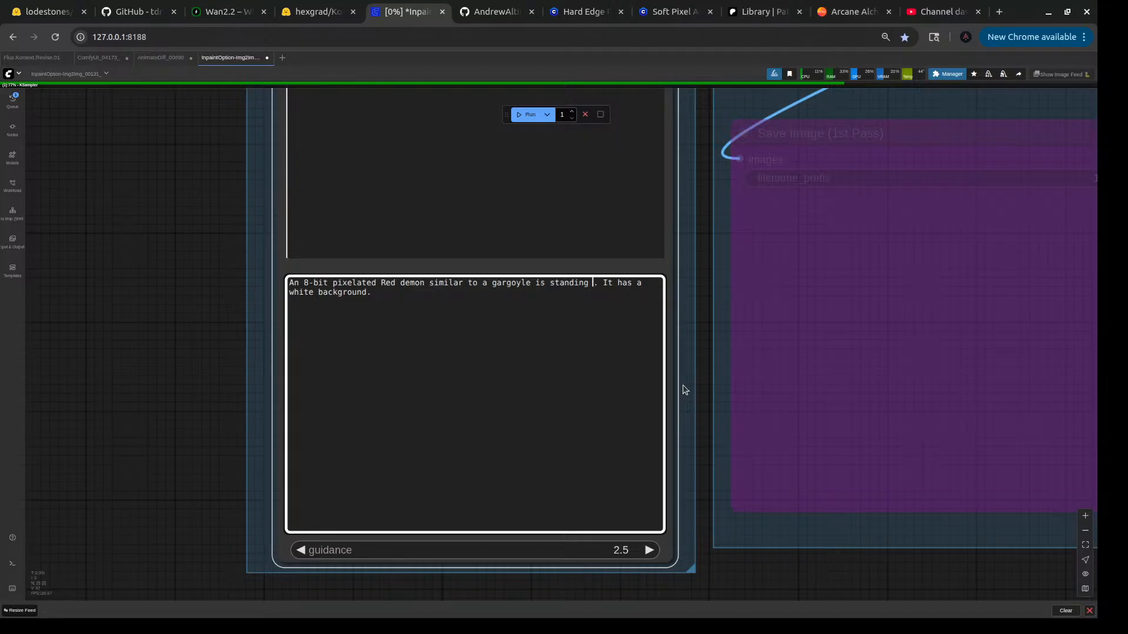
pyautogui.write('hunched over ')
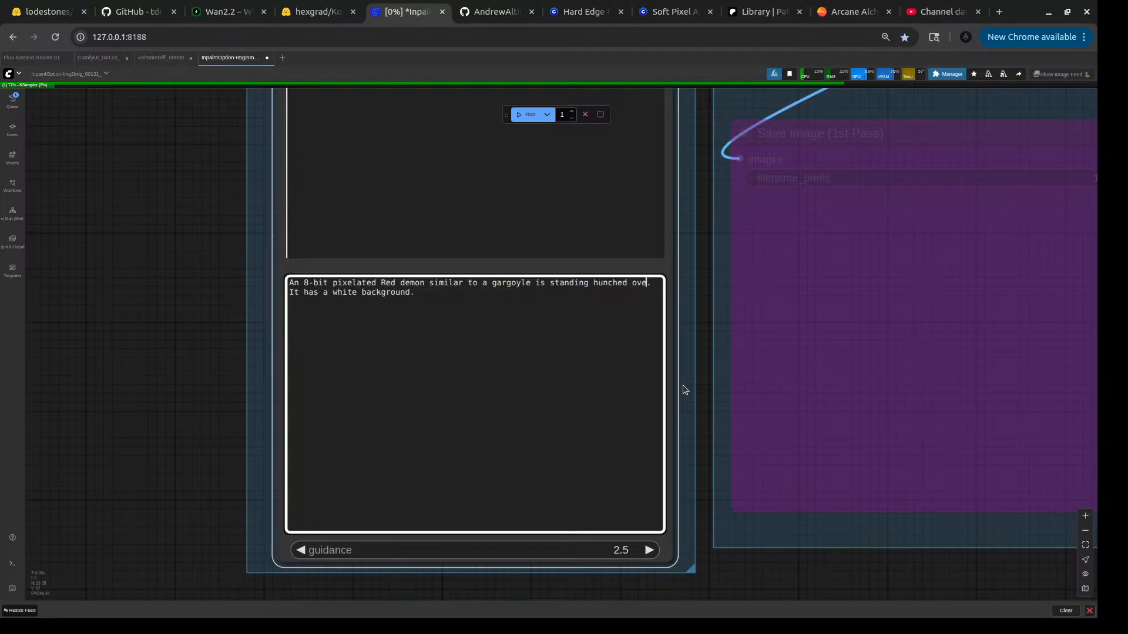
# - Complete the demon description with "with yellow glowing eyes" before the white background sentence
pyautogui.write('with ')
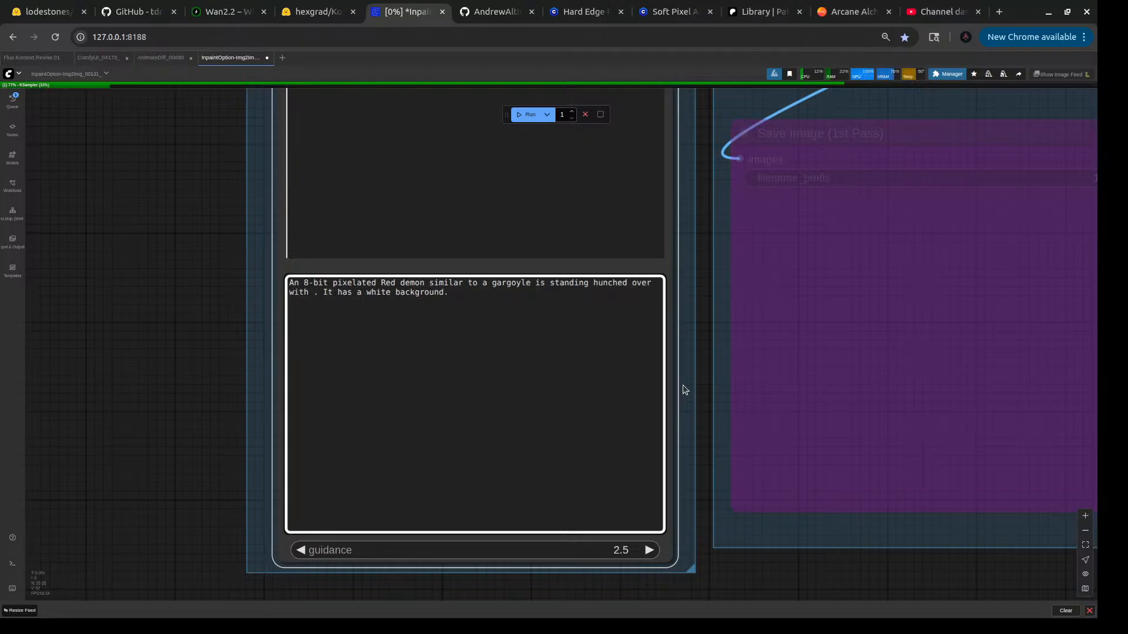
pyautogui.write('yello')
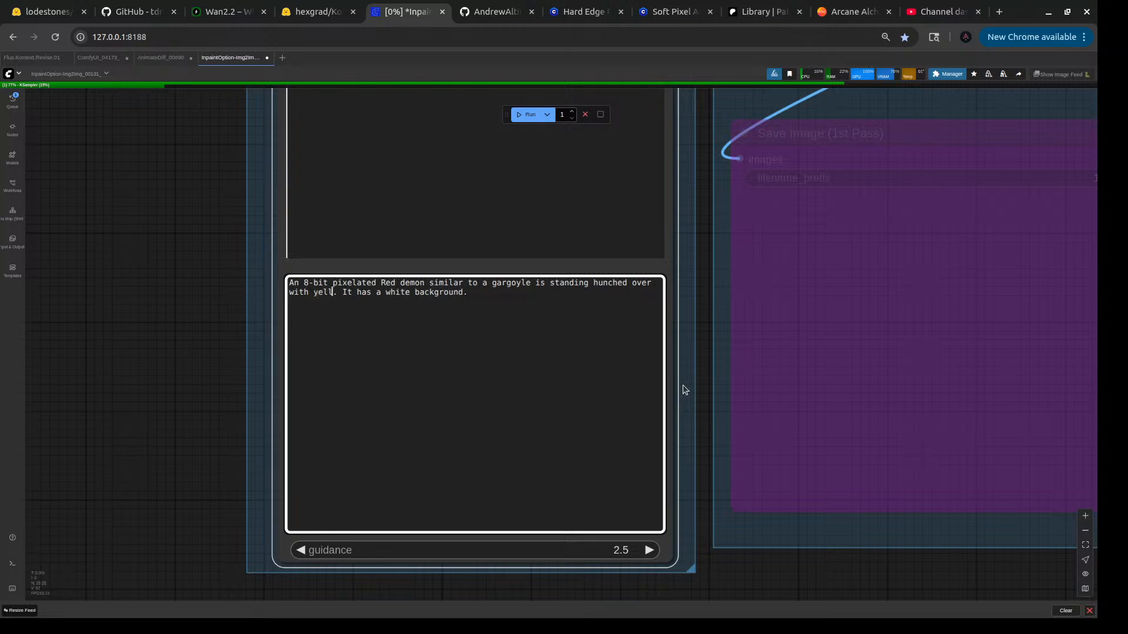
pyautogui.press('BackSpace')
pyautogui.press('BackSpace')
pyautogui.press('BackSpace')
pyautogui.press('BackSpace')
pyautogui.press('BackSpace')
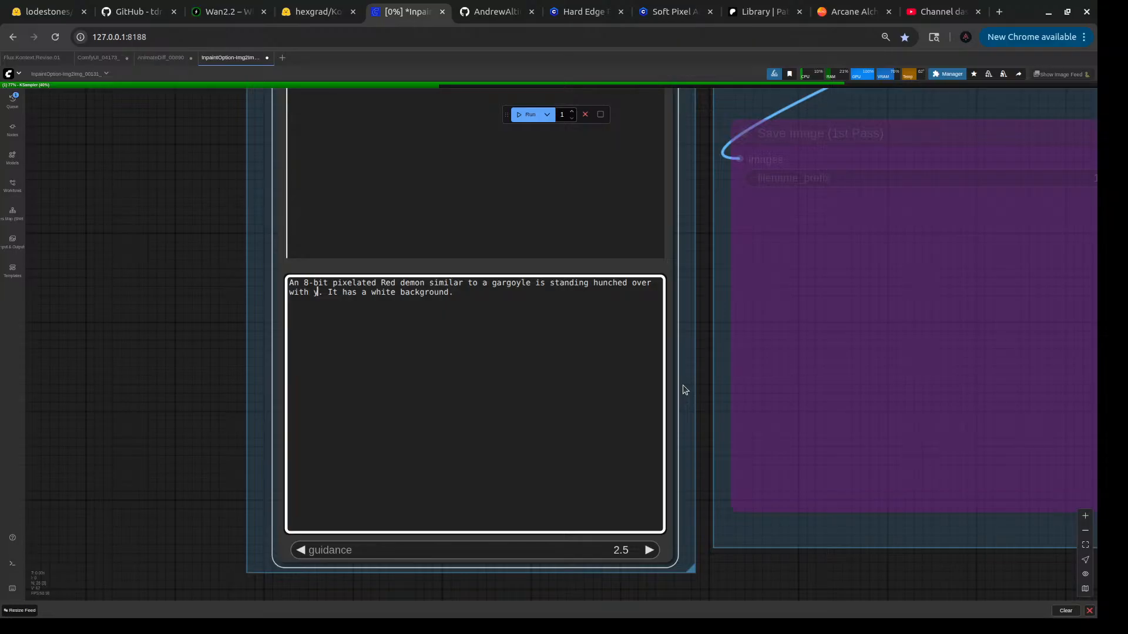
pyautogui.write('ellow ')
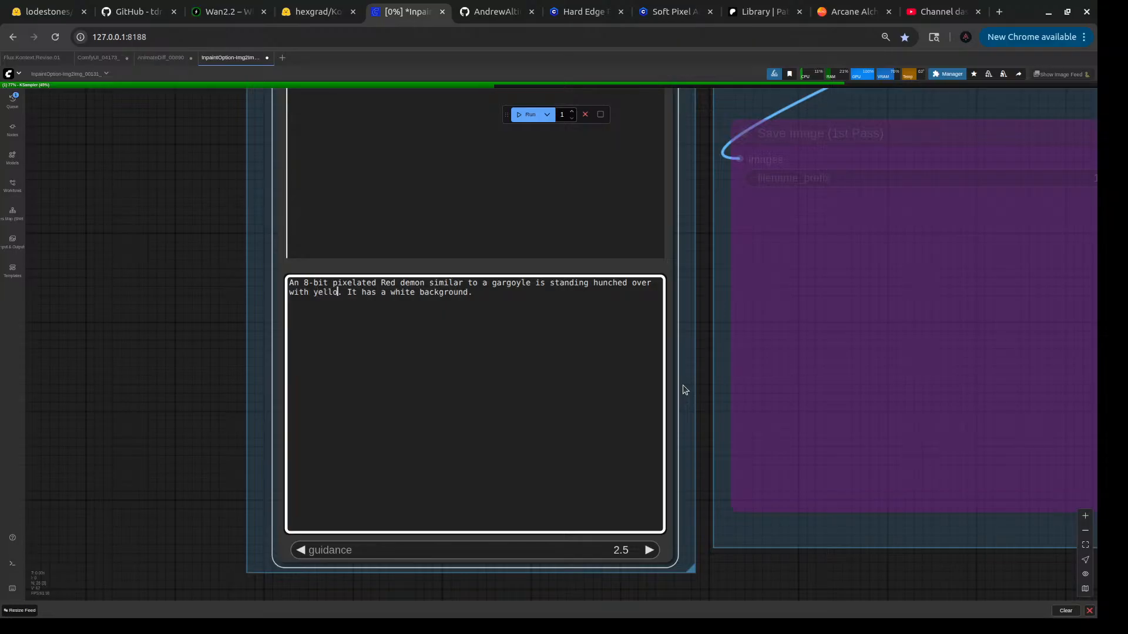
pyautogui.write('gl')
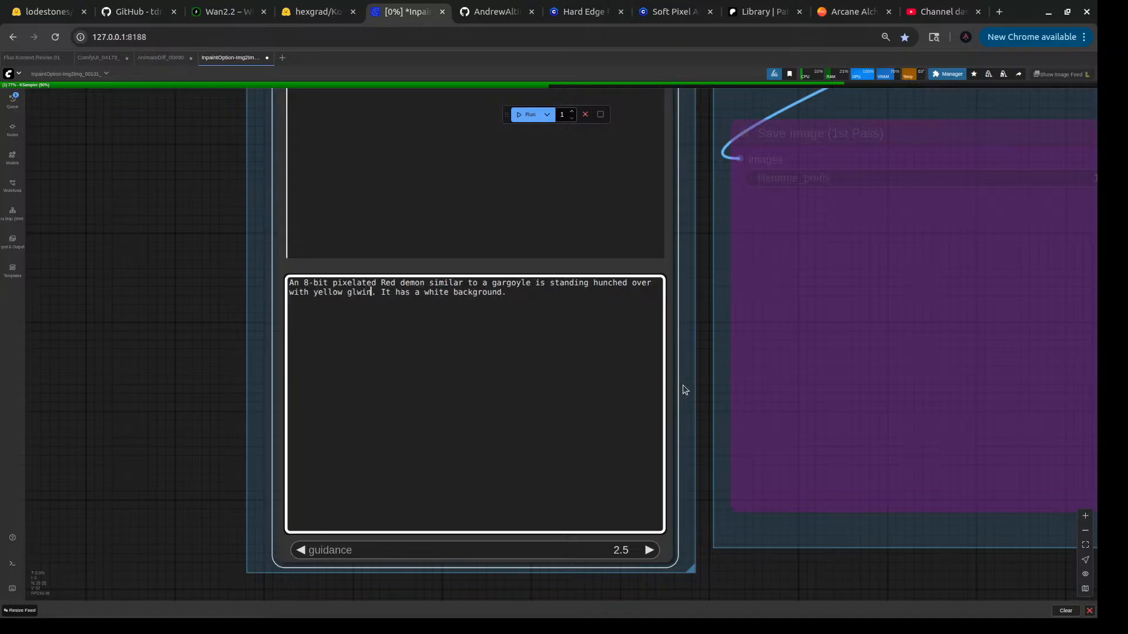
pyautogui.write('owing eye')
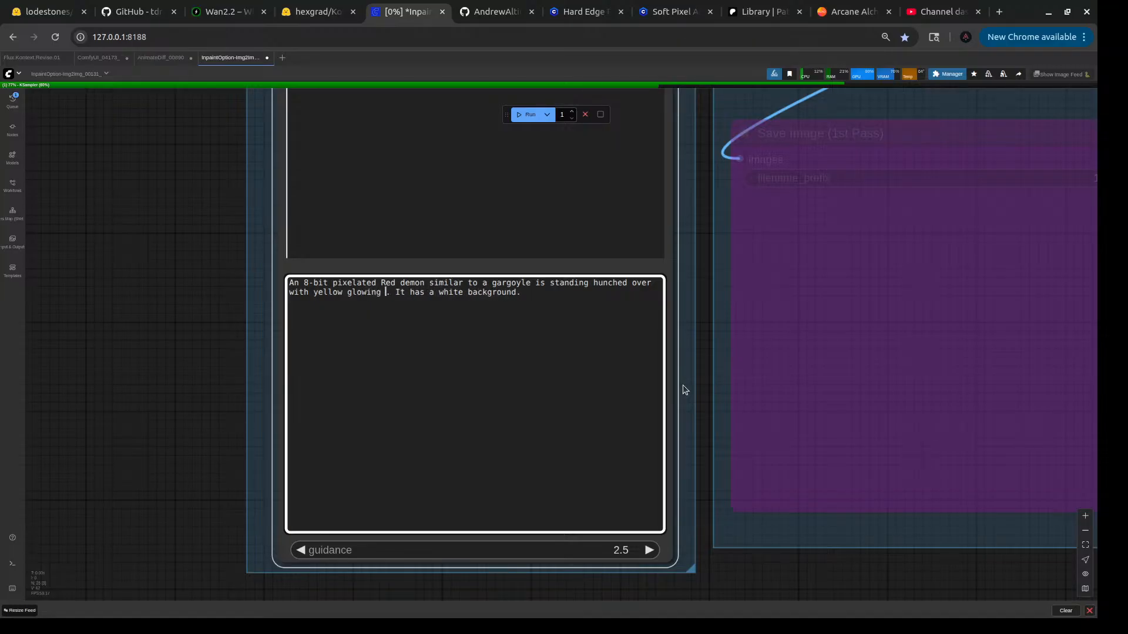
pyautogui.write('s')
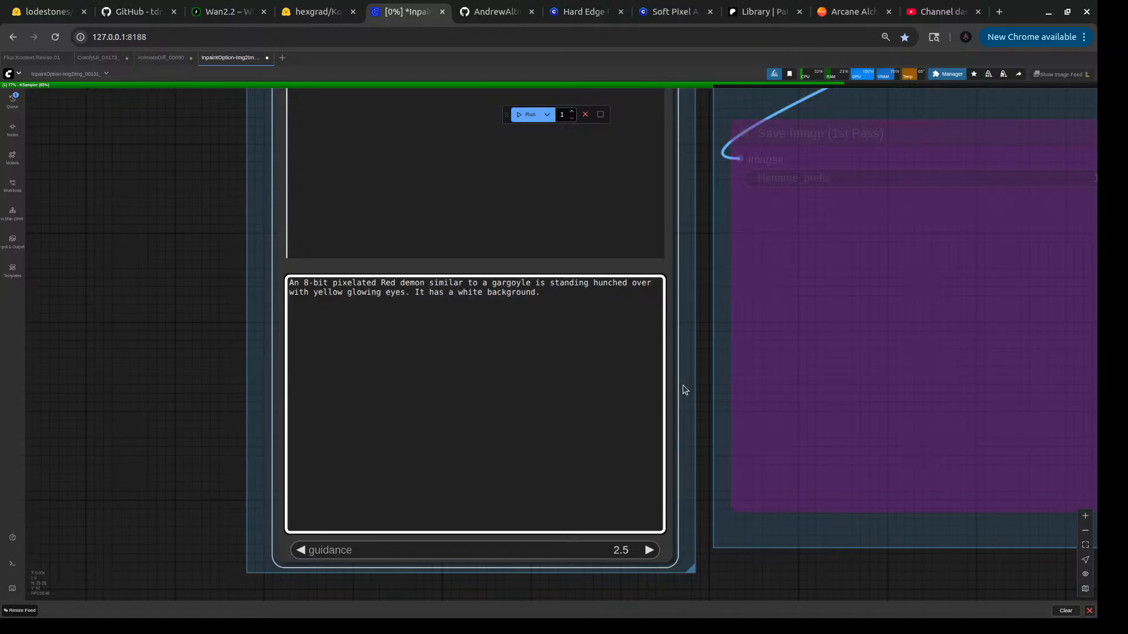
pyautogui.click(188, 404)
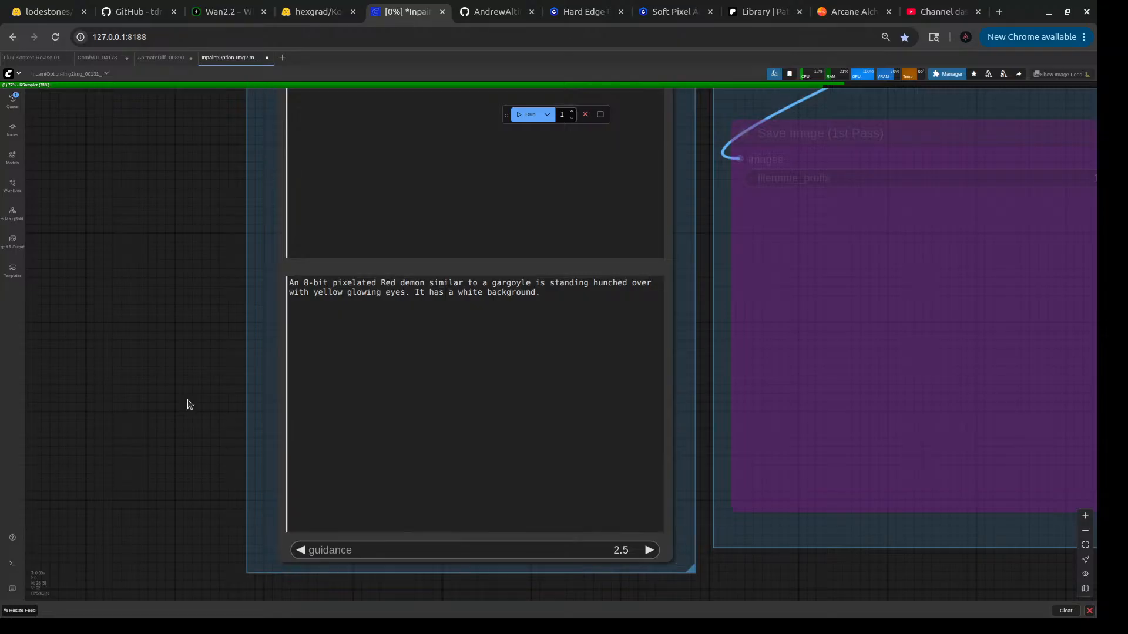
pyautogui.scroll(-6, 188, 404)
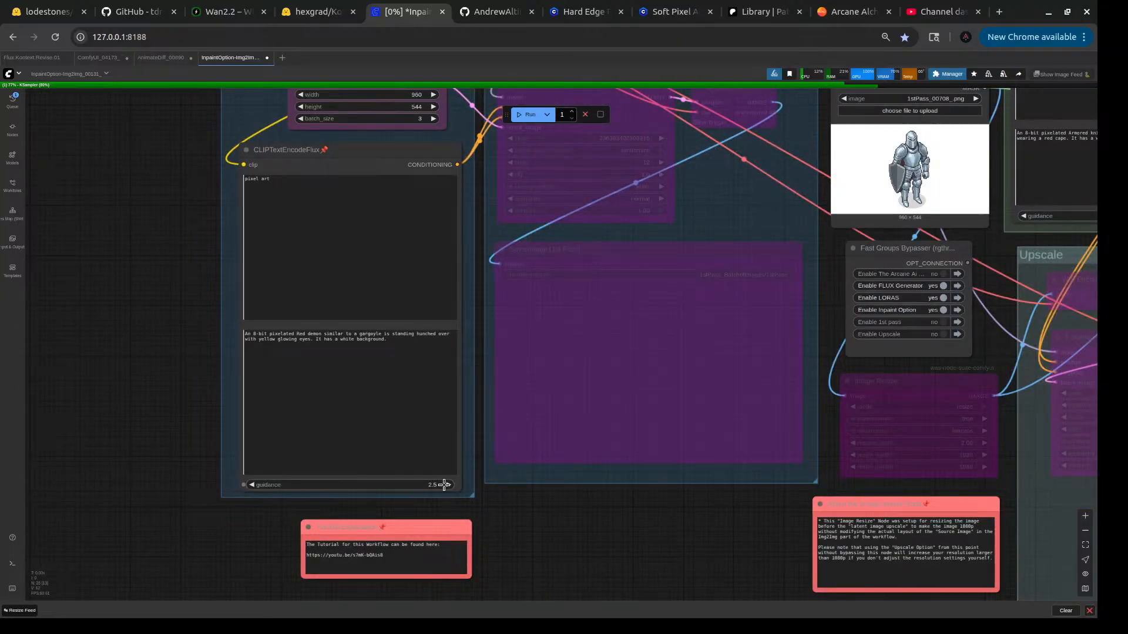
pyautogui.moveTo(200, 285); pyautogui.dragTo(194, 395)
pyautogui.scroll(-3, 181, 398)
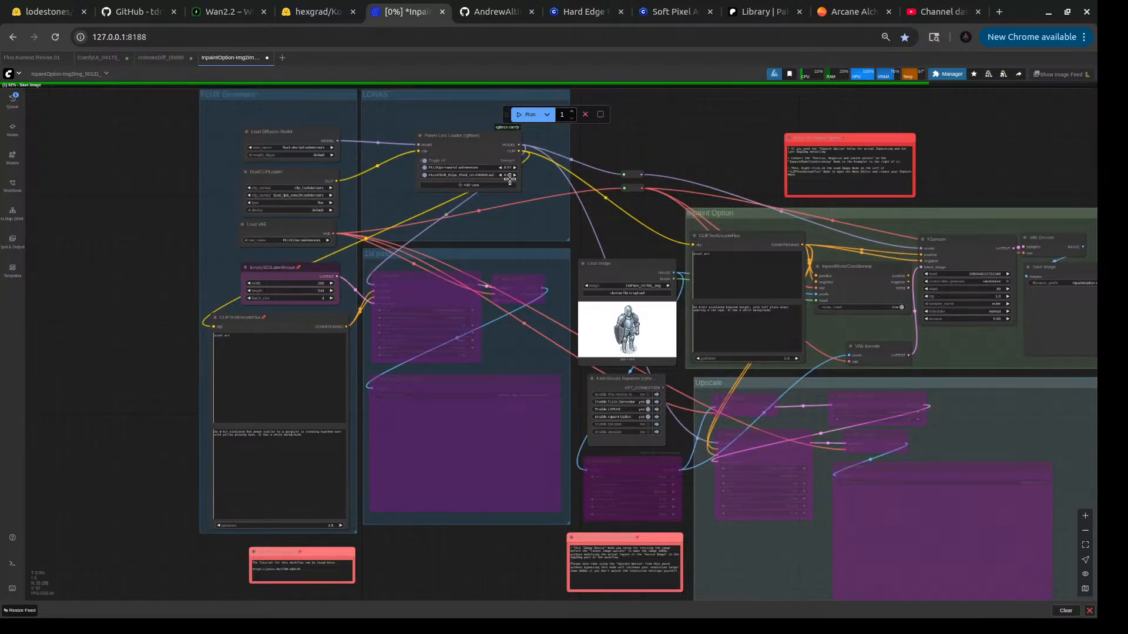
pyautogui.scroll(3, 510, 180)
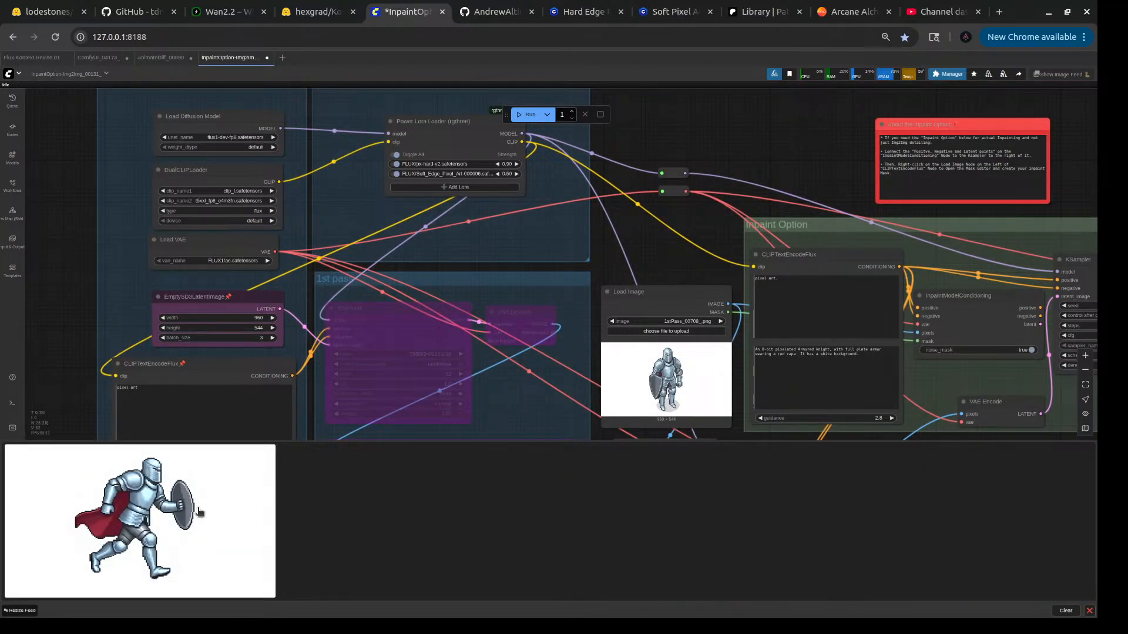
# - Review the AnimateDiff workflow's knight prompt, and examine the ComfyUI_04173_ Flux Kontext workflow with its input and sprinting knight output
pyautogui.click(155, 62)
pyautogui.scroll(-3, 615, 314)
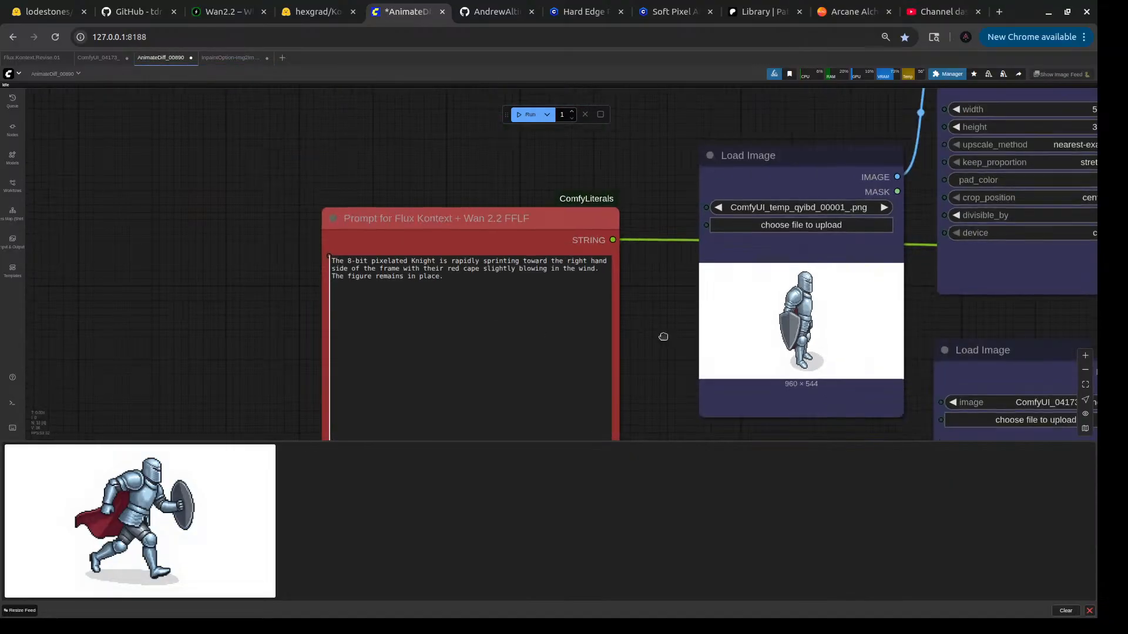
pyautogui.scroll(-5, 663, 336)
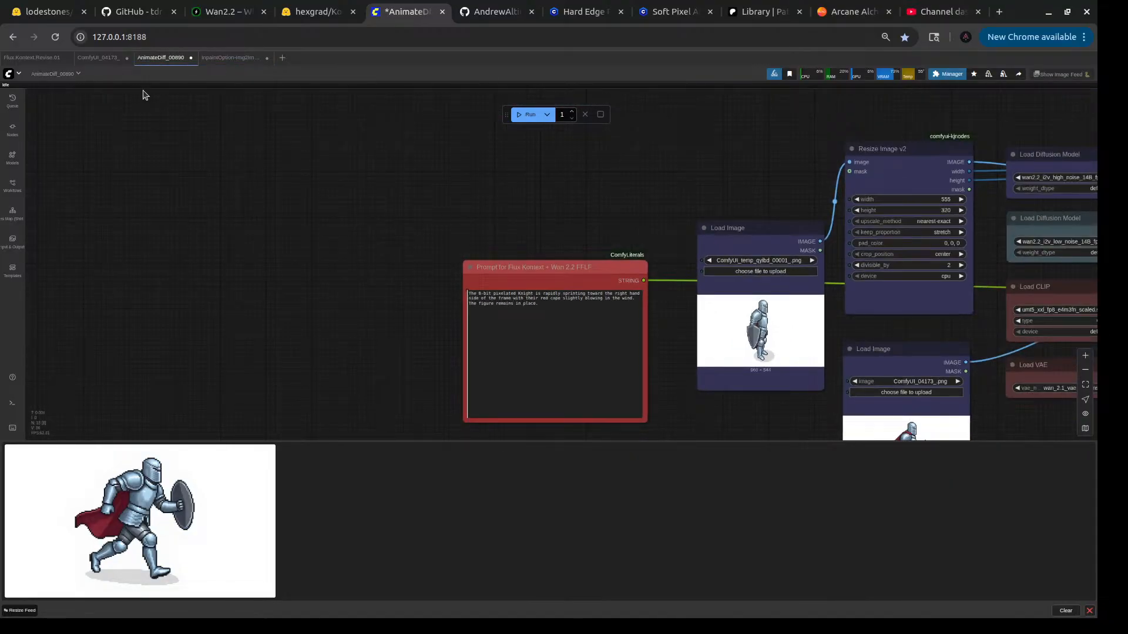
pyautogui.click(97, 57)
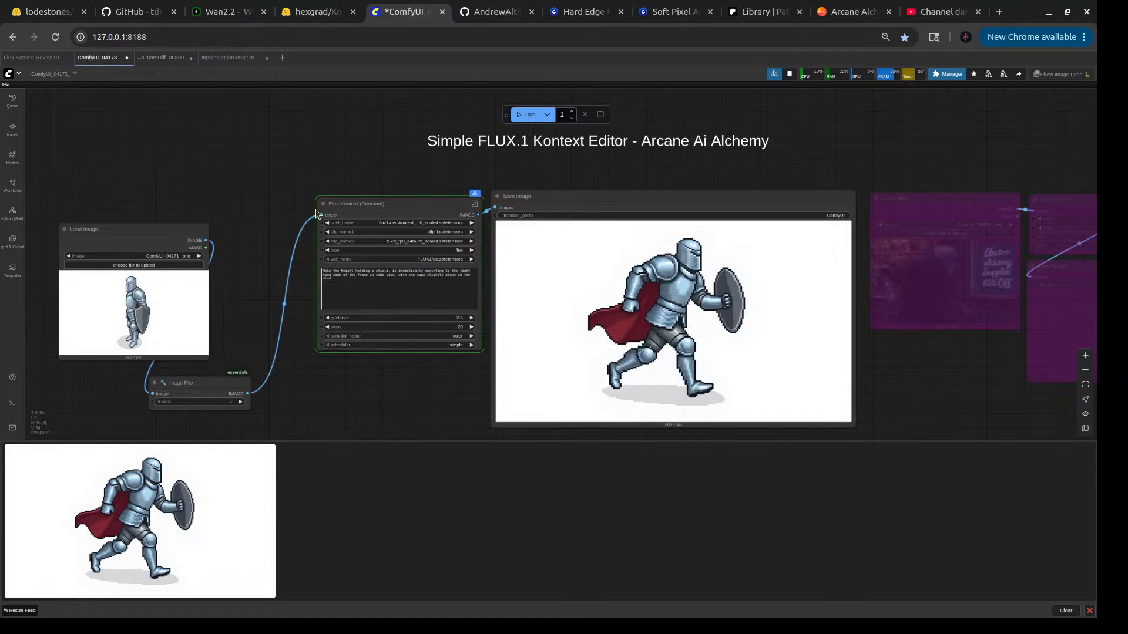
pyautogui.moveTo(416, 390); pyautogui.dragTo(411, 332)
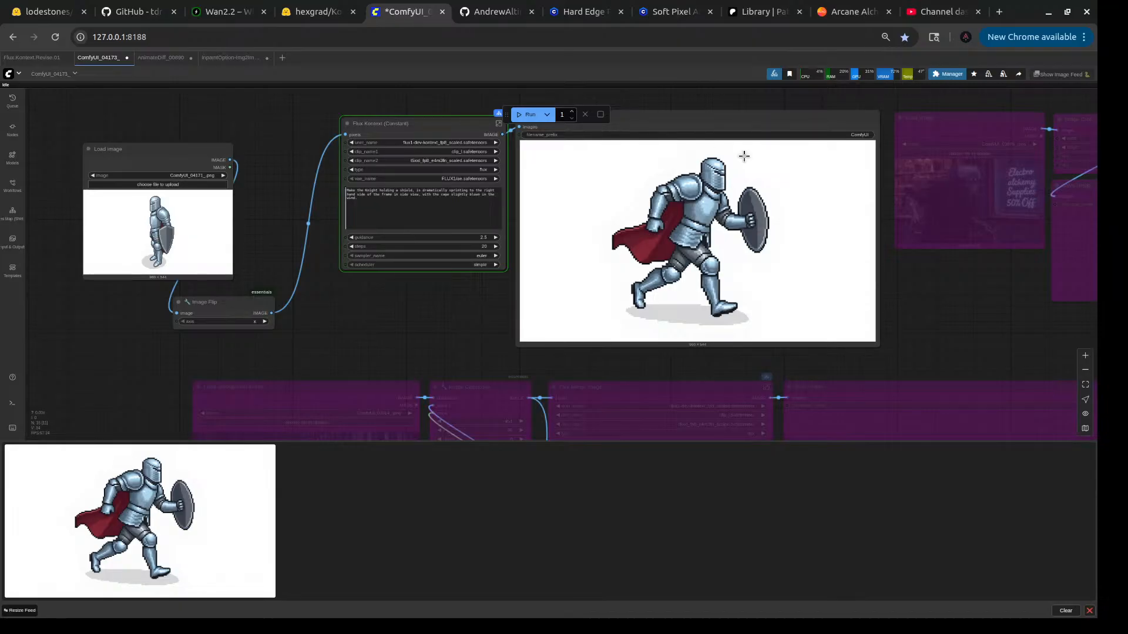
pyautogui.moveTo(407, 317); pyautogui.dragTo(483, 363)
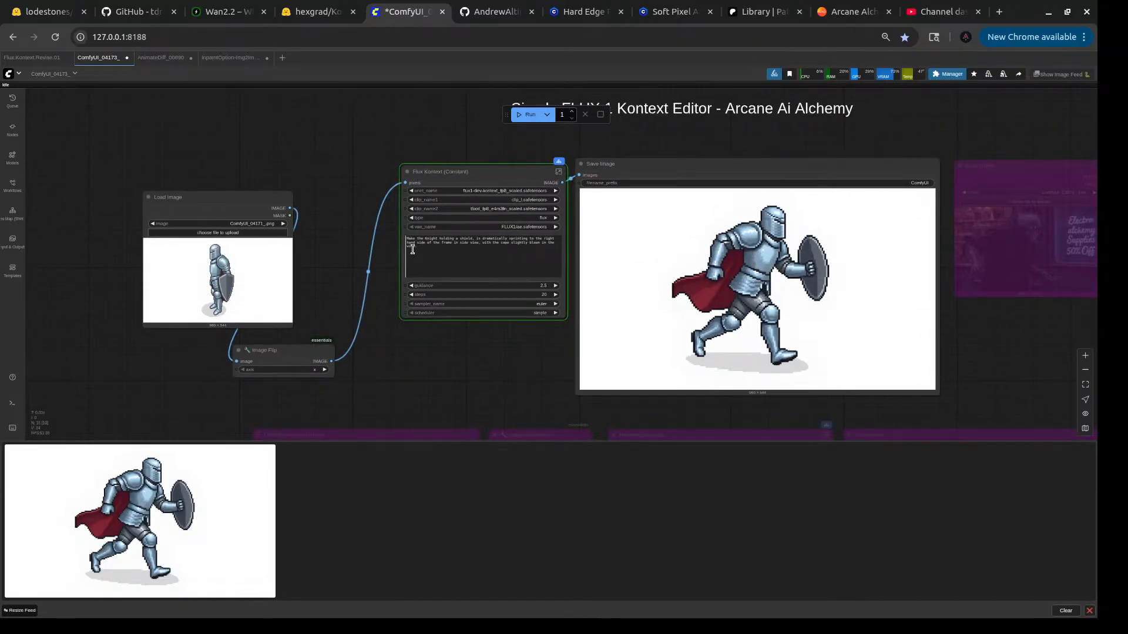
pyautogui.scroll(7, 413, 249)
pyautogui.scroll(-6, 412, 249)
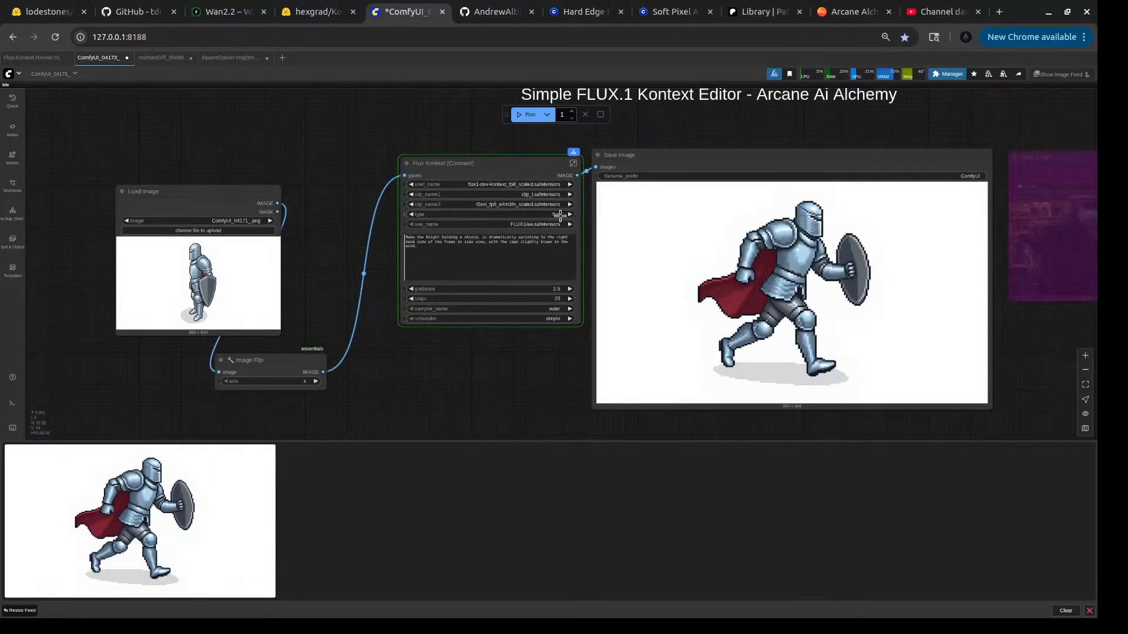
# - Inspect the nodes inside the Flux Kontext (Constant) subgraph and return to the main workflow
pyautogui.click(572, 166)
pyautogui.moveTo(463, 345); pyautogui.dragTo(788, 170)
pyautogui.moveTo(689, 232); pyautogui.dragTo(749, 134)
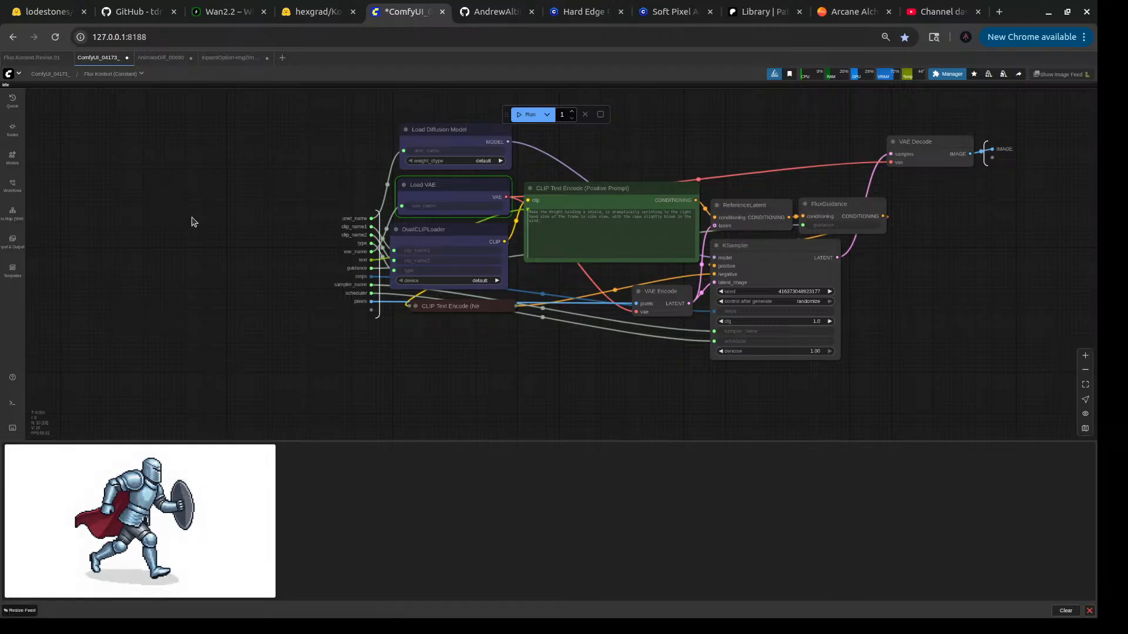
pyautogui.press('Escape')
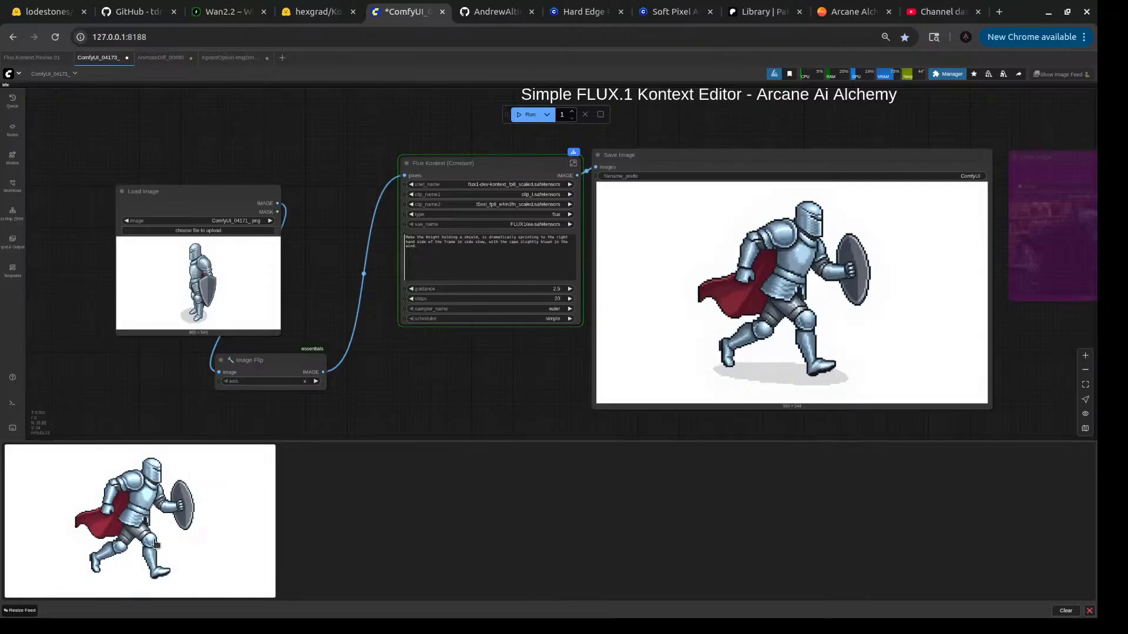
# - Load the workflow from the feed's sprinting knight image and set its Flux Kontext KSampler's control after generate to fixed
pyautogui.moveTo(359, 220); pyautogui.dragTo(335, 188)
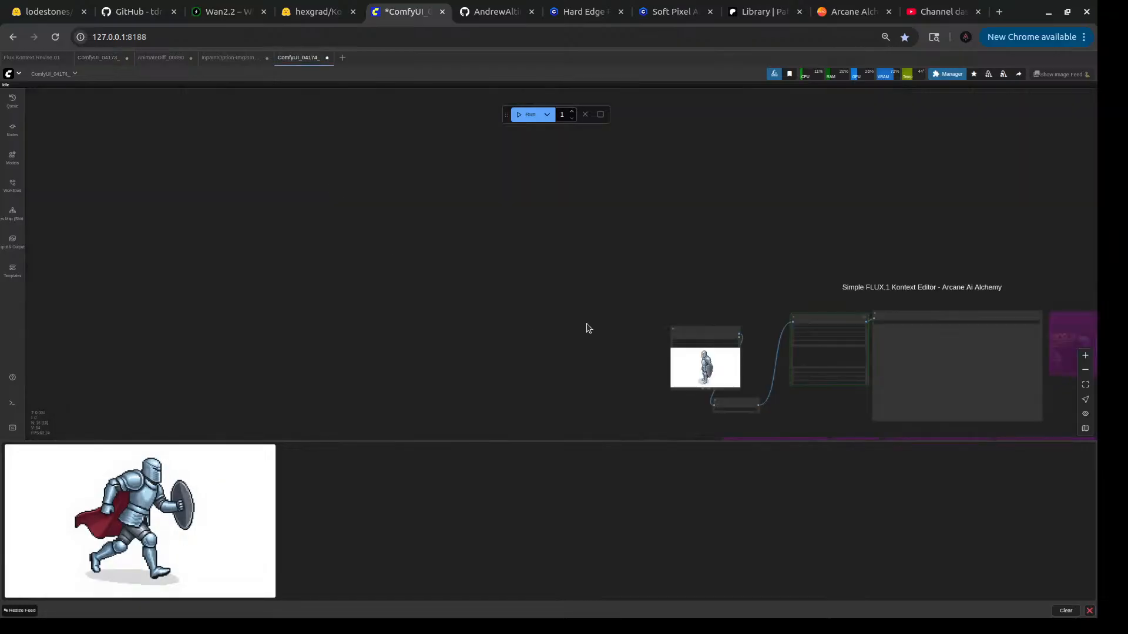
pyautogui.scroll(5, 508, 329)
pyautogui.click(702, 258)
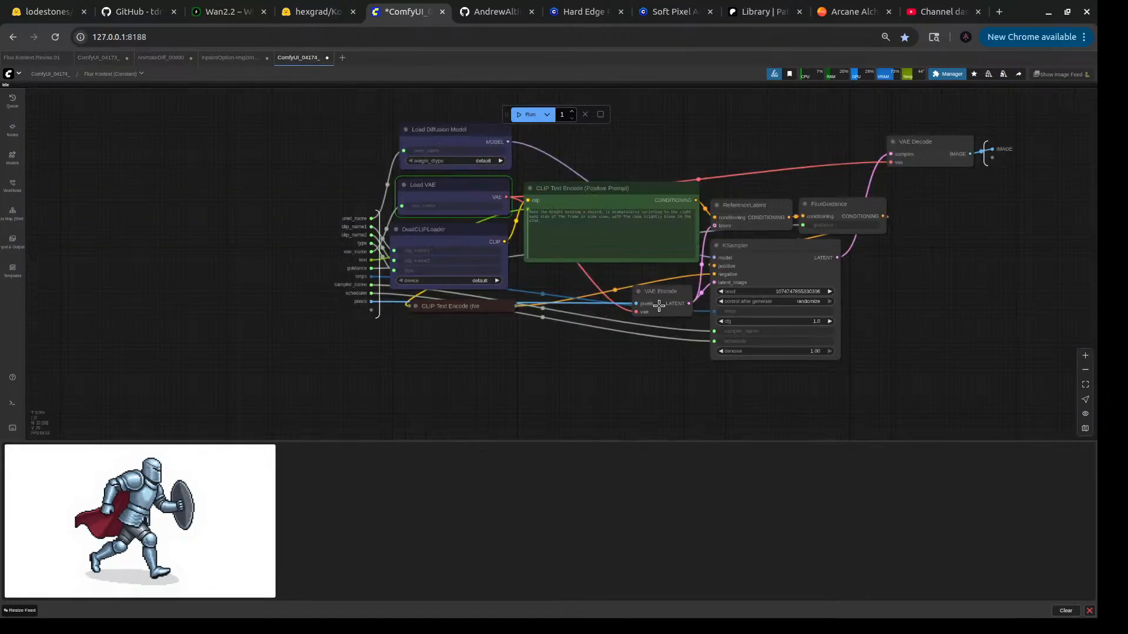
pyautogui.scroll(5, 784, 319)
pyautogui.click(832, 292)
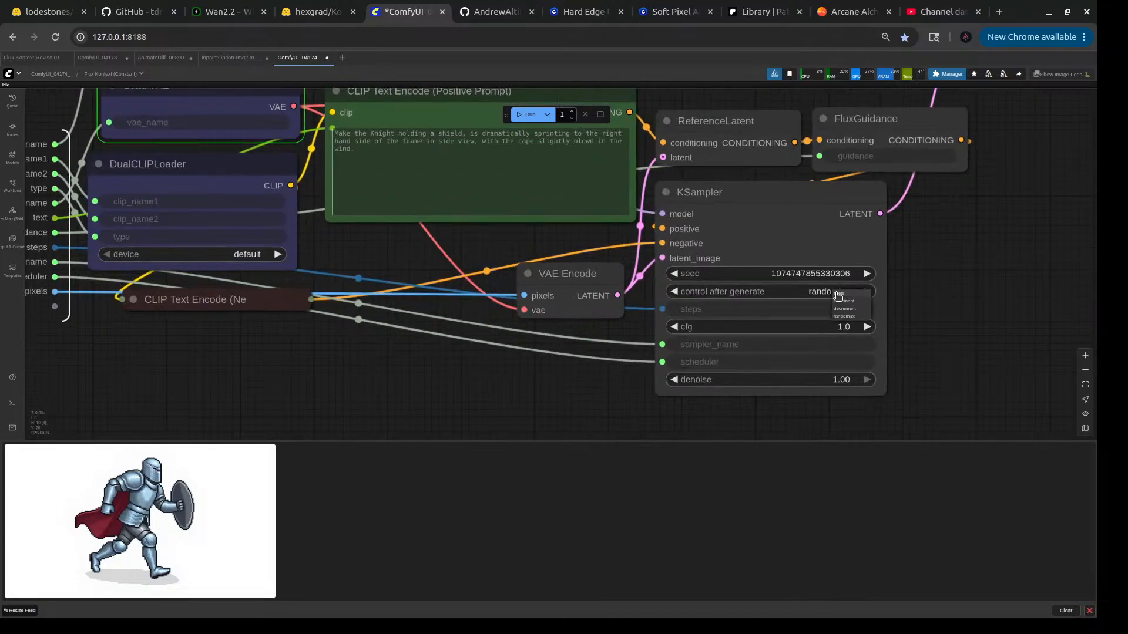
pyautogui.click(839, 293)
pyautogui.scroll(-5, 597, 405)
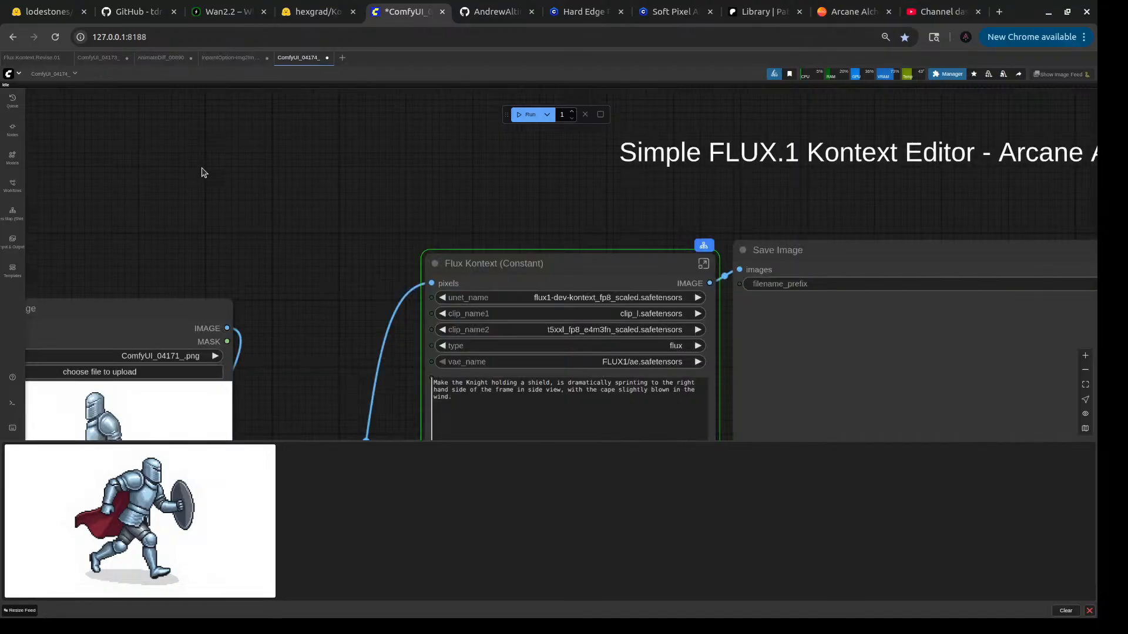
pyautogui.press('Escape')
# - Move the Image Flip node directly beneath the Load Image node, aligned with its outer edge
pyautogui.scroll(-4, 336, 288)
pyautogui.moveTo(335, 284); pyautogui.dragTo(314, 268)
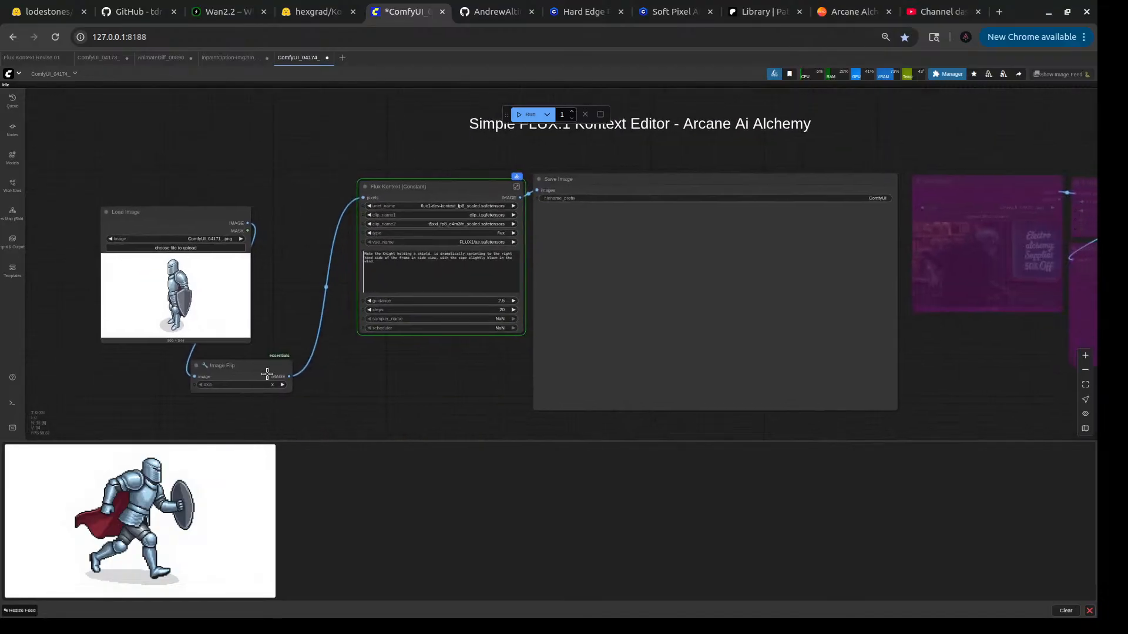
pyautogui.click(182, 357)
pyautogui.moveTo(182, 358); pyautogui.dragTo(168, 365)
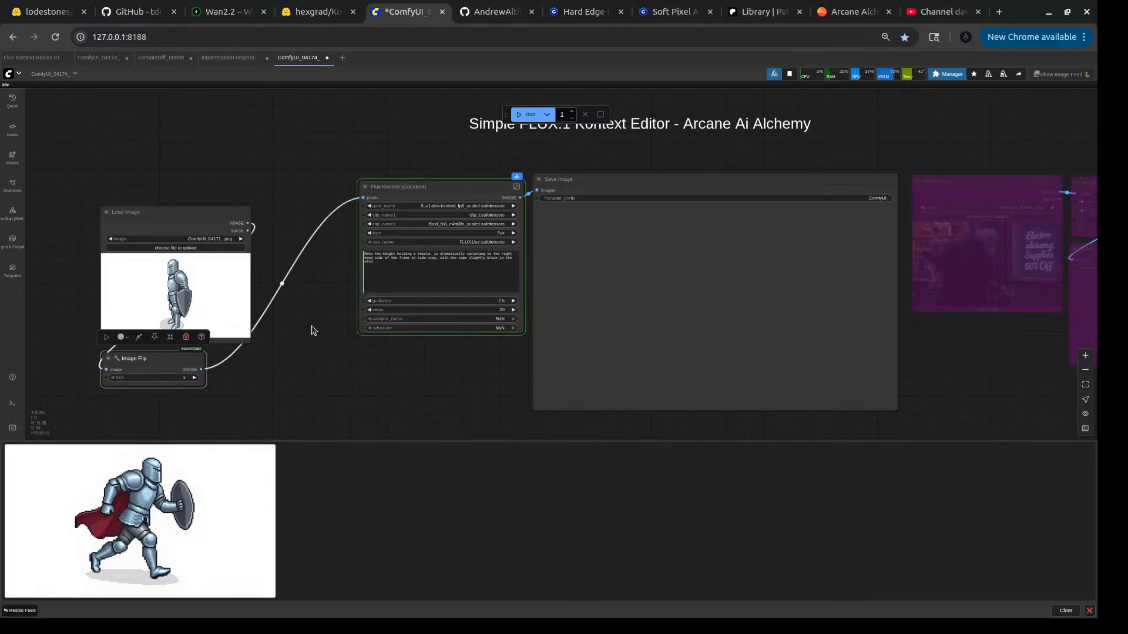
# - Examine the KSampler's seed and control settings inside the Flux Kontext (Constant) subgraph
pyautogui.scroll(5, 499, 187)
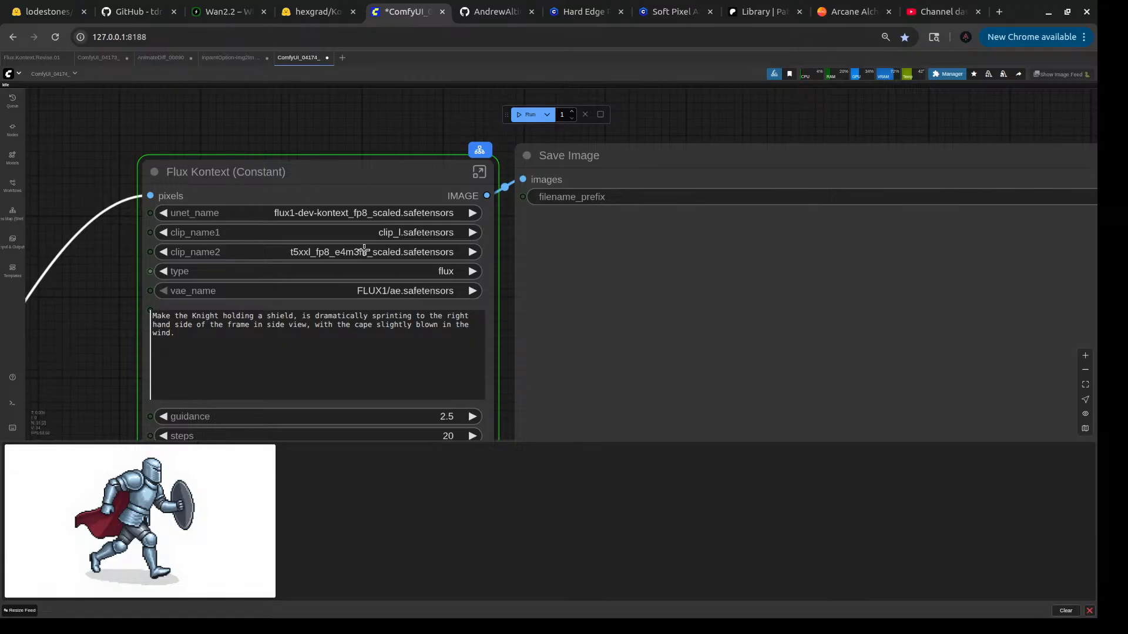
pyautogui.click(479, 172)
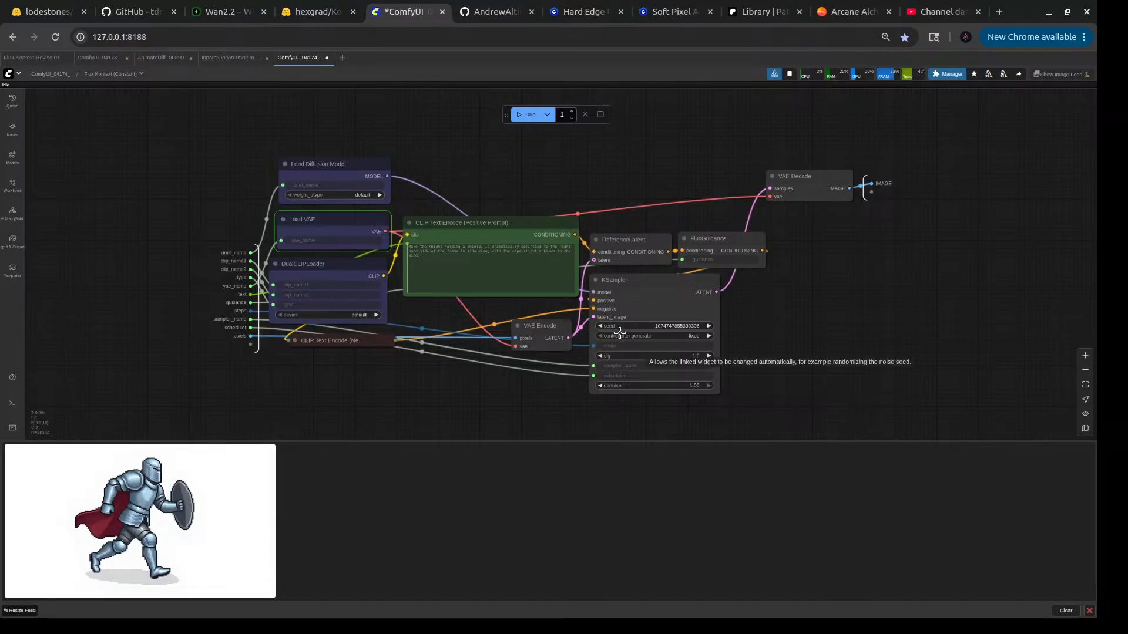
pyautogui.scroll(8, 656, 329)
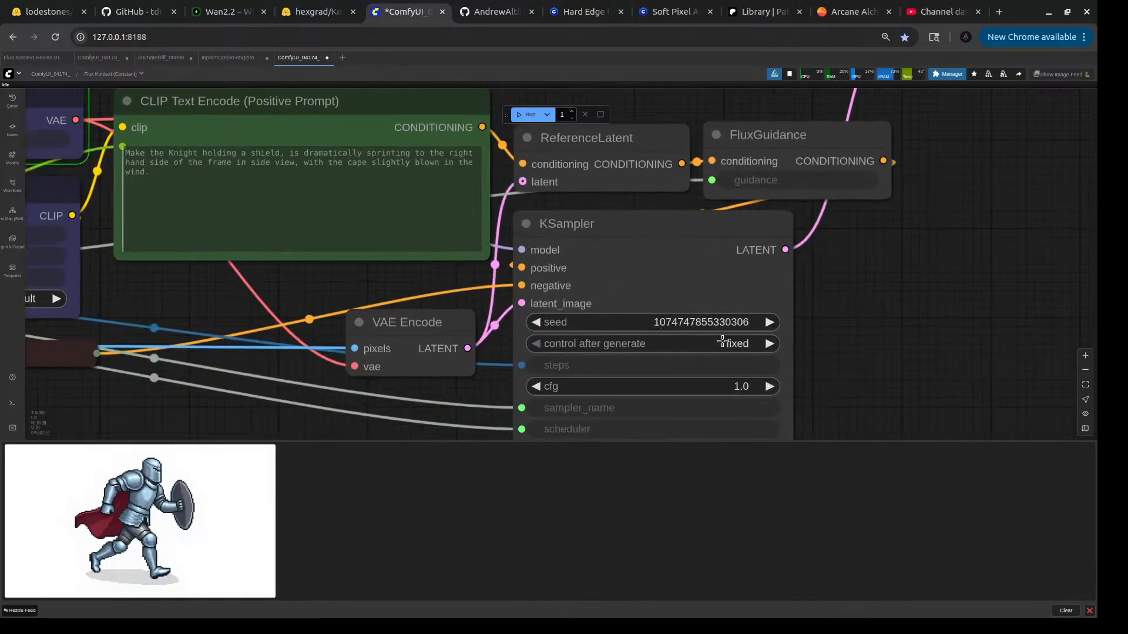
pyautogui.scroll(-4, 647, 331)
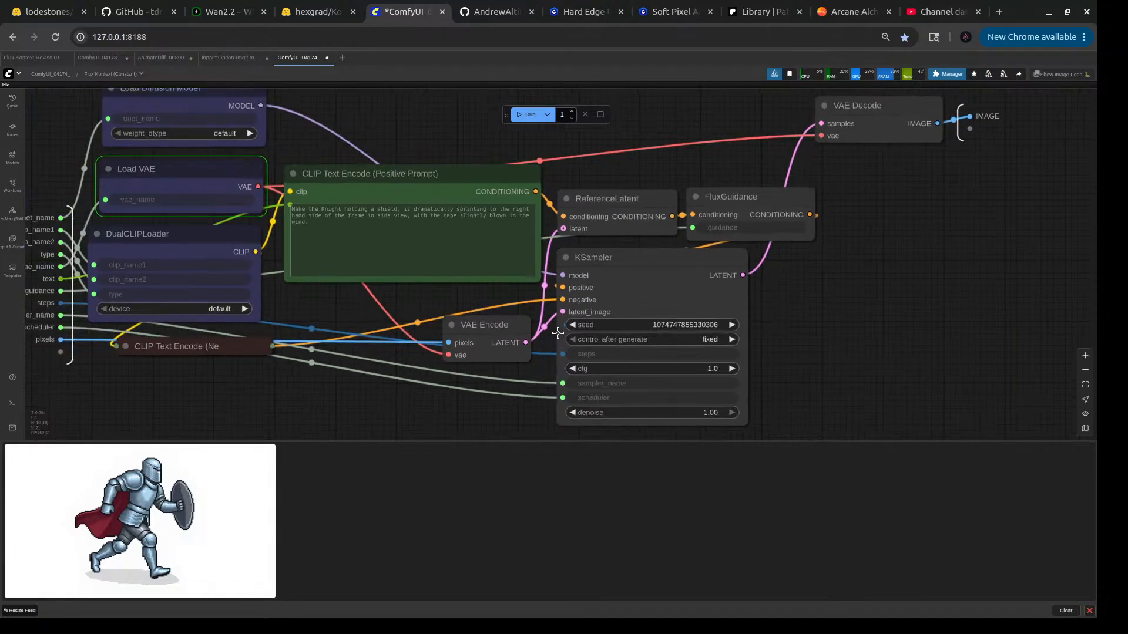
pyautogui.moveTo(400, 403); pyautogui.dragTo(614, 385)
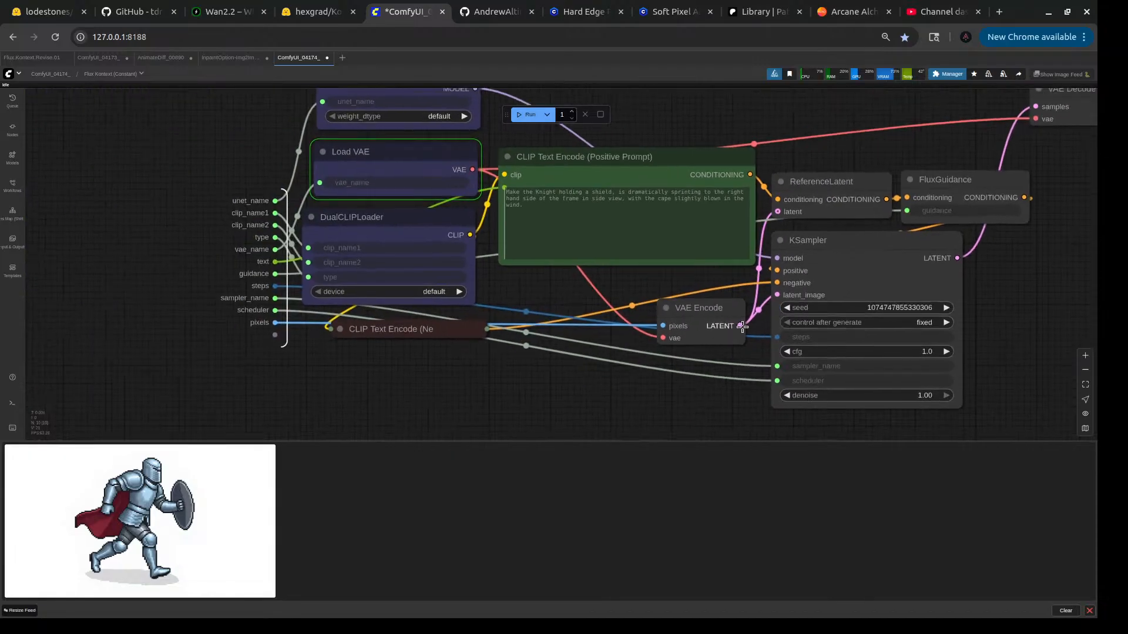
pyautogui.moveTo(777, 307); pyautogui.dragTo(534, 348)
pyautogui.scroll(-4, 282, 379)
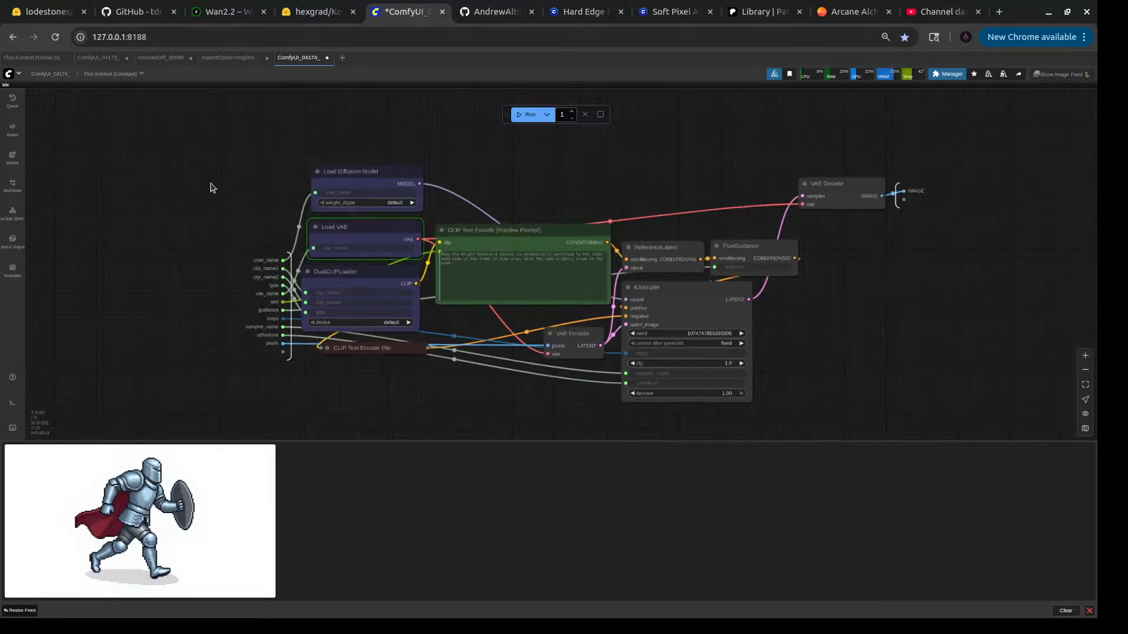
pyautogui.press('Escape')
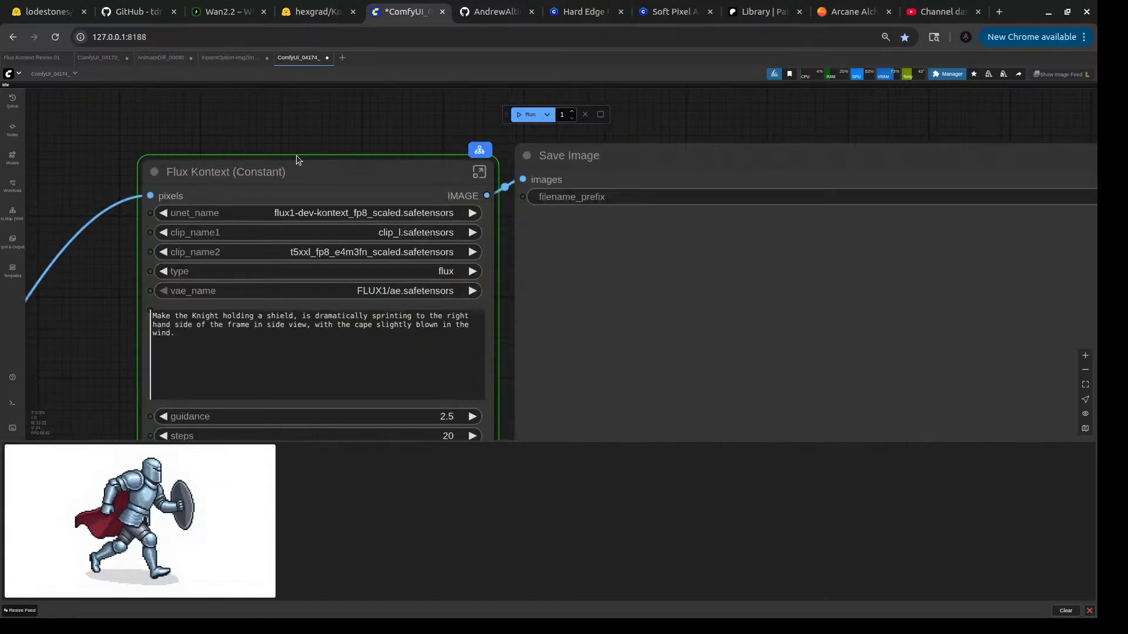
# - Recheck the Flux Kontext (Constant) subgraph and view the node's sampler_name value without changing it
pyautogui.scroll(-5, 303, 137)
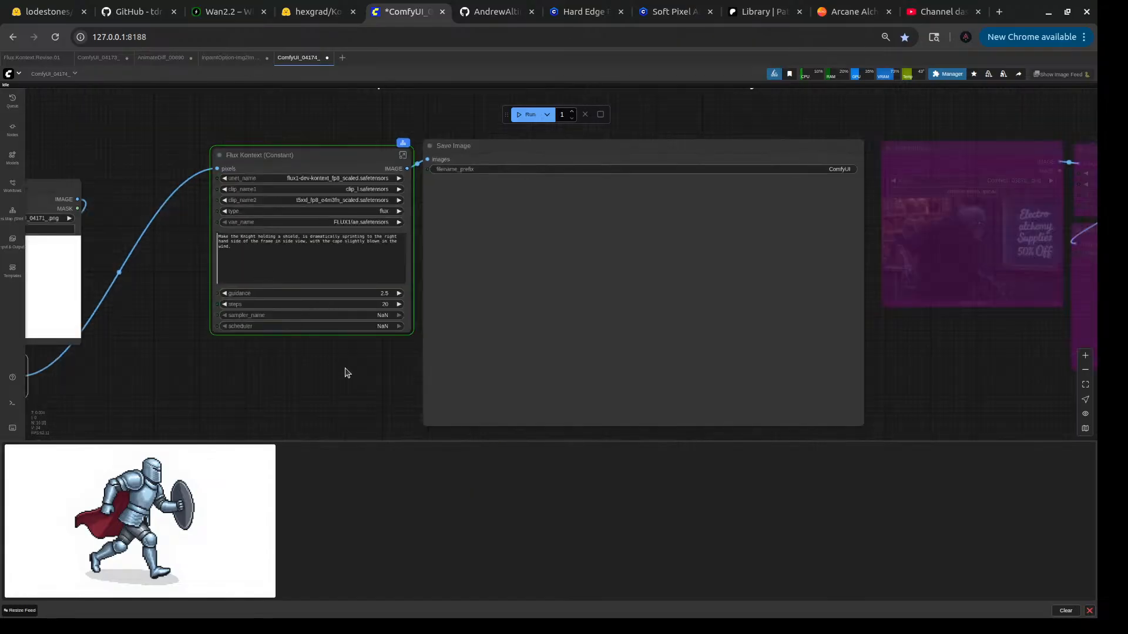
pyautogui.moveTo(388, 358); pyautogui.dragTo(501, 393)
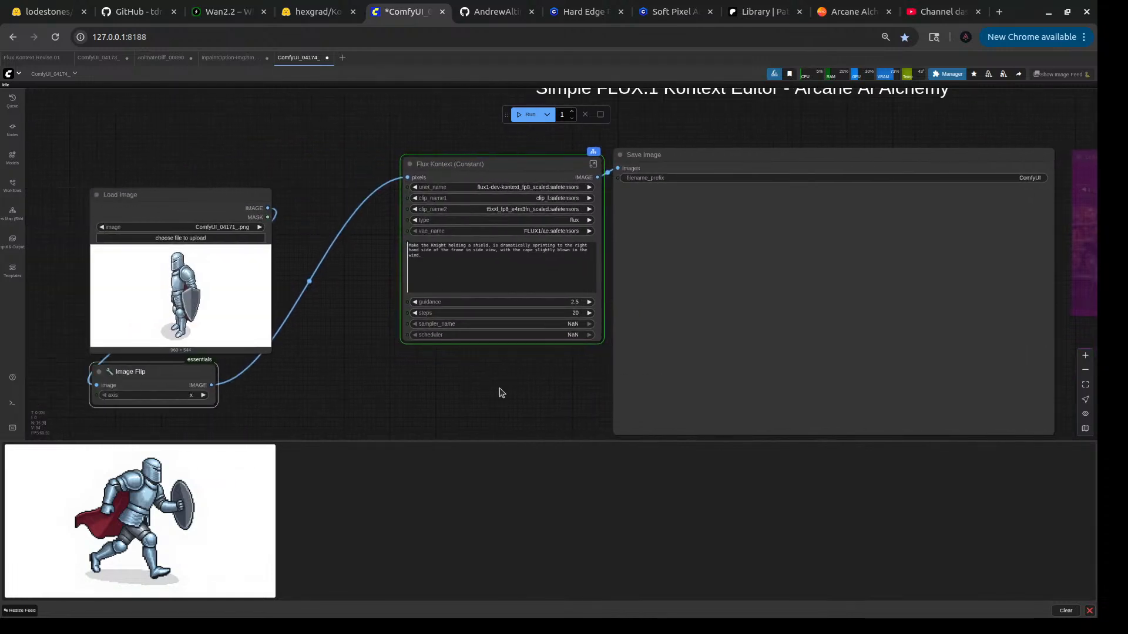
pyautogui.scroll(5, 501, 393)
pyautogui.scroll(-5, 501, 393)
pyautogui.click(589, 167)
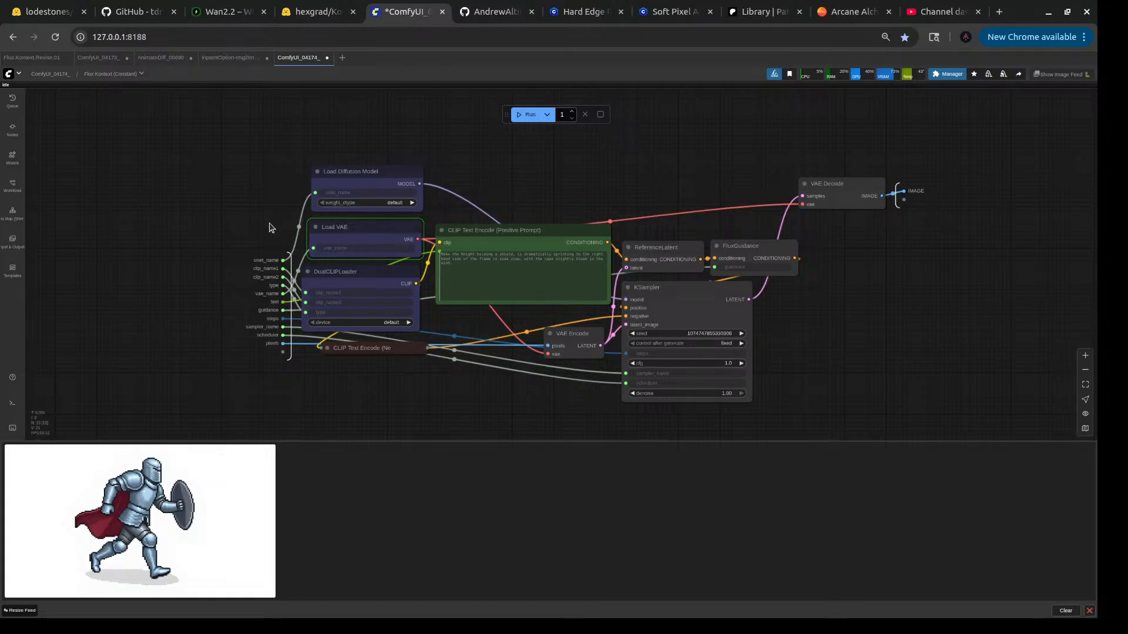
pyautogui.press('Escape')
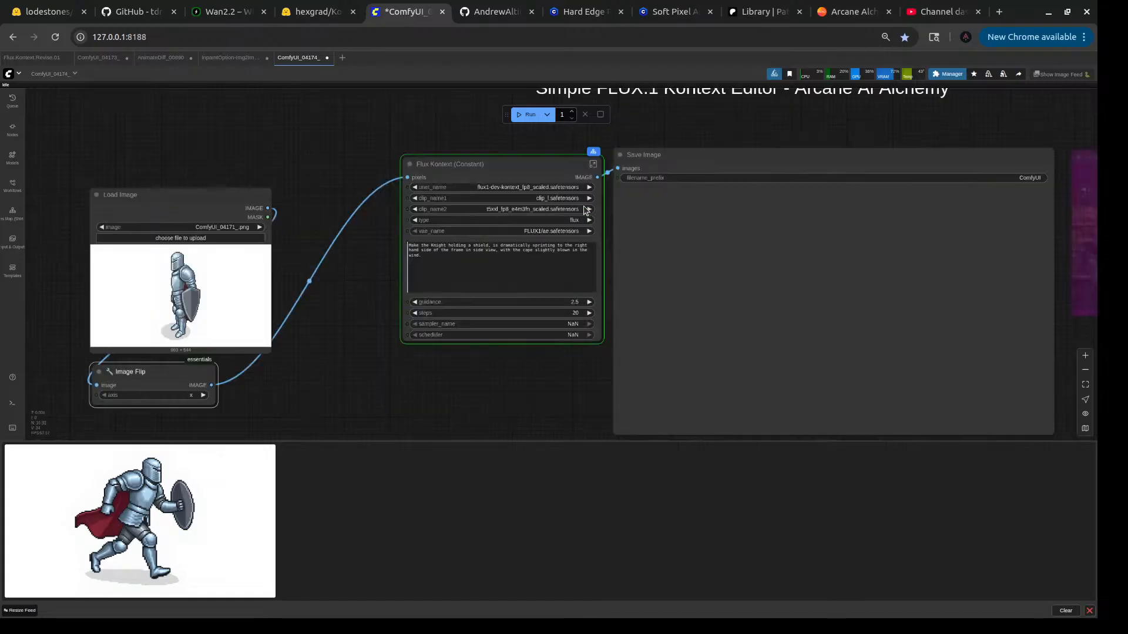
pyautogui.click(572, 324)
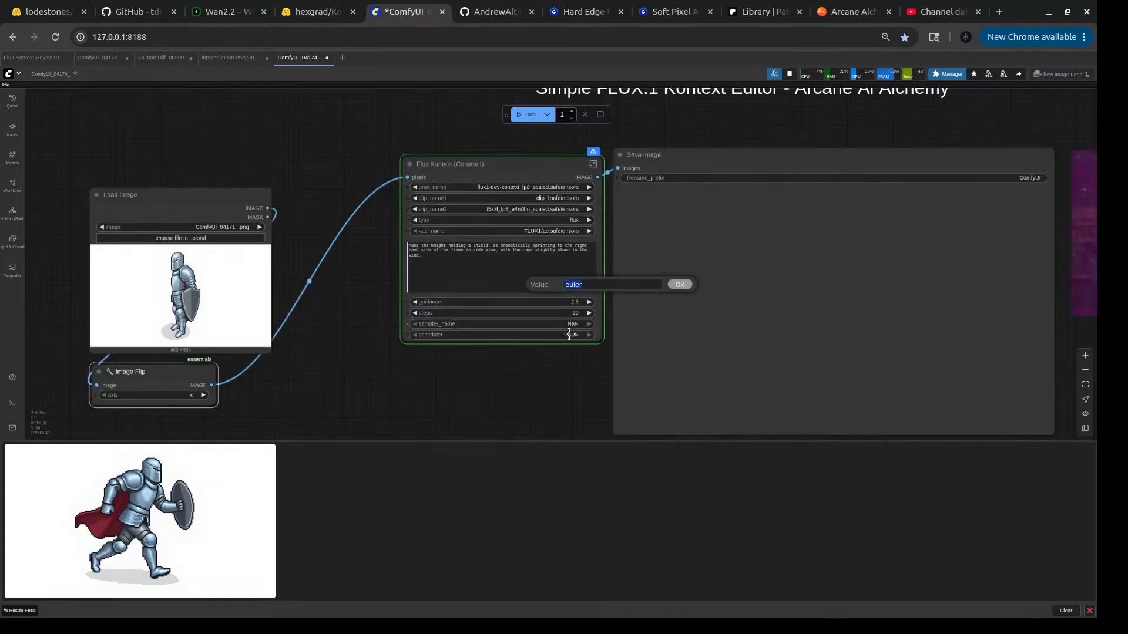
pyautogui.click(564, 368)
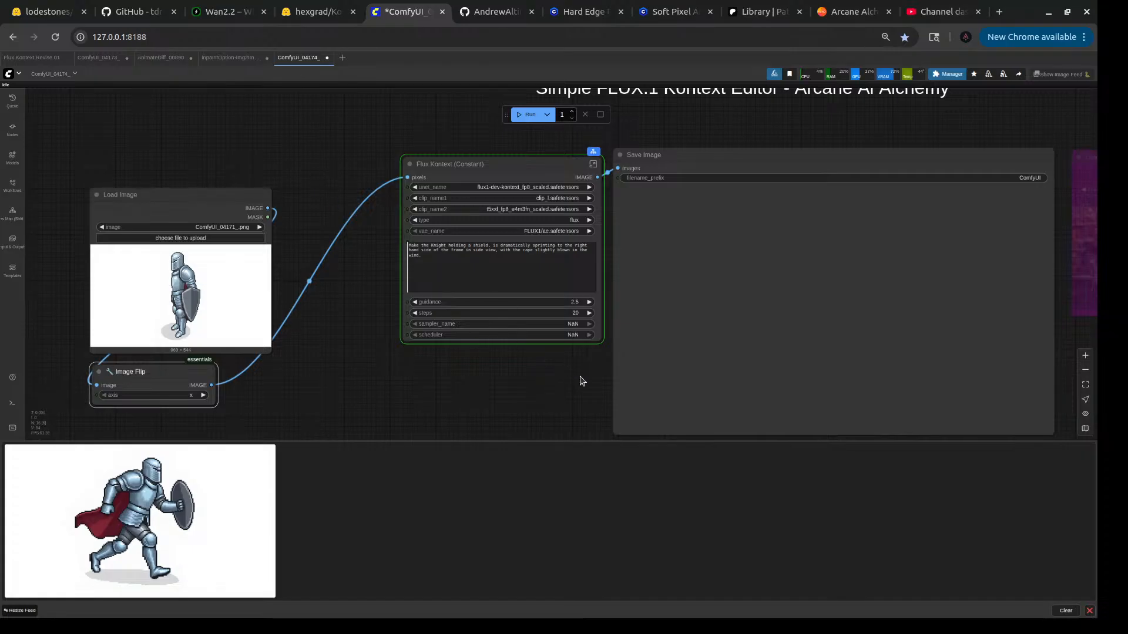
# - Add "and shortsword" after "holding a shield" in the Flux Kontext prompt and run the workflow
pyautogui.scroll(5, 468, 285)
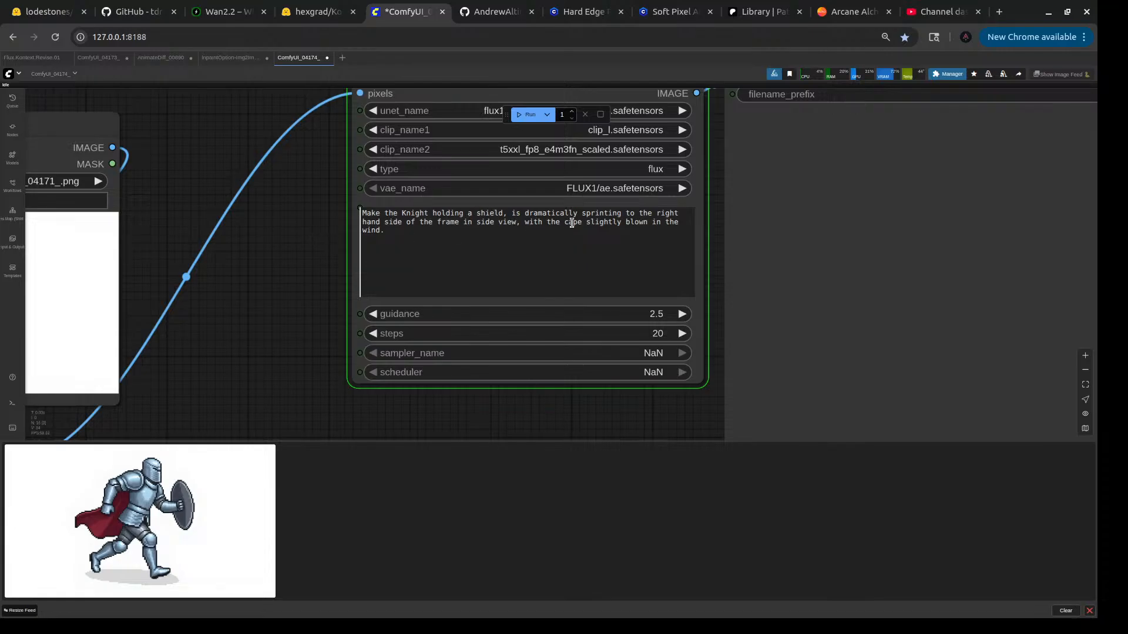
pyautogui.click(503, 214)
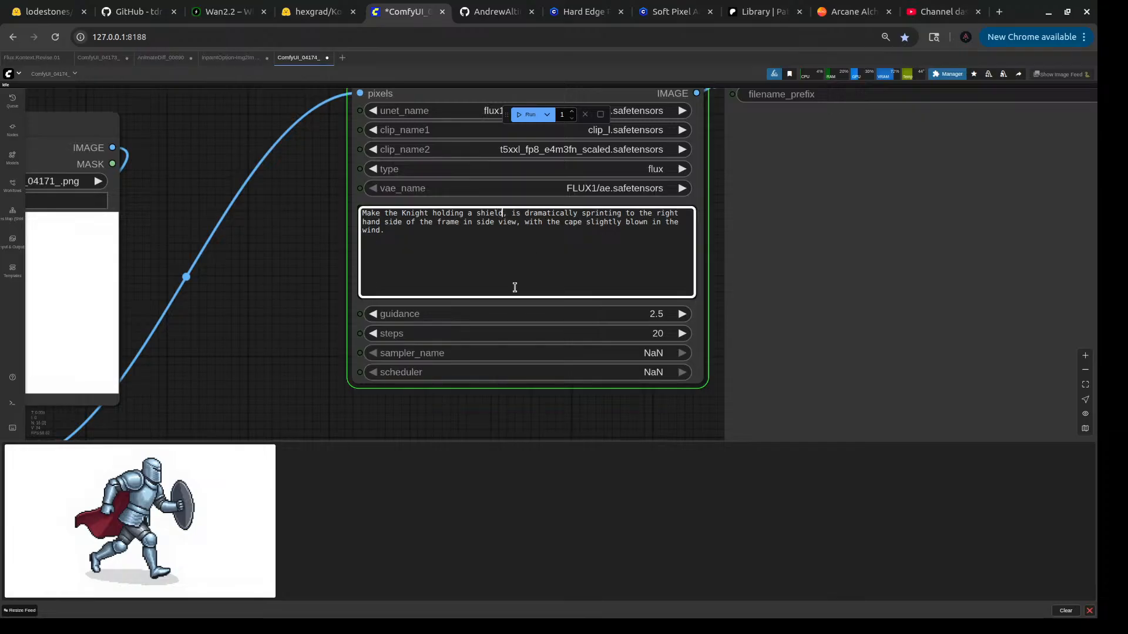
pyautogui.write('and ')
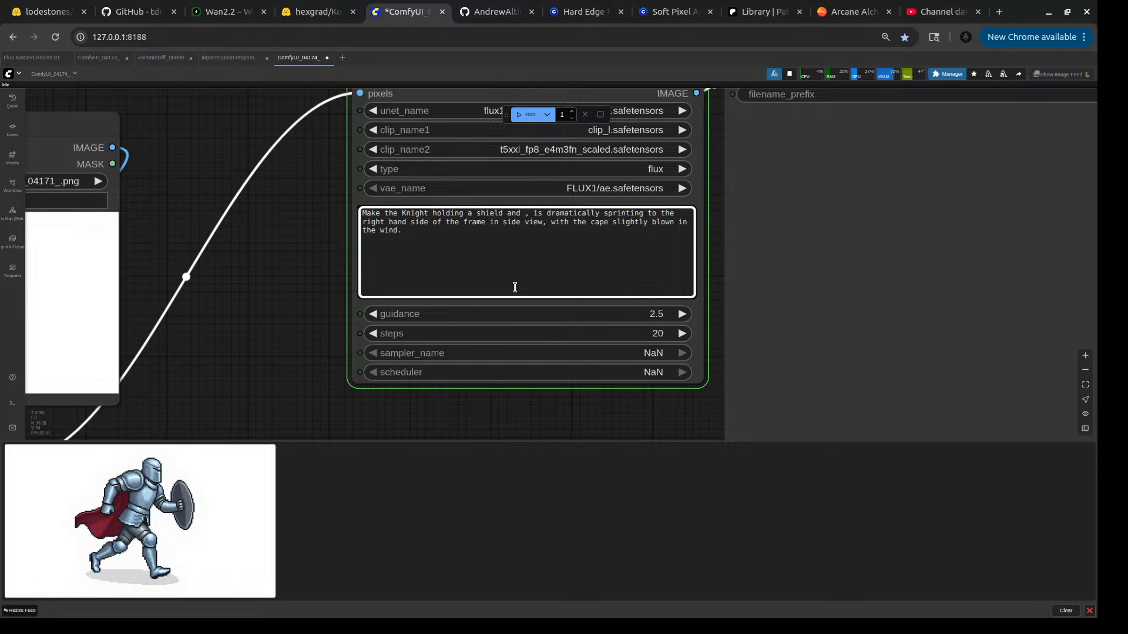
pyautogui.write('shor')
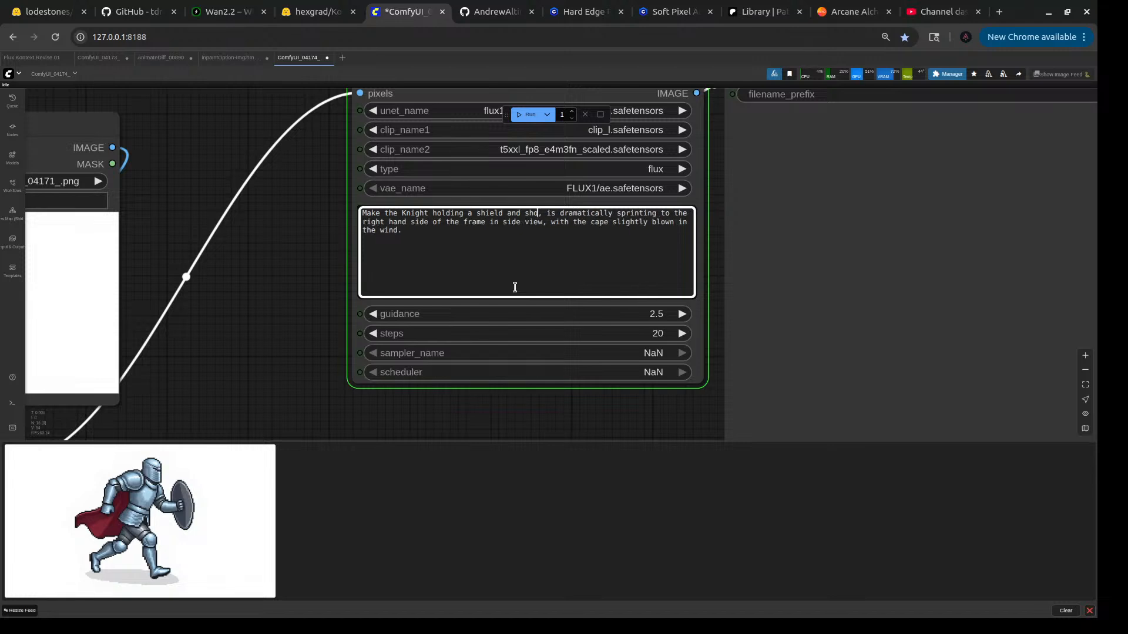
pyautogui.write('tsw')
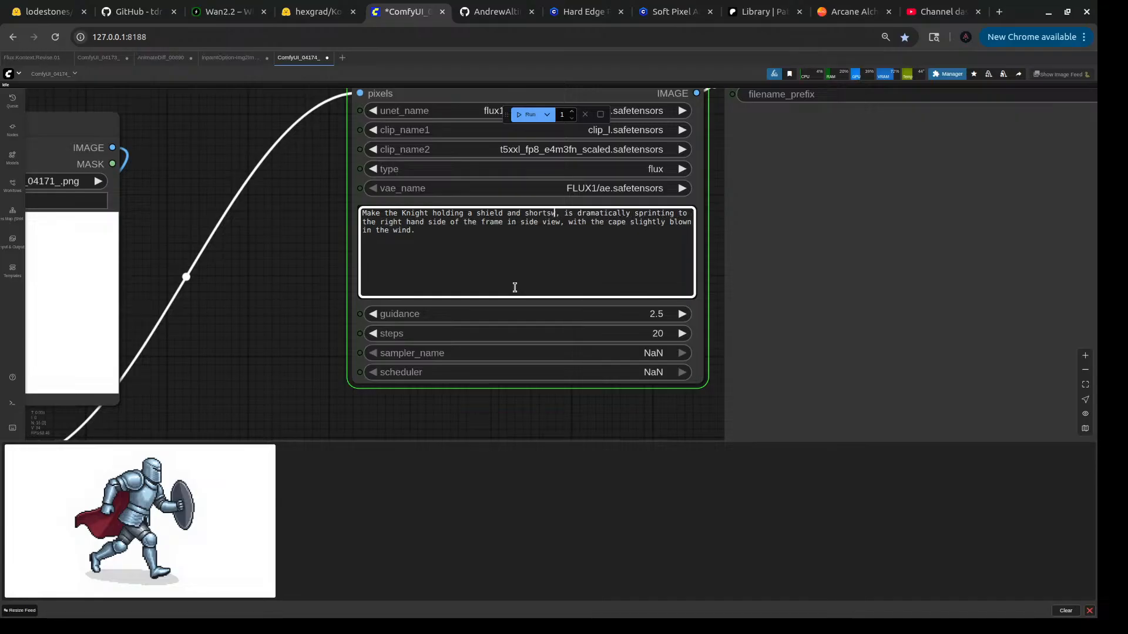
pyautogui.write('ord')
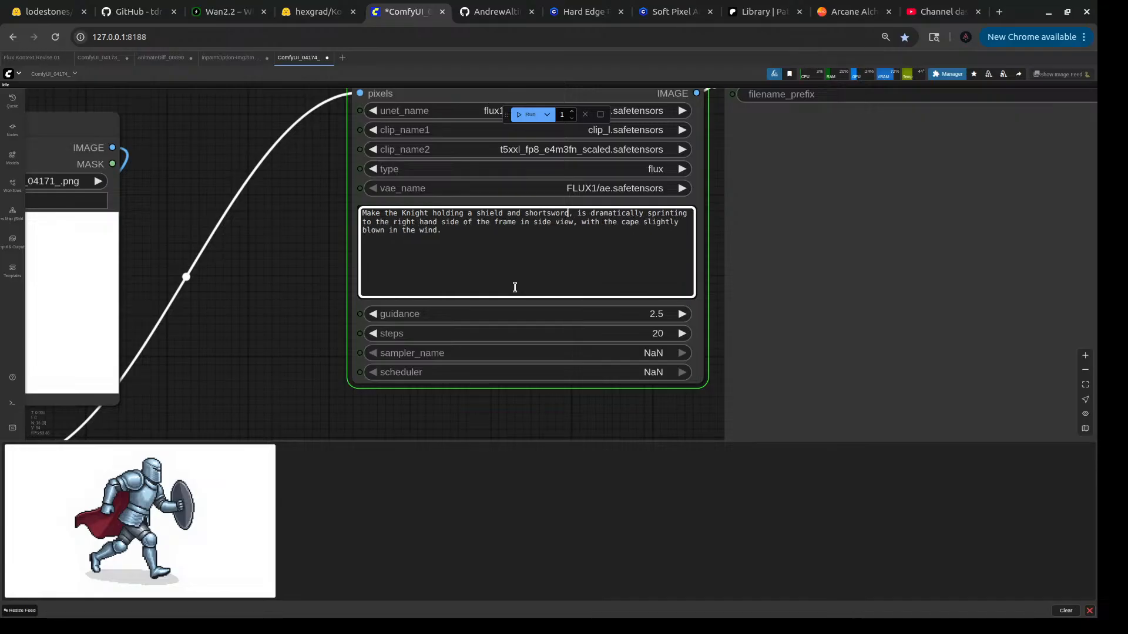
pyautogui.hotkey('ctrl', 'Return')
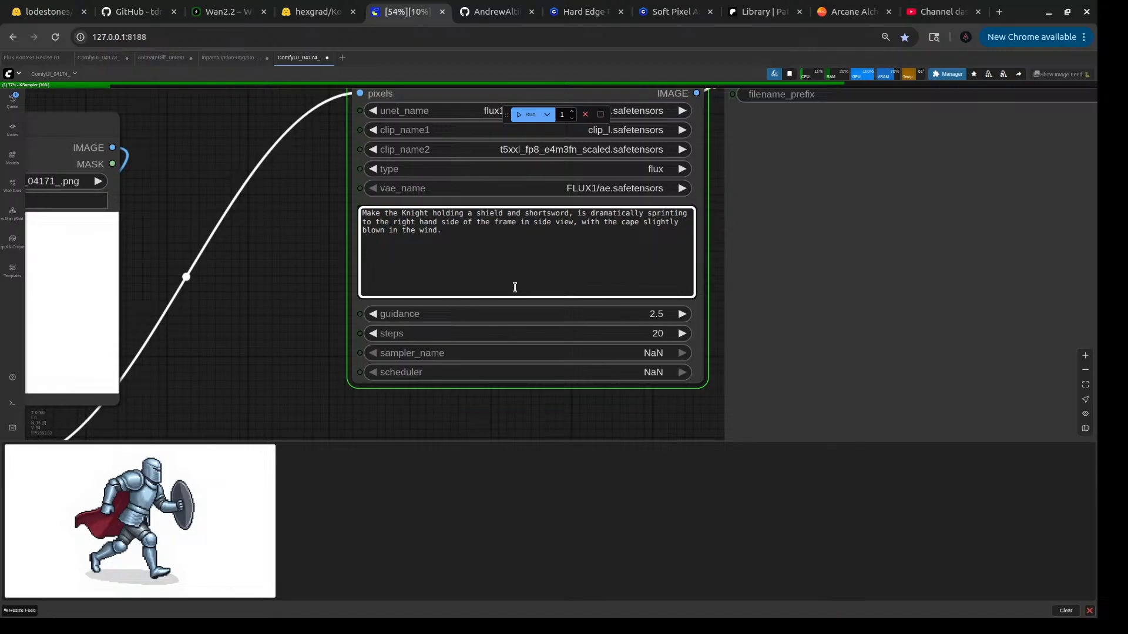
pyautogui.scroll(-9, 285, 301)
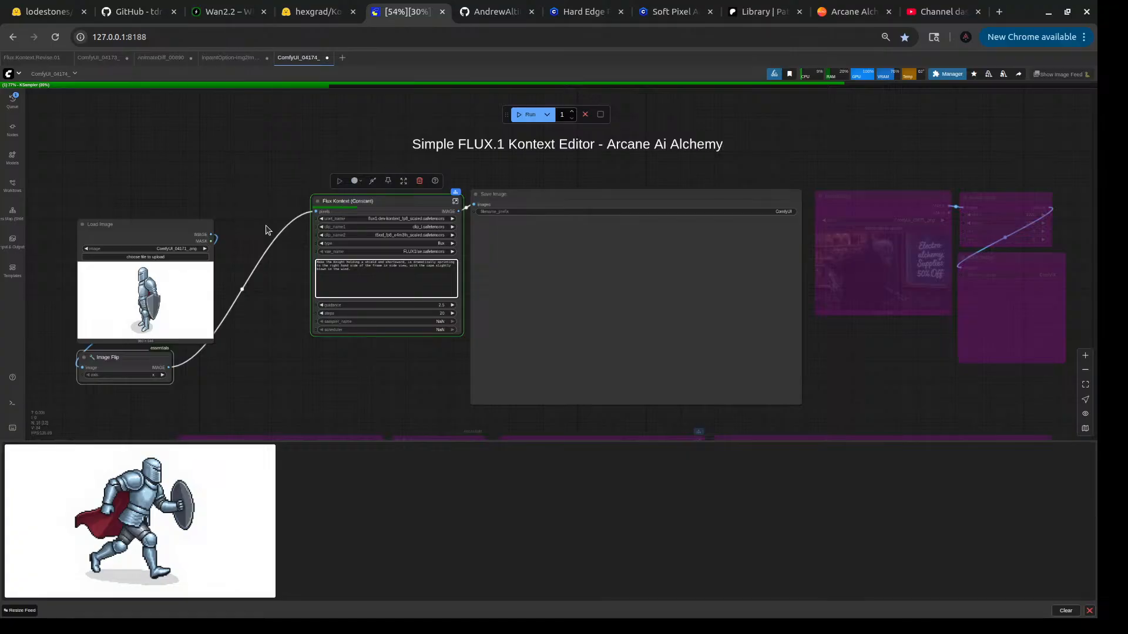
# - View the sprinting knight image from the image feed at enlarged size
pyautogui.click(165, 543)
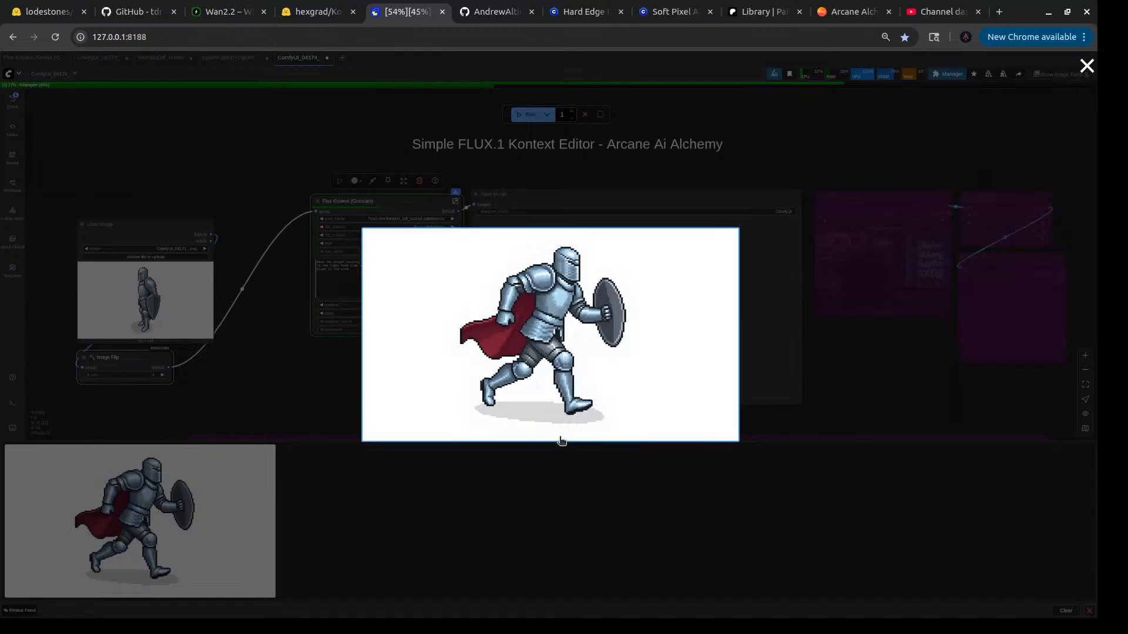
pyautogui.click(306, 416)
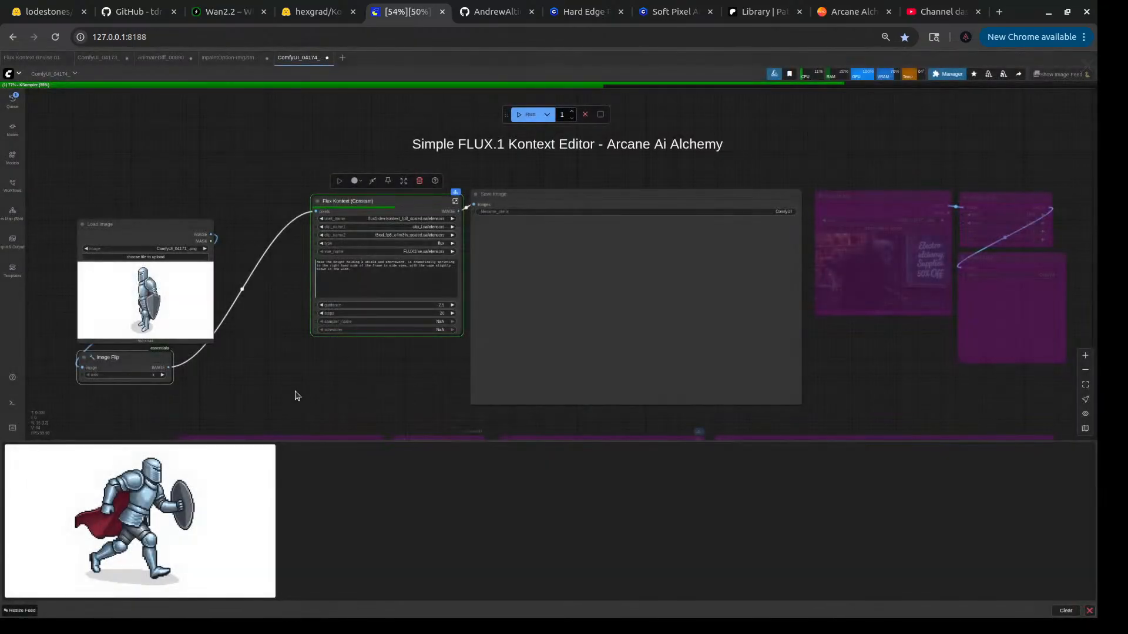
# - Connect a new Preview Image node to the Image Flip output and run the workflow
pyautogui.moveTo(228, 389); pyautogui.dragTo(499, 334)
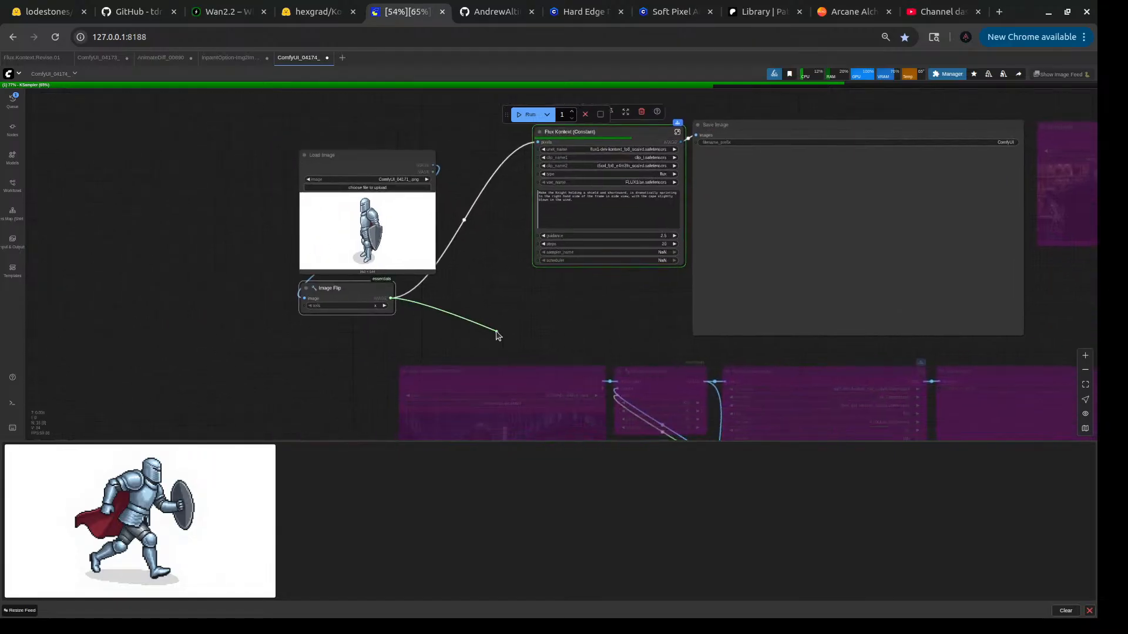
pyautogui.click(520, 397)
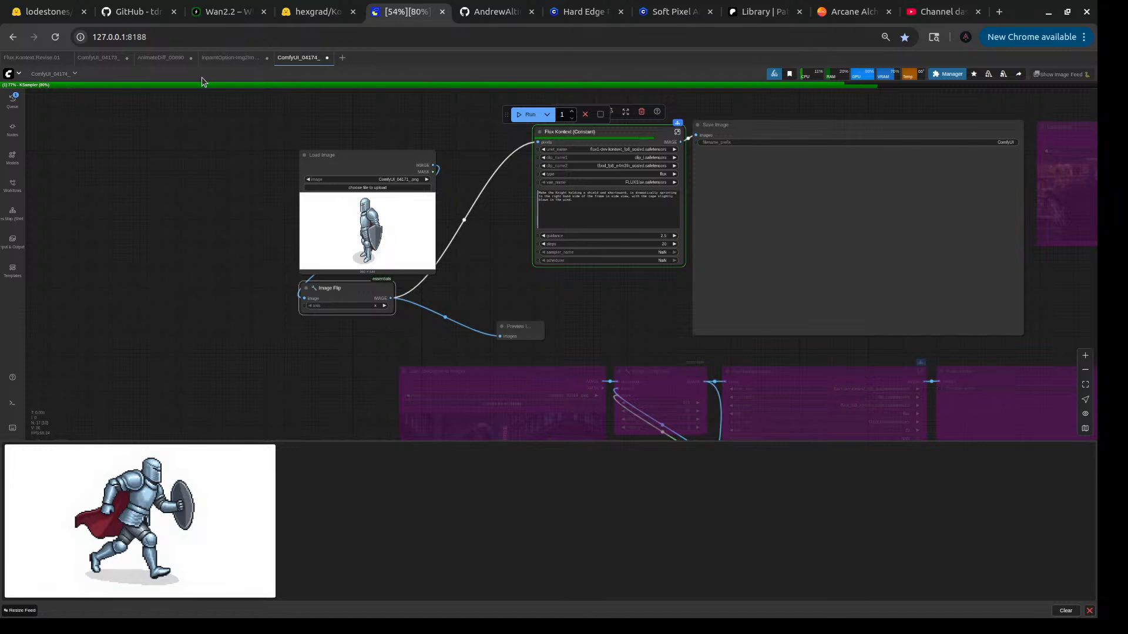
pyautogui.moveTo(228, 61)
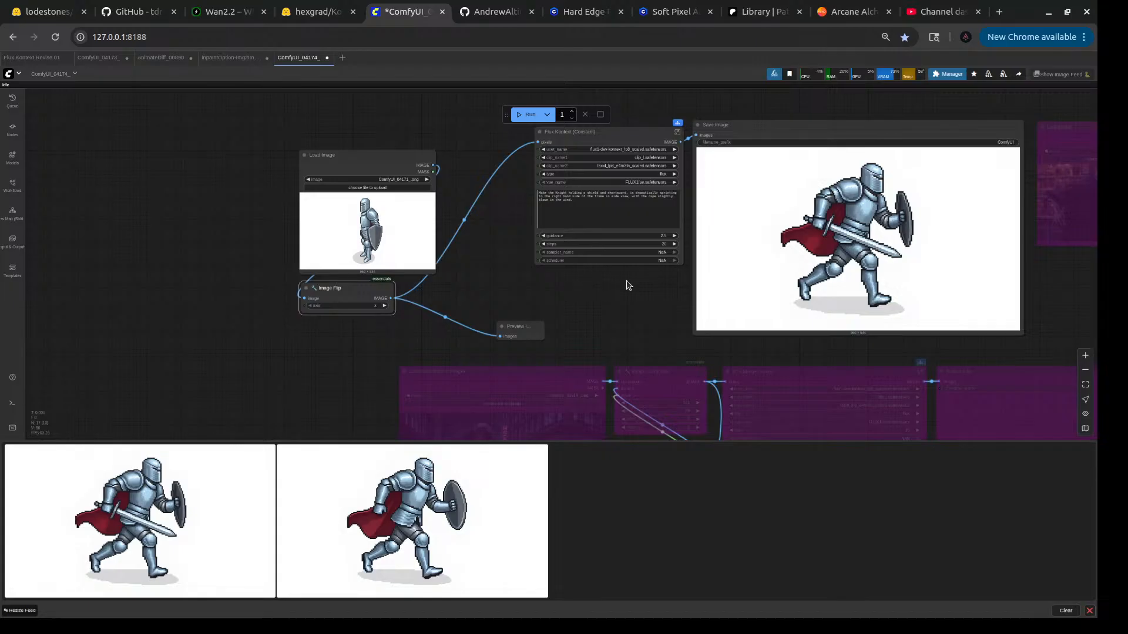
pyautogui.moveTo(647, 292); pyautogui.dragTo(542, 303)
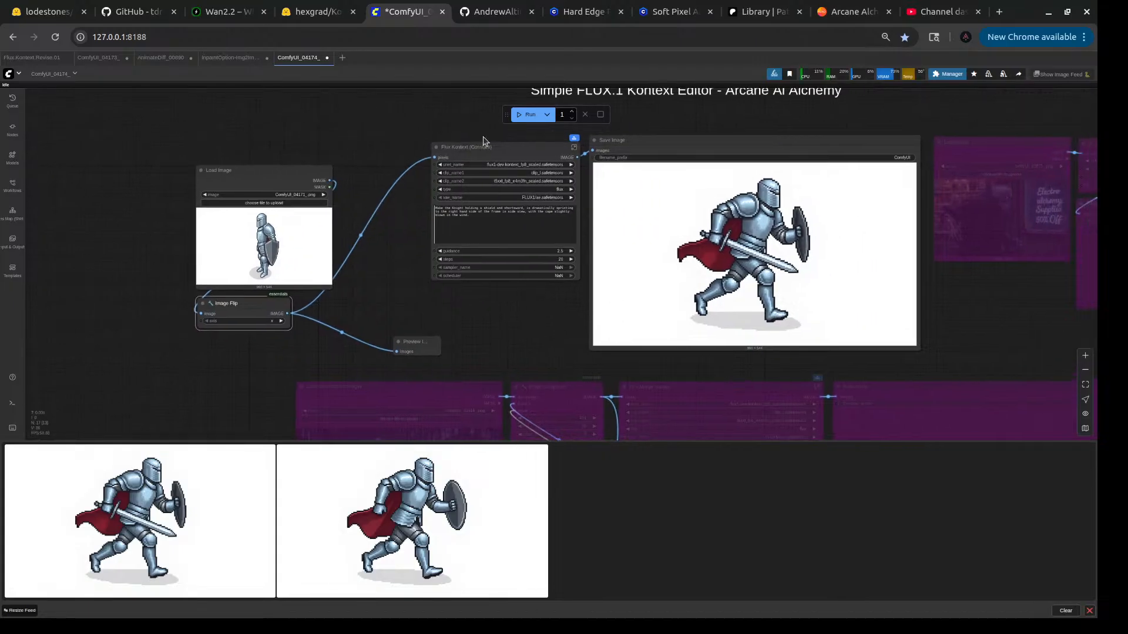
pyautogui.click(528, 115)
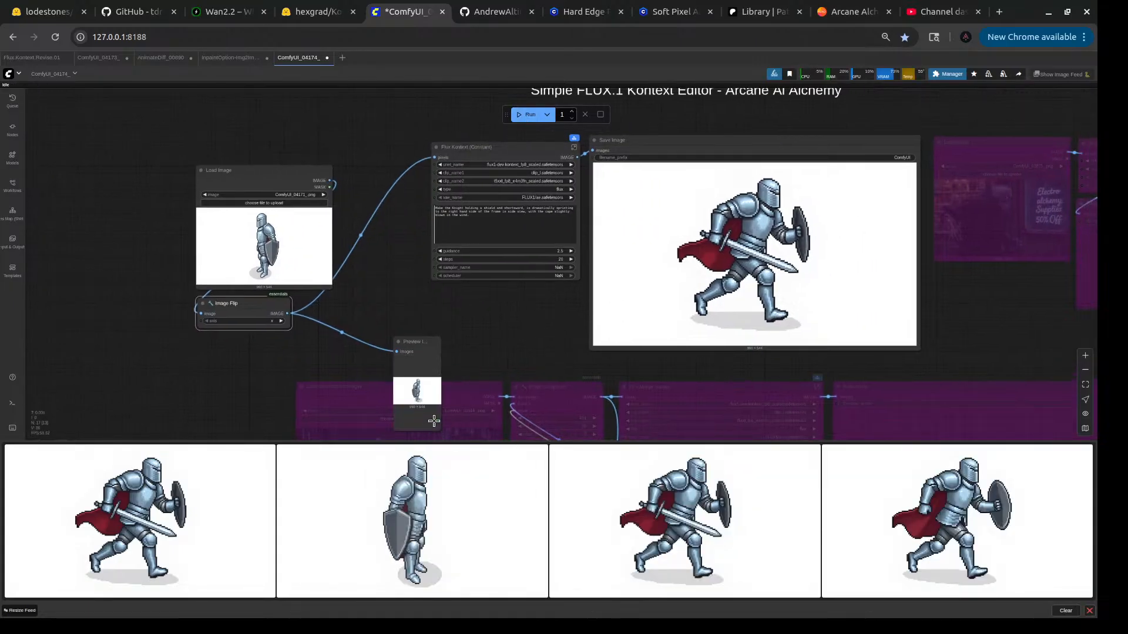
# - Widen the Preview Image node and arrange it with the Image Flip node beneath the Load Image and Flux Kontext (Constant) nodes
pyautogui.moveTo(440, 431); pyautogui.dragTo(522, 433)
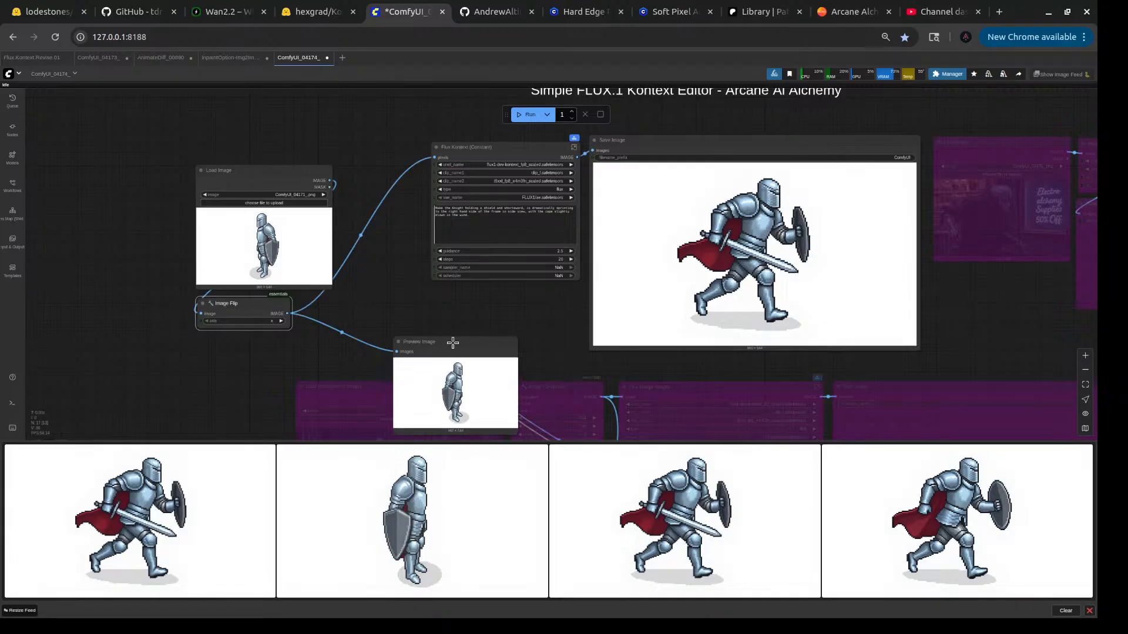
pyautogui.moveTo(461, 341); pyautogui.dragTo(468, 293)
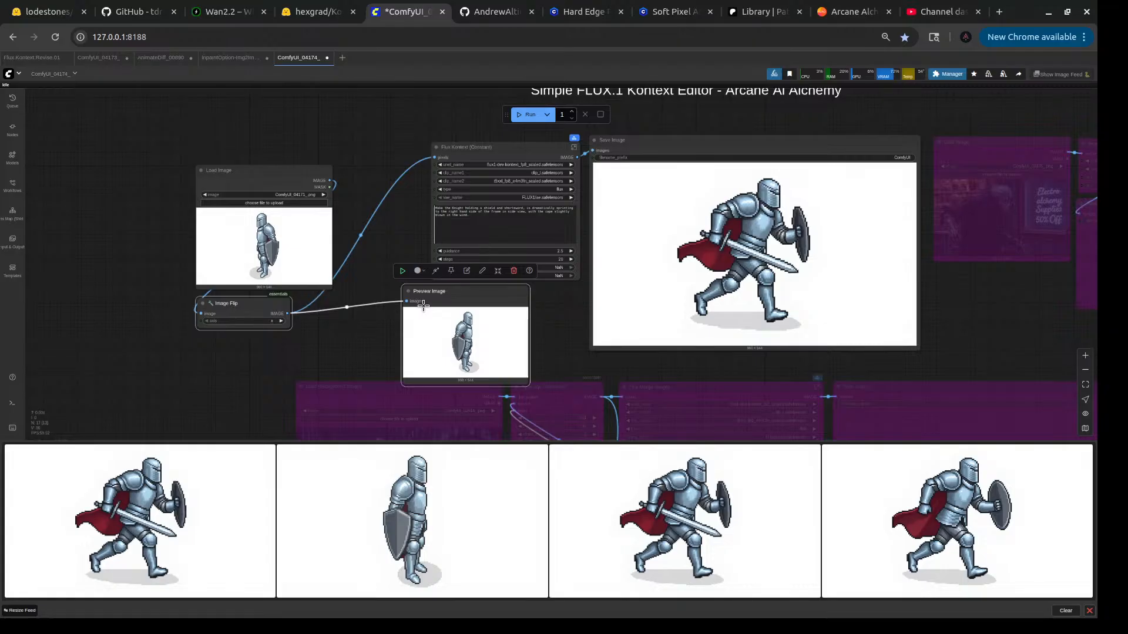
pyautogui.click(399, 230)
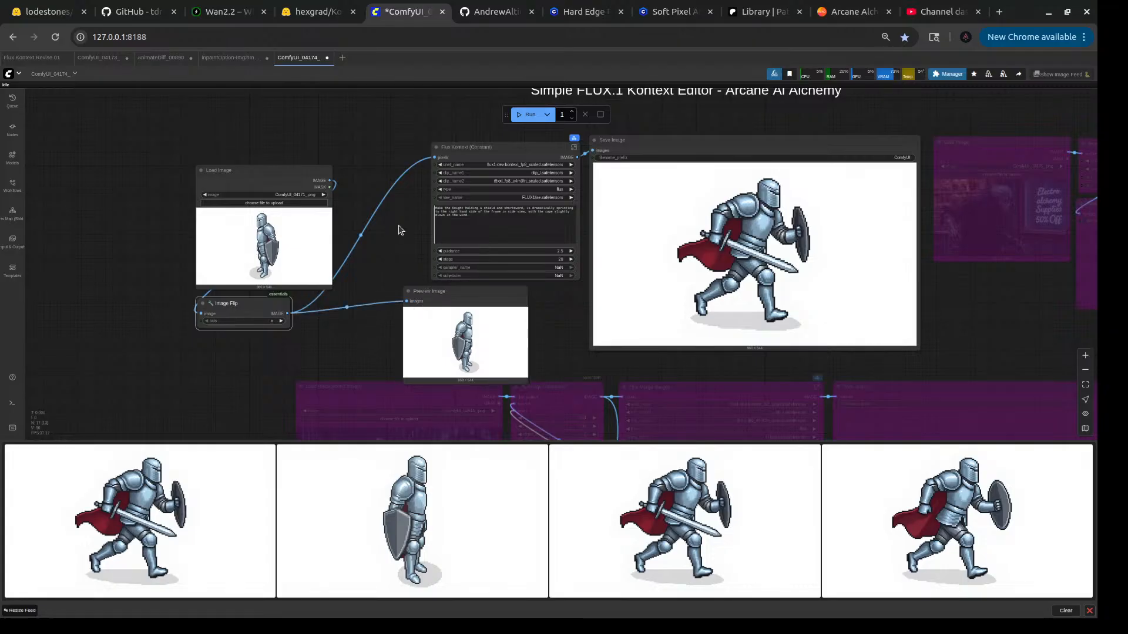
pyautogui.moveTo(251, 301); pyautogui.dragTo(217, 306)
pyautogui.moveTo(446, 294); pyautogui.dragTo(381, 297)
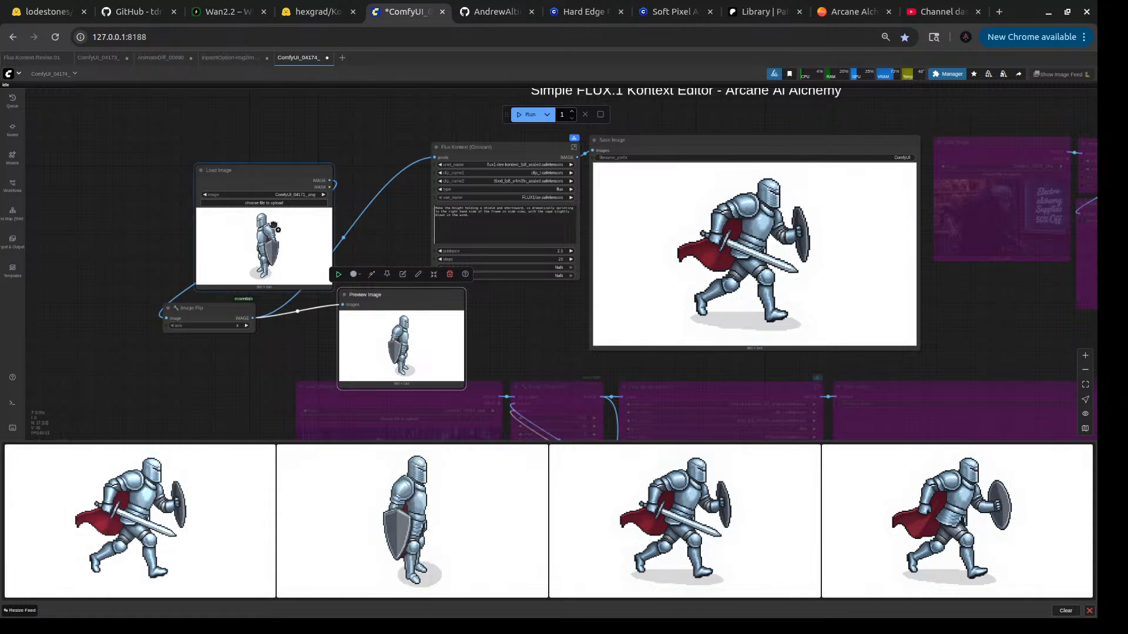
# - Load the sprinting knight with shortsword, ComfyUI_04175_.png, into the Load Image node and bypass the Image Flip node
pyautogui.moveTo(273, 225); pyautogui.dragTo(274, 227)
pyautogui.click(223, 311)
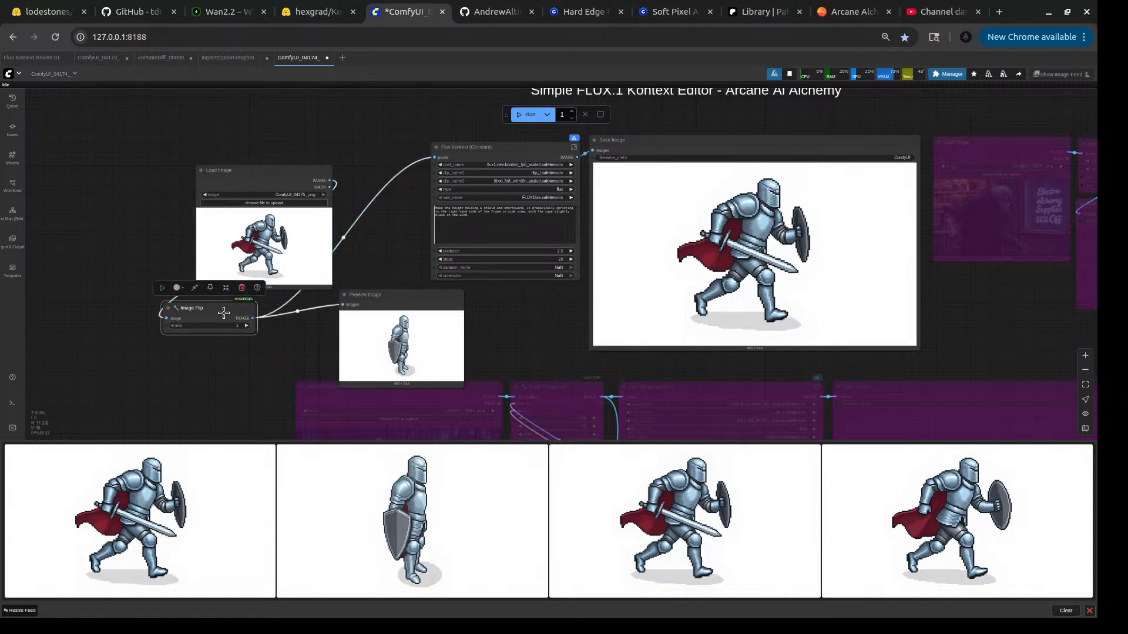
pyautogui.click(197, 289)
pyautogui.click(386, 234)
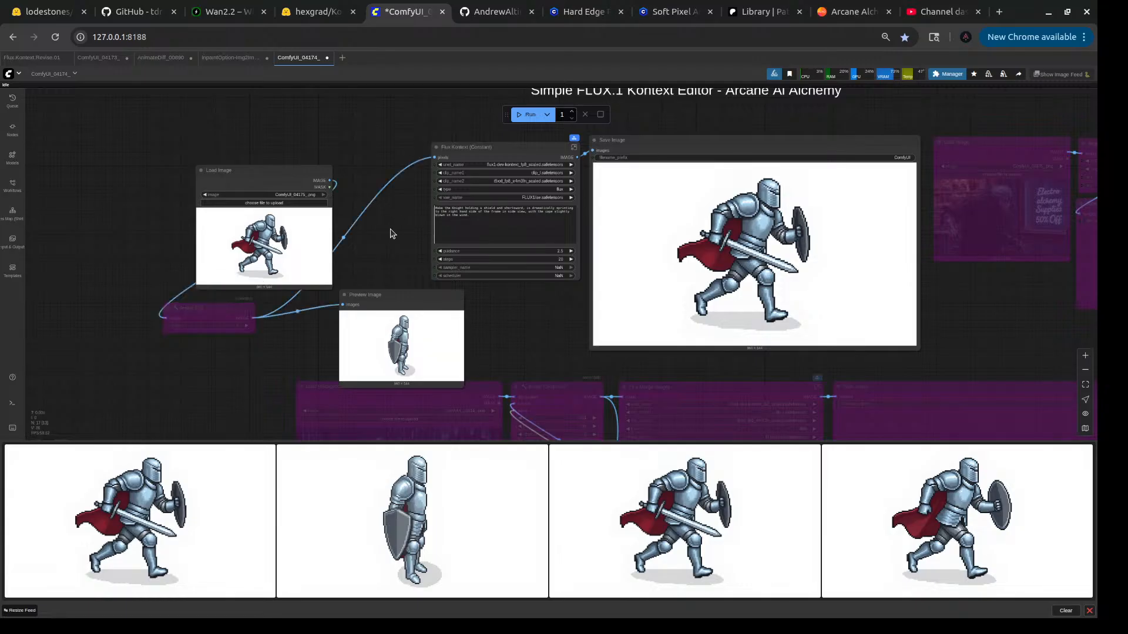
# - Replace the prompt's sprinting and cape description with "hold out the shortsword horizontally on the right hand side of the frame." and run the workflow
pyautogui.scroll(8, 350, 239)
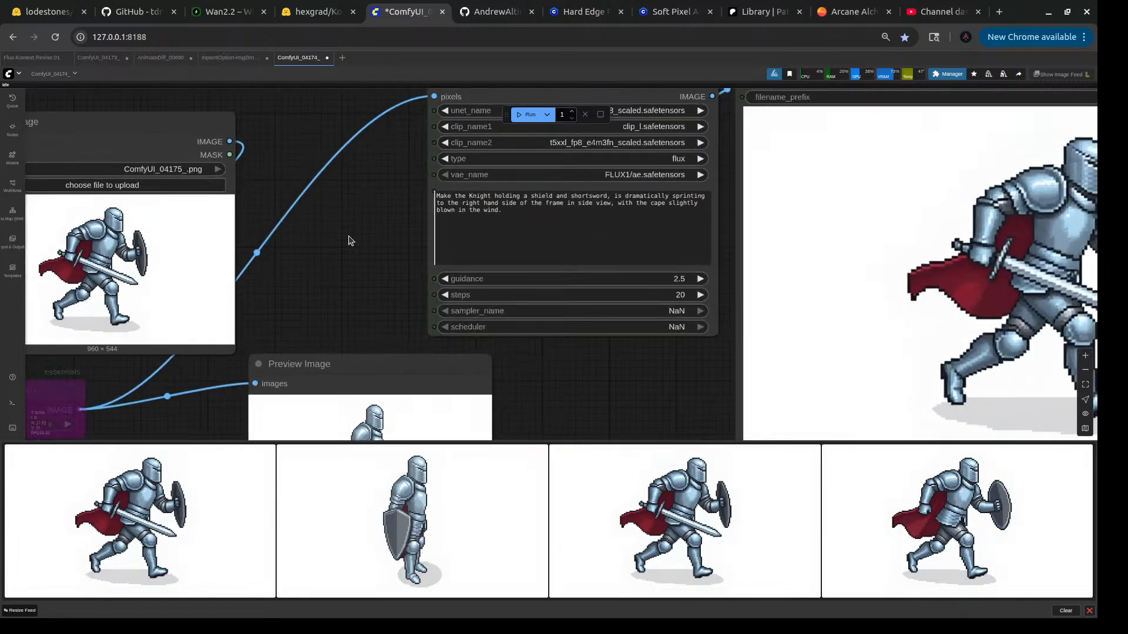
pyautogui.scroll(-3, 350, 239)
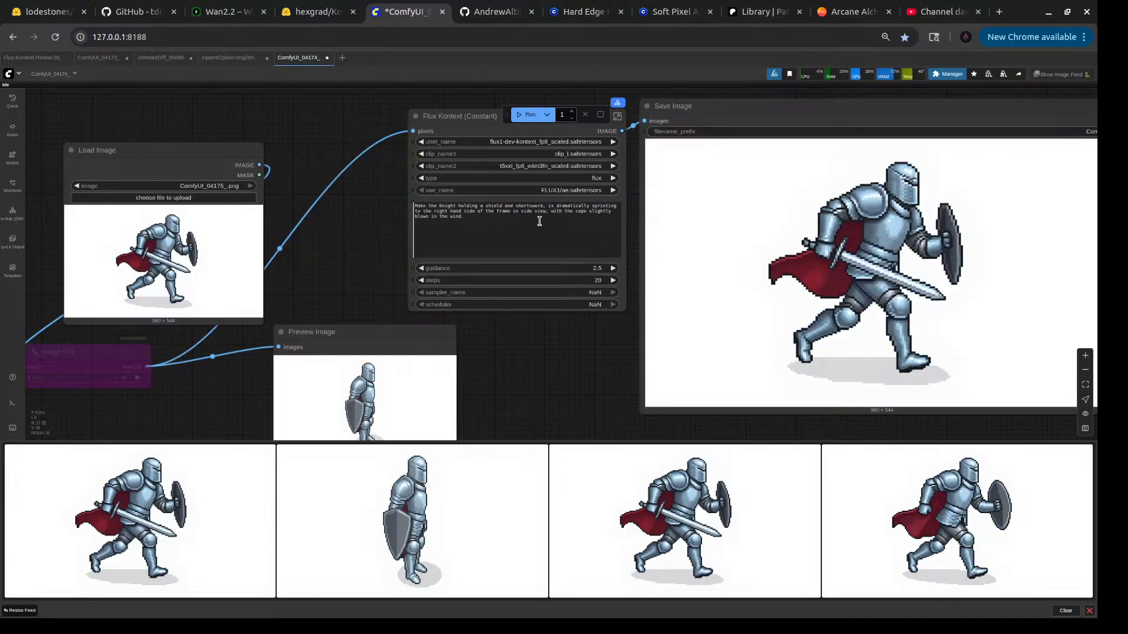
pyautogui.moveTo(545, 208); pyautogui.dragTo(563, 229)
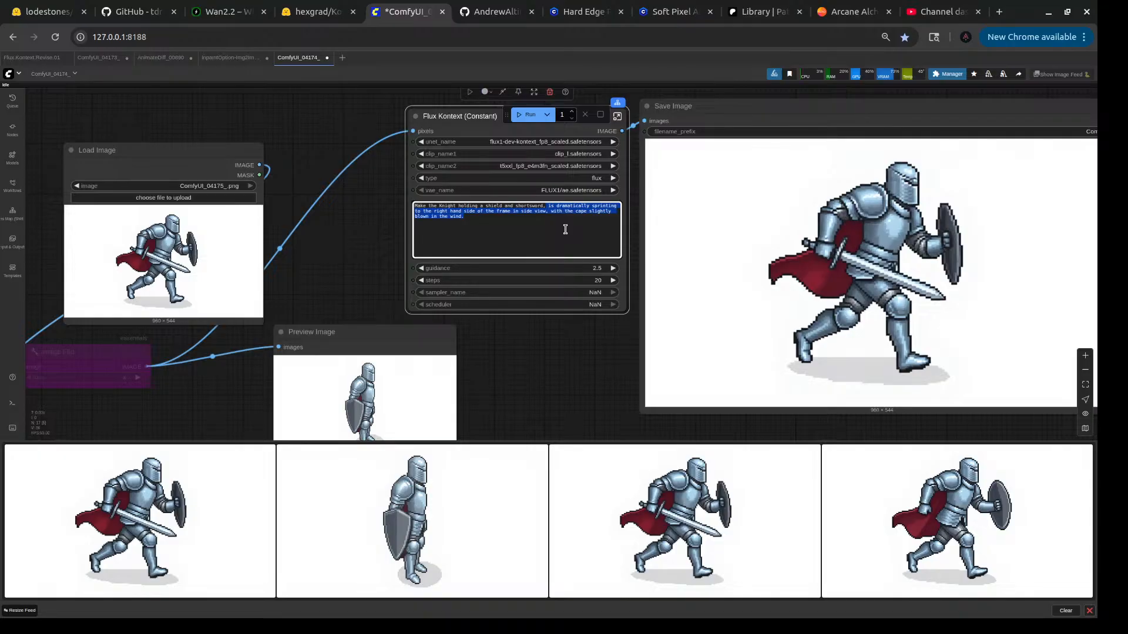
pyautogui.press('BackSpace')
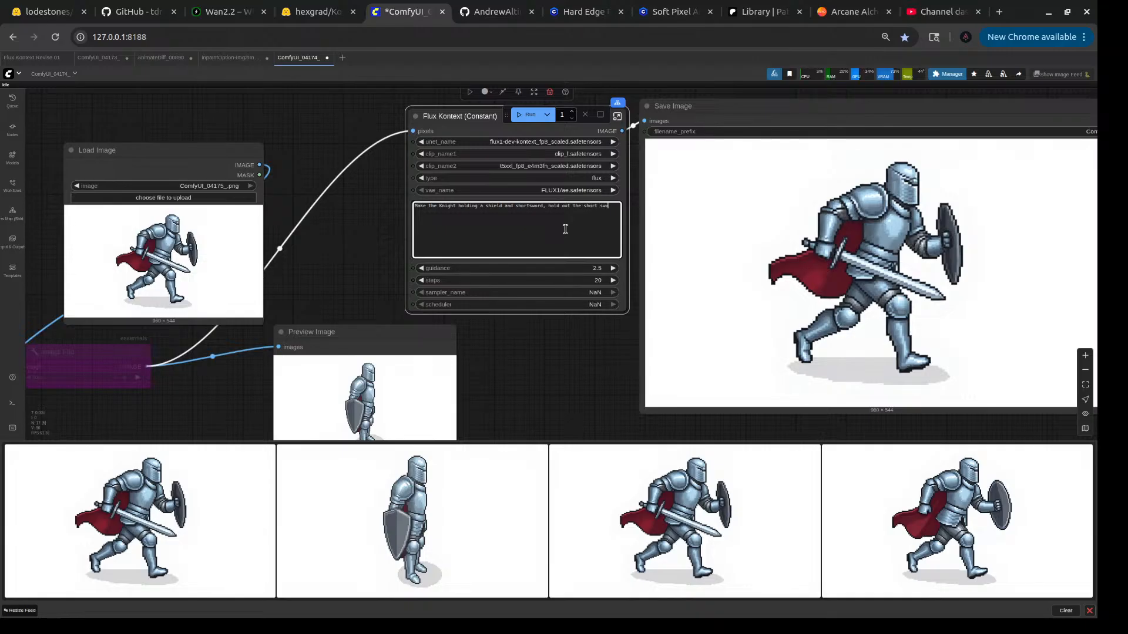
pyautogui.moveTo(379, 265); pyautogui.dragTo(317, 283)
pyautogui.scroll(3, 540, 342)
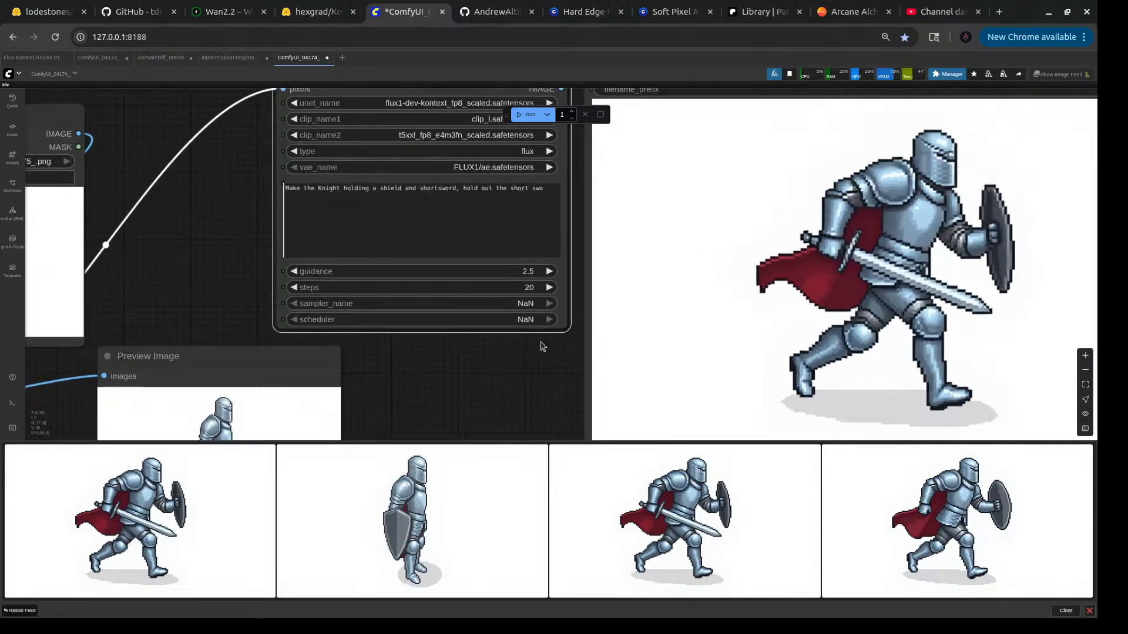
pyautogui.click(553, 198)
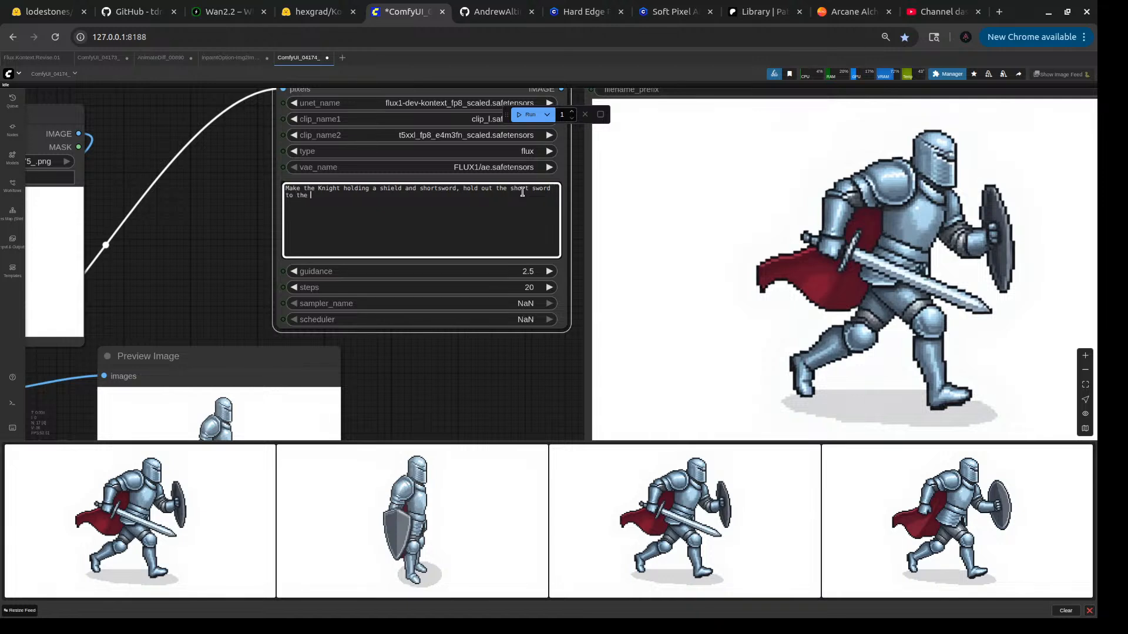
pyautogui.write('to the right hand')
pyautogui.press('BackSpace')
pyautogui.write('hol')
pyautogui.press('Delete')
pyautogui.write('rizontally to t')
pyautogui.press('BackSpace')
pyautogui.press('BackSpace')
pyautogui.press('BackSpace')
pyautogui.press('BackSpace')
pyautogui.press('BackSpace')
pyautogui.write('ont')
pyautogui.press('BackSpace')
pyautogui.write('the right har')
pyautogui.write('side')
pyautogui.press('BackSpace')
pyautogui.press('BackSpace')
pyautogui.press('BackSpace')
pyautogui.press('BackSpace')
pyautogui.write('side of the frame')
pyautogui.hotkey('ctrl', 'Return')
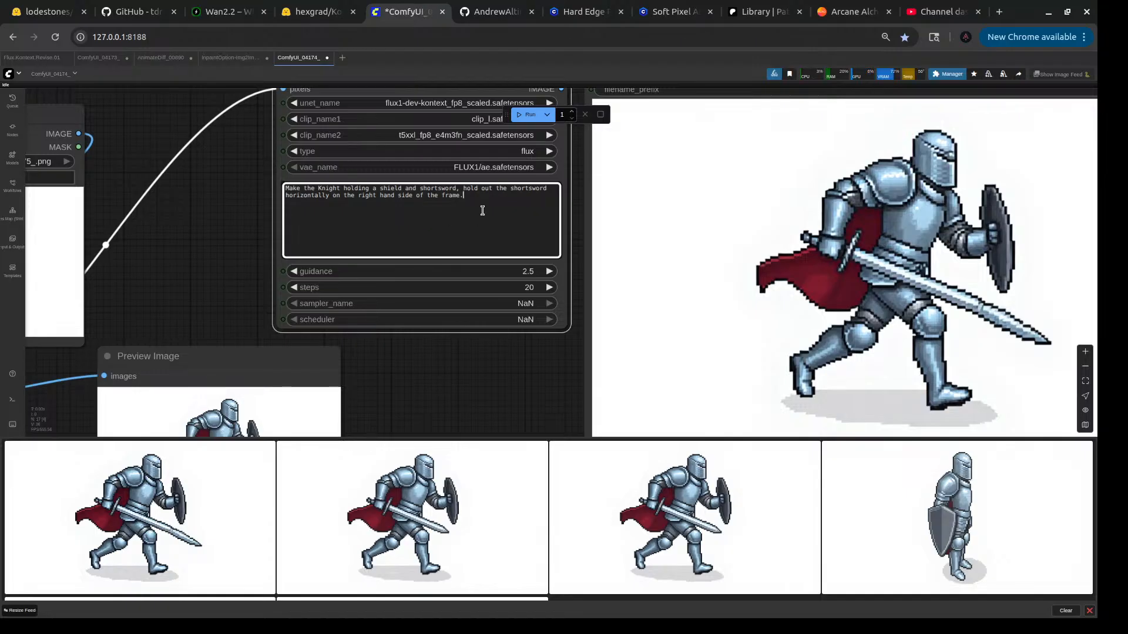
# - Examine the knight output's sword pose against the "hold out" wording in the Flux Kontext prompt
pyautogui.scroll(4, 481, 219)
pyautogui.scroll(-4, 492, 182)
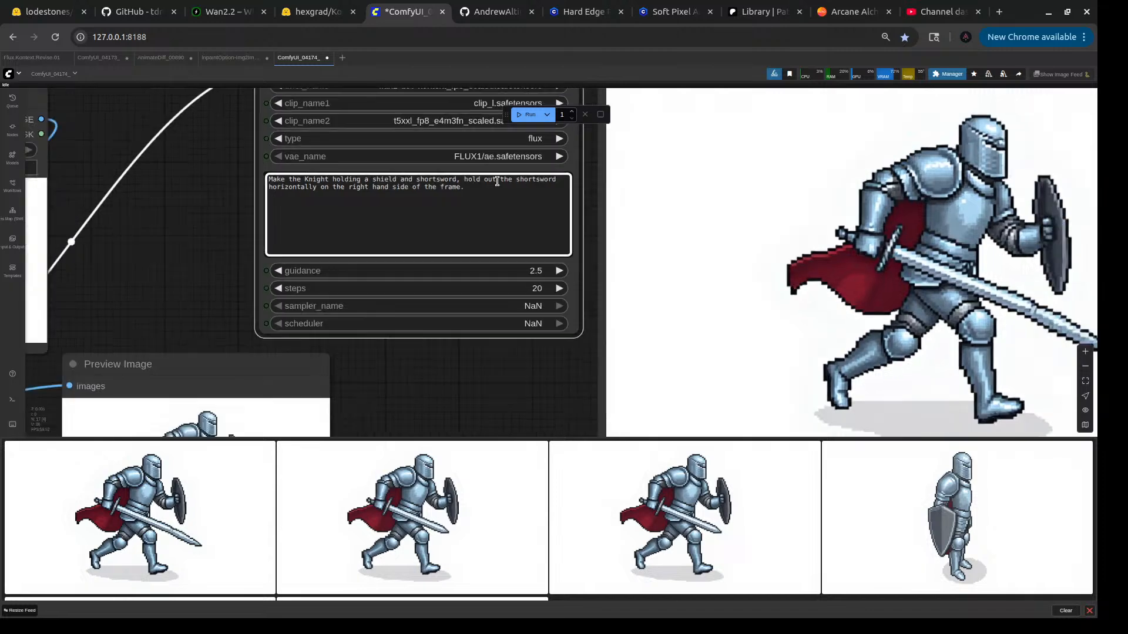
pyautogui.doubleClick(484, 180)
pyautogui.moveTo(483, 180); pyautogui.dragTo(471, 180)
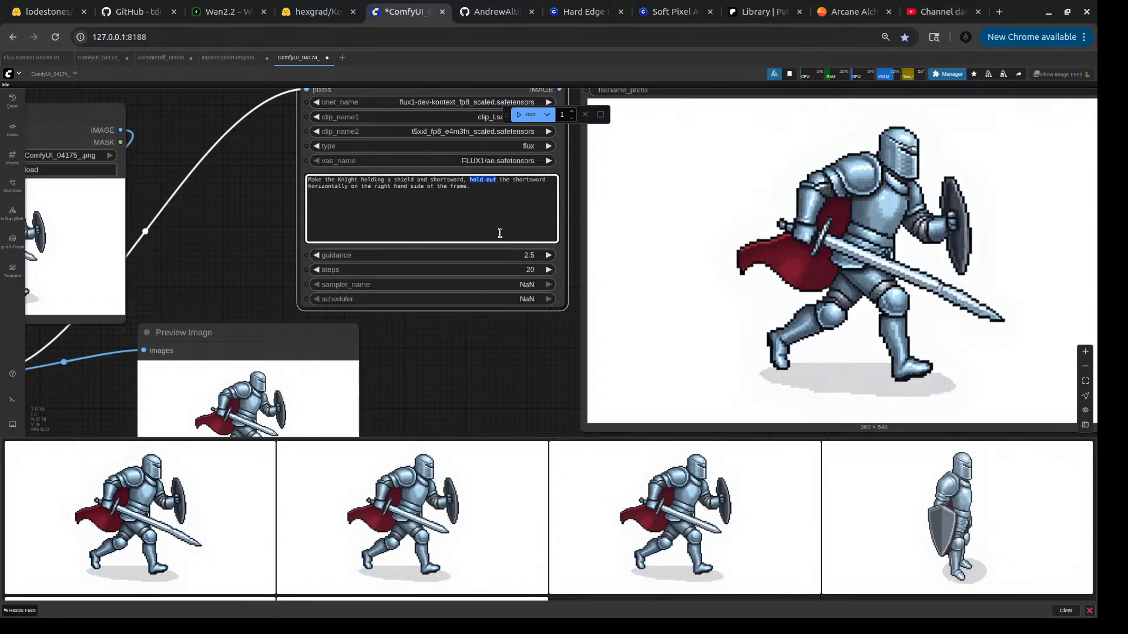
# - Set the KSampler's control after generate to randomize inside the Flux Kontext (Constant) subgraph, and run the main workflow twice
pyautogui.scroll(-4, 500, 232)
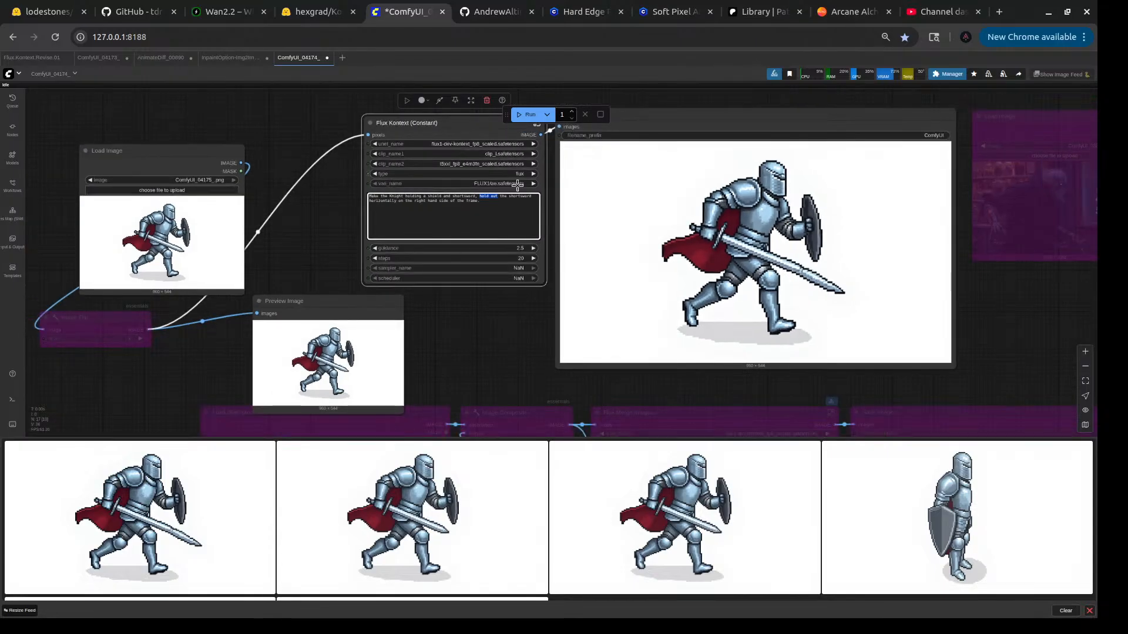
pyautogui.moveTo(340, 121); pyautogui.dragTo(249, 179)
pyautogui.click(446, 182)
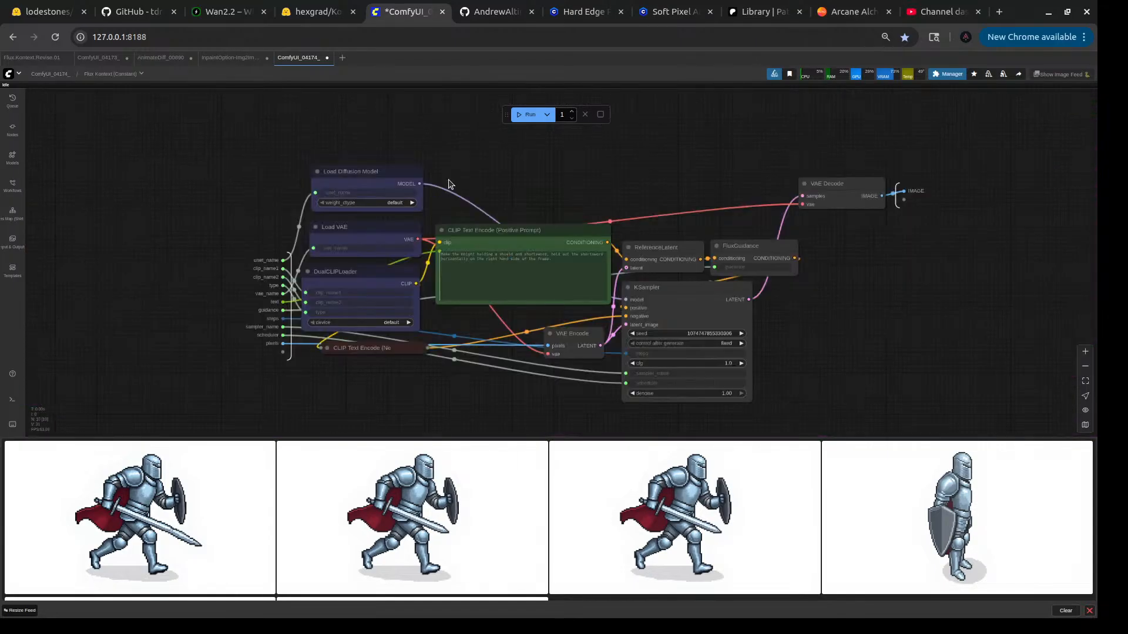
pyautogui.scroll(4, 627, 376)
pyautogui.click(783, 314)
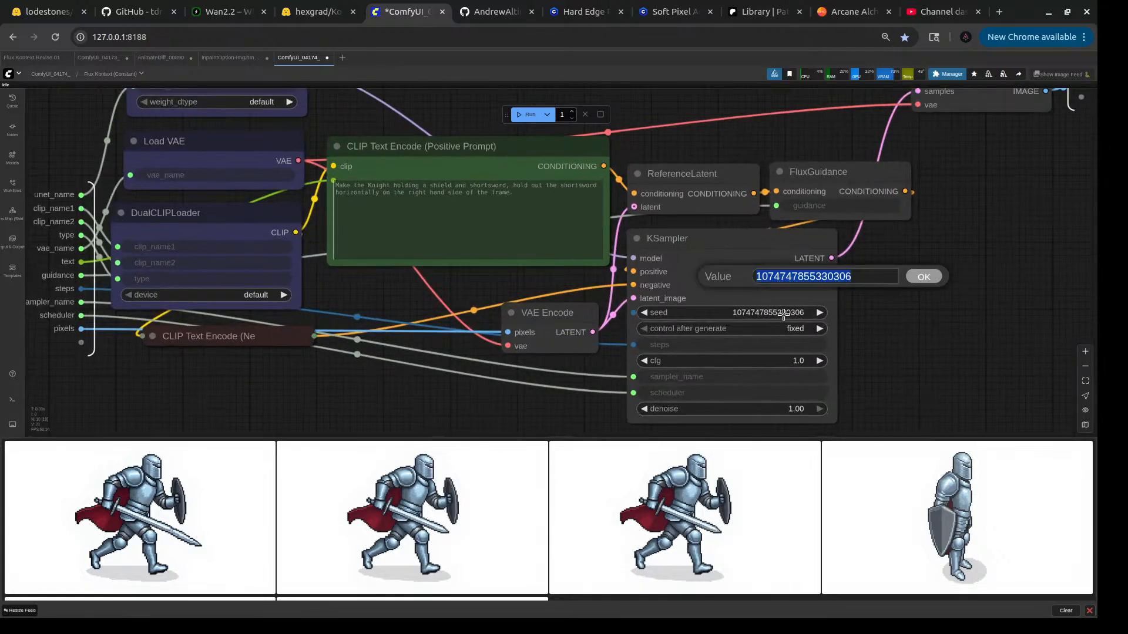
pyautogui.click(890, 327)
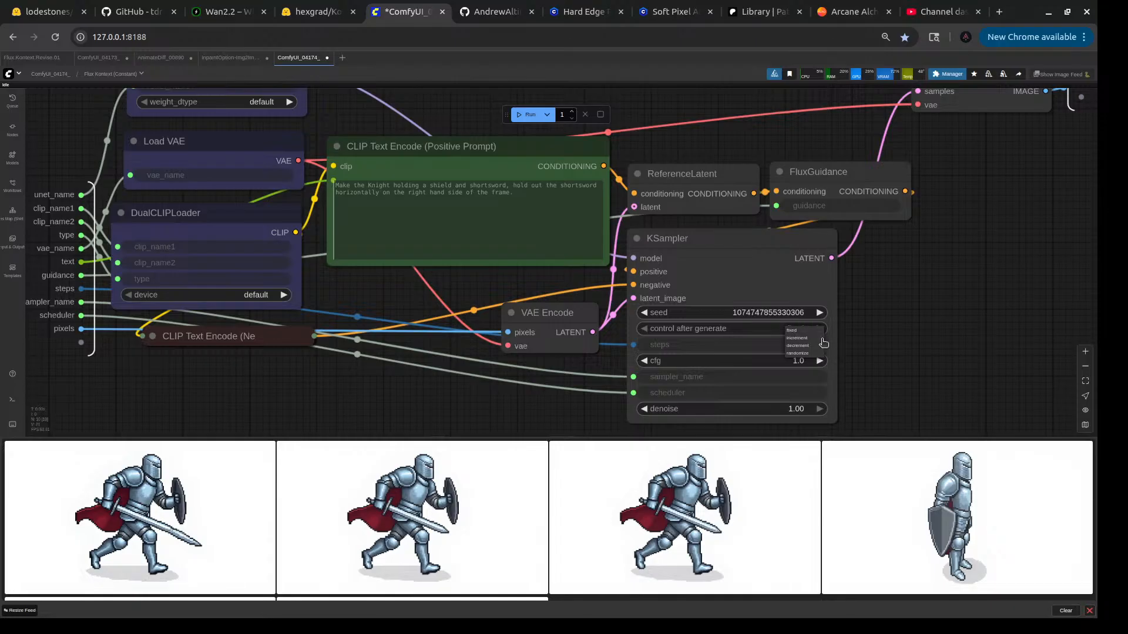
pyautogui.scroll(-4, 881, 349)
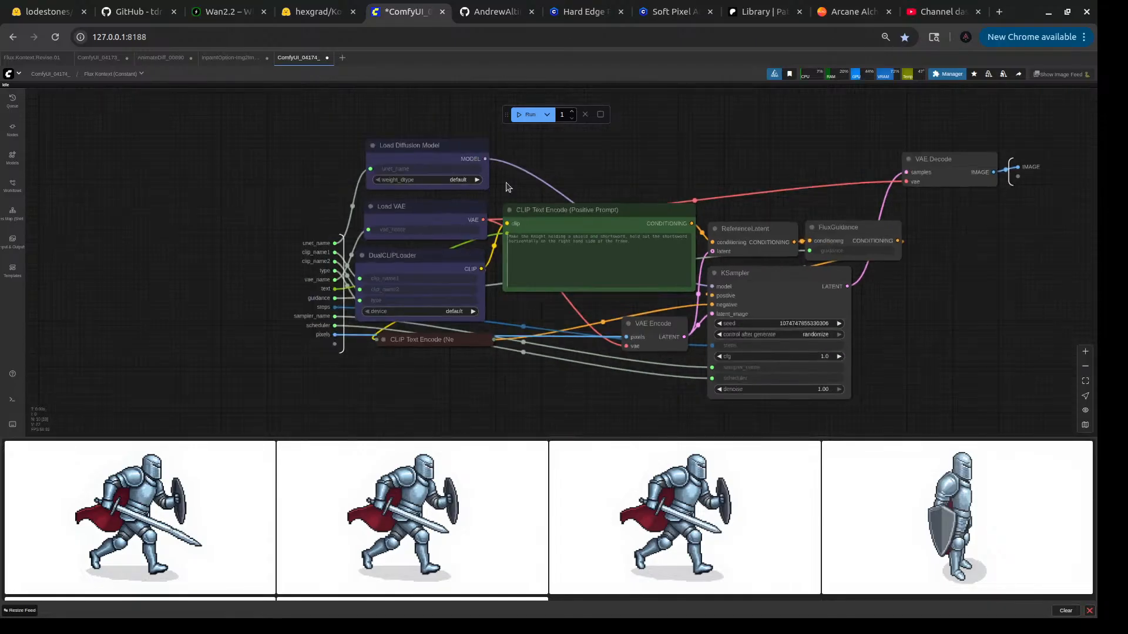
pyautogui.press('Escape')
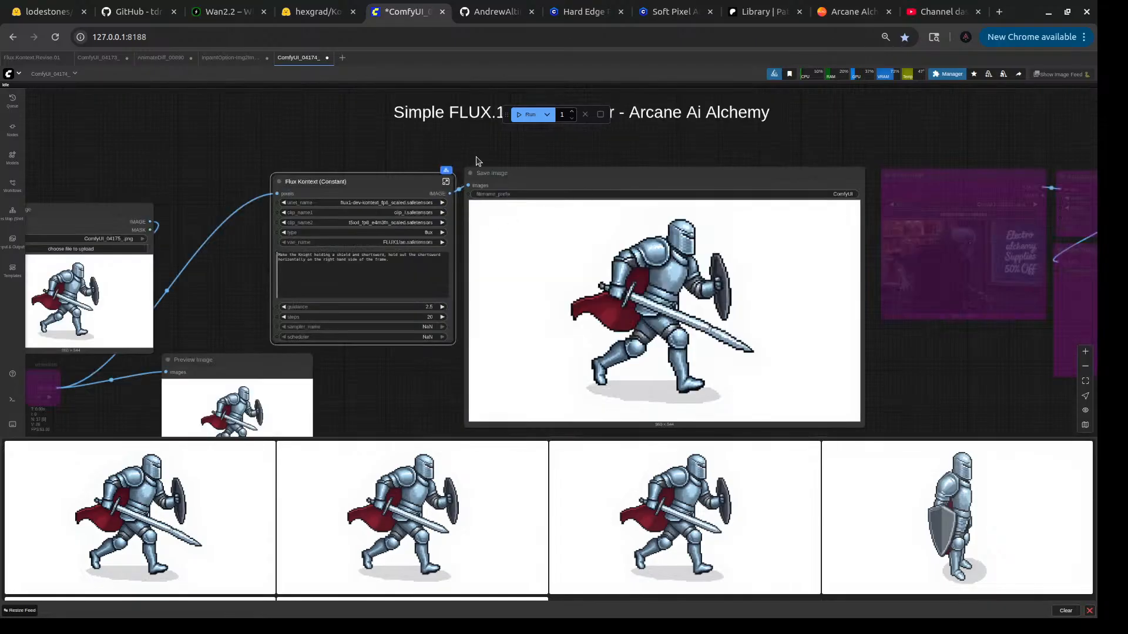
pyautogui.click(527, 114)
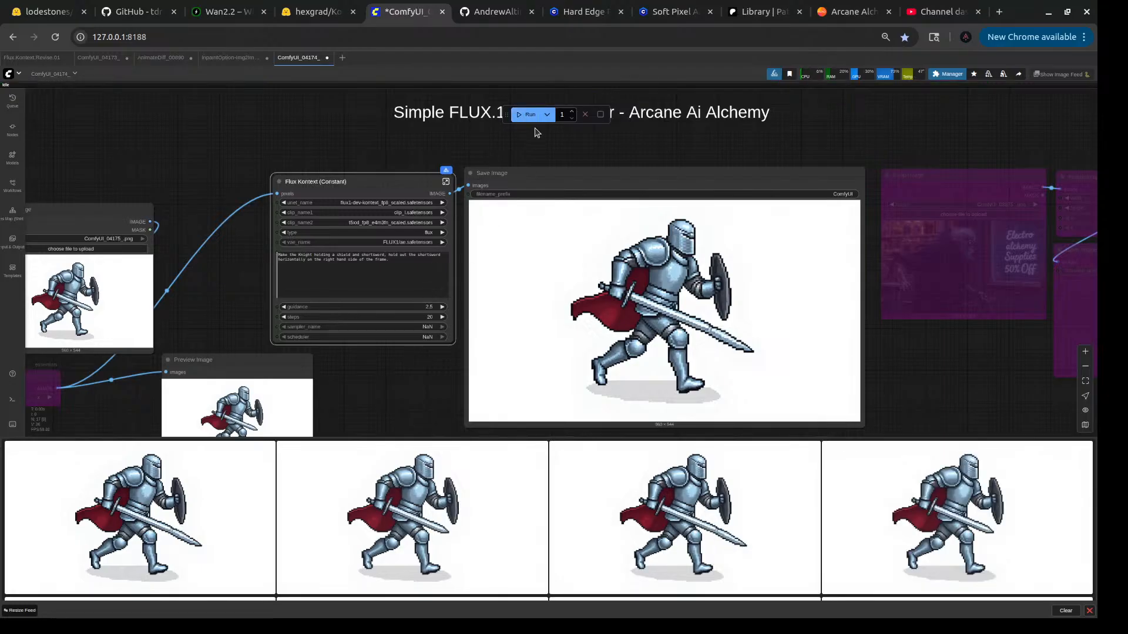
pyautogui.click(530, 114)
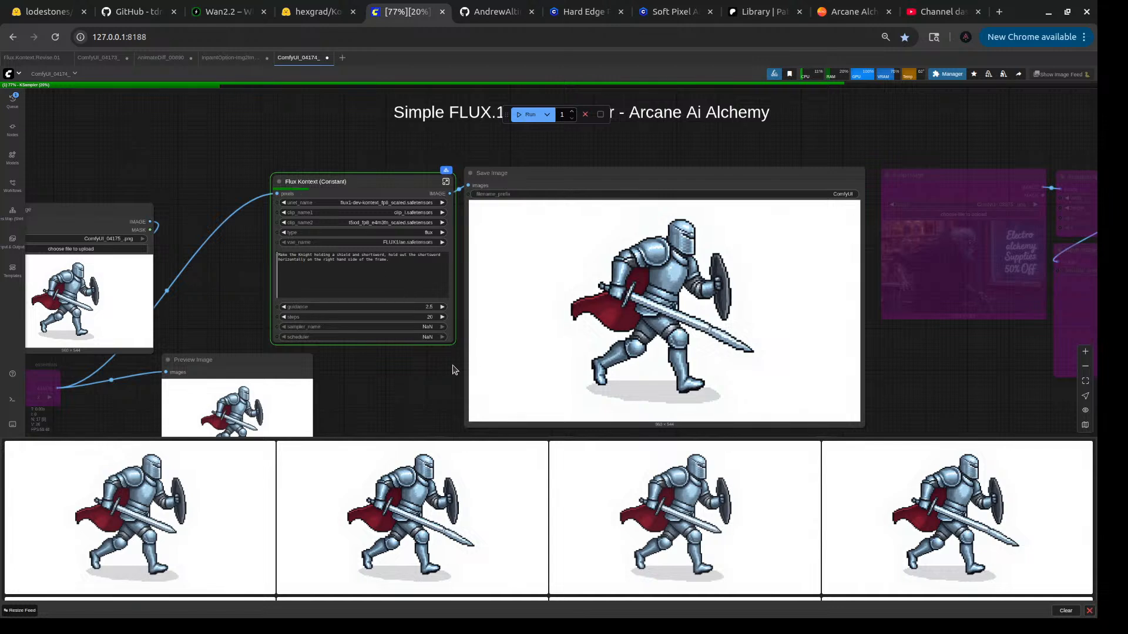
# - Remove the "hold out" wording before "shortsword" from the Flux Kontext prompt
pyautogui.moveTo(364, 405); pyautogui.dragTo(416, 347)
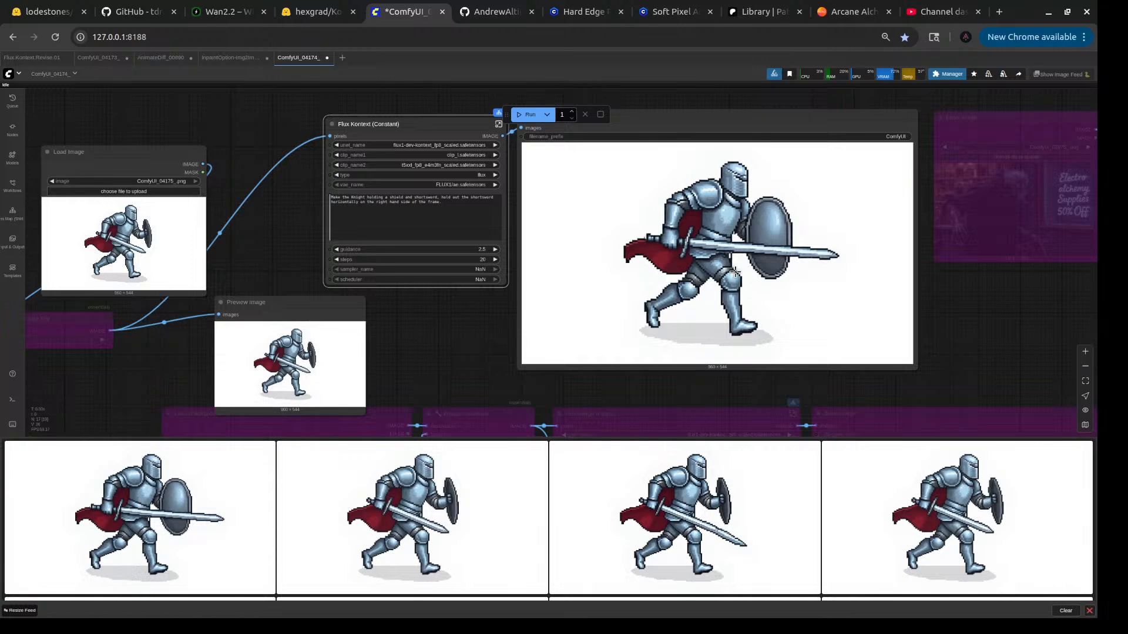
pyautogui.scroll(5, 388, 218)
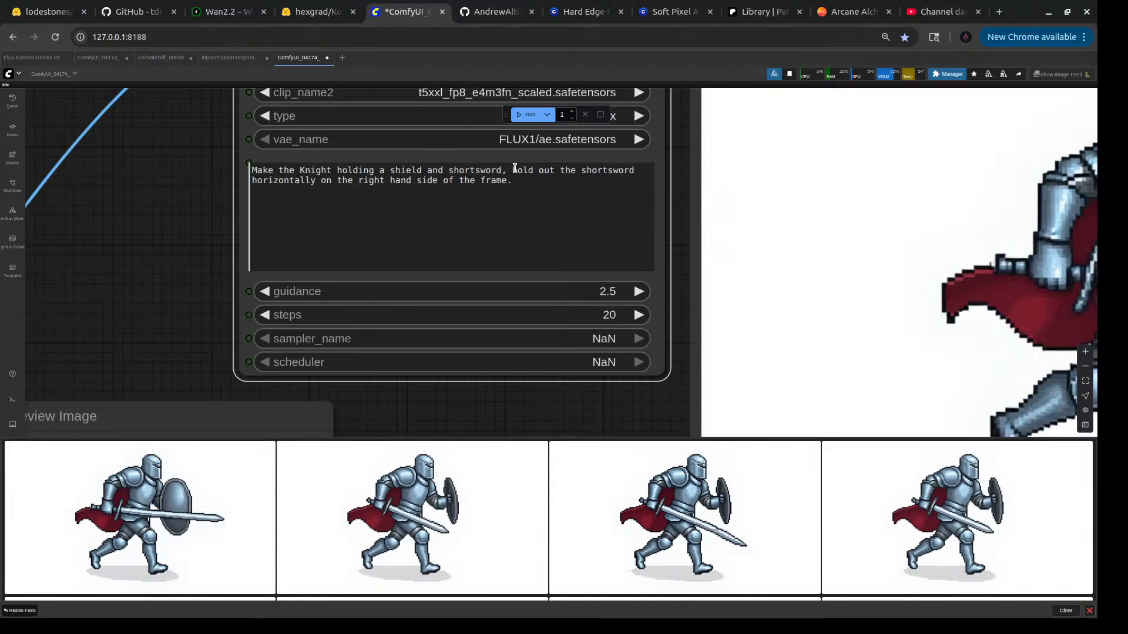
pyautogui.moveTo(512, 171); pyautogui.dragTo(562, 168)
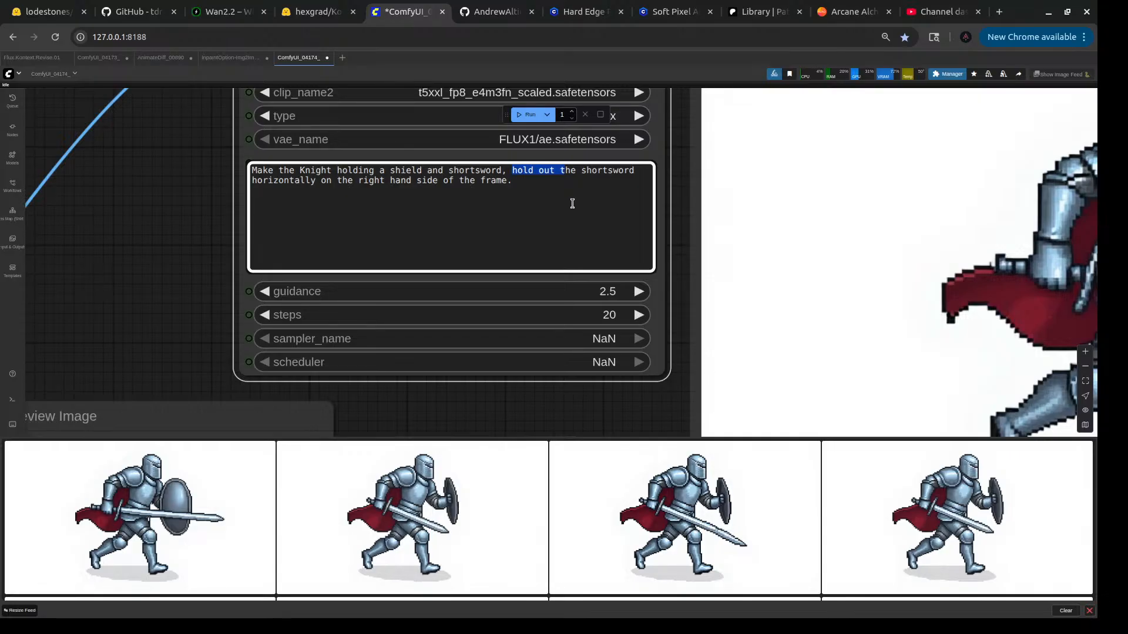
pyautogui.press('BackSpace')
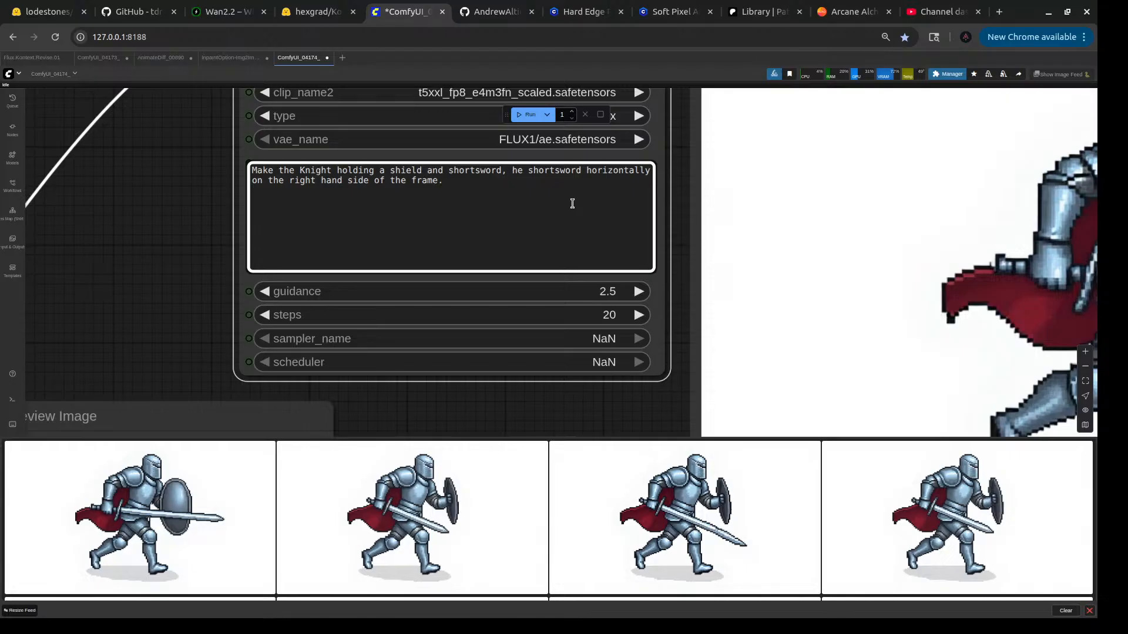
pyautogui.write('strike ')
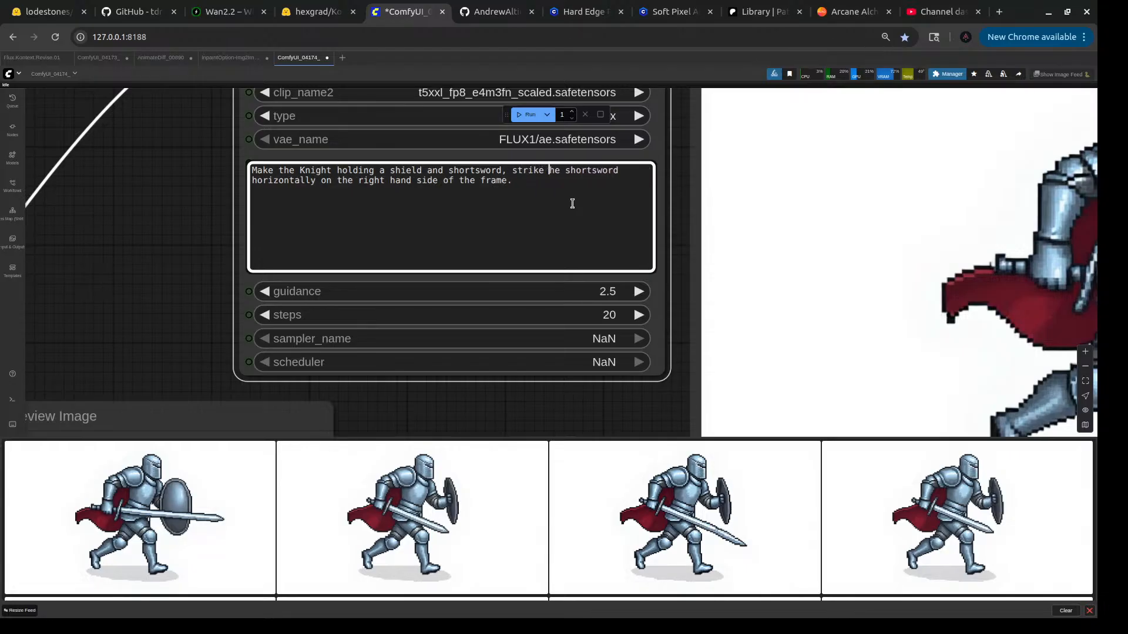
pyautogui.write('forward')
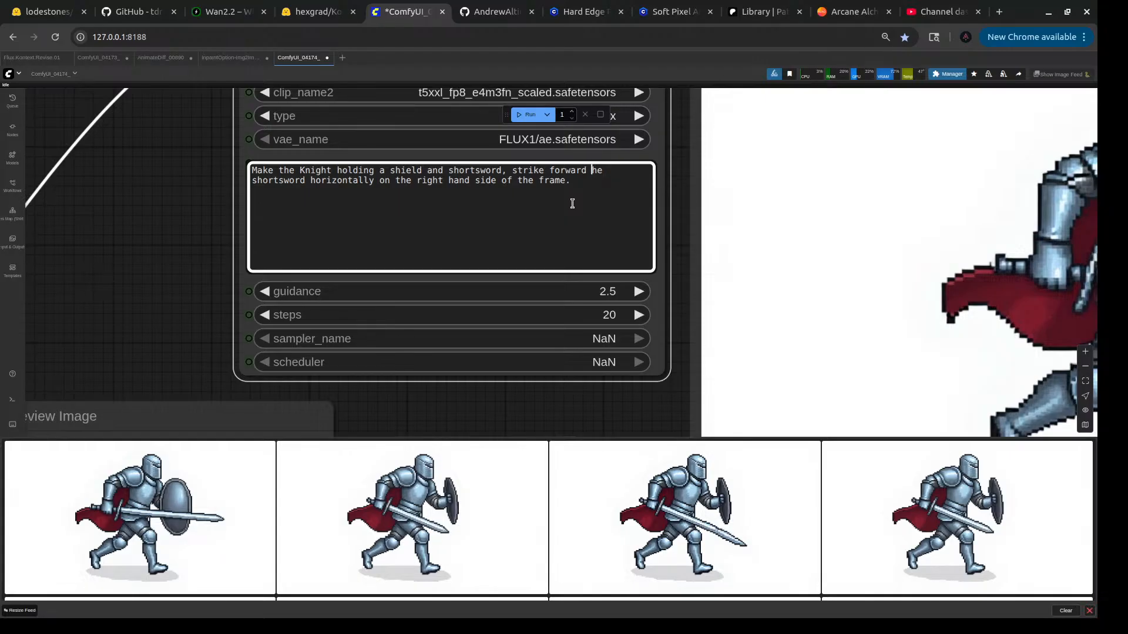
pyautogui.press('BackSpace')
pyautogui.press('BackSpace')
pyautogui.press('BackSpace')
pyautogui.press('BackSpace')
pyautogui.press('BackSpace')
pyautogui.press('BackSpace')
pyautogui.press('BackSpace')
pyautogui.press('BackSpace')
pyautogui.press('BackSpace')
pyautogui.press('BackSpace')
pyautogui.press('BackSpace')
pyautogui.press('BackSpace')
pyautogui.press('BackSpace')
pyautogui.press('BackSpace')
pyautogui.press('BackSpace')
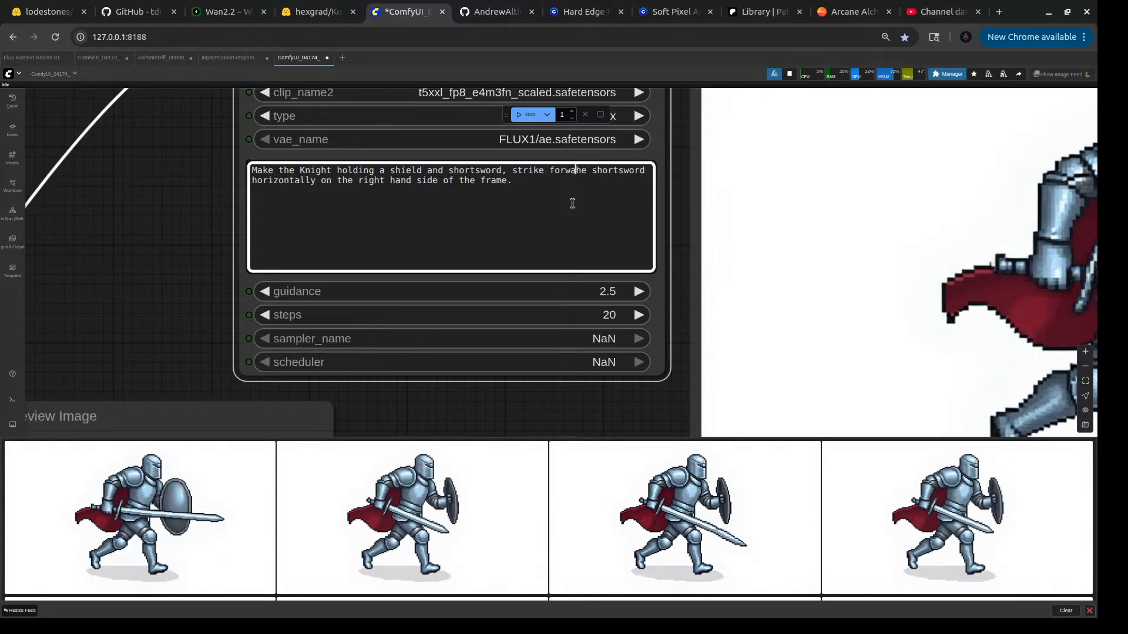
# - Reword the prompt's second clause to read "attack with the shortsword positioned horizontally"
pyautogui.write('attacx')
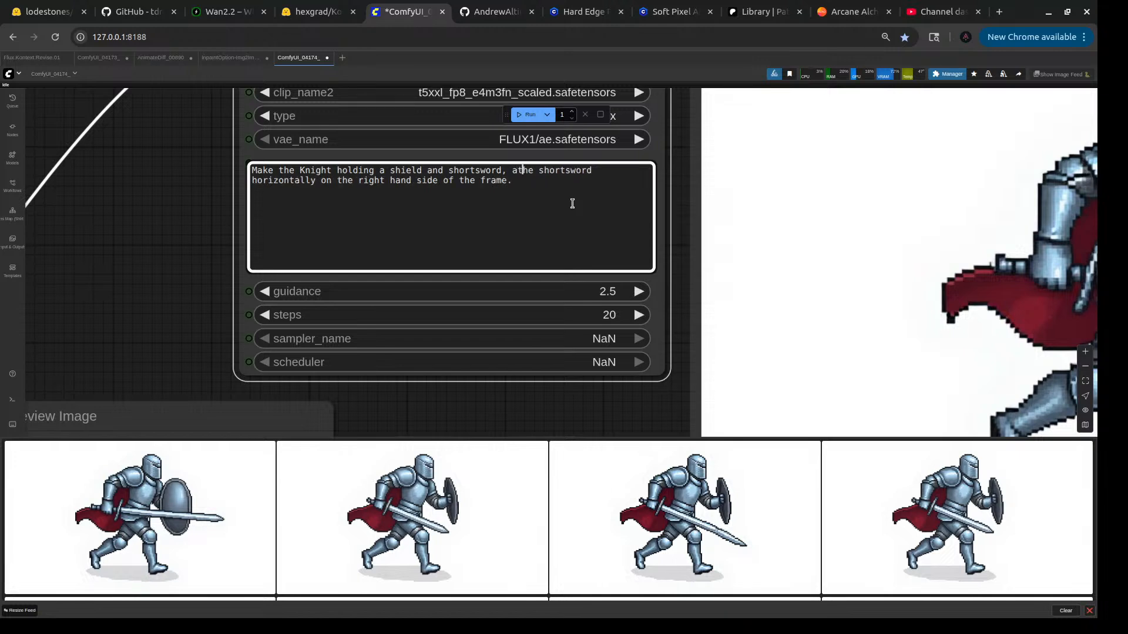
pyautogui.press('BackSpace')
pyautogui.write('k with t')
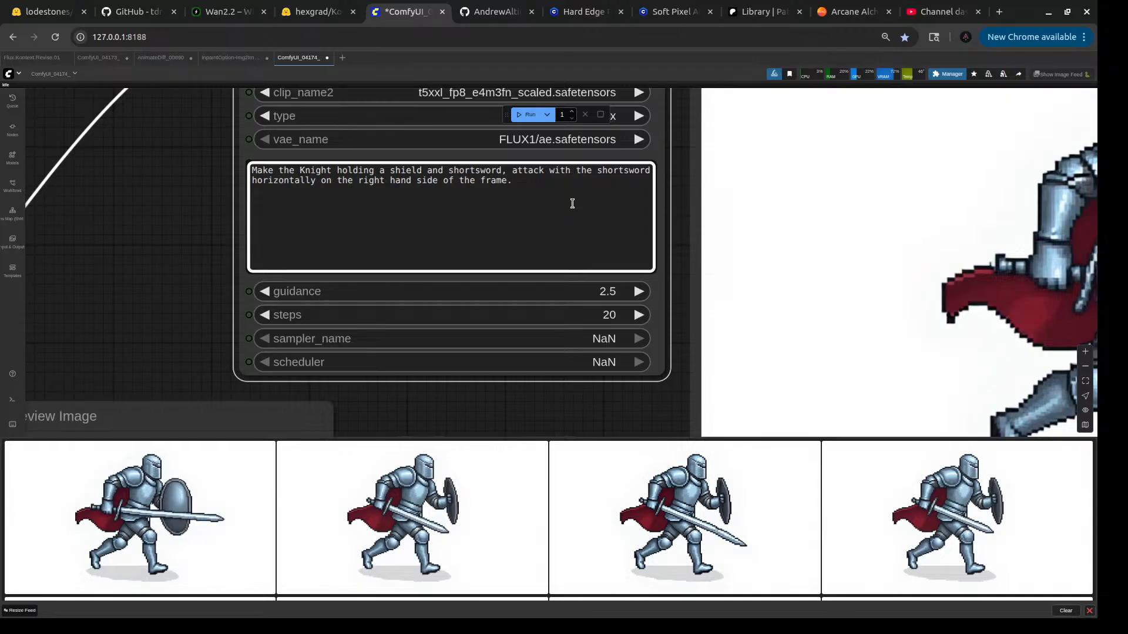
pyautogui.click(573, 204)
pyautogui.hotkey('ctrl', 'Left')
pyautogui.hotkey('ctrl', 'Left')
pyautogui.press('Left')
pyautogui.press('Left')
pyautogui.press('Left')
pyautogui.press('Left')
pyautogui.press('Left')
pyautogui.press('Left')
pyautogui.press('Left')
pyautogui.press('Left')
pyautogui.press('Left')
pyautogui.press('Left')
pyautogui.write('positio')
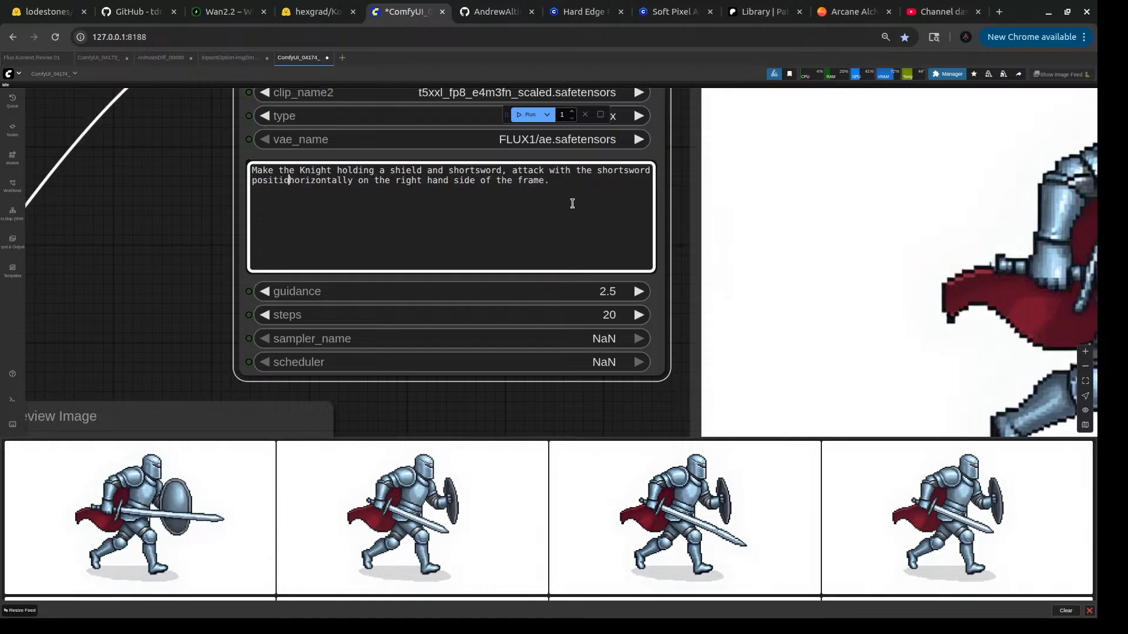
pyautogui.write('ned')
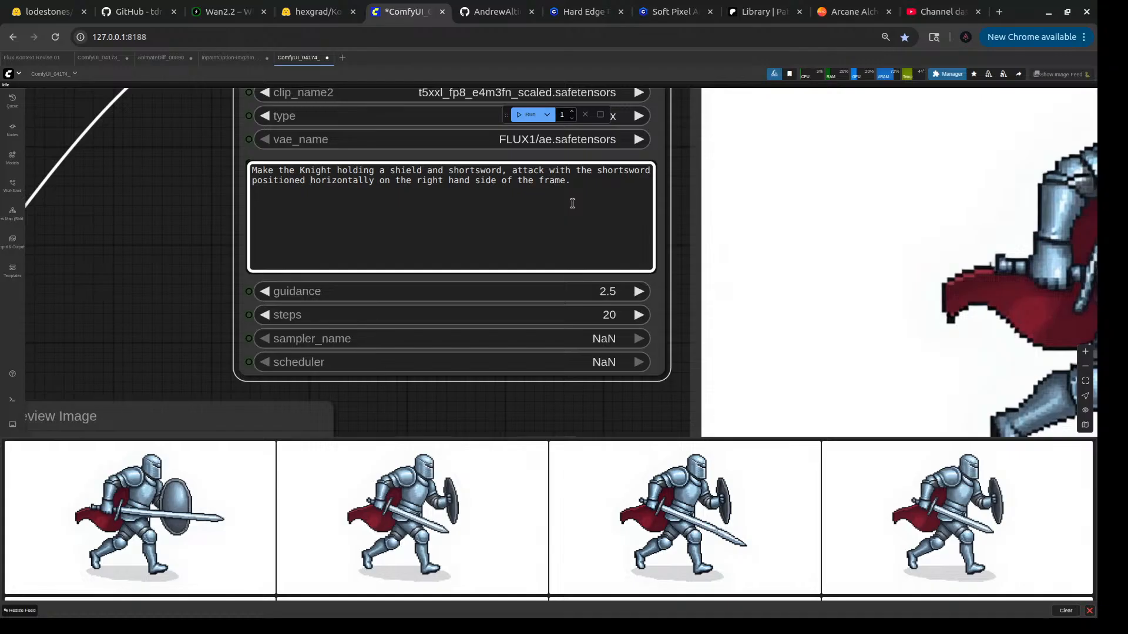
# - Replace "frame" with "character" at the end of the prompt and run the workflow
pyautogui.press('Right')
pyautogui.press('Right')
pyautogui.press('Right')
pyautogui.press('Right')
pyautogui.press('Right')
pyautogui.press('Right')
pyautogui.press('Right')
pyautogui.press('Right')
pyautogui.press('Right')
pyautogui.press('Right')
pyautogui.press('Right')
pyautogui.press('Right')
pyautogui.press('Right')
pyautogui.press('Right')
pyautogui.press('Right')
pyautogui.press('Right')
pyautogui.press('Right')
pyautogui.press('BackSpace')
pyautogui.press('BackSpace')
pyautogui.press('BackSpace')
pyautogui.press('BackSpace')
pyautogui.press('BackSpace')
pyautogui.write('character')
pyautogui.hotkey('ctrl', 'Return')
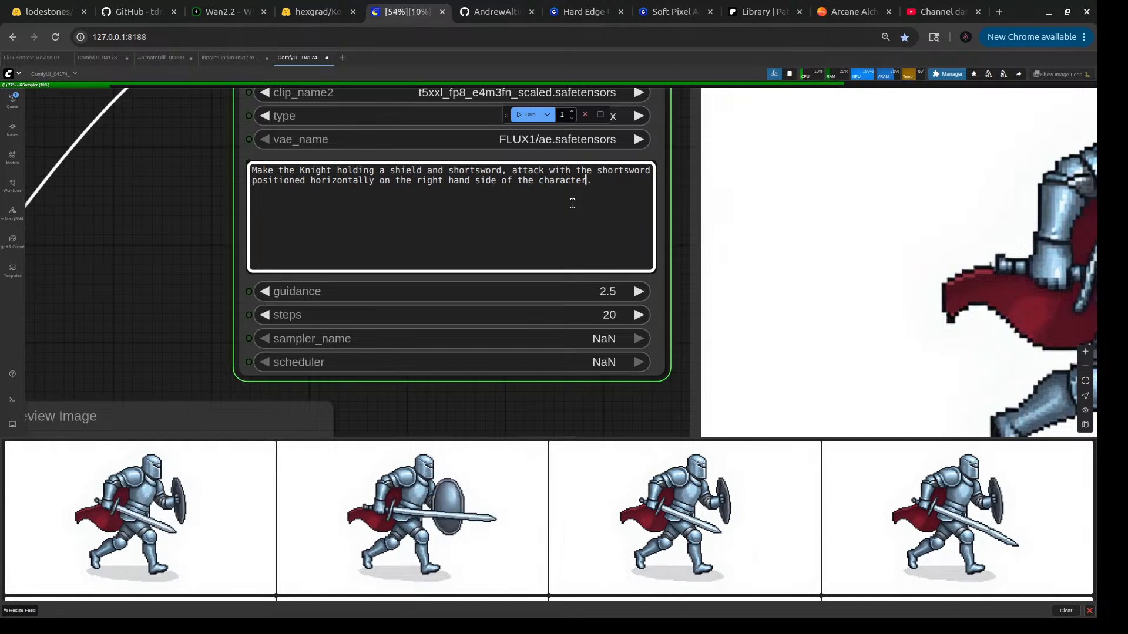
# - Examine the generated knight's sword and shield pose against the source image and the "attack with the shortsword" prompt
pyautogui.scroll(-5, 272, 277)
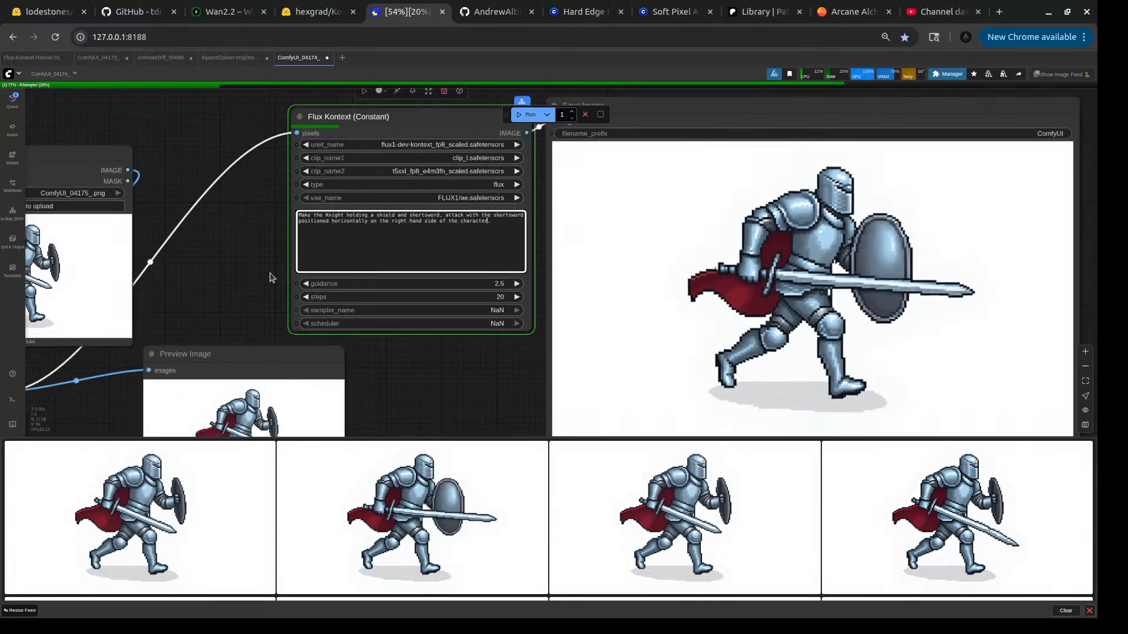
pyautogui.moveTo(201, 238); pyautogui.dragTo(297, 296)
pyautogui.scroll(-3, 376, 269)
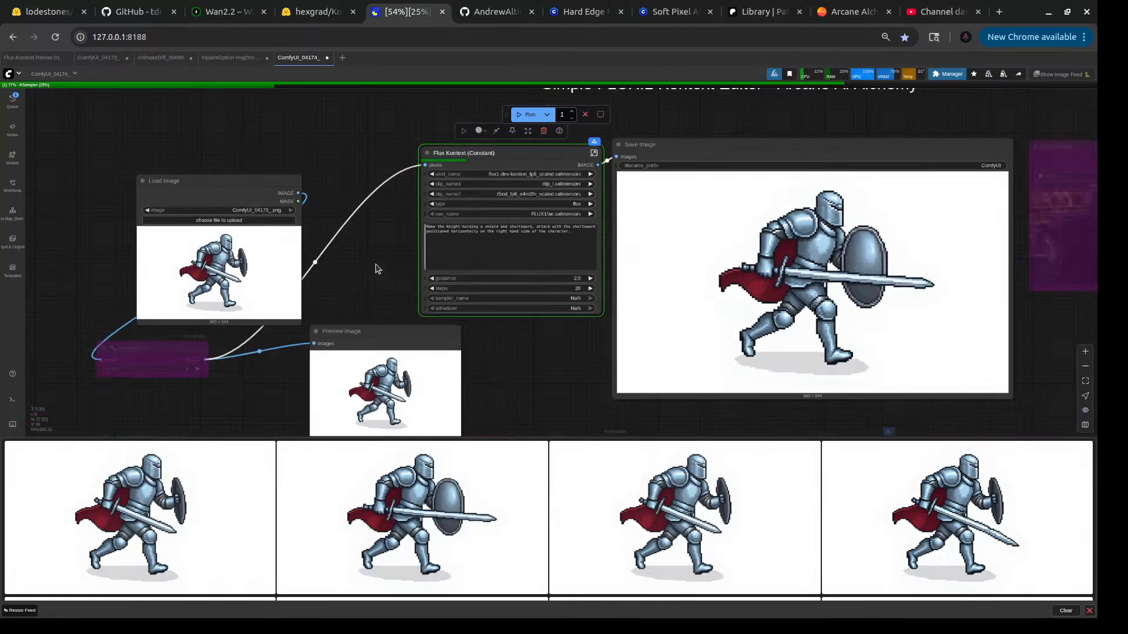
pyautogui.moveTo(382, 279); pyautogui.dragTo(395, 266)
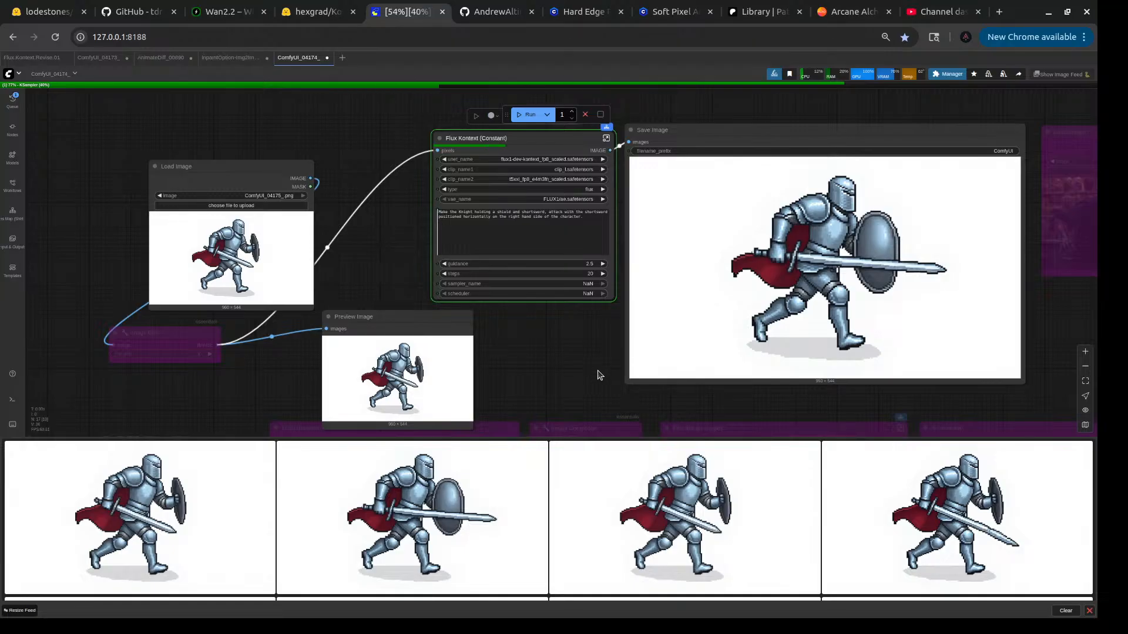
pyautogui.moveTo(584, 368); pyautogui.dragTo(519, 342)
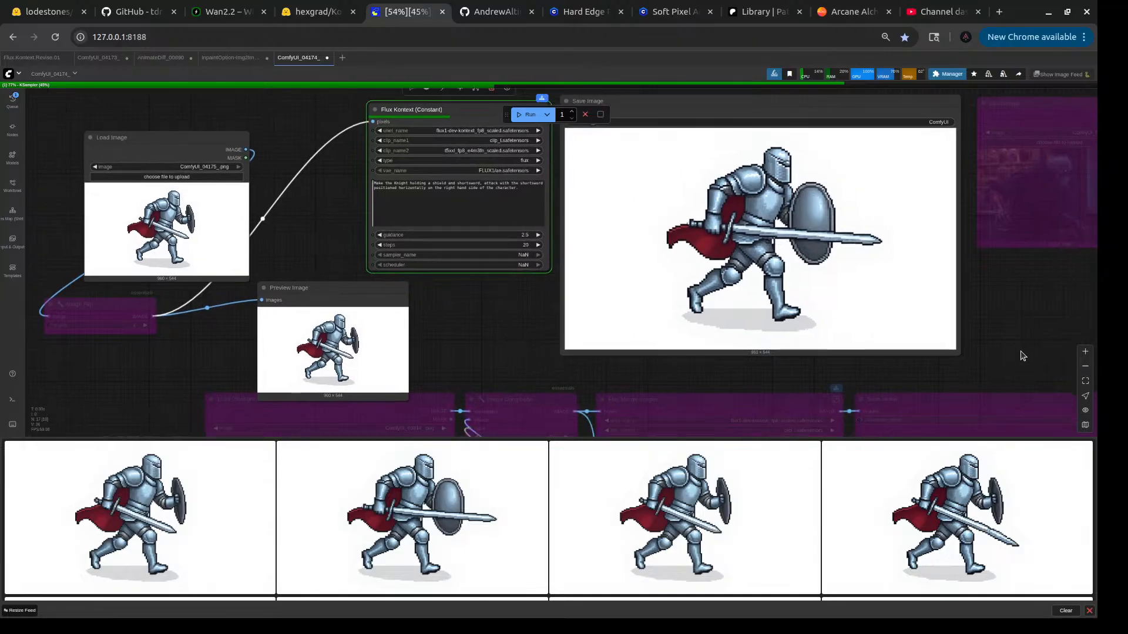
pyautogui.moveTo(1020, 352); pyautogui.dragTo(989, 350)
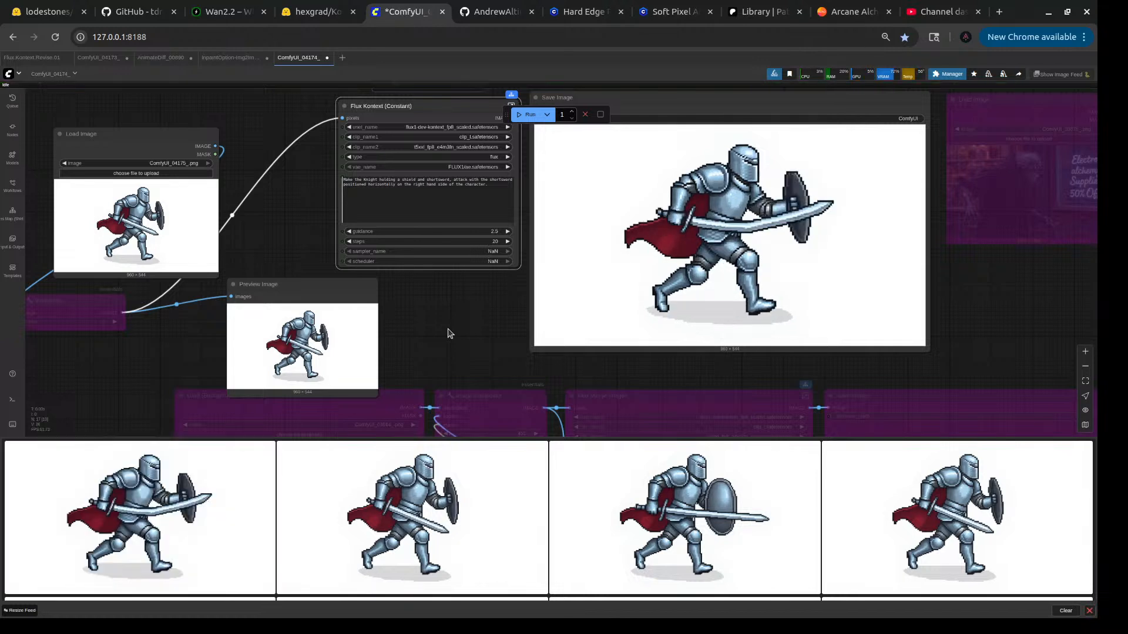
pyautogui.scroll(8, 301, 191)
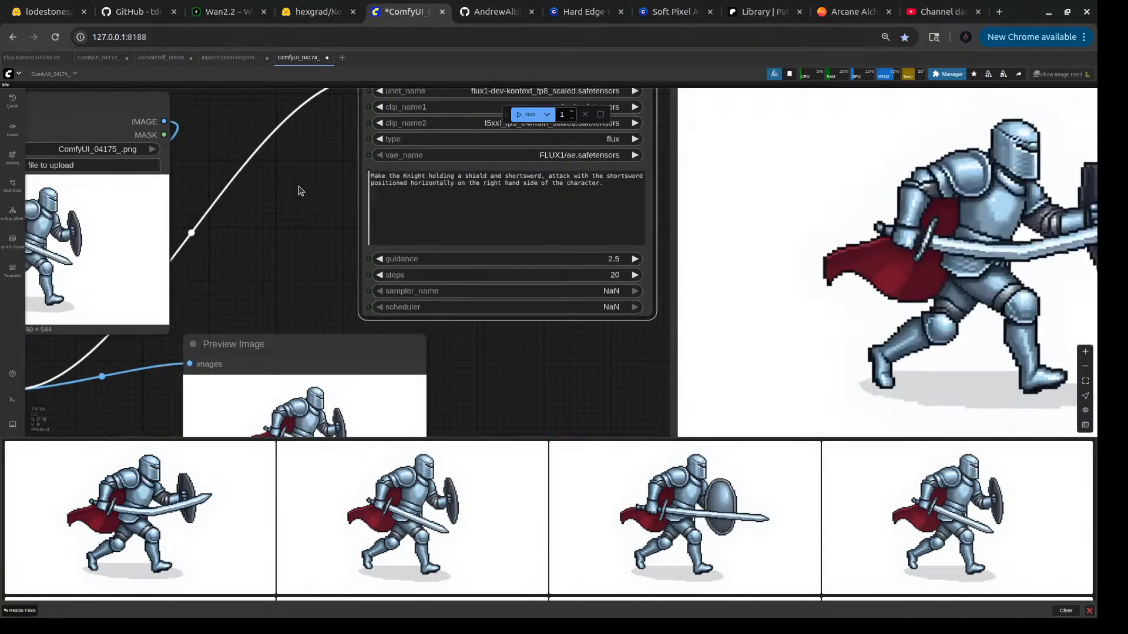
pyautogui.scroll(-6, 262, 216)
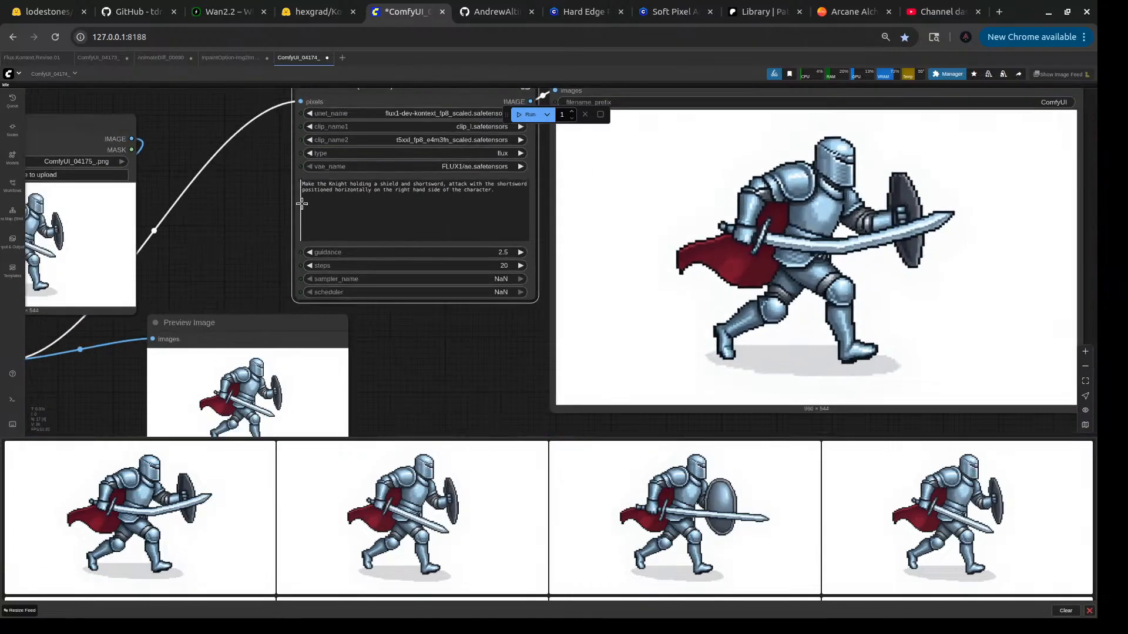
# - Replace "and shortsword" with "in one hand" after "holding a shield" in the Flux Kontext prompt
pyautogui.scroll(4, 457, 189)
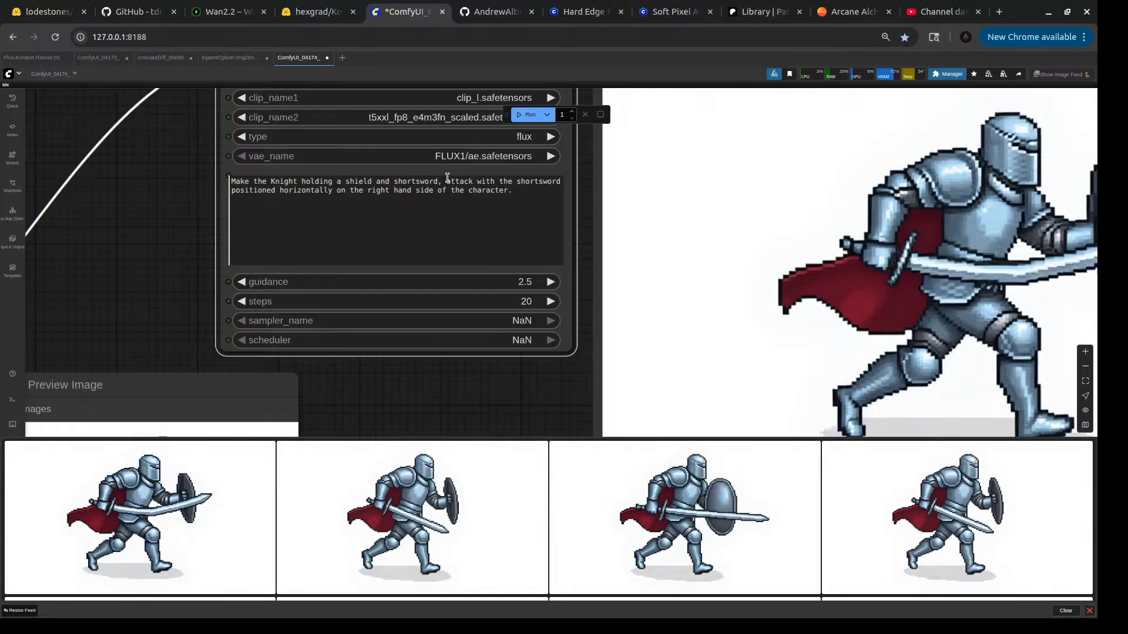
pyautogui.moveTo(448, 178); pyautogui.dragTo(477, 183)
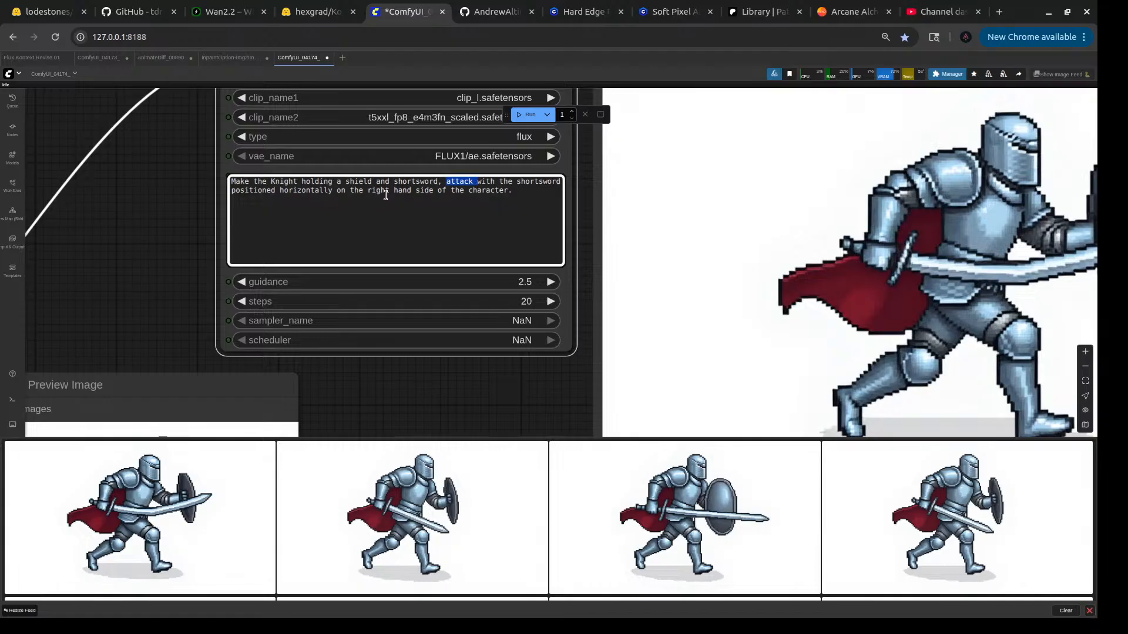
pyautogui.moveTo(377, 182); pyautogui.dragTo(438, 182)
pyautogui.press('BackSpace')
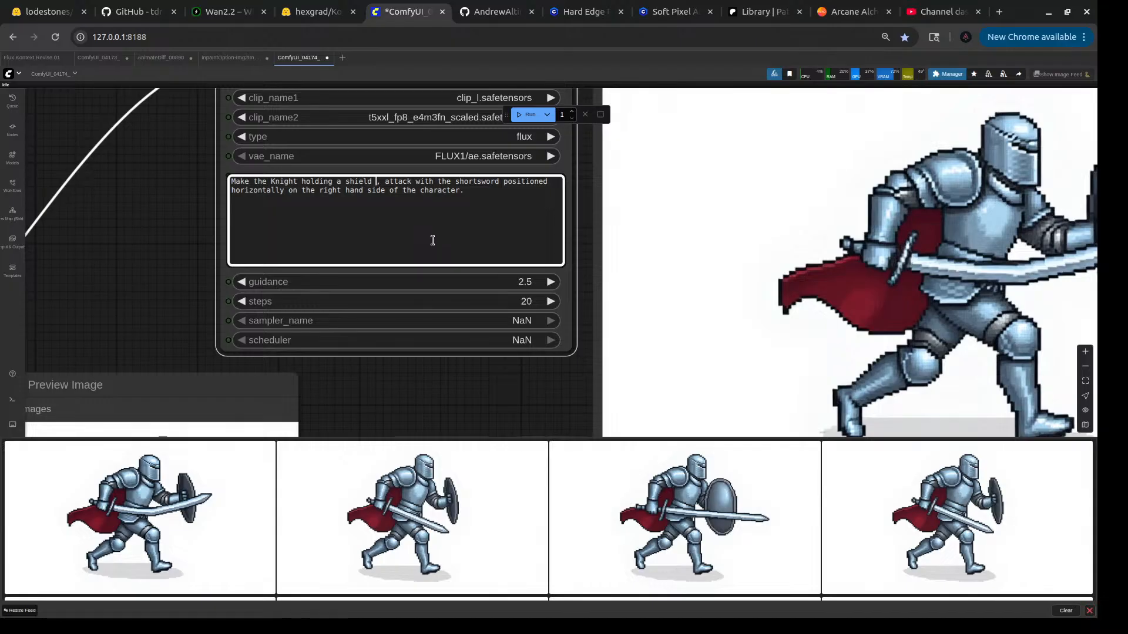
pyautogui.press('BackSpace')
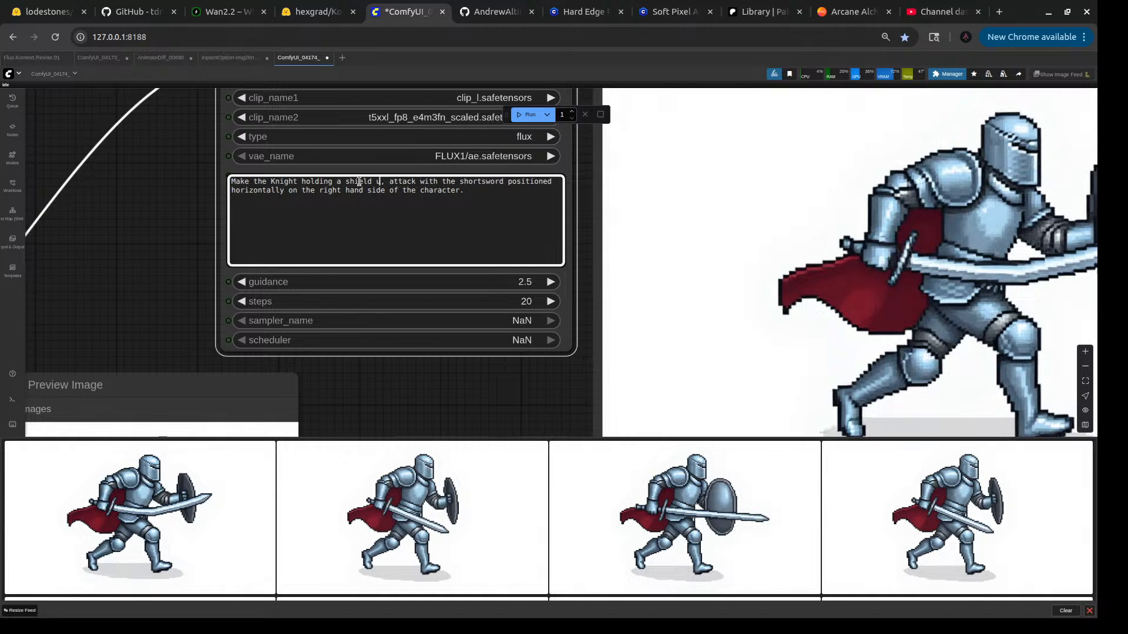
pyautogui.write('in one hand')
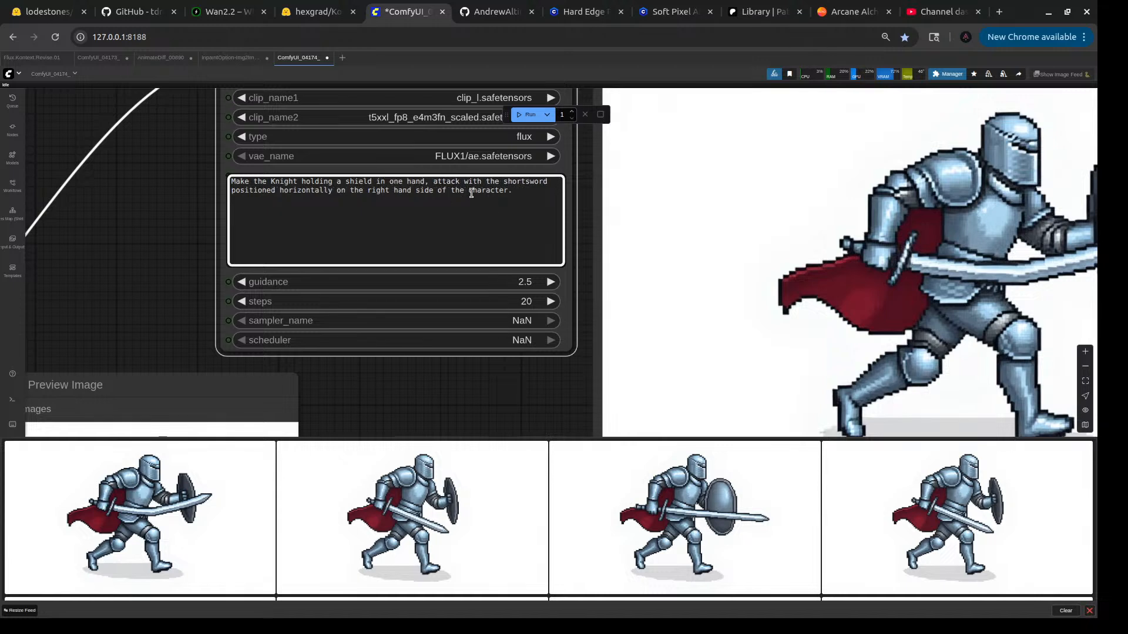
# - Replace "attack with the shortsword positioned horizontally on the" with "reach out toward" in the prompt
pyautogui.moveTo(460, 183); pyautogui.dragTo(432, 183)
pyautogui.write('read')
pyautogui.press('BackSpace')
pyautogui.write('ch out ')
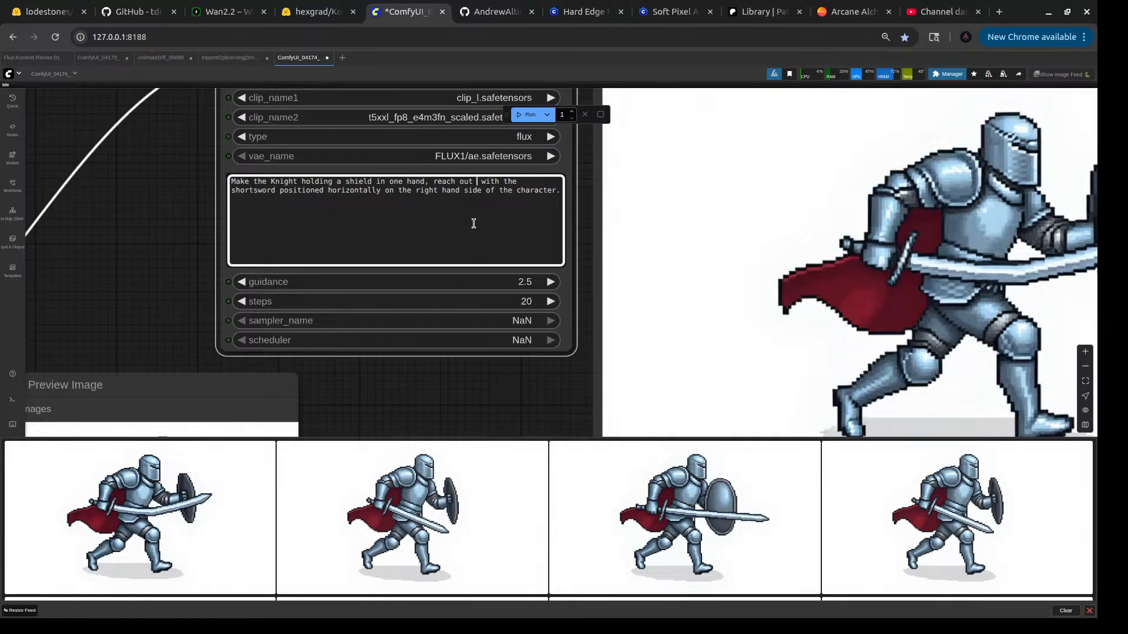
pyautogui.write('toward')
pyautogui.press('Delete')
pyautogui.press('Delete')
pyautogui.press('Delete')
pyautogui.press('Delete')
pyautogui.press('Delete')
pyautogui.press('Delete')
pyautogui.press('Delete')
pyautogui.press('Delete')
pyautogui.press('Delete')
pyautogui.press('Delete')
pyautogui.press('Delete')
pyautogui.press('Delete')
pyautogui.press('Delete')
pyautogui.press('Delete')
pyautogui.press('Delete')
pyautogui.press('Delete')
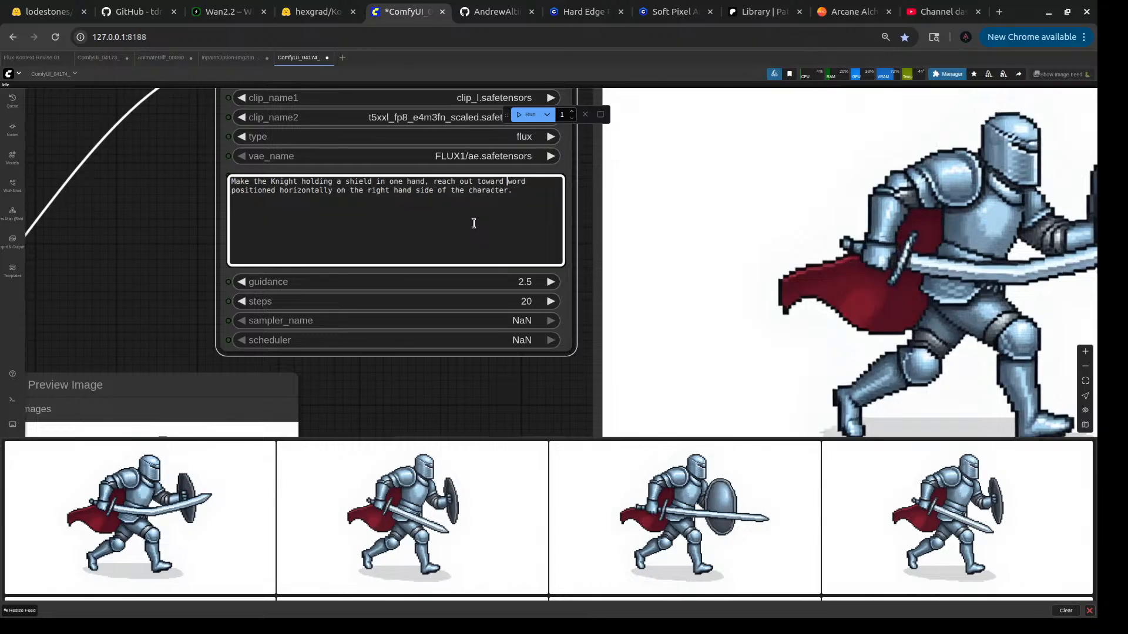
pyautogui.press('Delete')
pyautogui.press('Delete')
pyautogui.press('Delete')
pyautogui.press('Delete')
pyautogui.press('Delete')
pyautogui.press('Delete')
pyautogui.press('Delete')
pyautogui.press('Delete')
pyautogui.press('Delete')
pyautogui.press('Delete')
pyautogui.press('Delete')
pyautogui.press('Delete')
pyautogui.press('Delete')
pyautogui.press('Delete')
pyautogui.press('Delete')
pyautogui.press('Delete')
pyautogui.press('Delete')
pyautogui.press('Delete')
pyautogui.press('Delete')
pyautogui.press('Delete')
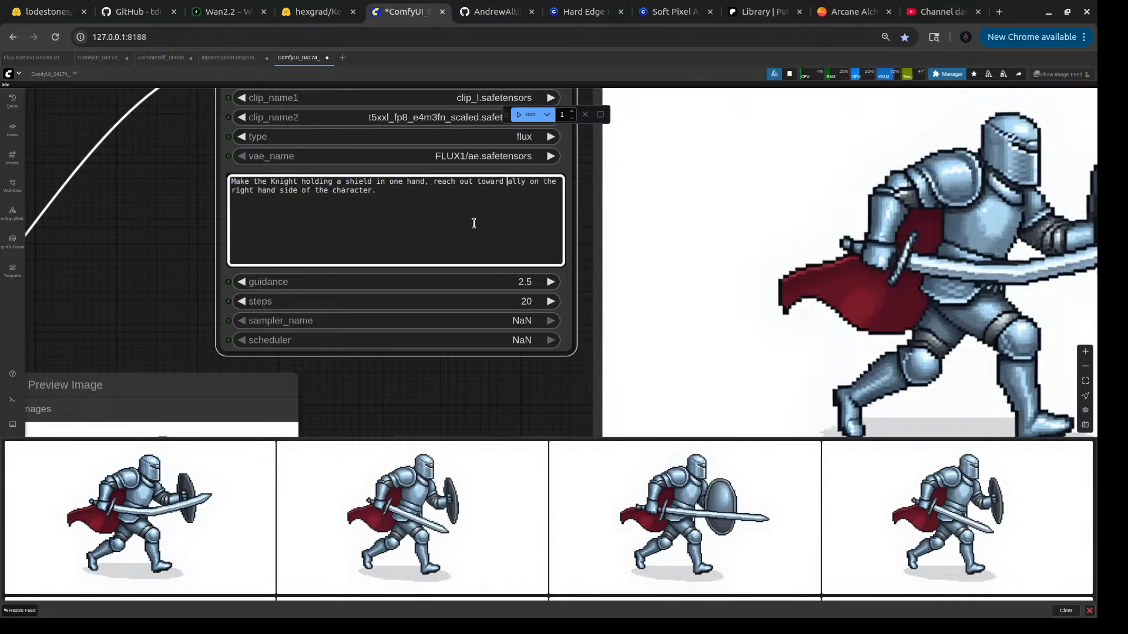
pyautogui.press('Delete')
pyautogui.press('Delete')
pyautogui.press('Delete')
pyautogui.press('Delete')
pyautogui.press('Delete')
pyautogui.press('Delete')
pyautogui.press('Delete')
pyautogui.press('Delete')
pyautogui.press('Delete')
pyautogui.press('Delete')
pyautogui.press('Delete')
pyautogui.press('Delete')
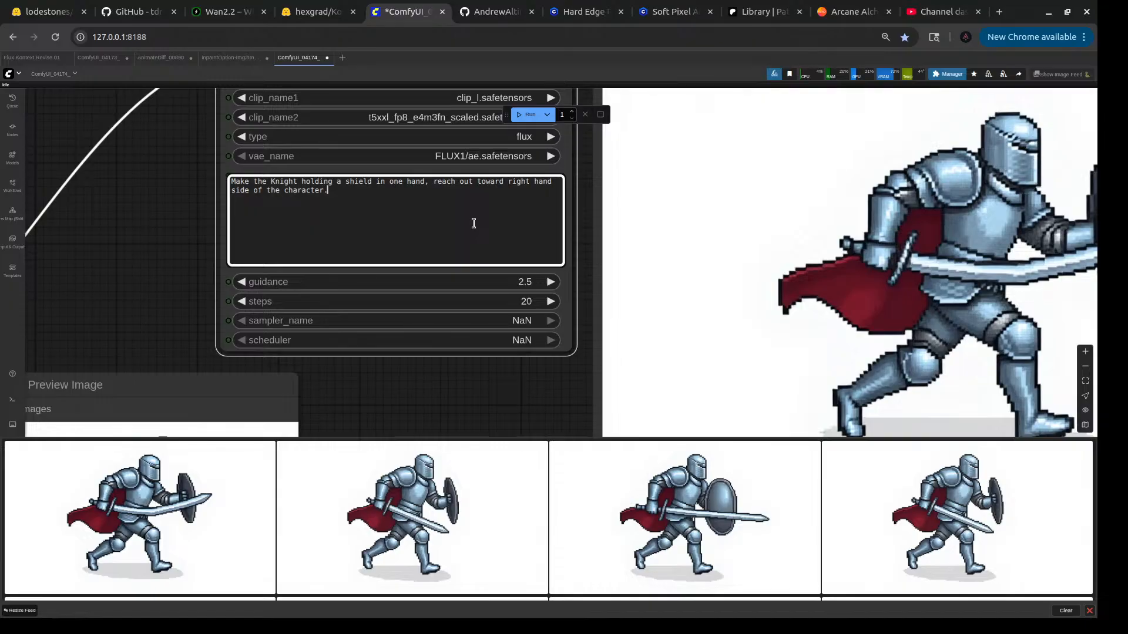
# - Replace "character" at the prompt's end with "image with the short sword placed horizontally" and run the workflow
pyautogui.press('BackSpace')
pyautogui.press('BackSpace')
pyautogui.press('BackSpace')
pyautogui.press('BackSpace')
pyautogui.press('BackSpace')
pyautogui.press('BackSpace')
pyautogui.press('BackSpace')
pyautogui.press('BackSpace')
pyautogui.press('BackSpace')
pyautogui.write('image with the short sword placed hor')
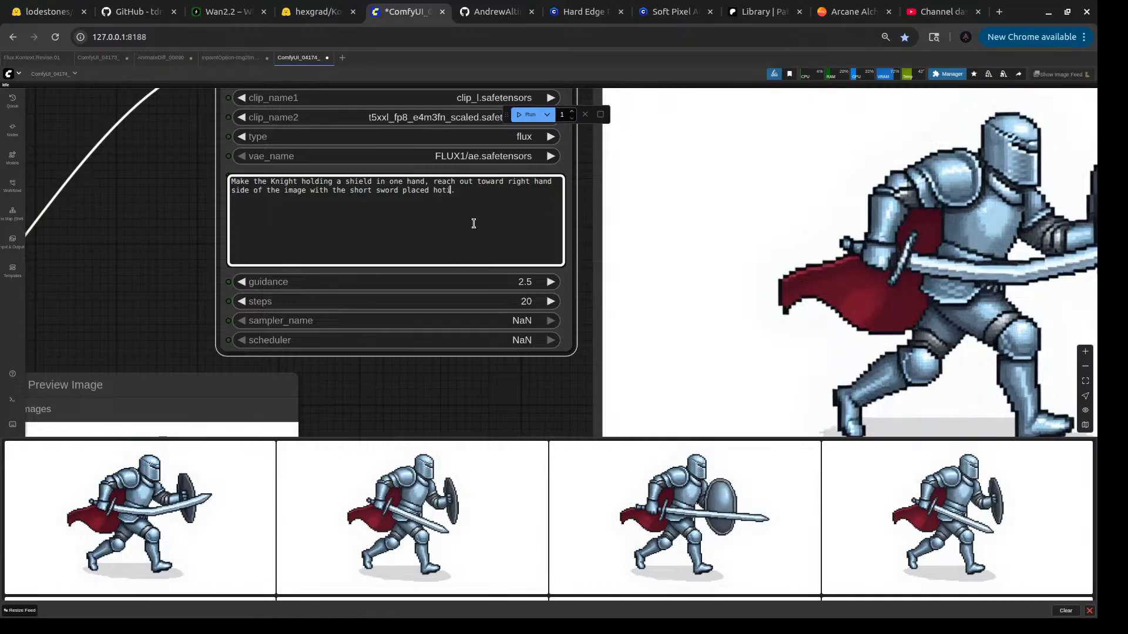
pyautogui.write('izontally')
pyautogui.hotkey('ctrl', 'Return')
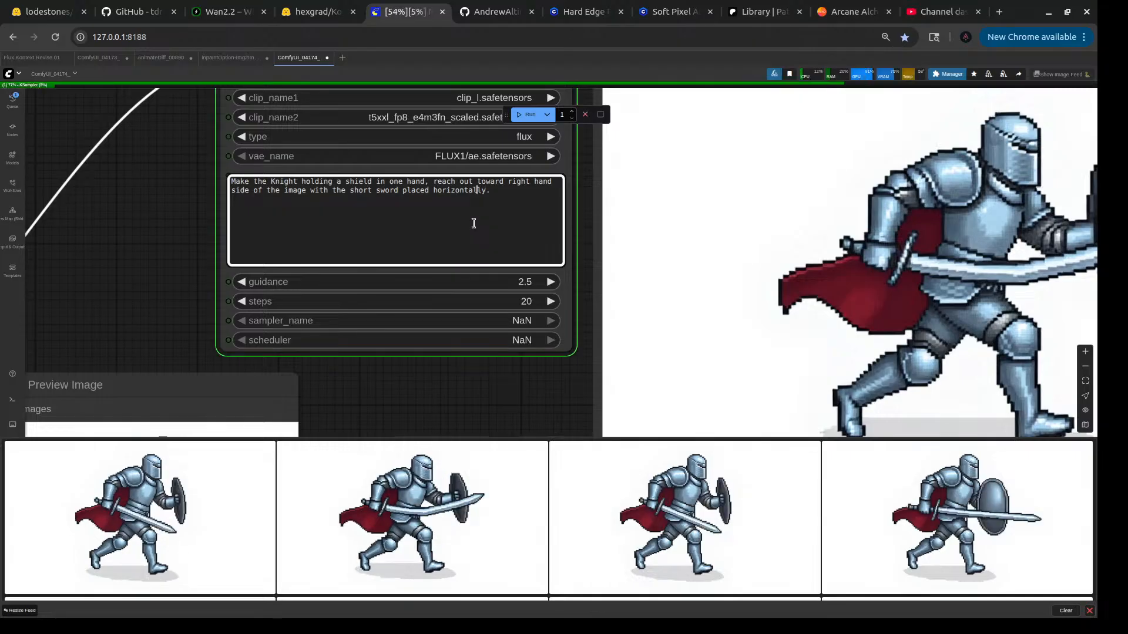
# - Join "short sword" into "shortsword" and insert "who's" before "holding a shield" in the prompt
pyautogui.press('BackSpace')
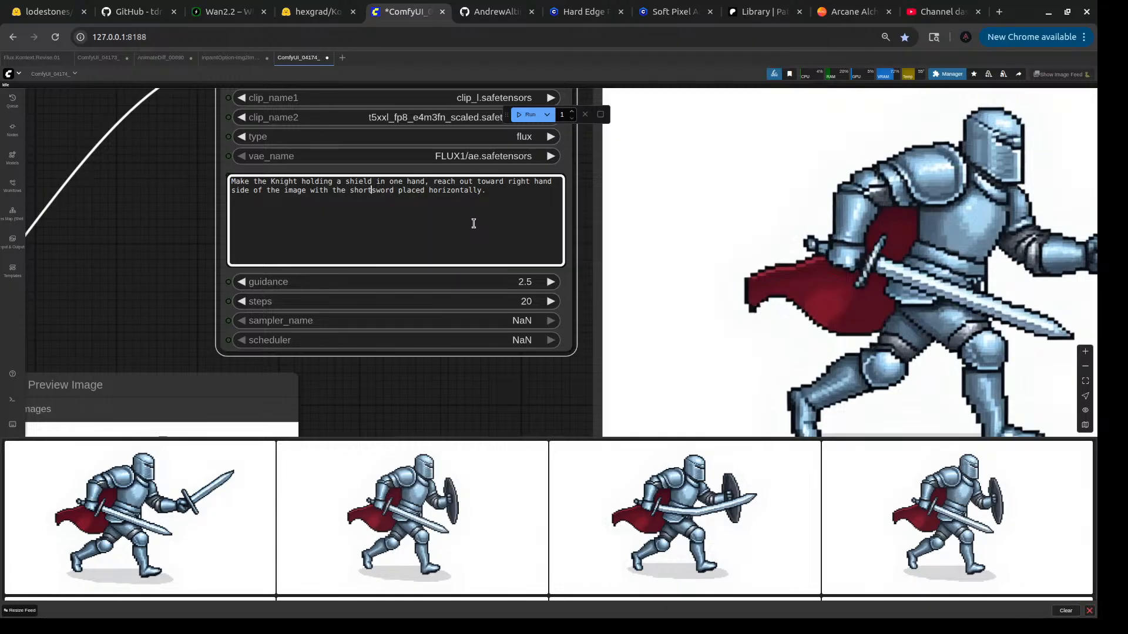
pyautogui.scroll(-6, 473, 223)
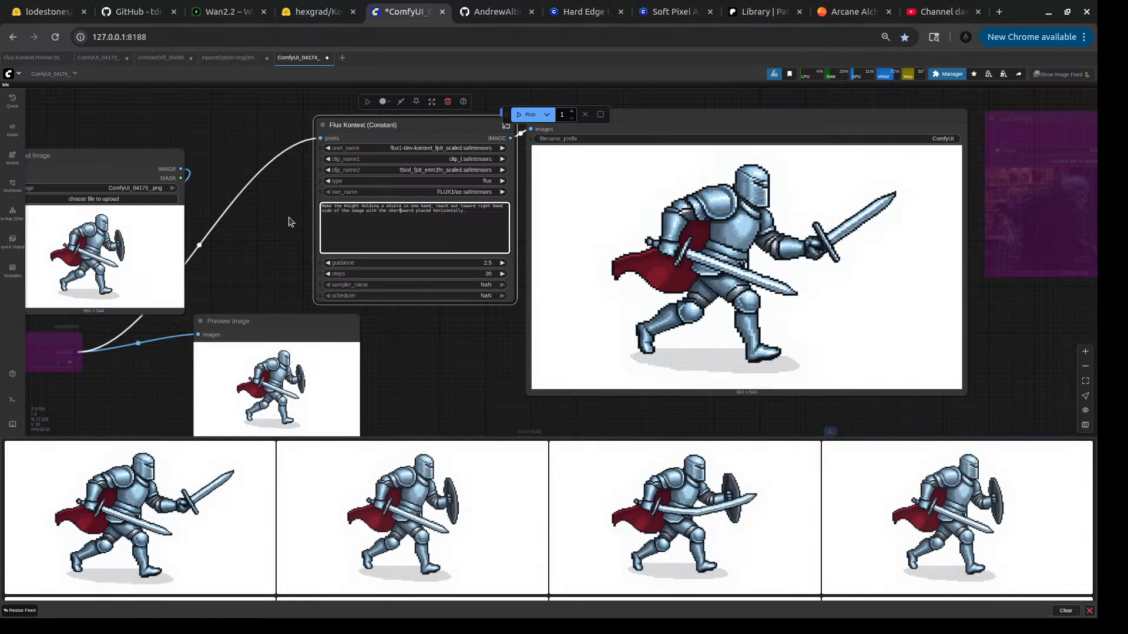
pyautogui.scroll(3, 289, 221)
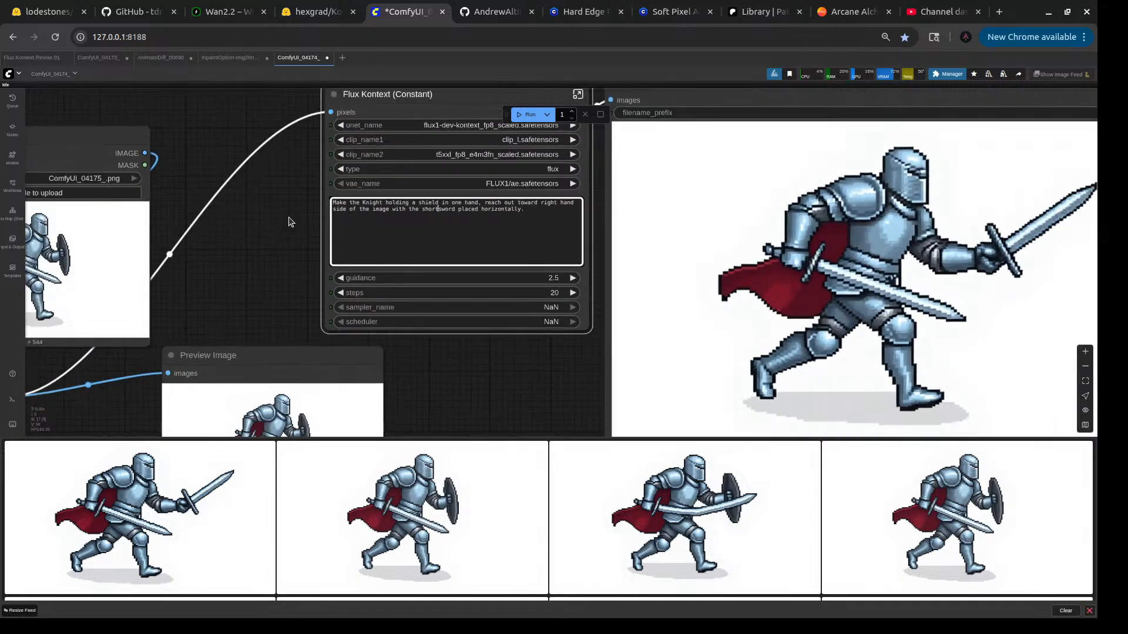
pyautogui.scroll(5, 288, 221)
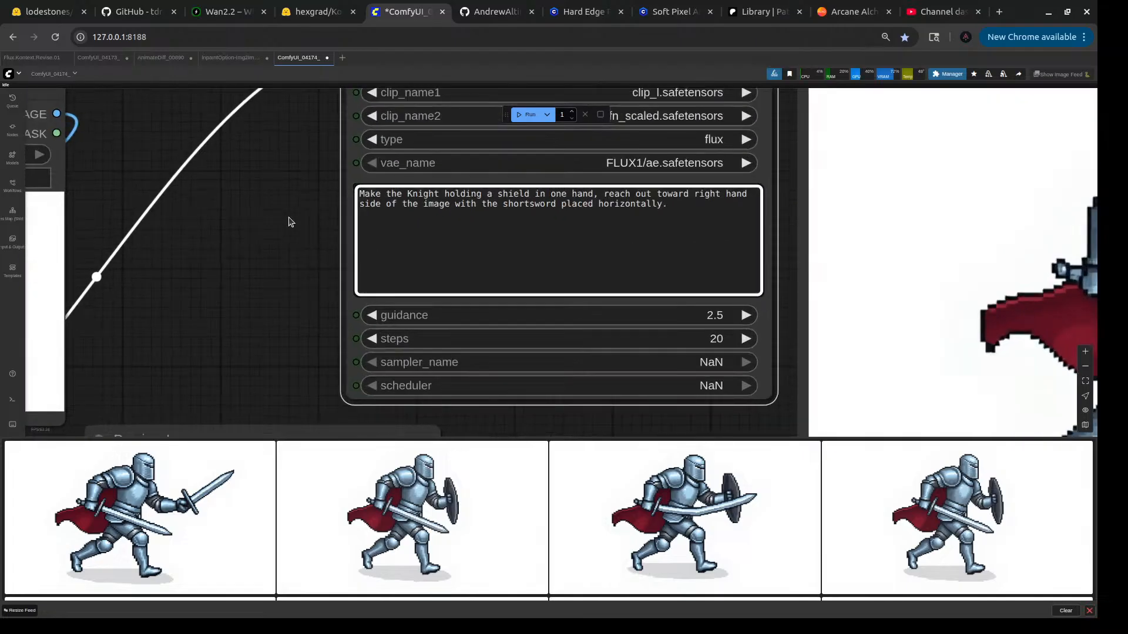
pyautogui.click(442, 194)
pyautogui.write("who's")
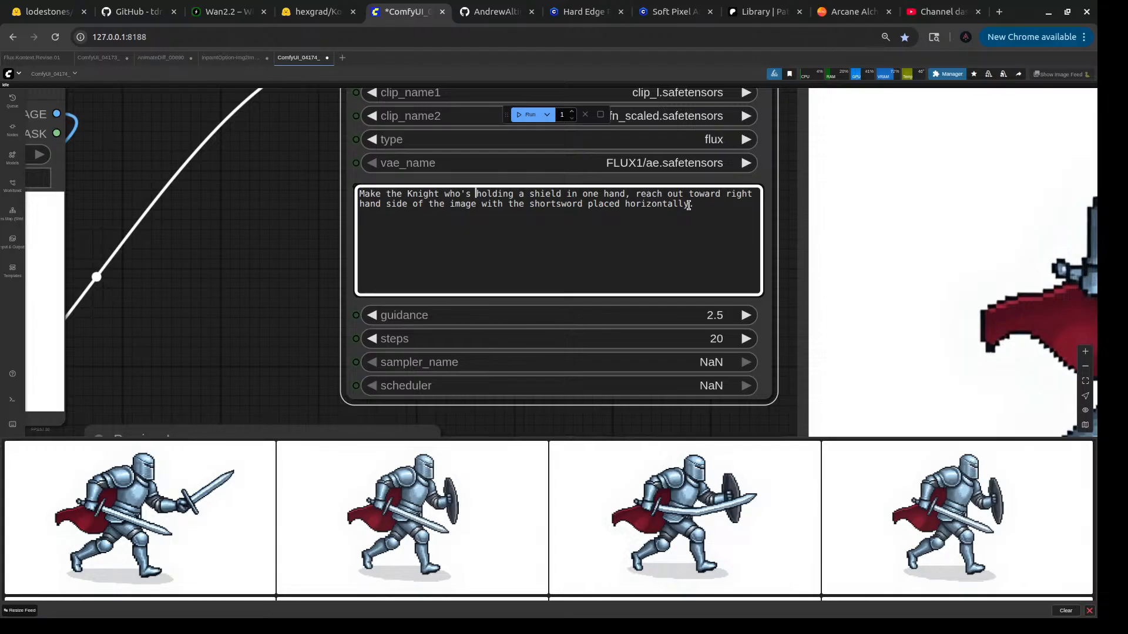
# - Remove "placed horizontally" from the end of the Flux Kontext prompt, run the workflow and close the enlarged result image
pyautogui.moveTo(687, 205); pyautogui.dragTo(582, 206)
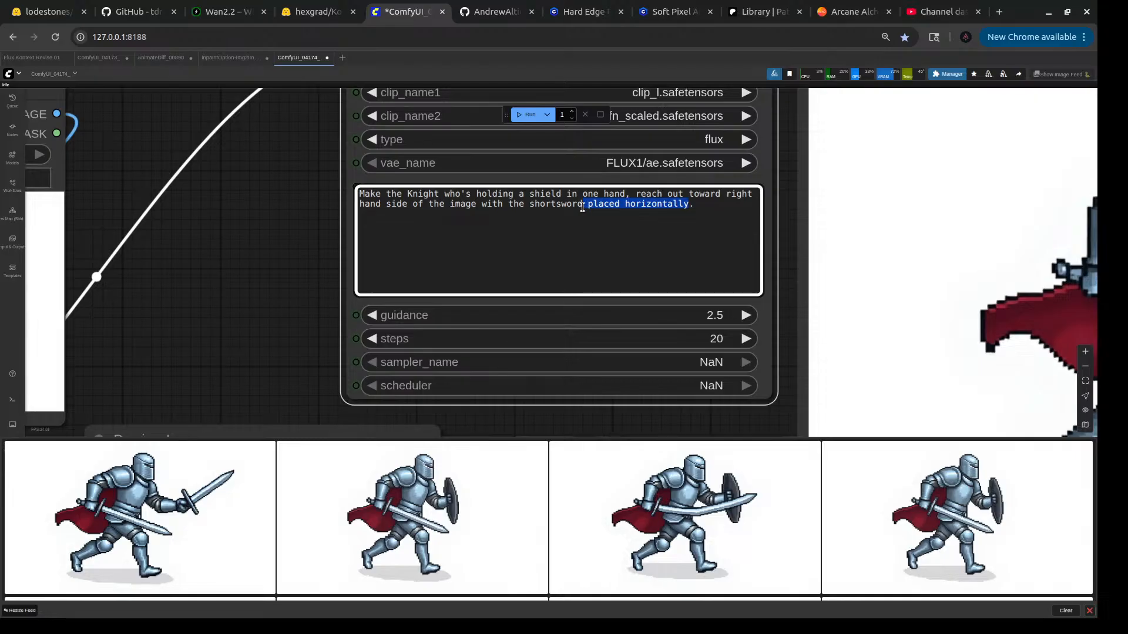
pyautogui.press('BackSpace')
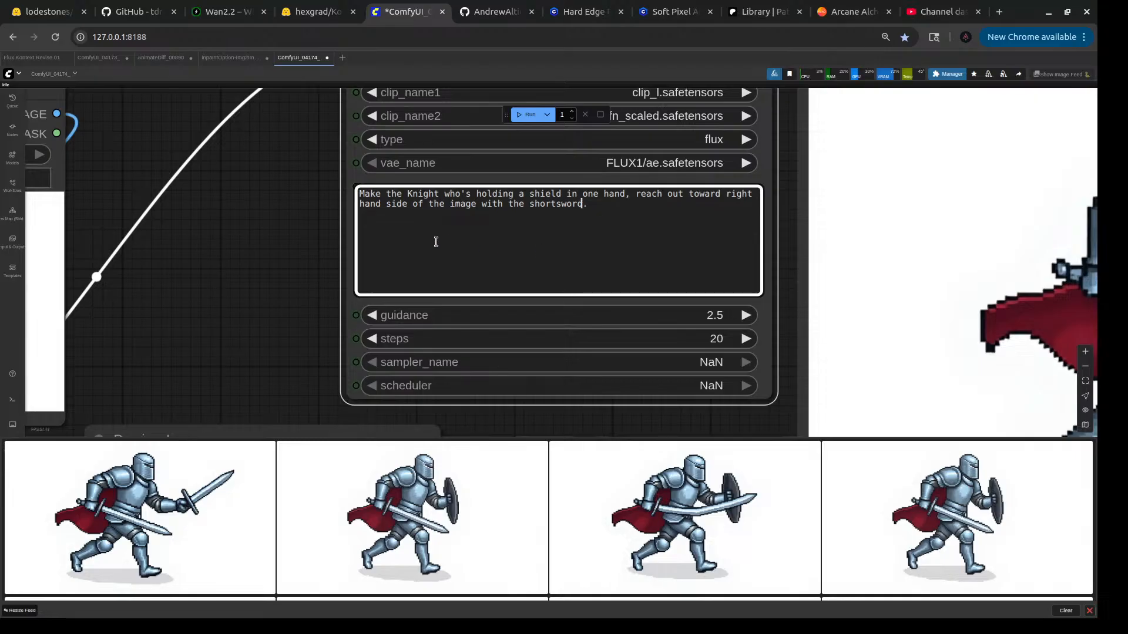
pyautogui.click(519, 114)
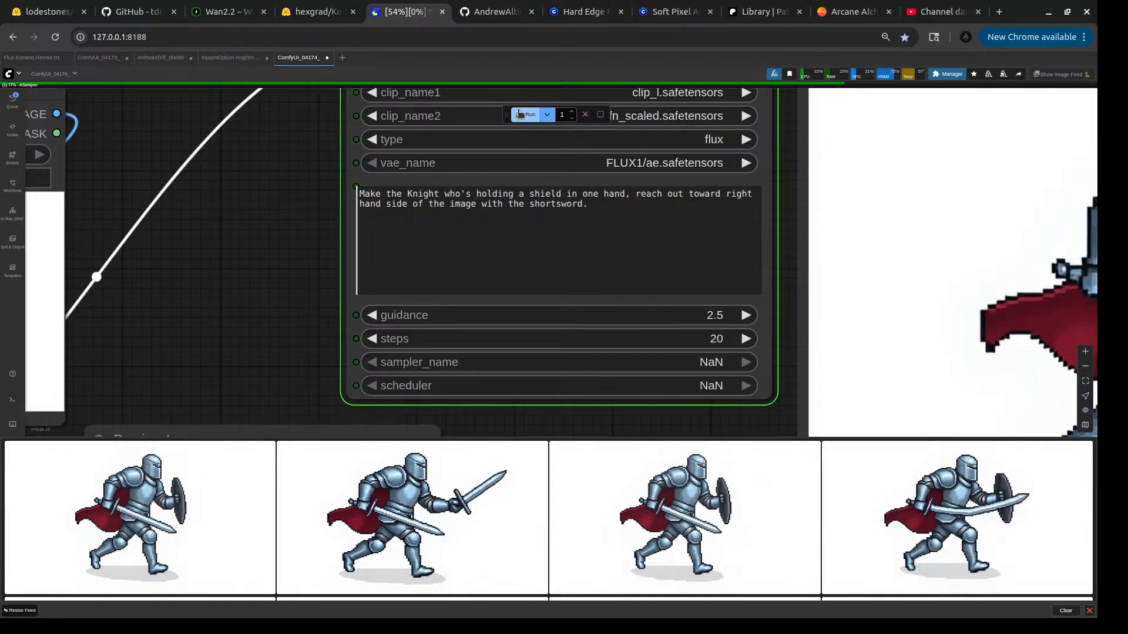
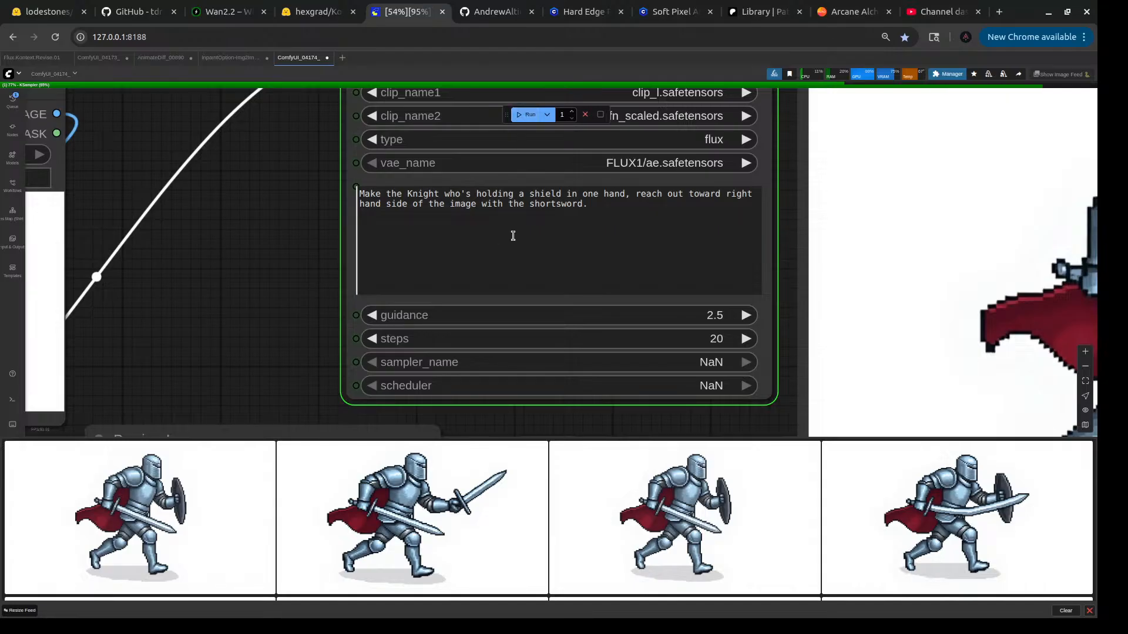
pyautogui.scroll(-3, 291, 271)
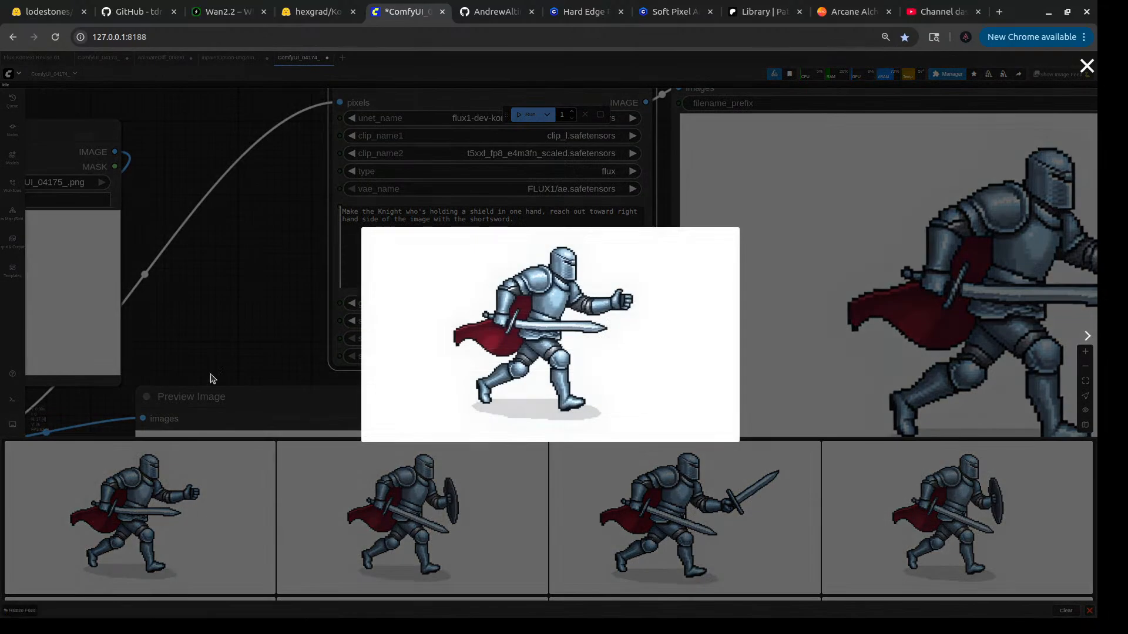
pyautogui.click(228, 312)
pyautogui.scroll(2, 475, 228)
pyautogui.scroll(1, 475, 228)
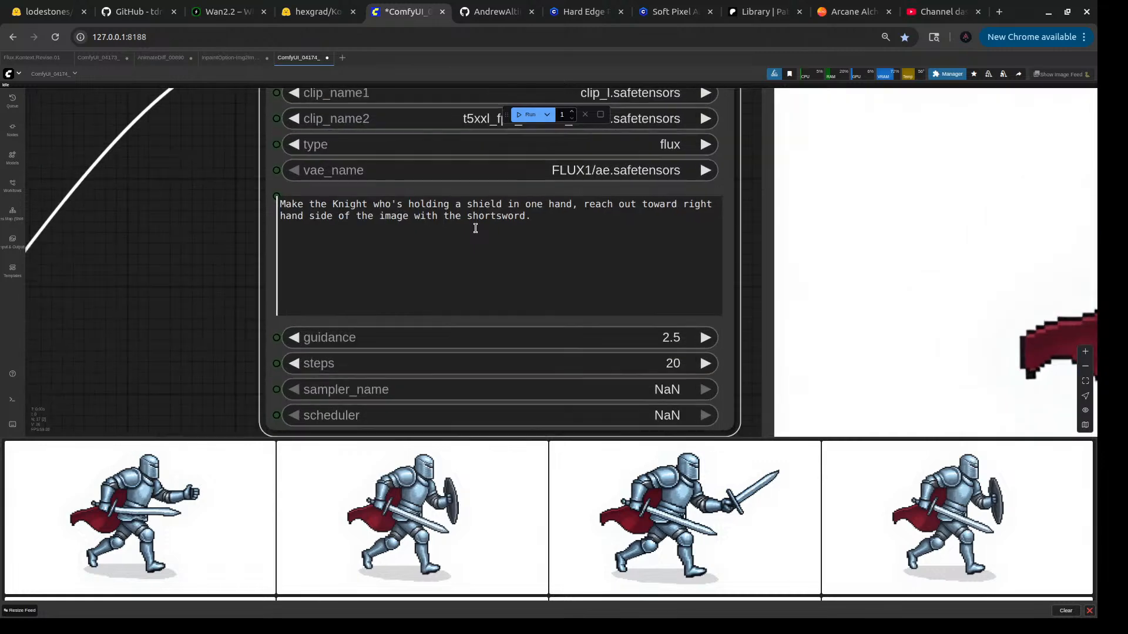
pyautogui.scroll(-3, 206, 298)
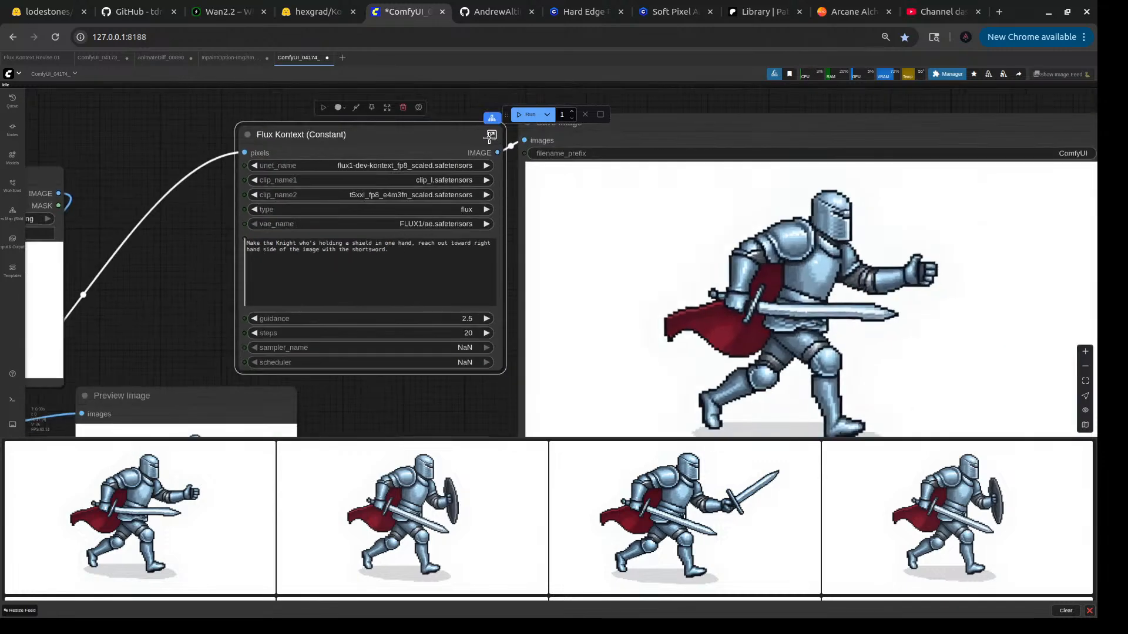
pyautogui.click(491, 135)
pyautogui.scroll(9, 653, 346)
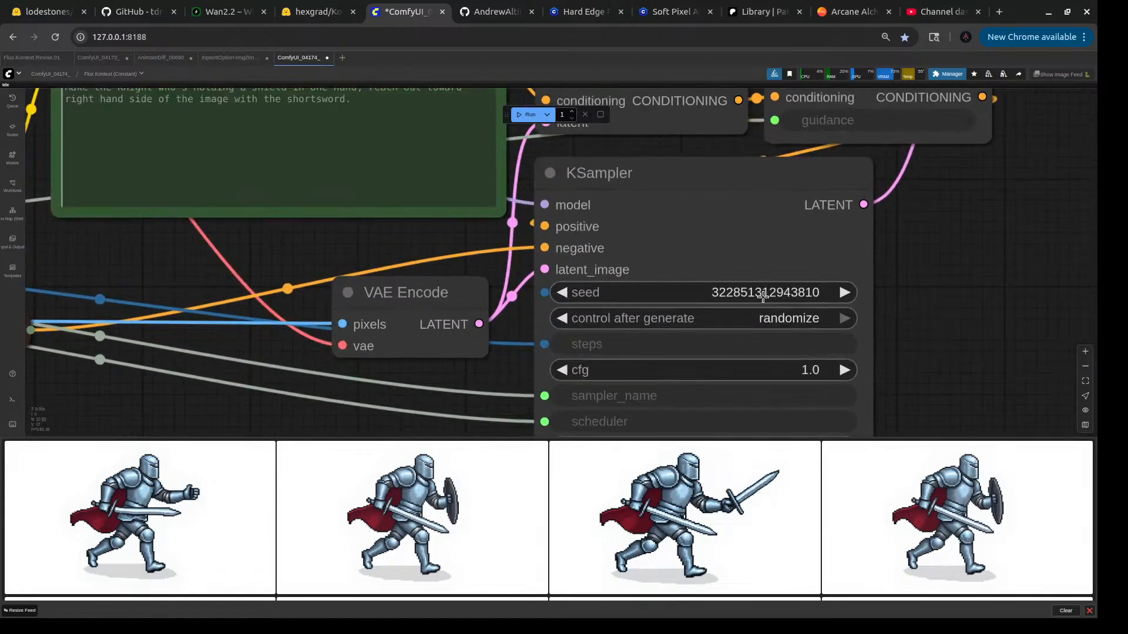
pyautogui.click(762, 294)
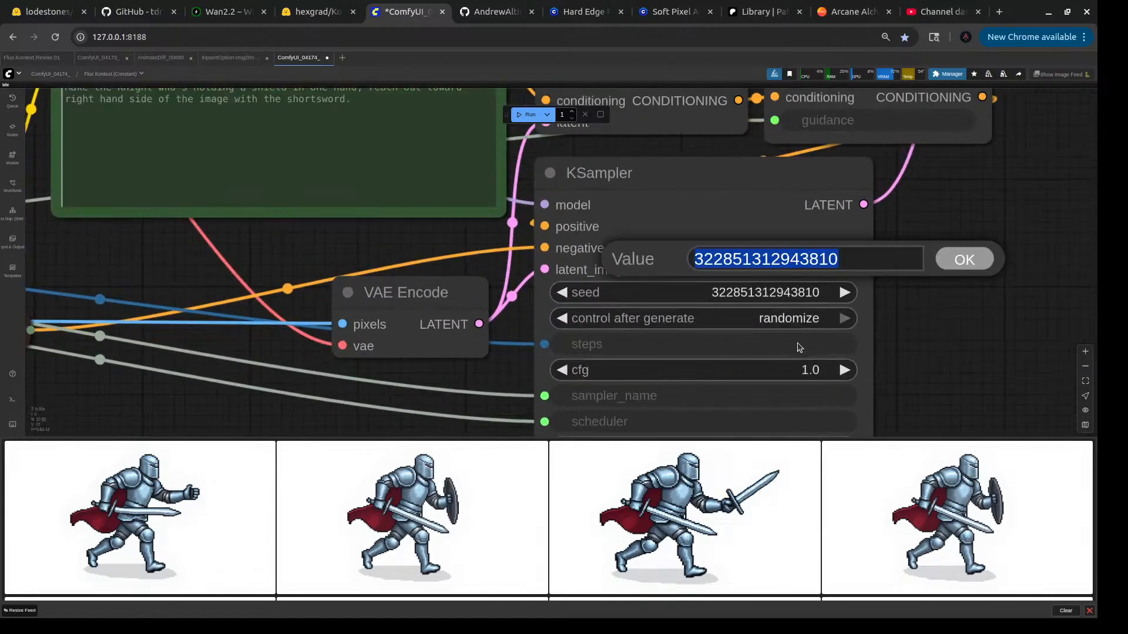
pyautogui.hotkey('ctrl', 'v')
pyautogui.click(964, 259)
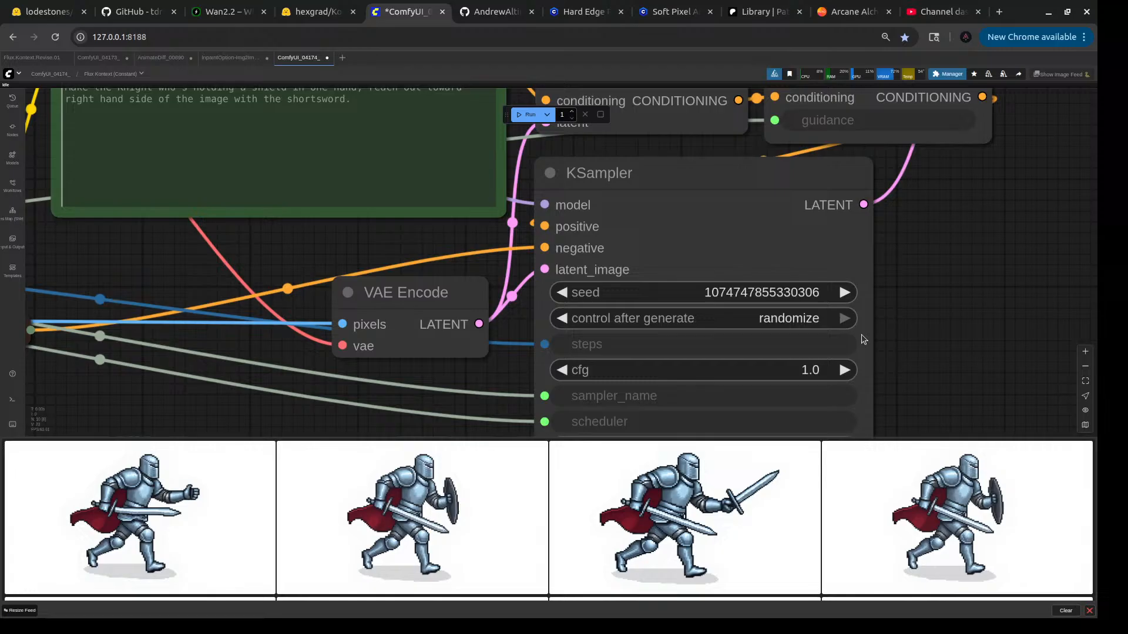
# - Set the KSampler's control after generate to fixed and return to the main workflow
pyautogui.click(808, 323)
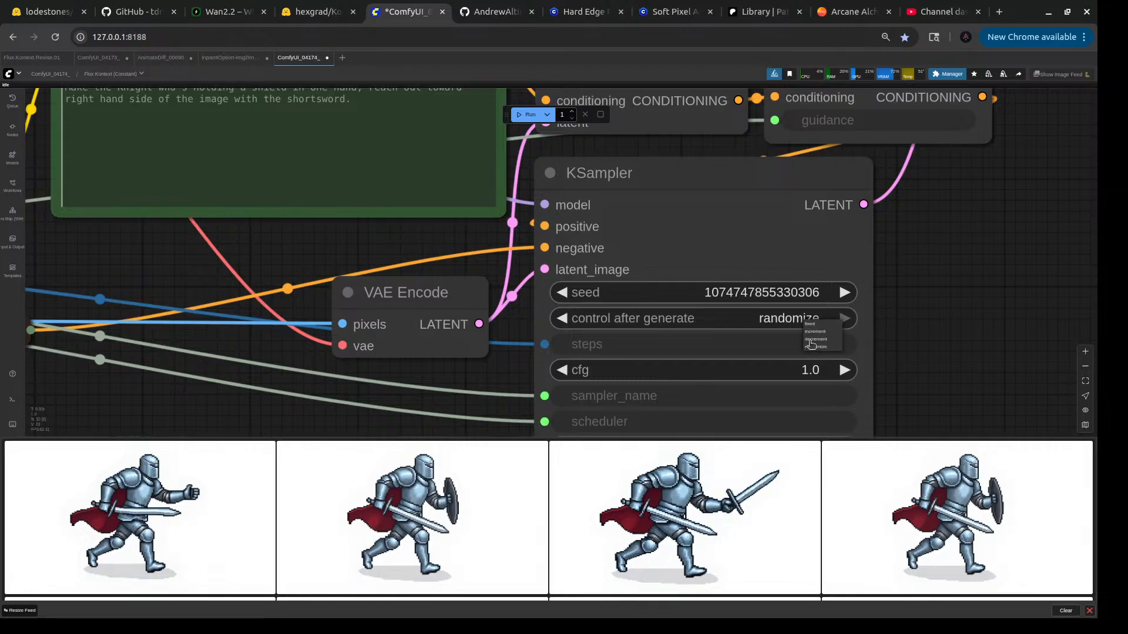
pyautogui.click(809, 324)
pyautogui.scroll(-5, 822, 329)
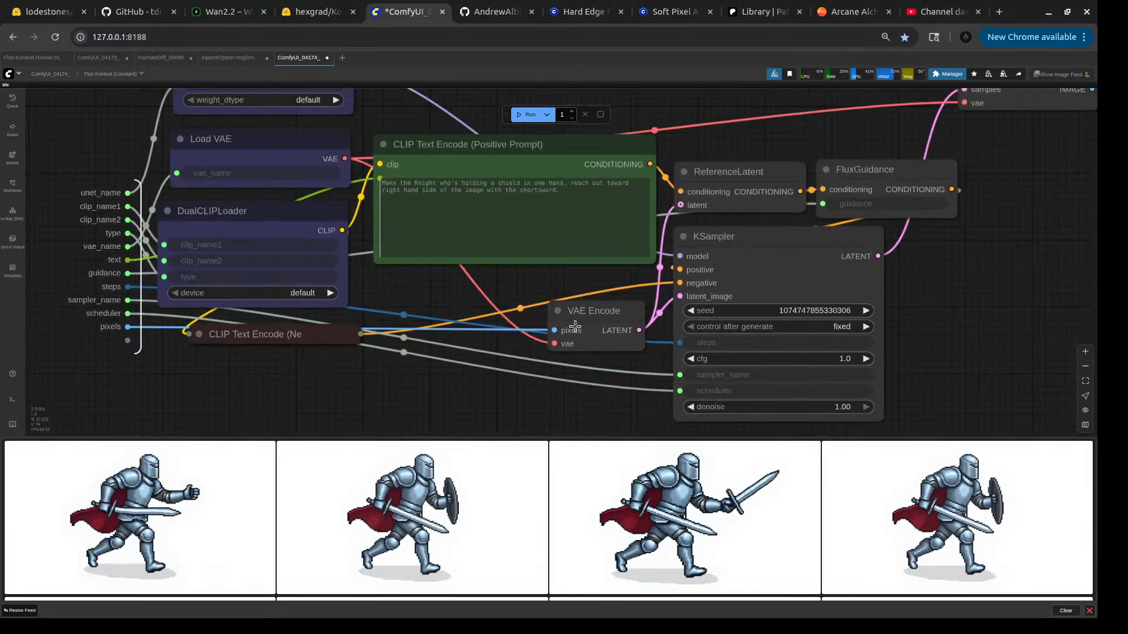
pyautogui.press('Escape')
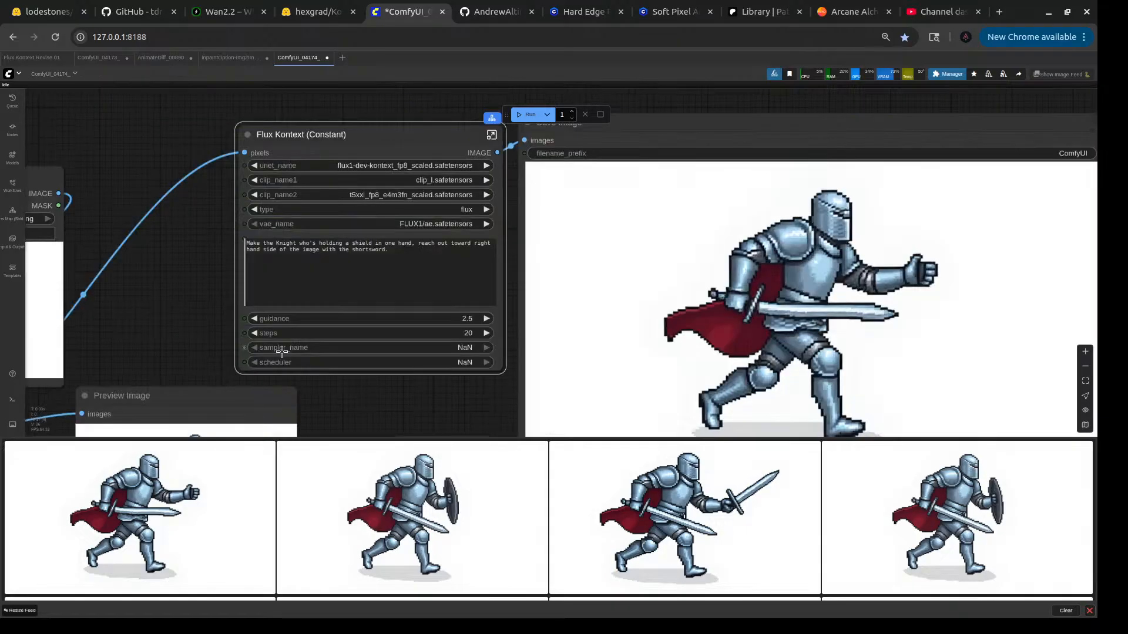
# - Remove "in one hand" after "holding a shield" in the Flux Kontext prompt
pyautogui.scroll(4, 210, 297)
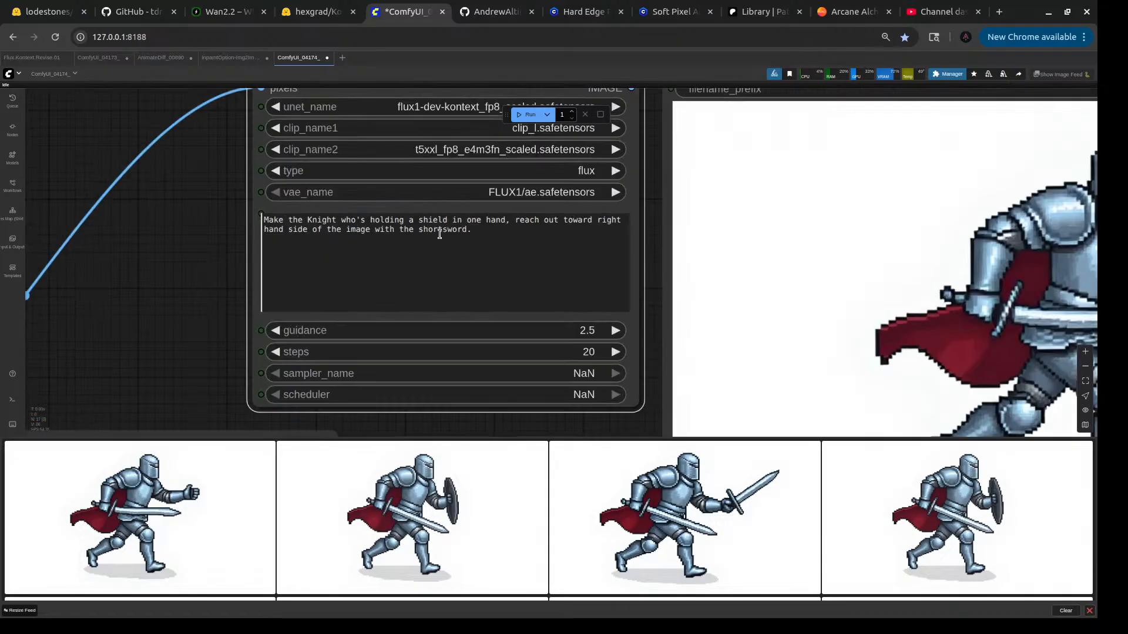
pyautogui.click(505, 221)
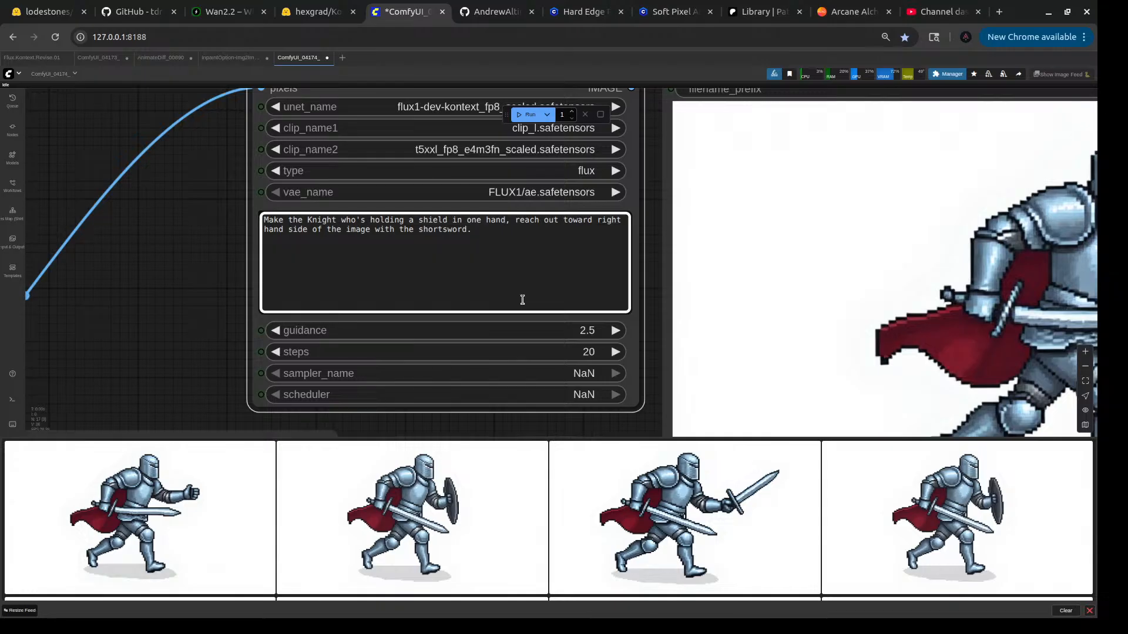
pyautogui.press('BackSpace')
pyautogui.press('BackSpace')
pyautogui.press('BackSpace')
pyautogui.press('BackSpace')
pyautogui.press('BackSpace')
pyautogui.press('BackSpace')
pyautogui.press('BackSpace')
pyautogui.press('BackSpace')
pyautogui.press('BackSpace')
pyautogui.press('BackSpace')
pyautogui.press('BackSpace')
pyautogui.press('BackSpace')
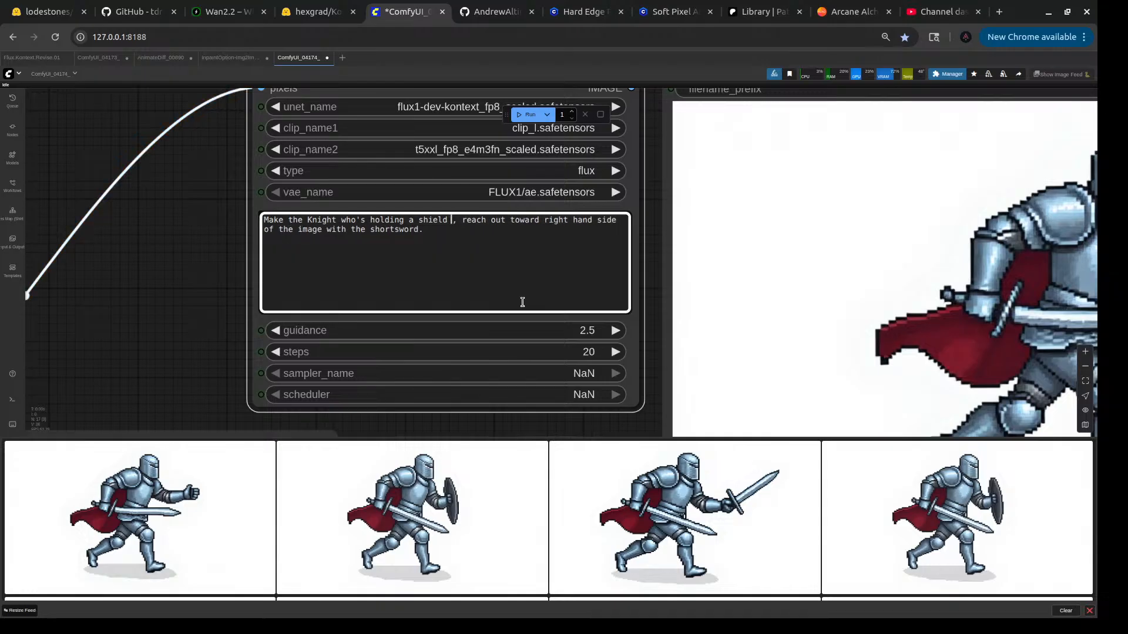
# - Change "reach out" to "reaches with the shortsword" before "toward right hand side" in the prompt
pyautogui.click(480, 220)
pyautogui.write('es')
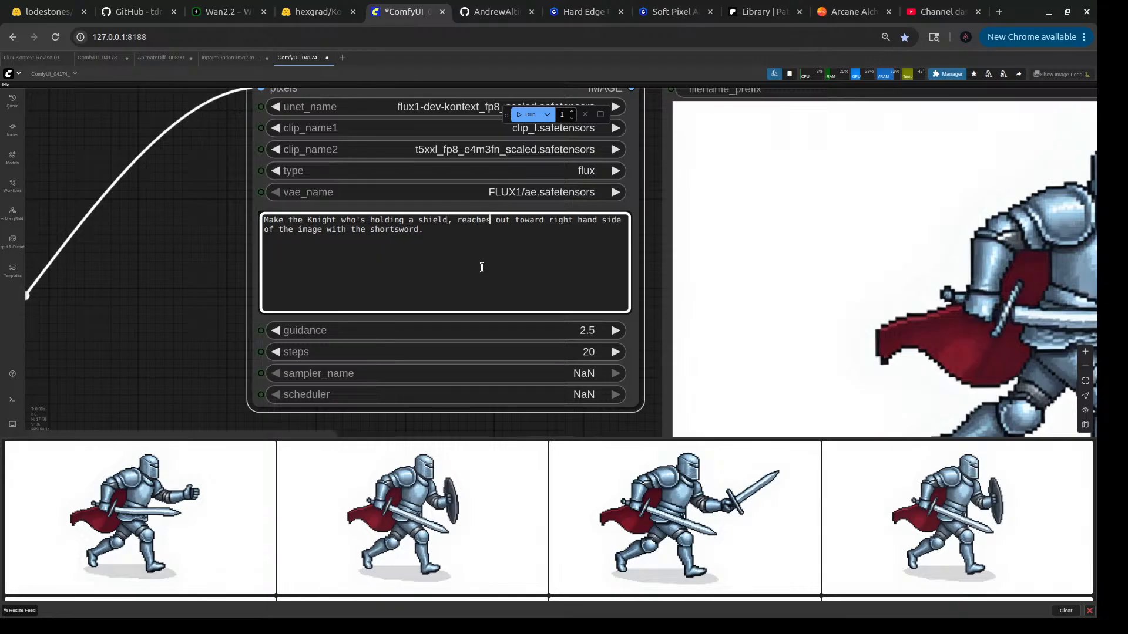
pyautogui.write(' with')
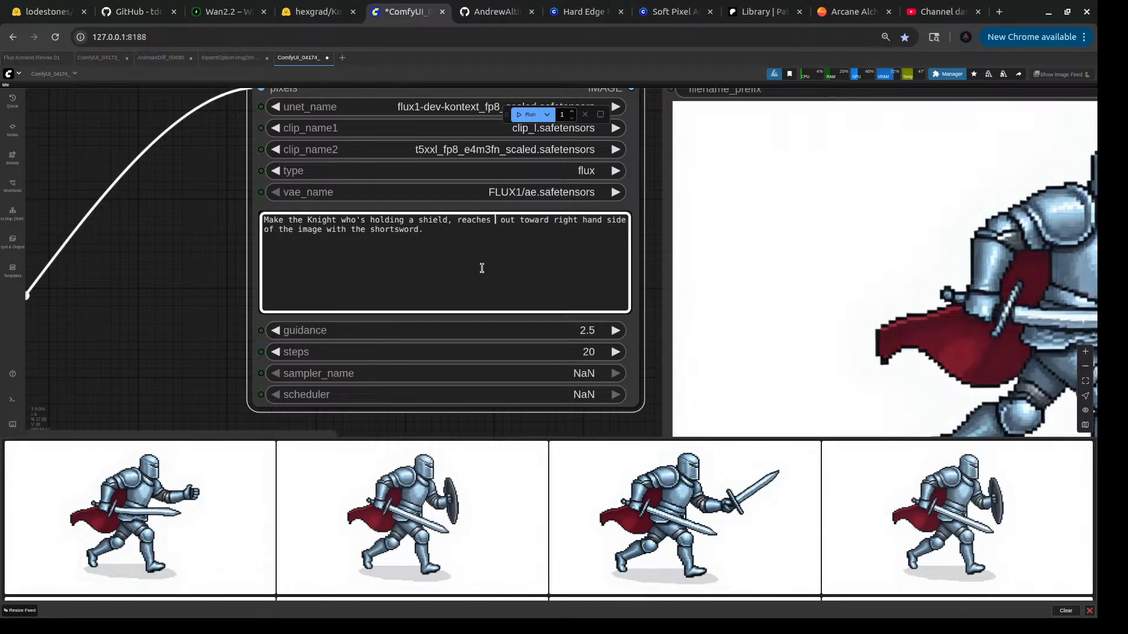
pyautogui.write(' the shor ')
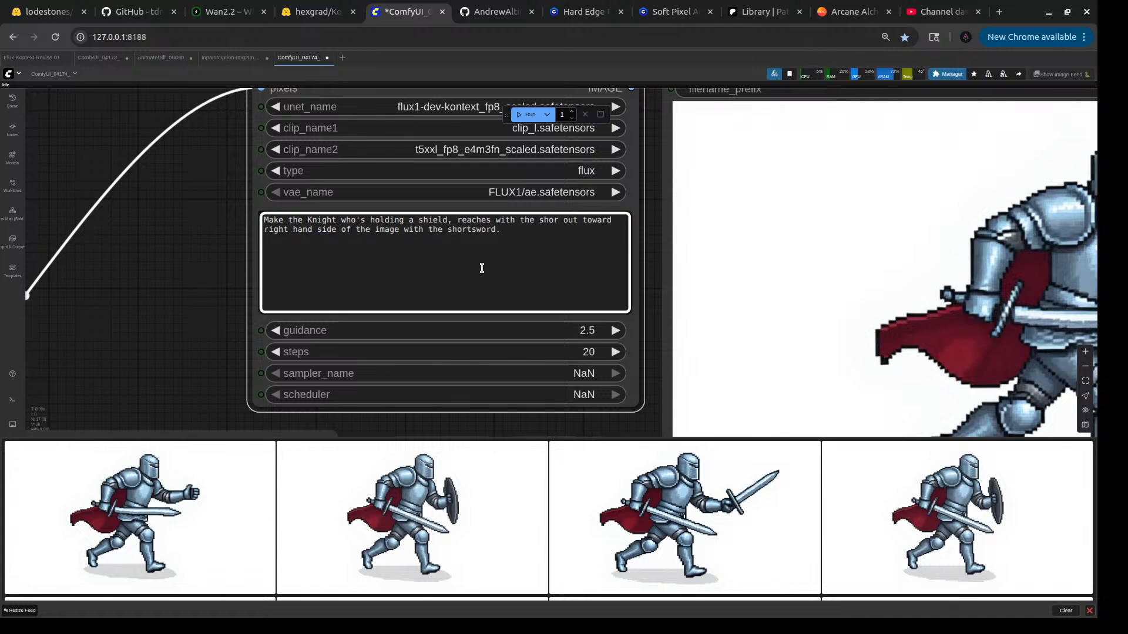
pyautogui.write('tsword')
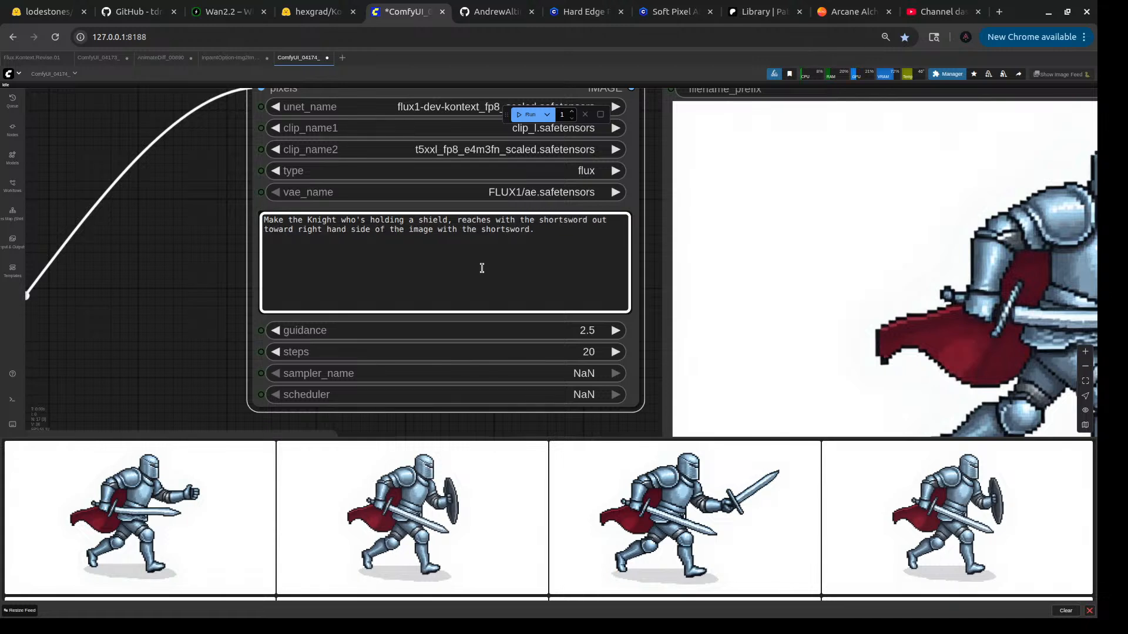
pyautogui.press('Delete')
pyautogui.press('Delete')
pyautogui.press('Delete')
pyautogui.press('Delete')
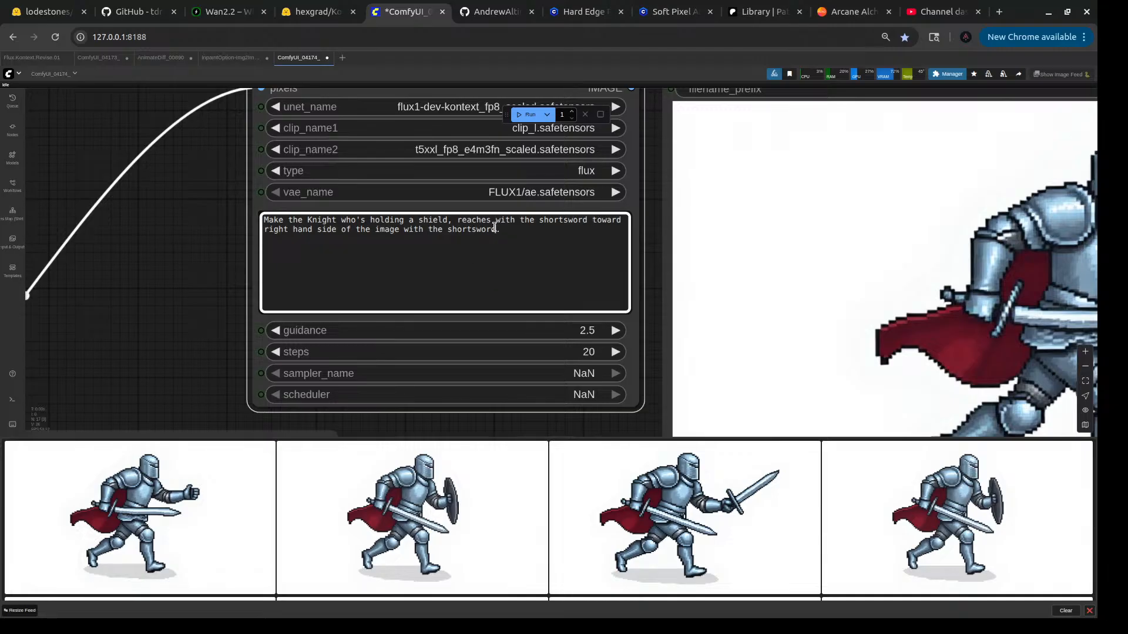
# - Remove "with the shortsword" after "image" at the prompt's end and run the workflow
pyautogui.moveTo(497, 229); pyautogui.dragTo(400, 230)
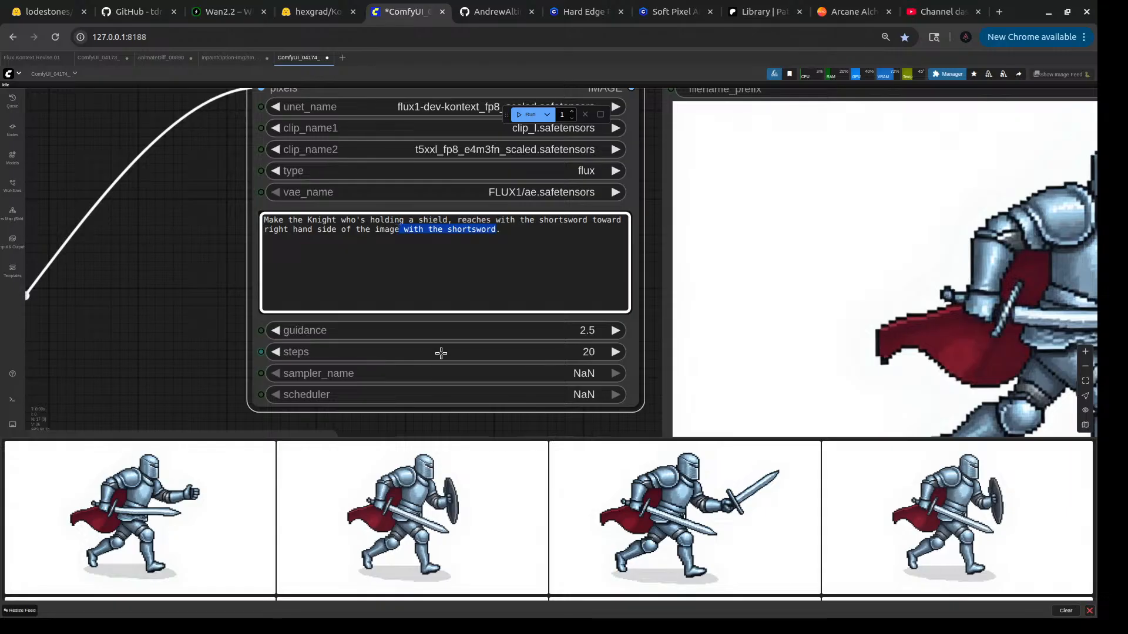
pyautogui.press('BackSpace')
pyautogui.hotkey('ctrl', 'Return')
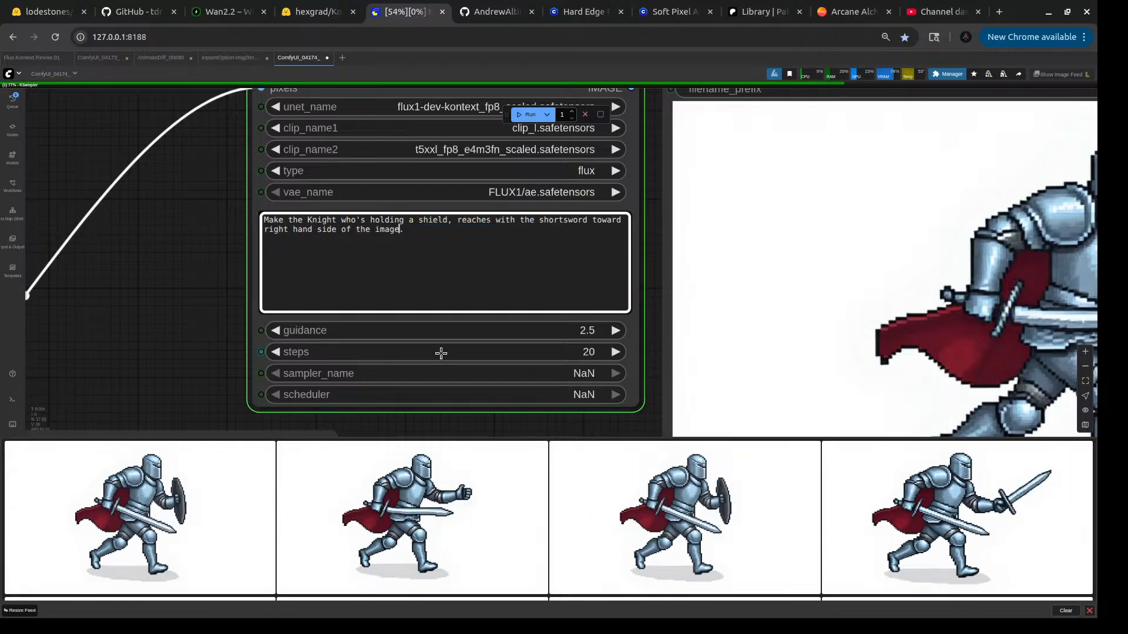
# - Examine the knight's pose, shield and sword in the input, preview and saved output images around the workflow
pyautogui.scroll(-5, 187, 346)
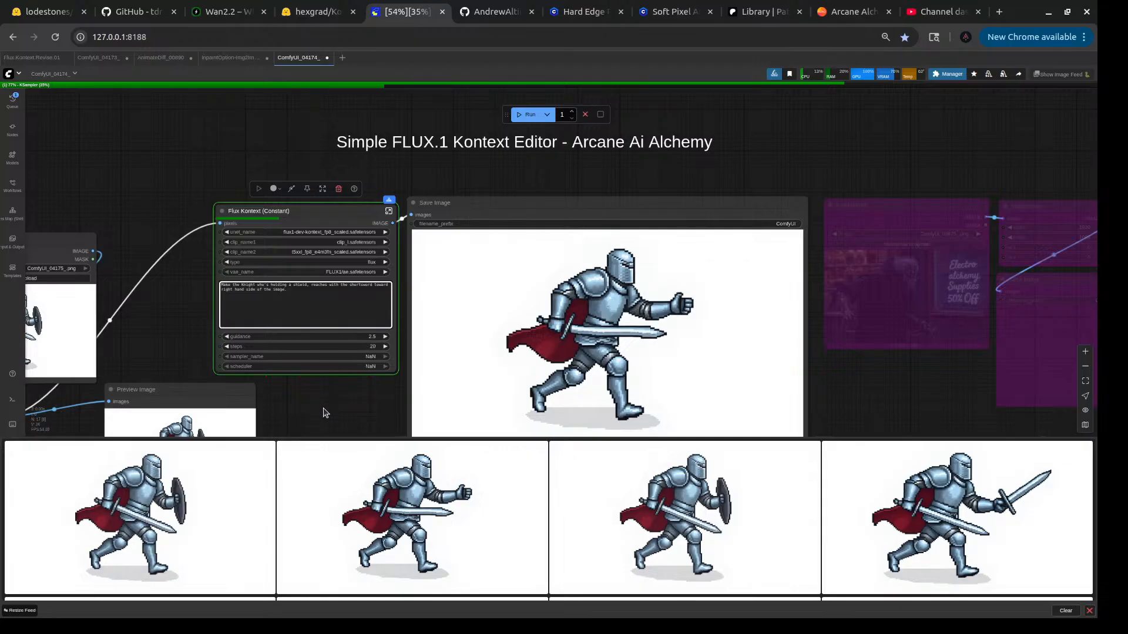
pyautogui.moveTo(323, 408); pyautogui.dragTo(318, 207)
pyautogui.scroll(-5, 321, 270)
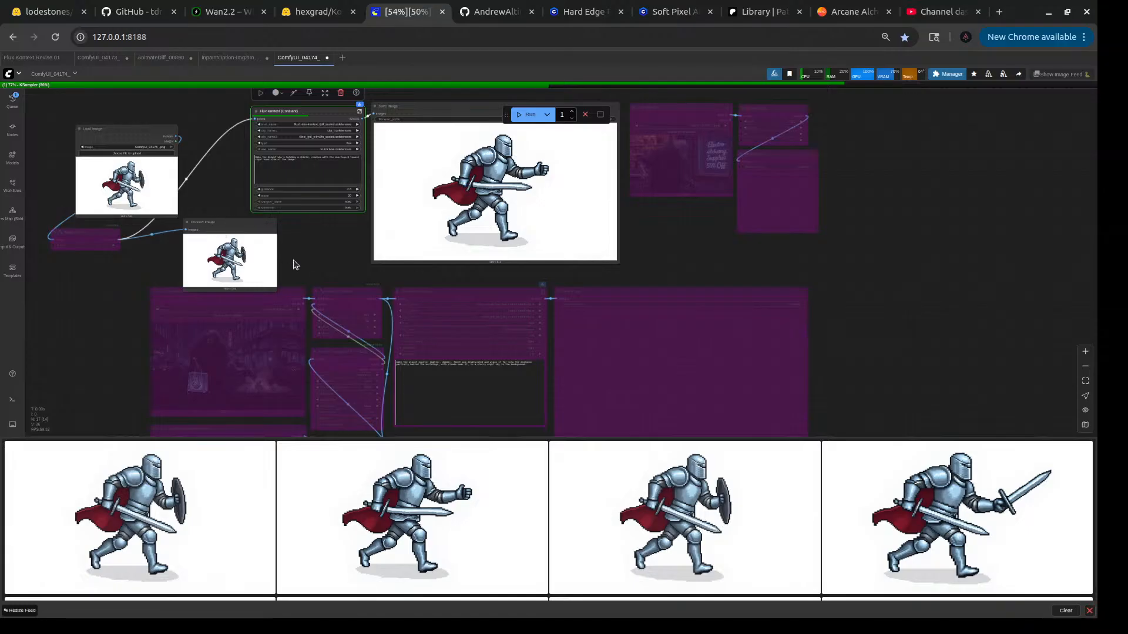
pyautogui.scroll(6, 294, 260)
pyautogui.moveTo(292, 257); pyautogui.dragTo(508, 269)
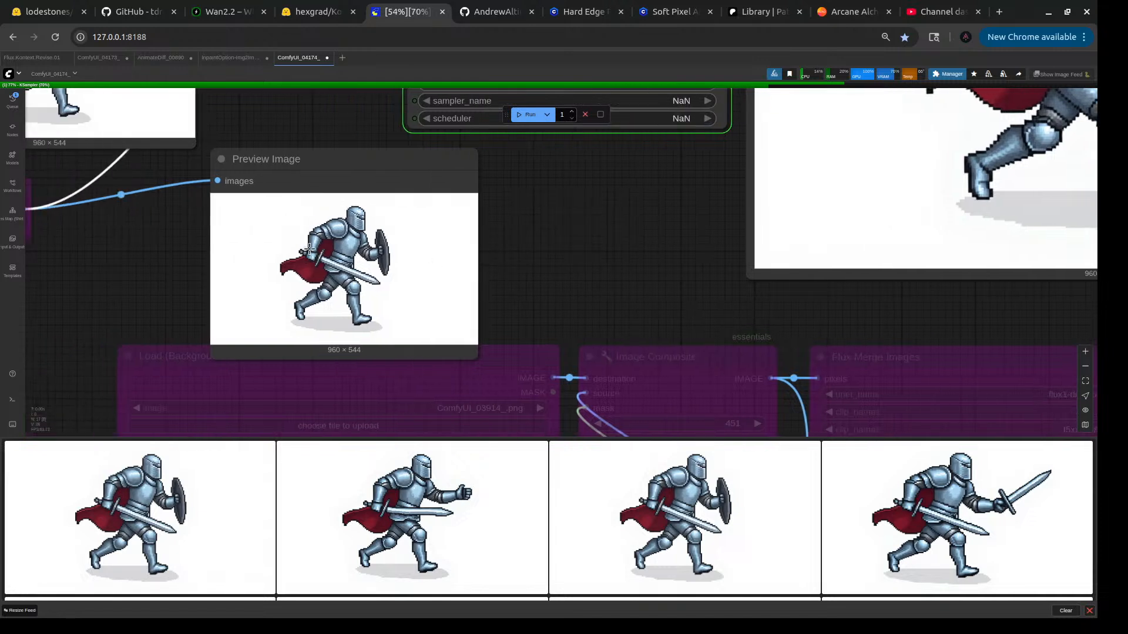
pyautogui.scroll(3, 344, 239)
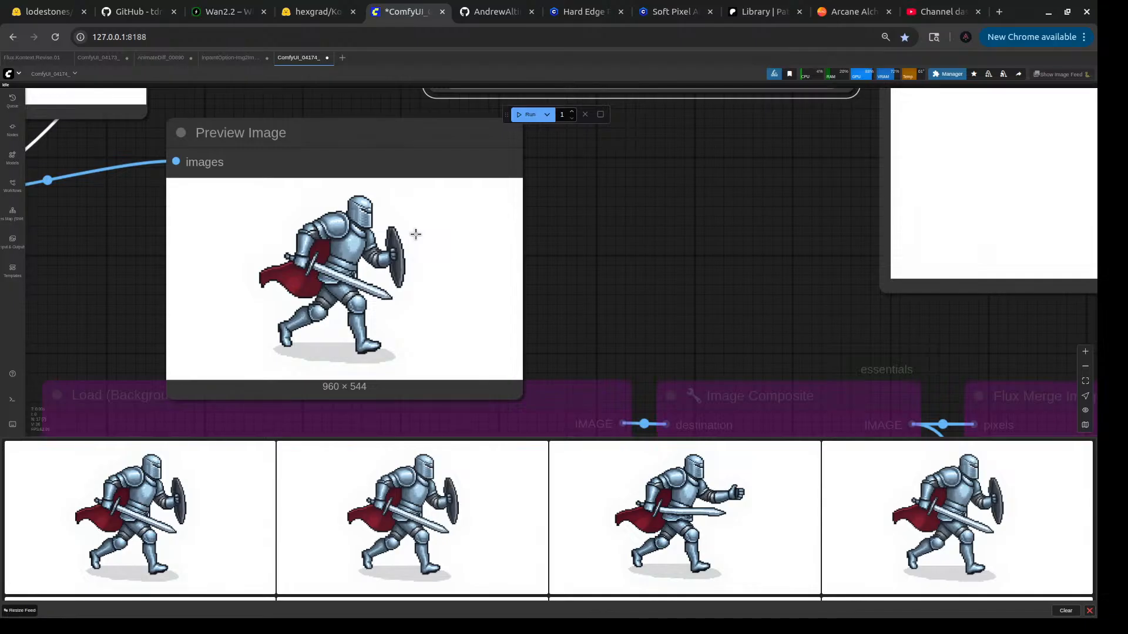
pyautogui.scroll(-6, 632, 239)
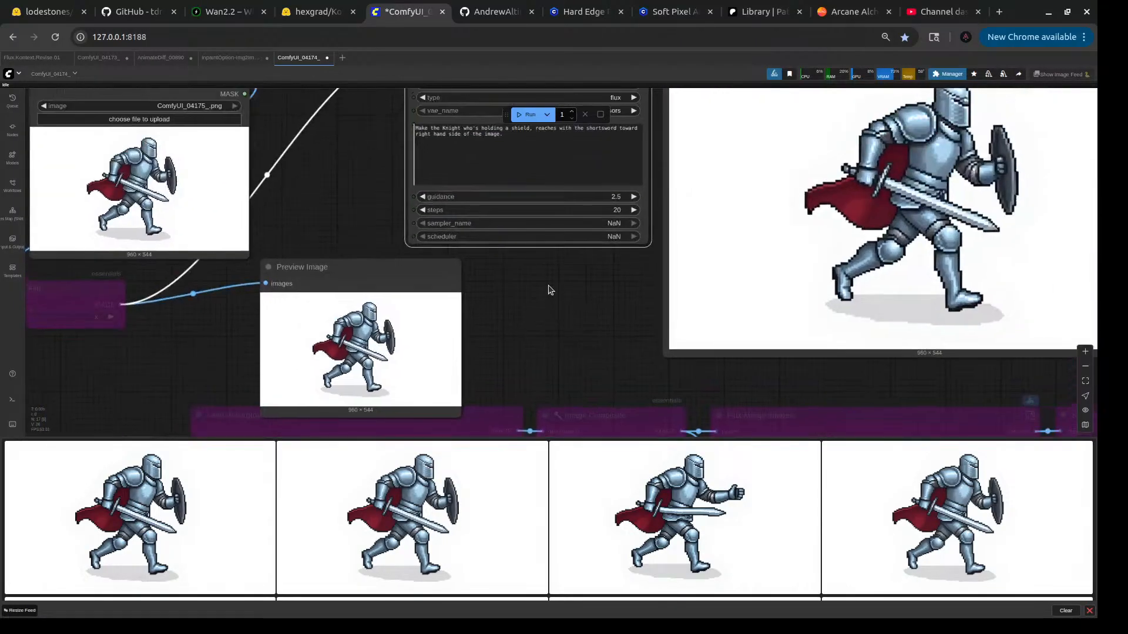
pyautogui.moveTo(549, 290); pyautogui.dragTo(552, 379)
pyautogui.scroll(3, 376, 267)
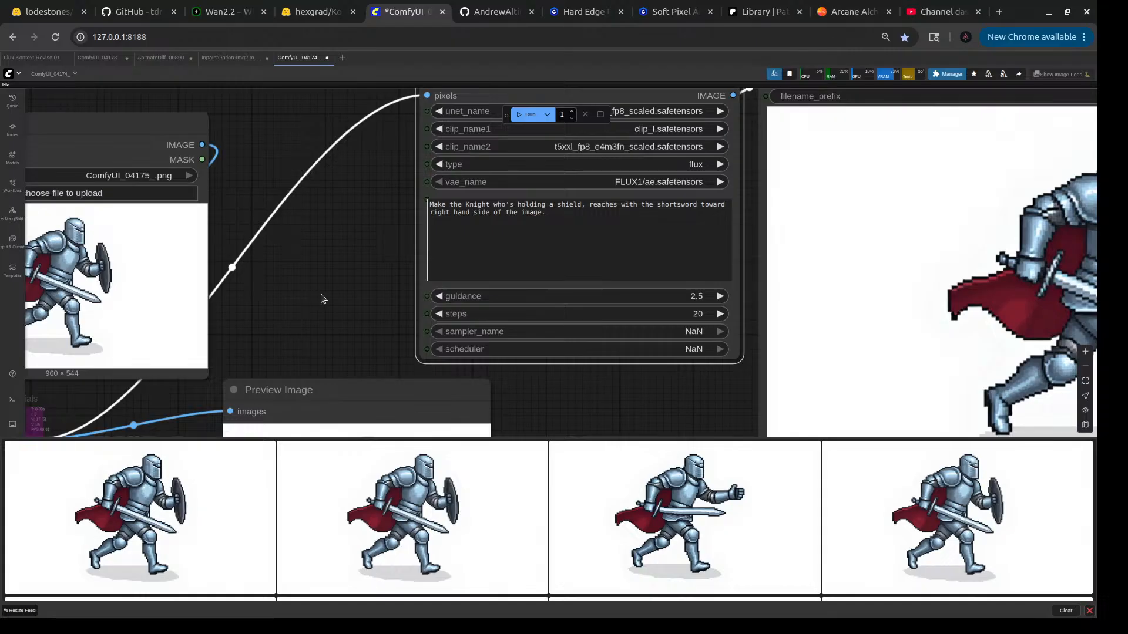
pyautogui.scroll(-4, 322, 297)
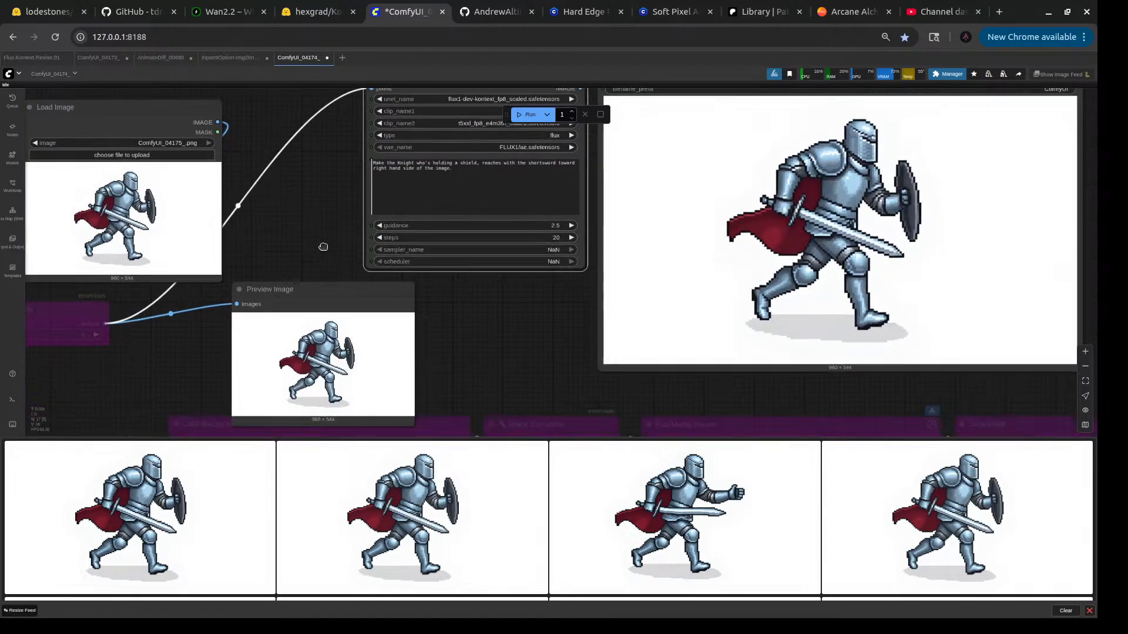
pyautogui.moveTo(345, 322); pyautogui.dragTo(322, 250)
# - Remove "who's holding a shield," after "Make the Knight" in the Flux Kontext prompt
pyautogui.scroll(5, 323, 249)
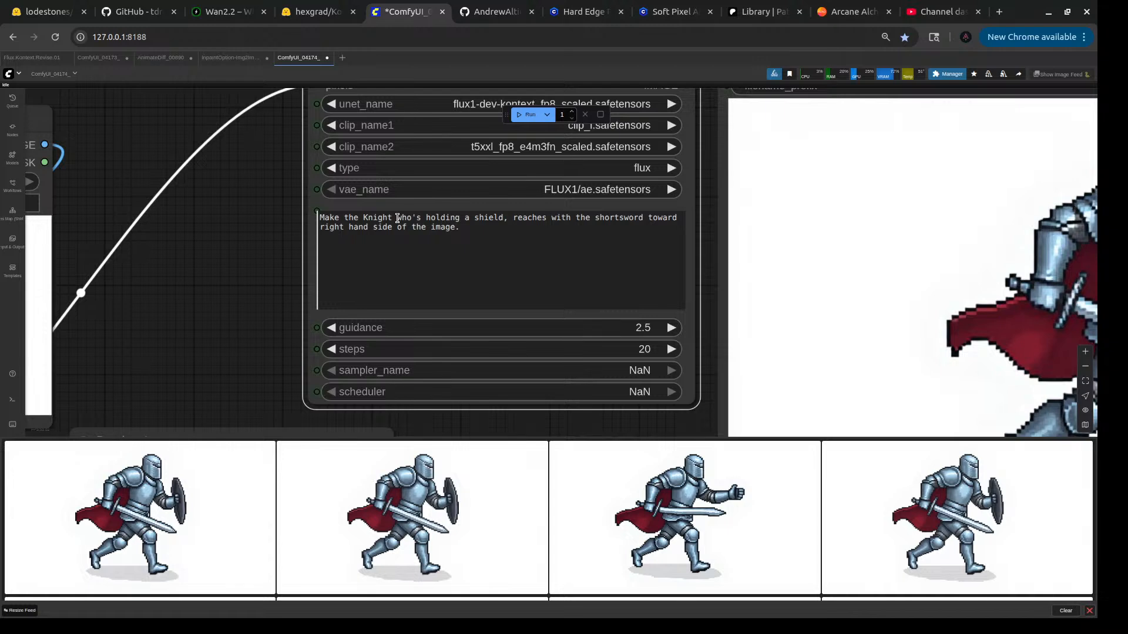
pyautogui.click(398, 218)
pyautogui.hotkey('shift', 'Home')
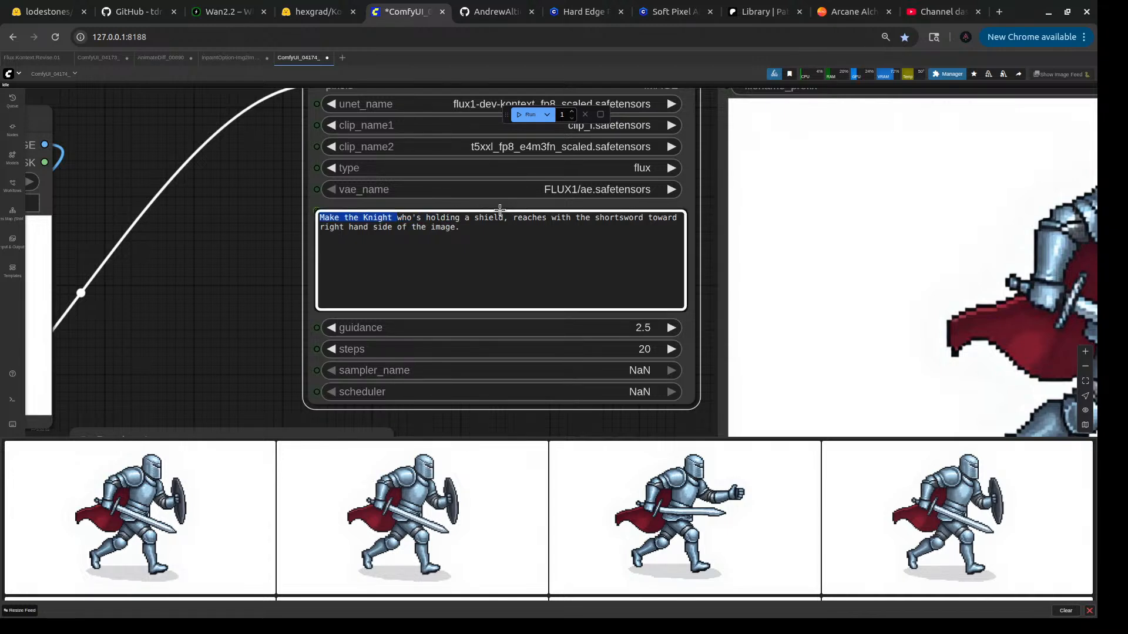
pyautogui.keyDown('shift'); pyautogui.click(500, 217); pyautogui.keyUp('shift')
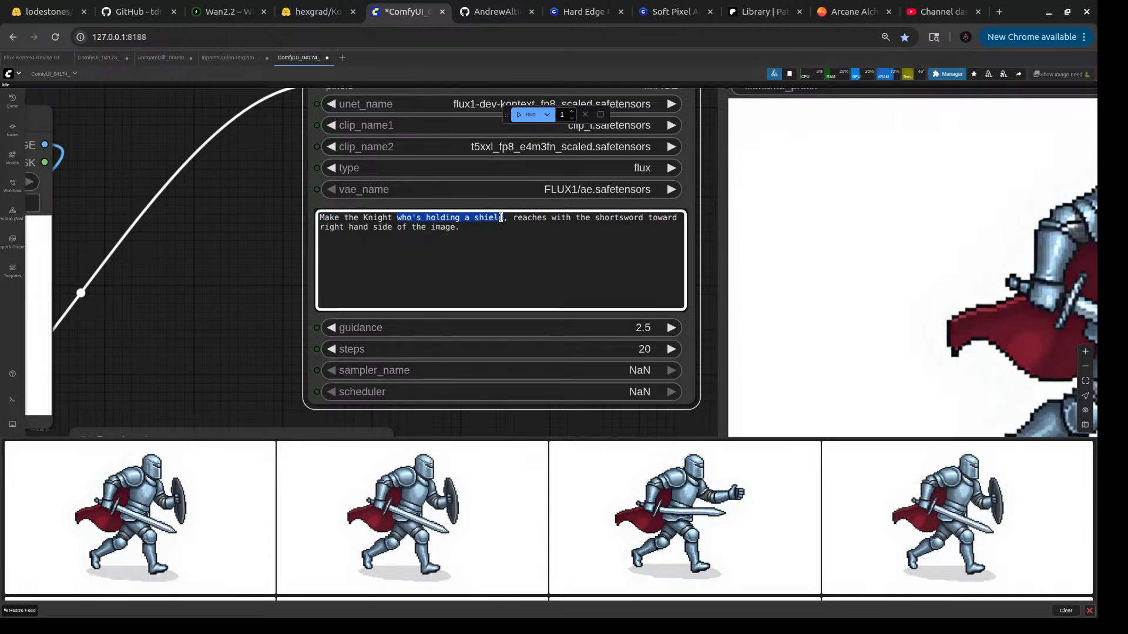
pyautogui.press('BackSpace')
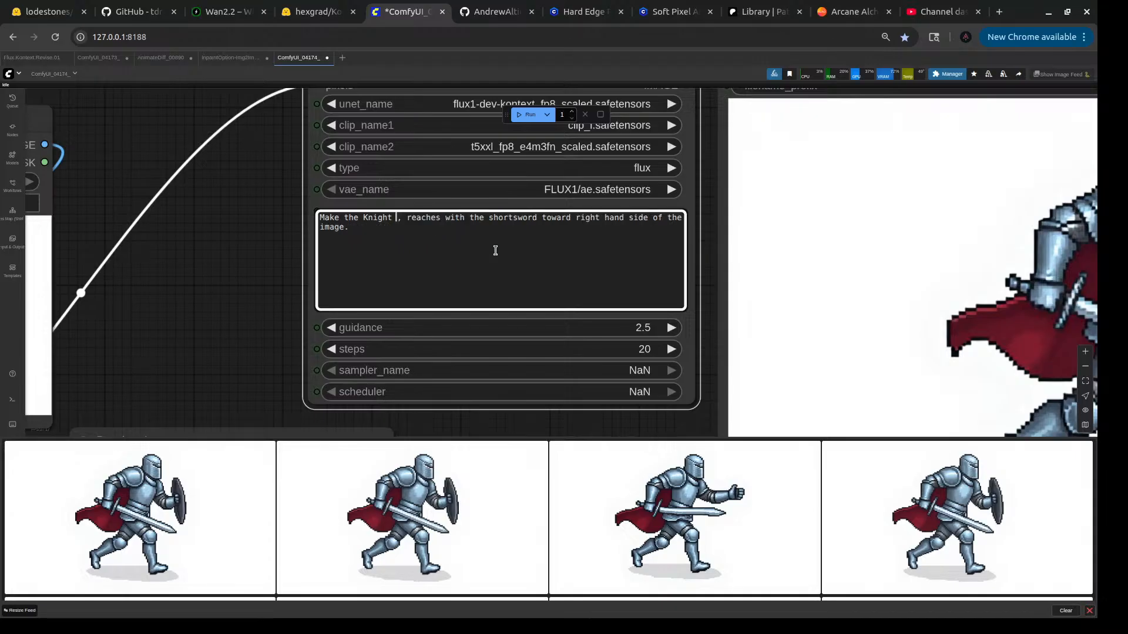
pyautogui.press('Delete')
pyautogui.press('Delete')
pyautogui.press('Delete')
pyautogui.press('Delete')
pyautogui.press('Delete')
pyautogui.press('Delete')
pyautogui.press('Delete')
pyautogui.press('Delete')
pyautogui.press('Delete')
pyautogui.press('Delete')
pyautogui.press('Delete')
pyautogui.press('Delete')
pyautogui.press('Delete')
pyautogui.press('Delete')
pyautogui.press('Delete')
pyautogui.press('Delete')
pyautogui.press('Delete')
pyautogui.press('Delete')
pyautogui.press('Delete')
pyautogui.press('Delete')
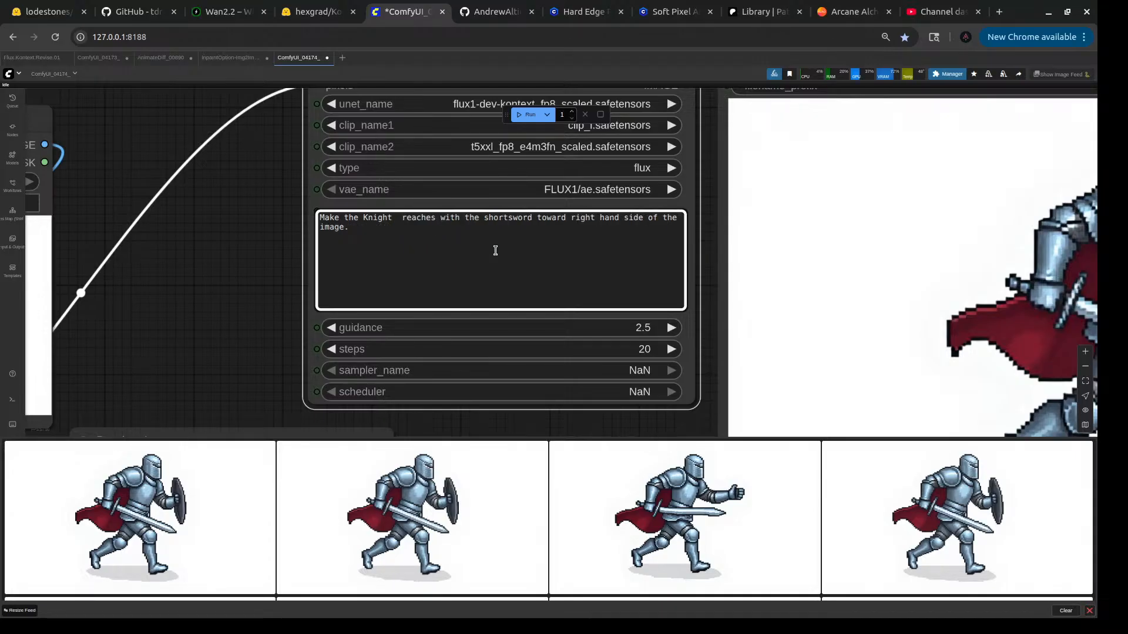
# - Delete everything after "Make the Knight" in the Flux Kontext prompt
pyautogui.press('Delete')
pyautogui.press('Delete')
pyautogui.press('Delete')
pyautogui.press('Delete')
pyautogui.press('Delete')
pyautogui.press('Delete')
pyautogui.press('Delete')
pyautogui.press('Delete')
pyautogui.press('Delete')
pyautogui.press('Delete')
pyautogui.press('Delete')
pyautogui.press('Delete')
pyautogui.press('Delete')
pyautogui.press('Delete')
pyautogui.press('Delete')
pyautogui.press('Delete')
pyautogui.press('Delete')
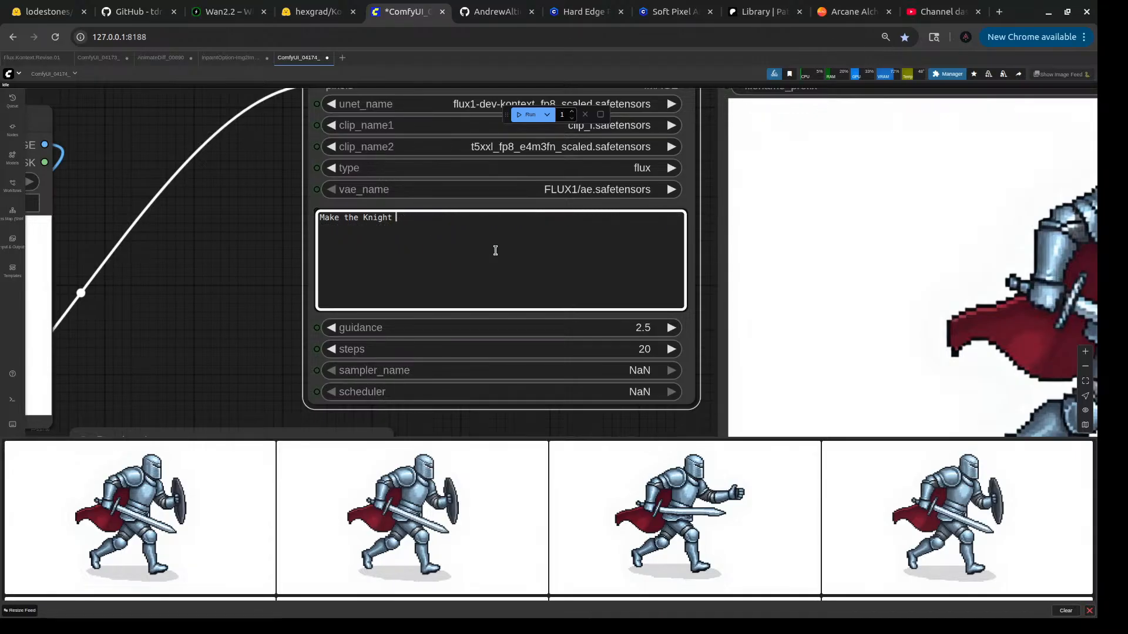
# - Open the Flux Kontext subgraph, choose another control after generate option in the KSampler, and return to the main workflow
pyautogui.scroll(-4, 554, 229)
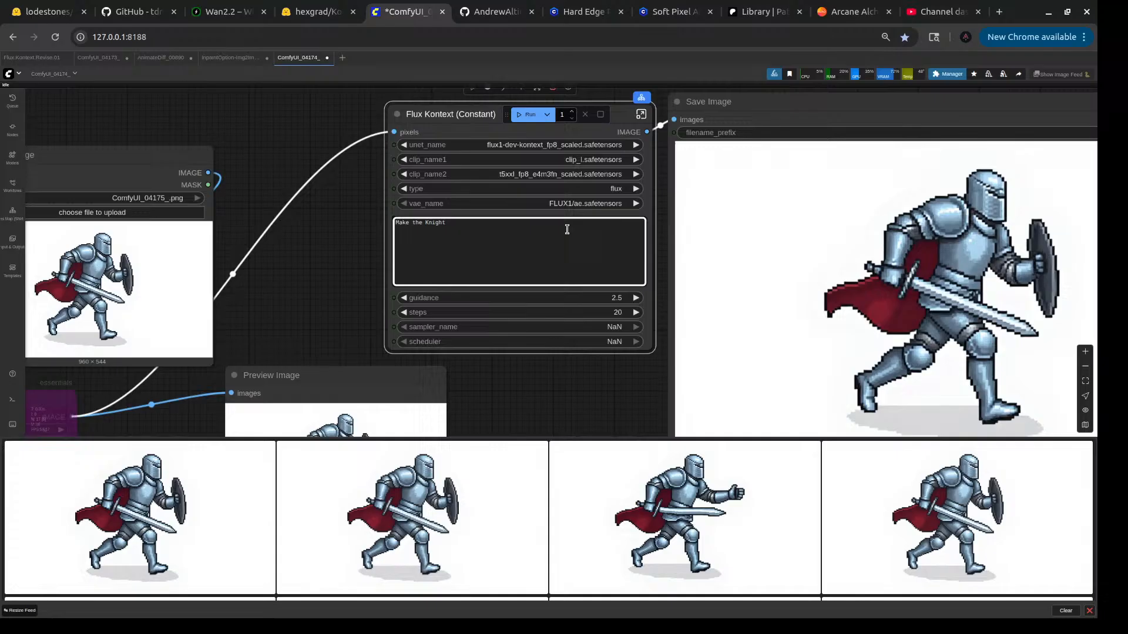
pyautogui.click(641, 114)
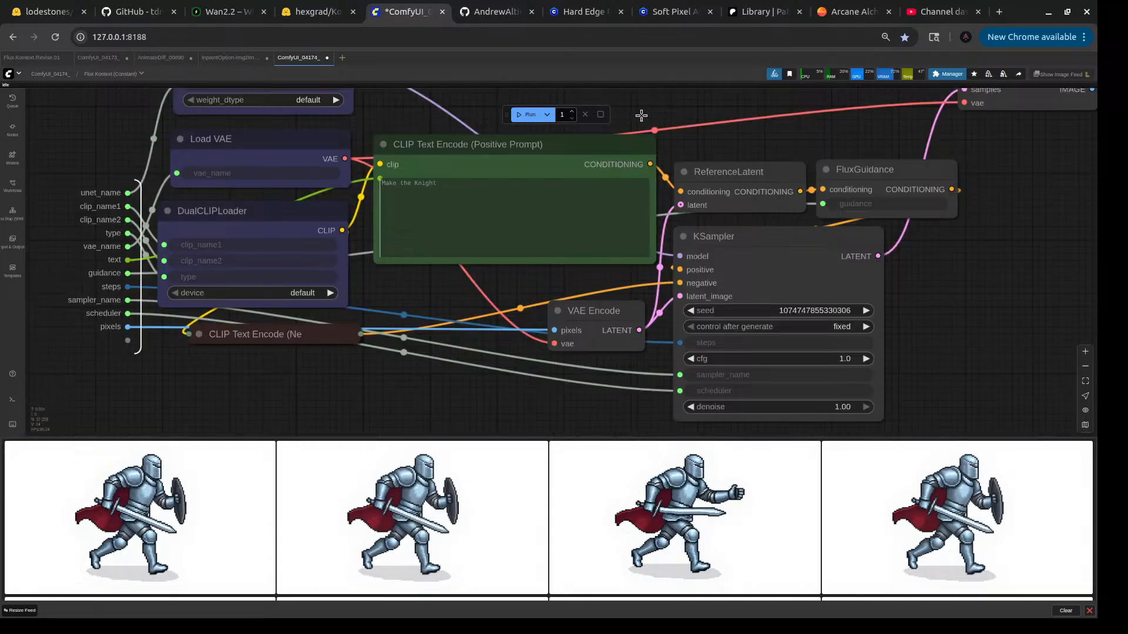
pyautogui.click(832, 329)
pyautogui.click(839, 351)
pyautogui.press('Escape')
pyautogui.click(457, 224)
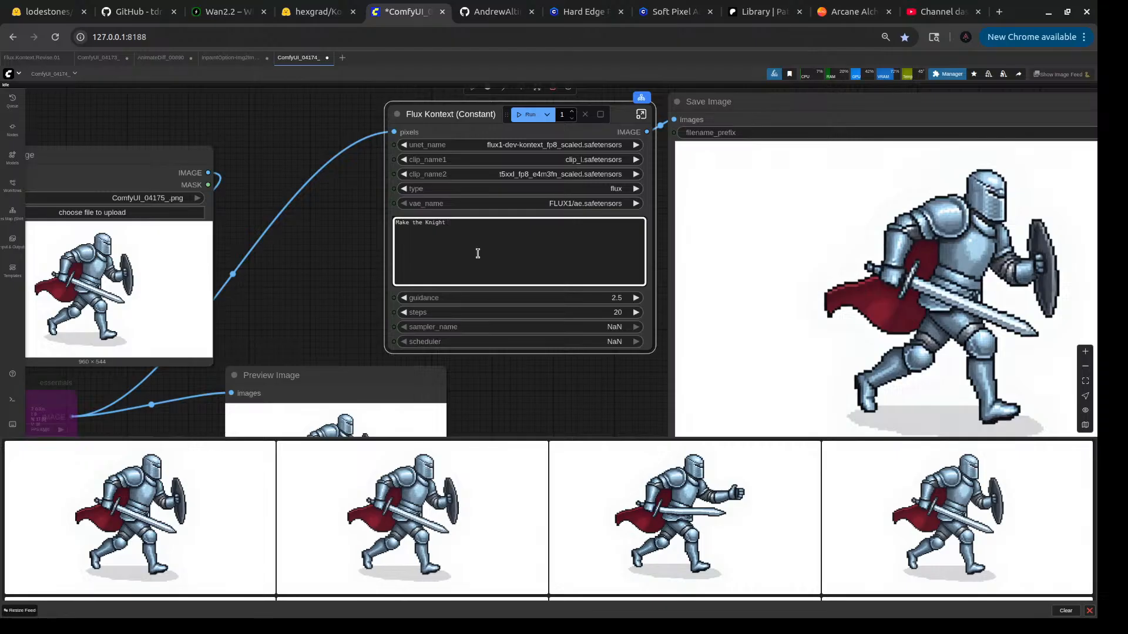
pyautogui.write('Make the Knight get into a')
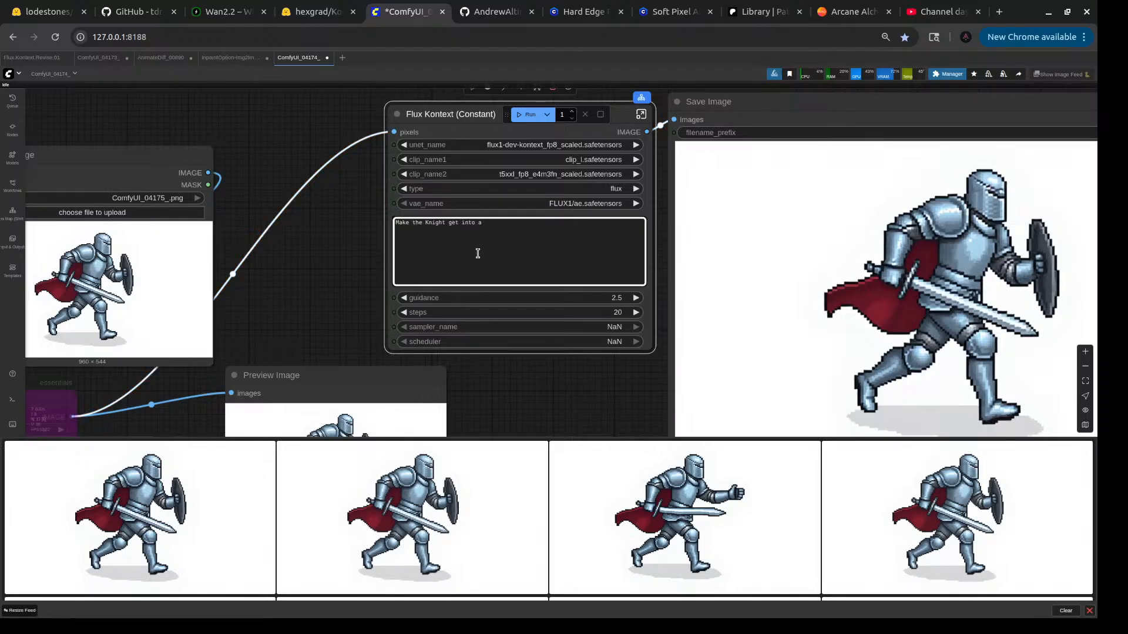
pyautogui.write(' fight')
pyautogui.press('BackSpace')
pyautogui.press('BackSpace')
pyautogui.press('BackSpace')
pyautogui.press('BackSpace')
pyautogui.press('BackSpace')
pyautogui.press('BackSpace')
pyautogui.press('BackSpace')
pyautogui.press('BackSpace')
pyautogui.press('BackSpace')
pyautogui.press('BackSpace')
pyautogui.press('BackSpace')
pyautogui.press('BackSpace')
pyautogui.press('BackSpace')
pyautogui.press('BackSpace')
pyautogui.press('BackSpace')
pyautogui.press('BackSpace')
pyautogui.press('BackSpace')
# - Replace the prompt with "Change the pose of the knight in the red cape holding the shield and shortsword to a fighting stance" and run it
pyautogui.press('BackSpace')
pyautogui.press('BackSpace')
pyautogui.press('BackSpace')
pyautogui.write('qhange the pose of the knight in the red cape holding')
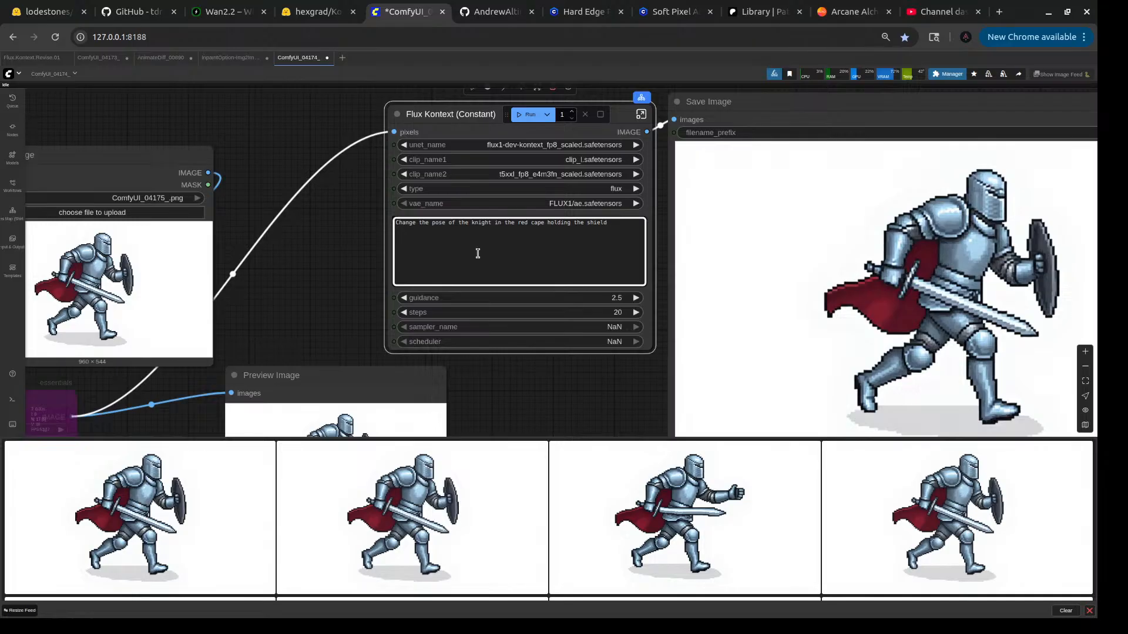
pyautogui.write('and ')
pyautogui.write('shoots')
pyautogui.write('wor')
pyautogui.write('d to a')
pyautogui.write(' fighting stance.')
pyautogui.hotkey('ctrl', 'Return')
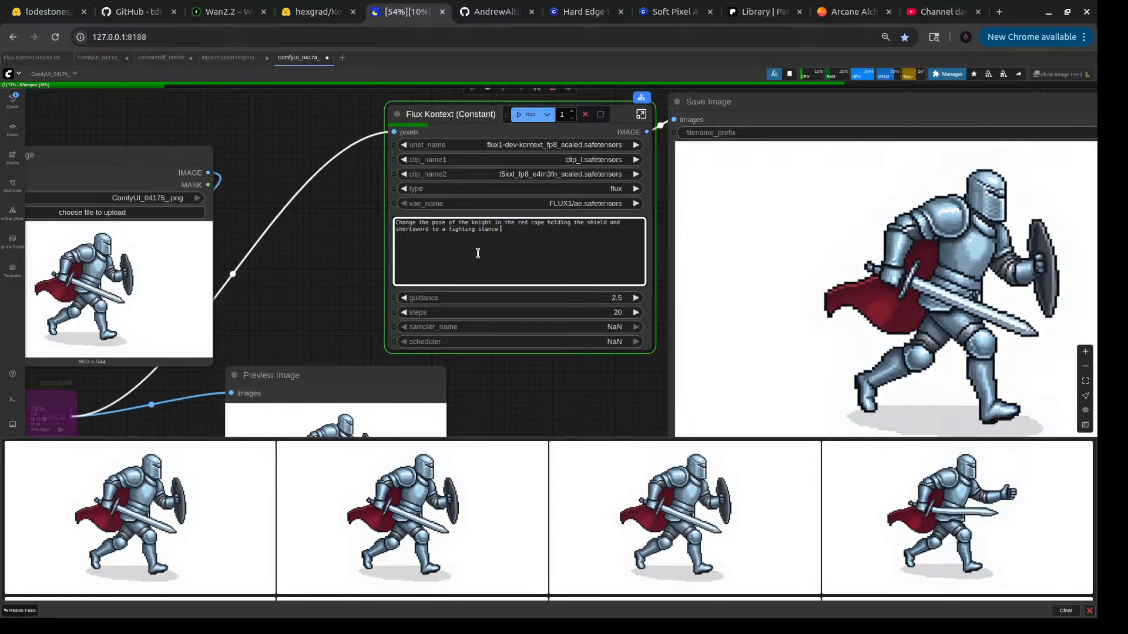
# - Append ", in side view." after "fighting stance" in the prompt and run the workflow again
pyautogui.write('in sid')
pyautogui.write(', in side')
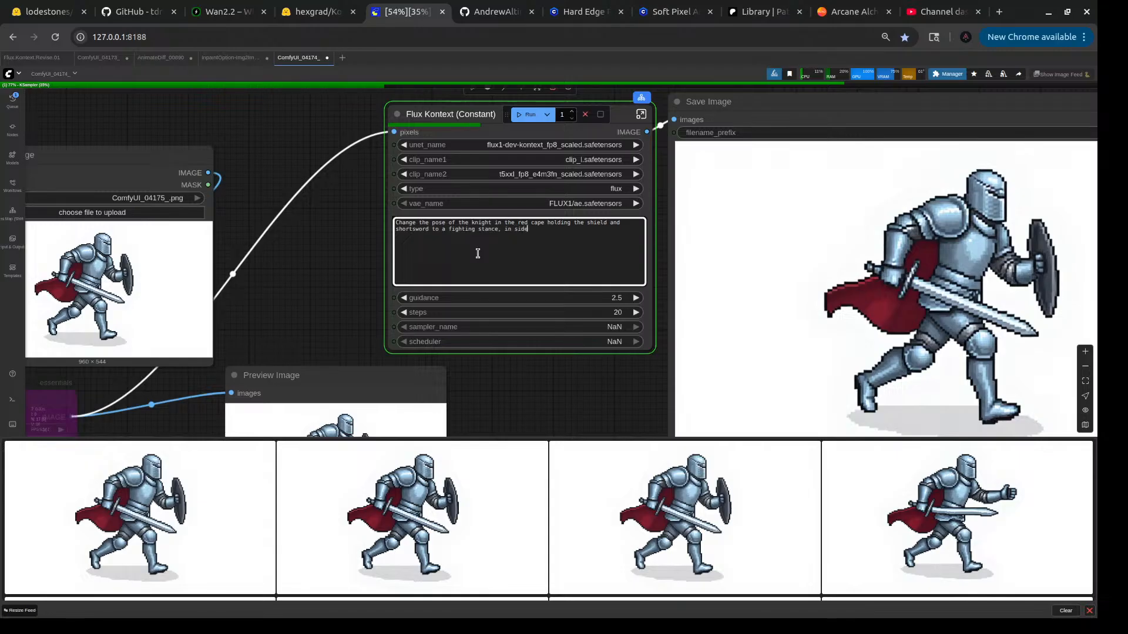
pyautogui.write(' view.')
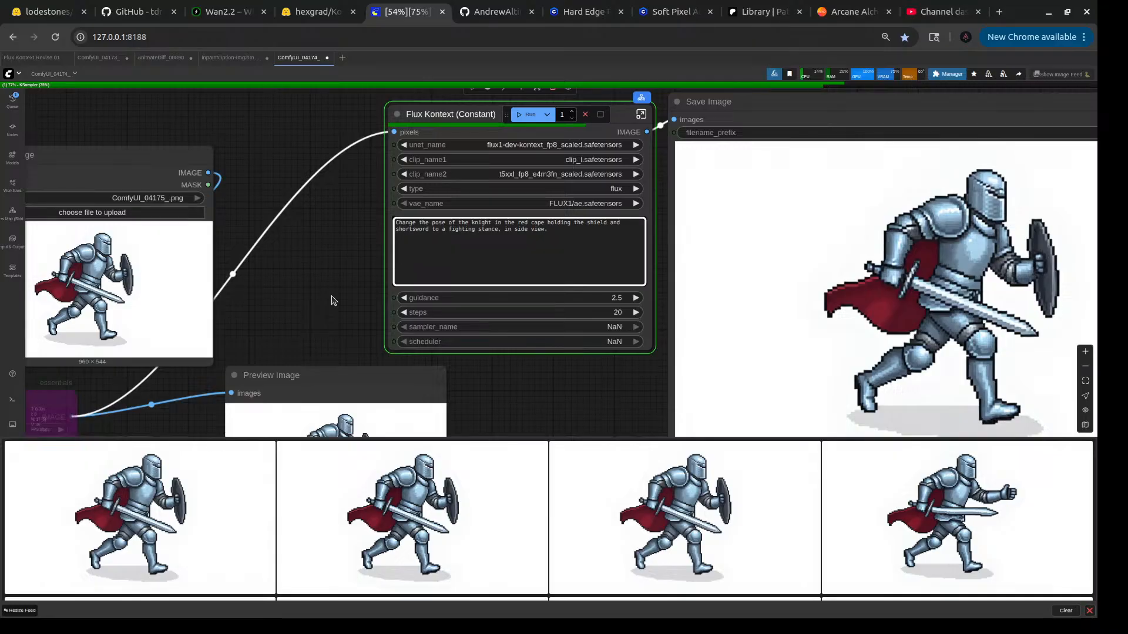
pyautogui.scroll(-3, 335, 295)
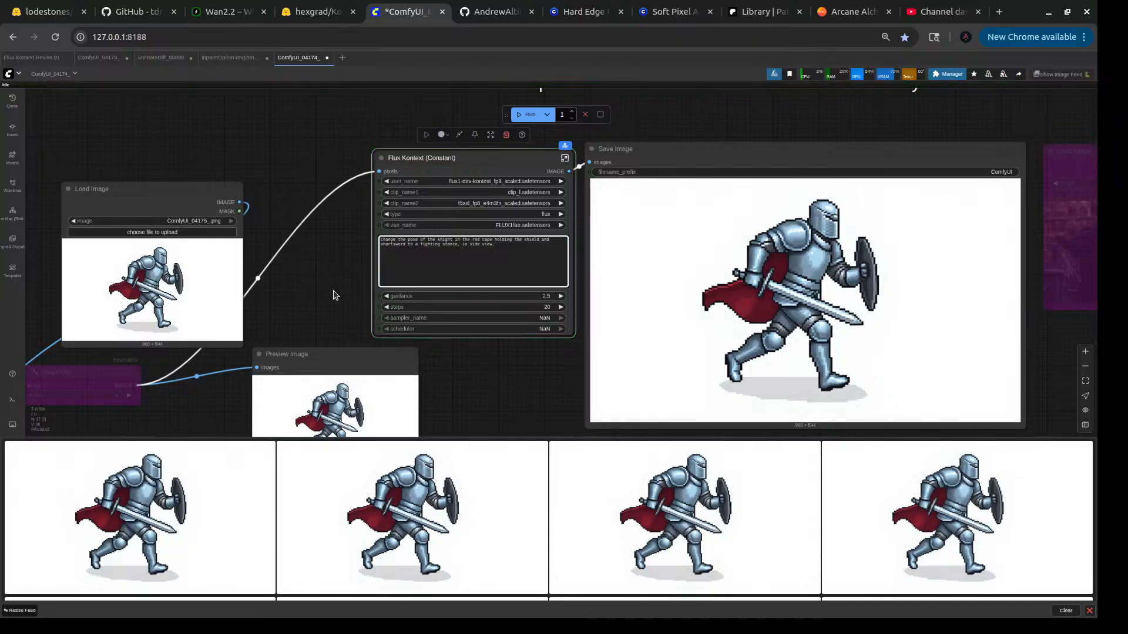
pyautogui.hotkey('ctrl', 'Return')
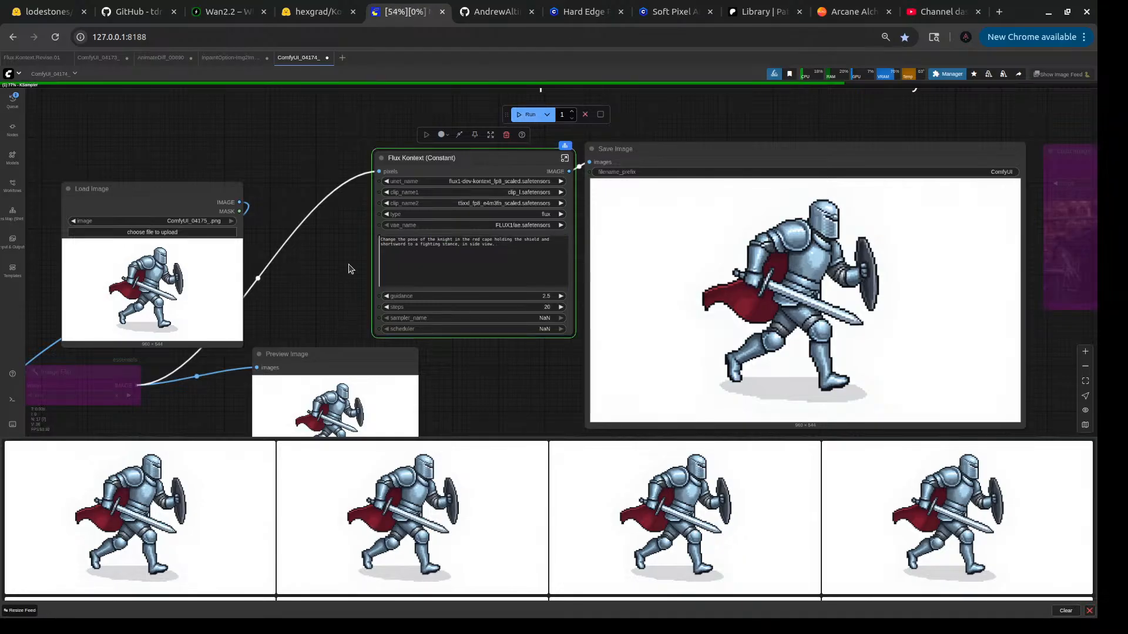
# - Remove "holding the shield" after "in the red cape" in the Flux Kontext prompt
pyautogui.scroll(8, 349, 268)
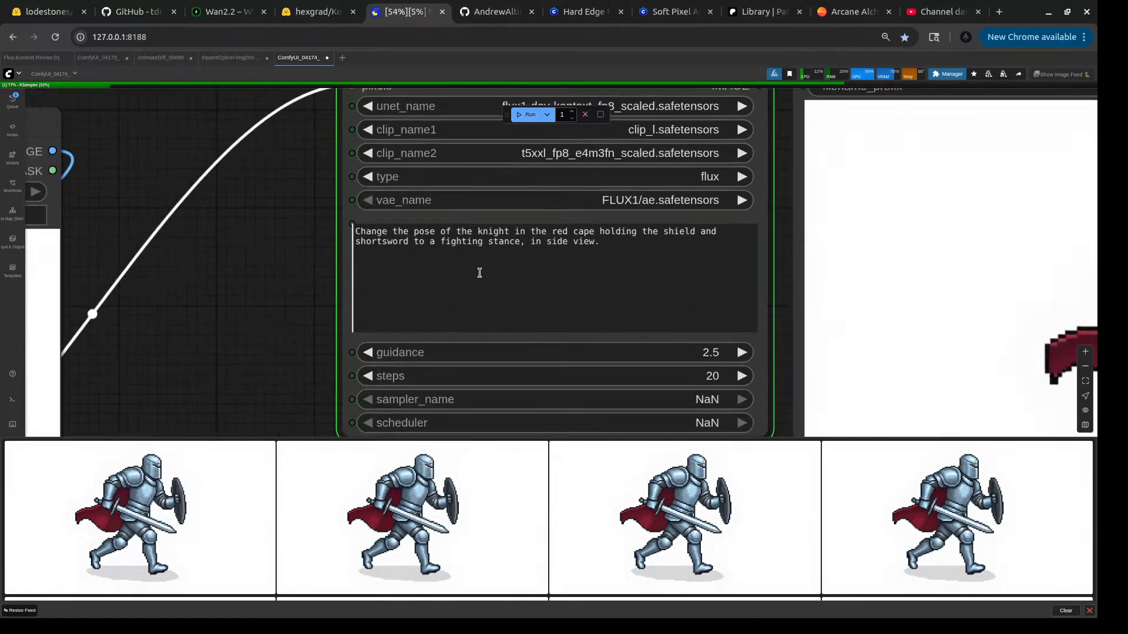
pyautogui.scroll(-2, 324, 282)
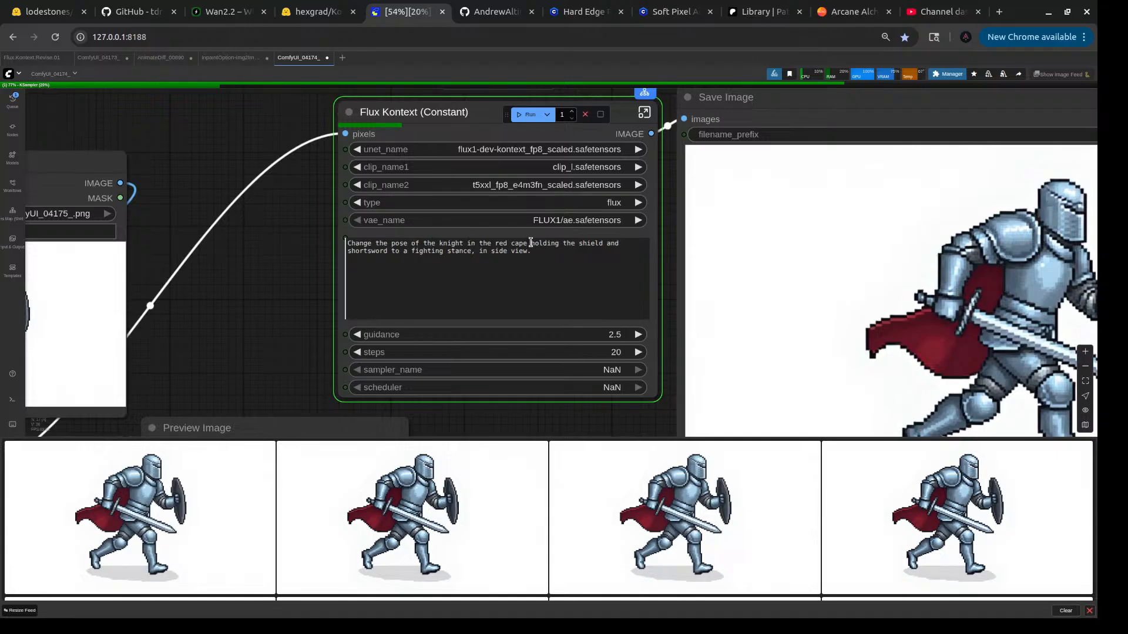
pyautogui.moveTo(530, 243); pyautogui.dragTo(604, 243)
pyautogui.click(605, 242)
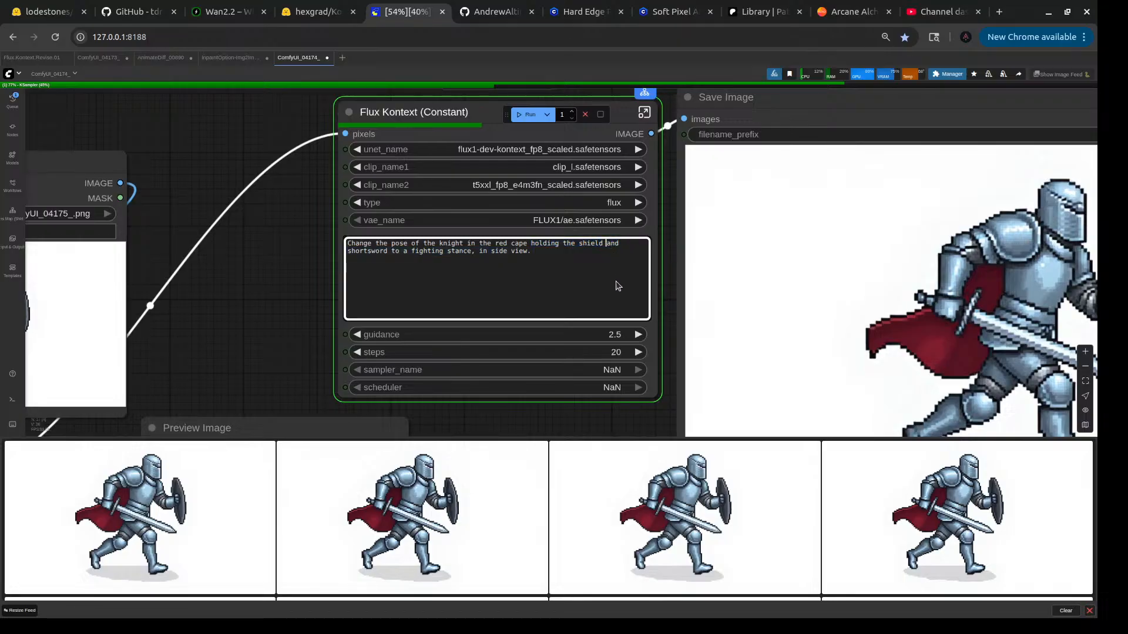
pyautogui.moveTo(530, 243); pyautogui.dragTo(602, 242)
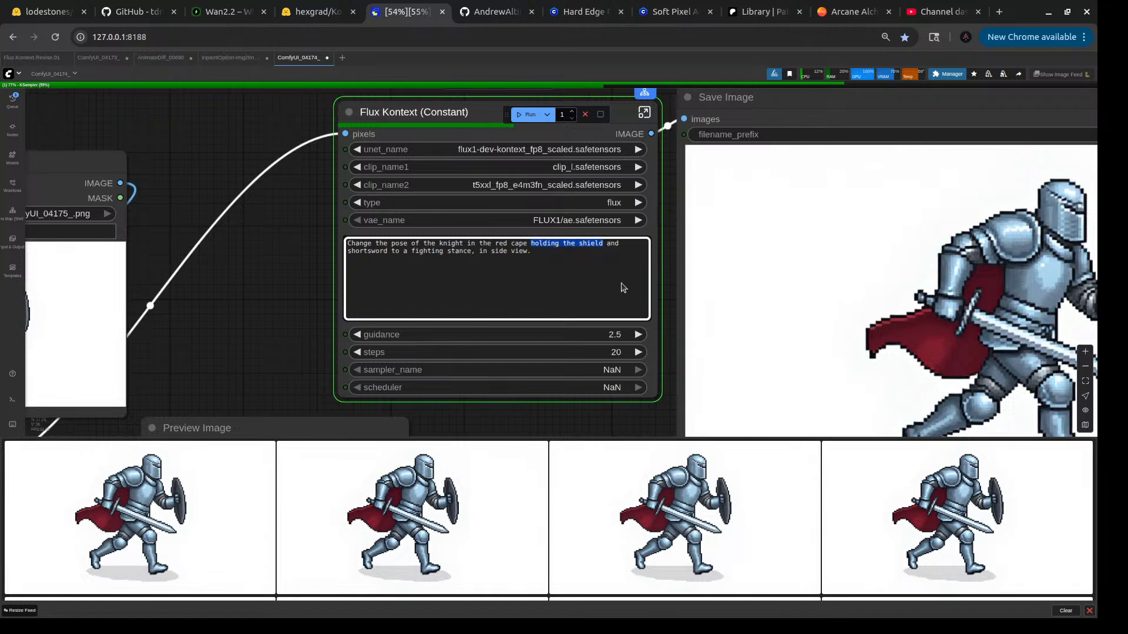
pyautogui.press('BackSpace')
pyautogui.press('BackSpace')
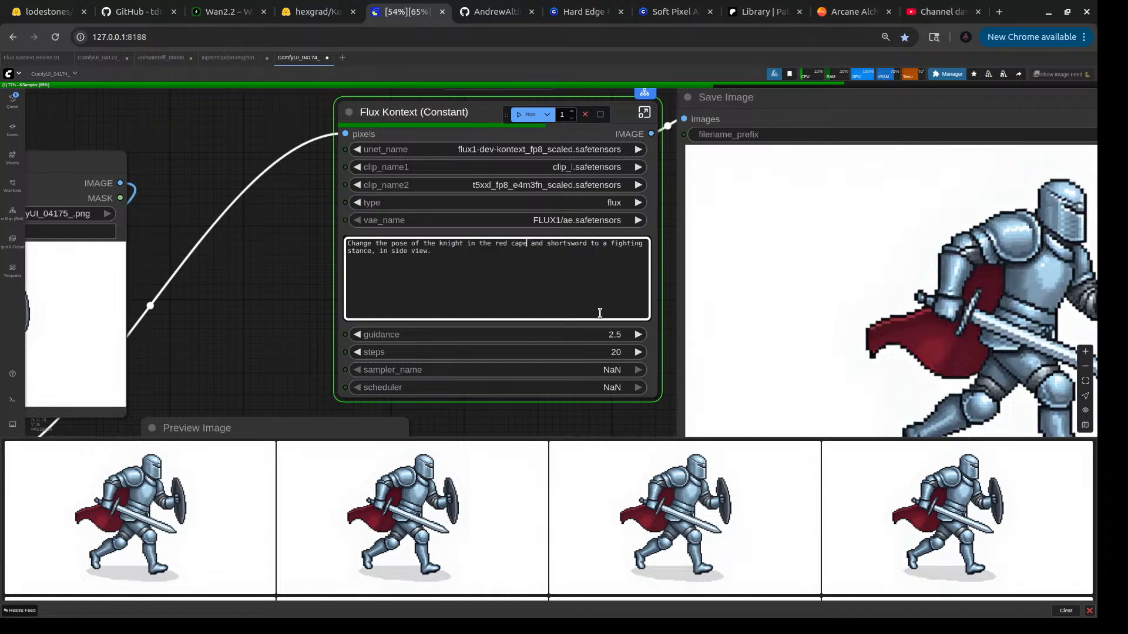
# - Insert "holding the shield" after "fighting stance" and before ", in side view." in the prompt
pyautogui.click(600, 313)
pyautogui.press('Left')
pyautogui.press('Left')
pyautogui.press('Left')
pyautogui.press('Left')
pyautogui.press('Left')
pyautogui.write('holding the shield')
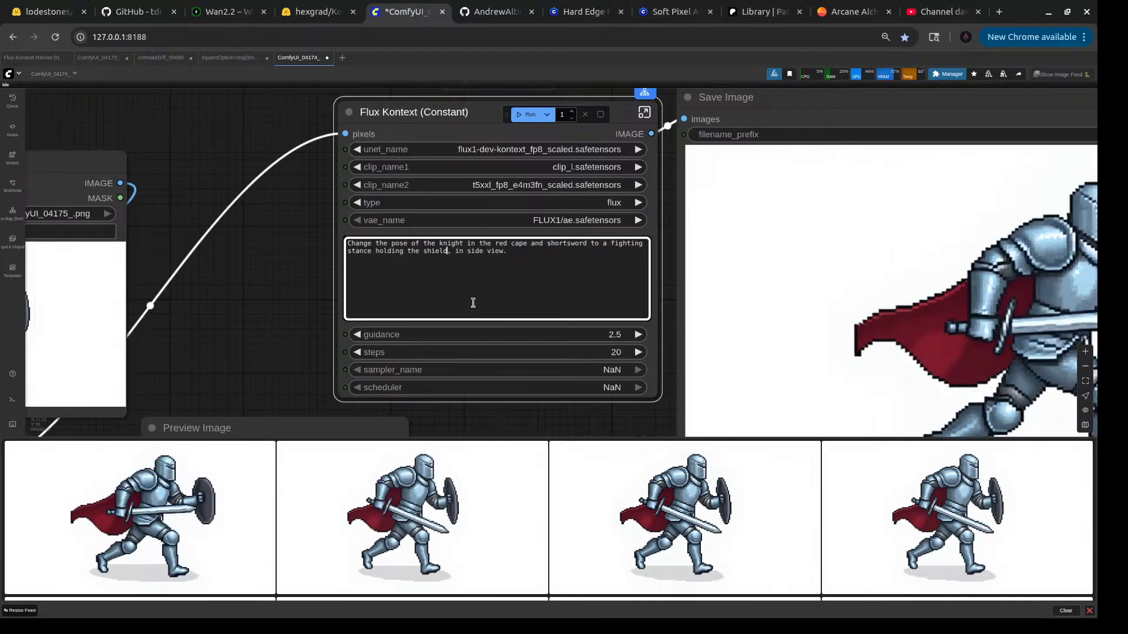
# - Inspect the generated knight in the saved image and run the workflow with the reordered fighting stance prompt
pyautogui.scroll(-4, 628, 374)
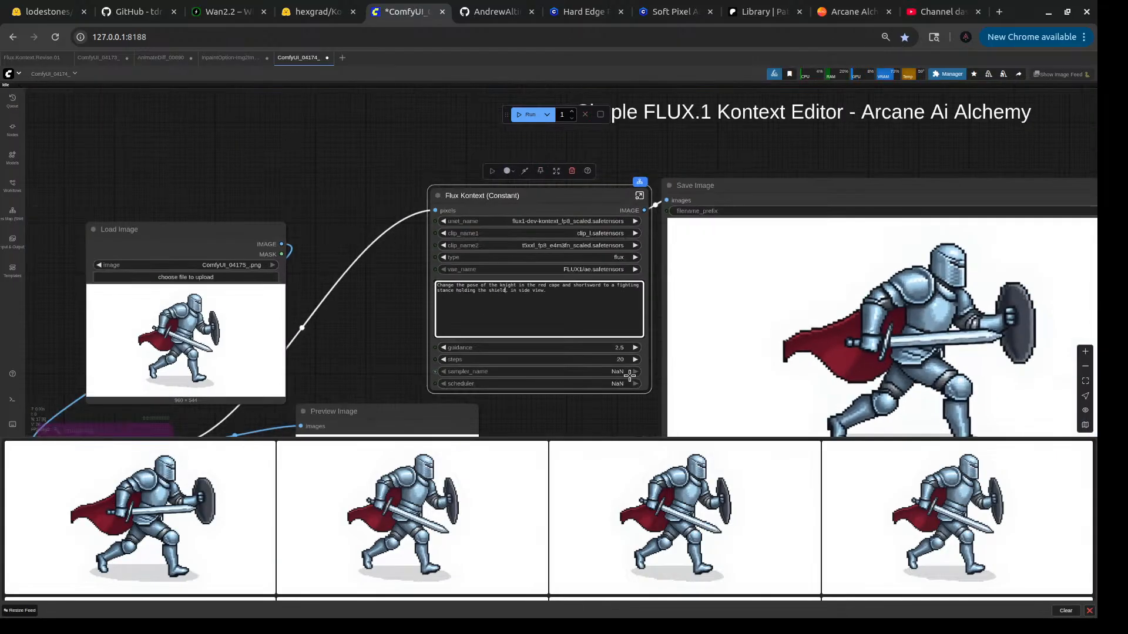
pyautogui.scroll(-1, 630, 376)
pyautogui.moveTo(884, 208); pyautogui.dragTo(831, 176)
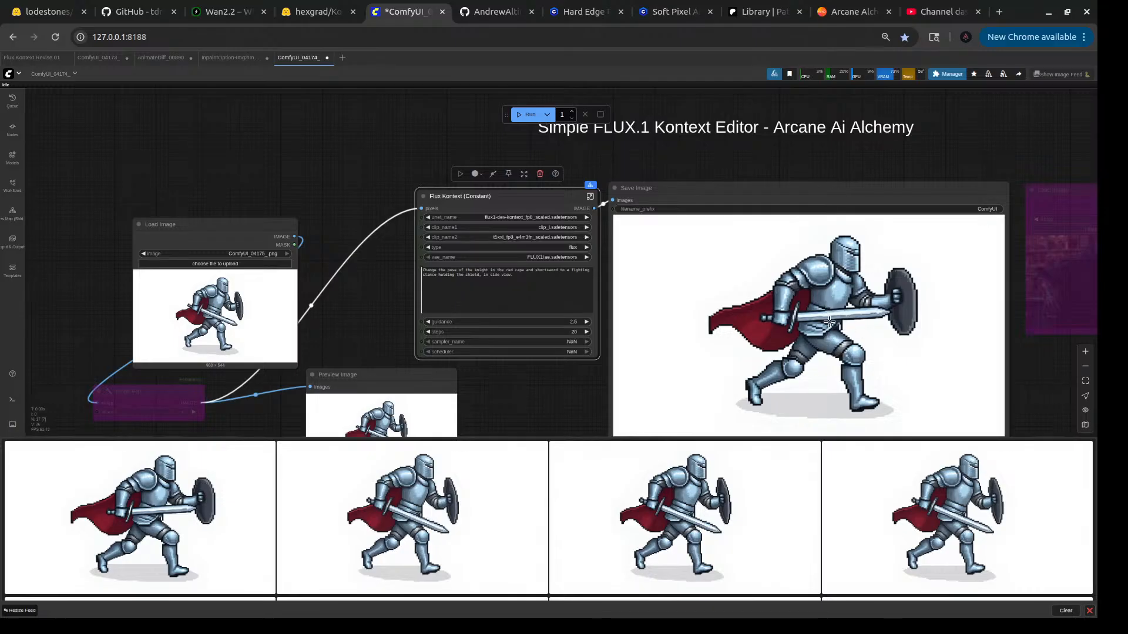
pyautogui.scroll(5, 468, 383)
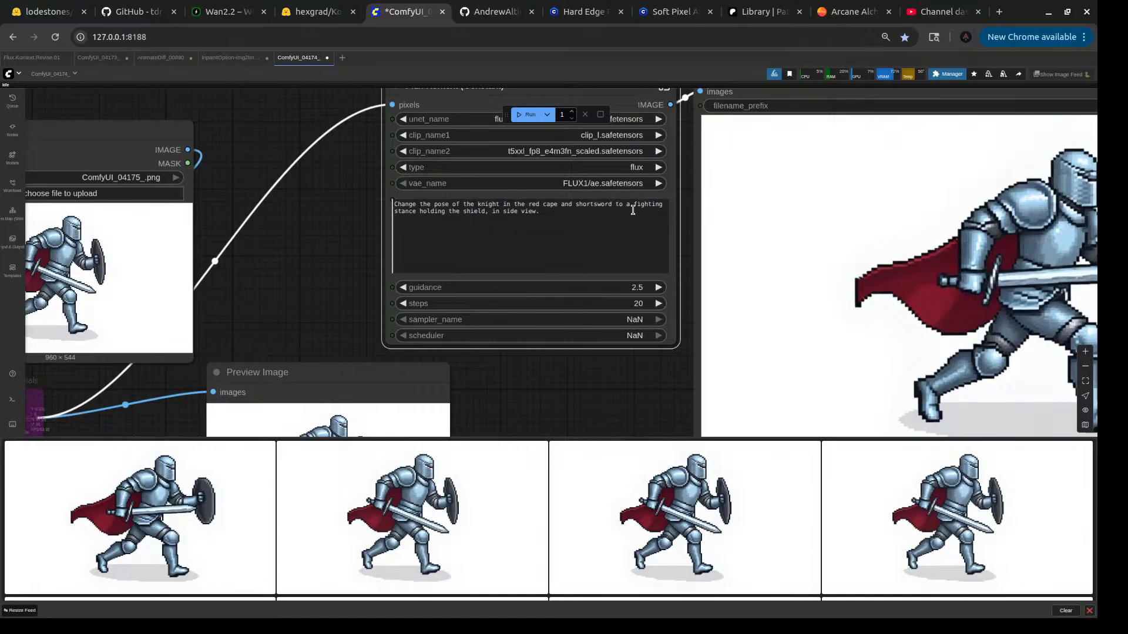
pyautogui.scroll(2, 594, 218)
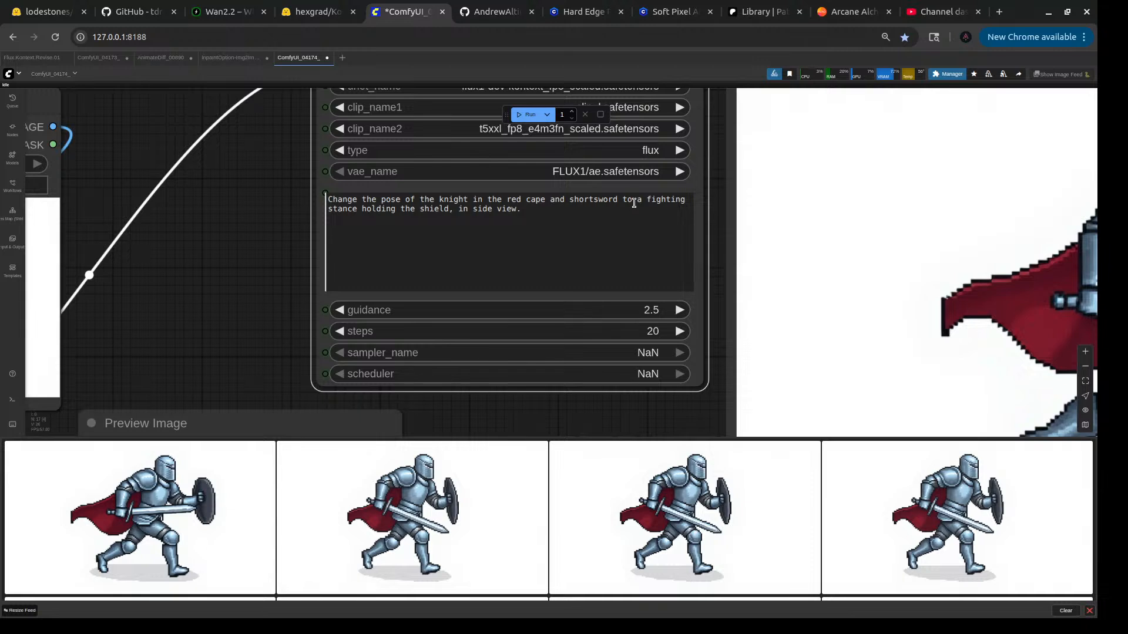
pyautogui.click(357, 211)
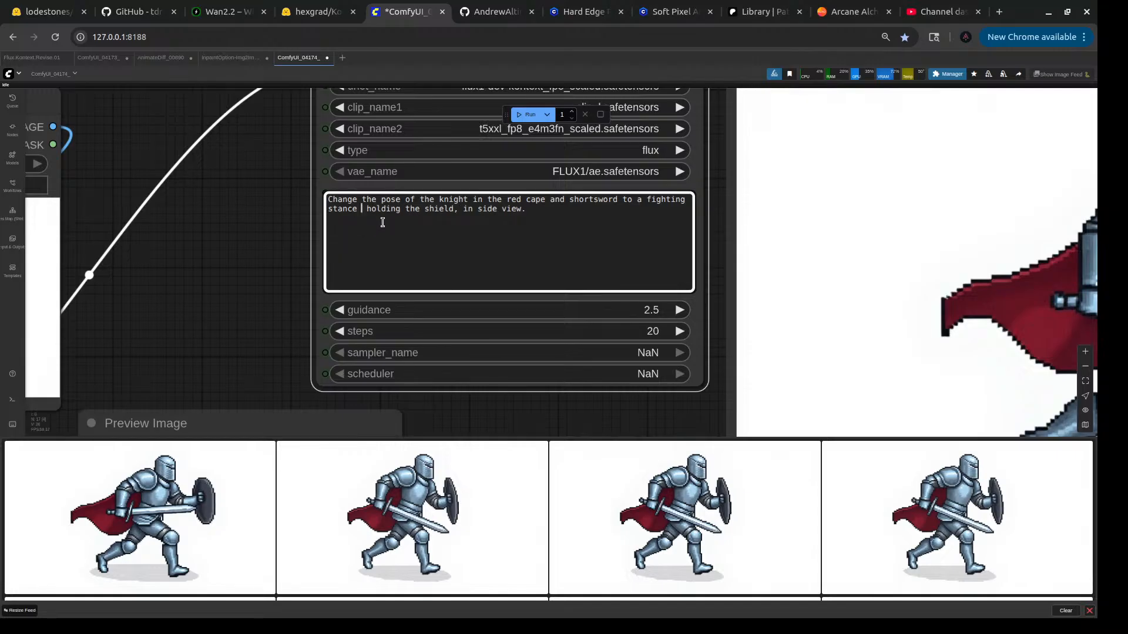
pyautogui.write('po')
pyautogui.press('BackSpace')
pyautogui.press('BackSpace')
pyautogui.press('BackSpace')
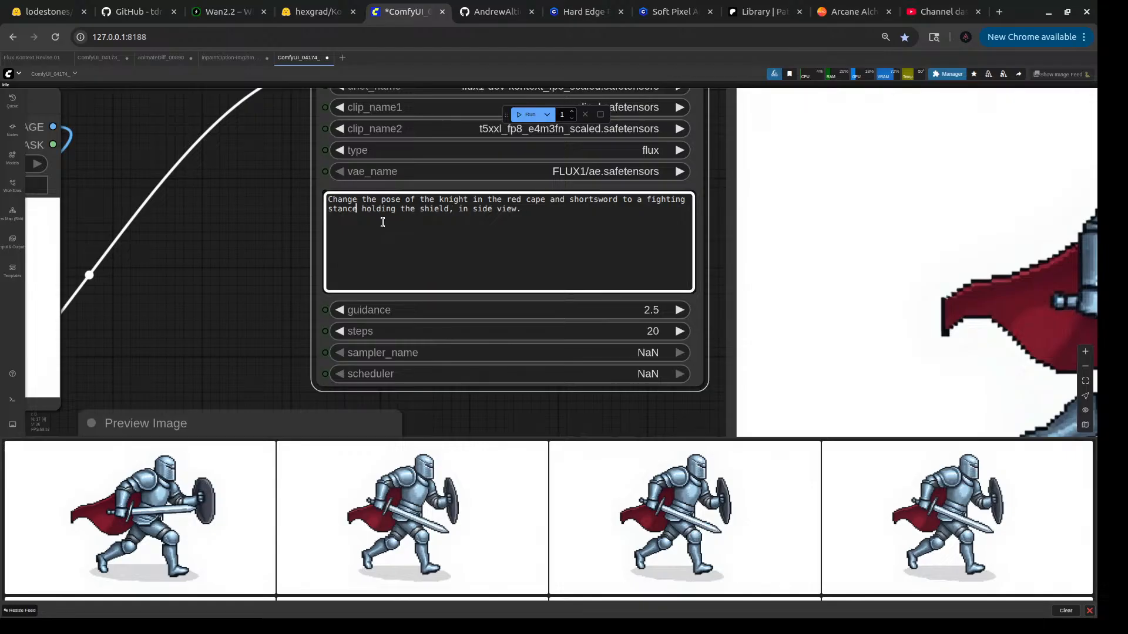
# - Insert "point the sword horizontally toward" after "fighting stance" in the Flux Kontext prompt
pyautogui.write('point th')
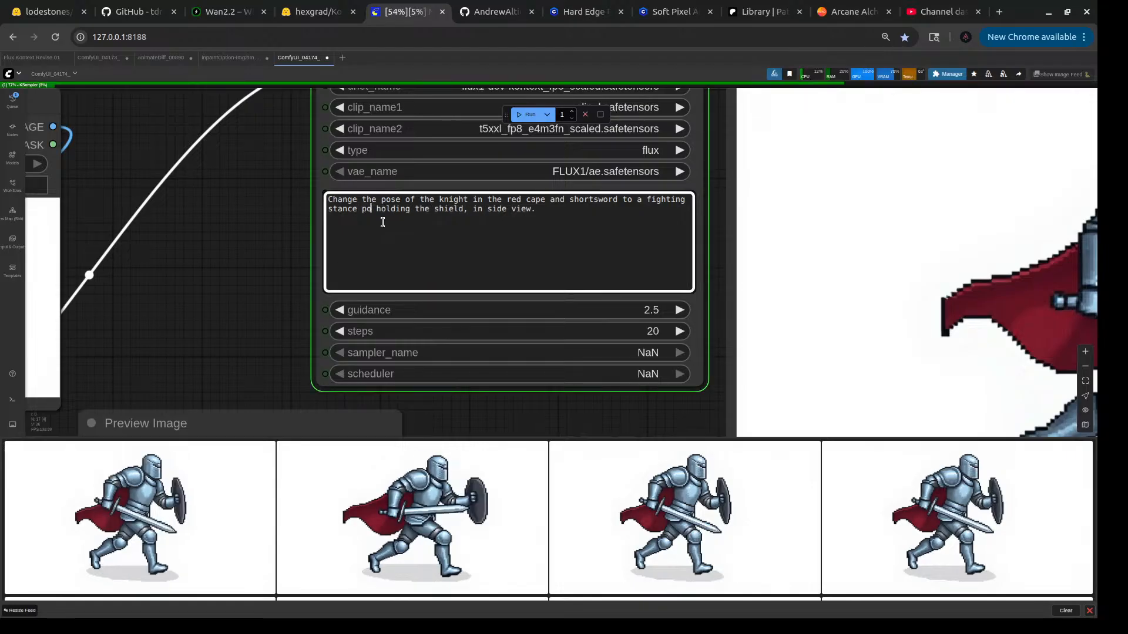
pyautogui.write('e sword')
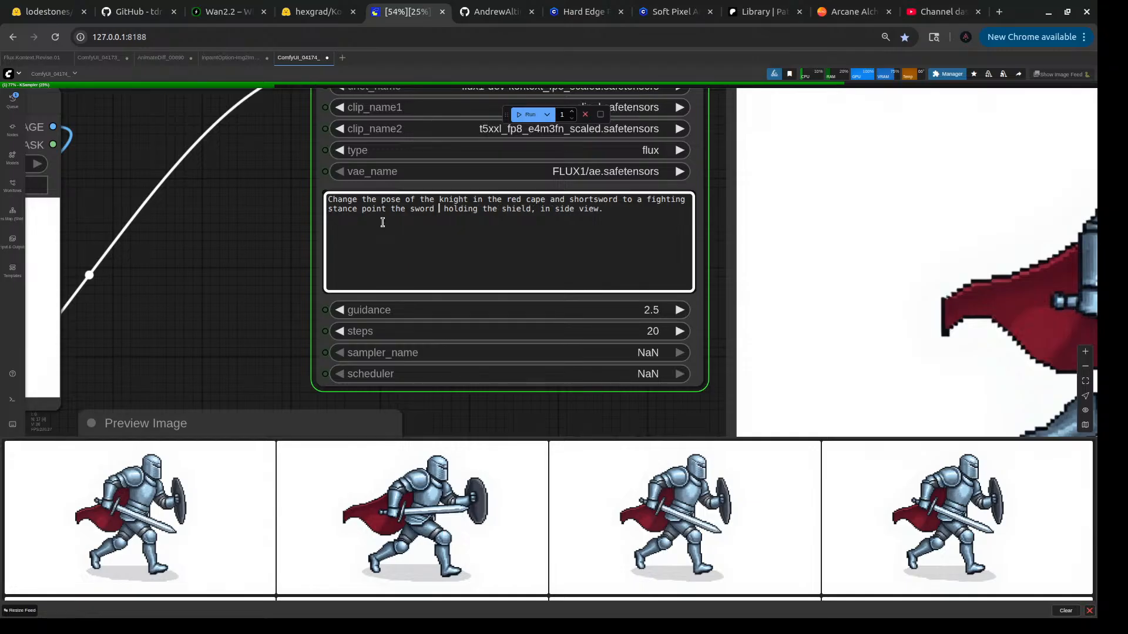
pyautogui.write(' horz')
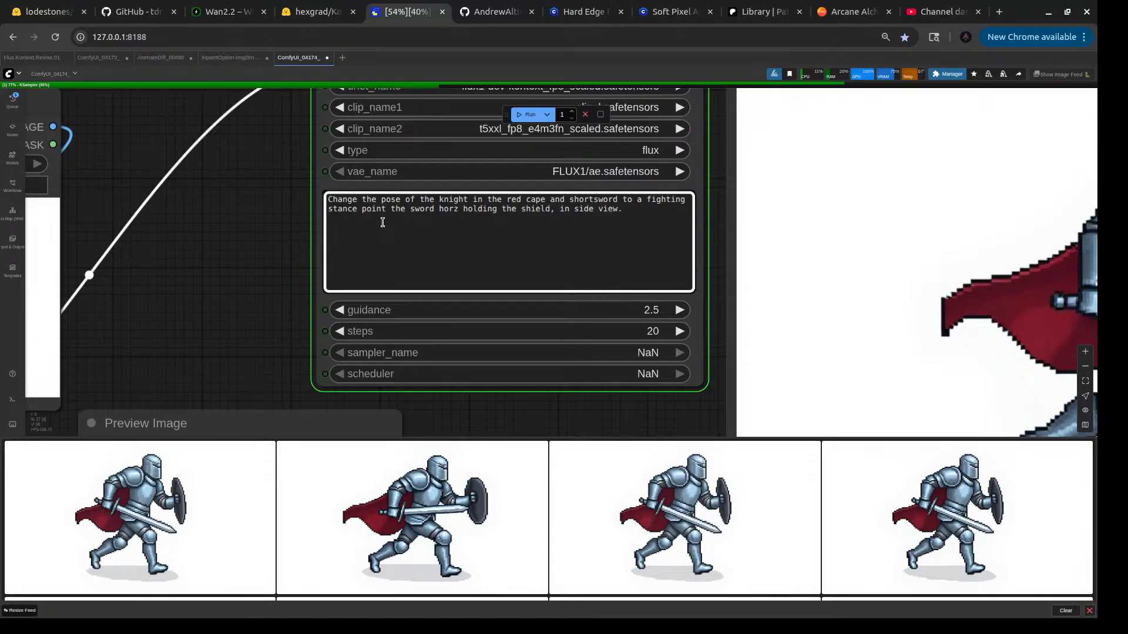
pyautogui.press('BackSpace')
pyautogui.write('izon')
pyautogui.write('tally r')
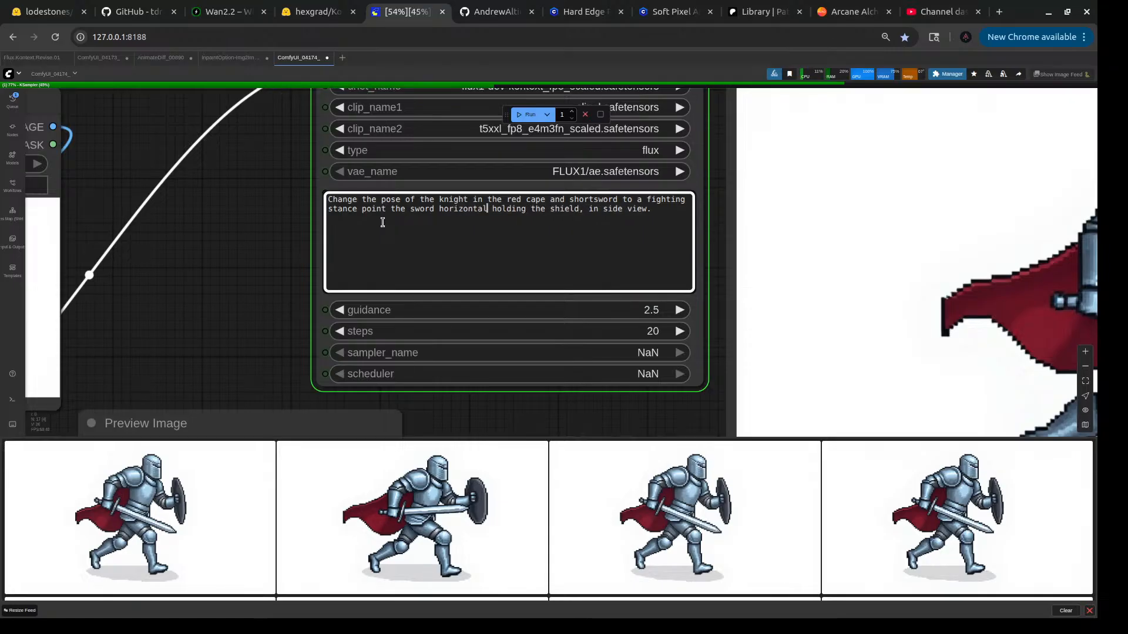
pyautogui.press('BackSpace')
pyautogui.write('toward')
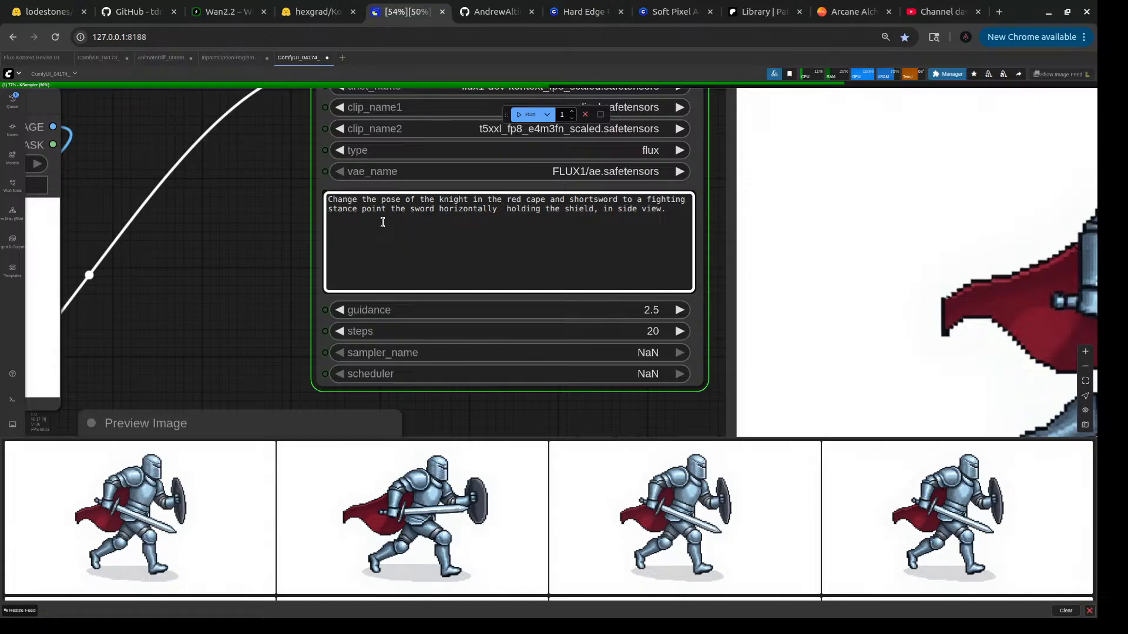
# - Add "with right hand side of the image while" before "holding the shield" in the prompt and run the workflow
pyautogui.write(' with ')
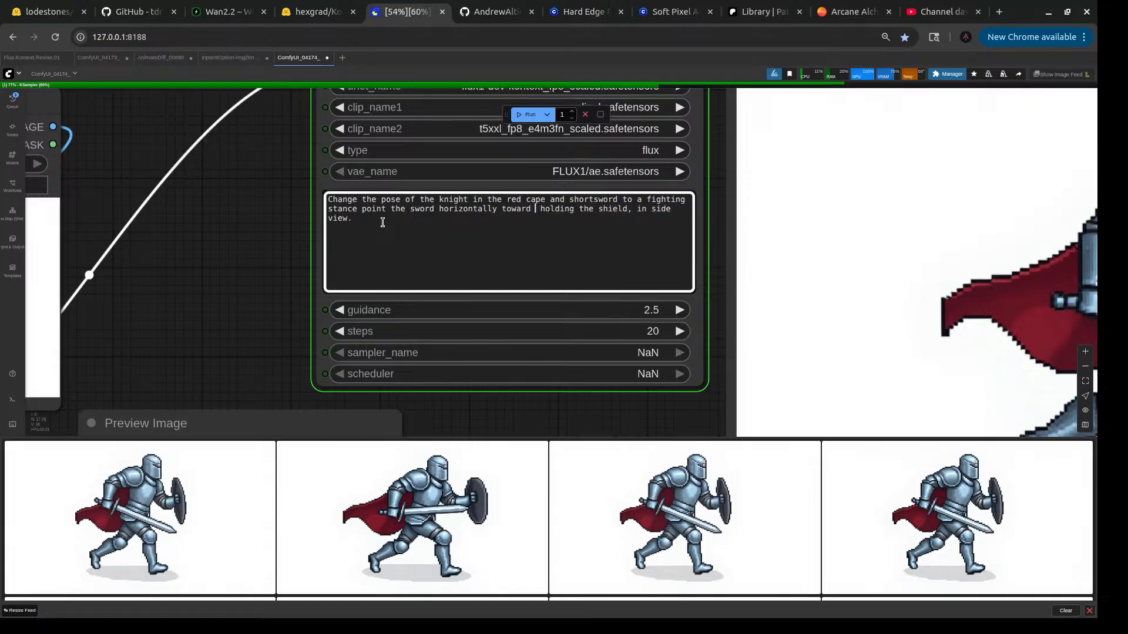
pyautogui.write('right hand ')
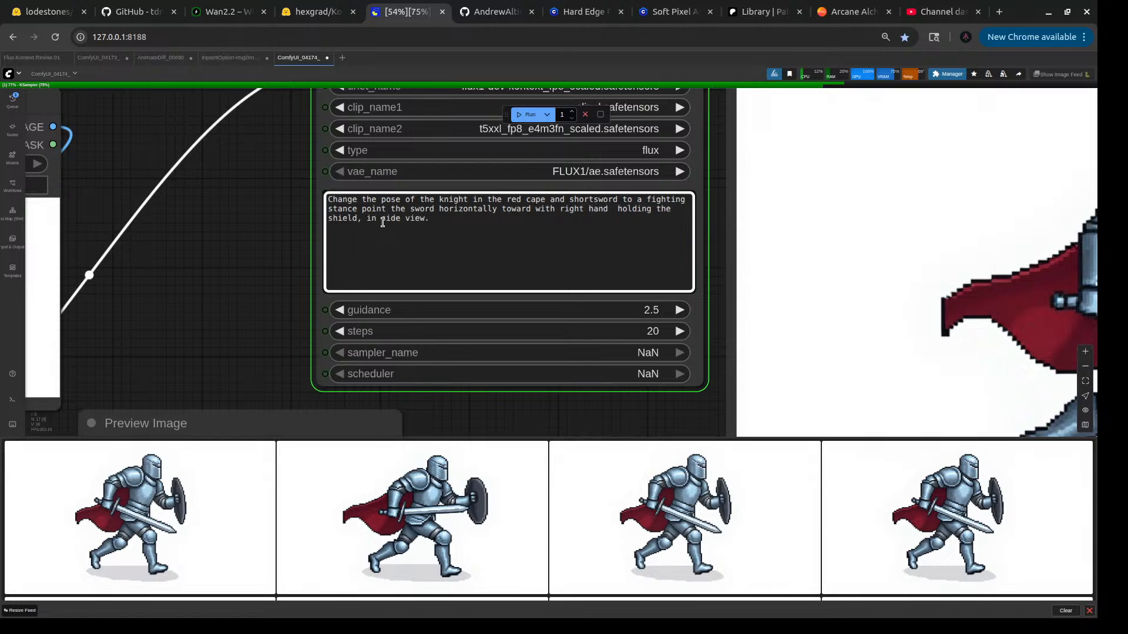
pyautogui.write('is')
pyautogui.press('BackSpace')
pyautogui.press('BackSpace')
pyautogui.write('side of the')
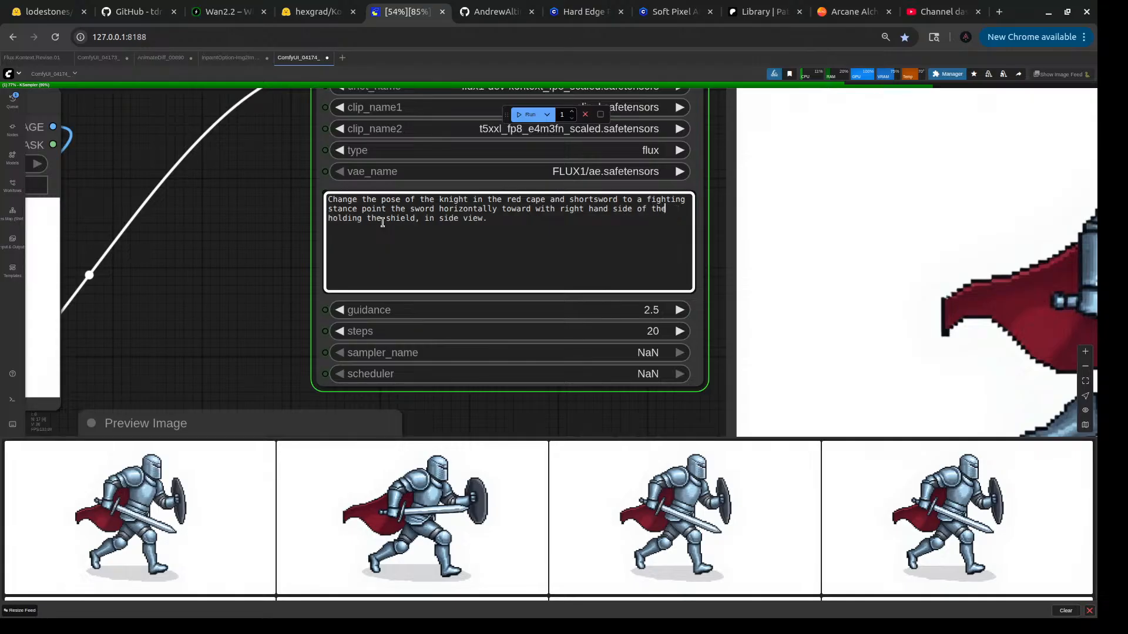
pyautogui.write(' image')
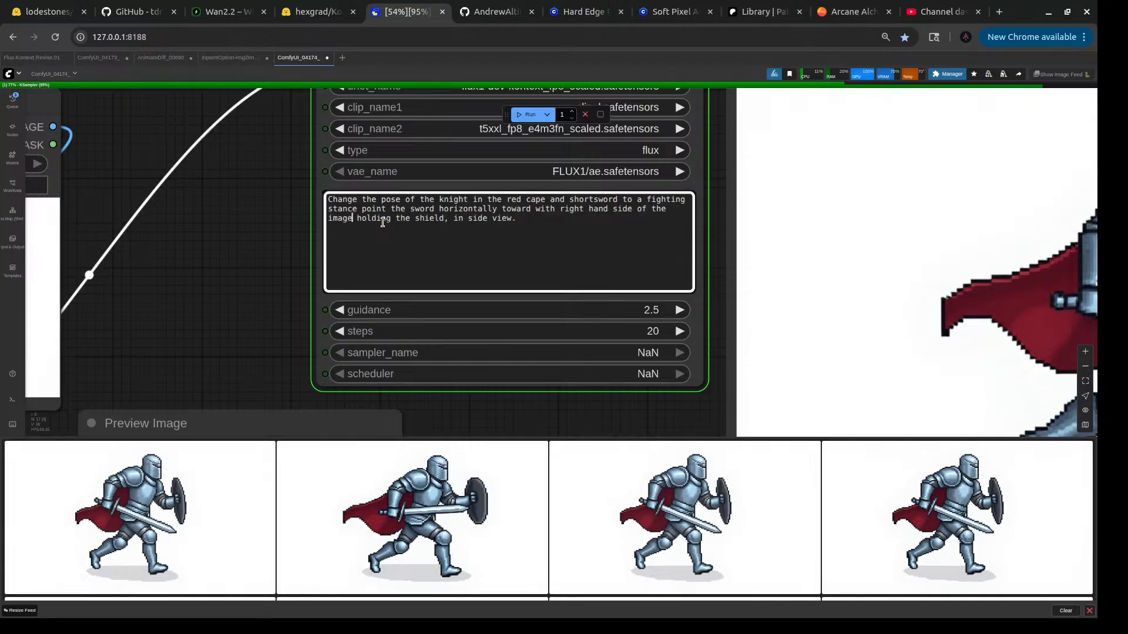
pyautogui.write(' while')
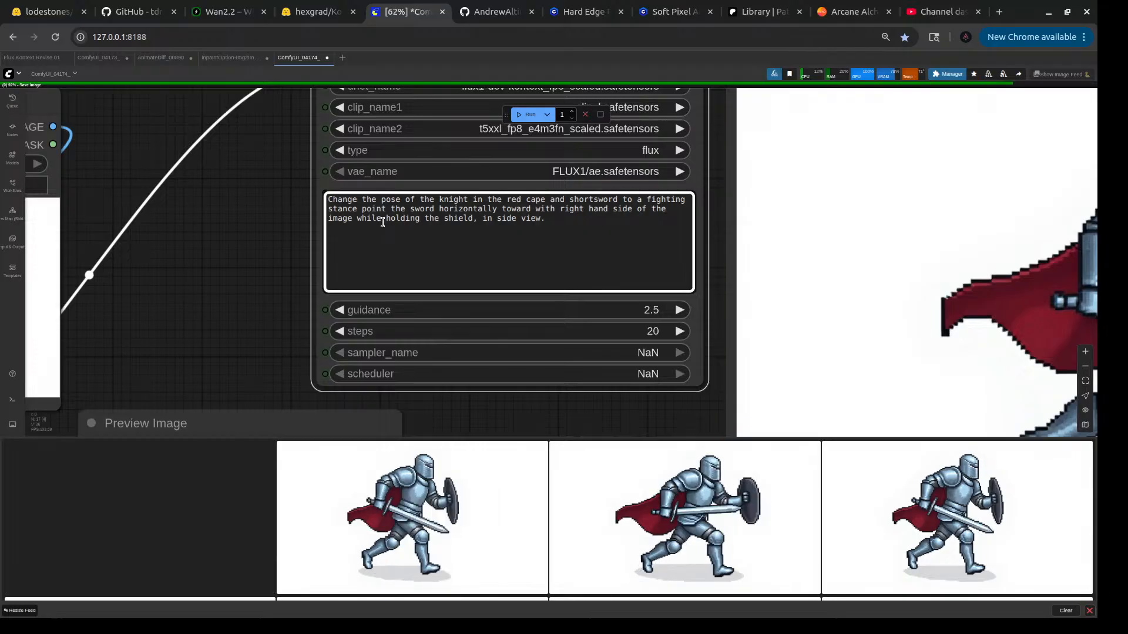
pyautogui.scroll(-6, 382, 222)
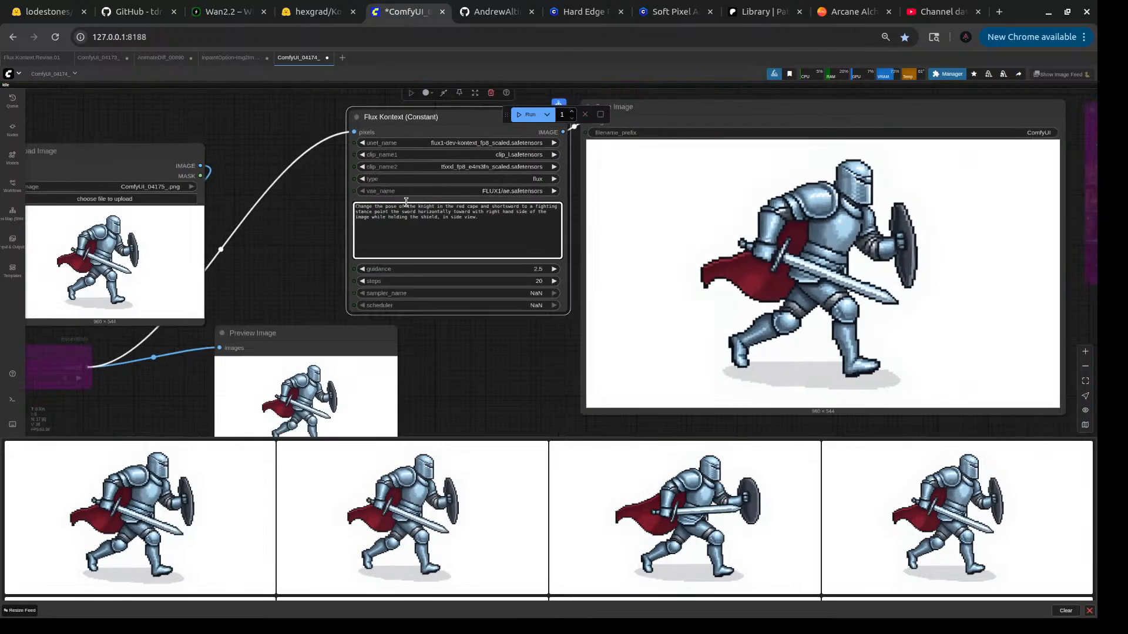
pyautogui.click(526, 114)
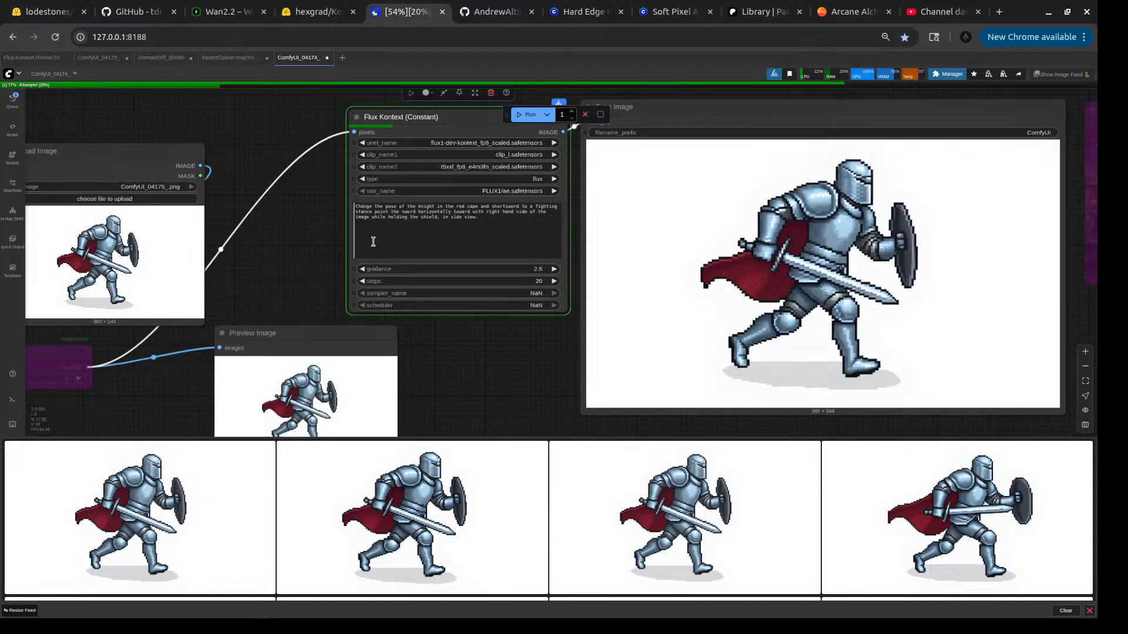
# - Replace "in the" with "wearing a" before "red cape" in the Flux Kontext prompt
pyautogui.scroll(3, 448, 217)
pyautogui.doubleClick(443, 203)
pyautogui.moveTo(444, 205); pyautogui.dragTo(433, 201)
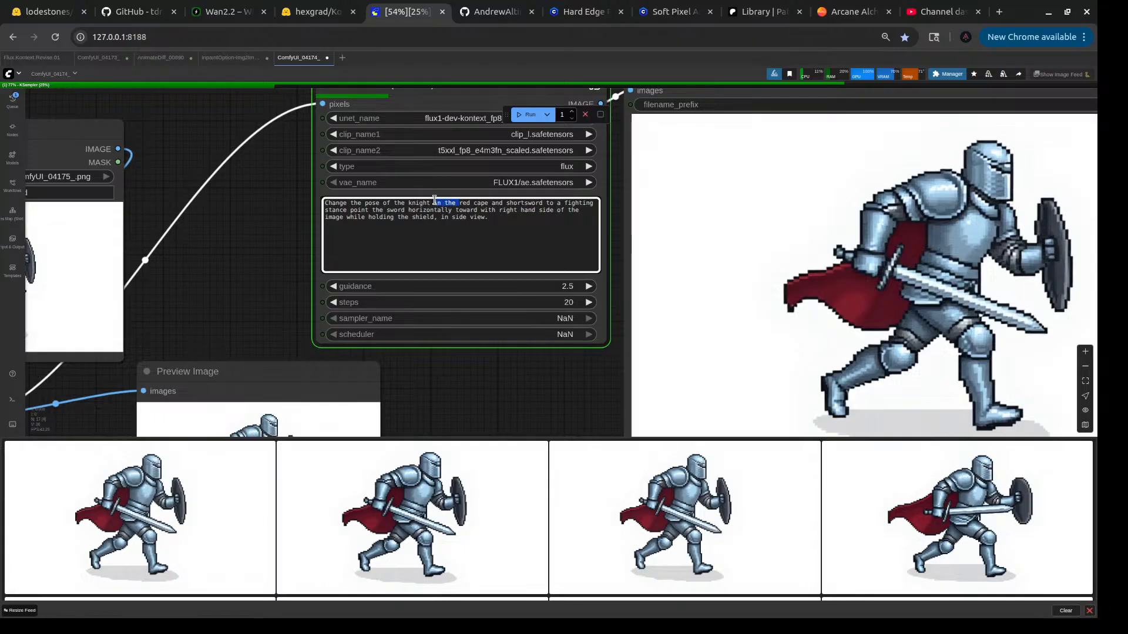
pyautogui.write('werarinf')
pyautogui.press('BackSpace')
pyautogui.press('BackSpace')
pyautogui.press('BackSpace')
pyautogui.press('BackSpace')
pyautogui.press('BackSpace')
pyautogui.press('BackSpace')
pyautogui.press('BackSpace')
pyautogui.press('BackSpace')
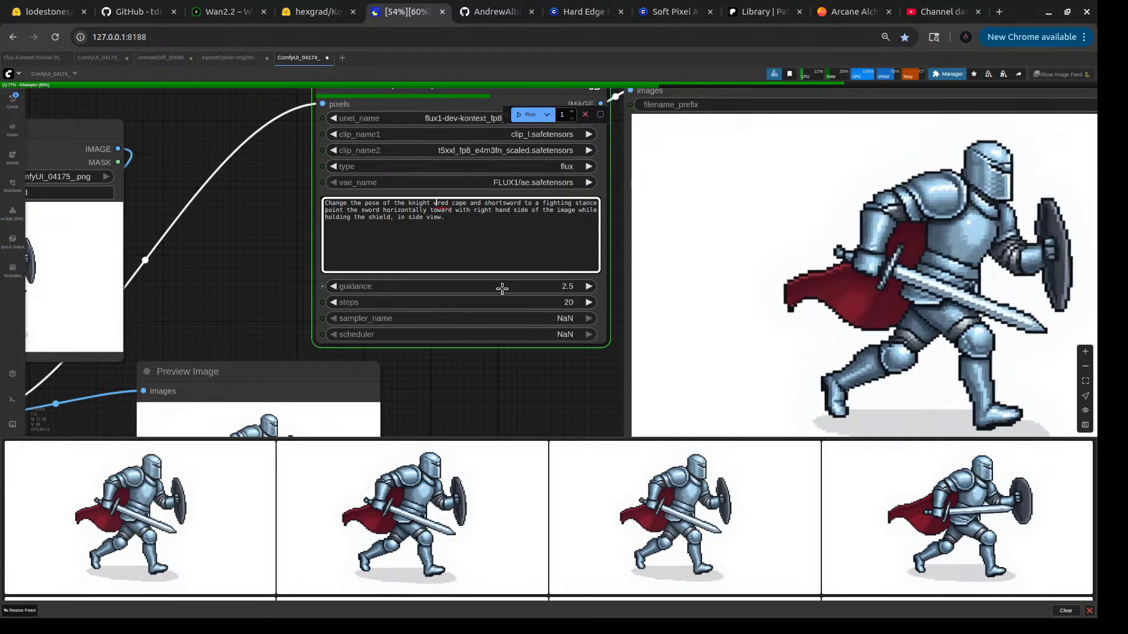
pyautogui.write('earing ')
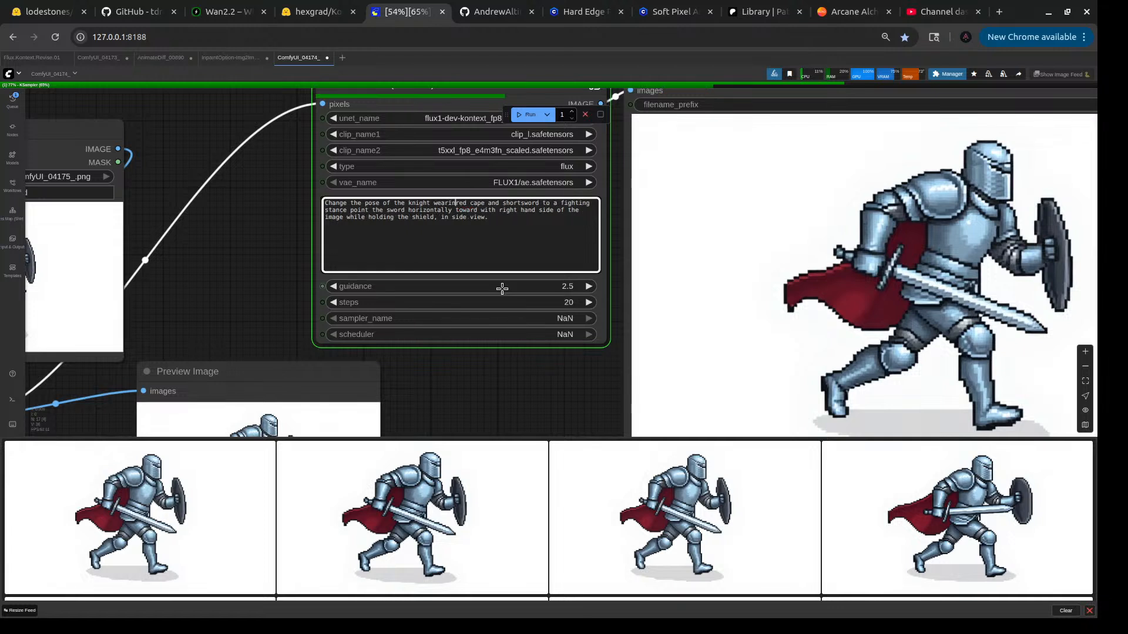
pyautogui.write('a')
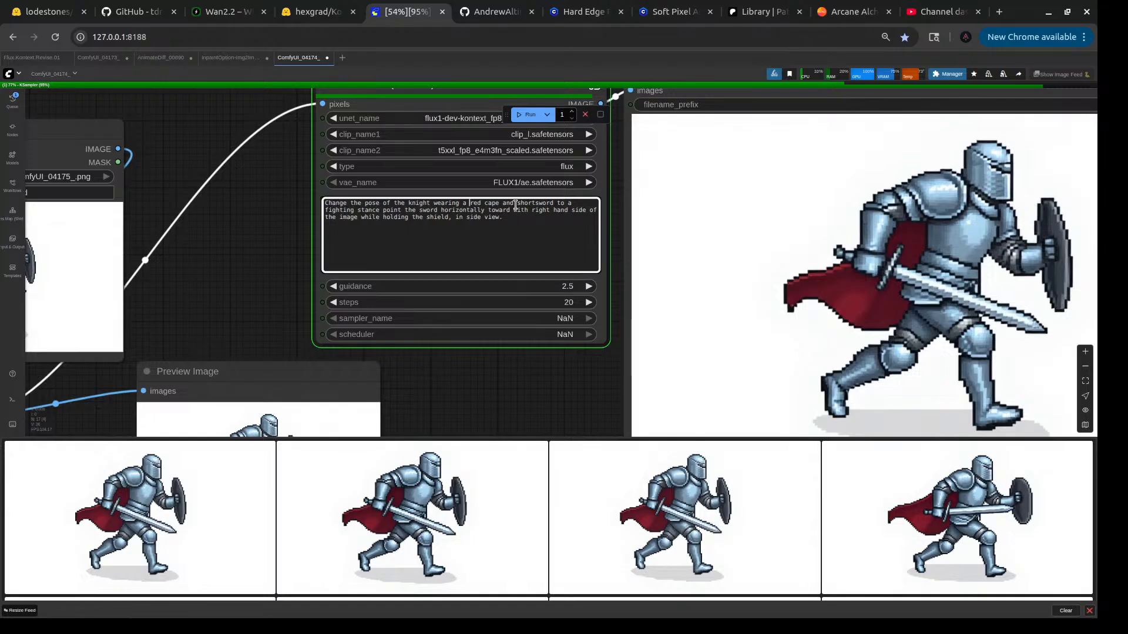
# - Insert "holding a" before "shortsword" in the Flux Kontext prompt
pyautogui.write('hol')
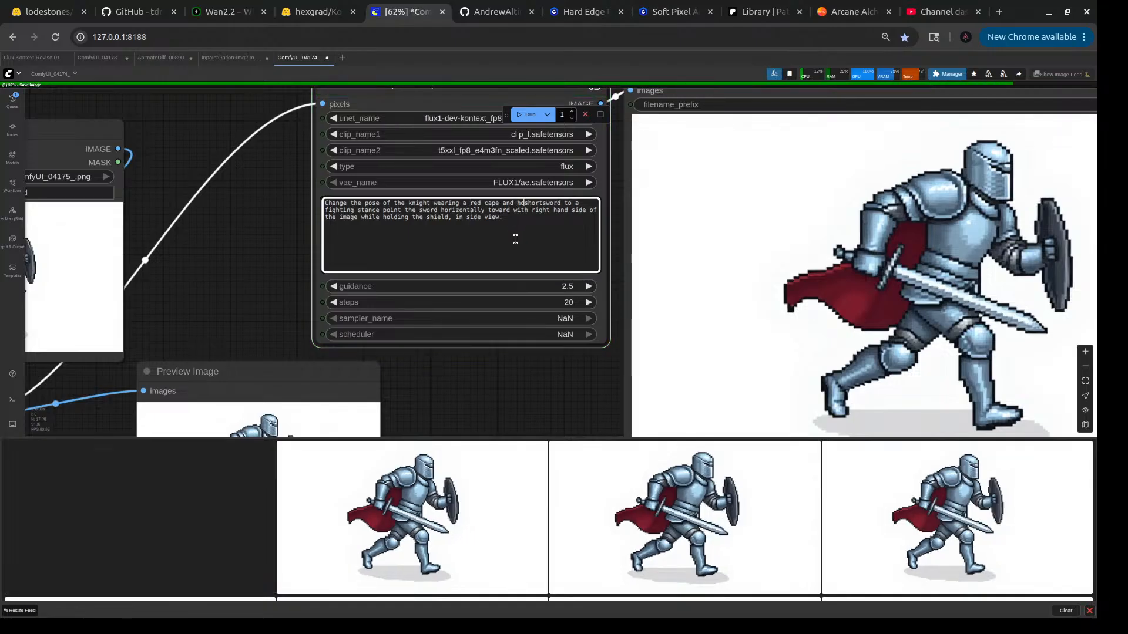
pyautogui.write('gin')
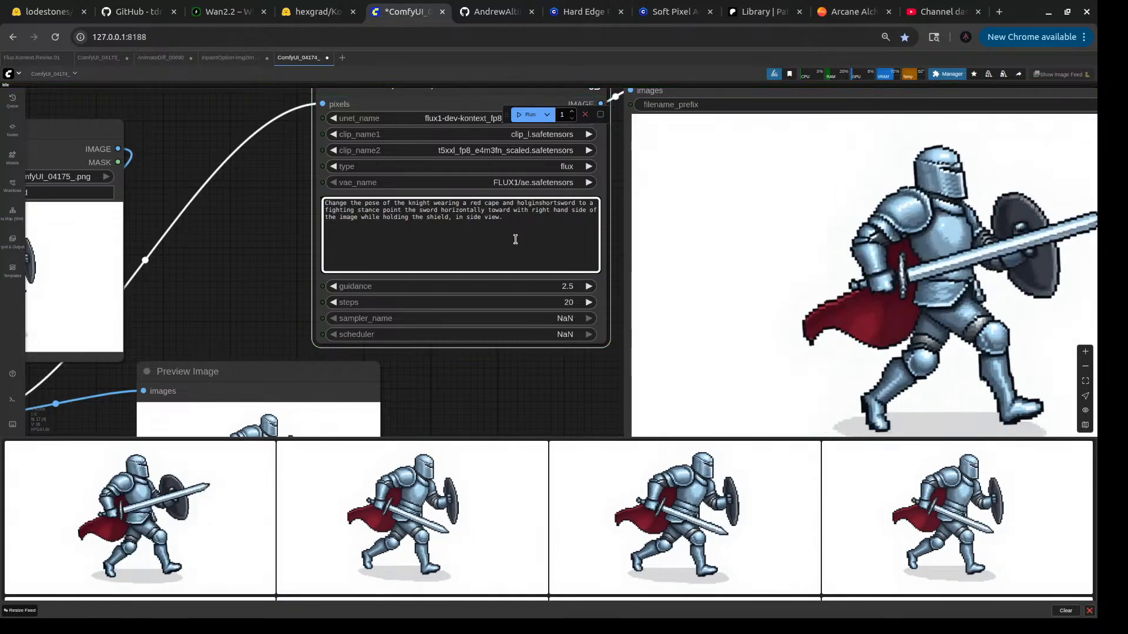
pyautogui.press('BackSpace')
pyautogui.press('BackSpace')
pyautogui.press('BackSpace')
pyautogui.write('ding')
pyautogui.press('BackSpace')
pyautogui.write('g a')
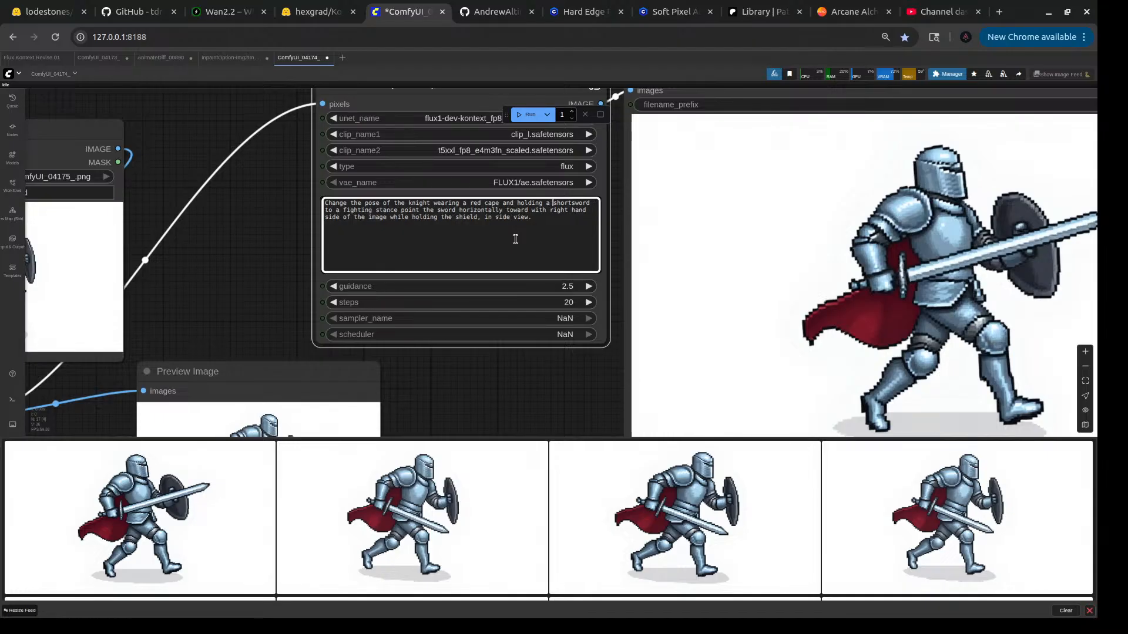
# - View the newest knight image enlarged, close it and run the workflow with the reworded prompt
pyautogui.click(208, 482)
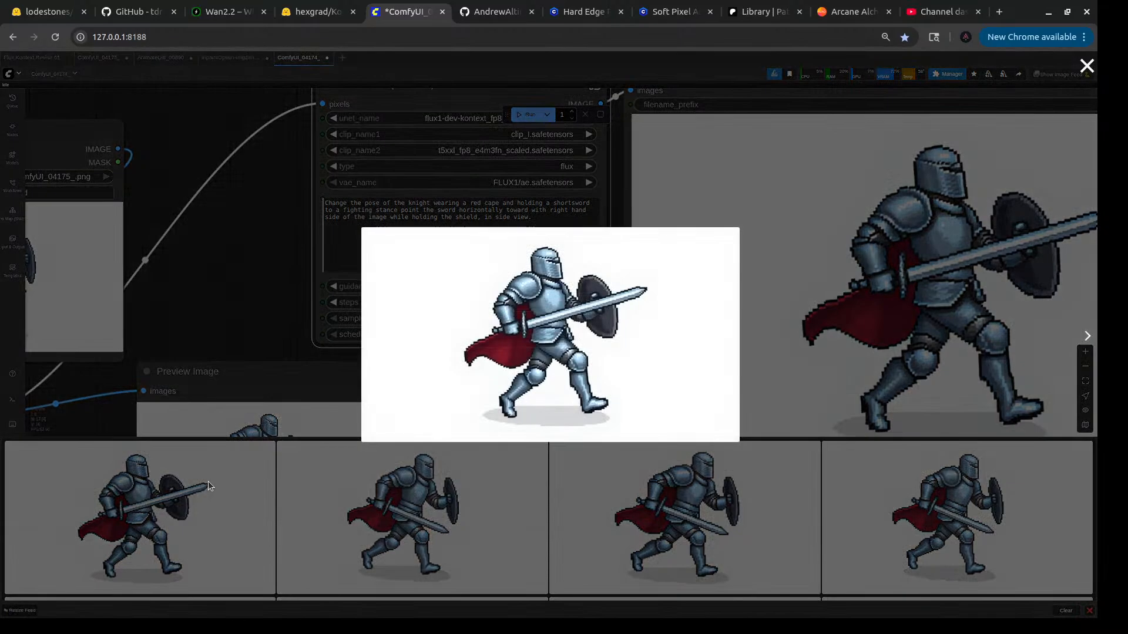
pyautogui.click(255, 284)
pyautogui.scroll(-4, 256, 285)
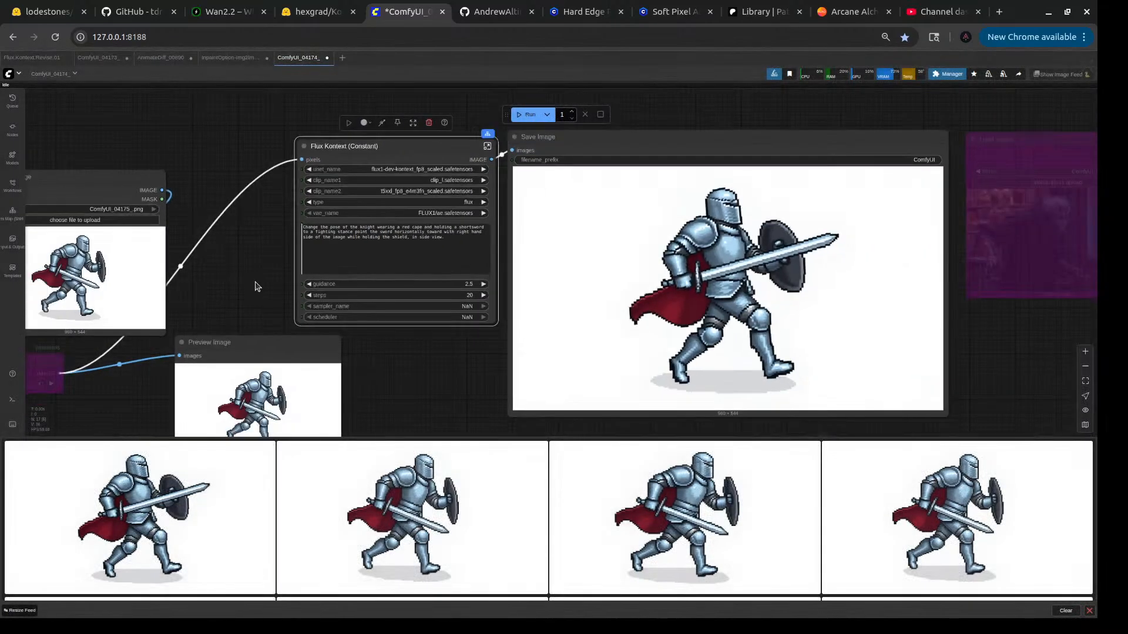
pyautogui.moveTo(256, 285); pyautogui.dragTo(341, 253)
pyautogui.click(527, 115)
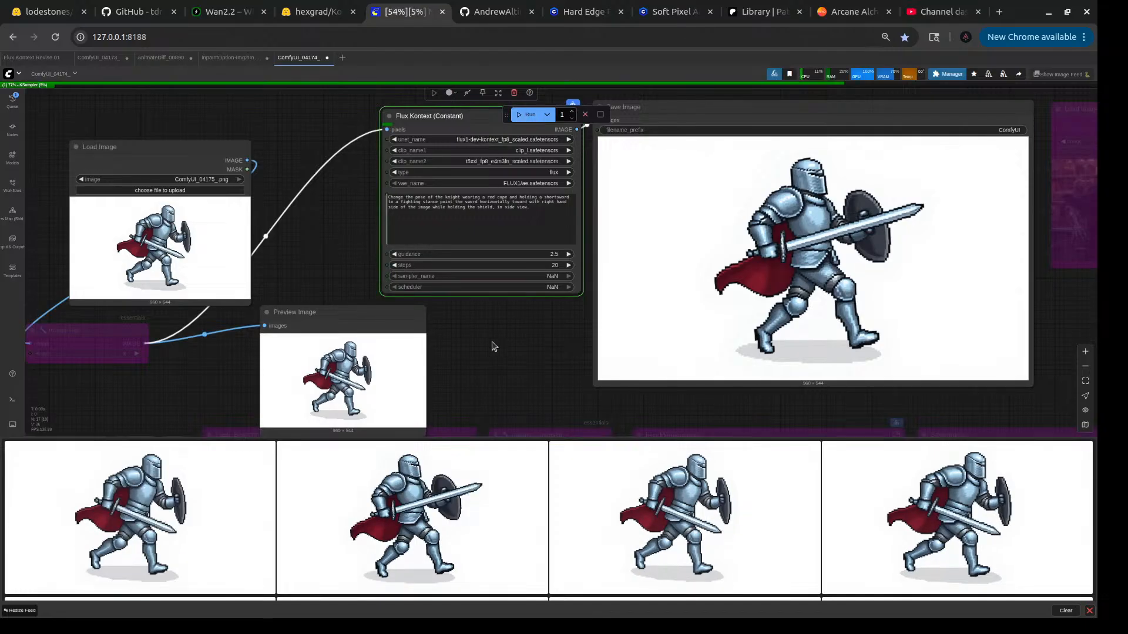
# - Bypass the Preview Image node below the Flux Kontext node
pyautogui.click(370, 310)
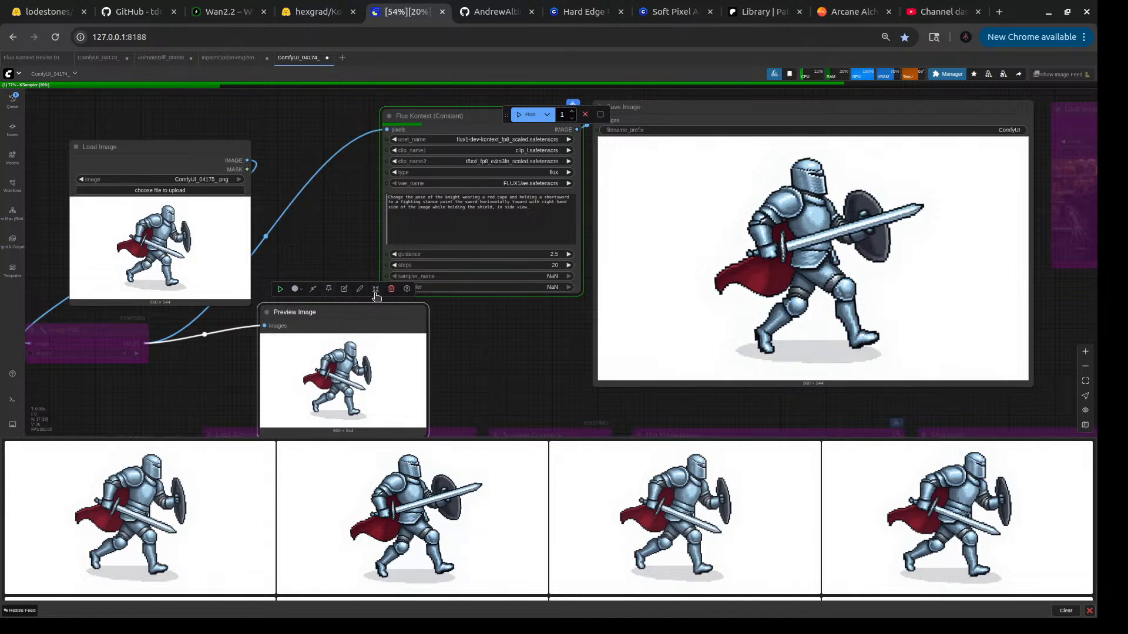
pyautogui.click(315, 290)
pyautogui.click(311, 234)
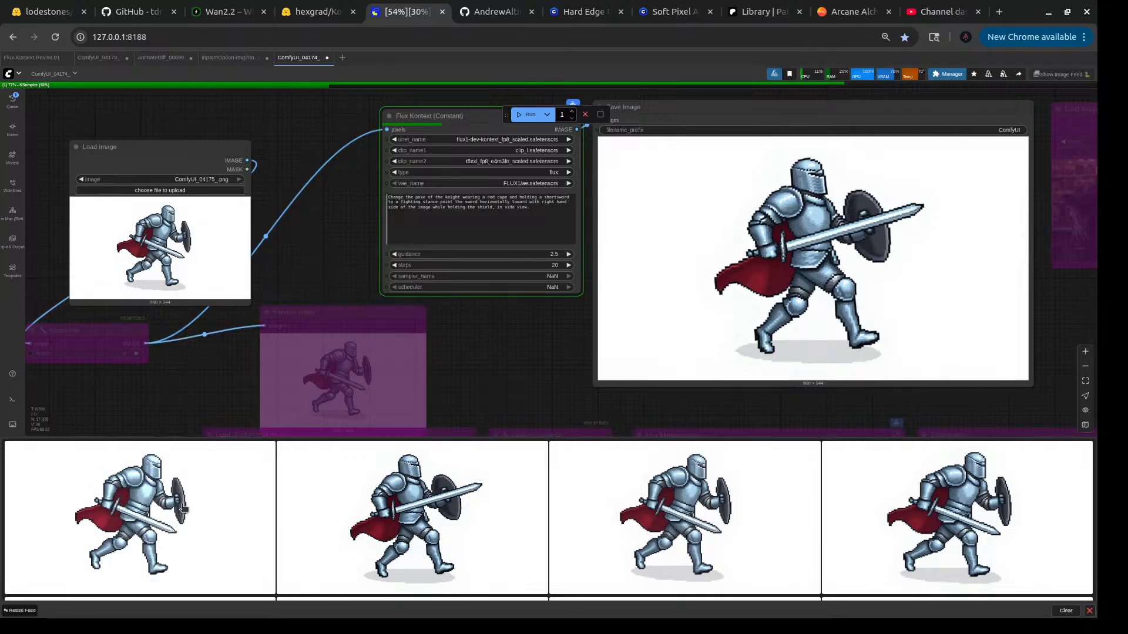
# - Check the generated knight in the Save Image node and run the workflow again with the same prompt
pyautogui.moveTo(480, 382); pyautogui.dragTo(364, 309)
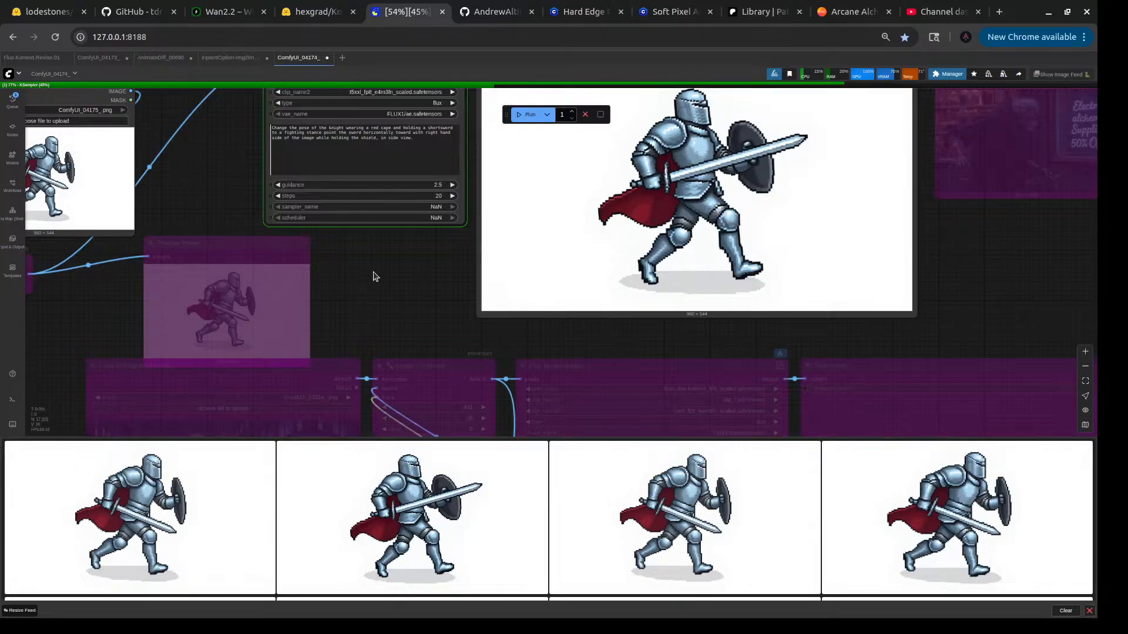
pyautogui.moveTo(373, 277); pyautogui.dragTo(277, 335)
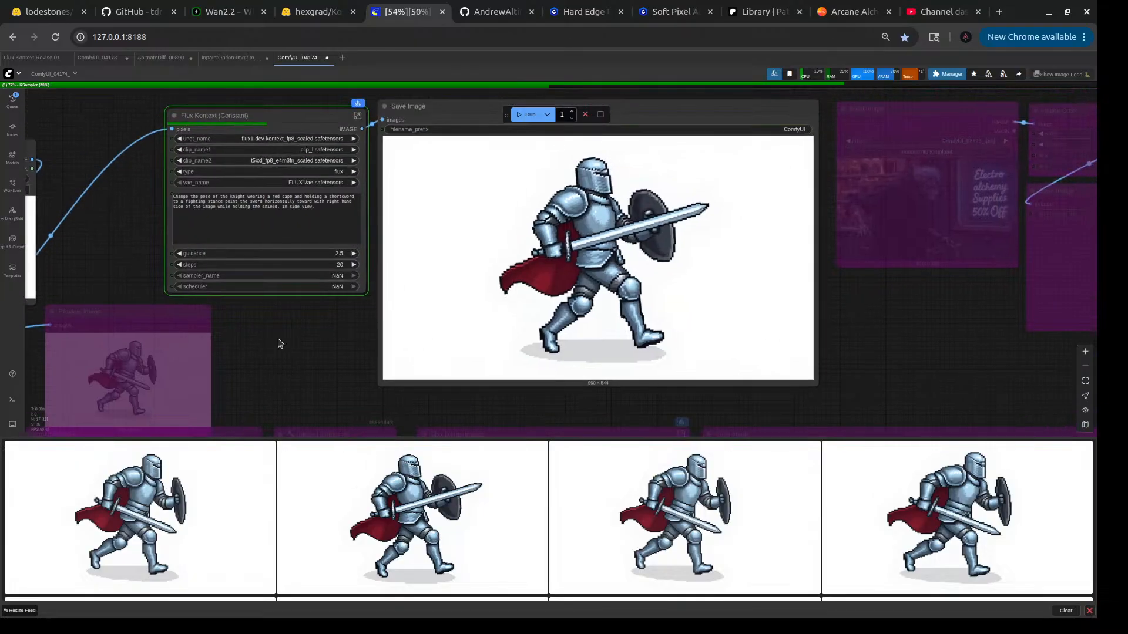
pyautogui.moveTo(271, 338); pyautogui.dragTo(358, 363)
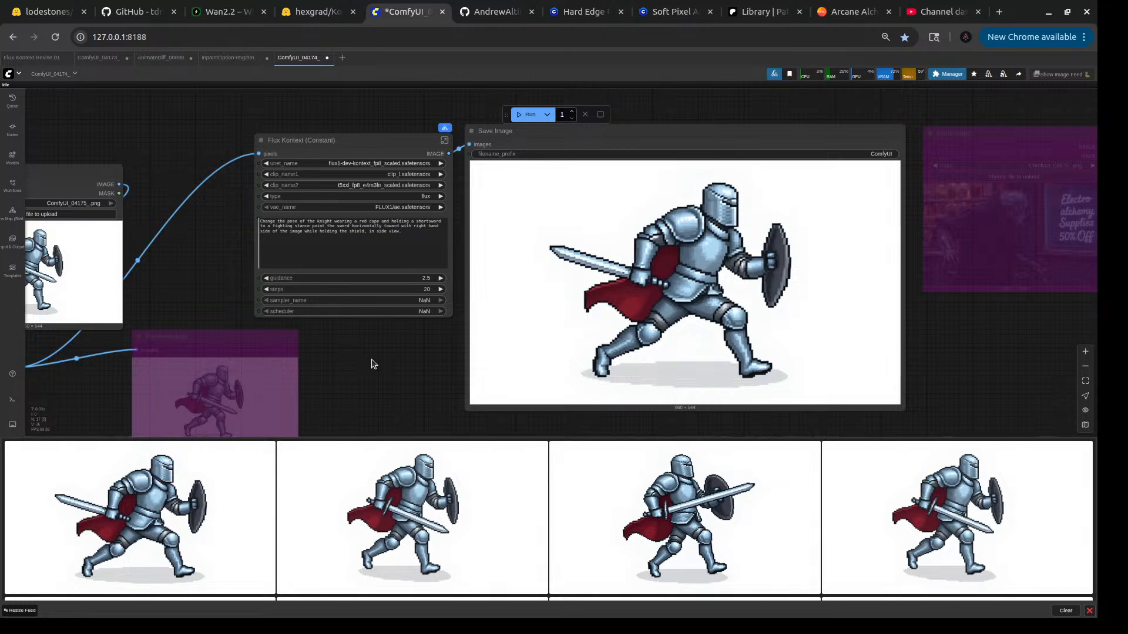
pyautogui.click(521, 118)
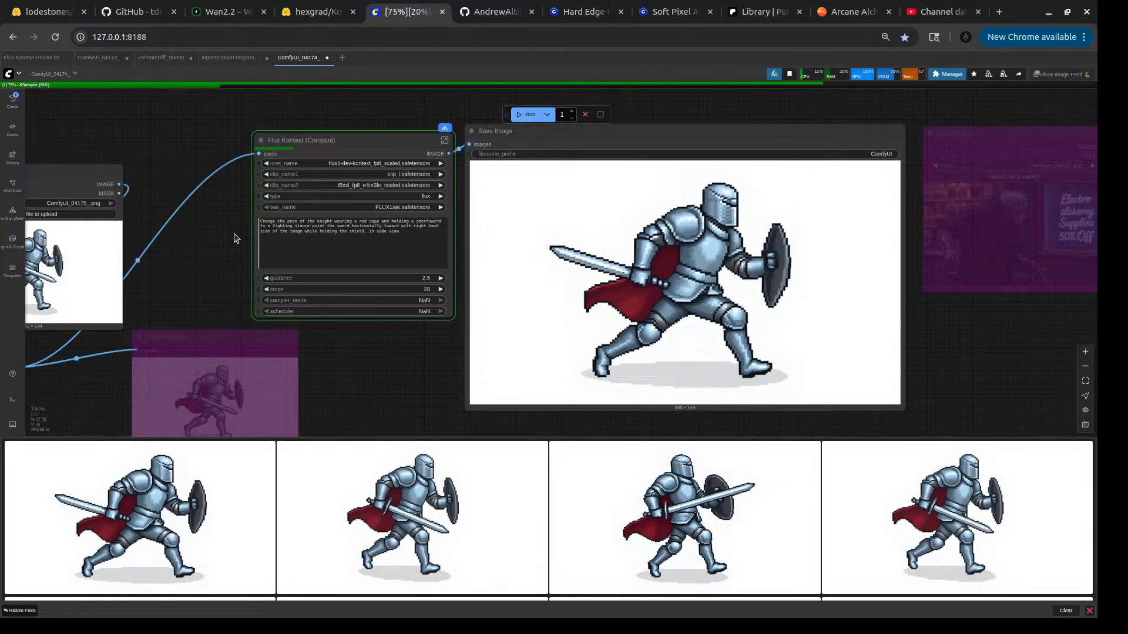
# - End the first prompt sentence after "fighting stance" and begin a second one with "He is pointing the sword"
pyautogui.scroll(5, 243, 228)
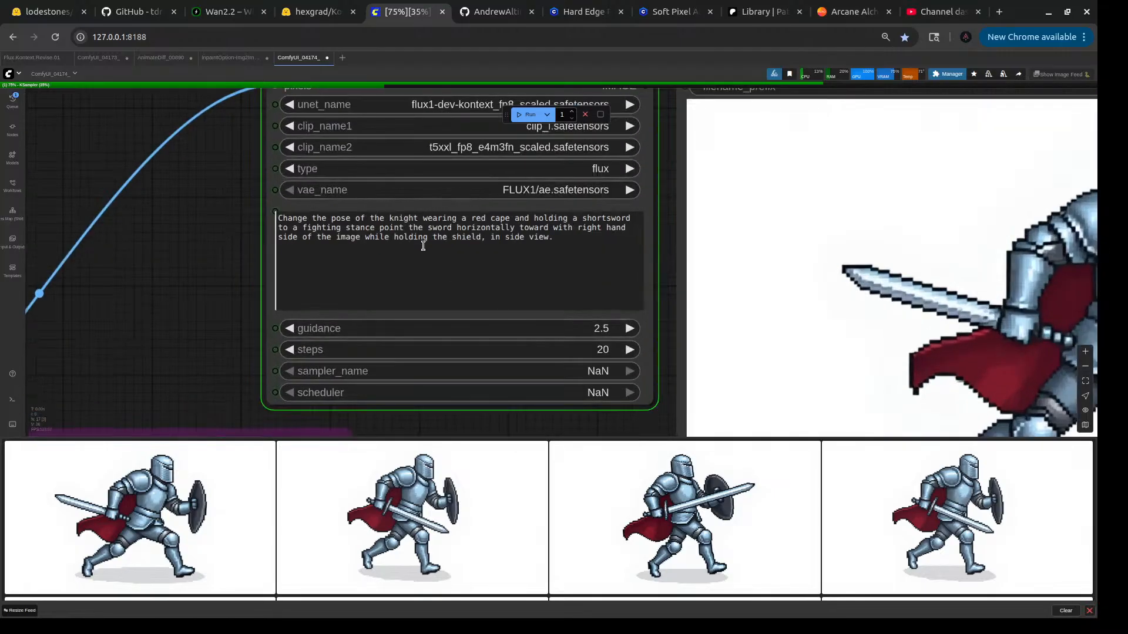
pyautogui.click(379, 229)
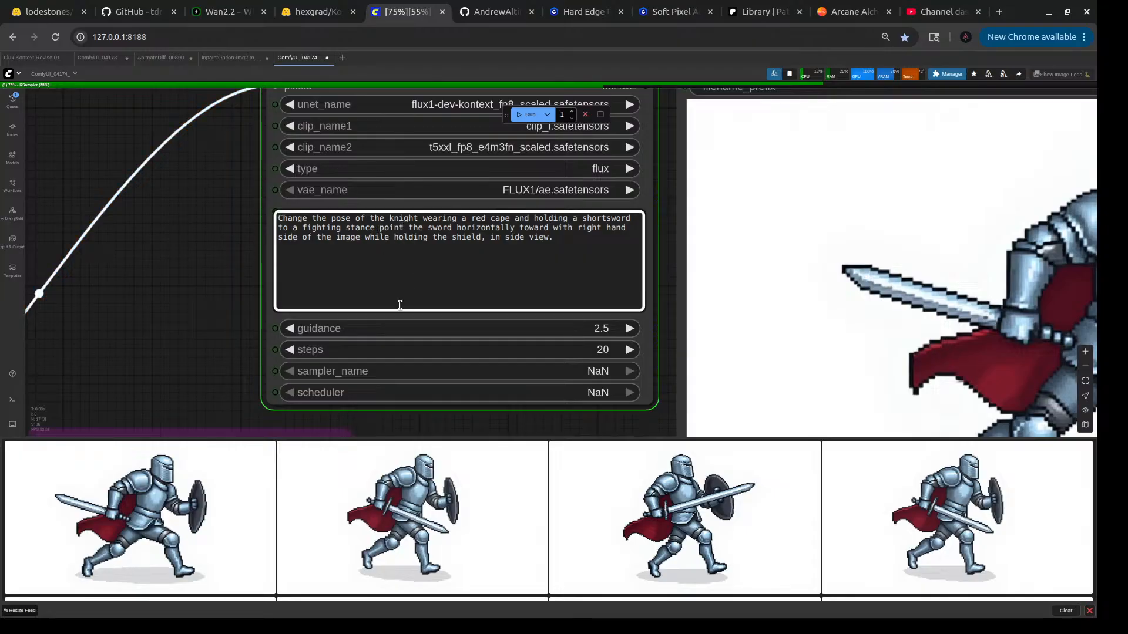
pyautogui.write('ing')
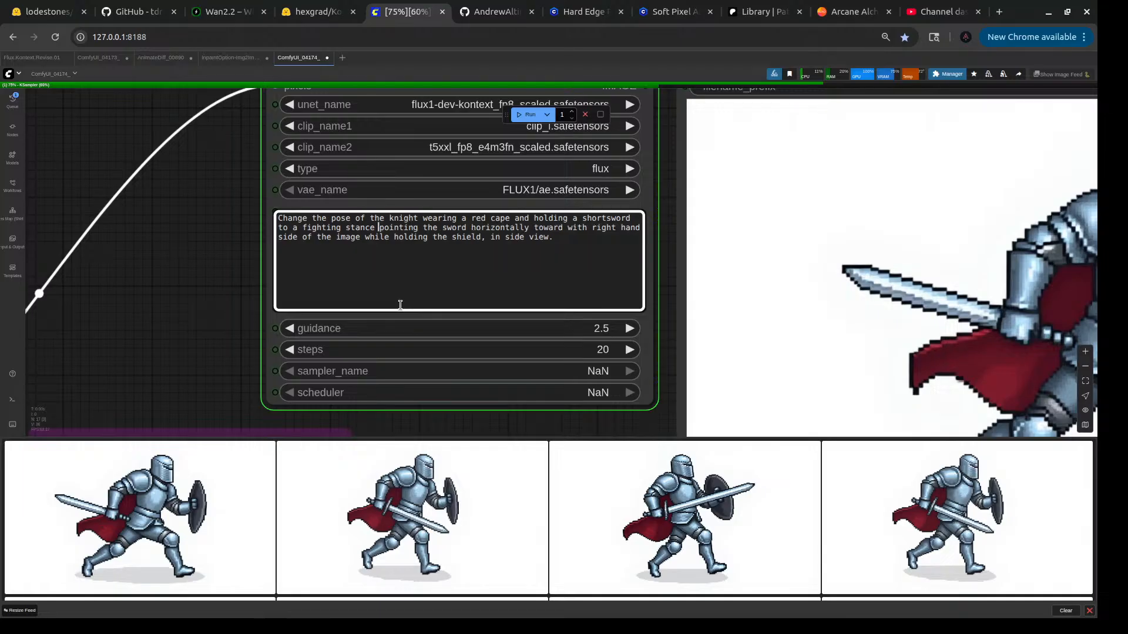
pyautogui.press('Left')
pyautogui.write('.')
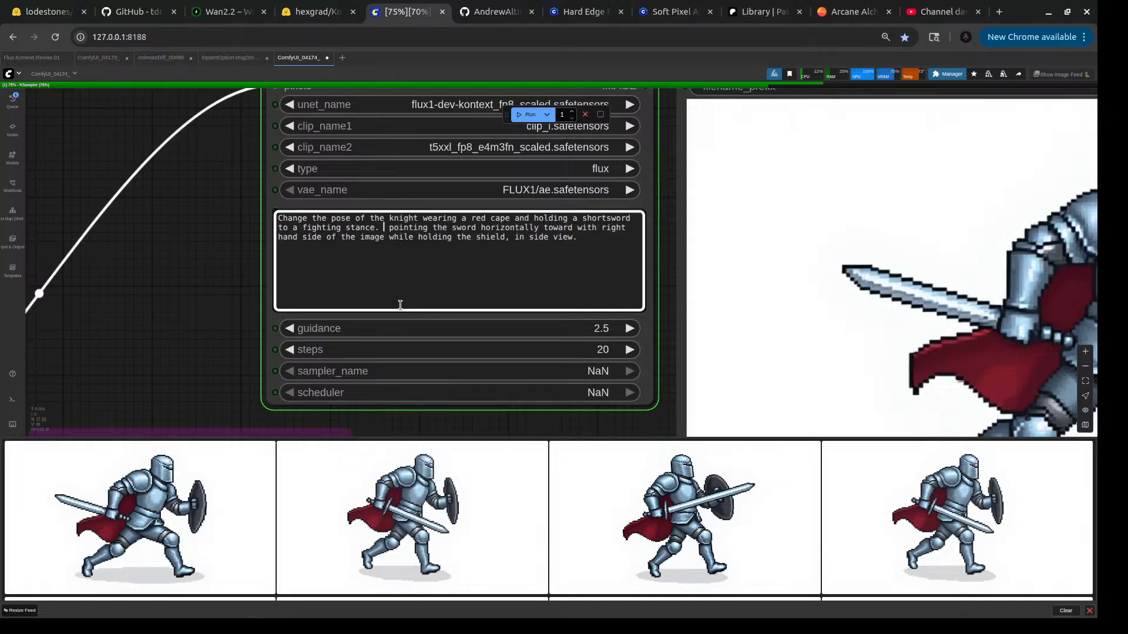
pyautogui.write(' He is')
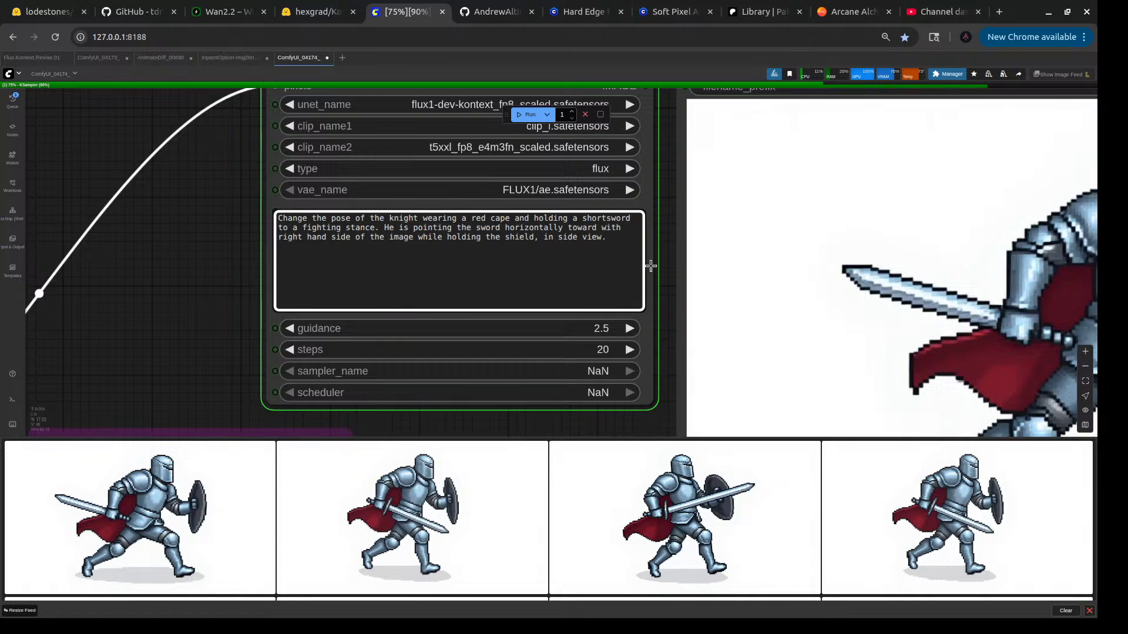
# - Replace "with" by "the" before "right hand side of the image" in the prompt
pyautogui.press('BackSpace')
pyautogui.press('Delete')
pyautogui.press('Delete')
pyautogui.press('Delete')
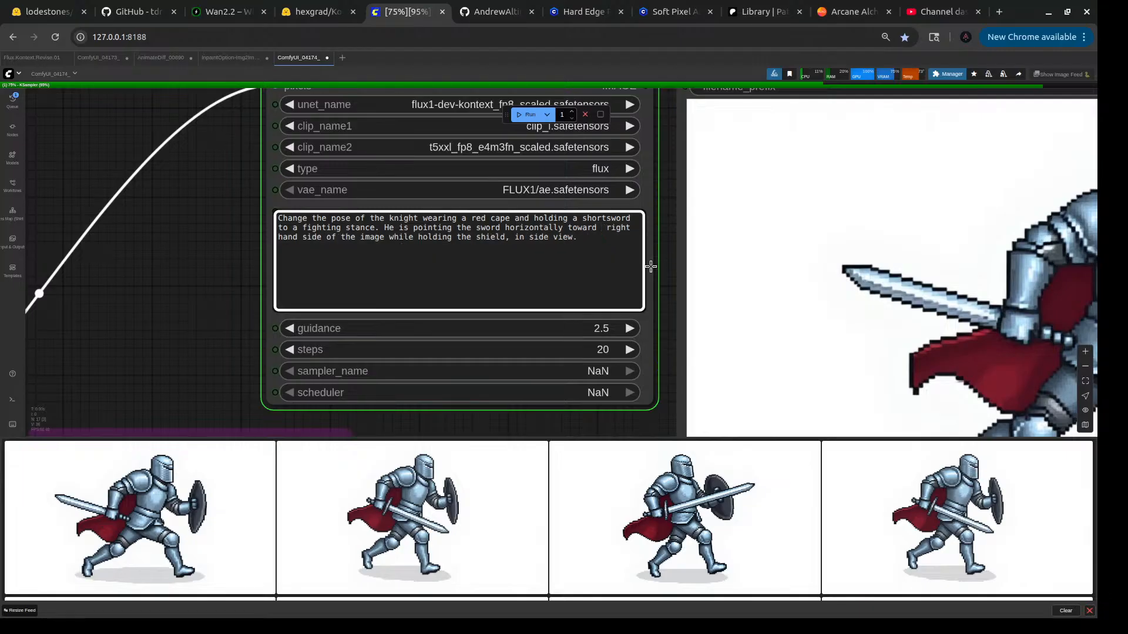
pyautogui.write('the')
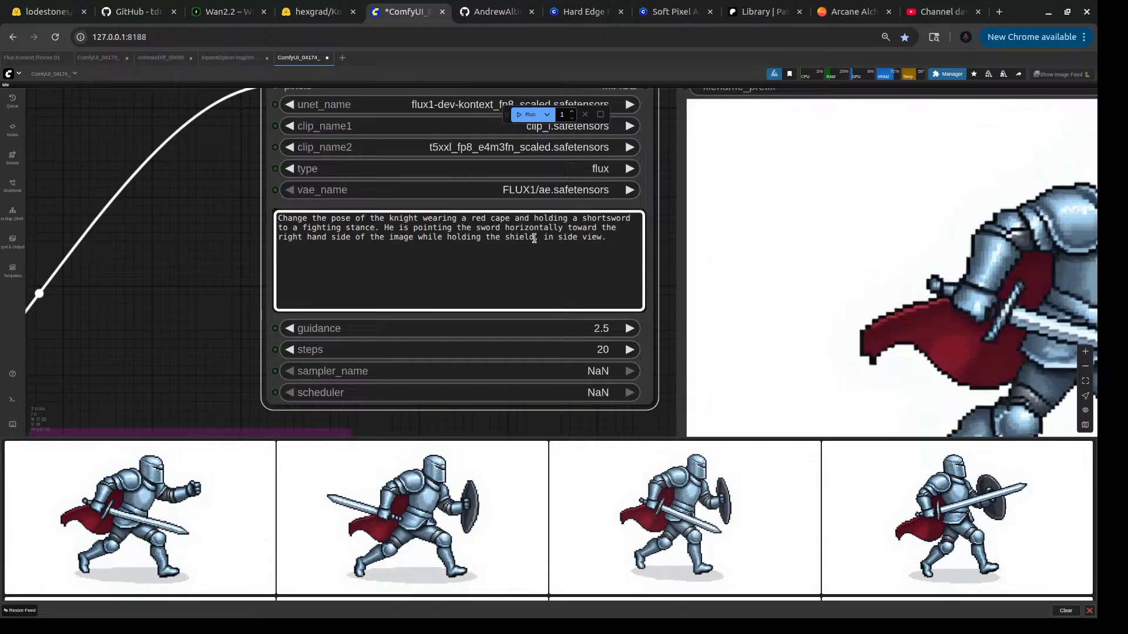
# - Delete "while holding the shield" from the prompt and run the workflow
pyautogui.moveTo(534, 238); pyautogui.dragTo(417, 241)
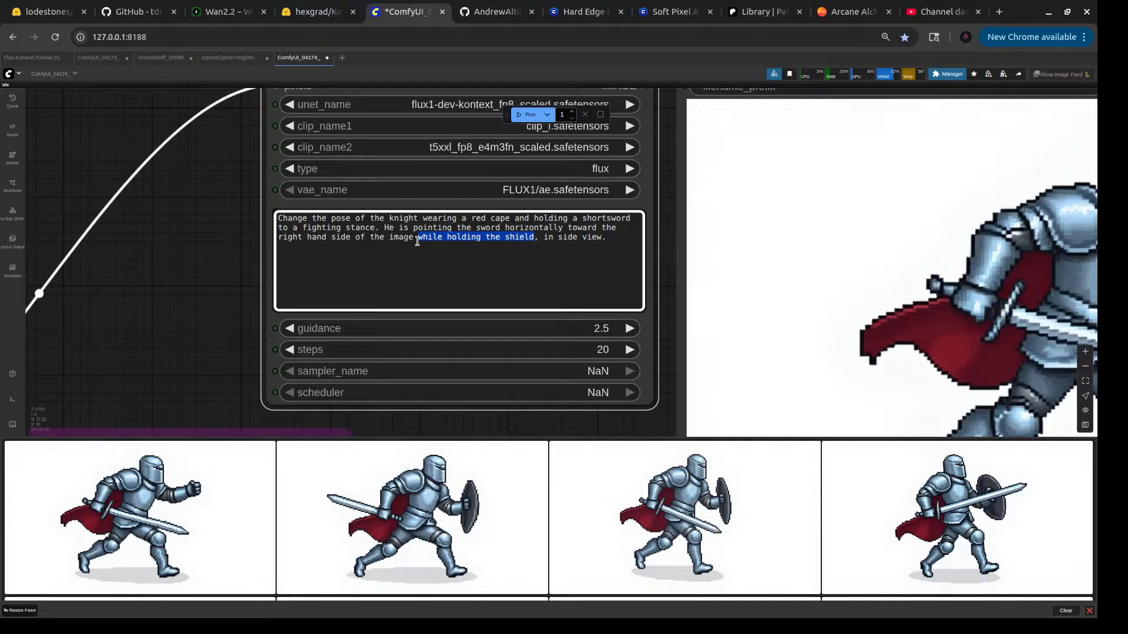
pyautogui.press('BackSpace')
pyautogui.press('BackSpace')
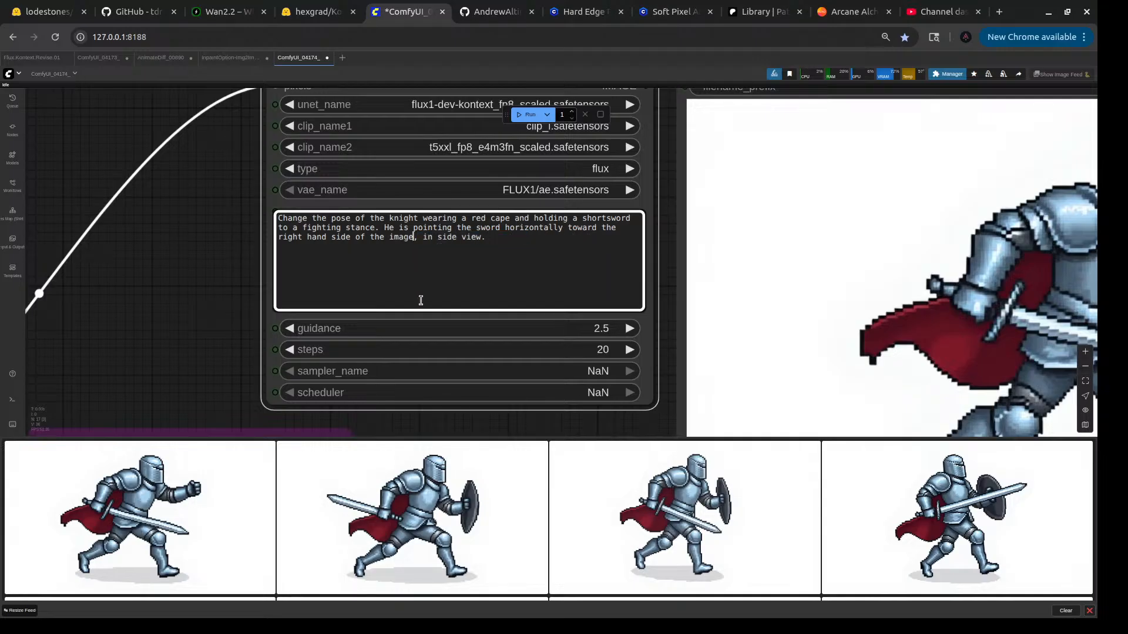
pyautogui.hotkey('ctrl', 'Return')
pyautogui.scroll(-5, 606, 327)
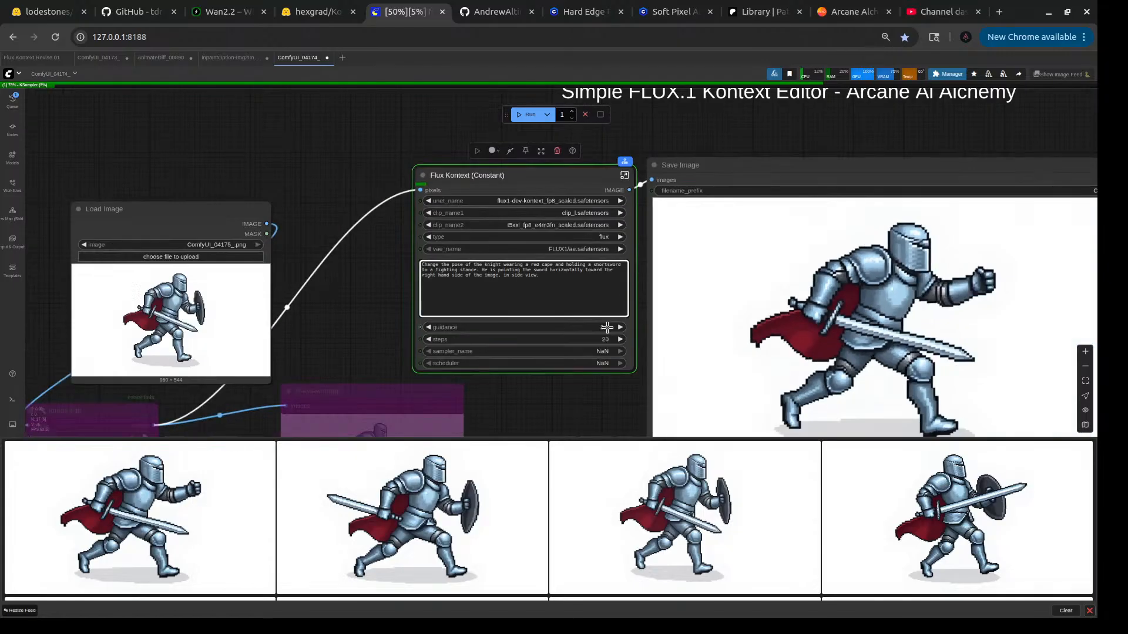
pyautogui.scroll(-5, 607, 327)
pyautogui.scroll(4, 603, 339)
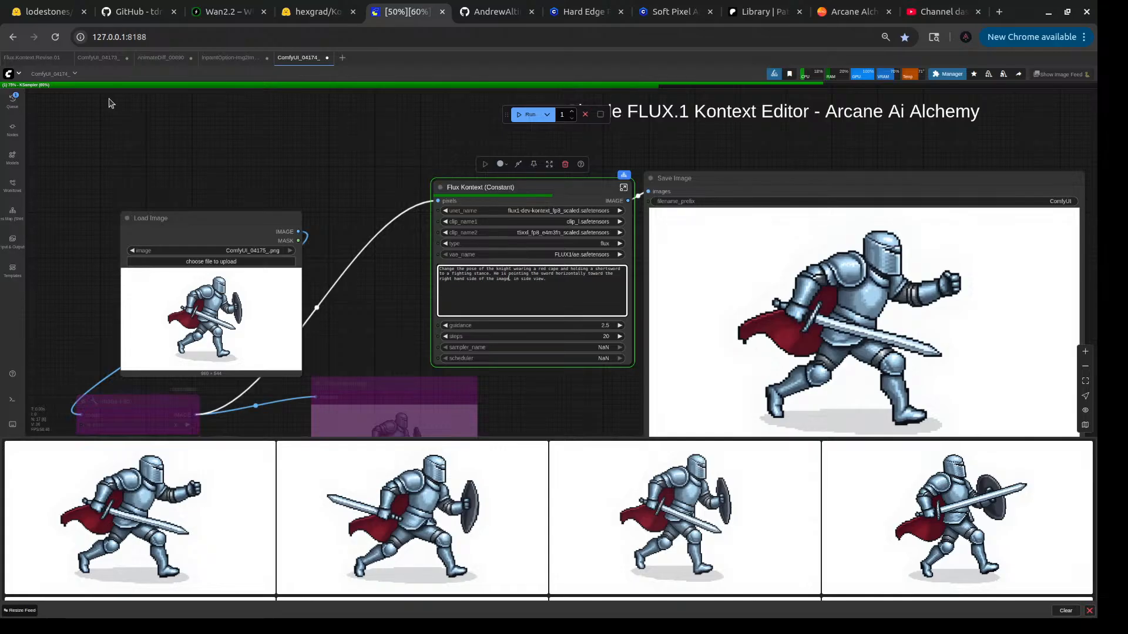
# - Look through the open Flux Kontext workflows and close ComfyUI_04173_ without saving its changes
pyautogui.moveTo(36, 63)
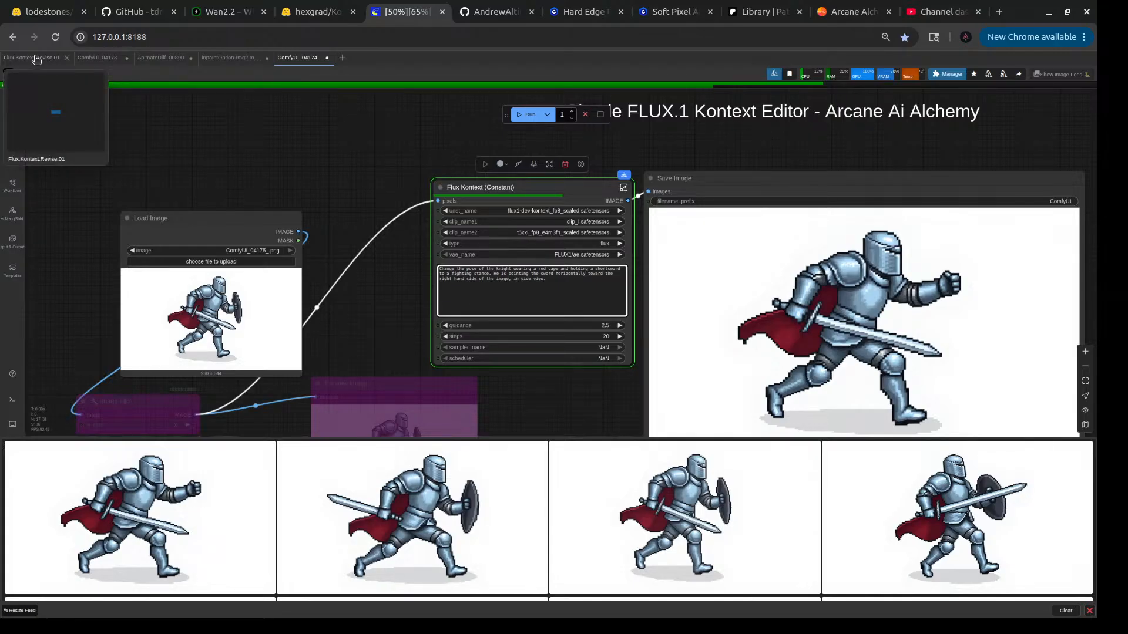
pyautogui.click(36, 59)
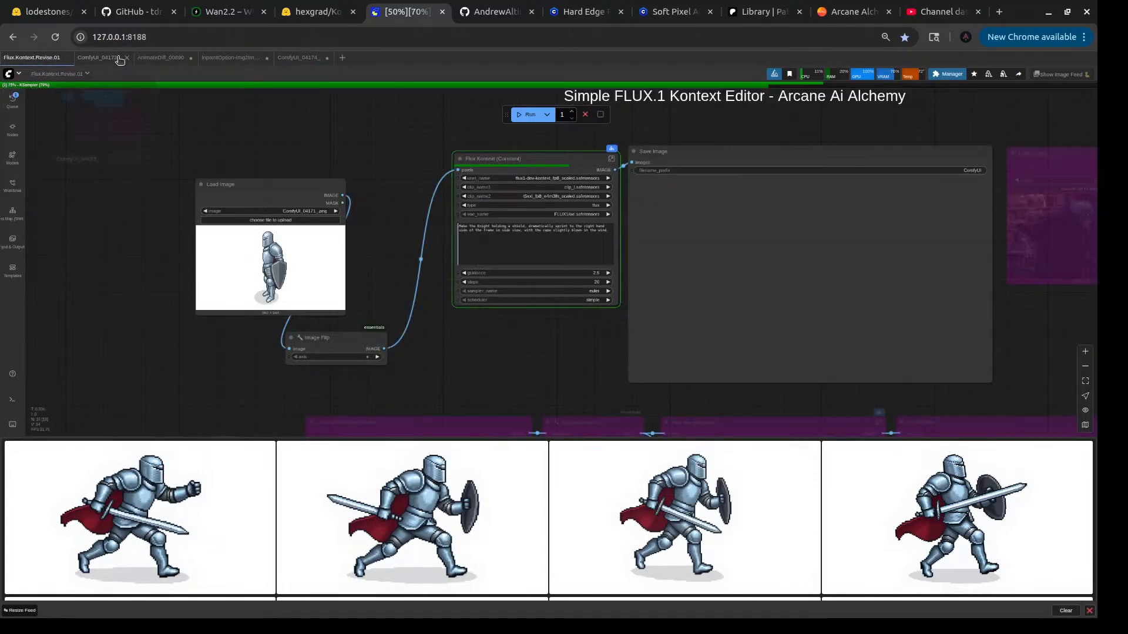
pyautogui.click(99, 58)
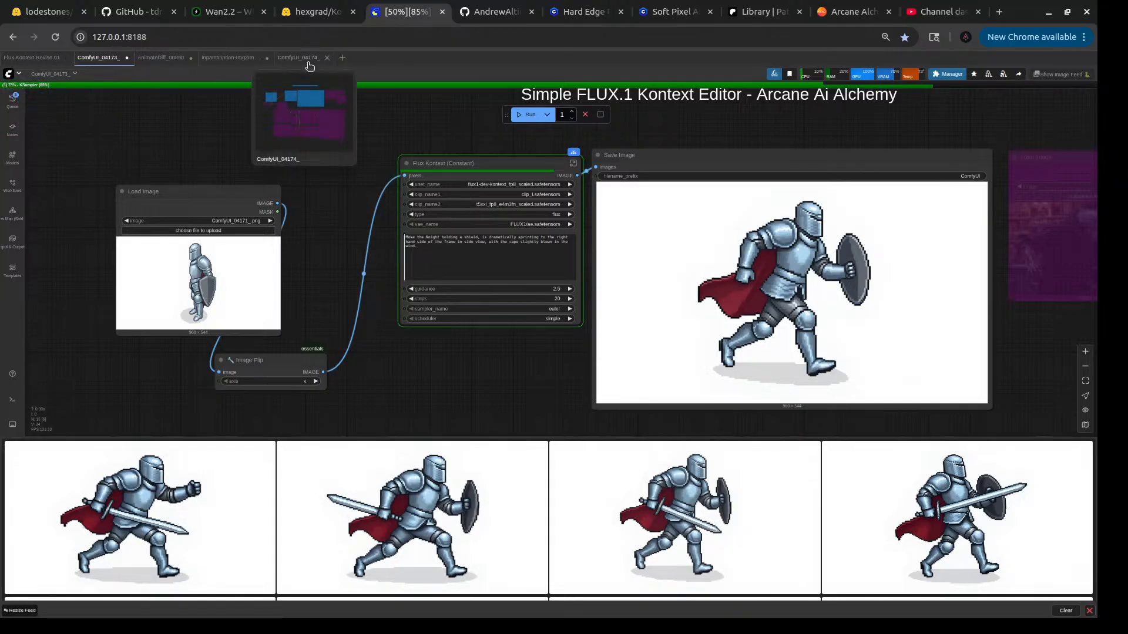
pyautogui.click(300, 59)
pyautogui.click(110, 61)
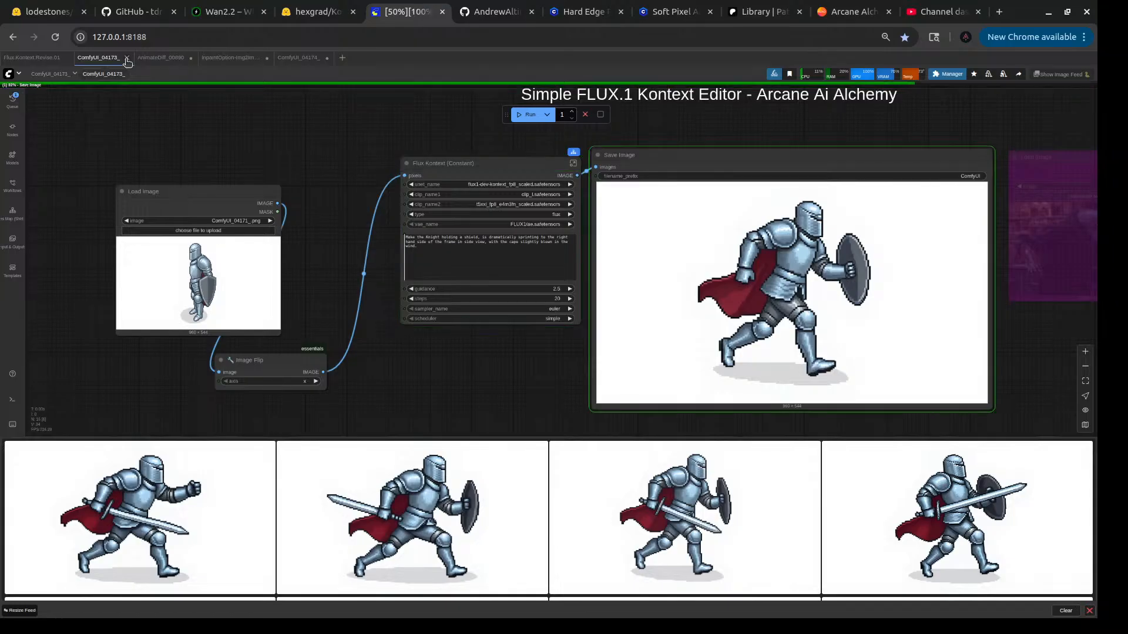
pyautogui.click(126, 58)
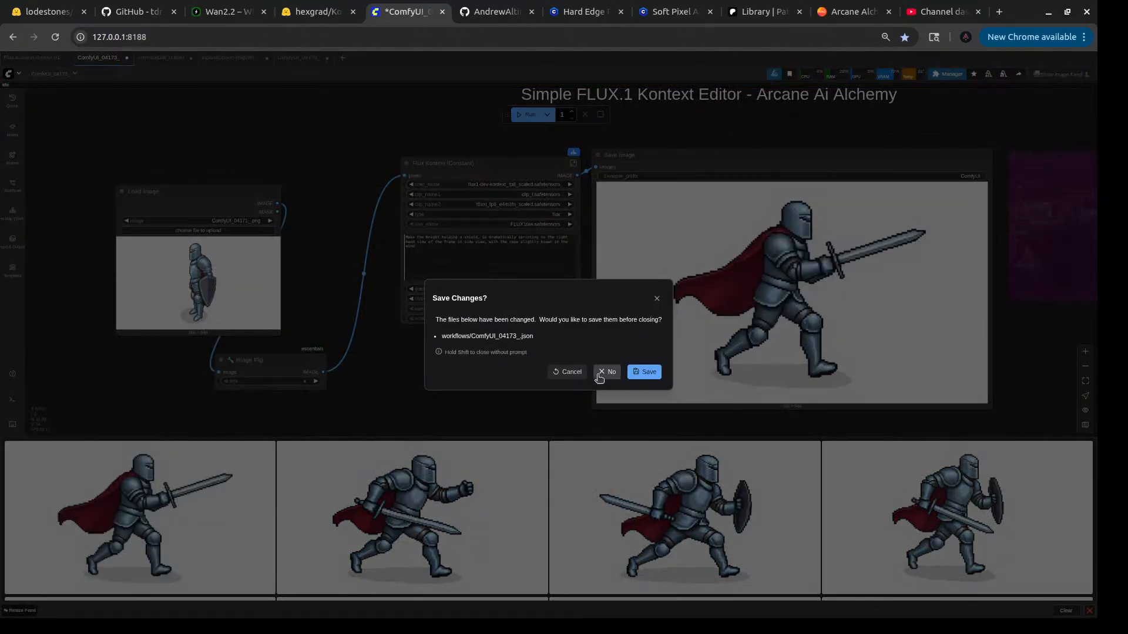
pyautogui.click(599, 377)
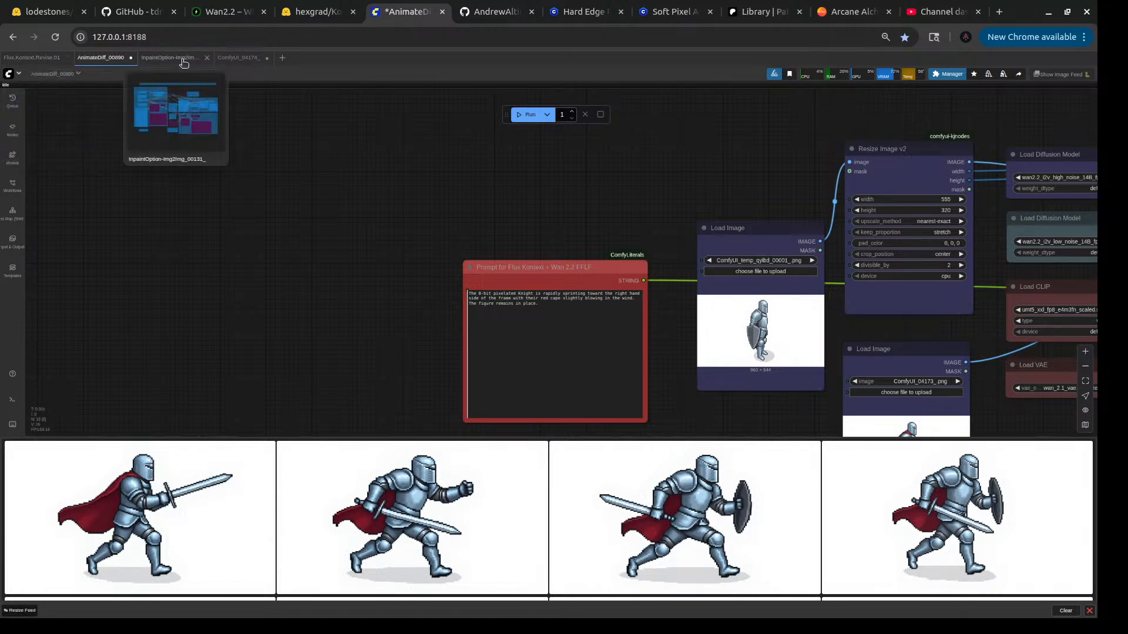
# - Look over the AnimateDiff workflow's prompt and image nodes, and switch to the Flux.Kontext.Revise.01 workflow
pyautogui.moveTo(337, 226); pyautogui.dragTo(131, 169)
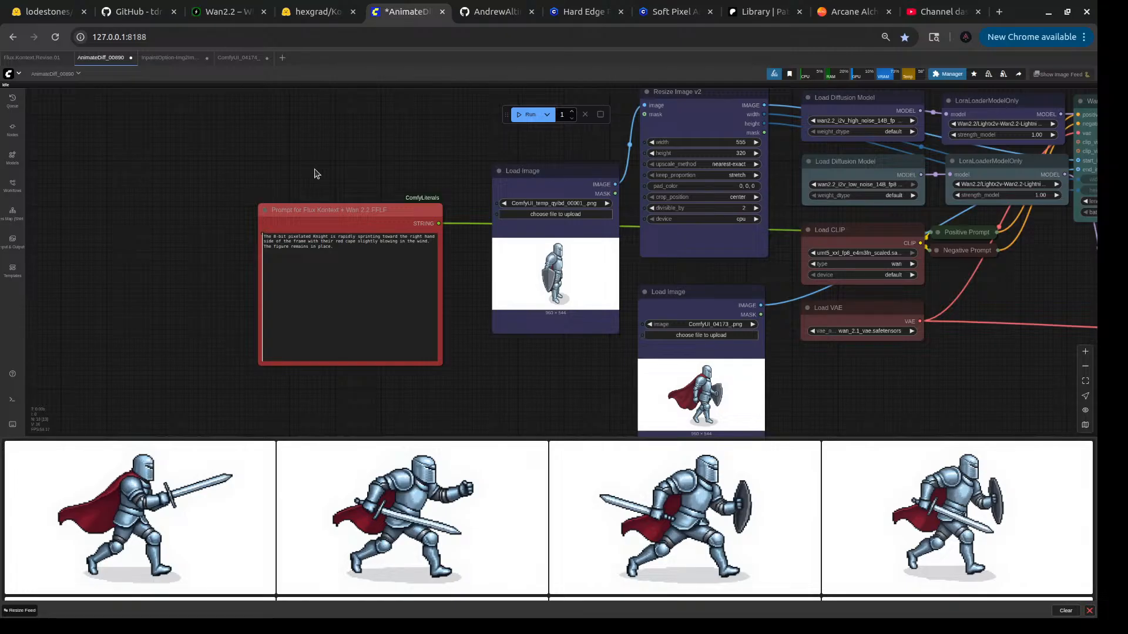
pyautogui.scroll(-2, 315, 171)
pyautogui.moveTo(294, 170); pyautogui.dragTo(226, 238)
pyautogui.click(35, 60)
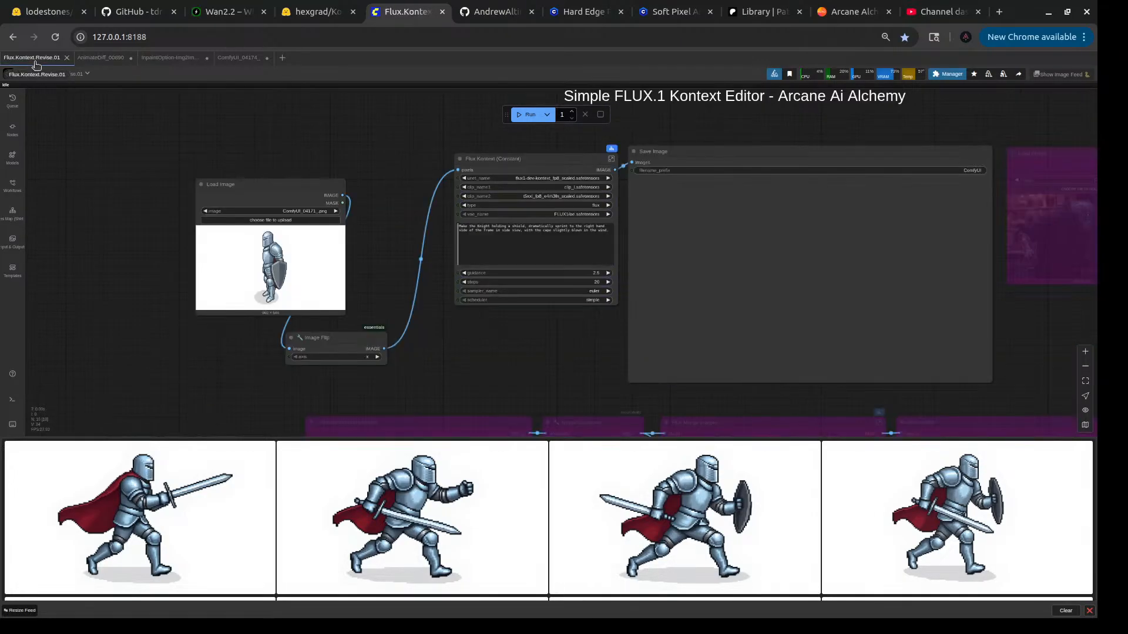
# - Close the Flux.Kontext.Revise.01 workflow and switch to the ComfyUI_04174_ workflow
pyautogui.click(67, 57)
pyautogui.click(96, 57)
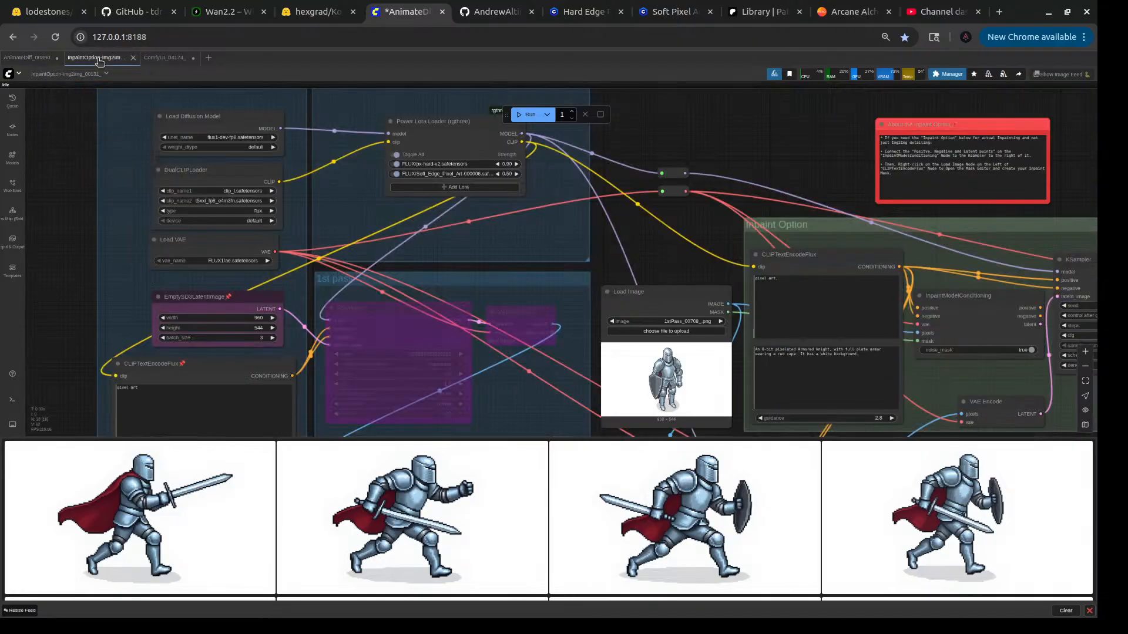
pyautogui.click(159, 57)
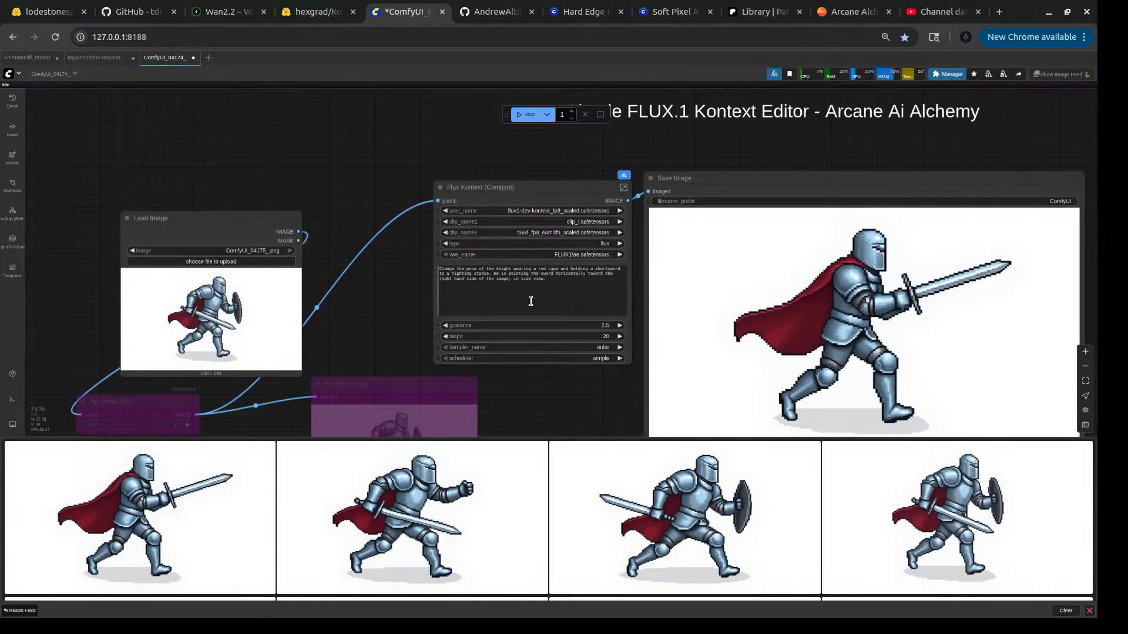
# - Add "with one hand" after "horizontally" in the Flux Kontext prompt and run the workflow
pyautogui.moveTo(567, 380); pyautogui.dragTo(471, 356)
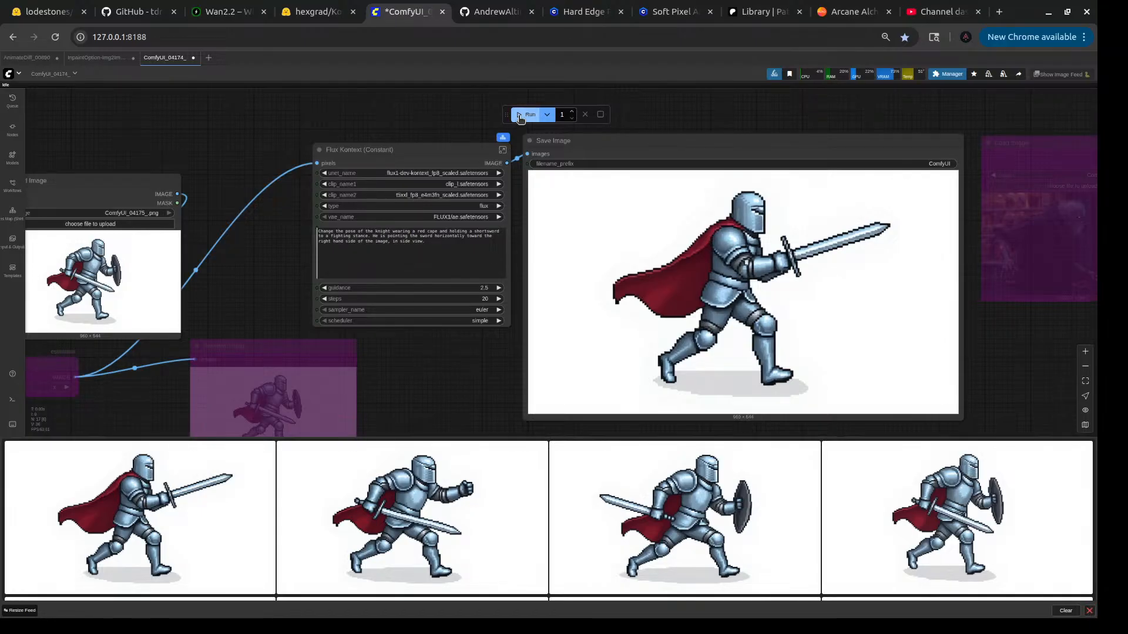
pyautogui.scroll(5, 368, 254)
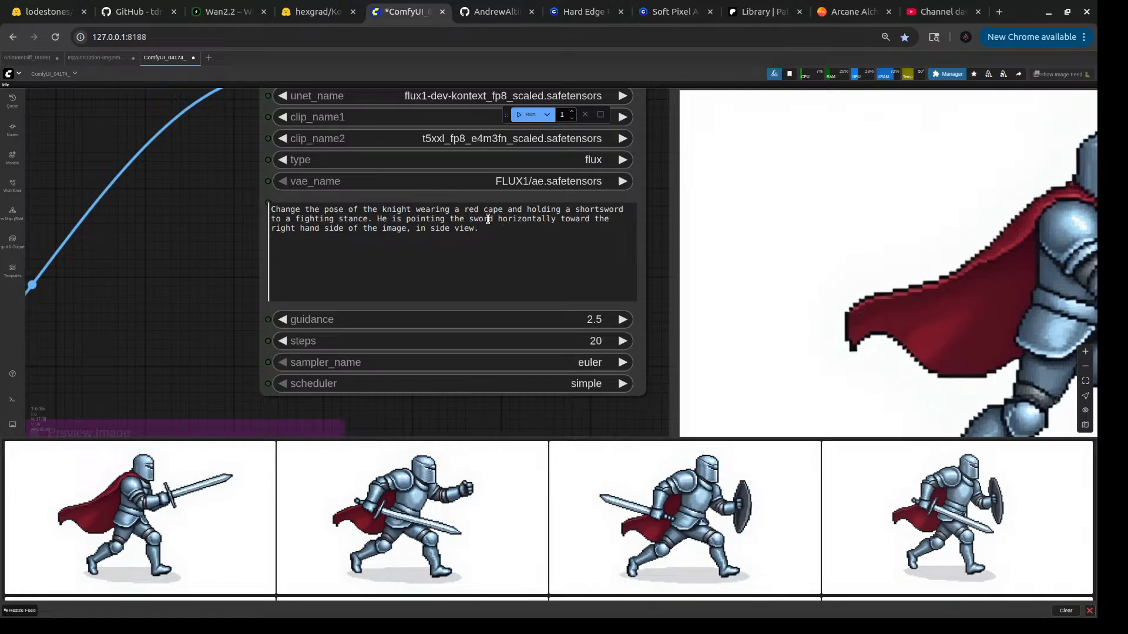
pyautogui.click(558, 219)
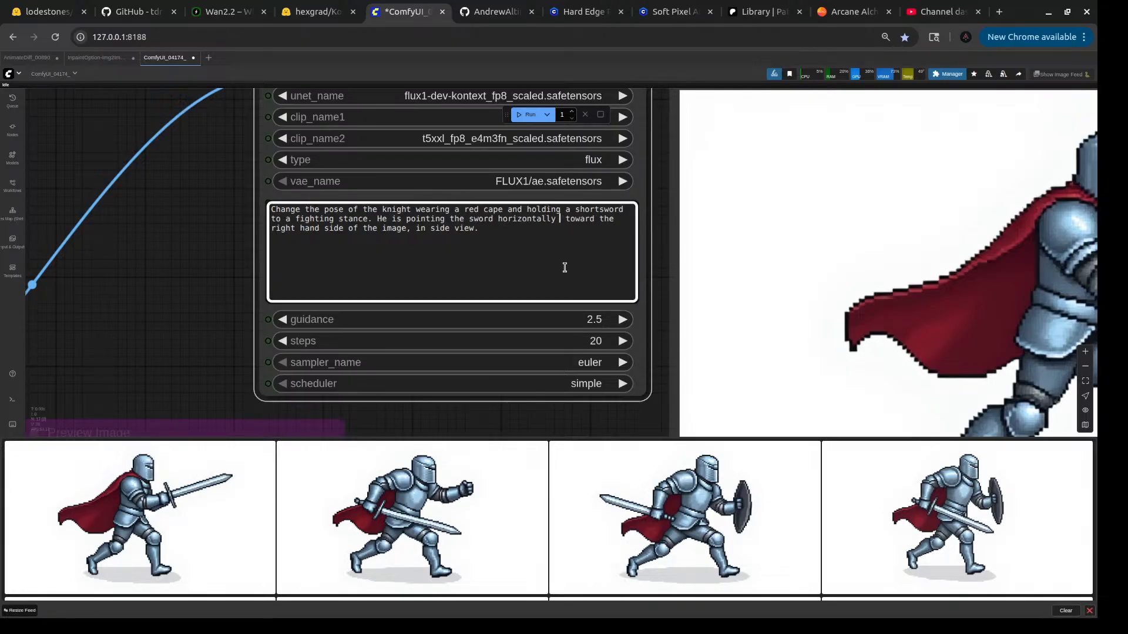
pyautogui.write('with one ')
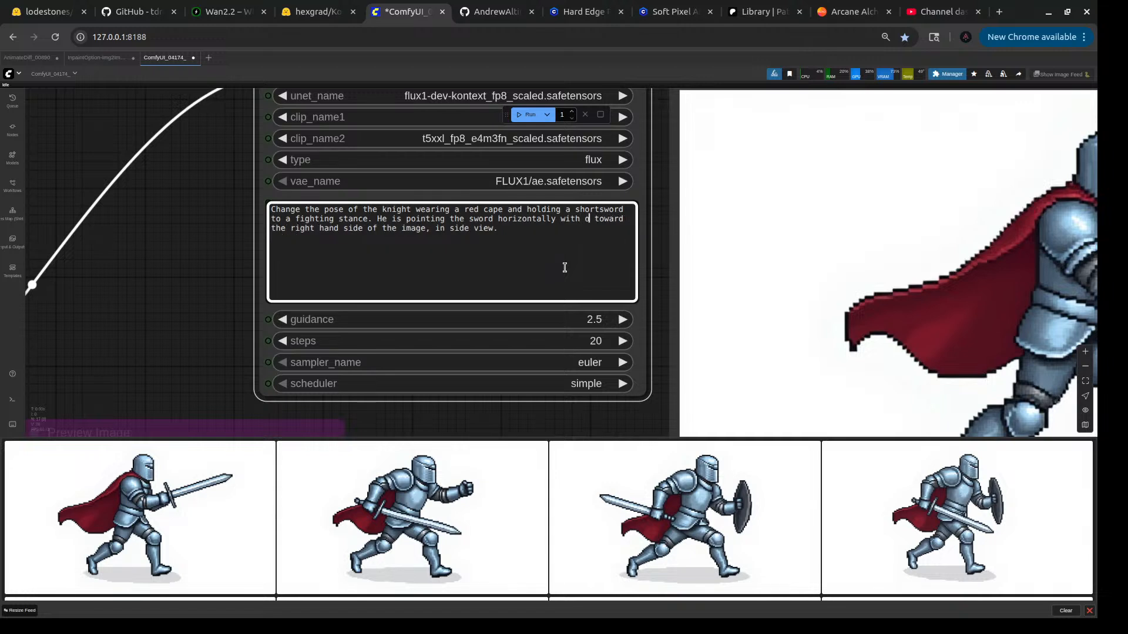
pyautogui.write('had')
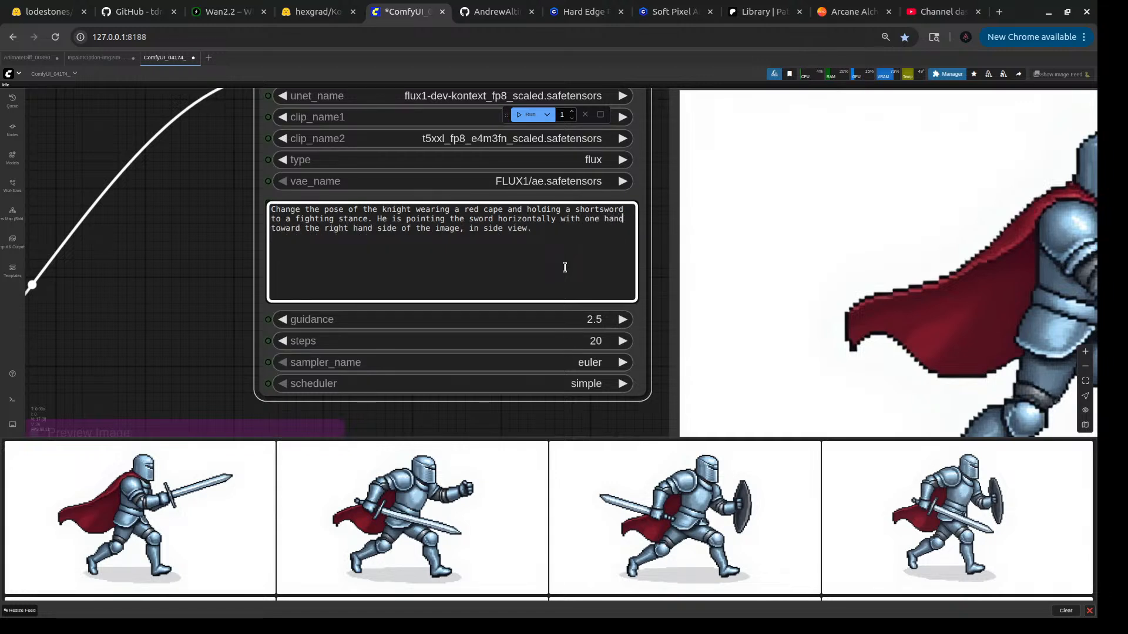
pyautogui.hotkey('ctrl', 'Return')
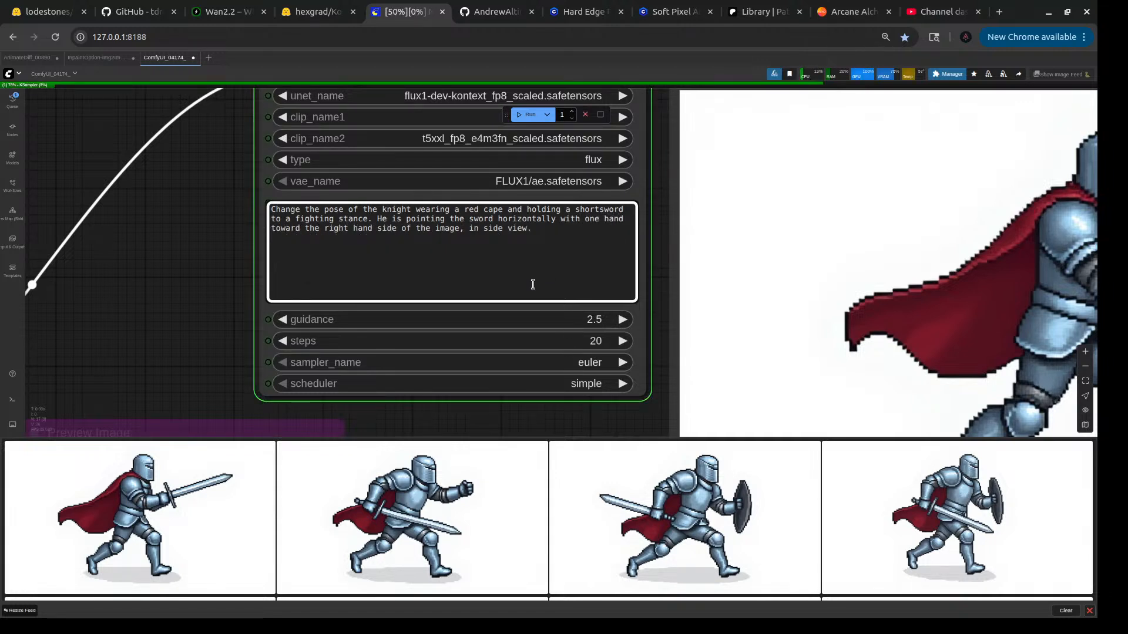
pyautogui.scroll(-6, 177, 216)
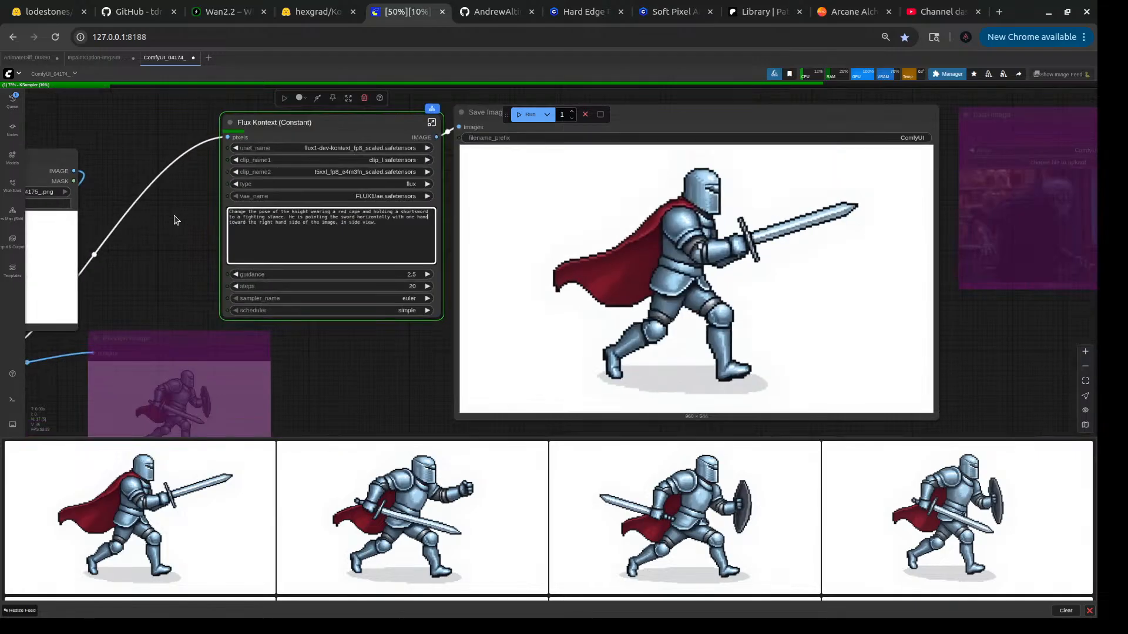
# - Switch to the InpaintOption workflow and view the newest knight image from the image feed enlarged
pyautogui.click(24, 61)
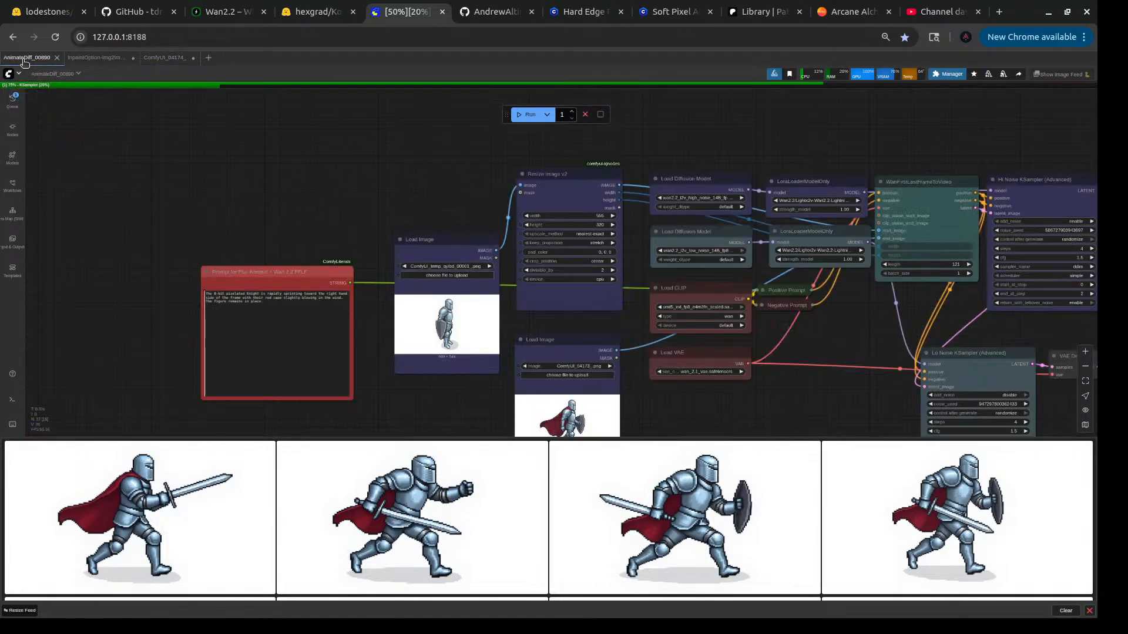
pyautogui.click(96, 58)
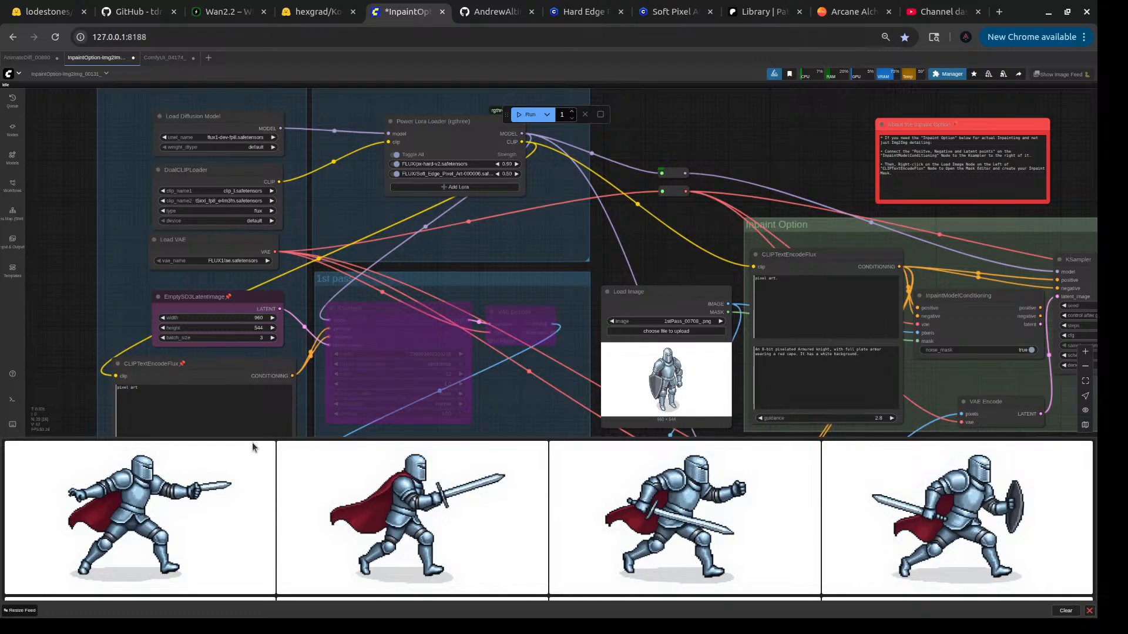
pyautogui.click(238, 508)
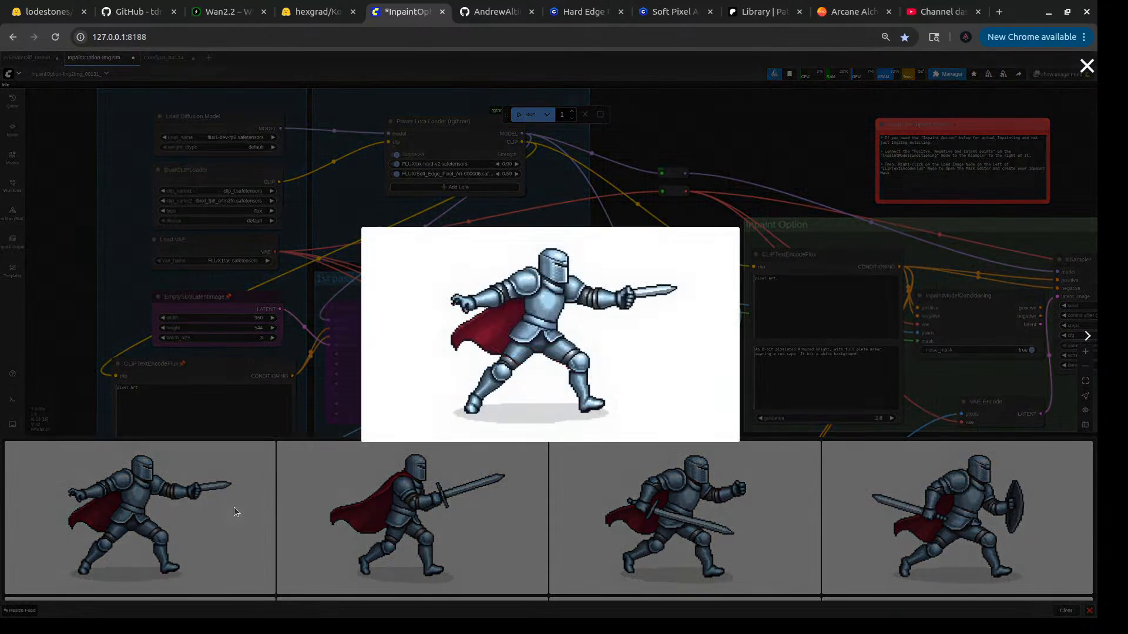
pyautogui.click(634, 134)
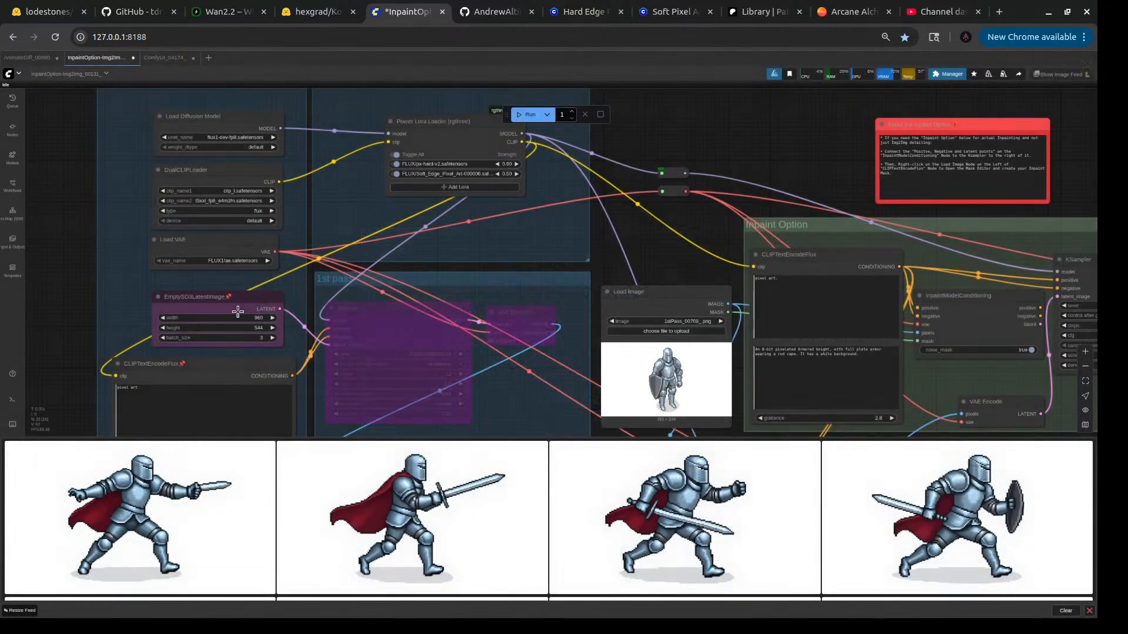
# - Enable the 1st pass group in the Fast Groups Bypasser node and run the inpaint workflow
pyautogui.moveTo(50, 325); pyautogui.dragTo(88, 242)
pyautogui.scroll(-4, 87, 341)
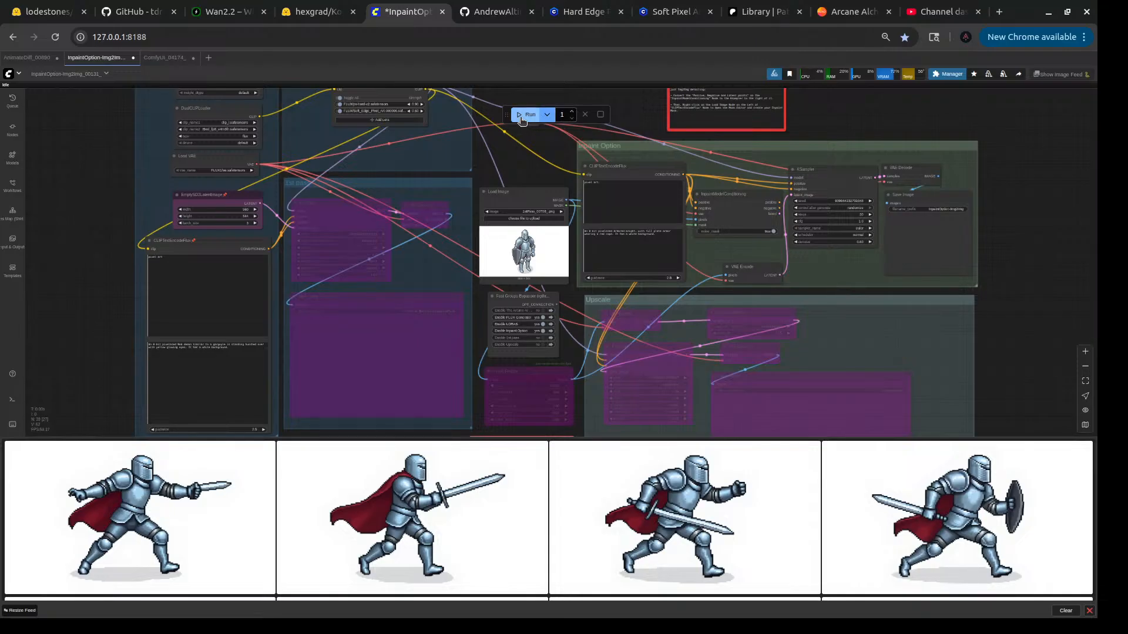
pyautogui.scroll(4, 421, 286)
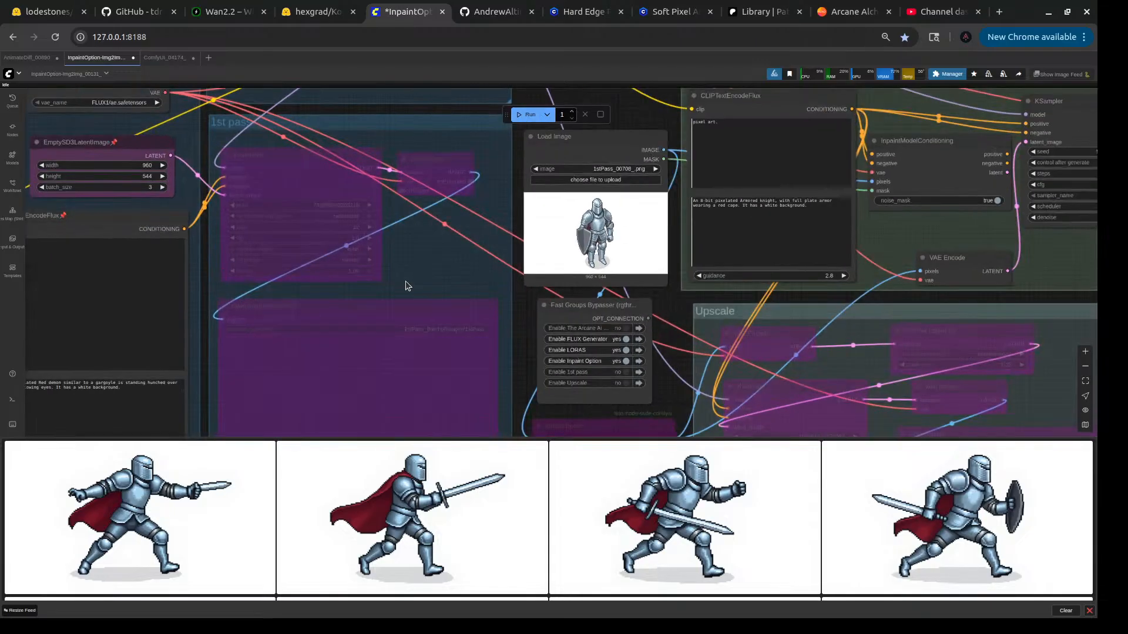
pyautogui.scroll(-2, 409, 276)
pyautogui.scroll(-2, 410, 276)
pyautogui.scroll(8, 523, 335)
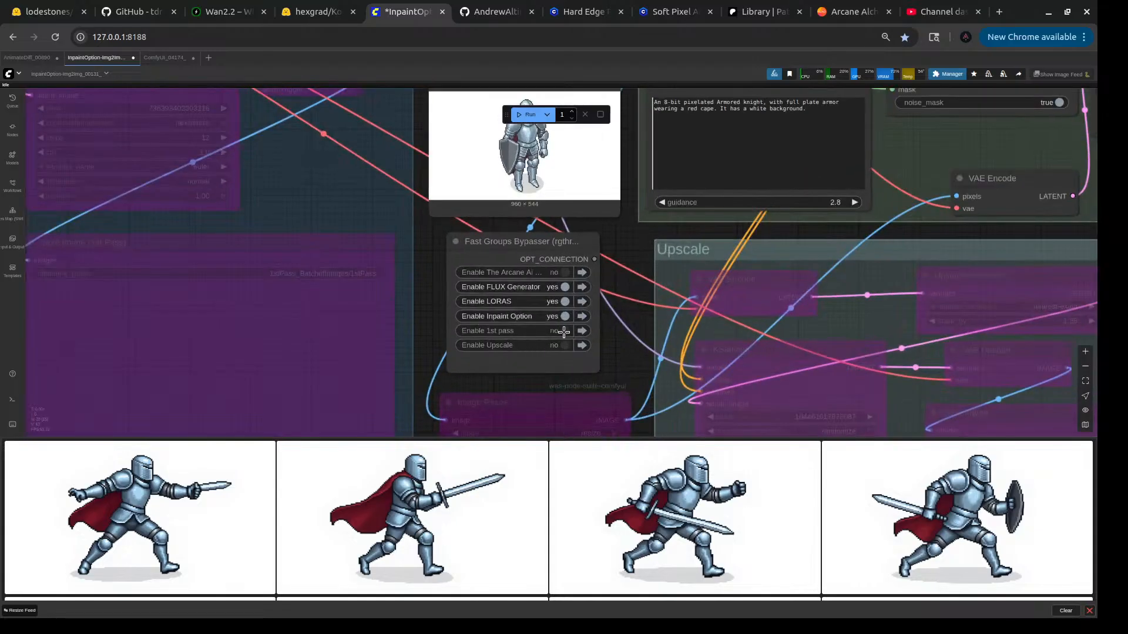
pyautogui.click(563, 332)
pyautogui.click(507, 242)
pyautogui.scroll(-6, 507, 242)
pyautogui.scroll(-3, 506, 242)
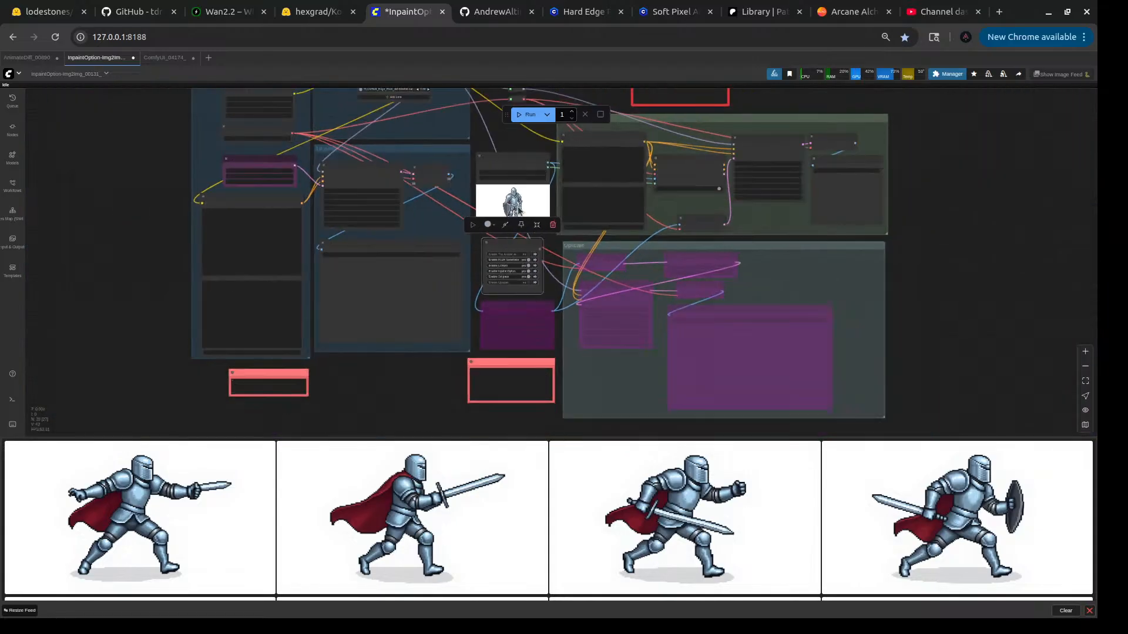
pyautogui.click(521, 115)
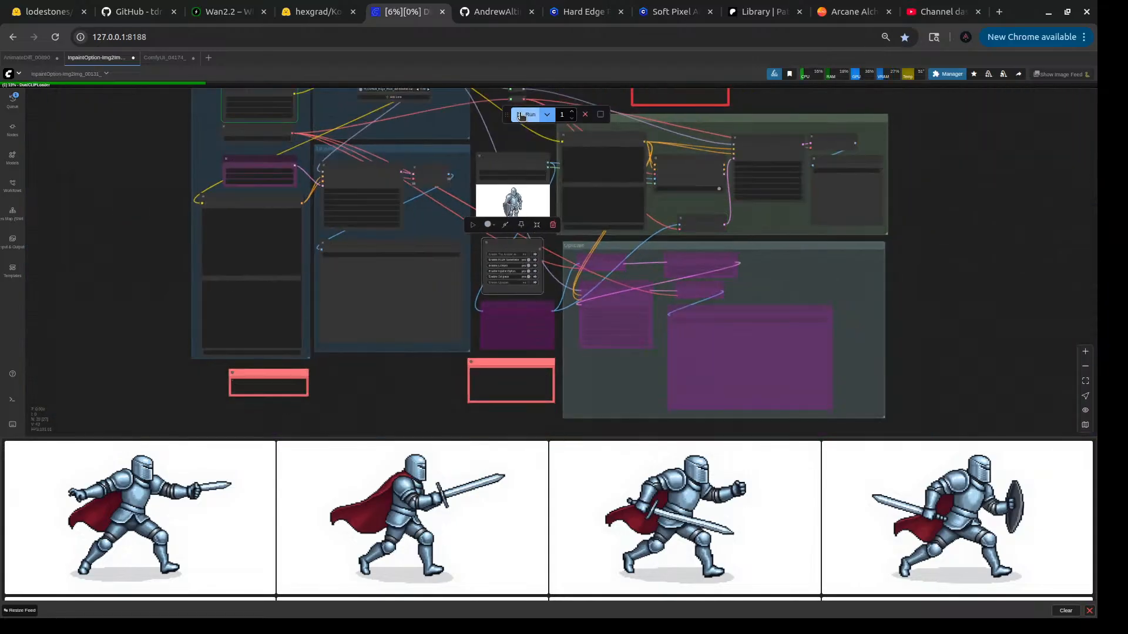
# - Disable the Inpaint Option group in the Fast Groups Bypasser node
pyautogui.scroll(4, 605, 226)
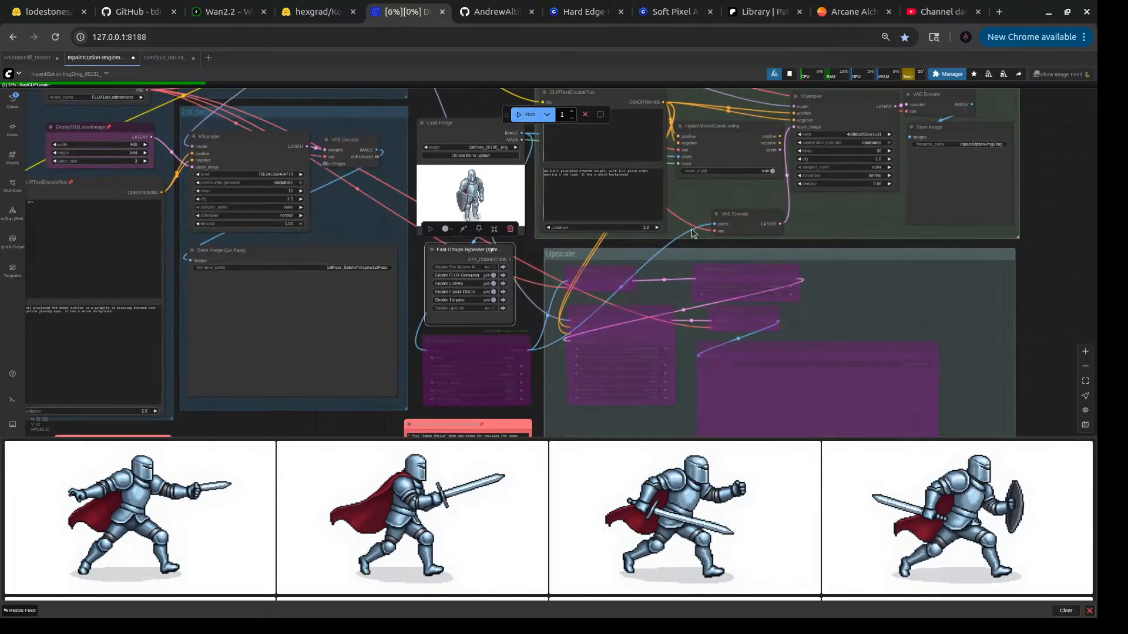
pyautogui.scroll(4, 692, 228)
pyautogui.scroll(-5, 701, 206)
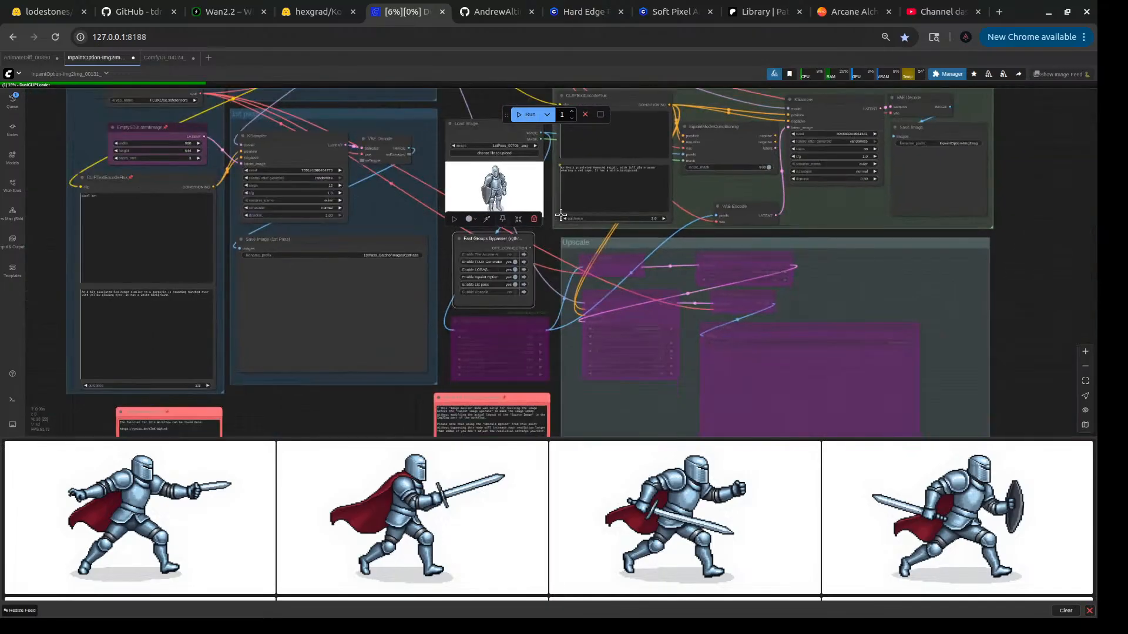
pyautogui.scroll(2, 506, 294)
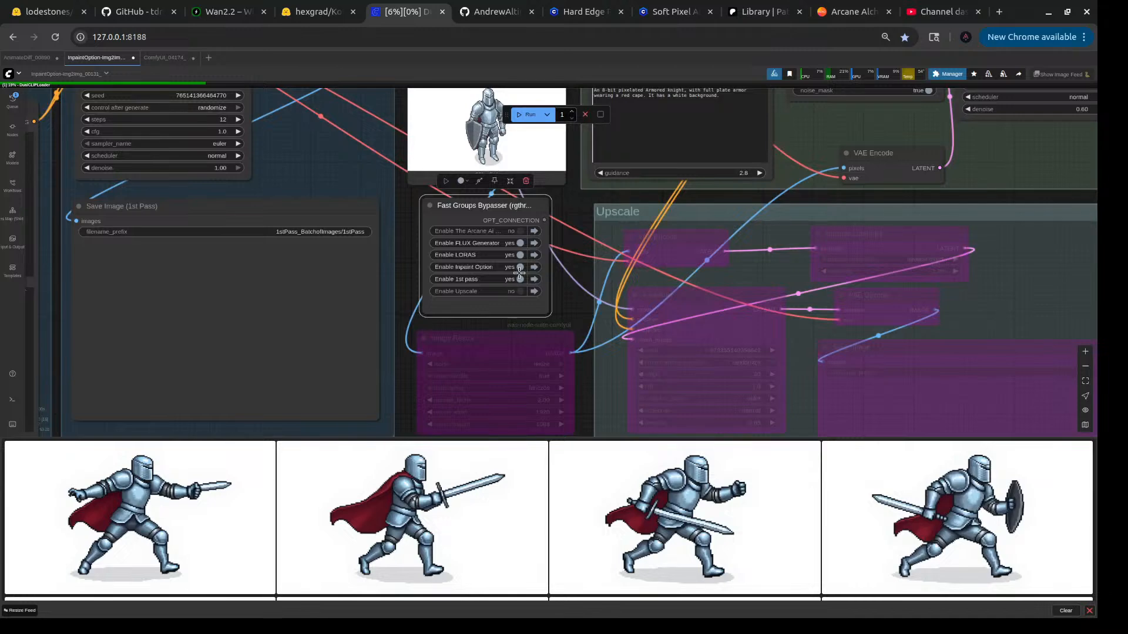
pyautogui.scroll(-8, 519, 272)
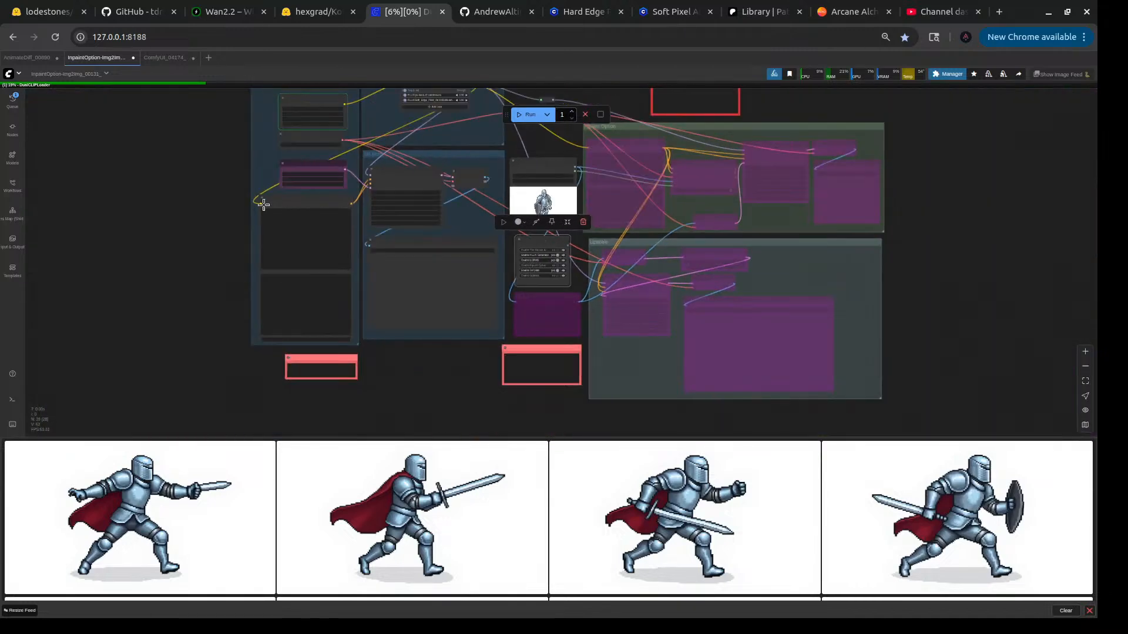
pyautogui.moveTo(216, 182); pyautogui.dragTo(226, 278)
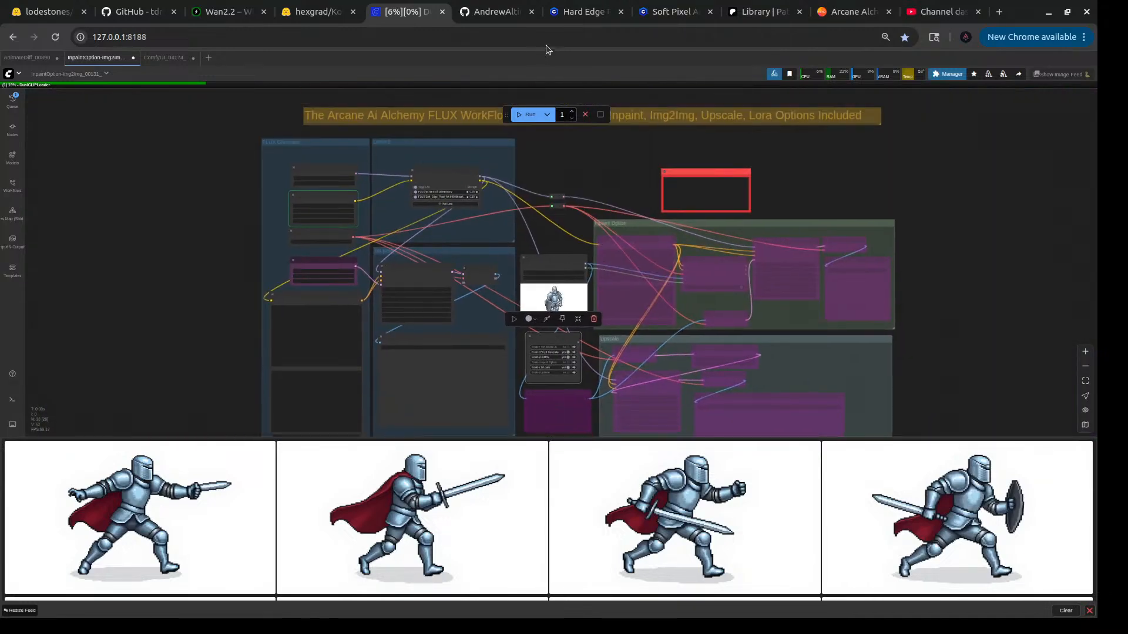
pyautogui.moveTo(171, 318); pyautogui.dragTo(179, 245)
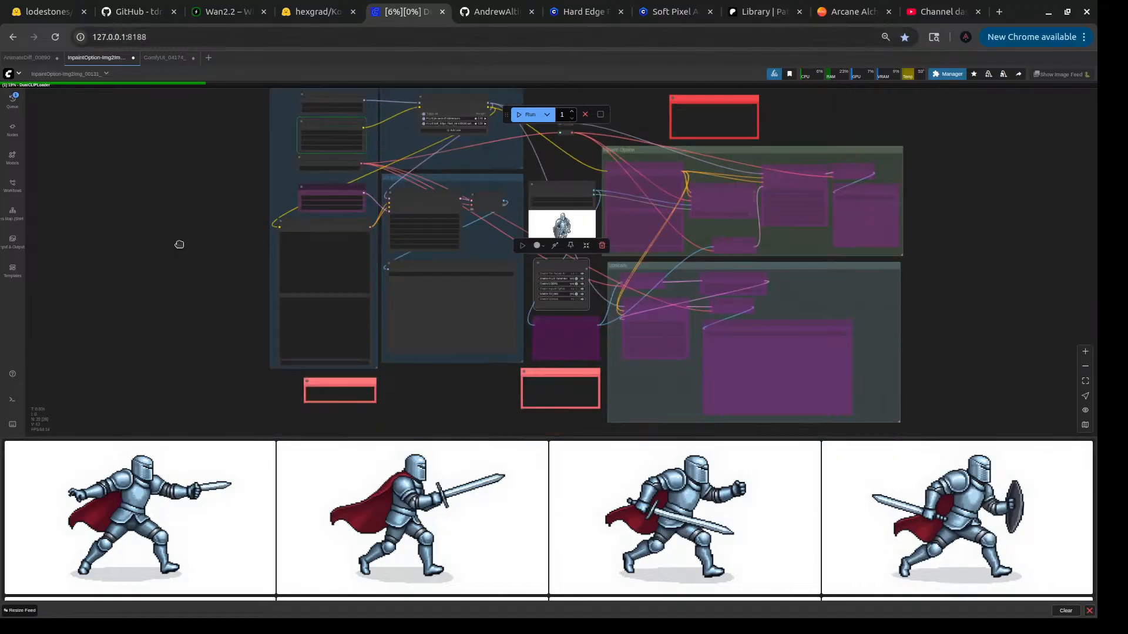
pyautogui.scroll(10, 256, 307)
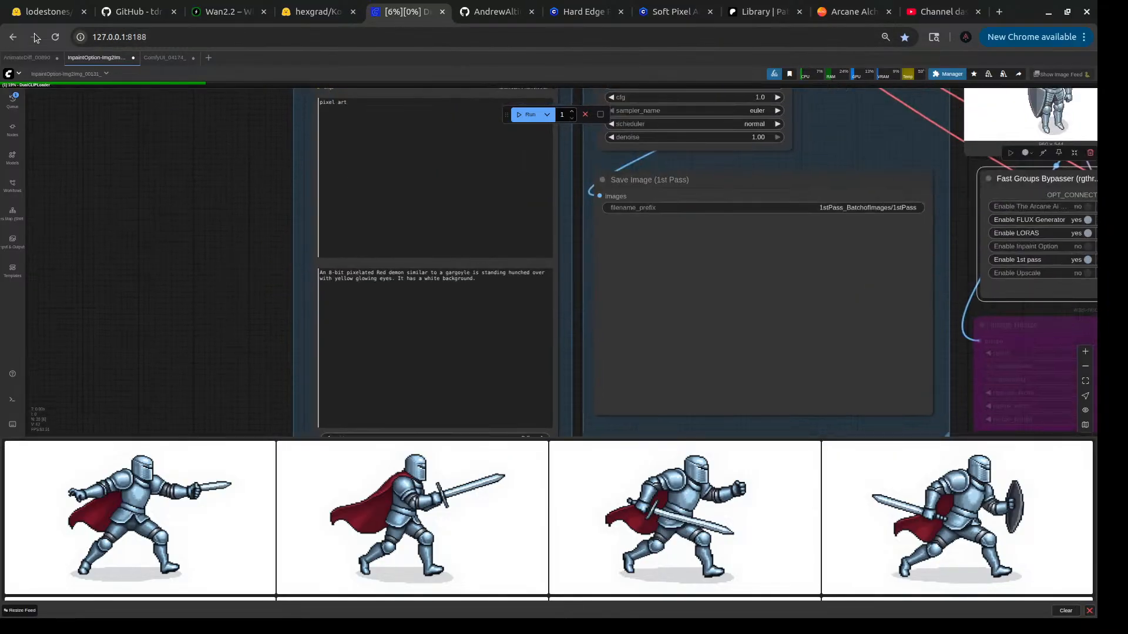
# - Return to the ComfyUI_04174_ workflow and examine the generated knight pose against its prompt
pyautogui.moveTo(169, 60)
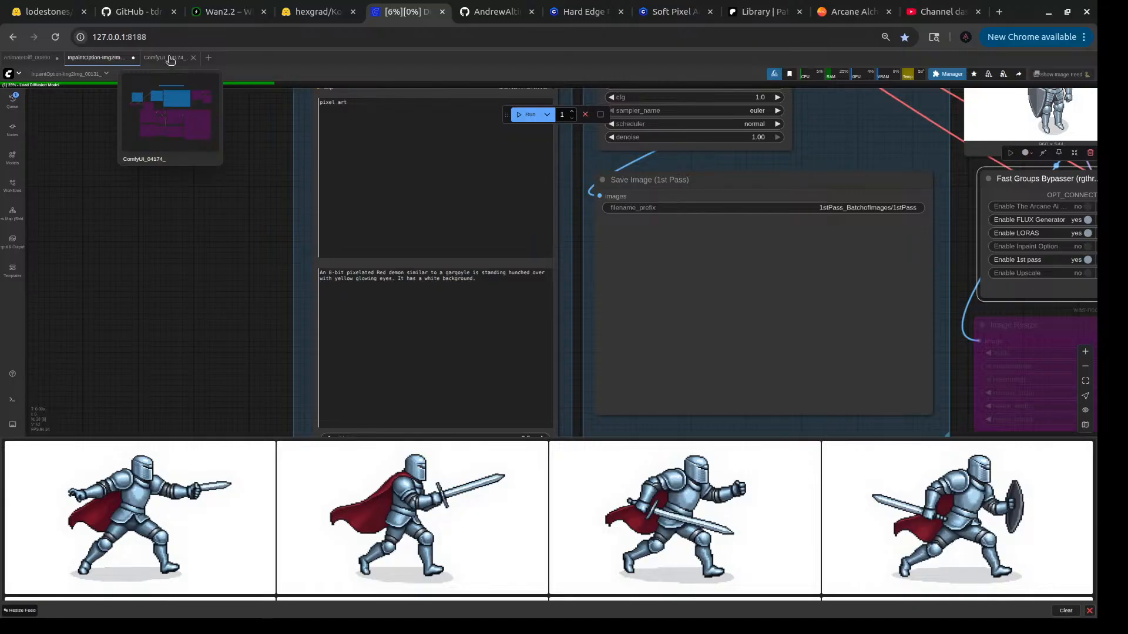
pyautogui.click(169, 59)
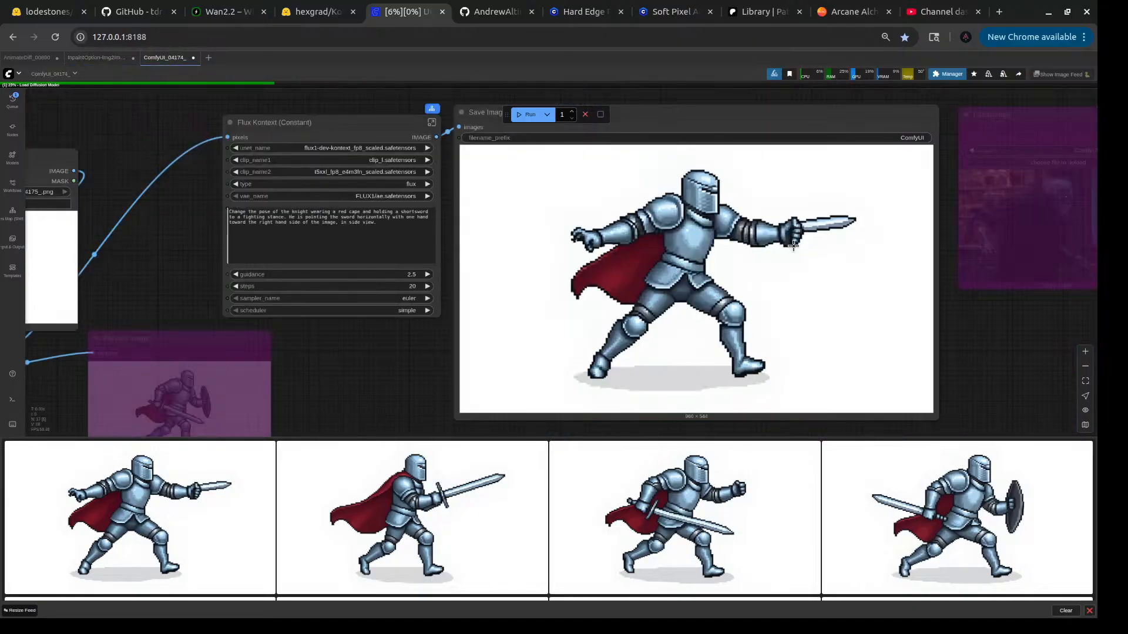
pyautogui.scroll(-4, 816, 247)
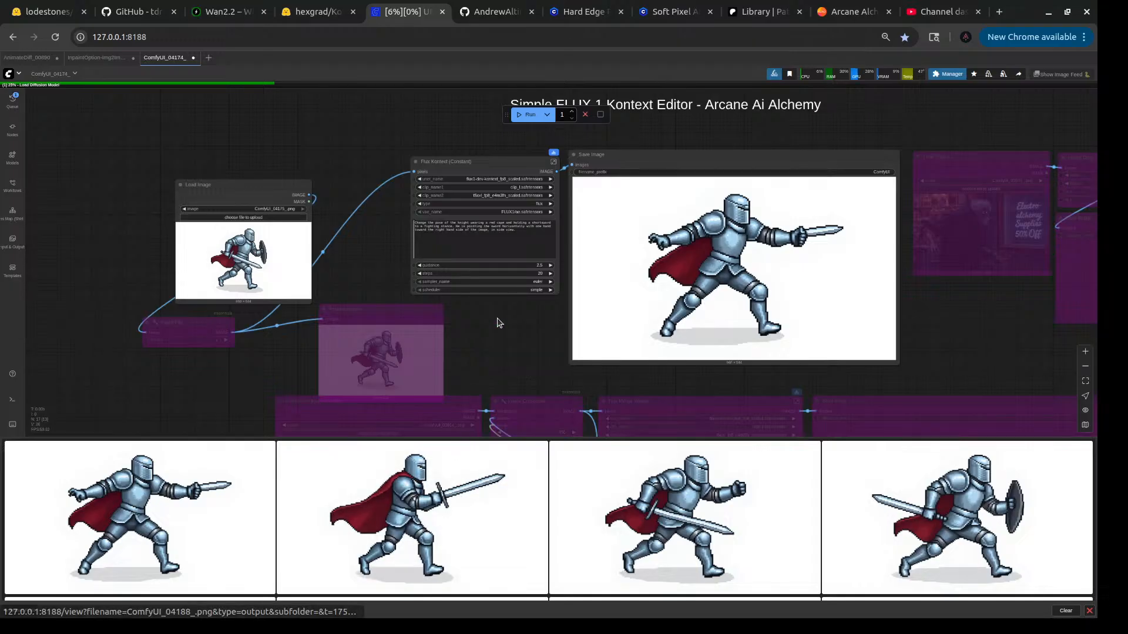
pyautogui.scroll(5, 499, 323)
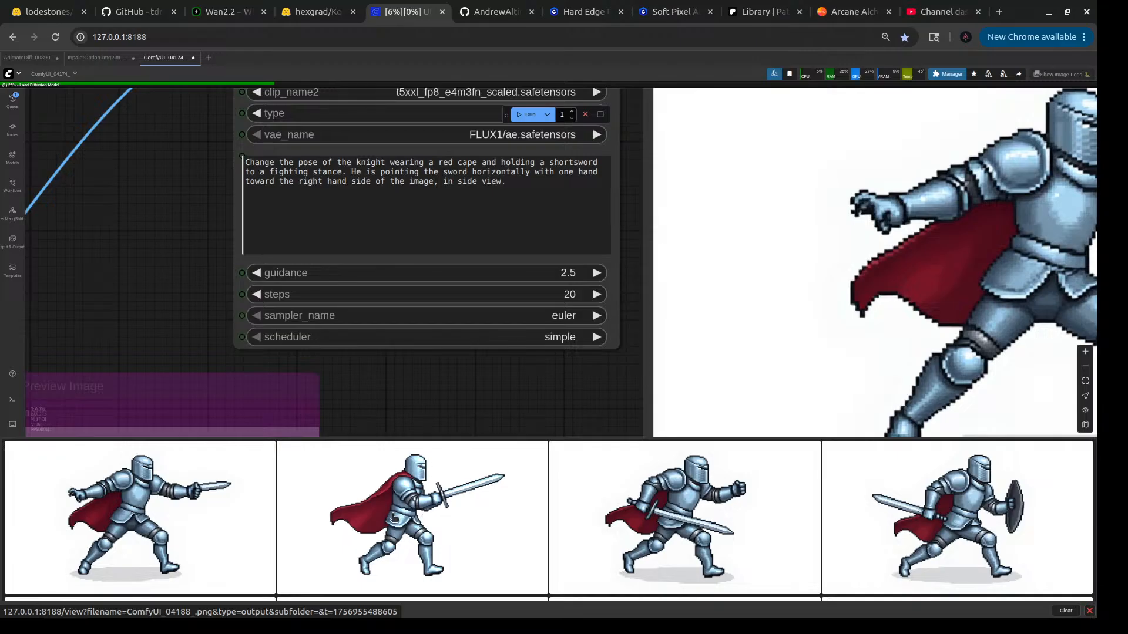
pyautogui.scroll(-3, 402, 514)
pyautogui.scroll(3, 414, 506)
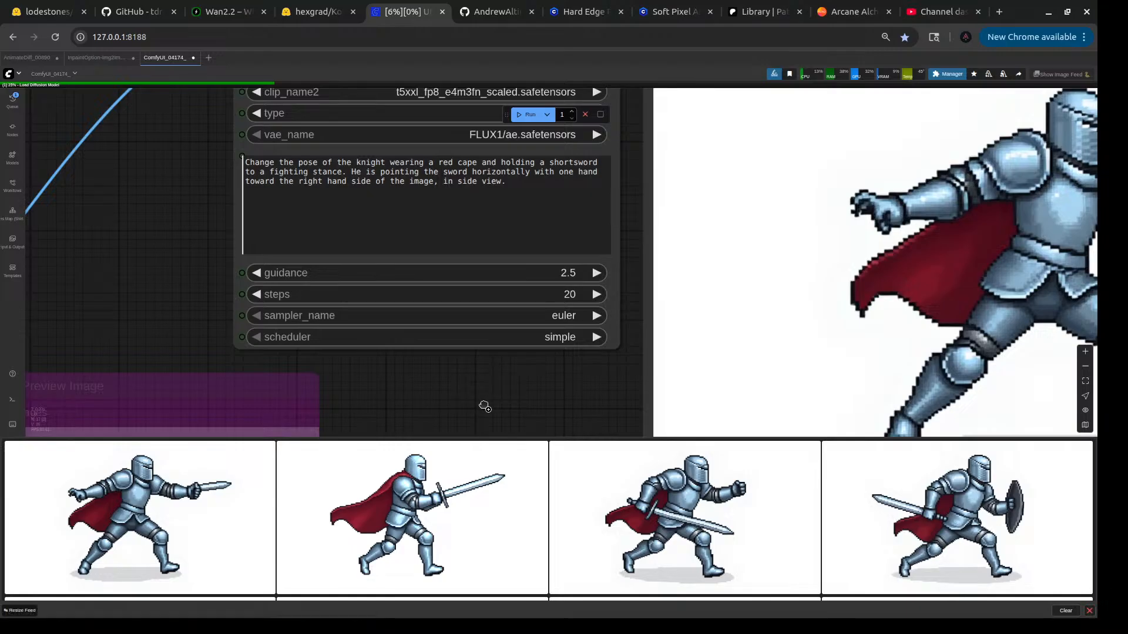
# - Load the workflow embedded in the feed image of the caped knight holding the sword with both hands
pyautogui.moveTo(485, 406); pyautogui.dragTo(484, 407)
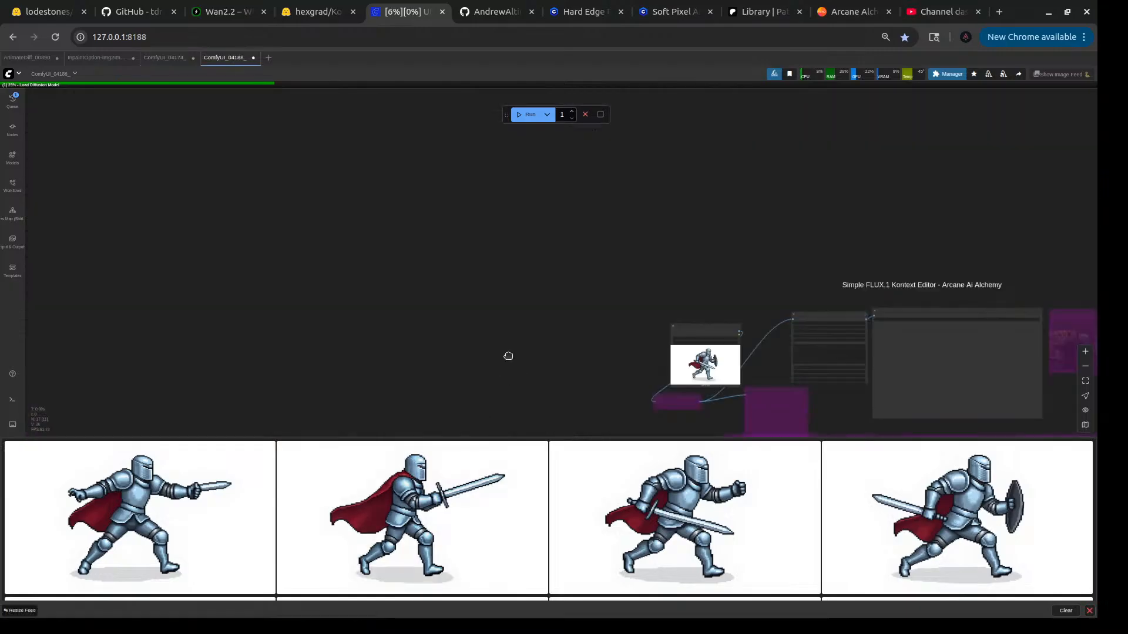
pyautogui.scroll(14, 506, 322)
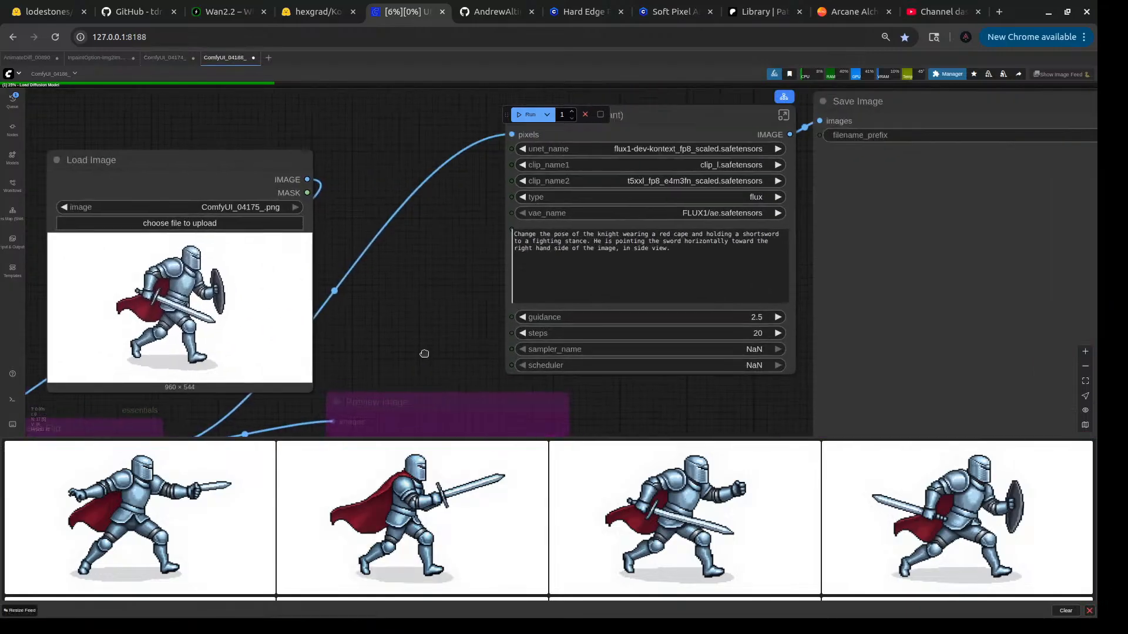
pyautogui.moveTo(632, 411); pyautogui.dragTo(568, 380)
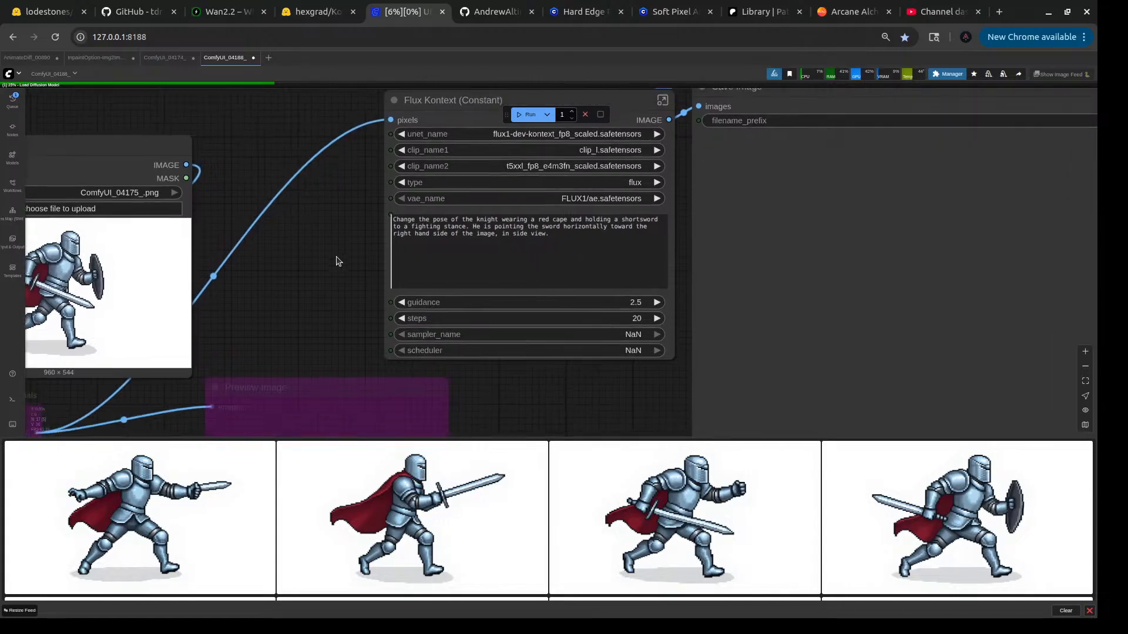
pyautogui.moveTo(337, 258); pyautogui.dragTo(286, 358)
# - Inside the Flux Kontext (Constant) subgraph, set the KSampler's control after generate to fixed and return to the main workflow
pyautogui.click(604, 208)
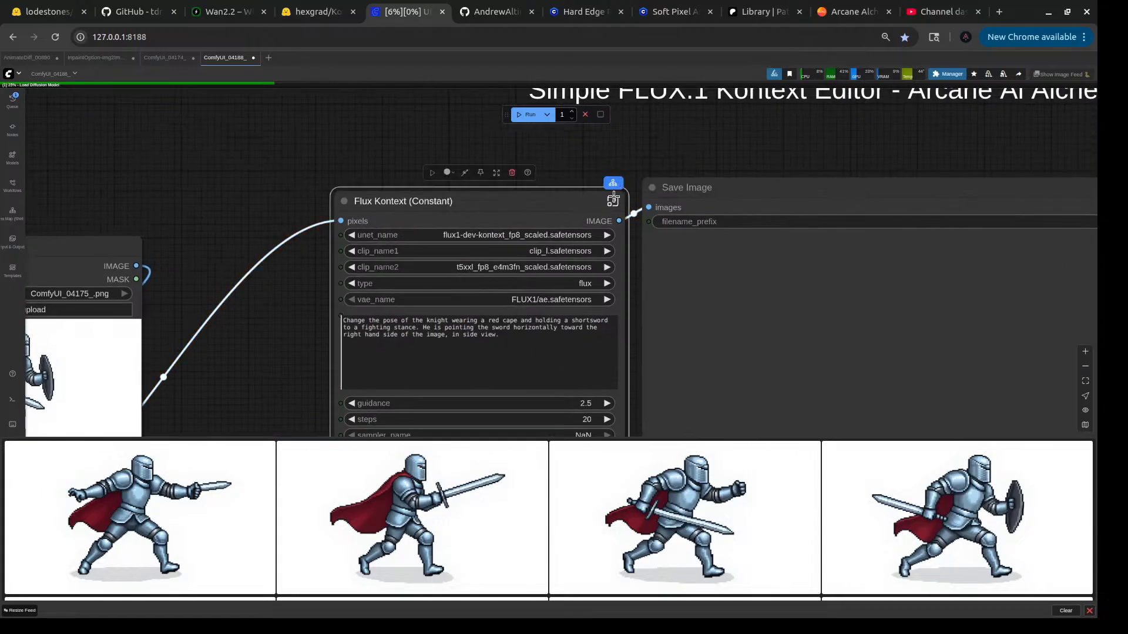
pyautogui.click(610, 201)
pyautogui.click(834, 328)
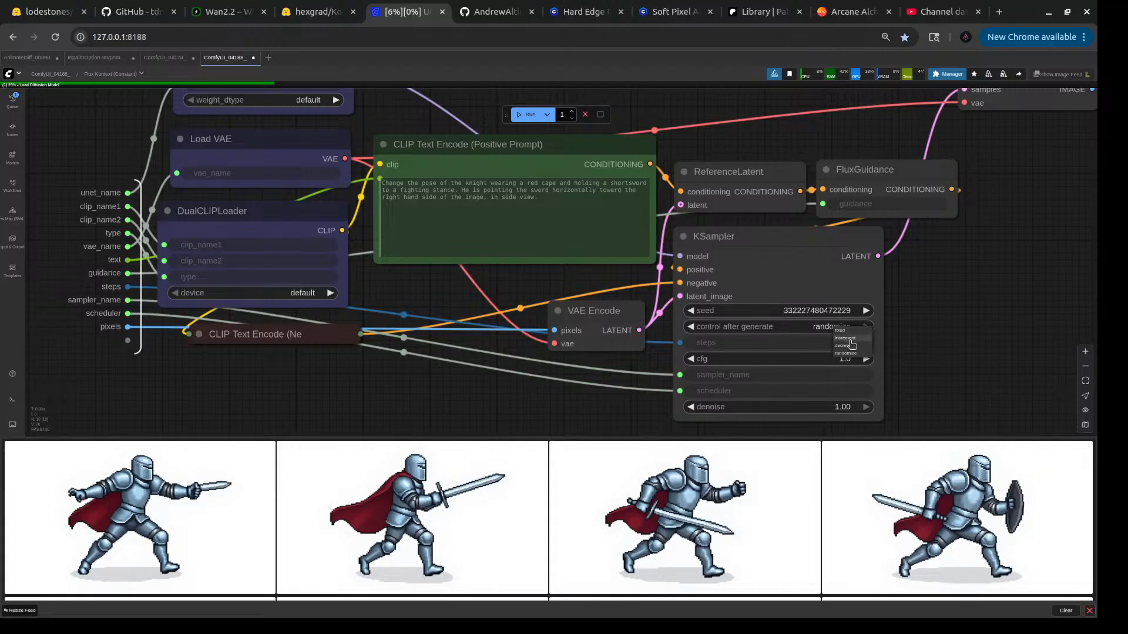
pyautogui.click(844, 331)
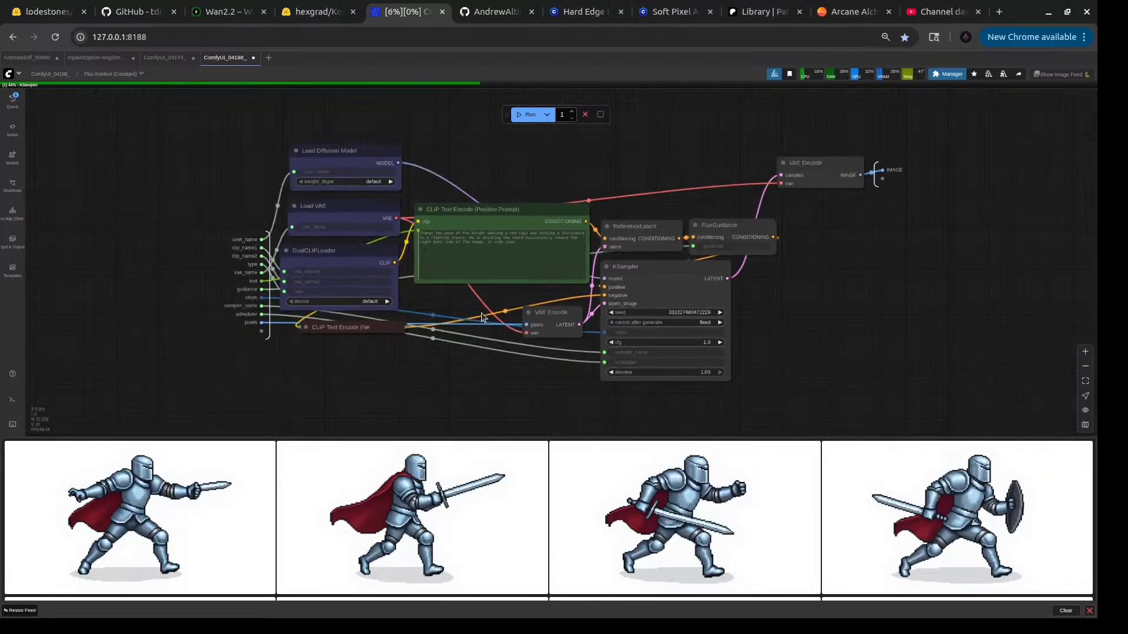
pyautogui.scroll(-5, 481, 312)
pyautogui.press('Escape')
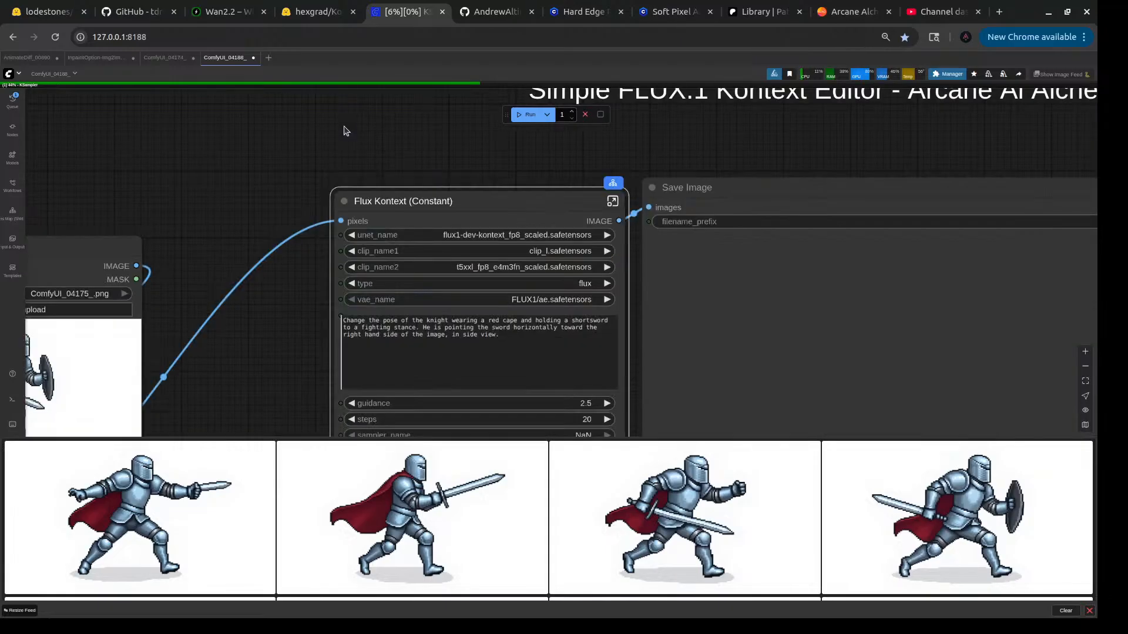
# - Check the Flux Kontext pose prompt, reopen its subgraph and set the KSampler's control after generate to randomize
pyautogui.moveTo(285, 367); pyautogui.dragTo(333, 317)
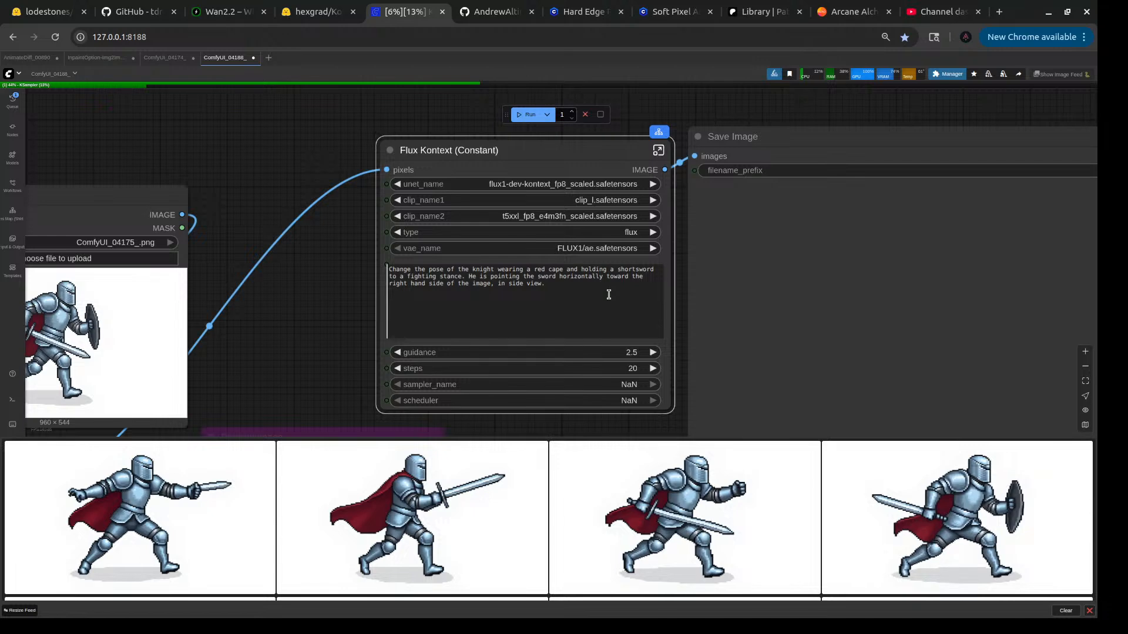
pyautogui.scroll(3, 541, 305)
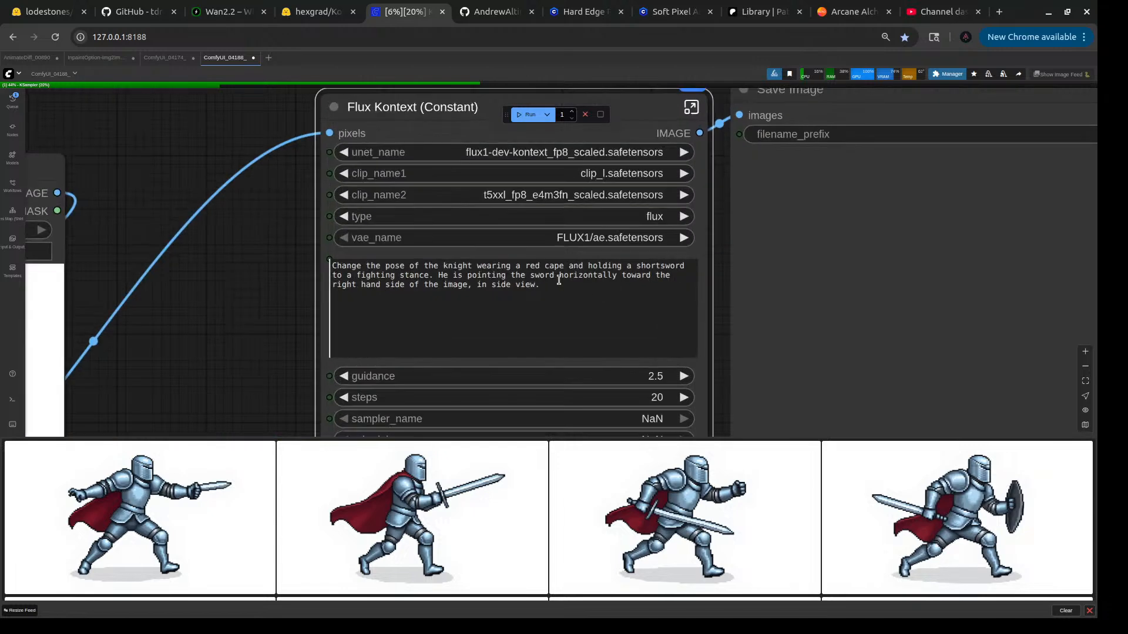
pyautogui.click(619, 275)
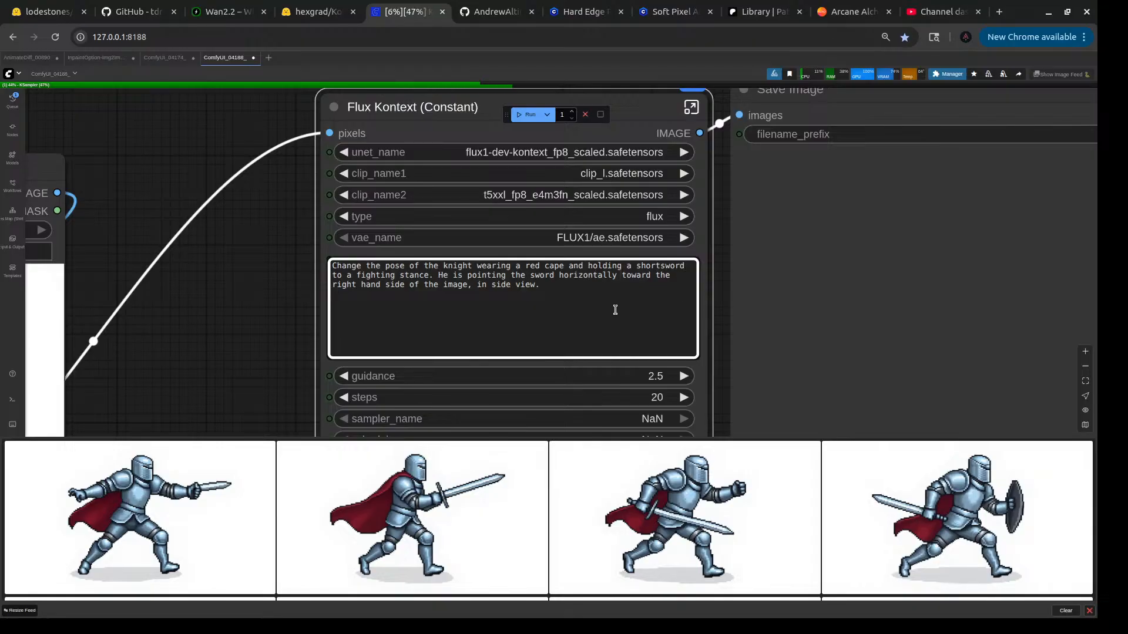
pyautogui.click(691, 107)
pyautogui.scroll(5, 579, 313)
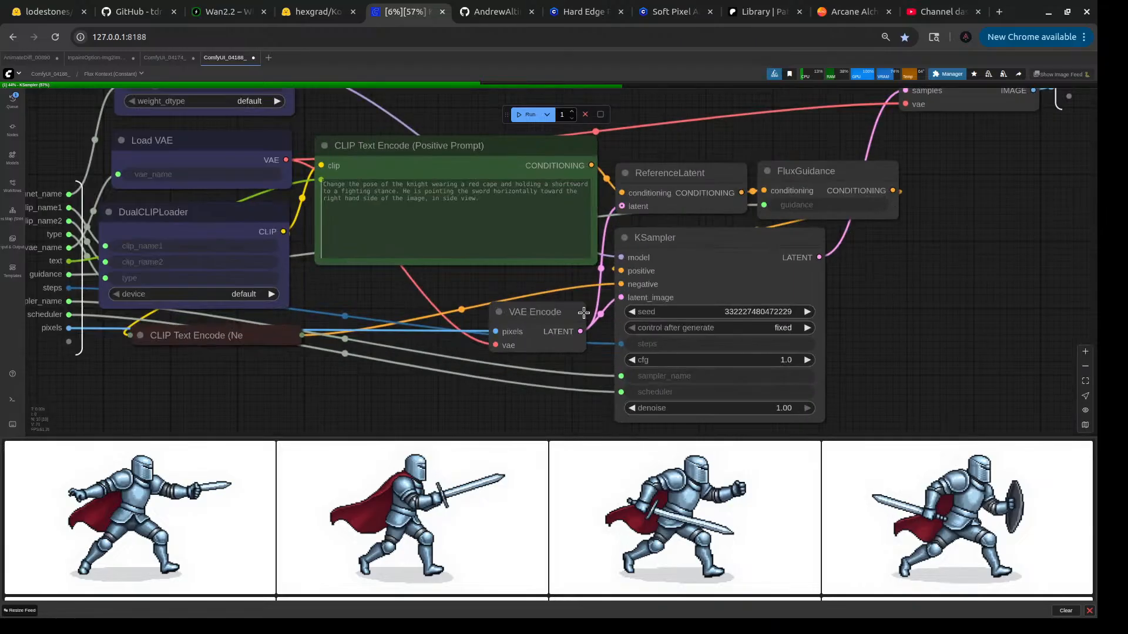
pyautogui.click(764, 327)
pyautogui.click(782, 353)
# - Close the ComfyUI_04174_ workflow without saving its changes
pyautogui.click(170, 60)
pyautogui.scroll(-10, 232, 244)
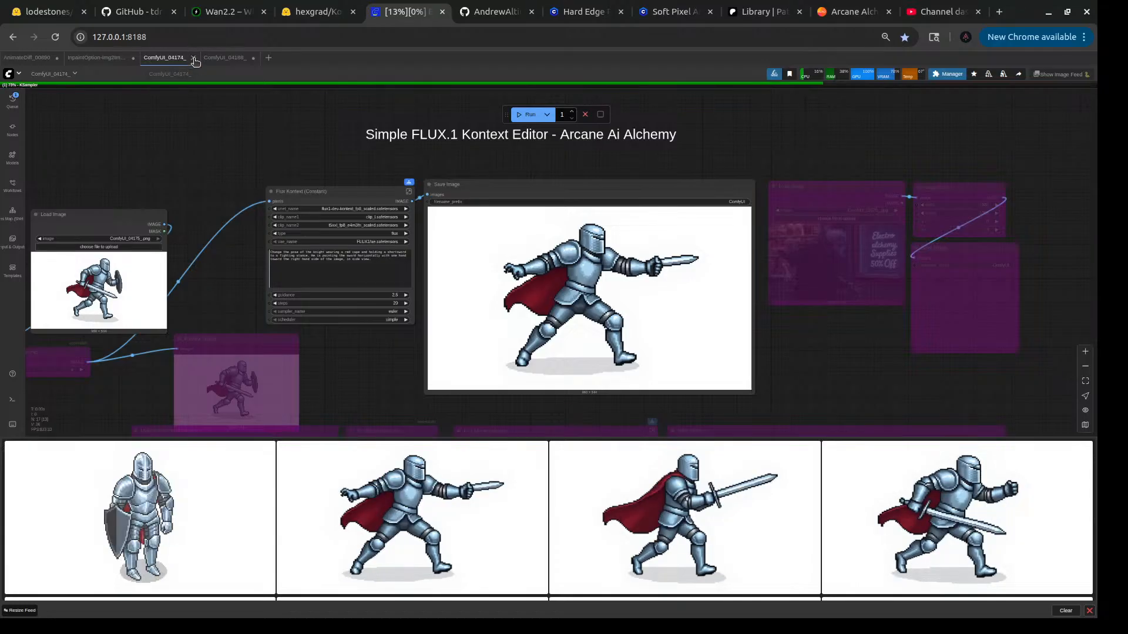
pyautogui.click(193, 57)
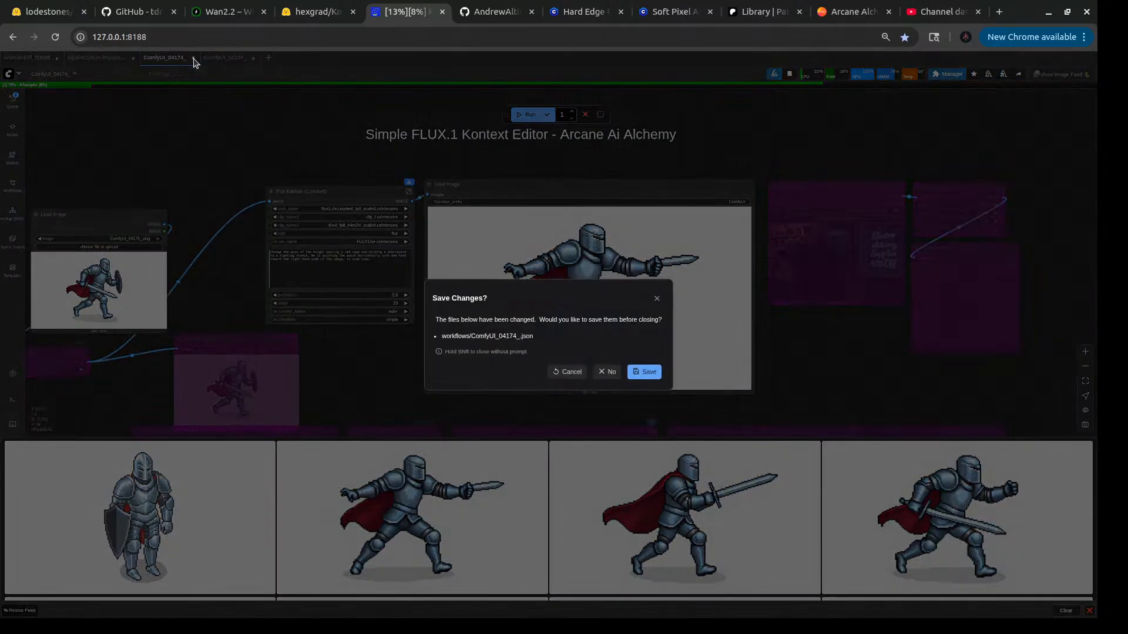
pyautogui.click(608, 372)
# - Leave the Flux Kontext subgraph and look over the nodes of the main Kontext editor workflow
pyautogui.moveTo(377, 294); pyautogui.dragTo(272, 255)
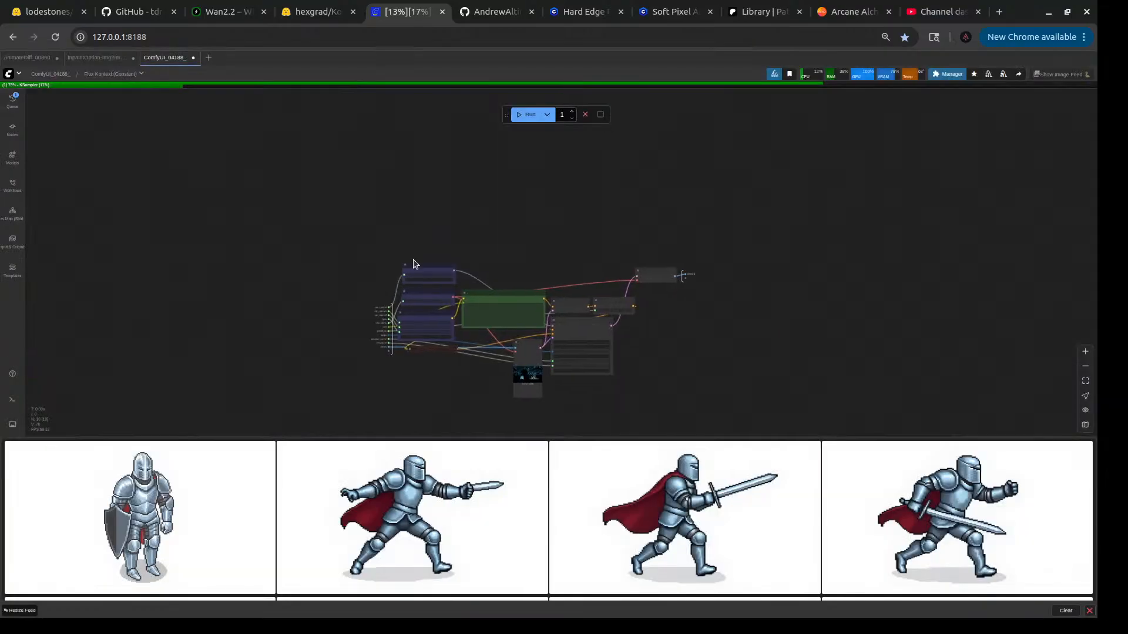
pyautogui.scroll(5, 416, 262)
pyautogui.press('Escape')
pyautogui.moveTo(389, 253); pyautogui.dragTo(353, 265)
pyautogui.scroll(-9, 322, 281)
pyautogui.moveTo(307, 216); pyautogui.dragTo(281, 261)
pyautogui.moveTo(370, 221); pyautogui.dragTo(238, 245)
pyautogui.click(122, 195)
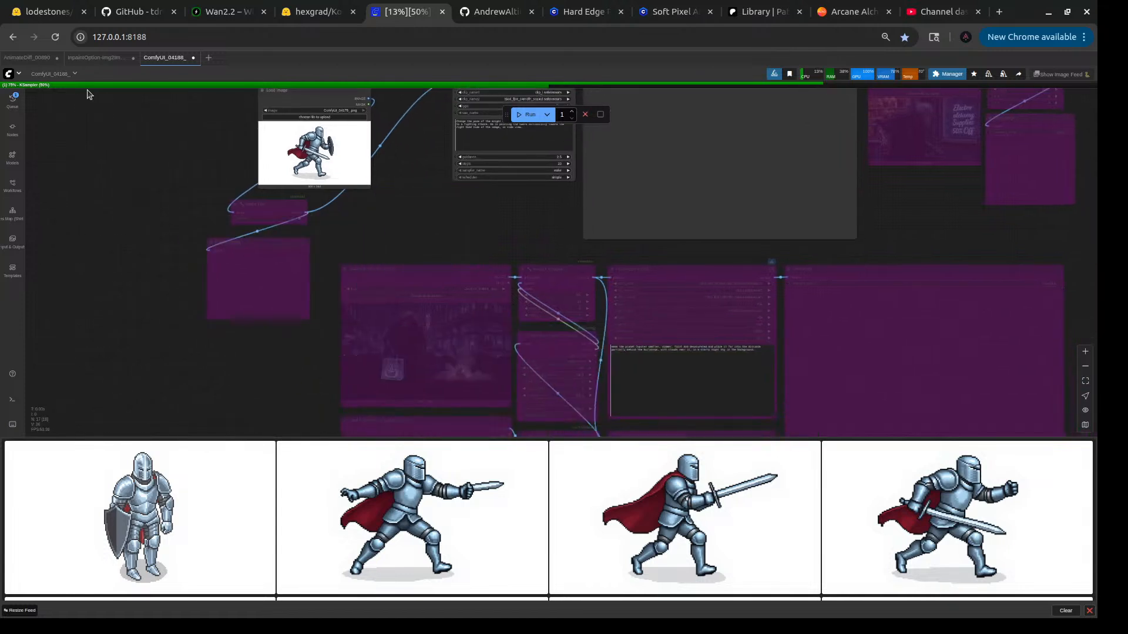
# - Switch to the InpaintOption workflow and check the running 1st pass group, its KSampler settings and the prompt
pyautogui.click(98, 58)
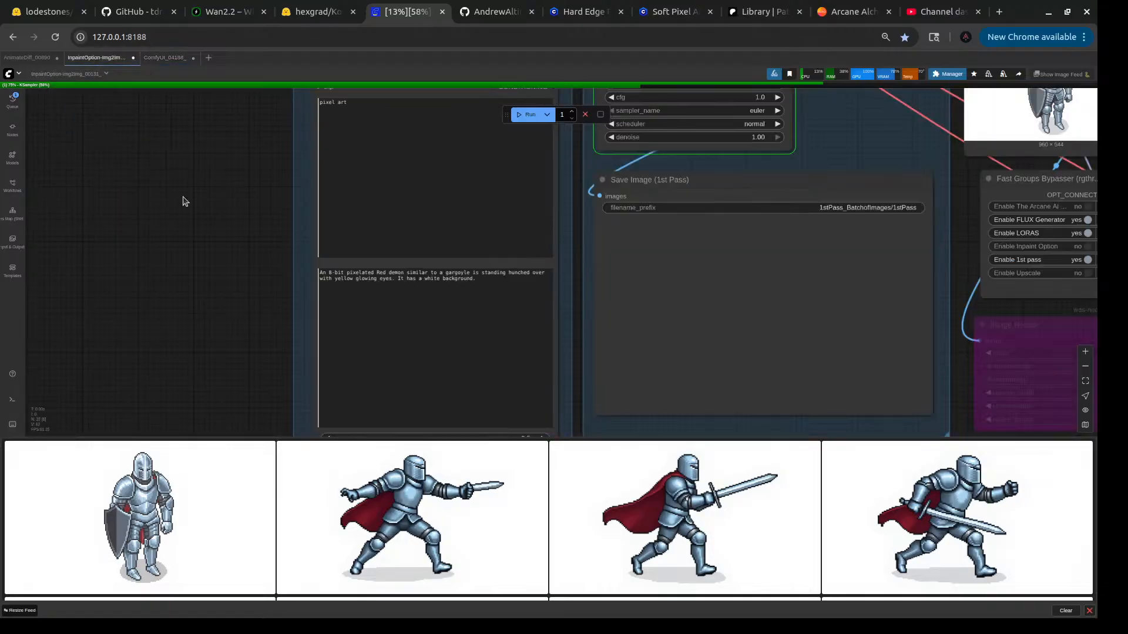
pyautogui.scroll(-5, 234, 227)
pyautogui.moveTo(421, 269); pyautogui.dragTo(431, 397)
pyautogui.scroll(5, 229, 214)
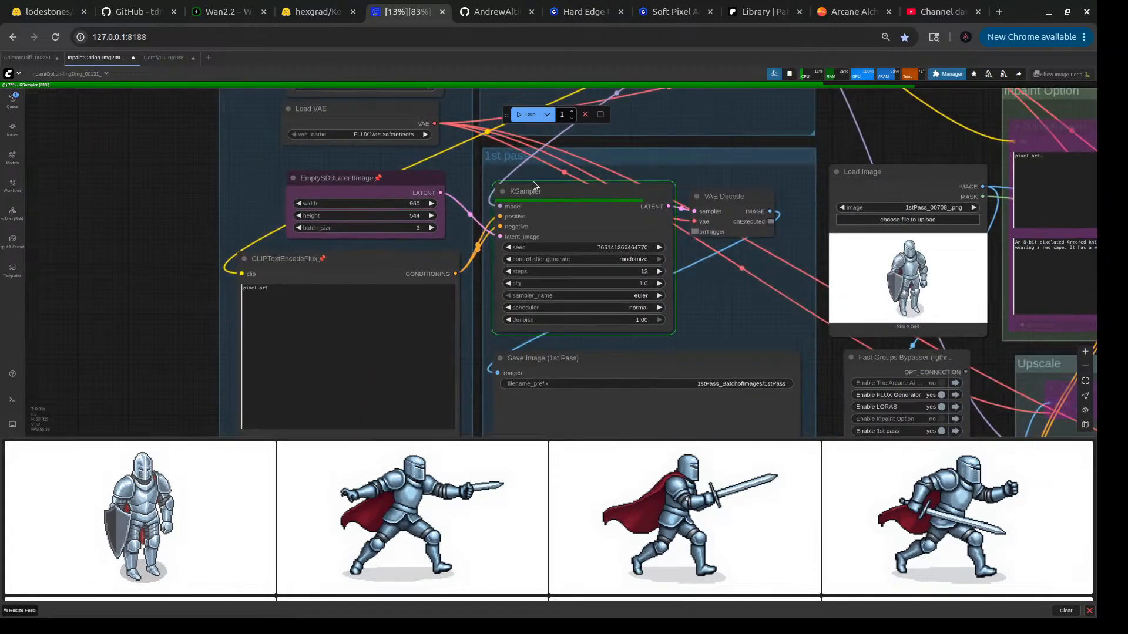
pyautogui.moveTo(919, 136); pyautogui.dragTo(889, 158)
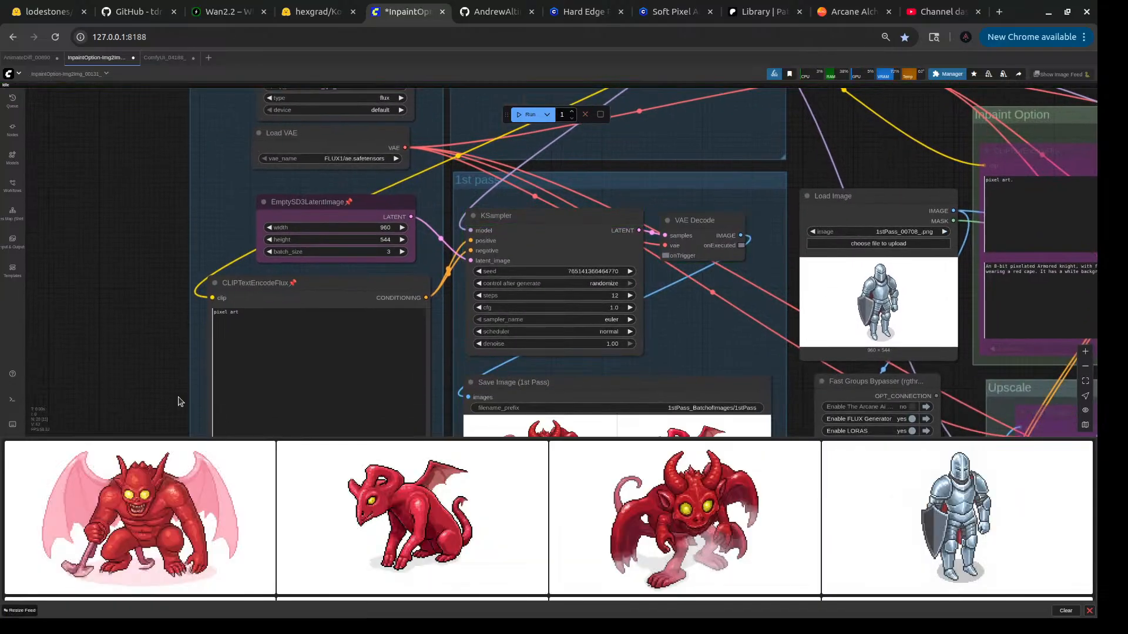
# - Examine the red demon images generated in the Save Image (1st Pass) node
pyautogui.moveTo(145, 375); pyautogui.dragTo(144, 290)
pyautogui.moveTo(144, 356); pyautogui.dragTo(160, 264)
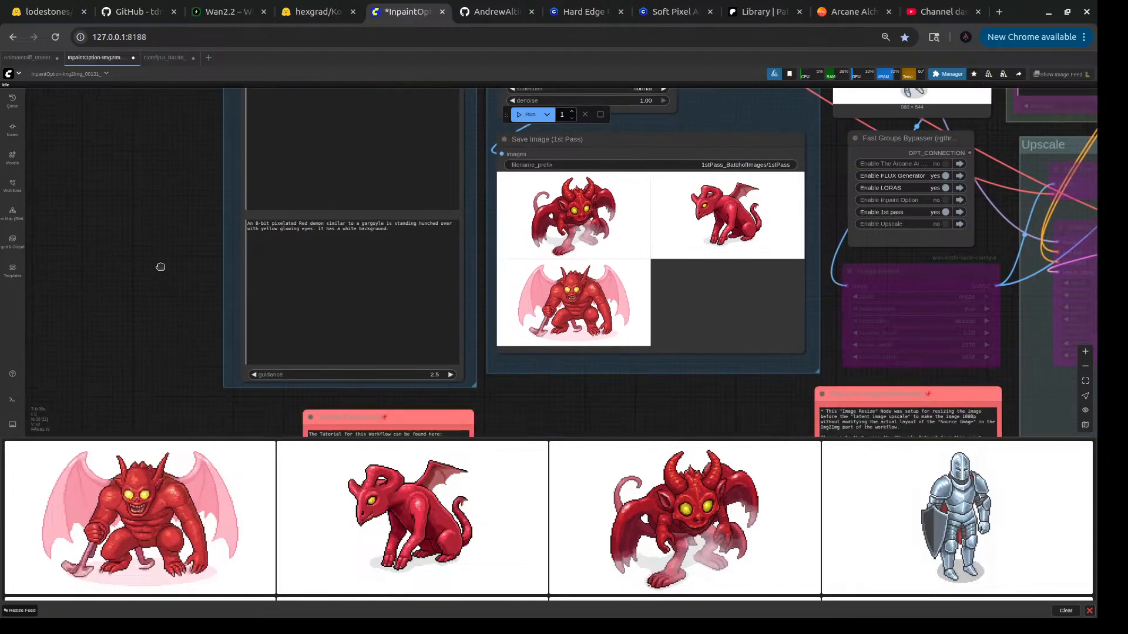
pyautogui.scroll(5, 521, 344)
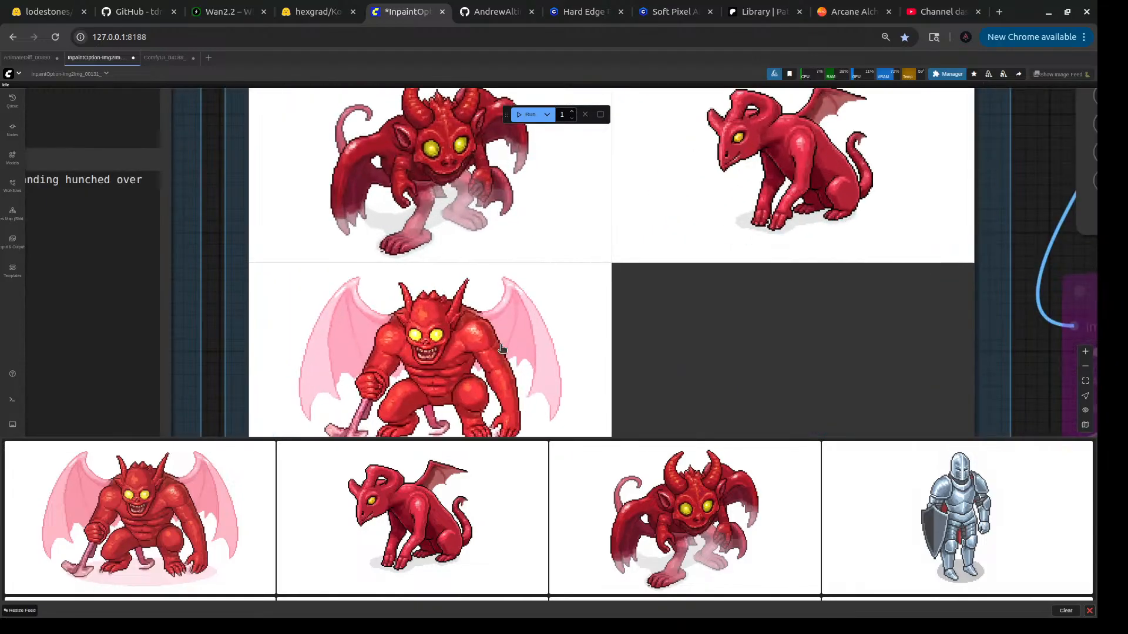
pyautogui.scroll(4, 442, 354)
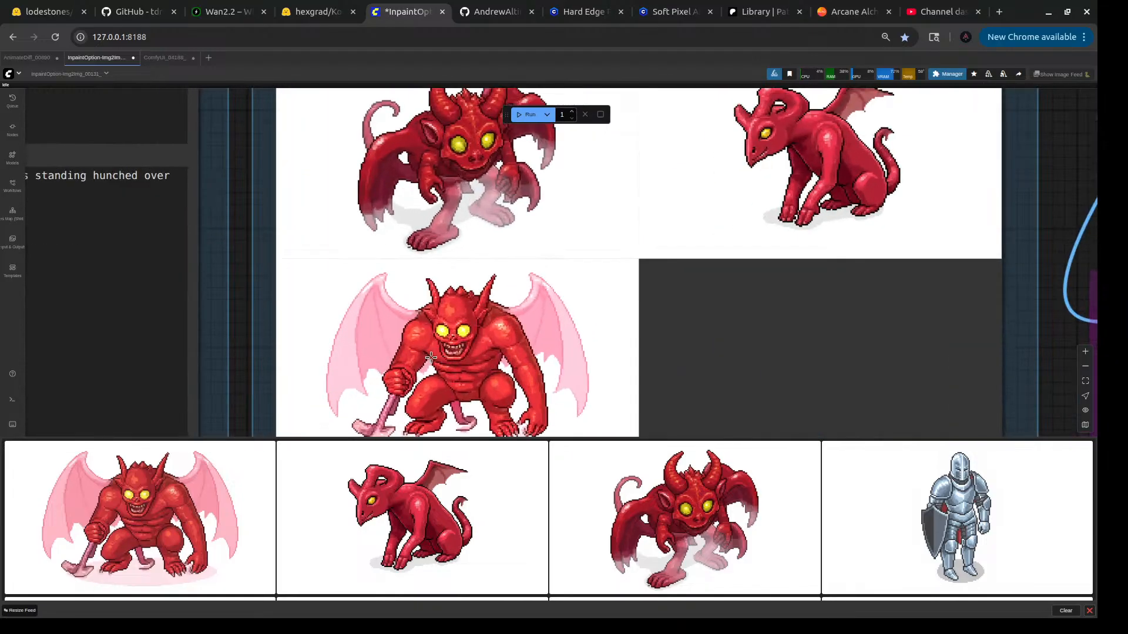
pyautogui.scroll(-3, 473, 360)
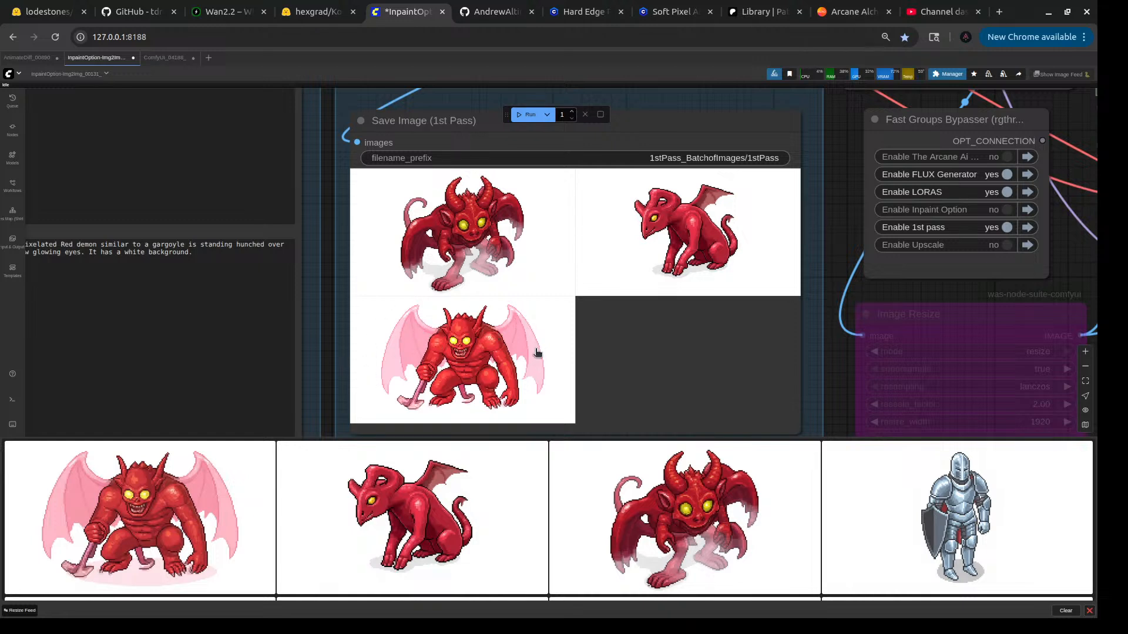
pyautogui.scroll(-6, 536, 352)
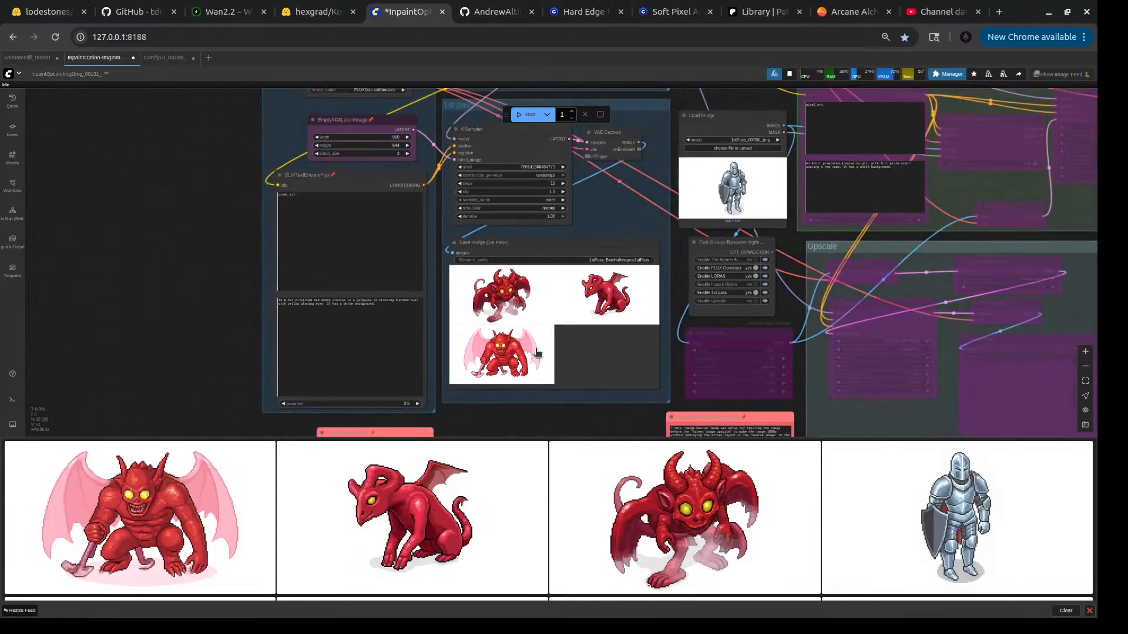
pyautogui.scroll(-5, 536, 352)
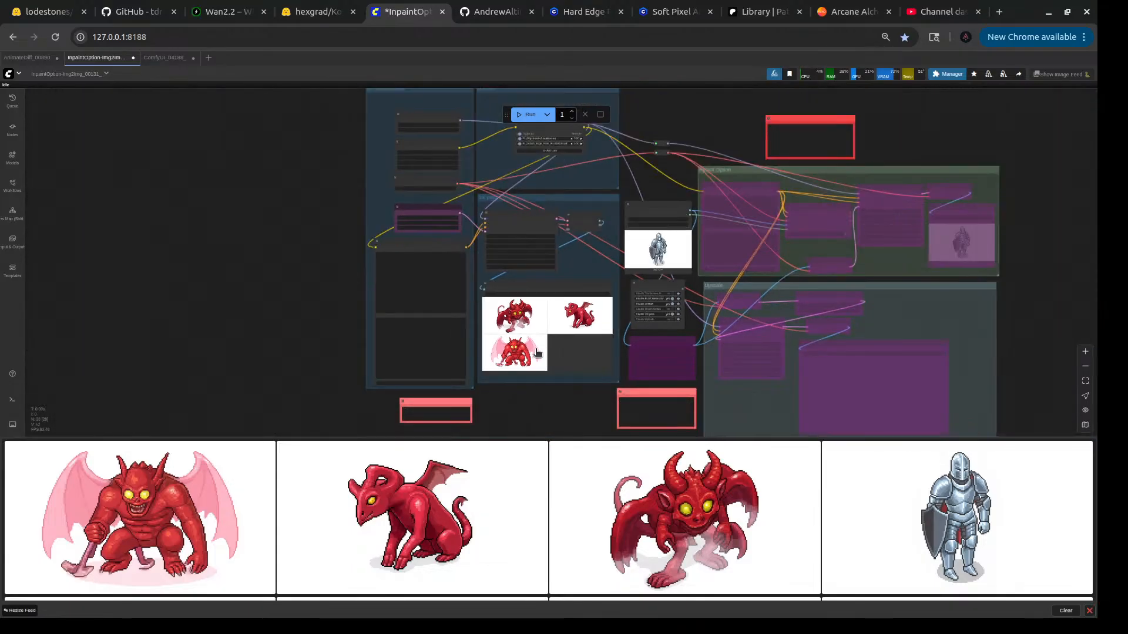
pyautogui.scroll(6, 536, 352)
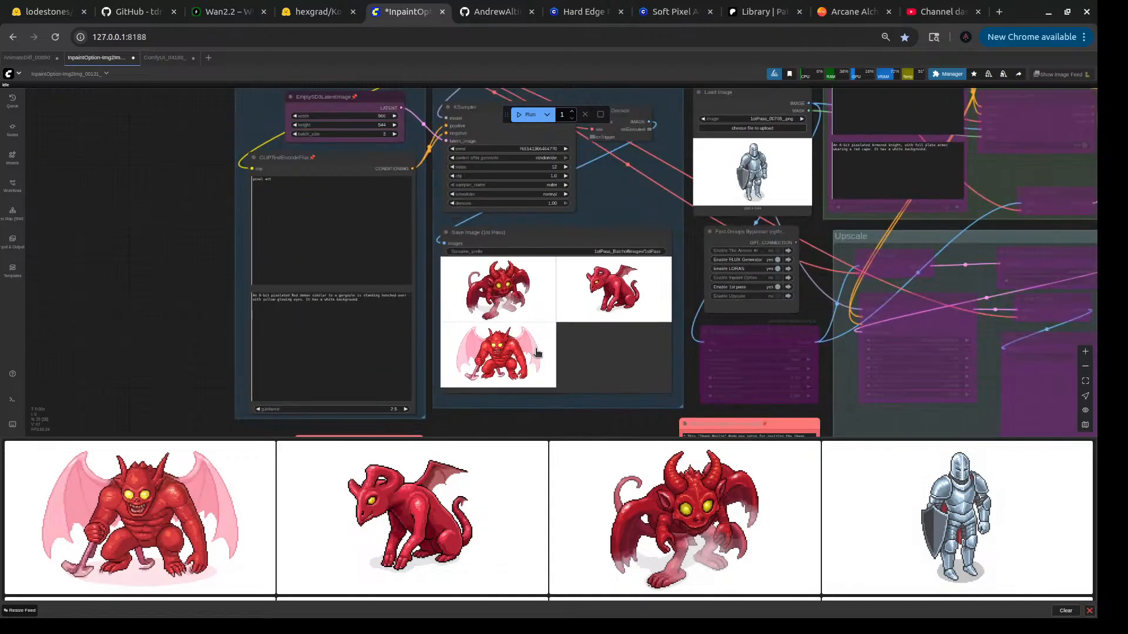
# - Load the feed image of the crouching winged demon into the Load Image node and run another first-pass batch
pyautogui.moveTo(498, 355)
pyautogui.mouseDown()
pyautogui.moveTo(754, 186)
pyautogui.moveTo(496, 357)
pyautogui.mouseUp()
pyautogui.moveTo(176, 506); pyautogui.dragTo(792, 201)
pyautogui.click(527, 115)
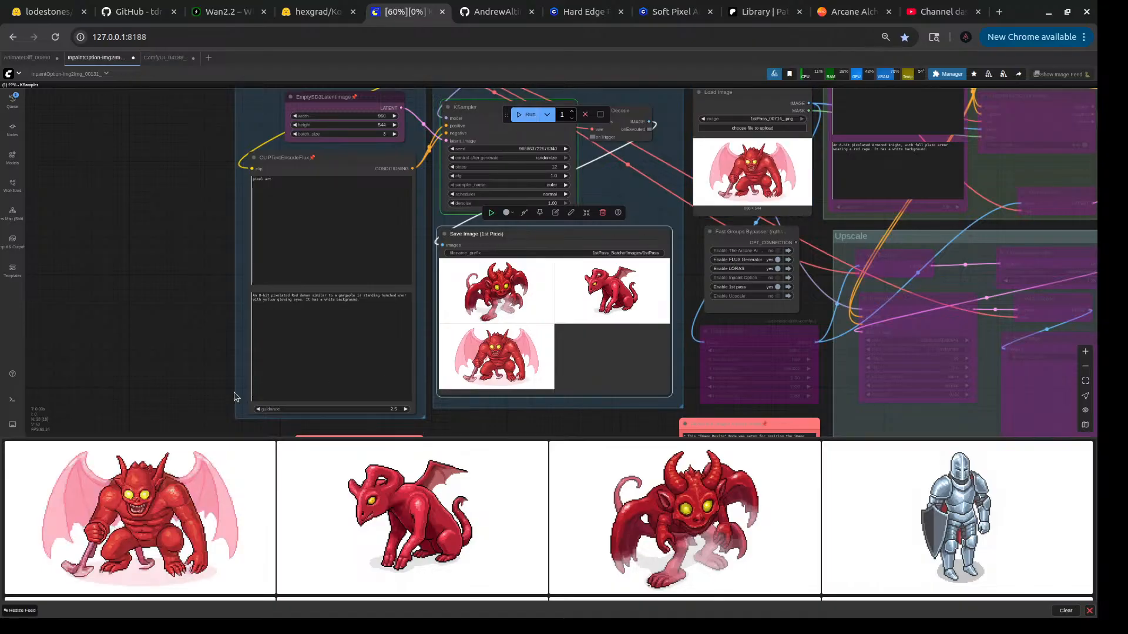
# - View the feed image of the crouching winged demon enlarged, and close the preview
pyautogui.scroll(-3, 317, 493)
pyautogui.scroll(3, 317, 493)
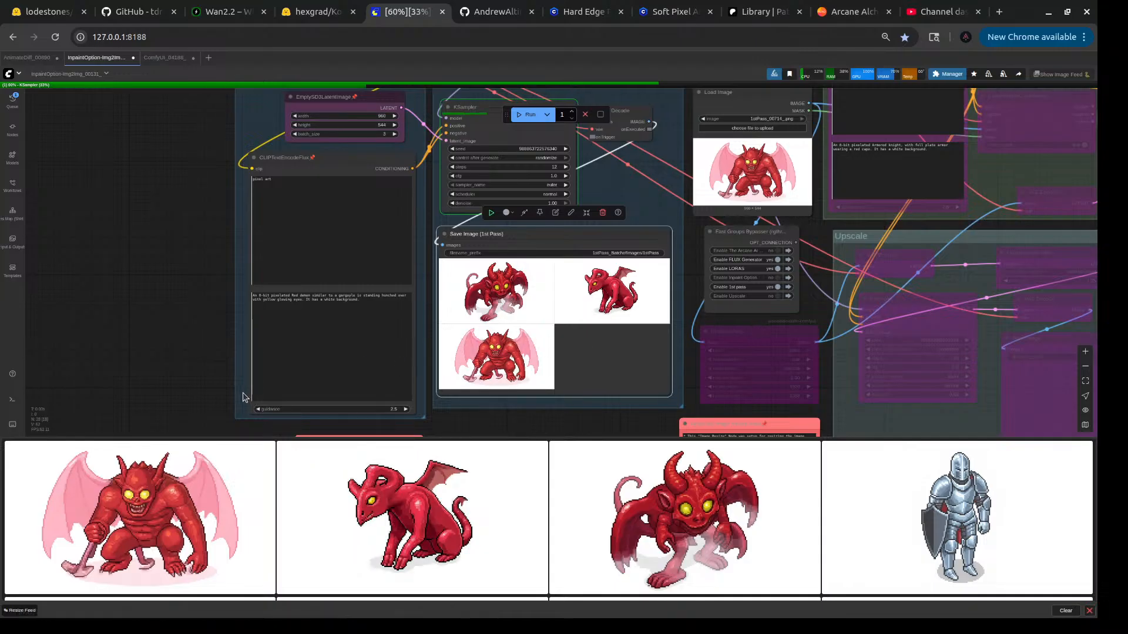
pyautogui.click(147, 531)
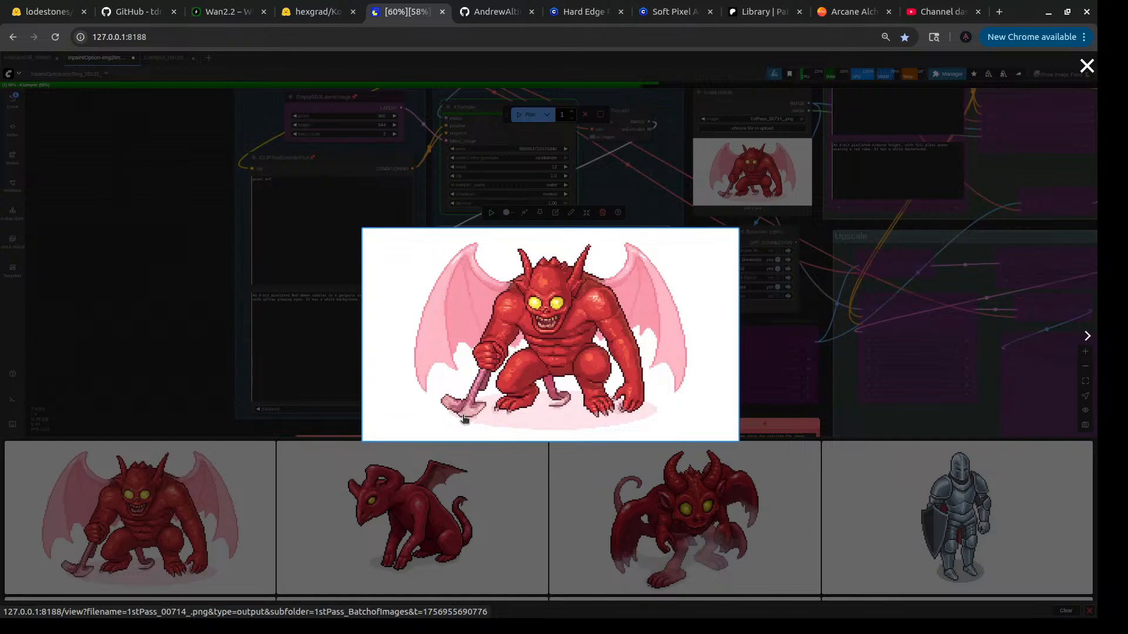
pyautogui.click(179, 345)
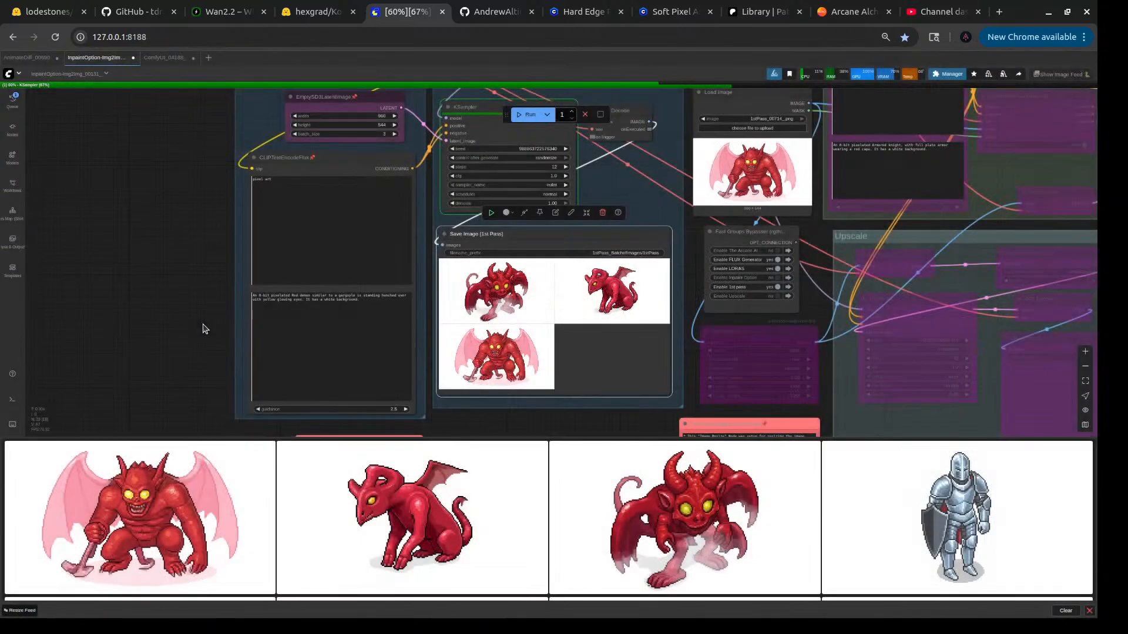
# - Insert "with dark wings" after "Red demon" in the CLIPTextEncodeFlux prompt and run the workflow
pyautogui.scroll(3, 229, 329)
pyautogui.scroll(1, 229, 329)
pyautogui.moveTo(218, 300); pyautogui.dragTo(176, 329)
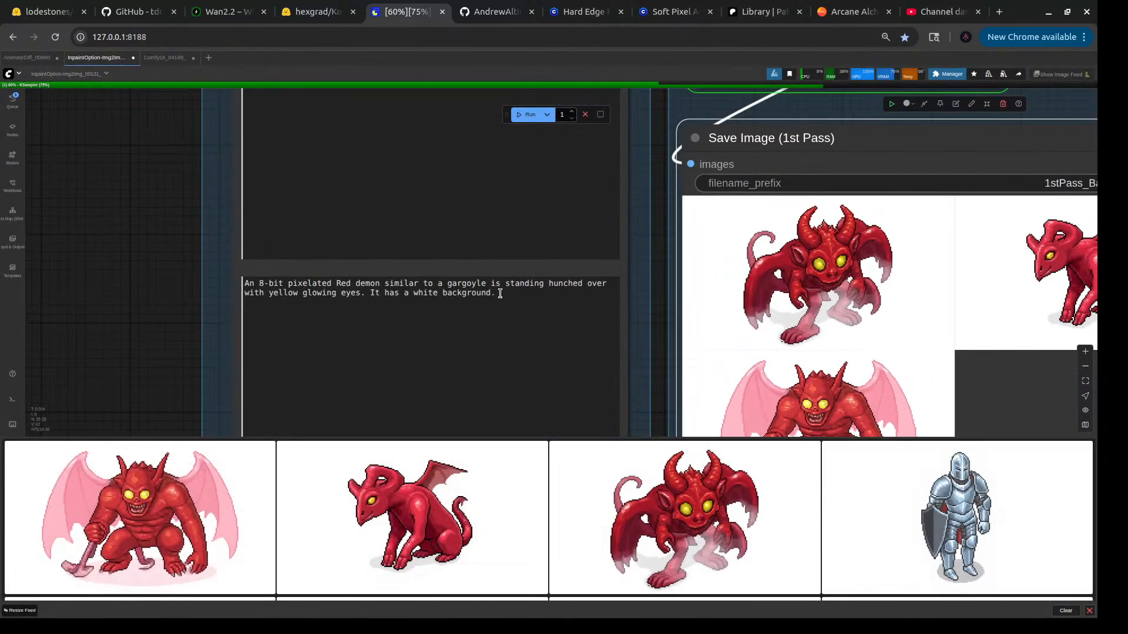
pyautogui.moveTo(500, 293); pyautogui.dragTo(243, 284)
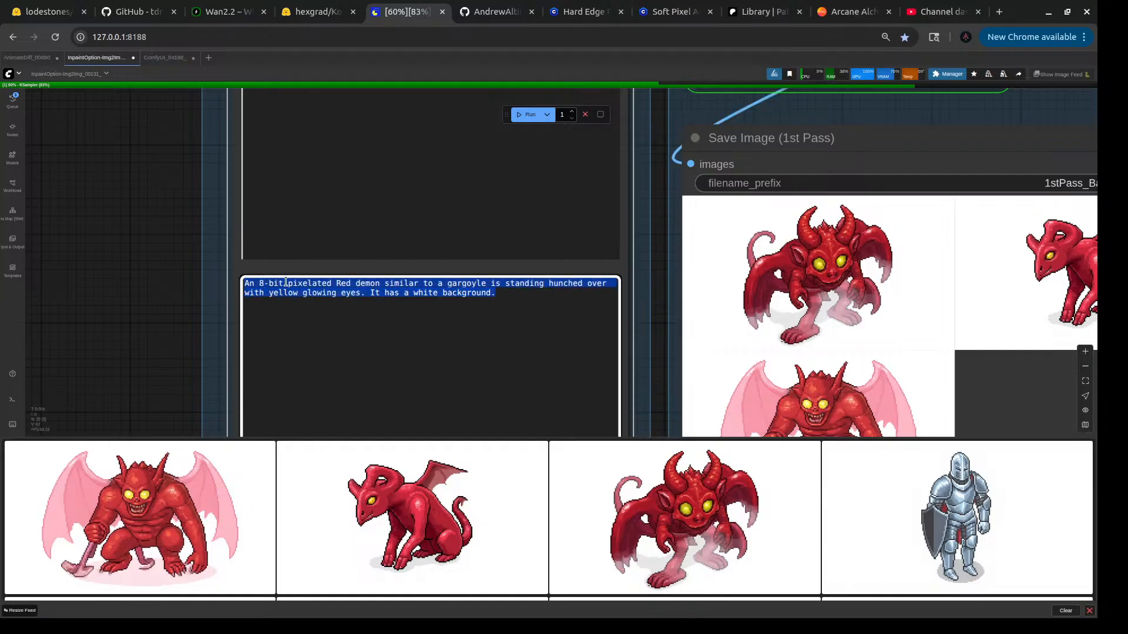
pyautogui.click(365, 293)
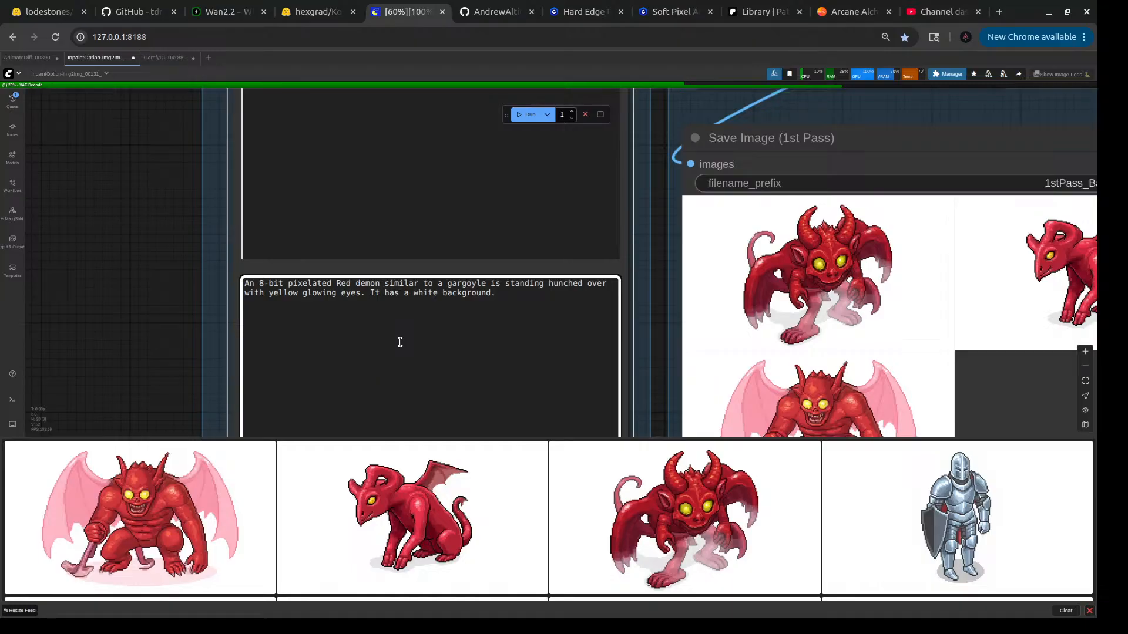
pyautogui.write('with ')
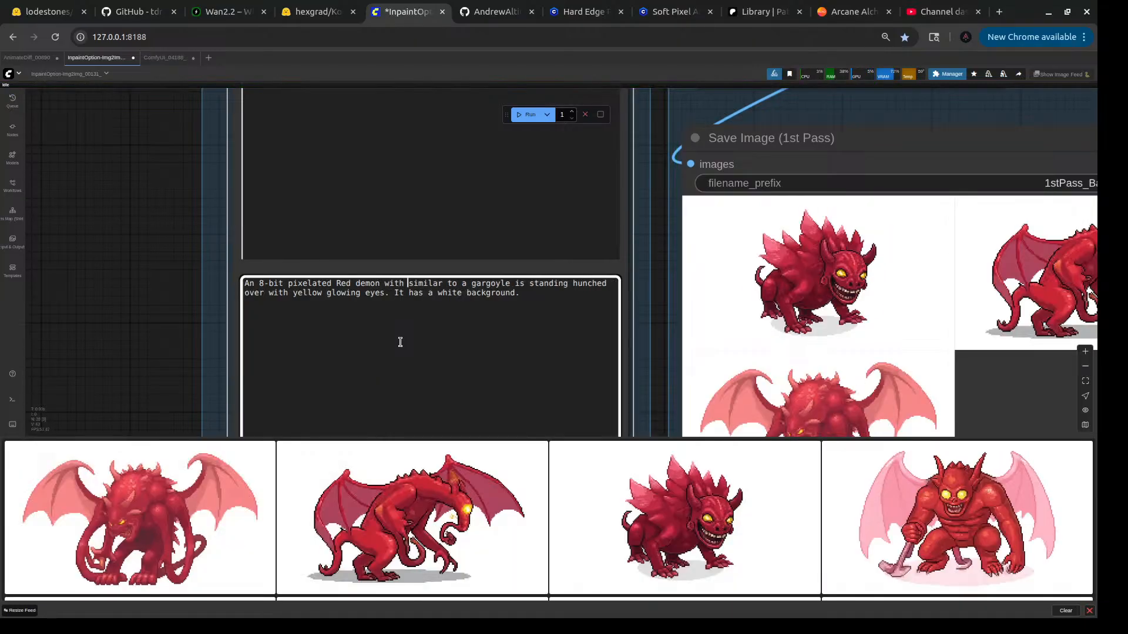
pyautogui.write('dark ')
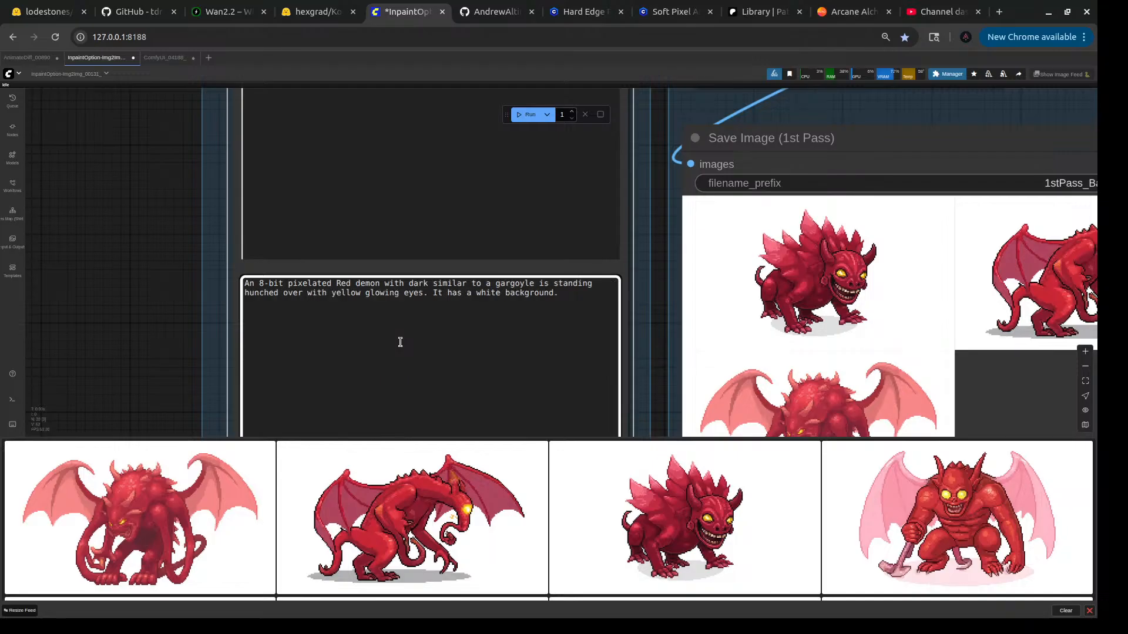
pyautogui.write('win')
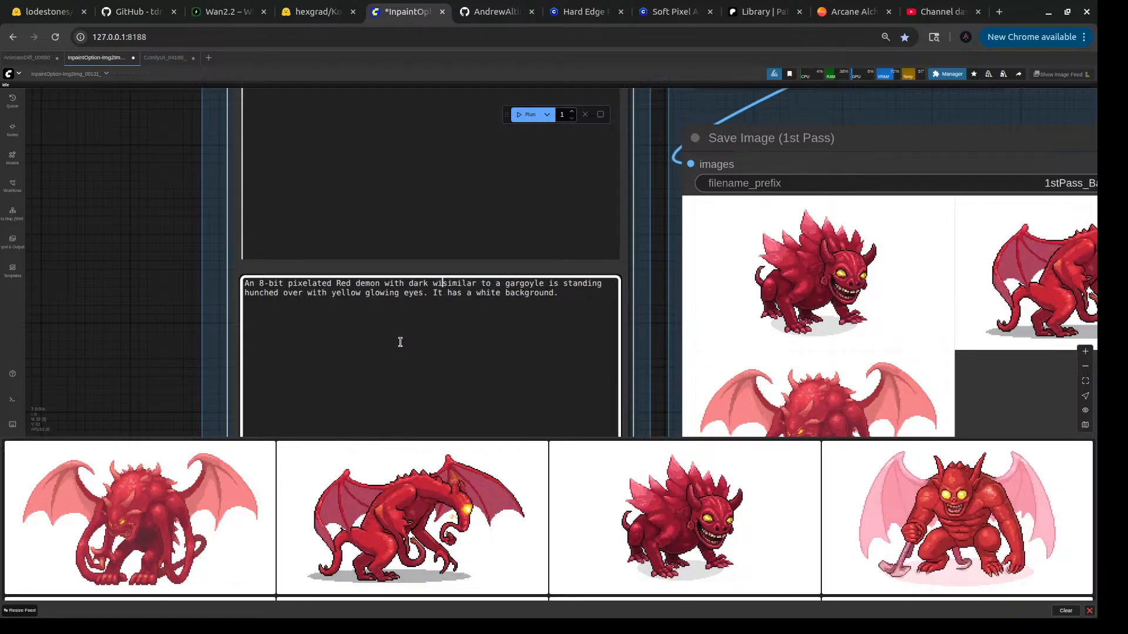
pyautogui.write('gs')
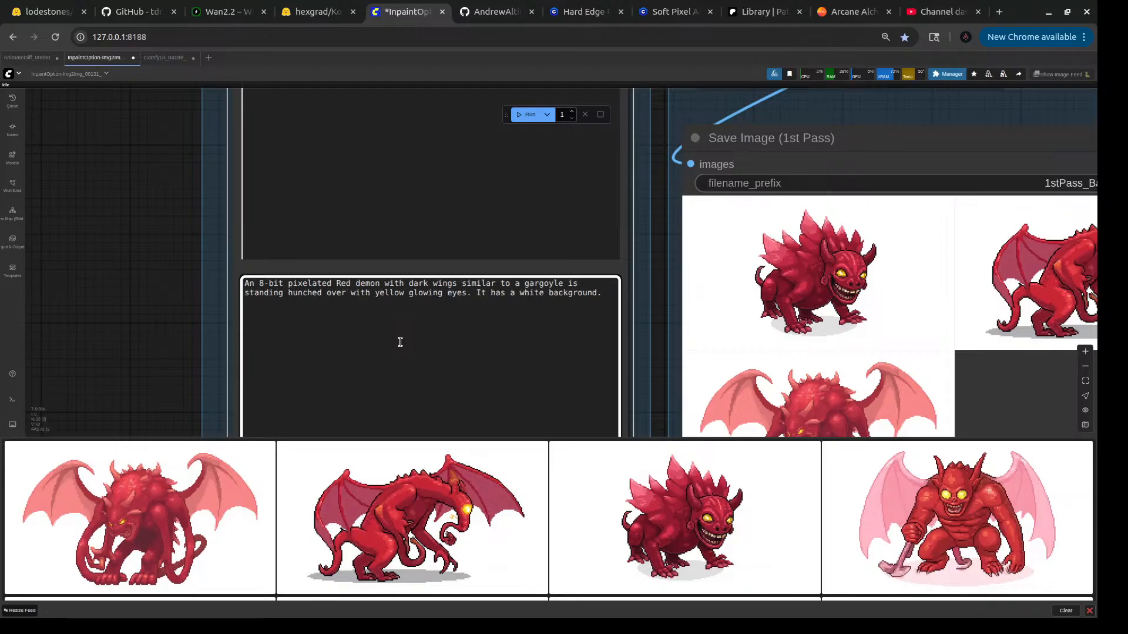
pyautogui.hotkey('ctrl', 'Return')
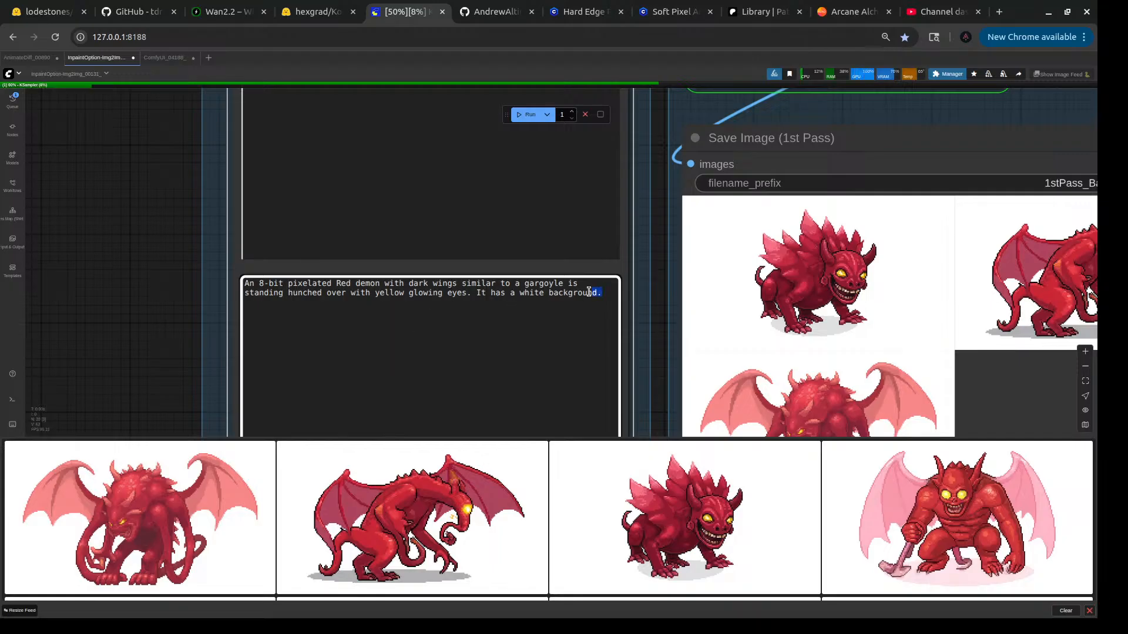
# - Copy the full text of the red demon prompt
pyautogui.moveTo(596, 292); pyautogui.dragTo(262, 286)
pyautogui.hotkey('ctrl', 'c')
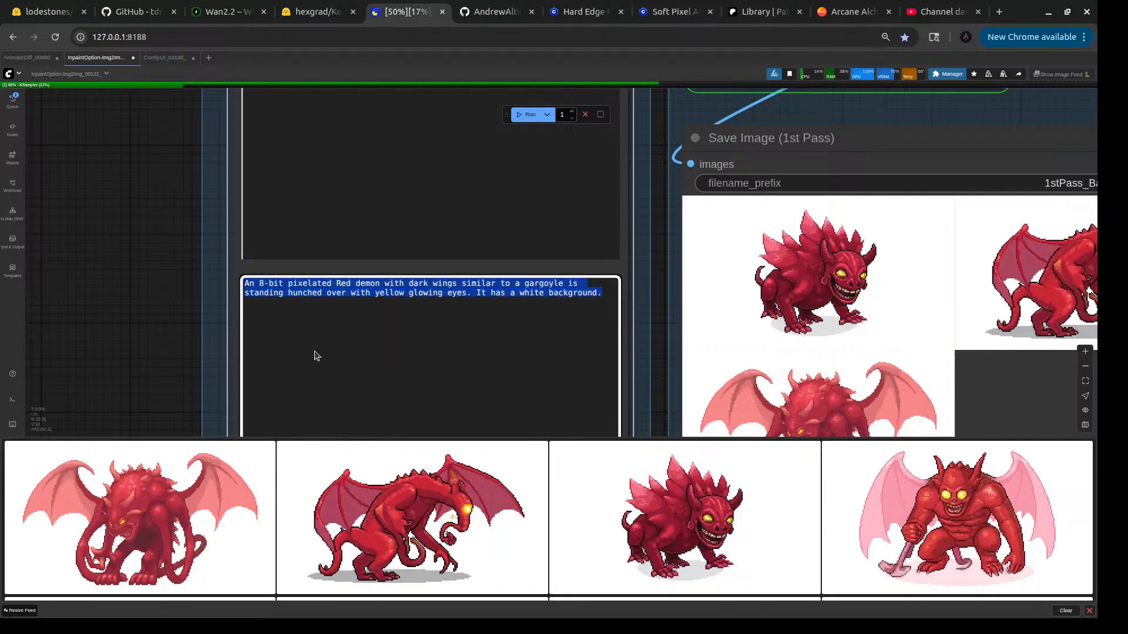
# - Replace the armored knight prompt in the Inpaint Option group's CLIPTextEncodeFlux node with the copied red demon prompt
pyautogui.click(181, 252)
pyautogui.scroll(-15, 180, 258)
pyautogui.scroll(10, 669, 187)
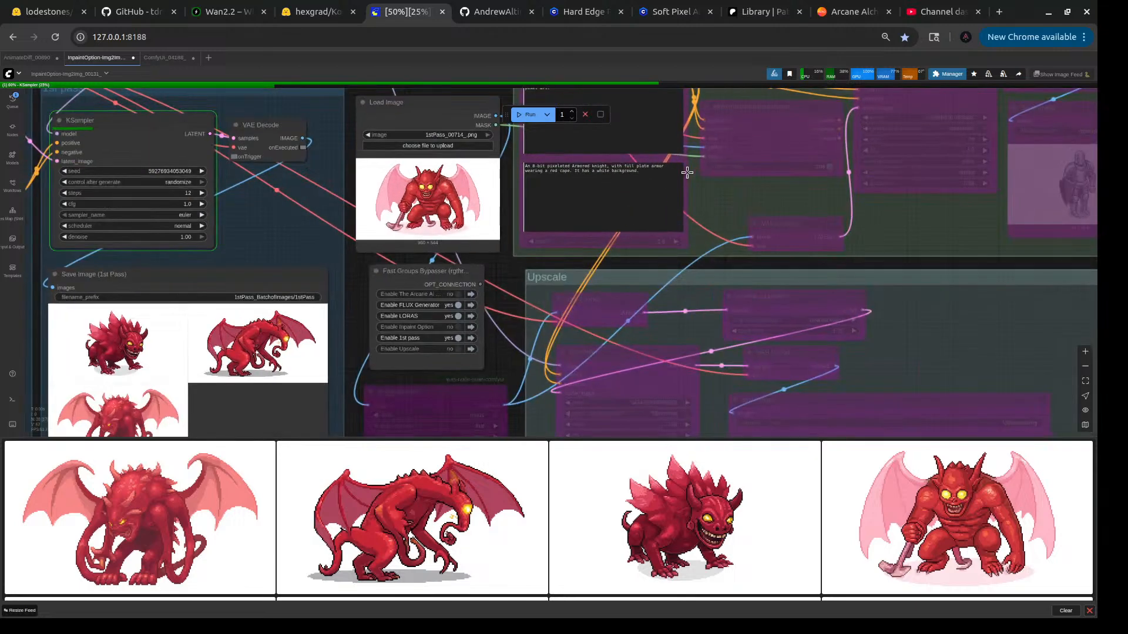
pyautogui.click(581, 241)
pyautogui.moveTo(580, 242); pyautogui.dragTo(441, 219)
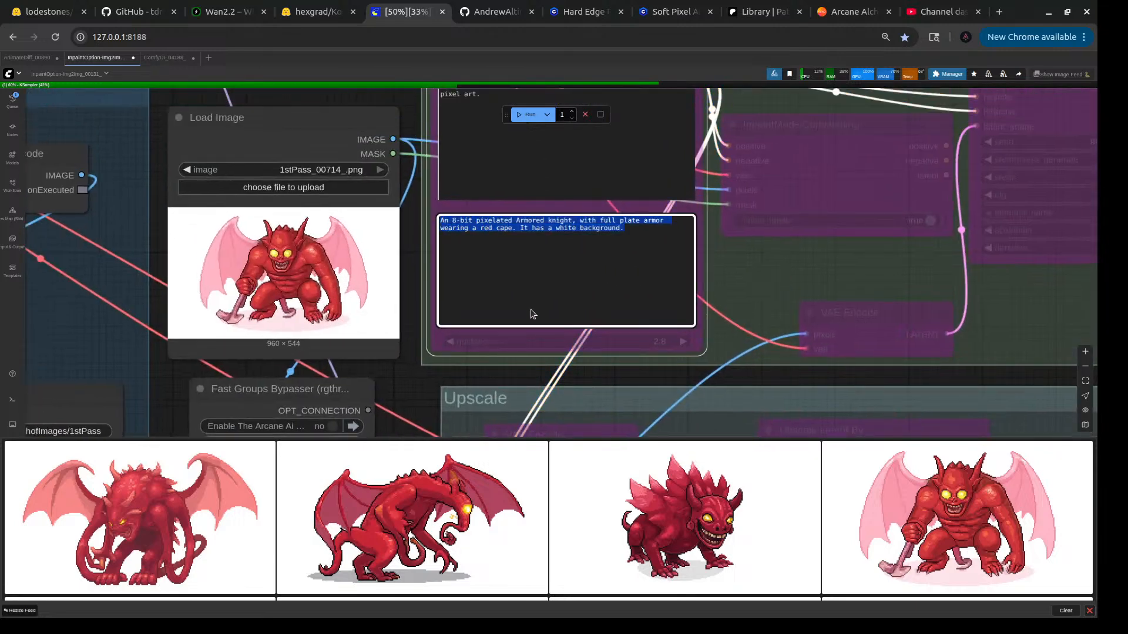
pyautogui.hotkey('ctrl', 'v')
pyautogui.click(741, 268)
pyautogui.scroll(-4, 741, 268)
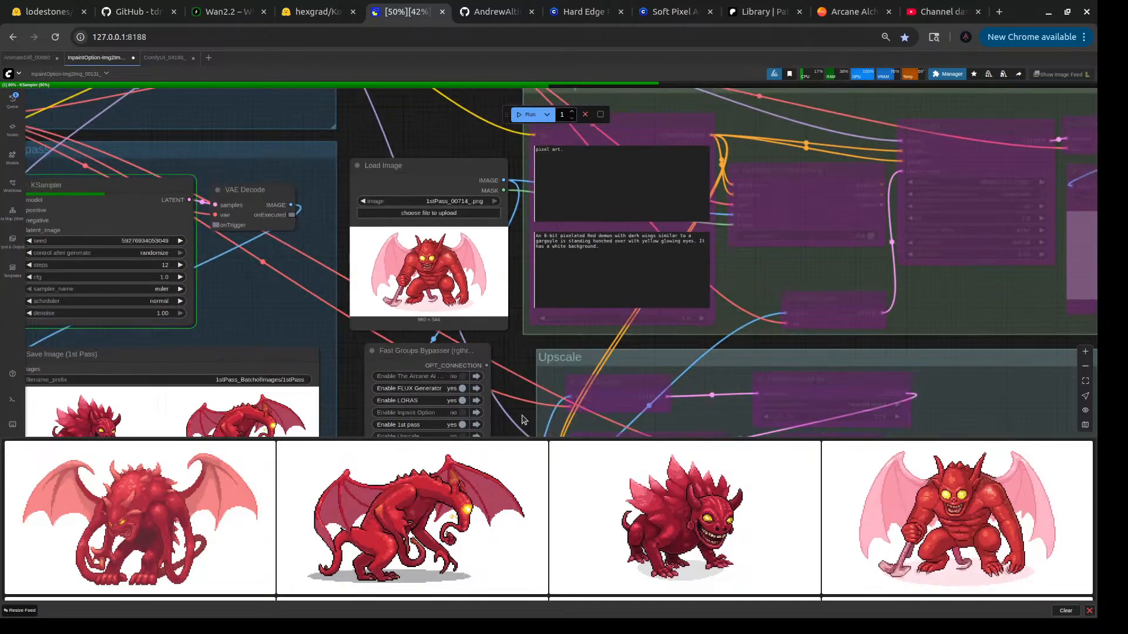
# - Enable the Inpaint Option group in the Fast Groups Bypasser node
pyautogui.moveTo(518, 425); pyautogui.dragTo(531, 295)
pyautogui.click(476, 282)
pyautogui.scroll(-6, 476, 283)
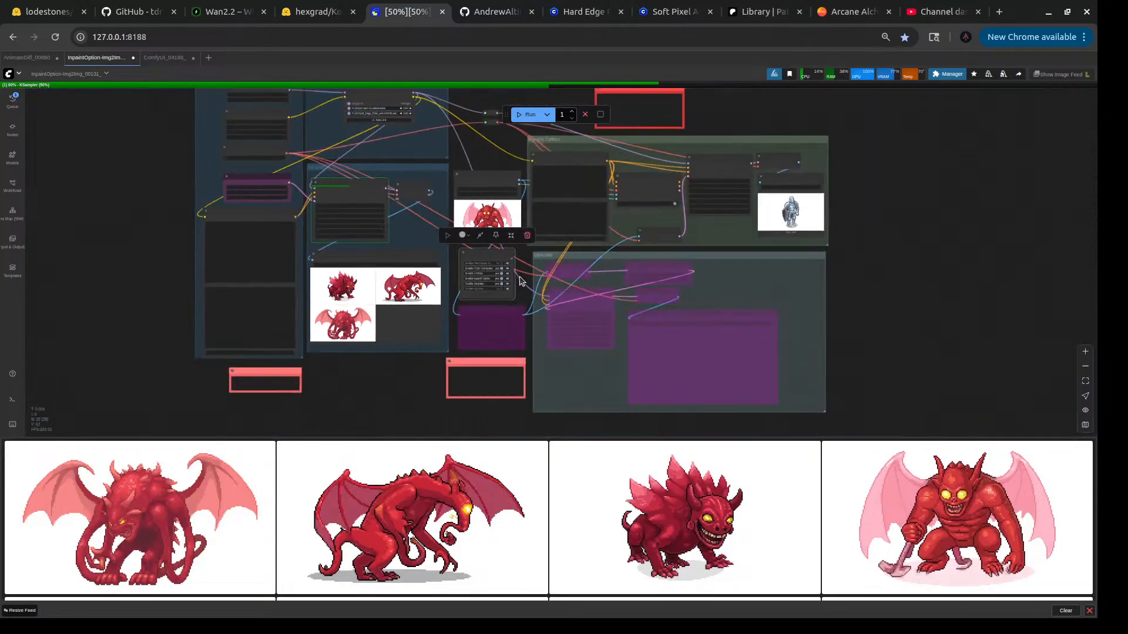
pyautogui.scroll(3, 197, 269)
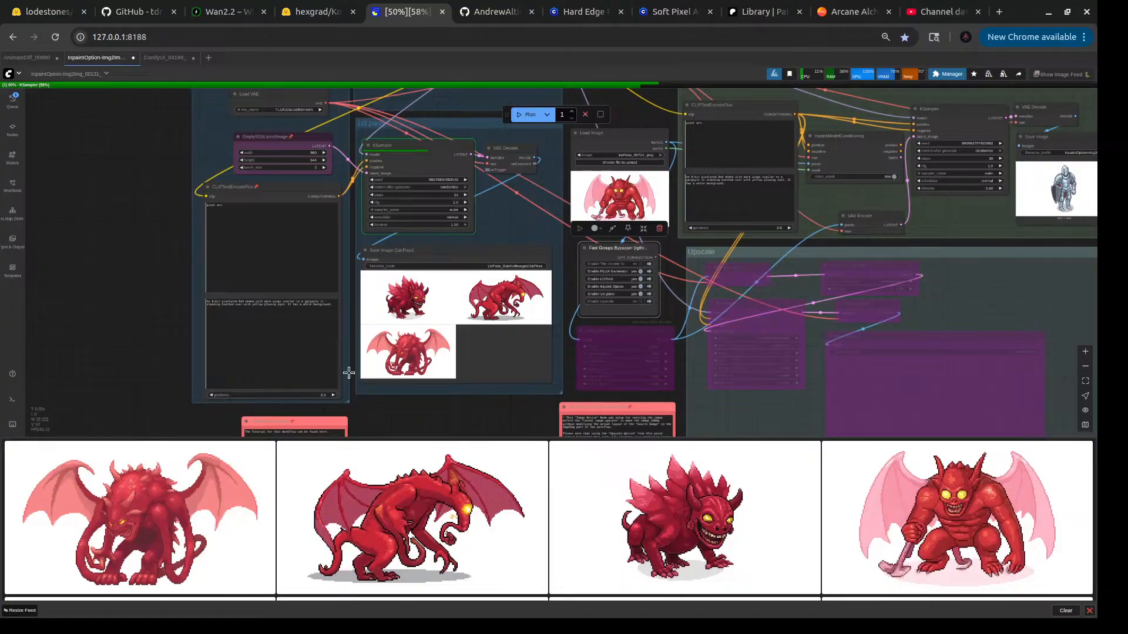
pyautogui.moveTo(452, 411); pyautogui.dragTo(392, 423)
pyautogui.scroll(5, 458, 247)
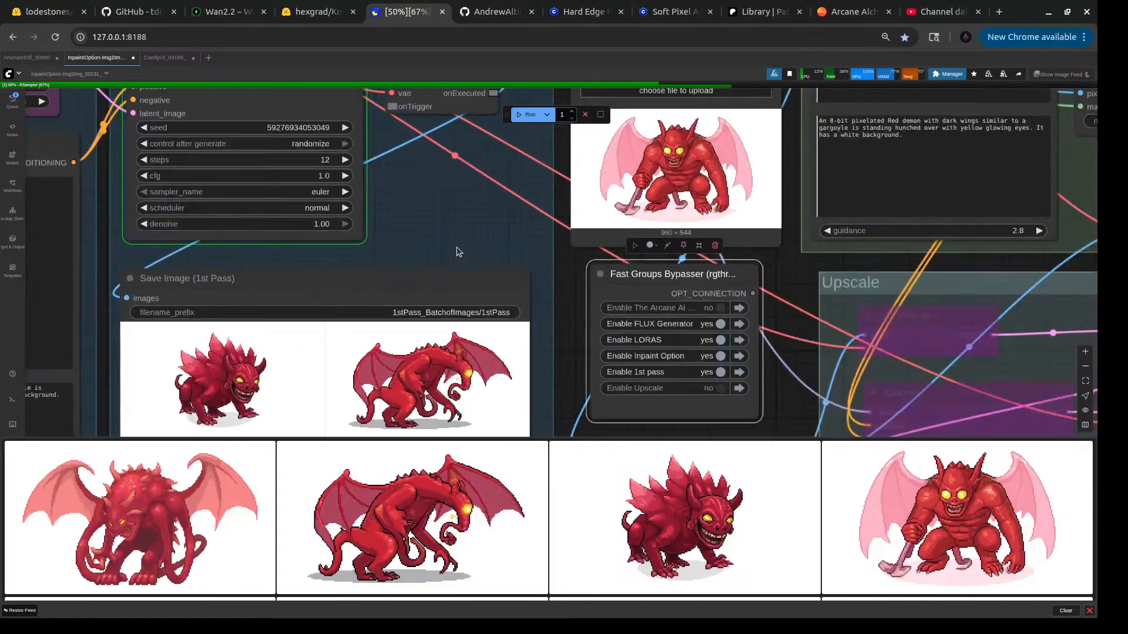
pyautogui.scroll(-5, 459, 252)
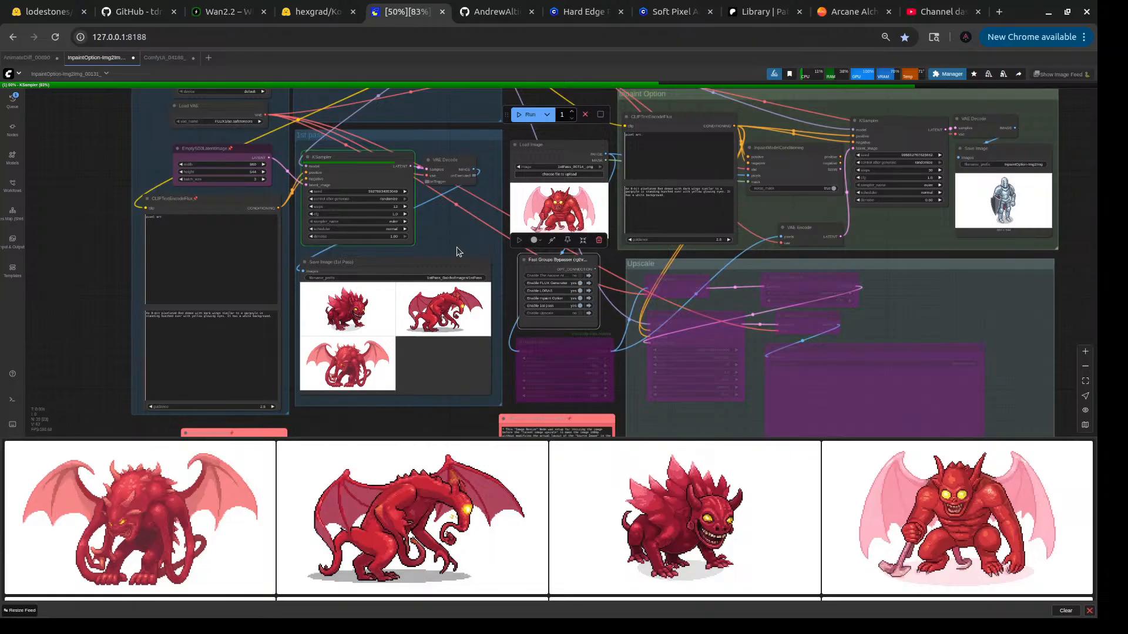
# - Switch to the Simple FLUX.1 Kontext Editor workflow, view the feed's horned demon on all fours enlarged, and close the preview
pyautogui.click(165, 58)
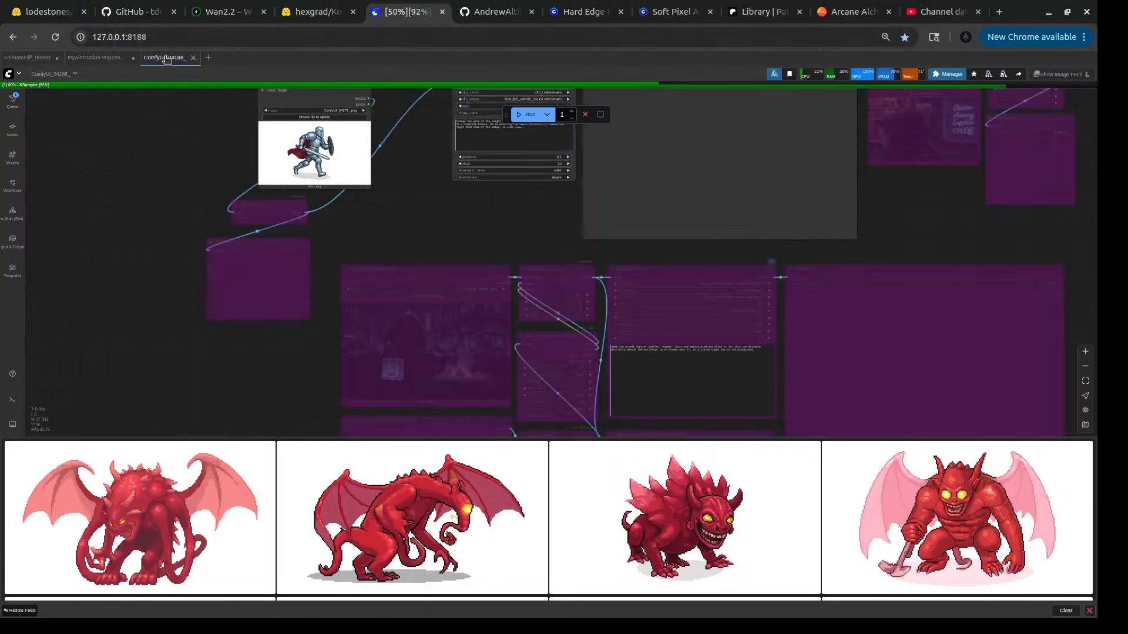
pyautogui.moveTo(168, 167); pyautogui.dragTo(143, 291)
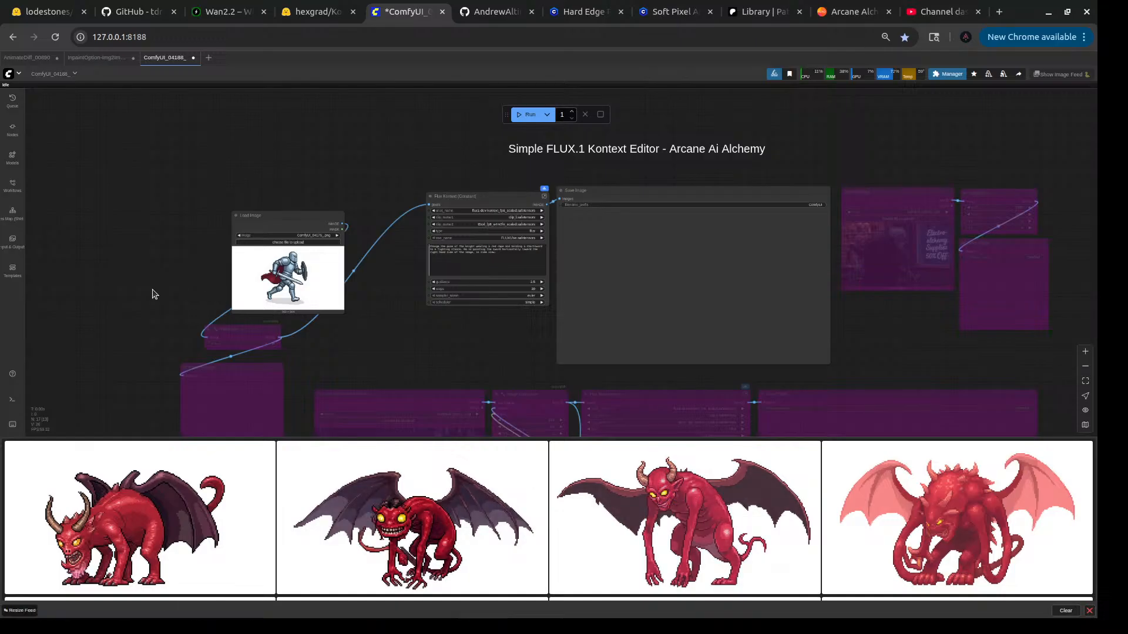
pyautogui.click(146, 518)
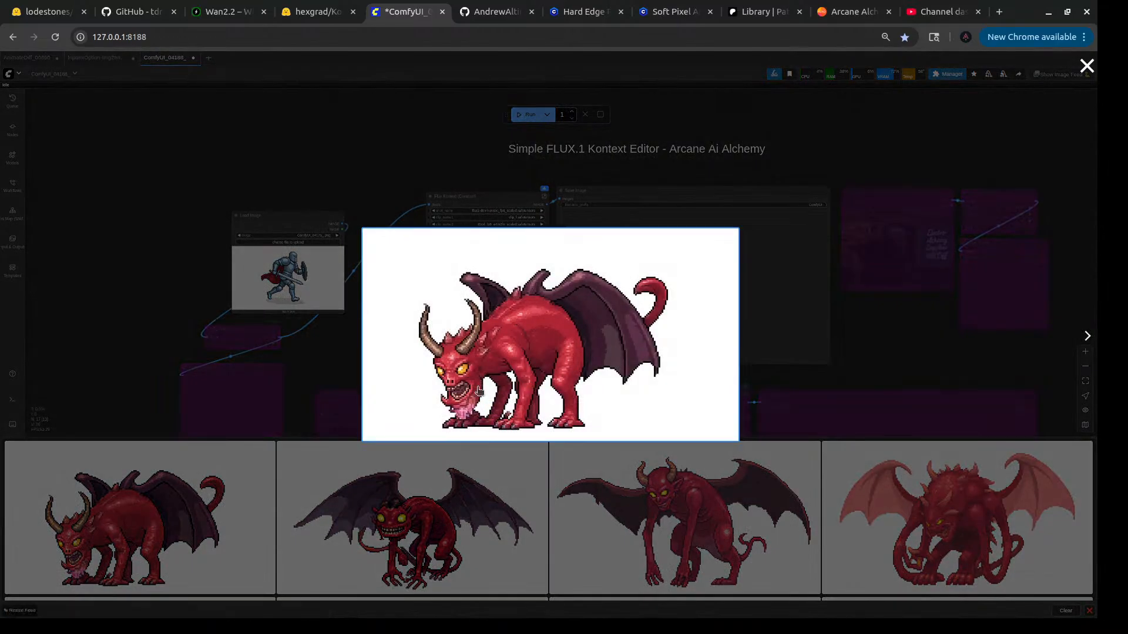
pyautogui.click(717, 486)
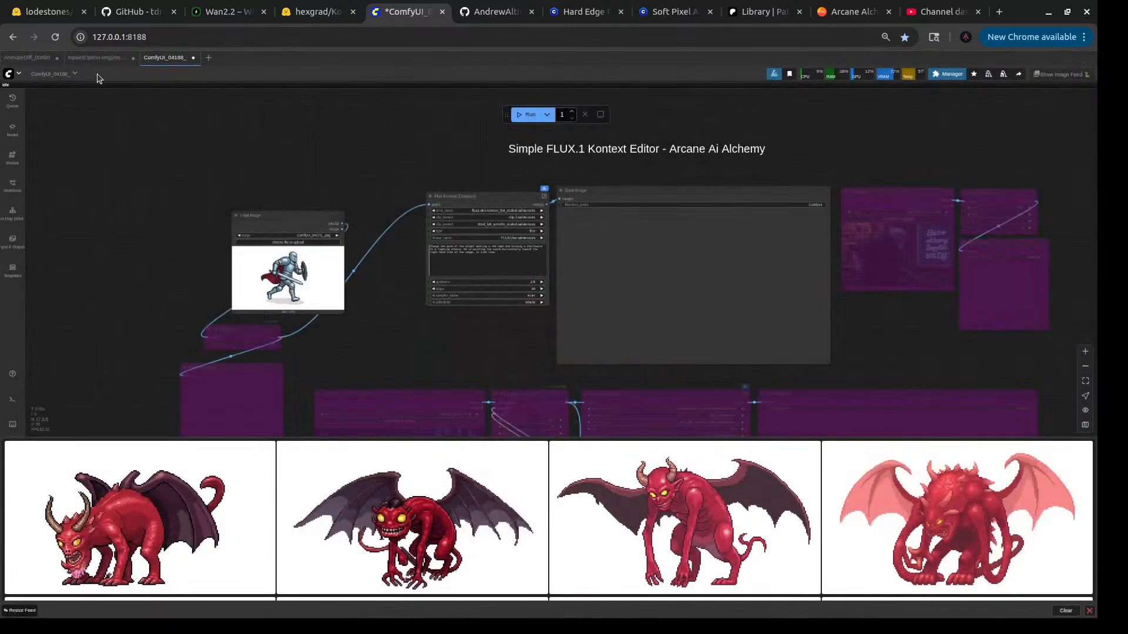
# - Return to the InpaintOption workflow and run it with the Inpaint Option group active
pyautogui.click(101, 58)
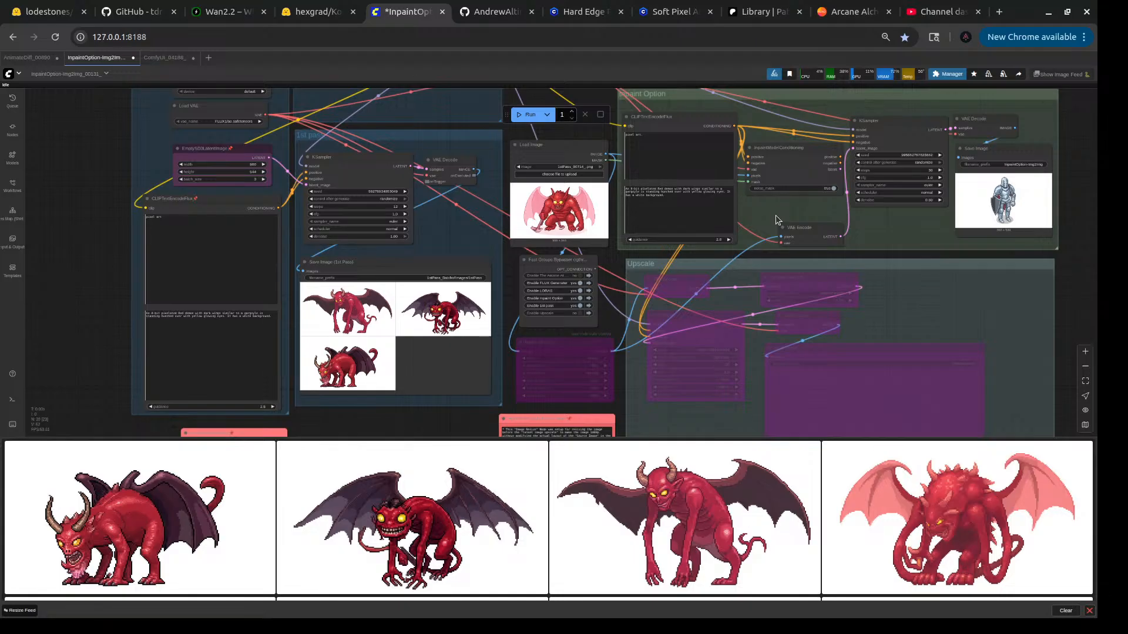
pyautogui.moveTo(775, 220); pyautogui.dragTo(799, 265)
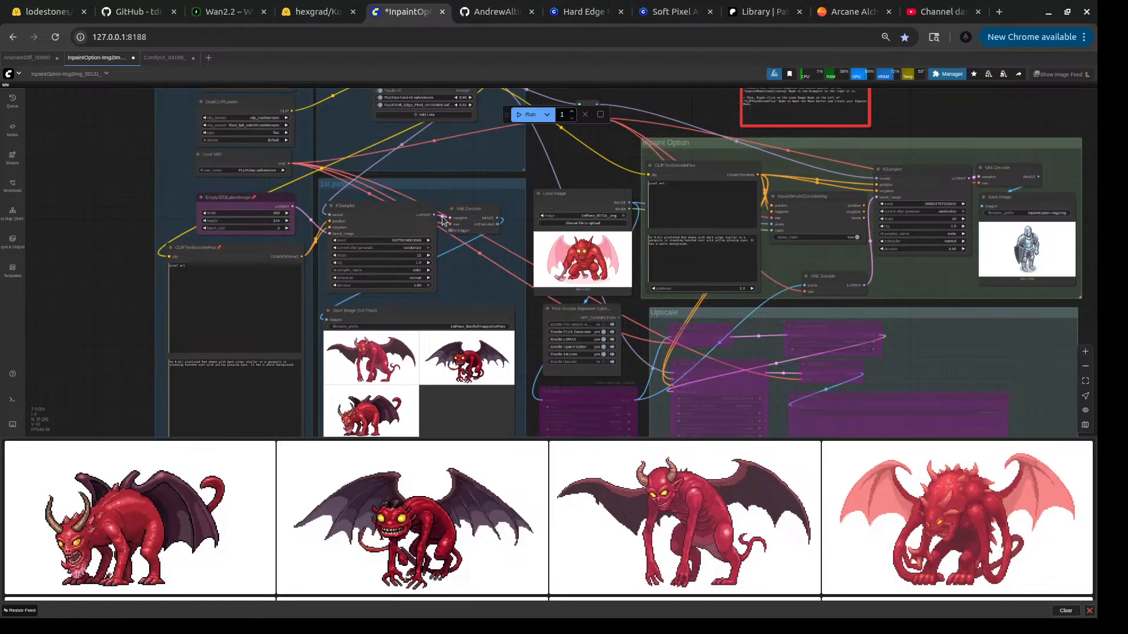
pyautogui.click(516, 115)
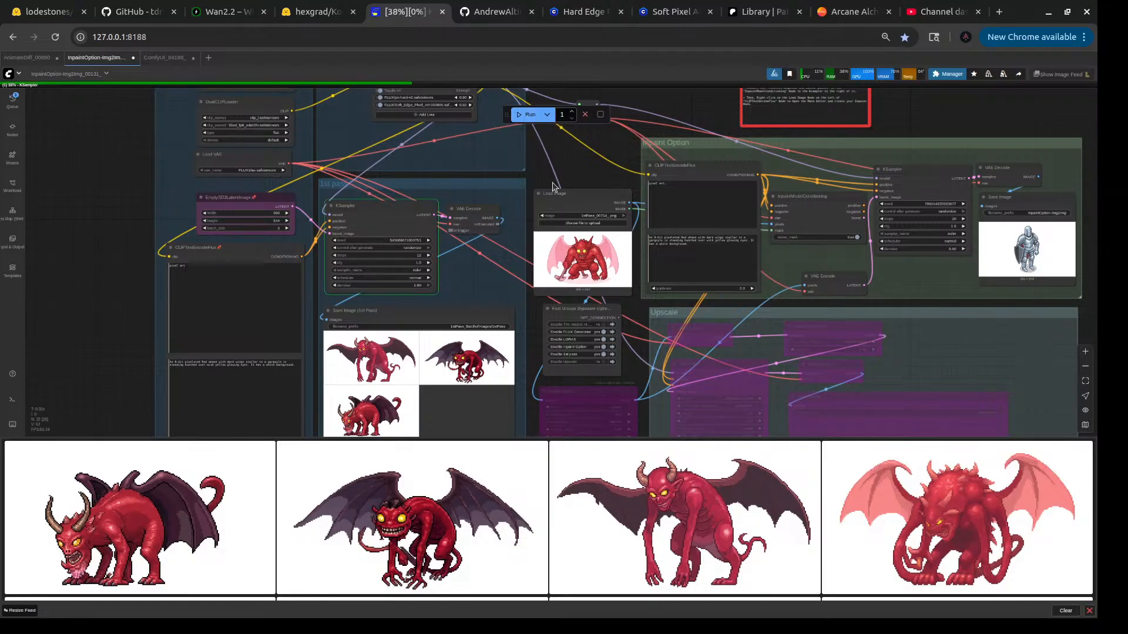
pyautogui.scroll(3, 555, 185)
pyautogui.scroll(-3, 610, 179)
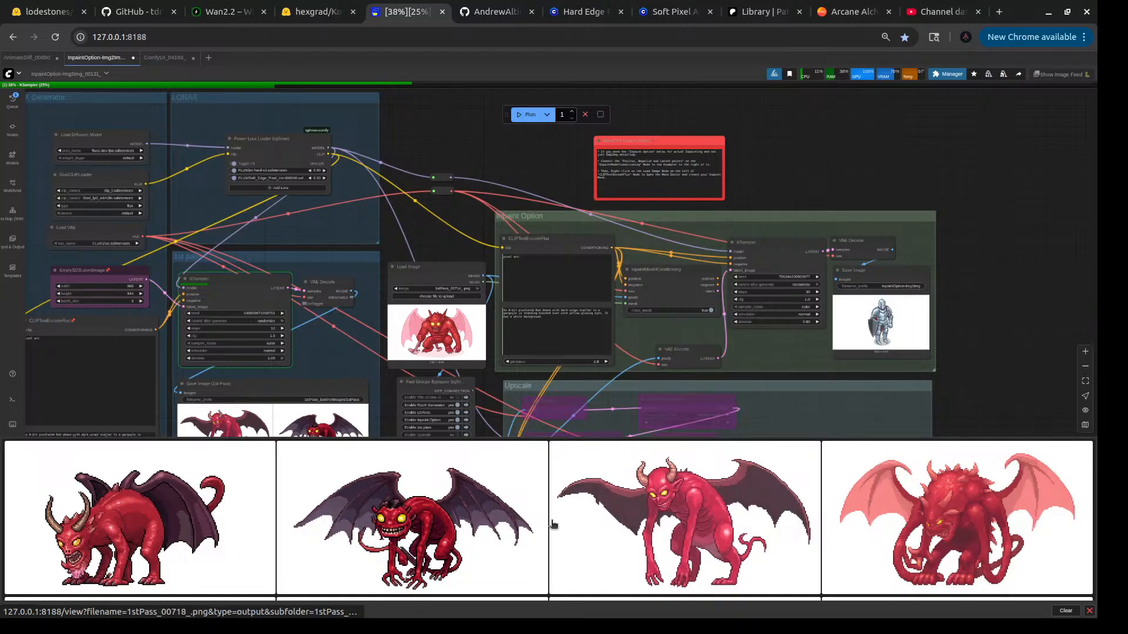
pyautogui.scroll(-3, 550, 523)
pyautogui.scroll(3, 552, 525)
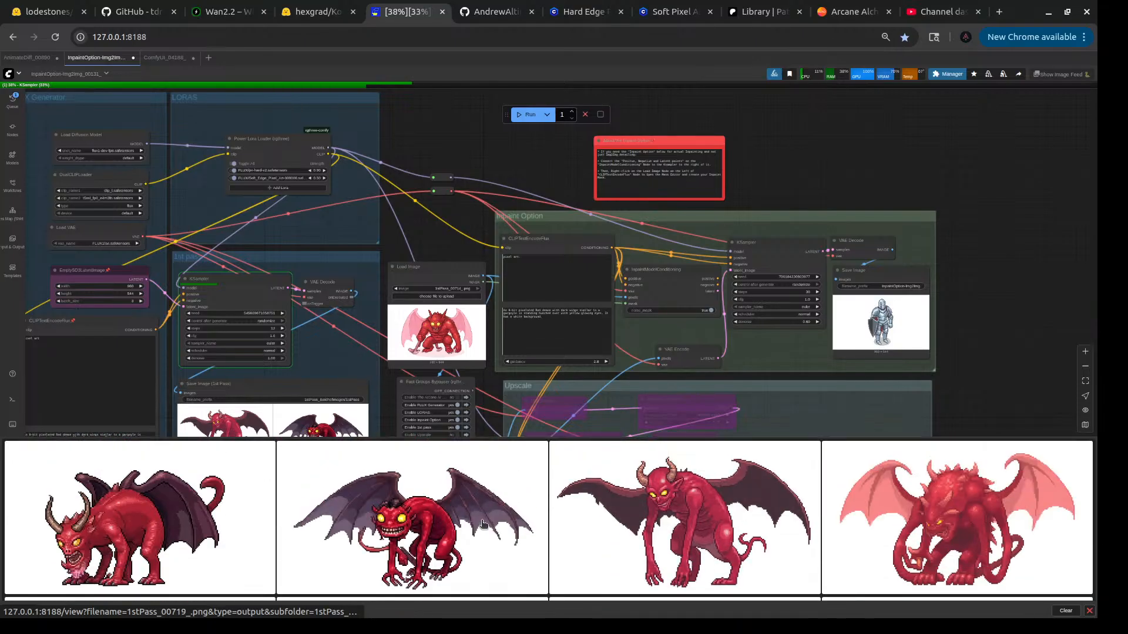
# - Switch to the AnimateDiff_00690 workflow and bring its Load Image and sampler nodes into view
pyautogui.click(162, 57)
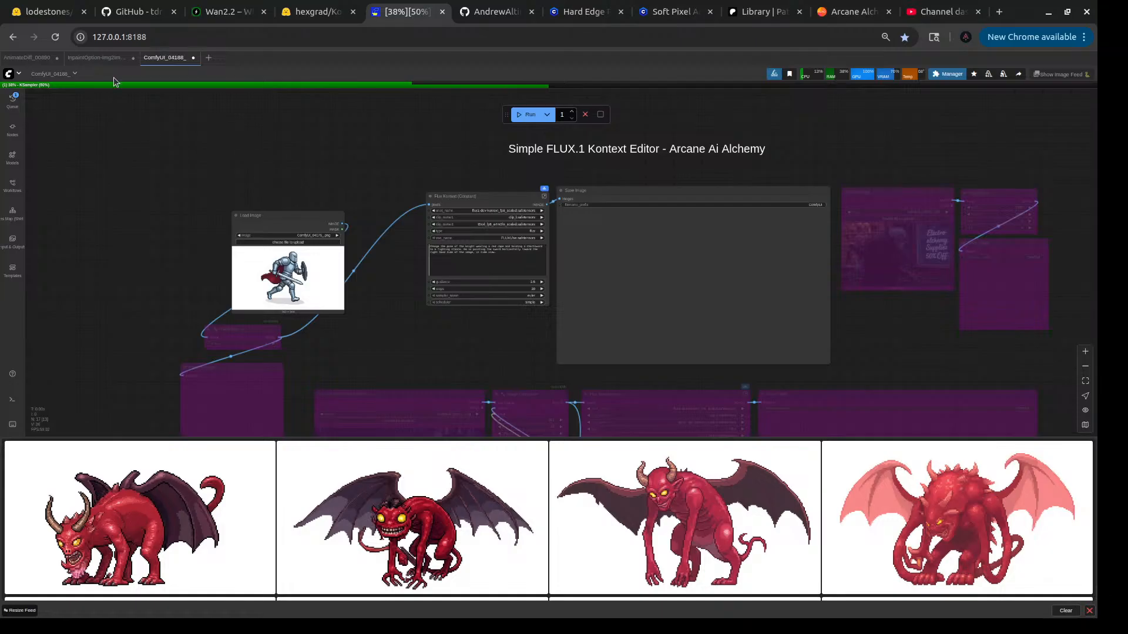
pyautogui.click(104, 58)
pyautogui.click(20, 59)
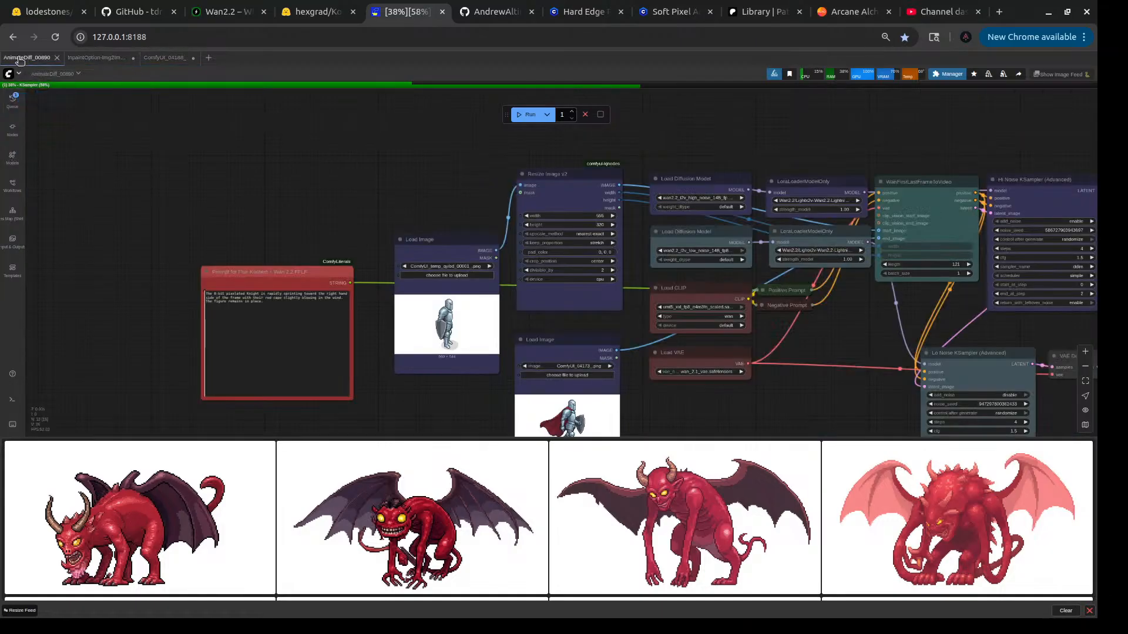
pyautogui.moveTo(348, 197); pyautogui.dragTo(233, 141)
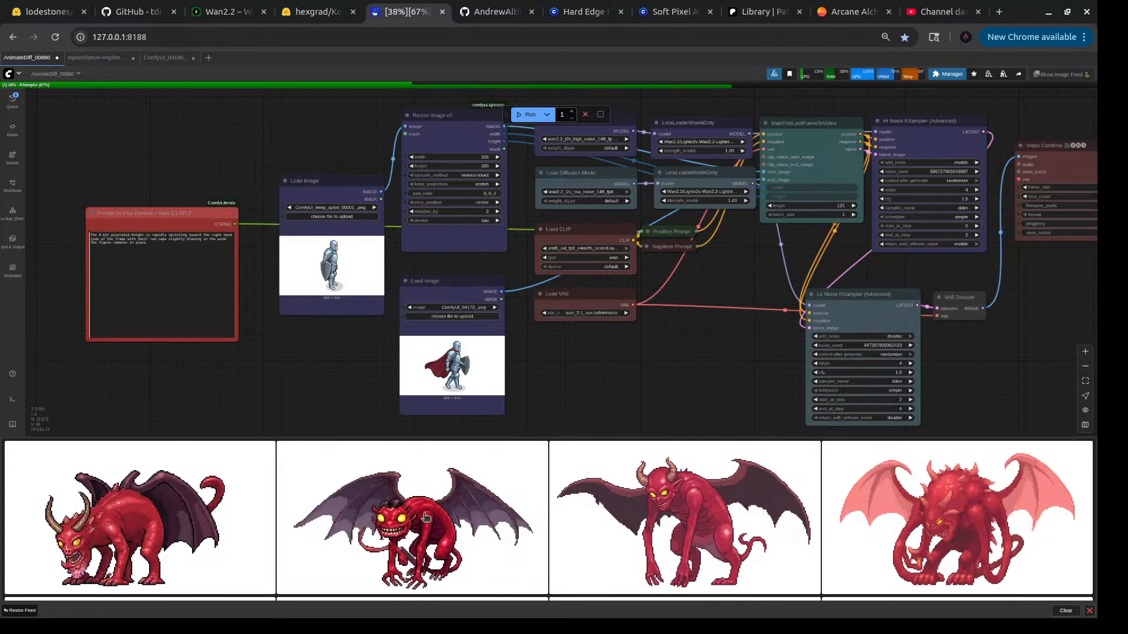
# - Load the sprinting knight image ComfyUI_04184_.png from the image feed into the lower Load Image node
pyautogui.scroll(-5, 423, 521)
pyautogui.scroll(-1, 423, 518)
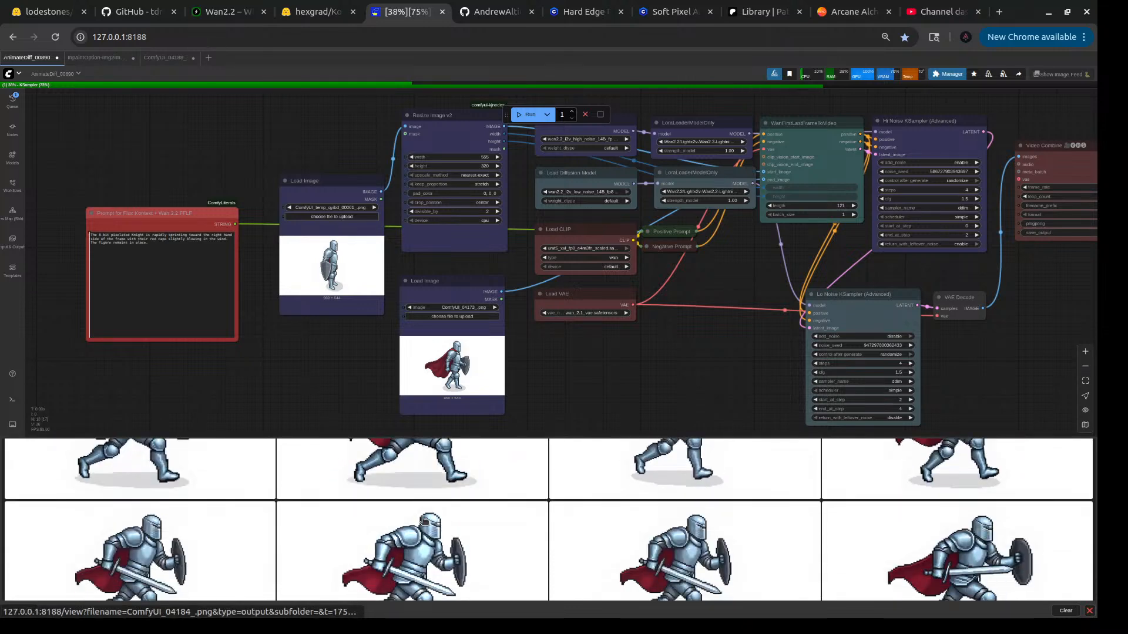
pyautogui.scroll(3, 423, 518)
pyautogui.scroll(-3, 423, 518)
pyautogui.scroll(-2, 409, 552)
pyautogui.scroll(-2, 405, 550)
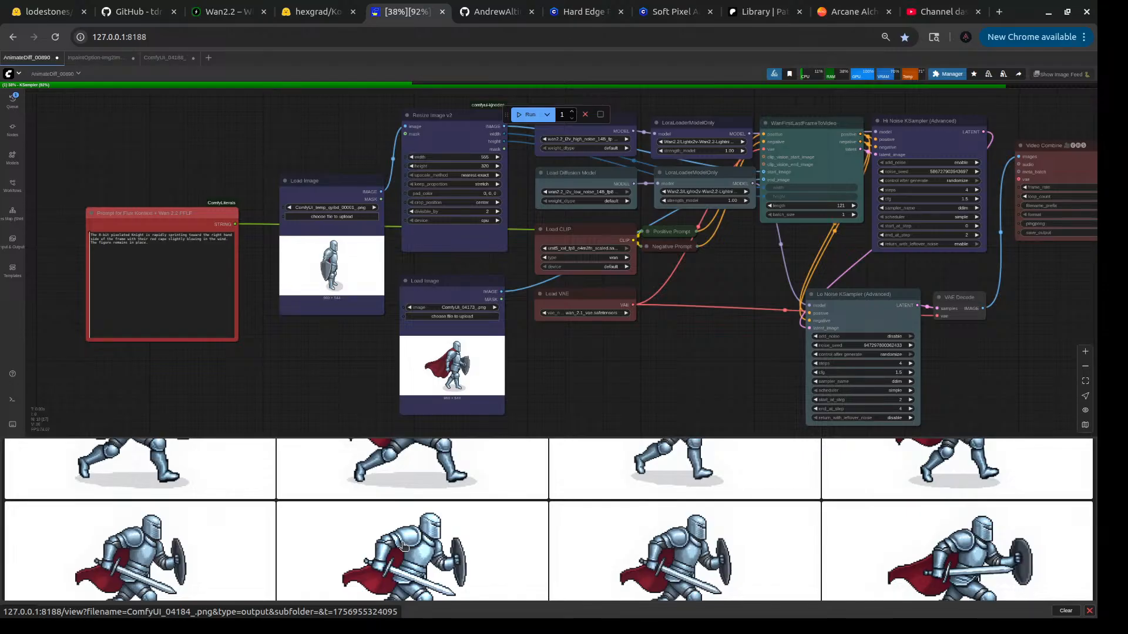
pyautogui.scroll(-1, 403, 546)
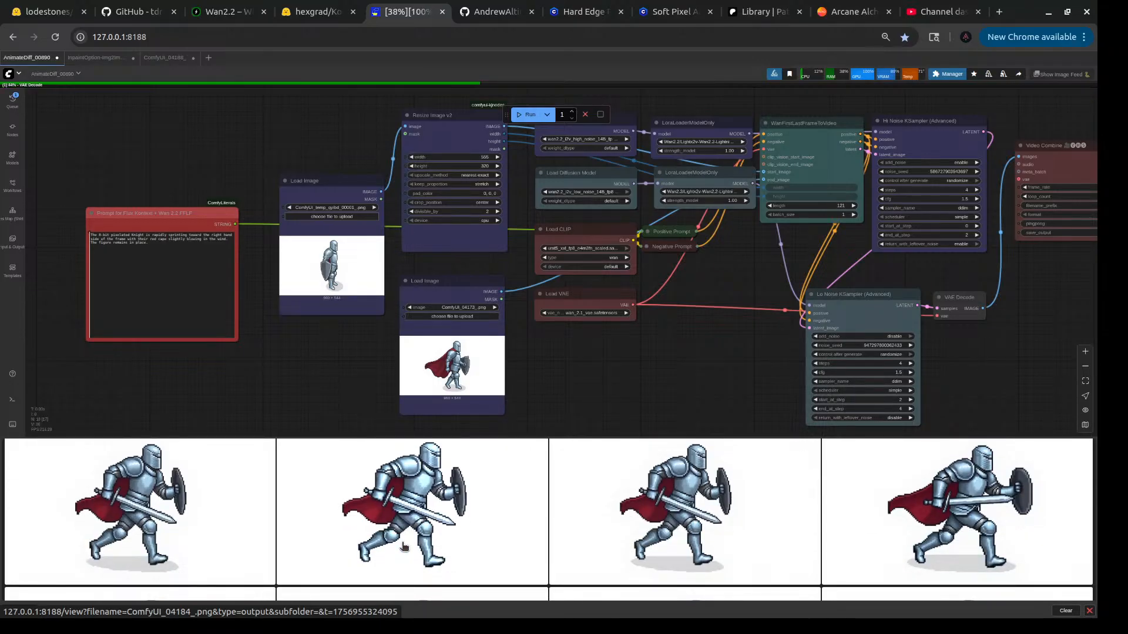
pyautogui.scroll(-2, 403, 547)
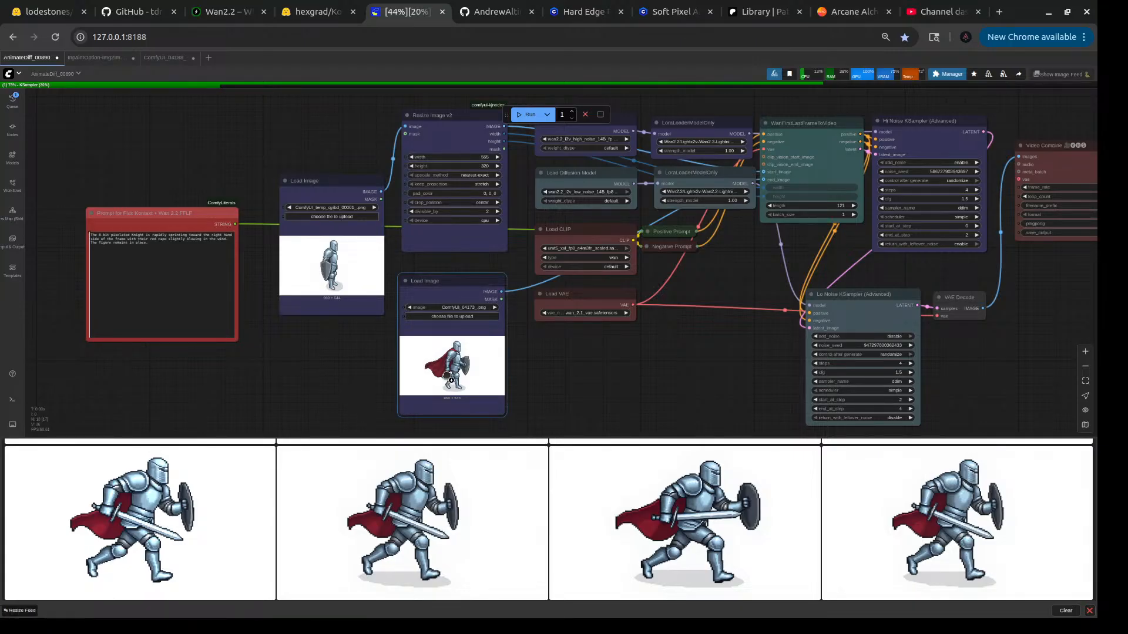
pyautogui.scroll(4, 450, 381)
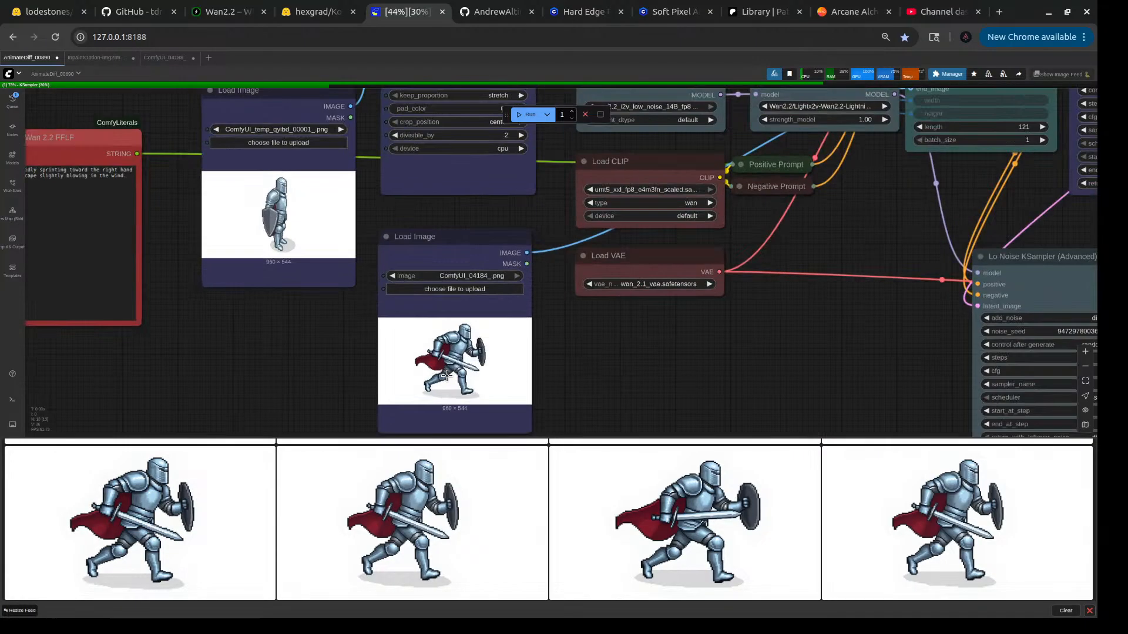
pyautogui.scroll(6, 446, 376)
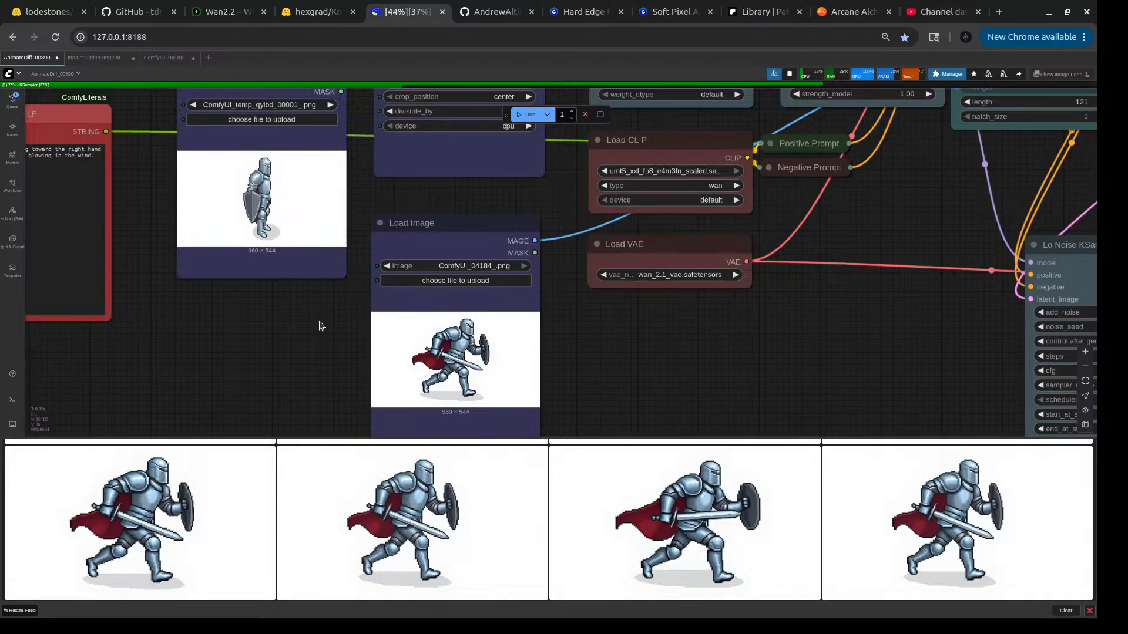
# - Load the feed's sprinting knight image ComfyUI_temp_aabba_00002_.png into the lower Load Image node
pyautogui.moveTo(317, 336); pyautogui.dragTo(353, 412)
pyautogui.scroll(6, 298, 275)
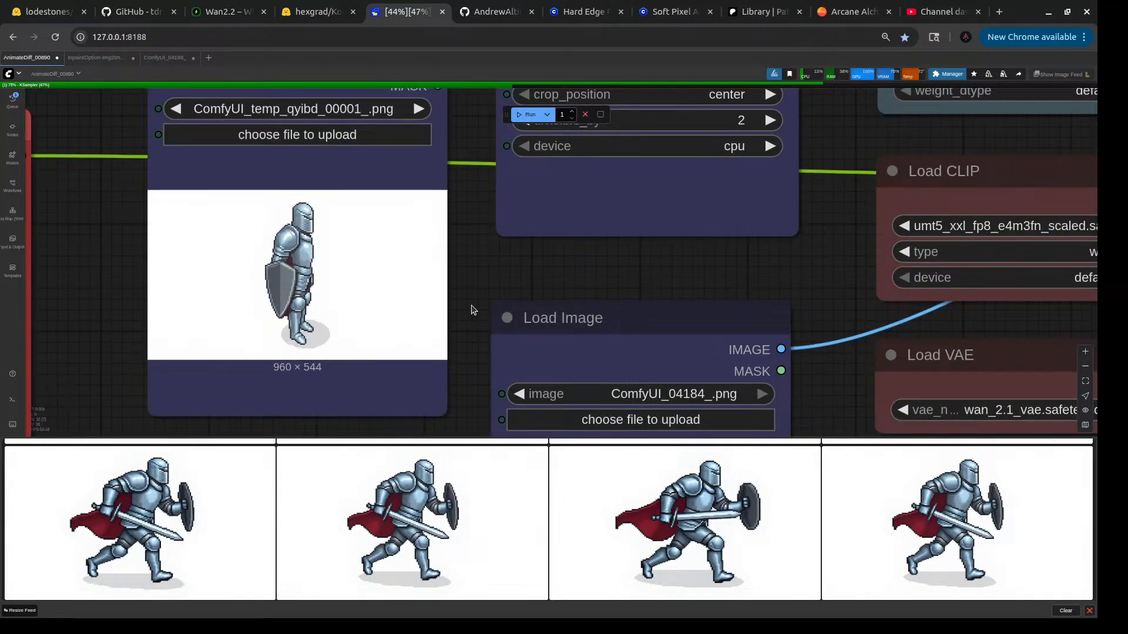
pyautogui.scroll(-3, 488, 352)
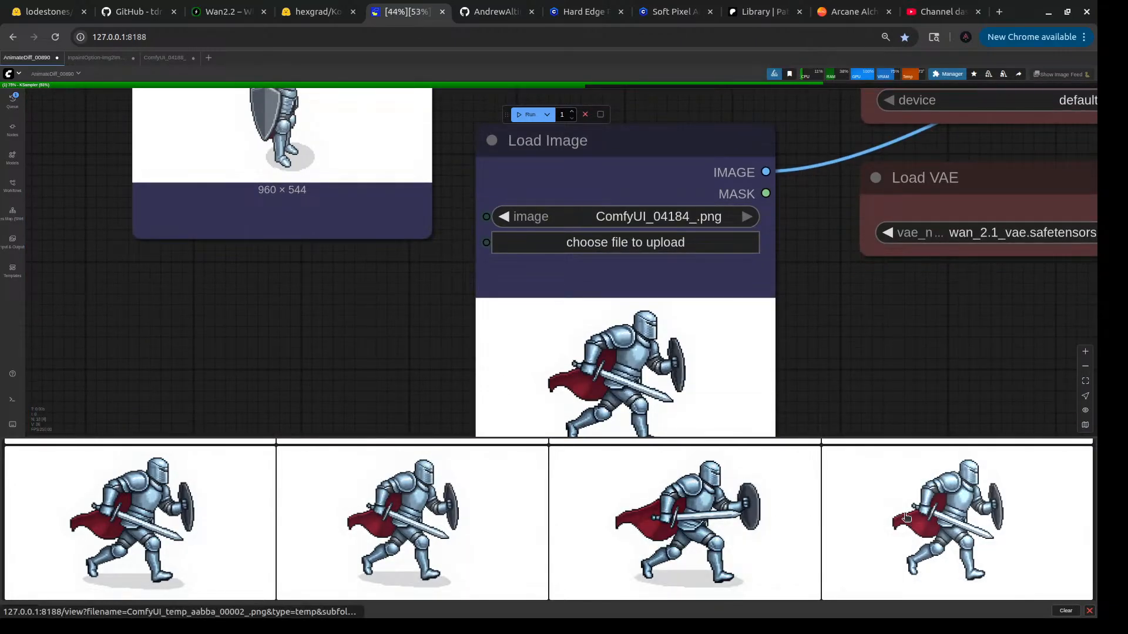
pyautogui.moveTo(938, 517); pyautogui.dragTo(554, 363)
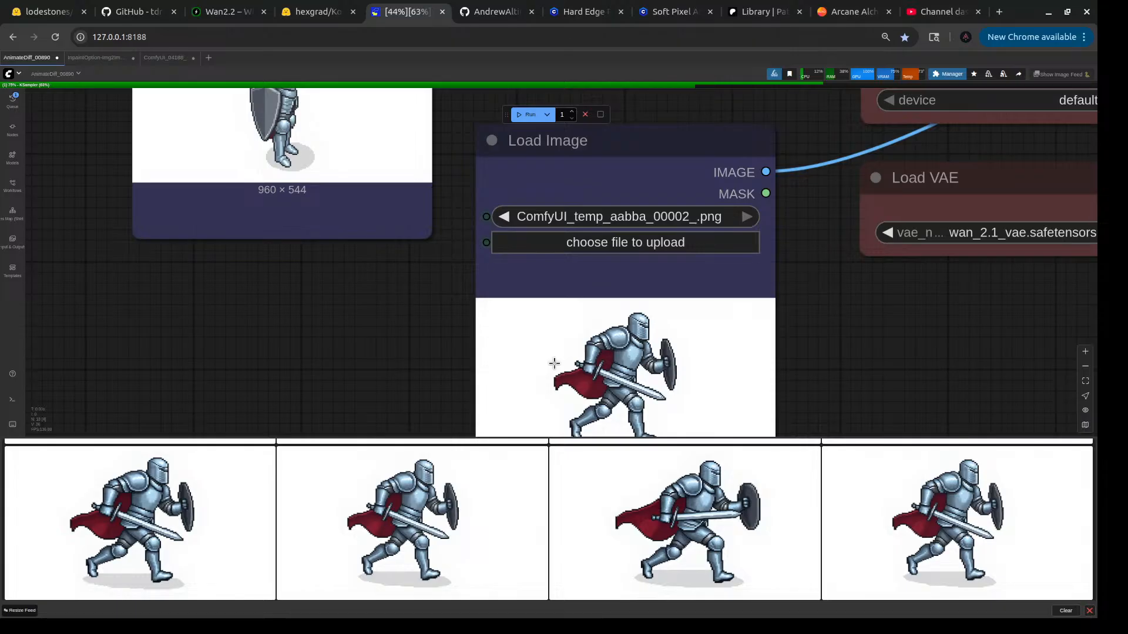
pyautogui.moveTo(371, 321); pyautogui.dragTo(396, 272)
pyautogui.scroll(-4, 376, 355)
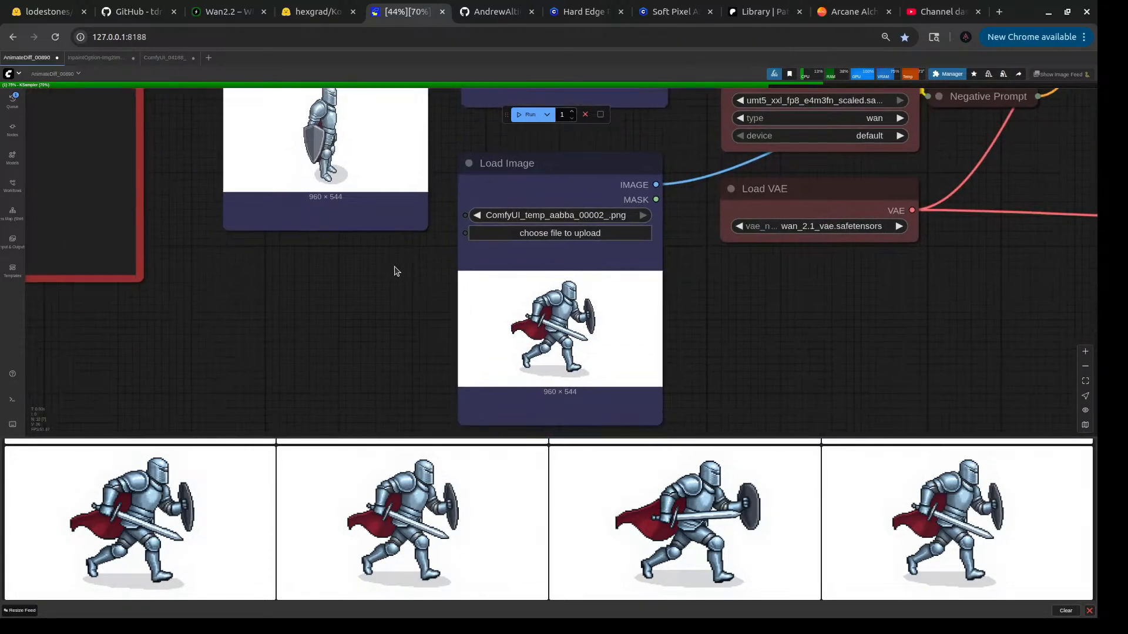
# - Look through the image feed's knight and demon images alongside the standing knight in the first Load Image node
pyautogui.scroll(-2, 605, 509)
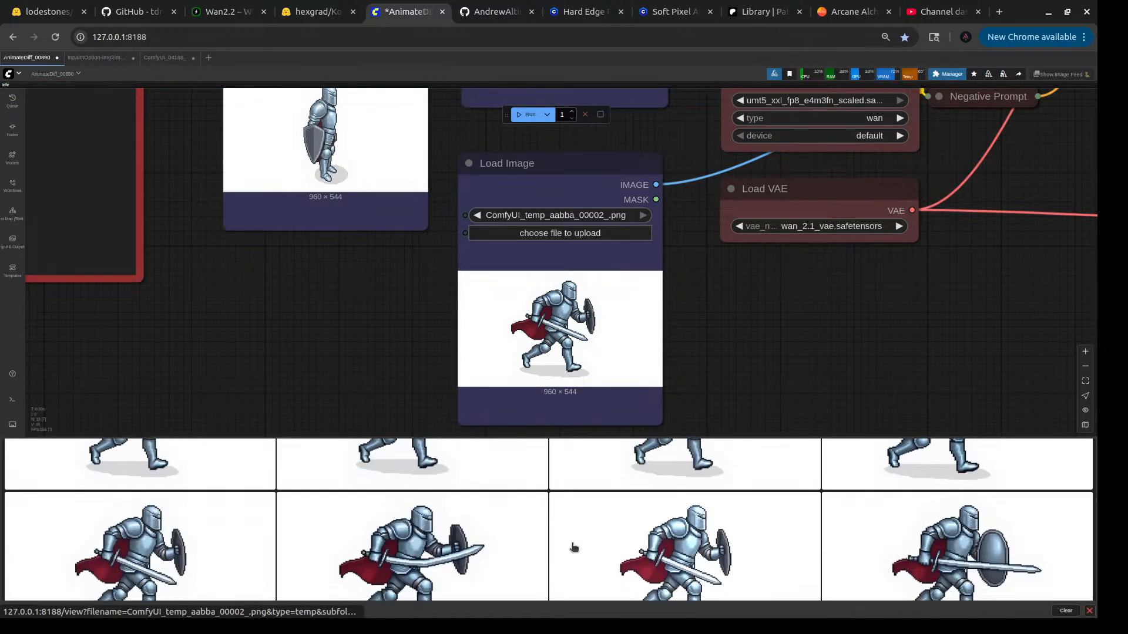
pyautogui.scroll(-1, 574, 547)
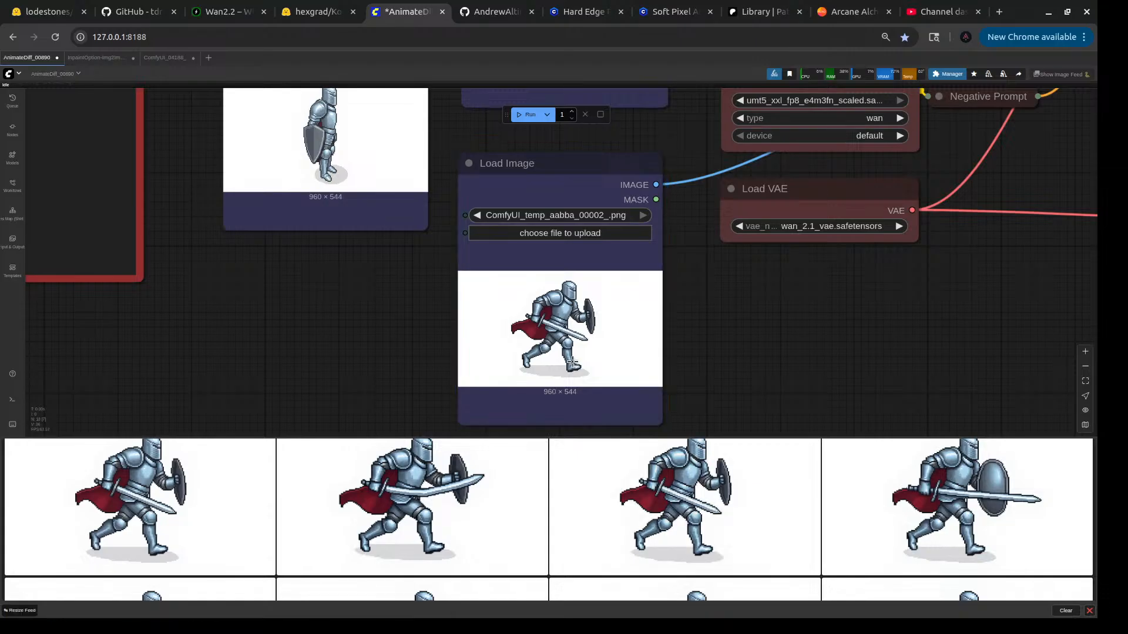
pyautogui.scroll(-1, 629, 478)
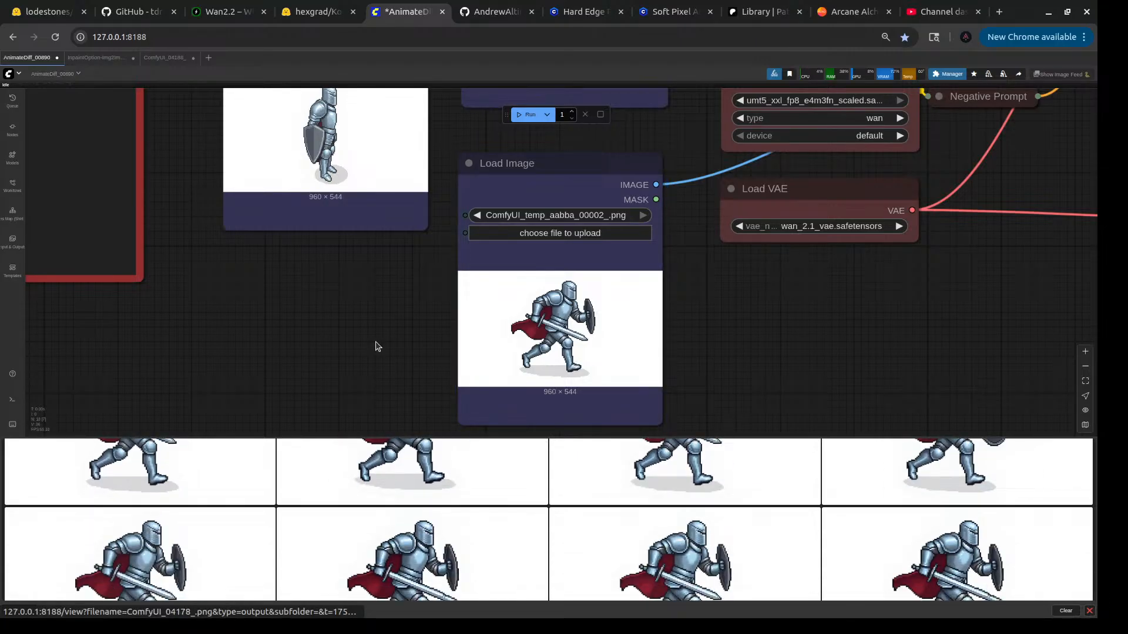
pyautogui.moveTo(377, 318); pyautogui.dragTo(473, 490)
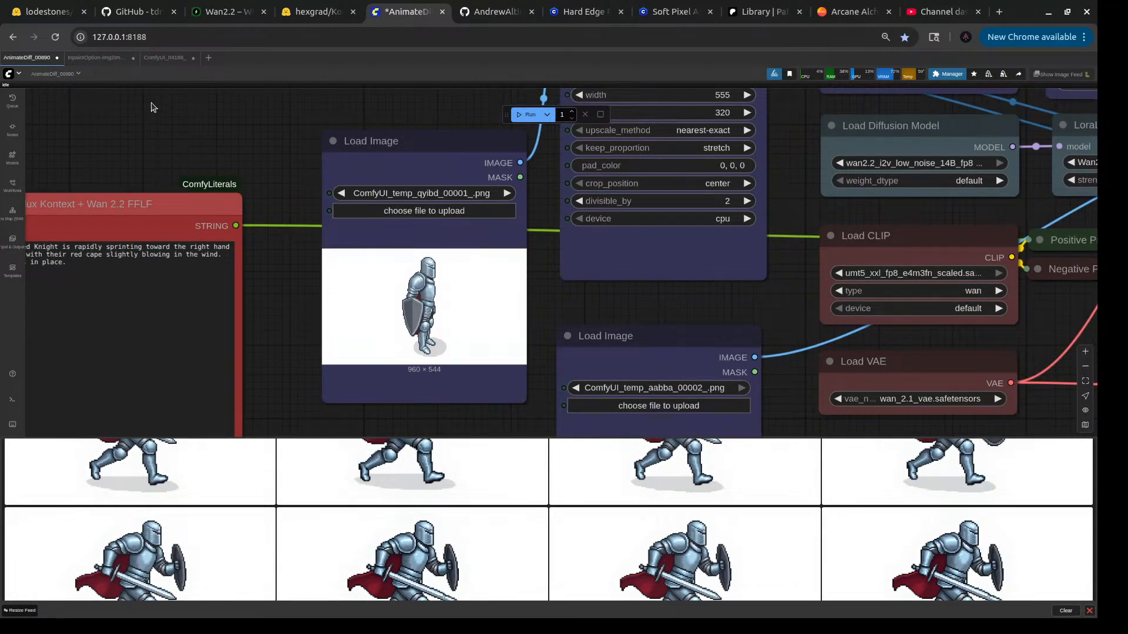
pyautogui.scroll(11, 335, 428)
pyautogui.scroll(-5, 347, 395)
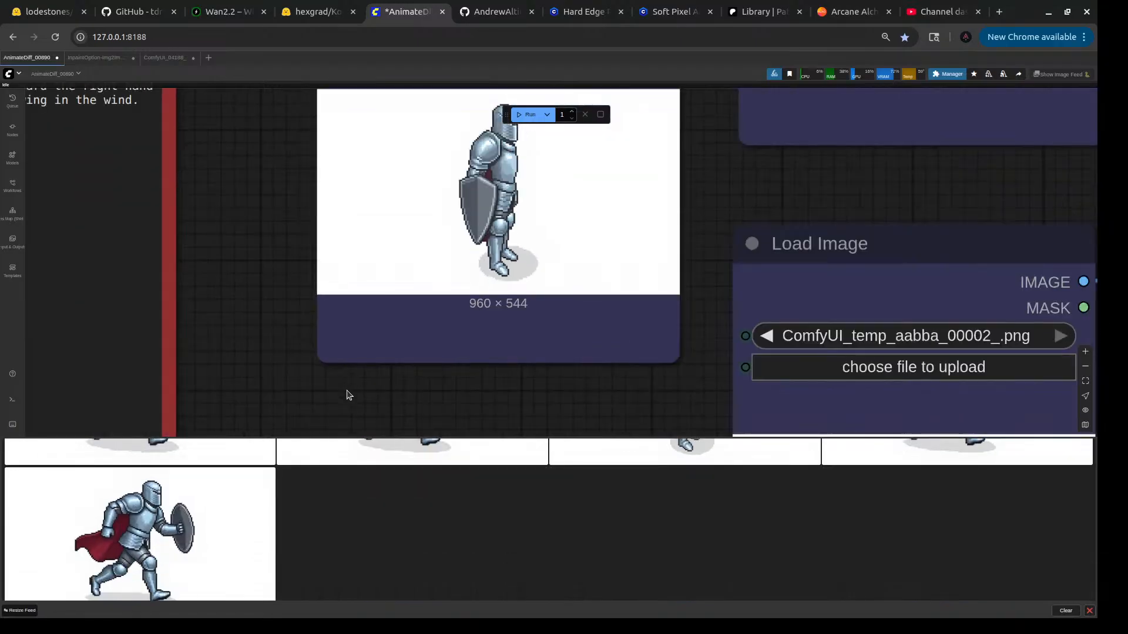
pyautogui.scroll(-3, 324, 472)
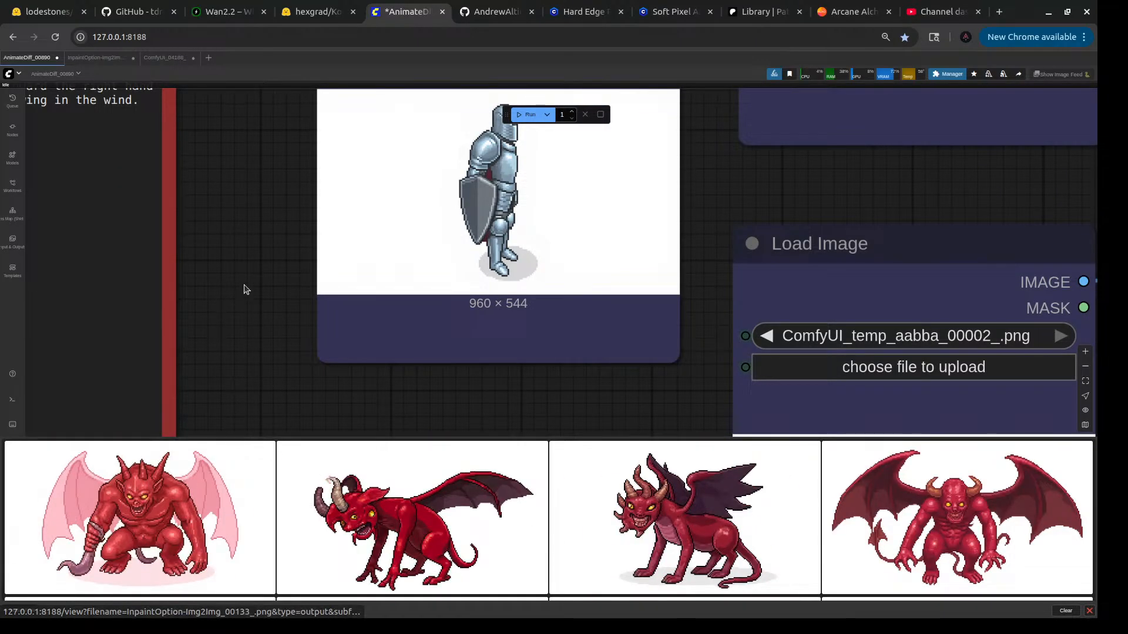
# - Examine the image feed's red demon images, enlarging the front-facing demon with spread dark-red wings
pyautogui.scroll(-4, 244, 297)
pyautogui.scroll(-3, 244, 299)
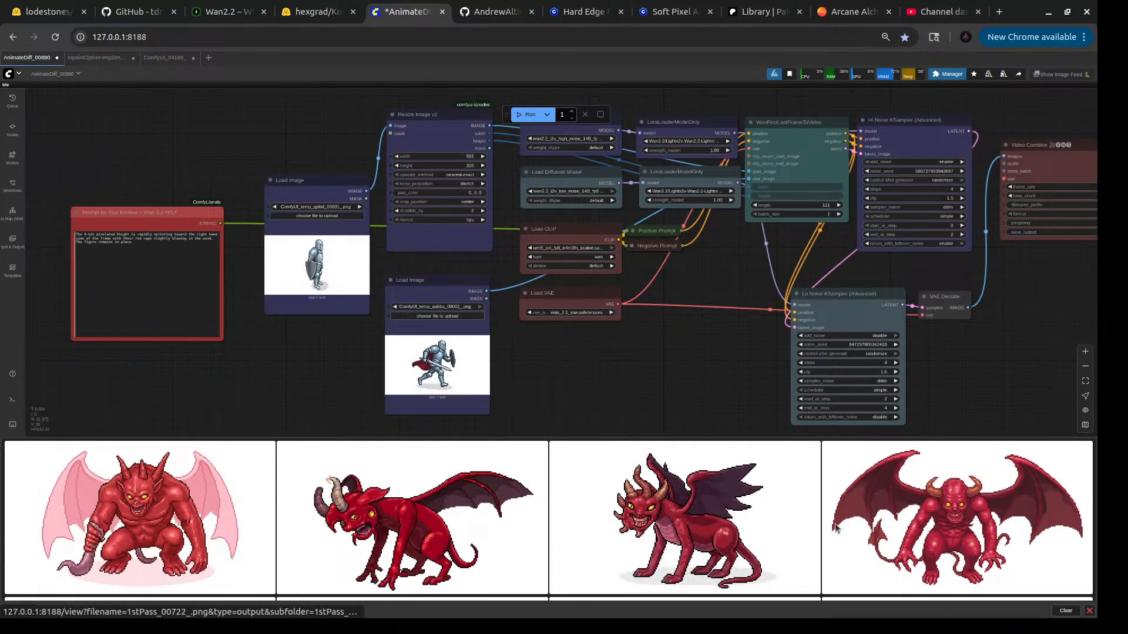
pyautogui.click(931, 525)
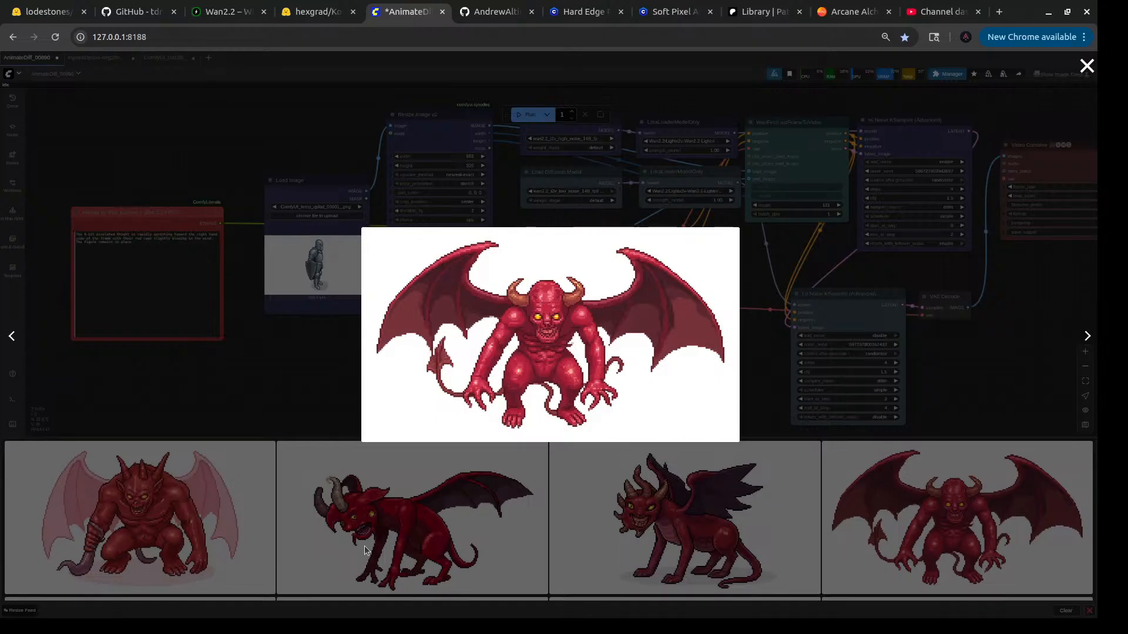
pyautogui.click(242, 526)
pyautogui.click(168, 524)
pyautogui.click(167, 524)
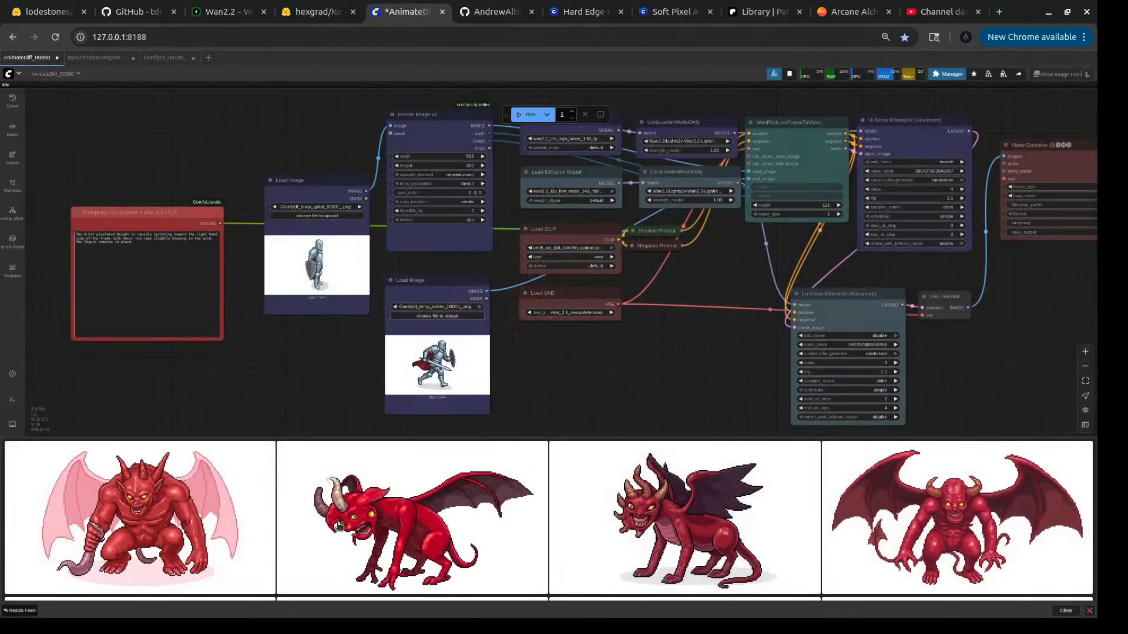
pyautogui.scroll(-4, 340, 523)
pyautogui.scroll(3, 339, 526)
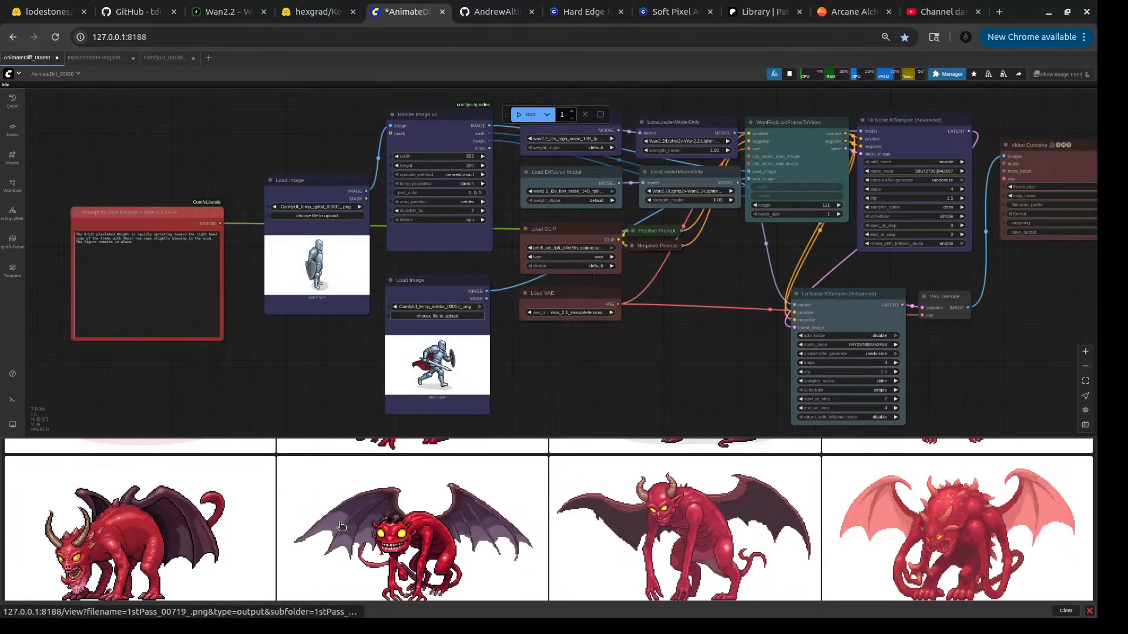
pyautogui.scroll(-3, 340, 525)
pyautogui.scroll(3, 758, 540)
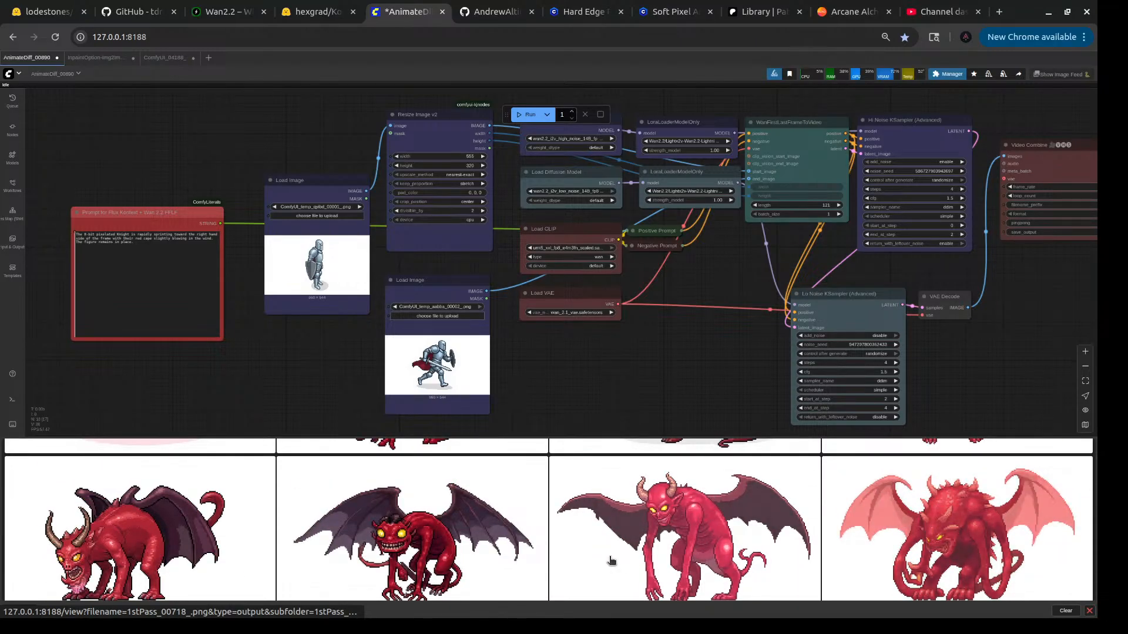
# - Switch to the InpaintOption-Img2Img workflow and inspect the pink-winged demon in the Inpaint Option group's Save Image node
pyautogui.click(104, 57)
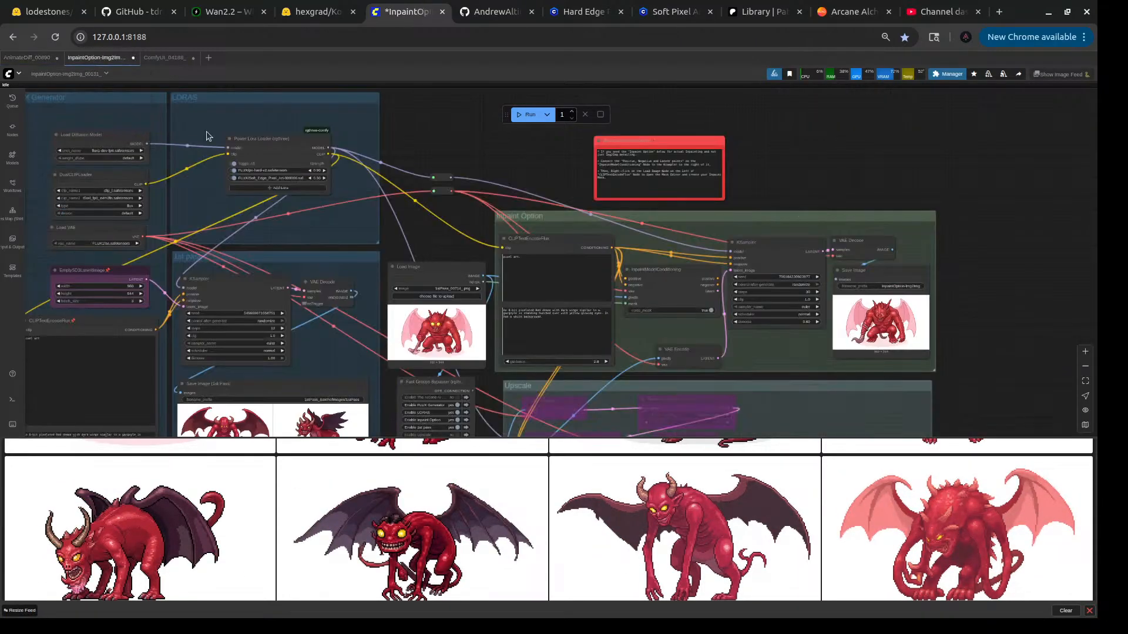
pyautogui.scroll(6, 907, 317)
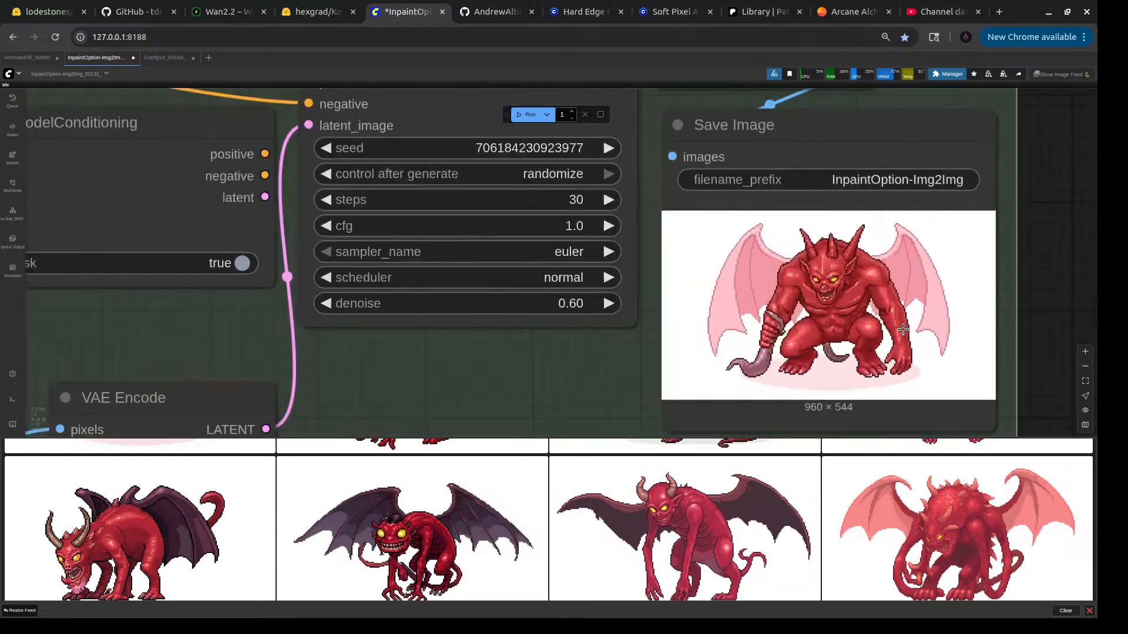
pyautogui.scroll(-8, 902, 329)
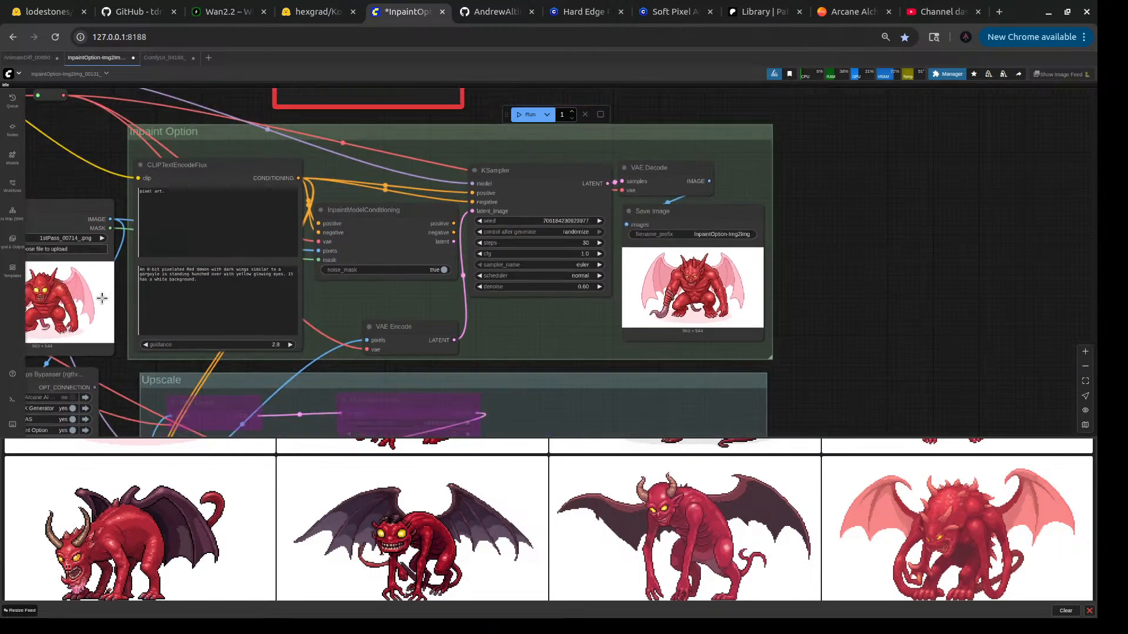
pyautogui.moveTo(799, 272); pyautogui.dragTo(944, 234)
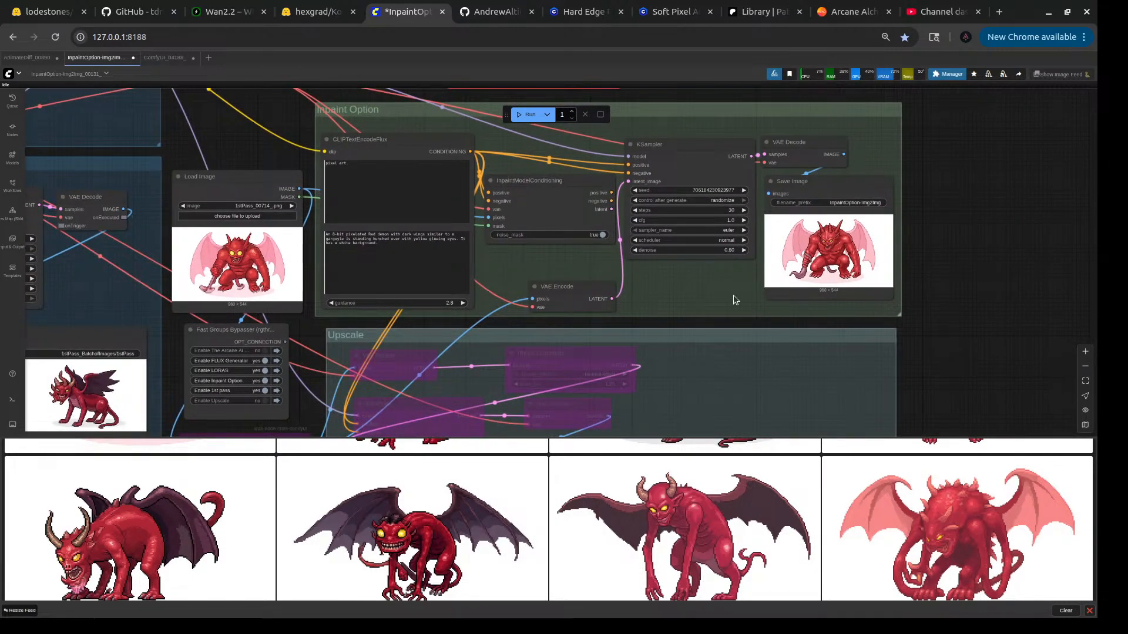
pyautogui.scroll(10, 859, 237)
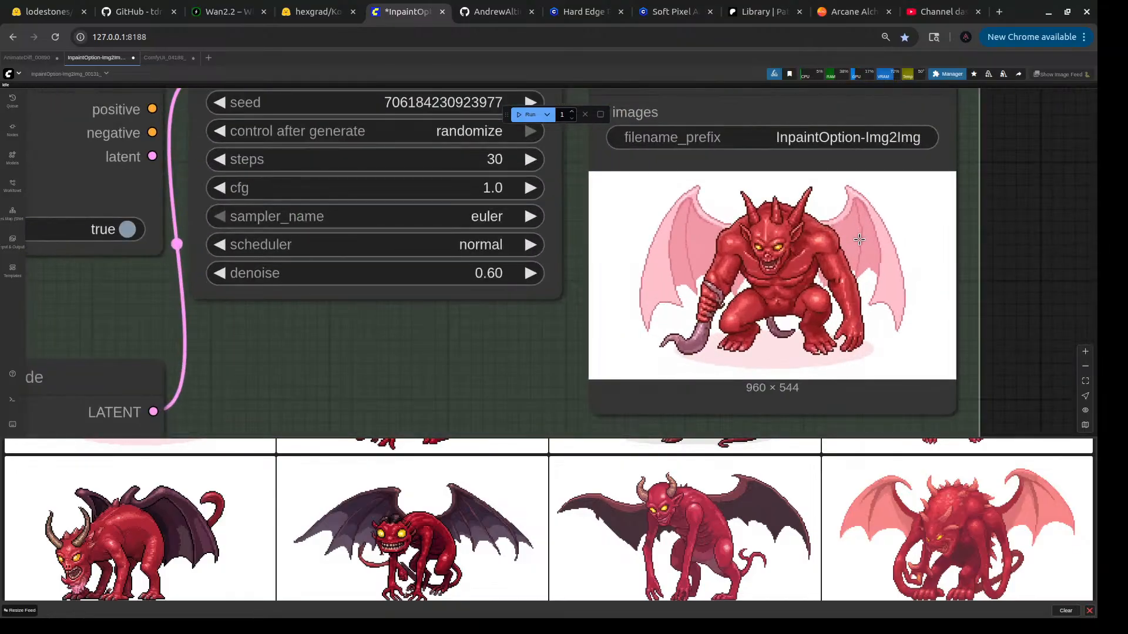
pyautogui.scroll(-10, 859, 240)
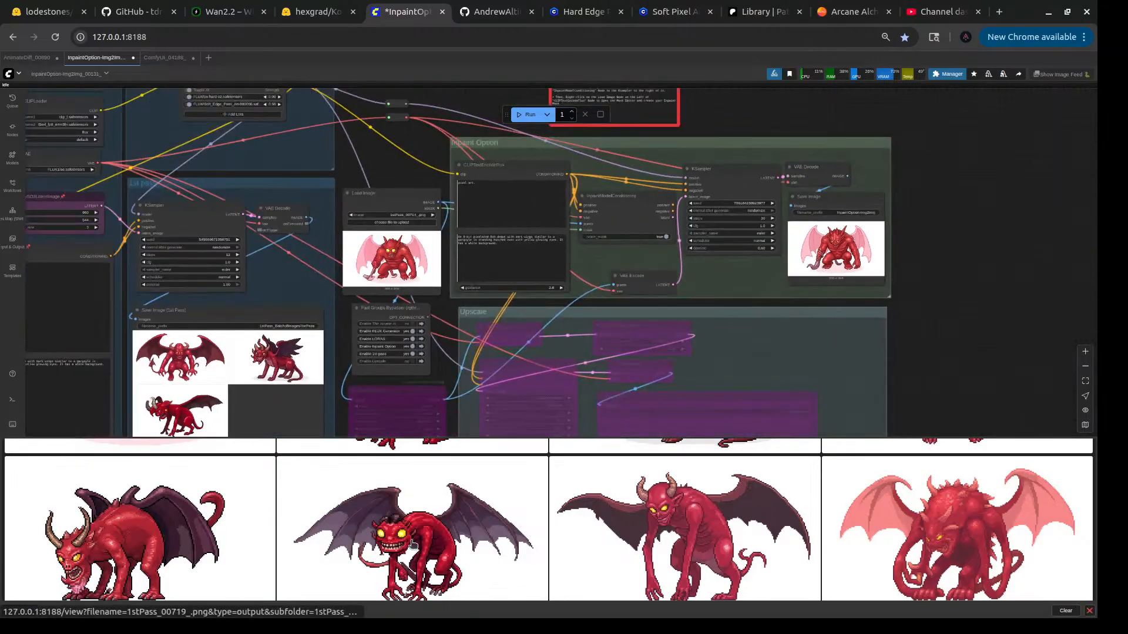
# - Load the feed's crouching pink-winged demon with the tentacle-like hand into the Load Image node and run the workflow
pyautogui.scroll(2, 358, 544)
pyautogui.scroll(-6, 358, 544)
pyautogui.scroll(4, 564, 576)
pyautogui.scroll(-4, 315, 538)
pyautogui.scroll(3, 194, 544)
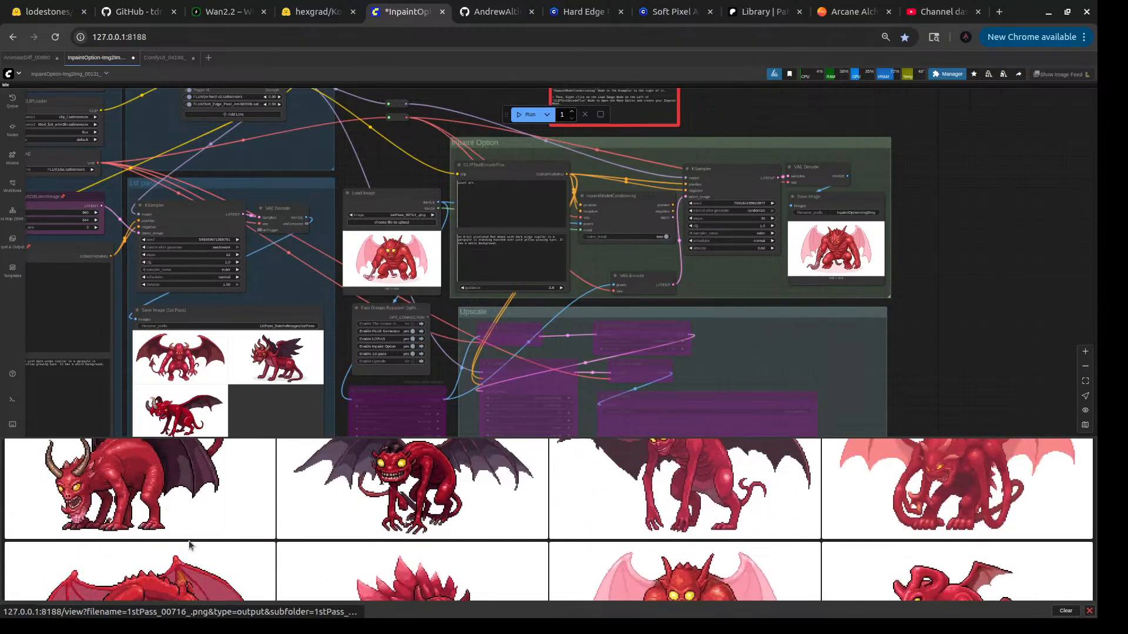
pyautogui.scroll(4, 189, 545)
pyautogui.moveTo(279, 358); pyautogui.dragTo(389, 258)
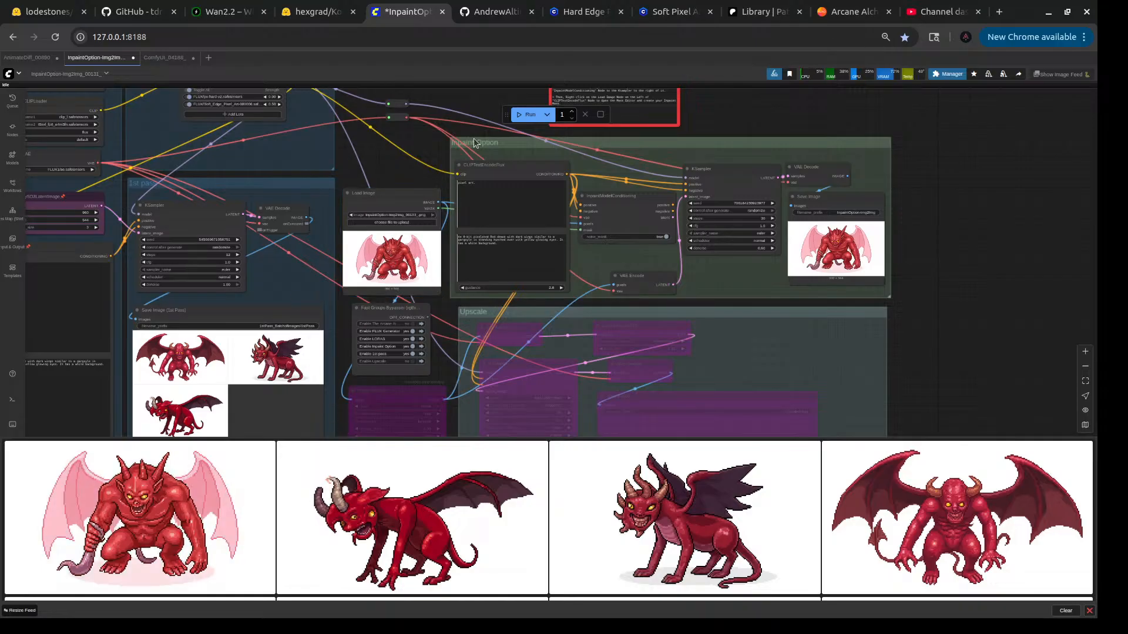
pyautogui.click(527, 114)
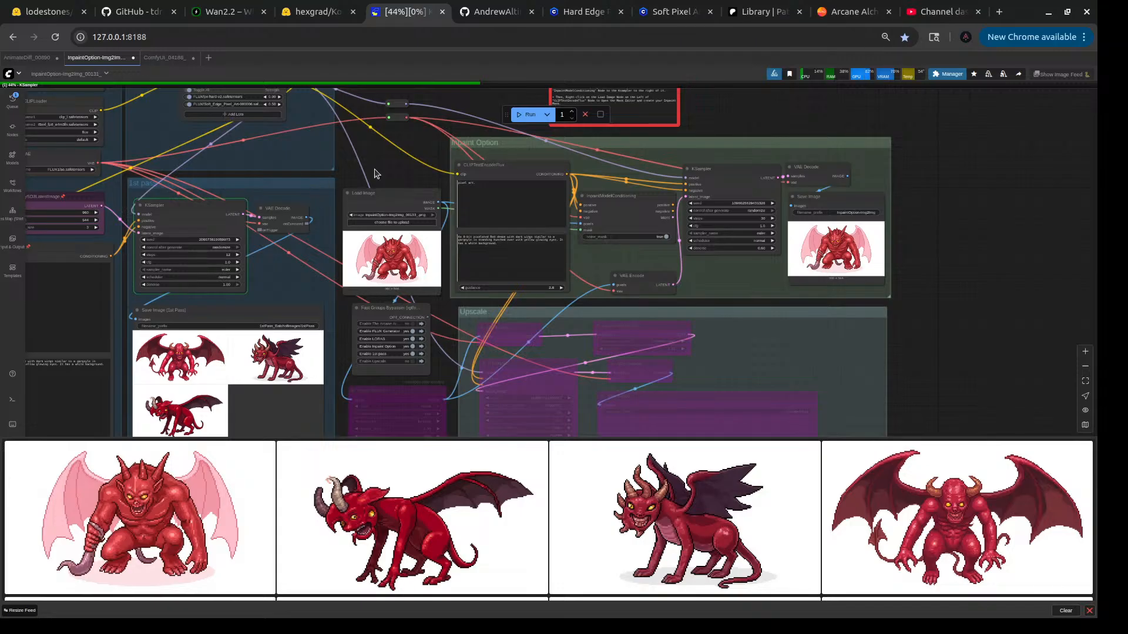
# - Disable the 1st pass group in the Fast Groups Bypasser node
pyautogui.moveTo(384, 169); pyautogui.dragTo(614, 140)
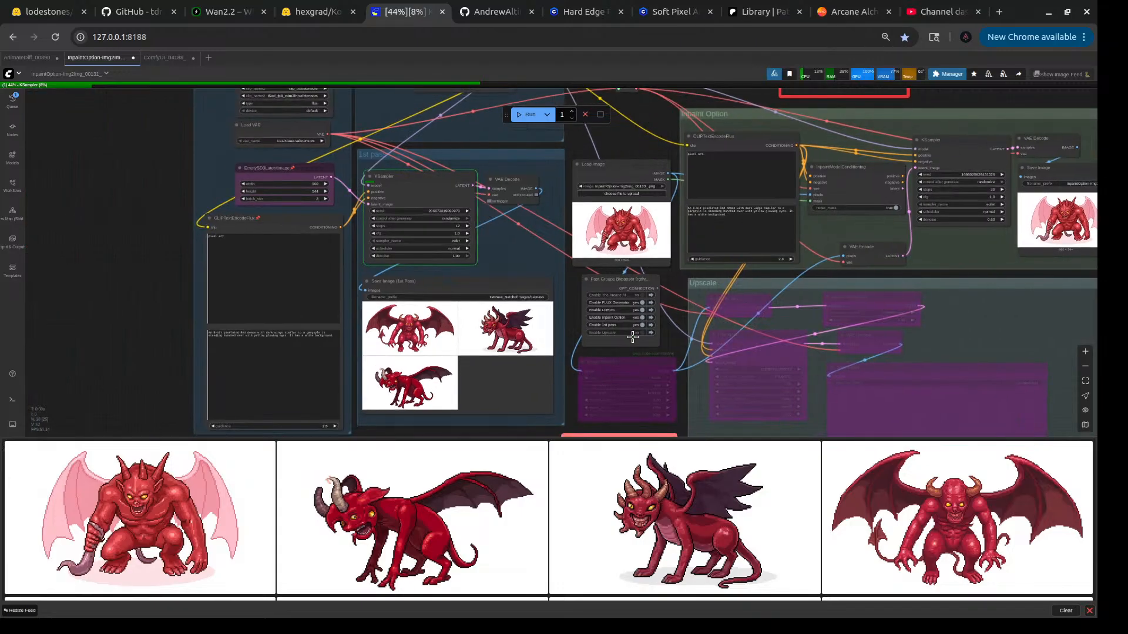
pyautogui.scroll(7, 632, 337)
pyautogui.click(651, 313)
pyautogui.scroll(-8, 517, 273)
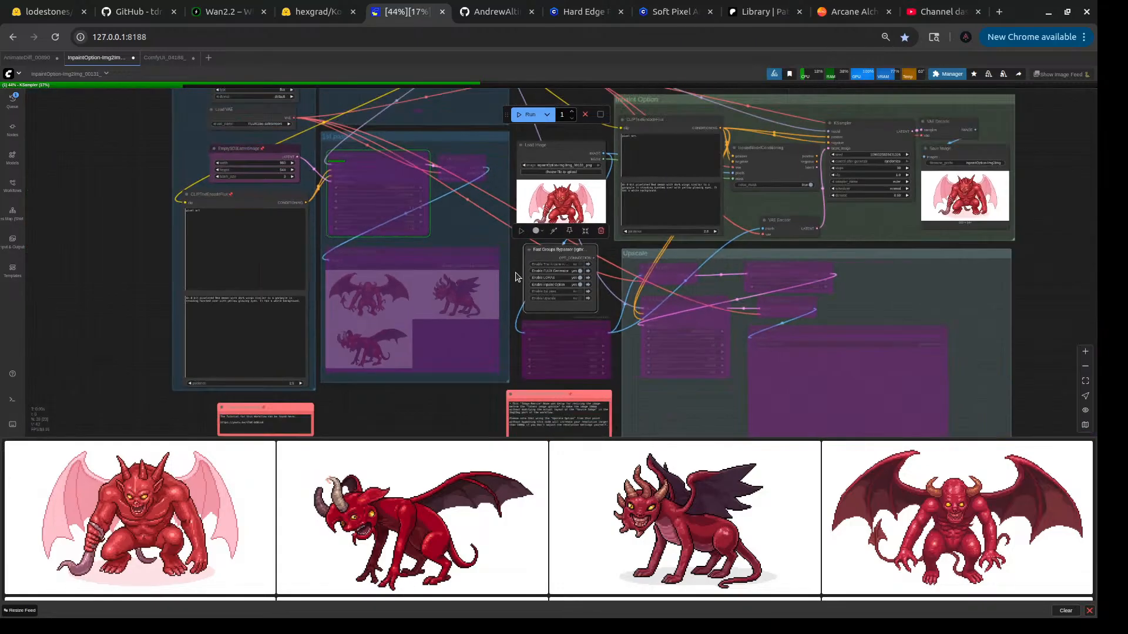
pyautogui.moveTo(517, 146); pyautogui.dragTo(329, 272)
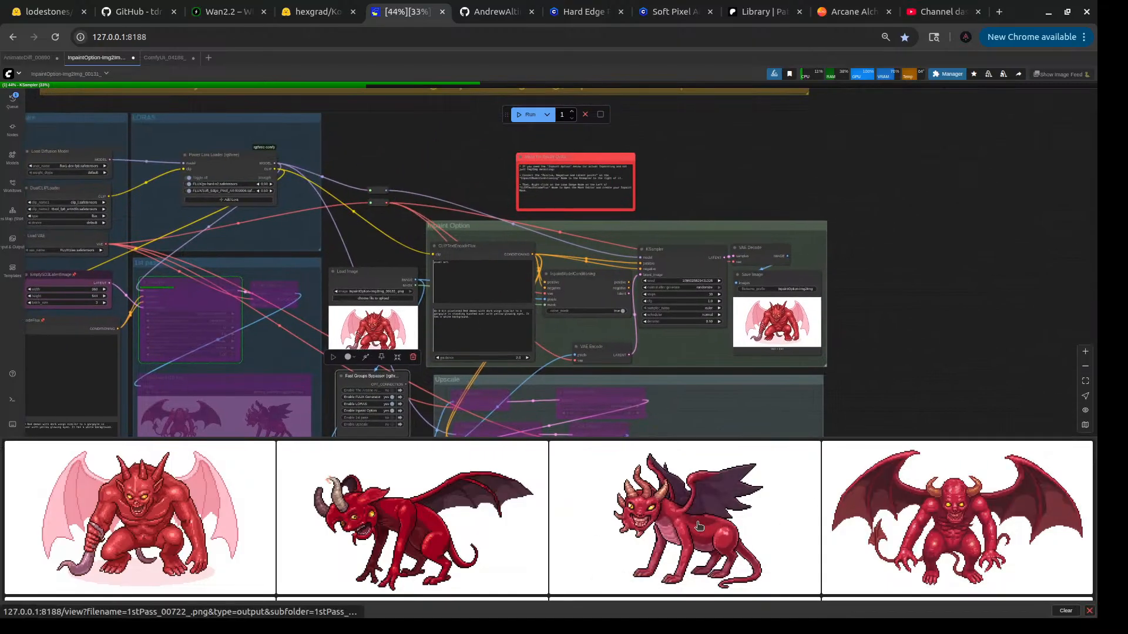
# - Inspect enlarged feed images of the side-facing horned demon 1stPass_00723_.png and the crouching demon with dark purple wings
pyautogui.click(373, 532)
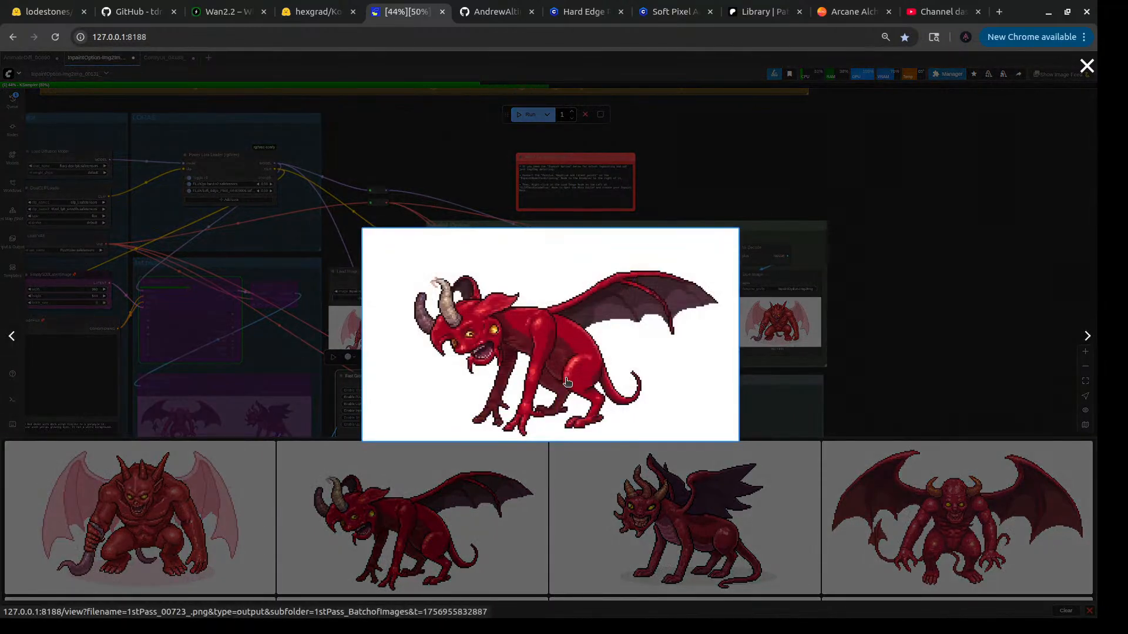
pyautogui.click(488, 353)
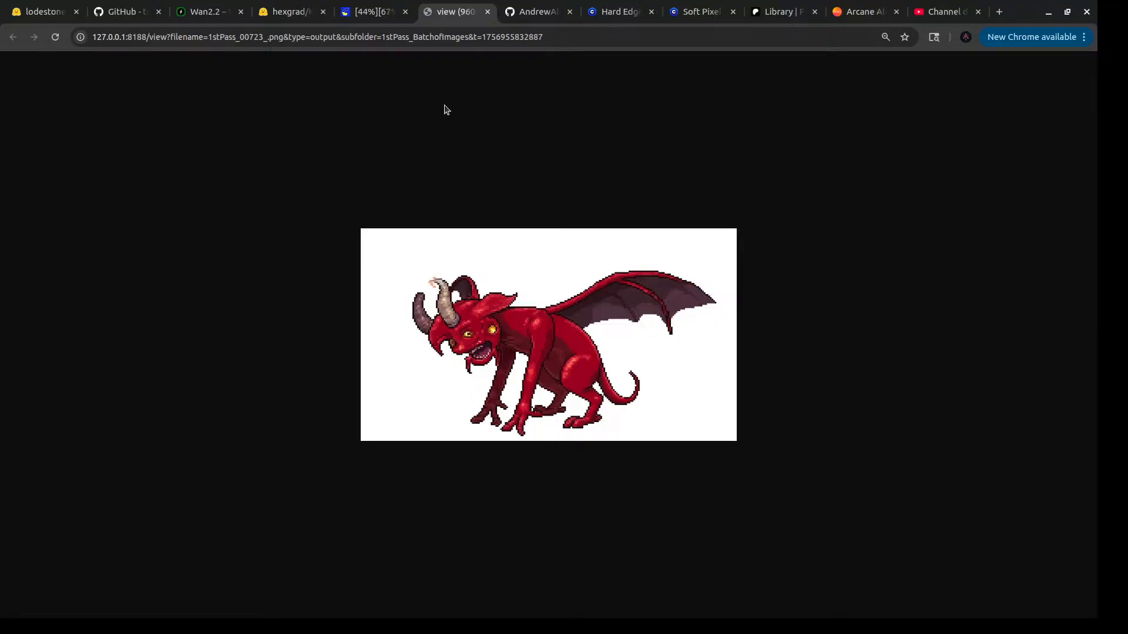
pyautogui.click(487, 12)
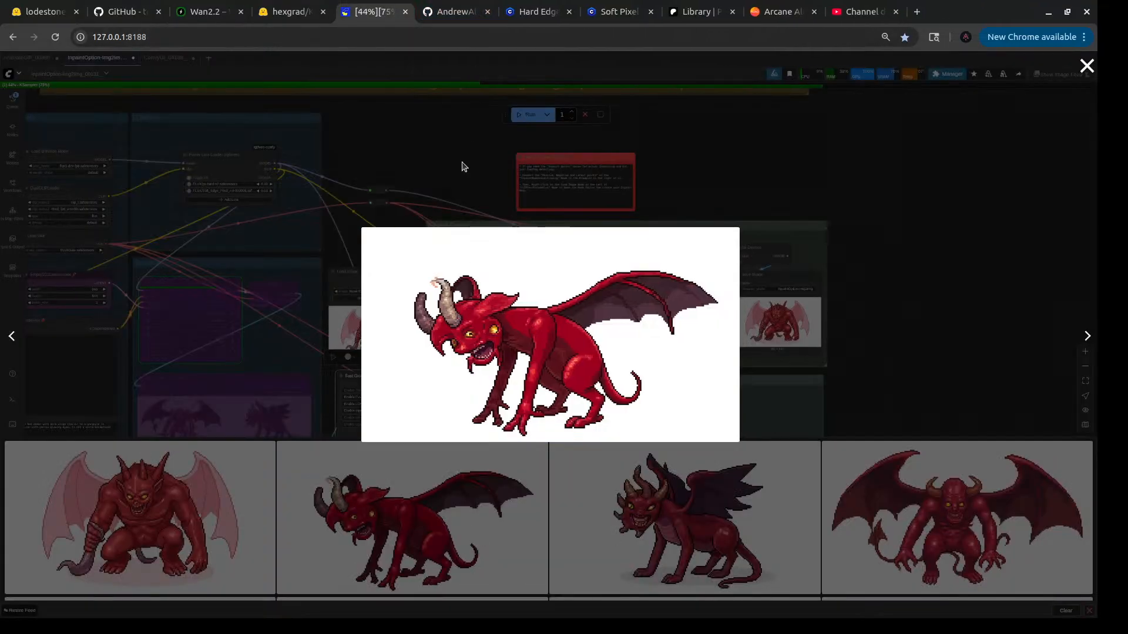
pyautogui.click(963, 275)
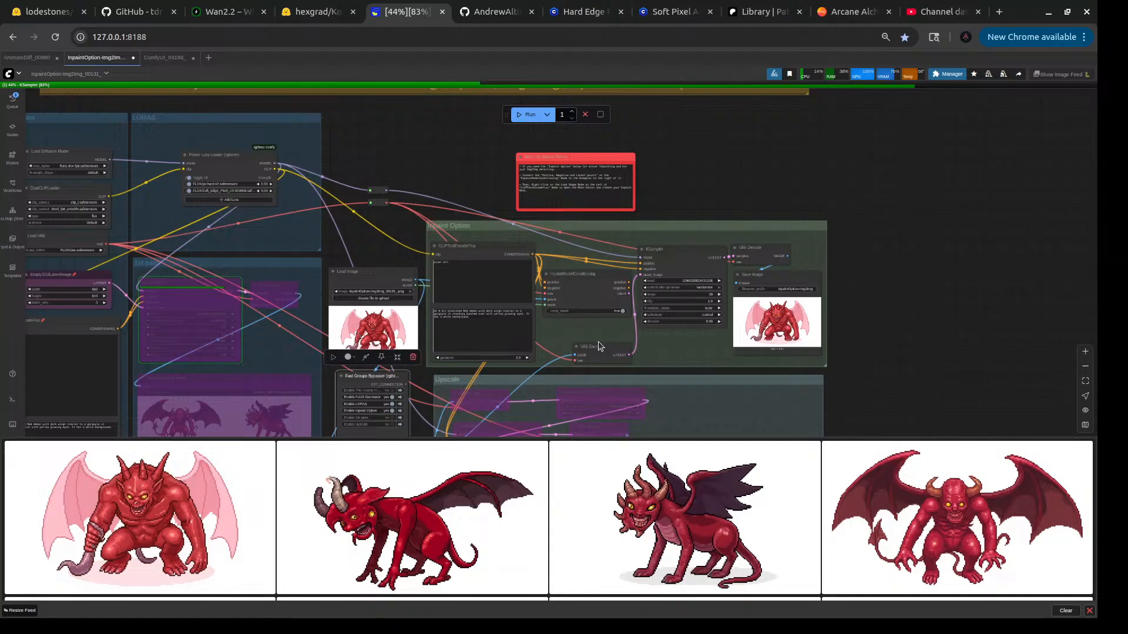
pyautogui.moveTo(426, 178); pyautogui.dragTo(515, 142)
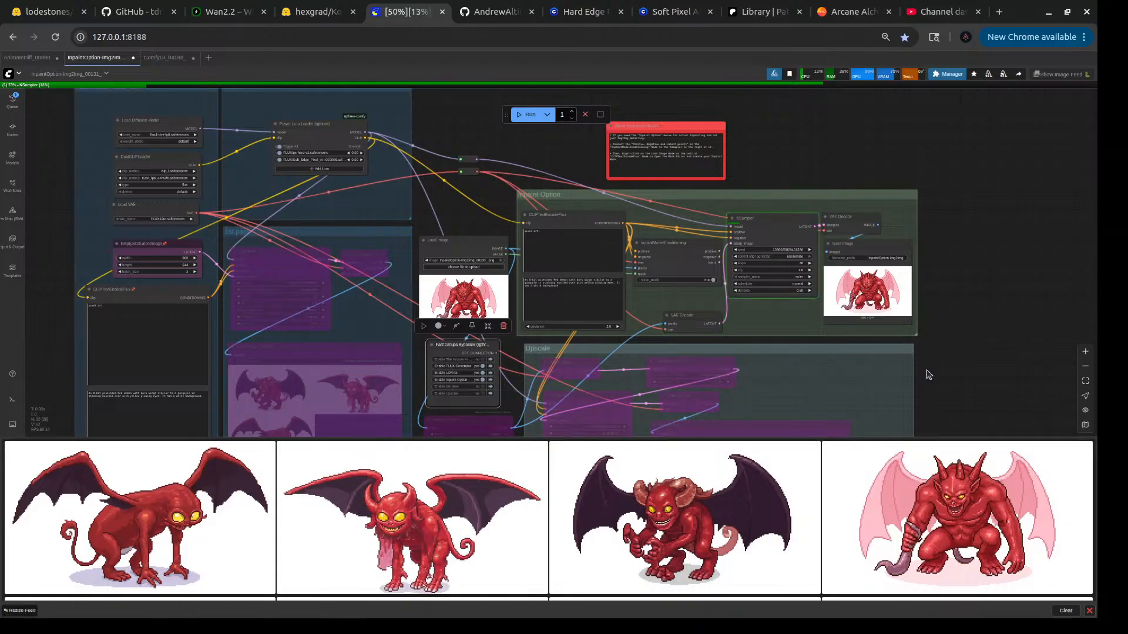
pyautogui.click(680, 528)
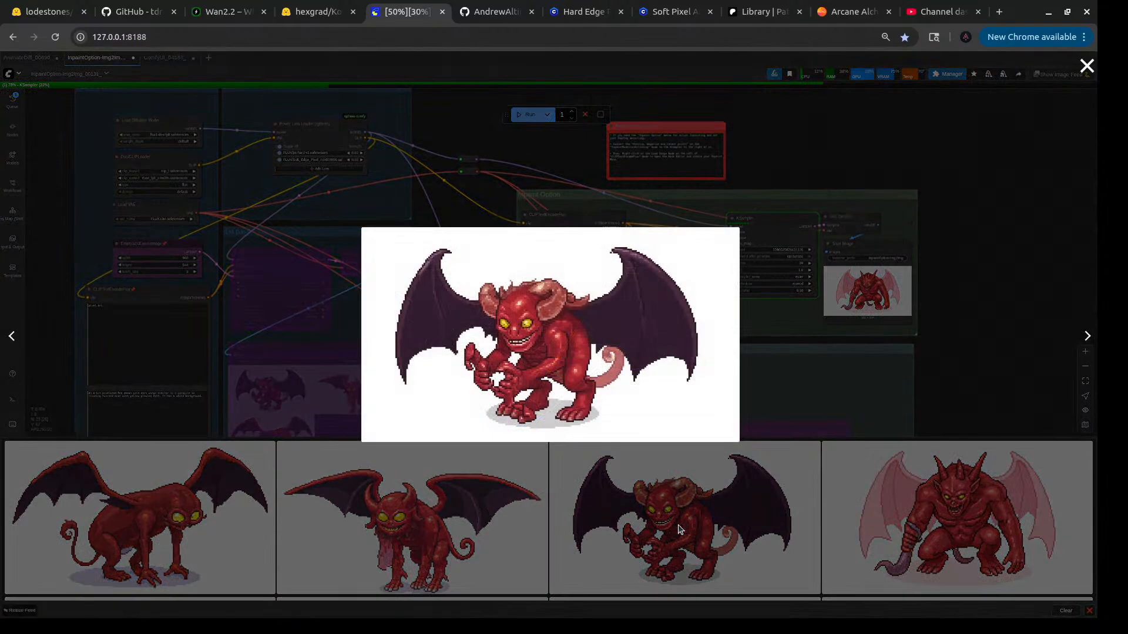
pyautogui.click(956, 359)
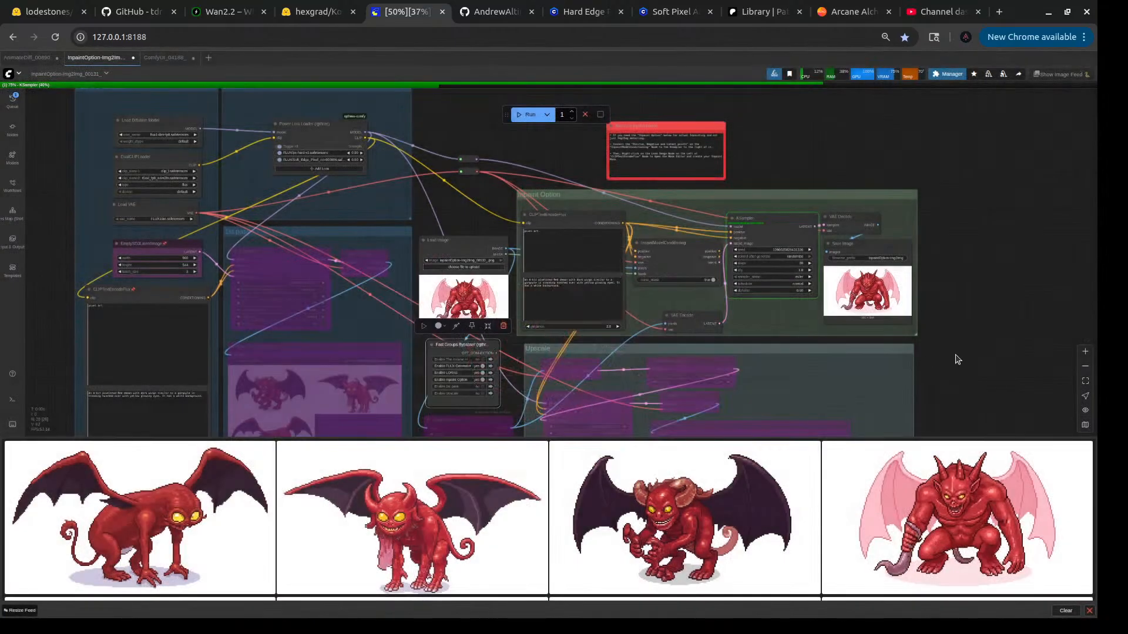
# - Find the hunched dark-winged demon 1stPass_00718_.png in the image feed and load it into the Load Image node
pyautogui.scroll(-10, 238, 528)
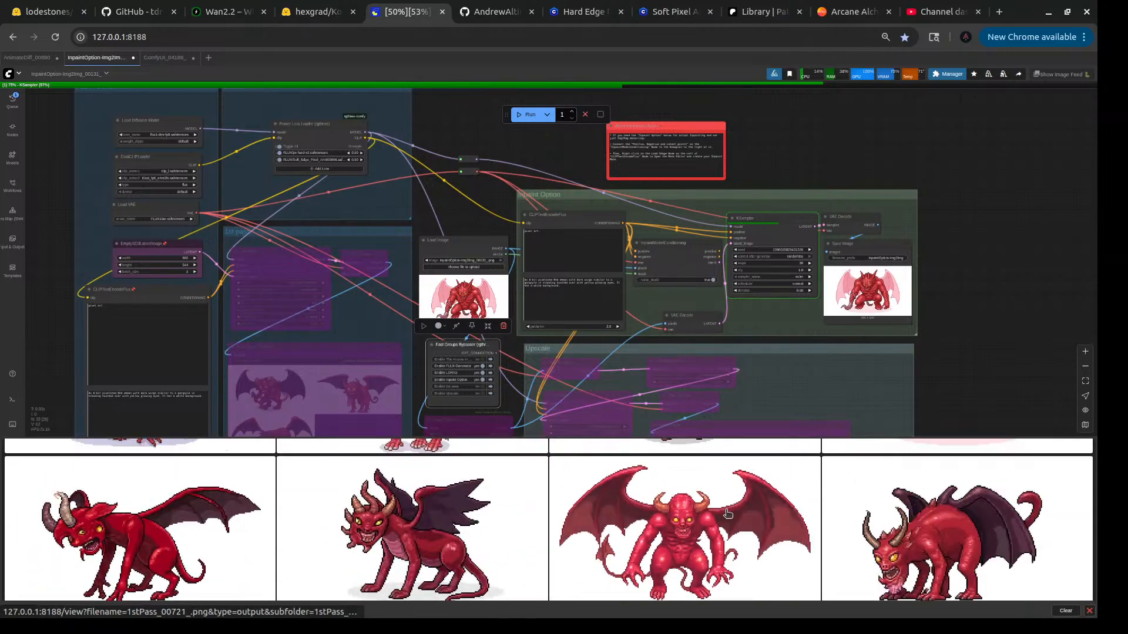
pyautogui.scroll(-5, 727, 514)
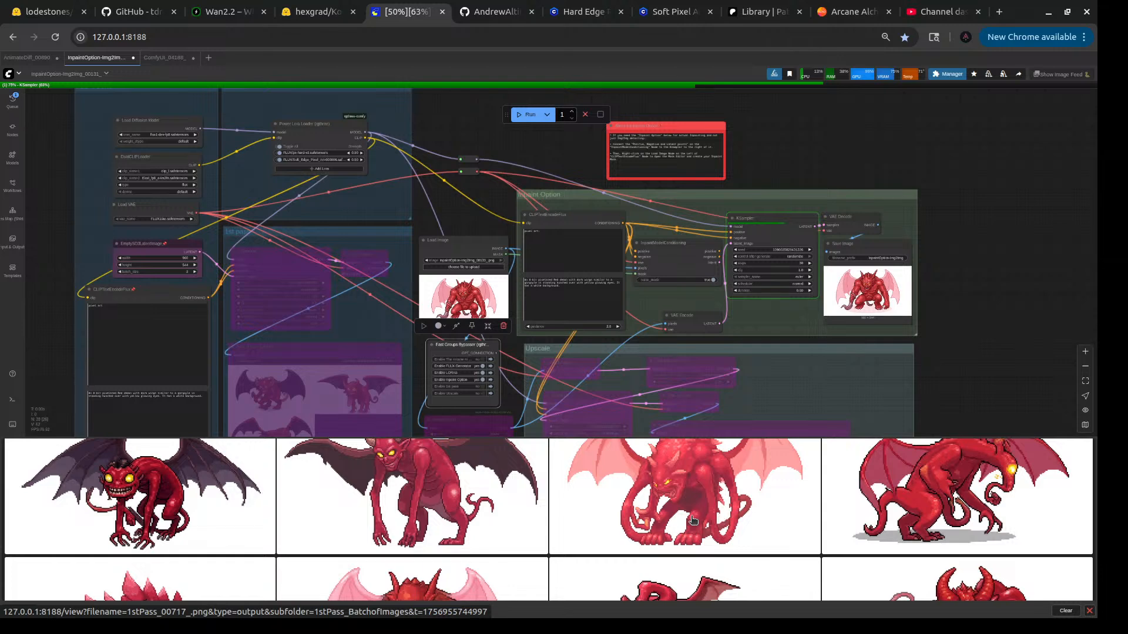
pyautogui.scroll(-1, 552, 519)
pyautogui.scroll(1, 528, 515)
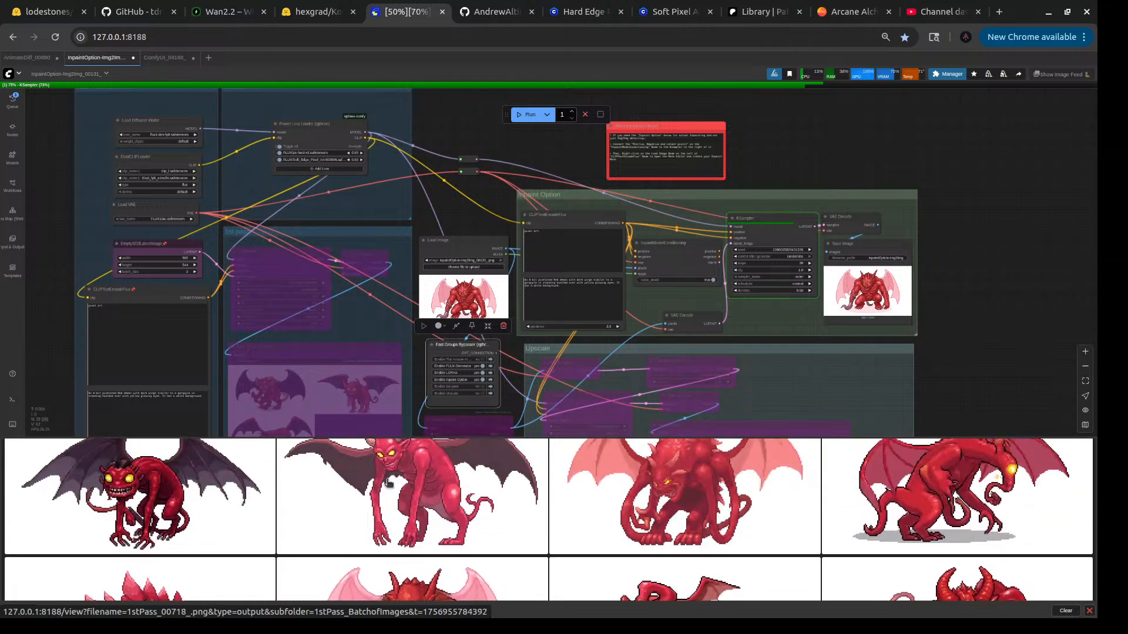
pyautogui.scroll(-1, 387, 483)
pyautogui.scroll(1, 388, 483)
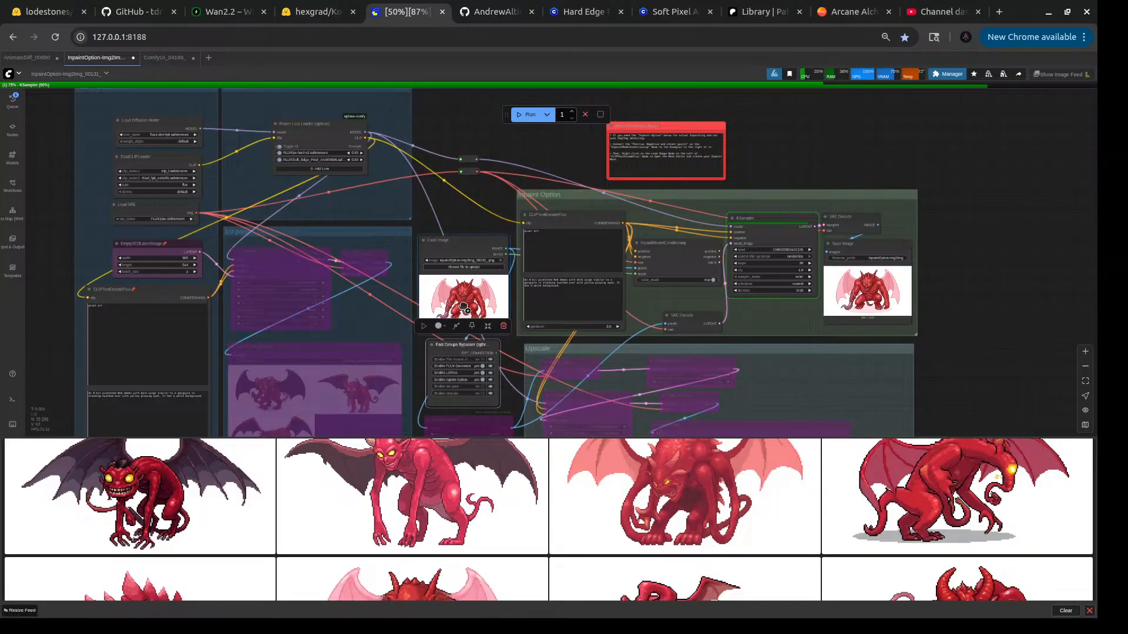
pyautogui.moveTo(464, 308); pyautogui.dragTo(466, 309)
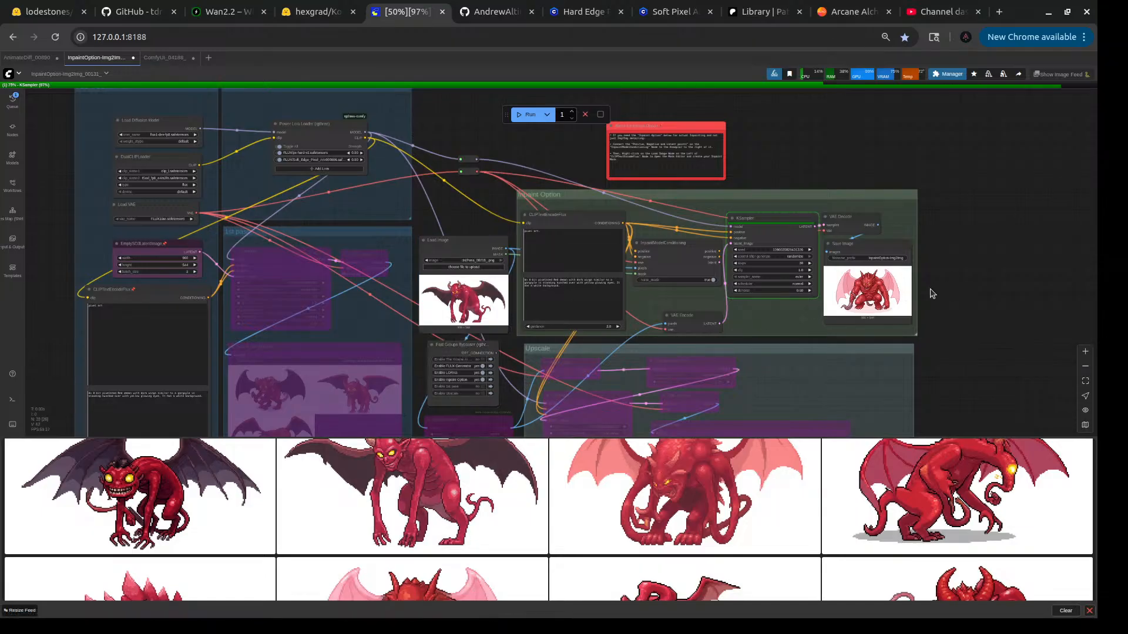
# - Check the new inpaint result in the Save Image node and run the workflow on the loaded dark-winged demon
pyautogui.scroll(10, 924, 292)
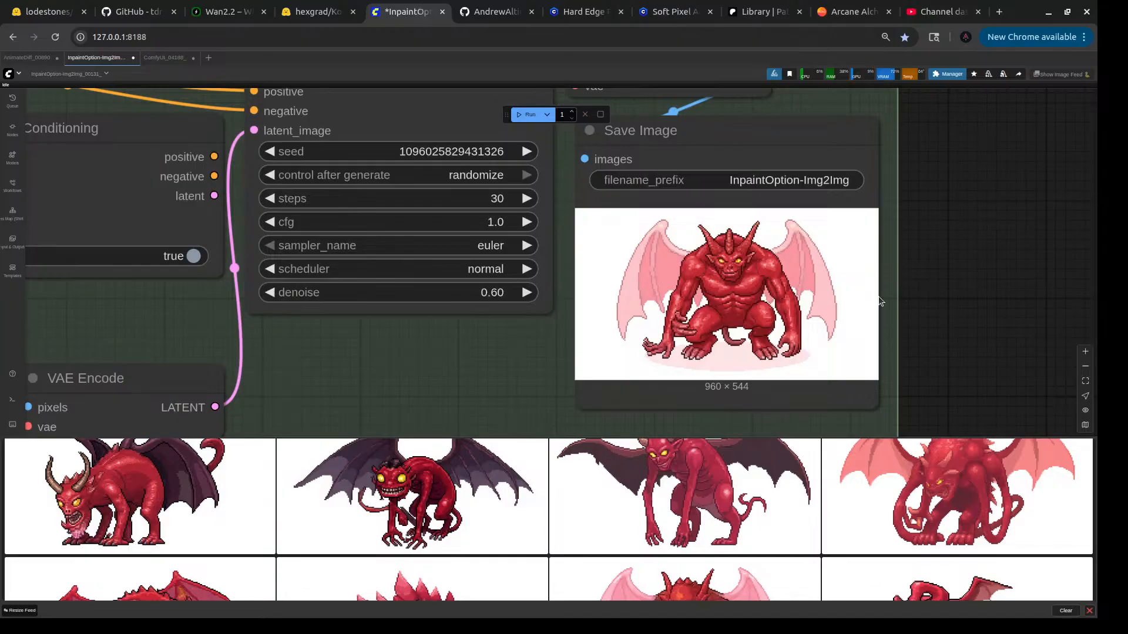
pyautogui.scroll(-8, 713, 291)
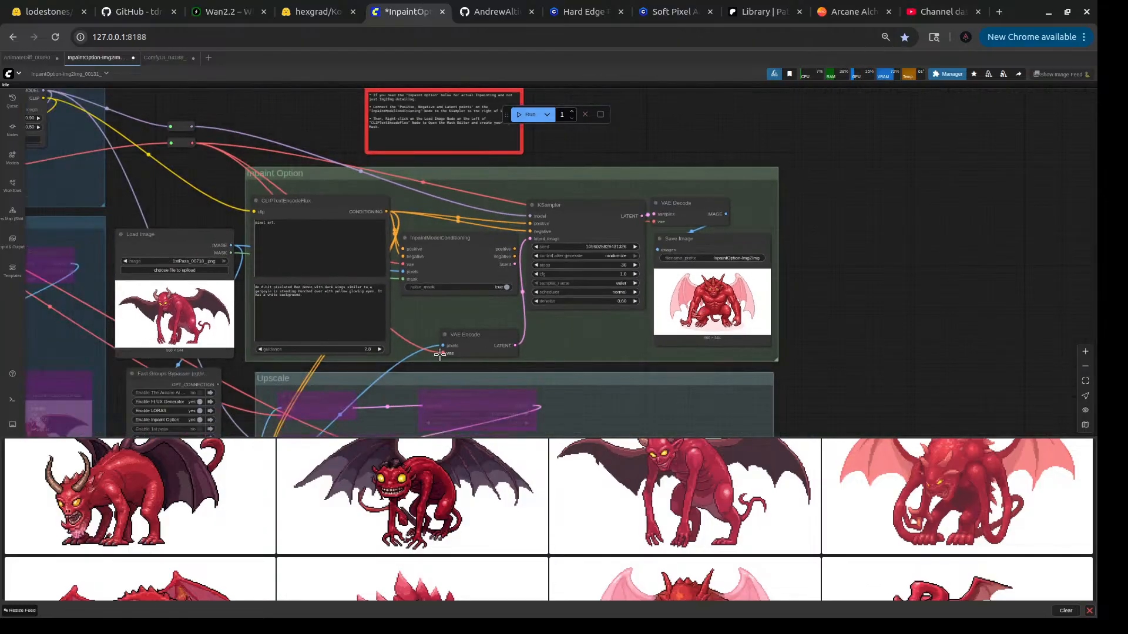
pyautogui.scroll(-4, 509, 149)
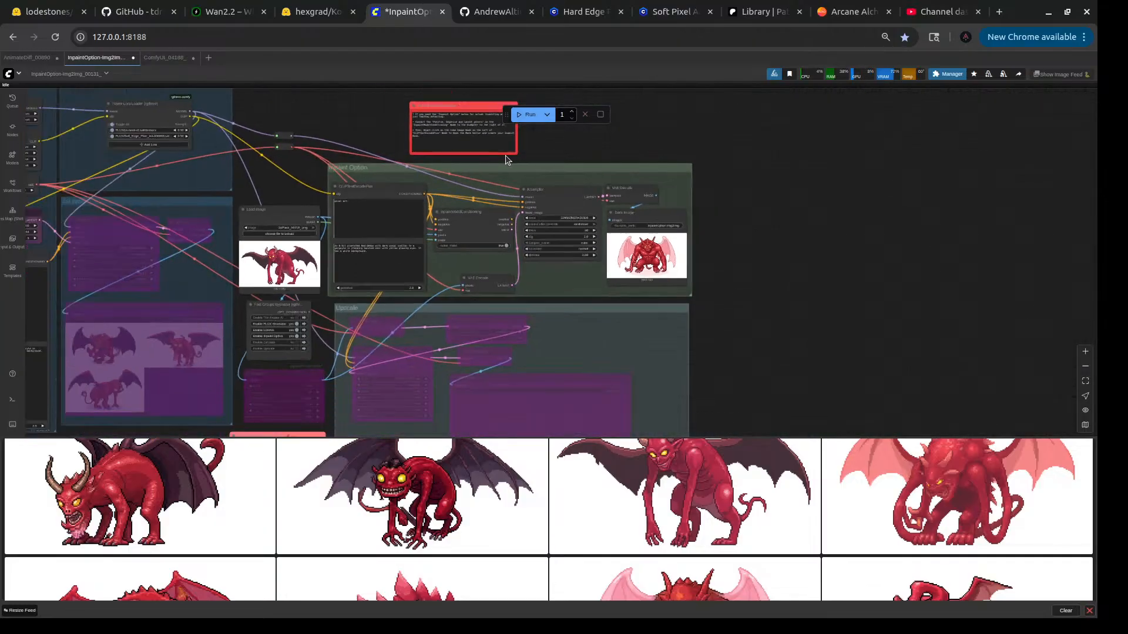
pyautogui.click(528, 115)
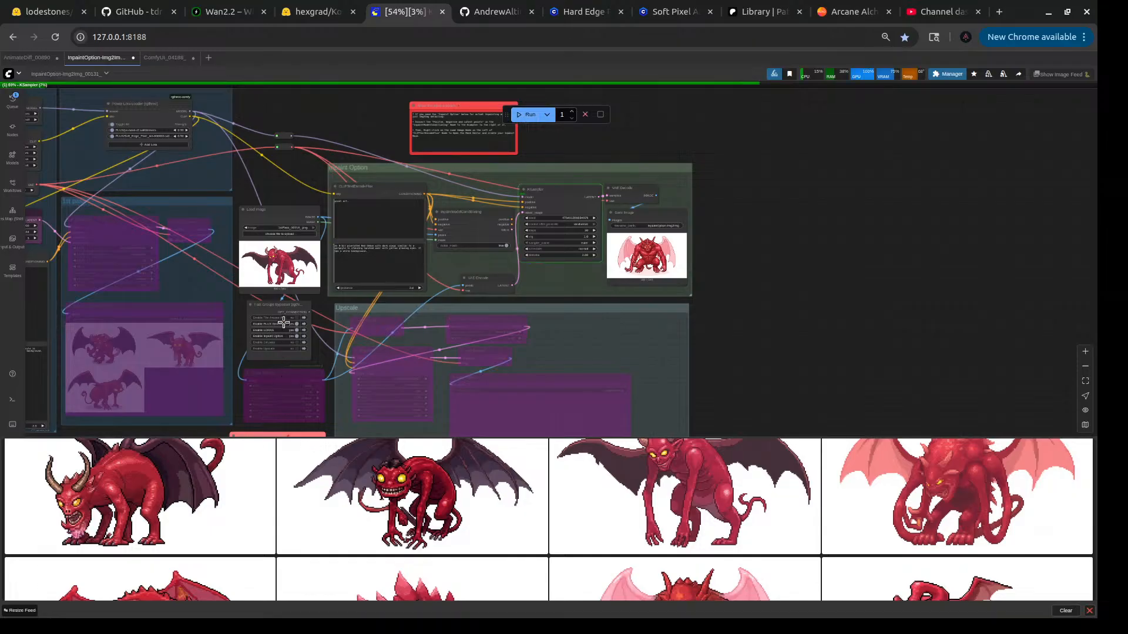
# - Set the denoise of the Inpaint Option group's KSampler to 0.67
pyautogui.scroll(5, 284, 322)
pyautogui.scroll(4, 769, 245)
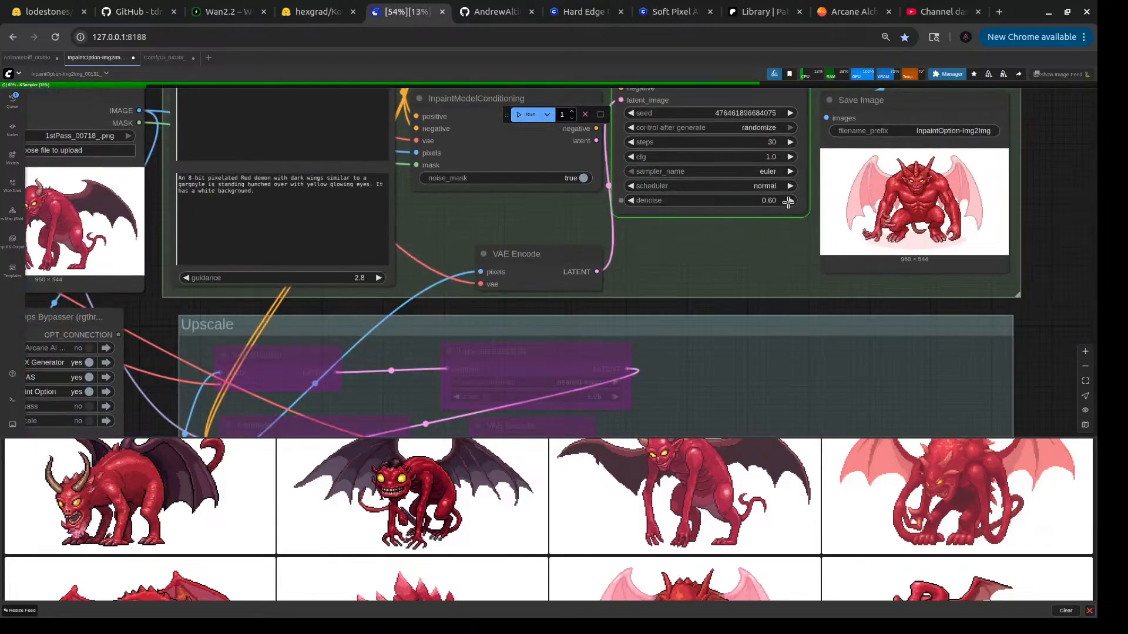
pyautogui.click(789, 200)
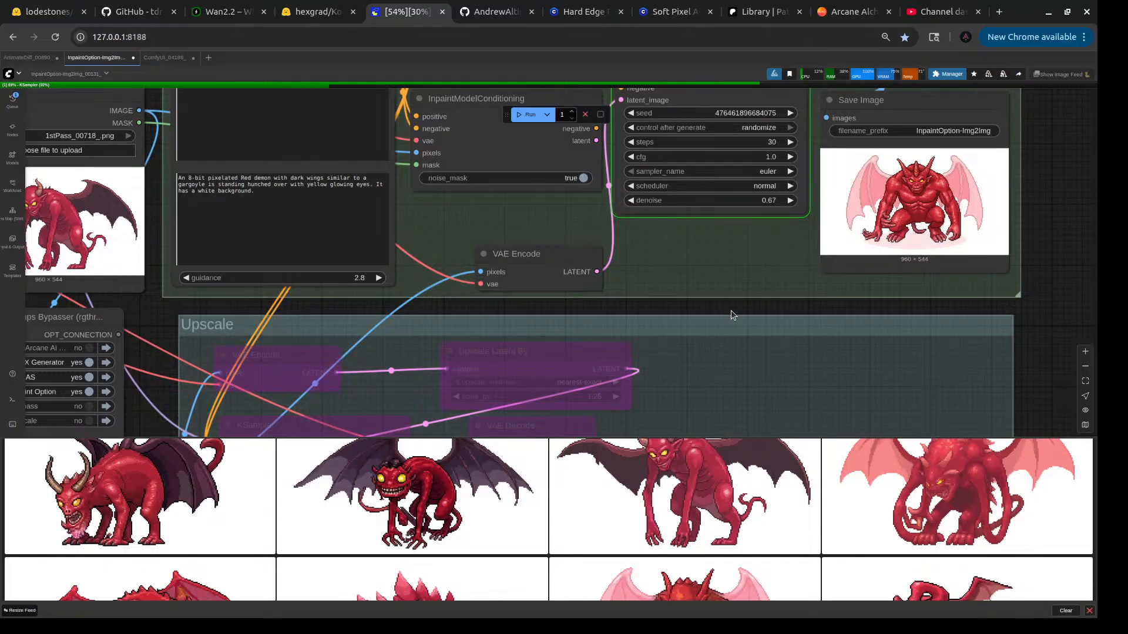
# - Browse the demon variations in the image feed and rerun the inpaint workflow on the loaded dark-winged demon 1stPass_00718_.png
pyautogui.scroll(-2, 669, 332)
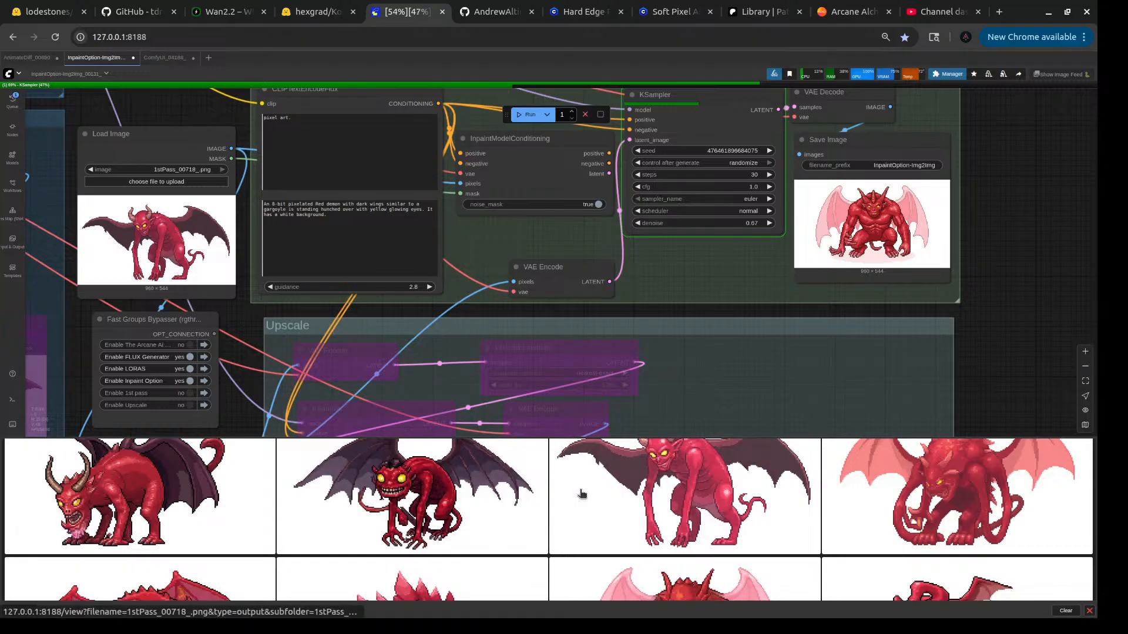
pyautogui.scroll(-5, 430, 513)
pyautogui.scroll(3, 431, 512)
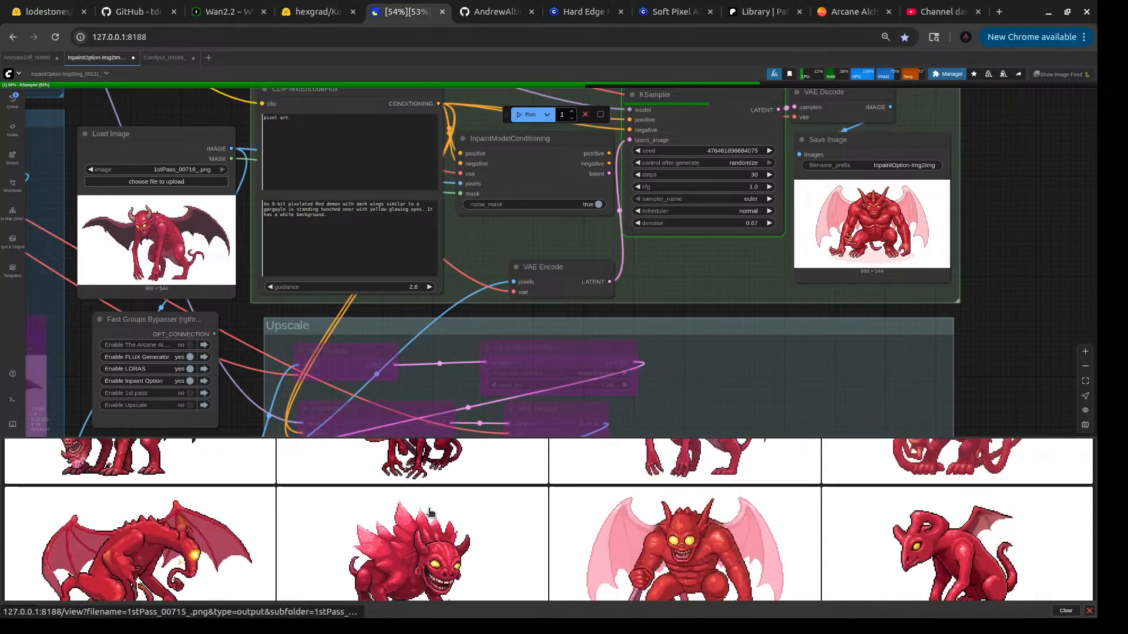
pyautogui.scroll(2, 429, 511)
pyautogui.scroll(3, 430, 513)
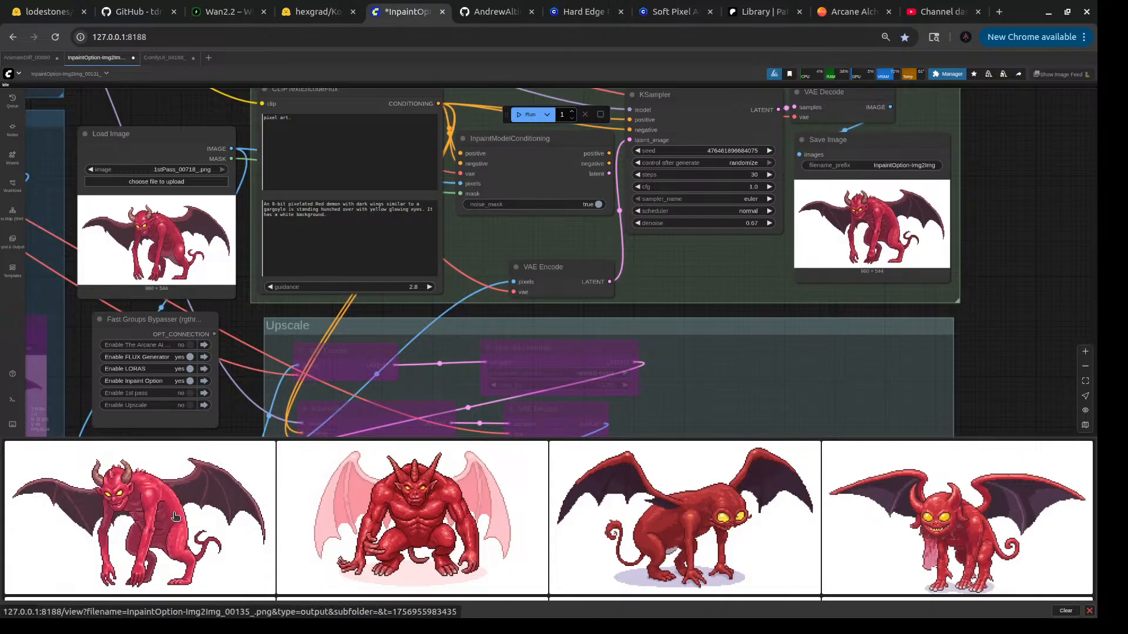
pyautogui.click(524, 115)
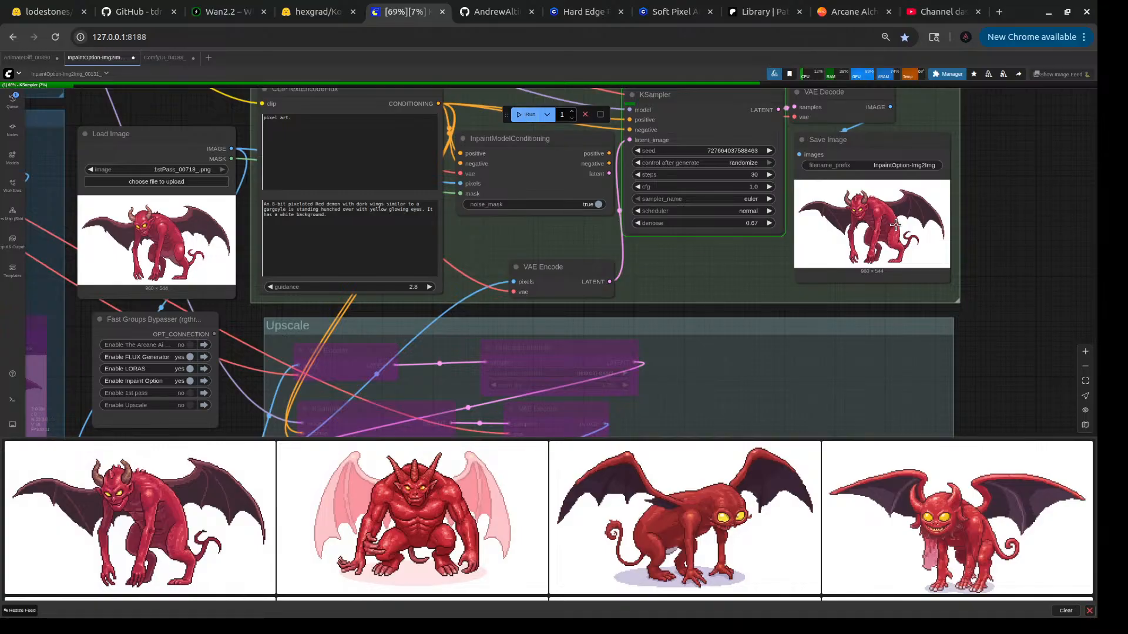
# - Examine the dark-winged demon result in the Inpaint Option group's Save Image node up close
pyautogui.scroll(10, 855, 223)
pyautogui.scroll(-6, 855, 224)
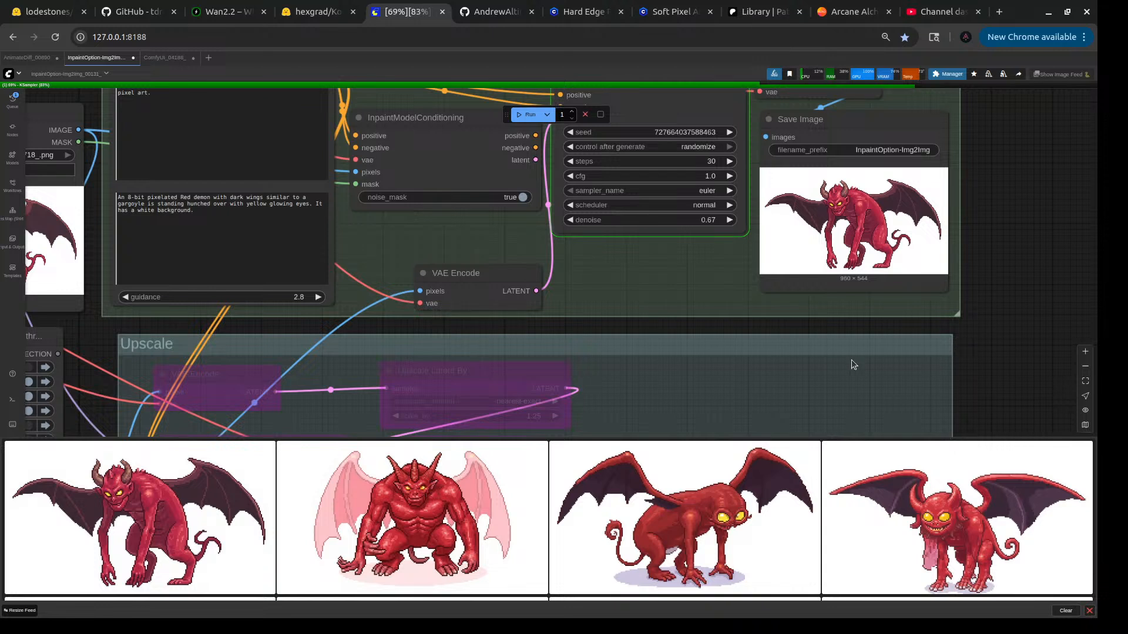
pyautogui.scroll(-2, 983, 284)
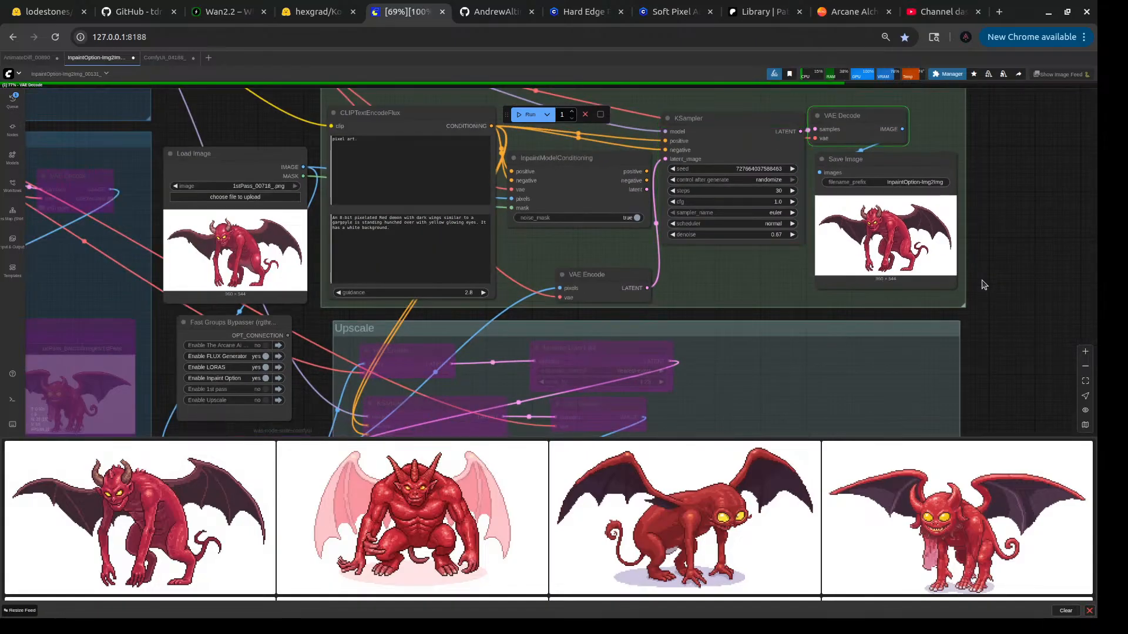
pyautogui.scroll(3, 972, 235)
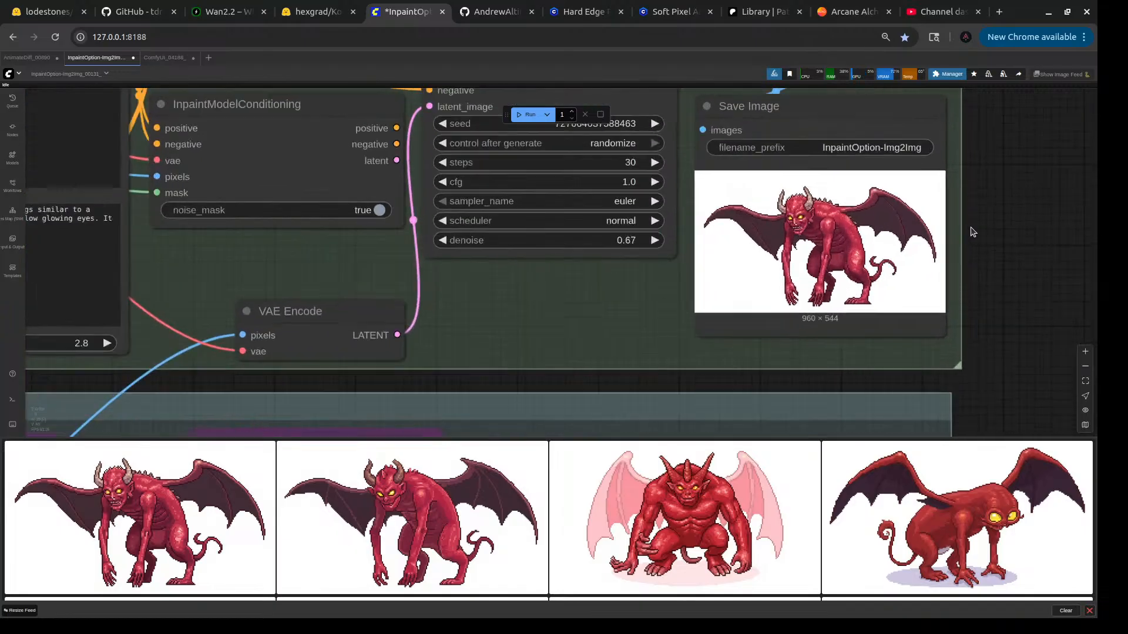
# - Load the grinning crouching demon with dark purple wings from the image feed into the Load Image node and run the workflow
pyautogui.scroll(-4, 970, 233)
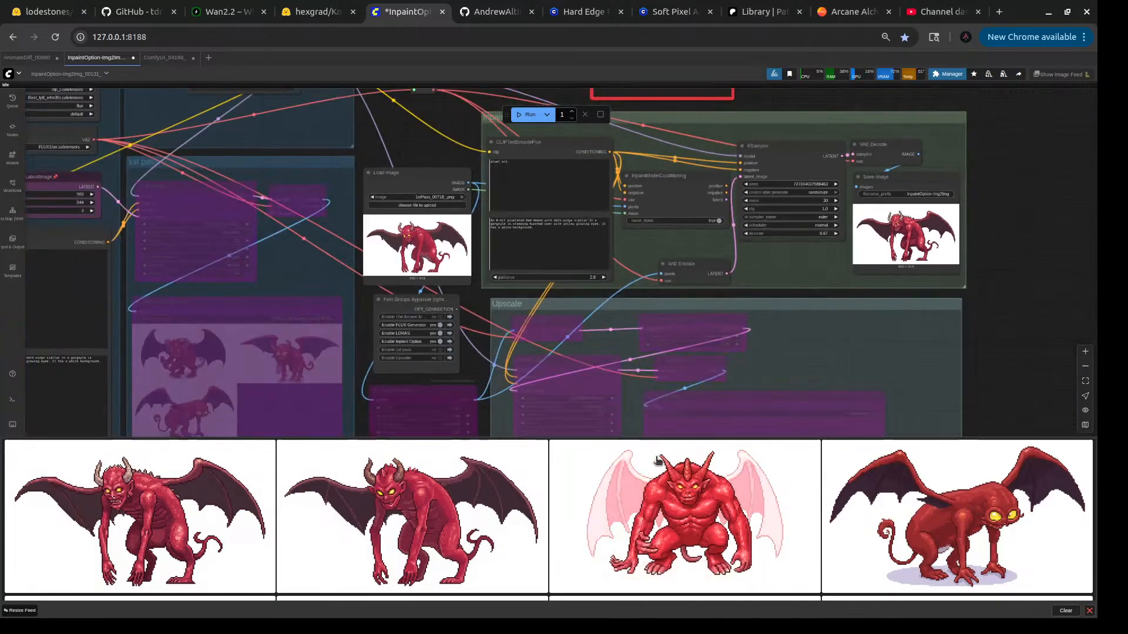
pyautogui.scroll(-2, 530, 450)
pyautogui.scroll(-1, 530, 449)
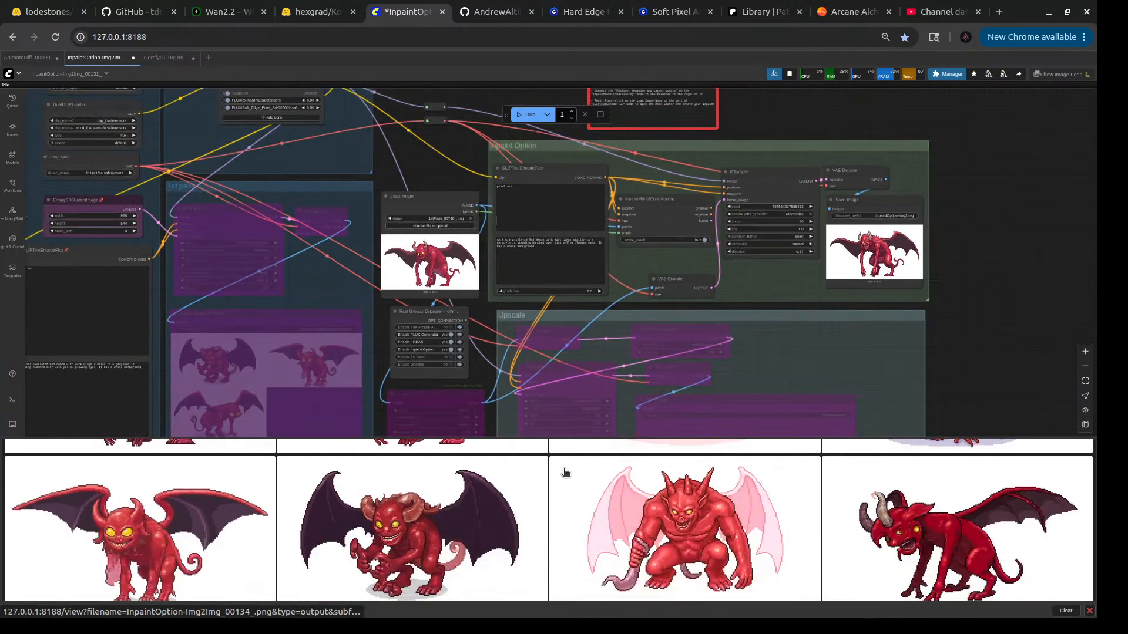
pyautogui.moveTo(463, 530); pyautogui.dragTo(452, 272)
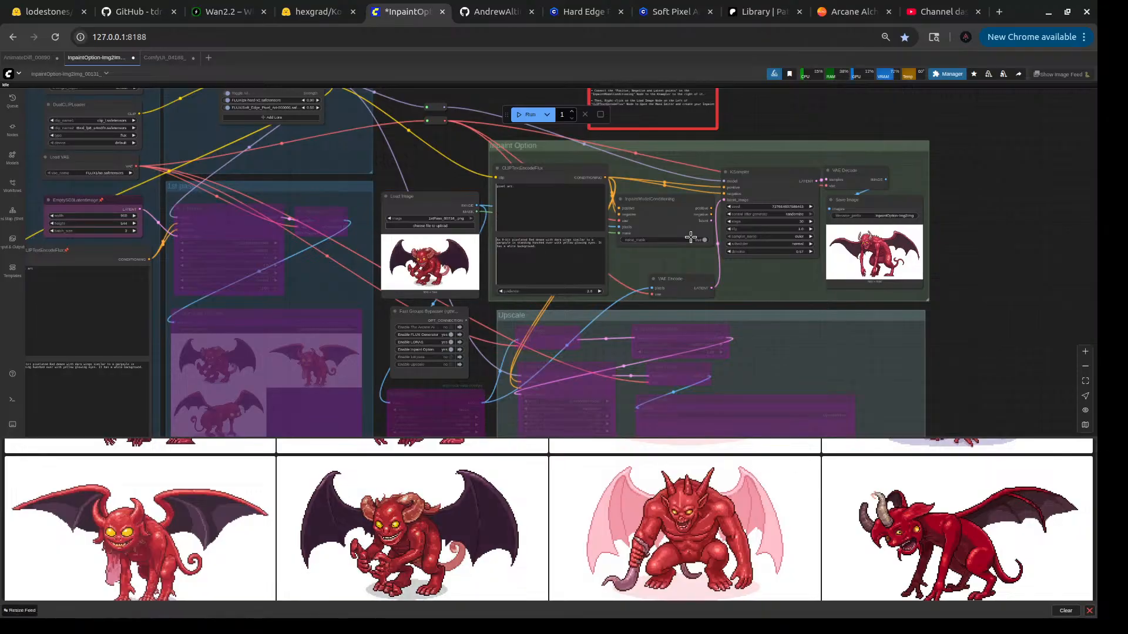
pyautogui.click(532, 115)
# - Compare enlarged views of the demon results InpaintOption-Img2Img_00135_.png and InpaintOption-Img2Img_00136_.png, and inspect the Save Image preview
pyautogui.scroll(3, 416, 521)
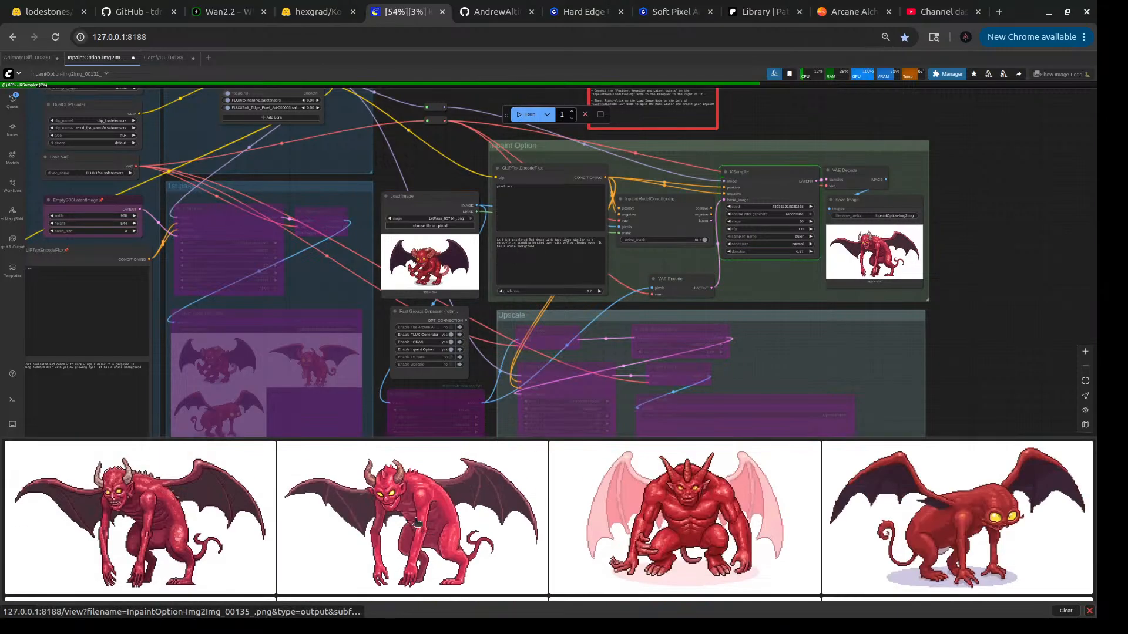
pyautogui.click(446, 520)
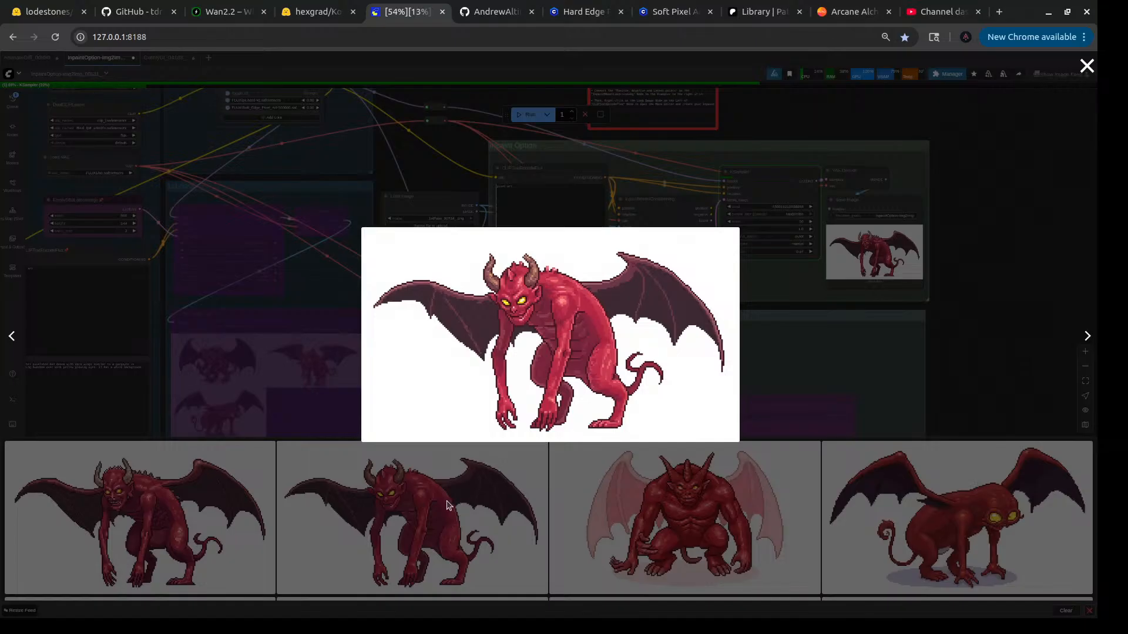
pyautogui.click(175, 530)
pyautogui.click(175, 530)
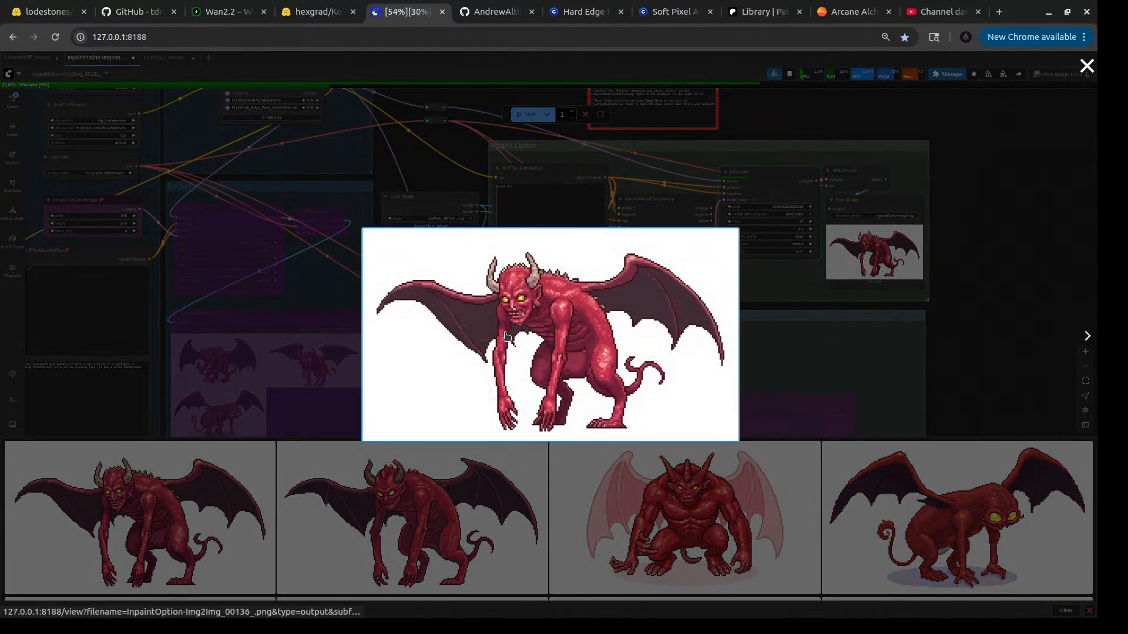
pyautogui.click(436, 513)
pyautogui.click(435, 513)
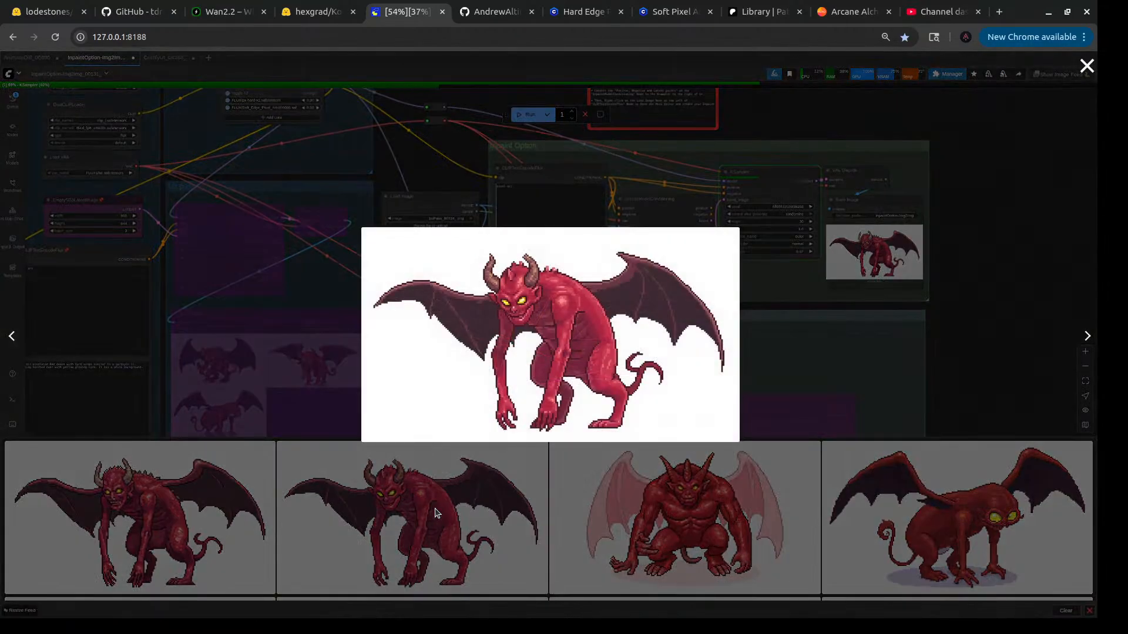
pyautogui.click(206, 517)
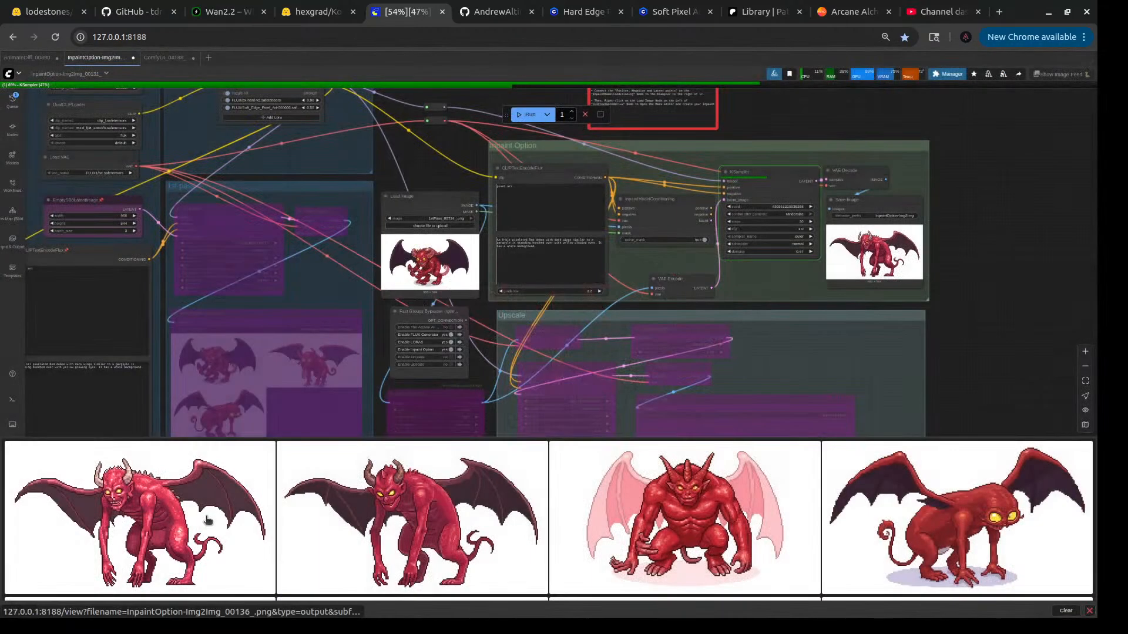
pyautogui.click(205, 516)
pyautogui.click(353, 518)
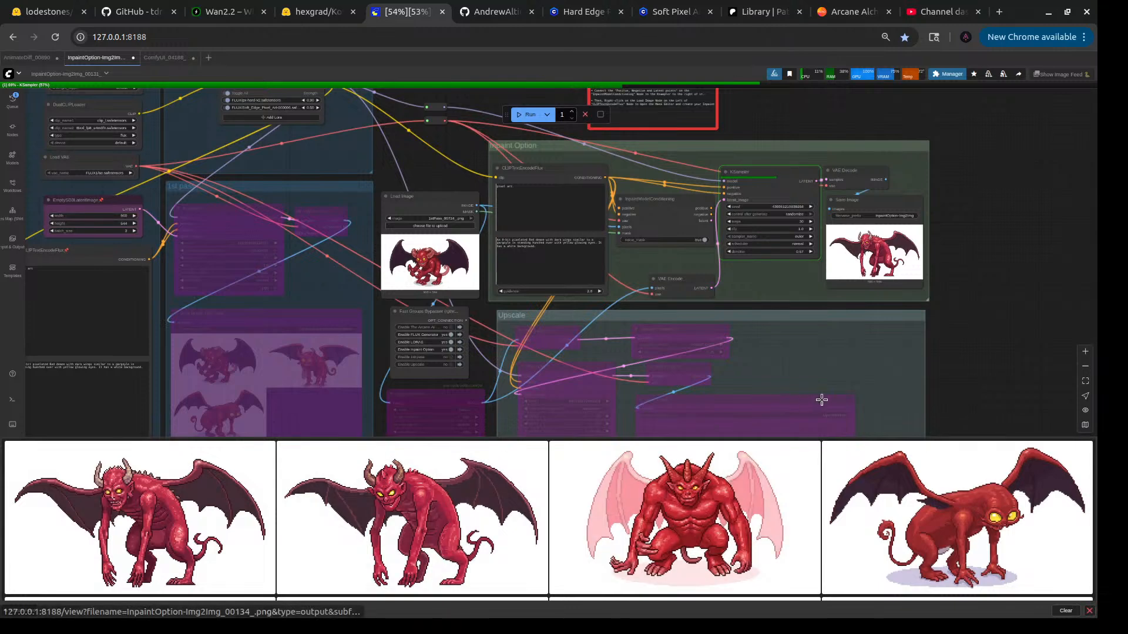
pyautogui.scroll(10, 975, 232)
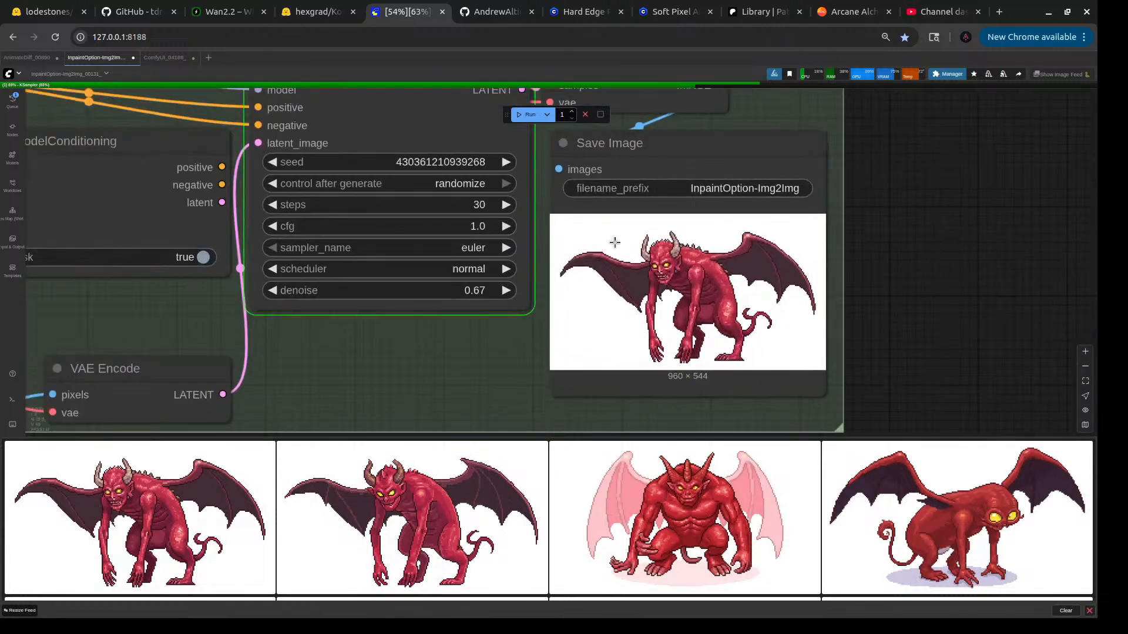
# - Switch to the AnimateDiff workflow that holds the sprinting knight's prompt and two Load Image nodes
pyautogui.click(26, 59)
pyautogui.moveTo(171, 173); pyautogui.dragTo(305, 174)
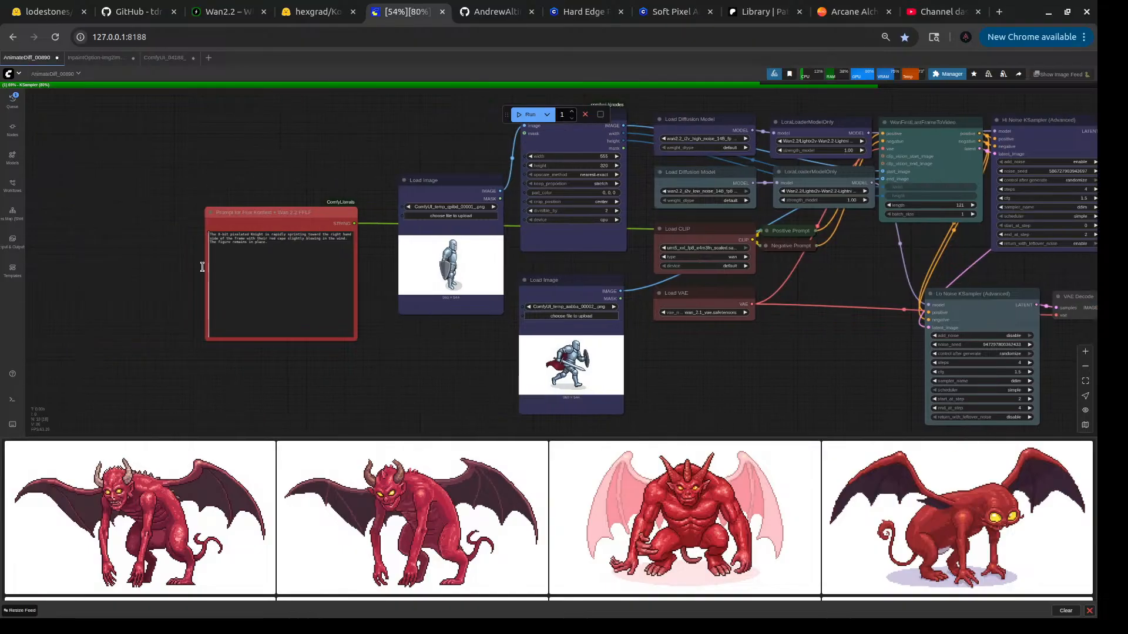
# - Review the sprinting 8-bit knight prompt and run the Wan 2.2 first-last-frame video workflow once
pyautogui.scroll(11, 202, 274)
pyautogui.moveTo(191, 229); pyautogui.dragTo(179, 257)
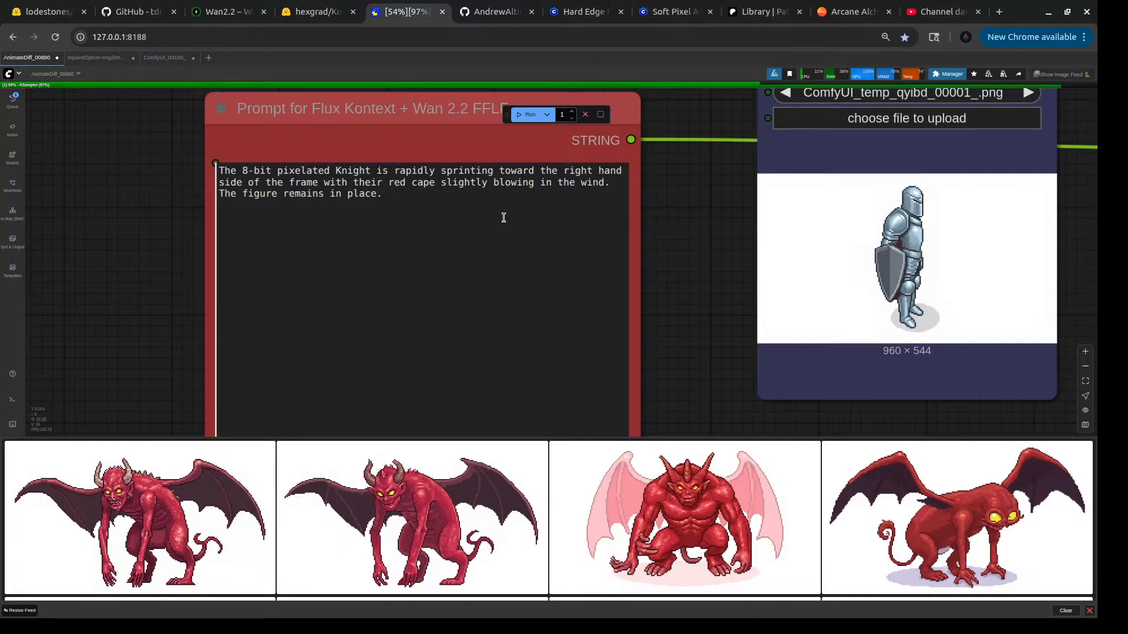
pyautogui.scroll(-5, 321, 220)
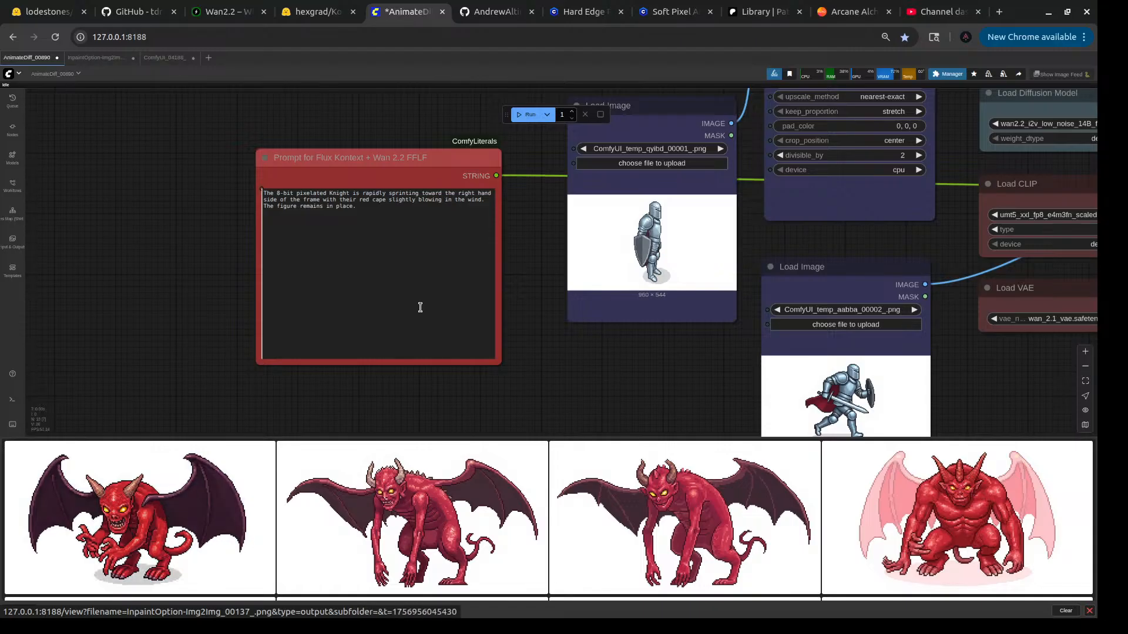
pyautogui.click(525, 116)
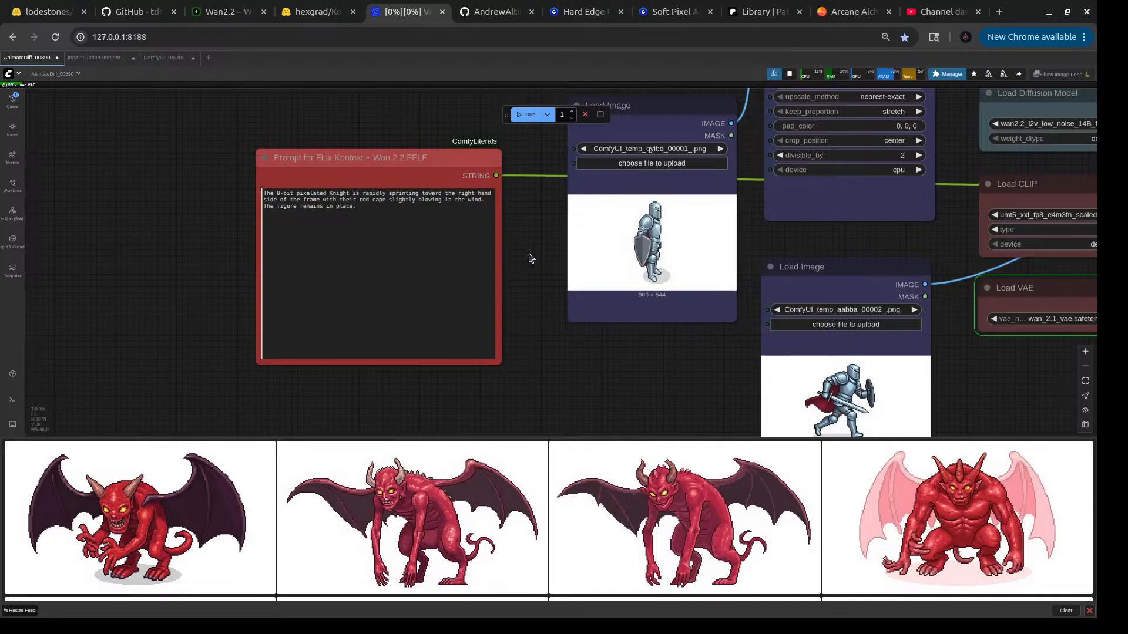
# - Look over the running keyframe workflow and preview a crouching red winged demon from the image feed at full size
pyautogui.scroll(-4, 528, 257)
pyautogui.moveTo(790, 324); pyautogui.dragTo(570, 390)
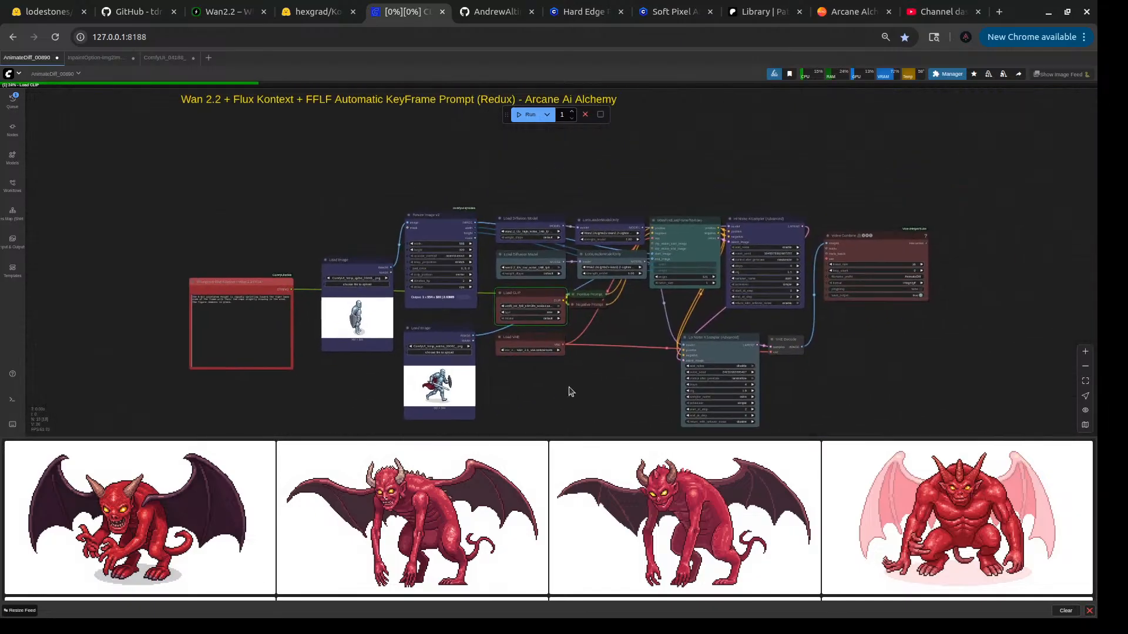
pyautogui.moveTo(289, 259); pyautogui.dragTo(276, 203)
pyautogui.scroll(4, 499, 376)
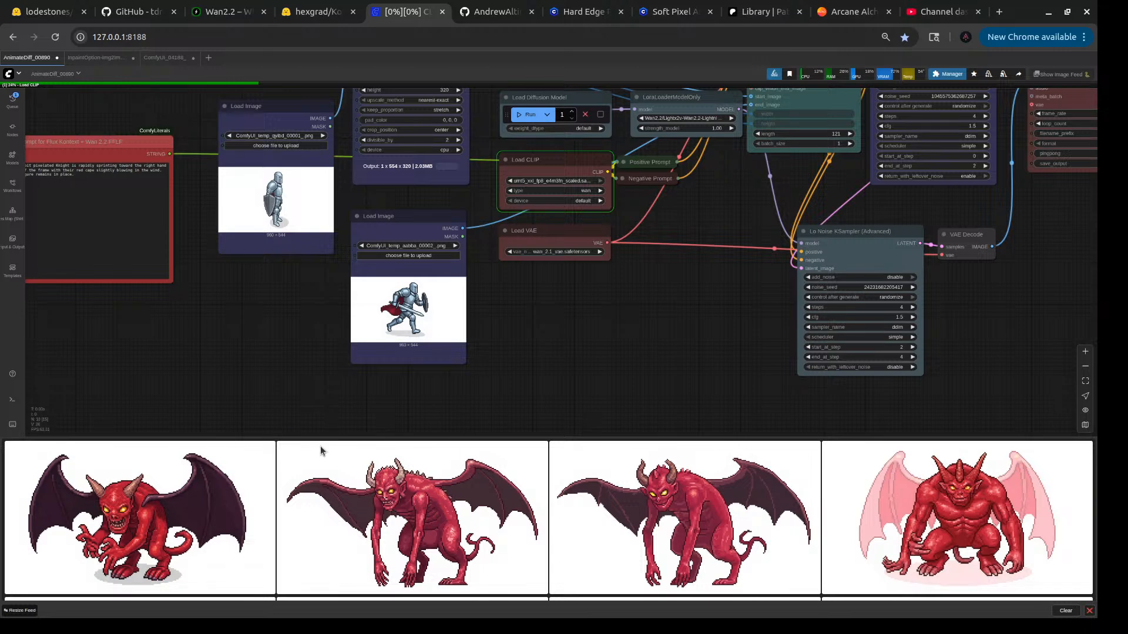
pyautogui.scroll(-3, 435, 499)
pyautogui.scroll(-1, 435, 499)
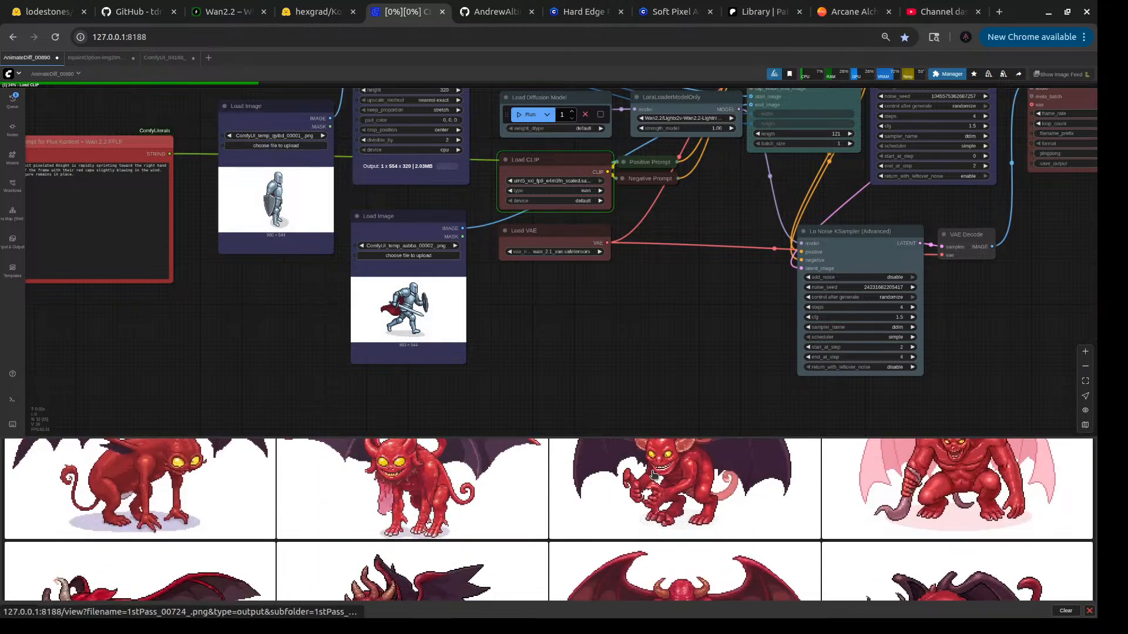
pyautogui.click(605, 487)
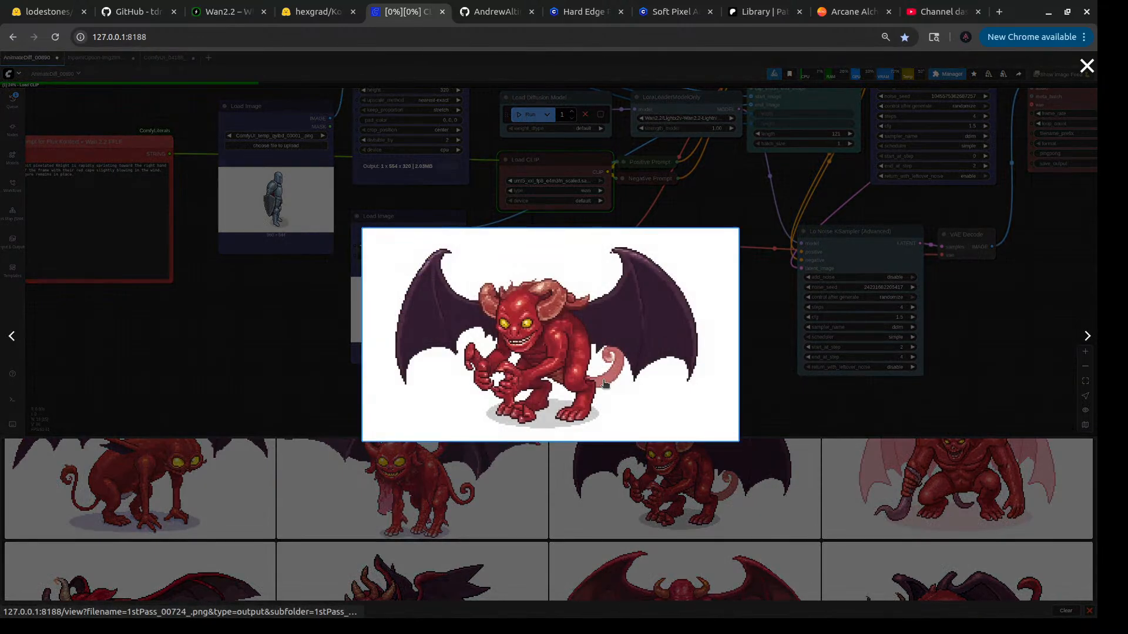
pyautogui.click(221, 365)
pyautogui.moveTo(107, 130); pyautogui.dragTo(209, 207)
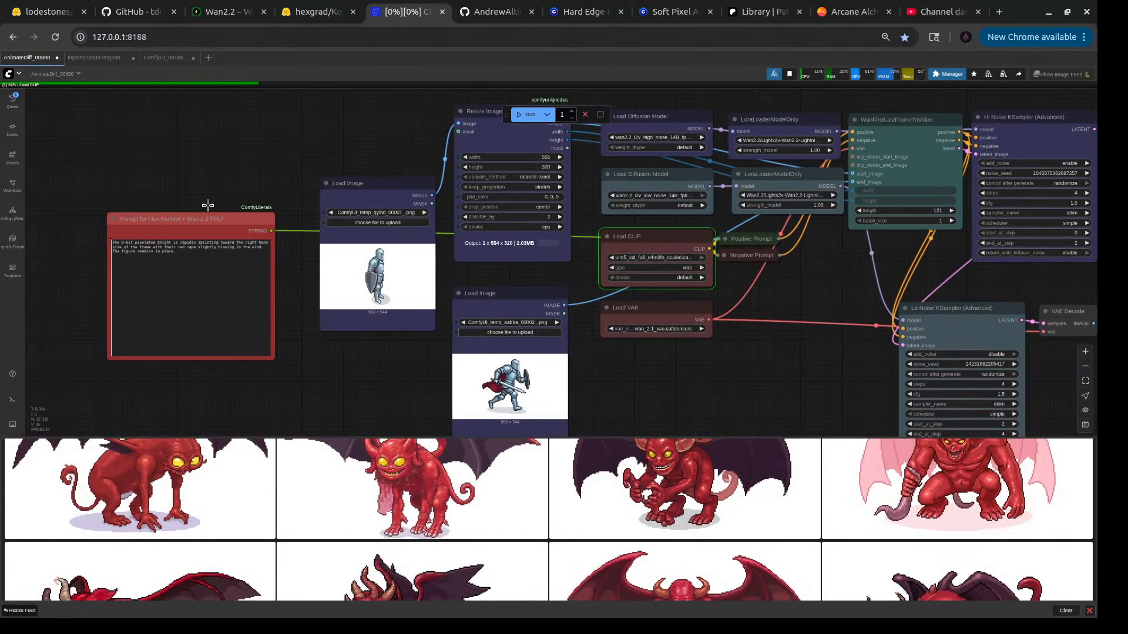
# - Open the Simple FLUX.1 Kontext Editor workflow and examine its knight source image, pose-change prompt and sampling settings
pyautogui.click(96, 58)
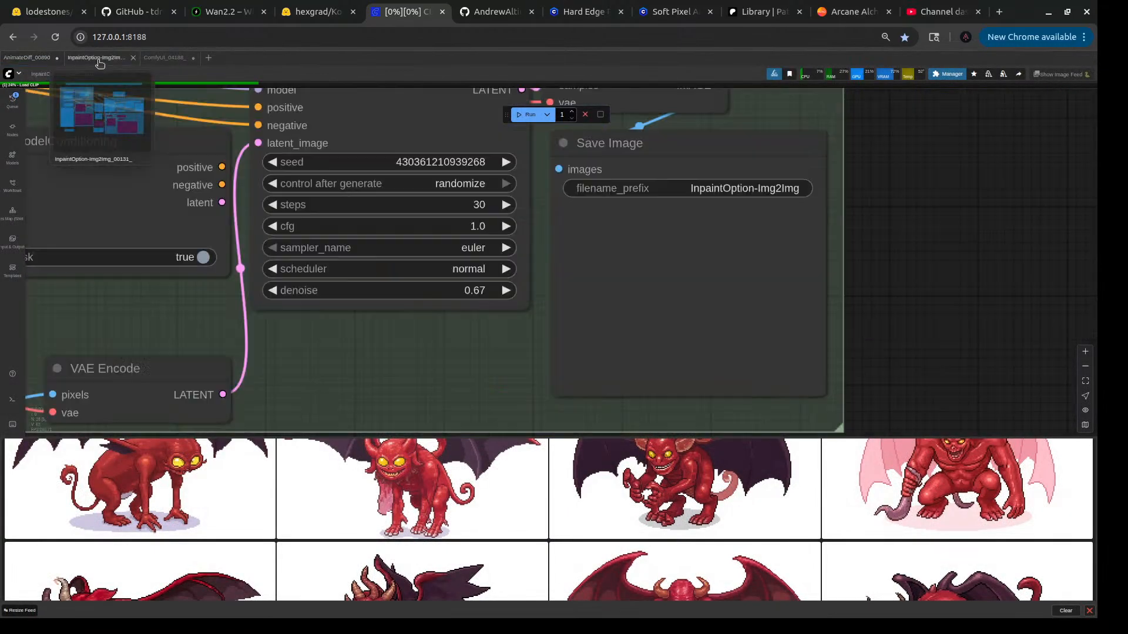
pyautogui.click(171, 57)
pyautogui.moveTo(319, 184); pyautogui.dragTo(448, 194)
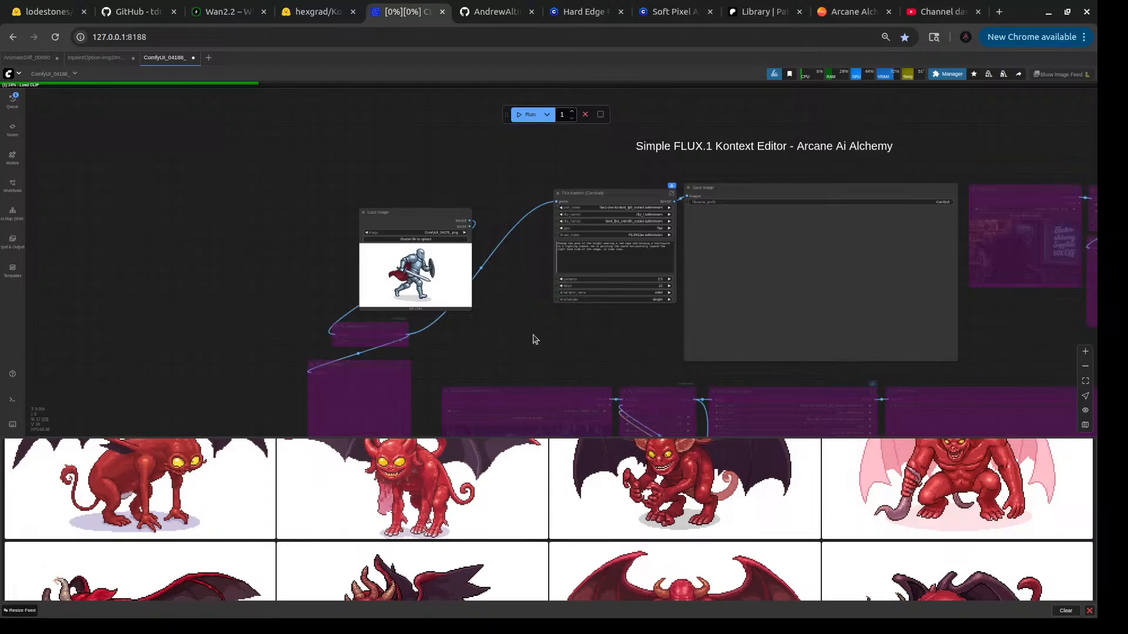
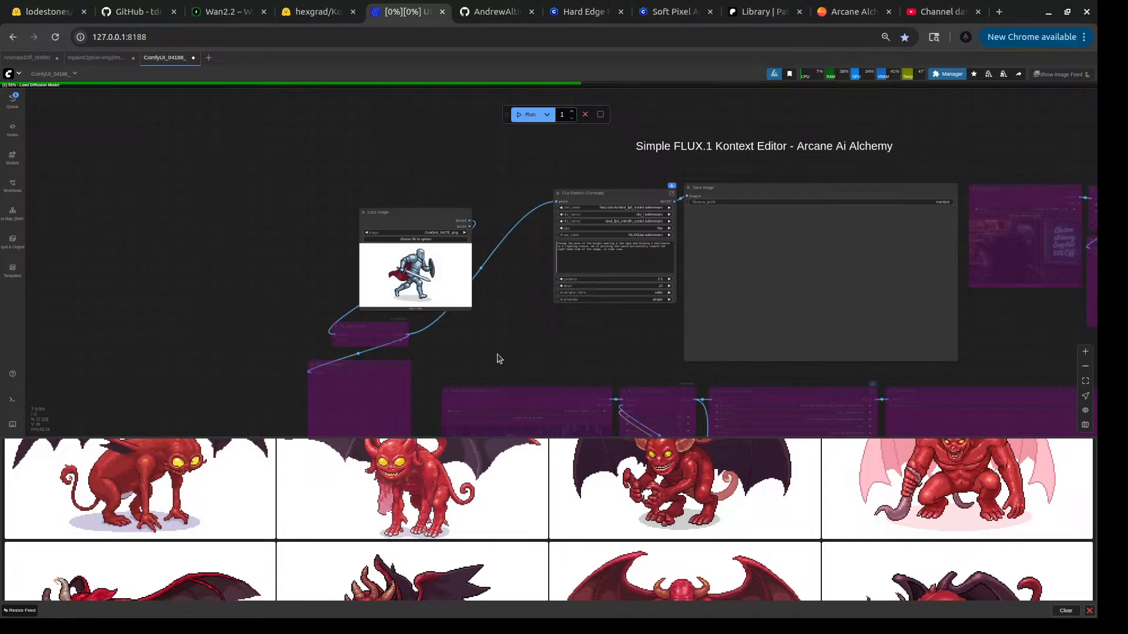
pyautogui.scroll(5, 478, 343)
pyautogui.scroll(3, 478, 343)
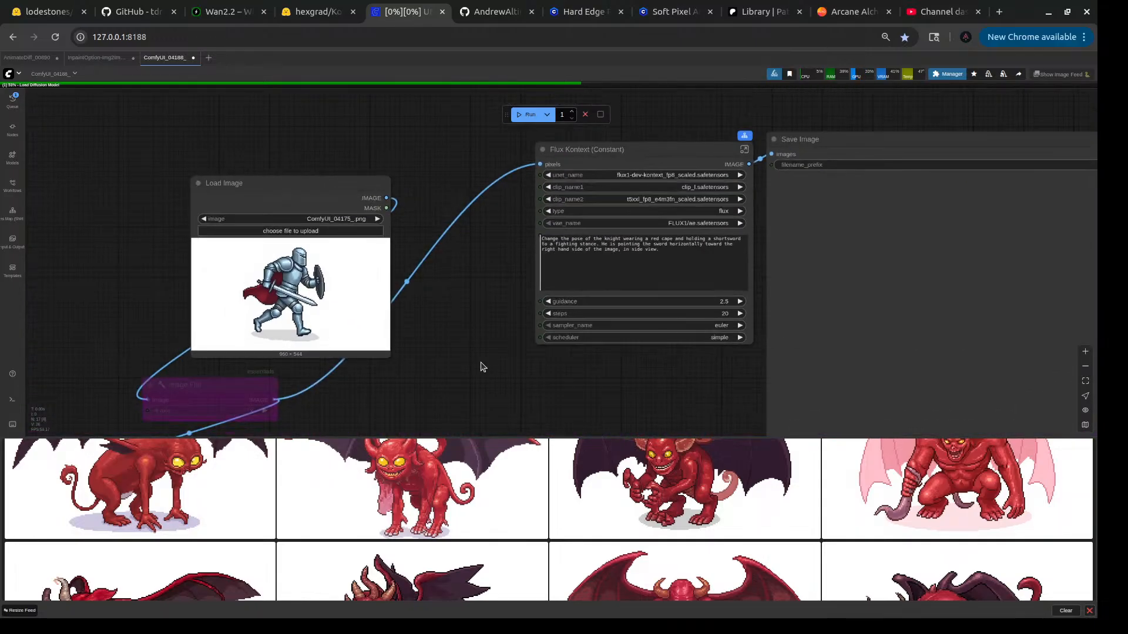
pyautogui.scroll(-2, 480, 367)
pyautogui.scroll(-2, 483, 360)
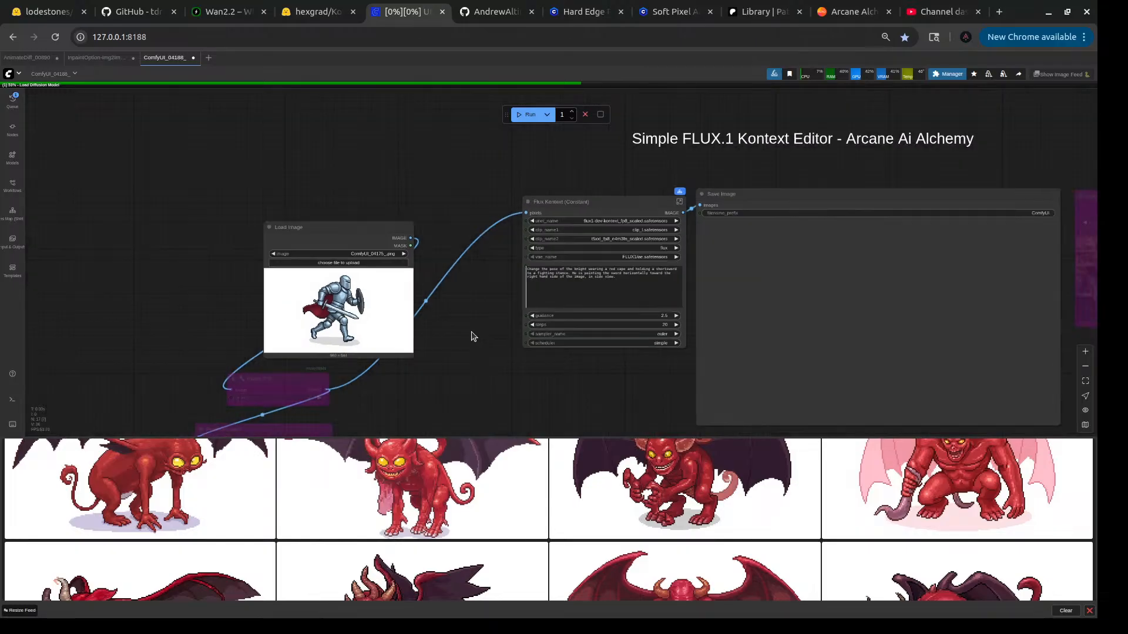
pyautogui.moveTo(471, 336); pyautogui.dragTo(561, 405)
pyautogui.moveTo(447, 261); pyautogui.dragTo(474, 189)
pyautogui.scroll(4, 322, 357)
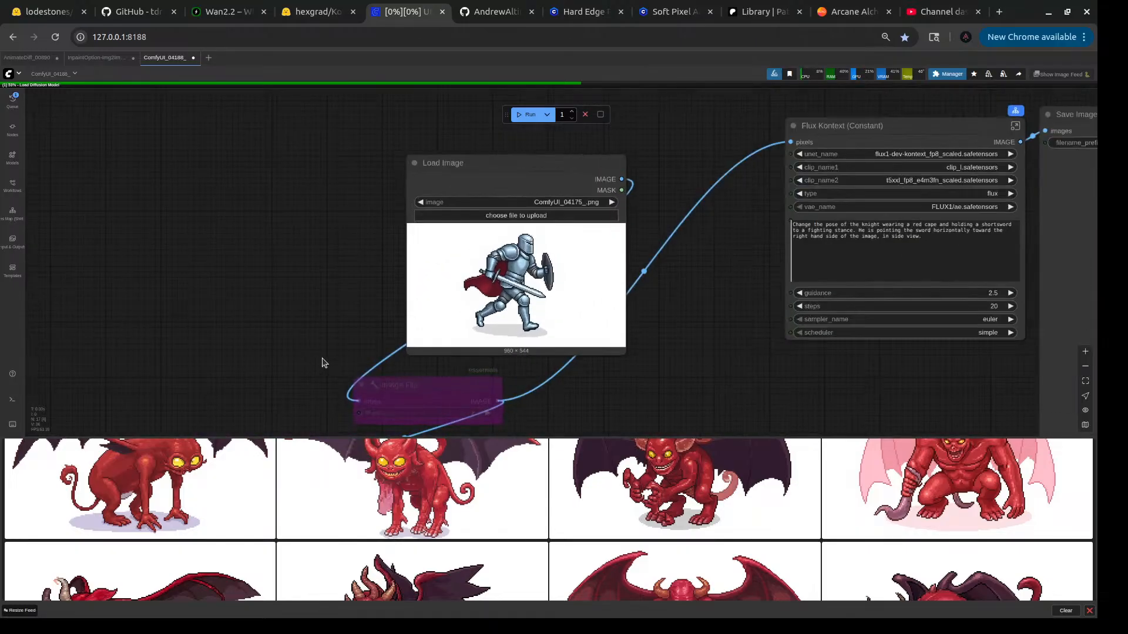
pyautogui.moveTo(309, 276)
pyautogui.mouseDown()
pyautogui.moveTo(289, 257)
pyautogui.moveTo(292, 274)
pyautogui.mouseUp()
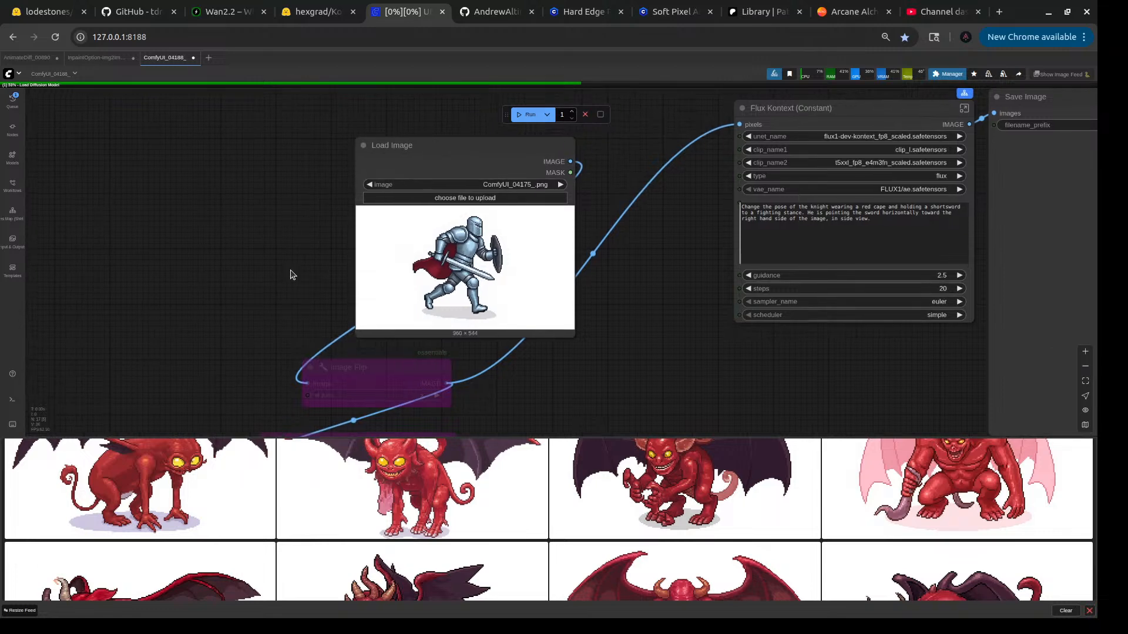
pyautogui.moveTo(708, 345); pyautogui.dragTo(509, 349)
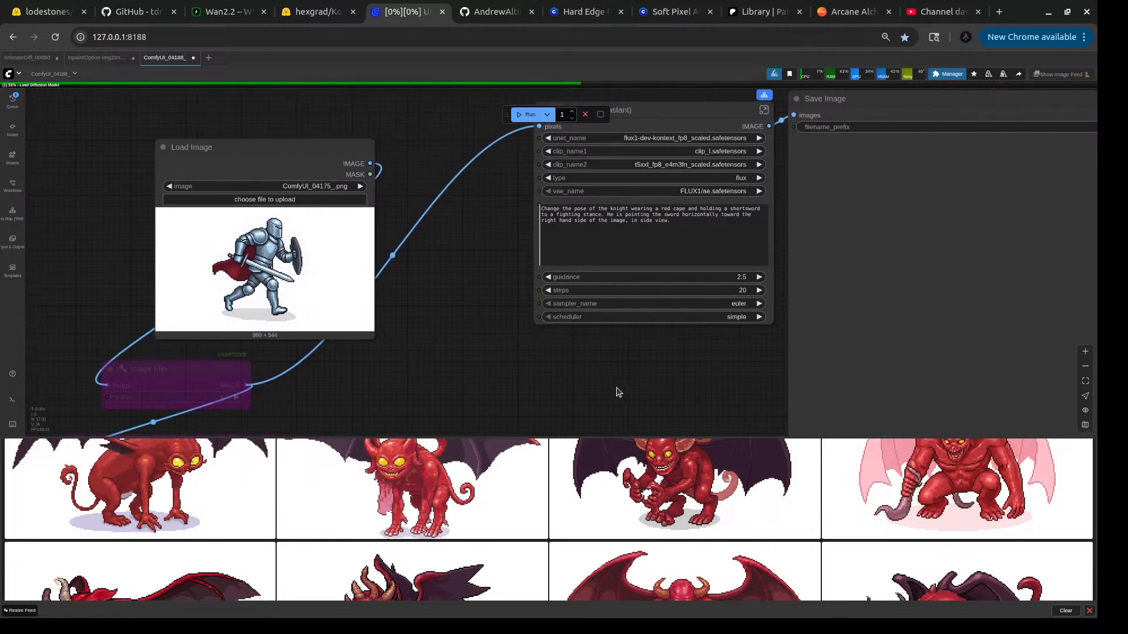
pyautogui.scroll(-2, 695, 370)
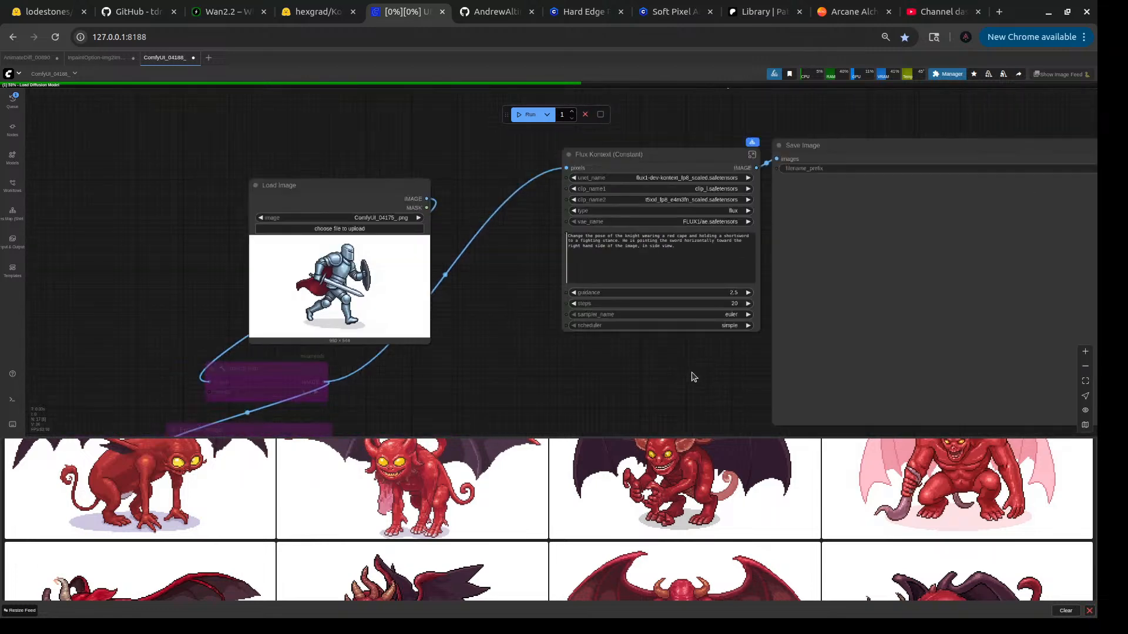
pyautogui.scroll(4, 690, 374)
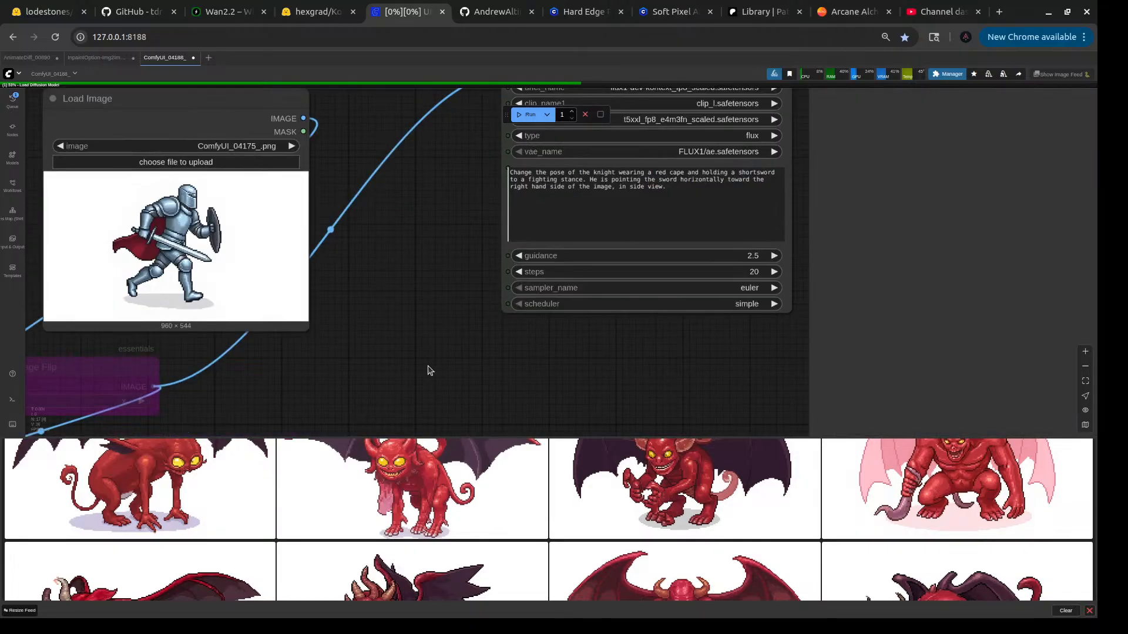
pyautogui.scroll(-4, 429, 368)
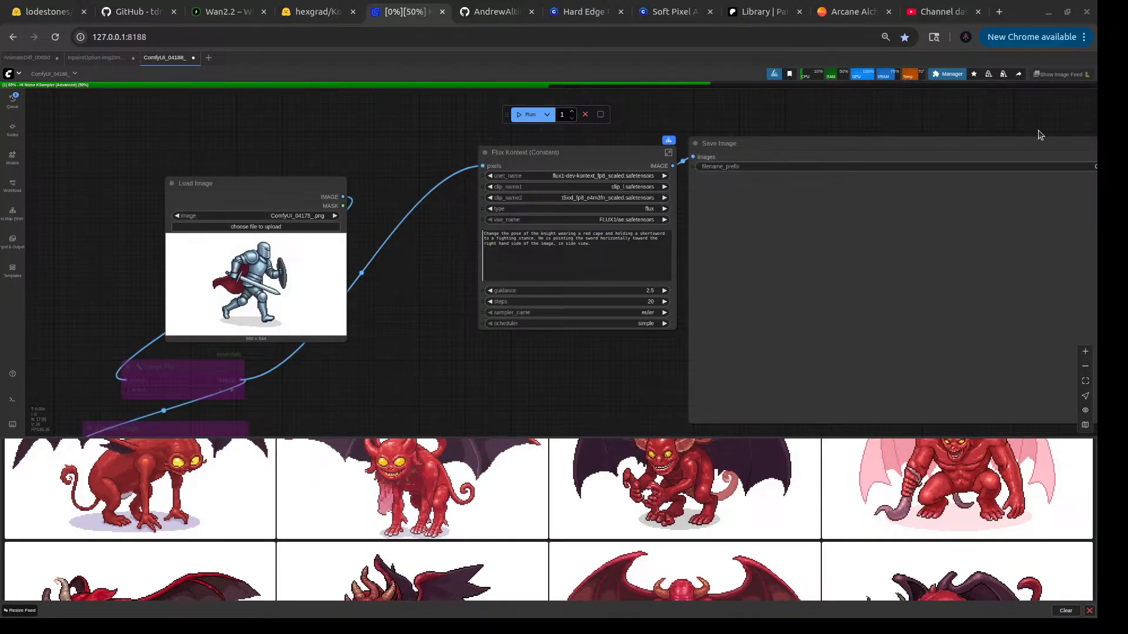
pyautogui.scroll(-3, 466, 385)
pyautogui.scroll(5, 515, 476)
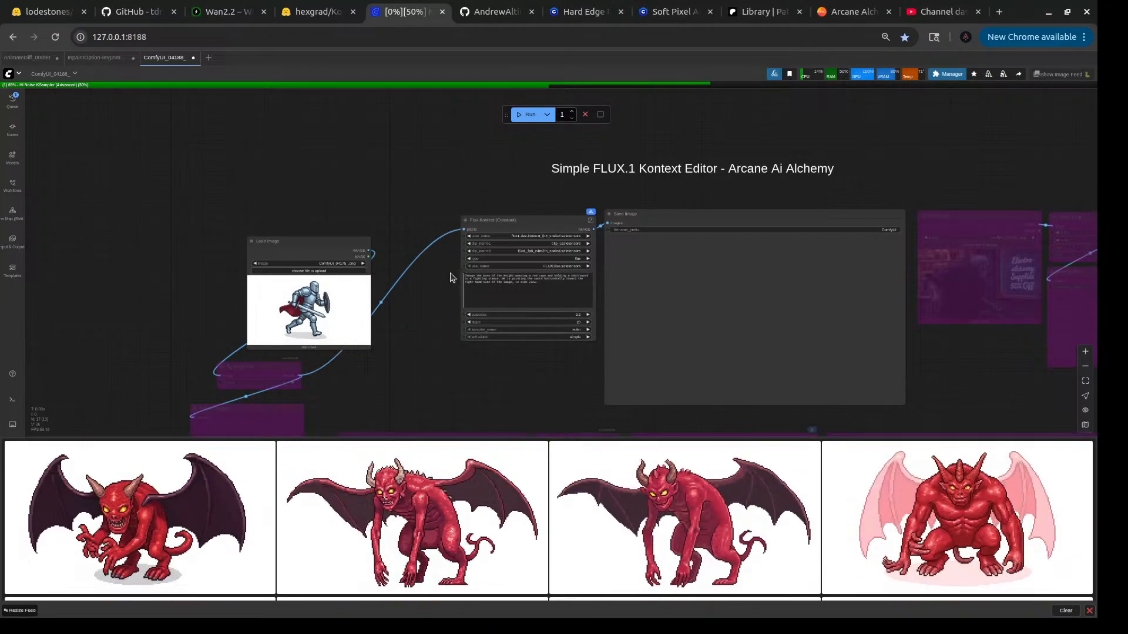
pyautogui.moveTo(500, 379); pyautogui.dragTo(482, 318)
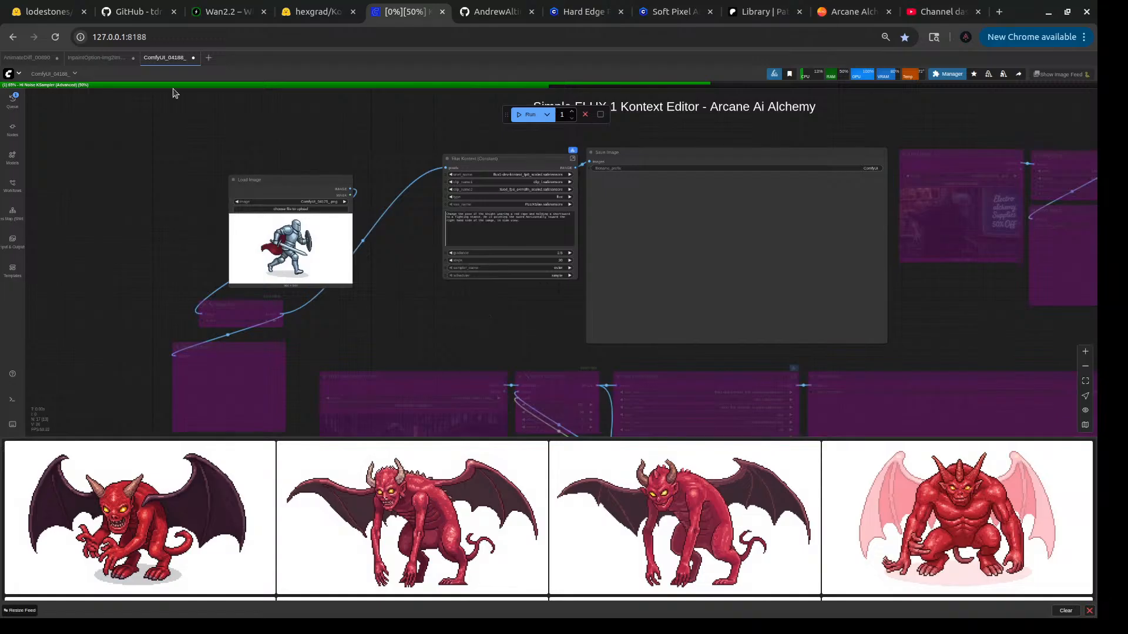
# - Open the InpaintOption-Img2Img workflow and examine its Inpaint Option group and red demon source image
pyautogui.click(92, 58)
pyautogui.scroll(-10, 274, 226)
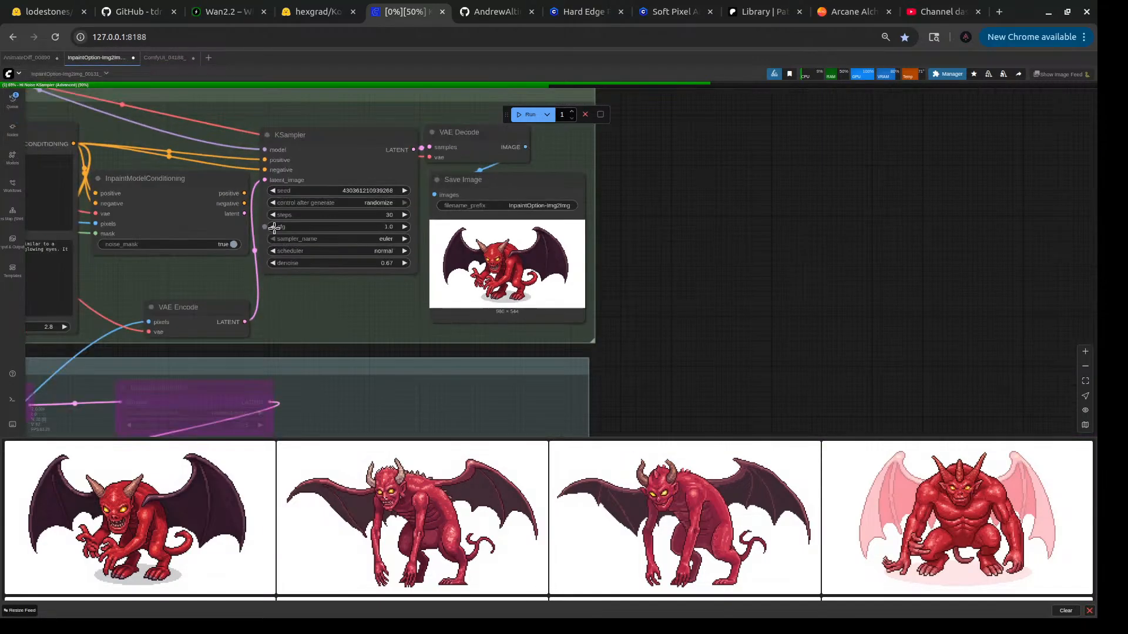
pyautogui.moveTo(539, 214); pyautogui.dragTo(940, 231)
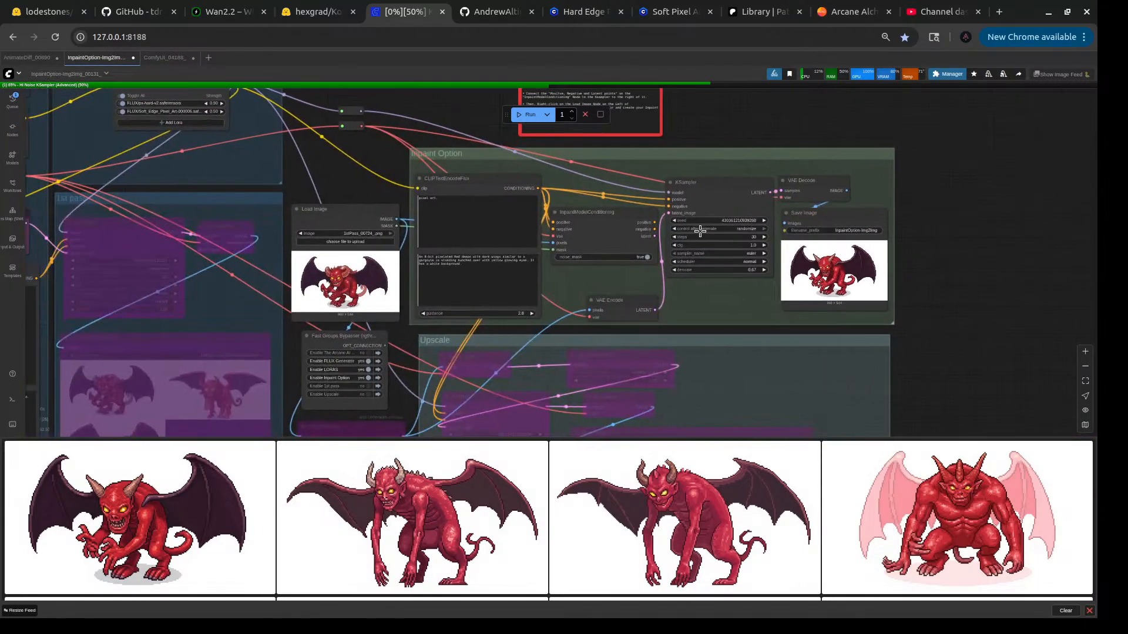
# - Return to the AnimateDiff workflow and check the progress of the running knight video generation across its nodes
pyautogui.click(27, 58)
pyautogui.moveTo(704, 383); pyautogui.dragTo(540, 375)
pyautogui.scroll(-1, 539, 375)
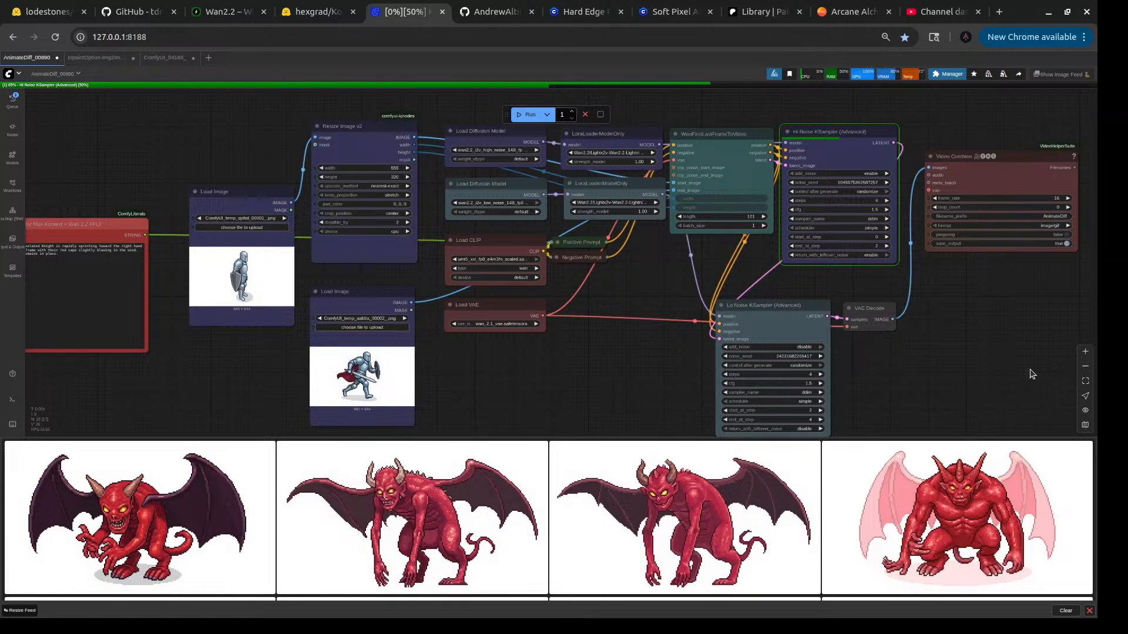
pyautogui.moveTo(634, 284); pyautogui.dragTo(623, 309)
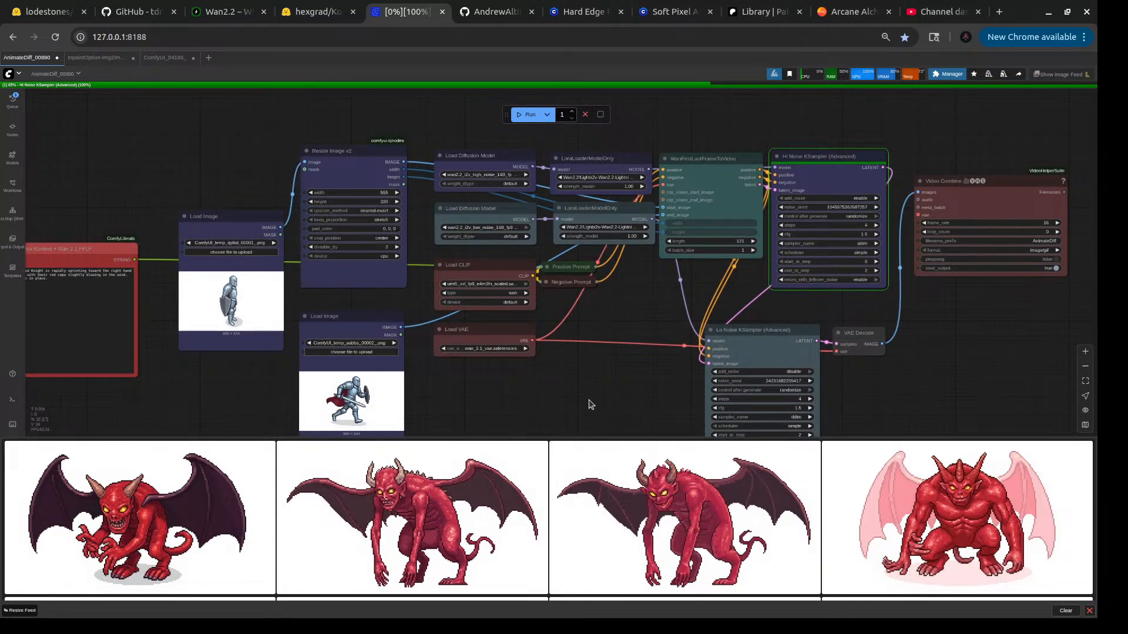
pyautogui.moveTo(591, 398); pyautogui.dragTo(563, 362)
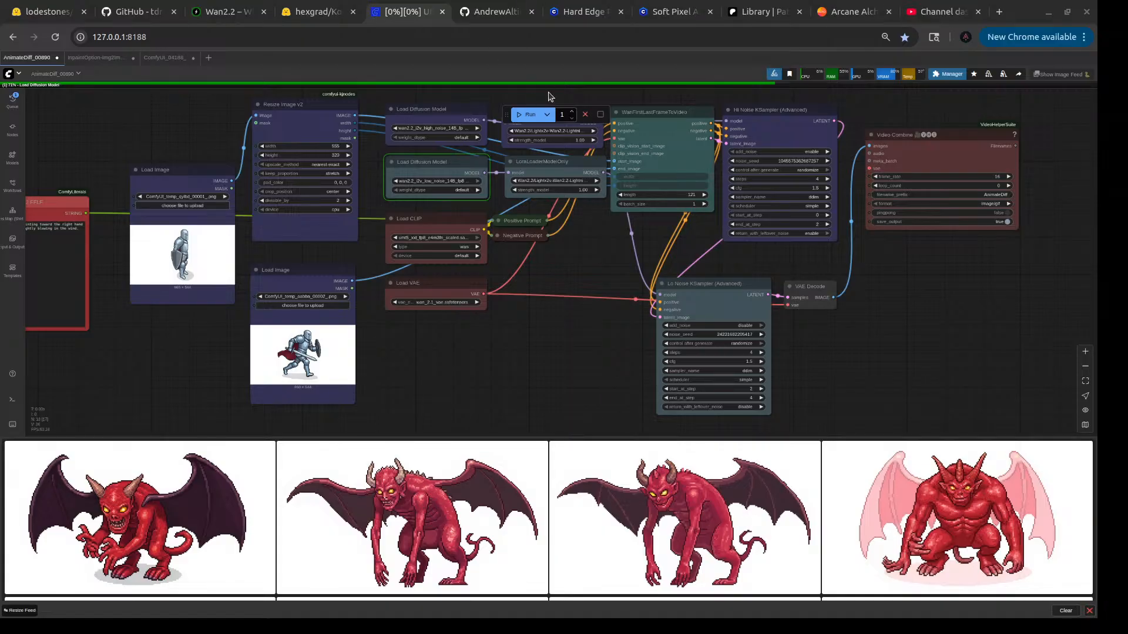
# - Switch to the Google image results and browse the side-view sword attack poses for a knight reference
pyautogui.hotkey('alt', 'Tab')
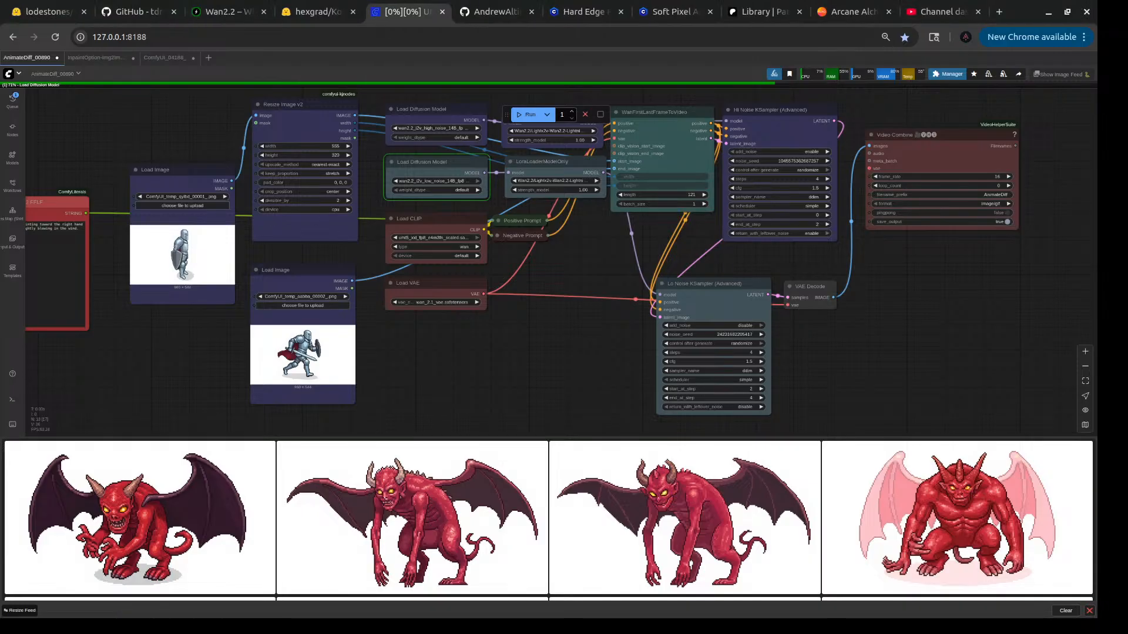
pyautogui.hotkey('alt', 'Tab')
pyautogui.click(411, 38)
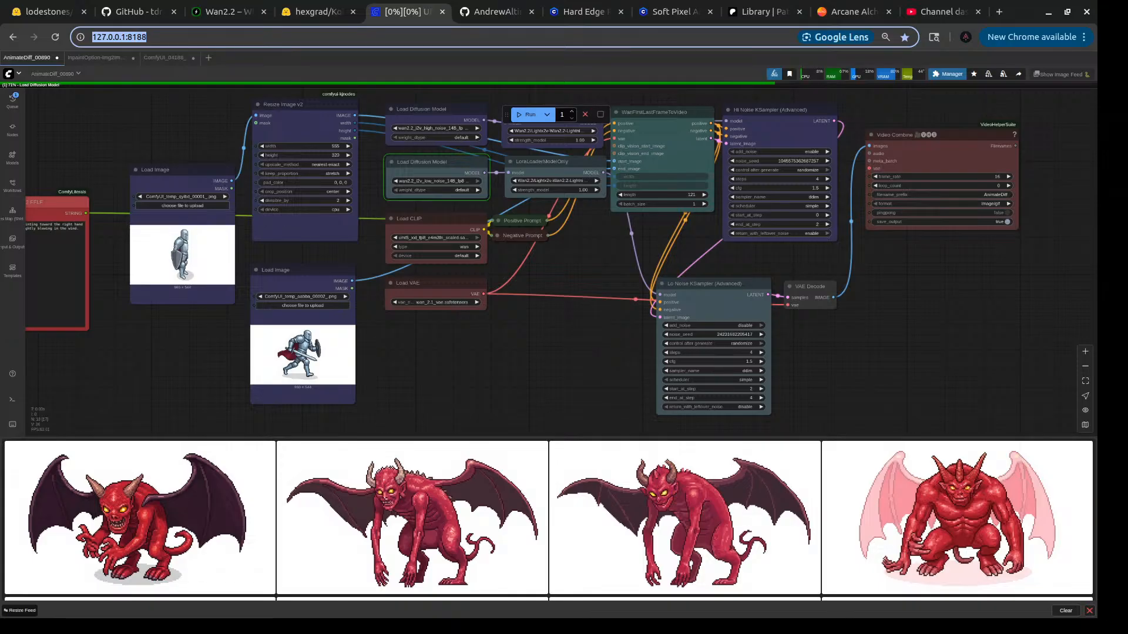
pyautogui.click(481, 20)
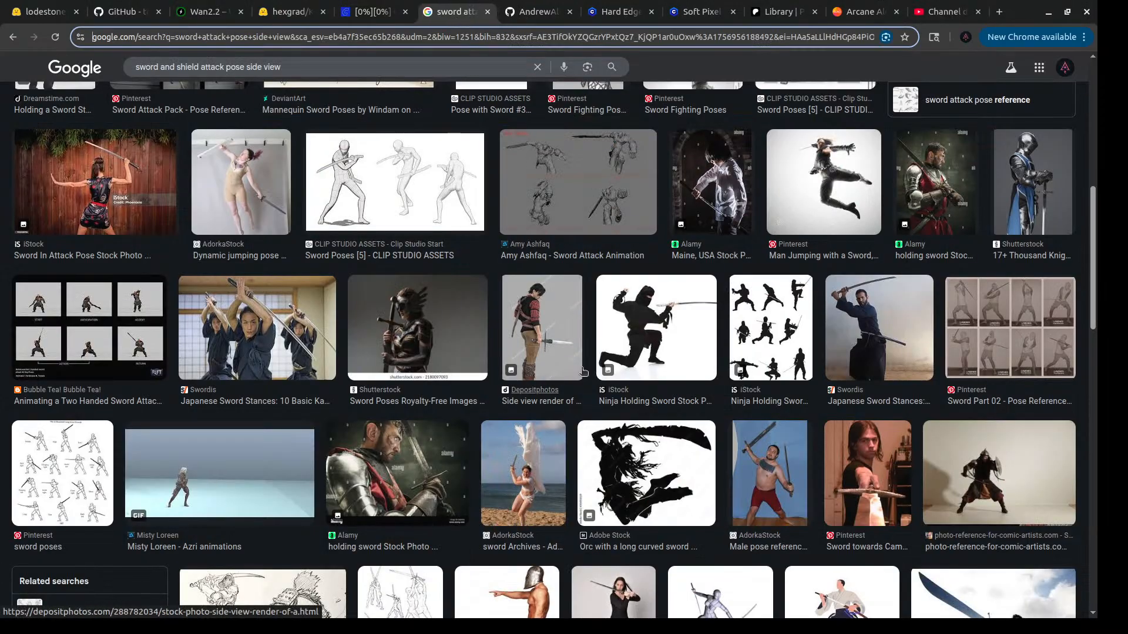
pyautogui.scroll(5, 632, 364)
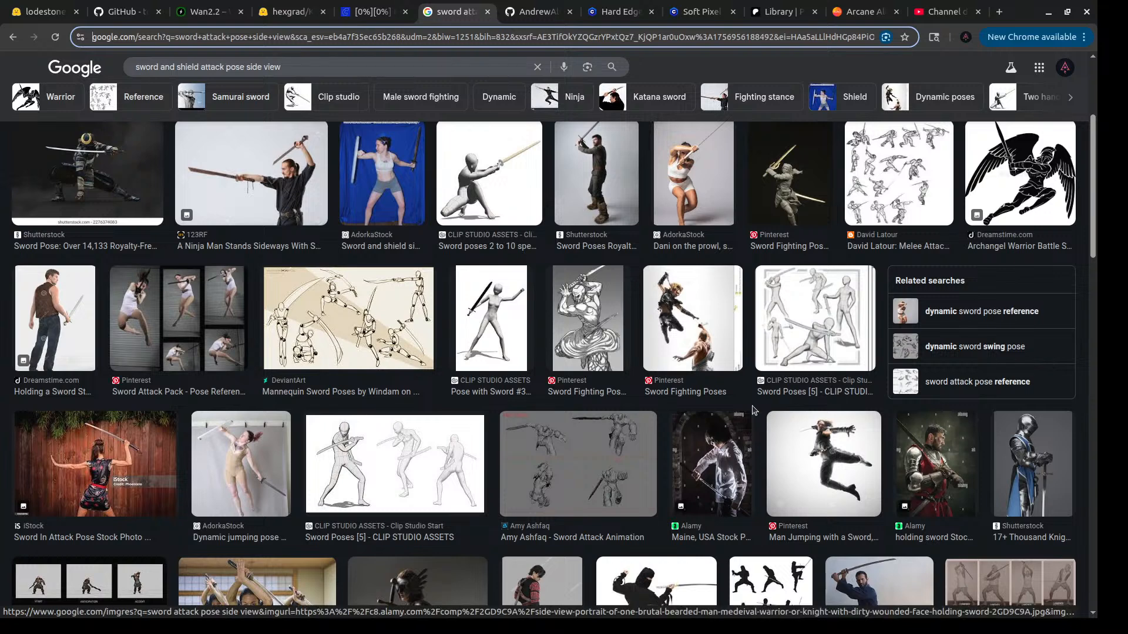
pyautogui.scroll(4, 384, 323)
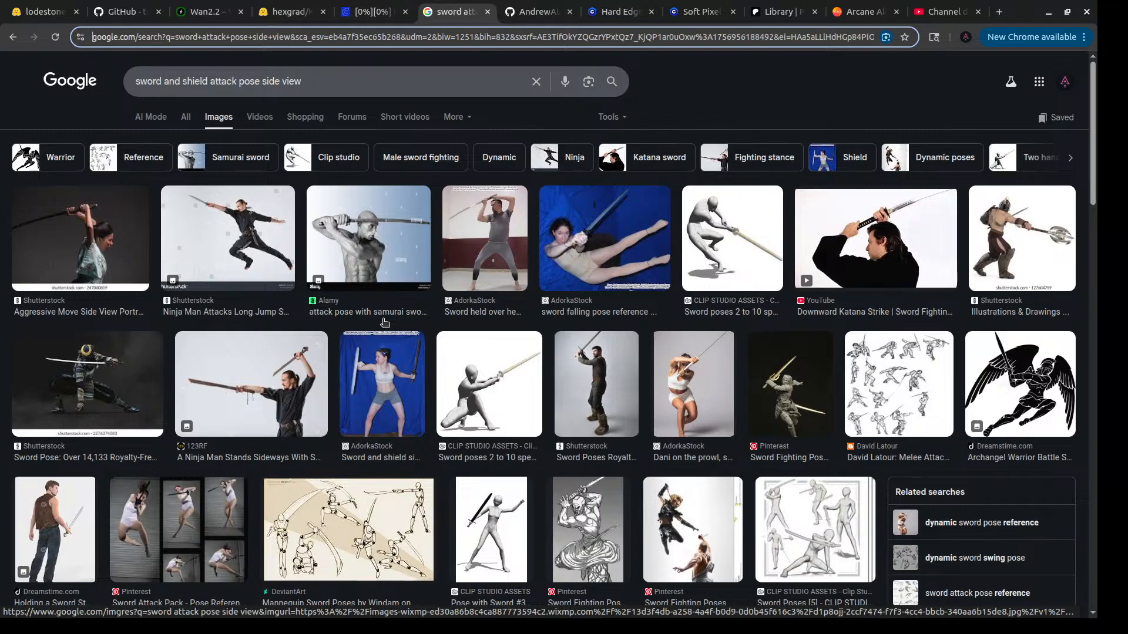
pyautogui.scroll(-3, 385, 322)
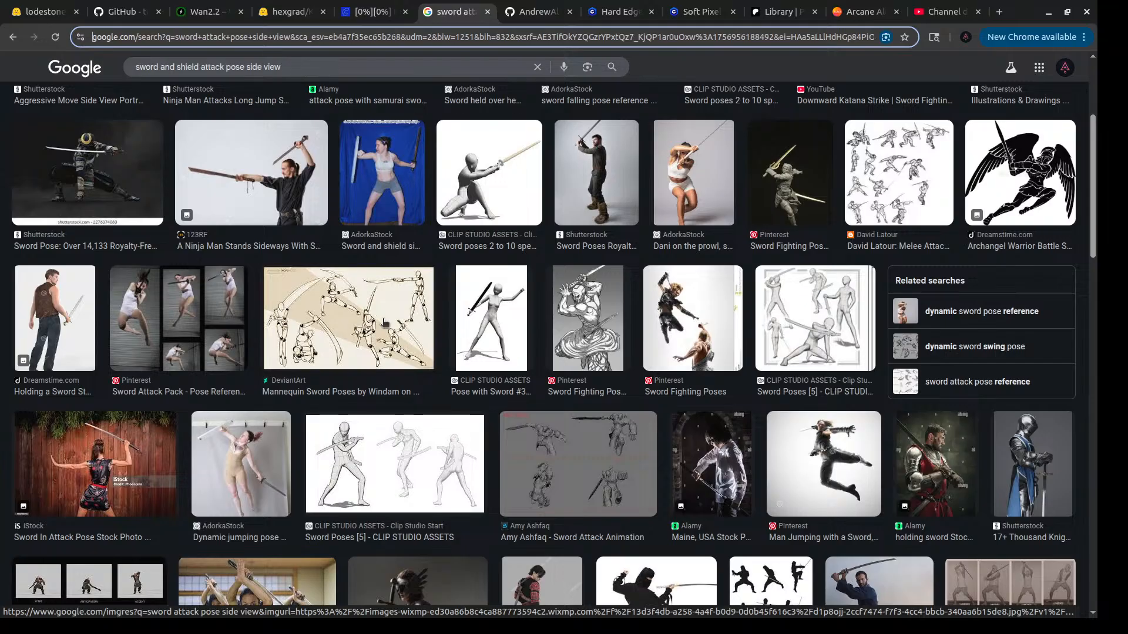
pyautogui.scroll(-8, 385, 323)
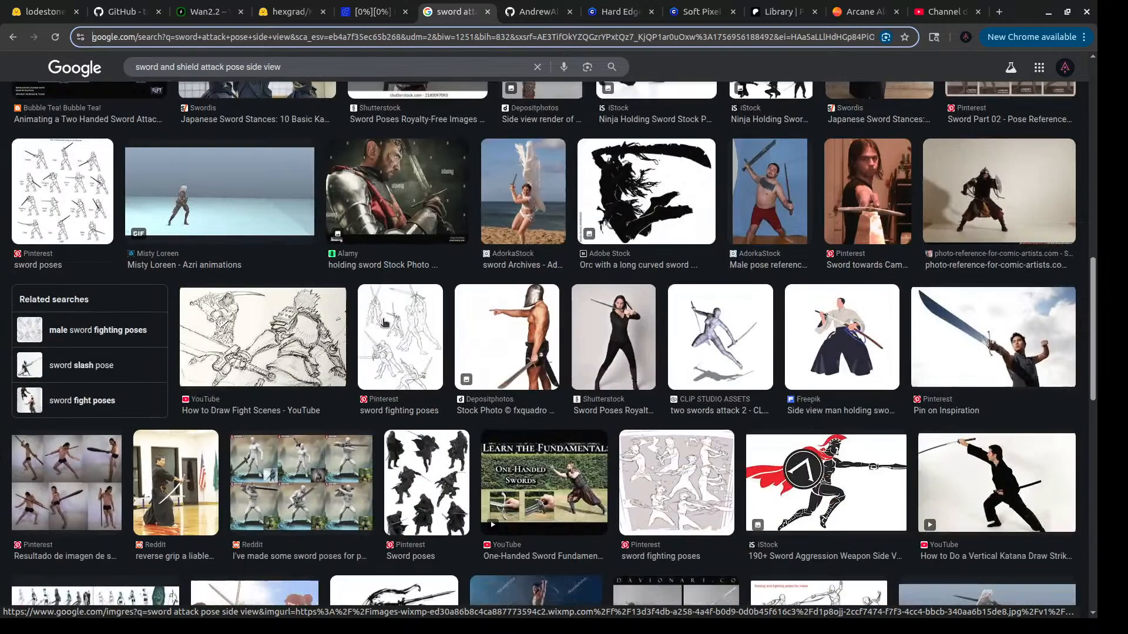
pyautogui.scroll(-7, 384, 322)
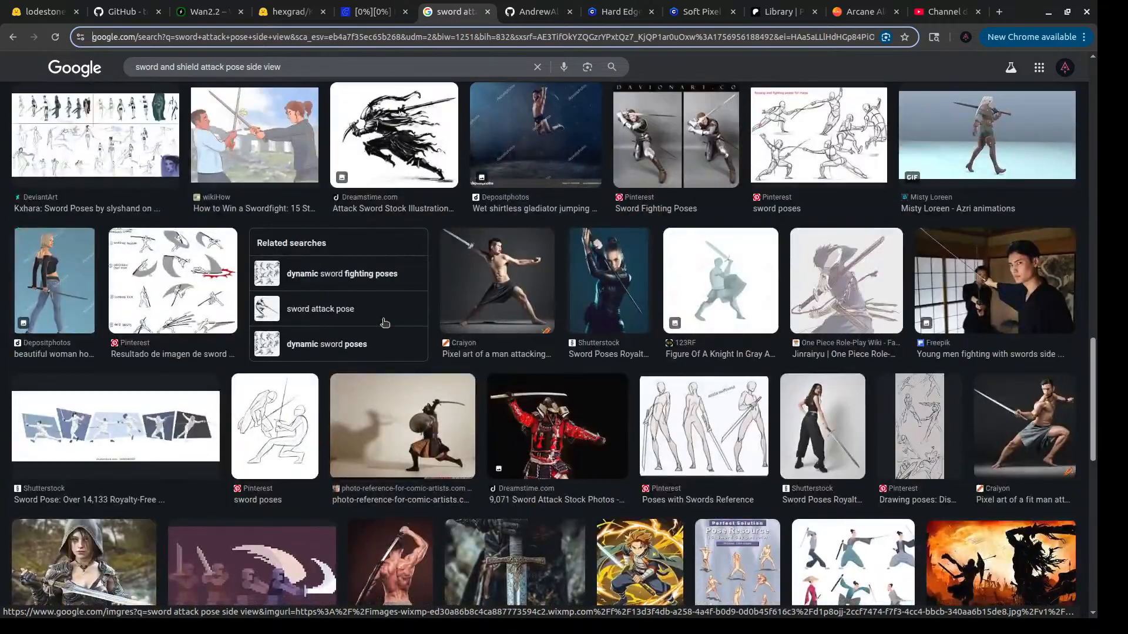
pyautogui.scroll(-3, 385, 323)
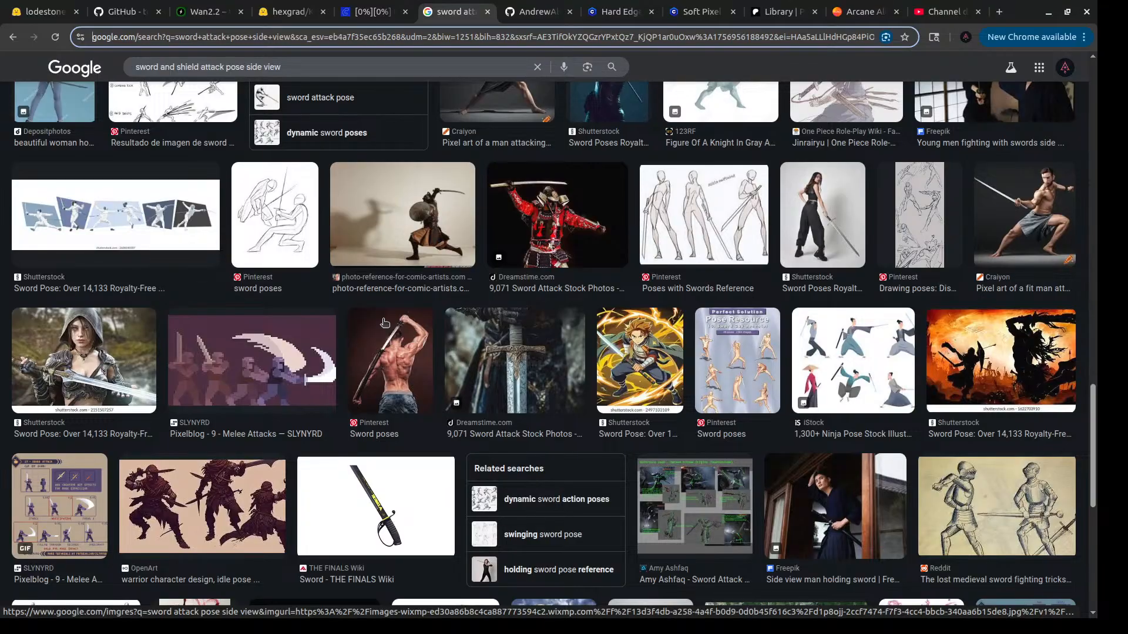
# - Search Google Images for "sword and shield attack pose side view" and browse through the results
pyautogui.scroll(4, 385, 322)
pyautogui.click(618, 68)
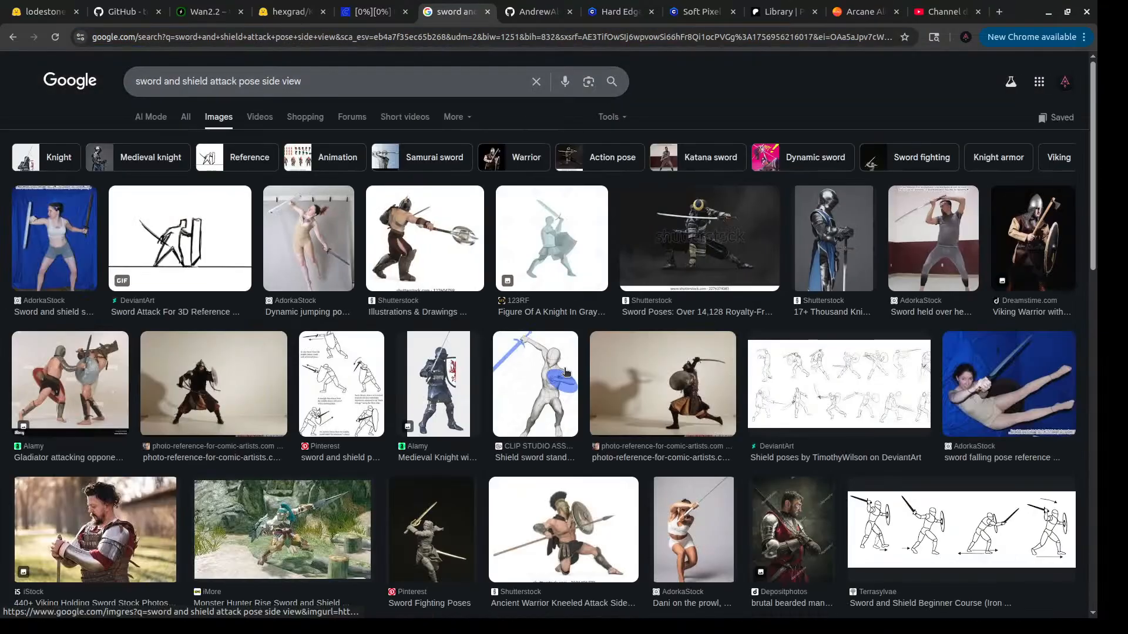
pyautogui.scroll(-4, 566, 372)
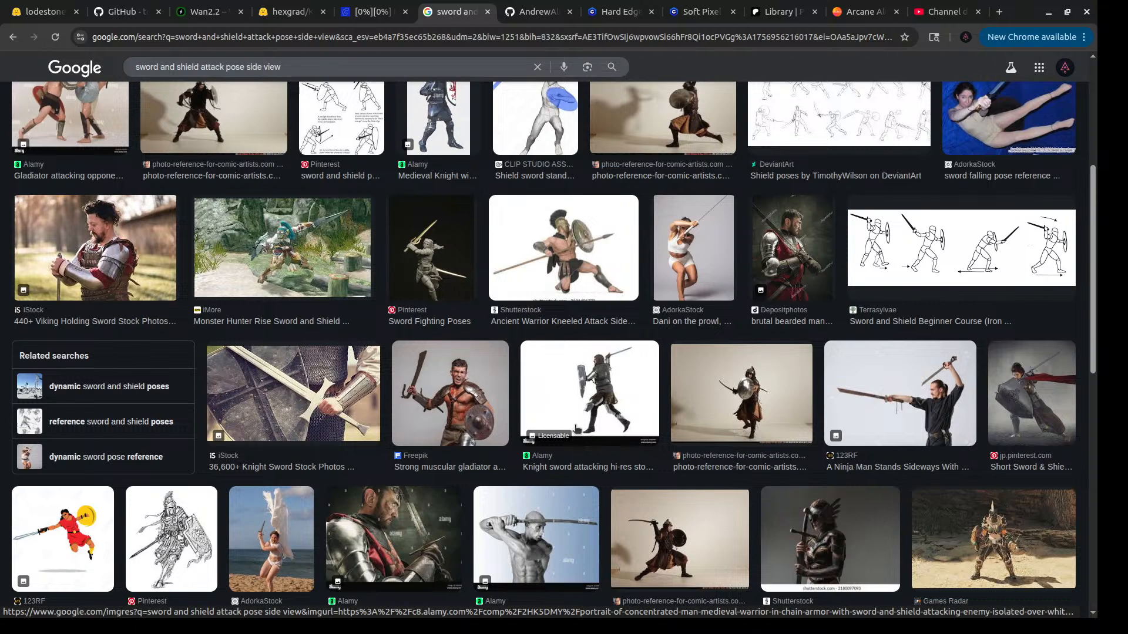
pyautogui.scroll(-10, 592, 397)
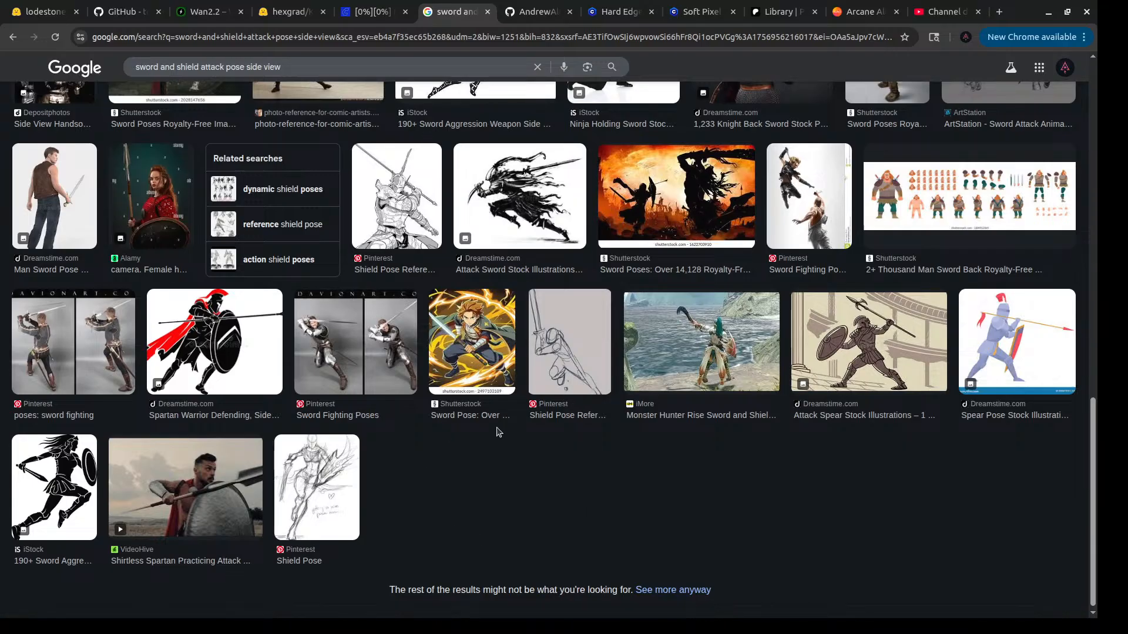
# - Return to the AnimateDiff workflow and follow the knight video generation through the Lo Noise KSampler and VAE Decode nodes
pyautogui.click(365, 15)
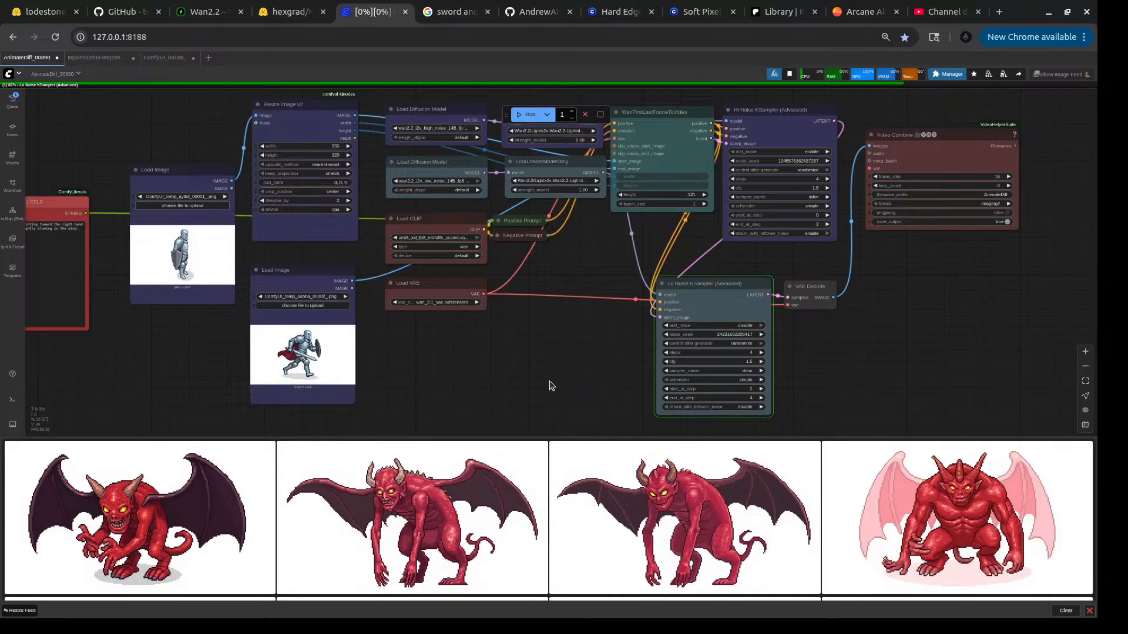
pyautogui.scroll(-1, 534, 379)
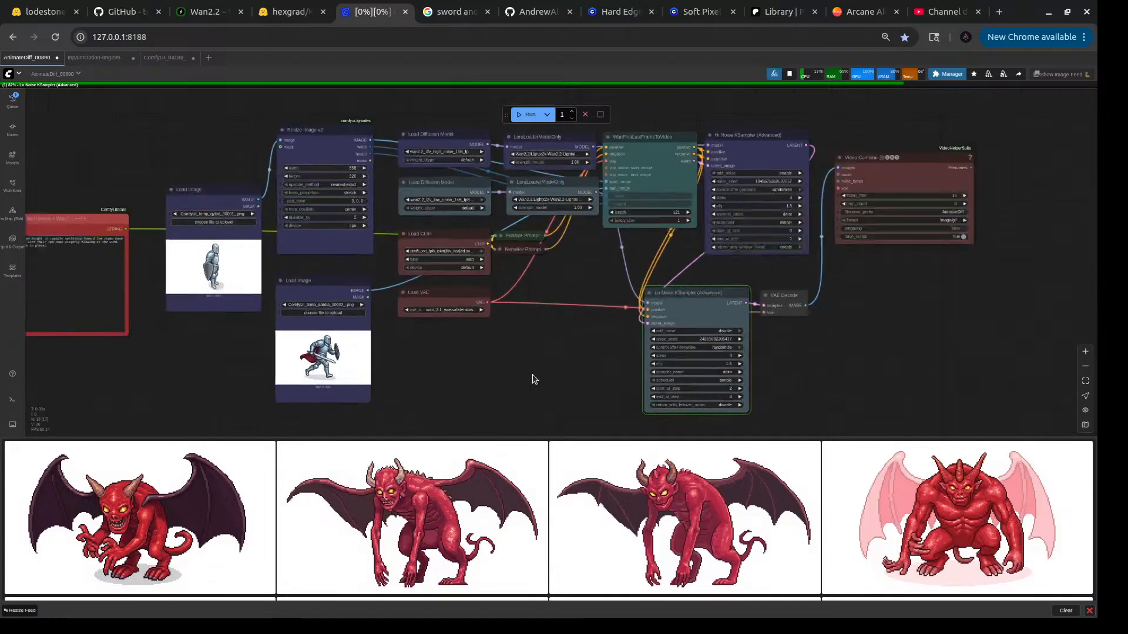
pyautogui.scroll(3, 533, 379)
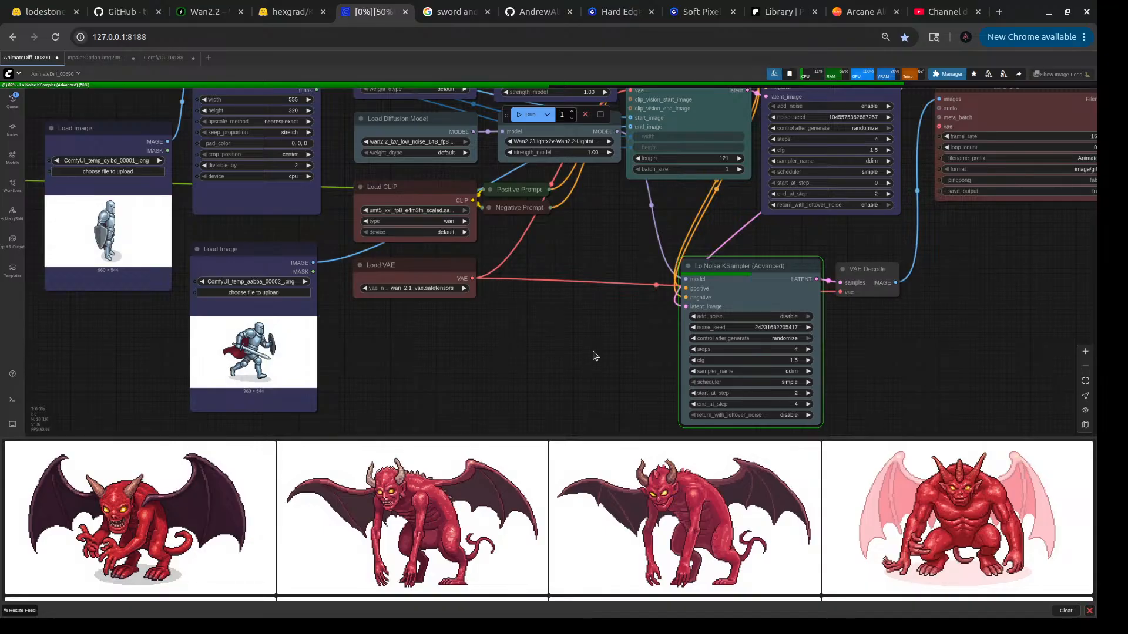
pyautogui.moveTo(594, 353); pyautogui.dragTo(493, 359)
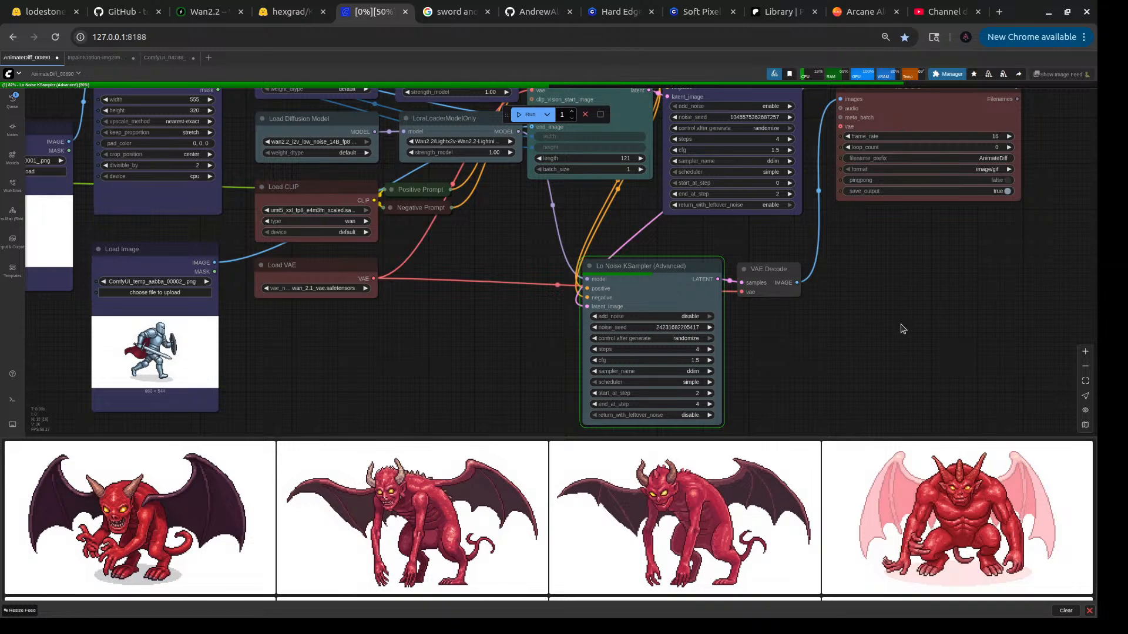
pyautogui.scroll(-5, 899, 323)
pyautogui.moveTo(611, 346); pyautogui.dragTo(634, 383)
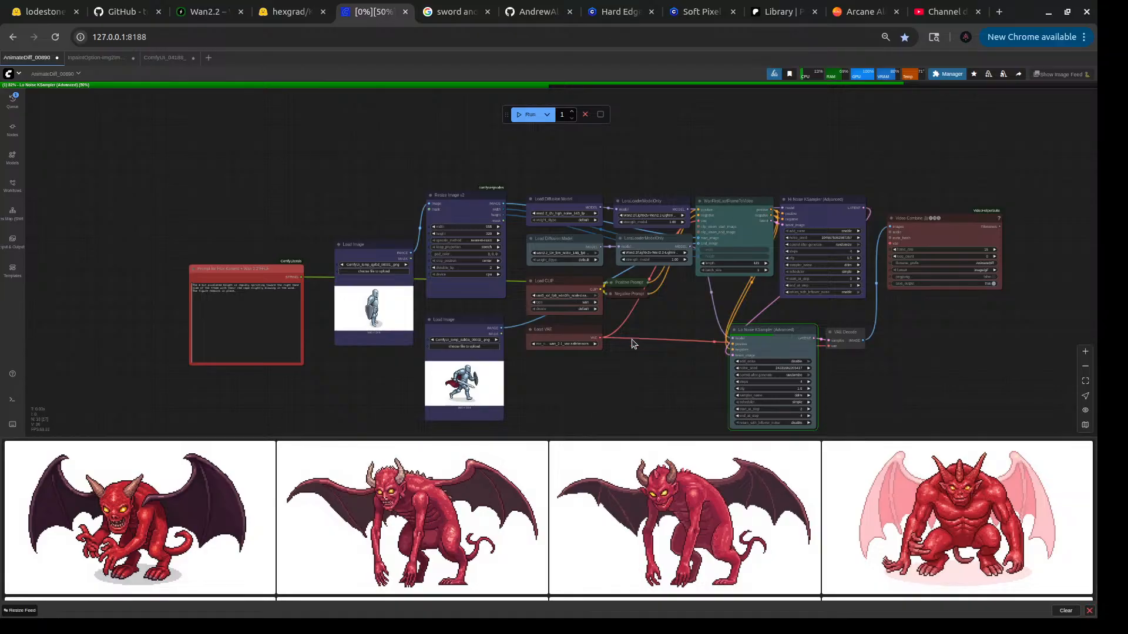
pyautogui.scroll(9, 632, 340)
pyautogui.moveTo(737, 311); pyautogui.dragTo(521, 262)
pyautogui.scroll(-5, 489, 262)
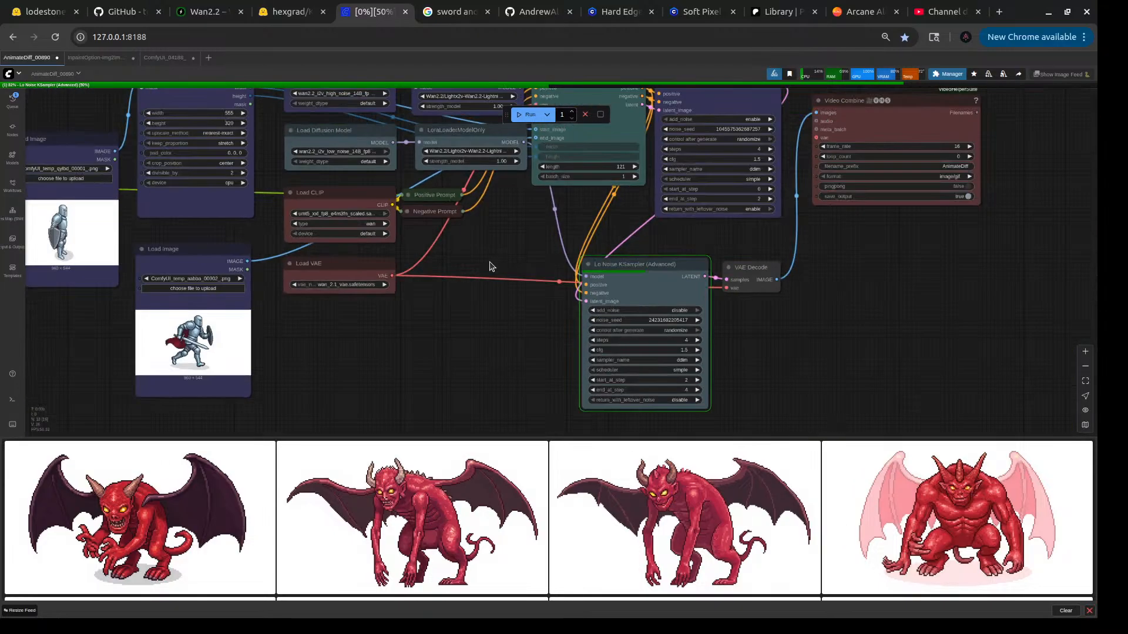
pyautogui.scroll(-3, 452, 353)
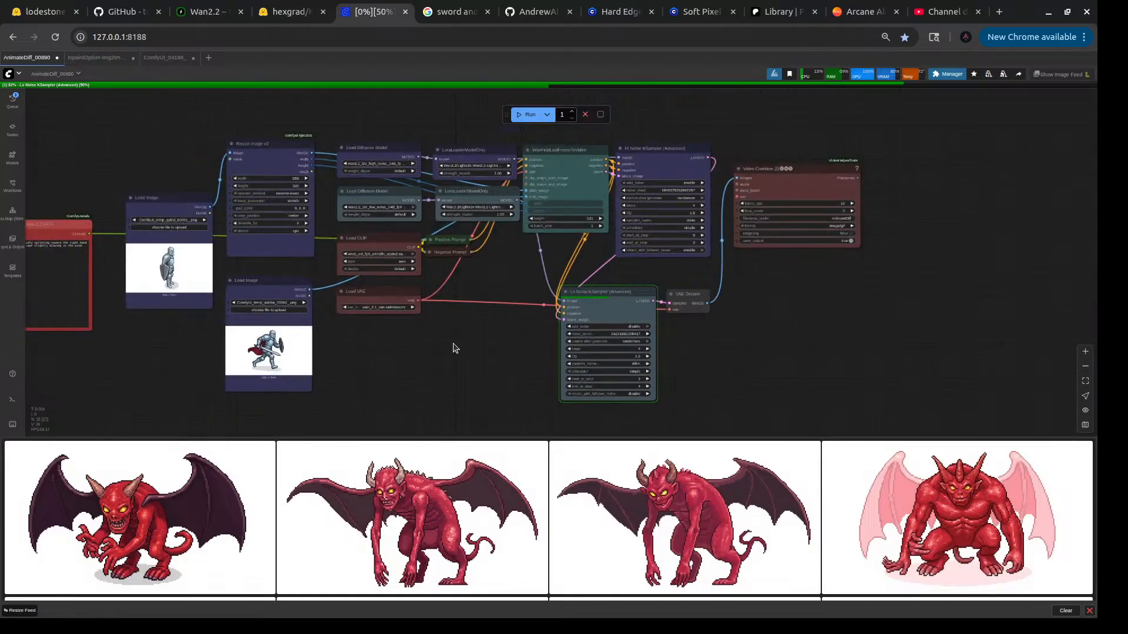
pyautogui.moveTo(437, 355); pyautogui.dragTo(582, 365)
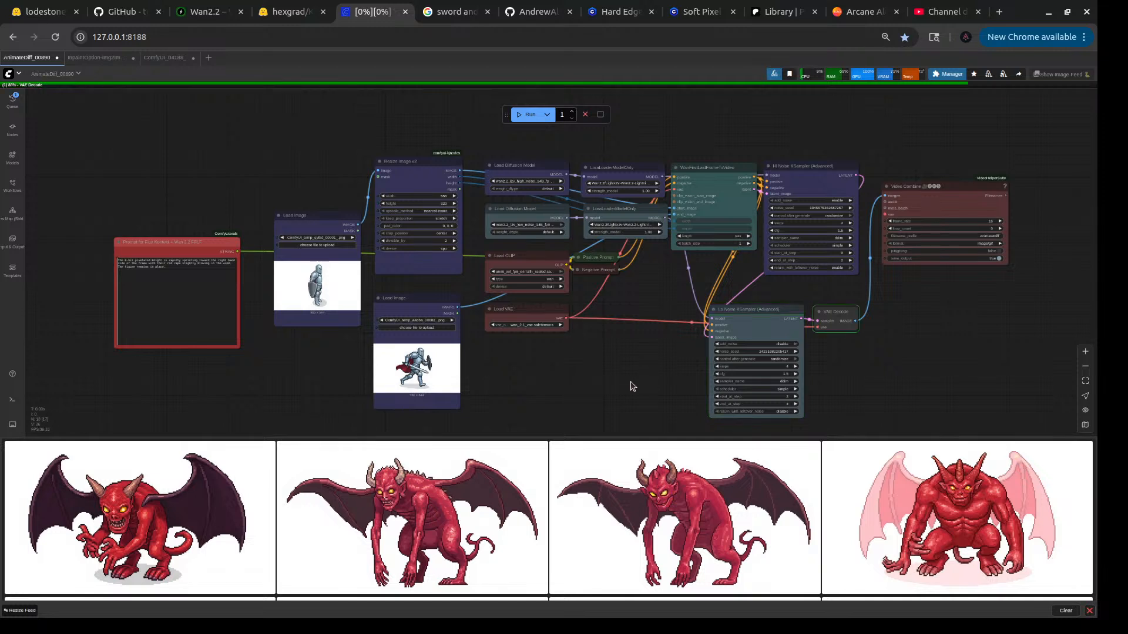
pyautogui.moveTo(622, 385); pyautogui.dragTo(506, 390)
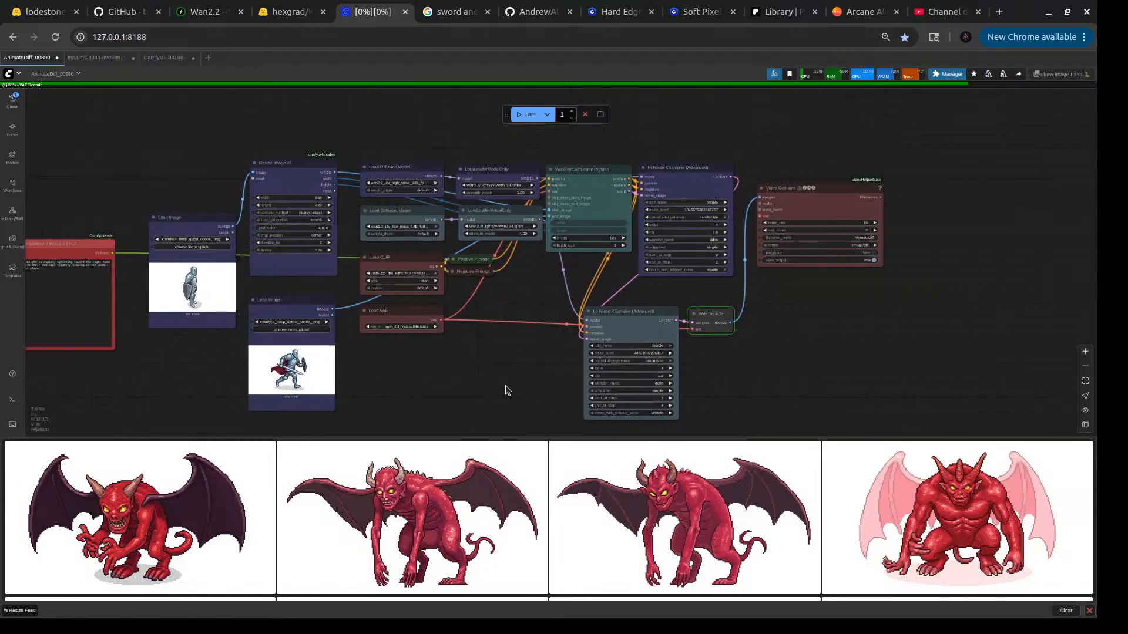
pyautogui.moveTo(408, 393); pyautogui.dragTo(571, 391)
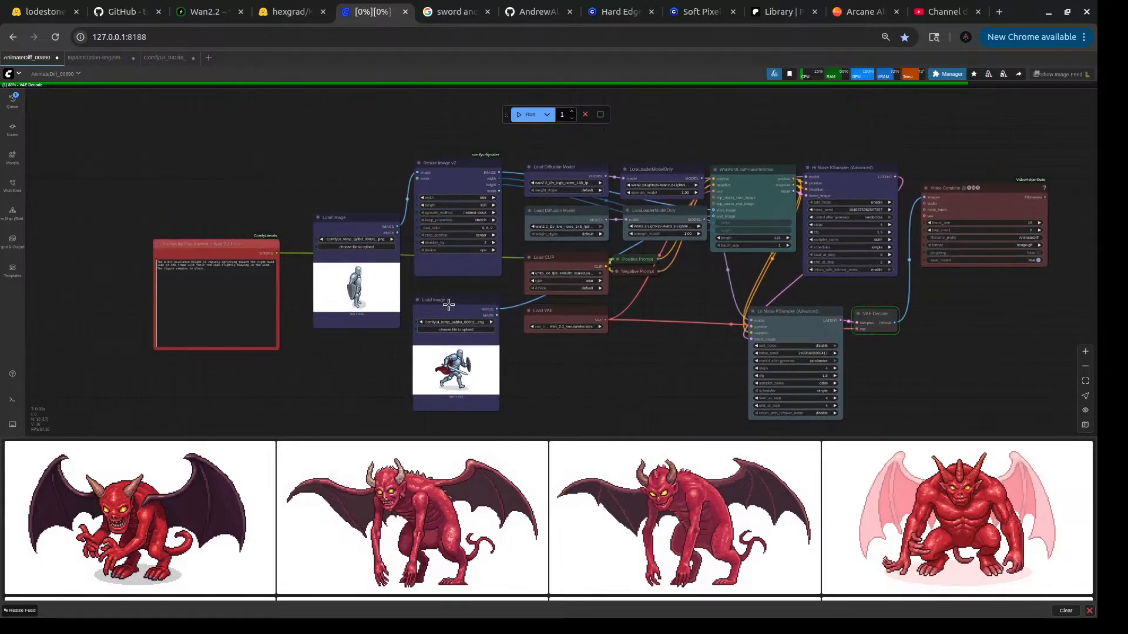
# - Read the sprinting-knight text in the Prompt for Flux Kontext + Wan 2.2 FFLF node
pyautogui.scroll(8, 413, 311)
pyautogui.moveTo(300, 426); pyautogui.dragTo(687, 390)
pyautogui.scroll(3, 229, 197)
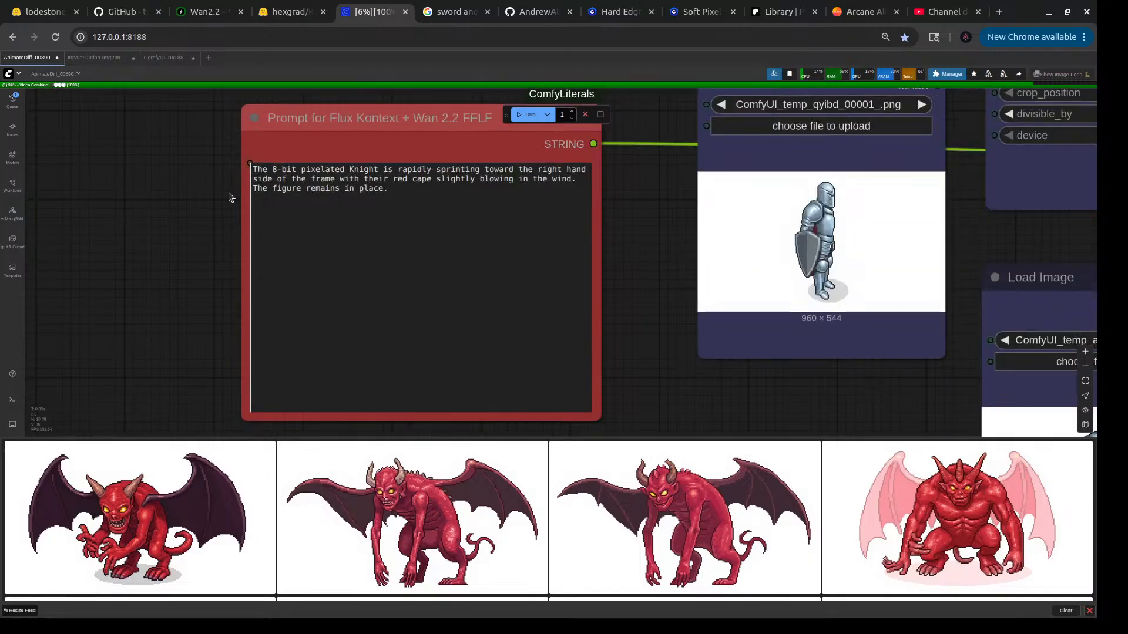
# - Examine the generated running-knight animation up close in the Video Combine node
pyautogui.scroll(-6, 229, 197)
pyautogui.moveTo(892, 320); pyautogui.dragTo(780, 352)
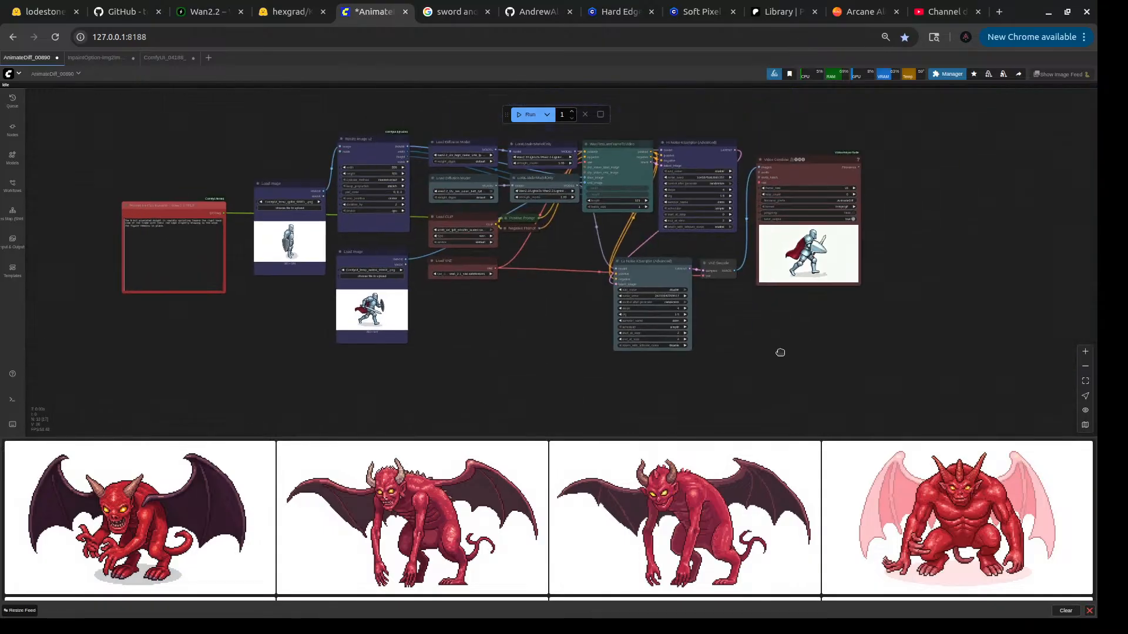
pyautogui.scroll(5, 815, 252)
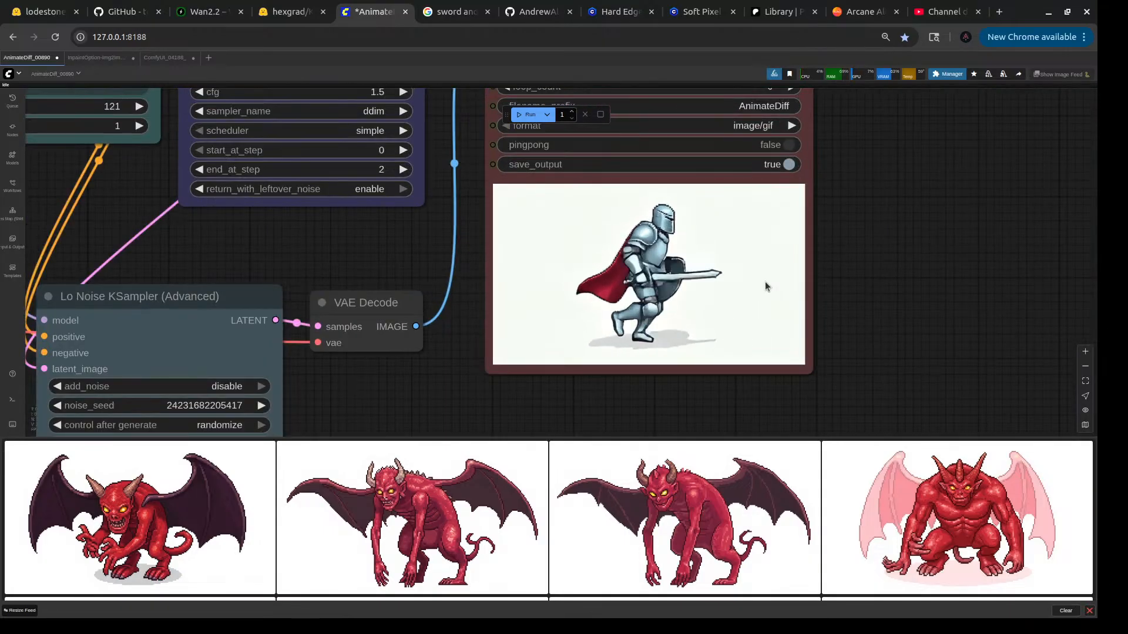
pyautogui.scroll(7, 657, 231)
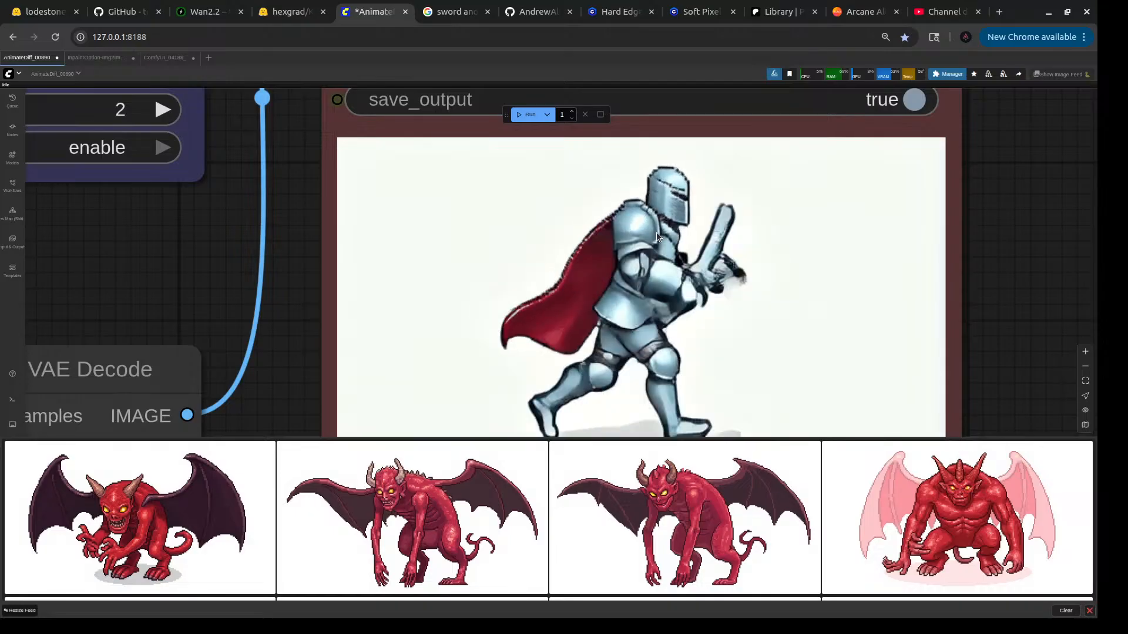
pyautogui.scroll(-6, 656, 231)
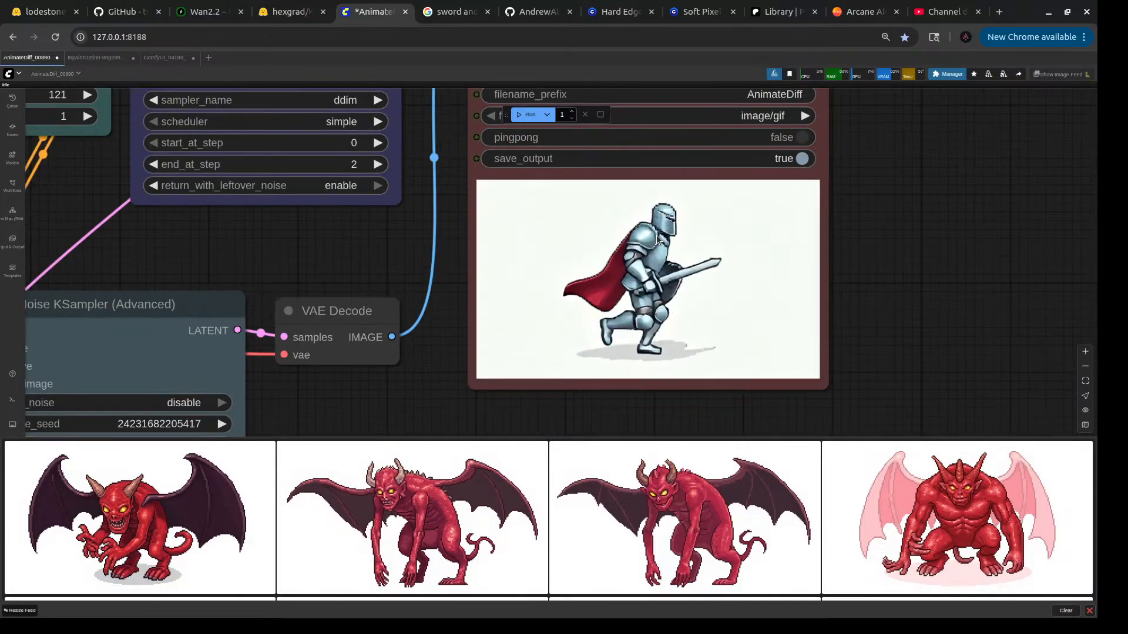
# - Check the sprinting prompt again alongside the standing-knight image in the first Load Image node
pyautogui.scroll(-12, 656, 238)
pyautogui.moveTo(456, 304); pyautogui.dragTo(674, 374)
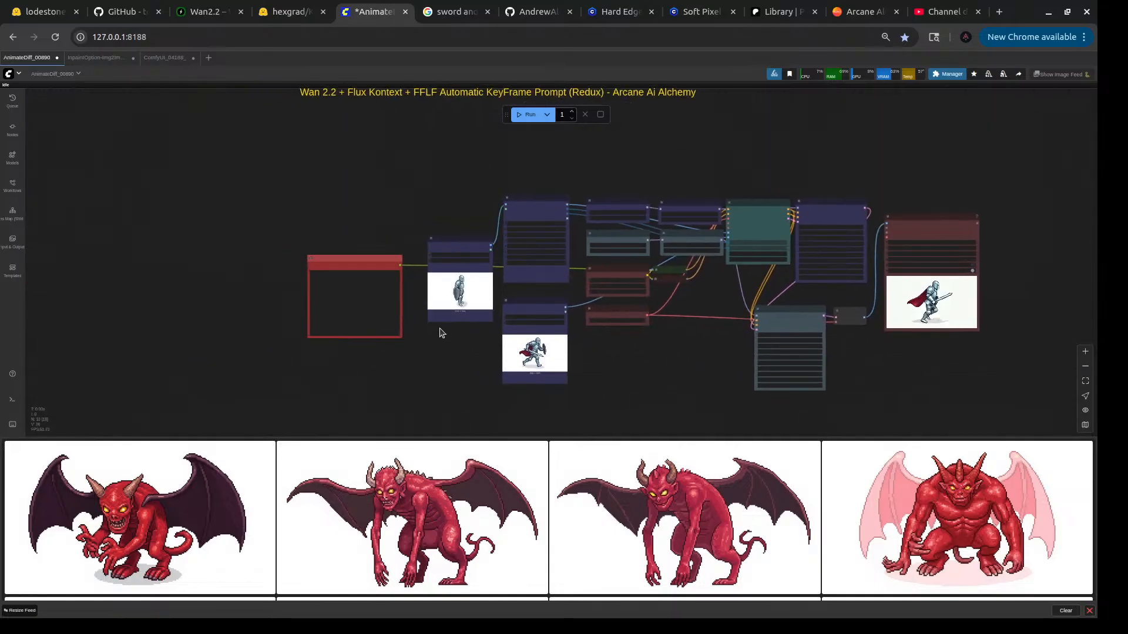
pyautogui.scroll(12, 481, 300)
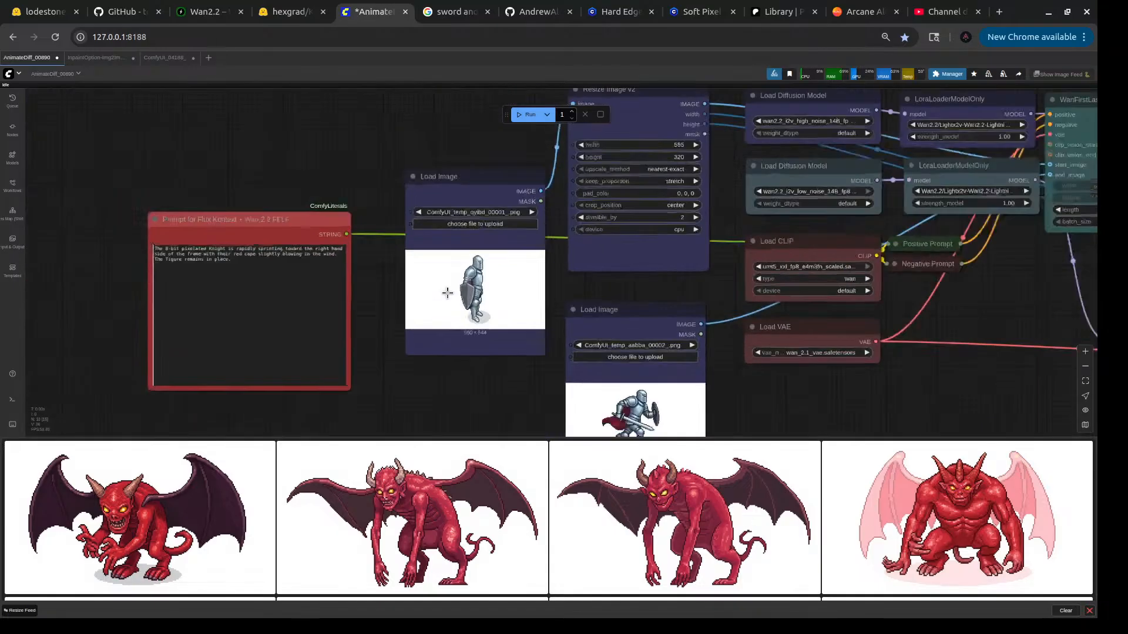
pyautogui.moveTo(344, 288); pyautogui.dragTo(543, 330)
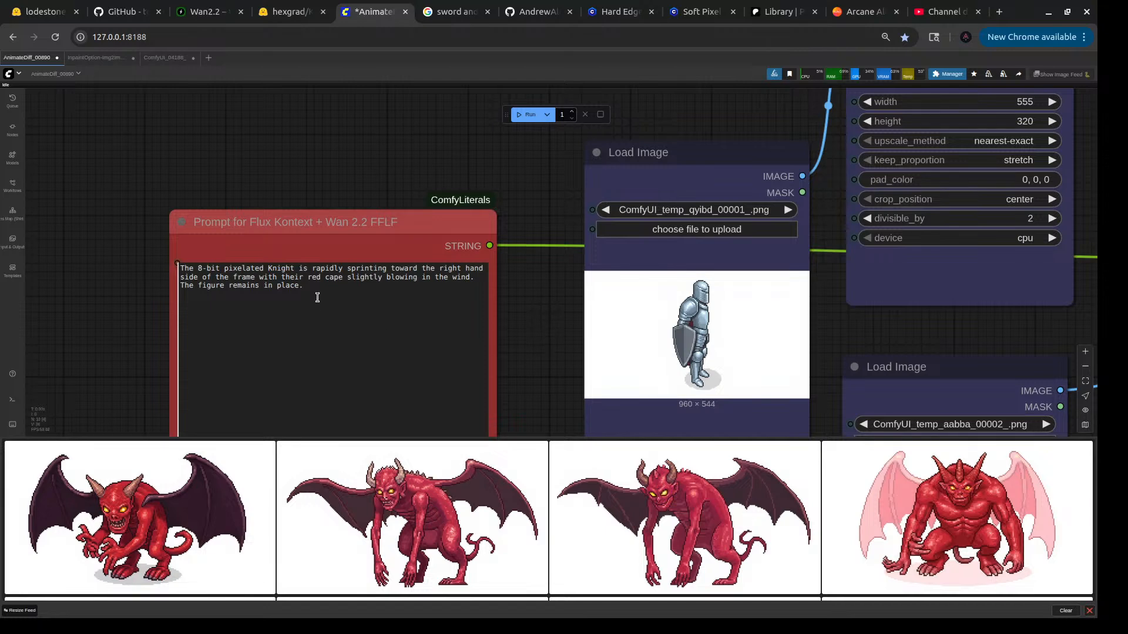
pyautogui.scroll(4, 240, 288)
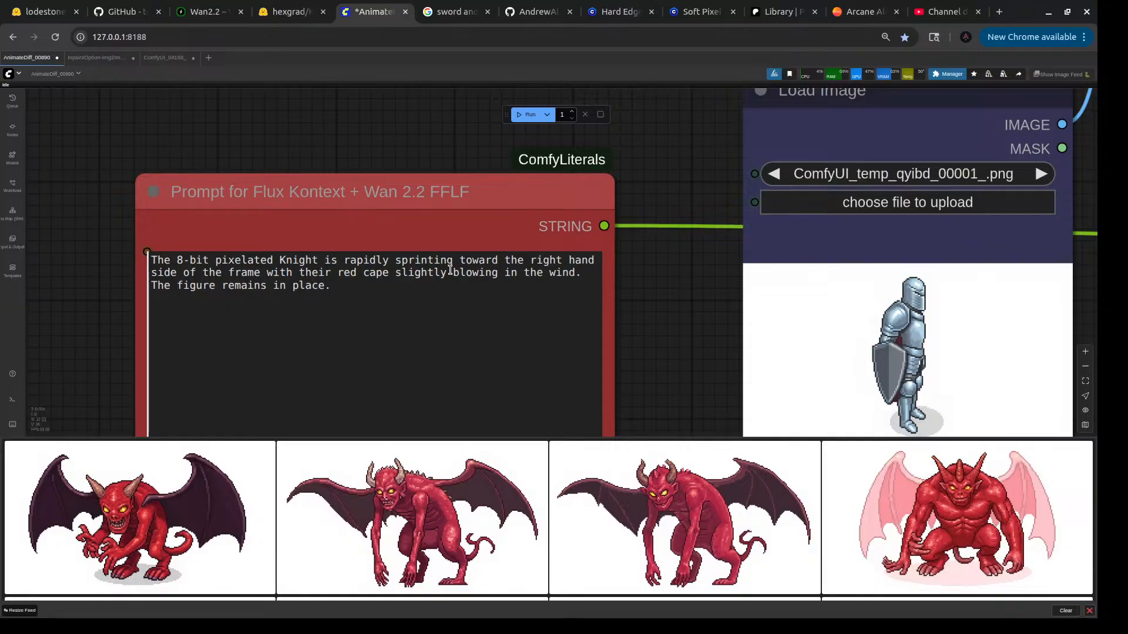
# - Recheck the knight's run in the Video Combine preview and look over the whole AnimateDiff workflow
pyautogui.scroll(-10, 680, 287)
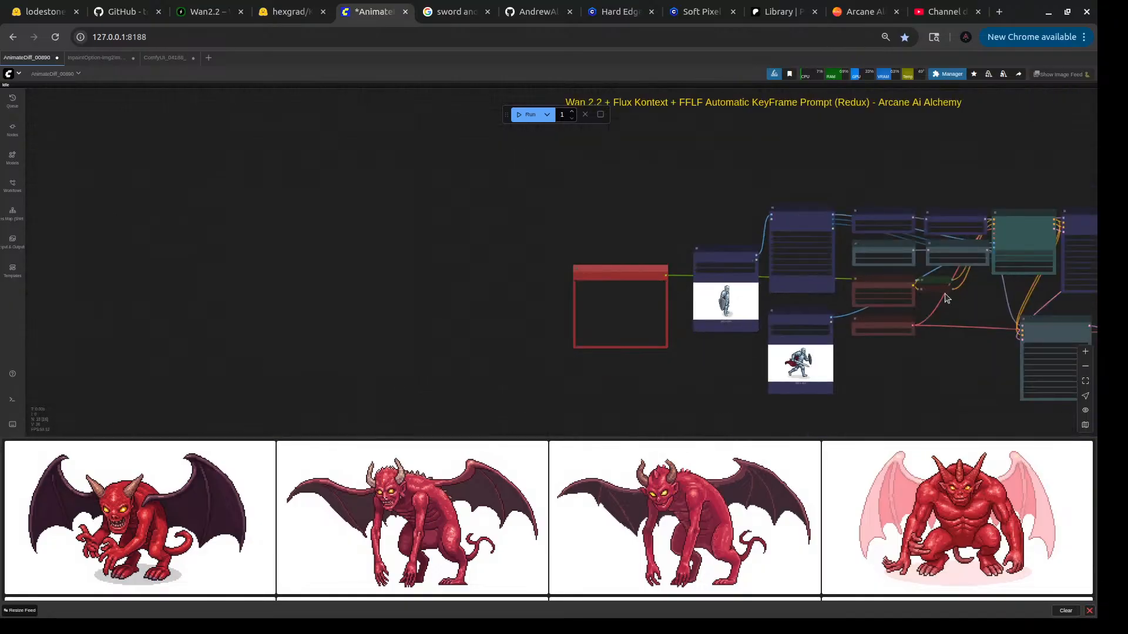
pyautogui.moveTo(939, 392); pyautogui.dragTo(606, 335)
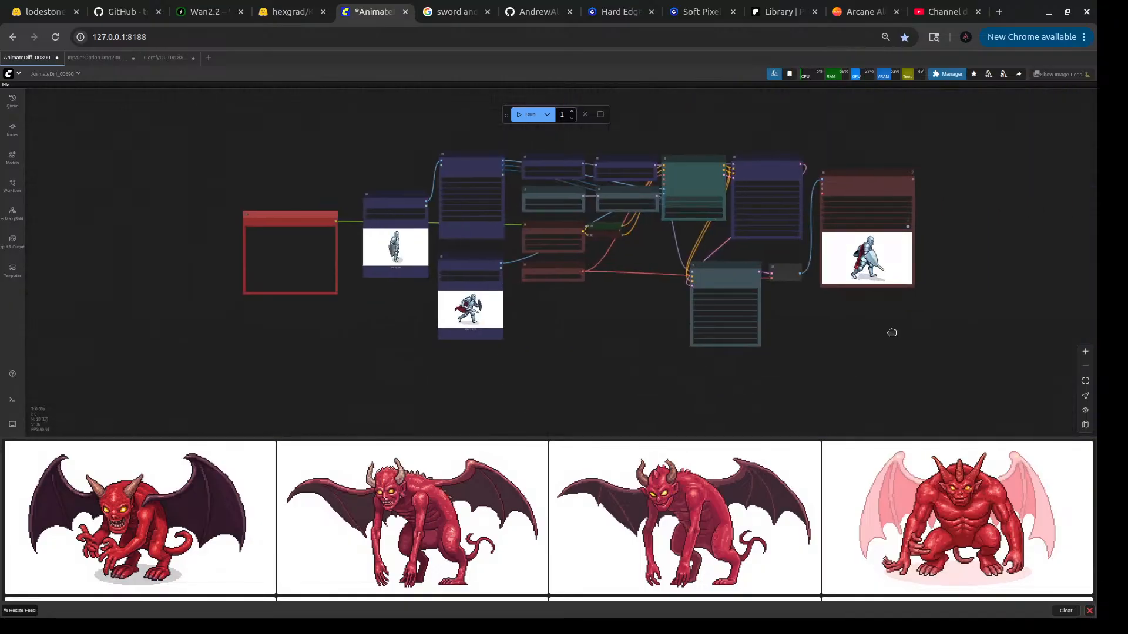
pyautogui.scroll(8, 844, 315)
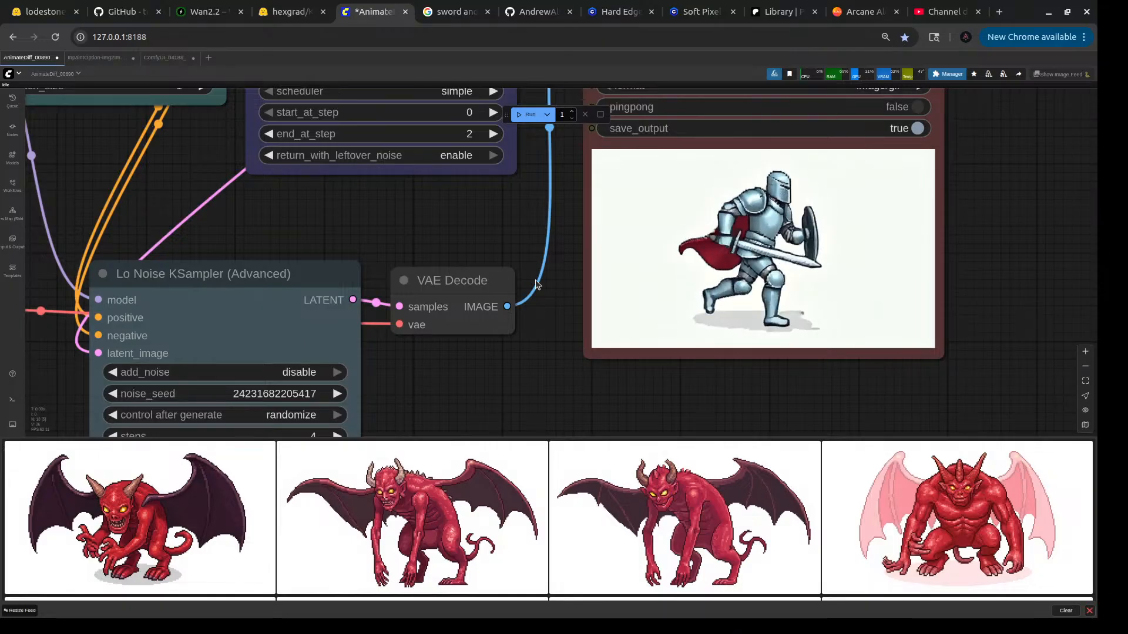
pyautogui.scroll(-10, 592, 249)
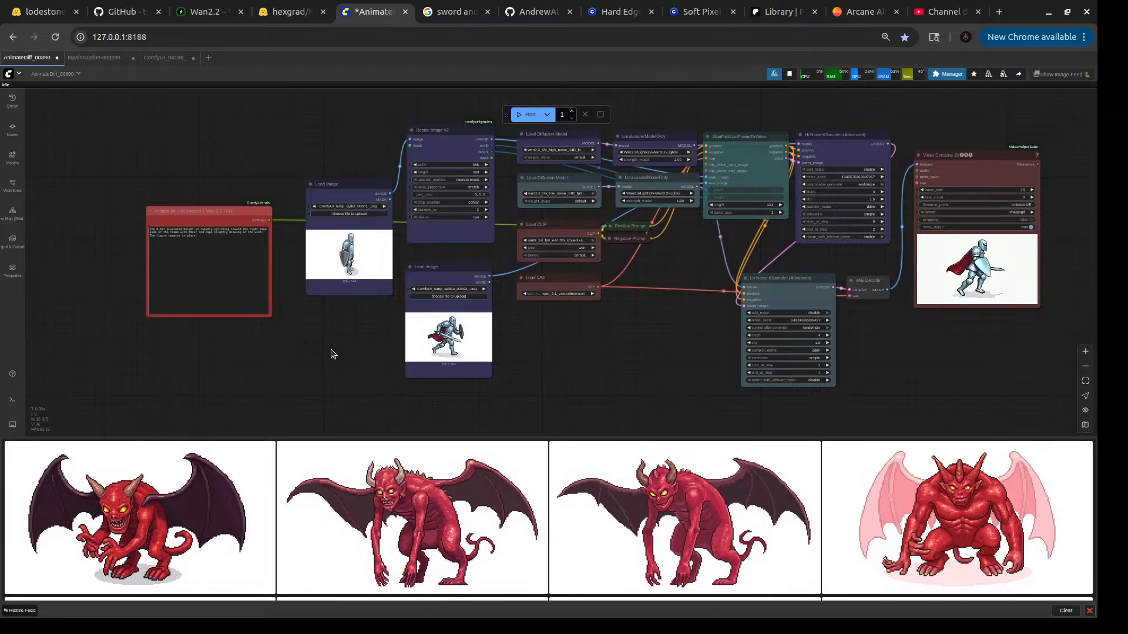
# - Run the knight animation workflow again and examine the current running knight in the Video Combine node up close
pyautogui.moveTo(331, 354); pyautogui.dragTo(396, 391)
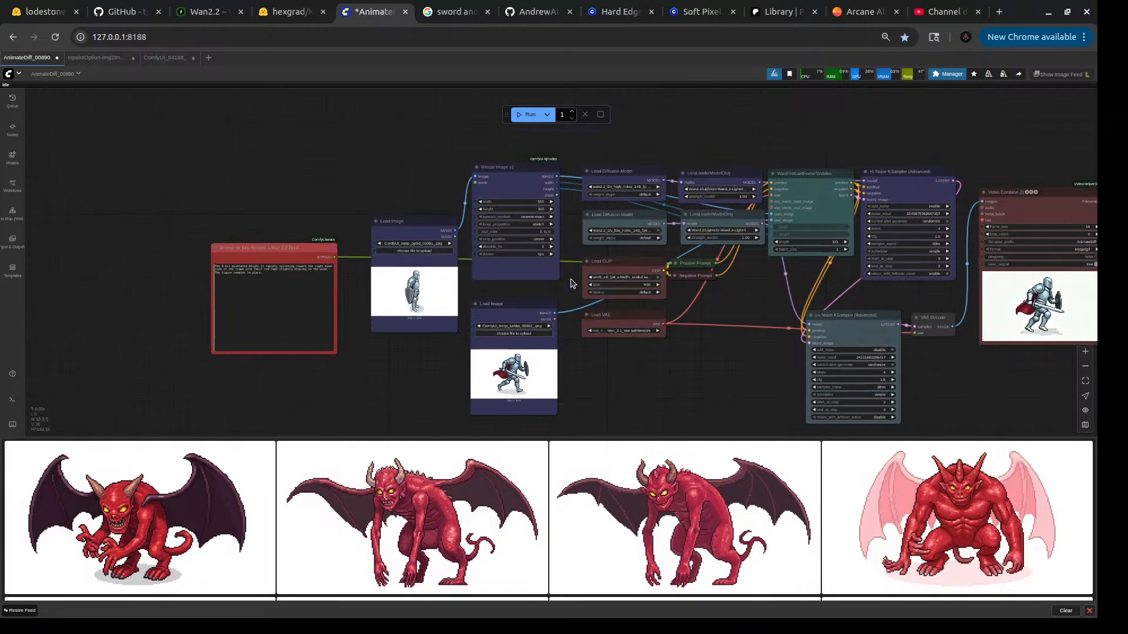
pyautogui.click(526, 117)
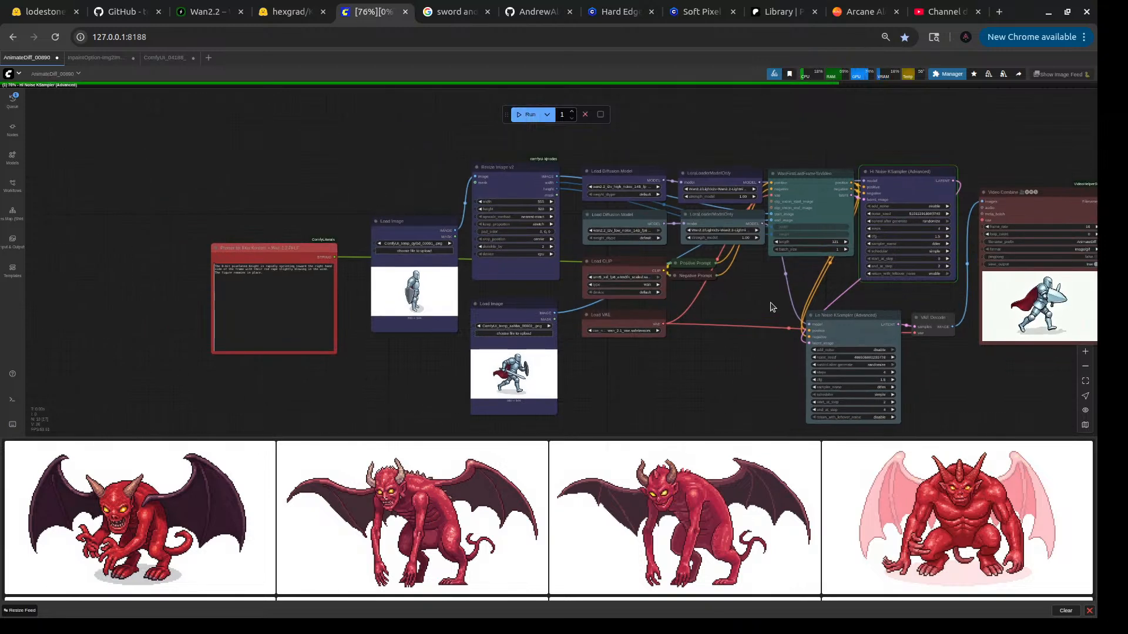
pyautogui.moveTo(761, 309); pyautogui.dragTo(525, 317)
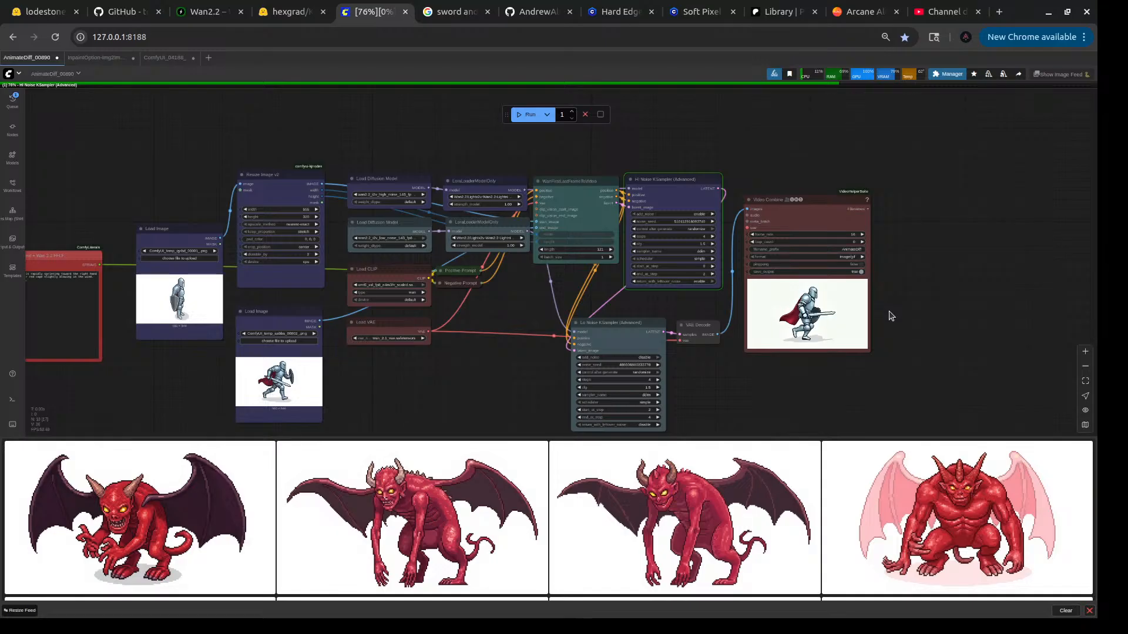
pyautogui.scroll(8, 891, 316)
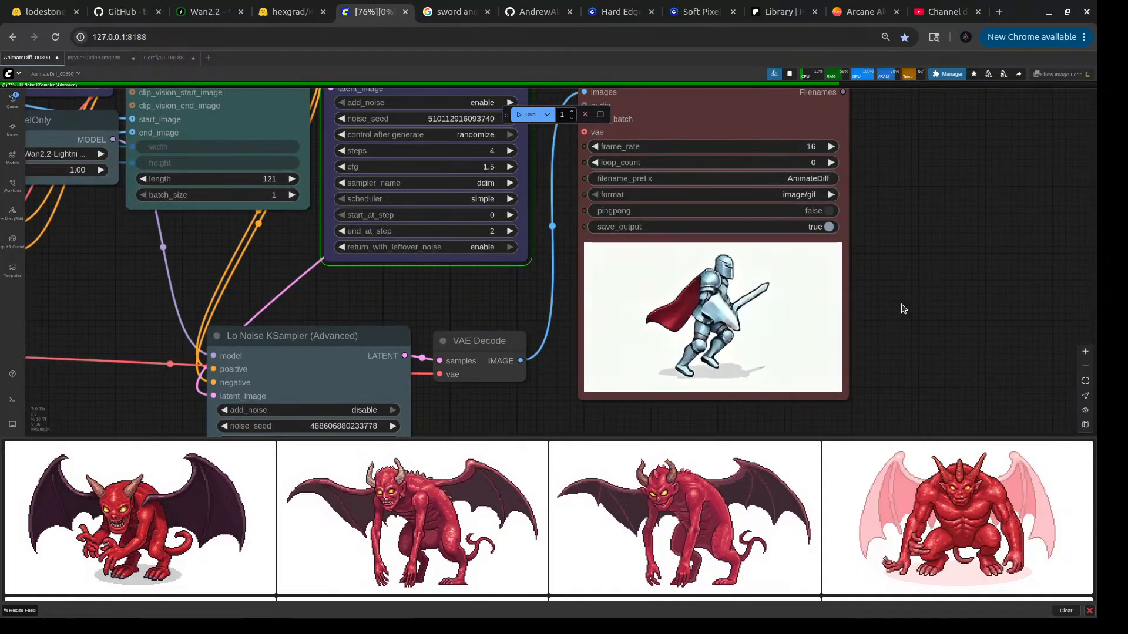
pyautogui.scroll(5, 884, 324)
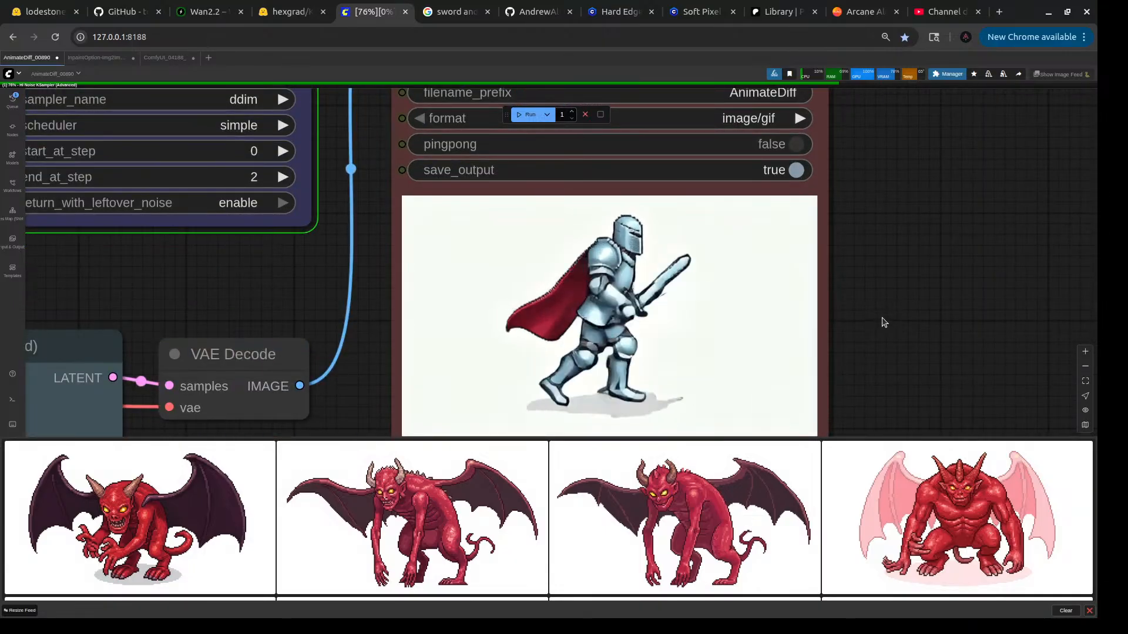
pyautogui.scroll(-3, 884, 323)
pyautogui.scroll(-2, 884, 323)
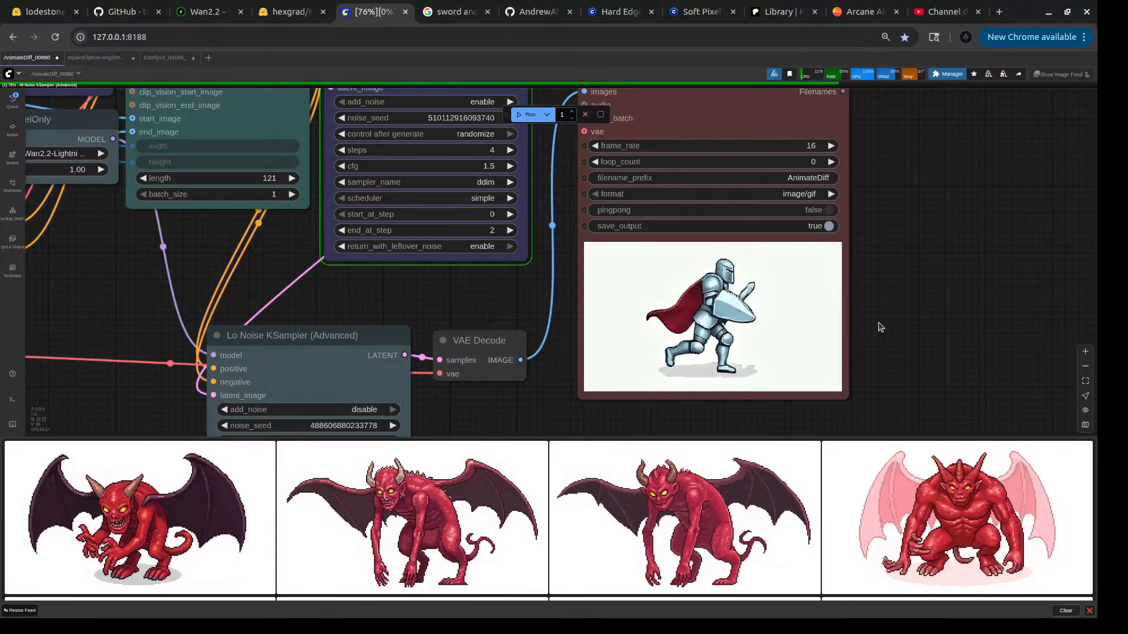
pyautogui.scroll(-5, 880, 327)
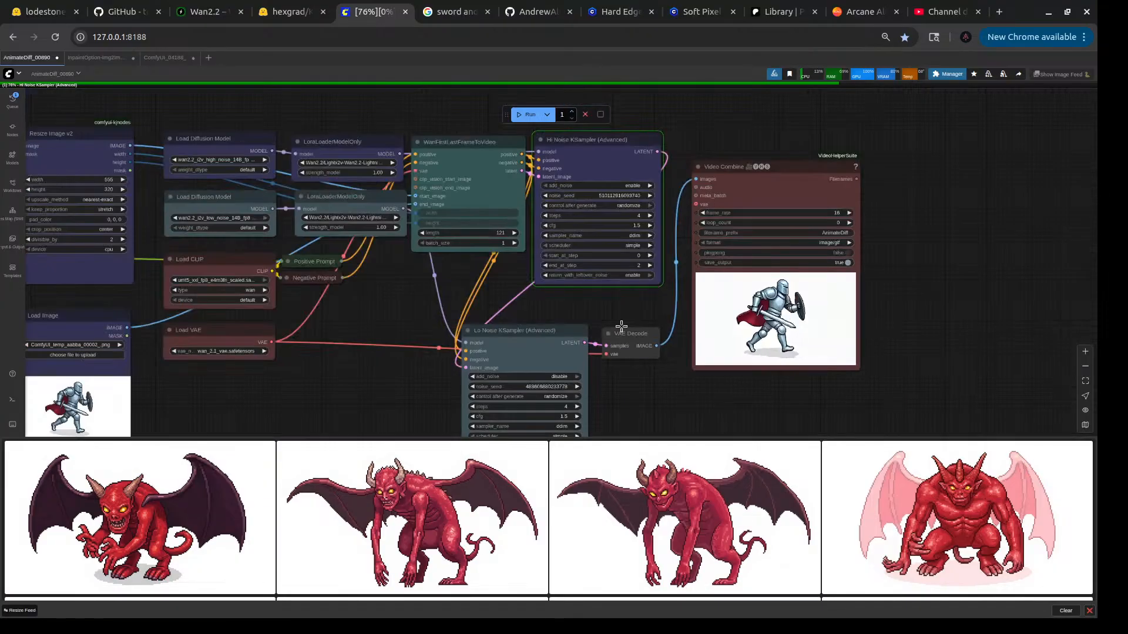
# - Set the length in the WanFirstLastFrameToVideo node to 73
pyautogui.scroll(8, 503, 277)
pyautogui.click(497, 191)
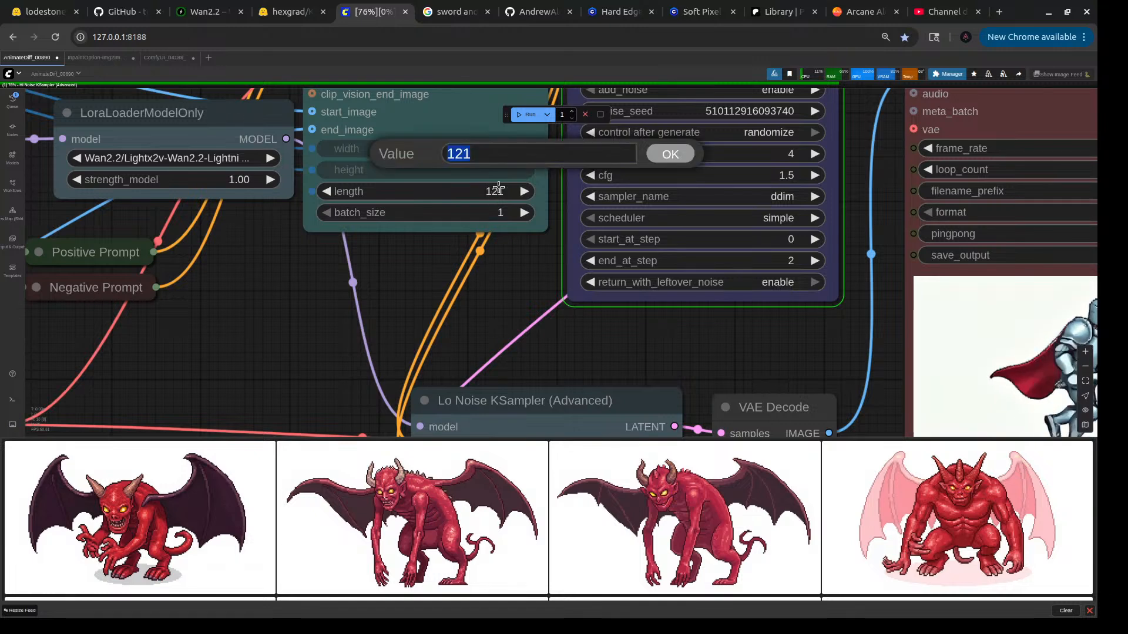
pyautogui.write('73')
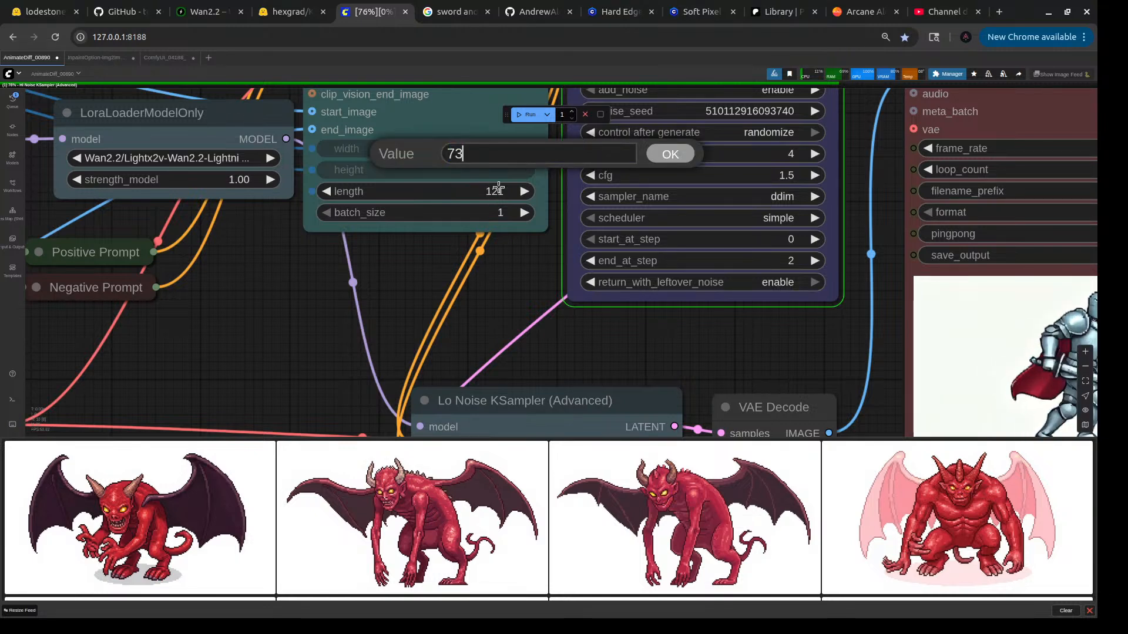
pyautogui.press('Return')
pyautogui.scroll(-6, 356, 333)
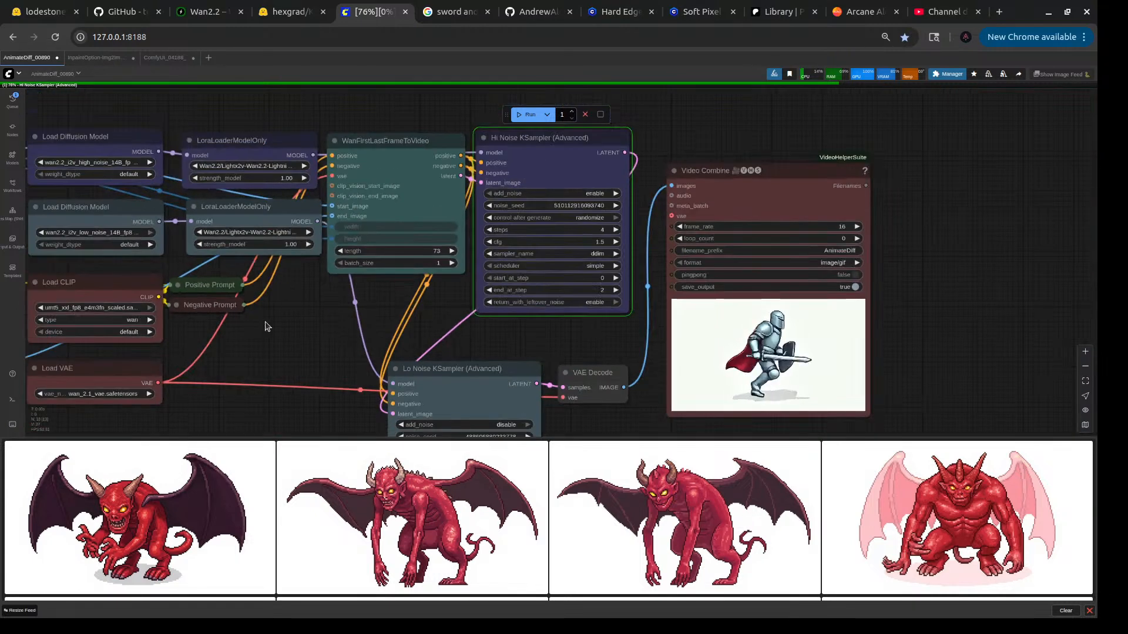
# - Remove the word "slightly" from the cape description in the Prompt for Flux Kontext + Wan 2.2 FFLF node
pyautogui.moveTo(345, 323); pyautogui.dragTo(637, 237)
pyautogui.moveTo(501, 407); pyautogui.dragTo(667, 345)
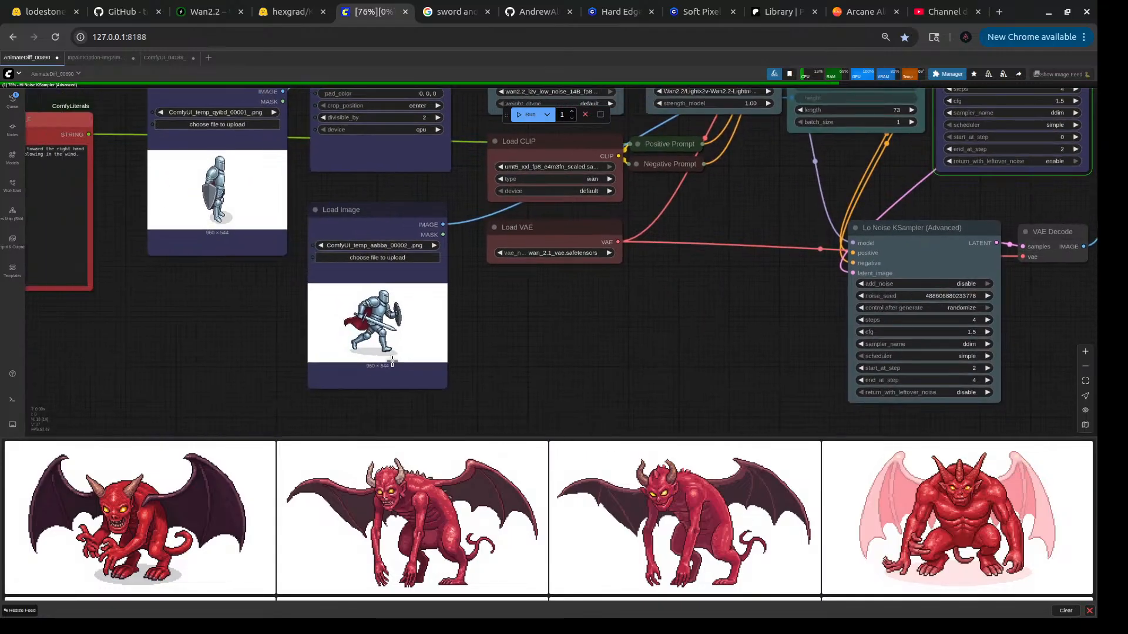
pyautogui.moveTo(239, 333); pyautogui.dragTo(400, 332)
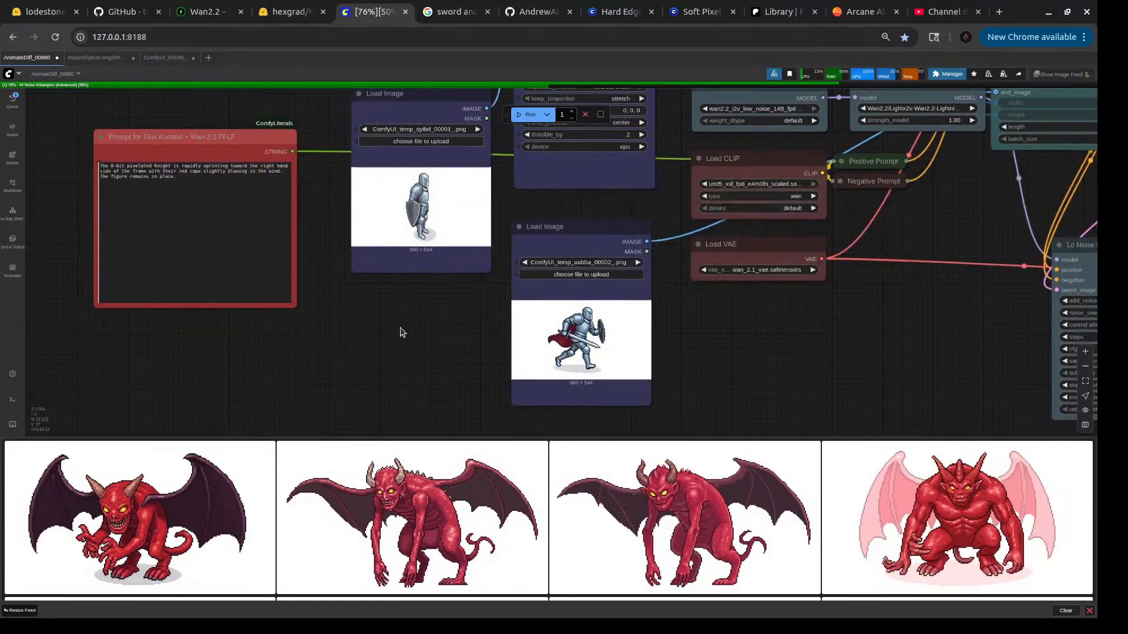
pyautogui.scroll(8, 207, 178)
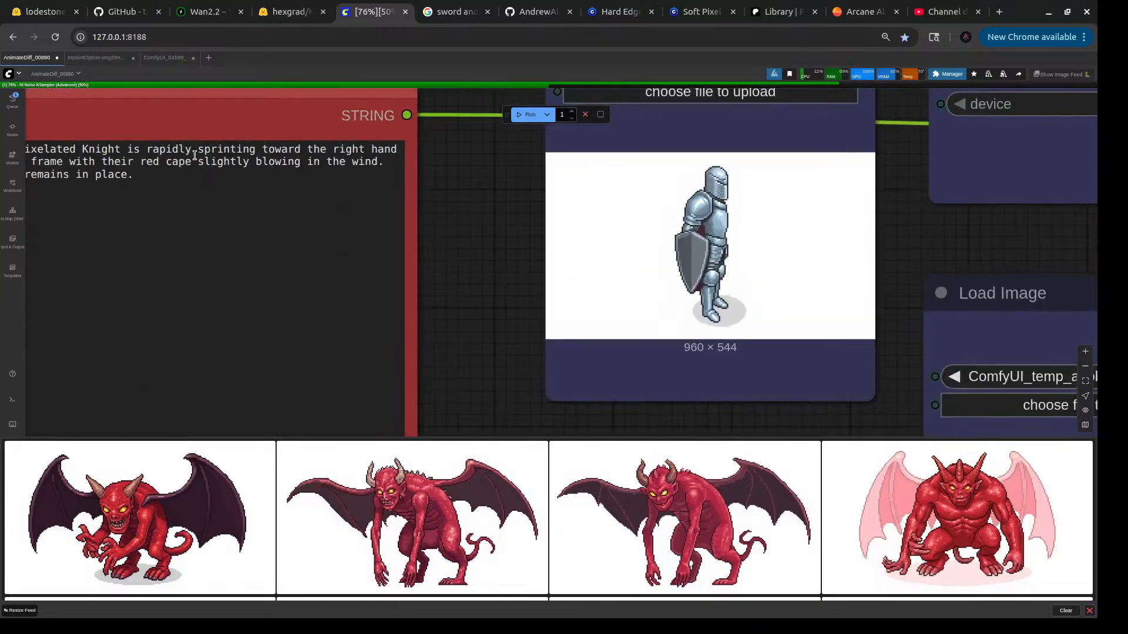
pyautogui.moveTo(464, 247); pyautogui.dragTo(583, 239)
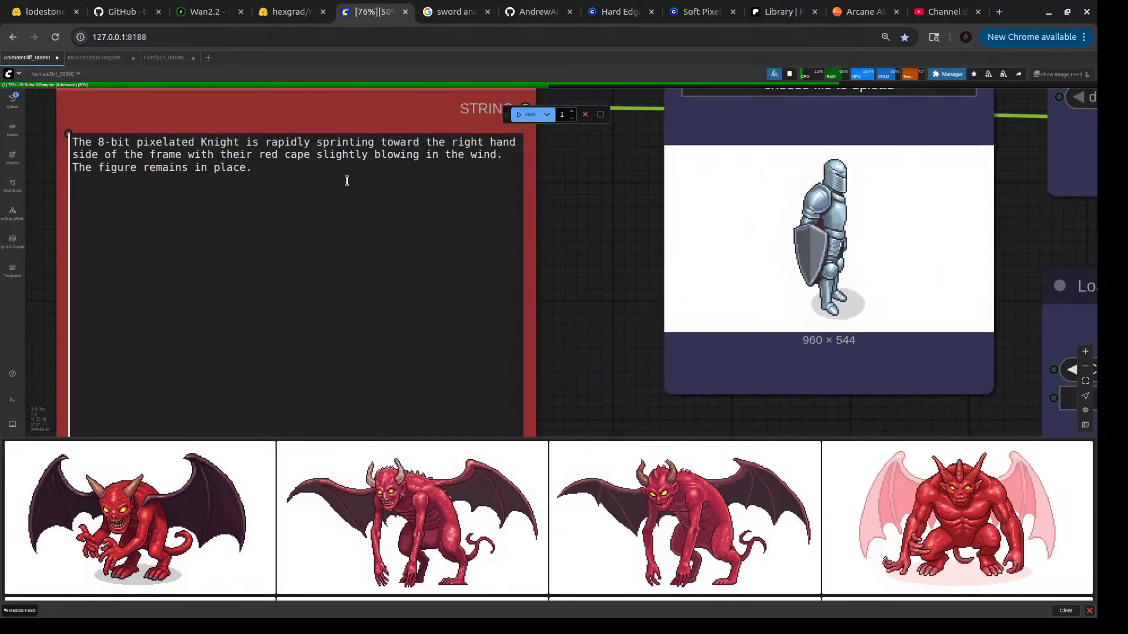
pyautogui.click(371, 153)
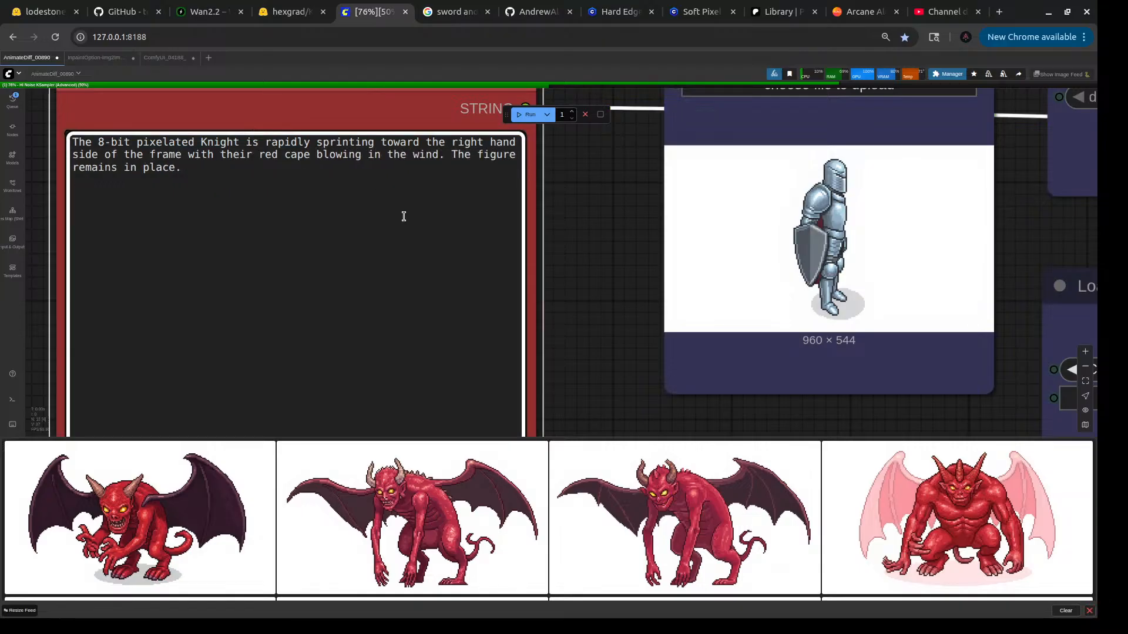
pyautogui.click(645, 264)
# - Look over the workflow from the prompt and Load Image nodes through the KSamplers to the Video Combine node
pyautogui.scroll(-12, 638, 270)
pyautogui.moveTo(732, 356); pyautogui.dragTo(430, 305)
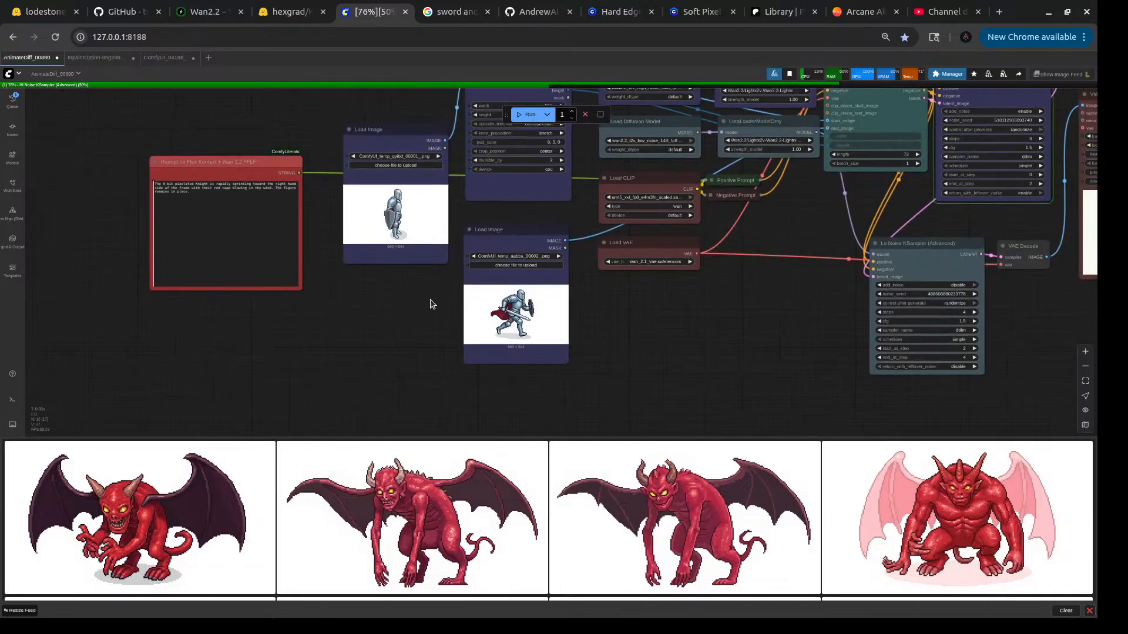
pyautogui.moveTo(798, 302); pyautogui.dragTo(499, 334)
pyautogui.moveTo(843, 340); pyautogui.dragTo(698, 370)
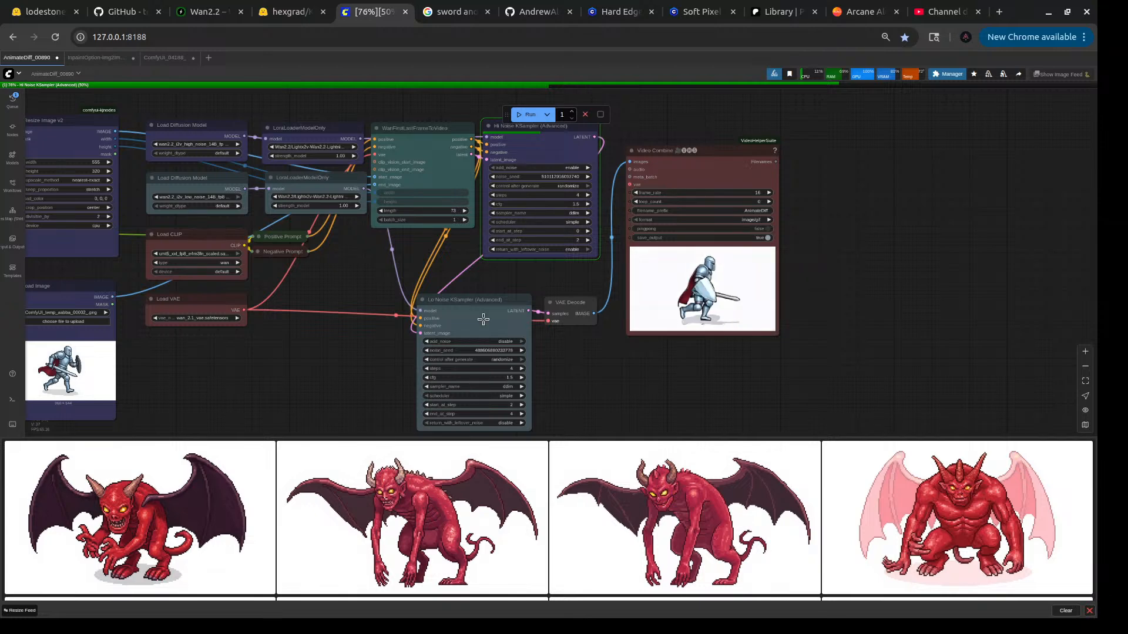
pyautogui.moveTo(302, 337); pyautogui.dragTo(382, 350)
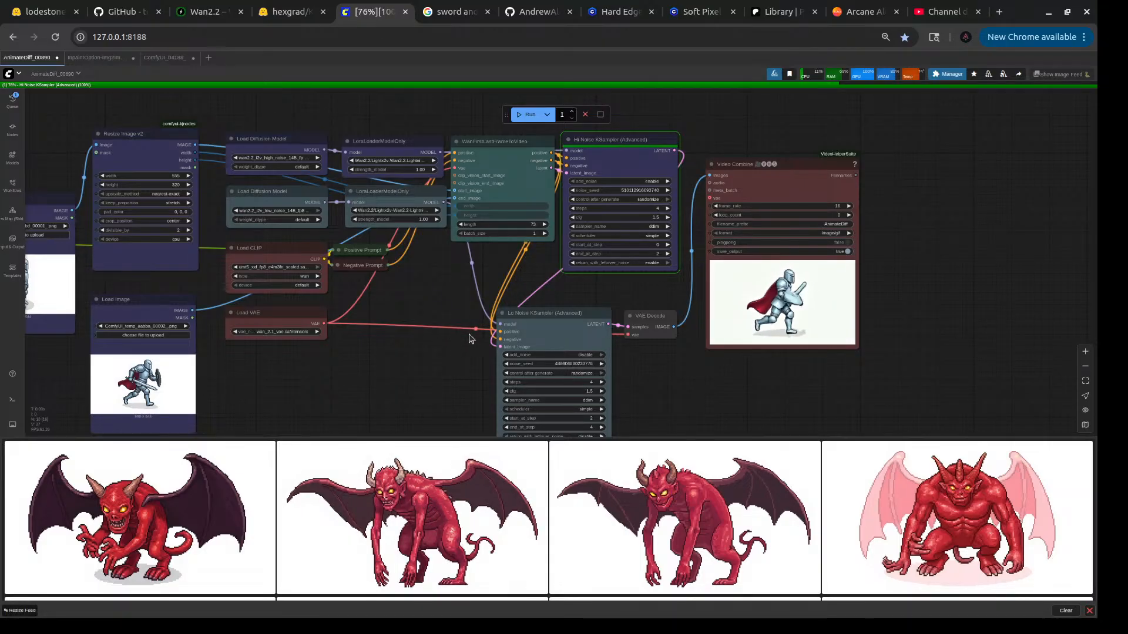
# - Examine the knight's sword, shield and cape motion in the Video Combine preview, both up close and within the workflow
pyautogui.scroll(10, 807, 291)
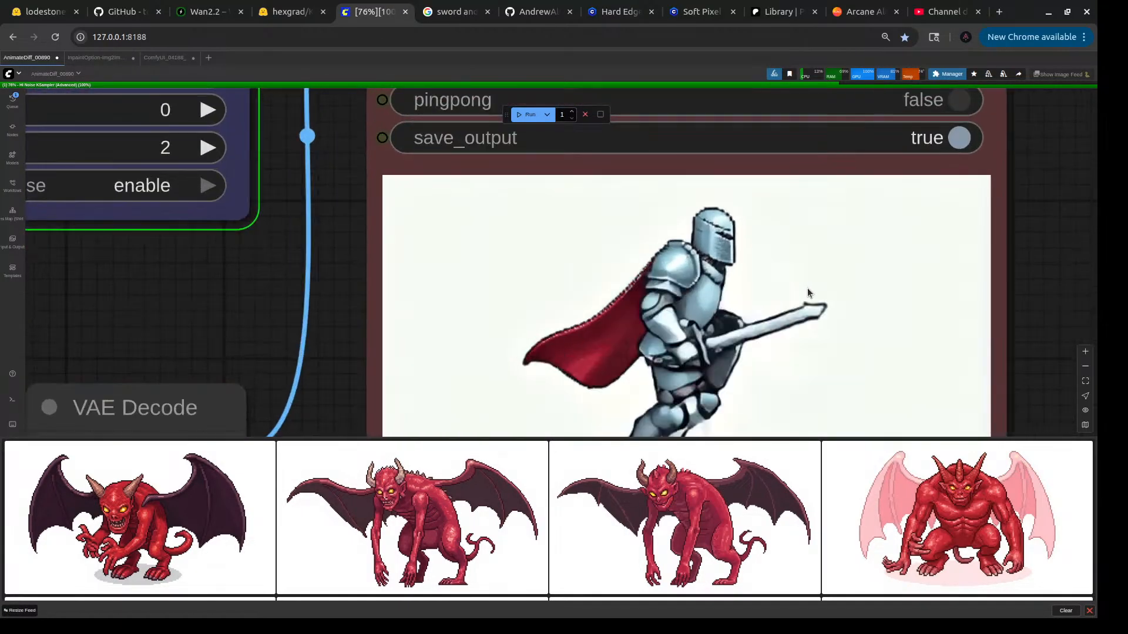
pyautogui.scroll(-8, 712, 296)
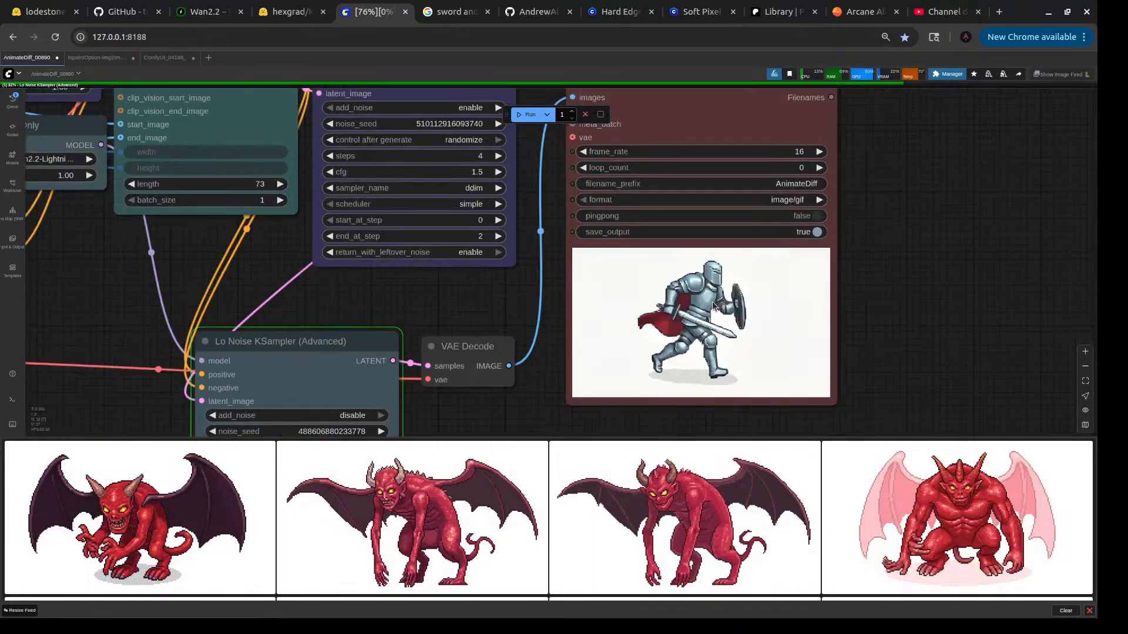
pyautogui.scroll(-3, 713, 302)
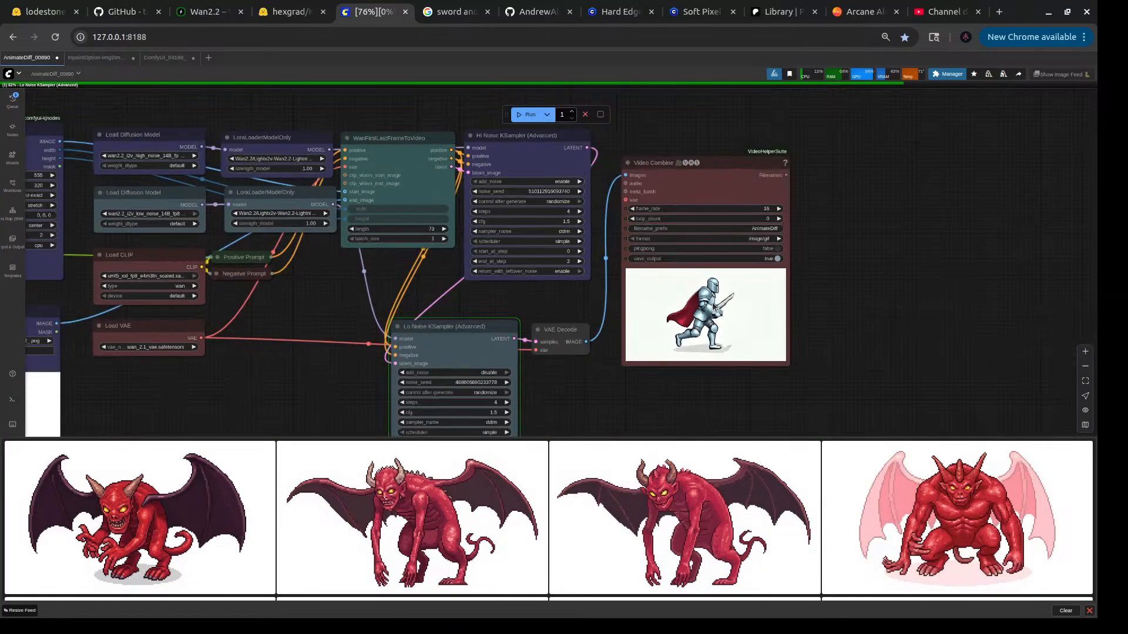
pyautogui.scroll(8, 713, 304)
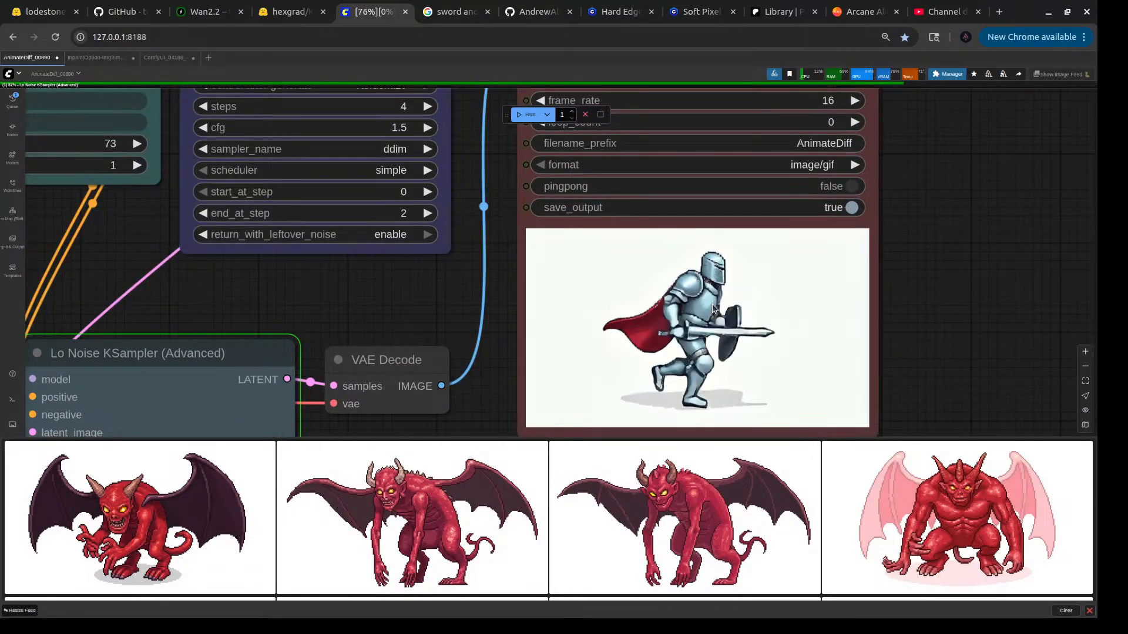
pyautogui.scroll(4, 713, 306)
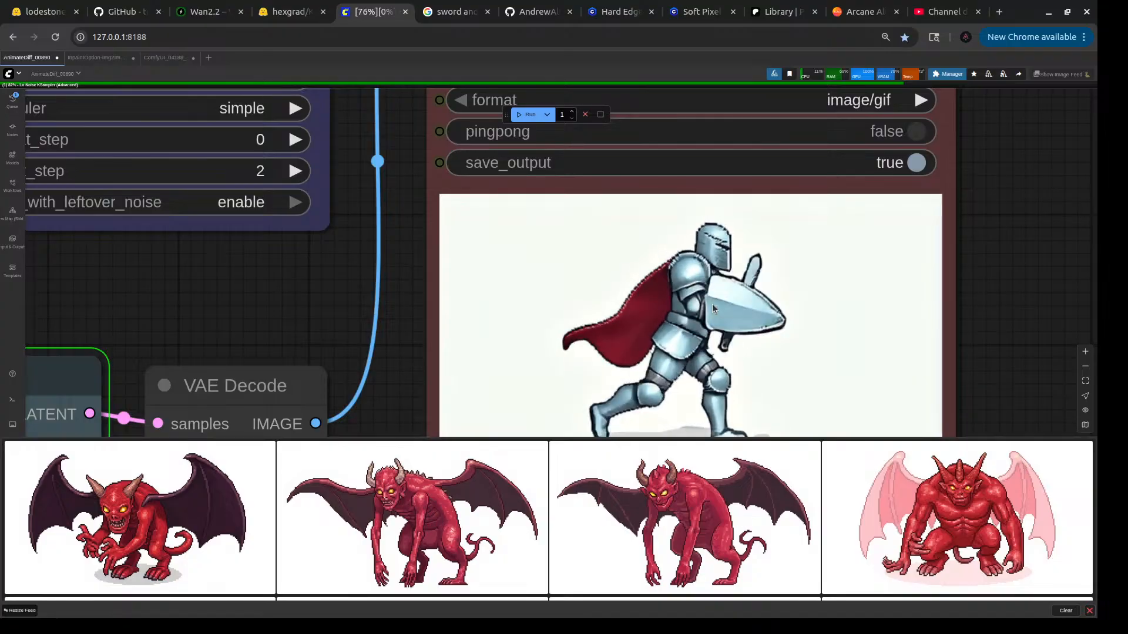
pyautogui.scroll(-8, 712, 304)
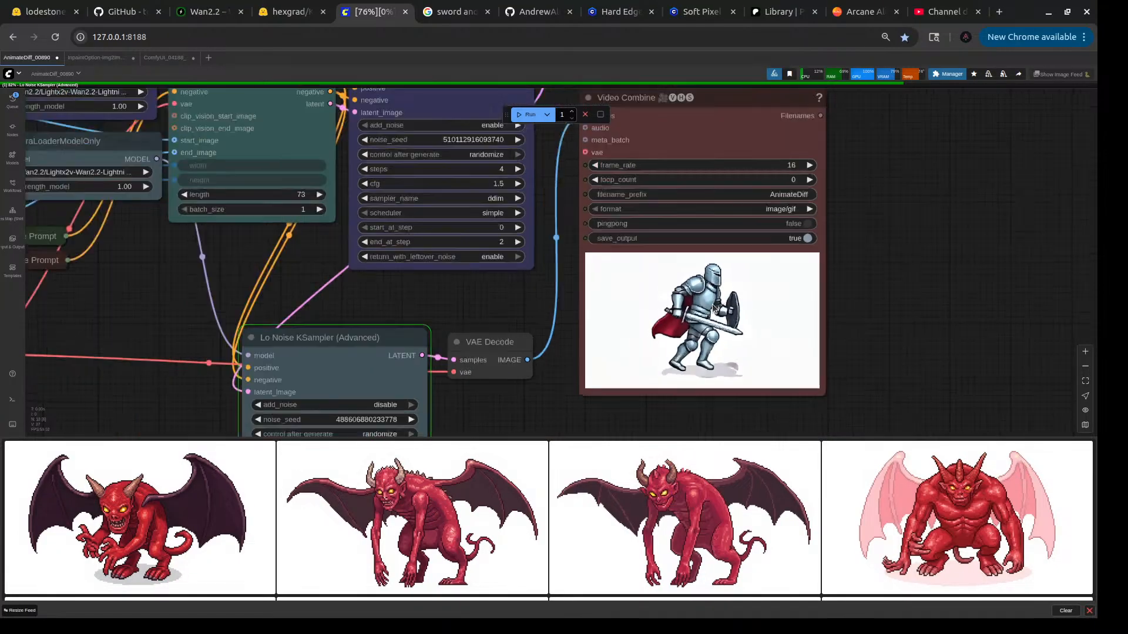
pyautogui.scroll(-1, 713, 306)
pyautogui.scroll(-1, 713, 305)
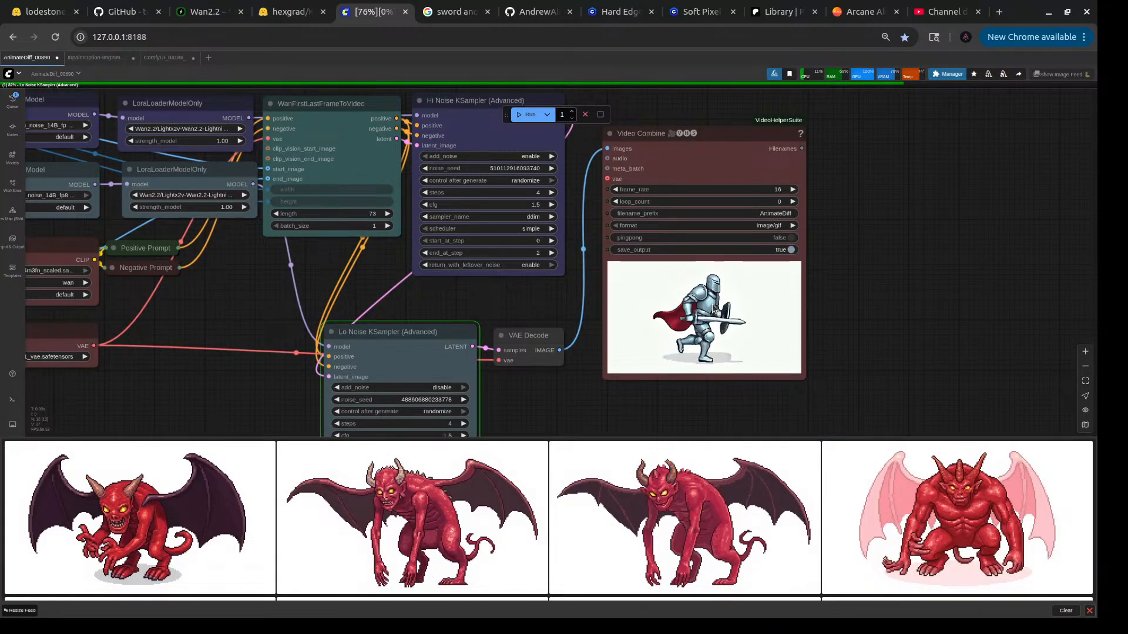
pyautogui.scroll(-2, 713, 307)
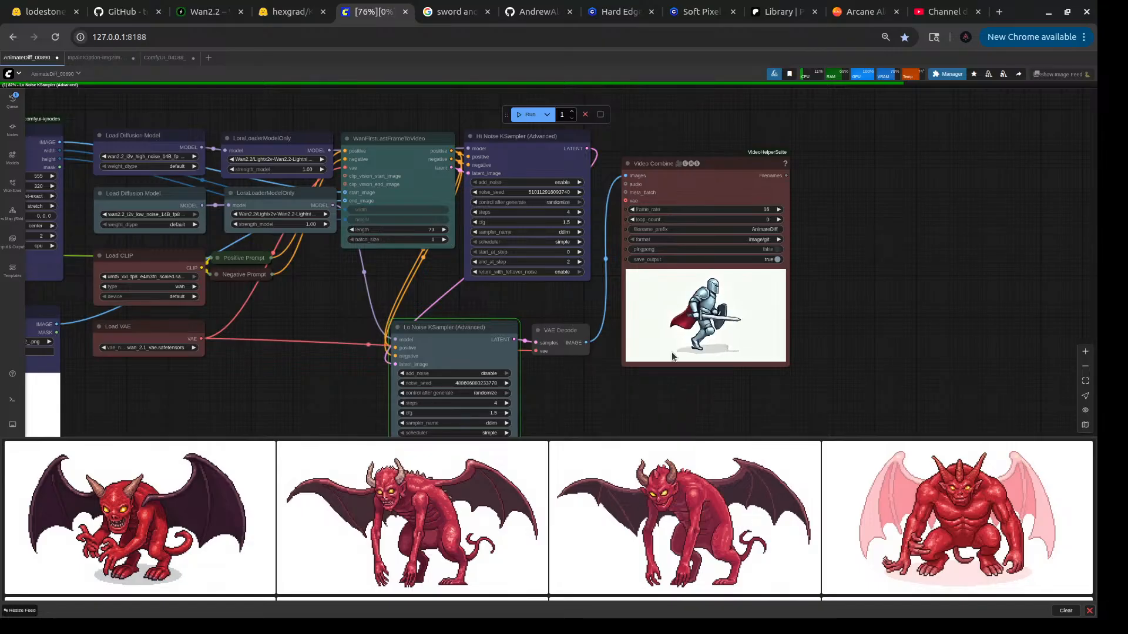
pyautogui.moveTo(317, 387); pyautogui.dragTo(581, 358)
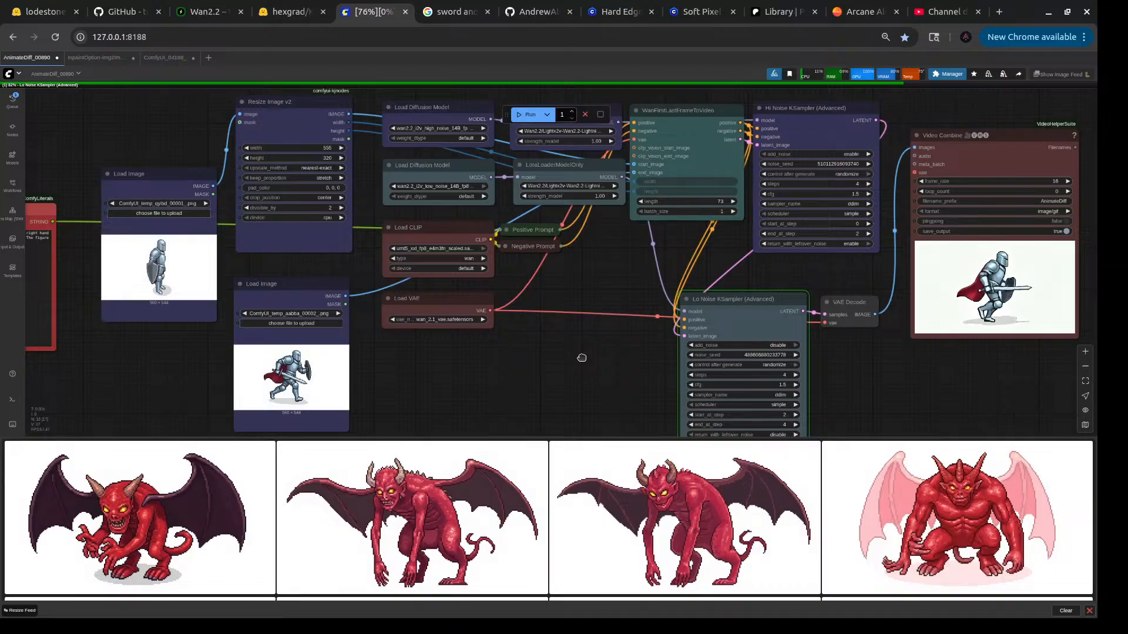
pyautogui.moveTo(582, 357); pyautogui.dragTo(420, 384)
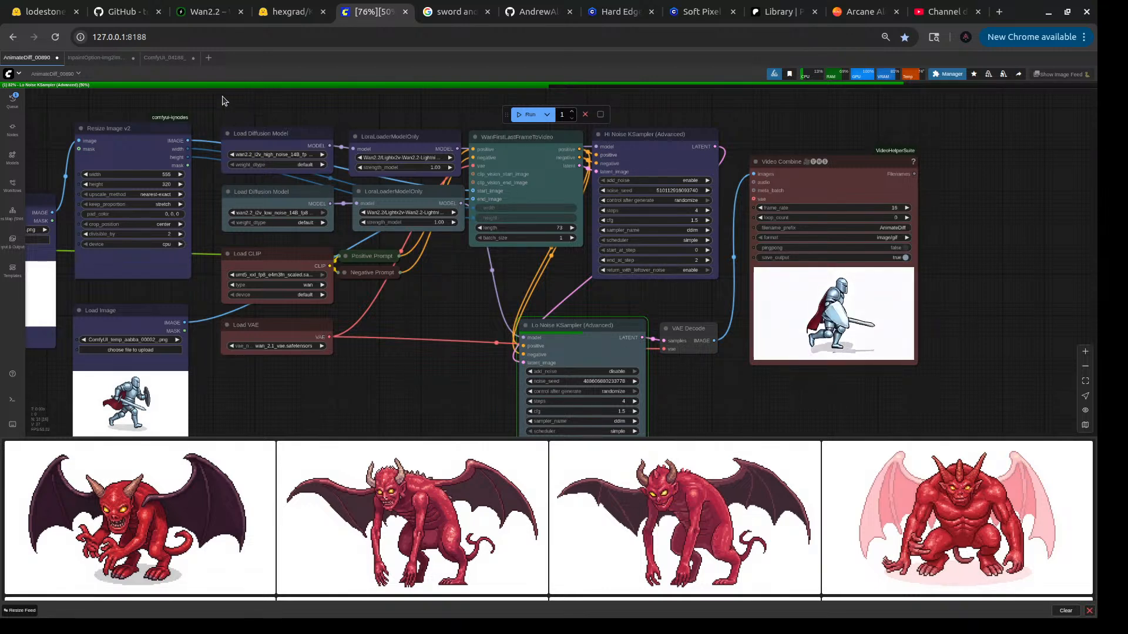
# - Switch to the InpaintOption-Img2Img workflow and examine the red demon in the Inpaint Option group's Save Image node
pyautogui.click(107, 60)
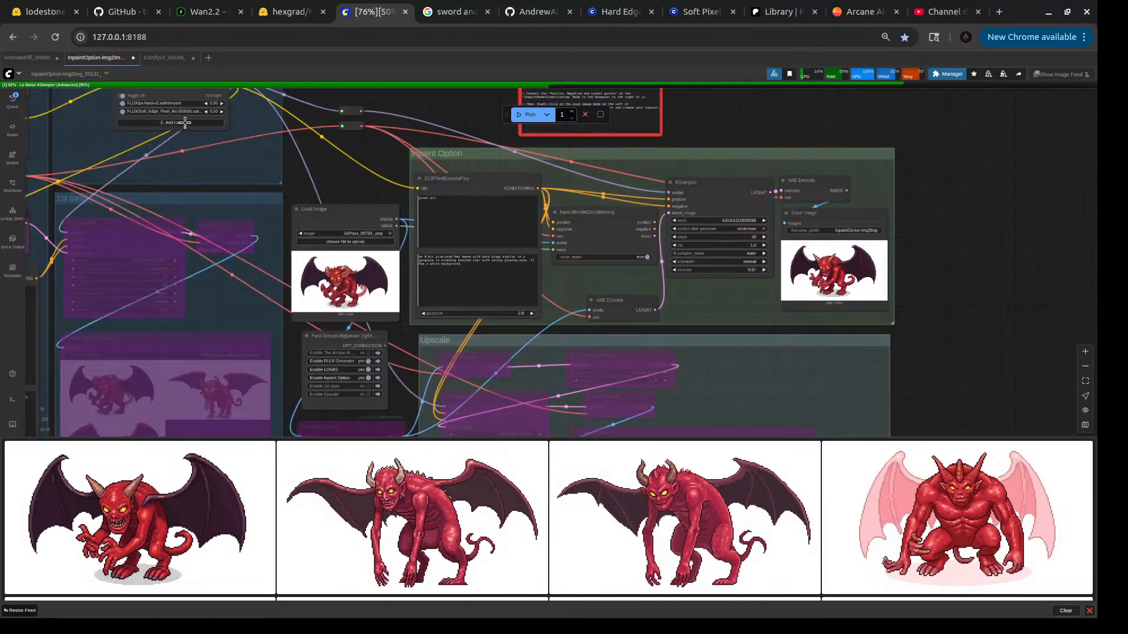
pyautogui.moveTo(339, 203); pyautogui.dragTo(482, 251)
pyautogui.scroll(-6, 481, 250)
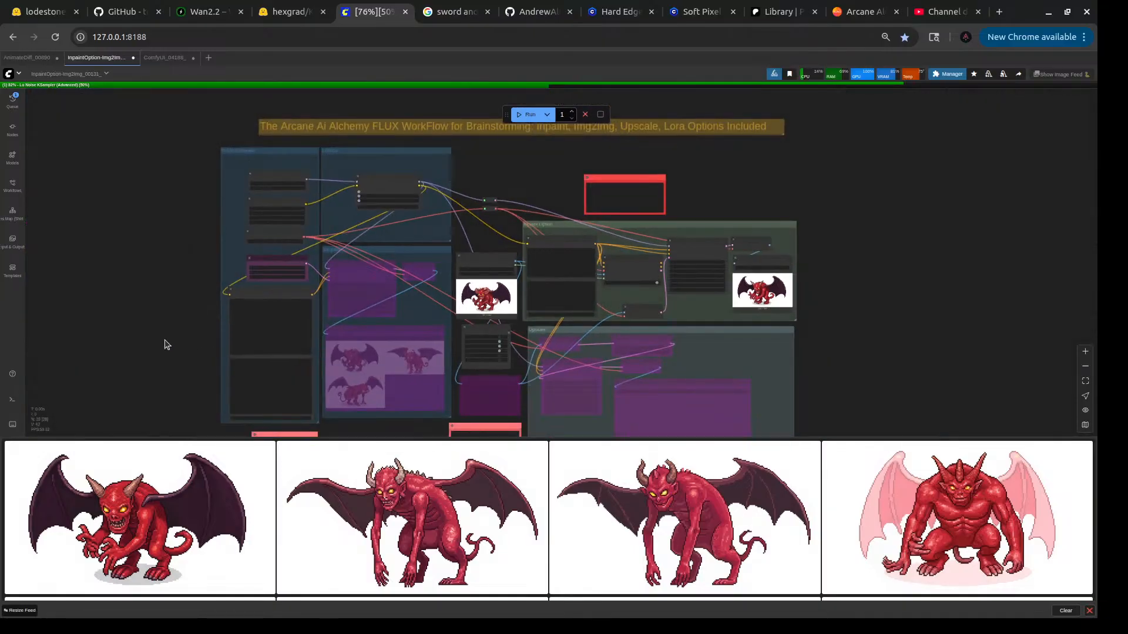
pyautogui.moveTo(433, 399); pyautogui.dragTo(413, 325)
pyautogui.moveTo(839, 235); pyautogui.dragTo(825, 280)
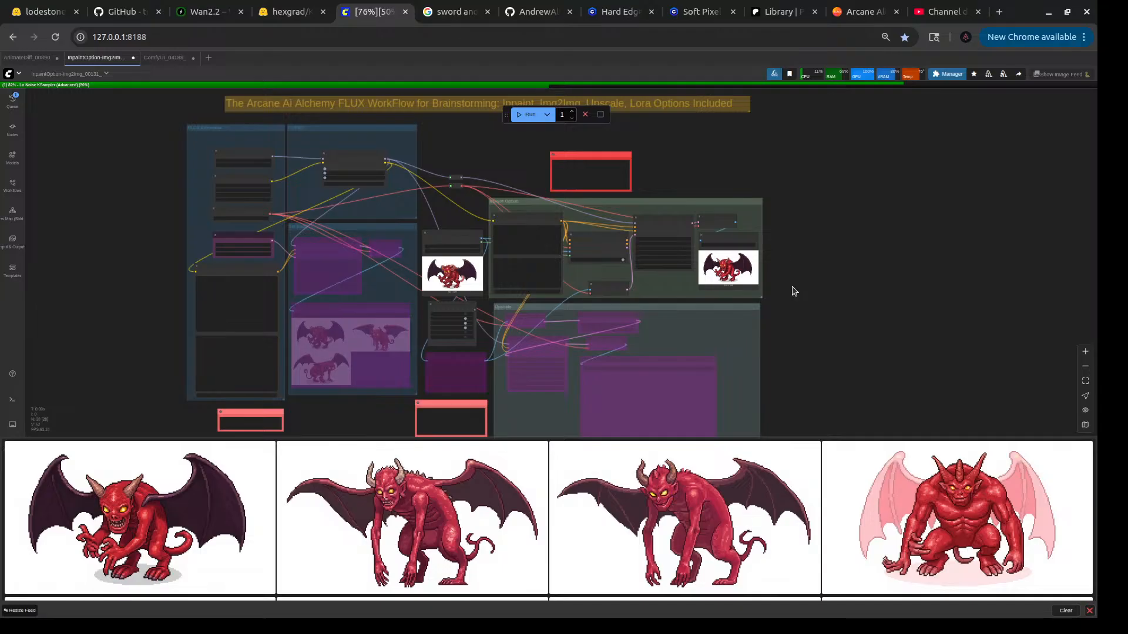
pyautogui.scroll(15, 793, 292)
pyautogui.moveTo(750, 267); pyautogui.dragTo(848, 337)
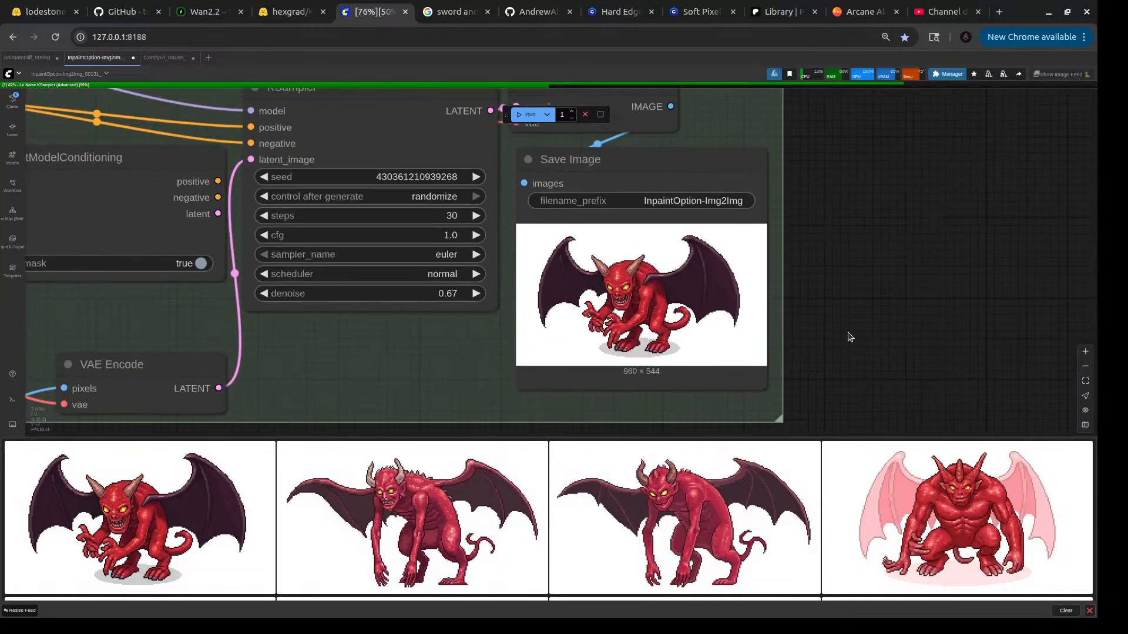
# - Examine the source demon image up close in the Load Image node feeding the Inpaint Option group
pyautogui.scroll(-5, 959, 335)
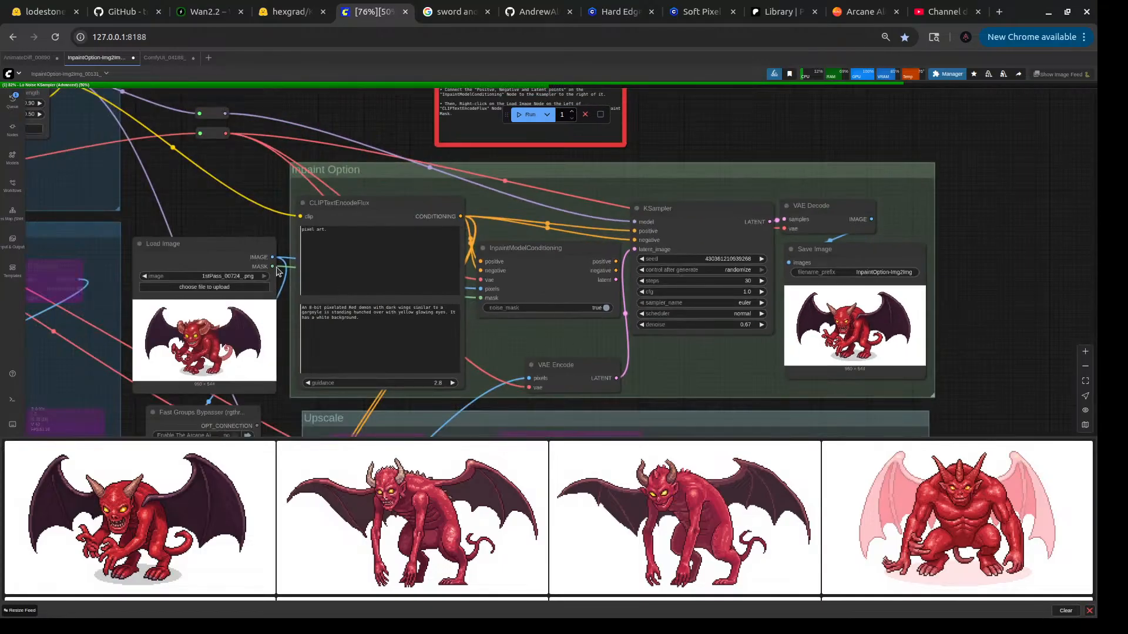
pyautogui.moveTo(229, 221); pyautogui.dragTo(645, 172)
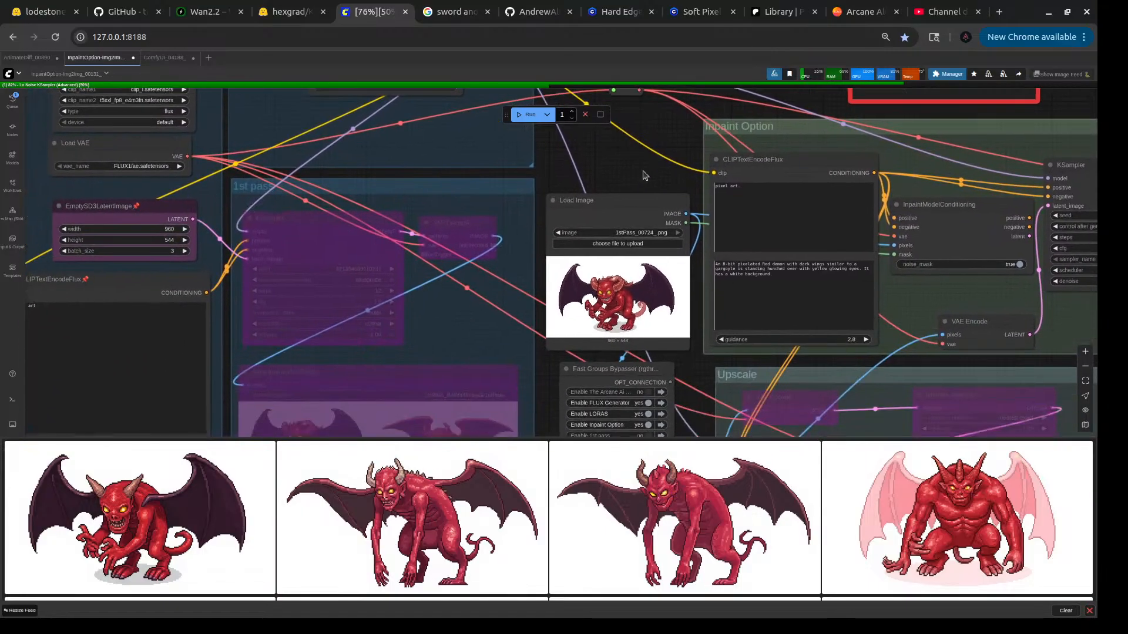
pyautogui.scroll(3, 651, 339)
pyautogui.scroll(5, 651, 338)
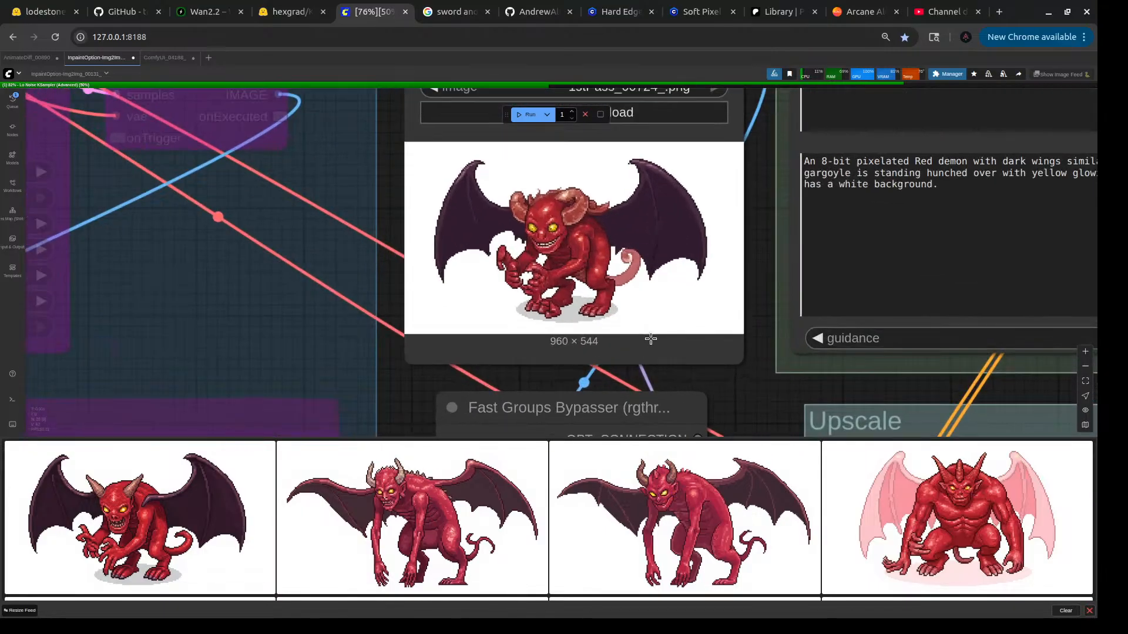
# - Replace the red demon description after "An 8-bit" with "pixelated interior" in the CLIPTextEncodeFlux prompt beside the 1st pass group
pyautogui.scroll(-8, 650, 339)
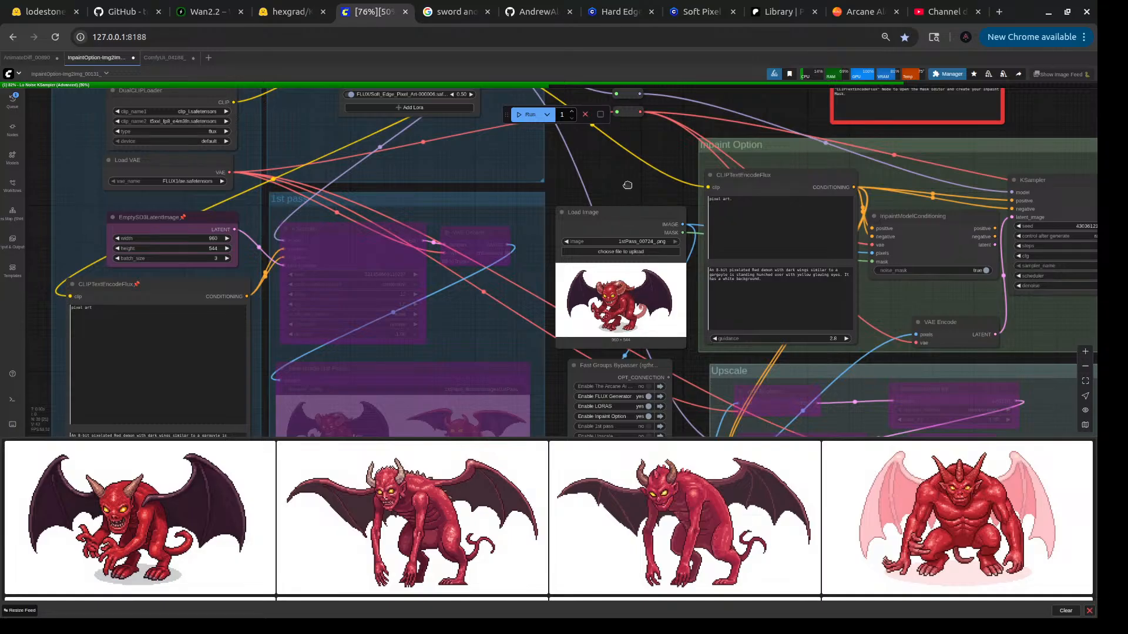
pyautogui.moveTo(627, 186); pyautogui.dragTo(696, 190)
pyautogui.scroll(-3, 217, 356)
pyautogui.moveTo(121, 356); pyautogui.dragTo(158, 272)
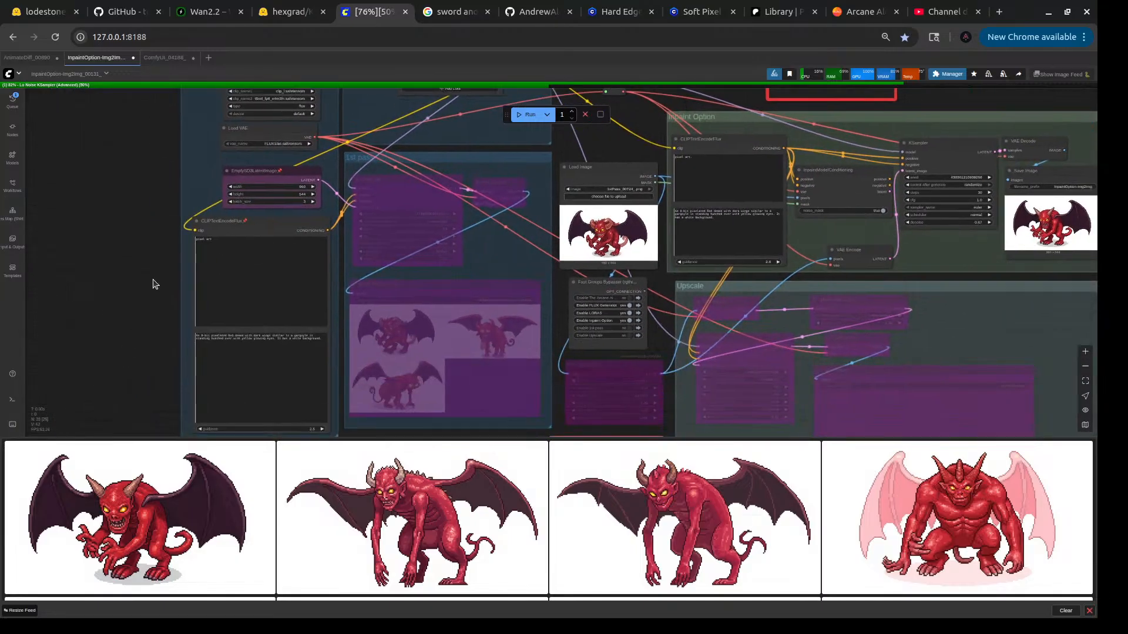
pyautogui.scroll(8, 141, 358)
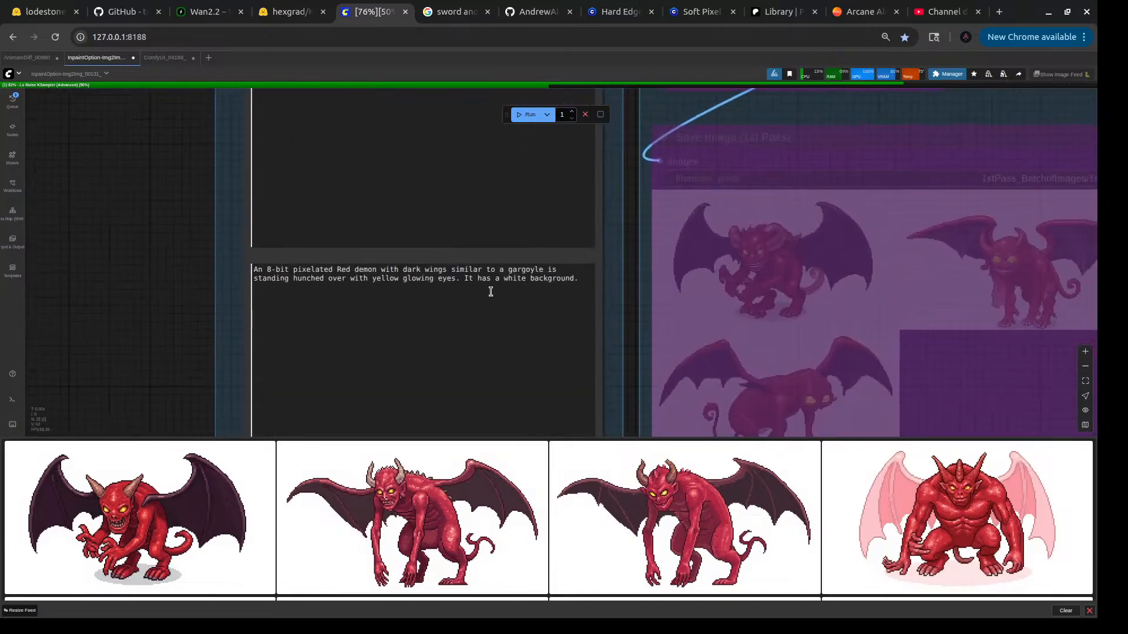
pyautogui.click(293, 270)
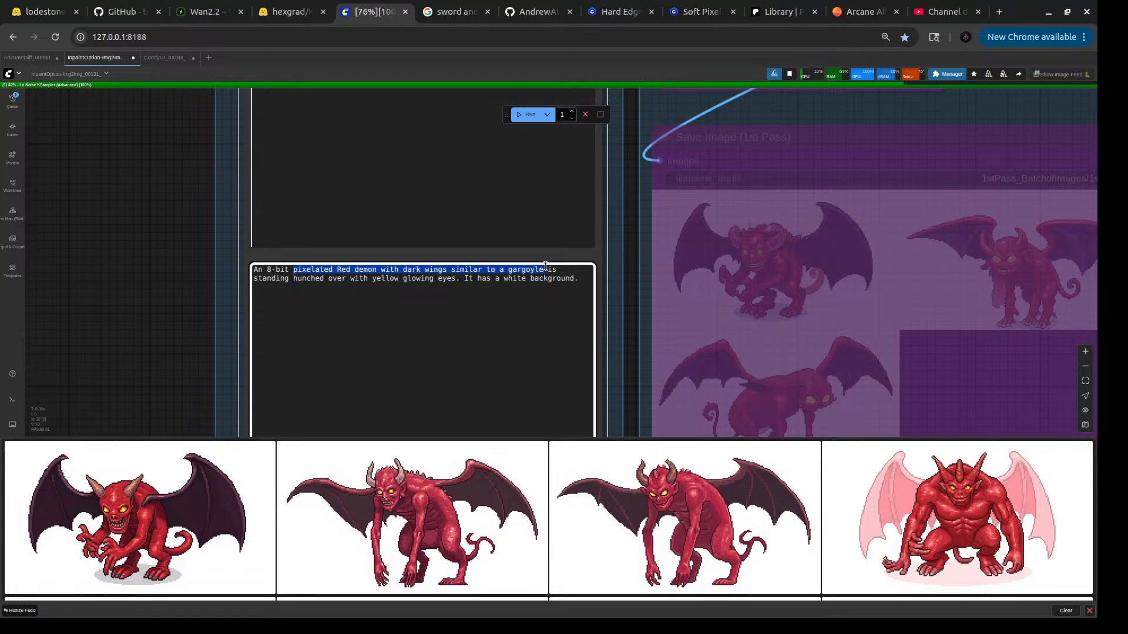
pyautogui.moveTo(545, 267); pyautogui.dragTo(465, 286)
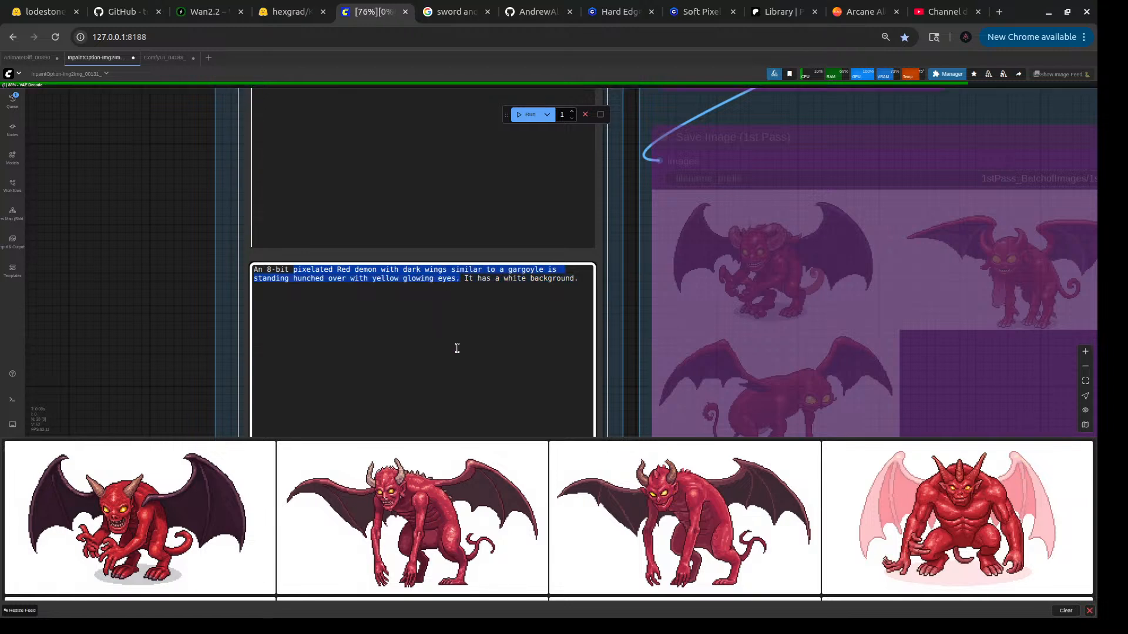
pyautogui.write('ir')
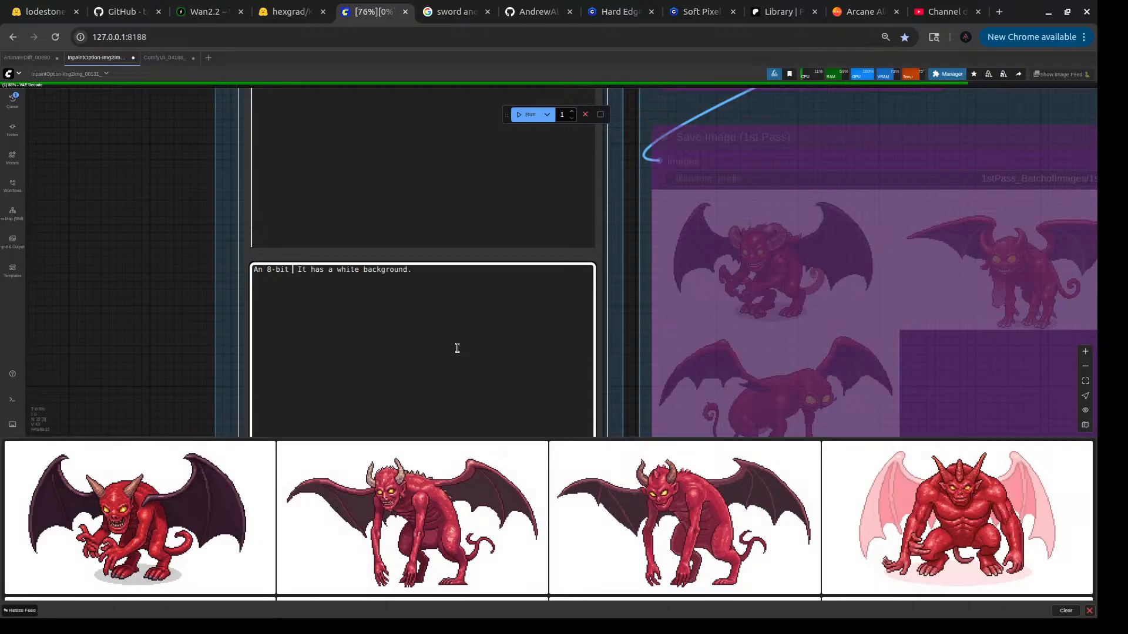
pyautogui.write('lated in')
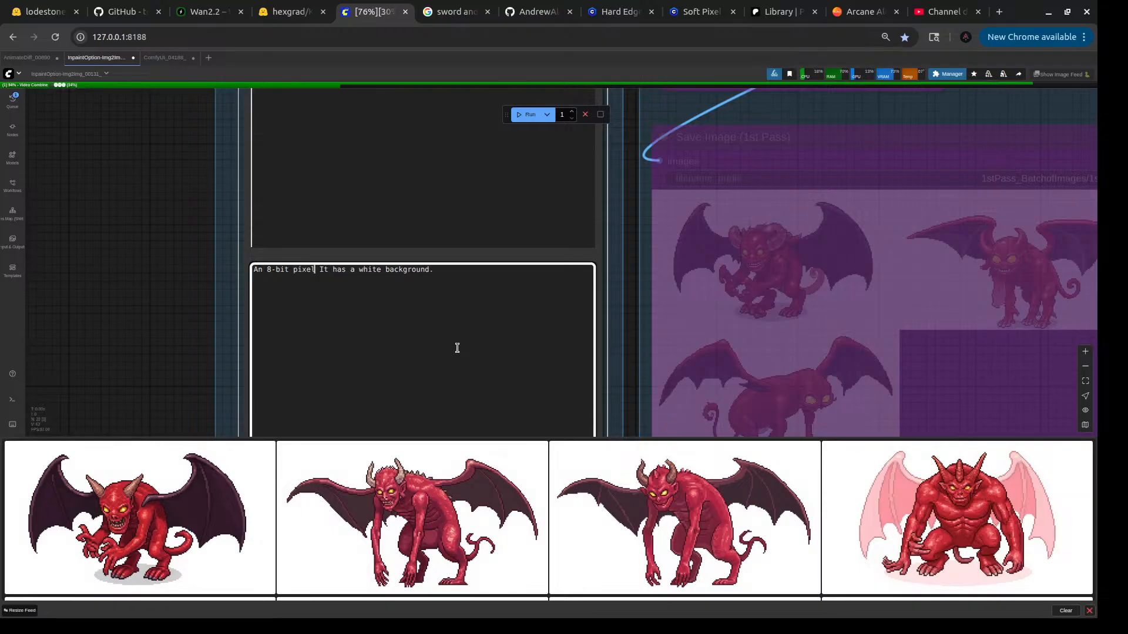
pyautogui.write('terio')
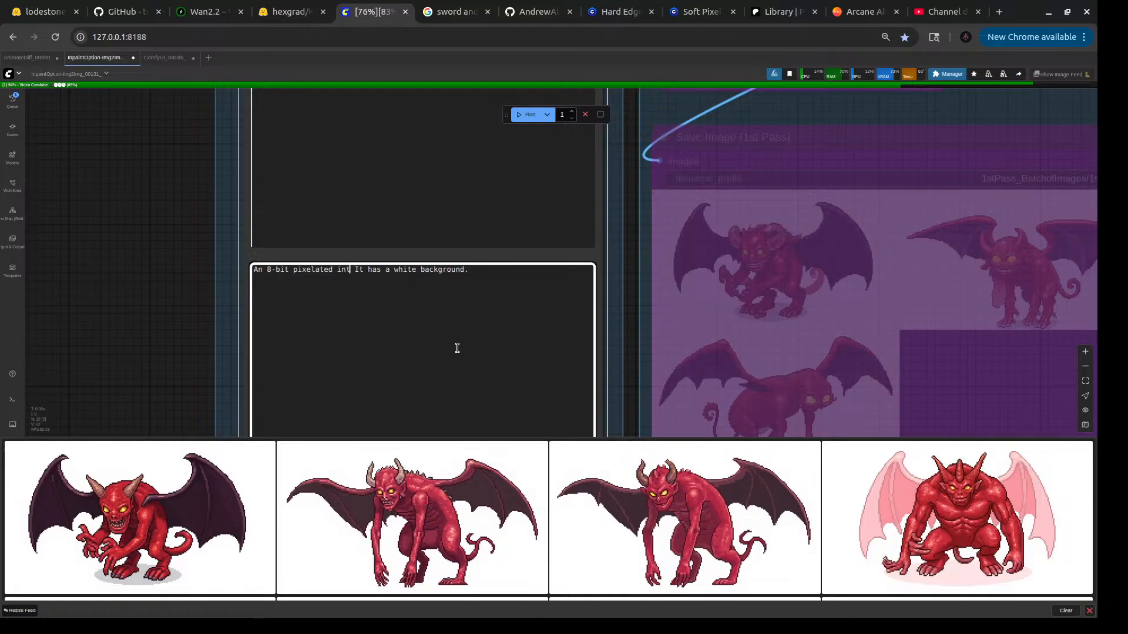
pyautogui.write('r o')
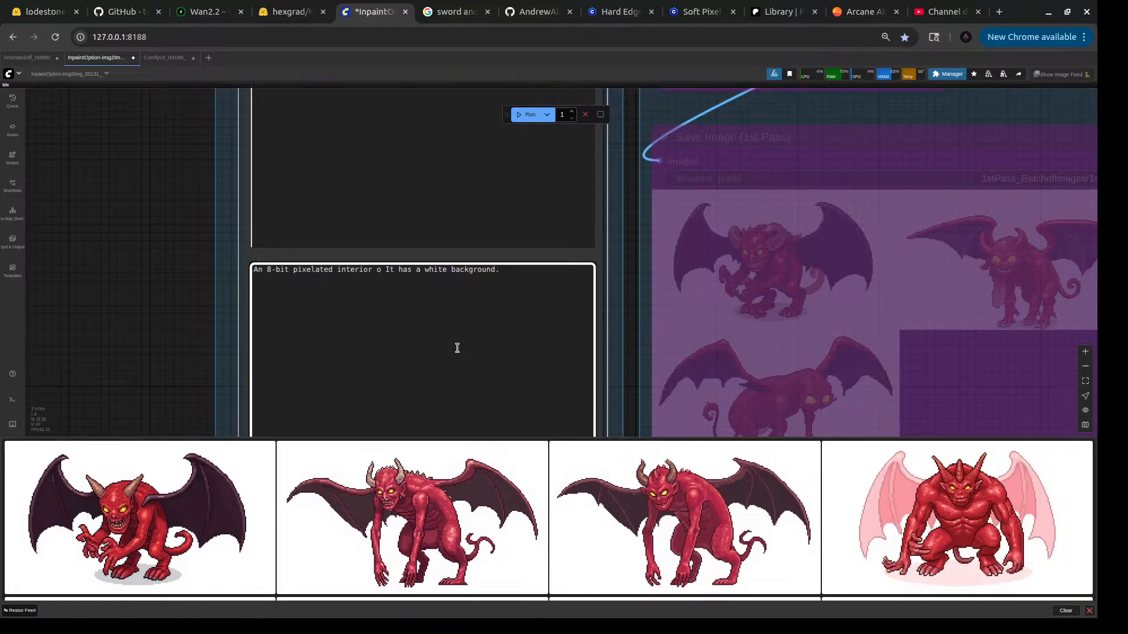
# - Continue the interior description with "of a dark dungeon with brick walls and"
pyautogui.write('f a dark dungen')
pyautogui.press('BackSpace')
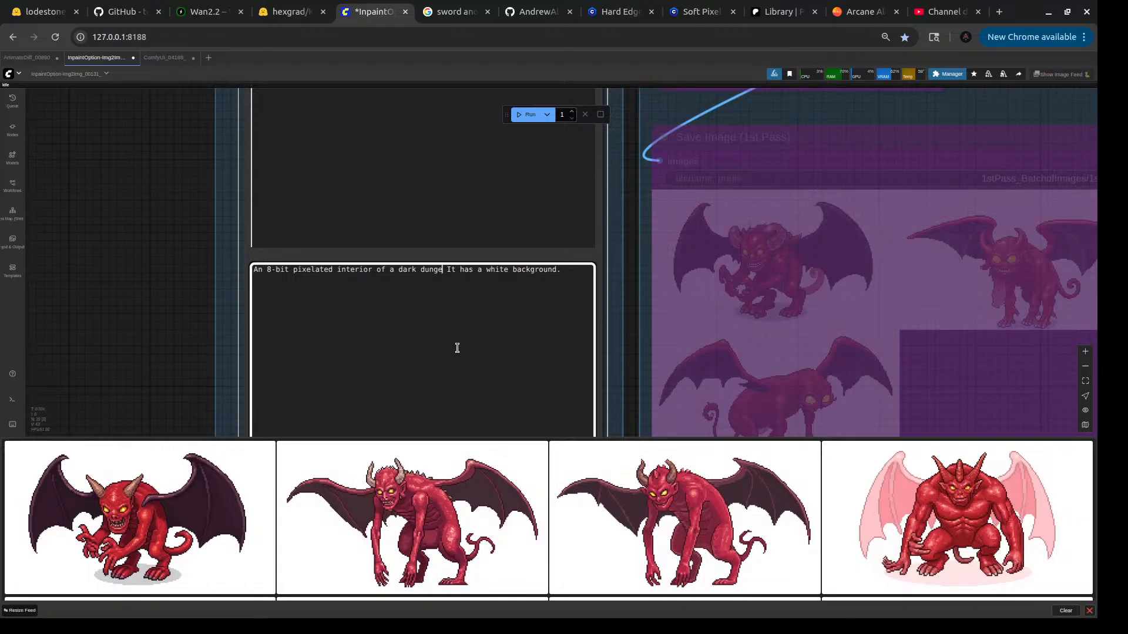
pyautogui.press('BackSpace')
pyautogui.write('eon with')
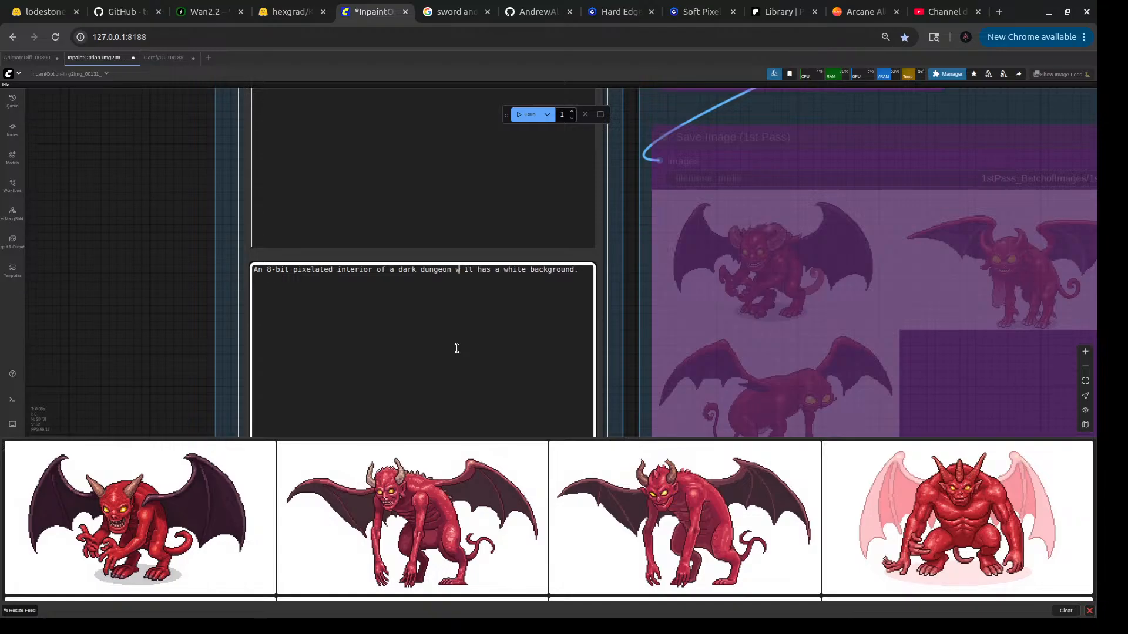
pyautogui.press('BackSpace')
pyautogui.write('h brick')
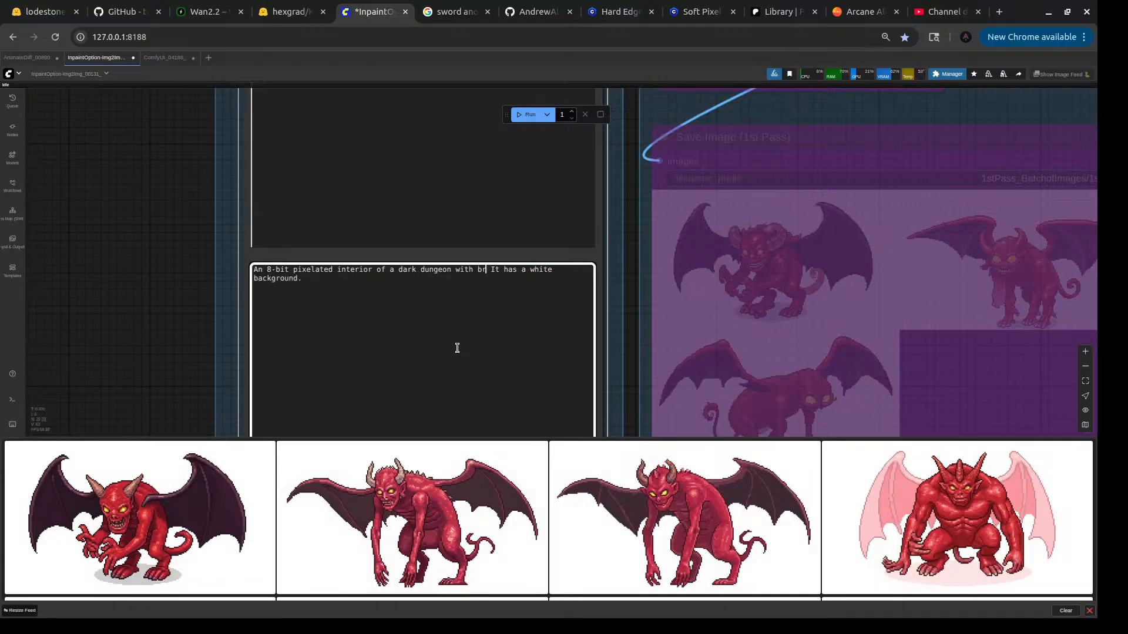
pyautogui.write(' walls and')
# - Extend the dungeon prompt after "brick walls and" with "orange lit torches"
pyautogui.write('toe')
pyautogui.press('BackSpace')
pyautogui.press('BackSpace')
pyautogui.press('BackSpace')
pyautogui.write('fire')
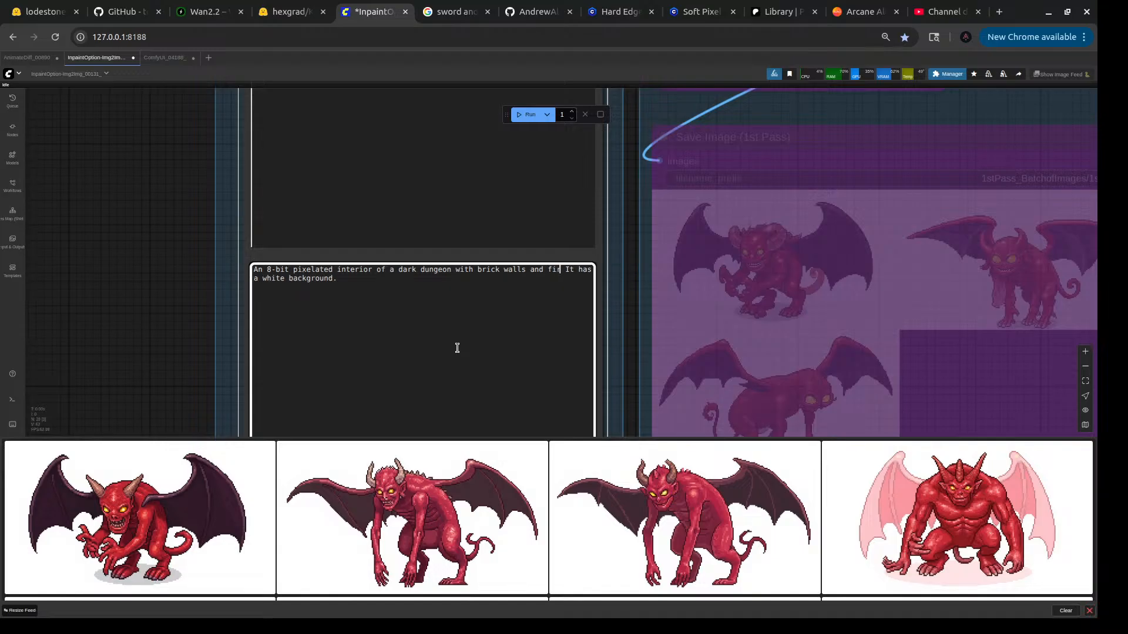
pyautogui.press('BackSpace')
pyautogui.press('BackSpace')
pyautogui.press('BackSpace')
pyautogui.press('BackSpace')
pyautogui.write('orange lit')
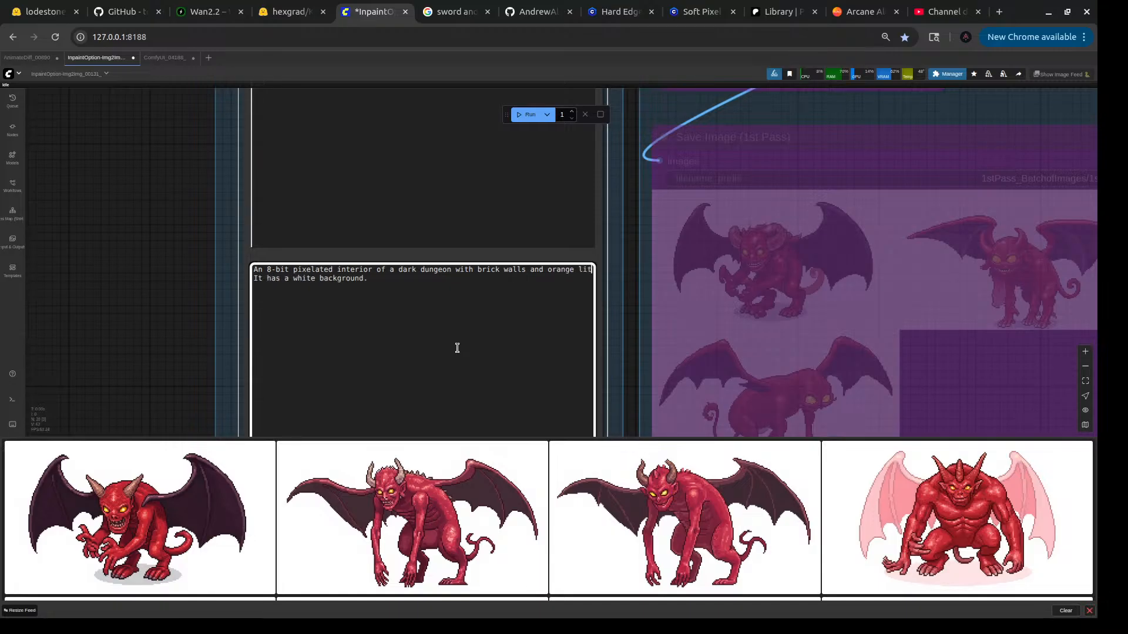
pyautogui.write(' ot')
pyautogui.press('BackSpace')
pyautogui.press('BackSpace')
pyautogui.write('torches on the wh')
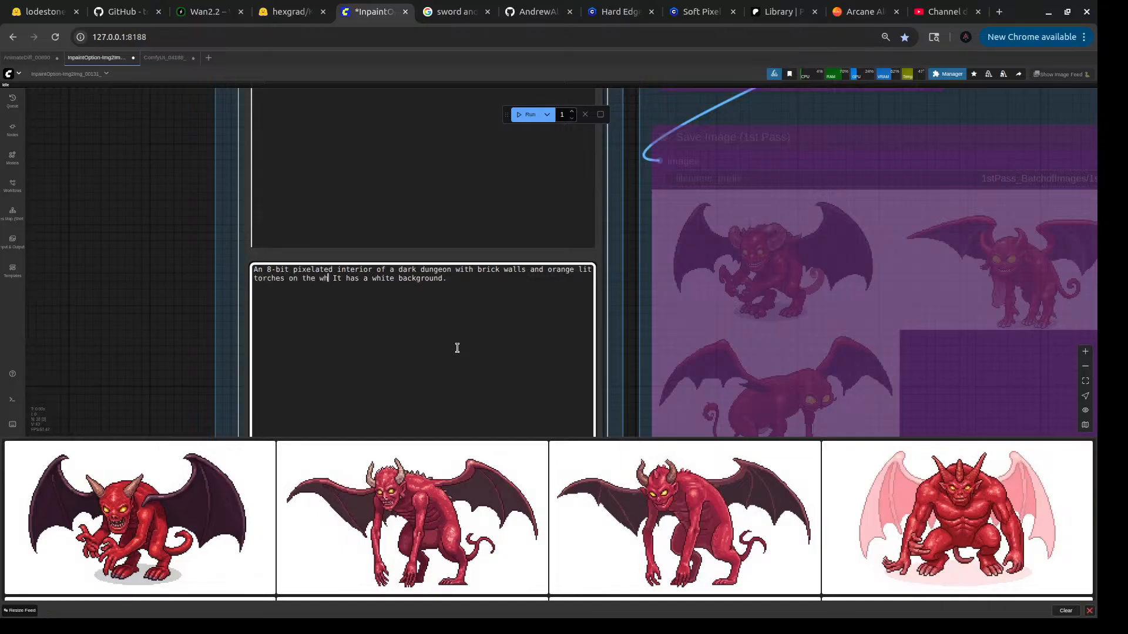
# - Complete the torches phrase with the wording "hanging on the walls"
pyautogui.press('BackSpace')
pyautogui.press('BackSpace')
pyautogui.write('the')
pyautogui.press('BackSpace')
pyautogui.press('BackSpace')
pyautogui.press('BackSpace')
pyautogui.press('BackSpace')
pyautogui.press('BackSpace')
pyautogui.press('BackSpace')
pyautogui.press('BackSpace')
pyautogui.press('BackSpace')
pyautogui.press('BackSpace')
pyautogui.press('BackSpace')
pyautogui.press('BackSpace')
pyautogui.press('BackSpace')
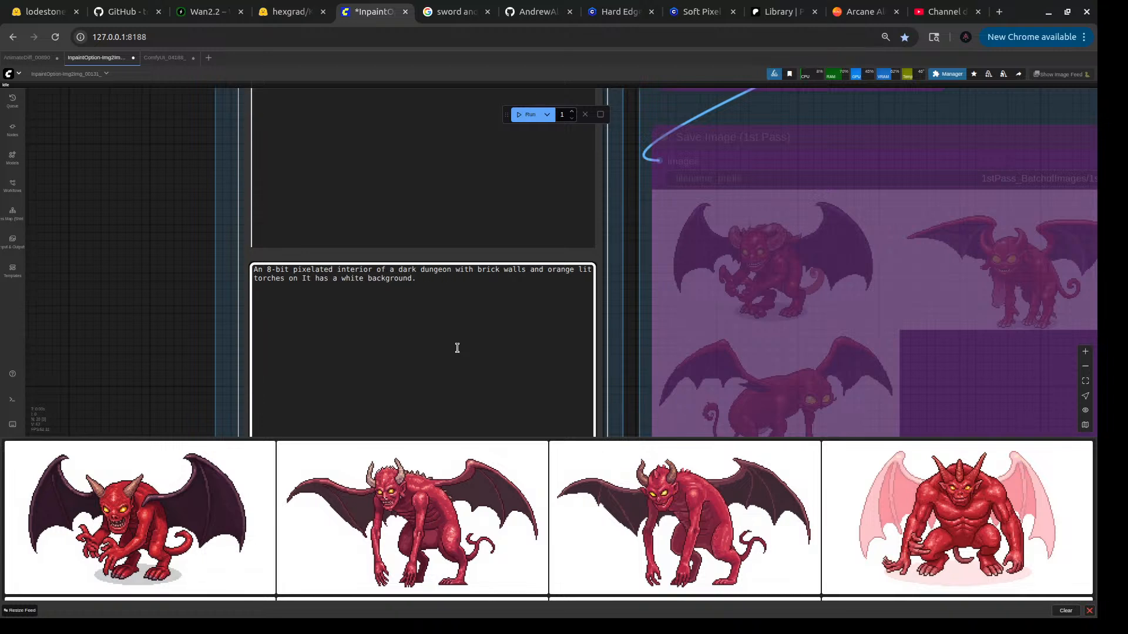
pyautogui.write('hanf')
pyautogui.press('BackSpace')
pyautogui.write('g')
pyautogui.write('ing on the wal')
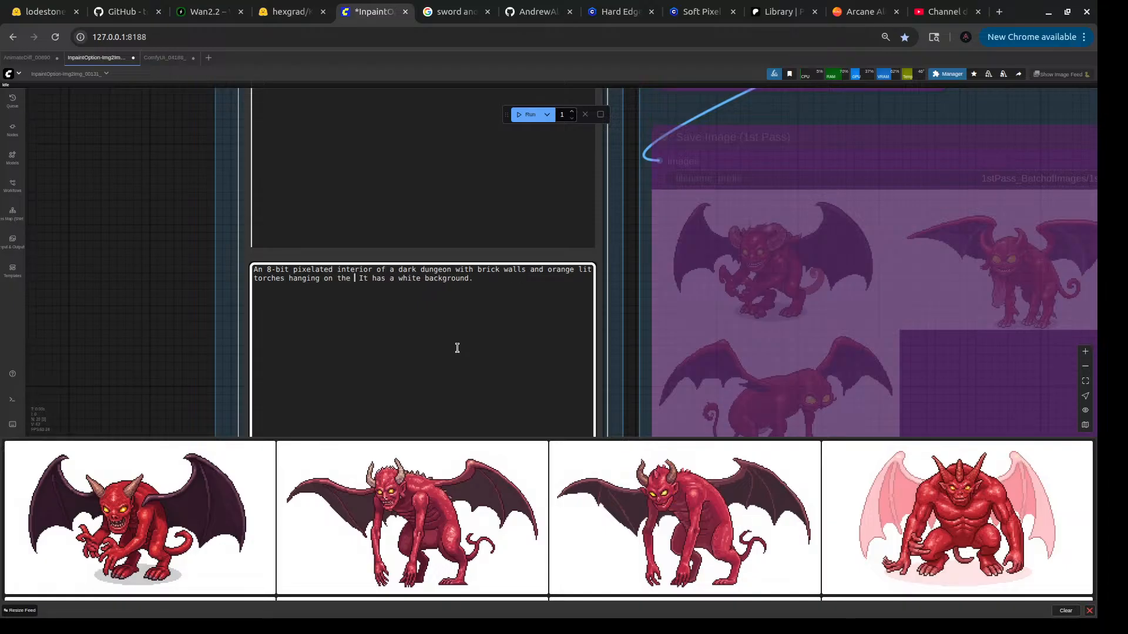
pyautogui.write('ls')
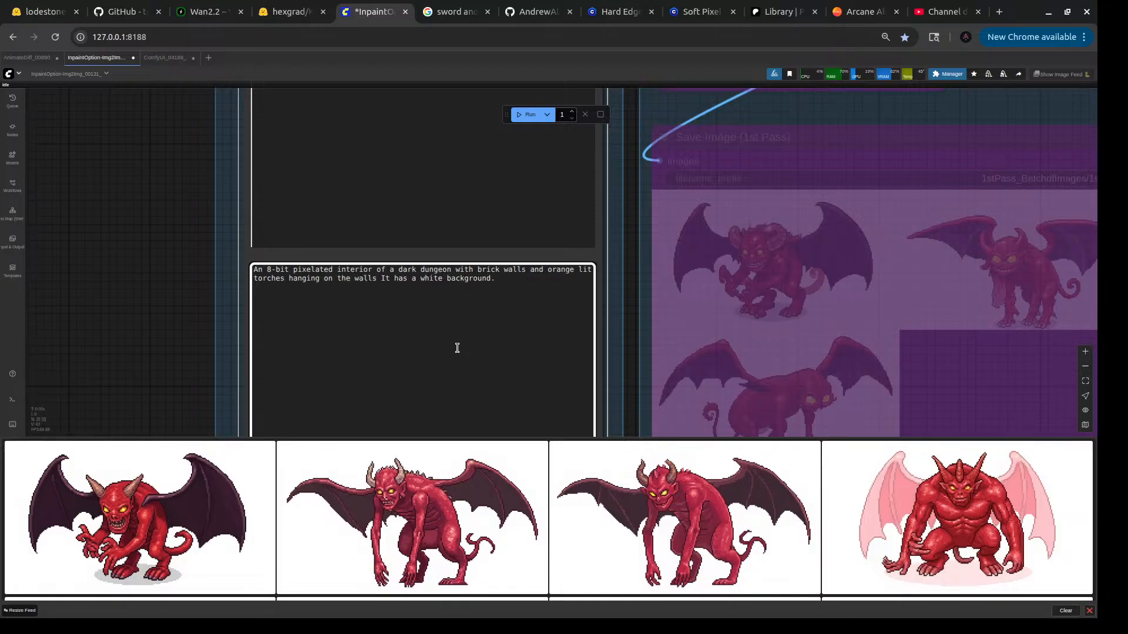
# - Delete the leftover sentence "It has a white background" and end the prompt at "walls."
pyautogui.press('Delete')
pyautogui.press('Delete')
pyautogui.press('Delete')
pyautogui.press('Delete')
pyautogui.press('Delete')
pyautogui.press('Delete')
pyautogui.press('Delete')
pyautogui.press('Delete')
pyautogui.press('Delete')
pyautogui.press('Delete')
pyautogui.press('Delete')
pyautogui.press('Delete')
pyautogui.press('Delete')
pyautogui.press('Delete')
pyautogui.press('Delete')
pyautogui.press('Delete')
pyautogui.press('Delete')
pyautogui.press('Delete')
pyautogui.press('Delete')
pyautogui.press('Delete')
# - Change the dungeon wording to "an ancient medieval dark dungeon"
pyautogui.write('n ancient')
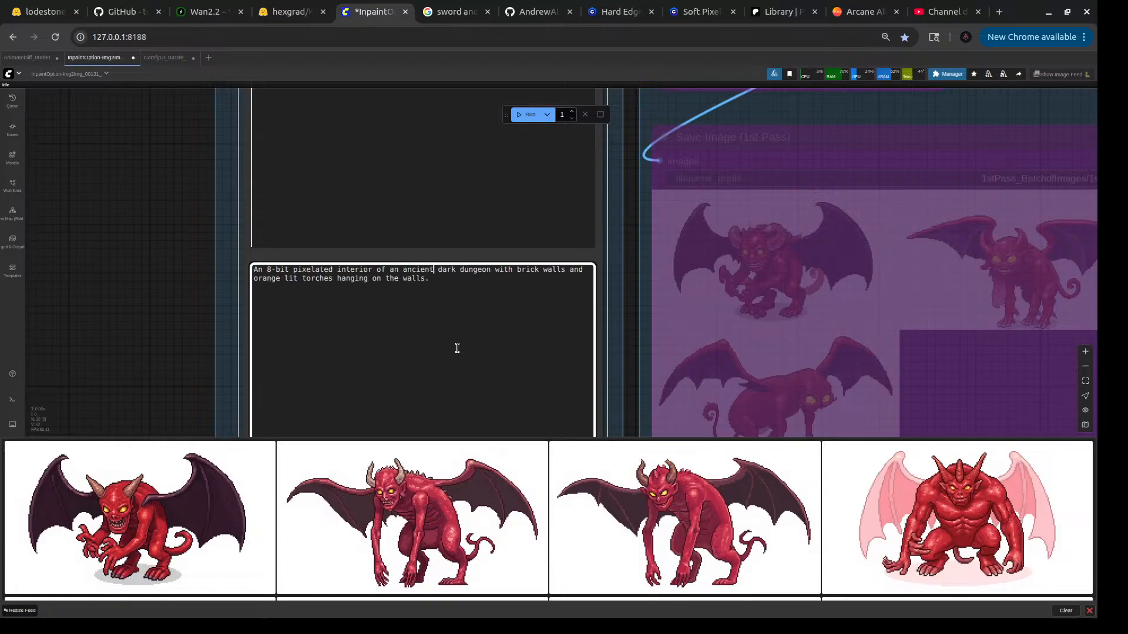
pyautogui.write(' mede')
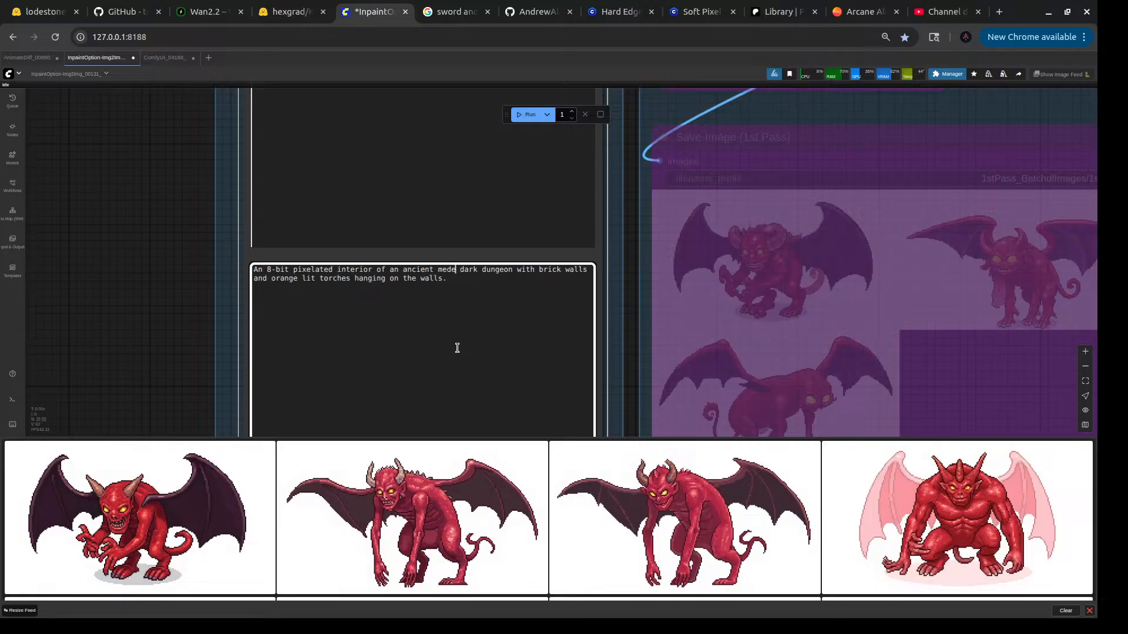
pyautogui.press('BackSpace')
pyautogui.write('ieval')
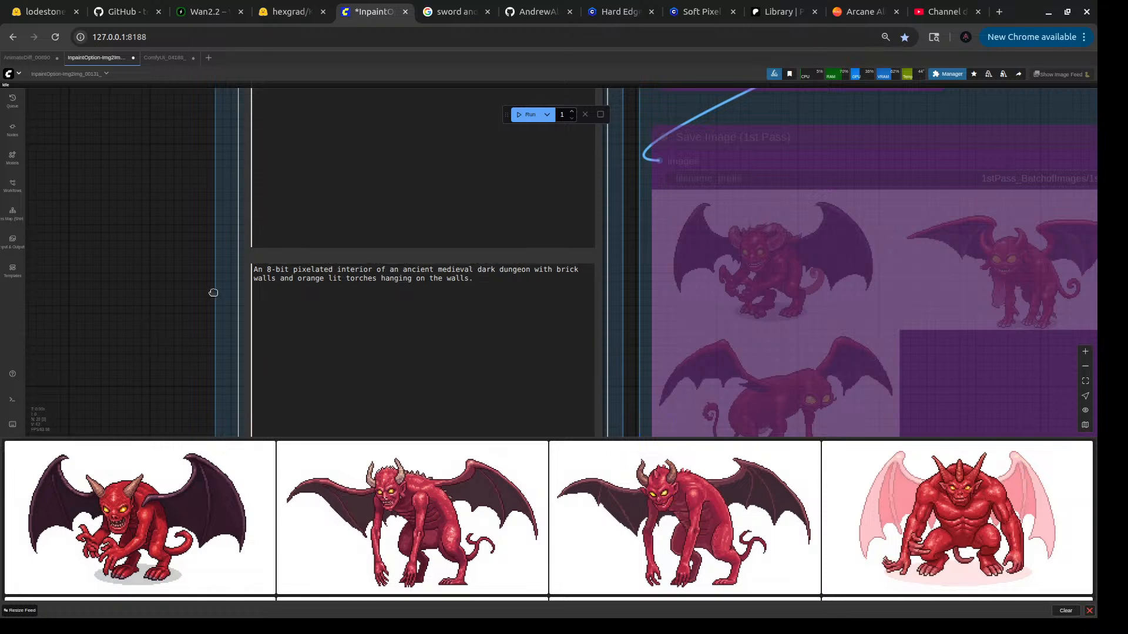
# - Switch to the AnimateDiff workflow and examine the running knight animation in the Video Combine preview
pyautogui.scroll(-10, 223, 290)
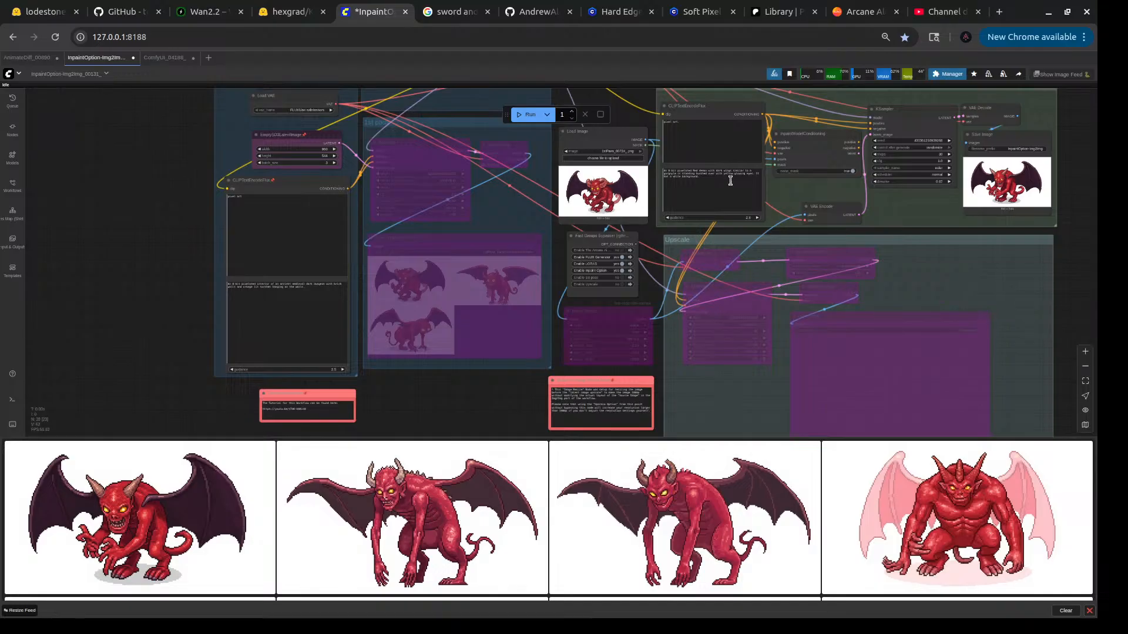
pyautogui.click(154, 60)
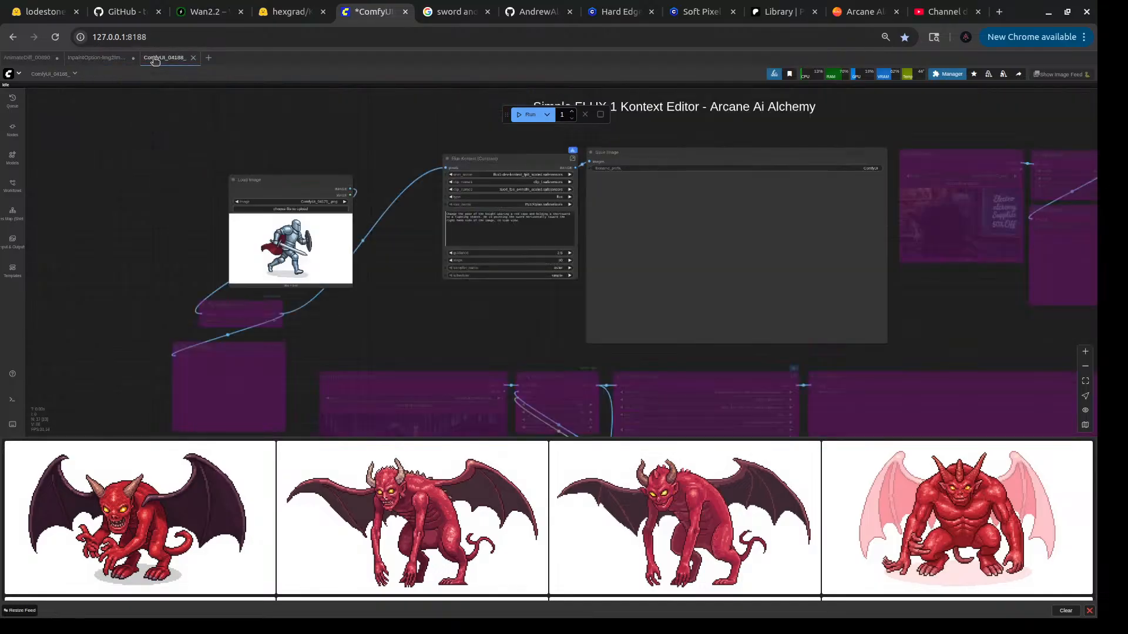
pyautogui.click(57, 62)
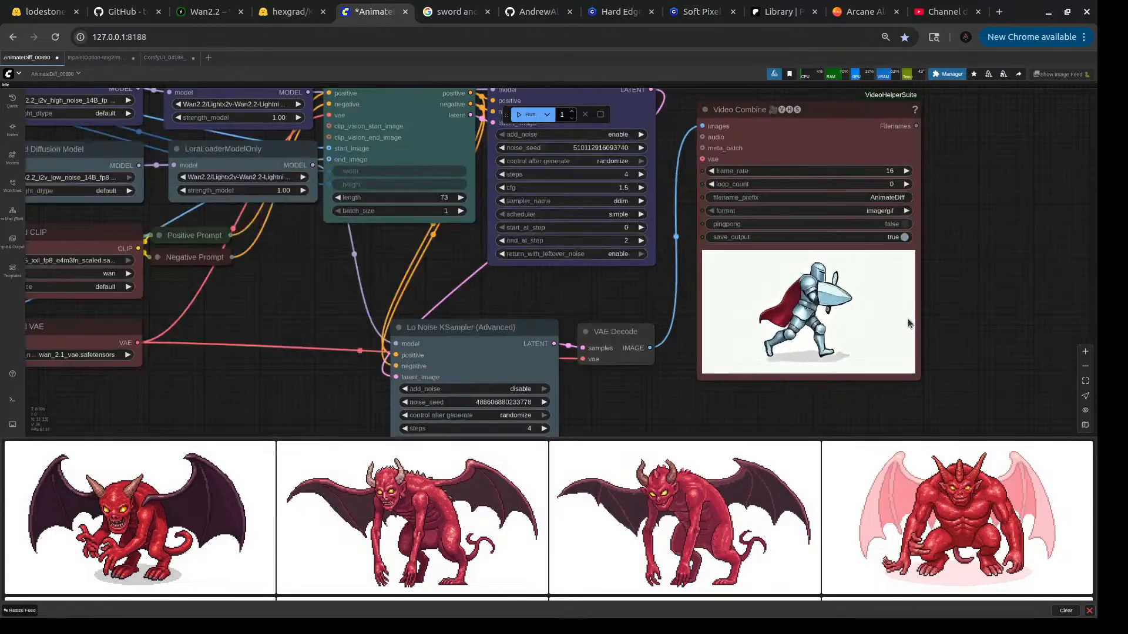
pyautogui.scroll(6, 907, 318)
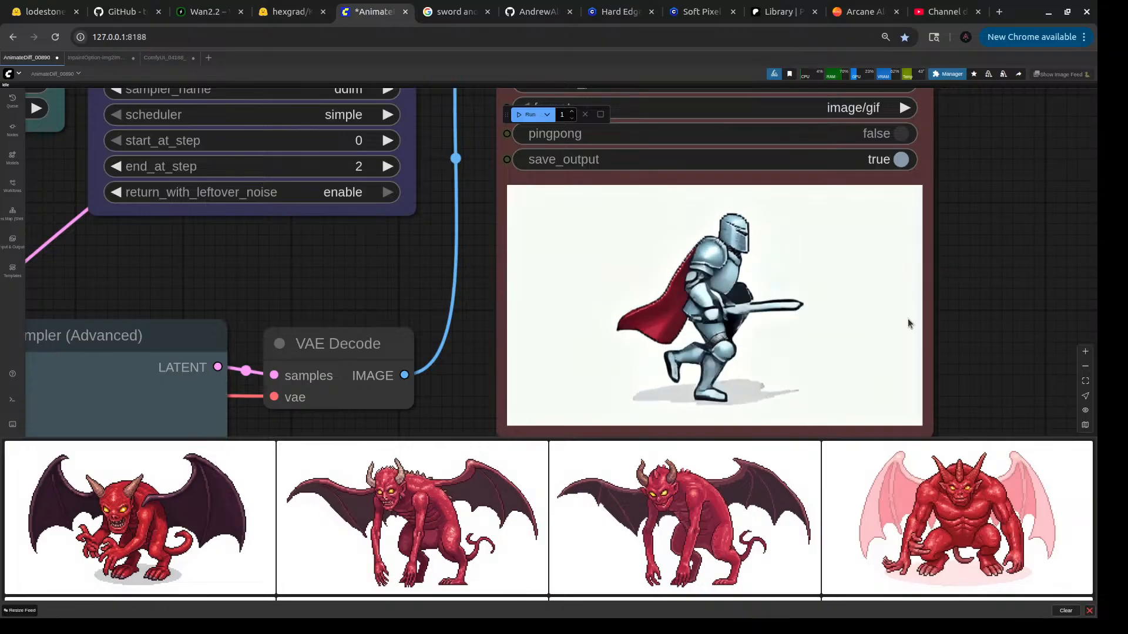
pyautogui.scroll(-5, 707, 288)
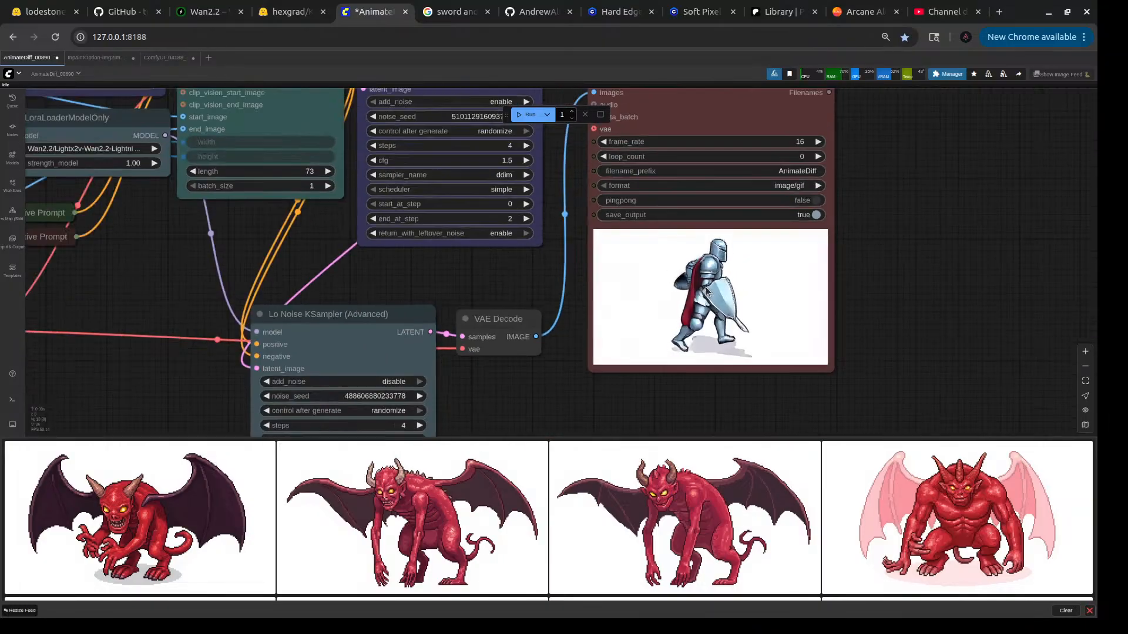
pyautogui.scroll(-6, 707, 288)
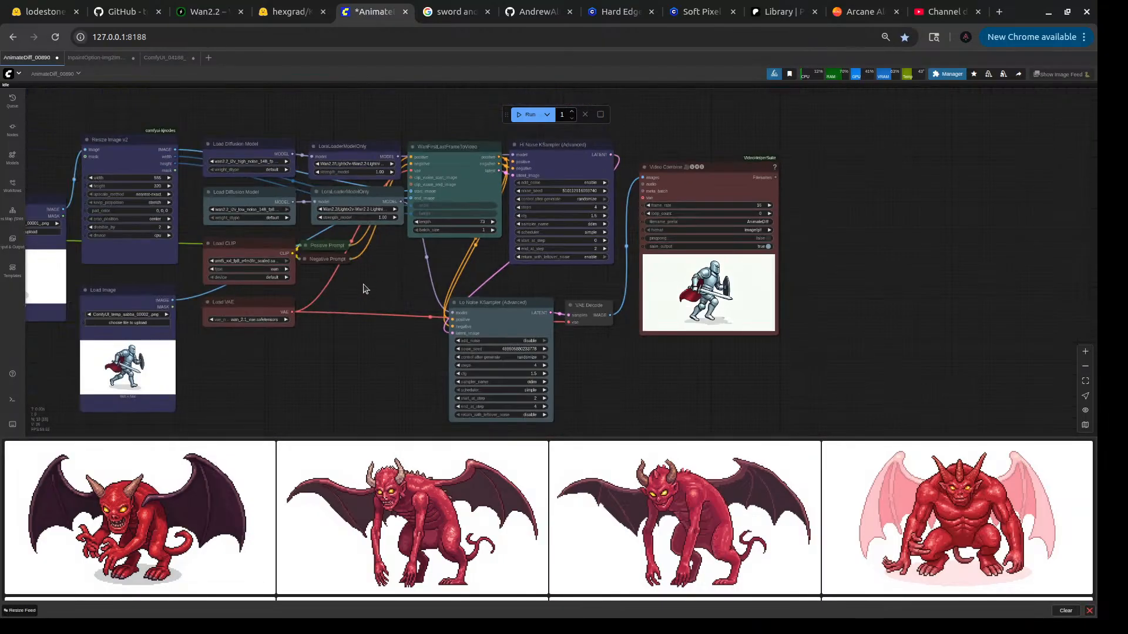
# - Insert "holding a shield and" after "Knight" in the prompt for Flux Kontext + Wan 2.2 FFLF
pyautogui.moveTo(363, 288); pyautogui.dragTo(823, 299)
pyautogui.scroll(8, 335, 293)
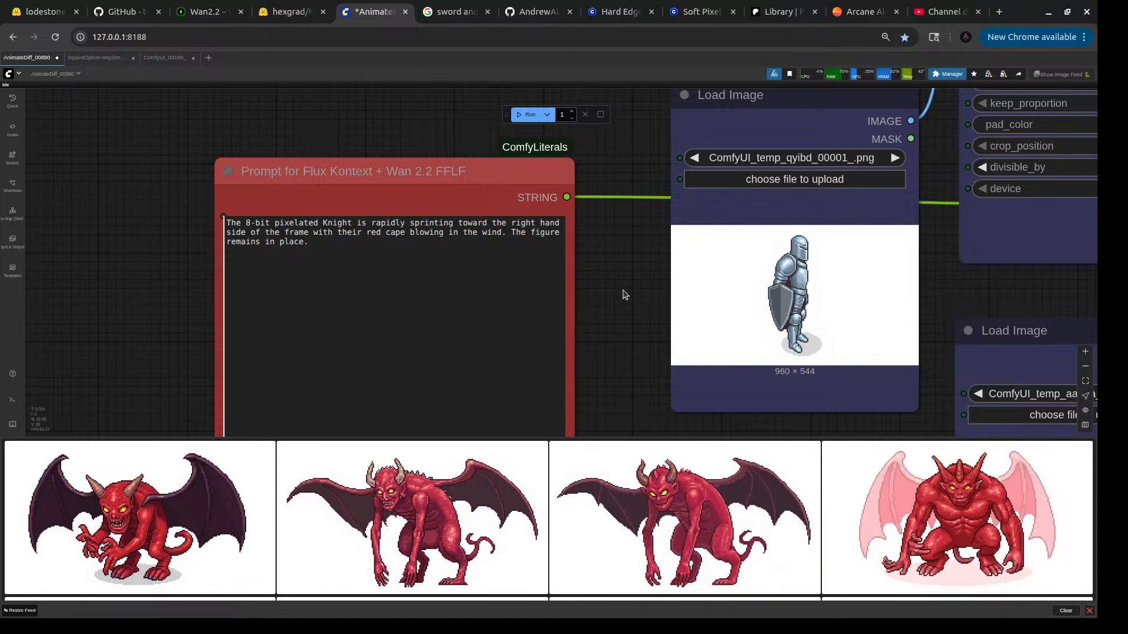
pyautogui.click(353, 224)
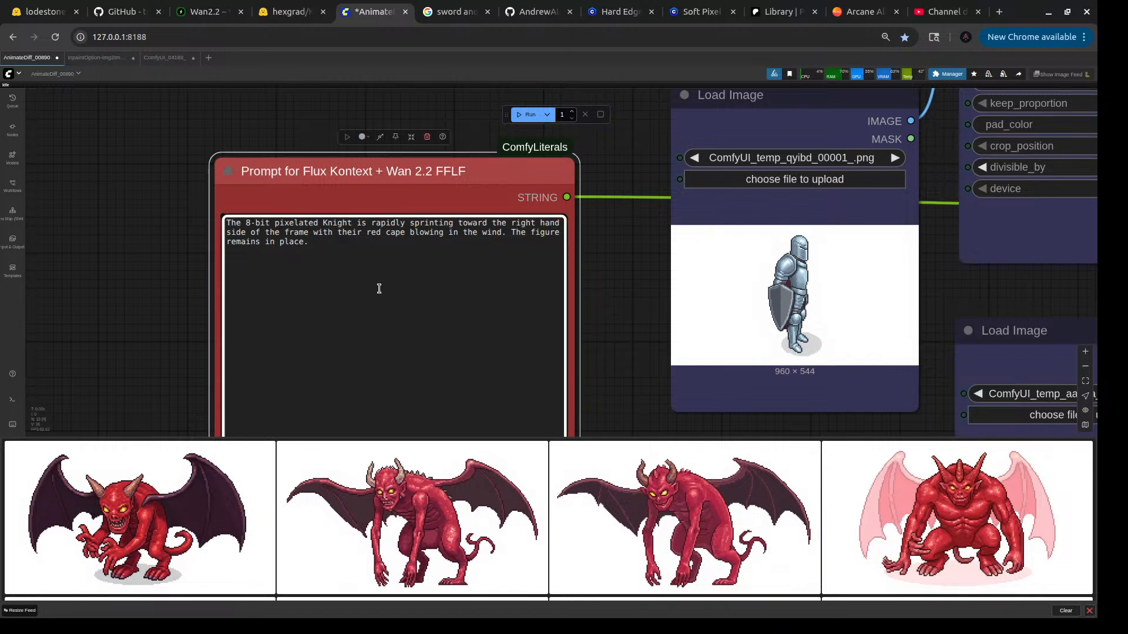
pyautogui.write('hod')
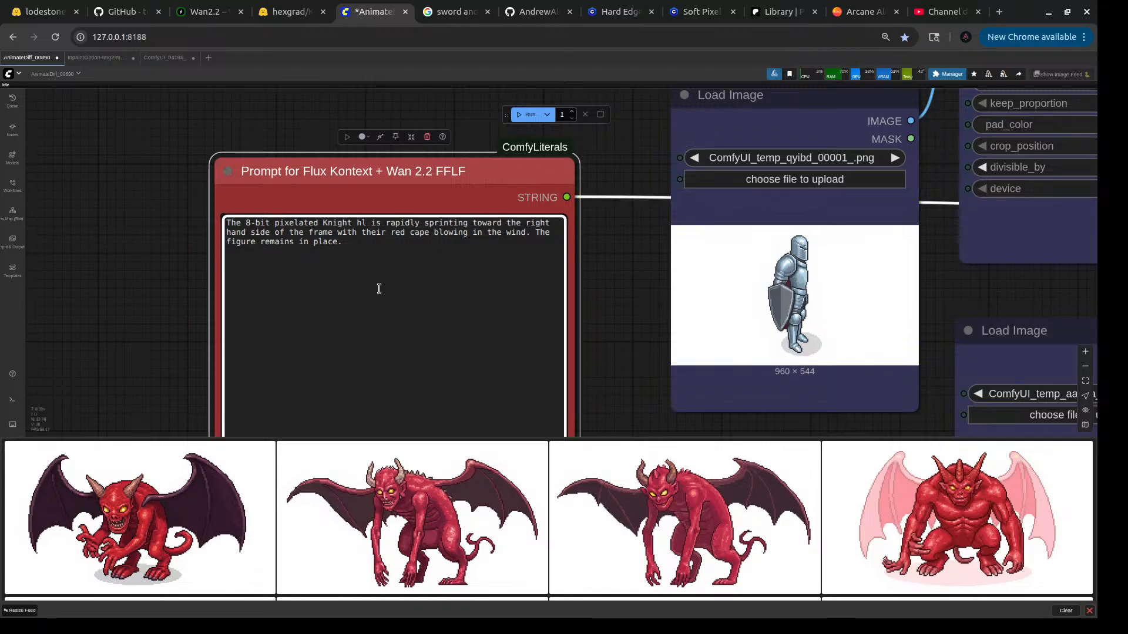
pyautogui.press('BackSpace')
pyautogui.write('lding a s')
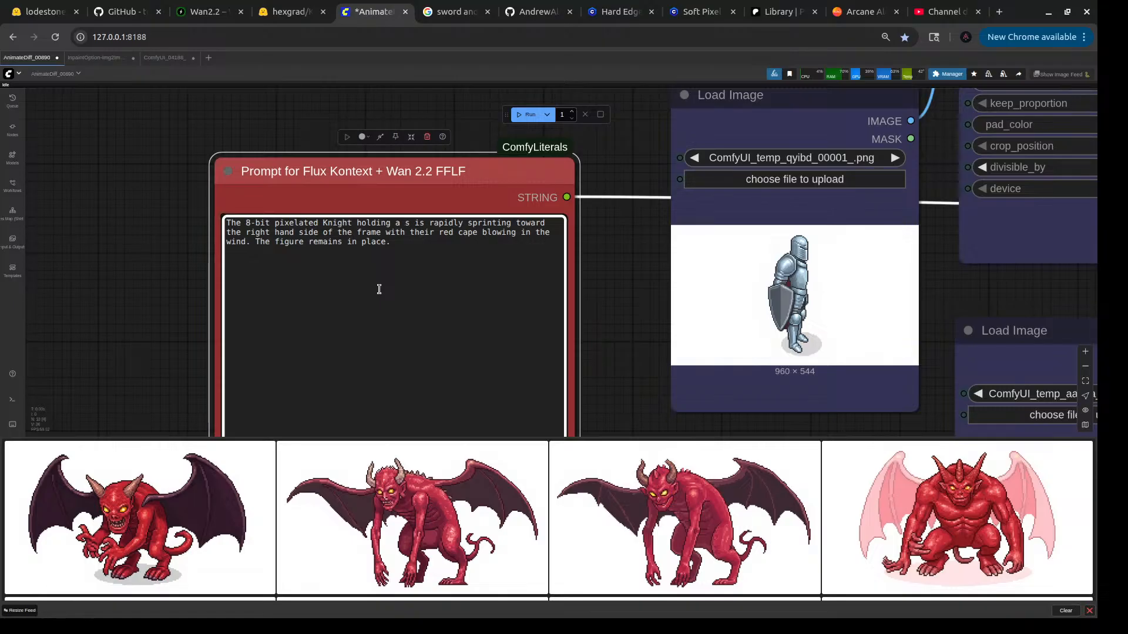
pyautogui.press('BackSpace')
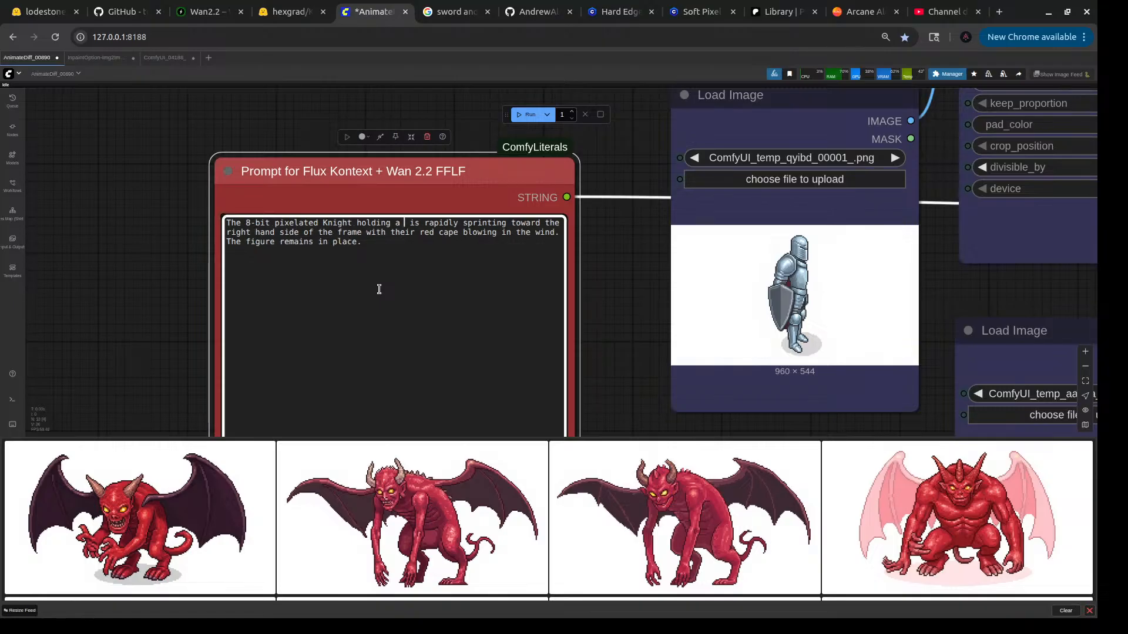
pyautogui.write('hield')
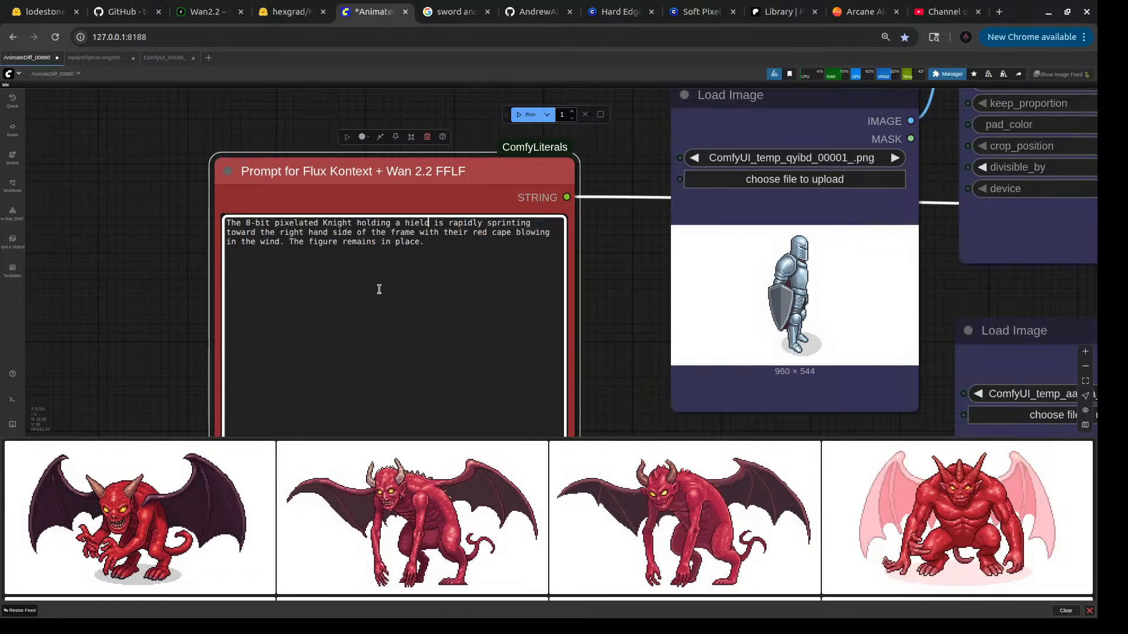
pyautogui.press('BackSpace')
pyautogui.press('BackSpace')
pyautogui.press('BackSpace')
pyautogui.press('BackSpace')
pyautogui.press('BackSpace')
pyautogui.write('S')
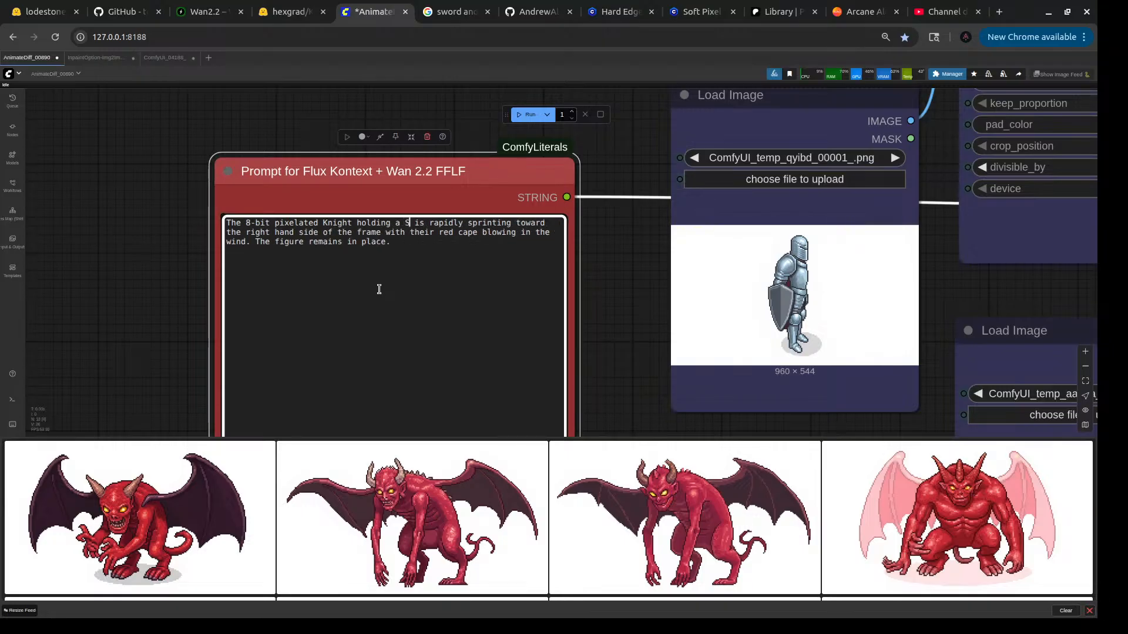
pyautogui.write('hield and')
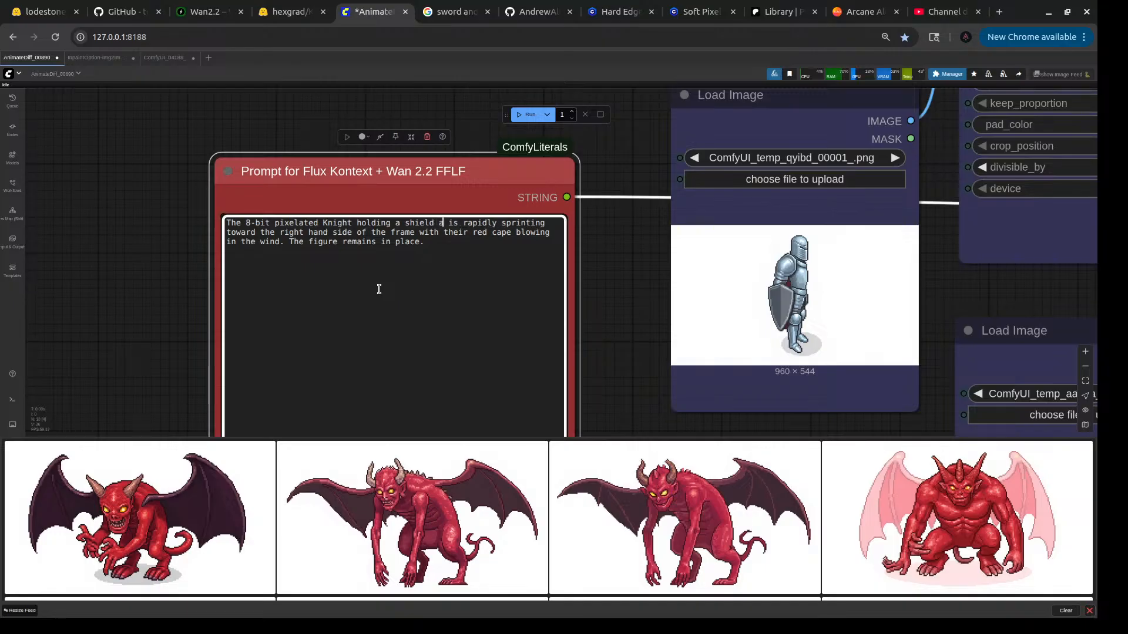
# - Complete the held-items phrase with "shortsword" and queue the knight animation workflow
pyautogui.write(' s')
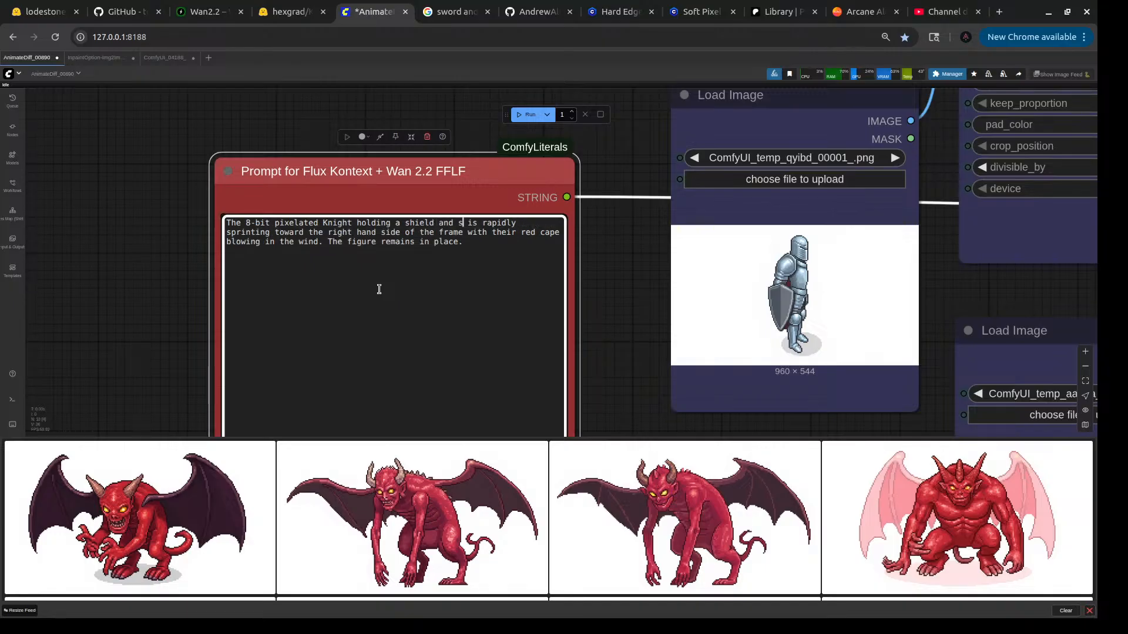
pyautogui.write('hortsword')
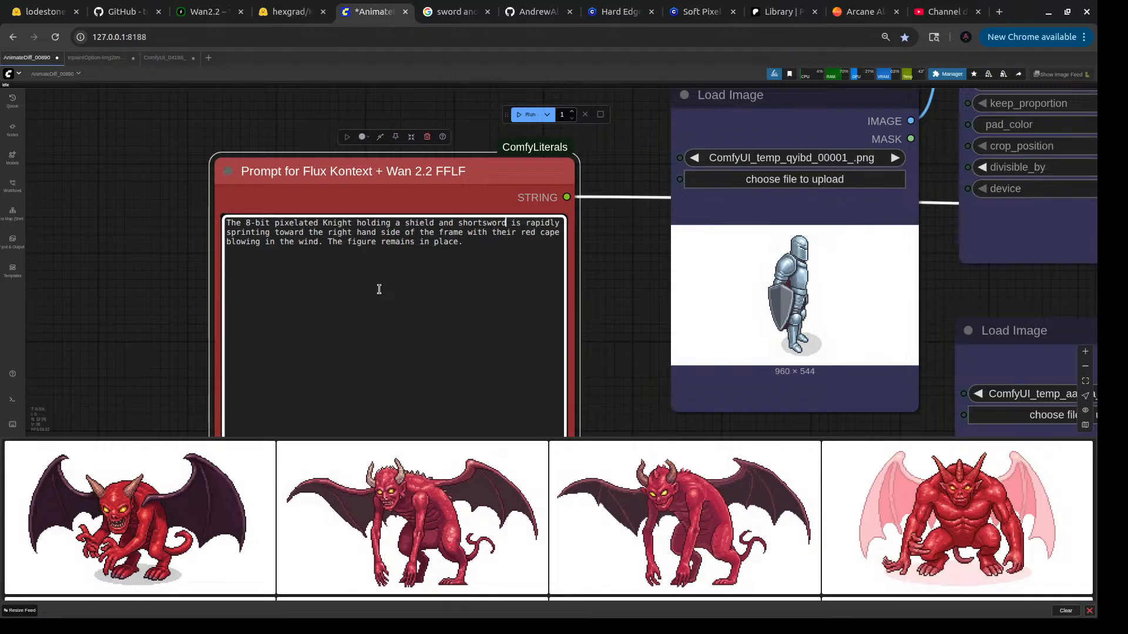
pyautogui.write(',')
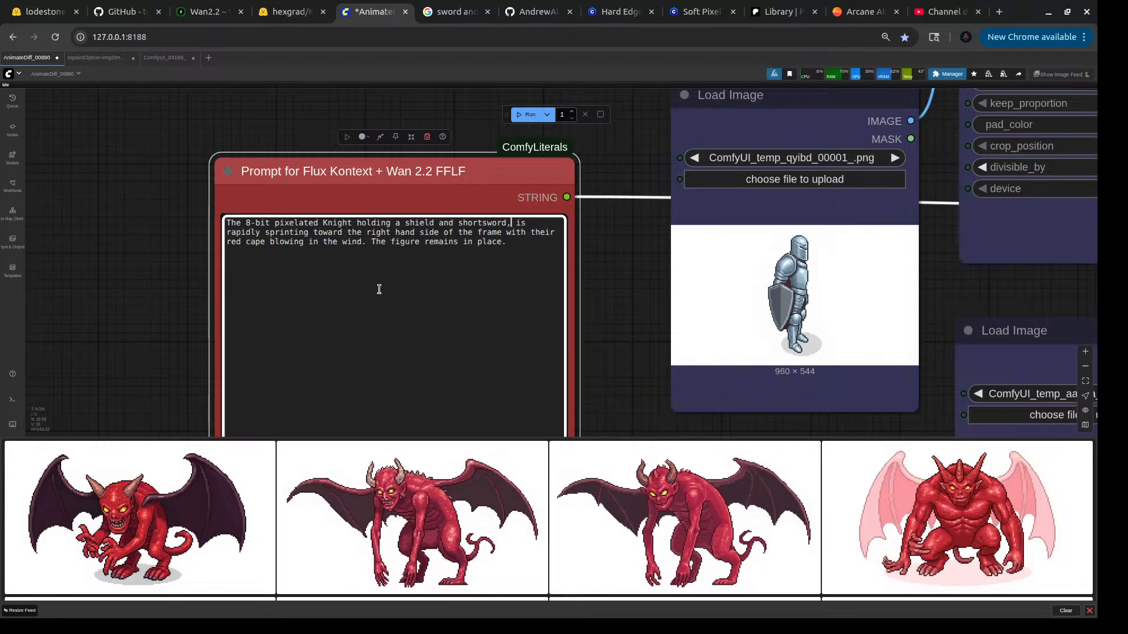
pyautogui.press('BackSpace')
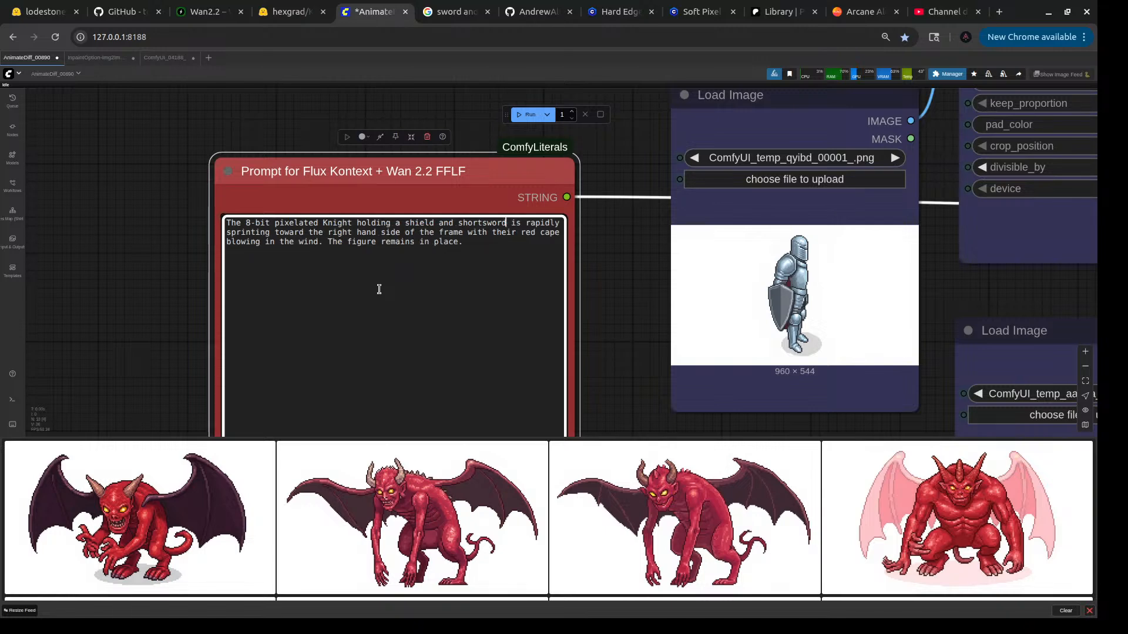
pyautogui.hotkey('ctrl', 'Return')
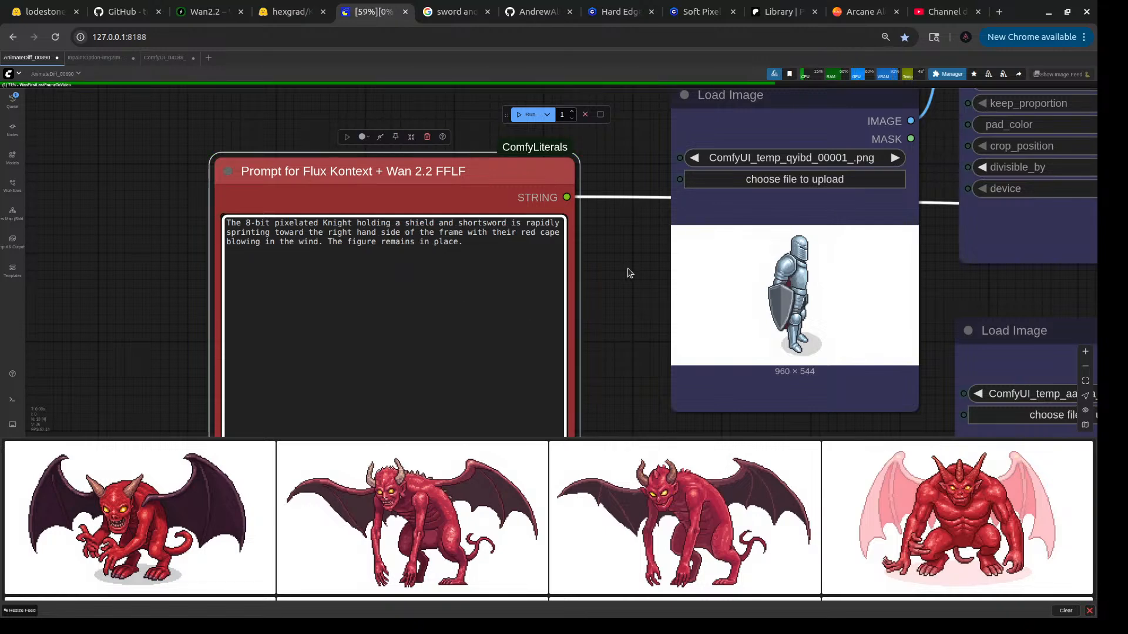
# - Examine the knight animation in the Video Combine preview and compare it with the first-frame and last-frame knight images
pyautogui.scroll(-10, 622, 276)
pyautogui.hscroll(10, 843, 368)
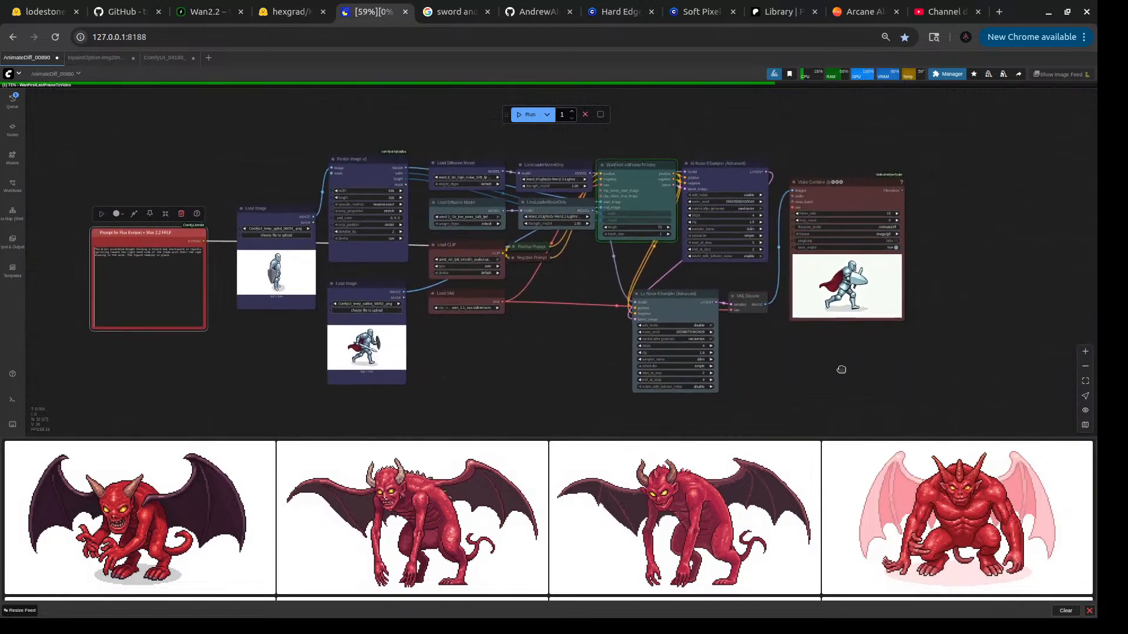
pyautogui.scroll(8, 836, 295)
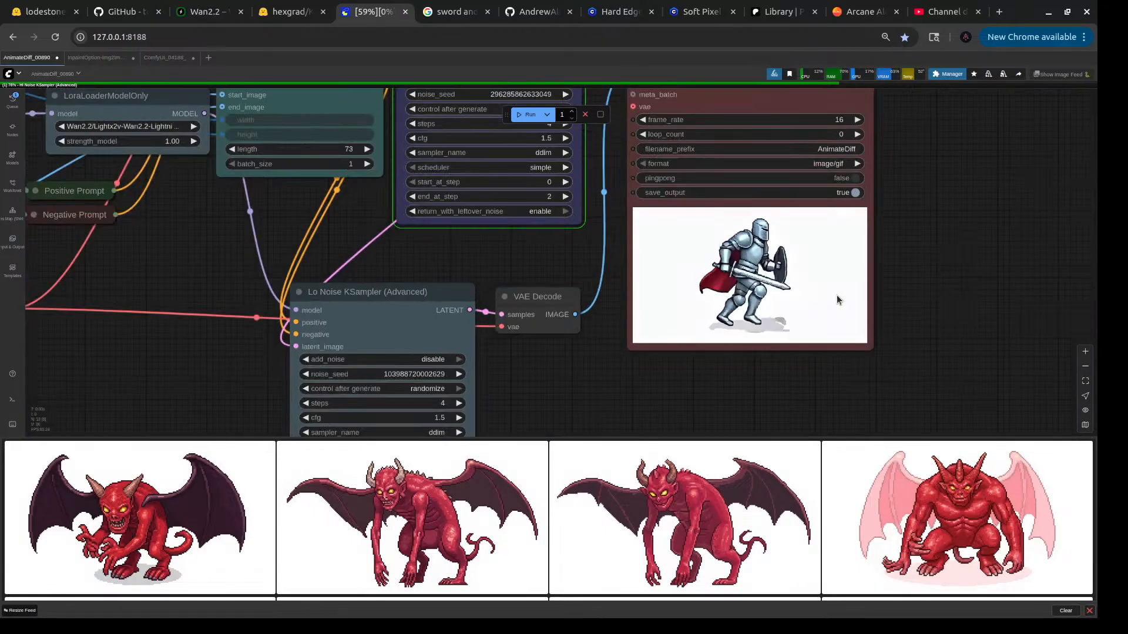
pyautogui.scroll(4, 731, 270)
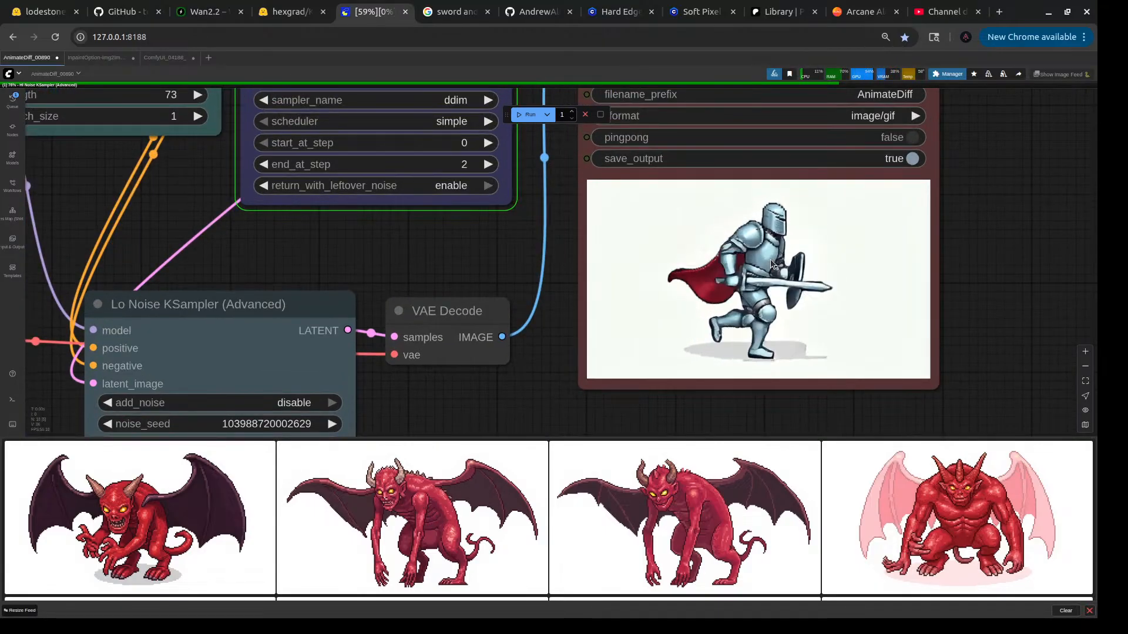
pyautogui.scroll(-10, 771, 260)
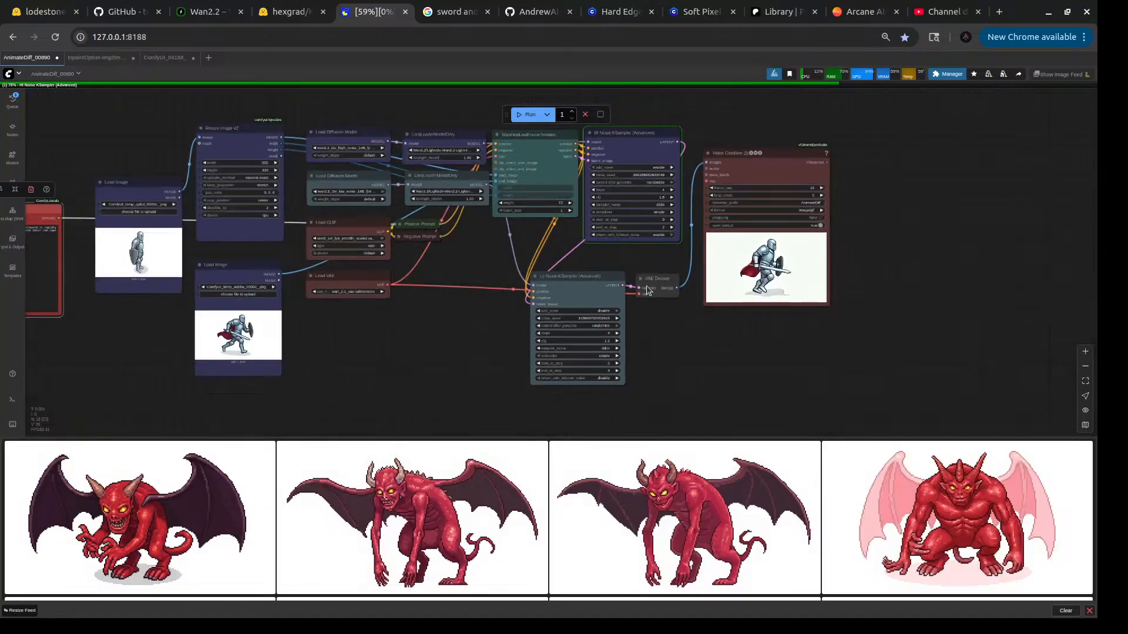
pyautogui.moveTo(450, 348); pyautogui.dragTo(687, 347)
pyautogui.scroll(8, 393, 260)
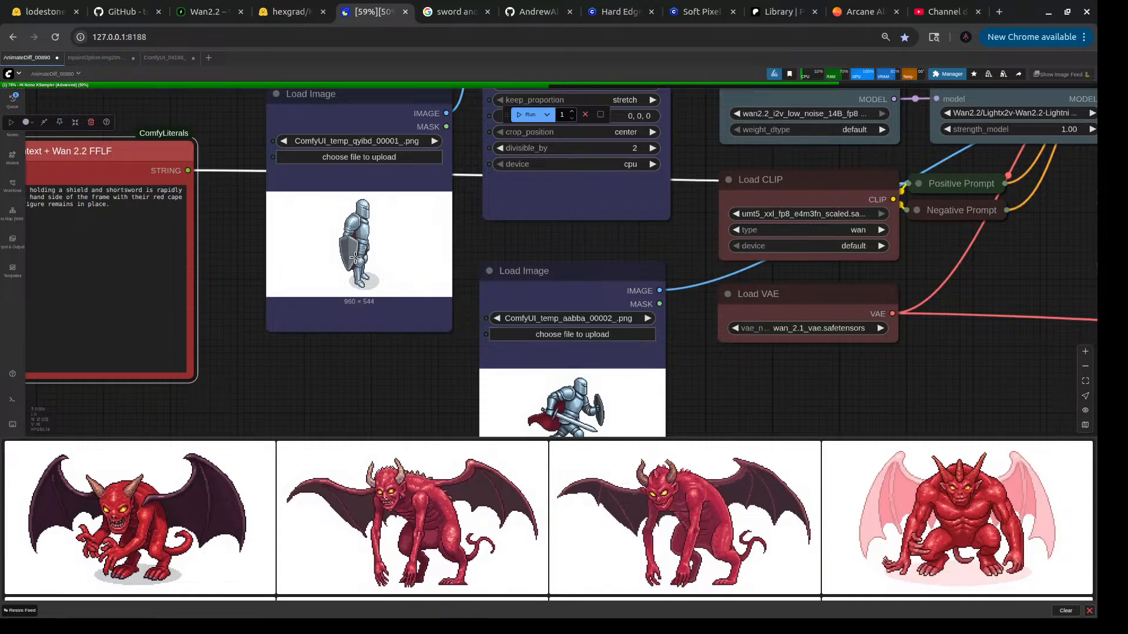
pyautogui.scroll(-5, 356, 257)
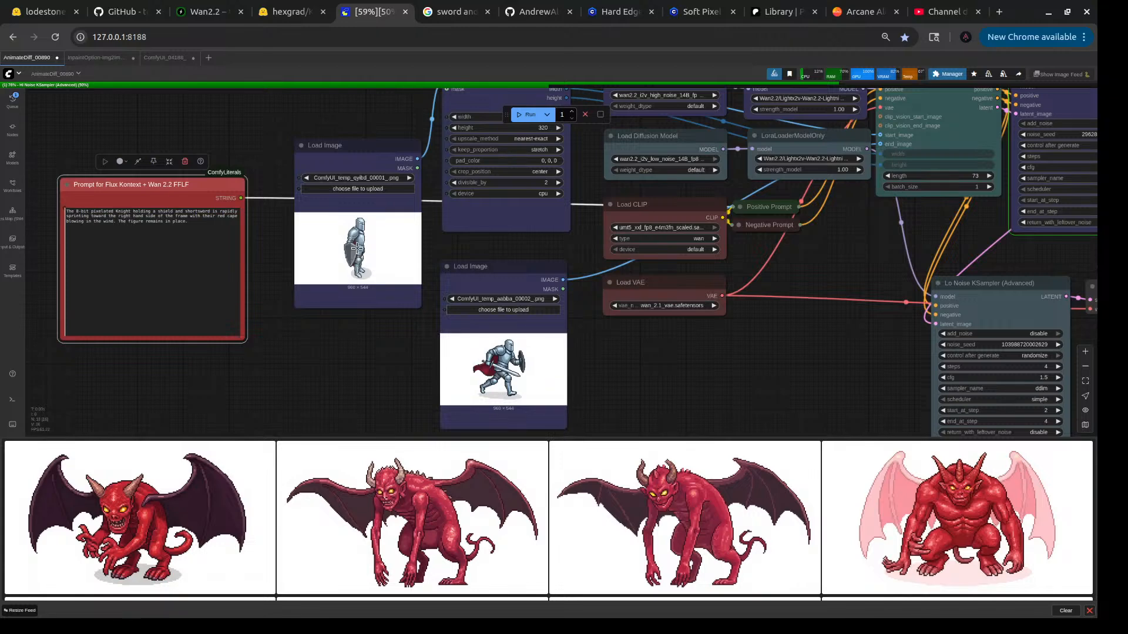
pyautogui.scroll(5, 356, 248)
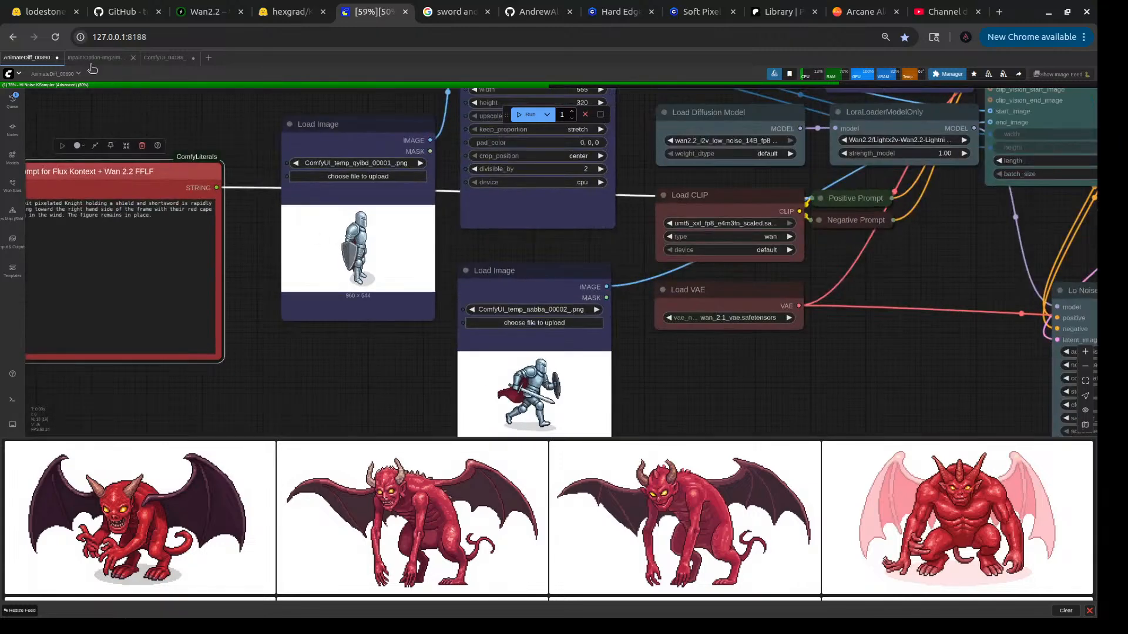
# - Switch to the FLUX.1 Kontext editor workflow and load the standing knight with the shield from the image feed as its input image
pyautogui.click(154, 58)
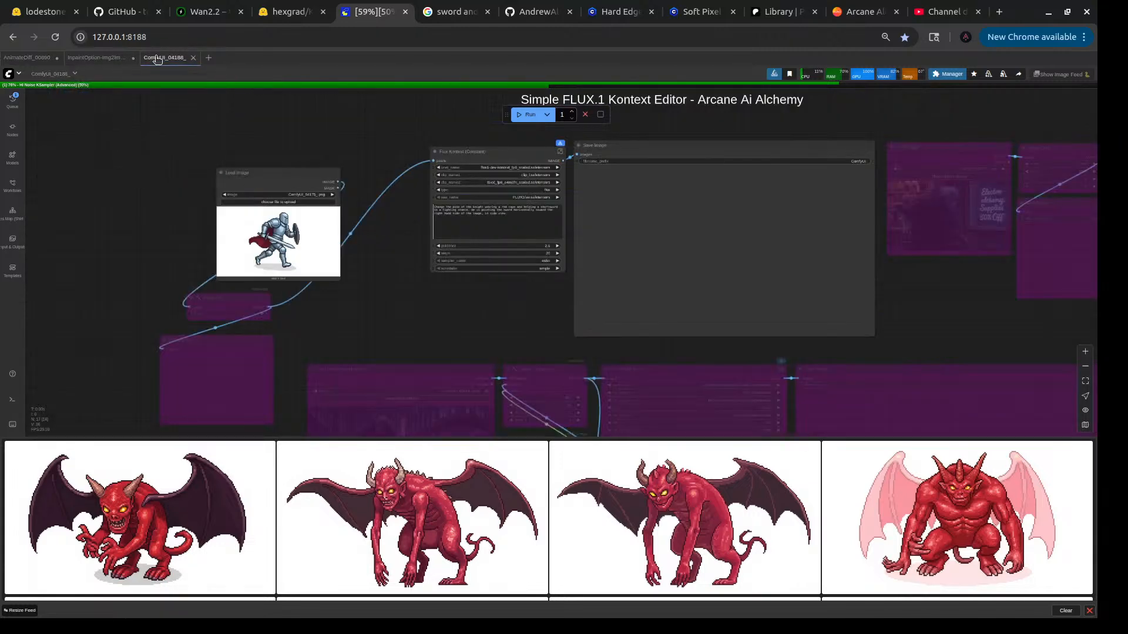
pyautogui.click(96, 57)
pyautogui.click(160, 60)
pyautogui.scroll(-5, 405, 468)
pyautogui.scroll(-1, 405, 468)
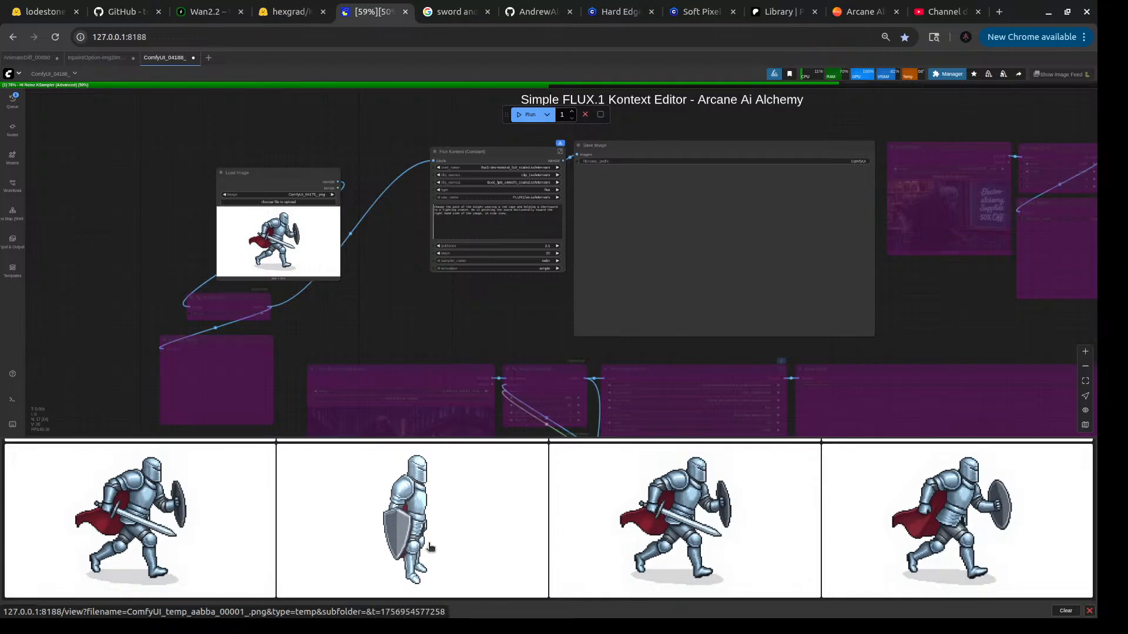
pyautogui.moveTo(430, 549); pyautogui.dragTo(289, 256)
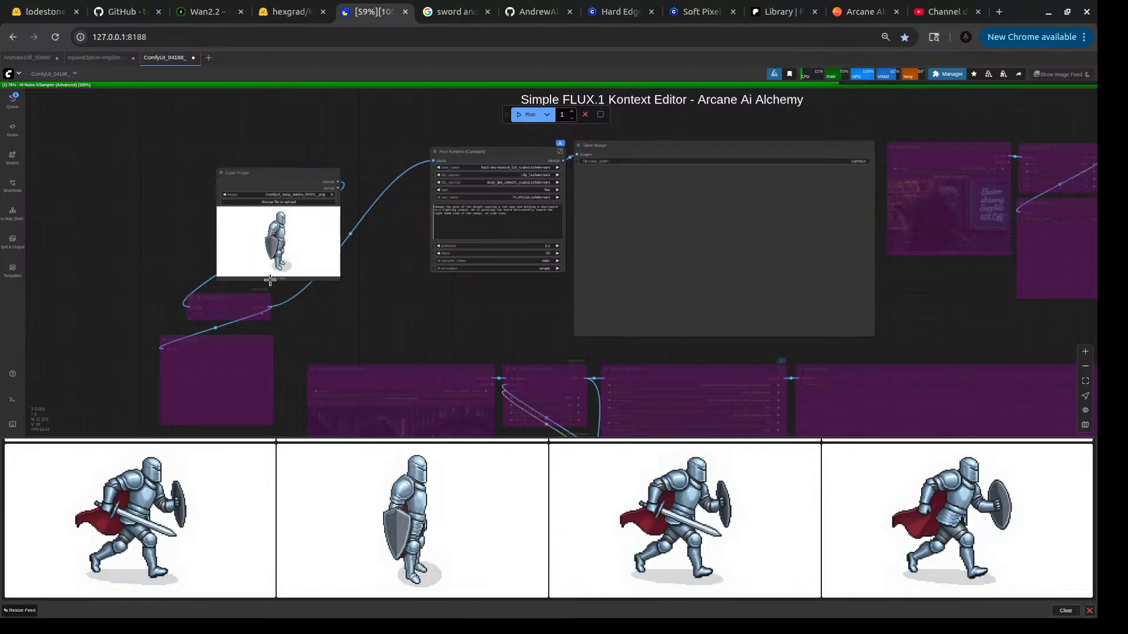
# - Replace the Flux Kontext prompt with "Place the shield the knight is holding on the arm behind the character in the background."
pyautogui.scroll(7, 365, 277)
pyautogui.moveTo(420, 239); pyautogui.dragTo(336, 365)
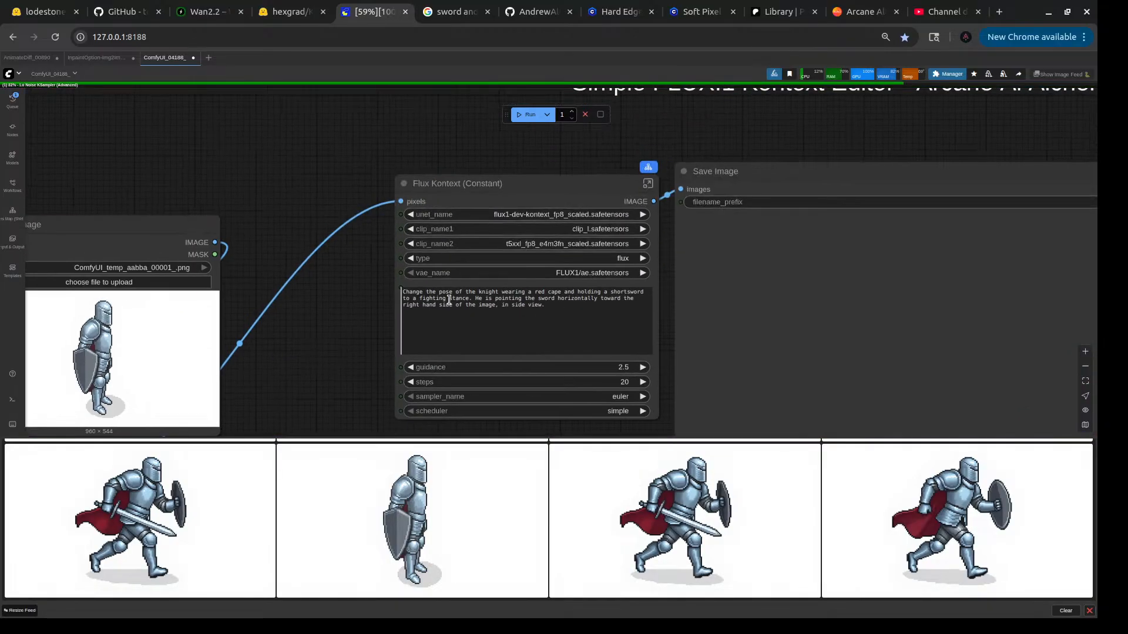
pyautogui.moveTo(552, 307); pyautogui.dragTo(405, 286)
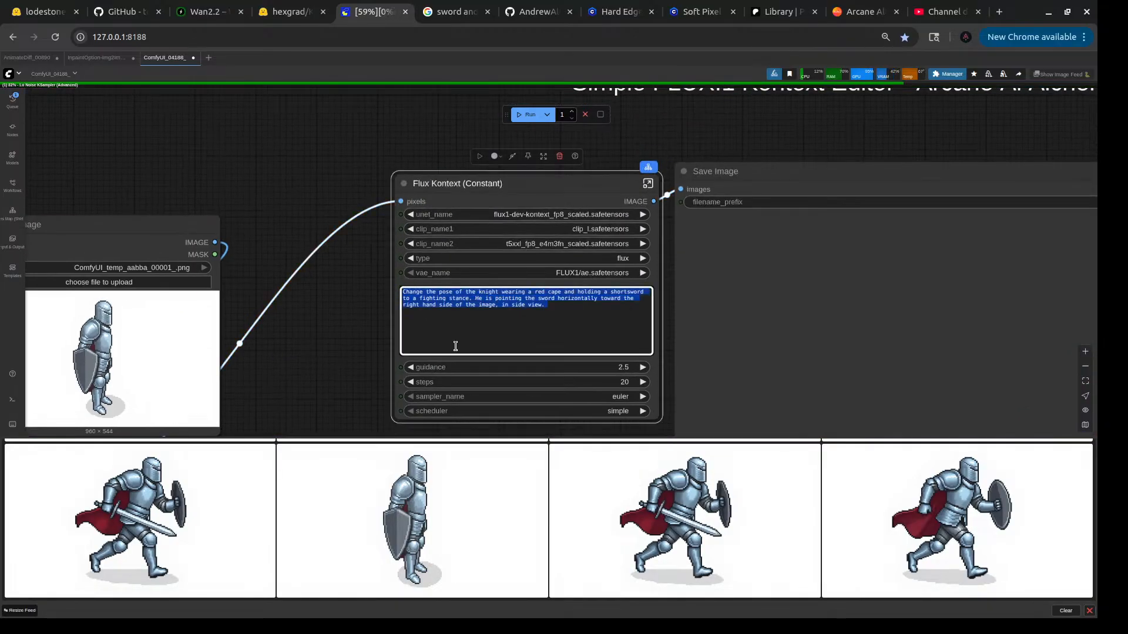
pyautogui.write('Place')
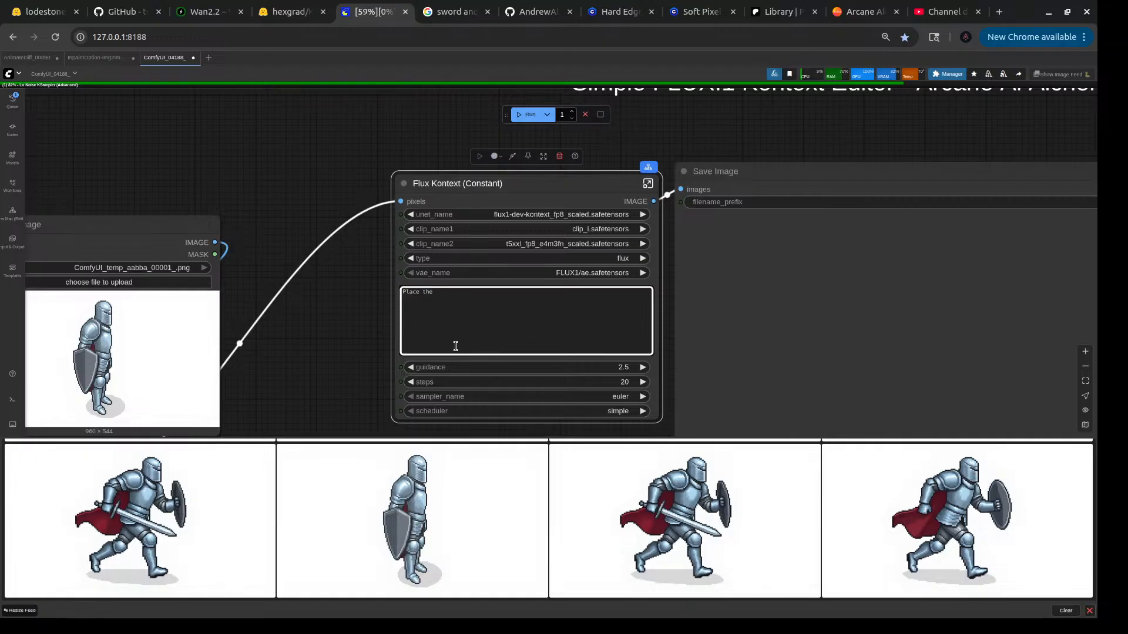
pyautogui.write('the knight is holding on the arm behind the char')
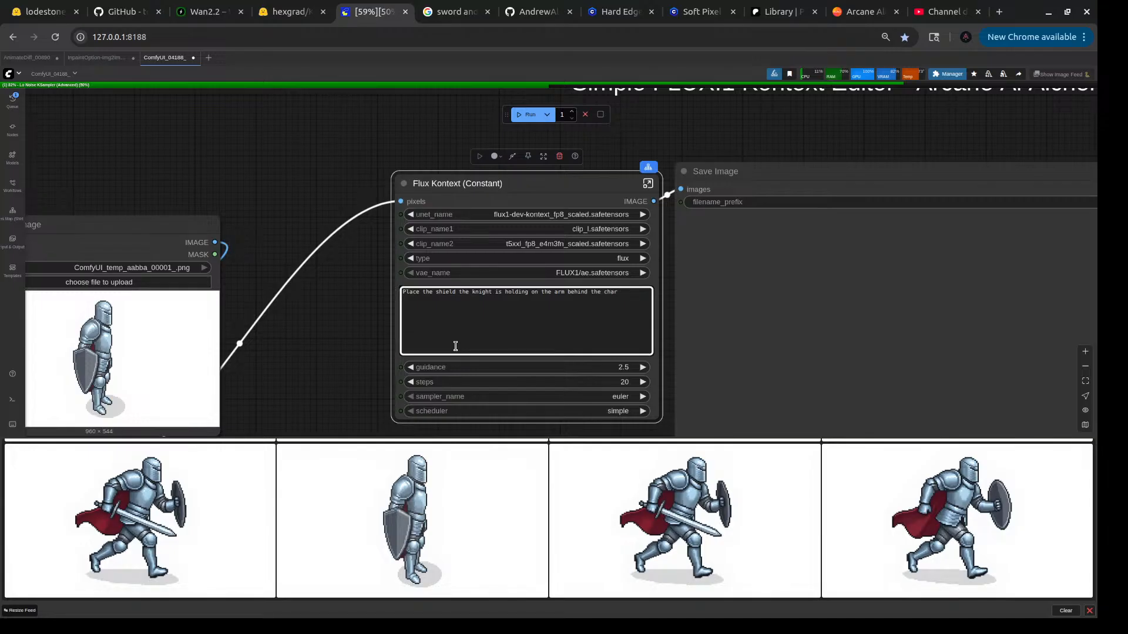
pyautogui.write('acter')
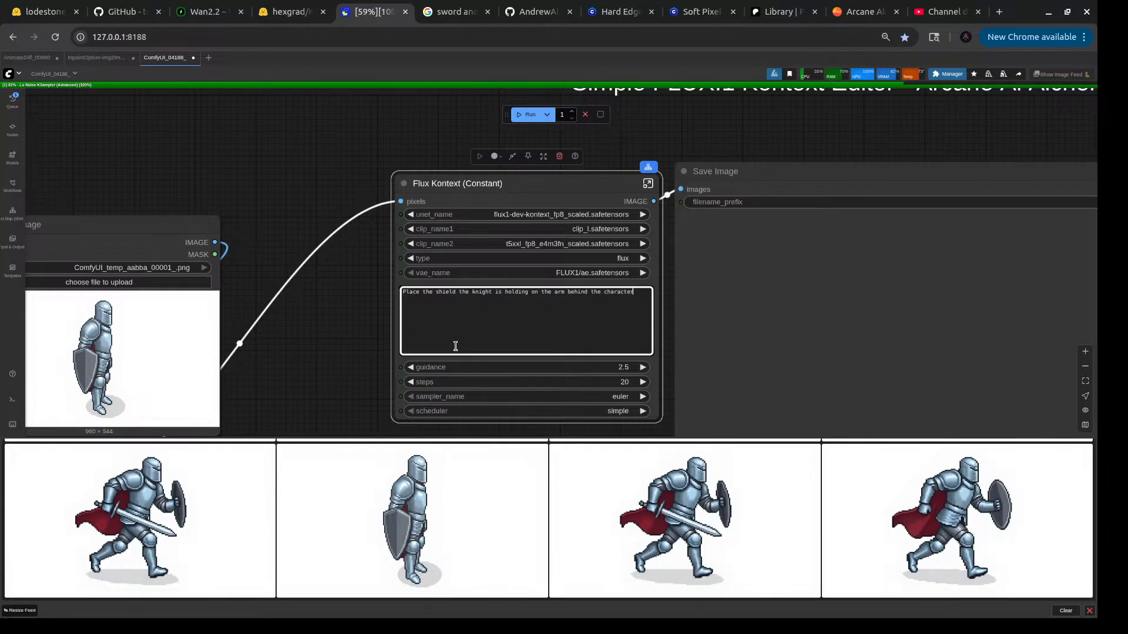
pyautogui.write(' in the ab')
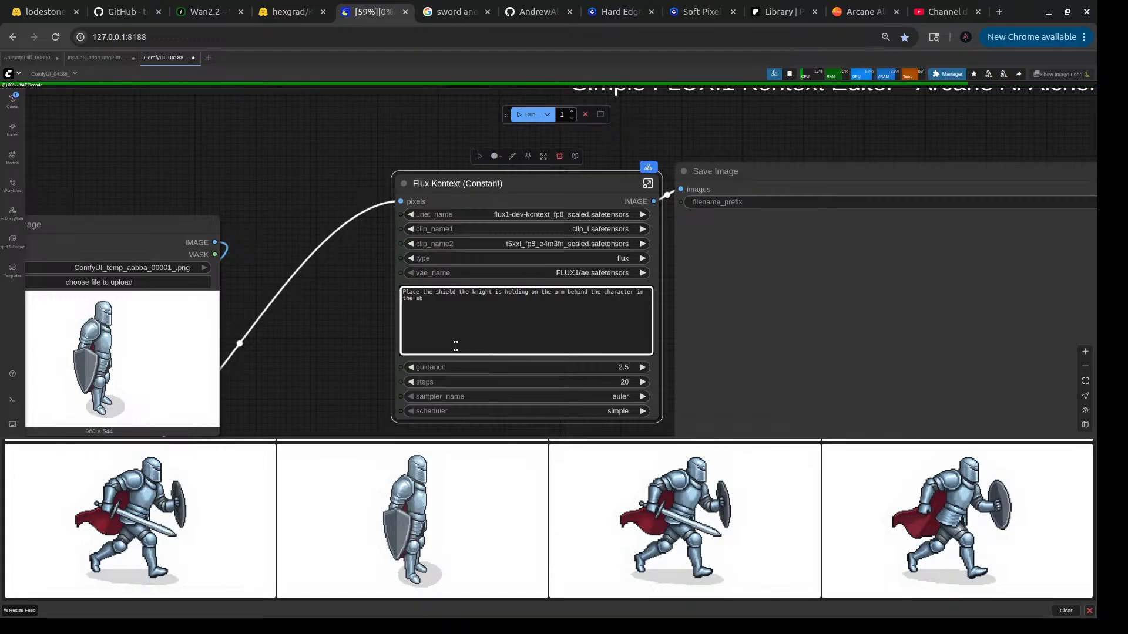
pyautogui.write('ckbackground.')
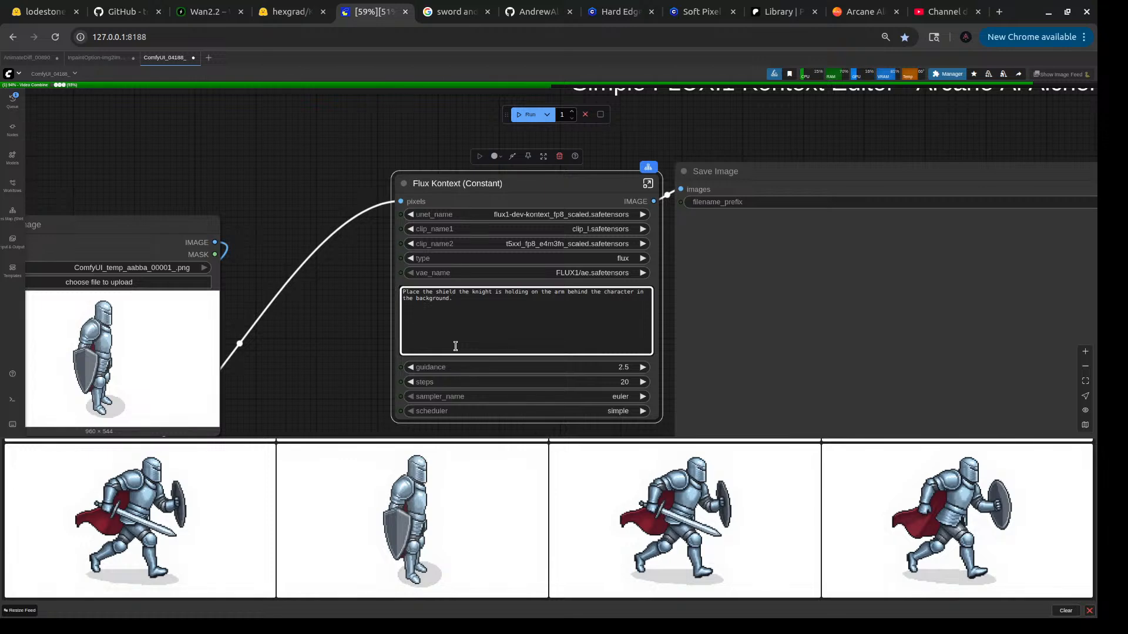
# - Review the regenerated knight animation in the AnimateDiff workflow, and run the Flux Kontext shield edit in its own workflow
pyautogui.click(35, 60)
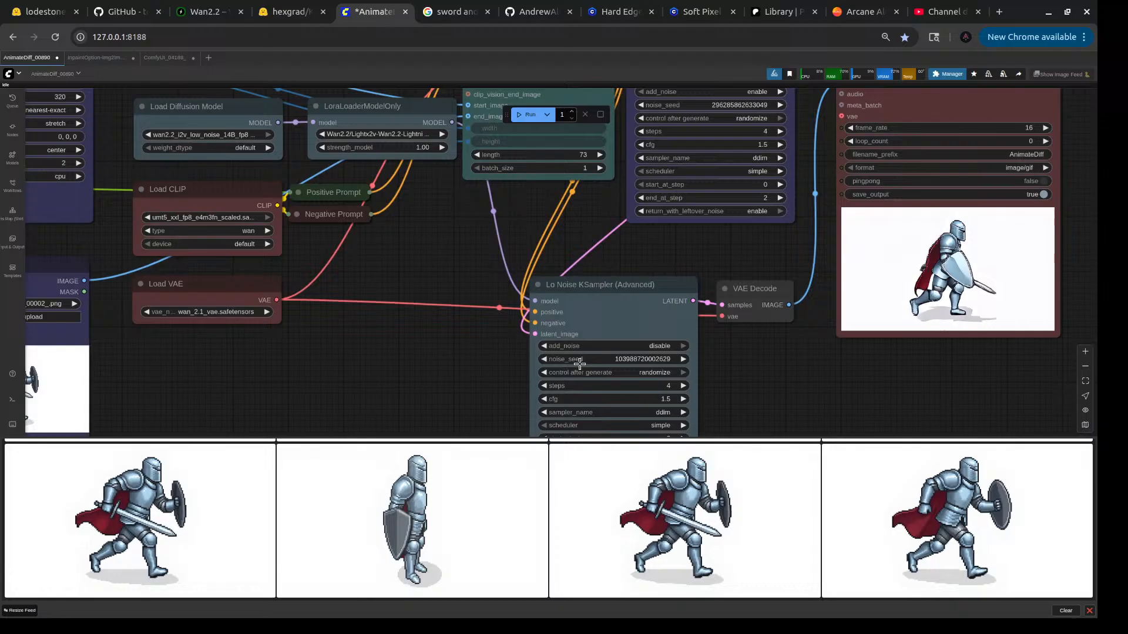
pyautogui.moveTo(819, 385); pyautogui.dragTo(613, 404)
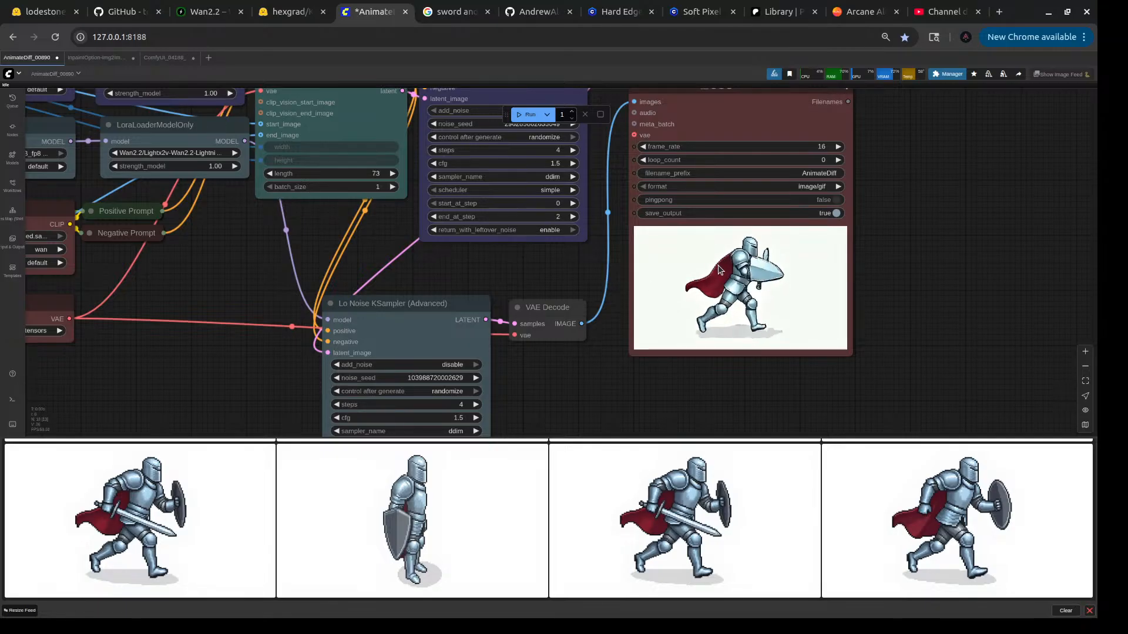
pyautogui.scroll(-2, 288, 301)
pyautogui.scroll(-2, 294, 352)
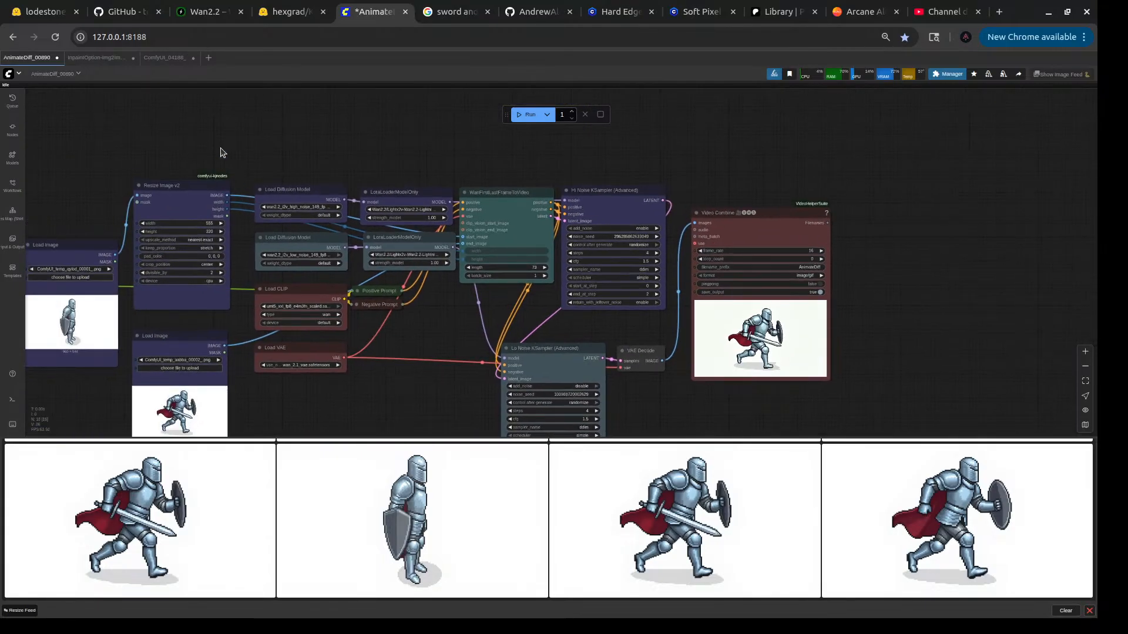
pyautogui.moveTo(221, 151); pyautogui.dragTo(276, 162)
pyautogui.click(154, 59)
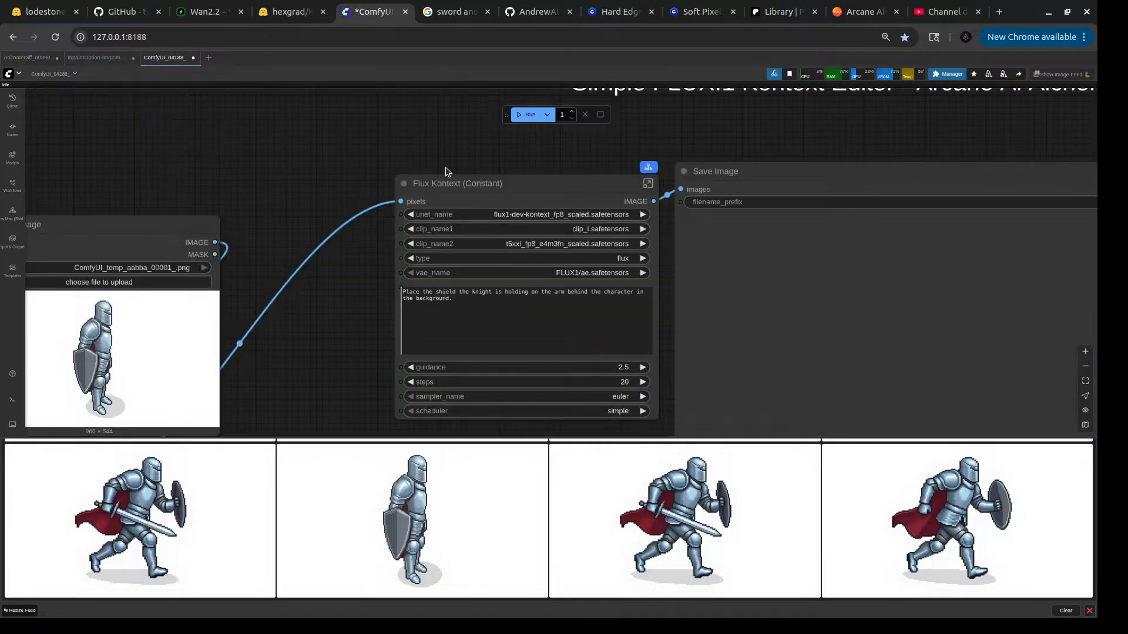
pyautogui.click(526, 115)
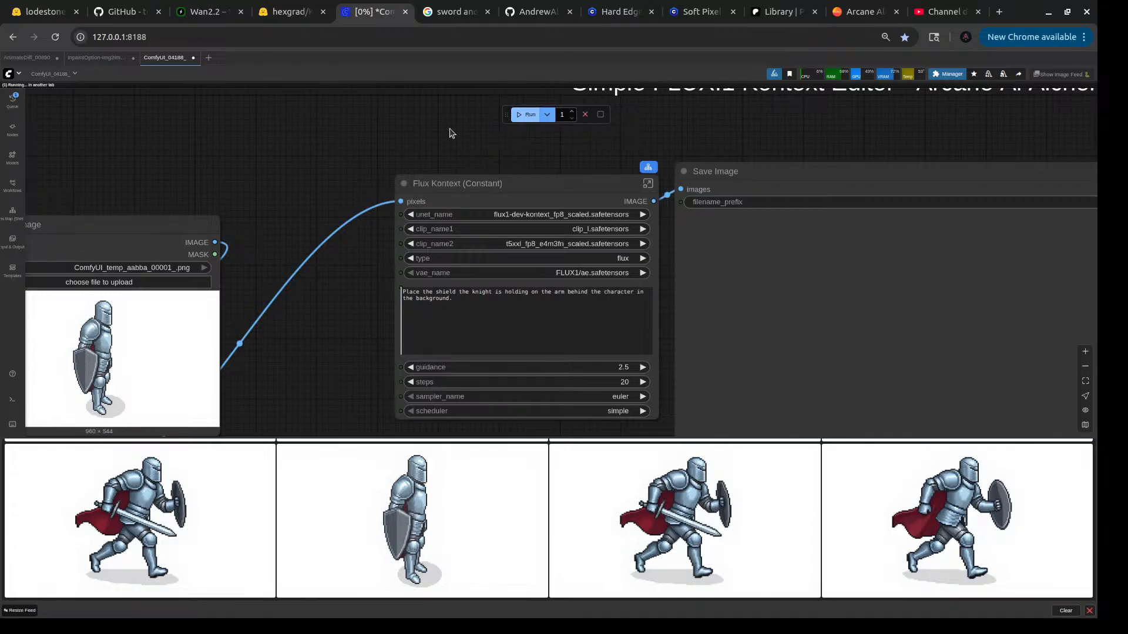
pyautogui.moveTo(428, 141); pyautogui.dragTo(284, 176)
pyautogui.scroll(-4, 225, 177)
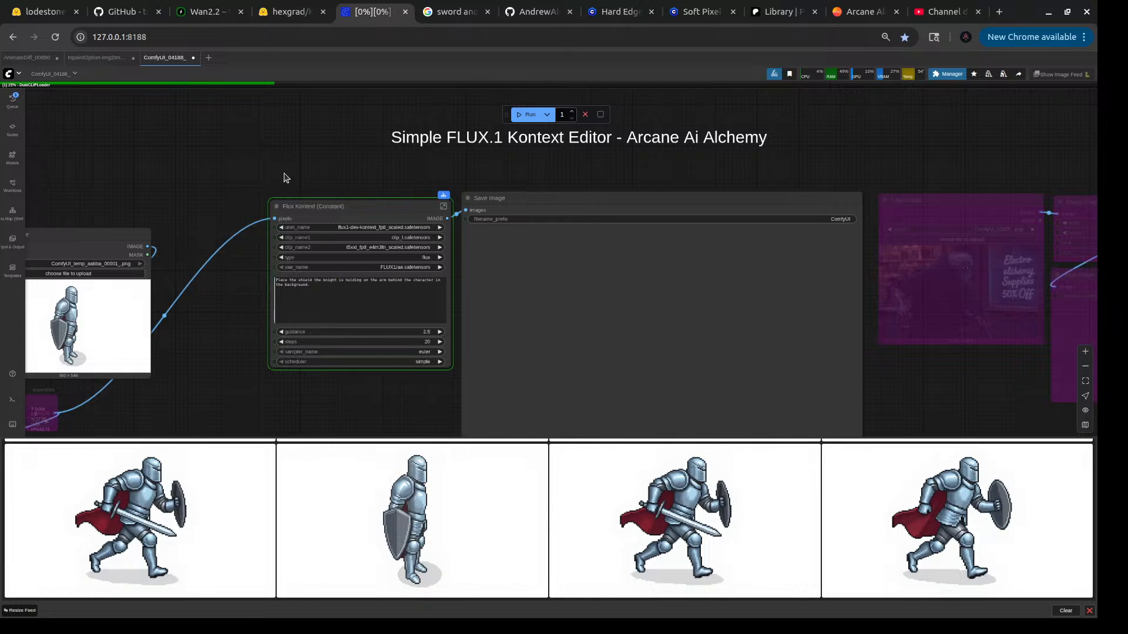
pyautogui.moveTo(232, 347); pyautogui.dragTo(318, 319)
pyautogui.scroll(4, 311, 326)
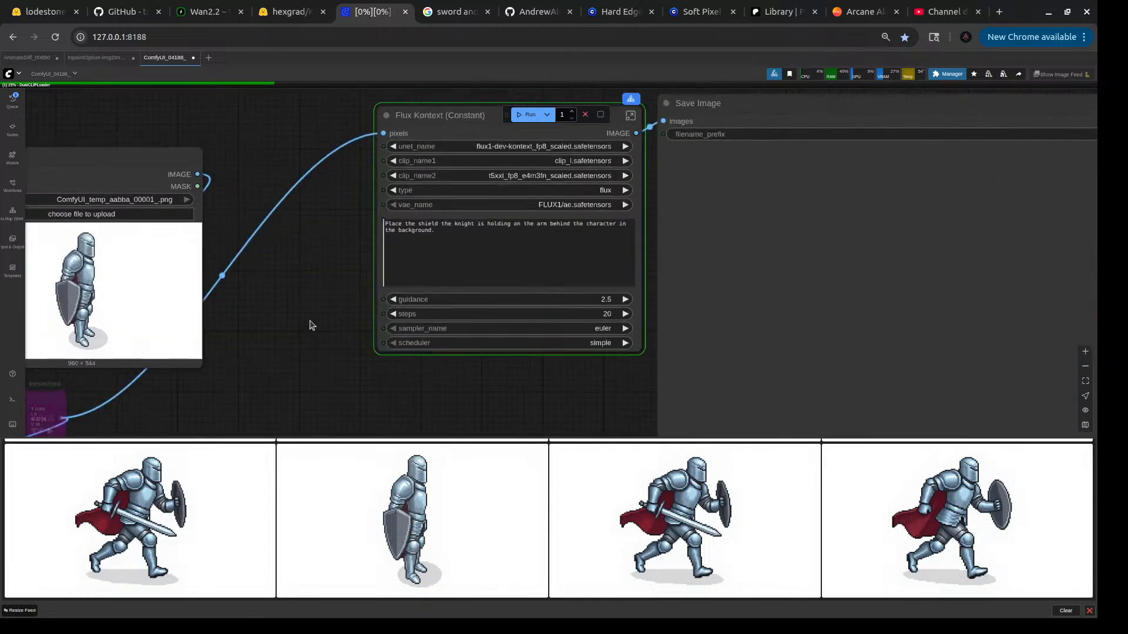
pyautogui.moveTo(244, 139); pyautogui.dragTo(288, 214)
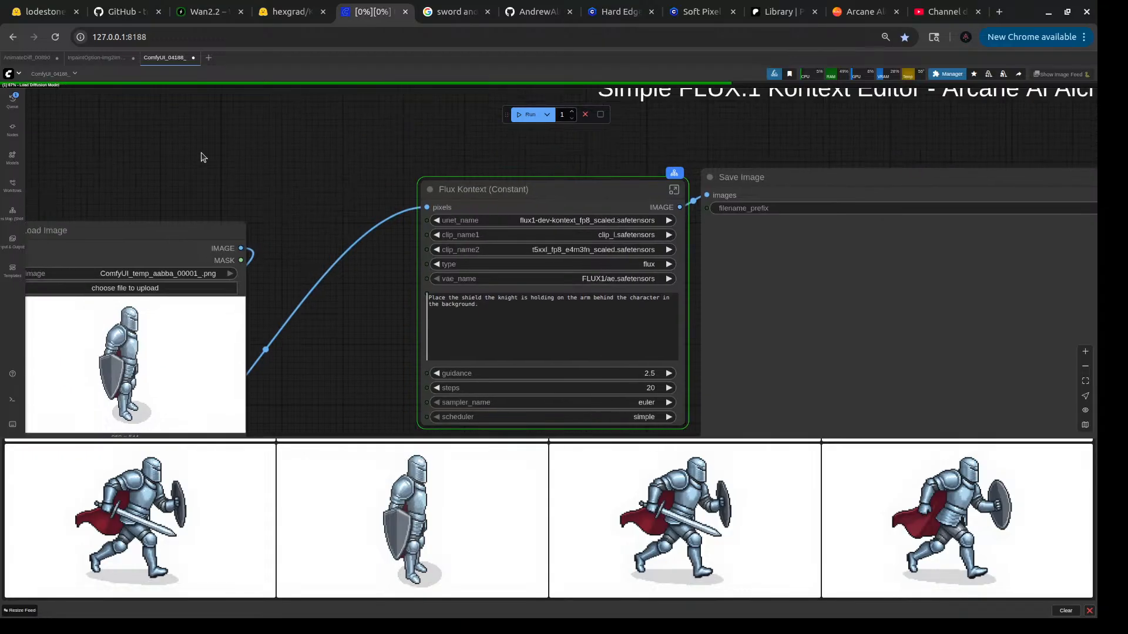
# - Switch to the inpaint workflow, disable the Inpaint Option group and enable the 1st pass group in the Fast Groups Bypasser
pyautogui.click(83, 58)
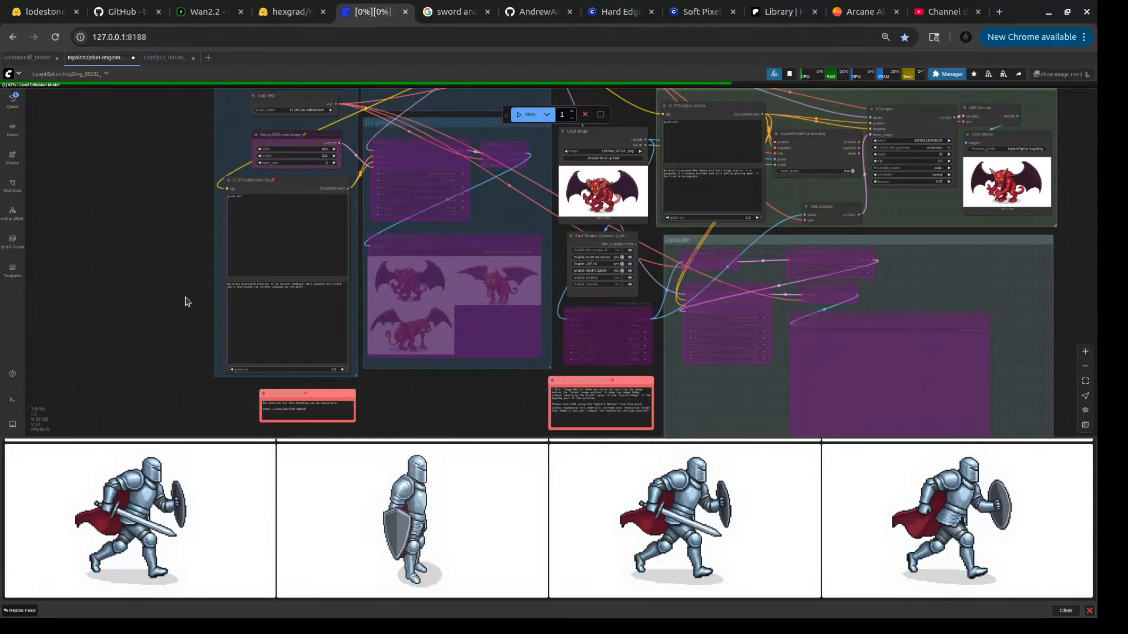
pyautogui.moveTo(174, 297); pyautogui.dragTo(120, 310)
pyautogui.scroll(-2, 372, 343)
pyautogui.scroll(3, 557, 318)
pyautogui.scroll(6, 558, 318)
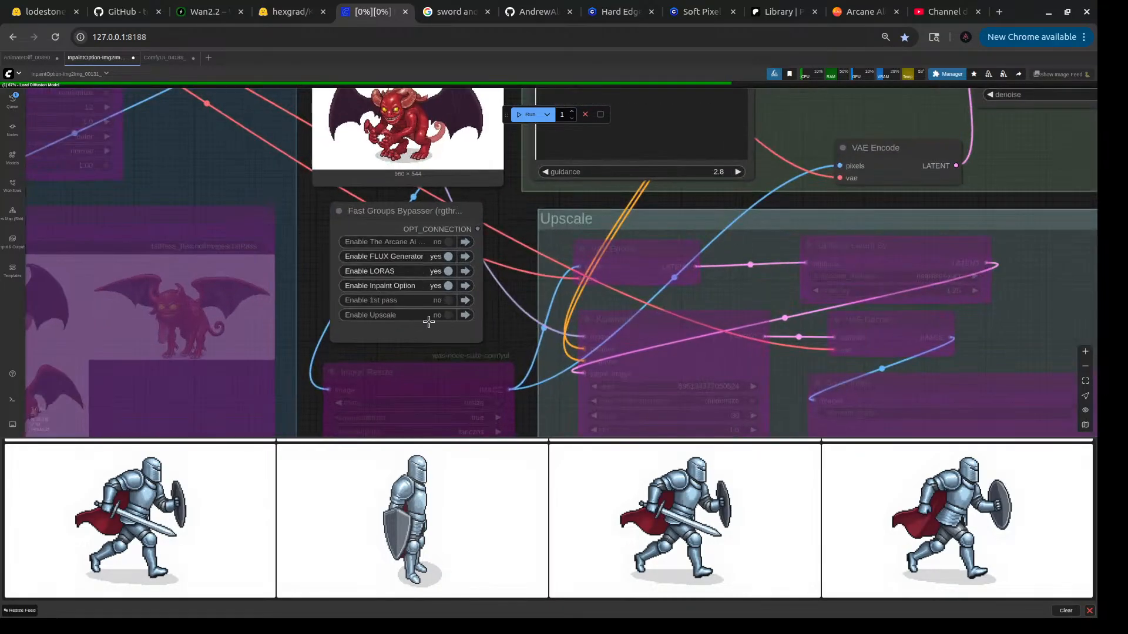
pyautogui.click(445, 286)
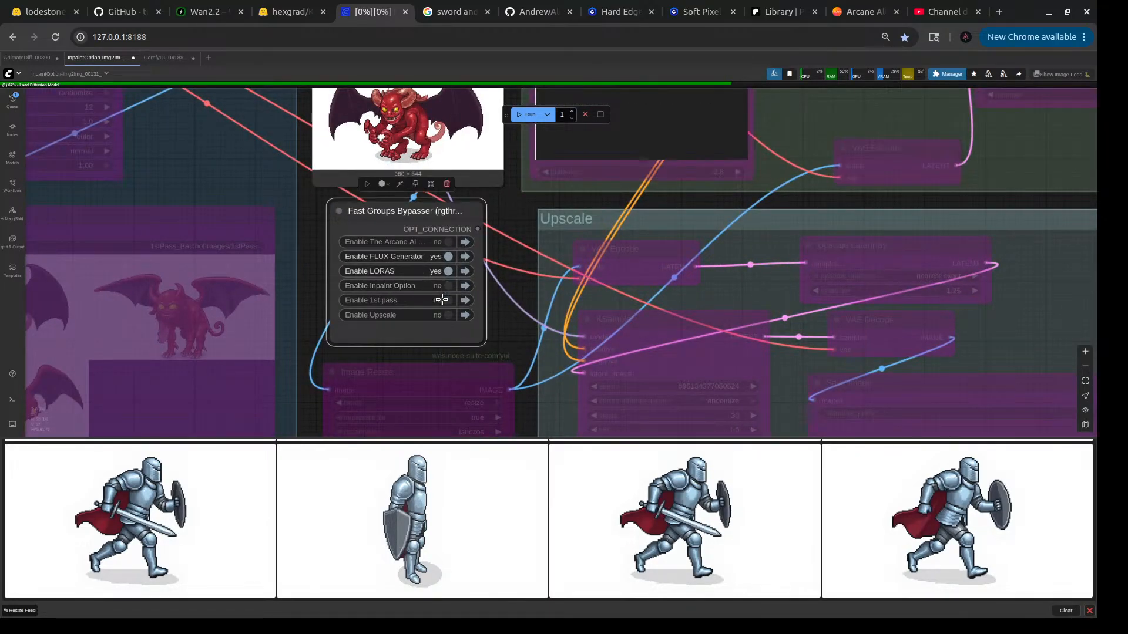
pyautogui.click(446, 300)
pyautogui.scroll(-4, 532, 312)
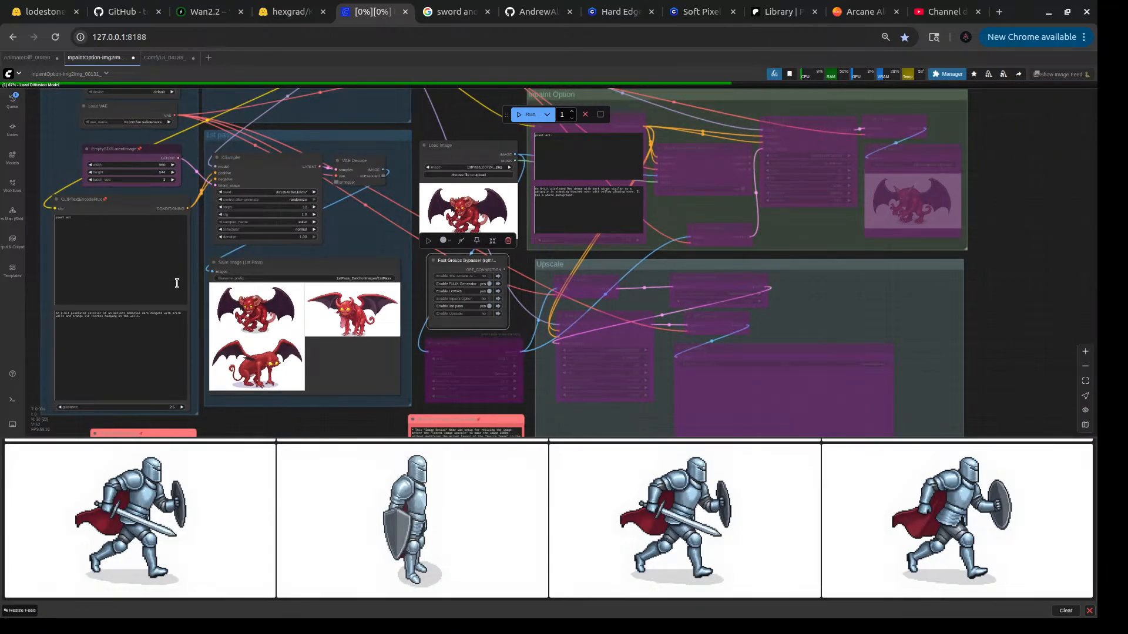
pyautogui.moveTo(33, 158); pyautogui.dragTo(207, 227)
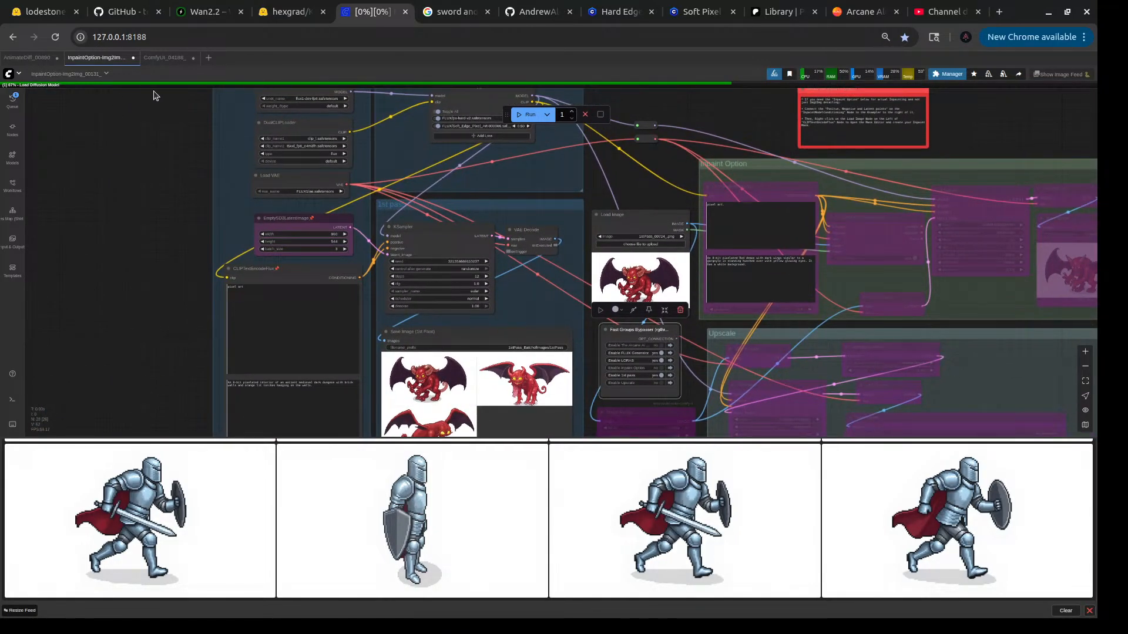
# - Switch to the AnimateDiff workflow and examine the knight's first-frame and last-frame input images
pyautogui.click(25, 58)
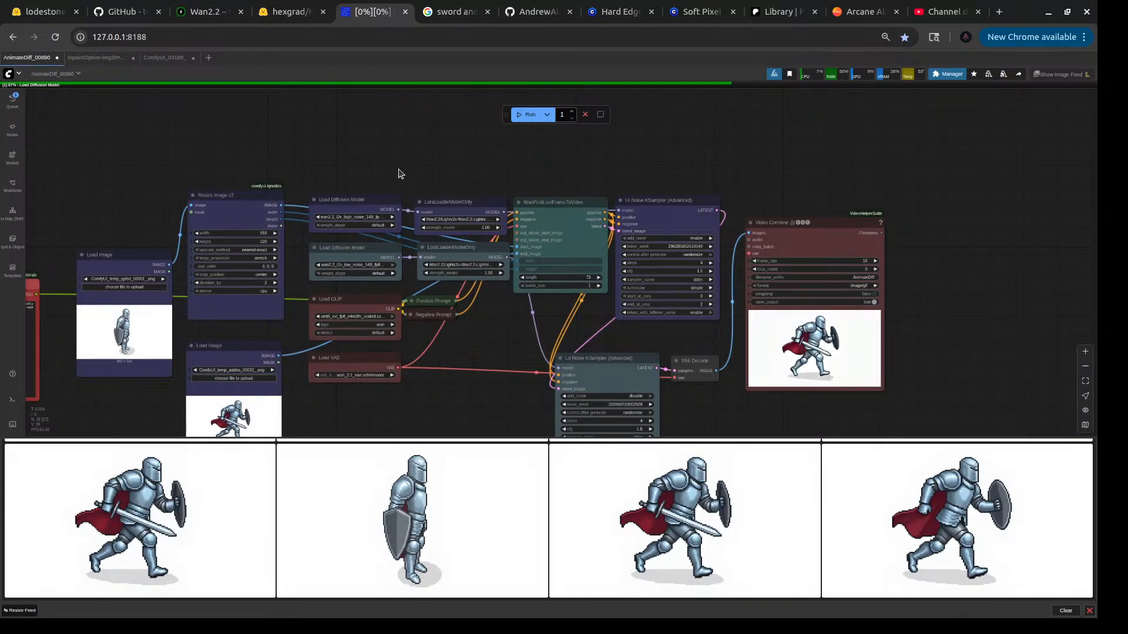
pyautogui.moveTo(360, 166); pyautogui.dragTo(440, 145)
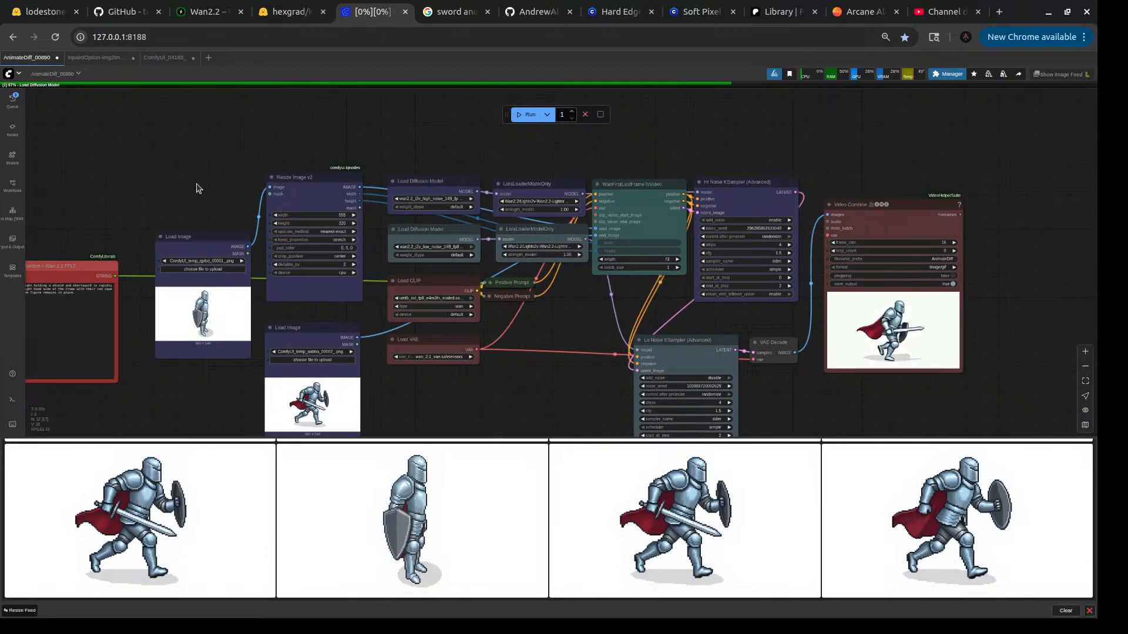
pyautogui.moveTo(196, 184); pyautogui.dragTo(245, 141)
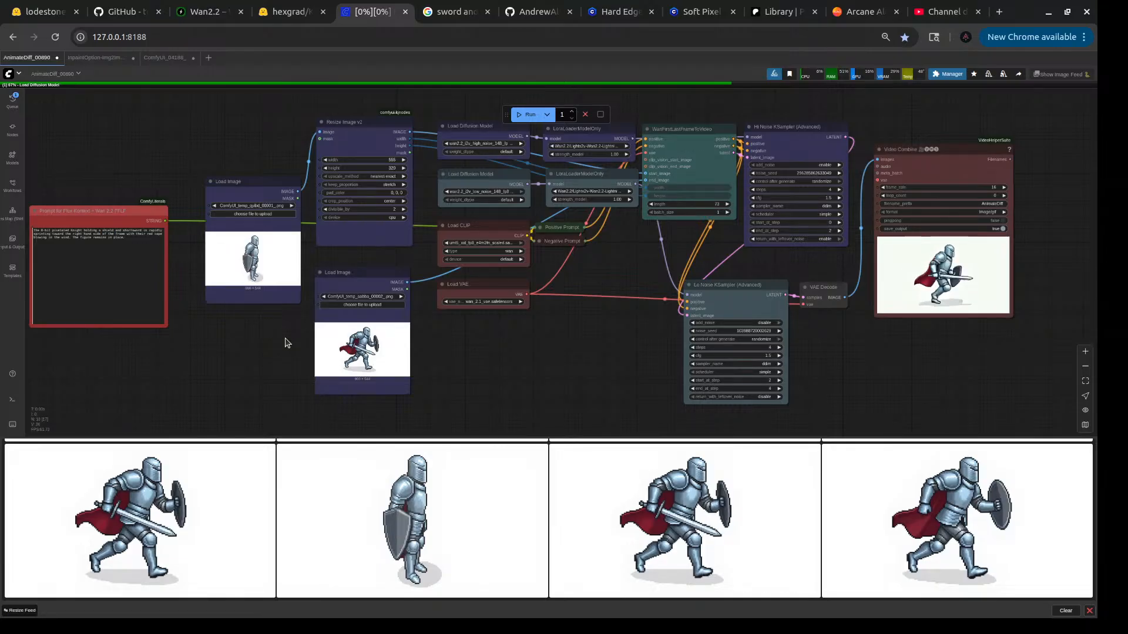
pyautogui.scroll(5, 285, 342)
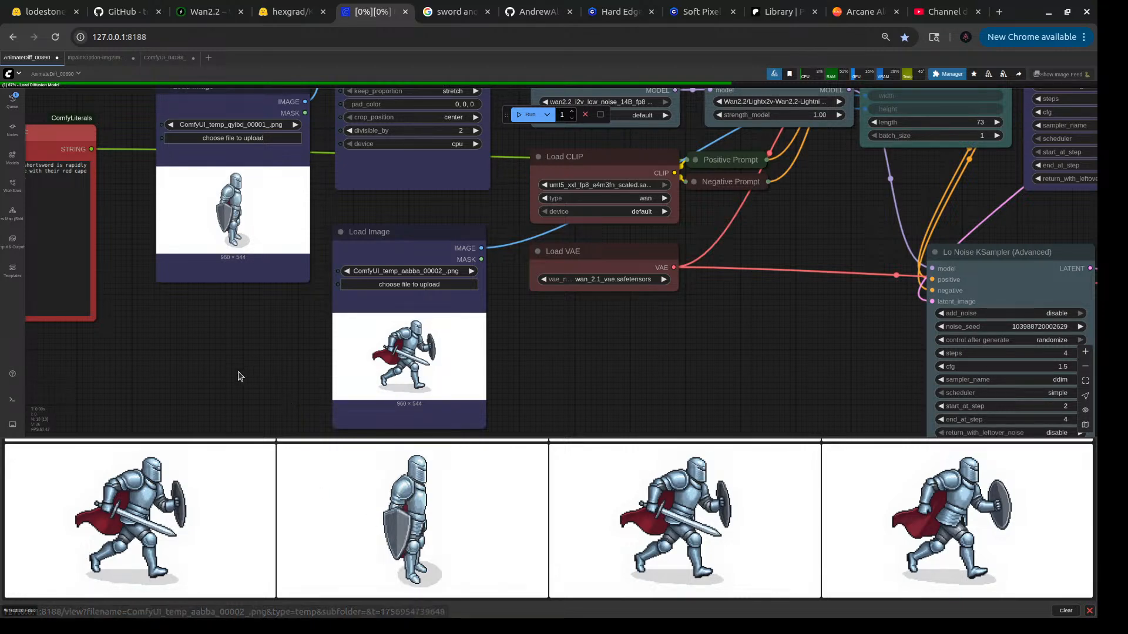
pyautogui.scroll(-5, 252, 405)
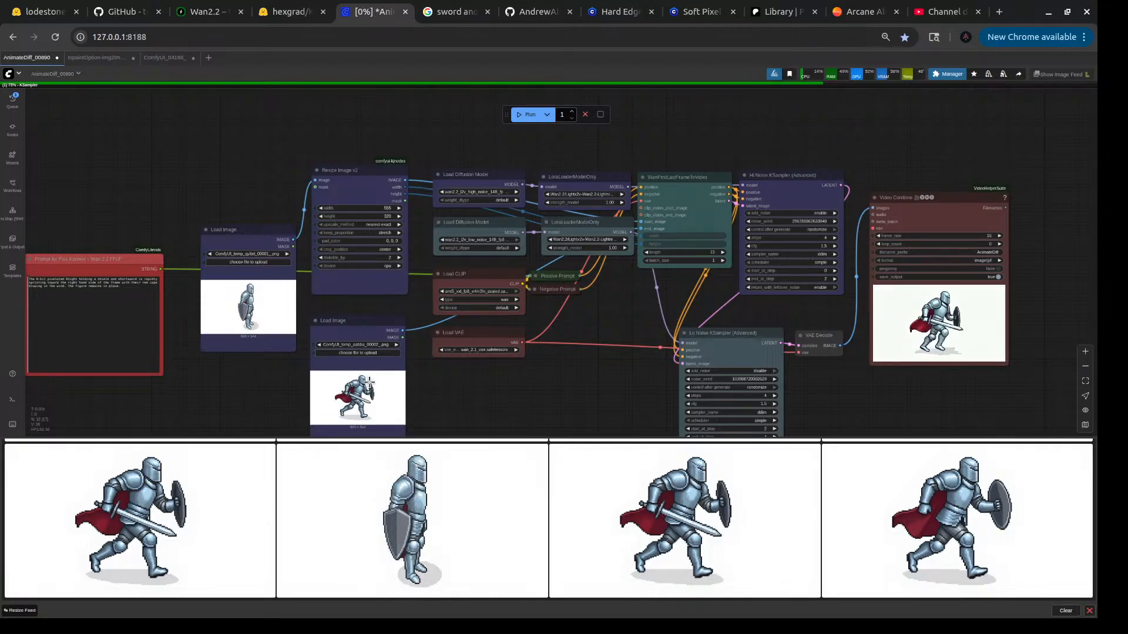
pyautogui.scroll(5, 369, 385)
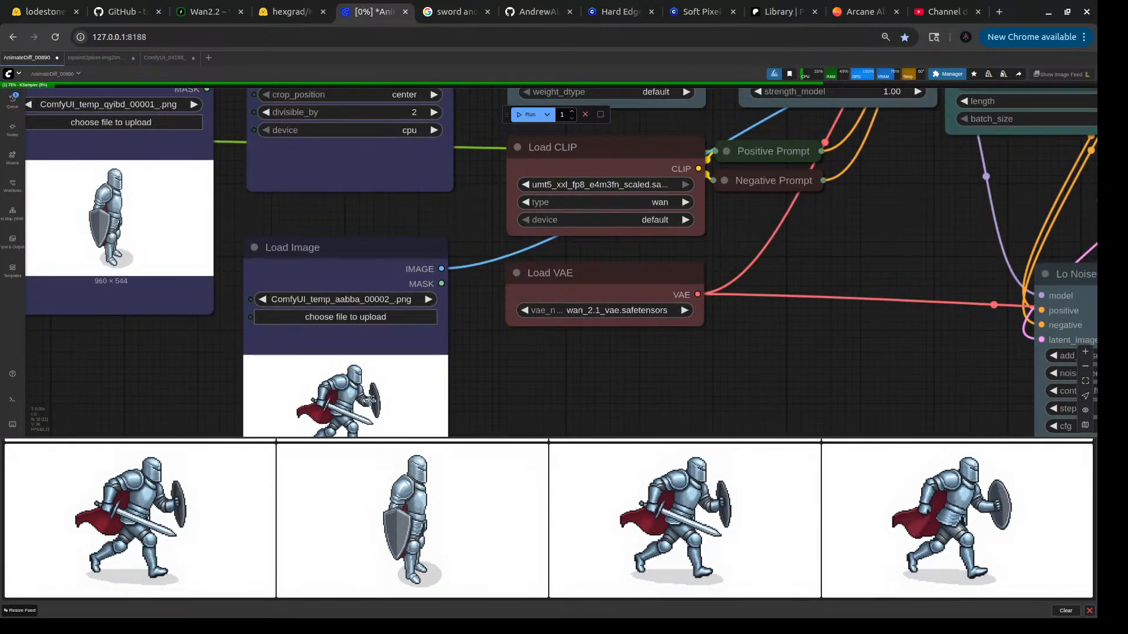
pyautogui.scroll(-3, 376, 401)
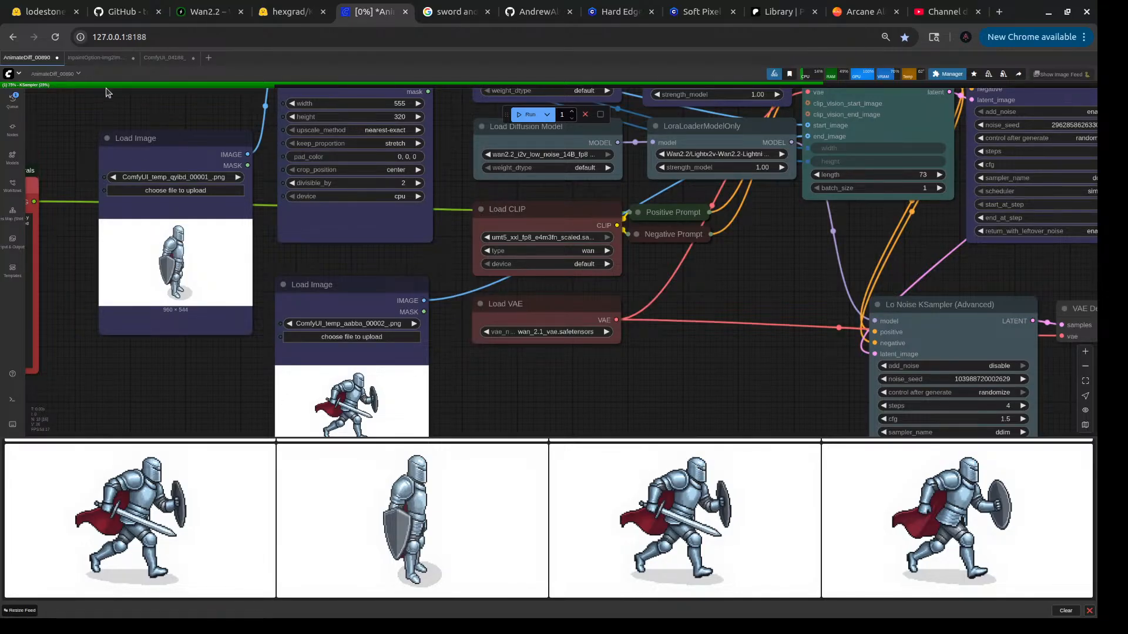
# - Return to the FLUX.1 Kontext editor workflow and check the edited knight in the Save Image node
pyautogui.click(90, 59)
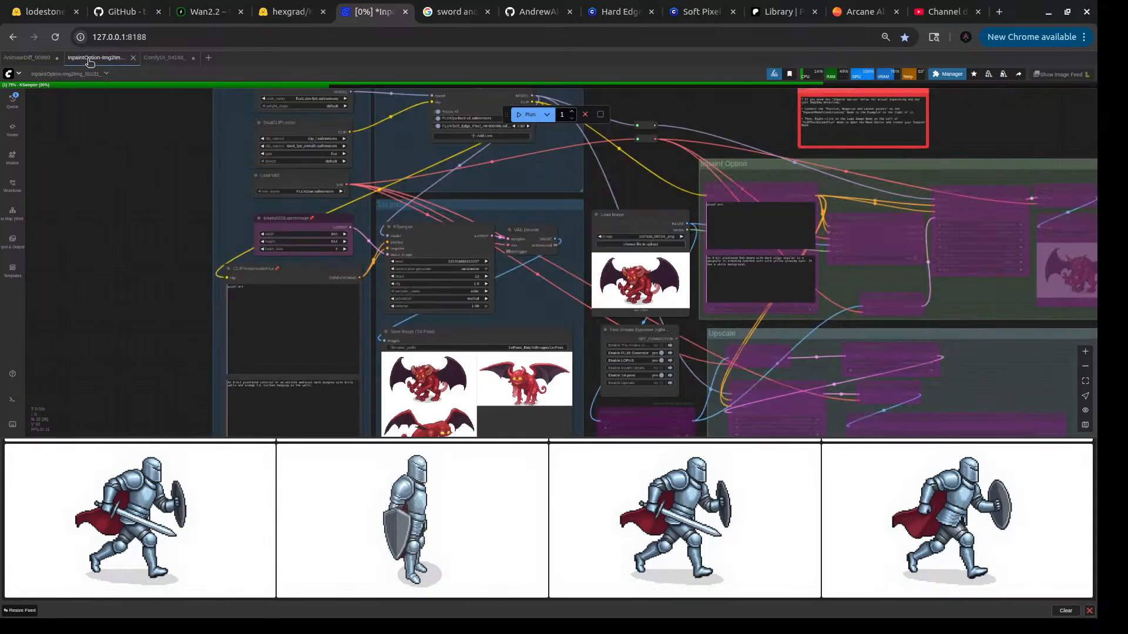
pyautogui.click(158, 58)
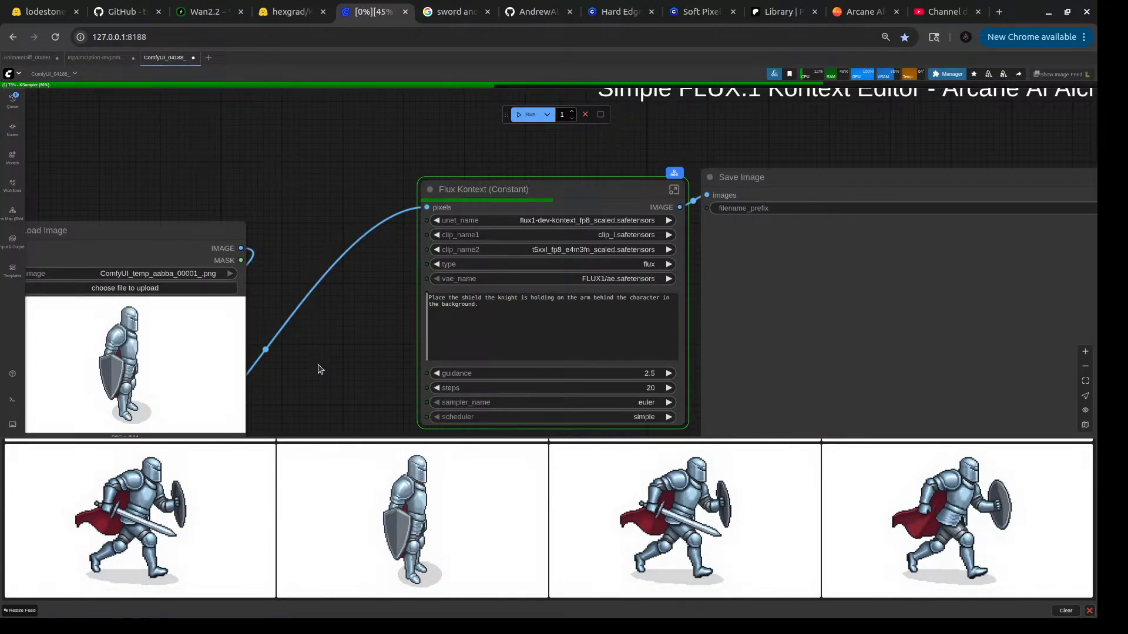
pyautogui.moveTo(317, 368); pyautogui.dragTo(297, 277)
pyautogui.scroll(-4, 300, 270)
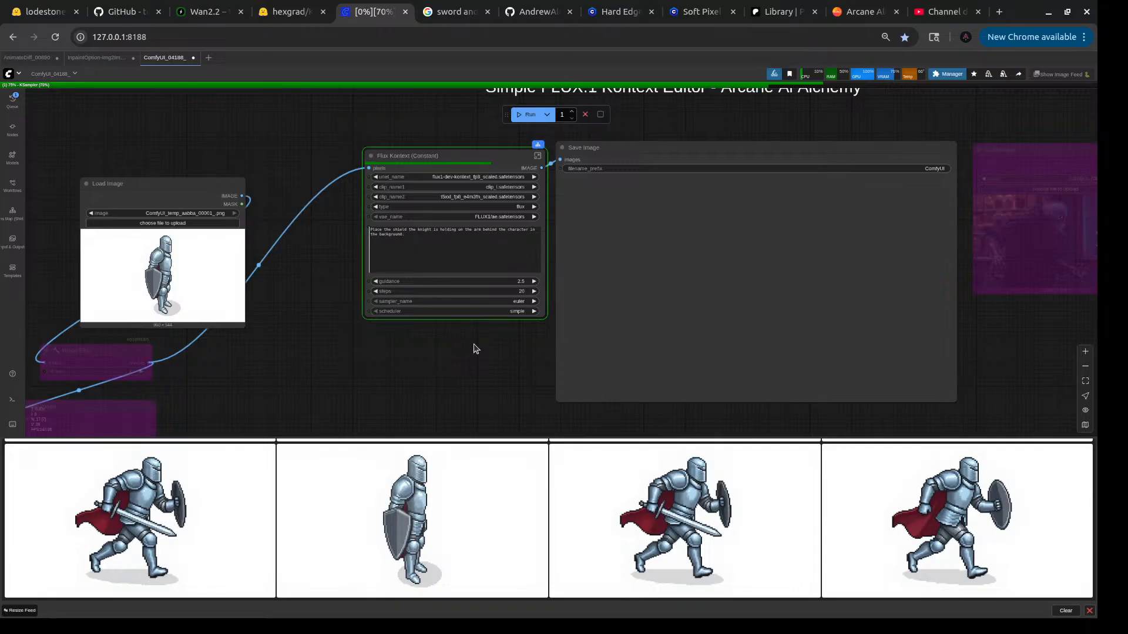
pyautogui.moveTo(497, 363); pyautogui.dragTo(456, 356)
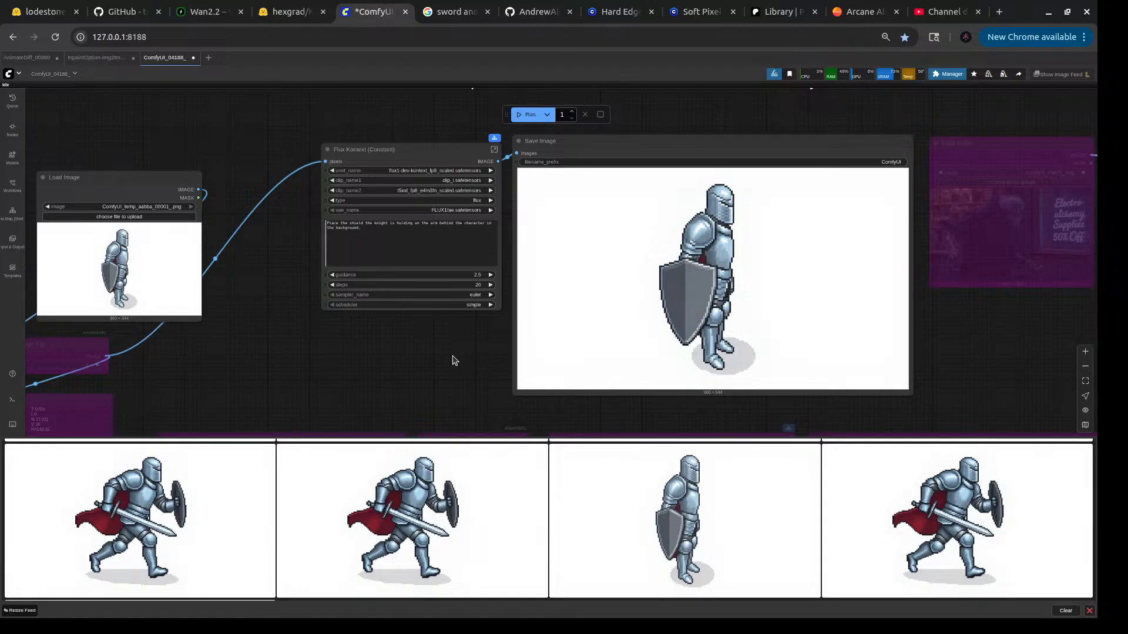
# - Change the Flux Kontext prompt to "Remove the shield the knight is holding." and run the workflow
pyautogui.scroll(5, 300, 237)
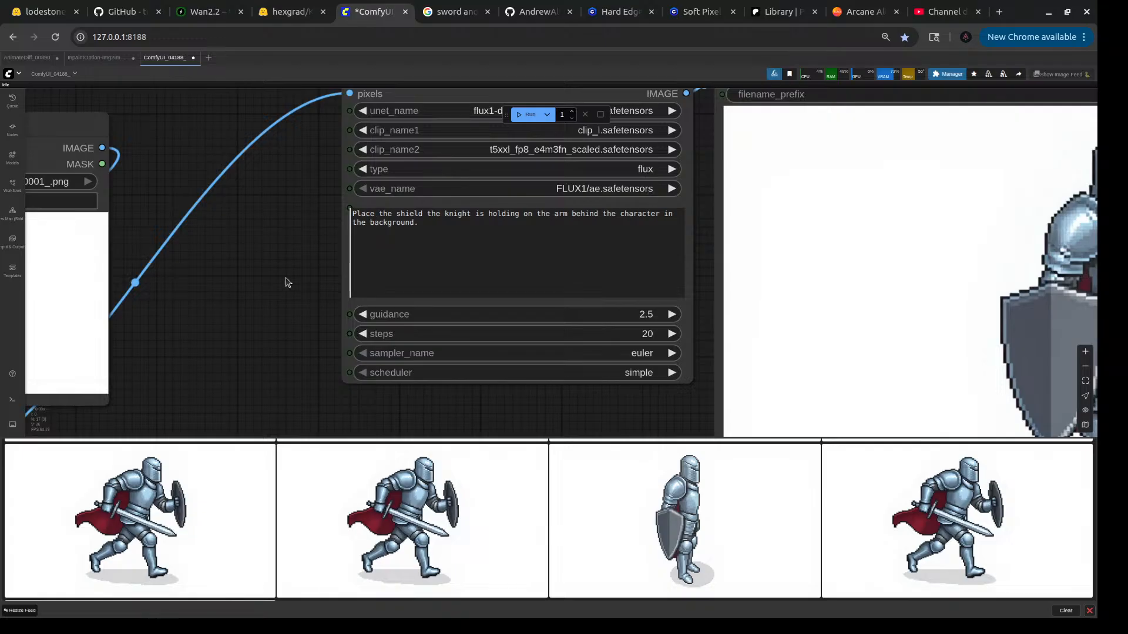
pyautogui.scroll(-3, 286, 279)
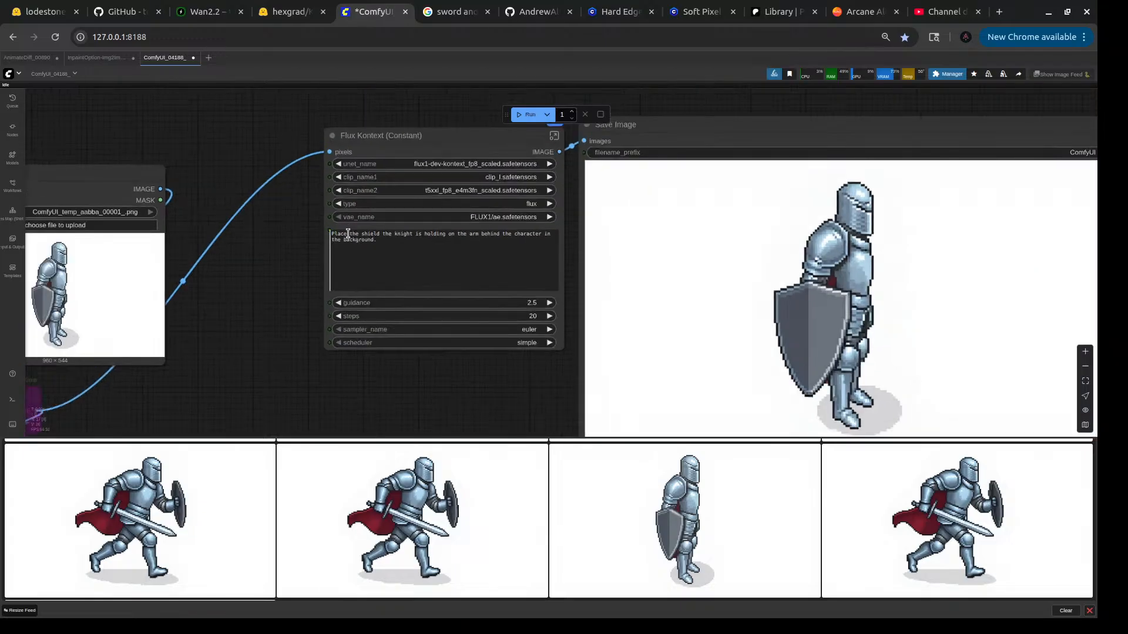
pyautogui.moveTo(349, 235); pyautogui.dragTo(330, 235)
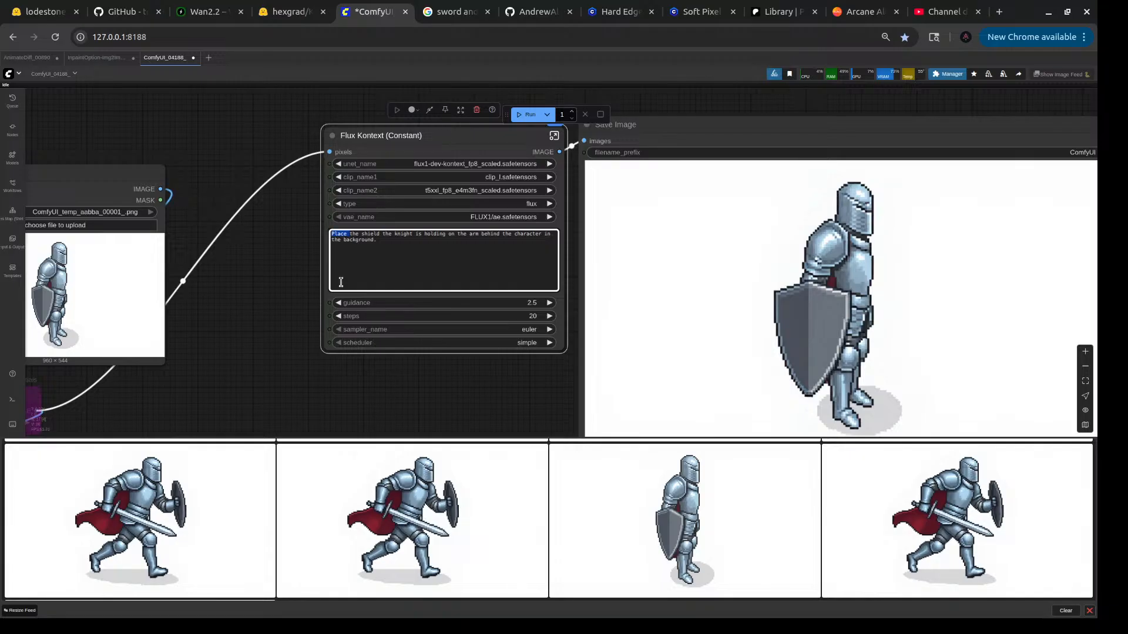
pyautogui.write('Remove')
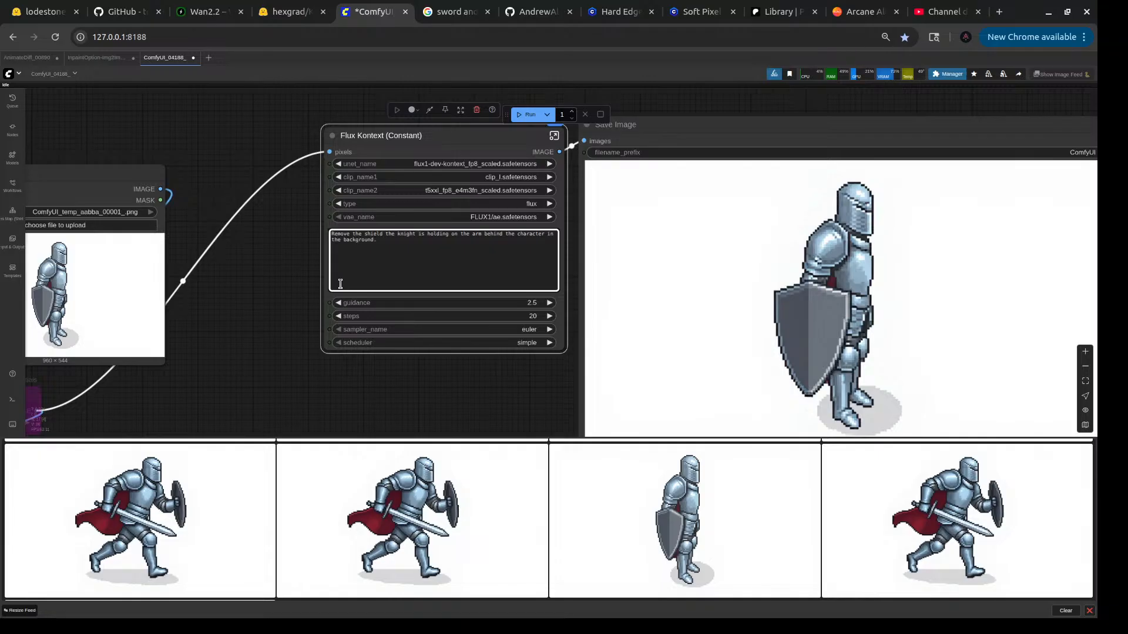
pyautogui.press('BackSpace')
pyautogui.press('BackSpace')
pyautogui.press('BackSpace')
pyautogui.press('BackSpace')
pyautogui.press('BackSpace')
pyautogui.press('BackSpace')
pyautogui.press('BackSpace')
pyautogui.press('BackSpace')
pyautogui.press('BackSpace')
pyautogui.press('BackSpace')
pyautogui.press('BackSpace')
pyautogui.press('BackSpace')
pyautogui.press('BackSpace')
pyautogui.press('Delete')
pyautogui.press('Delete')
pyautogui.press('Delete')
pyautogui.press('Delete')
pyautogui.press('Delete')
pyautogui.press('Delete')
pyautogui.press('Delete')
pyautogui.press('Delete')
pyautogui.press('Delete')
pyautogui.press('Delete')
pyautogui.press('Delete')
pyautogui.press('Delete')
pyautogui.press('Delete')
pyautogui.press('Delete')
pyautogui.press('Delete')
pyautogui.press('Delete')
pyautogui.press('Delete')
pyautogui.press('Delete')
pyautogui.press('Delete')
pyautogui.press('Delete')
pyautogui.press('Delete')
pyautogui.press('Delete')
pyautogui.press('Delete')
pyautogui.write('is holding on his ha')
pyautogui.write('.')
pyautogui.hotkey('ctrl', 'Return')
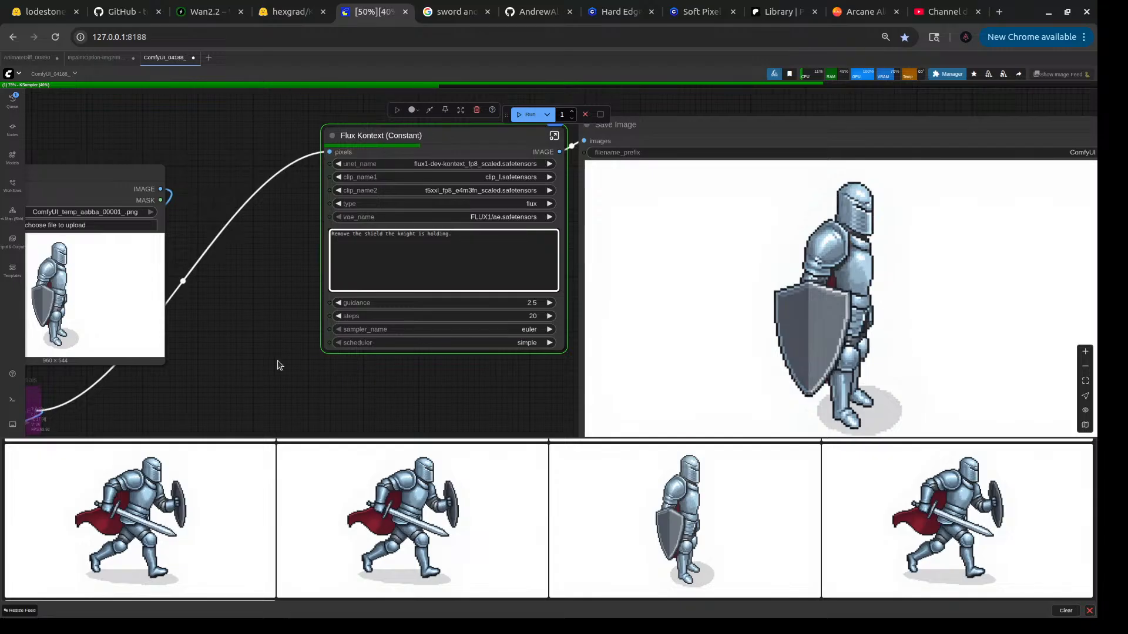
# - Review the knight generated without the shield and run the shield-removal edit once more
pyautogui.scroll(-3, 310, 368)
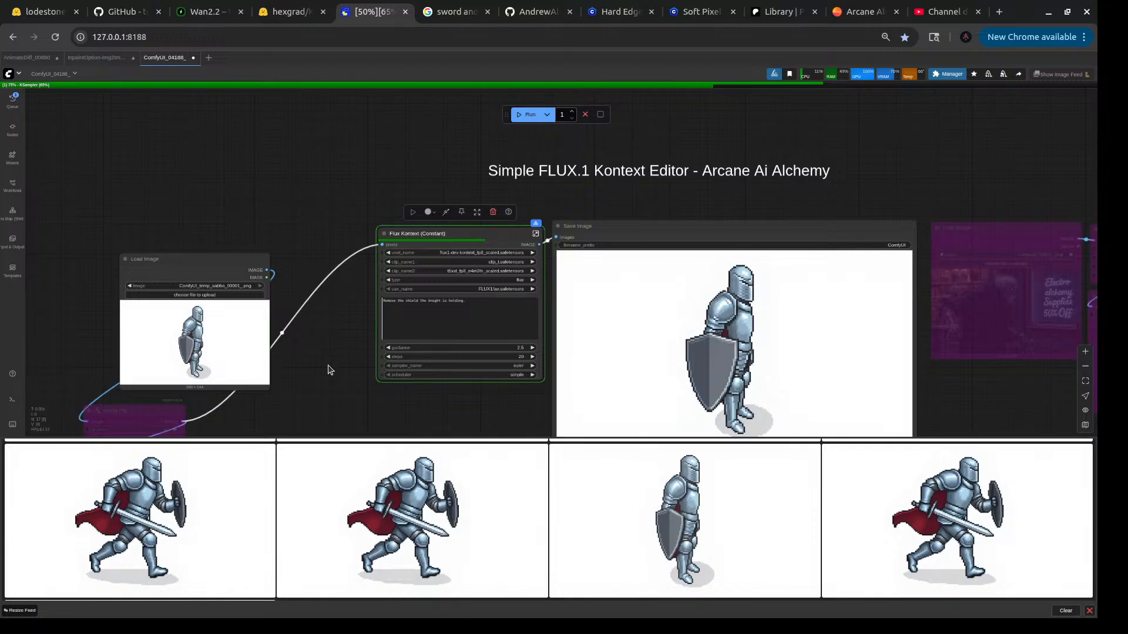
pyautogui.moveTo(328, 370); pyautogui.dragTo(314, 313)
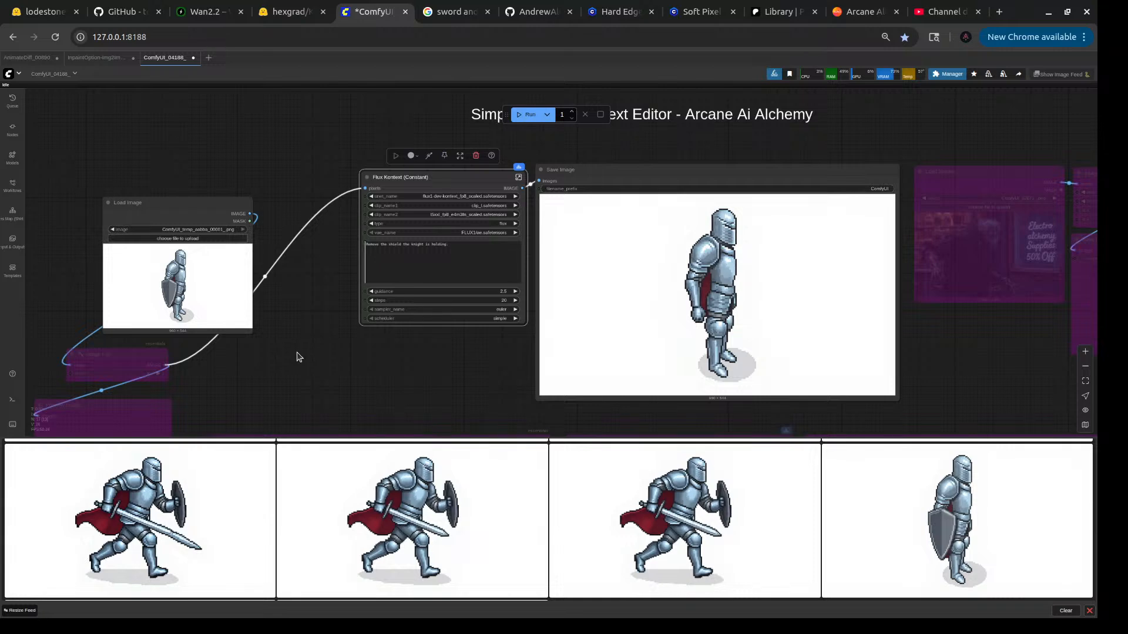
pyautogui.scroll(5, 321, 284)
pyautogui.scroll(-5, 276, 294)
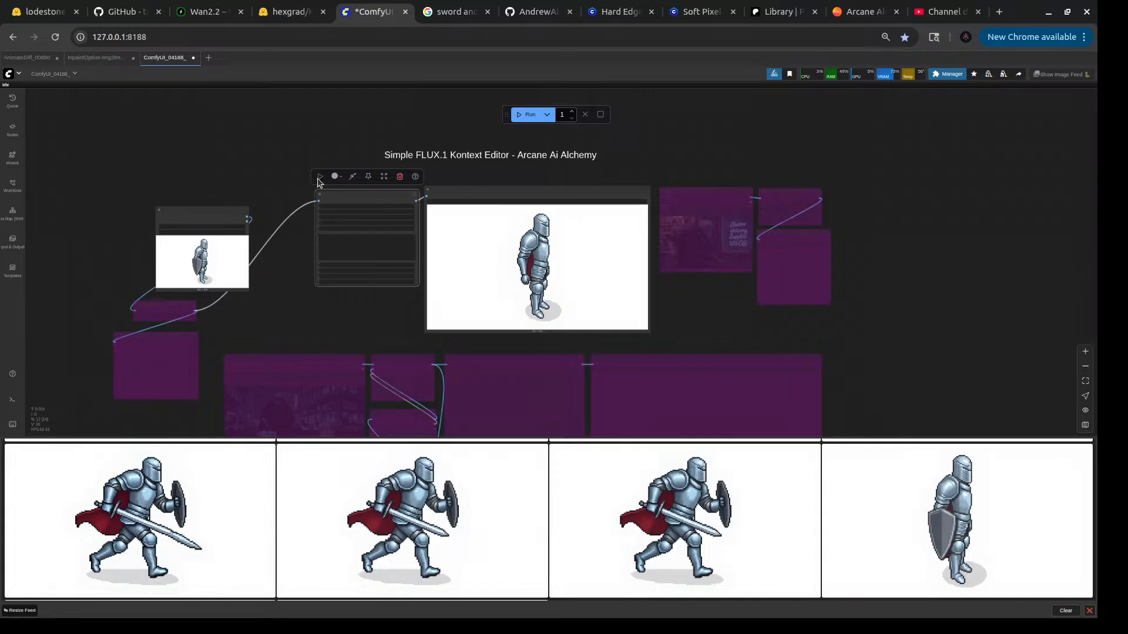
pyautogui.click(525, 115)
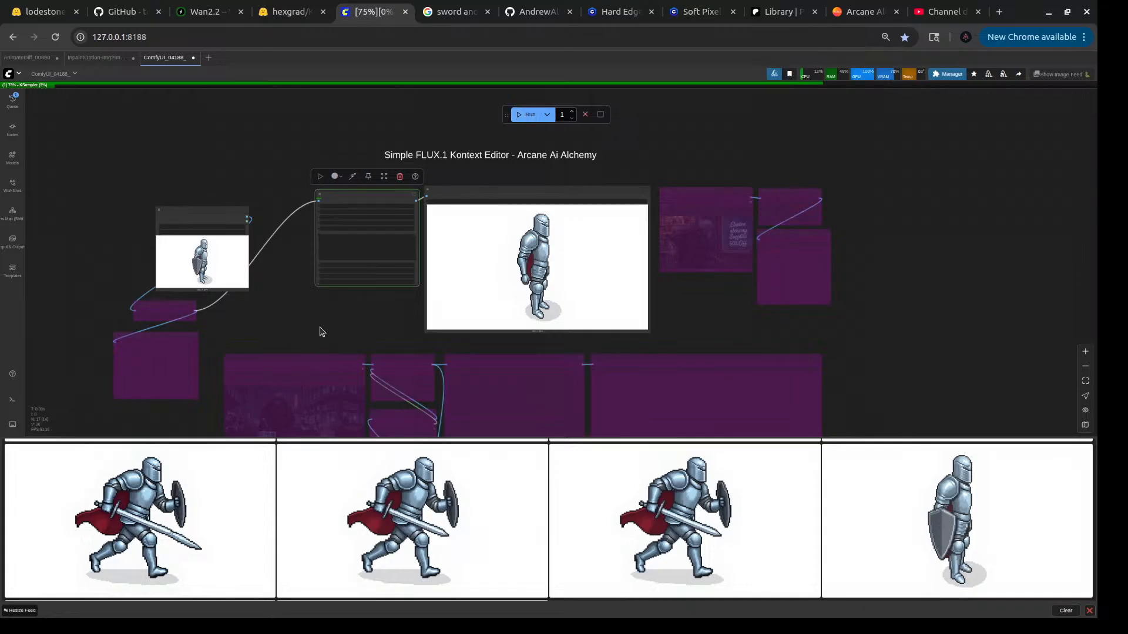
pyautogui.scroll(3, 320, 330)
pyautogui.scroll(1, 277, 308)
pyautogui.moveTo(276, 309); pyautogui.dragTo(358, 343)
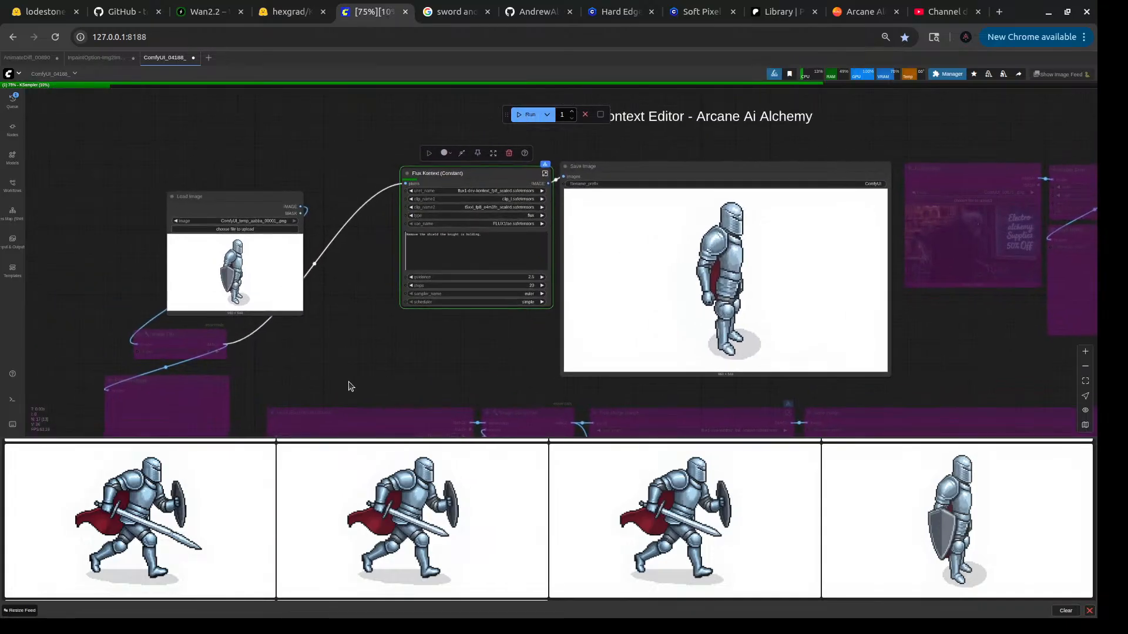
# - Load the knight without a shield from the image feed as the Load Image node's input
pyautogui.scroll(-5, 388, 515)
pyautogui.scroll(-3, 388, 515)
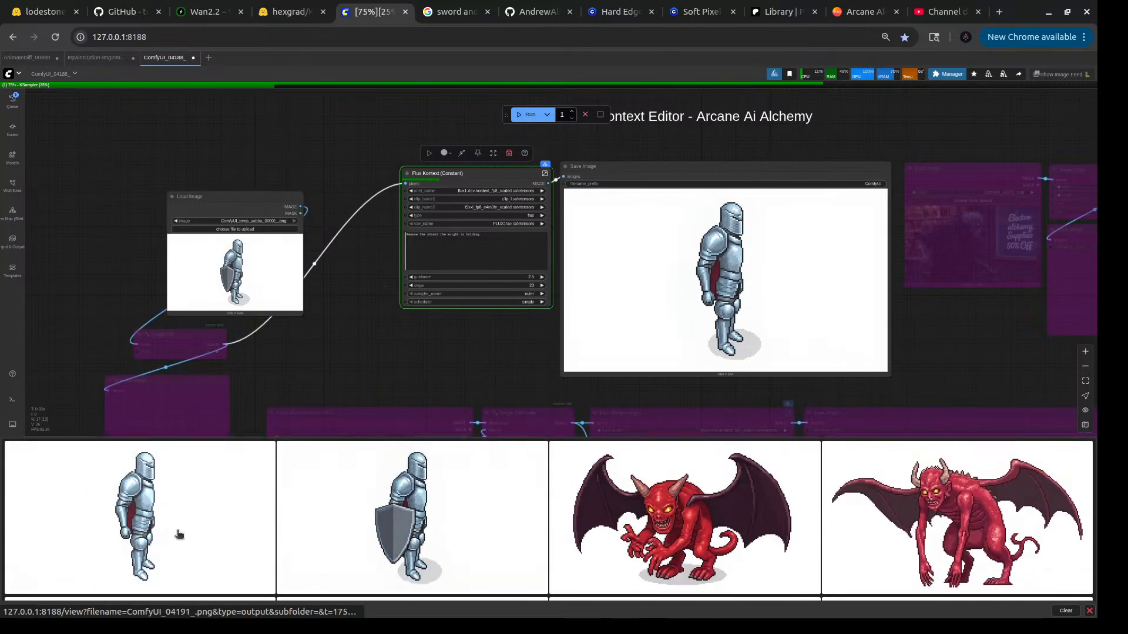
pyautogui.moveTo(179, 534); pyautogui.dragTo(247, 285)
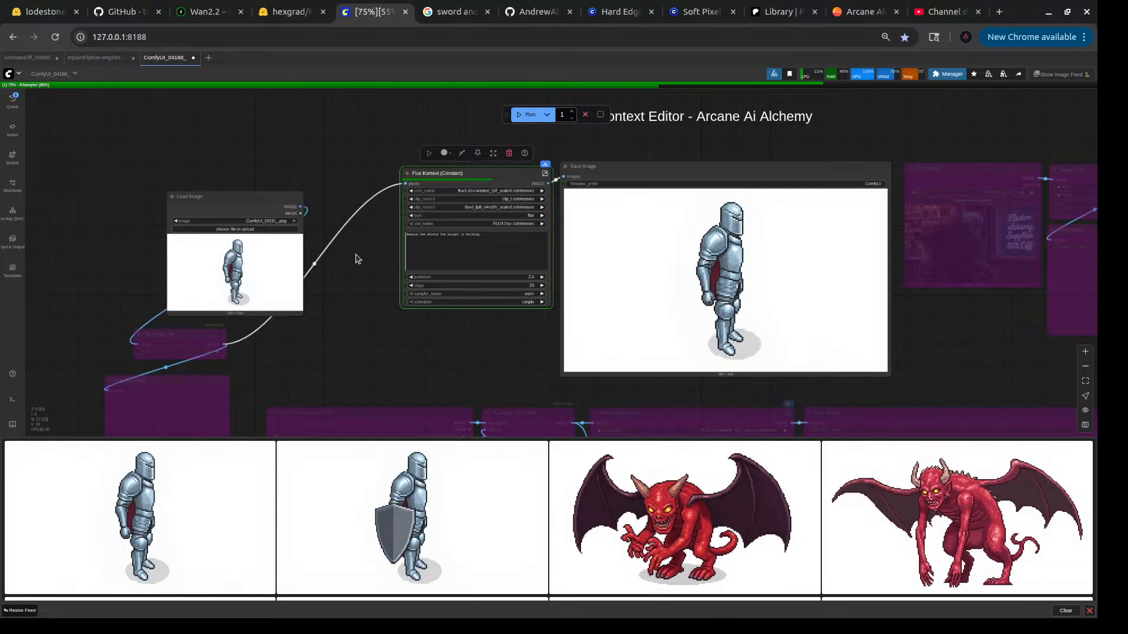
# - Start rewording the Flux Kontext prompt from "Remove" to "Place a" and load the newest shieldless knight from the image feed into Load Image
pyautogui.scroll(7, 356, 259)
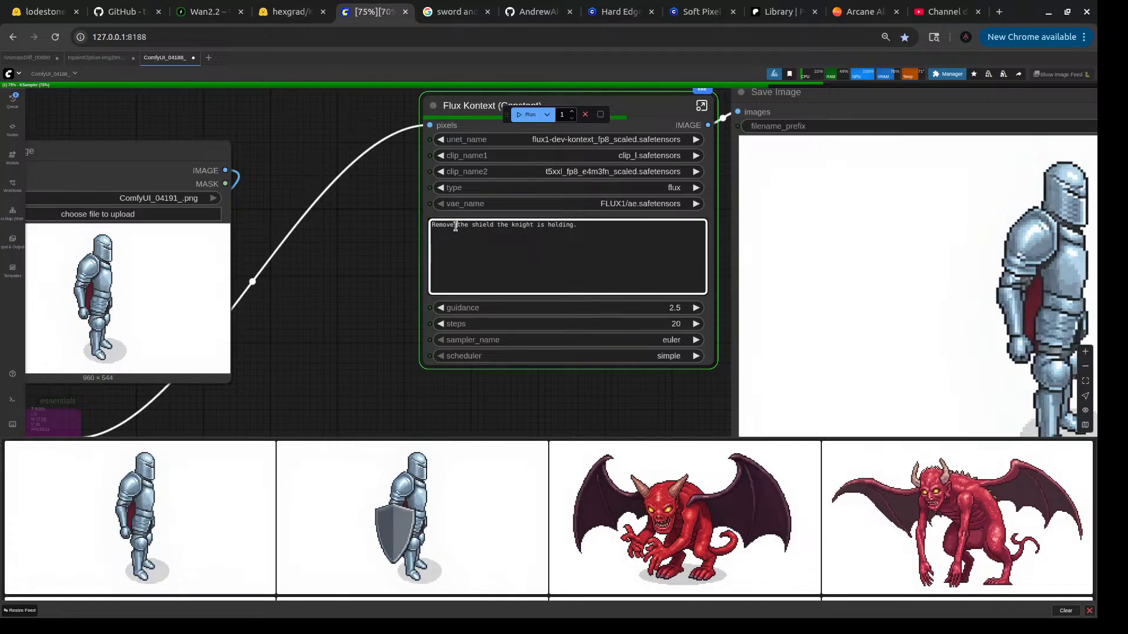
pyautogui.doubleClick(455, 226)
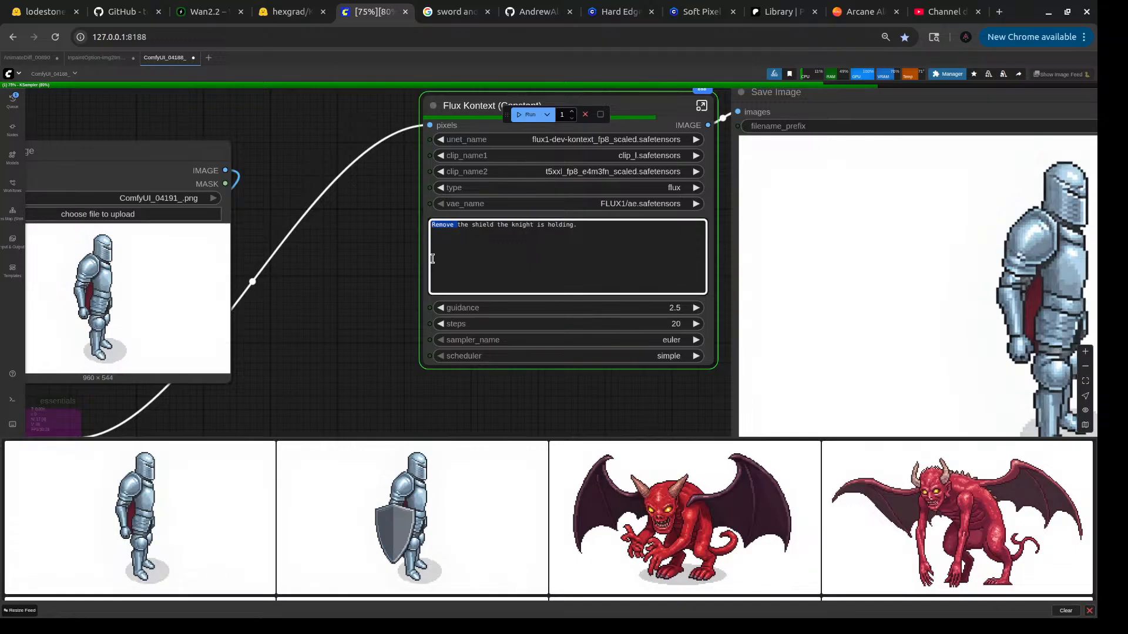
pyautogui.write('PLace a')
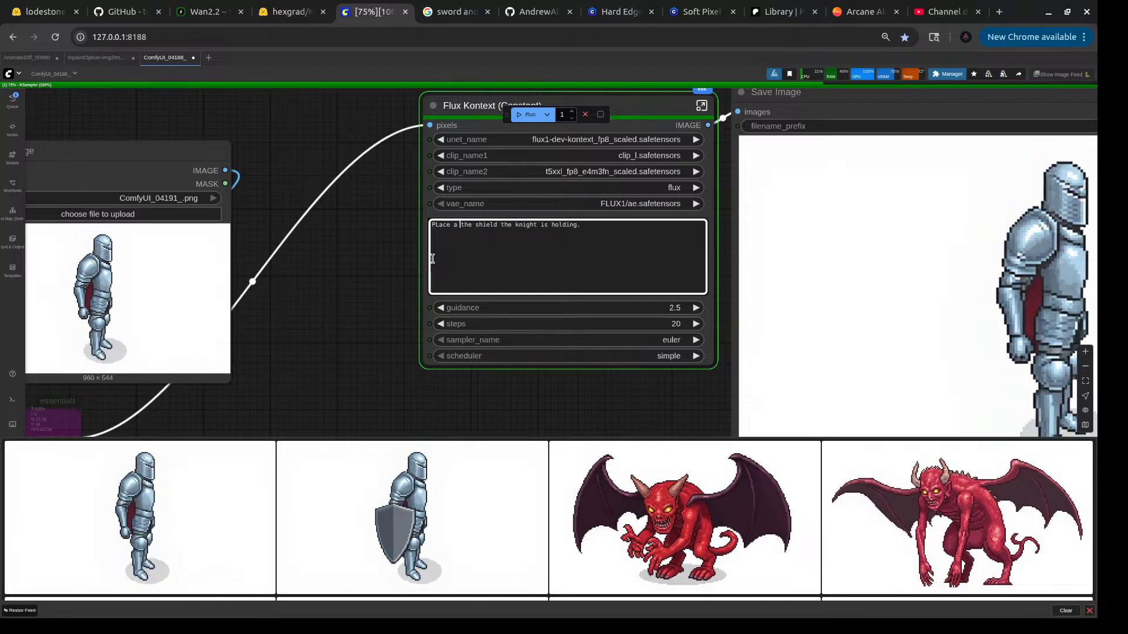
pyautogui.write(' shi')
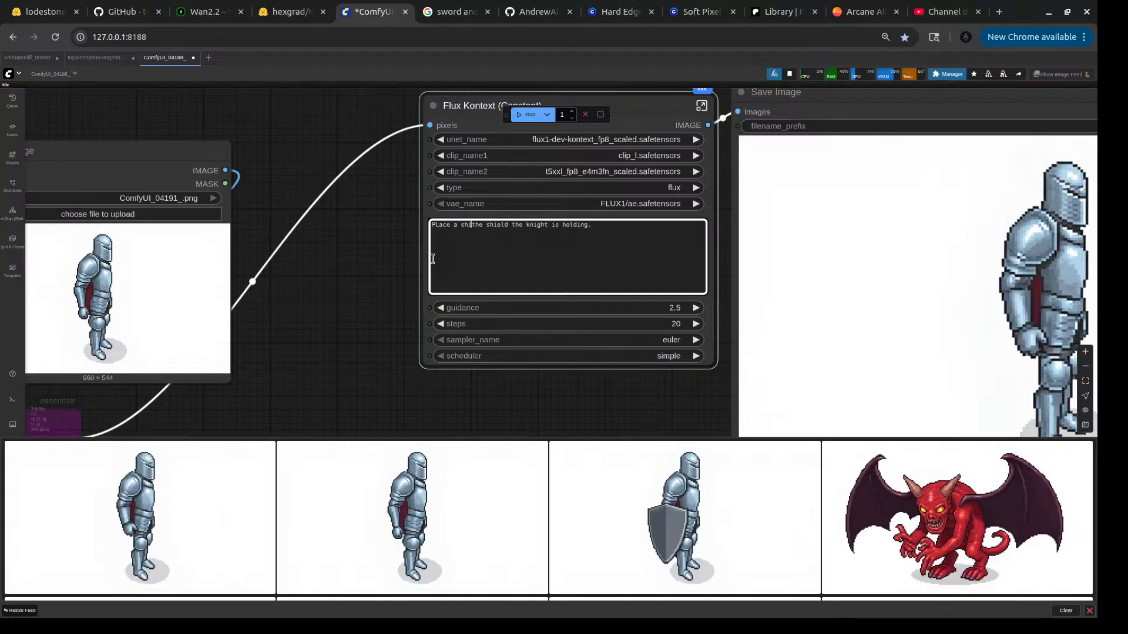
pyautogui.moveTo(165, 515); pyautogui.dragTo(101, 314)
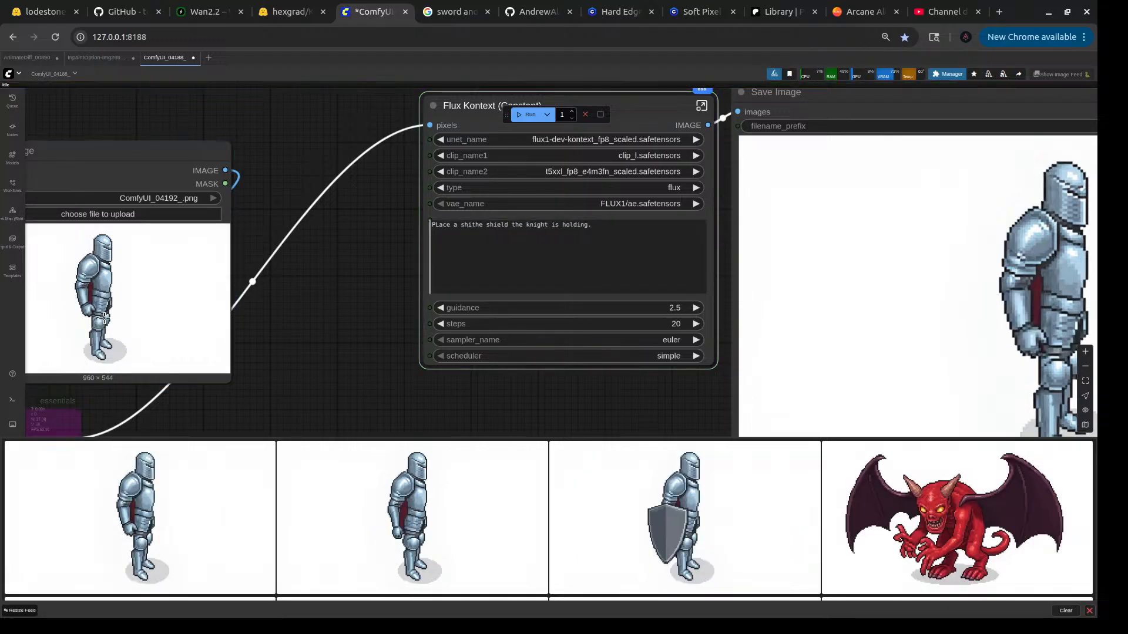
# - Correct the spelling of "Place" and make the Flux Kontext prompt begin with "Place a shield"
pyautogui.click(435, 222)
pyautogui.press('Delete')
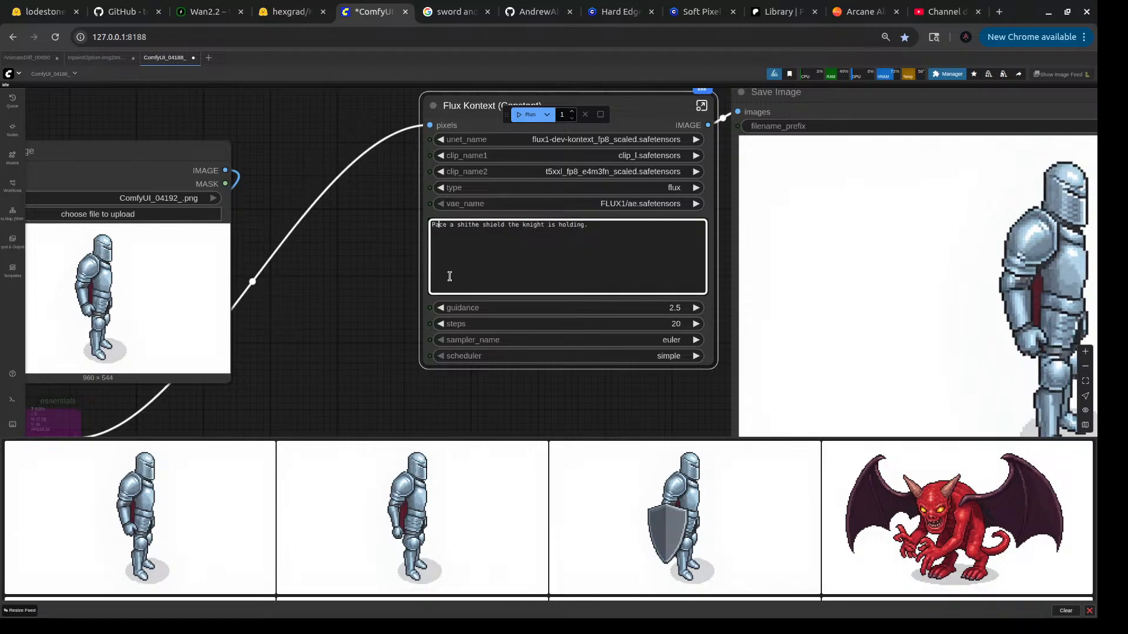
pyautogui.write('l')
pyautogui.press('Right')
pyautogui.press('BackSpace')
pyautogui.press('BackSpace')
pyautogui.press('BackSpace')
pyautogui.press('BackSpace')
pyautogui.press('BackSpace')
pyautogui.press('BackSpace')
pyautogui.press('BackSpace')
pyautogui.write('bhe')
pyautogui.press('BackSpace')
pyautogui.press('BackSpace')
pyautogui.press('BackSpace')
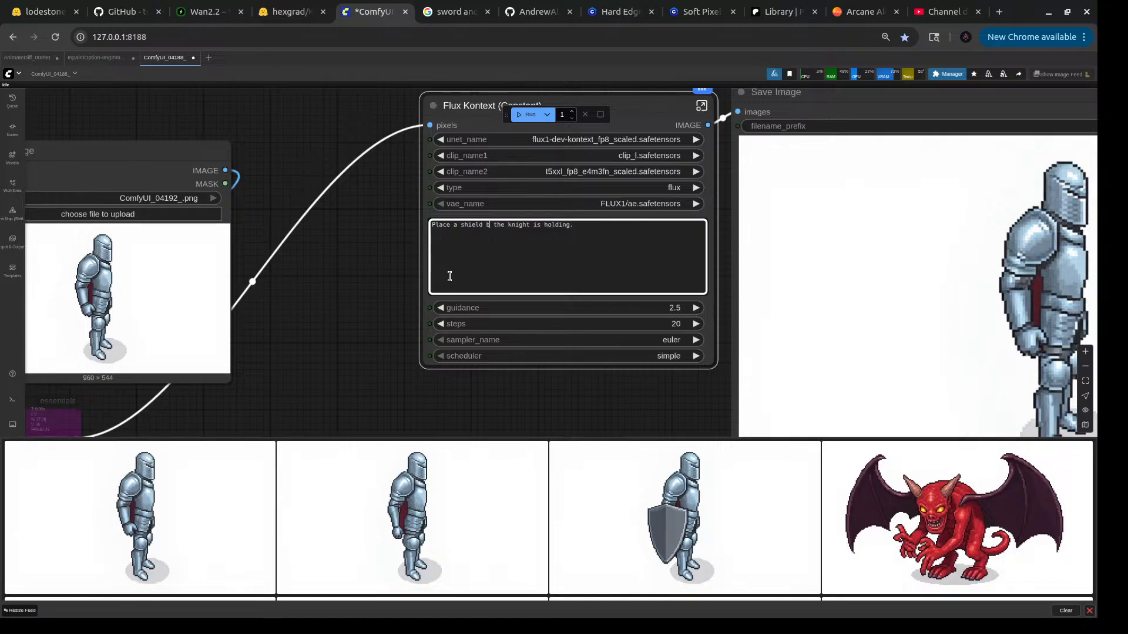
# - Extend the opening of the Flux Kontext prompt to "Place a shield on the arm hidden"
pyautogui.write('in the')
pyautogui.press('BackSpace')
pyautogui.press('BackSpace')
pyautogui.press('BackSpace')
pyautogui.press('BackSpace')
pyautogui.write('a')
pyautogui.press('BackSpace')
pyautogui.write('the hand')
pyautogui.press('BackSpace')
pyautogui.press('BackSpace')
pyautogui.press('BackSpace')
pyautogui.press('BackSpace')
pyautogui.press('BackSpace')
pyautogui.press('BackSpace')
pyautogui.press('BackSpace')
pyautogui.press('BackSpace')
pyautogui.press('BackSpace')
pyautogui.press('BackSpace')
pyautogui.press('BackSpace')
pyautogui.write('on the arm behind')
pyautogui.press('BackSpace')
pyautogui.press('BackSpace')
pyautogui.press('BackSpace')
pyautogui.press('BackSpace')
pyautogui.press('BackSpace')
pyautogui.press('BackSpace')
pyautogui.write('hidden')
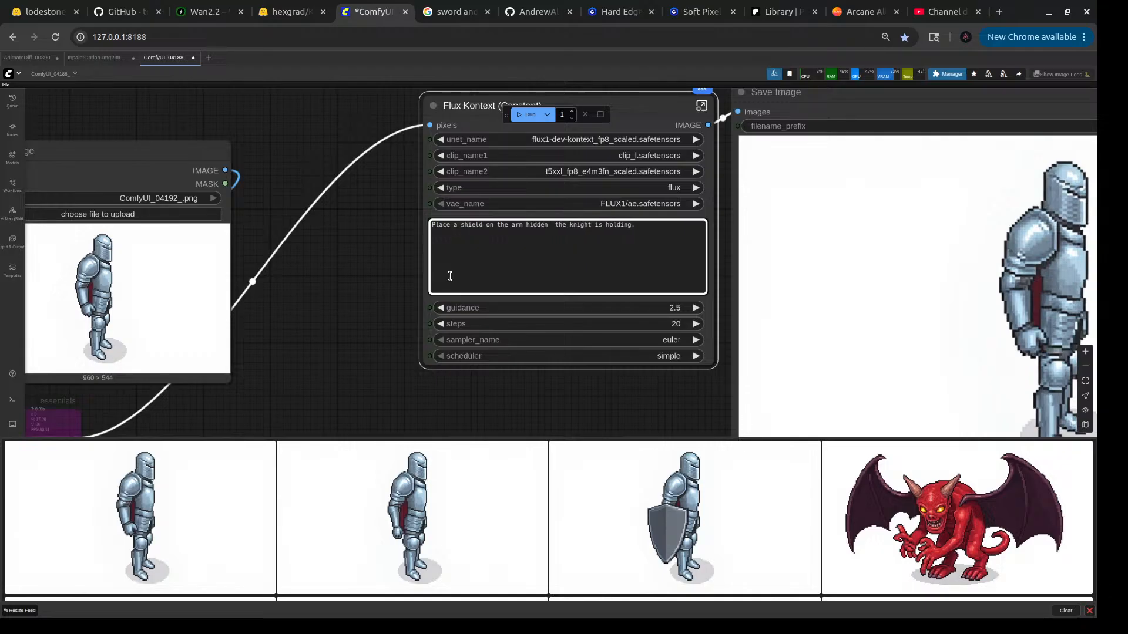
# - Complete the prompt as "Place a shield on the arm hidden behind the knight." and run the workflow
pyautogui.press('BackSpace')
pyautogui.press('Right')
pyautogui.press('Right')
pyautogui.press('Right')
pyautogui.press('Right')
pyautogui.press('Delete')
pyautogui.press('Delete')
pyautogui.press('Delete')
pyautogui.press('Delete')
pyautogui.press('Delete')
pyautogui.press('Delete')
pyautogui.press('Delete')
pyautogui.press('Delete')
pyautogui.press('Delete')
pyautogui.press('Delete')
pyautogui.press('Delete')
pyautogui.press('Left')
pyautogui.press('Left')
pyautogui.press('Left')
pyautogui.press('Left')
pyautogui.write('behind')
pyautogui.hotkey('ctrl', 'Return')
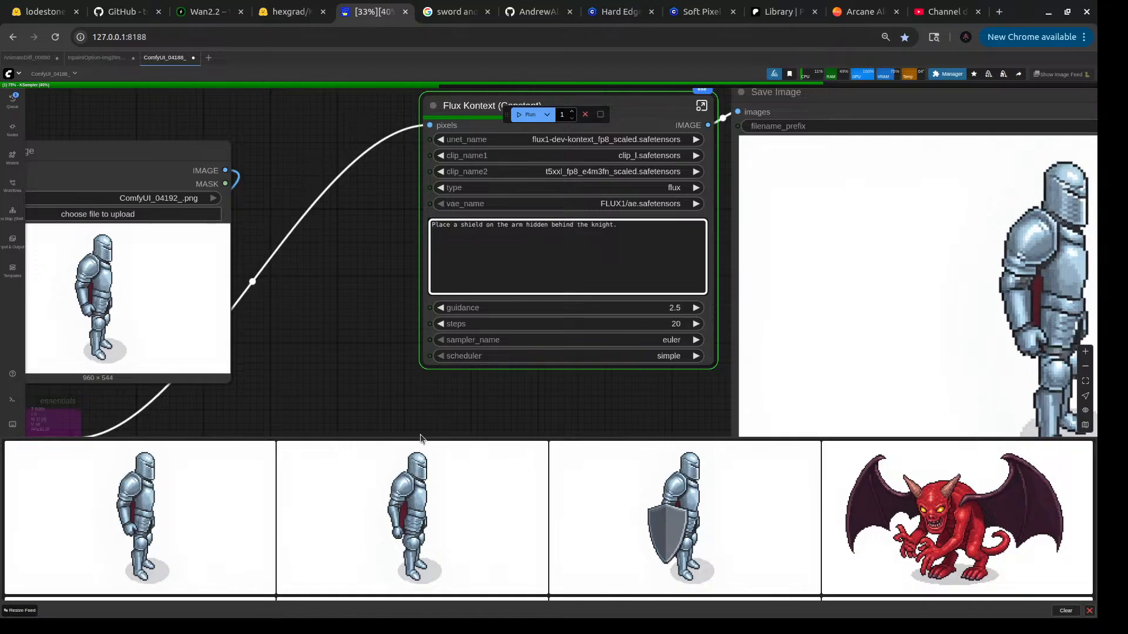
# - Look over the demon images in the inpaint workflow and return to the Kontext editor to check the edited knight
pyautogui.scroll(-4, 333, 315)
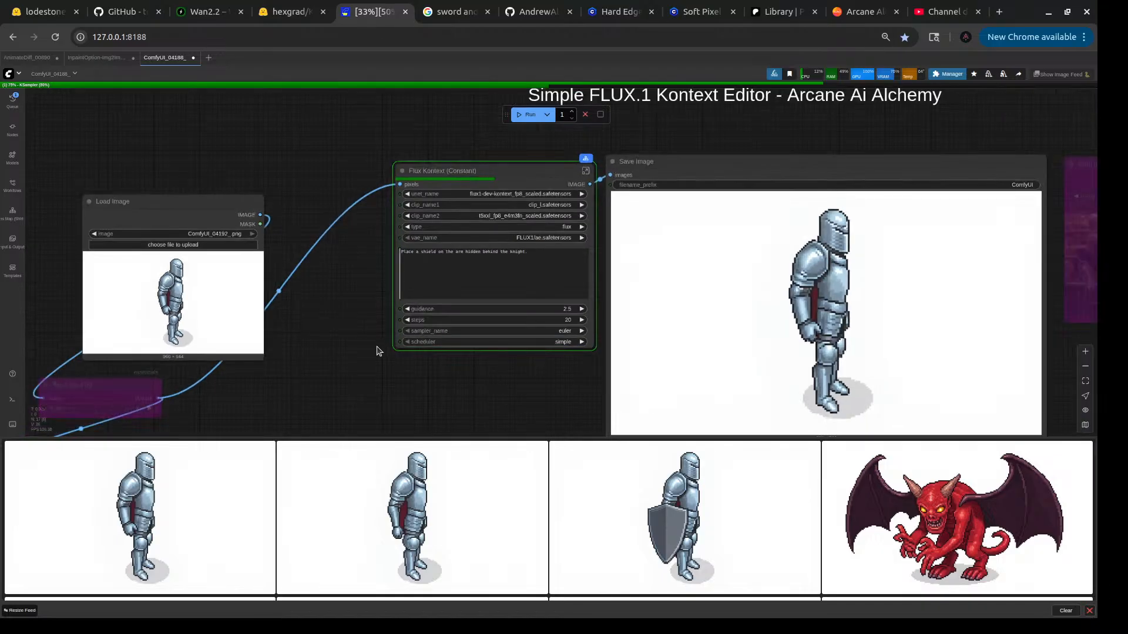
pyautogui.moveTo(378, 347); pyautogui.dragTo(353, 352)
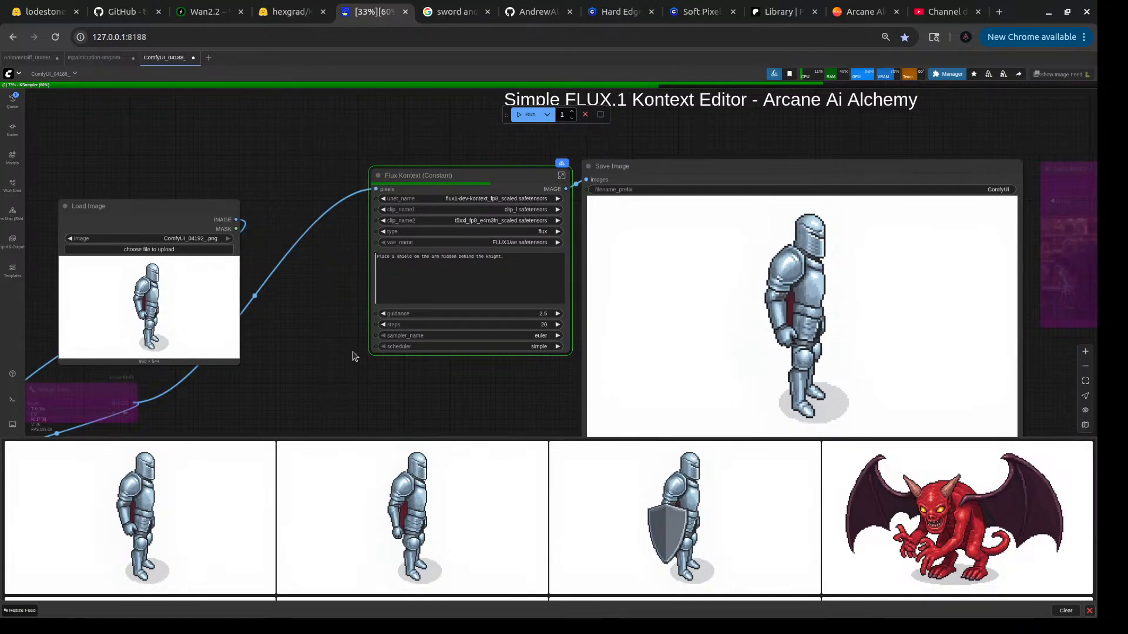
pyautogui.scroll(-3, 354, 357)
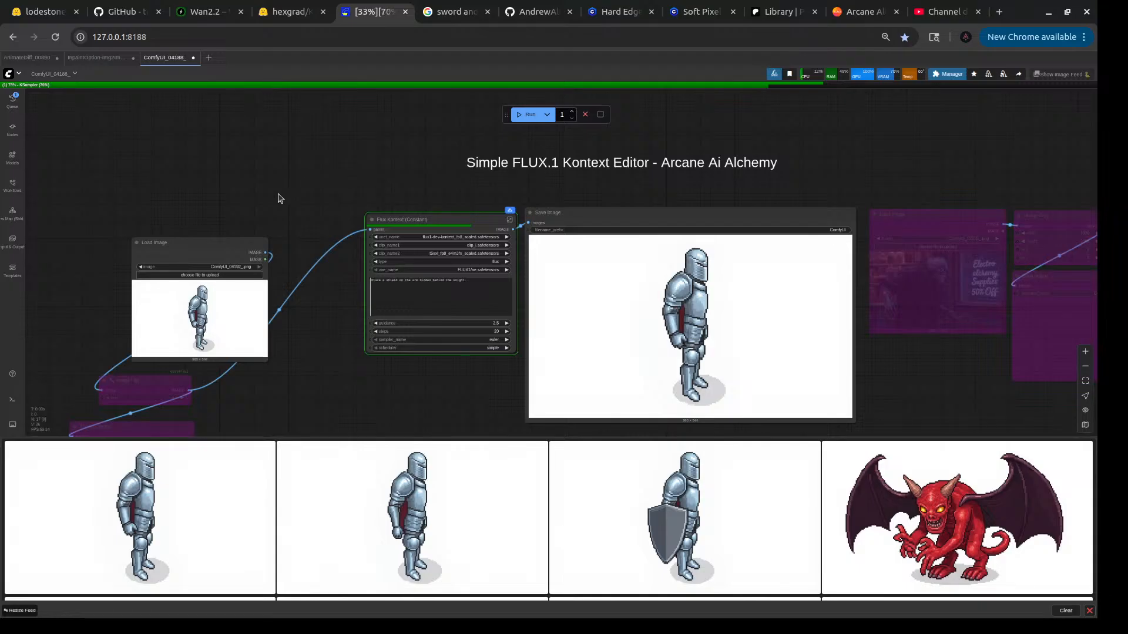
pyautogui.click(107, 57)
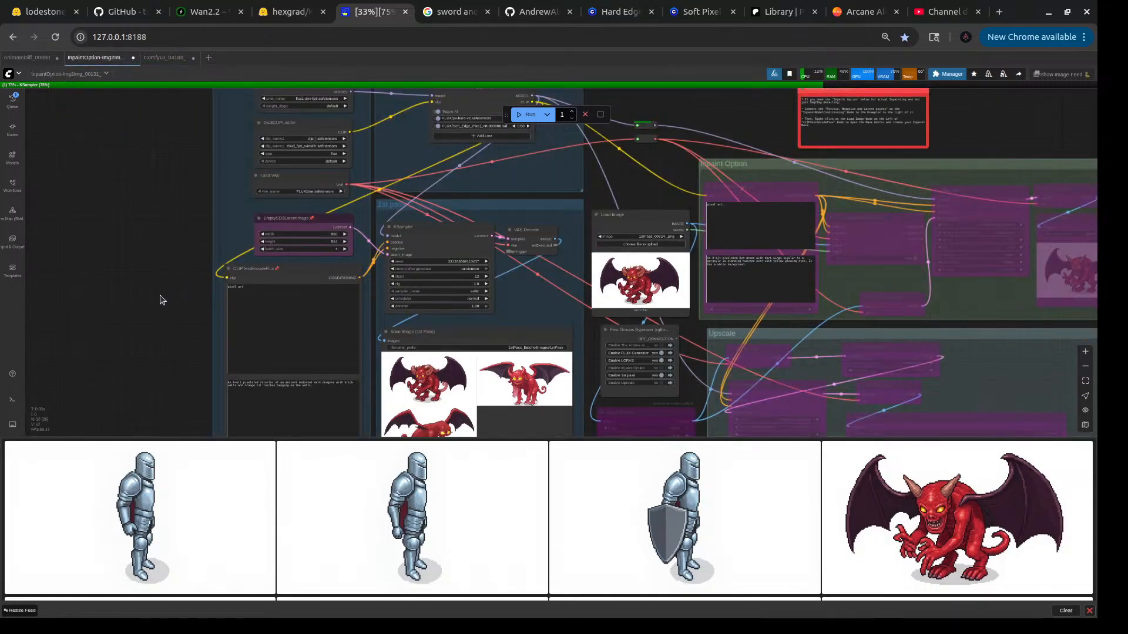
pyautogui.moveTo(161, 309); pyautogui.dragTo(161, 218)
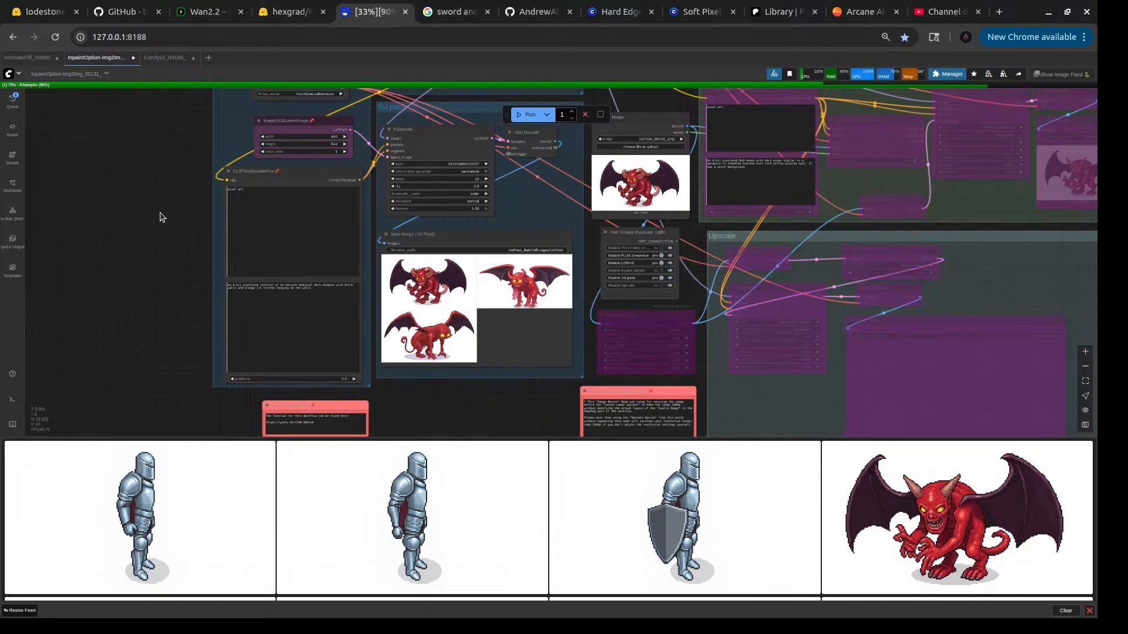
pyautogui.click(158, 59)
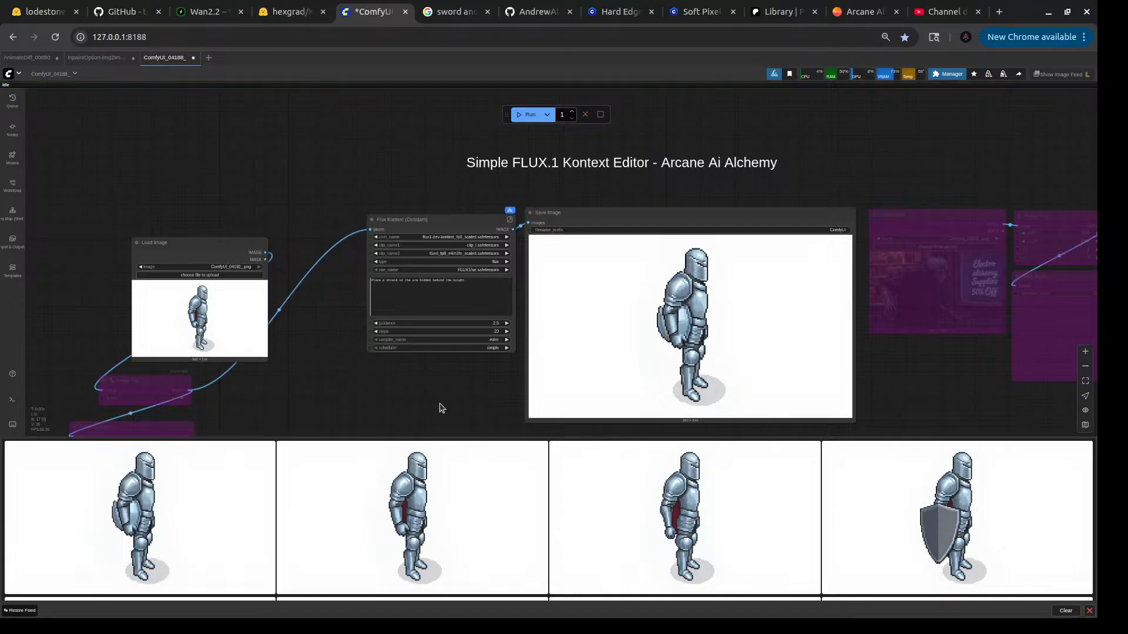
# - Change the Flux Kontext prompt to "Place a shield hidden behind the torso of the knight." and run the workflow
pyautogui.scroll(7, 442, 408)
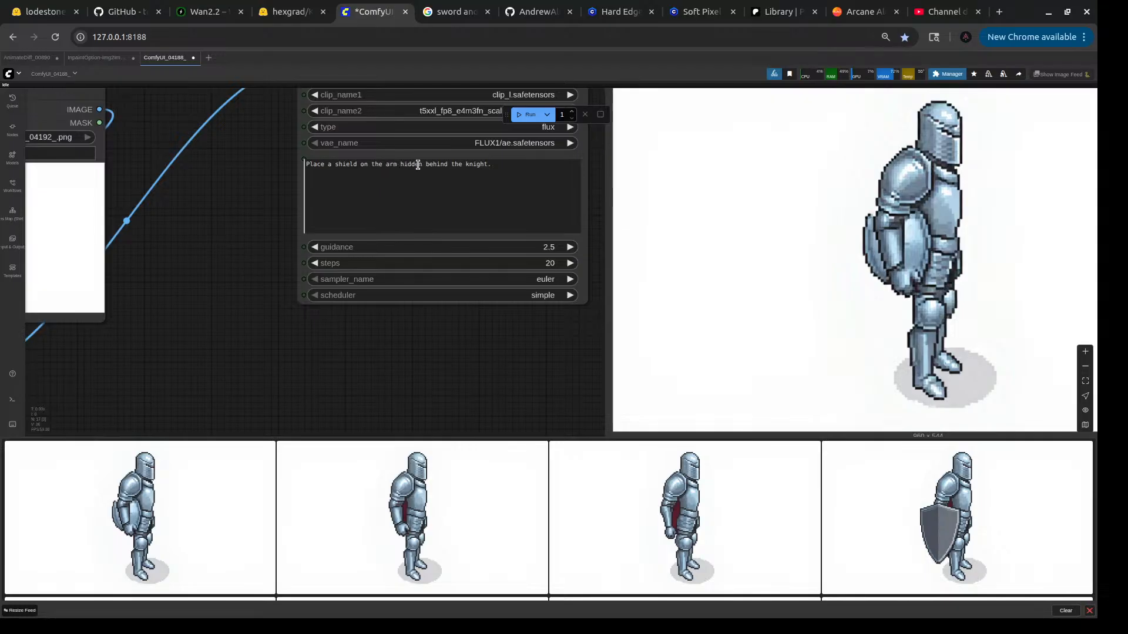
pyautogui.moveTo(400, 165); pyautogui.dragTo(361, 166)
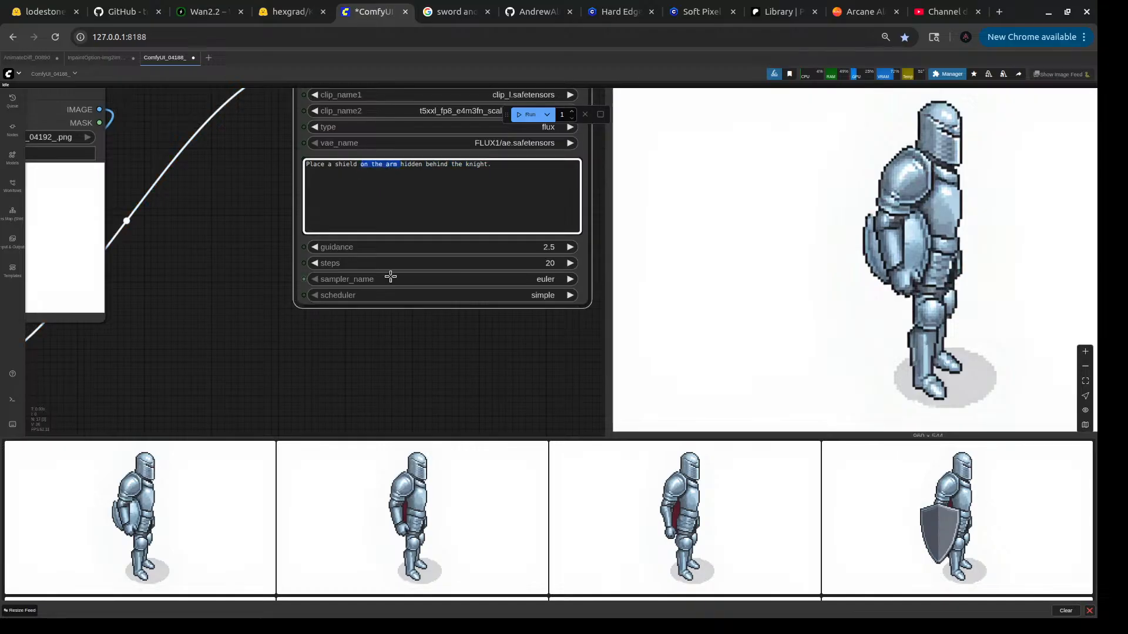
pyautogui.press('BackSpace')
pyautogui.write('torso of the')
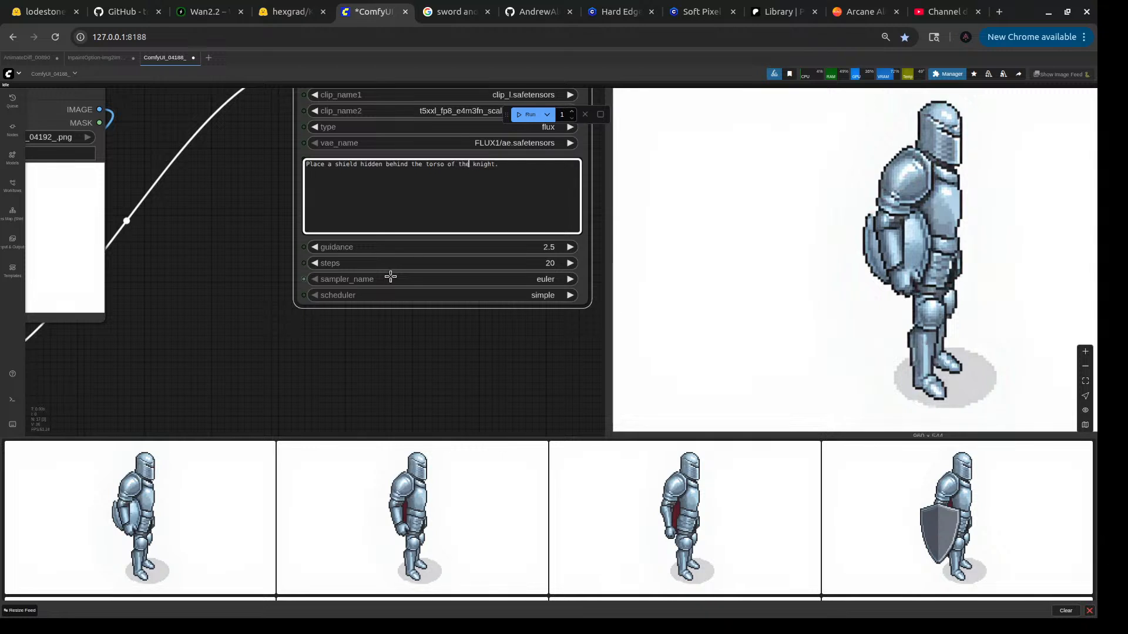
pyautogui.hotkey('ctrl', 'Return')
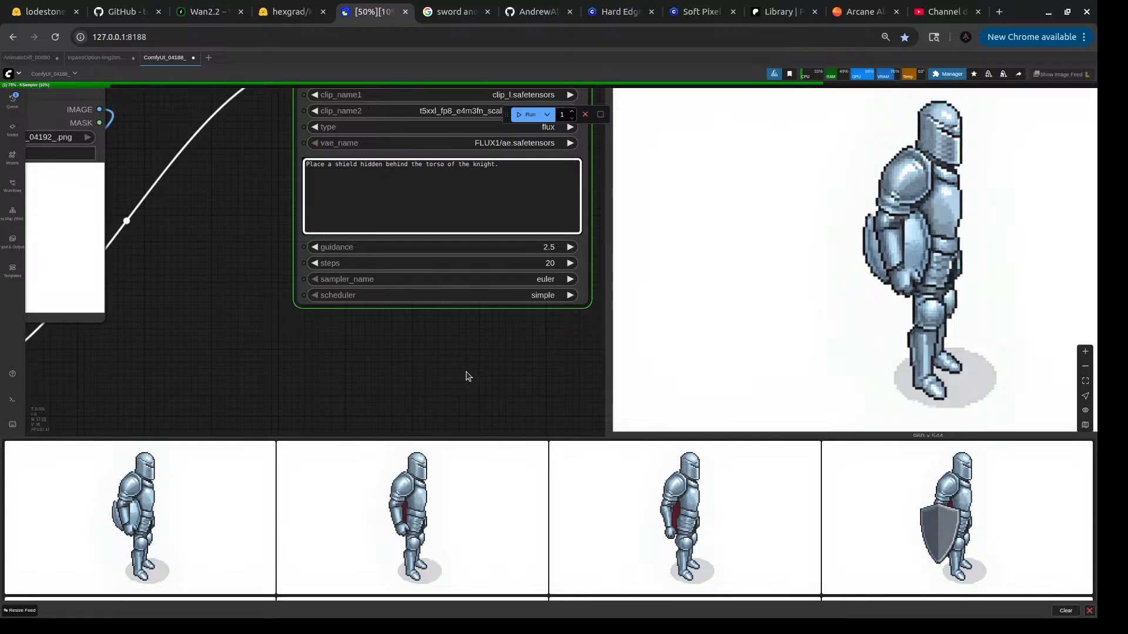
# - Review the knight generated with the torso prompt and run the same shield-placement edit once more
pyautogui.scroll(-2, 468, 376)
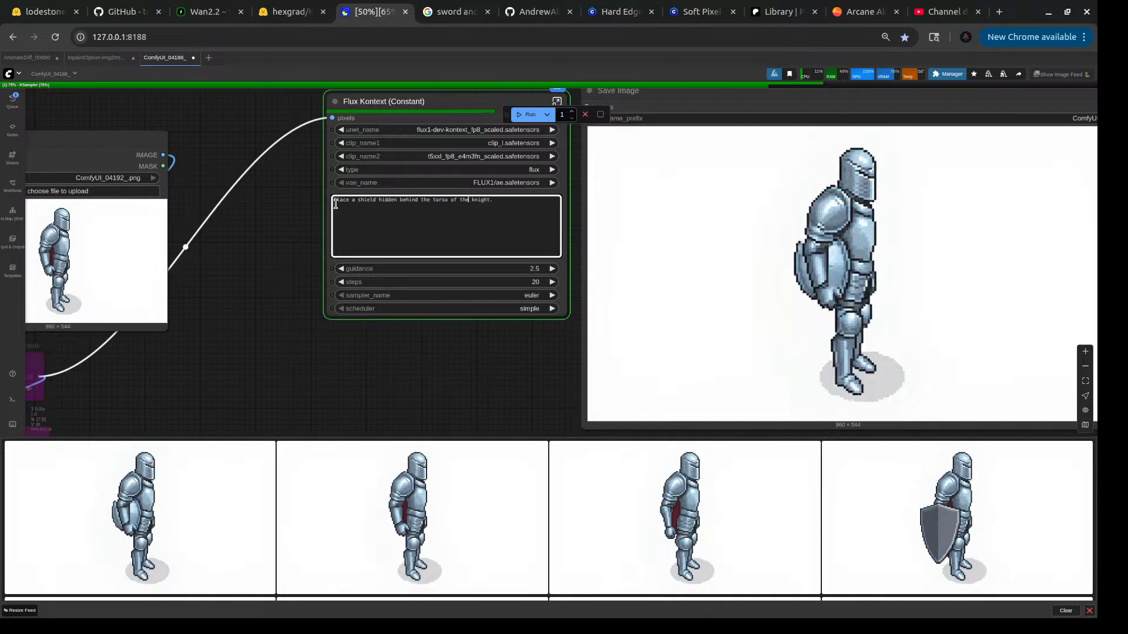
pyautogui.moveTo(257, 289); pyautogui.dragTo(365, 304)
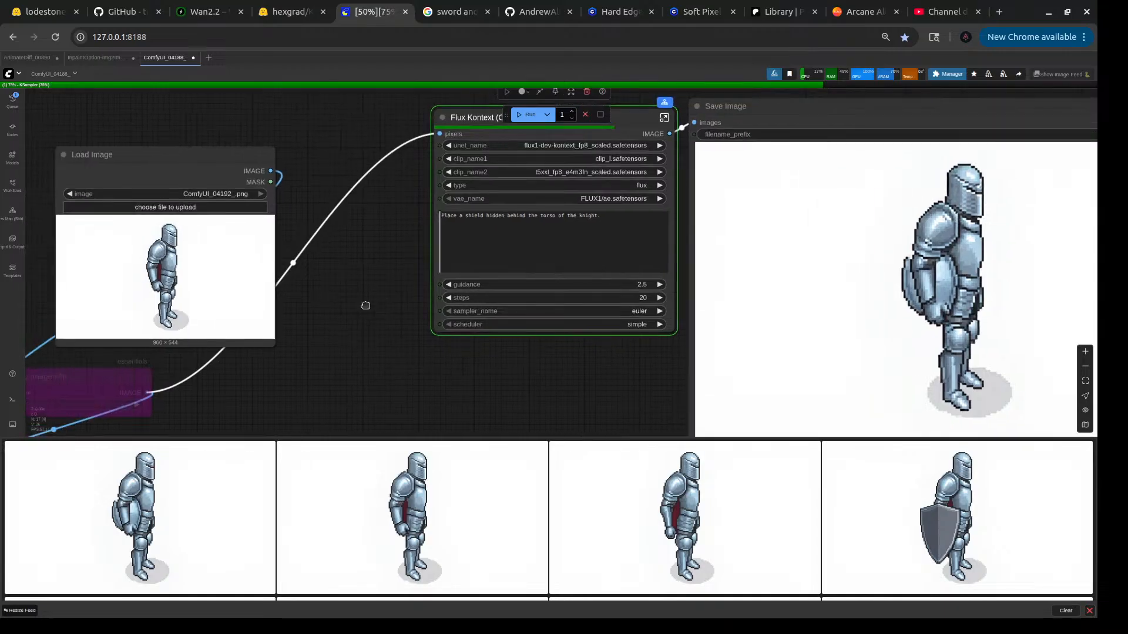
pyautogui.click(439, 215)
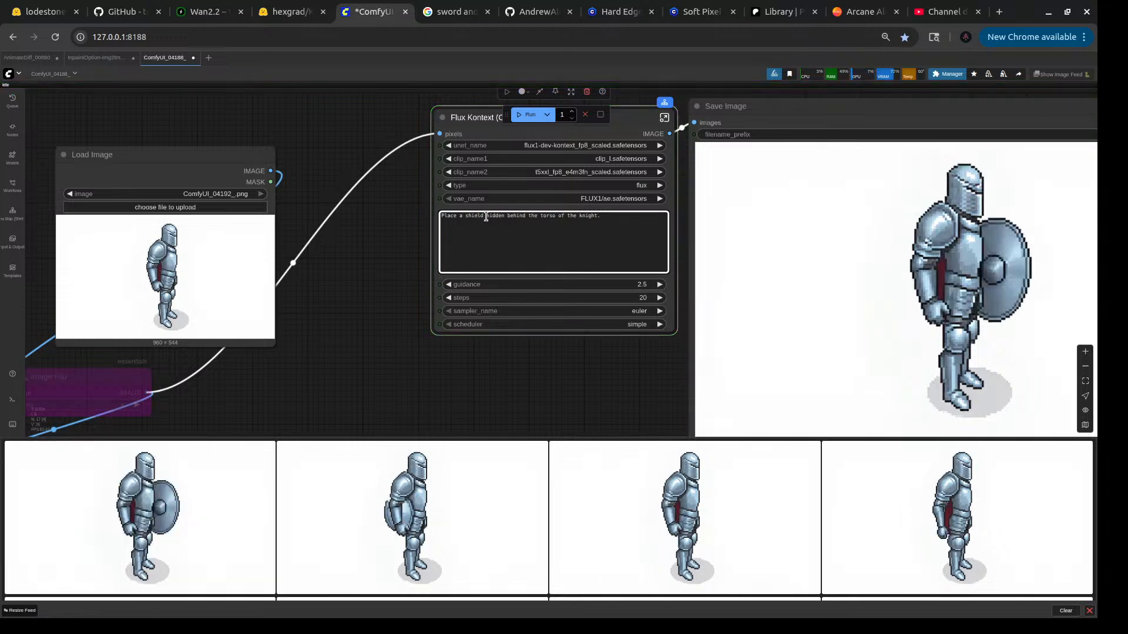
pyautogui.click(521, 115)
# - Change the prompt to "Place a small shield hidden behind the torso of the knight." and run the workflow
pyautogui.scroll(5, 531, 221)
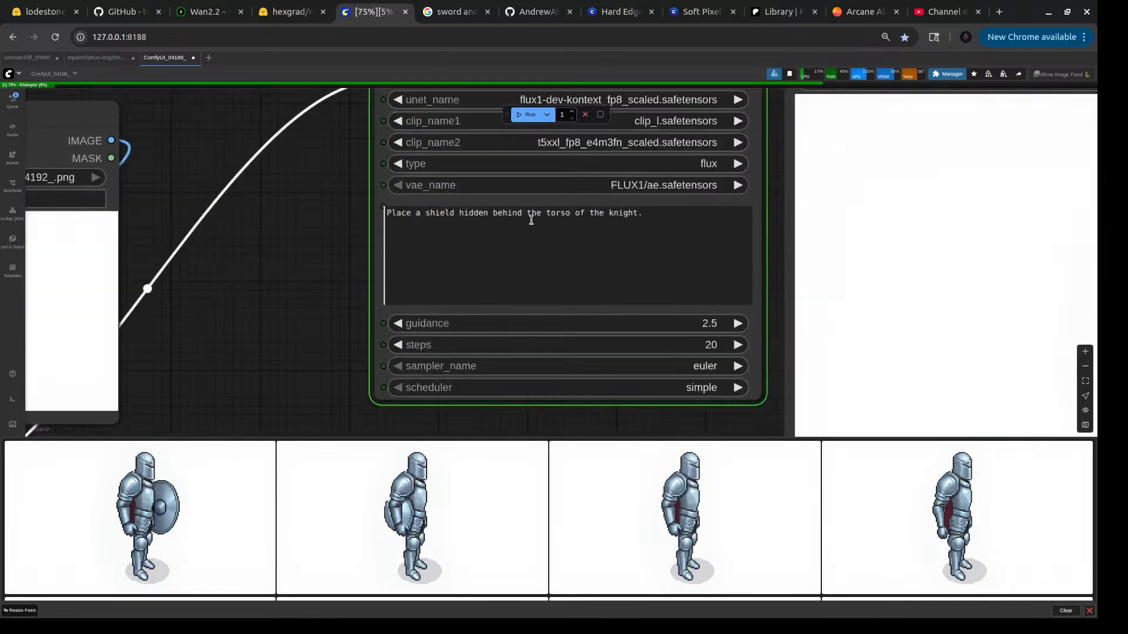
pyautogui.scroll(1, 531, 220)
pyautogui.click(413, 214)
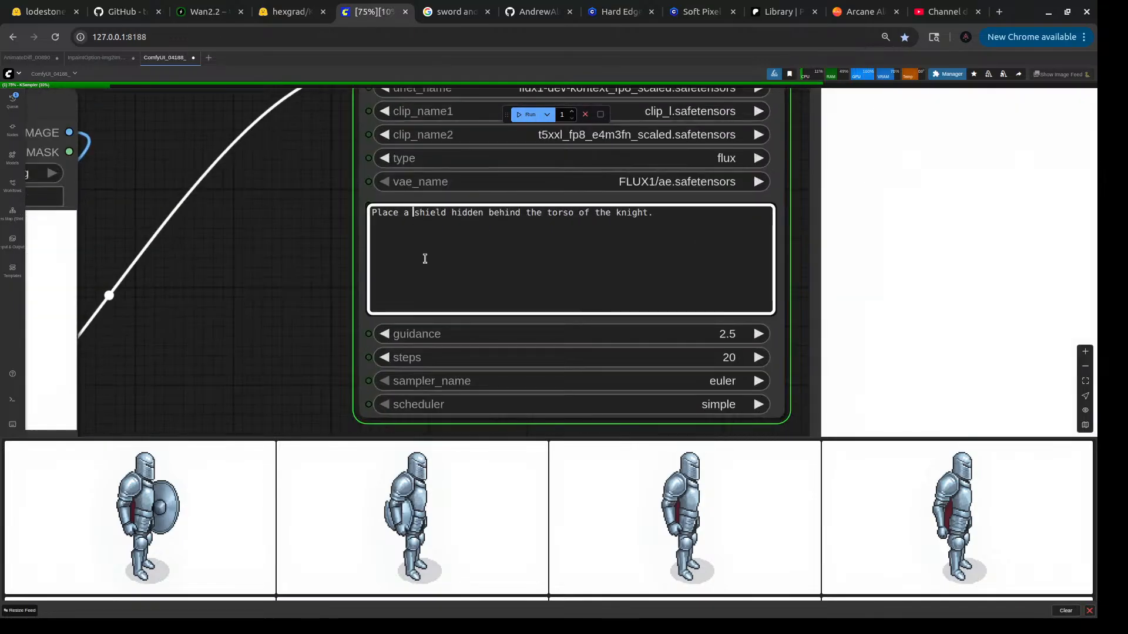
pyautogui.write('small')
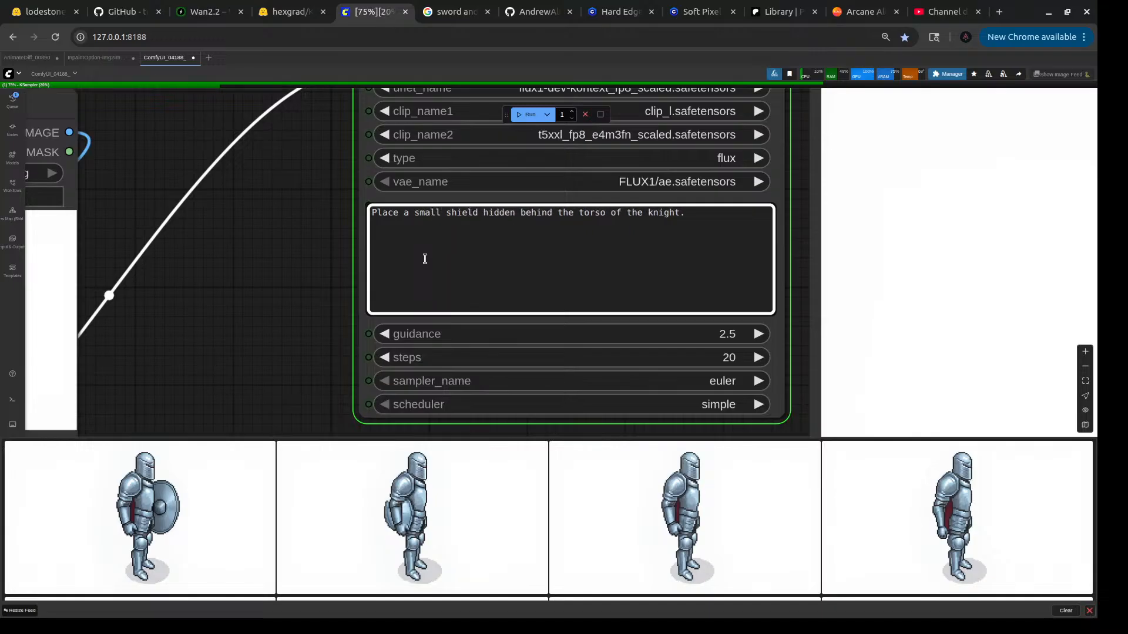
pyautogui.scroll(-4, 288, 277)
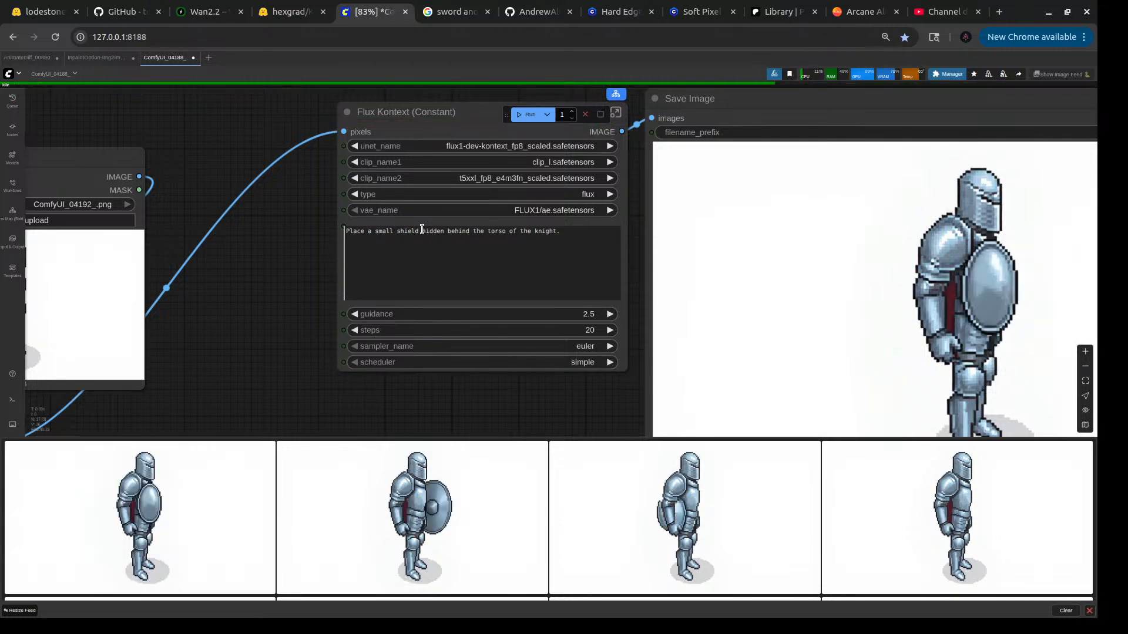
pyautogui.click(422, 230)
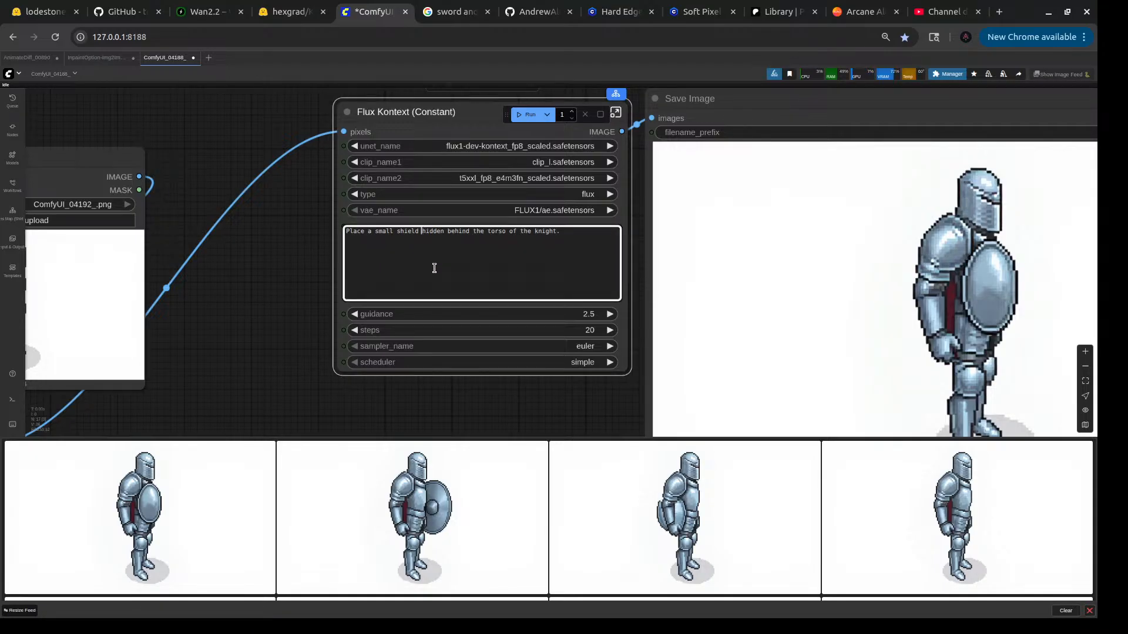
pyautogui.hotkey('ctrl', 'Return')
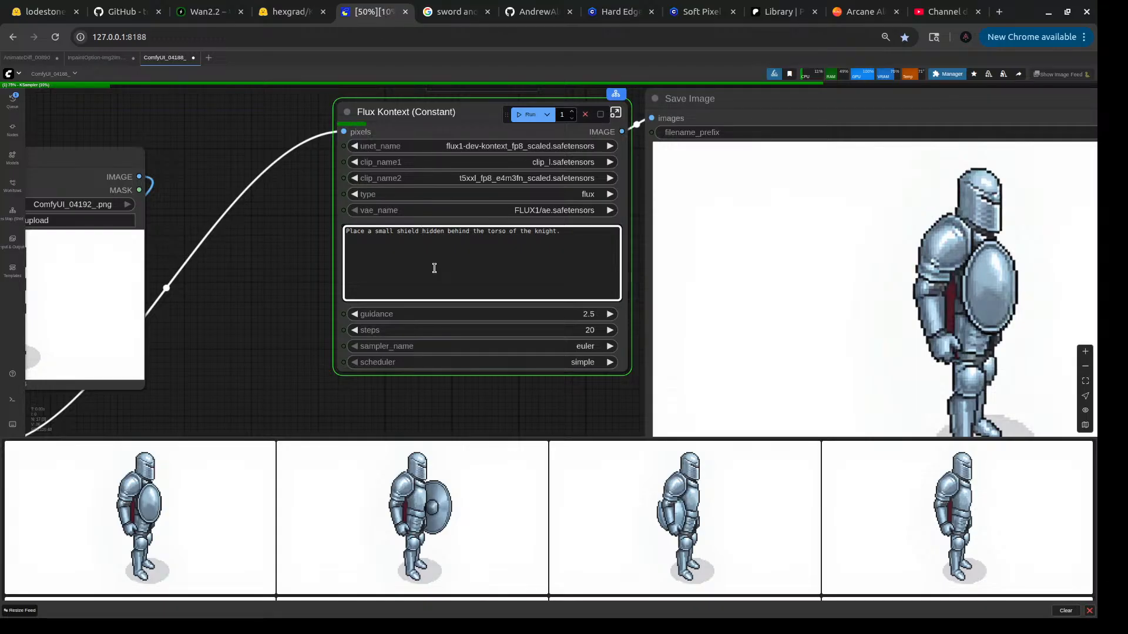
# - Change the prompt to "Place a small shield partially hidden behind the torso of the knight." and run the workflow
pyautogui.write('parti')
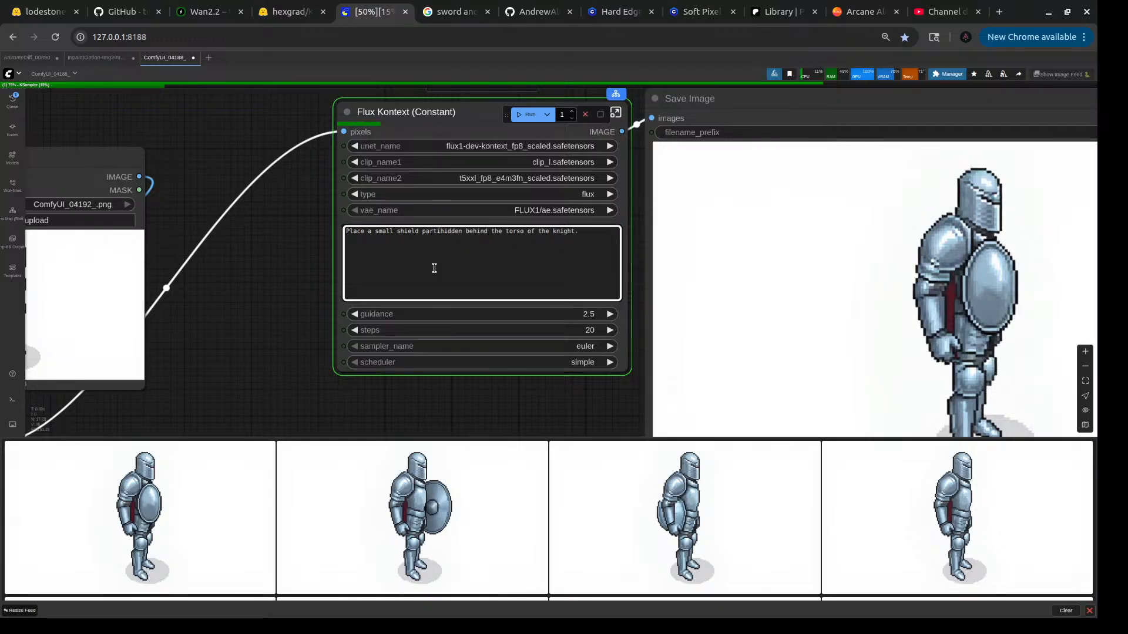
pyautogui.write('ally')
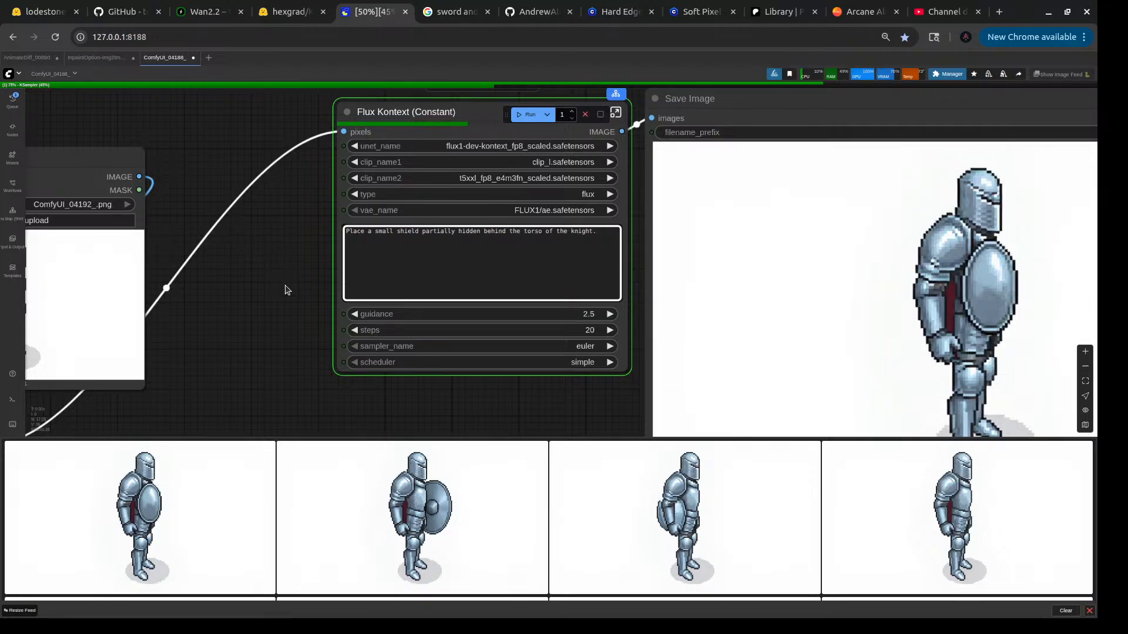
pyautogui.scroll(-5, 284, 289)
pyautogui.scroll(4, 642, 294)
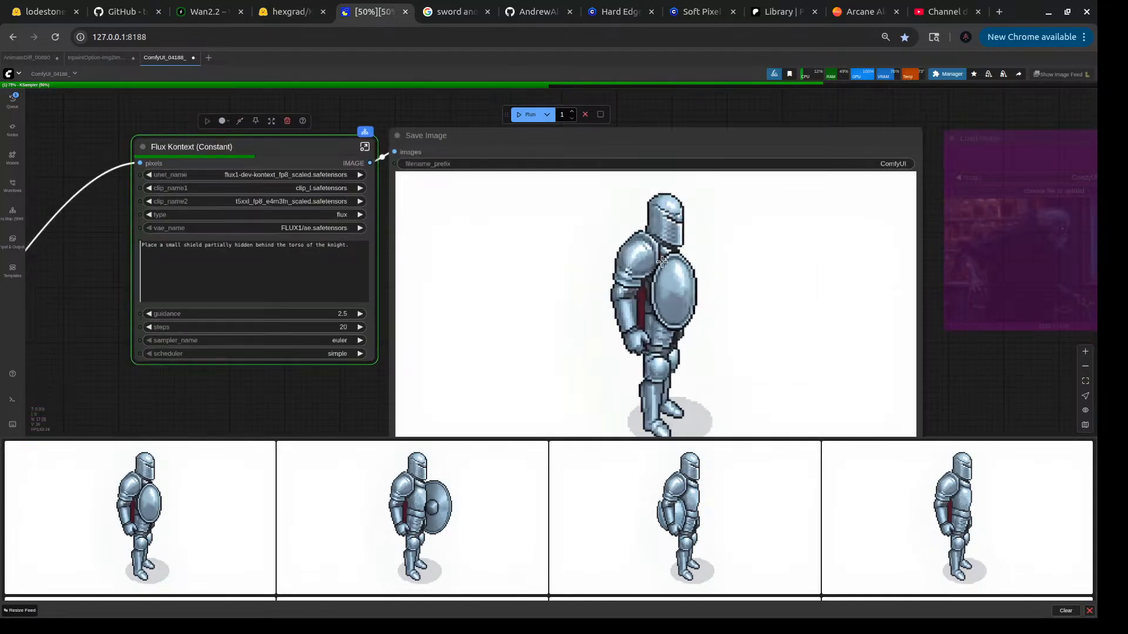
pyautogui.scroll(-4, 660, 290)
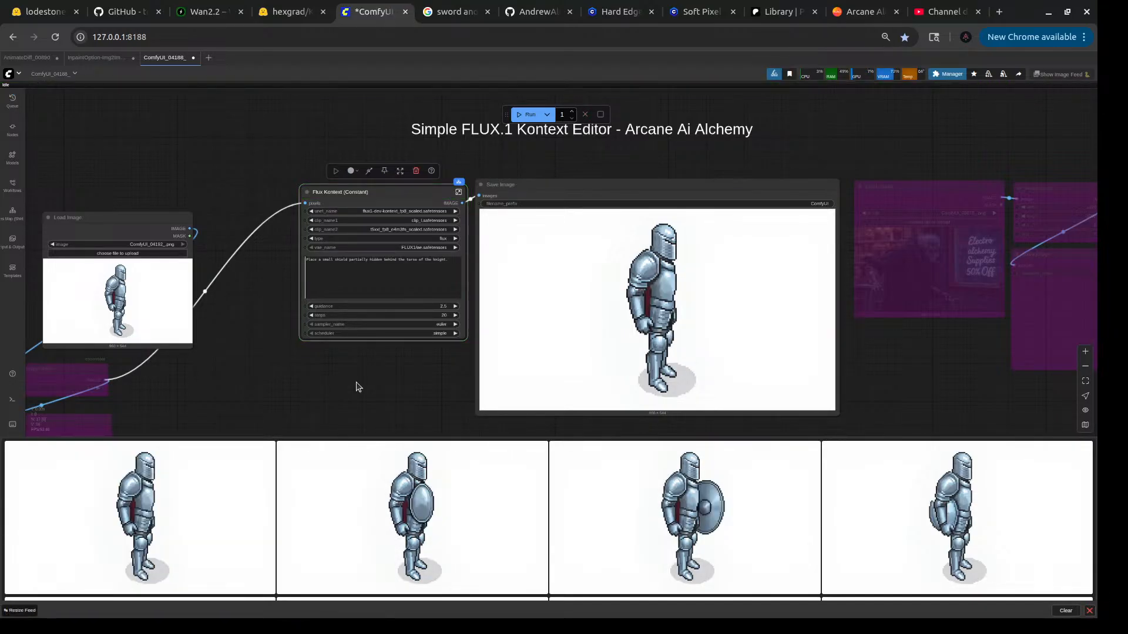
pyautogui.scroll(3, 360, 347)
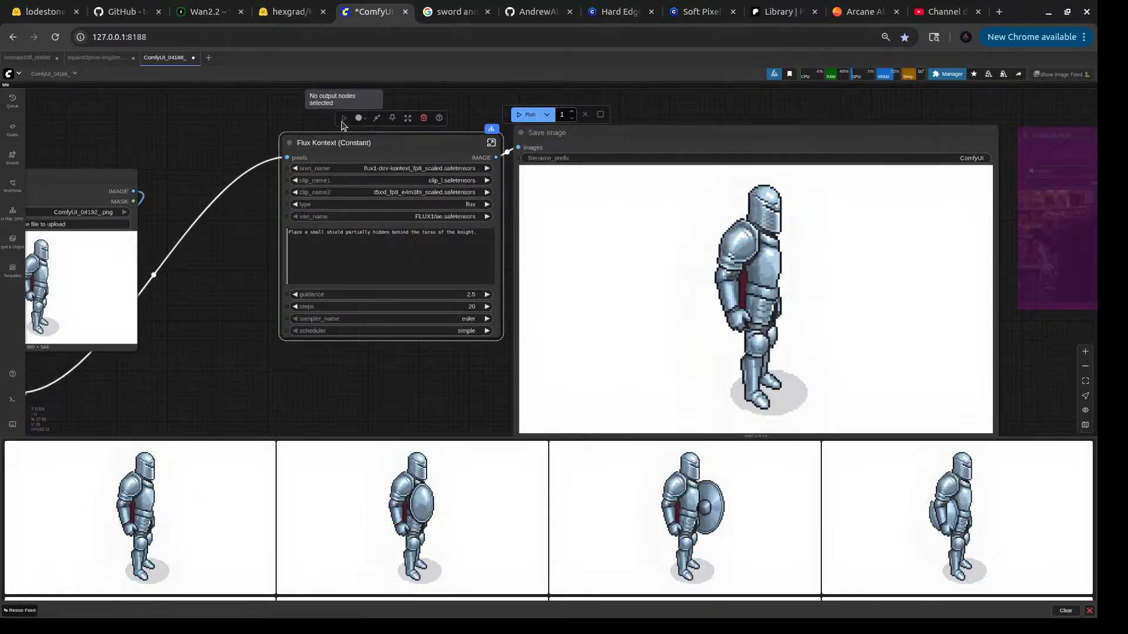
pyautogui.click(521, 115)
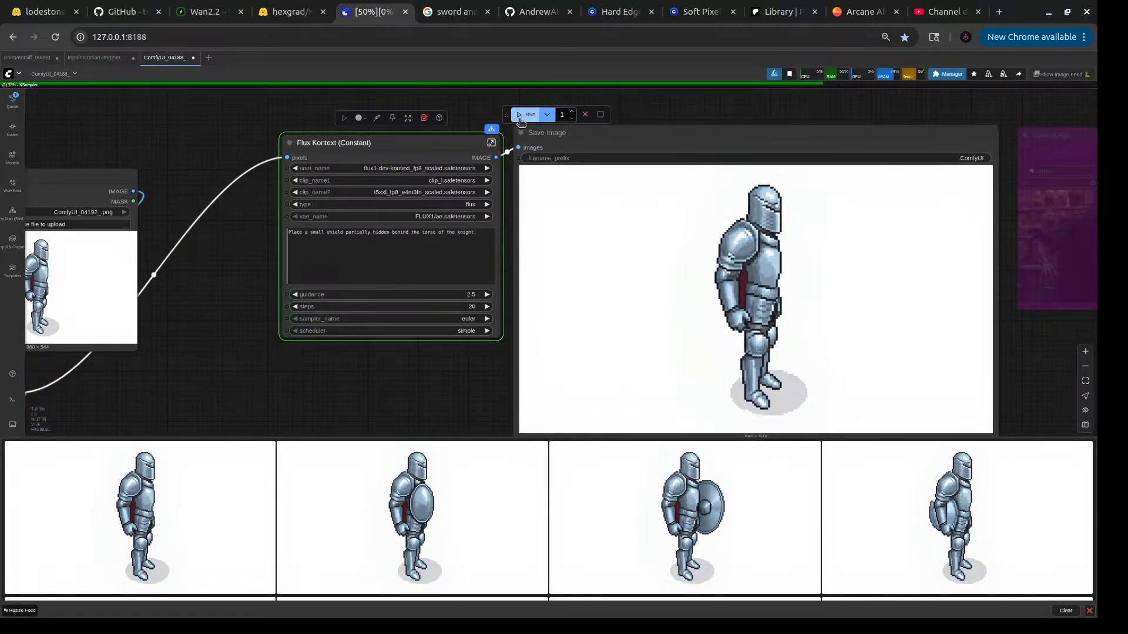
pyautogui.scroll(3, 300, 264)
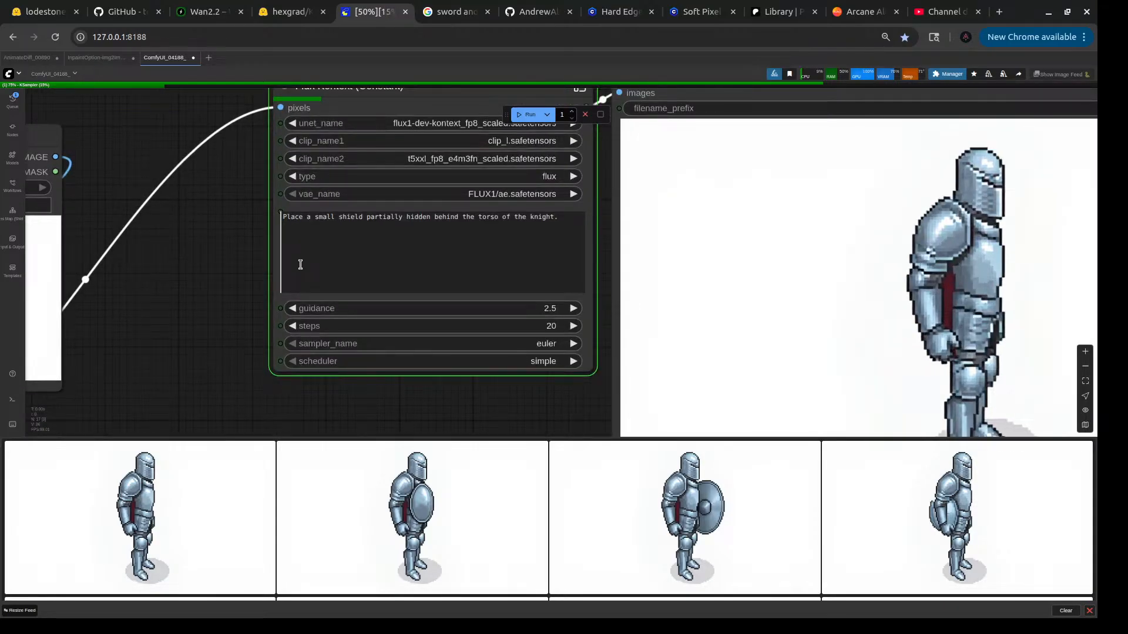
# - Change the Flux Kontext prompt back to "Place a small shield hidden behind the torso of the knight." and run the workflow
pyautogui.scroll(3, 252, 249)
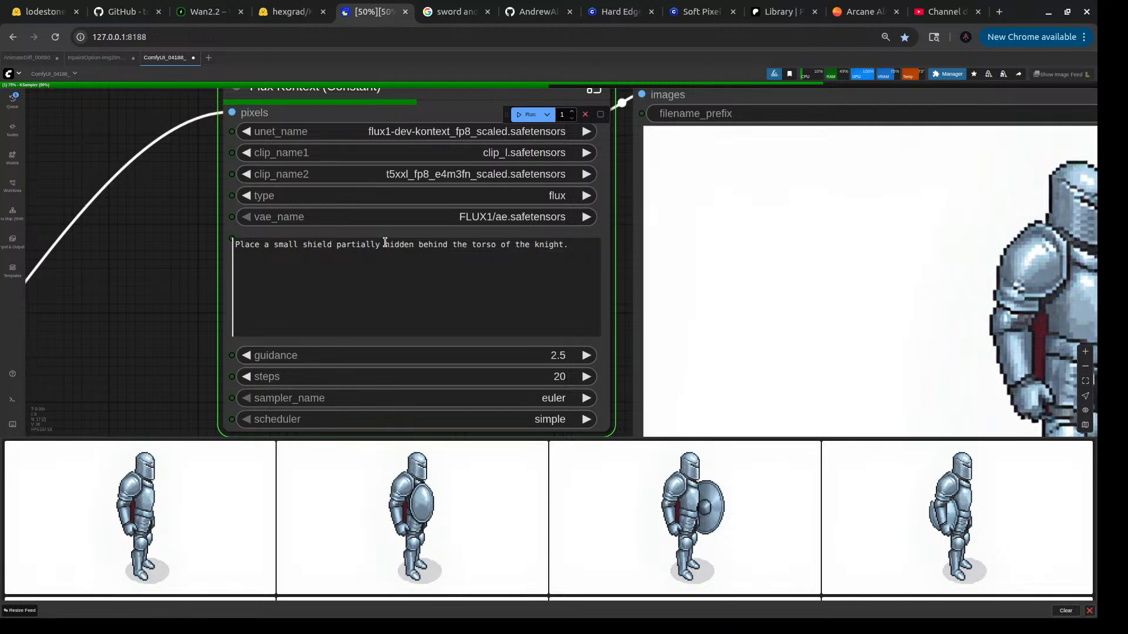
pyautogui.moveTo(385, 244); pyautogui.dragTo(337, 246)
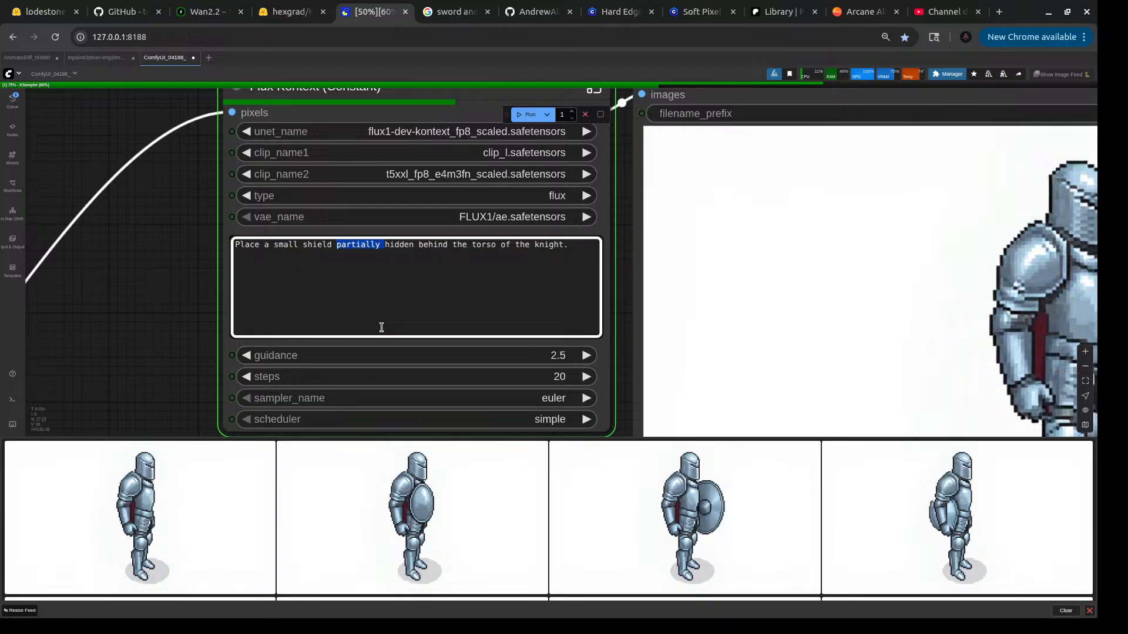
pyautogui.press('BackSpace')
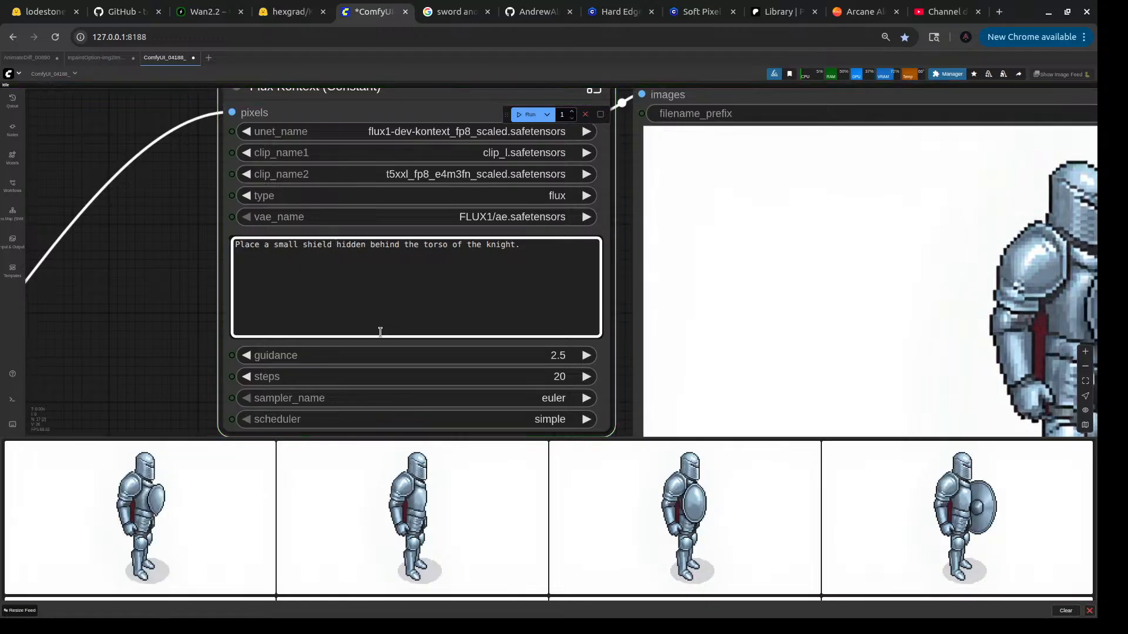
pyautogui.click(519, 116)
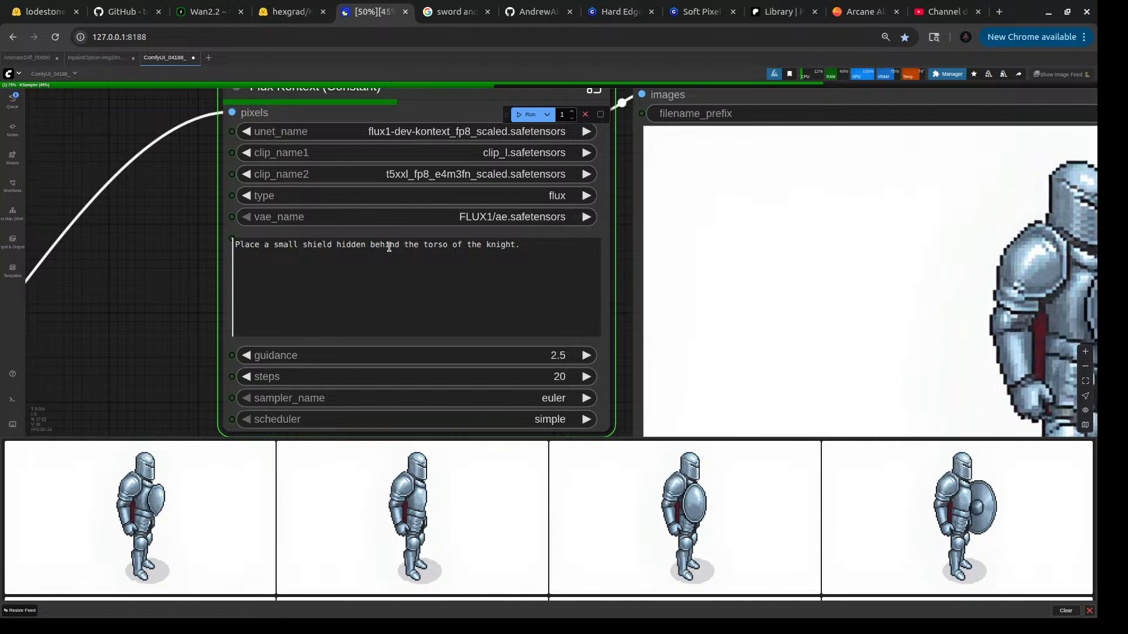
# - Change the prompt to "Place a small shield hidden behind the lower body of the knight.", enlarge the newest result and run the workflow
pyautogui.doubleClick(444, 245)
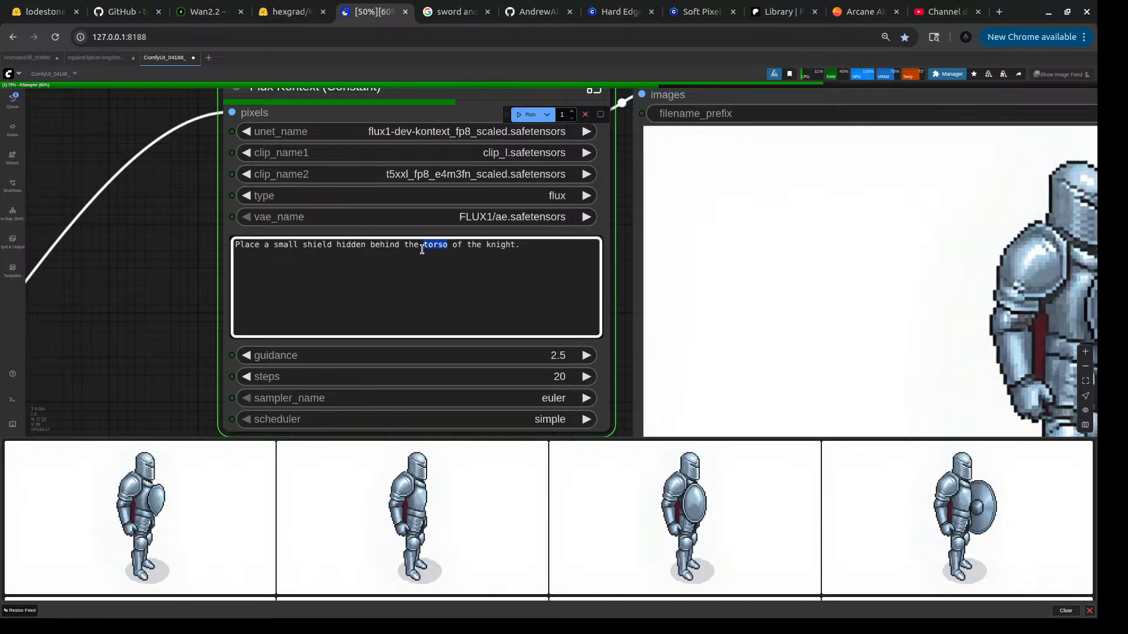
pyautogui.write('lower')
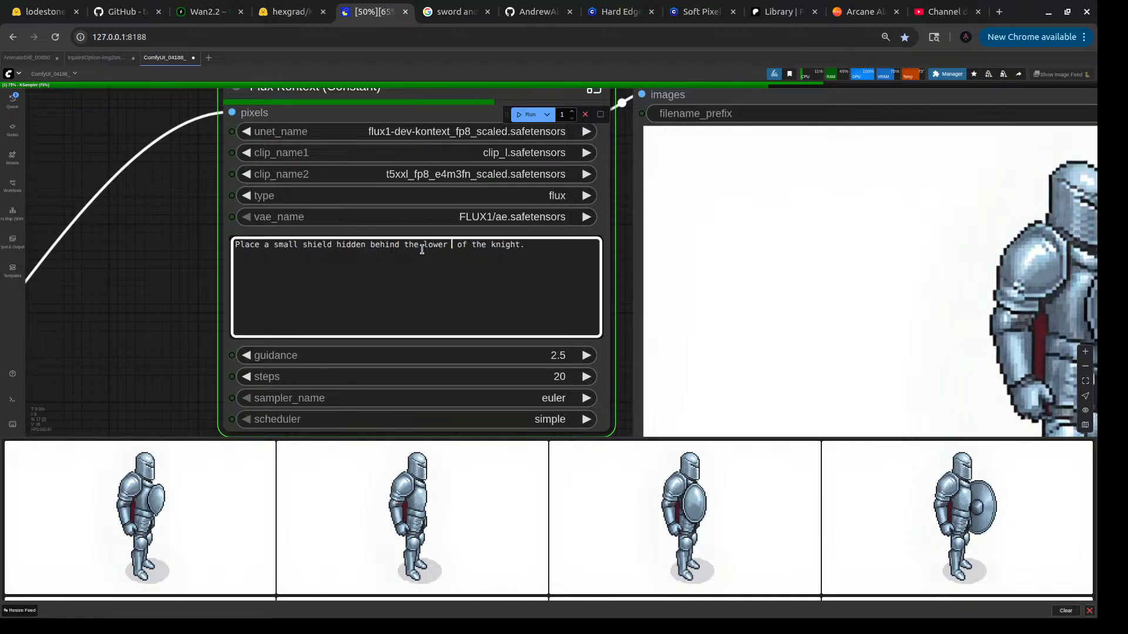
pyautogui.write(' bo ')
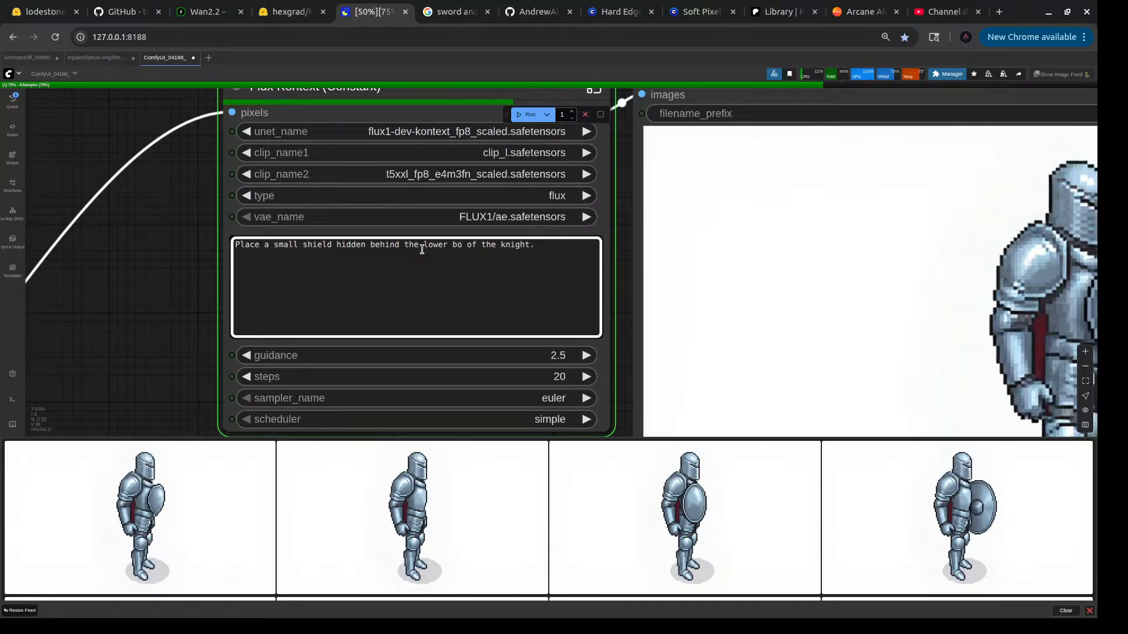
pyautogui.write('dy')
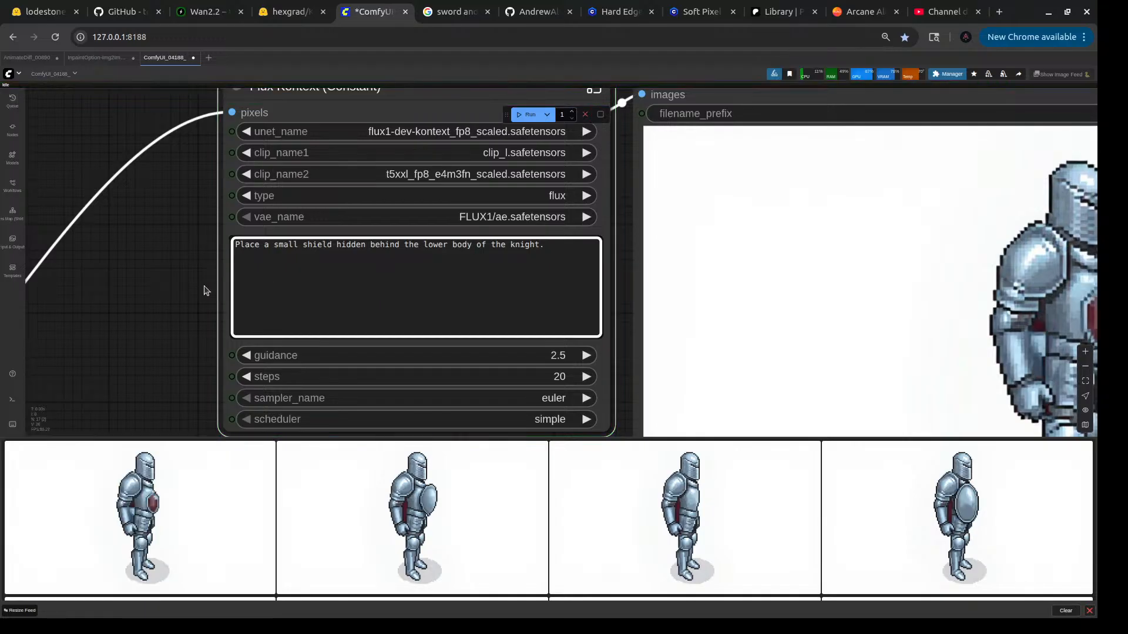
pyautogui.click(154, 490)
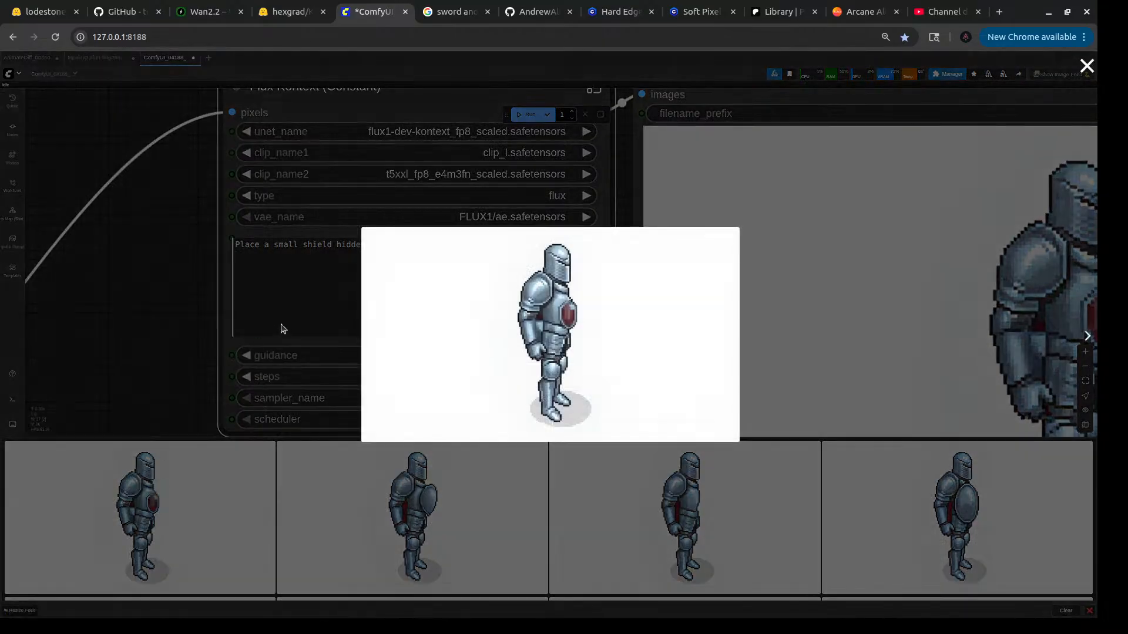
pyautogui.click(189, 317)
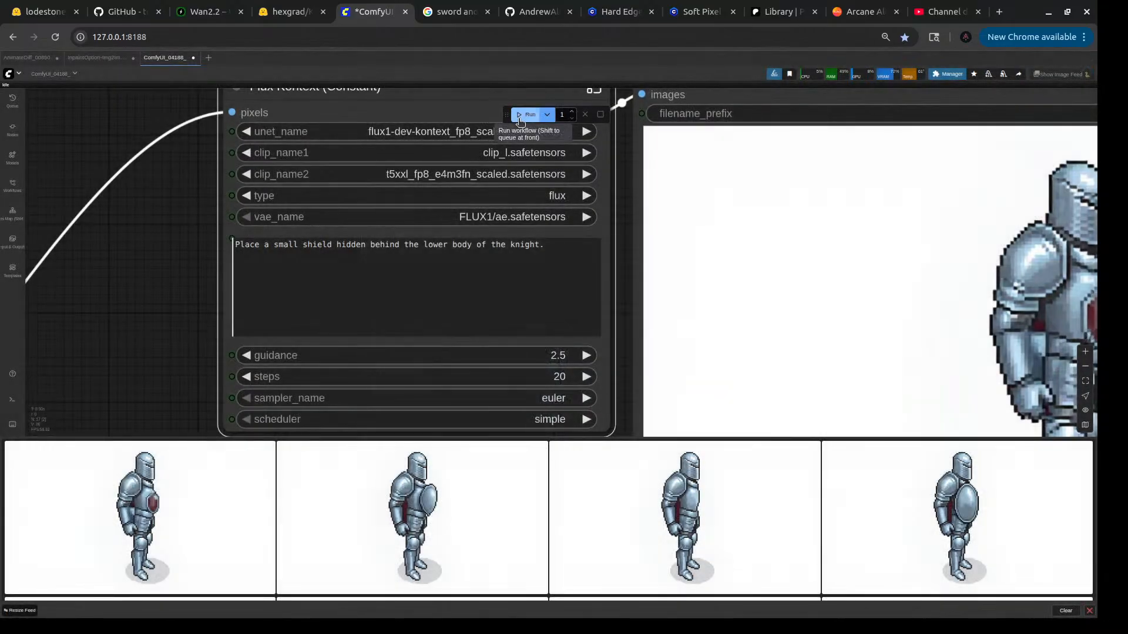
pyautogui.click(520, 116)
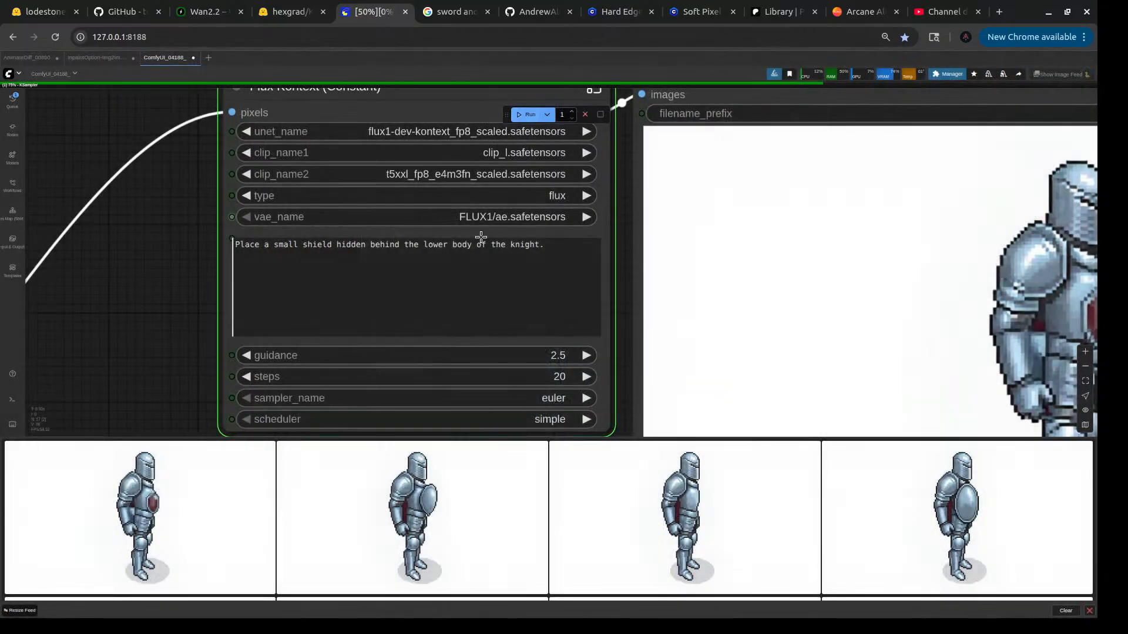
# - Change the prompt to "Place a small gray shield hidden behind the lower body of the knight." and run the workflow
pyautogui.click(303, 244)
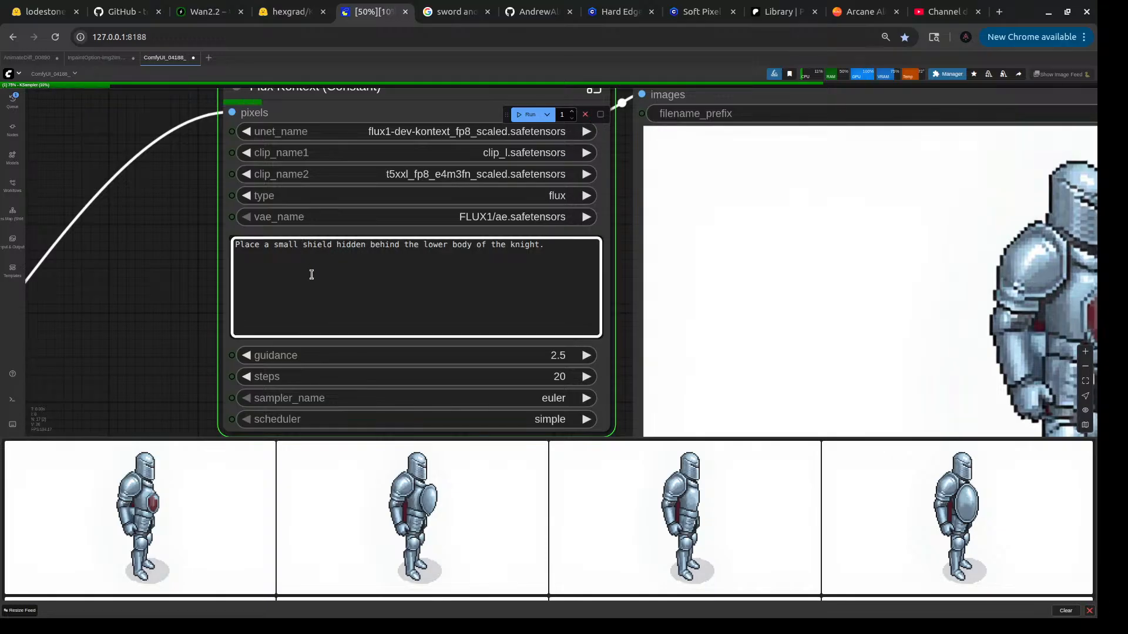
pyautogui.write('gre')
pyautogui.press('BackSpace')
pyautogui.press('F12')
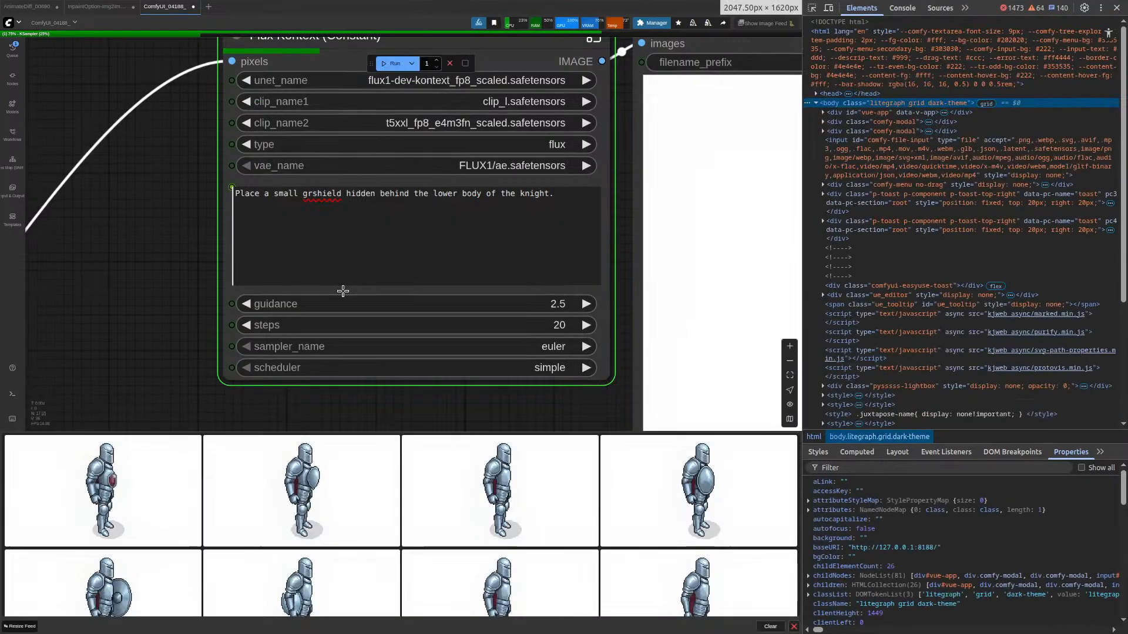
pyautogui.press('F12')
pyautogui.write('ay')
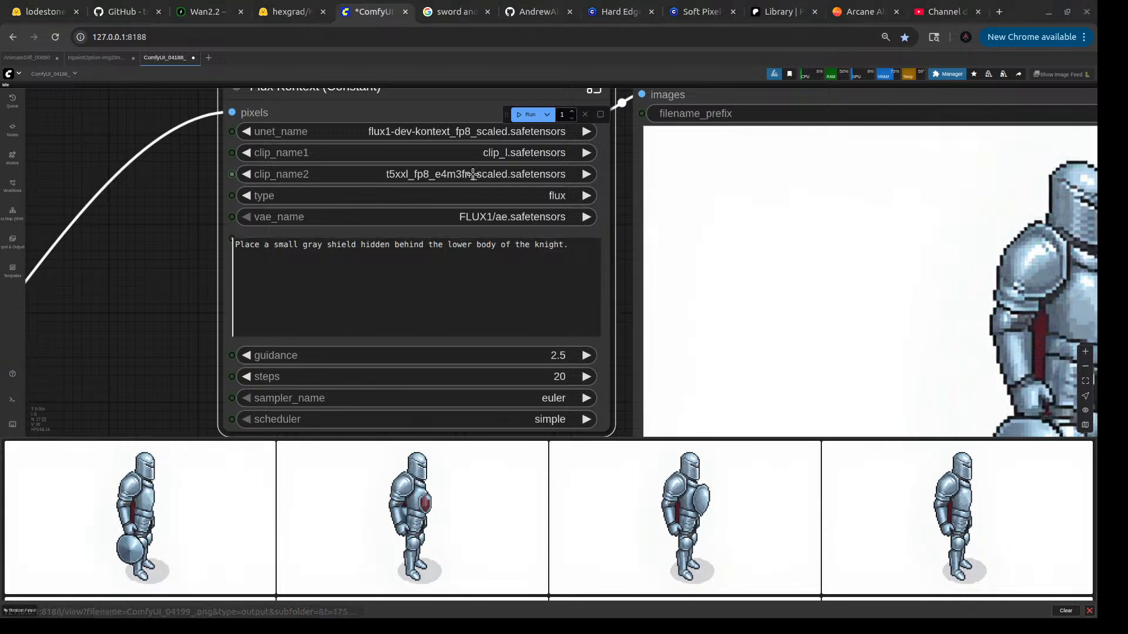
pyautogui.click(527, 114)
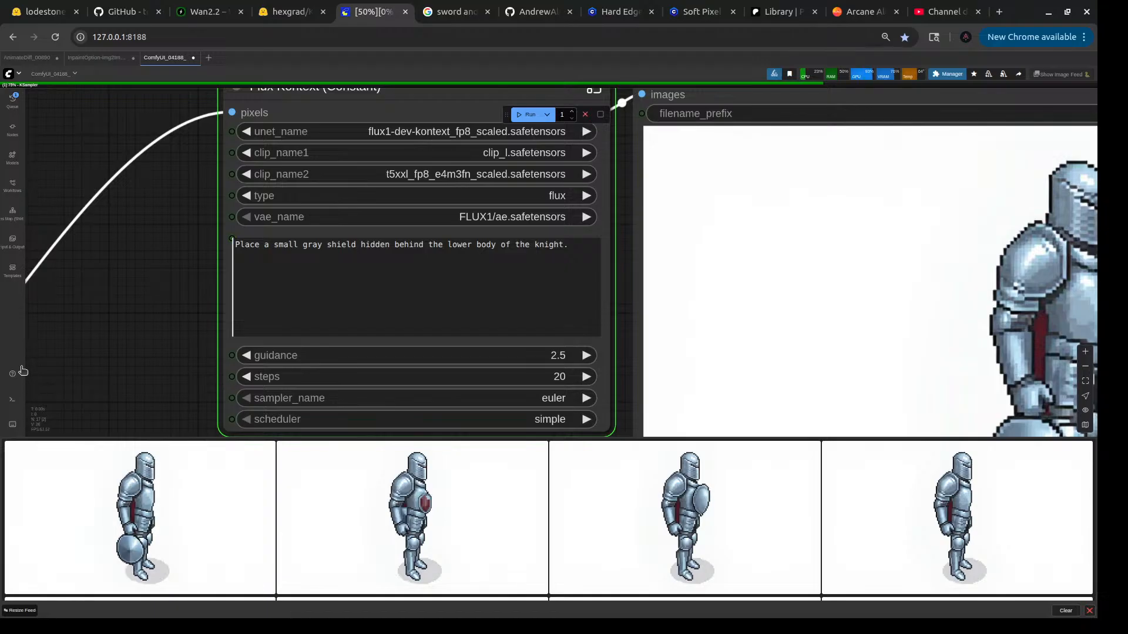
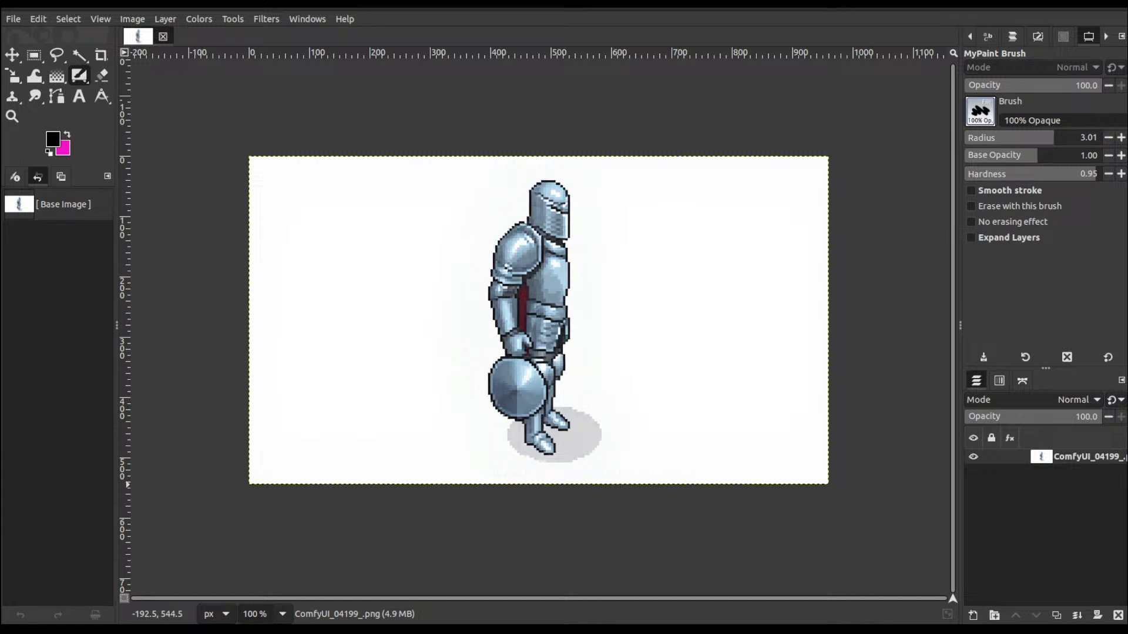
# - In GIMP, add ComfyUI_04196_.png as a layer above ComfyUI_04199_.png and toggle its visibility to compare the two knights
pyautogui.moveTo(136, 476); pyautogui.dragTo(877, 240)
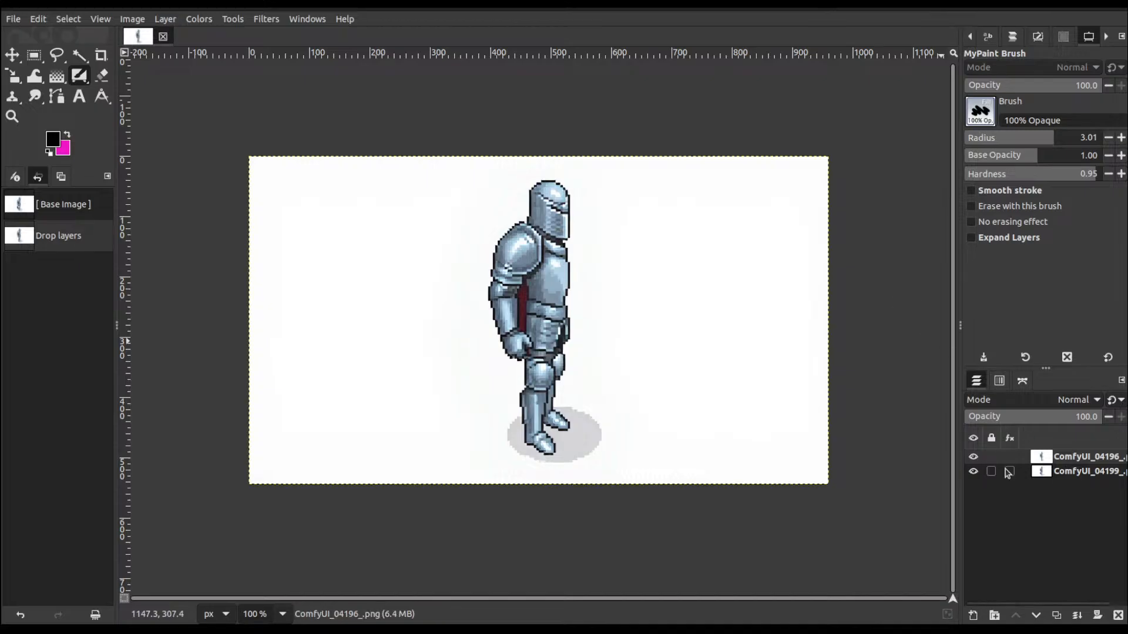
pyautogui.click(974, 457)
pyautogui.click(973, 457)
pyautogui.click(973, 457)
pyautogui.click(973, 457)
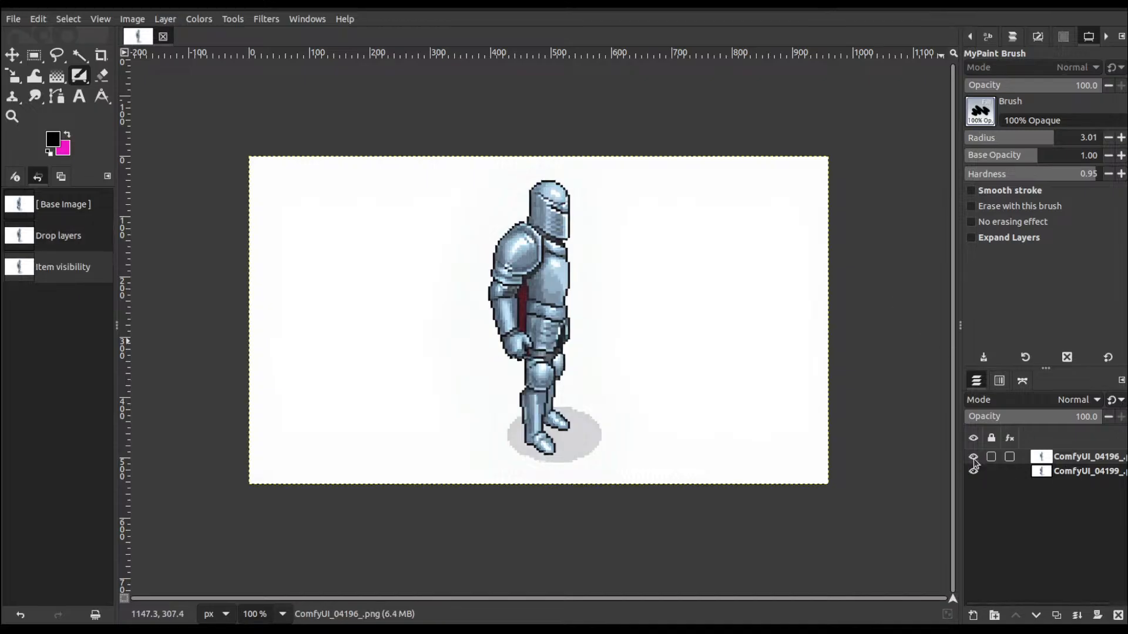
pyautogui.click(974, 457)
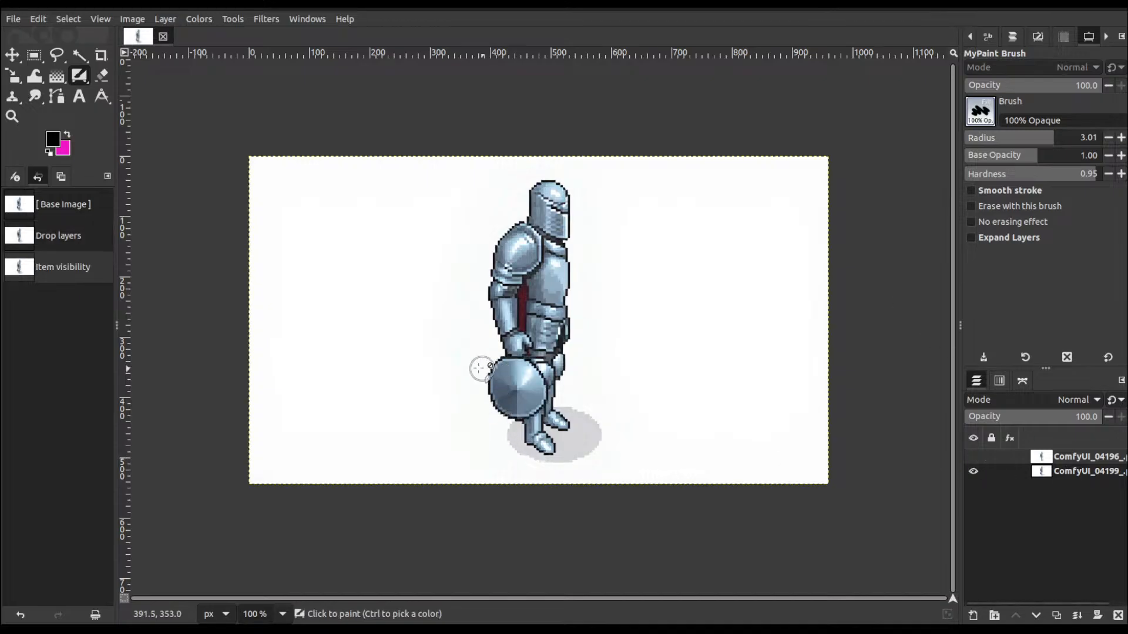
pyautogui.click(974, 458)
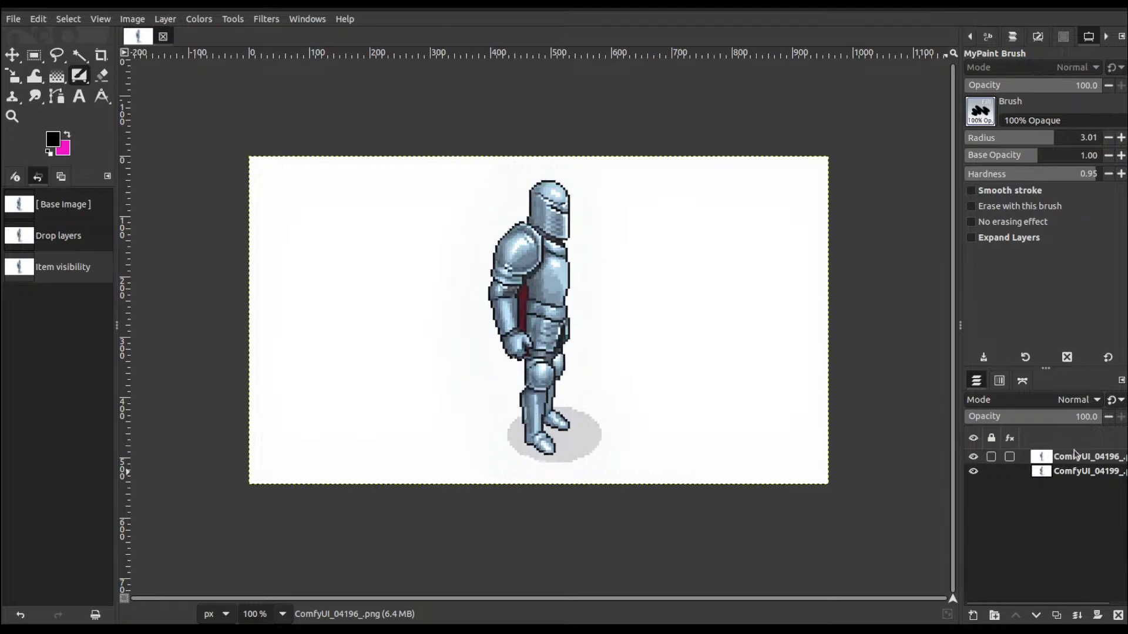
# - Place the ComfyUI_04196_.png layer below ComfyUI_04199_.png and toggle the upper layer's visibility to compare them
pyautogui.moveTo(1075, 454); pyautogui.dragTo(1072, 481)
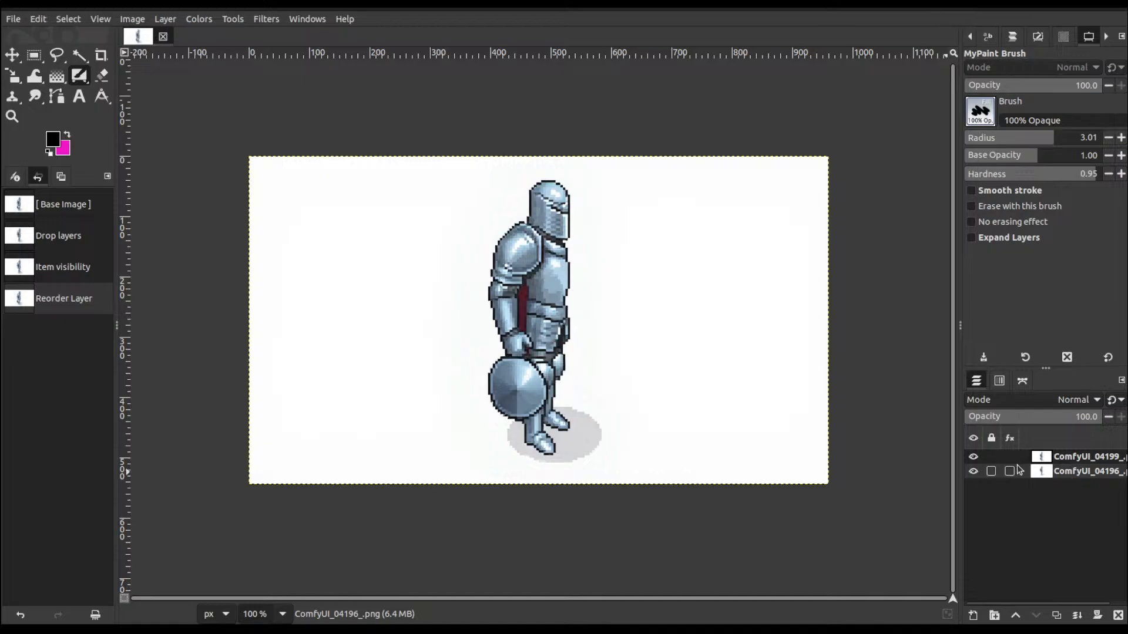
pyautogui.click(973, 457)
pyautogui.click(973, 458)
pyautogui.click(973, 457)
pyautogui.click(973, 458)
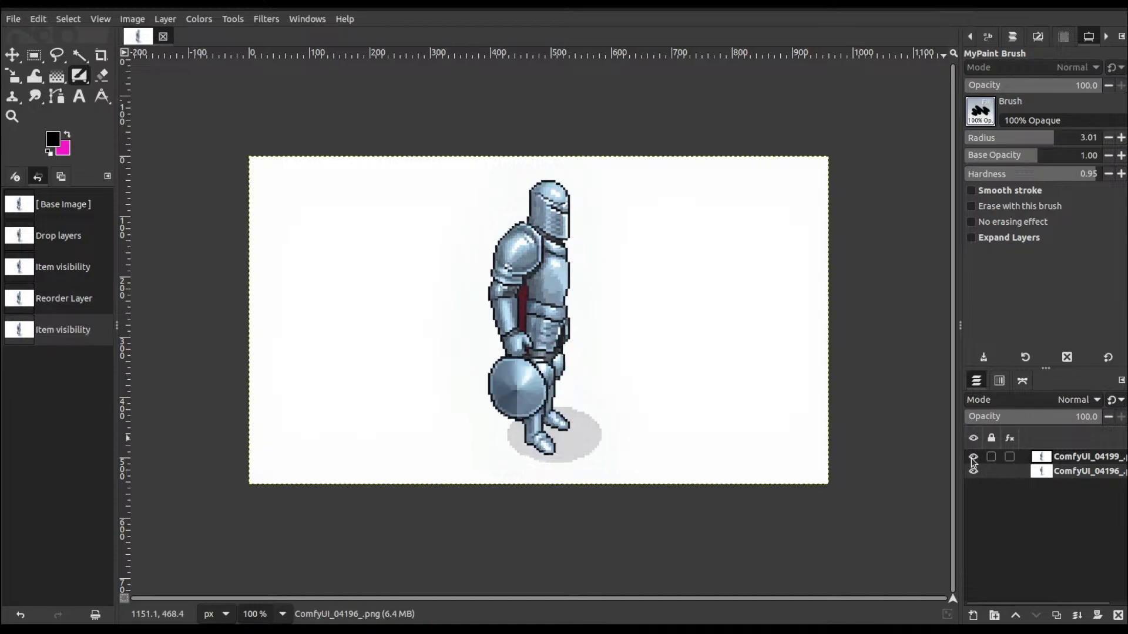
pyautogui.click(973, 458)
pyautogui.click(973, 458)
# - Outline the knight's round shield with Free Select and add a new empty layer between the two knight layers
pyautogui.click(57, 55)
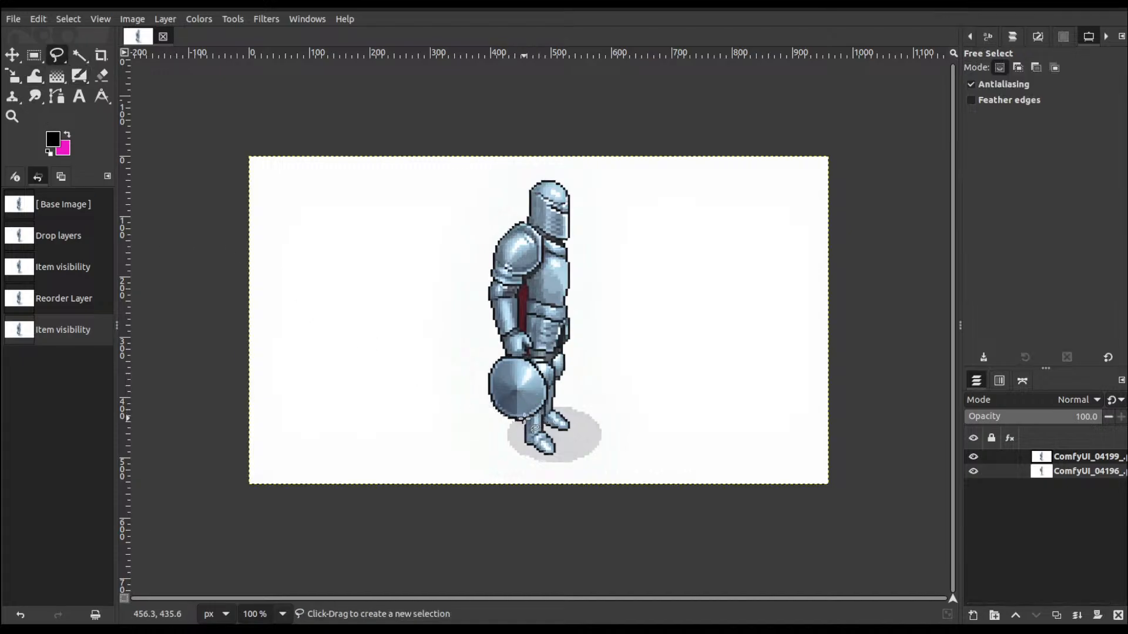
pyautogui.moveTo(523, 420)
pyautogui.mouseDown()
pyautogui.moveTo(547, 377)
pyautogui.moveTo(531, 360)
pyautogui.moveTo(504, 359)
pyautogui.moveTo(486, 386)
pyautogui.moveTo(526, 418)
pyautogui.mouseUp()
pyautogui.press('Return')
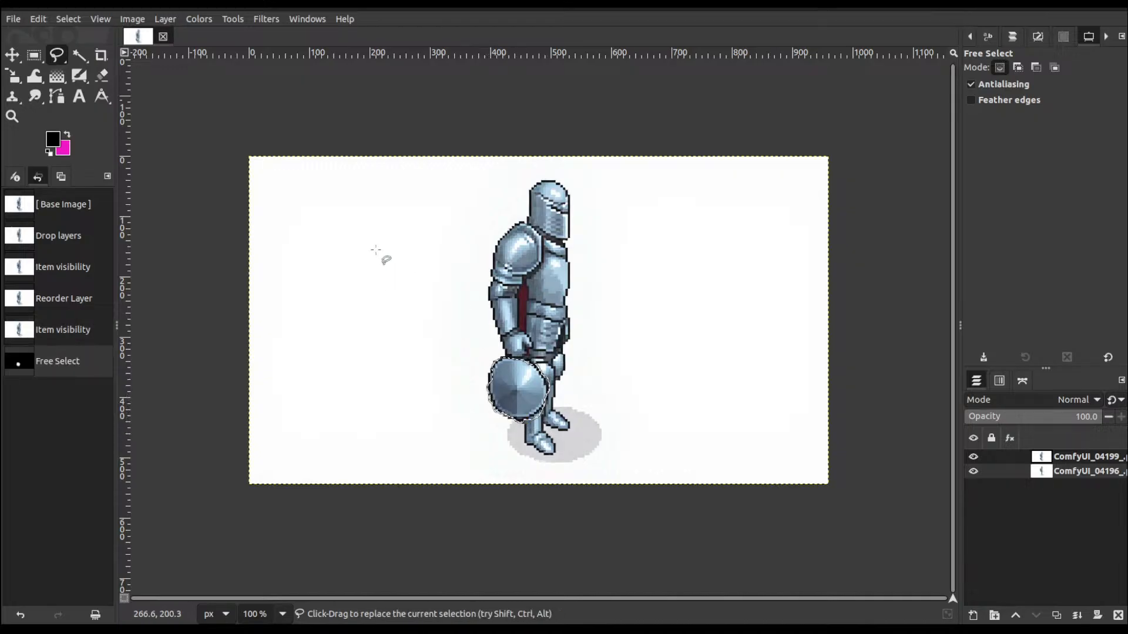
pyautogui.click(12, 55)
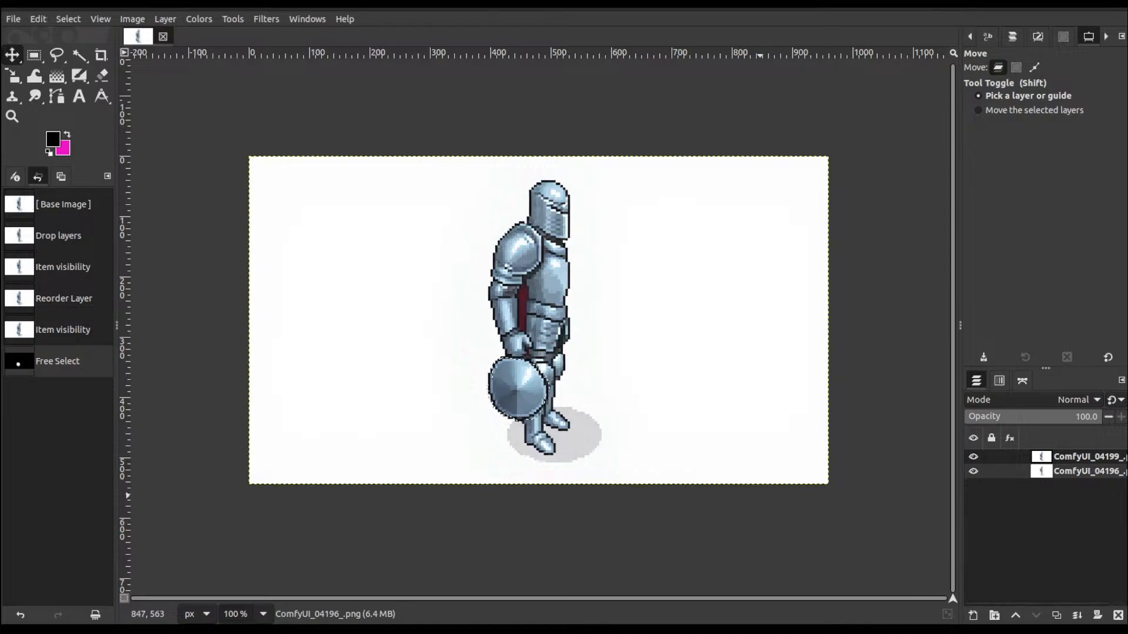
pyautogui.press('Return')
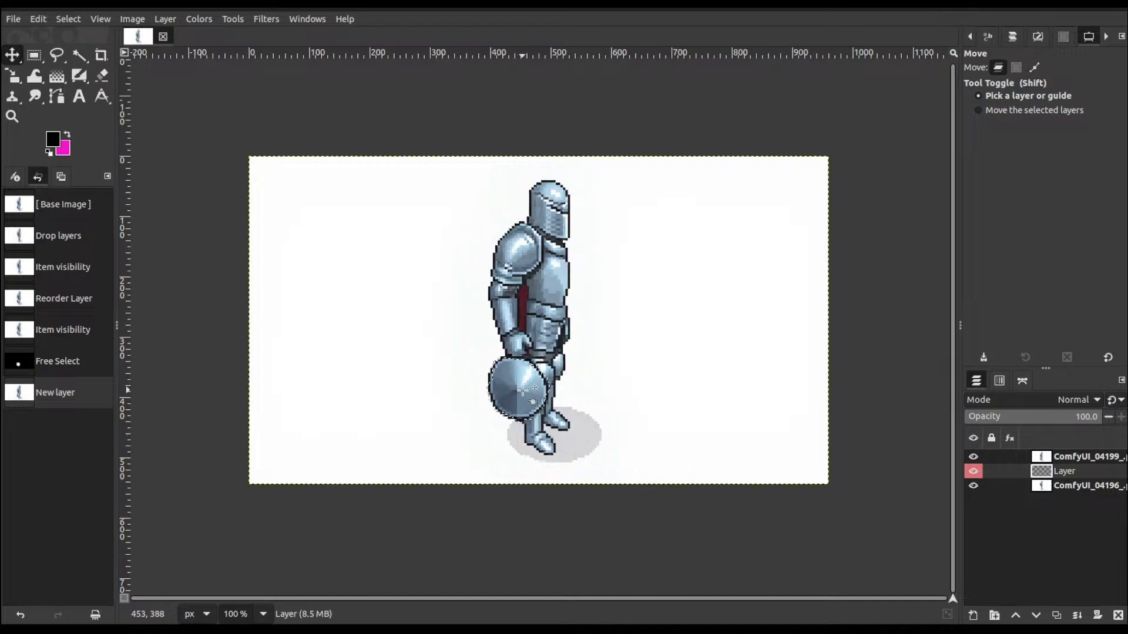
# - Try to reposition the selected shield with the Move tool, including with the ComfyUI_04199_.png layer selected, and undo each move
pyautogui.moveTo(522, 389); pyautogui.dragTo(560, 362)
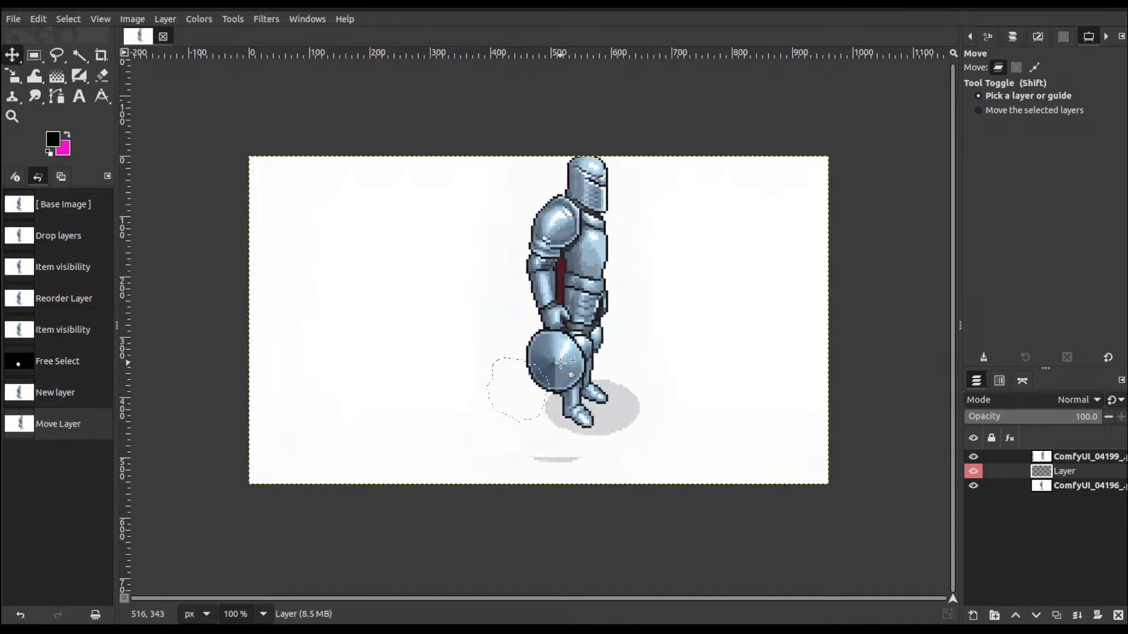
pyautogui.hotkey('ctrl', 'z')
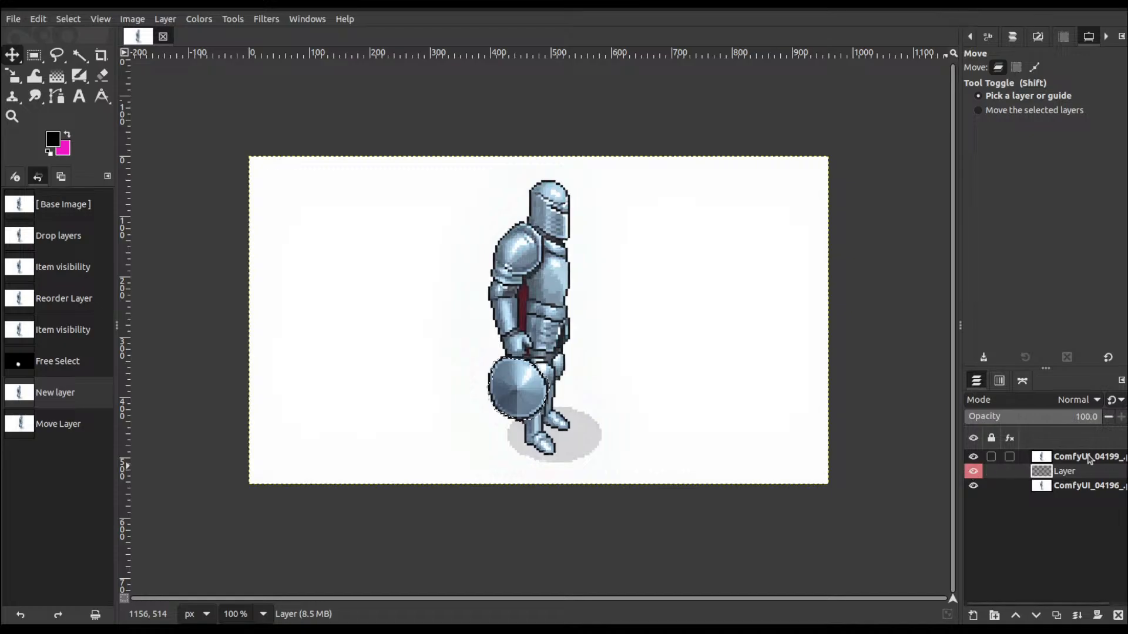
pyautogui.click(1083, 461)
pyautogui.click(973, 458)
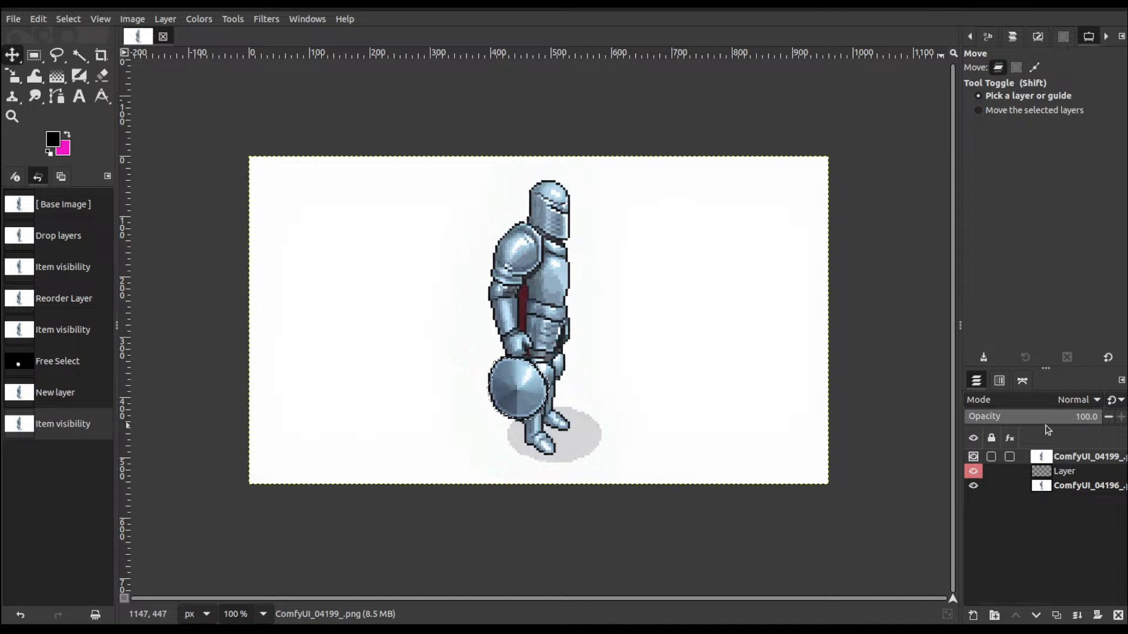
pyautogui.moveTo(518, 380)
pyautogui.mouseDown()
pyautogui.moveTo(599, 338)
pyautogui.moveTo(515, 384)
pyautogui.mouseUp()
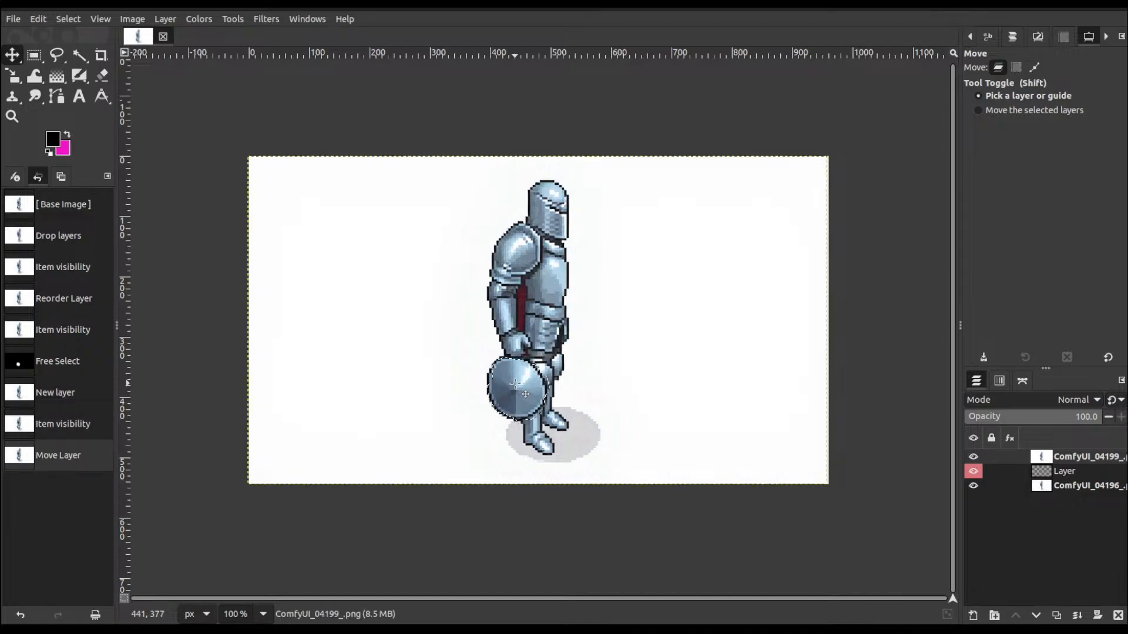
pyautogui.press('ctrl')
pyautogui.hotkey('ctrl', 'z')
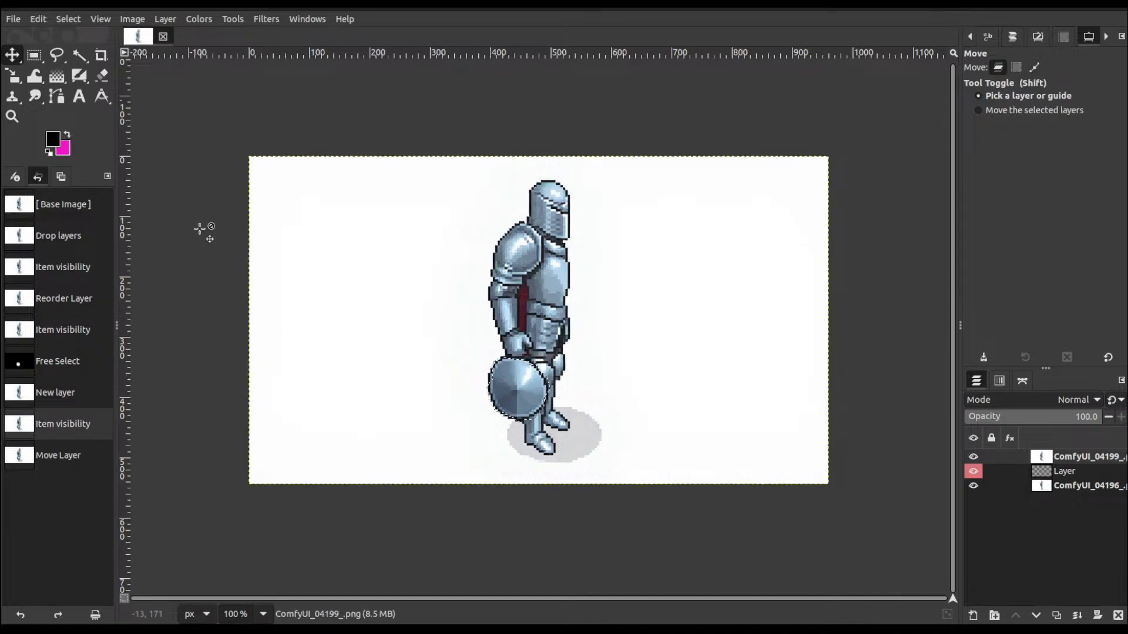
# - Try to cut the selected shield out of the ComfyUI_04199_.png layer and add an alpha channel, and undo both changes
pyautogui.press('ctrl')
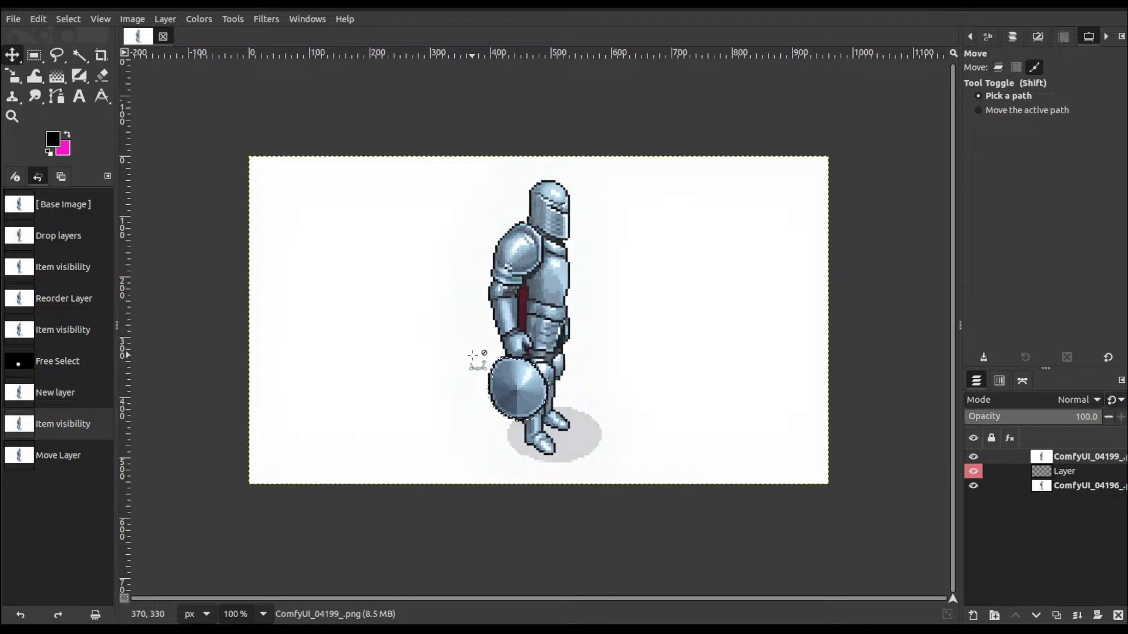
pyautogui.hotkey('ctrl', 'x')
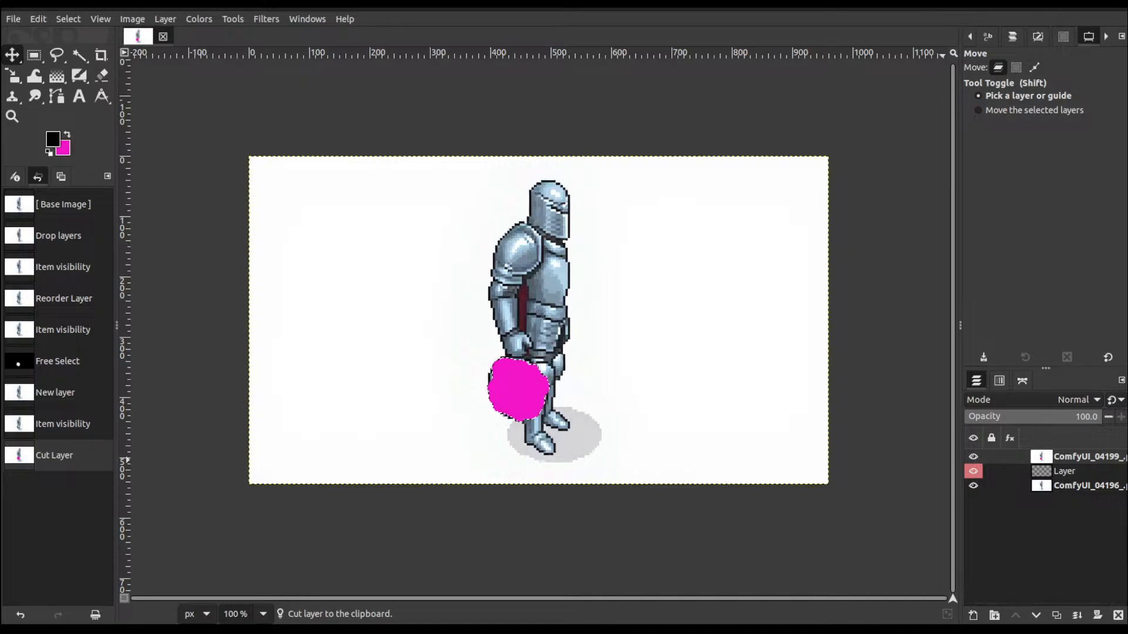
pyautogui.click(991, 395)
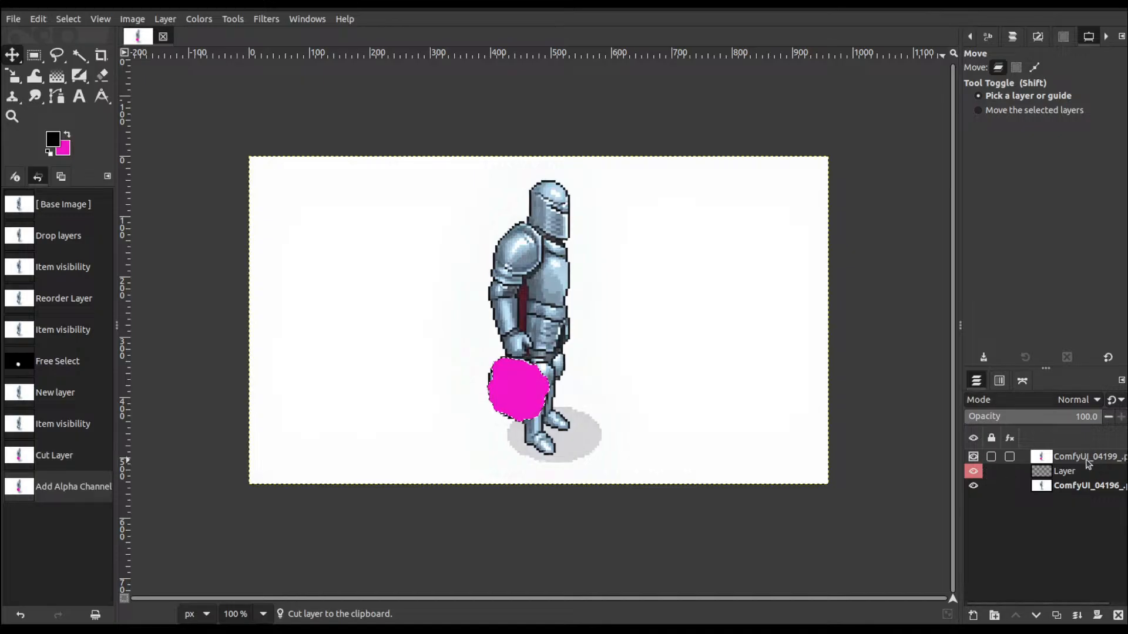
pyautogui.hotkey('ctrl', 'z')
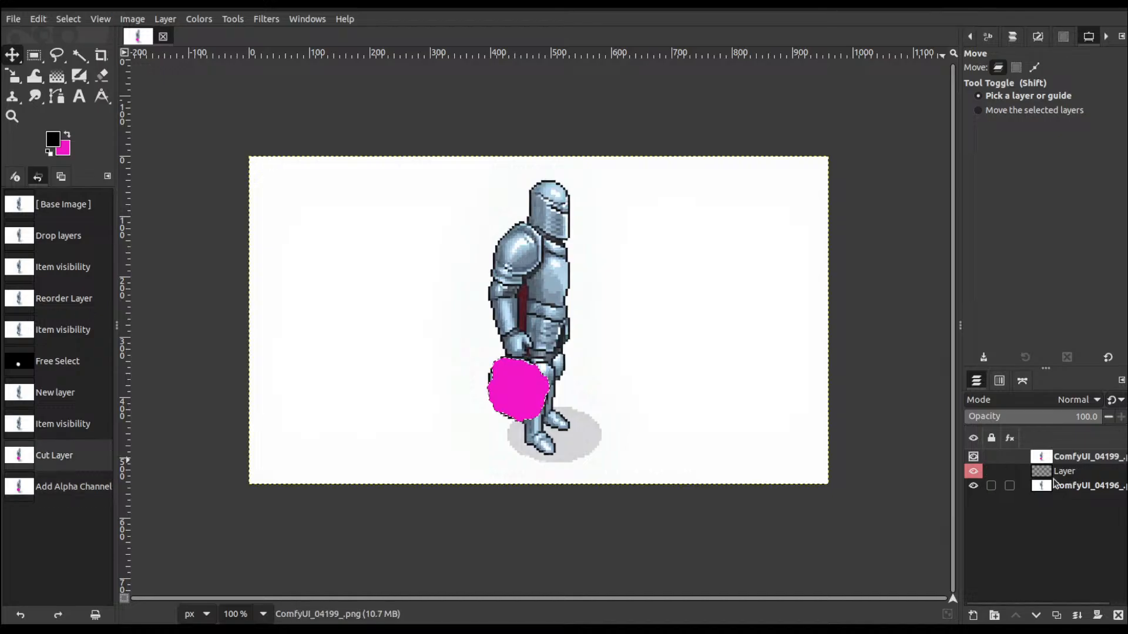
pyautogui.hotkey('ctrl', 'z')
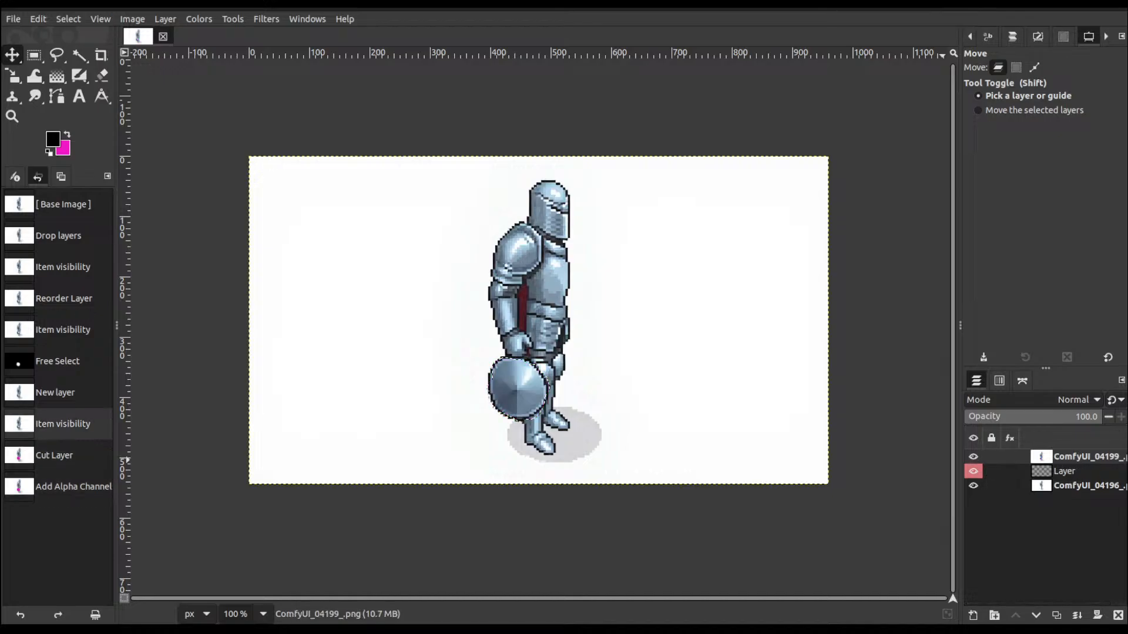
# - Add an alpha channel to the ComfyUI_04199_.png layer and cut the selected shield out of it, leaving that layer hidden
pyautogui.click(991, 396)
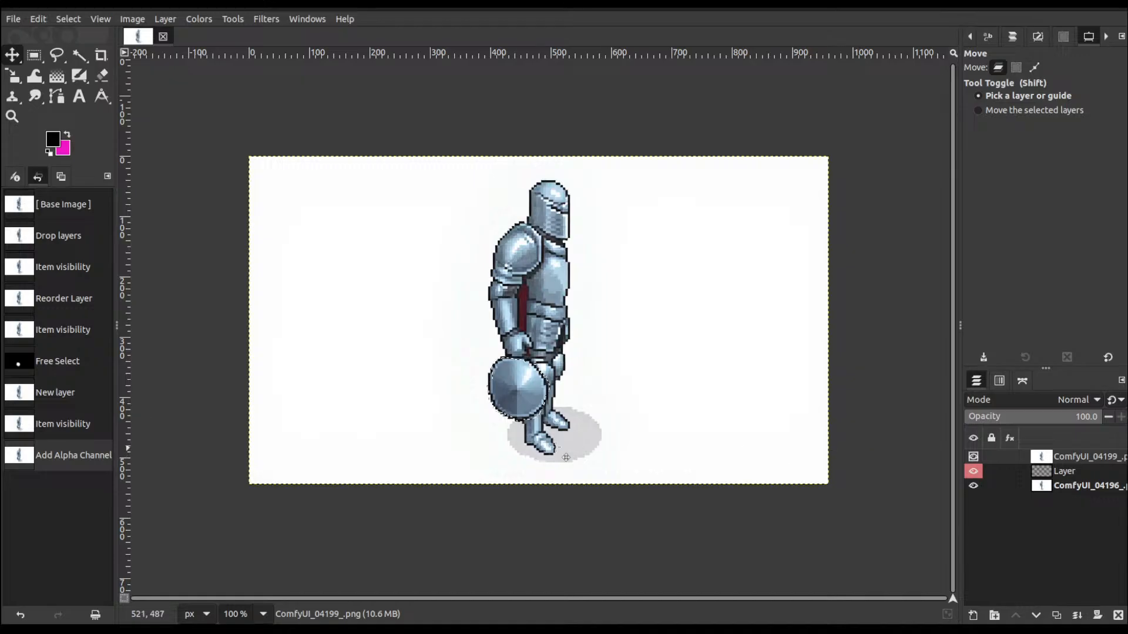
pyautogui.hotkey('ctrl', 'x')
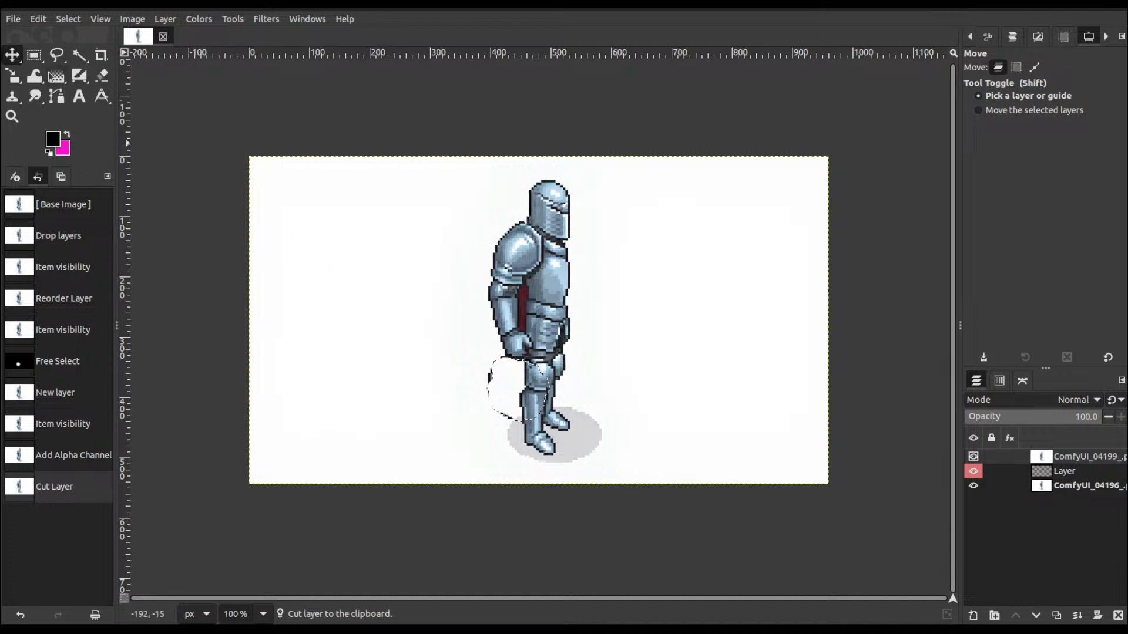
pyautogui.click(974, 457)
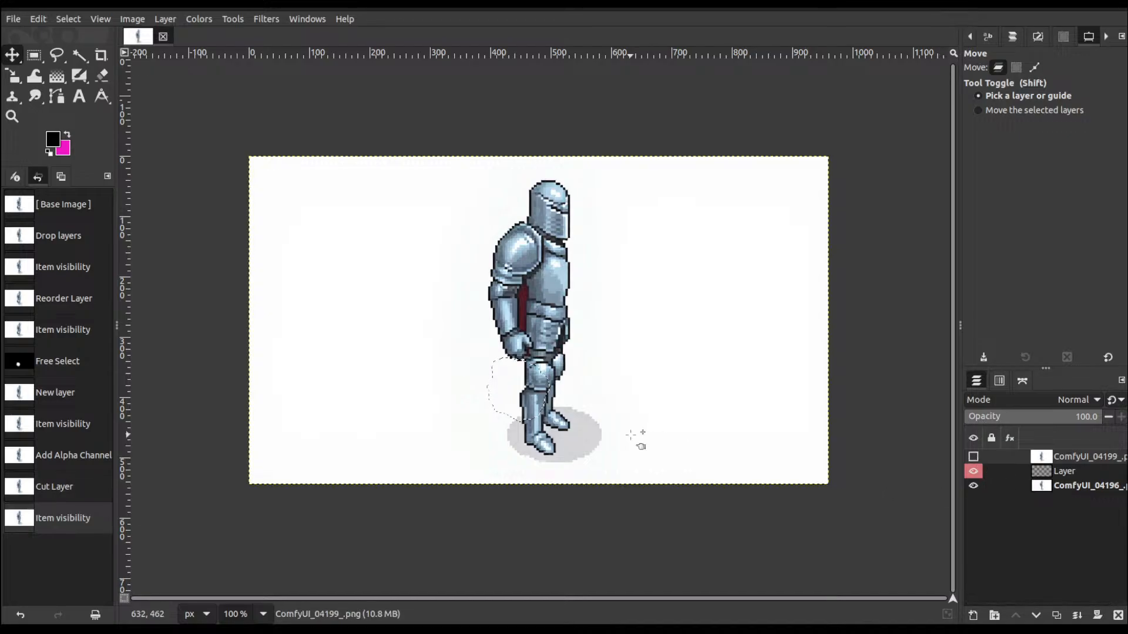
# - Clear the selection, paste the cut shield and move it over the front edge of the knight's torso
pyautogui.hotkey('ctrl', 'shift', 'a')
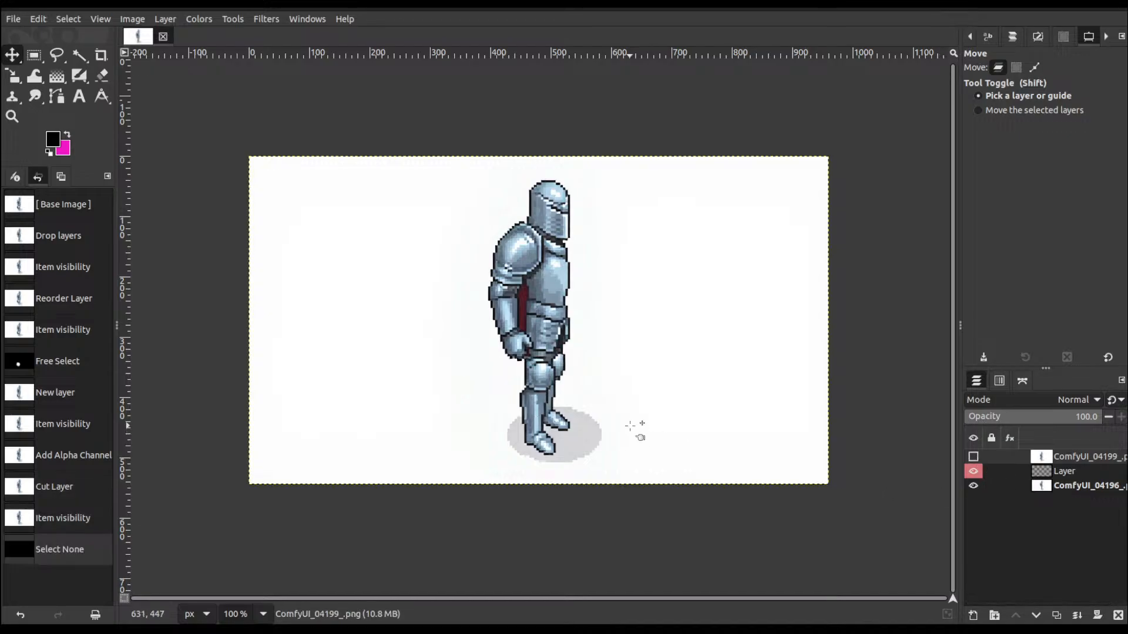
pyautogui.hotkey('ctrl', 'v')
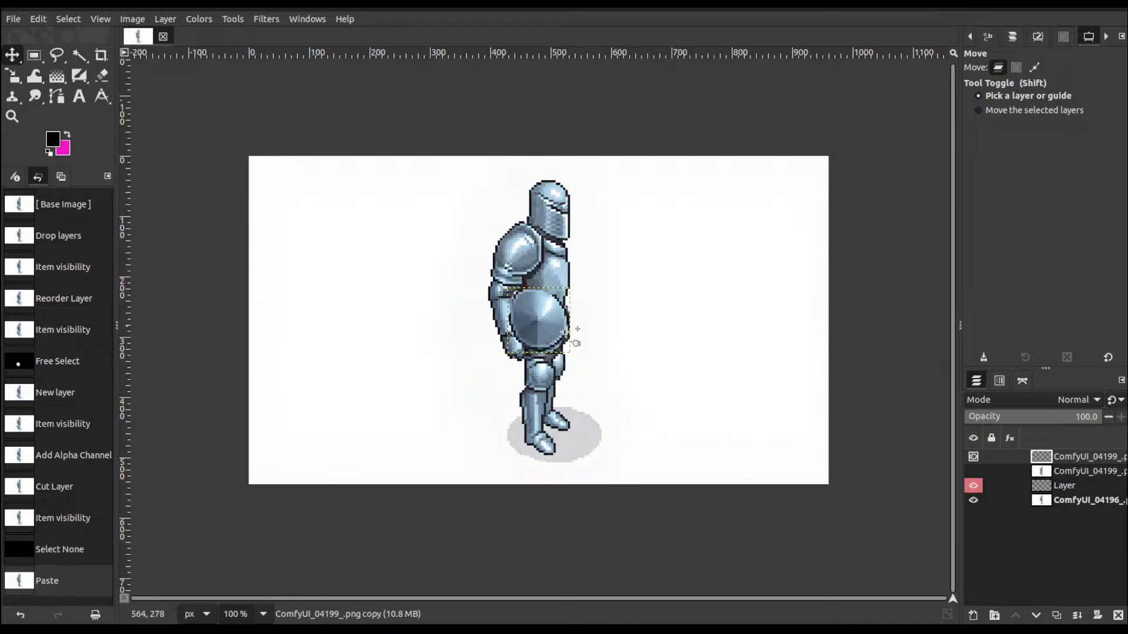
pyautogui.moveTo(540, 318); pyautogui.dragTo(576, 315)
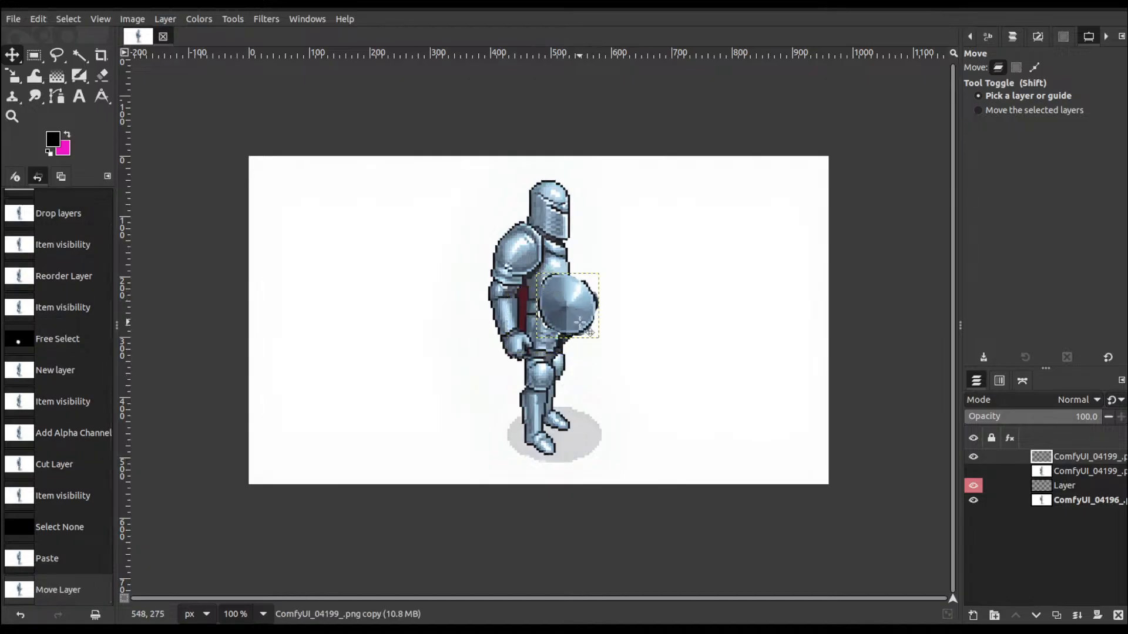
# - Rotate the pasted shield layer by about -119 degrees around its centre
pyautogui.press('shift')
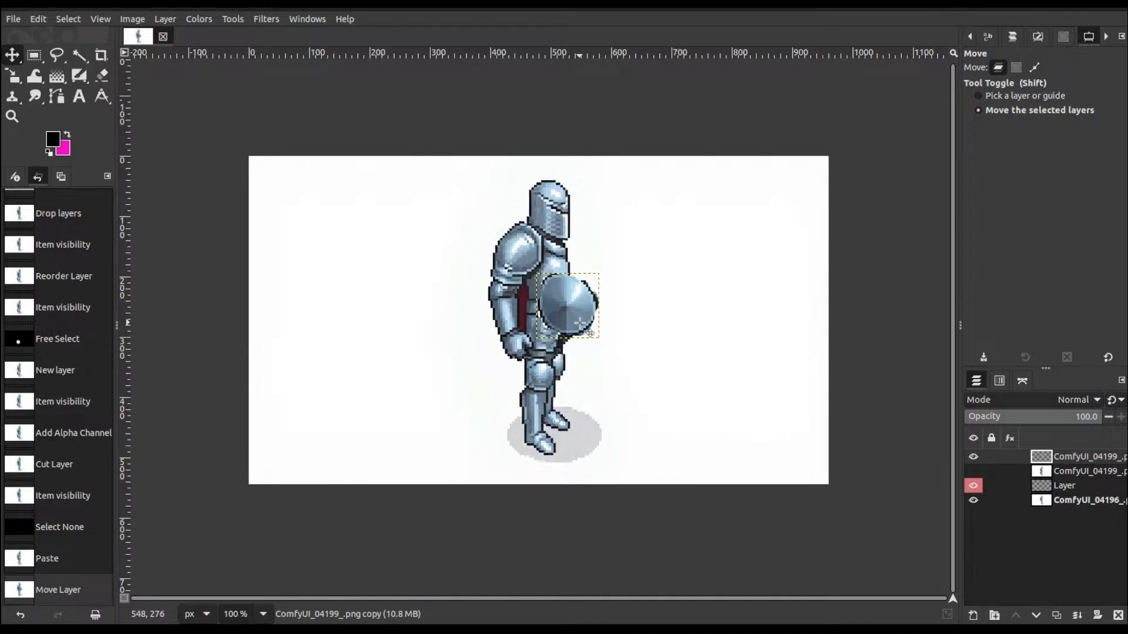
pyautogui.hotkey('shift', 'r')
pyautogui.click(580, 323)
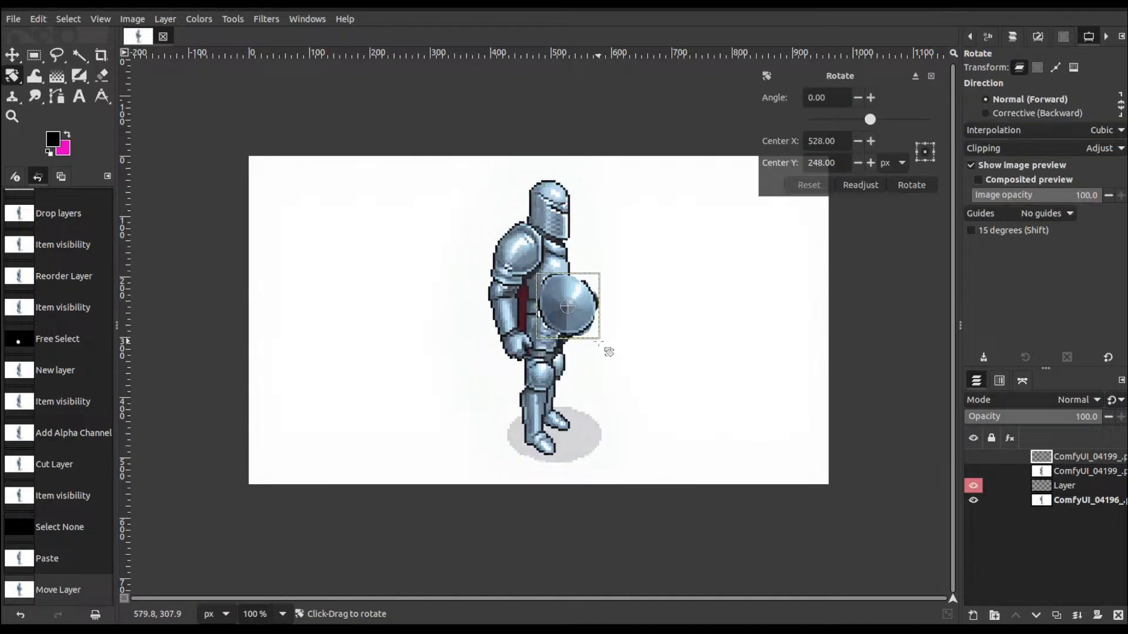
pyautogui.moveTo(609, 353); pyautogui.dragTo(592, 239)
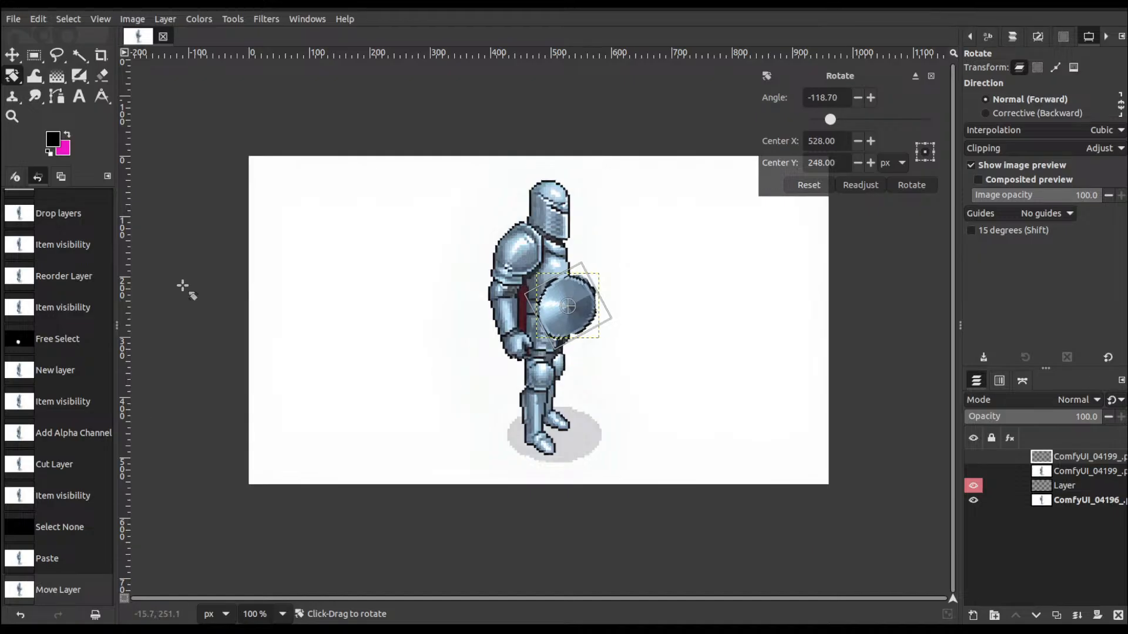
# - Erase the part of the shield that overlaps the knight's torso, using the Eraser at size 42
pyautogui.click(102, 75)
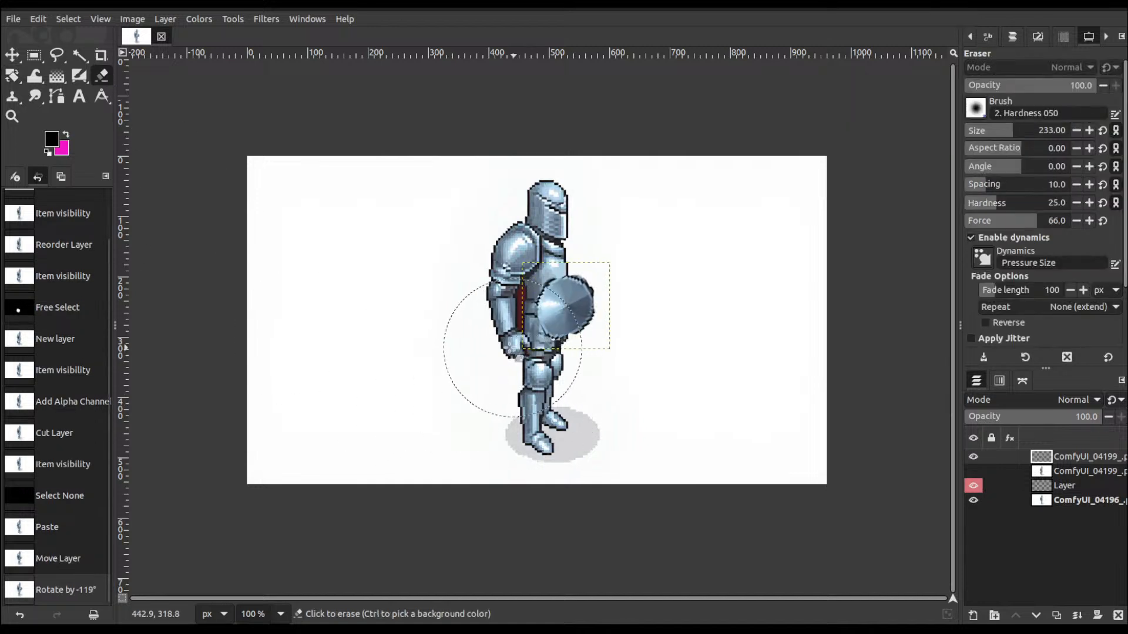
pyautogui.moveTo(984, 140); pyautogui.dragTo(977, 131)
pyautogui.moveTo(527, 347)
pyautogui.mouseDown()
pyautogui.moveTo(543, 293)
pyautogui.moveTo(540, 335)
pyautogui.moveTo(540, 286)
pyautogui.mouseUp()
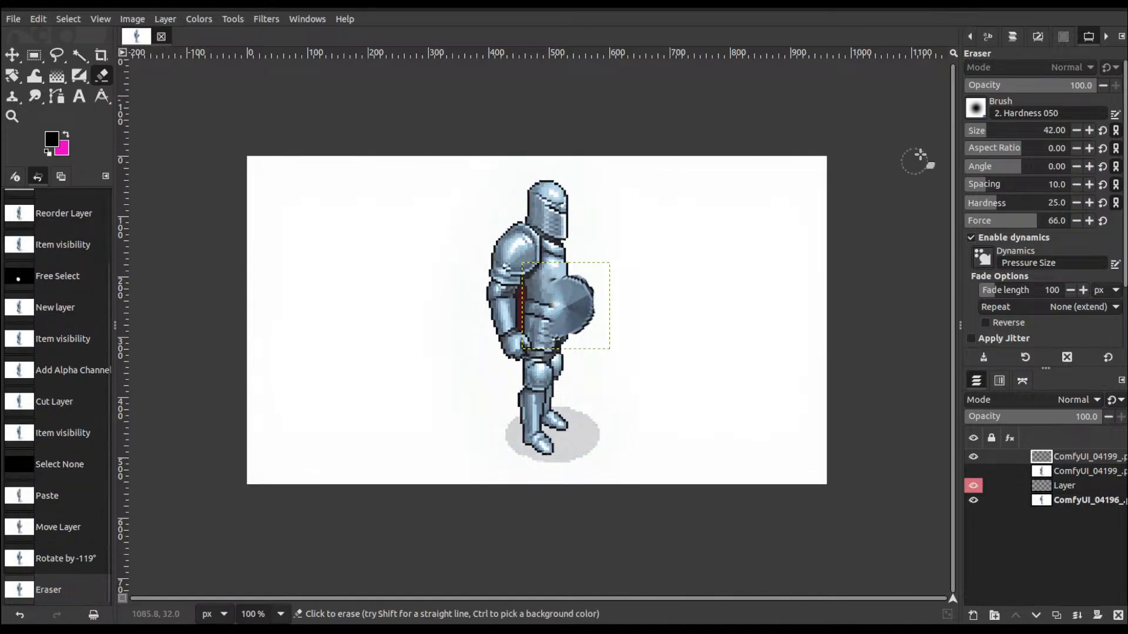
# - Try erasing more of the shield over the torso with the eraser hardness at 70, and undo the stroke
pyautogui.moveTo(994, 202); pyautogui.dragTo(1039, 199)
pyautogui.moveTo(543, 332); pyautogui.dragTo(559, 274)
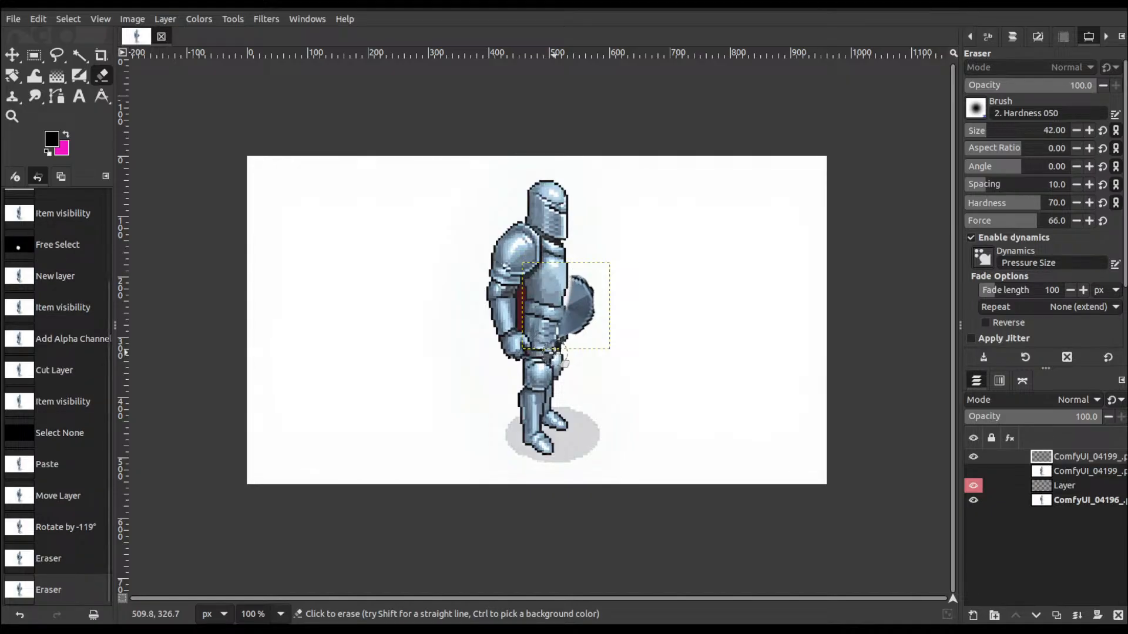
pyautogui.hotkey('ctrl', 'z')
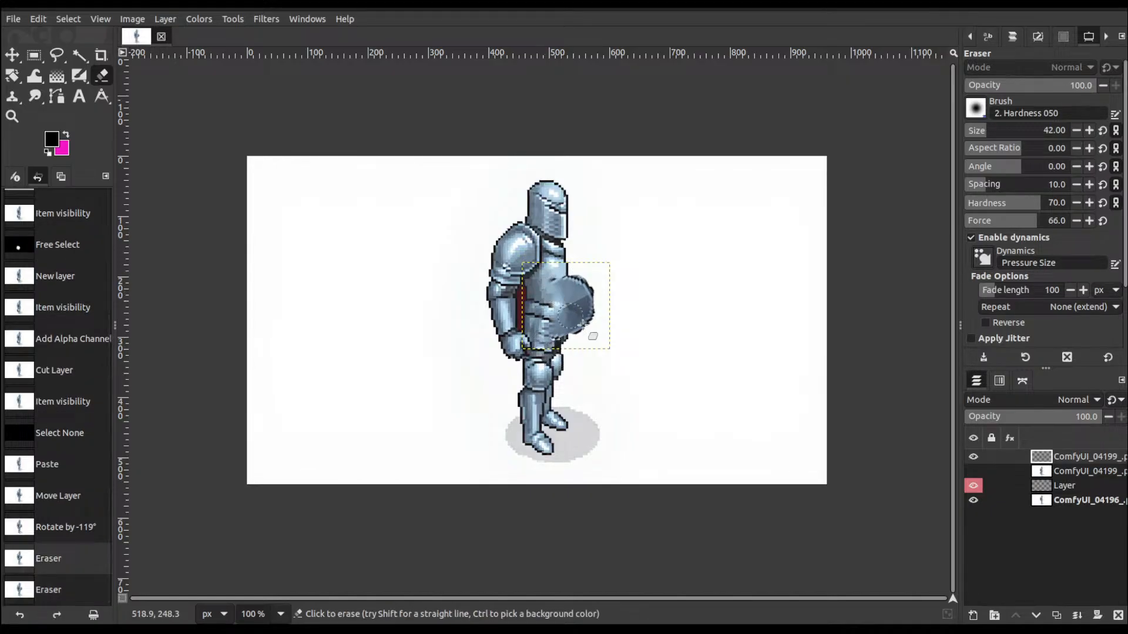
# - Set the empty layer's opacity to 0 and toggle the shield layer's visibility off and on
pyautogui.click(1075, 485)
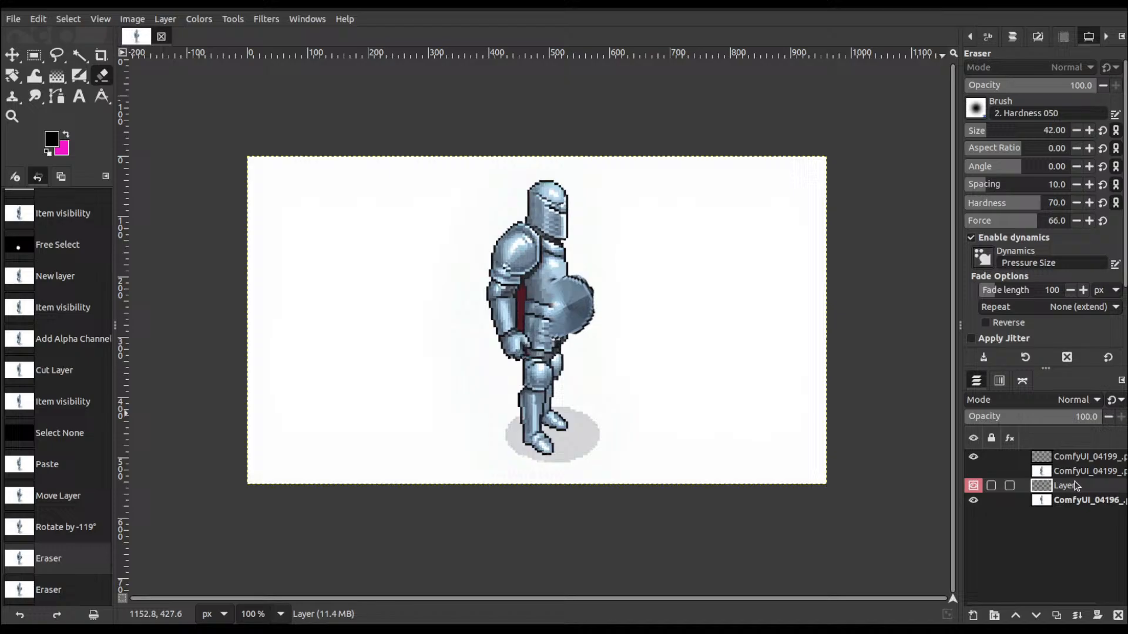
pyautogui.click(1087, 418)
pyautogui.moveTo(1054, 424); pyautogui.dragTo(838, 420)
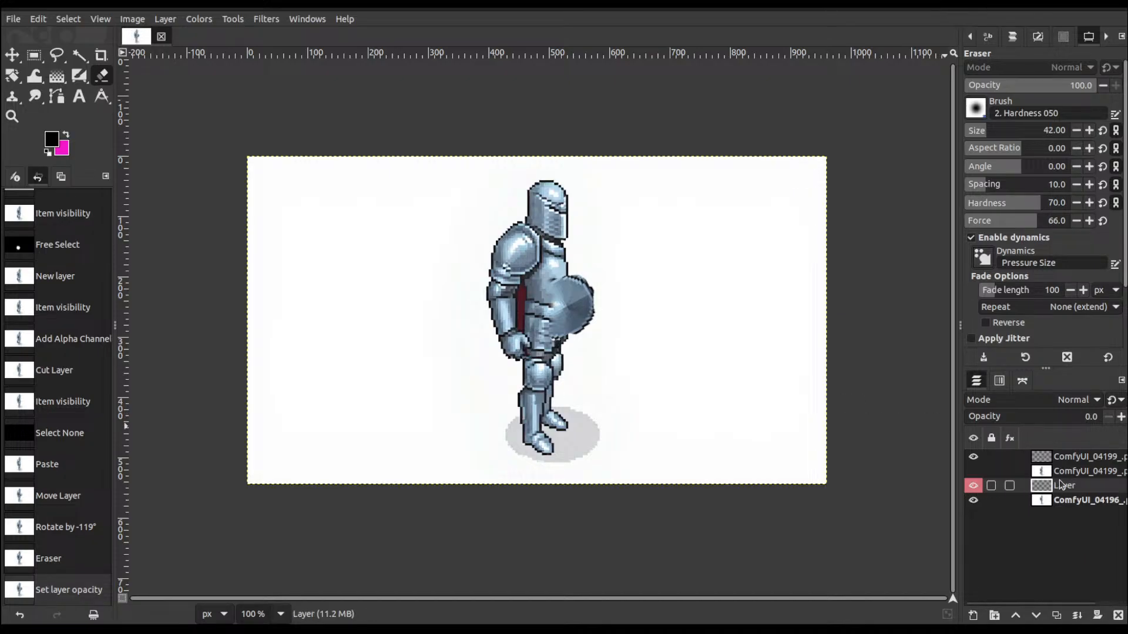
pyautogui.click(974, 456)
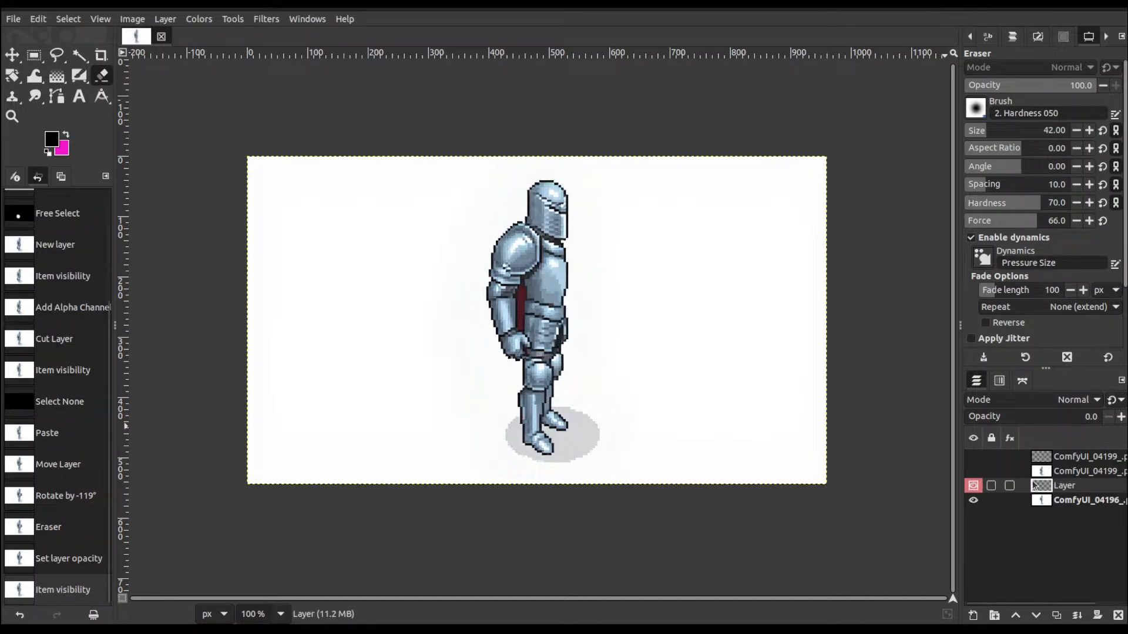
pyautogui.click(974, 457)
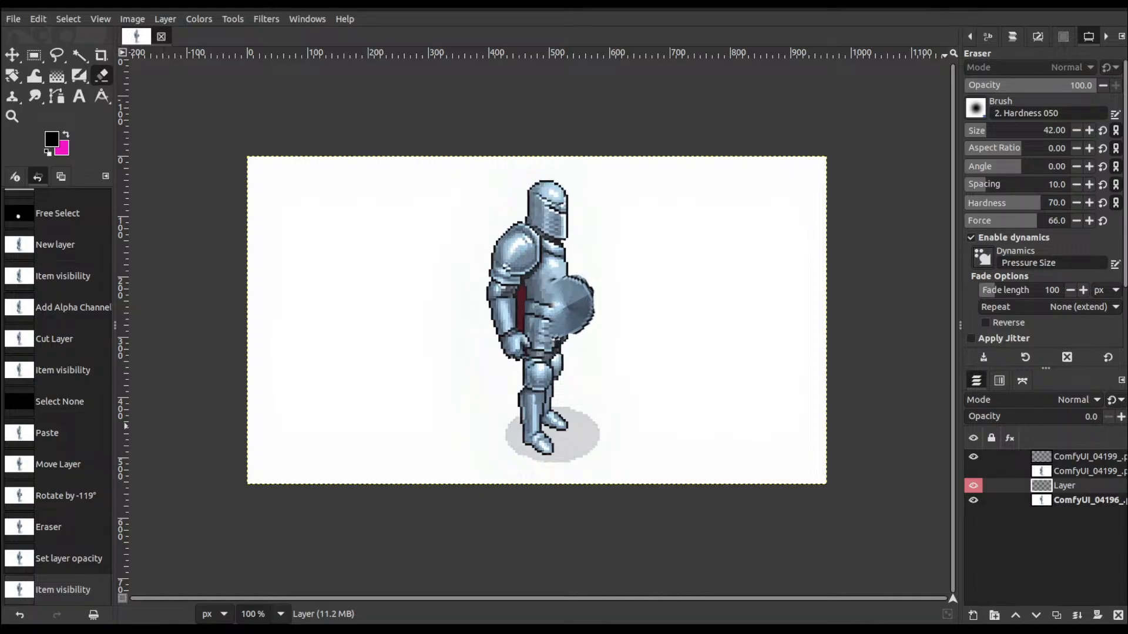
# - Delete the empty layer and the hidden ComfyUI_04199_.png knight layer
pyautogui.click(953, 251)
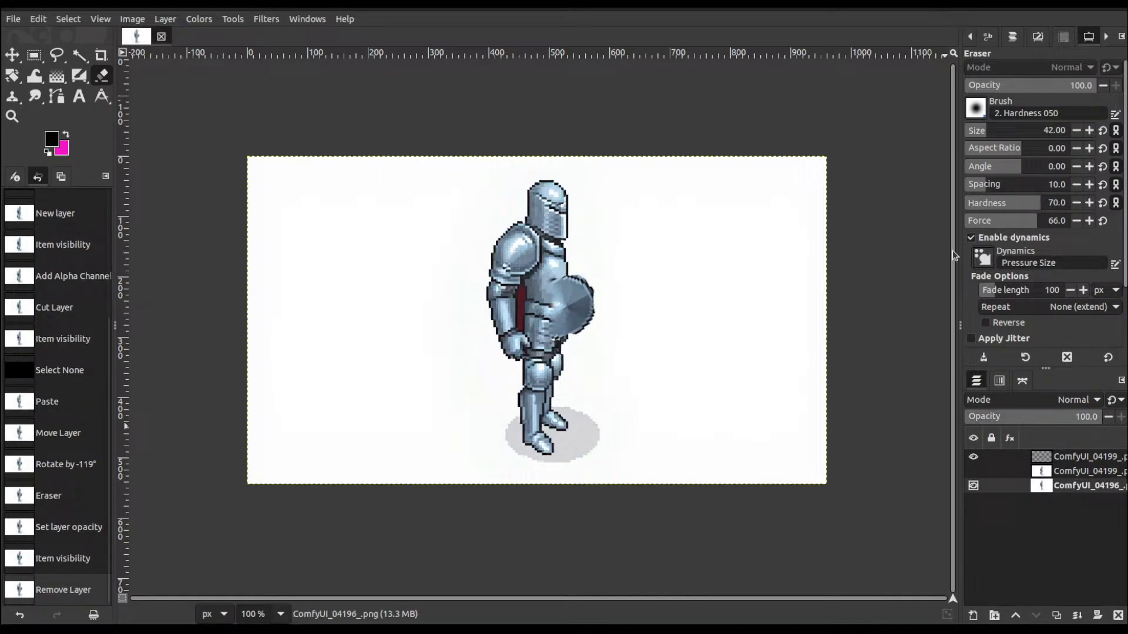
pyautogui.rightClick(1057, 474)
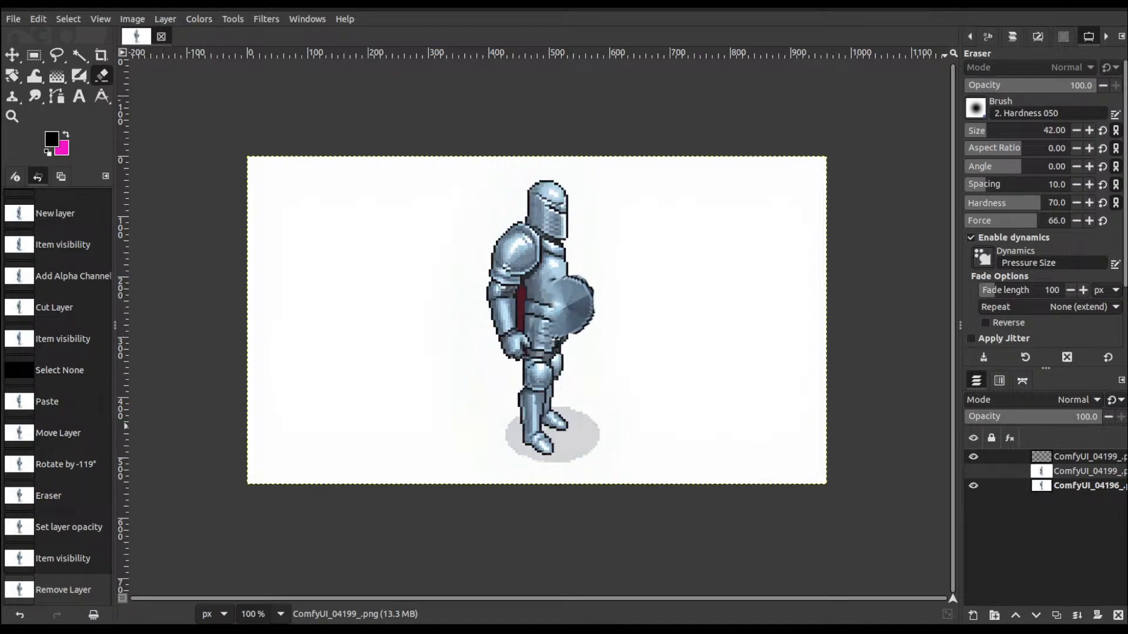
pyautogui.click(970, 319)
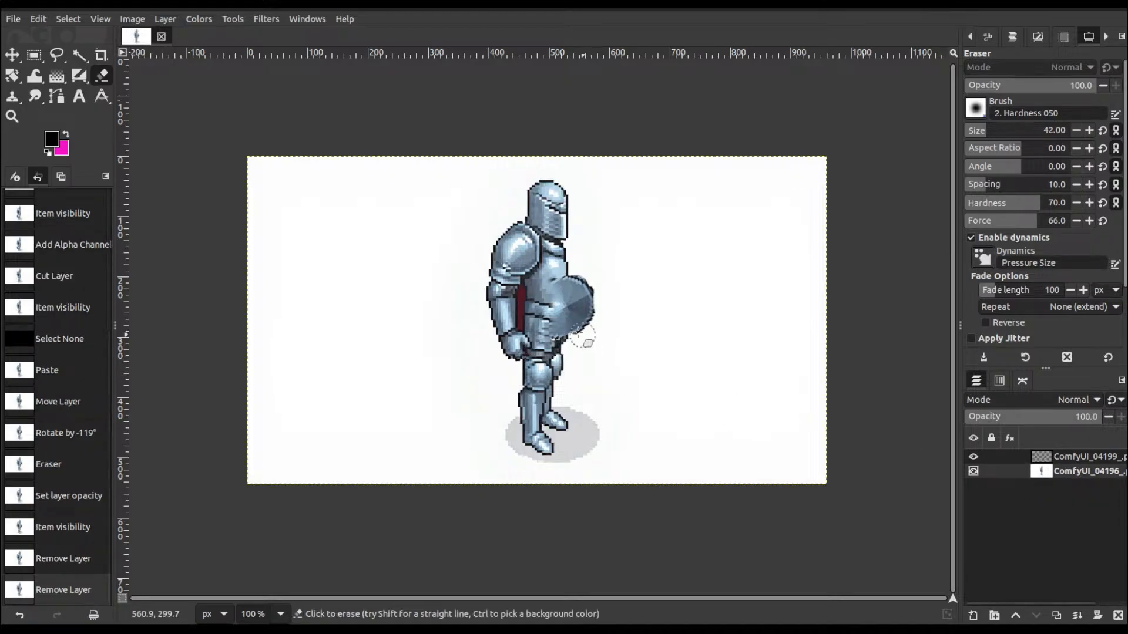
# - Try to erase over the torso on the ComfyUI_04196_.png layer and on the shield layer, undoing each stroke
pyautogui.click(545, 332)
pyautogui.moveTo(545, 332); pyautogui.dragTo(546, 300)
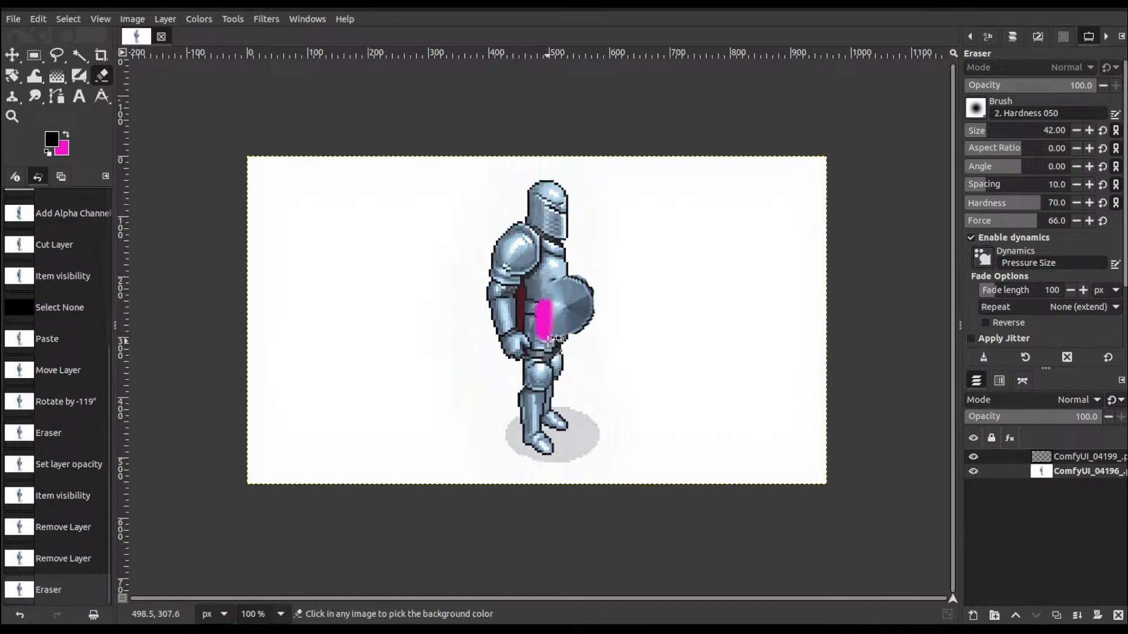
pyautogui.hotkey('ctrl', 'z')
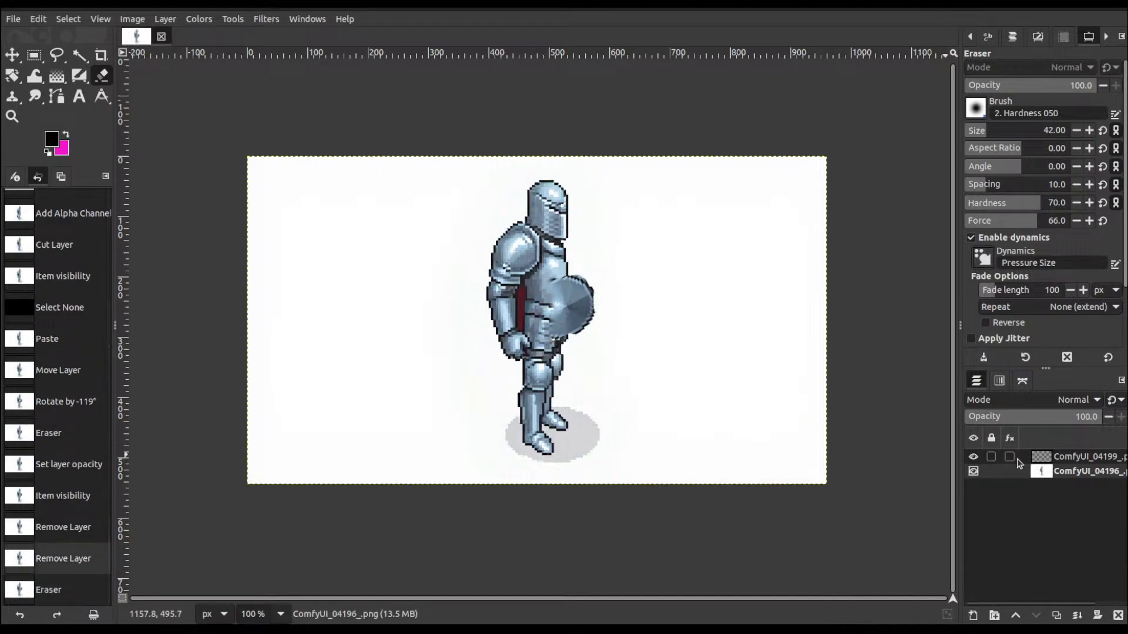
pyautogui.click(1069, 460)
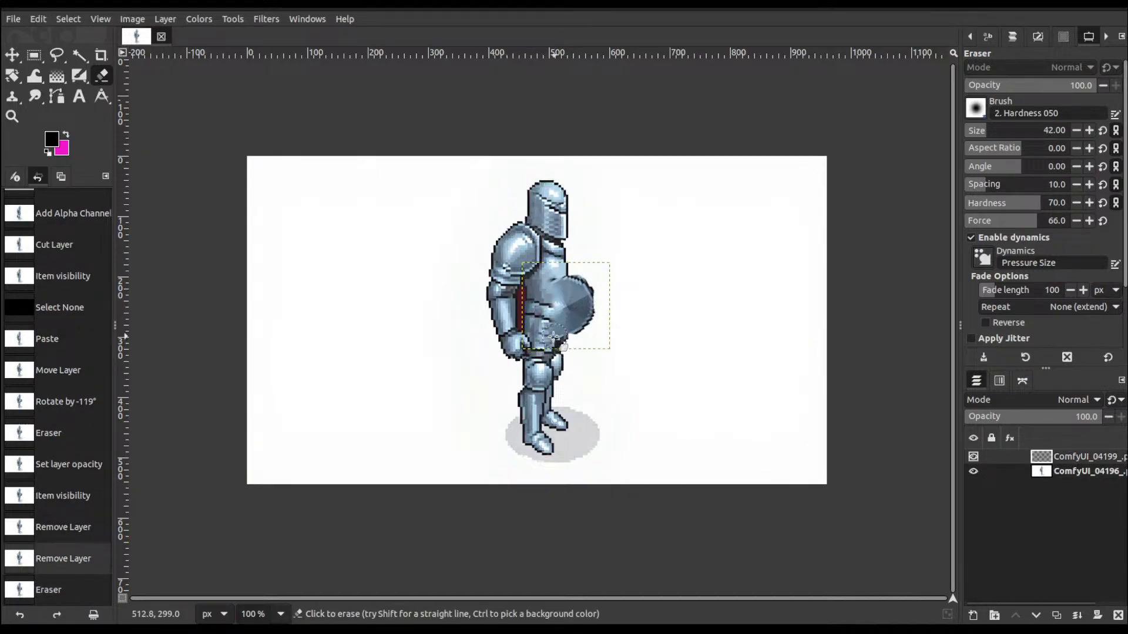
pyautogui.moveTo(556, 293); pyautogui.dragTo(545, 332)
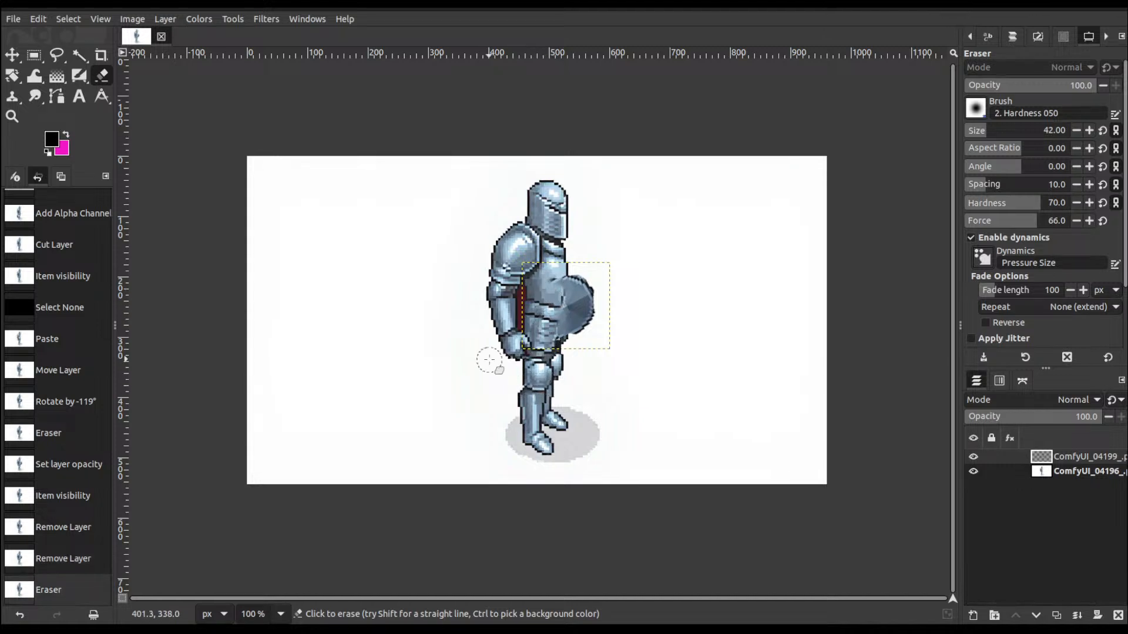
pyautogui.hotkey('ctrl', 'z')
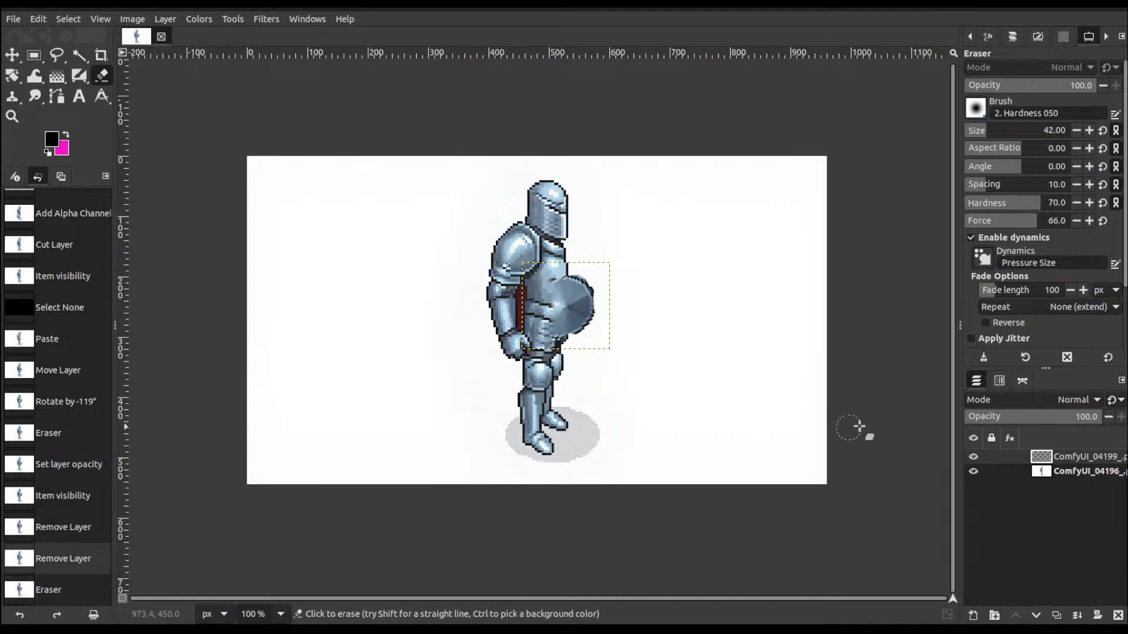
# - Set the shield layer's opacity to 80 and fuzzy-select the chest plate on the ComfyUI_04196_.png knight layer
pyautogui.click(1069, 418)
pyautogui.click(1069, 419)
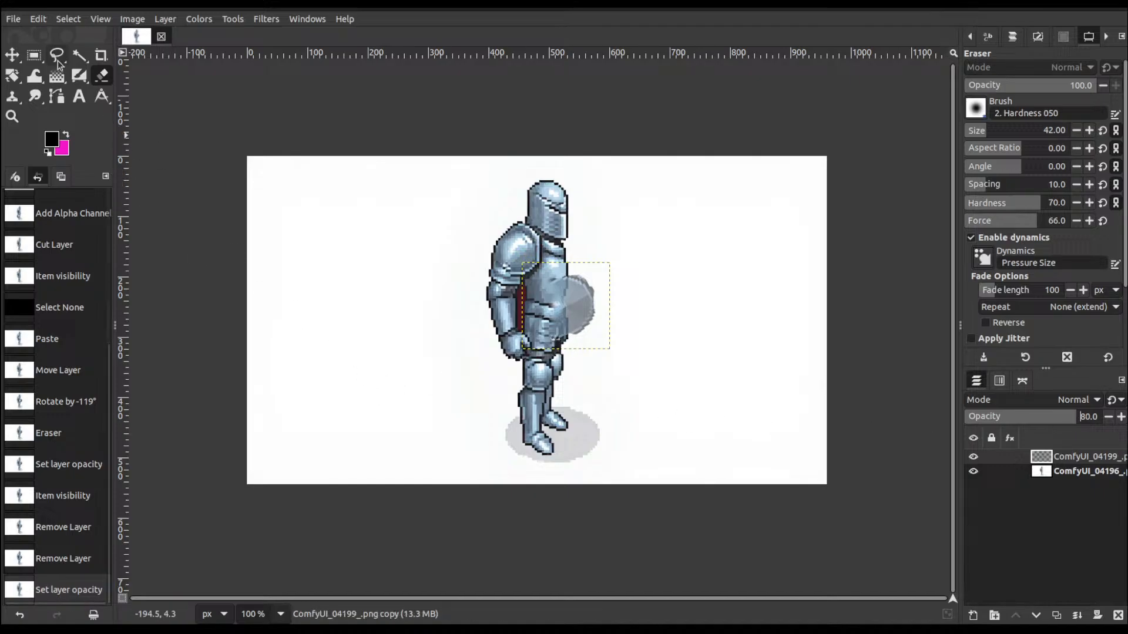
pyautogui.press('u')
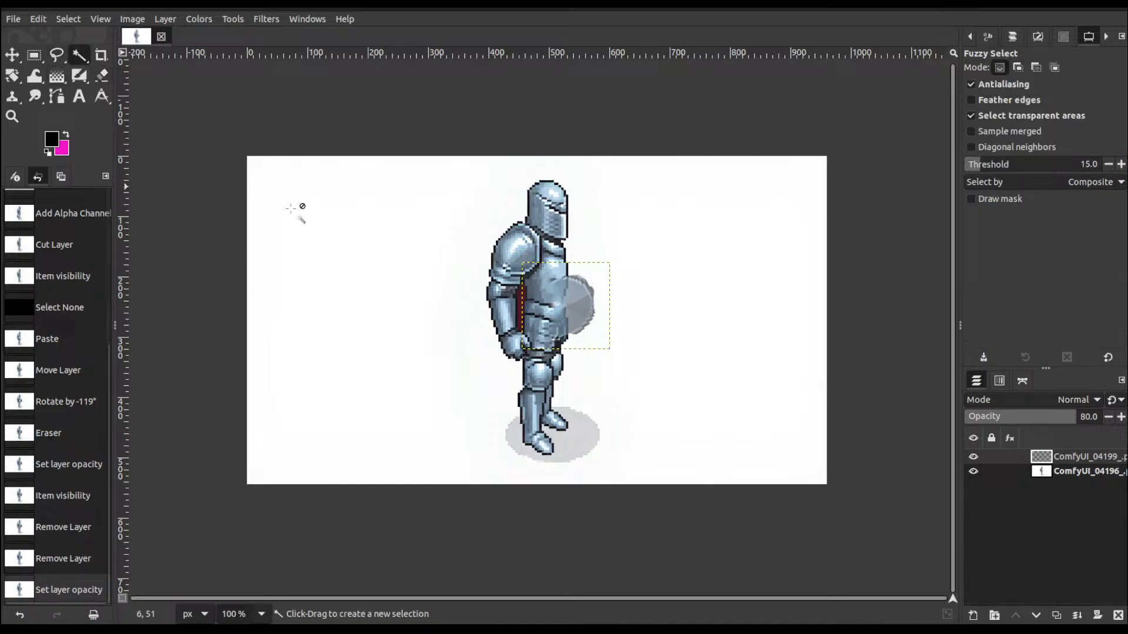
pyautogui.click(1063, 471)
pyautogui.click(546, 261)
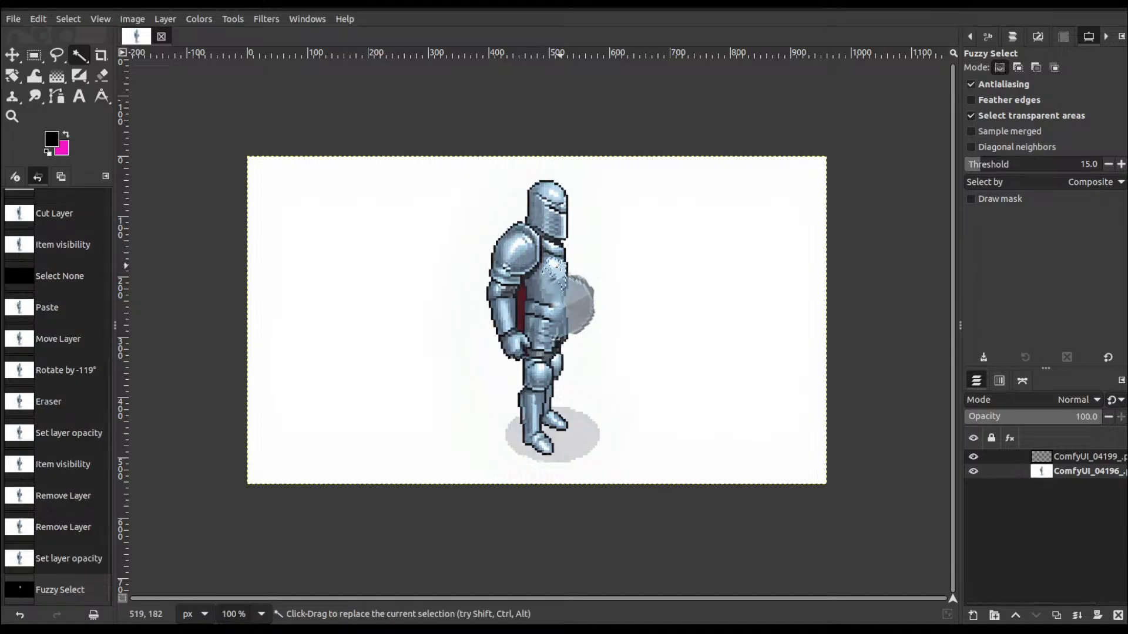
# - Add the neighbouring torso and waist armour areas along the shield's inner edge to the selection with Fuzzy Select
pyautogui.press('shift')
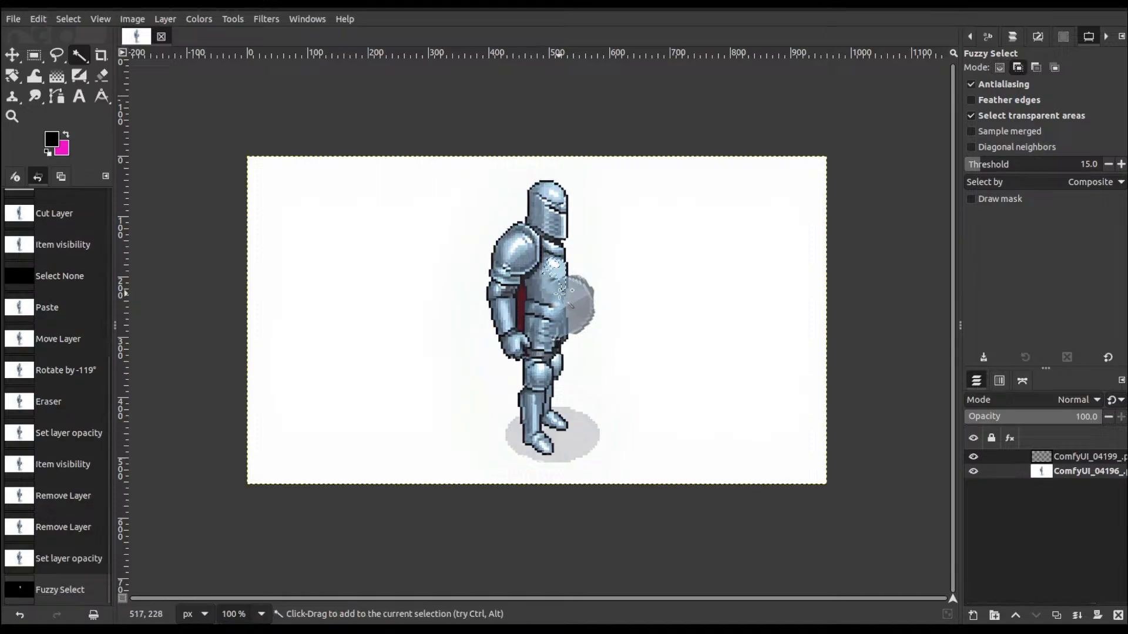
pyautogui.keyDown('shift'); pyautogui.click(560, 295); pyautogui.keyUp('shift')
pyautogui.keyDown('shift'); pyautogui.click(558, 309); pyautogui.keyUp('shift')
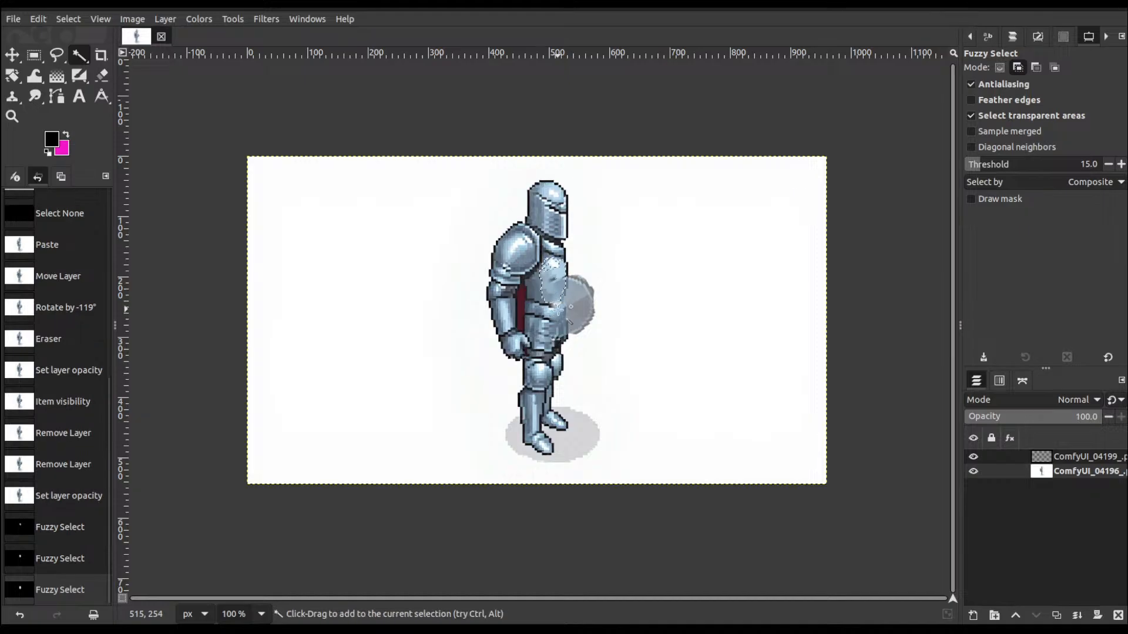
pyautogui.keyDown('shift'); pyautogui.click(558, 311); pyautogui.keyUp('shift')
pyautogui.keyDown('shift'); pyautogui.click(562, 314); pyautogui.keyUp('shift')
pyautogui.keyDown('shift'); pyautogui.click(559, 315); pyautogui.keyUp('shift')
pyautogui.keyDown('shift'); pyautogui.click(562, 316); pyautogui.keyUp('shift')
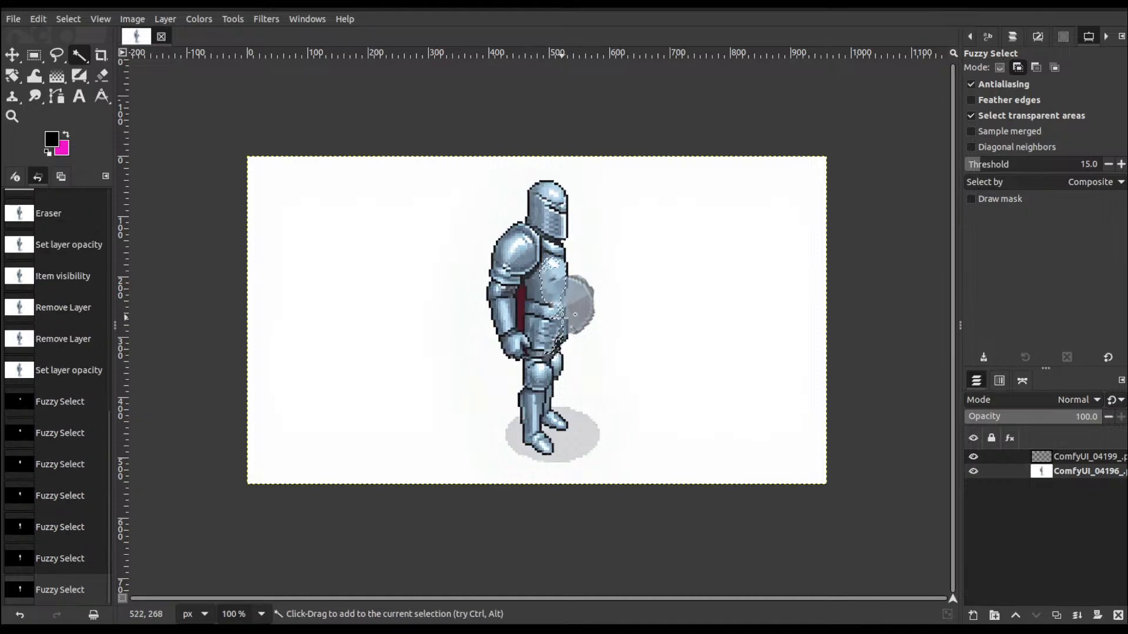
pyautogui.keyDown('shift'); pyautogui.click(561, 317); pyautogui.keyUp('shift')
pyautogui.keyDown('shift'); pyautogui.click(563, 323); pyautogui.keyUp('shift')
pyautogui.keyDown('shift'); pyautogui.click(562, 321); pyautogui.keyUp('shift')
pyautogui.keyDown('shift'); pyautogui.click(564, 324); pyautogui.keyUp('shift')
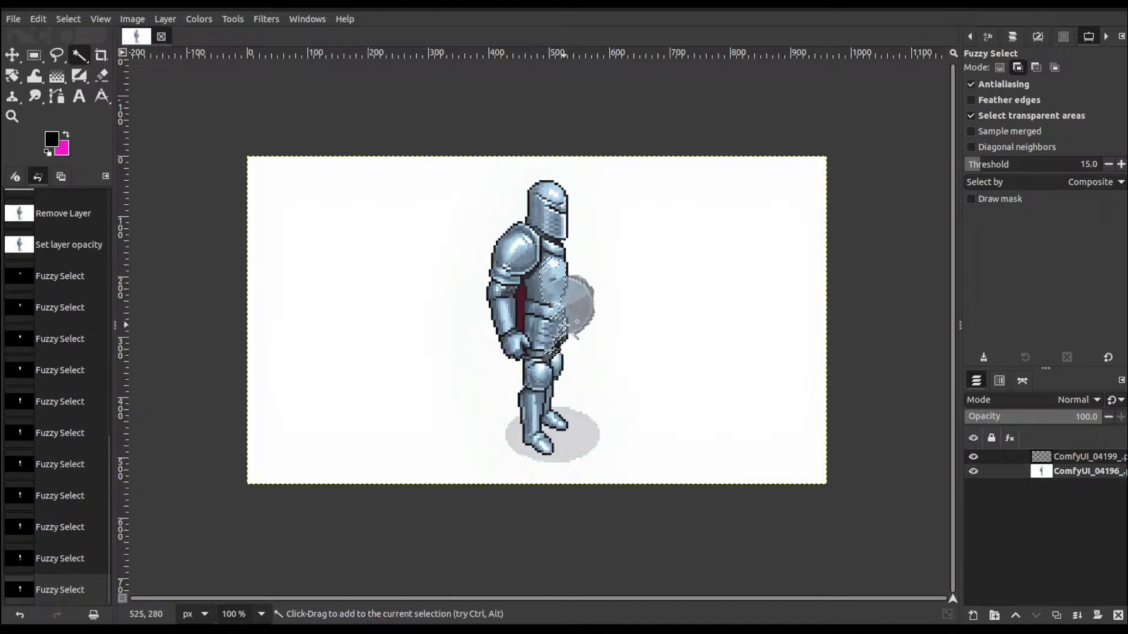
pyautogui.keyDown('shift'); pyautogui.click(570, 323); pyautogui.keyUp('shift')
pyautogui.keyDown('shift'); pyautogui.click(569, 320); pyautogui.keyUp('shift')
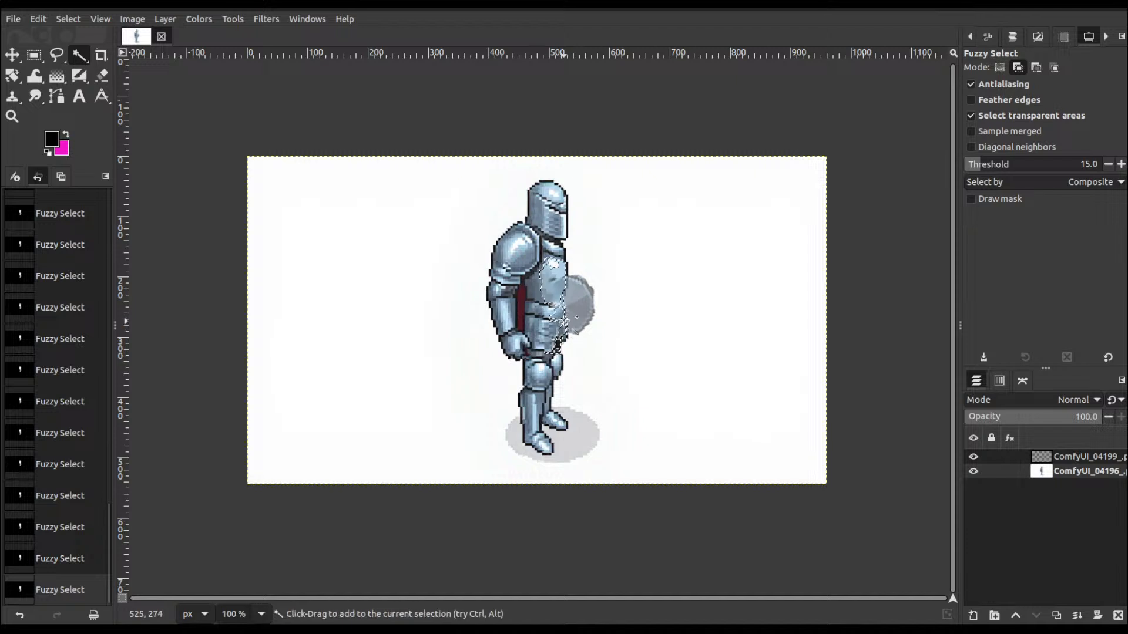
pyautogui.keyDown('shift'); pyautogui.click(559, 318); pyautogui.keyUp('shift')
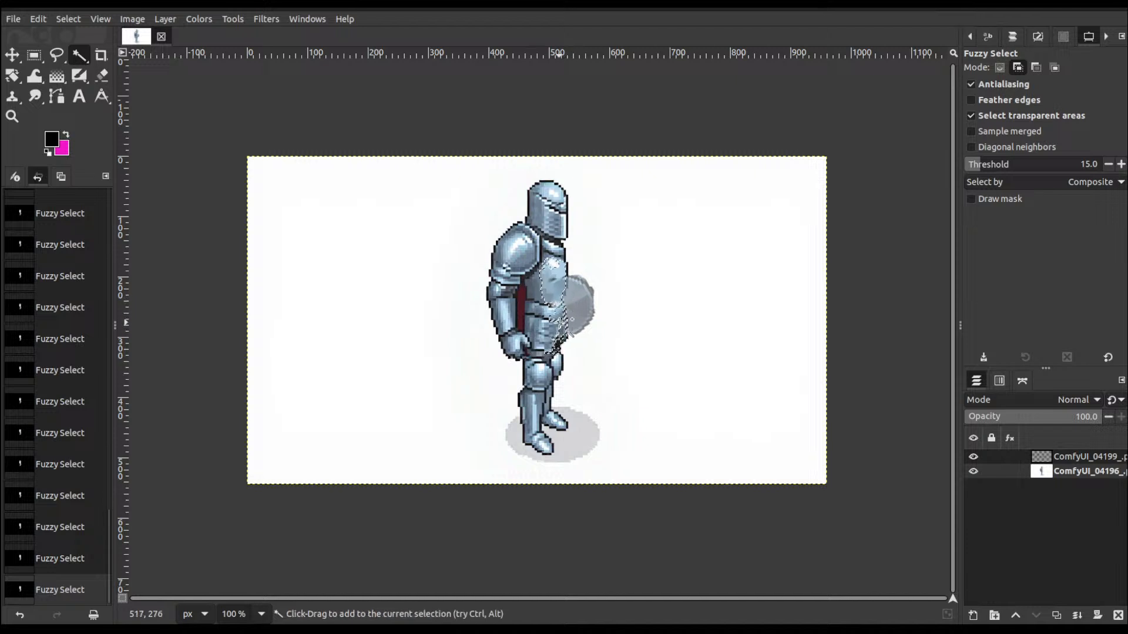
pyautogui.keyDown('shift'); pyautogui.click(559, 322); pyautogui.keyUp('shift')
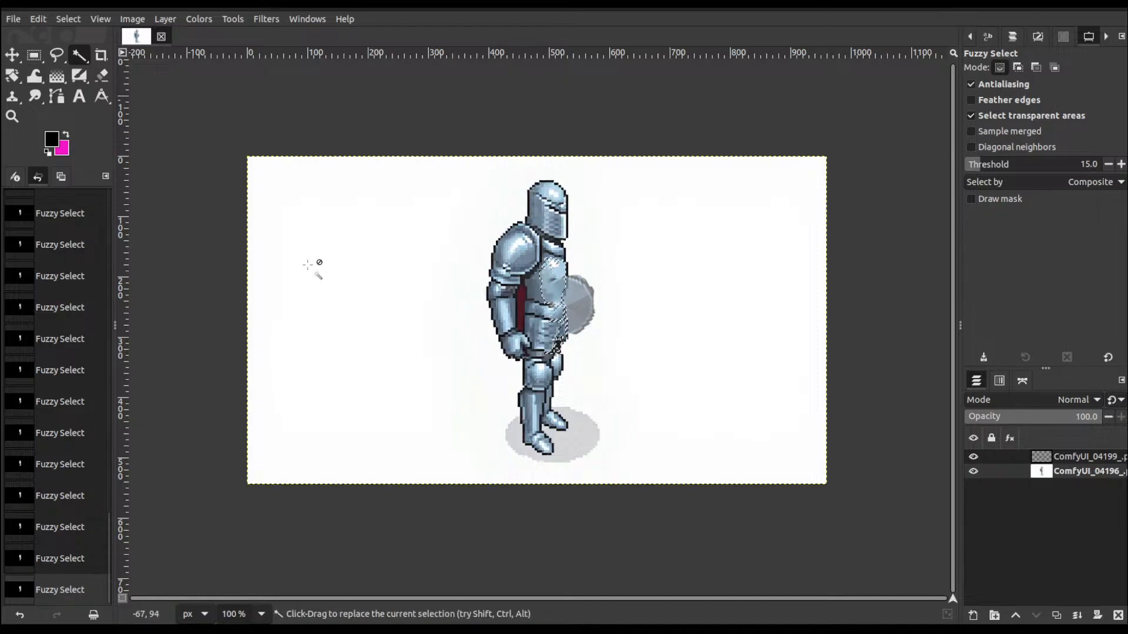
# - Erase the part of the shield layer inside the selected torso area and clear the selection
pyautogui.click(1007, 460)
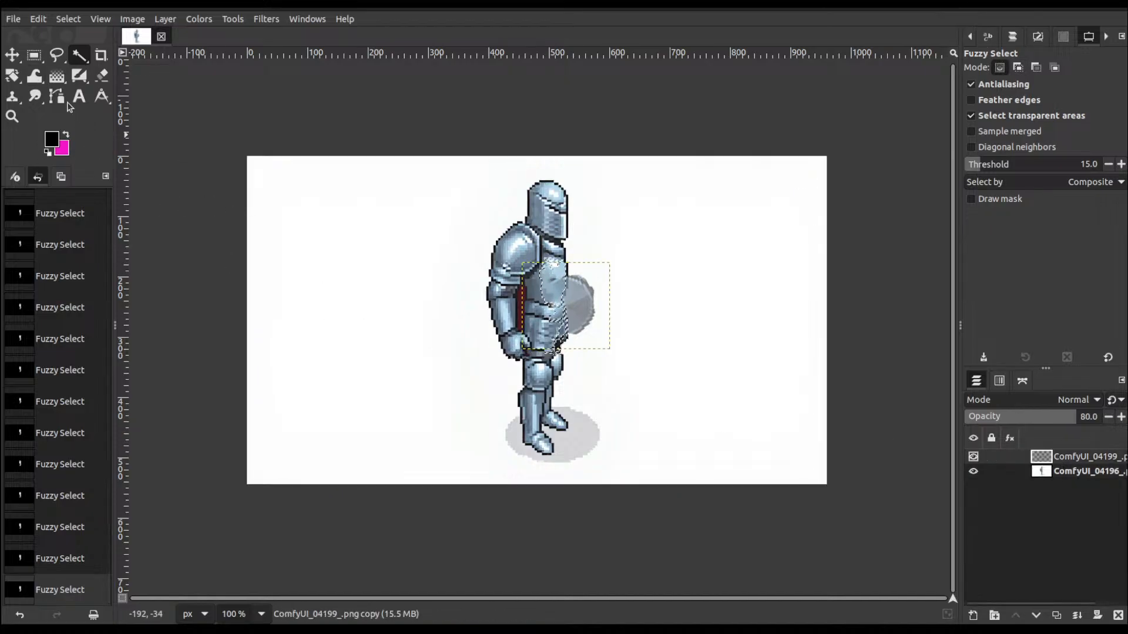
pyautogui.click(101, 75)
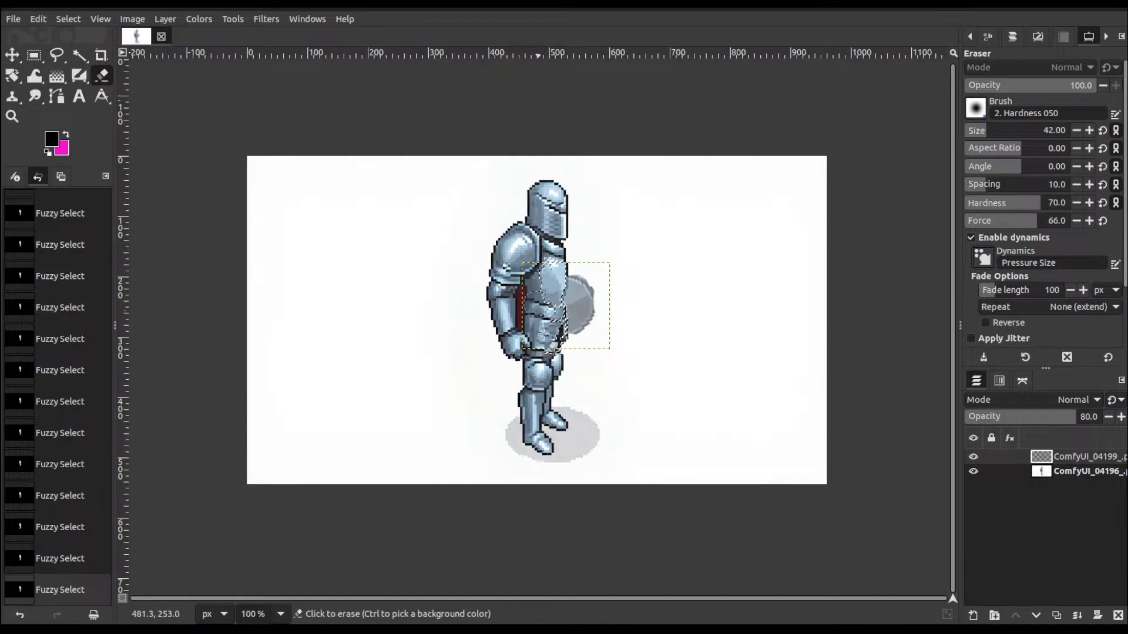
pyautogui.moveTo(531, 317); pyautogui.dragTo(558, 390)
pyautogui.hotkey('ctrl', 'shift', 'a')
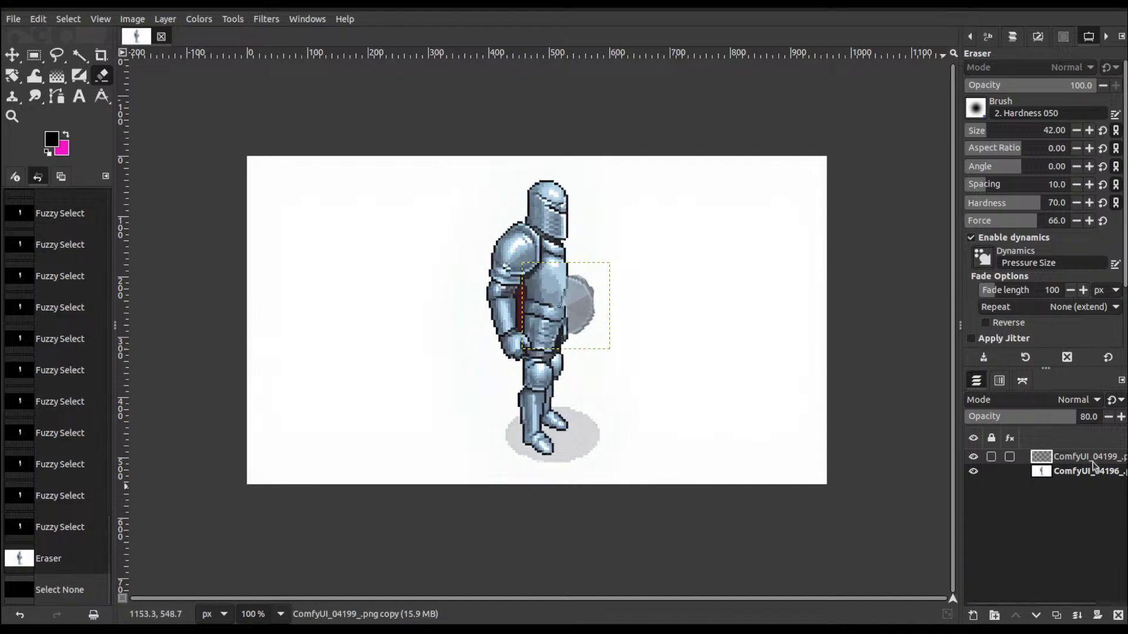
# - Set the shield layer's opacity to 100 and export the composited knight image
pyautogui.moveTo(1047, 418); pyautogui.dragTo(1104, 419)
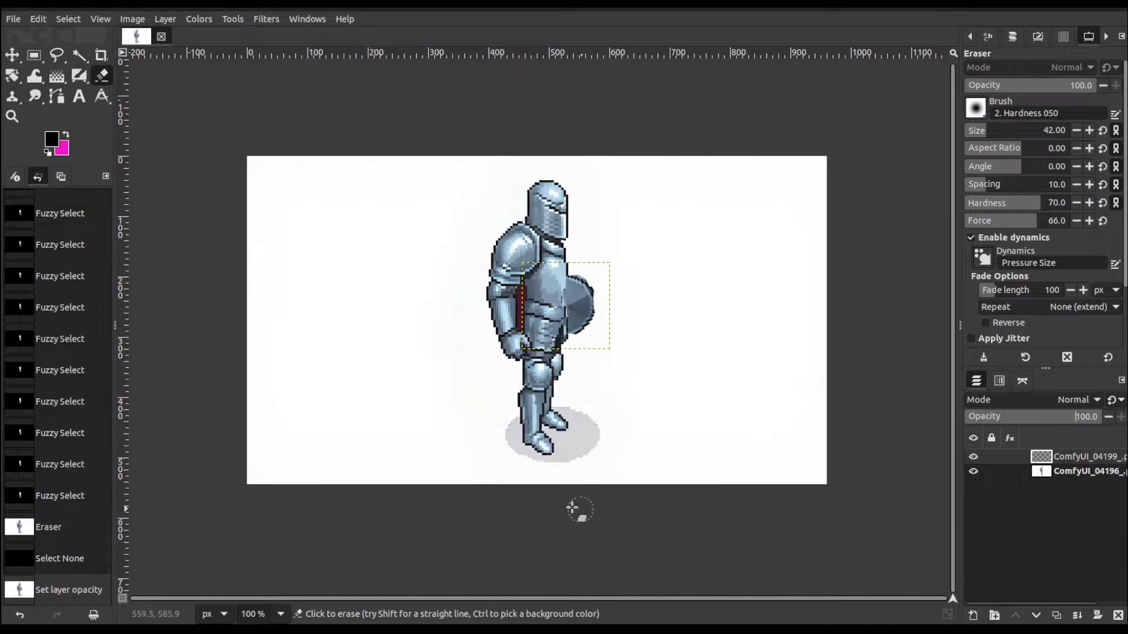
pyautogui.click(1083, 471)
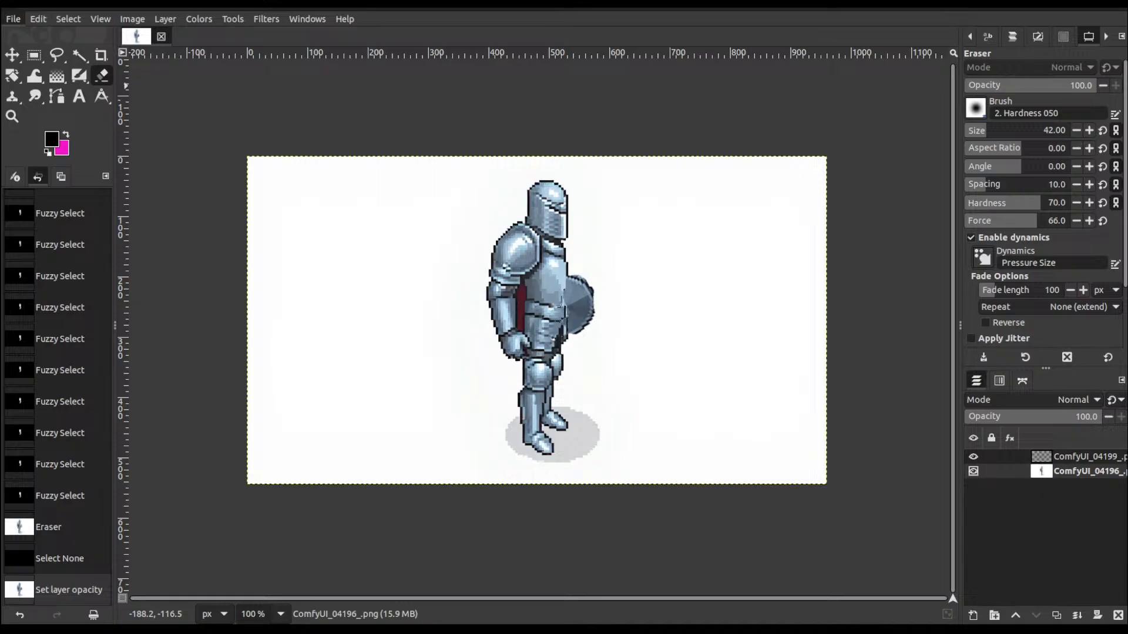
pyautogui.click(79, 185)
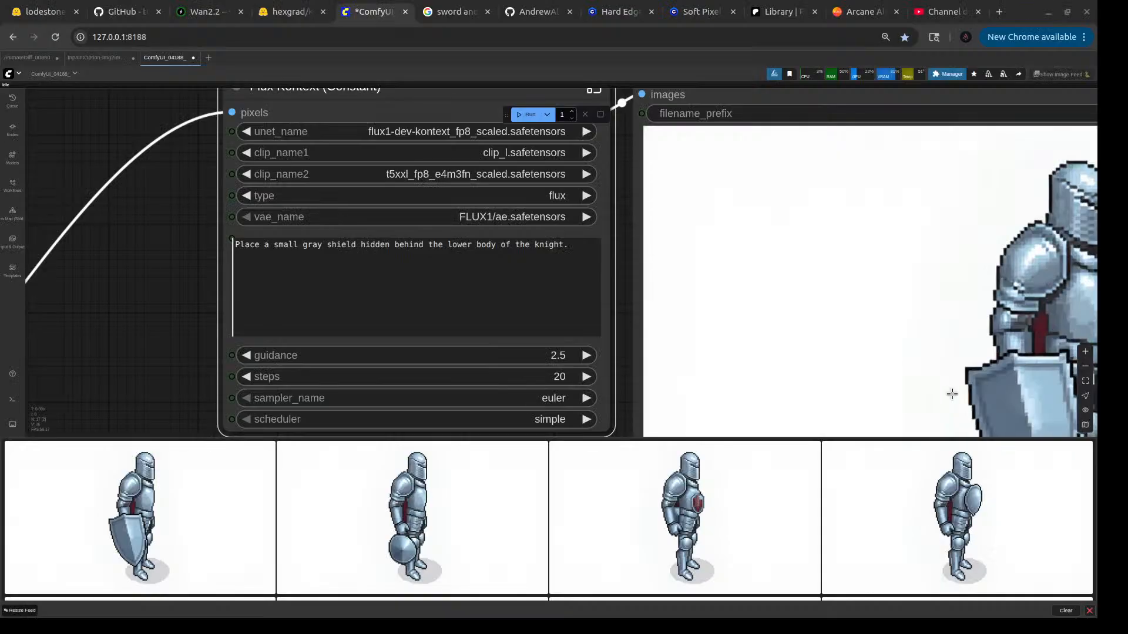
# - Switch to ComfyUI in the browser and open the AnimateDiff_00690 workflow
pyautogui.scroll(-1, 194, 331)
pyautogui.scroll(-5, 194, 331)
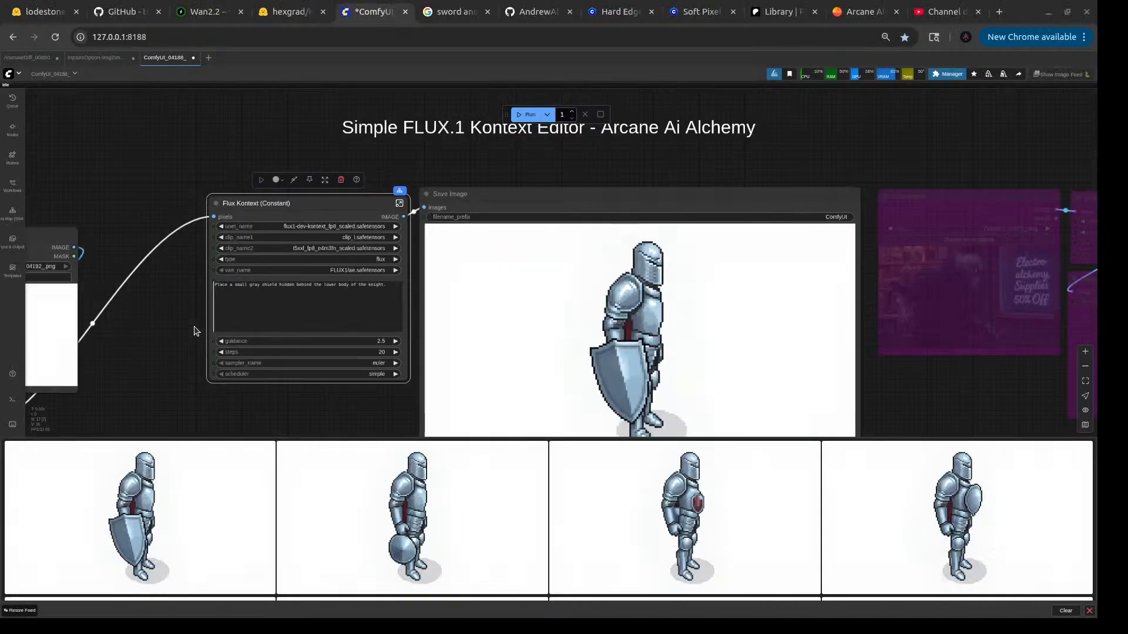
pyautogui.moveTo(173, 167); pyautogui.dragTo(207, 169)
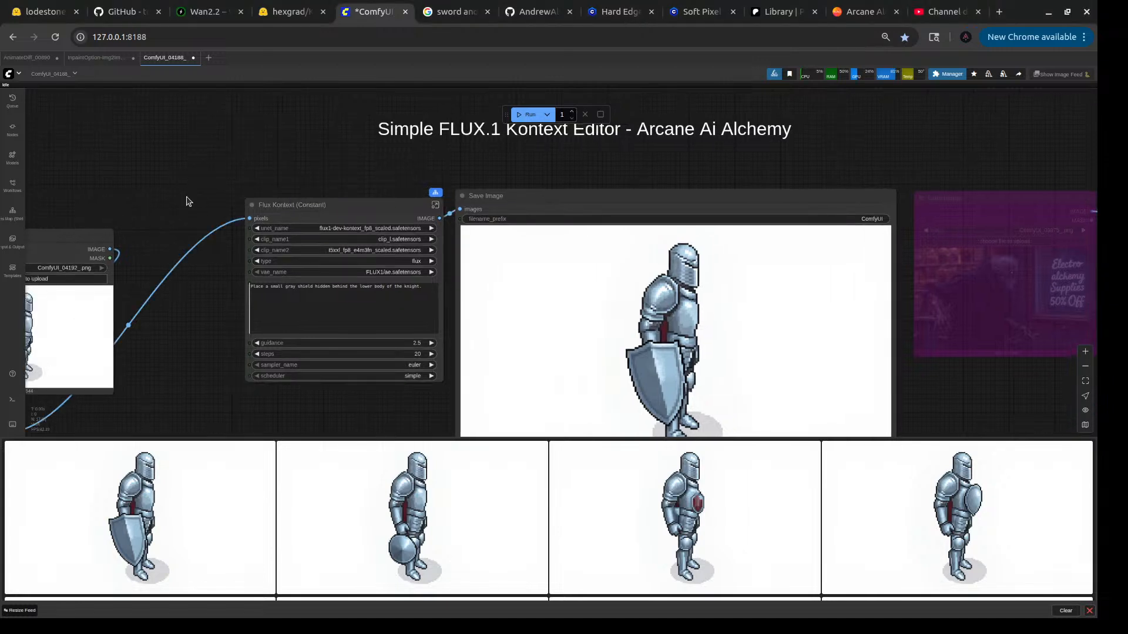
pyautogui.click(97, 59)
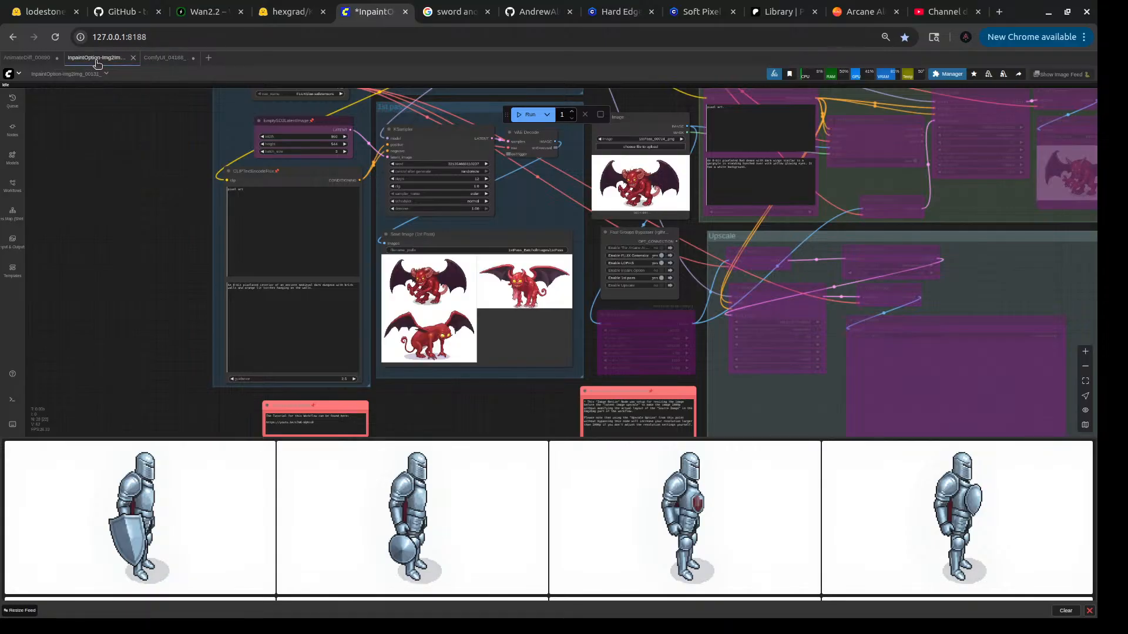
pyautogui.click(41, 59)
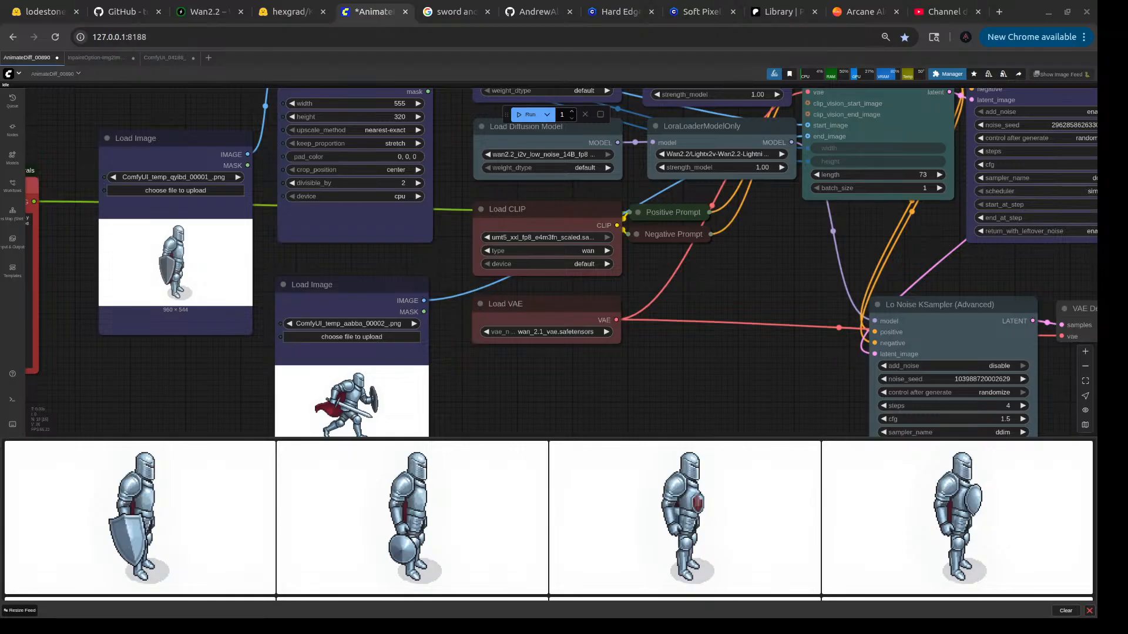
# - Load the exported knight image with the shield behind the body into the start-frame Load Image node
pyautogui.scroll(-5, 734, 299)
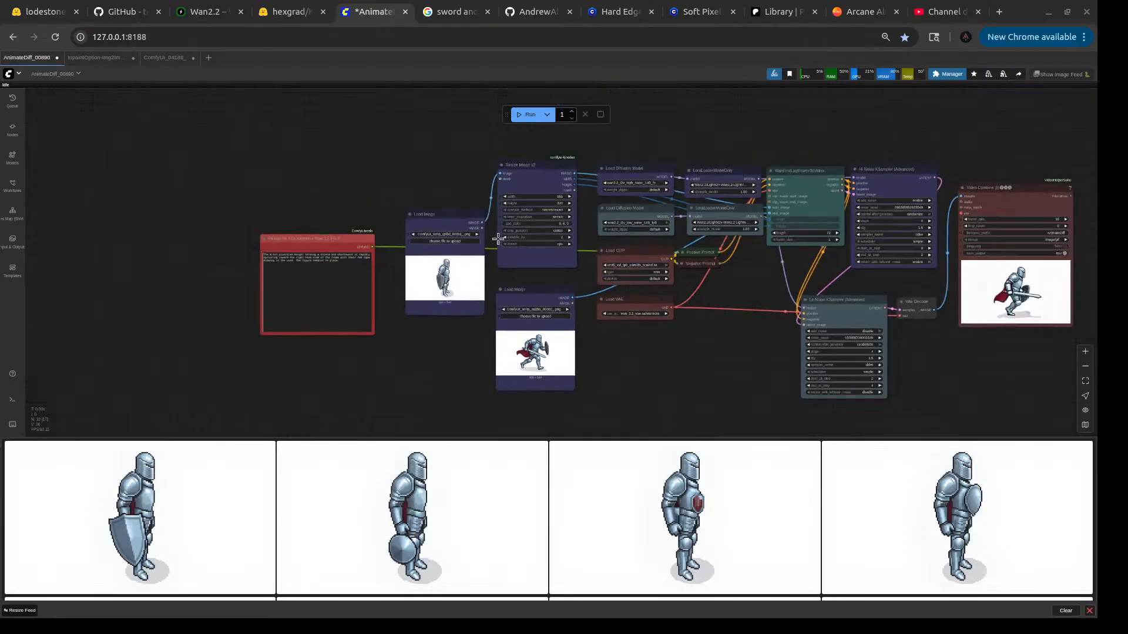
pyautogui.moveTo(426, 189); pyautogui.dragTo(470, 221)
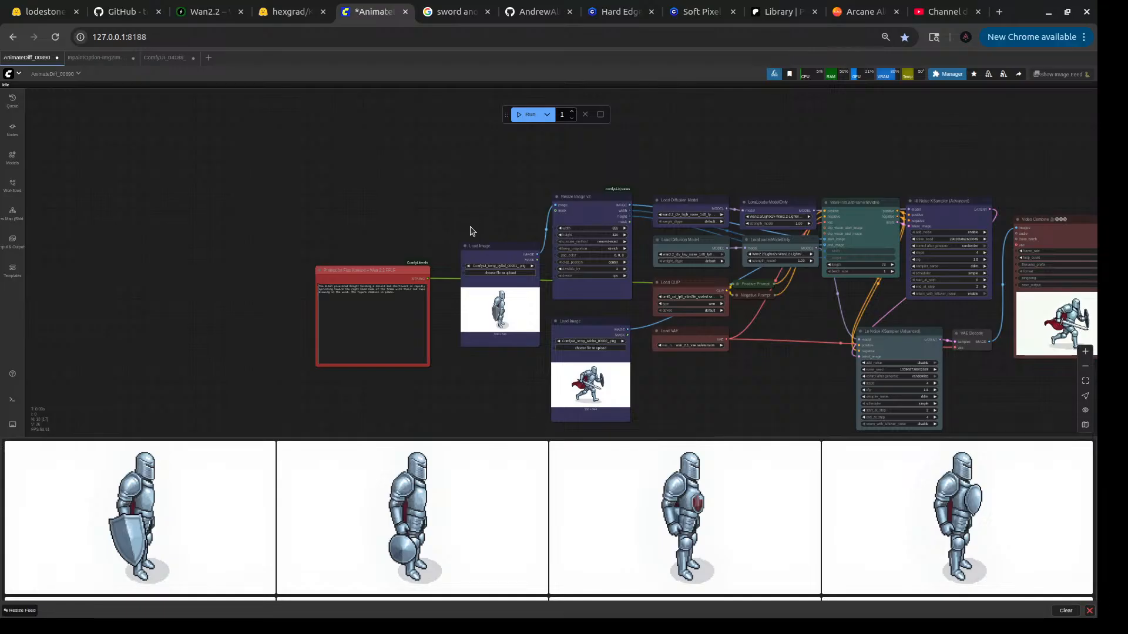
pyautogui.scroll(4, 469, 230)
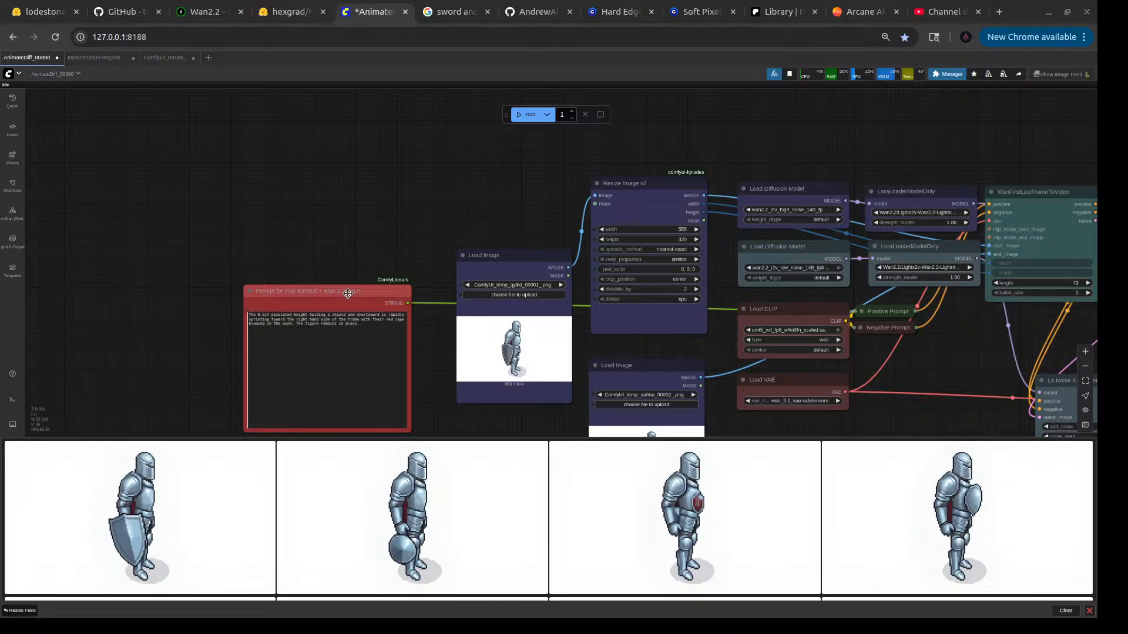
pyautogui.moveTo(222, 452); pyautogui.dragTo(546, 367)
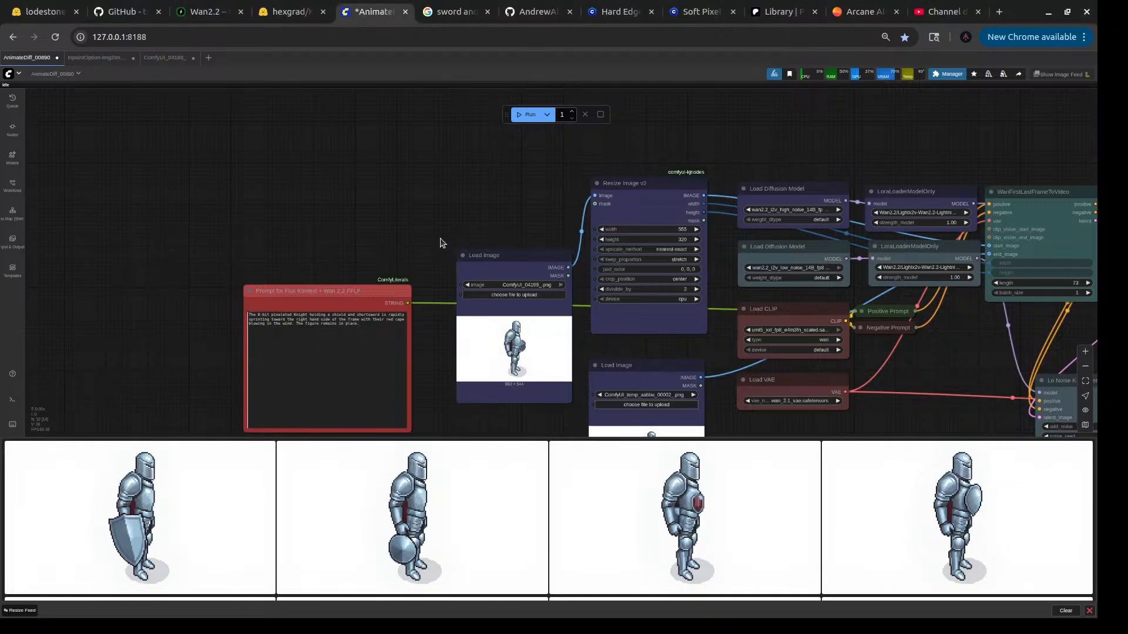
# - Check the loaded start and end frame images and run the Wan 2.2 animation workflow once
pyautogui.moveTo(505, 235); pyautogui.dragTo(373, 118)
pyautogui.scroll(5, 448, 318)
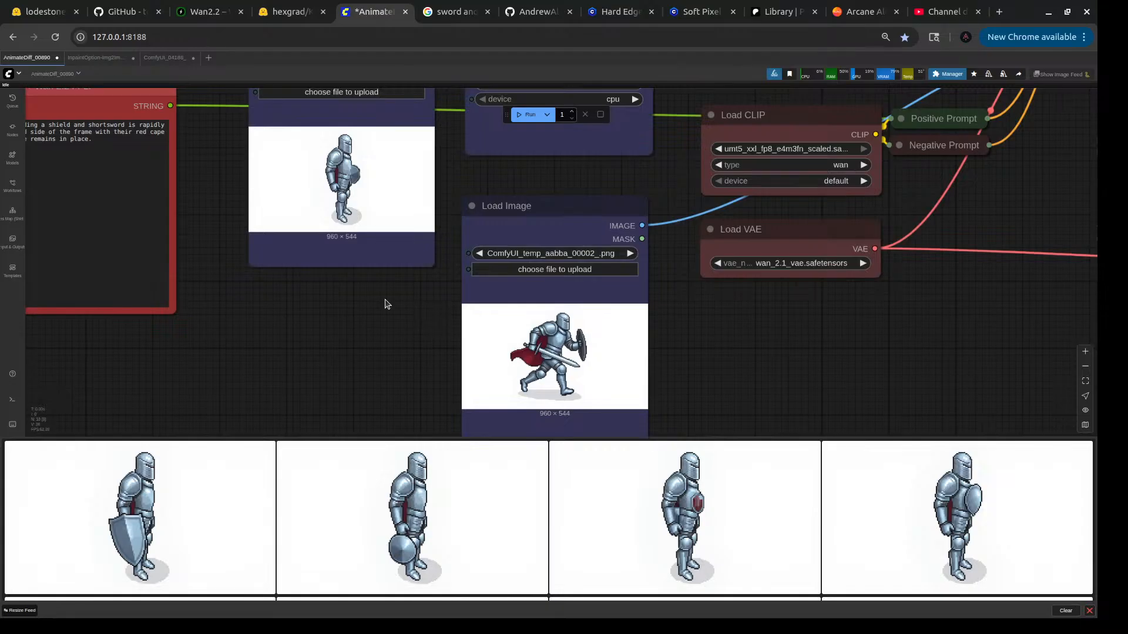
pyautogui.scroll(3, 385, 304)
pyautogui.moveTo(355, 290); pyautogui.dragTo(374, 364)
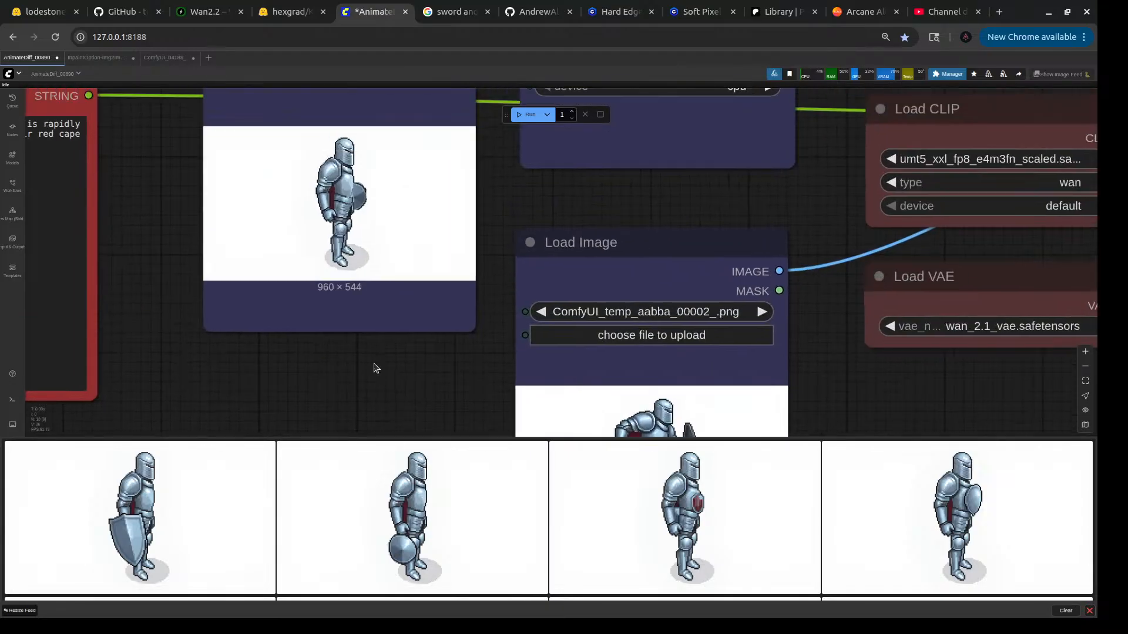
pyautogui.scroll(-10, 376, 369)
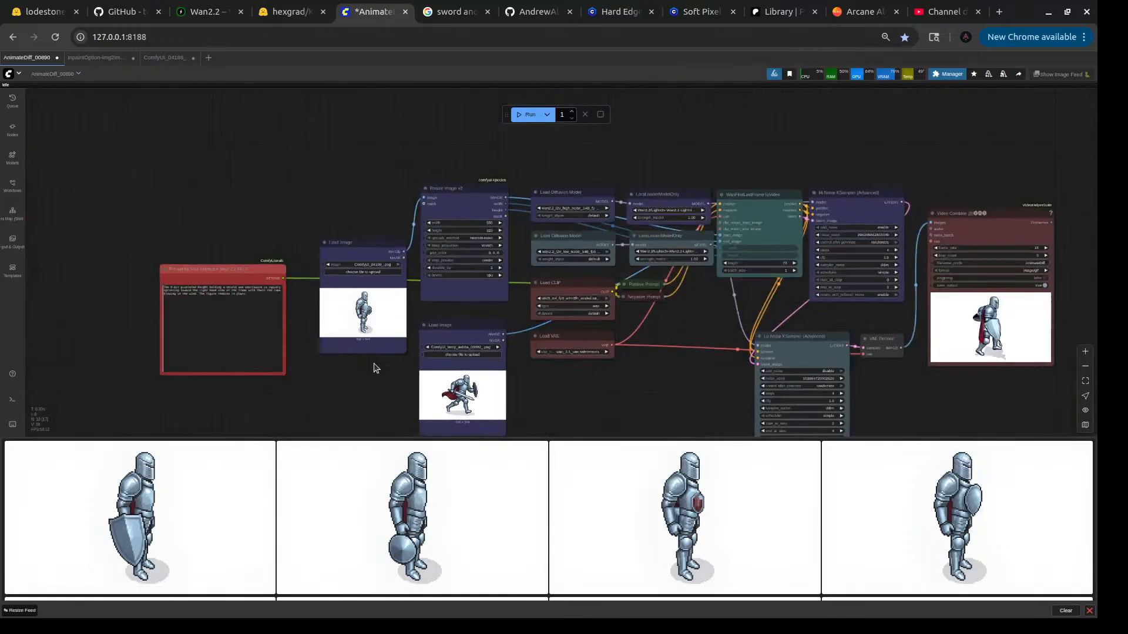
pyautogui.click(519, 114)
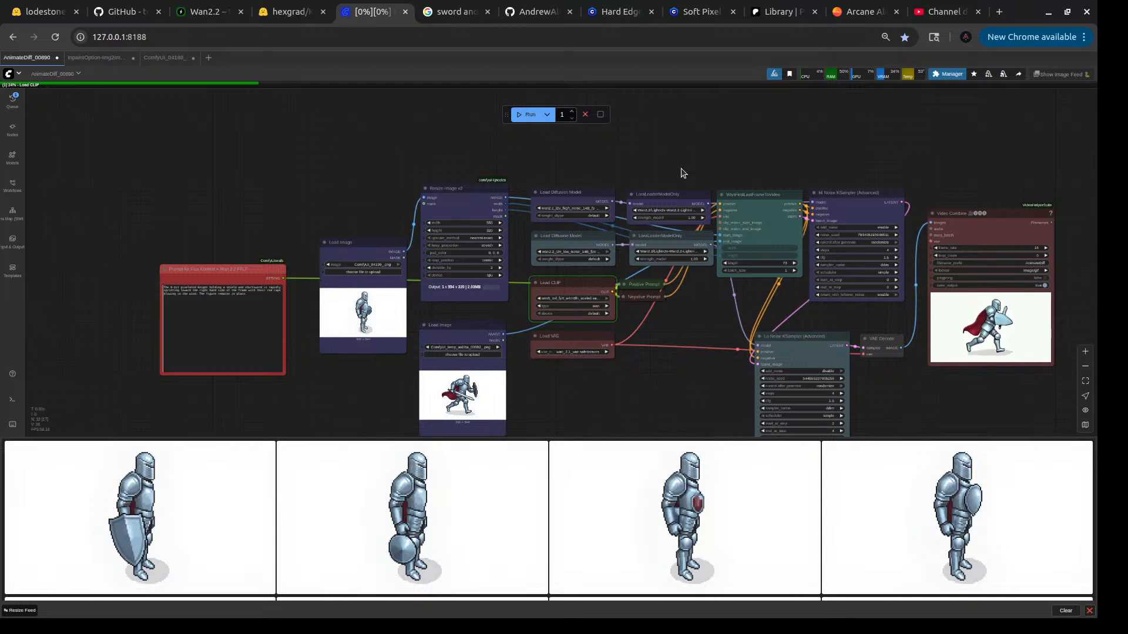
pyautogui.moveTo(681, 173); pyautogui.dragTo(546, 124)
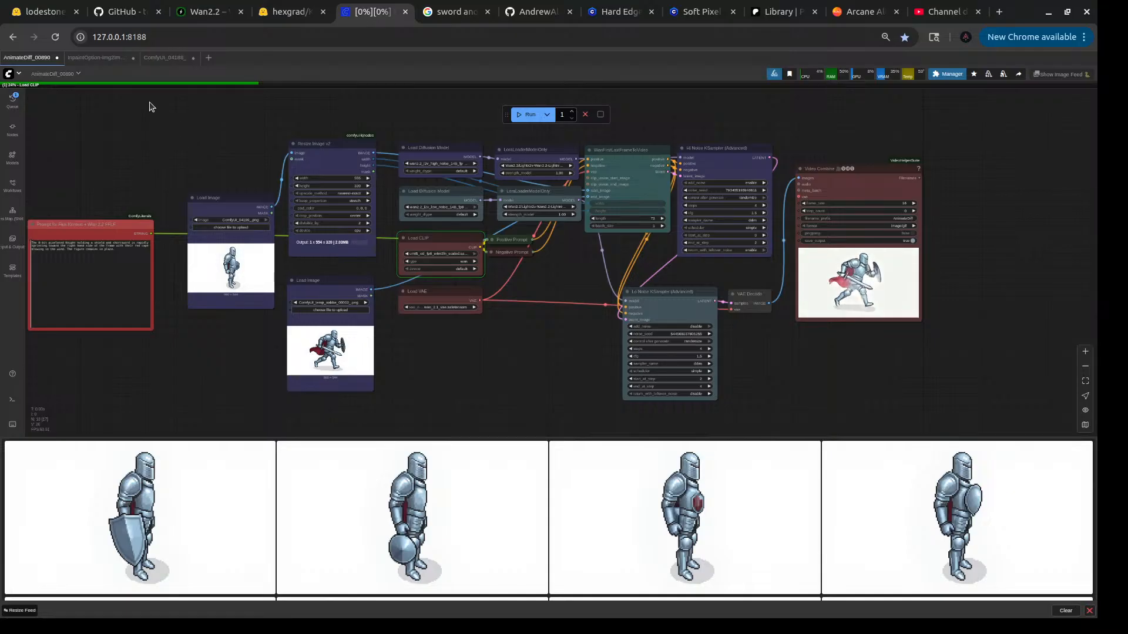
# - Examine the InpaintOption-Img2Img workflow and the FLUX.1 Kontext editor workflow with its shielded knight image
pyautogui.click(86, 59)
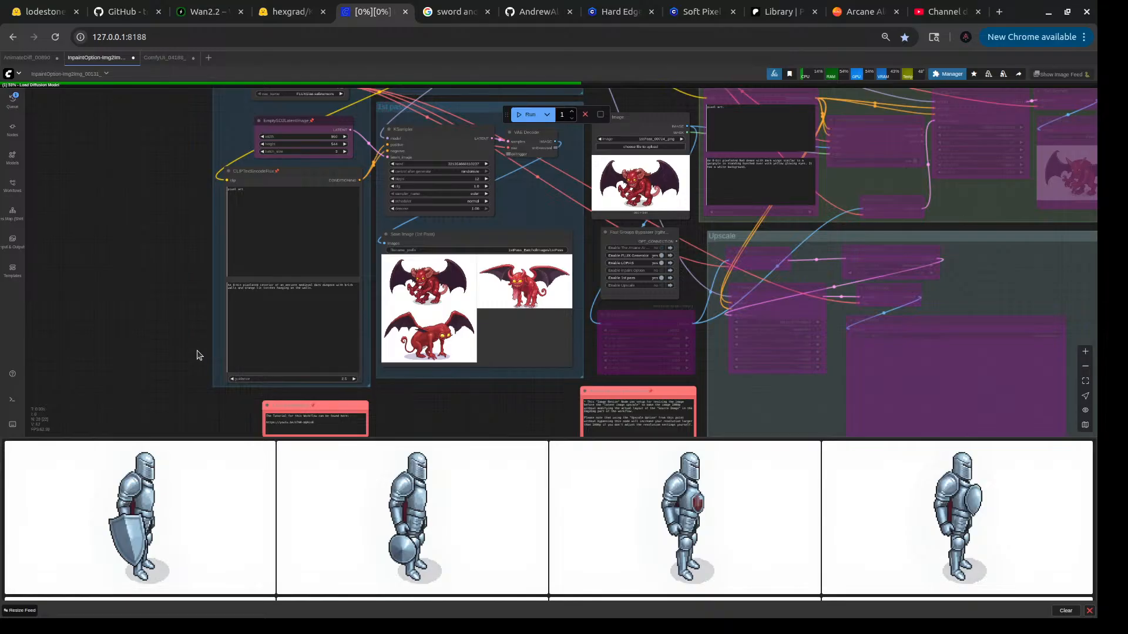
pyautogui.scroll(-6, 196, 355)
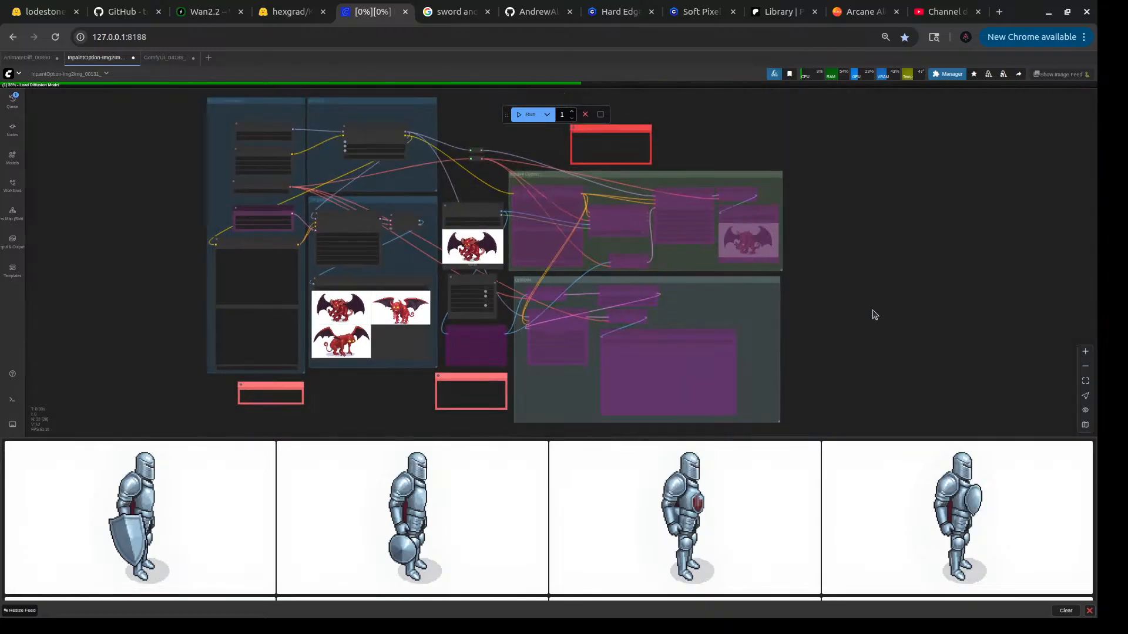
pyautogui.scroll(8, 873, 316)
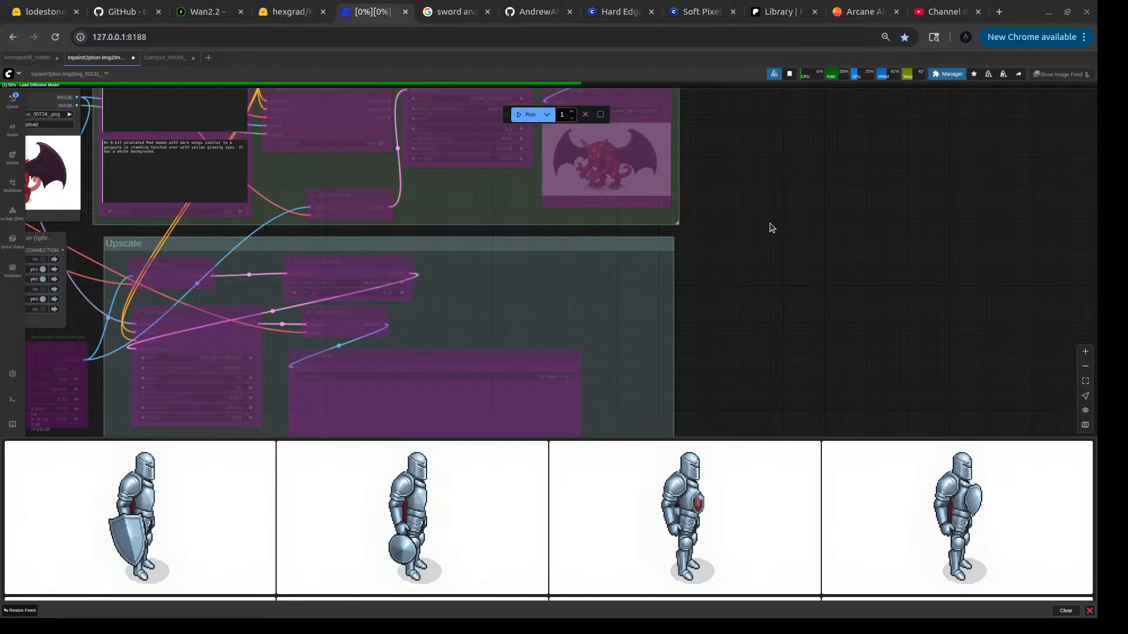
pyautogui.scroll(-6, 826, 226)
pyautogui.moveTo(231, 369); pyautogui.dragTo(432, 381)
pyautogui.click(168, 59)
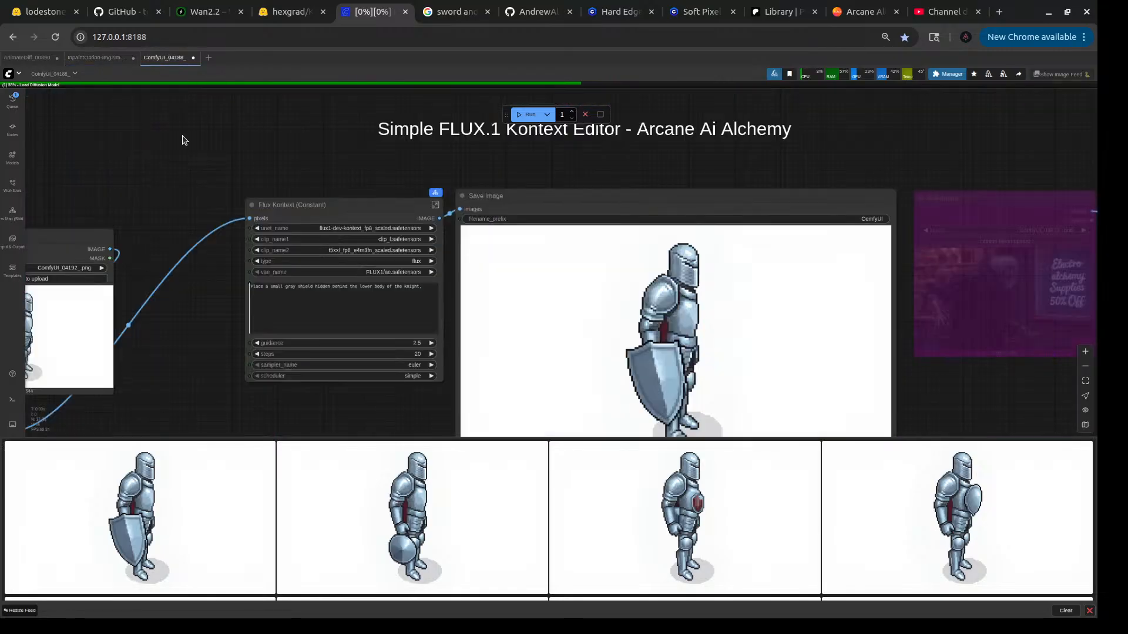
pyautogui.moveTo(192, 170); pyautogui.dragTo(315, 124)
pyautogui.moveTo(364, 373); pyautogui.dragTo(314, 311)
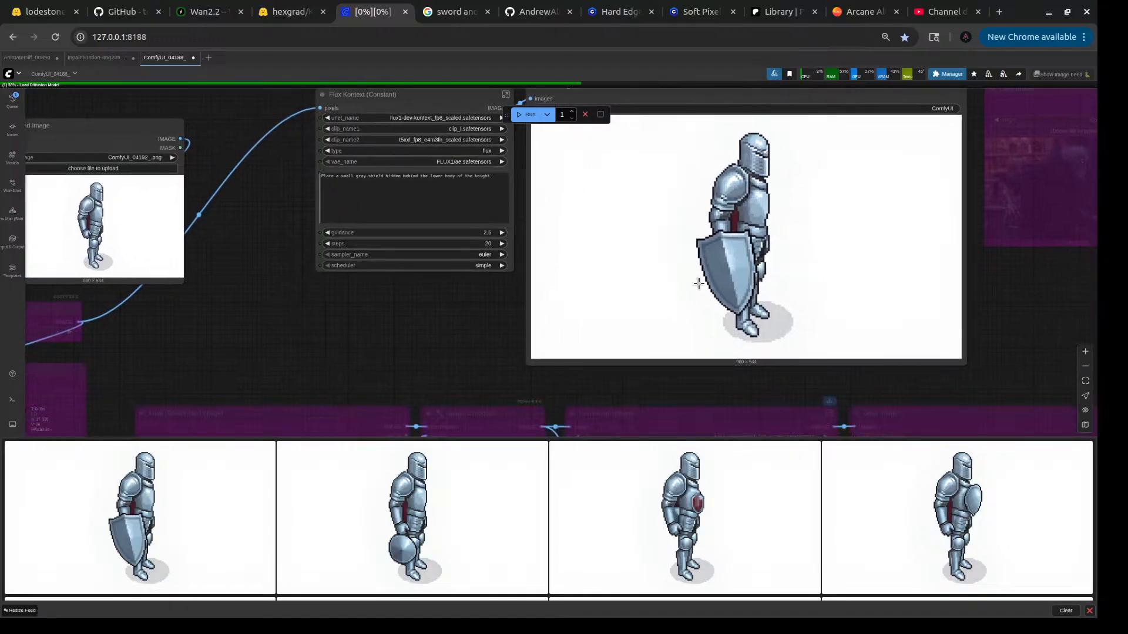
pyautogui.scroll(-4, 725, 278)
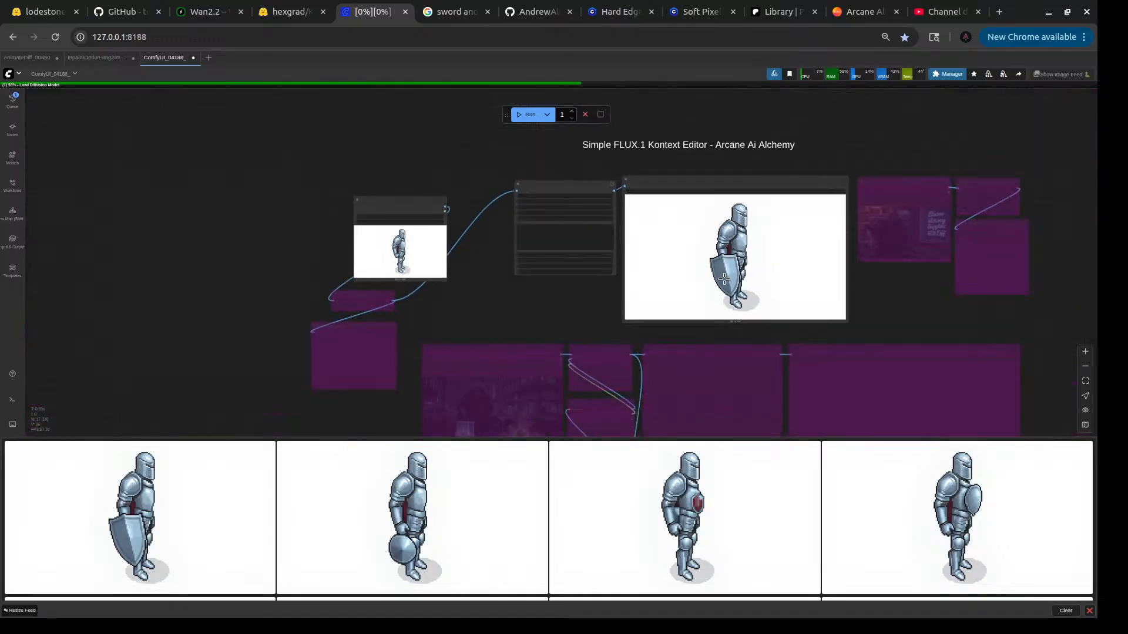
# - Load the image feed's knight holding the large pointed shield into the Load Image node of the FLUX.1 Kontext workflow
pyautogui.scroll(4, 725, 278)
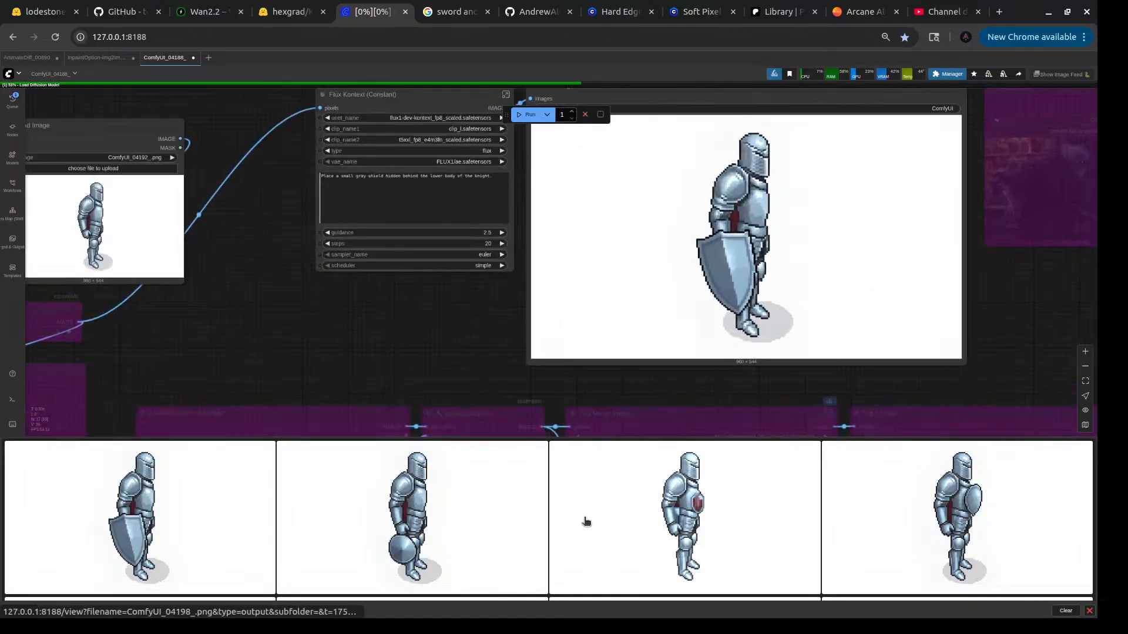
pyautogui.scroll(-2, 581, 523)
pyautogui.scroll(2, 582, 524)
pyautogui.scroll(-3, 516, 390)
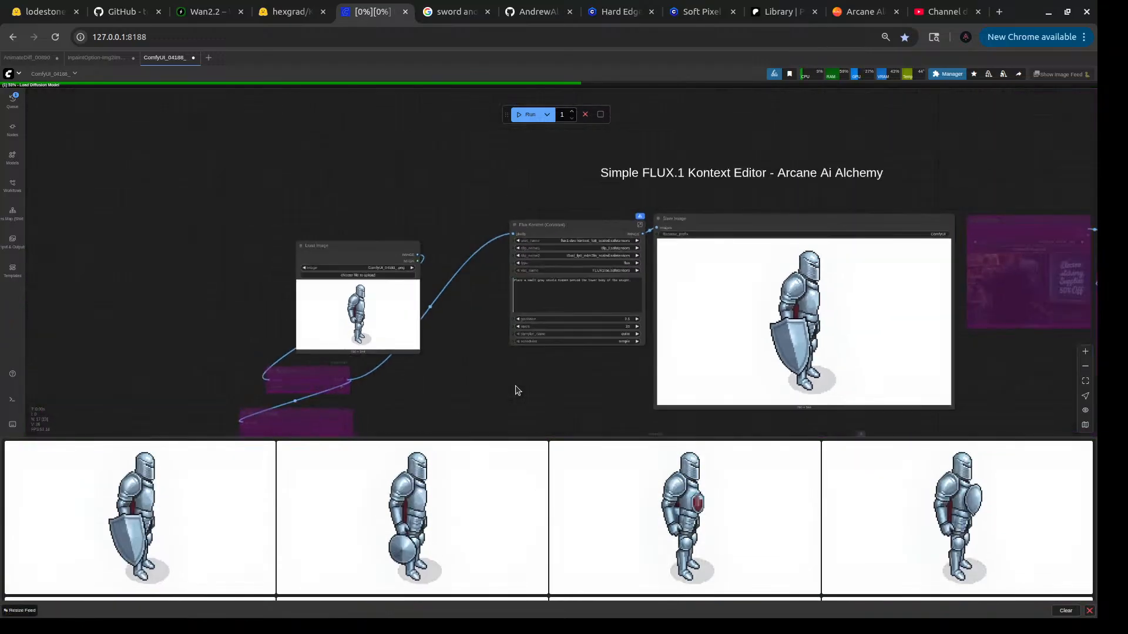
pyautogui.moveTo(206, 567); pyautogui.dragTo(358, 336)
pyautogui.scroll(5, 493, 405)
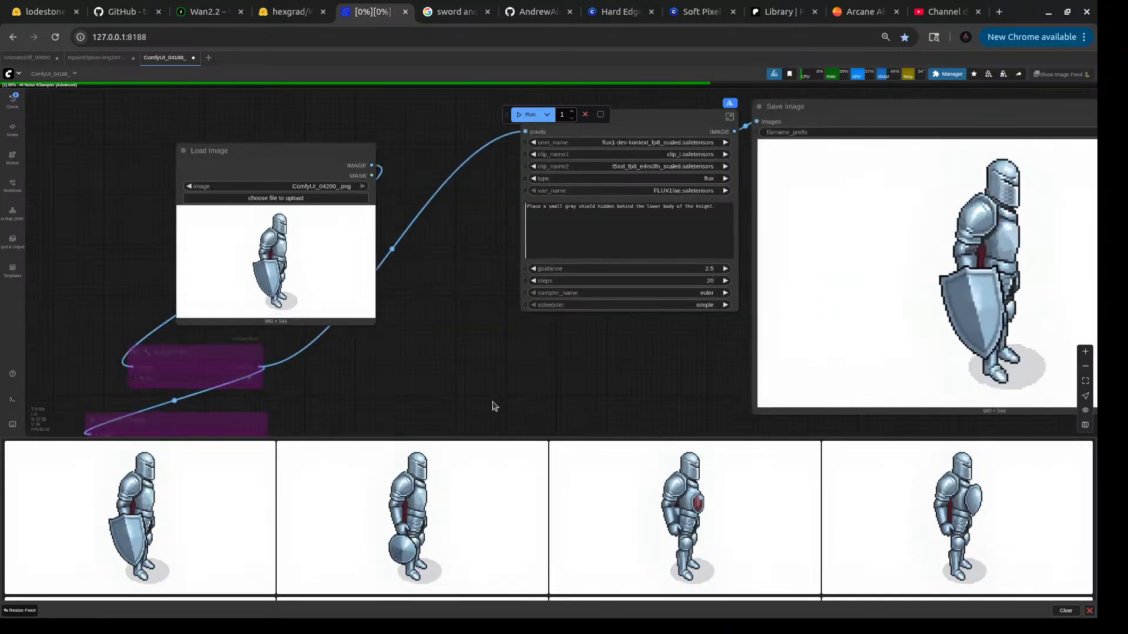
# - Examine the start-frame and end-frame knight images and the text prompt in the AnimateDiff_00690 workflow
pyautogui.click(111, 62)
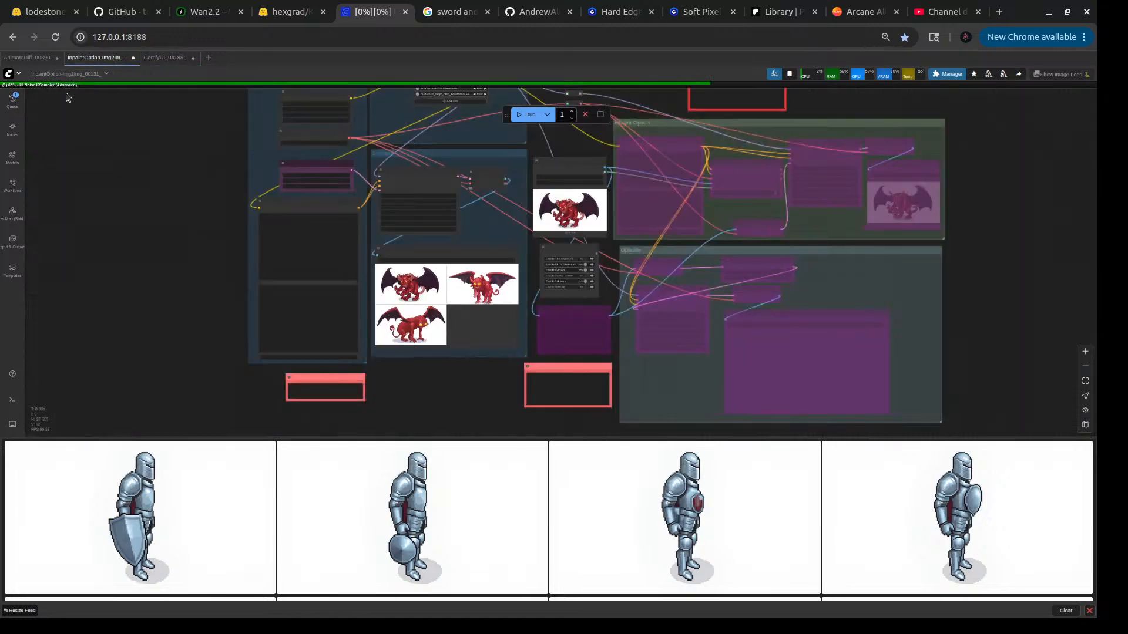
pyautogui.moveTo(33, 57)
pyautogui.moveTo(171, 283); pyautogui.dragTo(117, 311)
pyautogui.click(29, 57)
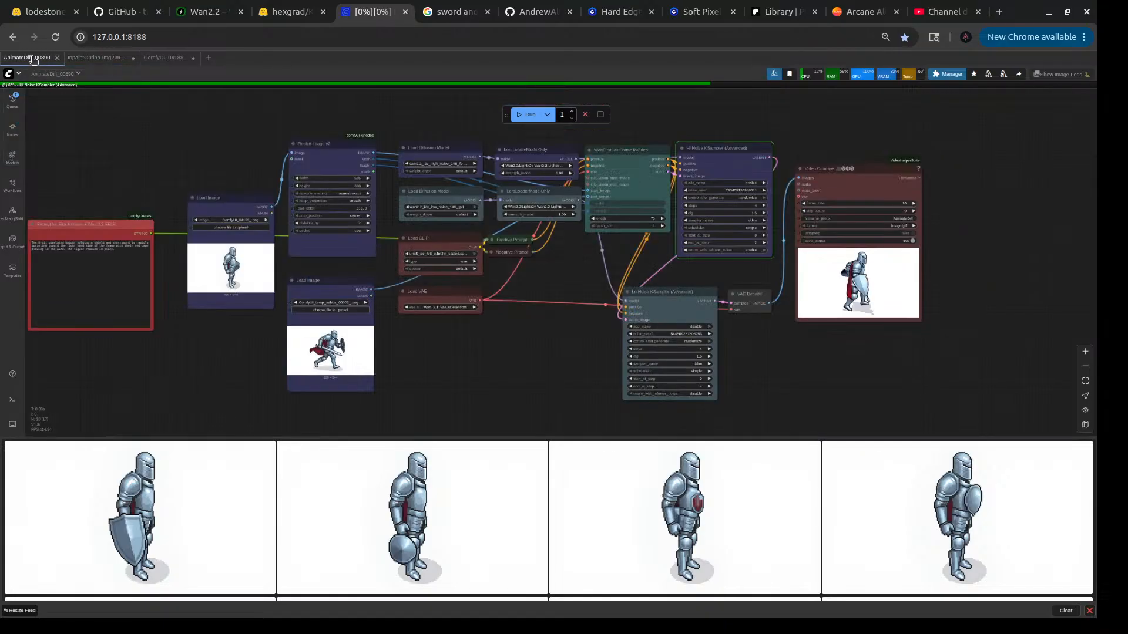
pyautogui.moveTo(544, 378); pyautogui.dragTo(496, 365)
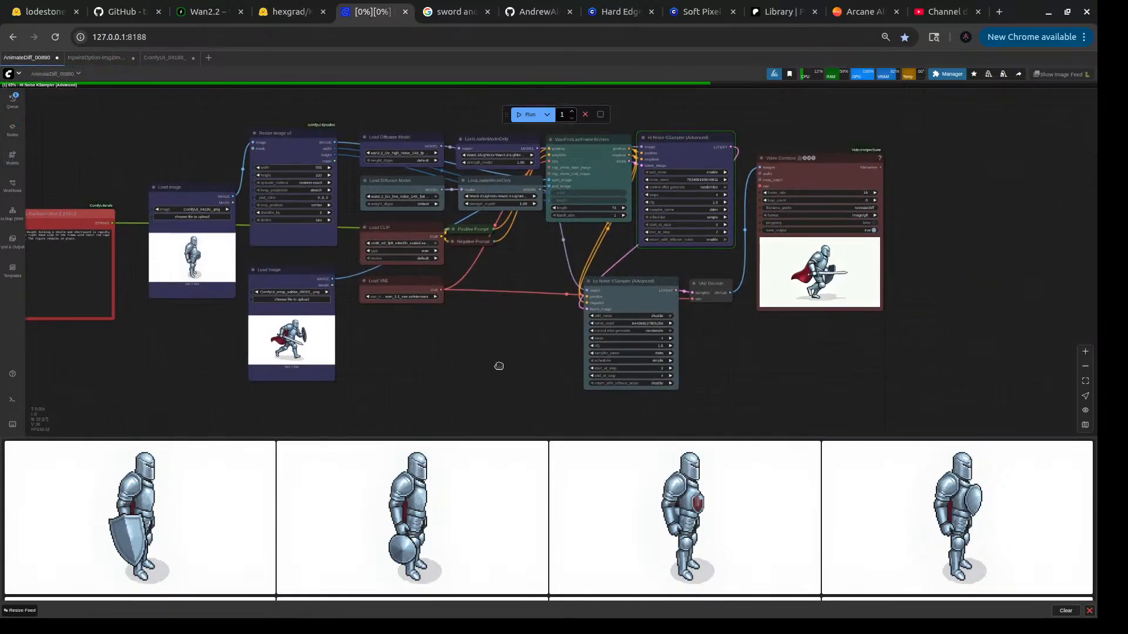
pyautogui.scroll(6, 403, 367)
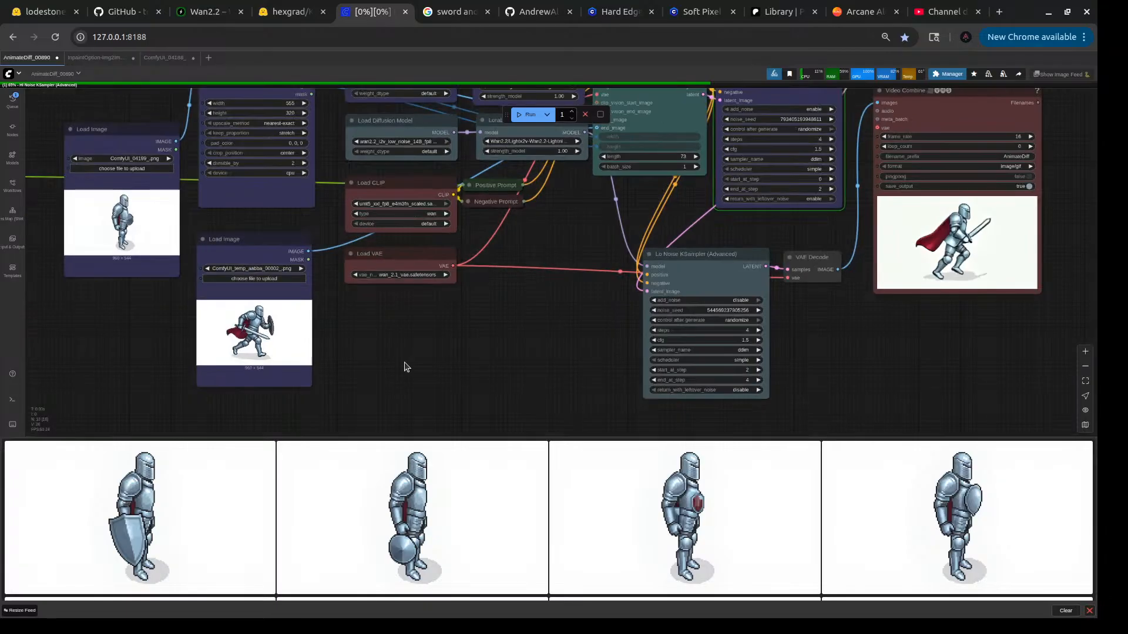
pyautogui.moveTo(406, 322); pyautogui.dragTo(399, 346)
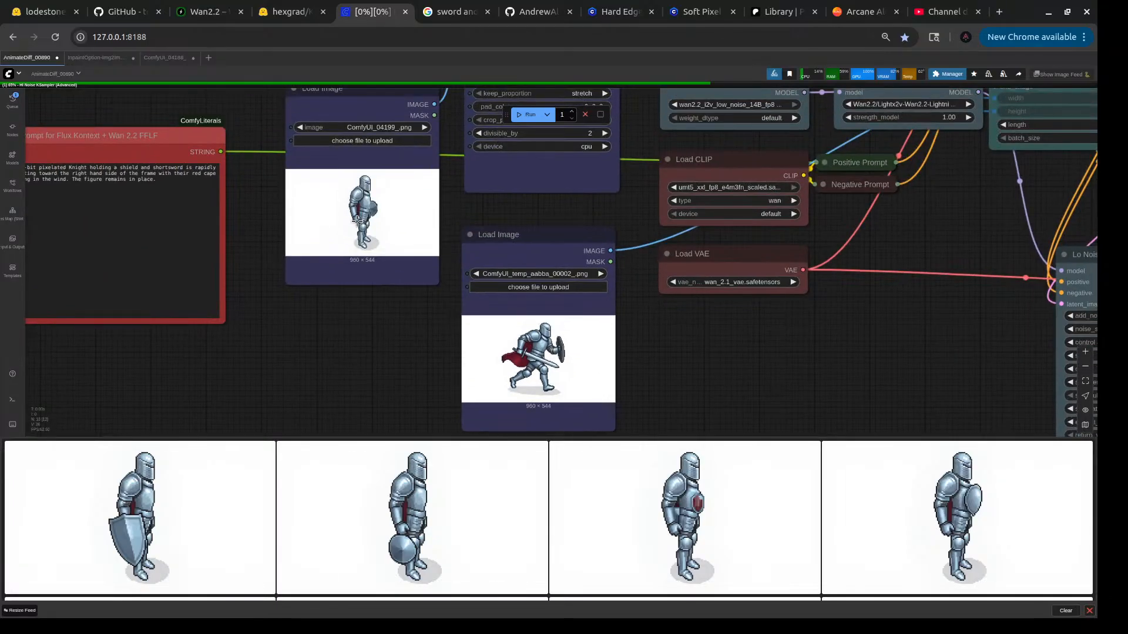
pyautogui.scroll(4, 366, 361)
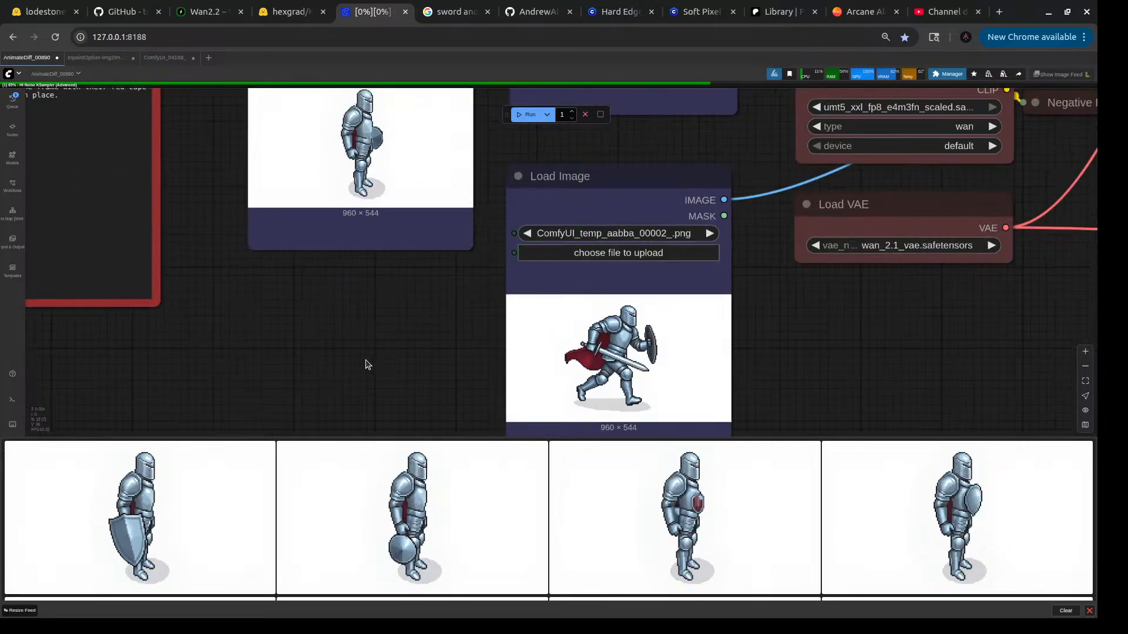
pyautogui.scroll(1, 365, 362)
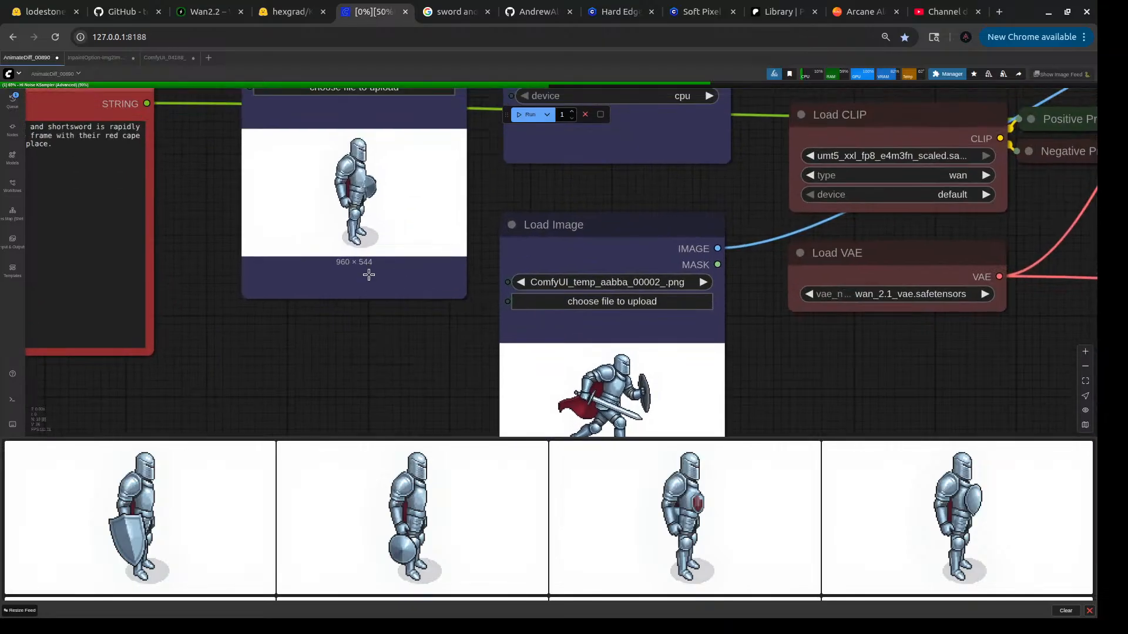
pyautogui.scroll(-5, 371, 395)
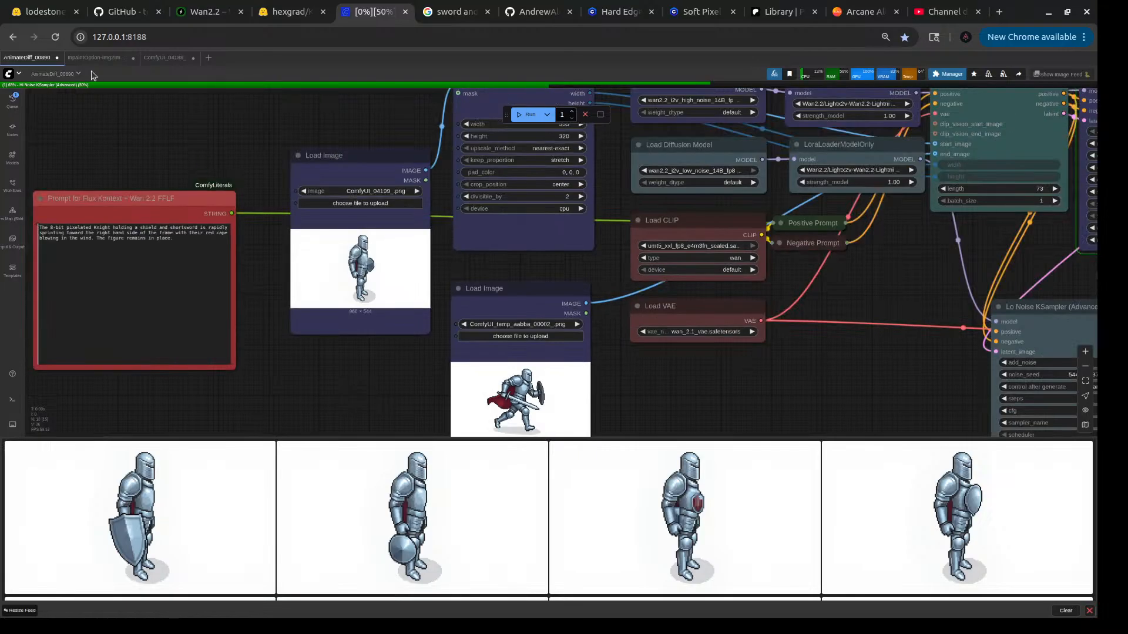
# - Replace the word "shield" with "sword" in the prompt of the FLUX.1 Kontext workflow
pyautogui.click(95, 57)
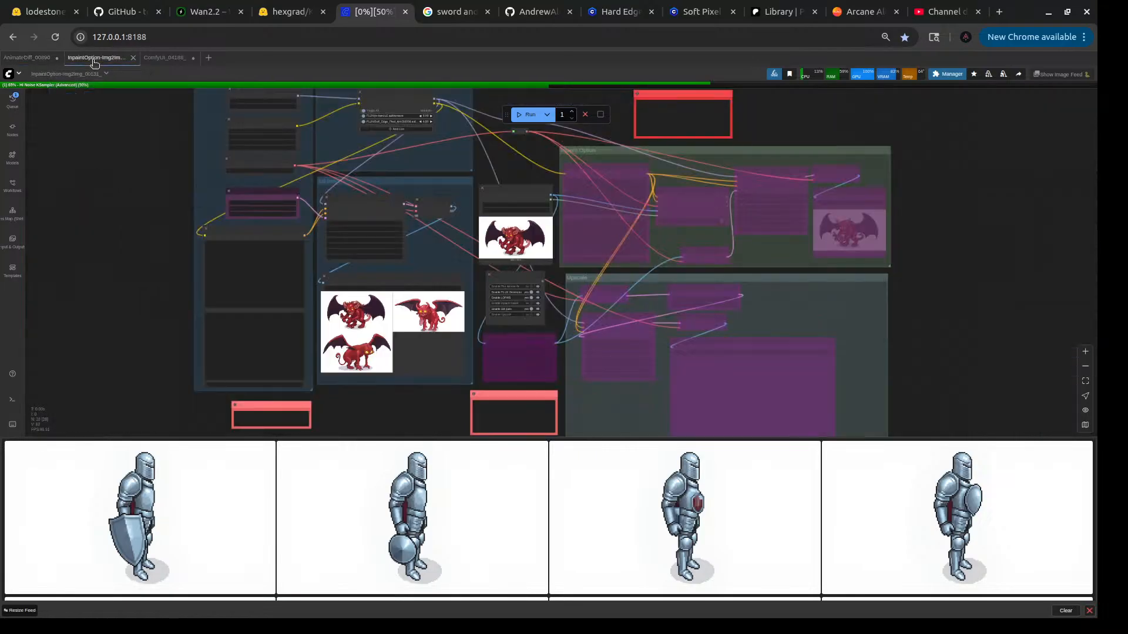
pyautogui.click(165, 58)
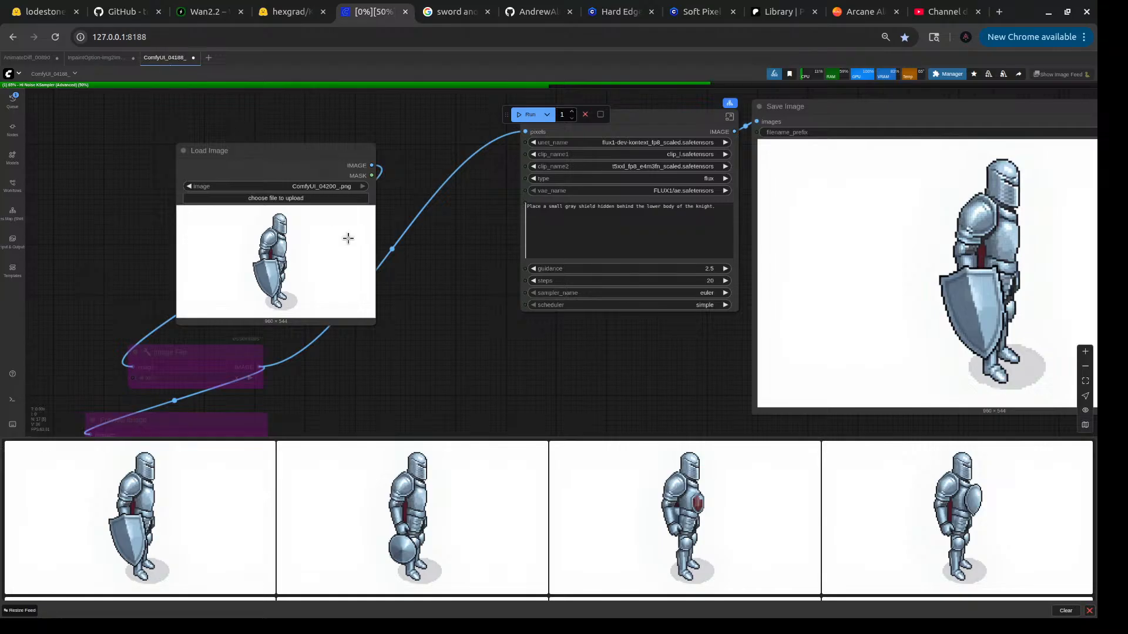
pyautogui.scroll(3, 568, 223)
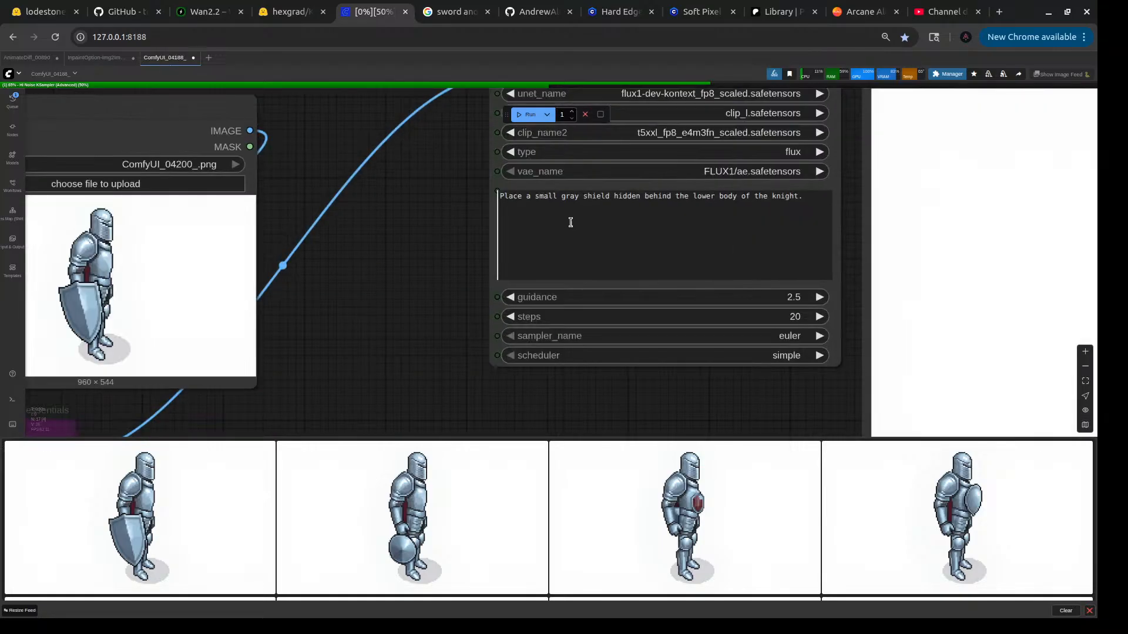
pyautogui.moveTo(583, 198); pyautogui.dragTo(612, 198)
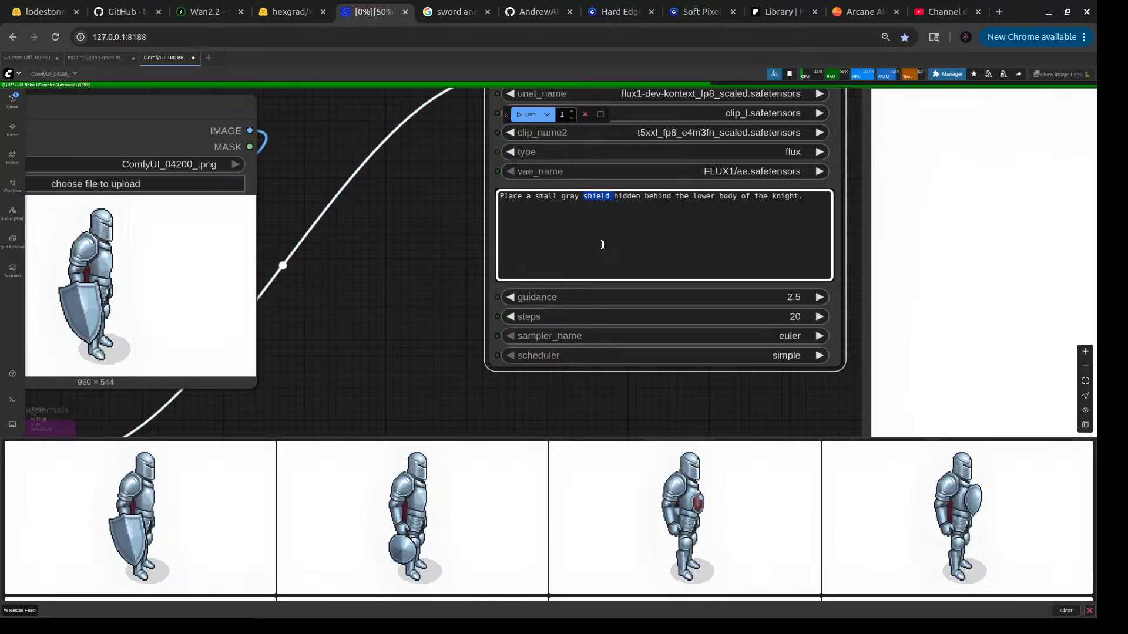
pyautogui.write('S')
pyautogui.press('BackSpace')
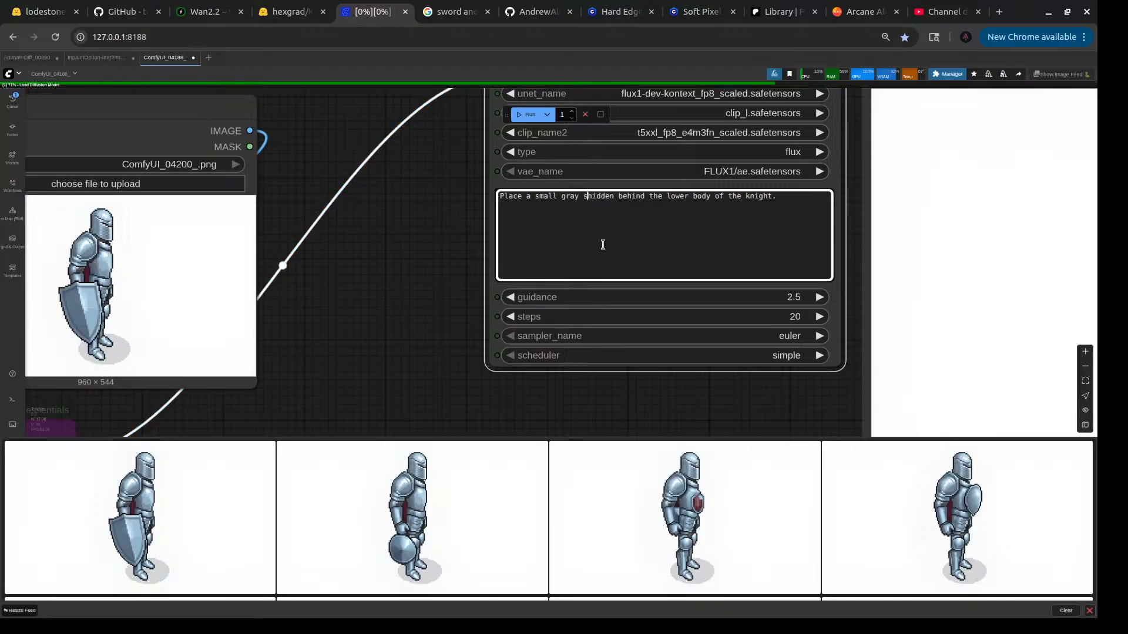
pyautogui.write('sh')
pyautogui.press('BackSpace')
pyautogui.write('word ')
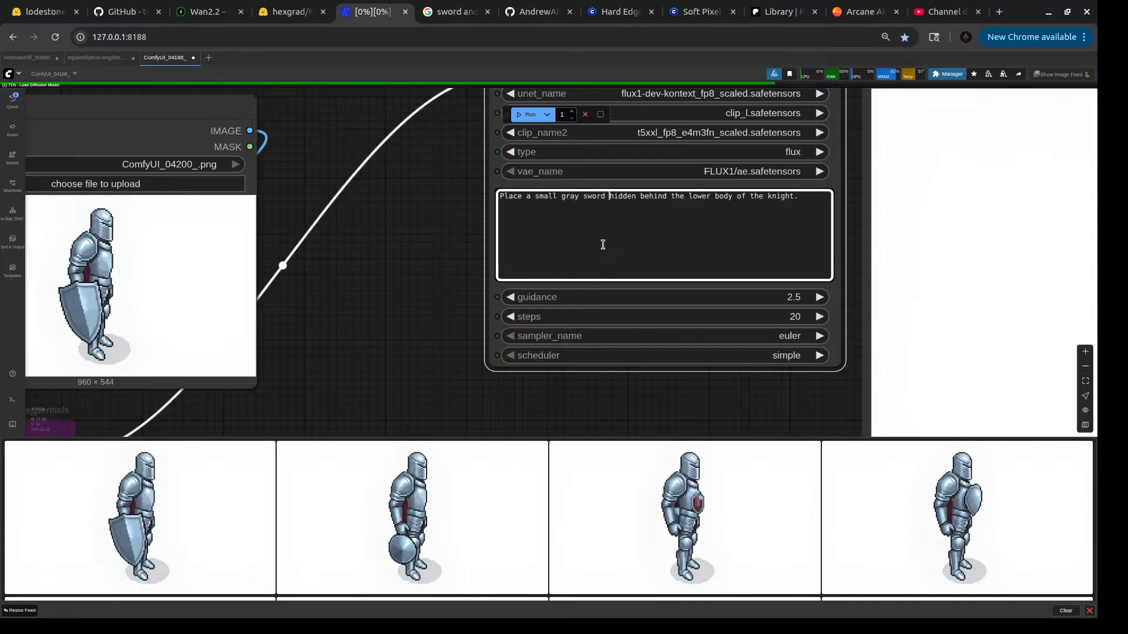
# - Add "in the hand" after "sword" in the Kontext prompt and replace "lower body" with "torso"
pyautogui.write('in th ')
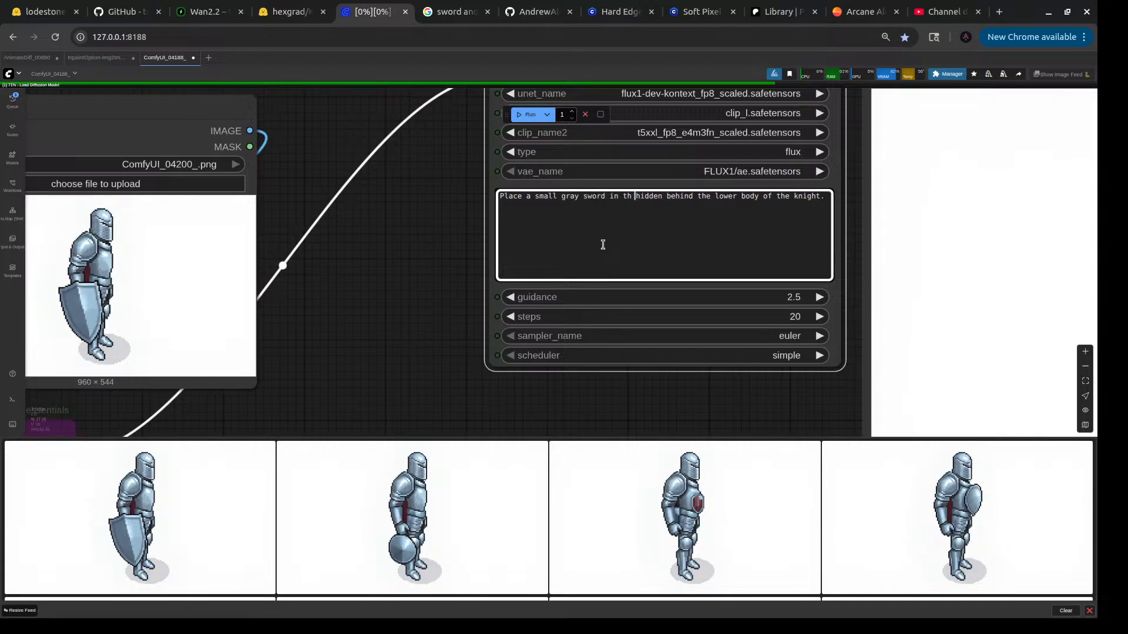
pyautogui.write('han')
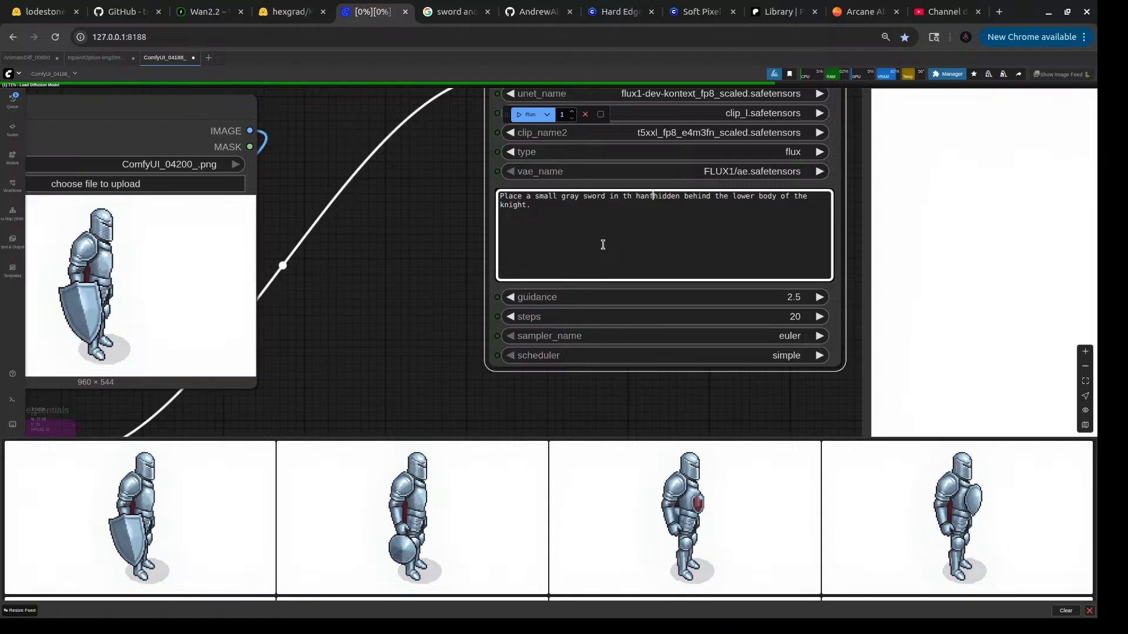
pyautogui.write('d')
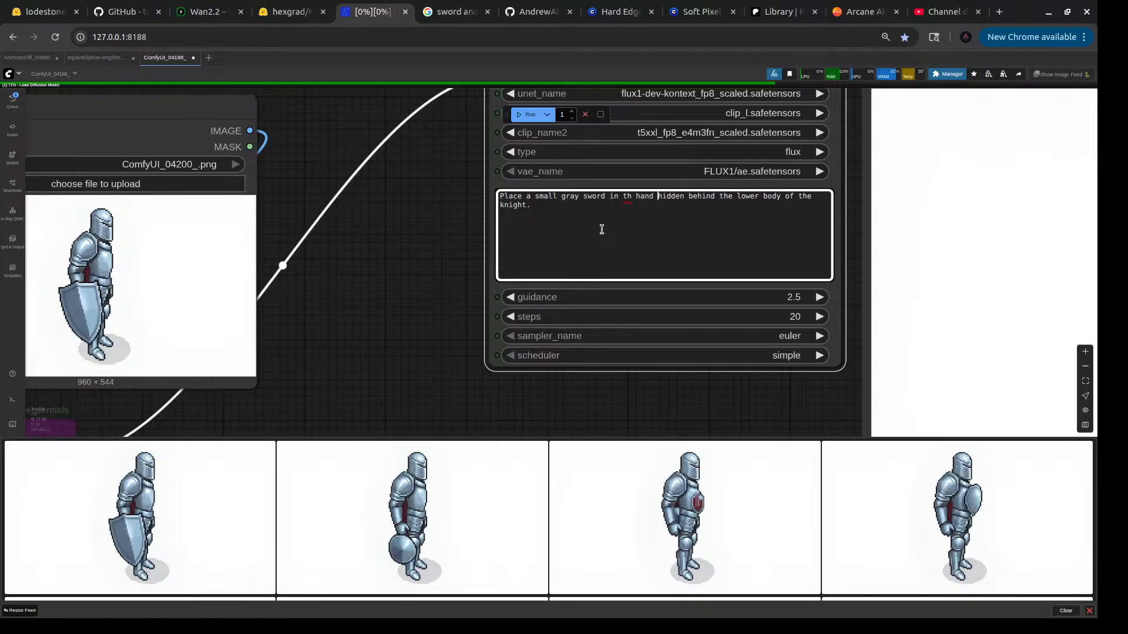
pyautogui.click(632, 197)
pyautogui.write('e')
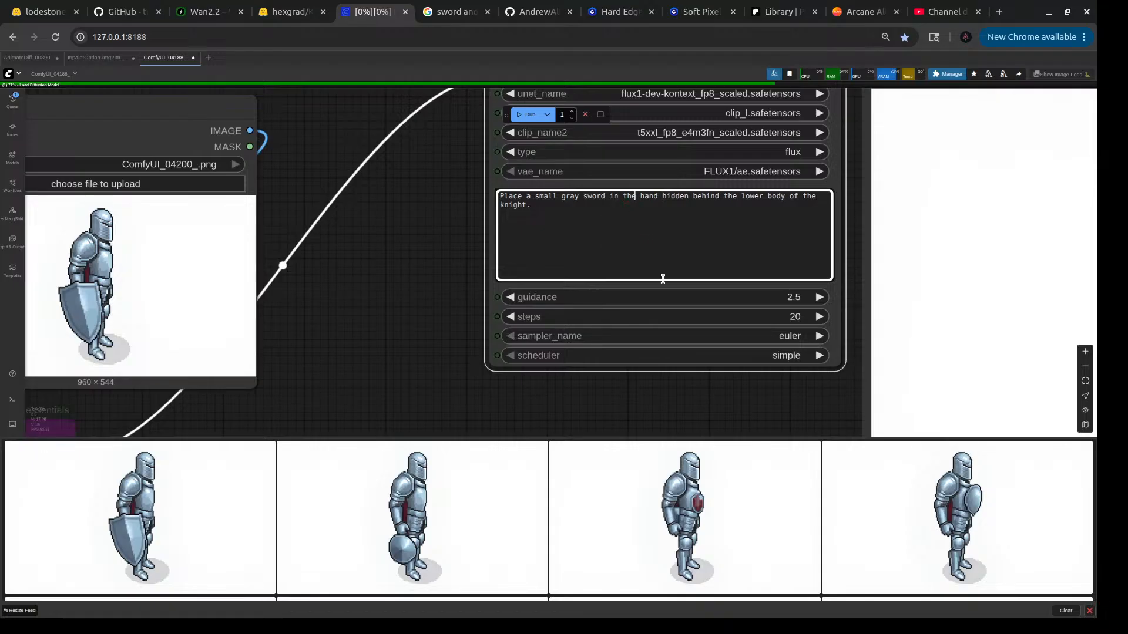
pyautogui.moveTo(740, 199); pyautogui.dragTo(787, 195)
pyautogui.write('torso')
pyautogui.scroll(-5, 423, 307)
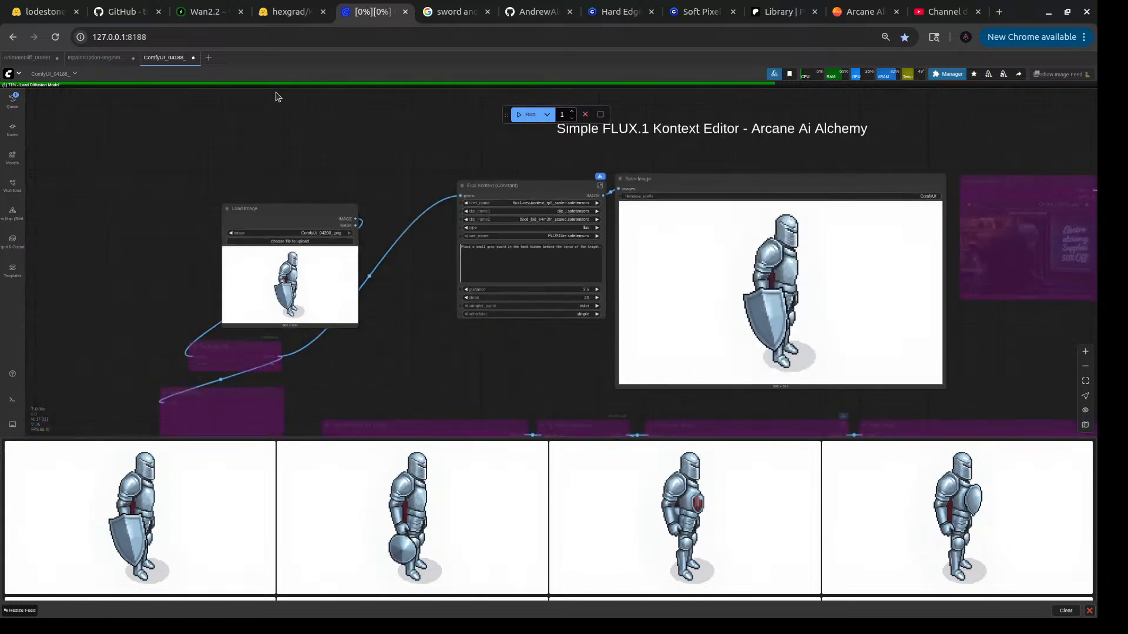
# - Check the sampler nodes and the Video Combine preview in the AnimateDiff_00690 workflow during the Wan 2.2 run
pyautogui.click(102, 60)
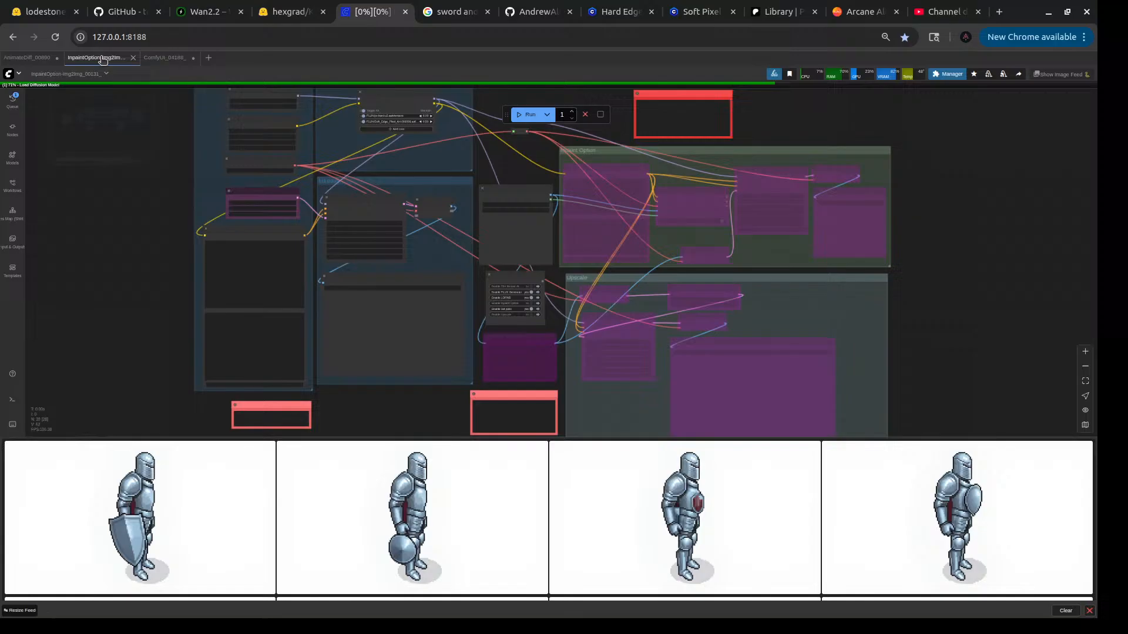
pyautogui.click(36, 61)
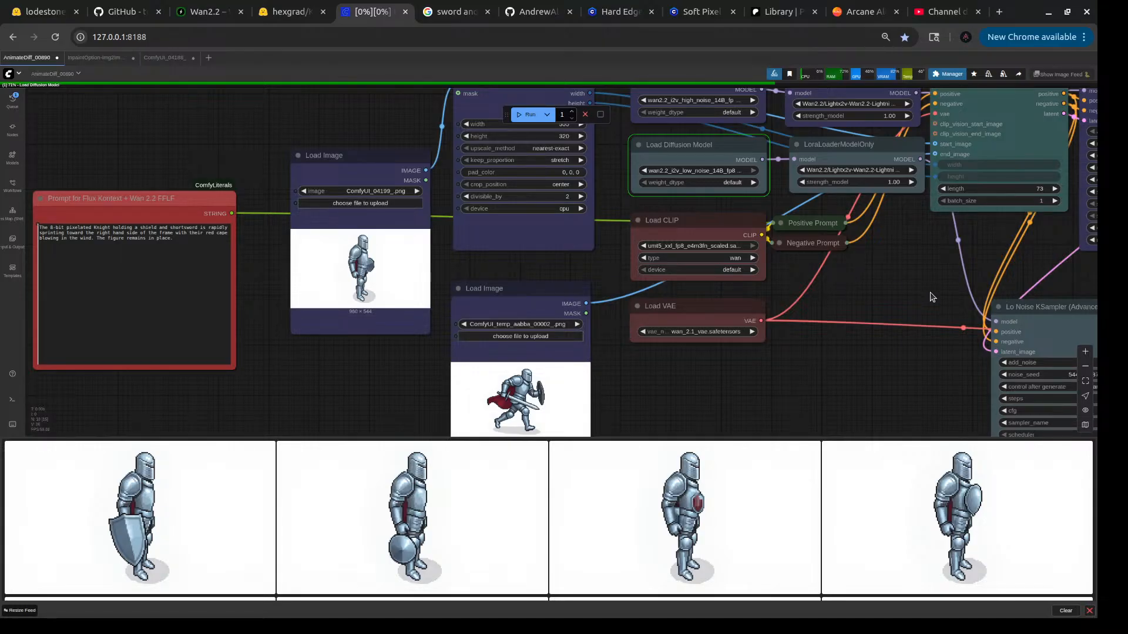
pyautogui.scroll(-5, 717, 291)
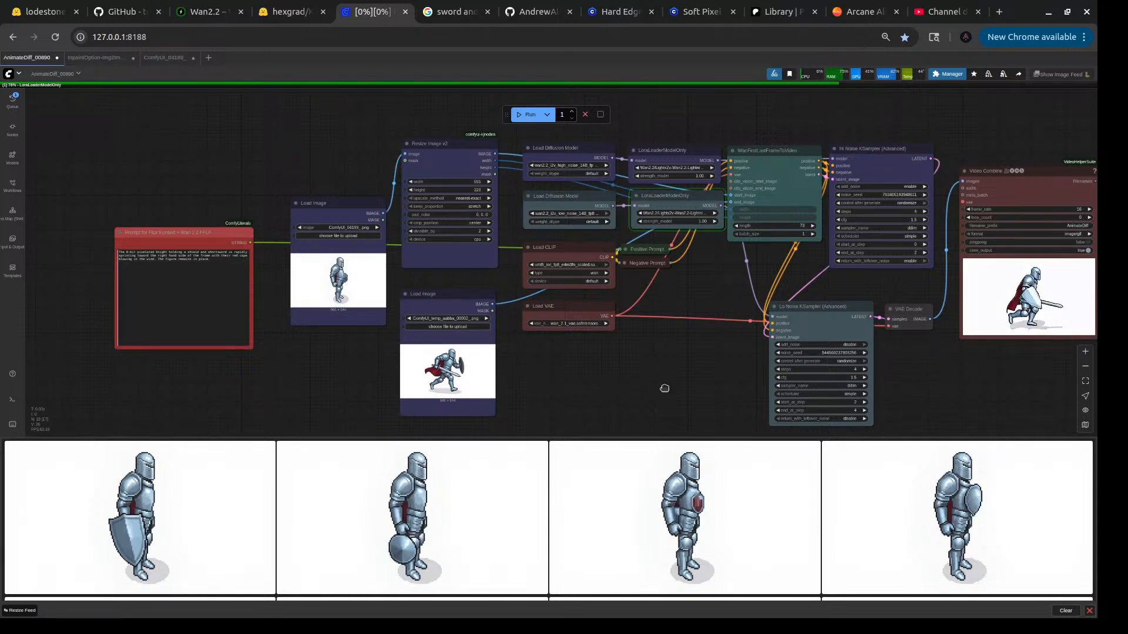
pyautogui.moveTo(662, 388); pyautogui.dragTo(459, 374)
pyautogui.scroll(4, 724, 366)
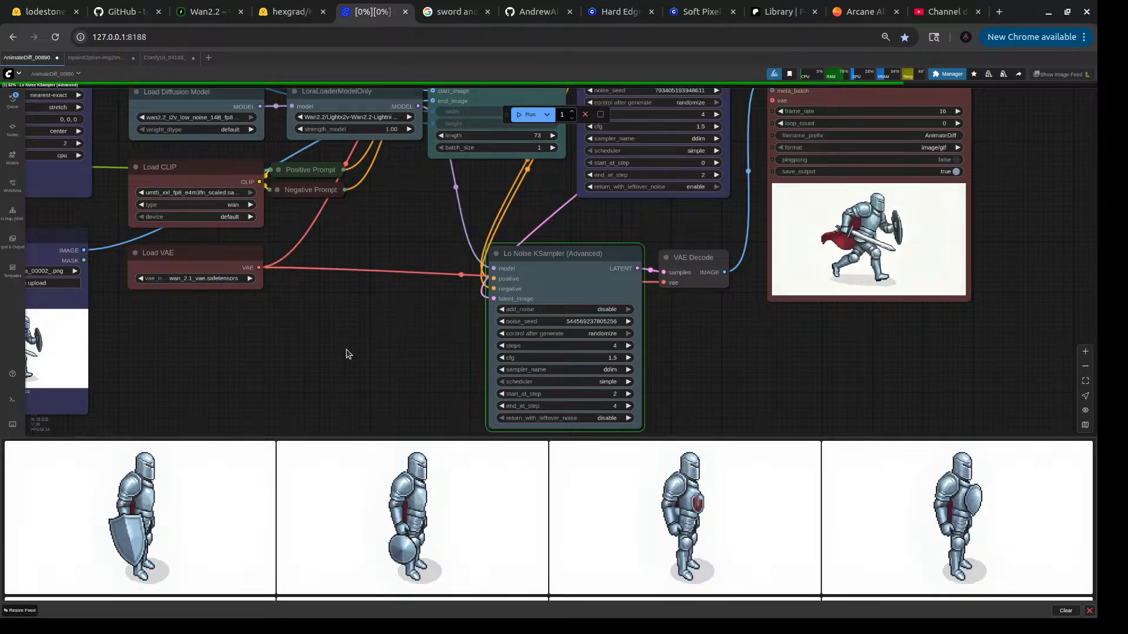
pyautogui.scroll(-2, 346, 354)
pyautogui.scroll(-2, 346, 354)
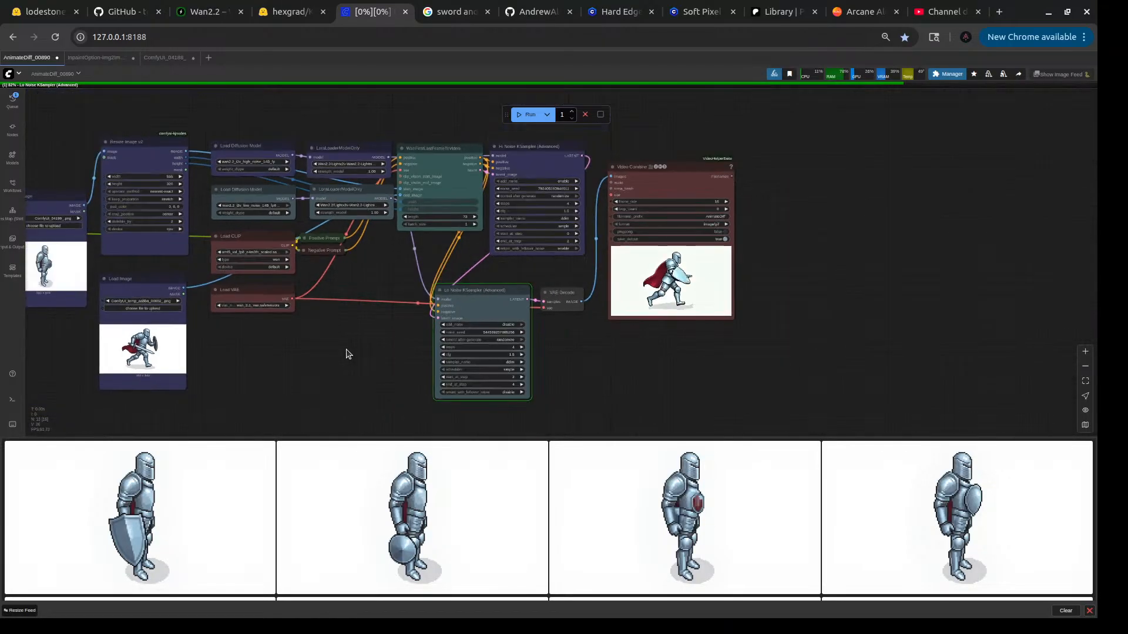
pyautogui.moveTo(317, 370); pyautogui.dragTo(443, 367)
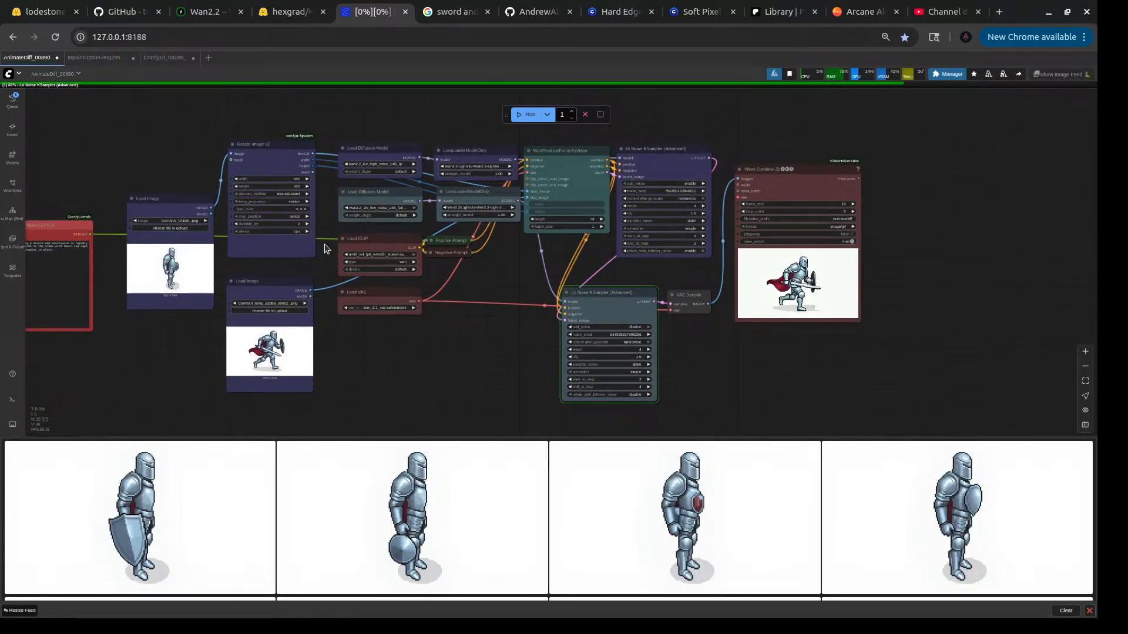
# - Insert "brown" before "dungeon" in the 8-bit dungeon interior prompt of the InpaintOption-Img2Img workflow
pyautogui.click(96, 57)
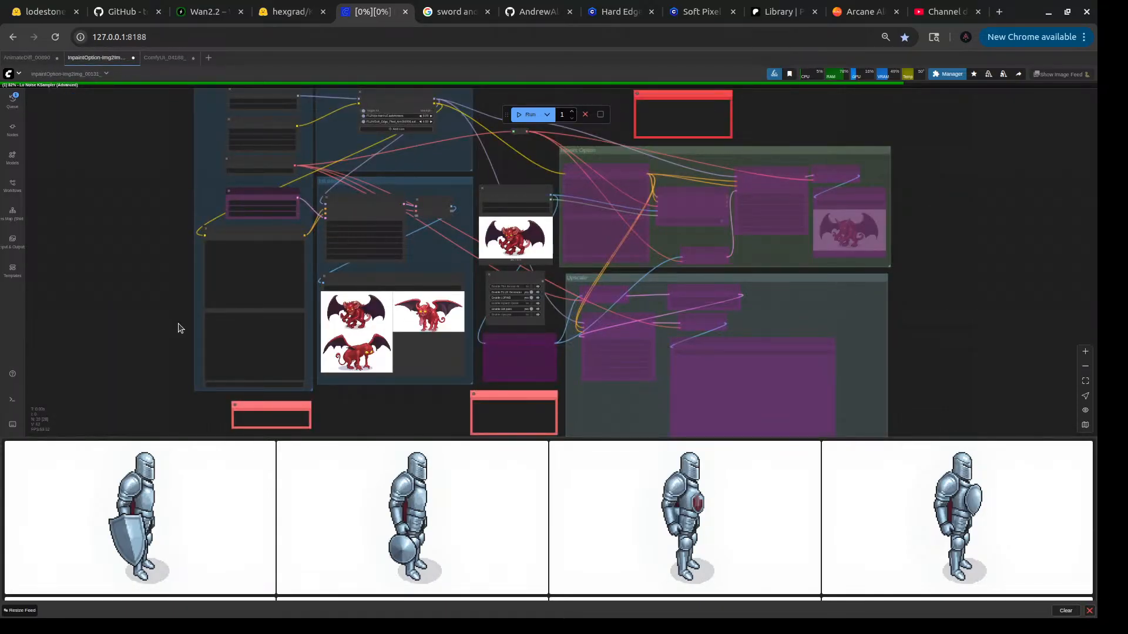
pyautogui.scroll(5, 182, 323)
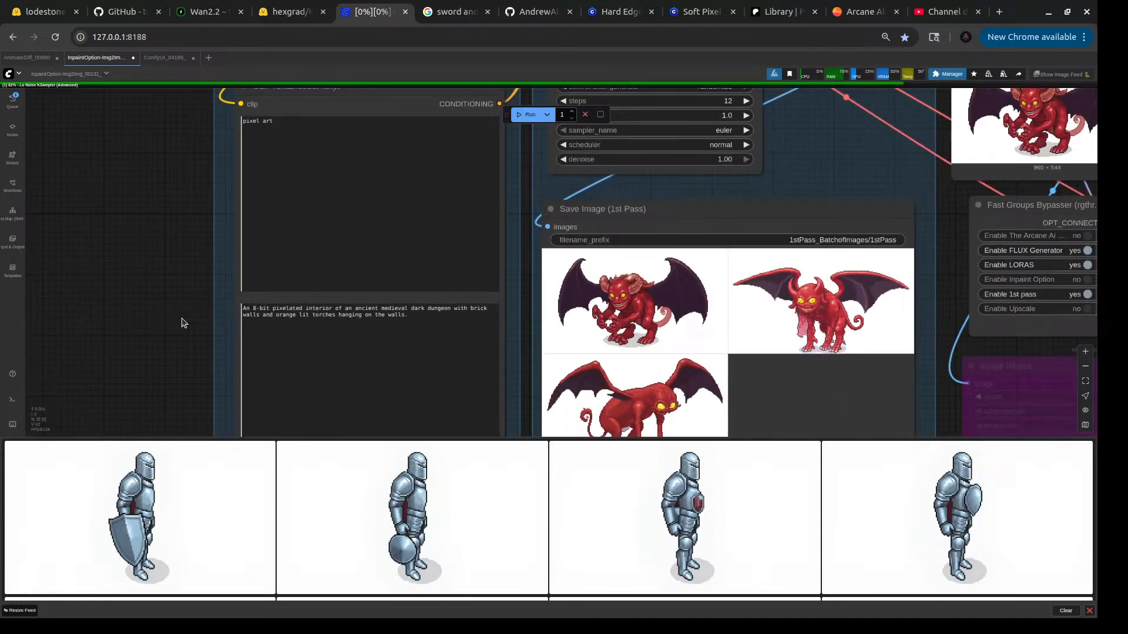
pyautogui.scroll(3, 270, 320)
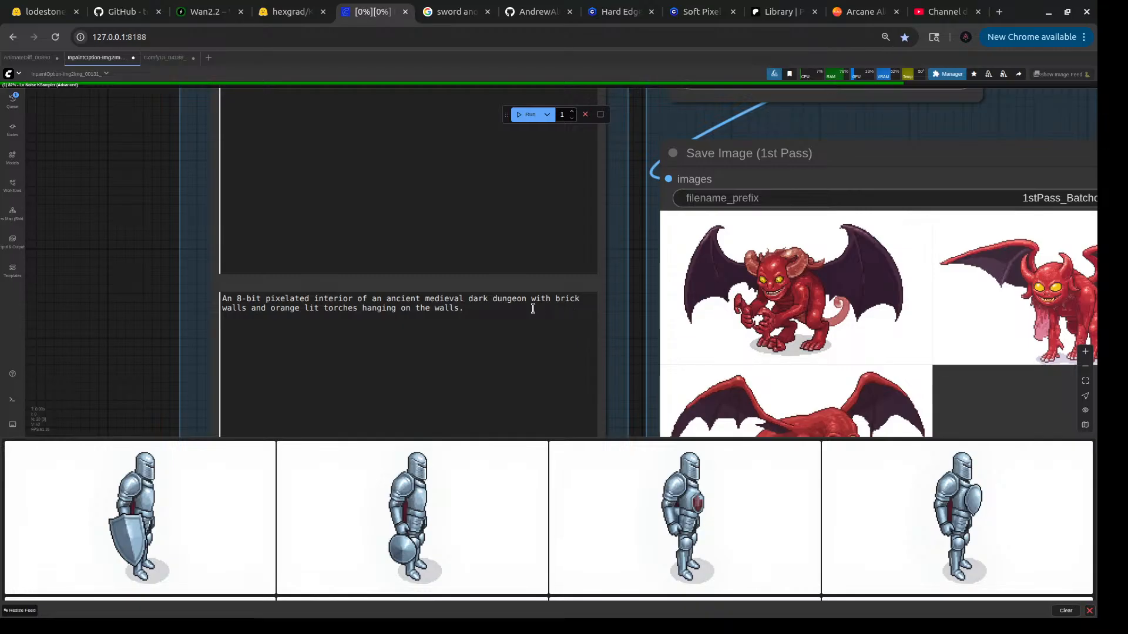
pyautogui.click(491, 299)
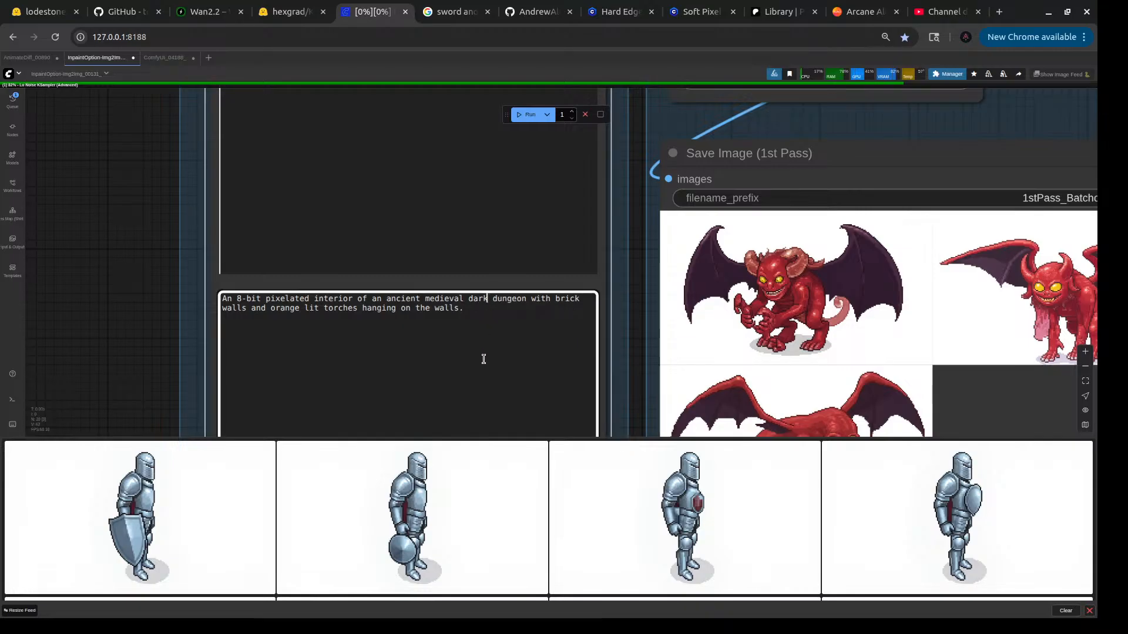
pyautogui.write('bor')
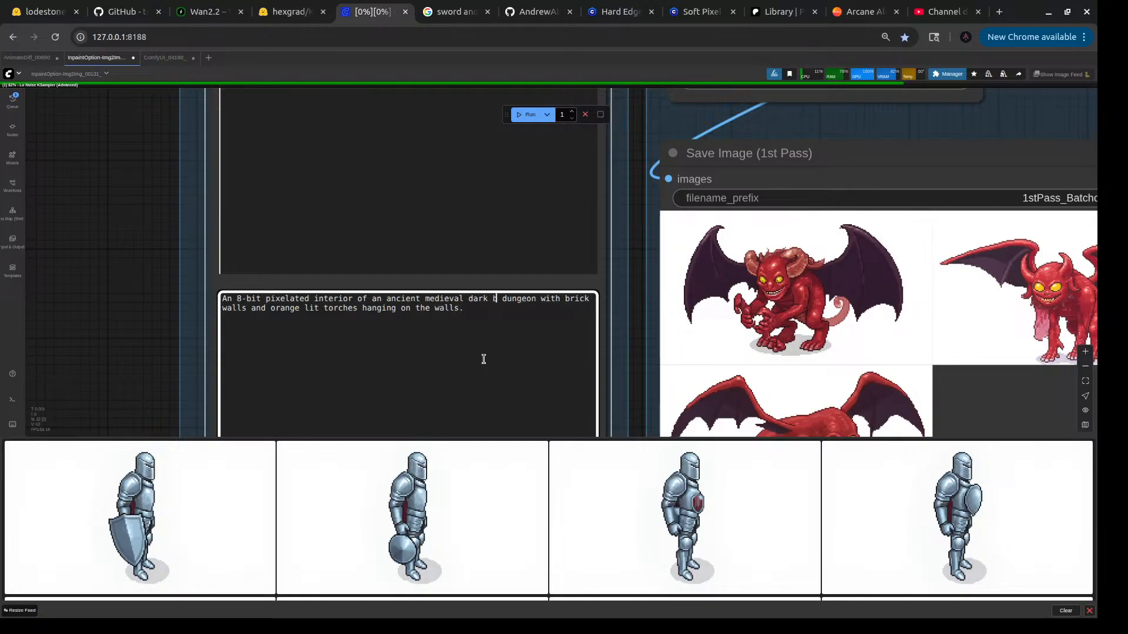
pyautogui.press('BackSpace')
pyautogui.press('BackSpace')
pyautogui.write('rown')
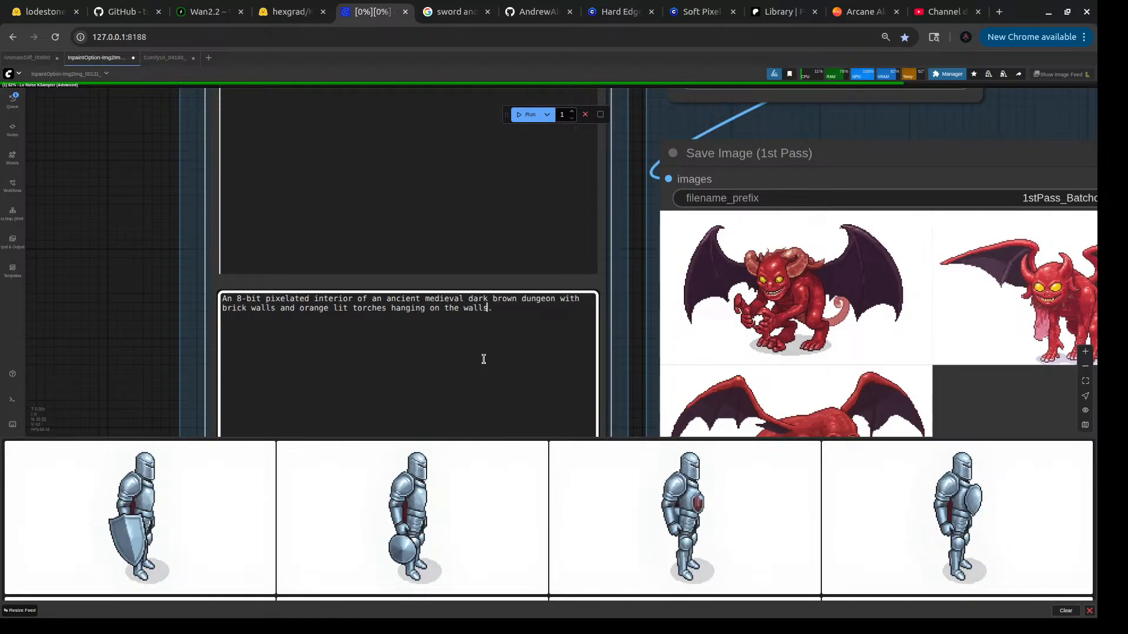
# - Append "with large stain glass windows in the background" to the dungeon interior prompt, before its final period
pyautogui.press('Left')
pyautogui.press('Left')
pyautogui.press('Left')
pyautogui.press('Left')
pyautogui.press('Left')
pyautogui.press('Left')
pyautogui.press('Left')
pyautogui.press('Left')
pyautogui.press('Left')
pyautogui.press('Left')
pyautogui.press('Left')
pyautogui.press('Left')
pyautogui.press('Left')
pyautogui.press('Left')
pyautogui.press('Left')
pyautogui.press('Left')
pyautogui.press('Left')
pyautogui.press('Right')
pyautogui.press('Right')
pyautogui.press('Right')
pyautogui.press('Right')
pyautogui.press('Right')
pyautogui.press('Right')
pyautogui.press('Right')
pyautogui.press('Right')
pyautogui.press('Right')
pyautogui.press('Right')
pyautogui.press('Right')
pyautogui.press('Right')
pyautogui.press('Right')
pyautogui.press('Right')
pyautogui.press('Right')
pyautogui.press('Right')
pyautogui.press('Right')
pyautogui.press('Right')
pyautogui.press('Right')
pyautogui.press('Right')
pyautogui.press('Right')
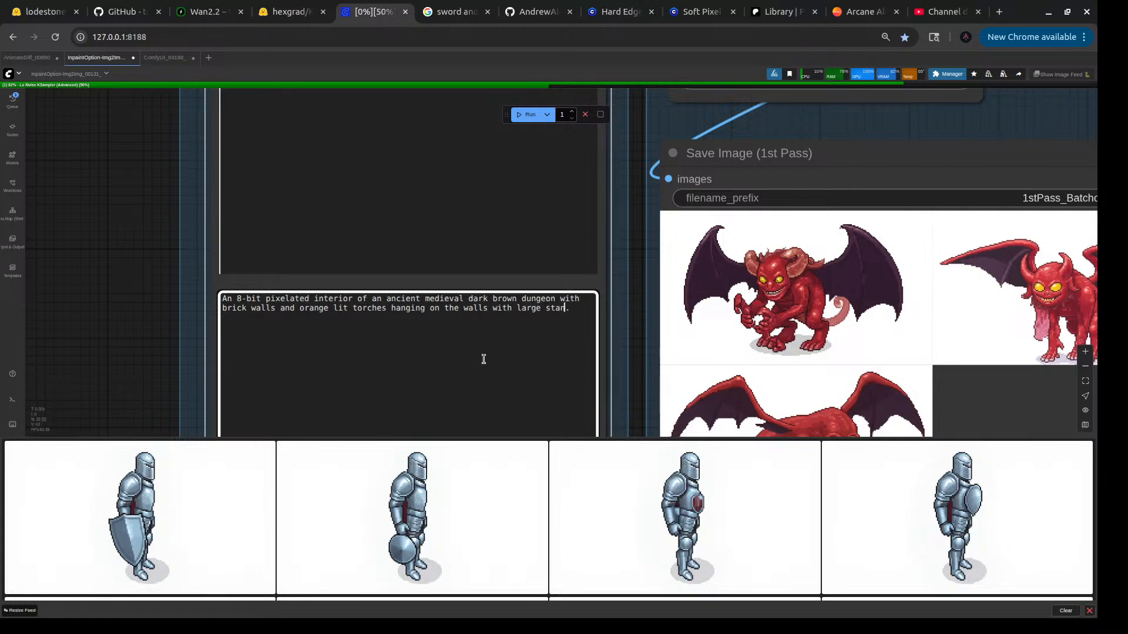
pyautogui.write('large staa')
pyautogui.press('BackSpace')
pyautogui.write('in glass windows in the background')
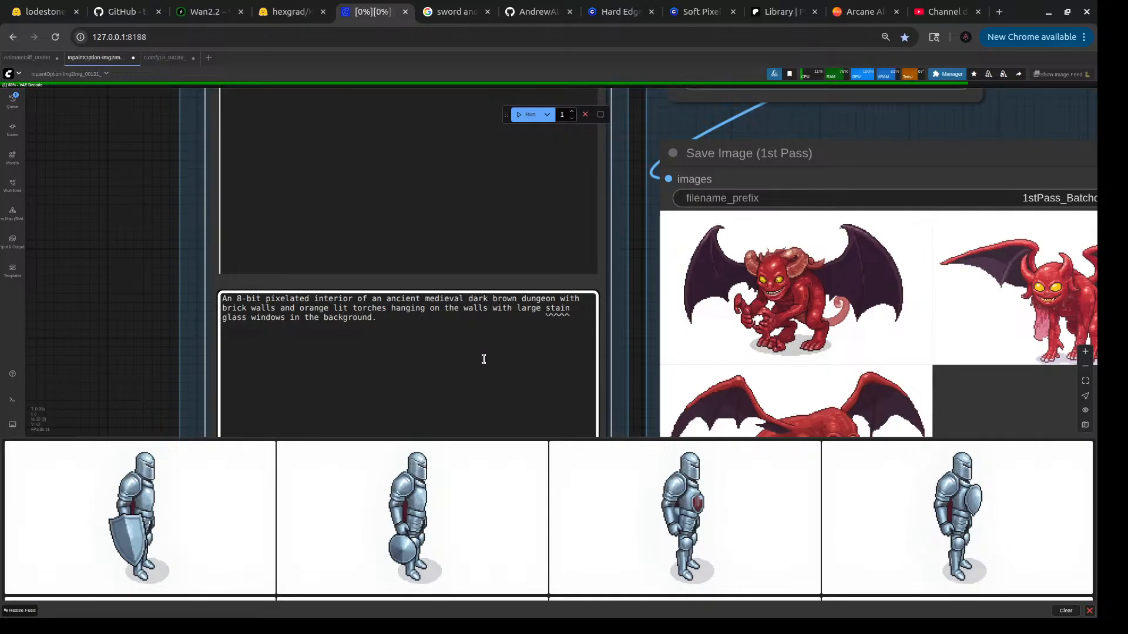
# - Examine the running knight animation in the Video Combine preview and compare it with the Load Image frames in the AnimateDiff_00690 workflow
pyautogui.click(159, 59)
pyautogui.click(26, 57)
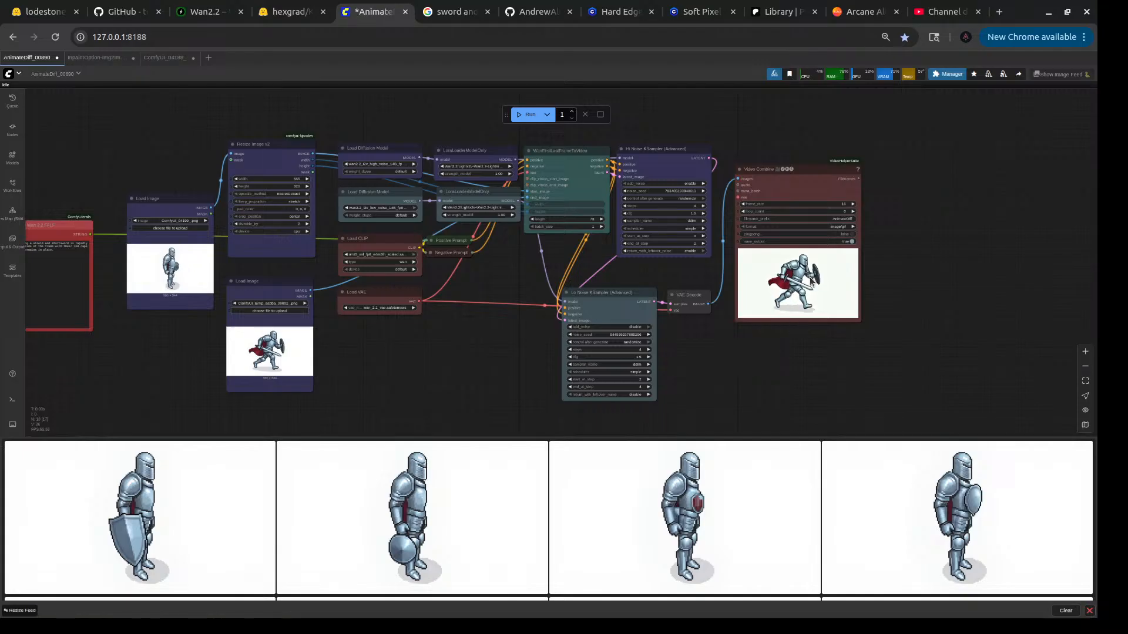
pyautogui.scroll(10, 811, 281)
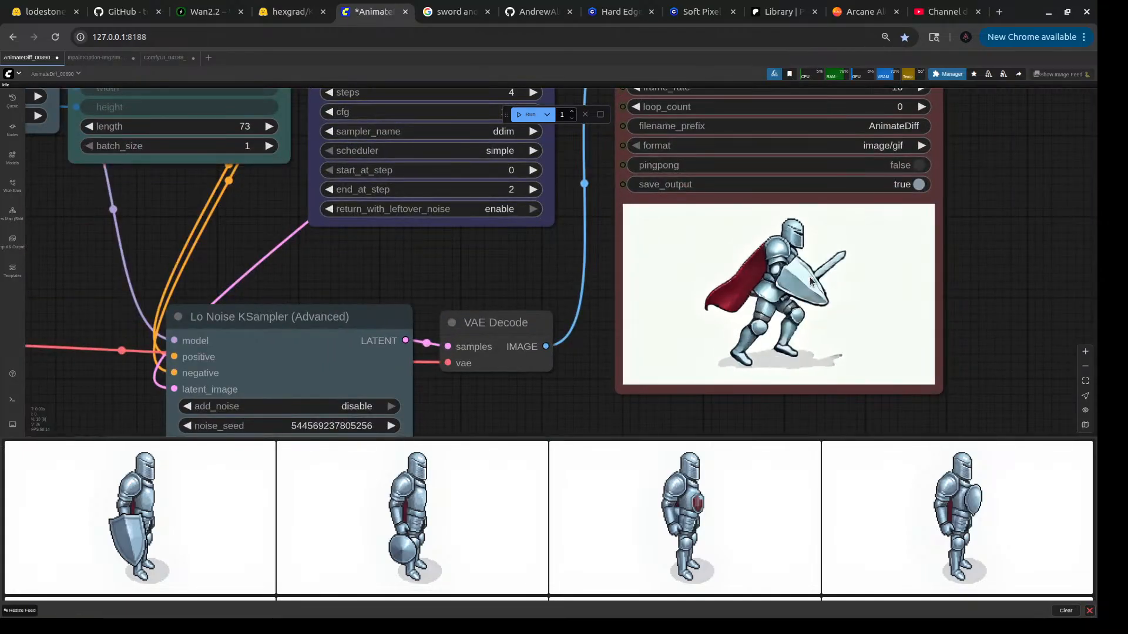
pyautogui.scroll(-12, 811, 281)
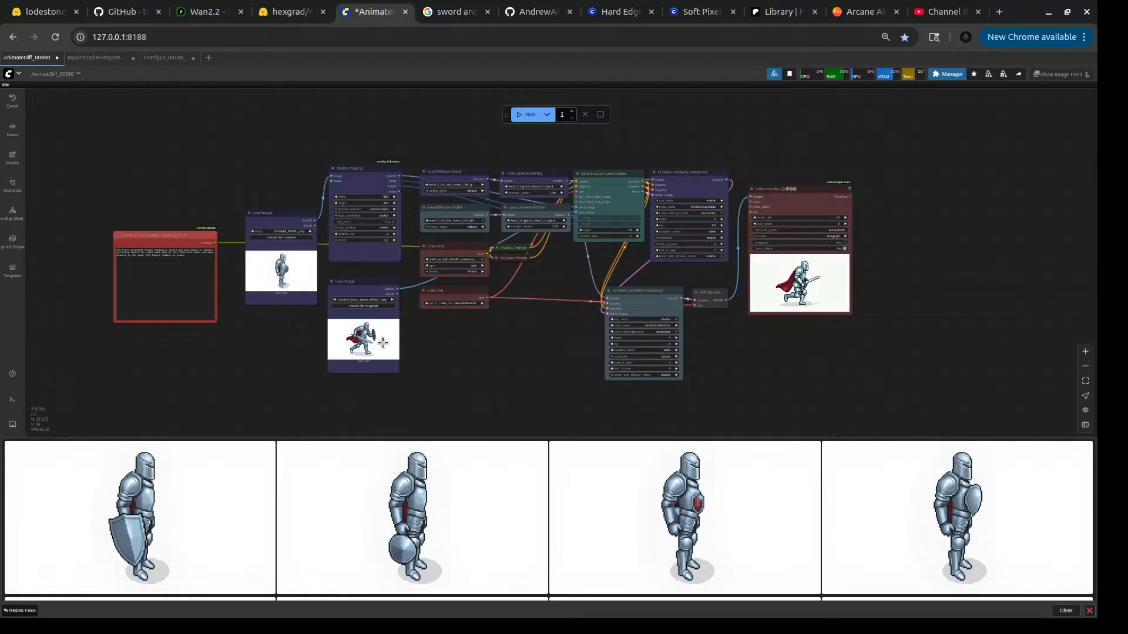
pyautogui.scroll(5, 383, 343)
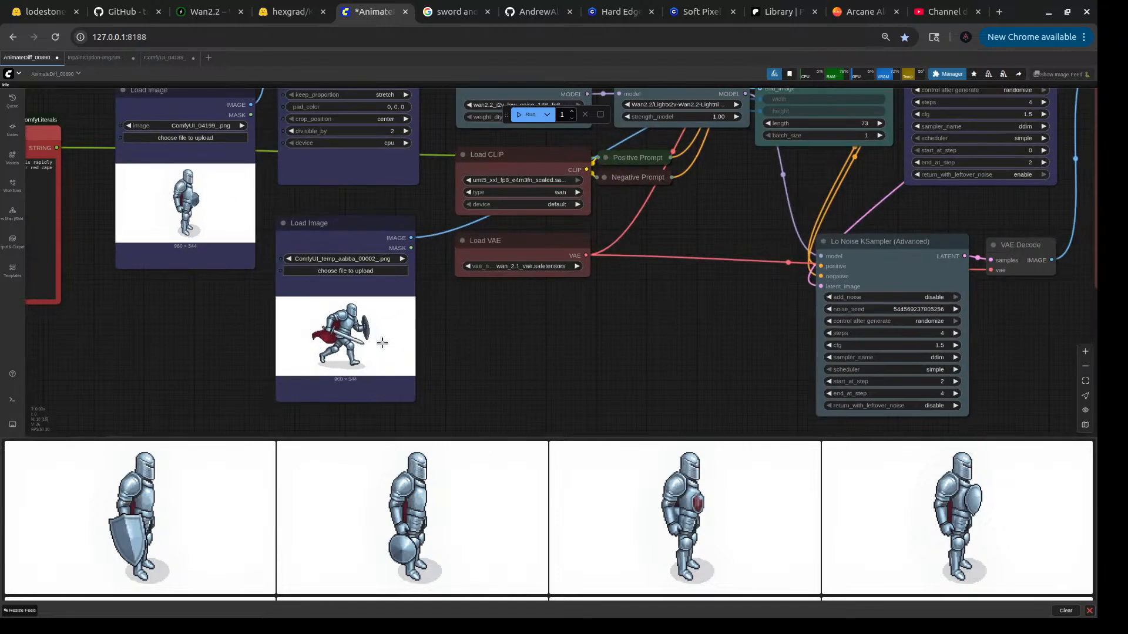
pyautogui.moveTo(521, 345); pyautogui.dragTo(343, 336)
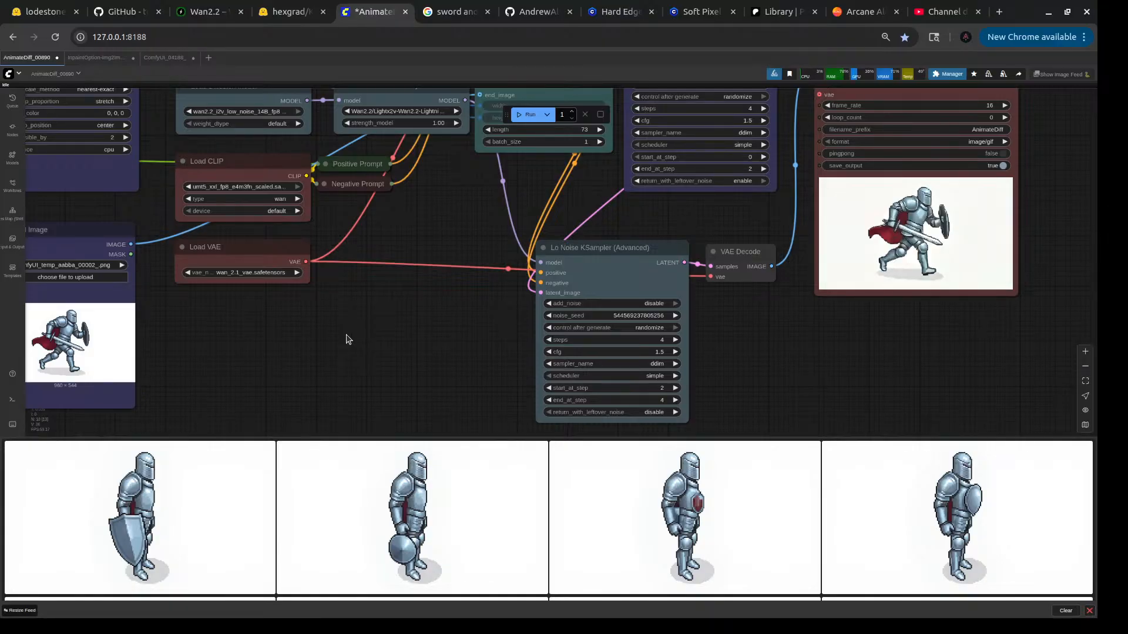
pyautogui.scroll(-5, 346, 340)
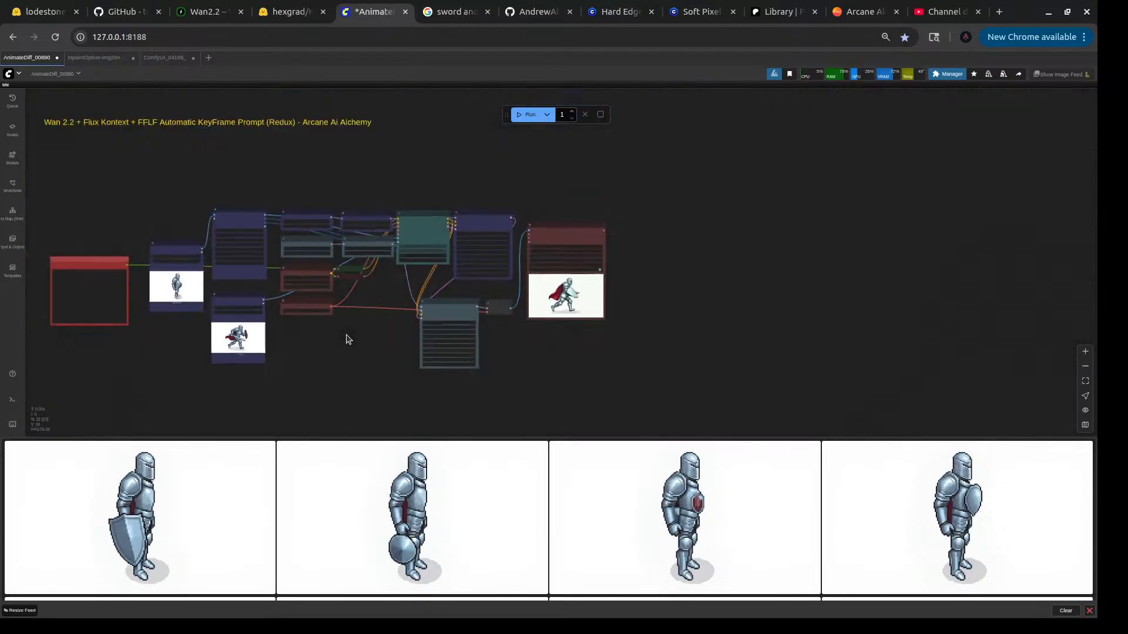
pyautogui.moveTo(345, 341); pyautogui.dragTo(479, 334)
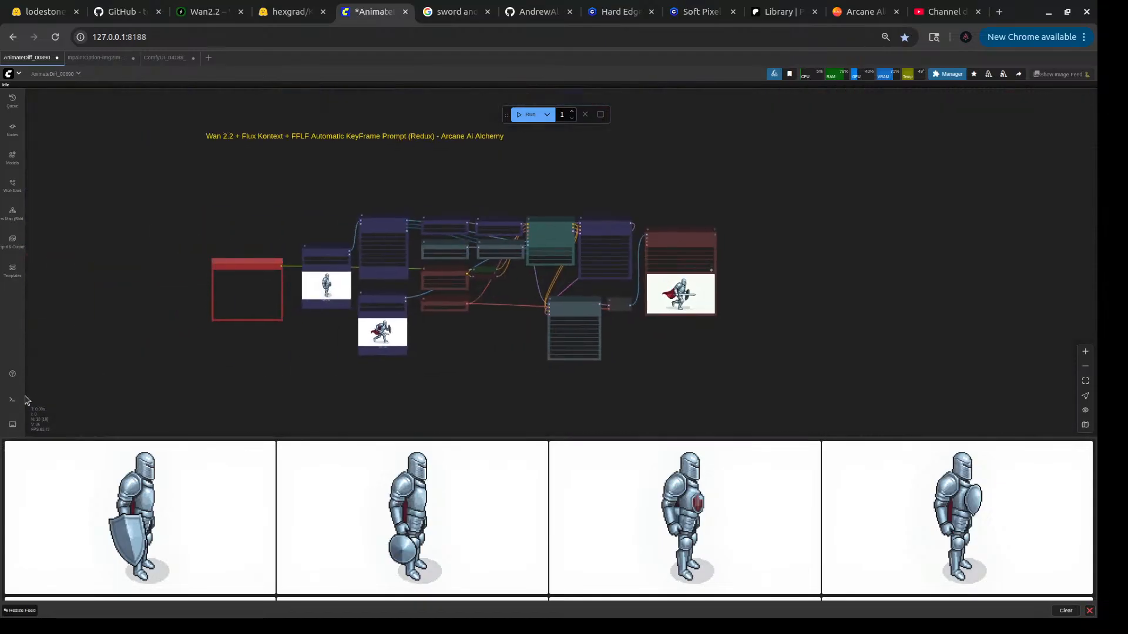
pyautogui.scroll(8, 367, 339)
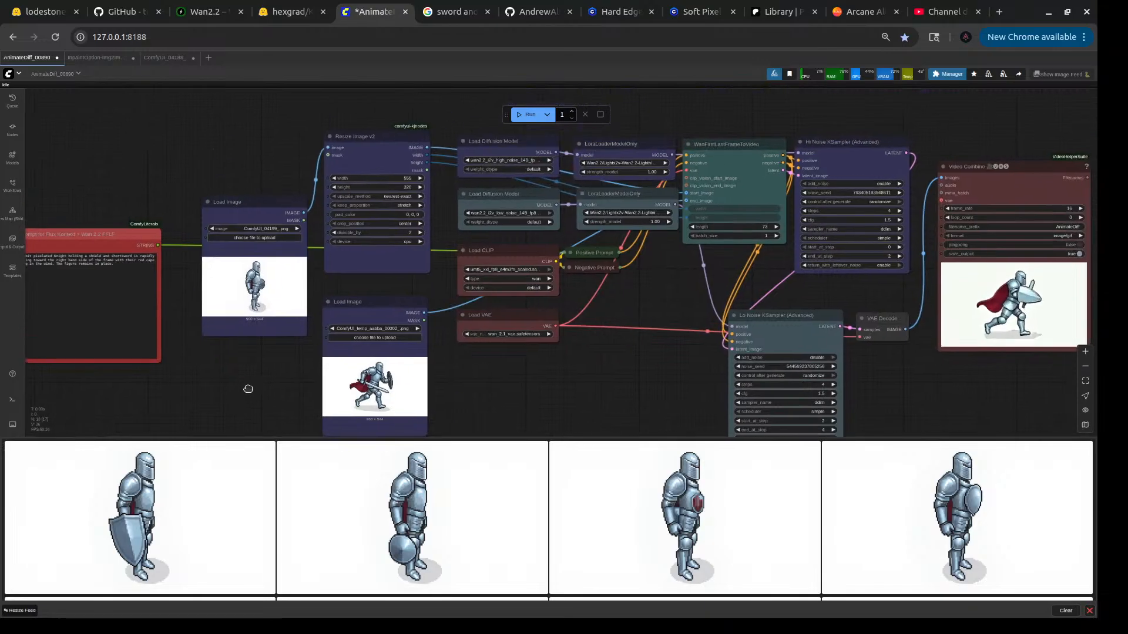
# - Move the Load Image node with the running knight slightly away from the Resize Image node and deselect it
pyautogui.moveTo(332, 318); pyautogui.dragTo(368, 307)
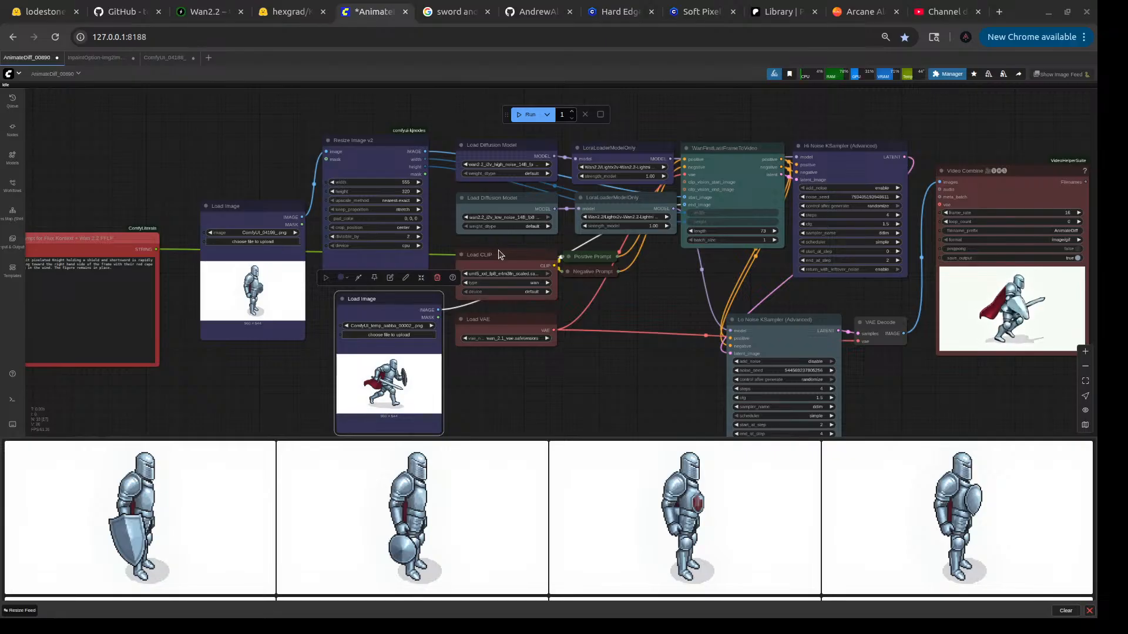
pyautogui.click(904, 393)
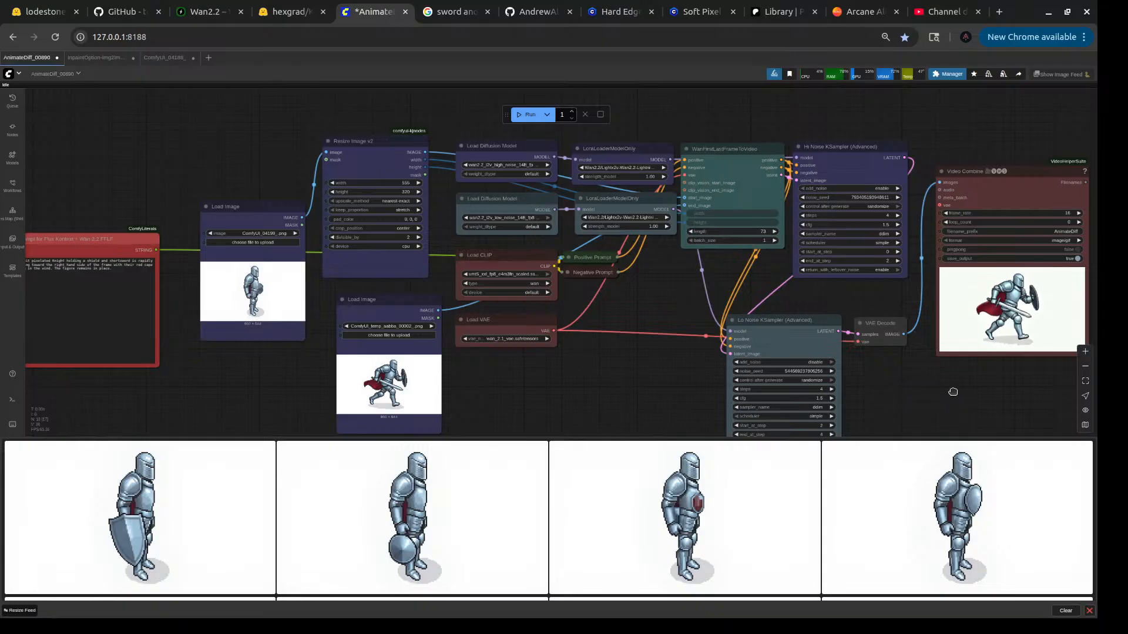
pyautogui.moveTo(953, 392); pyautogui.dragTo(789, 398)
pyautogui.moveTo(433, 402); pyautogui.dragTo(749, 381)
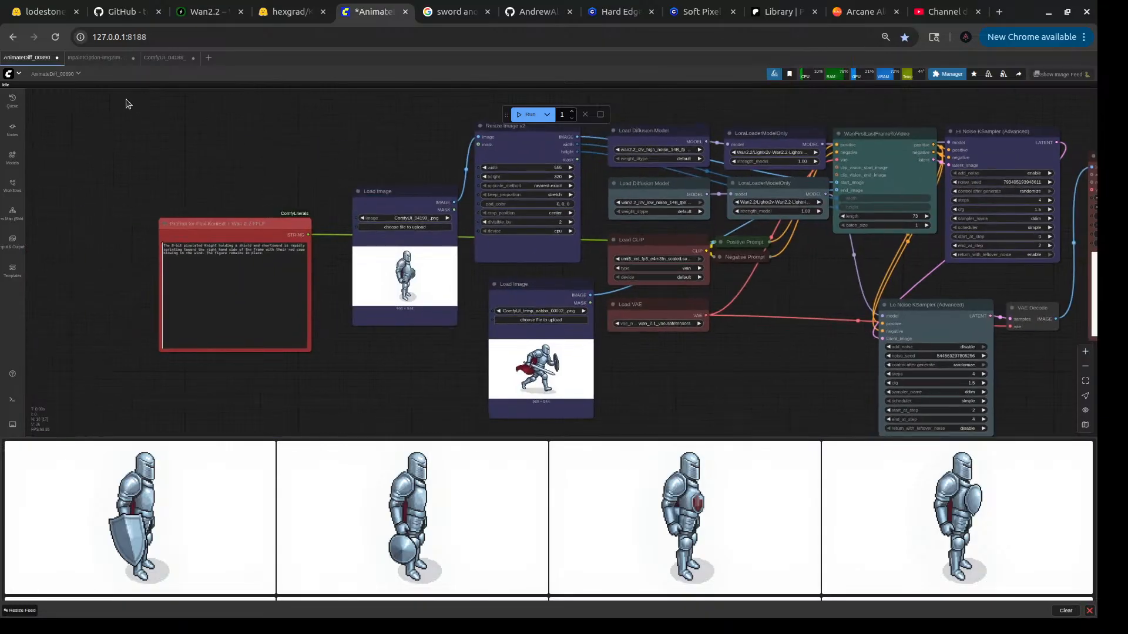
# - Run the InpaintOption-Img2Img workflow once with the dungeon interior prompt
pyautogui.click(103, 57)
pyautogui.scroll(-2, 207, 327)
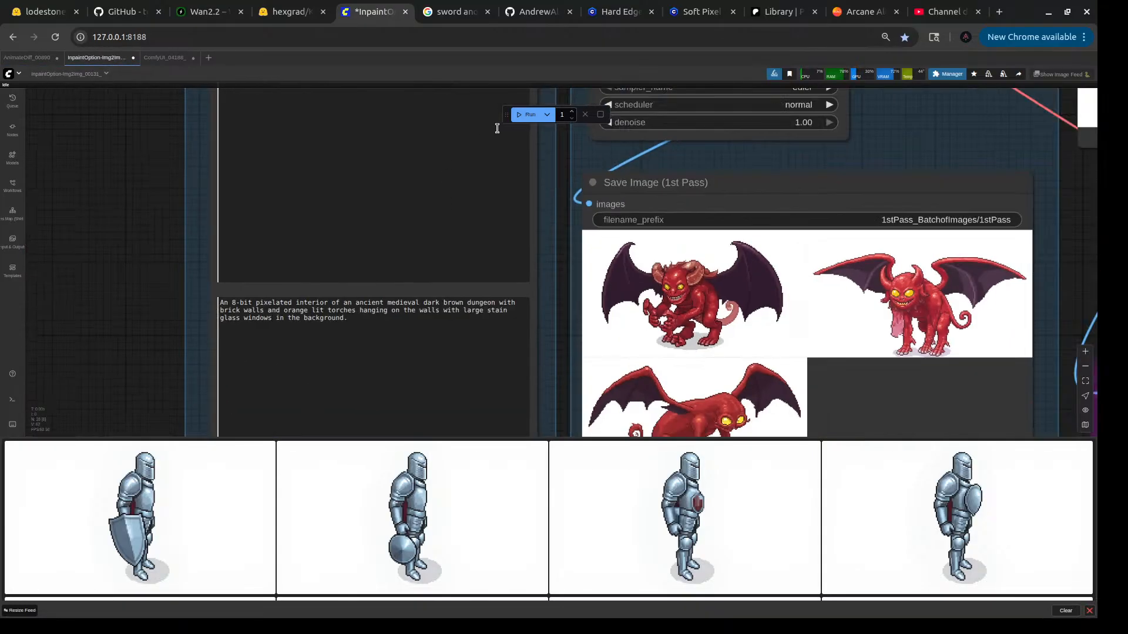
pyautogui.click(517, 115)
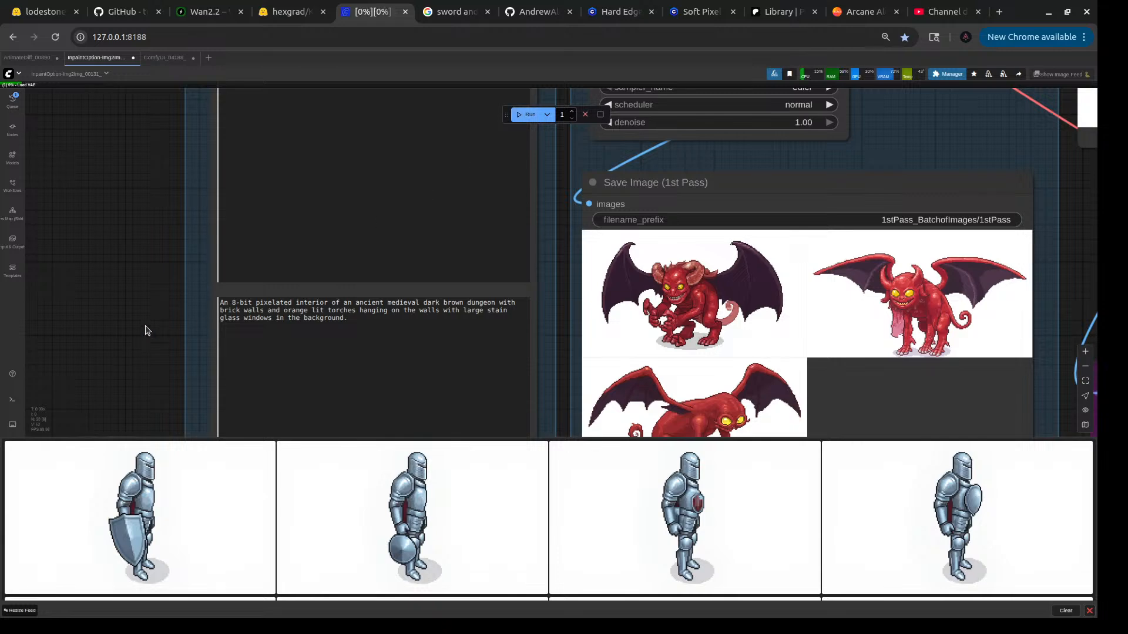
pyautogui.scroll(-3, 145, 330)
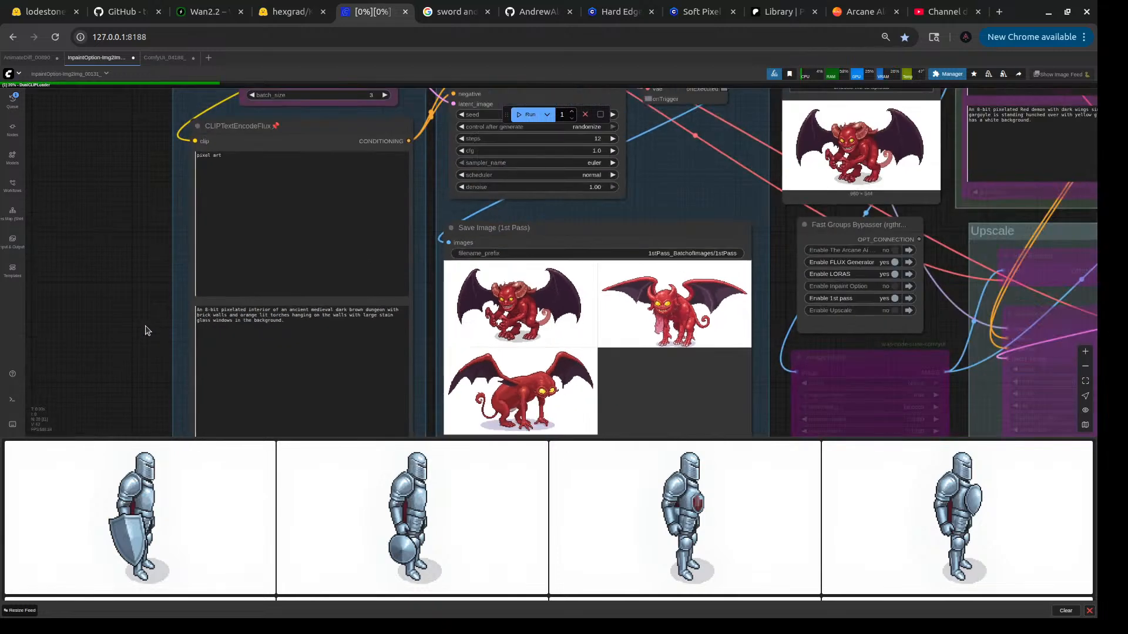
pyautogui.scroll(-2, 147, 330)
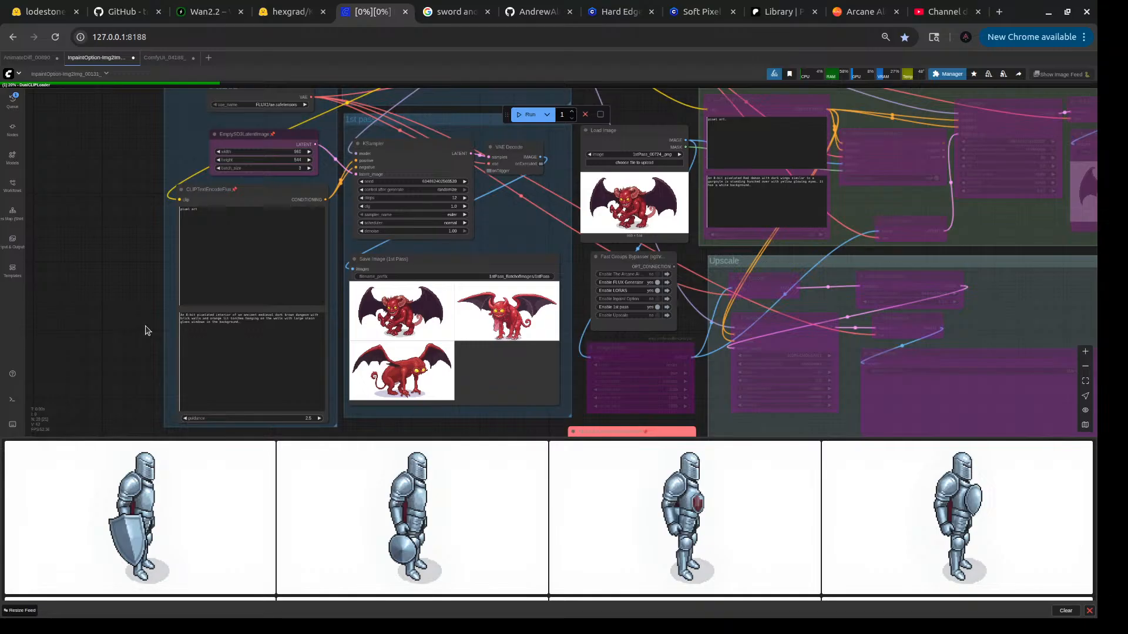
pyautogui.scroll(2, 147, 330)
# - Look over the FLUX.1 Kontext editor workflow, and check the knight animation and sampler nodes in the AnimateDiff_00690 workflow
pyautogui.click(169, 59)
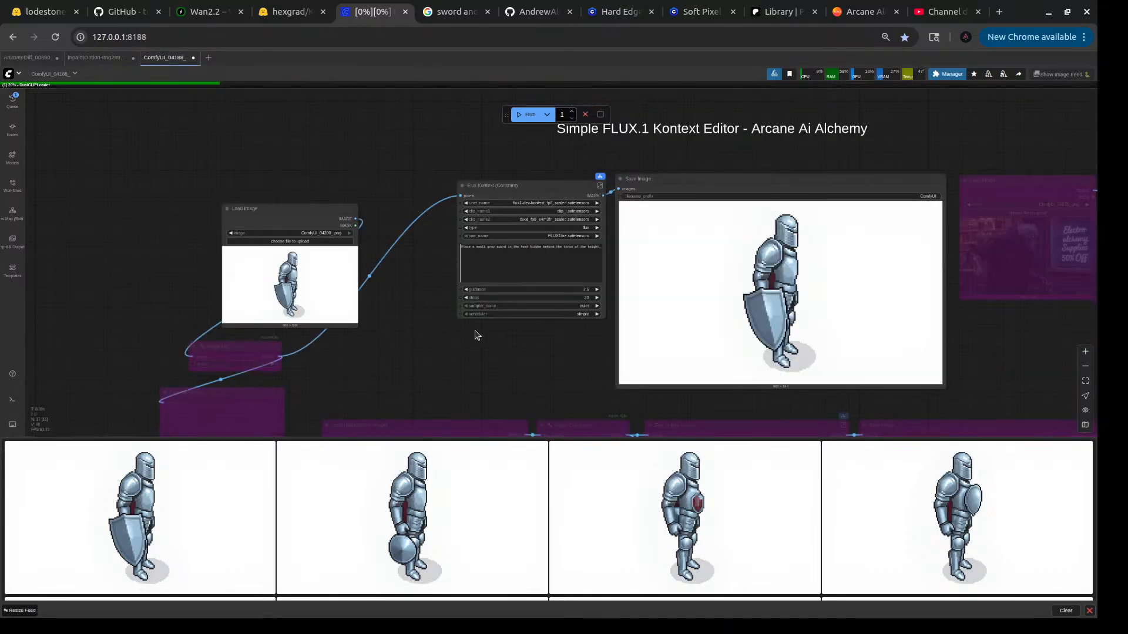
pyautogui.moveTo(528, 372); pyautogui.dragTo(249, 324)
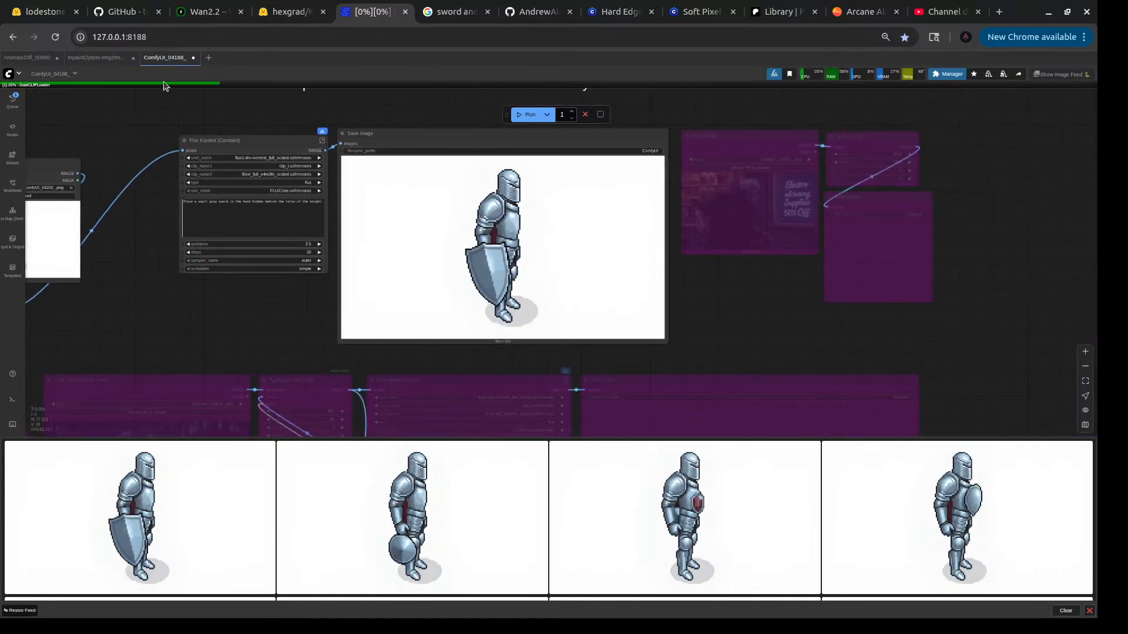
pyautogui.click(96, 58)
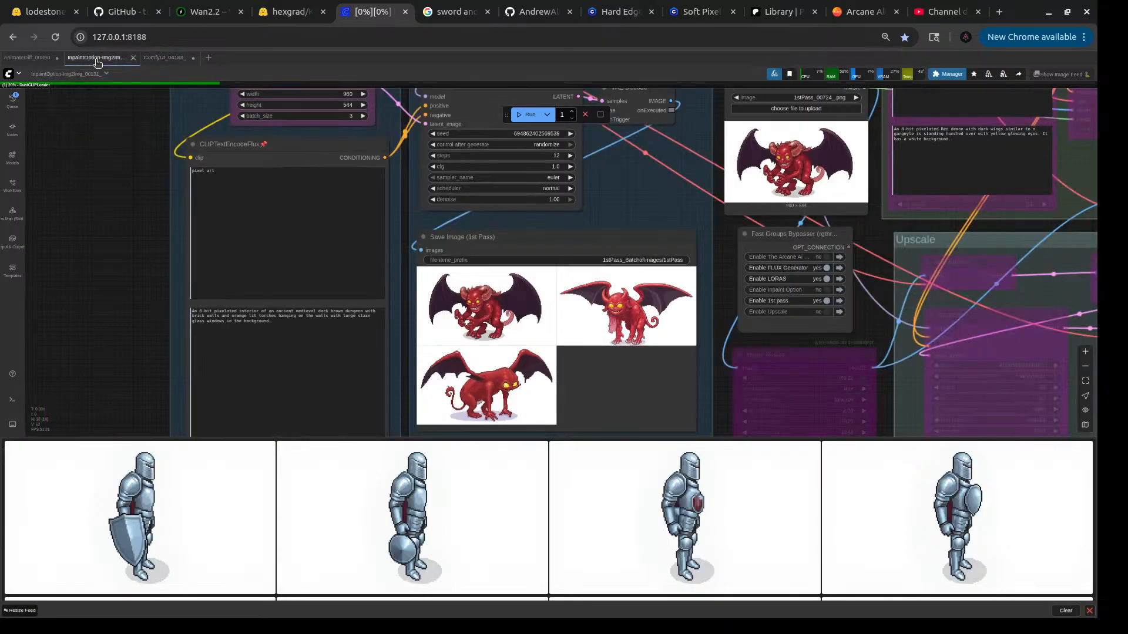
pyautogui.click(27, 57)
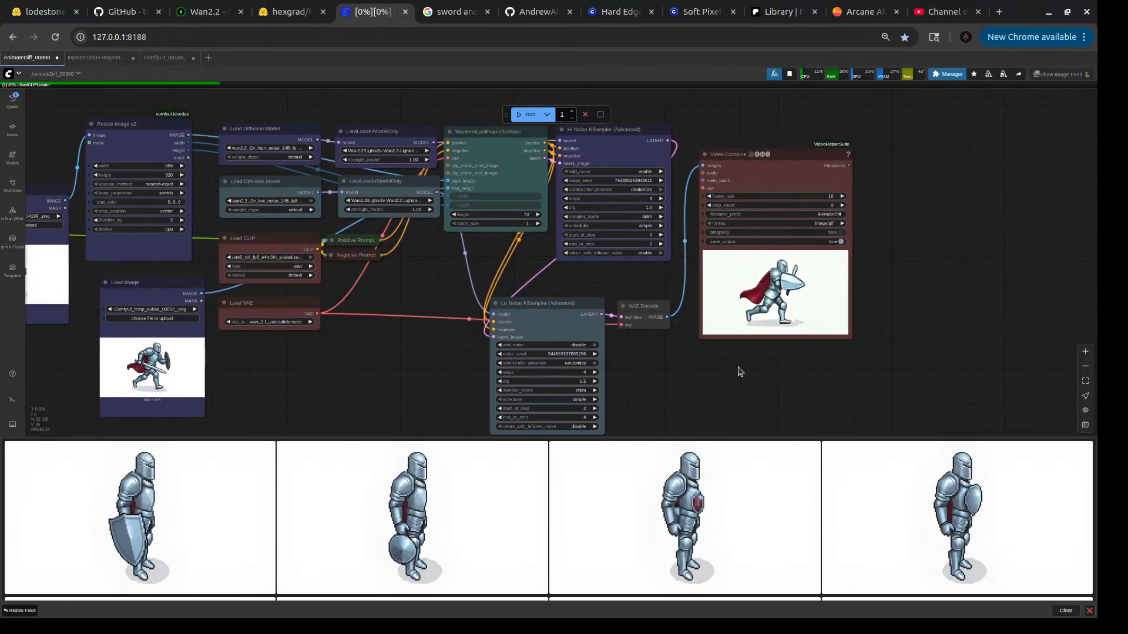
pyautogui.scroll(10, 810, 291)
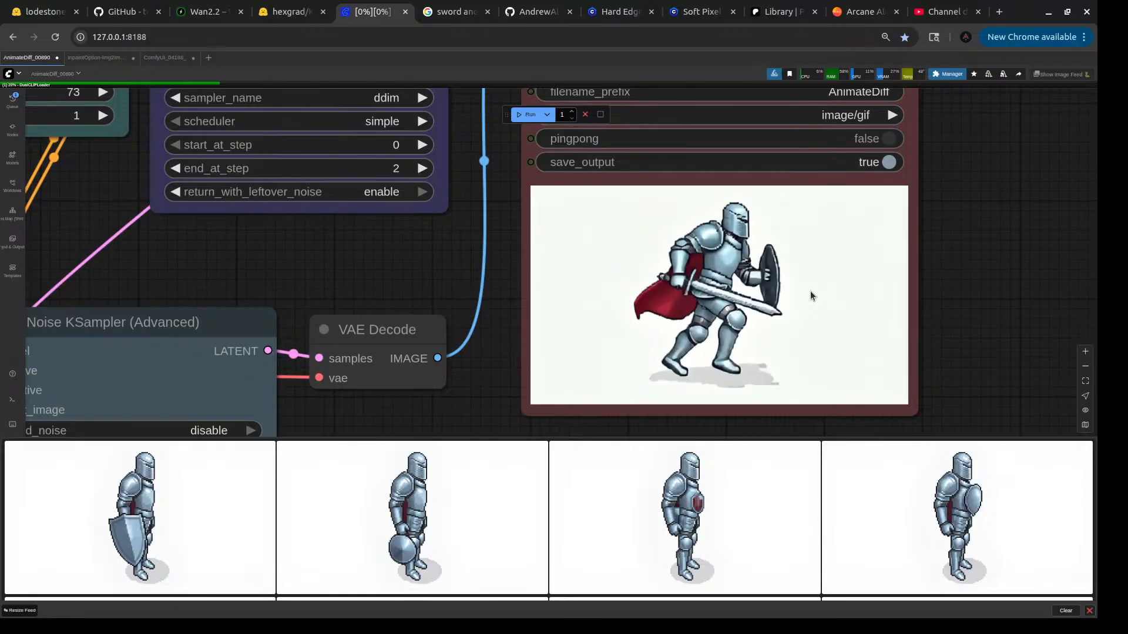
pyautogui.scroll(-5, 810, 291)
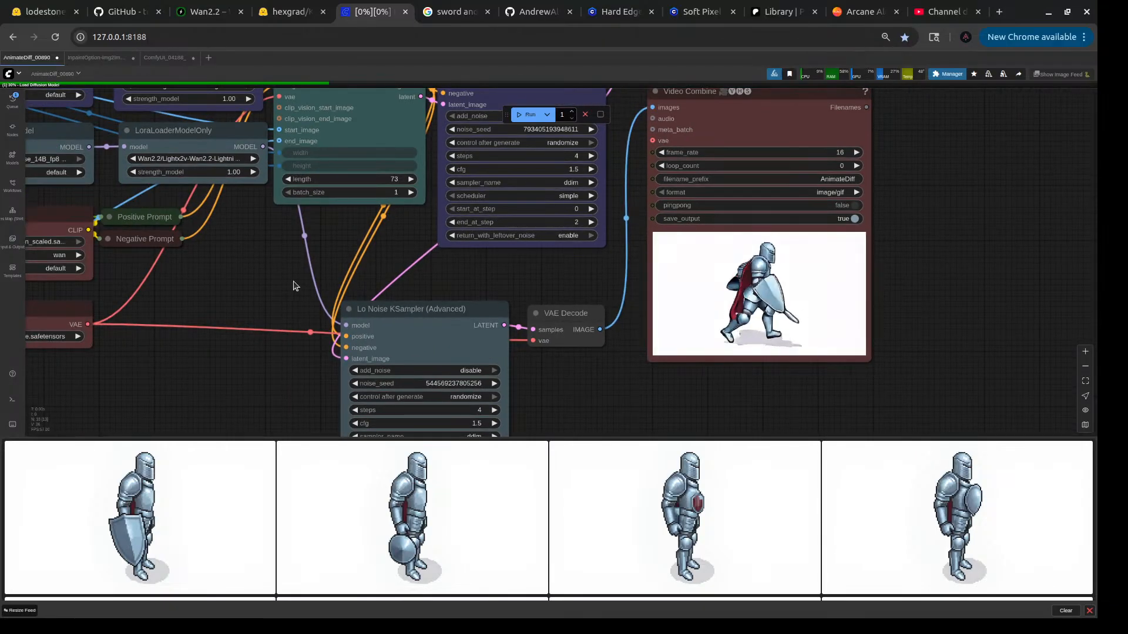
pyautogui.moveTo(288, 271); pyautogui.dragTo(448, 277)
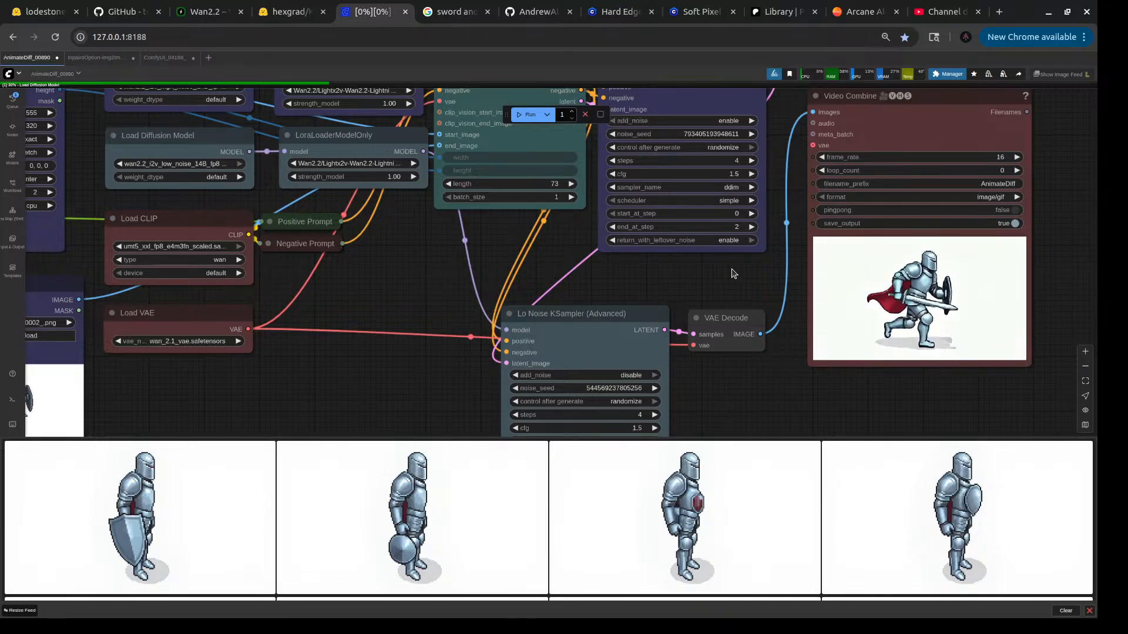
pyautogui.scroll(-6, 732, 273)
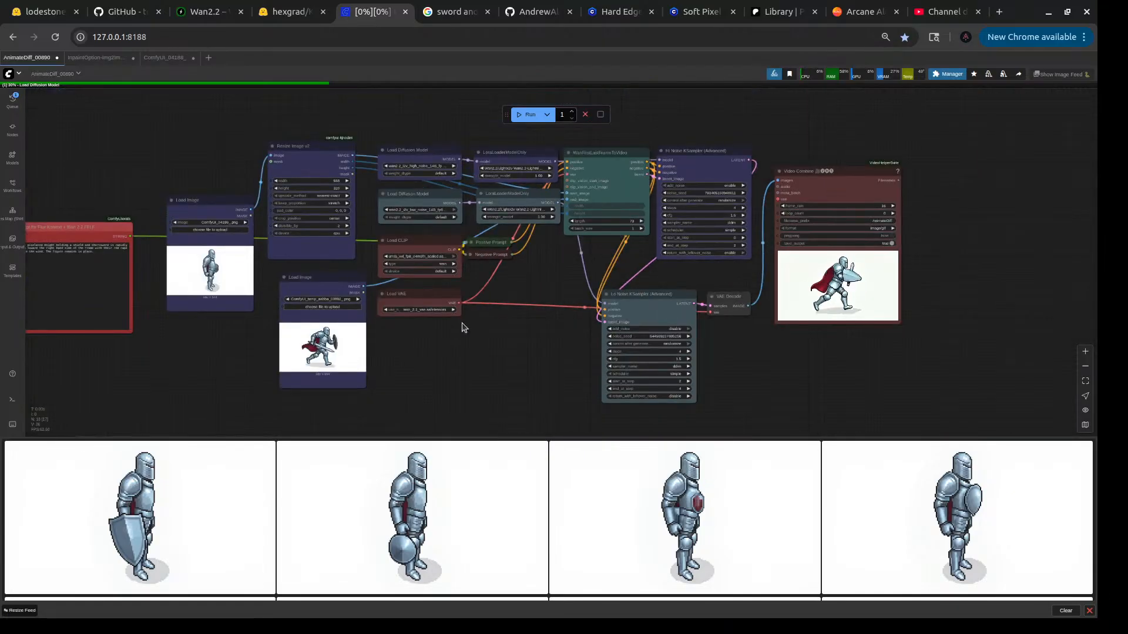
pyautogui.moveTo(473, 380); pyautogui.dragTo(666, 379)
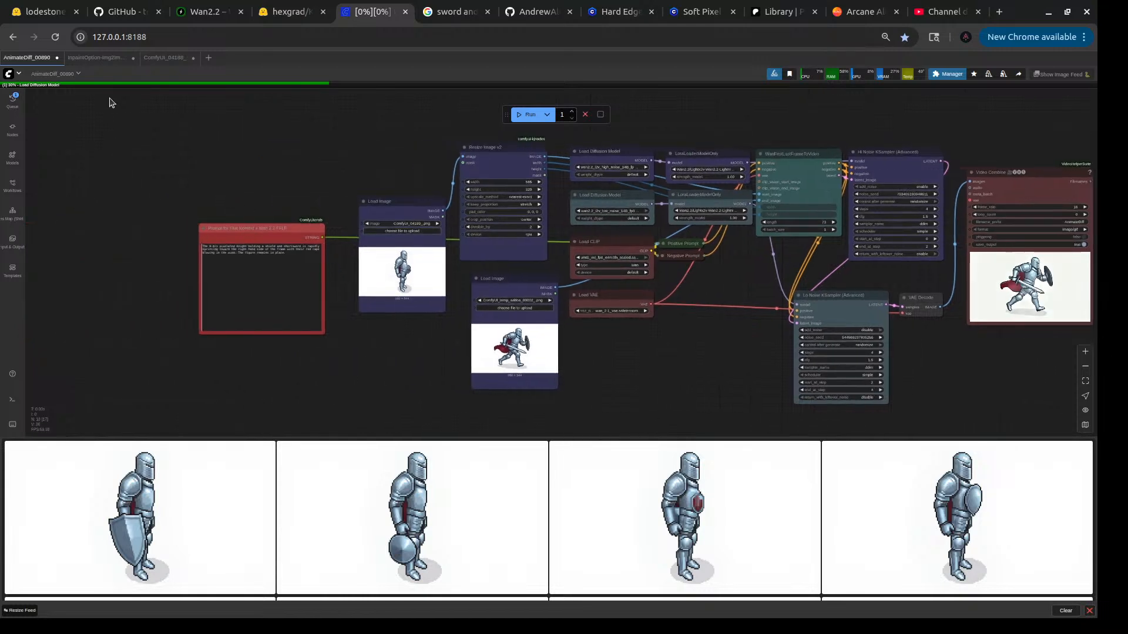
# - Return to the InpaintOption-Img2Img workflow to check on the first-pass generation
pyautogui.moveTo(94, 62)
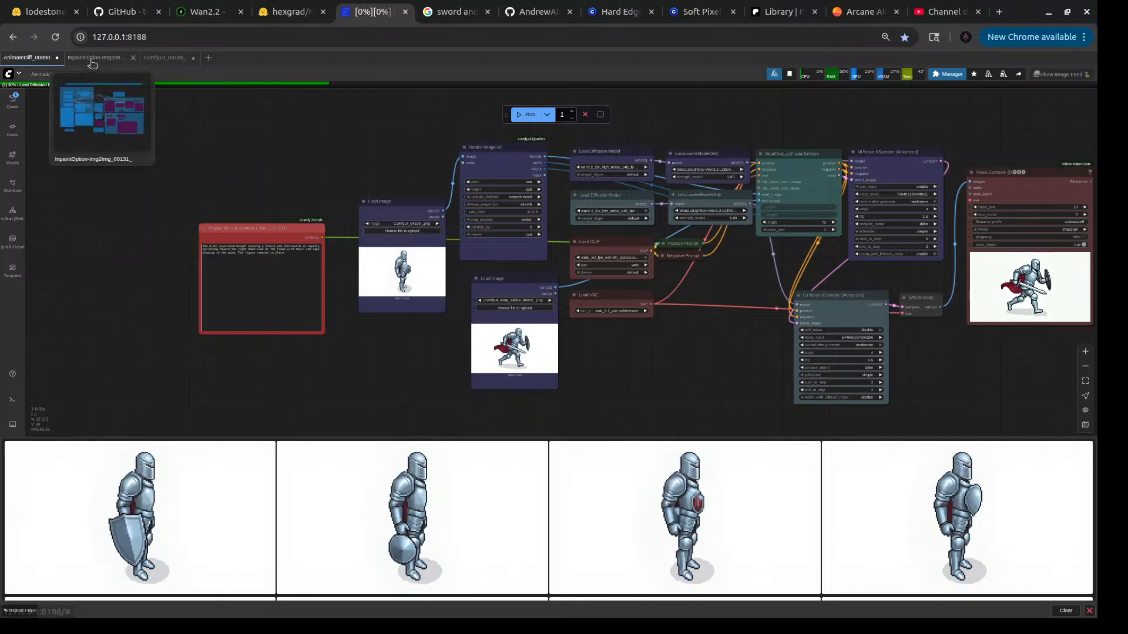
pyautogui.click(91, 61)
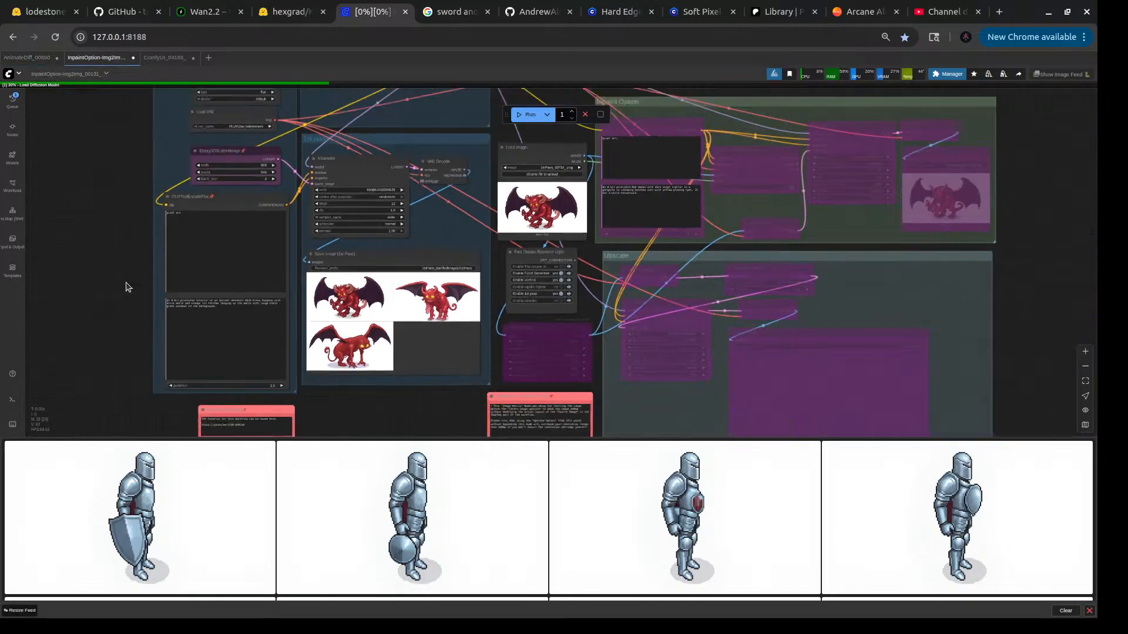
pyautogui.scroll(-2, 128, 287)
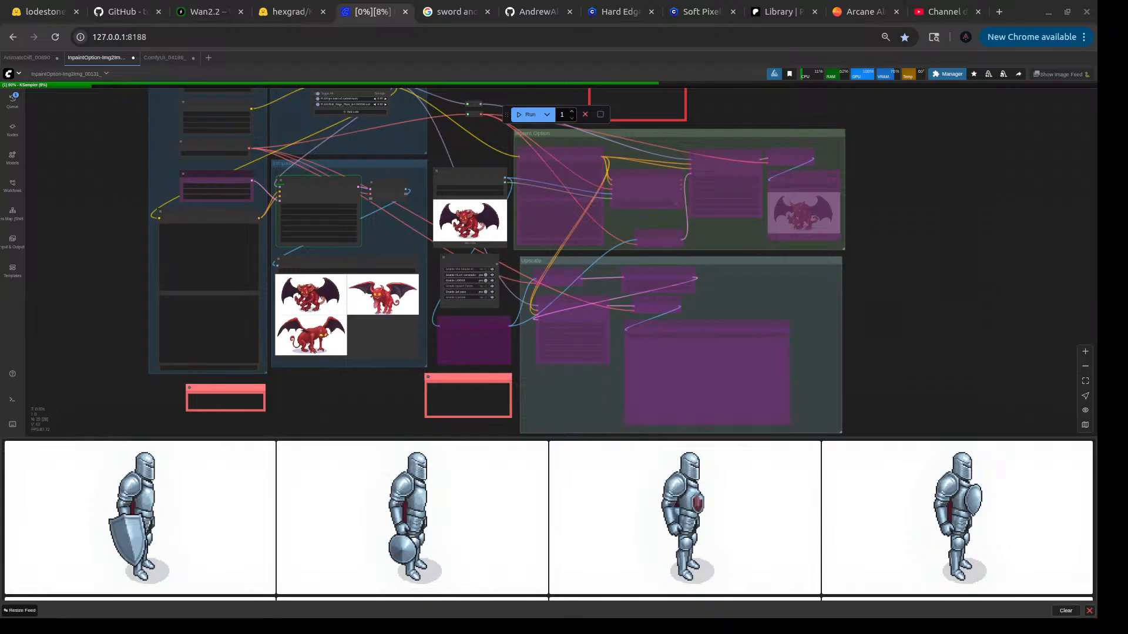
# - Switch to the Suno playlist Arcane Alchemy ++ and play the track Champion's Theme
pyautogui.click(858, 13)
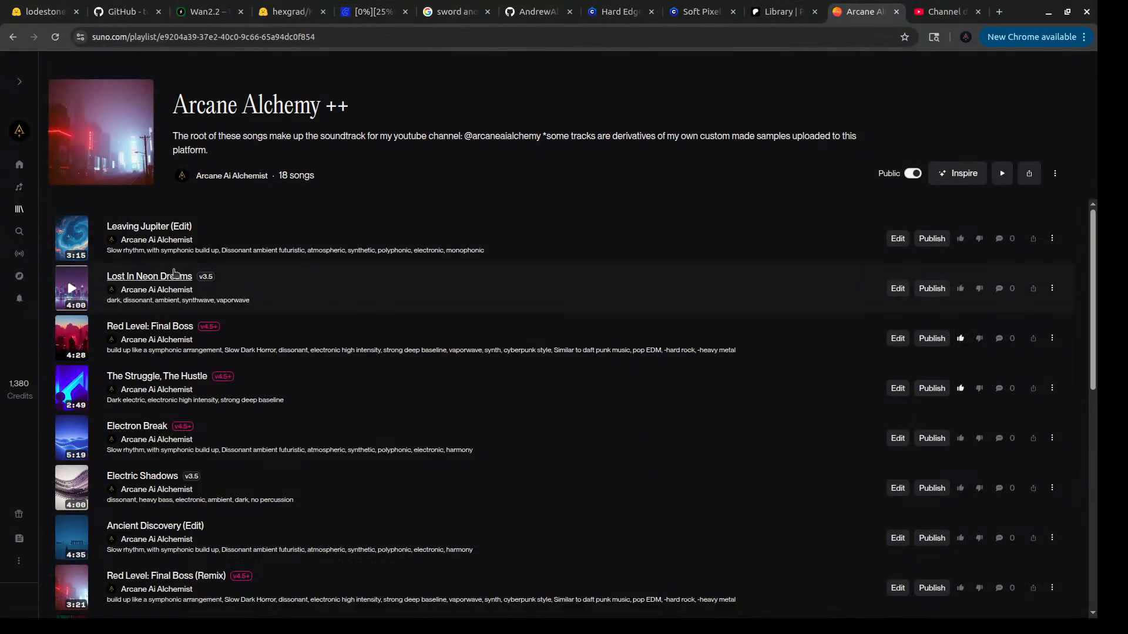
pyautogui.scroll(-1, 170, 253)
pyautogui.scroll(-4, 170, 253)
pyautogui.scroll(-4, 144, 347)
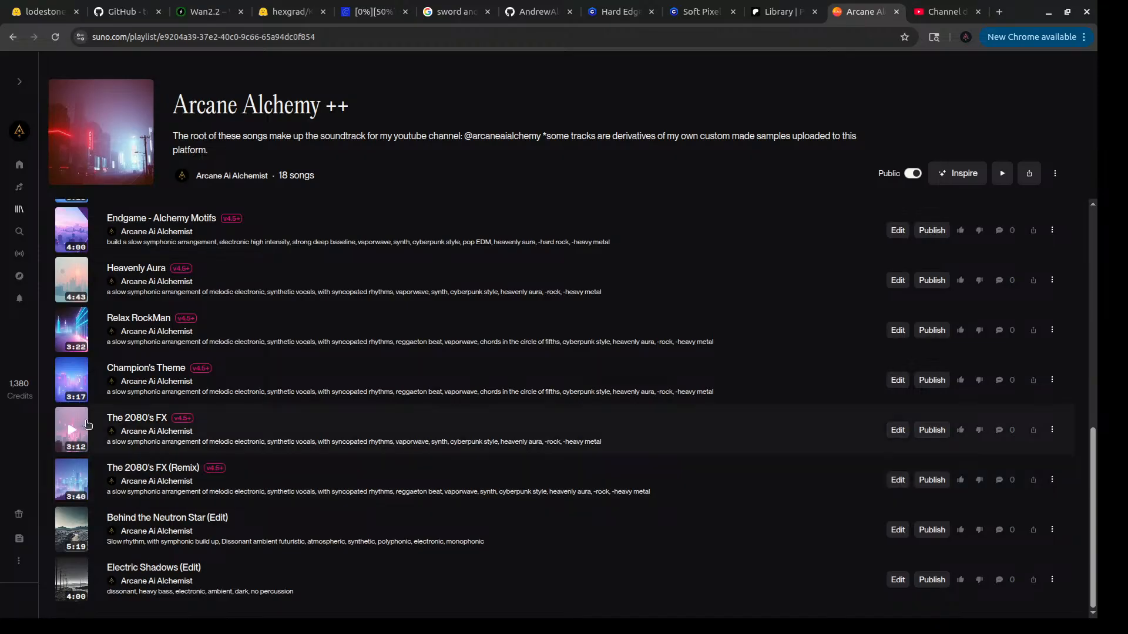
pyautogui.click(73, 381)
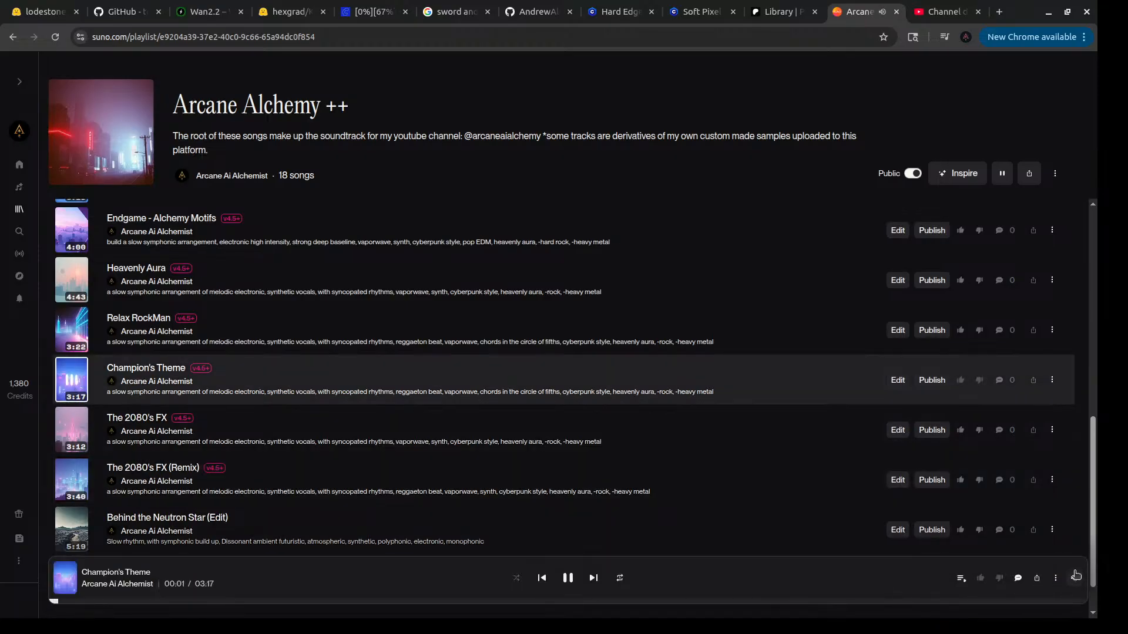
# - Turn on repeat for Champion's Theme and lower the playback volume to slightly below half
pyautogui.moveTo(1075, 579)
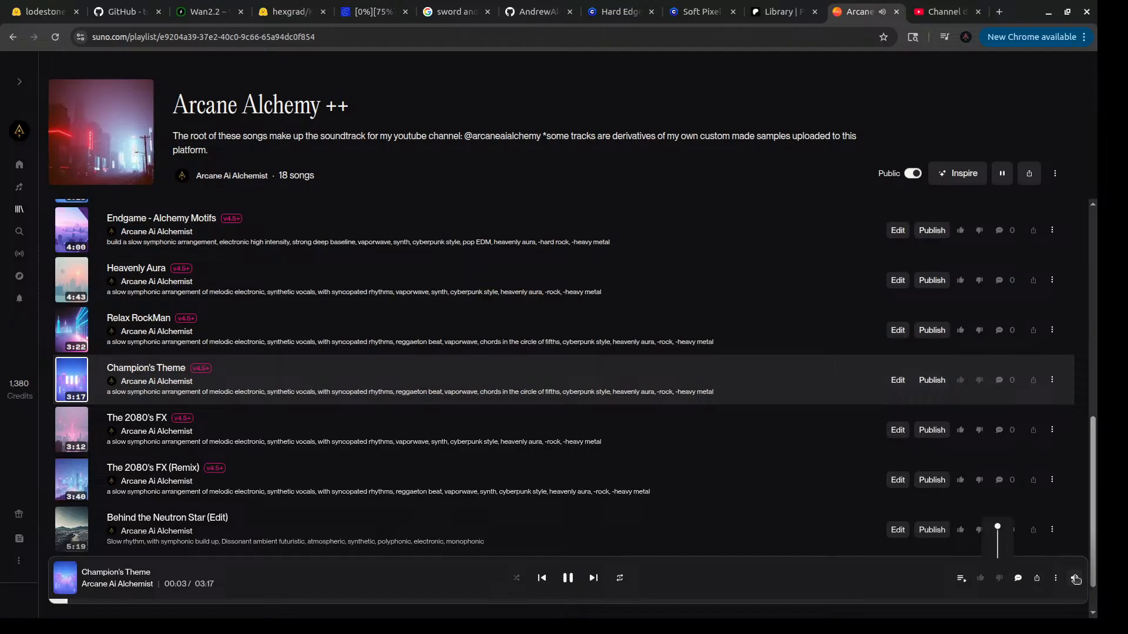
pyautogui.moveTo(997, 527); pyautogui.dragTo(998, 552)
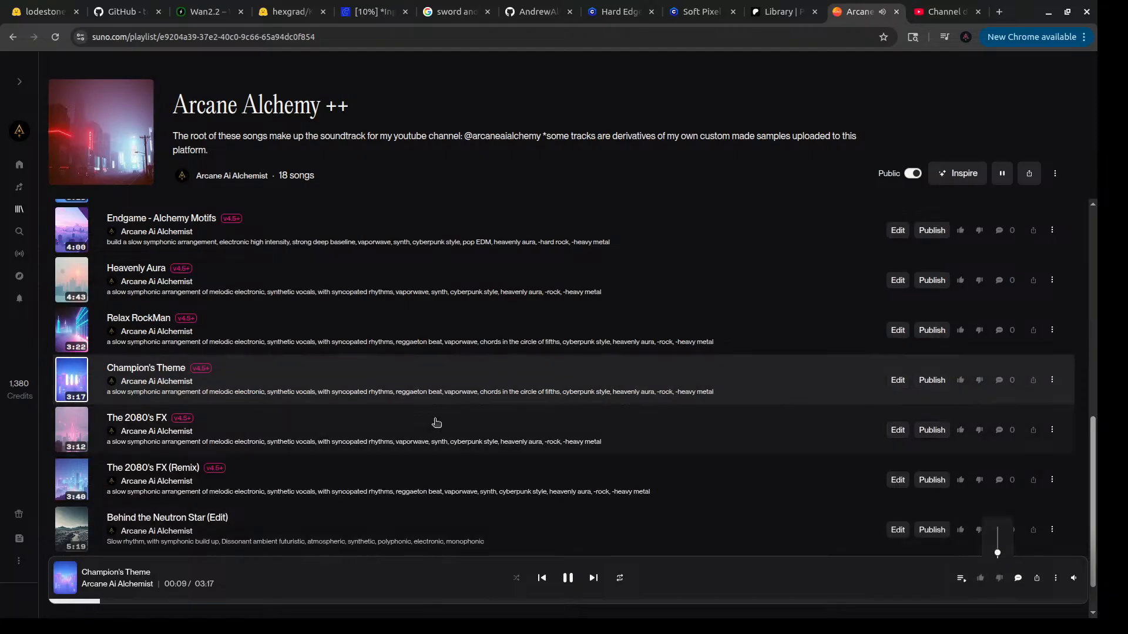
pyautogui.click(619, 581)
pyautogui.click(619, 582)
pyautogui.click(620, 582)
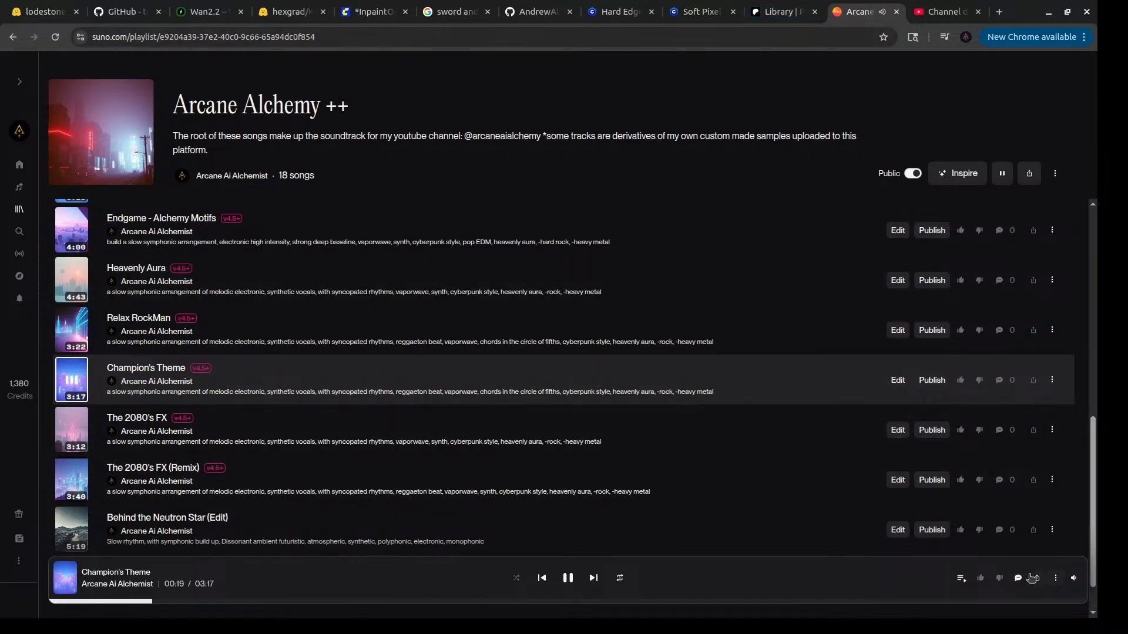
pyautogui.moveTo(1074, 579)
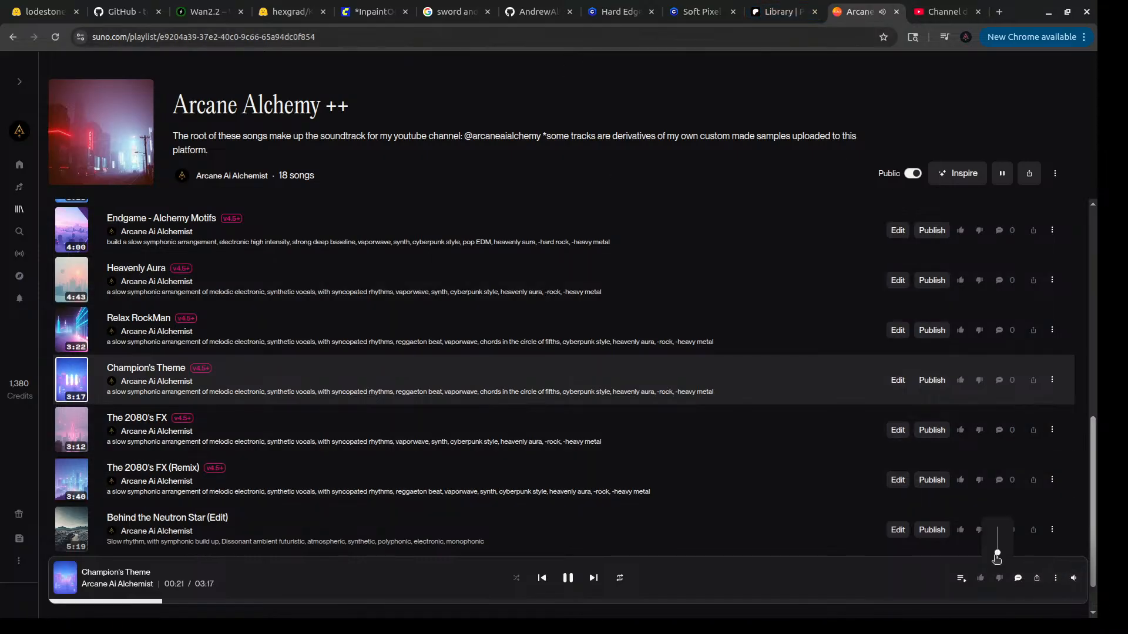
pyautogui.moveTo(999, 554); pyautogui.dragTo(998, 556)
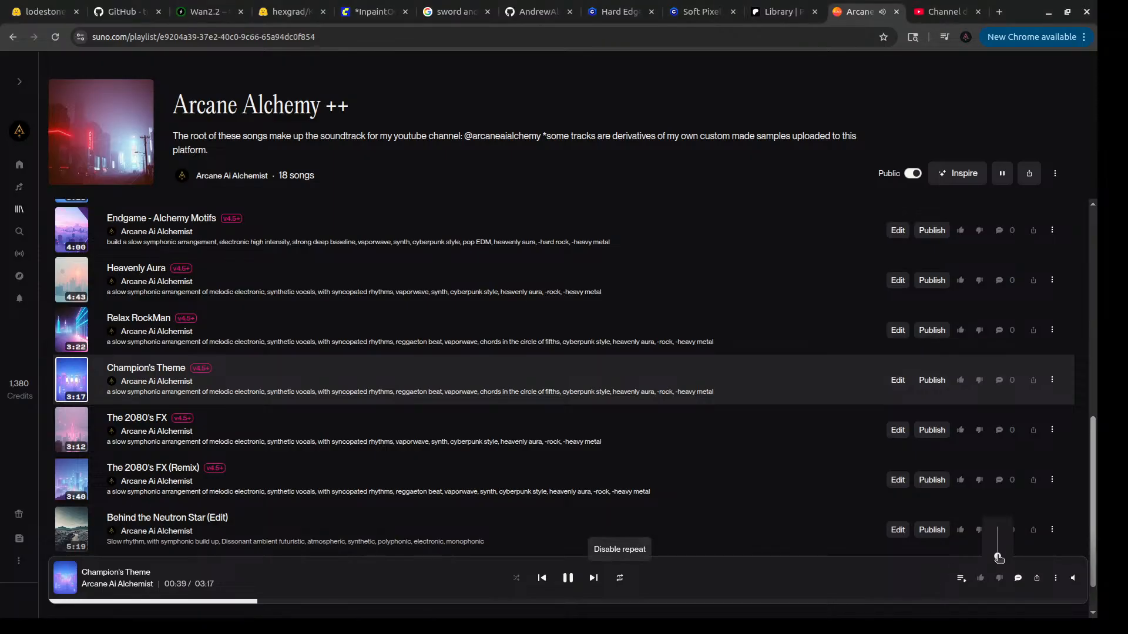
pyautogui.moveTo(998, 557); pyautogui.dragTo(998, 547)
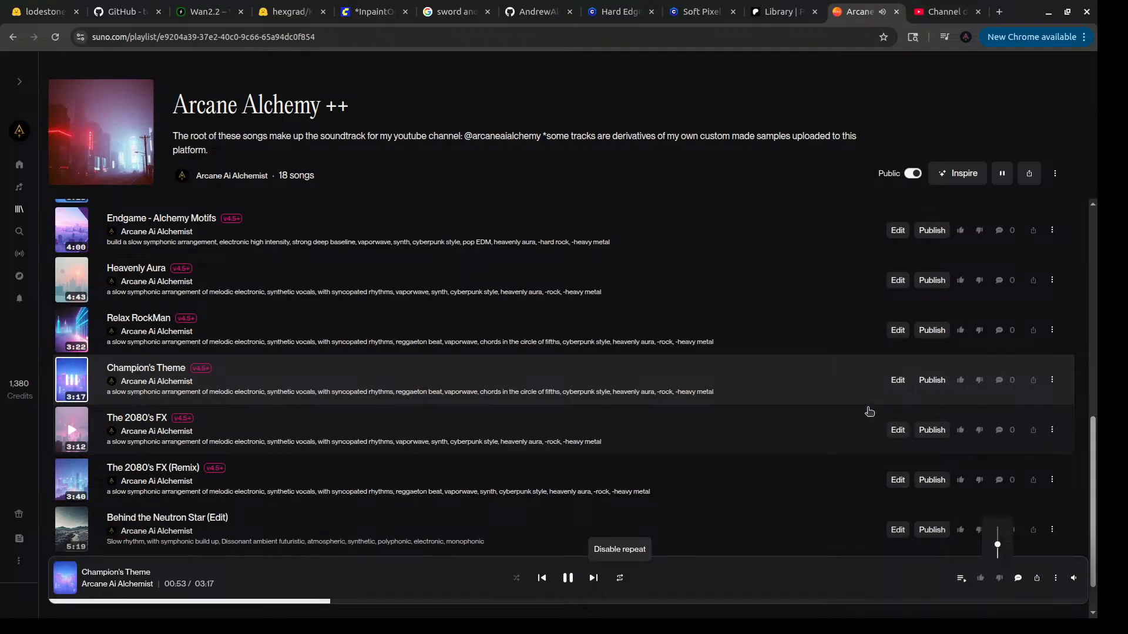
# - Switch back to ComfyUI and enlarge the first generated dungeon image from the image feed
pyautogui.click(370, 12)
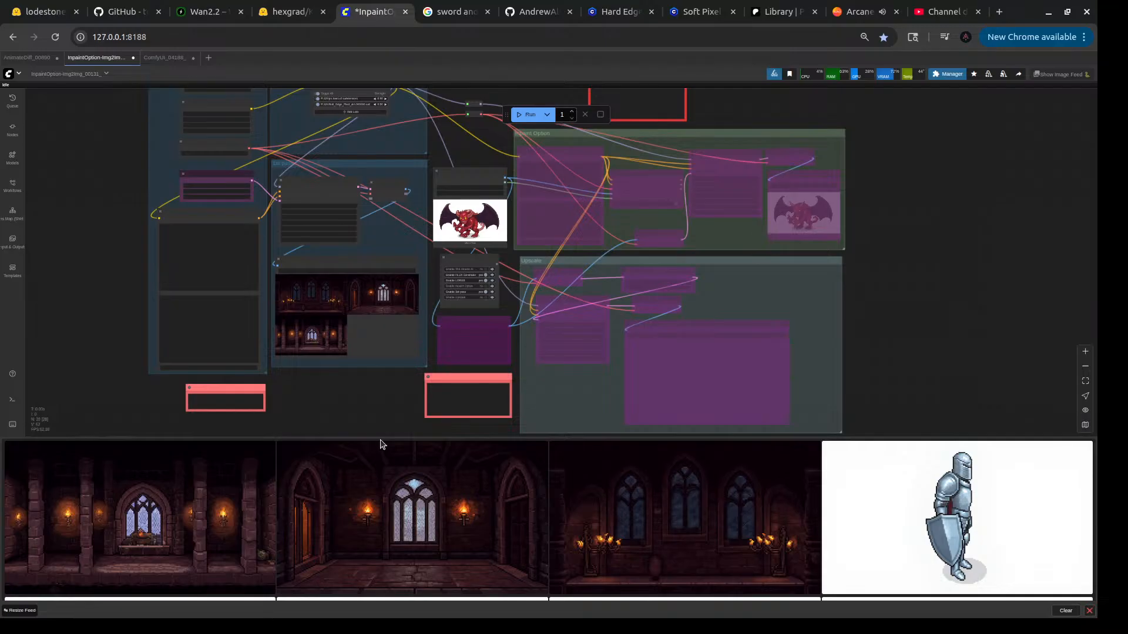
pyautogui.click(157, 532)
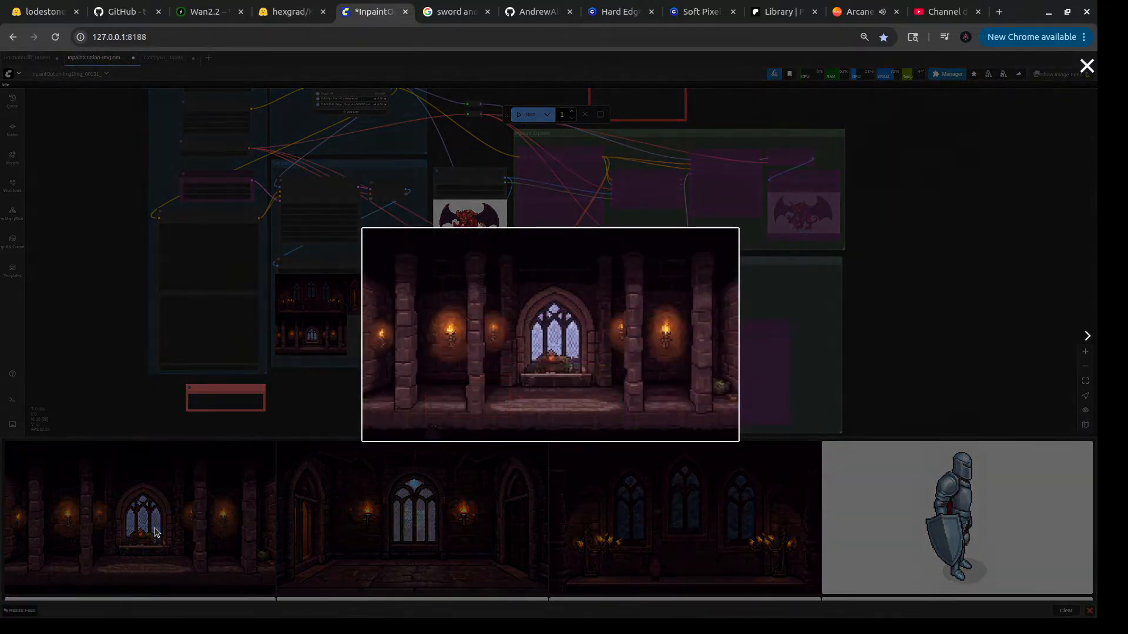
# - View the generated dungeon backgrounds from the image feed at larger size and compare them
pyautogui.click(378, 525)
pyautogui.click(378, 524)
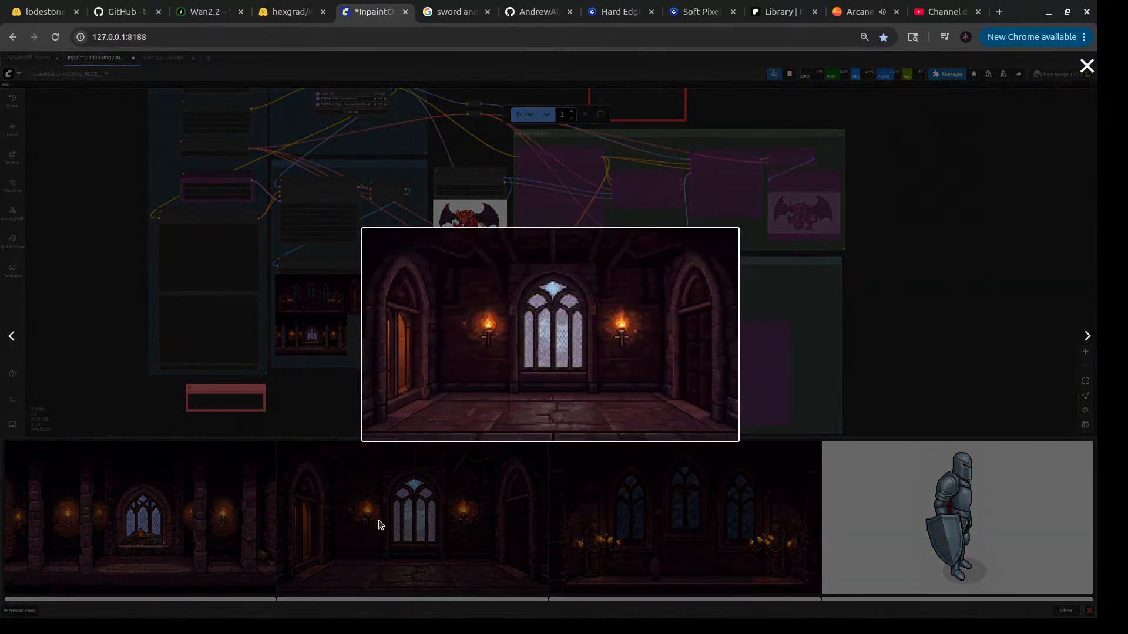
pyautogui.click(411, 534)
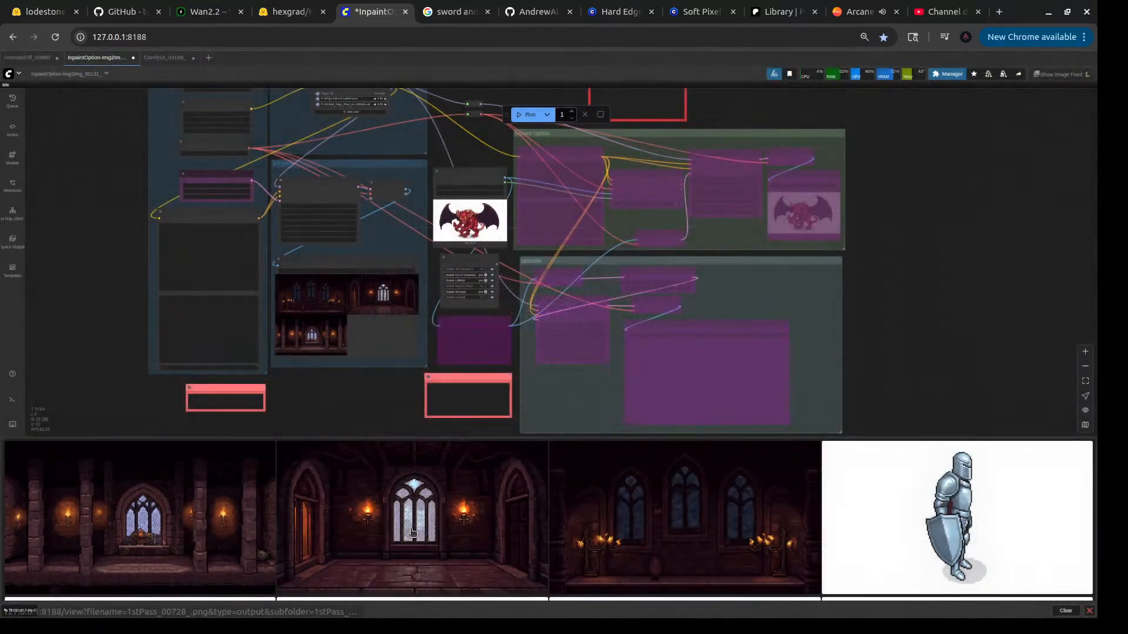
pyautogui.click(595, 527)
pyautogui.click(594, 528)
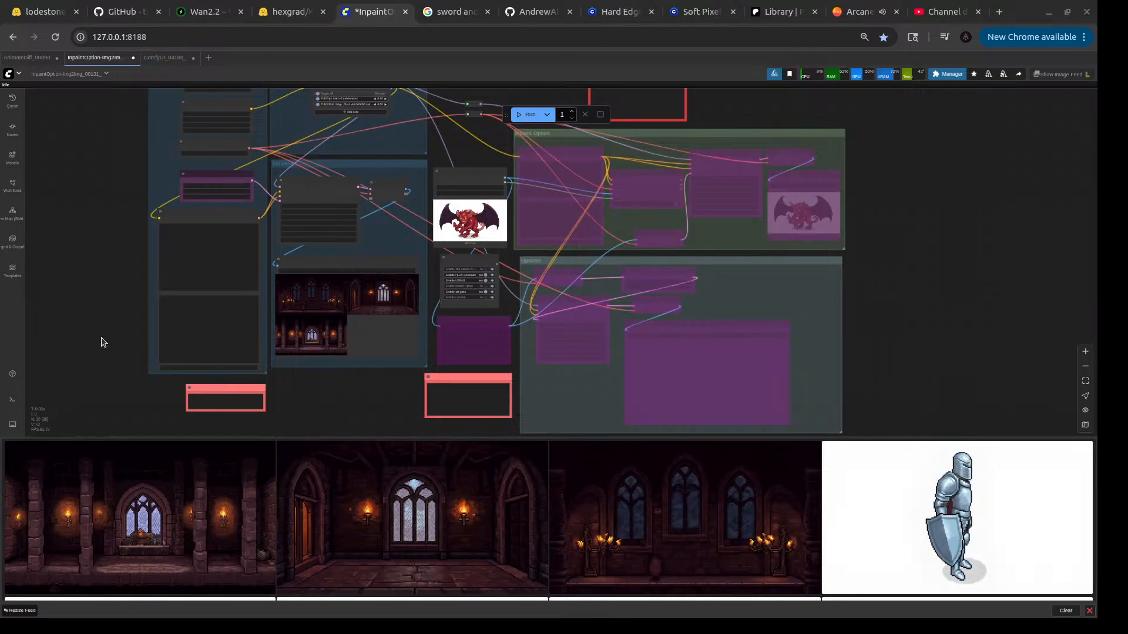
# - Read the 8-bit dungeon prompt and enlarge the first-pass images in the Save Image node one by one to compare them with it
pyautogui.scroll(10, 108, 289)
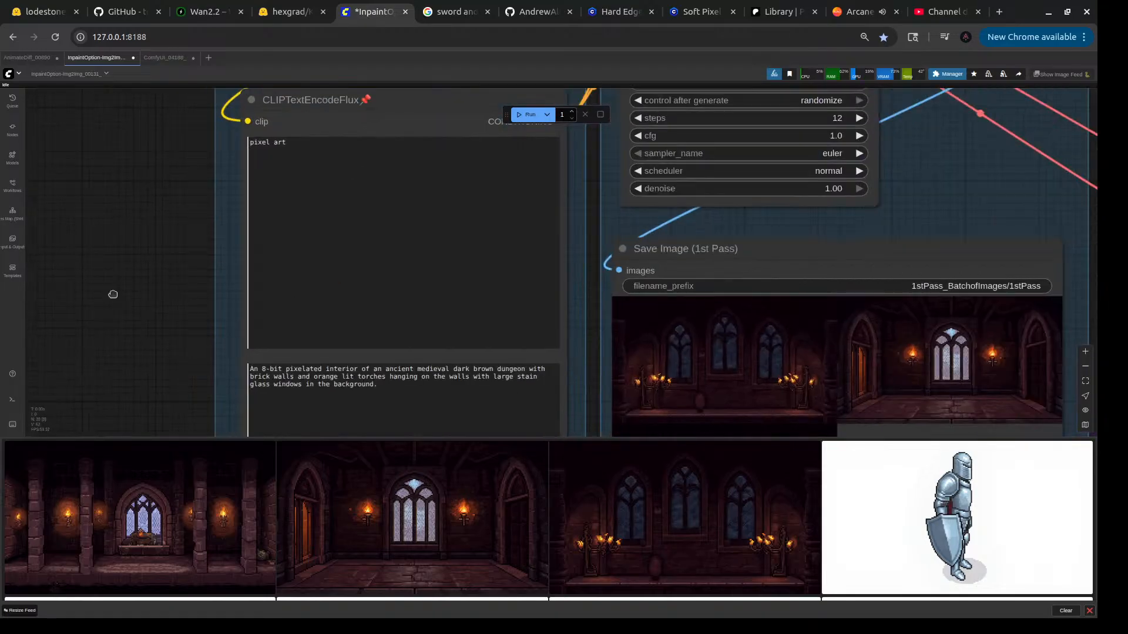
pyautogui.scroll(5, 173, 279)
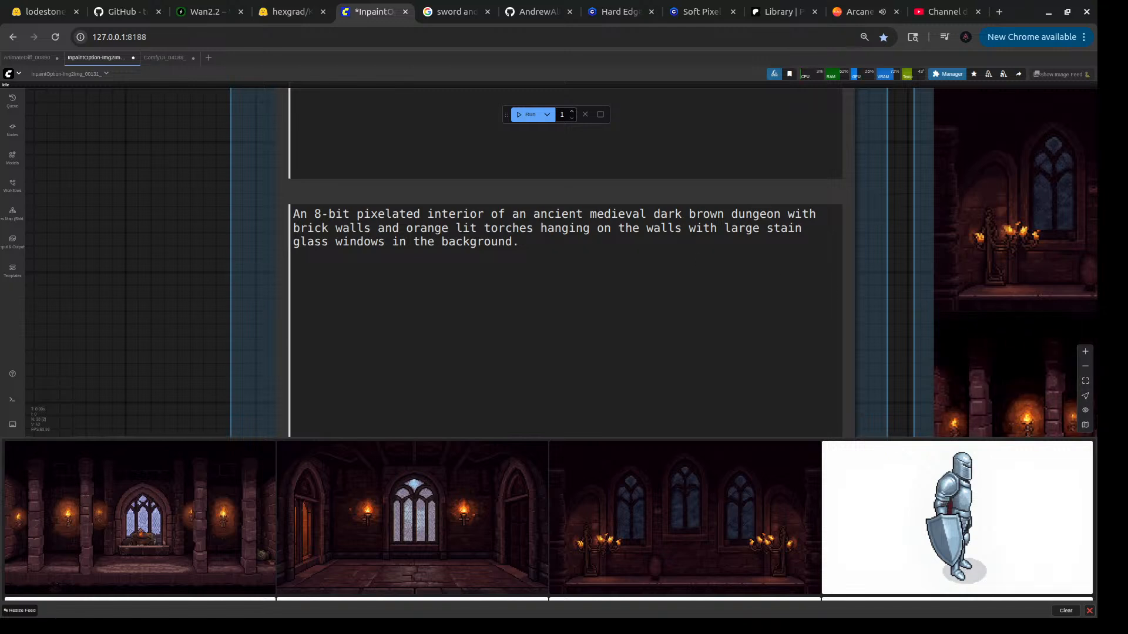
pyautogui.scroll(-5, 509, 299)
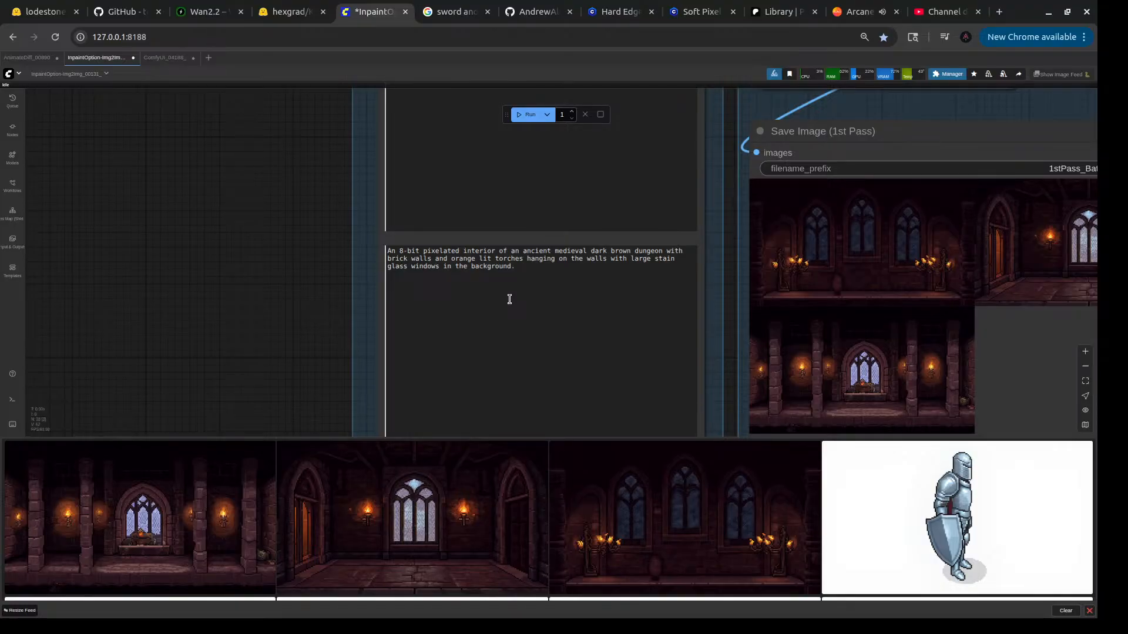
pyautogui.click(854, 254)
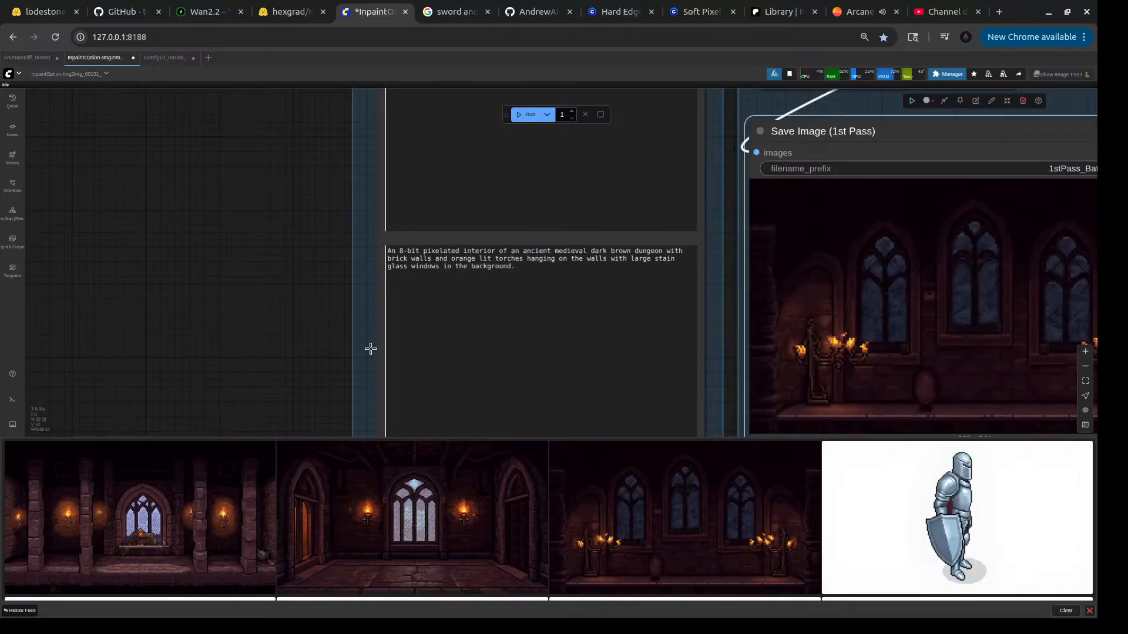
pyautogui.scroll(-4, 305, 338)
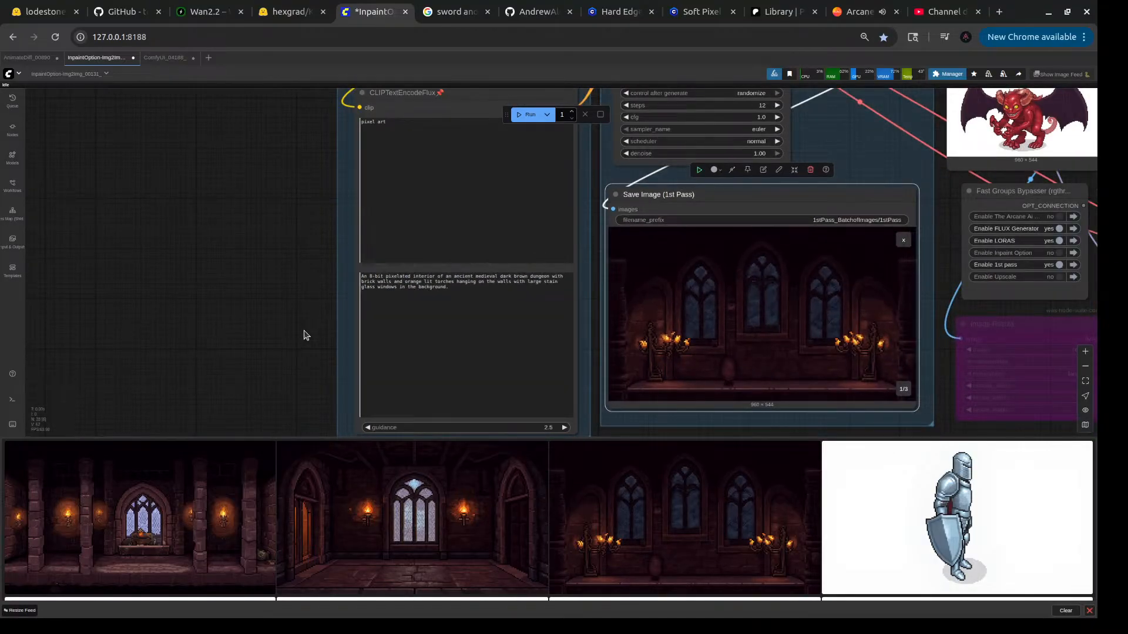
pyautogui.click(903, 240)
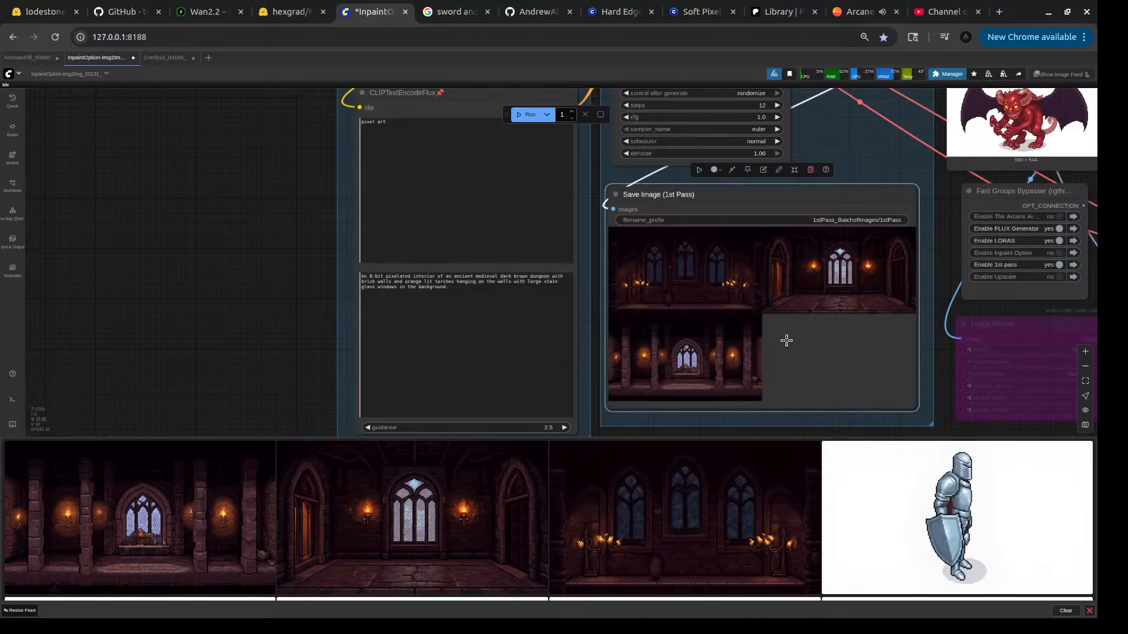
pyautogui.click(684, 365)
pyautogui.click(903, 239)
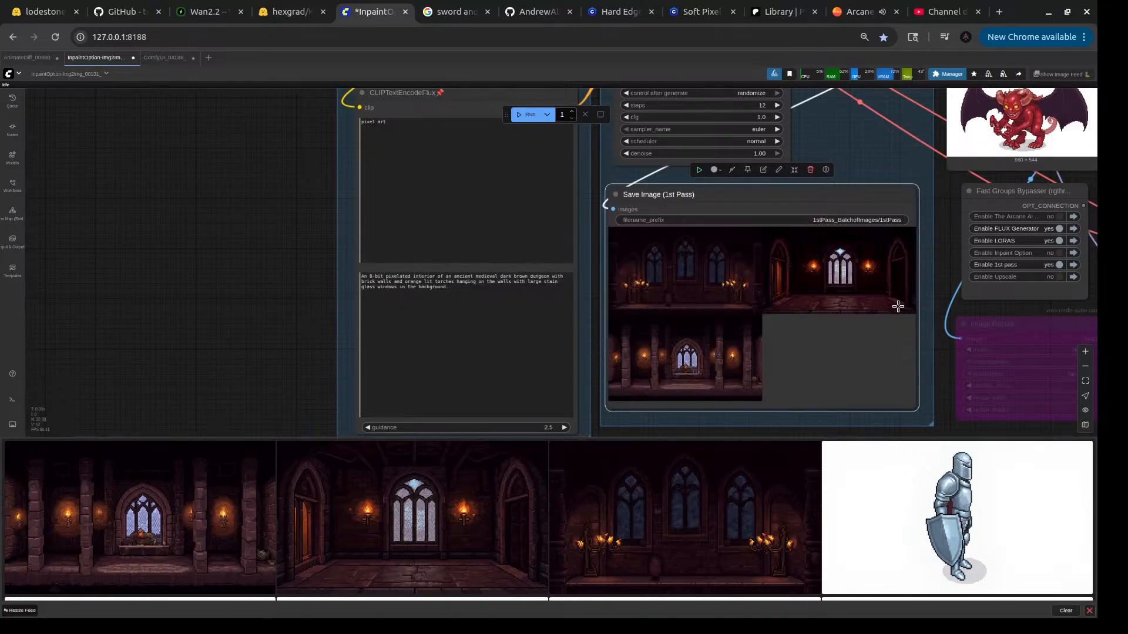
pyautogui.click(883, 289)
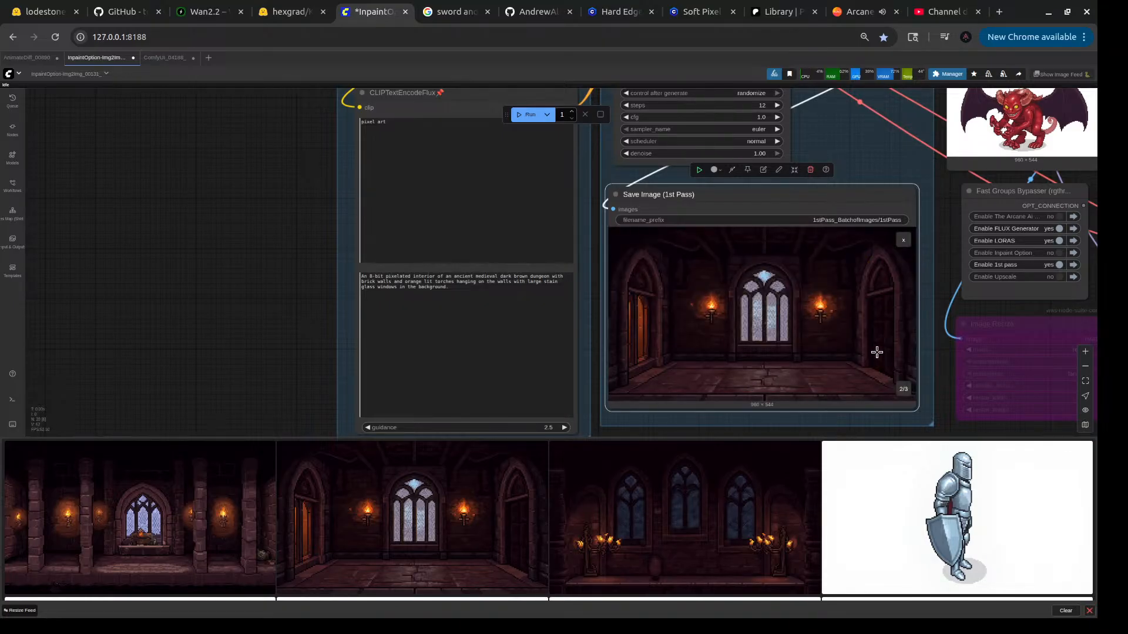
# - Add ", arched ceiling" after "brick walls" in the dungeon prompt of the CLIPTextEncodeFlux node
pyautogui.scroll(10, 321, 312)
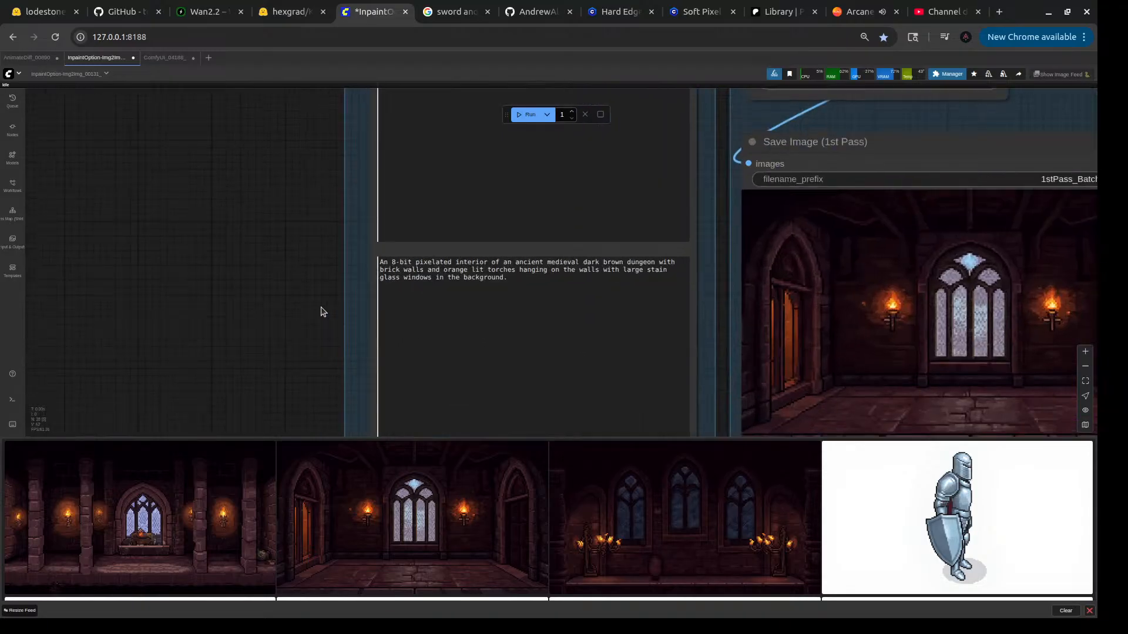
pyautogui.moveTo(319, 304); pyautogui.dragTo(255, 306)
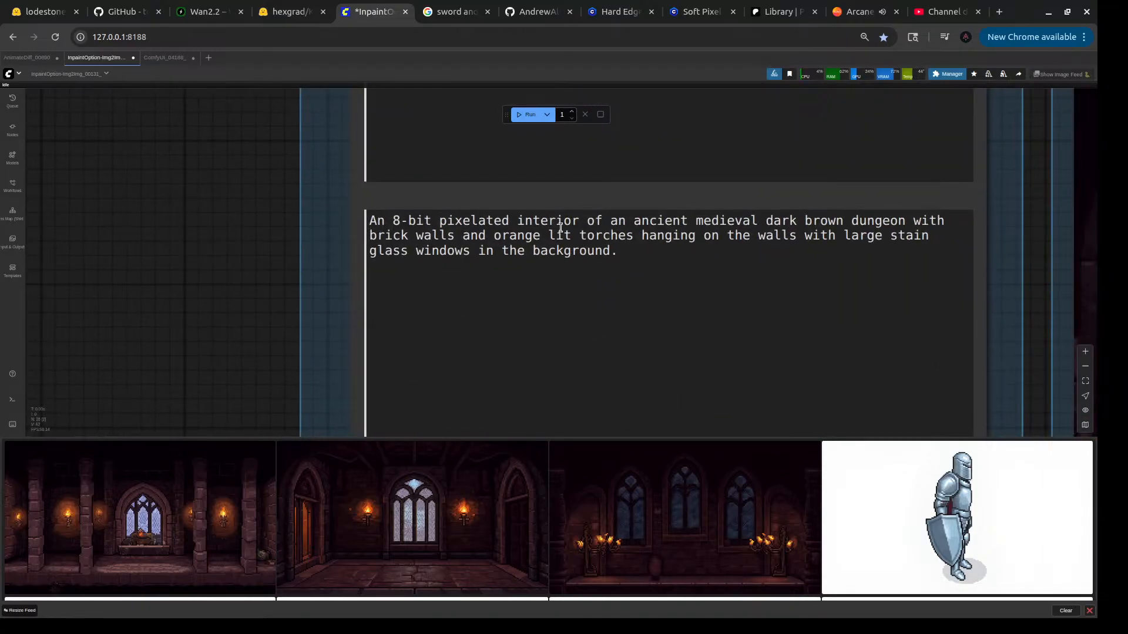
pyautogui.click(637, 221)
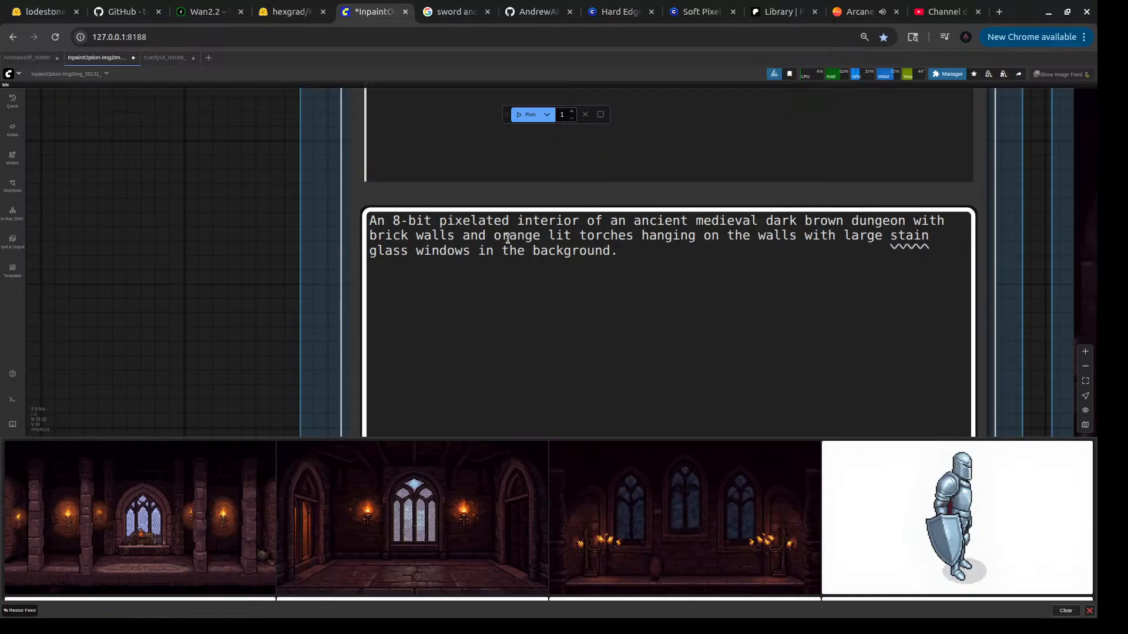
pyautogui.click(452, 238)
pyautogui.write(', arc a')
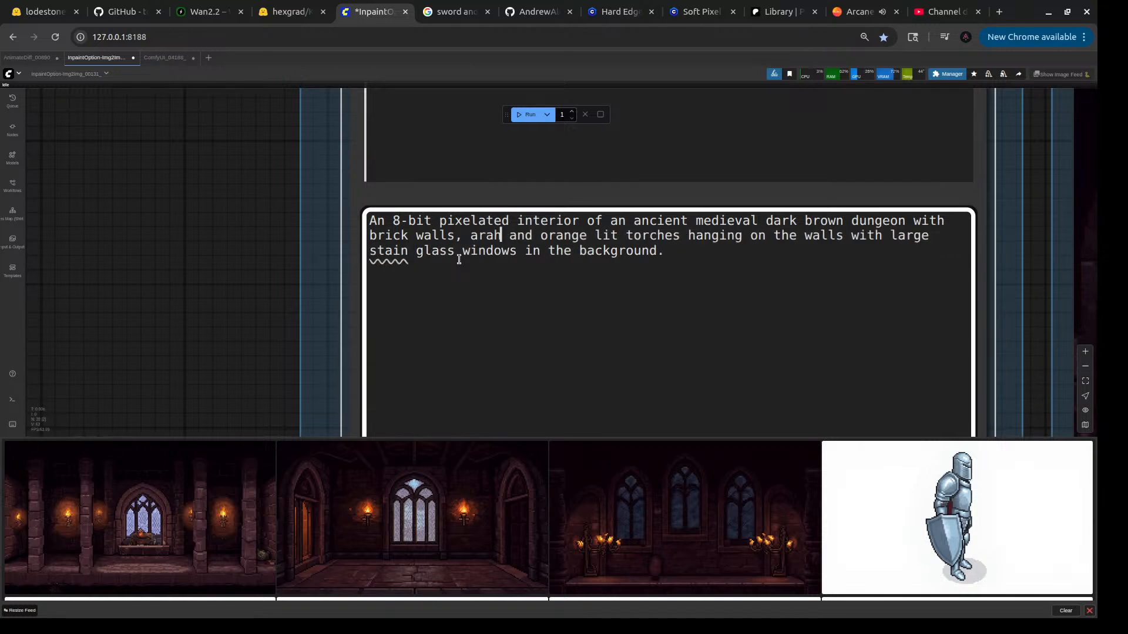
pyautogui.press('BackSpace')
pyautogui.write('hed ce')
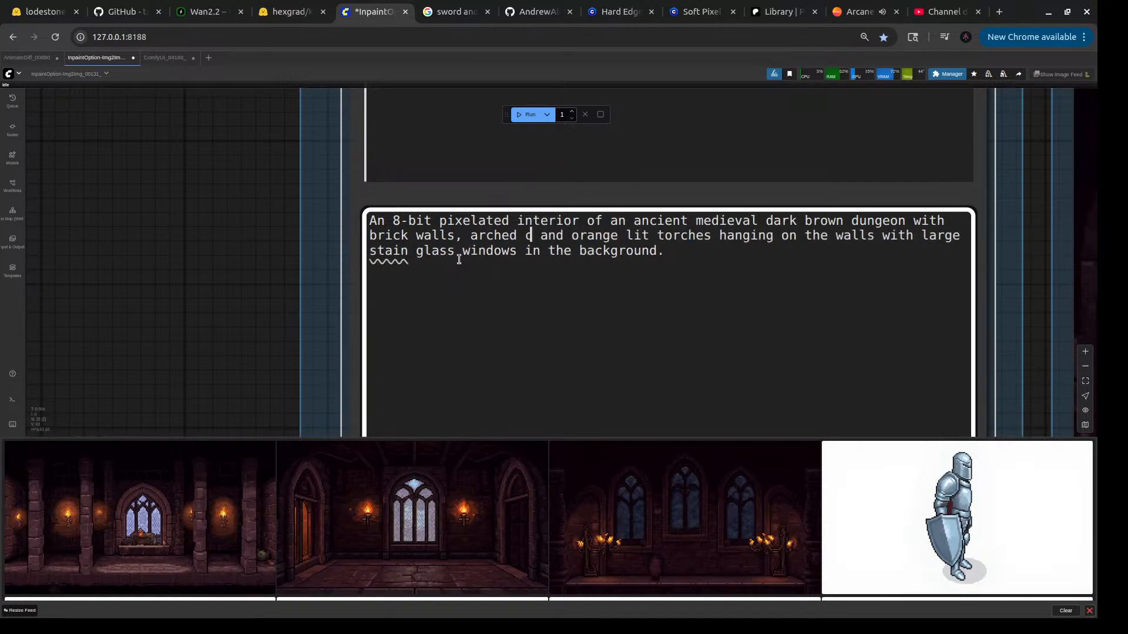
pyautogui.write('iling')
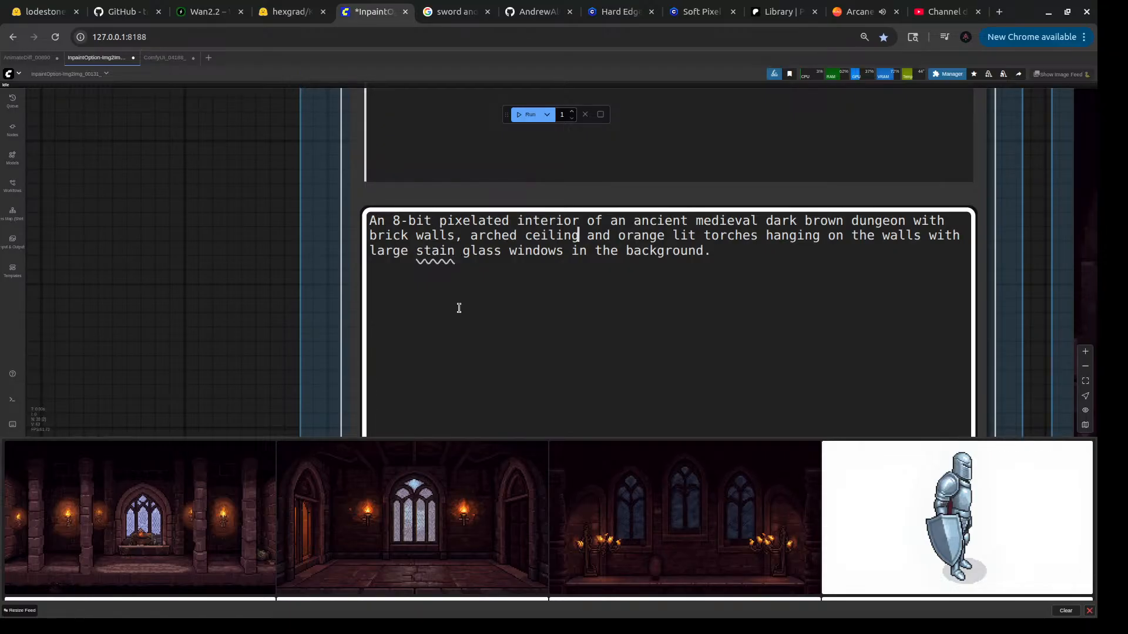
# - Correct "stain" to "stained" in the dungeon prompt and run the workflow to generate a new batch
pyautogui.click(455, 250)
pyautogui.write('e')
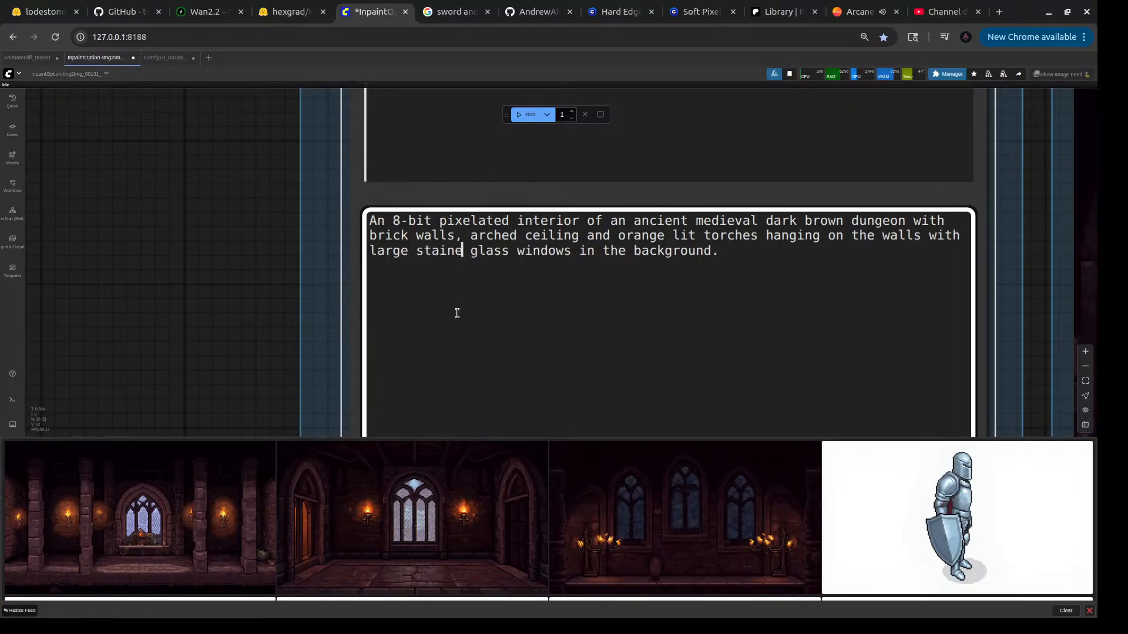
pyautogui.write('d')
pyautogui.click(527, 116)
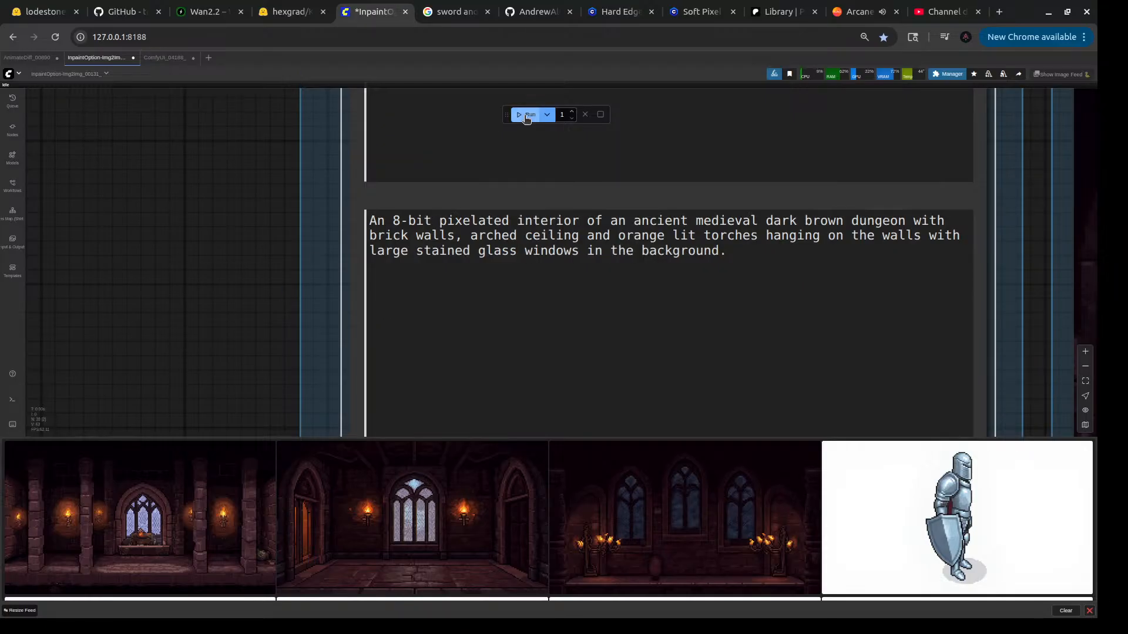
# - Examine the new first-pass images and enlarge the second one in the Save Image node
pyautogui.scroll(-10, 206, 287)
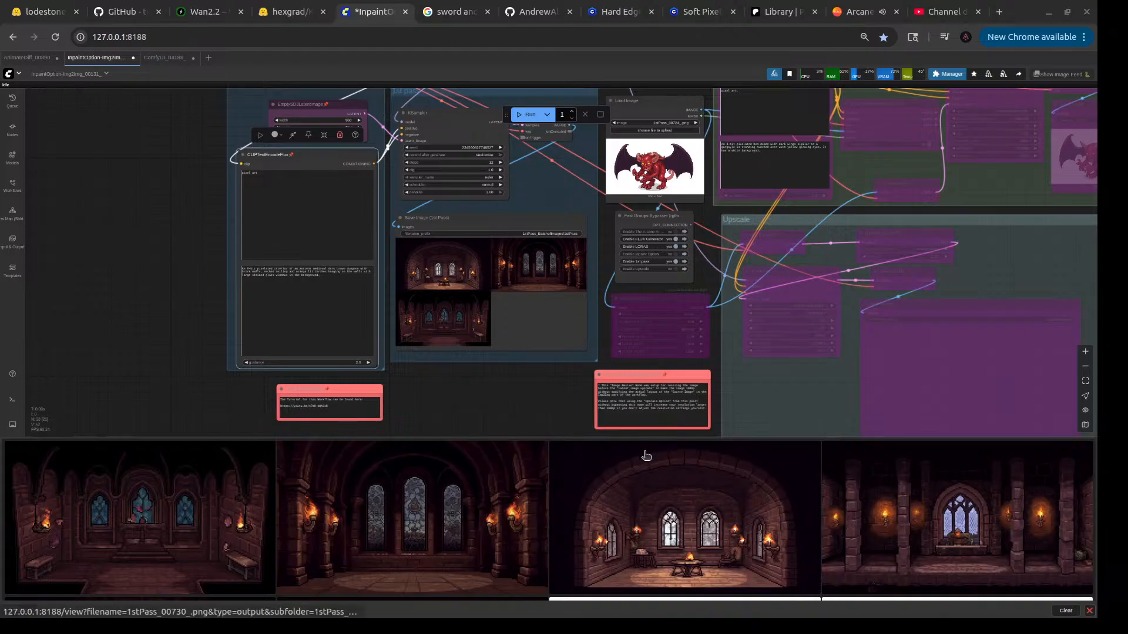
pyautogui.scroll(5, 500, 300)
pyautogui.scroll(3, 501, 292)
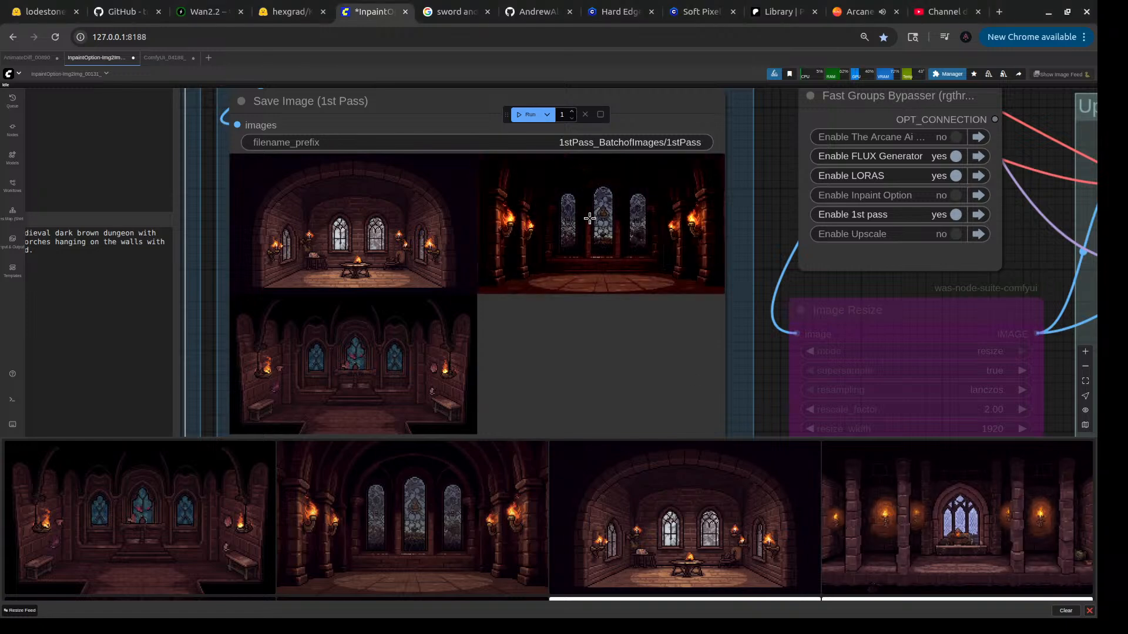
pyautogui.click(550, 289)
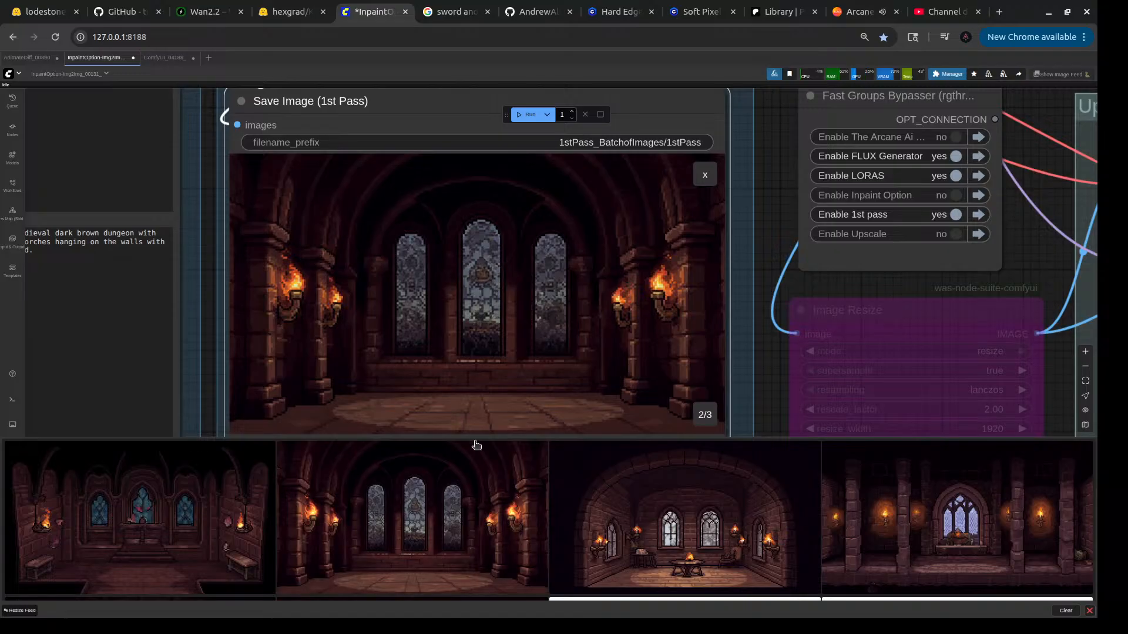
pyautogui.scroll(-3, 609, 347)
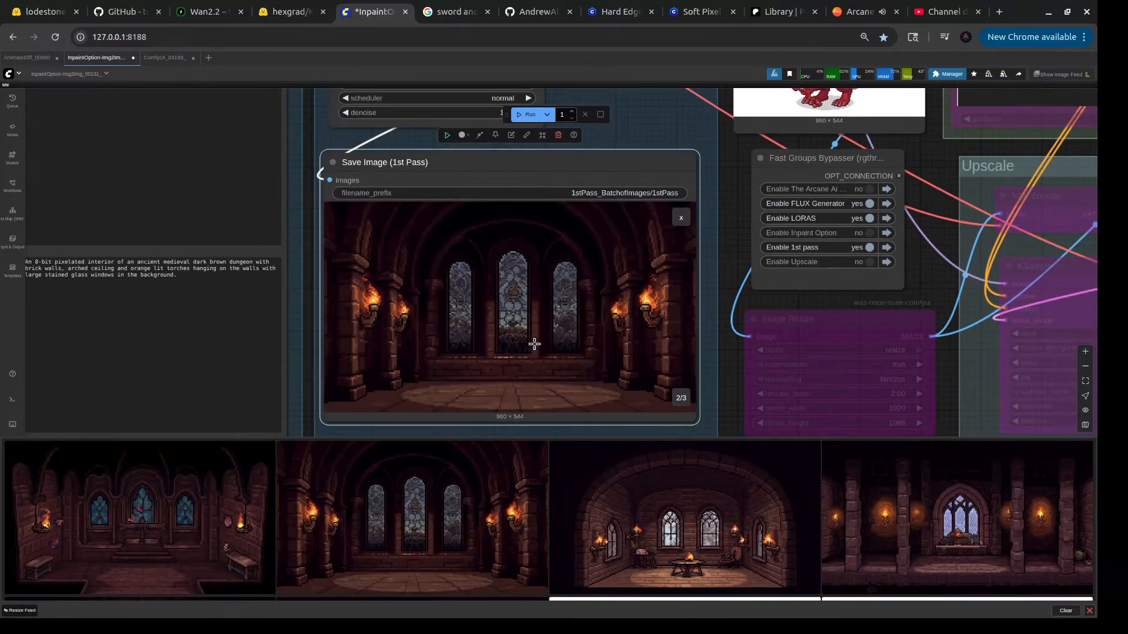
# - Replace "dungeon" with "corridor" in the background prompt and run the workflow again
pyautogui.scroll(-3, 186, 327)
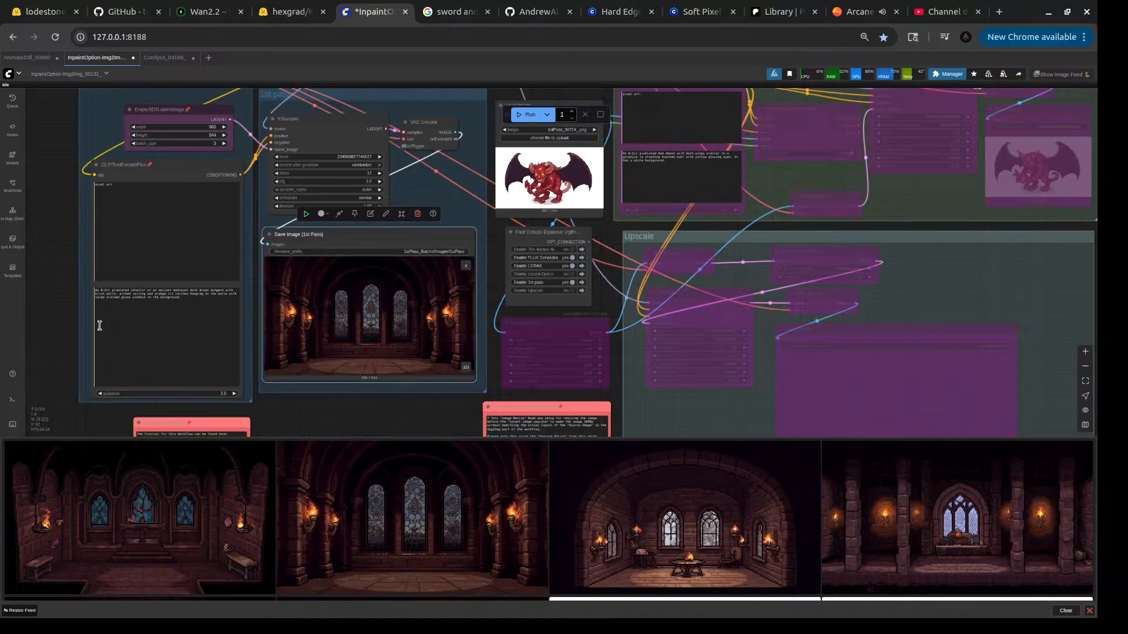
pyautogui.scroll(6, 186, 327)
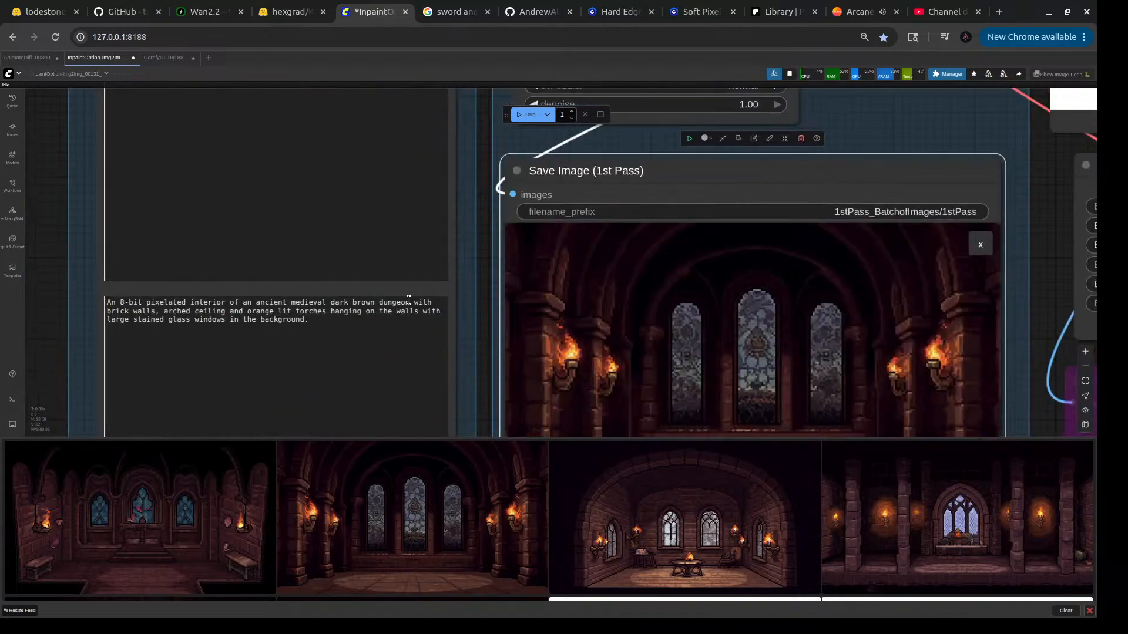
pyautogui.doubleClick(405, 302)
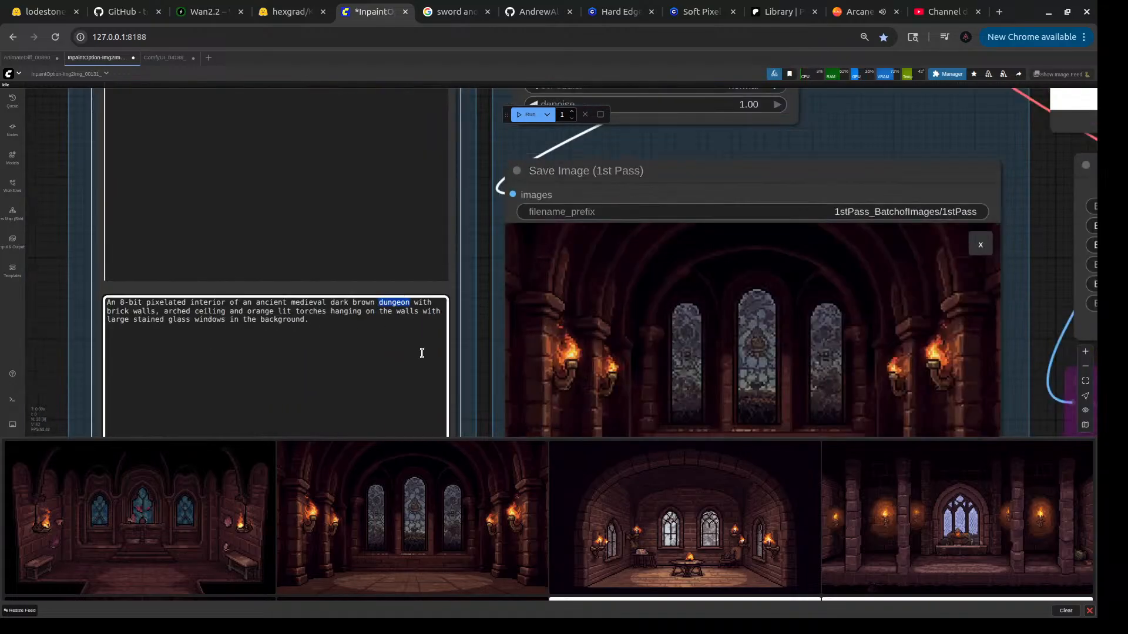
pyautogui.write('corri')
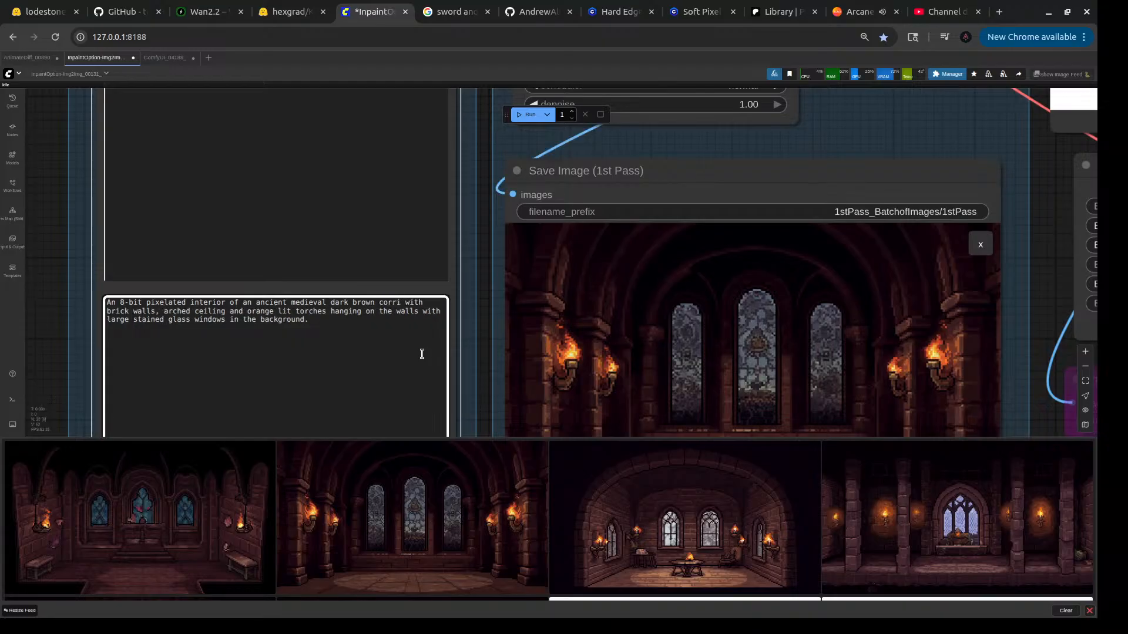
pyautogui.write('dor')
pyautogui.click(527, 114)
# - Switch to the Simple FLUX.1 Kontext Editor workflow and examine its Load Image and Flux Kontext nodes
pyautogui.scroll(-3, 353, 285)
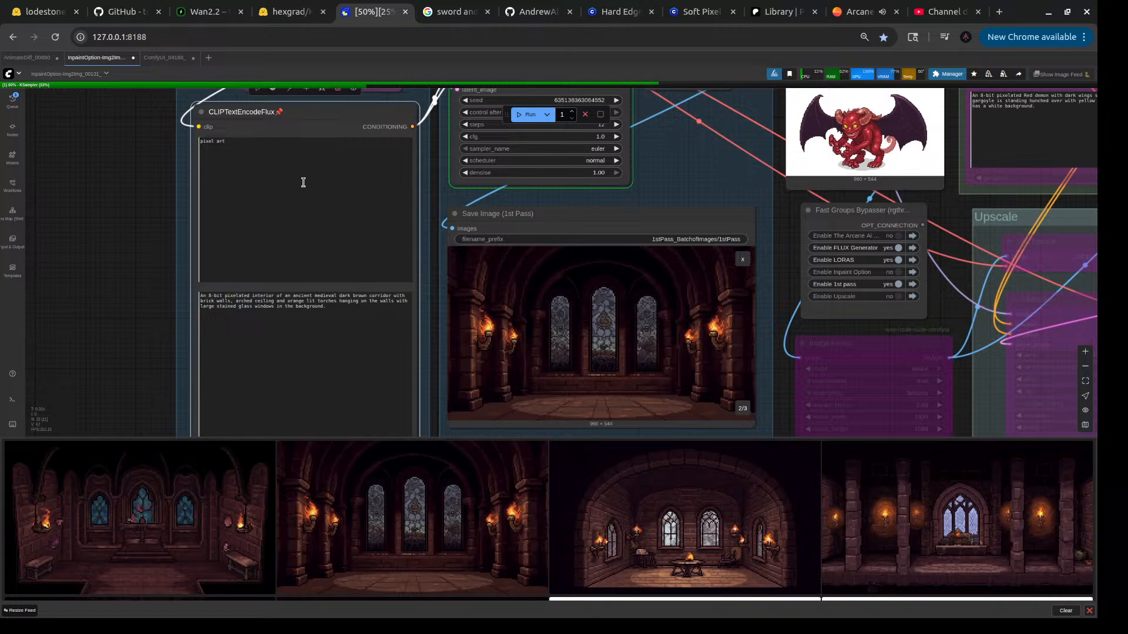
pyautogui.click(152, 62)
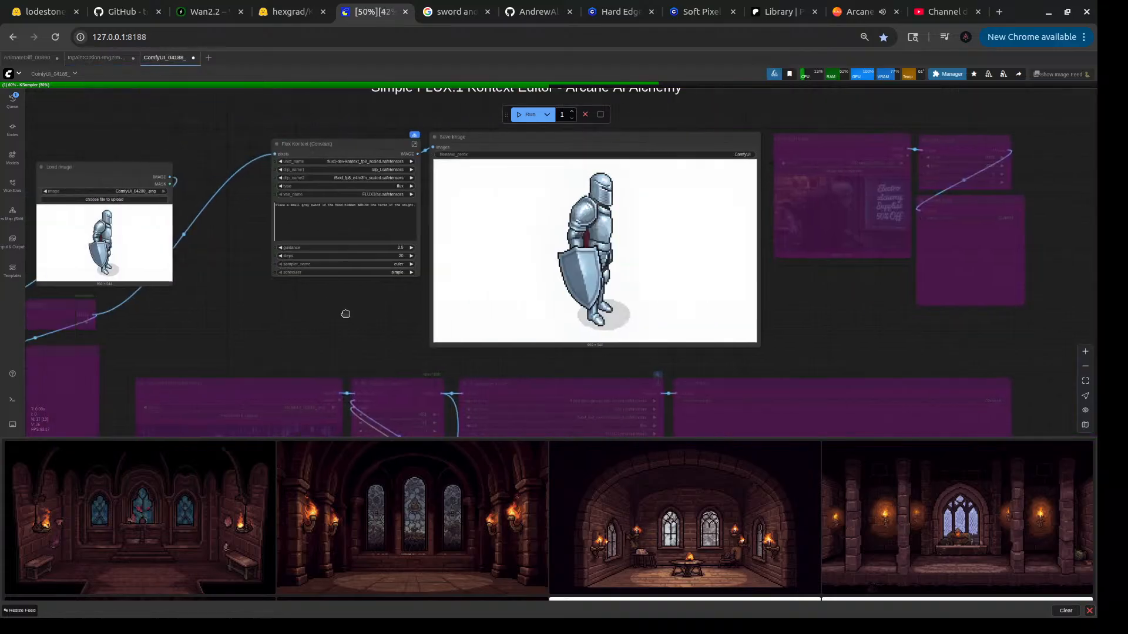
pyautogui.moveTo(289, 211); pyautogui.dragTo(419, 266)
pyautogui.scroll(9, 458, 284)
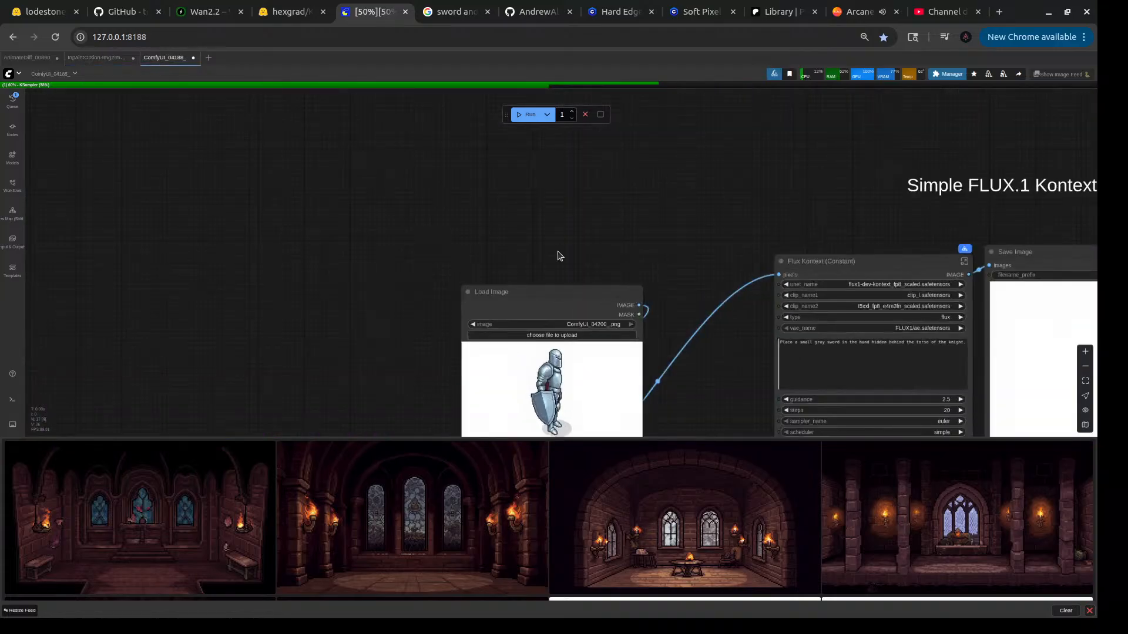
pyautogui.moveTo(589, 245); pyautogui.dragTo(430, 199)
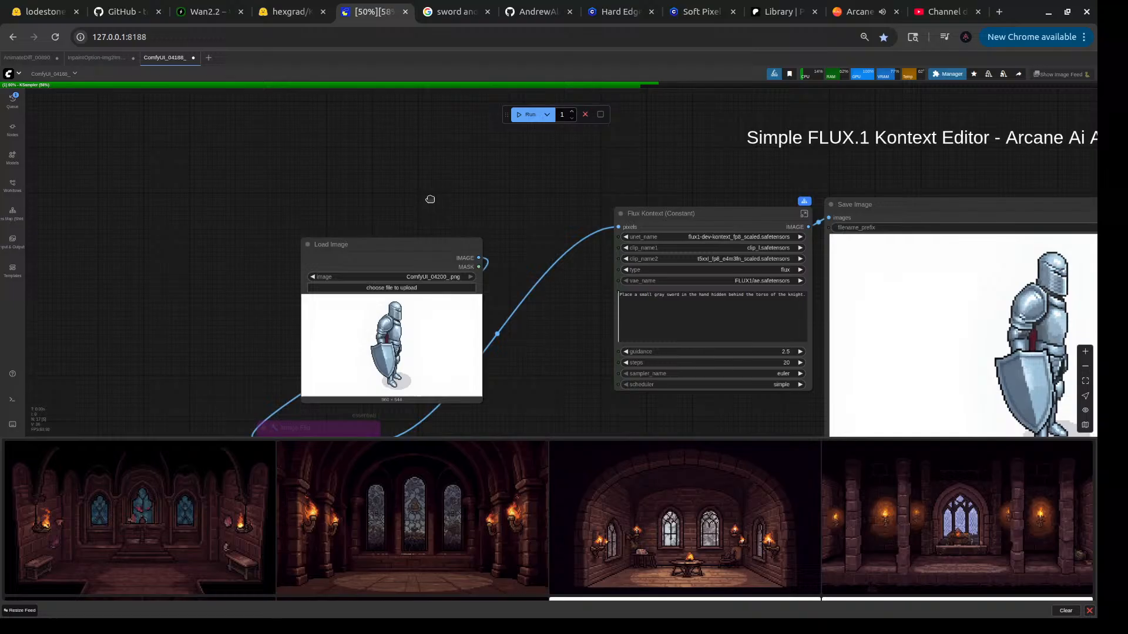
# - Look over the inpaint and AnimateDiff workflows and return to the FLUX.1 Kontext Editor workflow
pyautogui.click(82, 61)
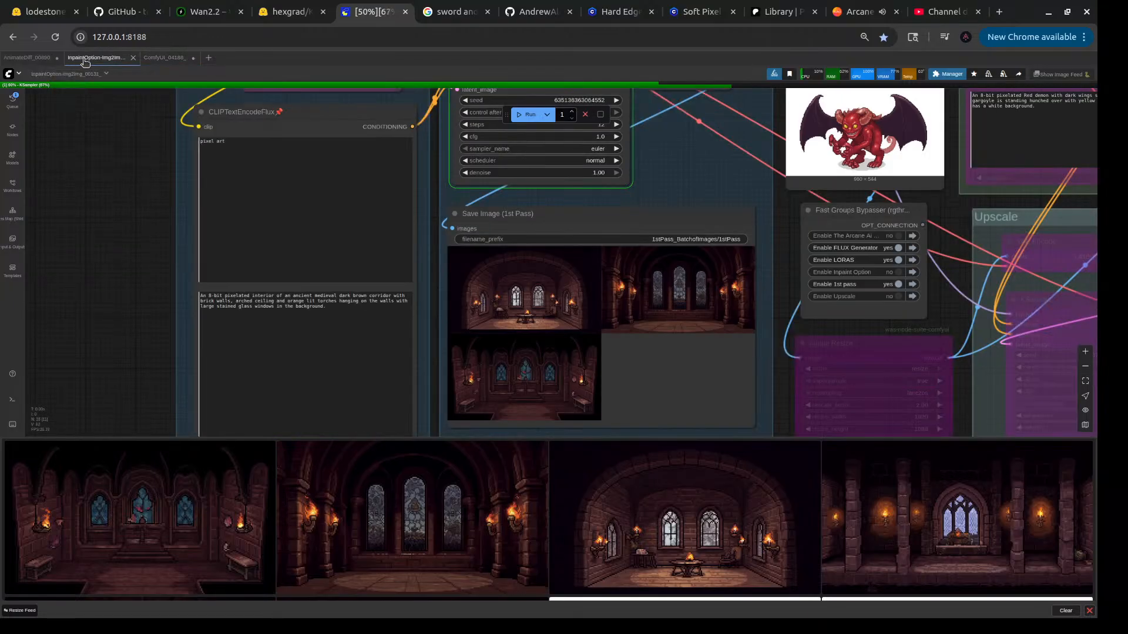
pyautogui.moveTo(153, 59)
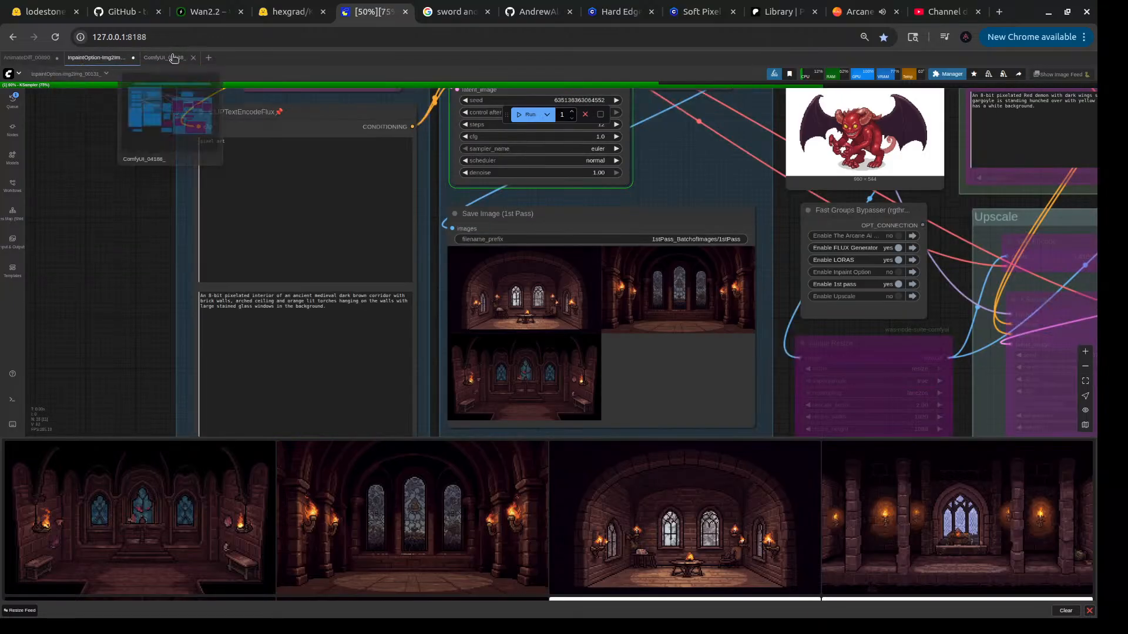
pyautogui.click(27, 58)
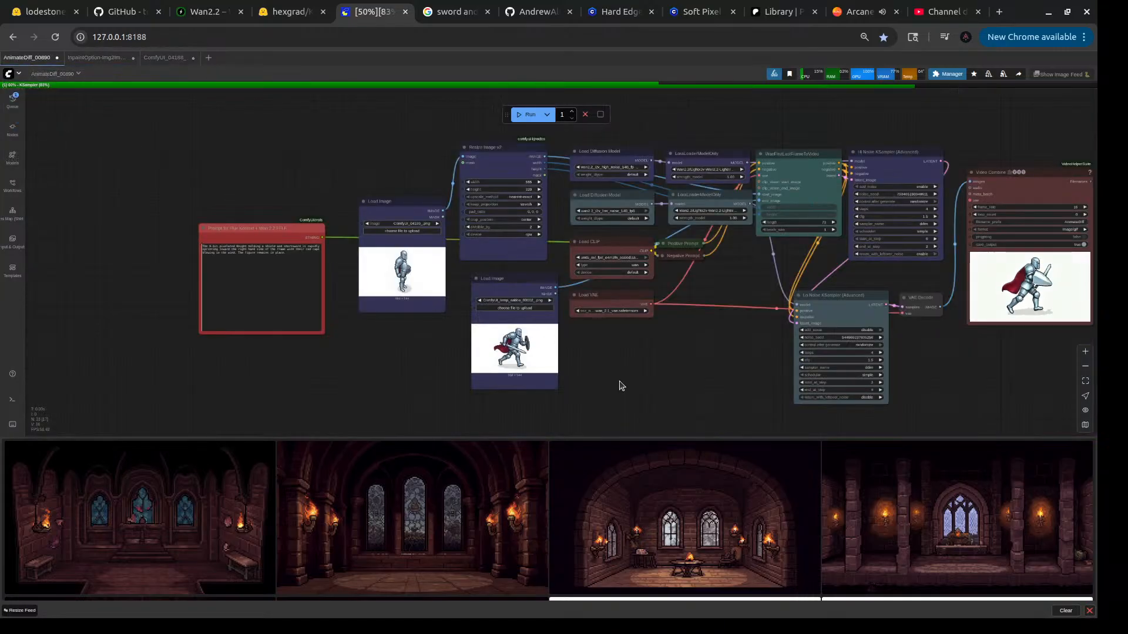
pyautogui.click(156, 57)
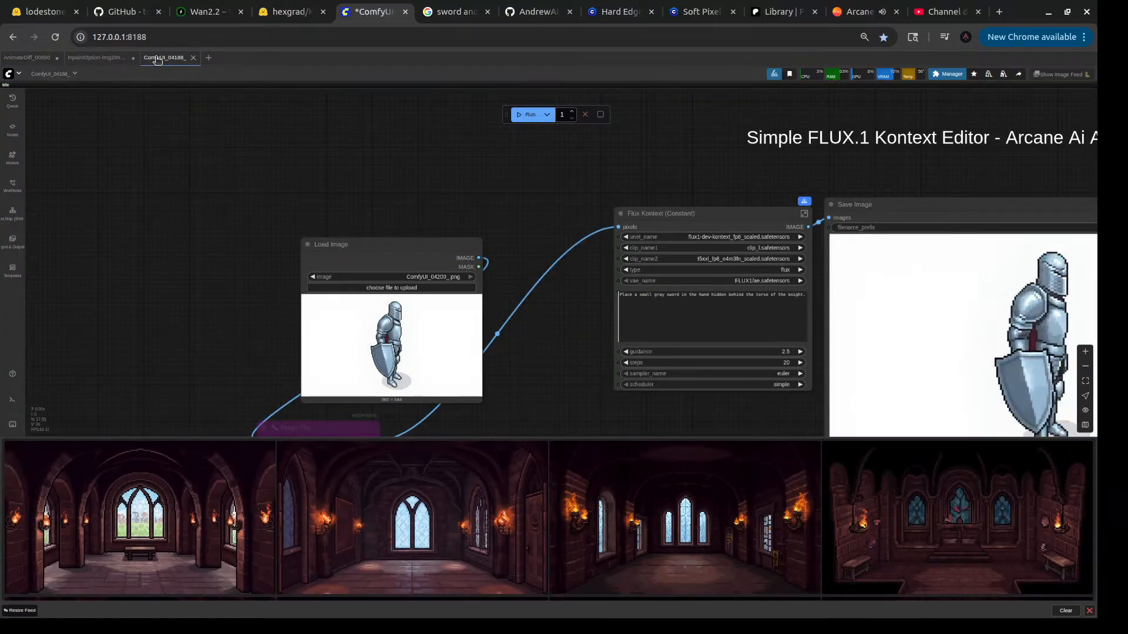
# - Return to the inpaint workflow, append "Night time." to the corridor background prompt, and run it
pyautogui.click(34, 62)
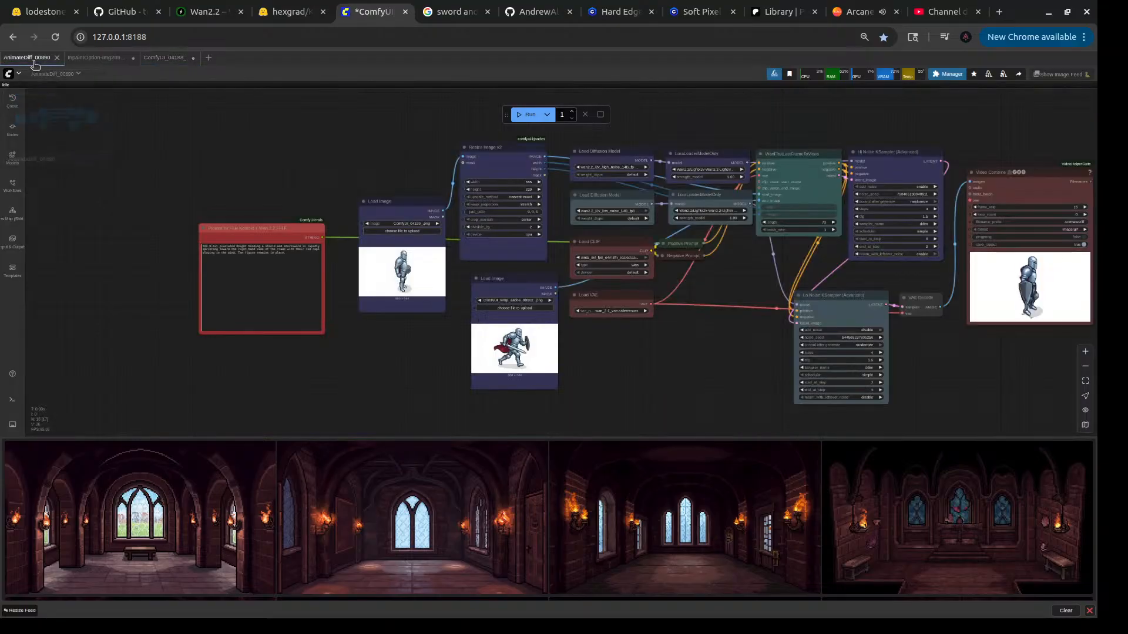
pyautogui.click(90, 61)
pyautogui.scroll(10, 136, 316)
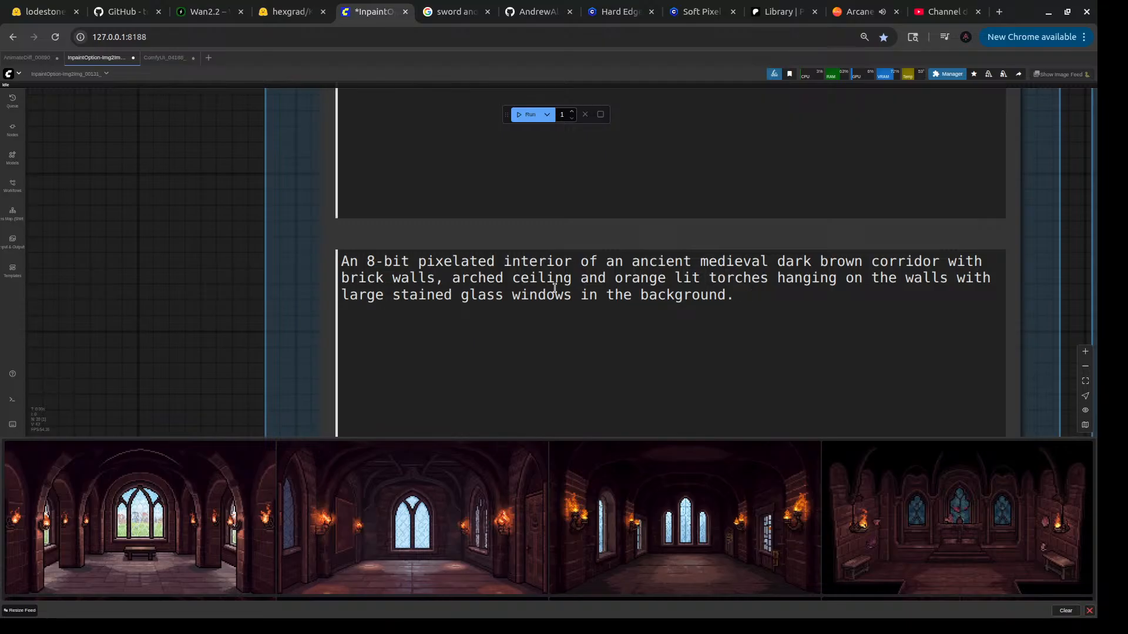
pyautogui.click(742, 297)
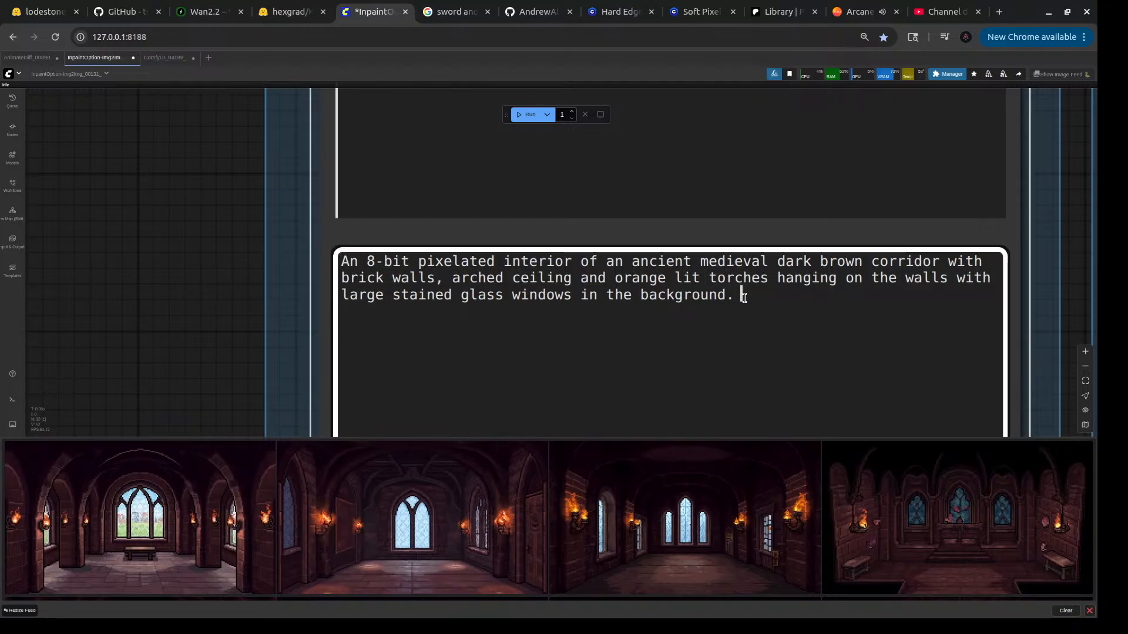
pyautogui.write('Night time')
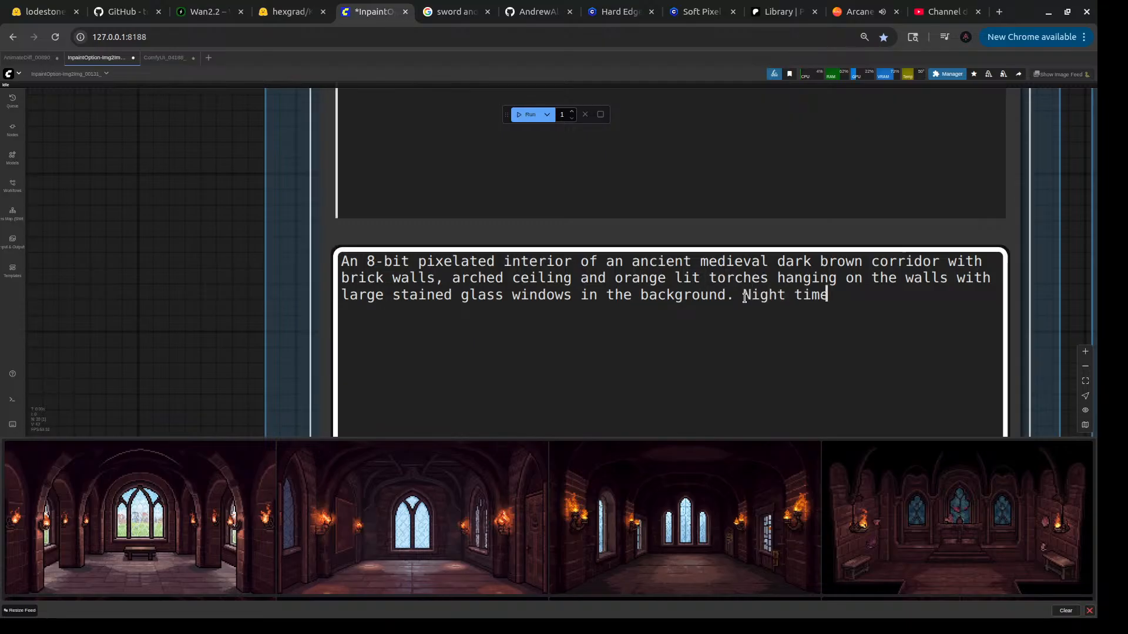
pyautogui.write('.')
pyautogui.hotkey('ctrl', 'Return')
# - View the previous corridor images enlarged from the image feed and compare their windows and lighting
pyautogui.click(470, 505)
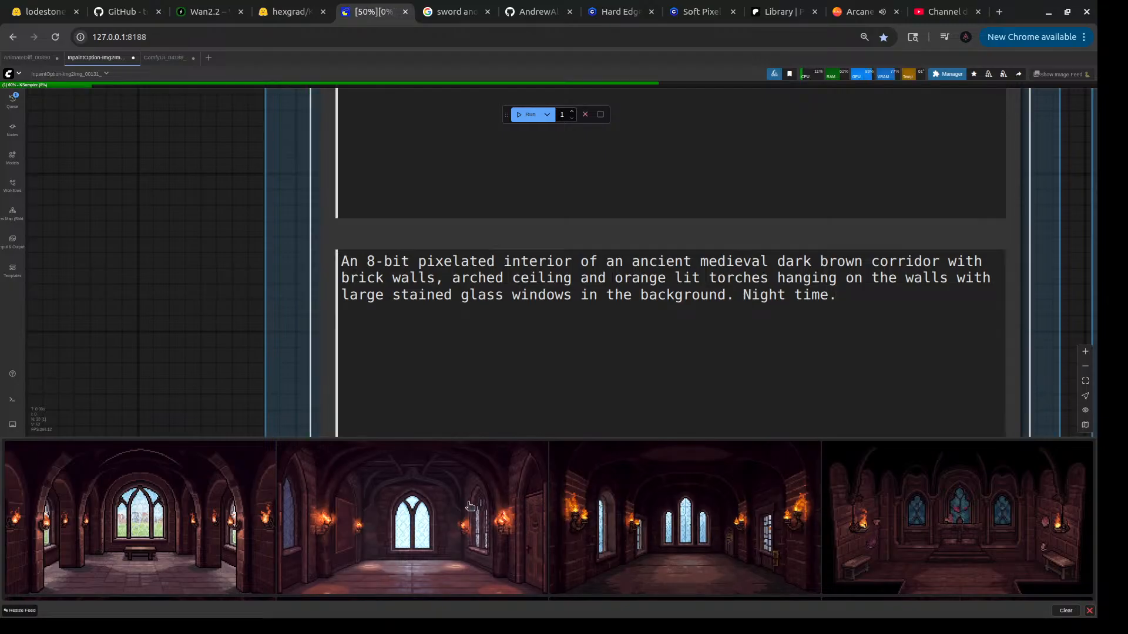
pyautogui.click(470, 506)
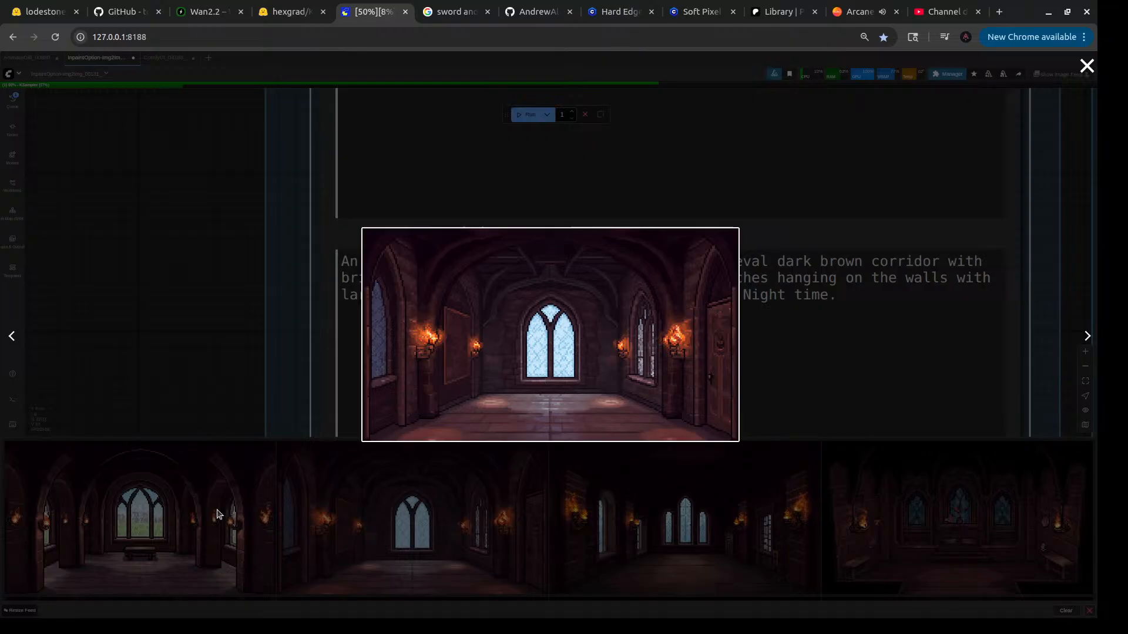
pyautogui.click(151, 520)
pyautogui.click(152, 521)
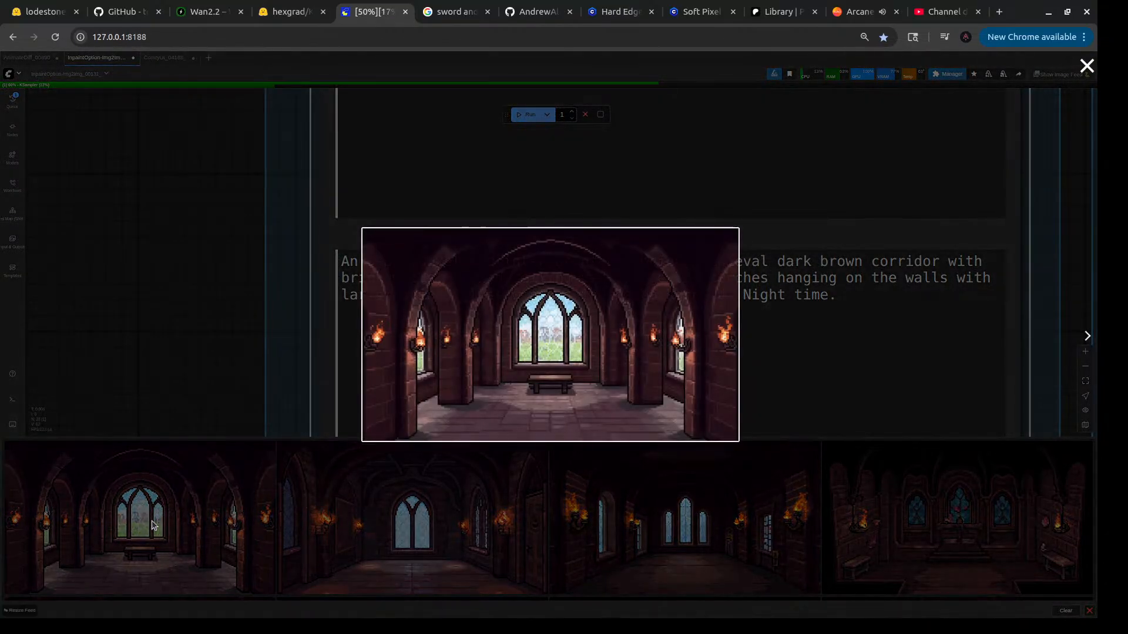
pyautogui.click(650, 541)
pyautogui.click(651, 539)
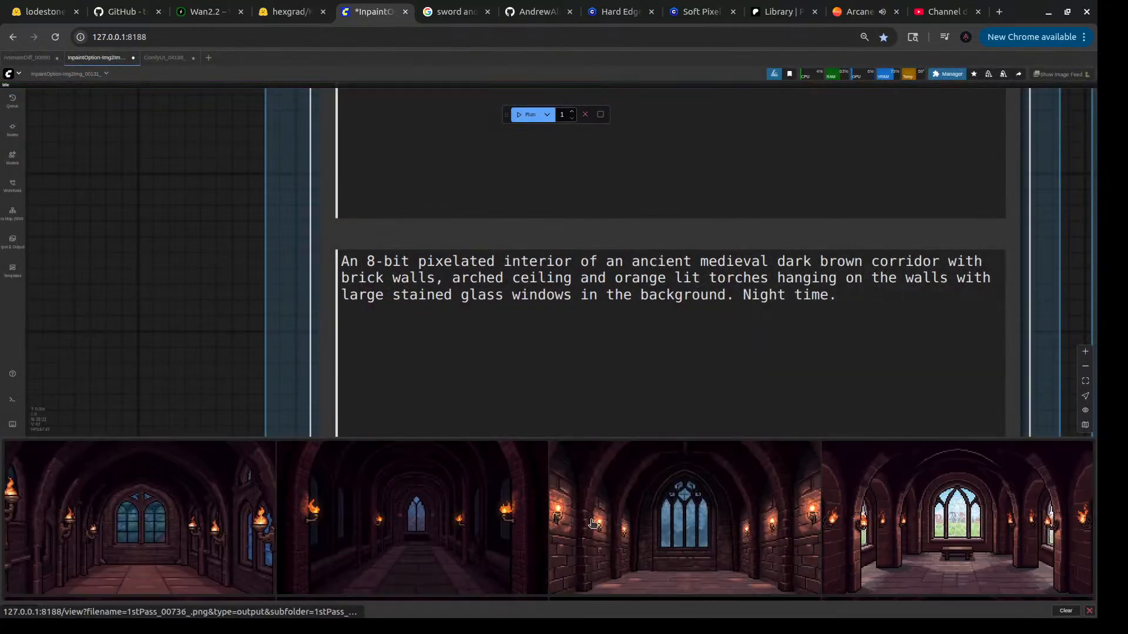
# - Extend the prompt's ending to "Night time, outside the window is a starry night setting." and run the workflow
pyautogui.click(828, 296)
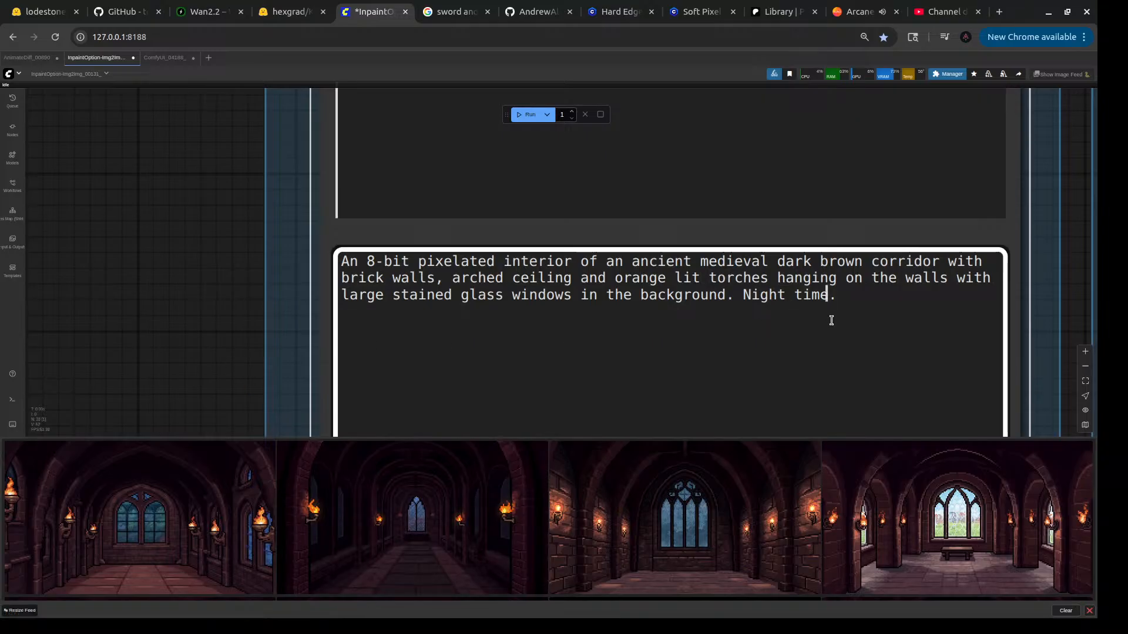
pyautogui.write(', ')
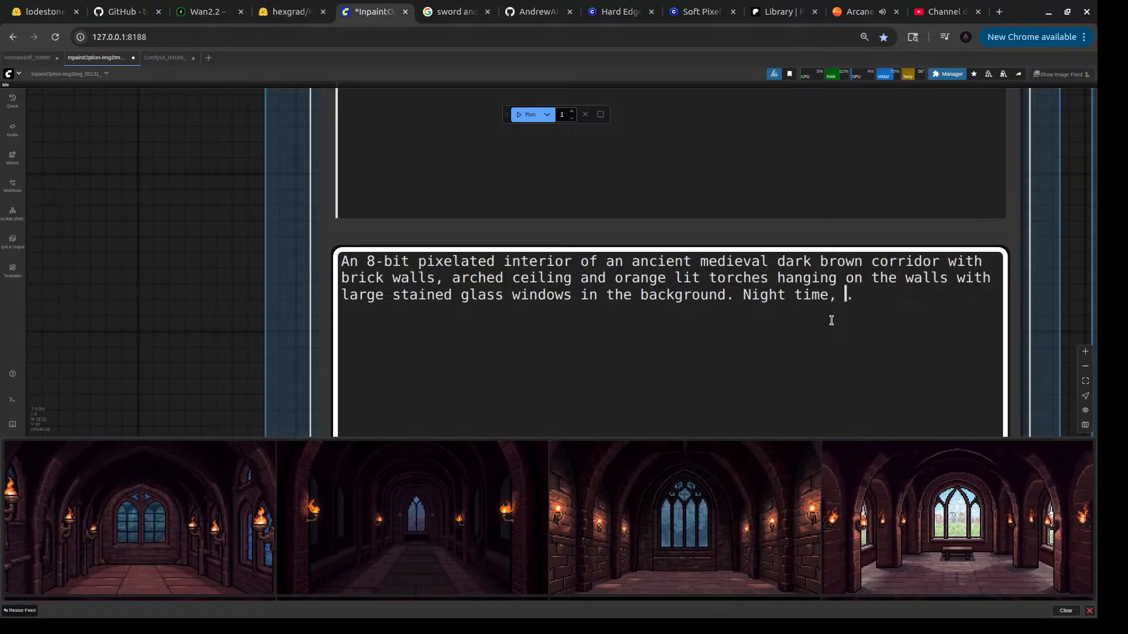
pyautogui.write('out os th')
pyautogui.press('BackSpace')
pyautogui.press('BackSpace')
pyautogui.press('BackSpace')
pyautogui.press('BackSpace')
pyautogui.press('BackSpace')
pyautogui.write('ide the wi')
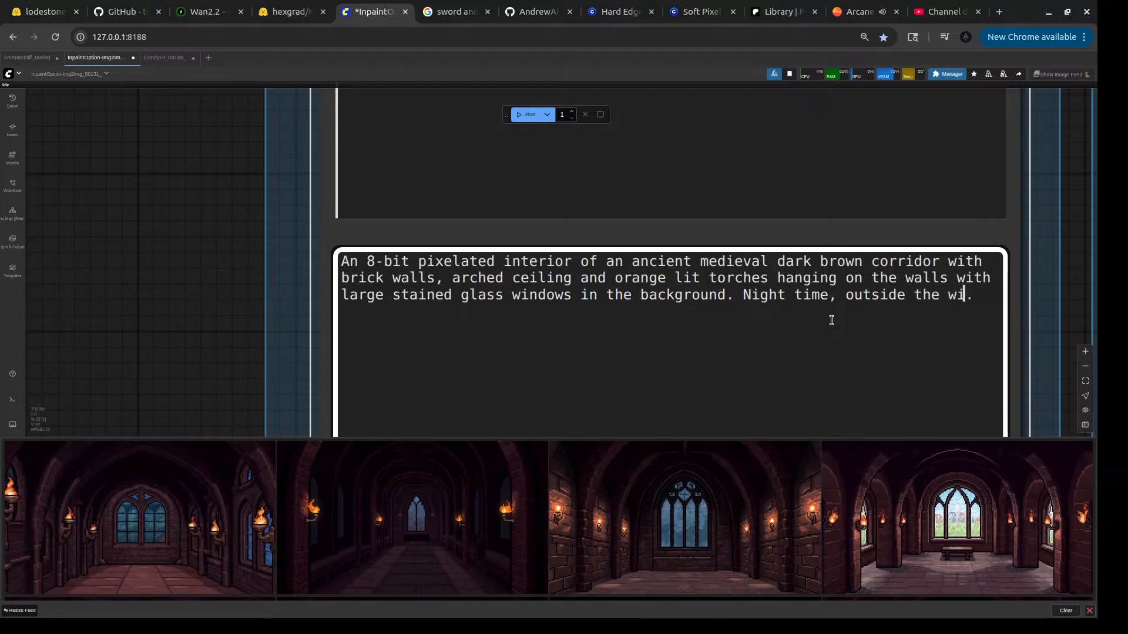
pyautogui.write('ndow')
pyautogui.write(' is a st')
pyautogui.write('arry nig')
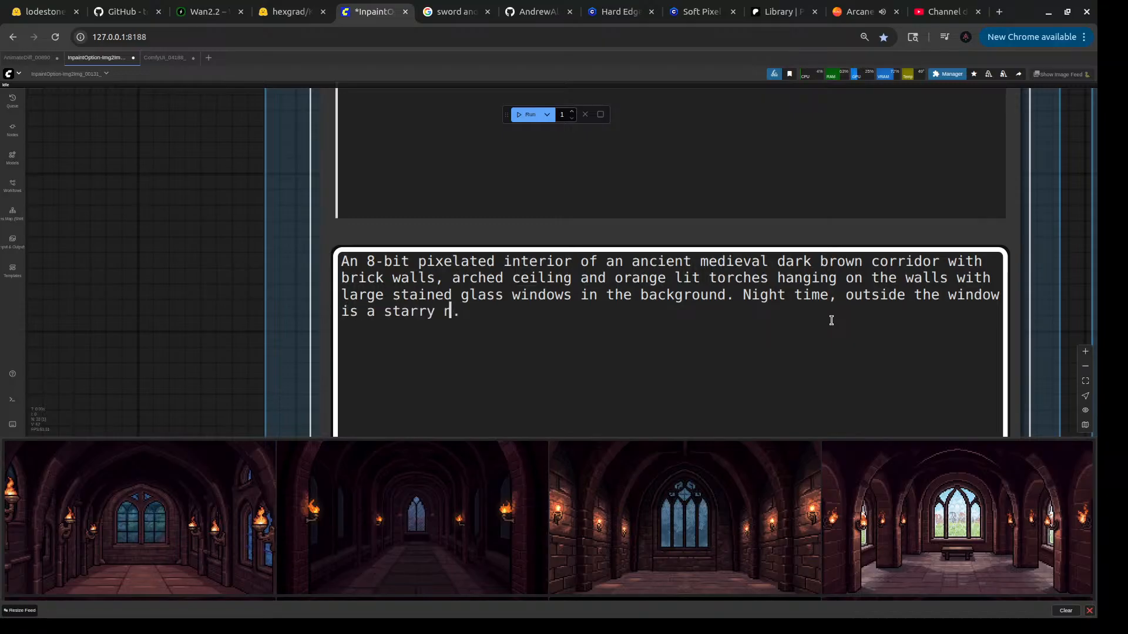
pyautogui.write('ht setting')
pyautogui.hotkey('ctrl', 'Return')
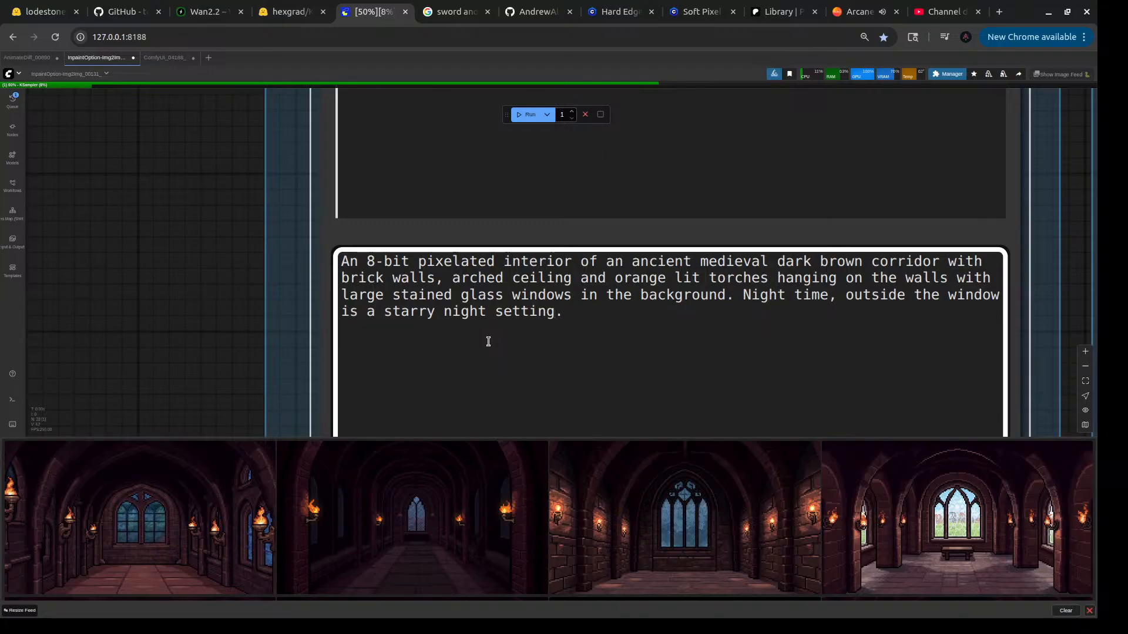
# - Examine the night-time corridor images in the Save Image (1st Pass) node alongside the background prompt
pyautogui.scroll(-3, 203, 274)
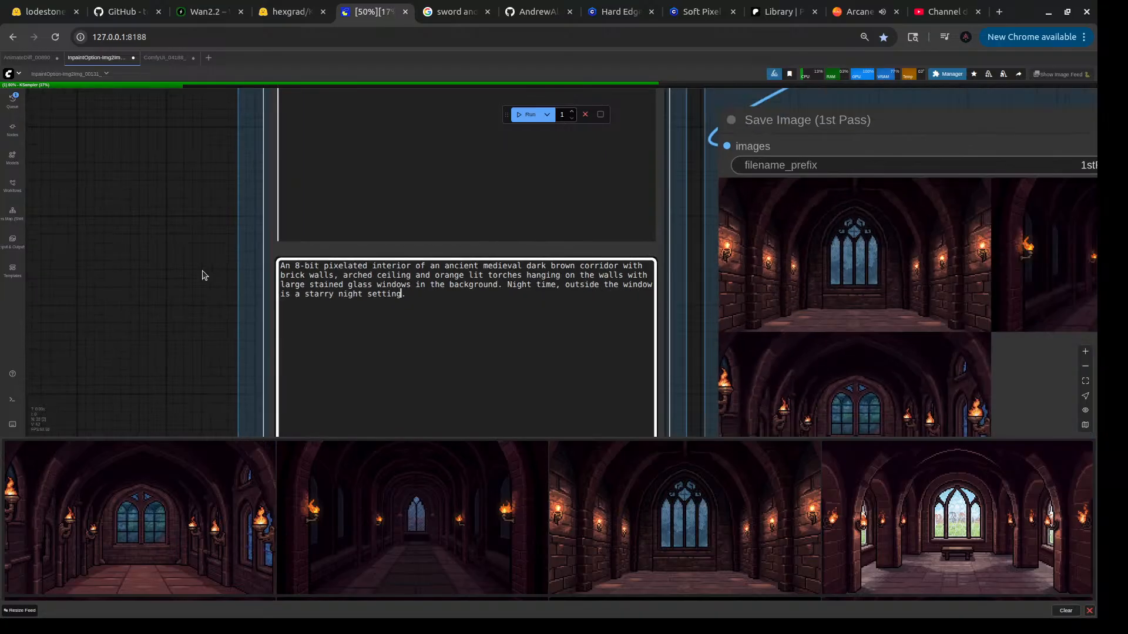
pyautogui.scroll(3, 201, 291)
pyautogui.scroll(-3, 216, 368)
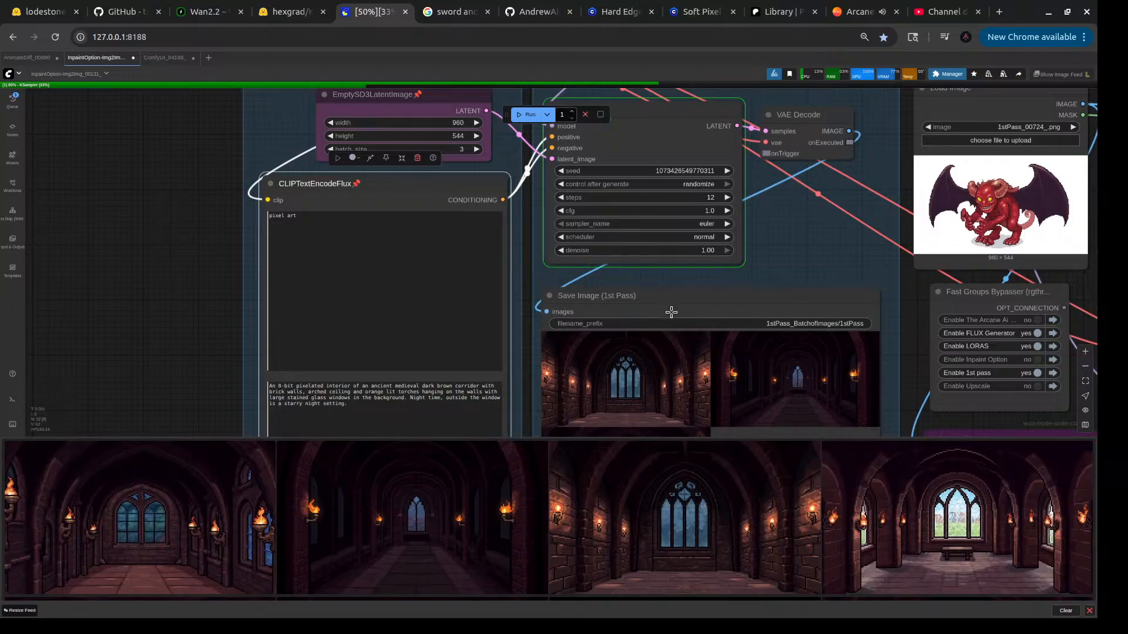
pyautogui.scroll(5, 645, 401)
pyautogui.scroll(-4, 645, 401)
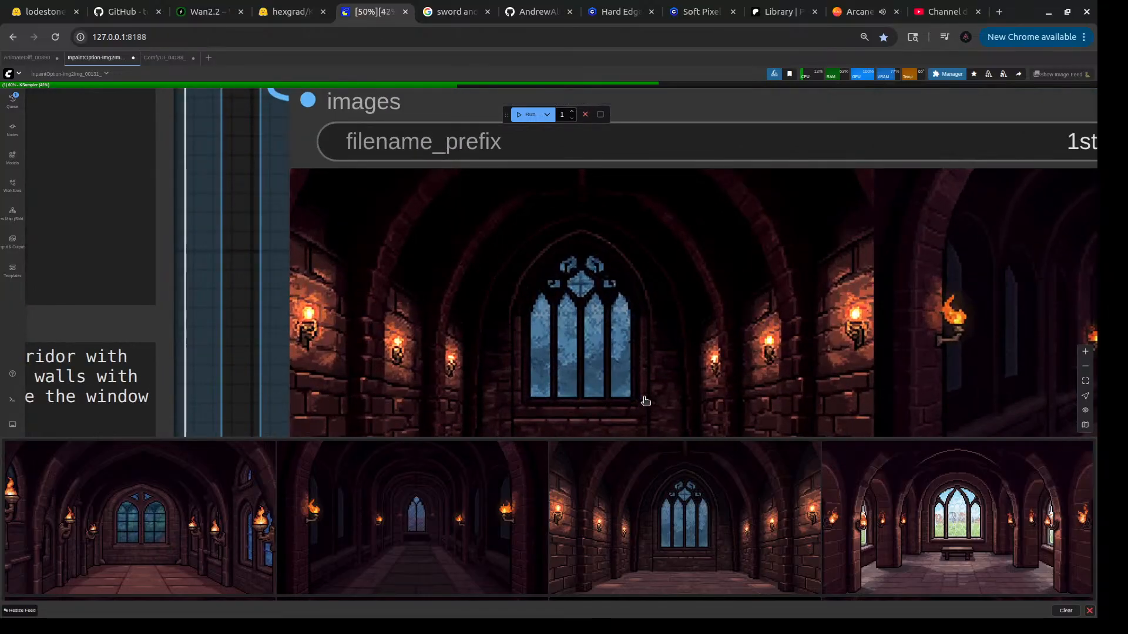
pyautogui.scroll(4, 642, 398)
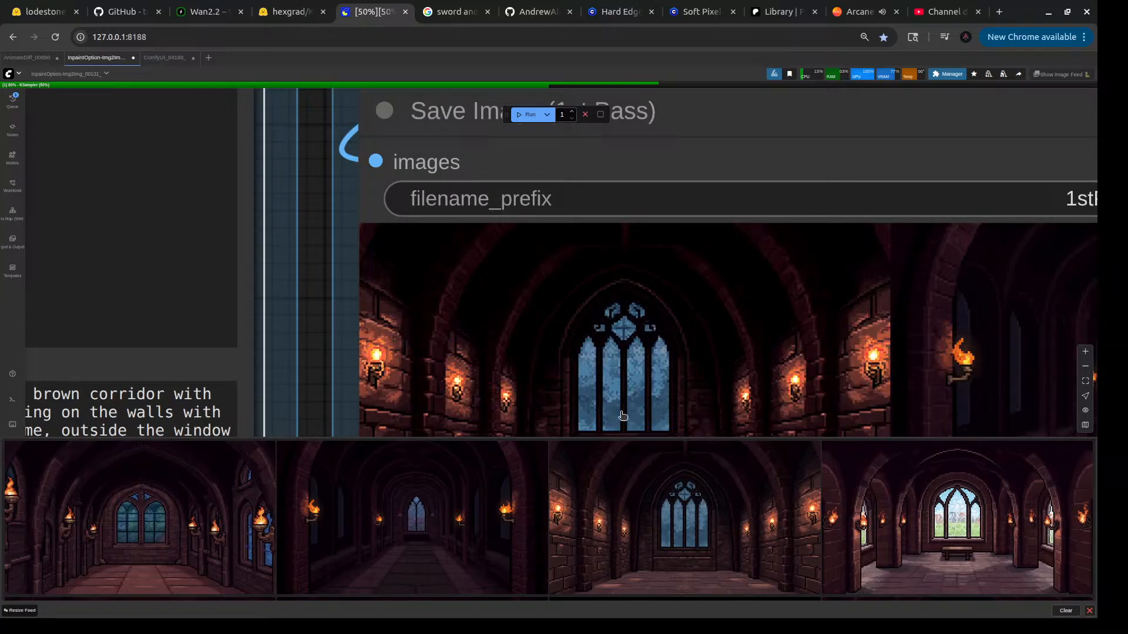
pyautogui.scroll(-5, 580, 358)
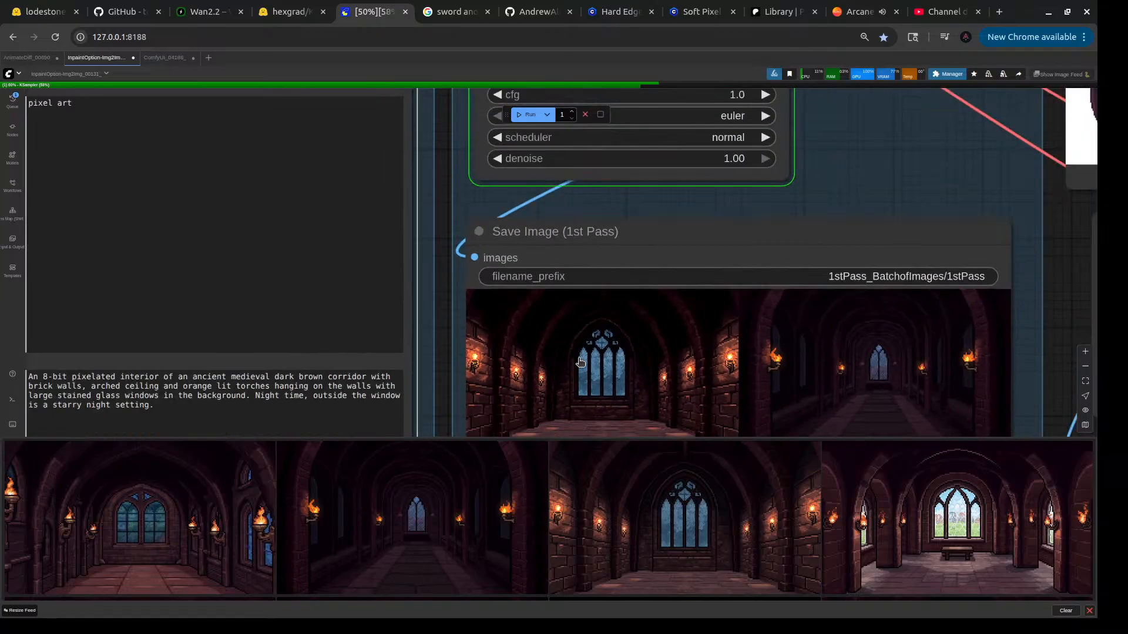
pyautogui.scroll(-3, 580, 363)
# - Insert "dark" before "stained glass windows" in the background prompt and run the workflow again
pyautogui.scroll(6, 350, 377)
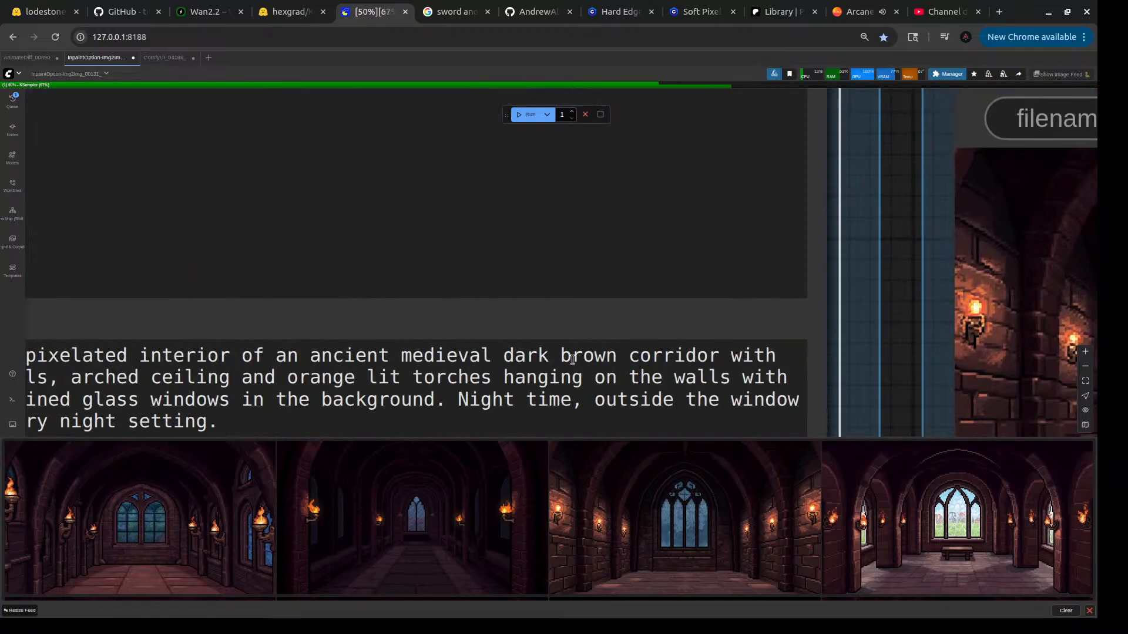
pyautogui.scroll(-2, 450, 380)
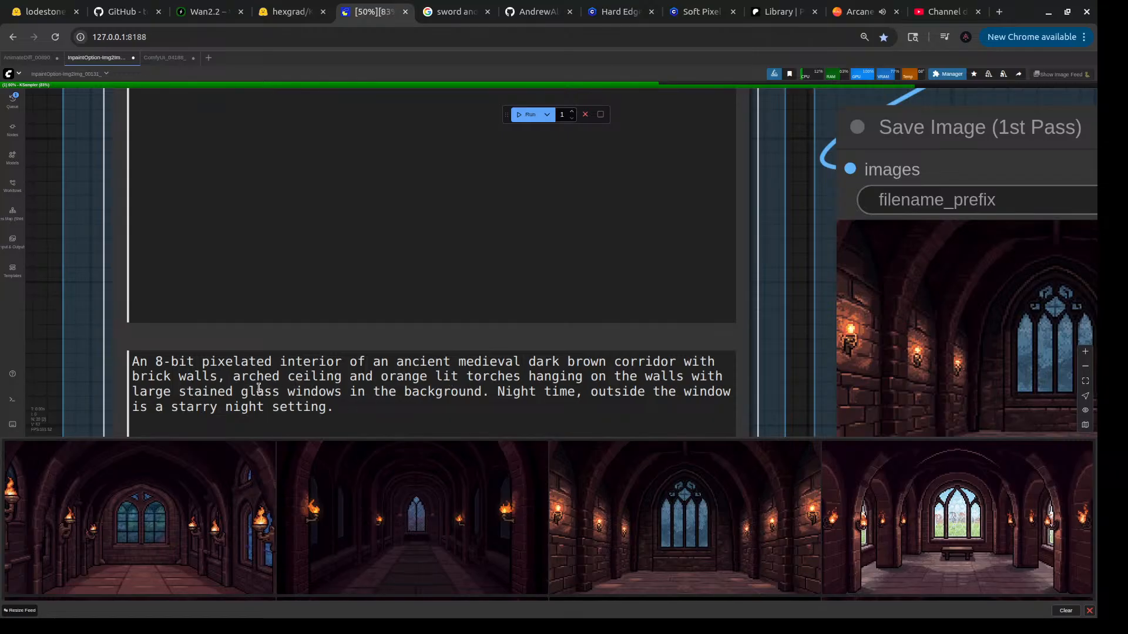
pyautogui.click(178, 391)
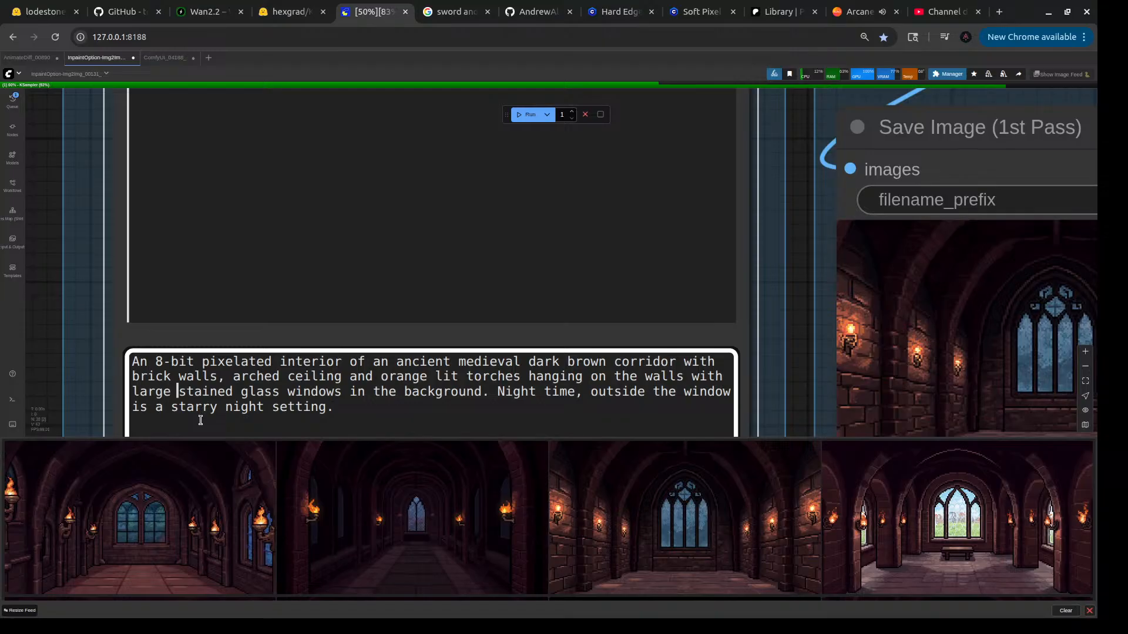
pyautogui.write('dark')
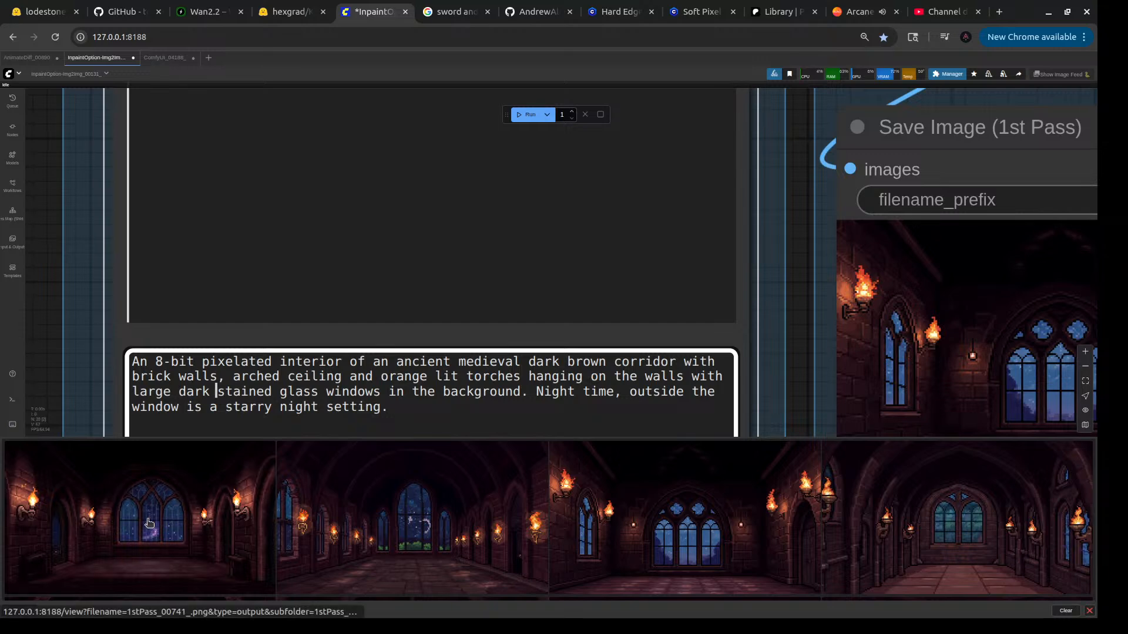
pyautogui.click(519, 119)
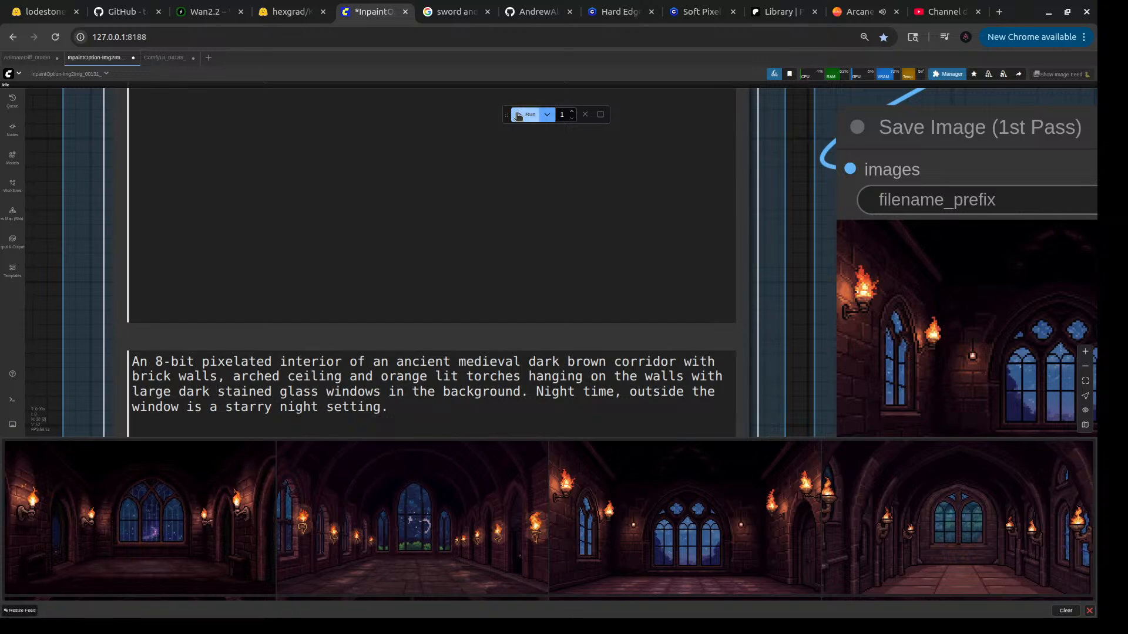
# - View the three starry-night corridor images enlarged one after another from the image feed
pyautogui.click(184, 546)
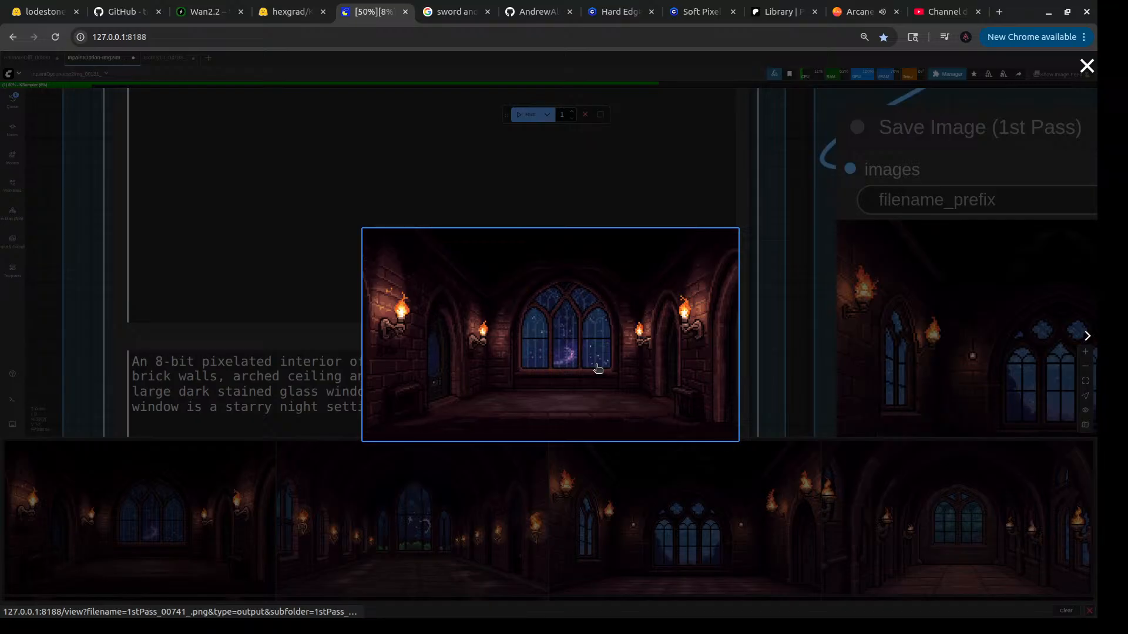
pyautogui.click(429, 517)
pyautogui.click(647, 517)
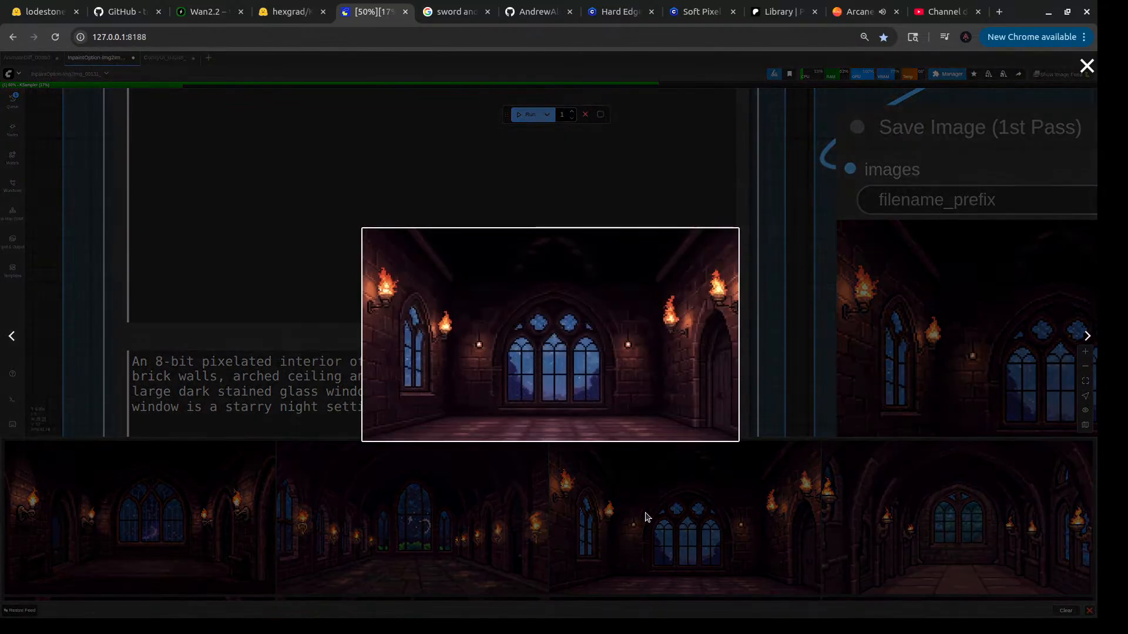
pyautogui.click(430, 526)
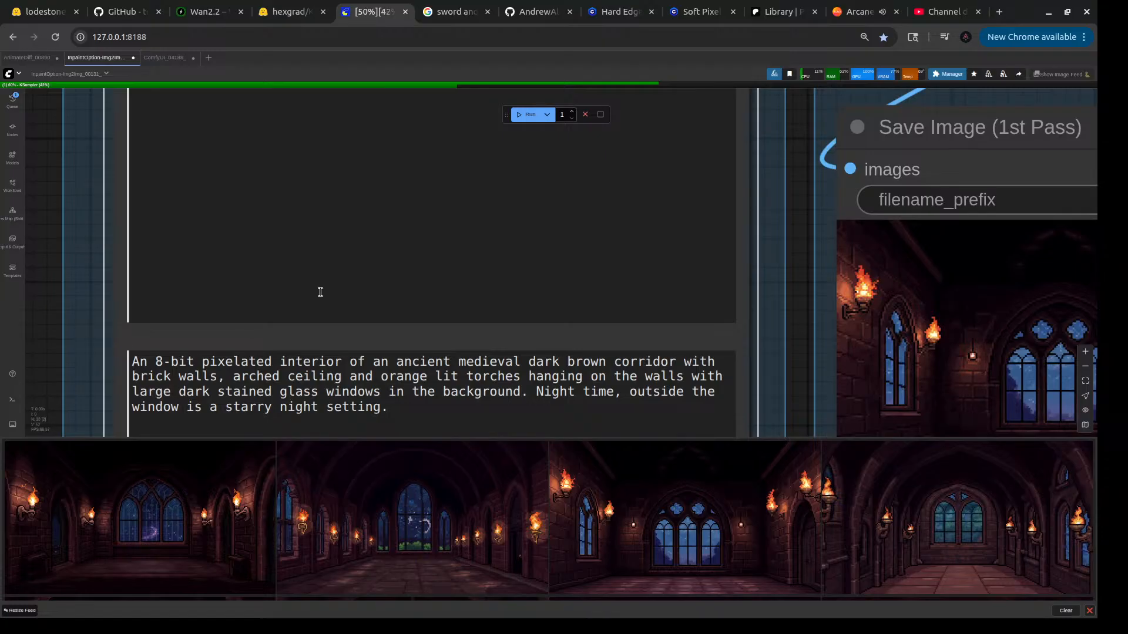
# - Look over the whole inpaint workflow and view the newest dark-window image enlarged from the feed
pyautogui.scroll(-5, 359, 285)
pyautogui.scroll(-5, 118, 284)
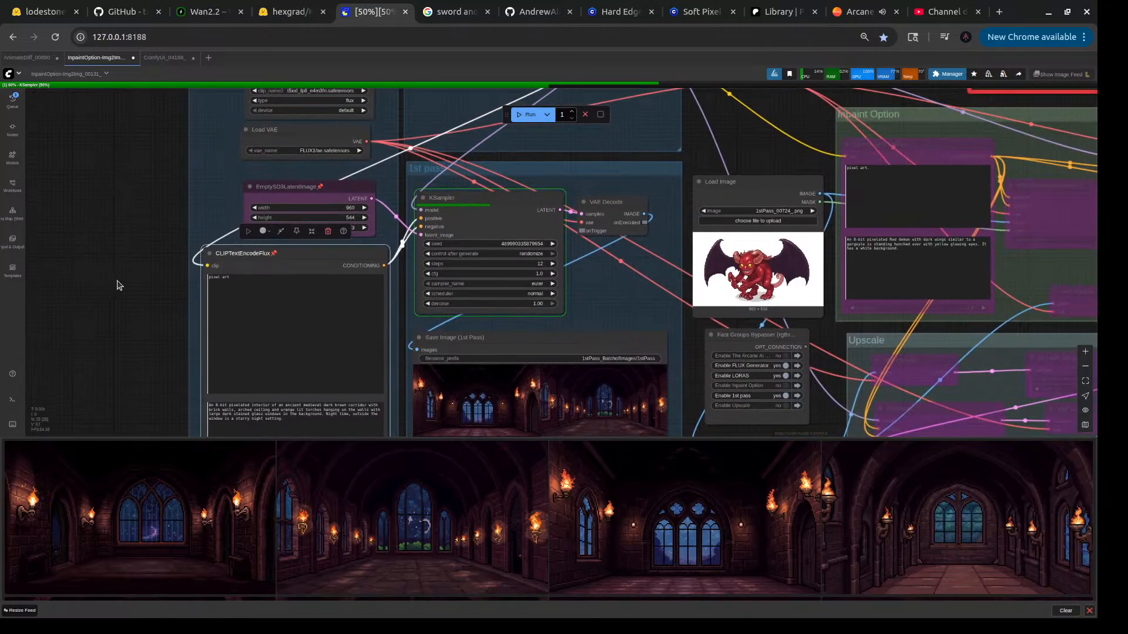
pyautogui.moveTo(590, 191); pyautogui.dragTo(395, 175)
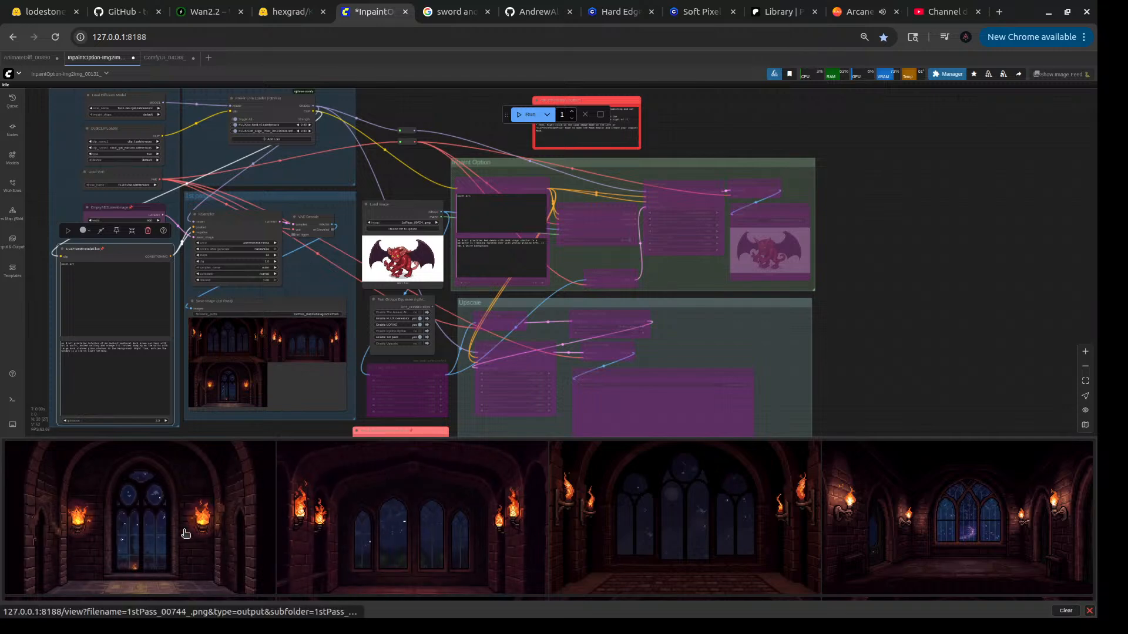
pyautogui.click(158, 535)
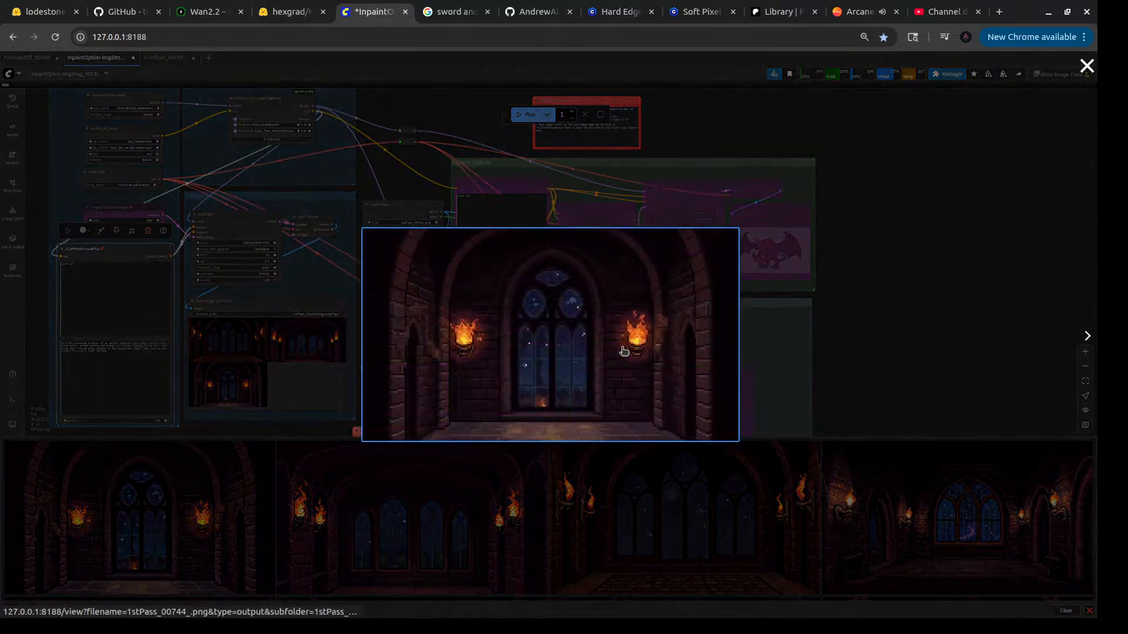
pyautogui.click(845, 312)
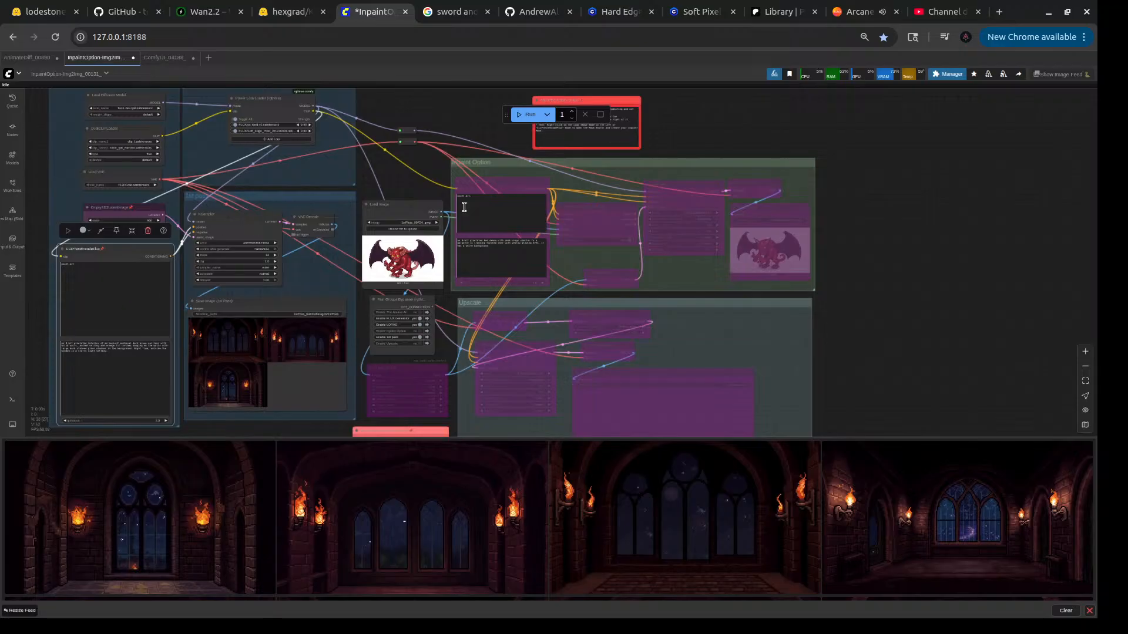
# - Replace "corridor" with "barracks" in the background prompt of the CLIPTextEncodeFlux node
pyautogui.moveTo(403, 182); pyautogui.dragTo(649, 171)
pyautogui.scroll(10, 338, 312)
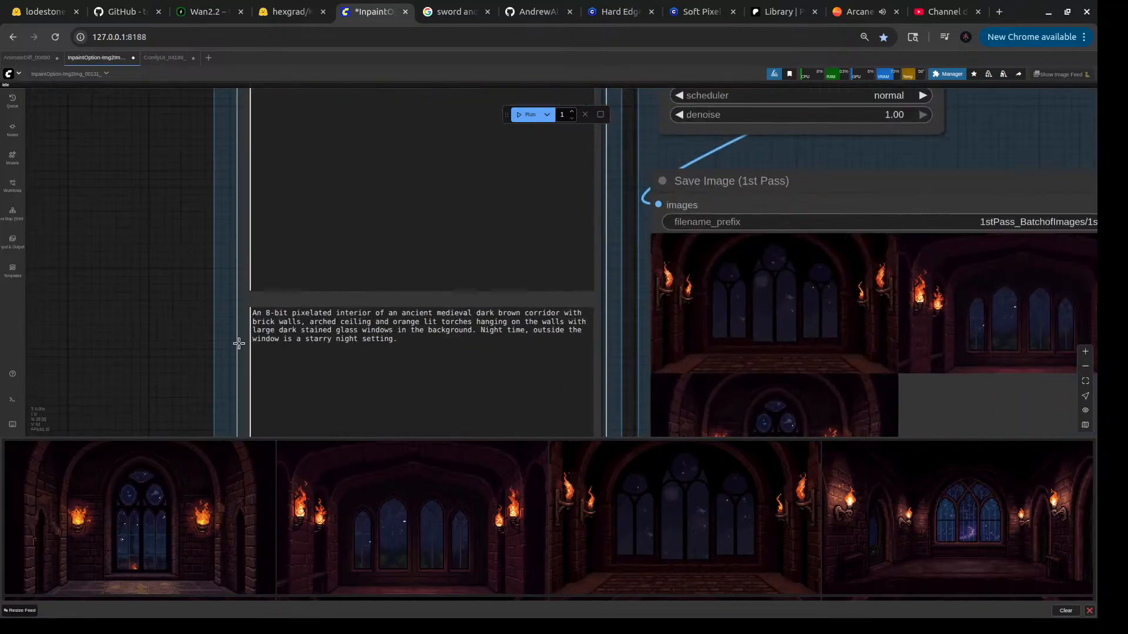
pyautogui.moveTo(184, 345); pyautogui.dragTo(174, 283)
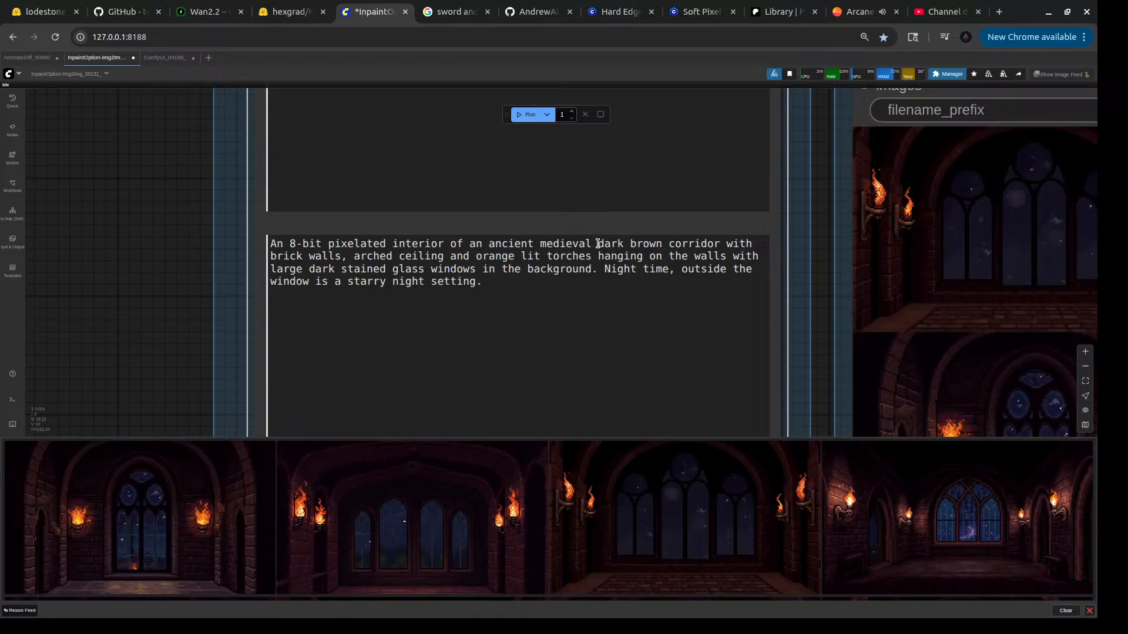
pyautogui.moveTo(668, 243); pyautogui.dragTo(718, 241)
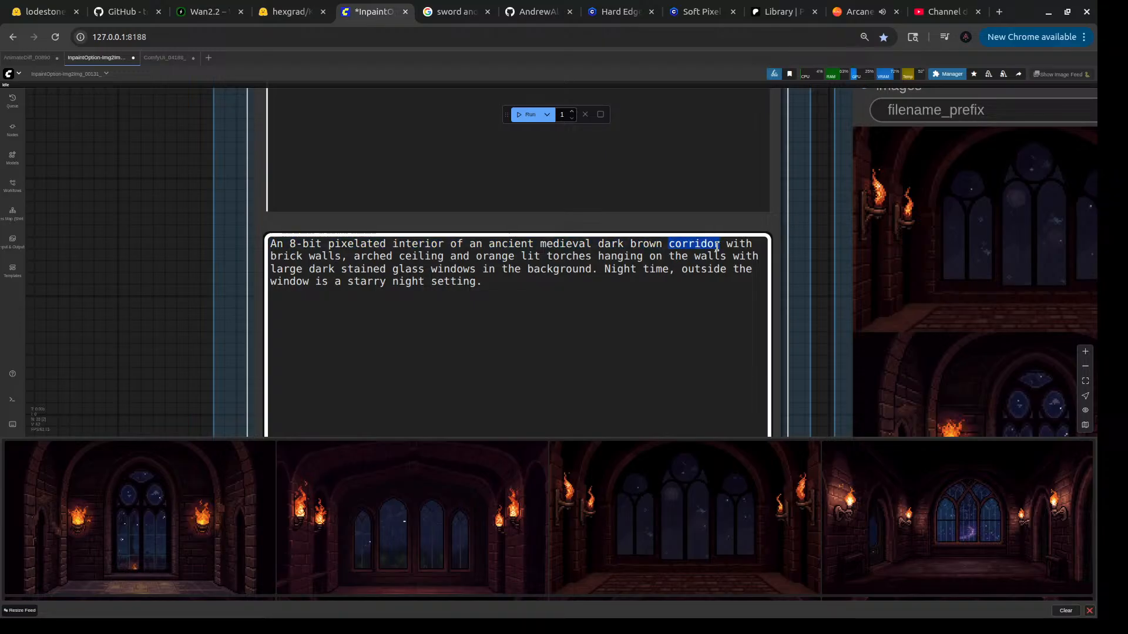
pyautogui.write('barr')
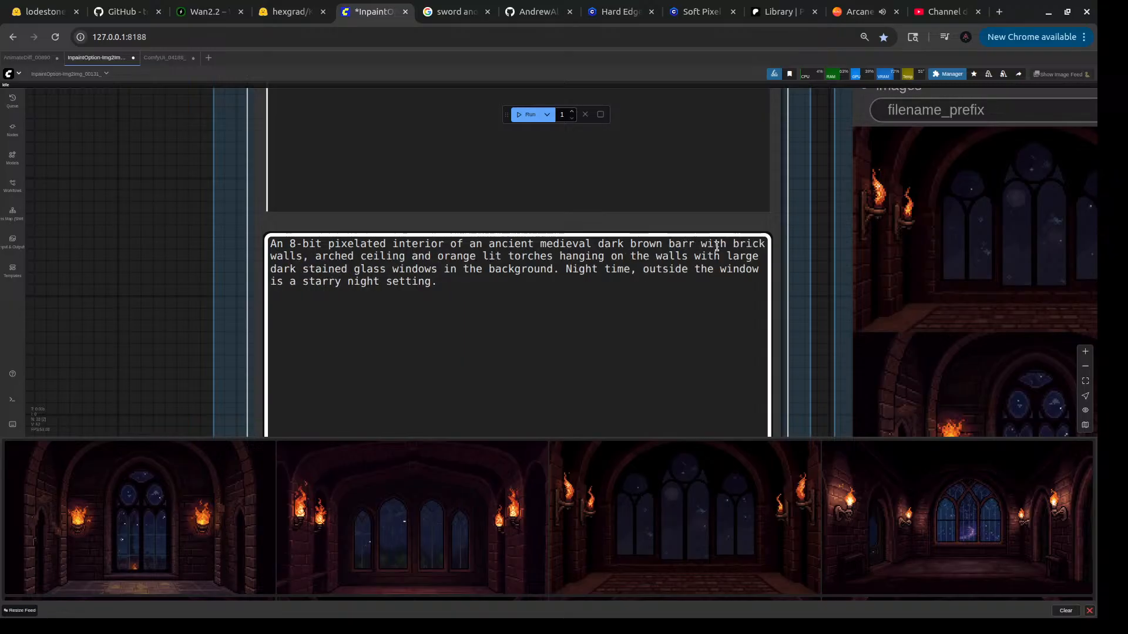
pyautogui.write('acks')
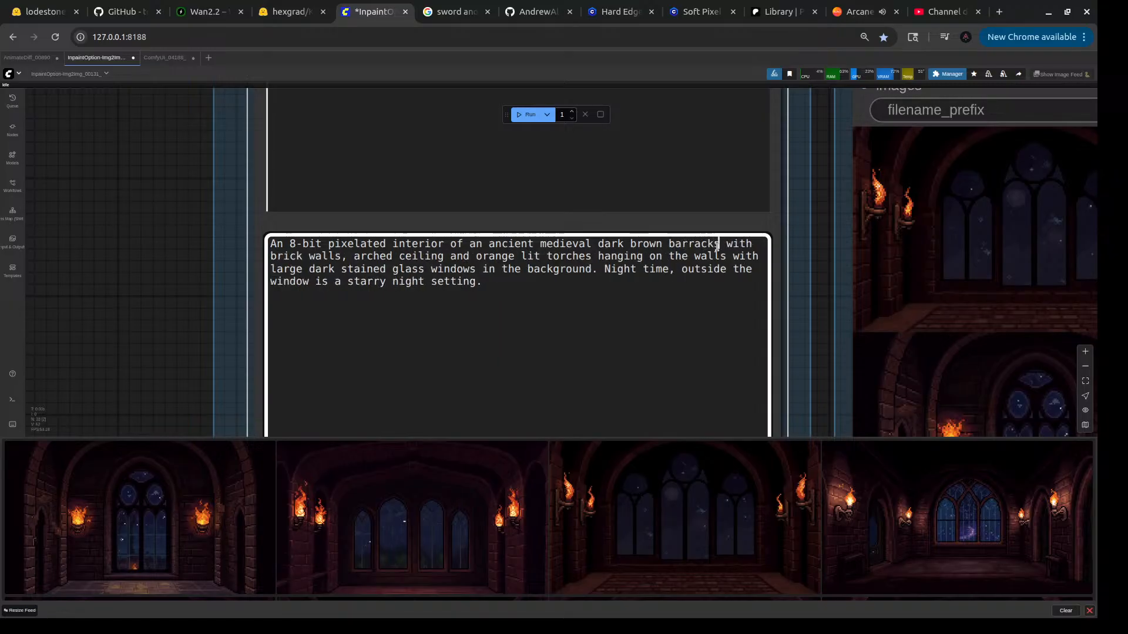
# - Run the workflow with the barracks wording, and run it again with "arched ceiling" removed from the background prompt
pyautogui.hotkey('ctrl', 'Return')
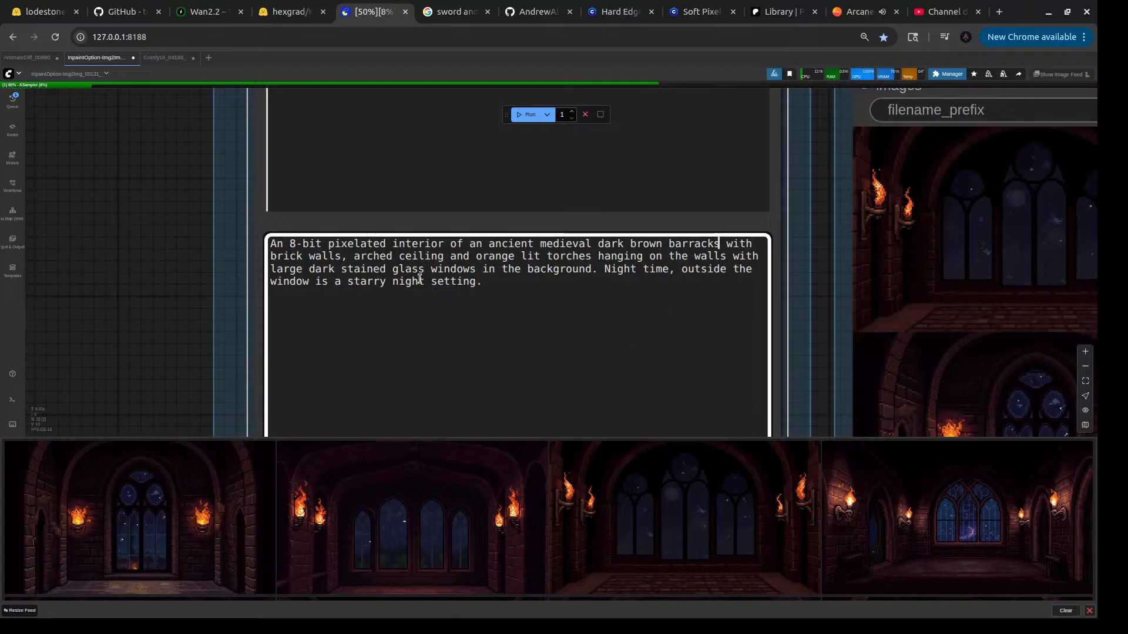
pyautogui.moveTo(440, 256); pyautogui.dragTo(353, 256)
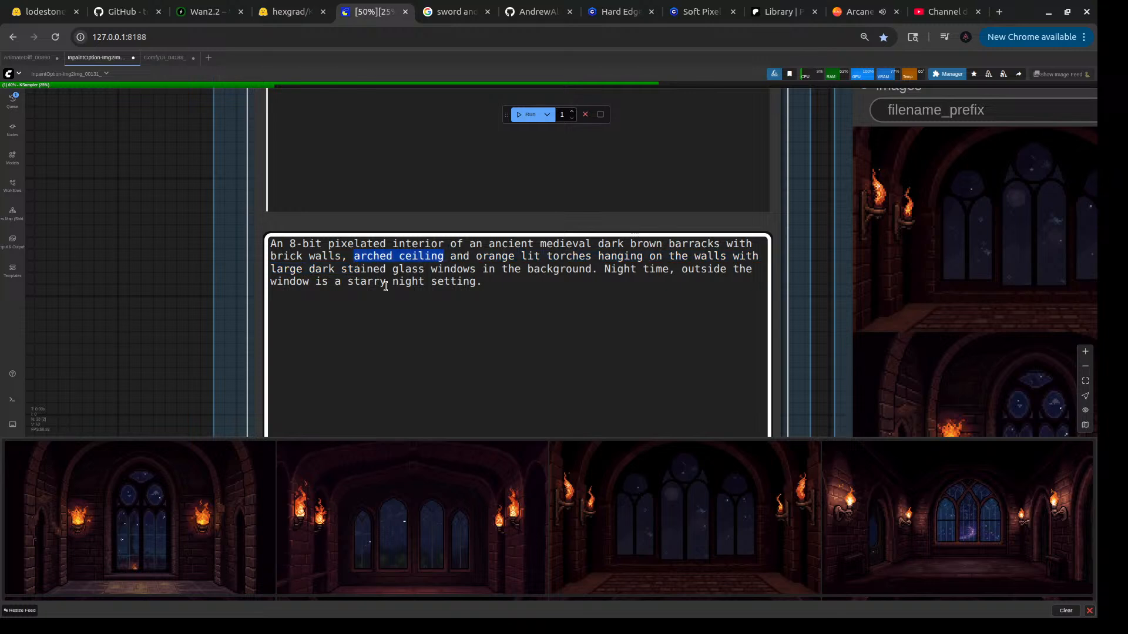
pyautogui.press('BackSpace')
pyautogui.press('BackSpace')
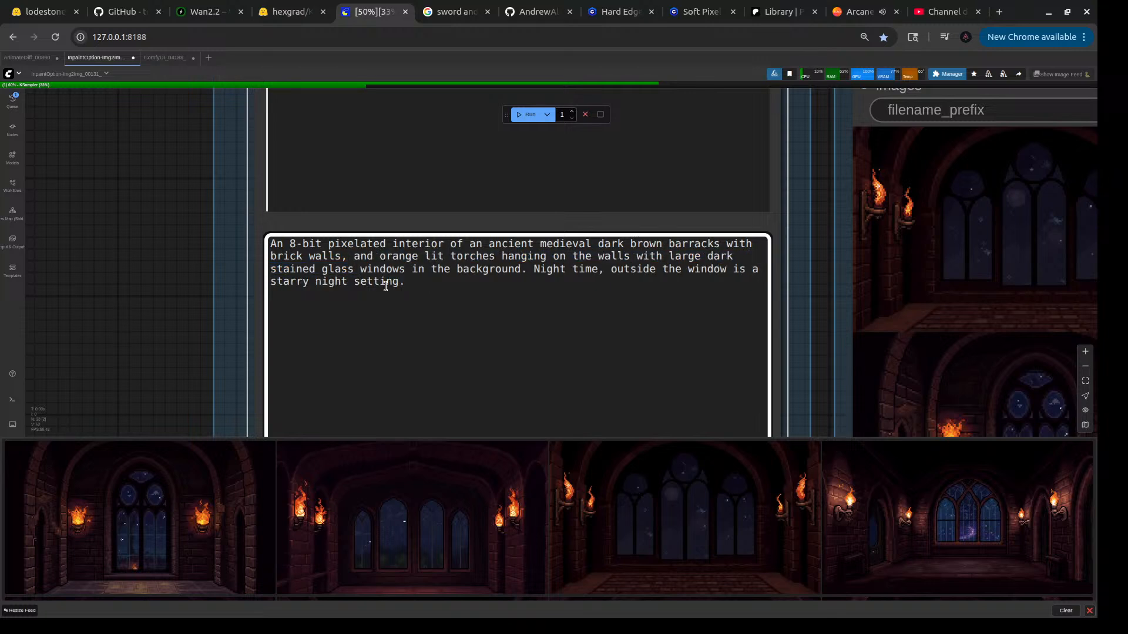
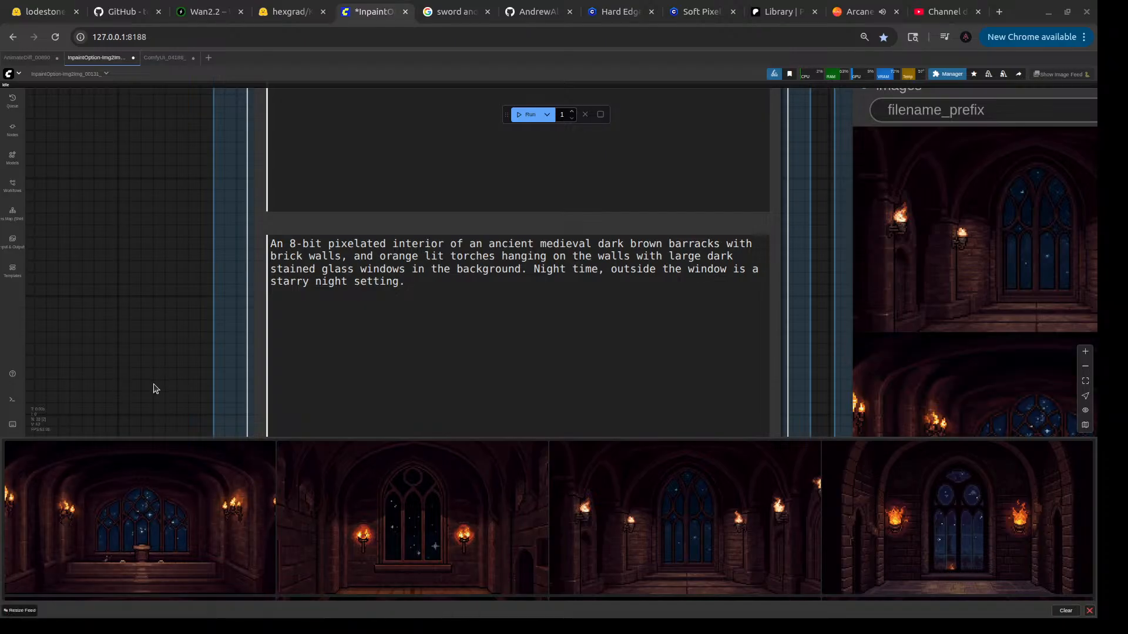
pyautogui.click(527, 115)
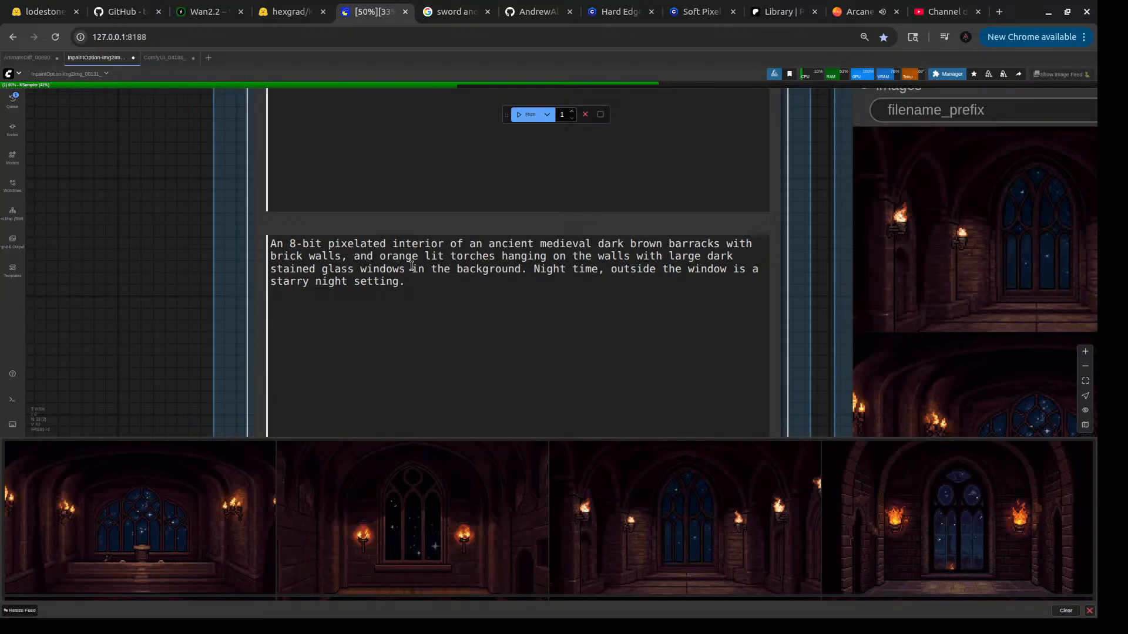
# - Remove "with large dark stained glass windows" from the background prompt and run the workflow
pyautogui.moveTo(407, 266); pyautogui.dragTo(272, 265)
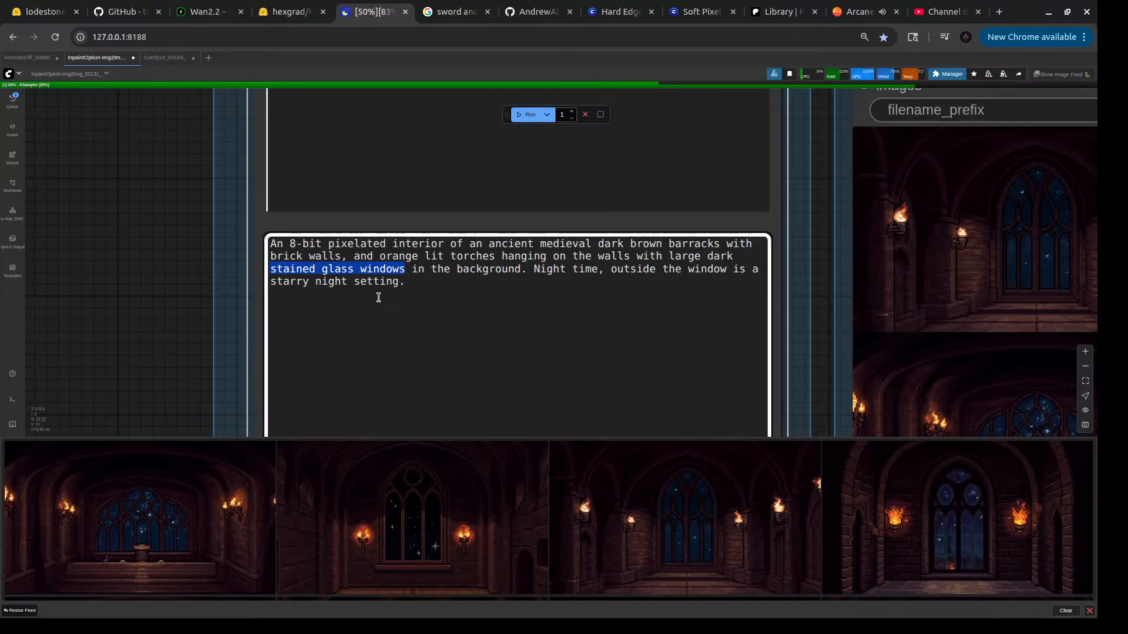
pyautogui.press('BackSpace')
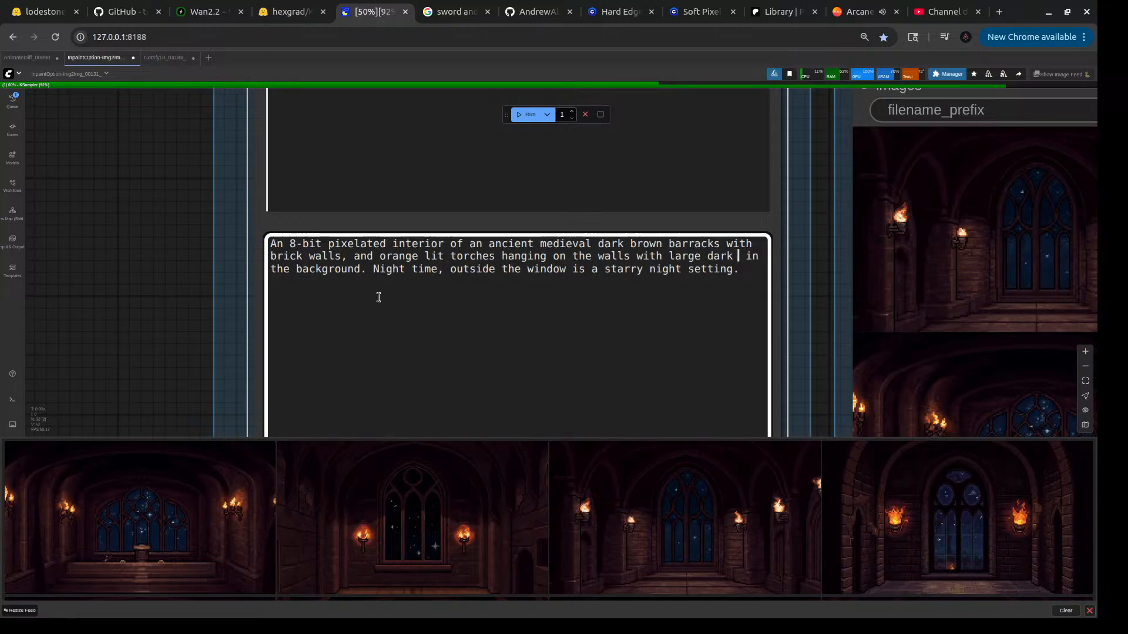
pyautogui.press('BackSpace')
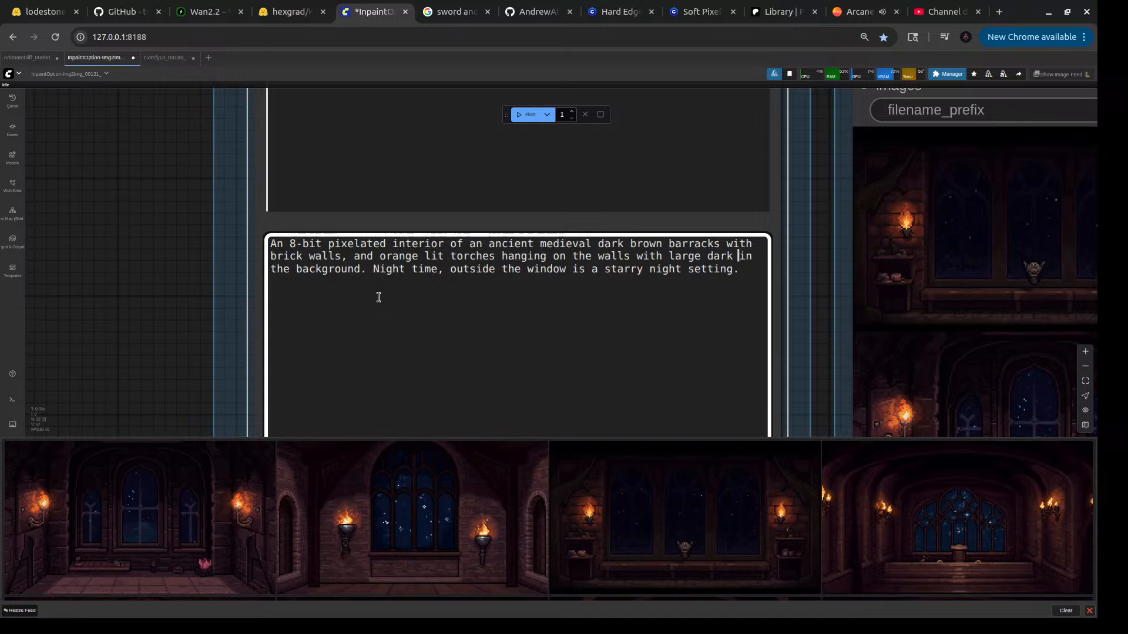
pyautogui.press('Right')
pyautogui.press('BackSpace')
pyautogui.press('BackSpace')
pyautogui.press('BackSpace')
pyautogui.press('BackSpace')
pyautogui.press('BackSpace')
pyautogui.press('BackSpace')
pyautogui.press('BackSpace')
pyautogui.press('BackSpace')
pyautogui.press('BackSpace')
pyautogui.press('BackSpace')
pyautogui.press('BackSpace')
pyautogui.press('BackSpace')
pyautogui.press('BackSpace')
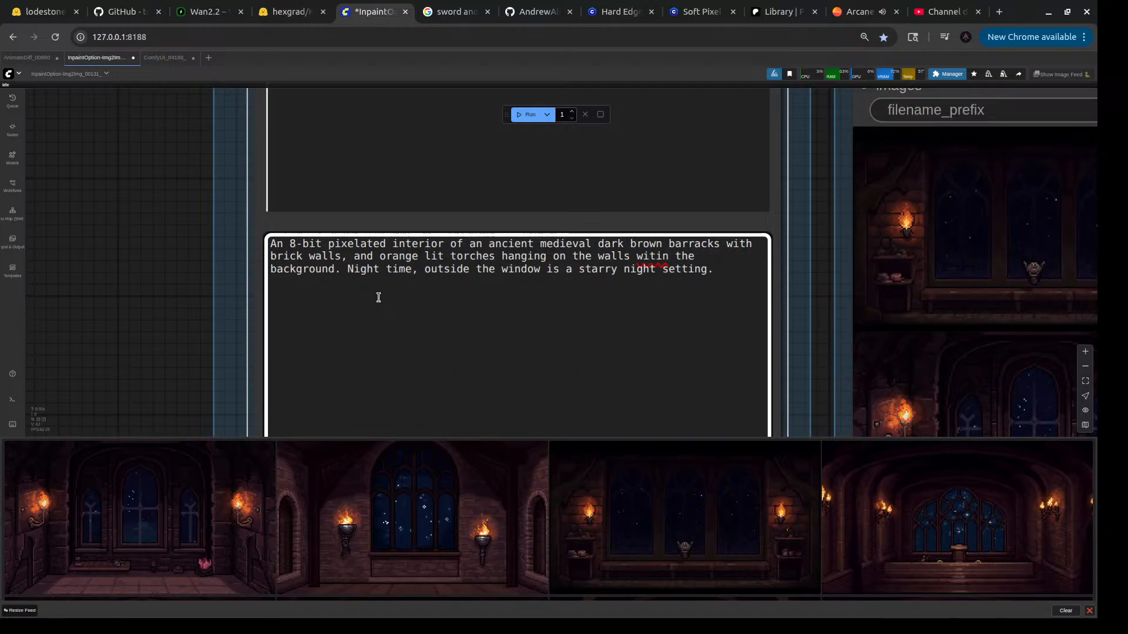
pyautogui.press('BackSpace')
pyautogui.press('BackSpace')
pyautogui.press('BackSpace')
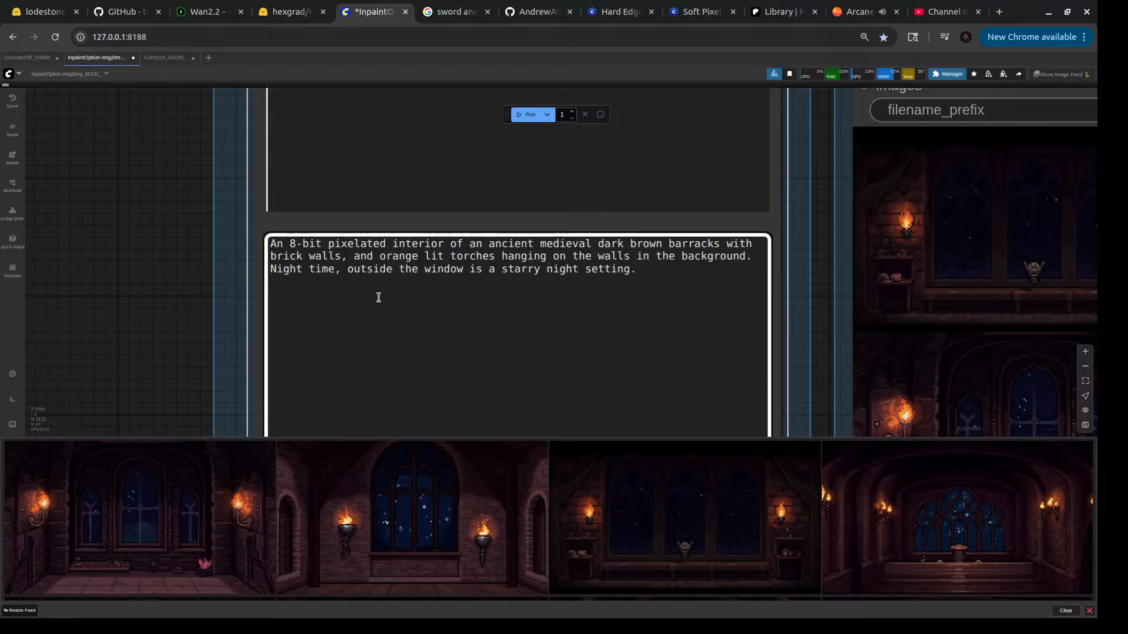
pyautogui.hotkey('ctrl', 'Return')
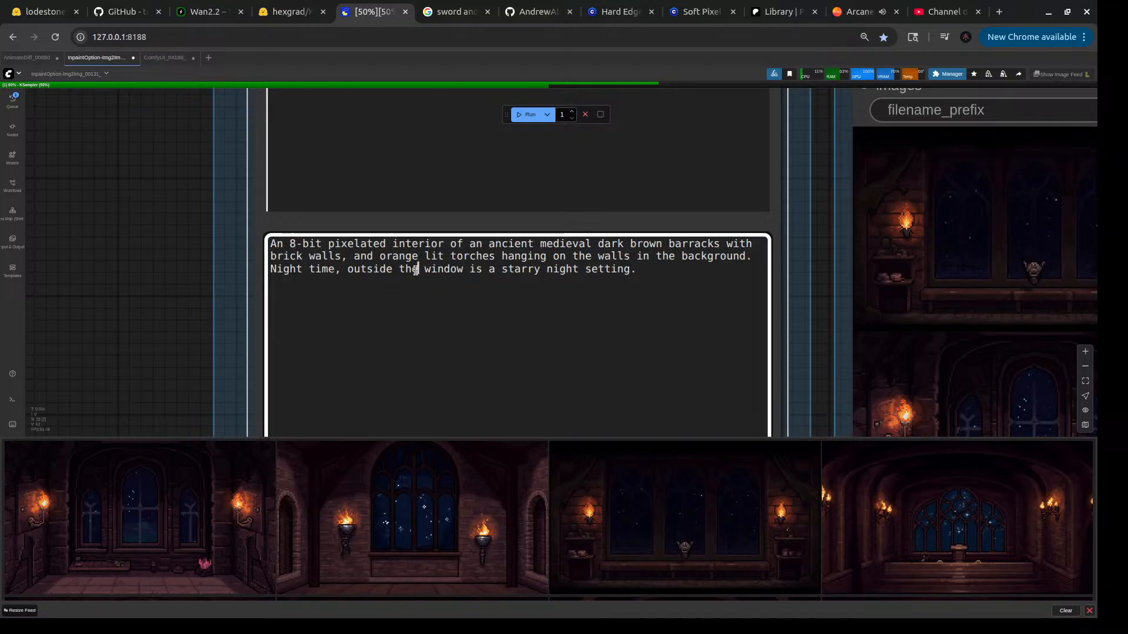
# - Replace "the" with "a" before "window" in the prompt's night-time sentence
pyautogui.moveTo(418, 271); pyautogui.dragTo(400, 271)
pyautogui.write('a')
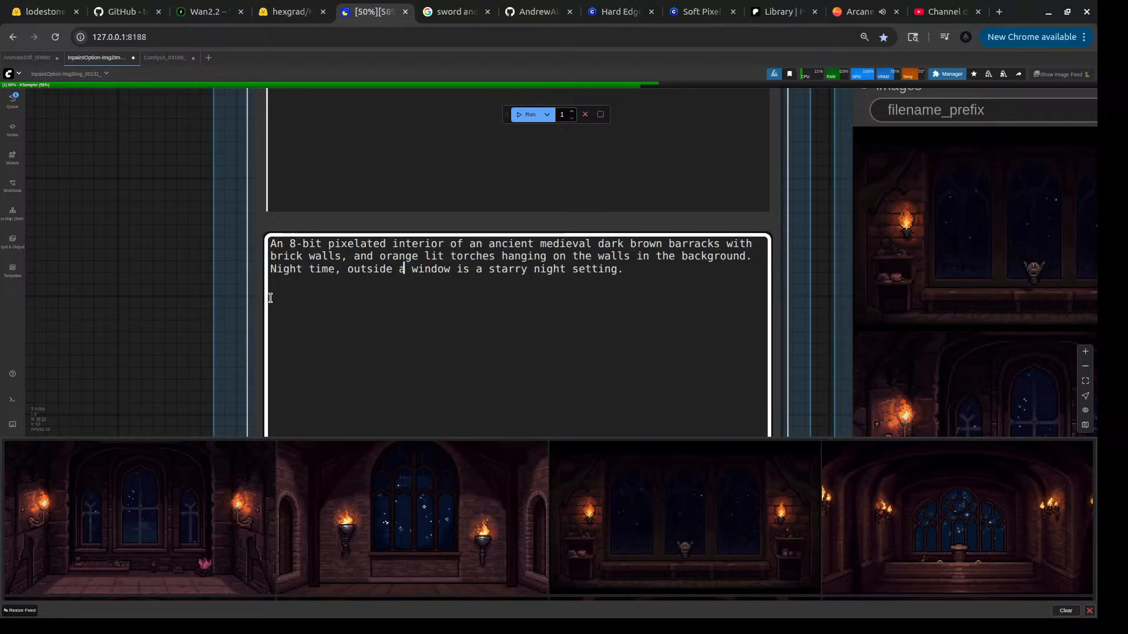
pyautogui.click(158, 312)
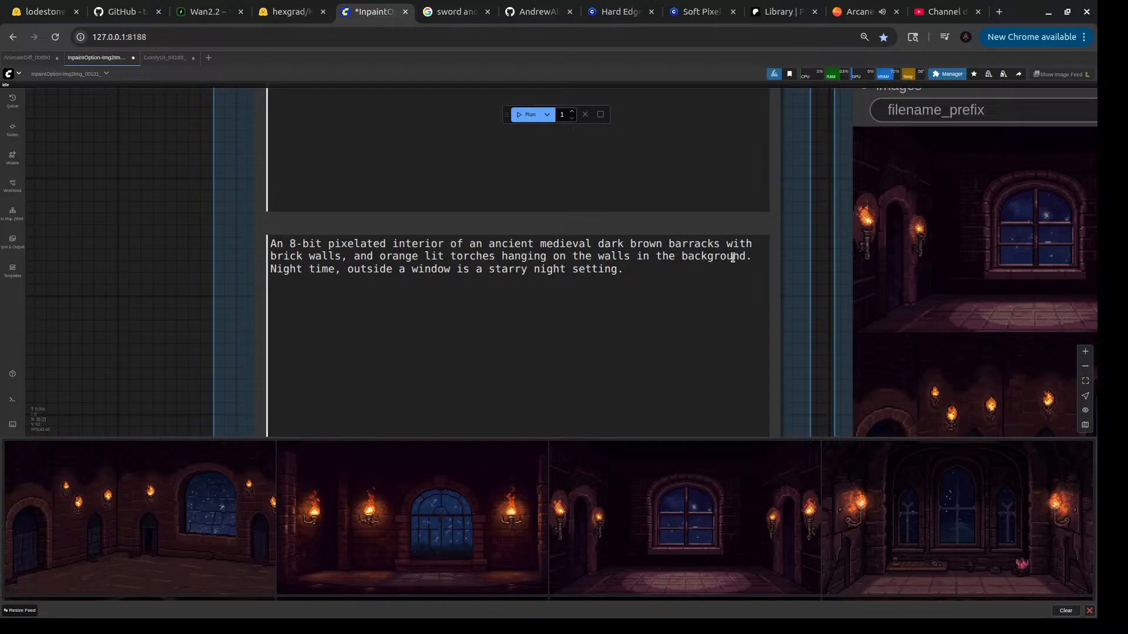
# - Insert "There are a few wooden barrels on ground against the wall." before the night-time sentence and run the workflow
pyautogui.click(751, 257)
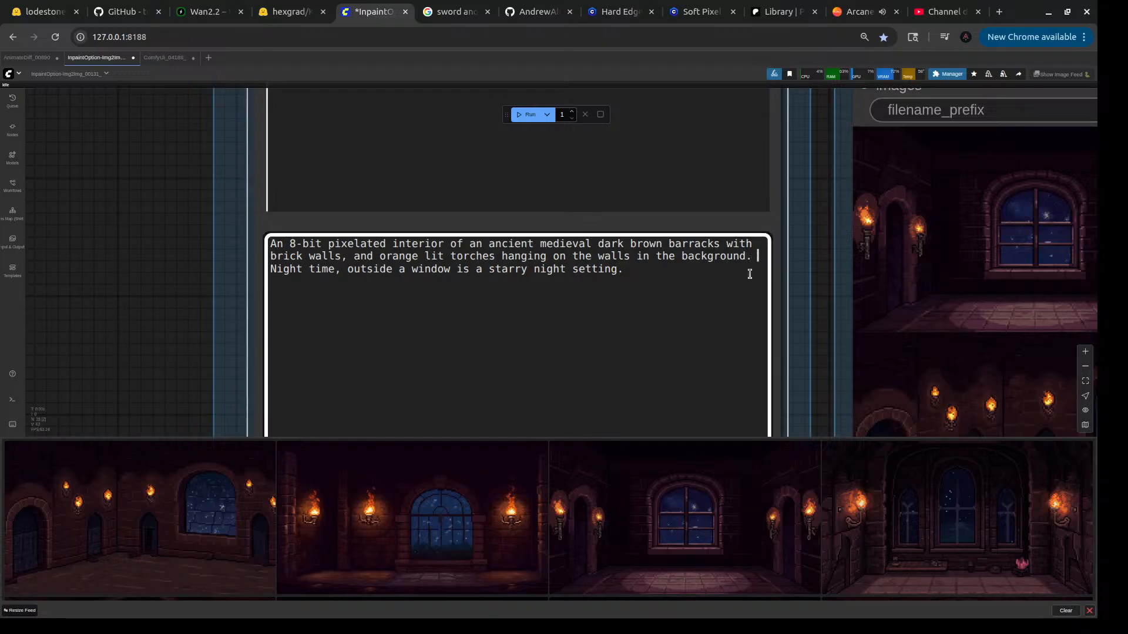
pyautogui.write('There are a ')
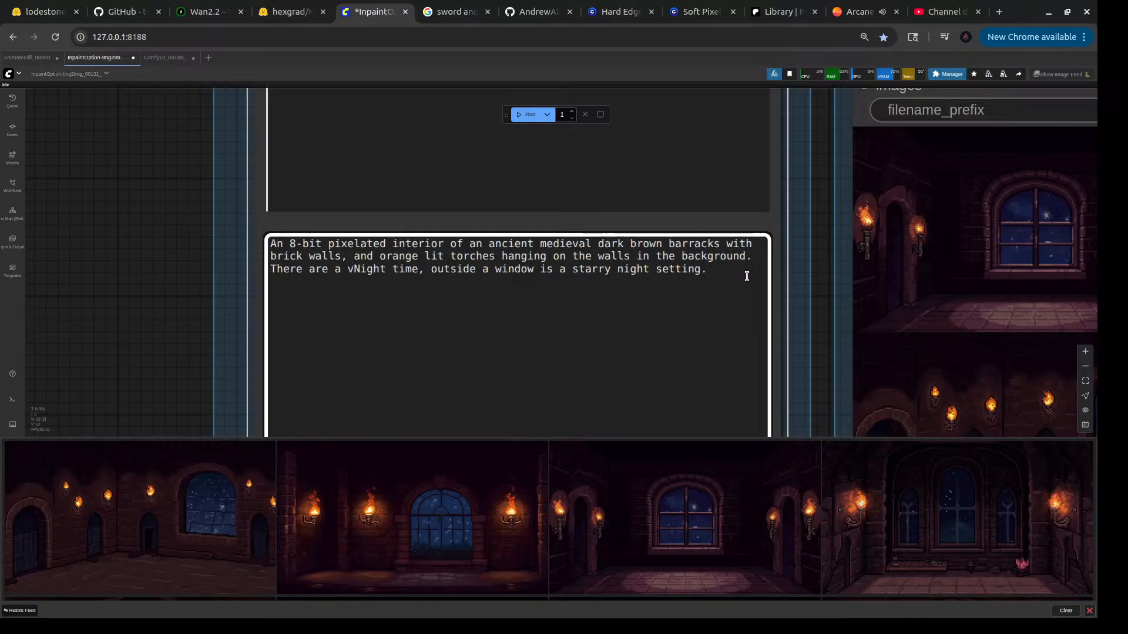
pyautogui.write('few woo')
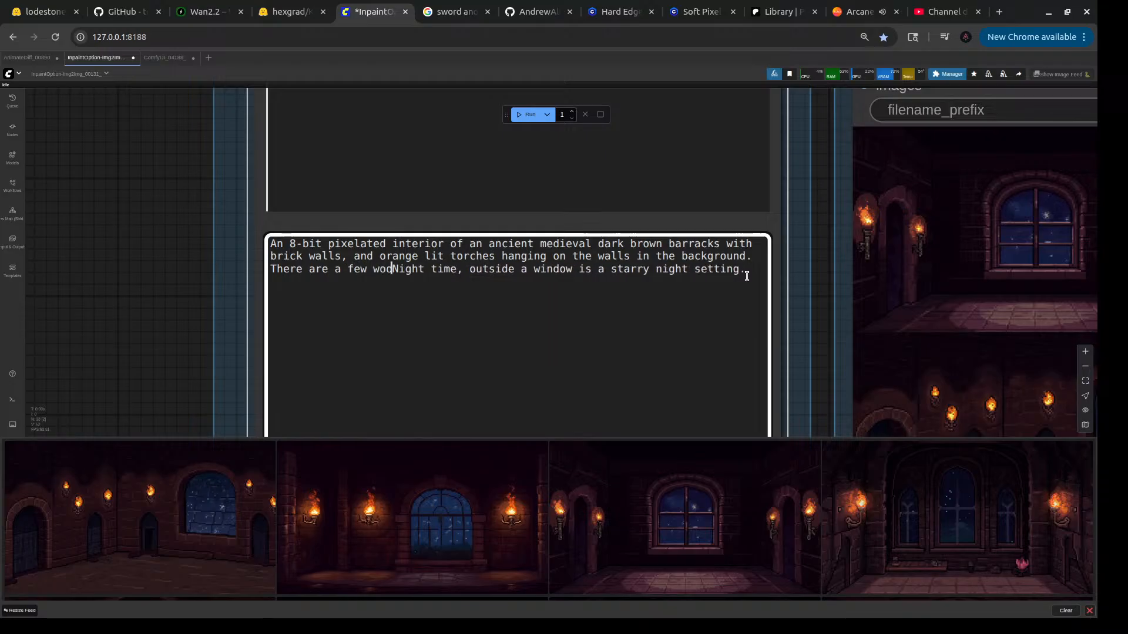
pyautogui.write('den ba')
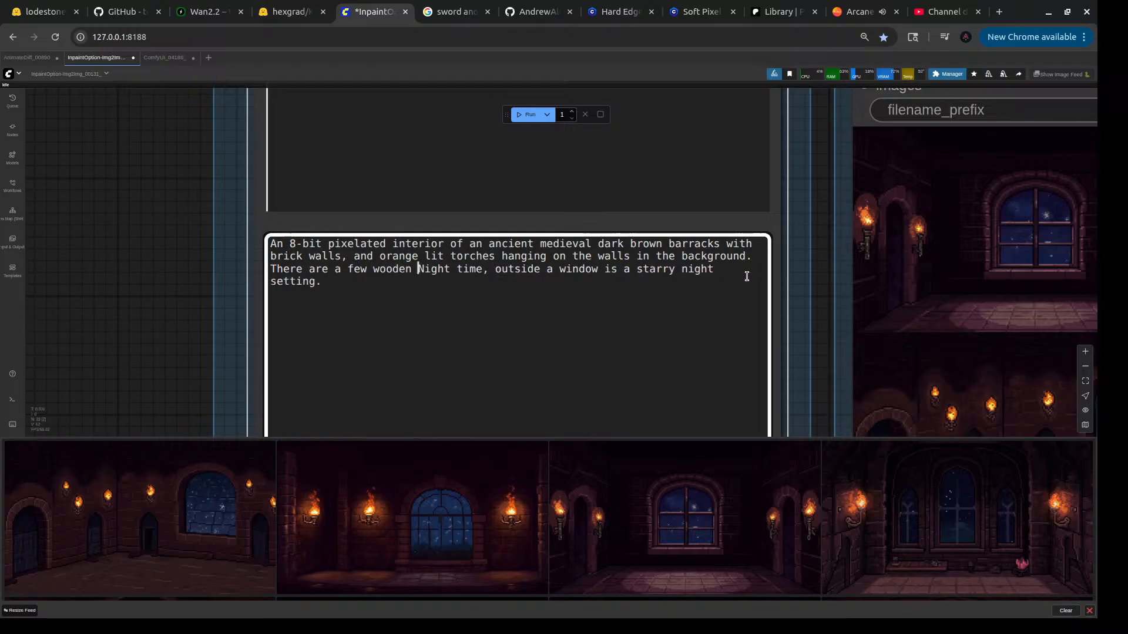
pyautogui.write('rrels ')
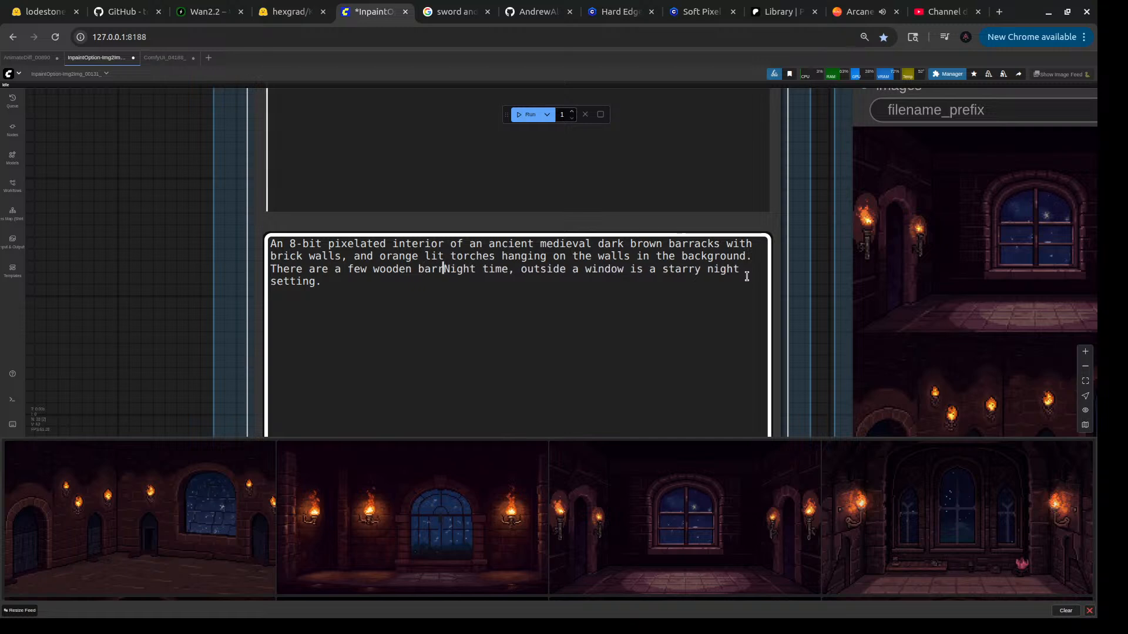
pyautogui.write('on ')
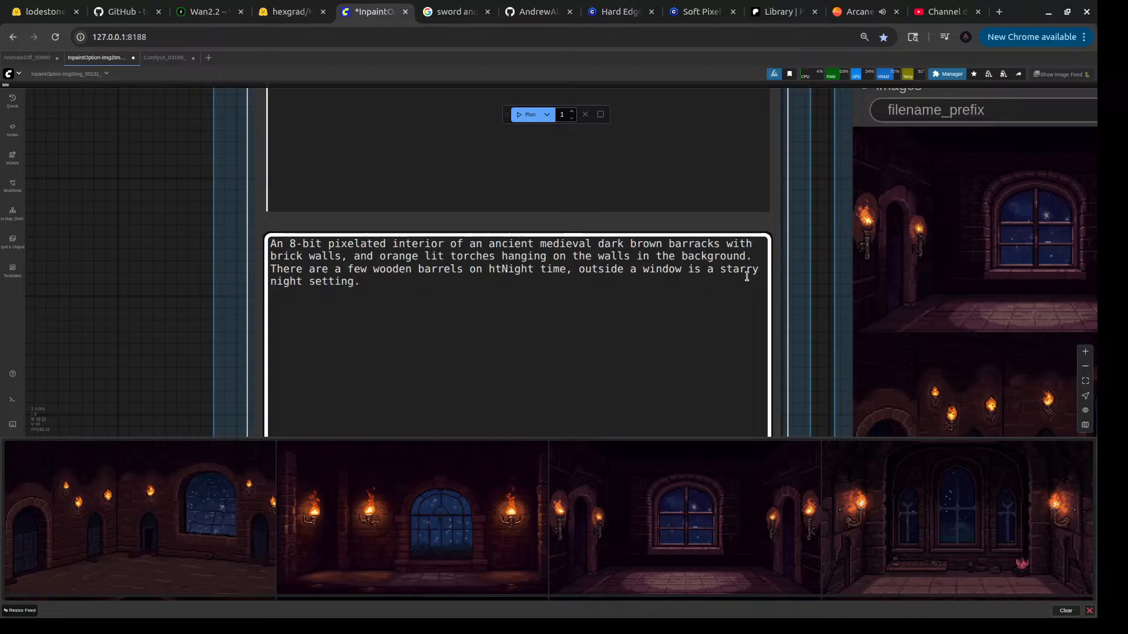
pyautogui.write('ground ')
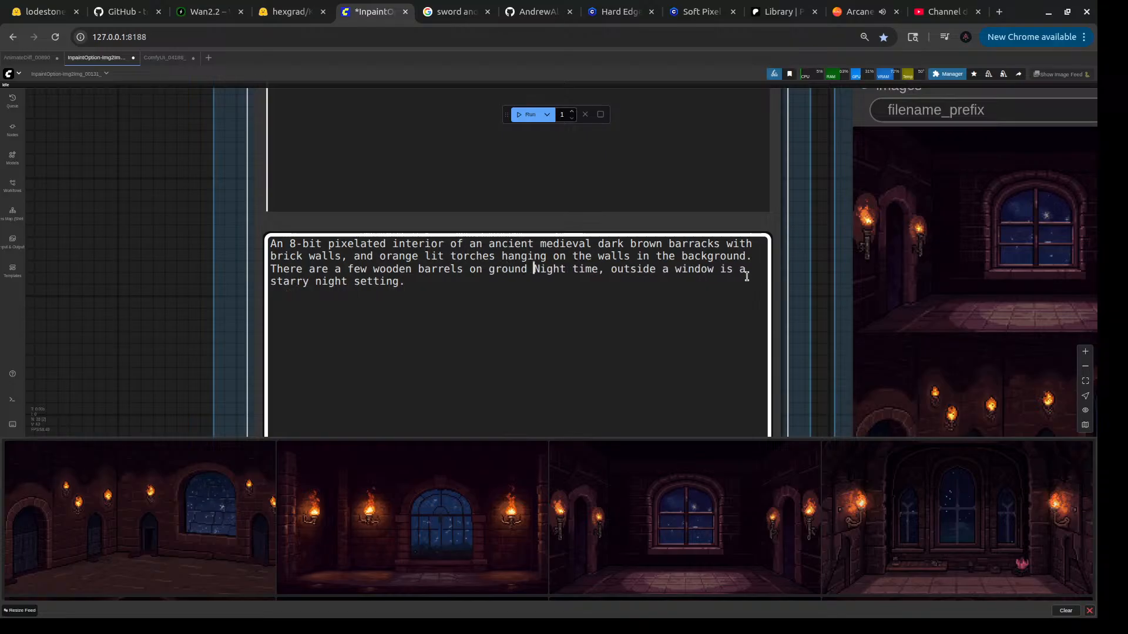
pyautogui.write('against the ')
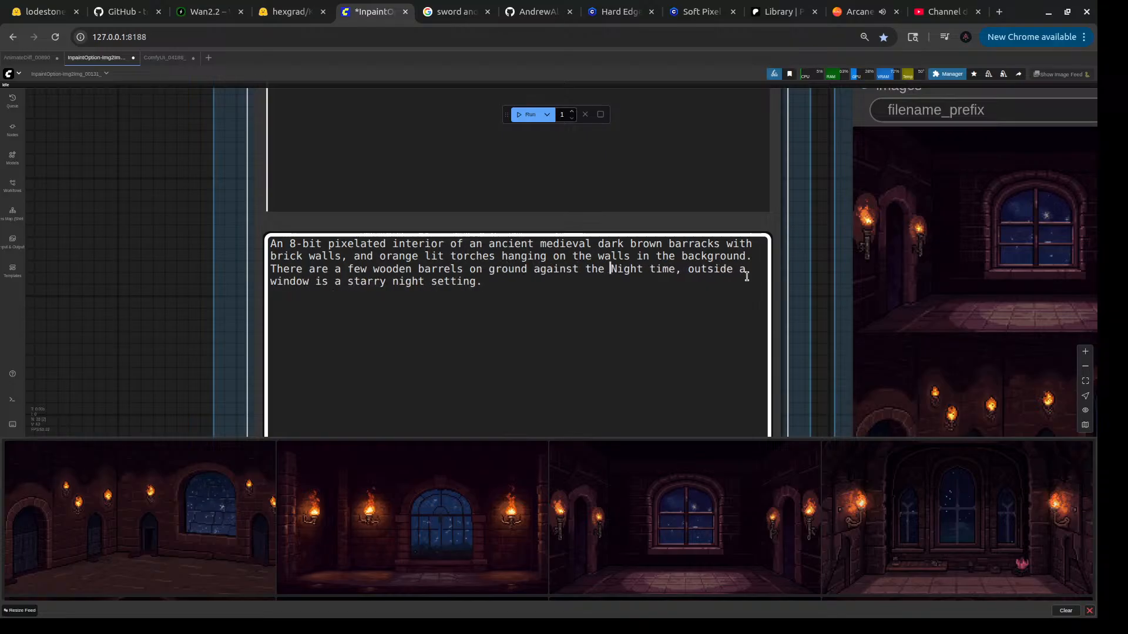
pyautogui.write('wall')
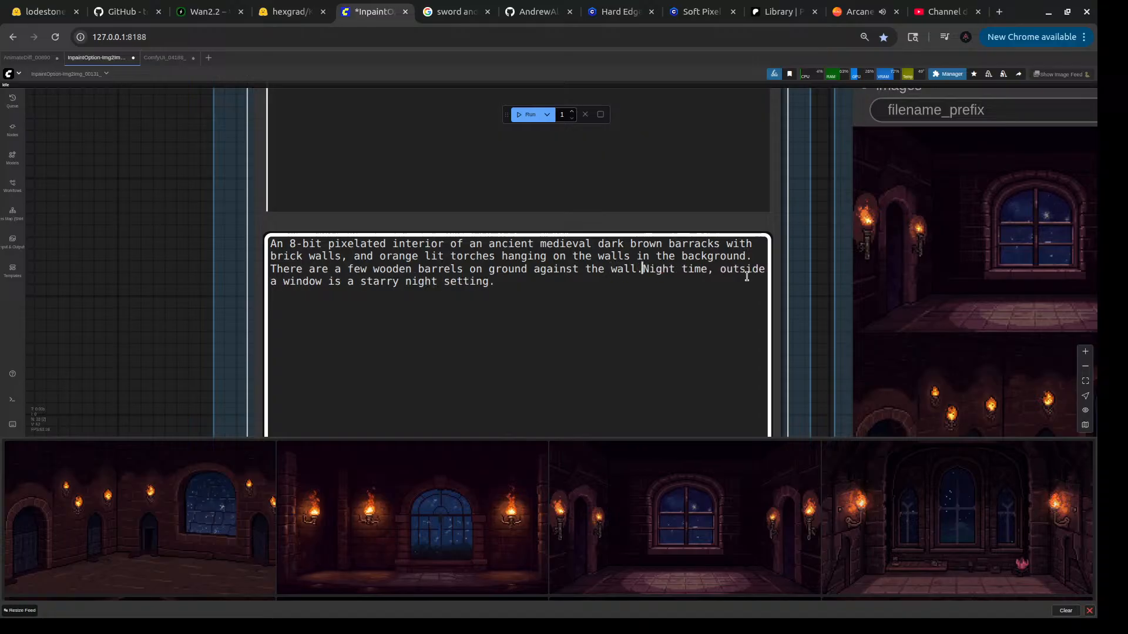
pyautogui.write('.')
pyautogui.hotkey('ctrl', 'Return')
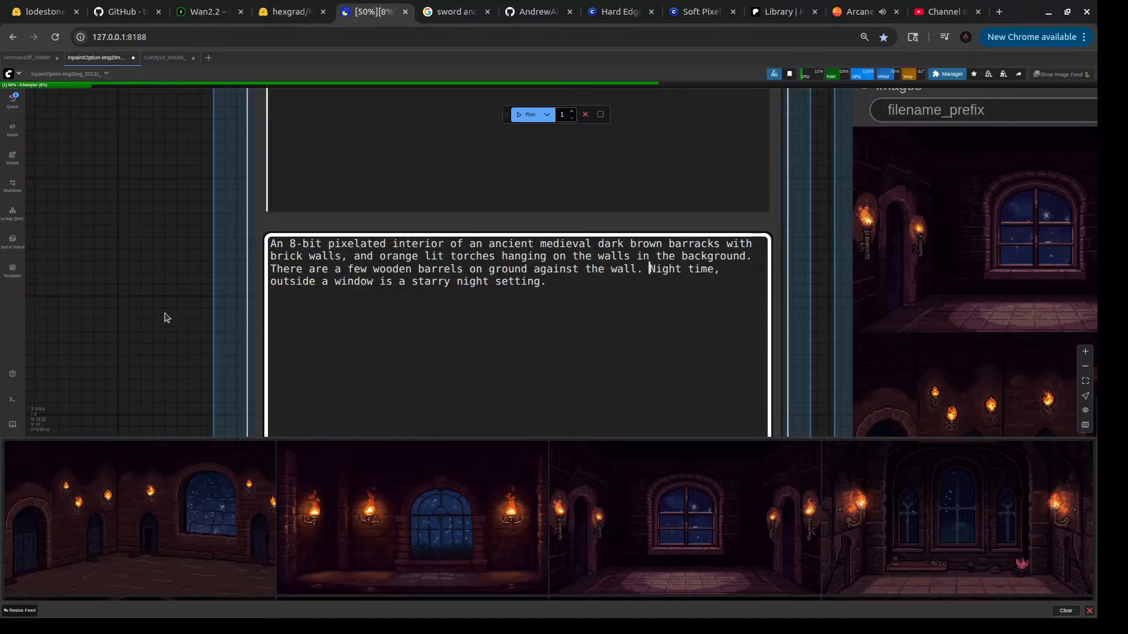
# - View the generated image with three arched windows and two torches enlarged from the image feed
pyautogui.scroll(-1, 164, 318)
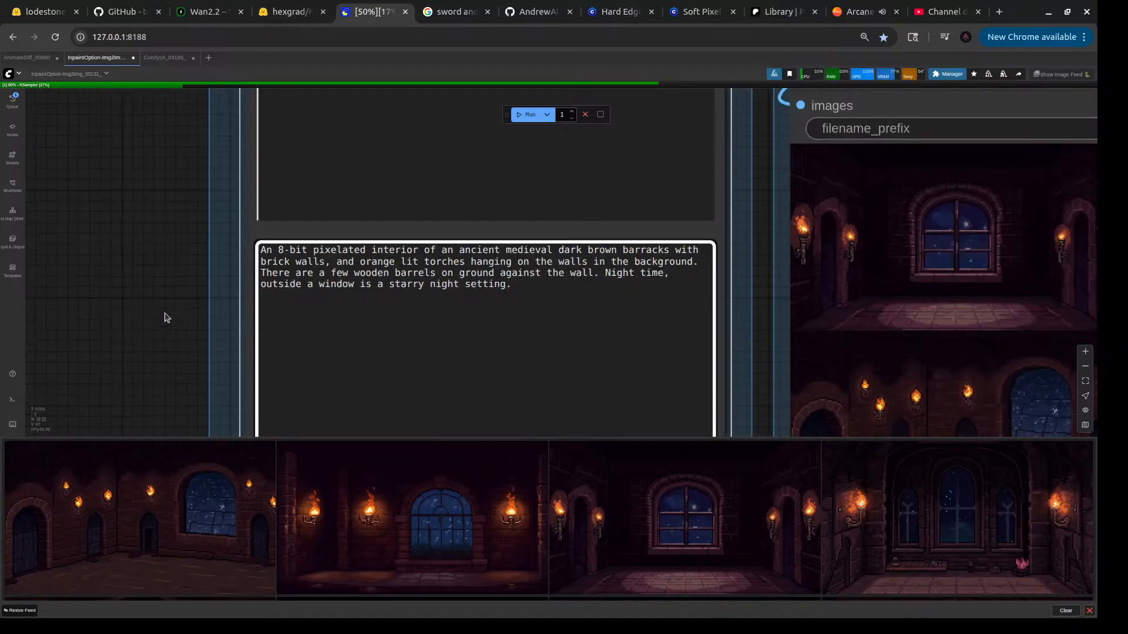
pyautogui.click(895, 519)
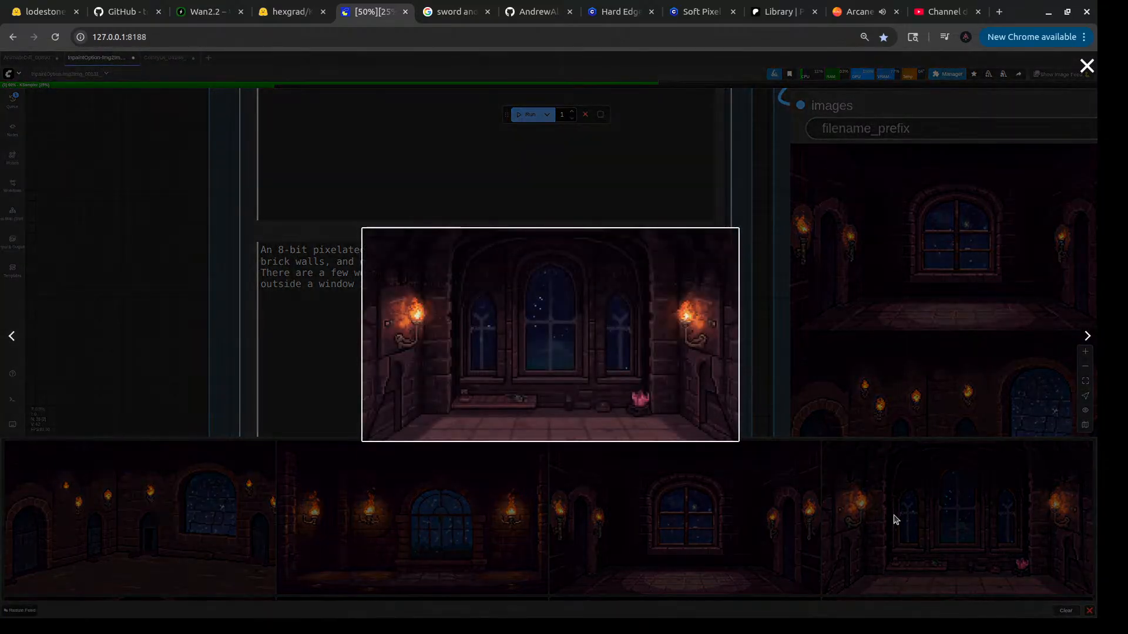
pyautogui.click(184, 327)
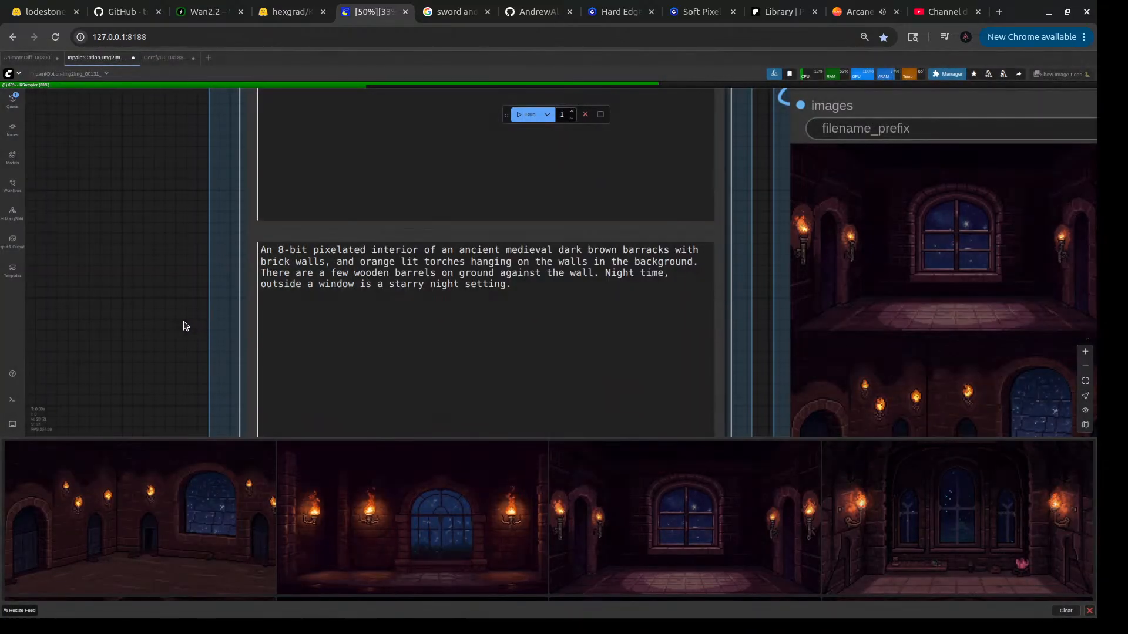
# - Insert "is a table with alchemy" after "There" in the prompt's wooden barrels sentence
pyautogui.scroll(1, 463, 273)
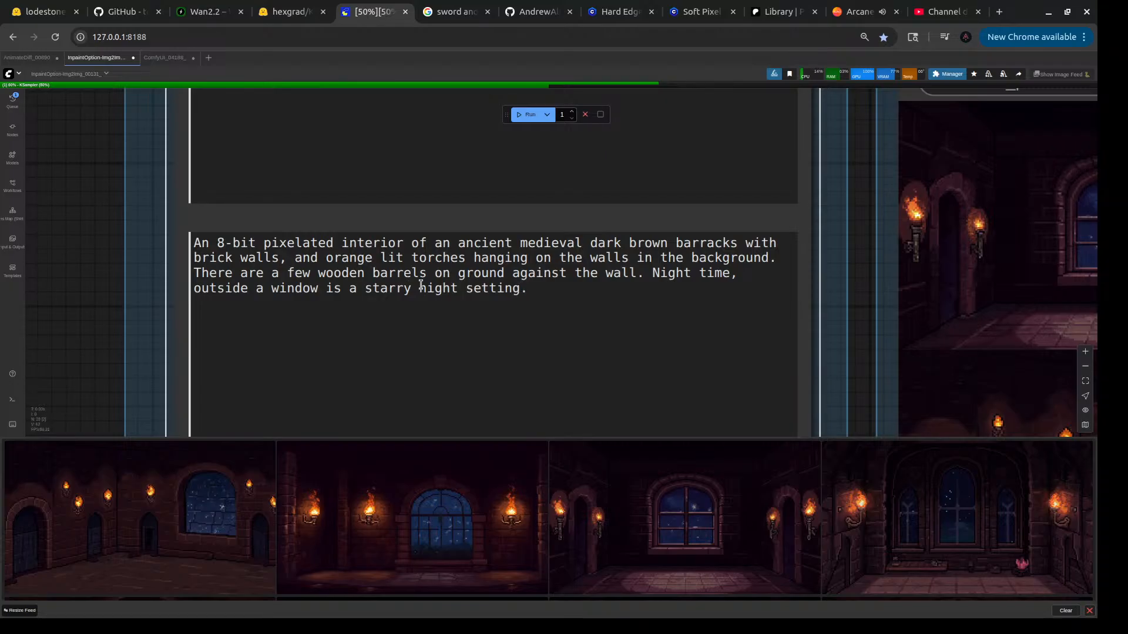
pyautogui.moveTo(770, 257); pyautogui.dragTo(530, 263)
pyautogui.click(403, 258)
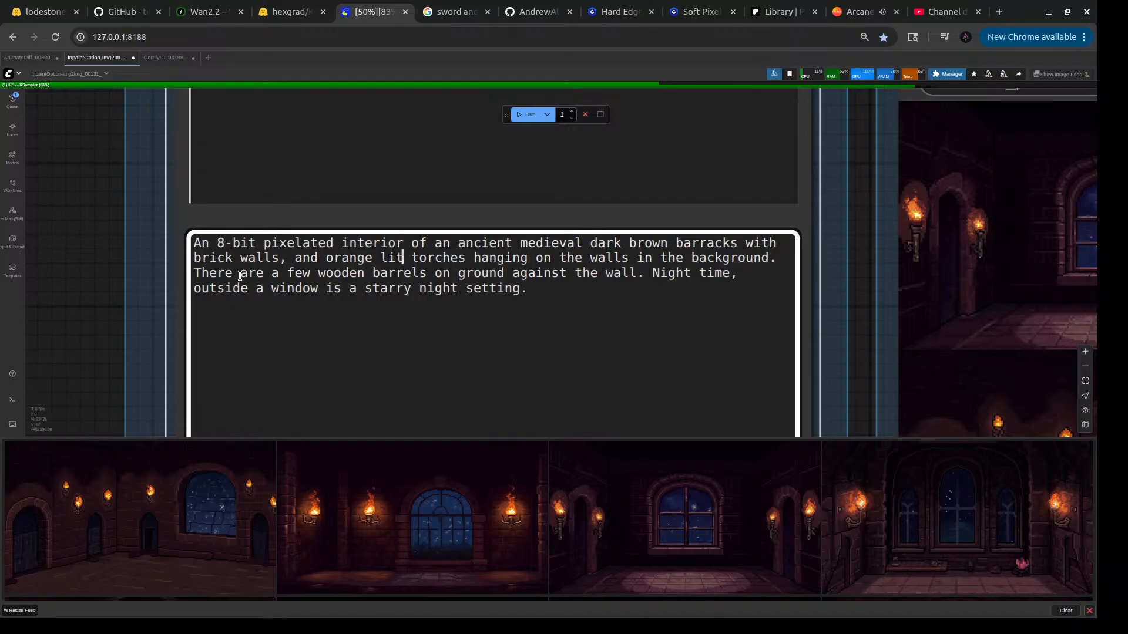
pyautogui.write('is a ')
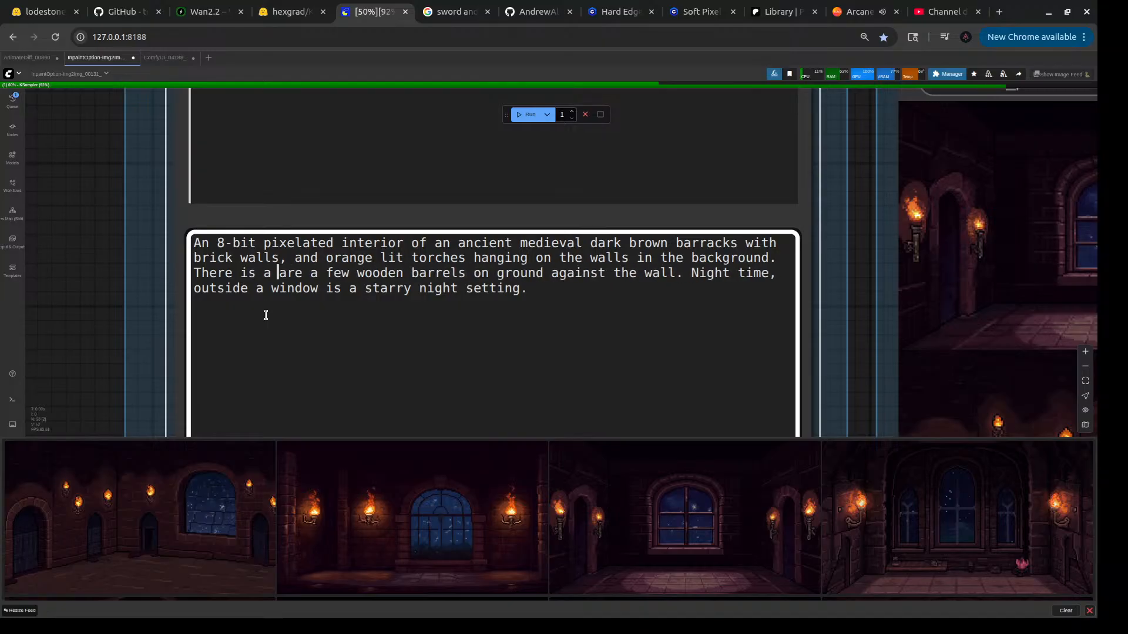
pyautogui.write('table with ')
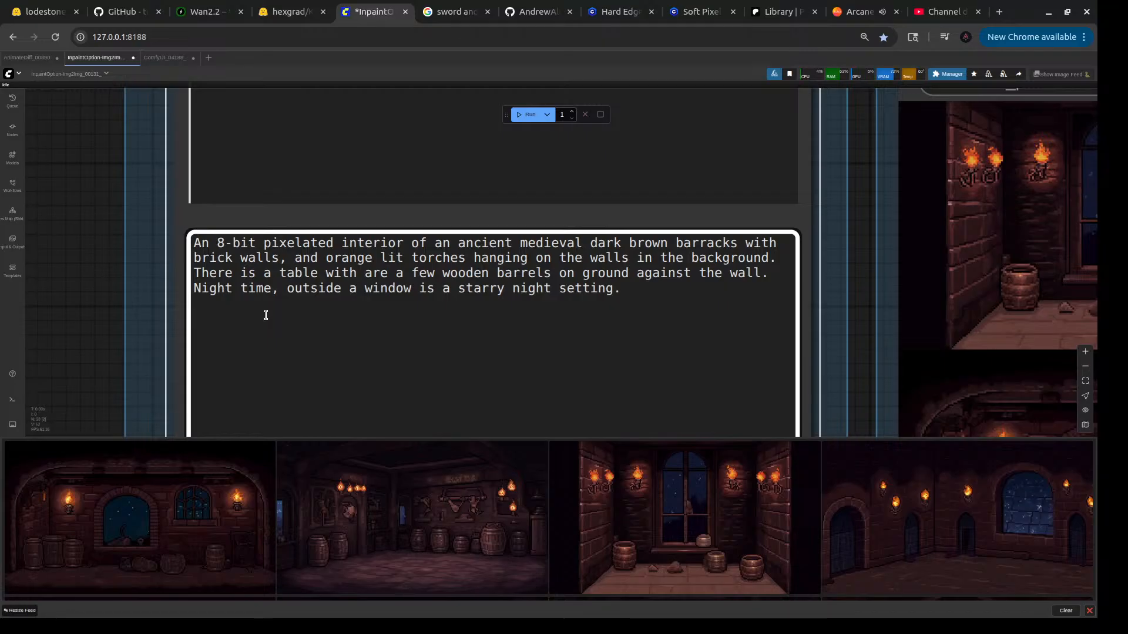
pyautogui.write('ale')
pyautogui.write('he')
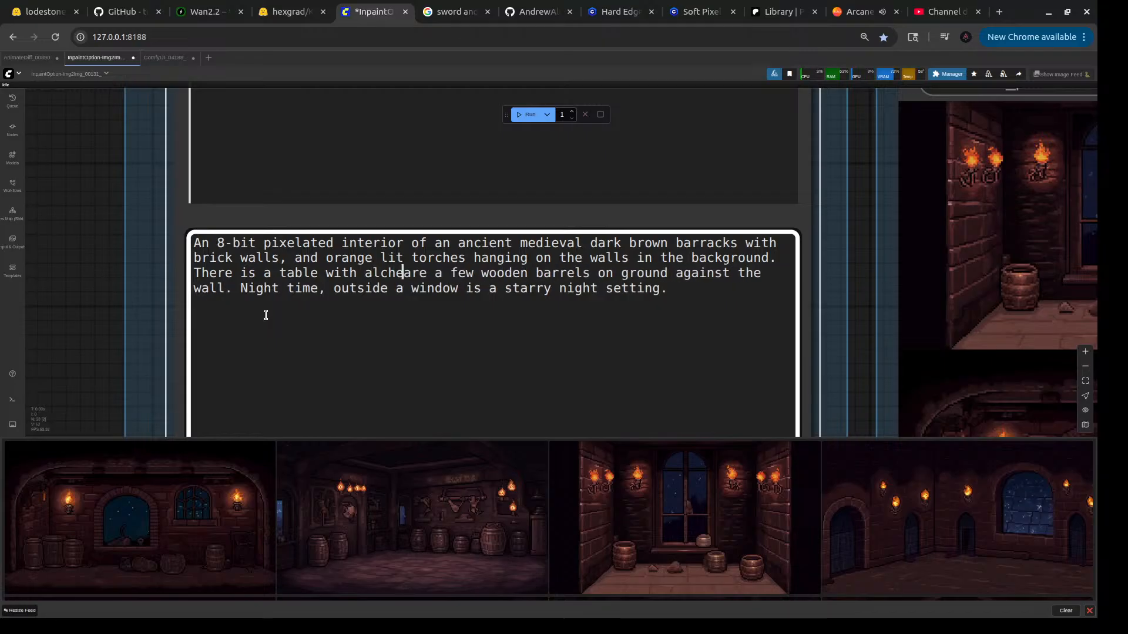
pyautogui.write('my')
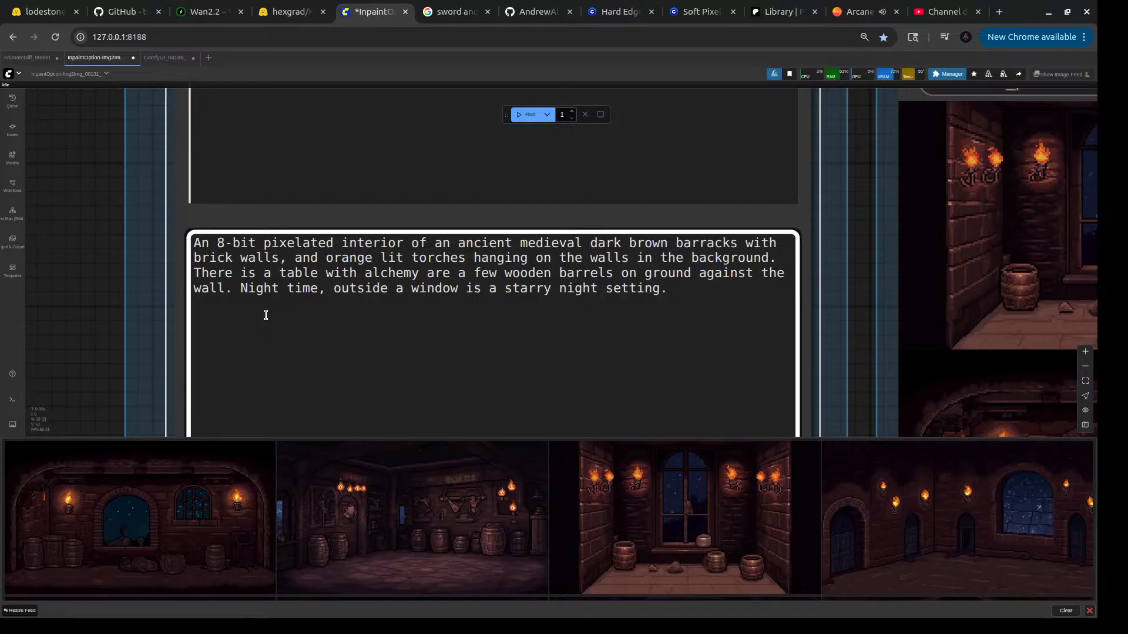
# - Reword "a table with alchemy" to "an alchemy table" in the prompt's third sentence line
pyautogui.press('Left')
pyautogui.press('Left')
pyautogui.press('Left')
pyautogui.press('Left')
pyautogui.press('Left')
pyautogui.press('BackSpace')
pyautogui.press('BackSpace')
pyautogui.press('BackSpace')
pyautogui.press('BackSpace')
pyautogui.press('BackSpace')
pyautogui.press('BackSpace')
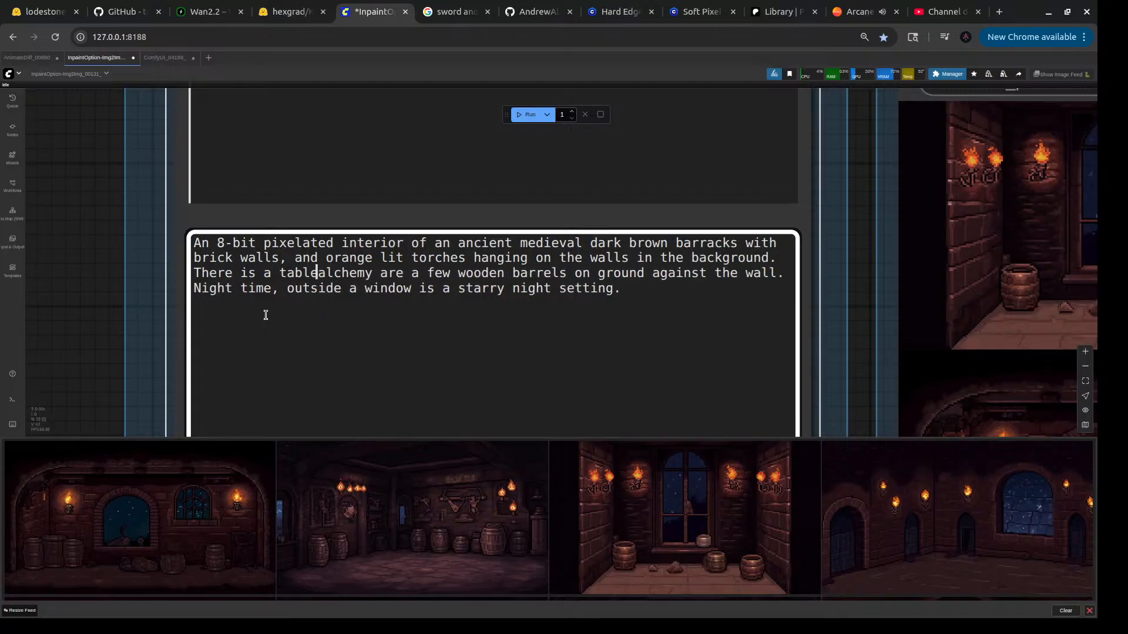
pyautogui.press('BackSpace')
pyautogui.press('BackSpace')
pyautogui.press('BackSpace')
pyautogui.press('BackSpace')
pyautogui.press('BackSpace')
pyautogui.press('BackSpace')
pyautogui.press('BackSpace')
pyautogui.press('BackSpace')
pyautogui.write('an')
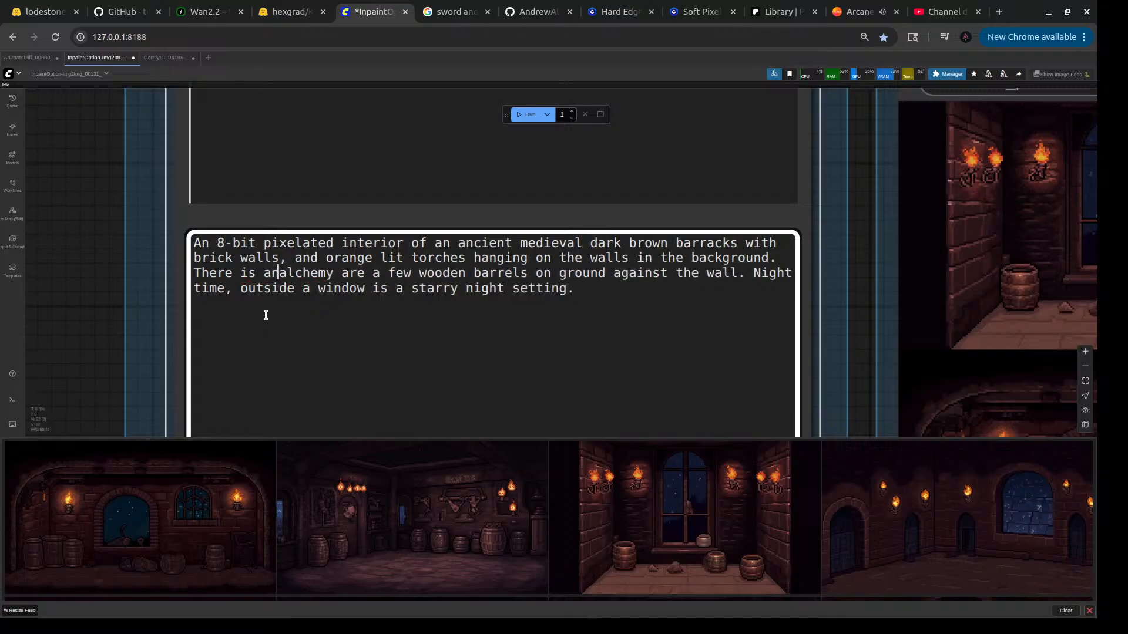
pyautogui.press('Right')
pyautogui.press('Right')
pyautogui.press('Right')
pyautogui.press('Right')
pyautogui.press('Right')
pyautogui.press('Right')
pyautogui.press('Right')
pyautogui.press('Right')
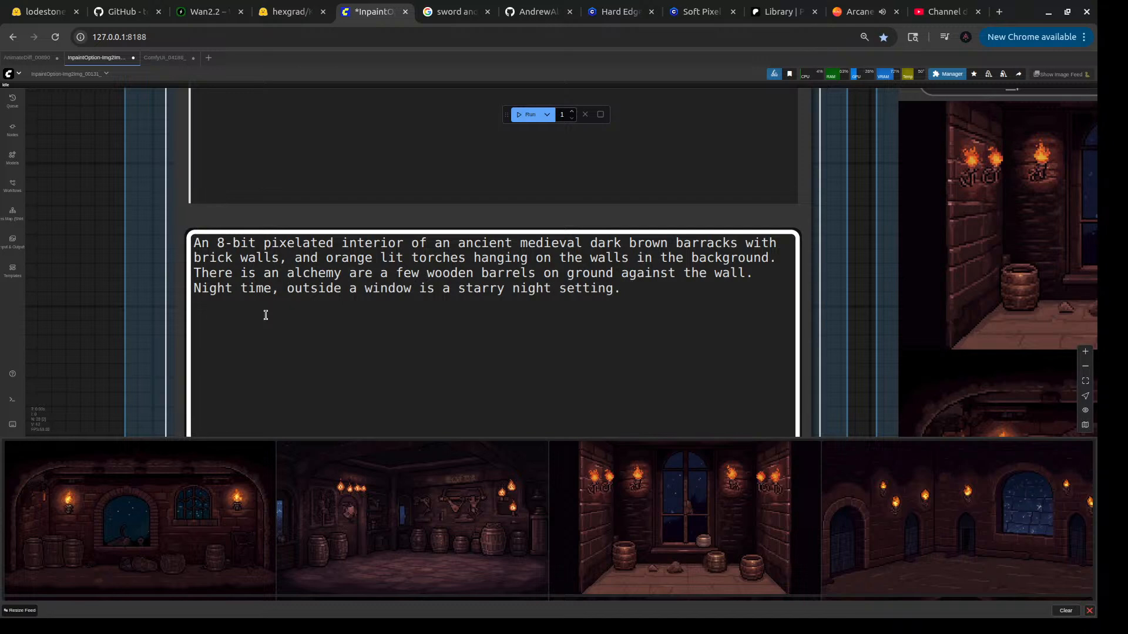
pyautogui.write('table ')
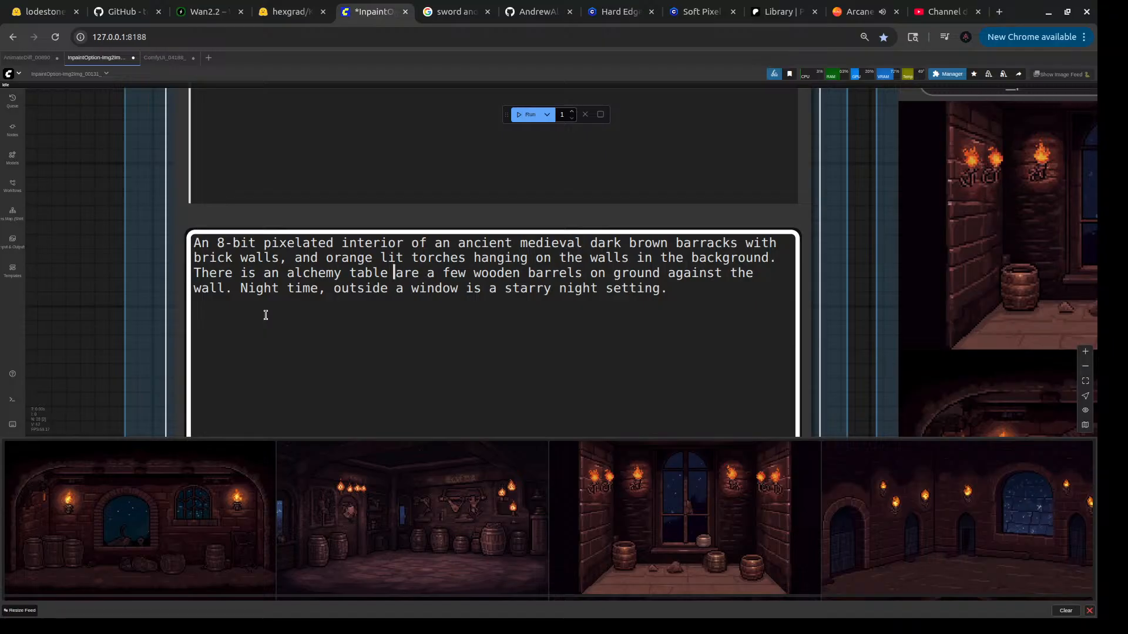
# - Replace "are" after "alchemy table" with "in the center of the room with" in the prompt and run the workflow
pyautogui.write('in the ce')
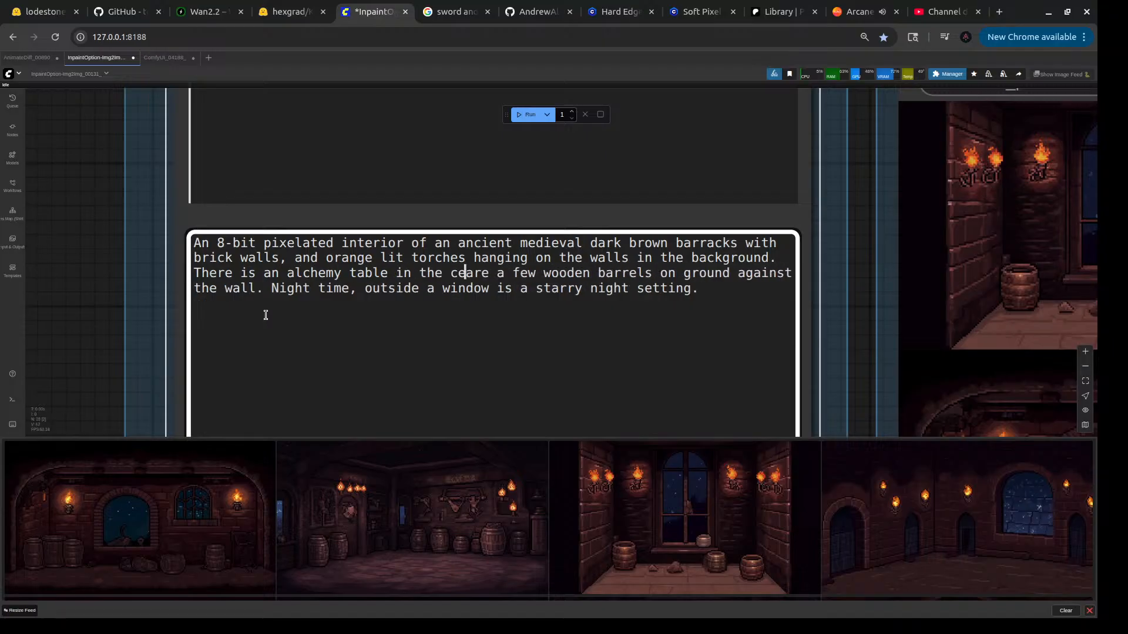
pyautogui.write('nter of the ')
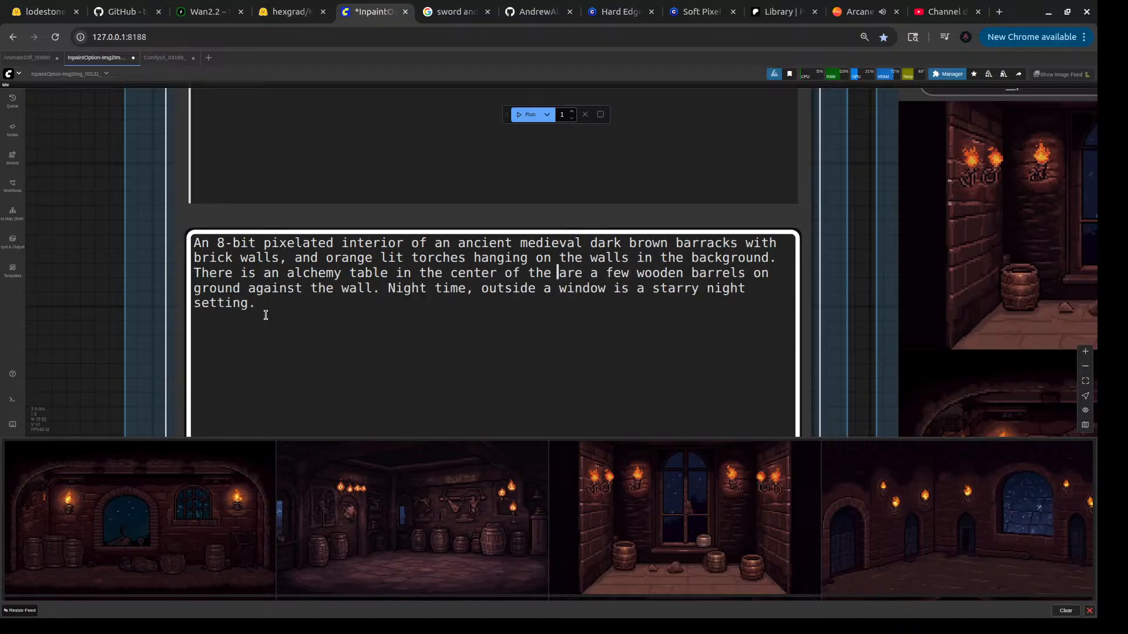
pyautogui.write('r')
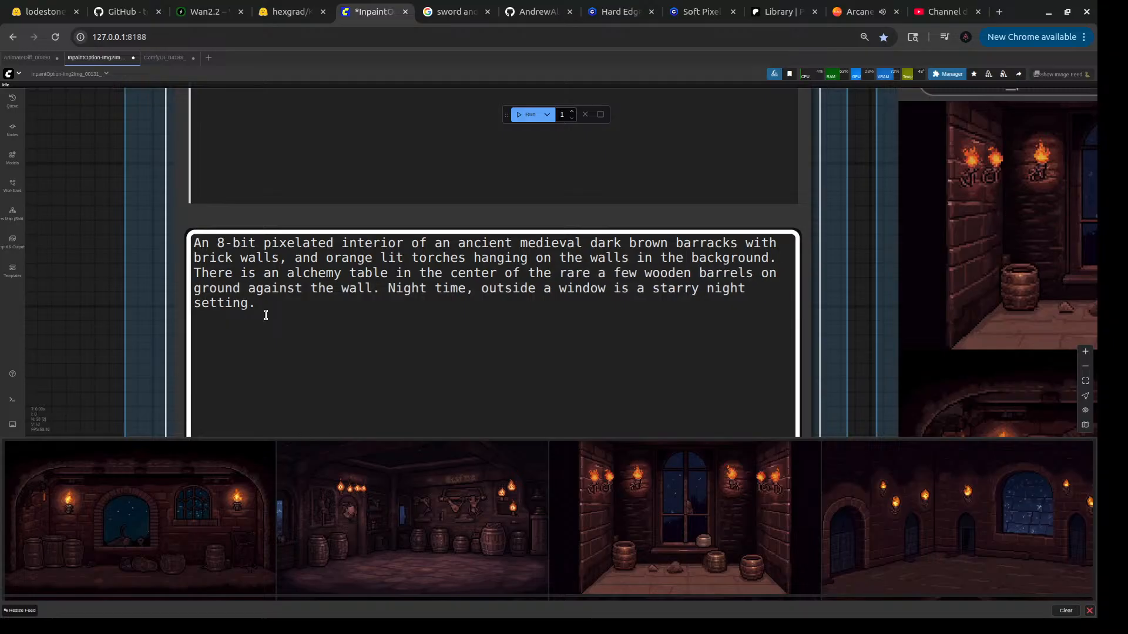
pyautogui.write('oom ')
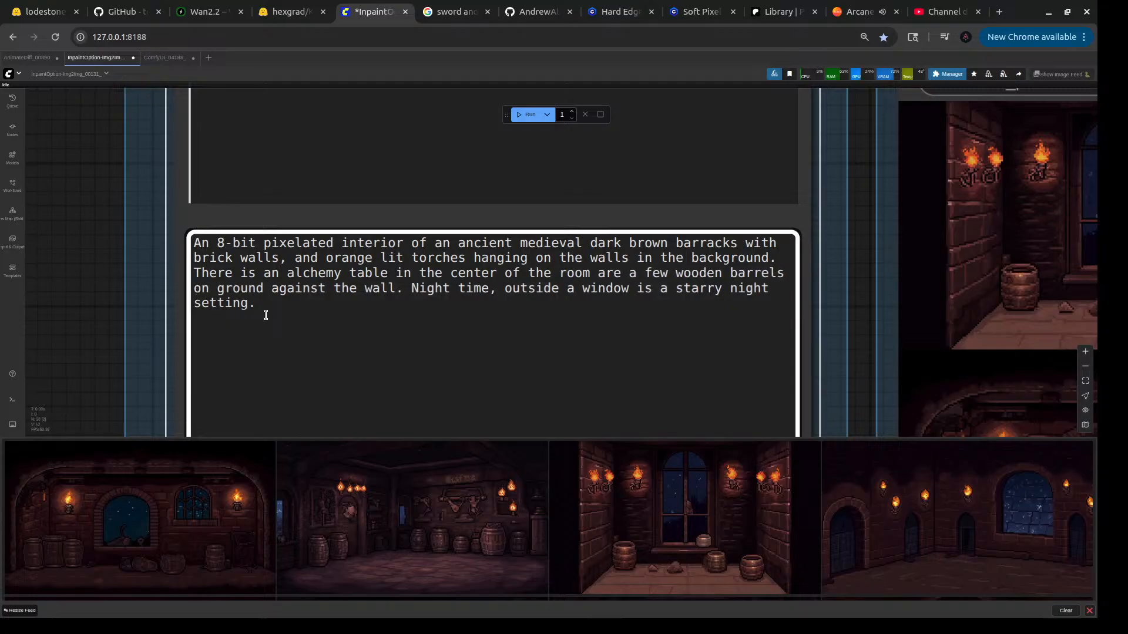
pyautogui.write('with')
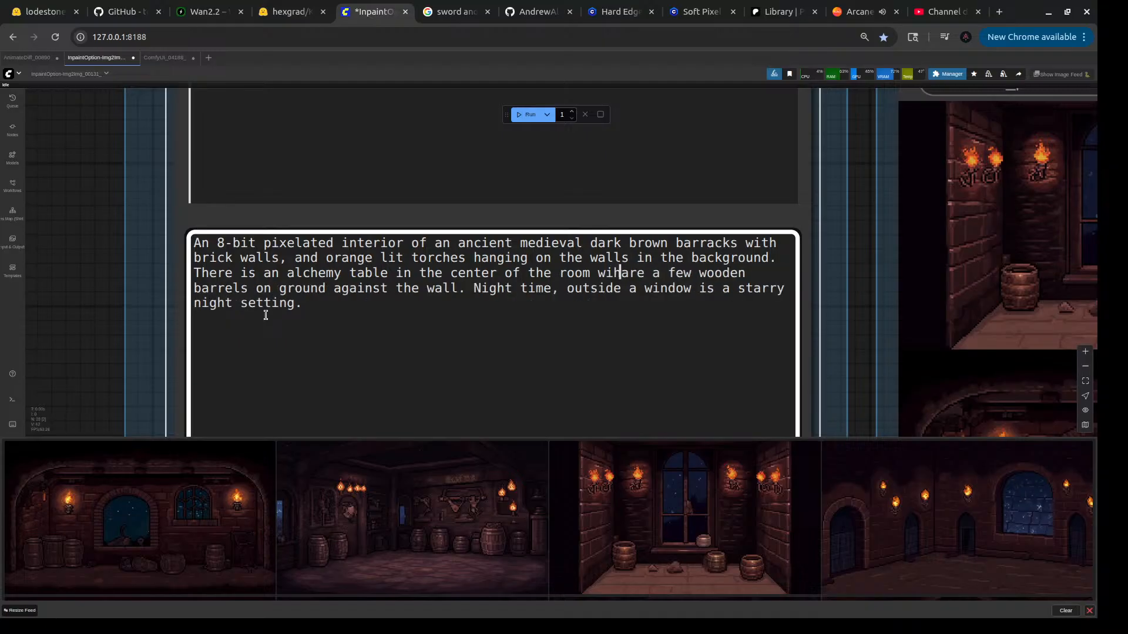
pyautogui.press('Delete')
pyautogui.press('Delete')
pyautogui.press('Delete')
pyautogui.press('Delete')
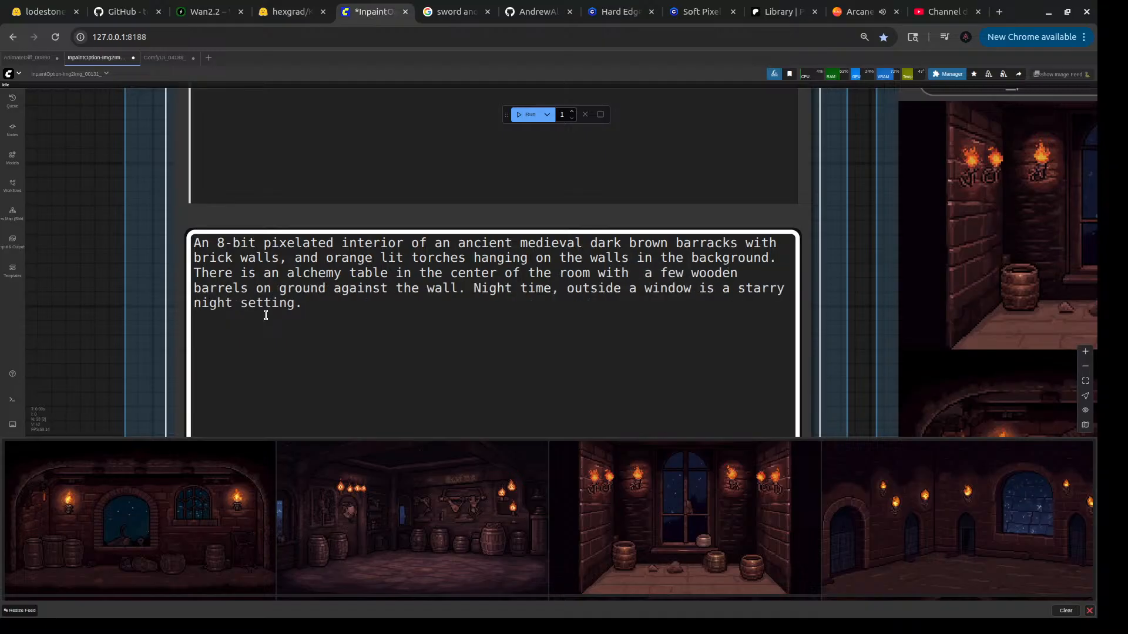
pyautogui.hotkey('ctrl', 'Return')
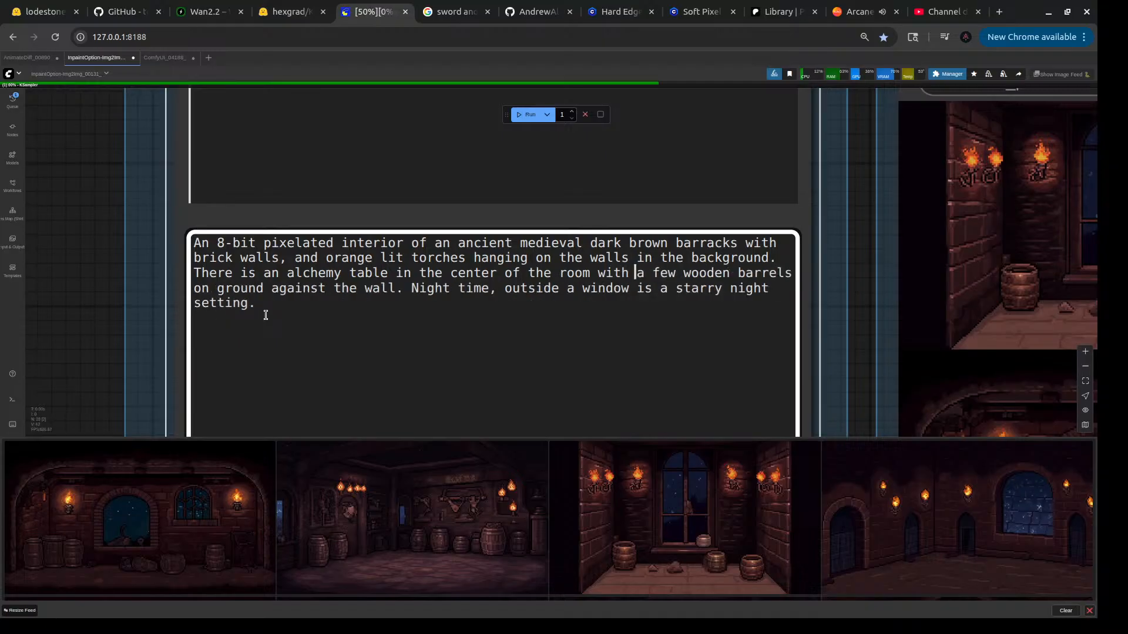
# - Browse the earlier generated barracks images enlarged from the image feed, ending with the one showing an arched window and three torches
pyautogui.click(235, 505)
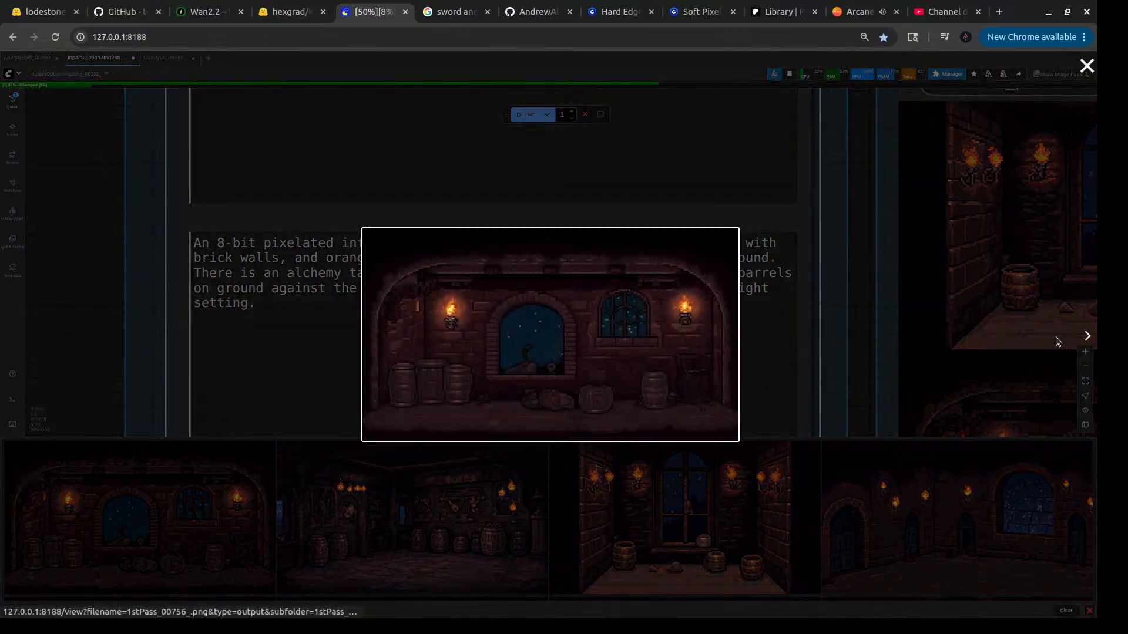
pyautogui.click(1090, 337)
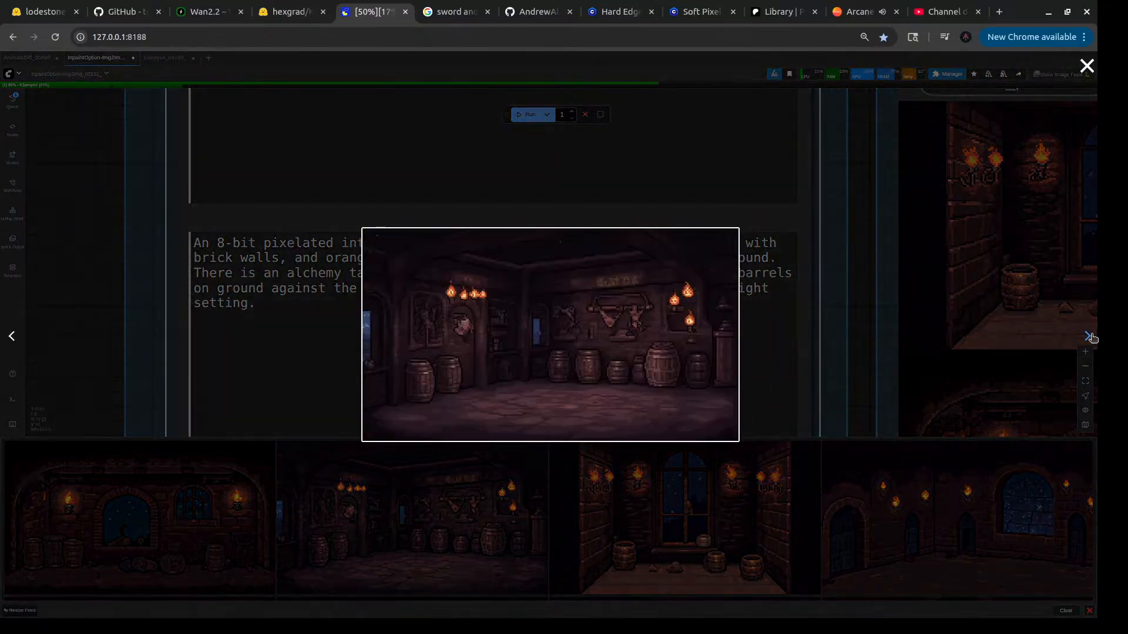
pyautogui.click(1090, 337)
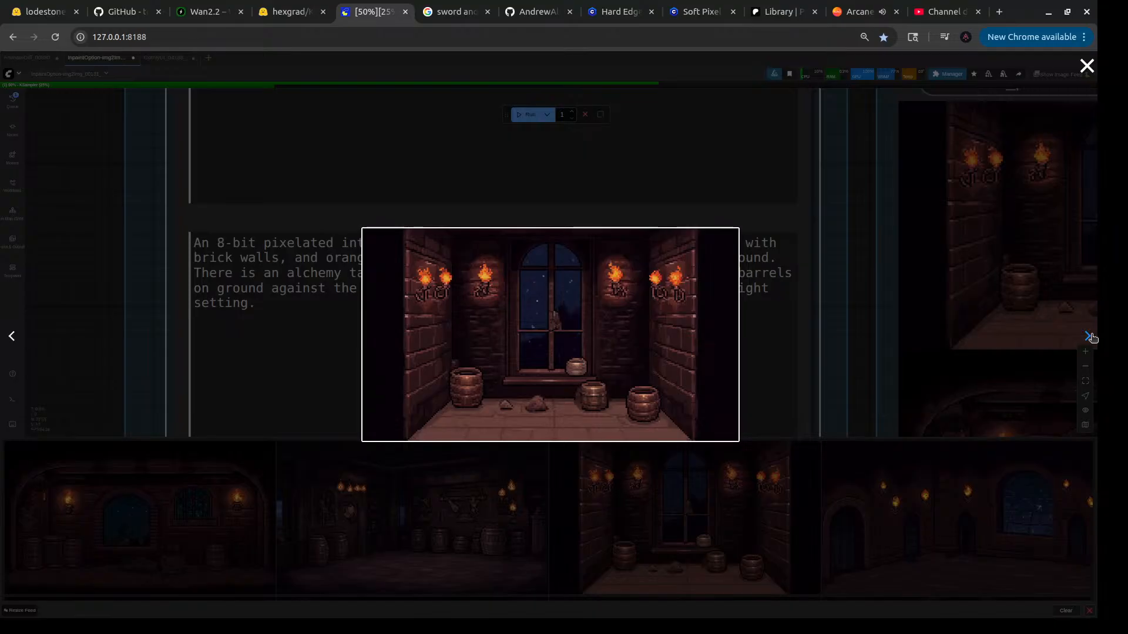
pyautogui.click(1090, 337)
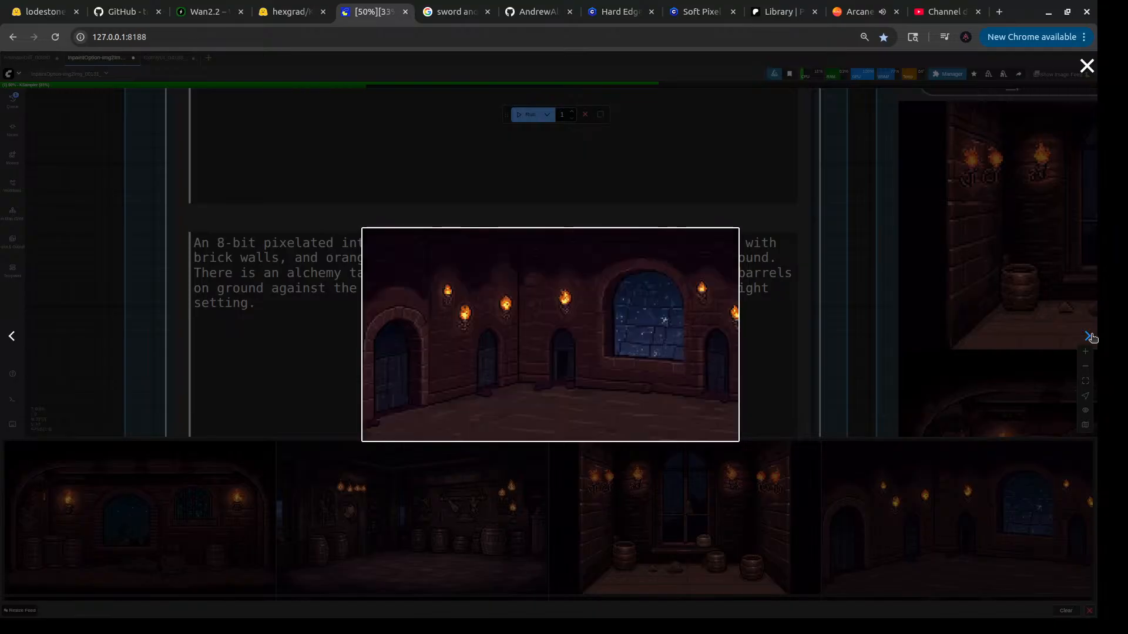
pyautogui.click(1090, 336)
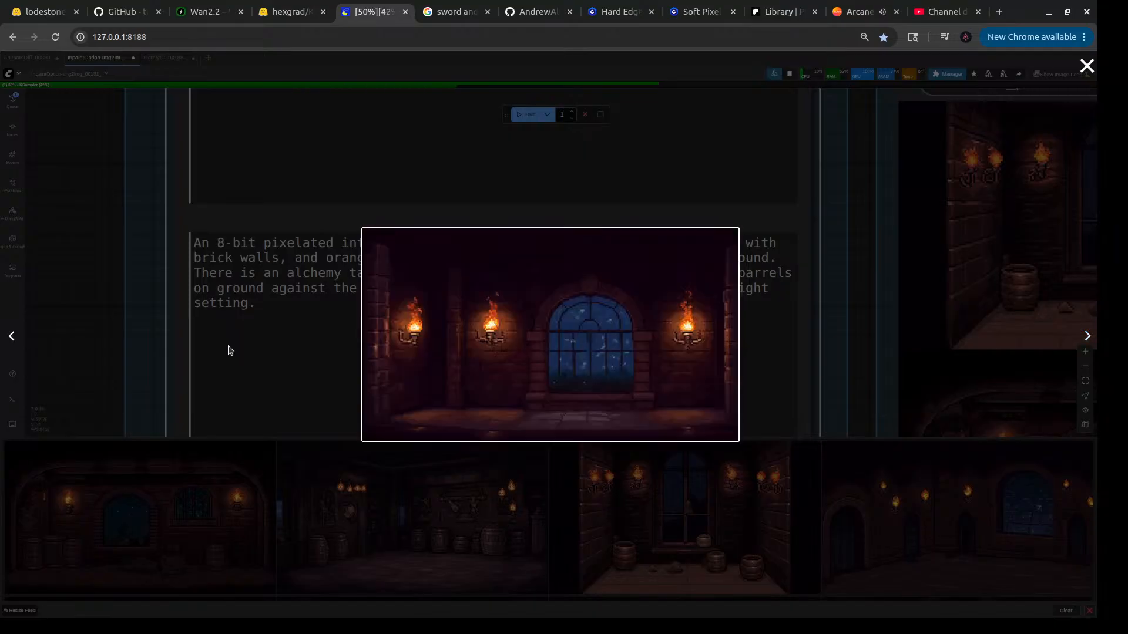
pyautogui.click(106, 303)
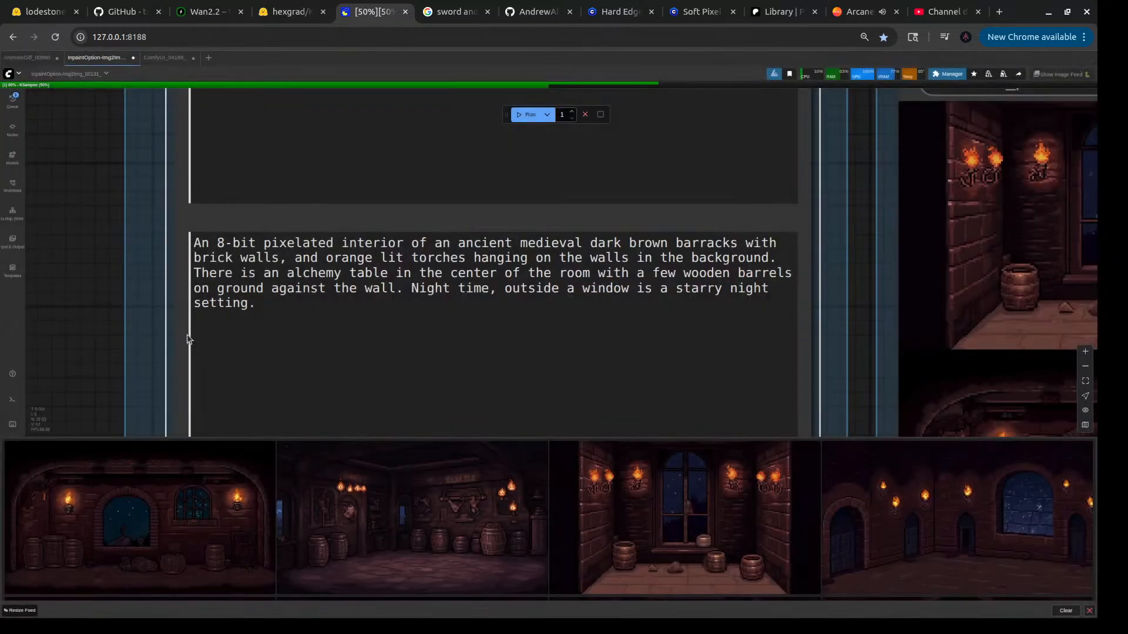
# - View the first two newly generated alchemy-table images enlarged from the image feed
pyautogui.scroll(-7, 634, 300)
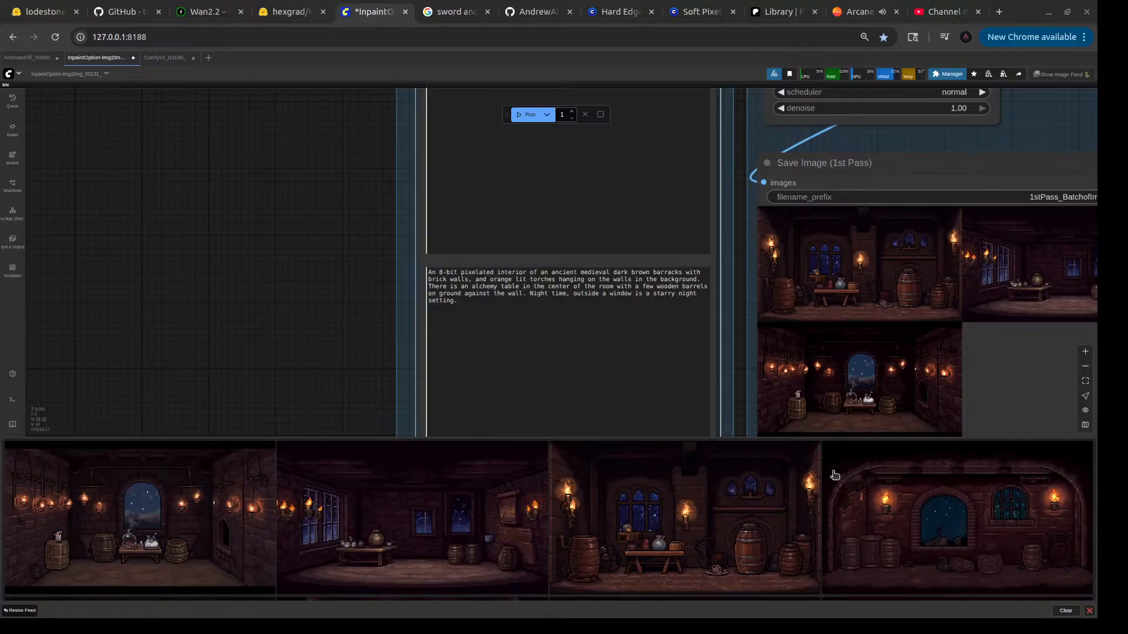
pyautogui.click(147, 511)
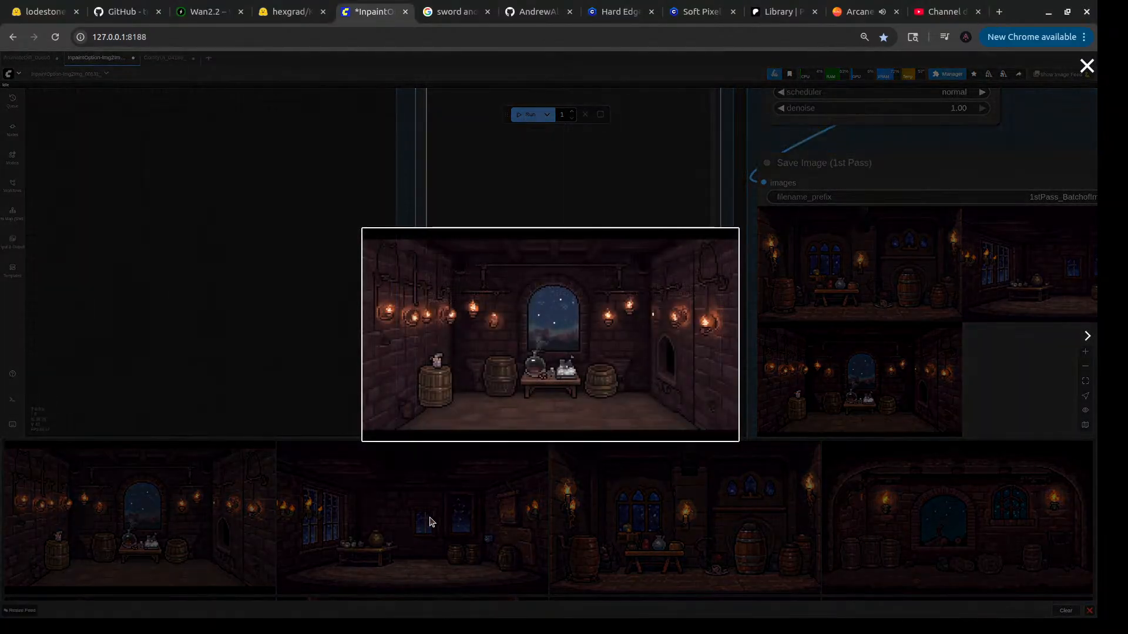
pyautogui.click(379, 516)
pyautogui.click(378, 516)
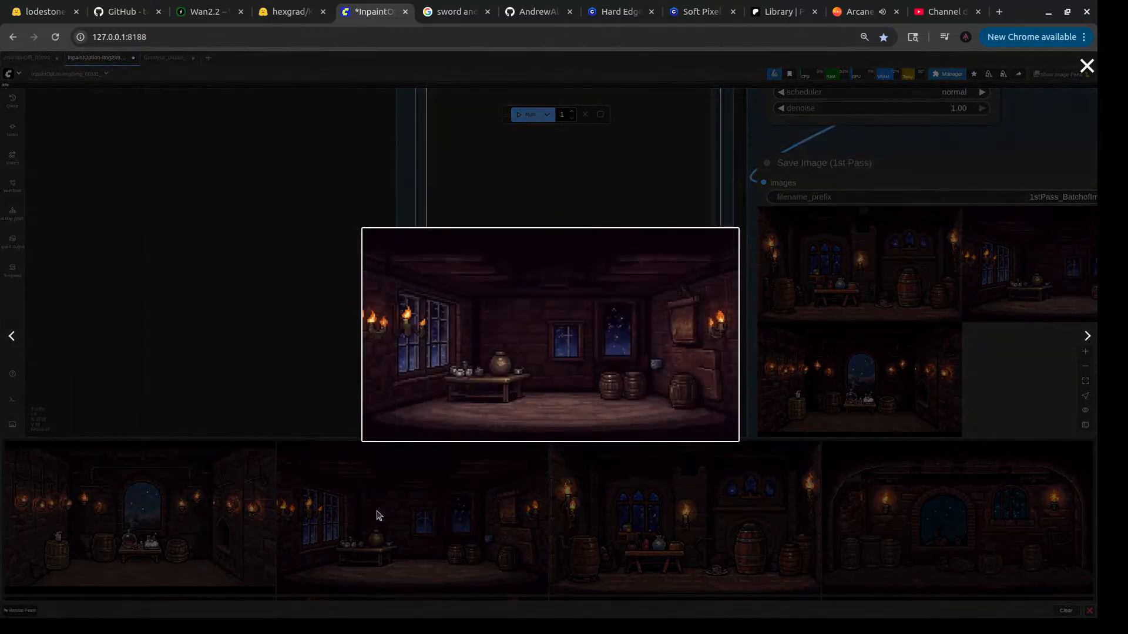
pyautogui.click(669, 535)
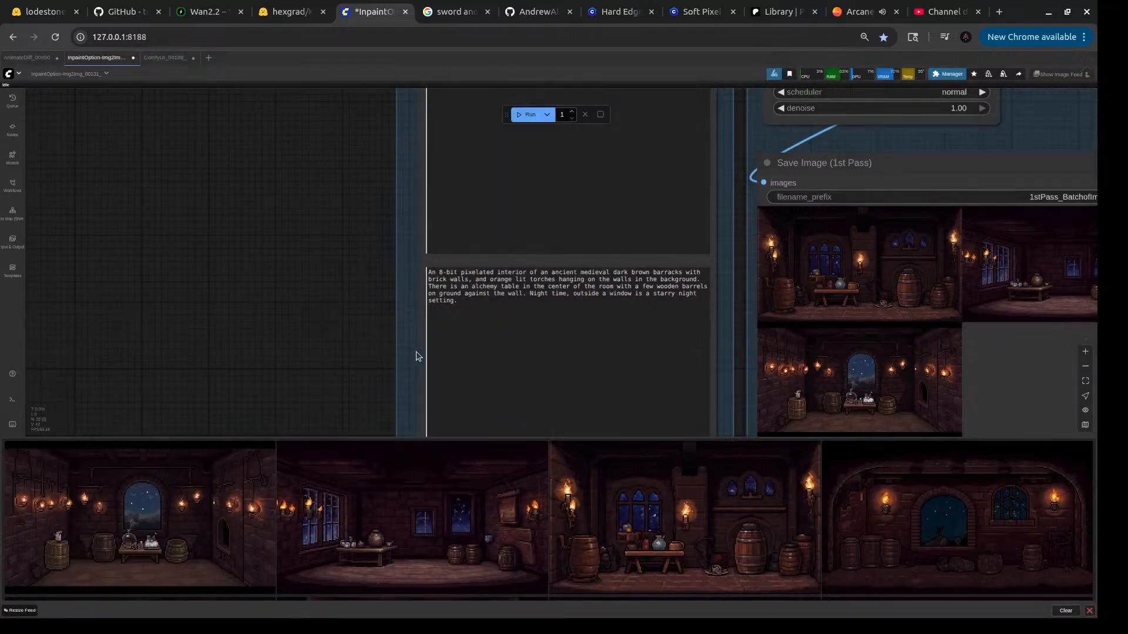
# - Replace "a" before "window" in the prompt's night-time sentence with "there is a single"
pyautogui.scroll(4, 470, 312)
pyautogui.scroll(3, 469, 312)
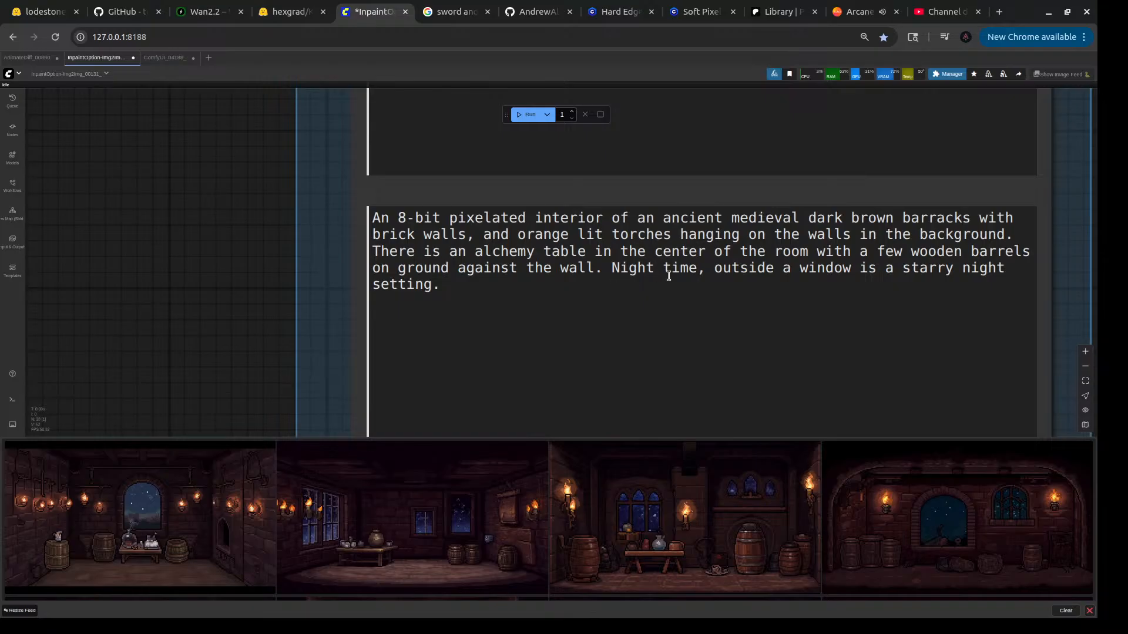
pyautogui.click(799, 268)
pyautogui.press('BackSpace')
pyautogui.press('BackSpace')
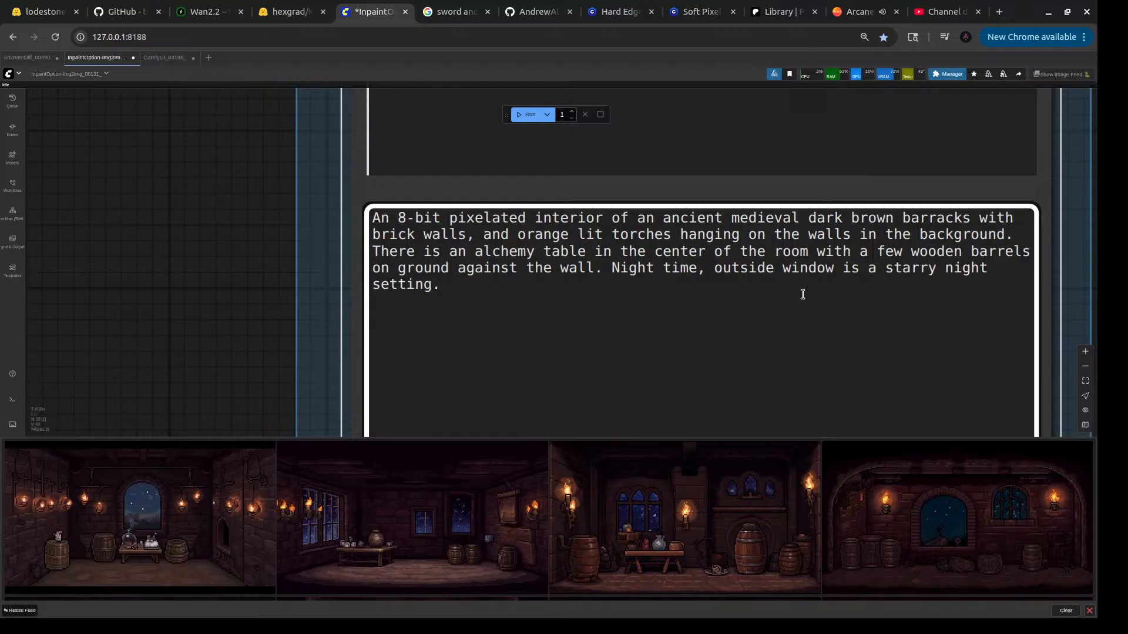
pyautogui.write('therer')
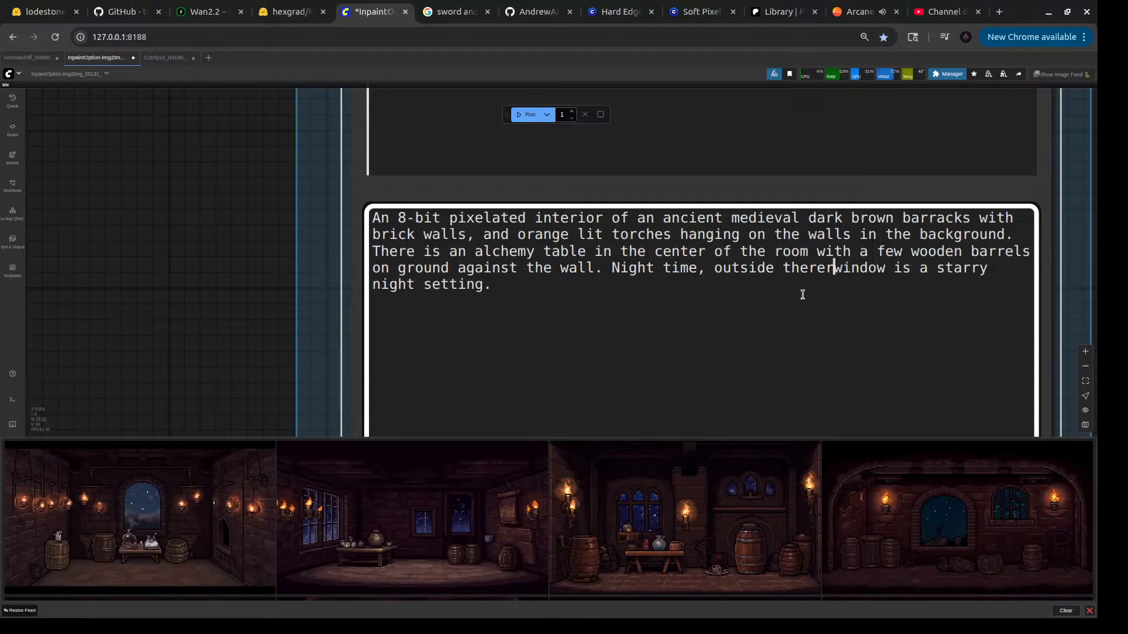
pyautogui.write(' is a ing')
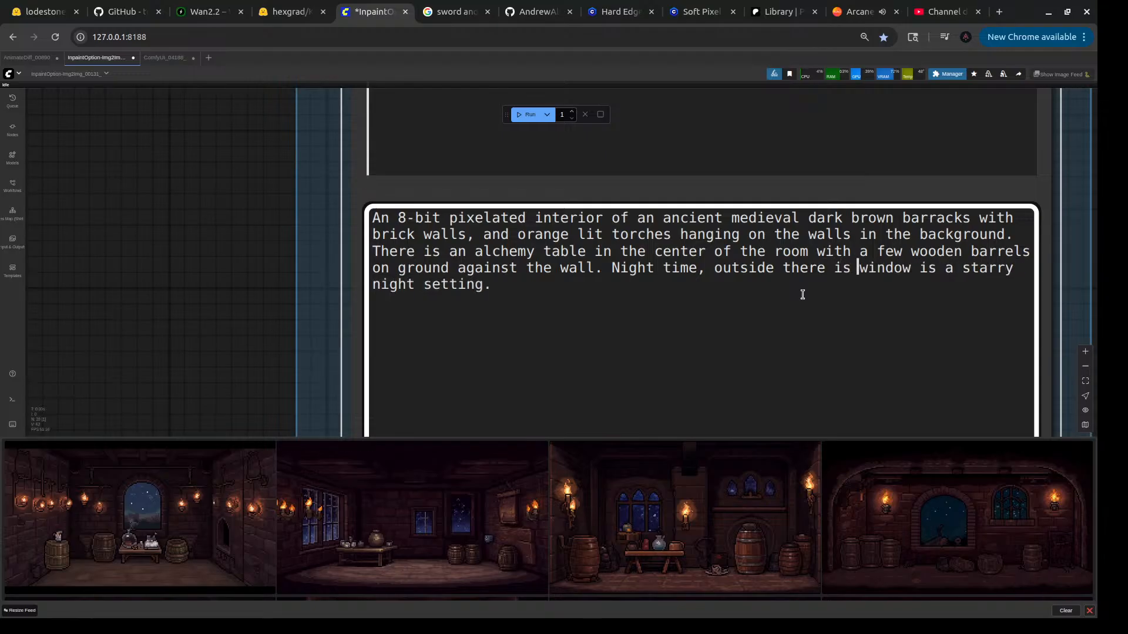
pyautogui.press('BackSpace')
pyautogui.press('BackSpace')
pyautogui.press('BackSpace')
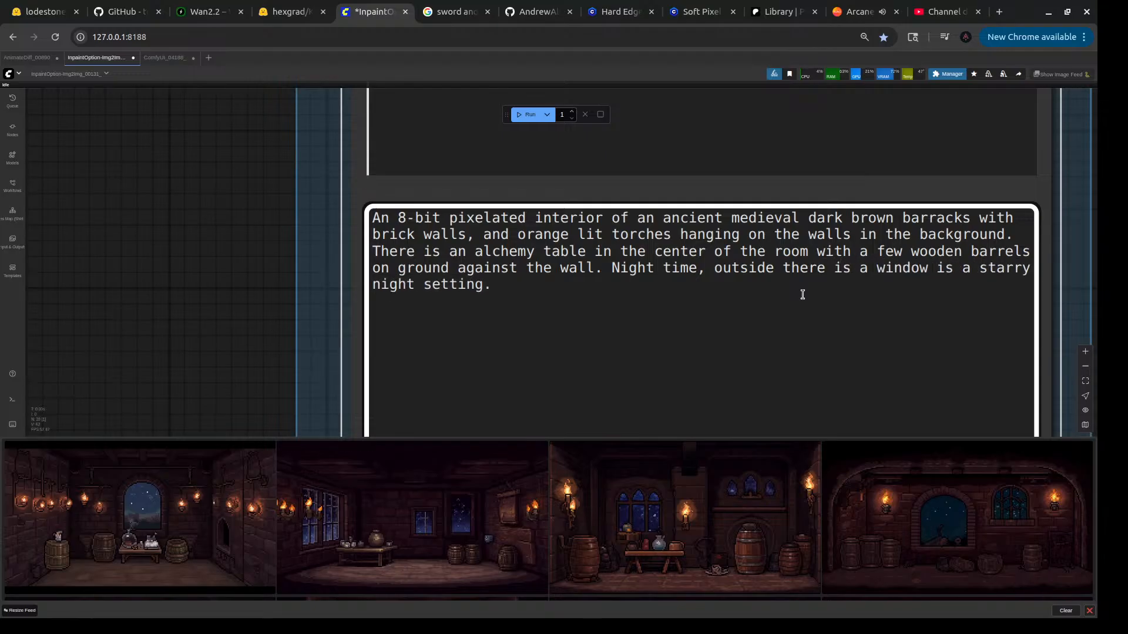
pyautogui.write('single')
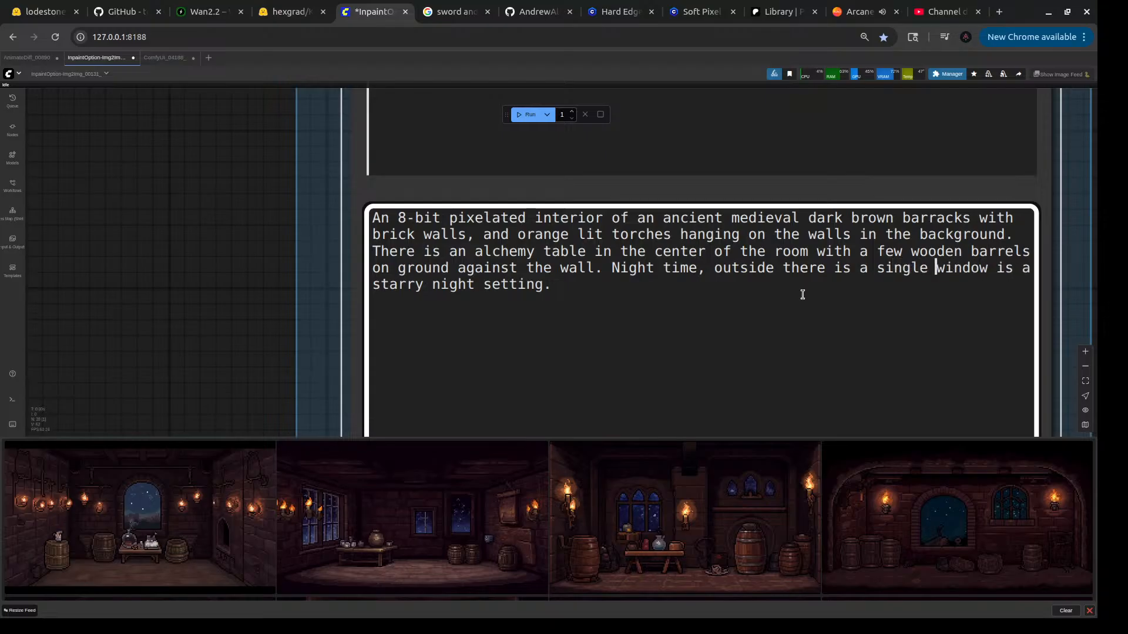
# - Change "is" to "with" after "single window" in the prompt and run the workflow
pyautogui.press('Right')
pyautogui.press('Right')
pyautogui.press('Right')
pyautogui.press('Right')
pyautogui.press('Right')
pyautogui.press('Delete')
pyautogui.press('Delete')
pyautogui.press('Delete')
pyautogui.write('with')
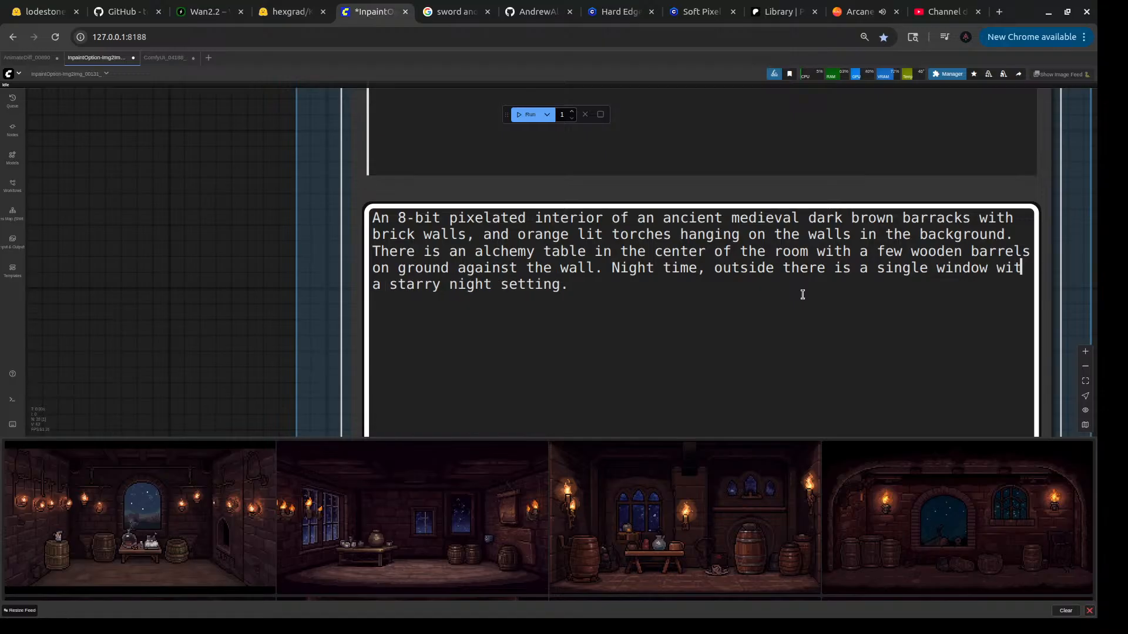
pyautogui.hotkey('ctrl', 'Return')
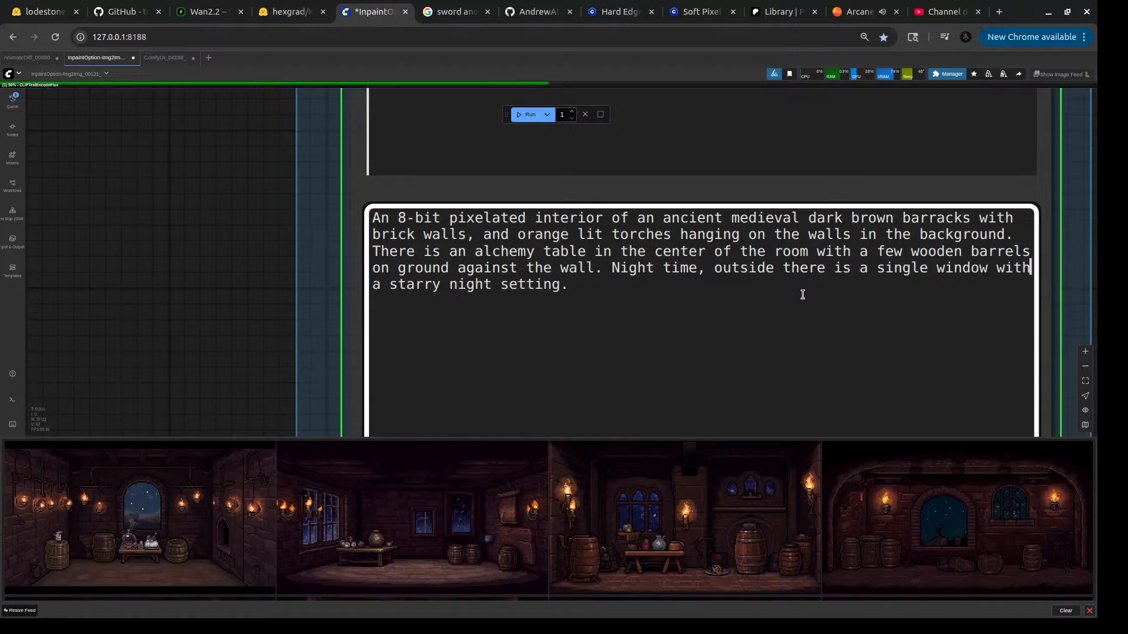
# - View the alchemy-table image with large barrels and three torches enlarged, then close it and return to the node graph
pyautogui.click(749, 539)
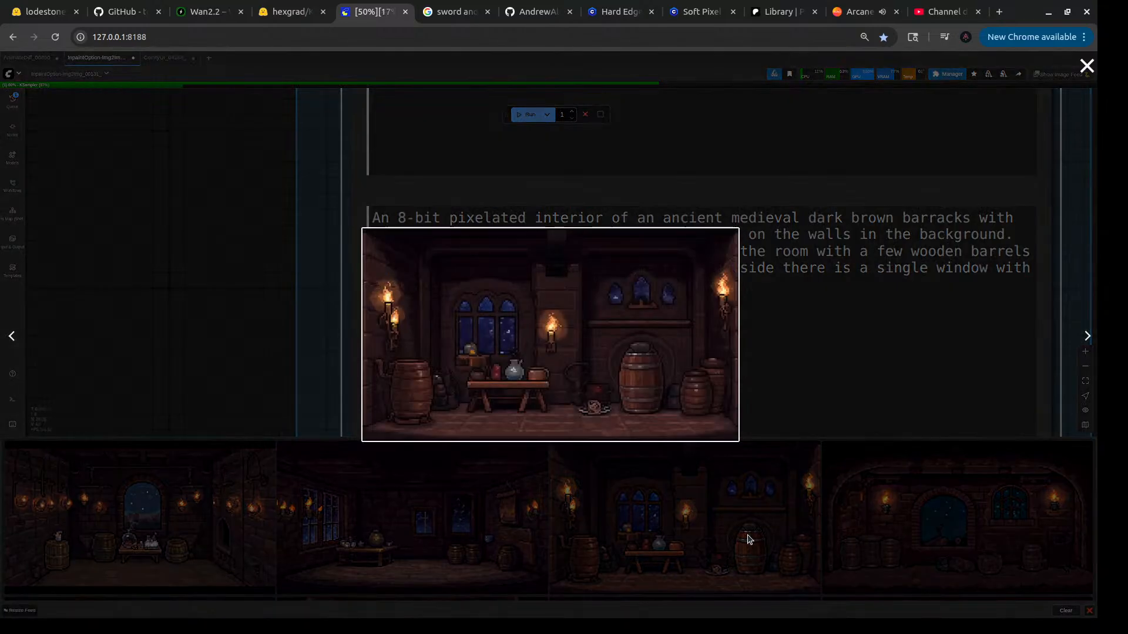
pyautogui.click(271, 320)
pyautogui.scroll(-5, 271, 321)
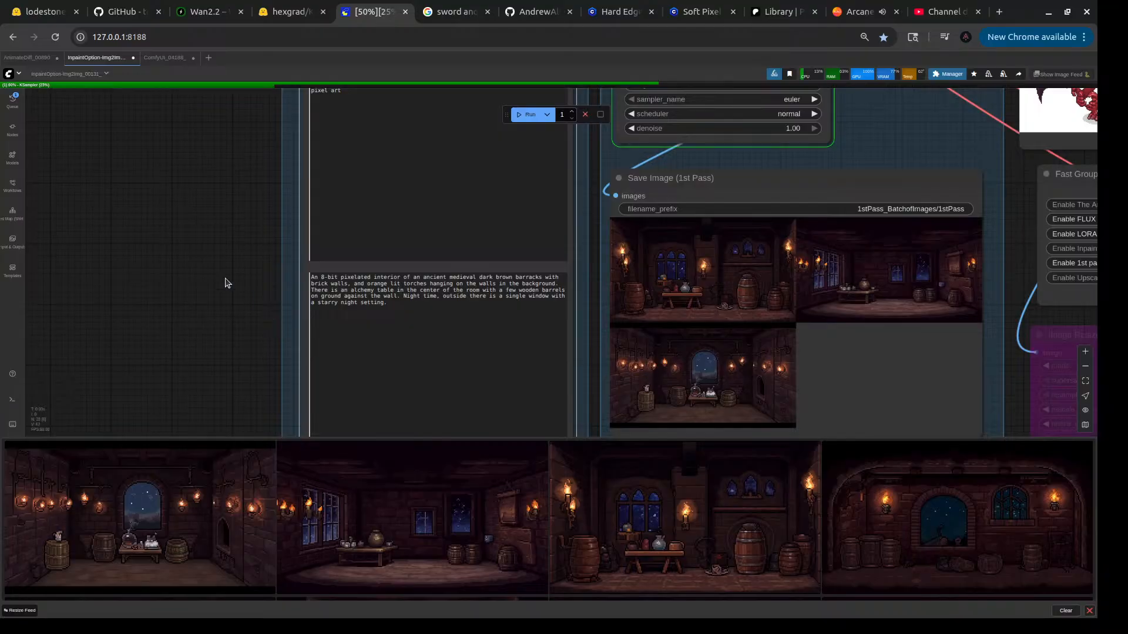
pyautogui.scroll(-3, 245, 275)
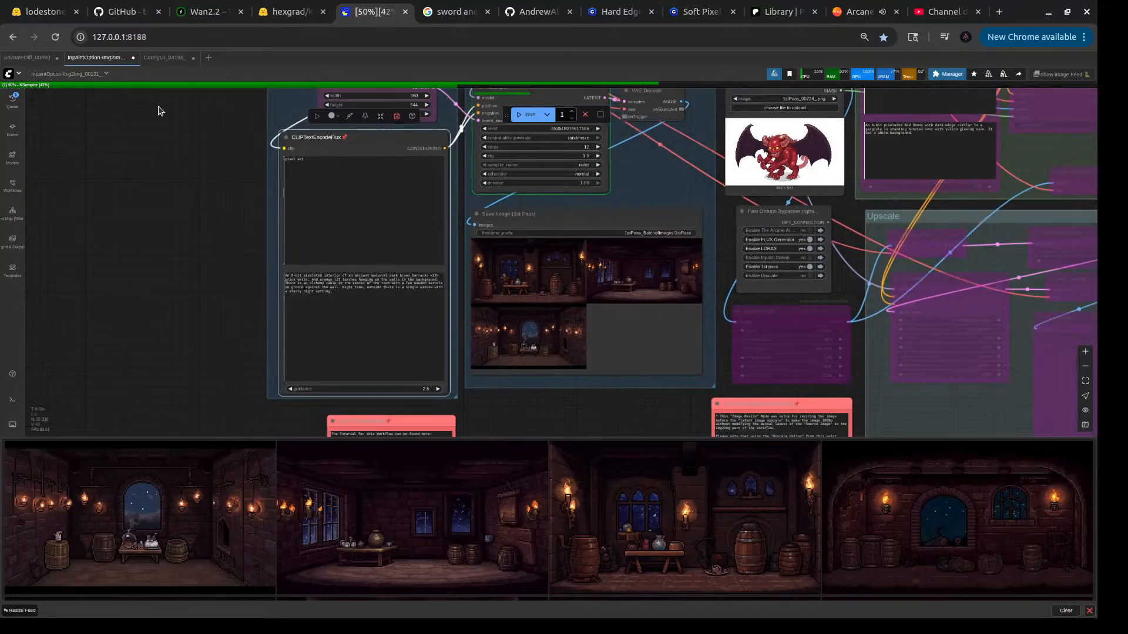
# - Switch to the Simple FLUX.1 Kontext Editor workflow and bring up its Flux Kontext node with the knight's sword prompt
pyautogui.moveTo(28, 61)
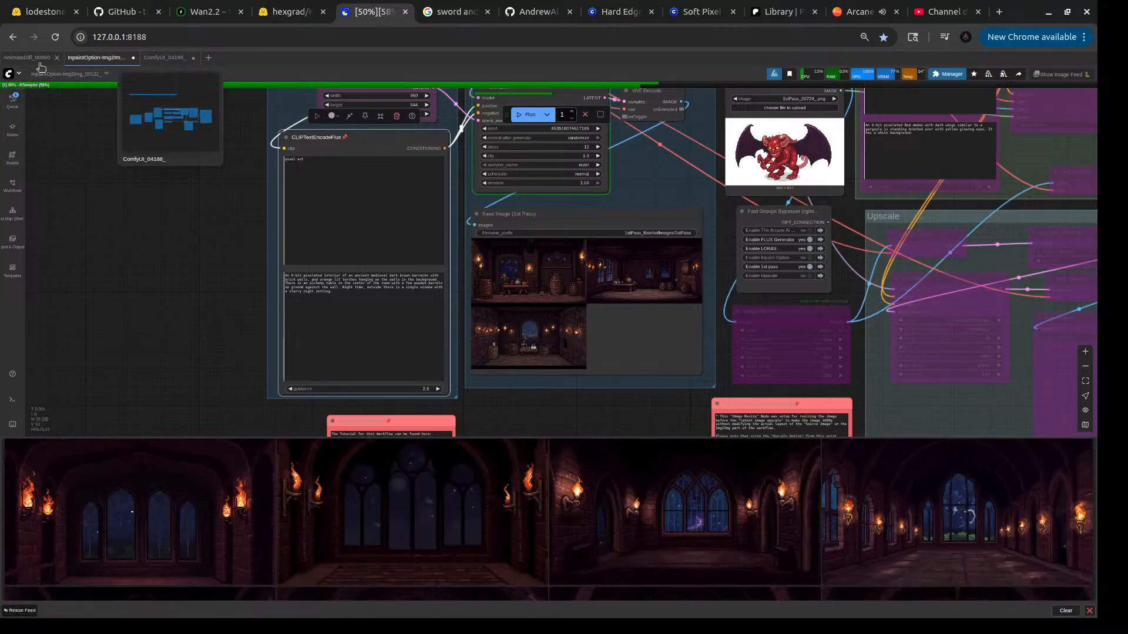
pyautogui.click(27, 57)
pyautogui.click(157, 61)
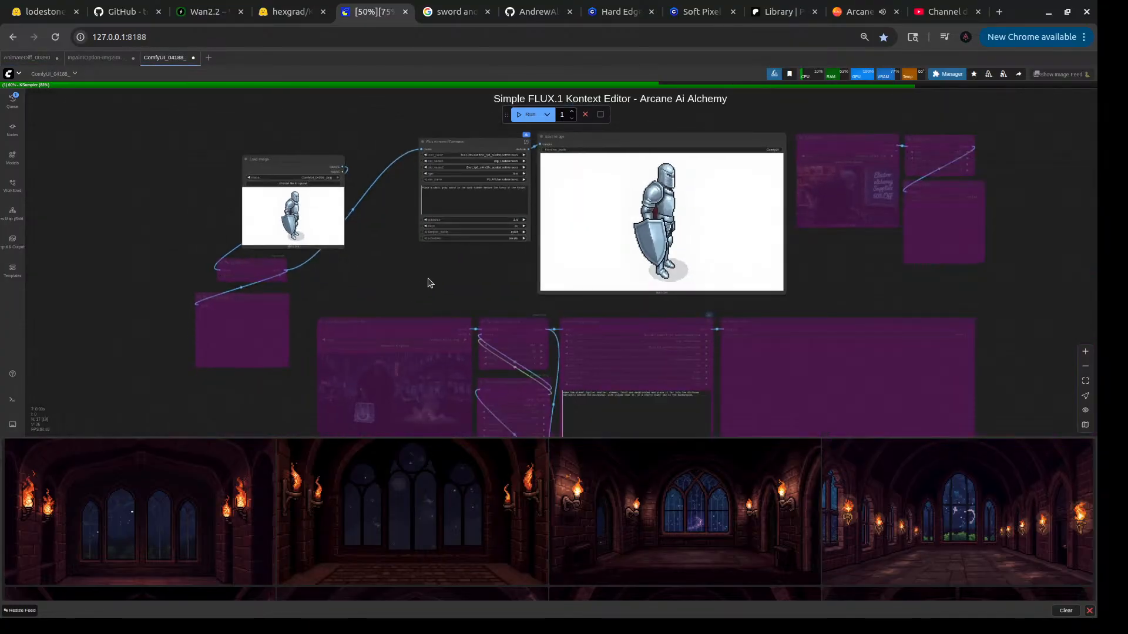
pyautogui.scroll(8, 428, 283)
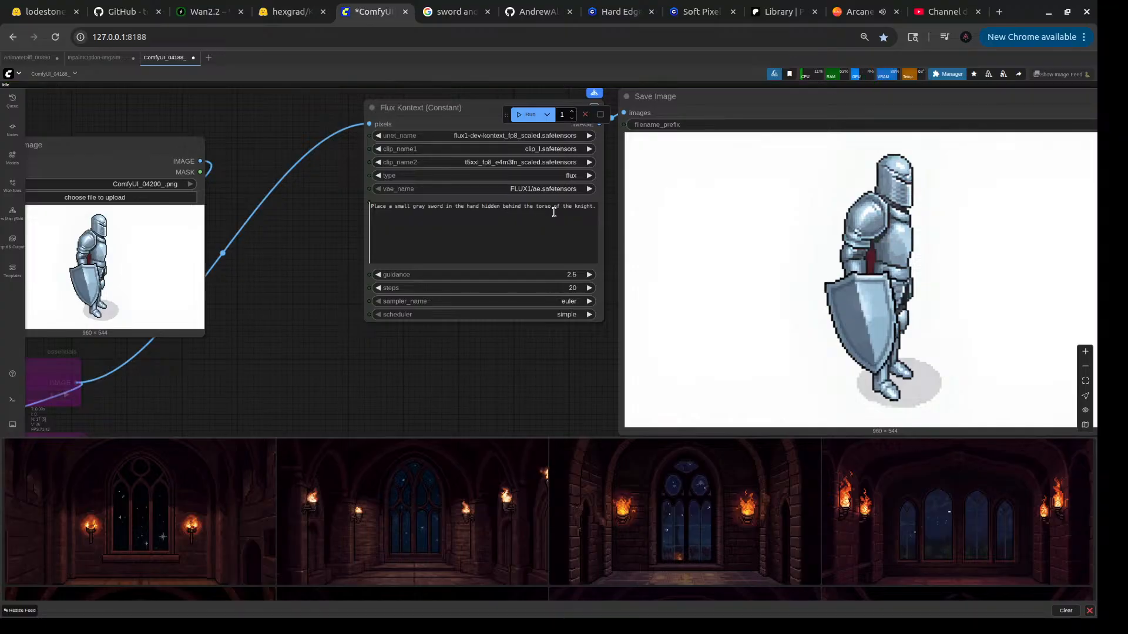
# - Run the Flux Kontext workflow that places a small gray sword in the knight's hand hidden behind the torso
pyautogui.scroll(-3, 392, 522)
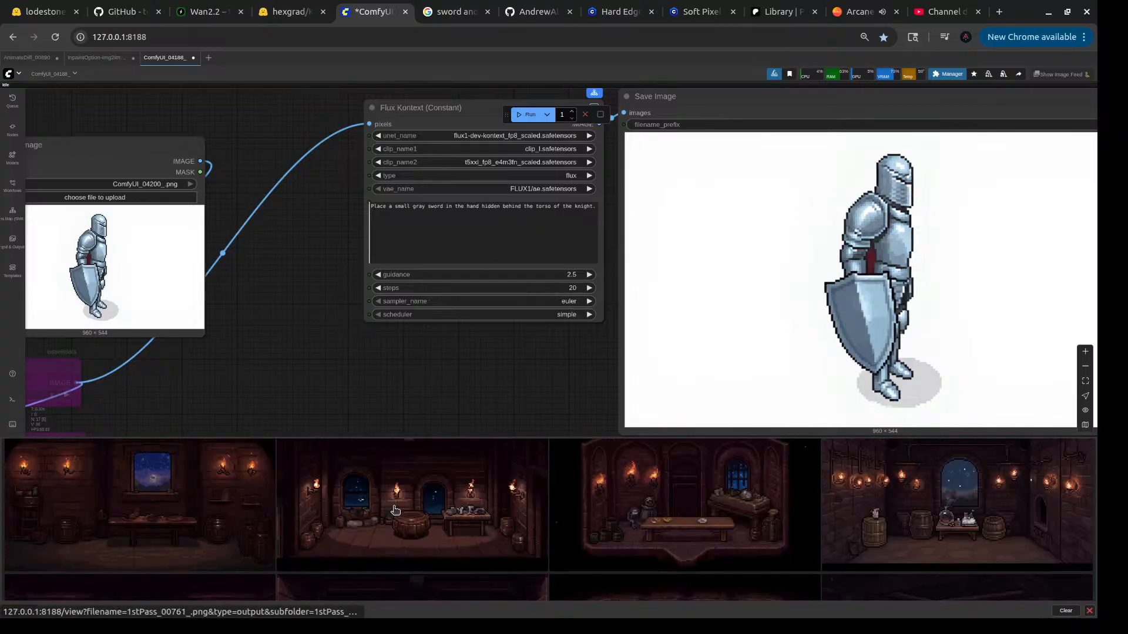
pyautogui.click(518, 117)
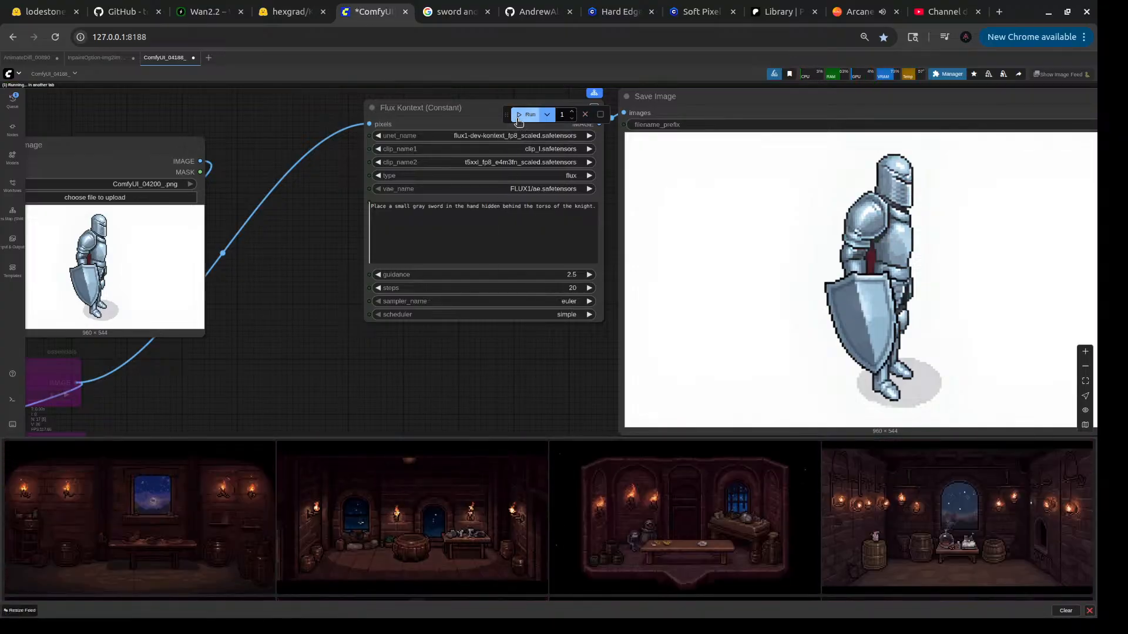
pyautogui.moveTo(254, 383); pyautogui.dragTo(370, 335)
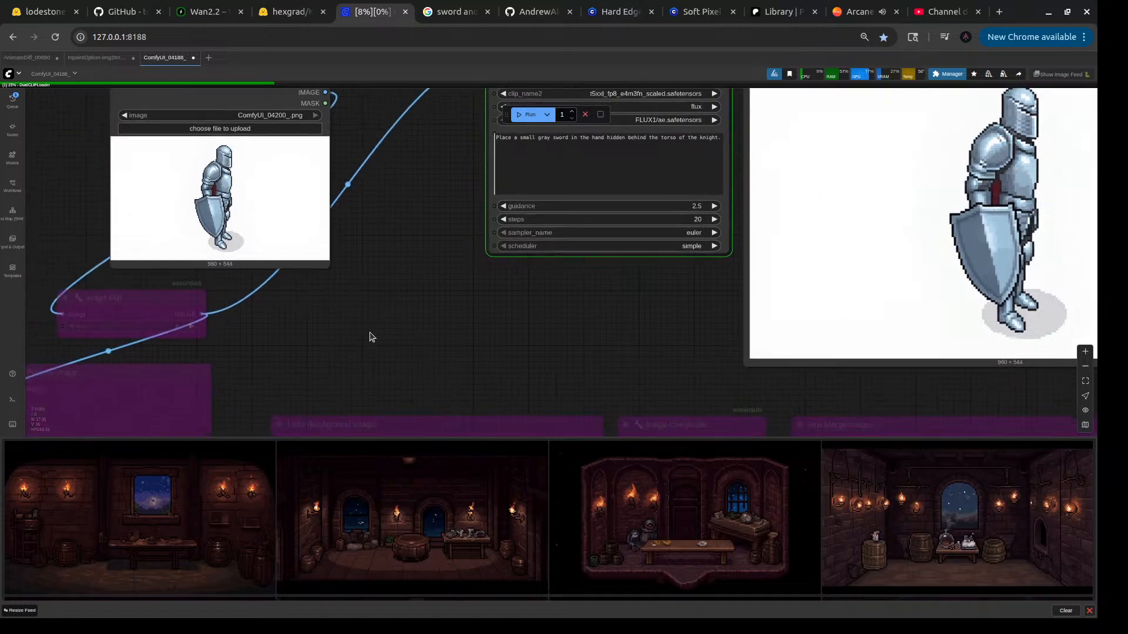
# - View the three newest barracks images from the image feed enlarged, one after another, and close each
pyautogui.click(224, 504)
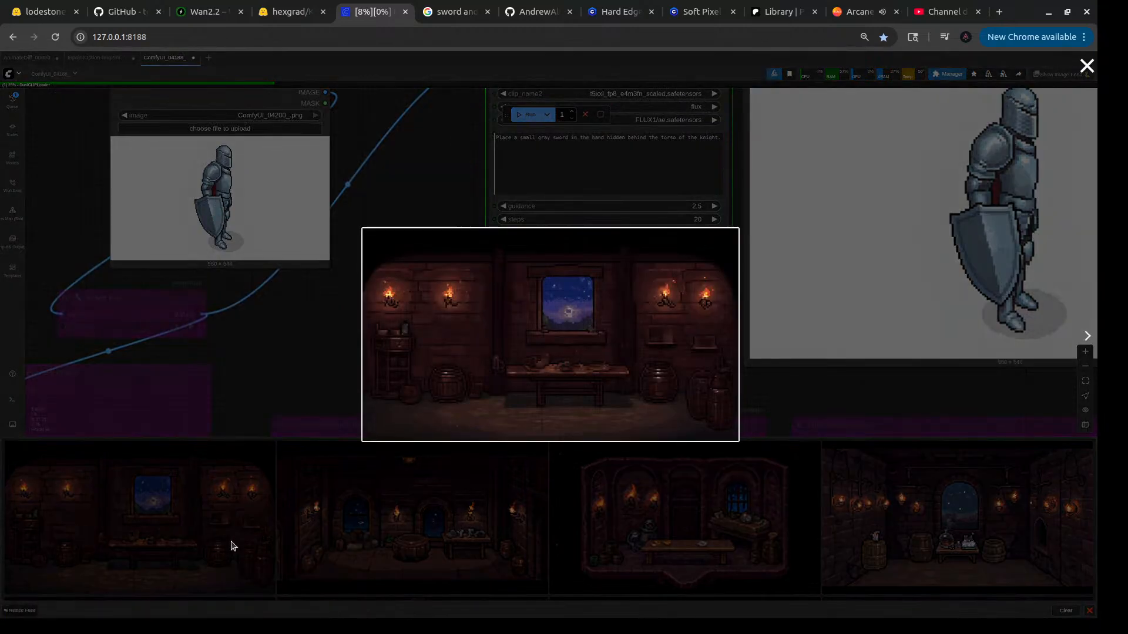
pyautogui.click(334, 556)
pyautogui.click(399, 539)
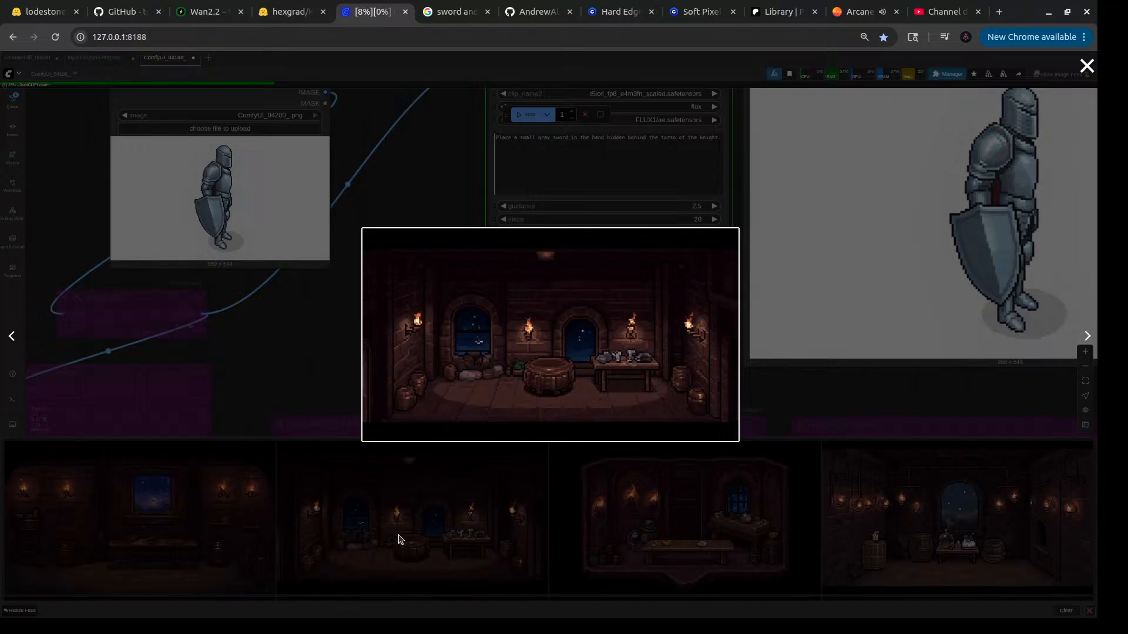
pyautogui.click(399, 538)
pyautogui.click(633, 529)
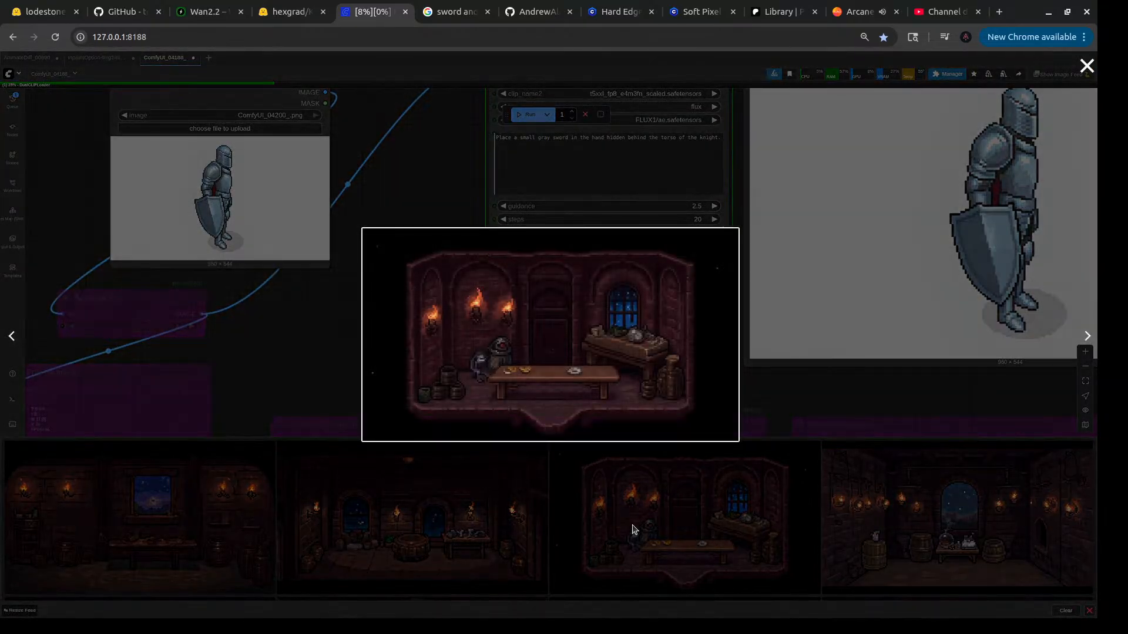
pyautogui.click(633, 528)
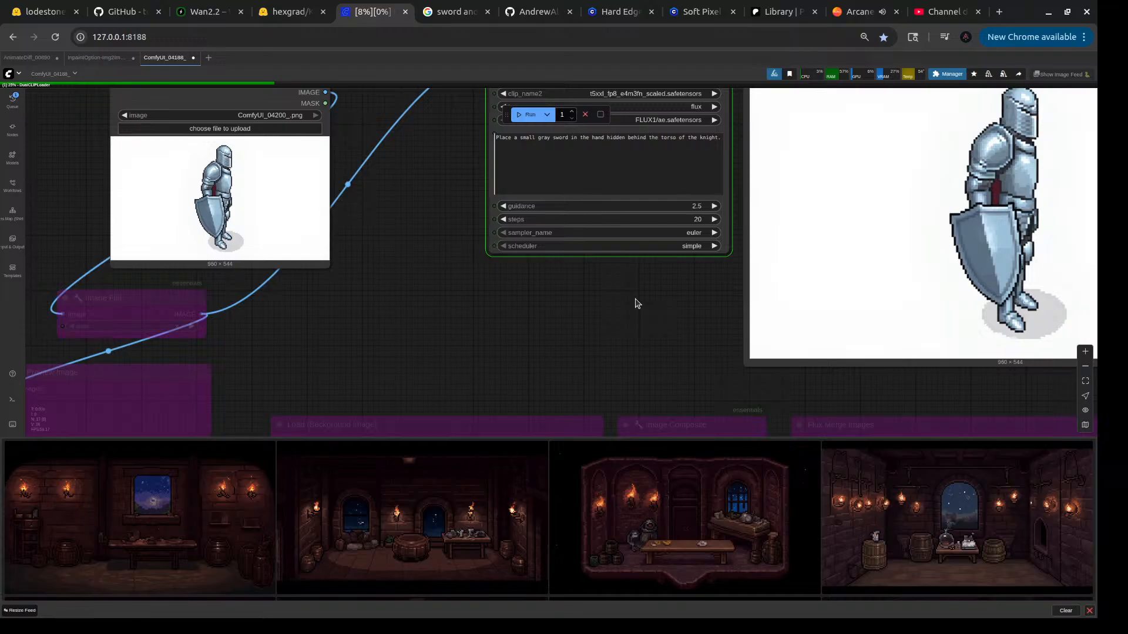
# - Switch to the Suno playlist Arcane Alchemy ++, play the song Heavenly Aura and adjust the playback volume
pyautogui.click(859, 12)
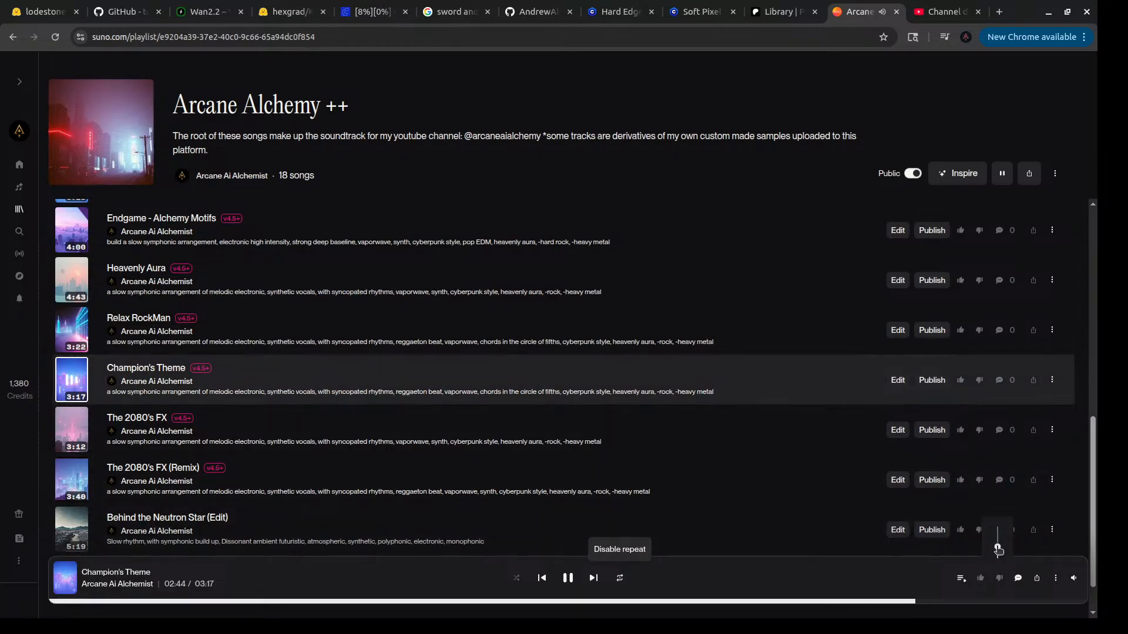
pyautogui.moveTo(998, 548); pyautogui.dragTo(1001, 558)
pyautogui.click(279, 288)
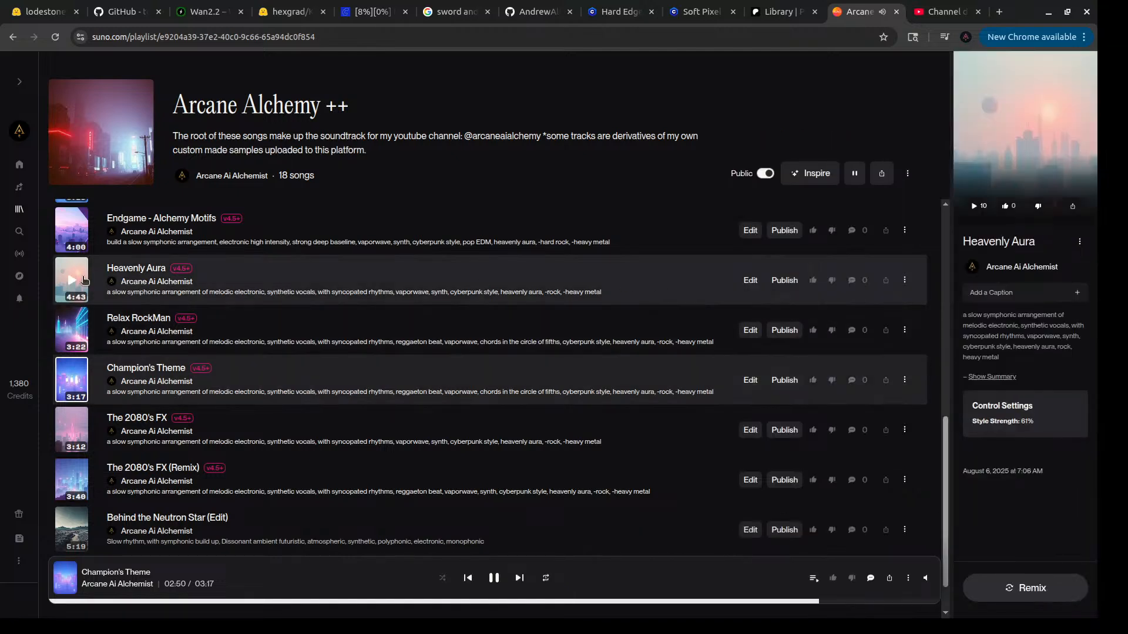
pyautogui.click(70, 283)
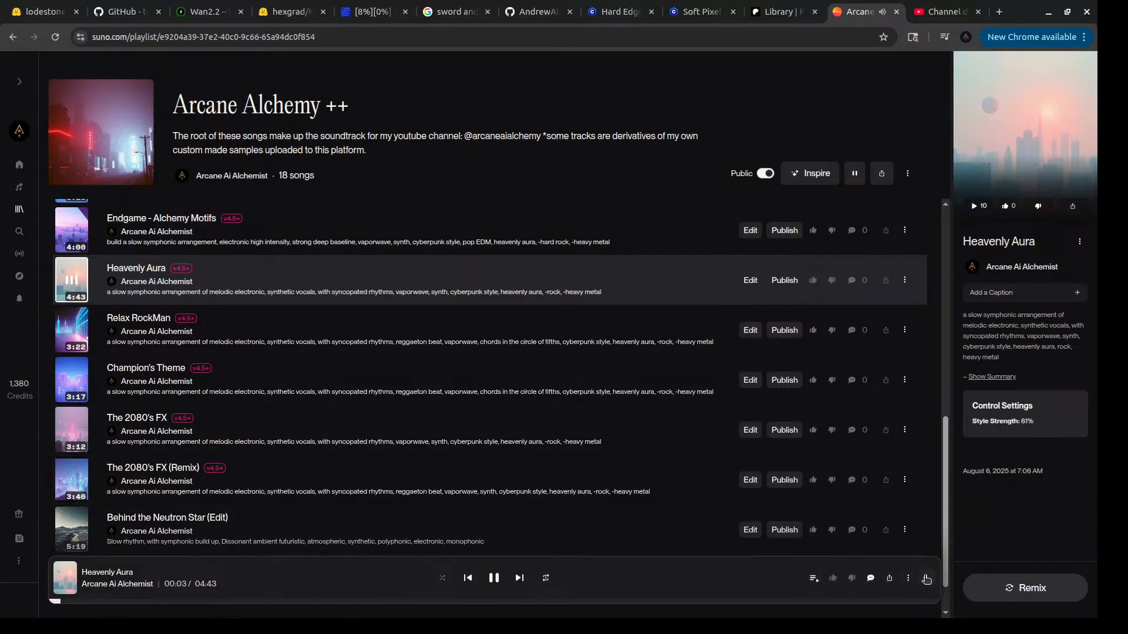
pyautogui.moveTo(925, 578)
pyautogui.moveTo(850, 557); pyautogui.dragTo(850, 549)
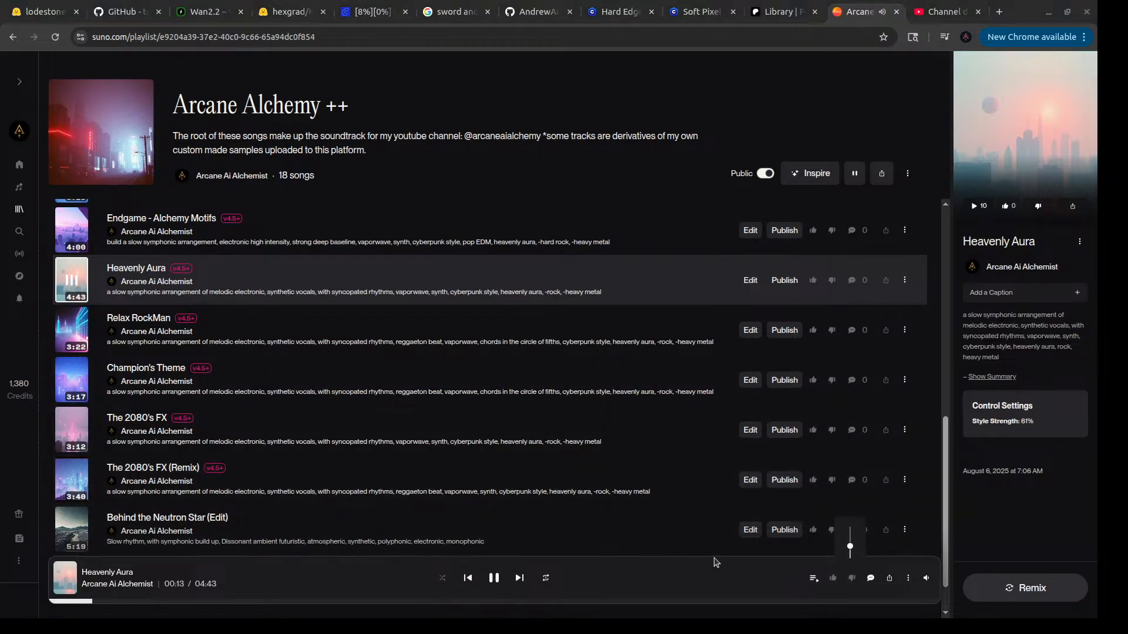
pyautogui.moveTo(850, 546); pyautogui.dragTo(850, 543)
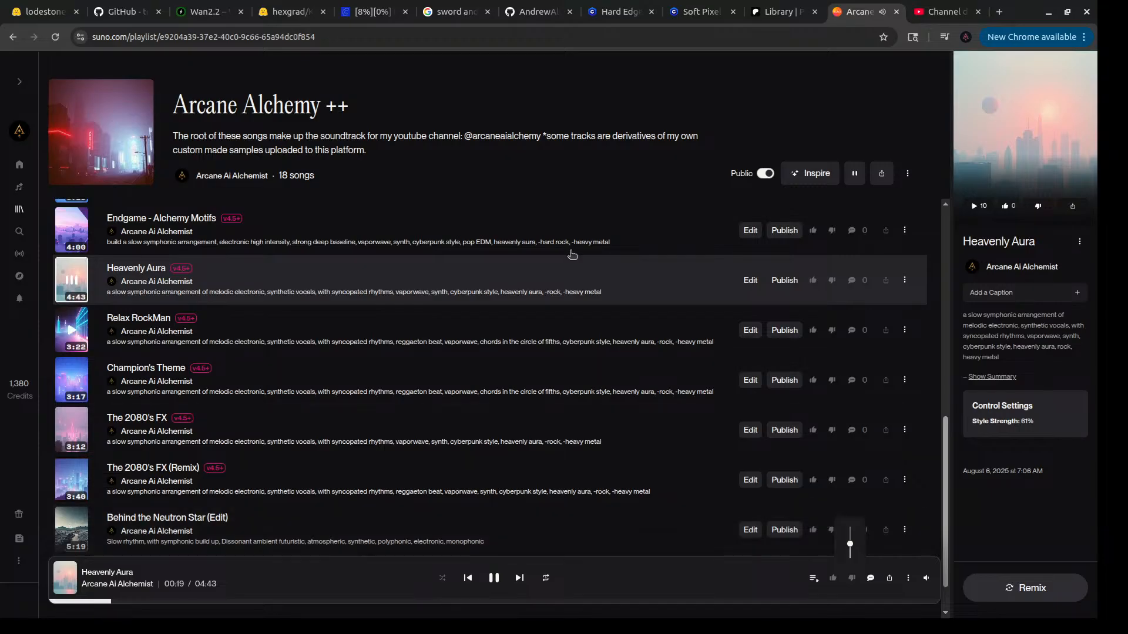
# - Return to ComfyUI and switch from the Kontext workflow to the InpaintOption image-to-image workflow
pyautogui.click(368, 11)
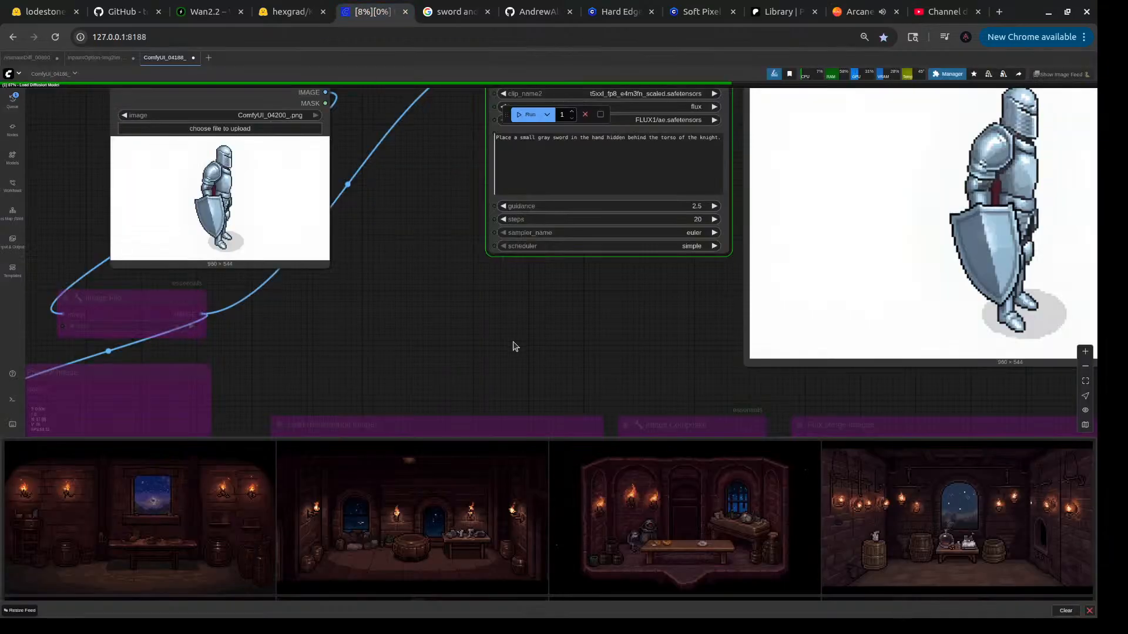
pyautogui.scroll(-3, 512, 345)
pyautogui.moveTo(657, 327); pyautogui.dragTo(476, 344)
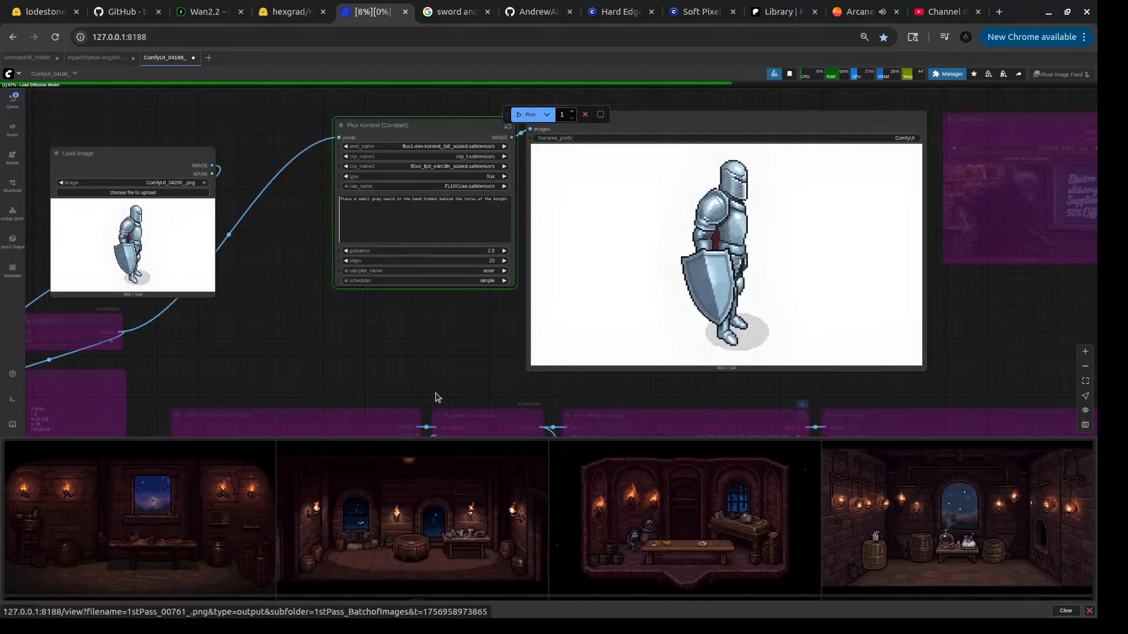
pyautogui.click(95, 58)
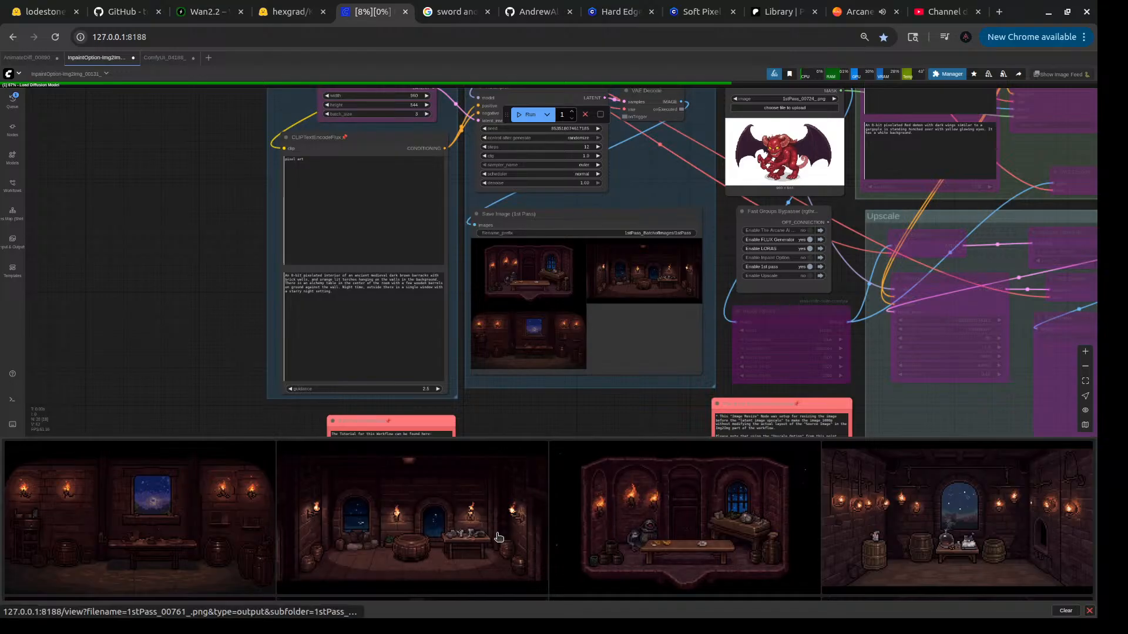
# - Load the barracks image 1stPass_00757_.png with the large barrels and three torches from the feed into the Load Image node
pyautogui.scroll(-3, 498, 537)
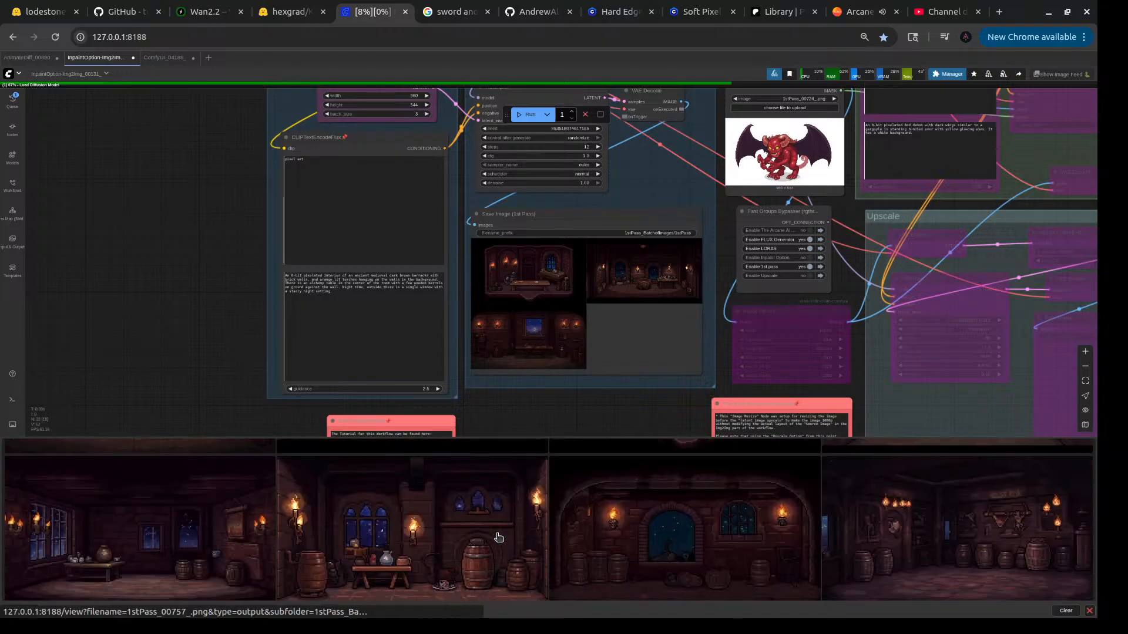
pyautogui.scroll(-3, 498, 537)
pyautogui.scroll(-3, 498, 537)
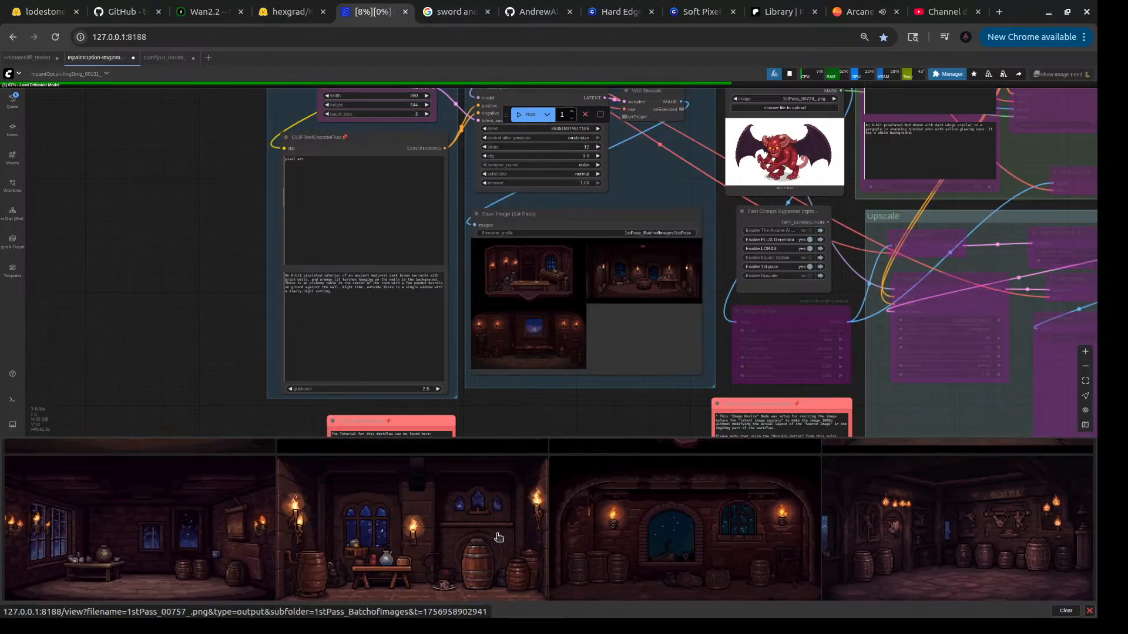
pyautogui.scroll(-3, 498, 537)
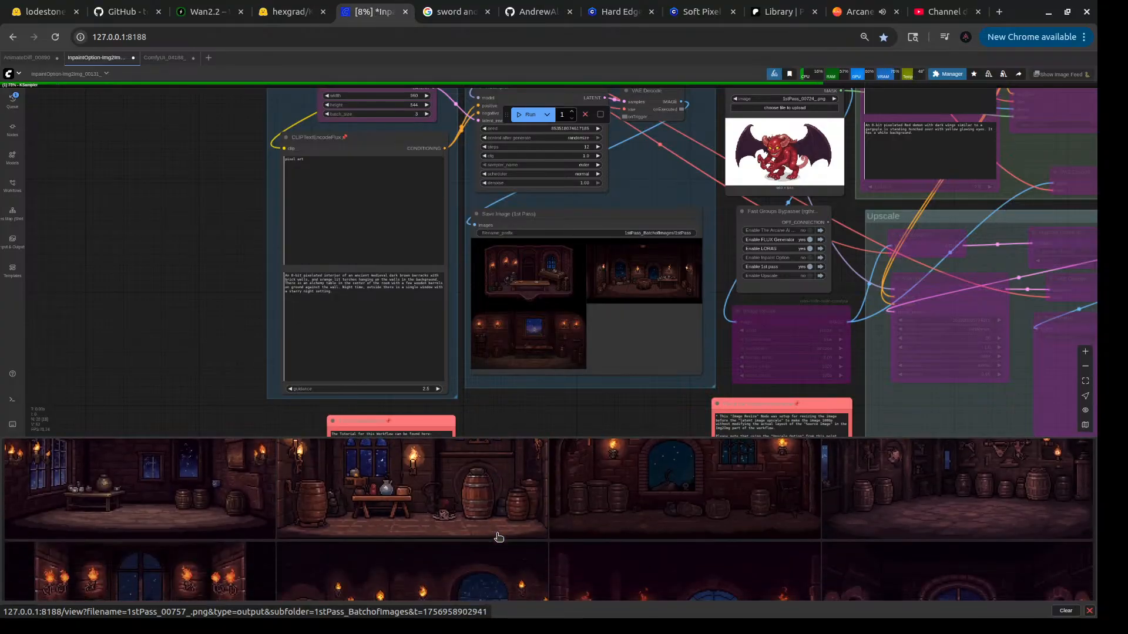
pyautogui.scroll(3, 498, 537)
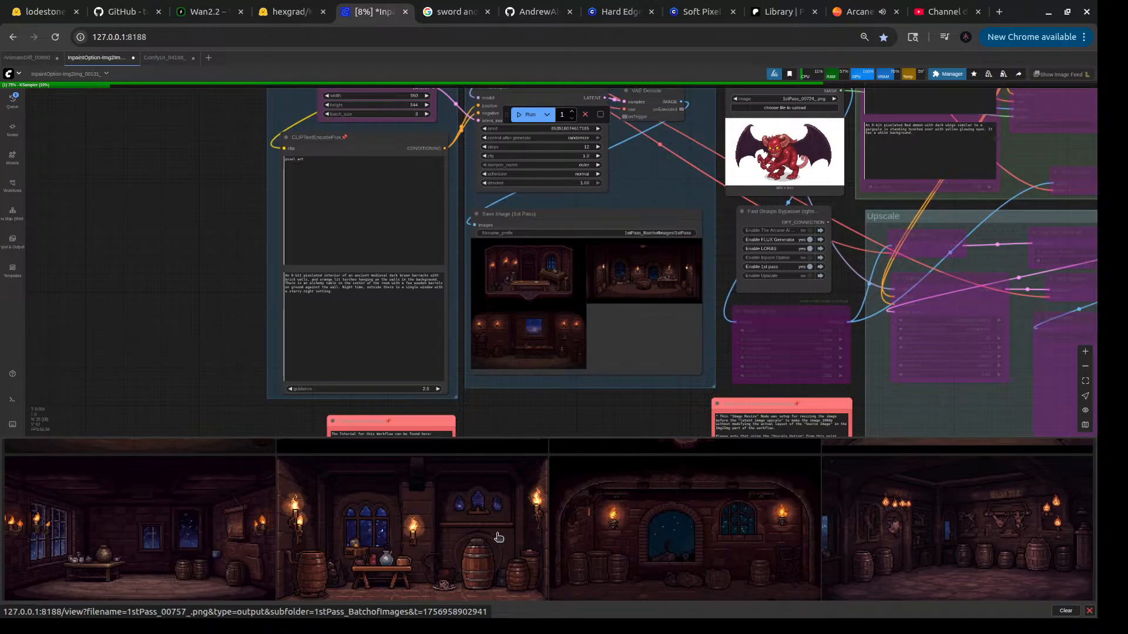
pyautogui.moveTo(665, 410); pyautogui.dragTo(337, 440)
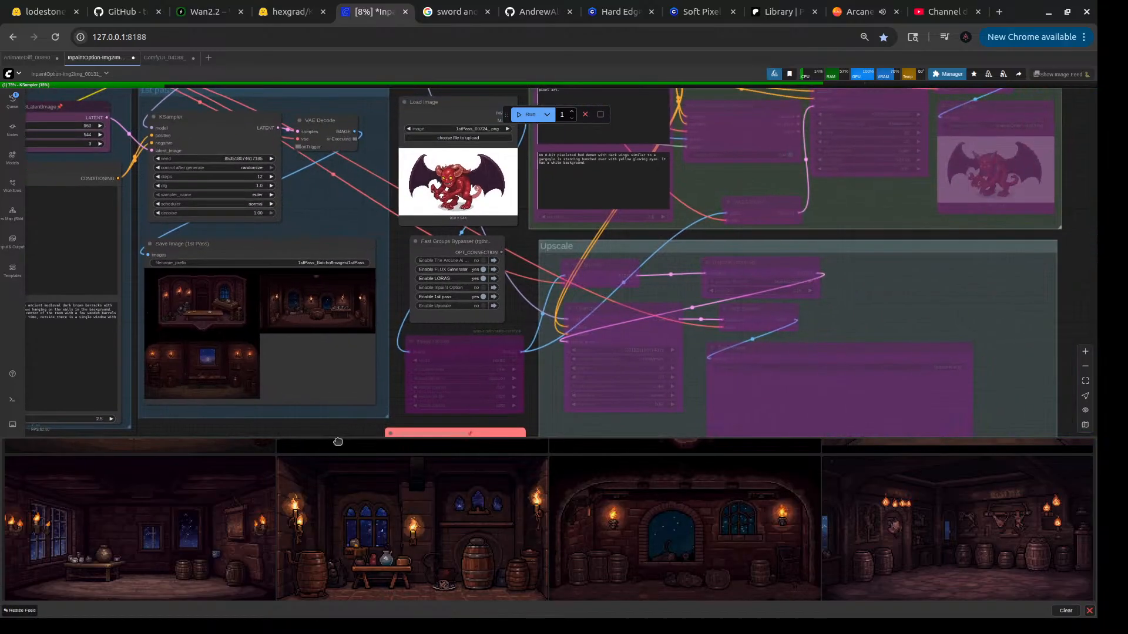
pyautogui.moveTo(459, 539); pyautogui.dragTo(466, 192)
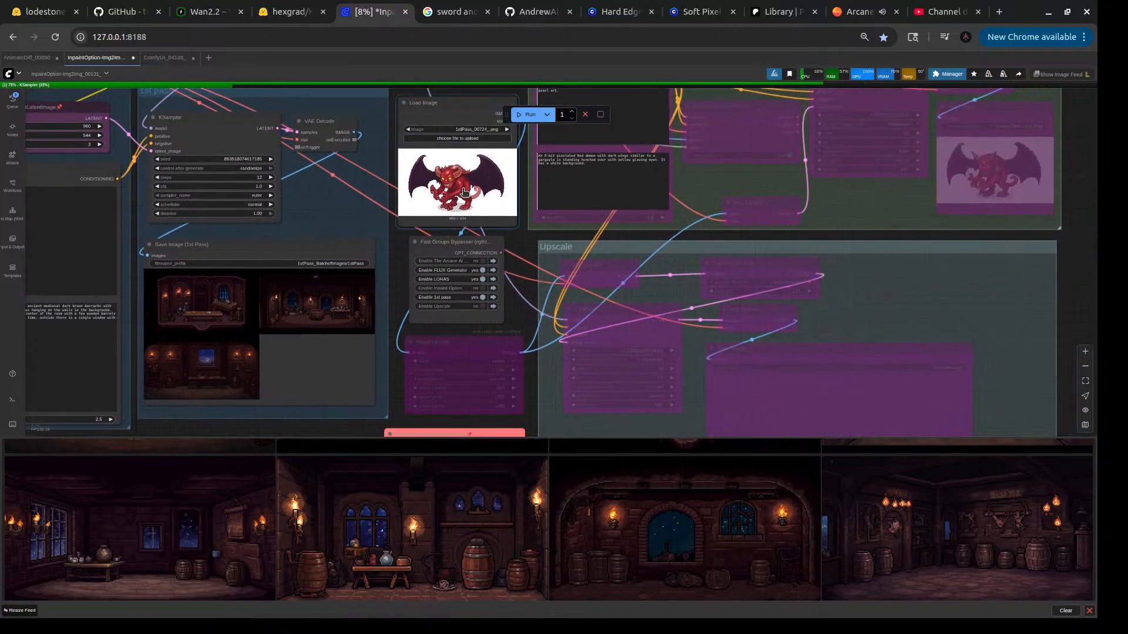
# - Copy the 1st-pass barracks prompt and replace the red demon prompt in the inpaint group's CLIPTextEncodeFlux node with it
pyautogui.scroll(10, 265, 432)
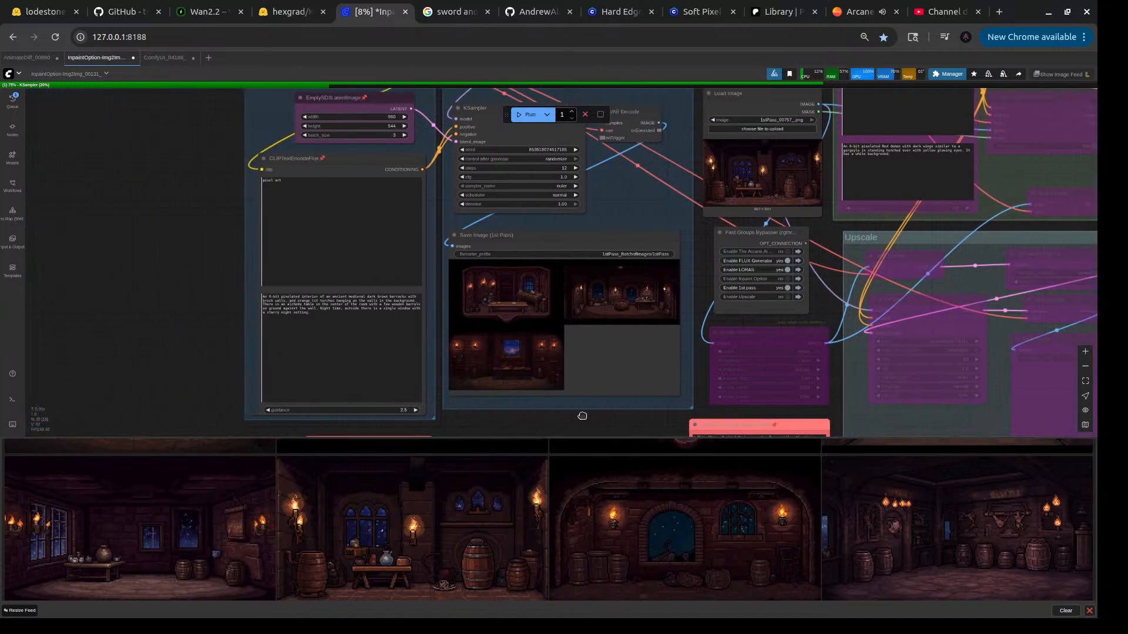
pyautogui.tripleClick(344, 290)
pyautogui.hotkey('ctrl', 'c')
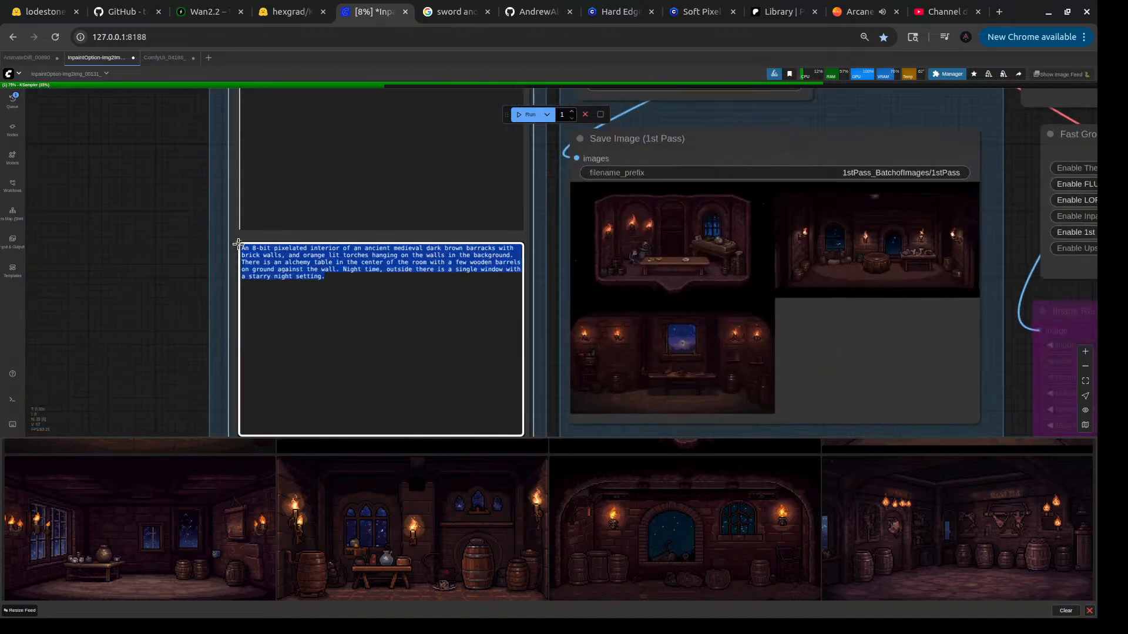
pyautogui.scroll(-7, 146, 308)
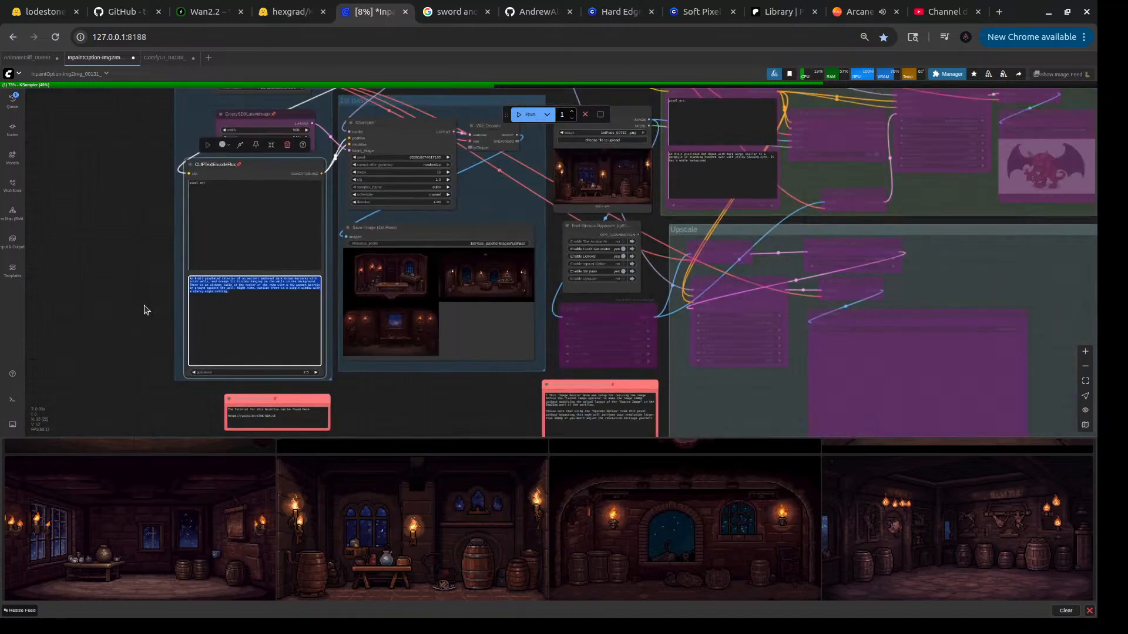
pyautogui.scroll(3, 676, 199)
pyautogui.moveTo(706, 193); pyautogui.dragTo(582, 175)
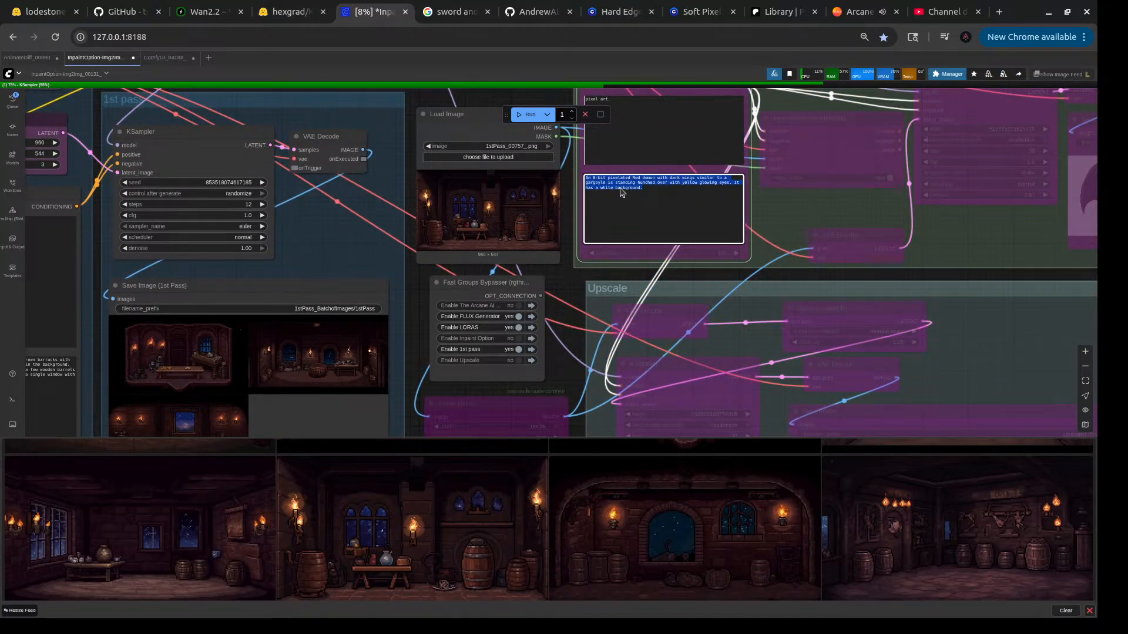
pyautogui.hotkey('ctrl', 'v')
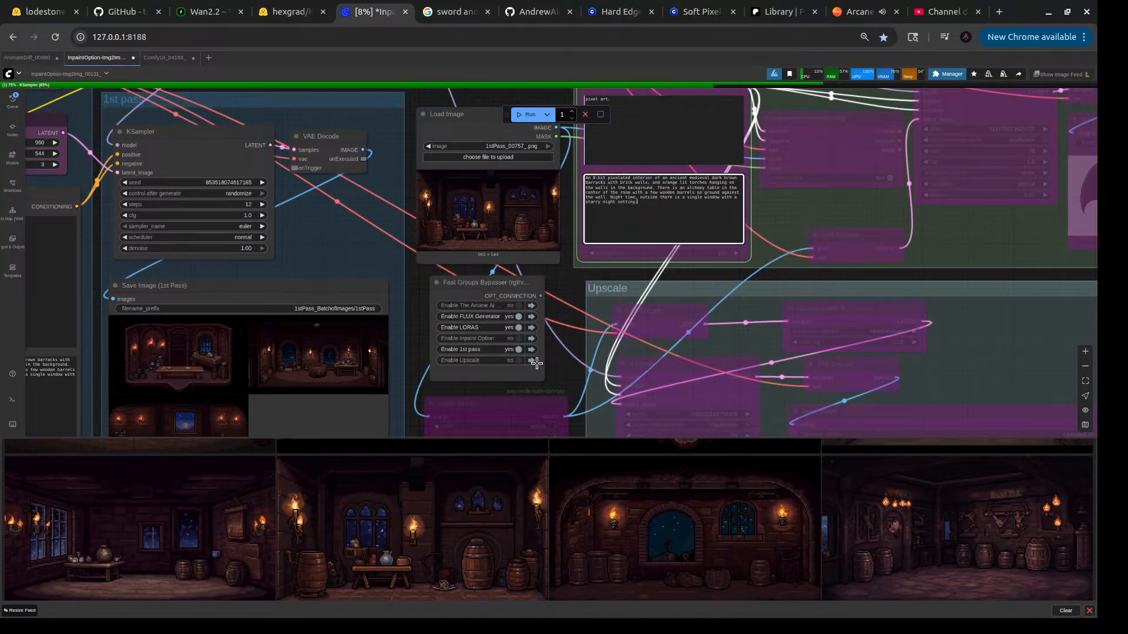
# - Enable the Inpaint Option and Upscale groups in the Fast Groups Bypasser node
pyautogui.click(519, 339)
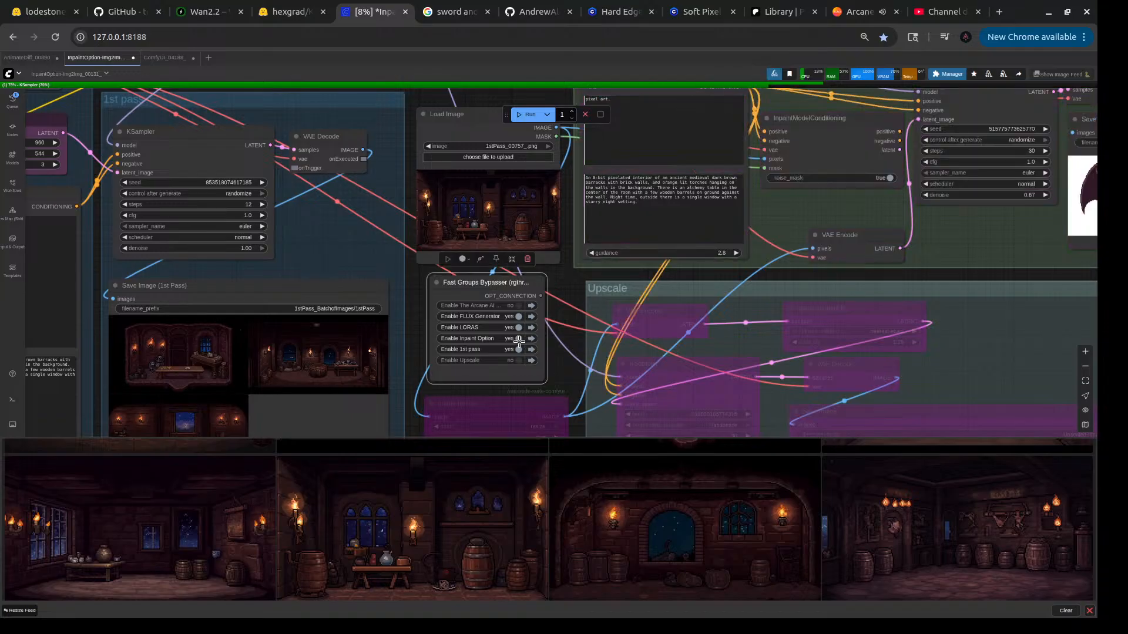
pyautogui.click(577, 347)
pyautogui.moveTo(572, 347); pyautogui.dragTo(428, 292)
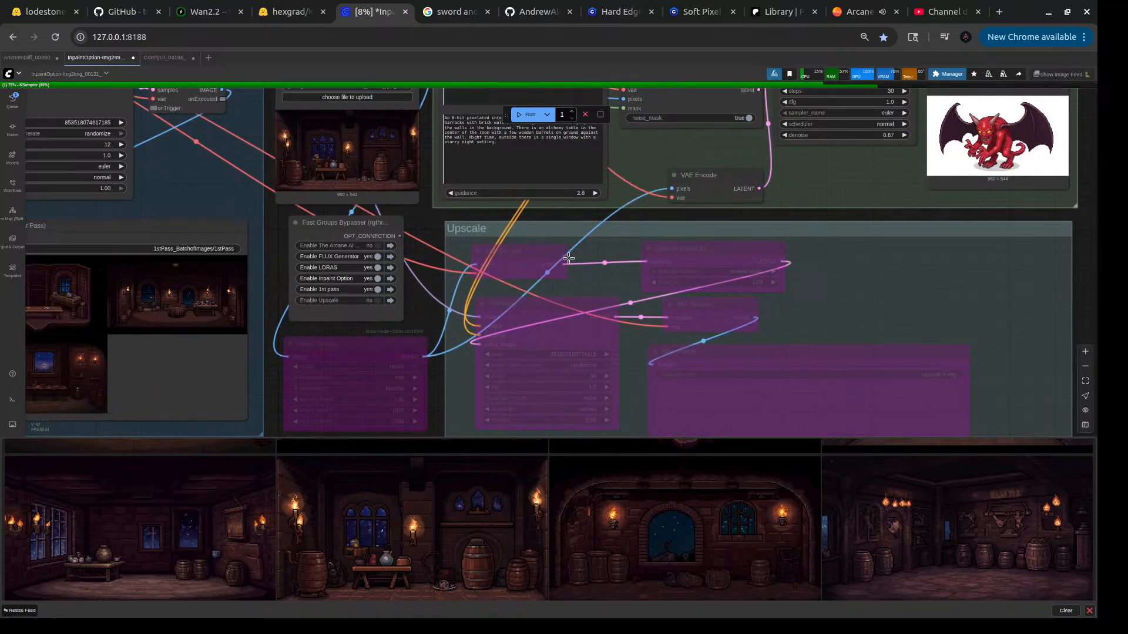
pyautogui.scroll(-2, 758, 250)
pyautogui.scroll(1, 469, 283)
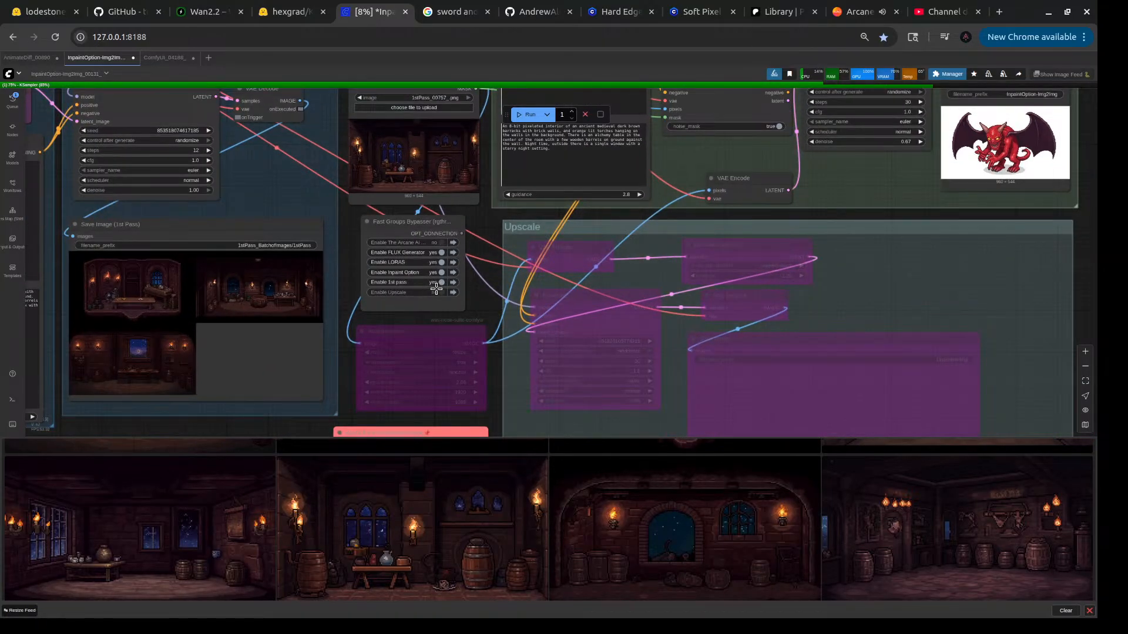
pyautogui.click(437, 292)
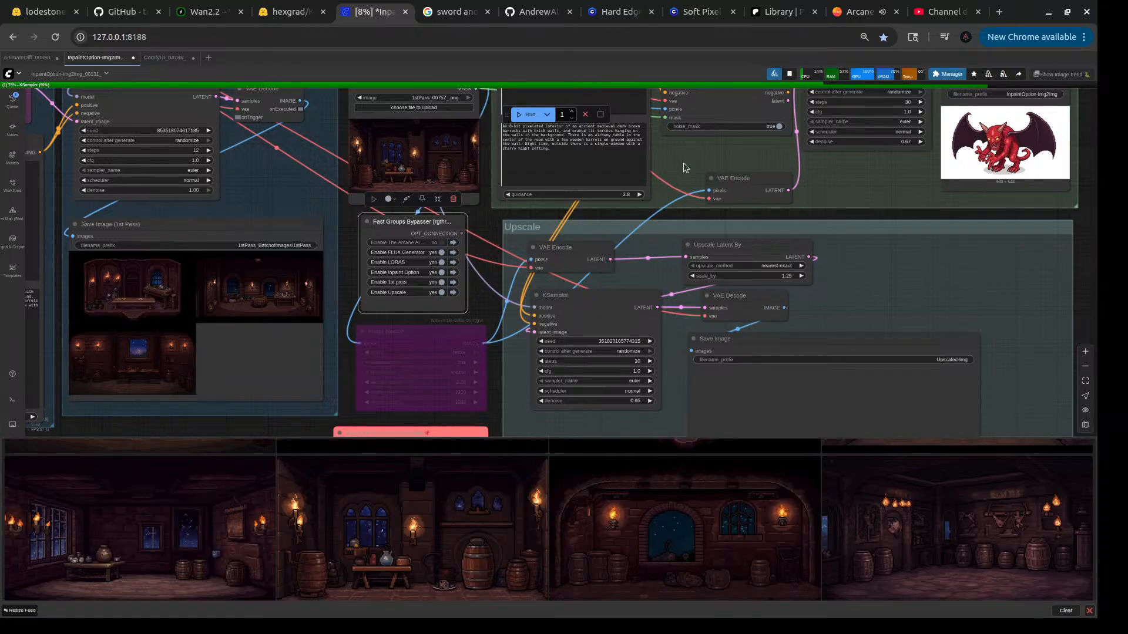
# - Connect the inpaint KSampler's LATENT output to the Upscale Latent By samples input and set scale_by to 2.00
pyautogui.moveTo(684, 165); pyautogui.dragTo(636, 239)
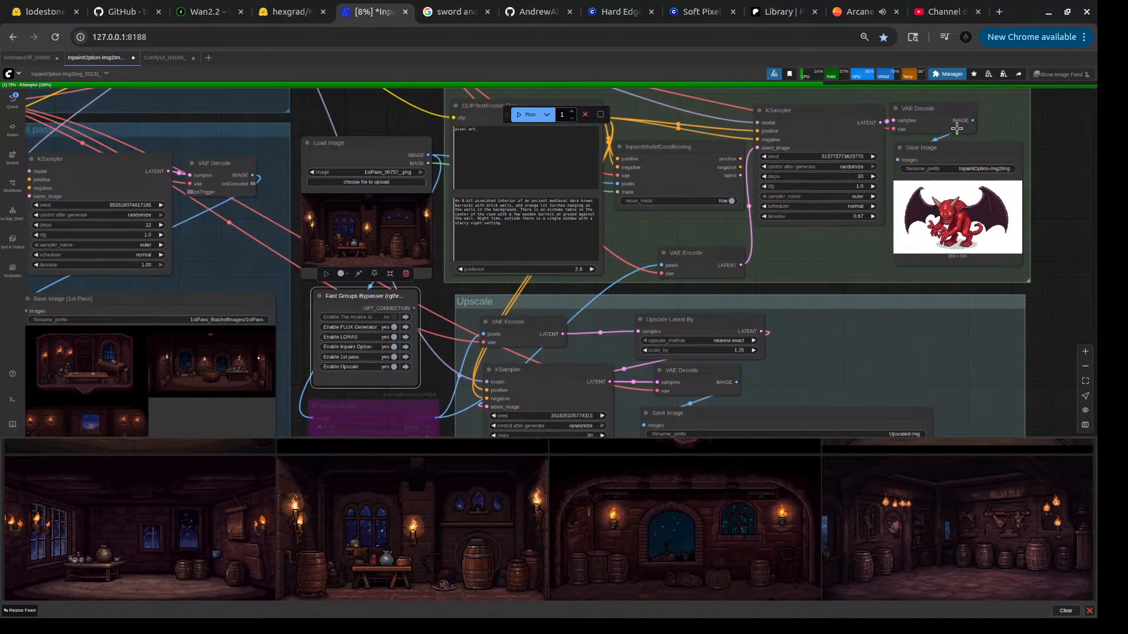
pyautogui.moveTo(766, 253); pyautogui.dragTo(730, 247)
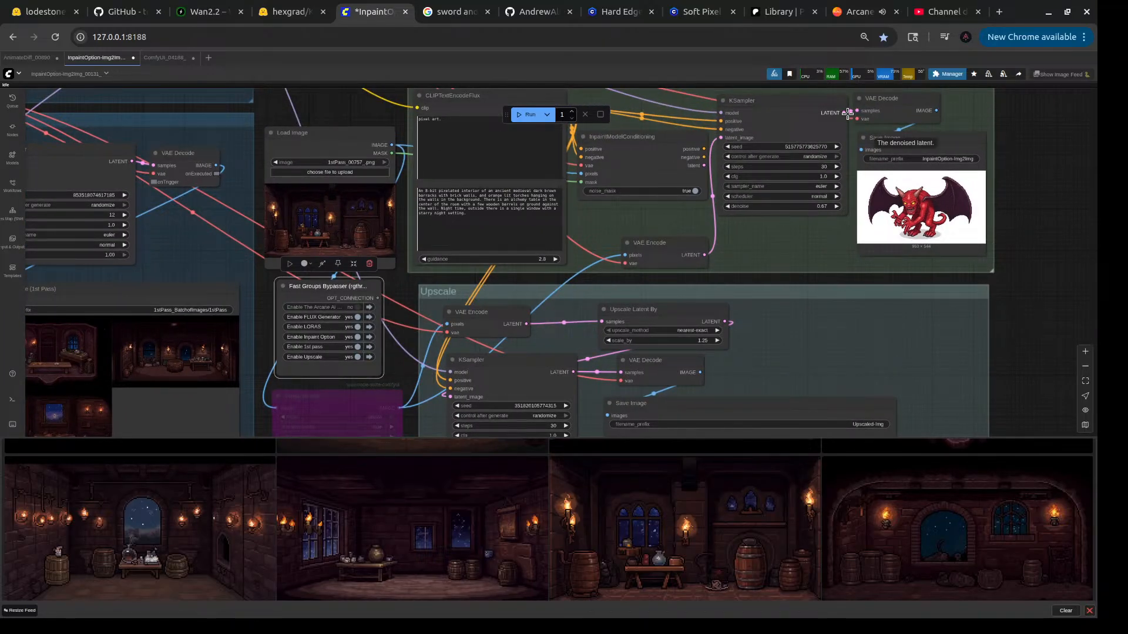
pyautogui.moveTo(847, 113); pyautogui.dragTo(609, 317)
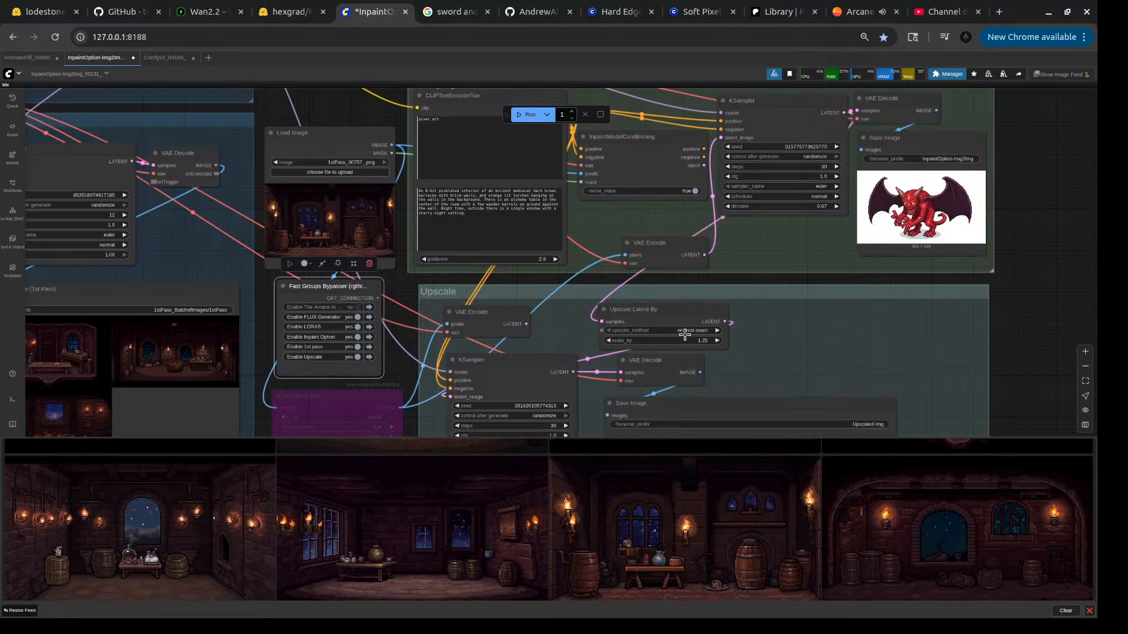
pyautogui.click(702, 341)
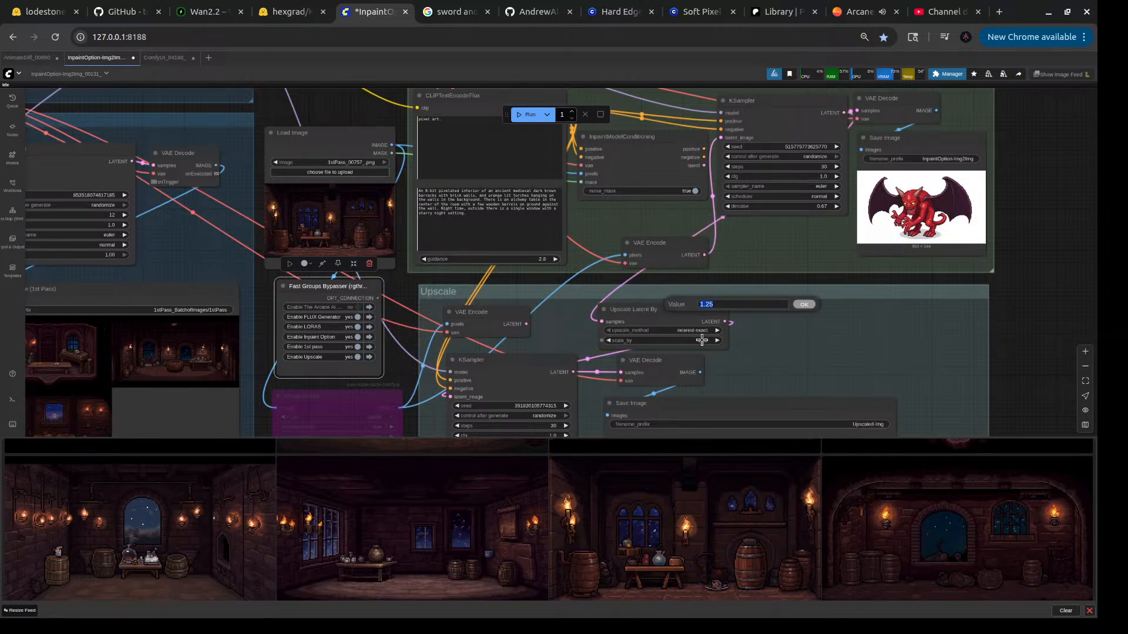
pyautogui.press('Return')
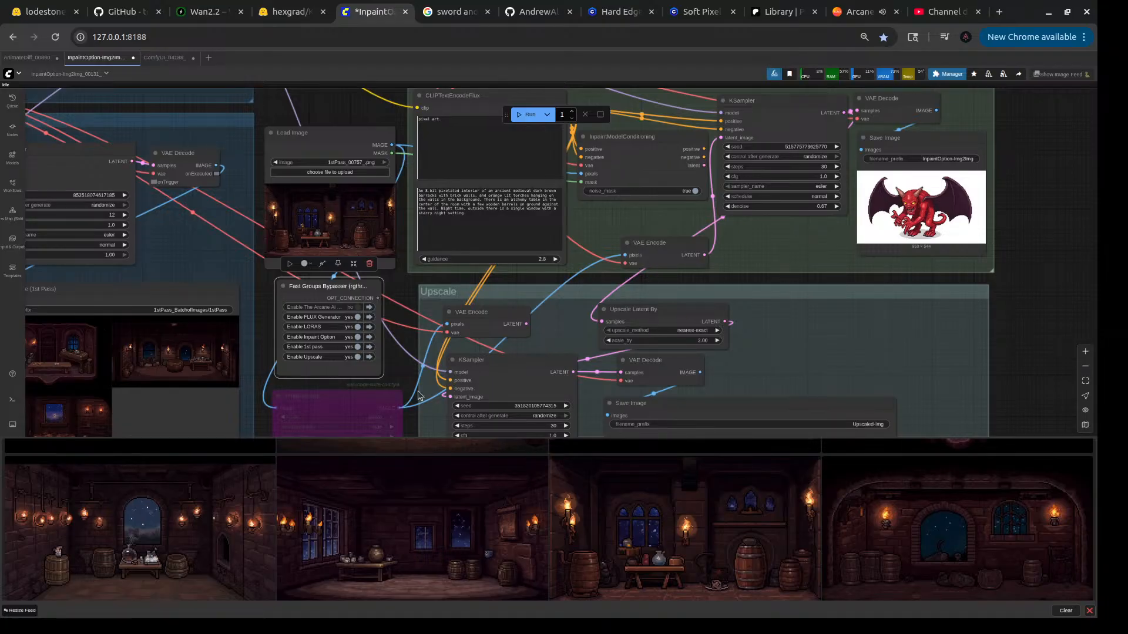
# - In the ComfyUI_04188_ workflow, move Save Image and the bypassed nodes beside it far right, and shift the Flux Kontext node into the gap
pyautogui.moveTo(406, 384)
pyautogui.mouseDown()
pyautogui.moveTo(409, 303)
pyautogui.moveTo(409, 369)
pyautogui.mouseUp()
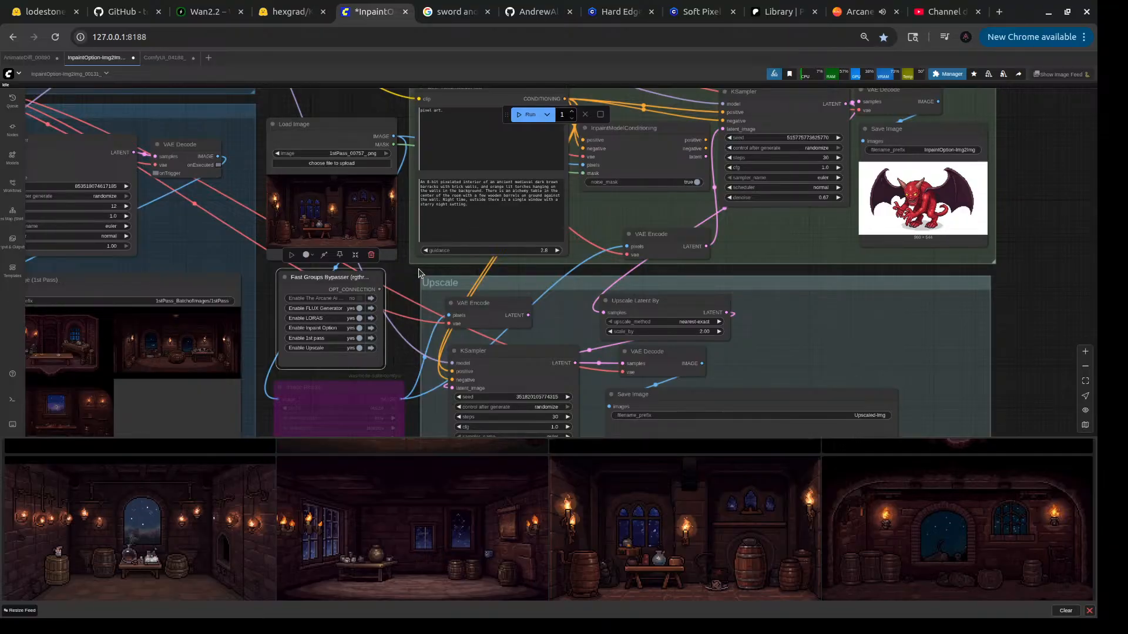
pyautogui.click(171, 58)
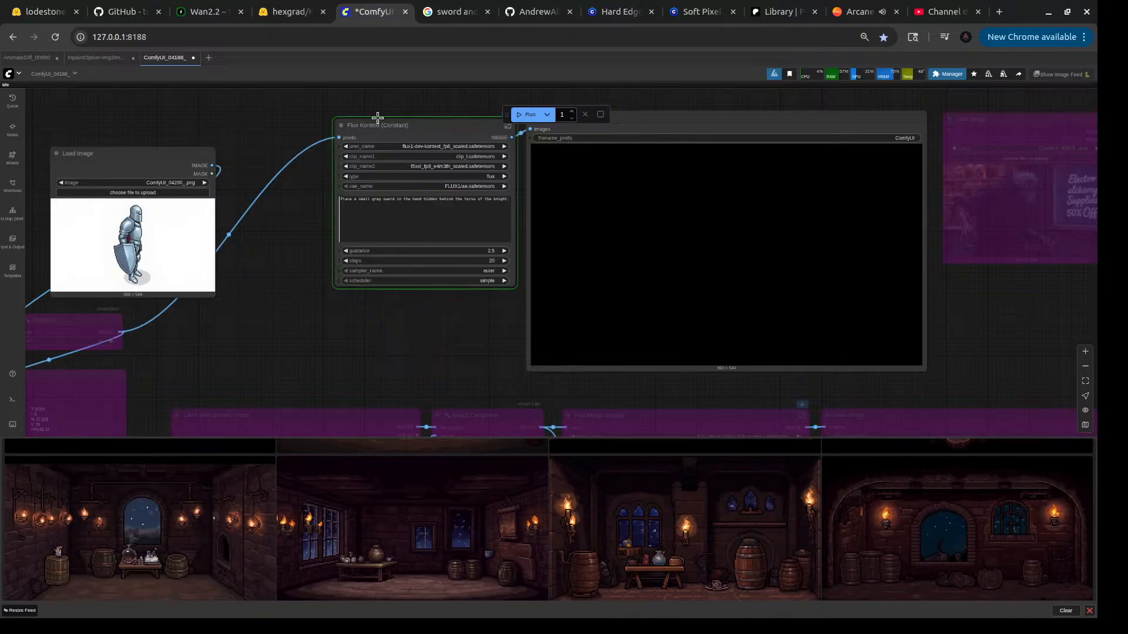
pyautogui.moveTo(410, 126); pyautogui.dragTo(361, 140)
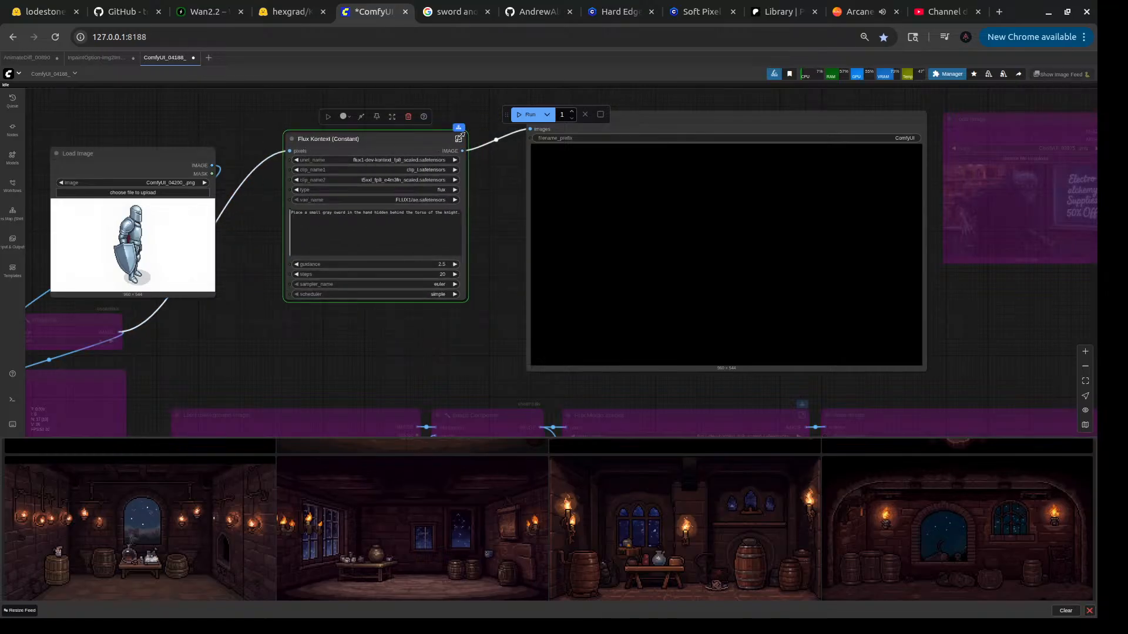
pyautogui.scroll(-8, 488, 231)
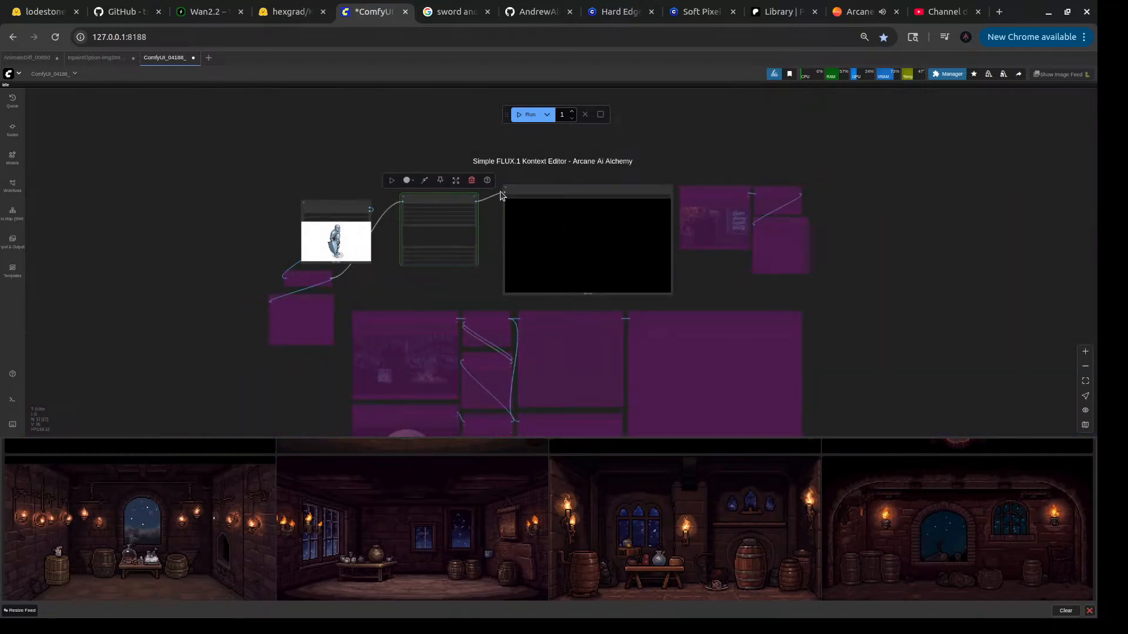
pyautogui.moveTo(501, 186); pyautogui.dragTo(831, 256)
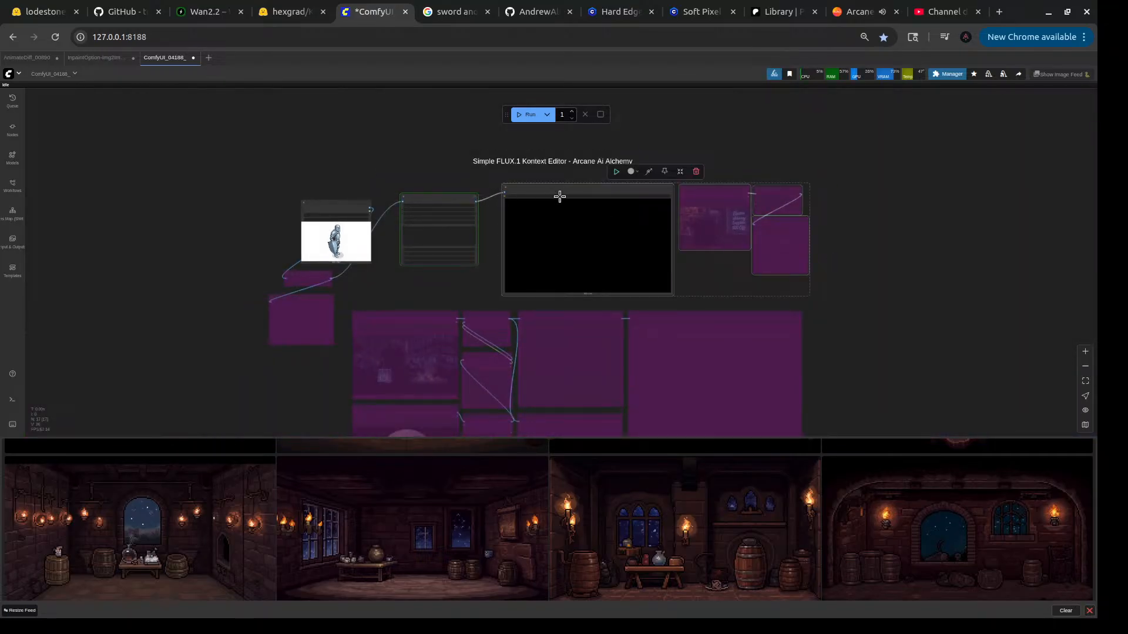
pyautogui.moveTo(558, 194); pyautogui.dragTo(906, 198)
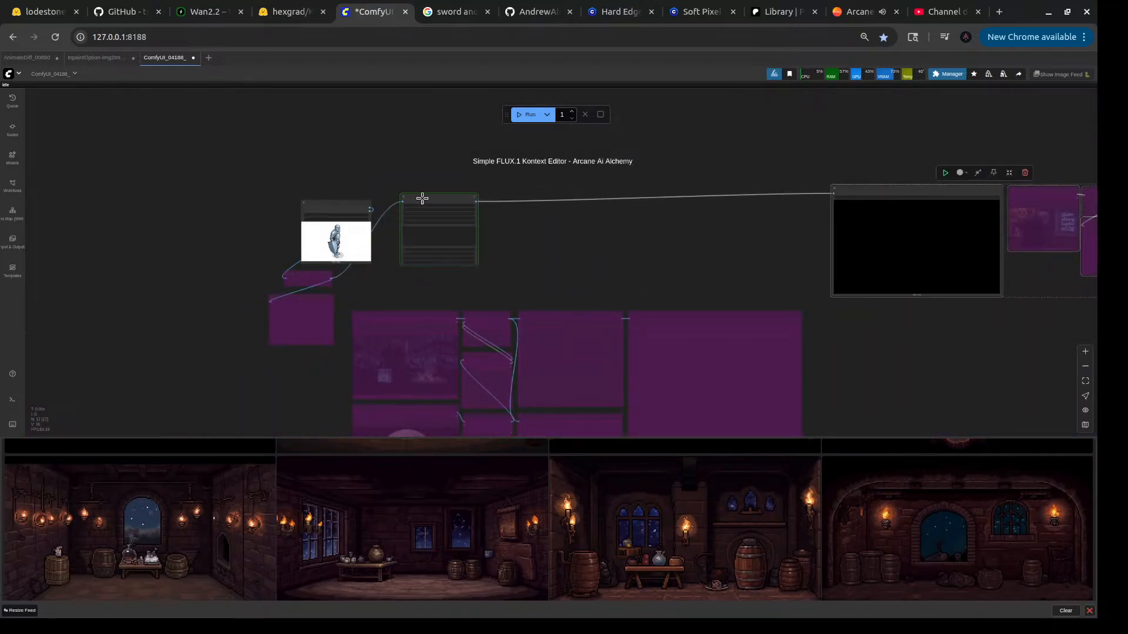
pyautogui.moveTo(422, 198); pyautogui.dragTo(561, 209)
# - Unpack the Flux Kontext (Constant) subgraph into its individual nodes and shorten the tall VAE Encode node
pyautogui.scroll(8, 644, 220)
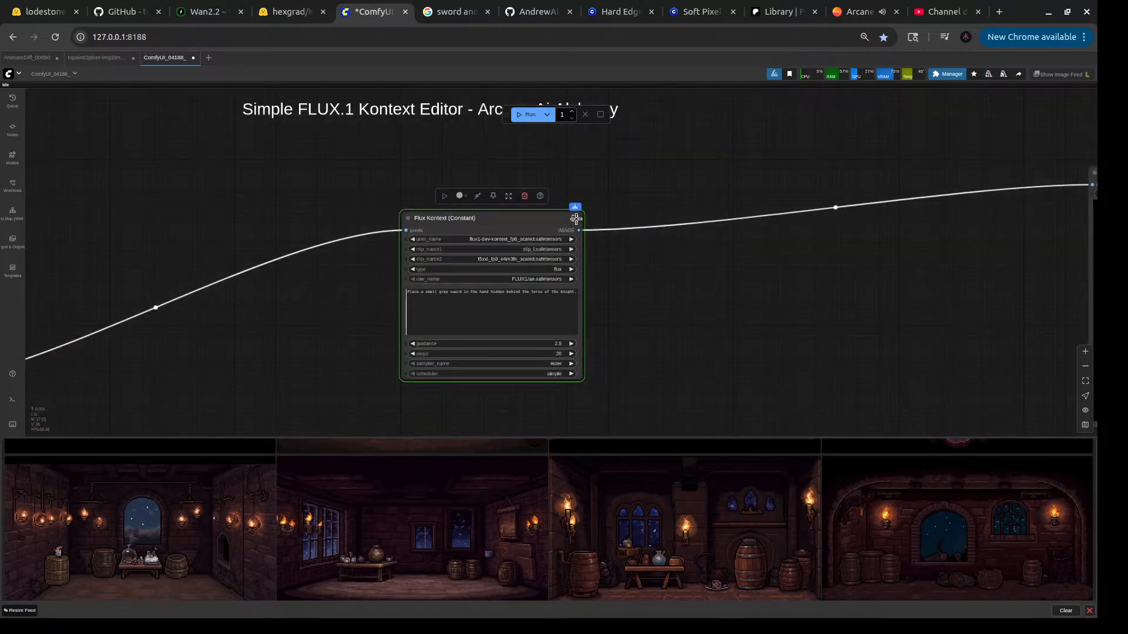
pyautogui.click(509, 196)
pyautogui.moveTo(752, 253); pyautogui.dragTo(749, 255)
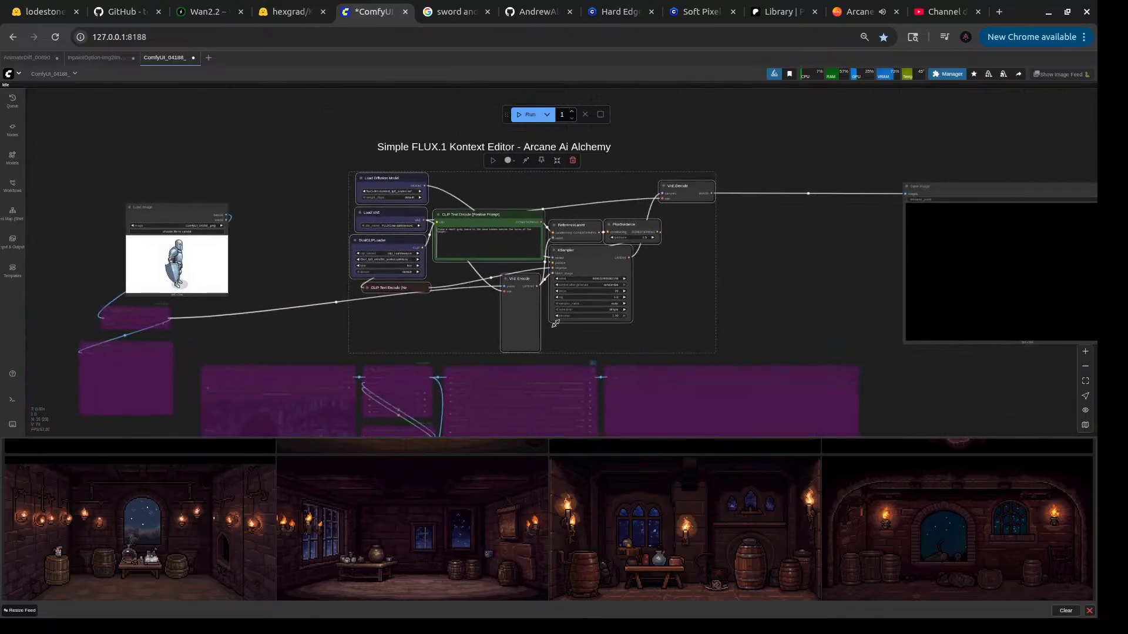
pyautogui.click(737, 315)
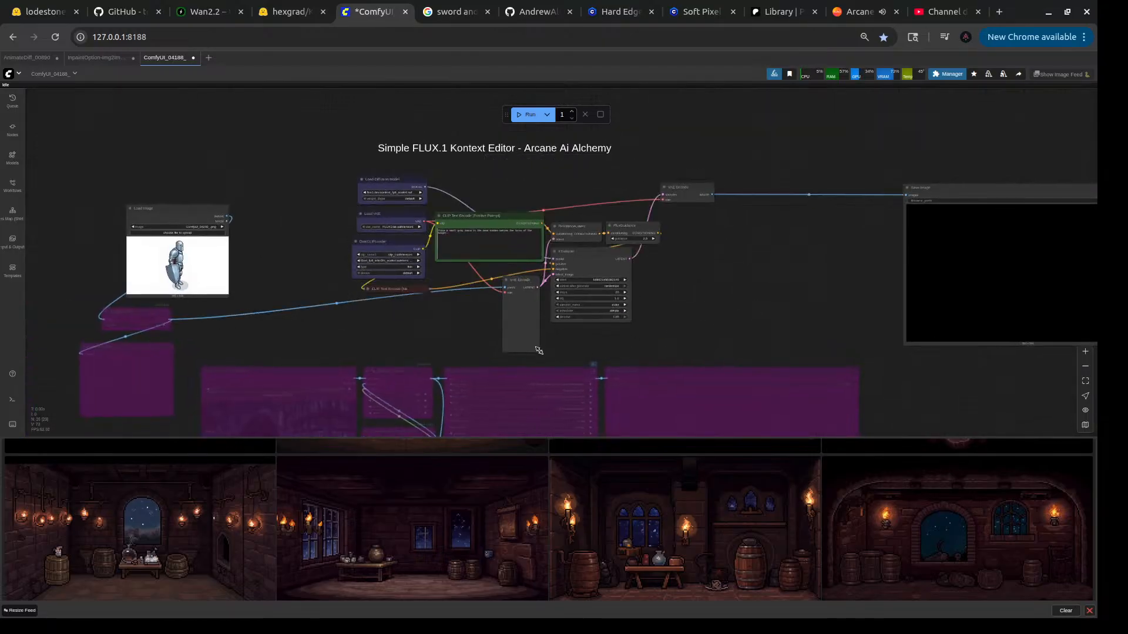
pyautogui.moveTo(538, 351); pyautogui.dragTo(539, 295)
# - Unload the models, clear the execution cache and clean up VRAM usage before the Kontext run
pyautogui.moveTo(702, 259); pyautogui.dragTo(819, 322)
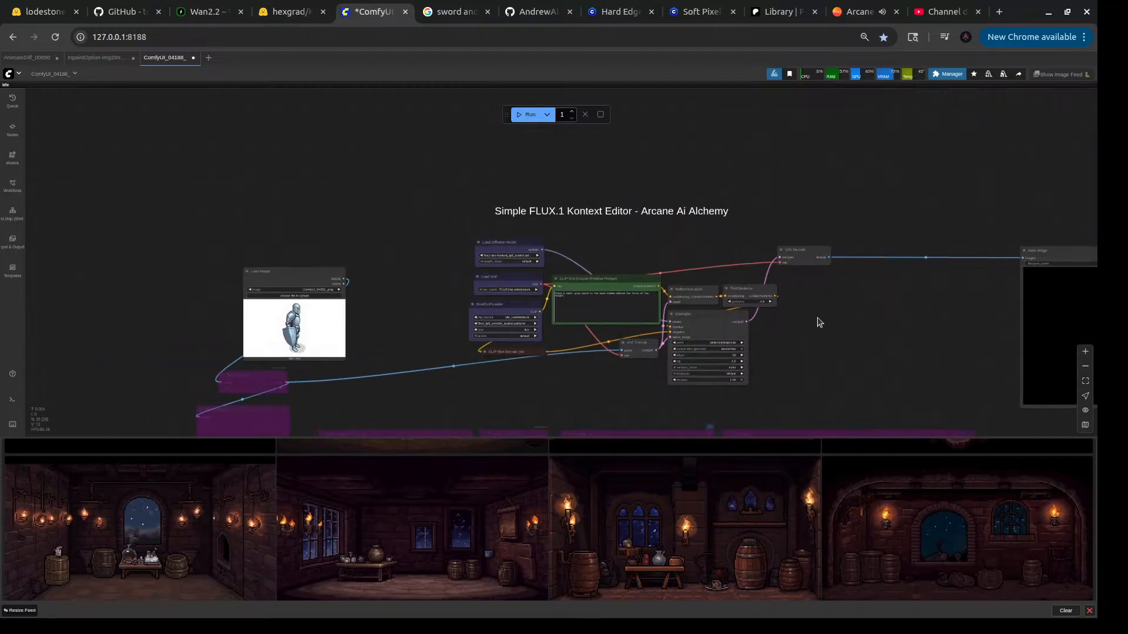
pyautogui.scroll(7, 605, 253)
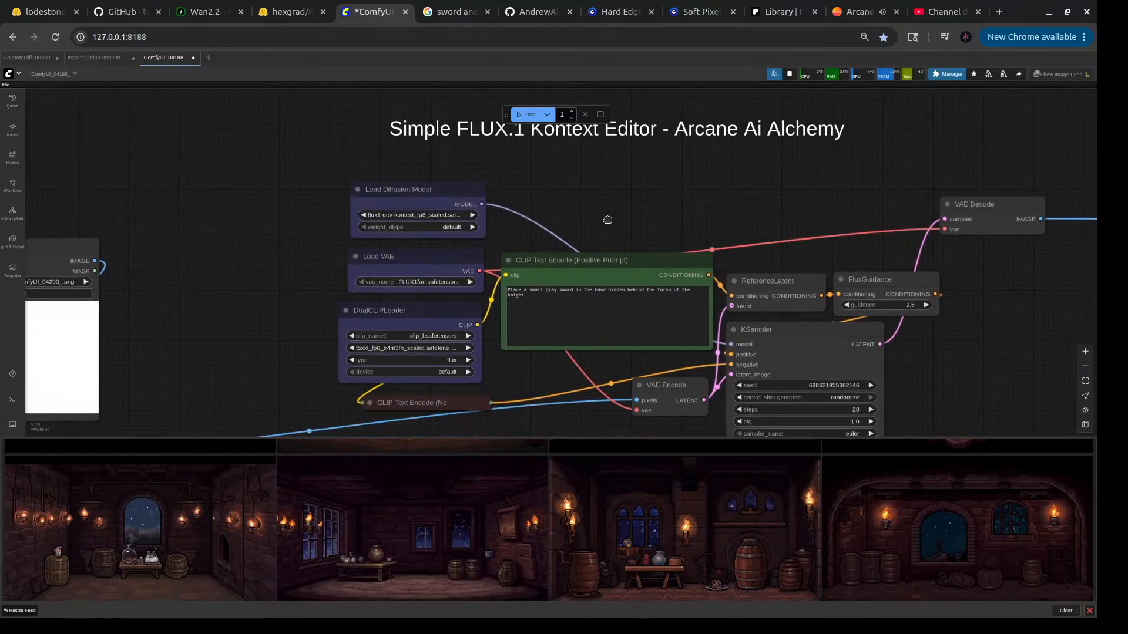
pyautogui.scroll(-2, 607, 219)
pyautogui.moveTo(750, 209); pyautogui.dragTo(659, 208)
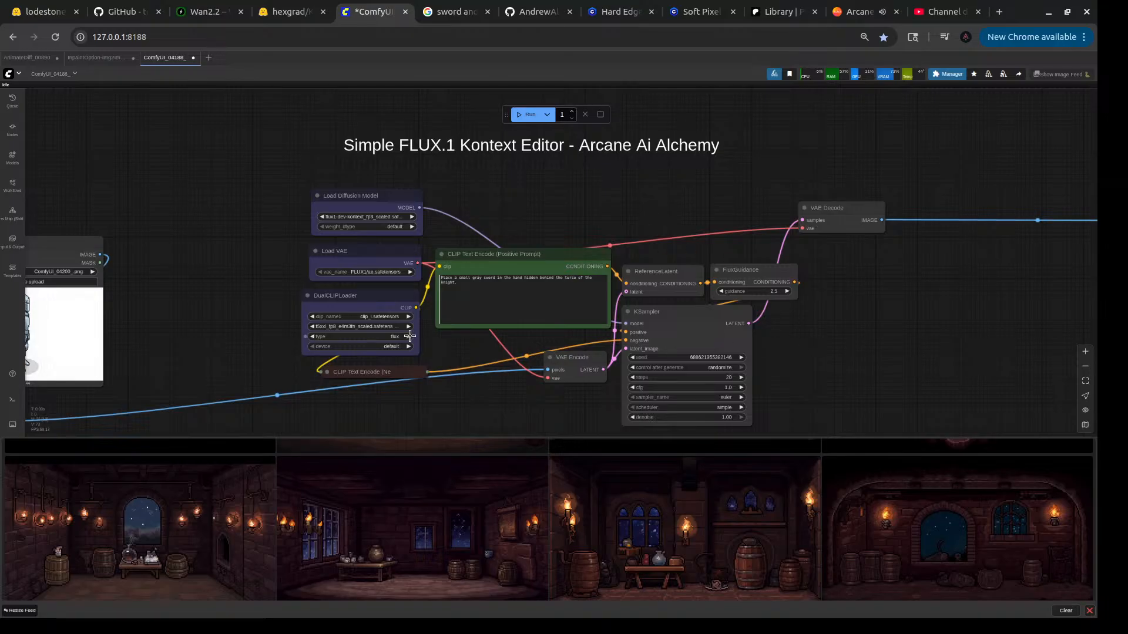
pyautogui.click(987, 74)
pyautogui.click(1004, 75)
pyautogui.rightClick(502, 208)
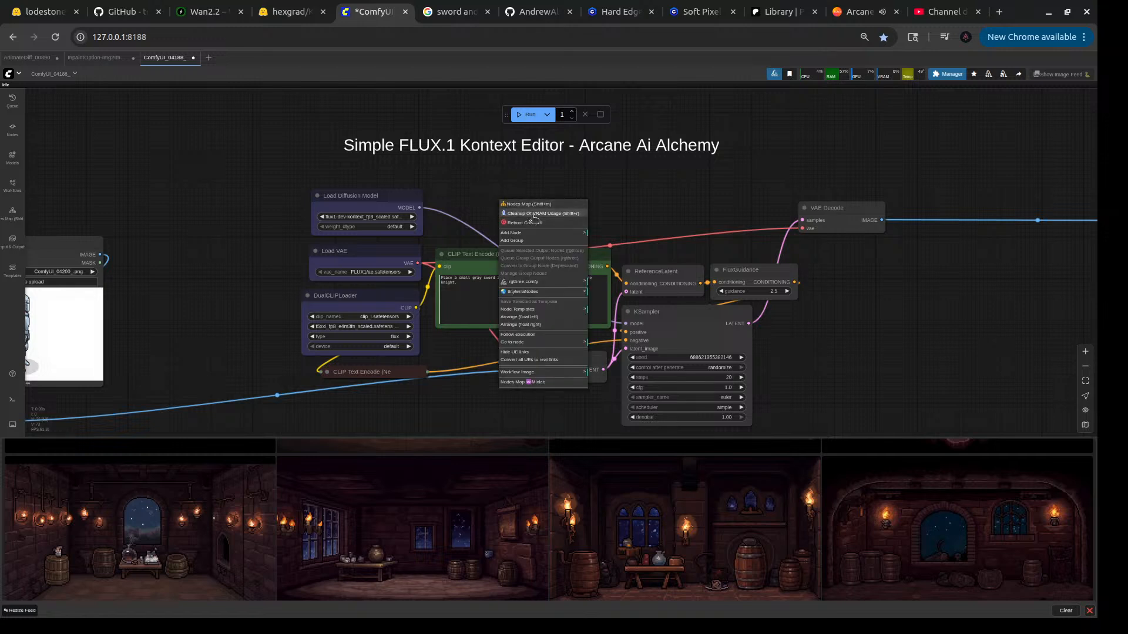
# - Reload the Load Diffusion Model, Load VAE and DualCLIPLoader nodes
pyautogui.rightClick(359, 197)
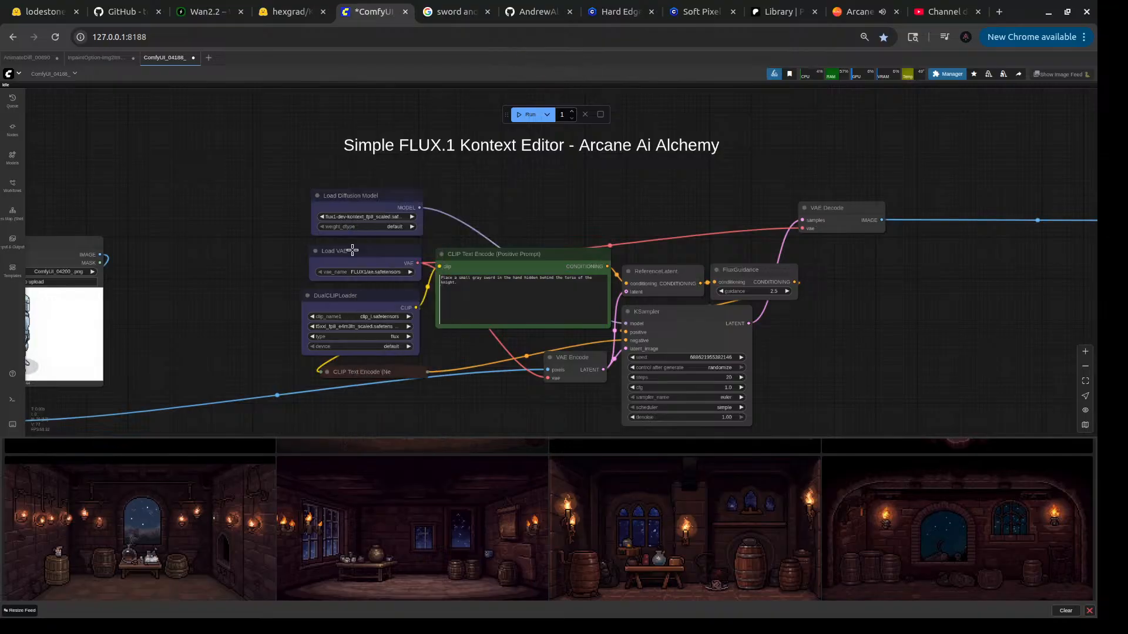
pyautogui.rightClick(352, 252)
pyautogui.rightClick(357, 299)
pyautogui.click(374, 331)
# - Run the unpacked Kontext workflow on the knight image with the small gray sword prompt
pyautogui.click(516, 116)
pyautogui.scroll(-4, 217, 306)
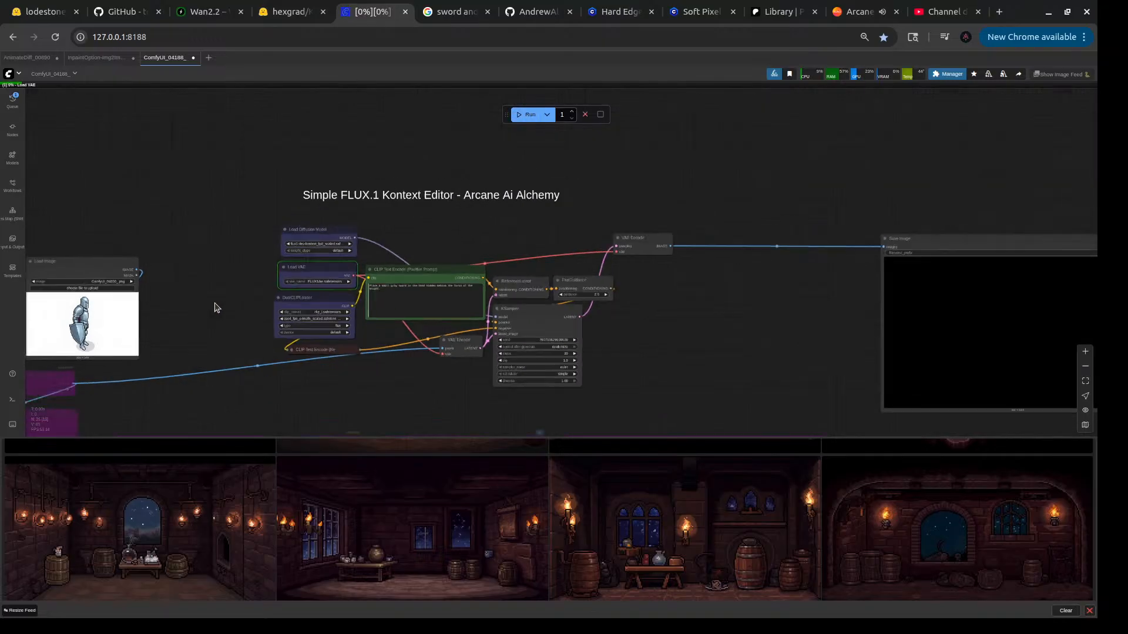
pyautogui.moveTo(217, 307); pyautogui.dragTo(247, 297)
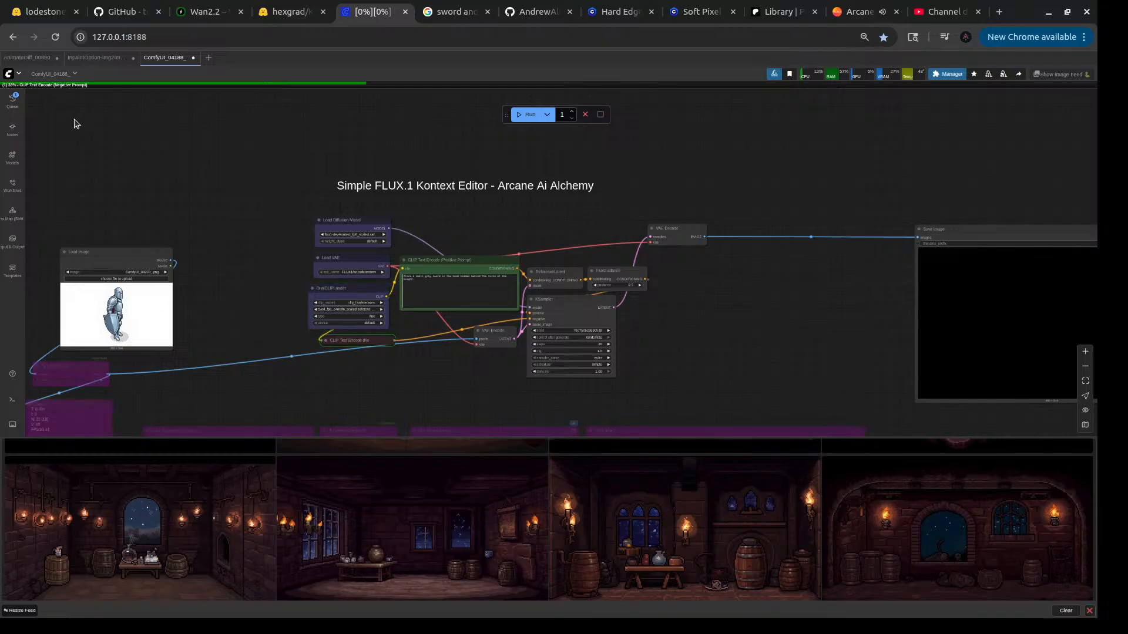
pyautogui.moveTo(92, 66)
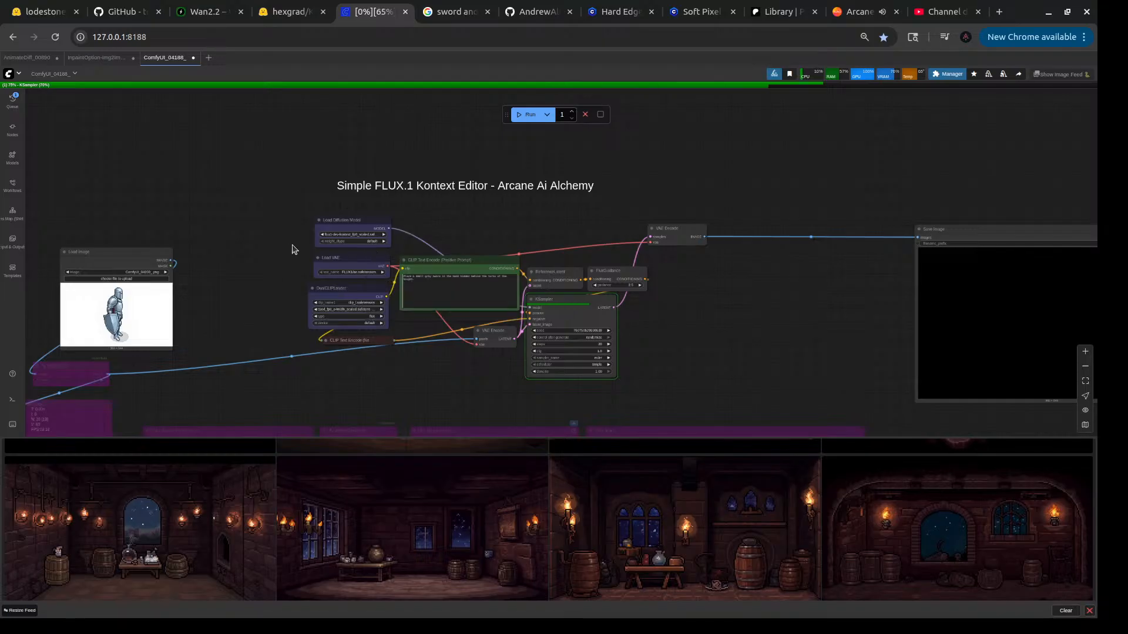
# - Set the Load VAE node's vae_name to ae.safetensors and run the Kontext workflow again
pyautogui.scroll(4, 292, 249)
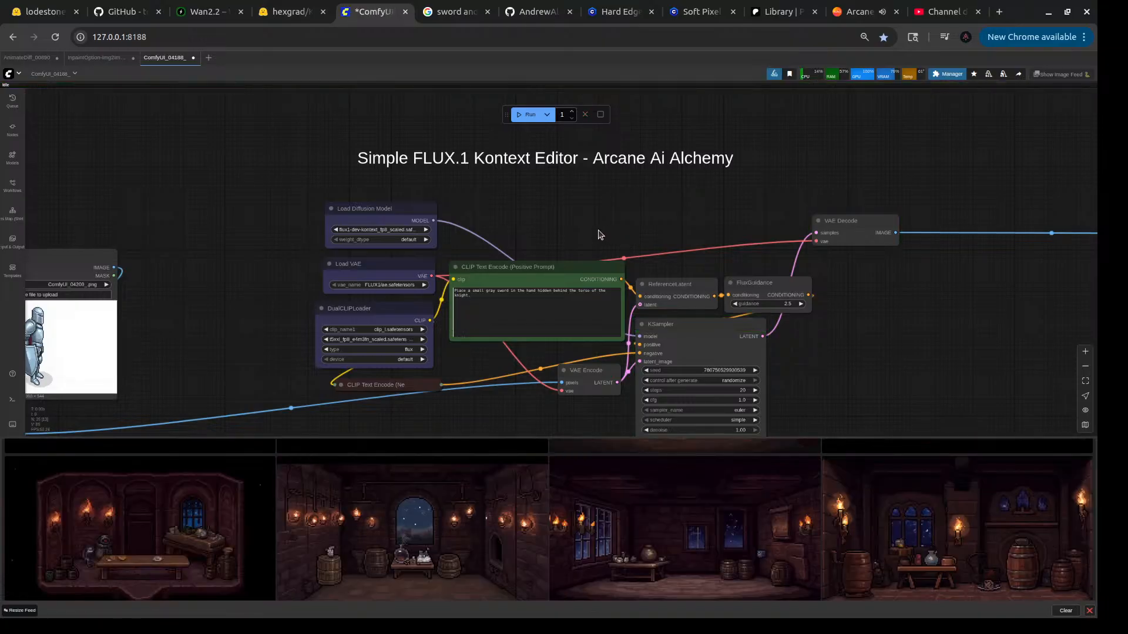
pyautogui.scroll(-2, 742, 319)
pyautogui.scroll(5, 459, 240)
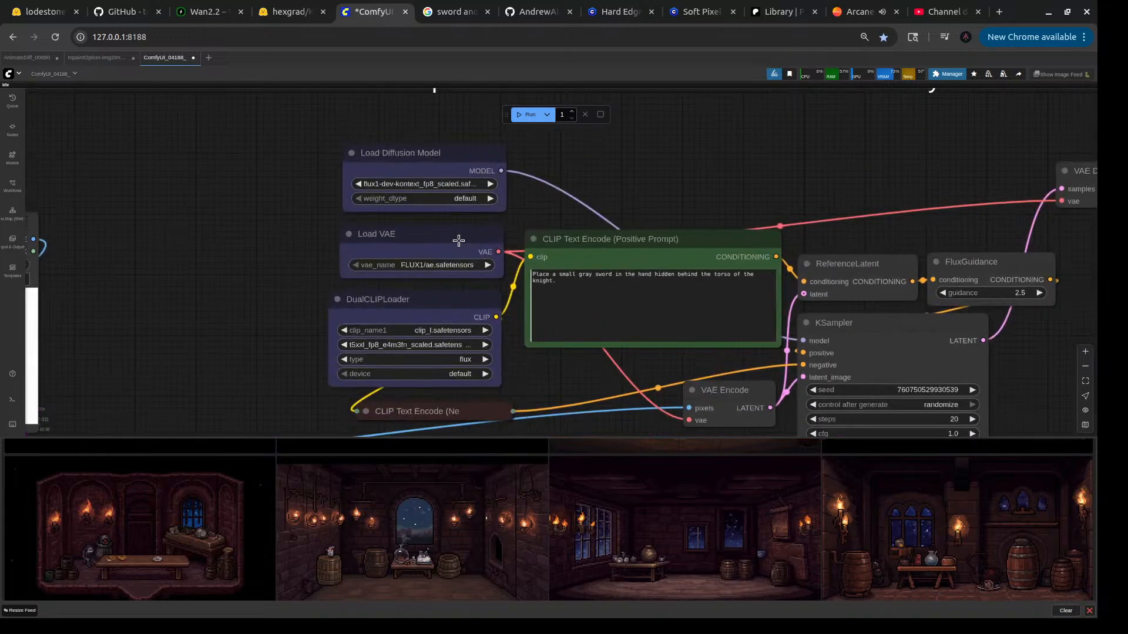
pyautogui.click(458, 240)
pyautogui.click(457, 264)
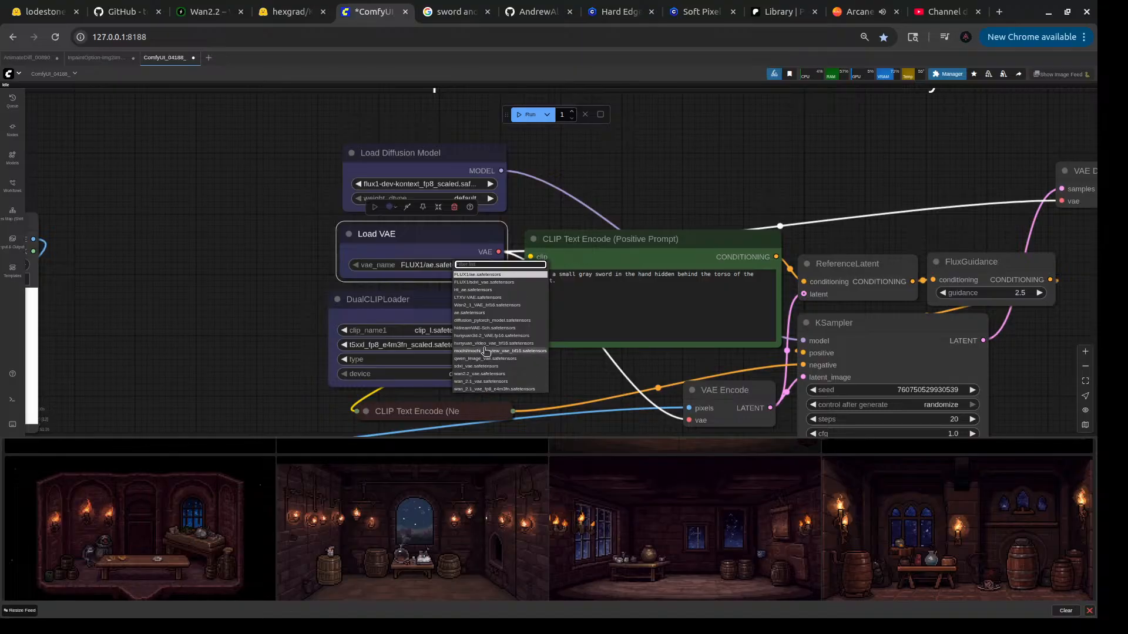
pyautogui.click(486, 313)
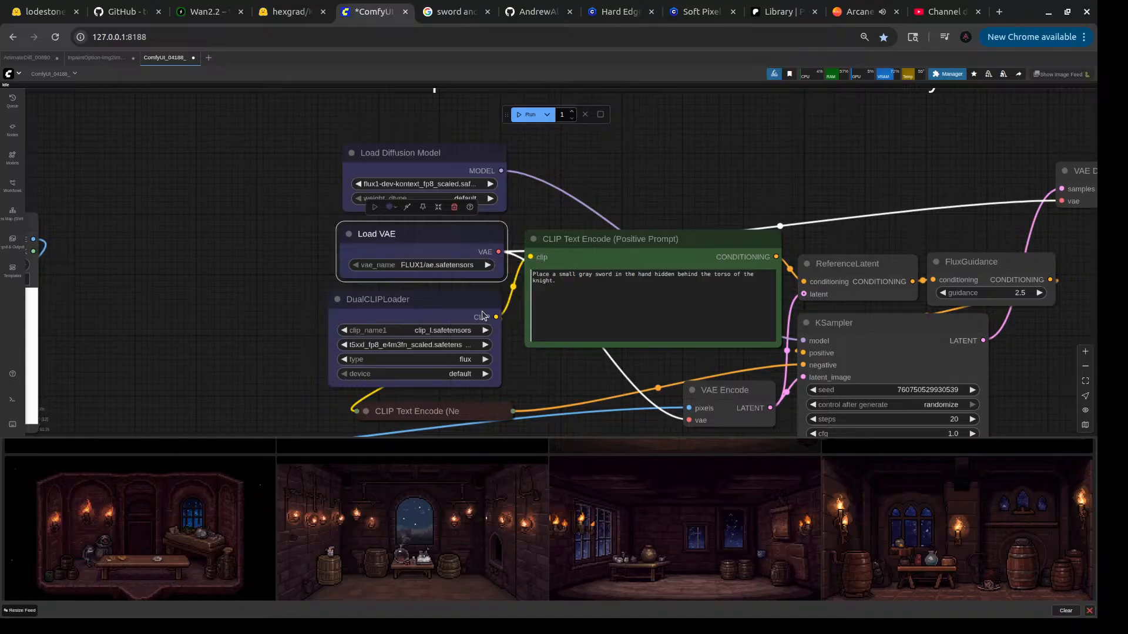
pyautogui.click(526, 114)
# - Move the VAE Decode node directly beside the KSampler, below FluxGuidance
pyautogui.scroll(-5, 756, 176)
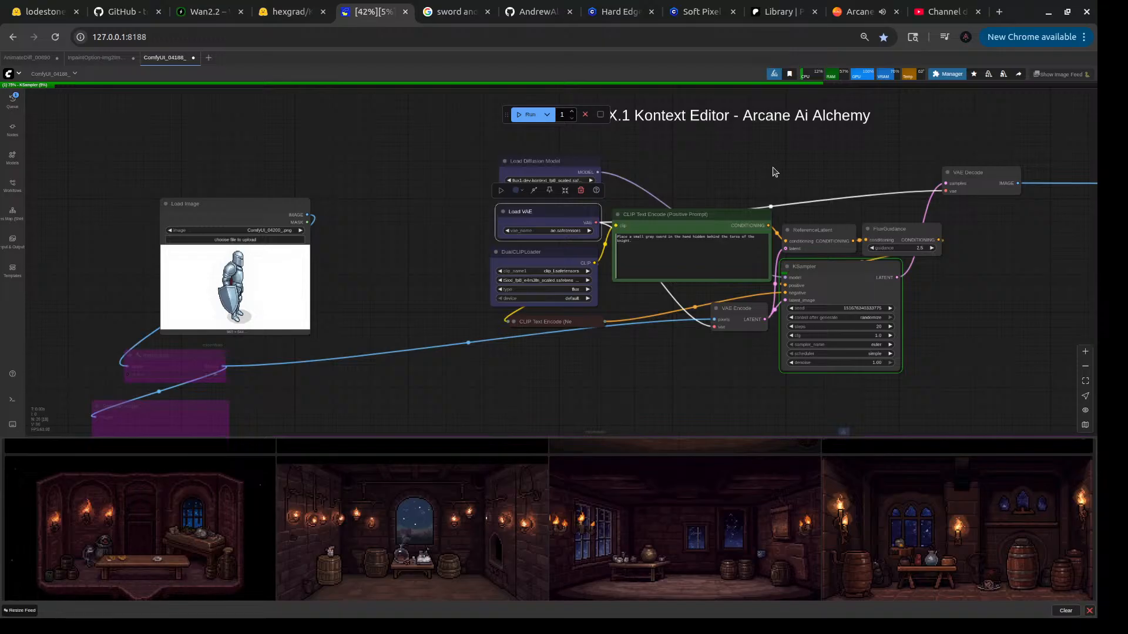
pyautogui.moveTo(773, 171); pyautogui.dragTo(397, 227)
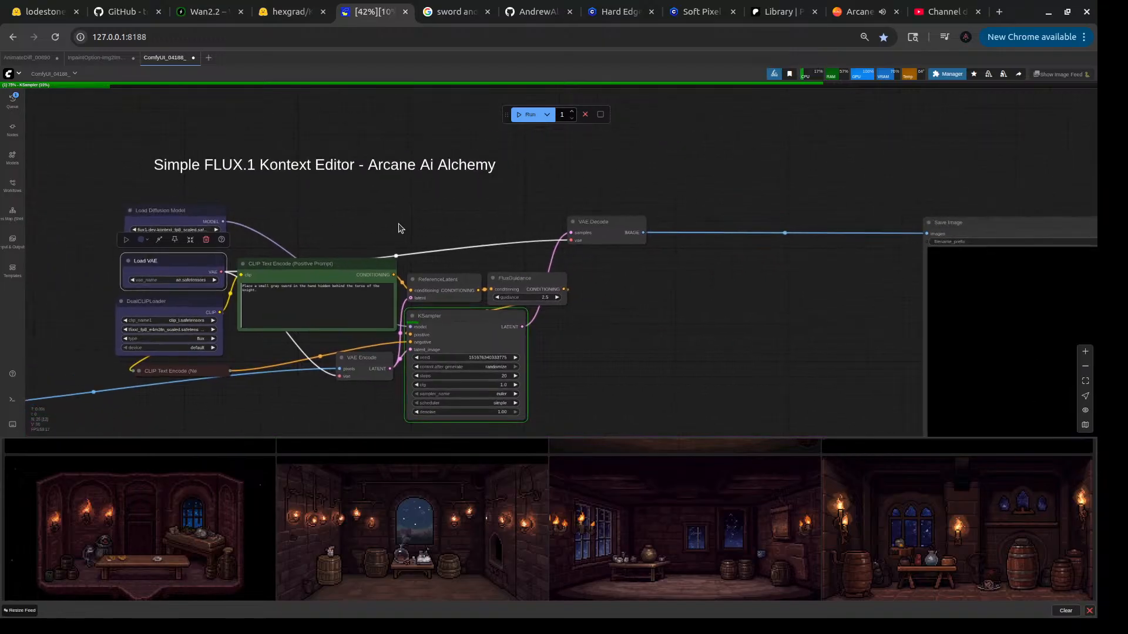
pyautogui.scroll(-4, 398, 231)
pyautogui.moveTo(818, 223); pyautogui.dragTo(655, 216)
pyautogui.moveTo(526, 225); pyautogui.dragTo(505, 292)
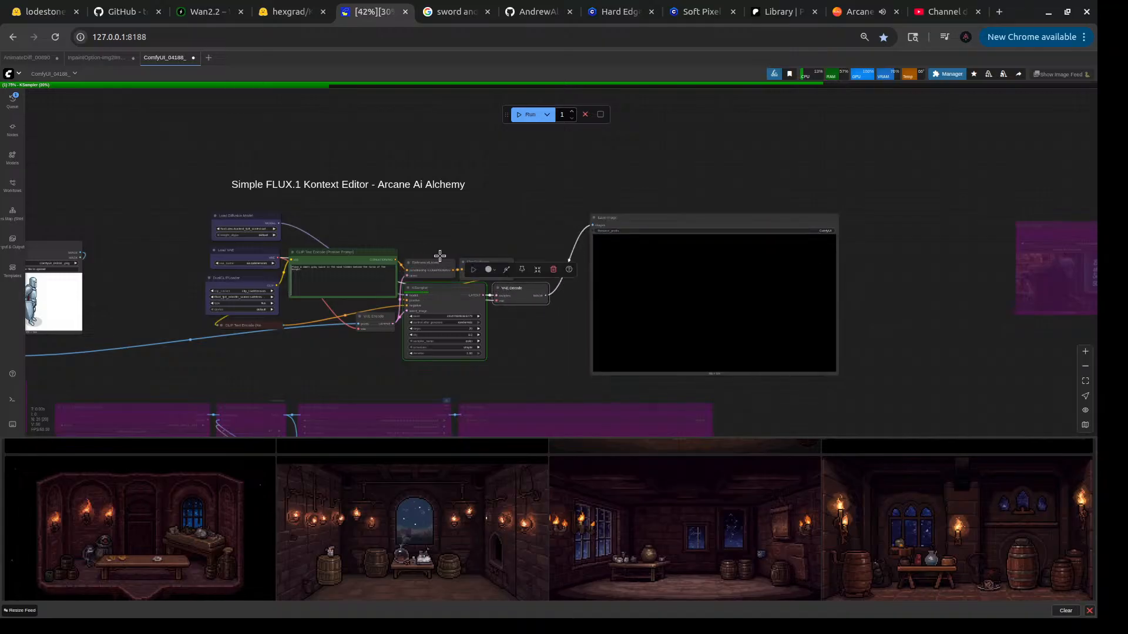
pyautogui.moveTo(442, 225); pyautogui.dragTo(576, 221)
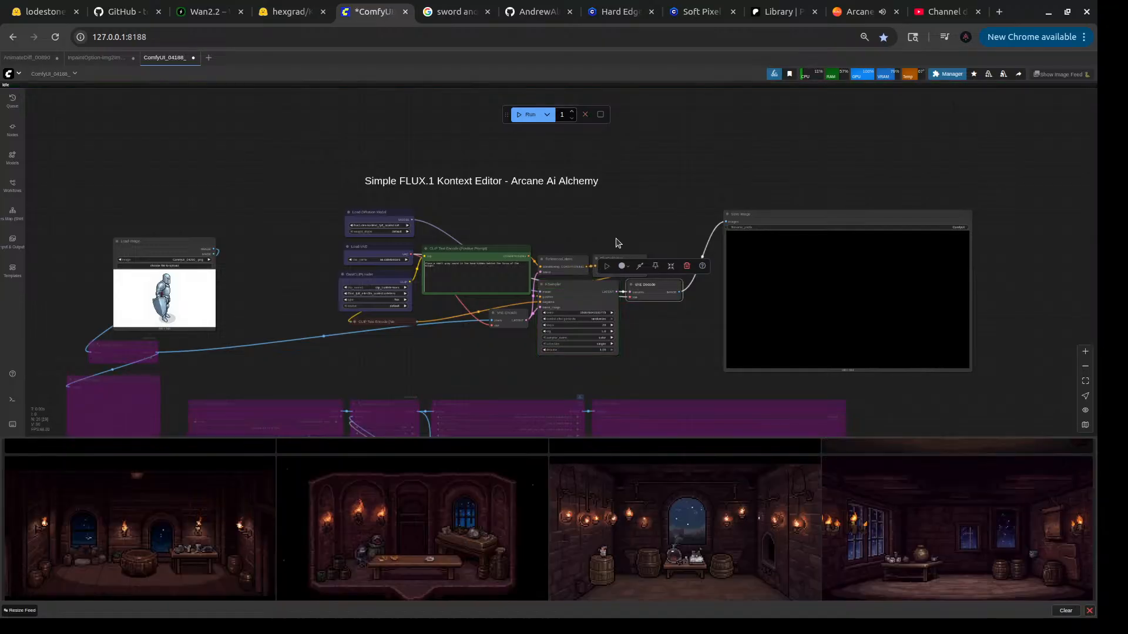
# - Unload the models again, clear the execution cache and clean up the GPU memory
pyautogui.scroll(1, 616, 242)
pyautogui.scroll(3, 569, 227)
pyautogui.scroll(-2, 558, 226)
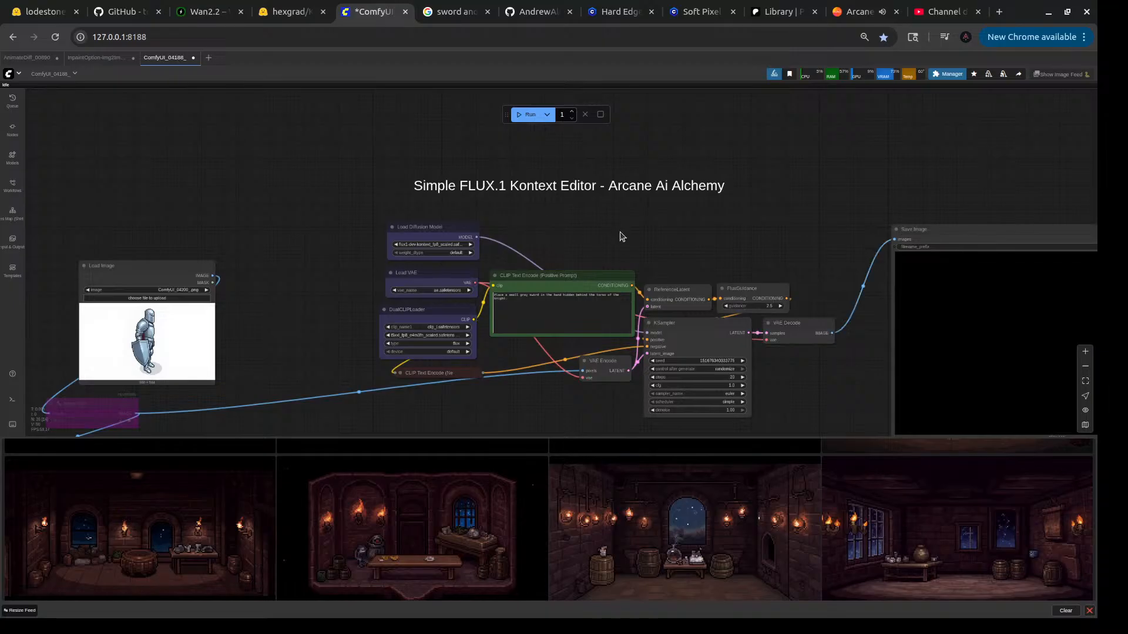
pyautogui.click(1002, 75)
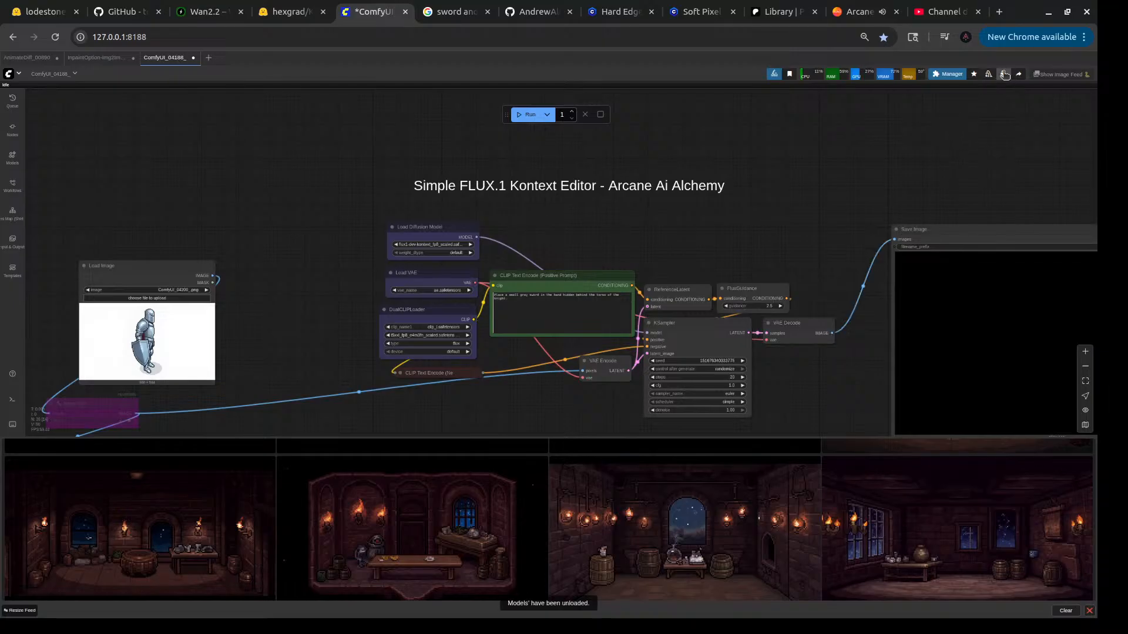
pyautogui.click(1005, 74)
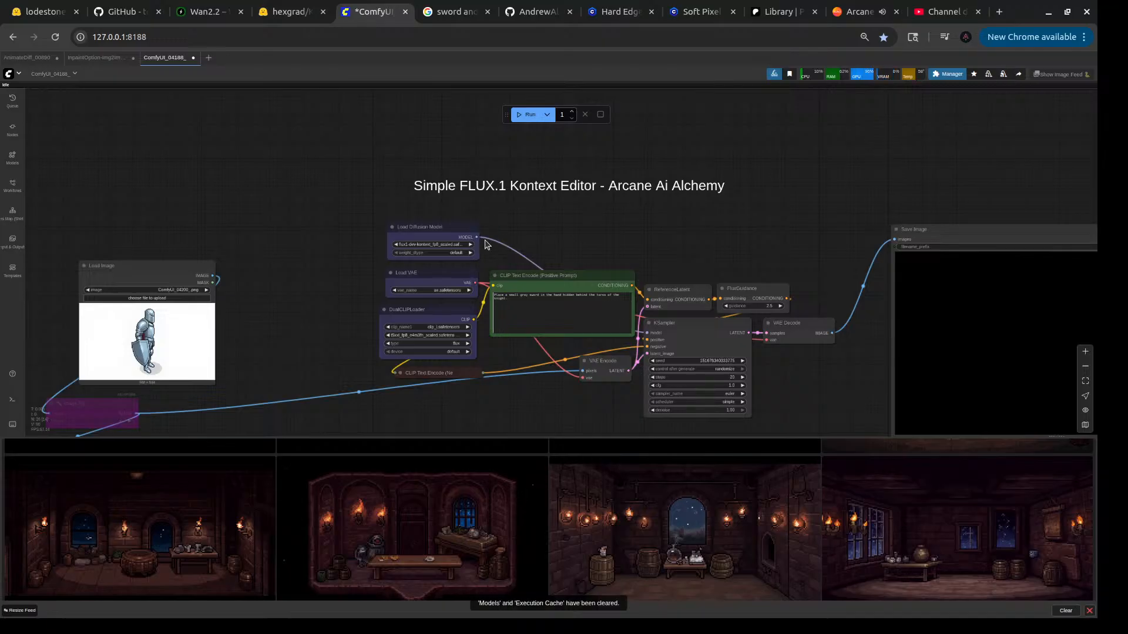
pyautogui.rightClick(367, 142)
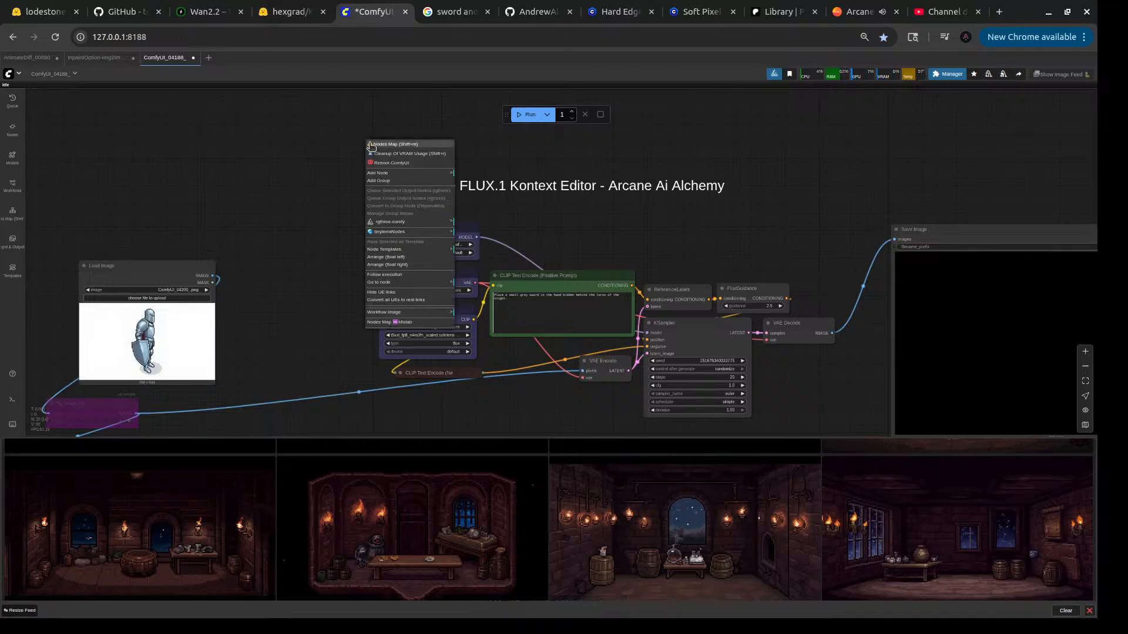
pyautogui.click(396, 154)
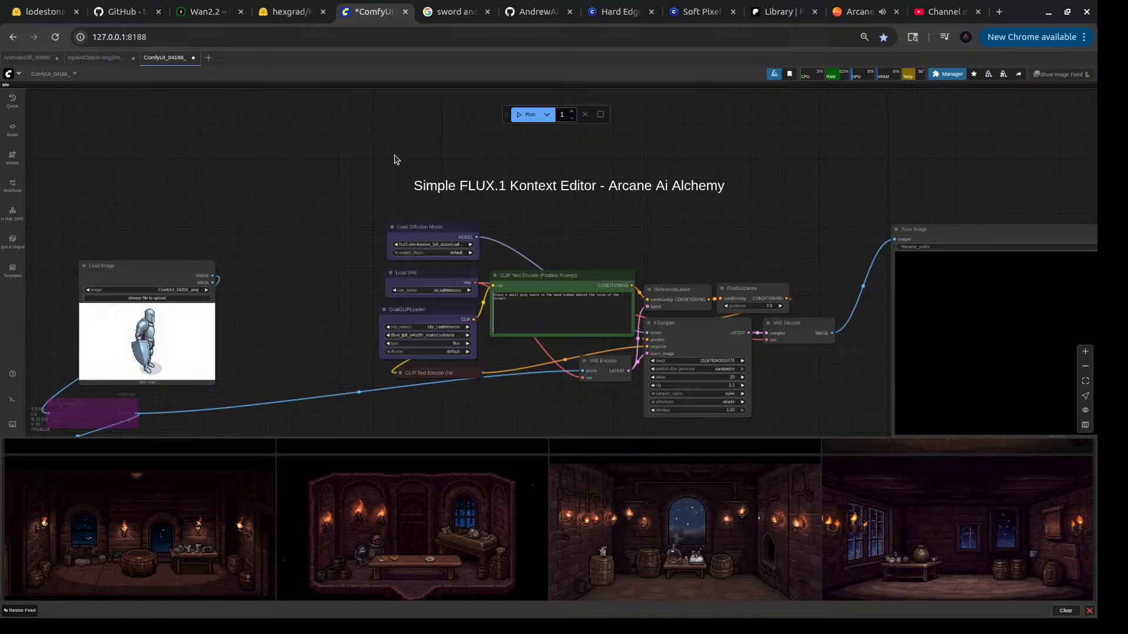
# - Reload the Load Diffusion Model and Load VAE nodes
pyautogui.rightClick(412, 219)
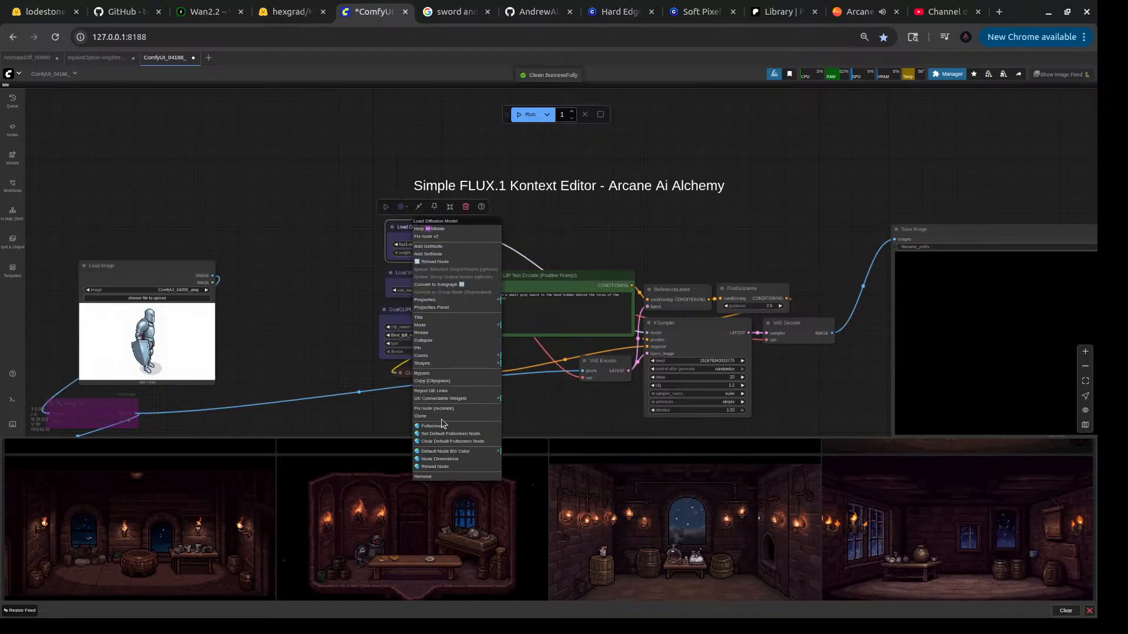
pyautogui.click(434, 262)
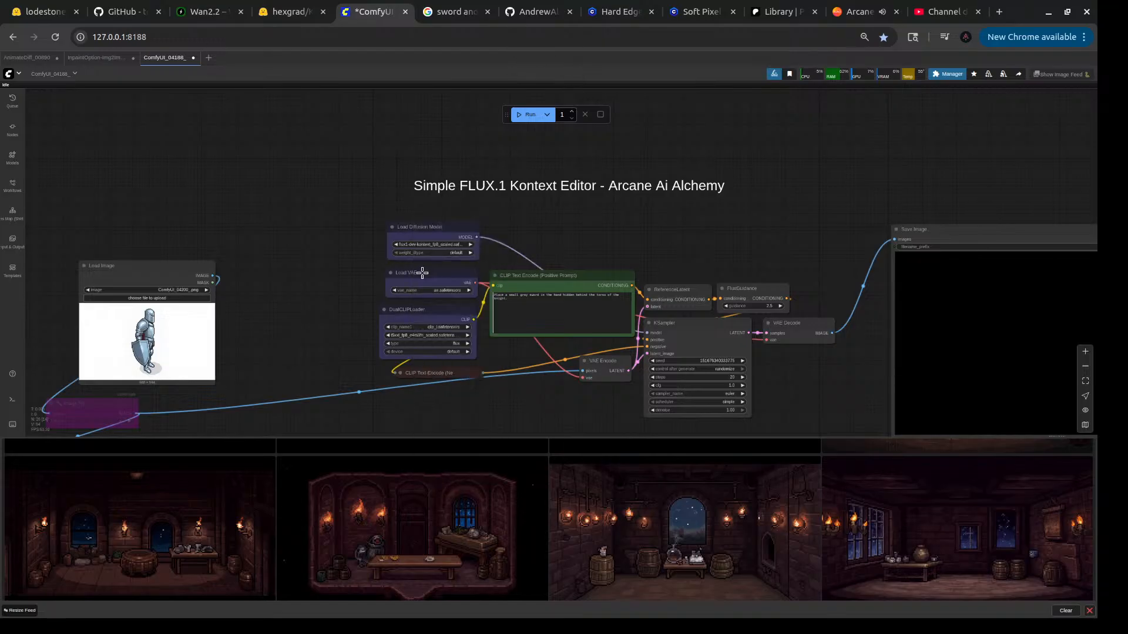
pyautogui.rightClick(422, 271)
pyautogui.click(438, 306)
# - Set the Load VAE node's vae_name to FLUX1/sdxl_vae.safetensors and reload the DualCLIPLoader node
pyautogui.click(432, 291)
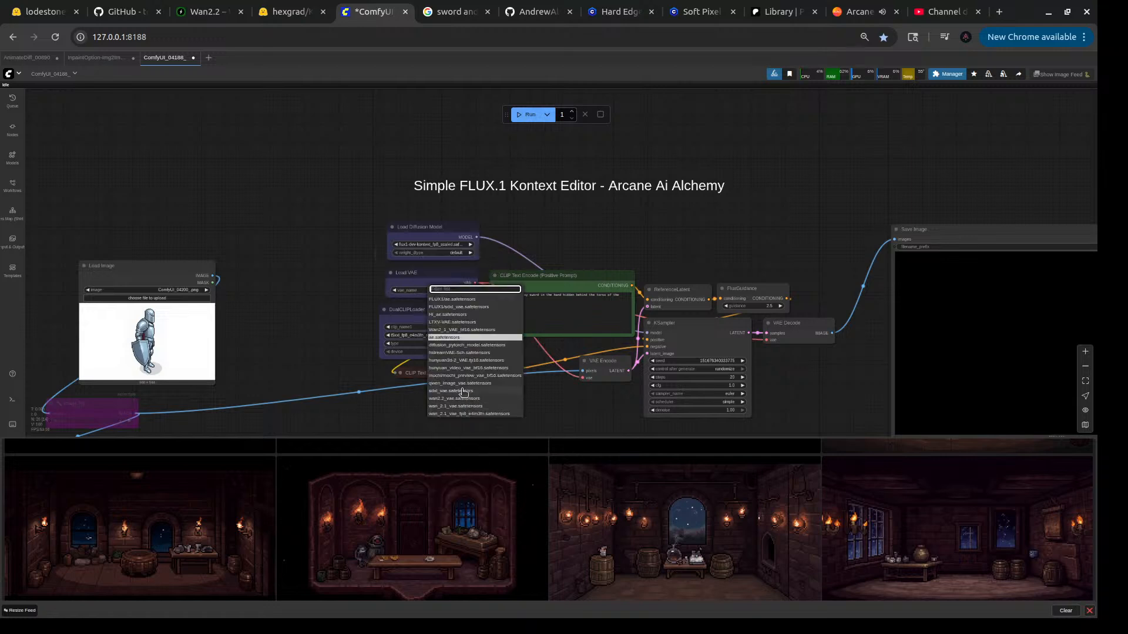
pyautogui.click(451, 307)
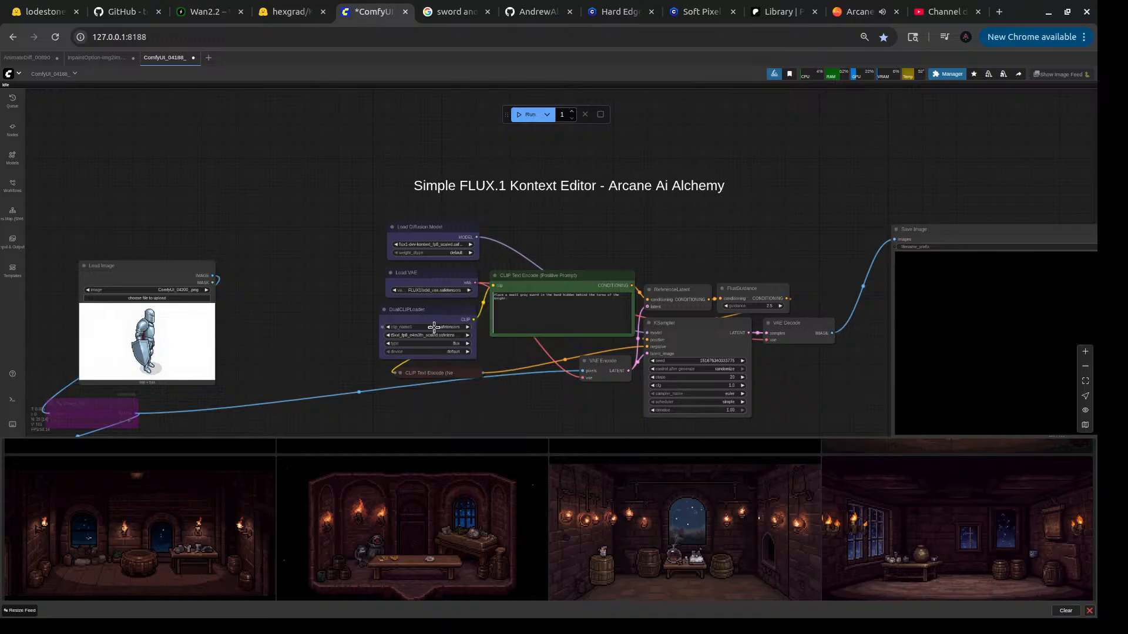
pyautogui.rightClick(434, 308)
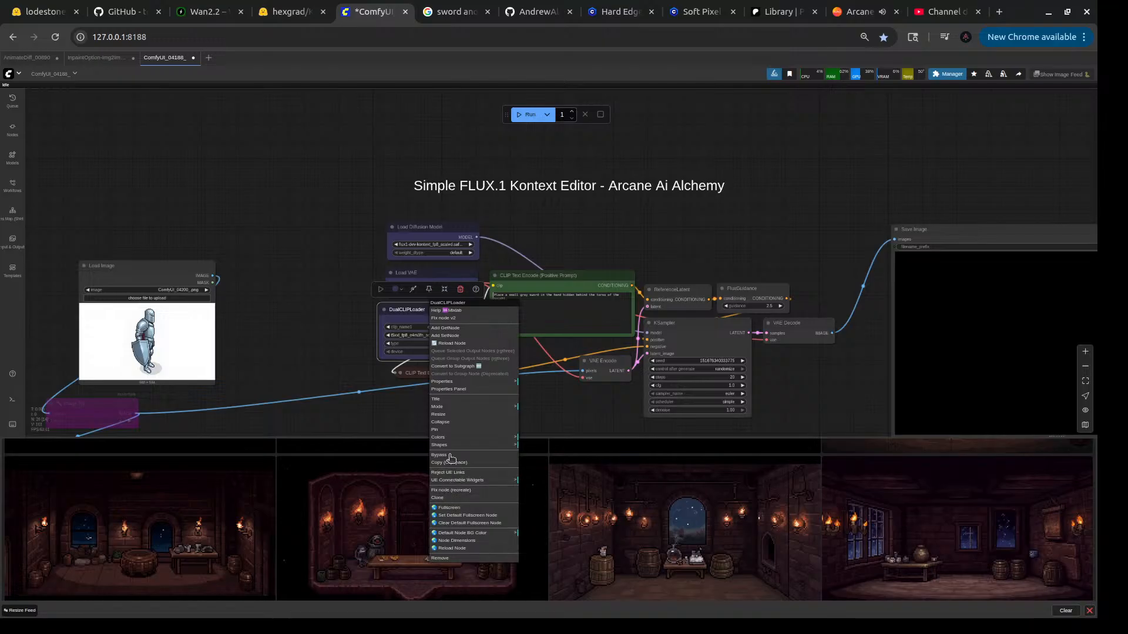
pyautogui.click(447, 344)
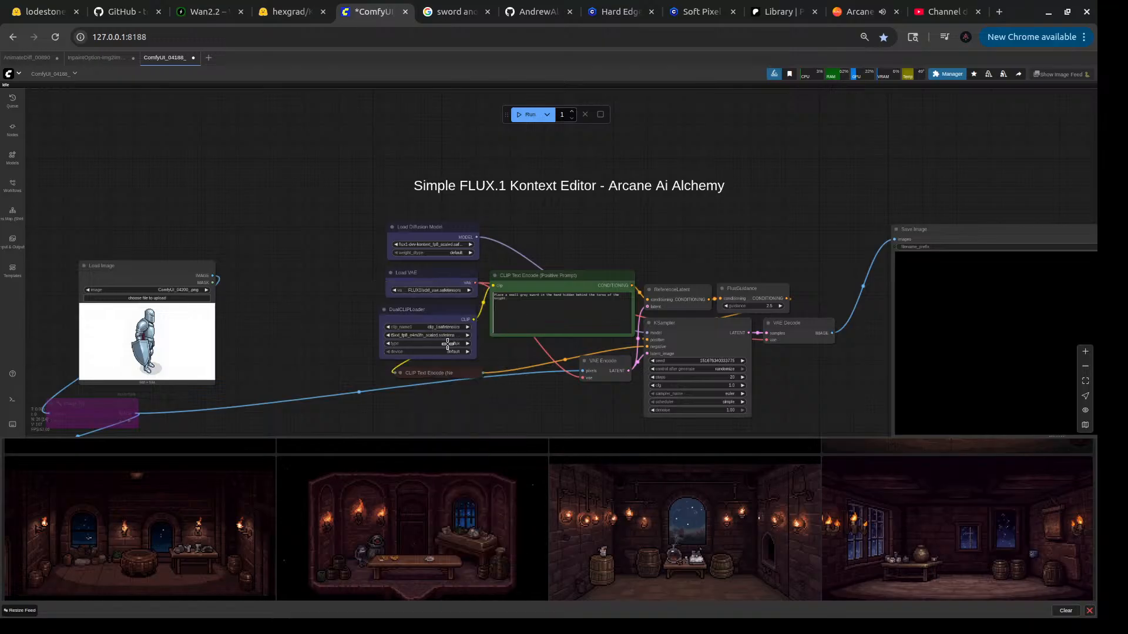
# - Reboot the ComfyUI server and confirm the restart
pyautogui.rightClick(864, 130)
pyautogui.click(878, 150)
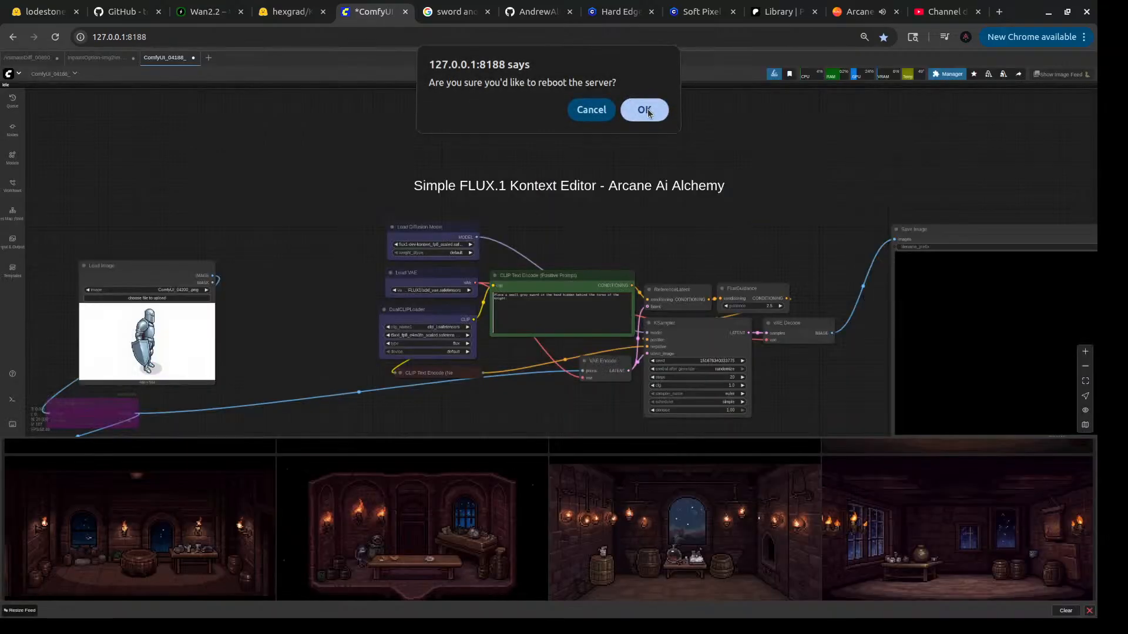
pyautogui.click(646, 111)
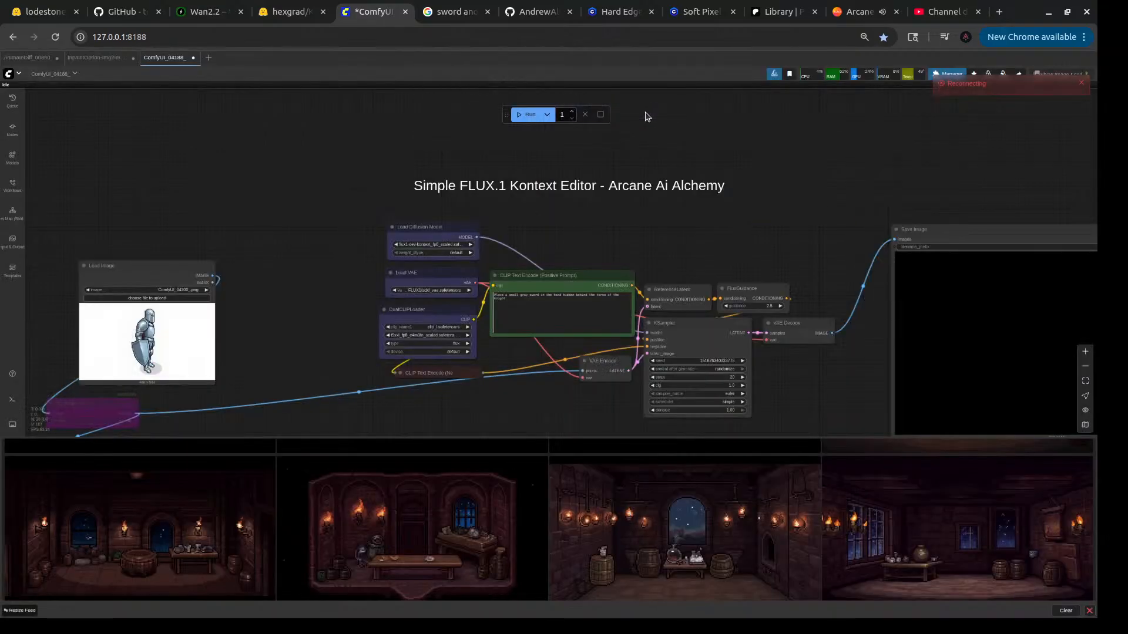
pyautogui.scroll(-5, 544, 512)
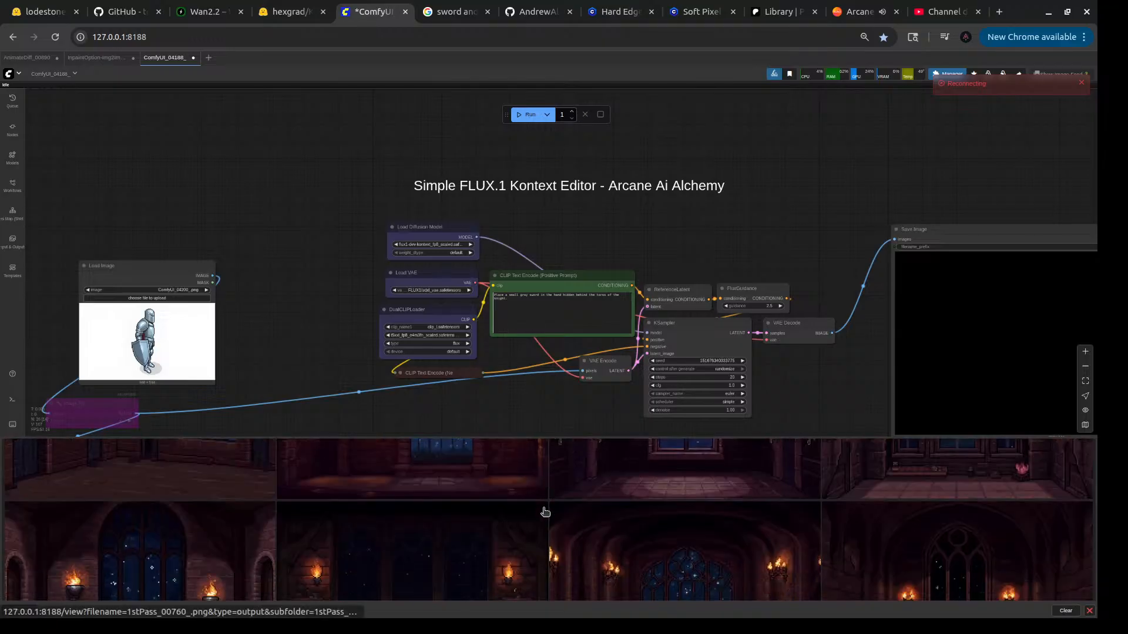
pyautogui.scroll(5, 545, 511)
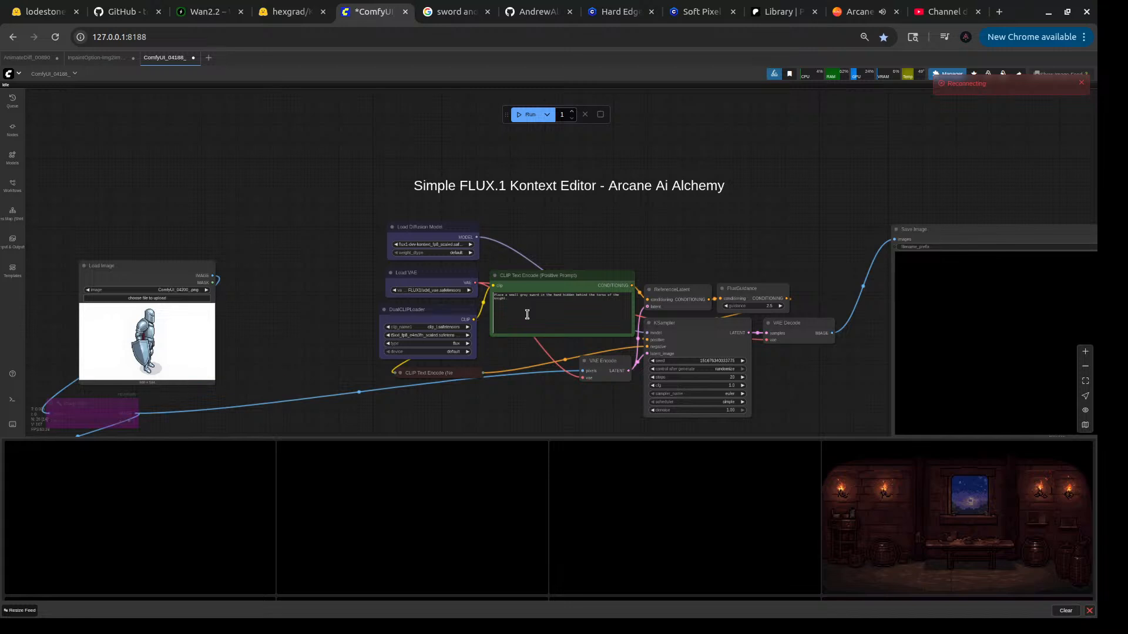
pyautogui.scroll(-5, 729, 228)
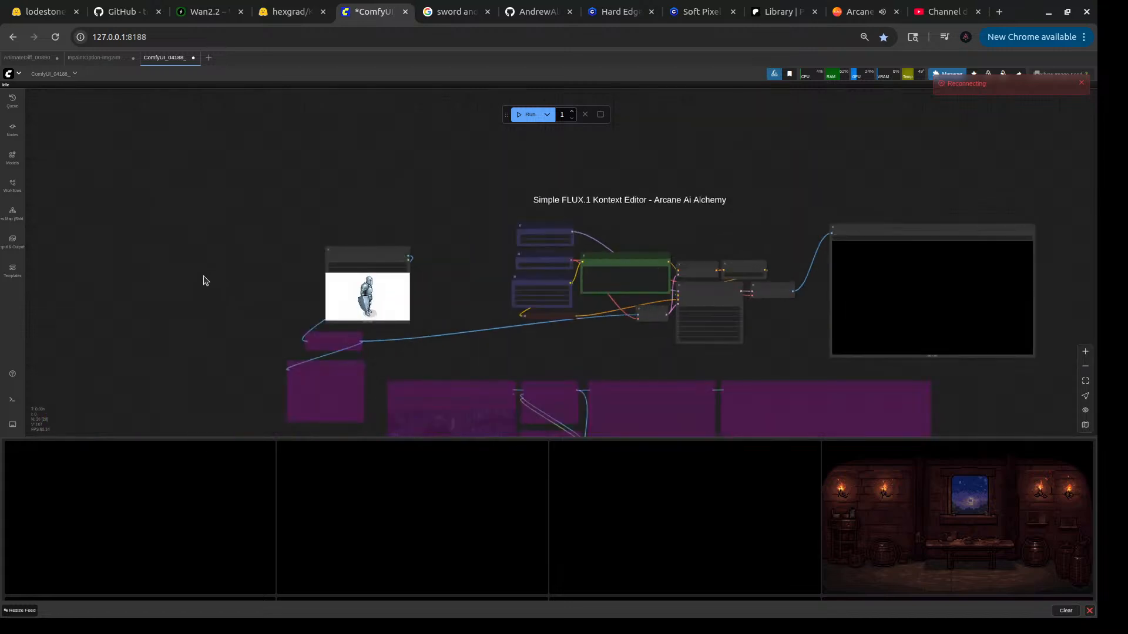
pyautogui.moveTo(353, 227); pyautogui.dragTo(229, 274)
pyautogui.scroll(7, 284, 277)
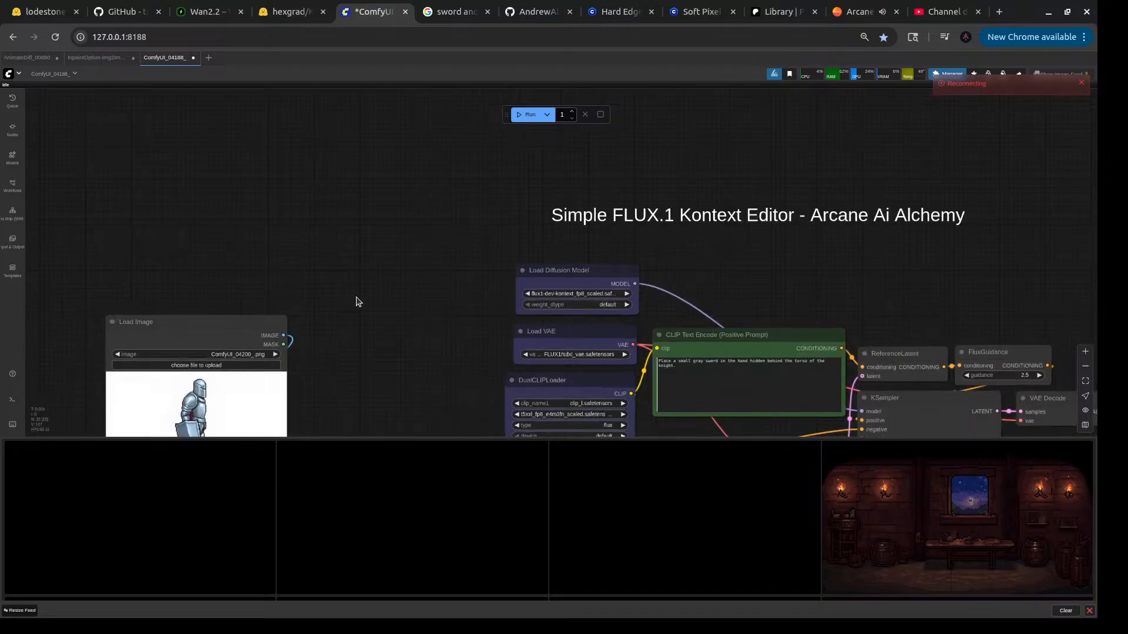
pyautogui.moveTo(355, 302); pyautogui.dragTo(360, 207)
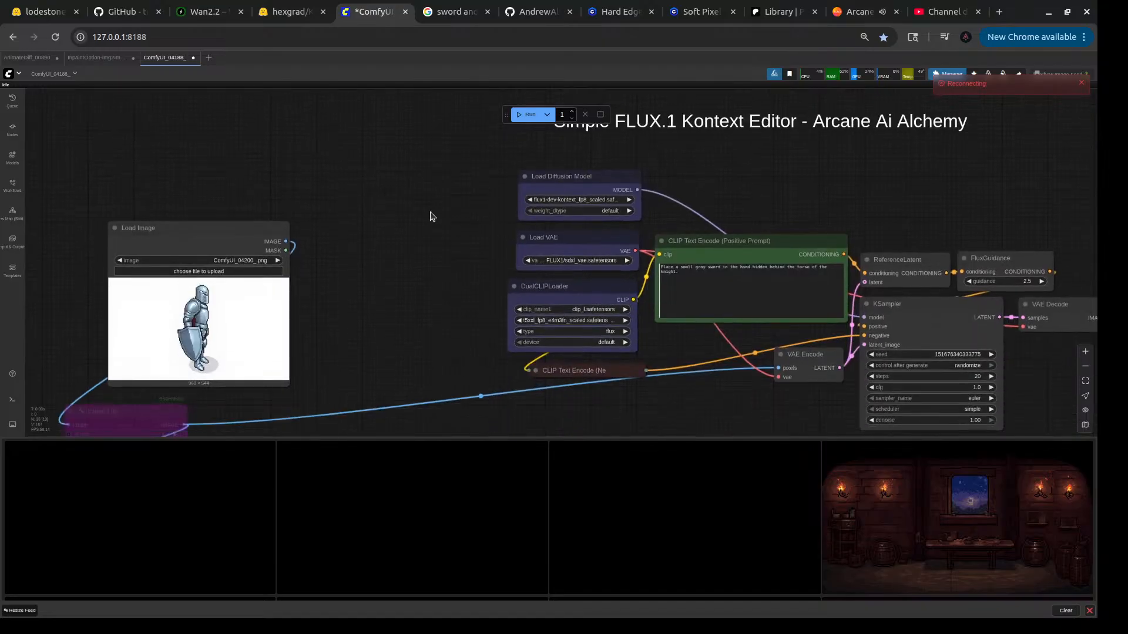
pyautogui.scroll(-4, 436, 215)
# - Move the floating Run toolbar above the Load Image node and switch to the terminal window
pyautogui.moveTo(507, 114); pyautogui.dragTo(171, 162)
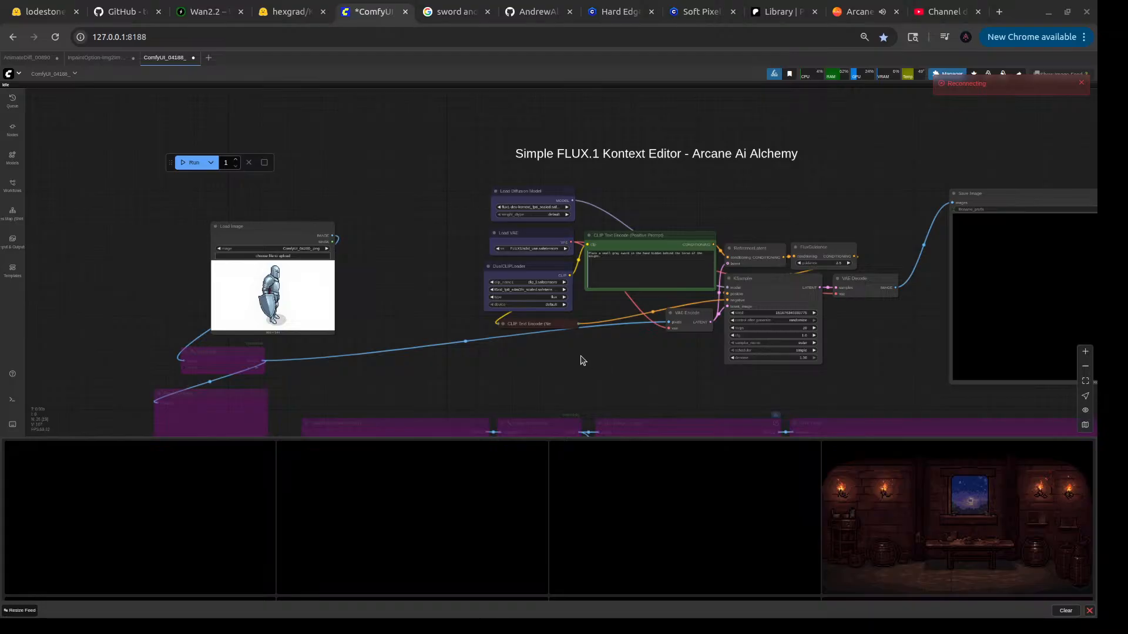
pyautogui.click(417, 331)
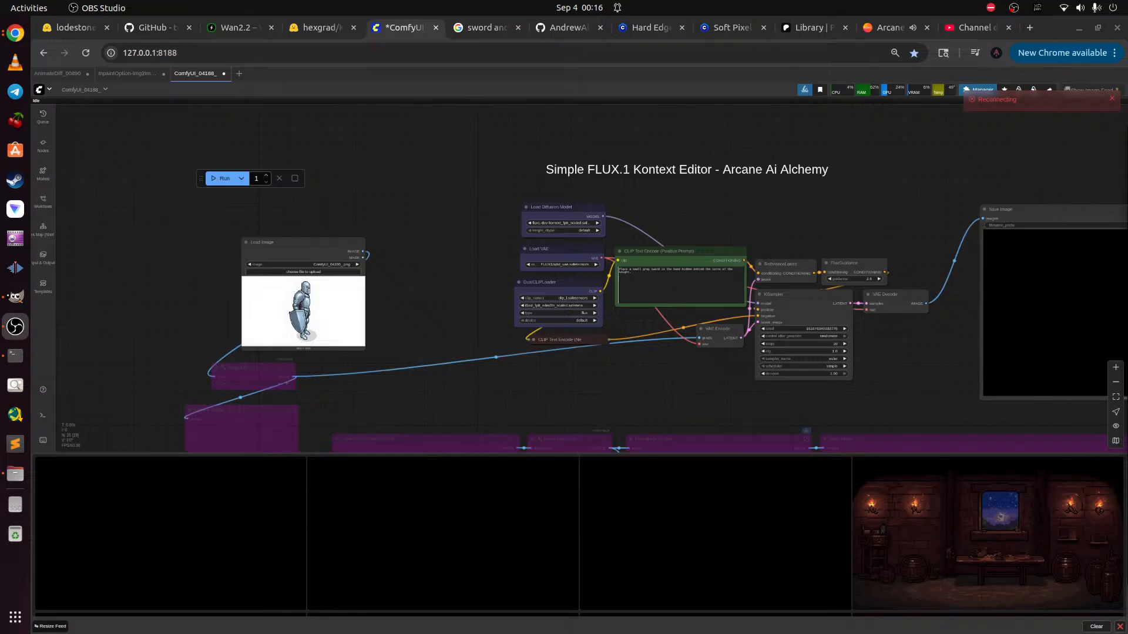
pyautogui.click(15, 355)
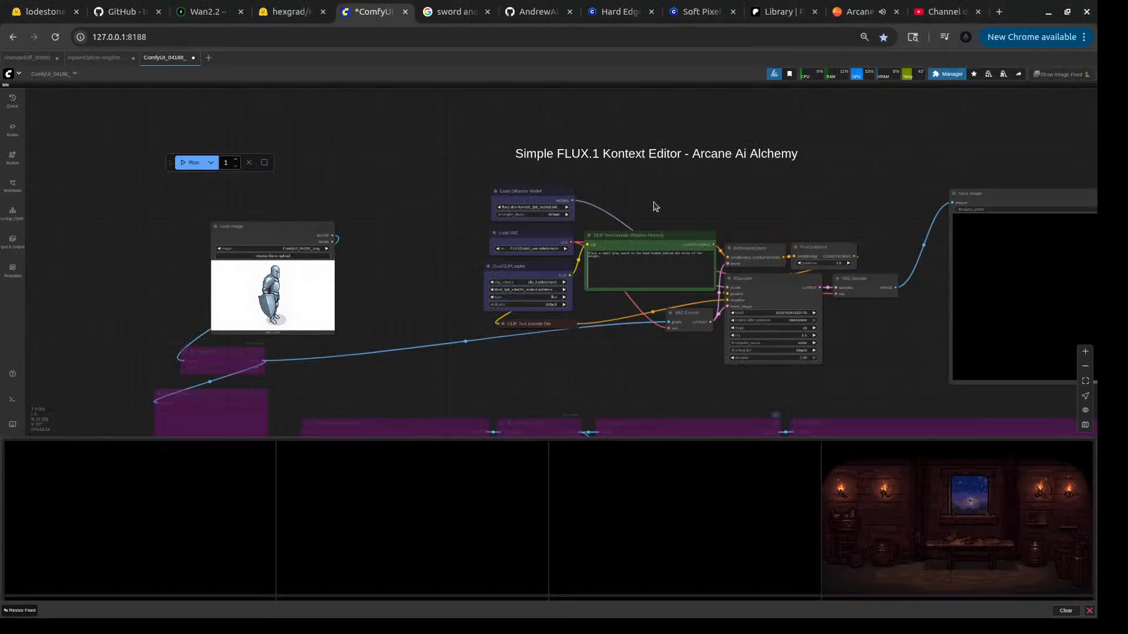
# - Clean up the GPU memory from the empty canvas beside the loader nodes
pyautogui.moveTo(507, 379); pyautogui.dragTo(566, 353)
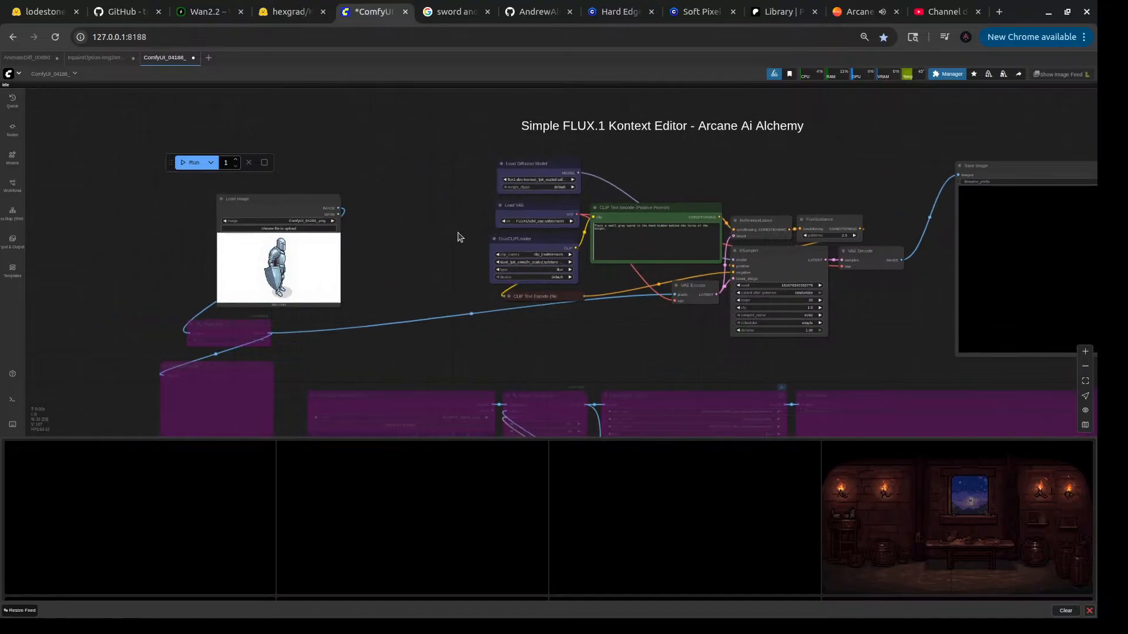
pyautogui.rightClick(468, 257)
pyautogui.click(504, 271)
# - Reload the DualCLIPLoader, Load VAE and Load Diffusion Model nodes
pyautogui.scroll(3, 543, 252)
pyautogui.rightClick(564, 234)
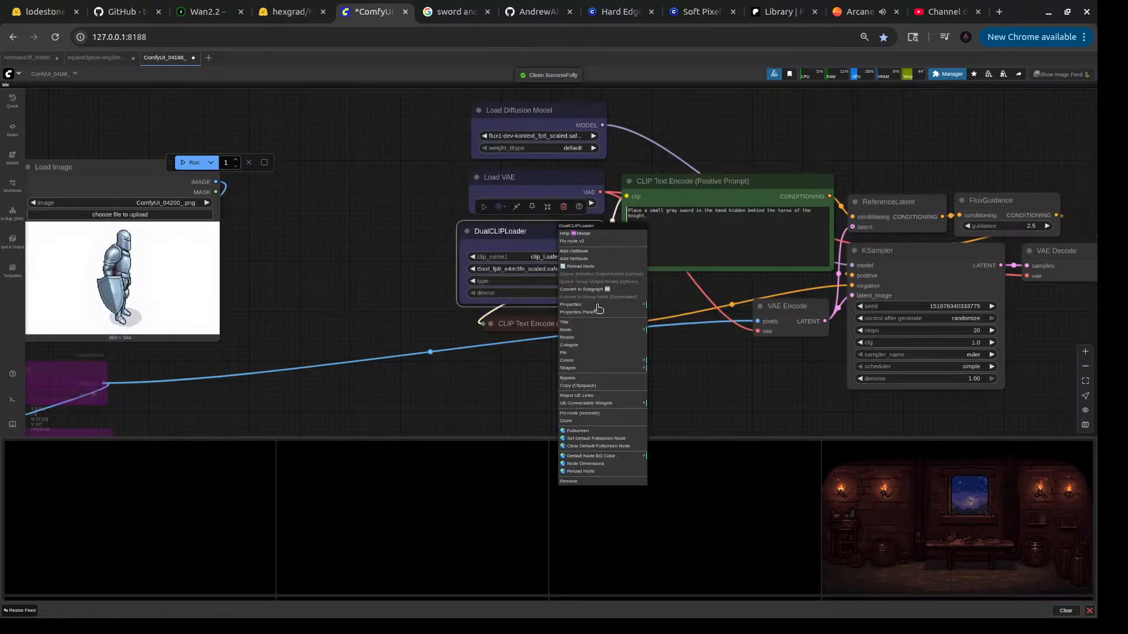
pyautogui.click(556, 194)
pyautogui.rightClick(558, 180)
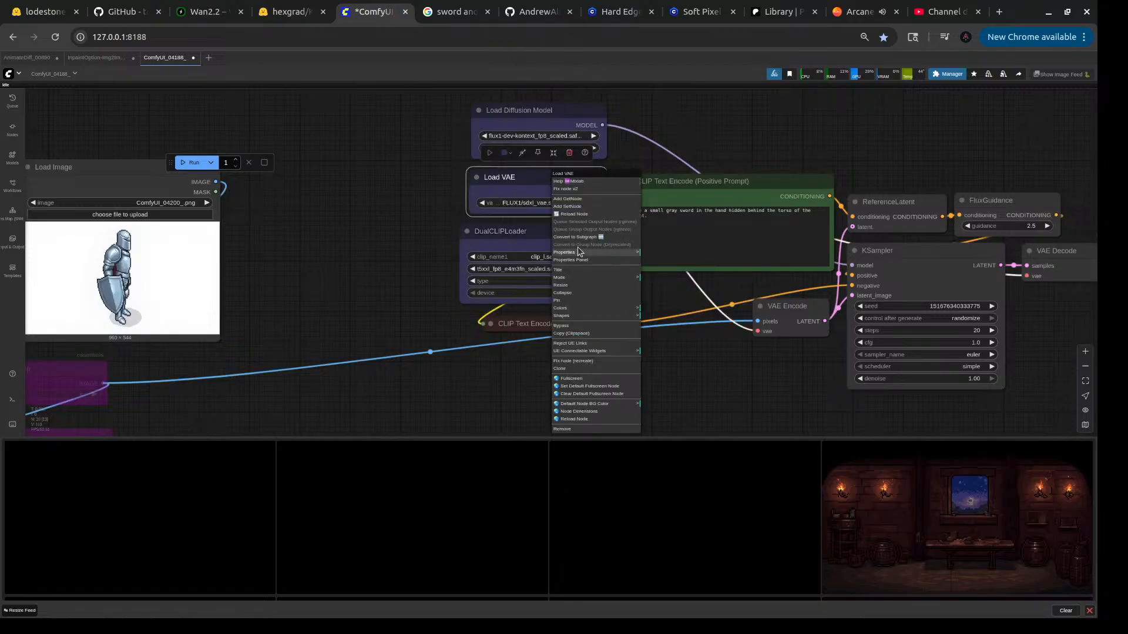
pyautogui.click(571, 214)
pyautogui.rightClick(528, 107)
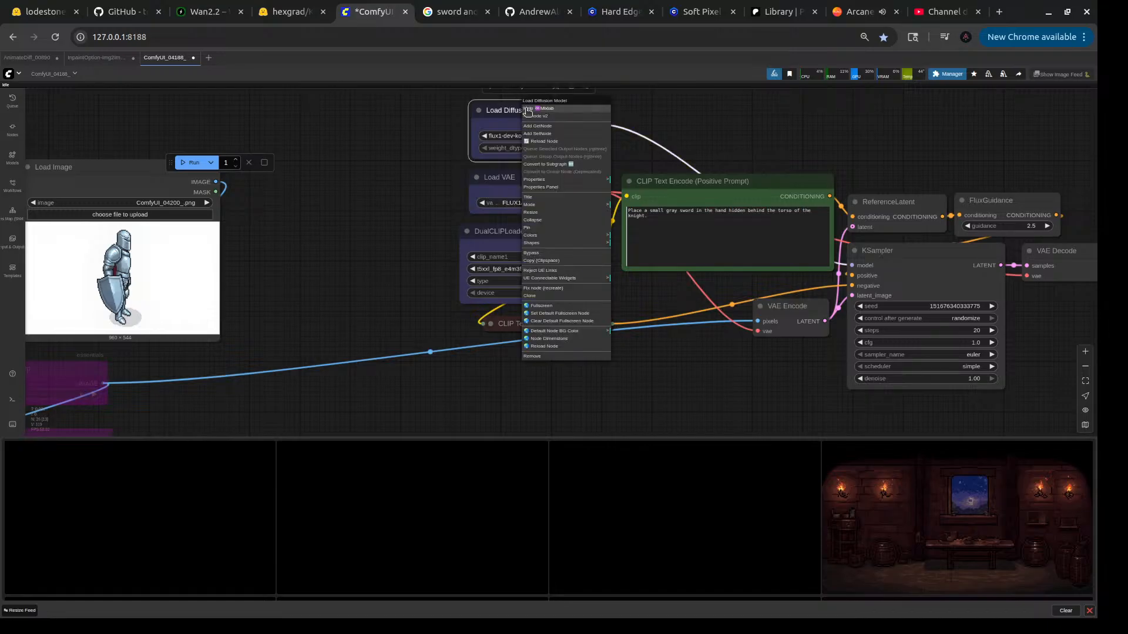
pyautogui.scroll(-3, 404, 242)
pyautogui.scroll(2, 405, 241)
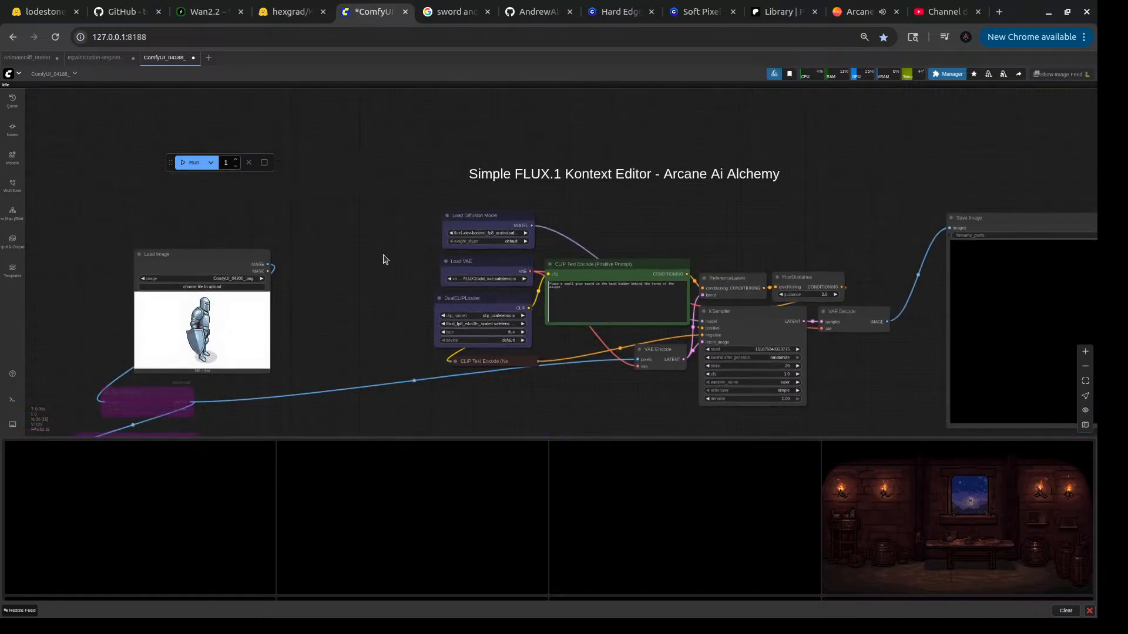
# - Run the Kontext workflow on the knight image with the sdxl VAE and dismiss the error dialog
pyautogui.click(180, 163)
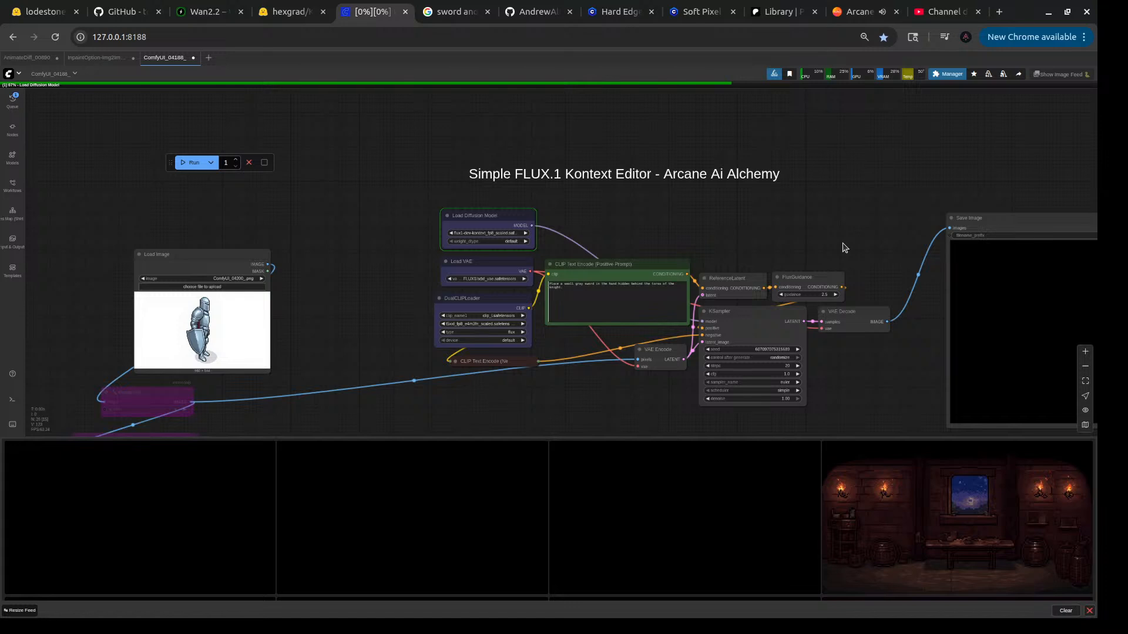
pyautogui.moveTo(843, 247); pyautogui.dragTo(754, 247)
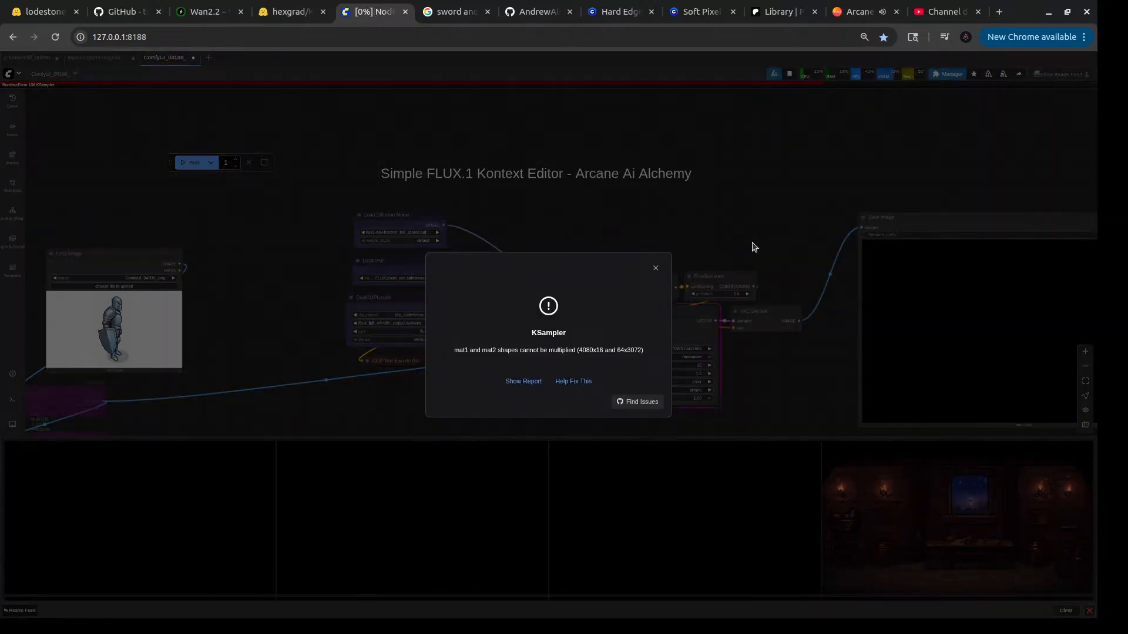
pyautogui.click(656, 269)
# - Examine the loader, prompt, VAE Encode and KSampler nodes and their connections for the cause of the sampling error
pyautogui.scroll(5, 511, 378)
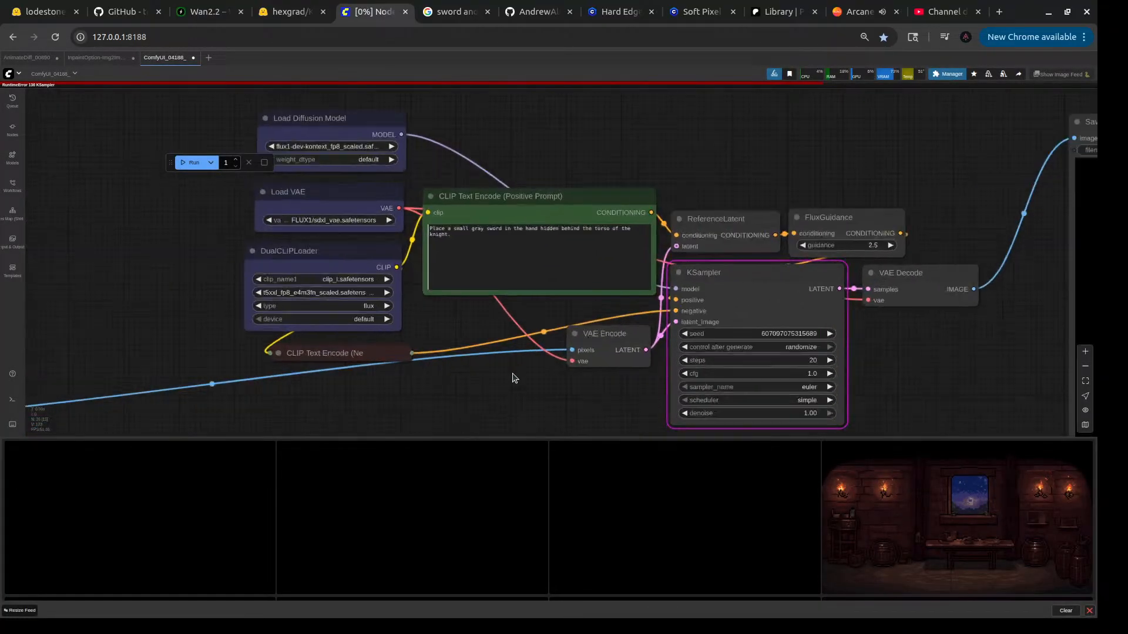
pyautogui.scroll(-2, 413, 309)
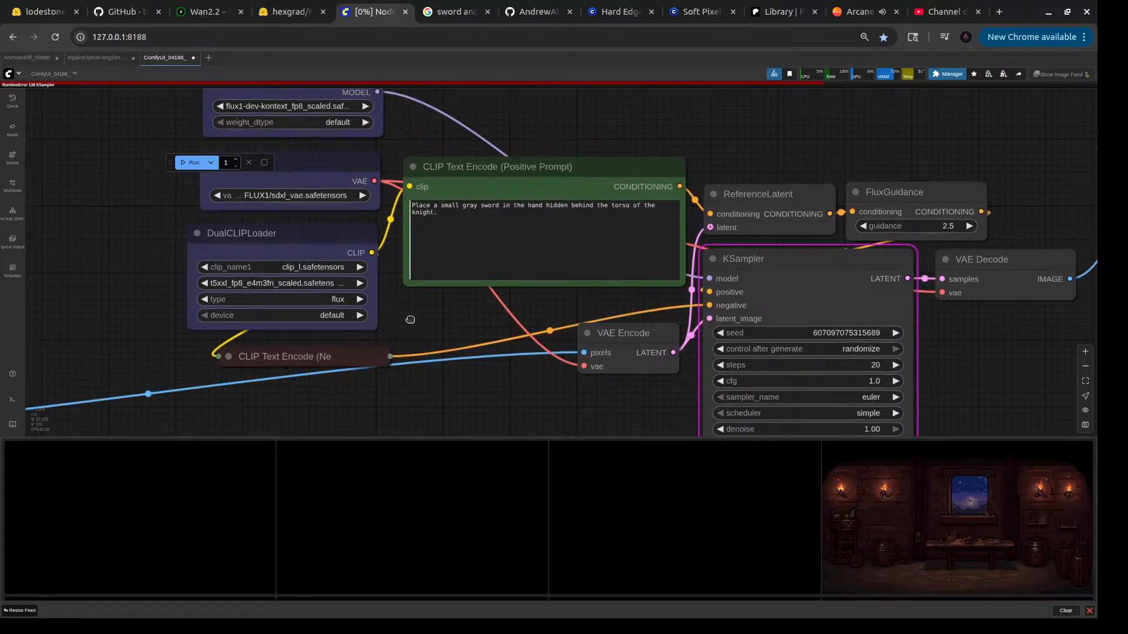
pyautogui.scroll(-2, 411, 352)
pyautogui.moveTo(213, 352); pyautogui.dragTo(354, 259)
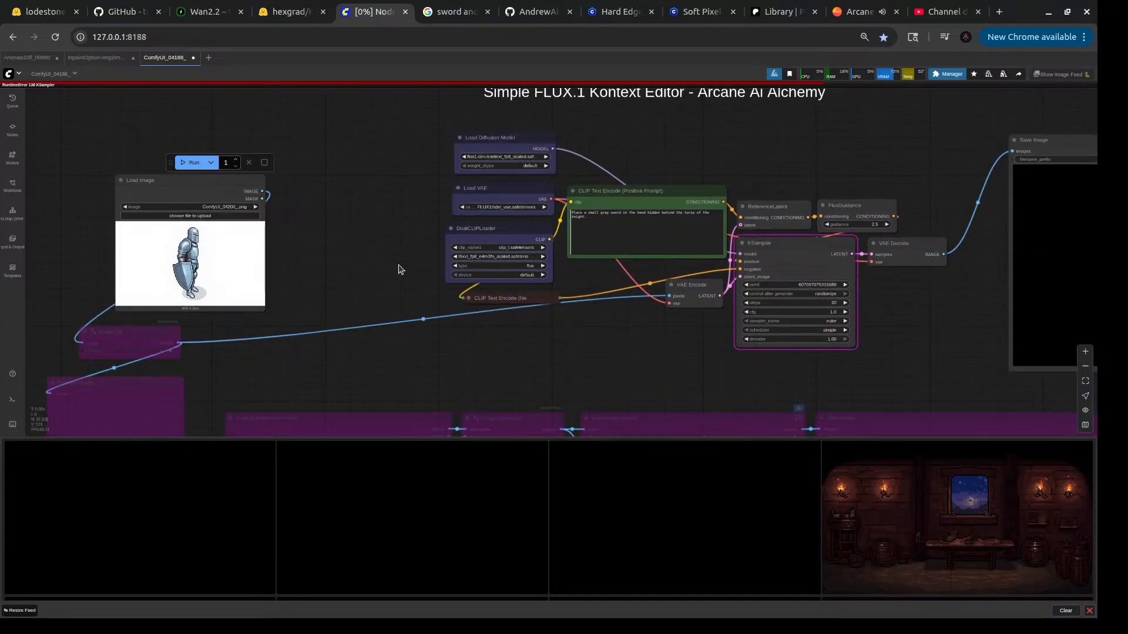
pyautogui.scroll(5, 550, 261)
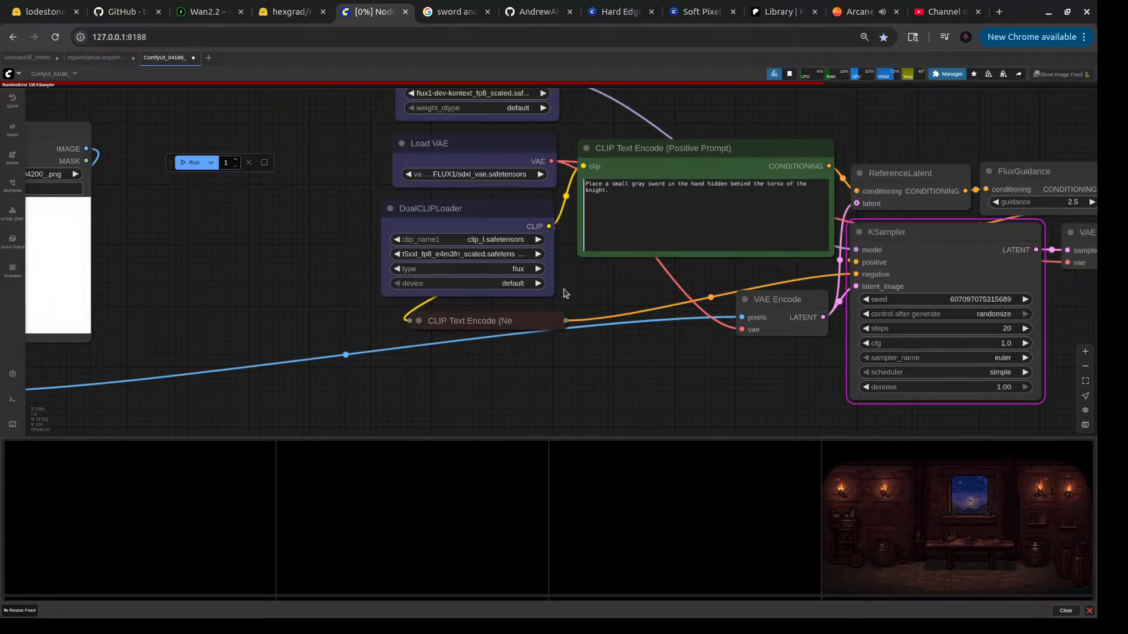
pyautogui.moveTo(587, 292); pyautogui.dragTo(484, 292)
pyautogui.scroll(-4, 568, 368)
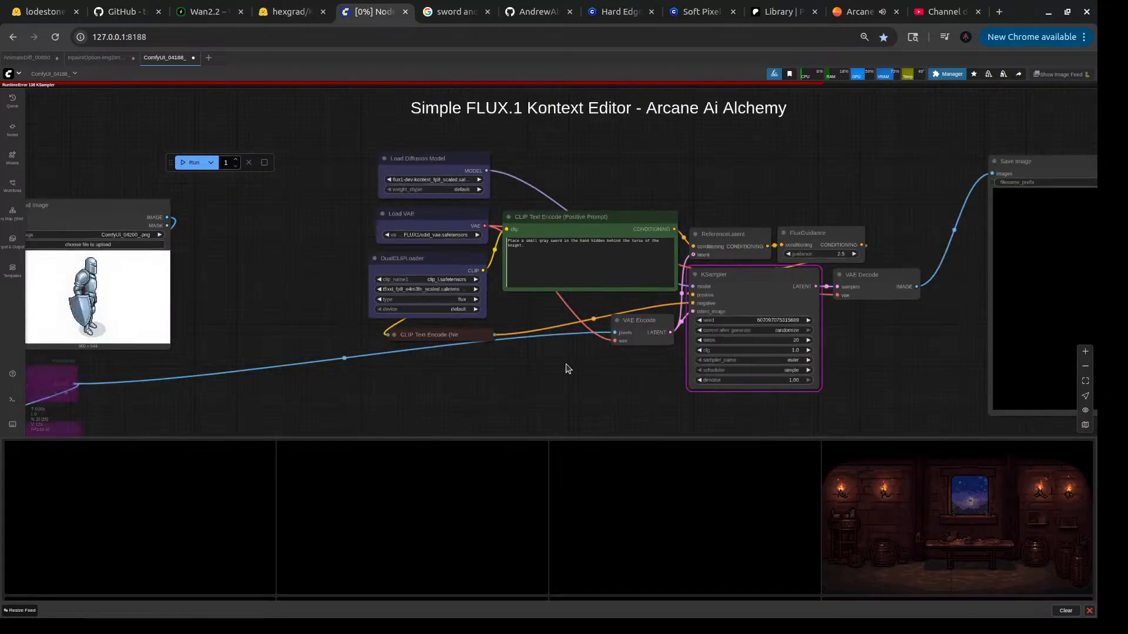
pyautogui.scroll(-1, 568, 368)
pyautogui.moveTo(292, 342); pyautogui.dragTo(335, 320)
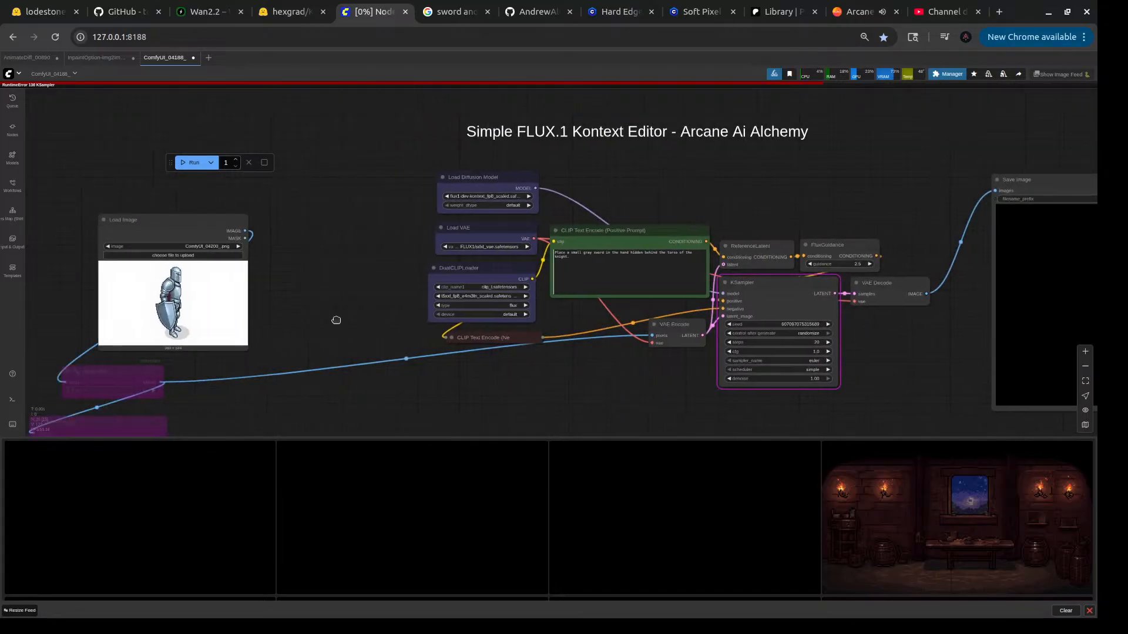
pyautogui.scroll(10, 370, 358)
pyautogui.scroll(-7, 738, 241)
pyautogui.moveTo(738, 241); pyautogui.dragTo(411, 373)
pyautogui.moveTo(466, 347); pyautogui.dragTo(360, 343)
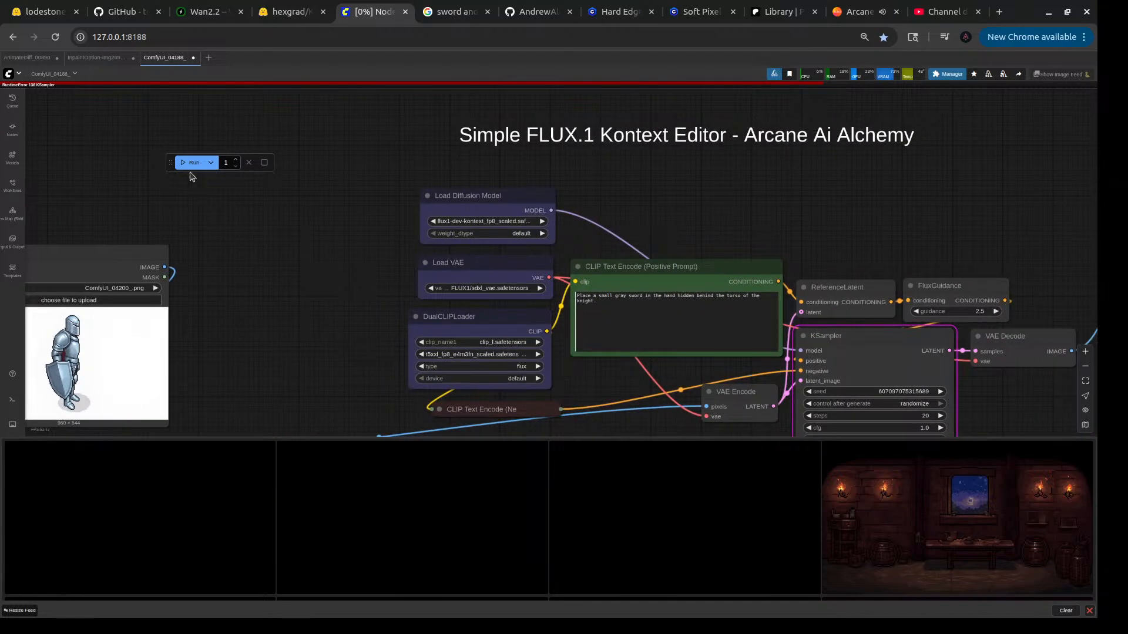
# - Run the unchanged Kontext workflow once more and dismiss the KSampler error dialog
pyautogui.click(191, 162)
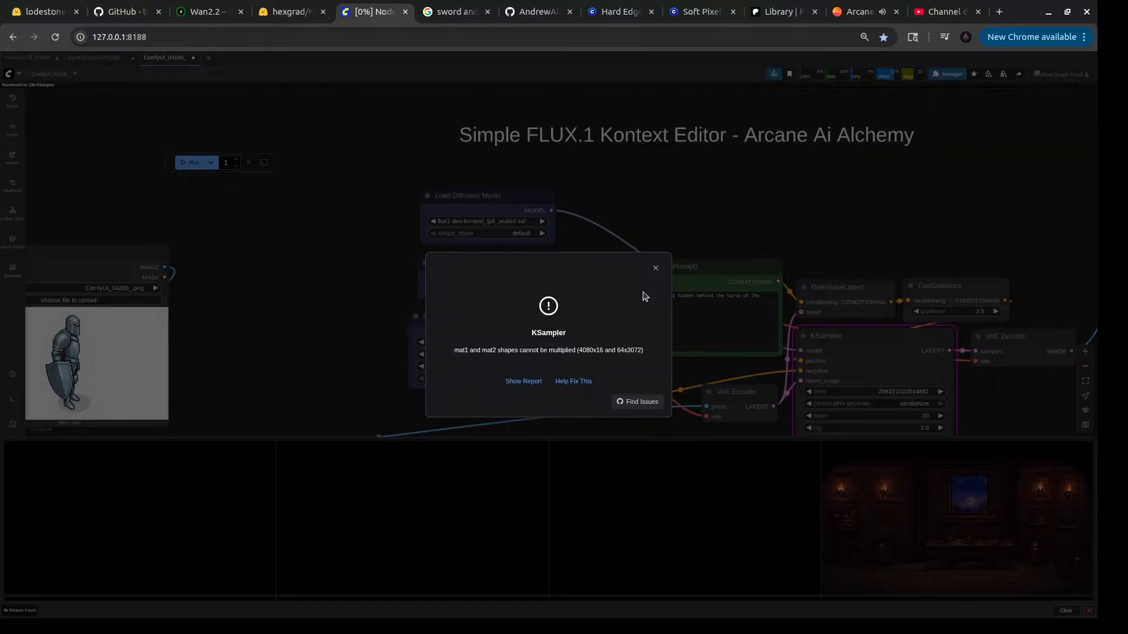
pyautogui.click(656, 268)
# - Move the VAE Encode node farther from the KSampler, beneath the positive prompt, and choose FLUX1/ae.safetensors in the Load VAE node
pyautogui.moveTo(763, 229); pyautogui.dragTo(700, 175)
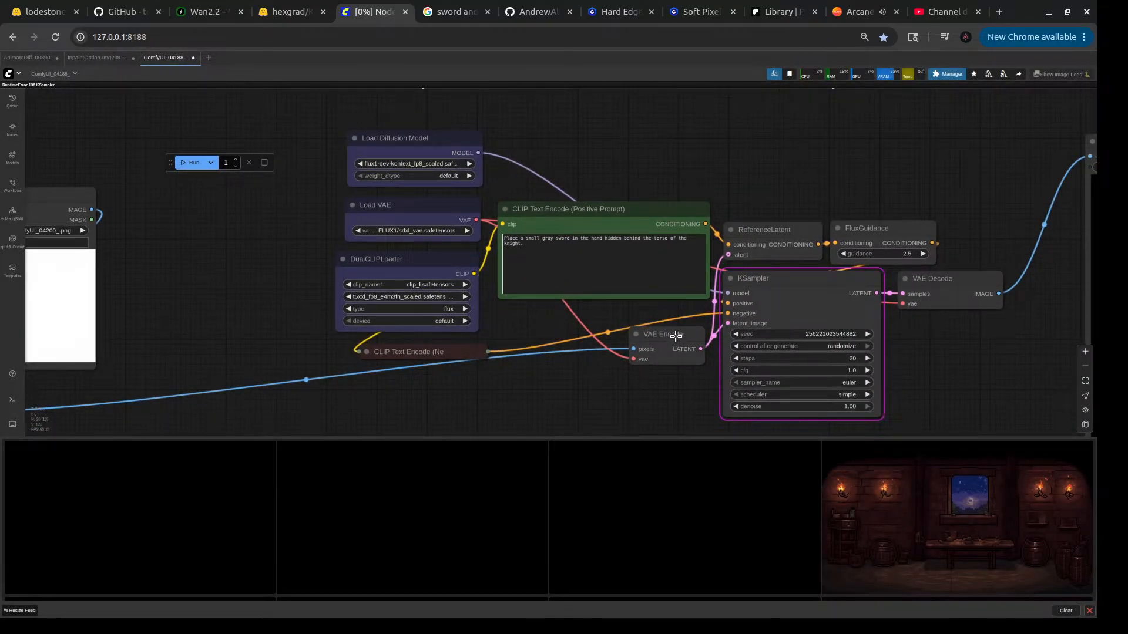
pyautogui.moveTo(675, 334); pyautogui.dragTo(603, 340)
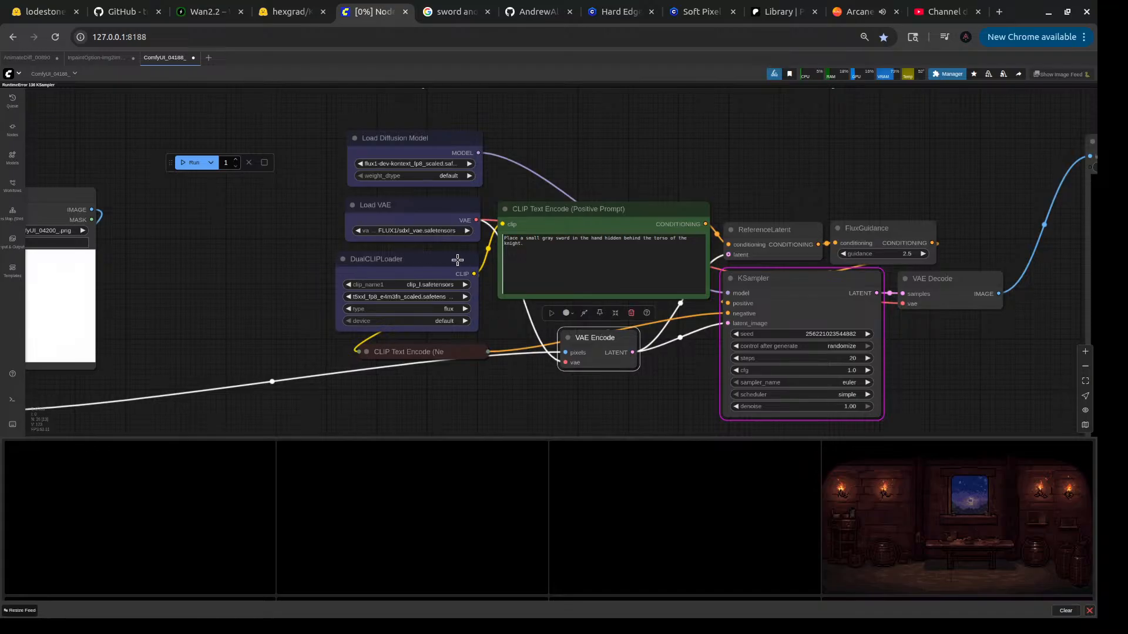
pyautogui.click(427, 230)
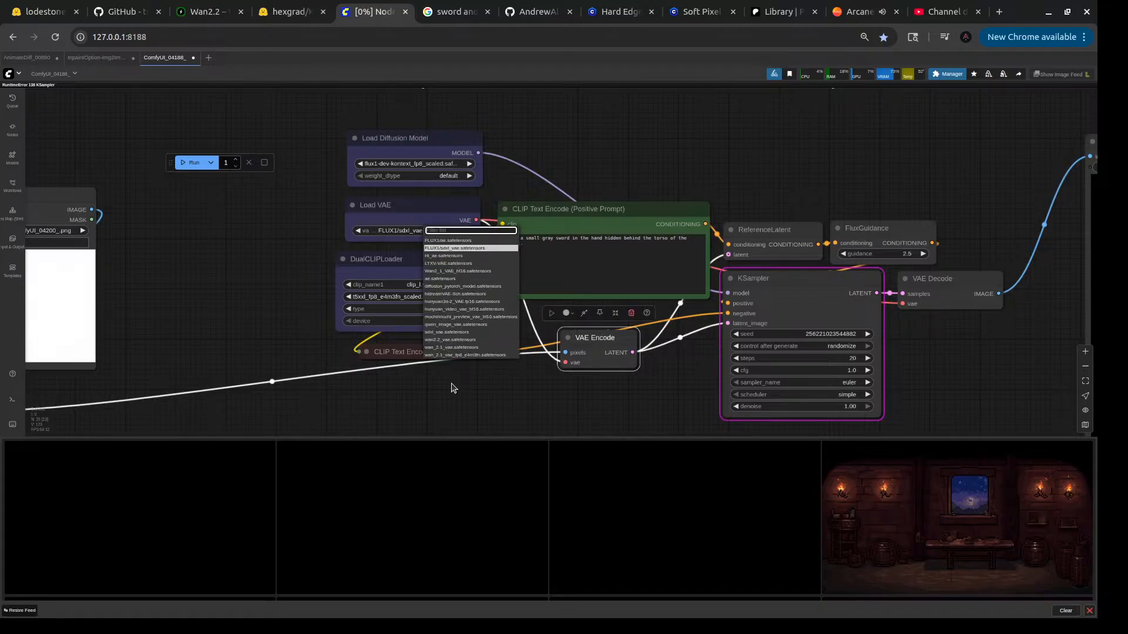
pyautogui.click(450, 240)
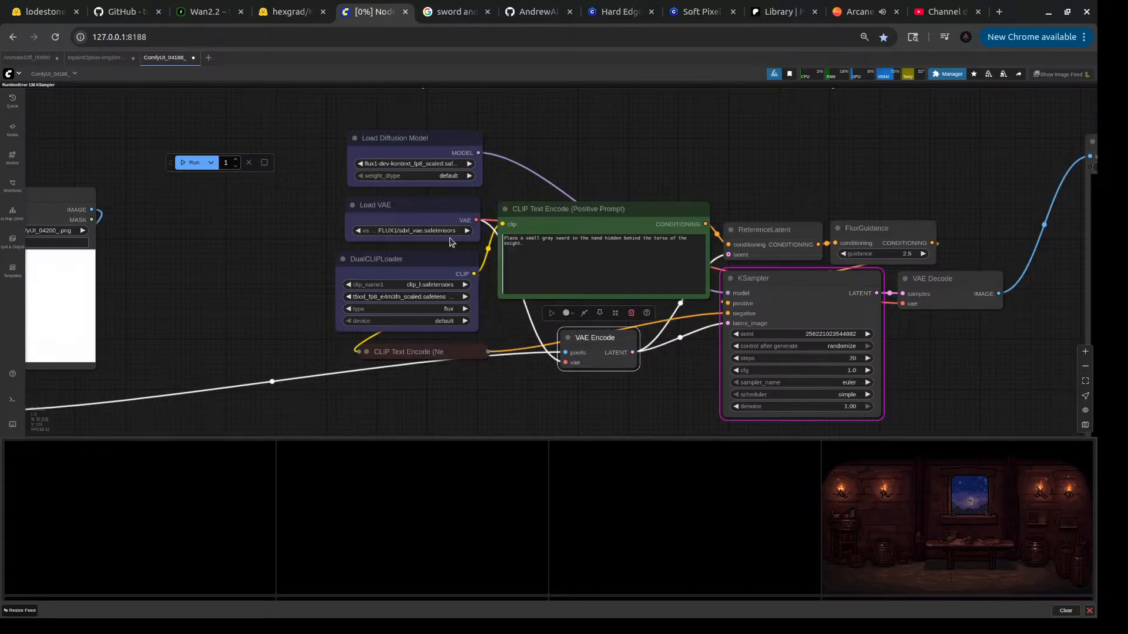
# - Run the Kontext workflow on the knight image with the FLUX1/ae.safetensors VAE and view its output
pyautogui.click(191, 163)
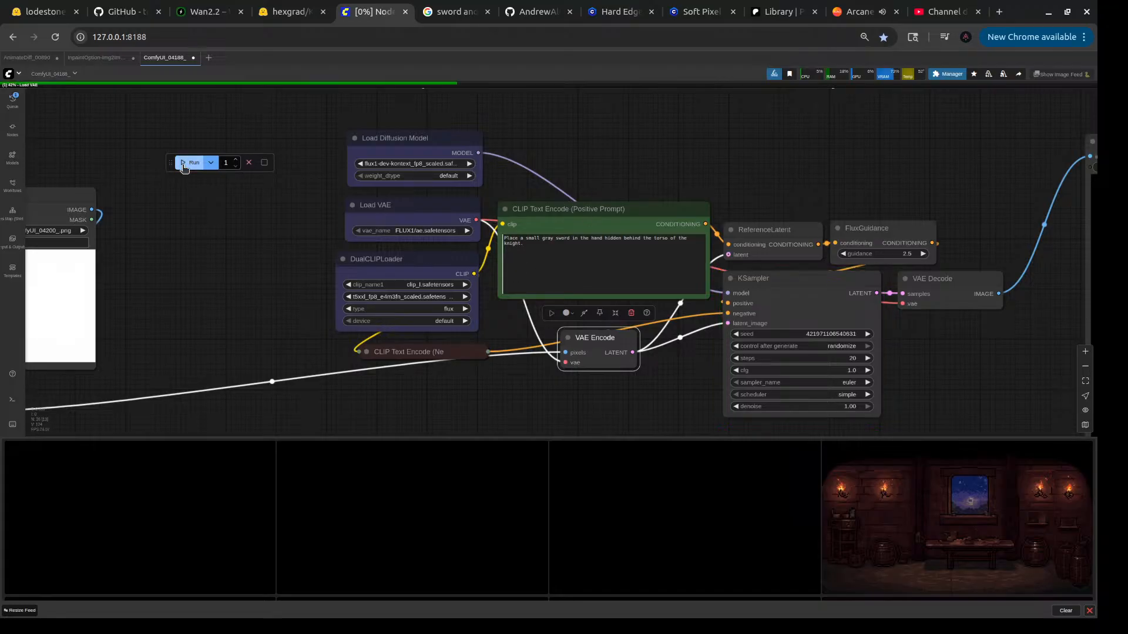
pyautogui.scroll(-5, 246, 307)
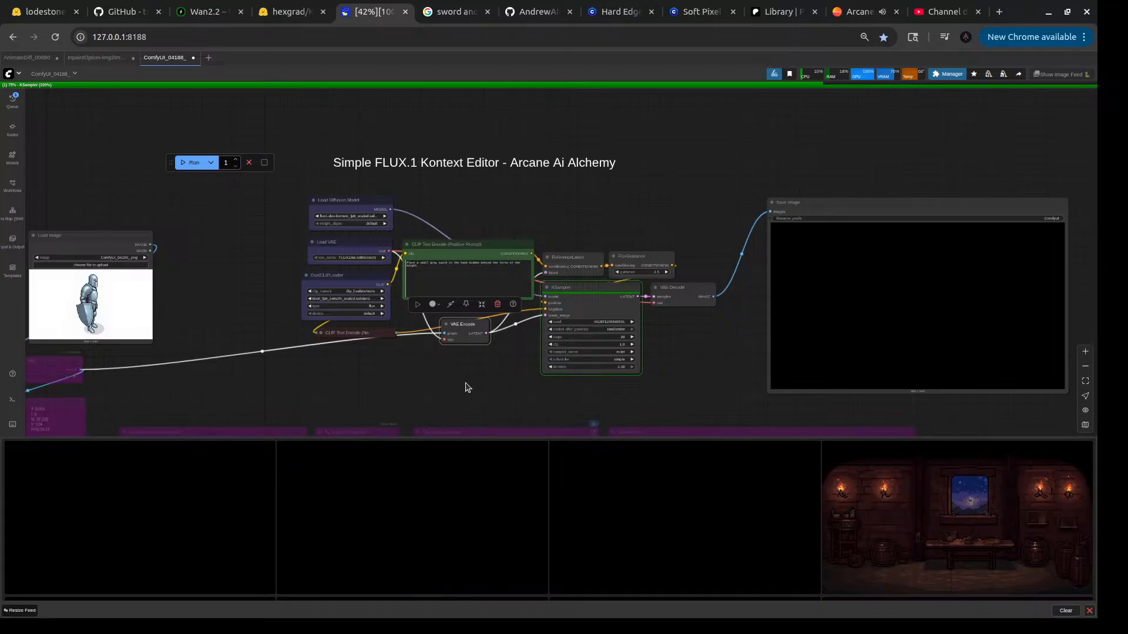
pyautogui.scroll(-2, 467, 387)
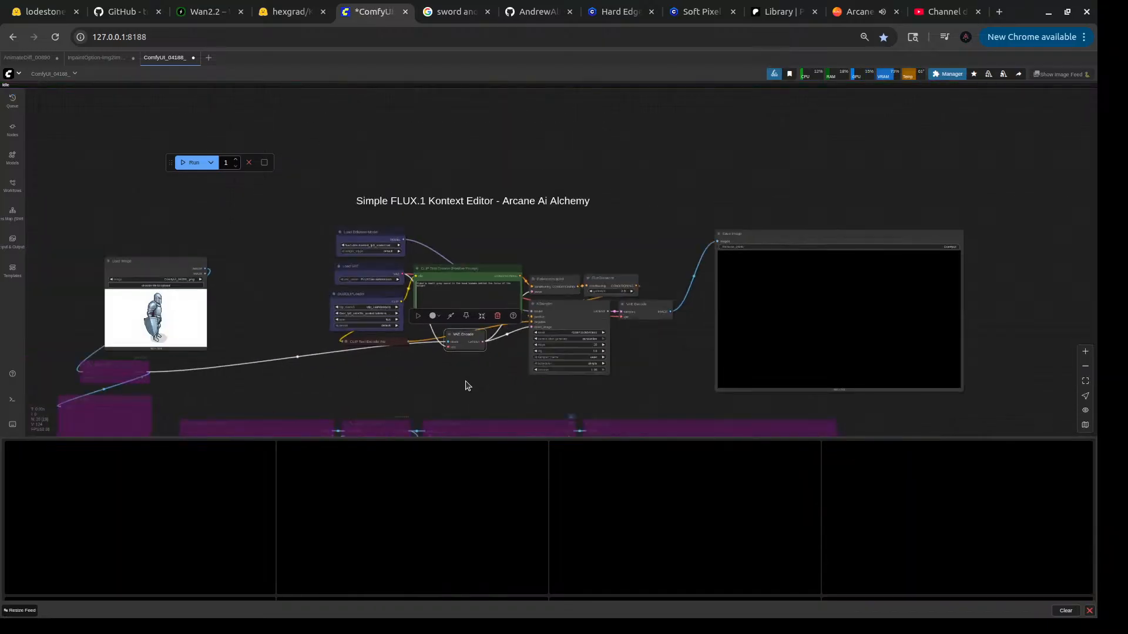
# - Rearrange the Kontext graph by moving the Load VAE node away from the positive prompt and the positive prompt node higher
pyautogui.scroll(9, 278, 284)
pyautogui.moveTo(329, 261); pyautogui.dragTo(209, 275)
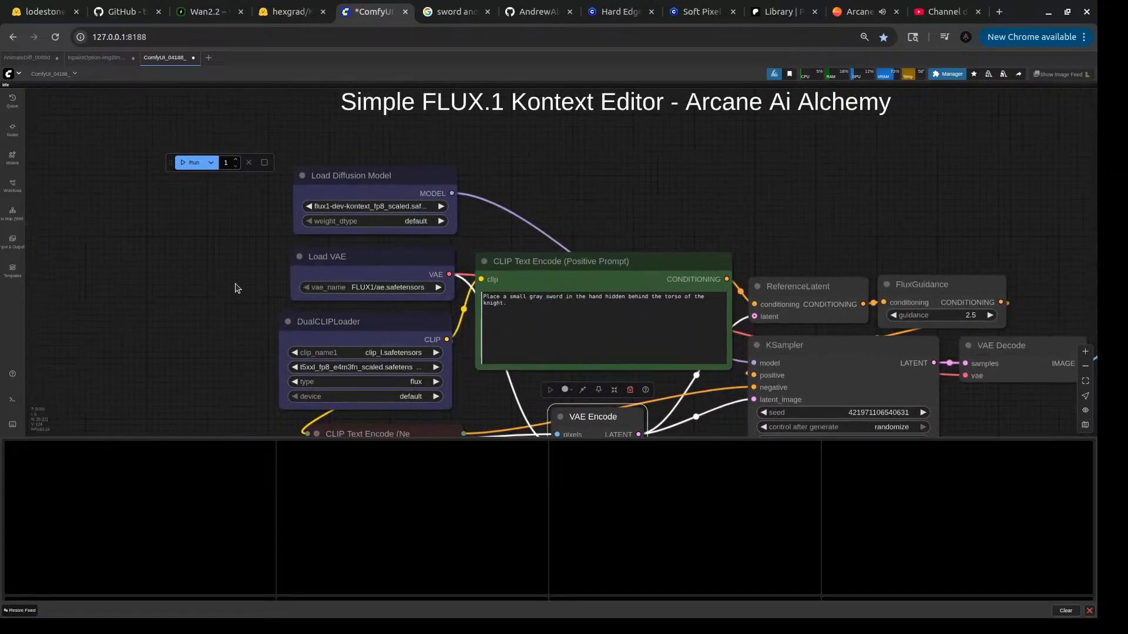
pyautogui.moveTo(371, 259); pyautogui.dragTo(349, 265)
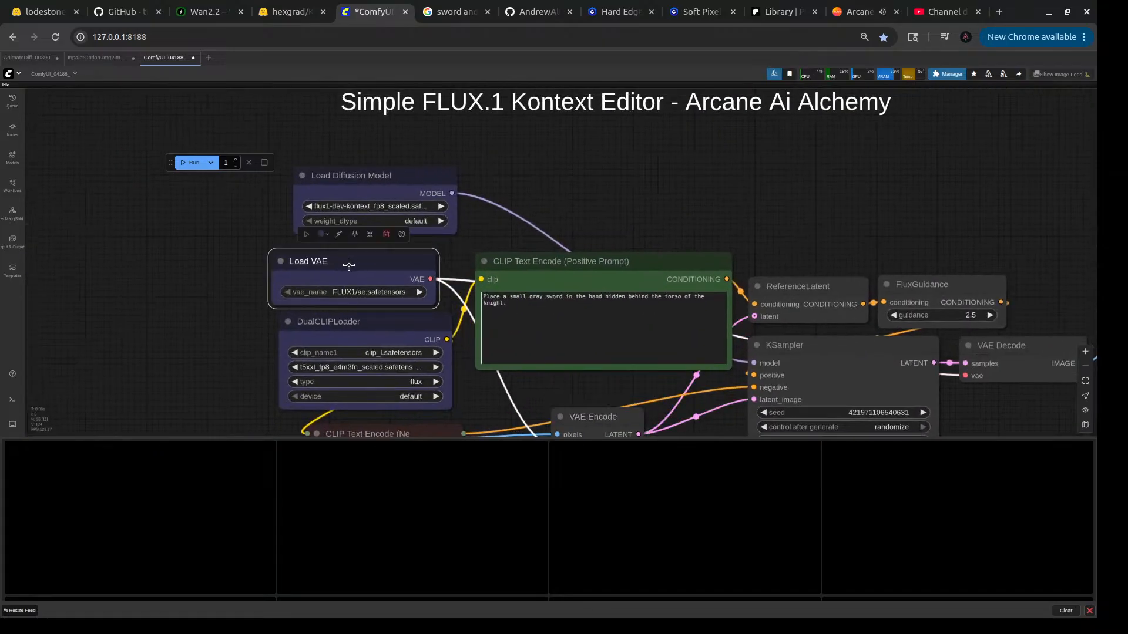
pyautogui.click(192, 270)
pyautogui.scroll(-5, 192, 270)
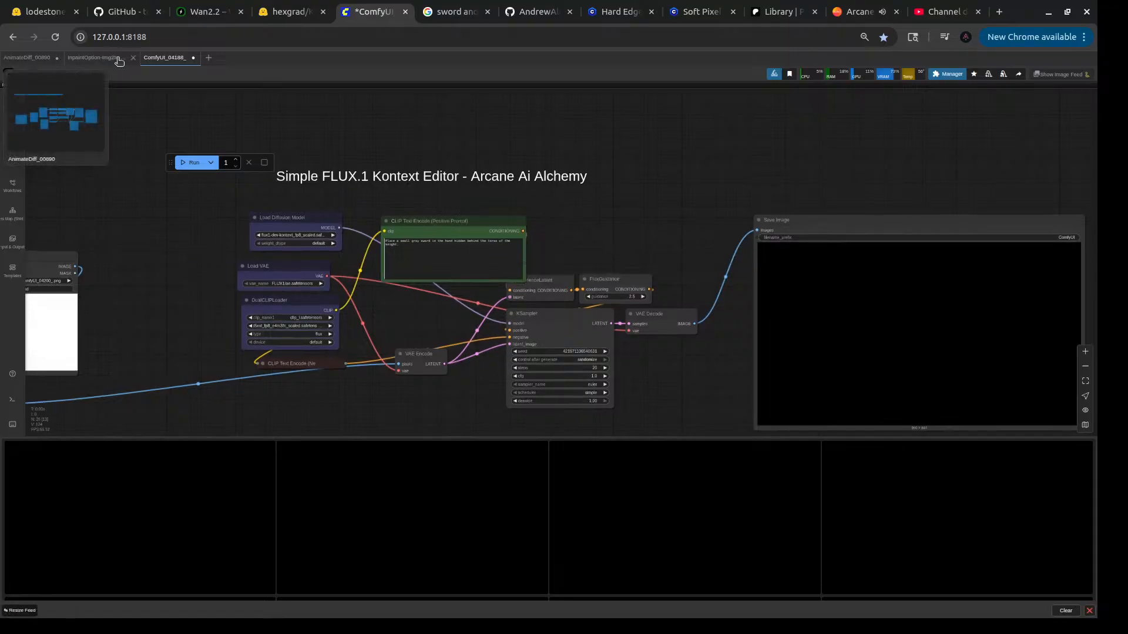
# - Switch to the InpaintOption-Img2Img workflow and queue one run of it
pyautogui.click(95, 57)
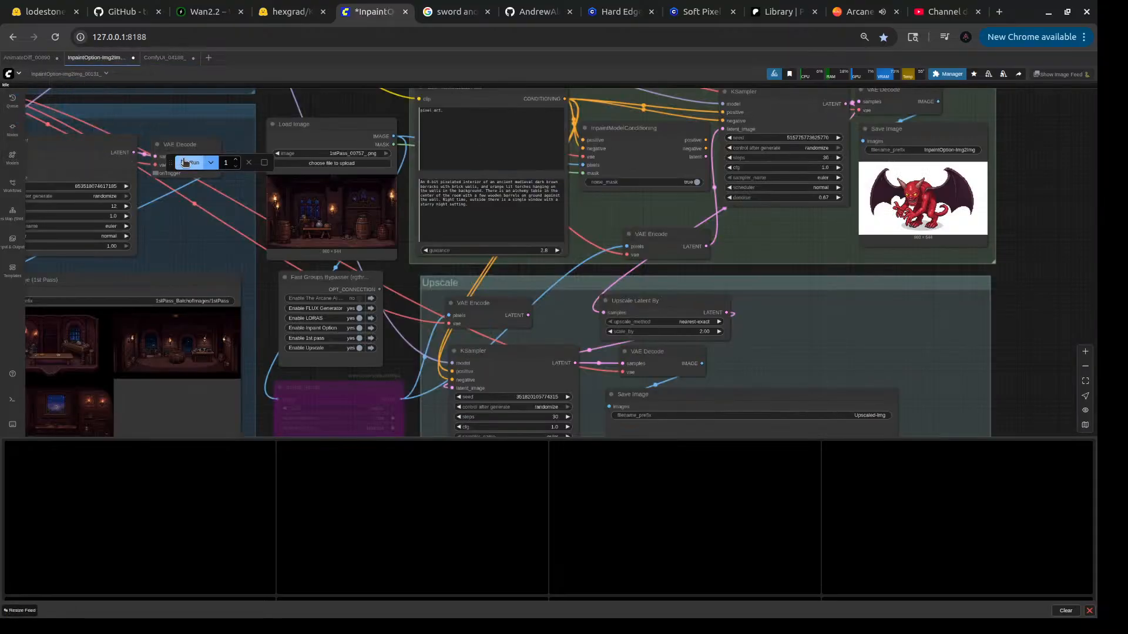
pyautogui.click(192, 162)
pyautogui.scroll(-4, 190, 276)
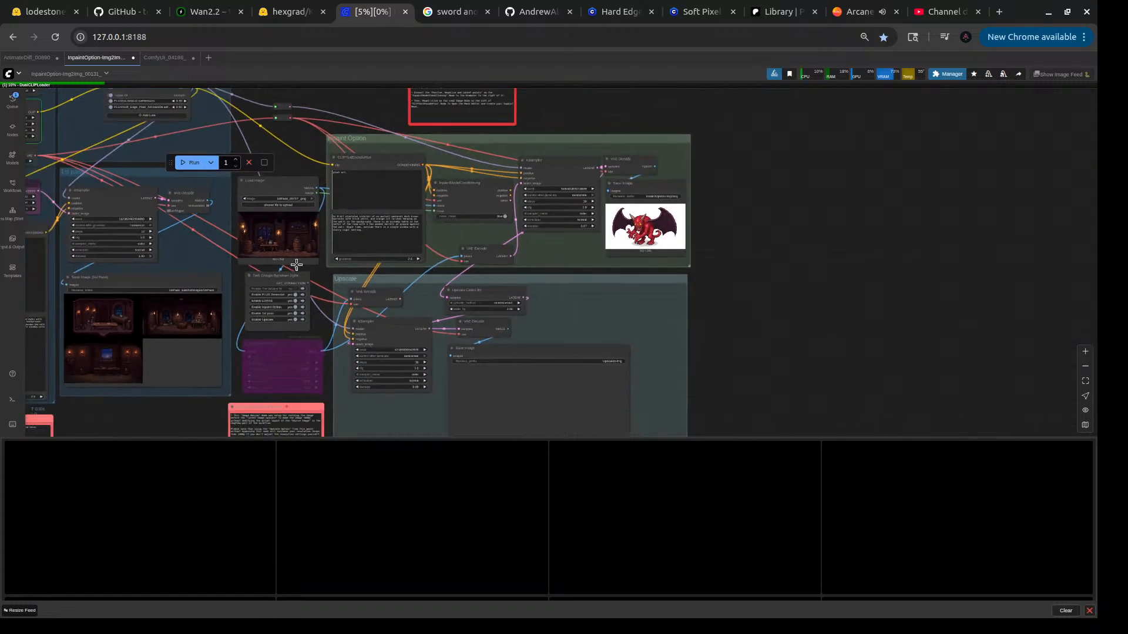
# - Examine the model, CLIP and VAE loaders, the Power Lora Loader and the inpaint group of the running workflow
pyautogui.moveTo(728, 297); pyautogui.dragTo(900, 281)
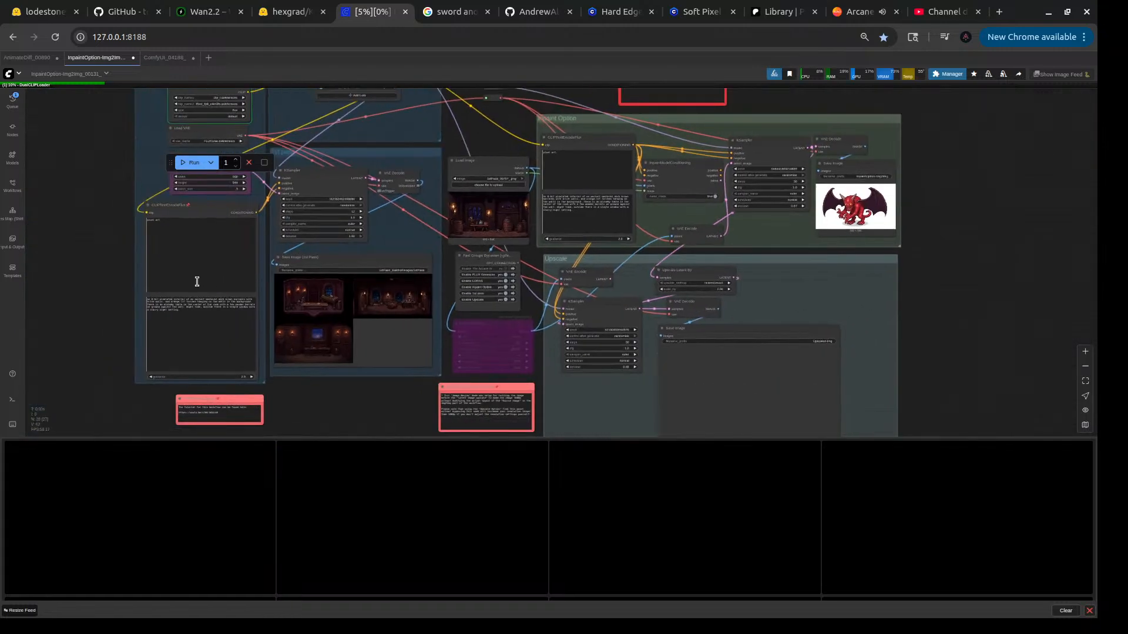
pyautogui.moveTo(108, 239); pyautogui.dragTo(118, 311)
pyautogui.scroll(5, 160, 249)
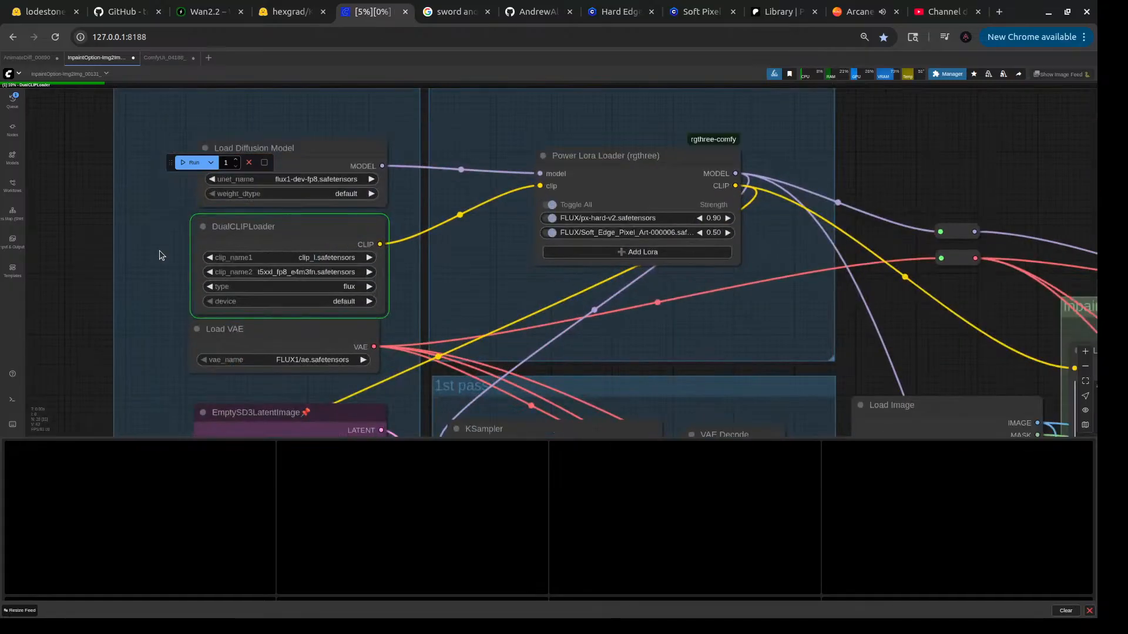
pyautogui.scroll(-3, 160, 250)
pyautogui.scroll(-4, 159, 252)
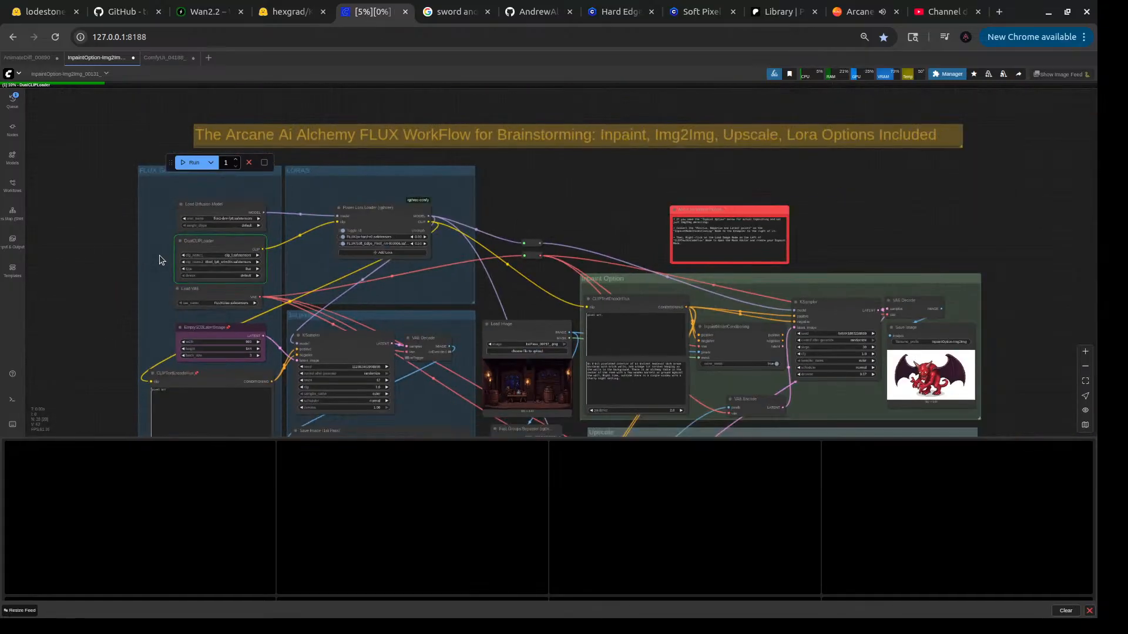
pyautogui.scroll(-4, 160, 255)
pyautogui.scroll(4, 359, 275)
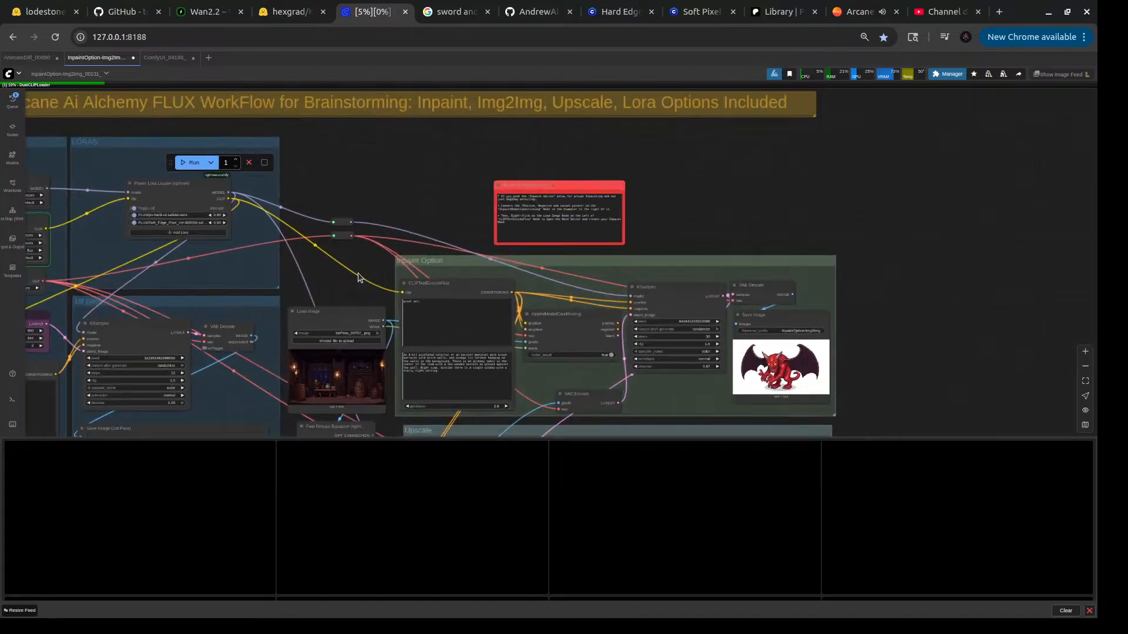
# - Browse the image feed's earlier renders, page through the castle interiors and the knight in the enlarged preview, and close it
pyautogui.scroll(-6, 417, 485)
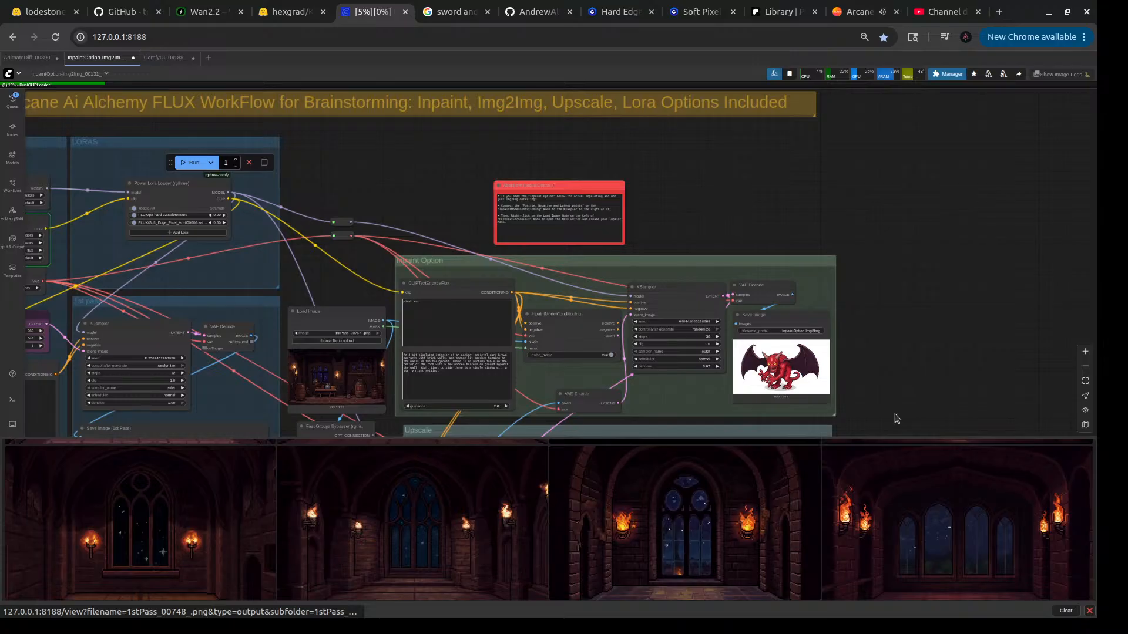
pyautogui.scroll(-3, 887, 302)
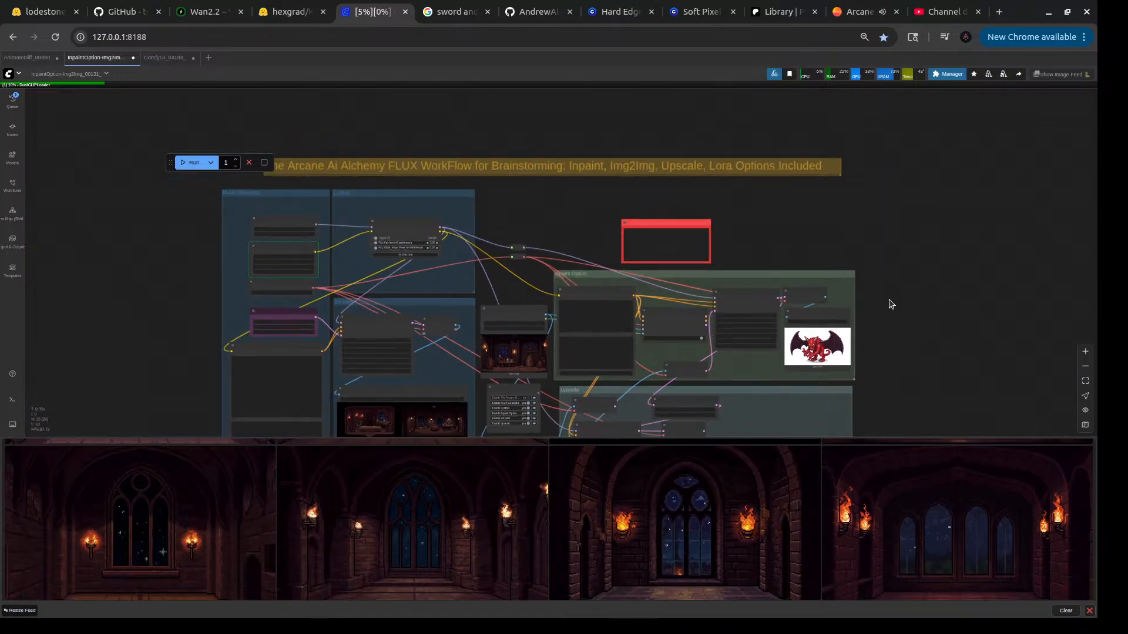
pyautogui.scroll(4, 553, 223)
pyautogui.scroll(2, 552, 225)
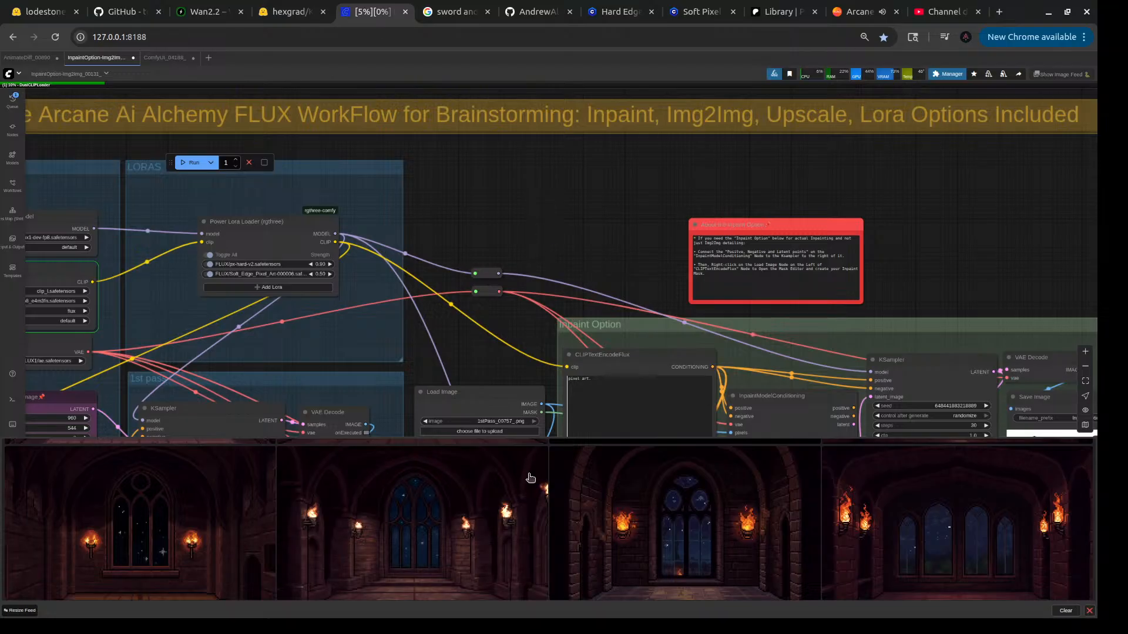
pyautogui.scroll(10, 530, 478)
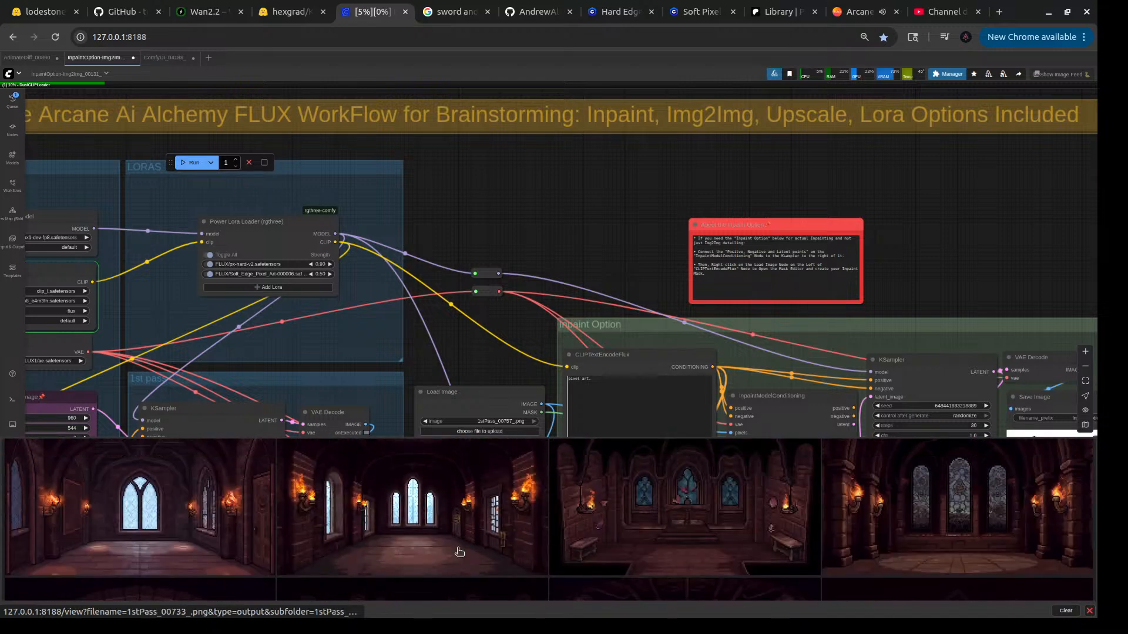
pyautogui.scroll(-3, 460, 552)
pyautogui.click(707, 517)
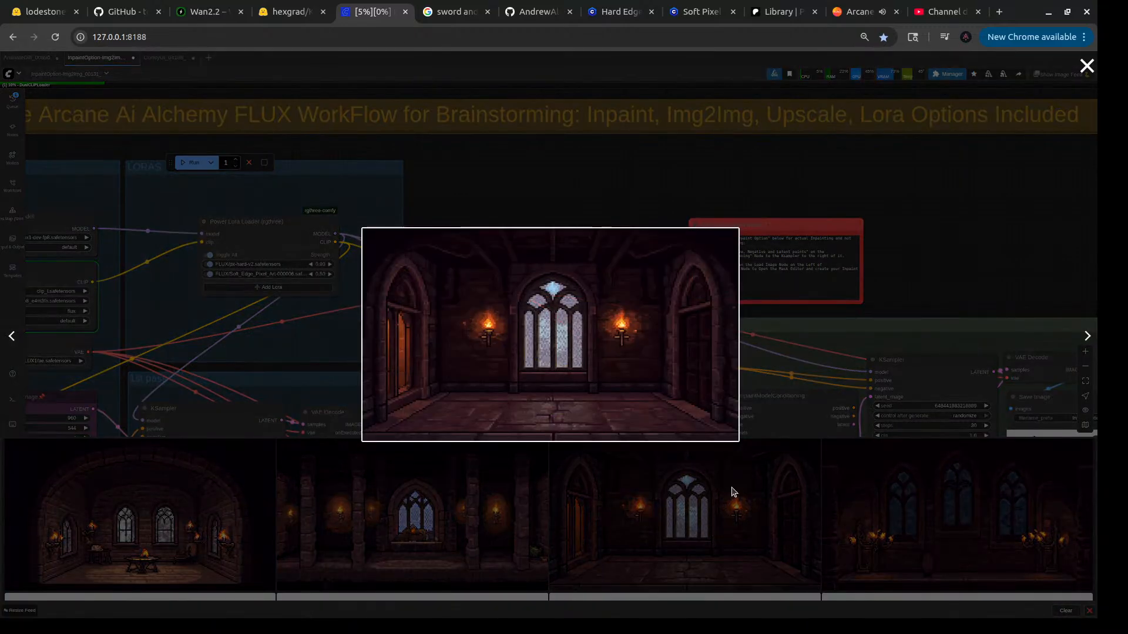
pyautogui.click(1086, 336)
pyautogui.click(1086, 336)
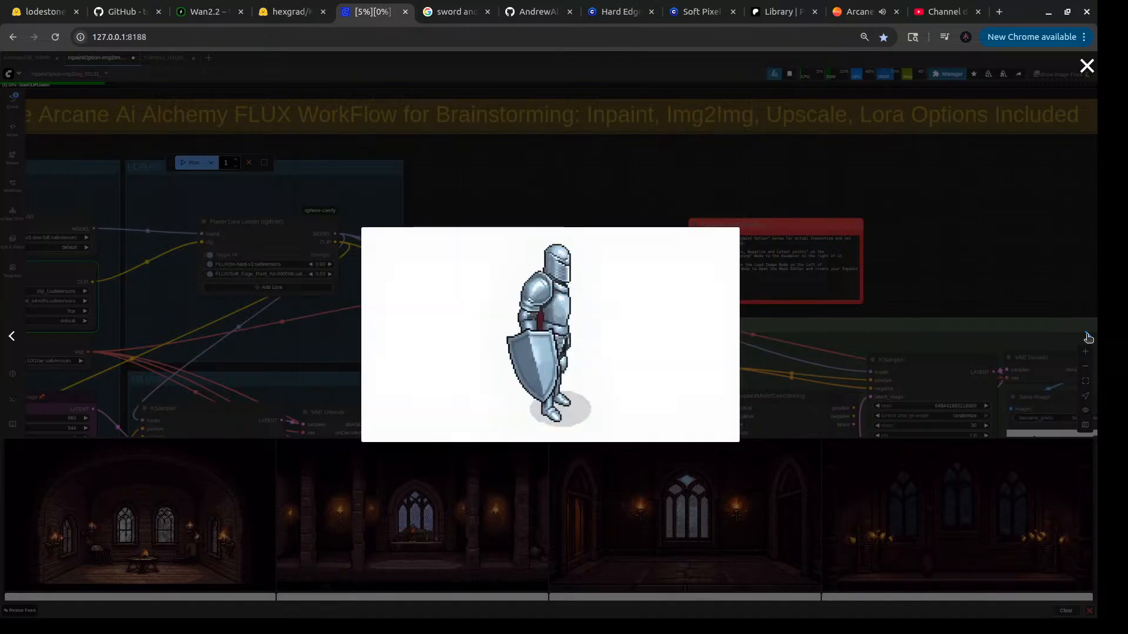
pyautogui.click(11, 341)
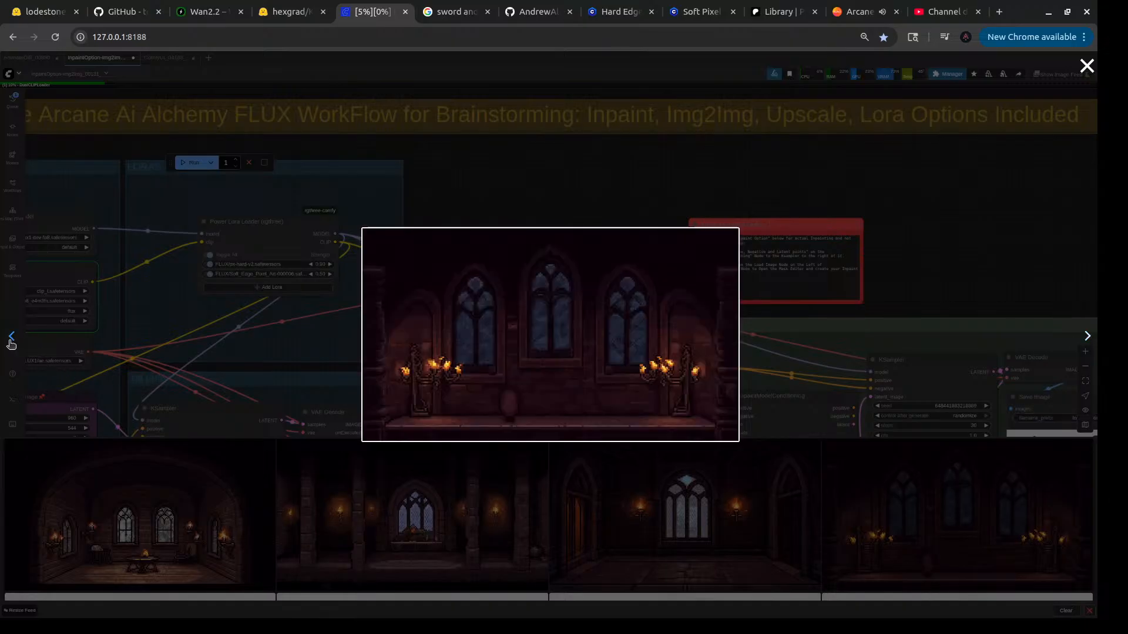
pyautogui.click(11, 339)
pyautogui.click(11, 341)
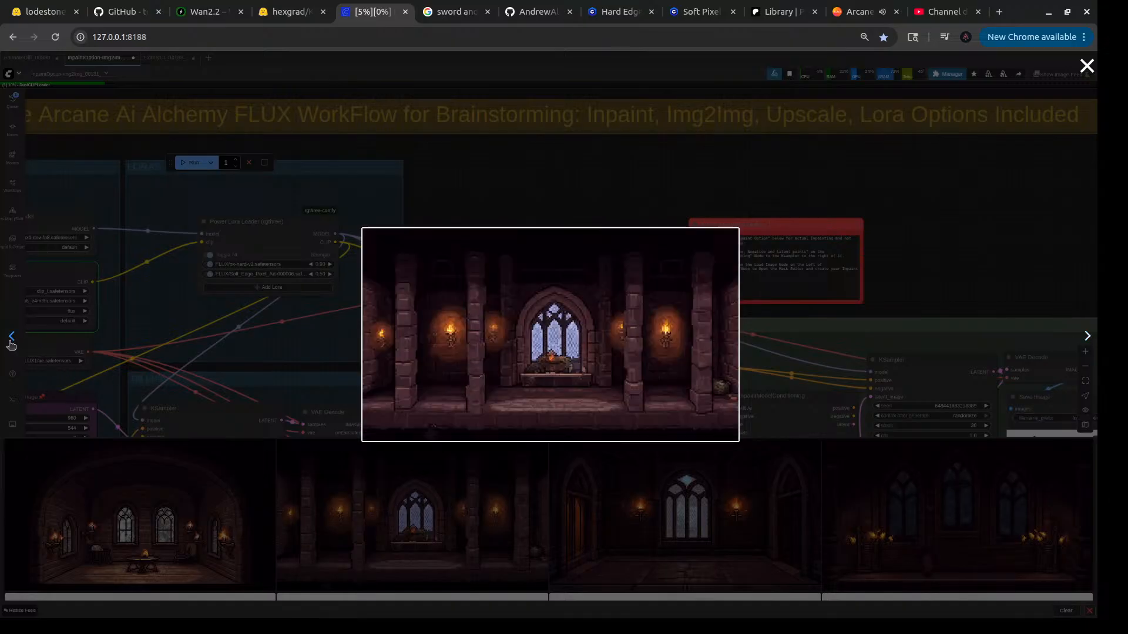
pyautogui.click(11, 341)
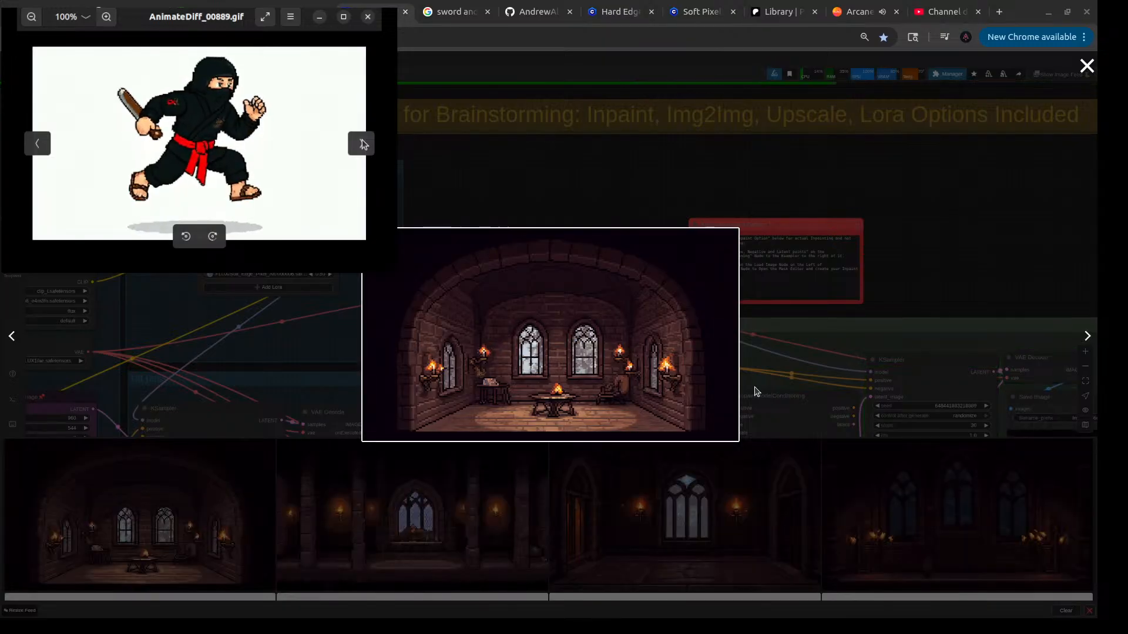
pyautogui.click(587, 210)
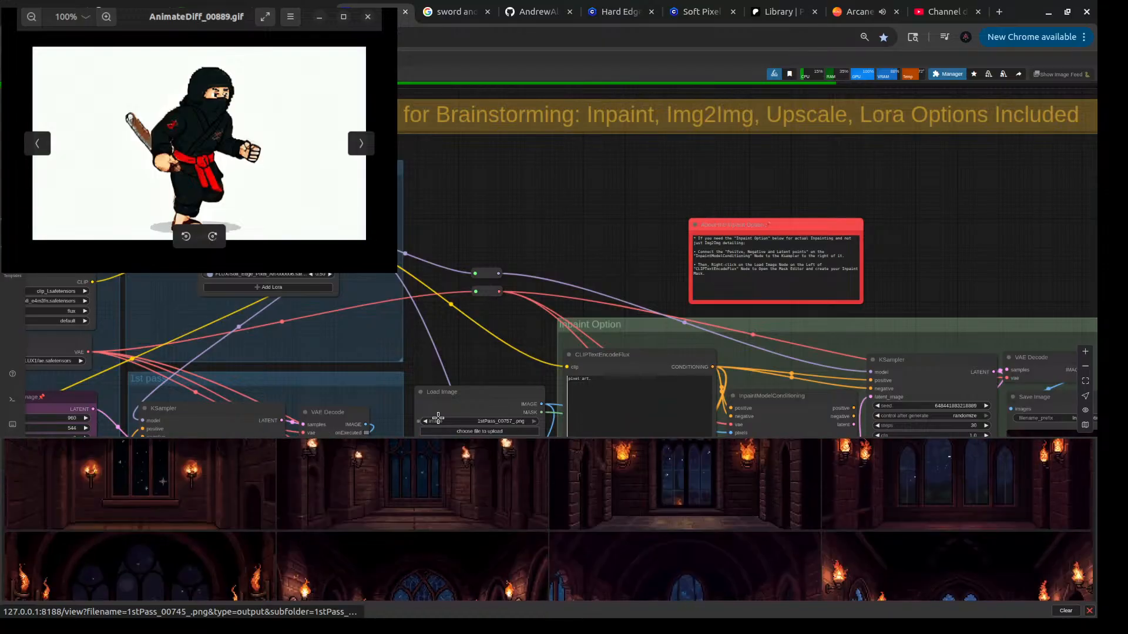
# - Examine the newly generated barracks images in the feed and the 1st Pass save node alongside the inpaint and upscale groups
pyautogui.moveTo(481, 379); pyautogui.dragTo(554, 126)
pyautogui.scroll(-5, 472, 518)
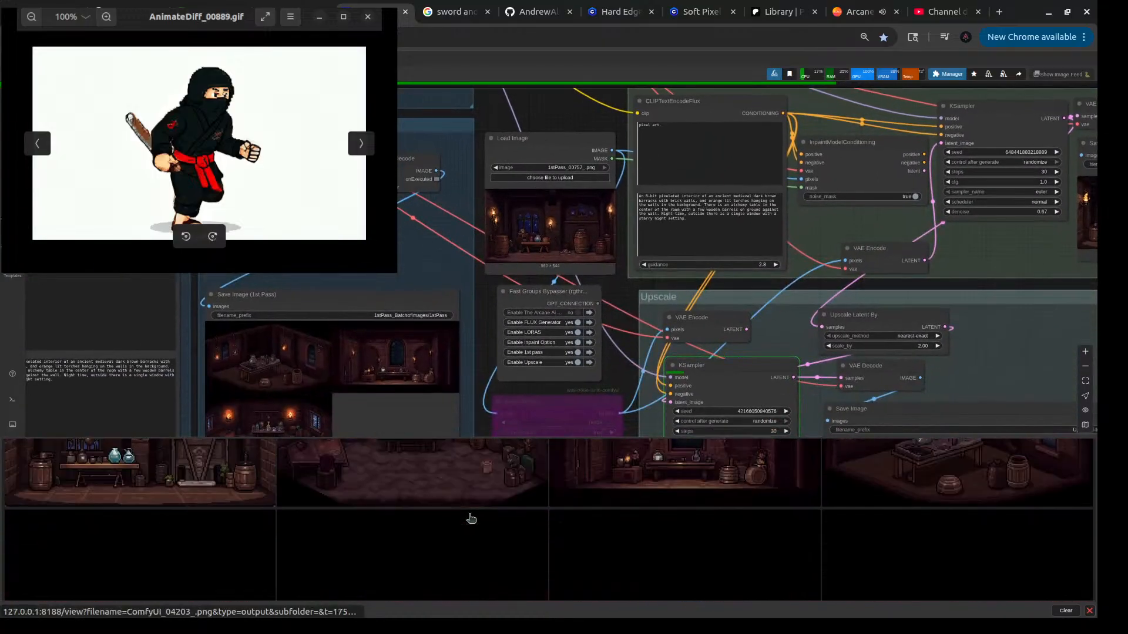
pyautogui.scroll(2, 471, 518)
pyautogui.scroll(-4, 459, 333)
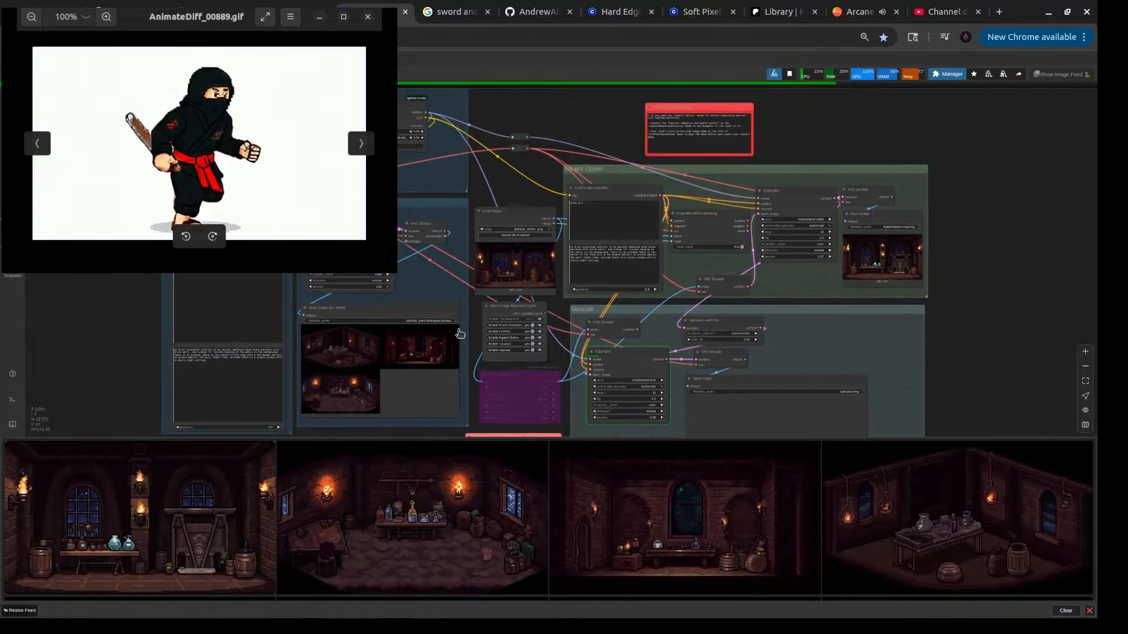
pyautogui.moveTo(118, 377); pyautogui.dragTo(128, 315)
pyautogui.scroll(9, 350, 320)
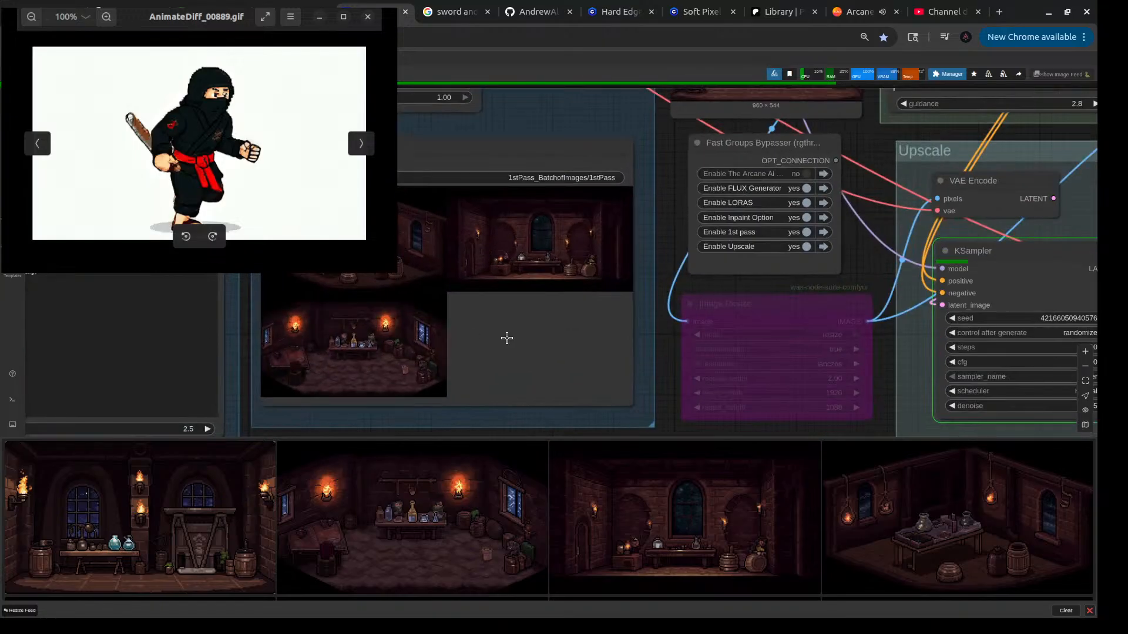
pyautogui.scroll(-5, 657, 343)
pyautogui.scroll(10, 548, 353)
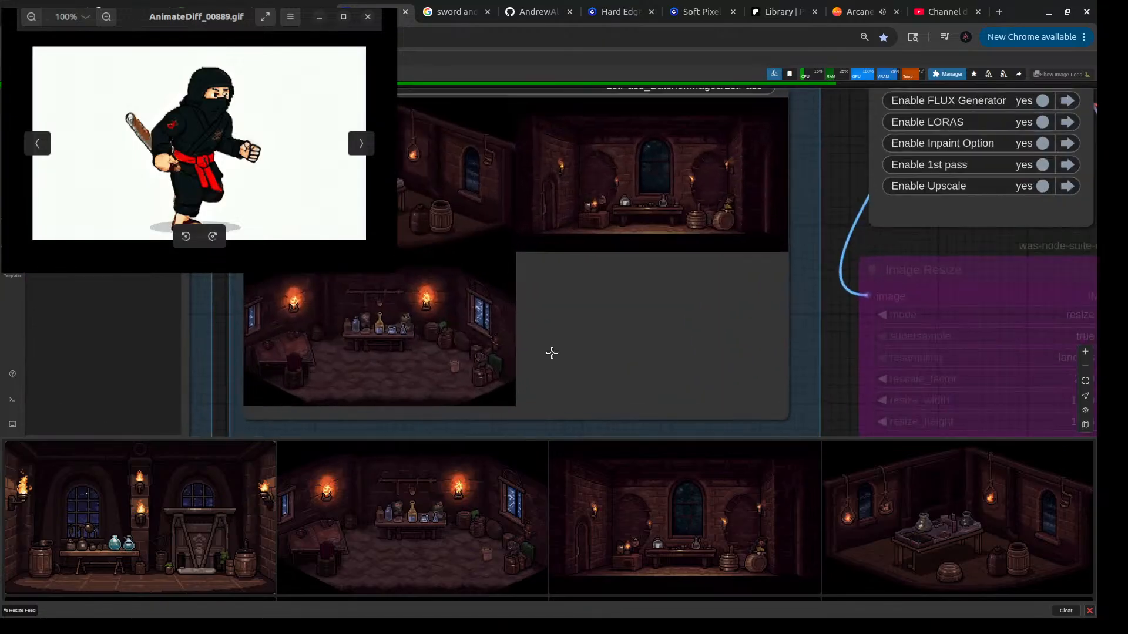
pyautogui.moveTo(842, 191); pyautogui.dragTo(638, 323)
pyautogui.scroll(-5, 533, 353)
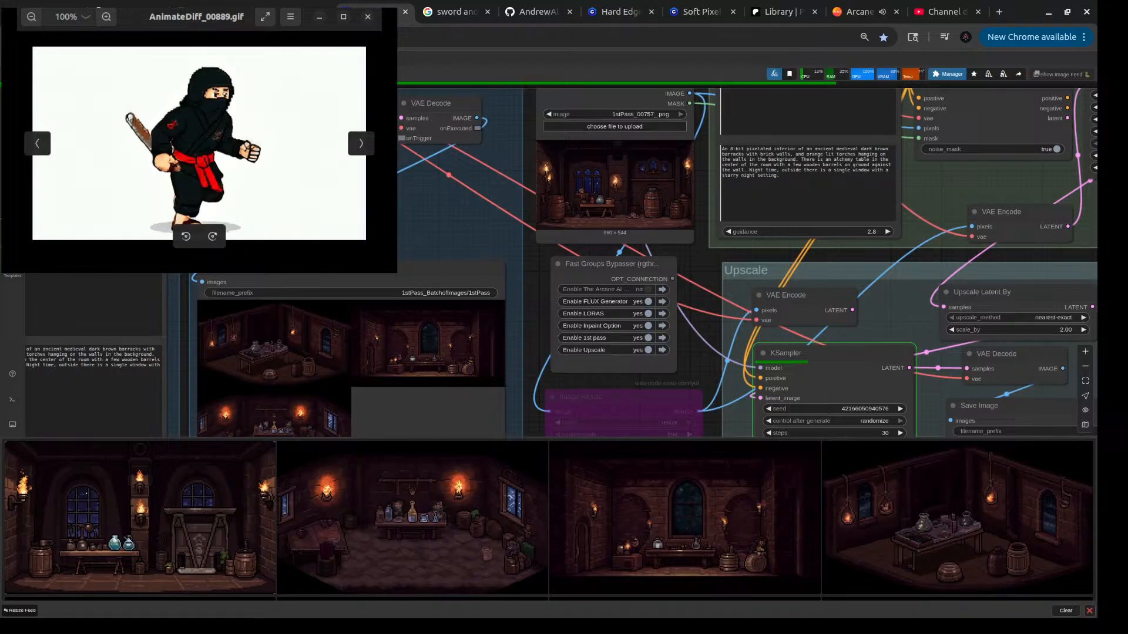
# - Bring the ComfyUI browser window to the front and inspect the 1st Pass barracks images up close
pyautogui.hotkey('alt', 'Tab')
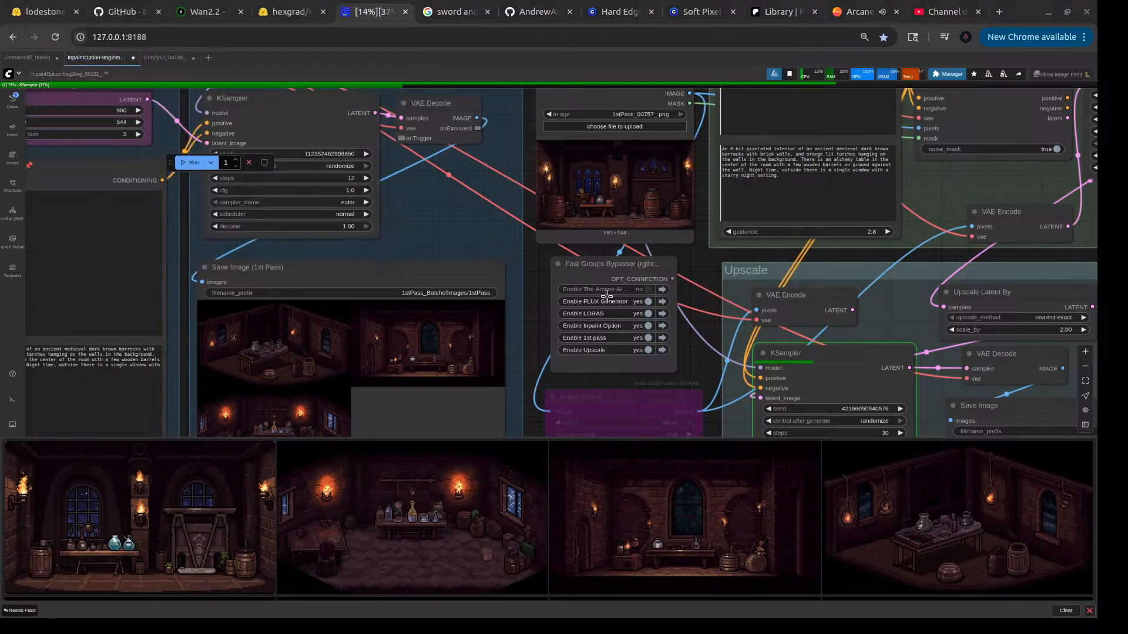
pyautogui.moveTo(525, 367); pyautogui.dragTo(526, 256)
pyautogui.scroll(8, 403, 236)
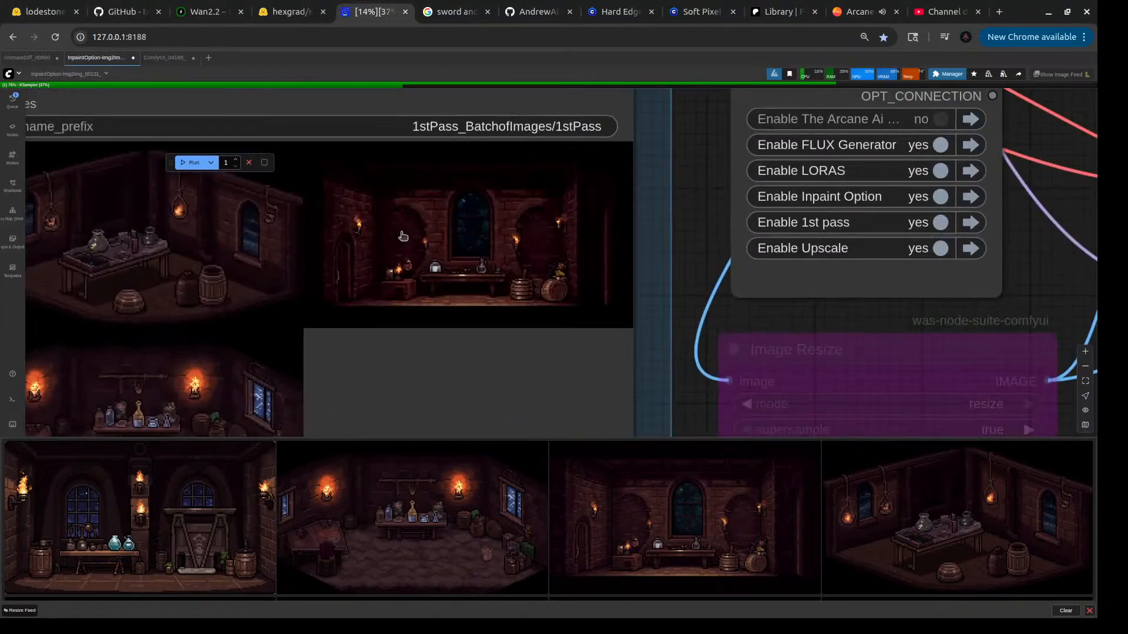
pyautogui.scroll(-8, 403, 236)
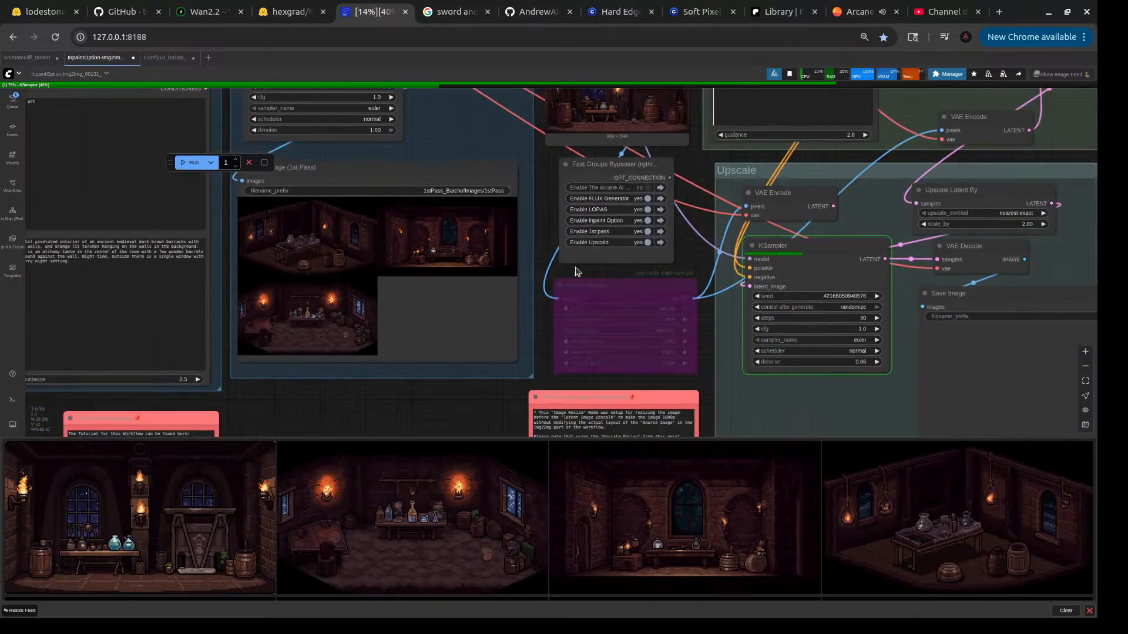
# - Extend the upper prompt of the Inpaint Option's CLIPTextEncodeFlux node to read "pixel art. side view."
pyautogui.moveTo(695, 179); pyautogui.dragTo(589, 362)
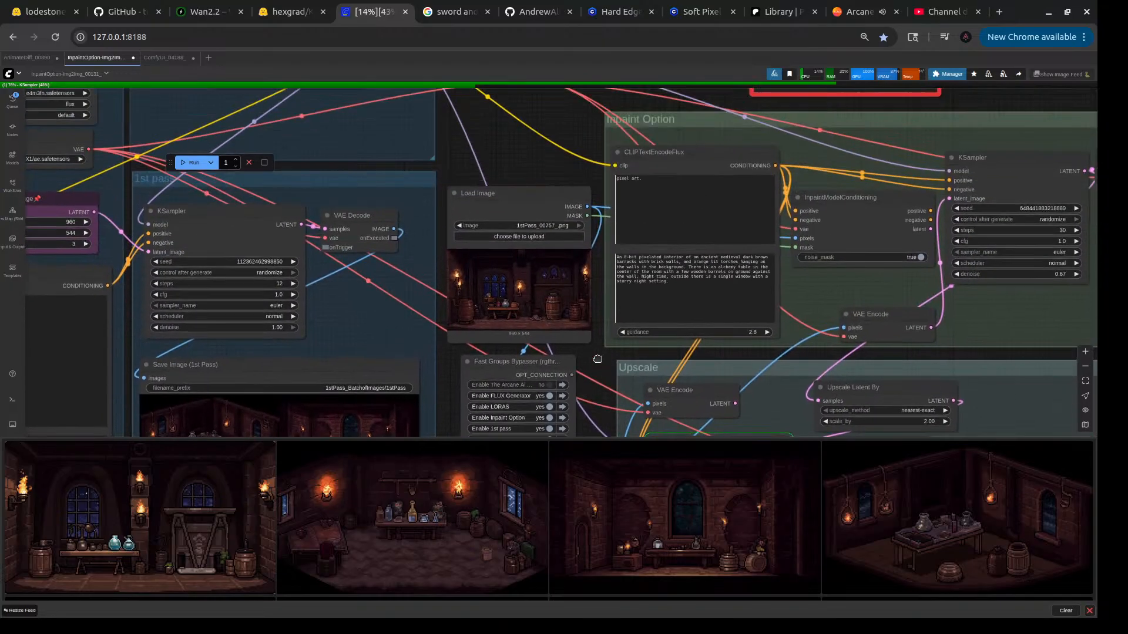
pyautogui.click(679, 180)
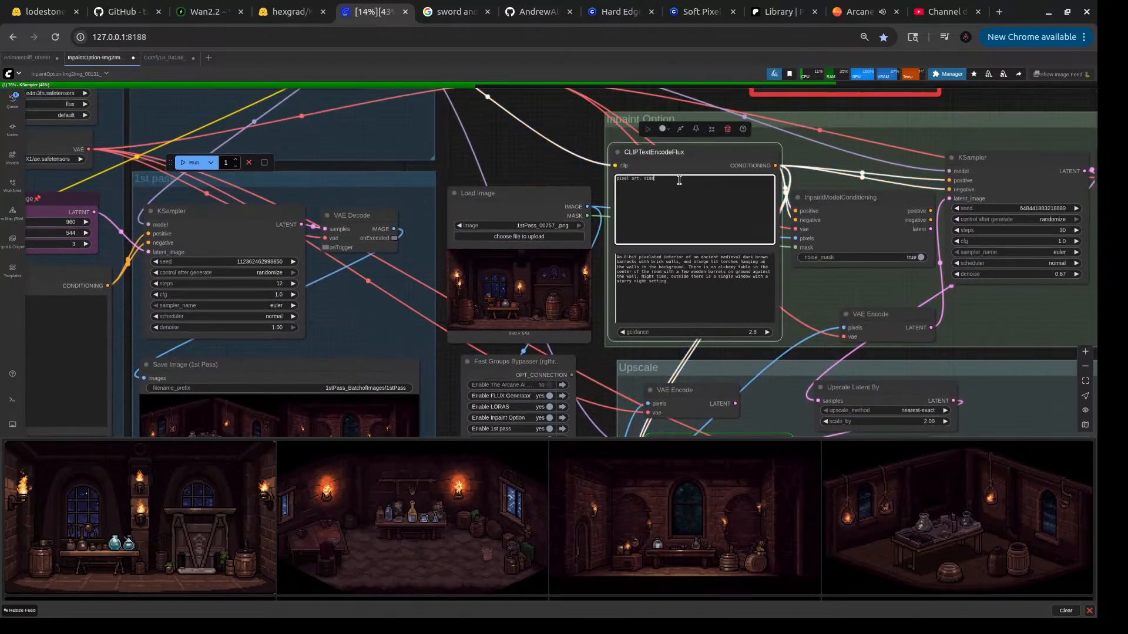
pyautogui.write('side view.')
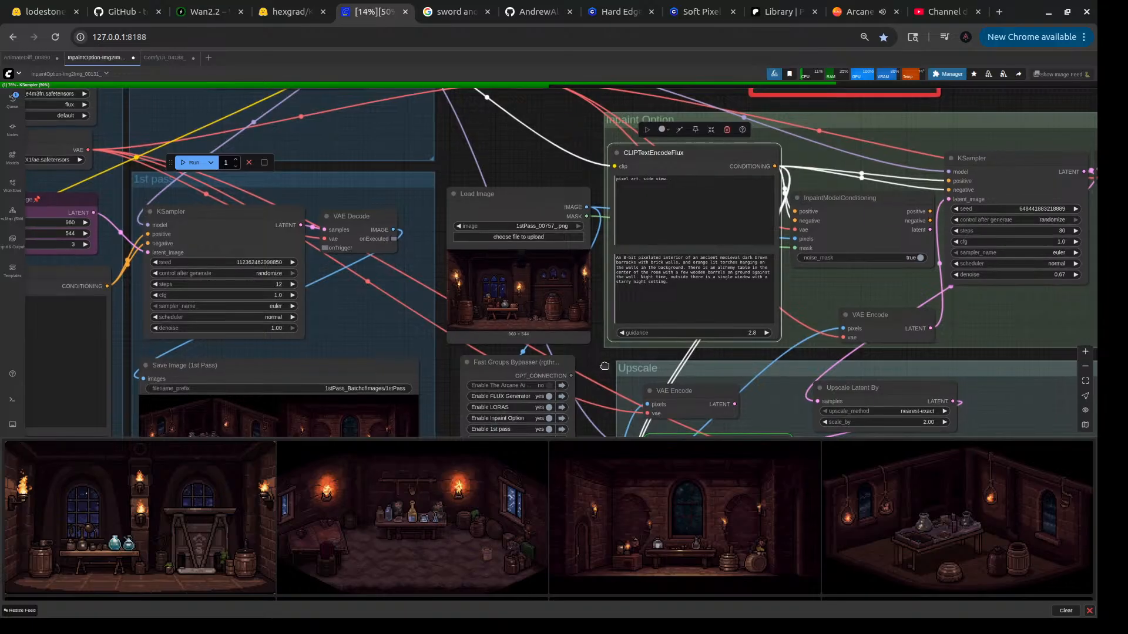
# - Extend the upper prompt of the 1st pass CLIPTextEncodeFlux node to read "pixel art. side view."
pyautogui.moveTo(605, 368); pyautogui.dragTo(796, 247)
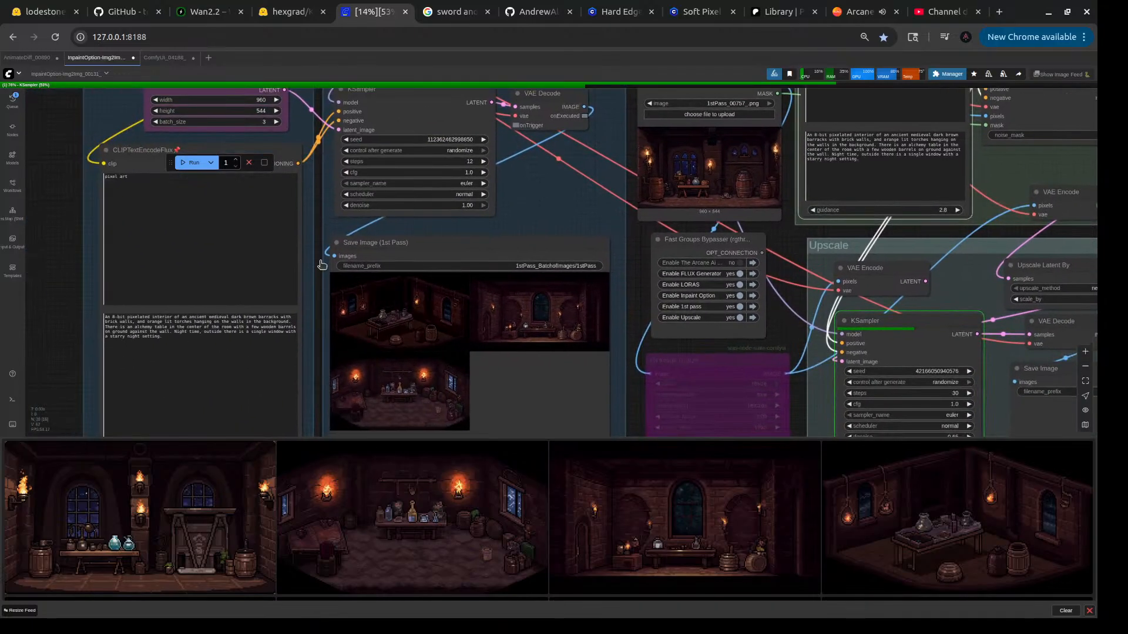
pyautogui.click(199, 194)
pyautogui.write('. side view.')
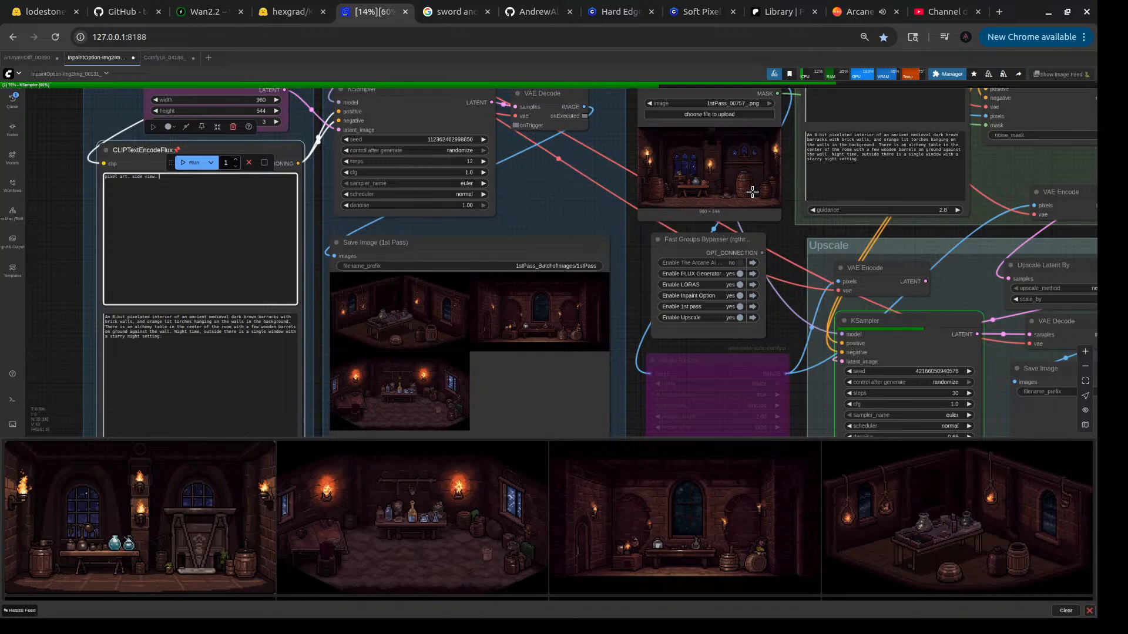
# - Examine the Inpaint Option's saved barracks image up close and check the Upscale group while it renders
pyautogui.moveTo(790, 244); pyautogui.dragTo(272, 320)
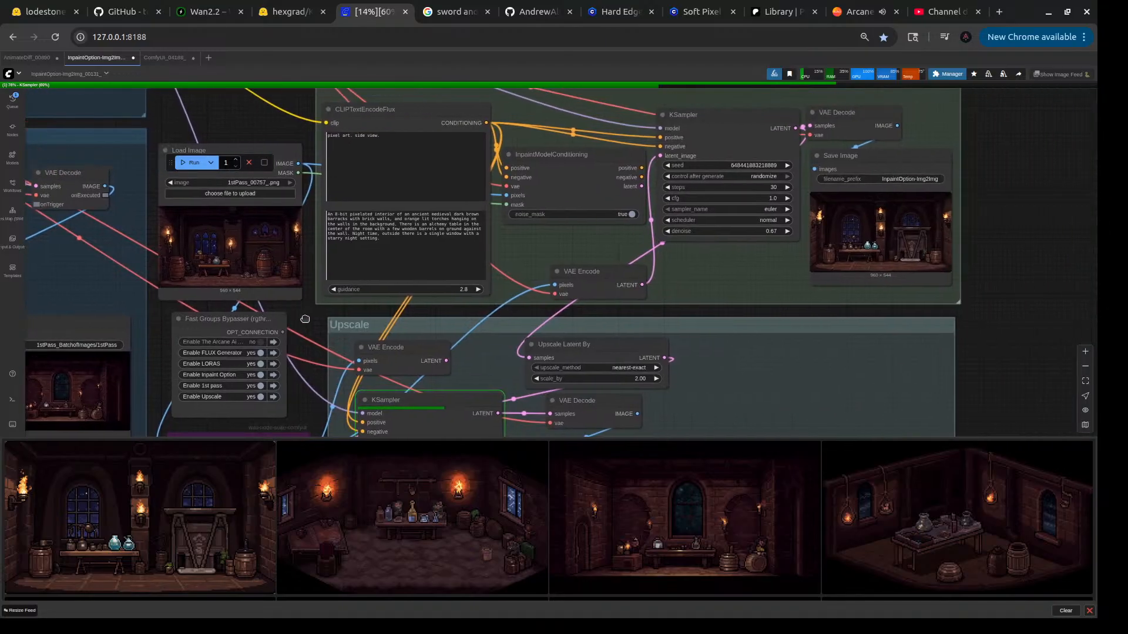
pyautogui.scroll(3, 889, 263)
pyautogui.scroll(4, 889, 263)
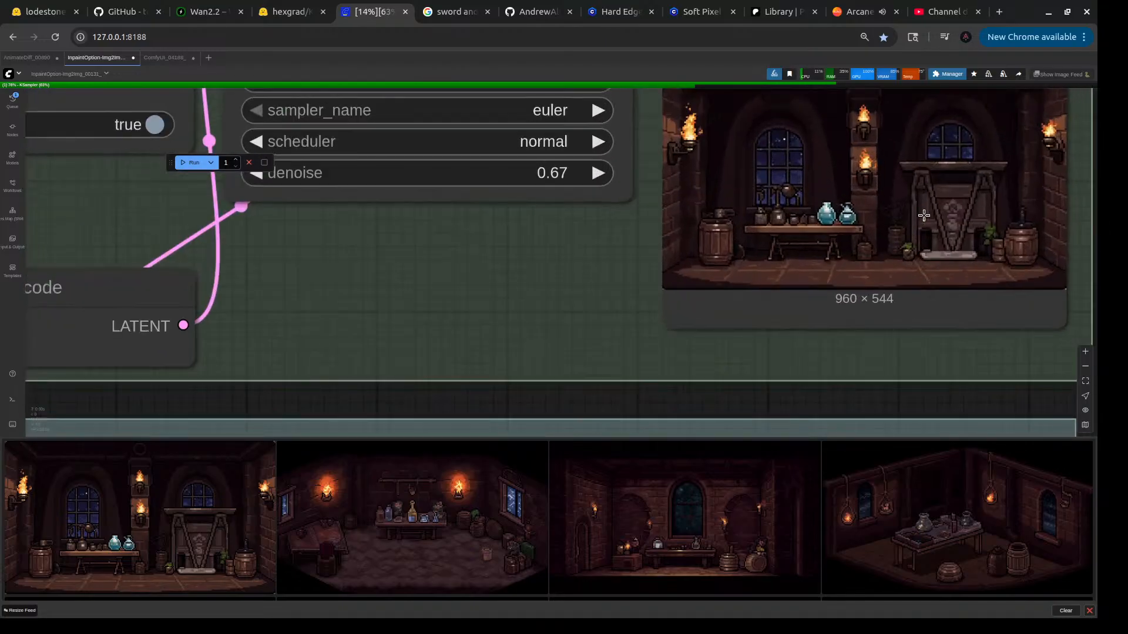
pyautogui.scroll(-5, 923, 215)
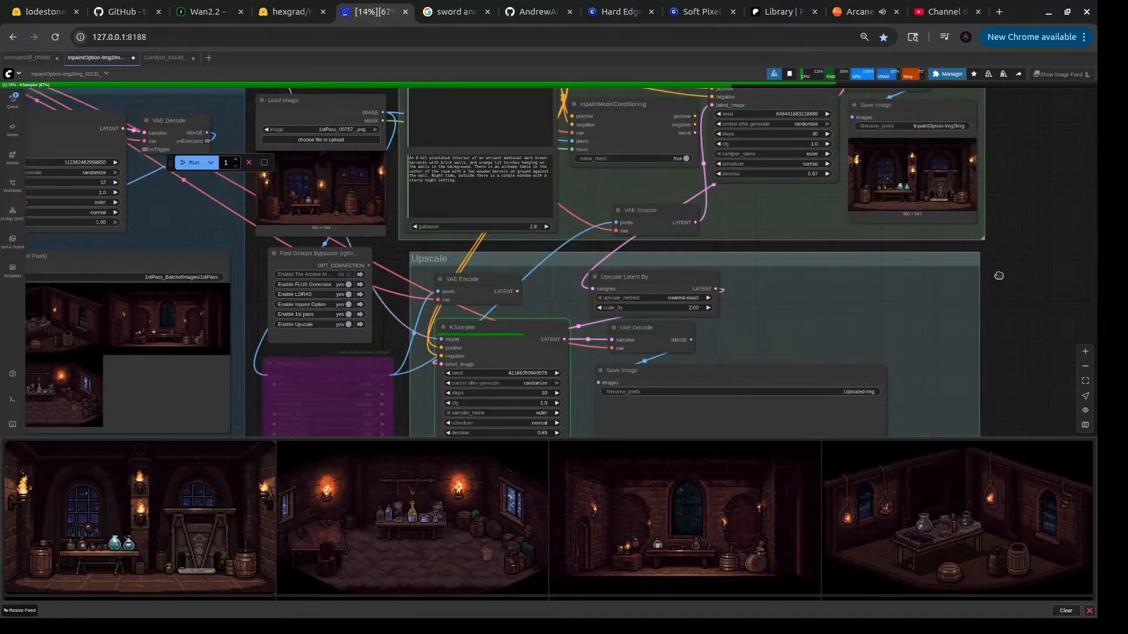
pyautogui.moveTo(999, 275); pyautogui.dragTo(1012, 187)
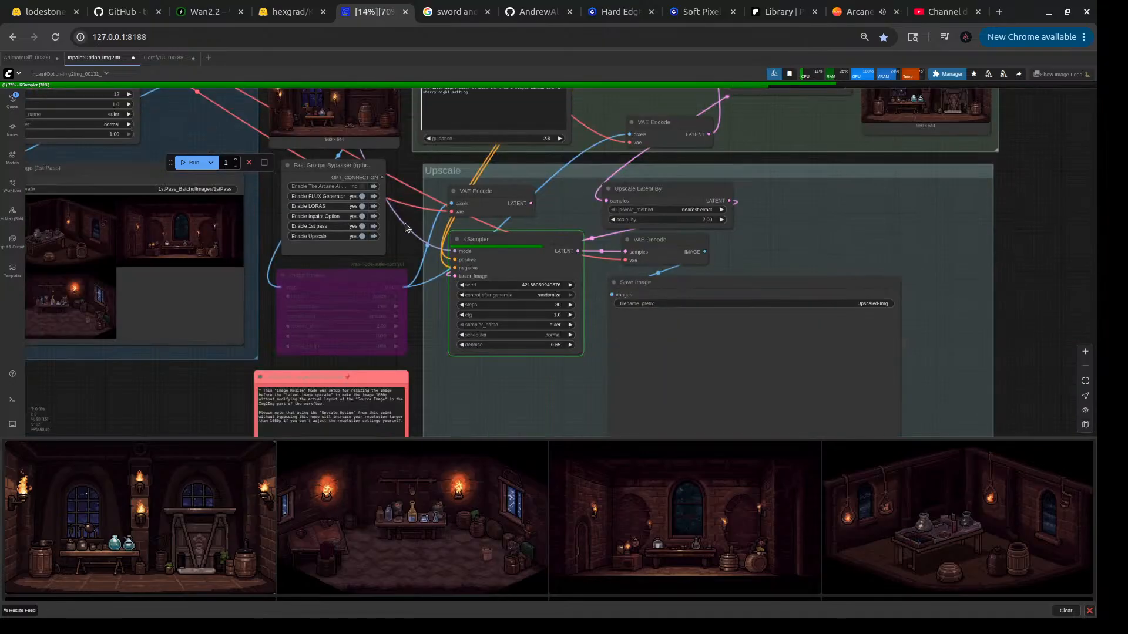
pyautogui.moveTo(400, 245); pyautogui.dragTo(394, 152)
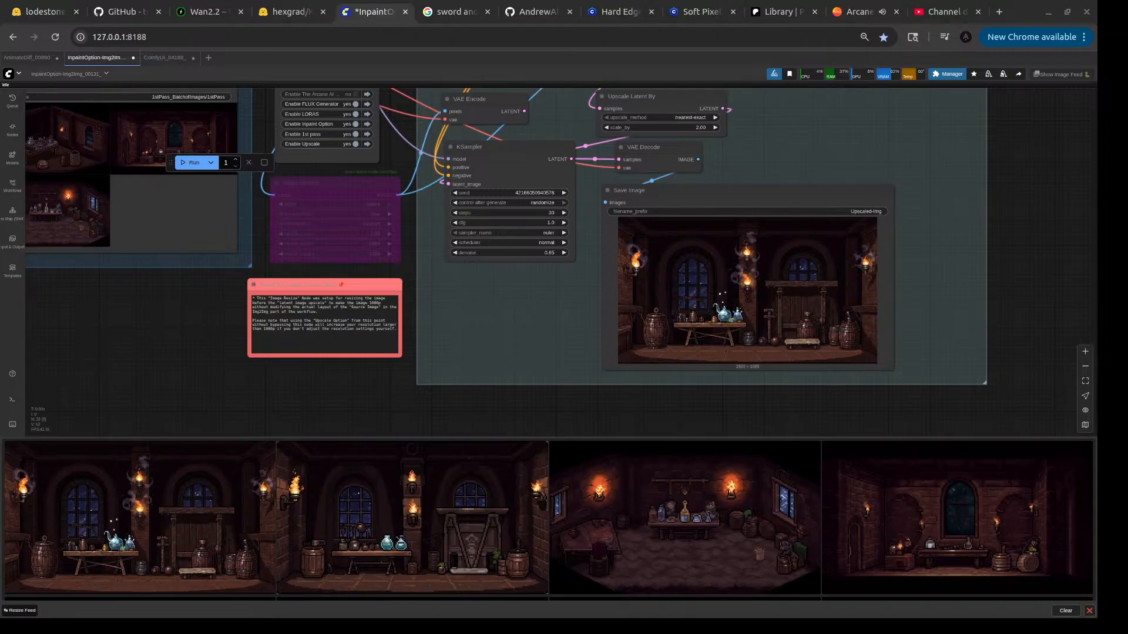
# - Inspect the upscaled barracks image up close in the Upscale group's Save Image node
pyautogui.scroll(5, 817, 353)
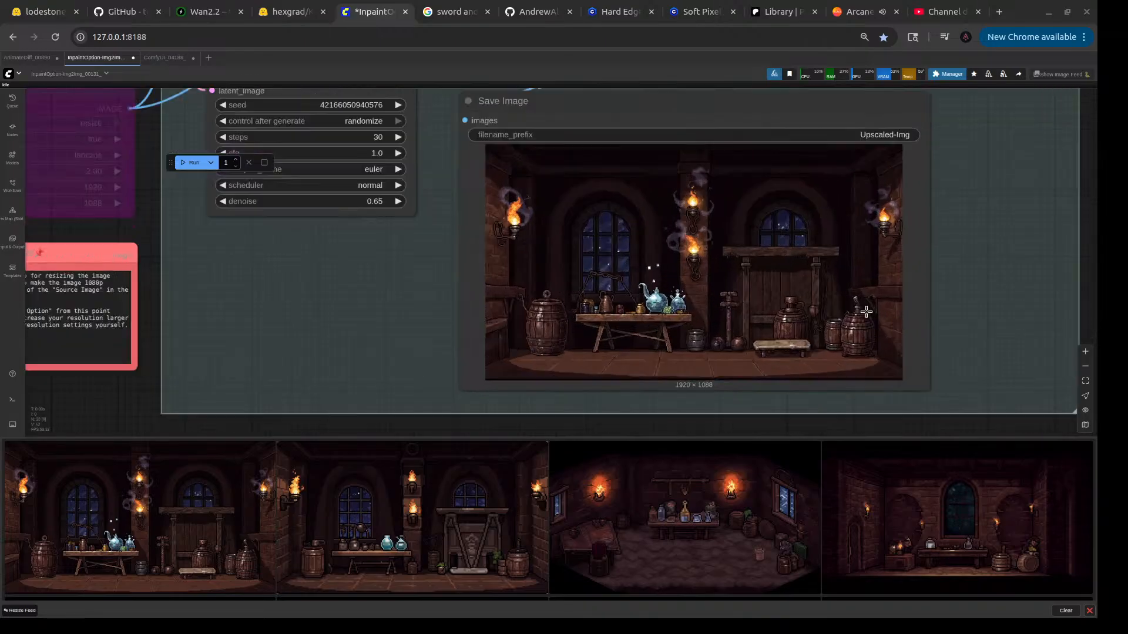
pyautogui.scroll(-5, 529, 287)
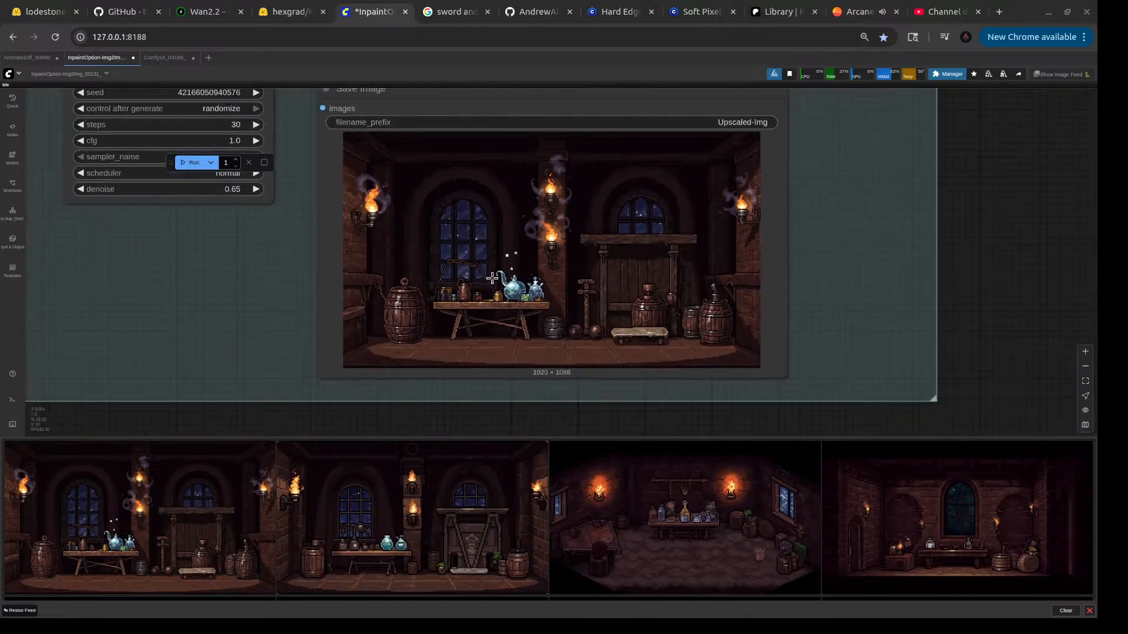
pyautogui.scroll(5, 591, 229)
pyautogui.scroll(-4, 537, 367)
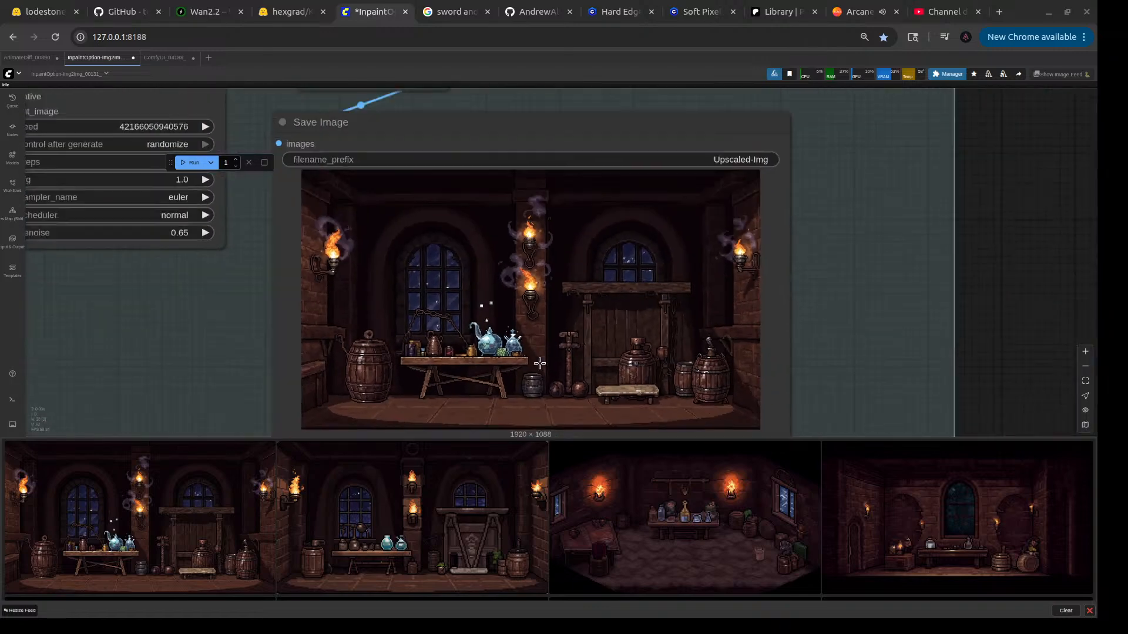
pyautogui.scroll(5, 599, 245)
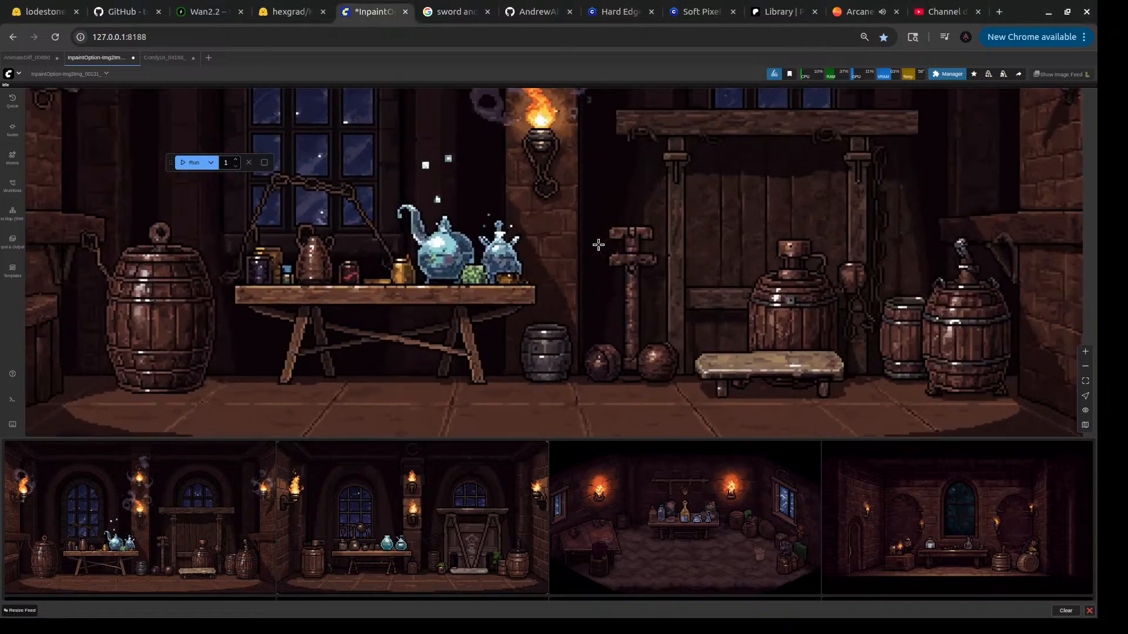
pyautogui.scroll(-5, 598, 245)
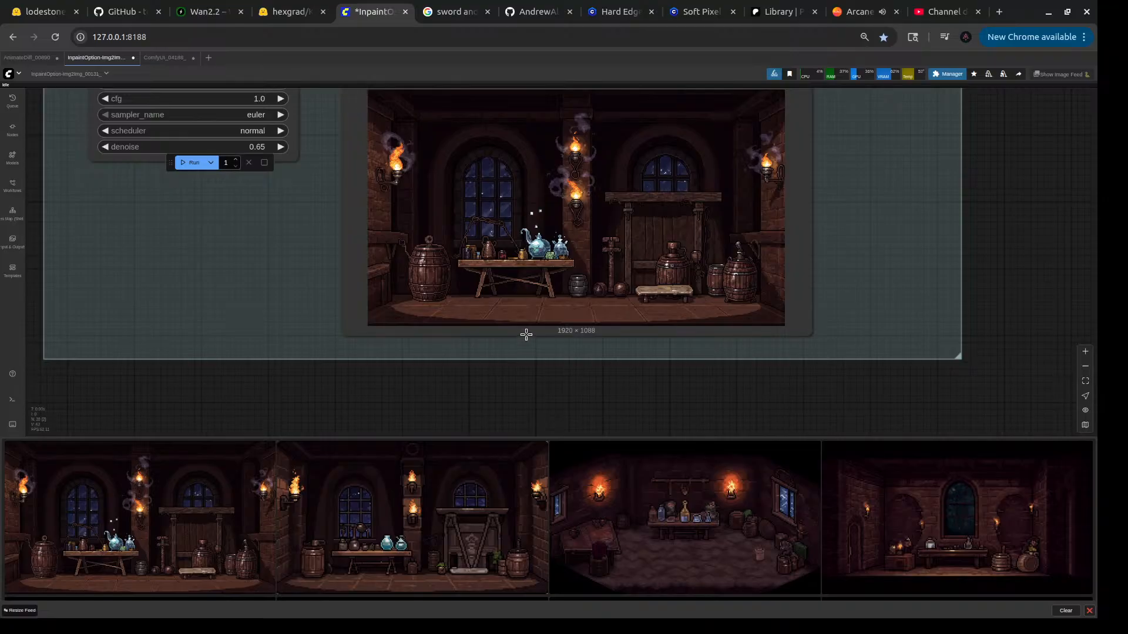
pyautogui.scroll(-5, 525, 332)
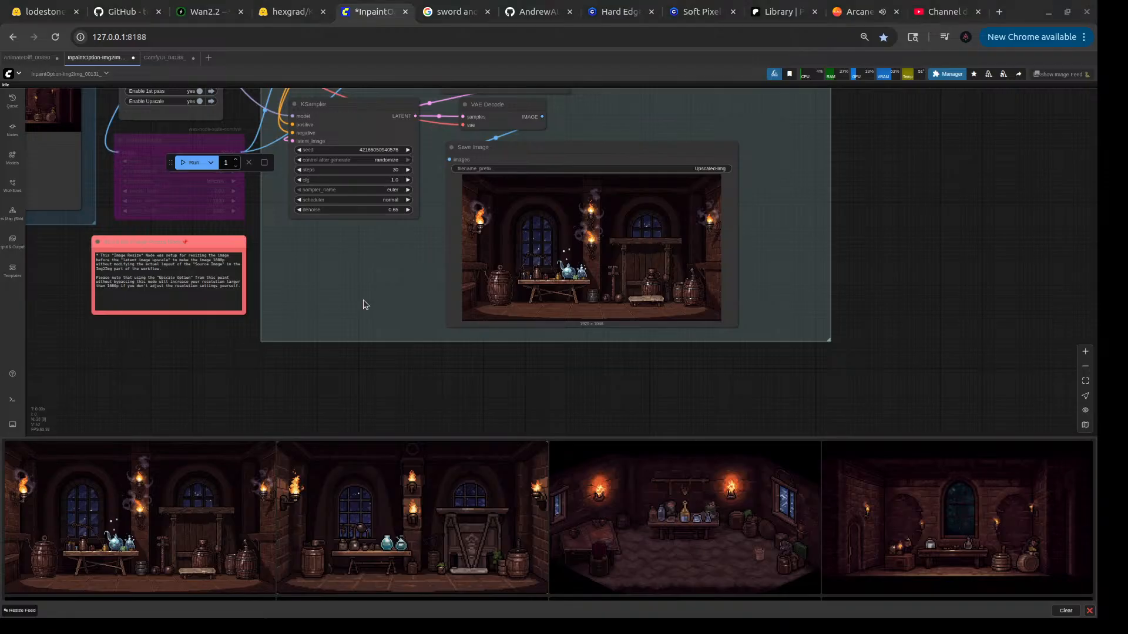
pyautogui.scroll(4, 622, 259)
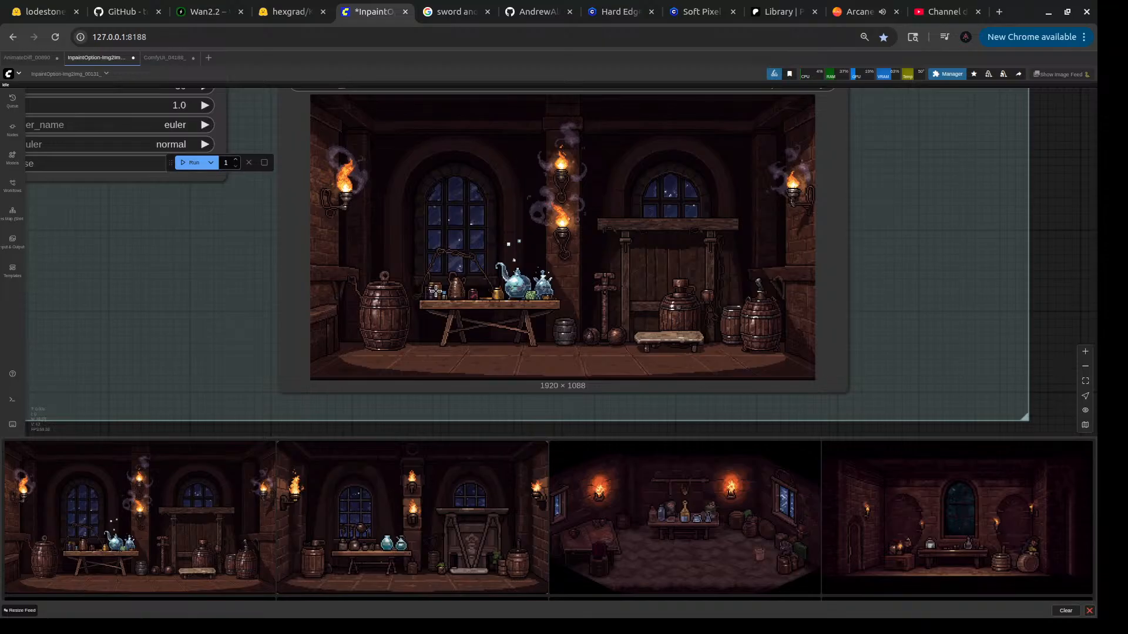
pyautogui.scroll(-5, 540, 297)
# - Review the whole workflow and compare the upscaled result with the Inpaint Option's saved barracks image
pyautogui.moveTo(820, 195); pyautogui.dragTo(1023, 281)
pyautogui.scroll(-4, 969, 264)
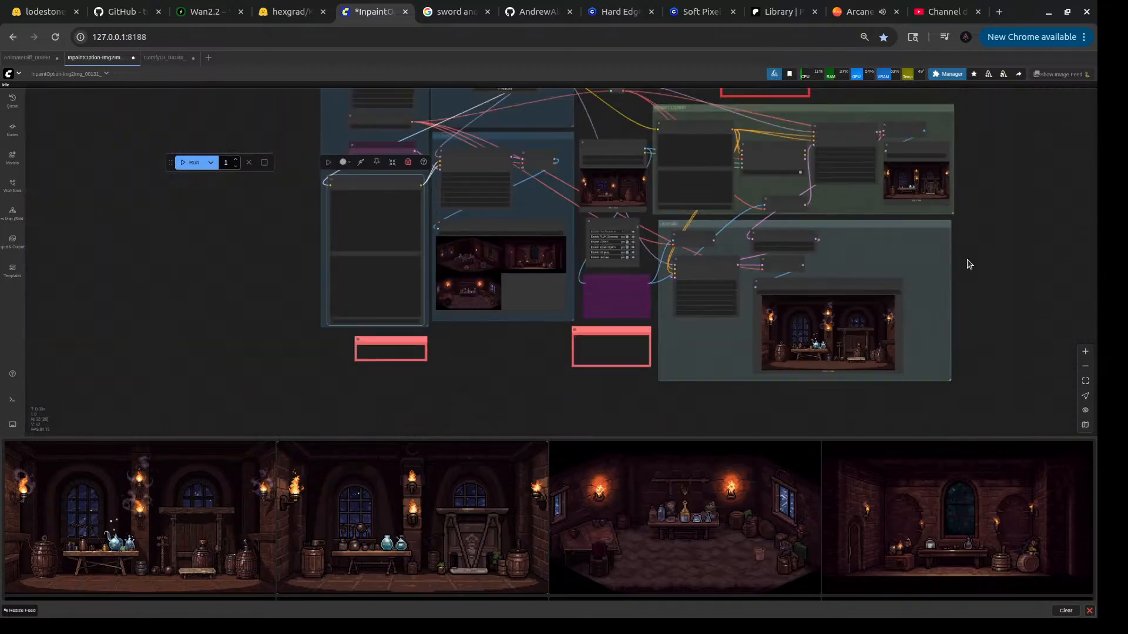
pyautogui.moveTo(617, 125); pyautogui.dragTo(538, 191)
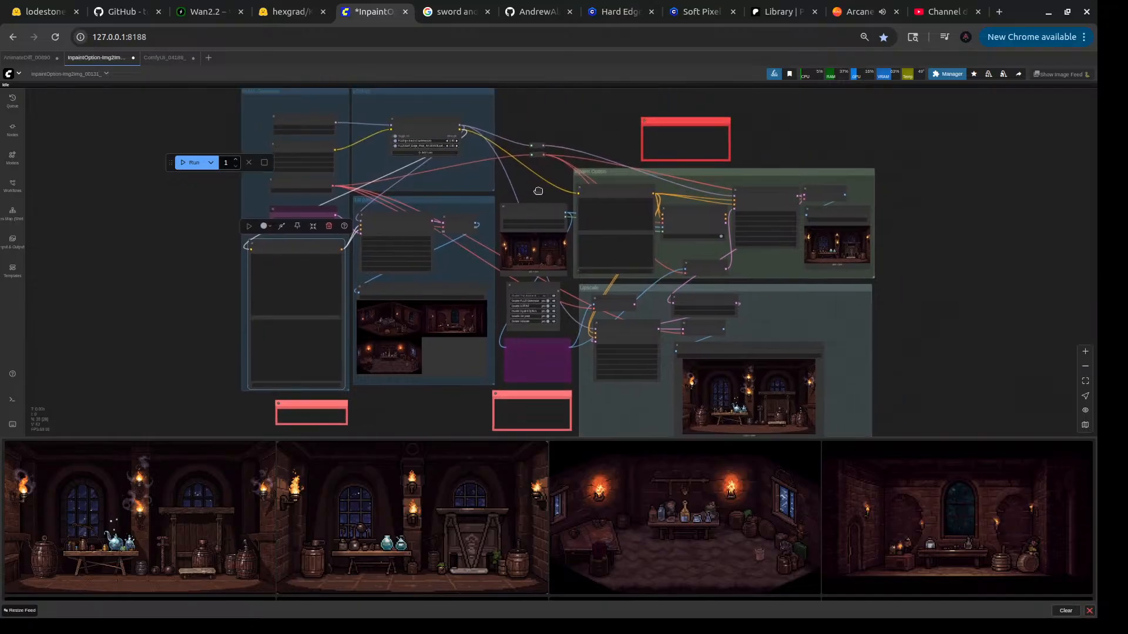
pyautogui.scroll(10, 878, 241)
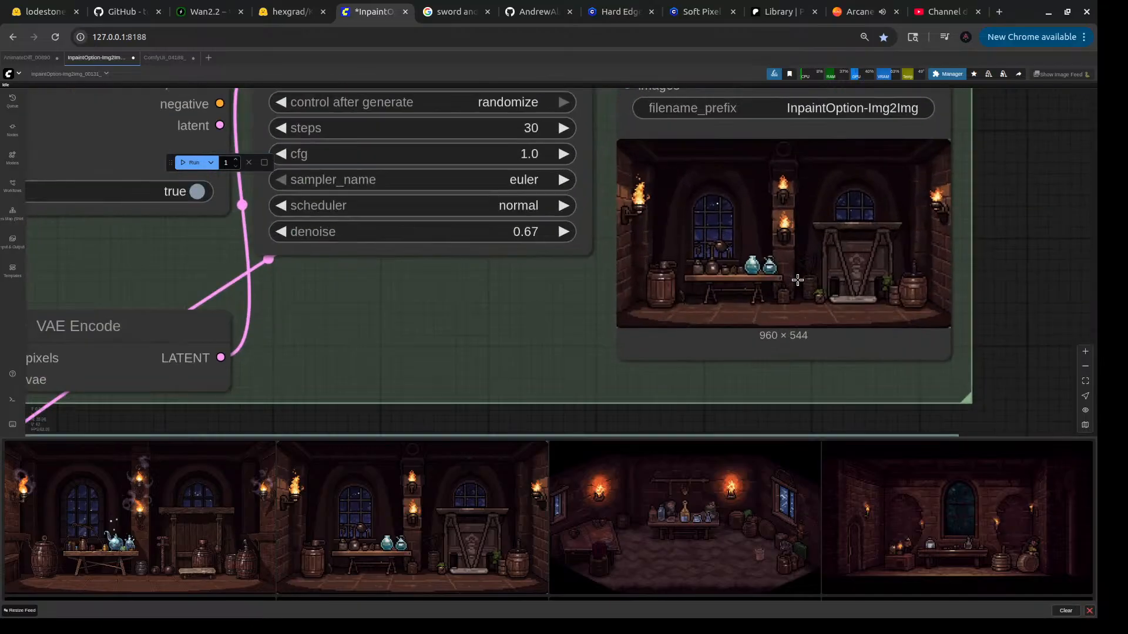
pyautogui.scroll(-8, 797, 280)
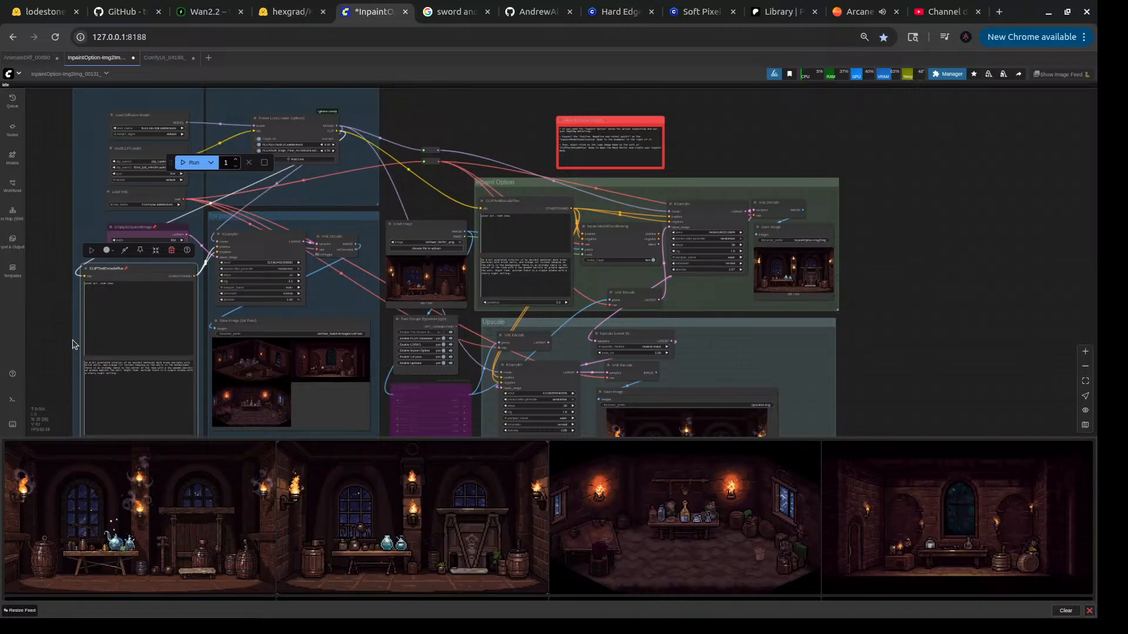
# - Insert the word "oversized" before "interior" in the lower prompt of the 1st pass CLIPTextEncodeFlux node
pyautogui.scroll(4, 79, 351)
pyautogui.scroll(3, 79, 352)
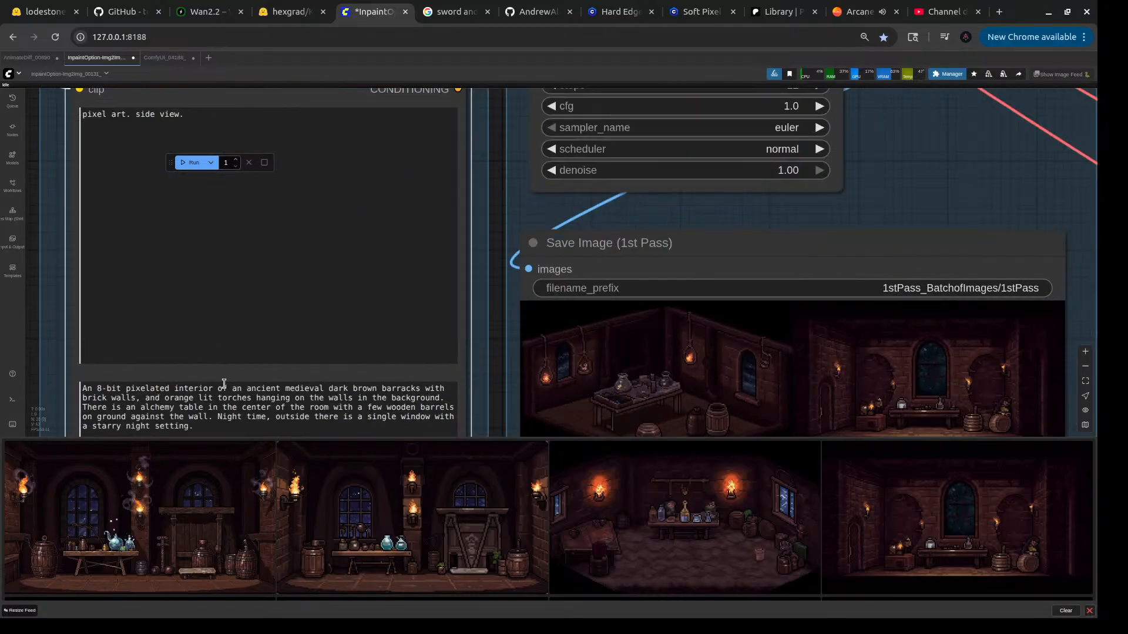
pyautogui.click(175, 390)
pyautogui.write('over')
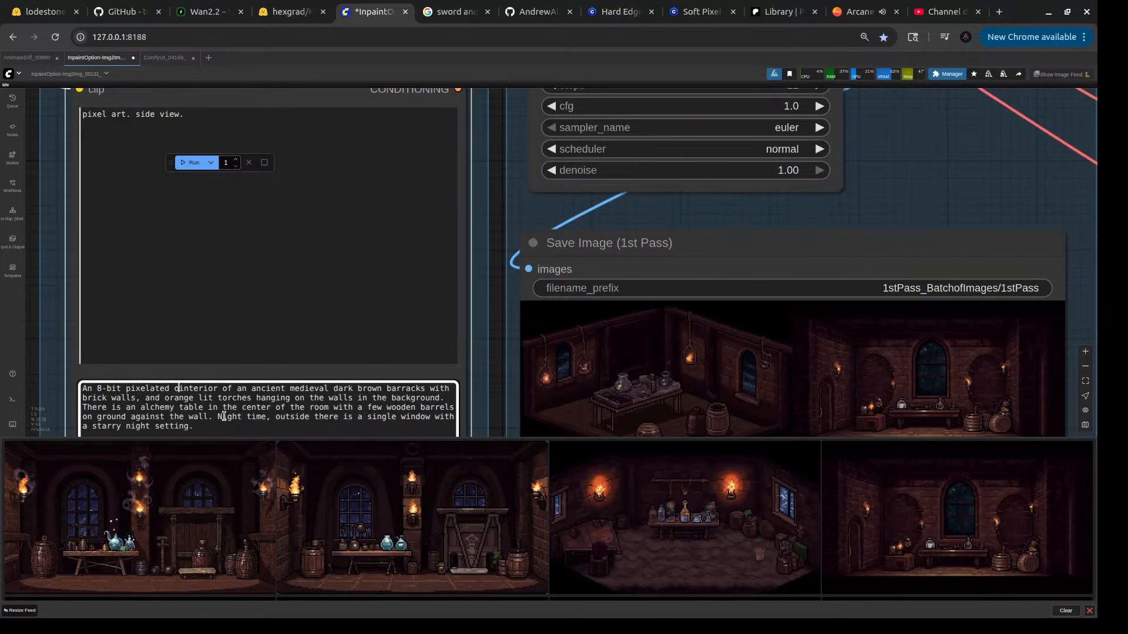
pyautogui.write('sized')
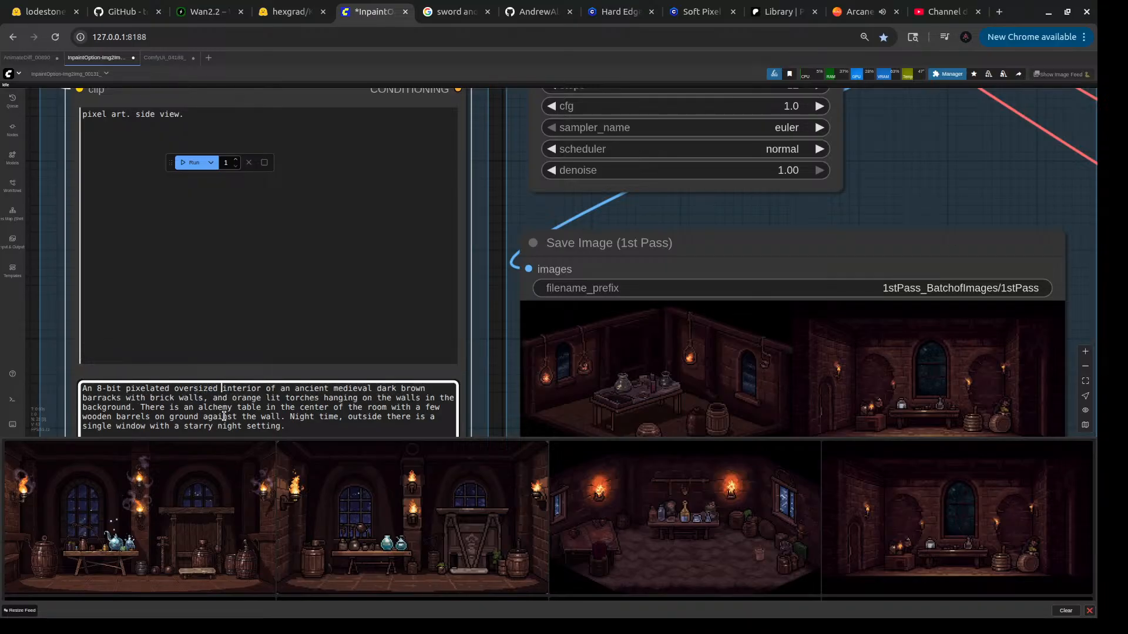
# - Disable the Upscale and Inpaint Option groups in the Fast Groups Bypasser node
pyautogui.scroll(-10, 753, 321)
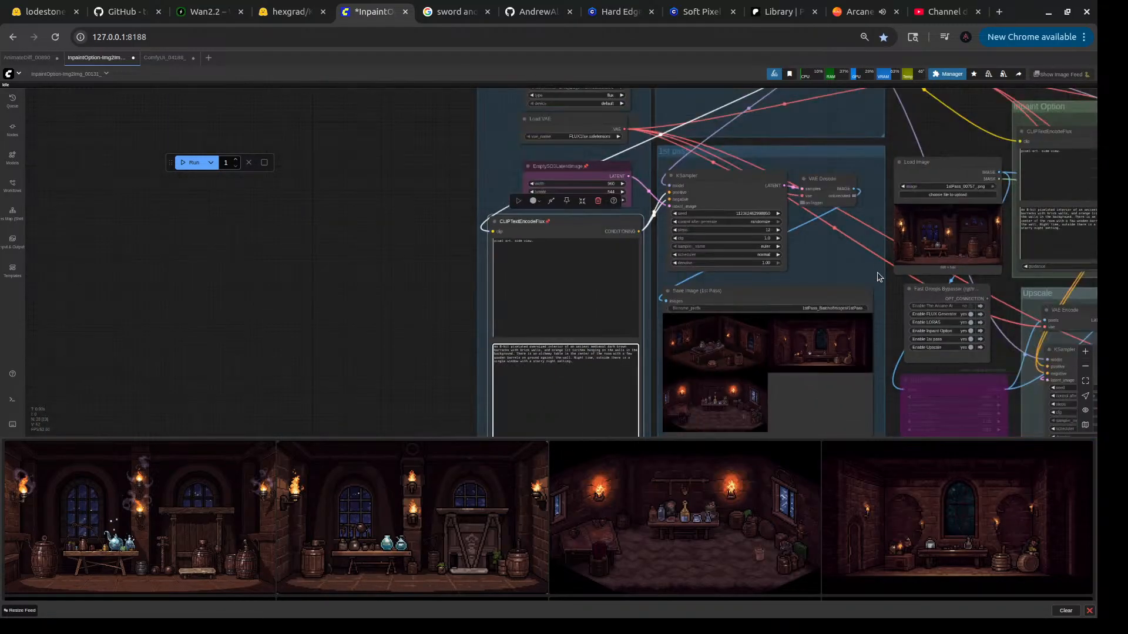
pyautogui.scroll(10, 940, 329)
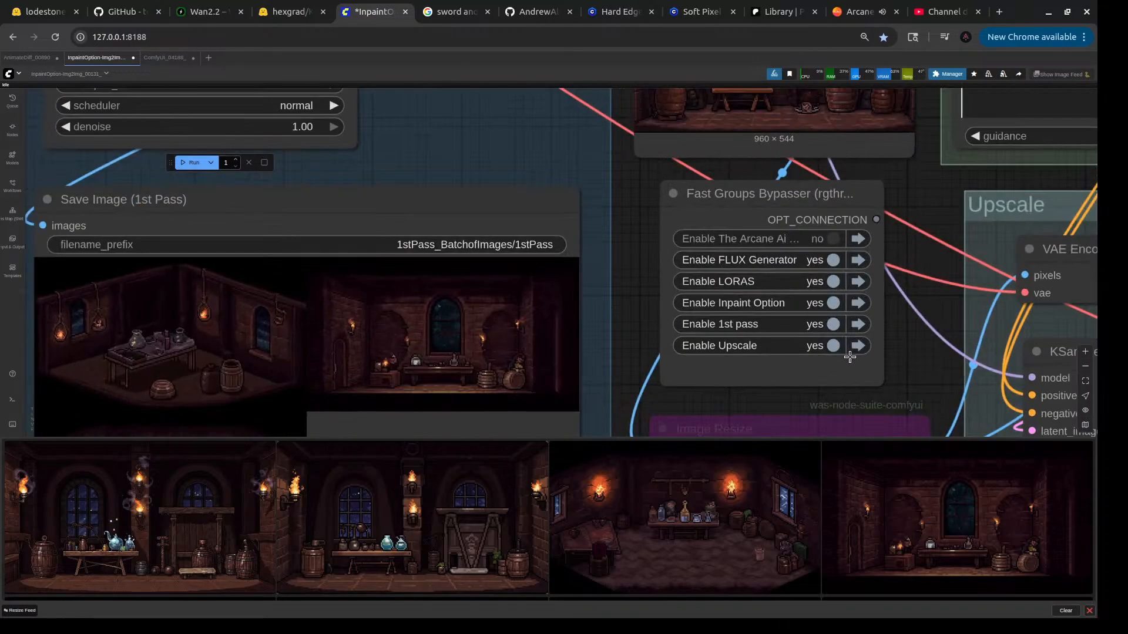
pyautogui.click(840, 347)
pyautogui.click(834, 303)
pyautogui.scroll(-5, 817, 247)
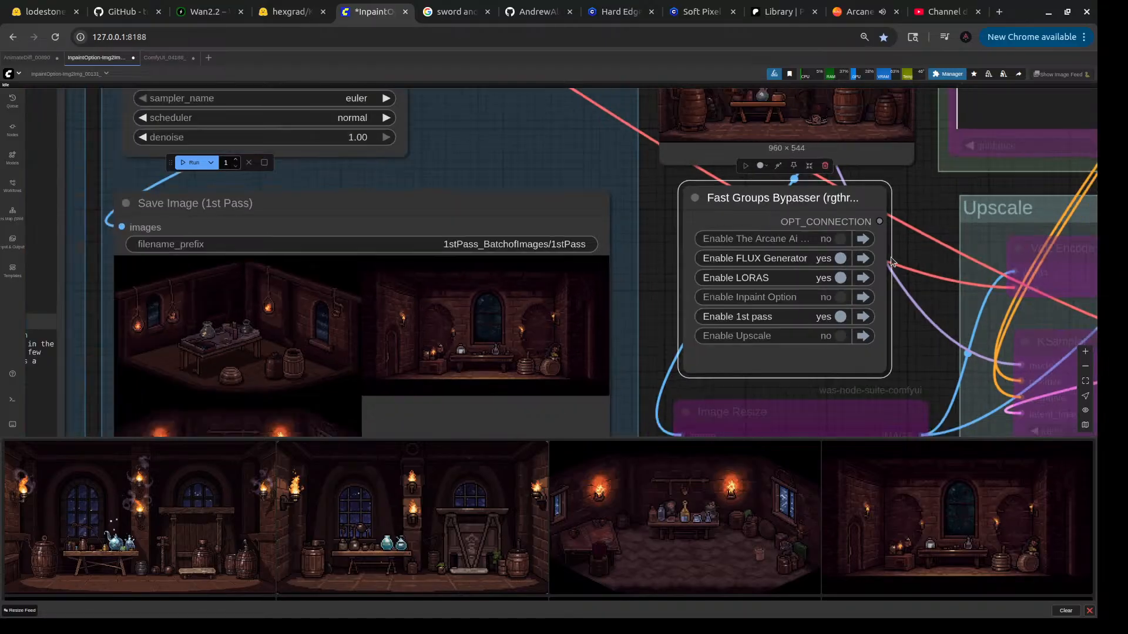
# - Queue a 1st pass generation and move the floating run controls clear of the CLIPTextEncodeFlux node
pyautogui.click(193, 162)
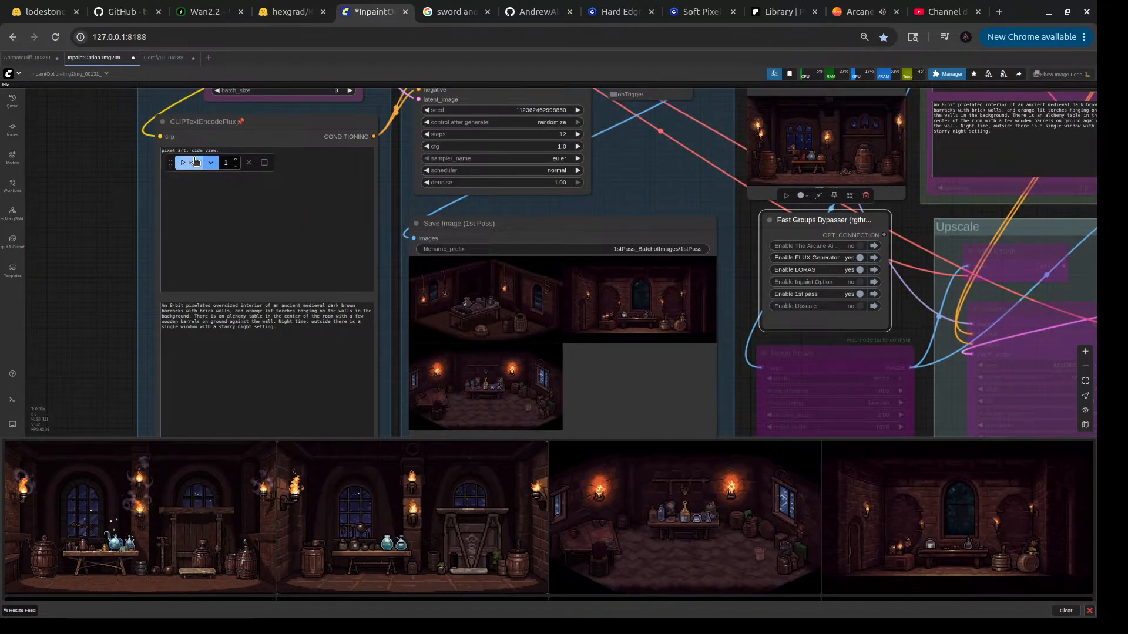
pyautogui.click(633, 203)
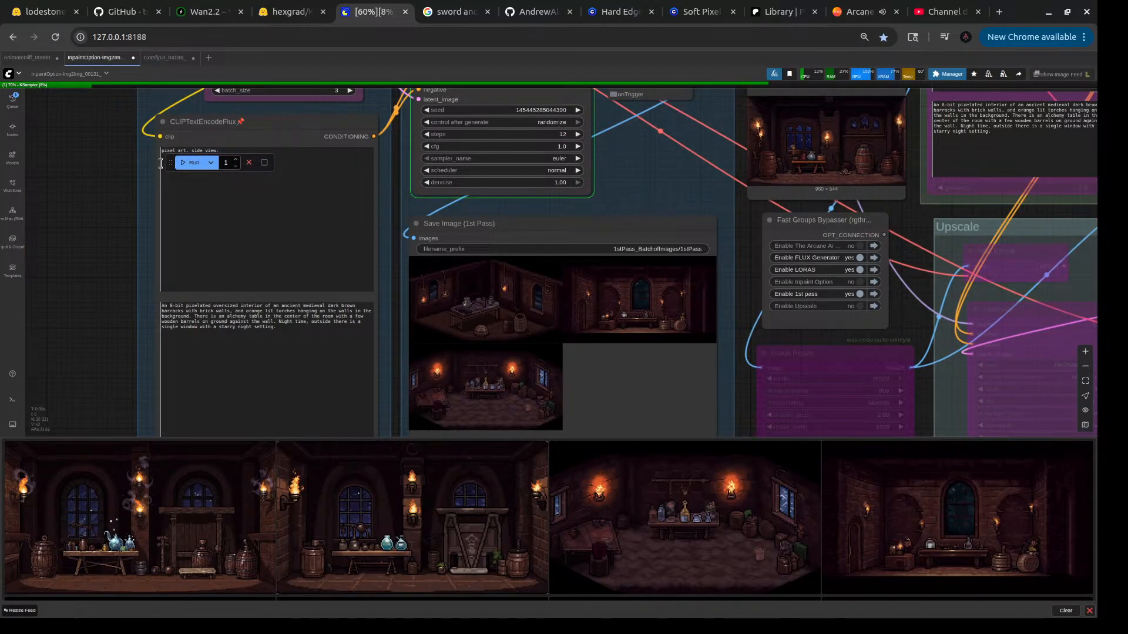
pyautogui.moveTo(171, 163); pyautogui.dragTo(42, 187)
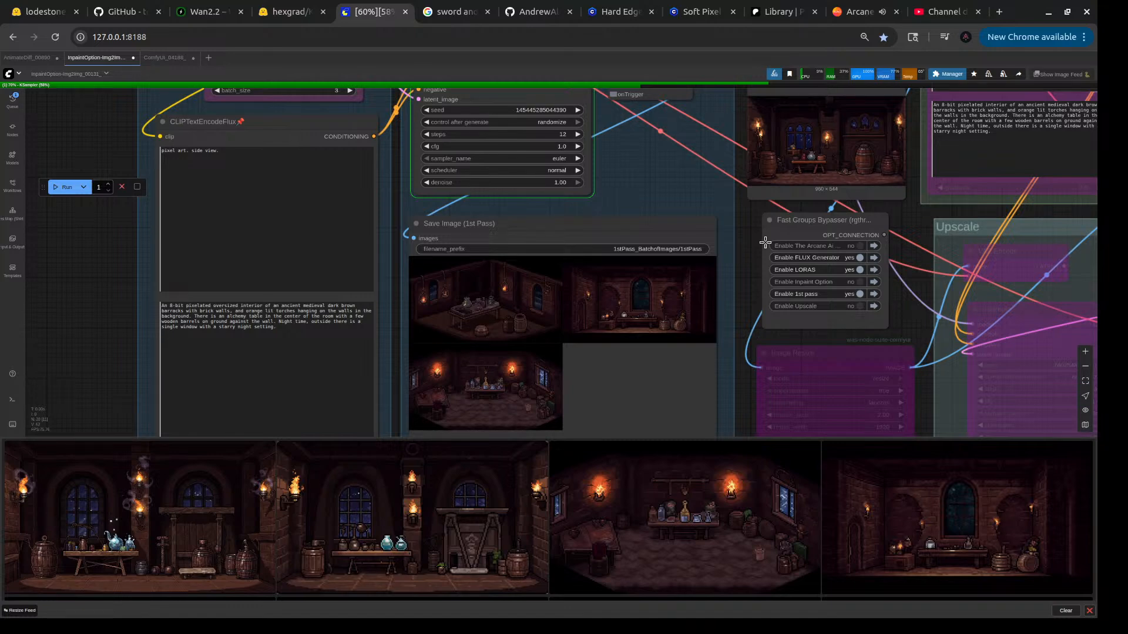
# - Check the knight input in the FLUX Kontext workflow and return to the inpaint workflow to view the new 1st pass images
pyautogui.click(176, 58)
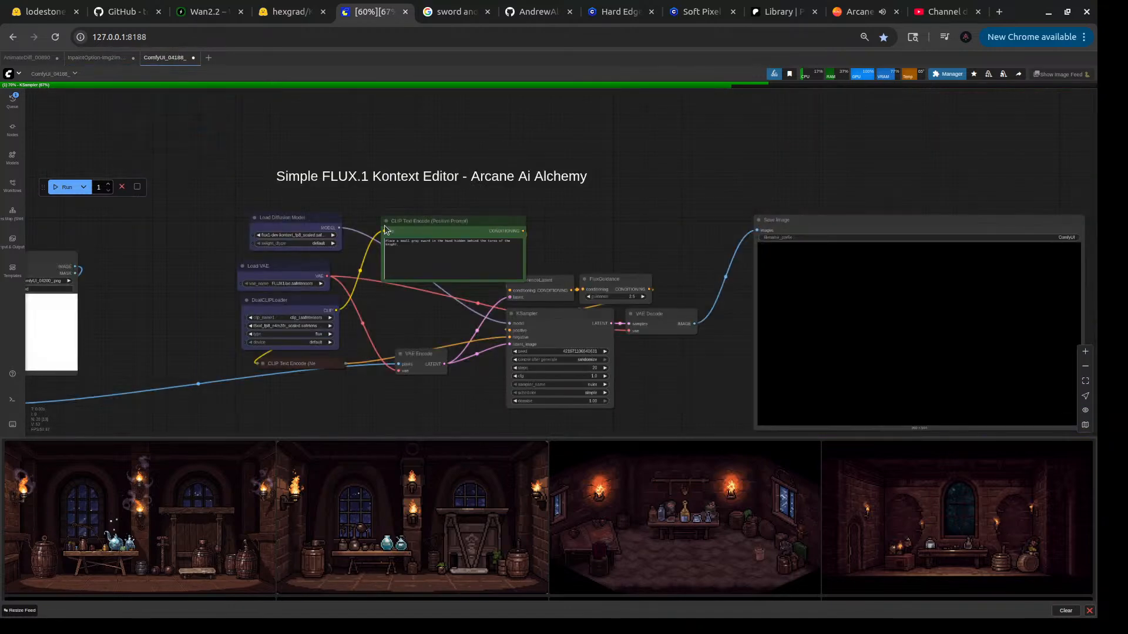
pyautogui.moveTo(35, 137); pyautogui.dragTo(329, 183)
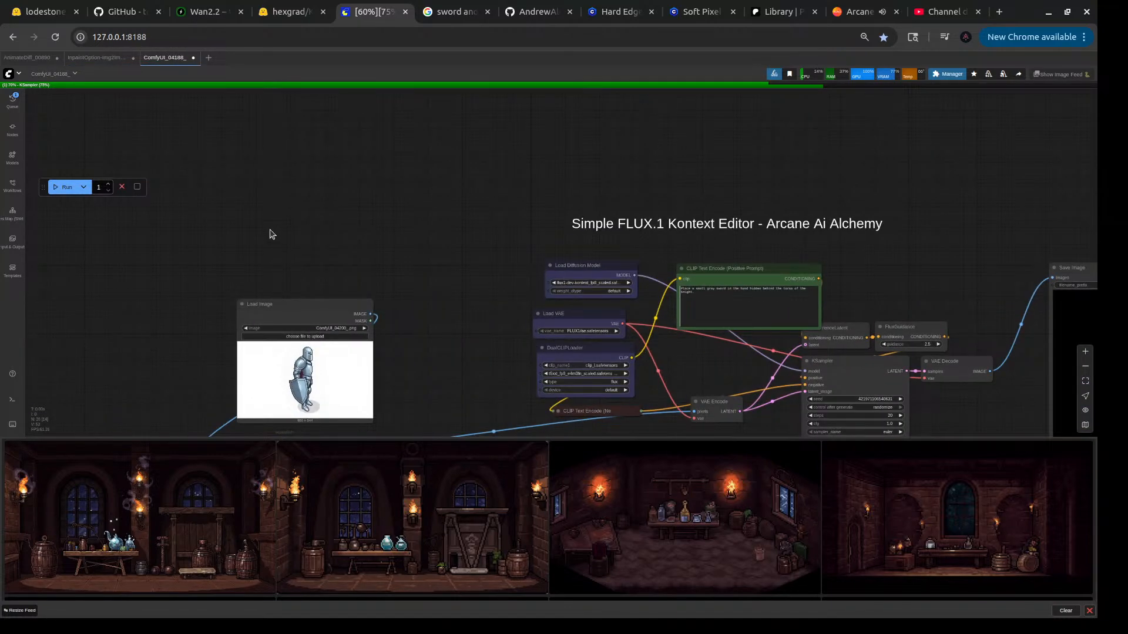
pyautogui.click(94, 58)
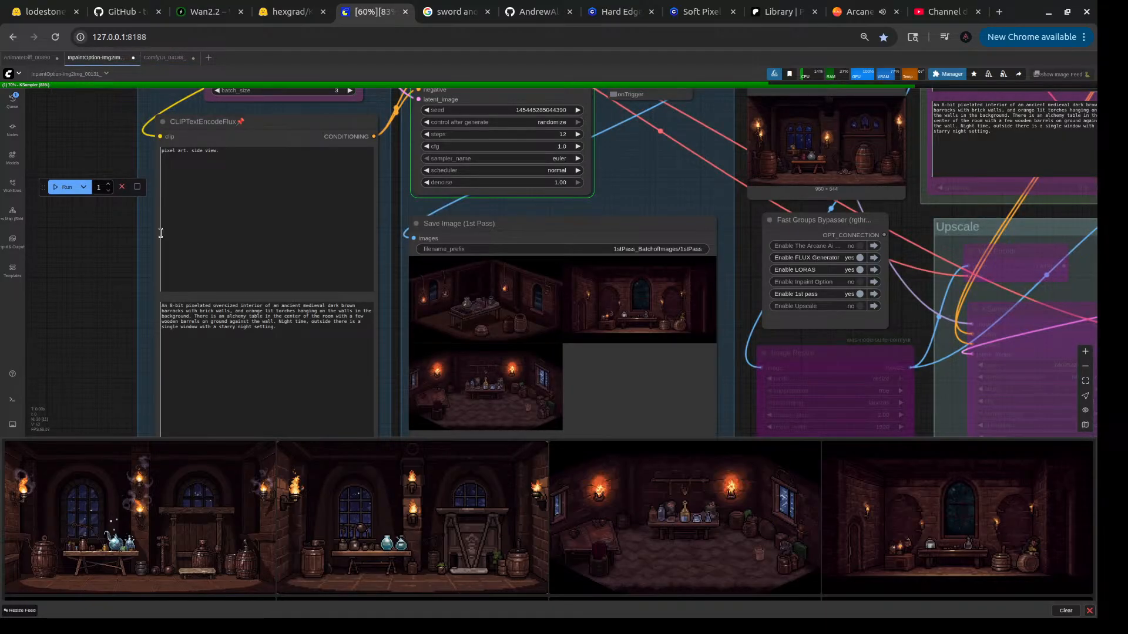
pyautogui.scroll(-4, 102, 150)
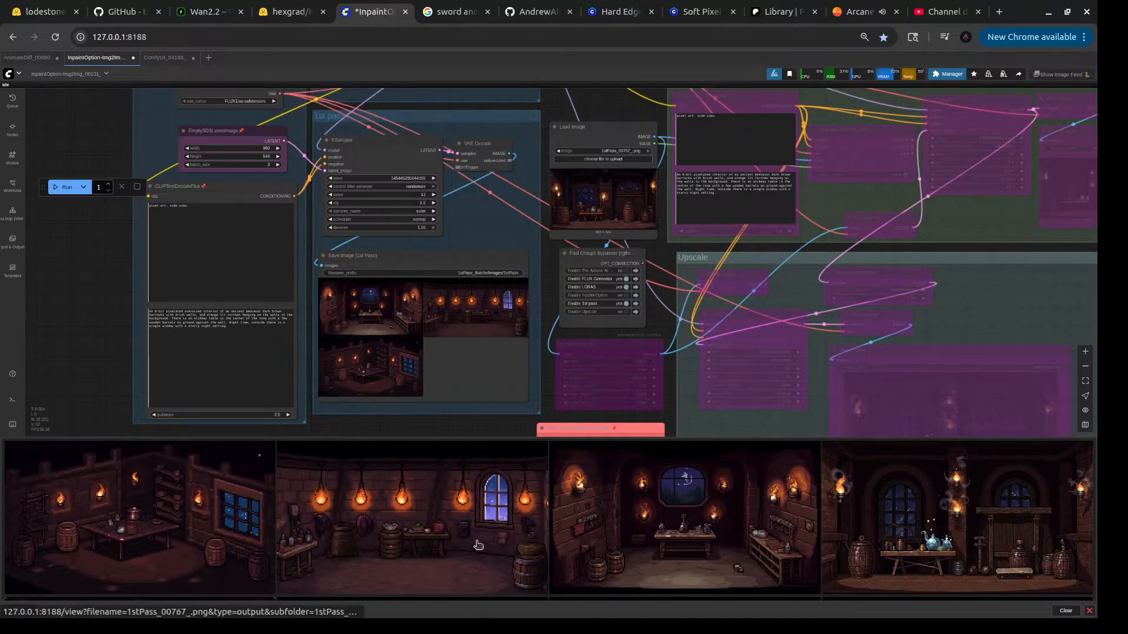
# - Insert the word "room" after "oversized interior" in the lower prompt of the 1st pass CLIPTextEncodeFlux node
pyautogui.scroll(9, 206, 329)
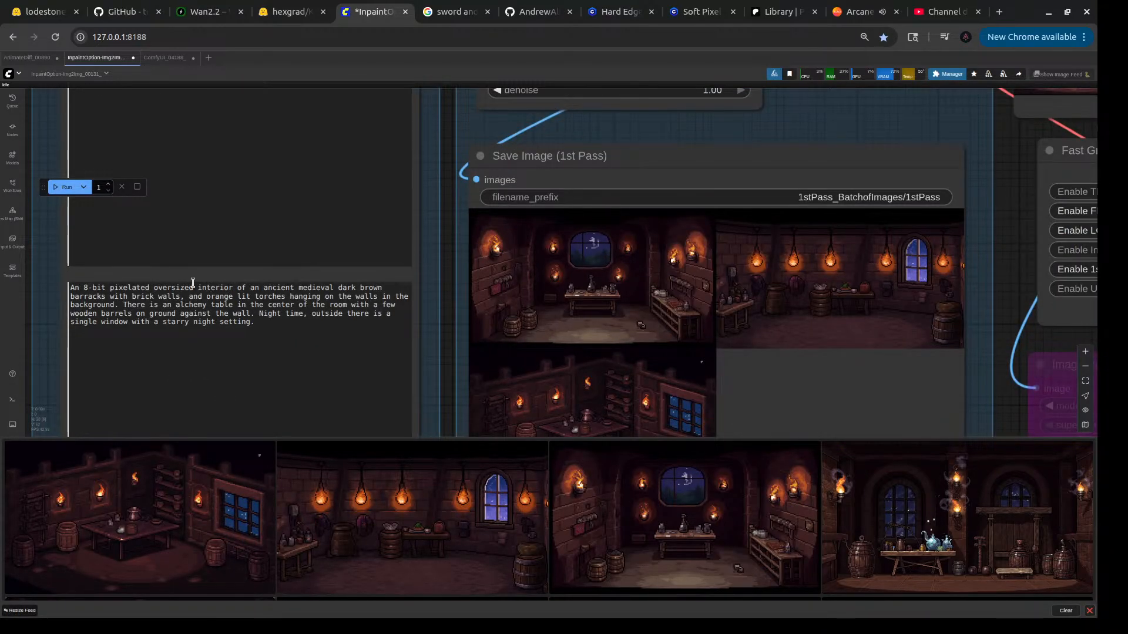
pyautogui.click(192, 318)
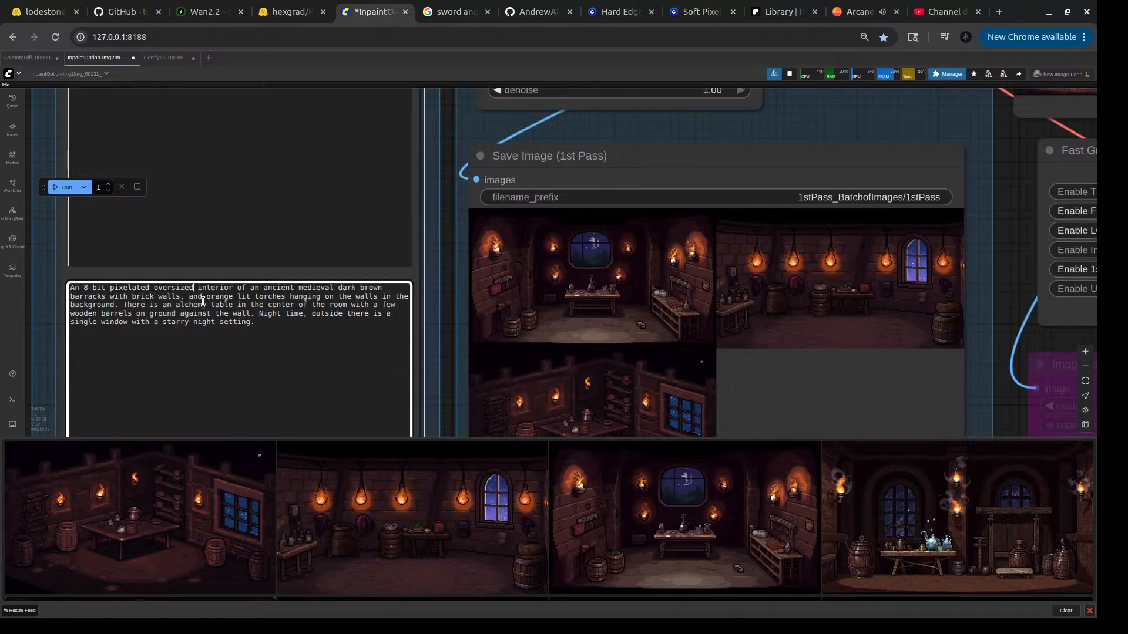
pyautogui.click(232, 288)
pyautogui.write('room')
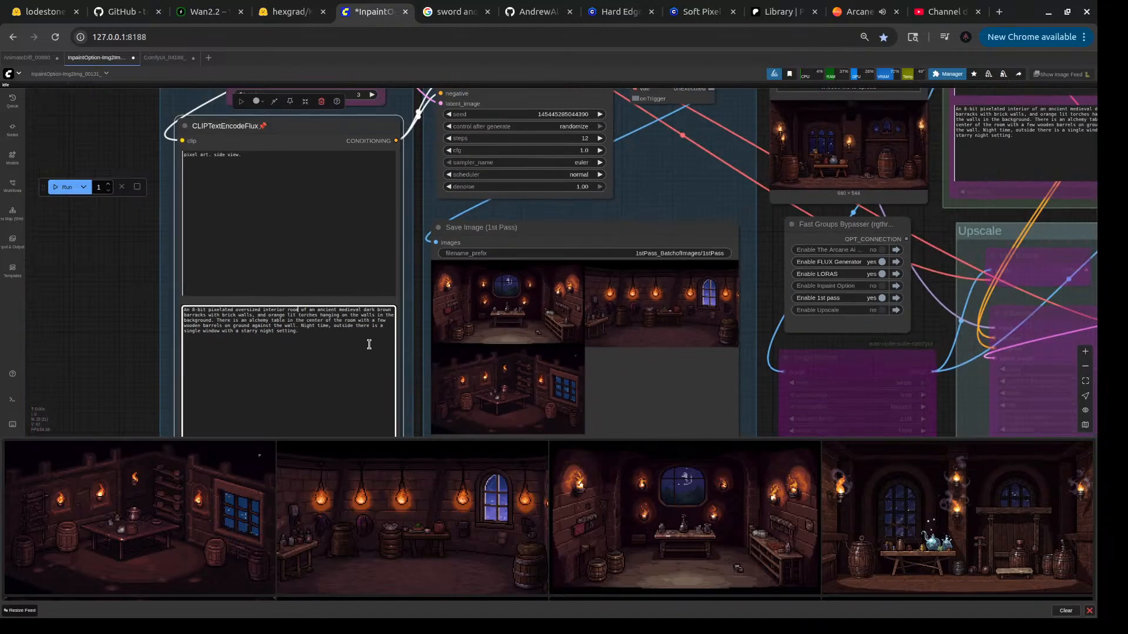
# - Queue another 1st pass generation with the revised barracks prompt and follow the KSampler's progress
pyautogui.scroll(-5, 368, 345)
pyautogui.scroll(-5, 868, 274)
pyautogui.moveTo(391, 270); pyautogui.dragTo(207, 315)
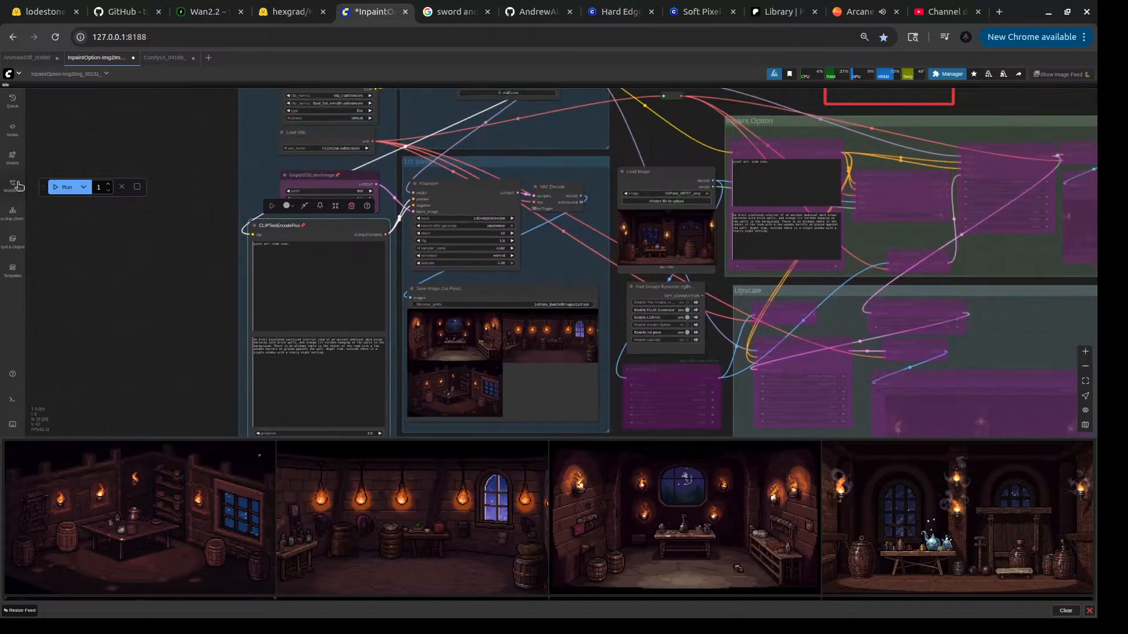
pyautogui.click(65, 186)
pyautogui.moveTo(157, 333); pyautogui.dragTo(112, 264)
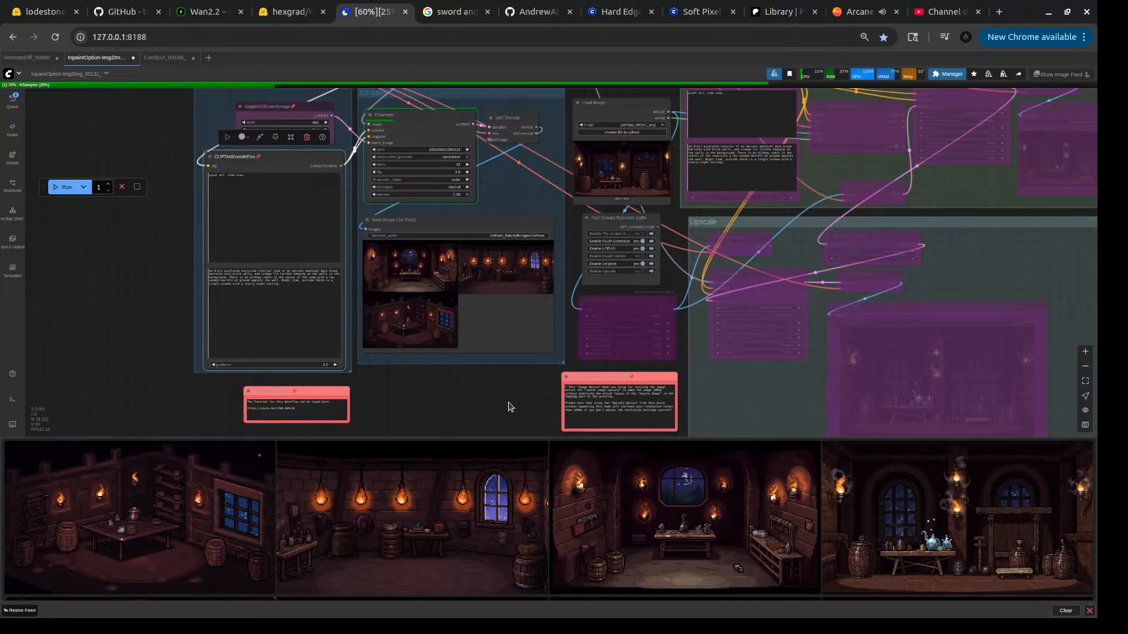
pyautogui.moveTo(510, 407); pyautogui.dragTo(387, 410)
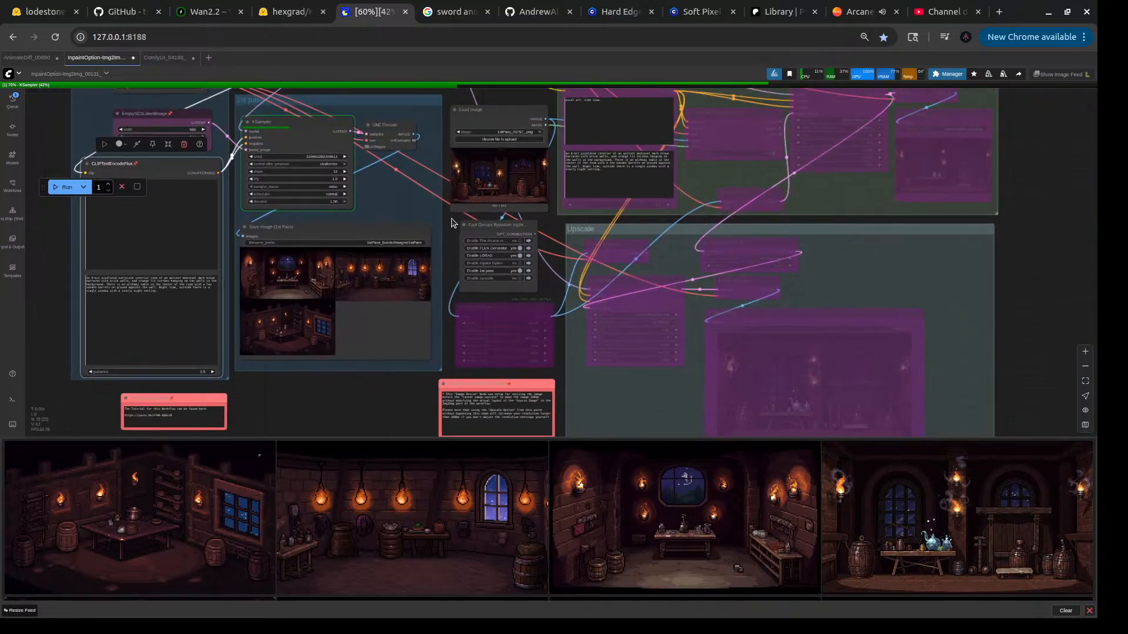
pyautogui.moveTo(37, 63)
pyautogui.scroll(6, 503, 184)
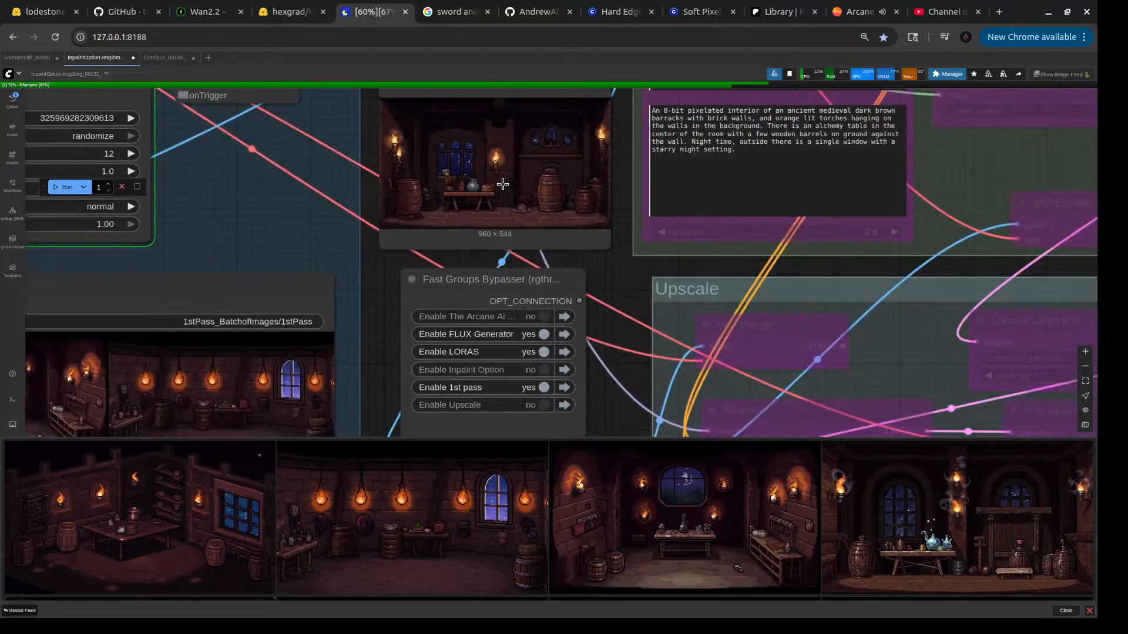
pyautogui.scroll(-6, 503, 185)
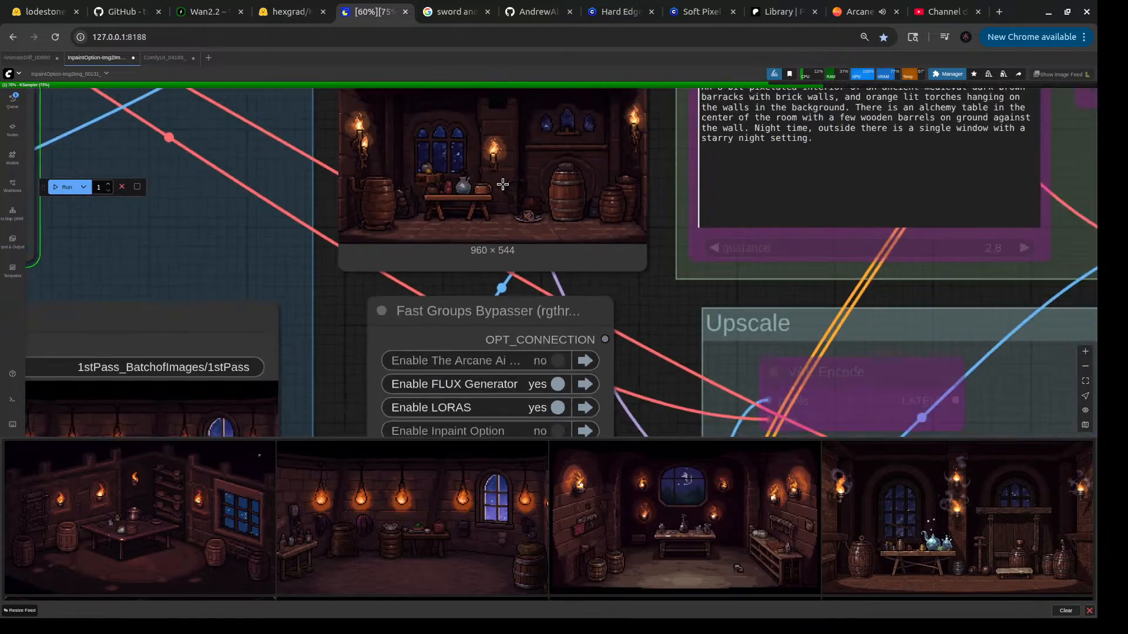
pyautogui.scroll(-4, 503, 184)
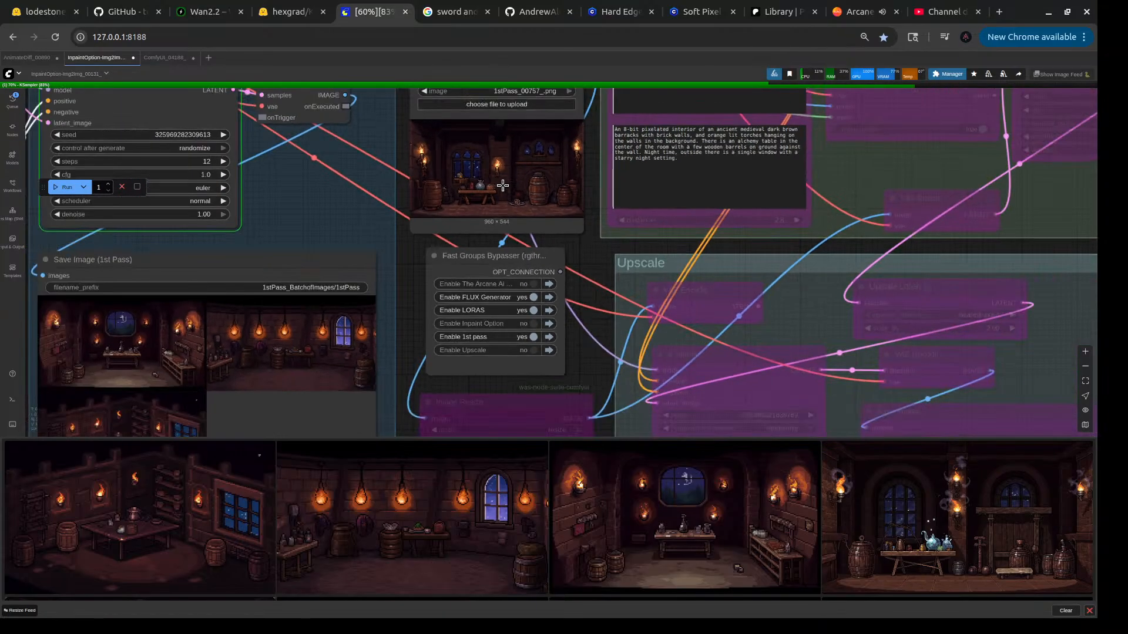
pyautogui.scroll(-2, 503, 186)
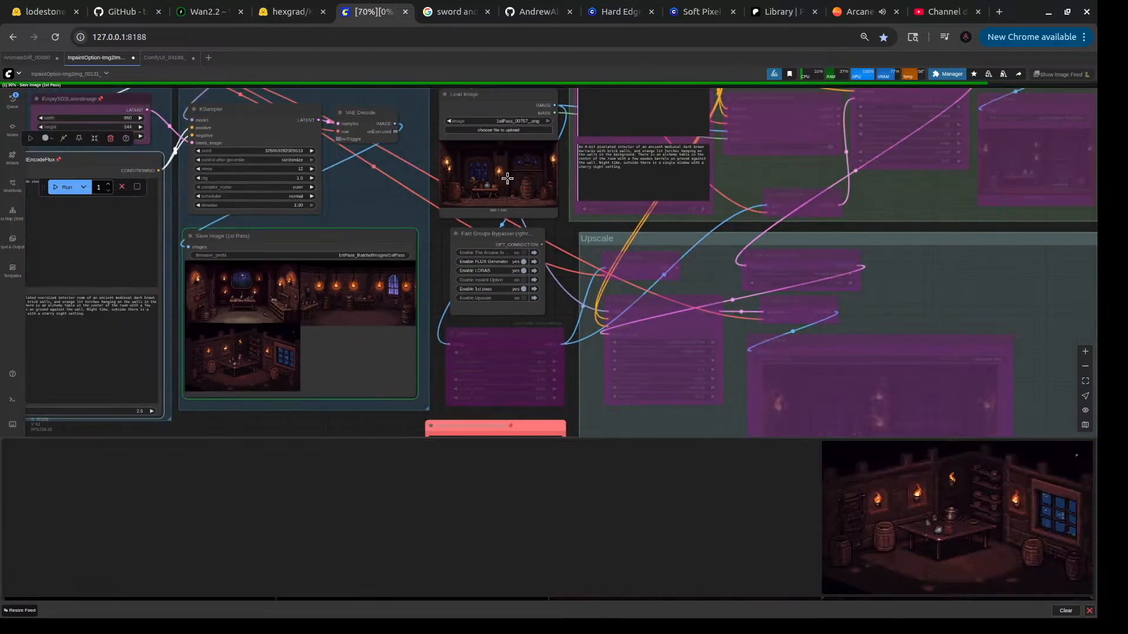
# - Enlarge the three new 1st pass barracks images one after another and inspect them in the Save Image (1st Pass) node
pyautogui.click(214, 521)
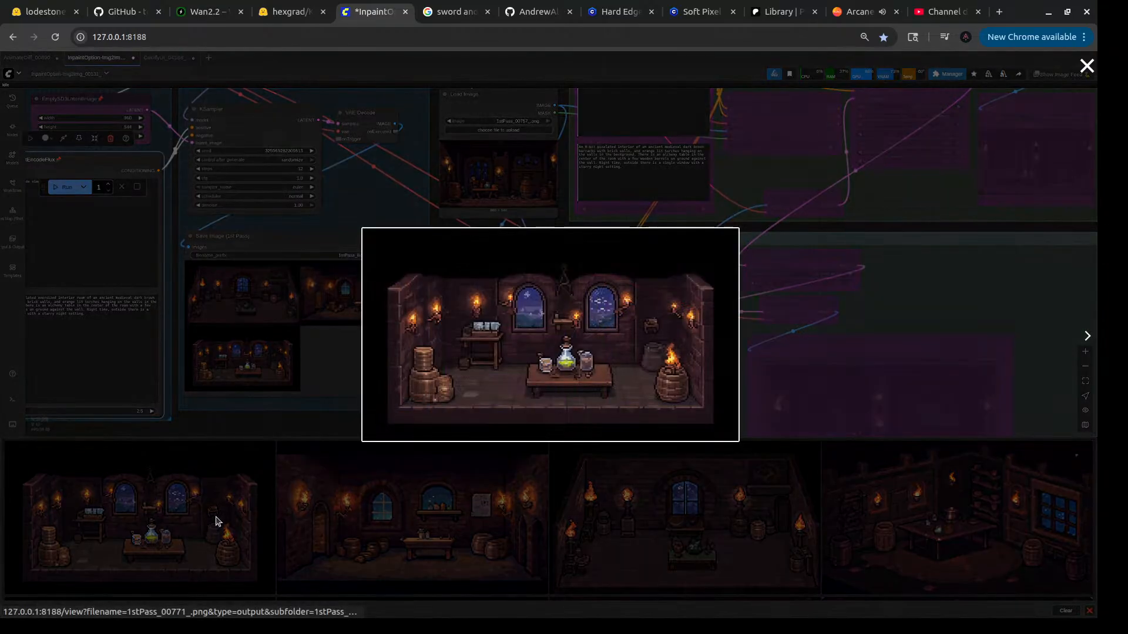
pyautogui.click(1087, 336)
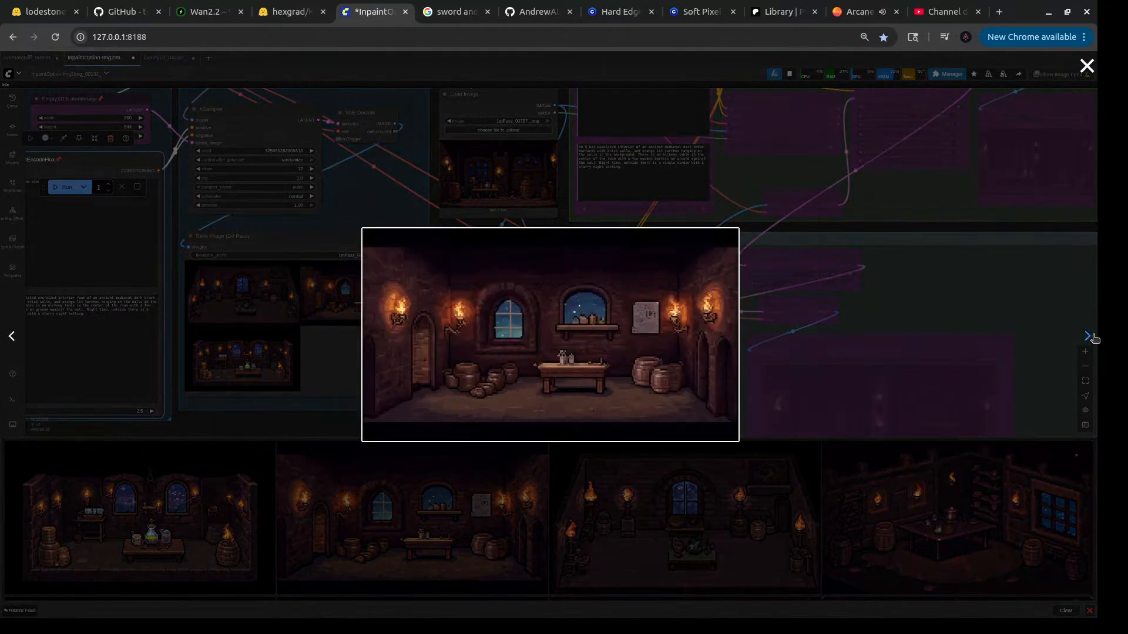
pyautogui.click(1088, 336)
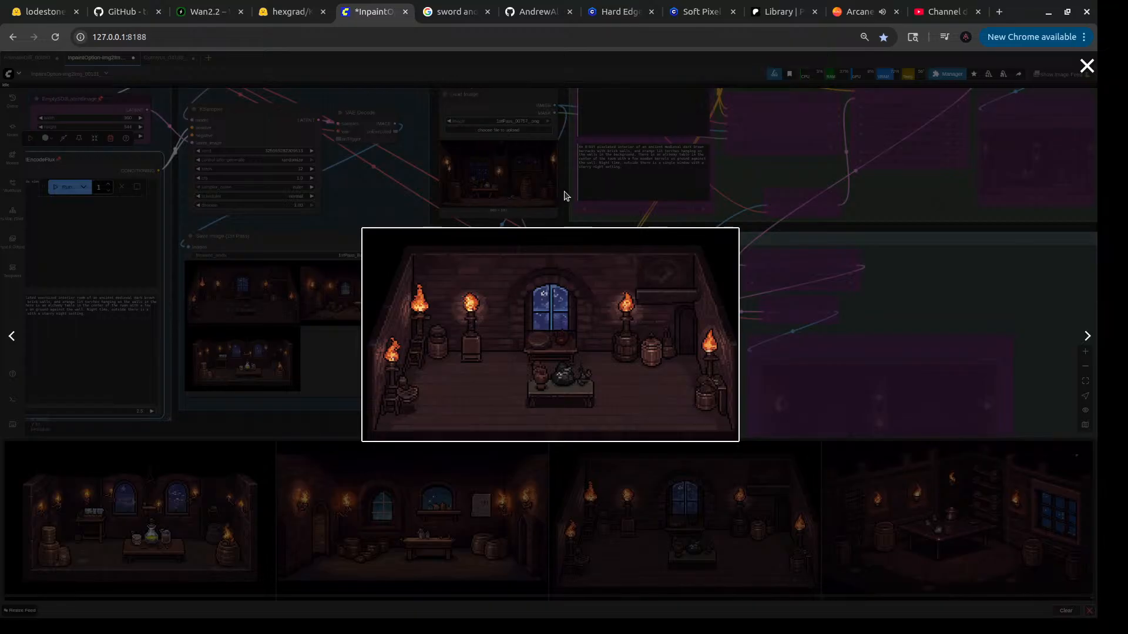
pyautogui.click(568, 192)
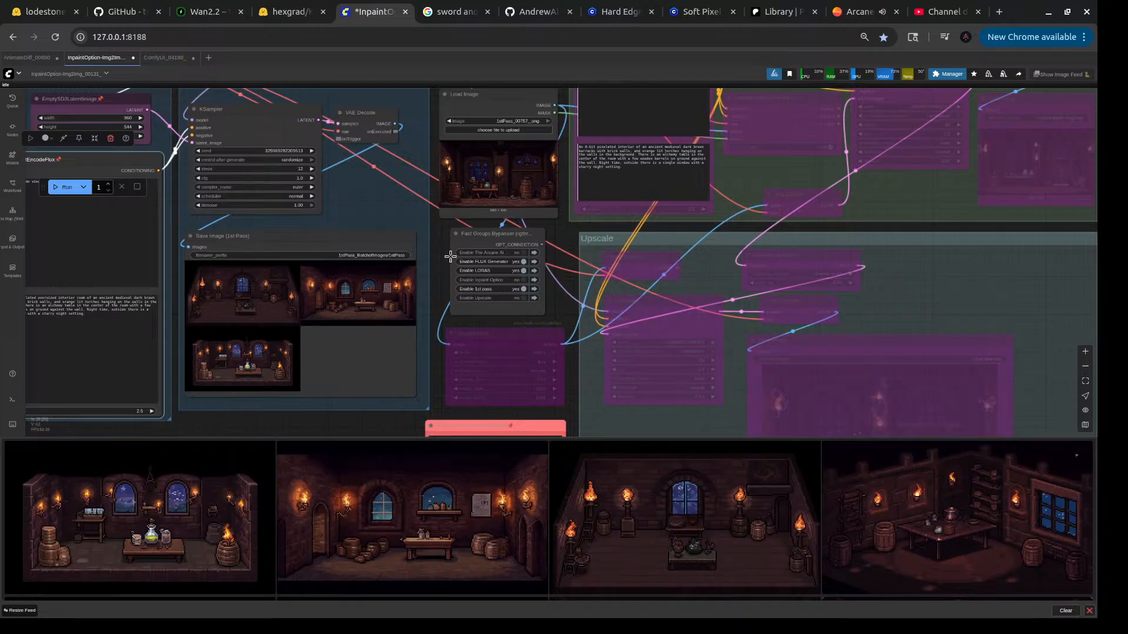
pyautogui.click(437, 284)
pyautogui.scroll(-5, 437, 284)
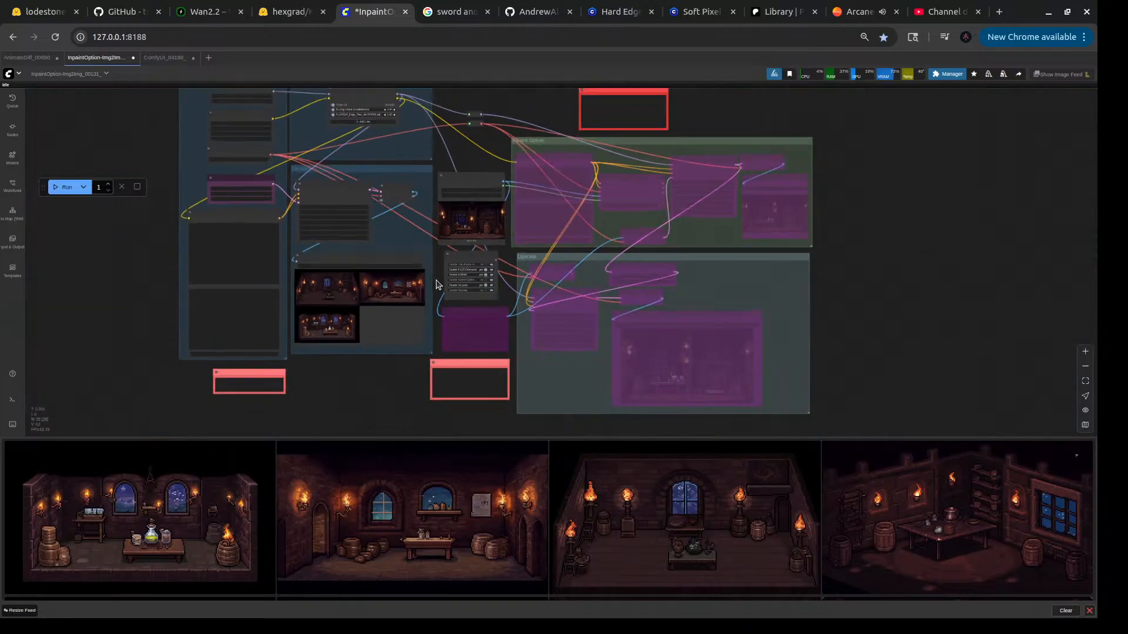
pyautogui.scroll(6, 388, 390)
pyautogui.scroll(9, 224, 192)
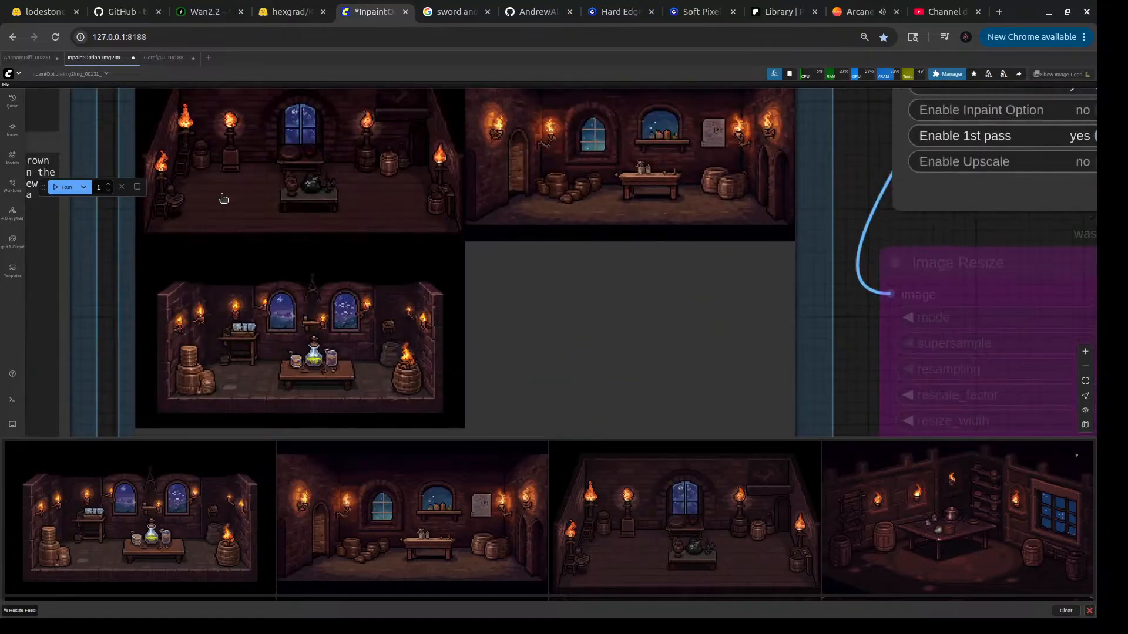
# - Switch to the FLUX Kontext editor workflow and queue a run of the knight's sword edit
pyautogui.click(164, 57)
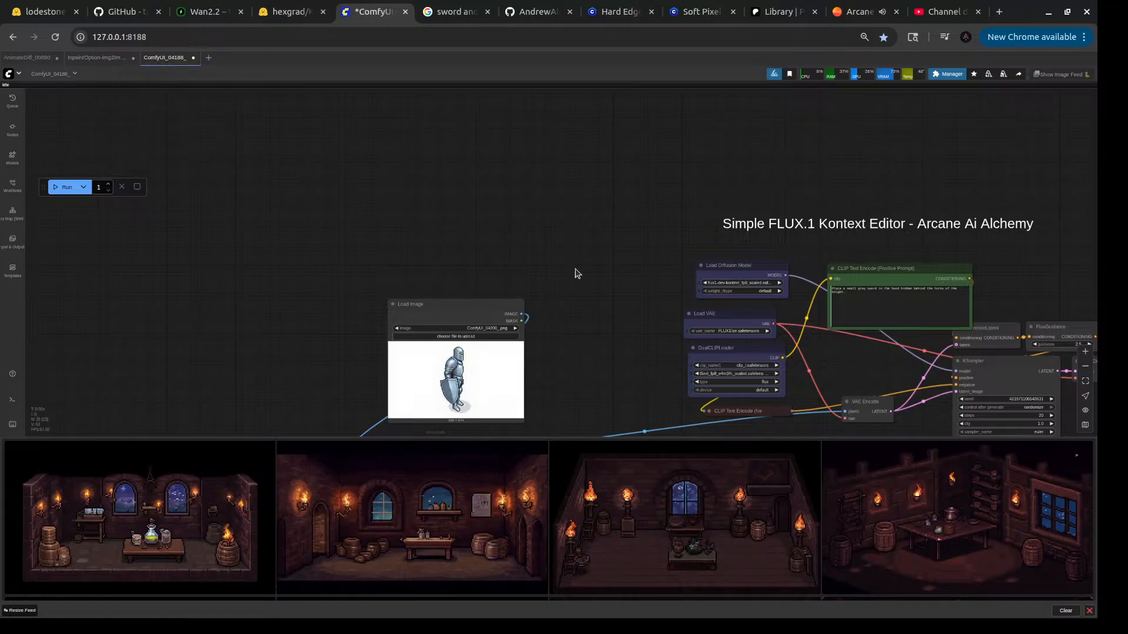
pyautogui.moveTo(565, 287); pyautogui.dragTo(394, 181)
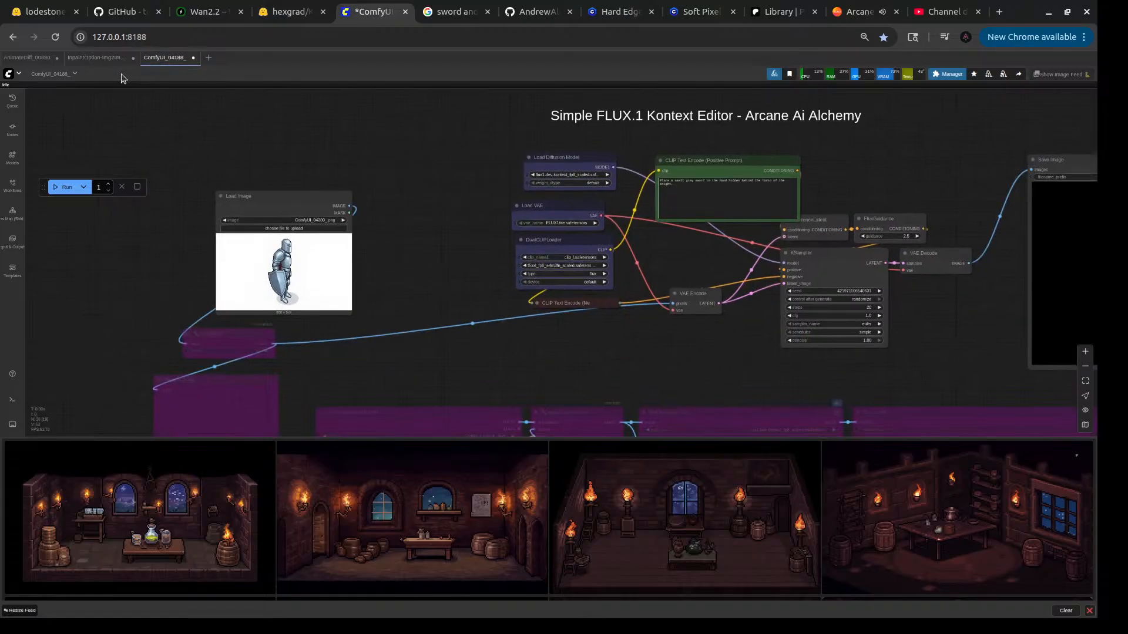
pyautogui.click(64, 187)
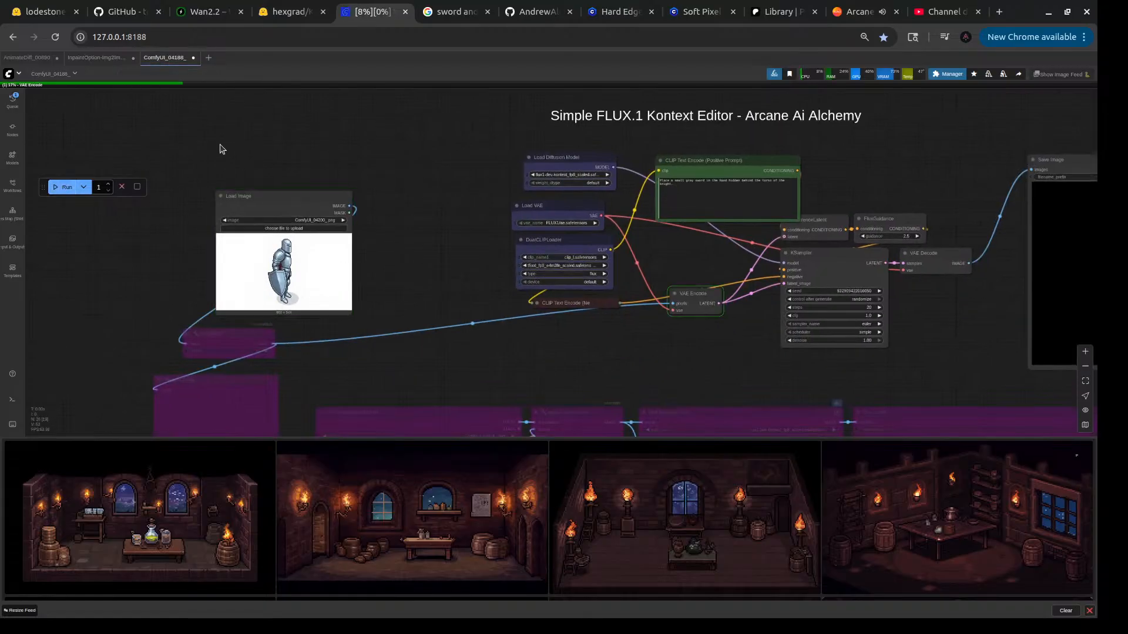
# - Return to the inpaint workflow and view the earlier upscaled barracks image with two arched windows enlarged from the image feed
pyautogui.click(96, 59)
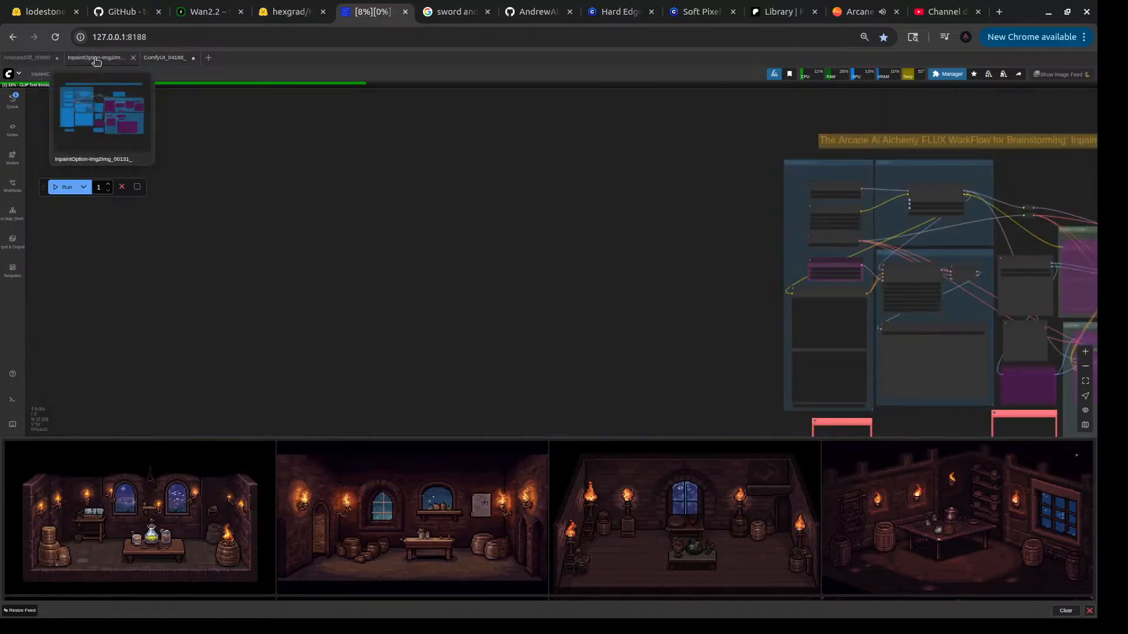
pyautogui.scroll(-5, 647, 500)
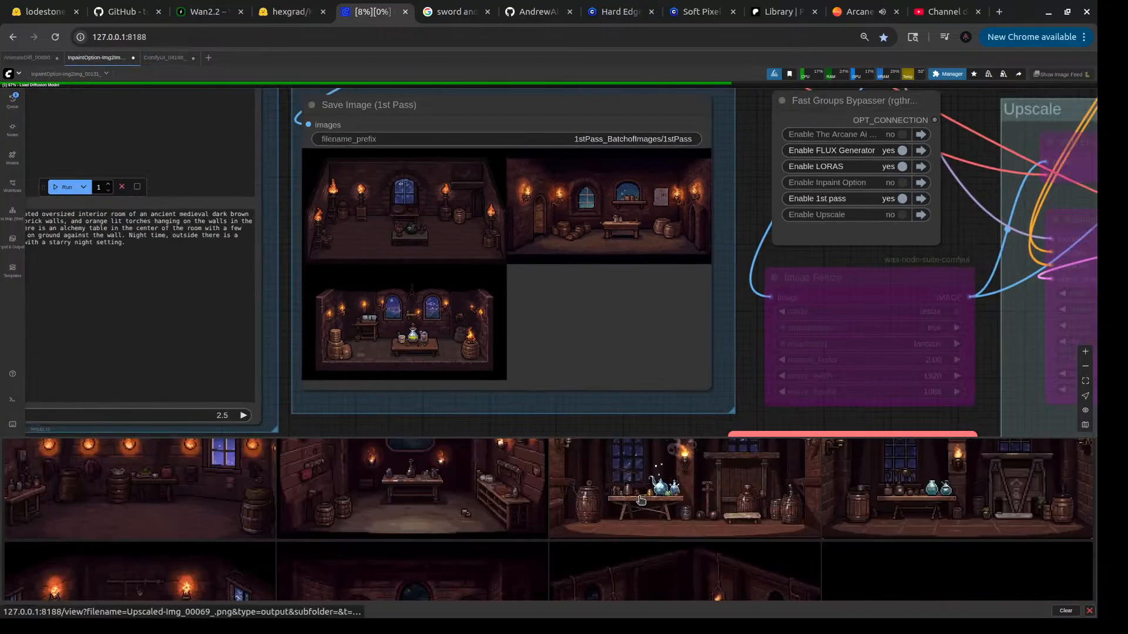
pyautogui.click(691, 525)
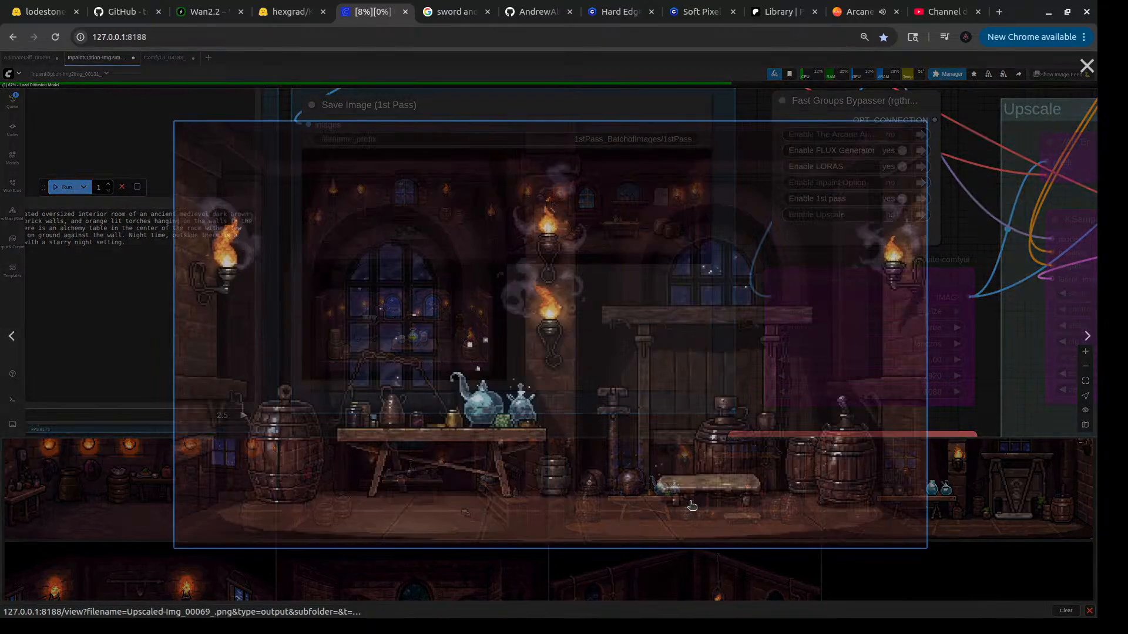
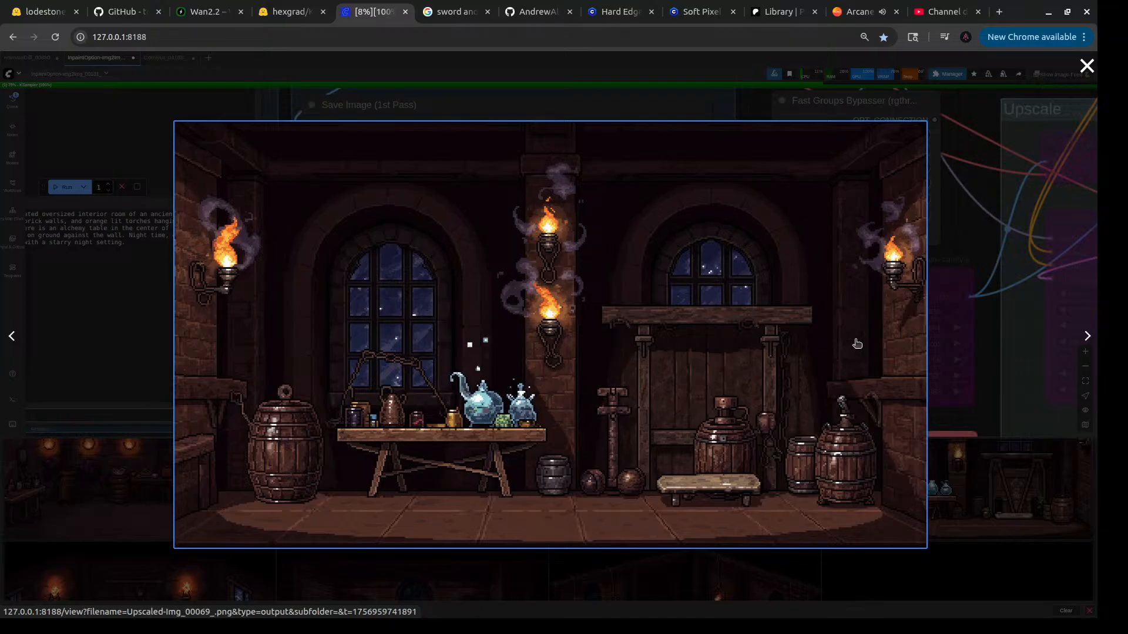
pyautogui.click(953, 257)
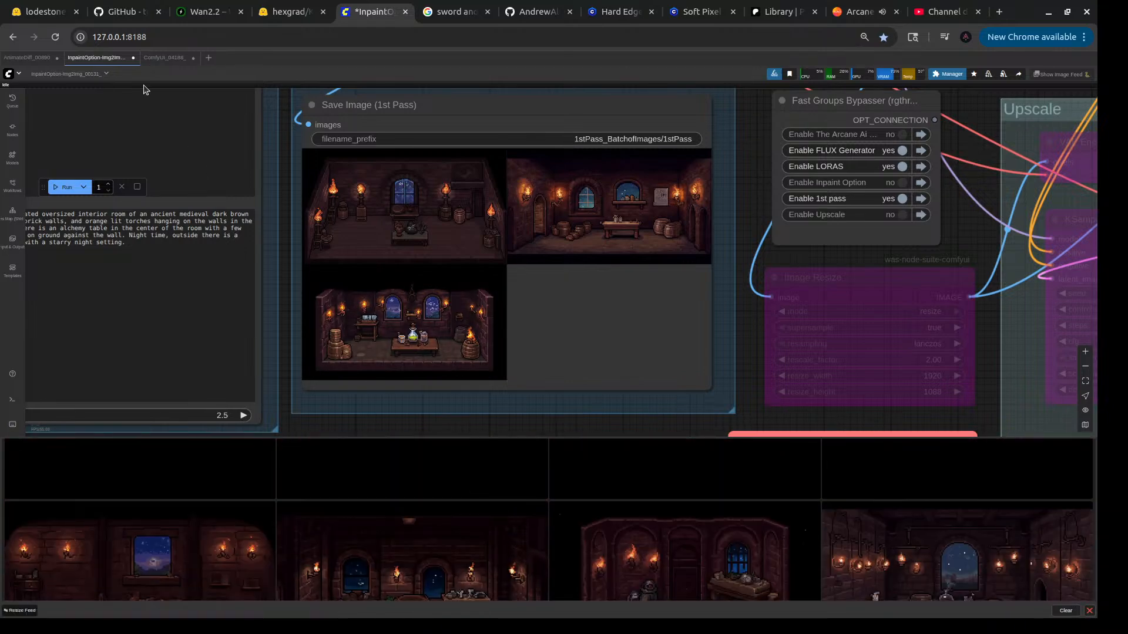
# - Go back to the FLUX Kontext workflow and move the Load VAE node below the negative CLIP Text Encode node
pyautogui.click(160, 58)
pyautogui.scroll(5, 563, 330)
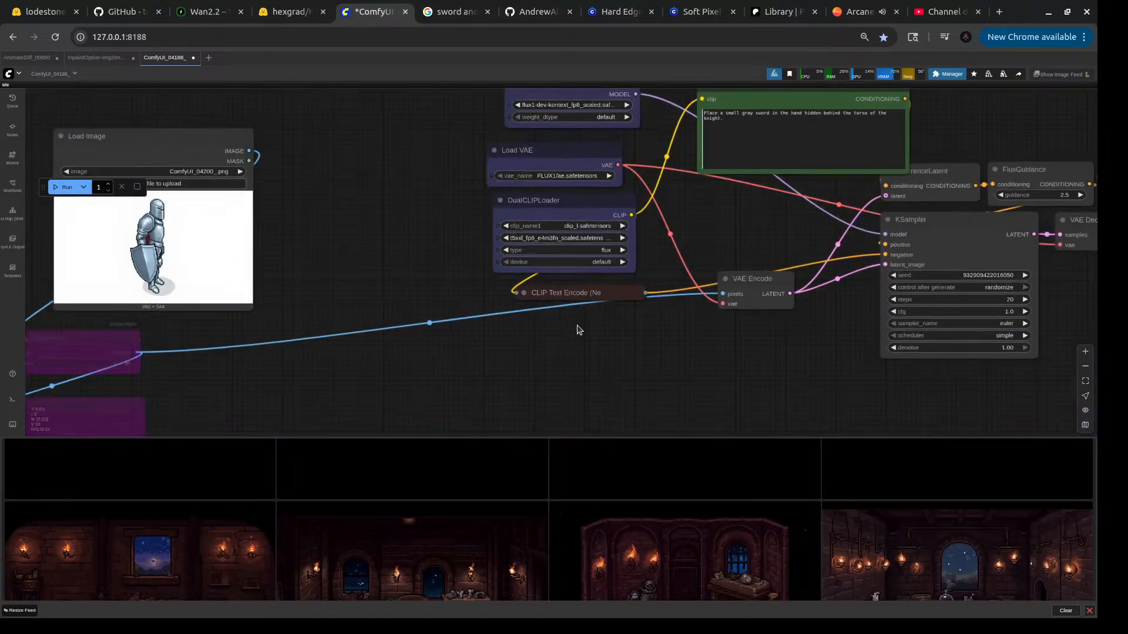
pyautogui.scroll(3, 577, 330)
pyautogui.scroll(-5, 659, 339)
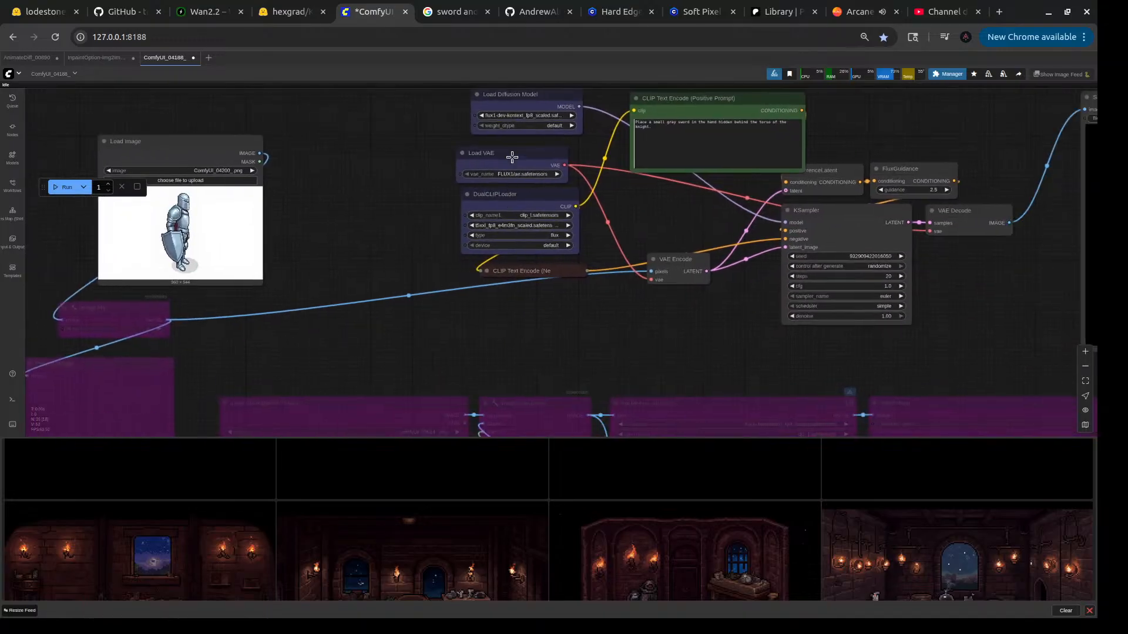
pyautogui.moveTo(511, 156); pyautogui.dragTo(543, 305)
# - Set the VAE in the Load VAE node to ae.safetensors
pyautogui.scroll(8, 552, 323)
pyautogui.click(552, 323)
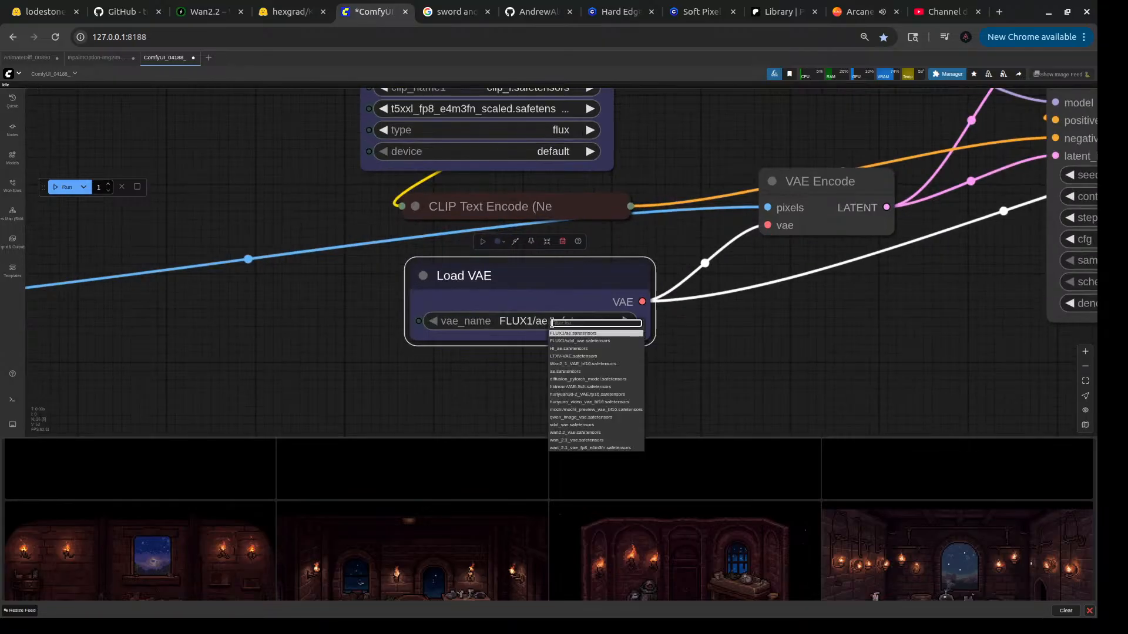
pyautogui.click(573, 371)
pyautogui.scroll(-5, 707, 335)
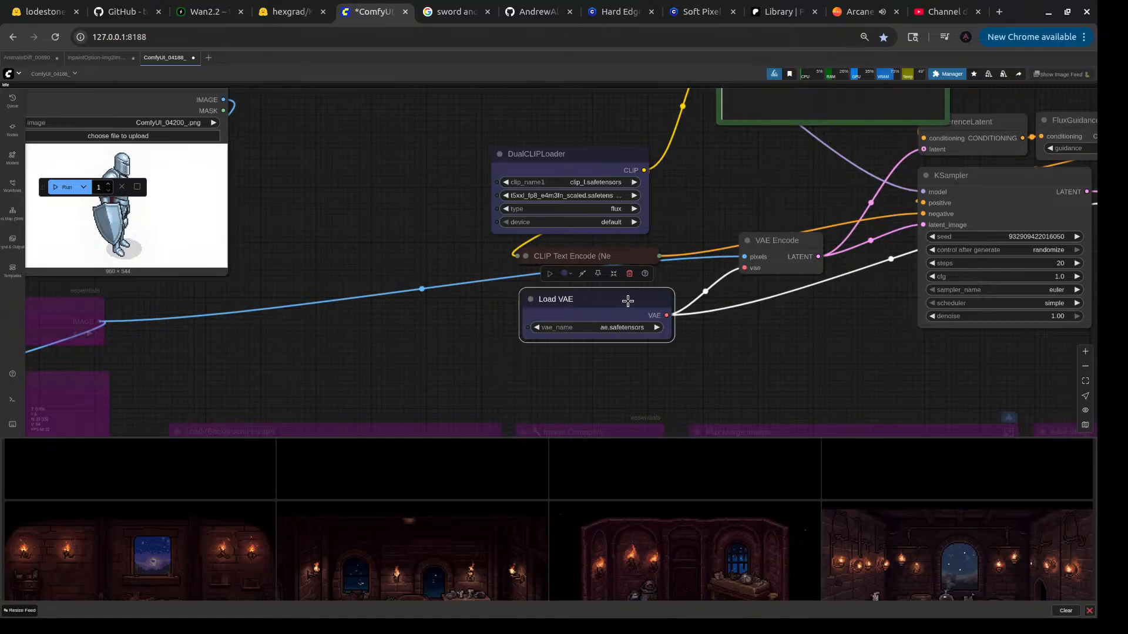
pyautogui.rightClick(625, 299)
pyautogui.click(643, 330)
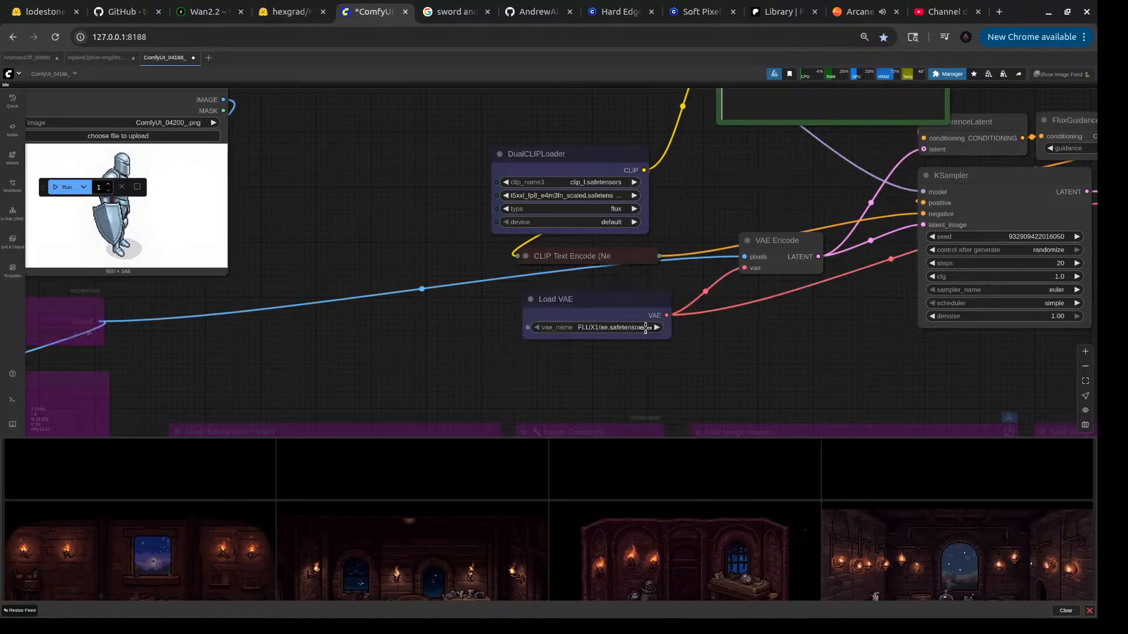
pyautogui.click(620, 328)
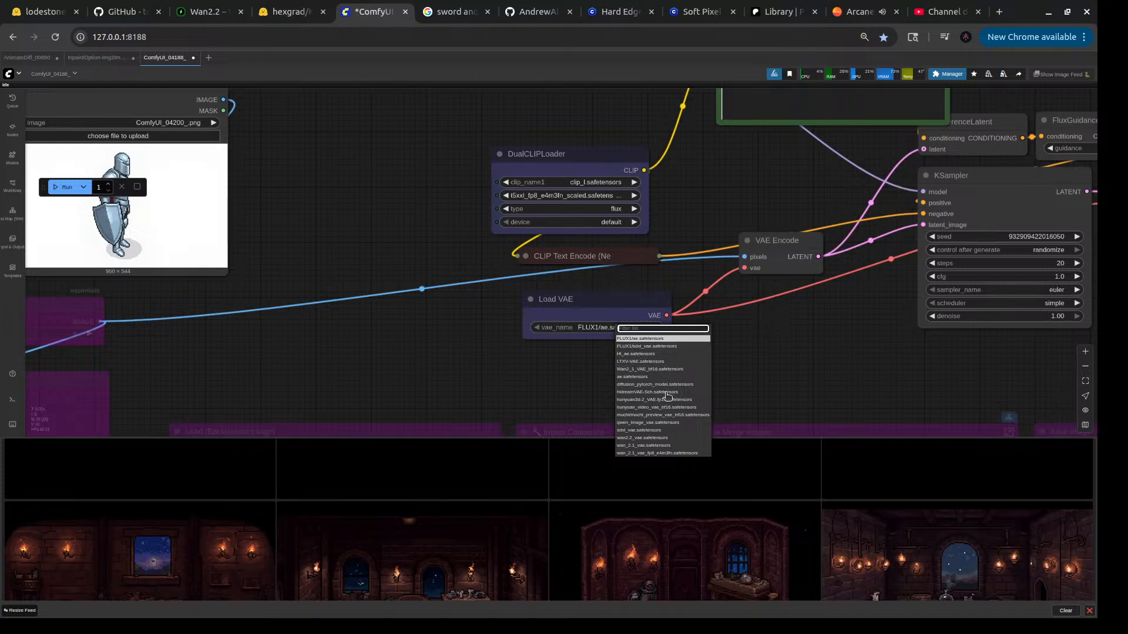
pyautogui.click(646, 376)
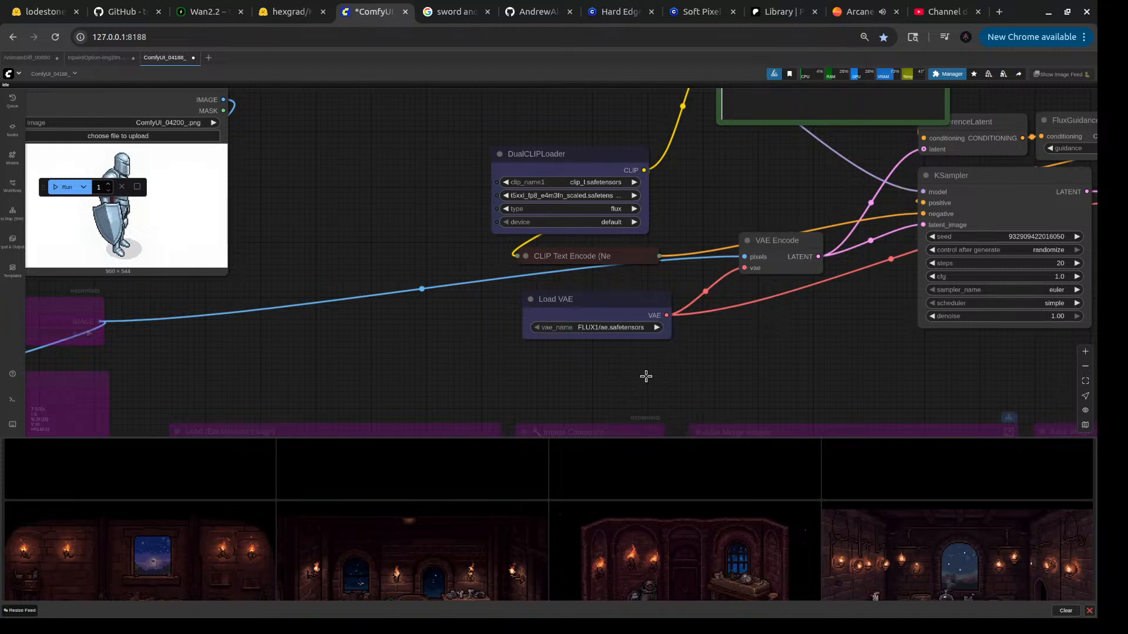
# - Queue the sword edit with the changed VAE and move the floating run controls between the Load Image and loader nodes
pyautogui.scroll(-5, 742, 282)
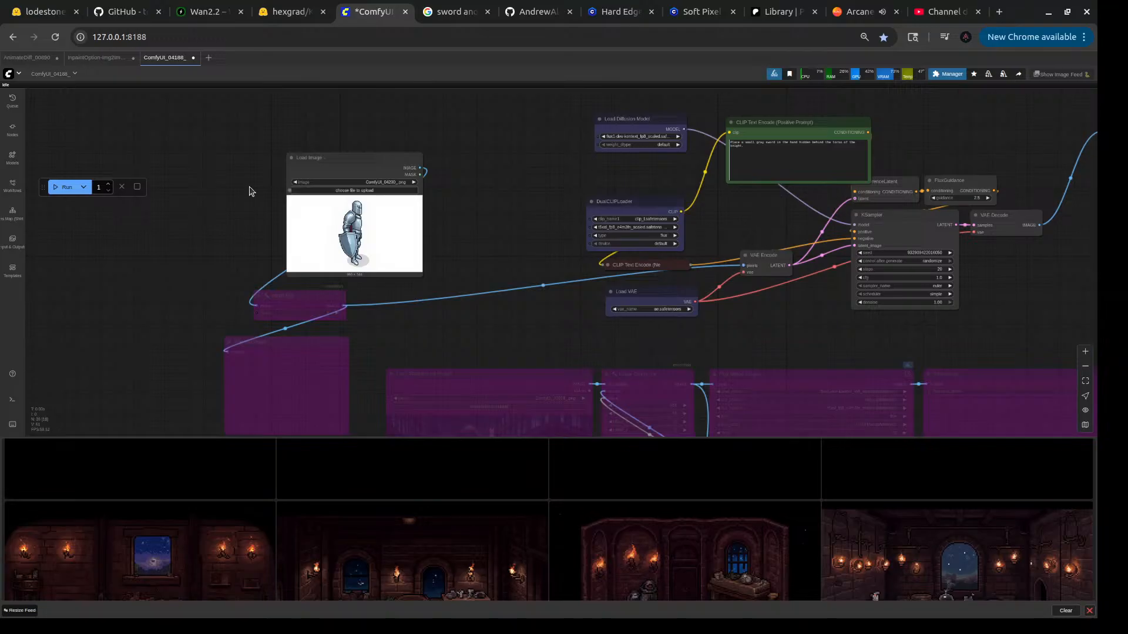
pyautogui.click(52, 187)
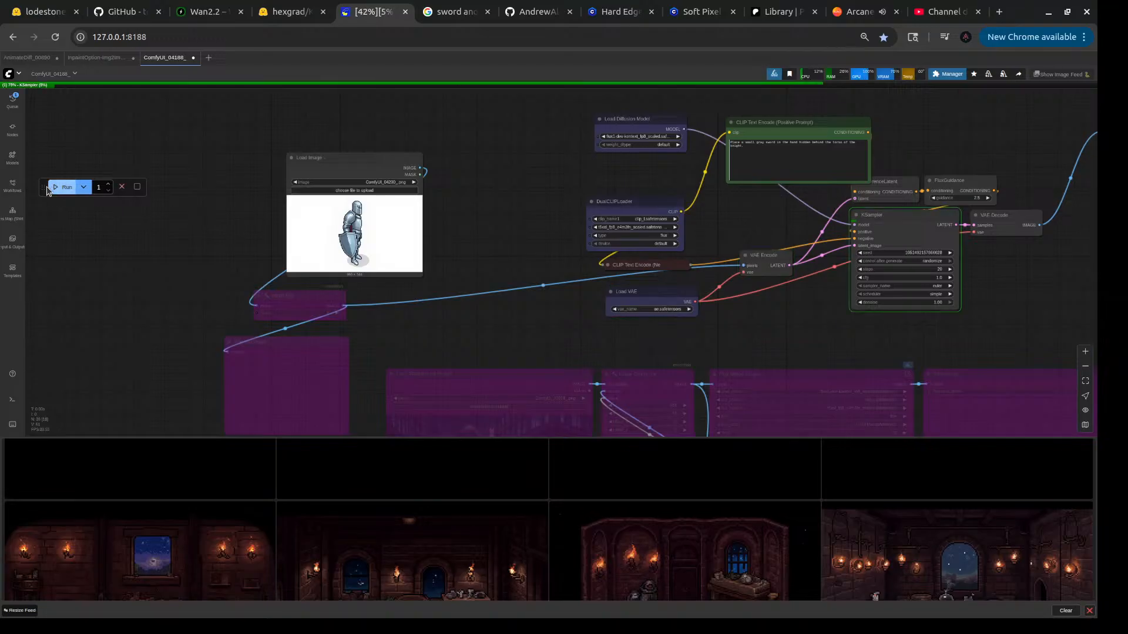
pyautogui.moveTo(44, 187); pyautogui.dragTo(504, 177)
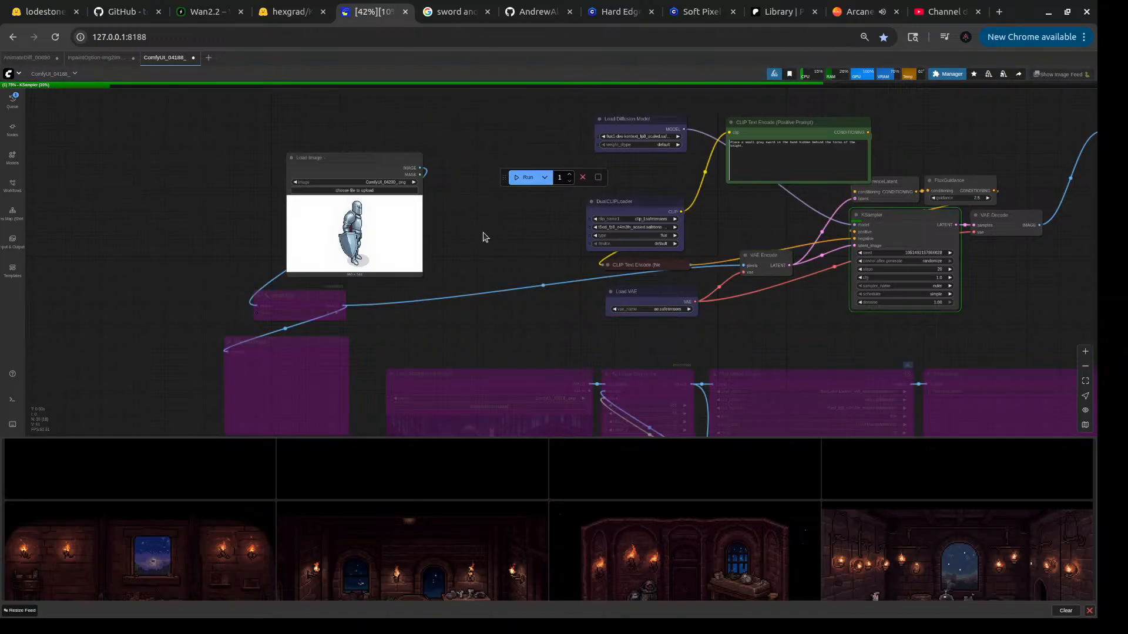
# - Set the Load Diffusion Model node to flux1-fill-dev.safetensors and queue another run of the sword edit
pyautogui.moveTo(483, 237); pyautogui.dragTo(318, 254)
pyautogui.moveTo(434, 201); pyautogui.dragTo(420, 229)
pyautogui.scroll(6, 346, 205)
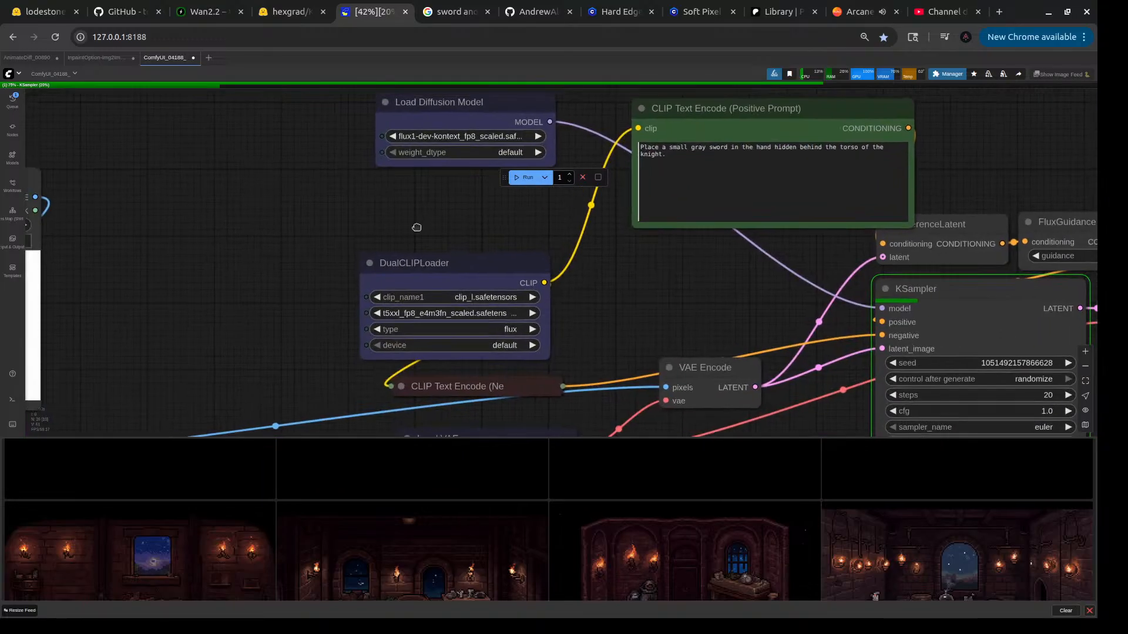
pyautogui.click(427, 138)
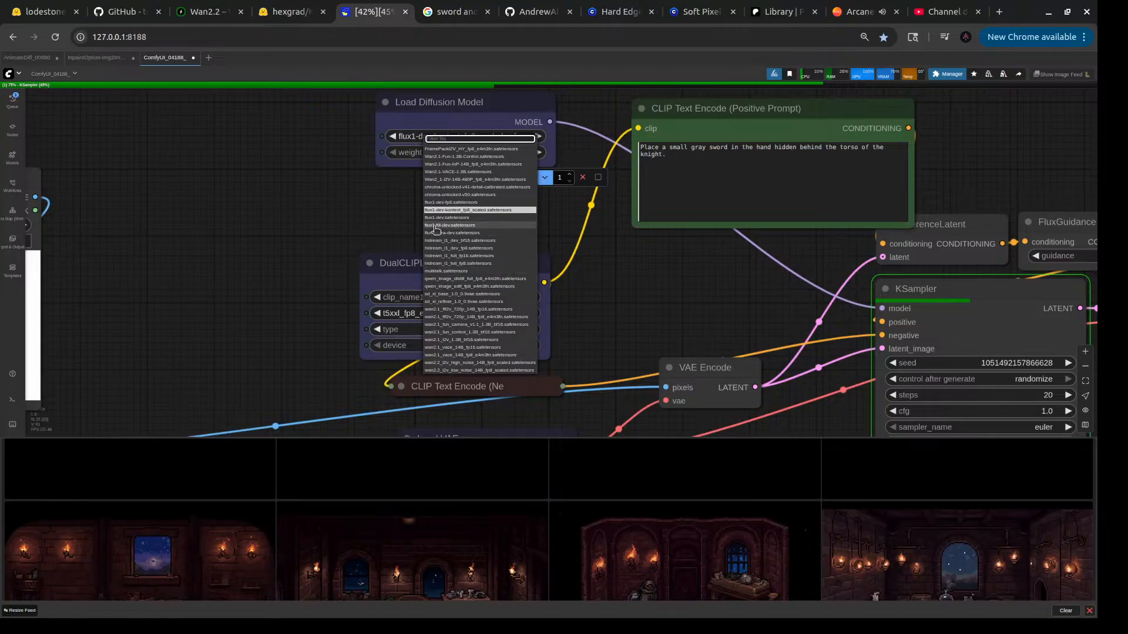
pyautogui.click(435, 226)
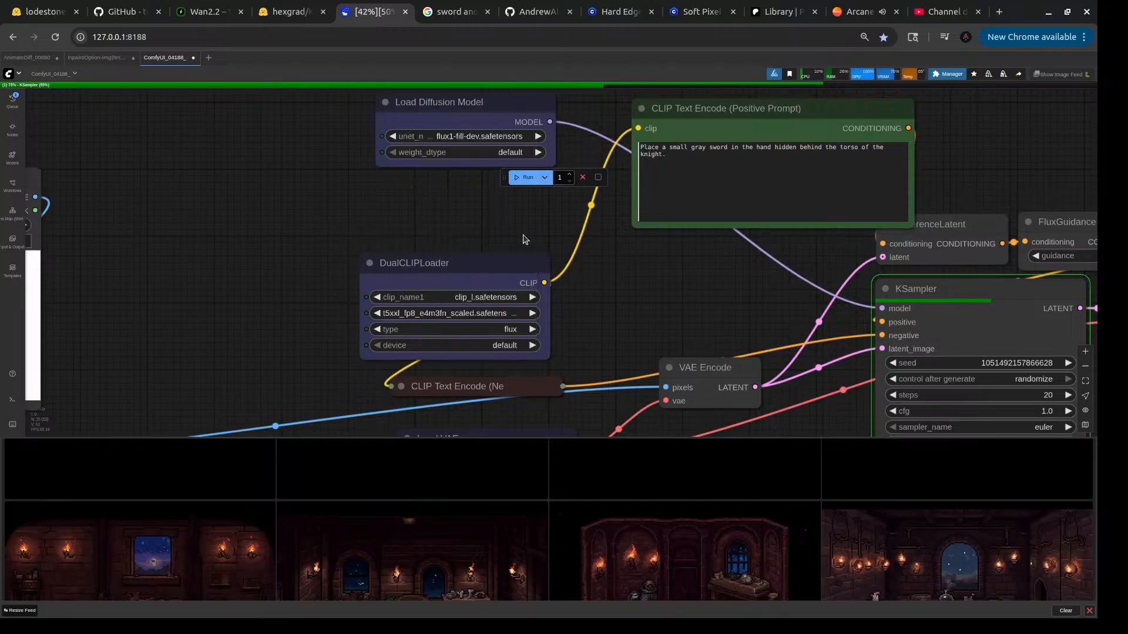
pyautogui.scroll(-5, 656, 277)
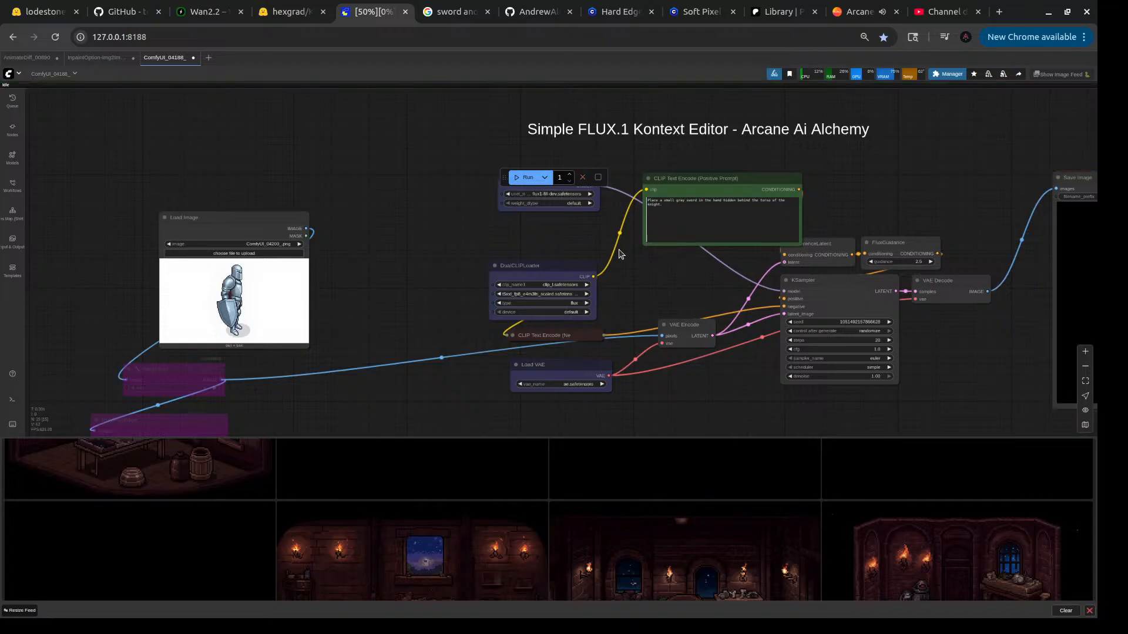
pyautogui.click(526, 177)
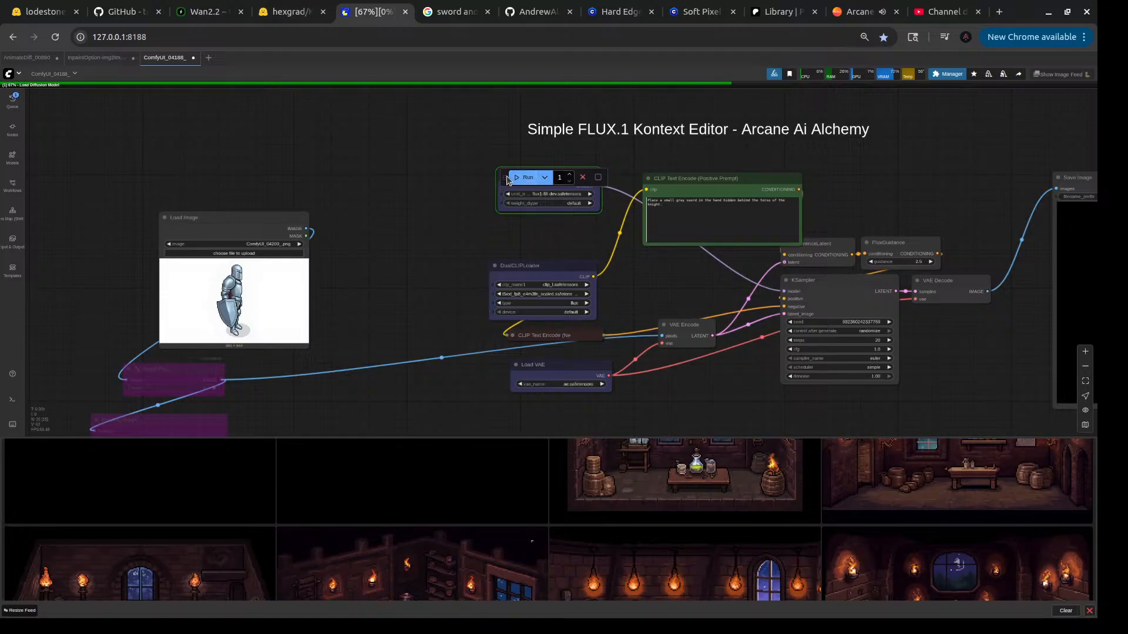
# - Move the floating run controls off the Load Diffusion Model node and stack the DualCLIPLoader and negative CLIP Text Encode nodes closer beneath it
pyautogui.moveTo(508, 179); pyautogui.dragTo(356, 163)
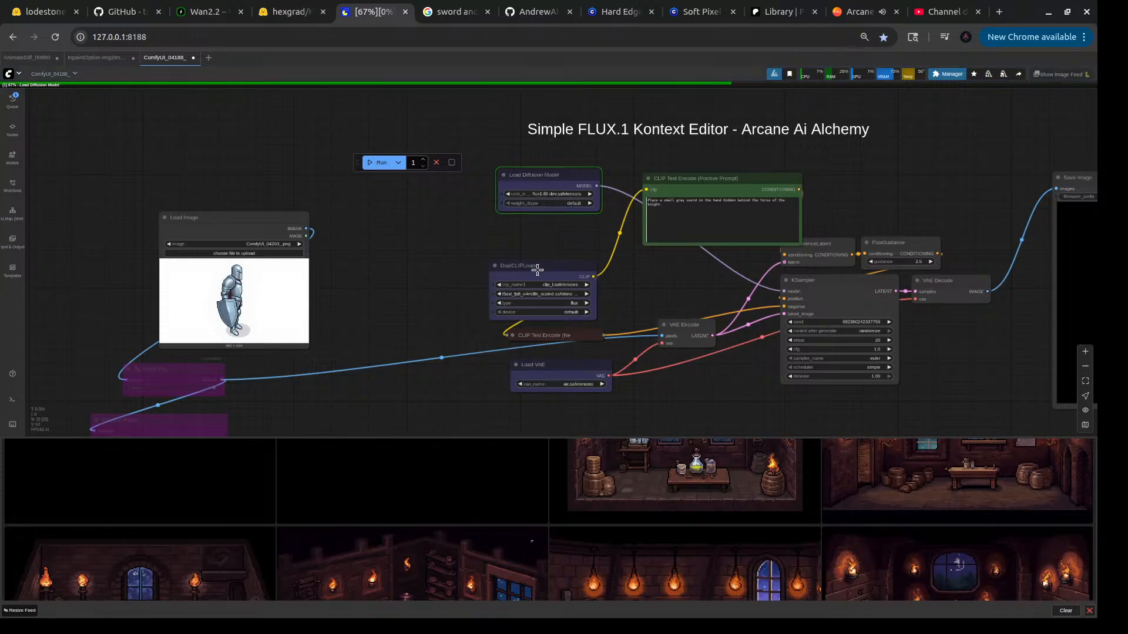
pyautogui.moveTo(538, 270); pyautogui.dragTo(552, 239)
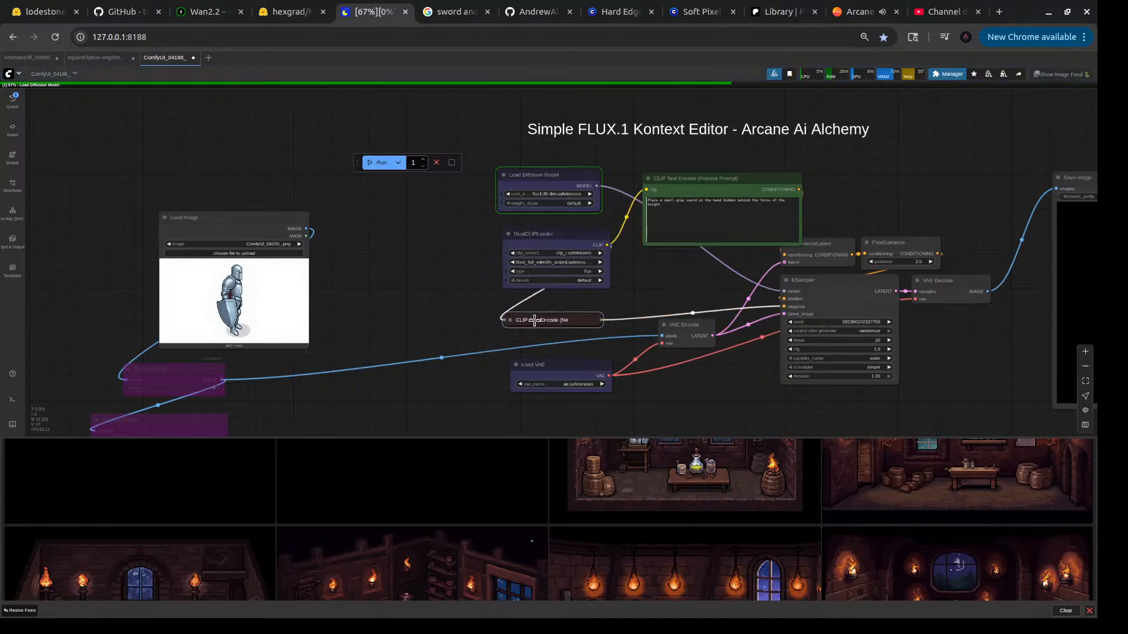
pyautogui.click(537, 310)
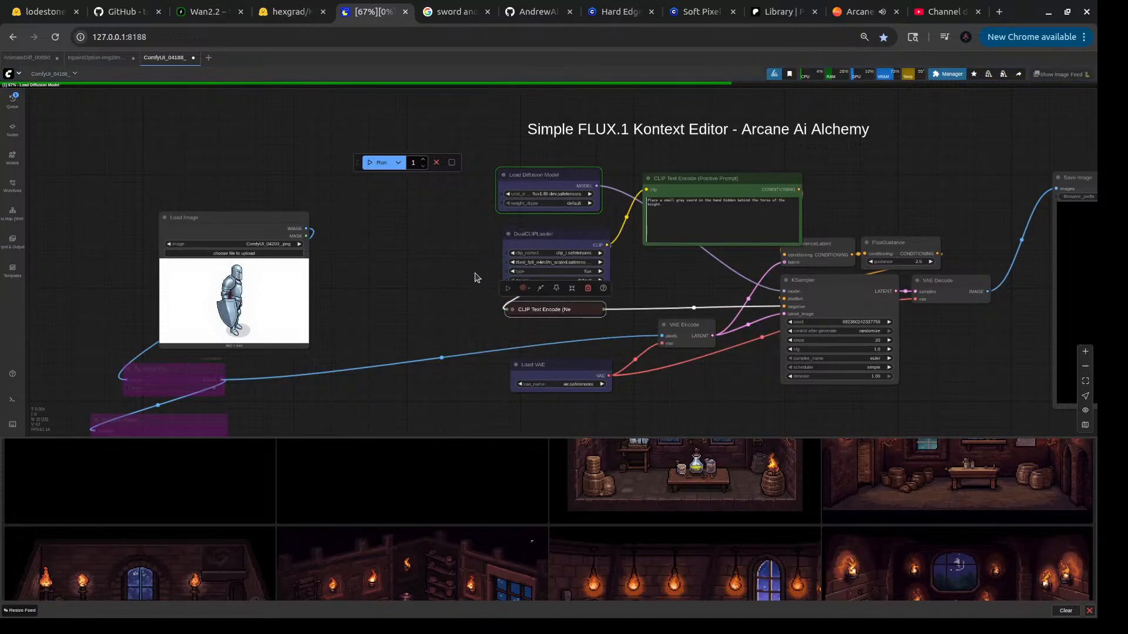
pyautogui.click(420, 305)
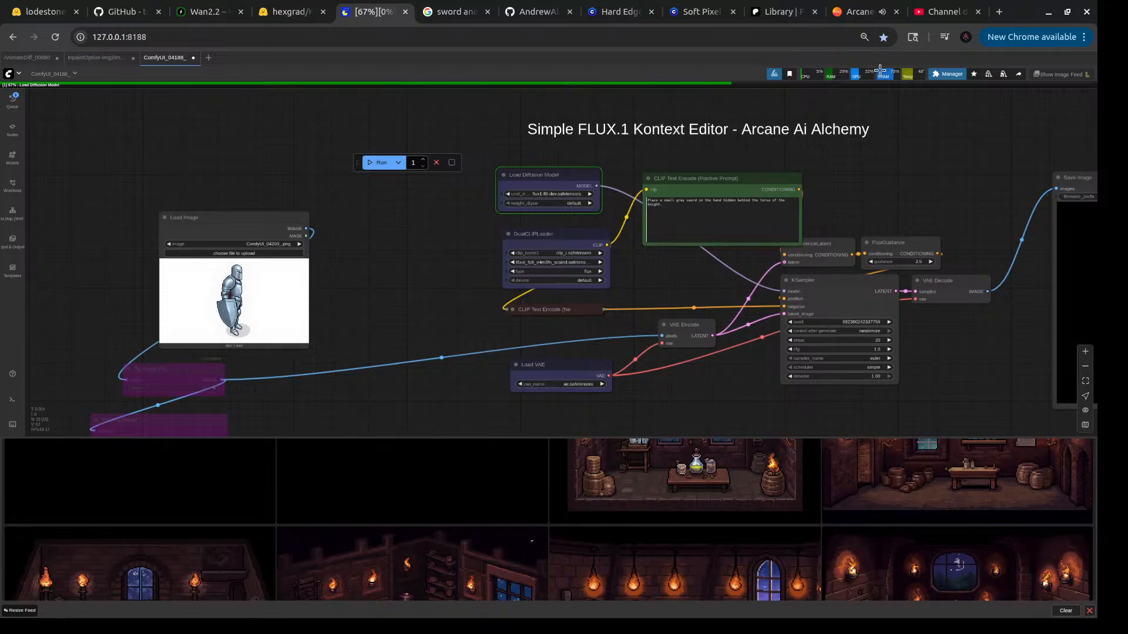
# - Switch to the Suno playlist, play Endgame - Alchemy Motifs and readjust the playback volume
pyautogui.click(853, 14)
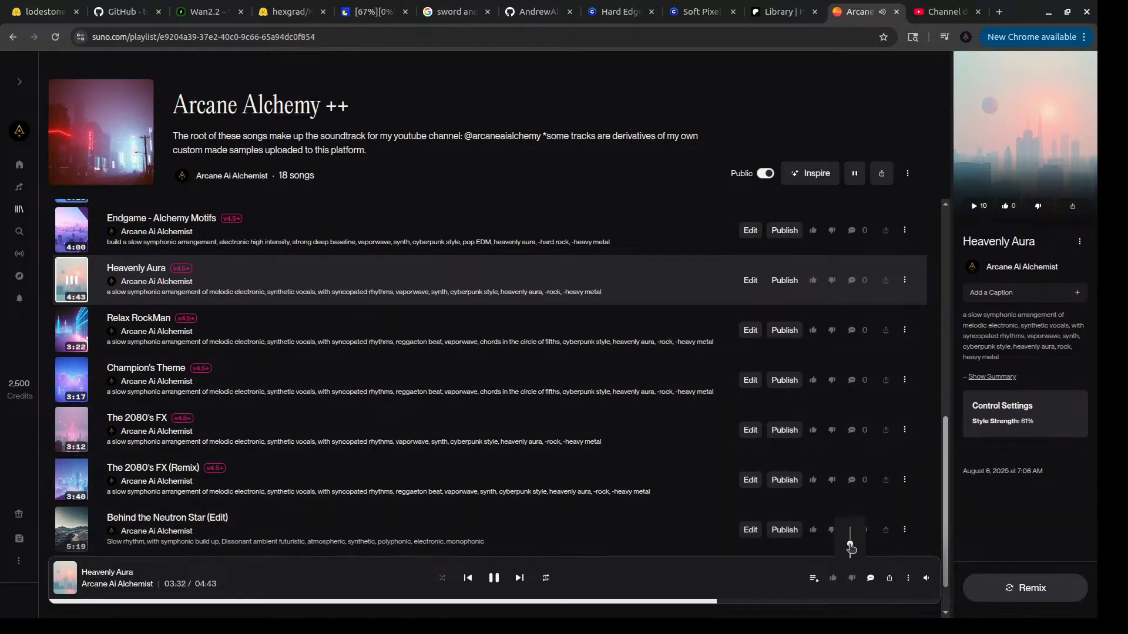
pyautogui.moveTo(850, 544); pyautogui.dragTo(851, 555)
pyautogui.click(71, 230)
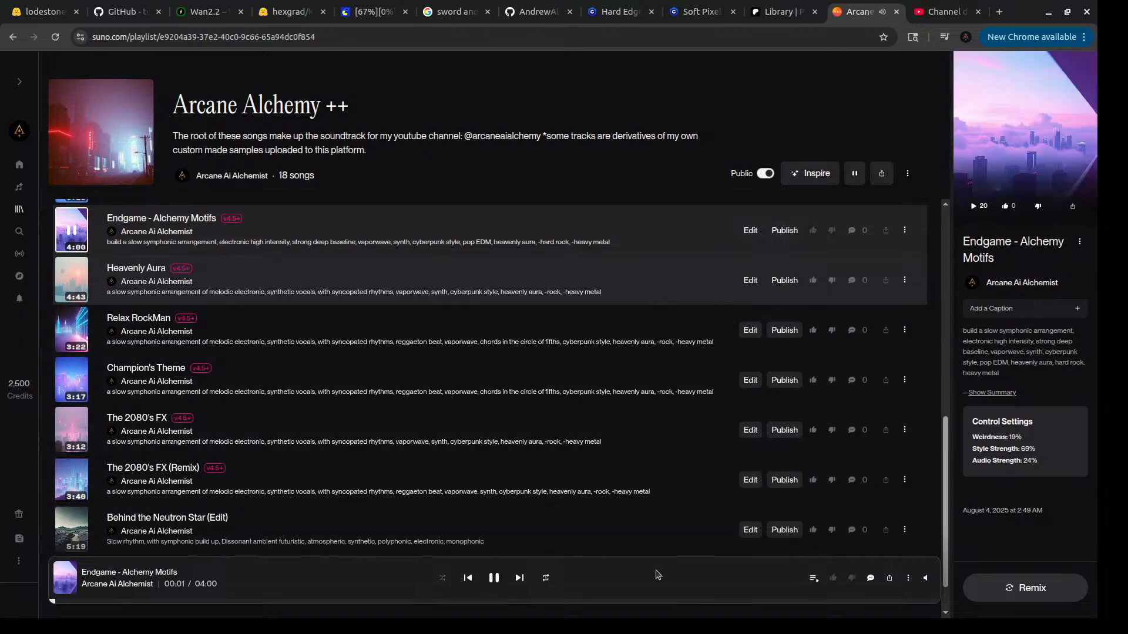
pyautogui.click(908, 581)
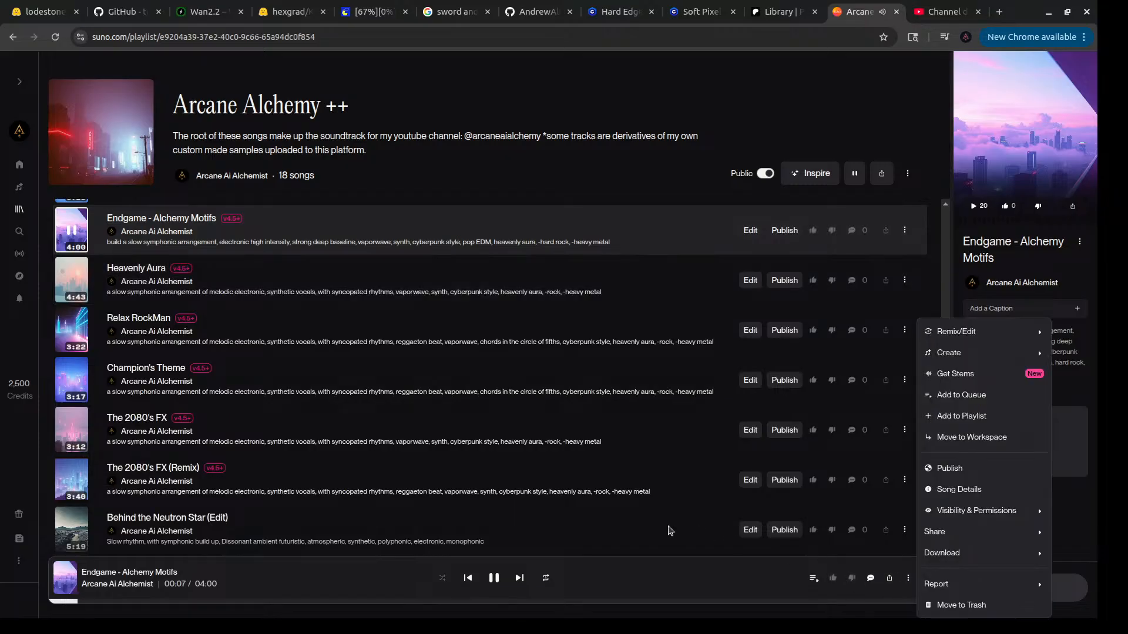
pyautogui.click(617, 547)
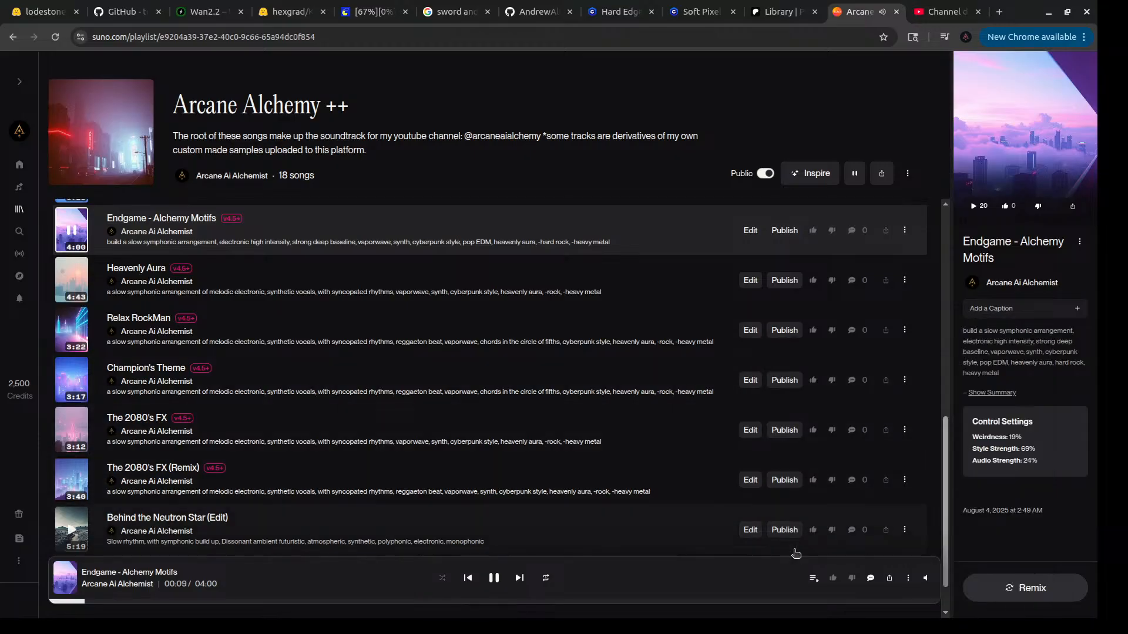
pyautogui.moveTo(928, 581)
pyautogui.moveTo(851, 556); pyautogui.dragTo(851, 549)
# - Return to ComfyUI, open the AnimateDiff workflow and look through the knight images in the image feed
pyautogui.click(364, 18)
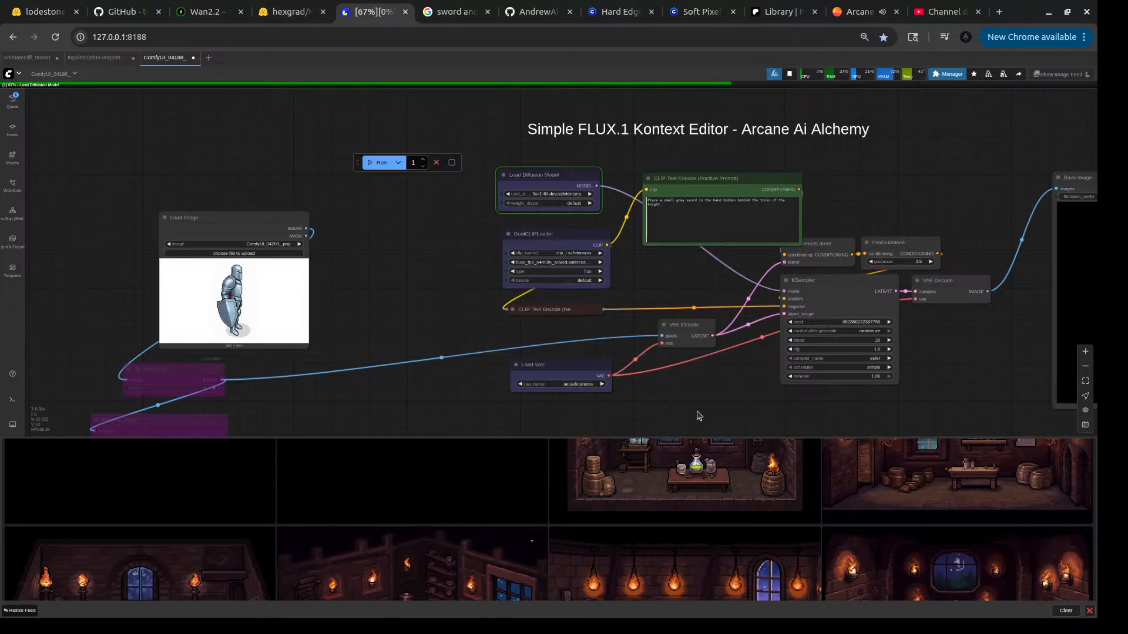
pyautogui.scroll(1, 621, 498)
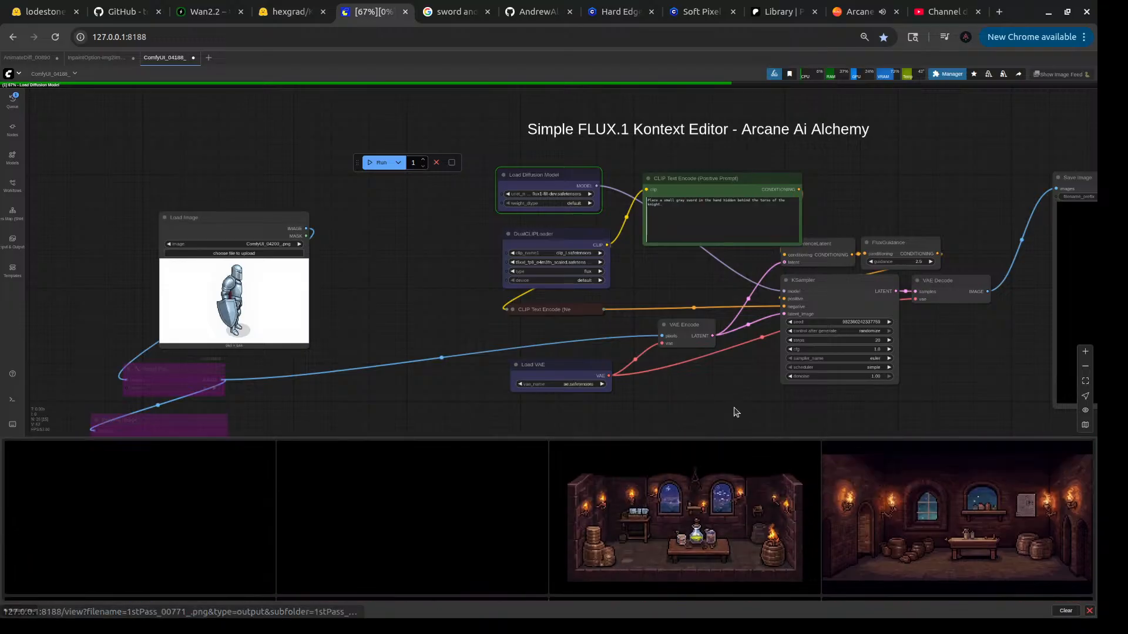
pyautogui.moveTo(735, 413); pyautogui.dragTo(577, 406)
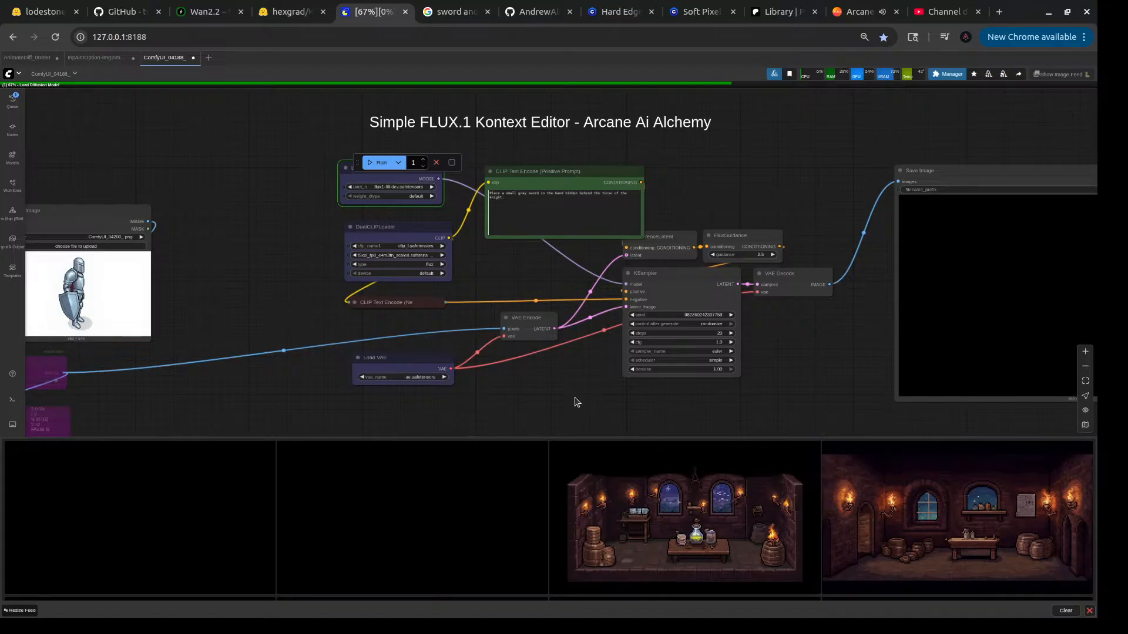
pyautogui.click(41, 58)
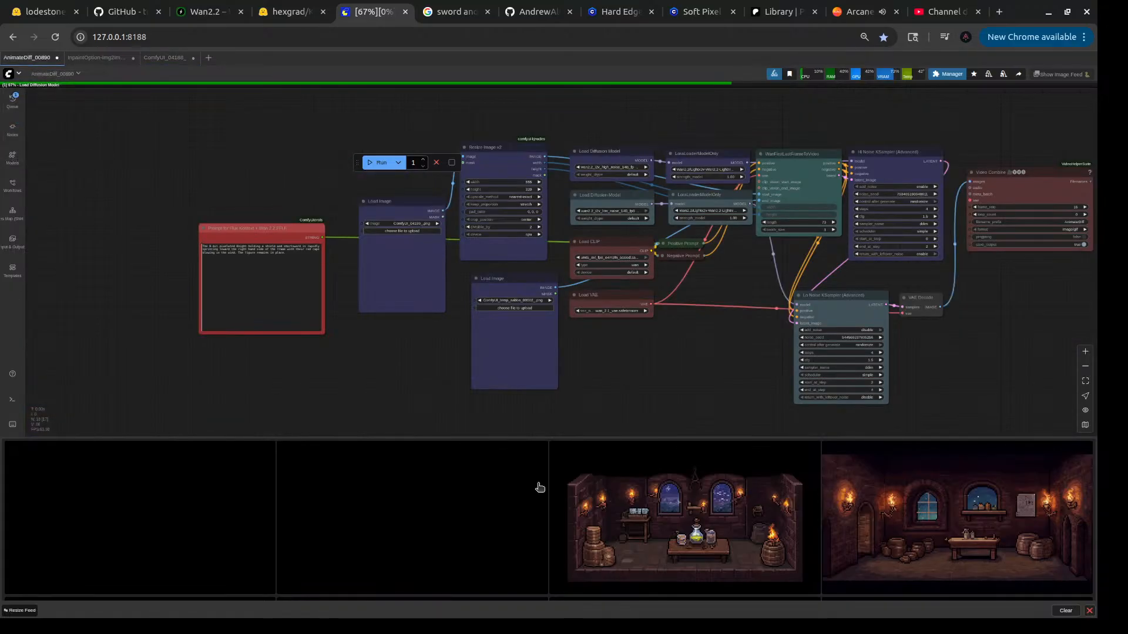
pyautogui.scroll(-10, 539, 487)
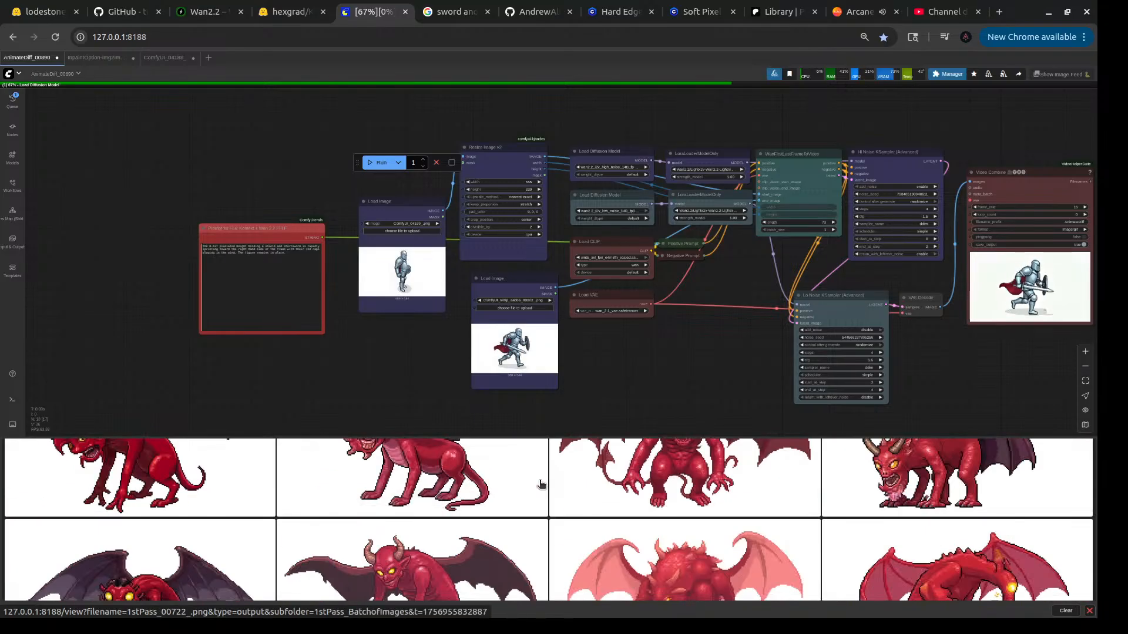
pyautogui.scroll(-5, 541, 484)
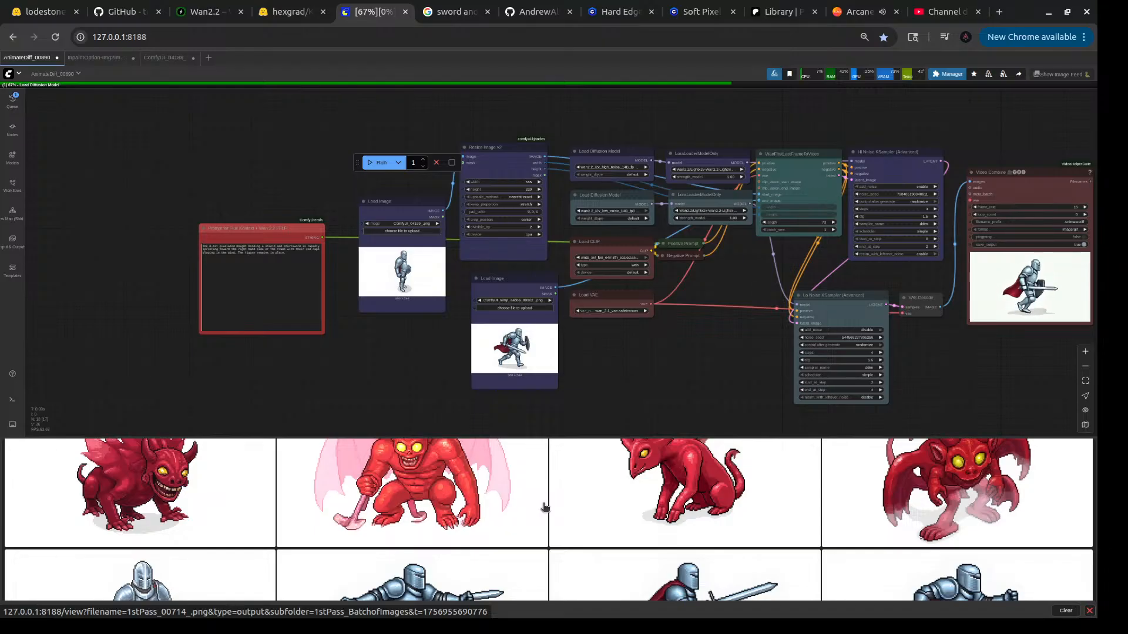
pyautogui.scroll(-4, 544, 507)
pyautogui.scroll(4, 544, 507)
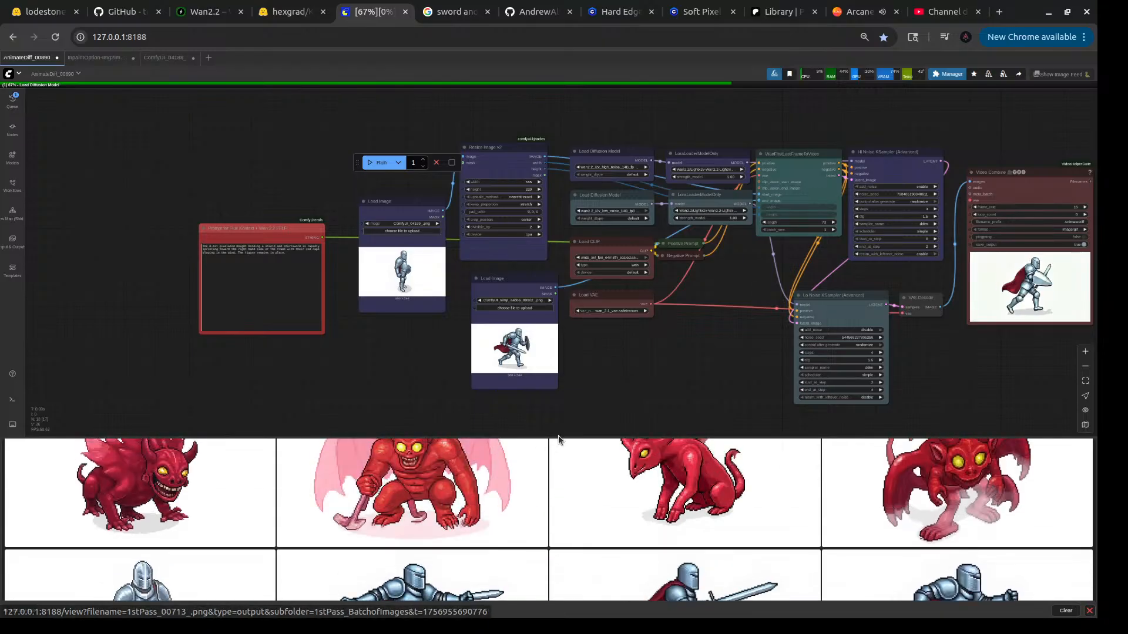
pyautogui.scroll(-4, 402, 485)
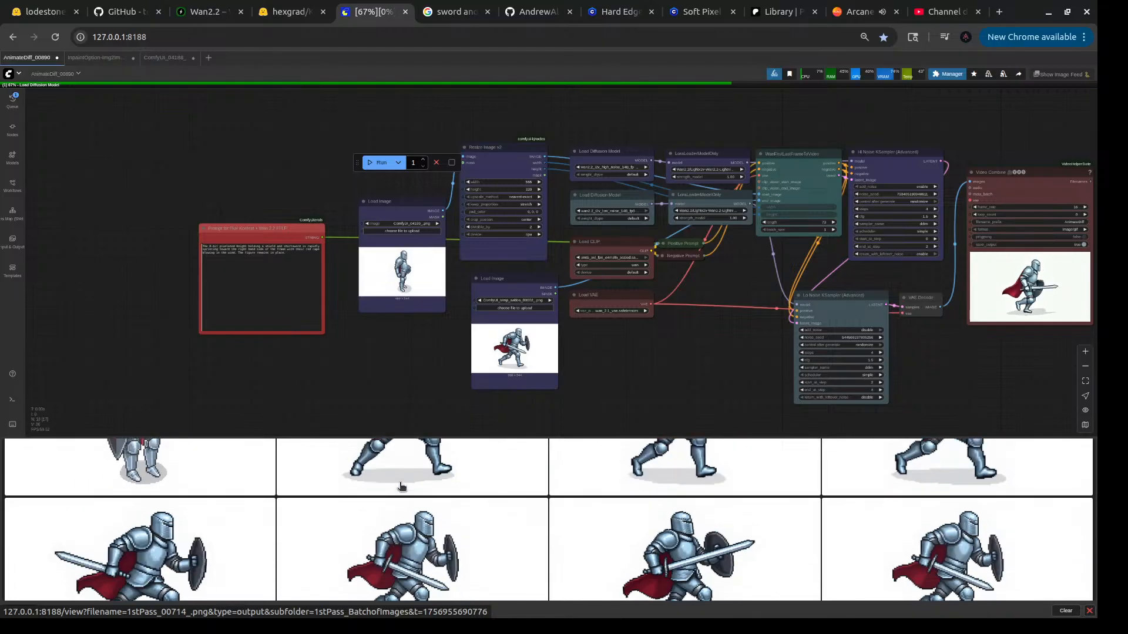
pyautogui.scroll(-1, 493, 510)
pyautogui.scroll(-1, 494, 509)
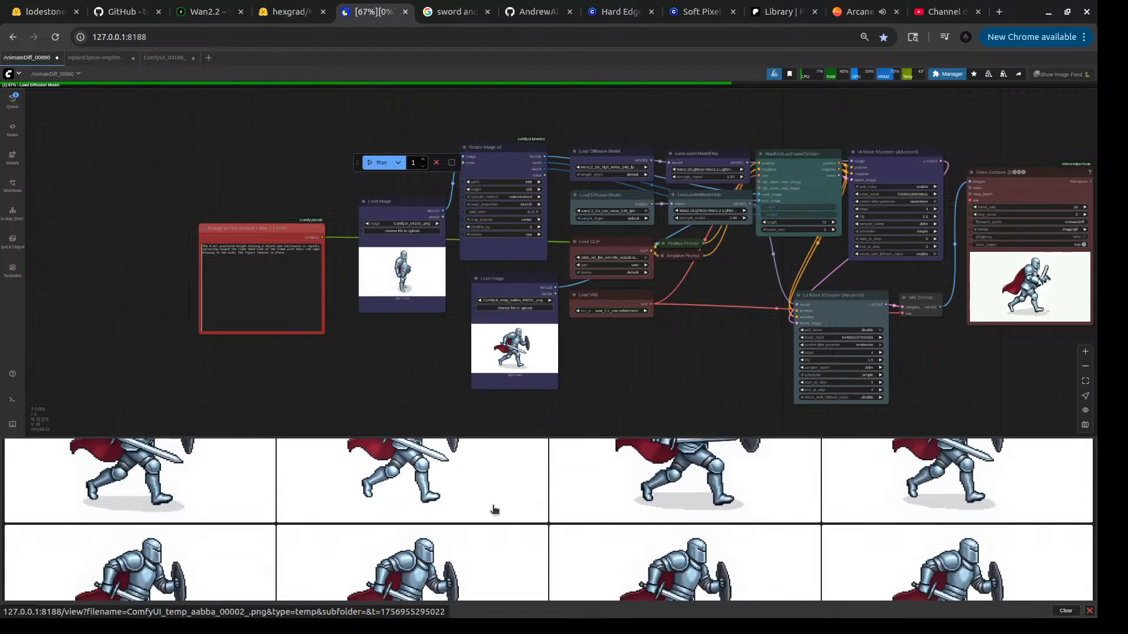
pyautogui.scroll(-1, 496, 504)
pyautogui.scroll(-1, 496, 504)
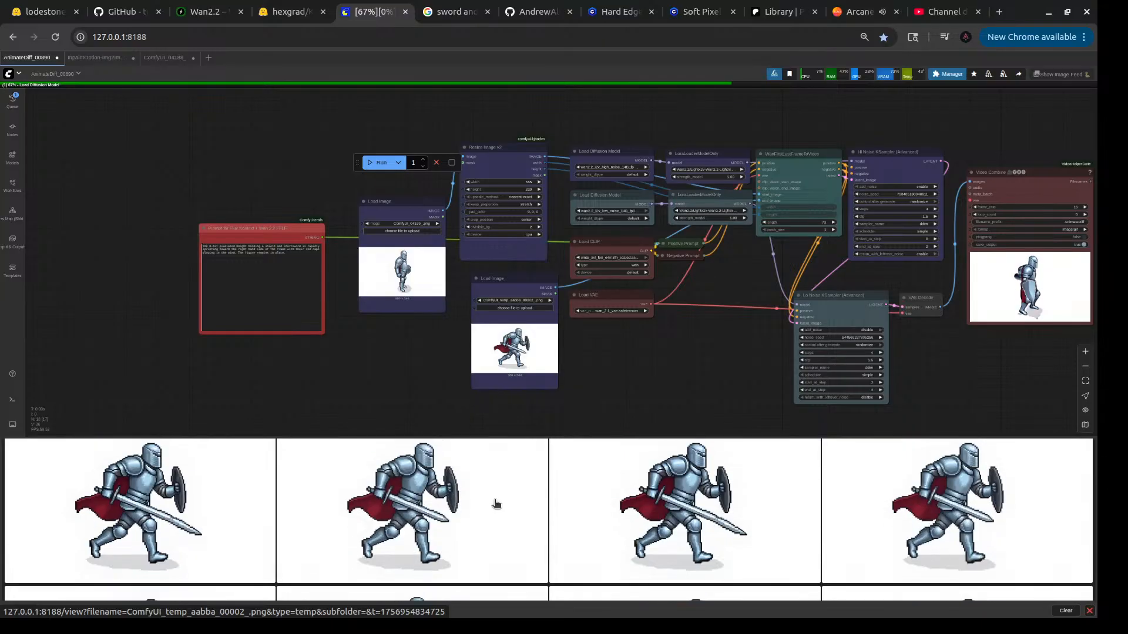
pyautogui.scroll(-1, 496, 504)
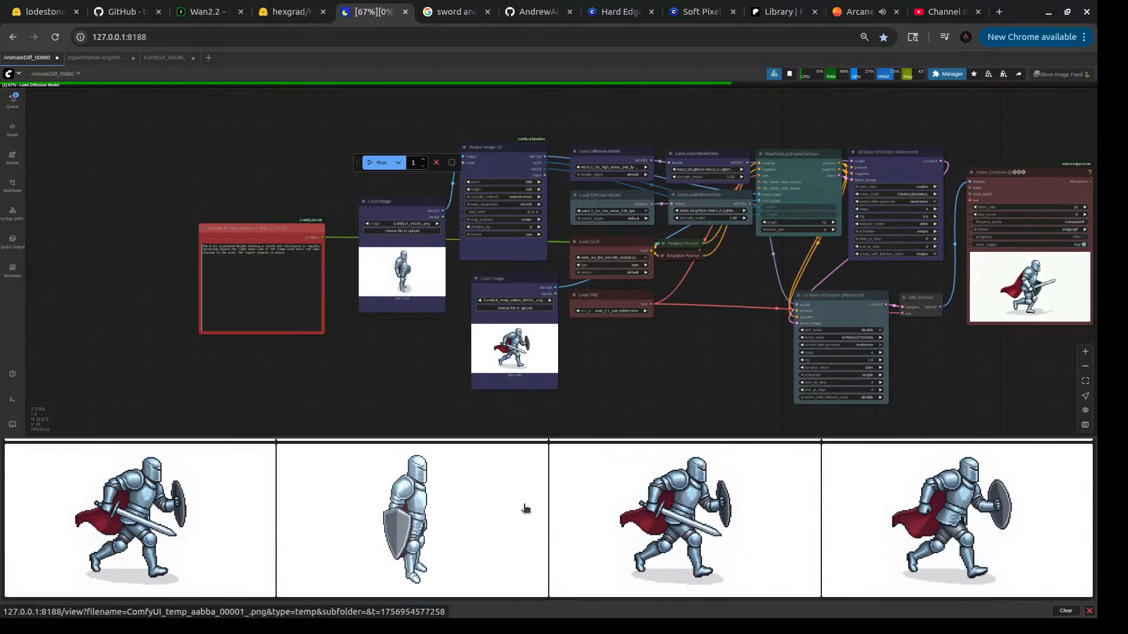
# - Look through the red demon images in the feed and view the crouching ram-horned demon with dark wings enlarged
pyautogui.scroll(-4, 538, 510)
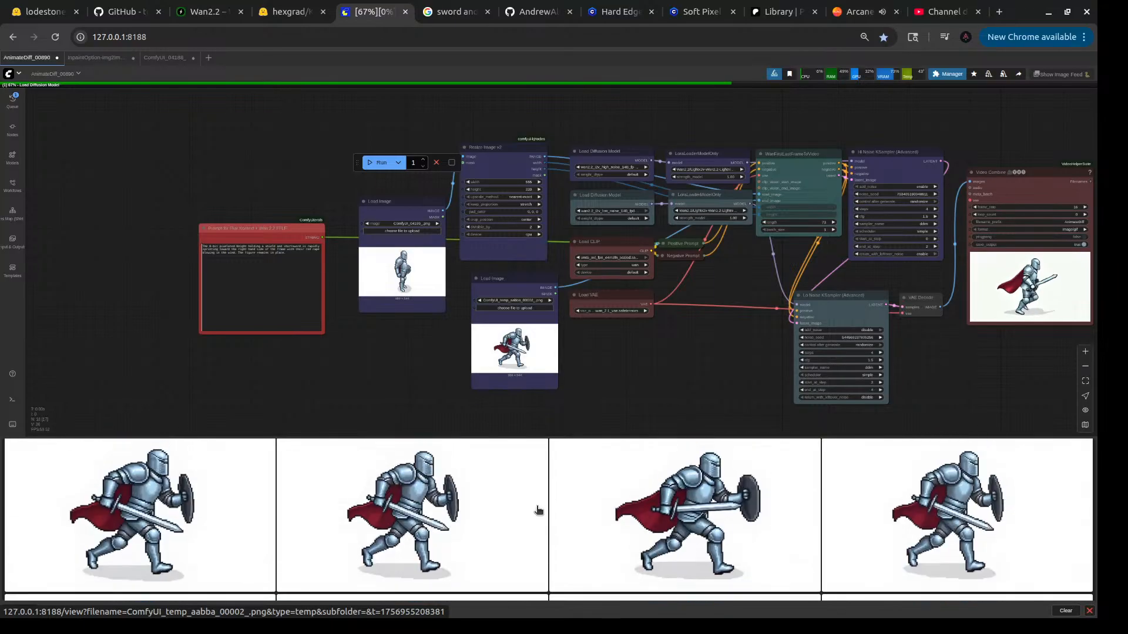
pyautogui.scroll(-6, 538, 512)
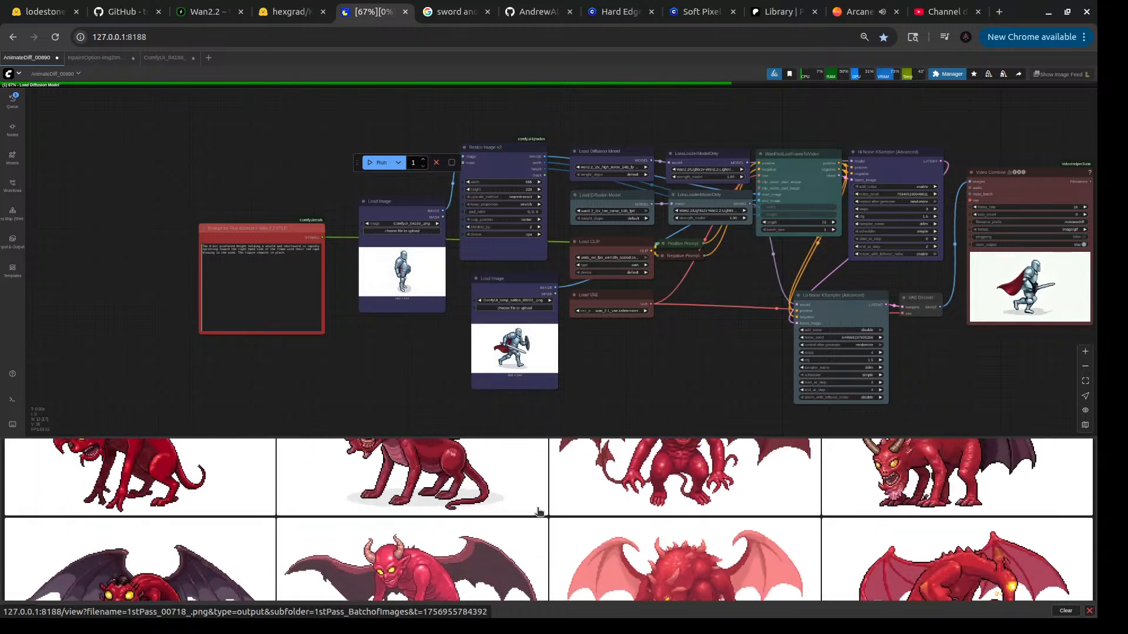
pyautogui.scroll(1, 538, 511)
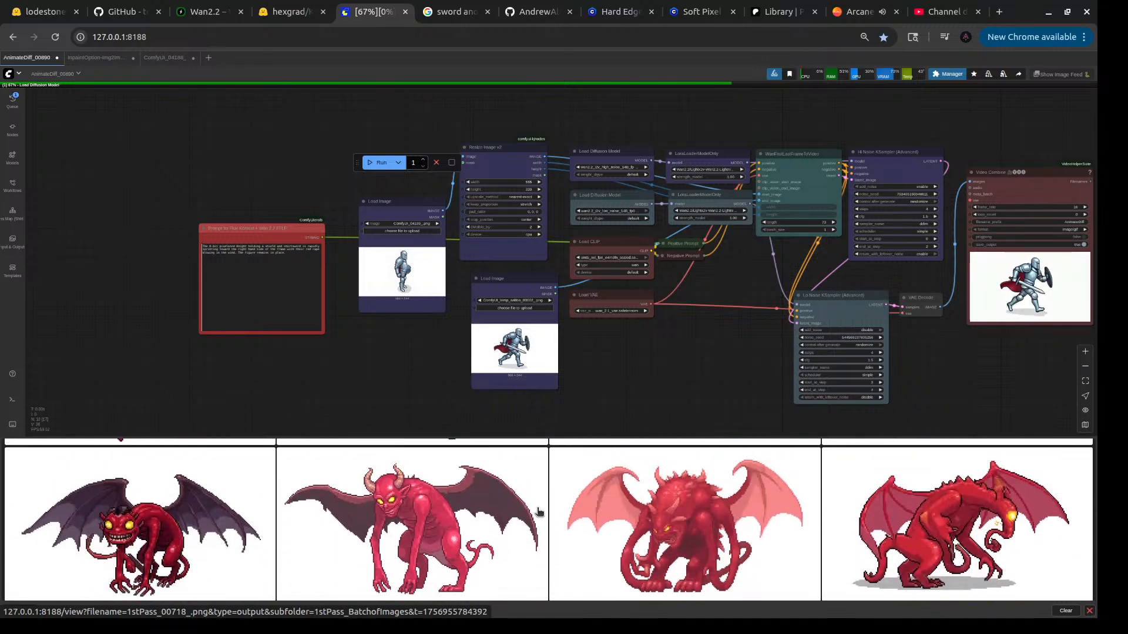
pyautogui.scroll(2, 538, 511)
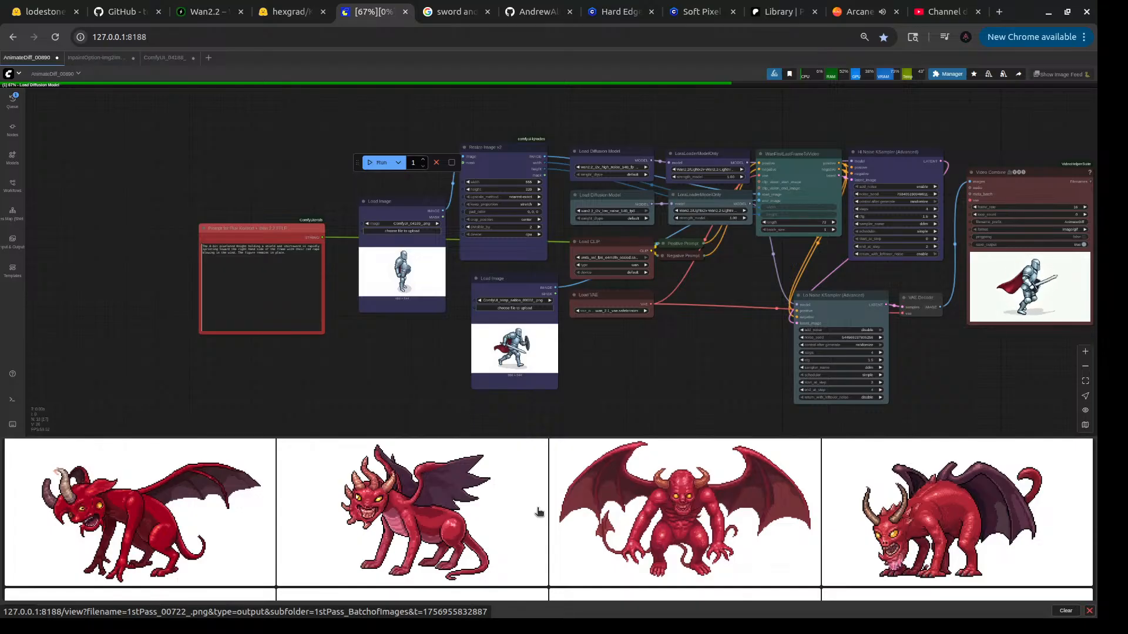
pyautogui.scroll(3, 538, 512)
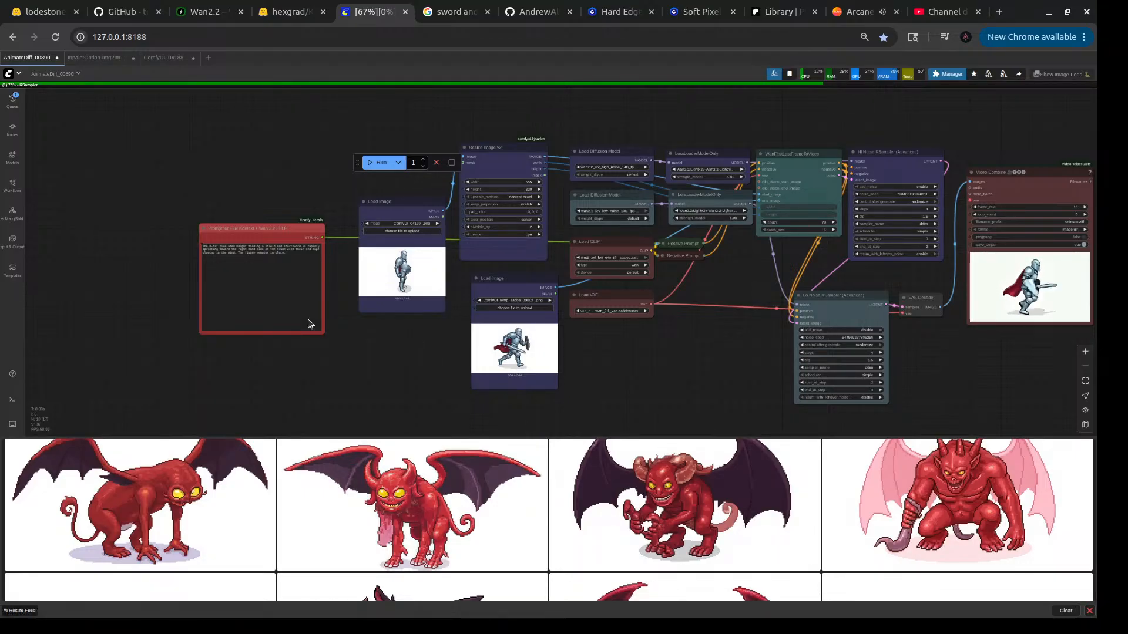
pyautogui.click(684, 509)
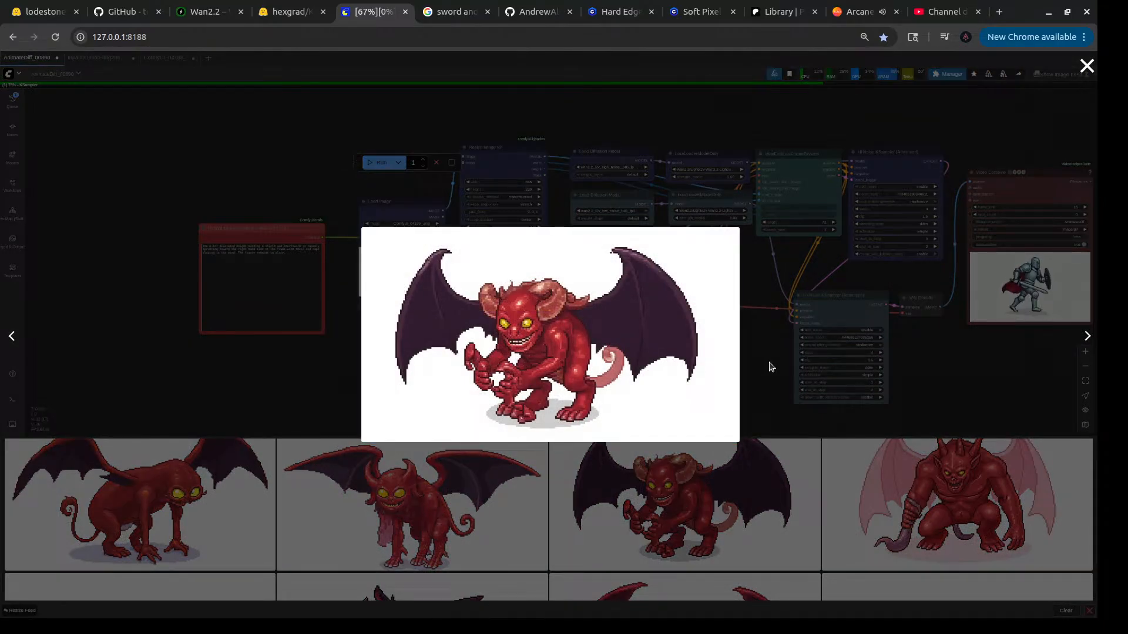
pyautogui.click(772, 367)
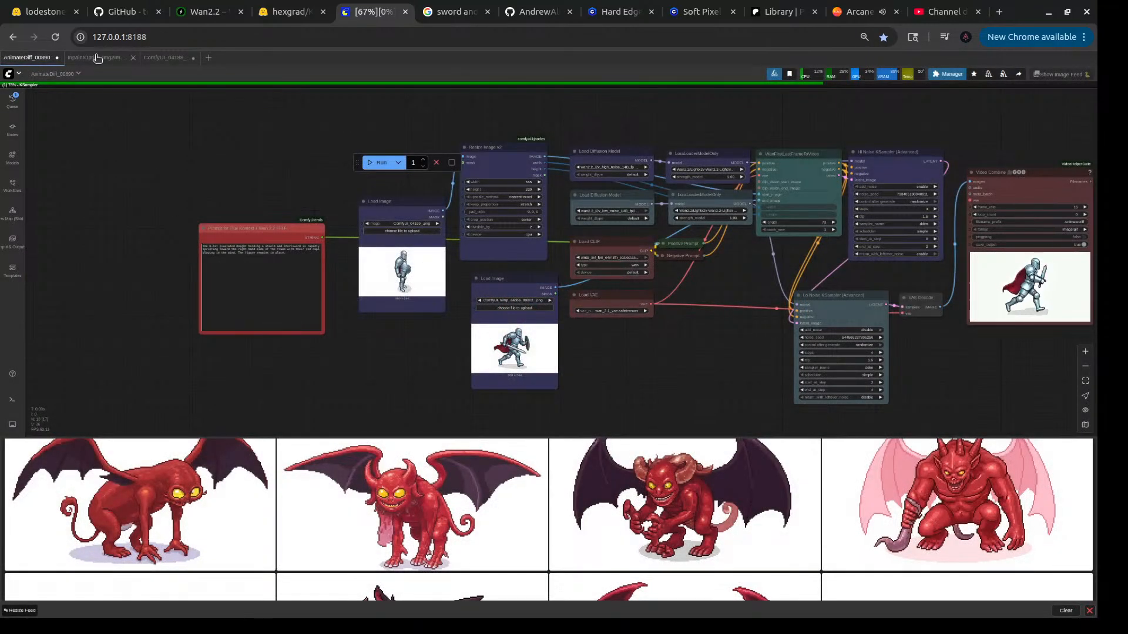
# - Set the FLUX Kontext workflow's Load Diffusion Model node to flux1-dev-kontext_fp8_scaled.safetensors and queue the sword edit again
pyautogui.click(155, 61)
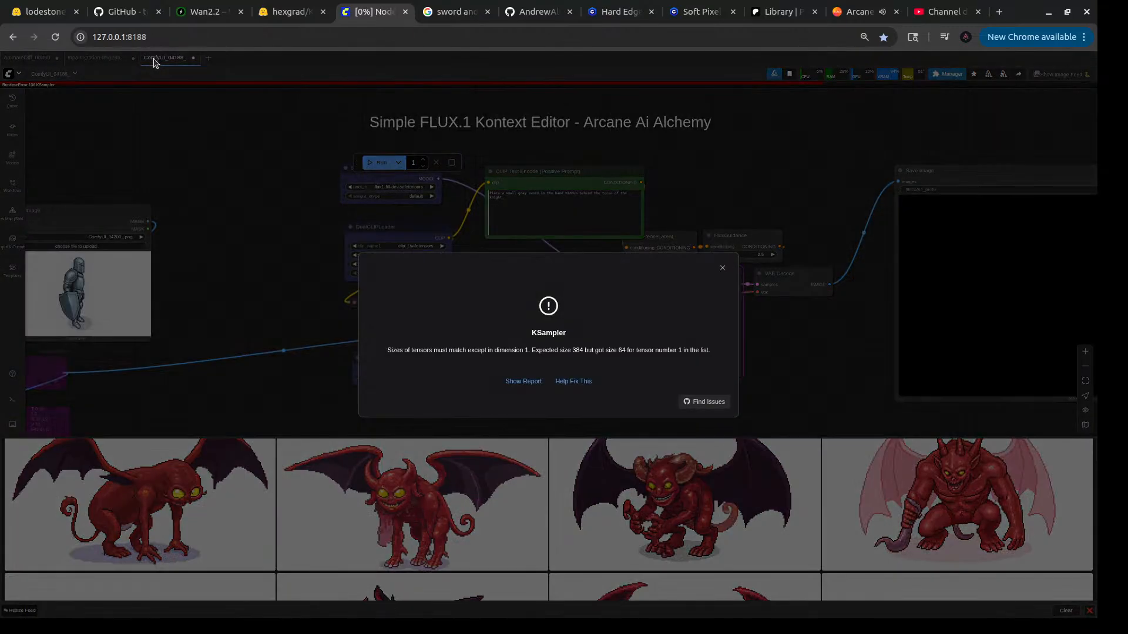
pyautogui.click(722, 267)
pyautogui.click(370, 181)
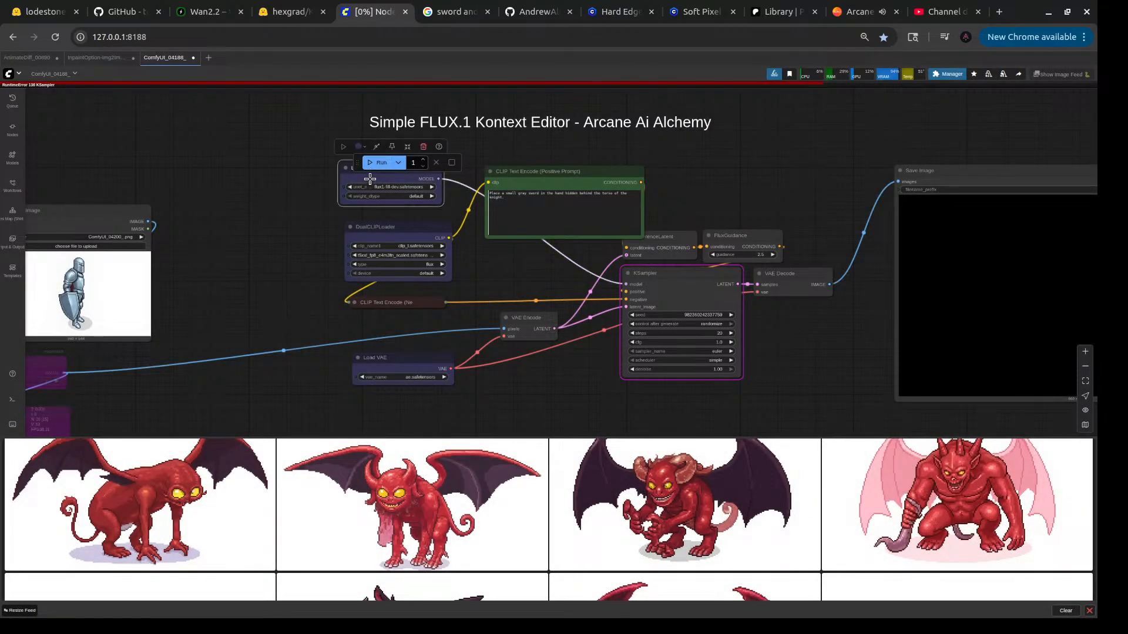
pyautogui.click(431, 188)
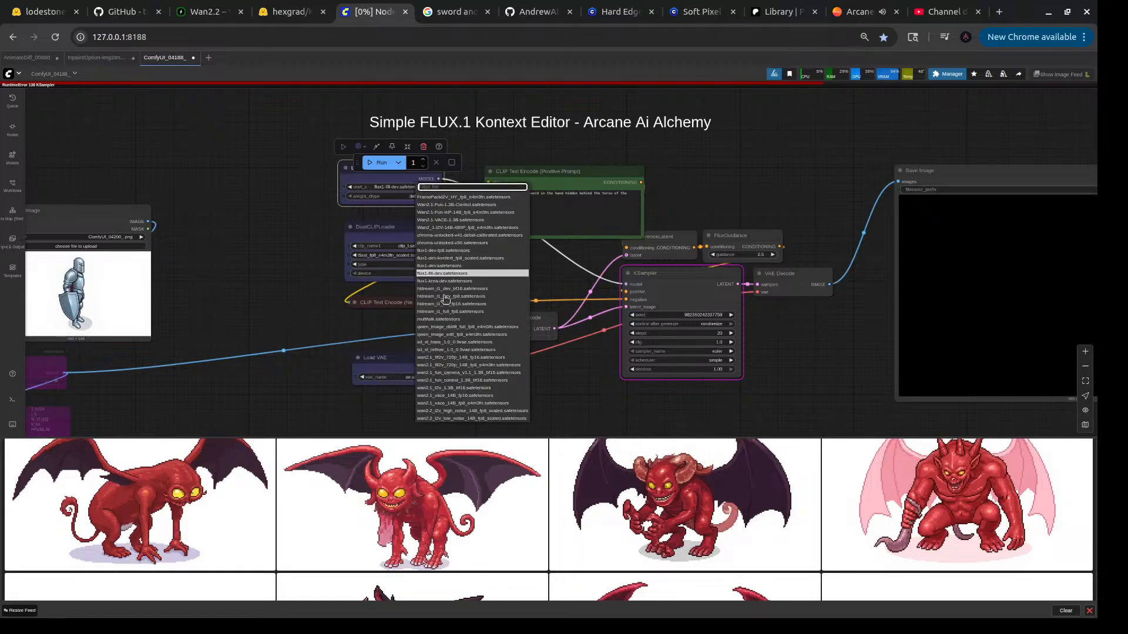
pyautogui.click(442, 259)
pyautogui.click(378, 163)
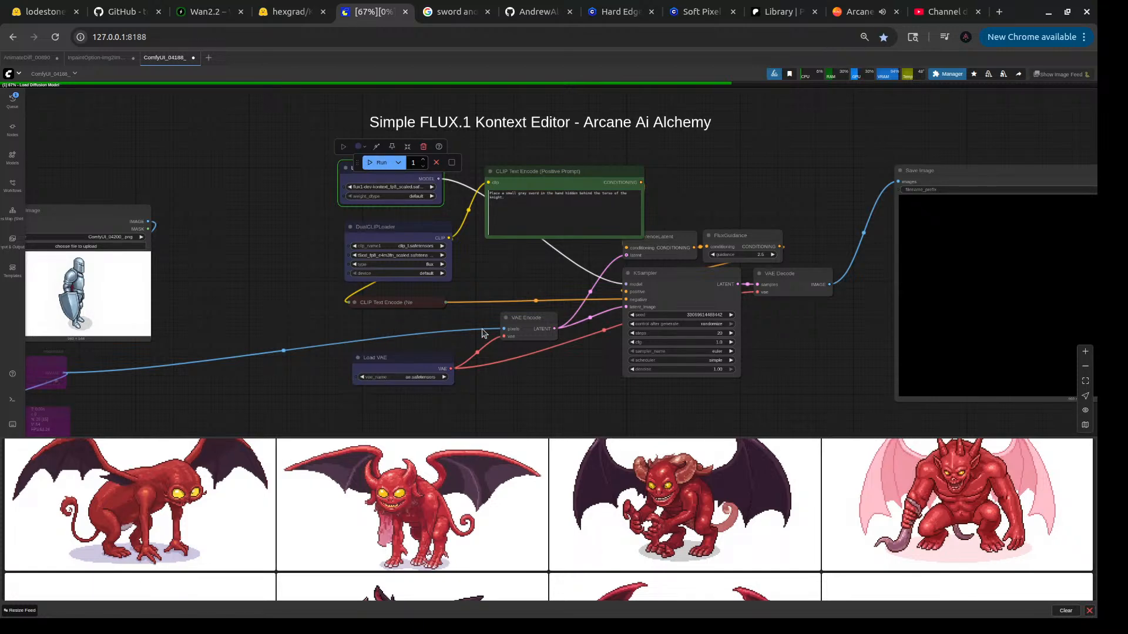
# - Open the inpaint img2img workflow and look through its nodes and the dungeon room backgrounds in the image feed
pyautogui.click(94, 57)
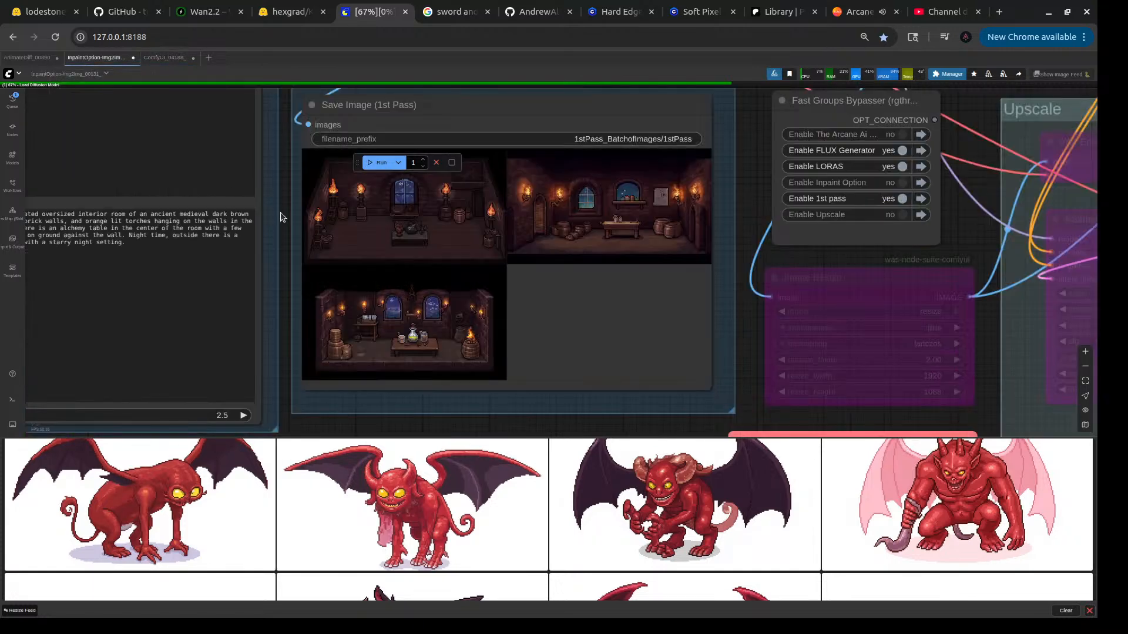
pyautogui.scroll(-5, 738, 339)
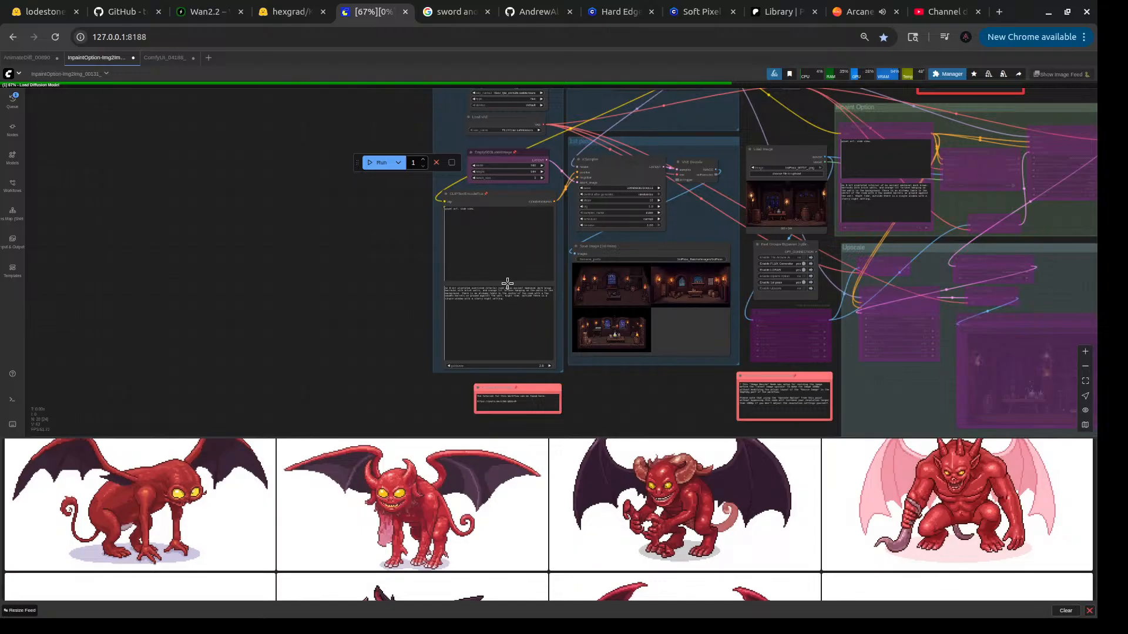
pyautogui.moveTo(674, 390); pyautogui.dragTo(508, 390)
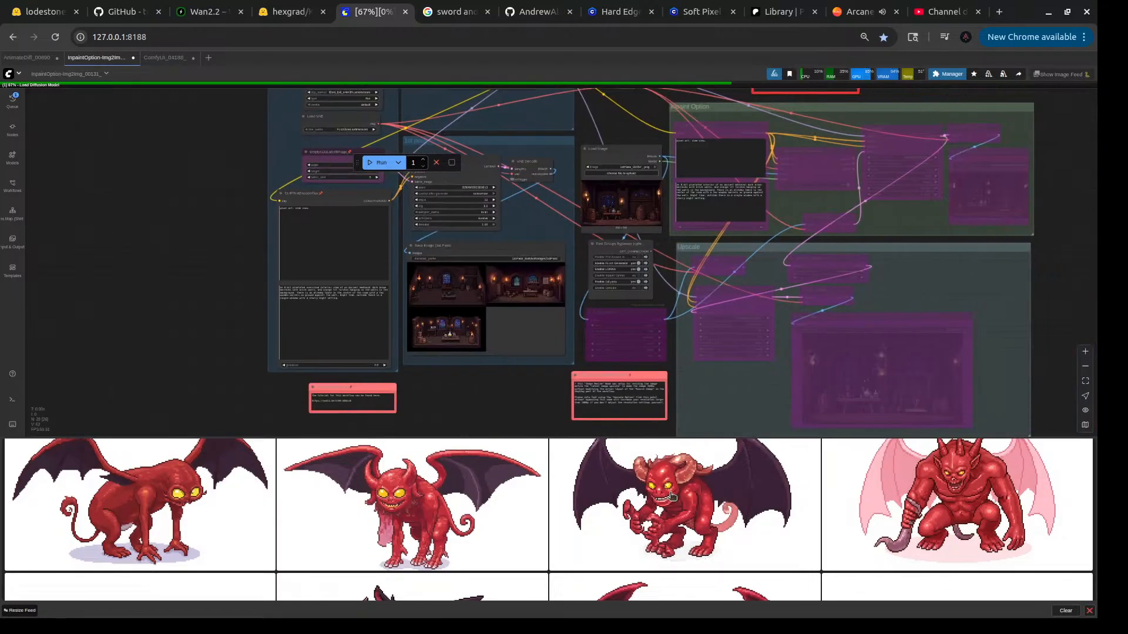
pyautogui.scroll(-2, 530, 501)
pyautogui.scroll(-5, 530, 500)
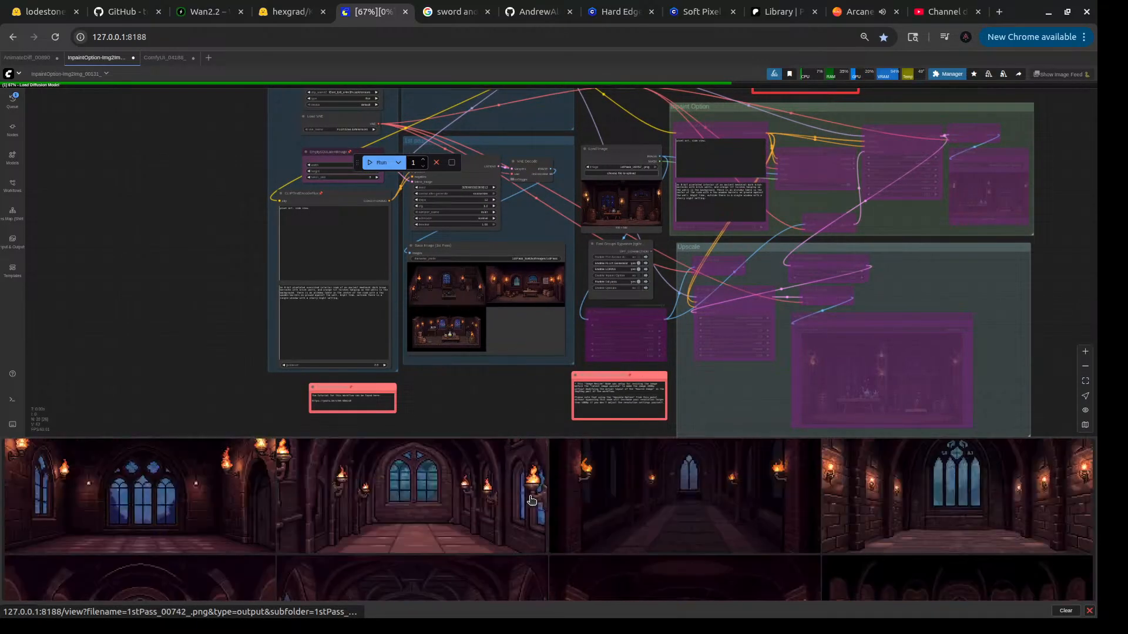
pyautogui.scroll(-4, 530, 498)
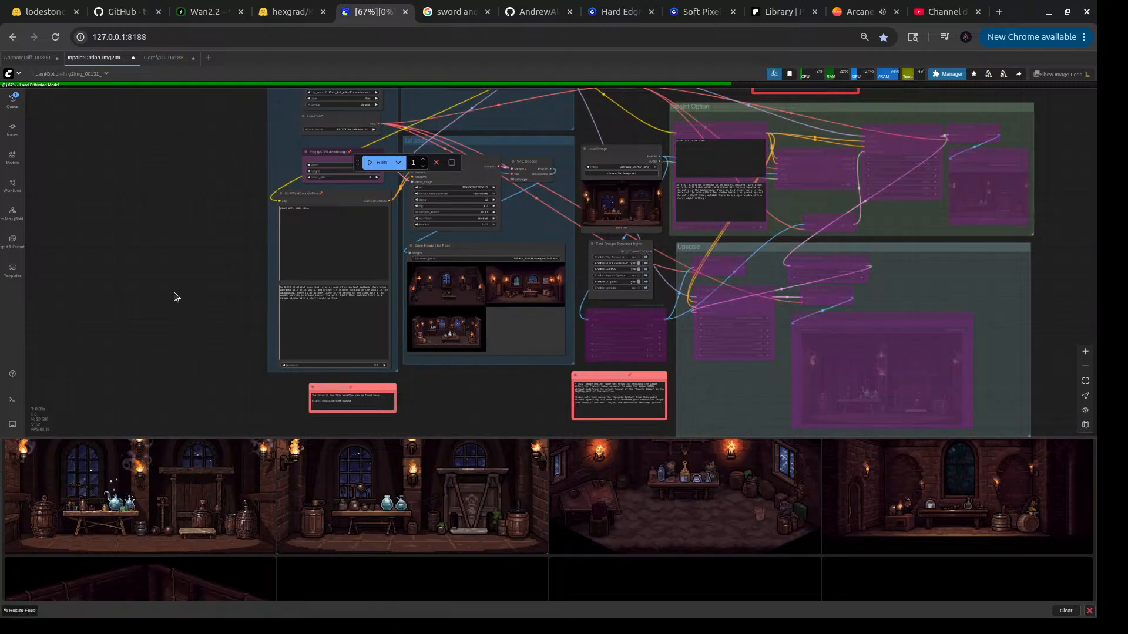
# - Move the floating run toolbar off the inpaint workflow's loader nodes onto the empty canvas beside the node groups
pyautogui.scroll(4, 196, 292)
pyautogui.scroll(-2, 188, 292)
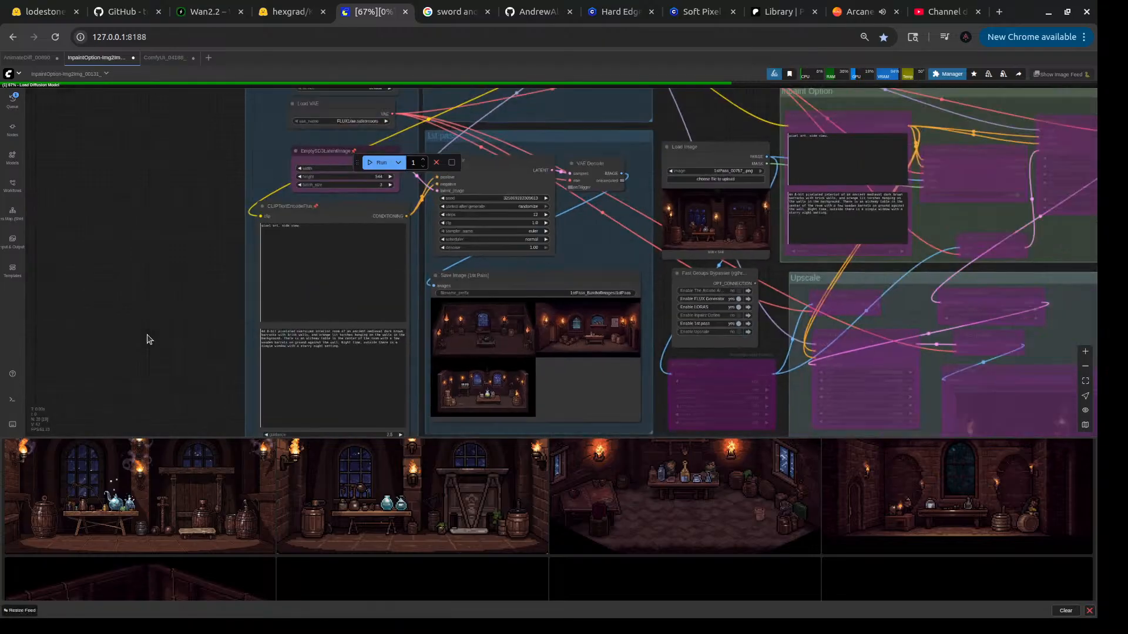
pyautogui.scroll(-2, 147, 339)
pyautogui.moveTo(620, 173); pyautogui.dragTo(629, 234)
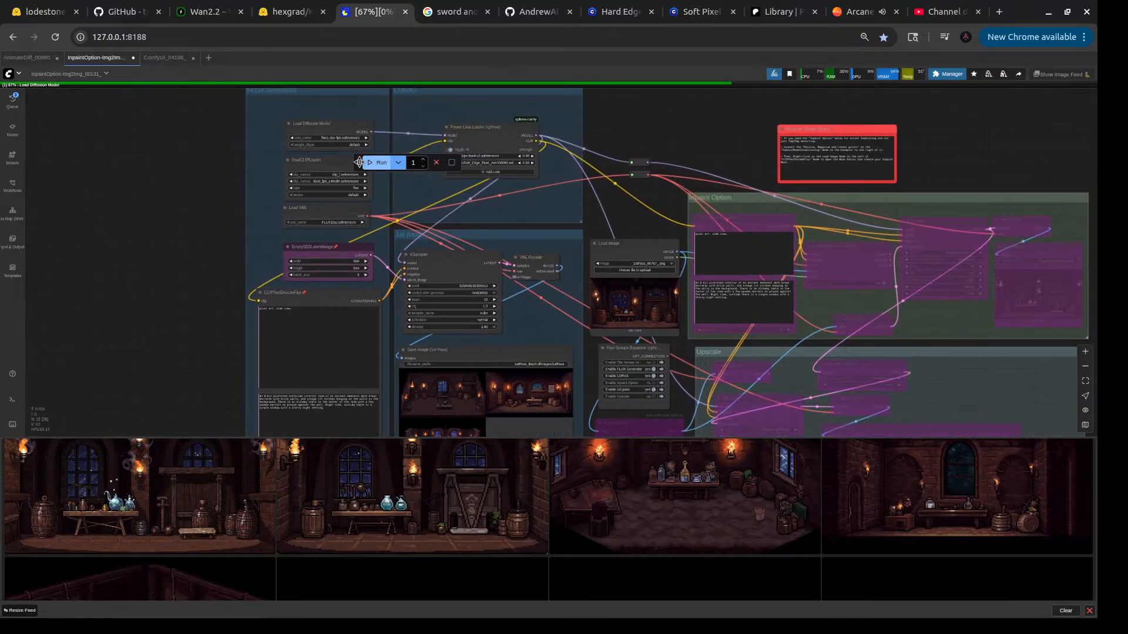
pyautogui.moveTo(360, 163); pyautogui.dragTo(122, 167)
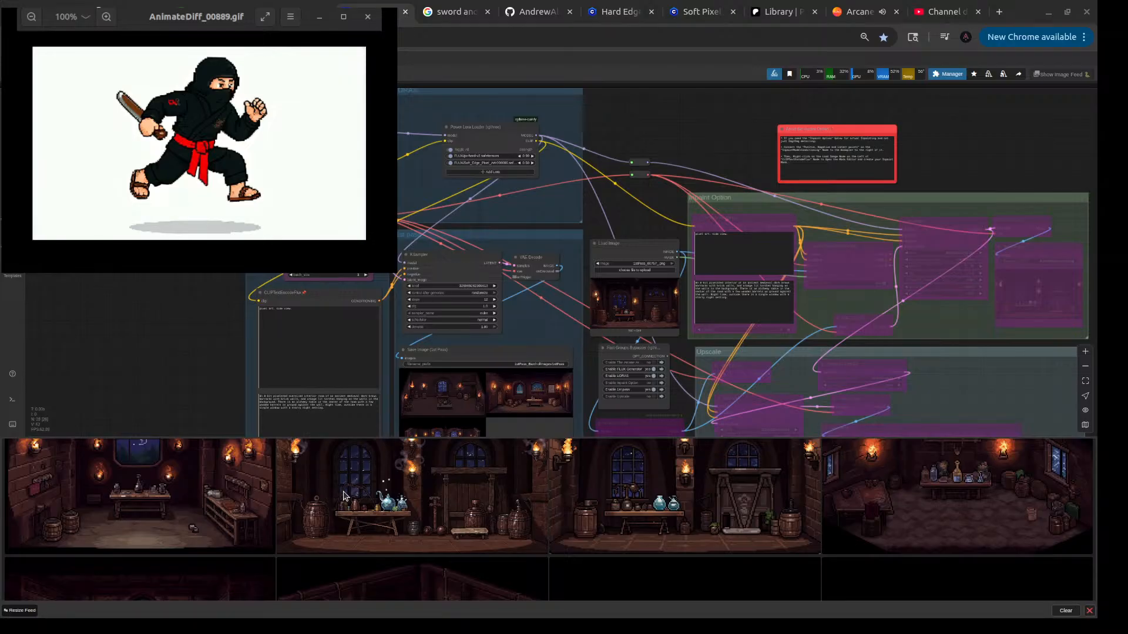
# - Return from the ninja GIF preview to the FLUX Kontext workflow and examine its nodes and the saved knight image
pyautogui.click(656, 131)
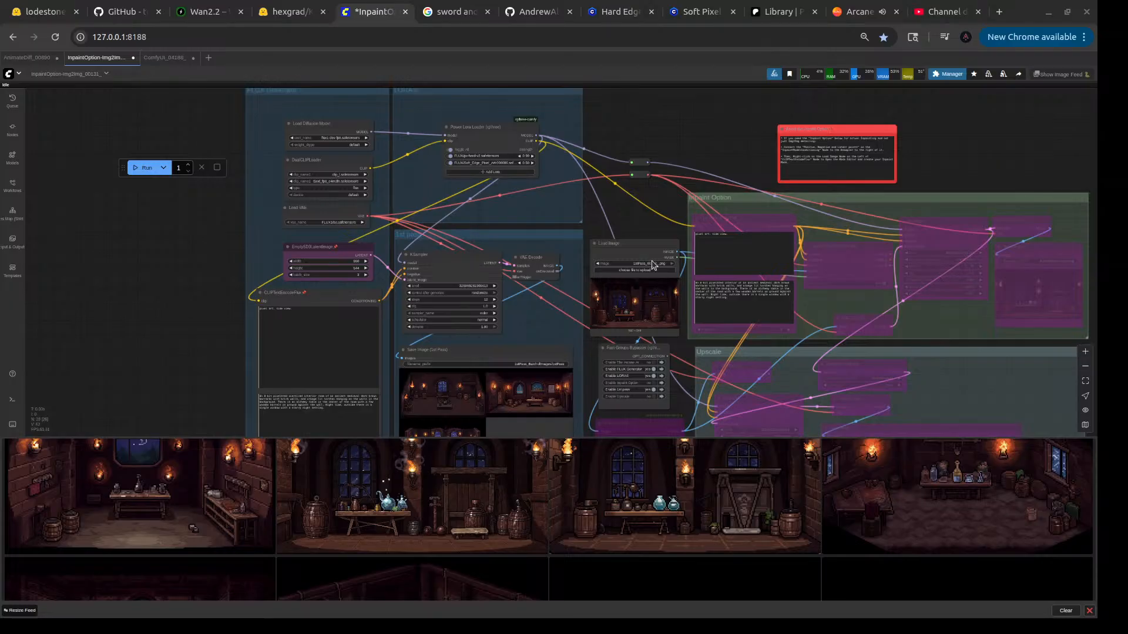
pyautogui.click(147, 58)
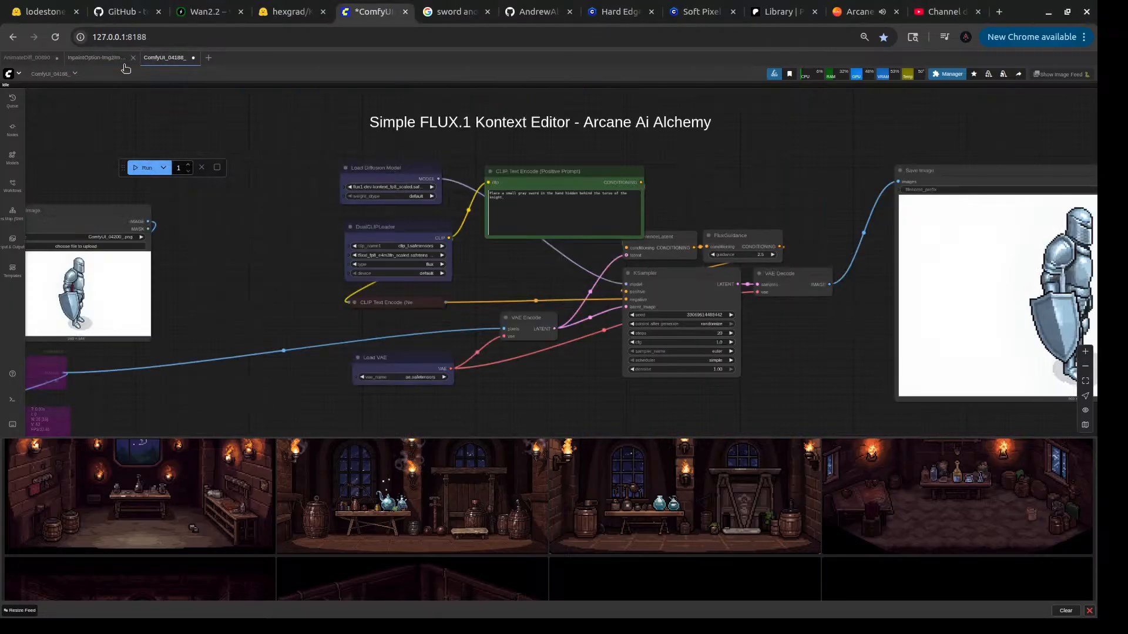
pyautogui.scroll(-3, 252, 305)
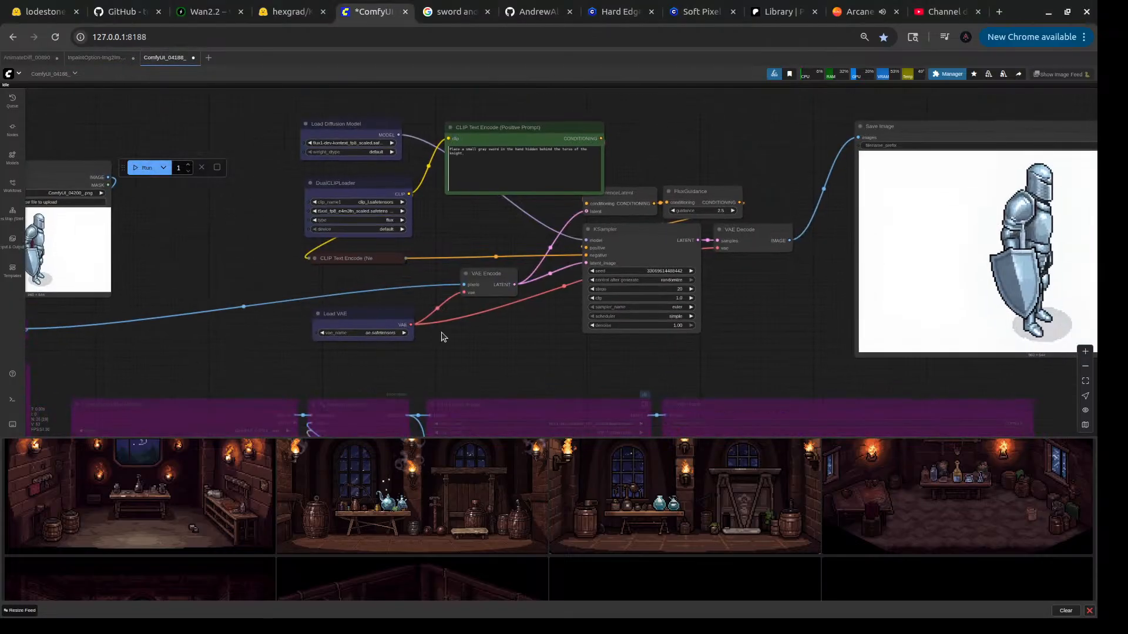
pyautogui.moveTo(531, 355); pyautogui.dragTo(573, 379)
pyautogui.scroll(5, 531, 325)
pyautogui.scroll(-2, 534, 373)
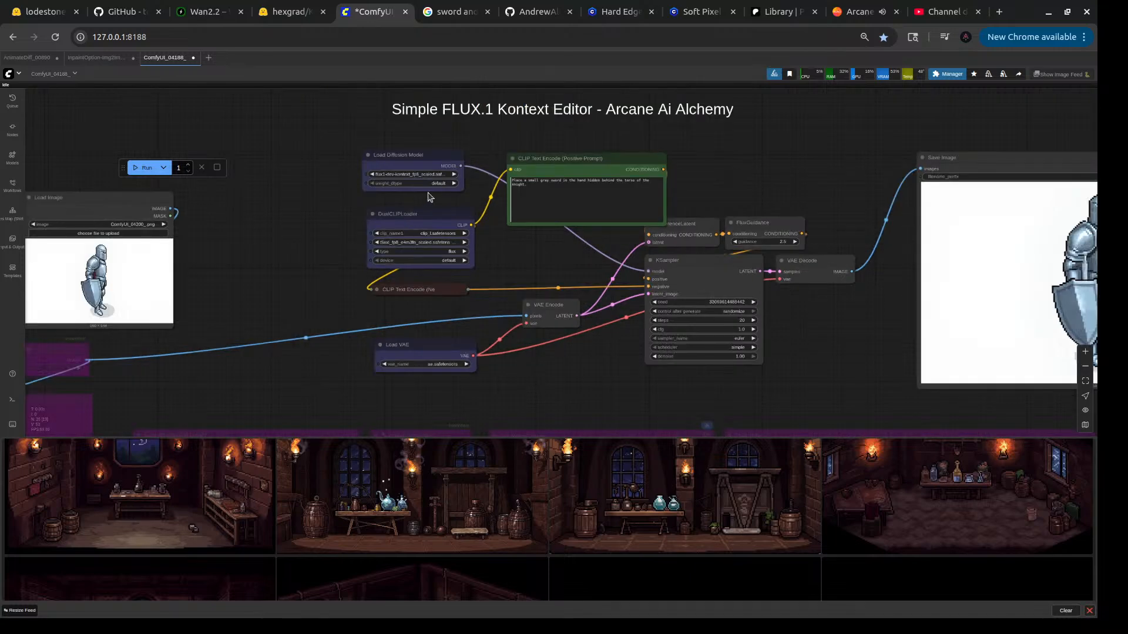
pyautogui.moveTo(559, 269); pyautogui.dragTo(389, 248)
pyautogui.moveTo(698, 339); pyautogui.dragTo(523, 338)
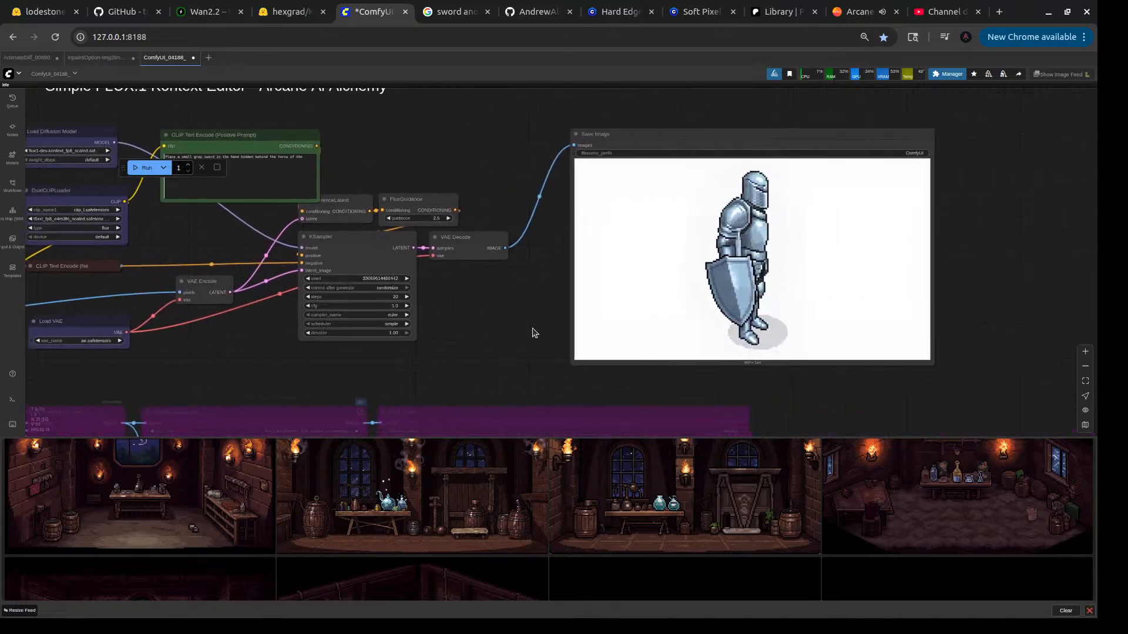
pyautogui.moveTo(405, 380); pyautogui.dragTo(654, 325)
pyautogui.moveTo(519, 310); pyautogui.dragTo(543, 344)
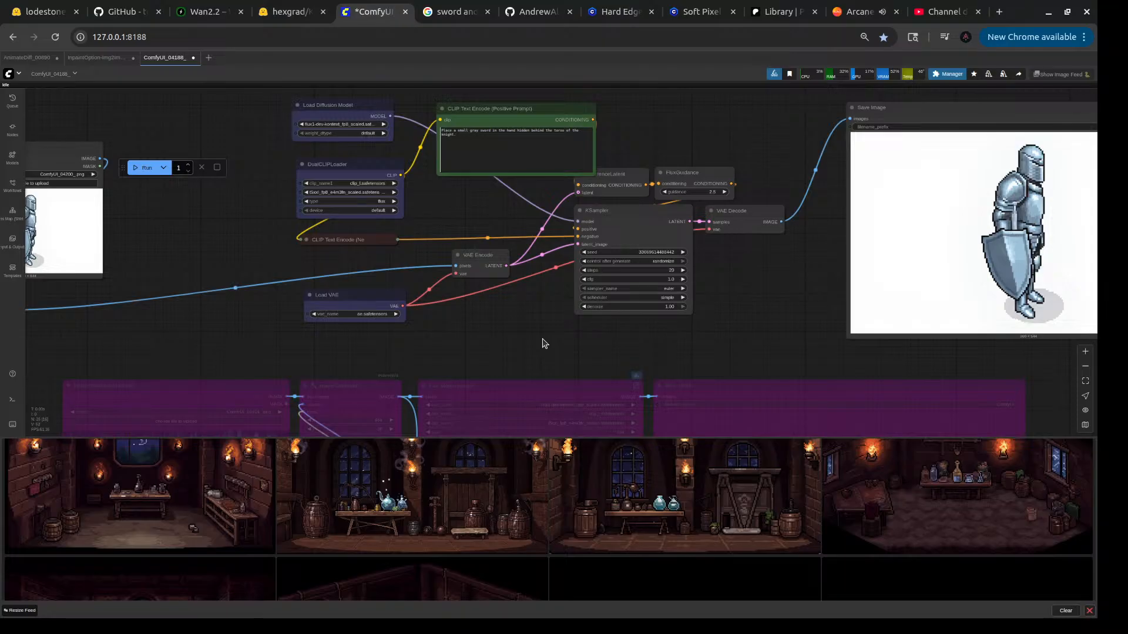
pyautogui.moveTo(486, 340); pyautogui.dragTo(733, 335)
# - Delete "small gray" from the Kontext workflow's positive prompt so it begins "Place a sword in the hand"
pyautogui.scroll(1, 720, 148)
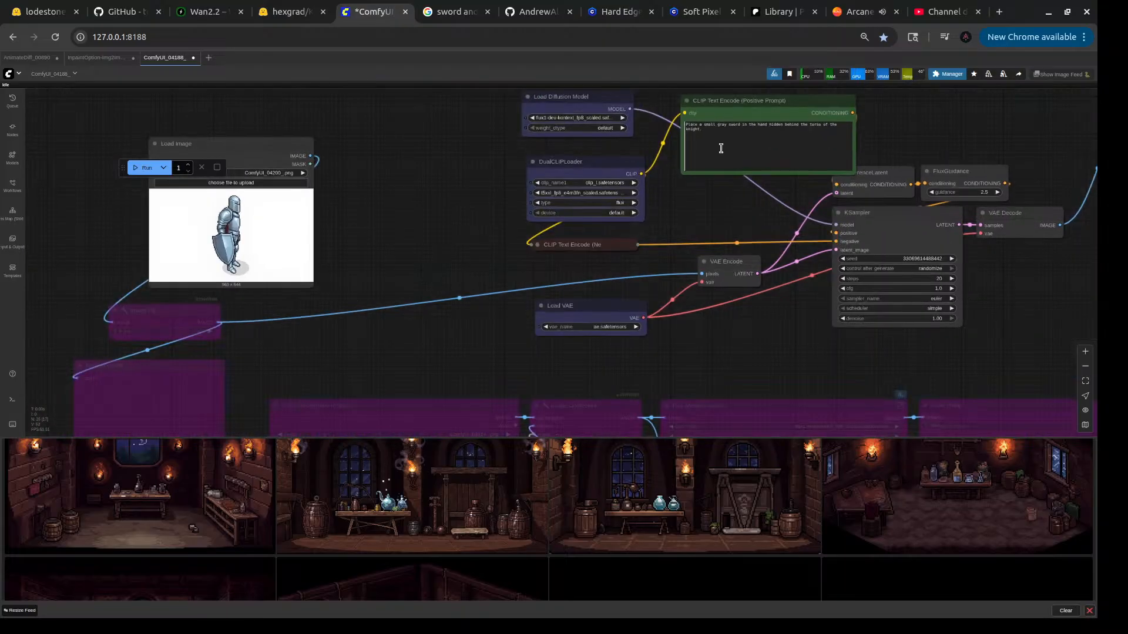
pyautogui.scroll(2, 720, 148)
pyautogui.moveTo(703, 206); pyautogui.dragTo(643, 285)
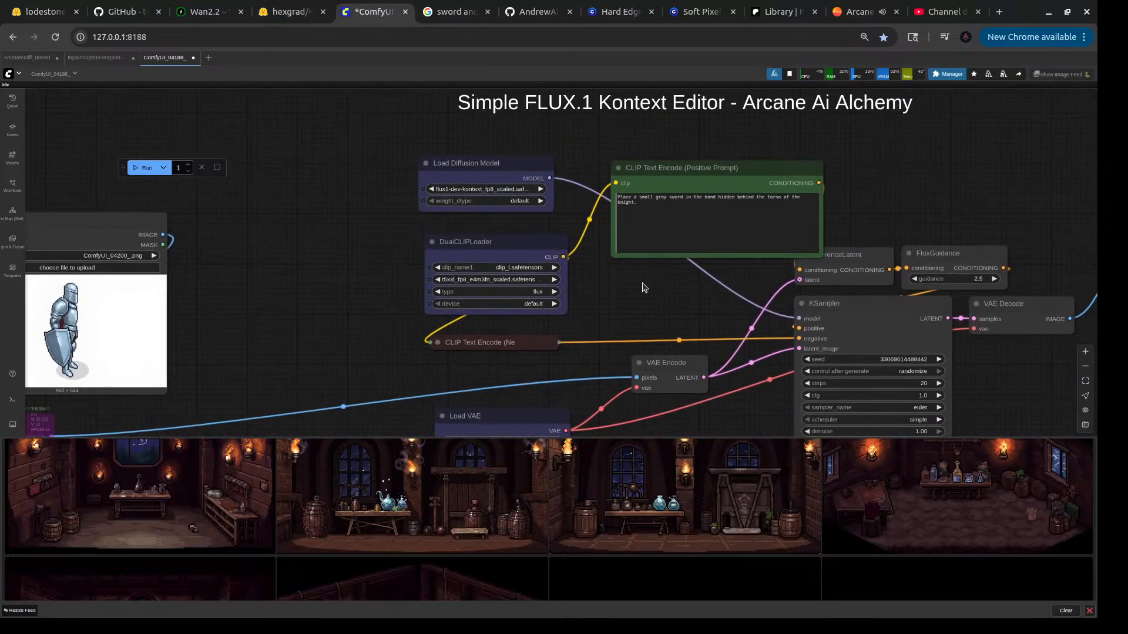
pyautogui.click(667, 198)
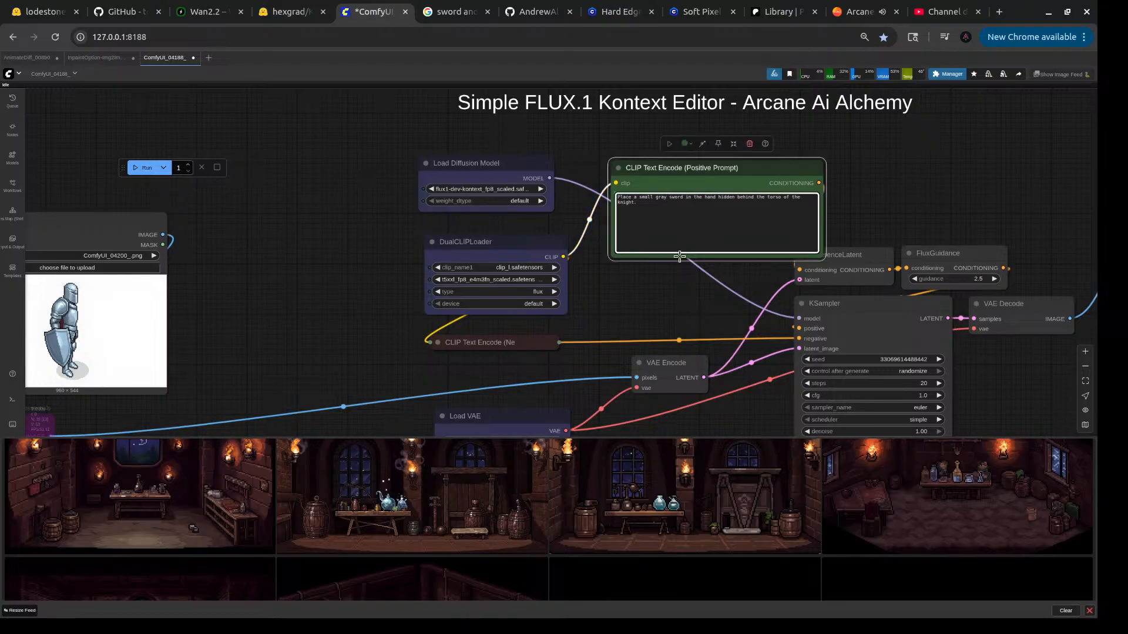
pyautogui.press('BackSpace')
pyautogui.press('BackSpace')
pyautogui.press('BackSpace')
pyautogui.press('BackSpace')
pyautogui.press('BackSpace')
pyautogui.press('BackSpace')
pyautogui.press('BackSpace')
pyautogui.press('BackSpace')
pyautogui.press('BackSpace')
pyautogui.press('BackSpace')
pyautogui.press('BackSpace')
pyautogui.scroll(5, 682, 204)
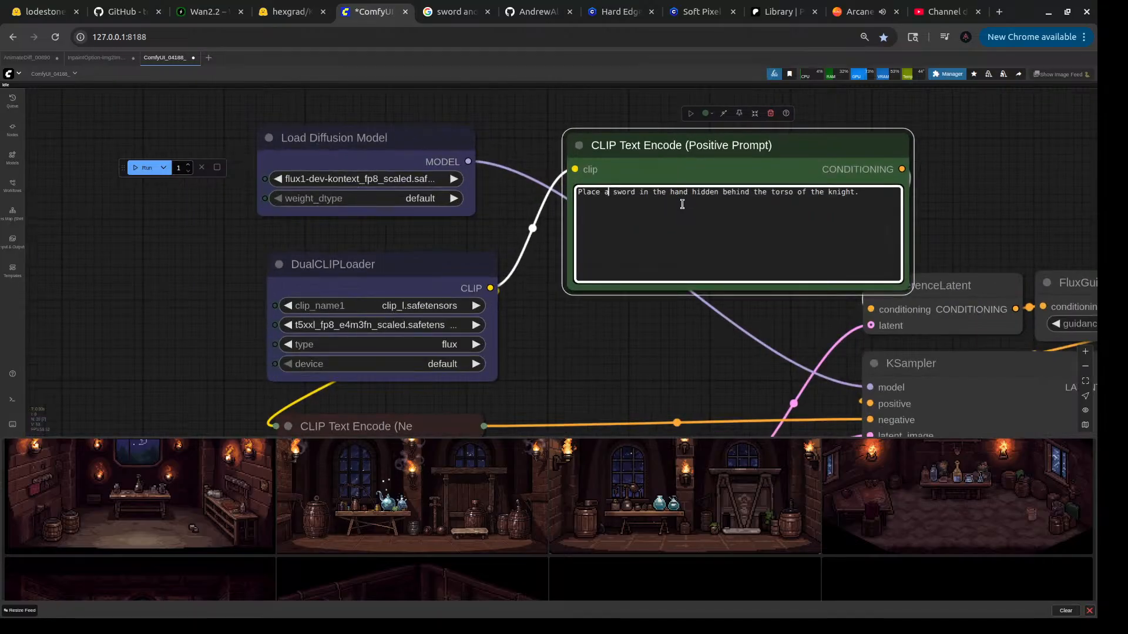
# - Remove "in the hand" so the positive prompt reads "Place a sword hidden behind the torso of the knight." and queue the edit
pyautogui.moveTo(692, 192); pyautogui.dragTo(639, 193)
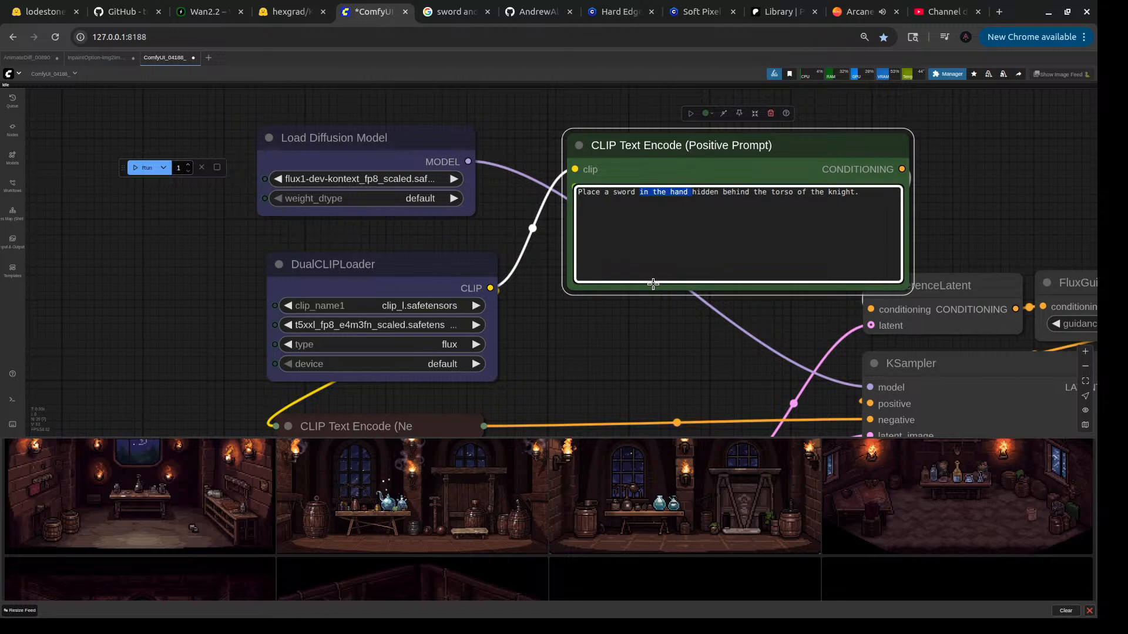
pyautogui.press('BackSpace')
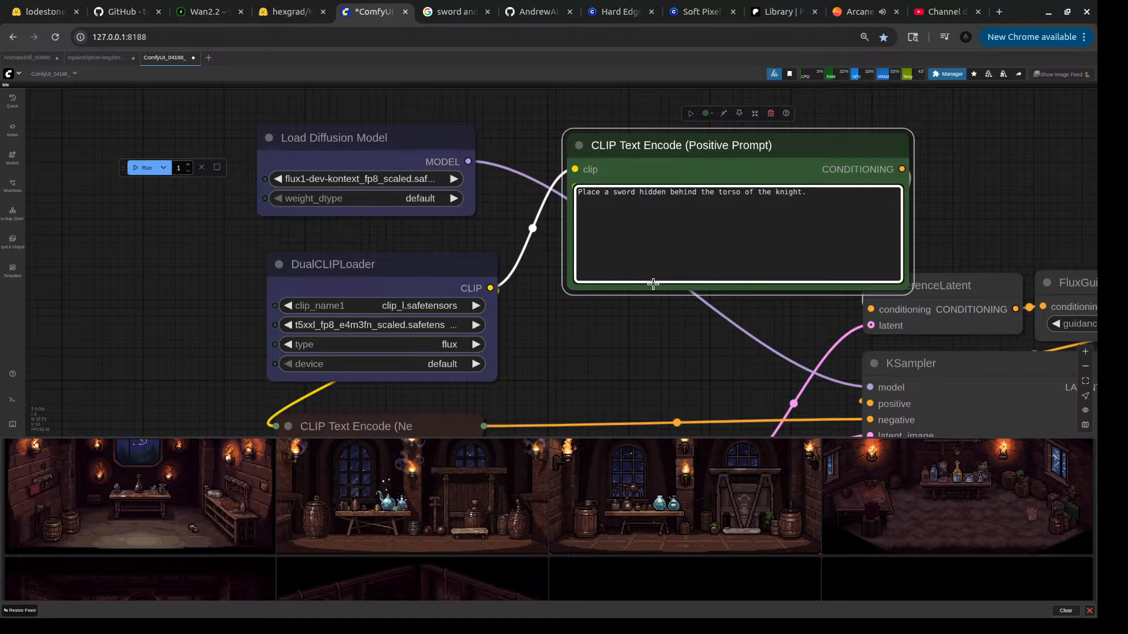
pyautogui.hotkey('ctrl', 'Return')
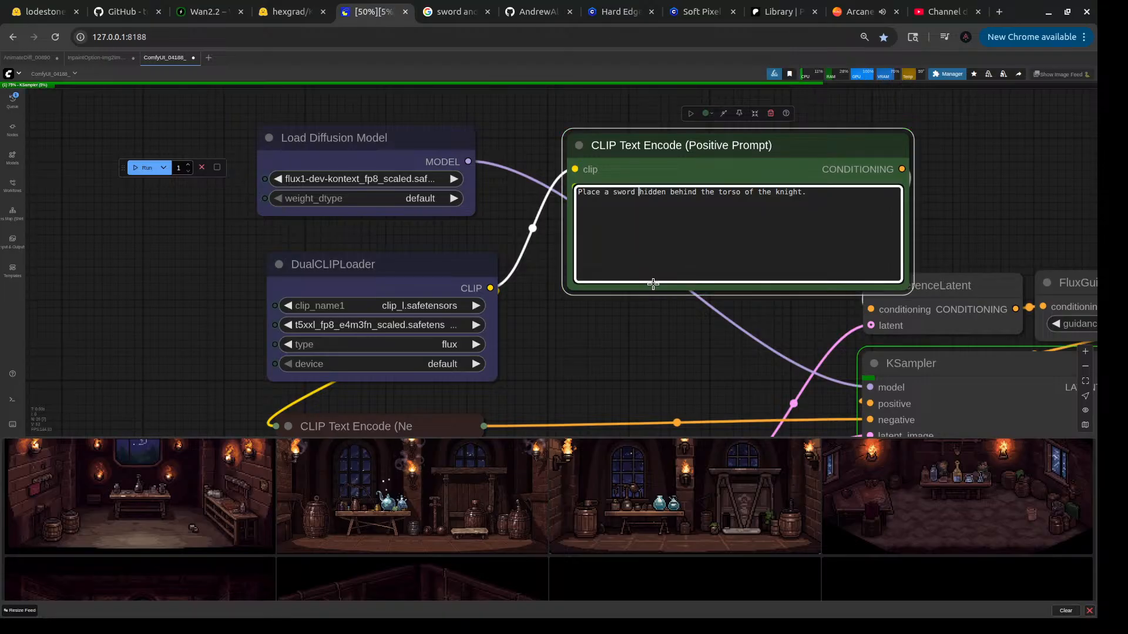
# - Move the Load Image node holding the knight picture closer to the model and CLIP loader nodes
pyautogui.scroll(-5, 617, 386)
pyautogui.moveTo(616, 386); pyautogui.dragTo(506, 297)
pyautogui.scroll(-6, 506, 297)
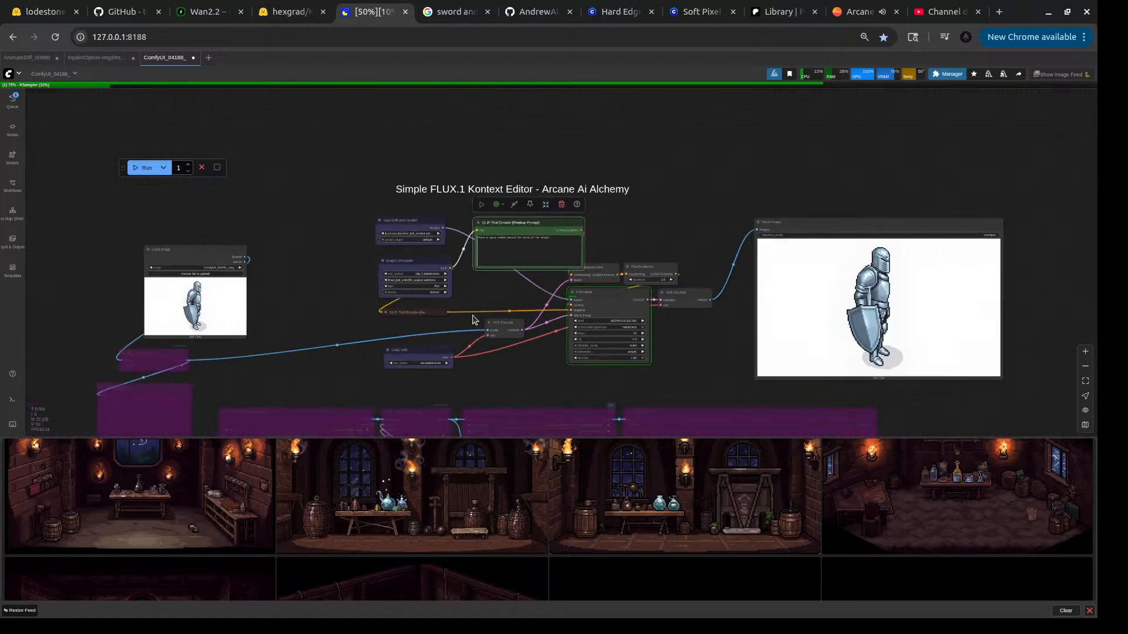
pyautogui.moveTo(347, 312); pyautogui.dragTo(450, 313)
pyautogui.moveTo(274, 253); pyautogui.dragTo(365, 248)
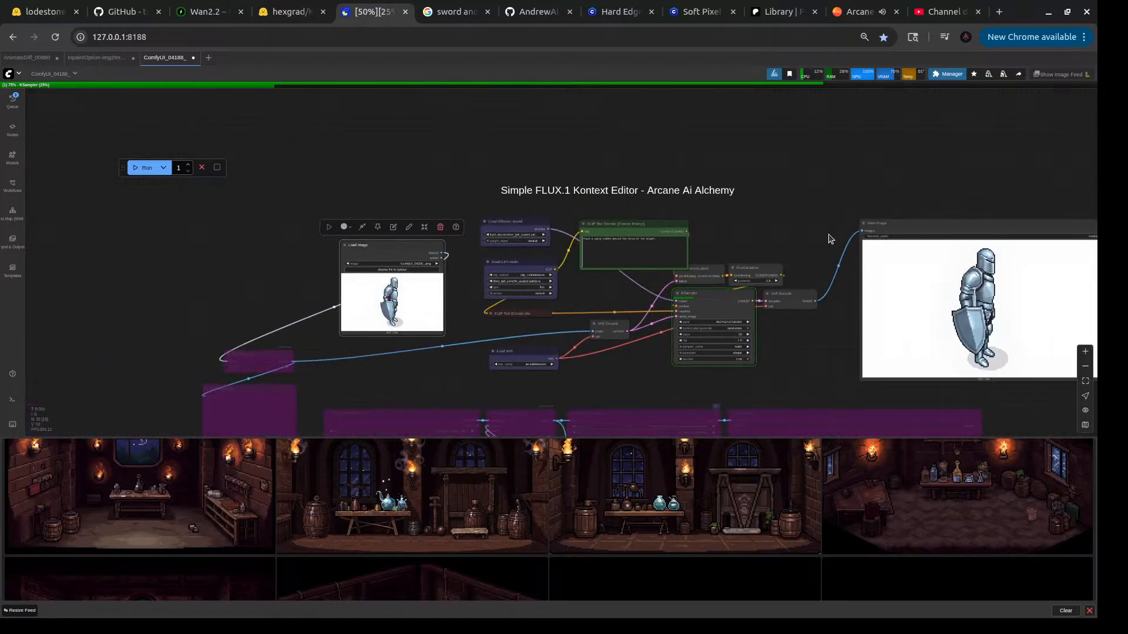
pyautogui.scroll(8, 607, 241)
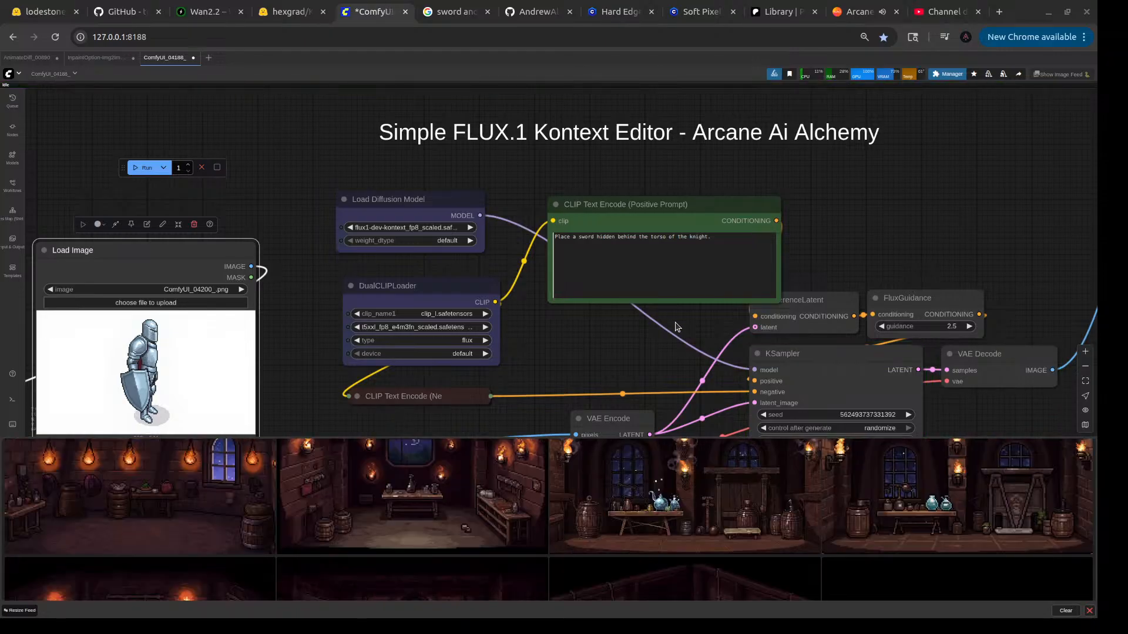
# - Change the positive prompt to "Place a broadsword behind the torso of the knight." and generate the image
pyautogui.scroll(-5, 674, 328)
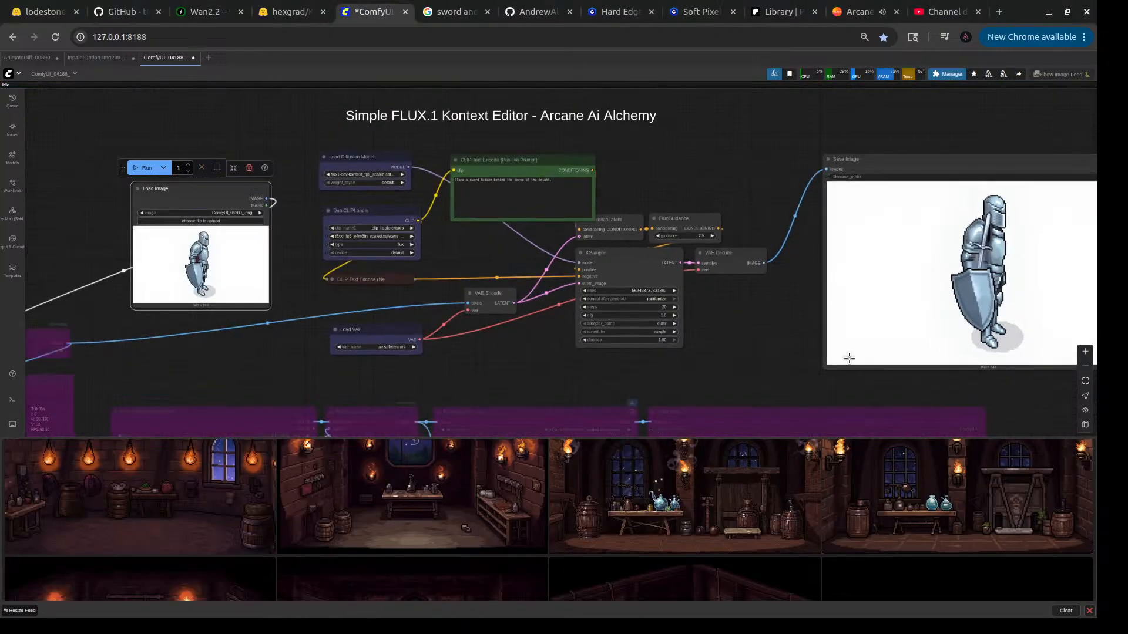
pyautogui.scroll(-3, 985, 253)
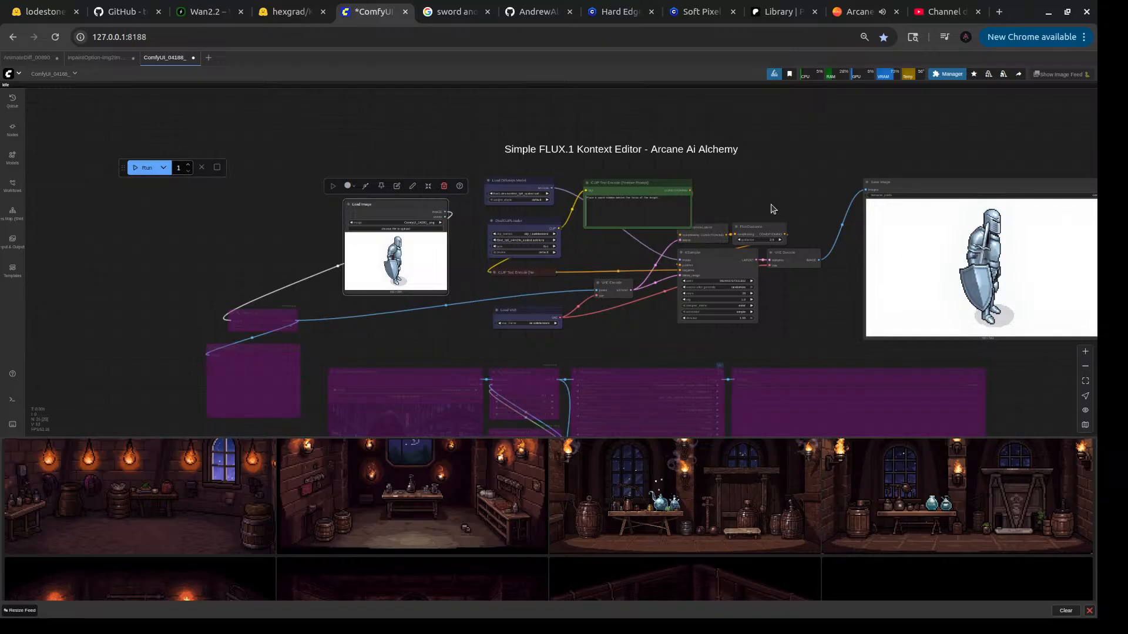
pyautogui.scroll(6, 772, 209)
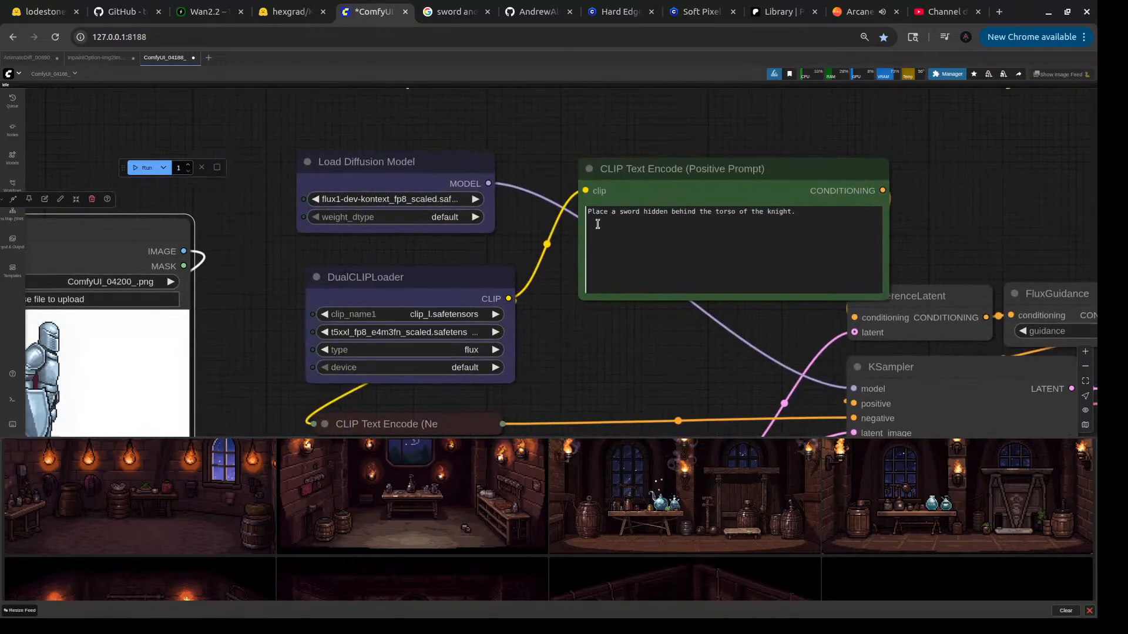
pyautogui.click(620, 211)
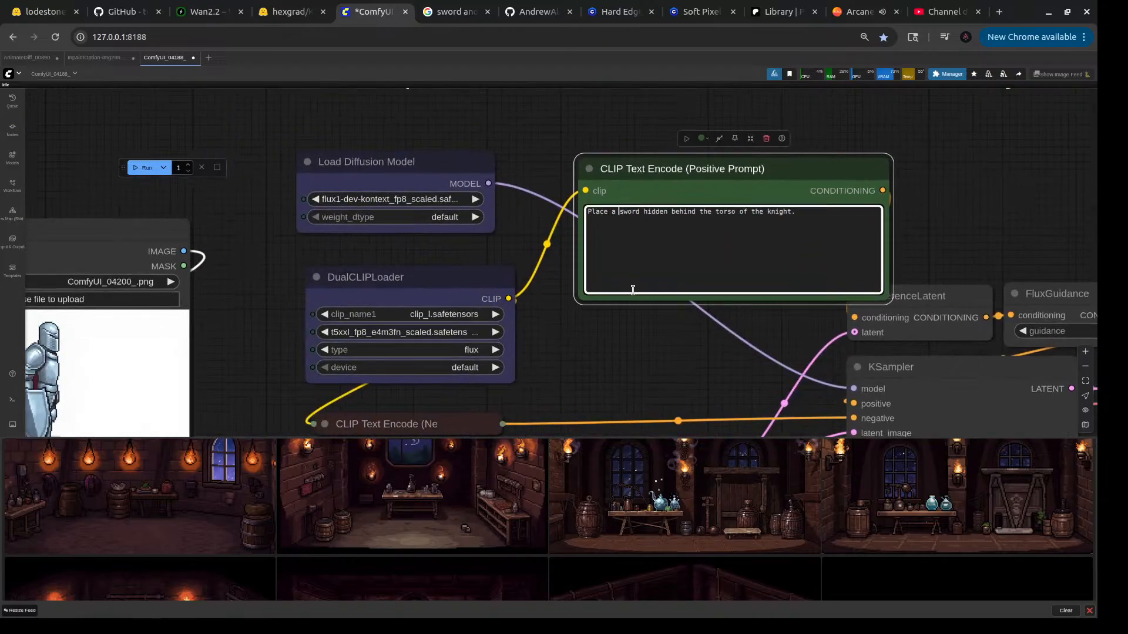
pyautogui.write('broad')
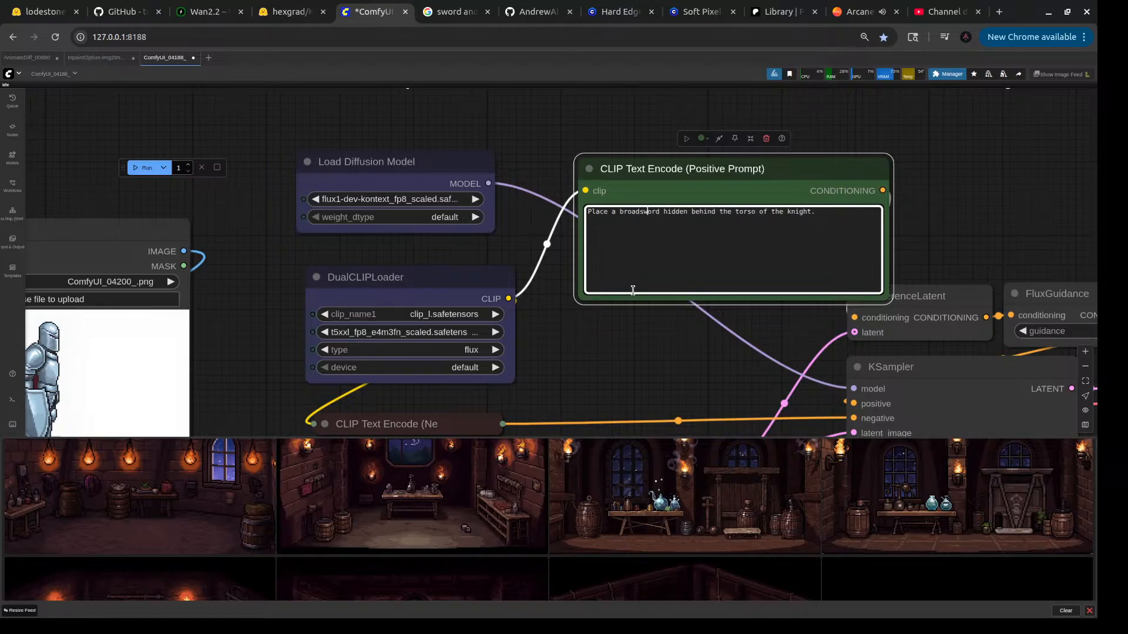
pyautogui.press('Delete')
pyautogui.press('Delete')
pyautogui.press('Delete')
pyautogui.press('Delete')
pyautogui.press('Delete')
pyautogui.press('Delete')
pyautogui.press('Delete')
pyautogui.hotkey('ctrl', 'Return')
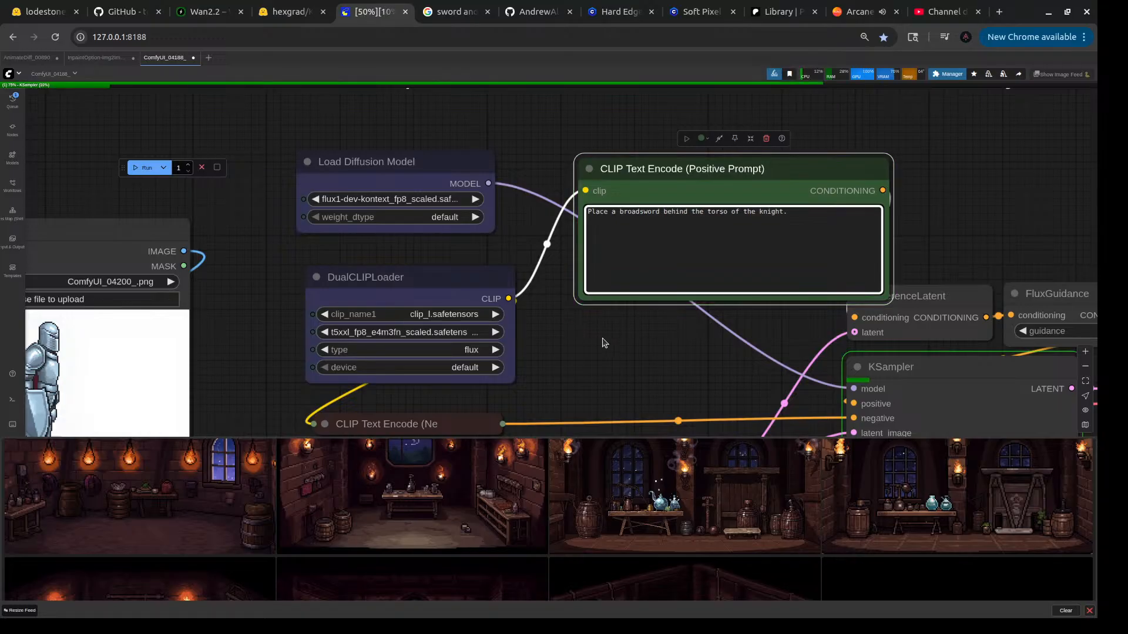
# - Move the positive prompt node clear of the ReferenceLatent node and bring the saved knight image into view
pyautogui.scroll(-4, 624, 351)
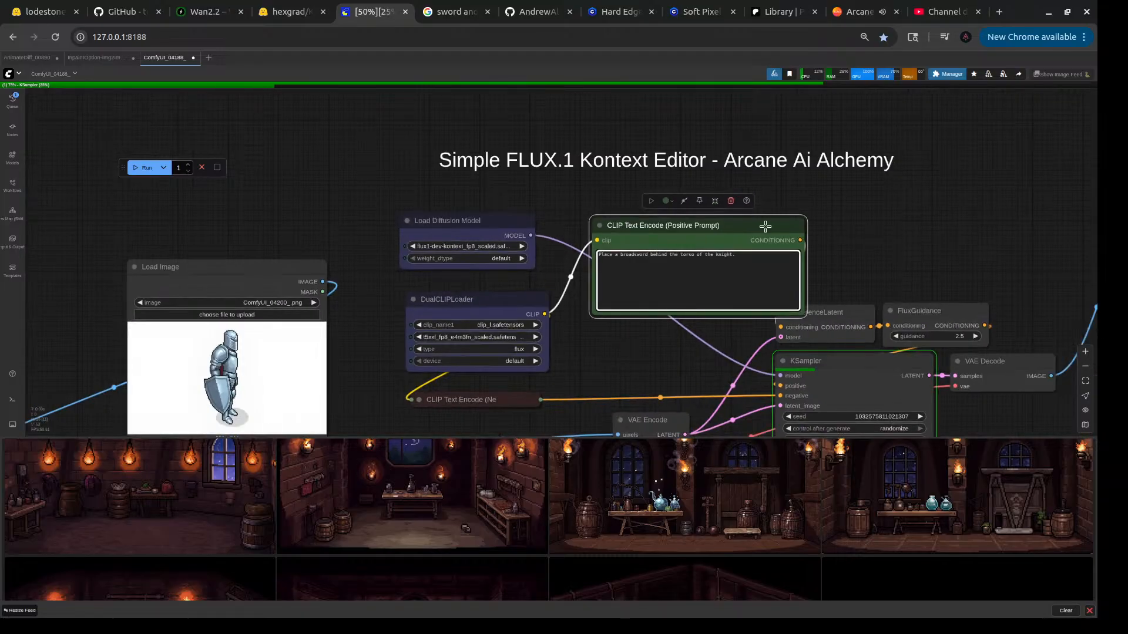
pyautogui.moveTo(765, 226); pyautogui.dragTo(732, 224)
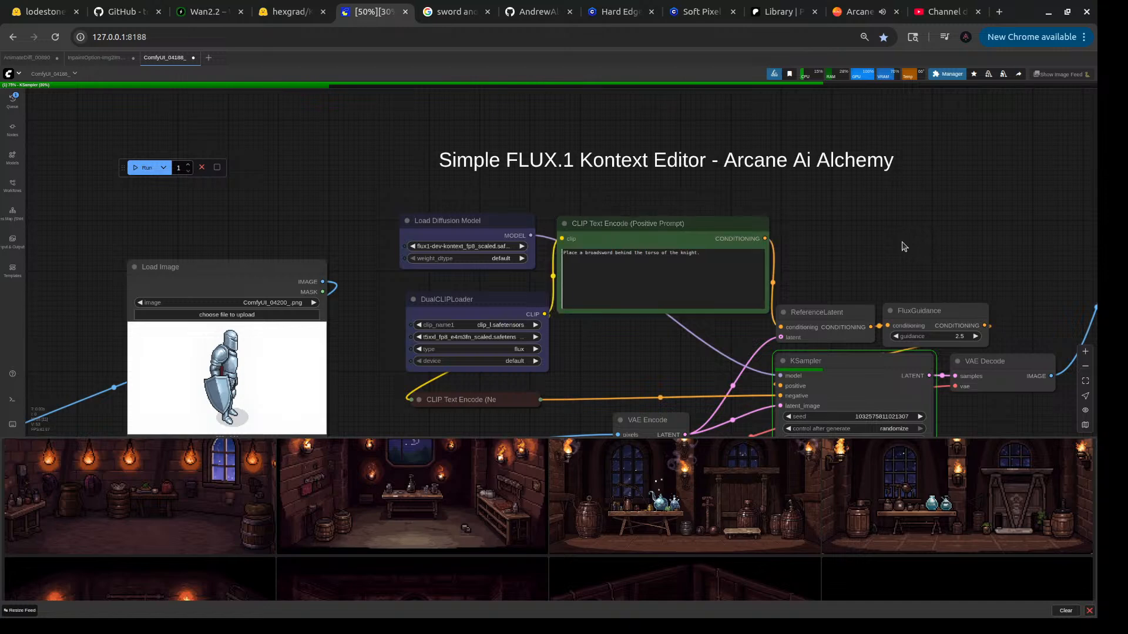
pyautogui.moveTo(902, 247); pyautogui.dragTo(698, 202)
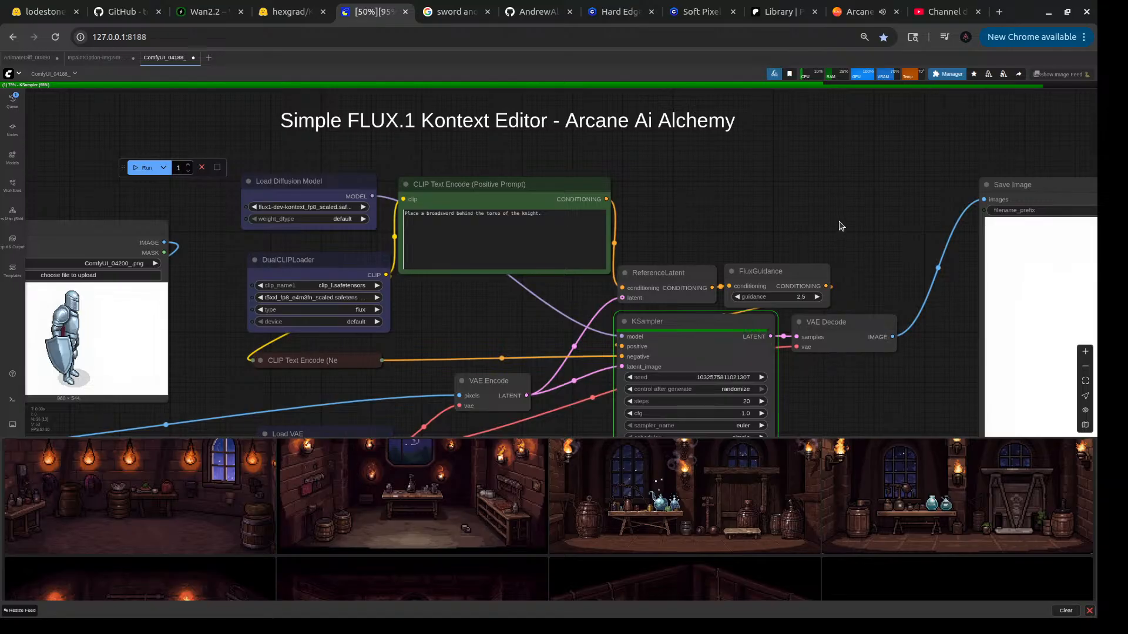
pyautogui.moveTo(839, 227); pyautogui.dragTo(565, 202)
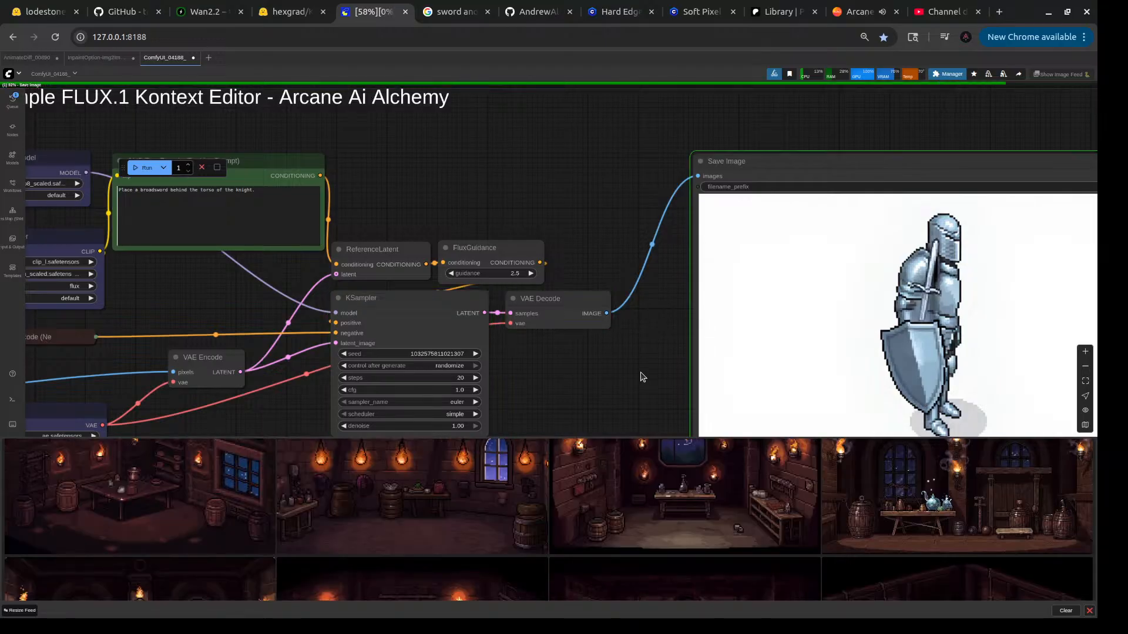
pyautogui.moveTo(639, 378); pyautogui.dragTo(541, 354)
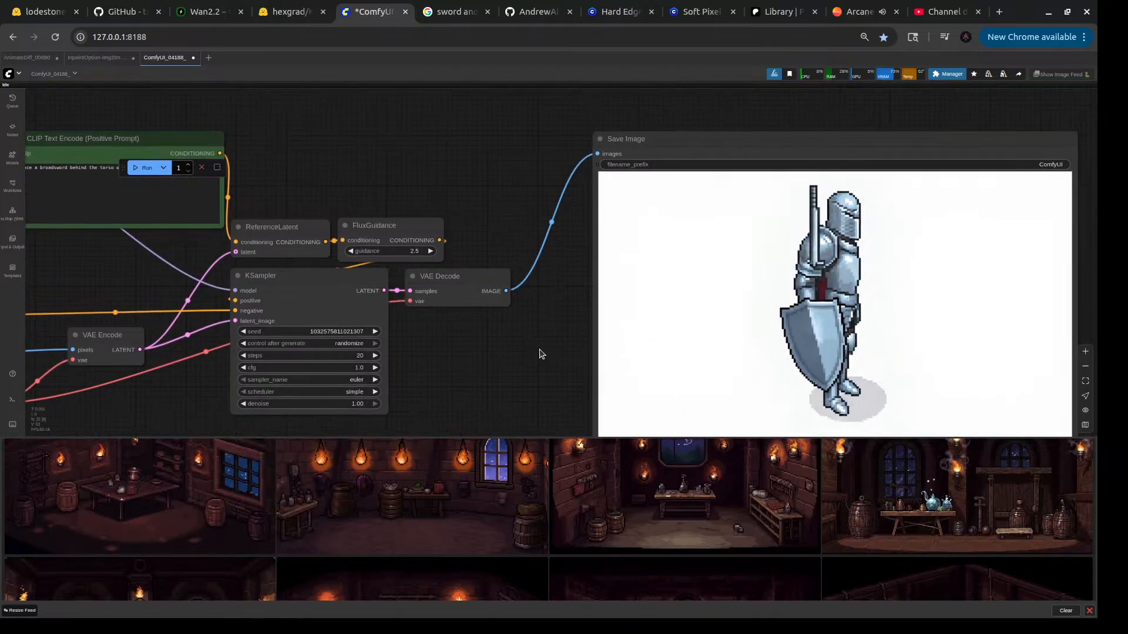
# - Generate another image with the same broadsword prompt and inspect the sword in the current knight output
pyautogui.scroll(-4, 541, 354)
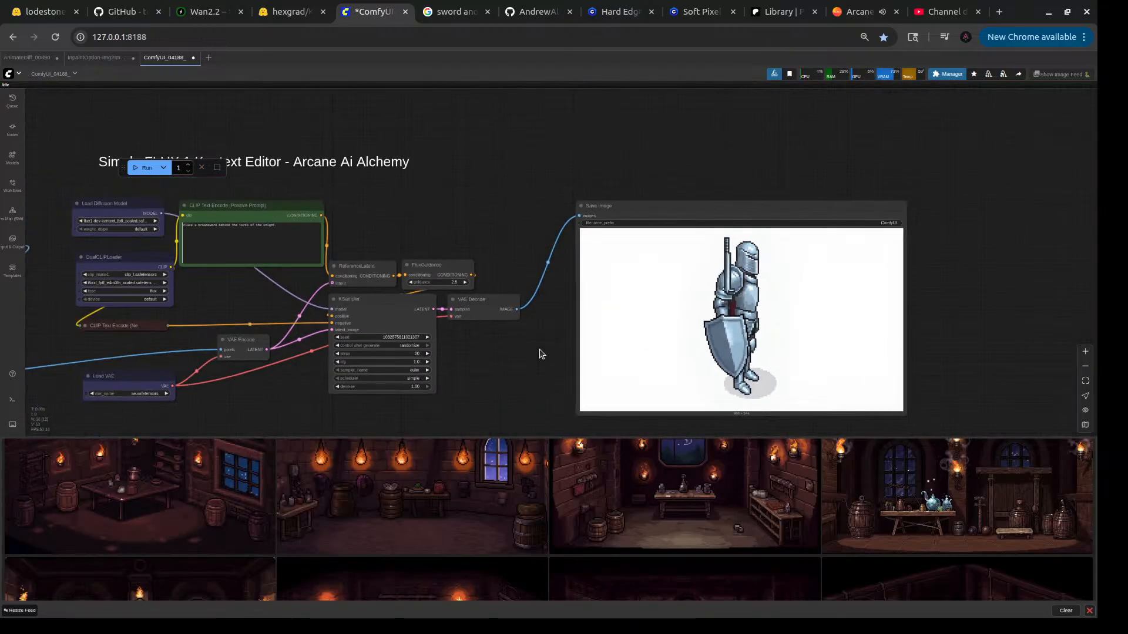
pyautogui.scroll(5, 729, 271)
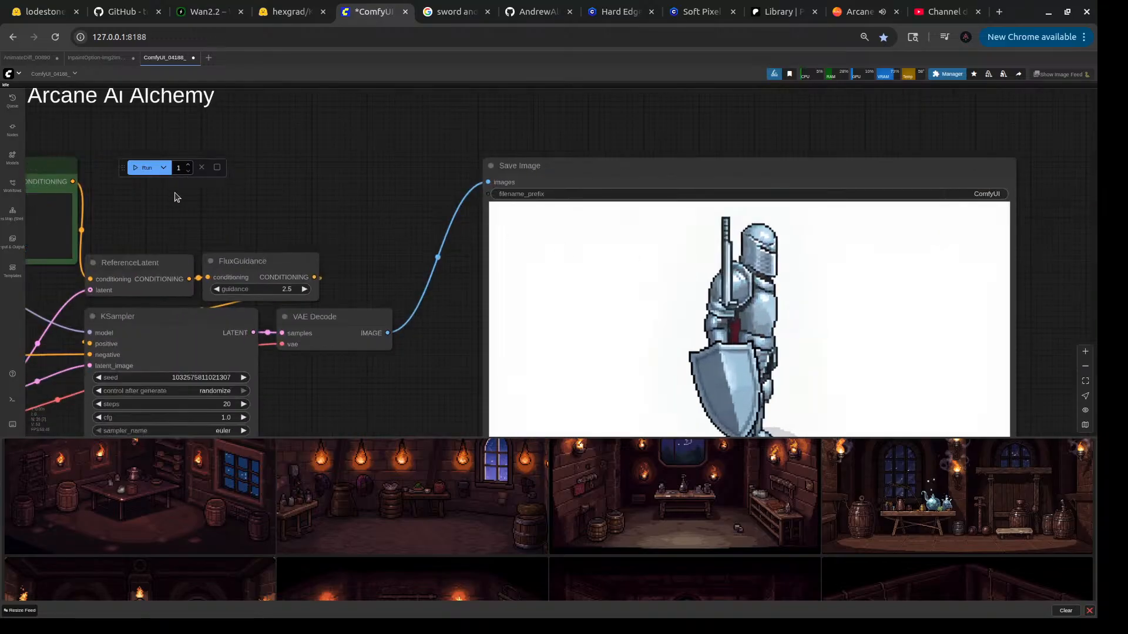
pyautogui.click(144, 168)
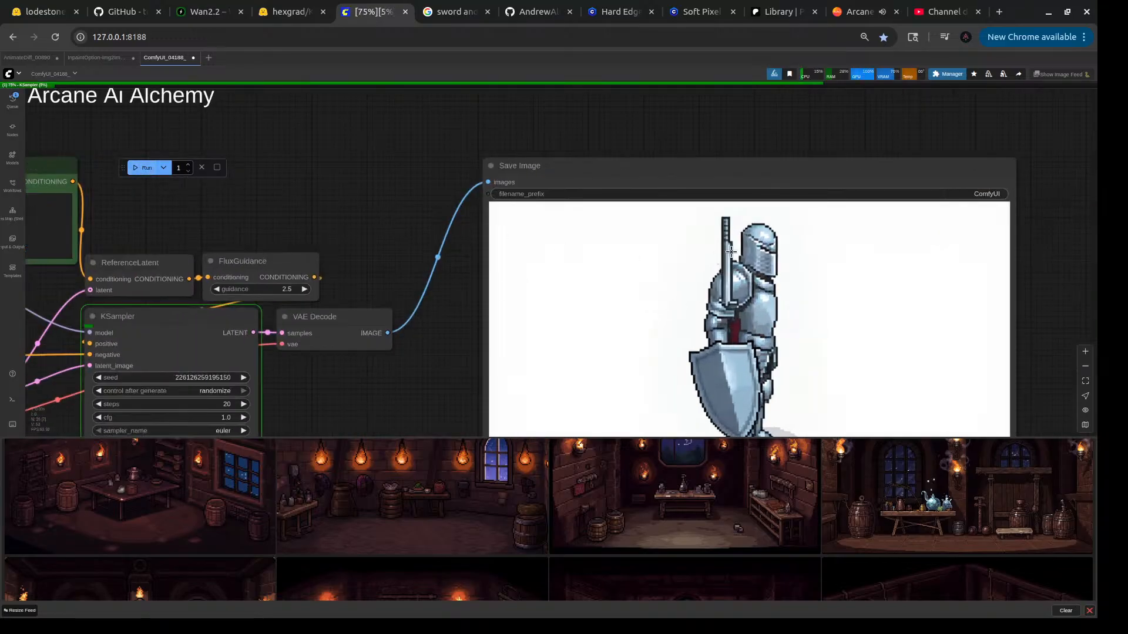
pyautogui.scroll(3, 732, 271)
pyautogui.scroll(-8, 732, 271)
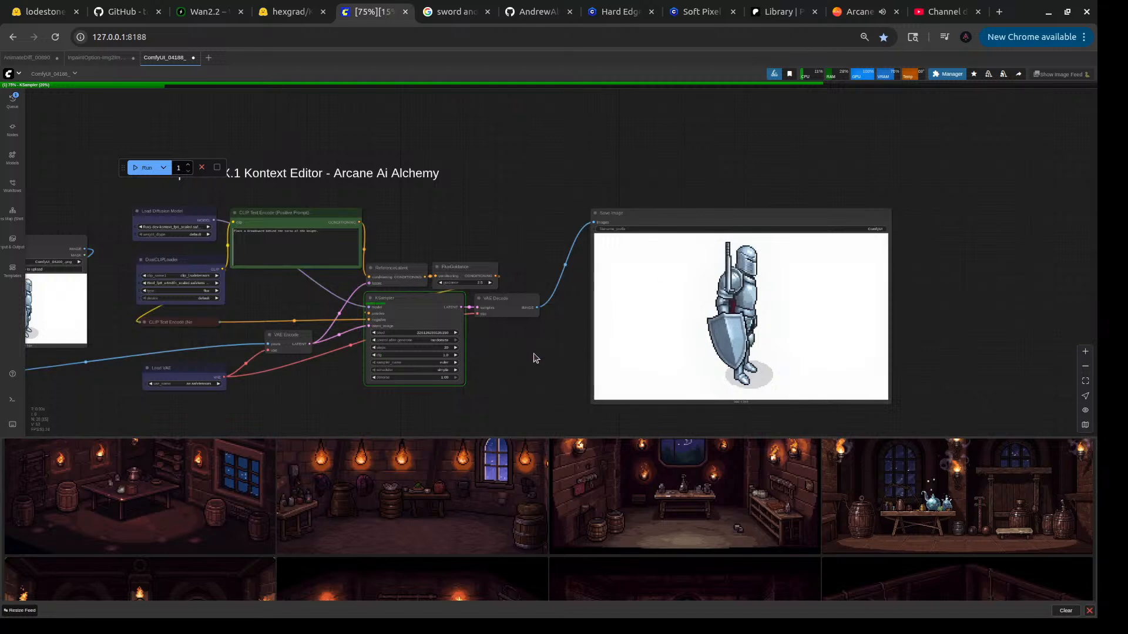
# - Reword the positive prompt to "Place a broadsword behind the back of the knight." and generate the image
pyautogui.scroll(5, 505, 235)
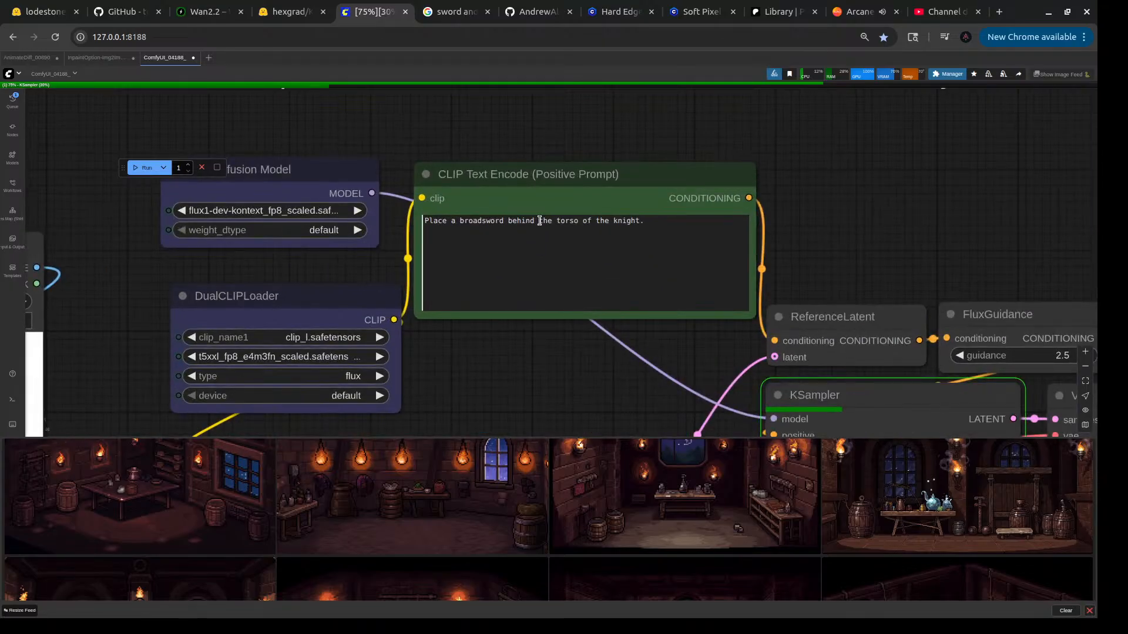
pyautogui.moveTo(538, 221); pyautogui.dragTo(597, 221)
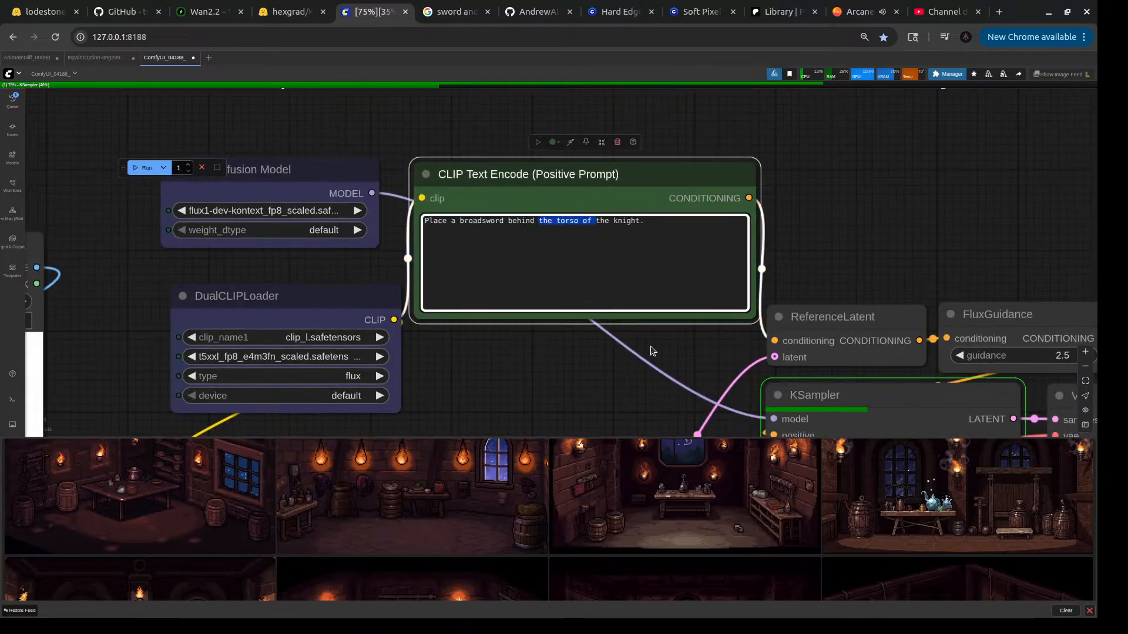
pyautogui.press('BackSpace')
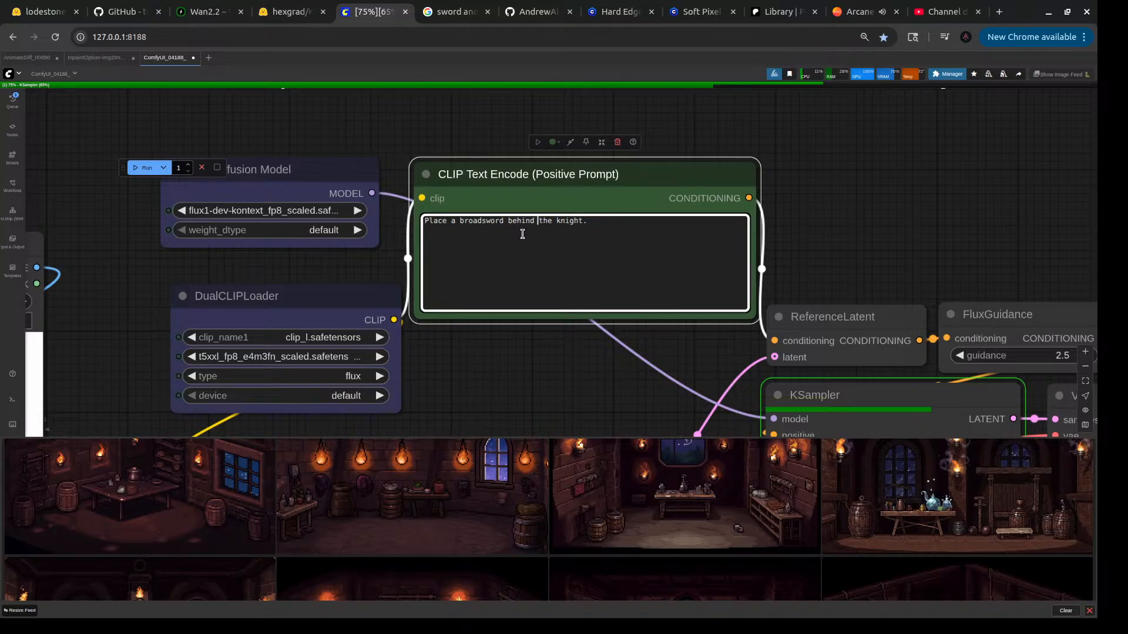
pyautogui.write('bac')
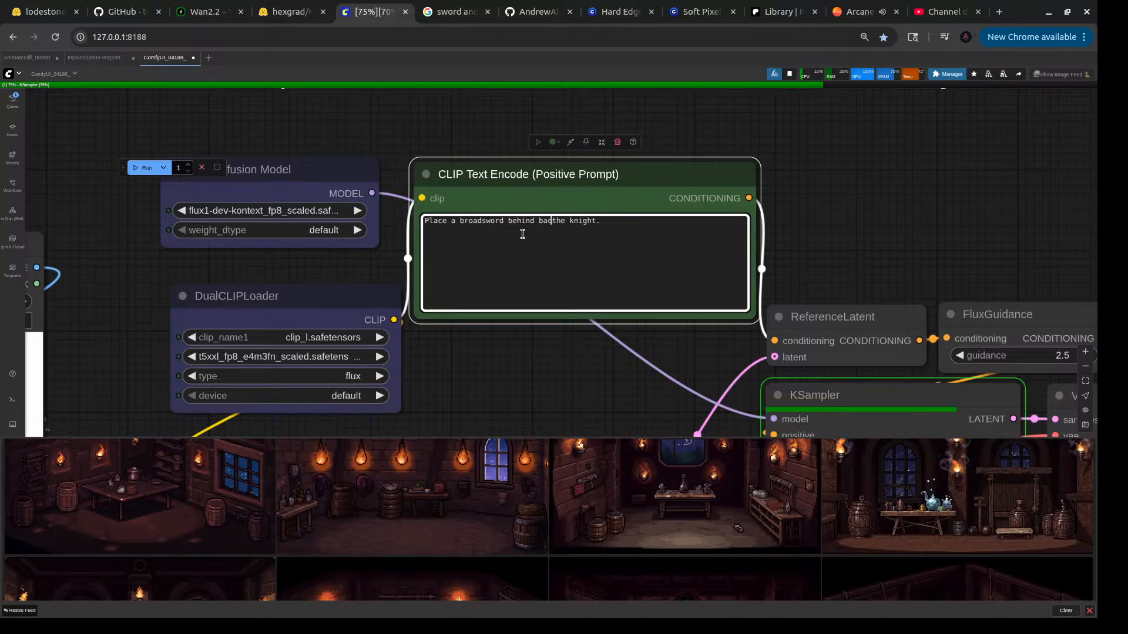
pyautogui.press('BackSpace')
pyautogui.press('BackSpace')
pyautogui.press('BackSpace')
pyautogui.press('Right')
pyautogui.press('Right')
pyautogui.press('Right')
pyautogui.write('back p')
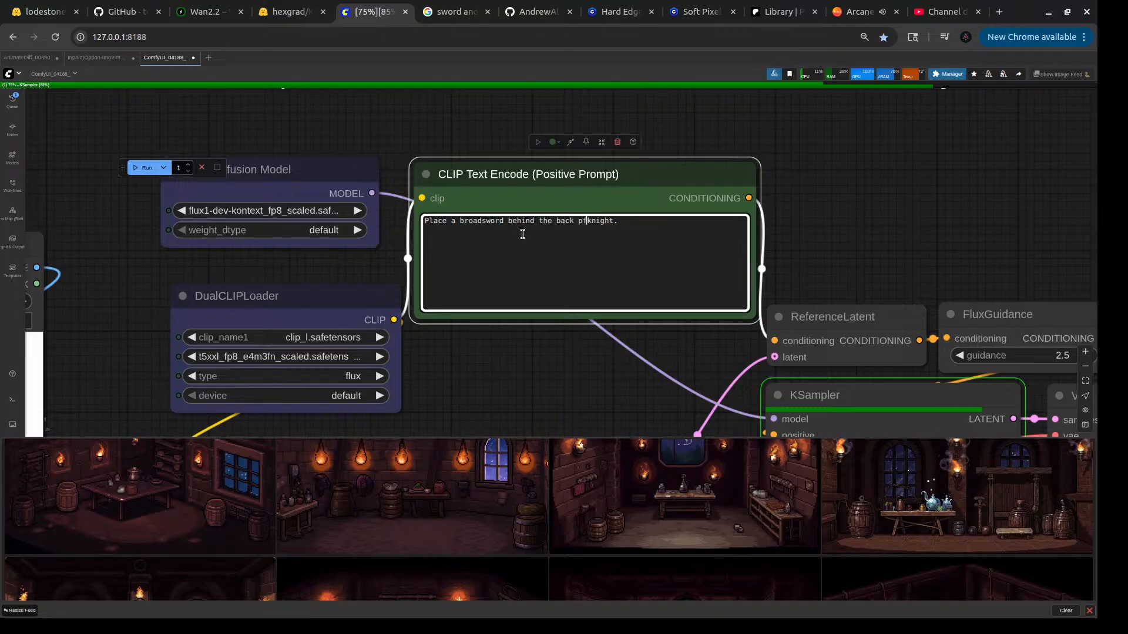
pyautogui.press('BackSpace')
pyautogui.write('of the')
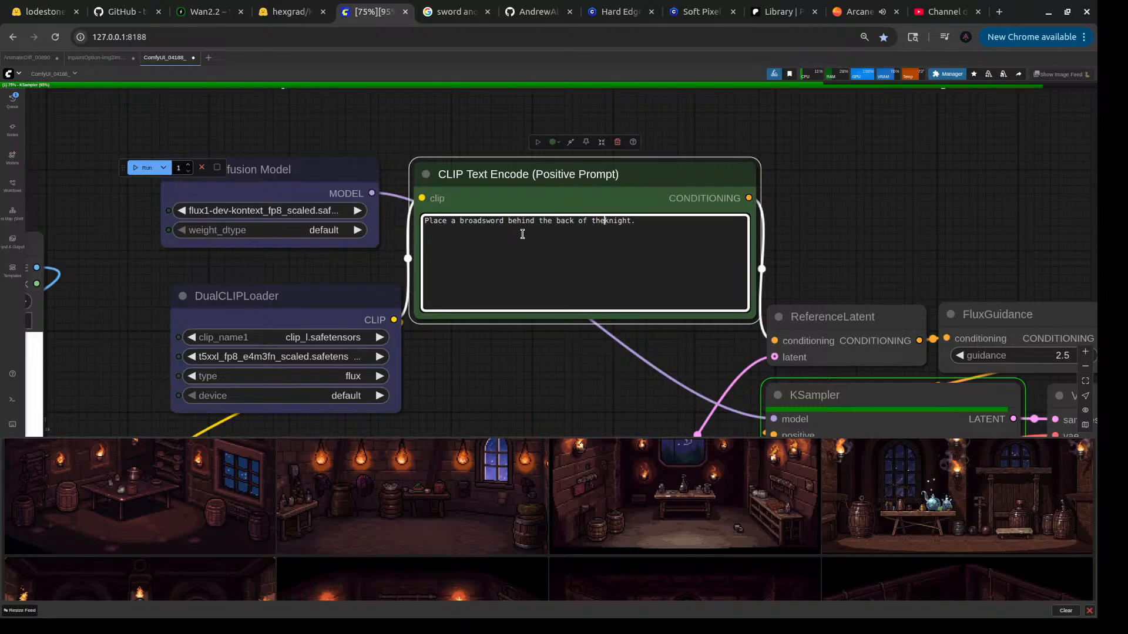
pyautogui.scroll(-5, 878, 247)
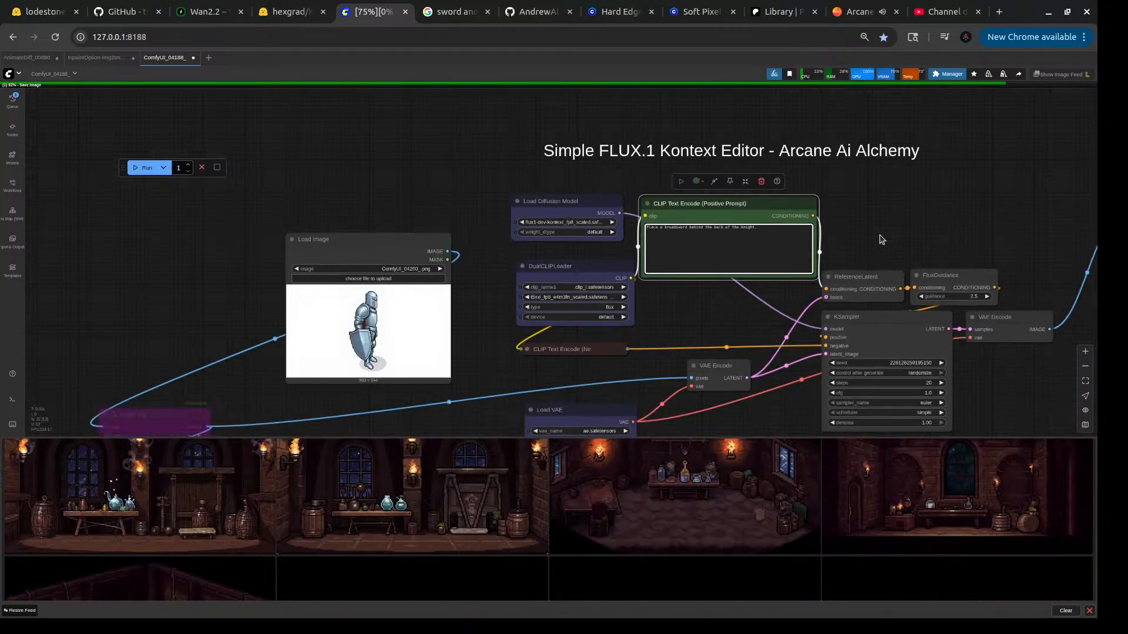
pyautogui.moveTo(879, 240); pyautogui.dragTo(413, 192)
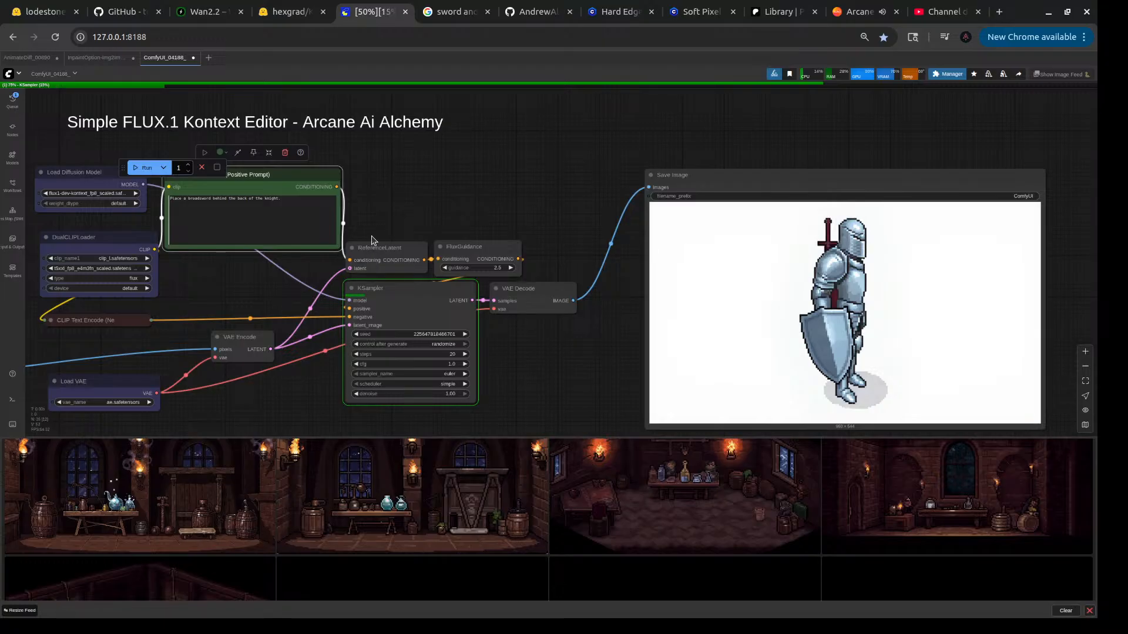
# - Insert "gray" before "broadsword" in the positive prompt so it reads "Place a gray broadsword behind the back of the knight."
pyautogui.moveTo(388, 211); pyautogui.dragTo(509, 233)
pyautogui.scroll(5, 390, 230)
pyautogui.scroll(3, 298, 235)
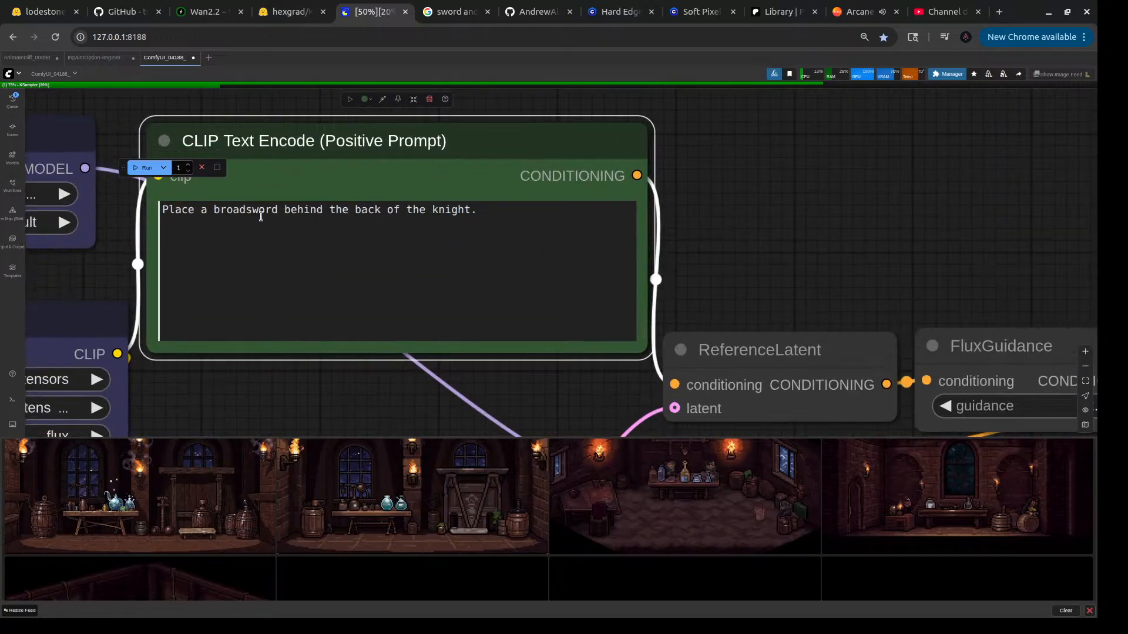
pyautogui.click(209, 206)
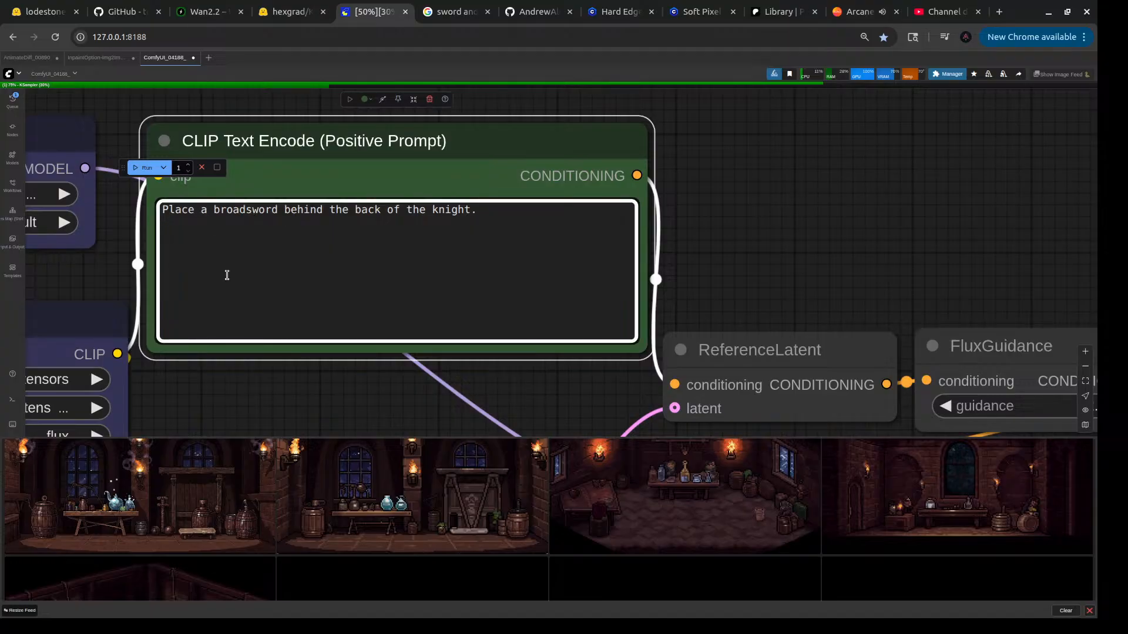
pyautogui.write('gray')
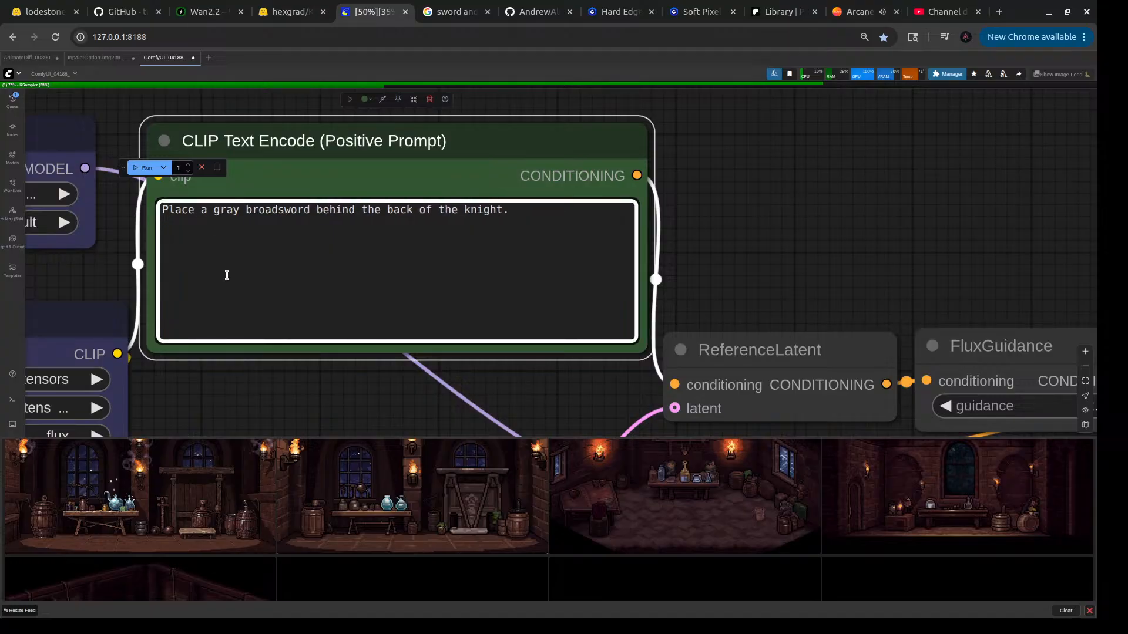
# - Examine the workflow's current knight output and browse the earlier knight and dungeon images in the image feed
pyautogui.scroll(-10, 479, 248)
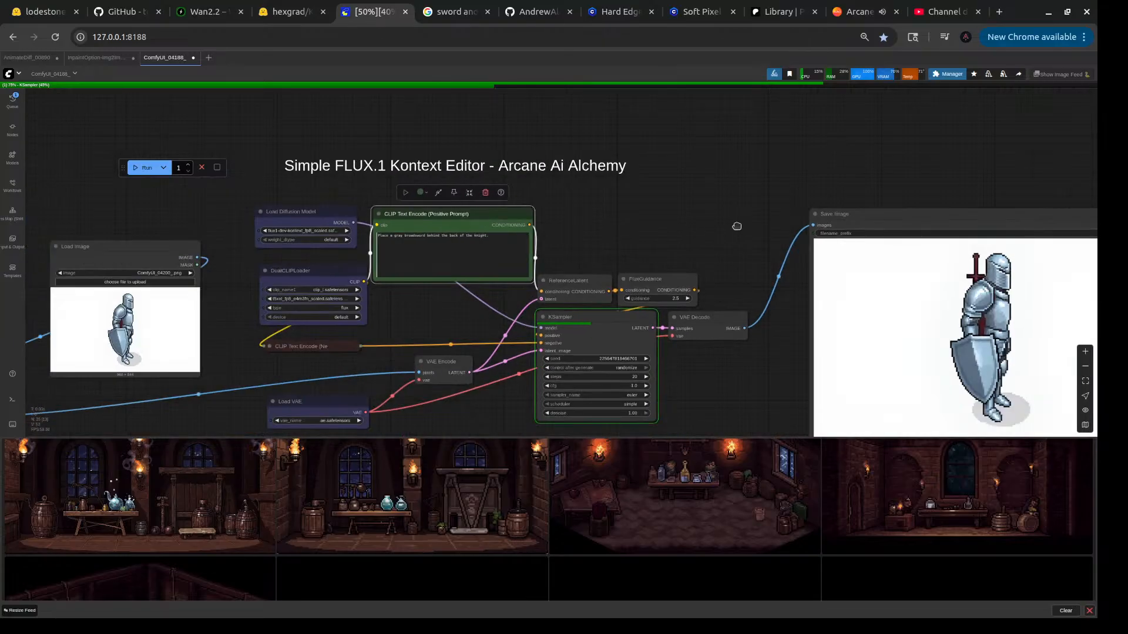
pyautogui.moveTo(737, 226); pyautogui.dragTo(640, 251)
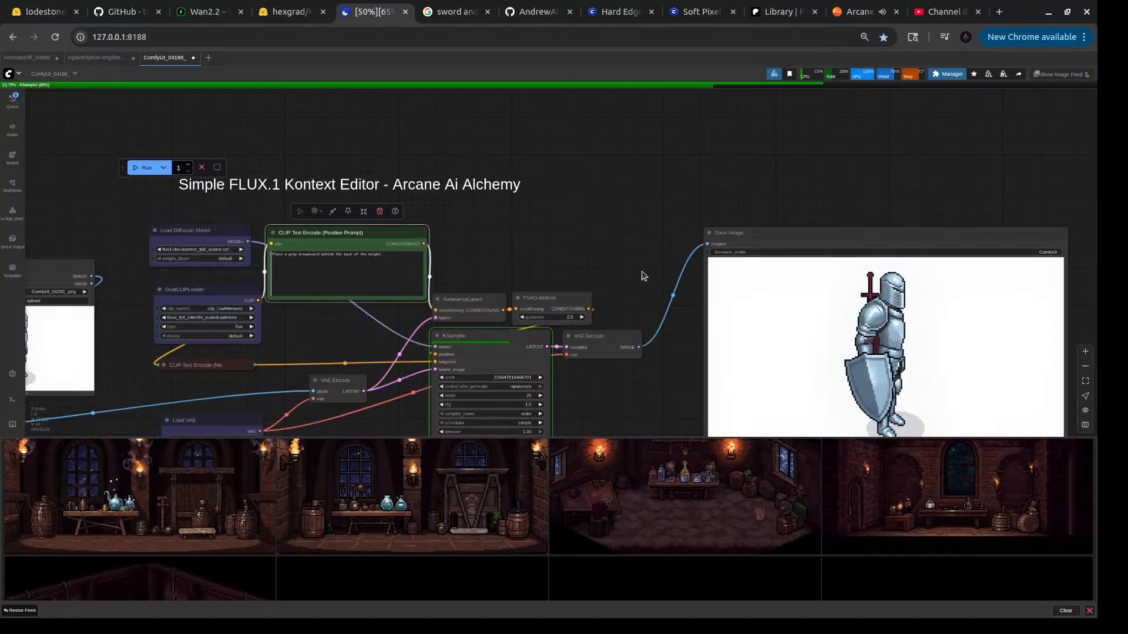
pyautogui.moveTo(595, 260); pyautogui.dragTo(724, 191)
pyautogui.scroll(-3, 721, 196)
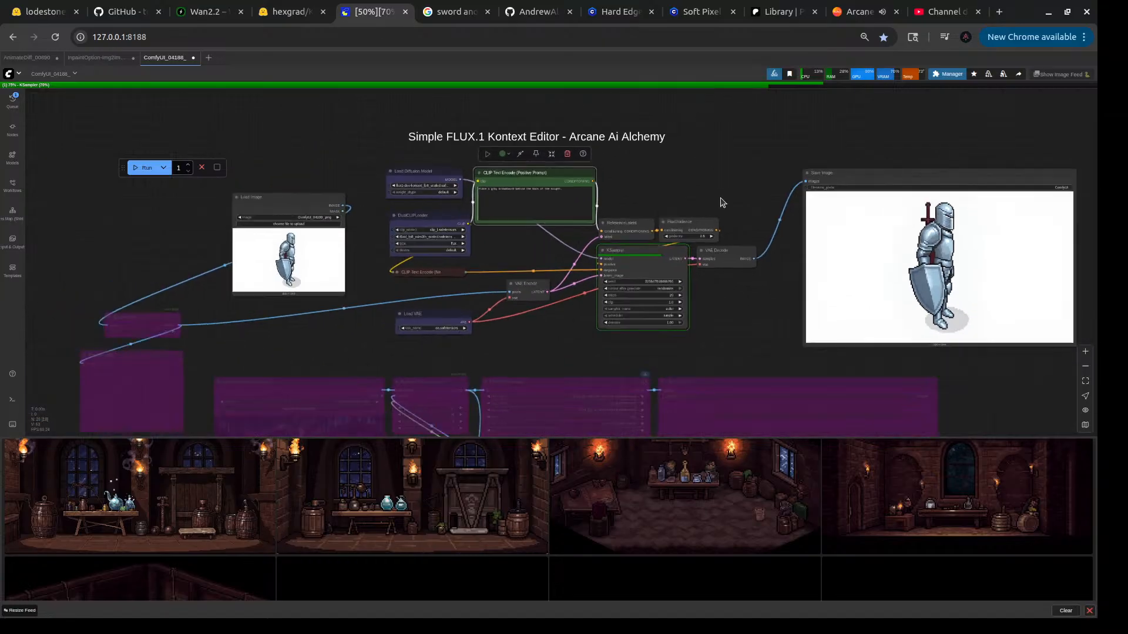
pyautogui.scroll(-3, 544, 475)
pyautogui.scroll(-10, 545, 478)
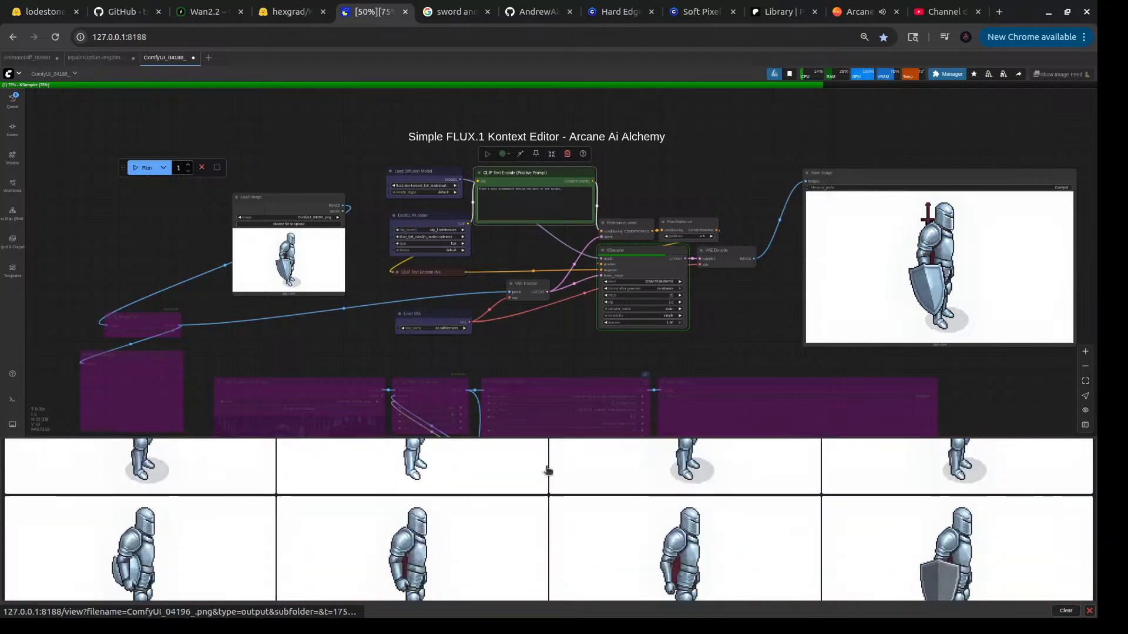
pyautogui.scroll(10, 546, 470)
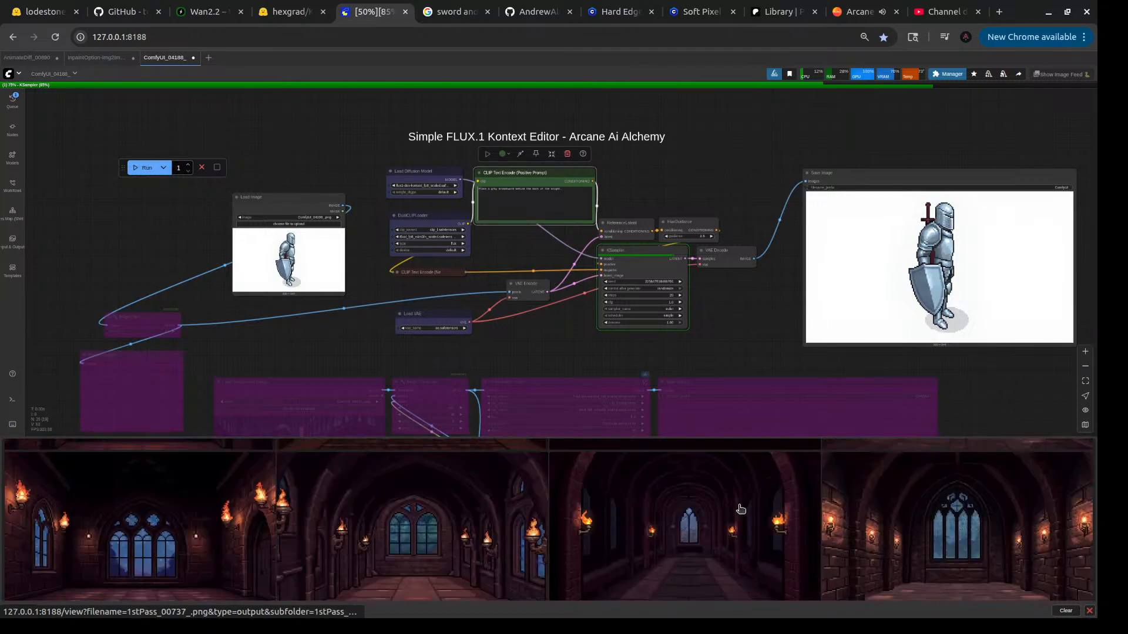
pyautogui.scroll(-10, 736, 507)
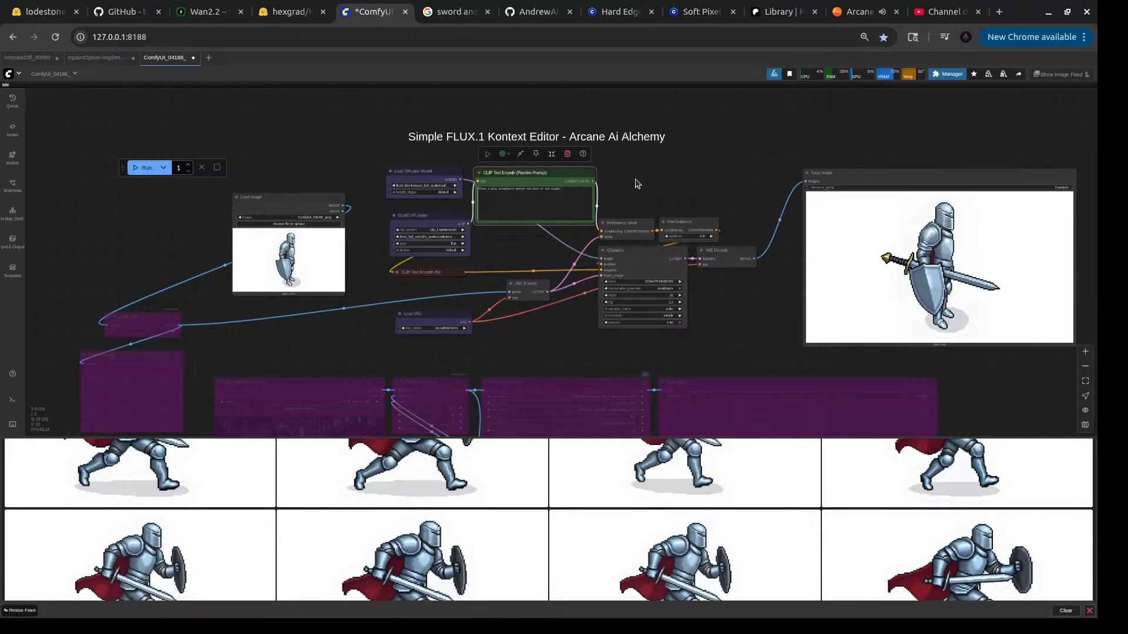
# - Generate an image with the gray broadsword prompt and inspect the sword placement in the last saved knight image
pyautogui.click(157, 171)
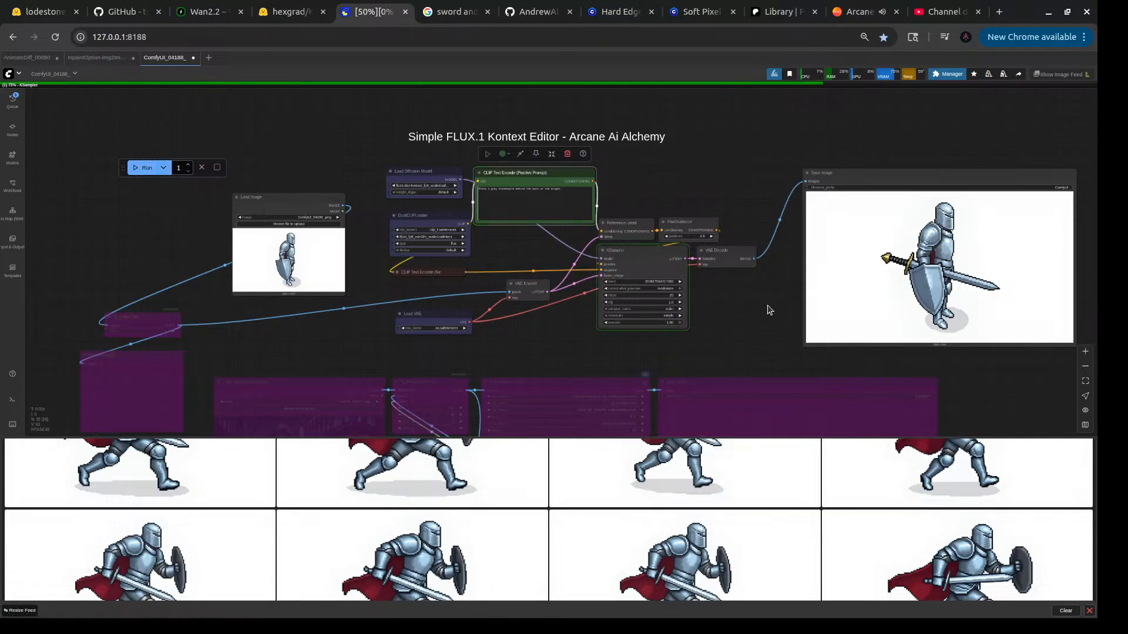
pyautogui.moveTo(766, 309); pyautogui.dragTo(573, 345)
pyautogui.scroll(8, 770, 289)
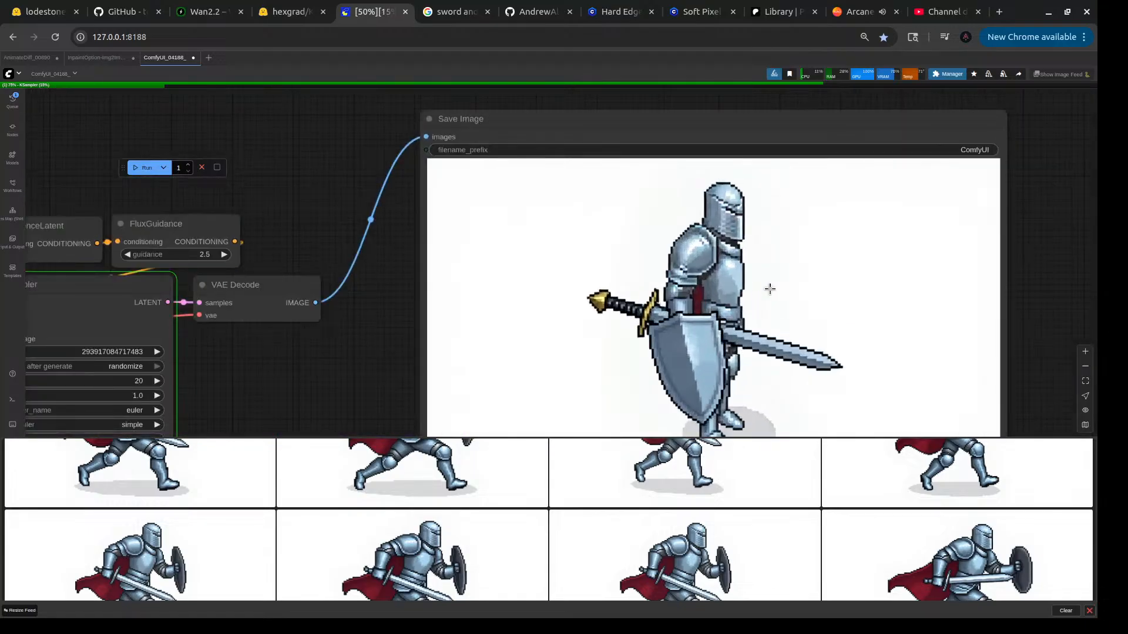
pyautogui.scroll(-5, 770, 289)
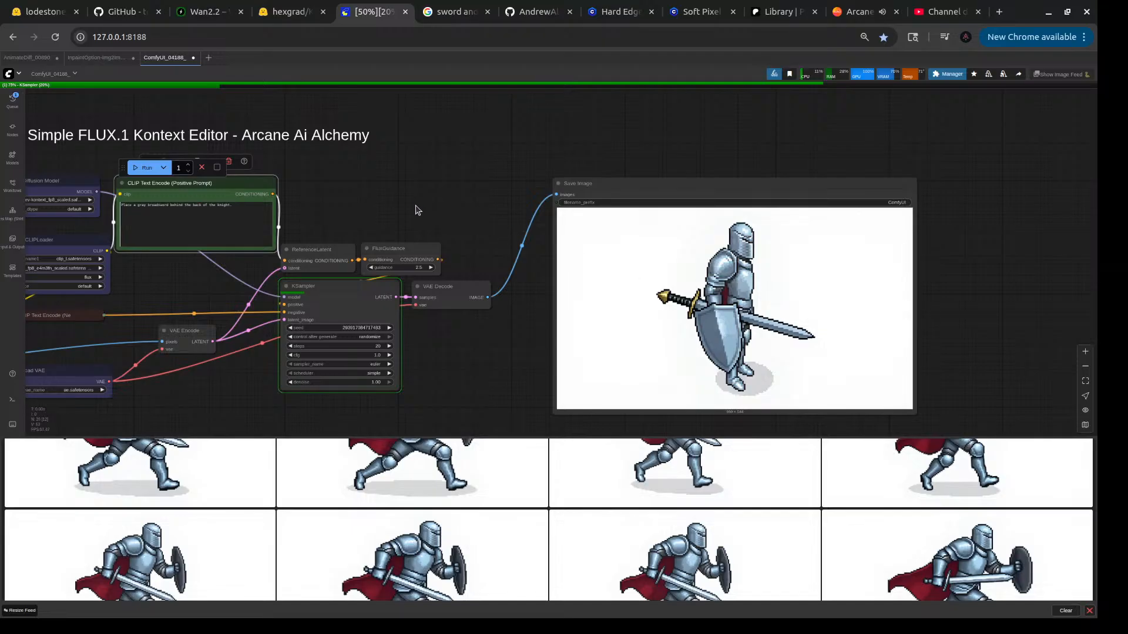
# - Shorten the positive prompt to "Place a gray broadsword behind the knight." and generate a new image
pyautogui.moveTo(383, 209); pyautogui.dragTo(614, 265)
pyautogui.scroll(5, 410, 269)
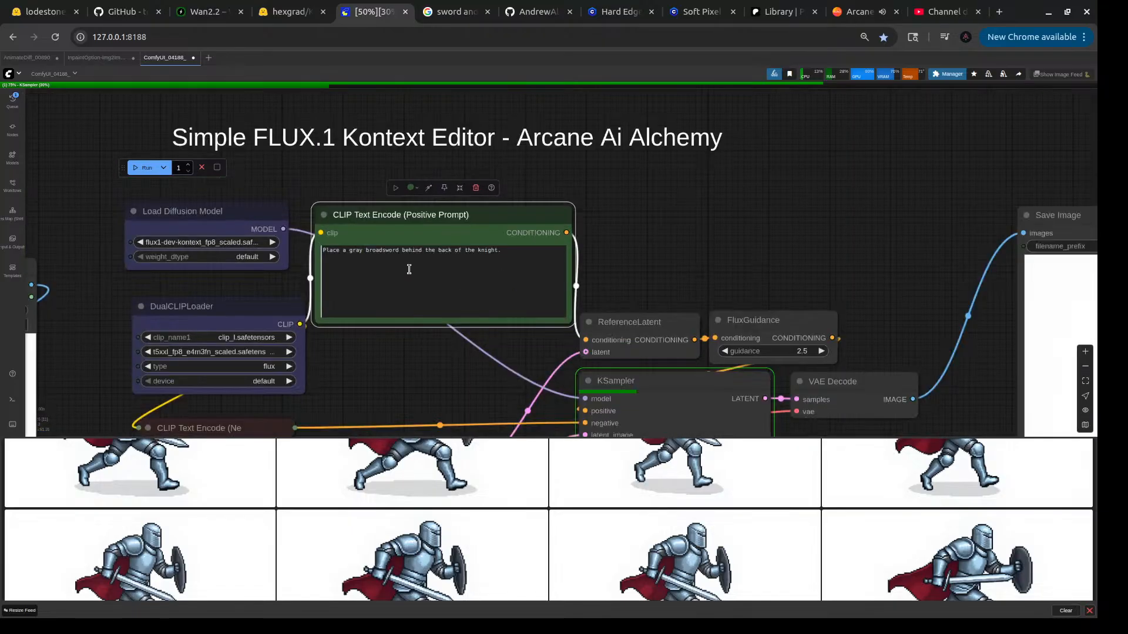
pyautogui.scroll(3, 409, 269)
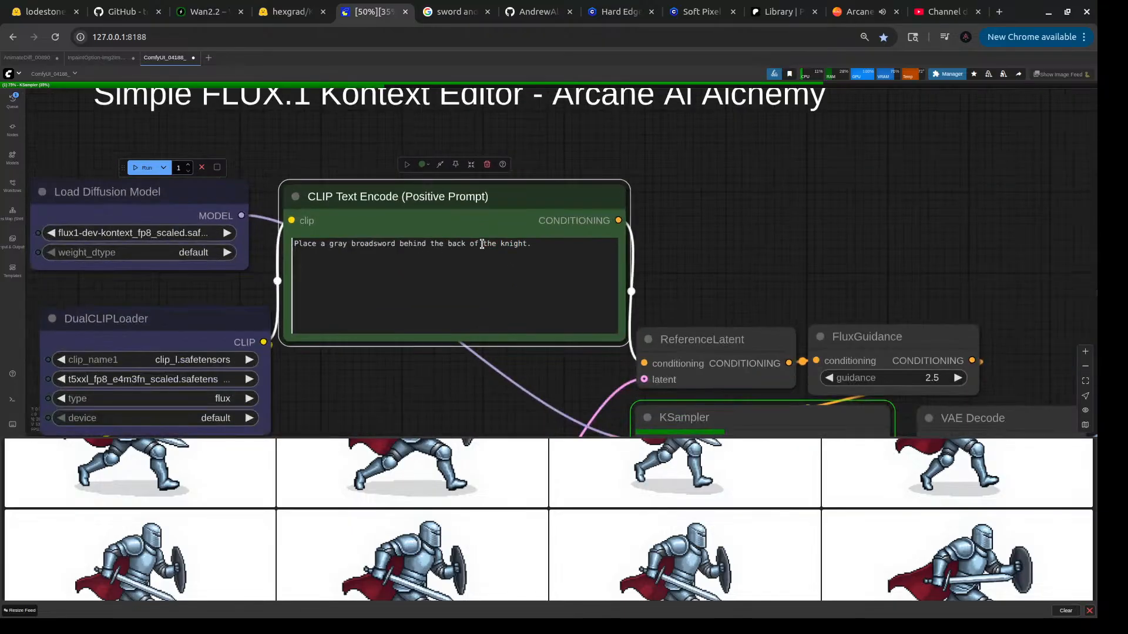
pyautogui.moveTo(482, 243); pyautogui.dragTo(433, 244)
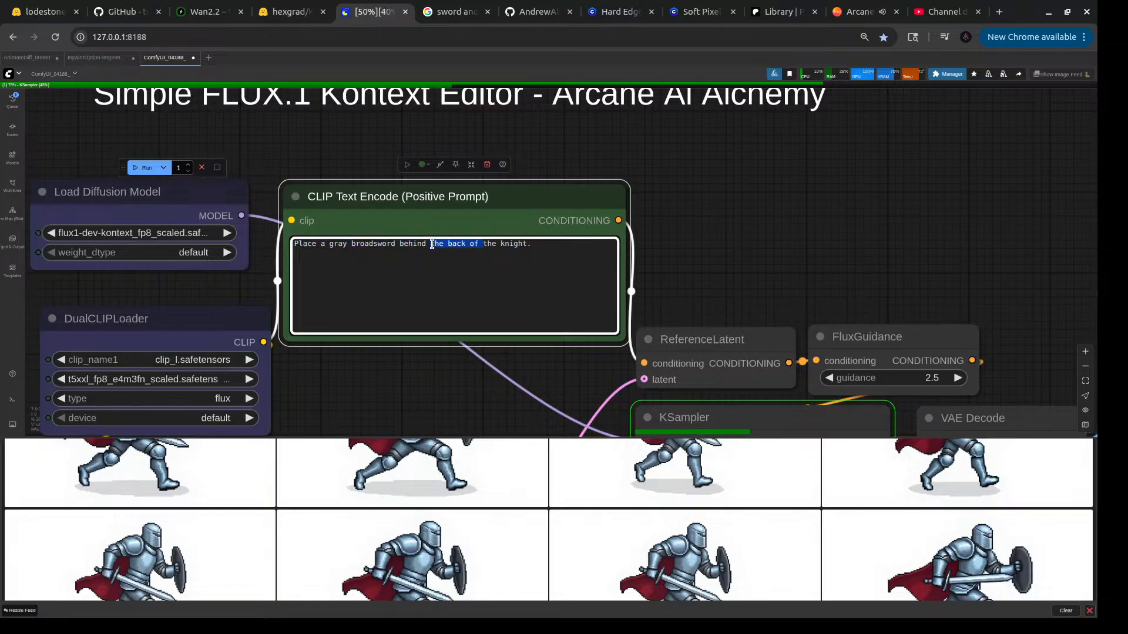
pyautogui.press('BackSpace')
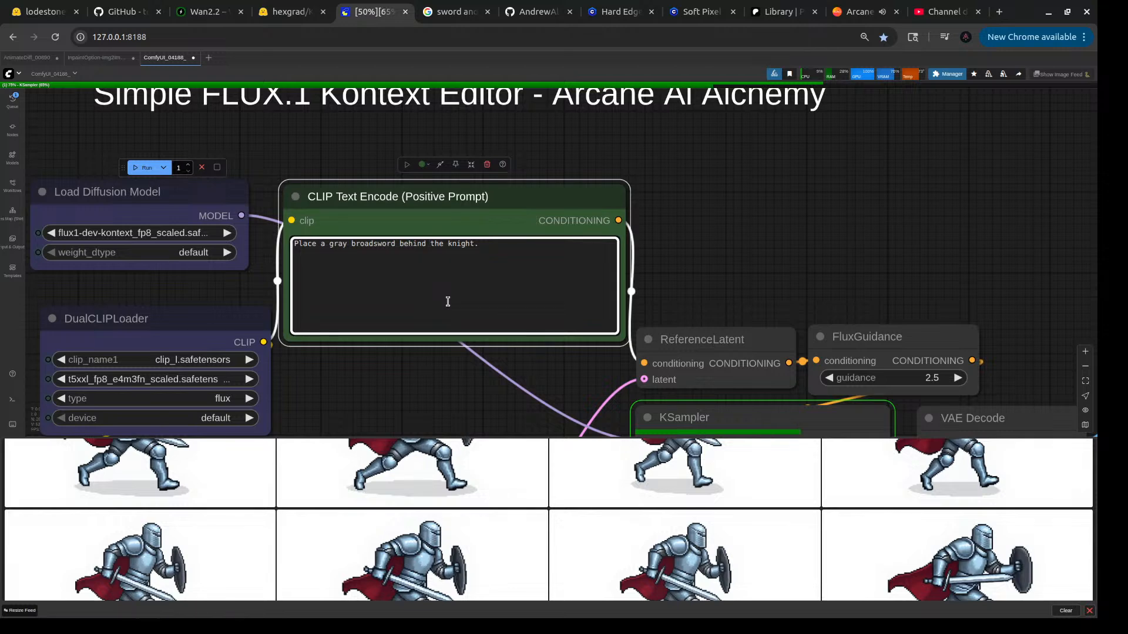
pyautogui.scroll(-10, 841, 265)
pyautogui.moveTo(887, 251); pyautogui.dragTo(472, 283)
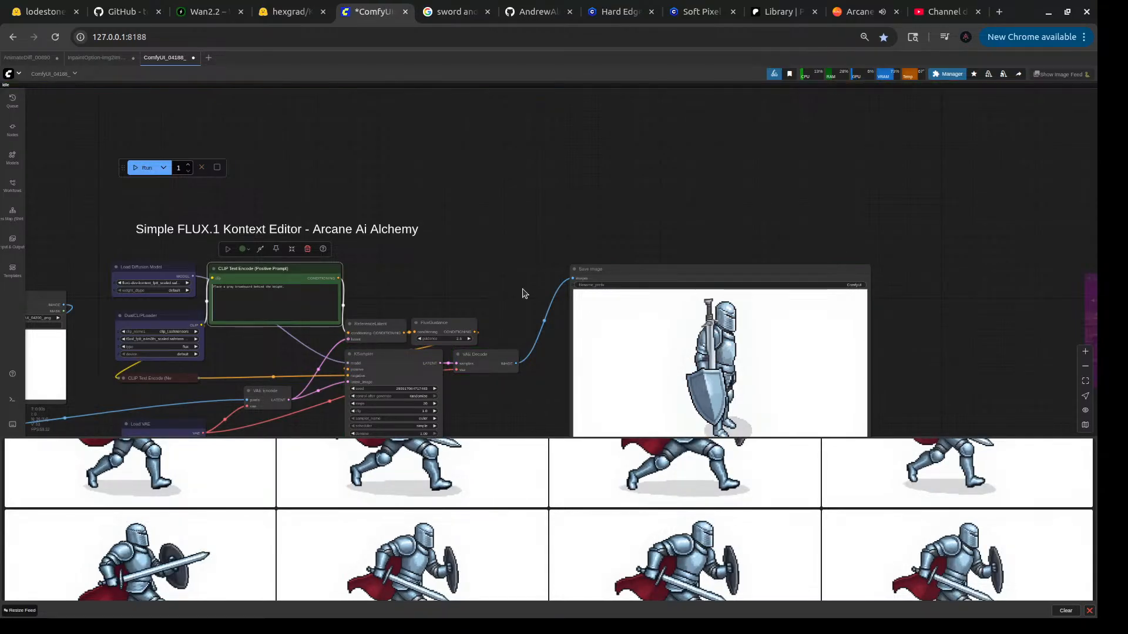
pyautogui.click(144, 168)
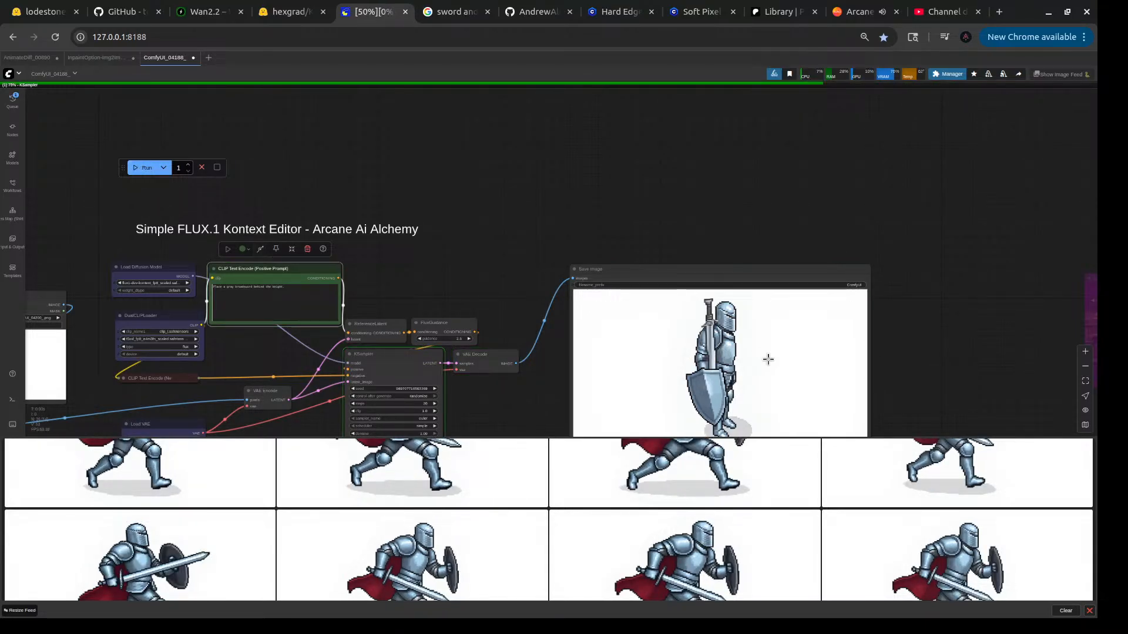
# - Examine the sword placement in the saved knight image and browse the image feed back to the newest knight outputs
pyautogui.scroll(10, 768, 359)
pyautogui.scroll(-7, 769, 358)
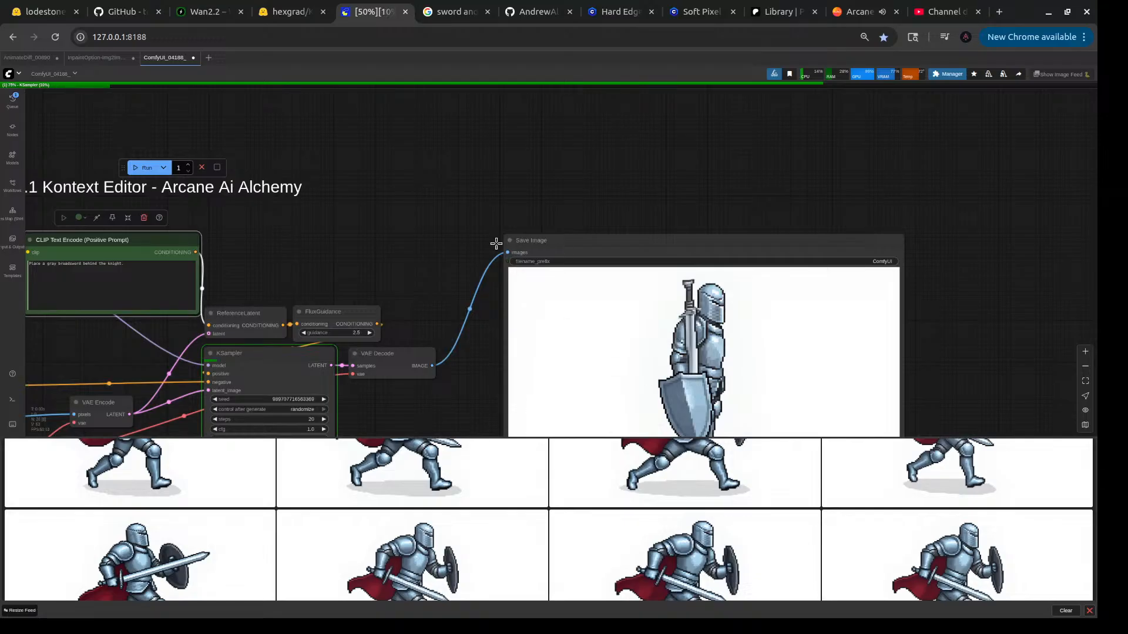
pyautogui.moveTo(425, 269); pyautogui.dragTo(465, 185)
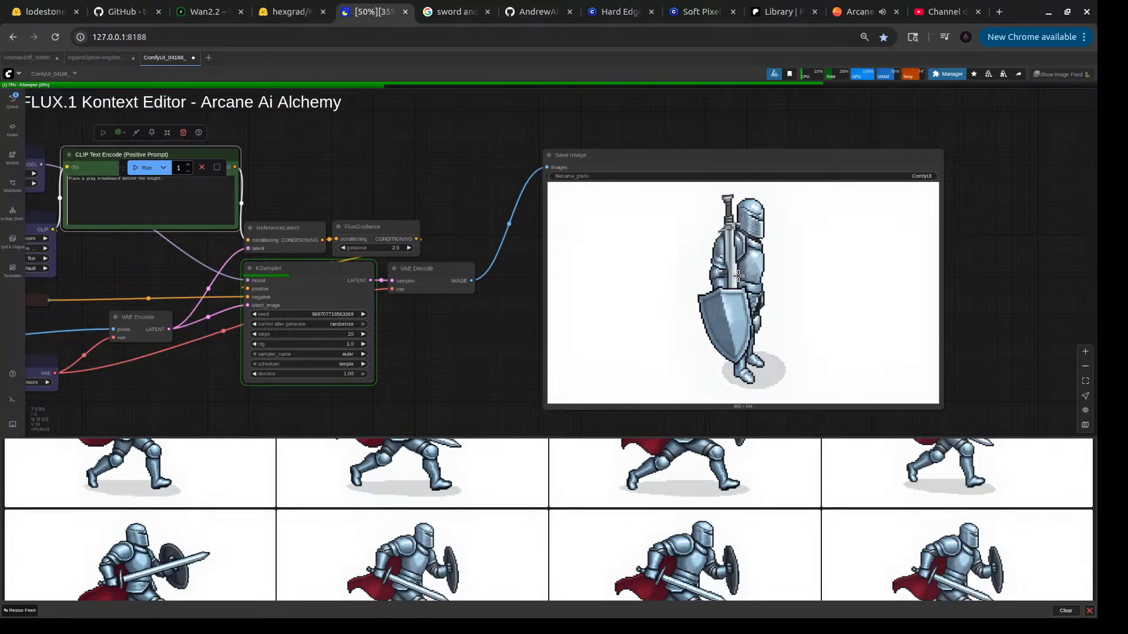
pyautogui.scroll(7, 738, 275)
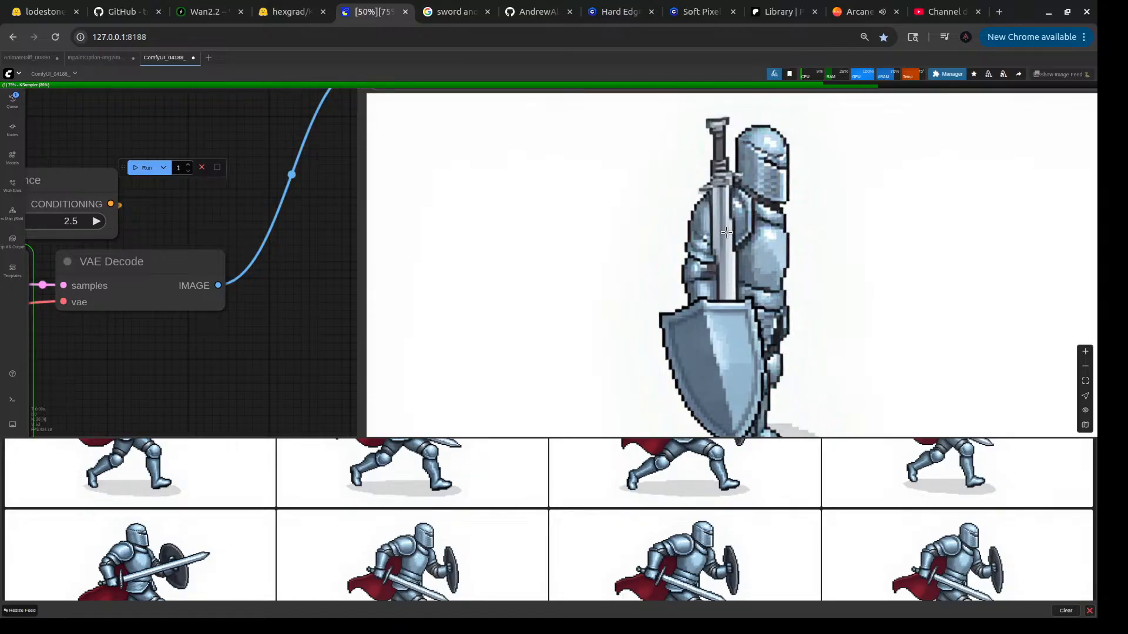
pyautogui.scroll(-5, 726, 232)
pyautogui.scroll(3, 533, 310)
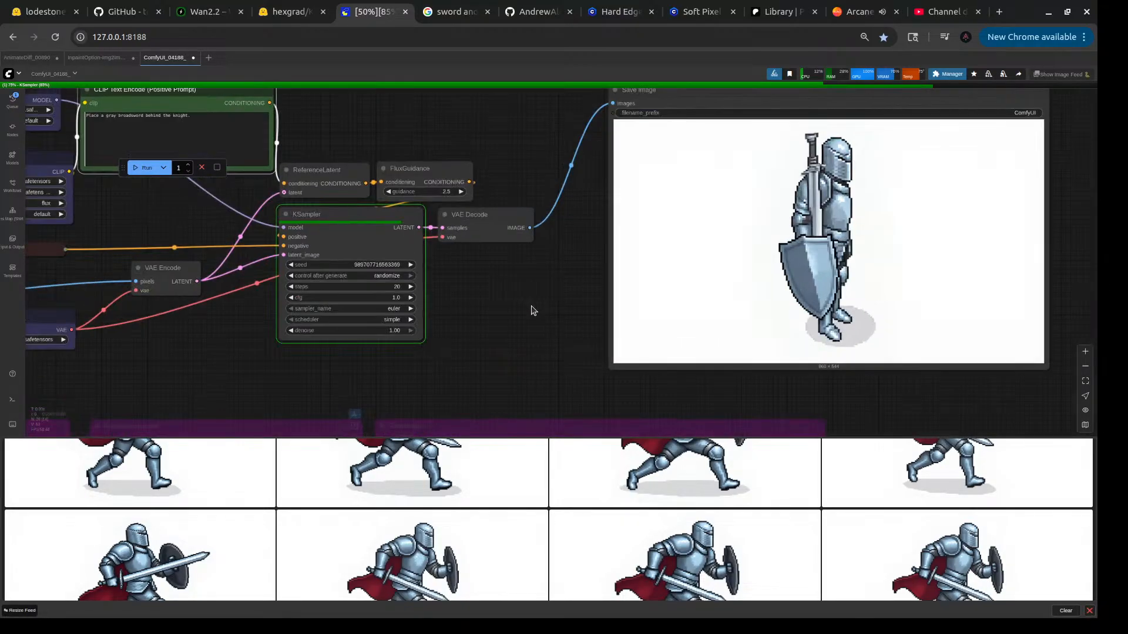
pyautogui.scroll(5, 516, 461)
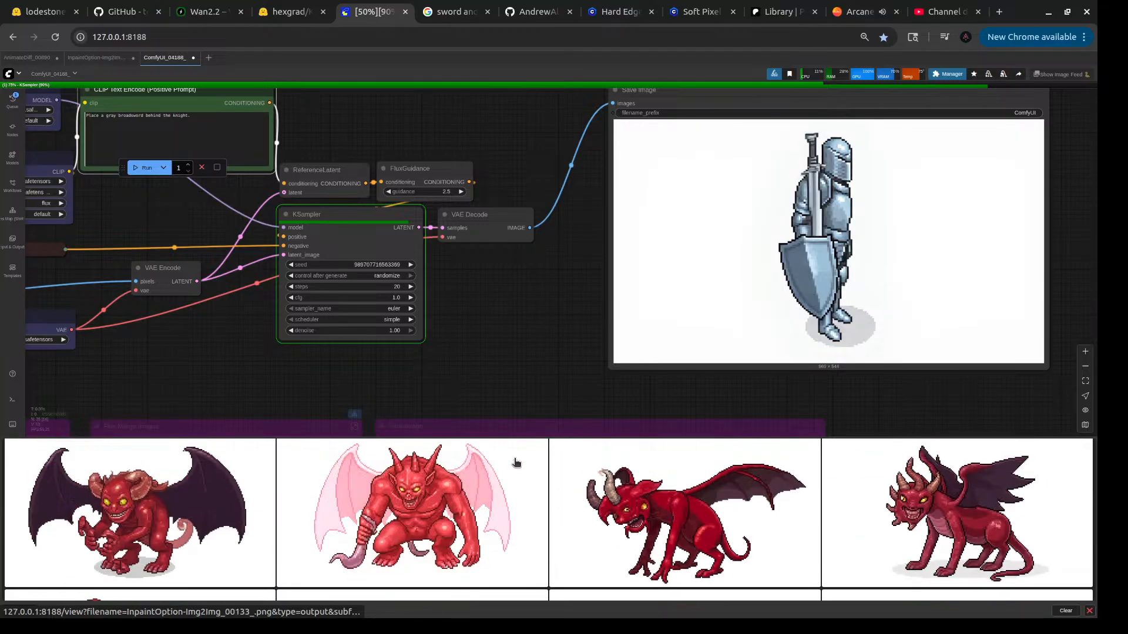
pyautogui.scroll(5, 516, 461)
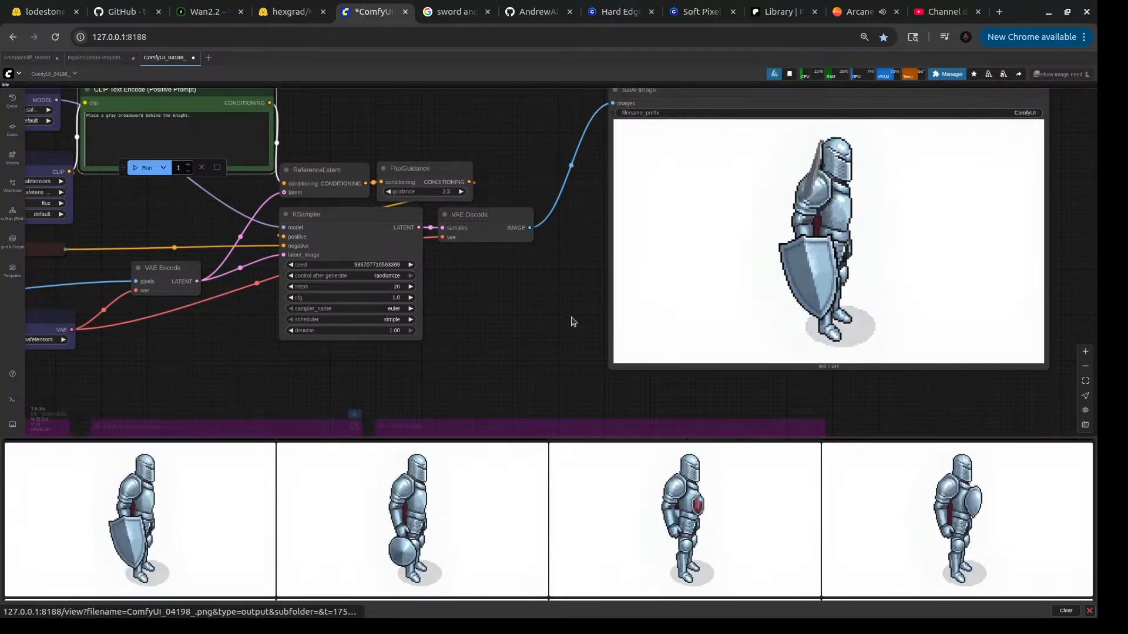
# - Load the workflow from the feed's knight image with the dark red sword hilt above the shoulder onto the canvas
pyautogui.moveTo(574, 319); pyautogui.dragTo(799, 378)
pyautogui.moveTo(424, 188); pyautogui.dragTo(299, 185)
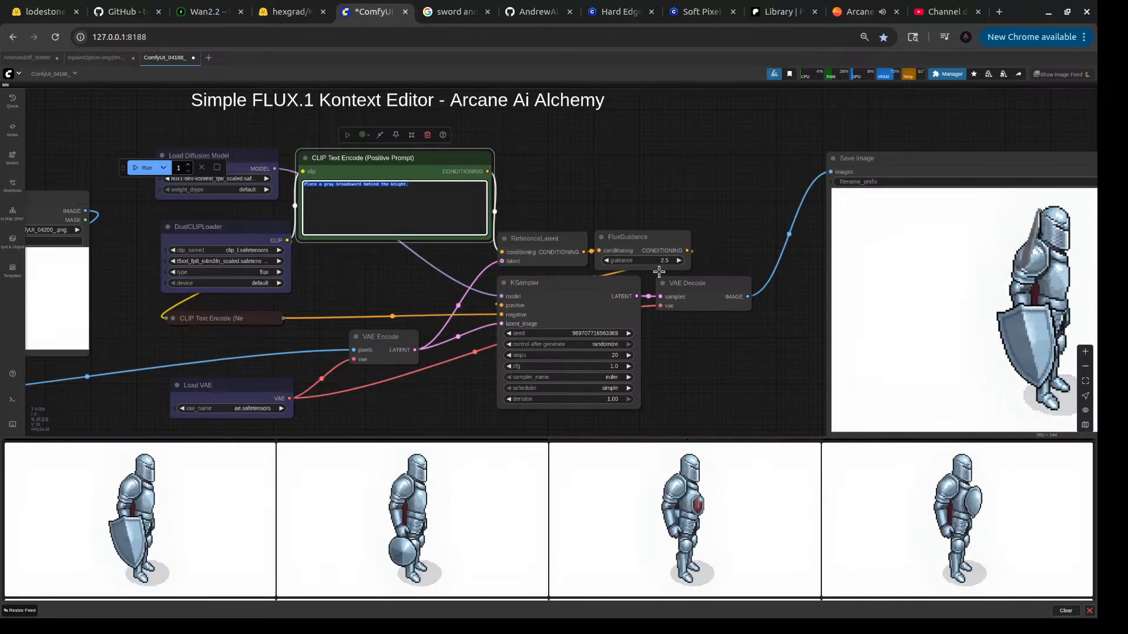
pyautogui.scroll(-5, 665, 486)
pyautogui.scroll(-10, 670, 489)
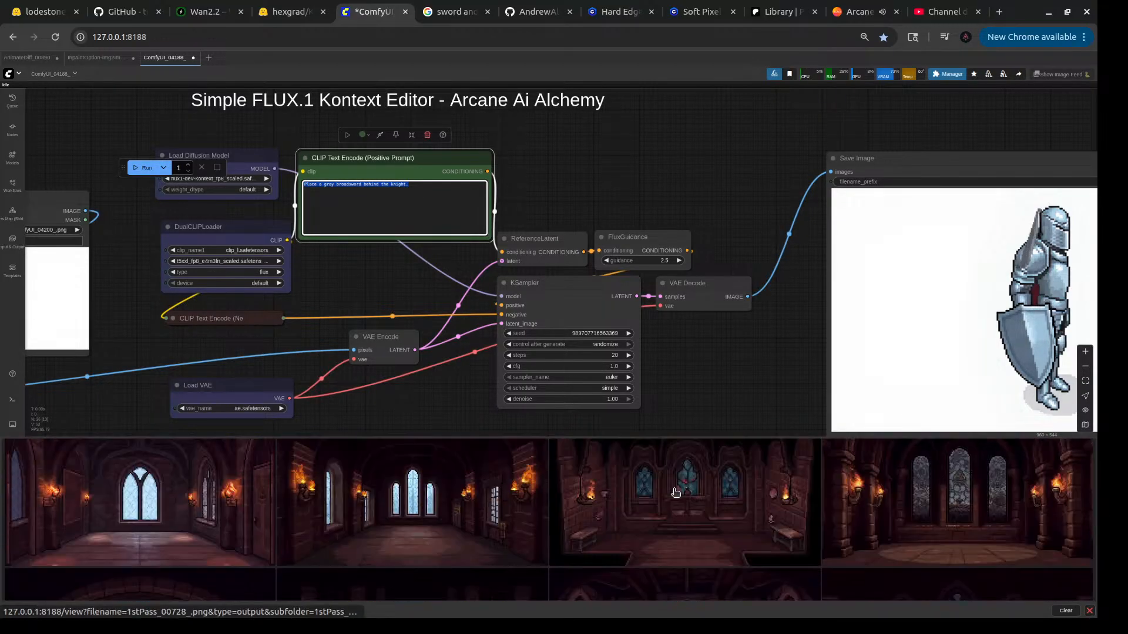
pyautogui.scroll(5, 674, 492)
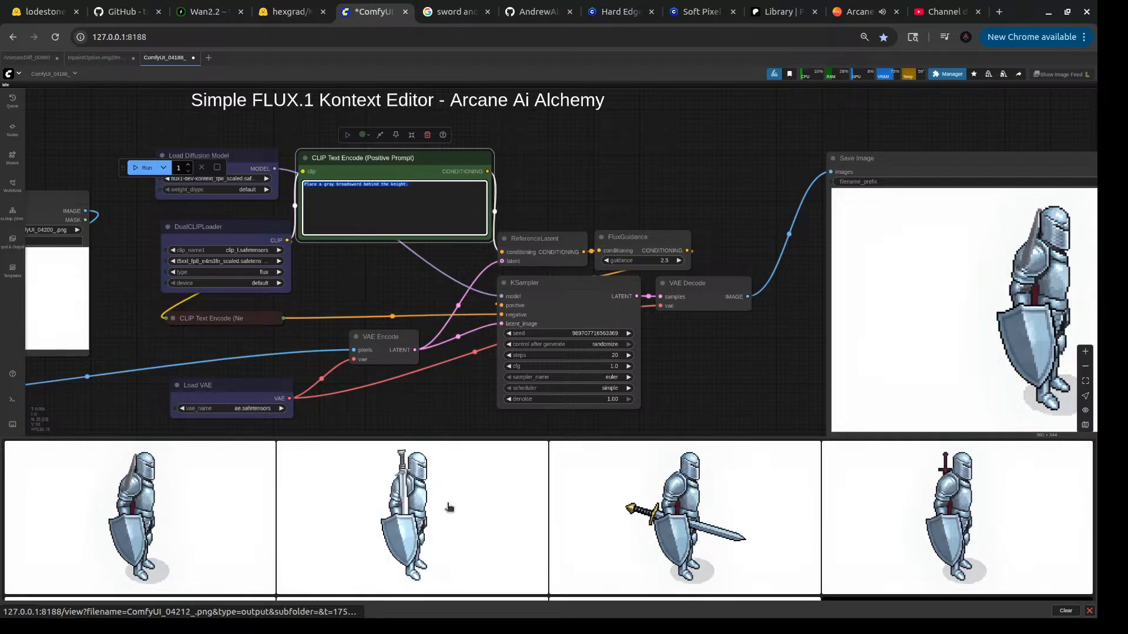
pyautogui.moveTo(941, 515); pyautogui.dragTo(672, 179)
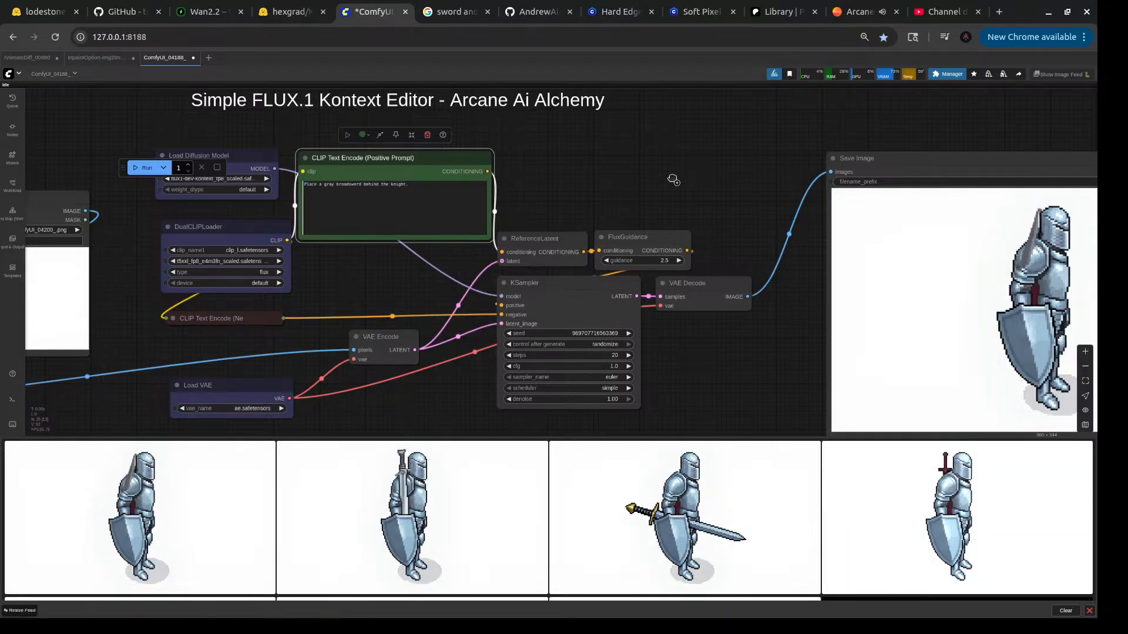
# - Set the KSampler's control after generate to fixed in the loaded workflow
pyautogui.scroll(4, 744, 317)
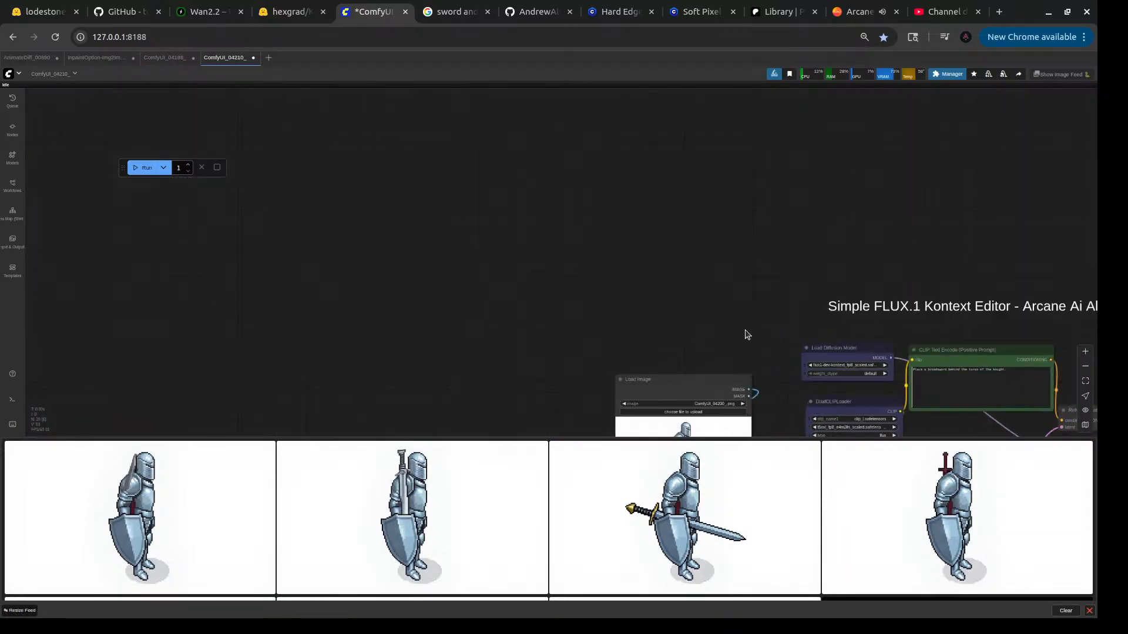
pyautogui.moveTo(722, 307); pyautogui.dragTo(449, 147)
pyautogui.scroll(6, 752, 308)
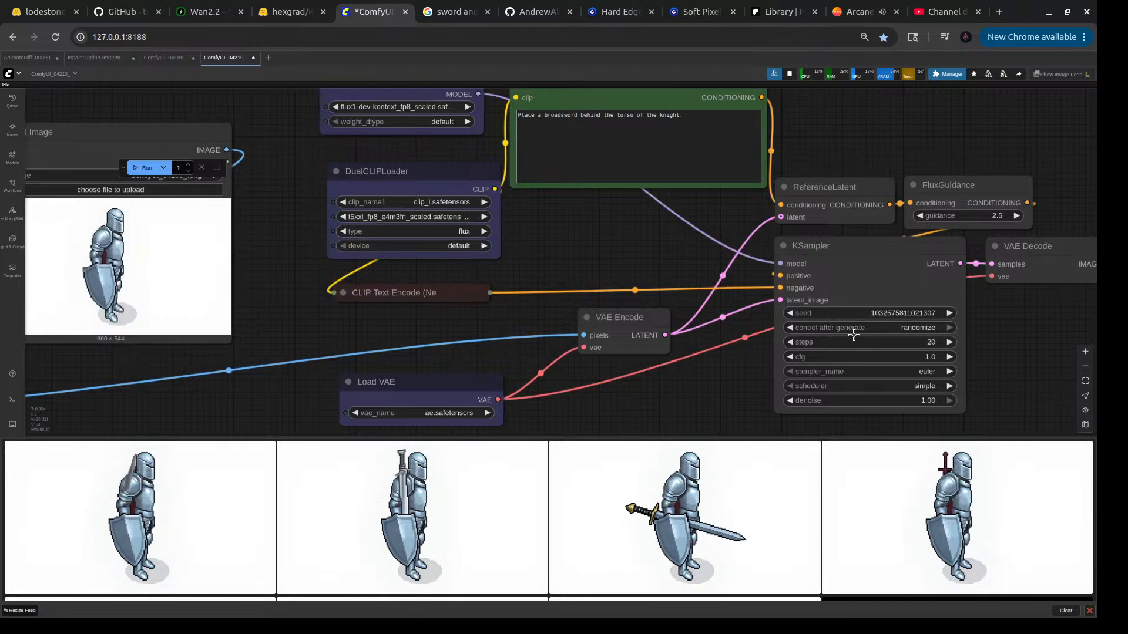
pyautogui.click(926, 328)
pyautogui.click(931, 327)
# - Insert "gray" before "broadsword" so the positive prompt reads "Place a gray broadsword behind the torso of the knight." and generate the image
pyautogui.click(556, 111)
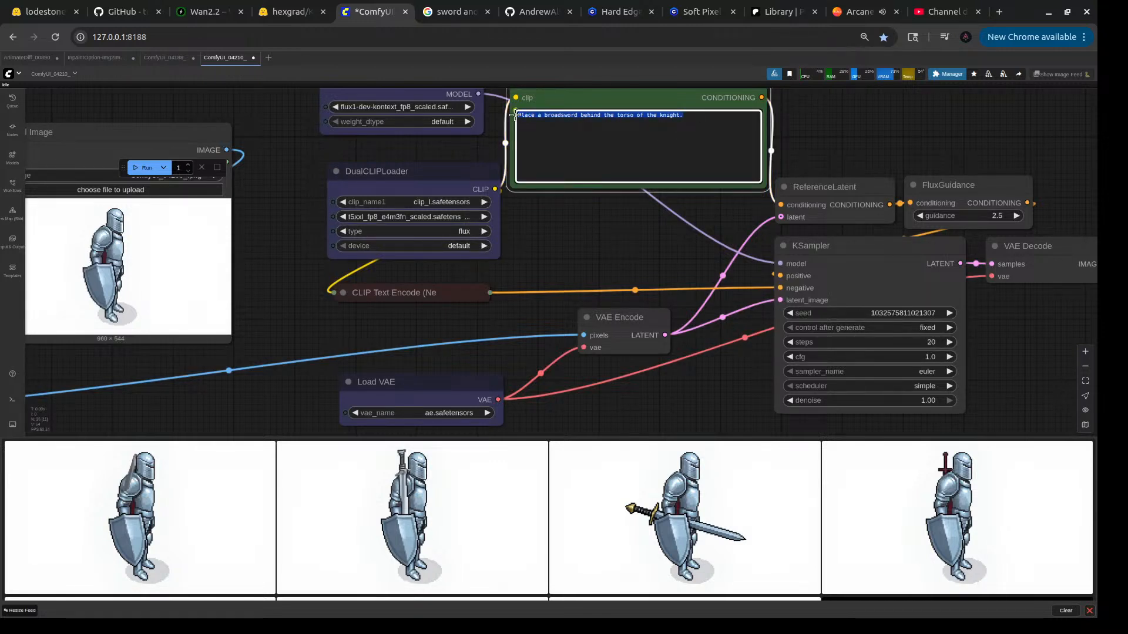
pyautogui.rightClick(556, 111)
pyautogui.click(533, 117)
pyautogui.hotkey('ctrl', 'a')
pyautogui.click(543, 115)
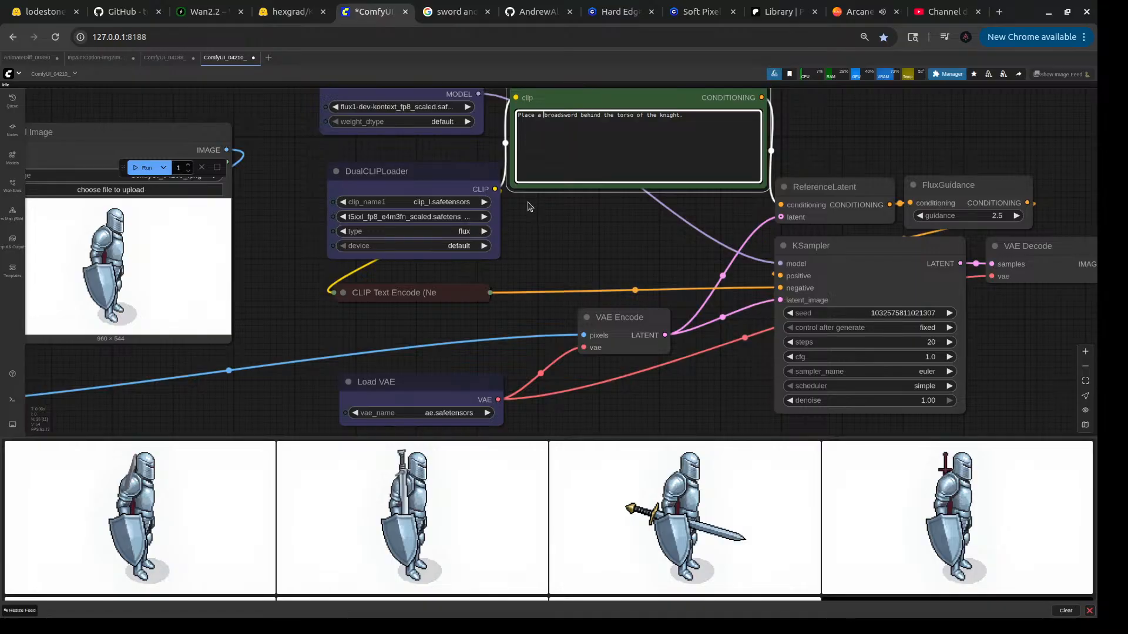
pyautogui.write('gray')
pyautogui.hotkey('ctrl', 'Return')
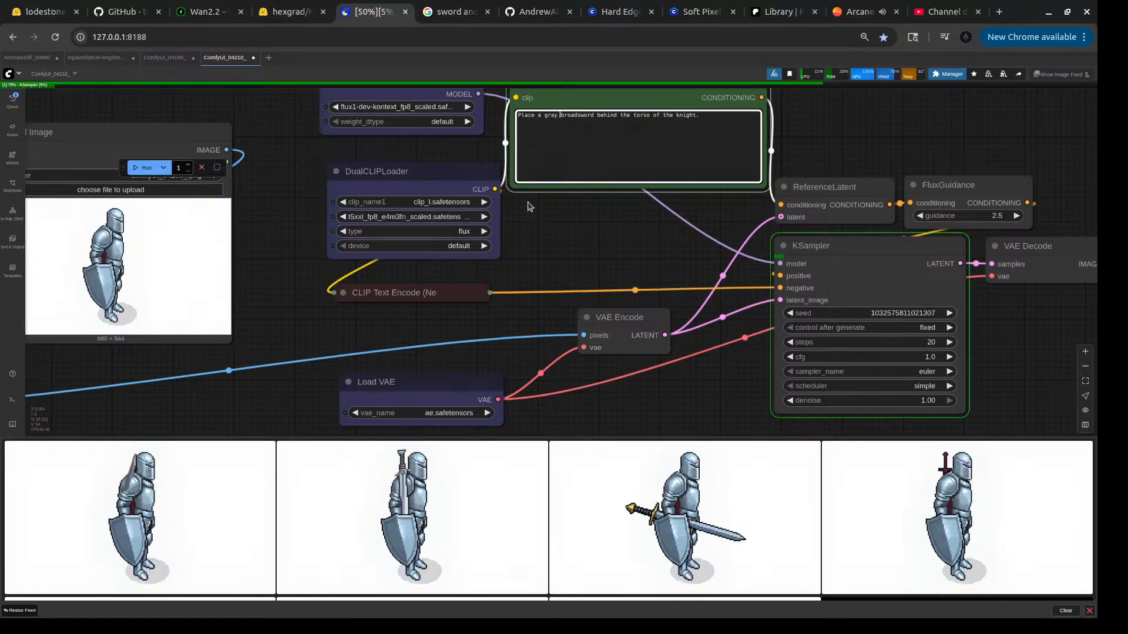
# - Check the new result, insert "handle" after "broadsword" in the positive prompt, and generate the image
pyautogui.scroll(-5, 685, 277)
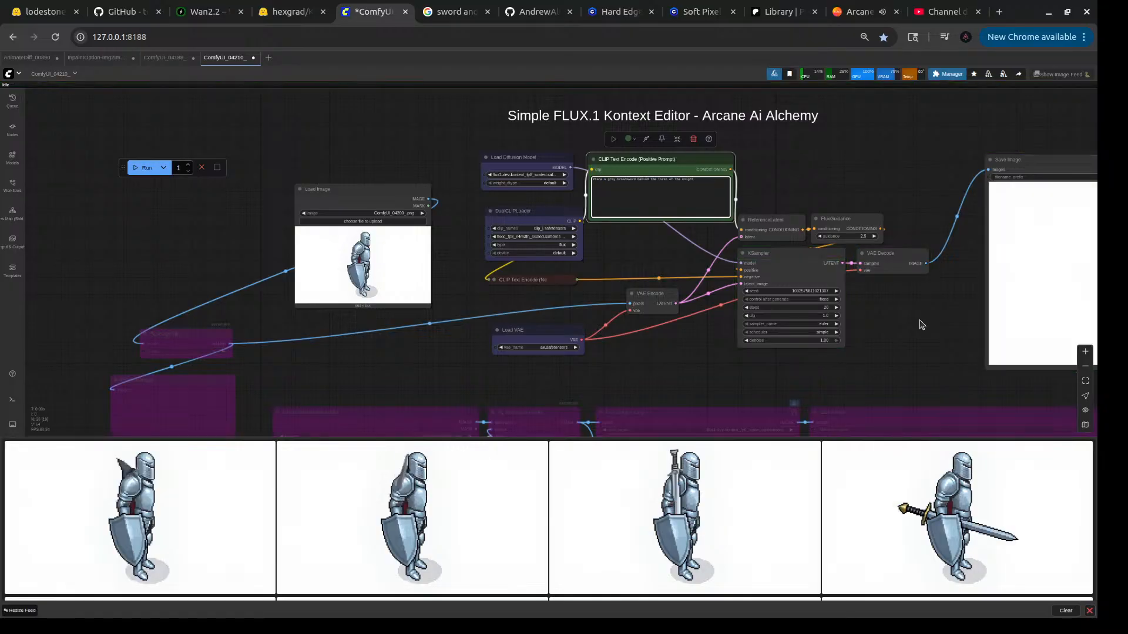
pyautogui.moveTo(920, 325); pyautogui.dragTo(830, 344)
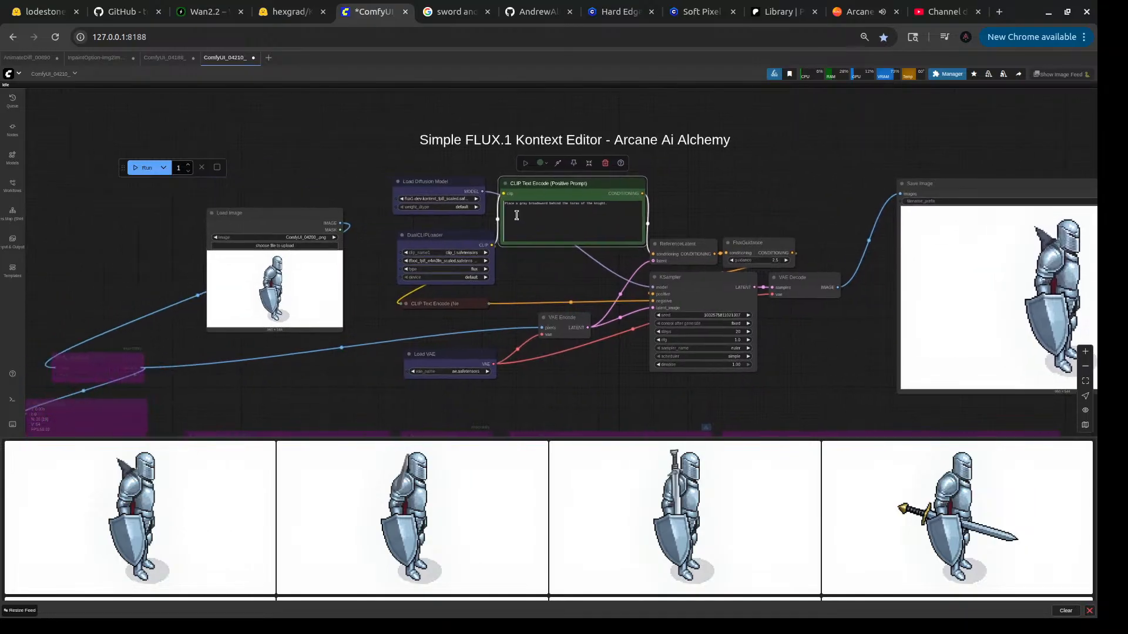
pyautogui.scroll(5, 519, 217)
pyautogui.scroll(3, 558, 195)
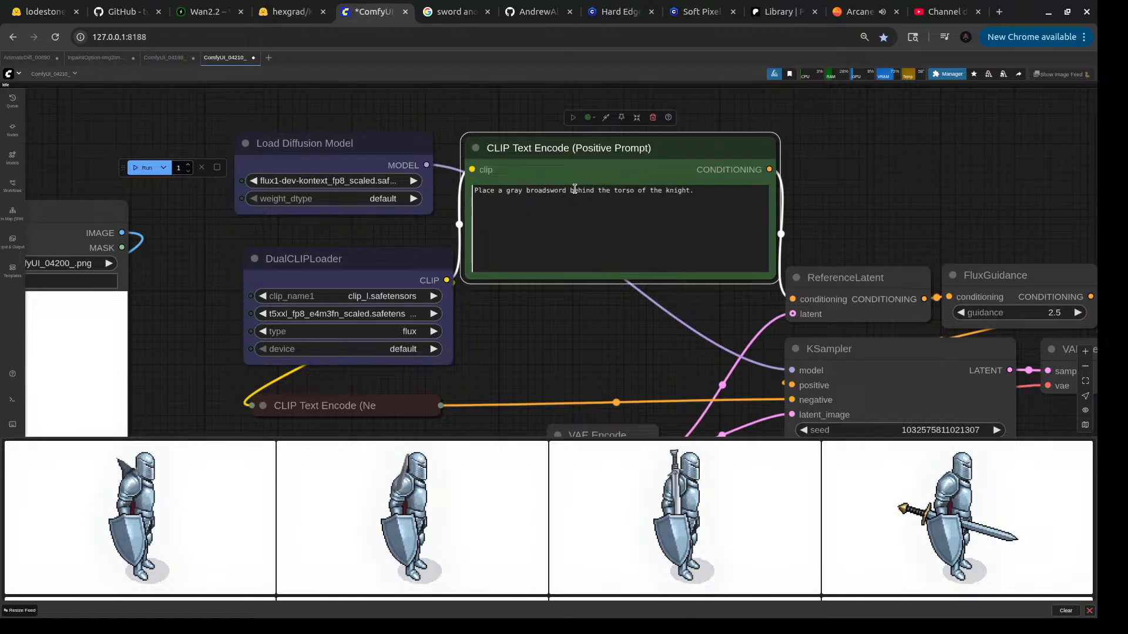
pyautogui.click(569, 190)
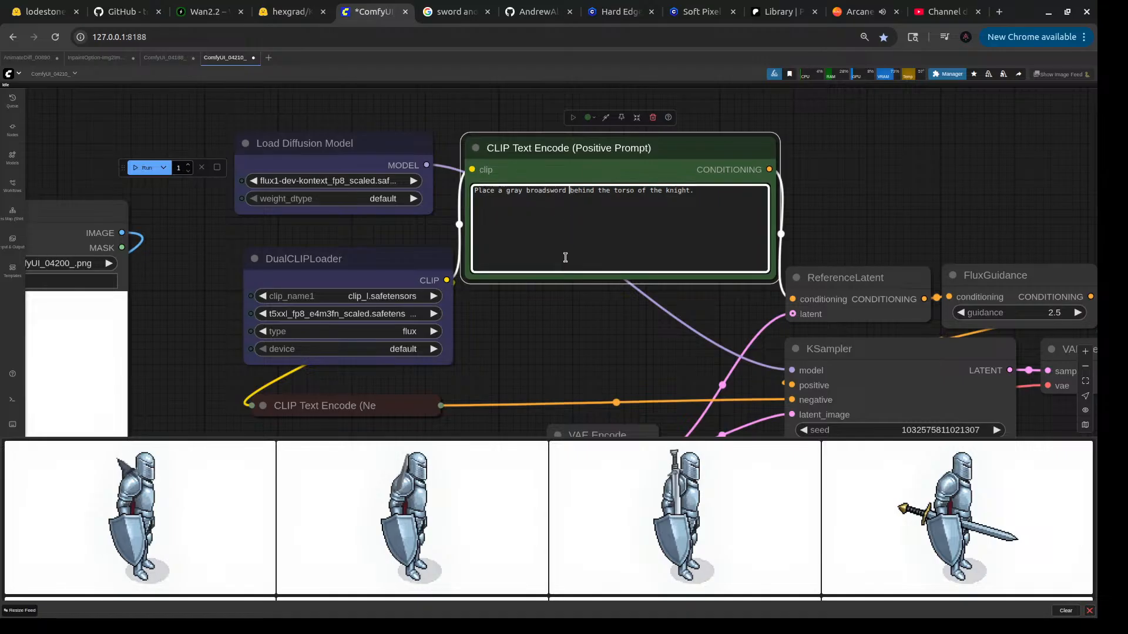
pyautogui.write('han')
pyautogui.write('d')
pyautogui.press('BackSpace')
pyautogui.write('dle')
pyautogui.hotkey('ctrl', 'Return')
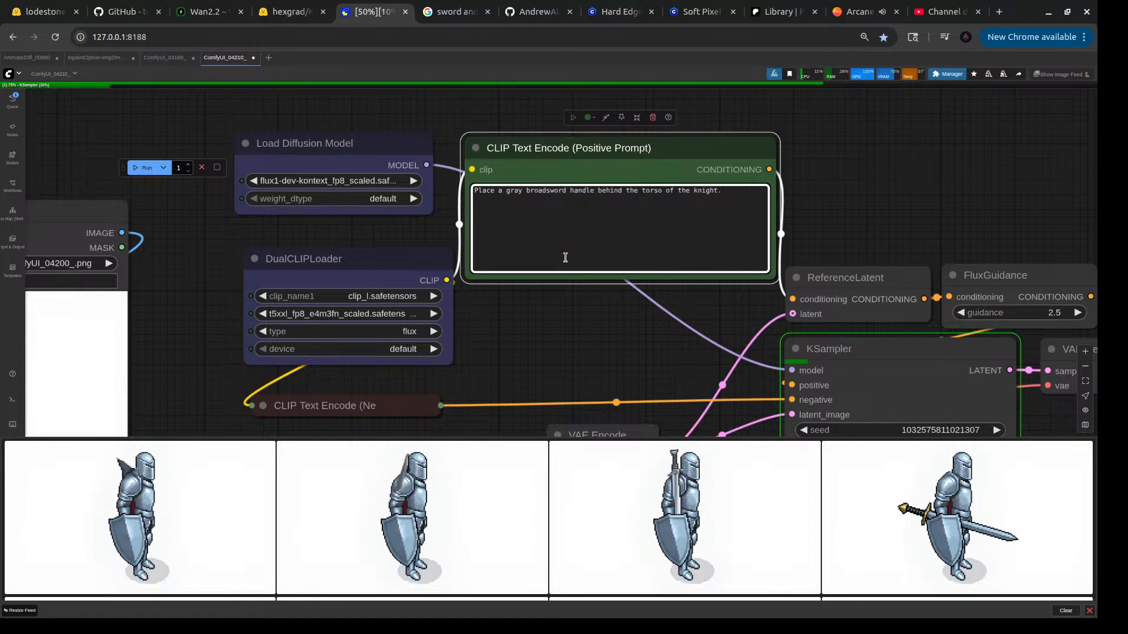
# - Replace "torso" with "back" in the positive prompt and view recent knight results enlarged from the image feed
pyautogui.moveTo(641, 189); pyautogui.dragTo(660, 187)
pyautogui.write('back')
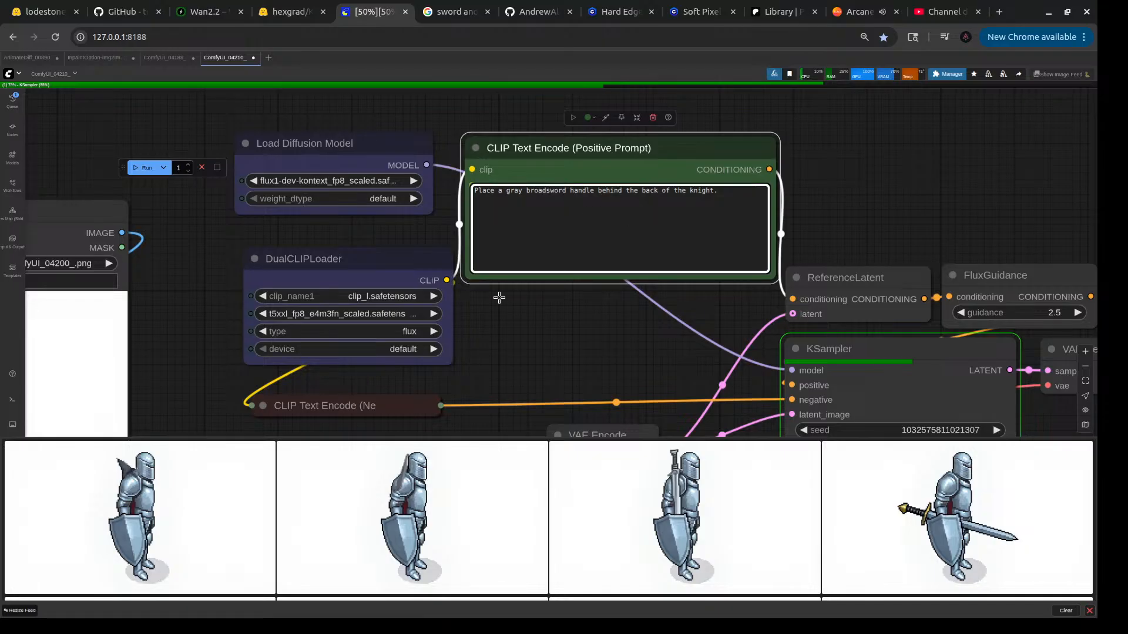
pyautogui.click(415, 476)
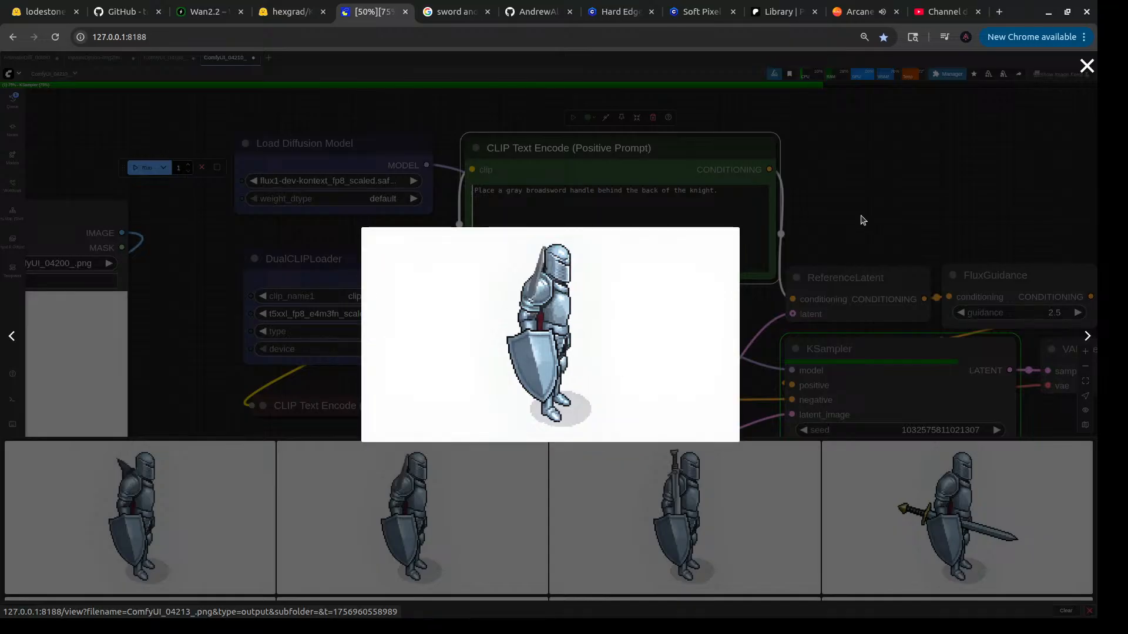
pyautogui.click(861, 209)
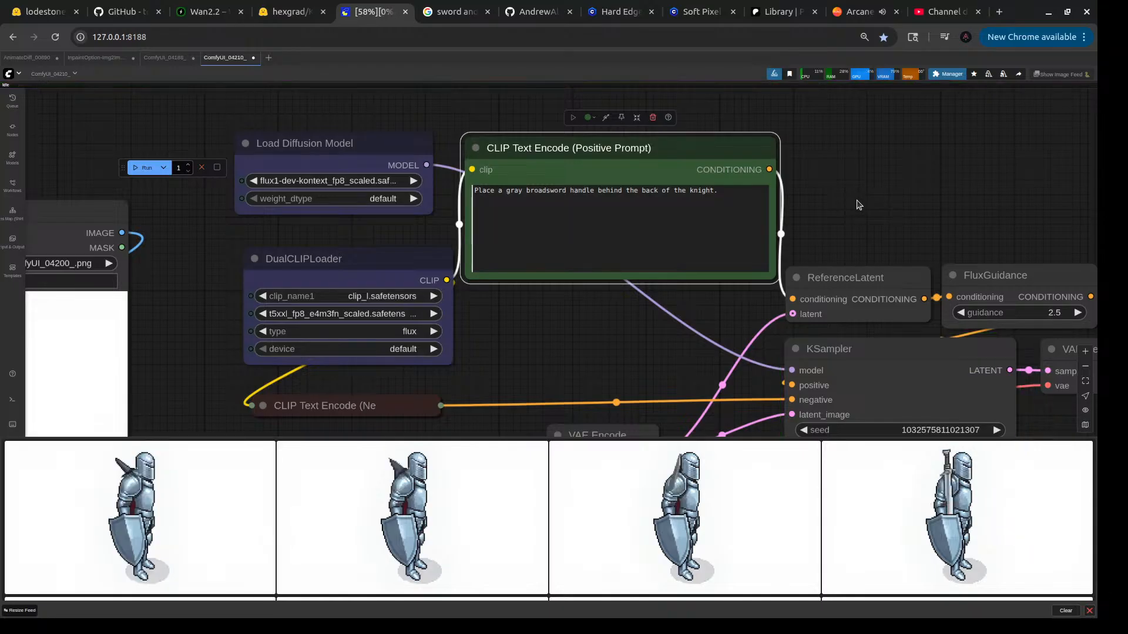
pyautogui.click(218, 473)
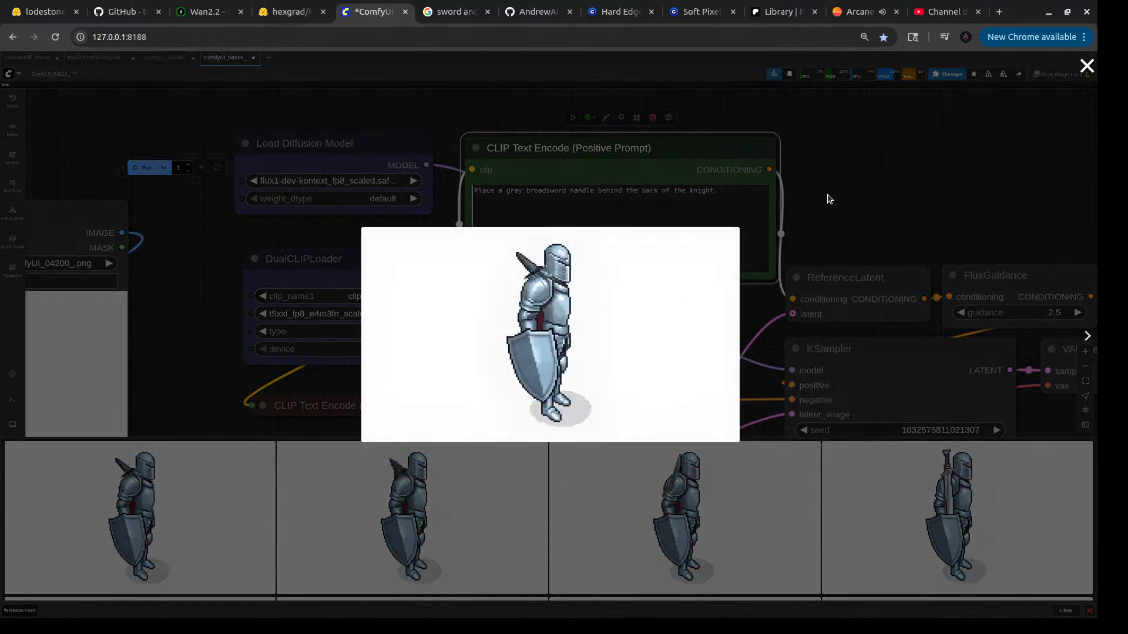
pyautogui.click(828, 197)
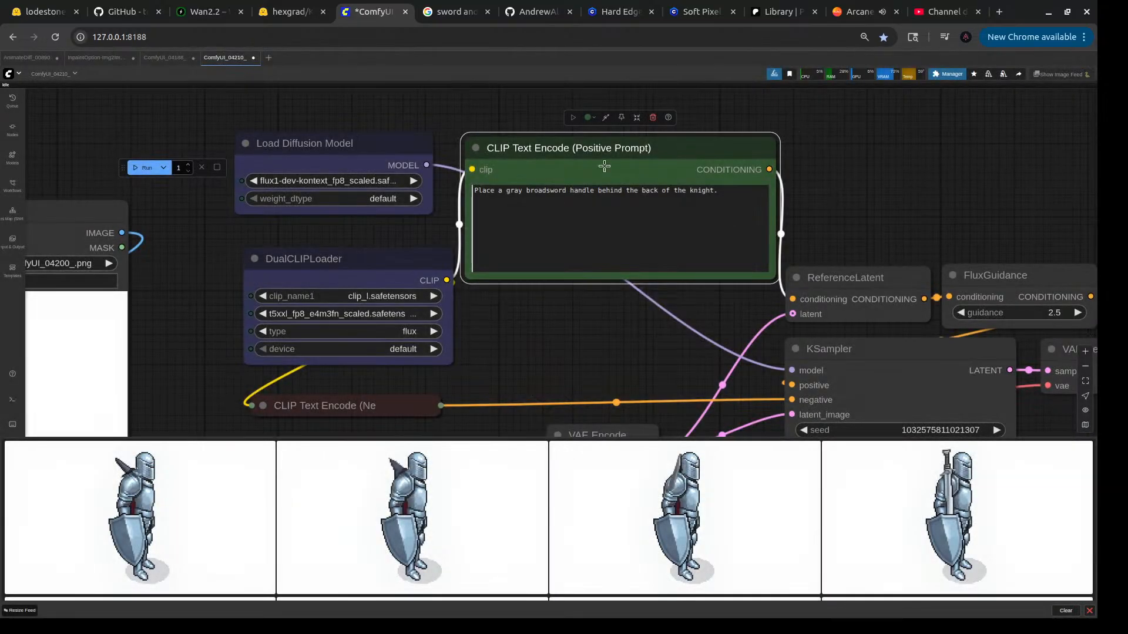
# - Generate an image with the prompt "Place a gray broadsword handle behind the back of the knight." and view the newest result enlarged
pyautogui.click(139, 168)
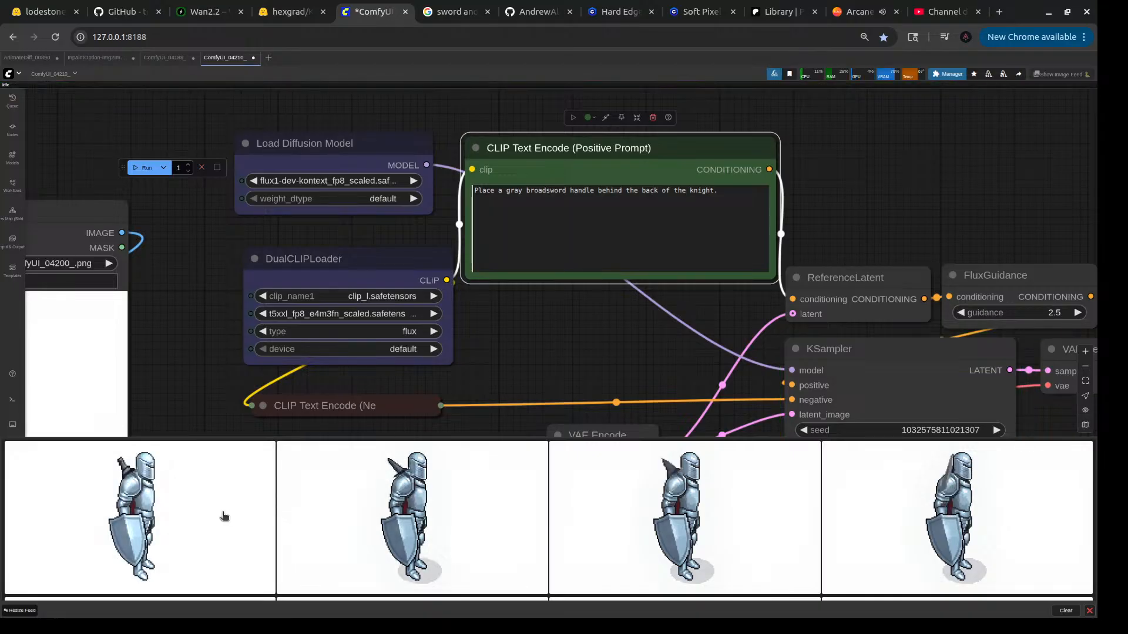
pyautogui.click(203, 508)
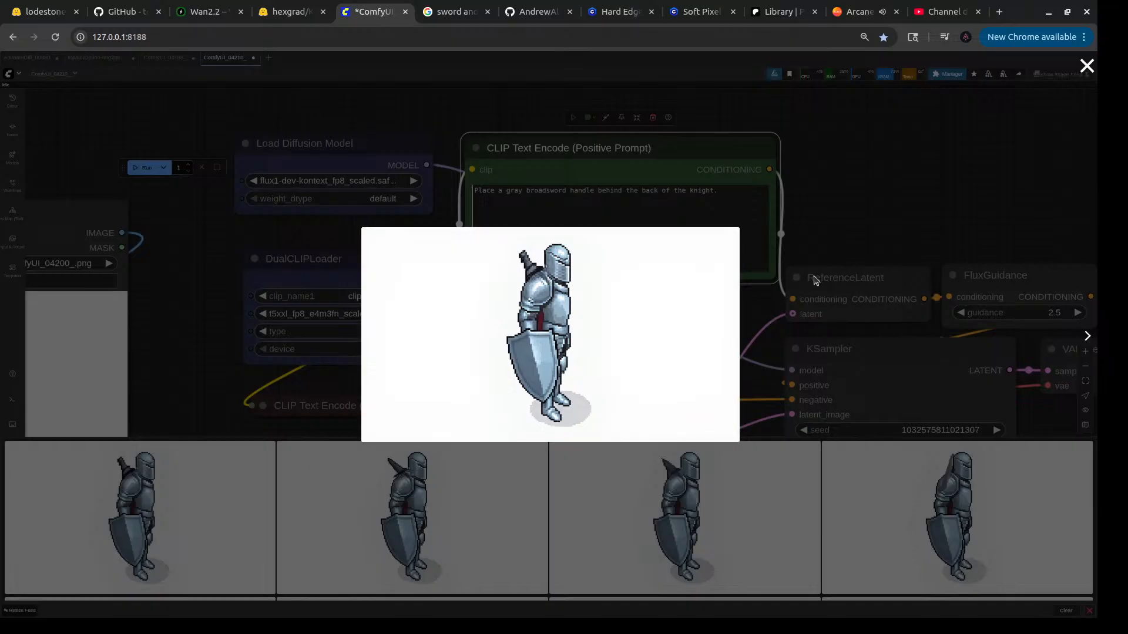
pyautogui.click(866, 223)
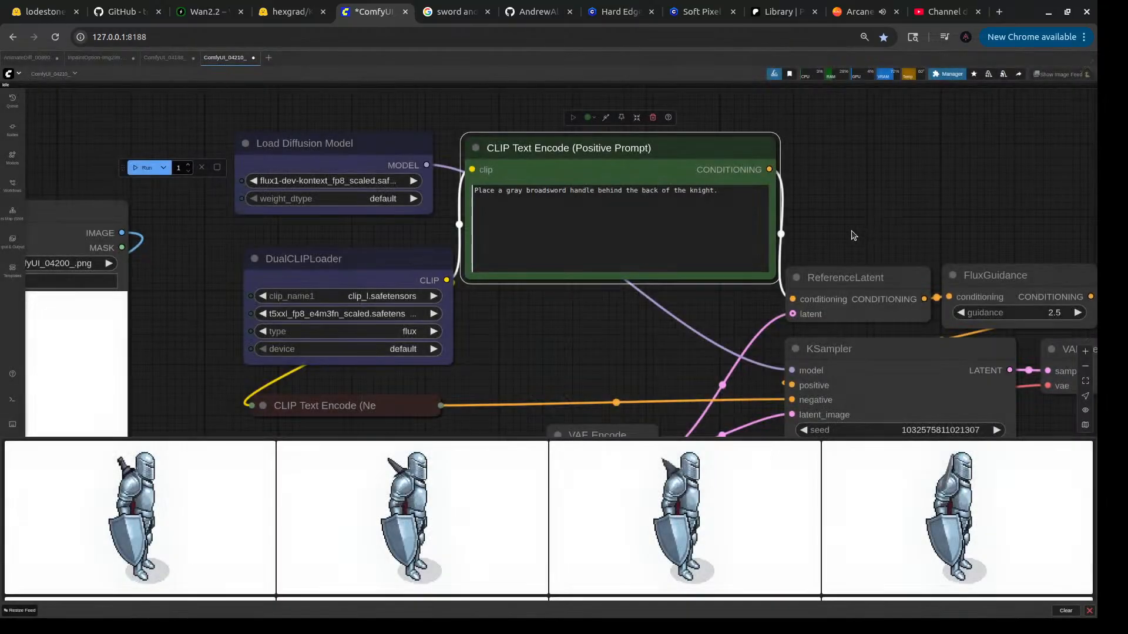
pyautogui.scroll(-5, 596, 373)
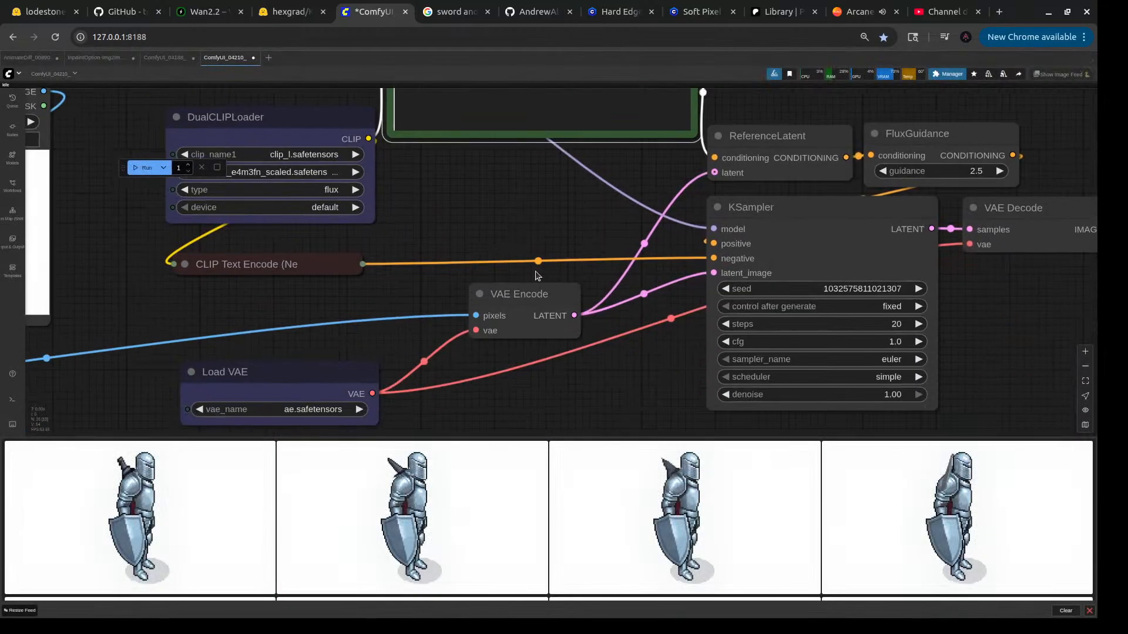
# - Set the KSampler's control after generate to randomize and queue two generations with the current prompt
pyautogui.click(885, 307)
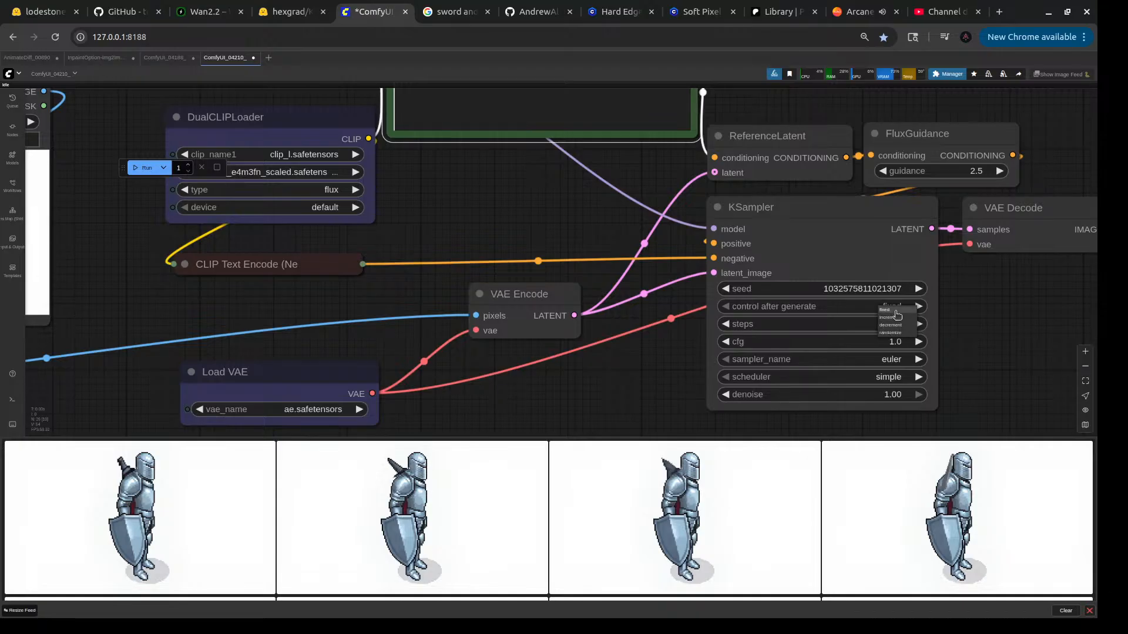
pyautogui.click(892, 333)
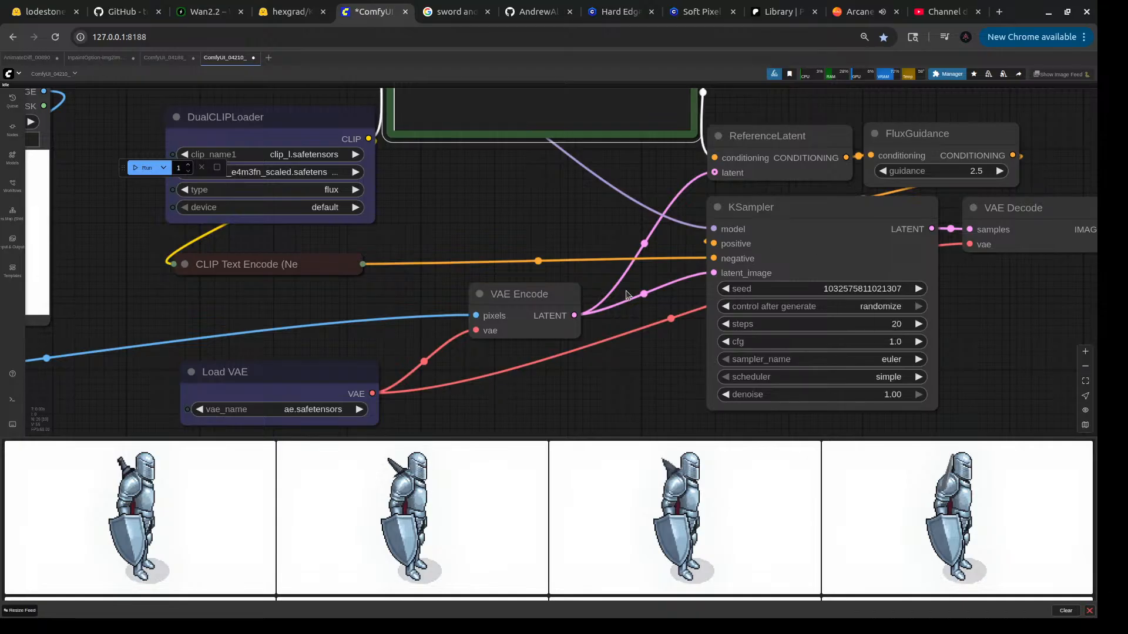
pyautogui.scroll(-5, 582, 264)
pyautogui.moveTo(546, 247); pyautogui.dragTo(695, 366)
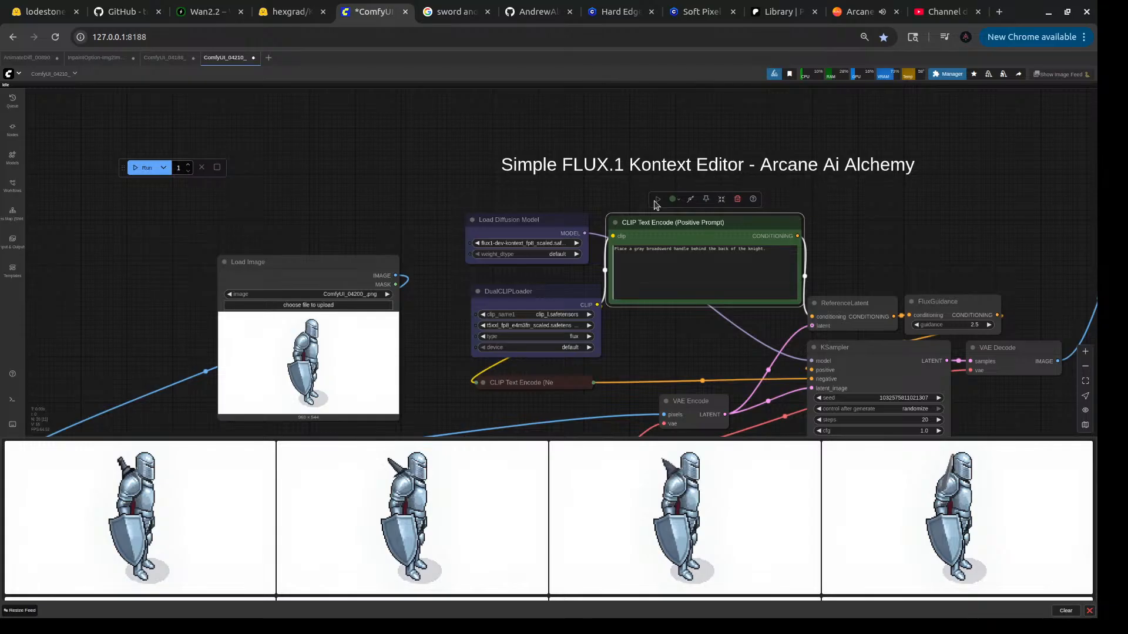
pyautogui.click(146, 169)
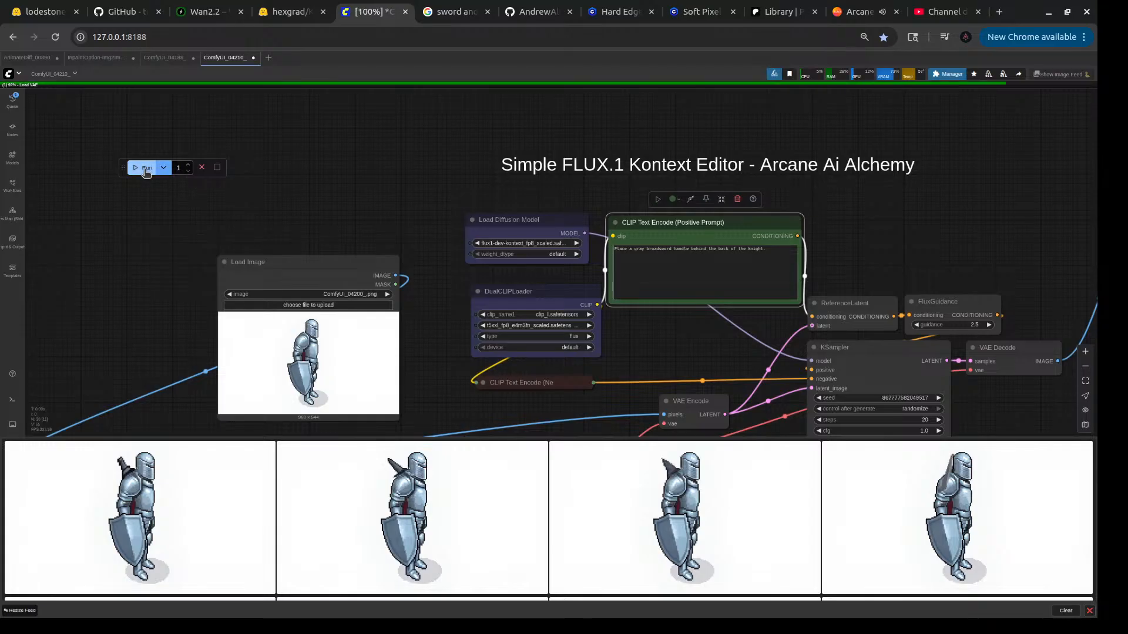
pyautogui.click(145, 171)
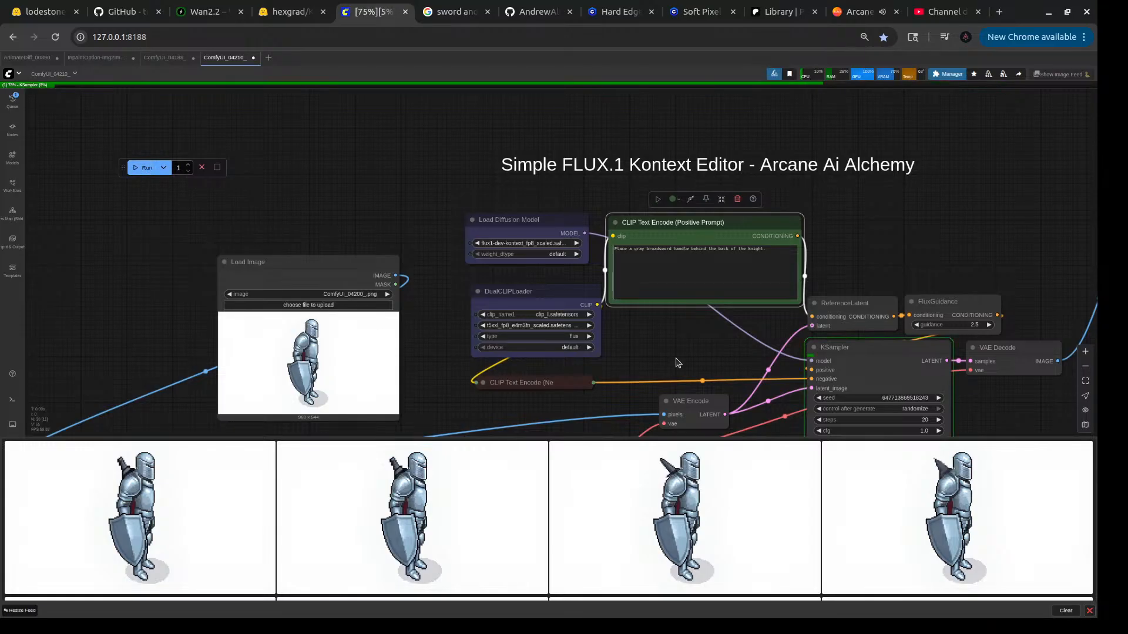
# - Generate another knight variation and look through the newest result enlarged and the earlier results in the image feed
pyautogui.click(181, 501)
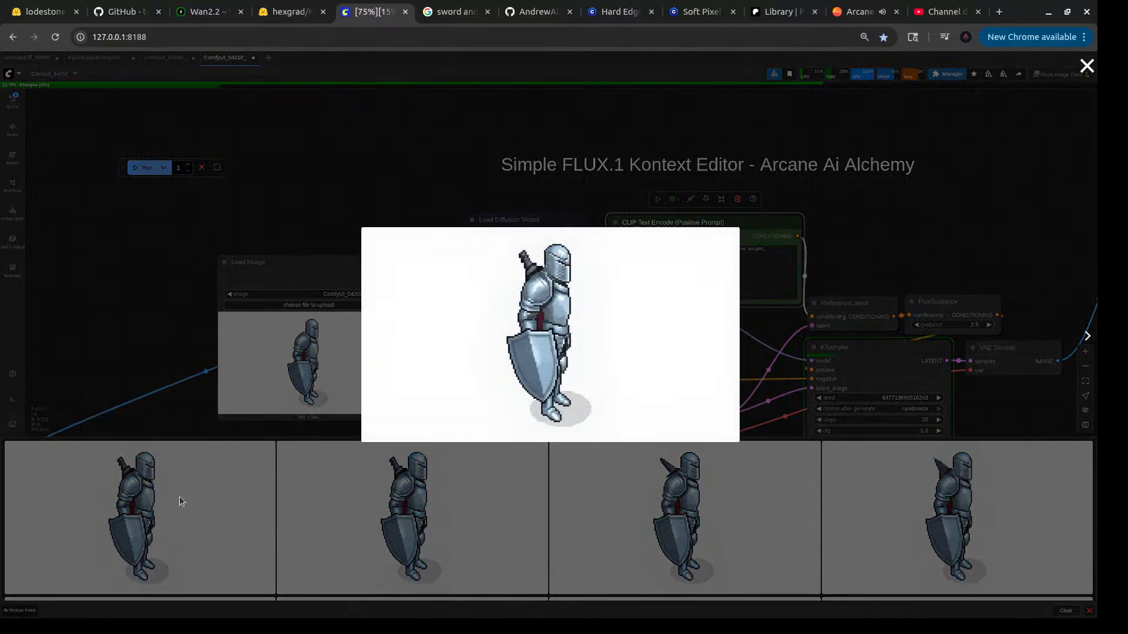
pyautogui.click(280, 199)
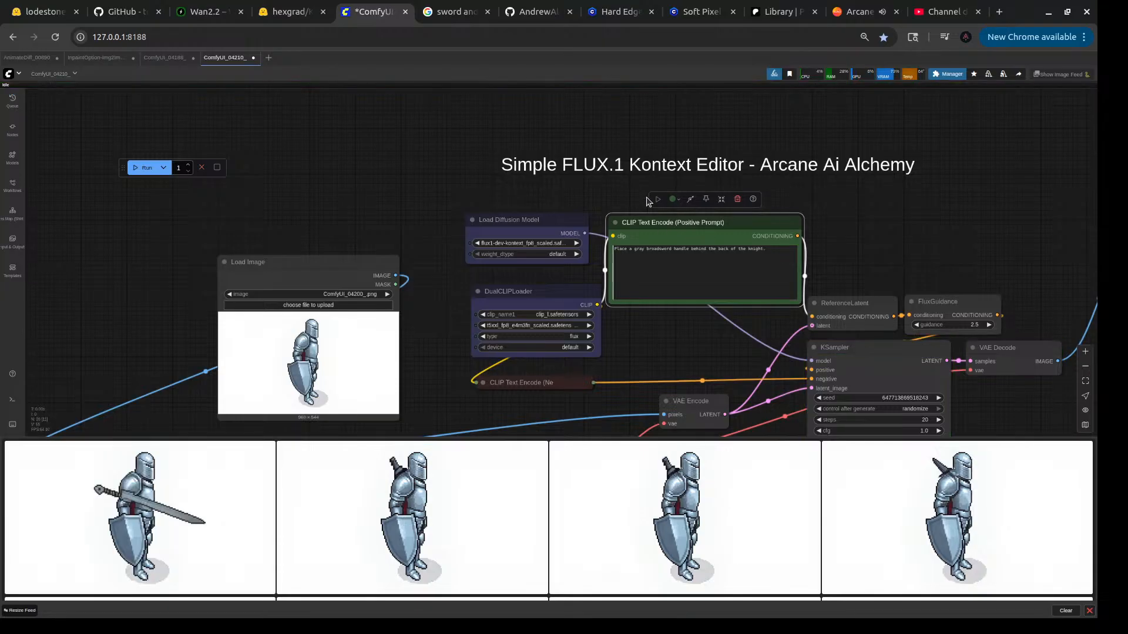
pyautogui.click(144, 168)
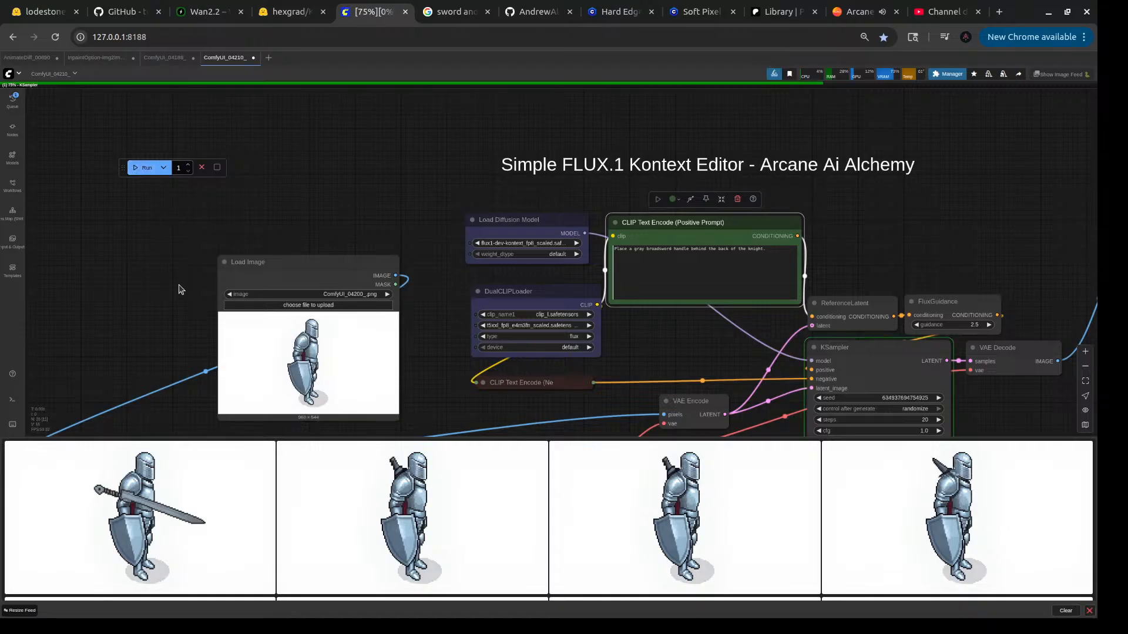
pyautogui.scroll(-2, 558, 511)
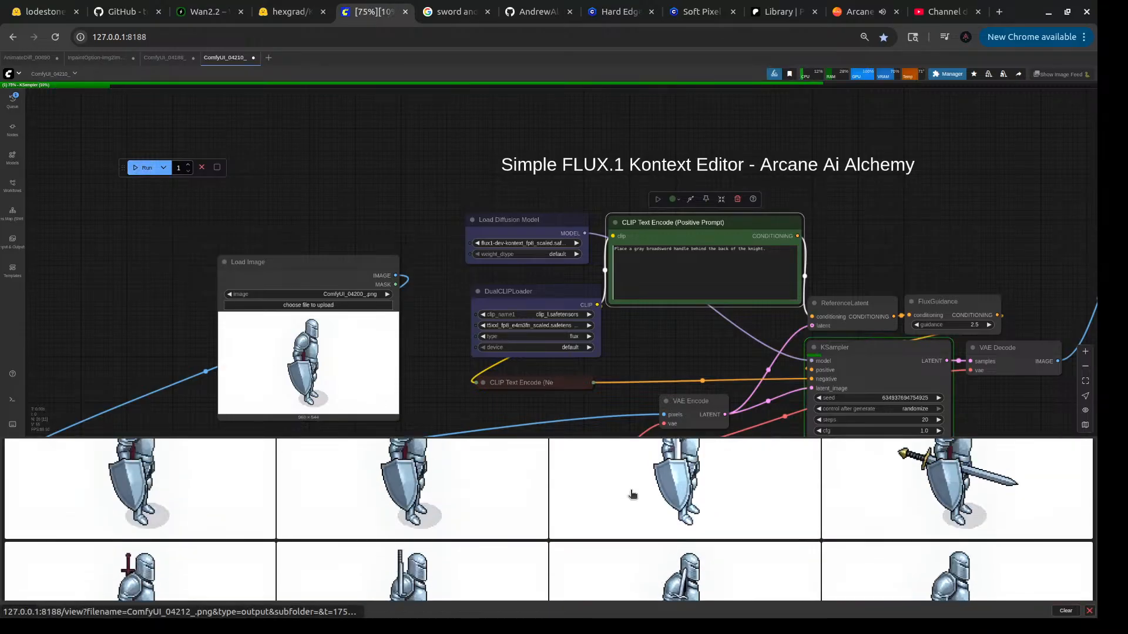
pyautogui.scroll(-1, 780, 509)
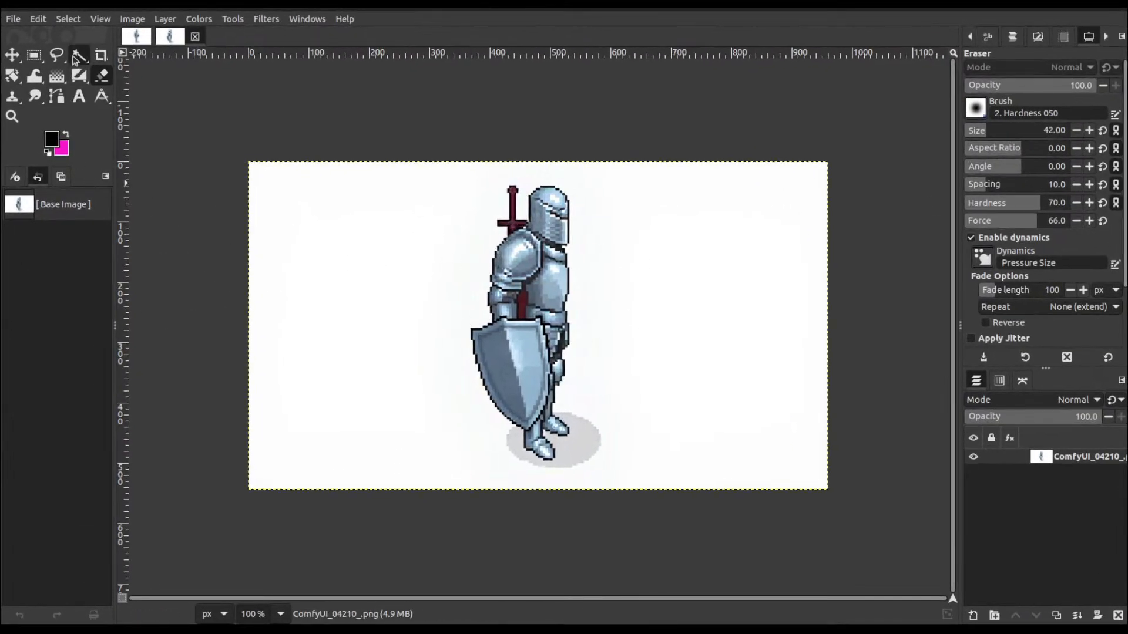
# - In GIMP, use Fuzzy Select on ComfyUI_04210_.png to select the red grip of the sword behind the knight's shoulder
pyautogui.click(80, 56)
pyautogui.click(513, 205)
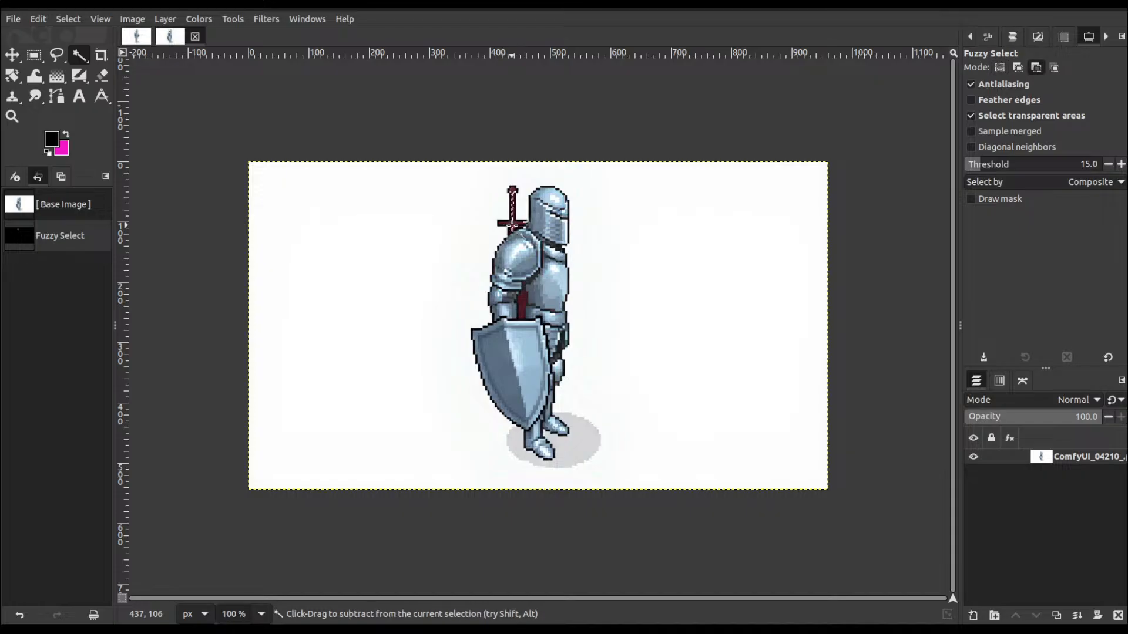
pyautogui.keyDown('ctrl'); pyautogui.click(508, 226); pyautogui.keyUp('ctrl')
pyautogui.keyDown('ctrl'); pyautogui.click(511, 226); pyautogui.keyUp('ctrl')
pyautogui.keyDown('ctrl'); pyautogui.click(512, 227); pyautogui.keyUp('ctrl')
pyautogui.keyDown('ctrl'); pyautogui.click(512, 225); pyautogui.keyUp('ctrl')
pyautogui.keyDown('ctrl'); pyautogui.click(512, 226); pyautogui.keyUp('ctrl')
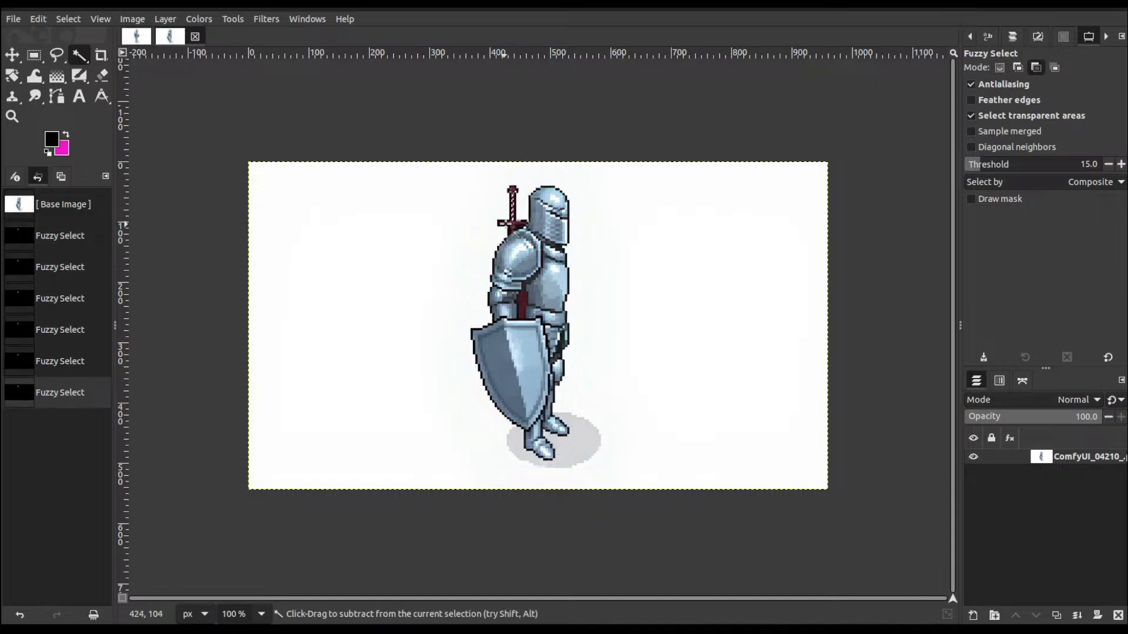
pyautogui.keyDown('ctrl'); pyautogui.click(515, 226); pyautogui.keyUp('ctrl')
pyautogui.keyDown('ctrl'); pyautogui.scroll(9, 515, 225); pyautogui.keyUp('ctrl')
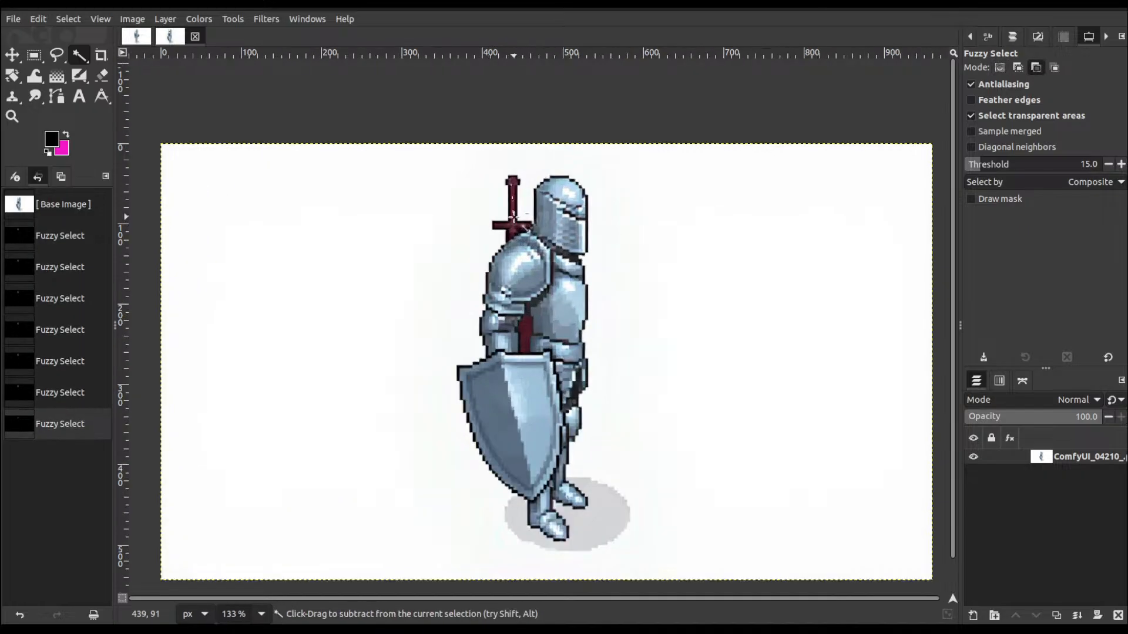
pyautogui.keyDown('ctrl'); pyautogui.click(509, 195); pyautogui.keyUp('ctrl')
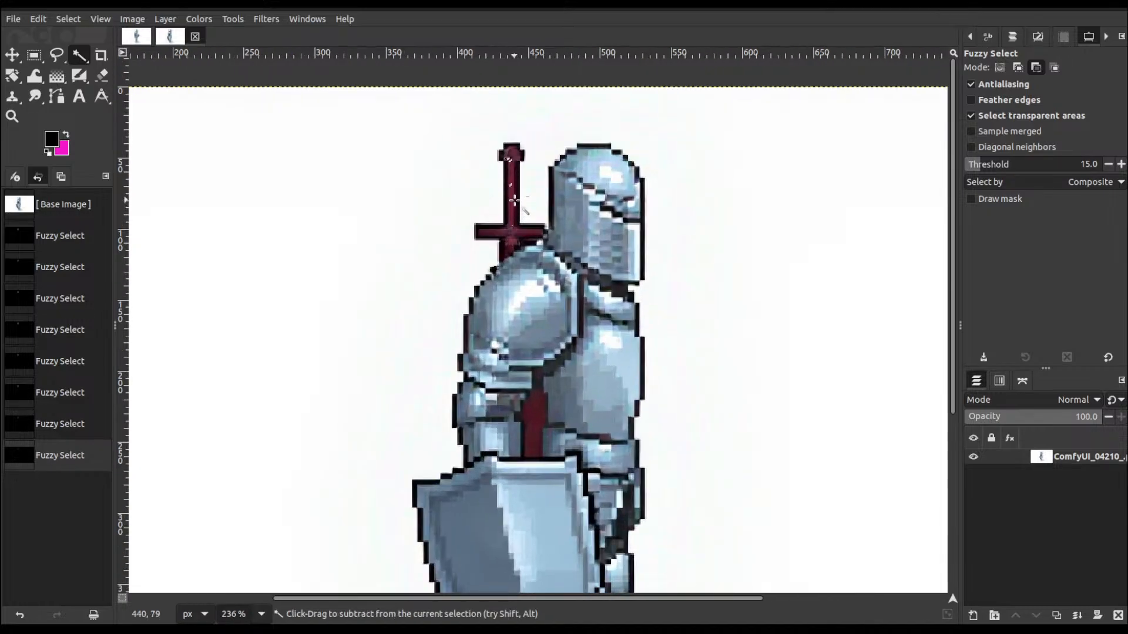
pyautogui.keyDown('ctrl'); pyautogui.click(509, 196); pyautogui.keyUp('ctrl')
pyautogui.keyDown('ctrl'); pyautogui.click(509, 197); pyautogui.keyUp('ctrl')
pyautogui.keyDown('ctrl'); pyautogui.click(509, 197); pyautogui.keyUp('ctrl')
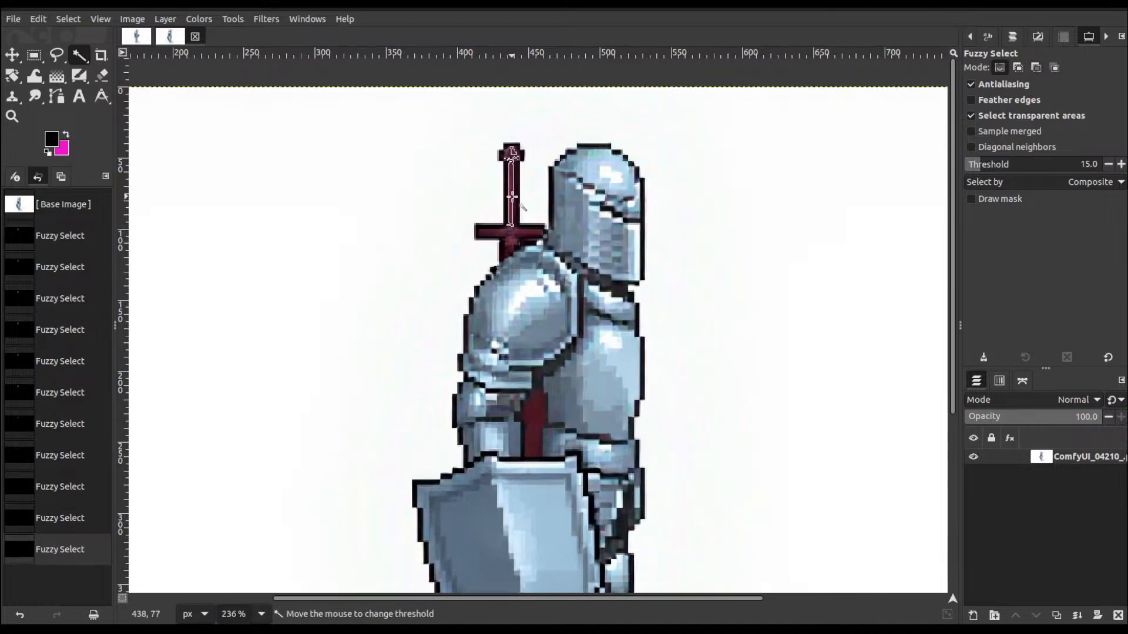
pyautogui.keyDown('ctrl'); pyautogui.click(511, 197); pyautogui.keyUp('ctrl')
# - Add the sword's red crossguard and pommel to the current selection
pyautogui.keyDown('shift'); pyautogui.click(506, 233); pyautogui.keyUp('shift')
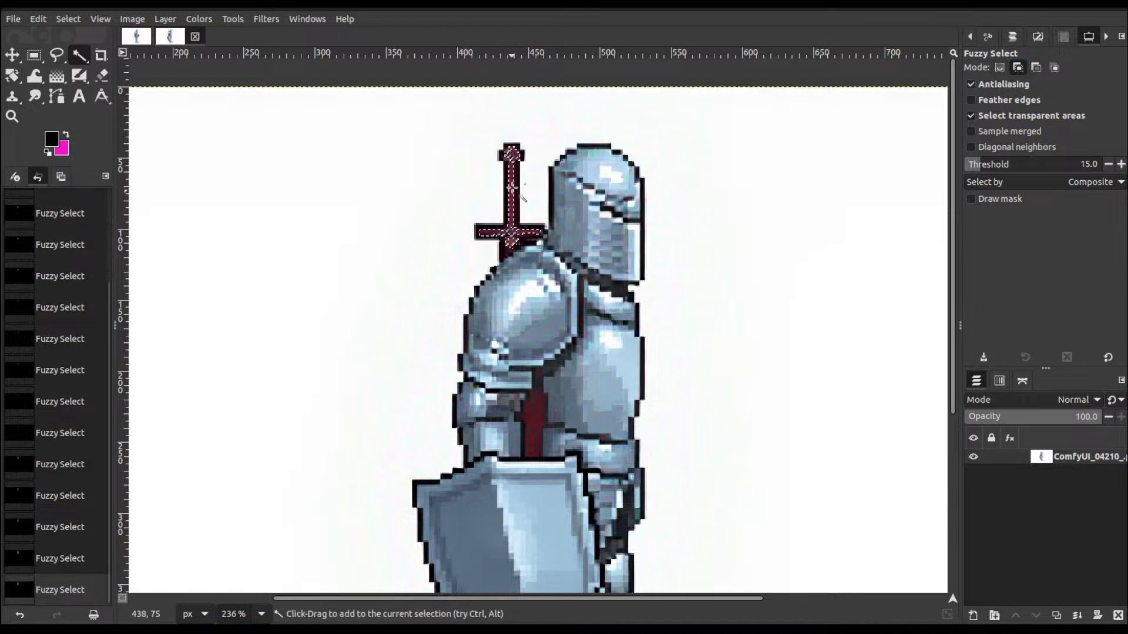
pyautogui.keyDown('shift'); pyautogui.click(509, 156); pyautogui.keyUp('shift')
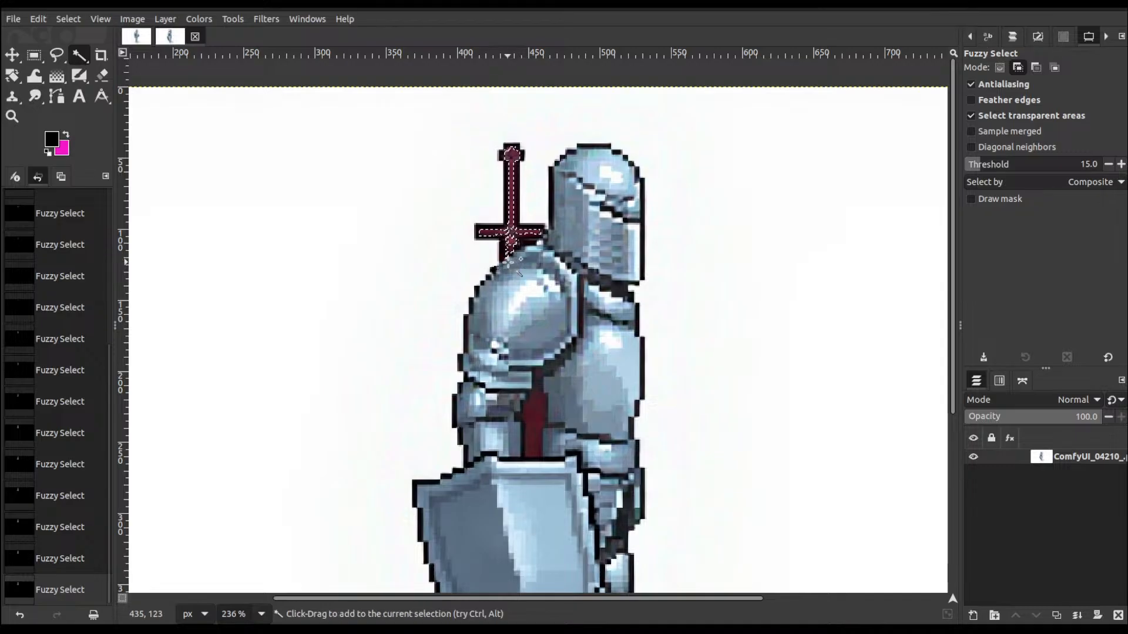
pyautogui.moveTo(529, 234); pyautogui.dragTo(501, 237)
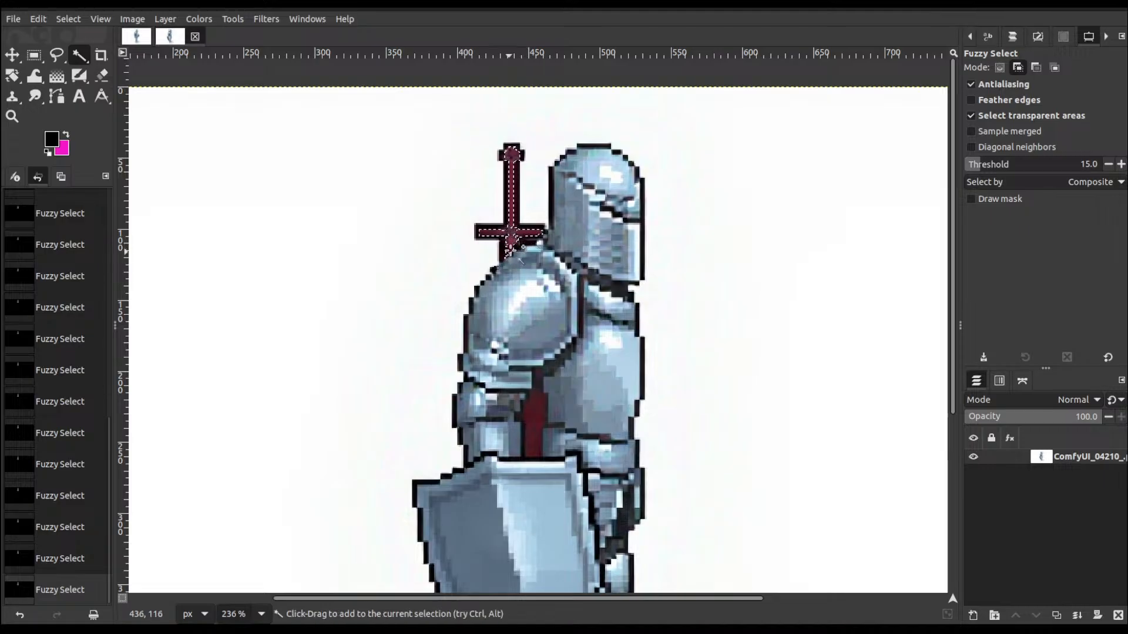
pyautogui.click(505, 246)
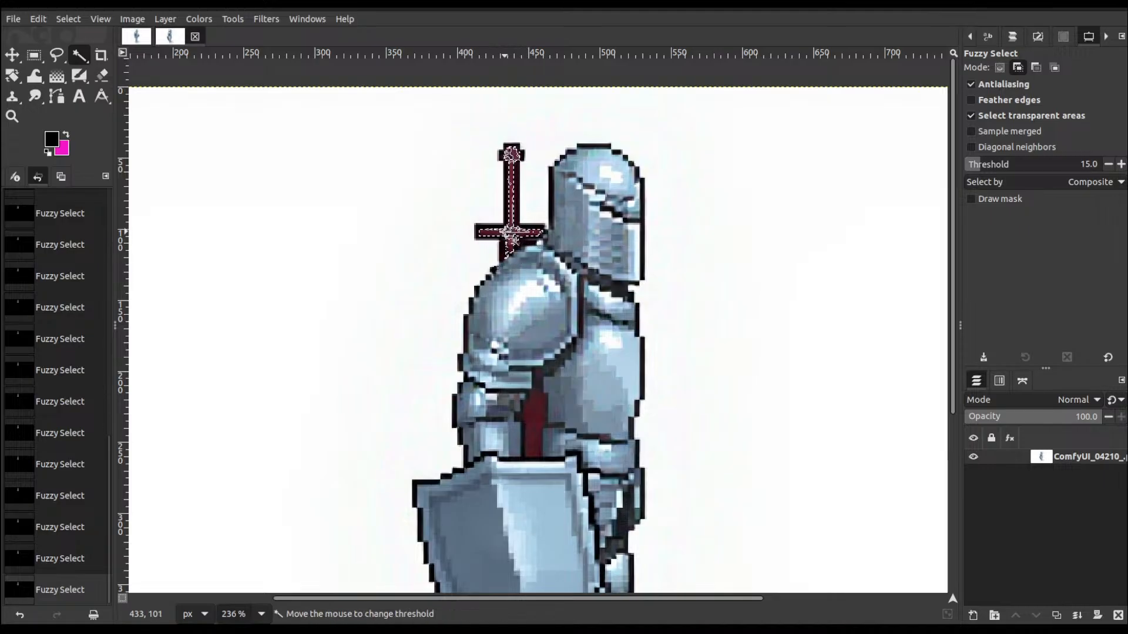
pyautogui.click(514, 236)
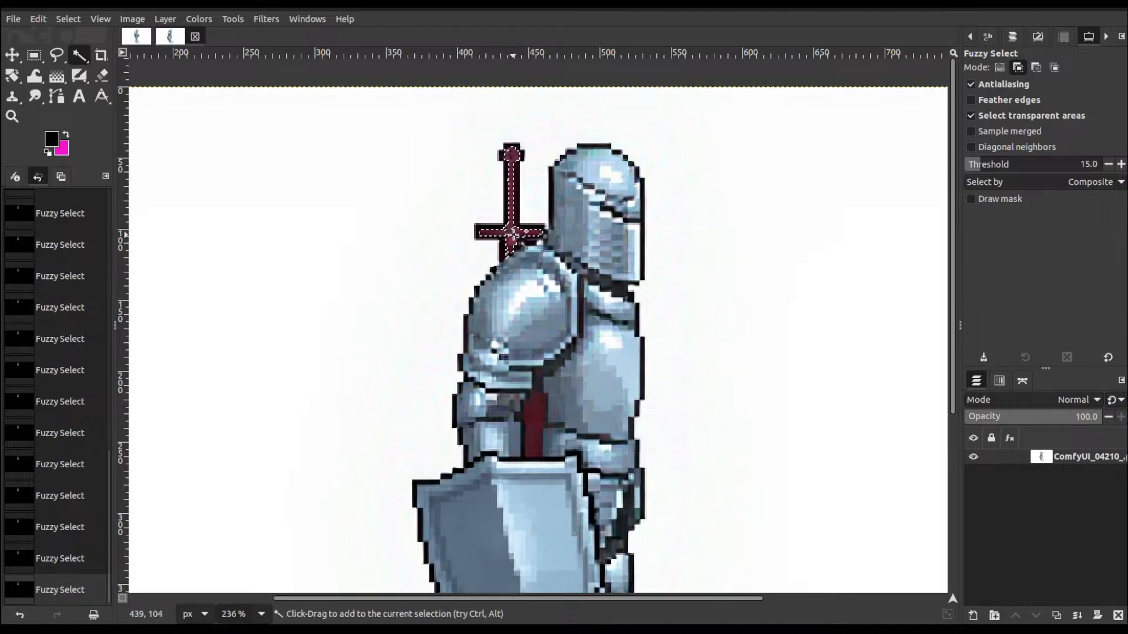
pyautogui.click(513, 231)
pyautogui.hscroll(-5, 515, 231)
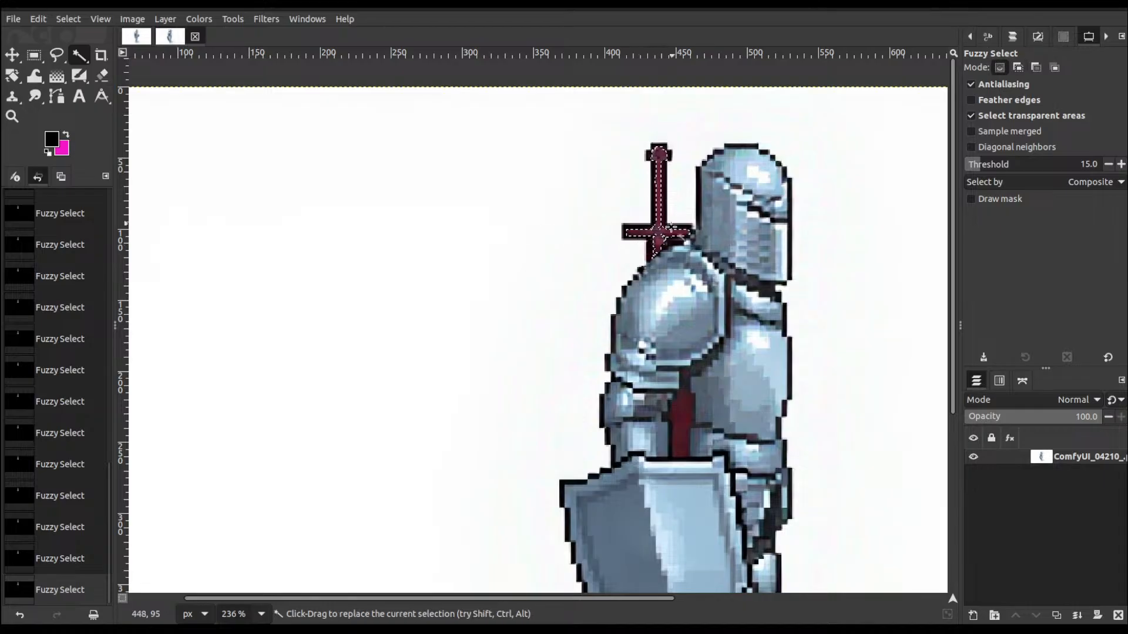
# - Extend the selection over the remaining dark red pixels around the crossguard and the blade stub above the shoulder
pyautogui.scroll(5, 659, 232)
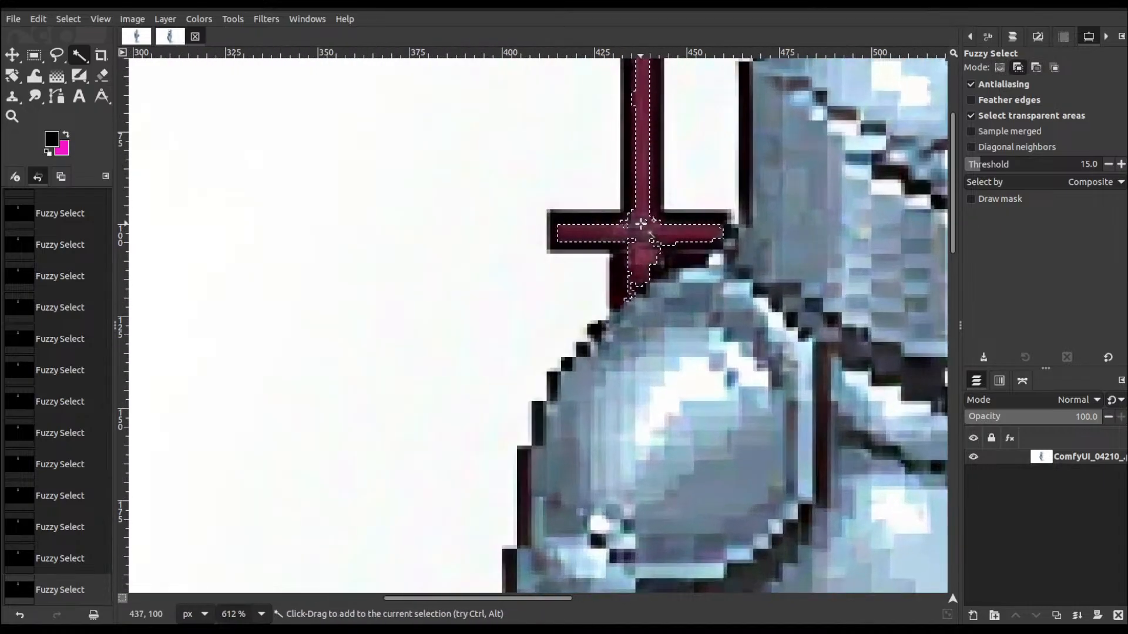
pyautogui.click(623, 228)
pyautogui.click(640, 248)
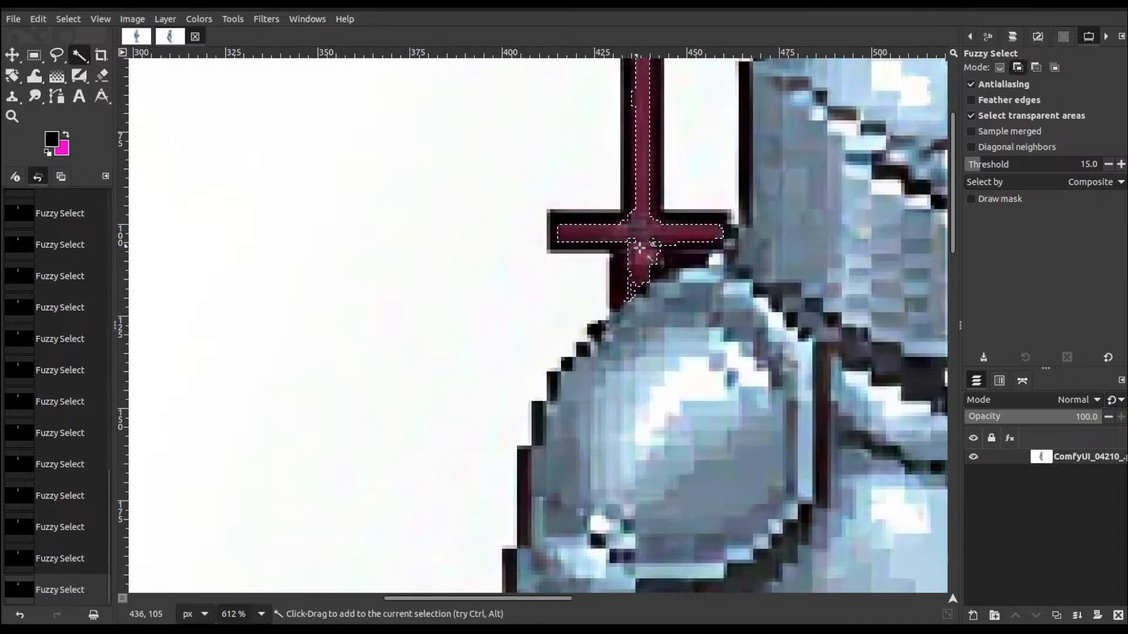
pyautogui.click(634, 190)
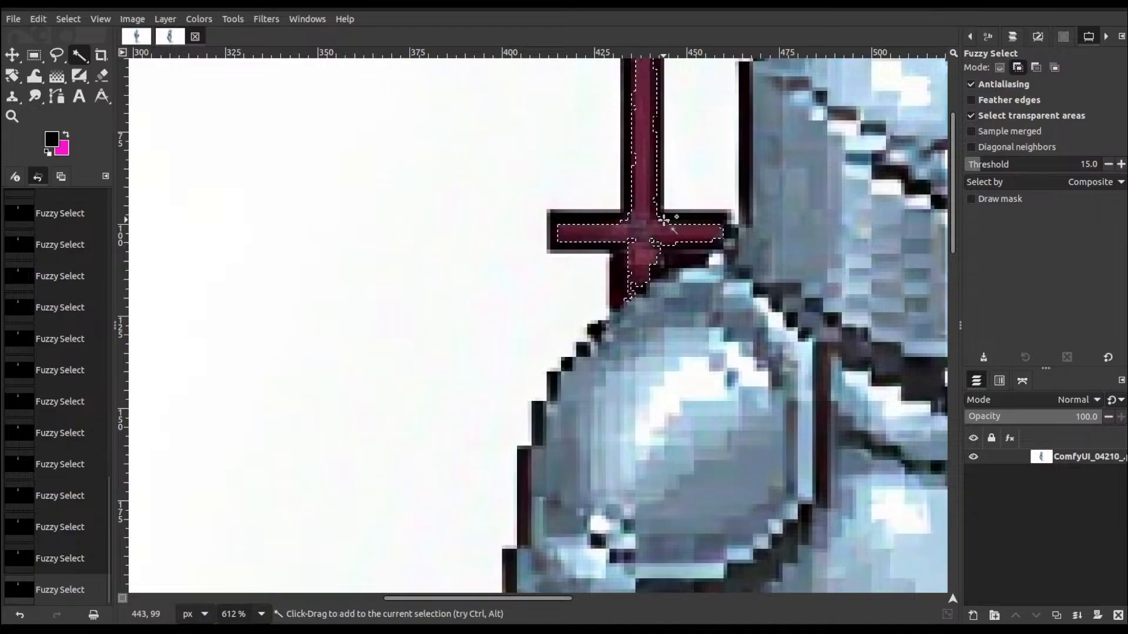
pyautogui.click(656, 202)
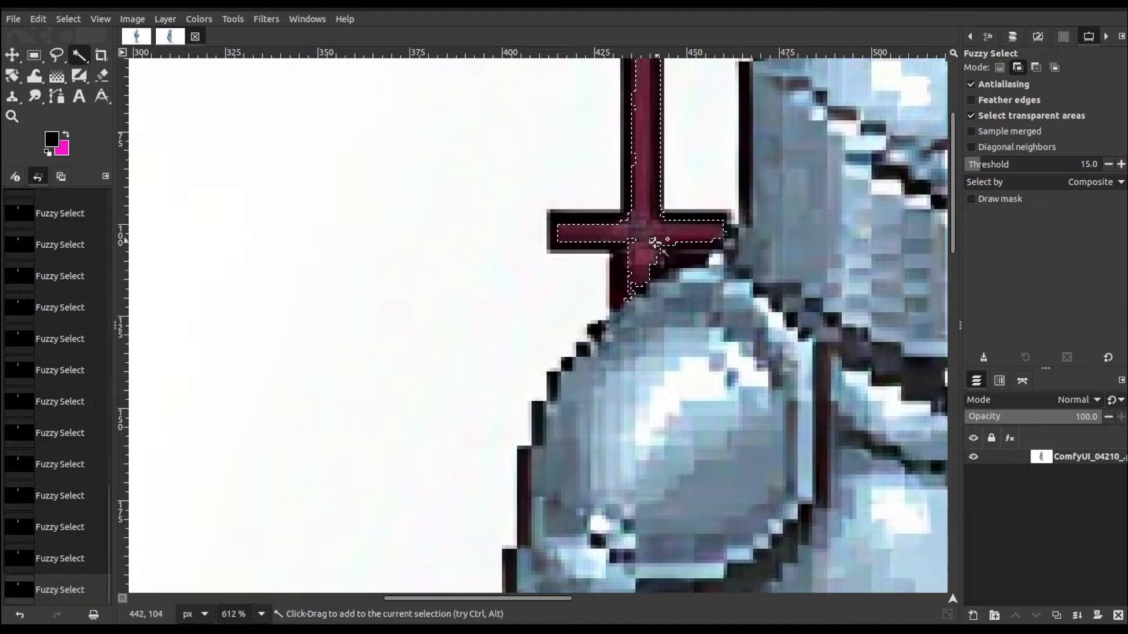
pyautogui.click(639, 271)
pyautogui.click(654, 242)
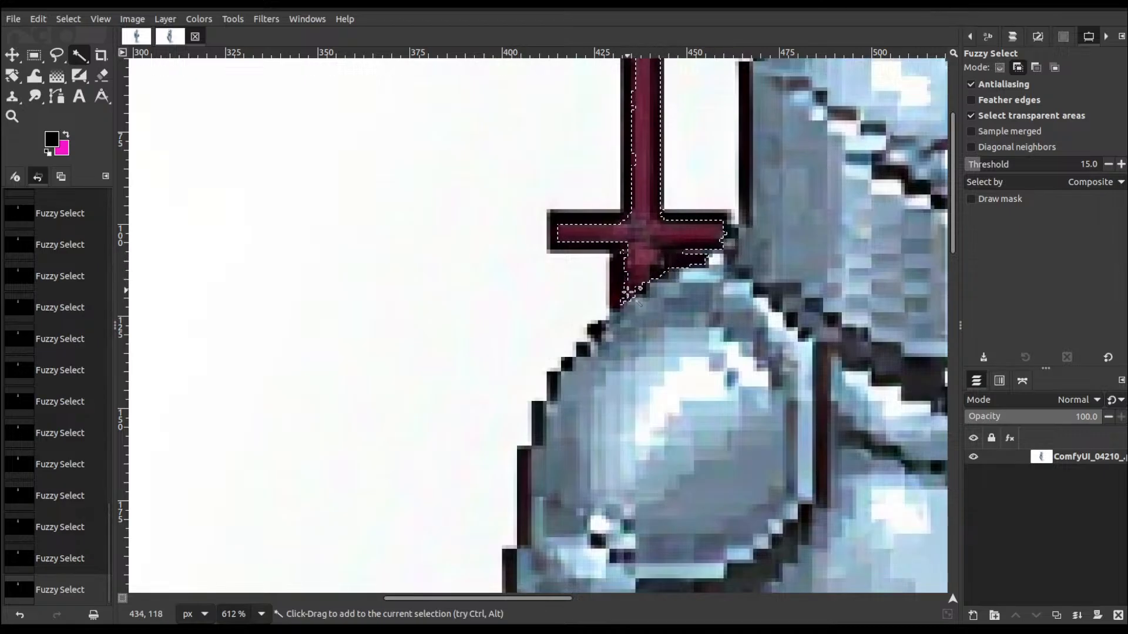
pyautogui.moveTo(627, 292); pyautogui.dragTo(633, 271)
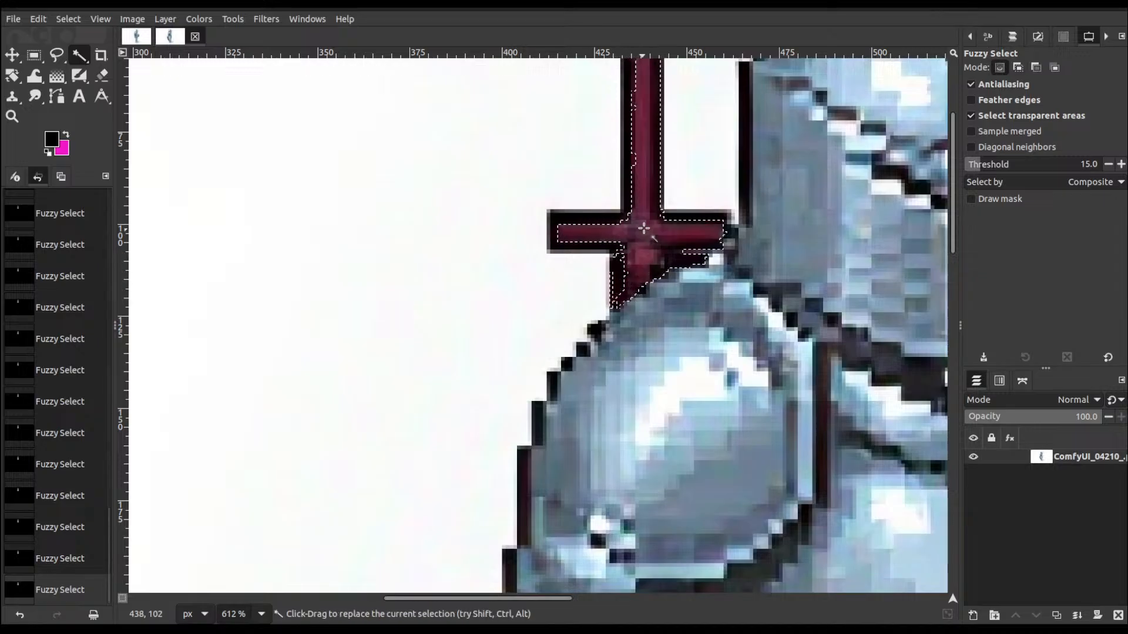
# - Add the missed edge pixels of the grip just below the pommel to the selection
pyautogui.scroll(-5, 626, 283)
pyautogui.scroll(8, 630, 270)
pyautogui.press('shift')
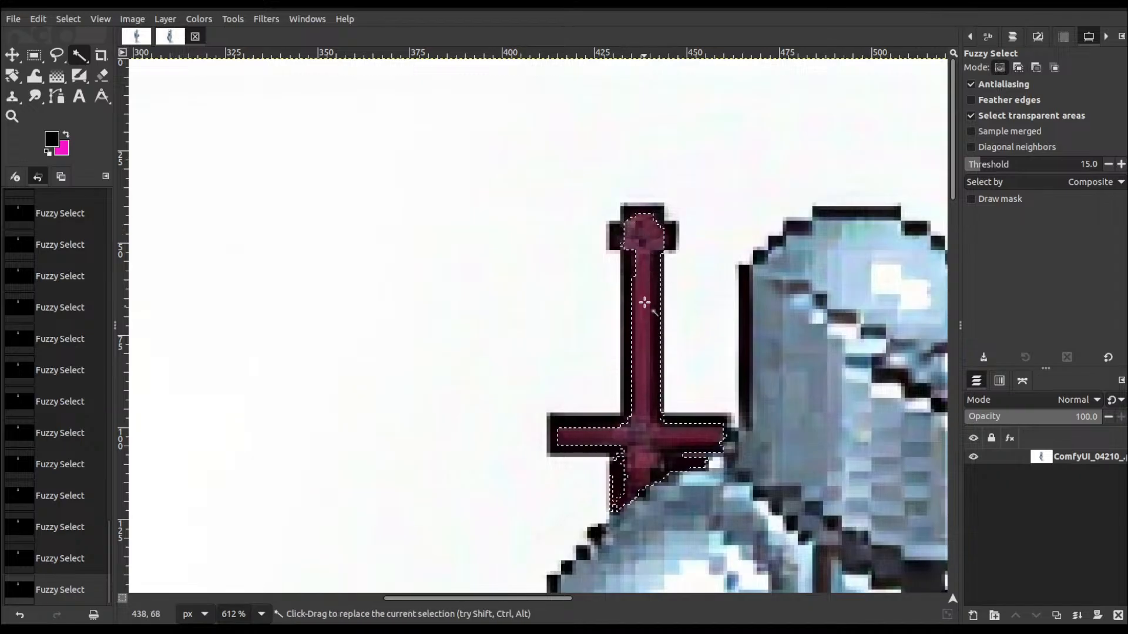
pyautogui.click(636, 263)
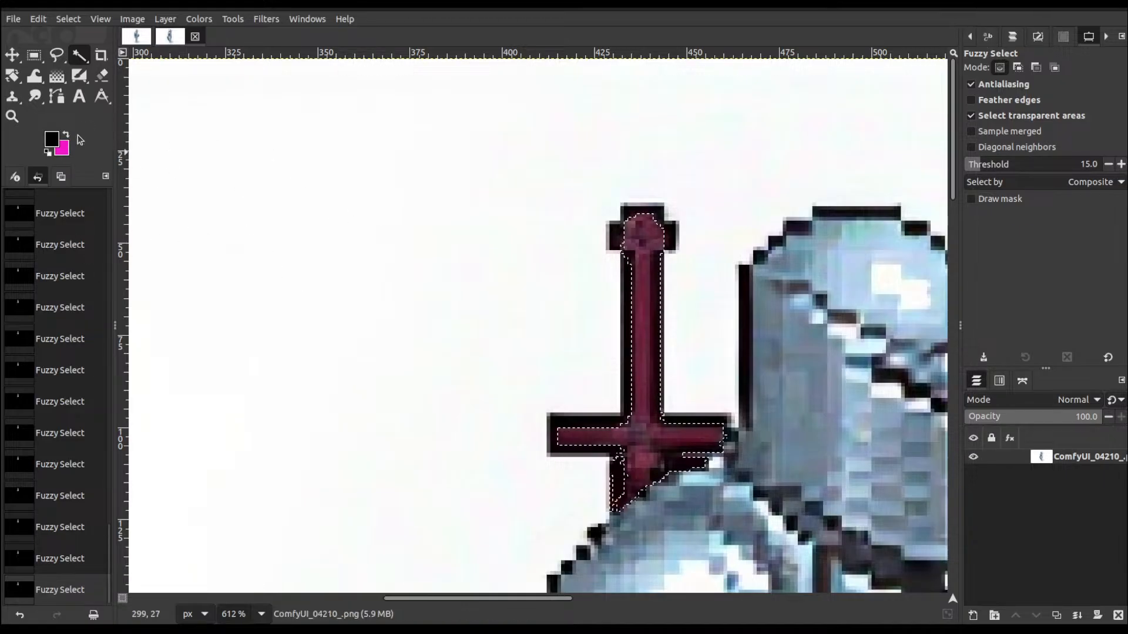
# - Set the Clone brush size to 6 and paint gray sampled from the helmet's side over the crossguard's center and helmet-side arm
pyautogui.click(14, 100)
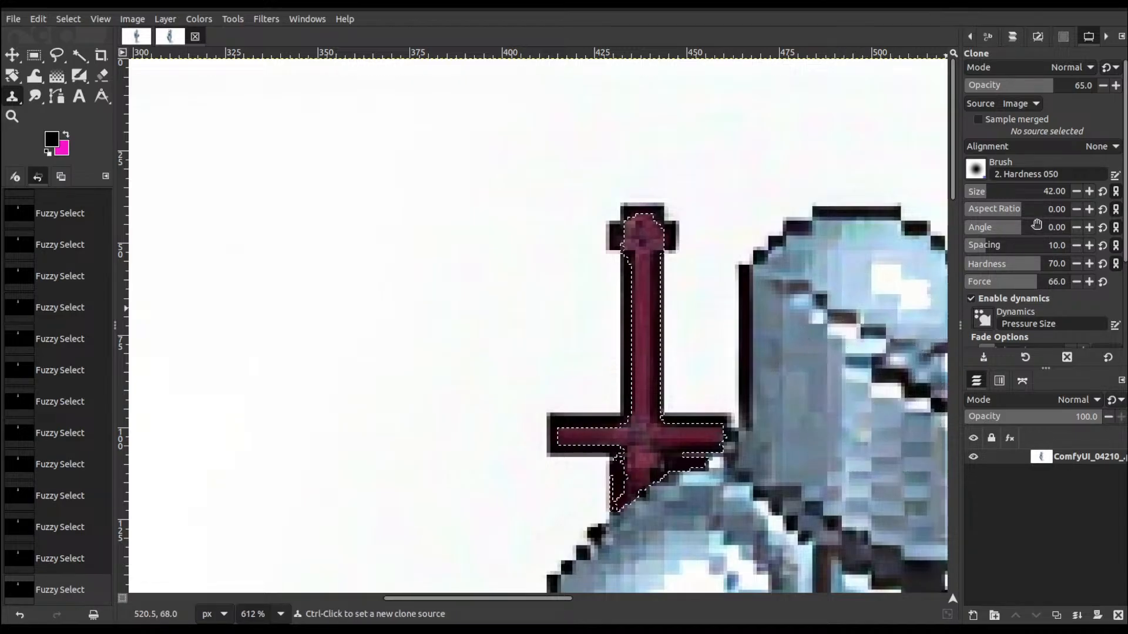
pyautogui.moveTo(978, 194); pyautogui.dragTo(969, 191)
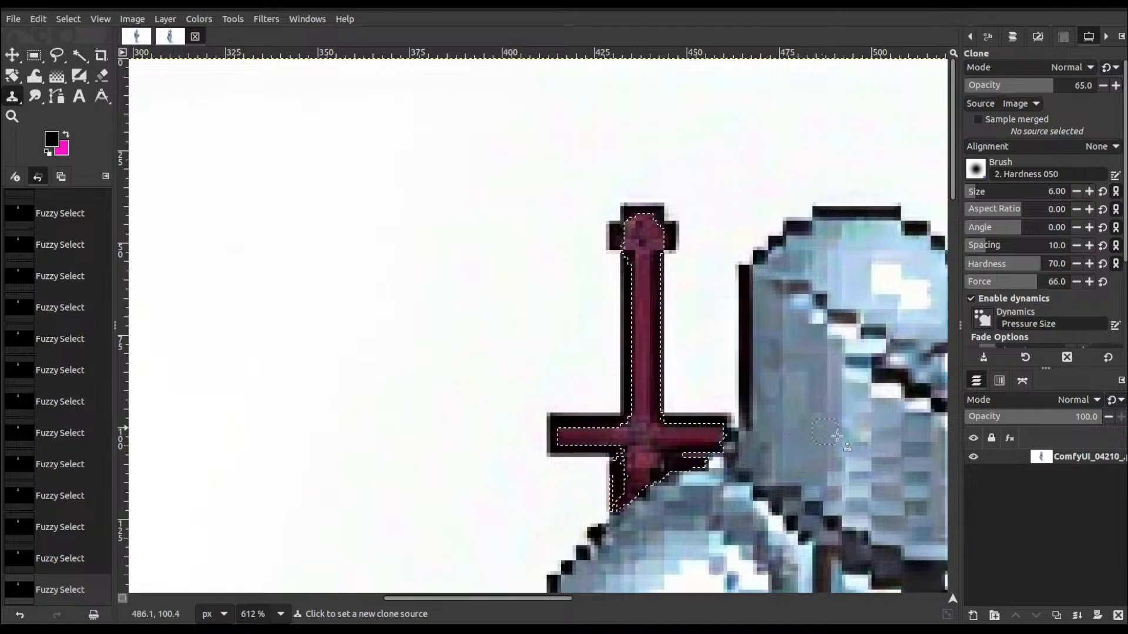
pyautogui.keyDown('ctrl'); pyautogui.click(803, 419); pyautogui.keyUp('ctrl')
pyautogui.moveTo(636, 432)
pyautogui.mouseDown()
pyautogui.moveTo(638, 378)
pyautogui.moveTo(642, 402)
pyautogui.moveTo(653, 366)
pyautogui.moveTo(649, 394)
pyautogui.moveTo(677, 439)
pyautogui.mouseUp()
pyautogui.moveTo(678, 439); pyautogui.dragTo(714, 433)
pyautogui.moveTo(716, 430)
pyautogui.mouseDown()
pyautogui.moveTo(634, 443)
pyautogui.moveTo(652, 460)
pyautogui.moveTo(729, 455)
pyautogui.moveTo(632, 448)
pyautogui.mouseUp()
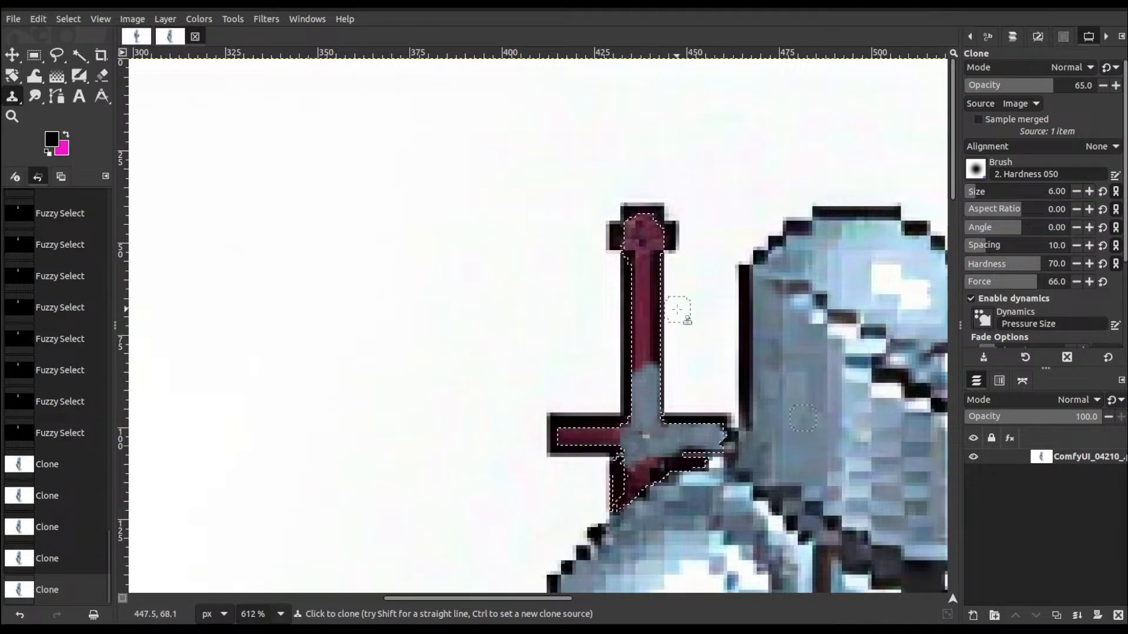
# - Clone the helmet gray over the sword's red grip and pommel
pyautogui.moveTo(679, 310)
pyautogui.mouseDown()
pyautogui.moveTo(654, 326)
pyautogui.moveTo(653, 260)
pyautogui.moveTo(645, 358)
pyautogui.moveTo(655, 355)
pyautogui.moveTo(636, 321)
pyautogui.moveTo(632, 367)
pyautogui.moveTo(646, 261)
pyautogui.moveTo(646, 223)
pyautogui.moveTo(627, 255)
pyautogui.moveTo(635, 228)
pyautogui.moveTo(667, 244)
pyautogui.moveTo(655, 230)
pyautogui.moveTo(640, 251)
pyautogui.moveTo(638, 222)
pyautogui.moveTo(656, 330)
pyautogui.moveTo(642, 406)
pyautogui.mouseUp()
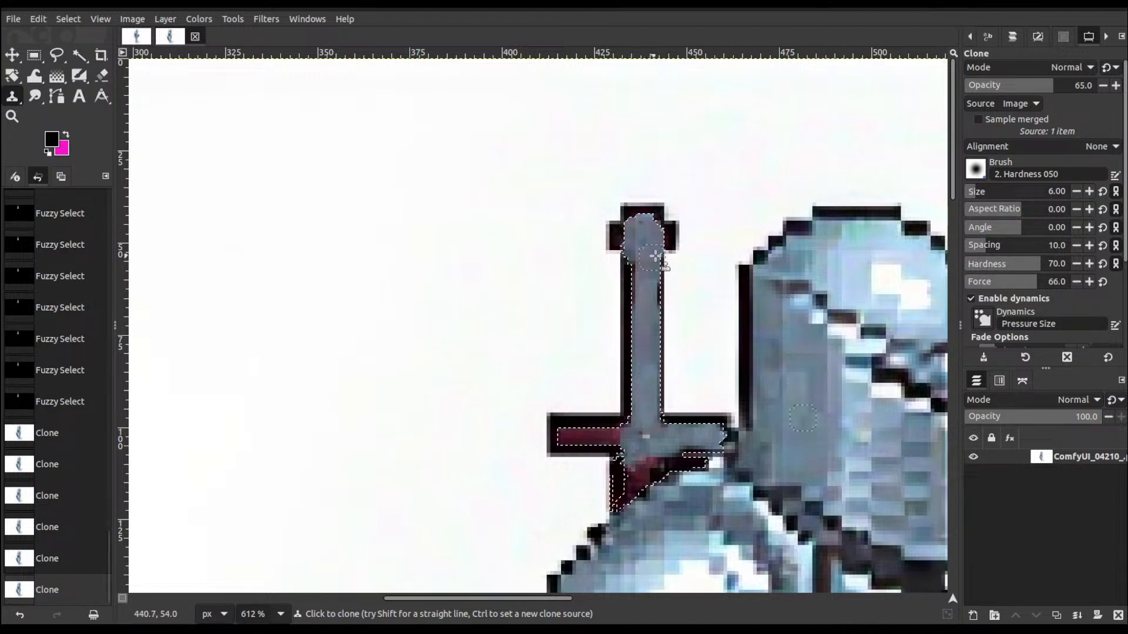
pyautogui.moveTo(658, 265); pyautogui.dragTo(653, 347)
pyautogui.moveTo(628, 295); pyautogui.dragTo(643, 254)
# - Clone the helmet gray over the crossguard's outer arm and the blade stub above the shoulder
pyautogui.moveTo(621, 436)
pyautogui.mouseDown()
pyautogui.moveTo(573, 436)
pyautogui.moveTo(641, 433)
pyautogui.moveTo(565, 439)
pyautogui.moveTo(555, 428)
pyautogui.moveTo(560, 457)
pyautogui.moveTo(609, 448)
pyautogui.moveTo(631, 486)
pyautogui.moveTo(642, 464)
pyautogui.moveTo(642, 487)
pyautogui.moveTo(664, 462)
pyautogui.moveTo(619, 509)
pyautogui.mouseUp()
pyautogui.moveTo(675, 464)
pyautogui.mouseDown()
pyautogui.moveTo(627, 491)
pyautogui.moveTo(629, 459)
pyautogui.moveTo(657, 488)
pyautogui.mouseUp()
pyautogui.scroll(-4, 633, 392)
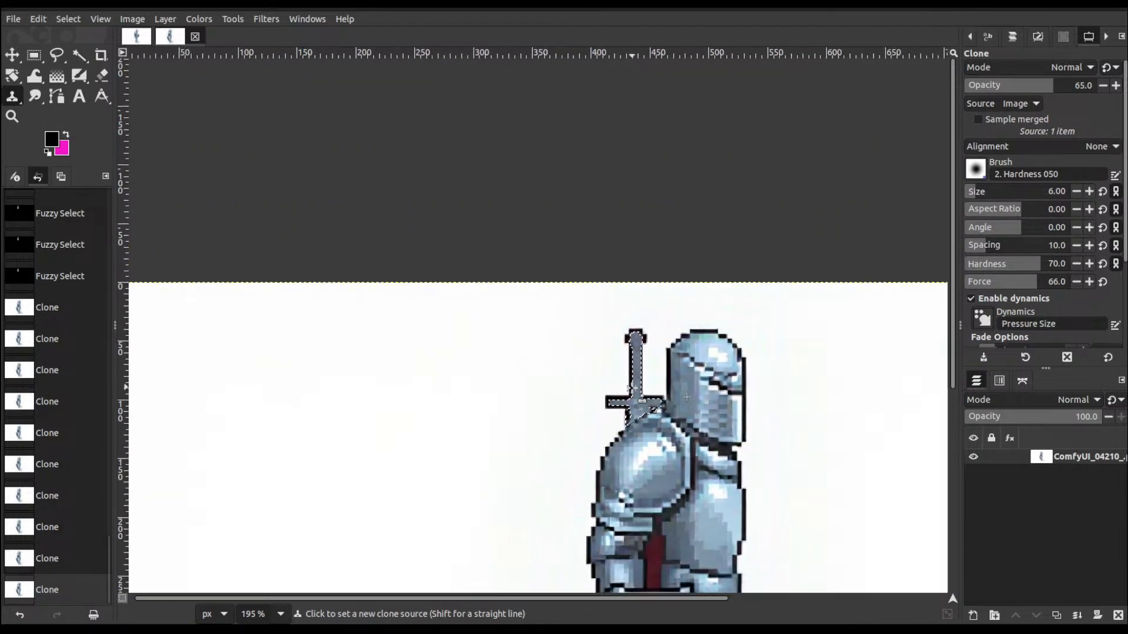
pyautogui.scroll(3, 632, 435)
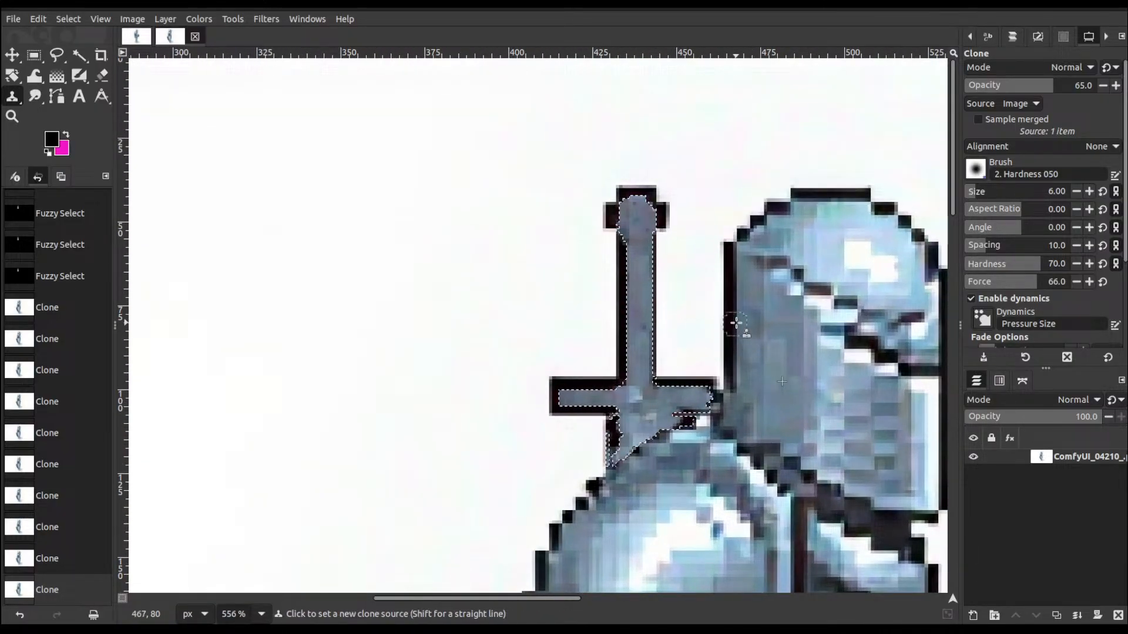
# - Clone the dark outline from the helmet's side over the edge below the crossguard's helmet-side arm, undoing the last dab
pyautogui.keyDown('ctrl'); pyautogui.click(735, 334); pyautogui.keyUp('ctrl')
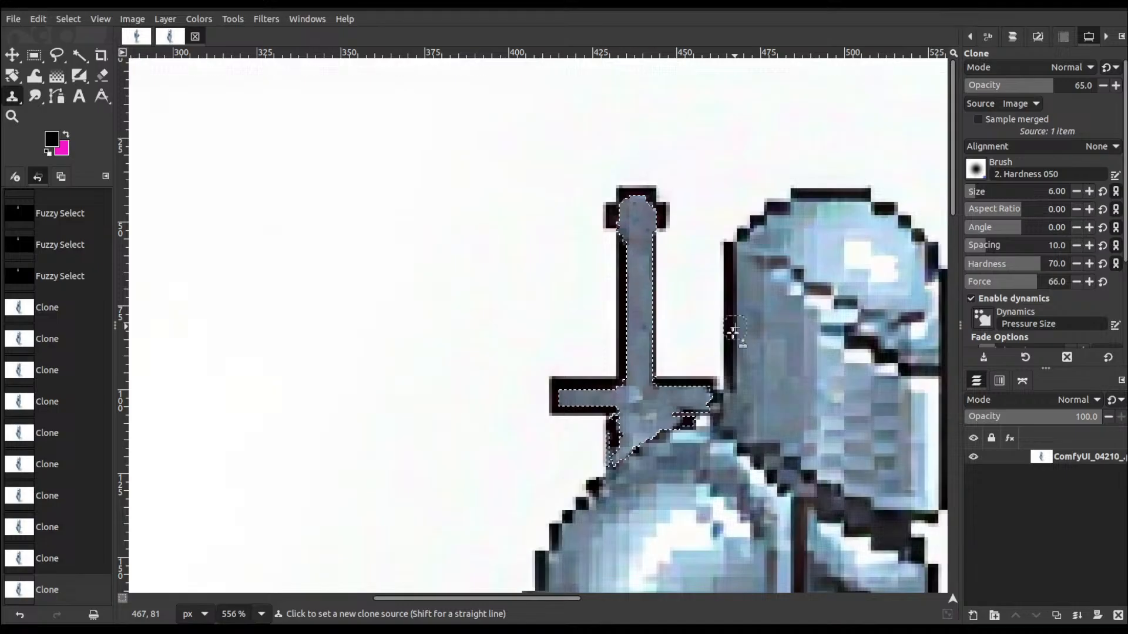
pyautogui.moveTo(669, 430); pyautogui.dragTo(685, 425)
pyautogui.click(676, 421)
pyautogui.click(675, 420)
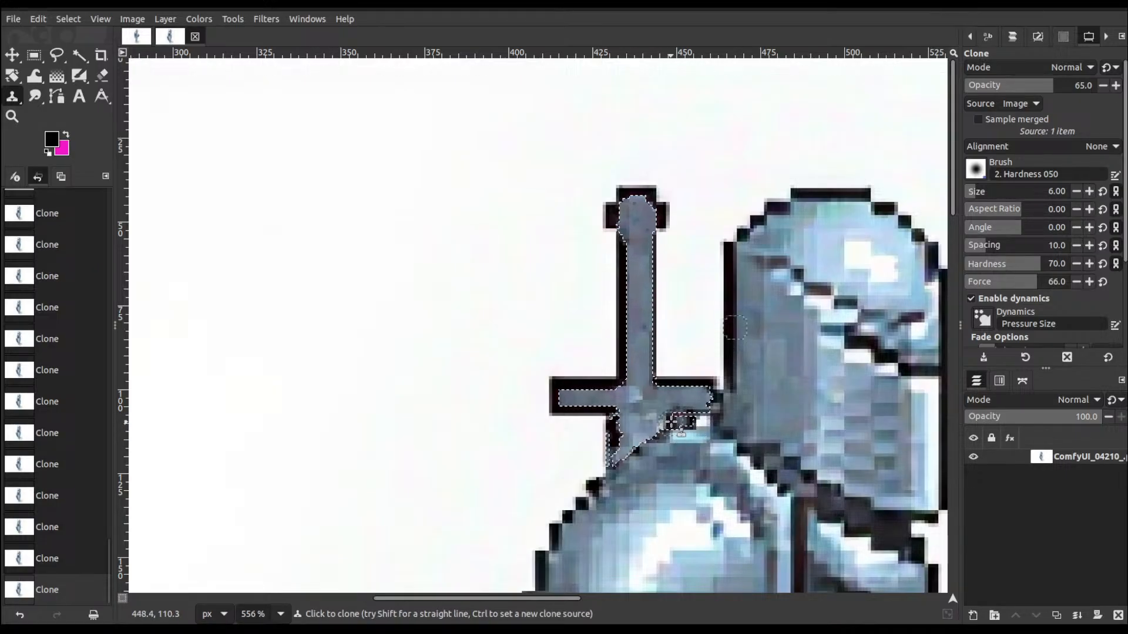
pyautogui.click(678, 430)
pyautogui.hotkey('ctrl', 'z')
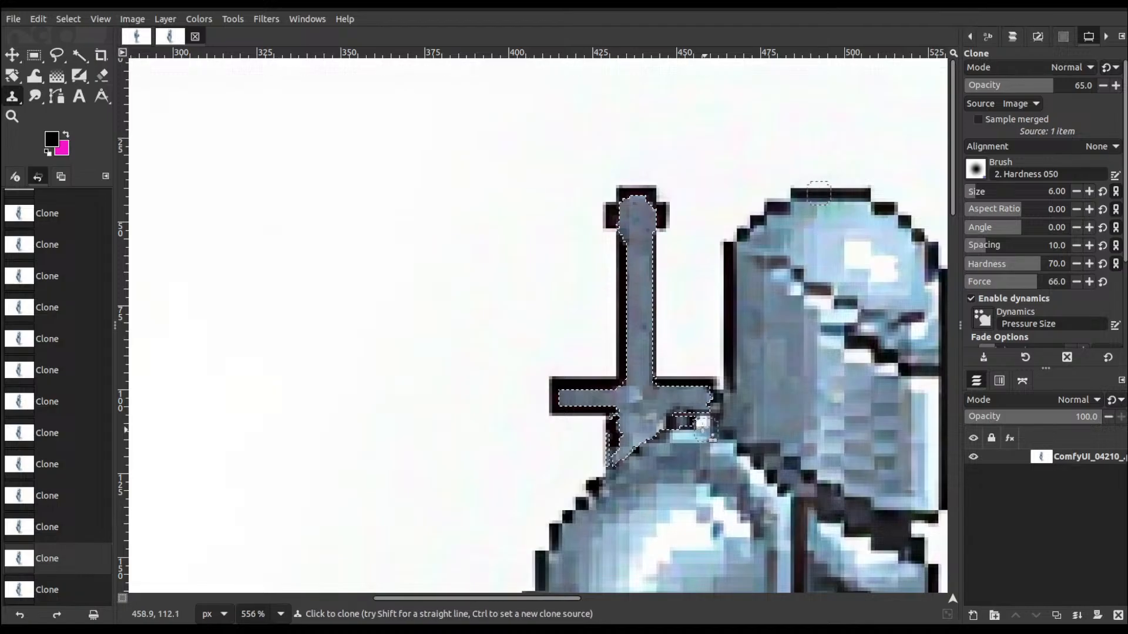
# - Clone the black outline from the helmet's top edge along the underside of the crossguard's helmet-side arm
pyautogui.moveTo(706, 410); pyautogui.dragTo(672, 415)
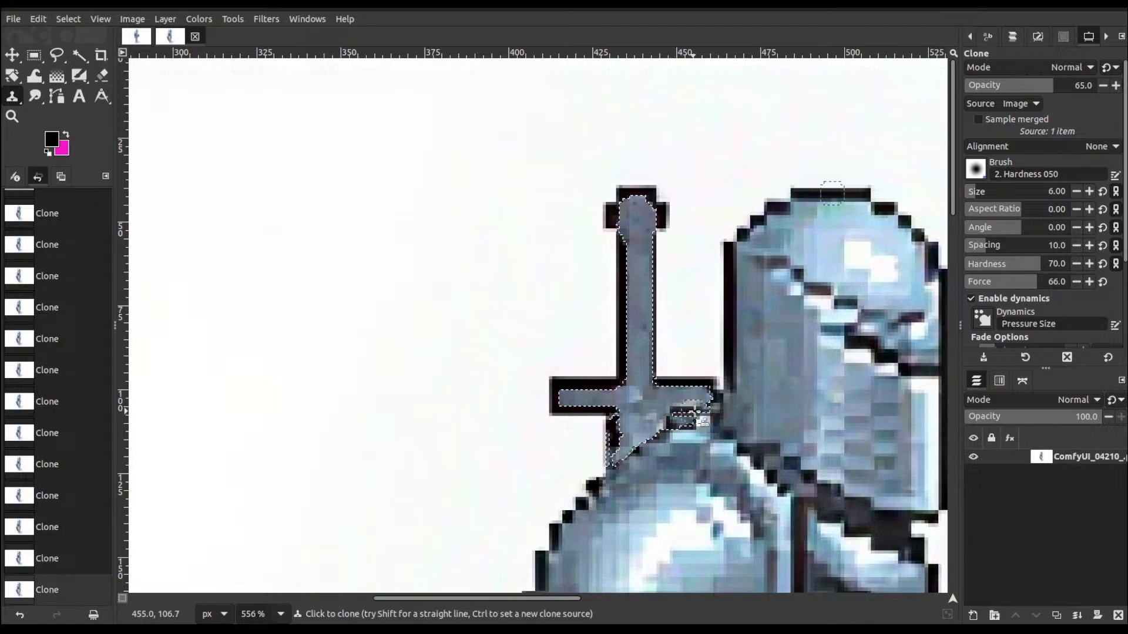
pyautogui.click(698, 414)
pyautogui.click(667, 417)
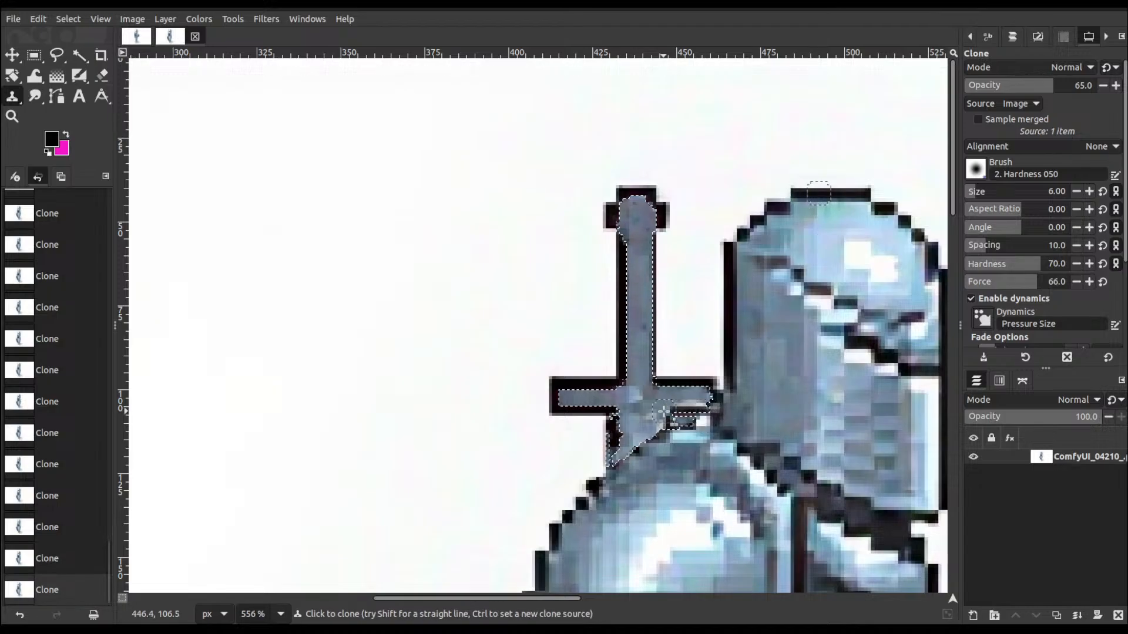
pyautogui.click(666, 421)
pyautogui.click(666, 420)
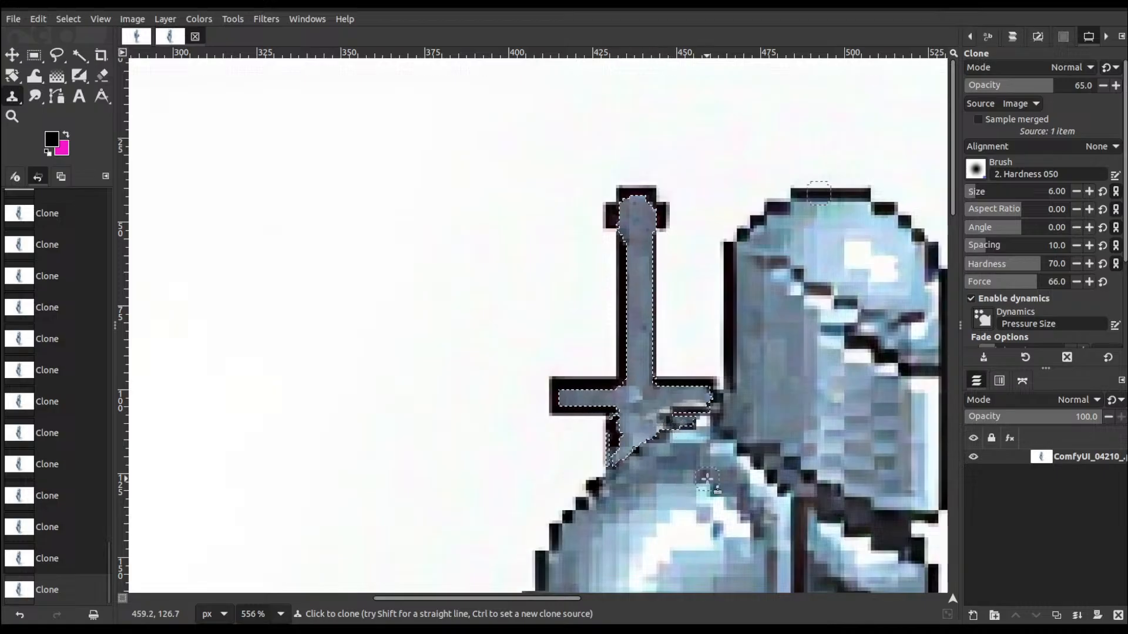
# - Clear the selection and export the edited knight over ComfyUI_04210_.png
pyautogui.scroll(-1, 627, 455)
pyautogui.scroll(-3, 627, 456)
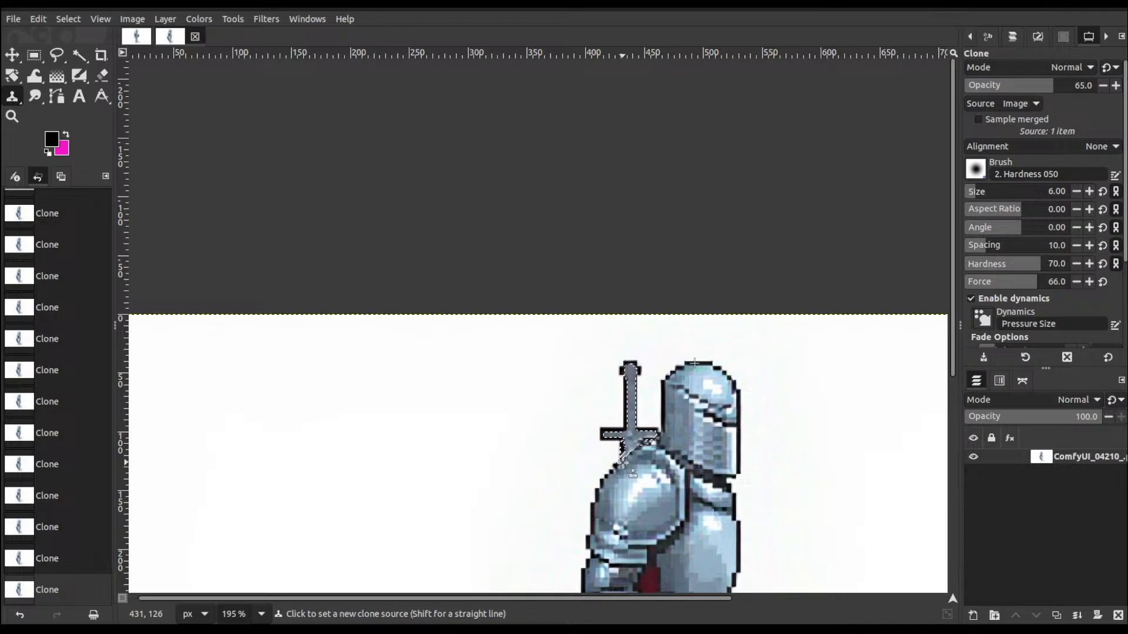
pyautogui.hotkey('ctrl', 'shift', 'a')
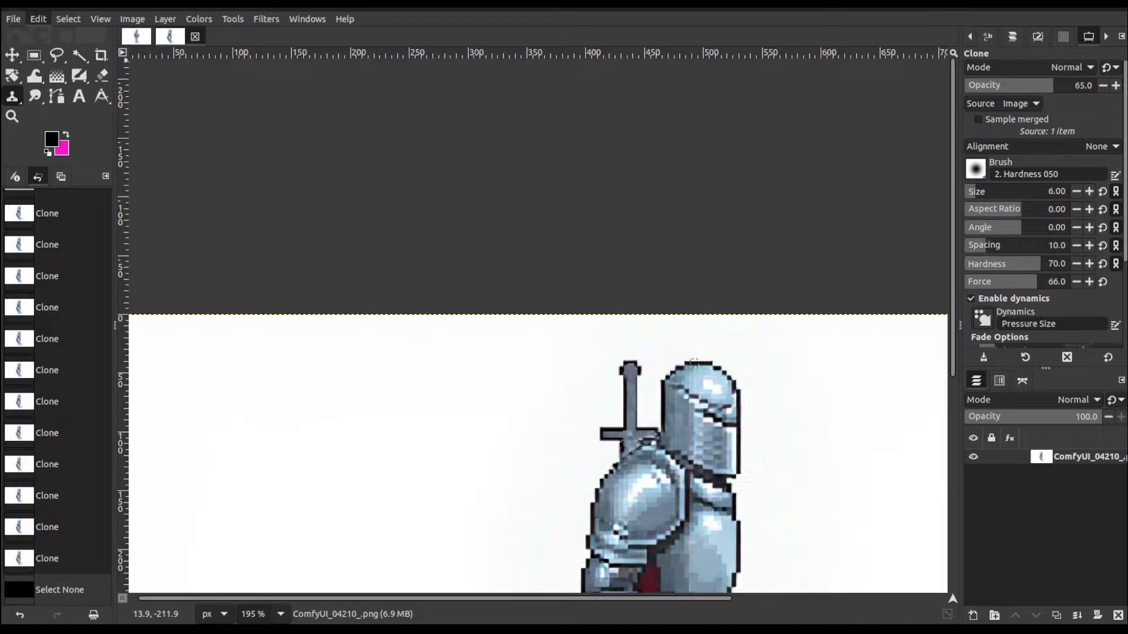
pyautogui.hotkey('ctrl', 'e')
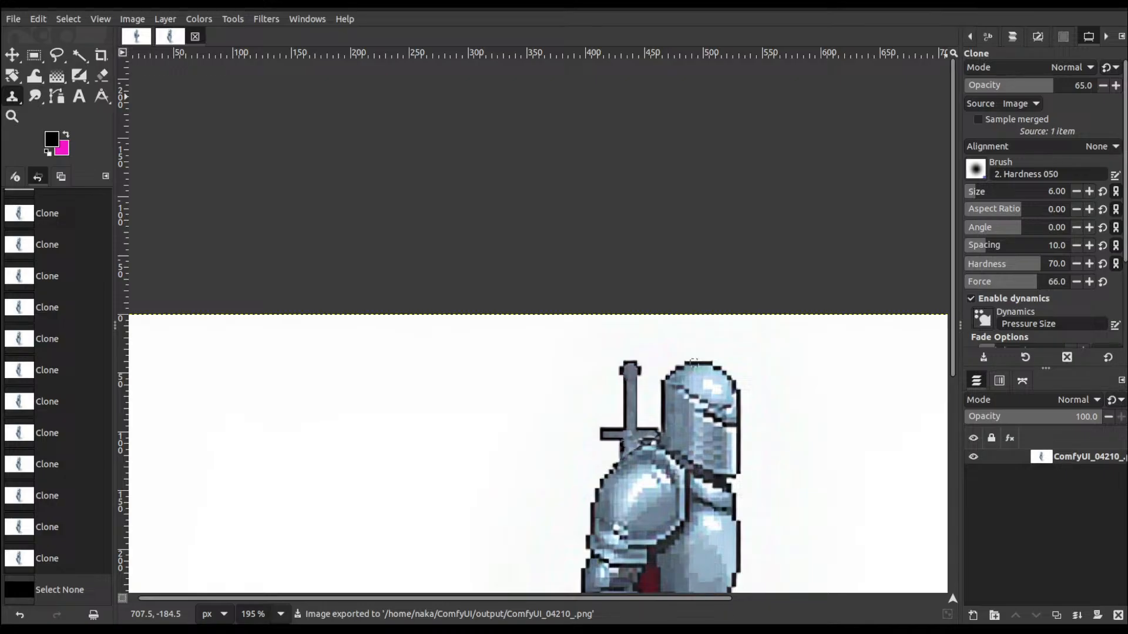
# - Switch to ComfyUI and look through the open FLUX.1 Kontext and inpaint workflows
pyautogui.hotkey('alt', 'Tab')
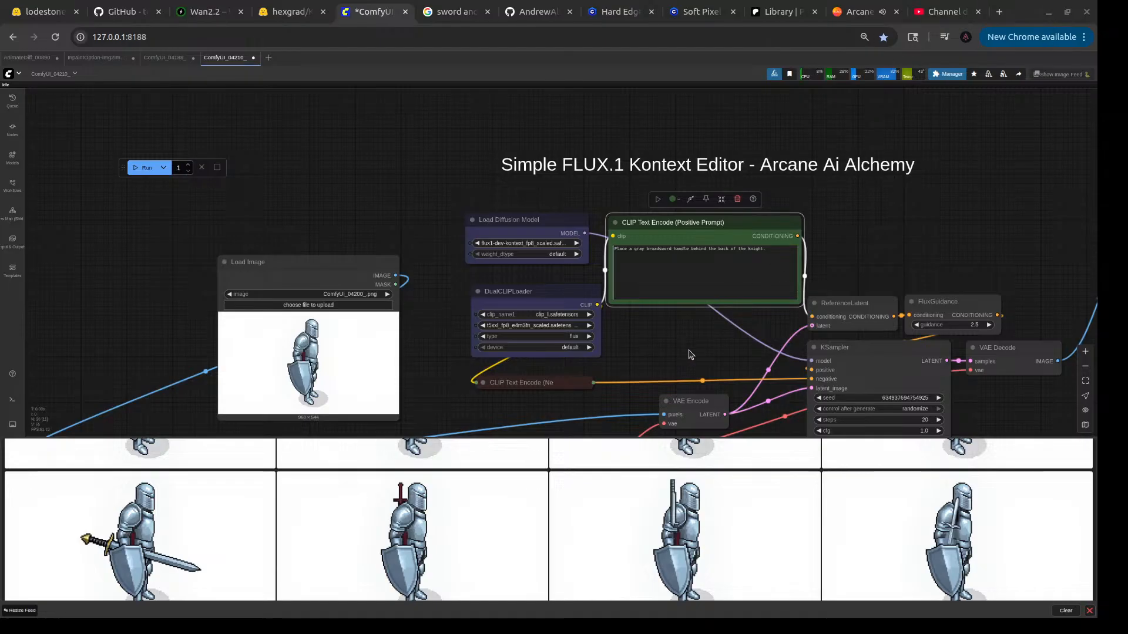
pyautogui.moveTo(691, 355); pyautogui.dragTo(510, 313)
pyautogui.moveTo(873, 390); pyautogui.dragTo(587, 367)
pyautogui.scroll(-6, 598, 374)
pyautogui.moveTo(219, 378); pyautogui.dragTo(552, 335)
pyautogui.scroll(5, 524, 366)
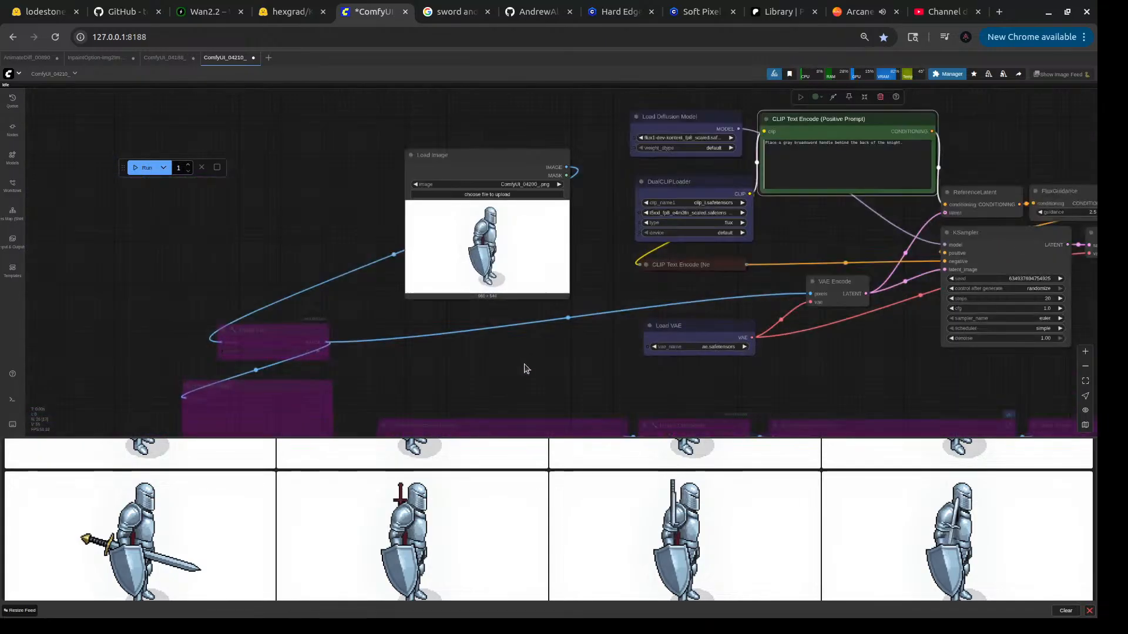
pyautogui.scroll(3, 524, 368)
pyautogui.scroll(-4, 524, 368)
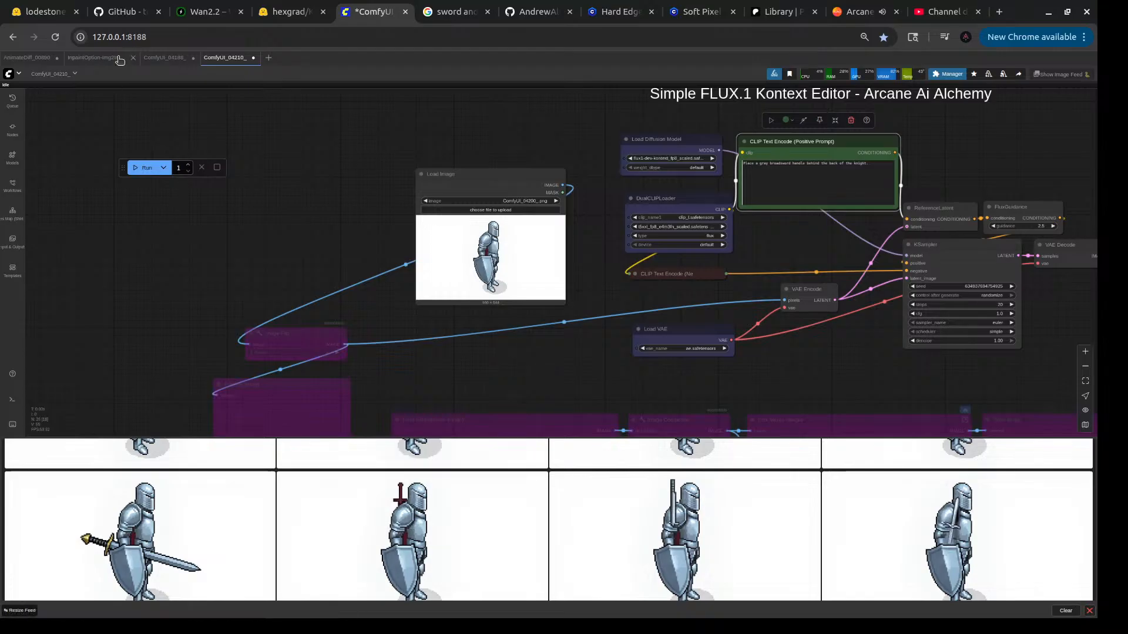
pyautogui.click(84, 59)
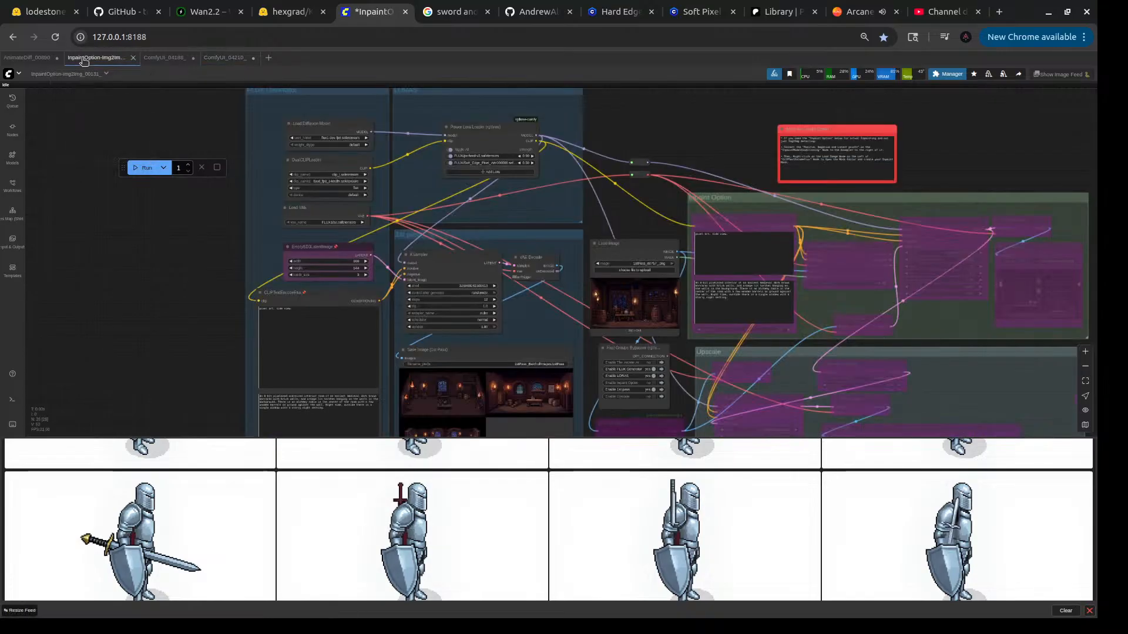
pyautogui.click(161, 59)
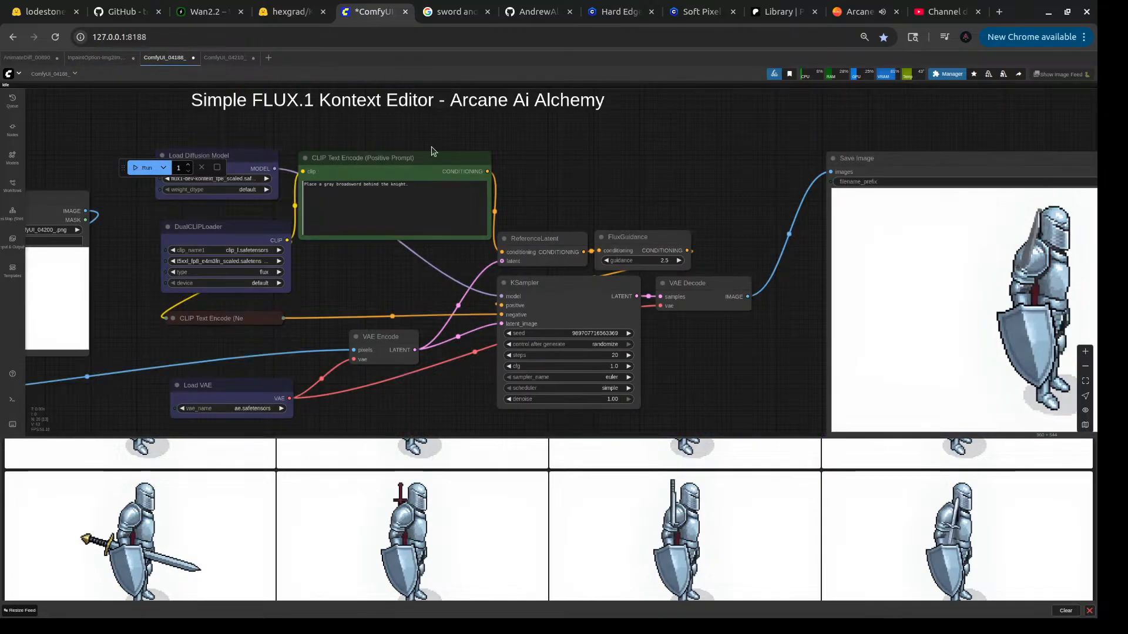
pyautogui.moveTo(408, 135); pyautogui.dragTo(749, 148)
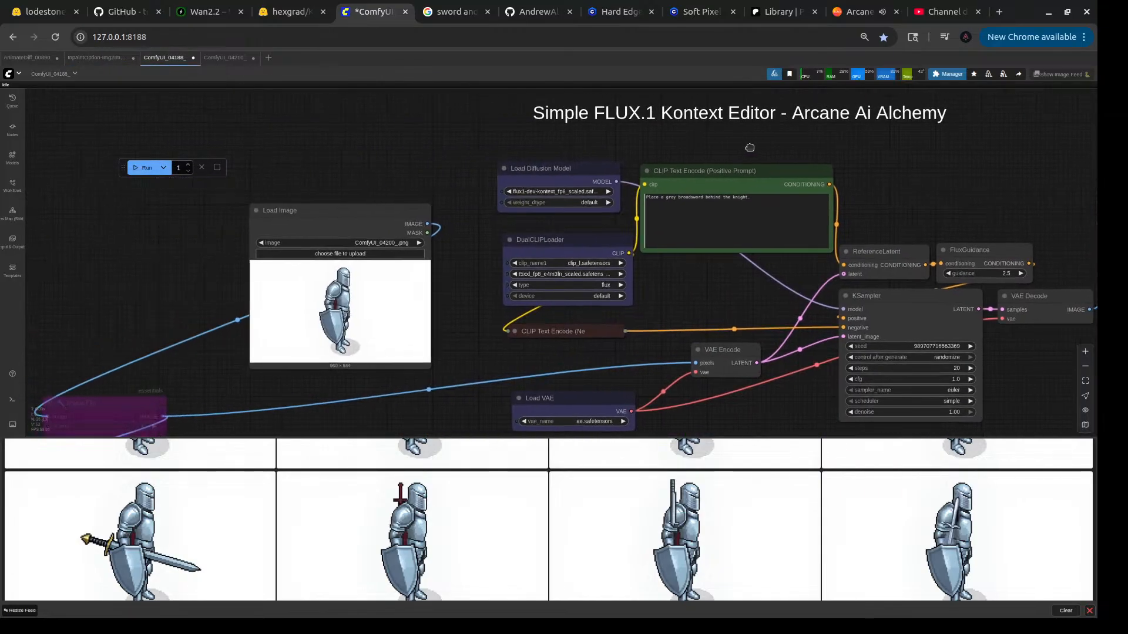
pyautogui.scroll(-3, 453, 265)
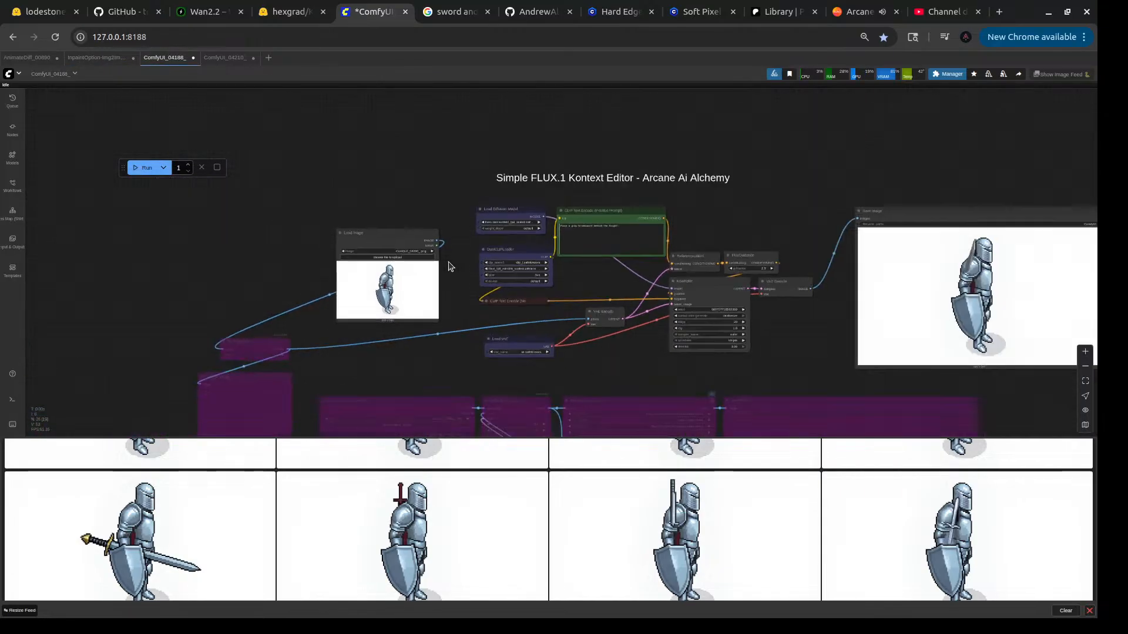
# - Open the AnimateDiff workflow with the Wan 2.2 FFLF prompt and load ComfyUI_04210_.png as the standing knight image
pyautogui.click(34, 59)
pyautogui.scroll(5, 422, 308)
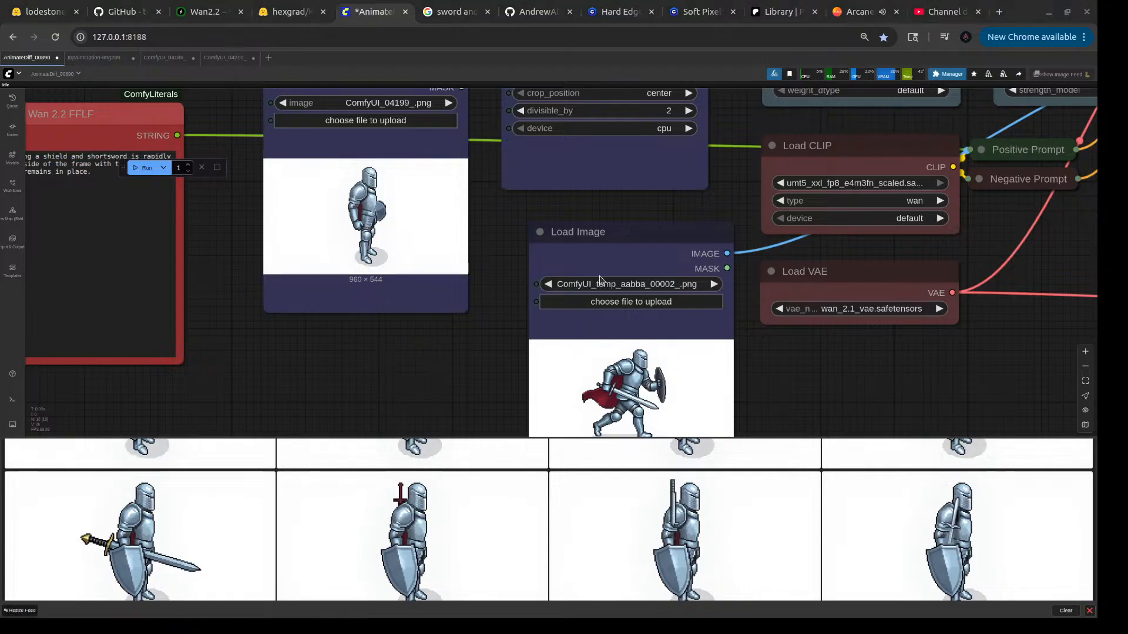
pyautogui.moveTo(692, 368); pyautogui.dragTo(394, 217)
pyautogui.scroll(5, 423, 234)
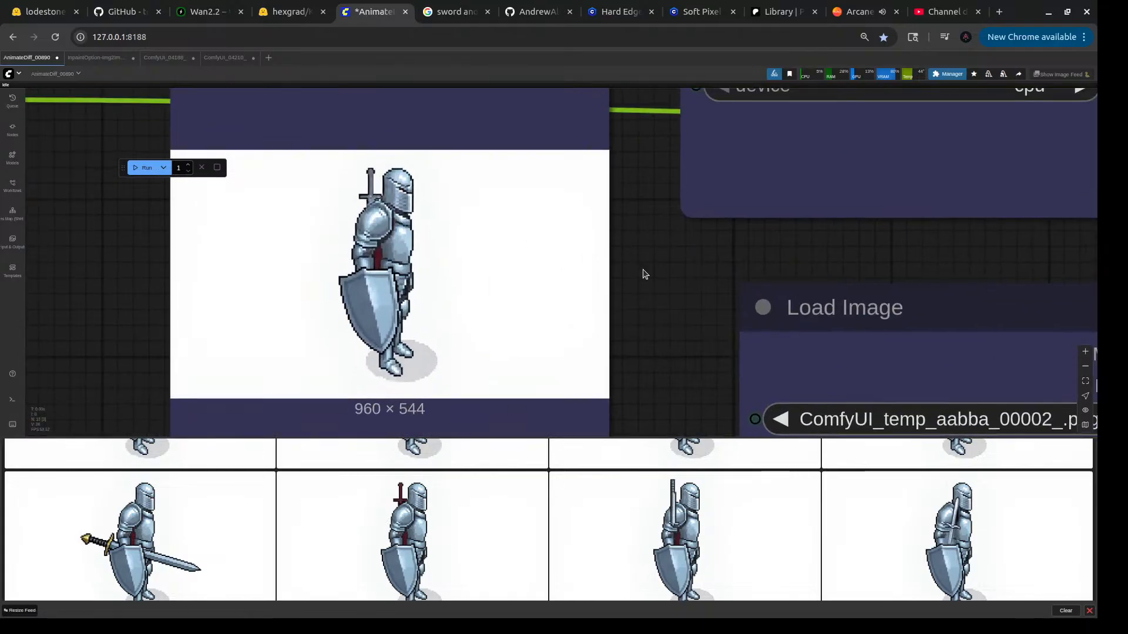
pyautogui.scroll(-3, 645, 275)
pyautogui.moveTo(611, 241); pyautogui.dragTo(543, 243)
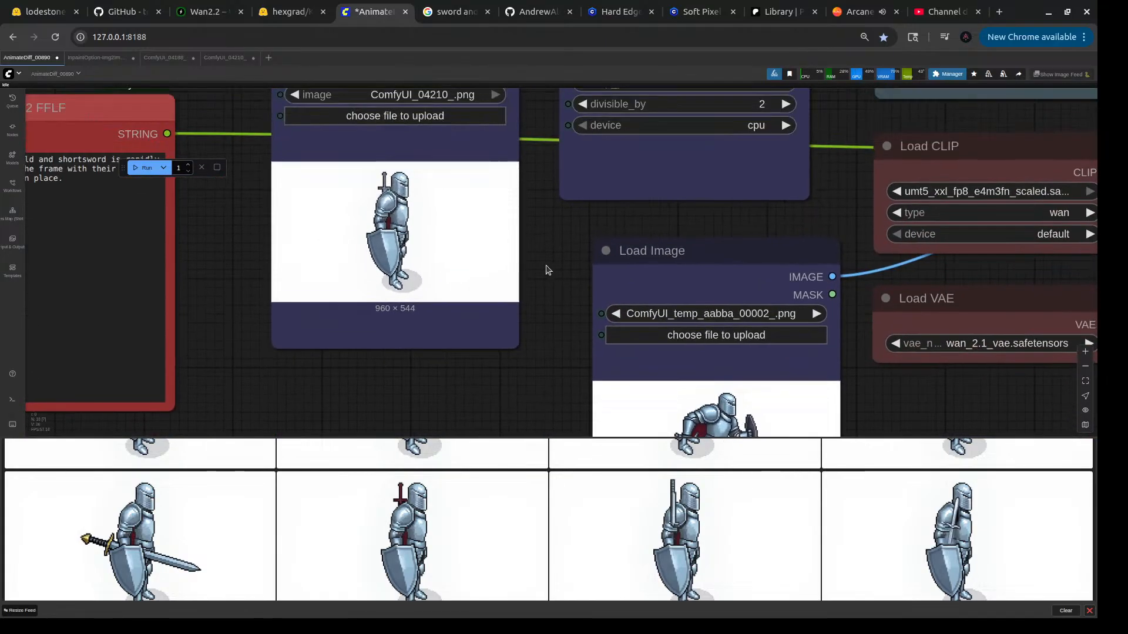
# - Browse the image feed for the sprinting knight picture used in the workflow's second Load Image node
pyautogui.moveTo(529, 367); pyautogui.dragTo(549, 268)
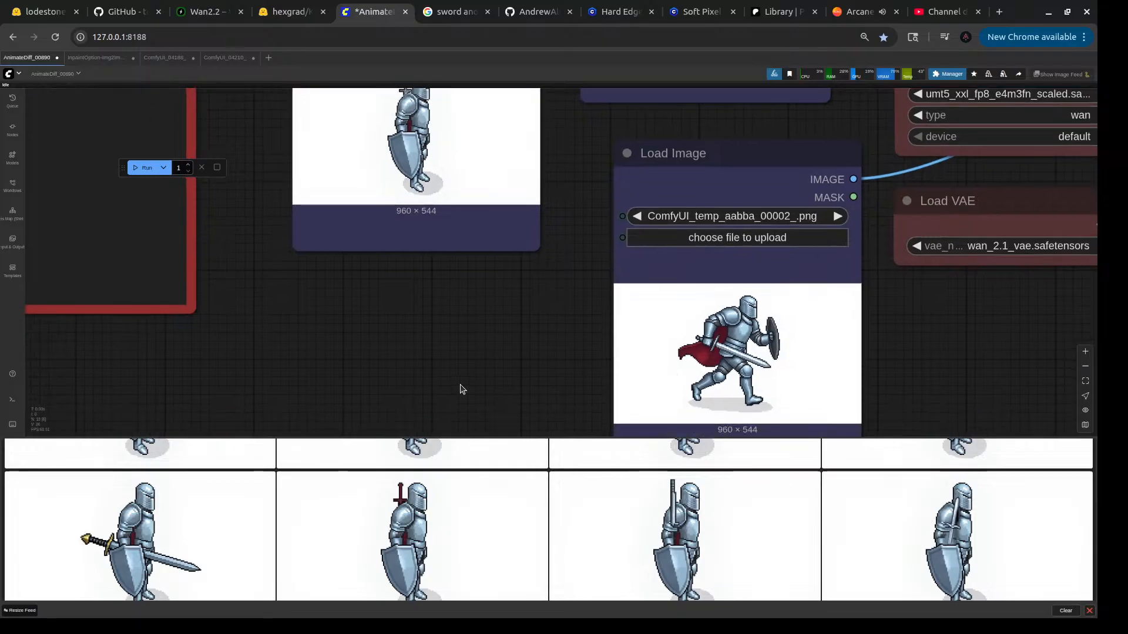
pyautogui.scroll(-3, 459, 351)
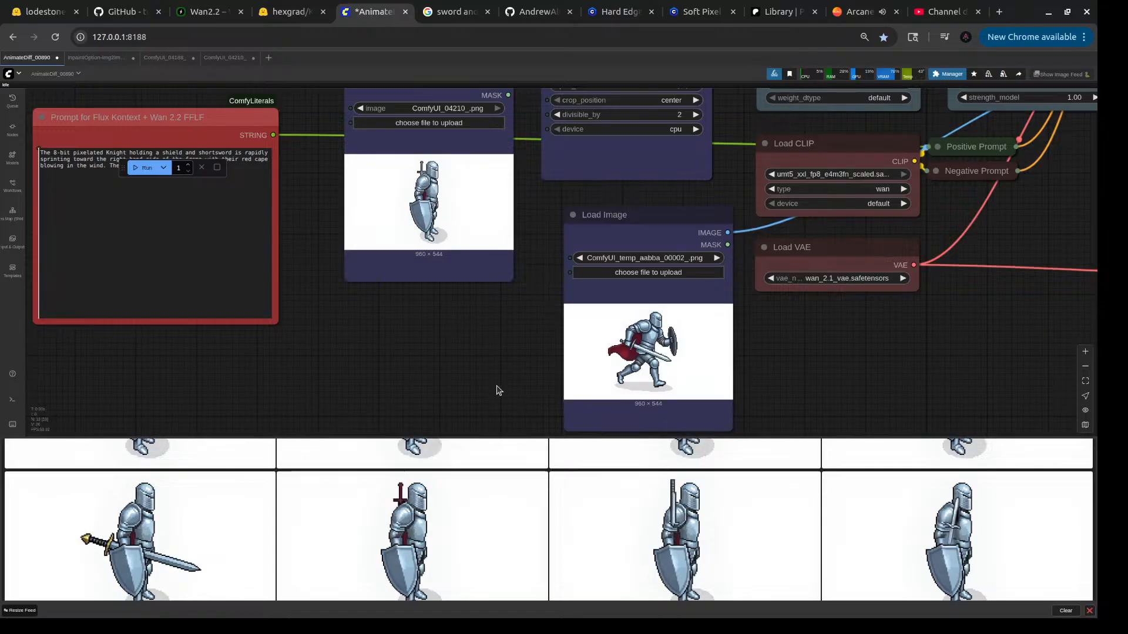
pyautogui.scroll(-5, 532, 533)
pyautogui.scroll(3, 537, 537)
pyautogui.scroll(-3, 538, 536)
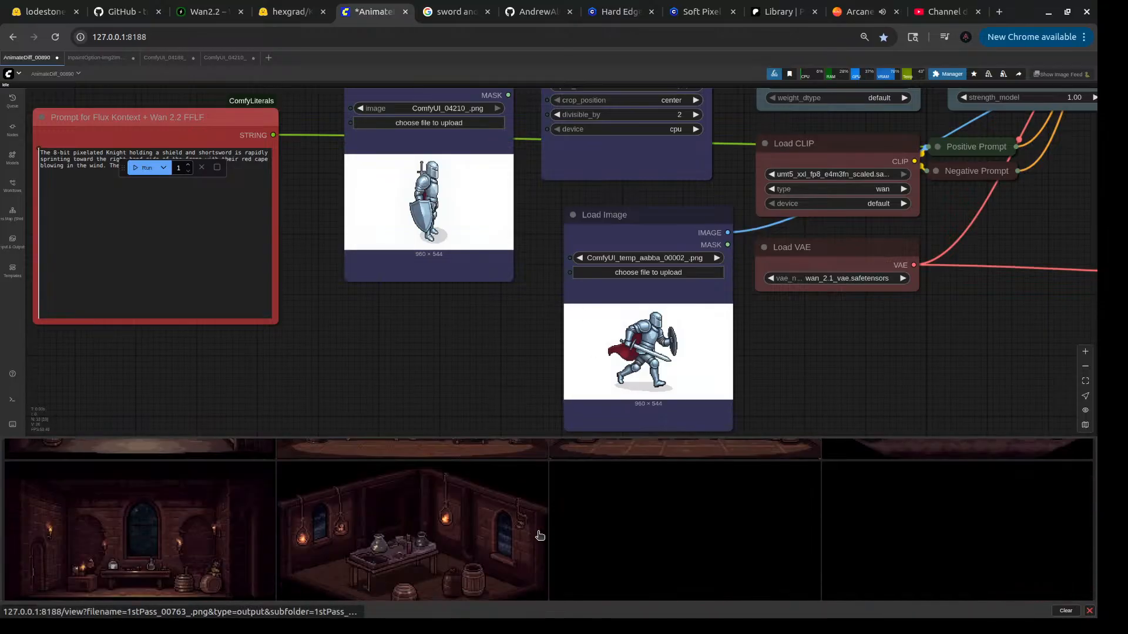
pyautogui.scroll(-10, 539, 534)
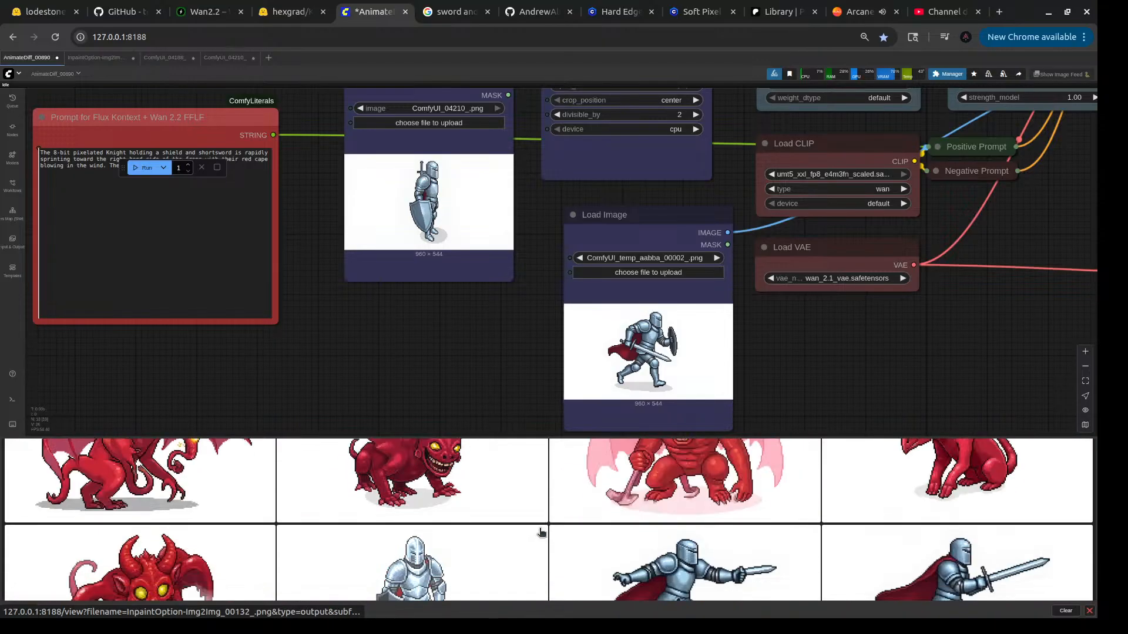
pyautogui.scroll(-8, 541, 533)
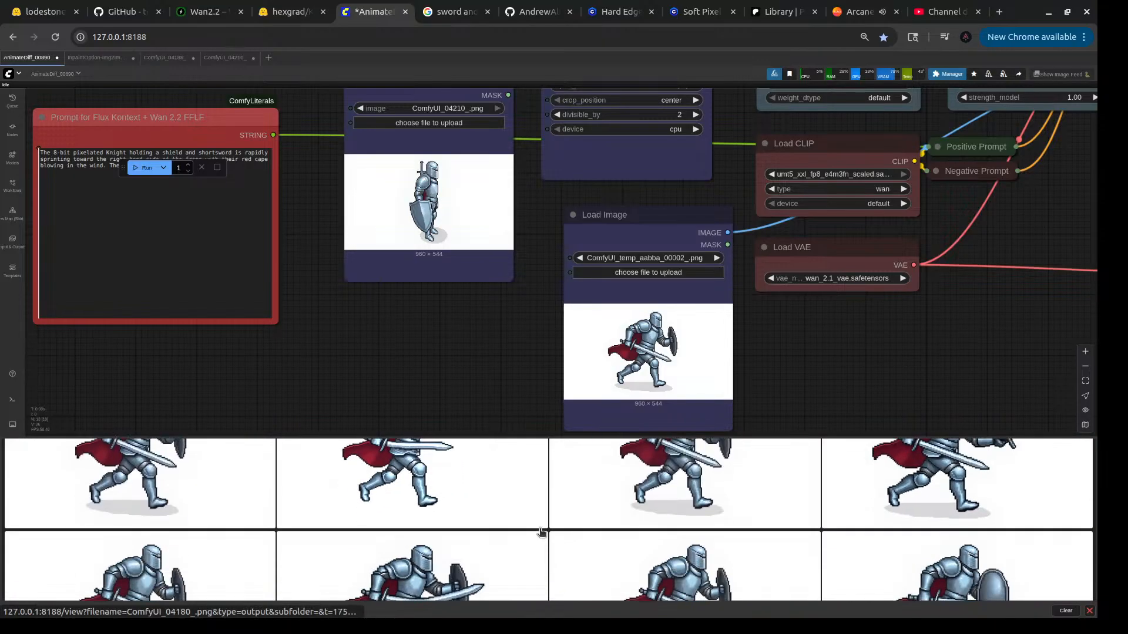
pyautogui.scroll(1, 638, 549)
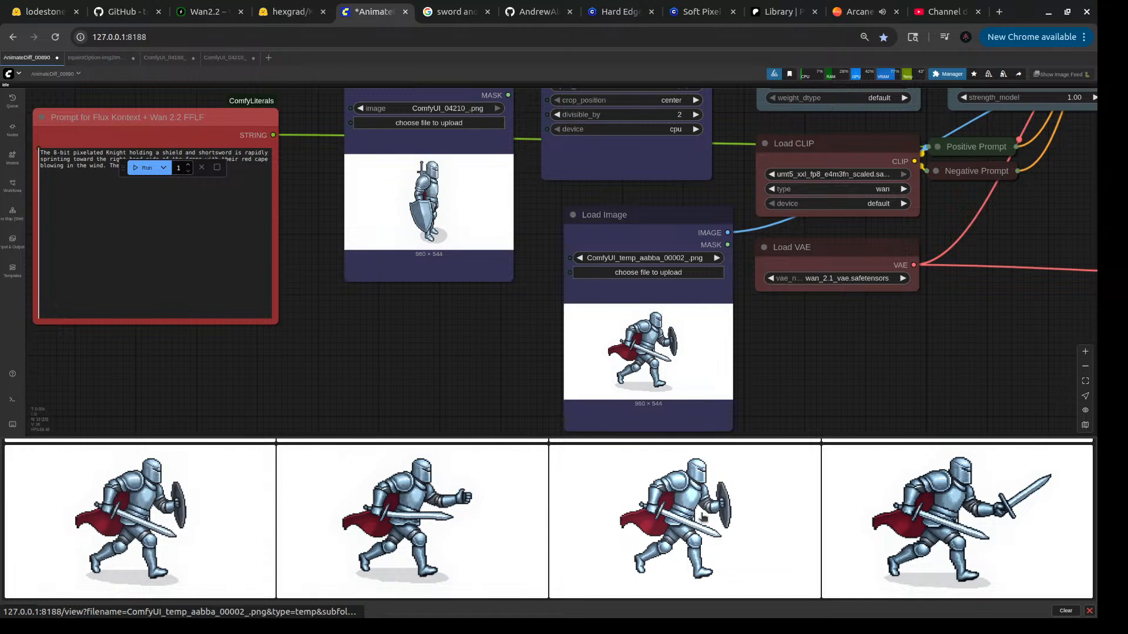
# - Open the workflow of ComfyUI_temp_aabba_00002_.png from the image feed and examine its Flux Kontext prompt and input image
pyautogui.moveTo(698, 532); pyautogui.dragTo(773, 356)
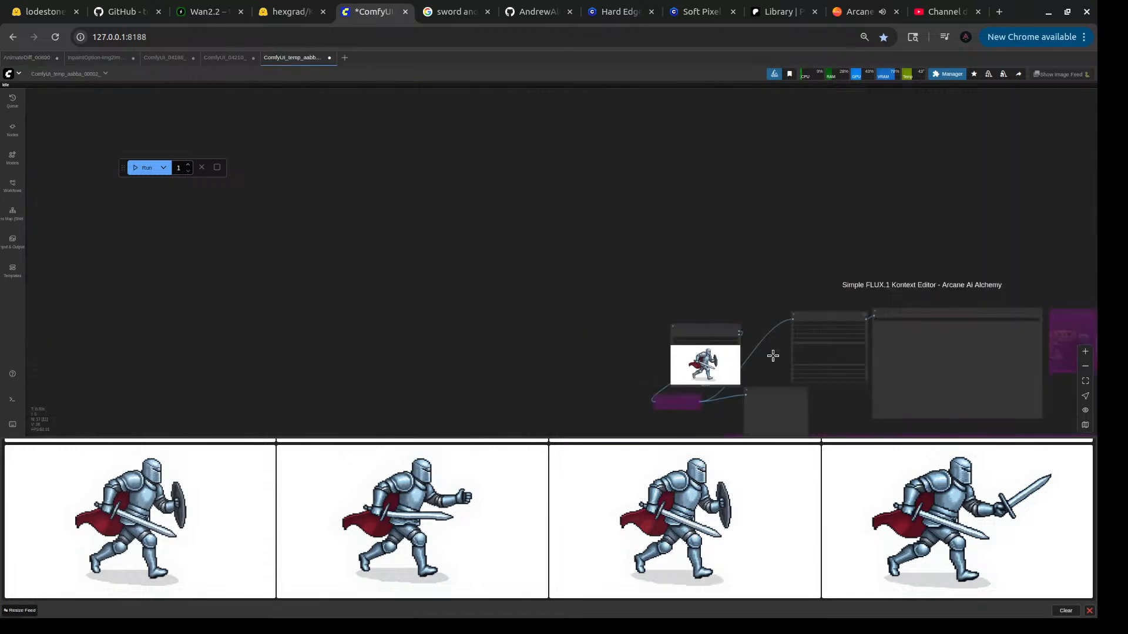
pyautogui.scroll(10, 702, 315)
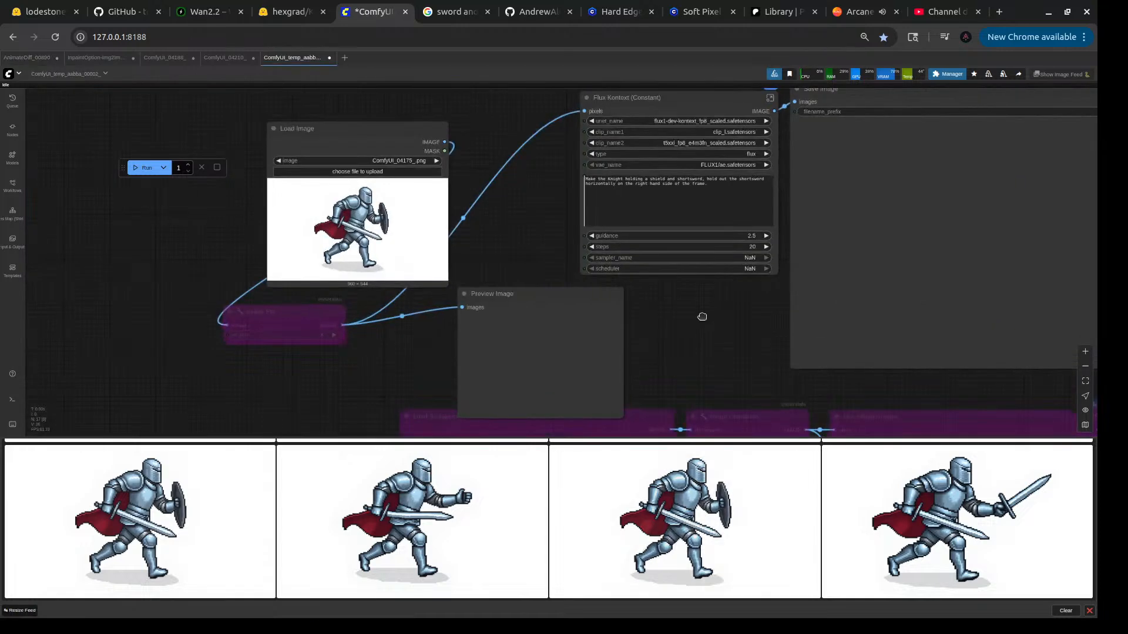
pyautogui.scroll(4, 685, 298)
pyautogui.moveTo(748, 240); pyautogui.dragTo(480, 228)
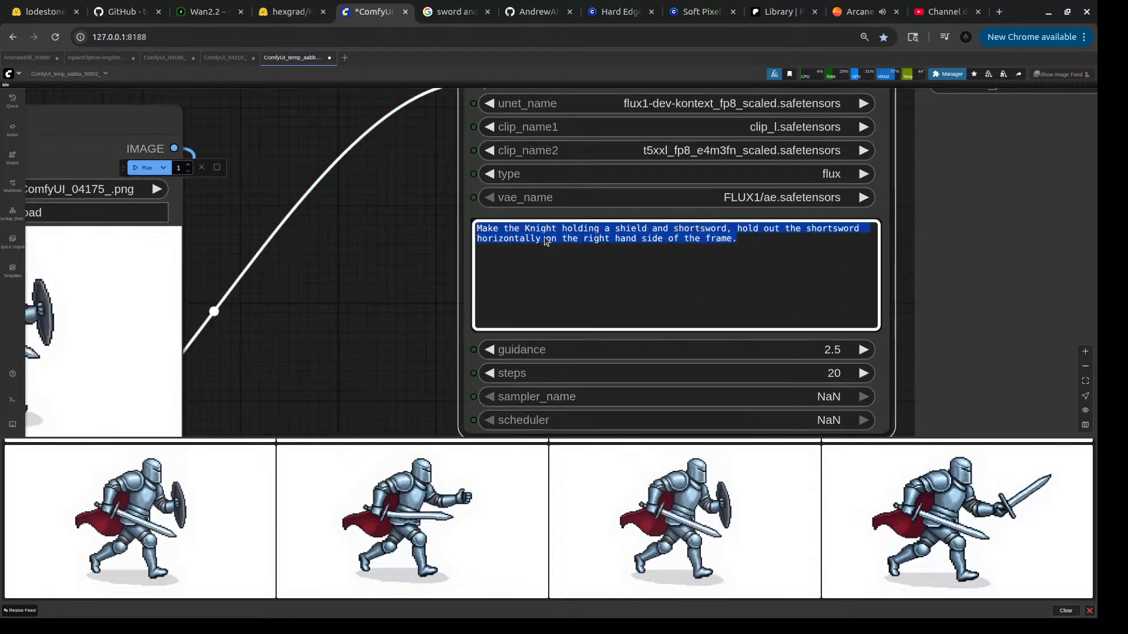
pyautogui.scroll(-4, 435, 320)
pyautogui.moveTo(385, 319); pyautogui.dragTo(695, 227)
pyautogui.scroll(-4, 695, 226)
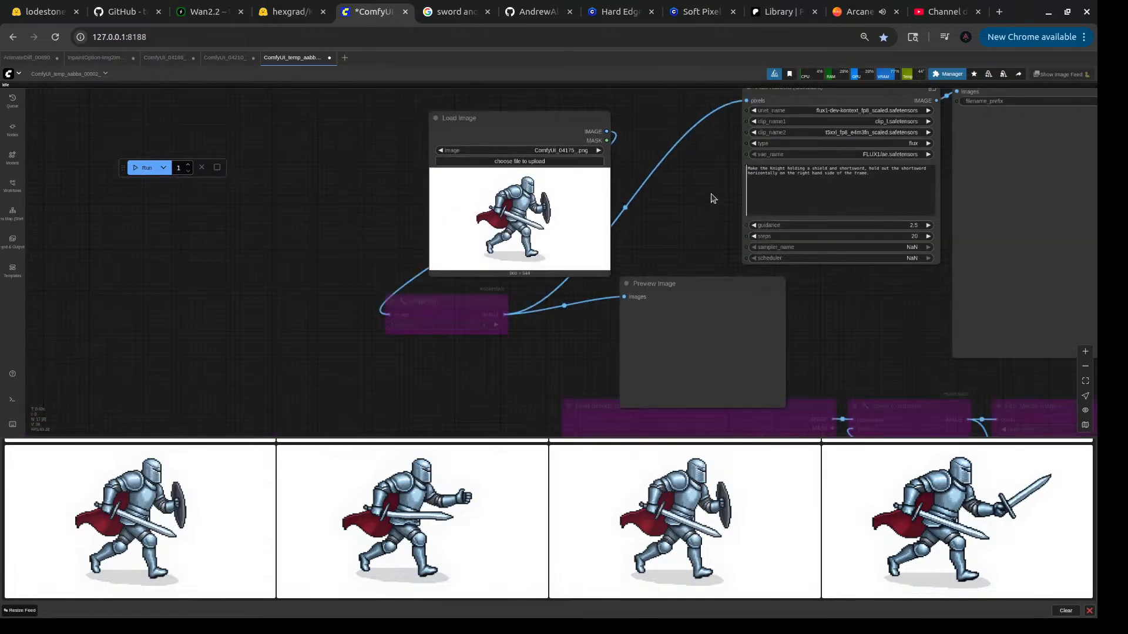
# - Open the workflow of ComfyUI_04175_.png, the earlier sprinting knight, from the image feed
pyautogui.scroll(-1, 647, 517)
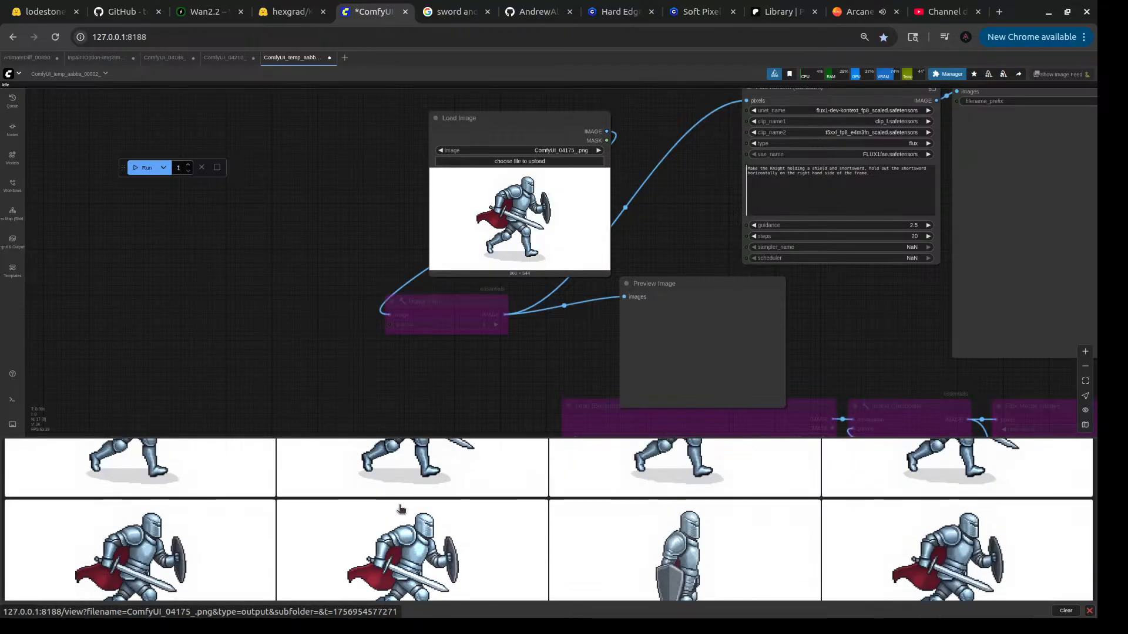
pyautogui.moveTo(663, 253); pyautogui.dragTo(667, 245)
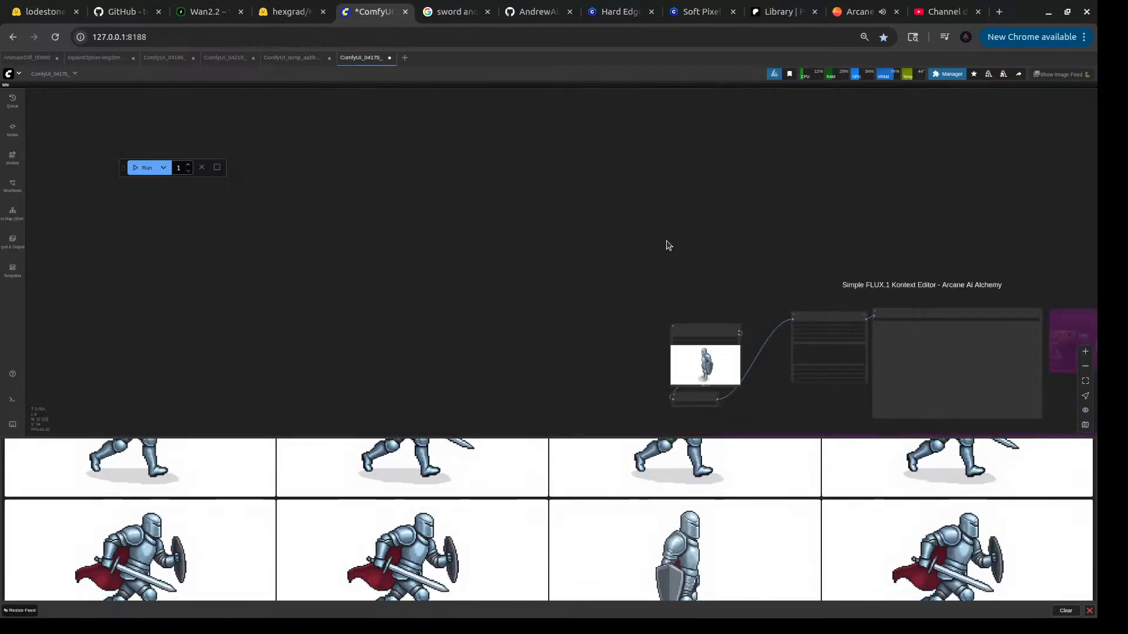
pyautogui.scroll(6, 761, 397)
pyautogui.scroll(5, 788, 395)
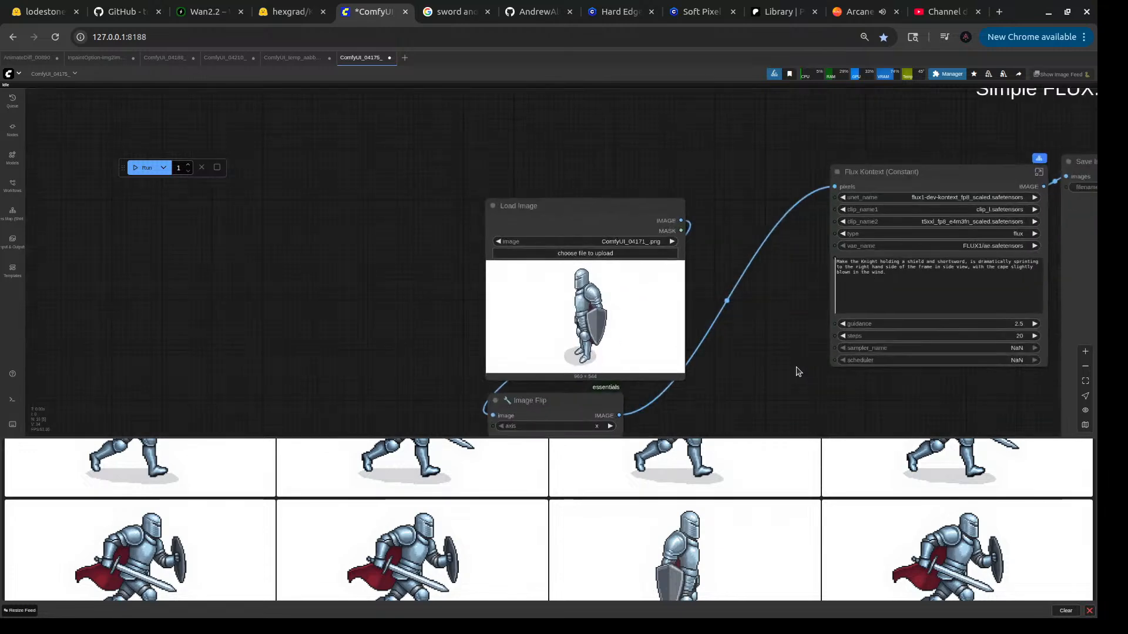
# - Copy the Flux Kontext prompt about the knight dramatically sprinting to the right hand side of the frame
pyautogui.moveTo(787, 364); pyautogui.dragTo(560, 370)
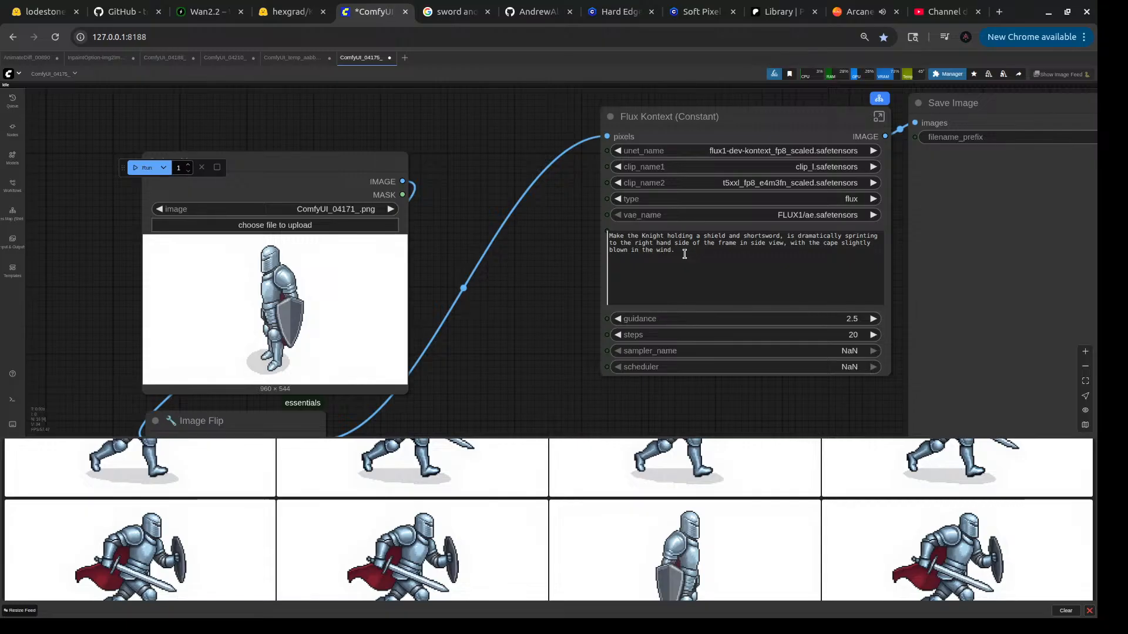
pyautogui.moveTo(684, 254); pyautogui.dragTo(607, 233)
pyautogui.hotkey('ctrl', 'c')
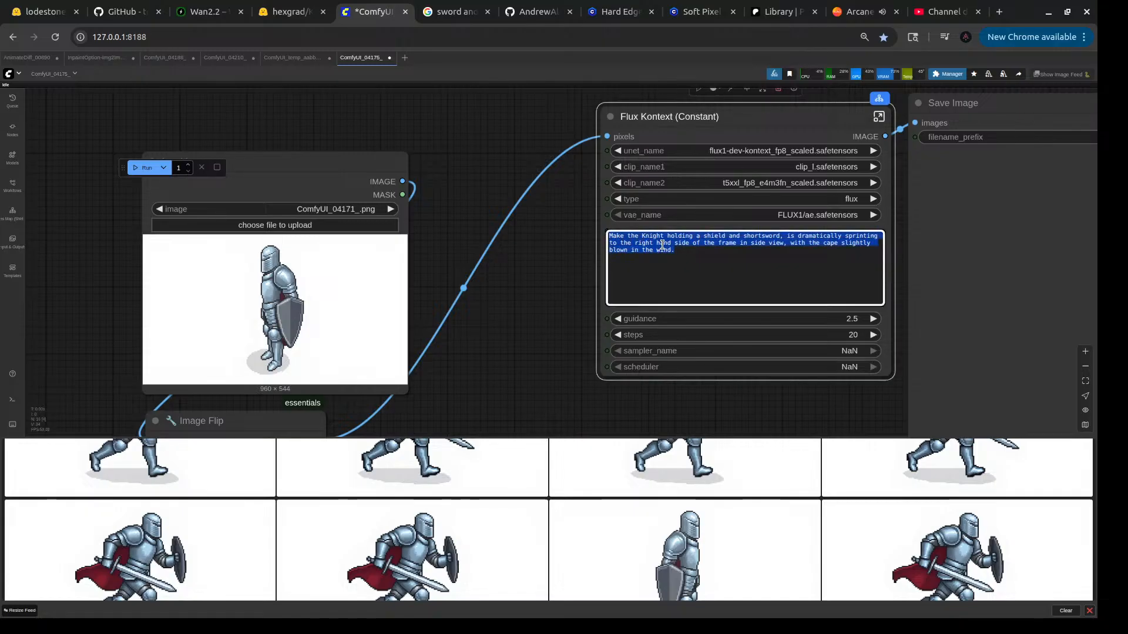
pyautogui.scroll(-4, 526, 333)
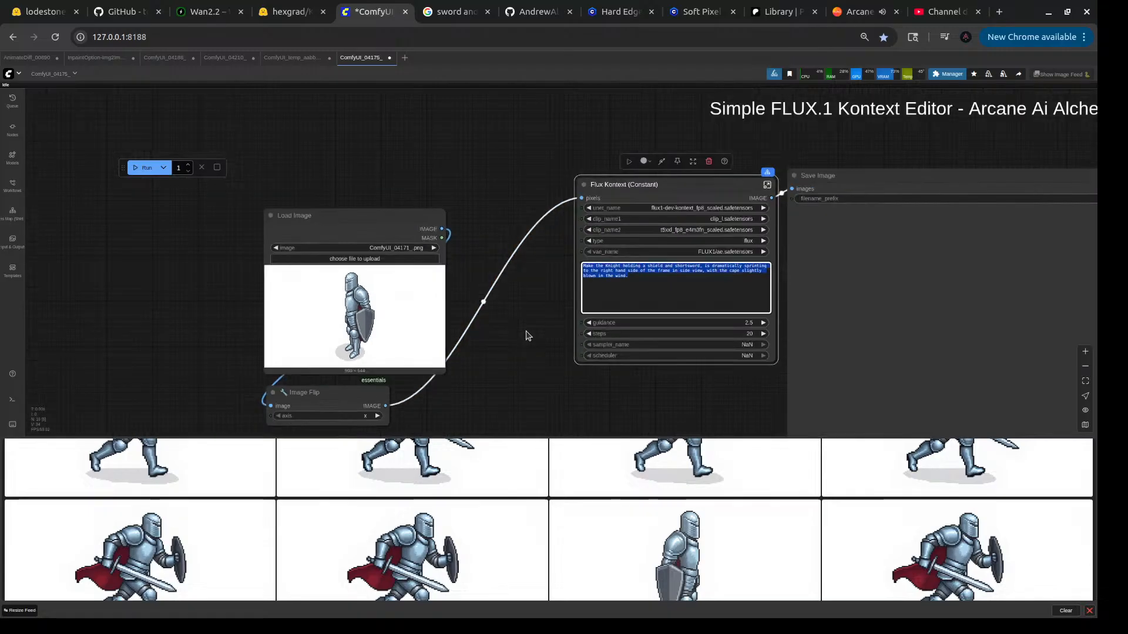
# - Close the ComfyUI_temp_aabba_00002_ workflow
pyautogui.scroll(-4, 526, 333)
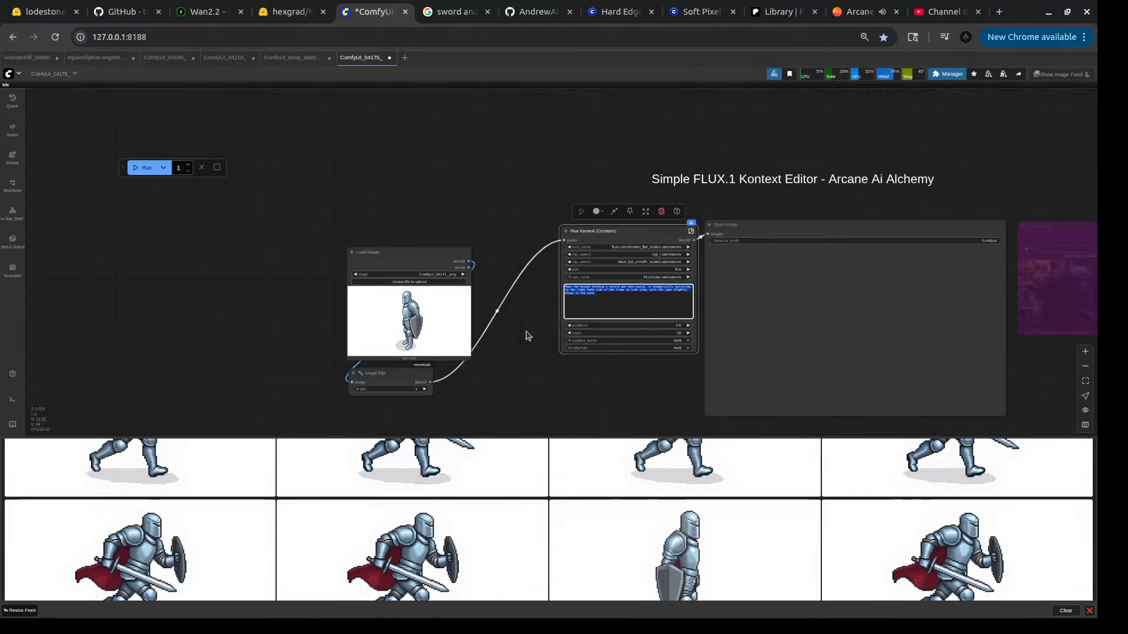
pyautogui.click(300, 58)
pyautogui.click(329, 57)
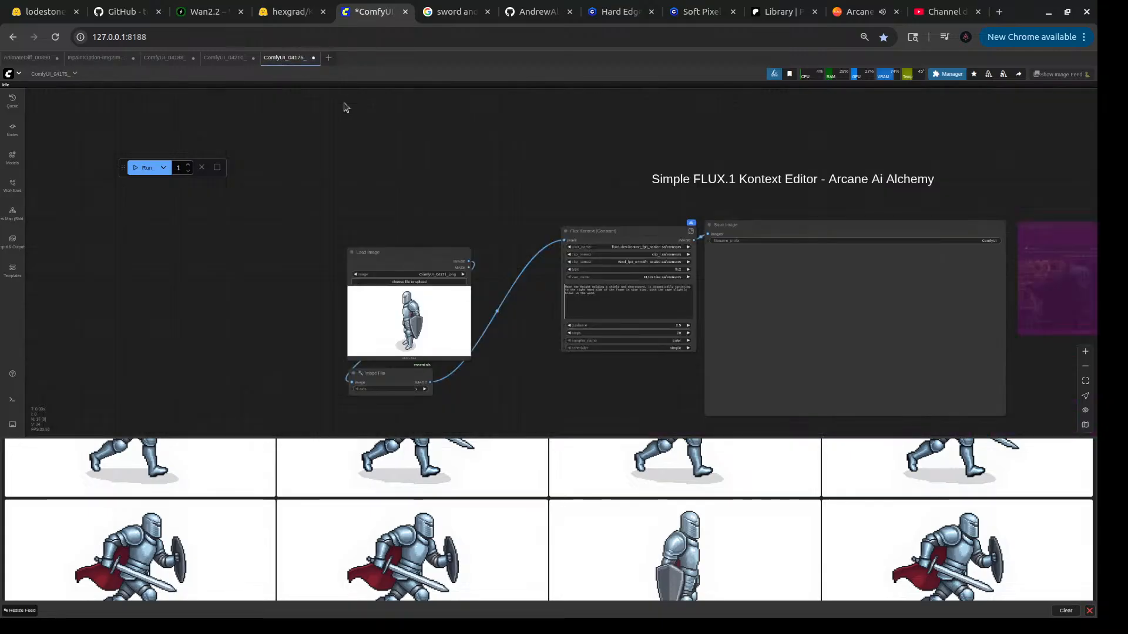
# - In the ComfyUI_04188_ workflow, replace the positive prompt about placing a gray broadsword with the copied sprinting prompt
pyautogui.click(169, 61)
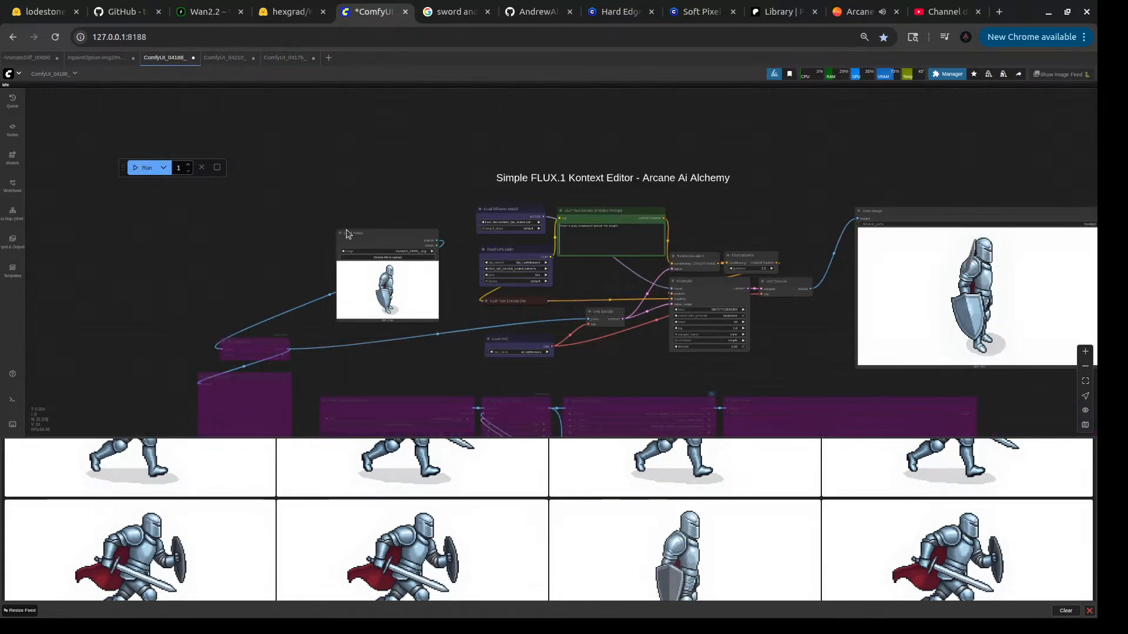
pyautogui.scroll(5, 493, 311)
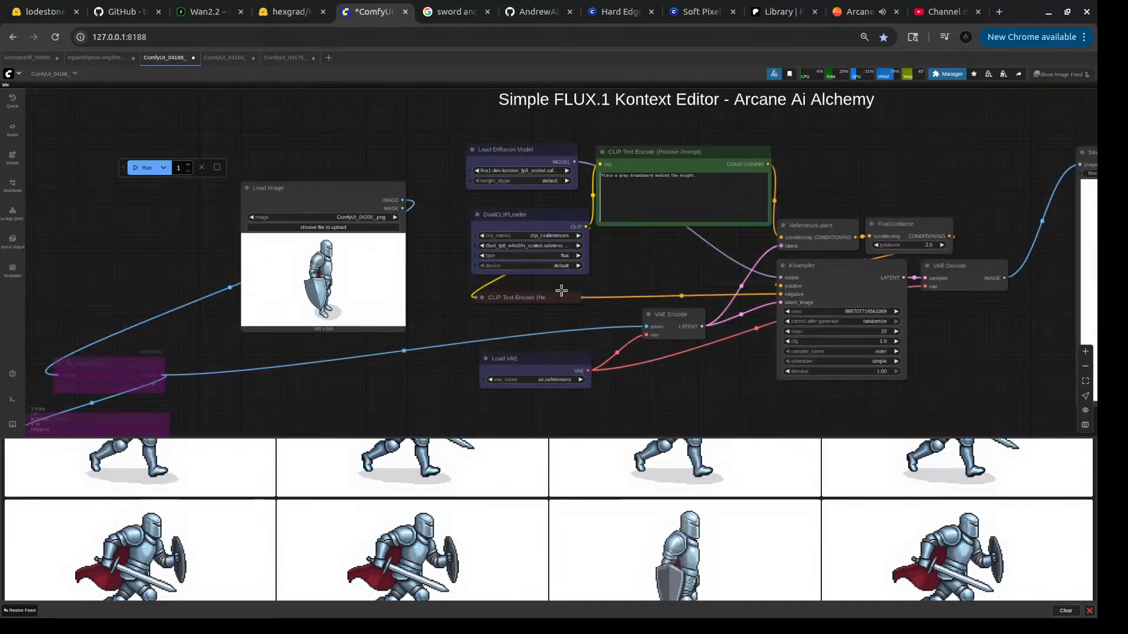
pyautogui.moveTo(685, 262); pyautogui.dragTo(581, 280)
pyautogui.scroll(-4, 580, 280)
pyautogui.scroll(4, 611, 259)
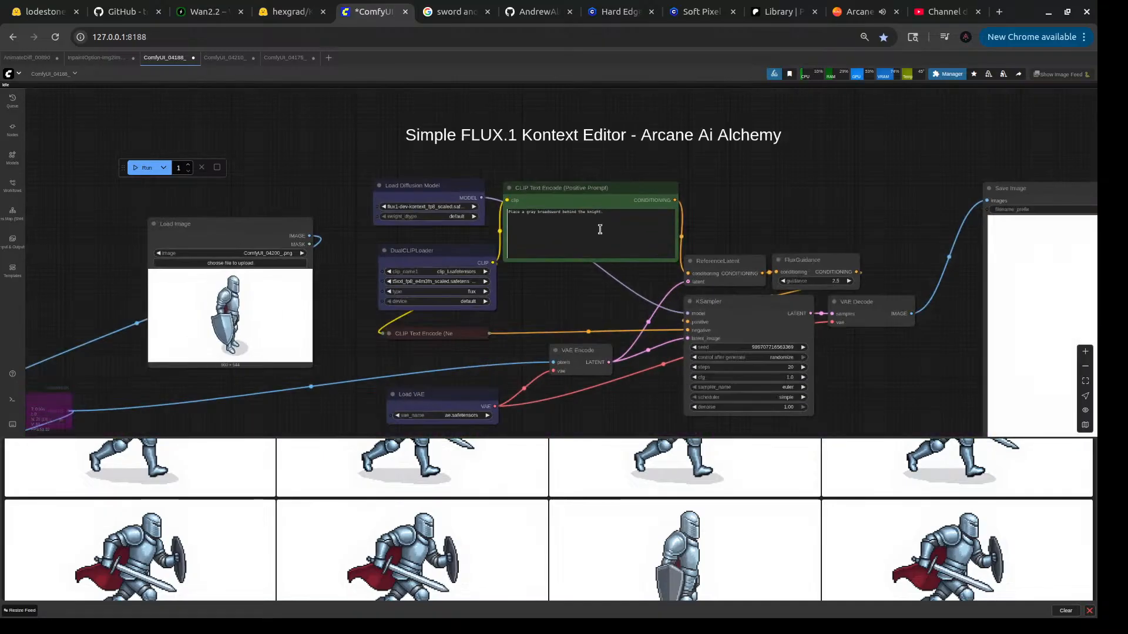
pyautogui.moveTo(617, 215); pyautogui.dragTo(517, 203)
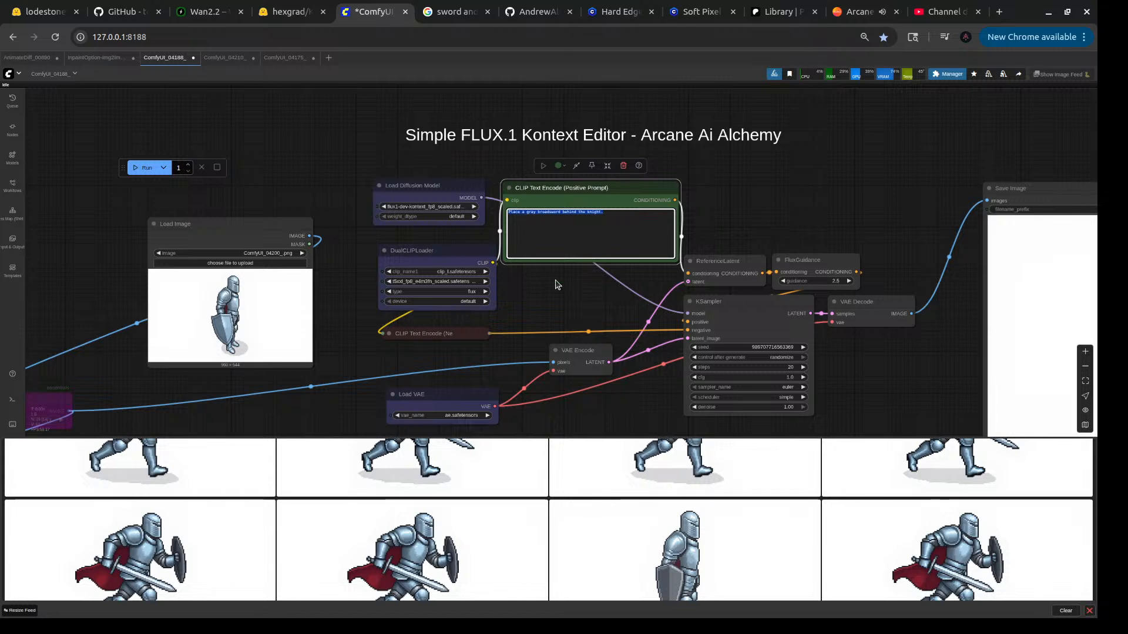
pyautogui.hotkey('ctrl', 'v')
# - Change "sprinting" to "sprint" in the positive prompt
pyautogui.scroll(3, 593, 217)
pyautogui.scroll(3, 594, 217)
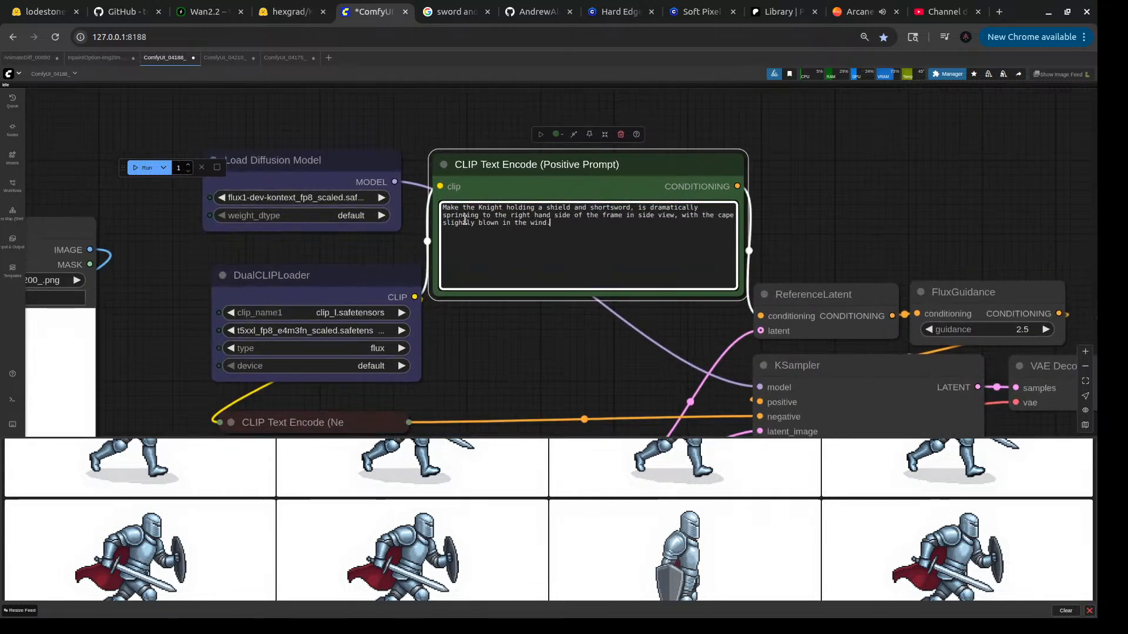
pyautogui.press('BackSpace')
pyautogui.press('BackSpace')
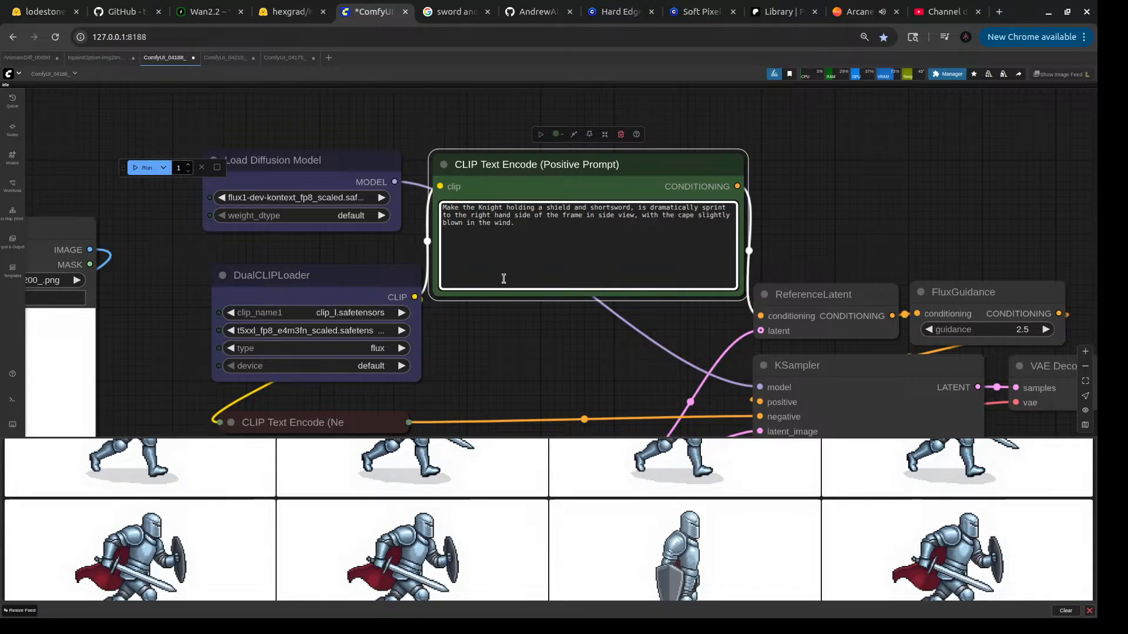
# - Load ComfyUI_04210_.png, the knight with an upright sword behind his back, into the Load Image node
pyautogui.scroll(-3, 536, 245)
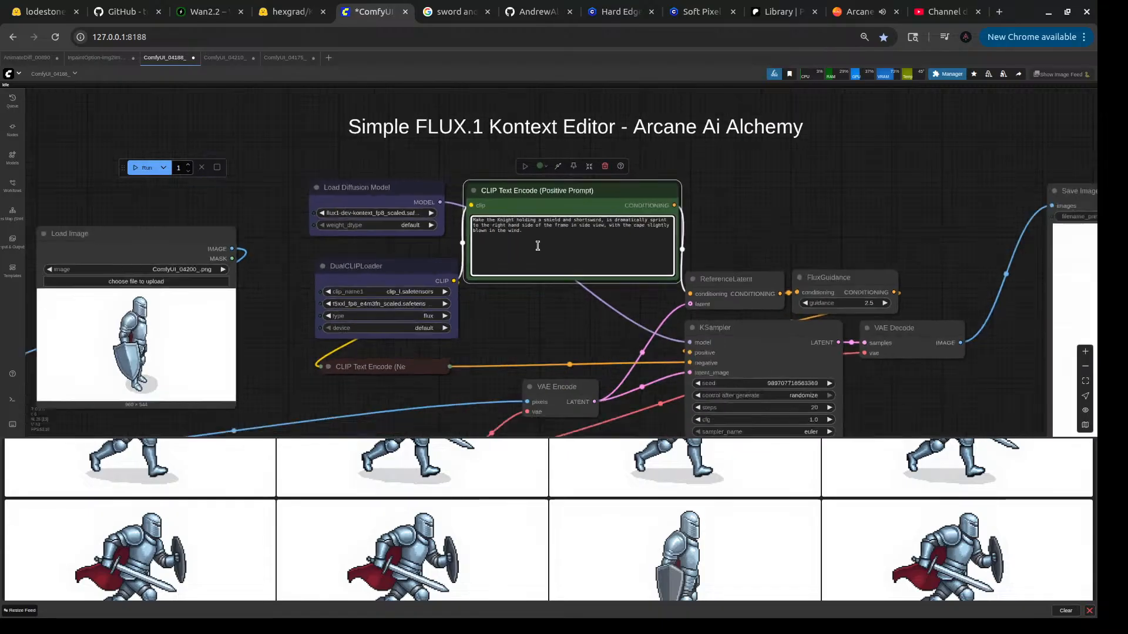
pyautogui.moveTo(536, 326); pyautogui.dragTo(522, 290)
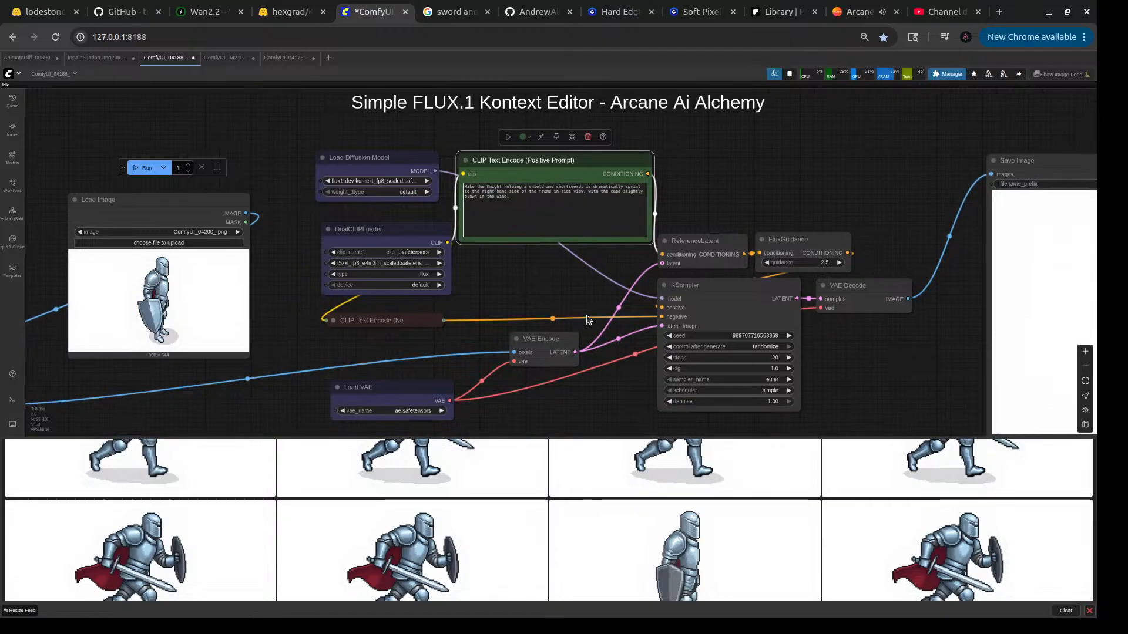
pyautogui.moveTo(741, 199); pyautogui.dragTo(612, 199)
pyautogui.scroll(-2, 612, 199)
pyautogui.scroll(-2, 612, 199)
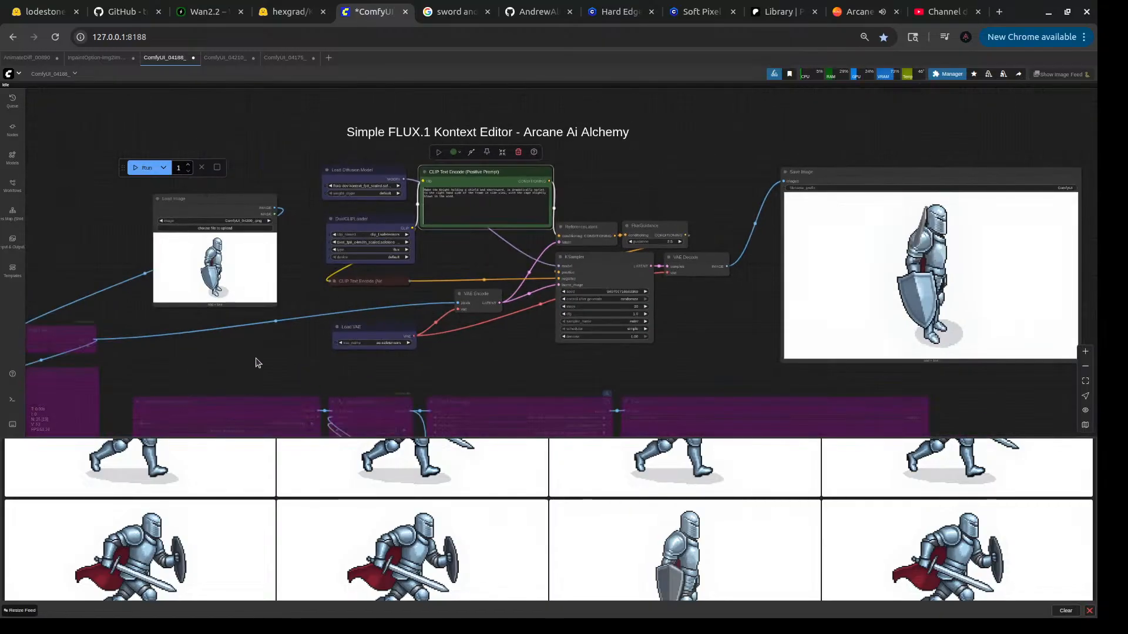
pyautogui.scroll(-10, 302, 454)
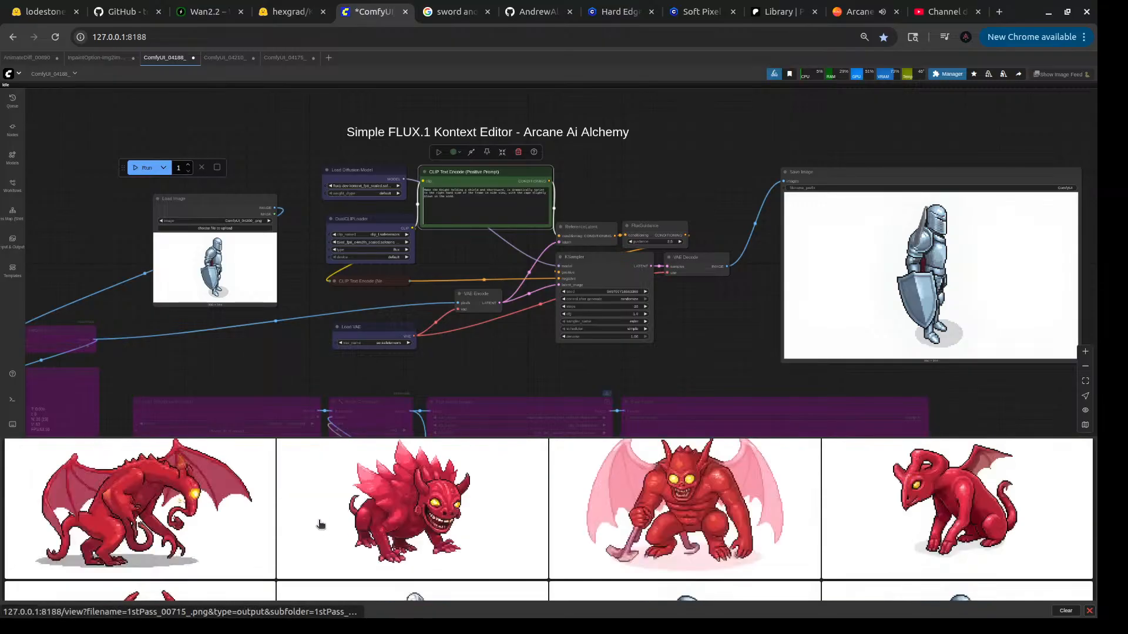
pyautogui.scroll(-10, 324, 516)
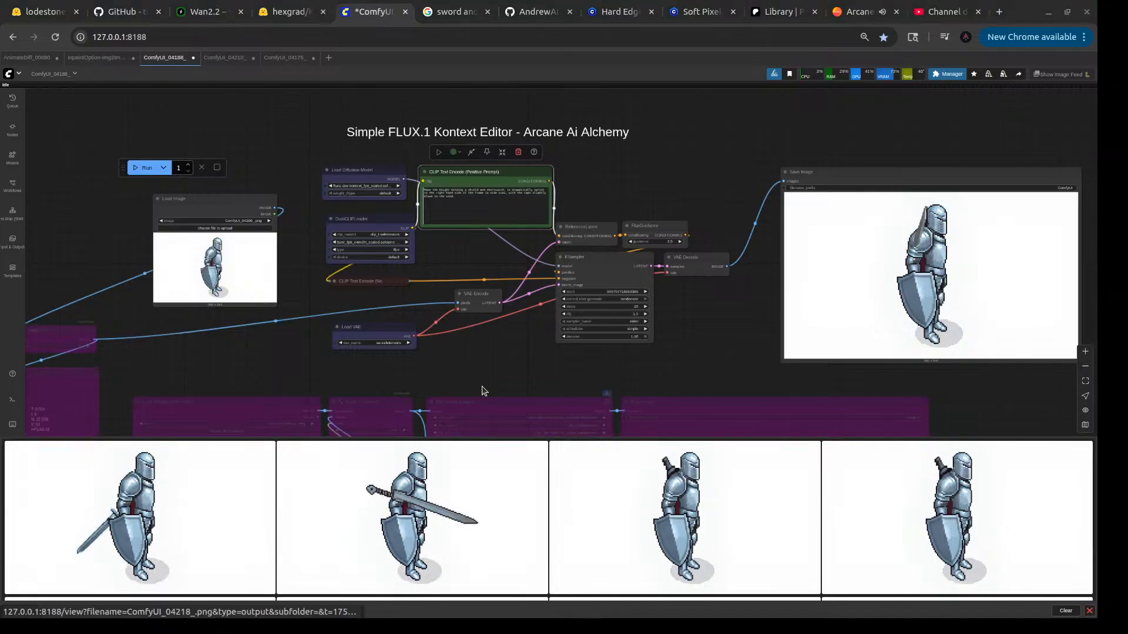
pyautogui.moveTo(287, 339); pyautogui.dragTo(179, 276)
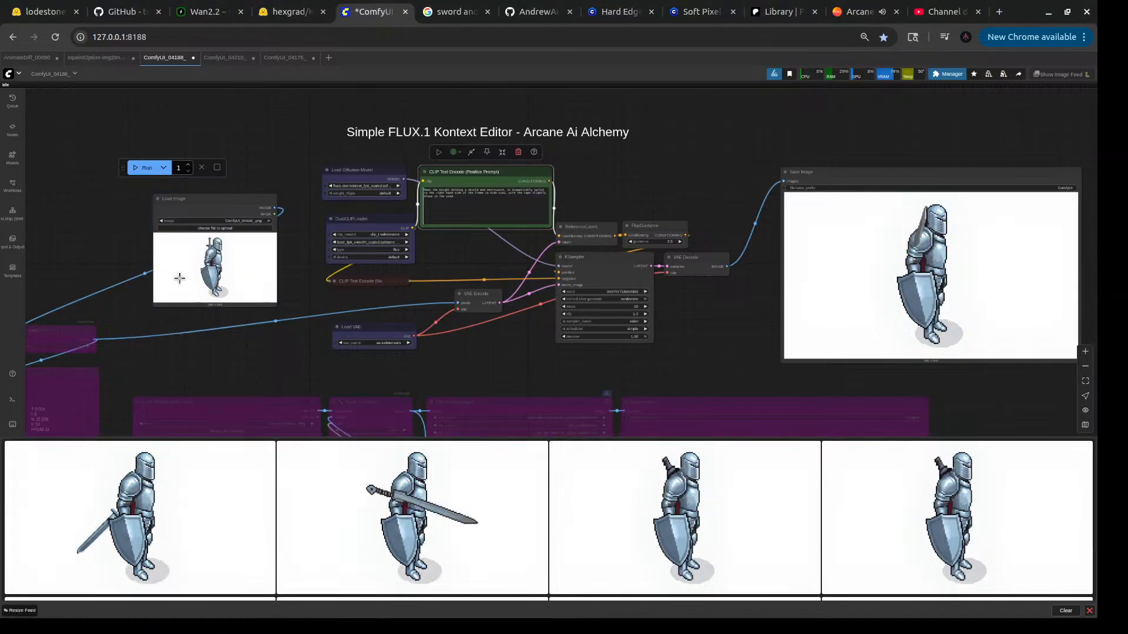
# - Check the loaded knight image and run the Flux Kontext workflow once with the sprint prompt
pyautogui.scroll(4, 282, 164)
pyautogui.scroll(8, 282, 164)
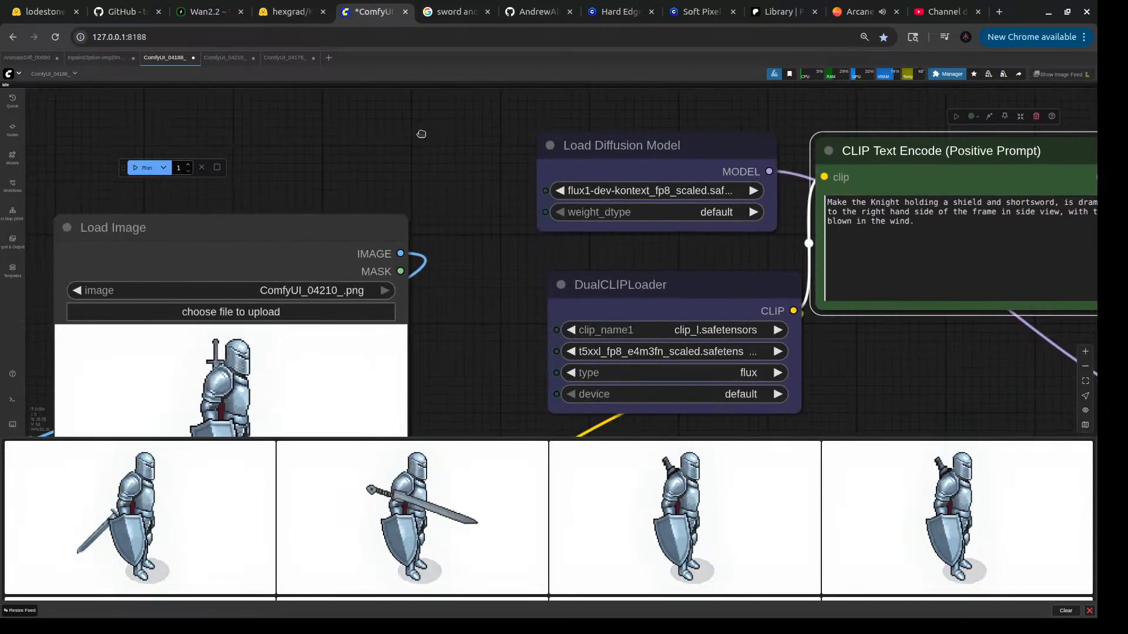
pyautogui.scroll(-6, 435, 305)
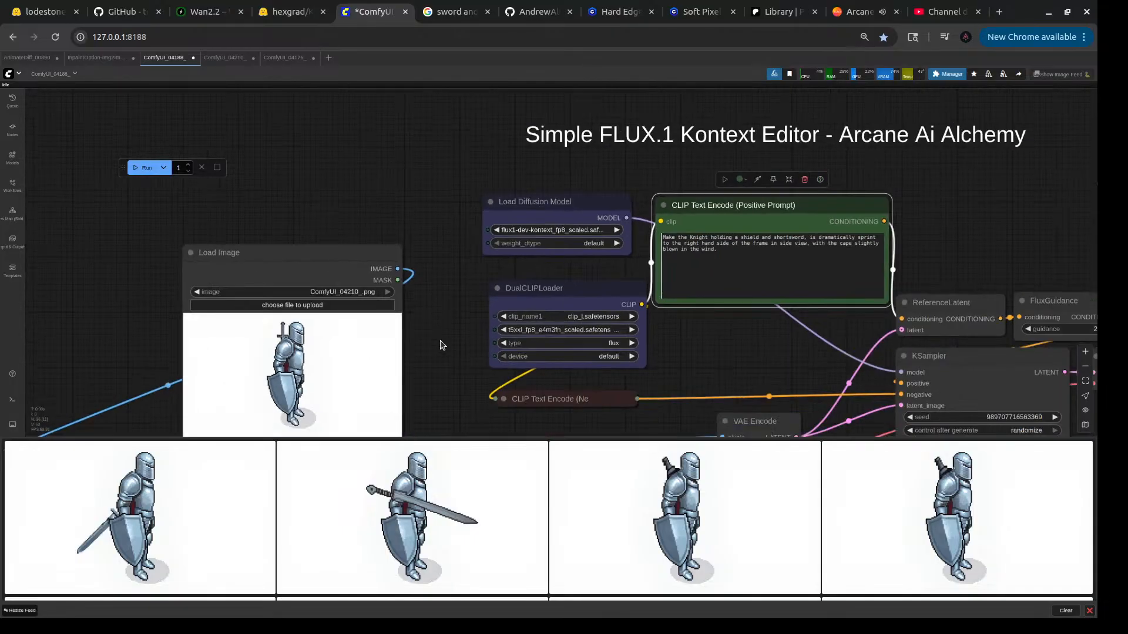
pyautogui.moveTo(440, 344); pyautogui.dragTo(575, 284)
pyautogui.scroll(-3, 576, 284)
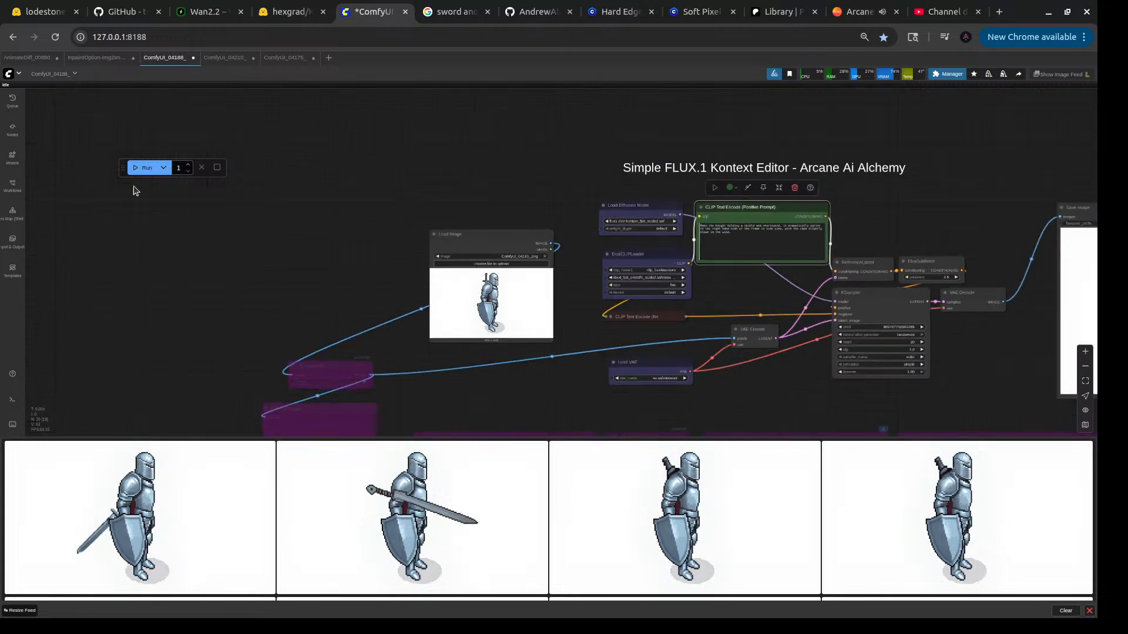
pyautogui.click(141, 168)
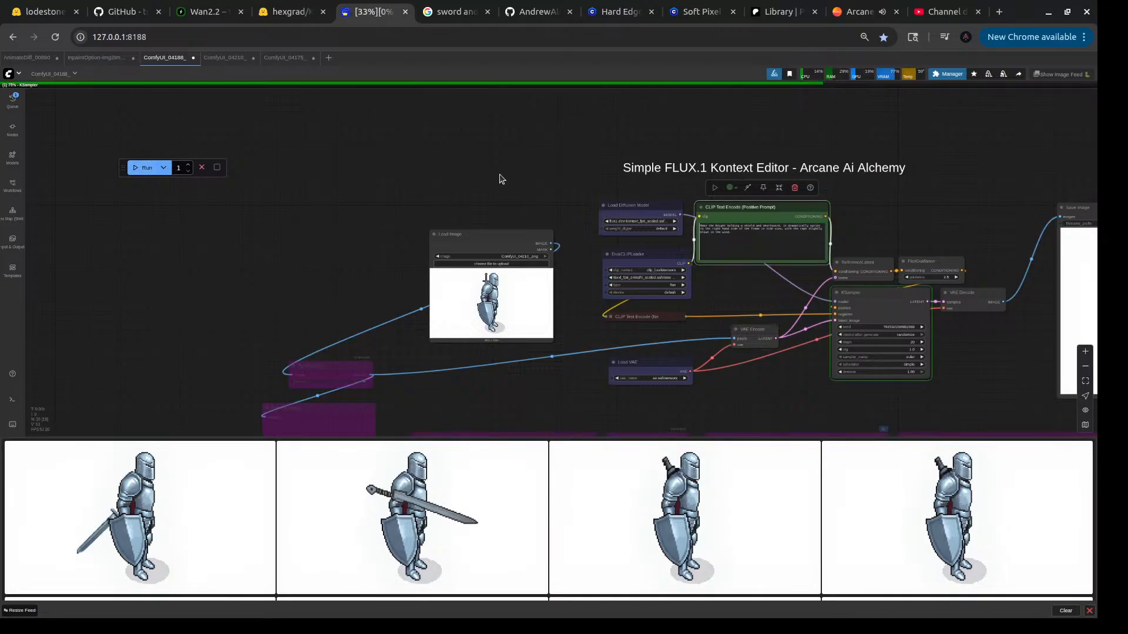
pyautogui.moveTo(500, 175); pyautogui.dragTo(223, 178)
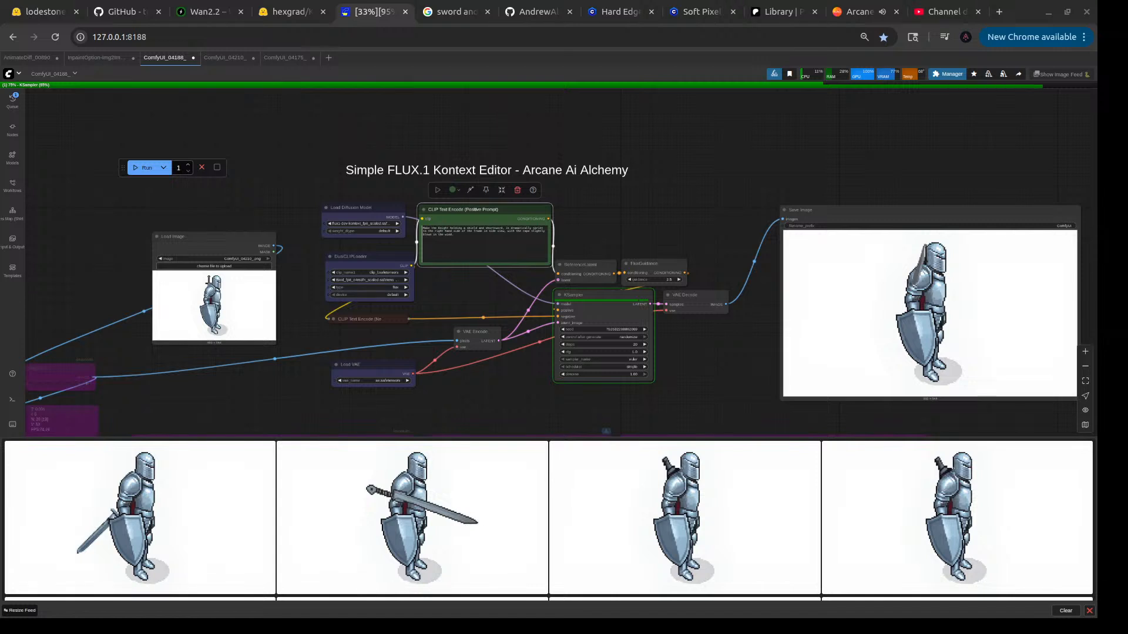
# - Replace "shortsword" with "broadsword" in the positive prompt
pyautogui.moveTo(737, 385); pyautogui.dragTo(969, 349)
pyautogui.scroll(8, 693, 194)
pyautogui.scroll(3, 724, 220)
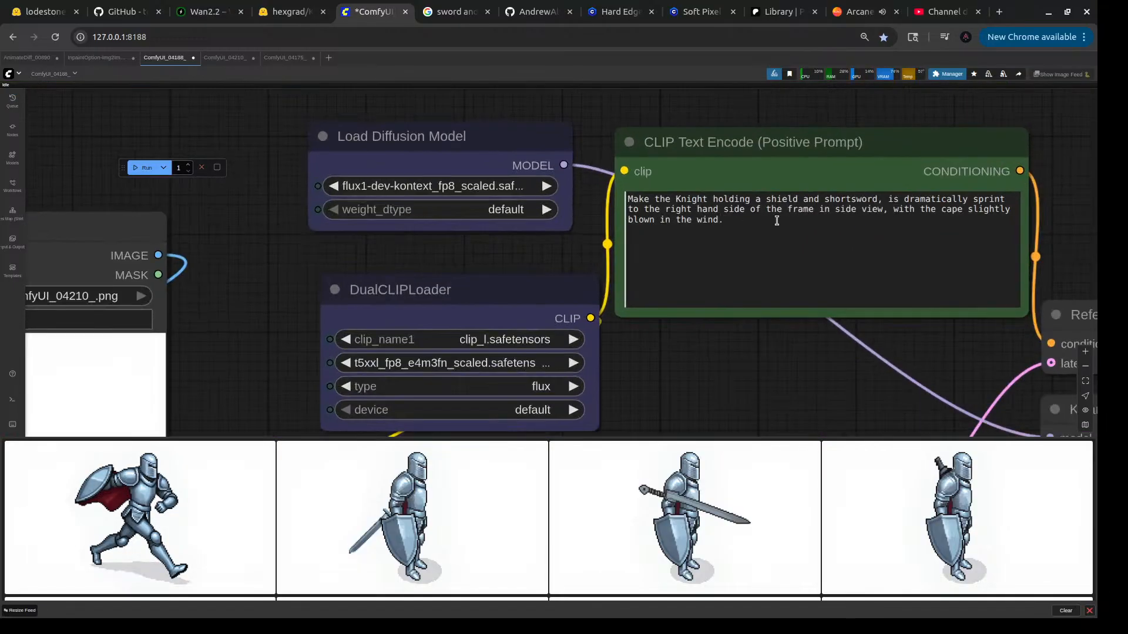
pyautogui.click(825, 198)
pyautogui.moveTo(851, 199); pyautogui.dragTo(827, 202)
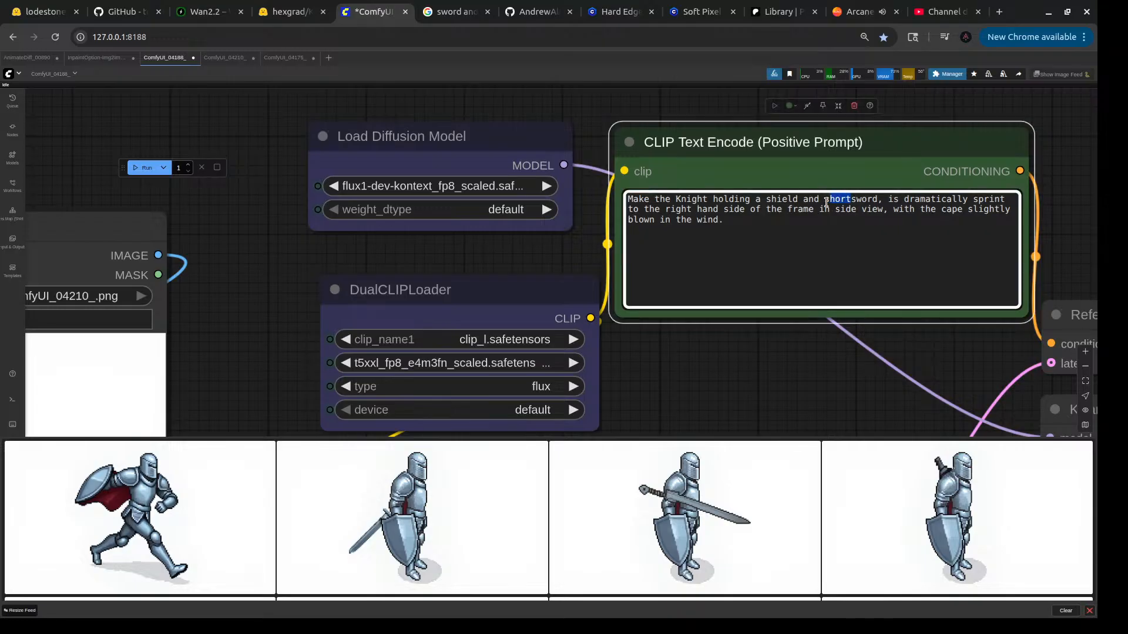
pyautogui.write('broad')
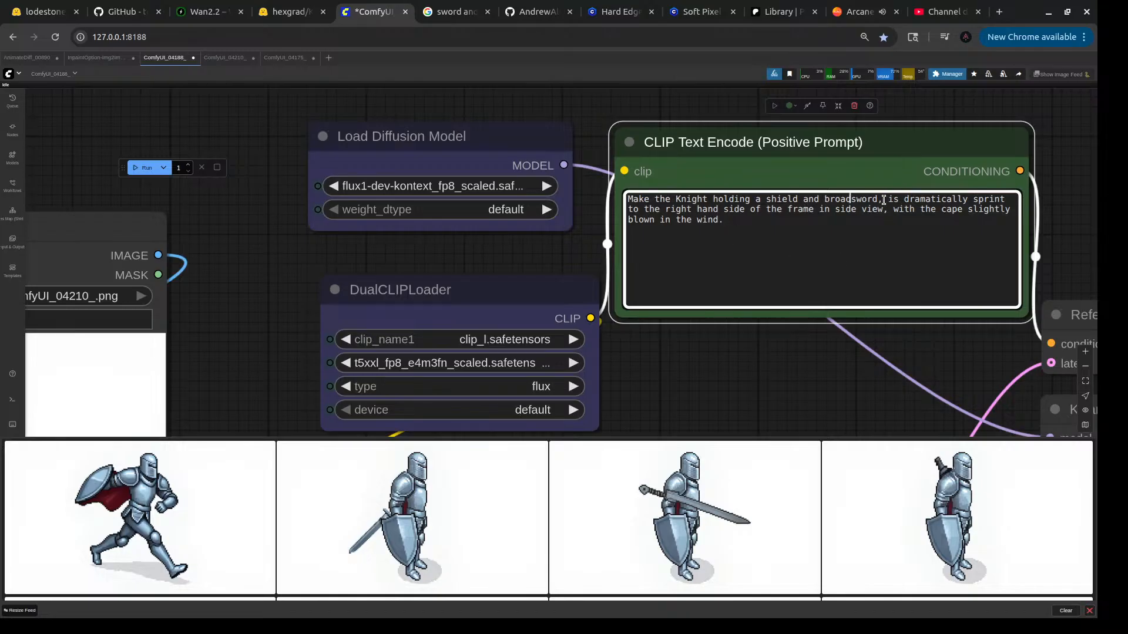
# - Remove the word "is" before "dramatically" and the phrase "to the right hand side of the frame" from the positive prompt
pyautogui.moveTo(883, 200); pyautogui.dragTo(904, 200)
pyautogui.press('BackSpace')
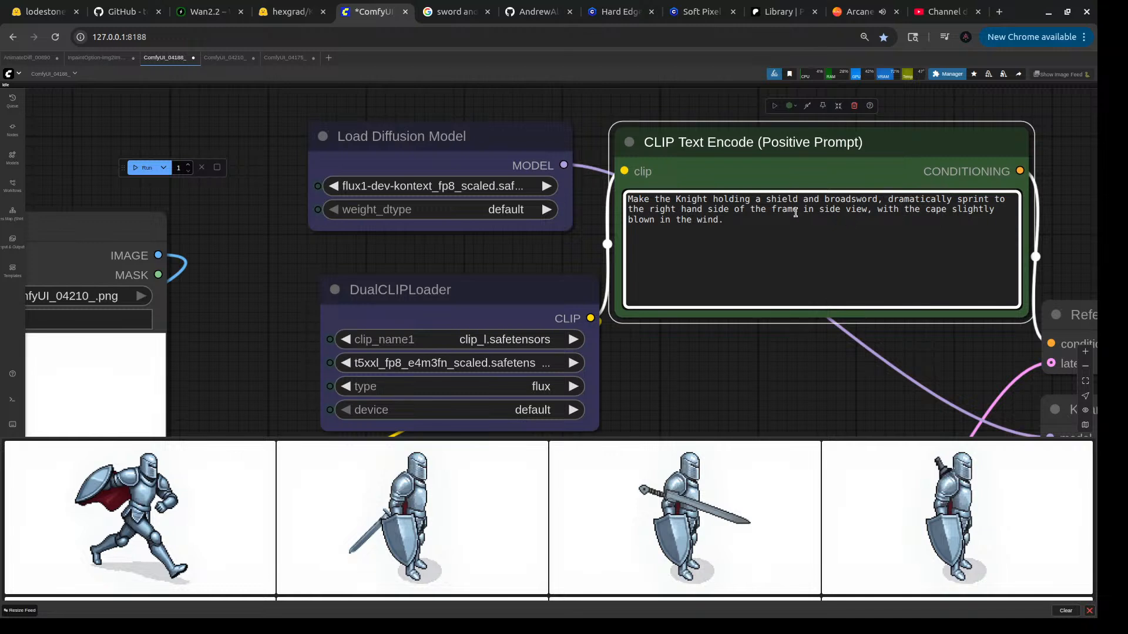
pyautogui.moveTo(800, 209); pyautogui.dragTo(993, 197)
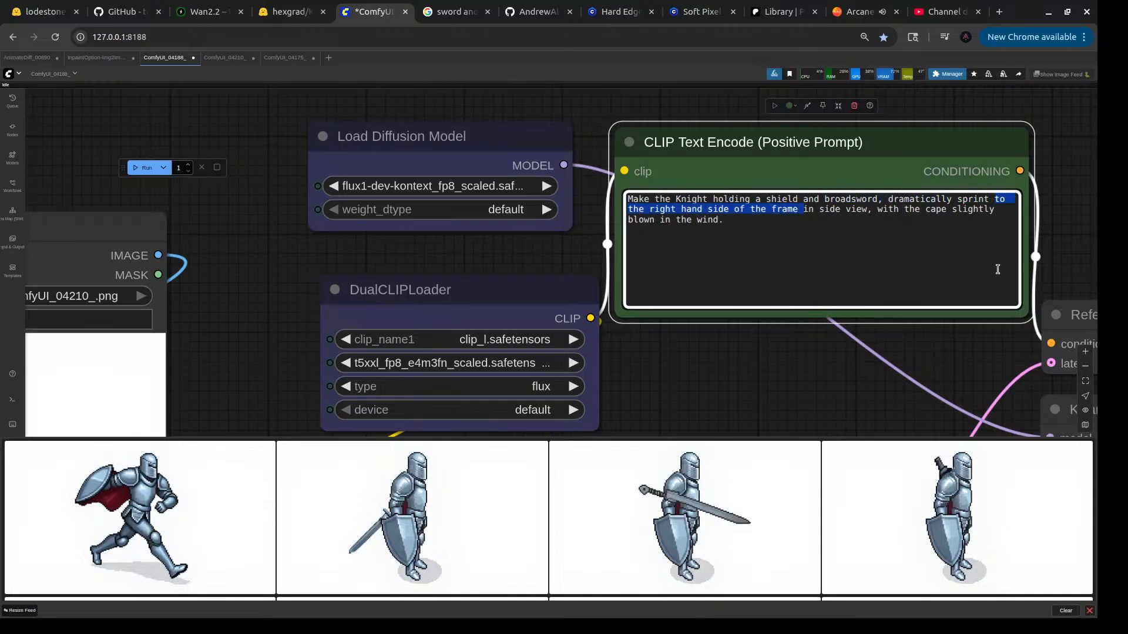
pyautogui.press('BackSpace')
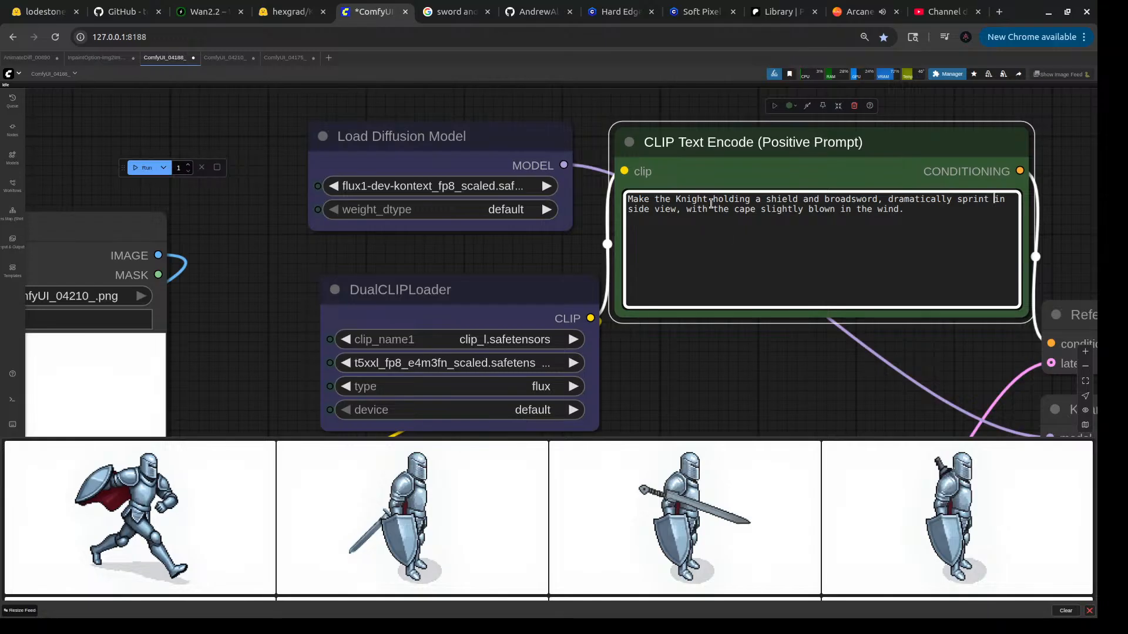
# - Reword "holding a shield" to "hold the shield" in the positive prompt
pyautogui.click(751, 200)
pyautogui.press('BackSpace')
pyautogui.press('BackSpace')
pyautogui.press('BackSpace')
pyautogui.press('Delete')
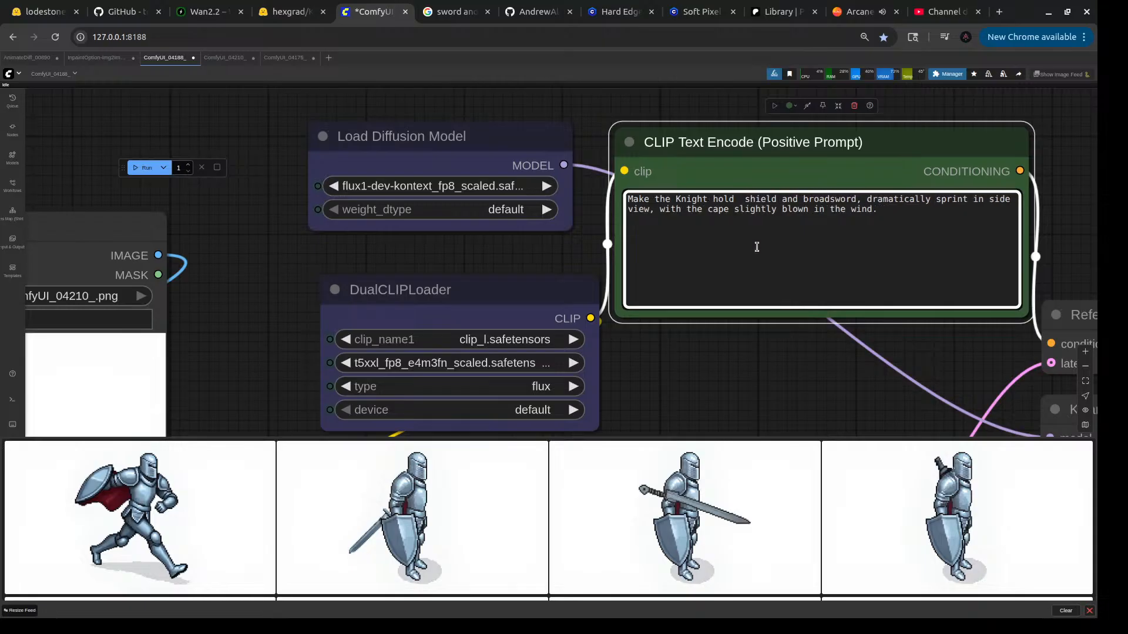
pyautogui.write('the')
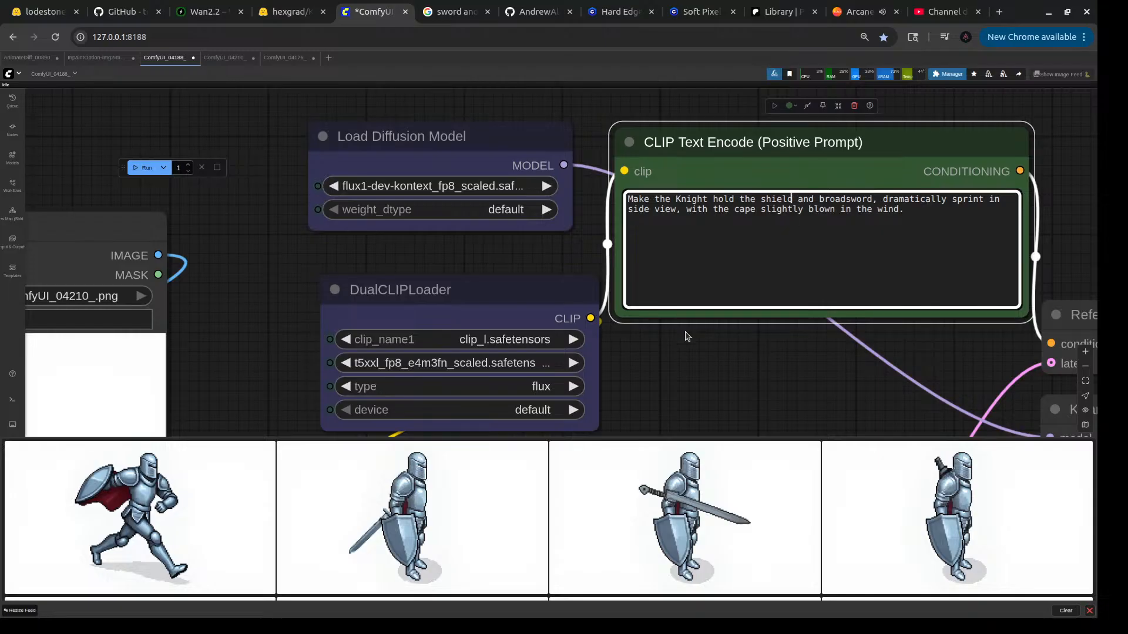
# - Run the workflow with the revised broadsword prompt and examine the generated knight in the Save Image node
pyautogui.scroll(-4, 695, 310)
pyautogui.scroll(-1, 695, 309)
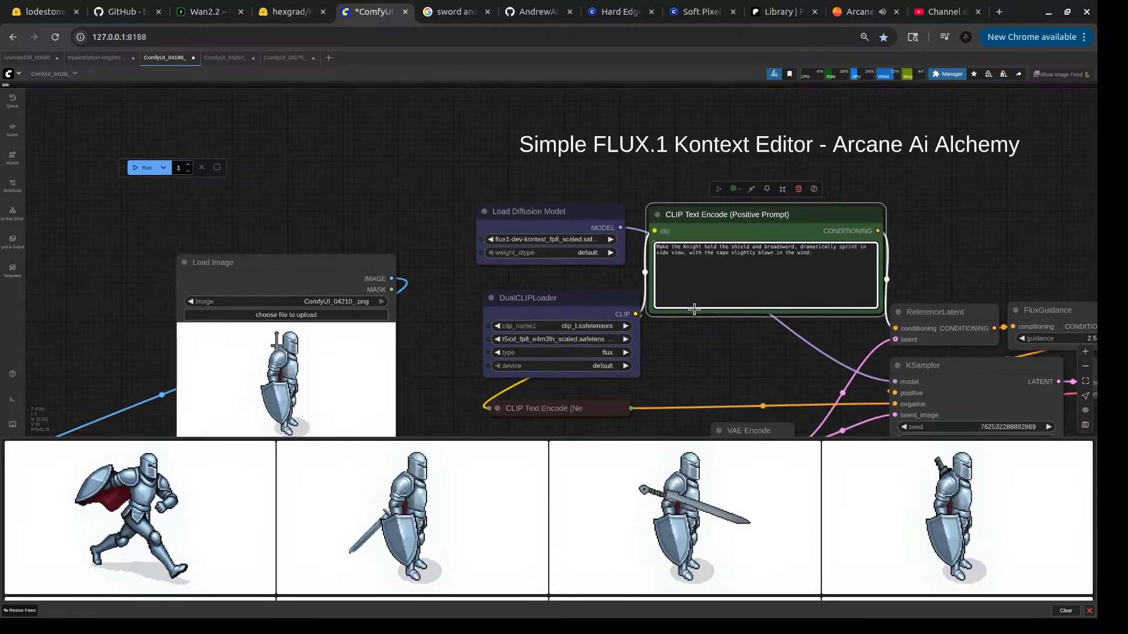
pyautogui.click(146, 169)
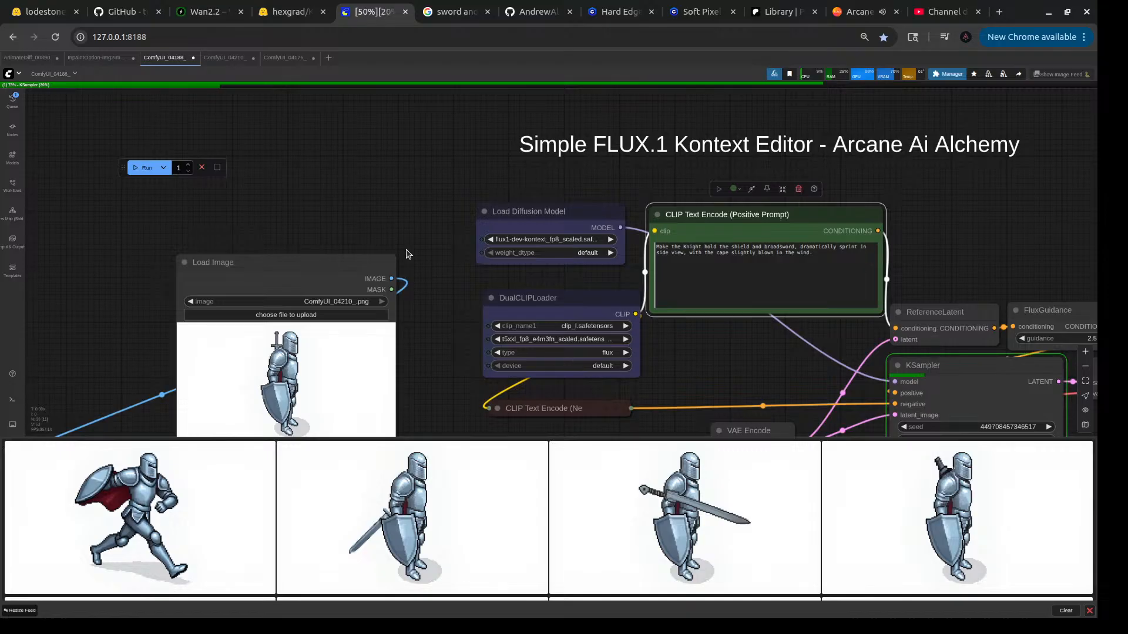
pyautogui.scroll(7, 748, 256)
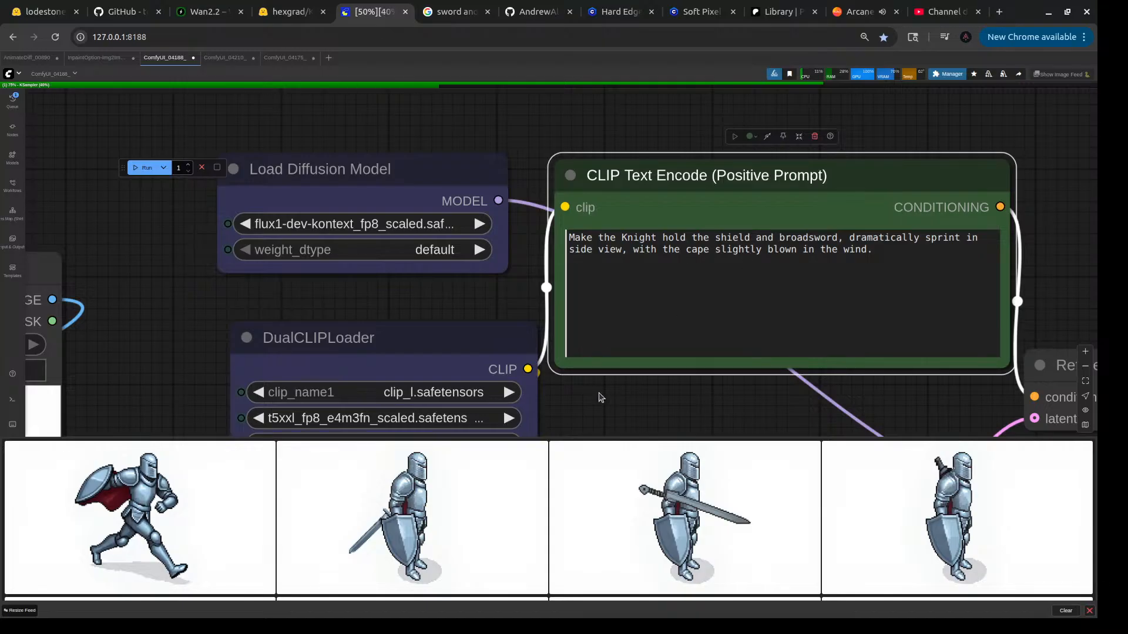
pyautogui.scroll(-5, 600, 400)
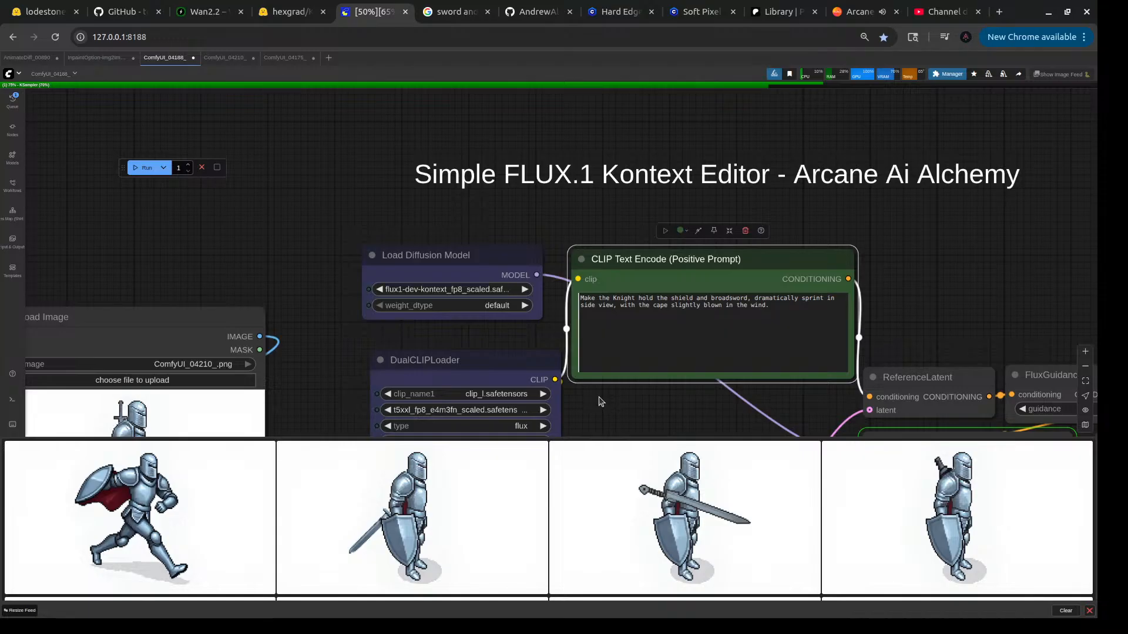
pyautogui.scroll(-5, 861, 223)
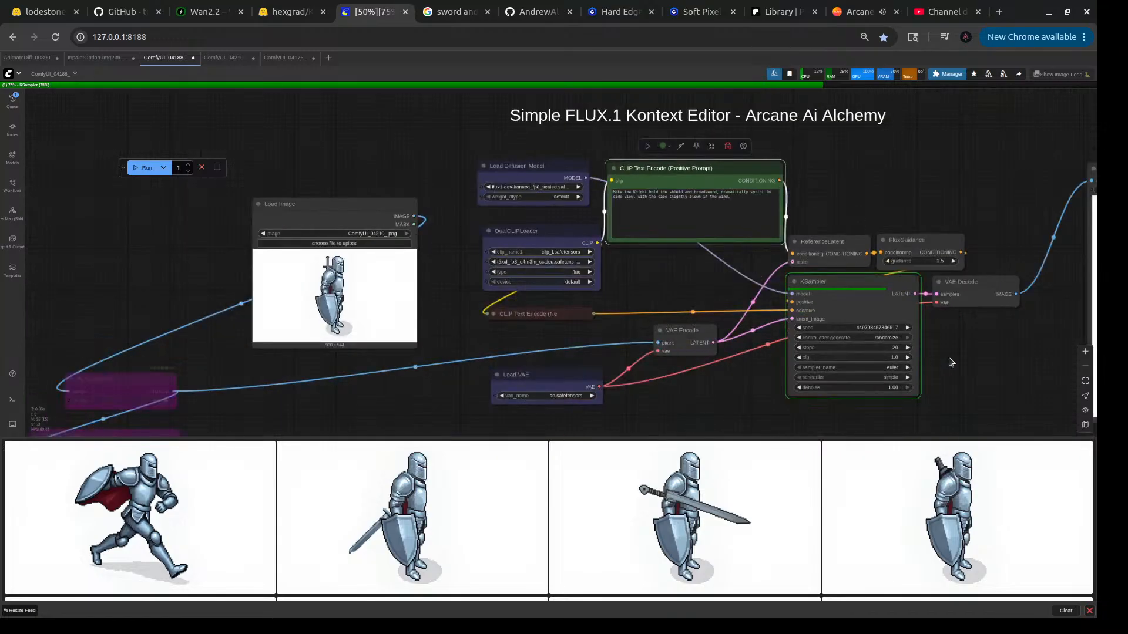
pyautogui.hscroll(3, 687, 341)
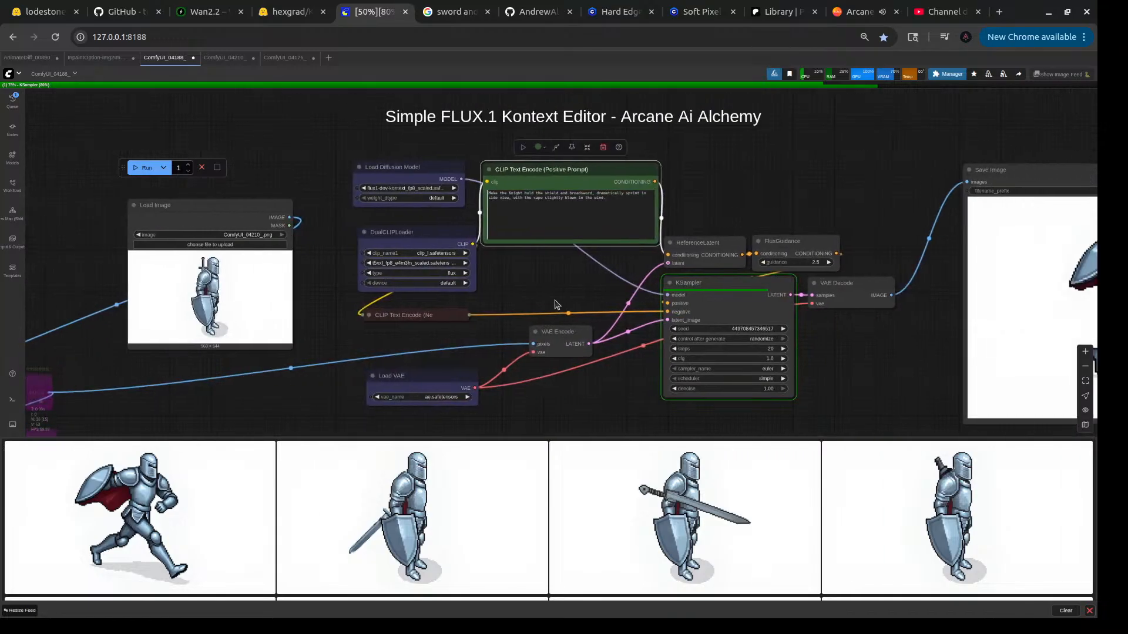
pyautogui.scroll(2, 758, 374)
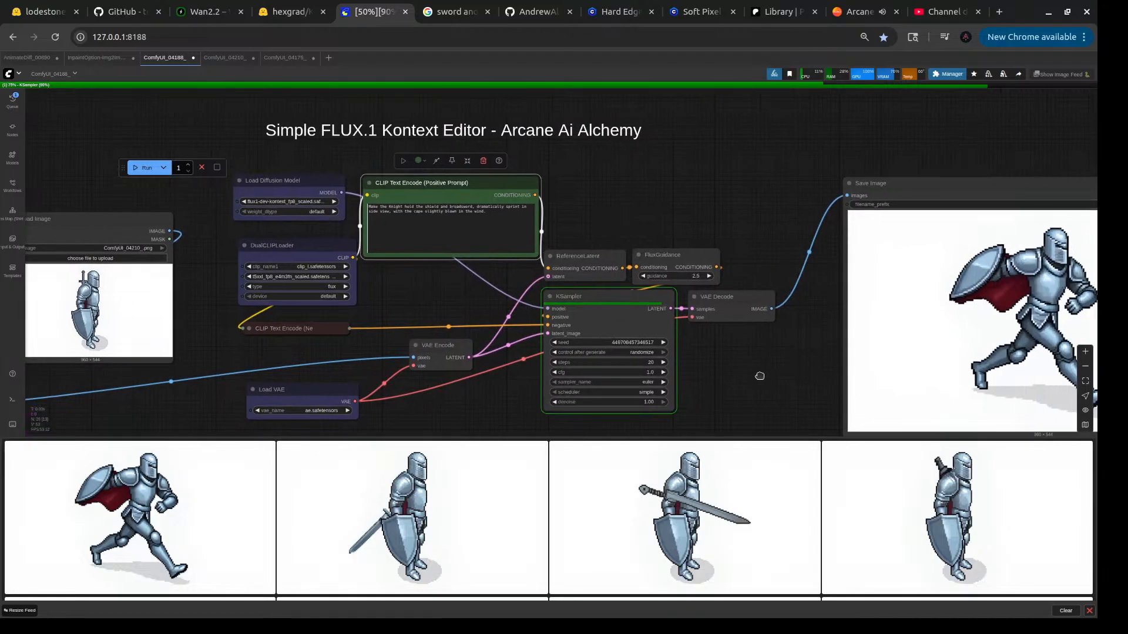
pyautogui.scroll(5, 761, 379)
pyautogui.scroll(-3, 817, 373)
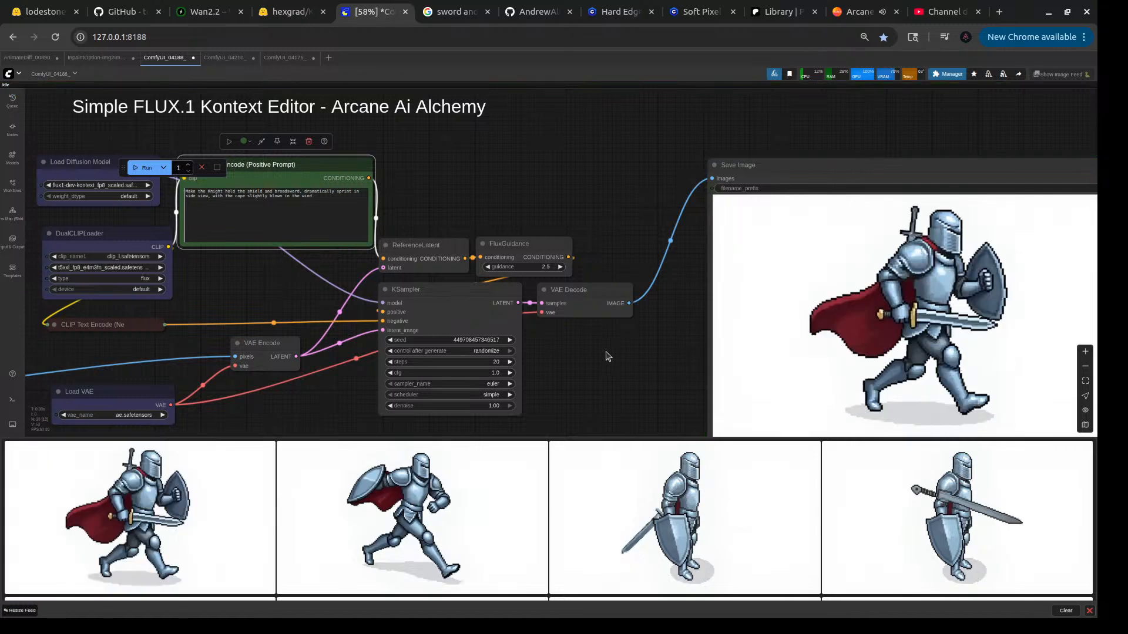
# - Run the Kontext workflow again with the same broadsword prompt to generate another variation of the knight
pyautogui.moveTo(693, 330); pyautogui.dragTo(605, 311)
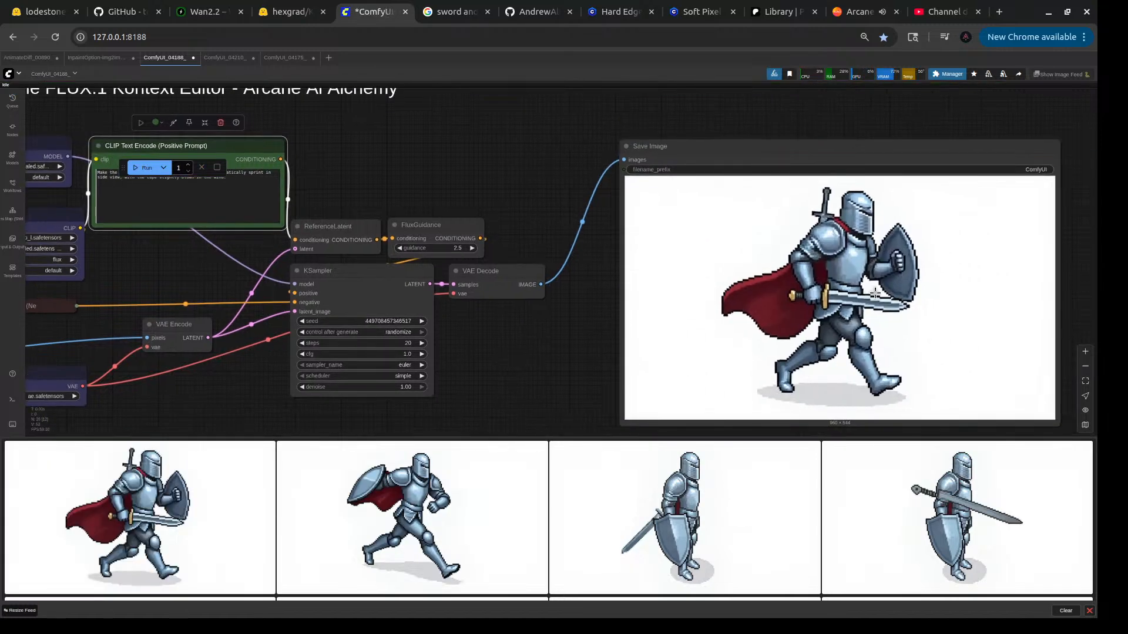
pyautogui.scroll(-3, 531, 179)
pyautogui.scroll(2, 564, 209)
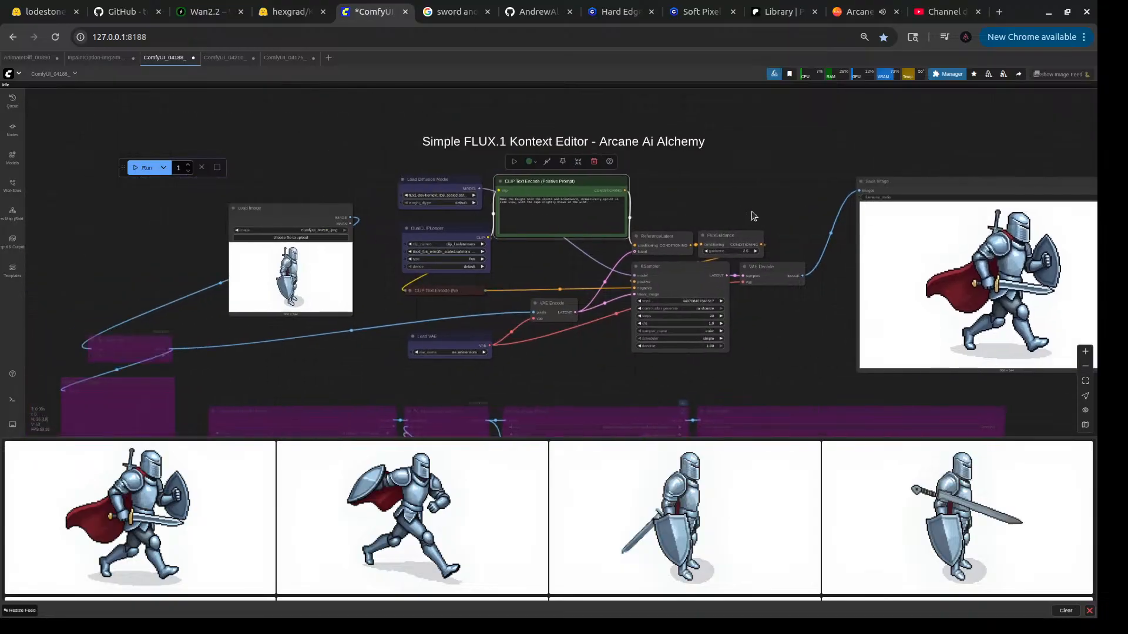
pyautogui.click(145, 168)
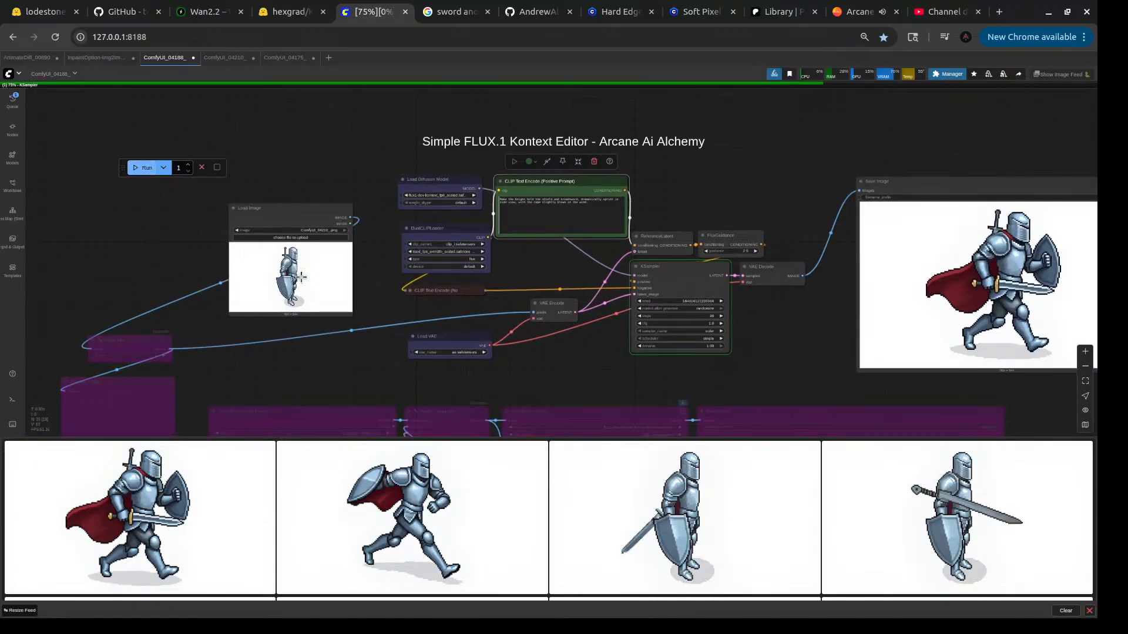
pyautogui.scroll(-4, 720, 347)
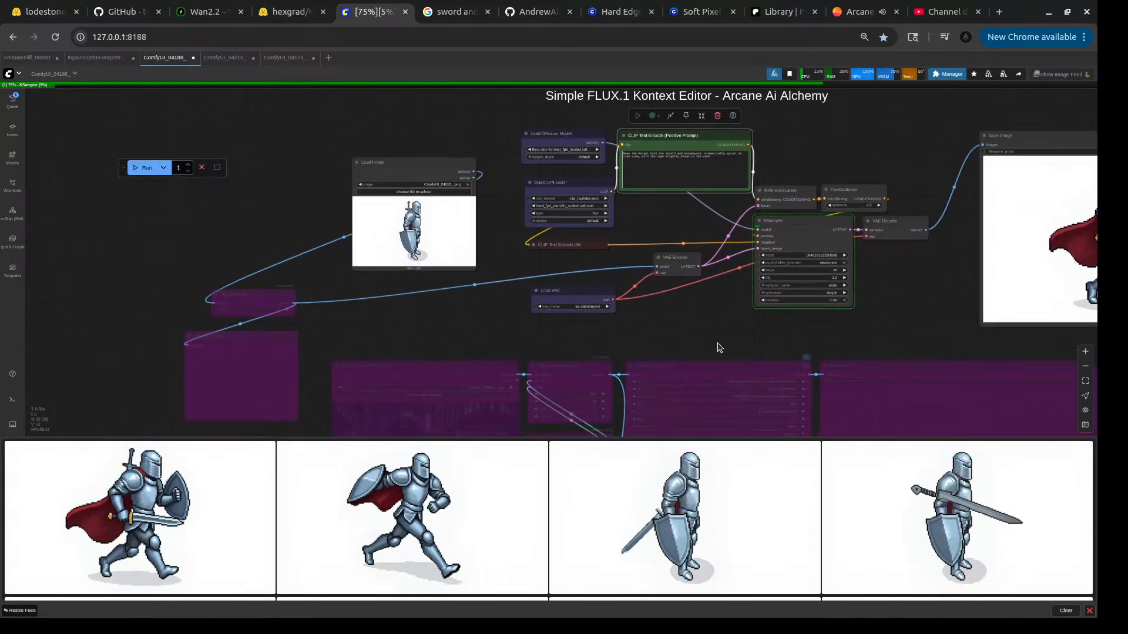
pyautogui.scroll(5, 718, 346)
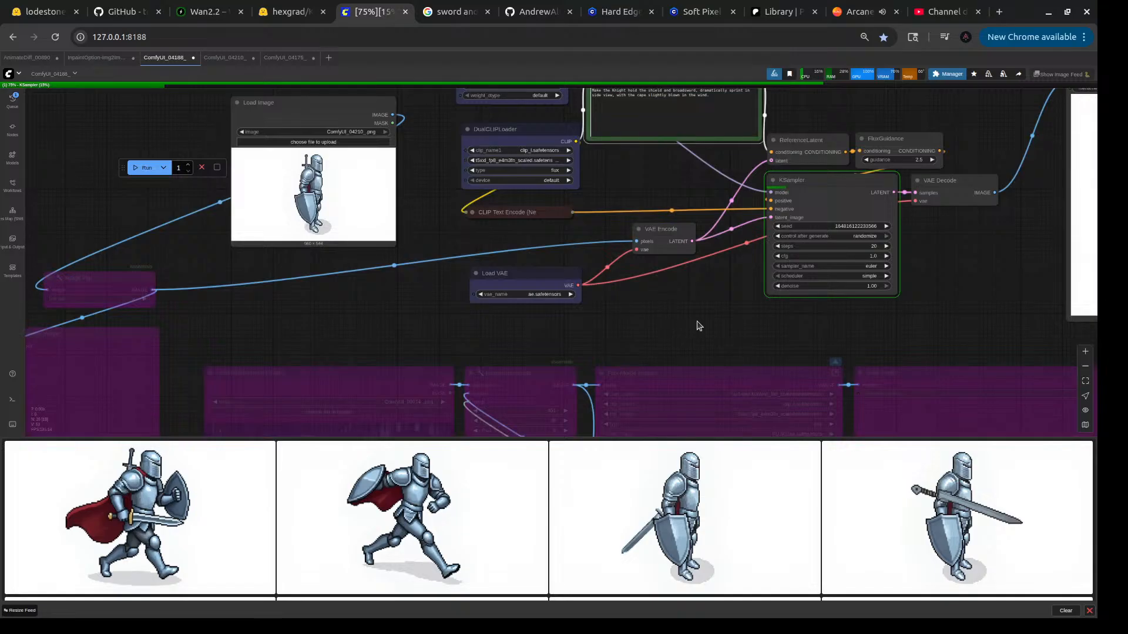
pyautogui.scroll(-3, 567, 341)
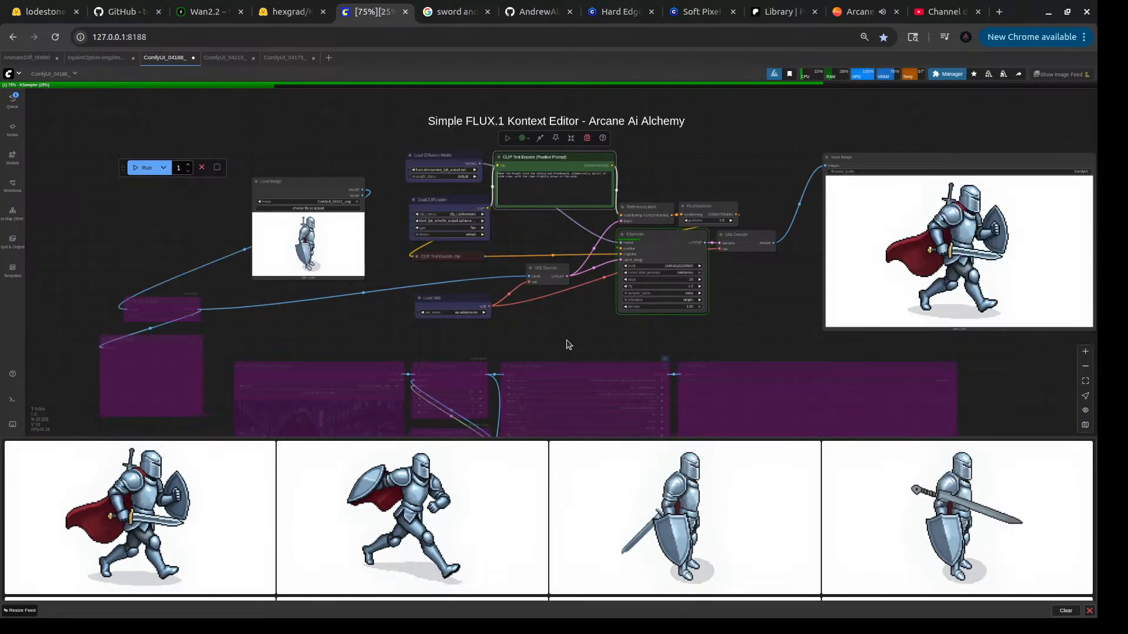
# - Switch to the AnimateDiff workflow and look through the earlier knight generations in the image feed
pyautogui.click(92, 59)
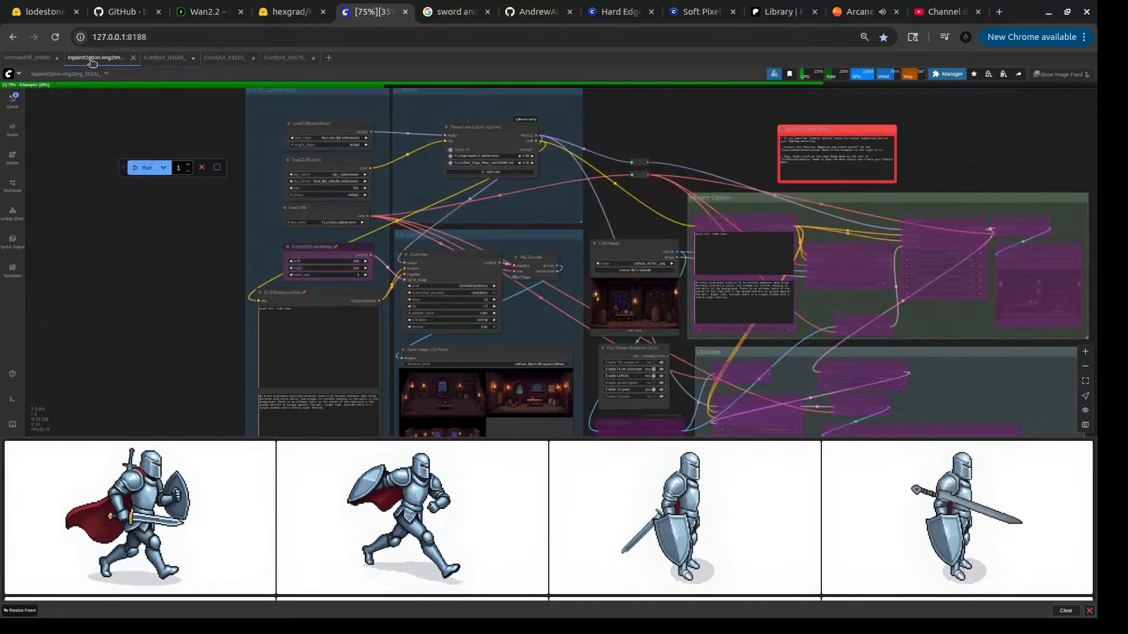
pyautogui.click(30, 59)
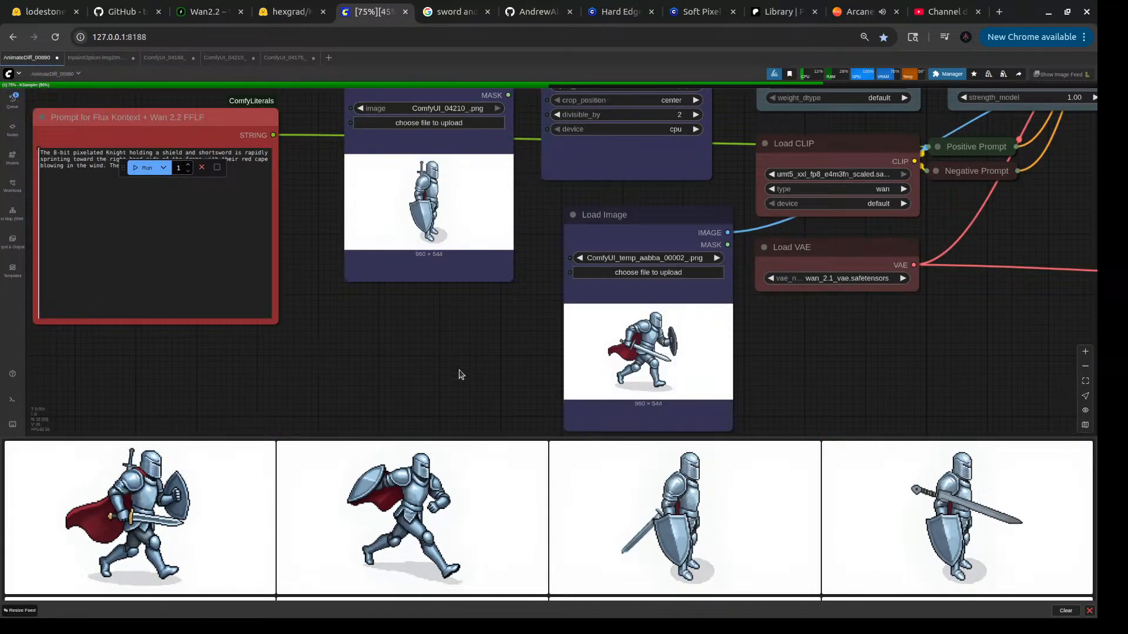
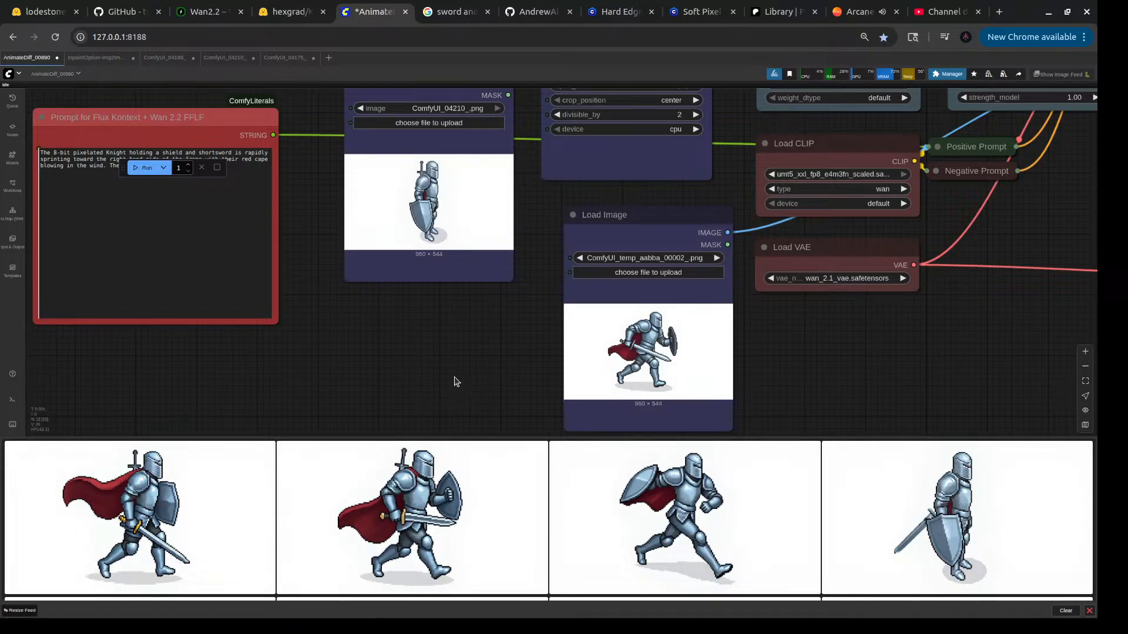
pyautogui.scroll(-3, 734, 522)
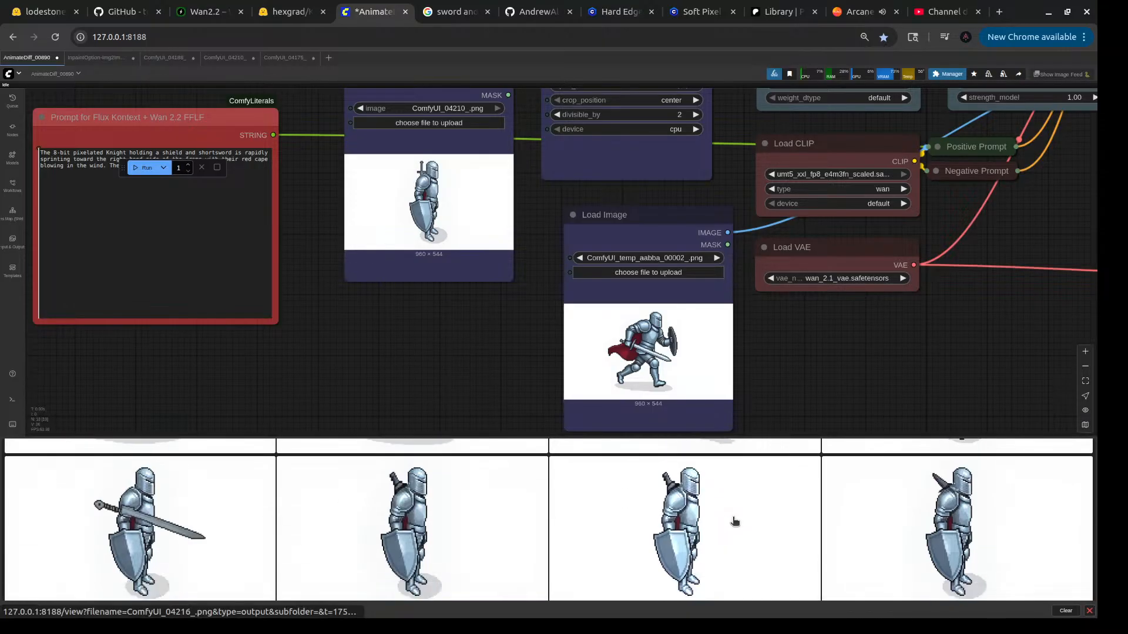
pyautogui.scroll(-10, 734, 521)
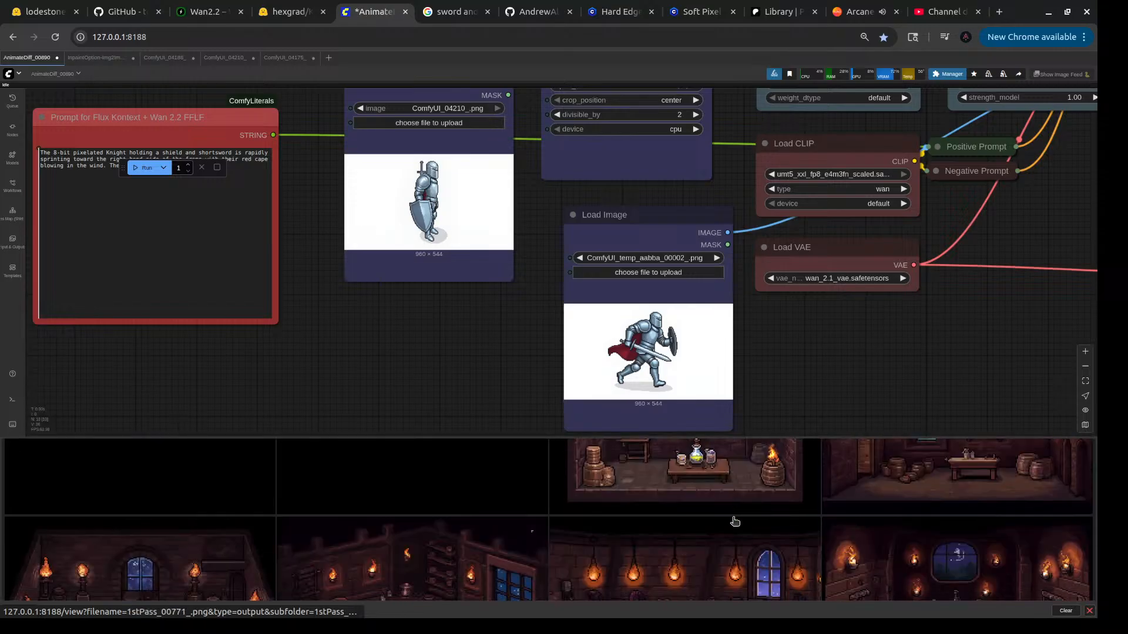
pyautogui.scroll(-2, 735, 522)
pyautogui.scroll(1, 735, 522)
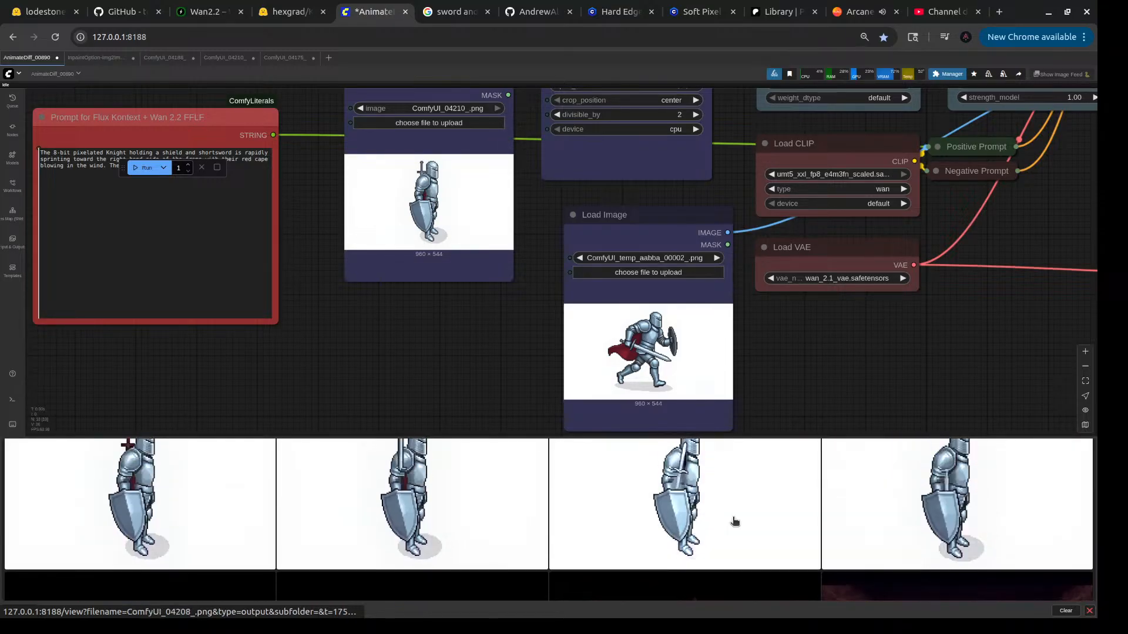
pyautogui.scroll(1, 735, 521)
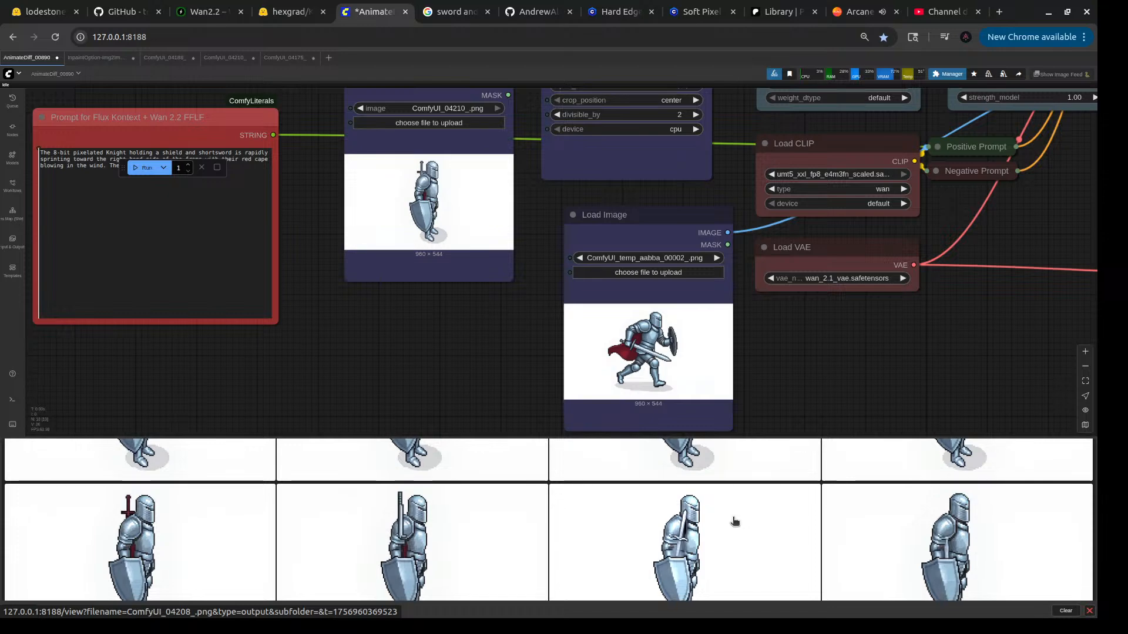
pyautogui.scroll(-3, 734, 522)
pyautogui.scroll(-5, 734, 522)
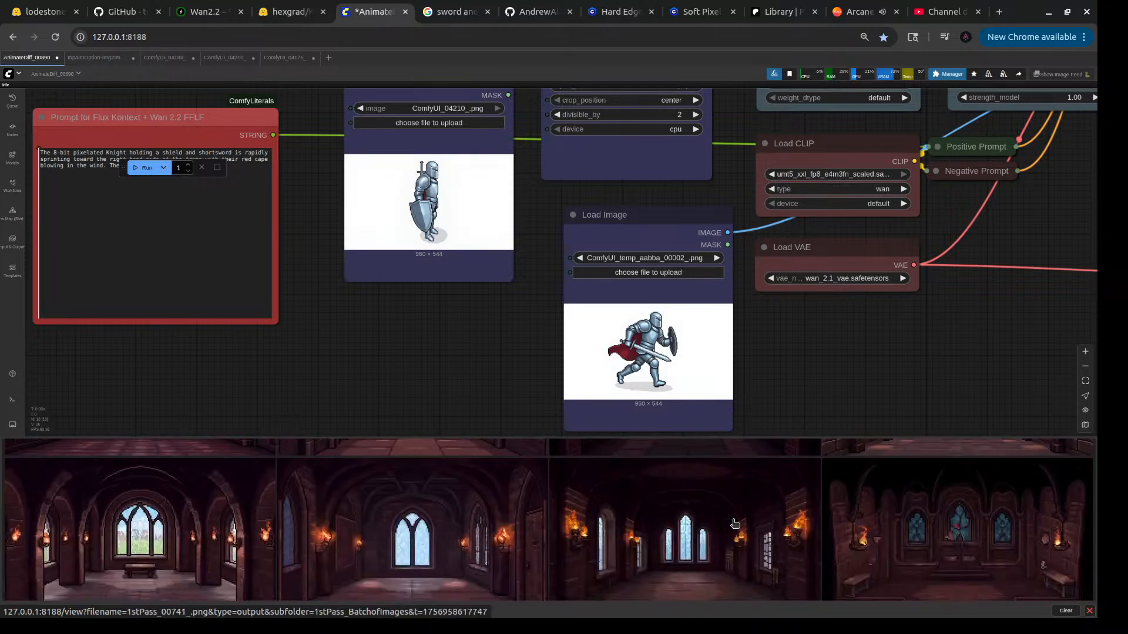
pyautogui.scroll(1, 734, 523)
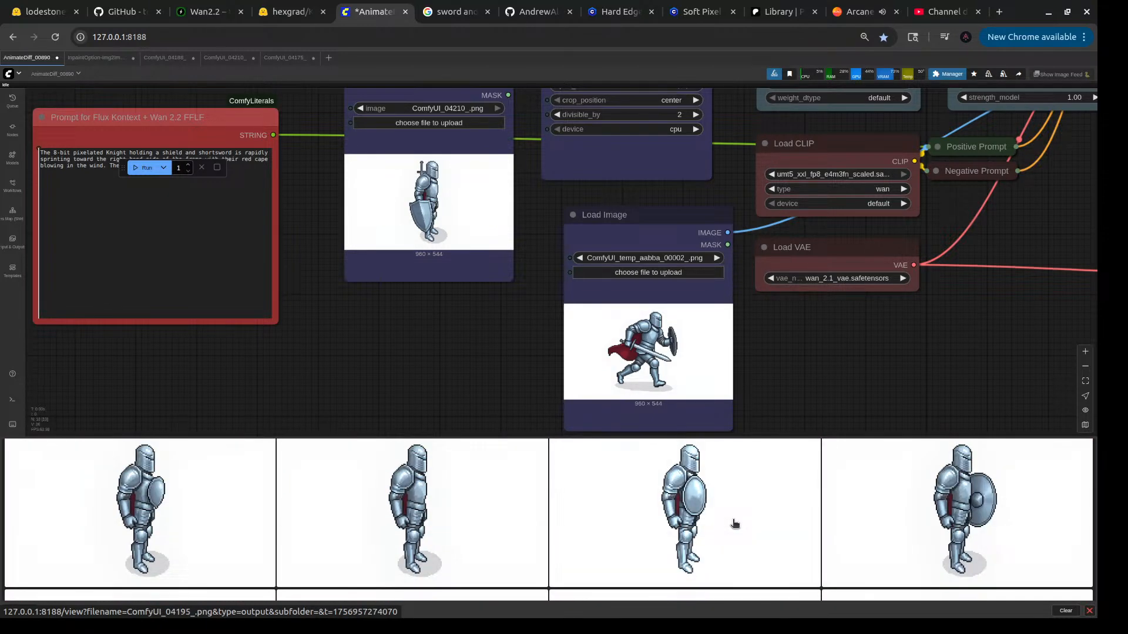
pyautogui.scroll(3, 734, 522)
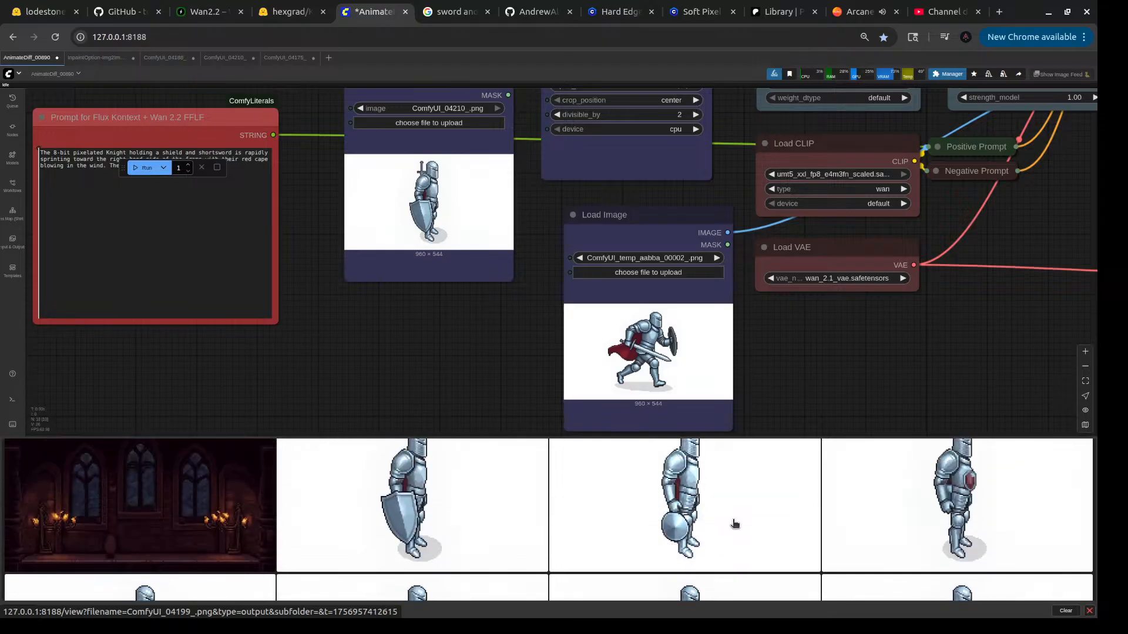
pyautogui.scroll(1, 734, 523)
pyautogui.scroll(-1, 734, 523)
pyautogui.scroll(2, 735, 523)
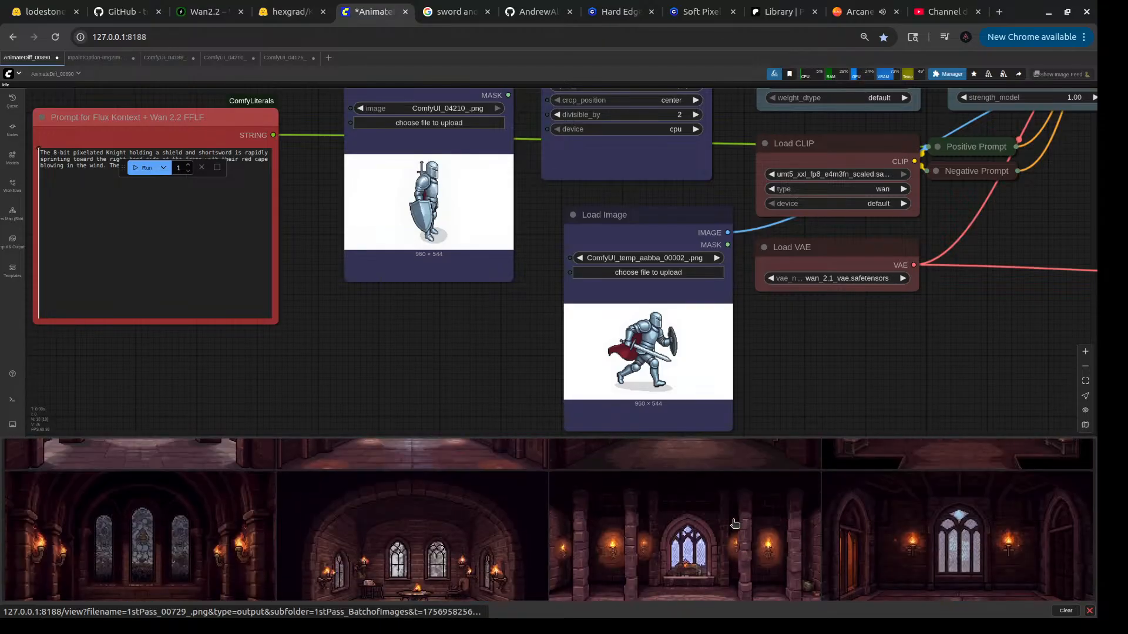
pyautogui.scroll(-5, 734, 523)
pyautogui.scroll(-5, 734, 522)
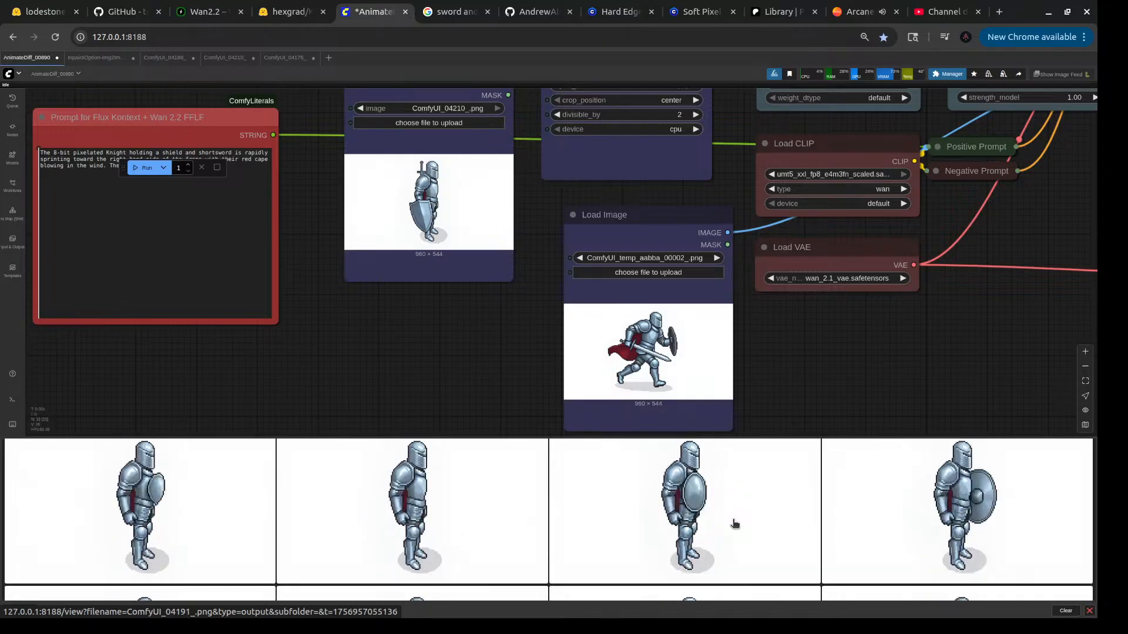
pyautogui.scroll(-8, 734, 523)
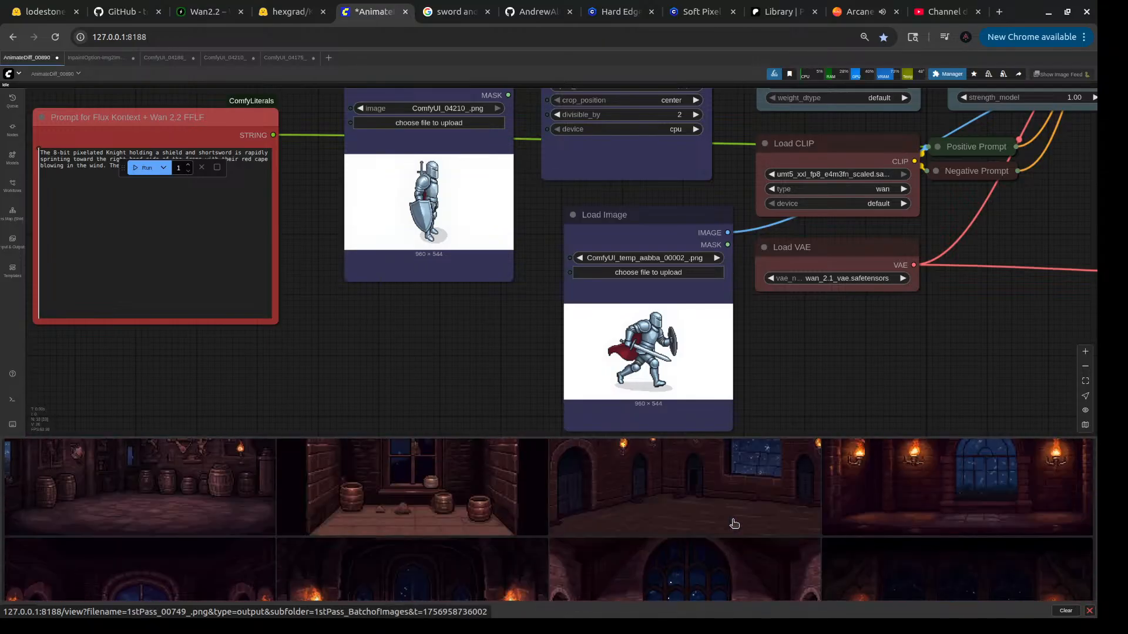
pyautogui.scroll(10, 734, 523)
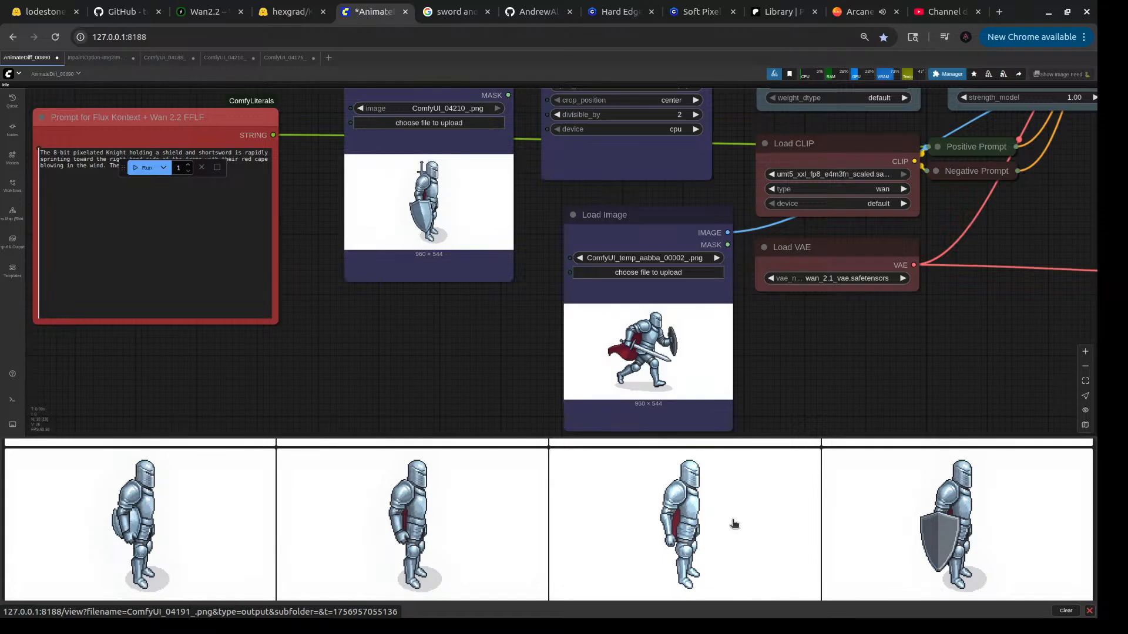
pyautogui.scroll(-5, 735, 522)
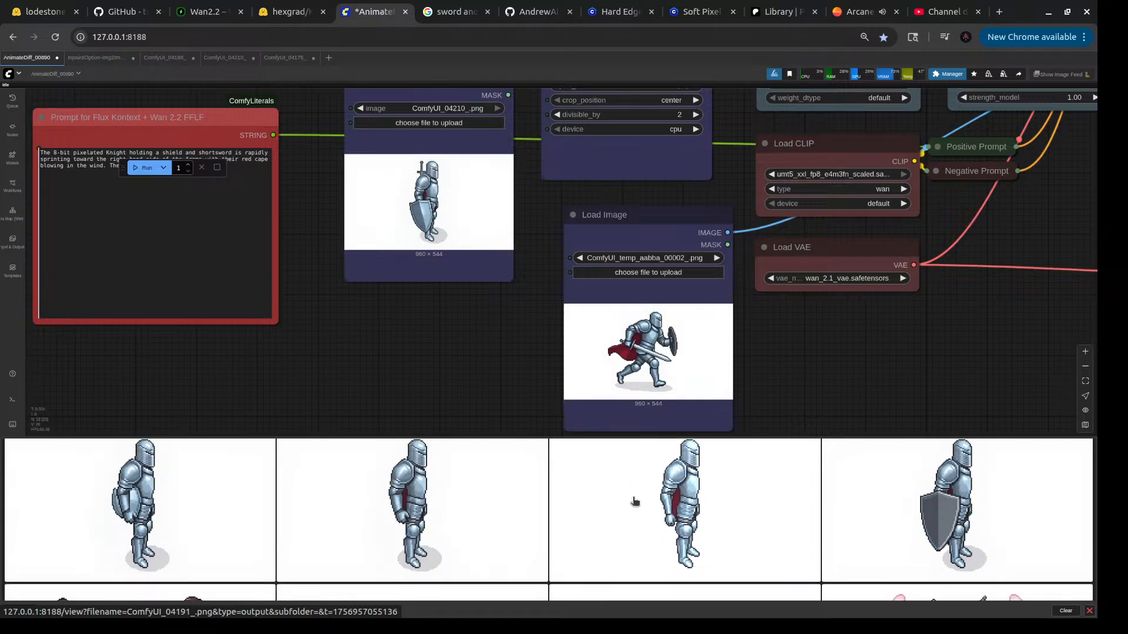
pyautogui.scroll(5, 461, 259)
pyautogui.scroll(-5, 461, 258)
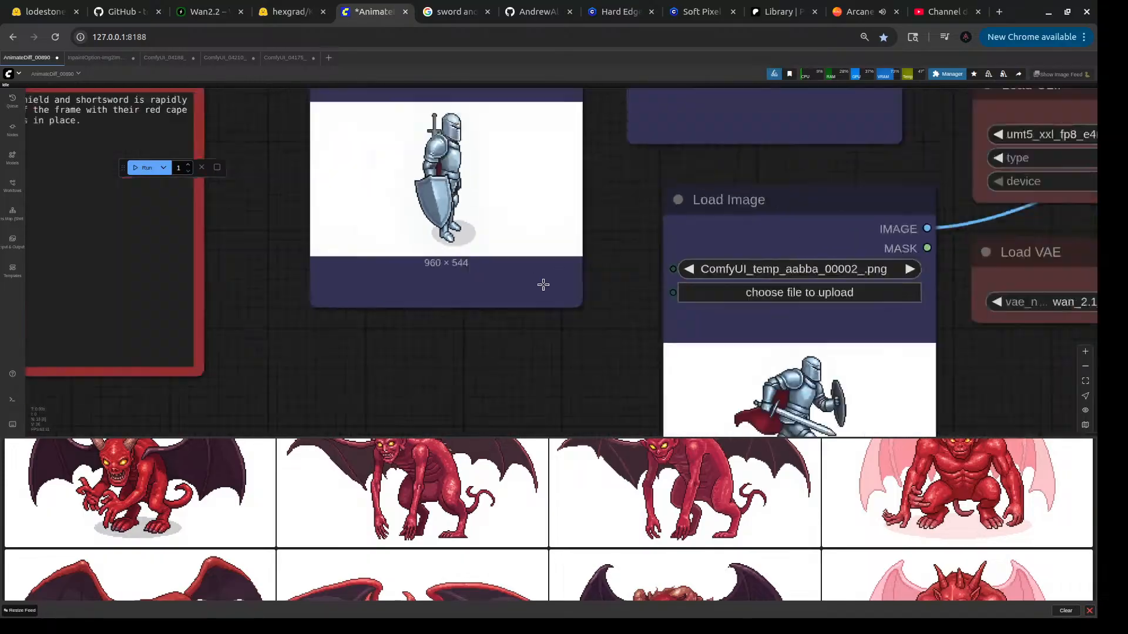
# - Review the other open Kontext editor workflows, comparing their loaded images, prompts and saved outputs
pyautogui.moveTo(608, 226); pyautogui.dragTo(616, 388)
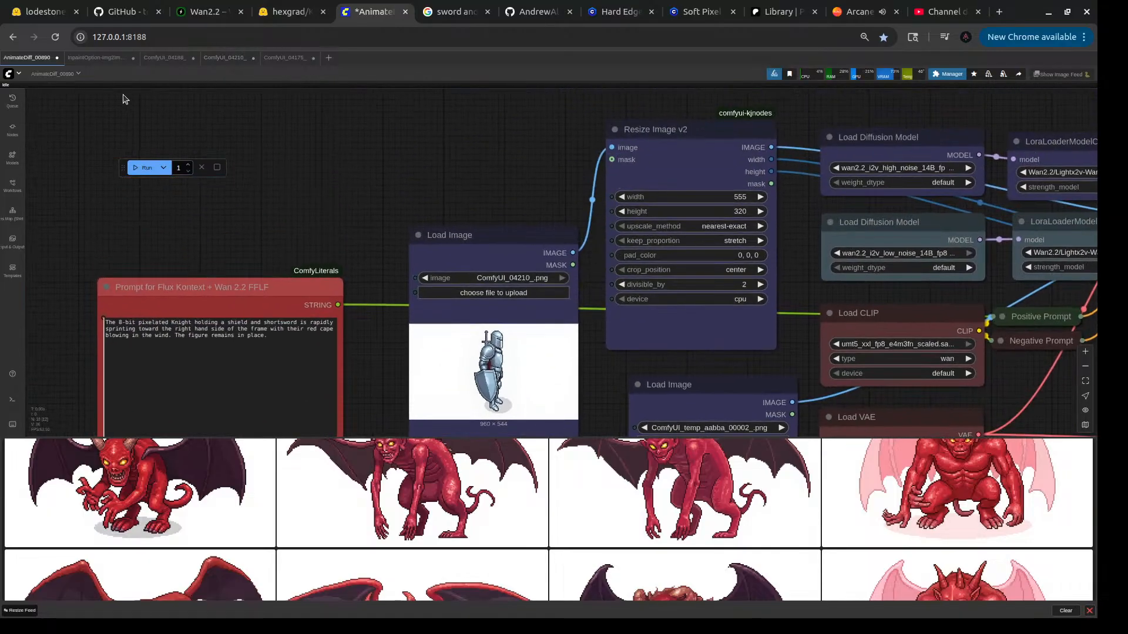
pyautogui.click(231, 62)
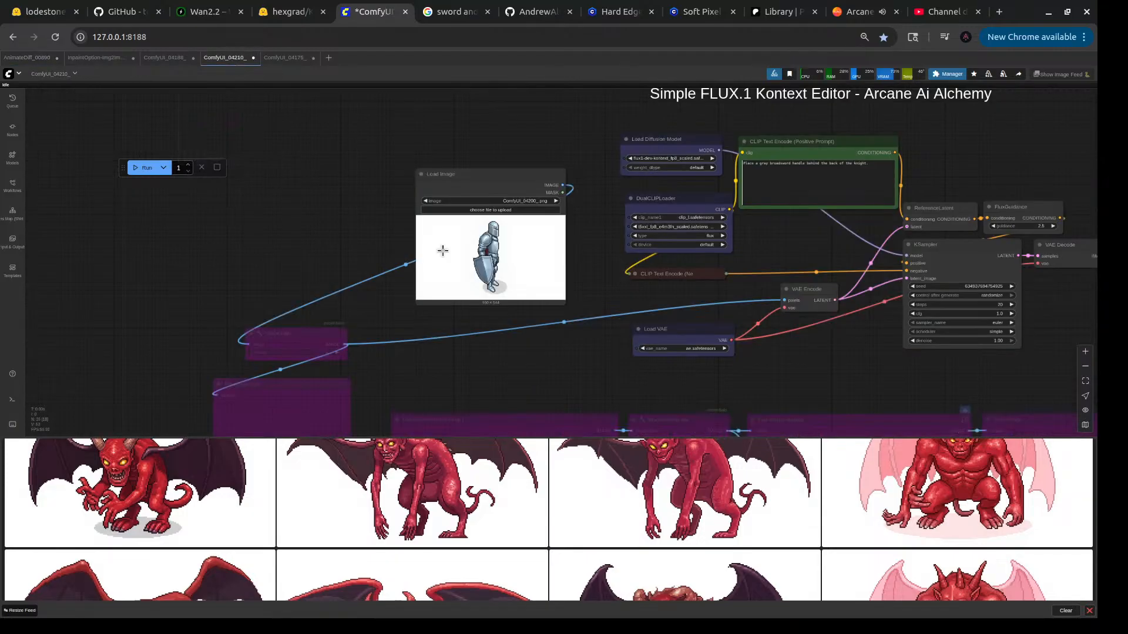
pyautogui.scroll(-5, 534, 269)
pyautogui.moveTo(866, 311); pyautogui.dragTo(693, 319)
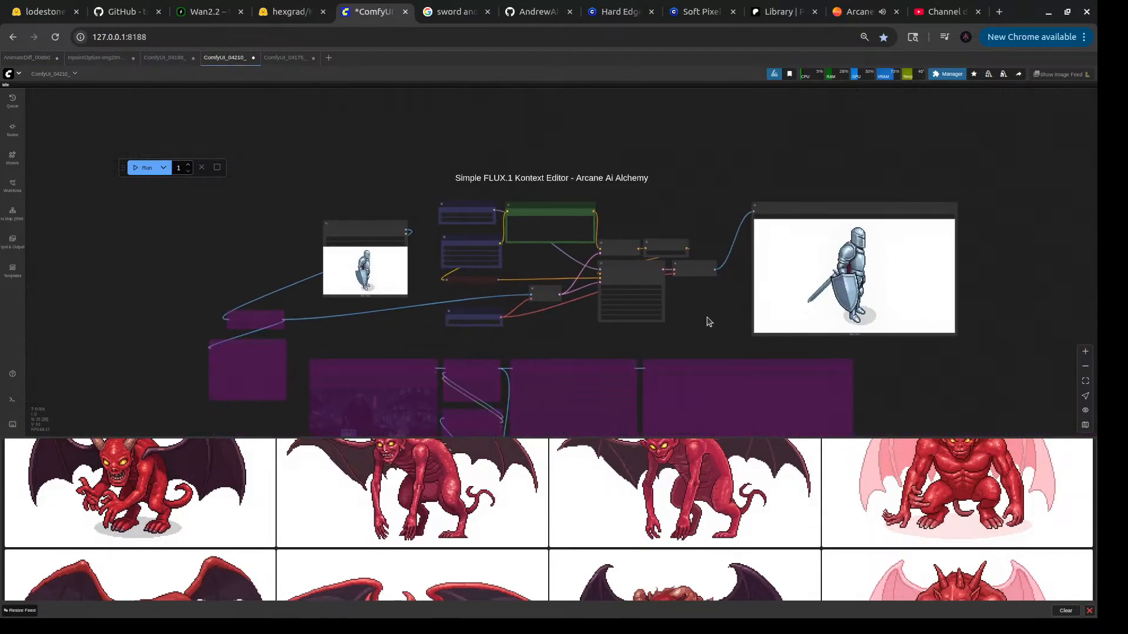
pyautogui.click(286, 58)
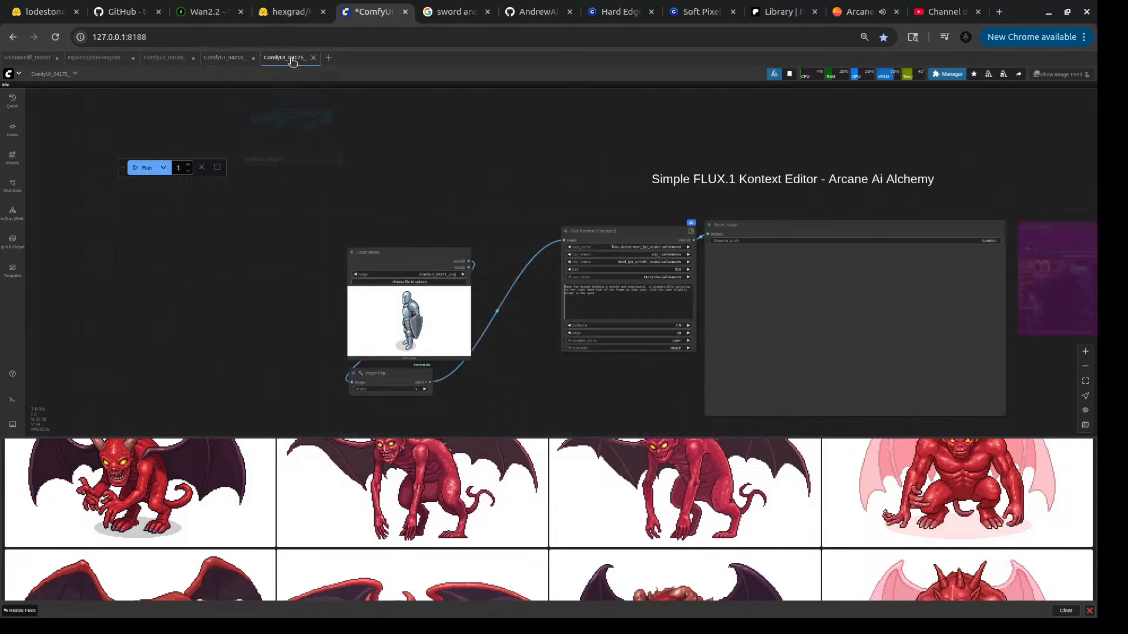
pyautogui.moveTo(433, 161); pyautogui.dragTo(553, 150)
pyautogui.click(170, 57)
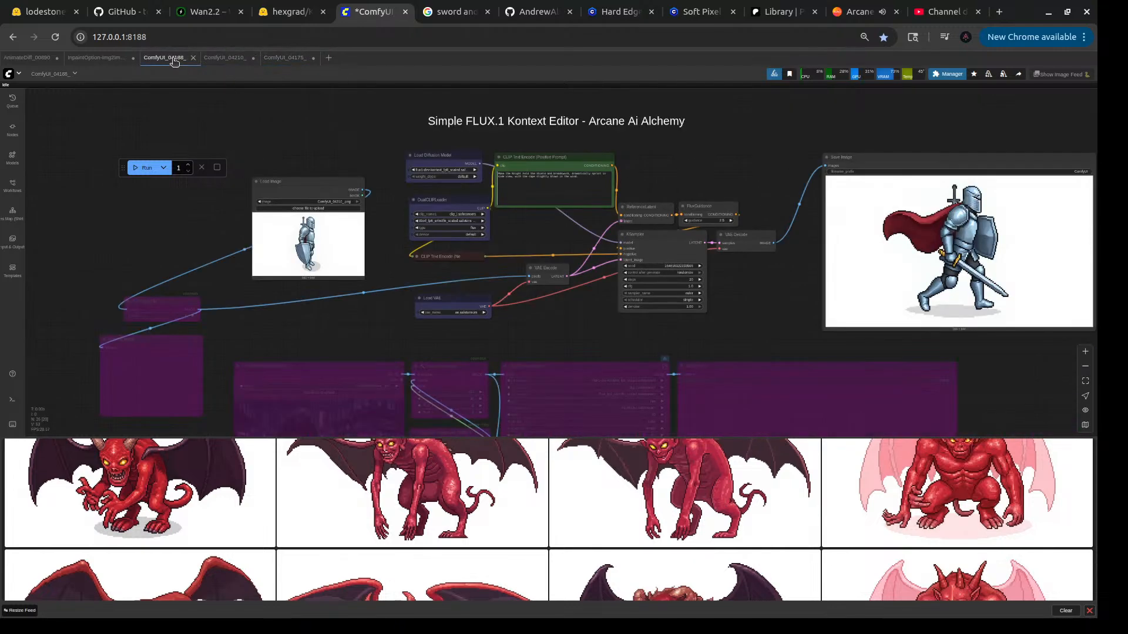
# - Close the ComfyUI_04210_ and ComfyUI_04175_ workflows
pyautogui.click(238, 58)
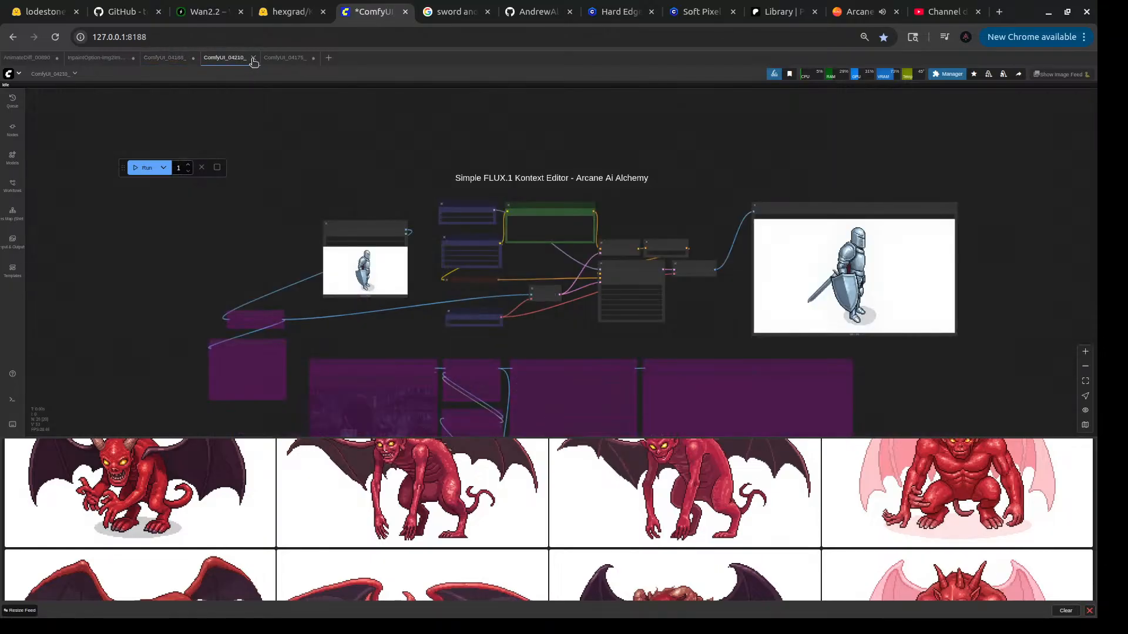
pyautogui.click(252, 58)
pyautogui.click(607, 374)
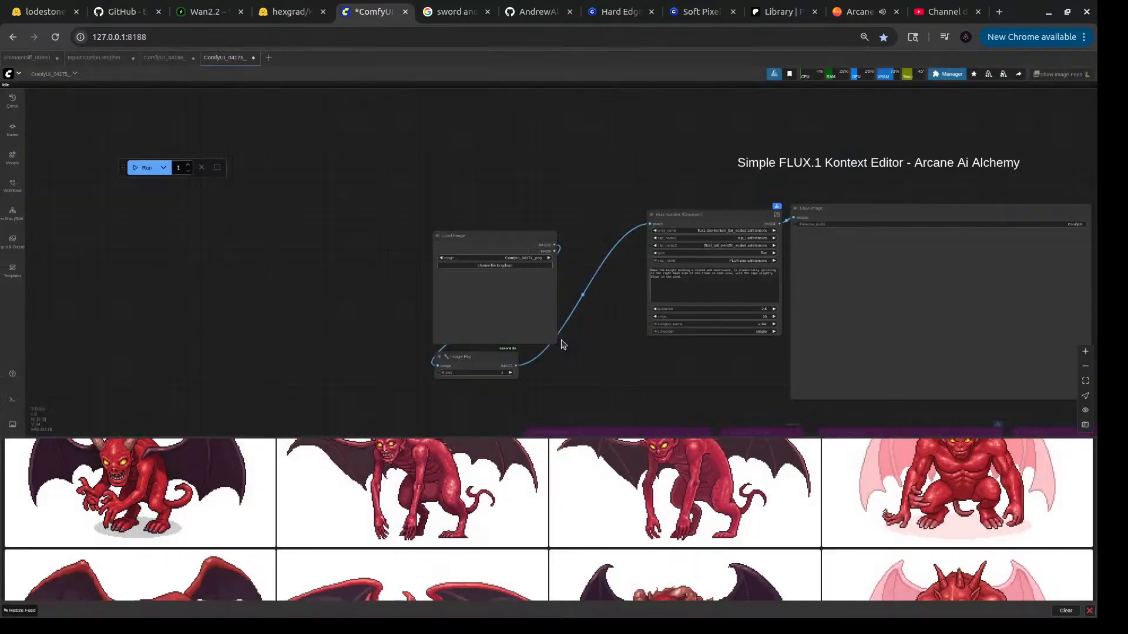
pyautogui.click(253, 59)
# - Check the start and end frames loaded in the AnimateDiff workflow and return to the ComfyUI_04188_ Kontext workflow
pyautogui.moveTo(517, 206); pyautogui.dragTo(270, 144)
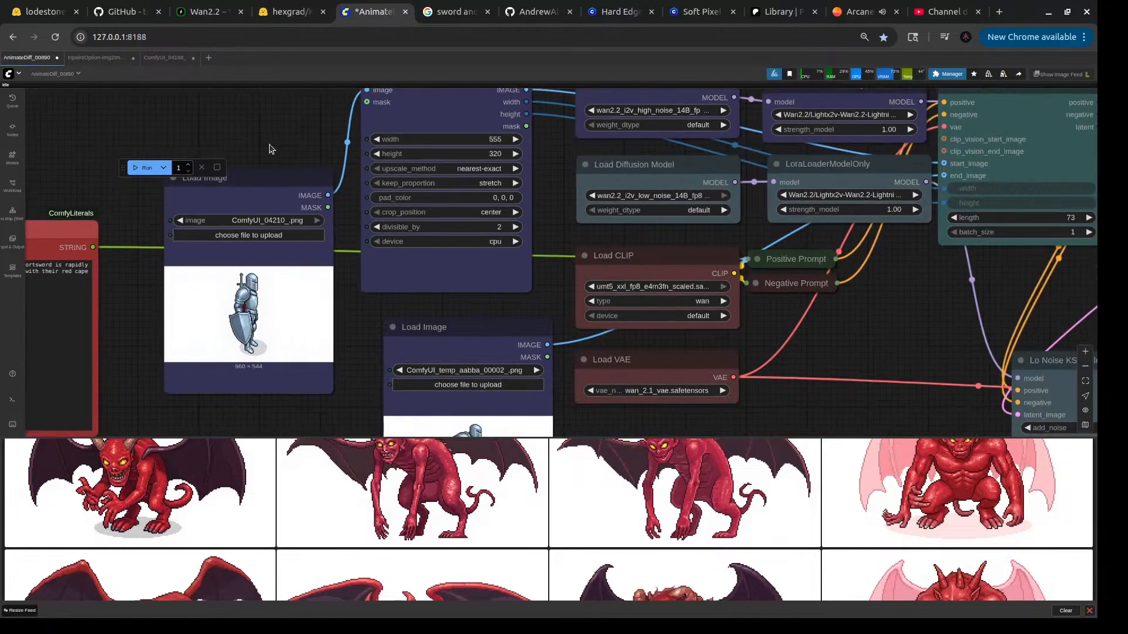
pyautogui.scroll(-5, 269, 149)
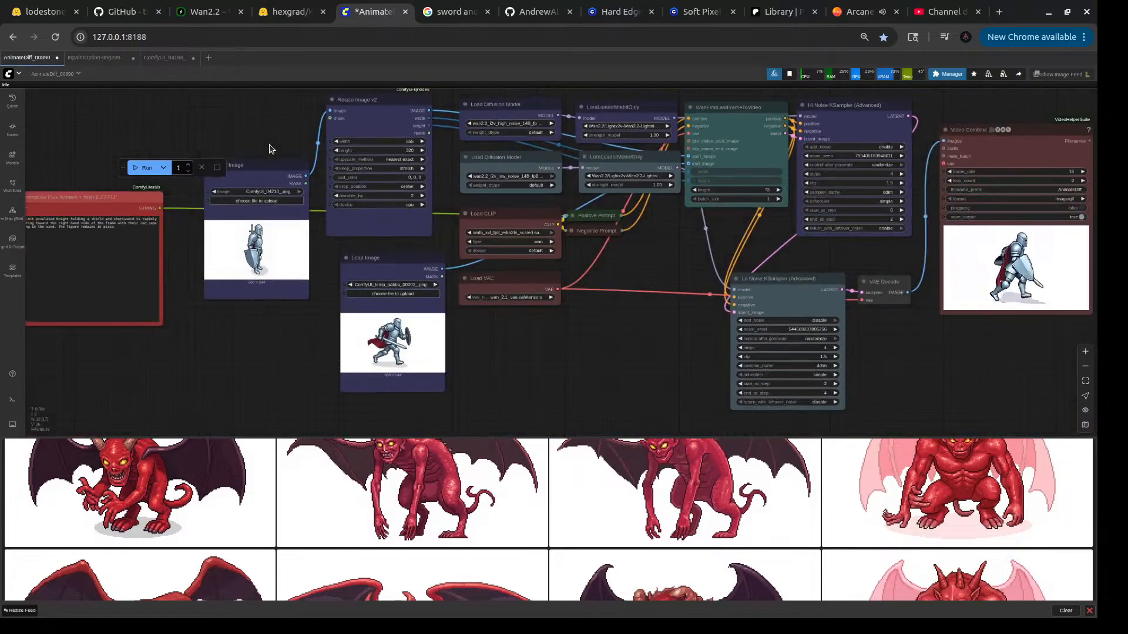
pyautogui.click(164, 57)
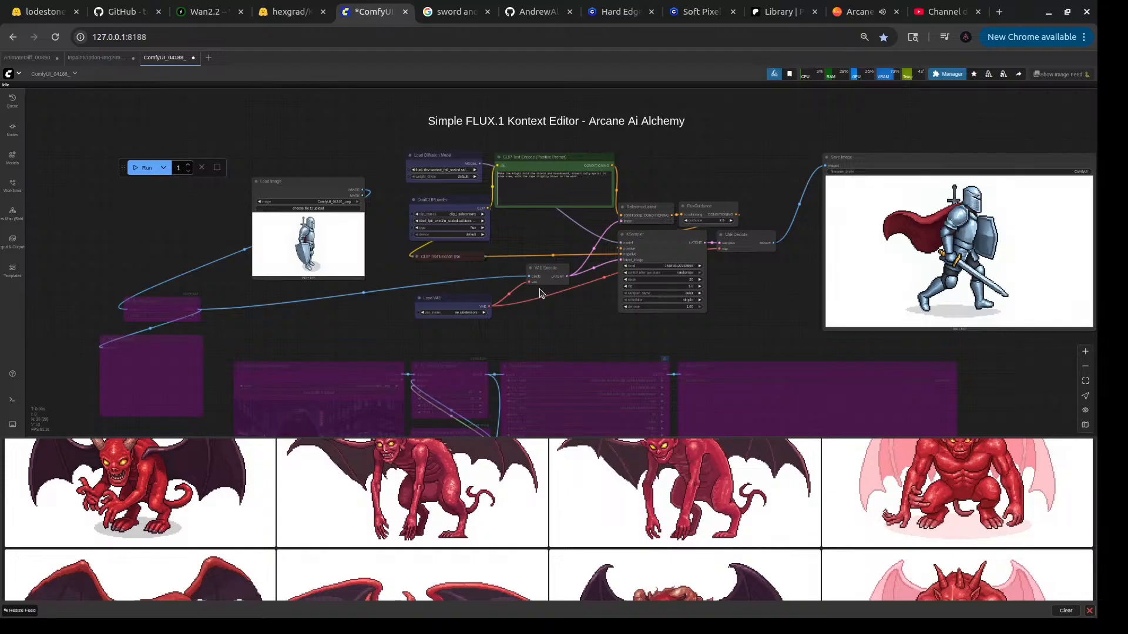
# - Extend the positive prompt so the knight holds the shield "in the arm closest to the viewer"
pyautogui.scroll(6, 536, 197)
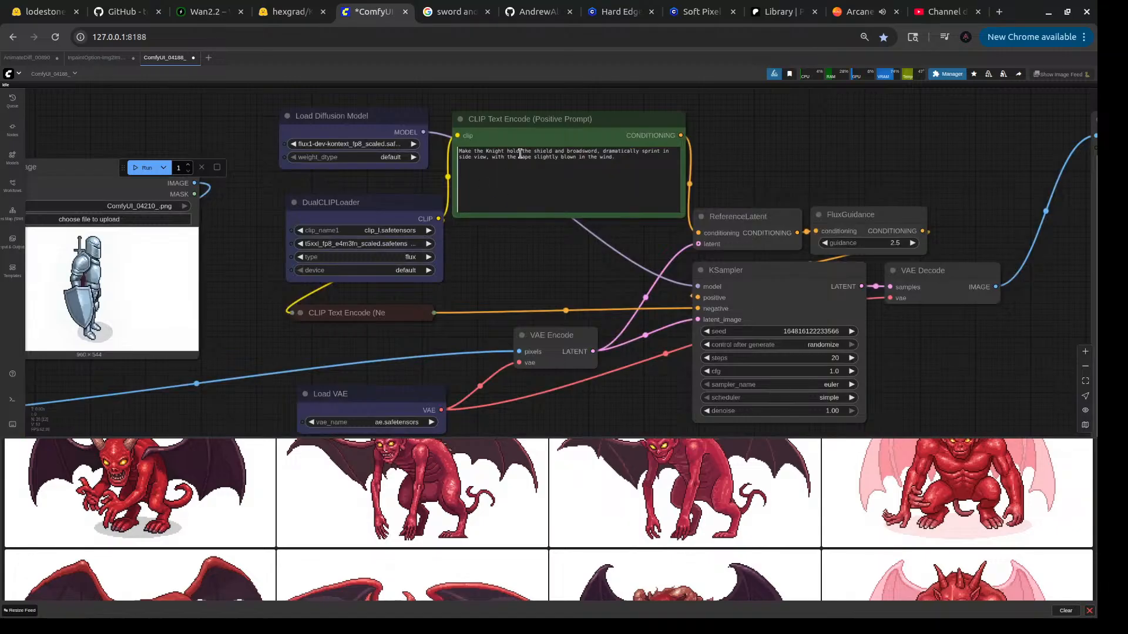
pyautogui.click(555, 152)
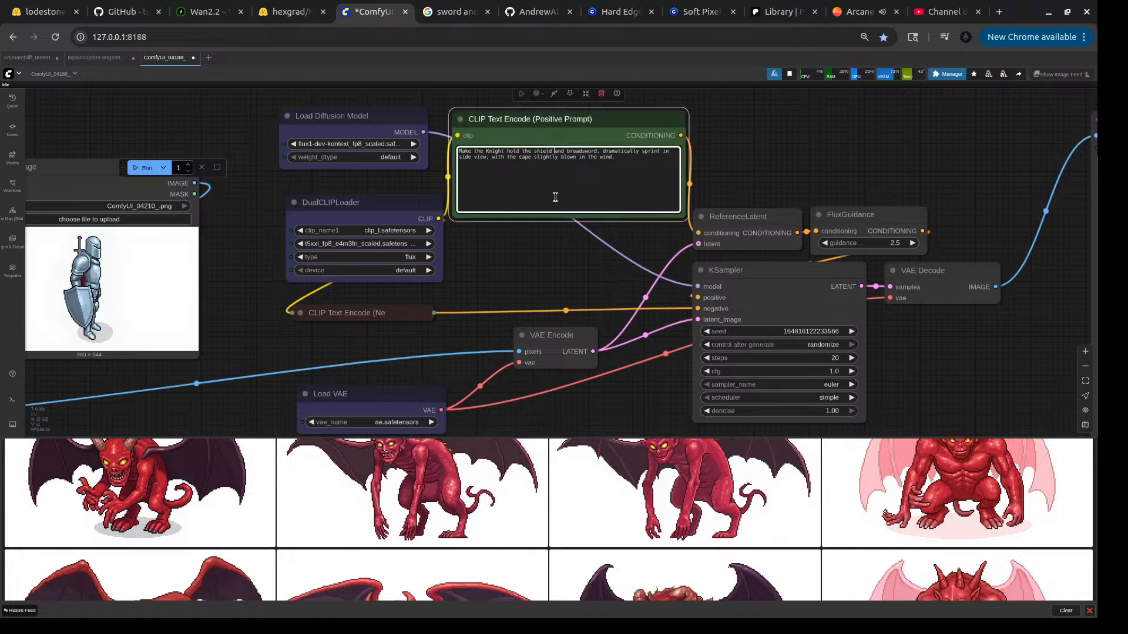
pyautogui.write('in')
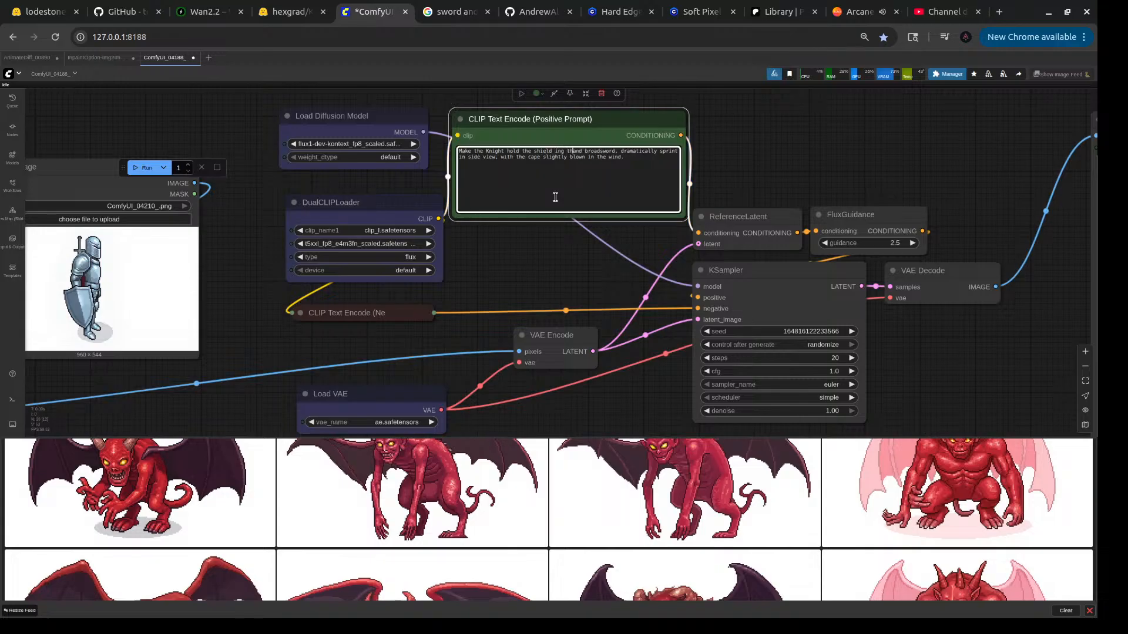
pyautogui.write(' the fore')
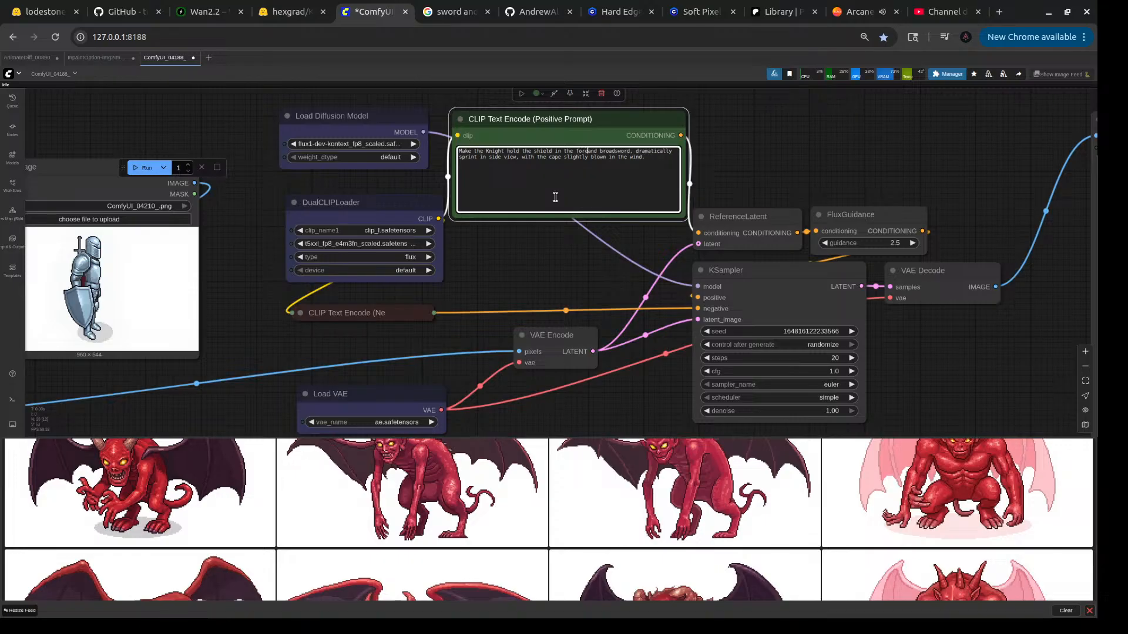
pyautogui.write('ground')
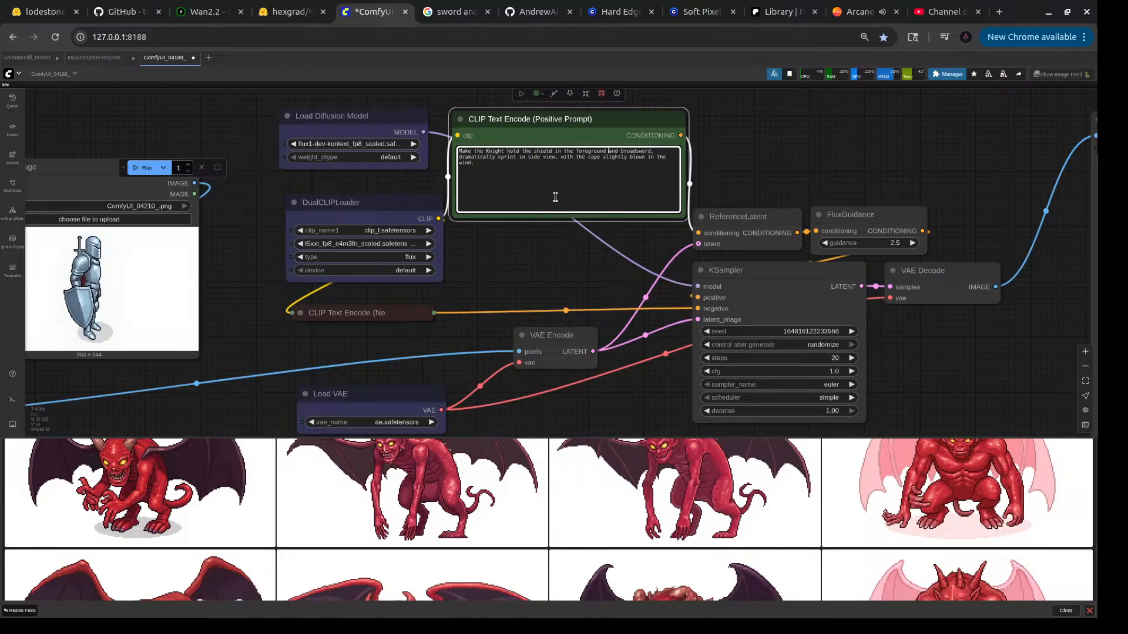
pyautogui.press('BackSpace')
pyautogui.press('BackSpace')
pyautogui.press('BackSpace')
pyautogui.press('BackSpace')
pyautogui.press('BackSpace')
pyautogui.press('BackSpace')
pyautogui.press('BackSpace')
pyautogui.press('BackSpace')
pyautogui.press('BackSpace')
pyautogui.press('BackSpace')
pyautogui.press('BackSpace')
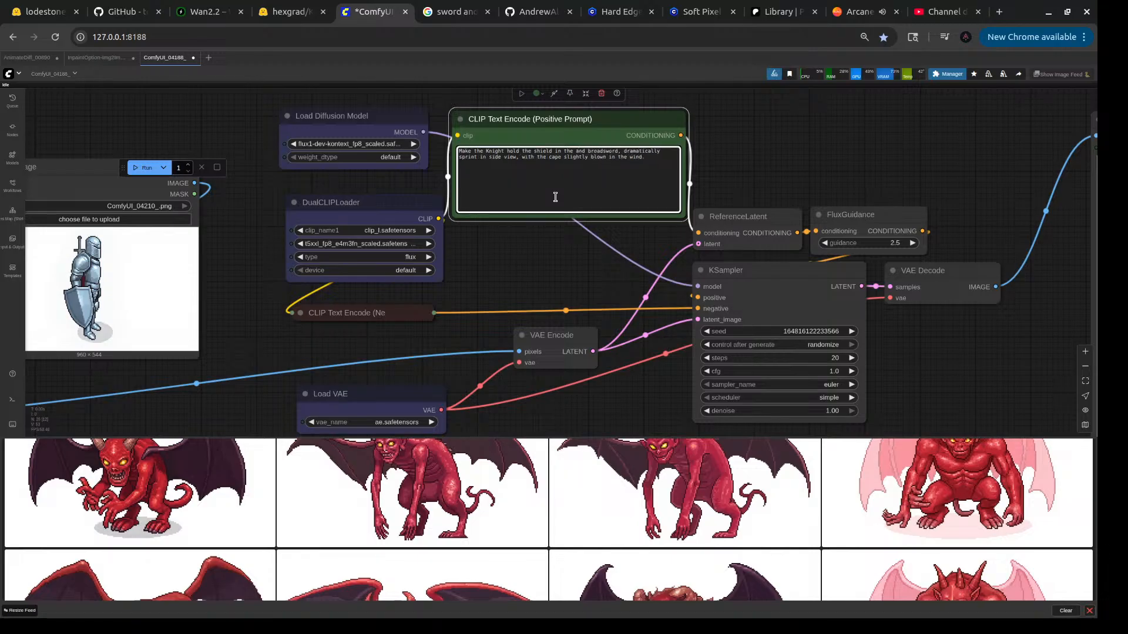
pyautogui.write('arm closest to the vie')
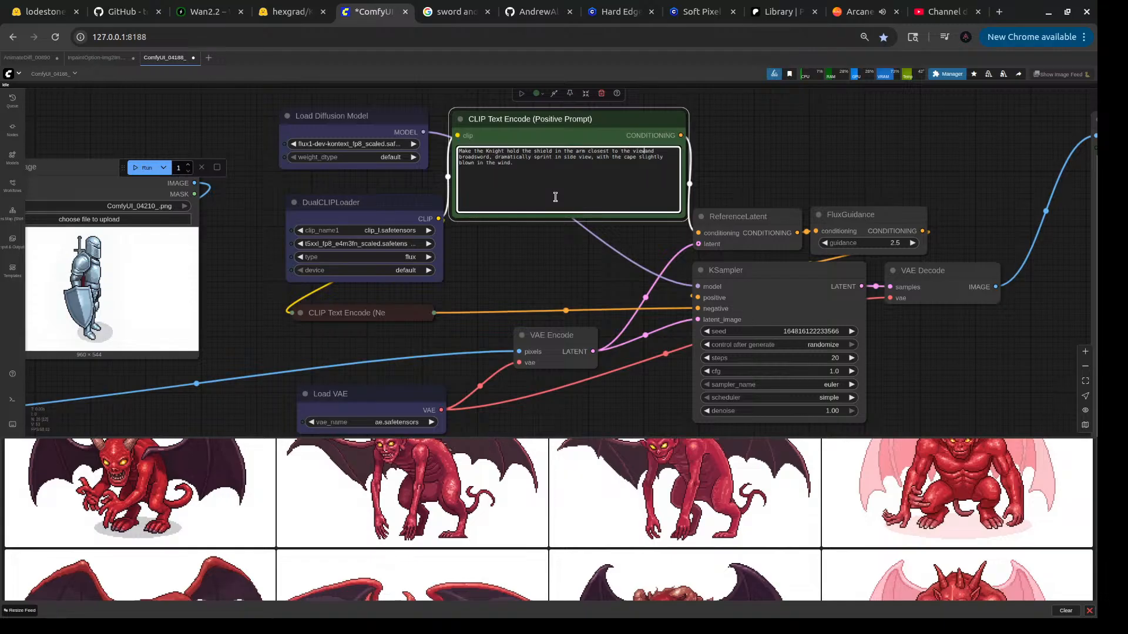
pyautogui.write('wer')
# - Insert "in the other hand, as they" around the broadsword phrase of the positive prompt and run the workflow
pyautogui.press('Left')
pyautogui.press('Left')
pyautogui.press('Left')
pyautogui.press('Left')
pyautogui.press('Left')
pyautogui.press('Left')
pyautogui.press('Left')
pyautogui.press('Left')
pyautogui.press('Left')
pyautogui.press('Left')
pyautogui.press('Left')
pyautogui.press('Left')
pyautogui.press('Left')
pyautogui.press('Left')
pyautogui.write('in the other h')
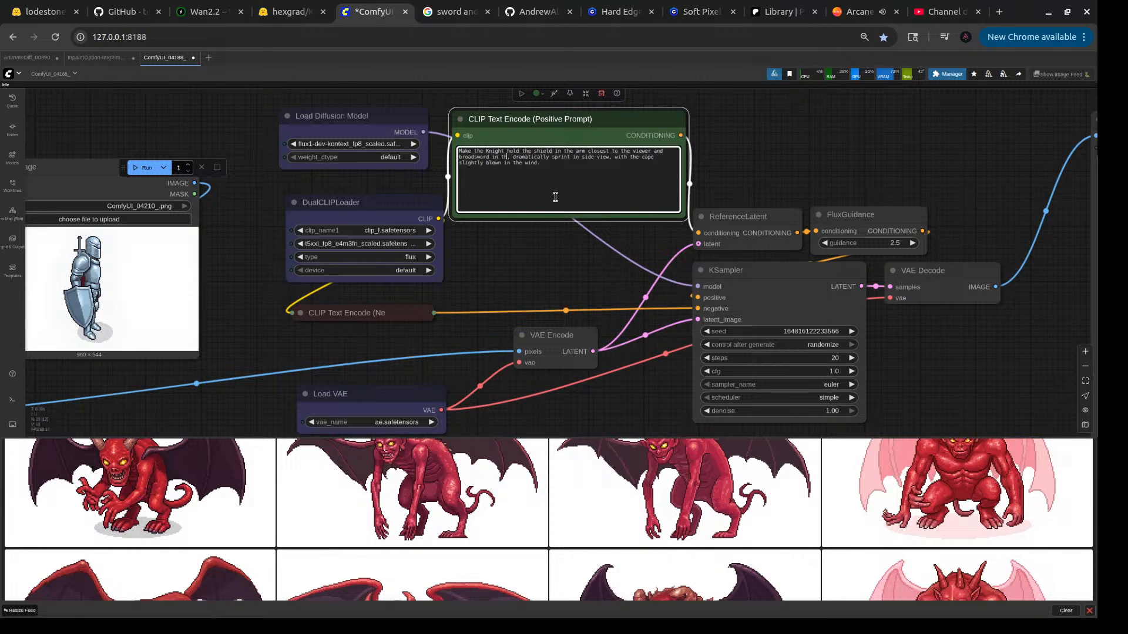
pyautogui.write('and, as they')
pyautogui.hotkey('ctrl', 'Return')
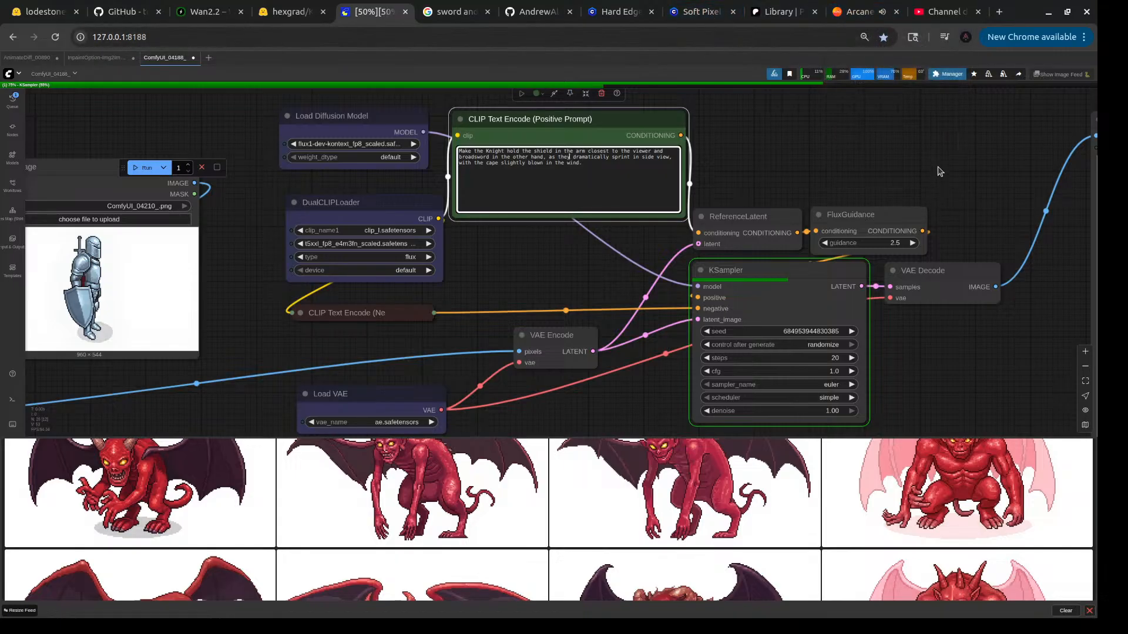
# - Load the newest generated knight, ComfyUI_04222_.png, from the image feed as the Kontext input image
pyautogui.scroll(-2, 938, 171)
pyautogui.moveTo(952, 169); pyautogui.dragTo(649, 169)
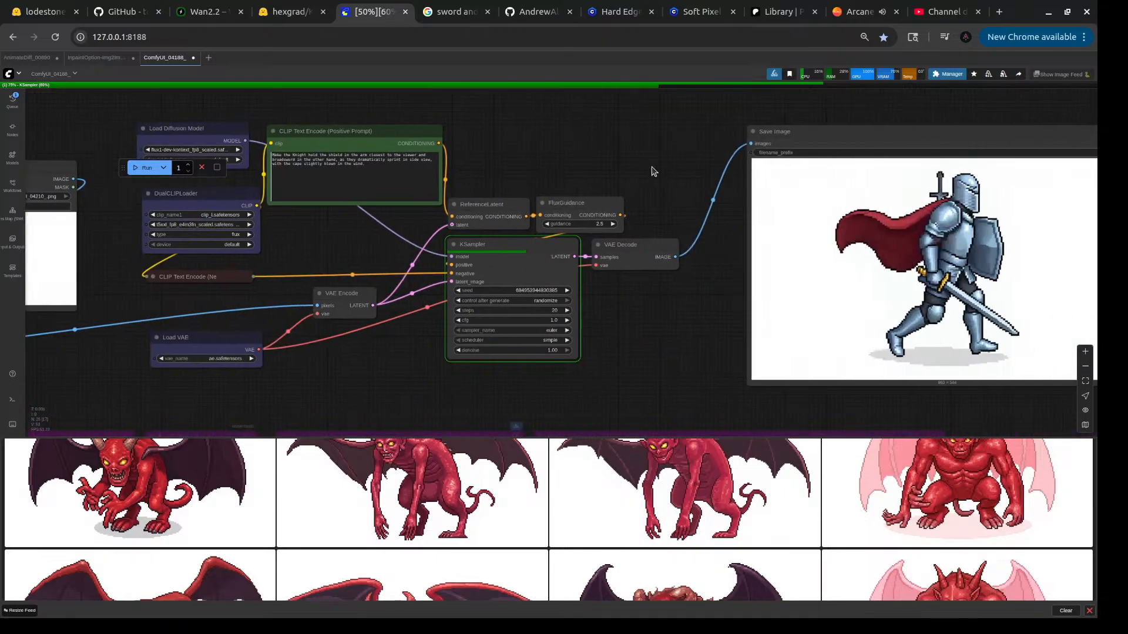
pyautogui.scroll(-1, 654, 171)
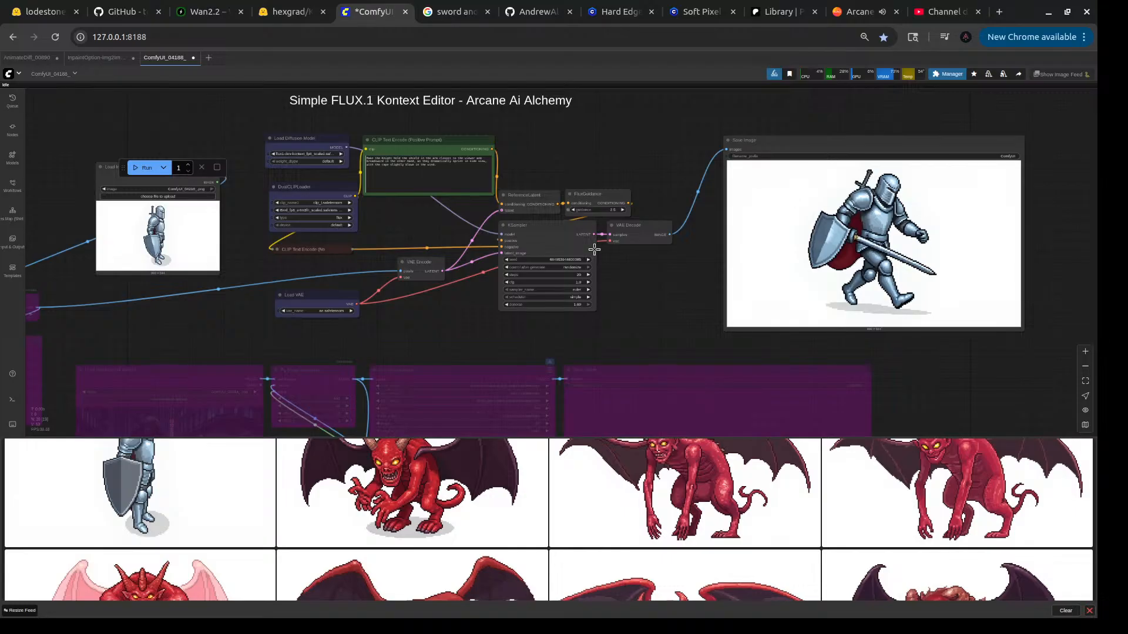
pyautogui.scroll(-10, 229, 514)
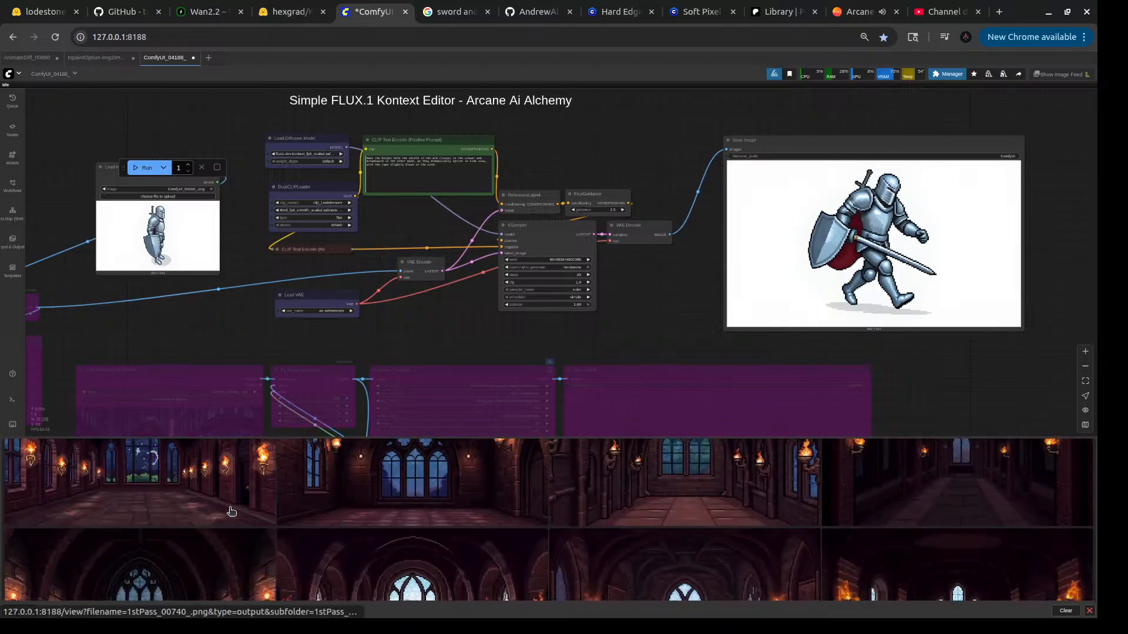
pyautogui.scroll(10, 232, 509)
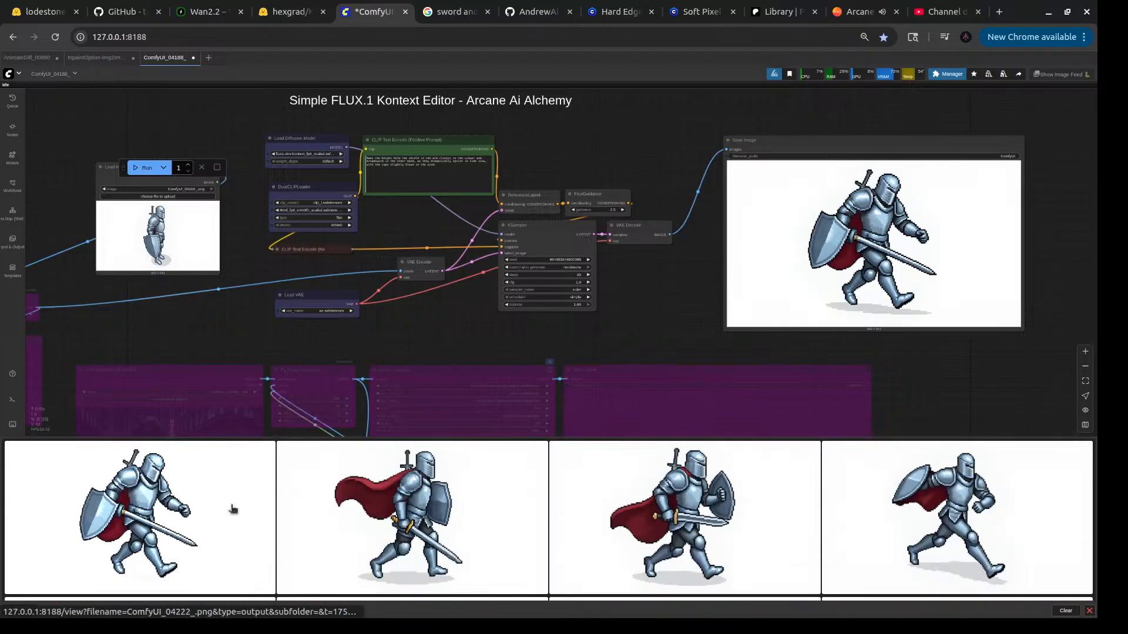
pyautogui.moveTo(203, 515); pyautogui.dragTo(169, 242)
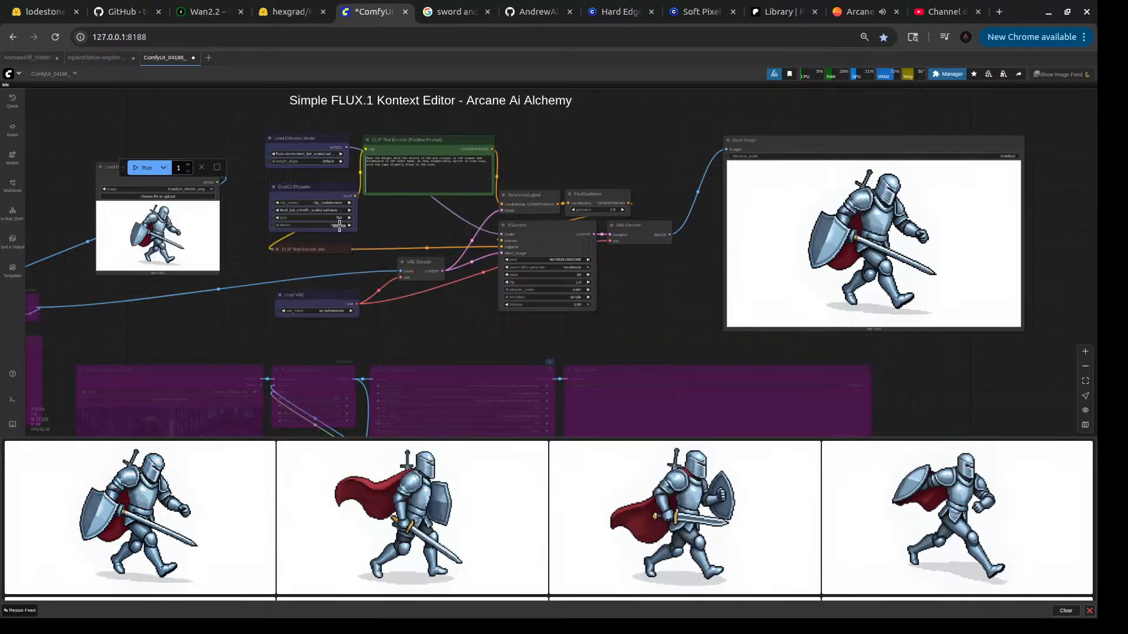
# - Replace the positive prompt with "PLace the sword in the knights other hand." and run the workflow
pyautogui.scroll(10, 391, 175)
pyautogui.scroll(-5, 787, 147)
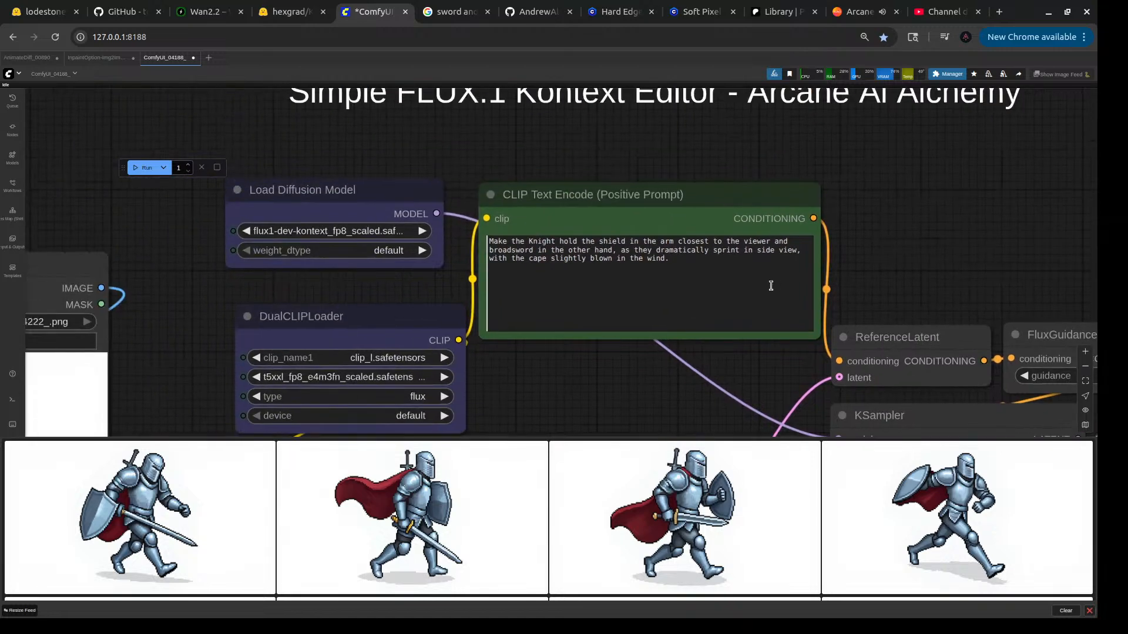
pyautogui.tripleClick(624, 257)
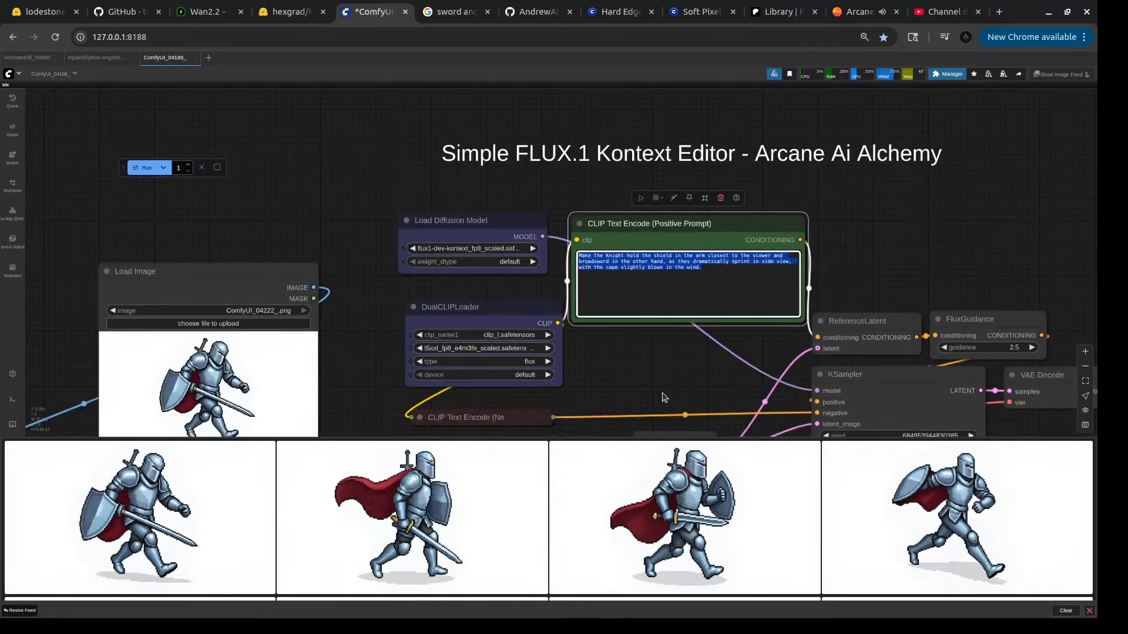
pyautogui.write('PLave')
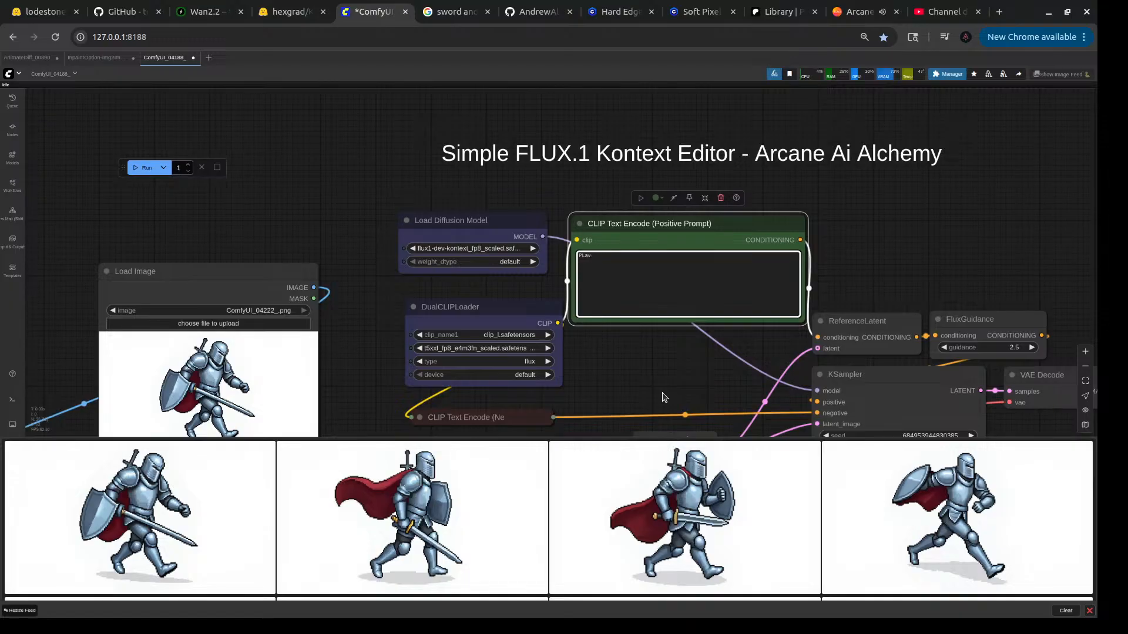
pyautogui.press('BackSpace')
pyautogui.press('BackSpace')
pyautogui.press('BackSpace')
pyautogui.write('ce the sword in the kn')
pyautogui.write('other hand.')
pyautogui.hotkey('ctrl', 'Return')
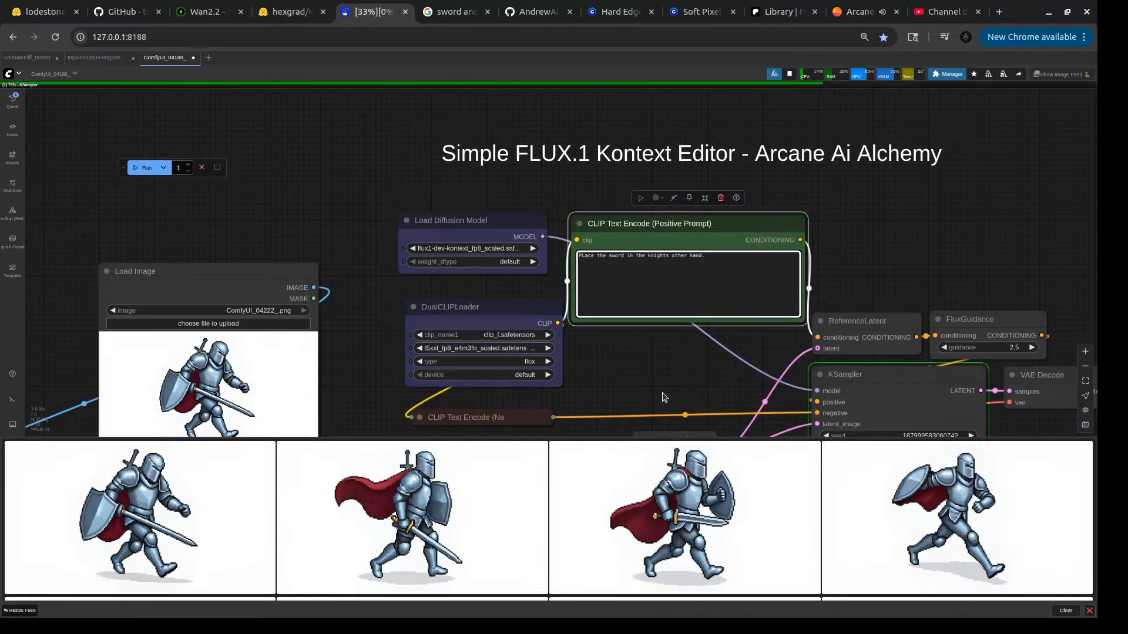
# - Reword the positive prompt to "Make the knight hold the sword in the other hand."
pyautogui.scroll(4, 587, 257)
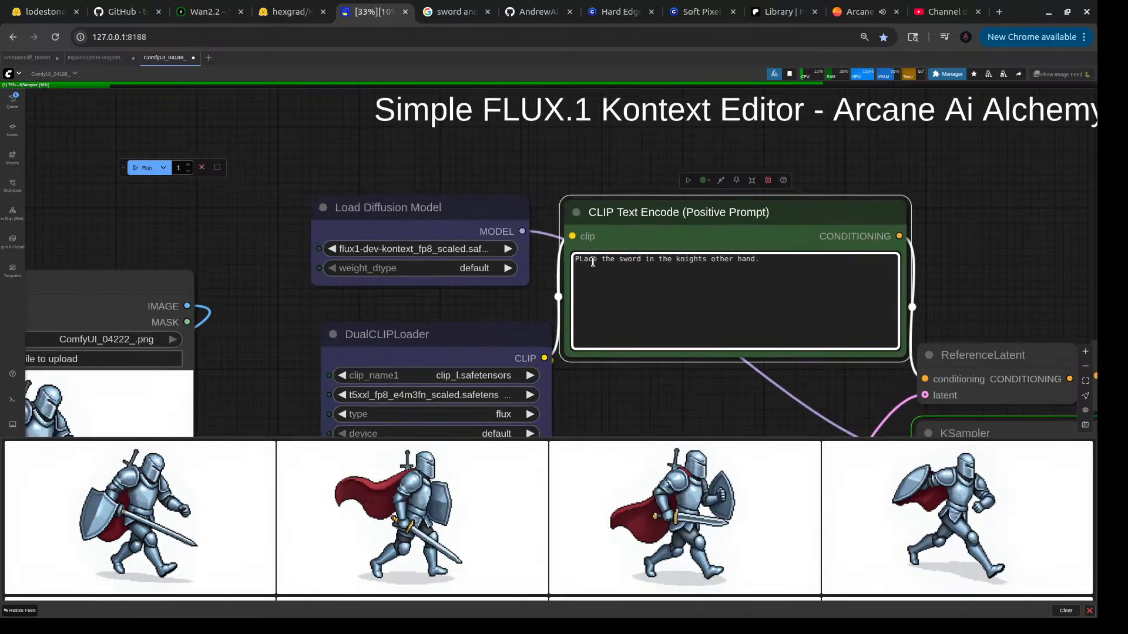
pyautogui.moveTo(598, 260); pyautogui.dragTo(573, 262)
pyautogui.write('Make')
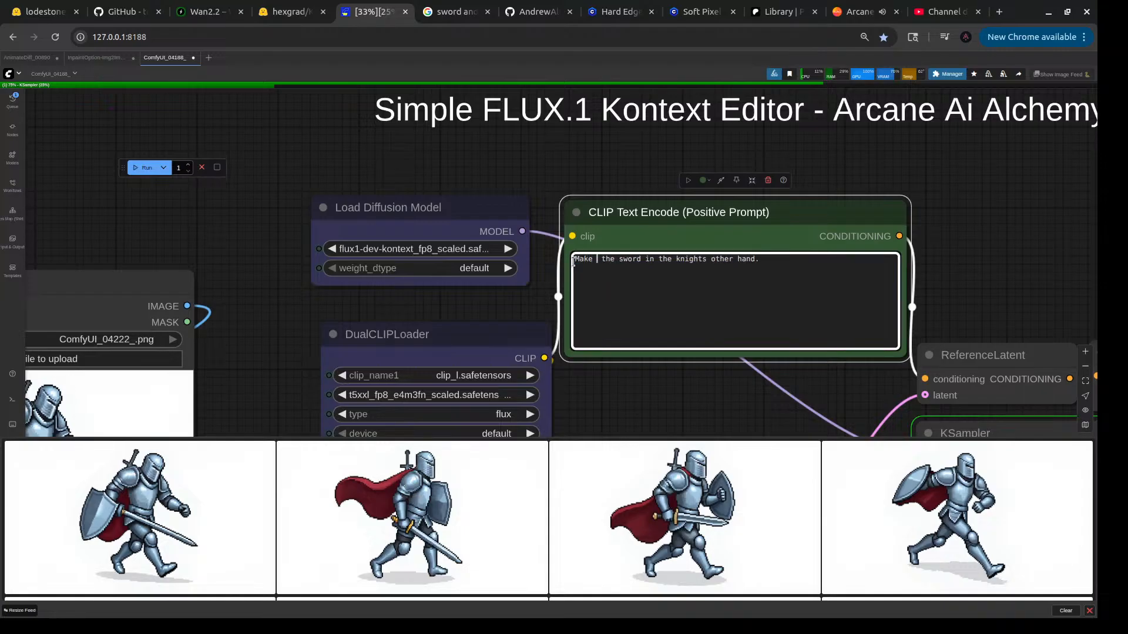
pyautogui.press('BackSpace')
pyautogui.press('Delete')
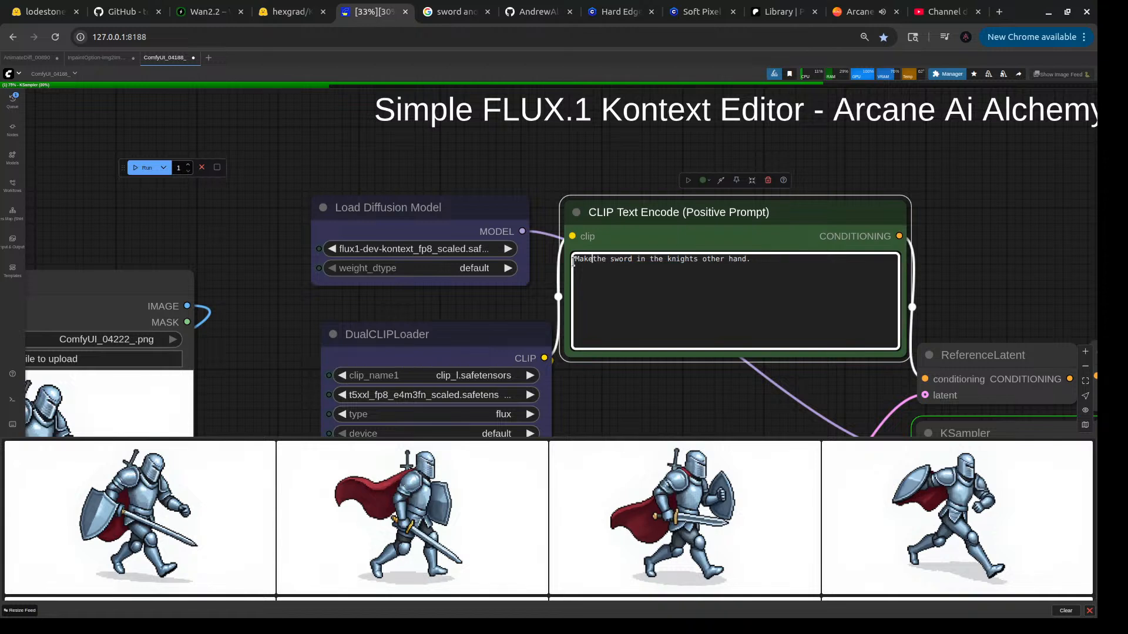
pyautogui.press('Delete')
pyautogui.press('Delete')
pyautogui.press('Delete')
pyautogui.press('Delete')
pyautogui.press('Delete')
pyautogui.press('Delete')
pyautogui.press('Delete')
pyautogui.press('Delete')
pyautogui.press('Delete')
pyautogui.press('Delete')
pyautogui.press('Delete')
pyautogui.press('Delete')
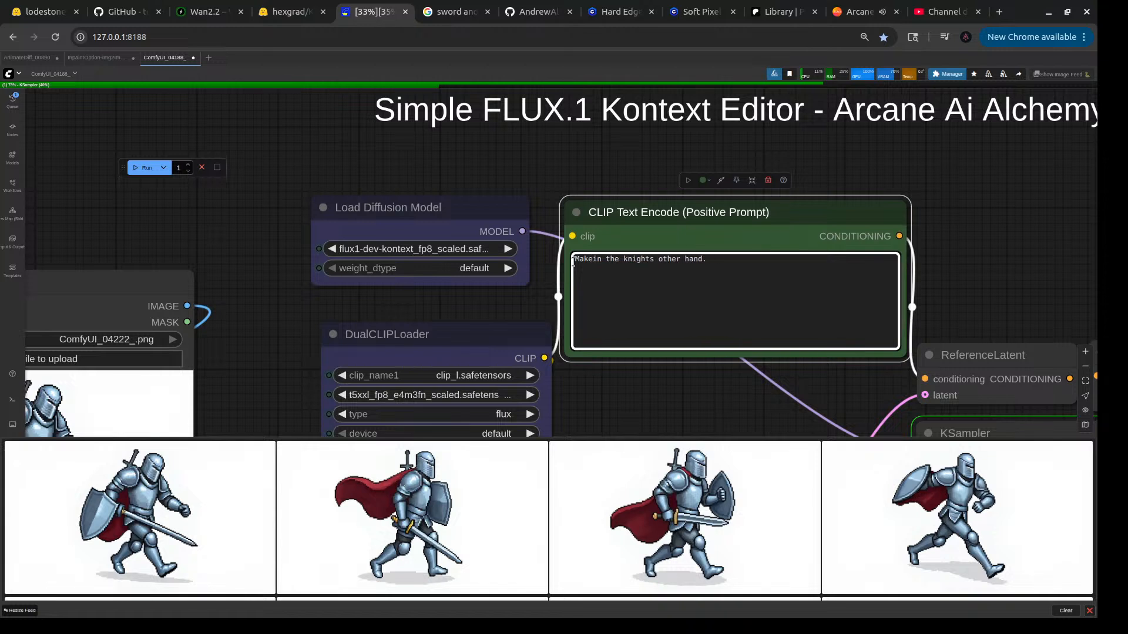
pyautogui.press('Delete')
pyautogui.press('Delete')
pyautogui.press('Delete')
pyautogui.press('Delete')
pyautogui.write('t he')
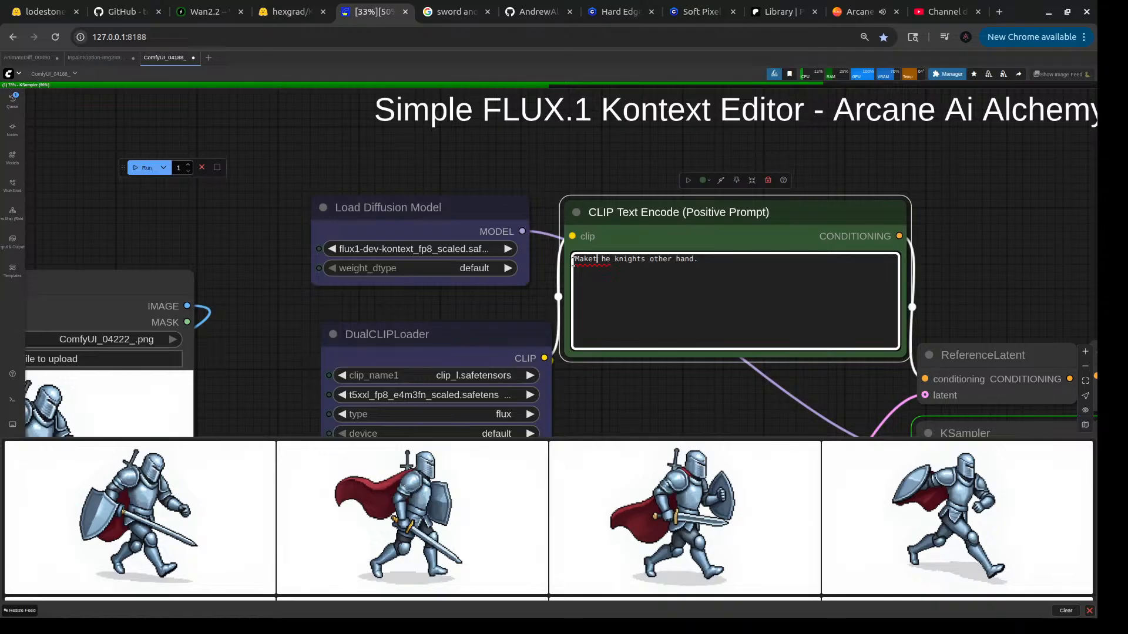
pyautogui.press('BackSpace')
pyautogui.press('BackSpace')
pyautogui.write('t')
pyautogui.press('Right')
pyautogui.press('Right')
pyautogui.press('Right')
pyautogui.press('BackSpace')
pyautogui.write('hold h')
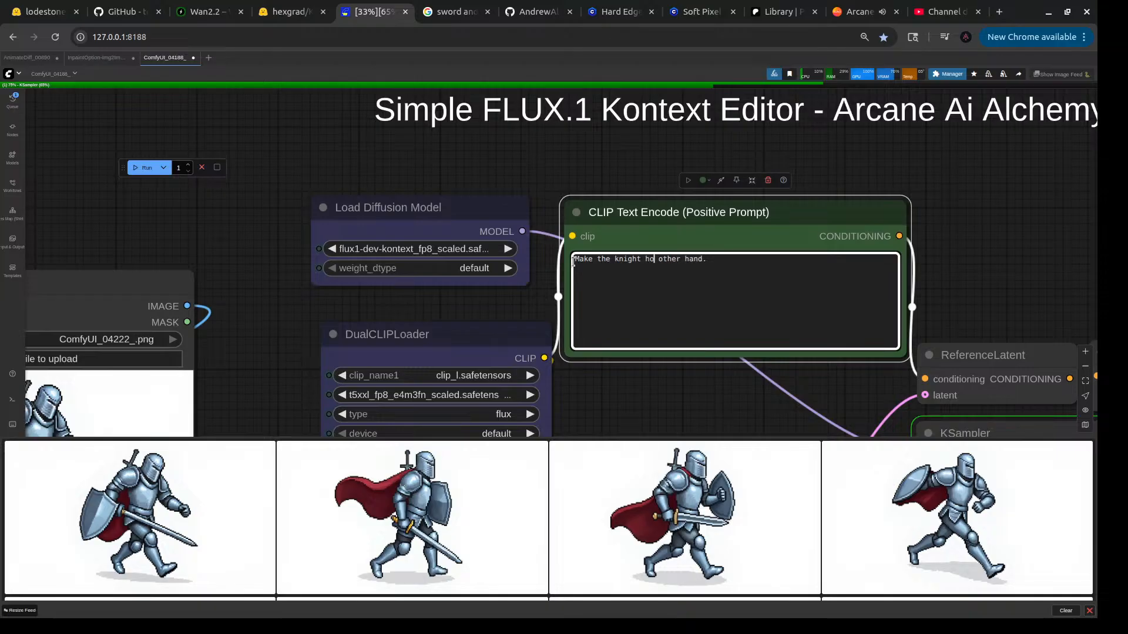
pyautogui.write('he ')
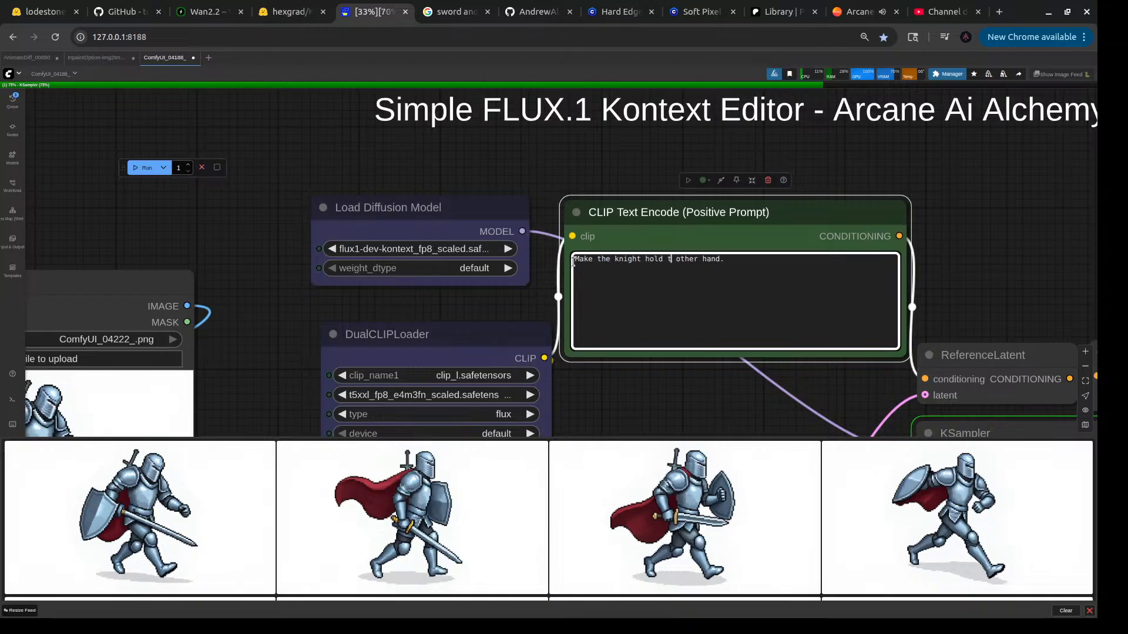
pyautogui.write('sword in the')
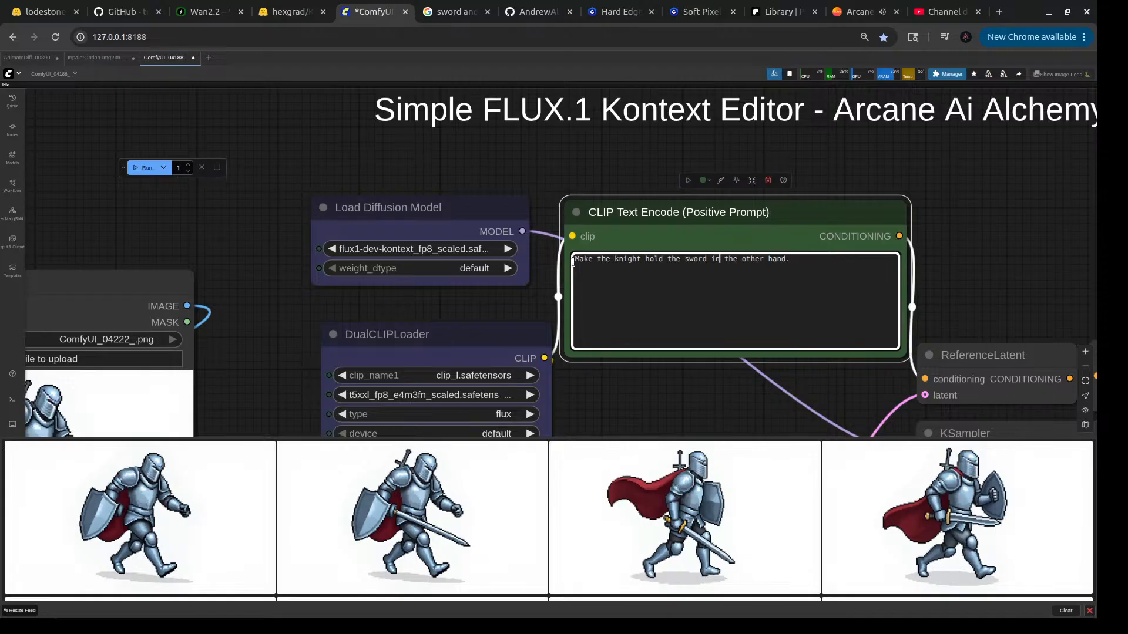
# - Change "in the other hand" to "with the other hand" in the positive prompt and run the workflow
pyautogui.press('BackSpace')
pyautogui.press('BackSpace')
pyautogui.write('with')
pyautogui.hotkey('ctrl', 'Return')
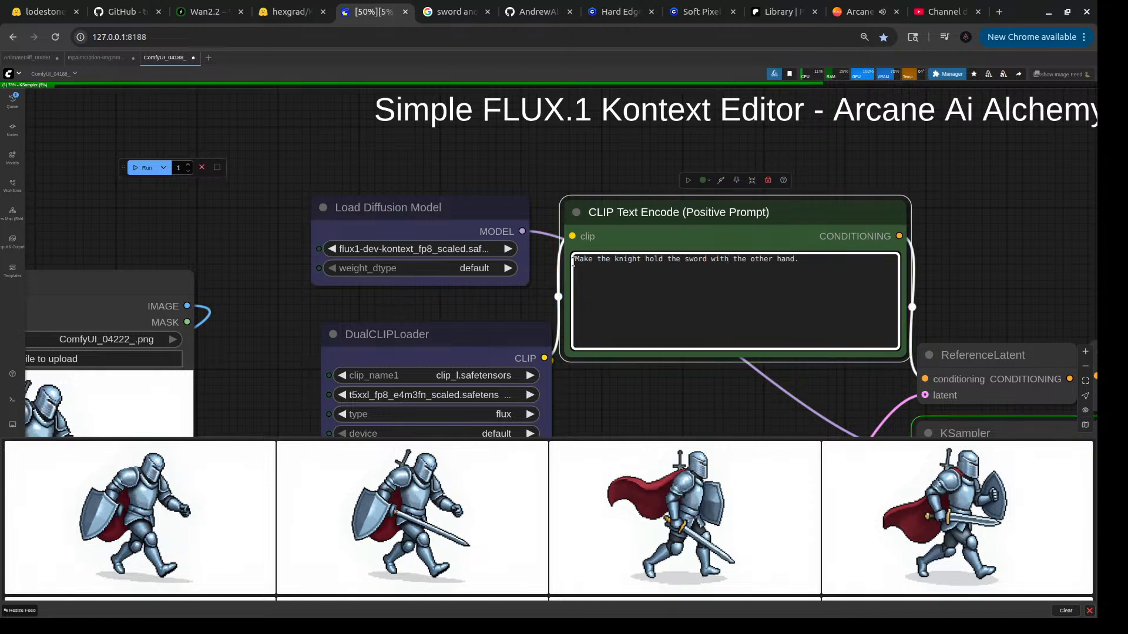
# - Inspect the saved knight image and run the workflow again with the same prompt for another variation
pyautogui.scroll(-6, 316, 359)
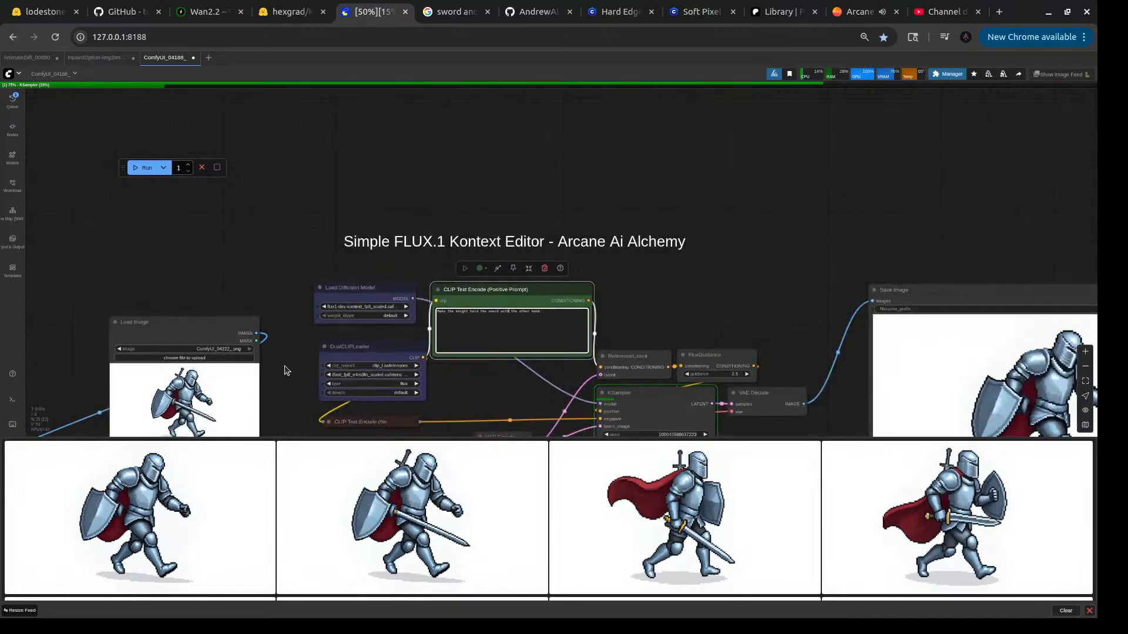
pyautogui.moveTo(284, 371); pyautogui.dragTo(311, 293)
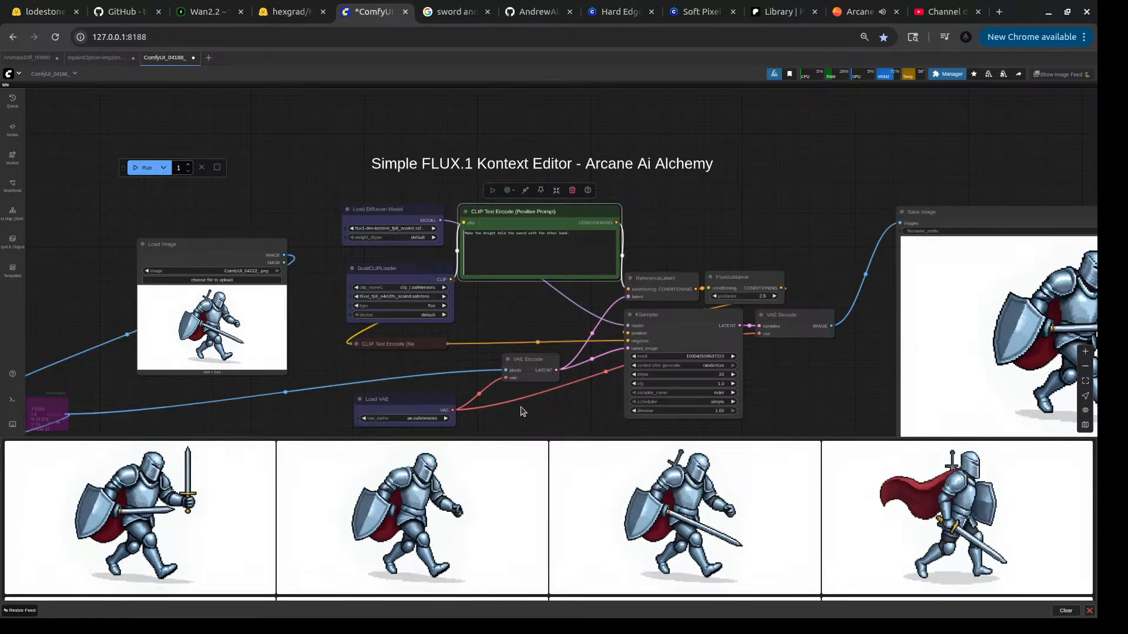
pyautogui.moveTo(778, 403); pyautogui.dragTo(550, 389)
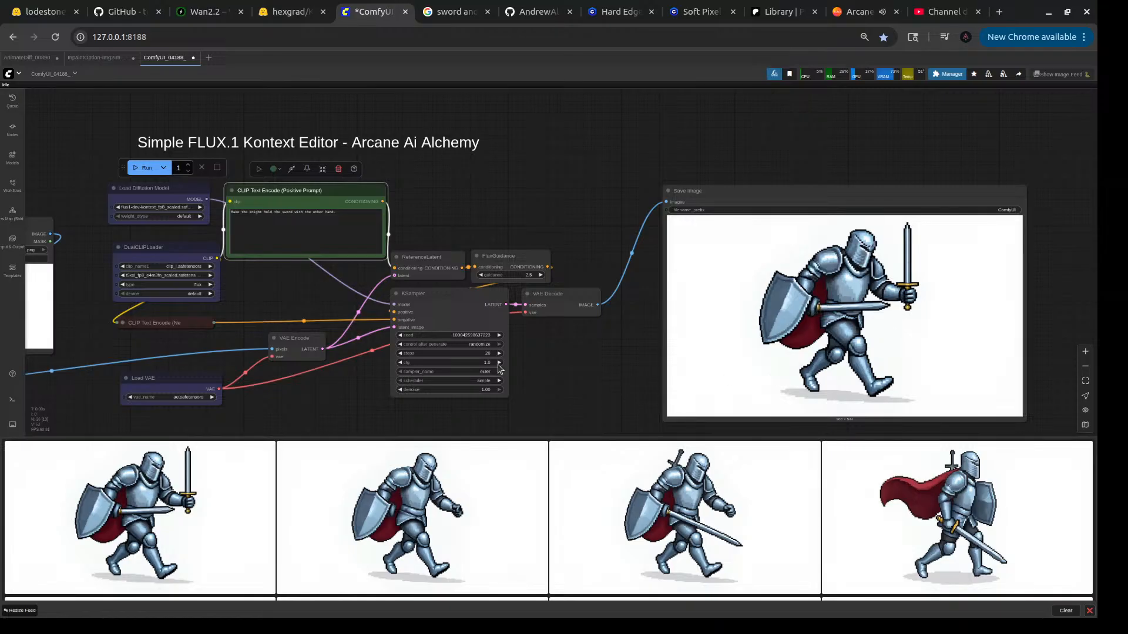
pyautogui.click(144, 168)
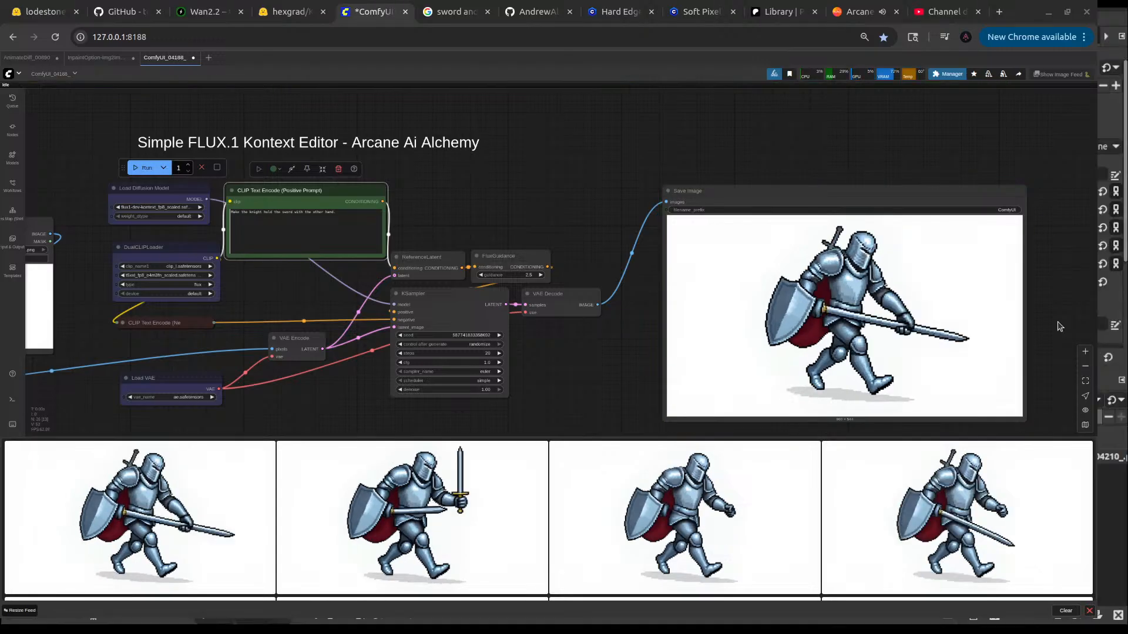
pyautogui.click(520, 190)
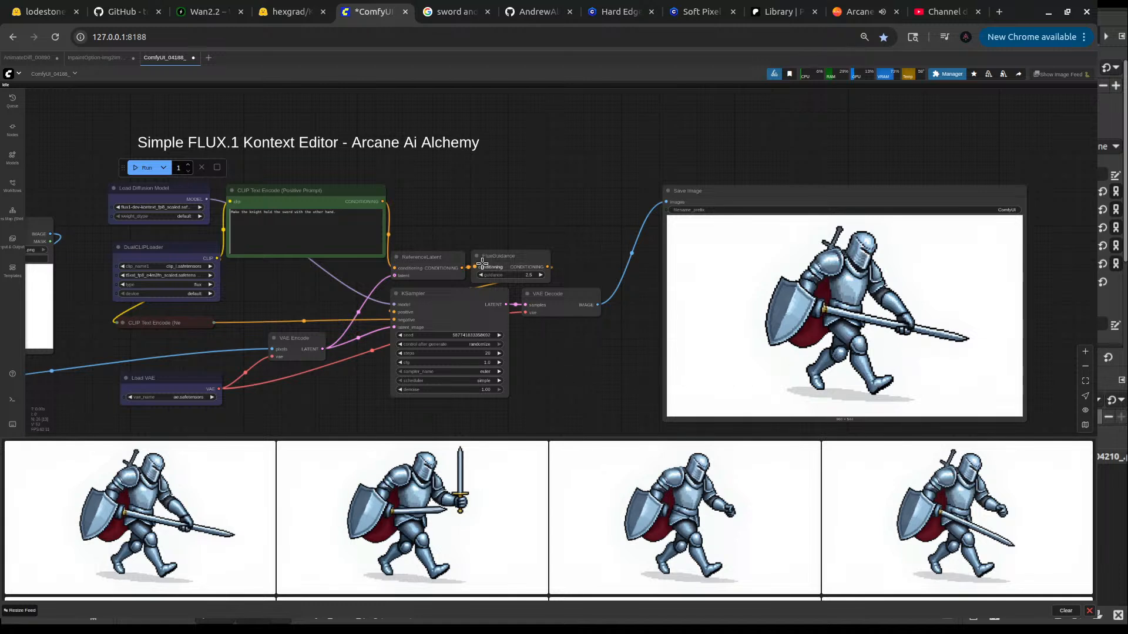
# - Run the workflow again and, in GIMP, add ComfyUI_04223_.png as a layer over the ComfyUI_04224_ image
pyautogui.click(144, 168)
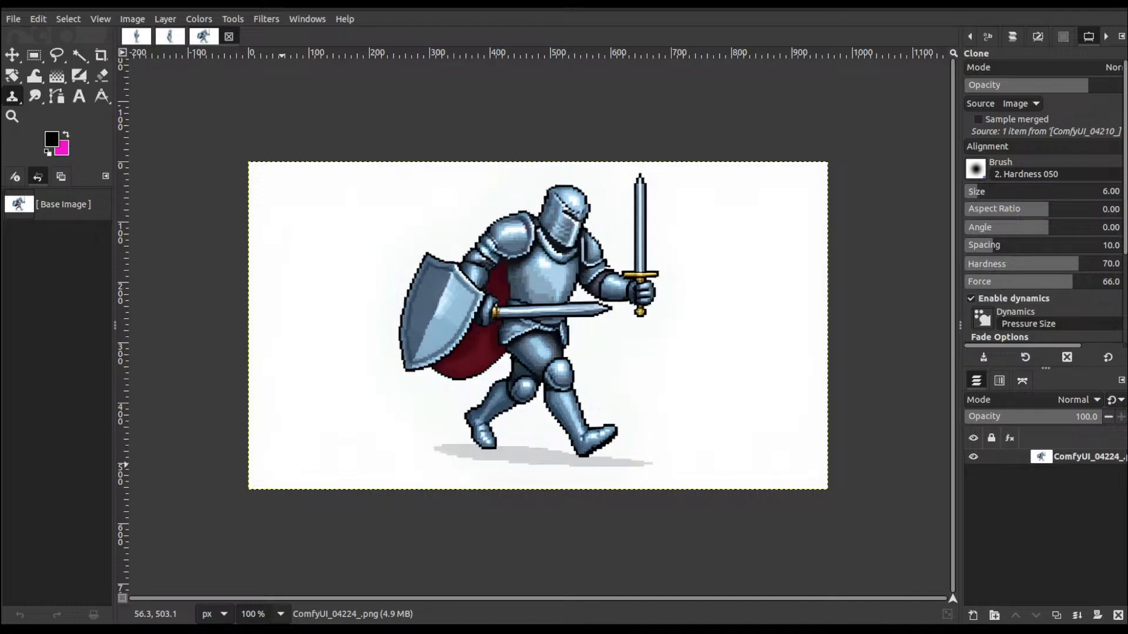
pyautogui.moveTo(282, 464); pyautogui.dragTo(766, 210)
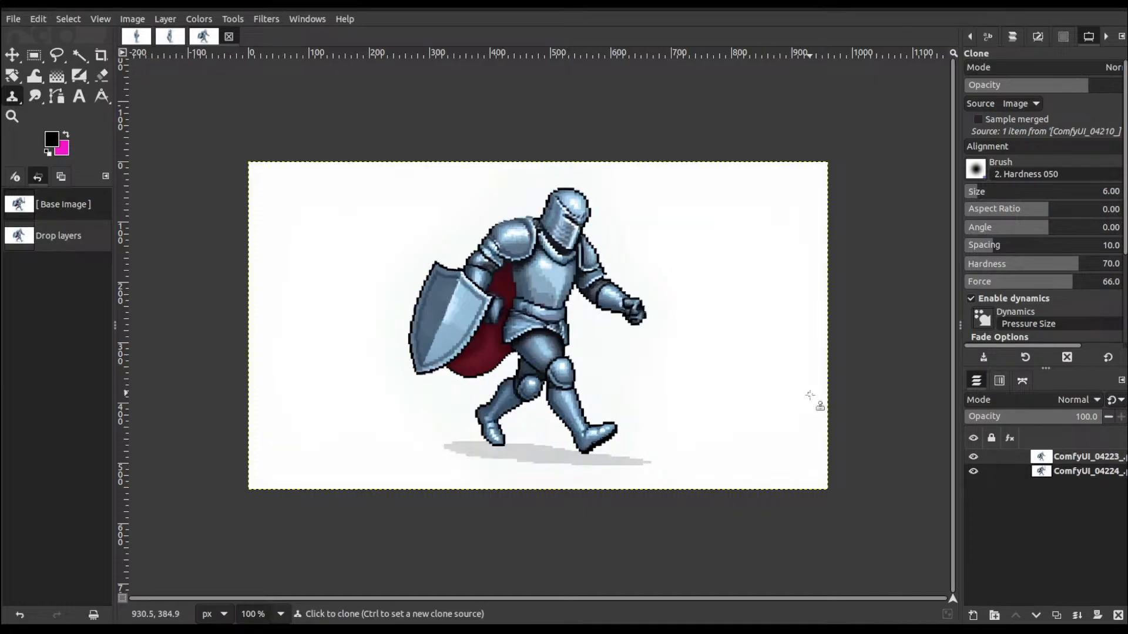
# - Compare the two knight images by repeatedly hiding and showing the ComfyUI_04223_ layer
pyautogui.click(974, 460)
pyautogui.click(974, 460)
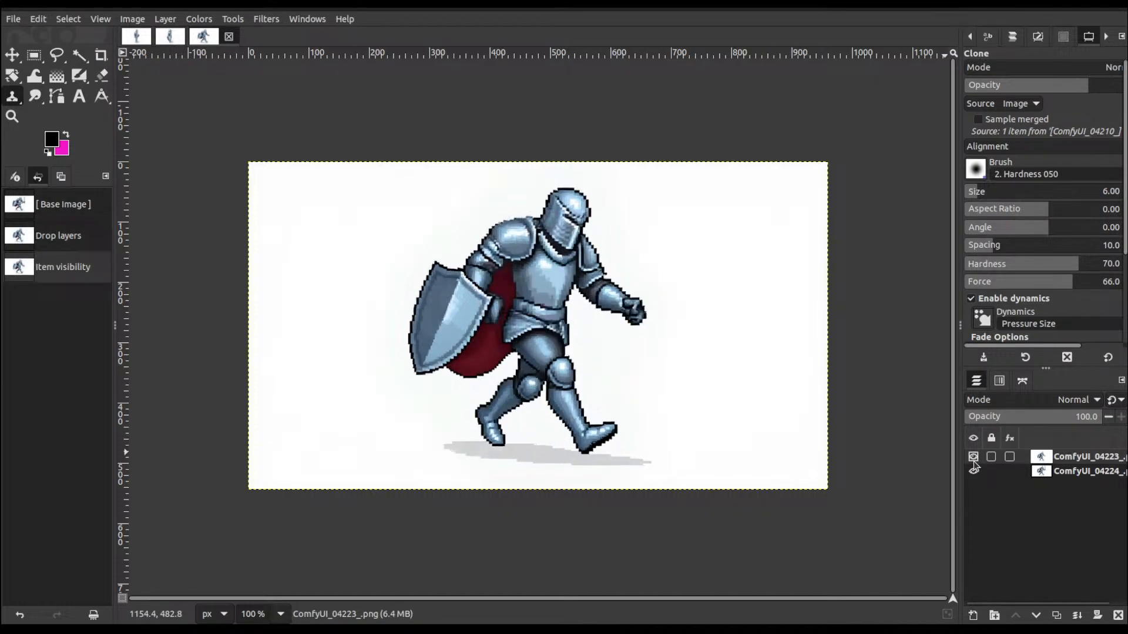
pyautogui.click(974, 461)
pyautogui.click(974, 461)
pyautogui.click(974, 460)
pyautogui.click(974, 461)
pyautogui.click(974, 461)
pyautogui.click(974, 461)
pyautogui.click(974, 460)
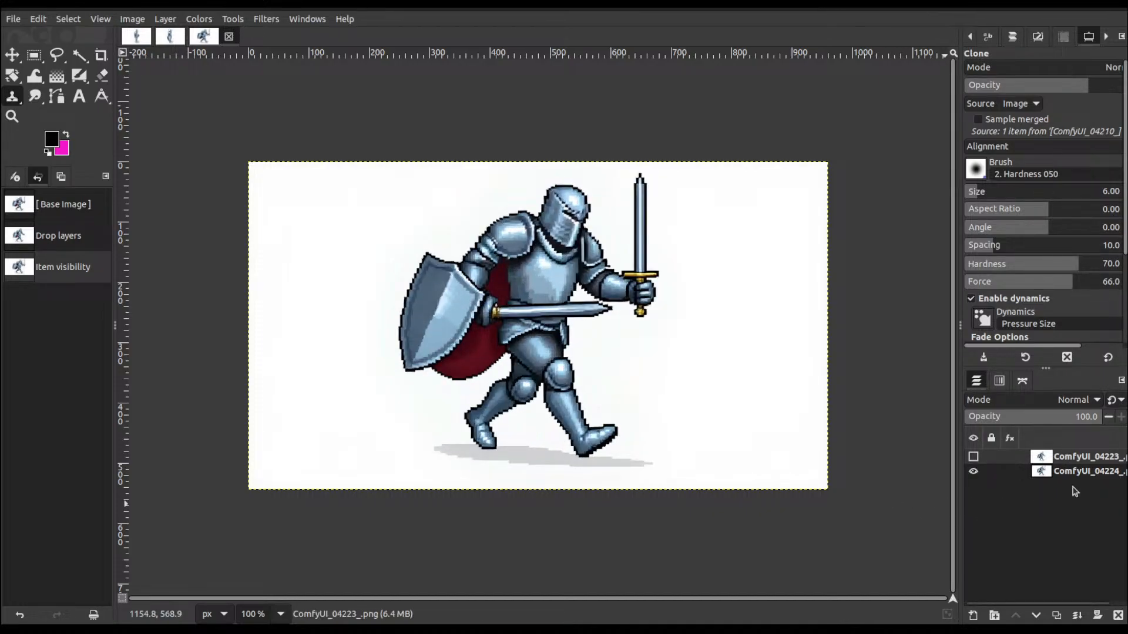
pyautogui.click(974, 458)
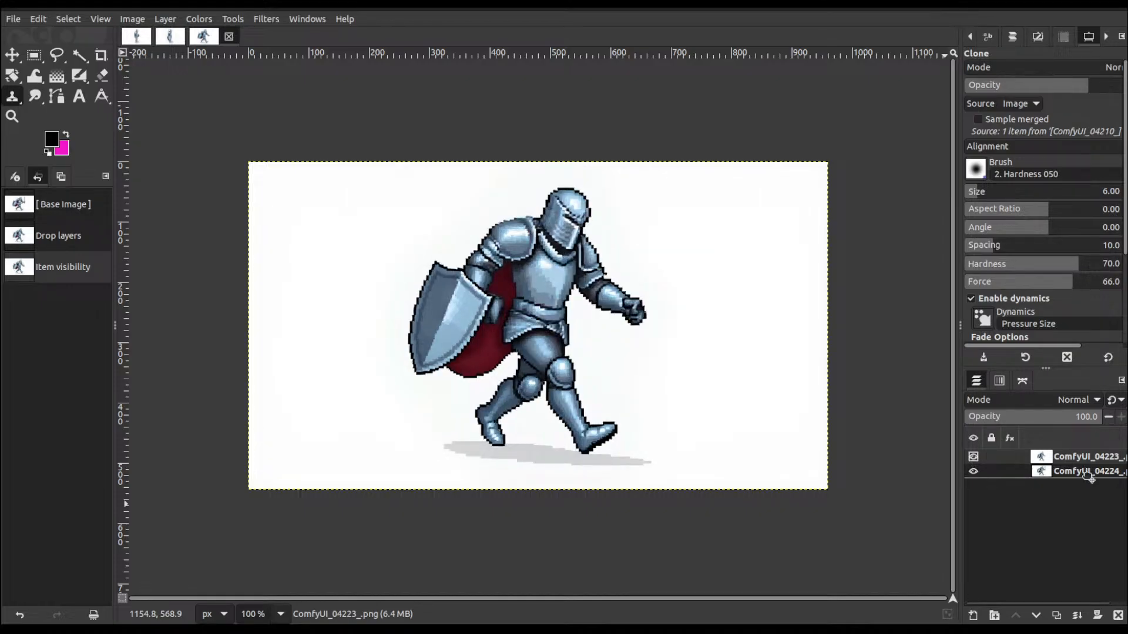
# - Move the ComfyUI_04224_ layer above ComfyUI_04223_ and add an alpha channel to it
pyautogui.moveTo(1088, 477); pyautogui.dragTo(1086, 457)
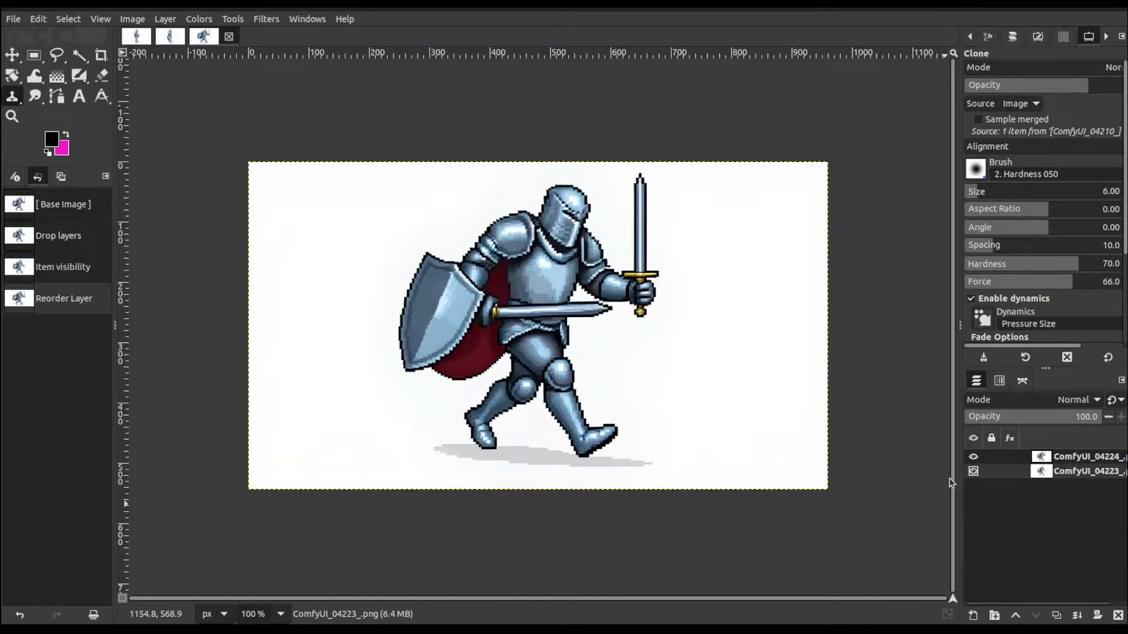
pyautogui.rightClick(1064, 459)
pyautogui.click(974, 390)
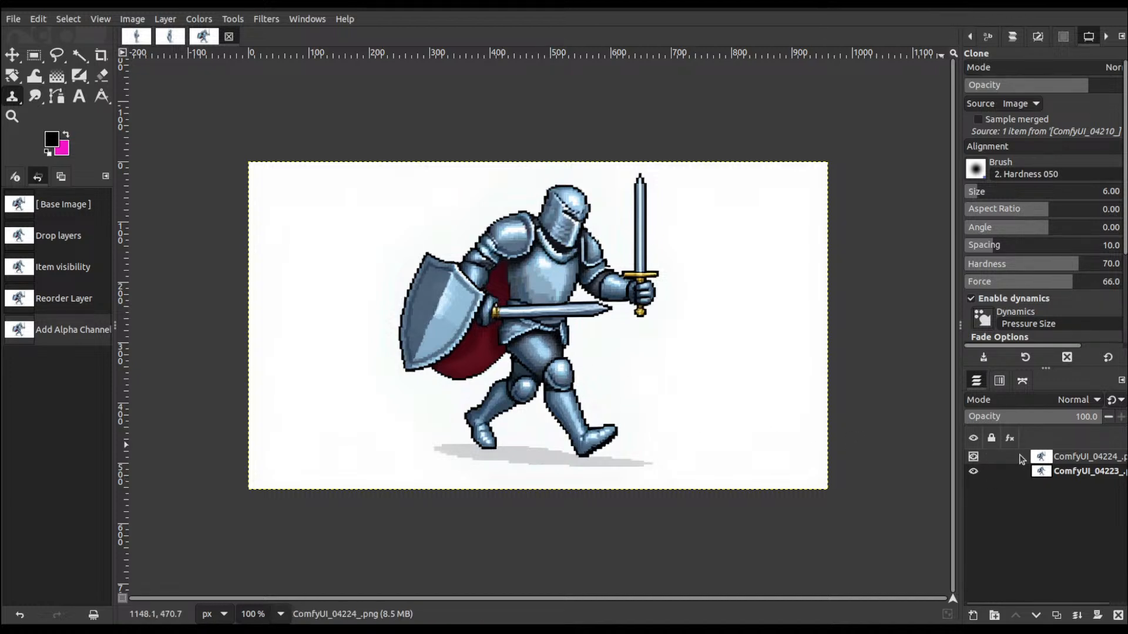
# - Compare the ComfyUI_04224_ layer with the one beneath at 66 opacity, activate Fuzzy Select, and restore the opacity to 100
pyautogui.click(1062, 417)
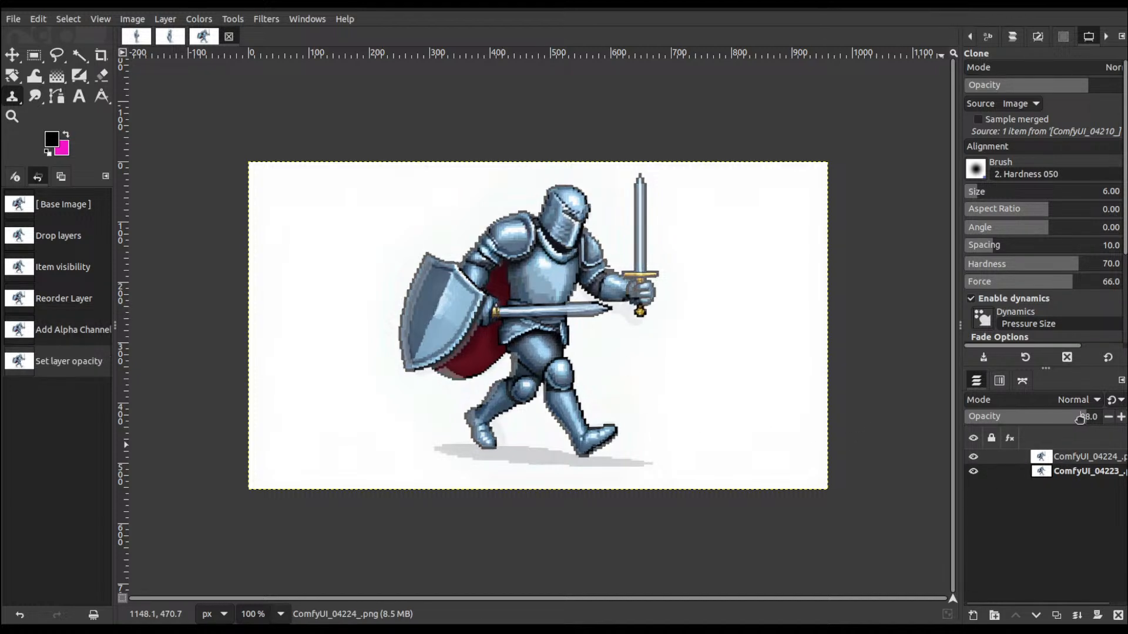
pyautogui.moveTo(1062, 423); pyautogui.dragTo(1054, 424)
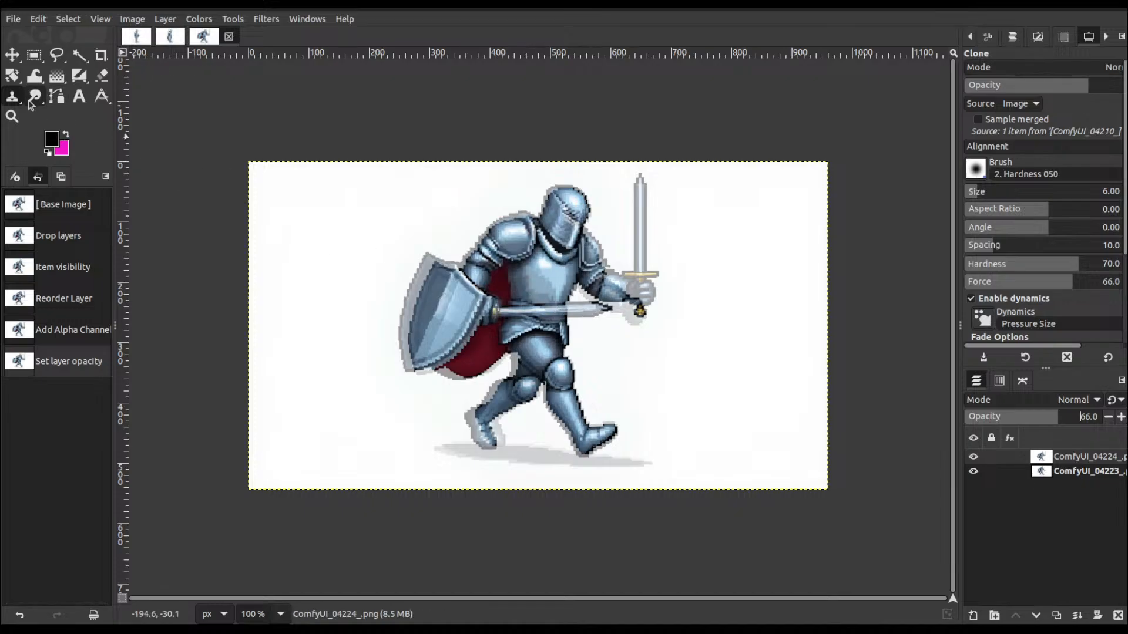
pyautogui.click(80, 56)
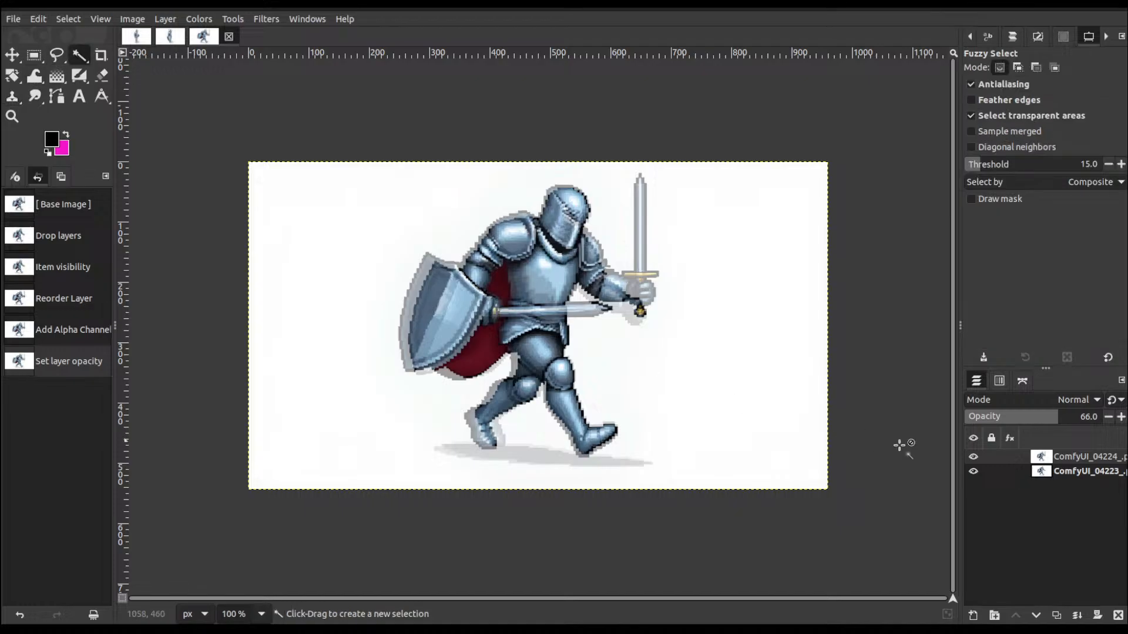
pyautogui.moveTo(1043, 416); pyautogui.dragTo(1108, 412)
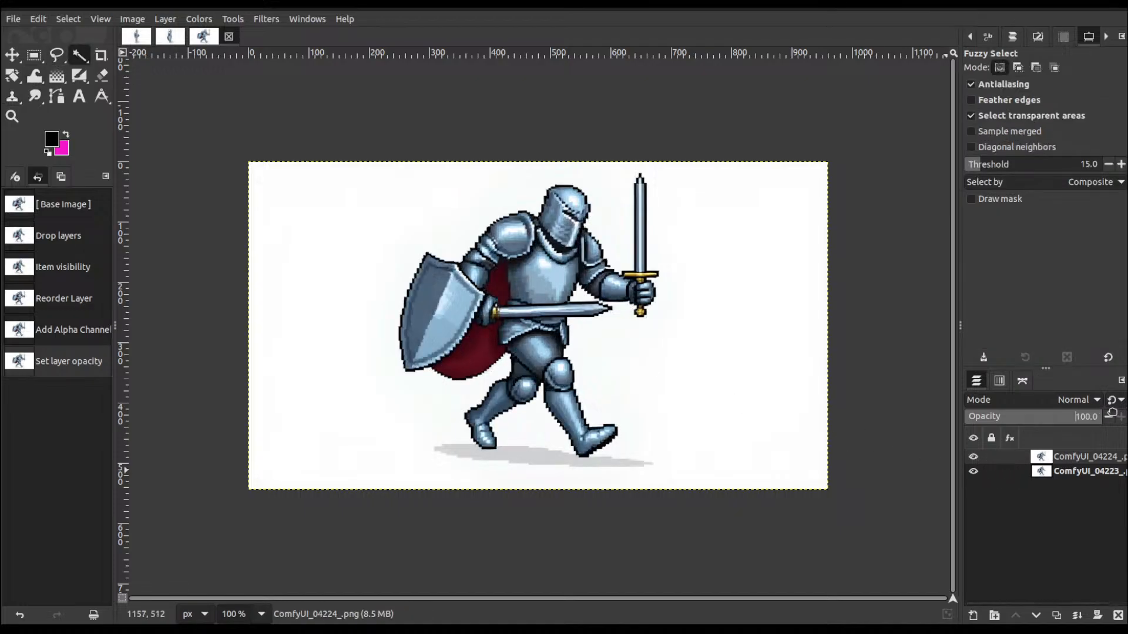
pyautogui.click(974, 457)
pyautogui.click(974, 457)
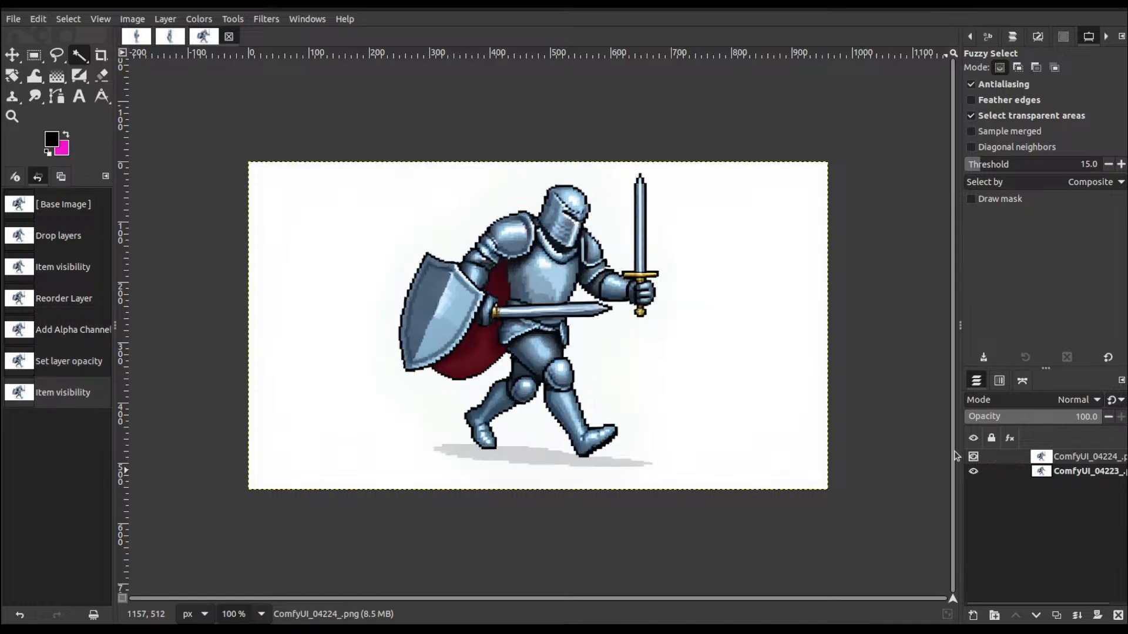
# - Select the blade of the horizontal sword with Fuzzy Select, adding adjoining areas from near the tip back towards the hilt
pyautogui.click(581, 314)
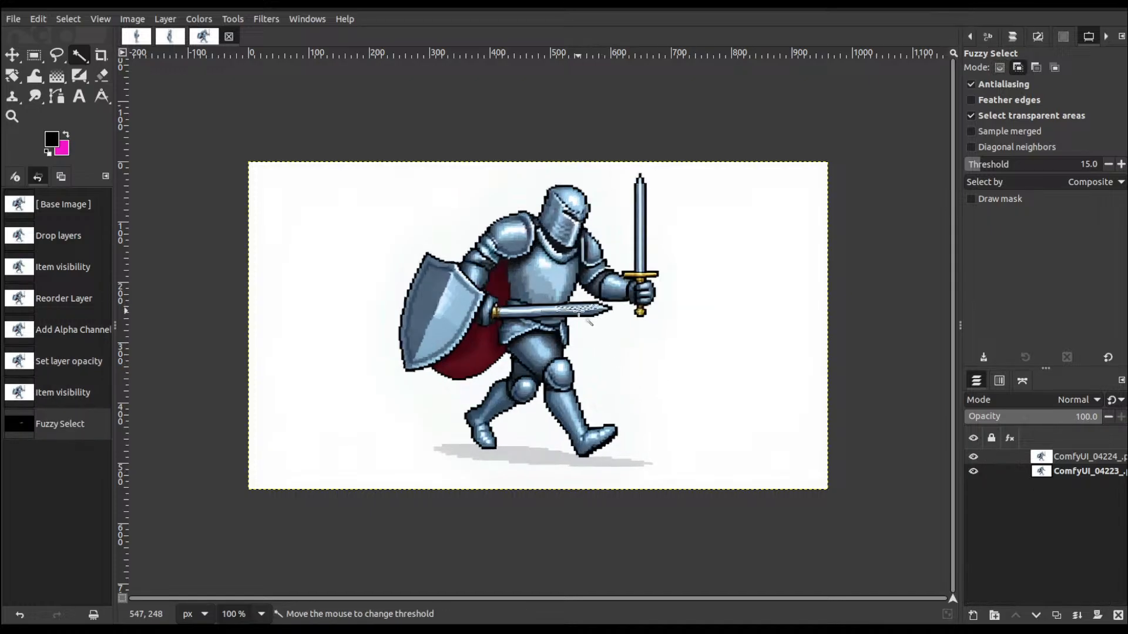
pyautogui.keyDown('shift'); pyautogui.click(573, 312); pyautogui.keyUp('shift')
pyautogui.keyDown('shift'); pyautogui.click(561, 311); pyautogui.keyUp('shift')
pyautogui.keyDown('shift'); pyautogui.click(552, 310); pyautogui.keyUp('shift')
pyautogui.keyDown('shift'); pyautogui.click(537, 310); pyautogui.keyUp('shift')
pyautogui.keyDown('shift'); pyautogui.click(522, 316); pyautogui.keyUp('shift')
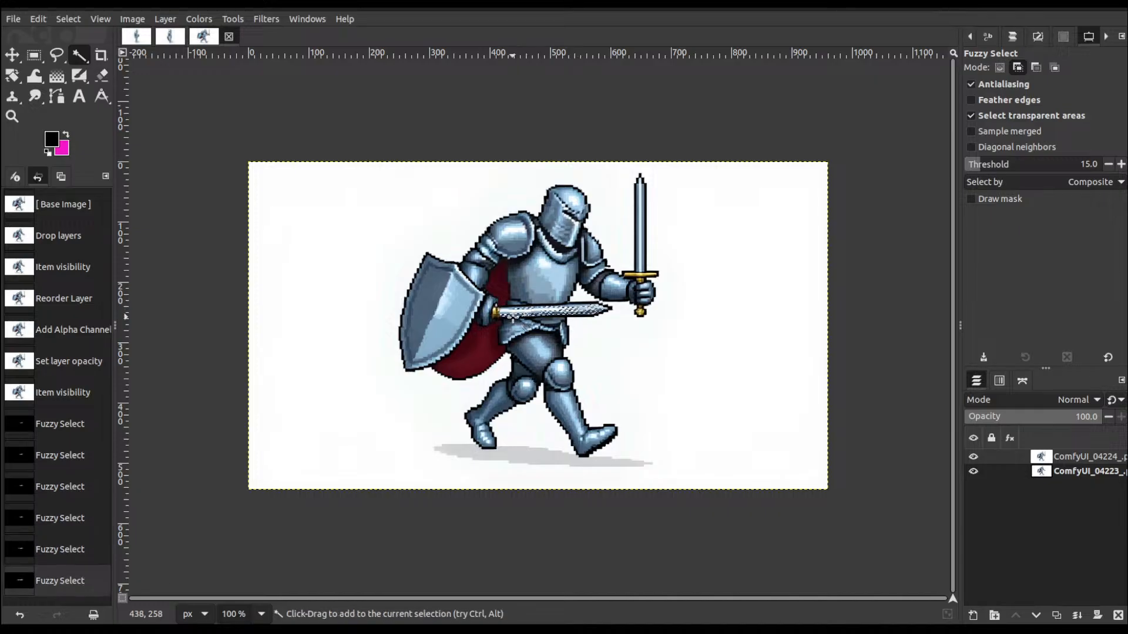
pyautogui.keyDown('shift'); pyautogui.click(511, 316); pyautogui.keyUp('shift')
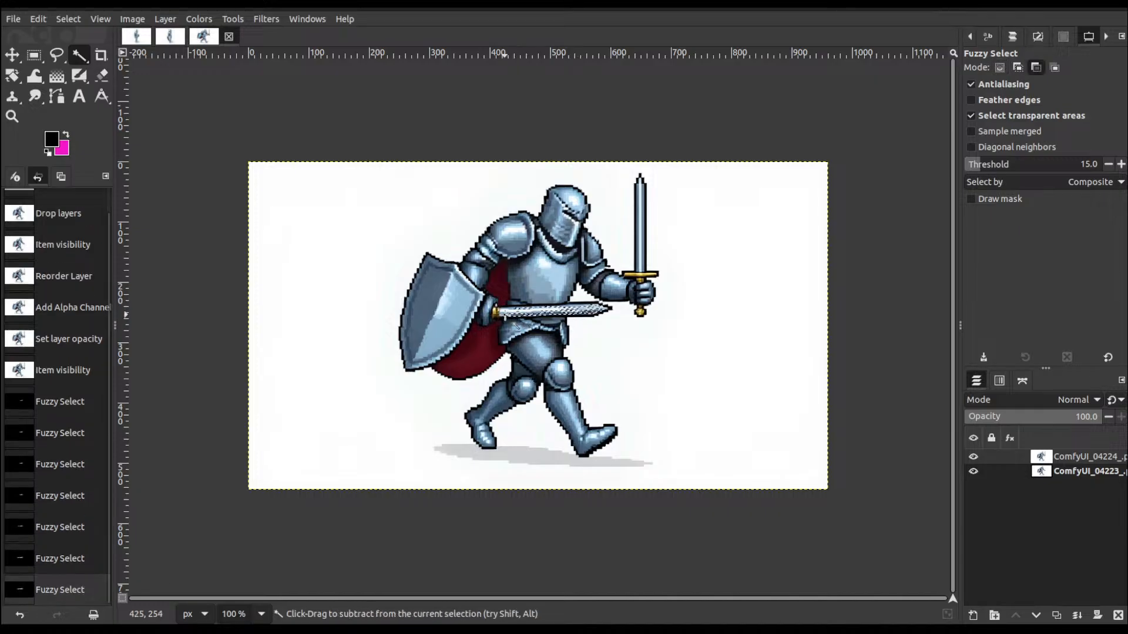
# - Add the missed patches along the lower edge and middle of the horizontal blade to the selection
pyautogui.scroll(3, 500, 312)
pyautogui.scroll(2, 500, 347)
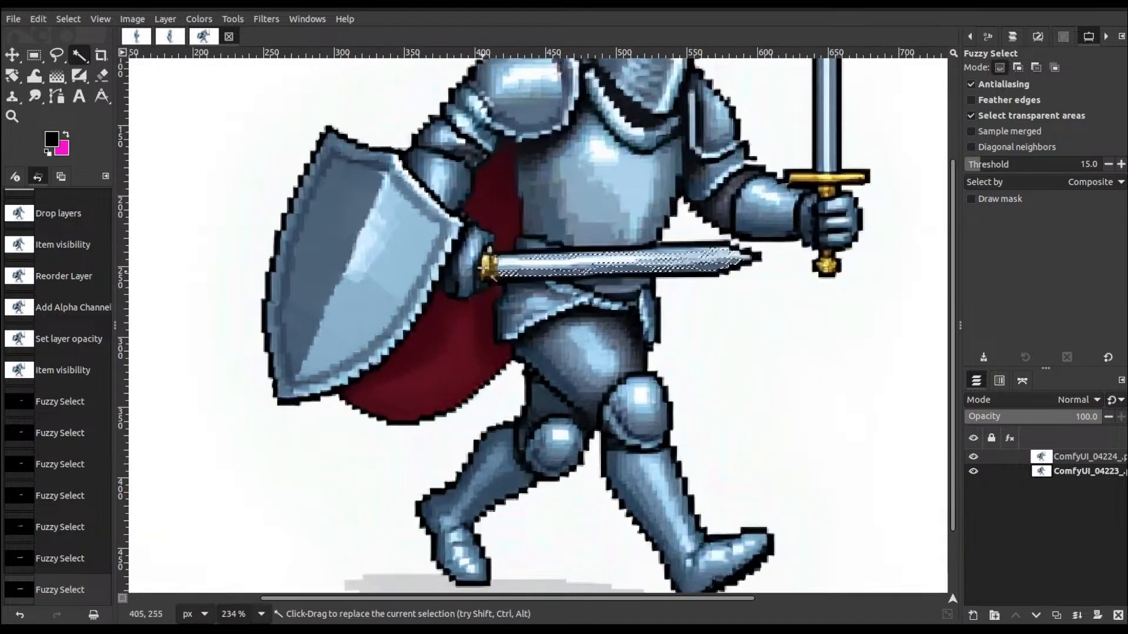
pyautogui.keyDown('shift'); pyautogui.click(551, 273); pyautogui.keyUp('shift')
pyautogui.keyDown('shift'); pyautogui.click(545, 272); pyautogui.keyUp('shift')
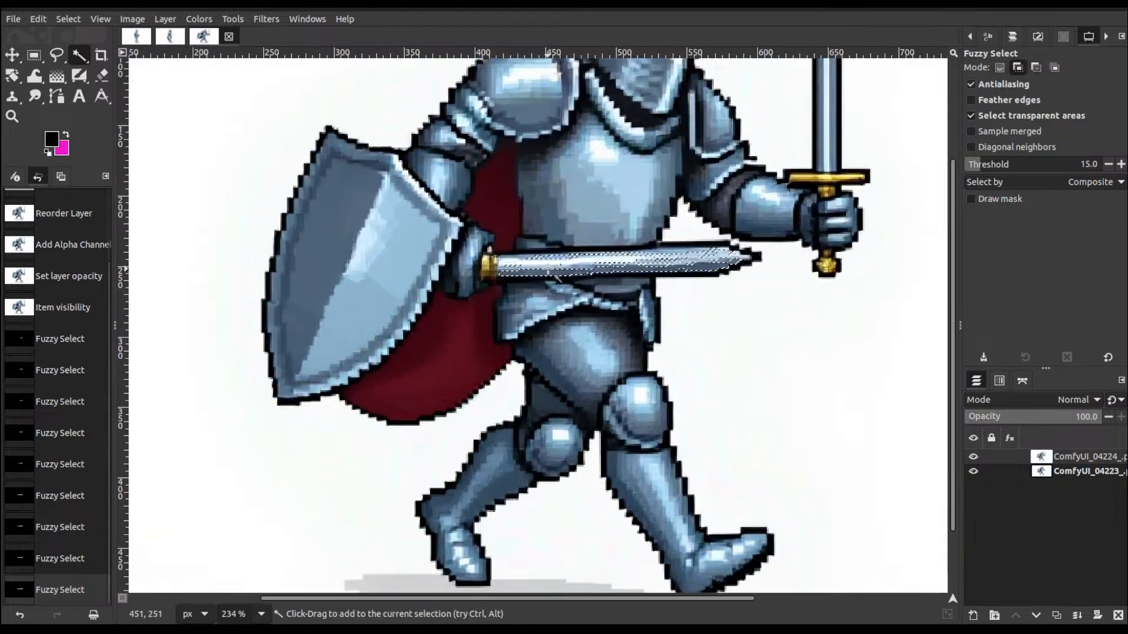
pyautogui.keyDown('shift'); pyautogui.click(543, 271); pyautogui.keyUp('shift')
pyautogui.keyDown('shift'); pyautogui.click(542, 272); pyautogui.keyUp('shift')
pyautogui.keyDown('shift'); pyautogui.click(540, 271); pyautogui.keyUp('shift')
pyautogui.keyDown('shift'); pyautogui.click(538, 270); pyautogui.keyUp('shift')
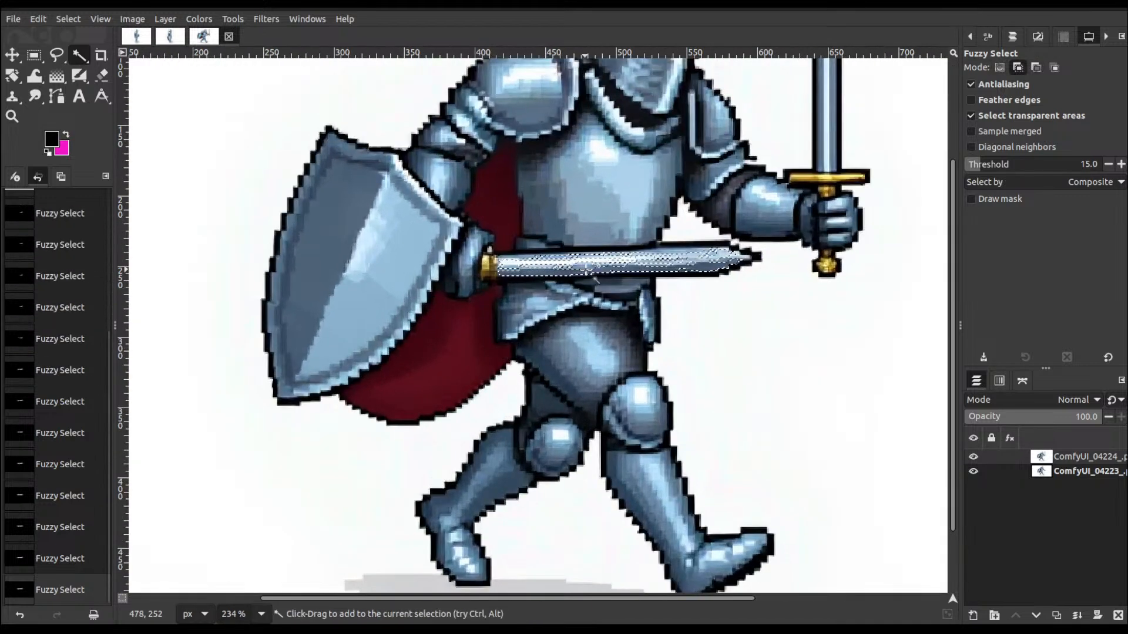
pyautogui.keyDown('shift'); pyautogui.click(583, 269); pyautogui.keyUp('shift')
pyautogui.keyDown('shift'); pyautogui.click(585, 266); pyautogui.keyUp('shift')
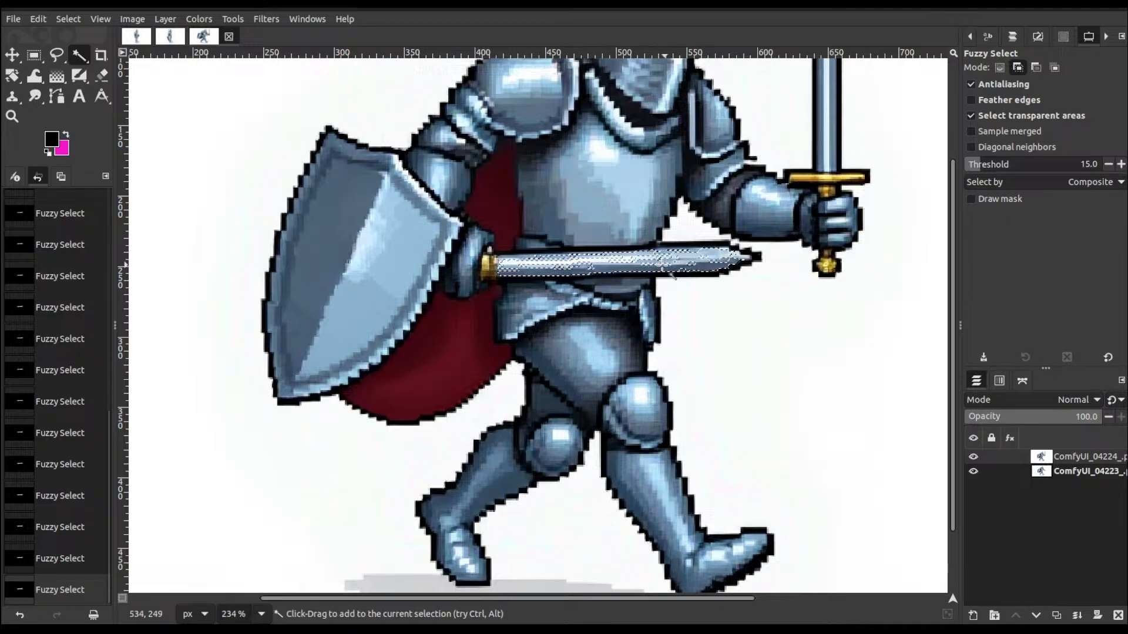
# - Extend the selection over the remaining shades in the outer half and pointed tip of the horizontal blade
pyautogui.keyDown('shift'); pyautogui.click(649, 259); pyautogui.keyUp('shift')
pyautogui.keyDown('shift'); pyautogui.click(669, 263); pyautogui.keyUp('shift')
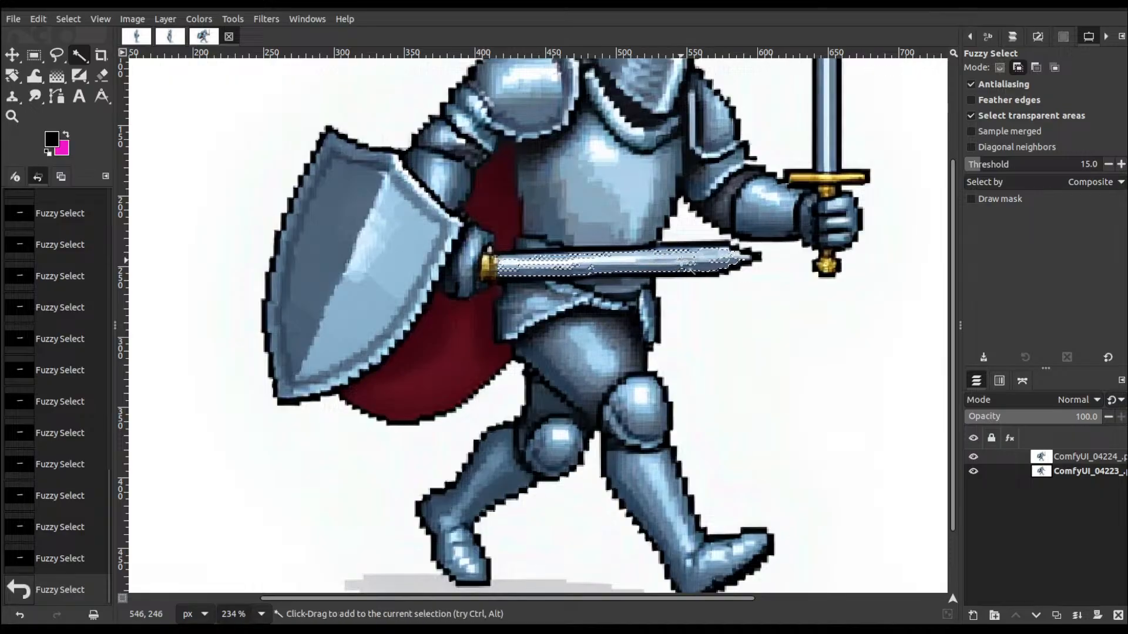
pyautogui.keyDown('shift'); pyautogui.click(702, 267); pyautogui.keyUp('shift')
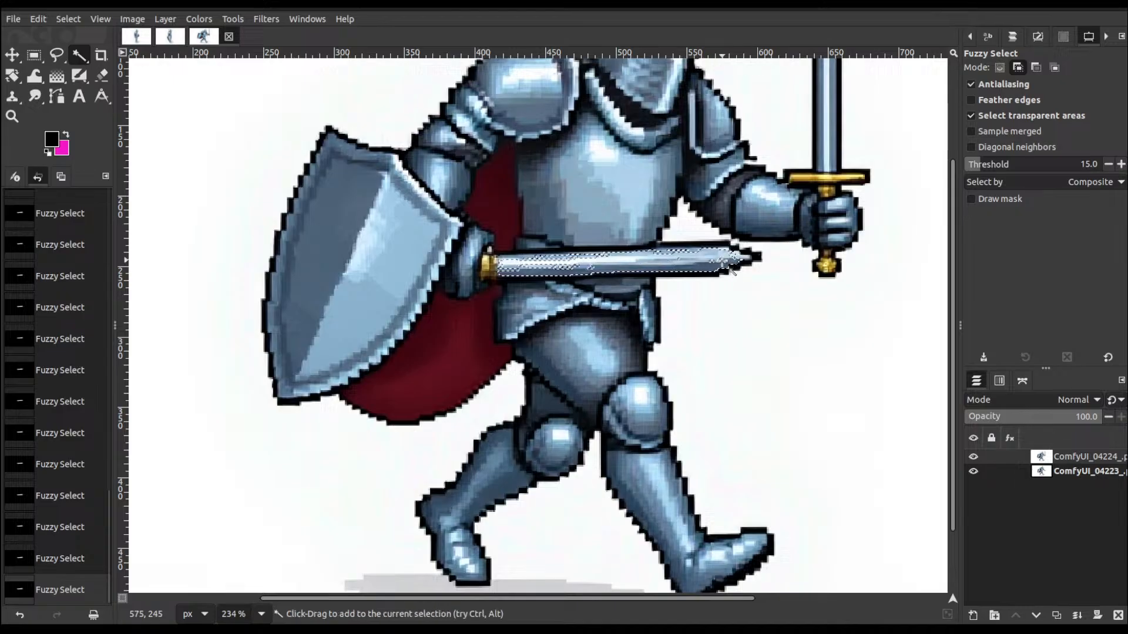
pyautogui.keyDown('shift'); pyautogui.click(751, 265); pyautogui.keyUp('shift')
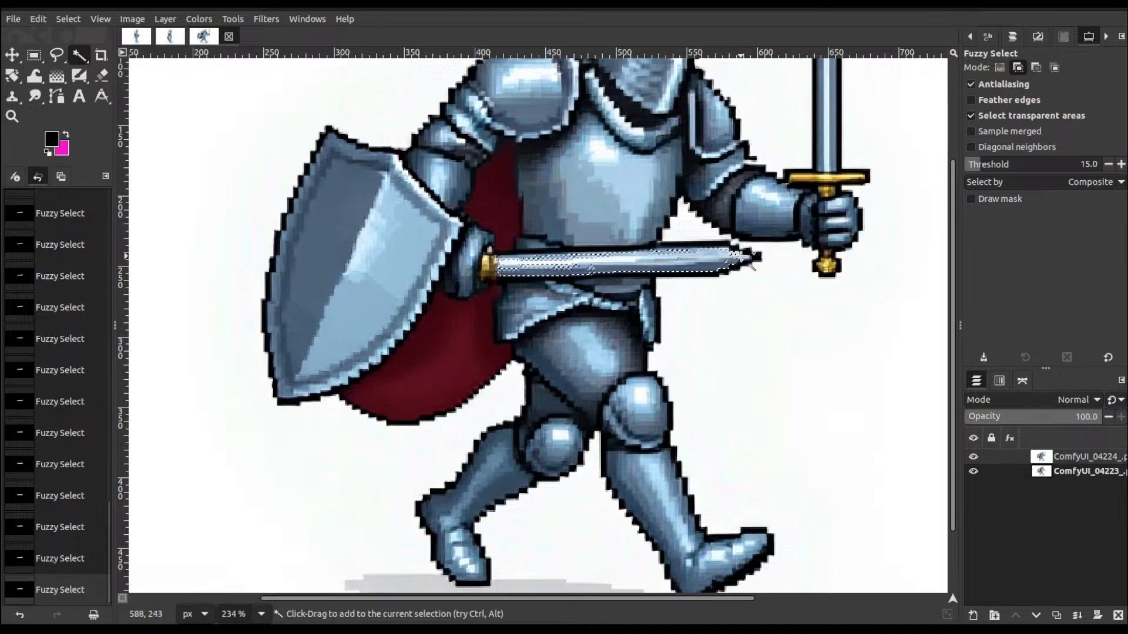
pyautogui.keyDown('shift'); pyautogui.click(741, 257); pyautogui.keyUp('shift')
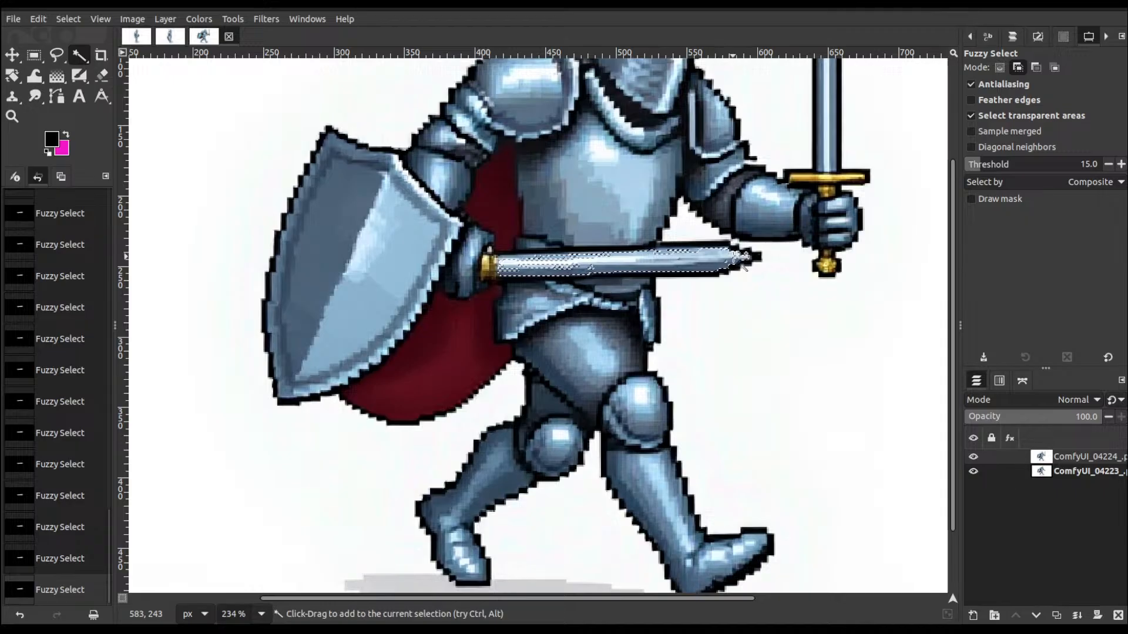
pyautogui.keyDown('shift'); pyautogui.click(726, 268); pyautogui.keyUp('shift')
# - Fill the remaining gaps in the selection along the hilt half of the horizontal blade
pyautogui.keyDown('shift'); pyautogui.click(593, 260); pyautogui.keyUp('shift')
pyautogui.keyDown('shift'); pyautogui.click(534, 262); pyautogui.keyUp('shift')
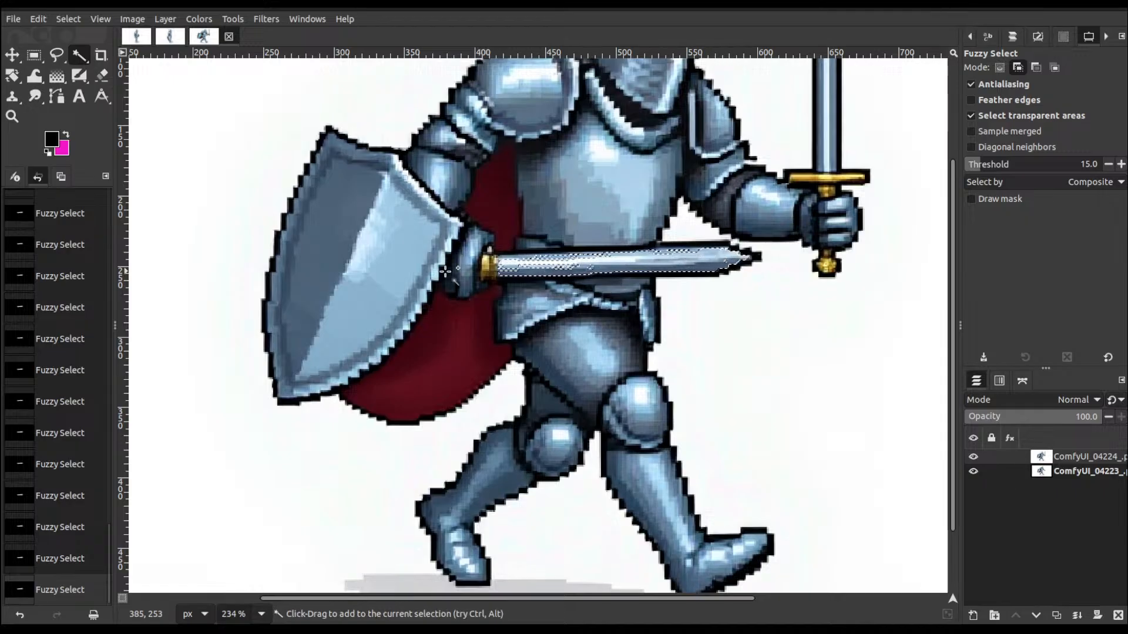
pyautogui.keyDown('shift'); pyautogui.click(565, 273); pyautogui.keyUp('shift')
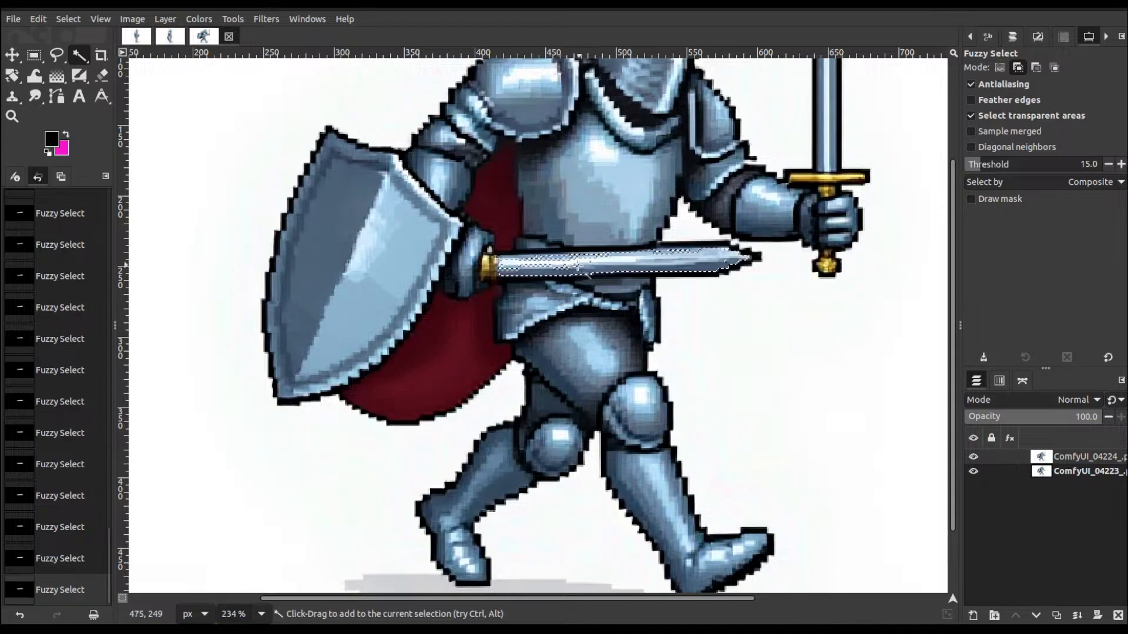
pyautogui.keyDown('shift'); pyautogui.click(559, 279); pyautogui.keyUp('shift')
pyautogui.moveTo(561, 280); pyautogui.dragTo(578, 275)
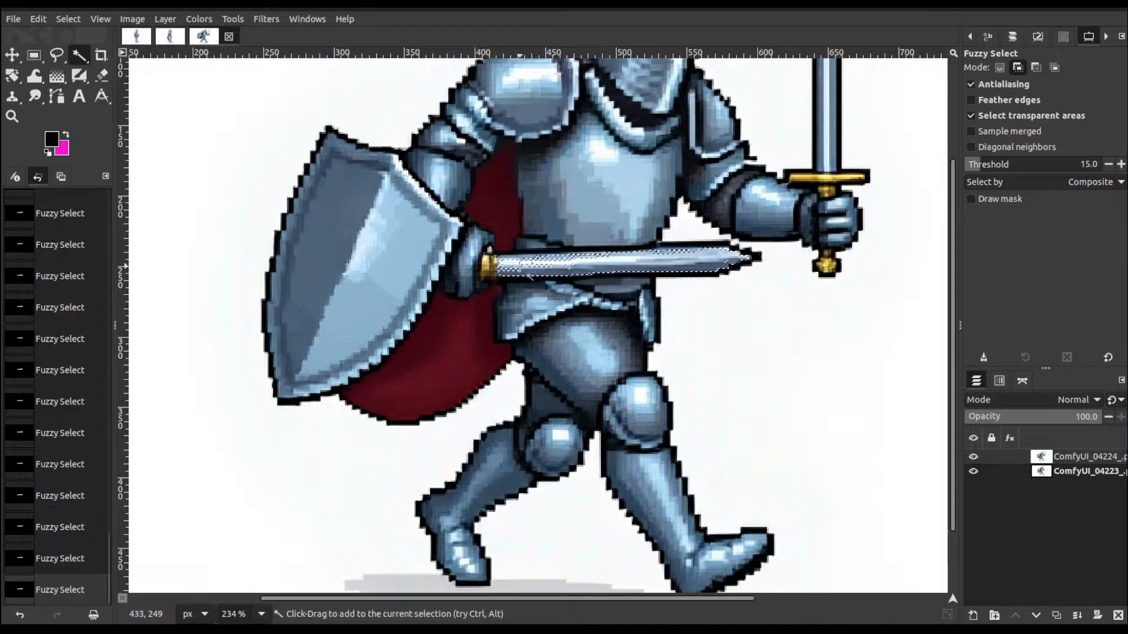
pyautogui.keyDown('shift'); pyautogui.click(521, 274); pyautogui.keyUp('shift')
pyautogui.click(520, 274)
pyautogui.click(508, 271)
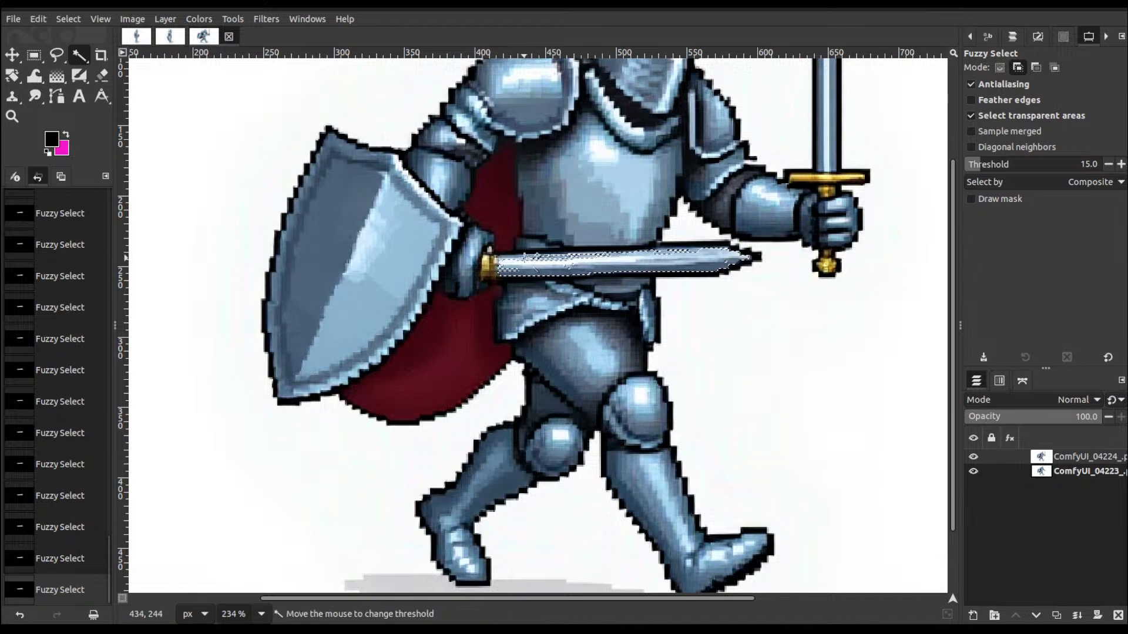
pyautogui.click(521, 261)
pyautogui.click(550, 261)
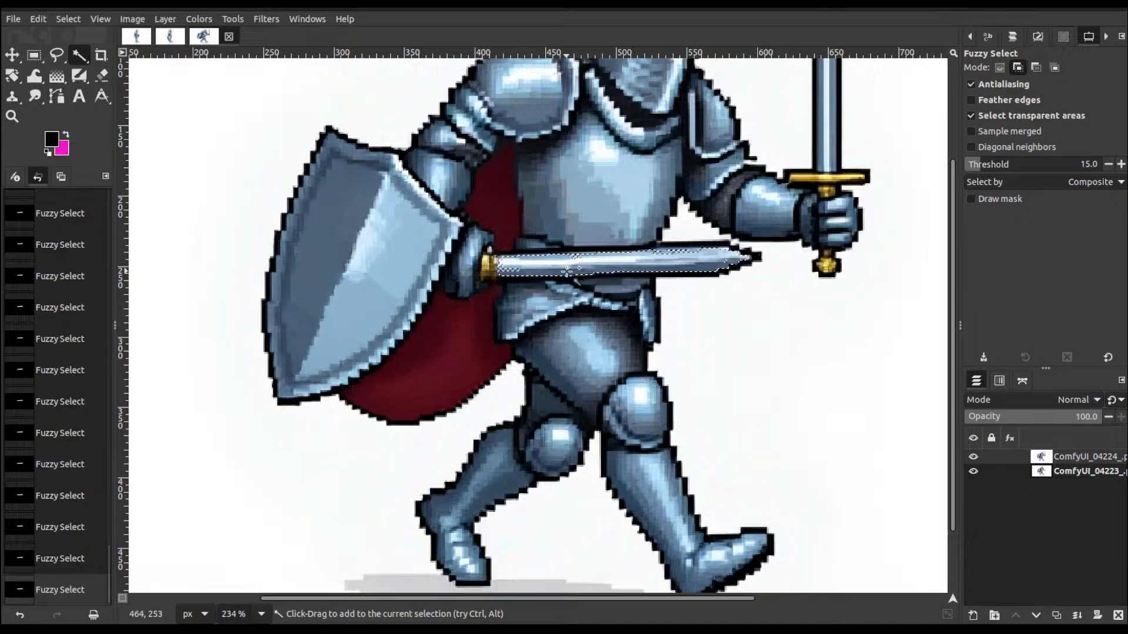
# - Add the dark outline above, below and around the tip of the horizontal sword to the selection
pyautogui.click(581, 255)
pyautogui.click(574, 250)
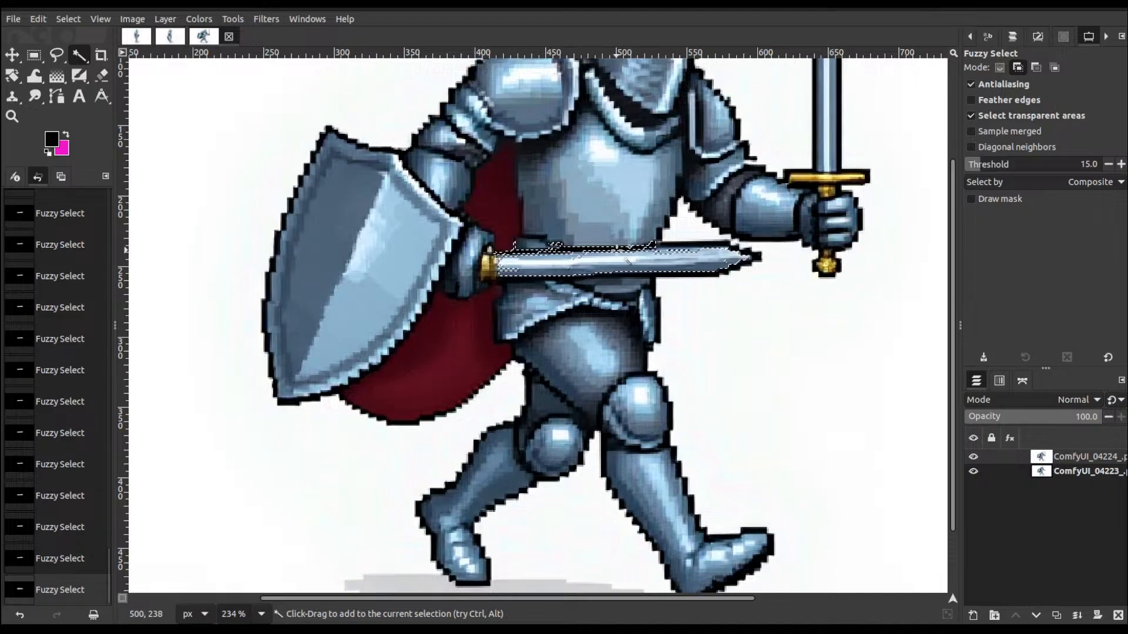
pyautogui.click(588, 255)
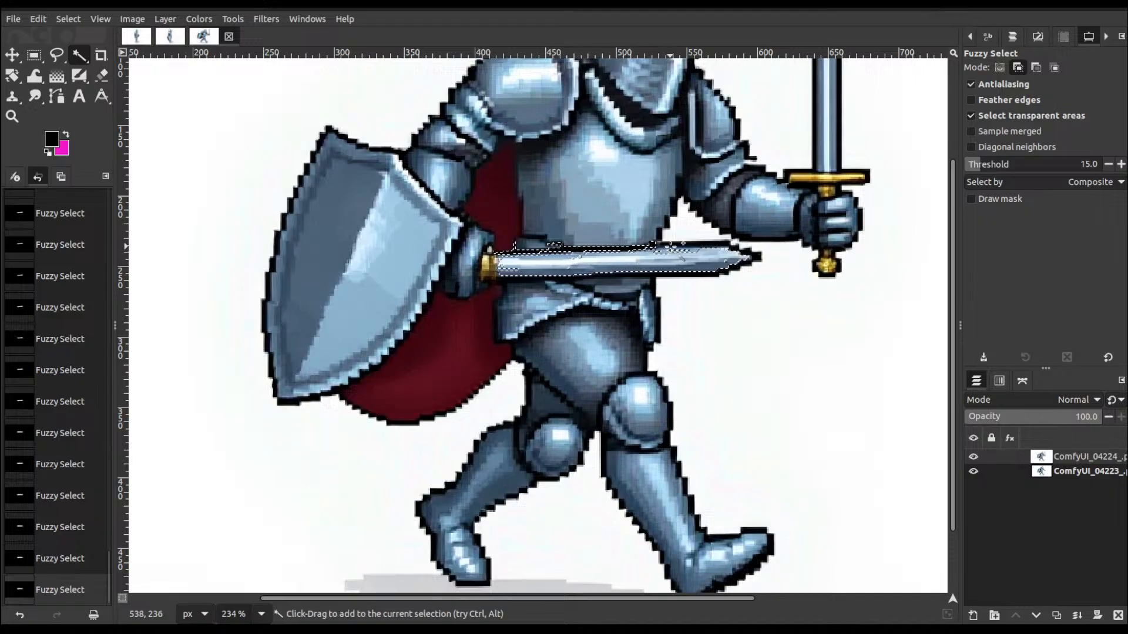
pyautogui.click(699, 257)
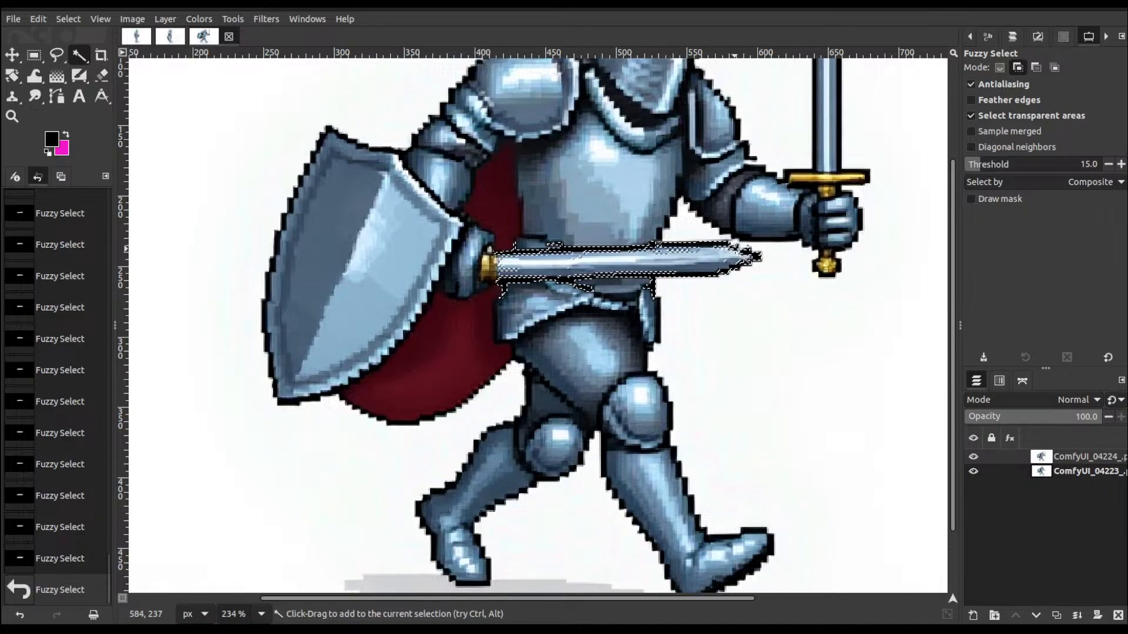
pyautogui.click(757, 257)
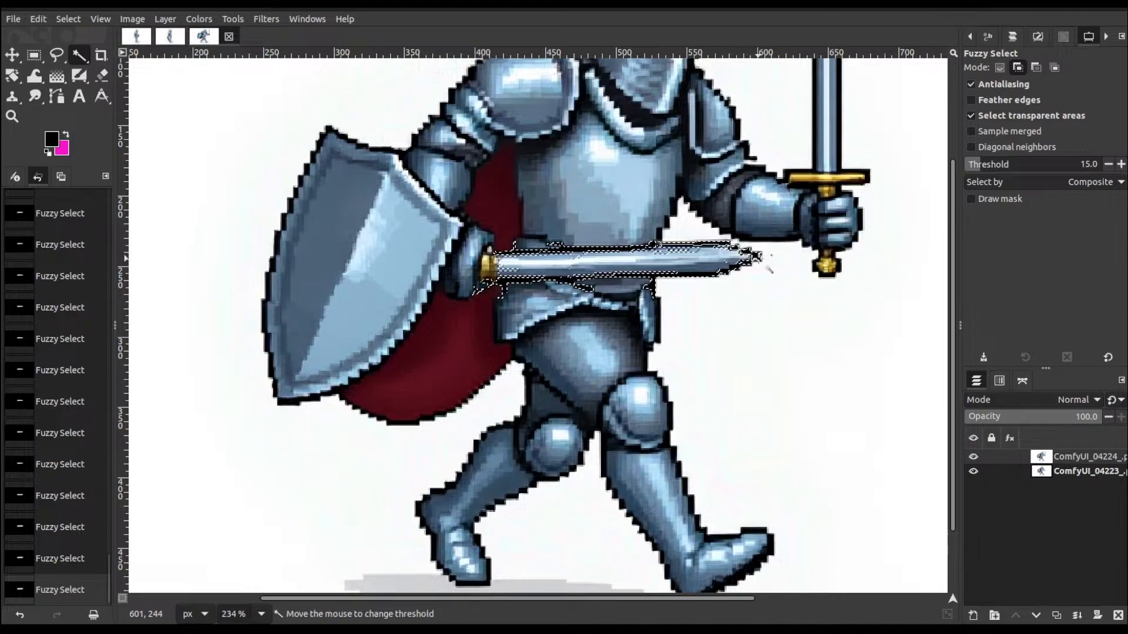
pyautogui.click(722, 267)
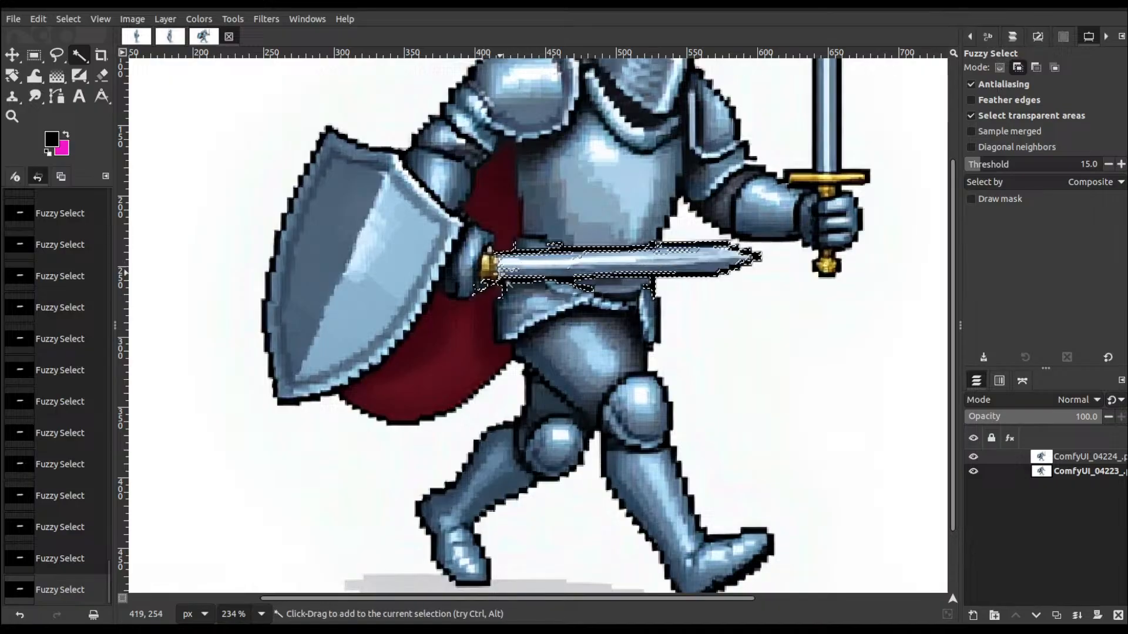
# - Add the gold guard of the horizontal sword beside the shield hand to the selection
pyautogui.click(485, 265)
pyautogui.click(487, 273)
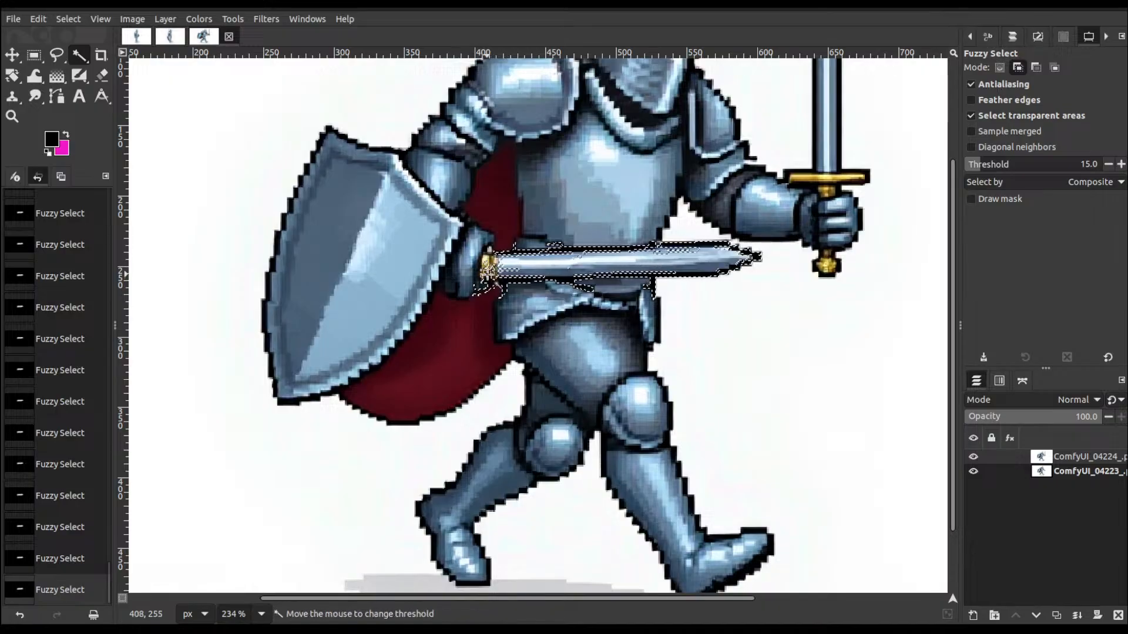
pyautogui.click(486, 261)
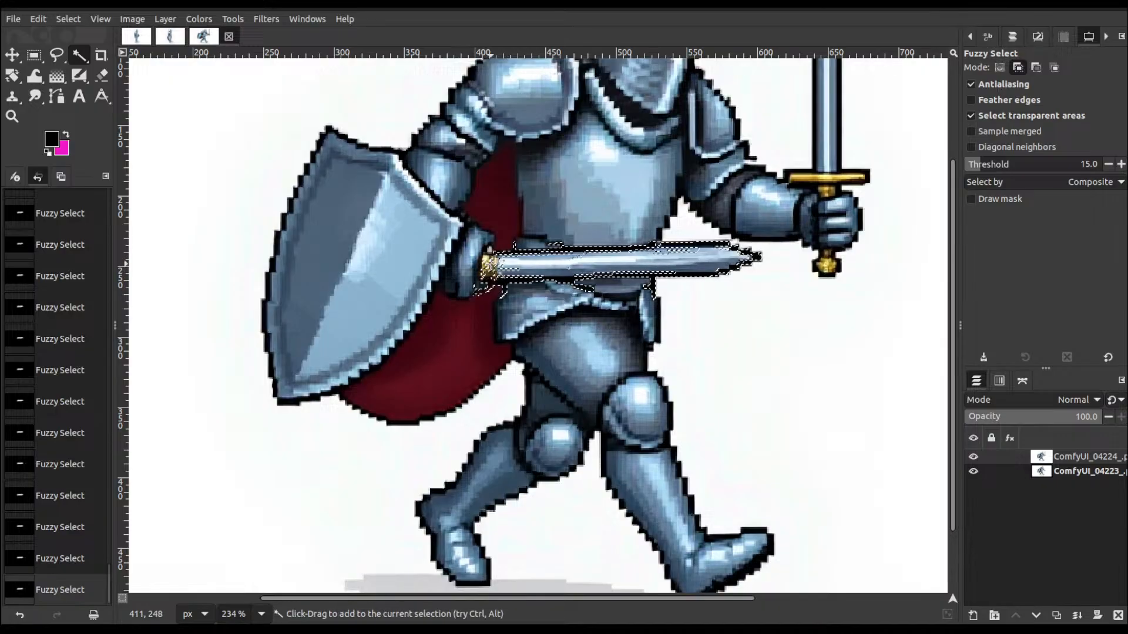
# - Erase the horizontal sword's blade inside the selection, from the waist out to the tip, using the Eraser
pyautogui.press('shift')
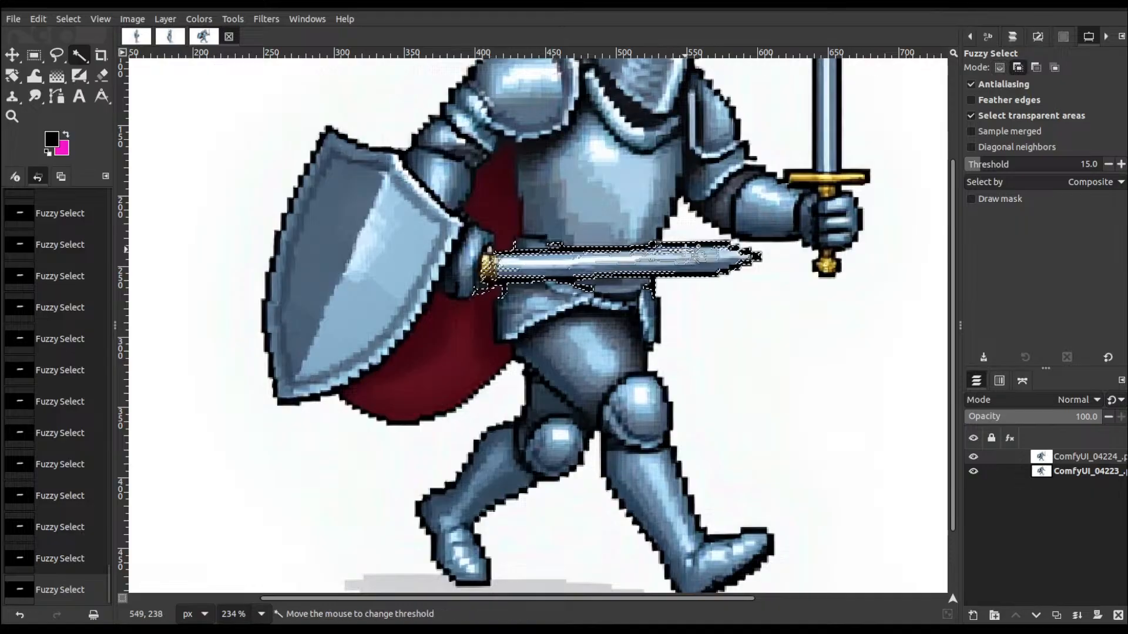
pyautogui.keyDown('shift'); pyautogui.click(681, 252); pyautogui.keyUp('shift')
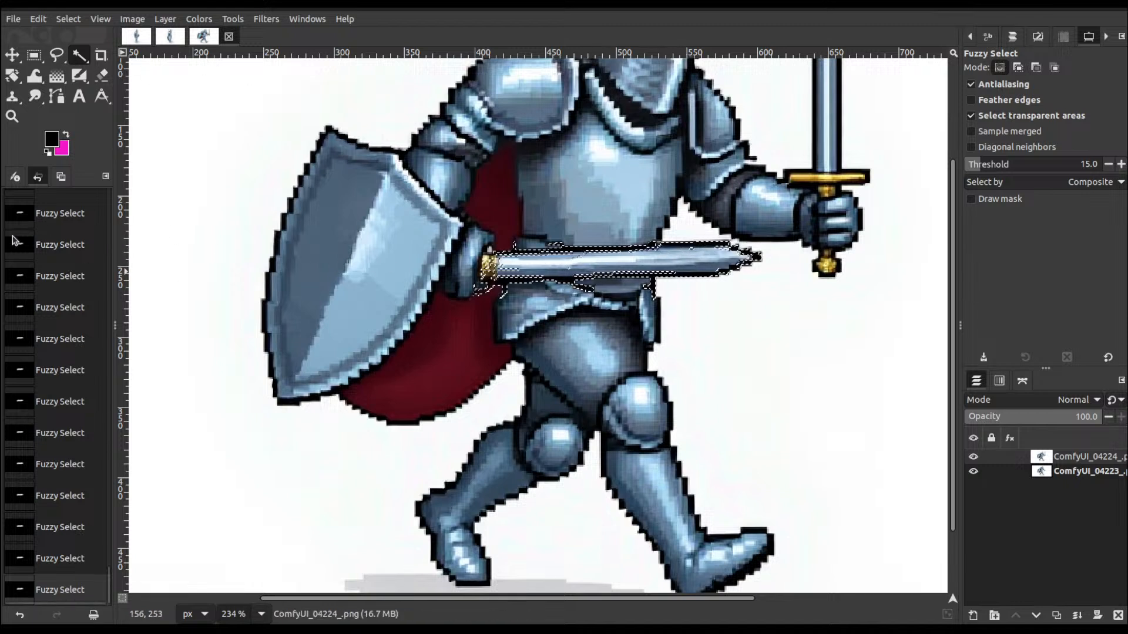
pyautogui.click(100, 76)
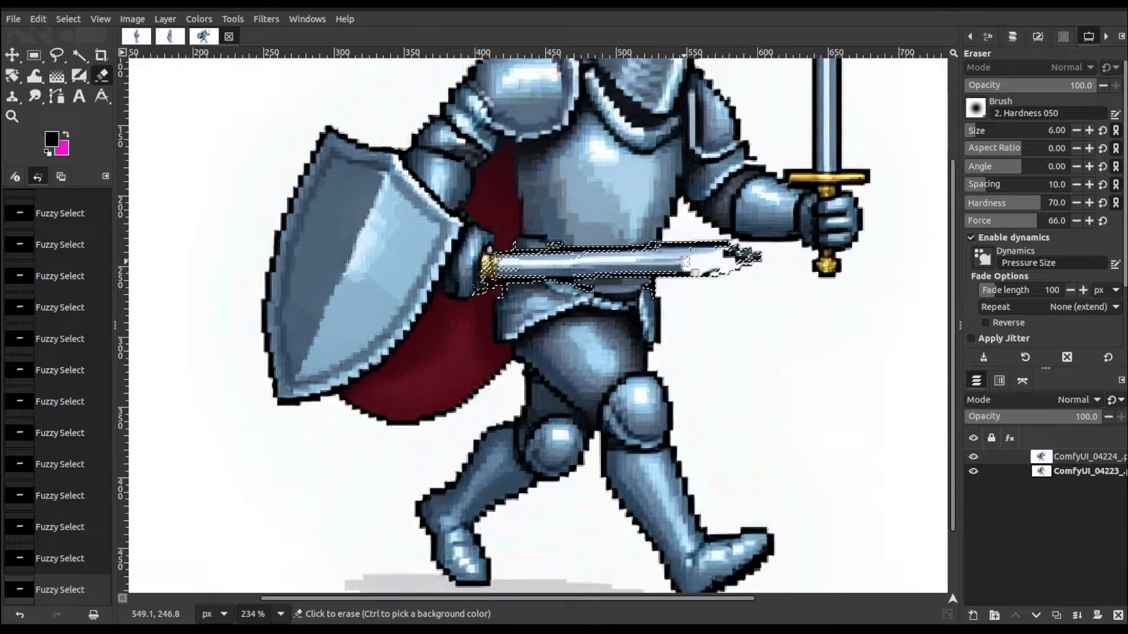
pyautogui.moveTo(704, 260)
pyautogui.mouseDown()
pyautogui.moveTo(662, 287)
pyautogui.moveTo(644, 282)
pyautogui.moveTo(704, 284)
pyautogui.moveTo(659, 287)
pyautogui.moveTo(693, 286)
pyautogui.moveTo(668, 284)
pyautogui.moveTo(667, 272)
pyautogui.moveTo(692, 270)
pyautogui.moveTo(645, 265)
pyautogui.moveTo(686, 259)
pyautogui.moveTo(753, 275)
pyautogui.moveTo(615, 282)
pyautogui.moveTo(663, 270)
pyautogui.moveTo(538, 273)
pyautogui.moveTo(548, 264)
pyautogui.moveTo(626, 265)
pyautogui.moveTo(512, 276)
pyautogui.moveTo(488, 264)
pyautogui.moveTo(507, 289)
pyautogui.moveTo(494, 284)
pyautogui.moveTo(507, 275)
pyautogui.moveTo(754, 281)
pyautogui.moveTo(710, 260)
pyautogui.moveTo(756, 258)
pyautogui.moveTo(670, 253)
pyautogui.moveTo(752, 260)
pyautogui.mouseUp()
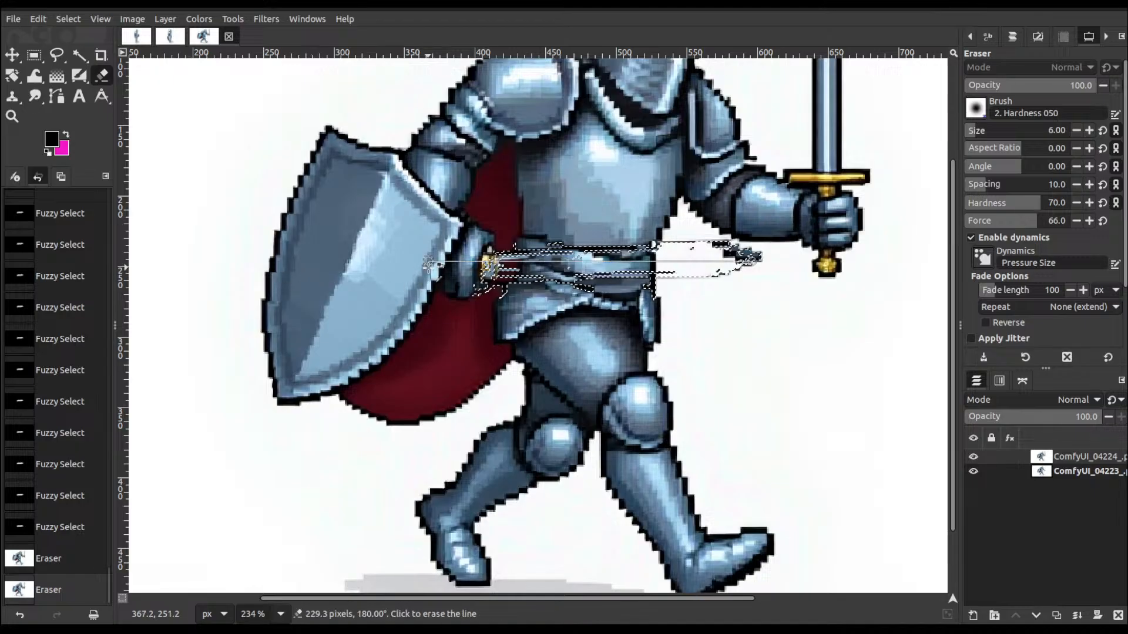
# - Clear the selection and erase leftover fragments of the horizontal blade near its tip and across the waist
pyautogui.hotkey('ctrl', 'shift', 'a')
pyautogui.moveTo(738, 257)
pyautogui.mouseDown()
pyautogui.moveTo(764, 258)
pyautogui.moveTo(743, 265)
pyautogui.moveTo(751, 273)
pyautogui.mouseUp()
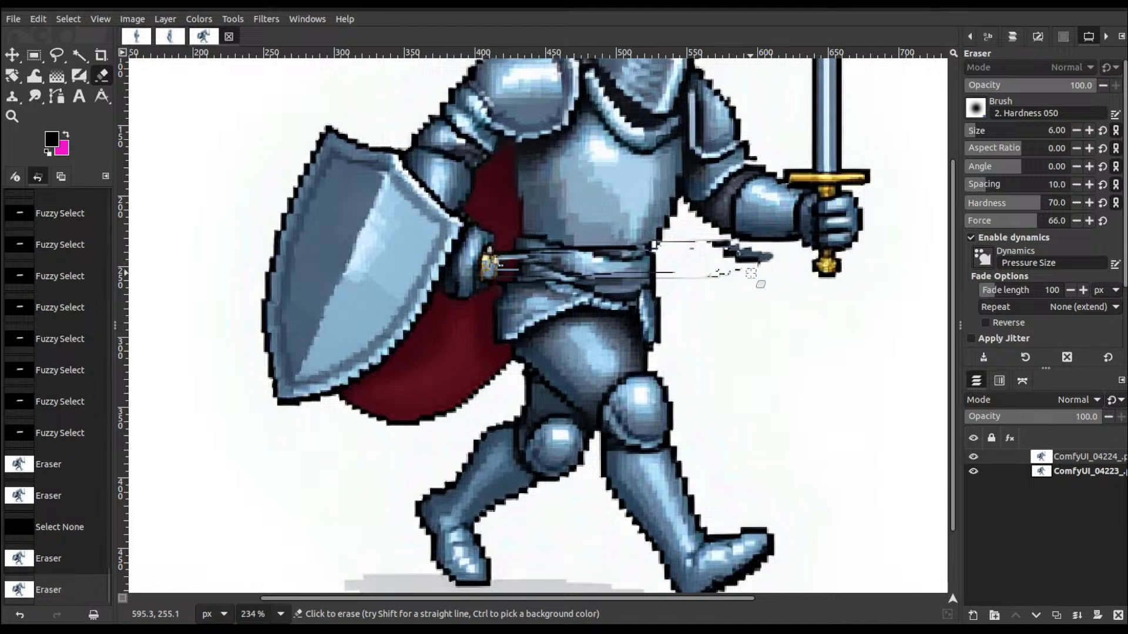
pyautogui.scroll(-2, 751, 287)
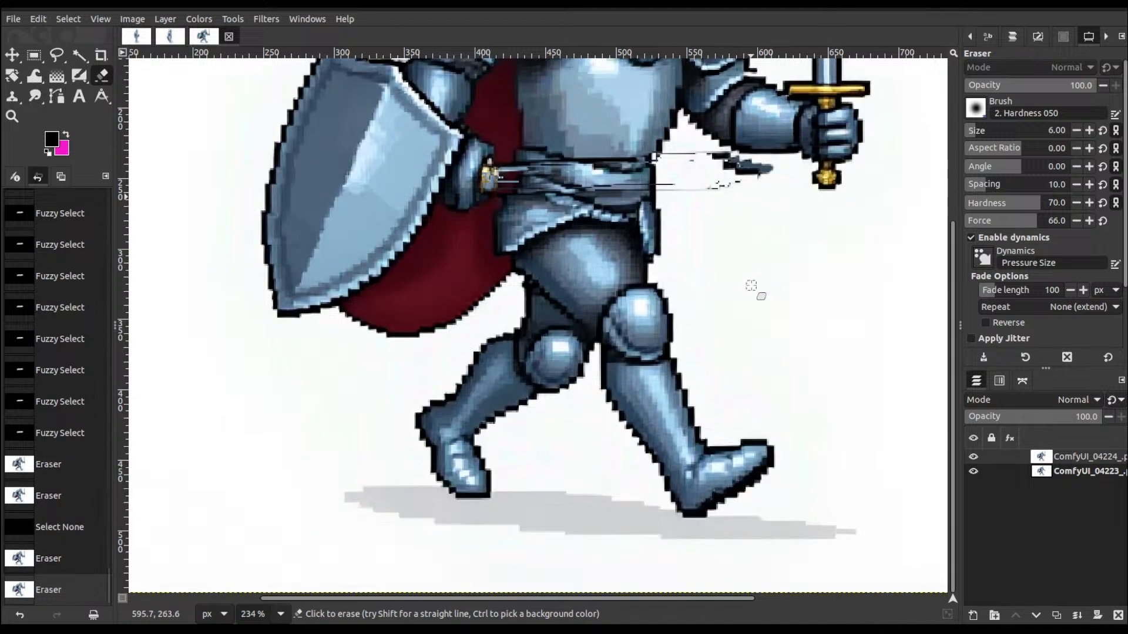
pyautogui.scroll(5, 751, 286)
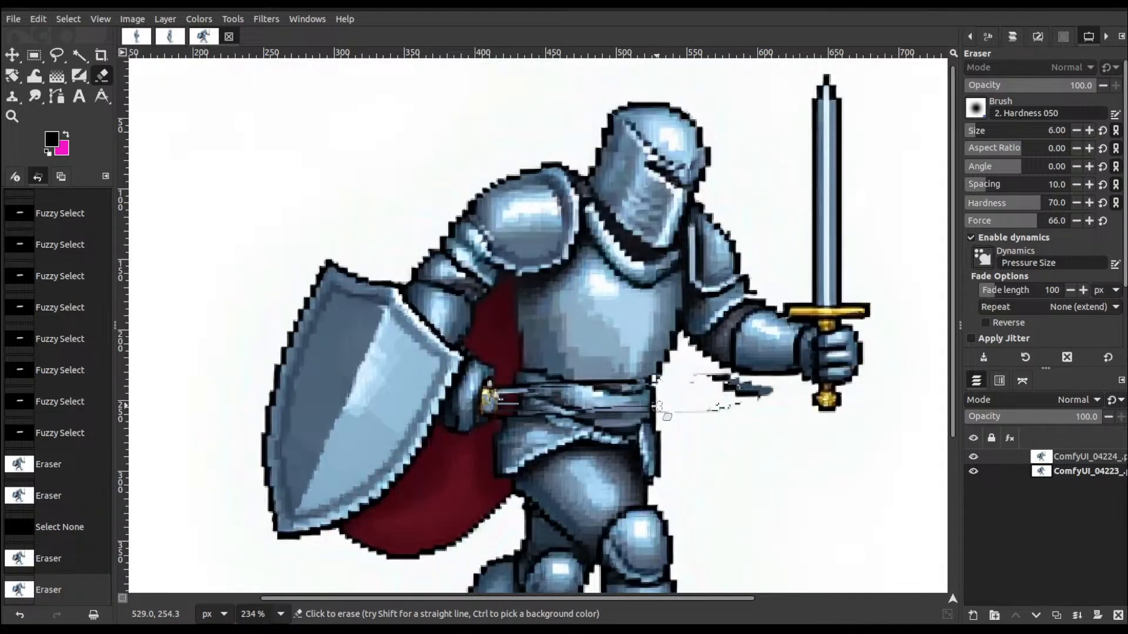
pyautogui.click(621, 417)
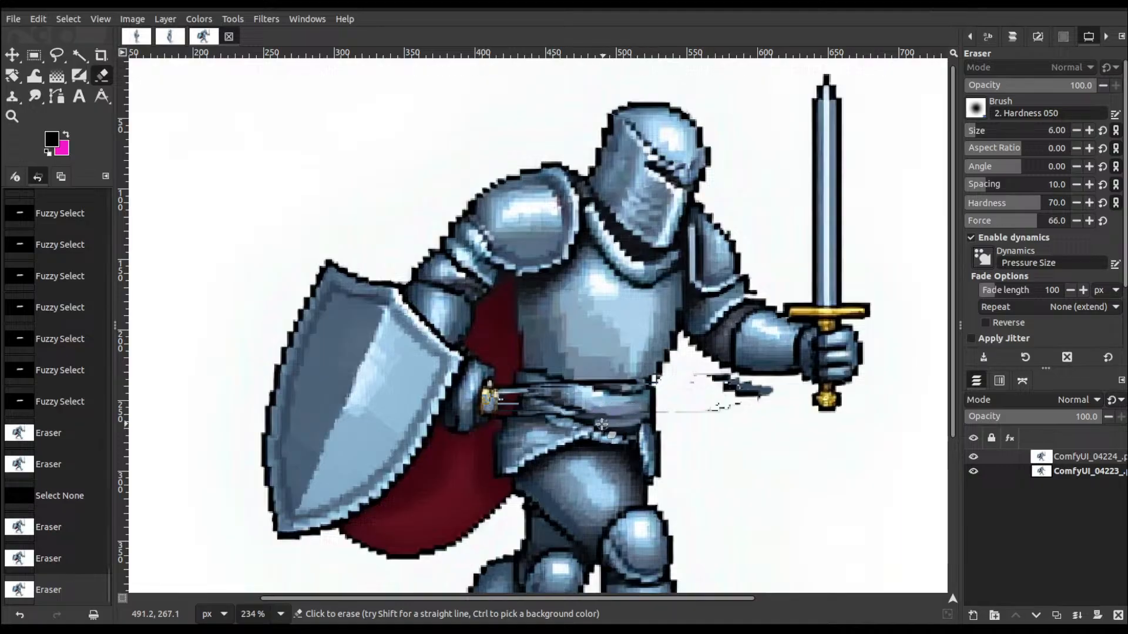
pyautogui.click(565, 403)
pyautogui.click(623, 419)
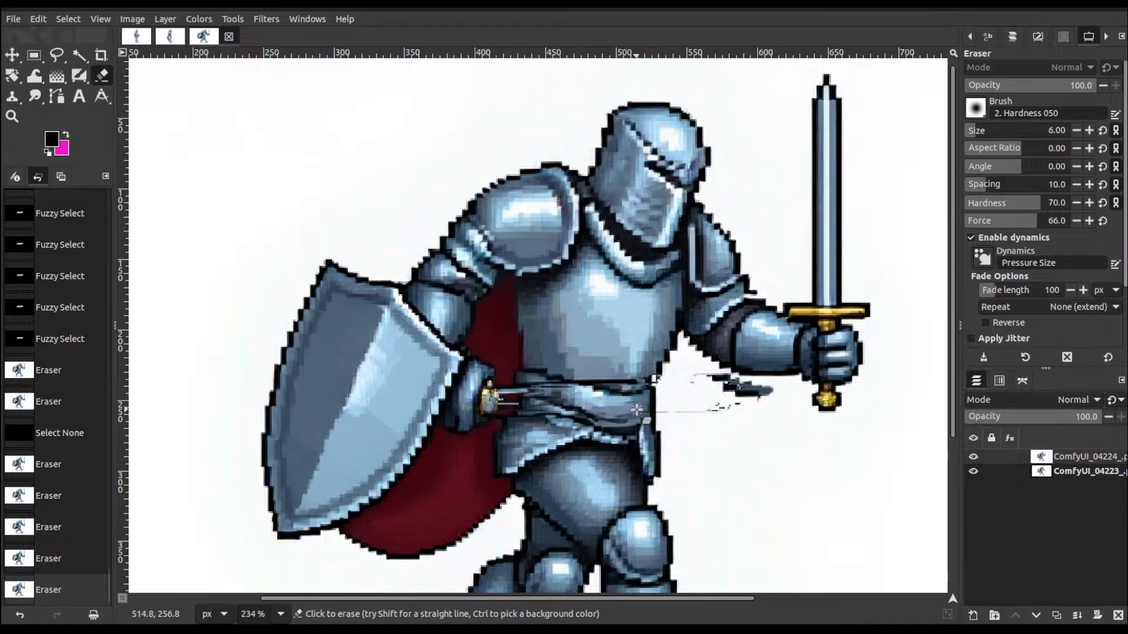
pyautogui.click(602, 419)
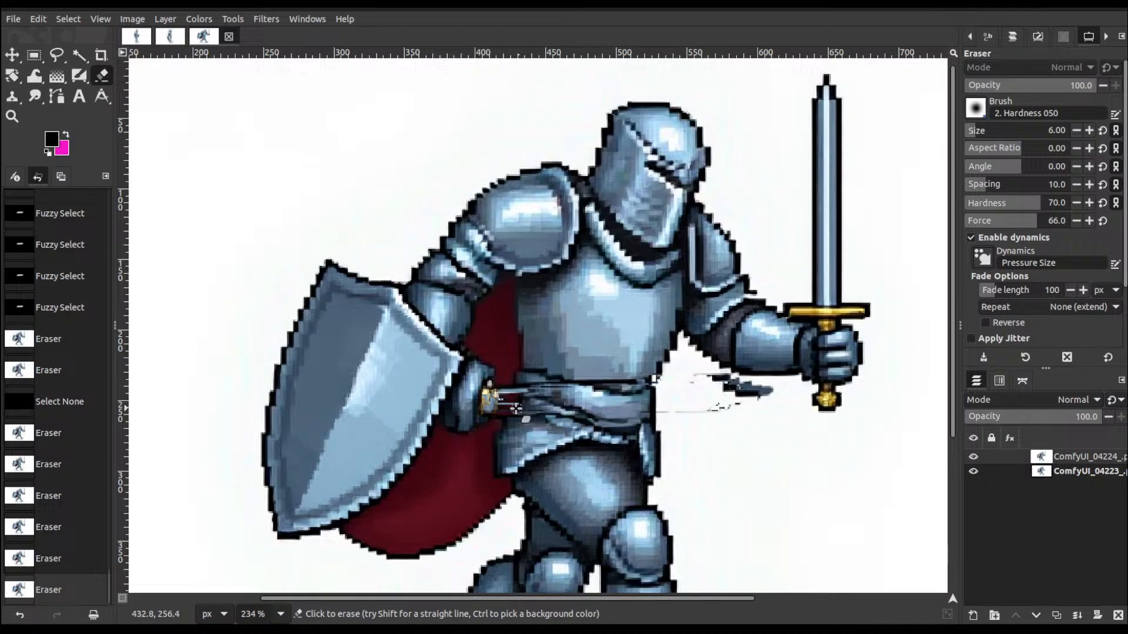
# - Try erasing the gold guard in the shield hand and undo those eraser strokes
pyautogui.click(488, 416)
pyautogui.click(486, 415)
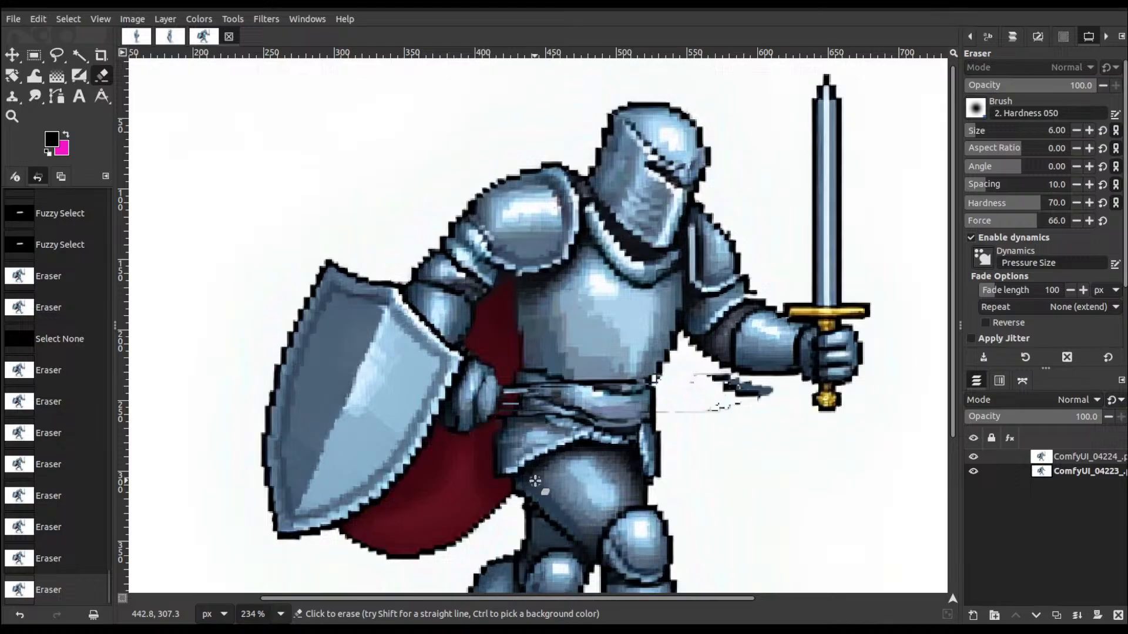
pyautogui.hotkey('ctrl', 'z')
pyautogui.hotkey('ctrl', 'z')
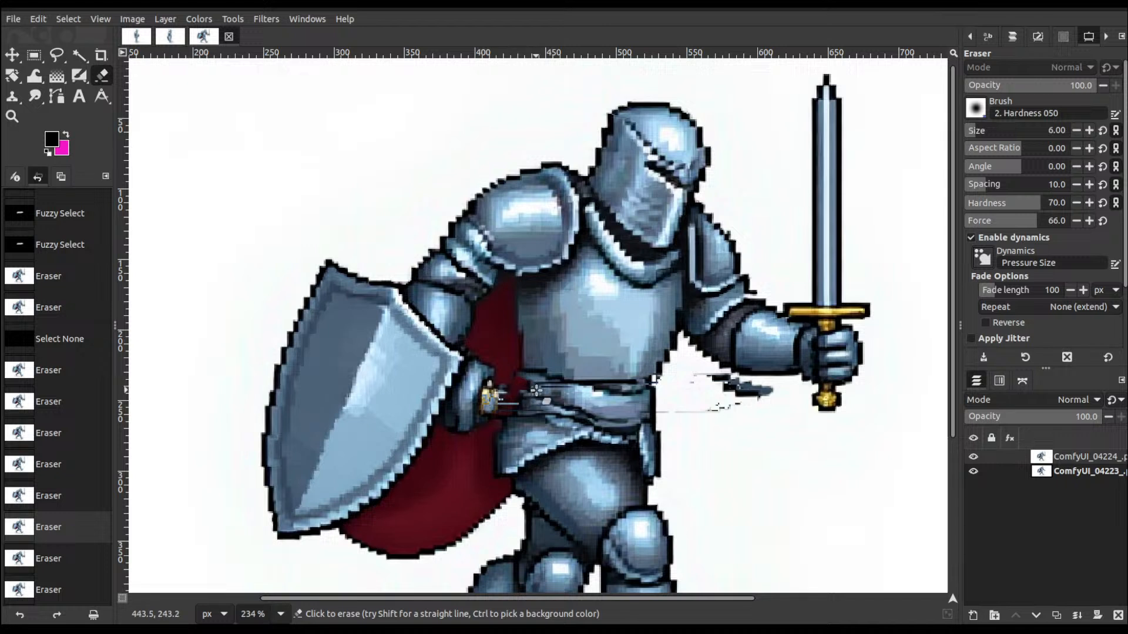
pyautogui.click(532, 436)
pyautogui.hotkey('ctrl', 'z')
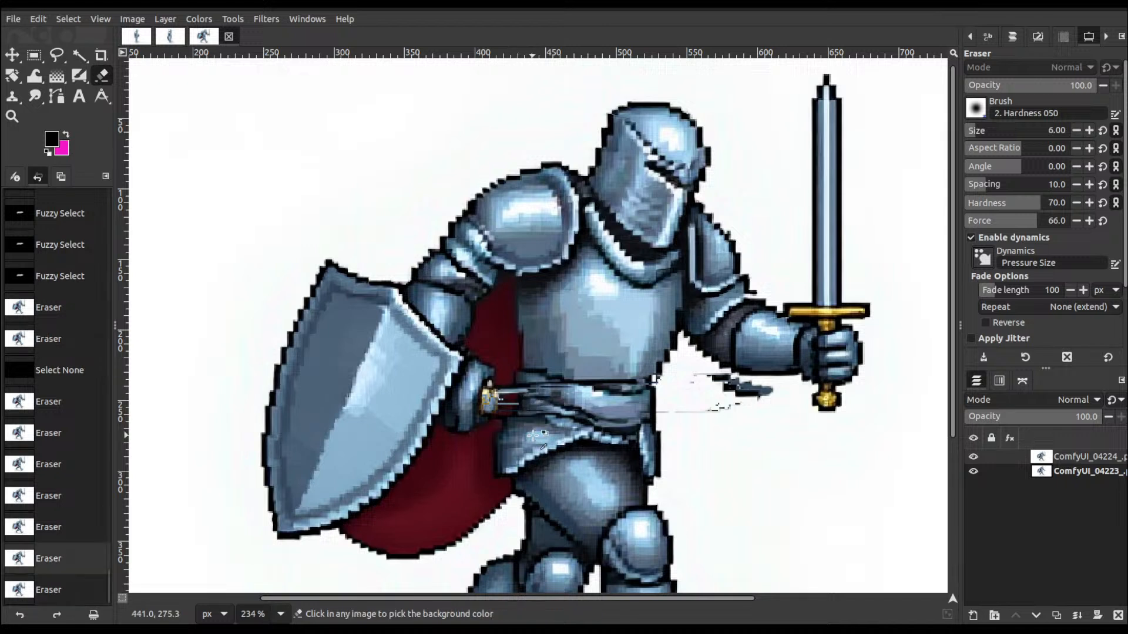
# - Erase the stray blade streaks over the red cape between the shield hand and the waist
pyautogui.click(504, 386)
pyautogui.click(504, 387)
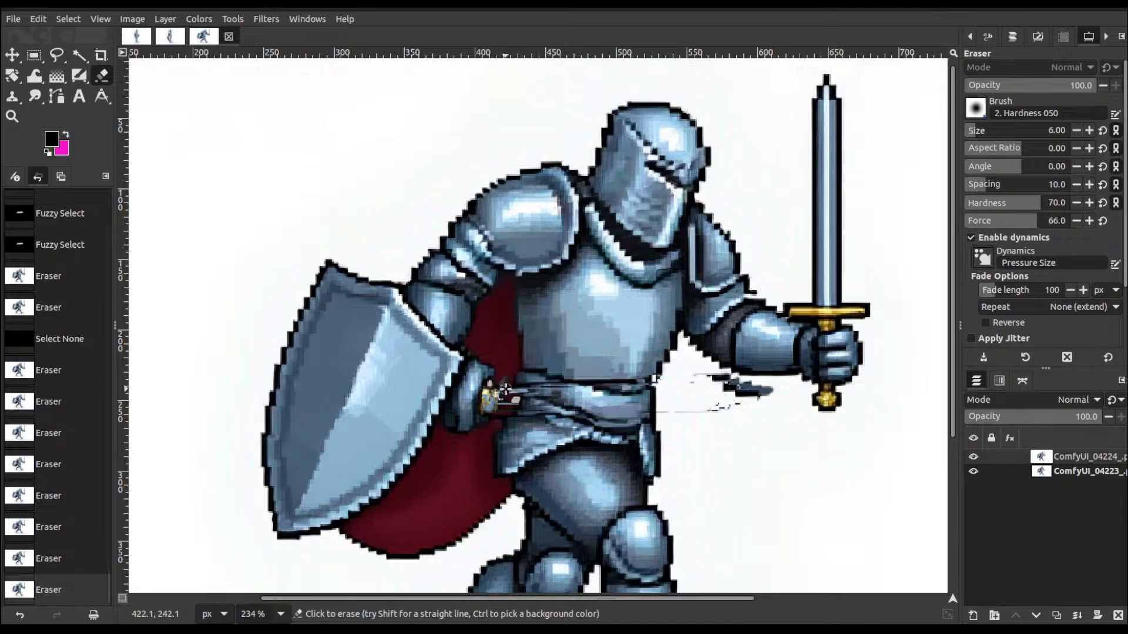
pyautogui.click(506, 389)
pyautogui.click(509, 389)
pyautogui.click(508, 388)
pyautogui.click(506, 387)
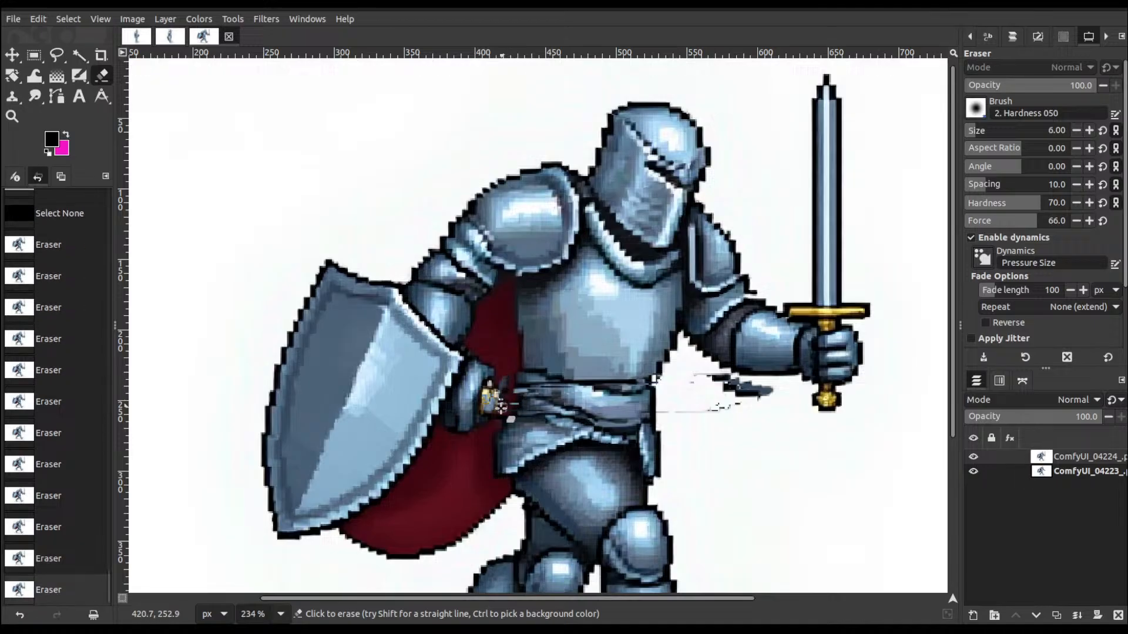
pyautogui.click(498, 382)
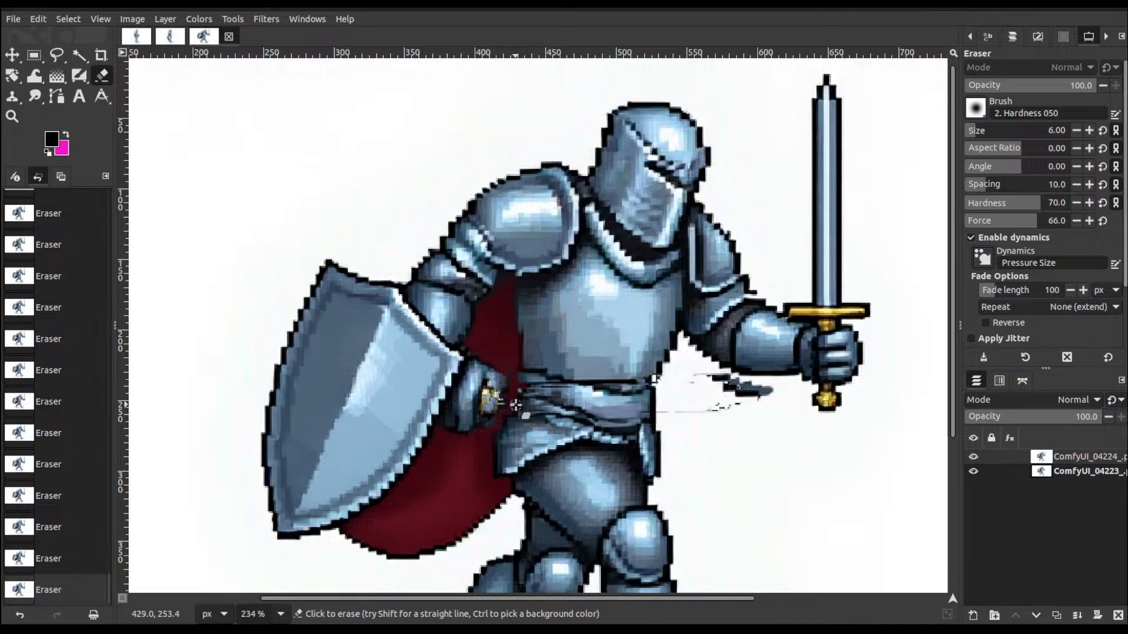
# - Compare the retouched knight with the other image by toggling the ComfyUI_04224_ layer's visibility
pyautogui.scroll(-3, 528, 426)
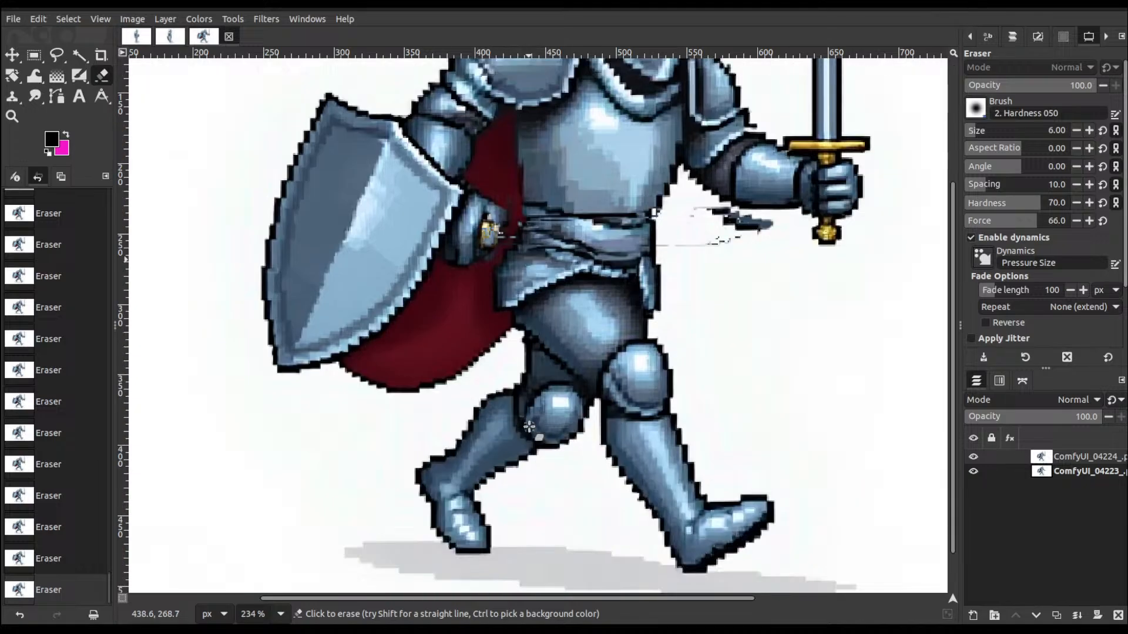
pyautogui.scroll(3, 529, 427)
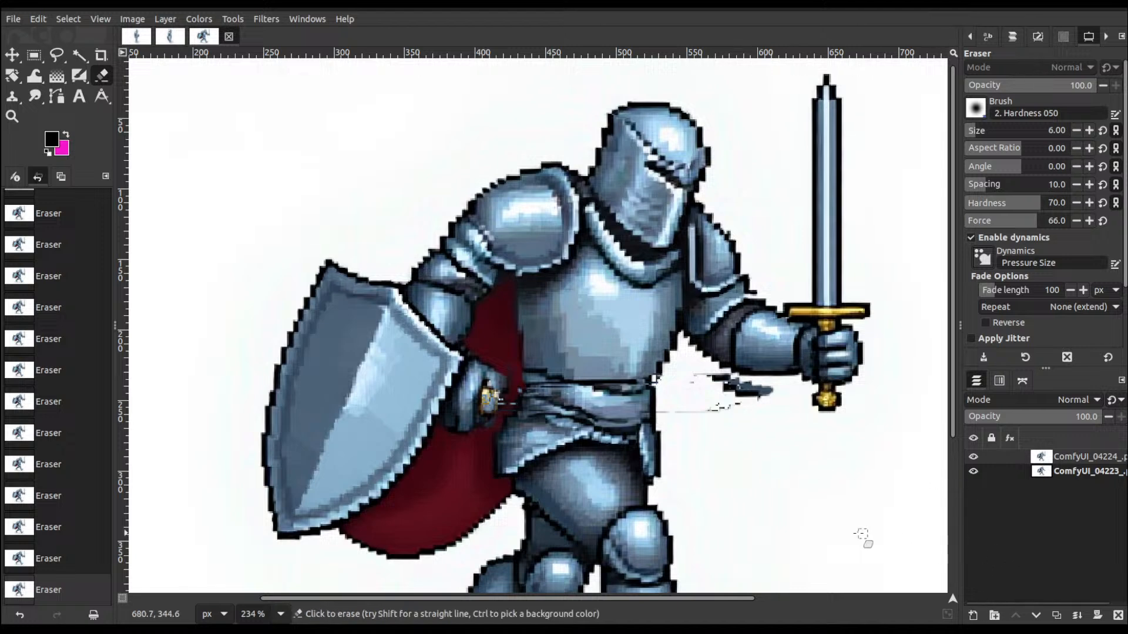
pyautogui.click(973, 457)
pyautogui.click(972, 457)
pyautogui.click(972, 457)
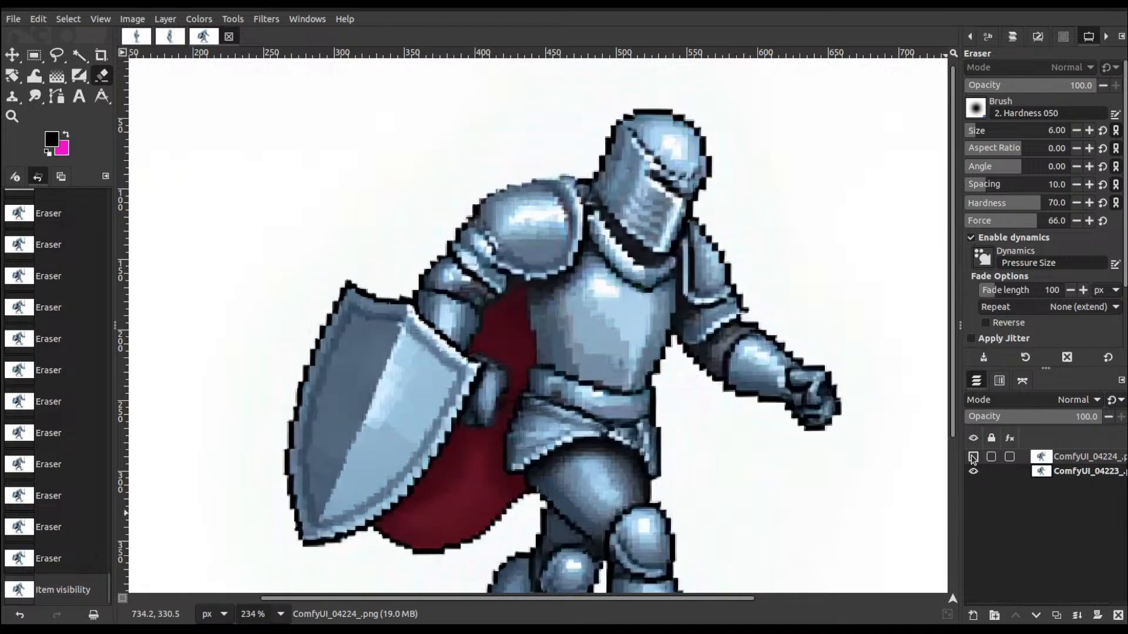
pyautogui.click(973, 457)
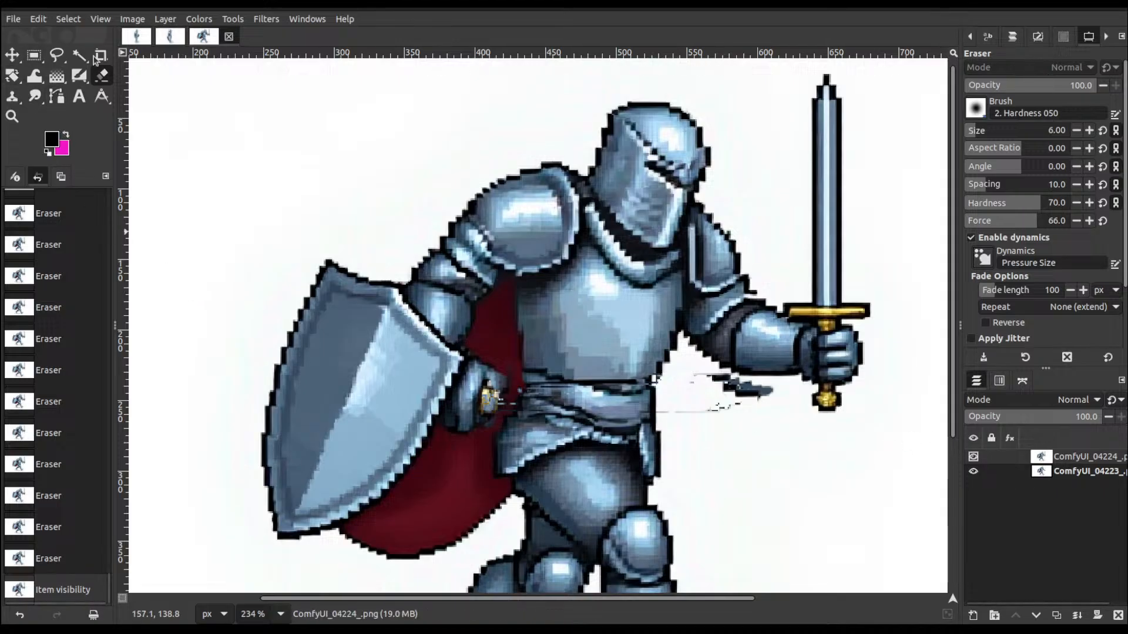
# - Paint the leftover blade tip and outline beyond the waist with sampled background white, using the MyPaint Brush at radius 0.32
pyautogui.click(68, 137)
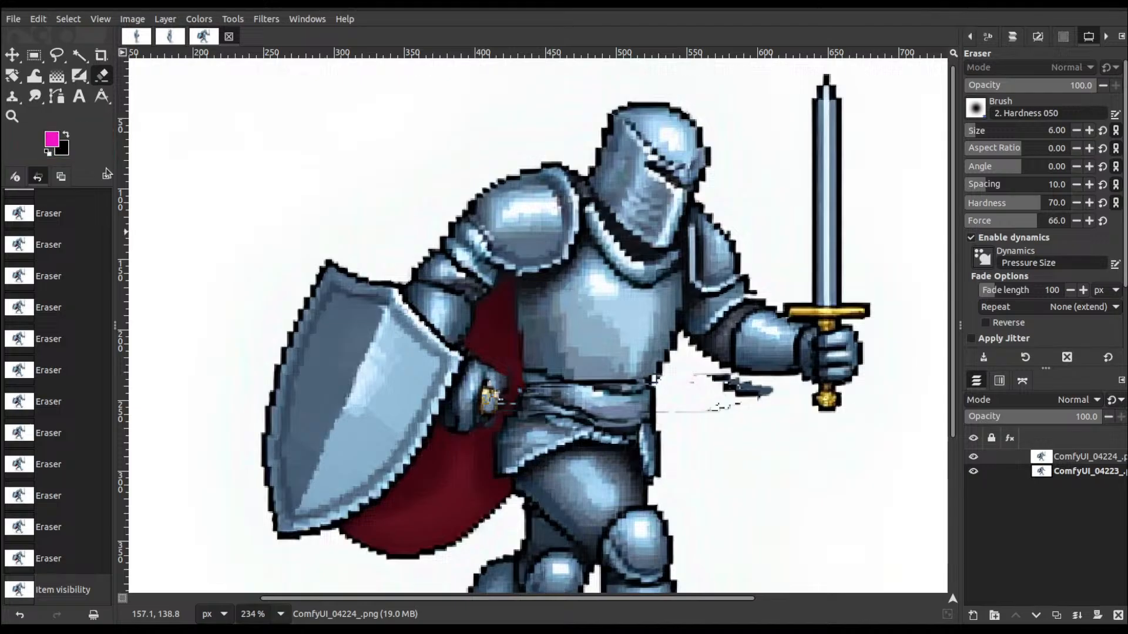
pyautogui.click(796, 181)
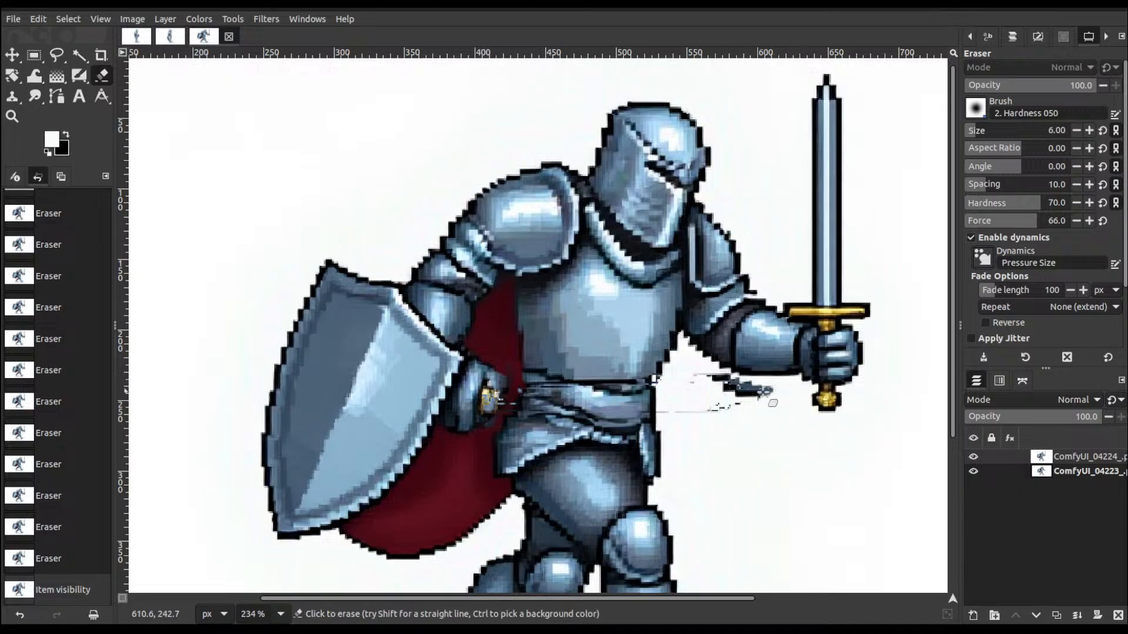
pyautogui.click(760, 391)
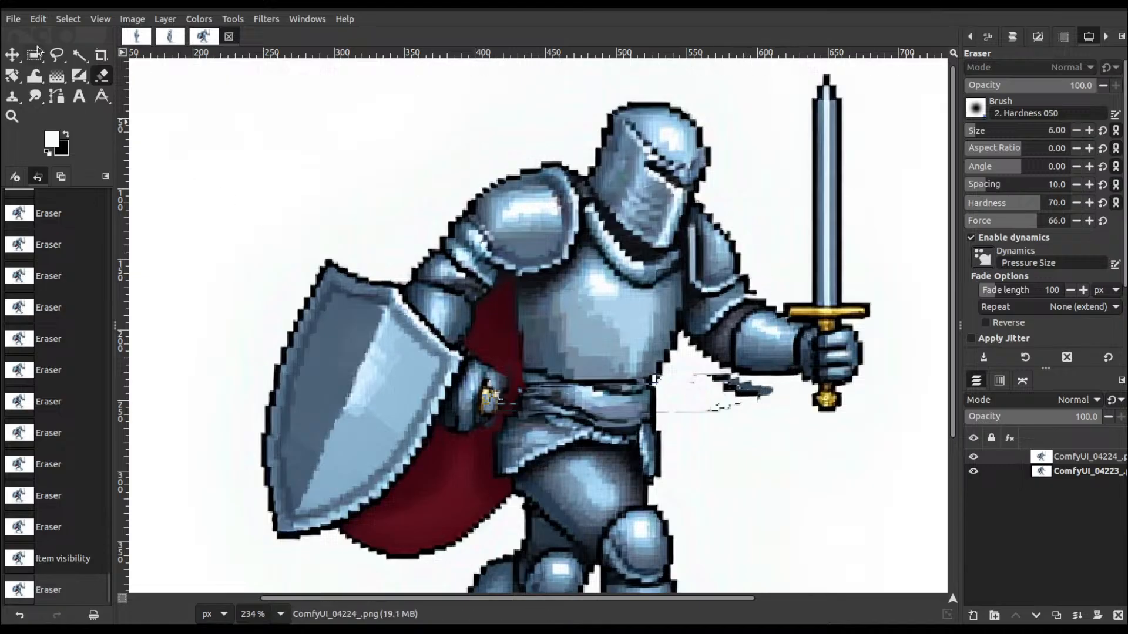
pyautogui.click(79, 75)
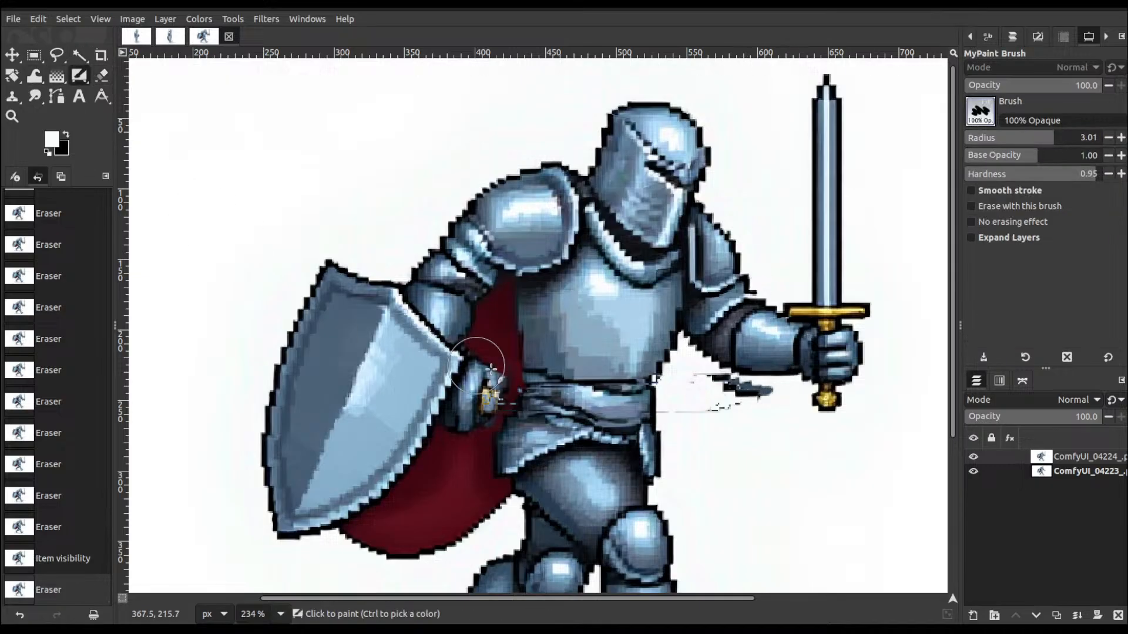
pyautogui.moveTo(1048, 137); pyautogui.dragTo(1009, 136)
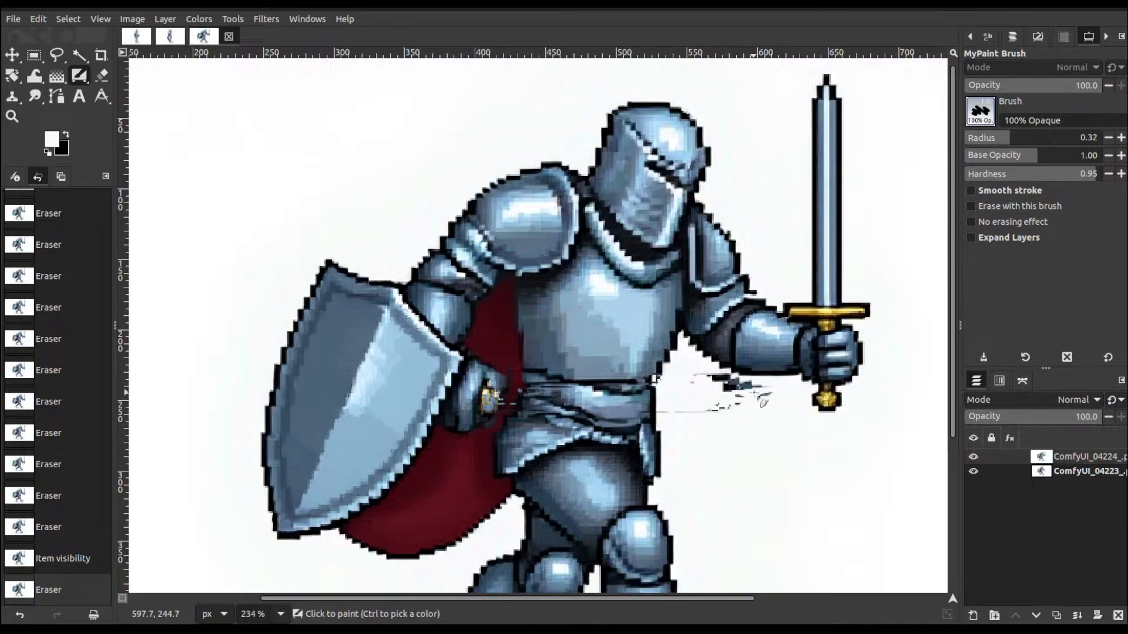
pyautogui.moveTo(739, 400)
pyautogui.mouseDown()
pyautogui.moveTo(708, 374)
pyautogui.moveTo(727, 387)
pyautogui.mouseUp()
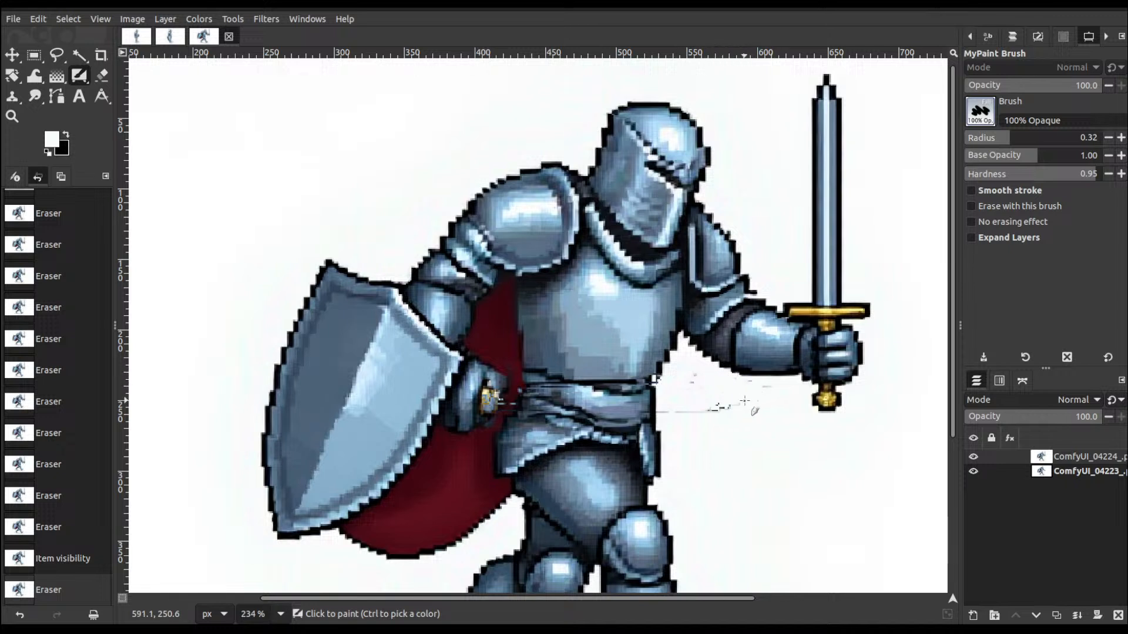
pyautogui.click(744, 399)
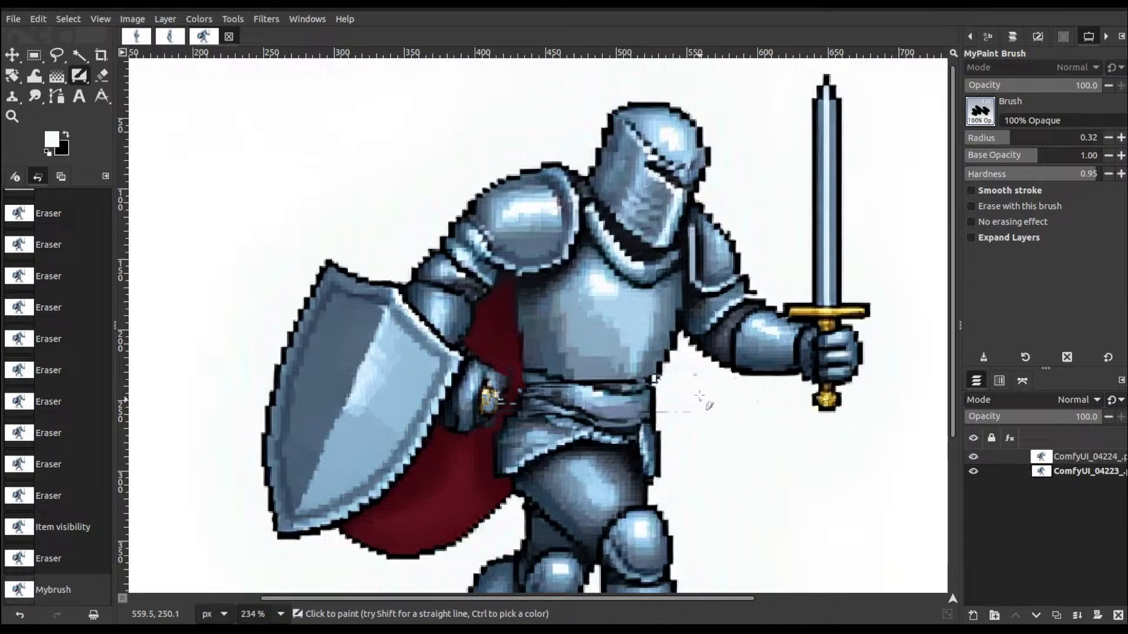
pyautogui.moveTo(668, 415); pyautogui.dragTo(693, 428)
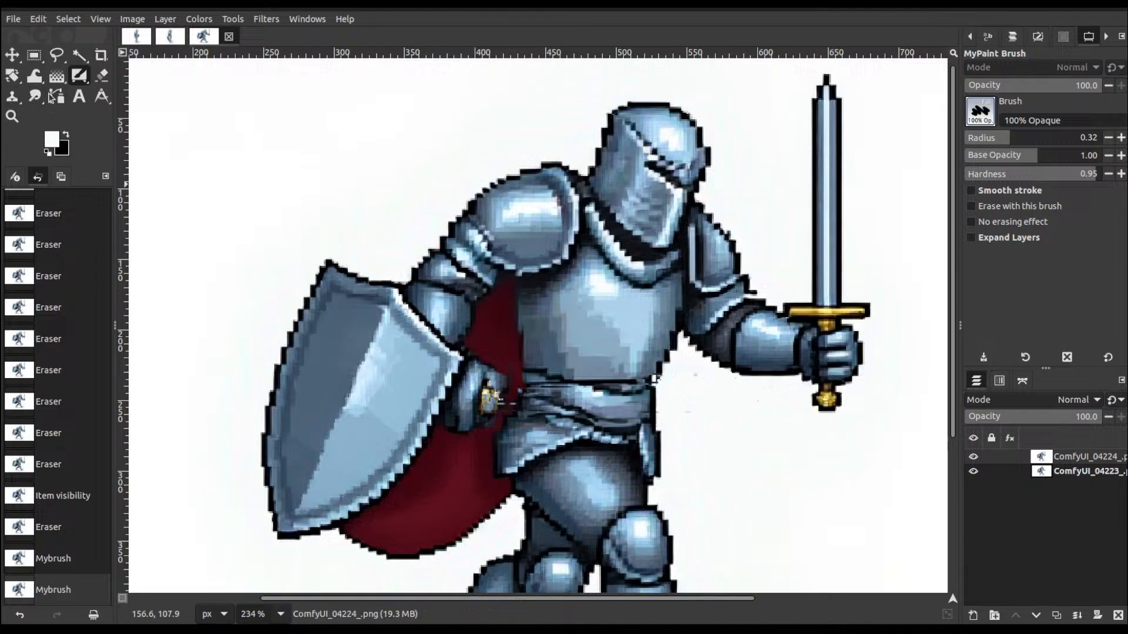
# - Clone red cape from above the shield hand over the stray pixels beside the hand, after comparing both layers
pyautogui.click(12, 96)
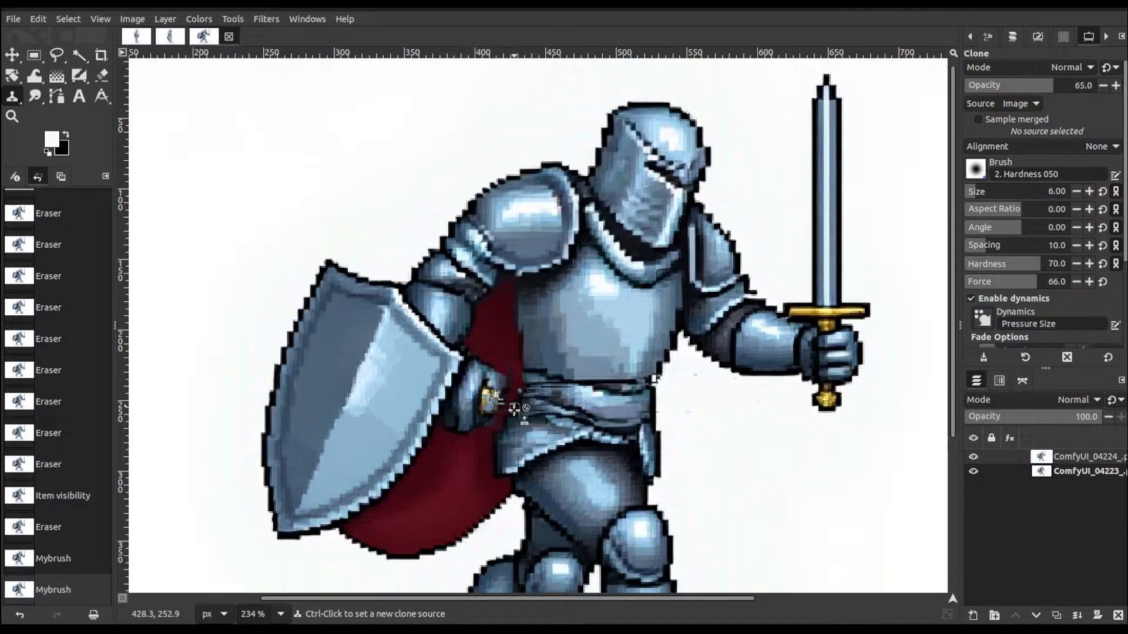
pyautogui.click(972, 457)
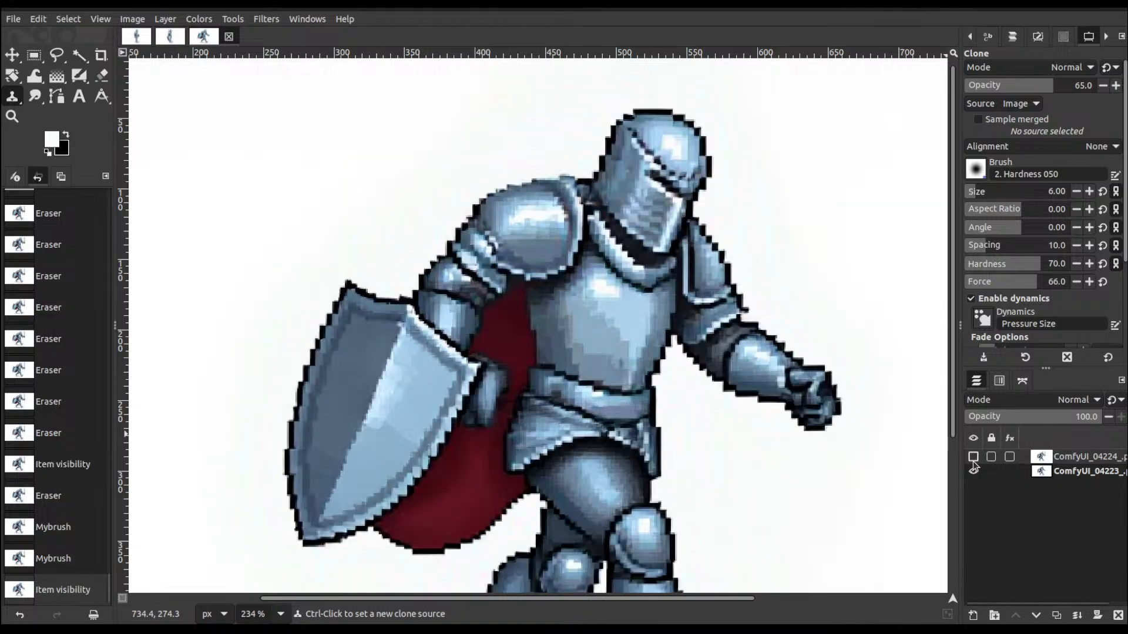
pyautogui.click(972, 460)
pyautogui.click(973, 460)
pyautogui.click(973, 458)
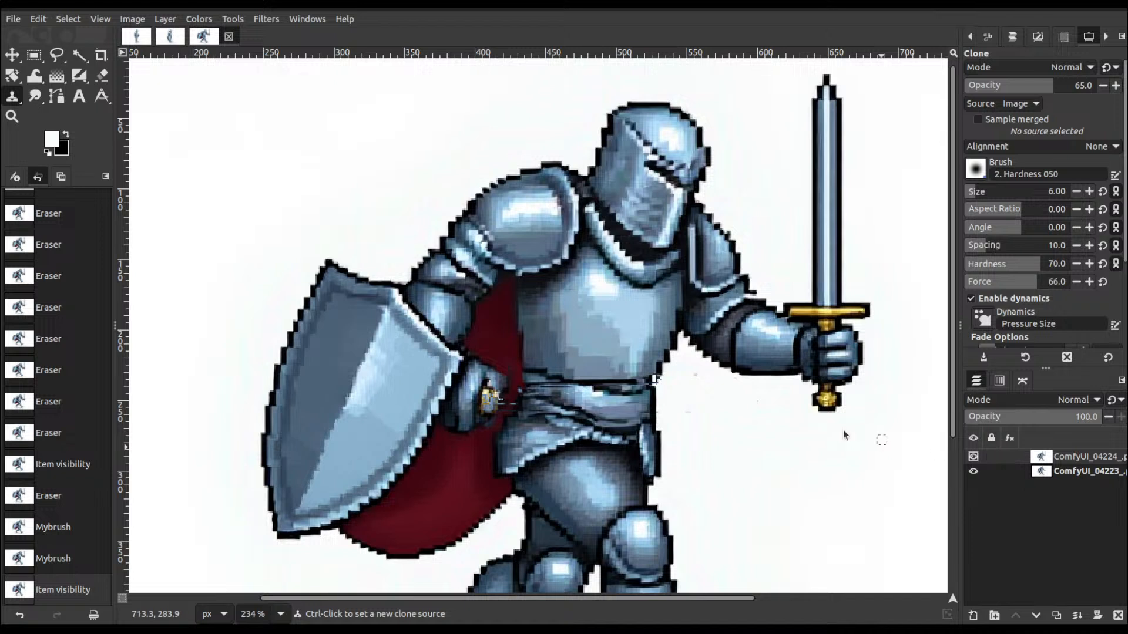
pyautogui.keyDown('ctrl'); pyautogui.click(500, 346); pyautogui.keyUp('ctrl')
pyautogui.moveTo(509, 369)
pyautogui.mouseDown()
pyautogui.moveTo(511, 384)
pyautogui.moveTo(504, 373)
pyautogui.mouseUp()
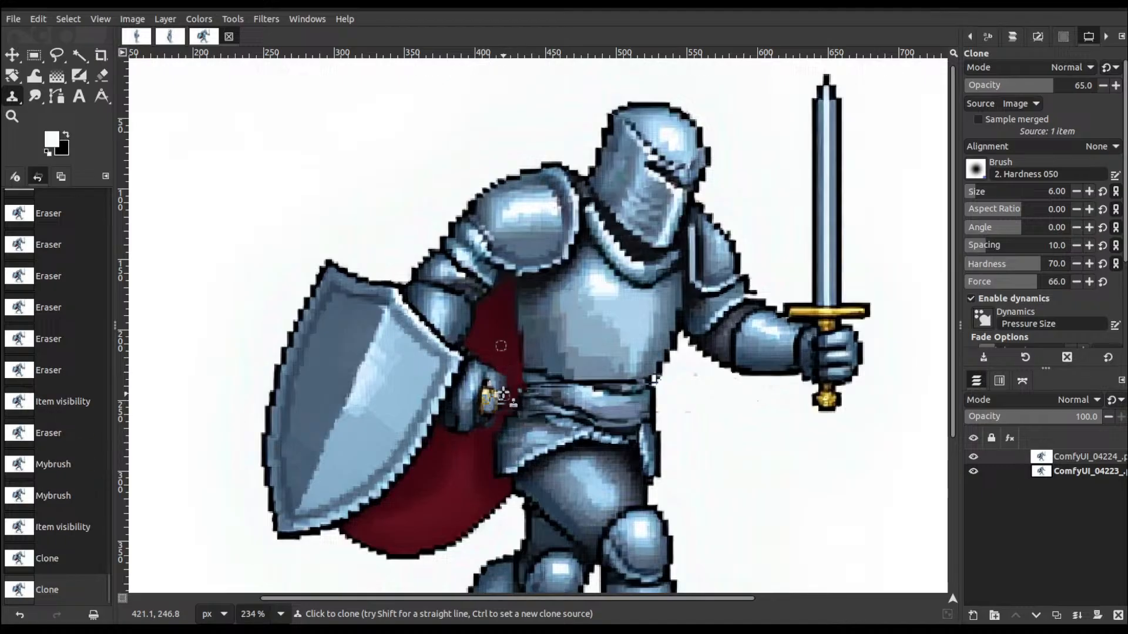
# - Clone grey gauntlet metal over the leftover gold sword hilt in the knight's shield hand
pyautogui.keyDown('ctrl'); pyautogui.click(467, 391); pyautogui.keyUp('ctrl')
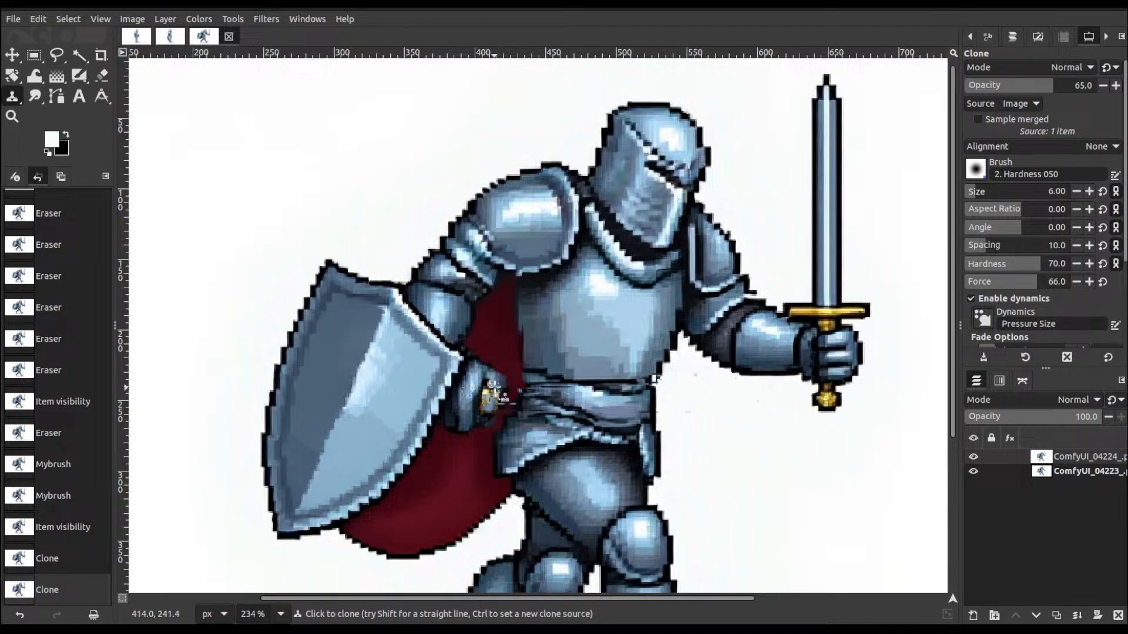
pyautogui.click(492, 402)
pyautogui.click(489, 392)
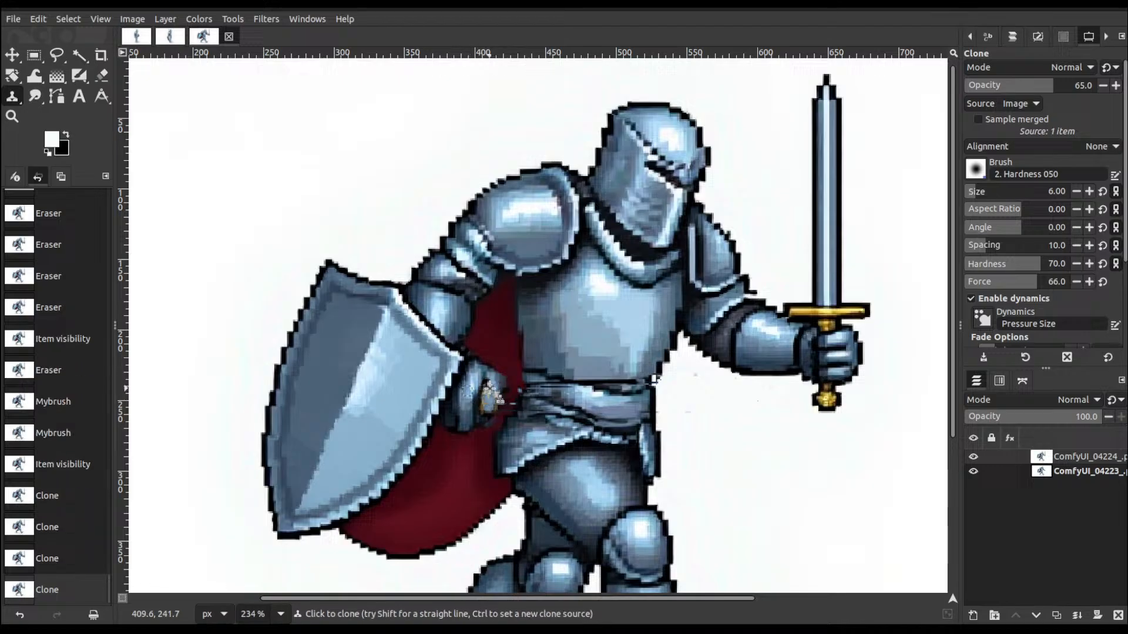
pyautogui.click(493, 403)
pyautogui.click(491, 401)
pyautogui.click(490, 399)
pyautogui.click(489, 397)
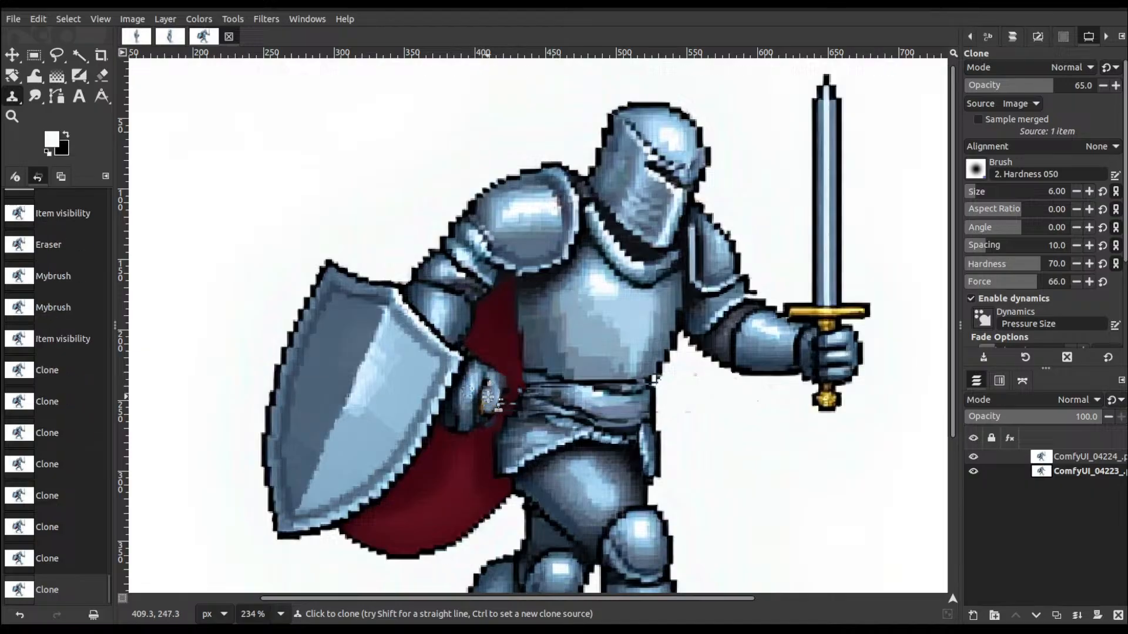
pyautogui.click(488, 398)
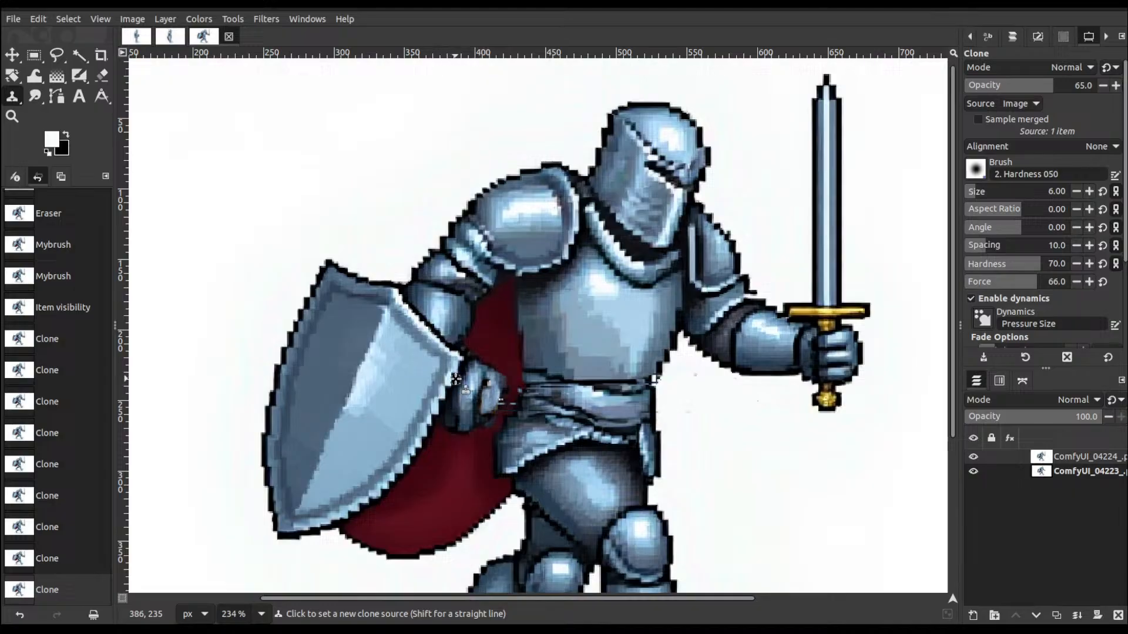
# - Clean up the shield hand's outer edge against the red cape with cloned pixels
pyautogui.click(494, 407)
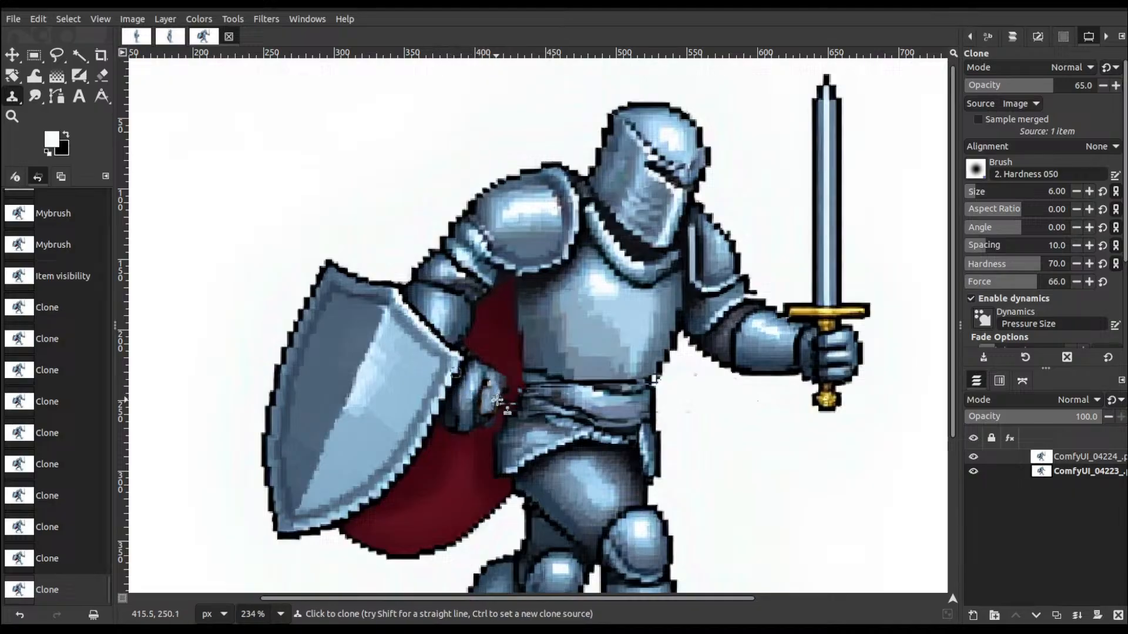
pyautogui.click(497, 400)
pyautogui.click(492, 414)
pyautogui.click(500, 418)
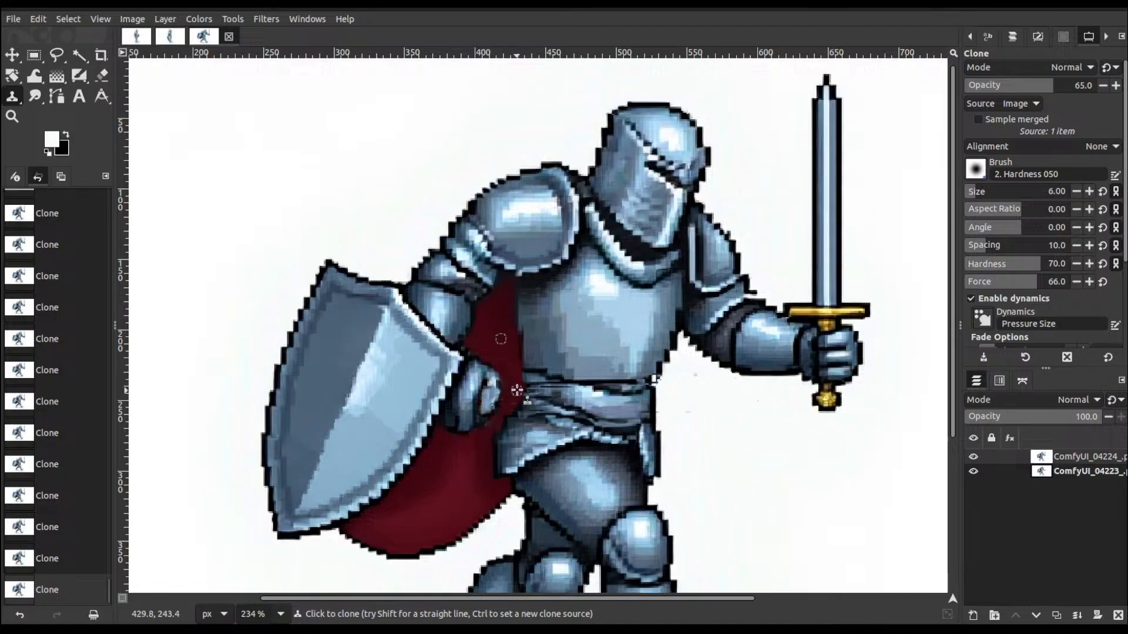
# - Clone dark outline pixels from the armour onto the waist edge where it meets the red cape
pyautogui.scroll(-3, 487, 423)
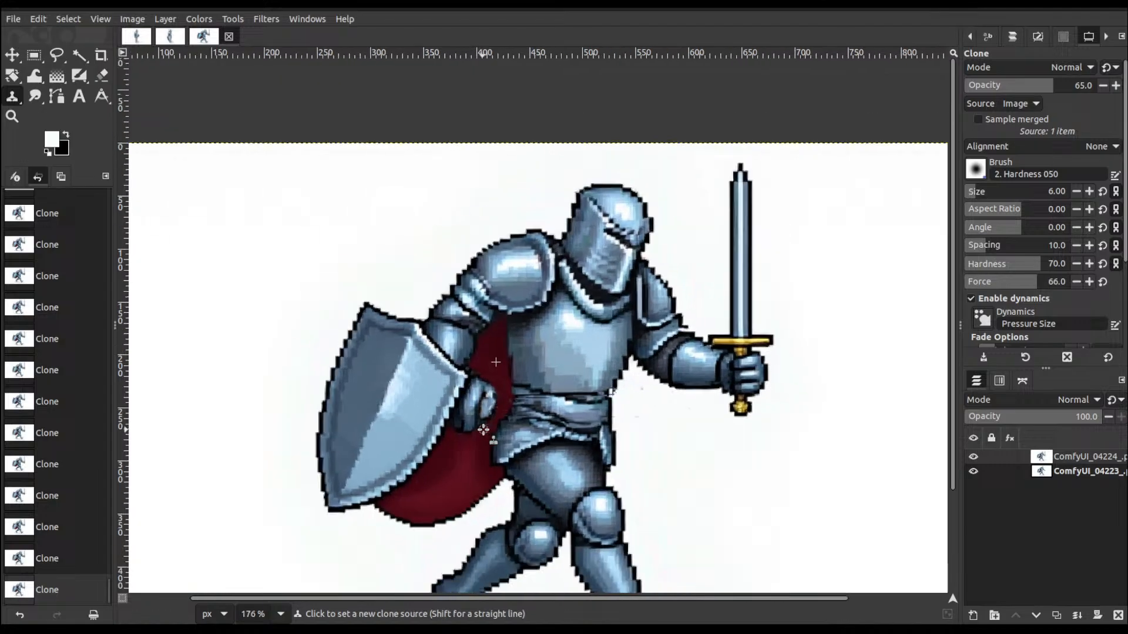
pyautogui.scroll(-1, 483, 429)
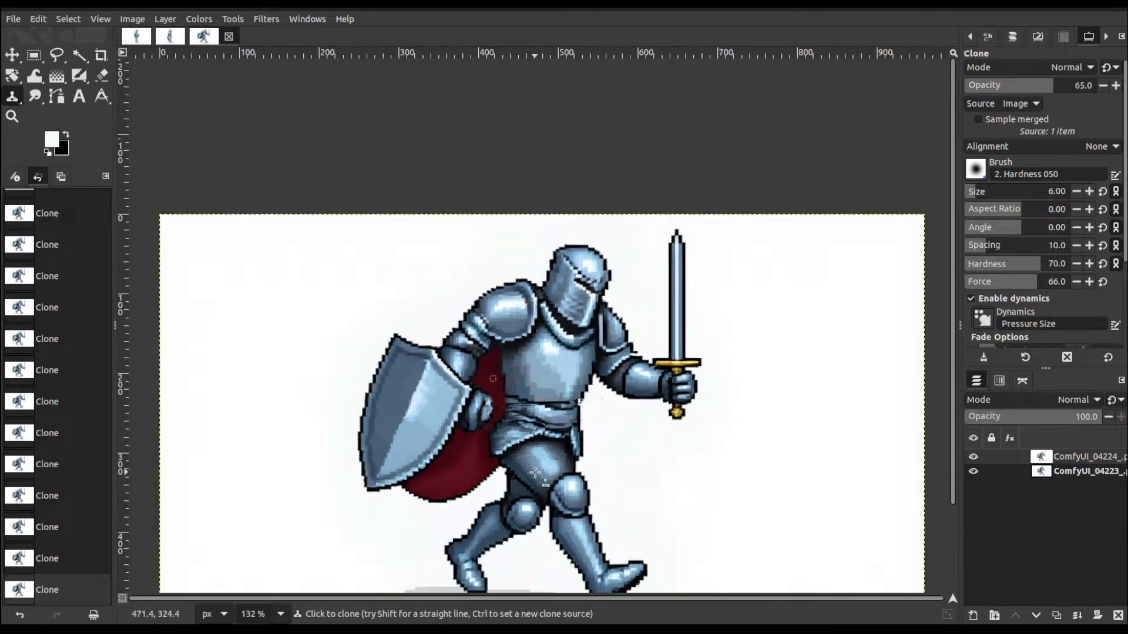
pyautogui.scroll(3, 493, 454)
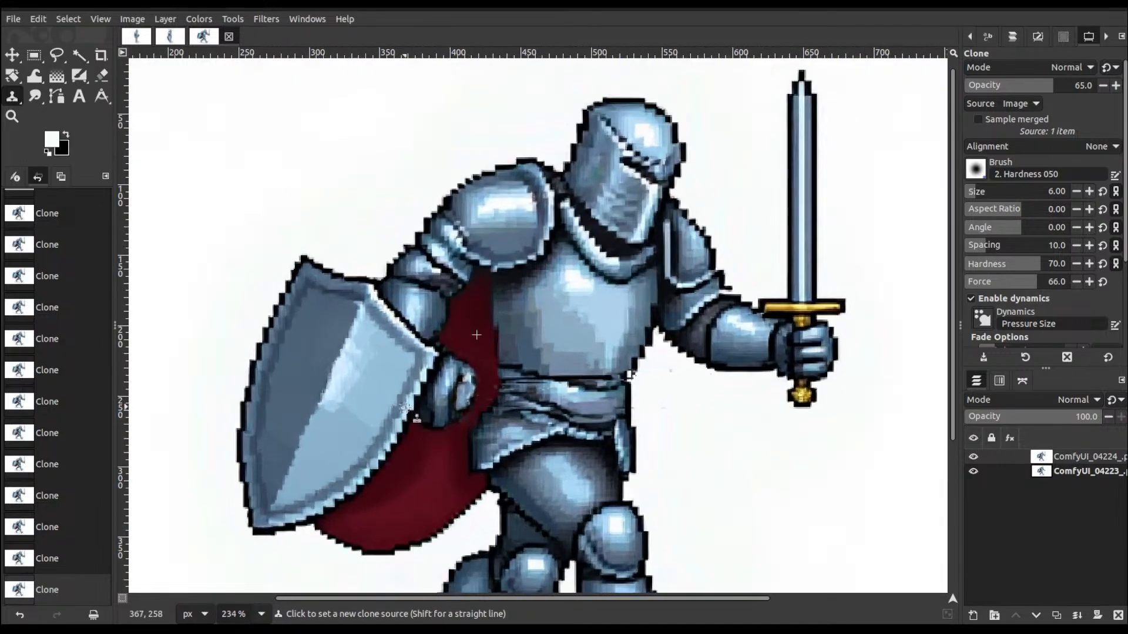
pyautogui.keyDown('ctrl'); pyautogui.click(417, 405); pyautogui.keyUp('ctrl')
pyautogui.keyDown('ctrl'); pyautogui.click(250, 373); pyautogui.keyUp('ctrl')
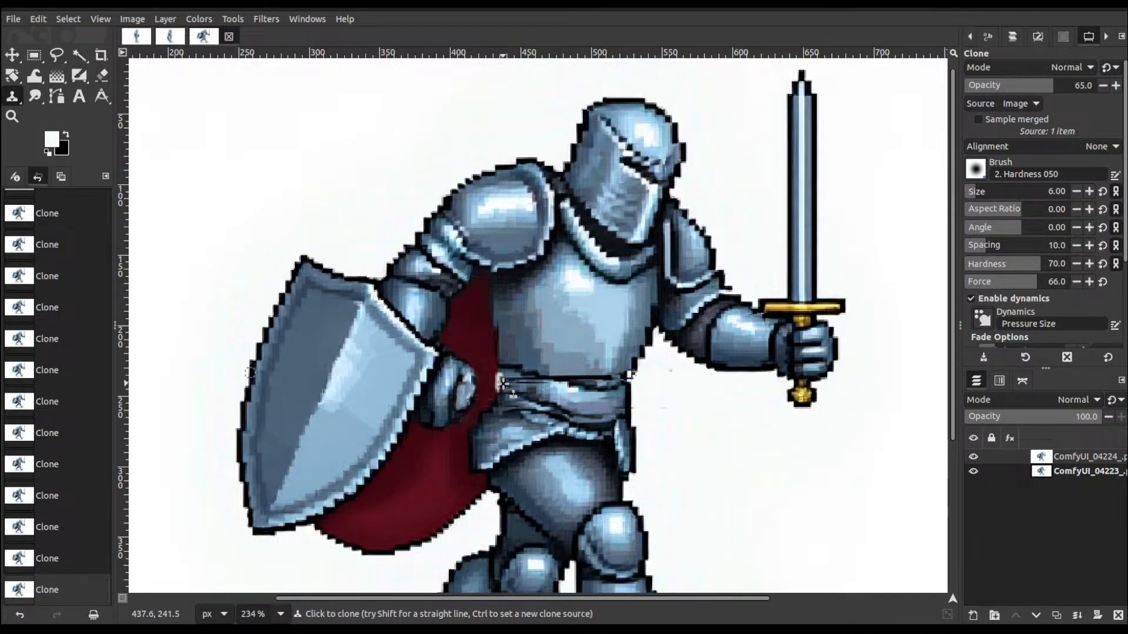
pyautogui.keyDown('ctrl'); pyautogui.click(656, 315); pyautogui.keyUp('ctrl')
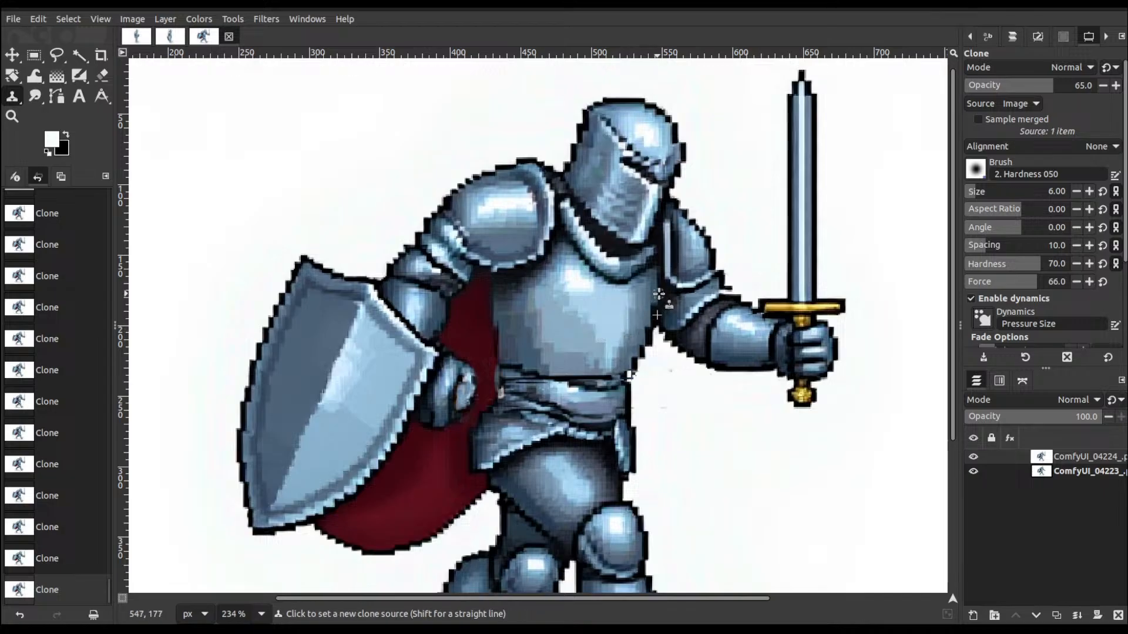
pyautogui.keyDown('ctrl'); pyautogui.click(658, 293); pyautogui.keyUp('ctrl')
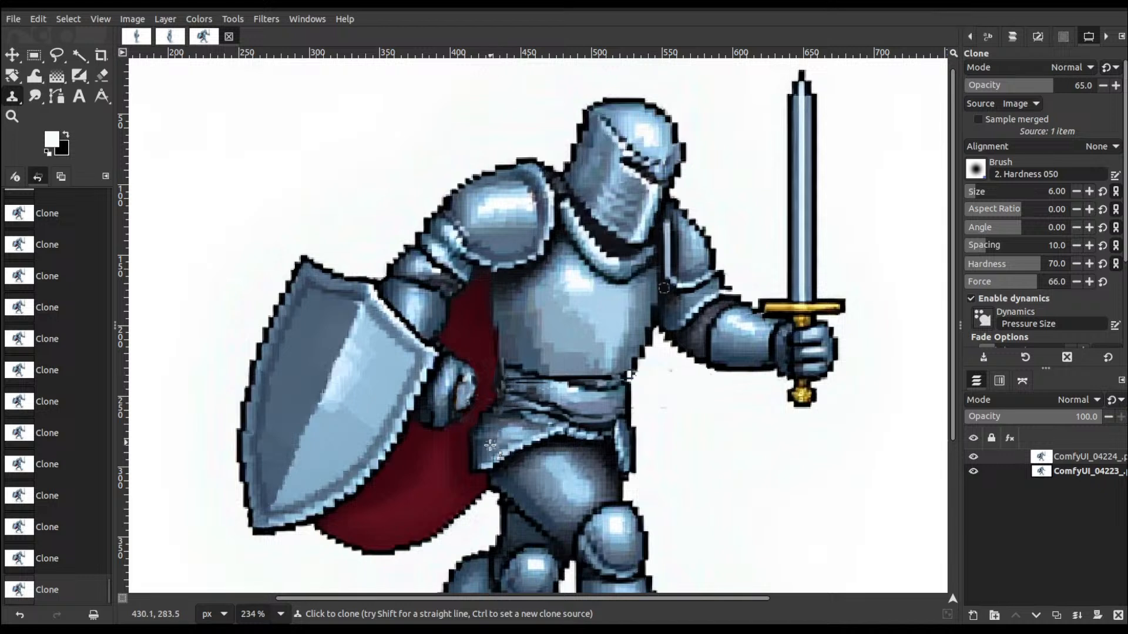
pyautogui.click(500, 399)
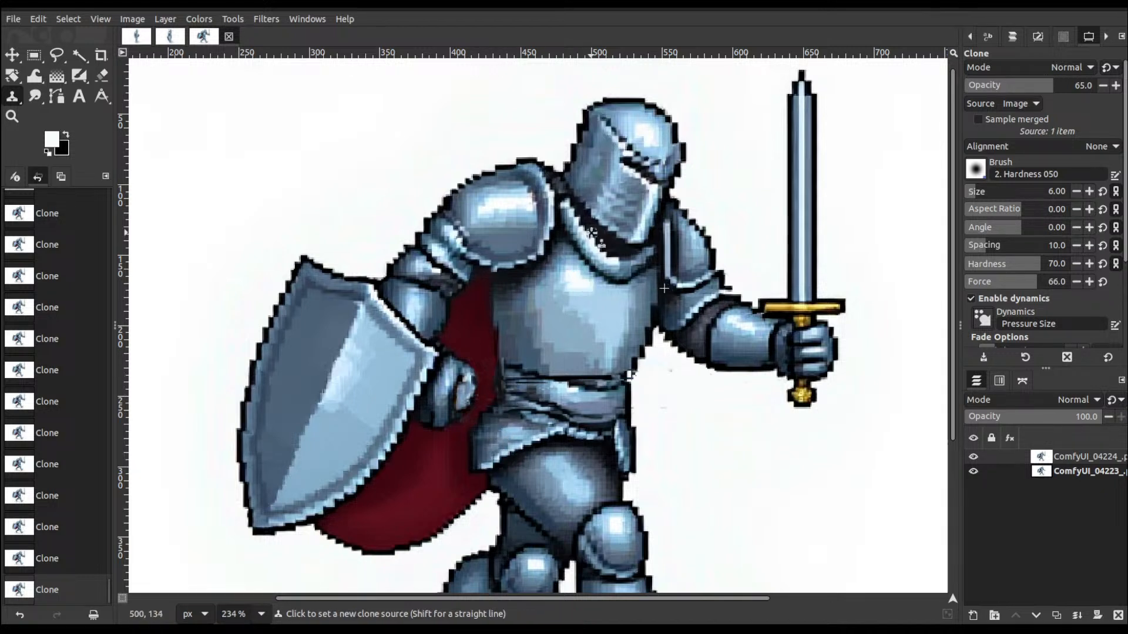
pyautogui.keyDown('ctrl'); pyautogui.click(596, 235); pyautogui.keyUp('ctrl')
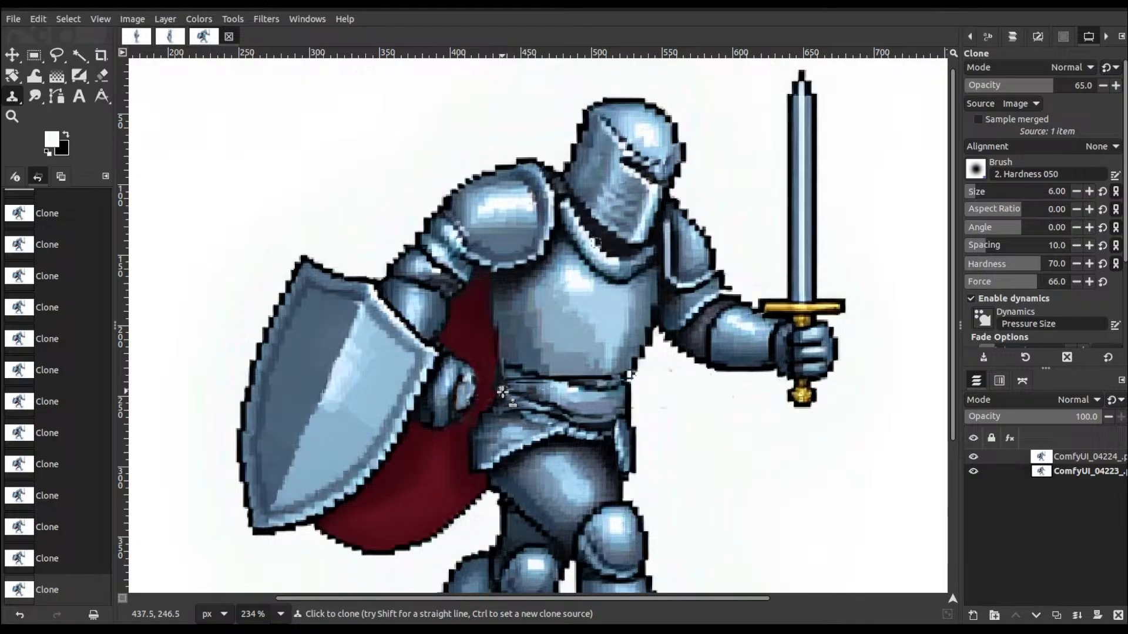
# - Clone pixels from just below the shoulder plate onto the edge of the shield hand
pyautogui.keyDown('ctrl'); pyautogui.scroll(-2, 535, 410); pyautogui.keyUp('ctrl')
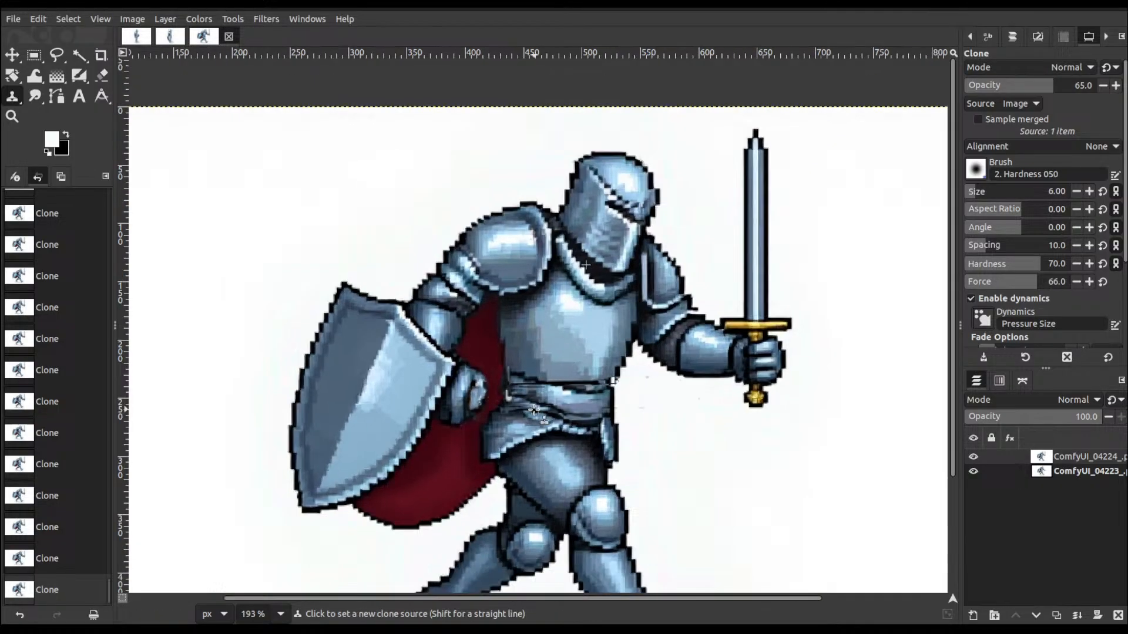
pyautogui.keyDown('ctrl'); pyautogui.scroll(-2, 535, 410); pyautogui.keyUp('ctrl')
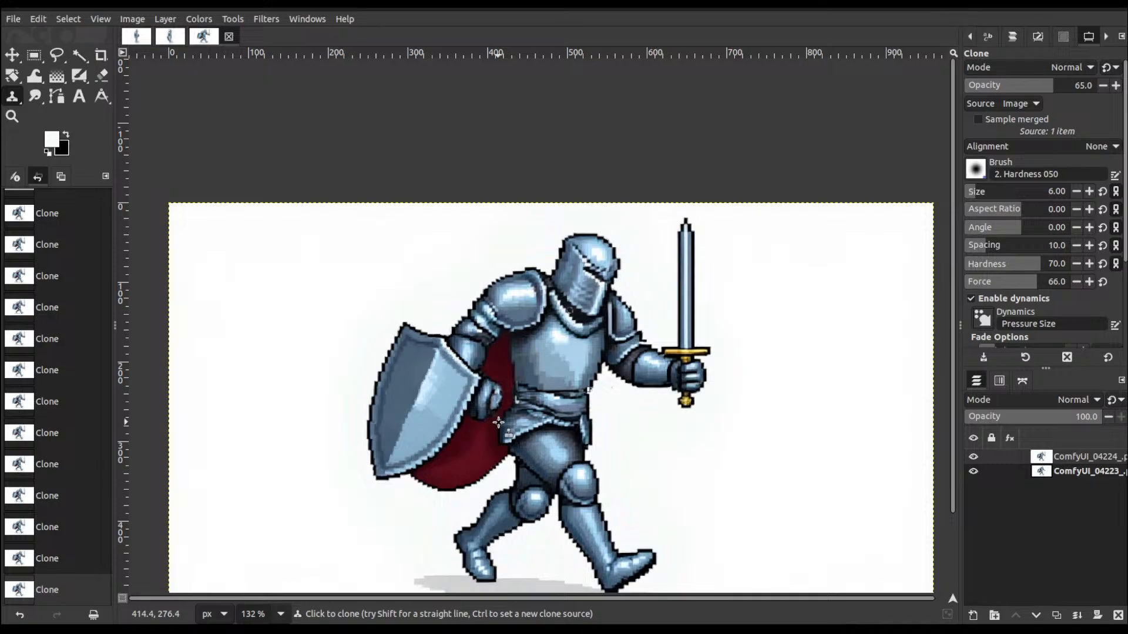
pyautogui.keyDown('ctrl'); pyautogui.click(521, 333); pyautogui.keyUp('ctrl')
pyautogui.keyDown('ctrl'); pyautogui.scroll(3, 496, 395); pyautogui.keyUp('ctrl')
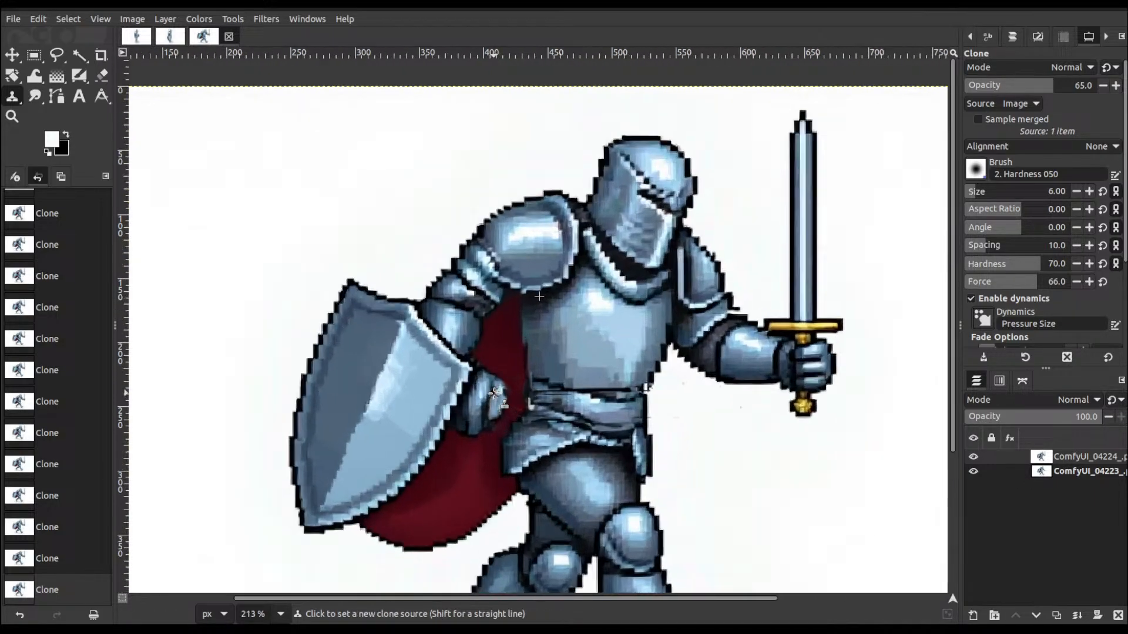
pyautogui.keyDown('ctrl'); pyautogui.scroll(1, 496, 394); pyautogui.keyUp('ctrl')
pyautogui.moveTo(502, 395); pyautogui.dragTo(500, 388)
# - Export the retouched knight image, overwriting ComfyUI_04224_.png
pyautogui.keyDown('ctrl'); pyautogui.scroll(-4, 491, 471); pyautogui.keyUp('ctrl')
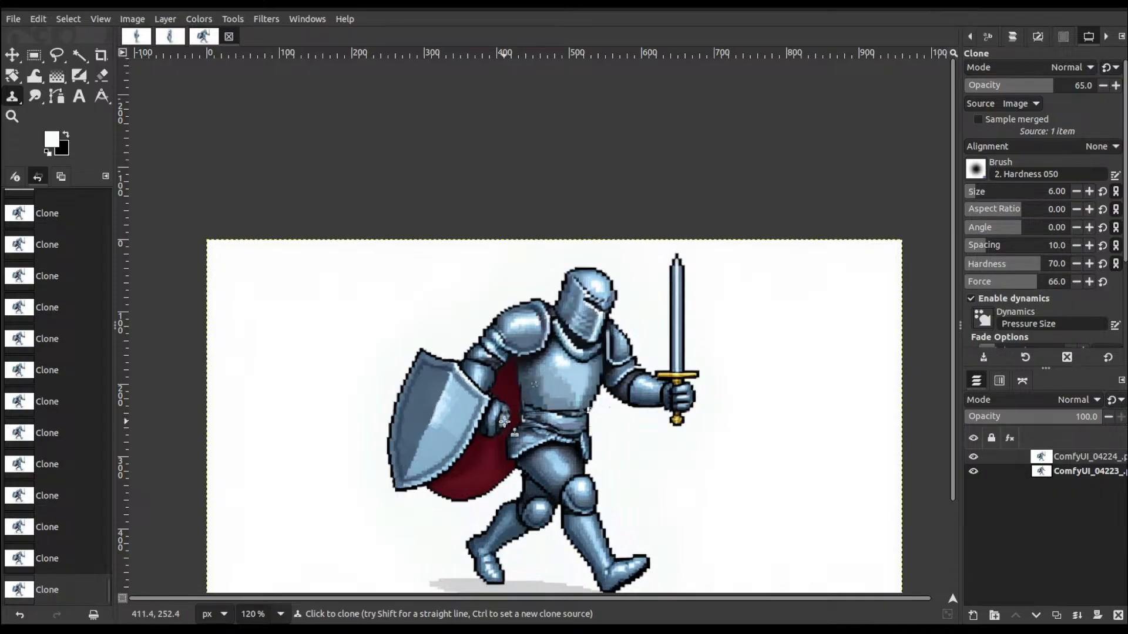
pyautogui.keyDown('ctrl'); pyautogui.scroll(-2, 537, 403); pyautogui.keyUp('ctrl')
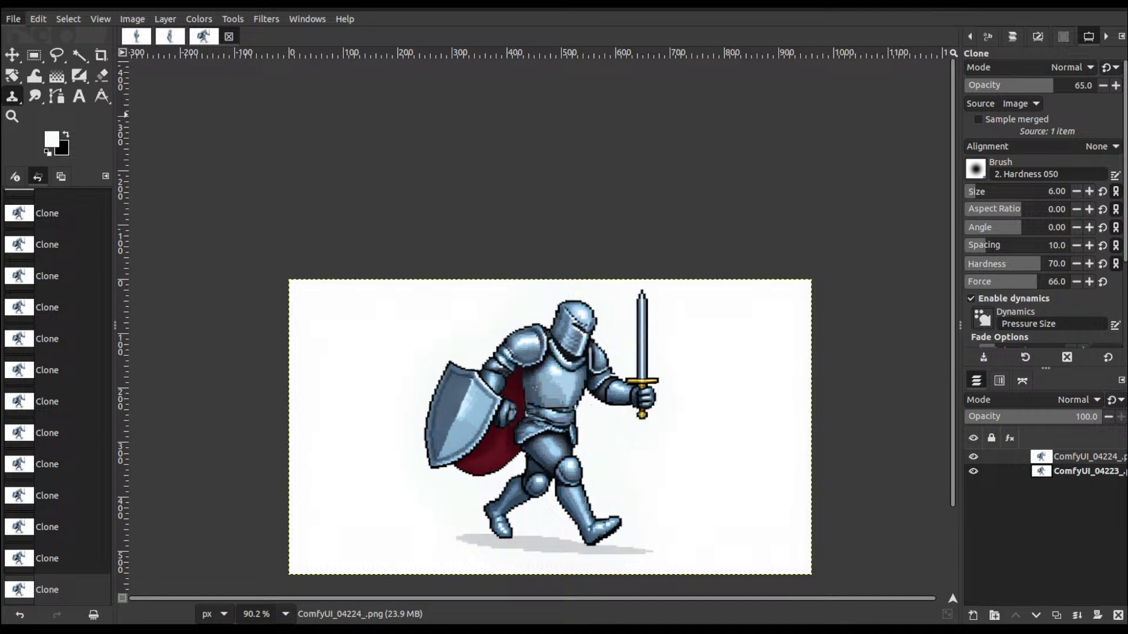
pyautogui.hotkey('ctrl', 'e')
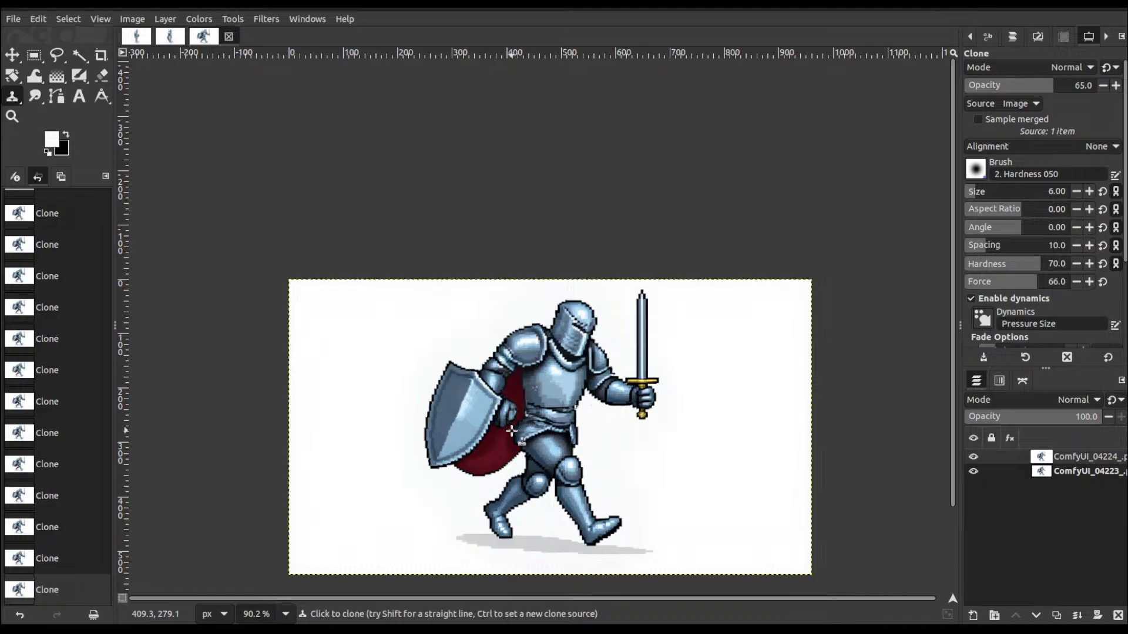
# - Clone red cape from above the shield hand over the hand's upper edge
pyautogui.scroll(9, 514, 388)
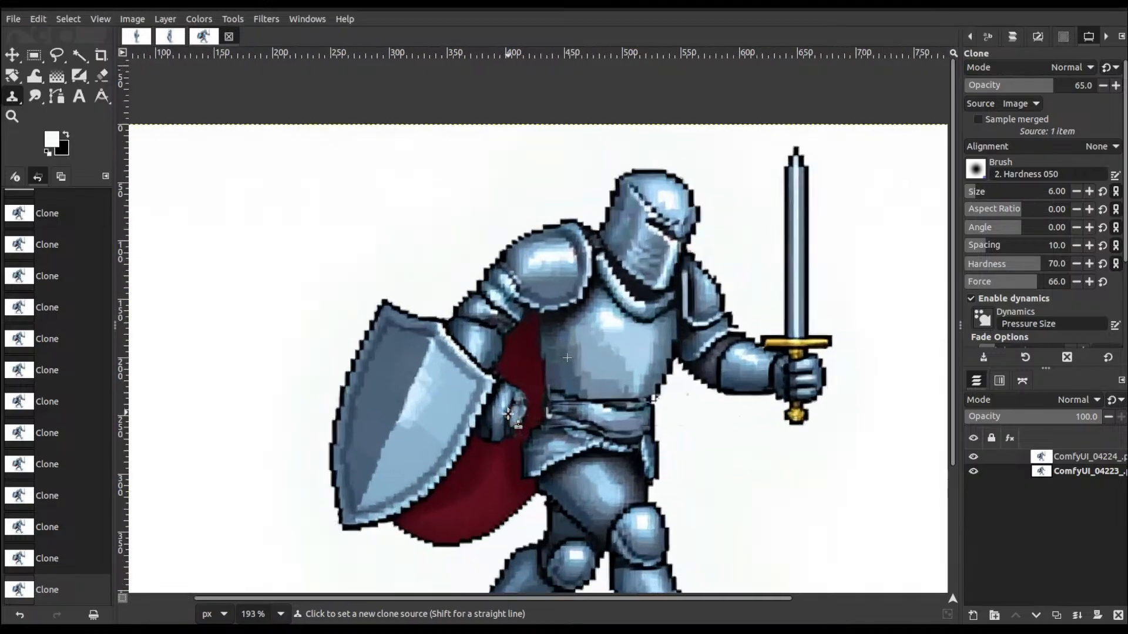
pyautogui.keyDown('ctrl'); pyautogui.click(519, 356); pyautogui.keyUp('ctrl')
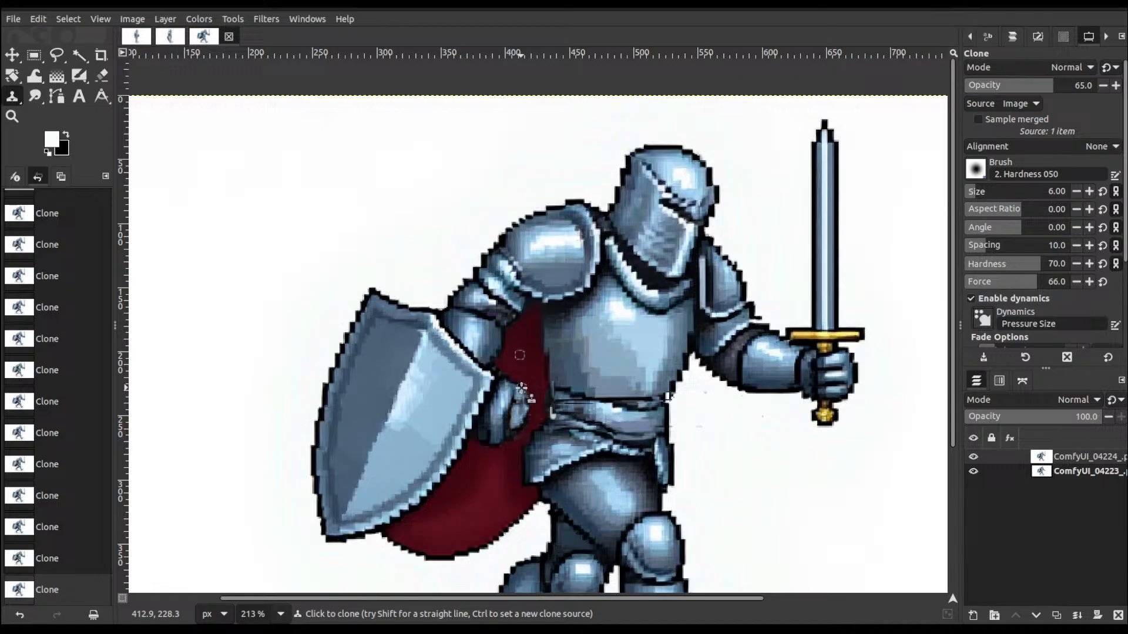
pyautogui.moveTo(520, 388)
pyautogui.mouseDown()
pyautogui.moveTo(520, 408)
pyautogui.moveTo(527, 394)
pyautogui.mouseUp()
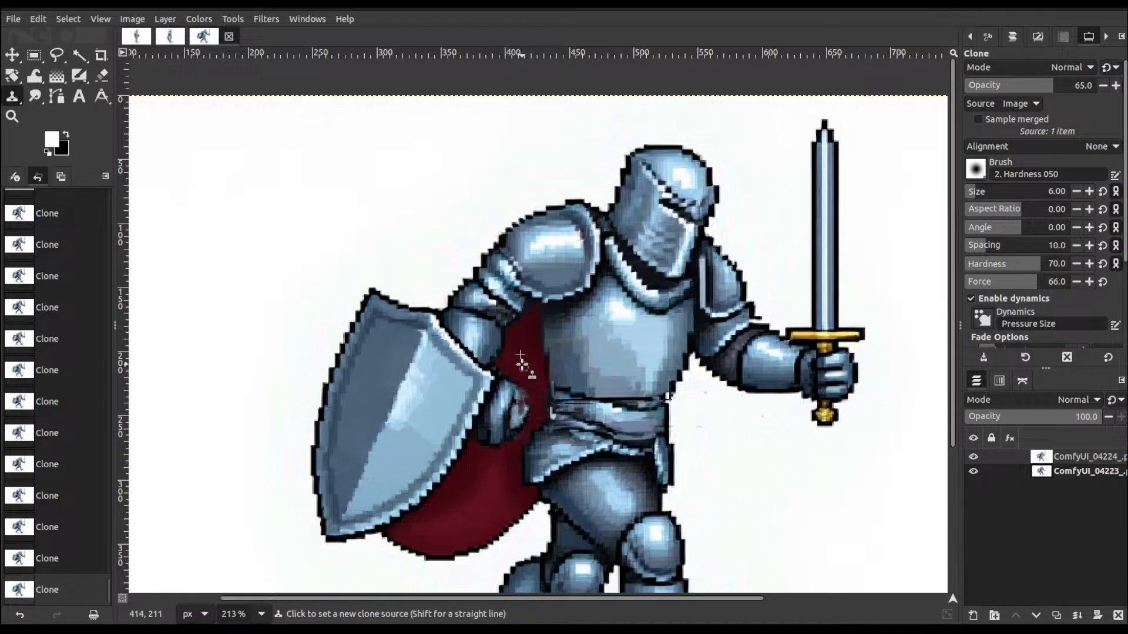
# - Set the Clone brush size to 22 and cover most of the shield hand with sampled red cape
pyautogui.click(979, 194)
pyautogui.moveTo(979, 194); pyautogui.dragTo(977, 194)
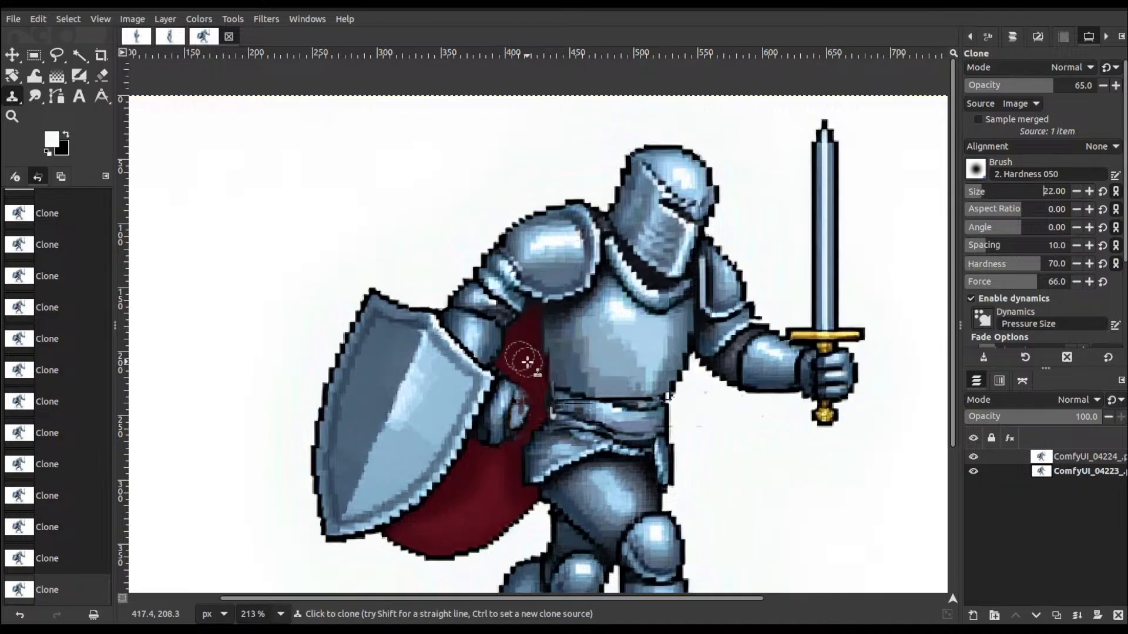
pyautogui.keyDown('ctrl'); pyautogui.click(520, 356); pyautogui.keyUp('ctrl')
pyautogui.moveTo(516, 399)
pyautogui.mouseDown()
pyautogui.moveTo(521, 403)
pyautogui.moveTo(523, 419)
pyautogui.moveTo(501, 436)
pyautogui.moveTo(518, 381)
pyautogui.moveTo(507, 426)
pyautogui.moveTo(511, 403)
pyautogui.mouseUp()
pyautogui.click(509, 433)
pyautogui.click(503, 438)
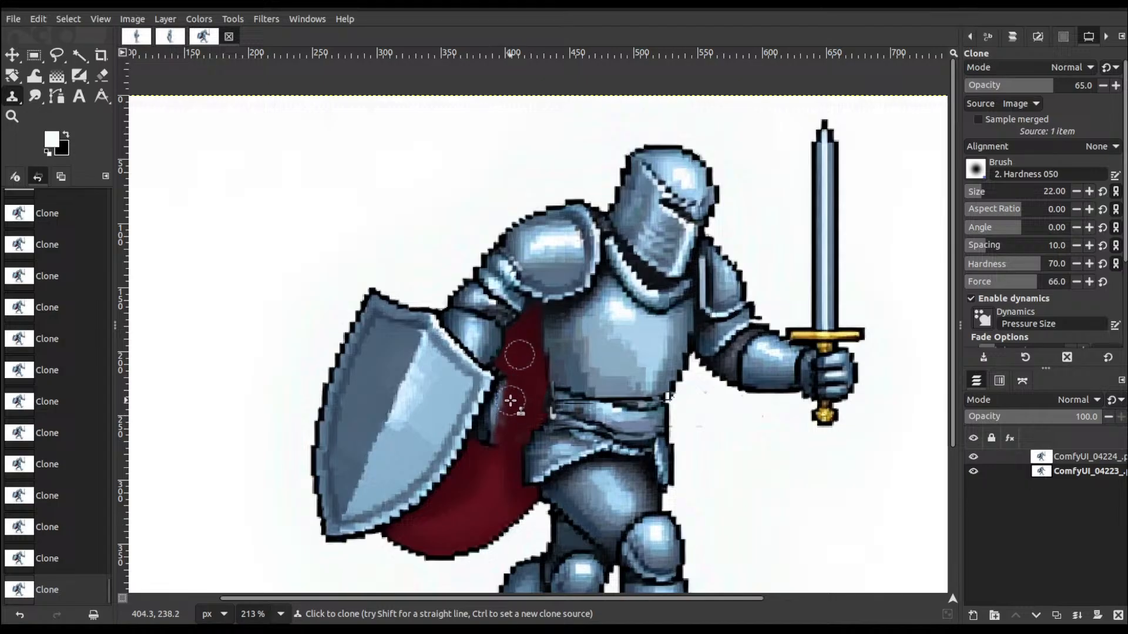
# - Clone cape over the rest of the hand along the shield's edge, and export the image over ComfyUI_04224_.png again
pyautogui.click(496, 434)
pyautogui.click(490, 427)
pyautogui.click(488, 439)
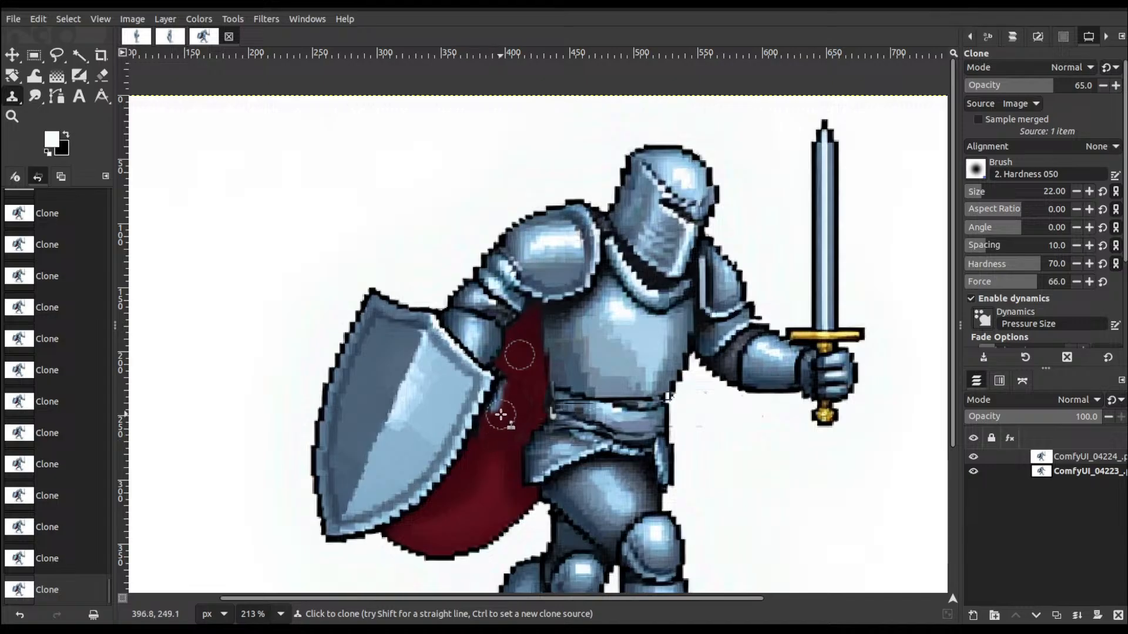
pyautogui.moveTo(494, 415); pyautogui.dragTo(508, 388)
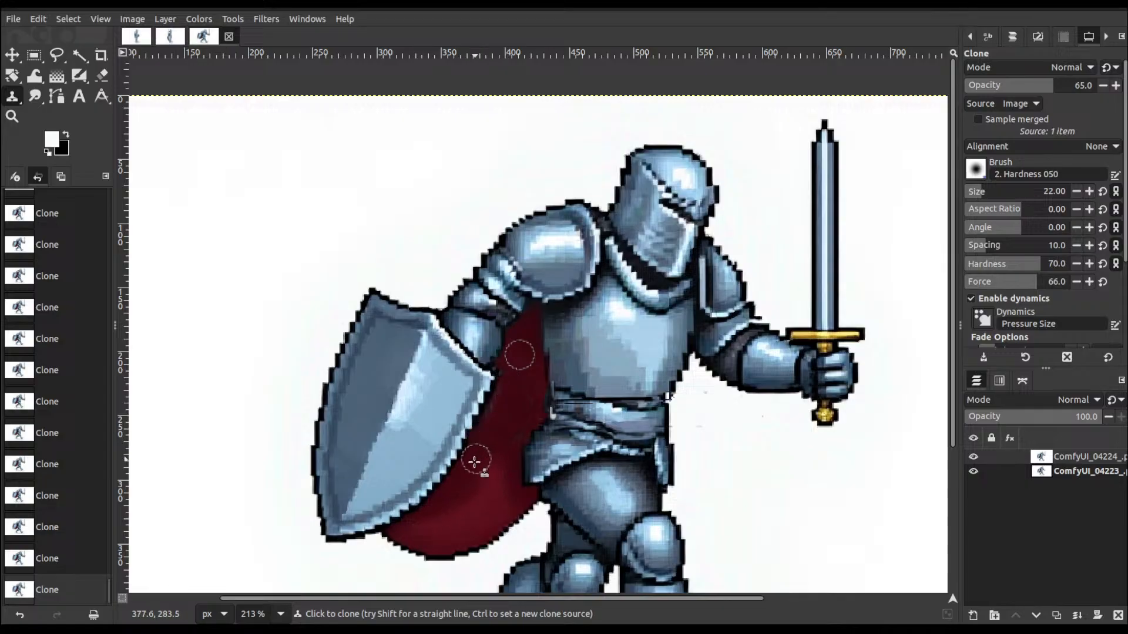
pyautogui.keyDown('ctrl'); pyautogui.scroll(-2, 492, 410); pyautogui.keyUp('ctrl')
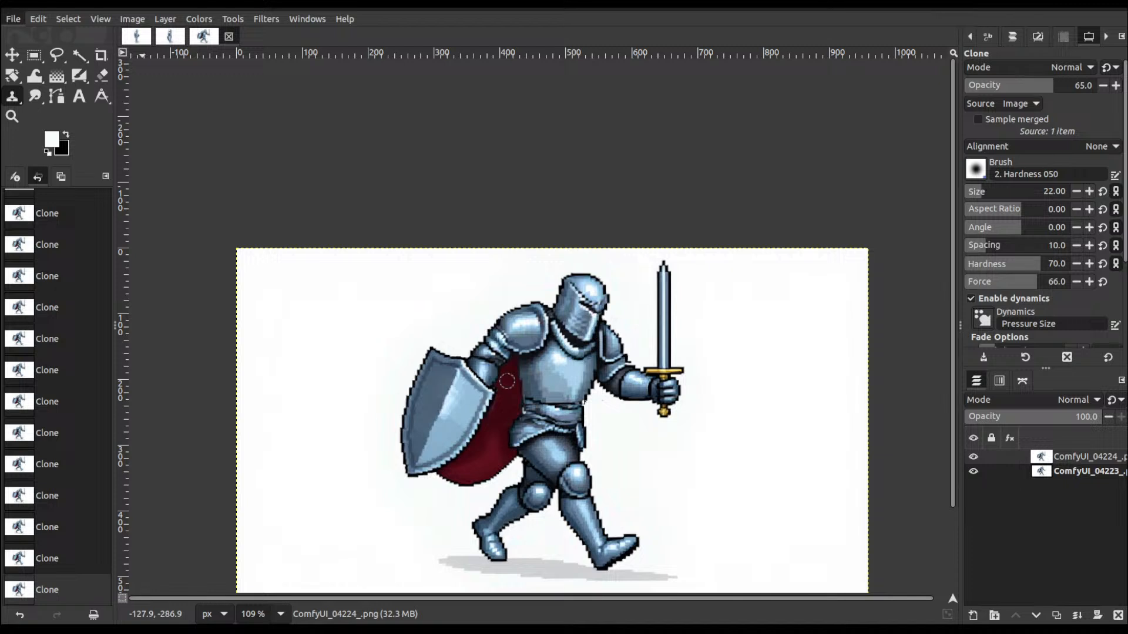
pyautogui.hotkey('ctrl', 'e')
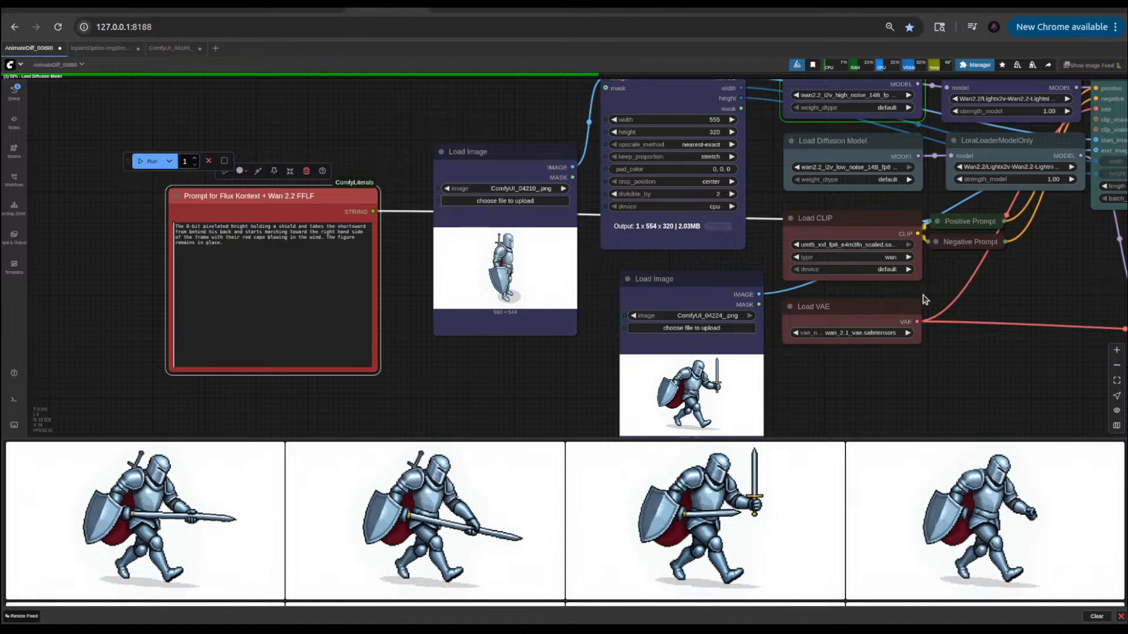
# - In ComfyUI, examine the two Load Image nodes holding the start frame and the edited ComfyUI_04224_.png end frame
pyautogui.moveTo(493, 379); pyautogui.dragTo(480, 269)
pyautogui.scroll(-4, 441, 365)
pyautogui.scroll(8, 440, 365)
pyautogui.moveTo(559, 285); pyautogui.dragTo(573, 347)
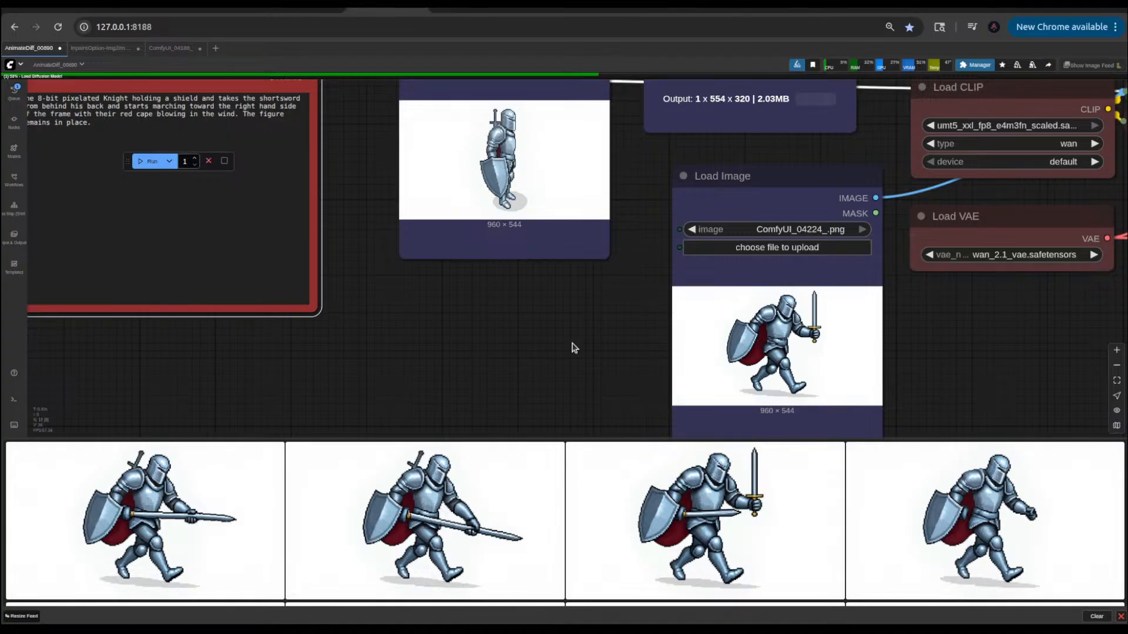
# - Switch to the Suno playlist, pause the song that is playing, and return to the ComfyUI workflow
pyautogui.click(877, 12)
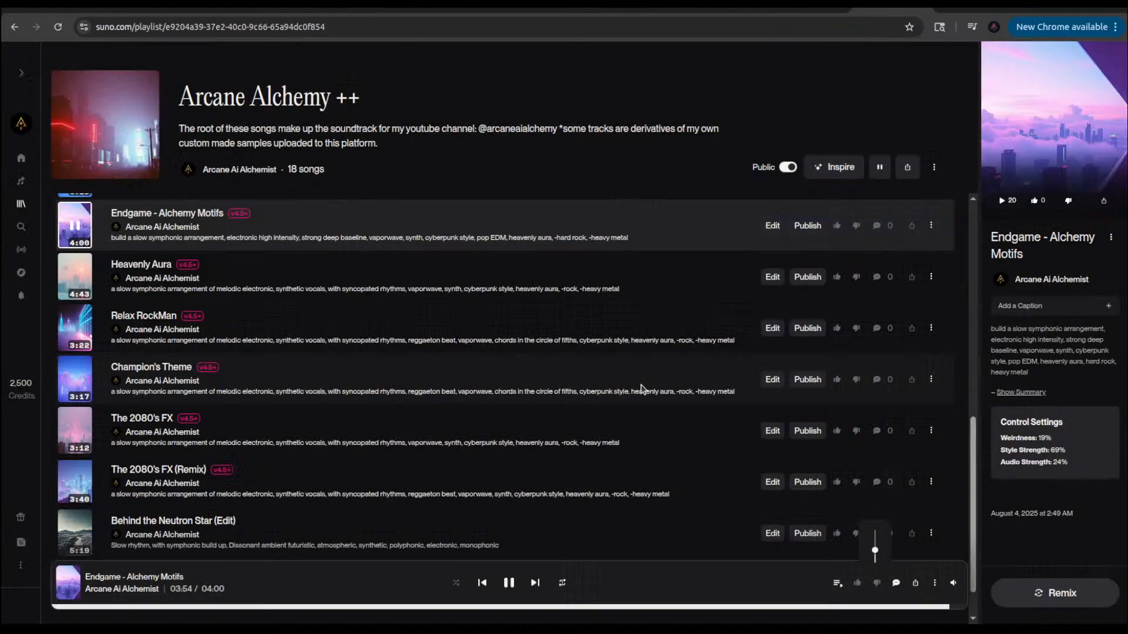
pyautogui.click(508, 583)
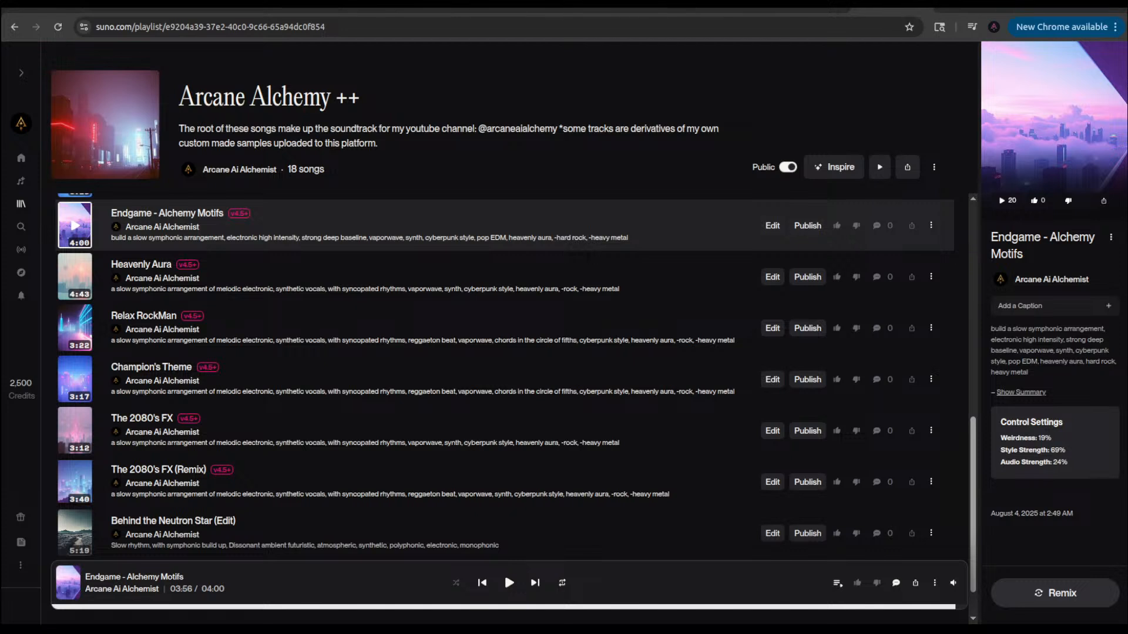
pyautogui.click(386, 9)
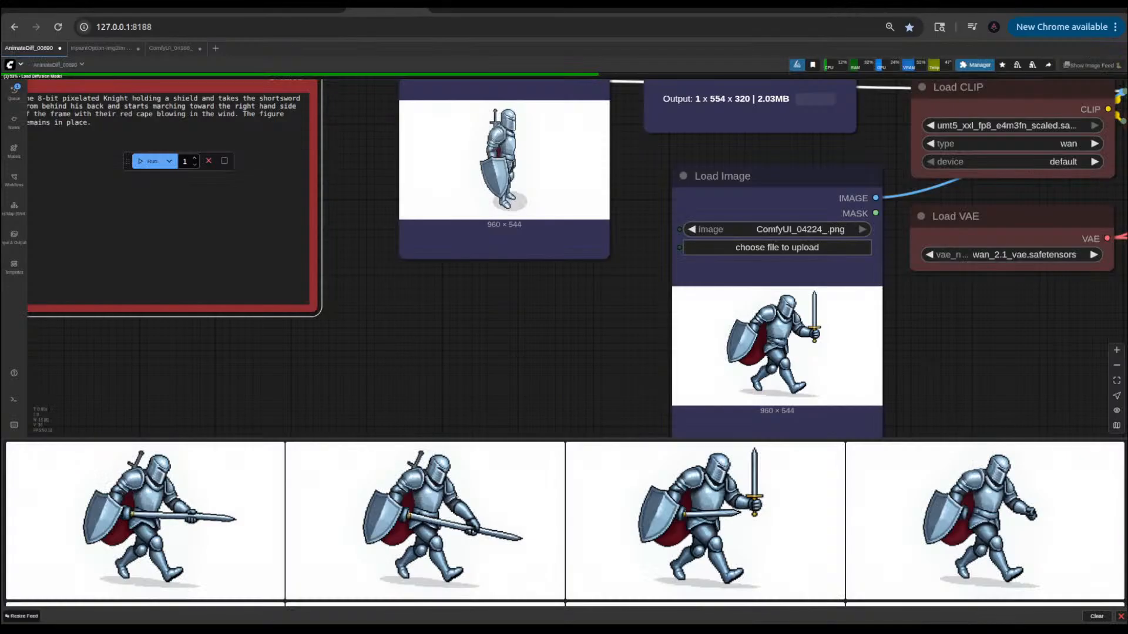
# - Fit the whole Wan 2.2 workflow in view, from the prompt node to the Video Combine output
pyautogui.scroll(-6, 458, 337)
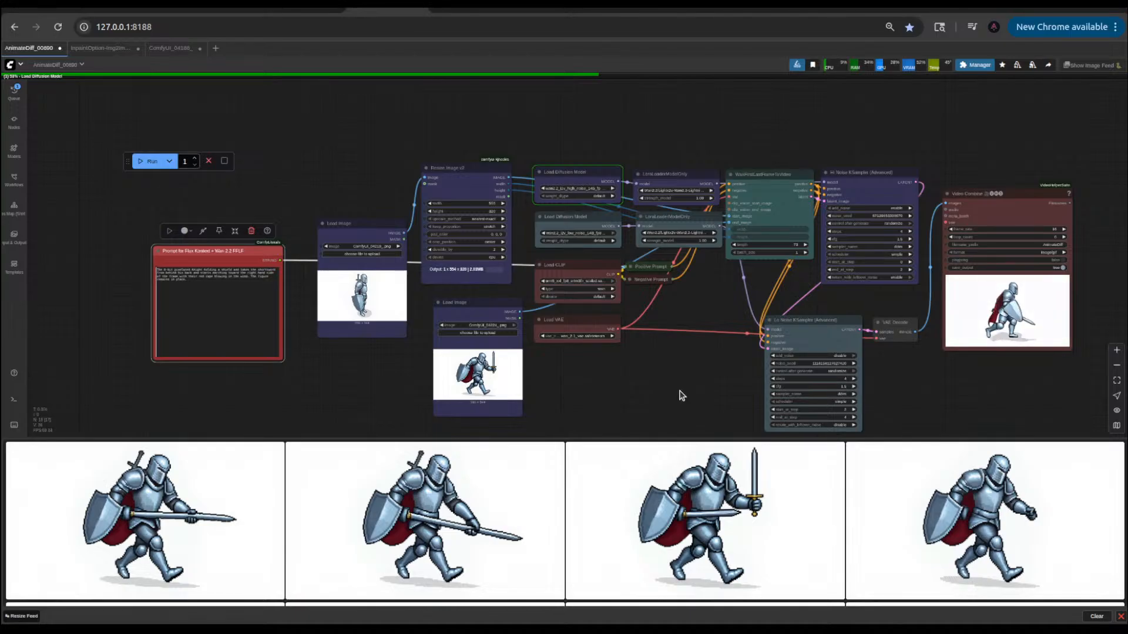
pyautogui.scroll(6, 677, 389)
pyautogui.press('.')
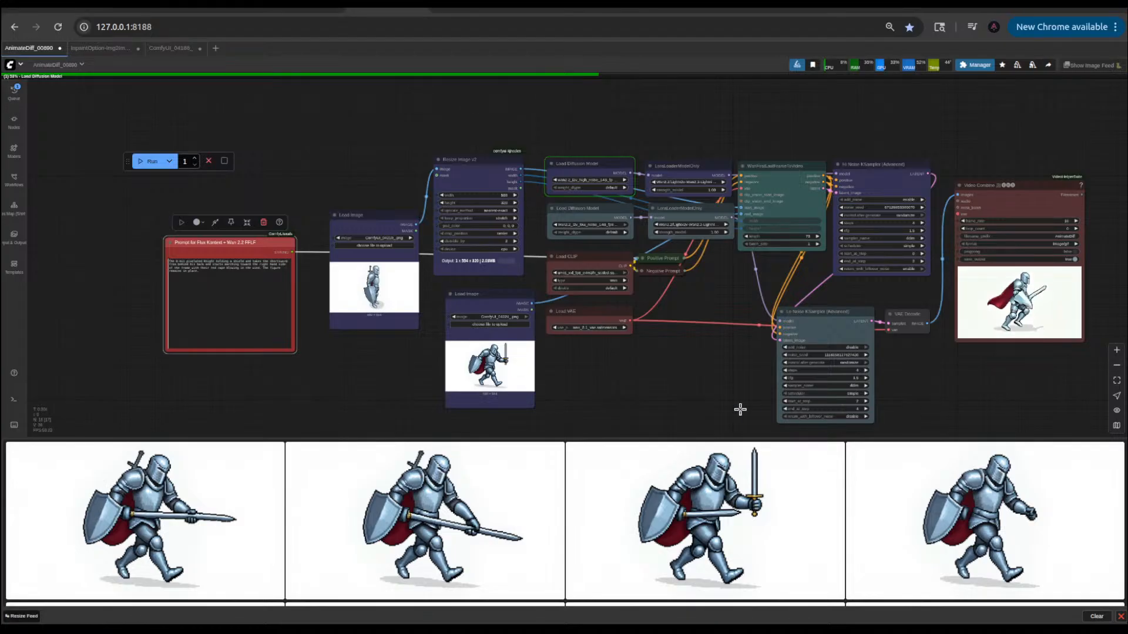
# - Switch to the inpaint img2img workflow and look through the knight and room renders in the image feed
pyautogui.click(102, 51)
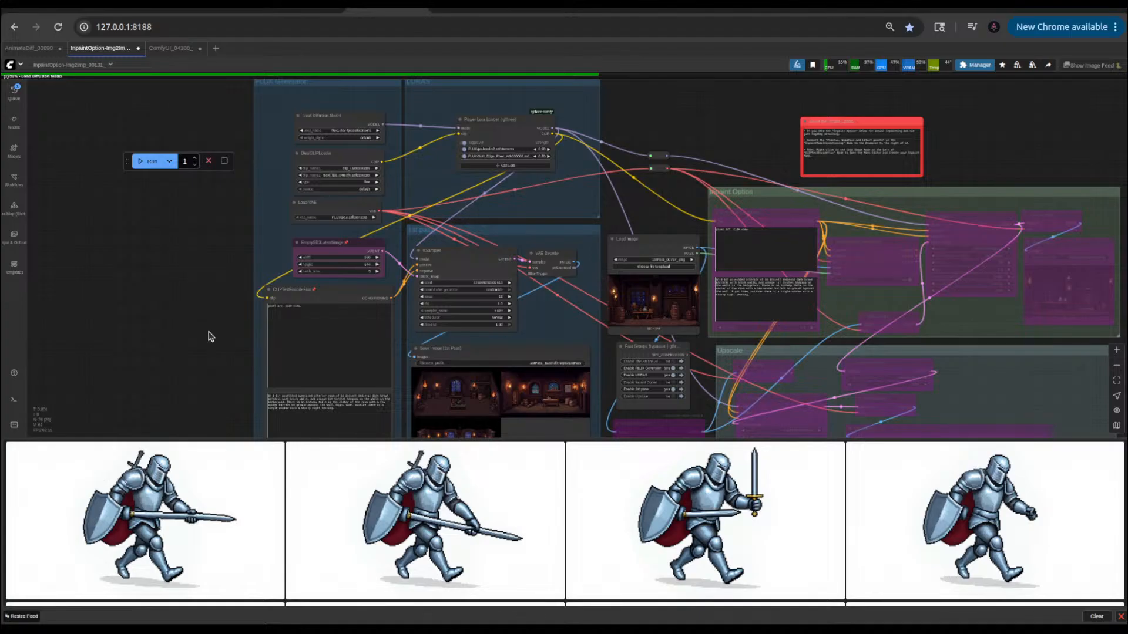
pyautogui.scroll(-3, 1007, 516)
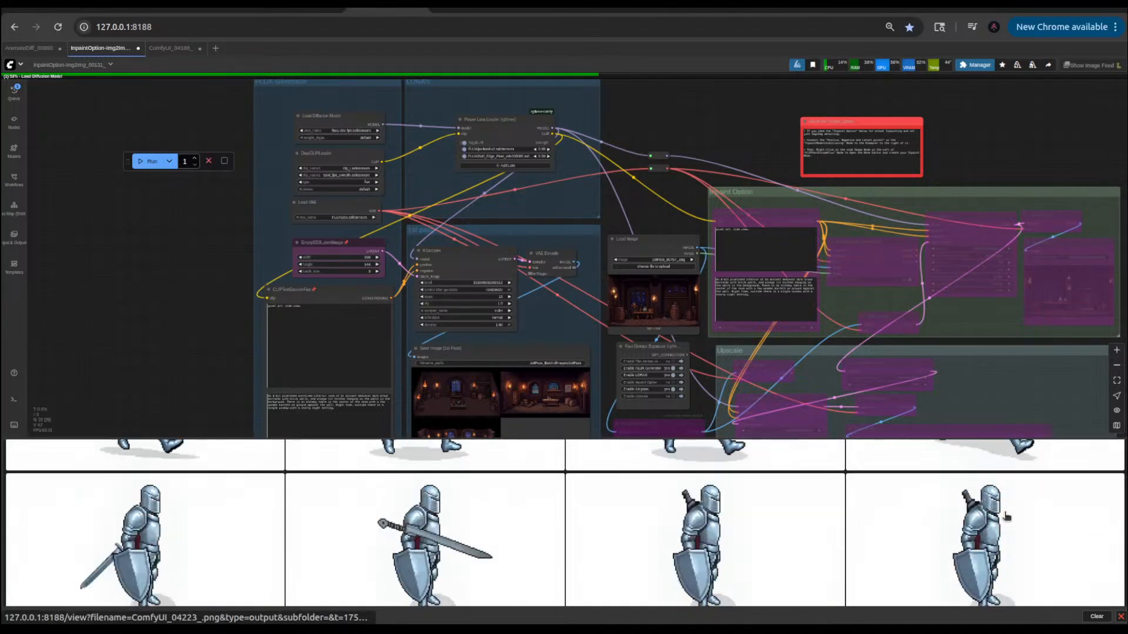
pyautogui.scroll(-6, 751, 515)
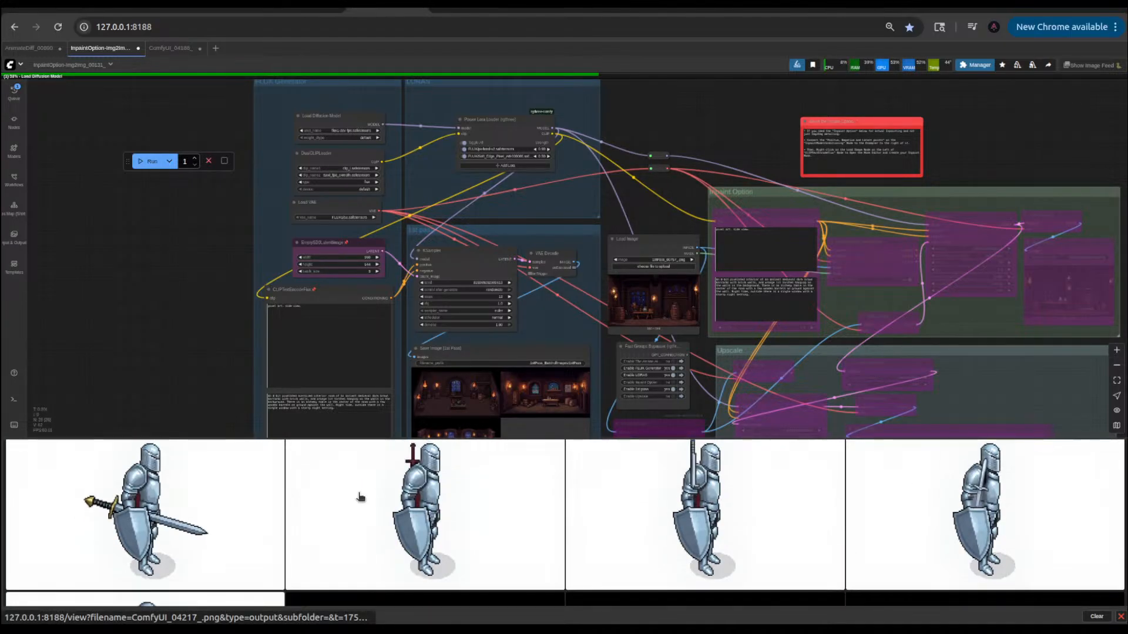
pyautogui.scroll(5, 361, 498)
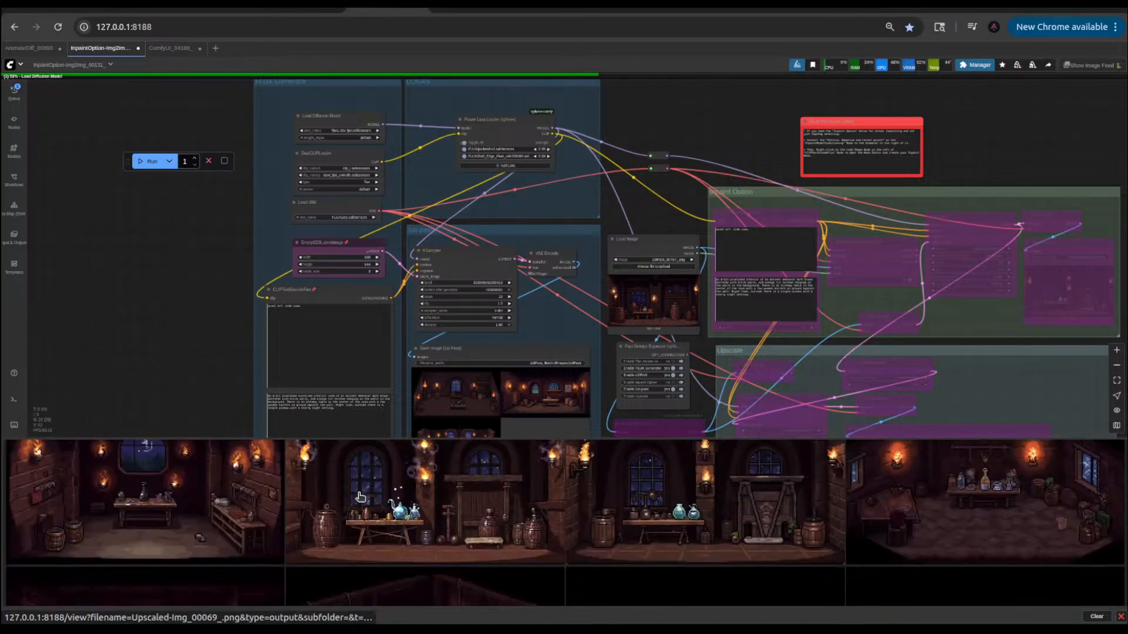
# - Examine the inpaint workflow's text prompt, first-pass images and the Load Image node holding the medieval alchemy room 1stPass_00757_.png
pyautogui.moveTo(222, 290); pyautogui.dragTo(188, 276)
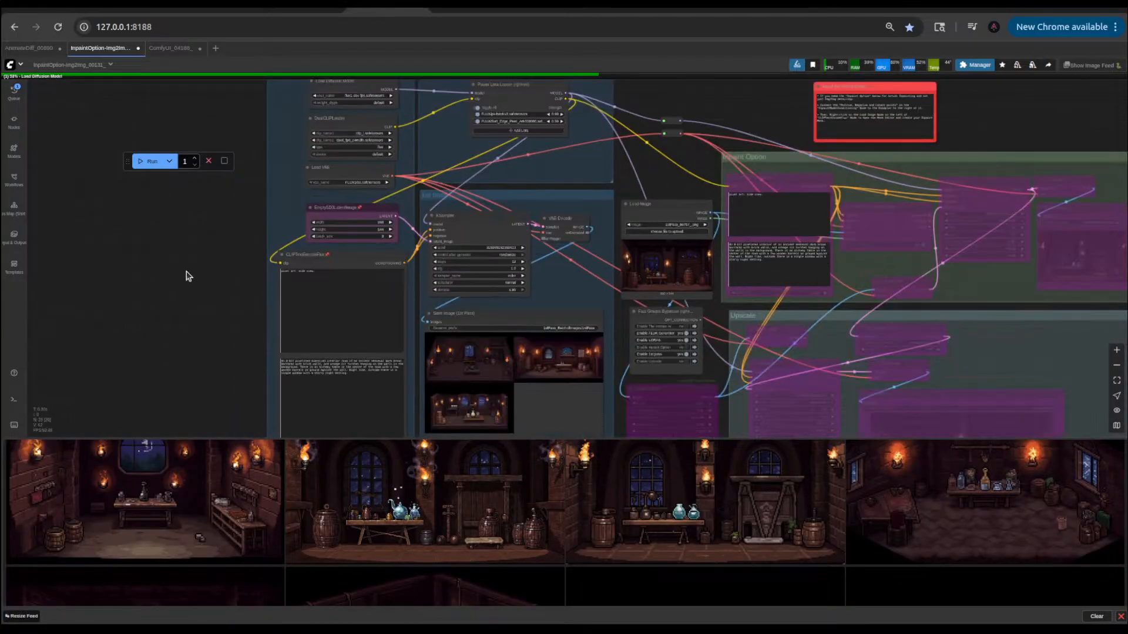
pyautogui.scroll(4, 186, 276)
pyautogui.moveTo(188, 327); pyautogui.dragTo(164, 224)
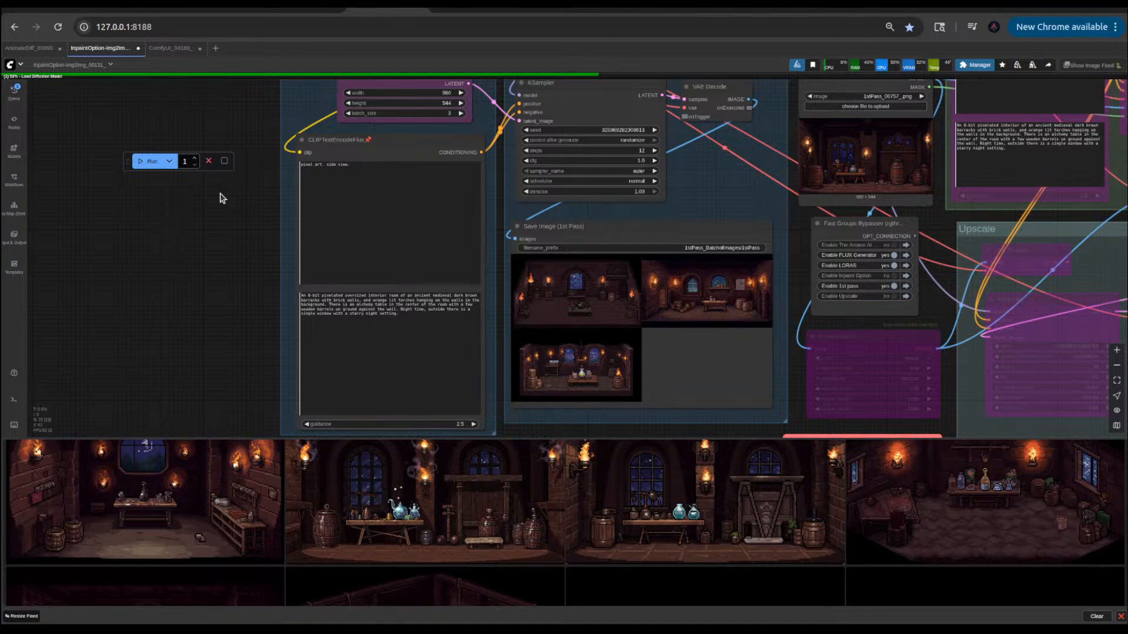
pyautogui.moveTo(943, 241); pyautogui.dragTo(611, 278)
pyautogui.scroll(11, 581, 219)
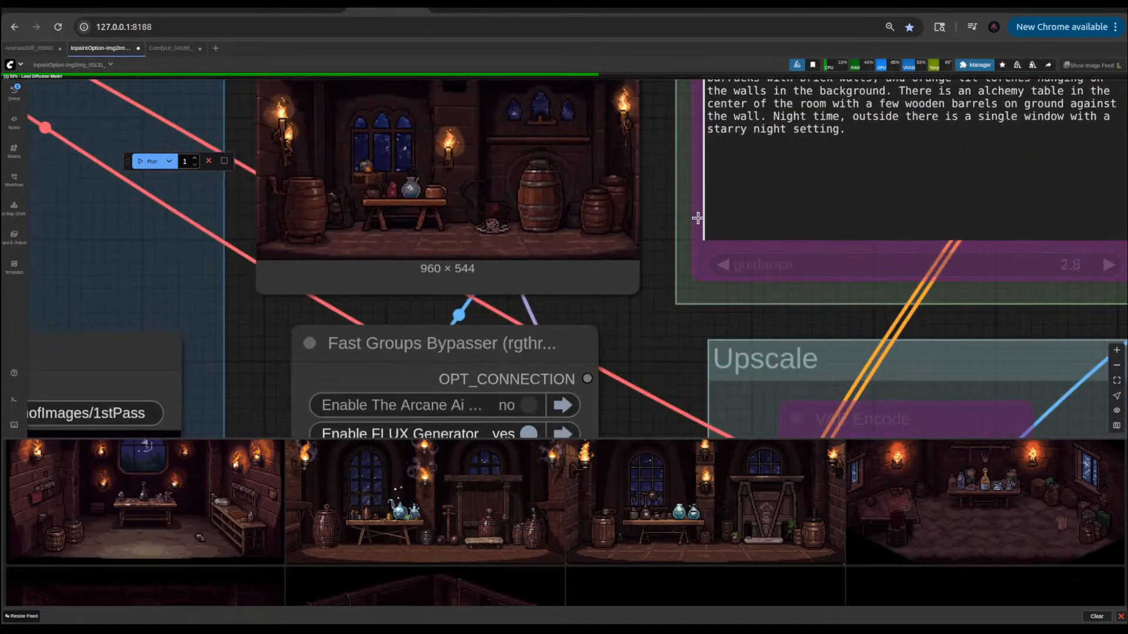
pyautogui.moveTo(658, 192); pyautogui.dragTo(677, 264)
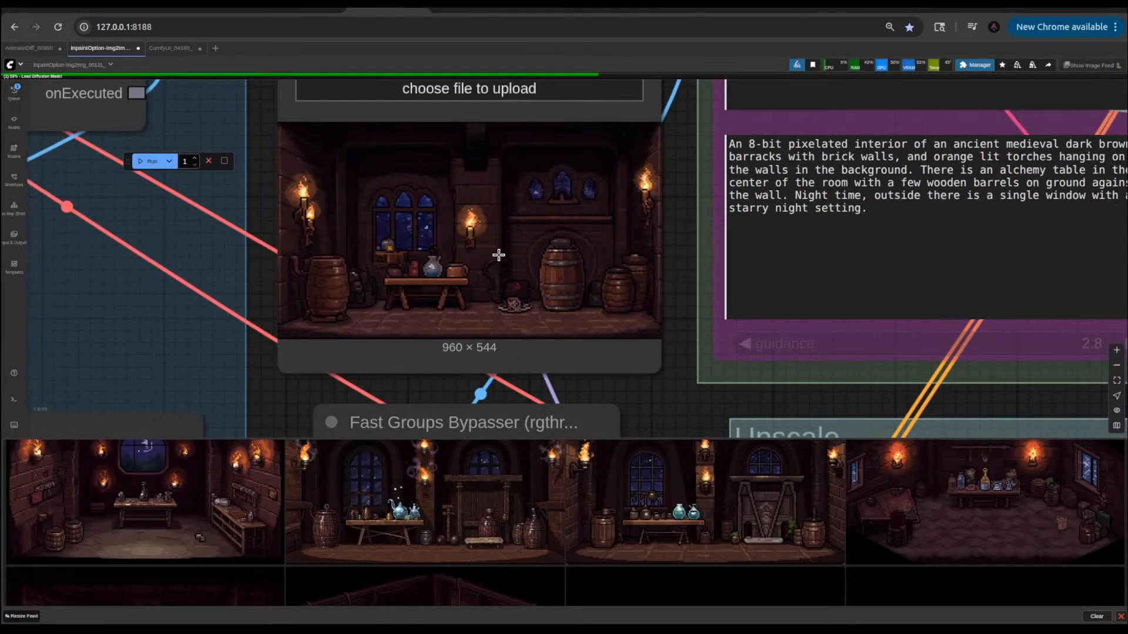
pyautogui.scroll(-4, 495, 251)
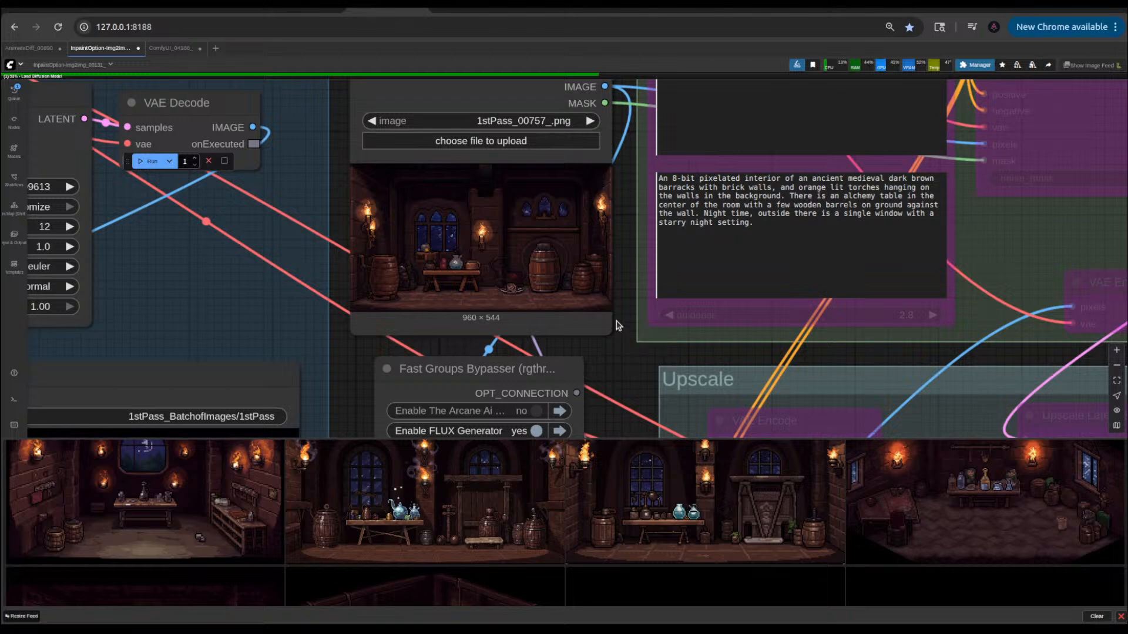
pyautogui.scroll(-10, 618, 326)
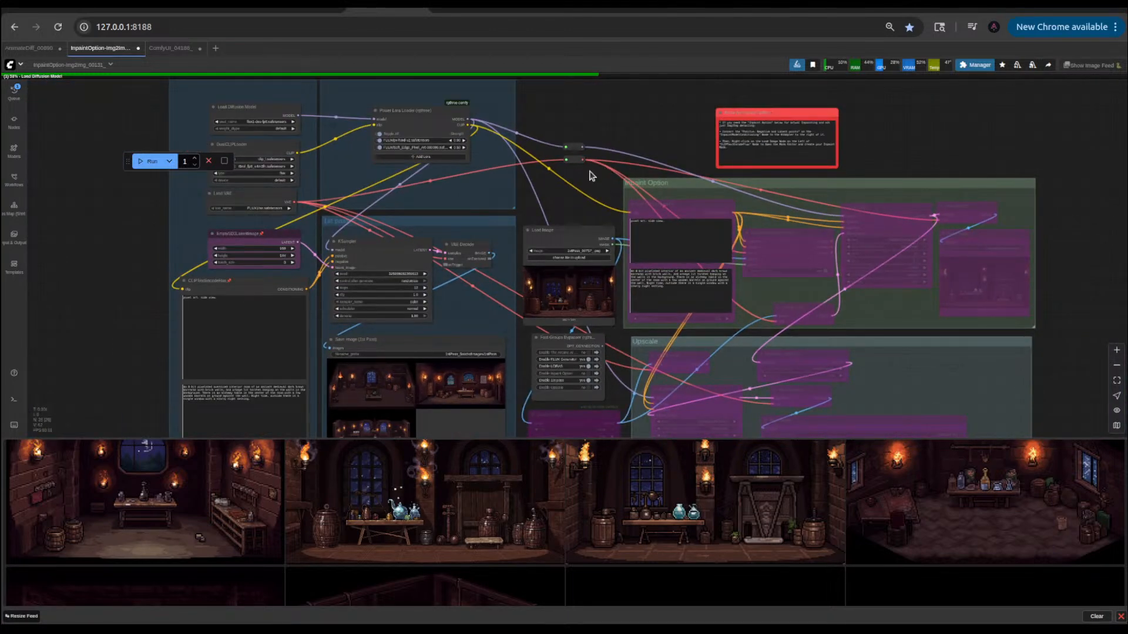
pyautogui.scroll(-2, 592, 175)
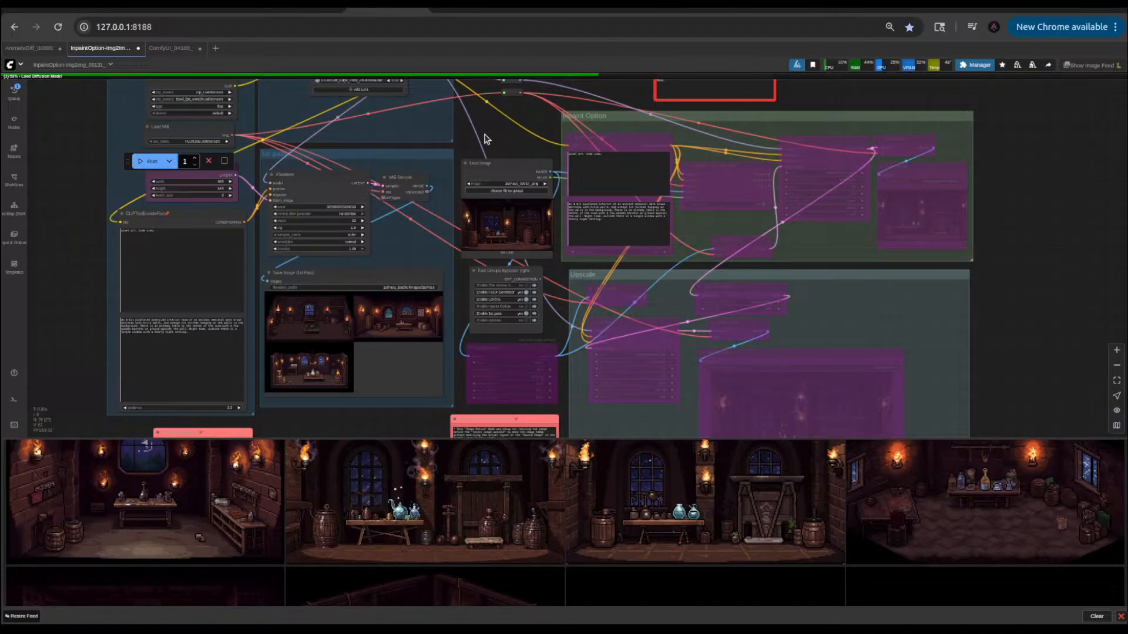
pyautogui.moveTo(485, 138); pyautogui.dragTo(518, 208)
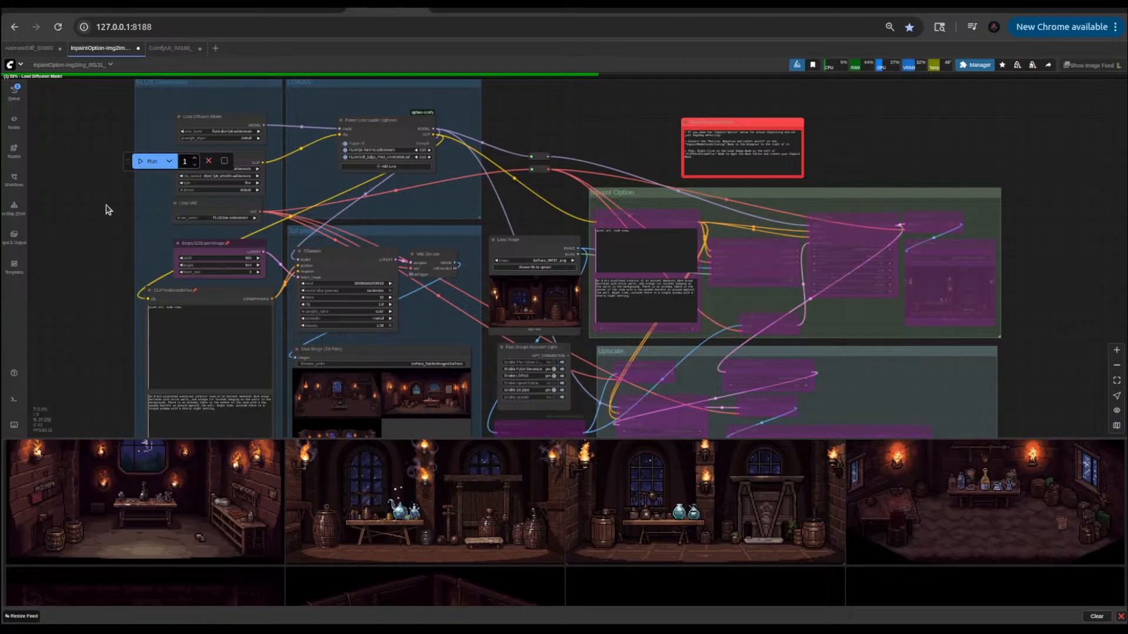
# - Look over the FLUX.1 Kontext Editor workflow and return to the AnimateDiff Wan 2.2 workflow
pyautogui.click(167, 50)
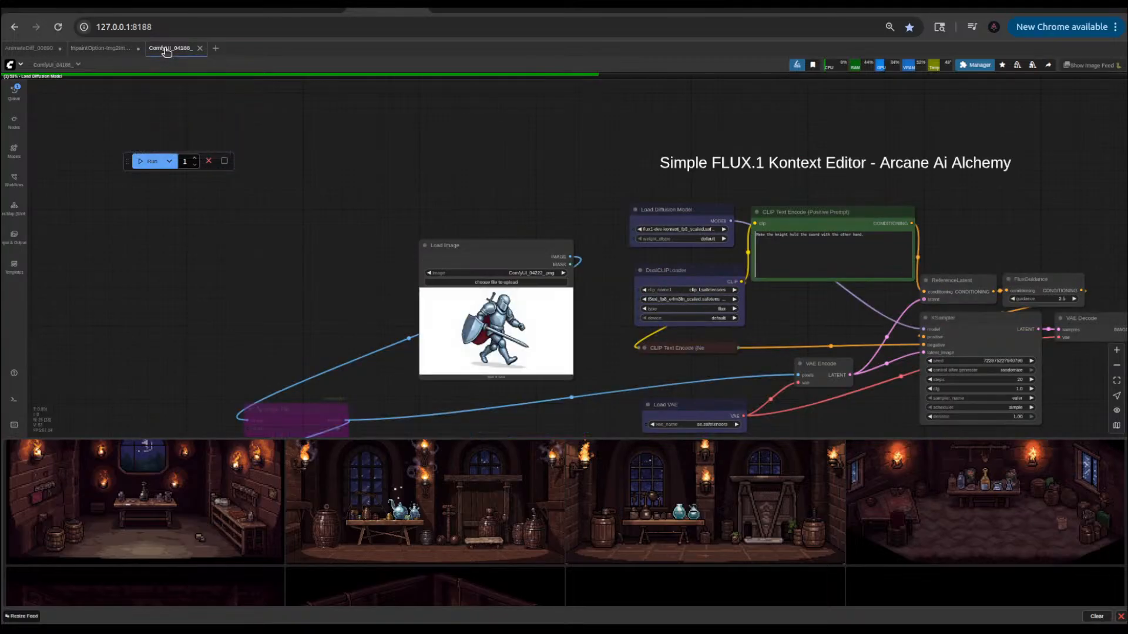
pyautogui.moveTo(471, 191); pyautogui.dragTo(357, 129)
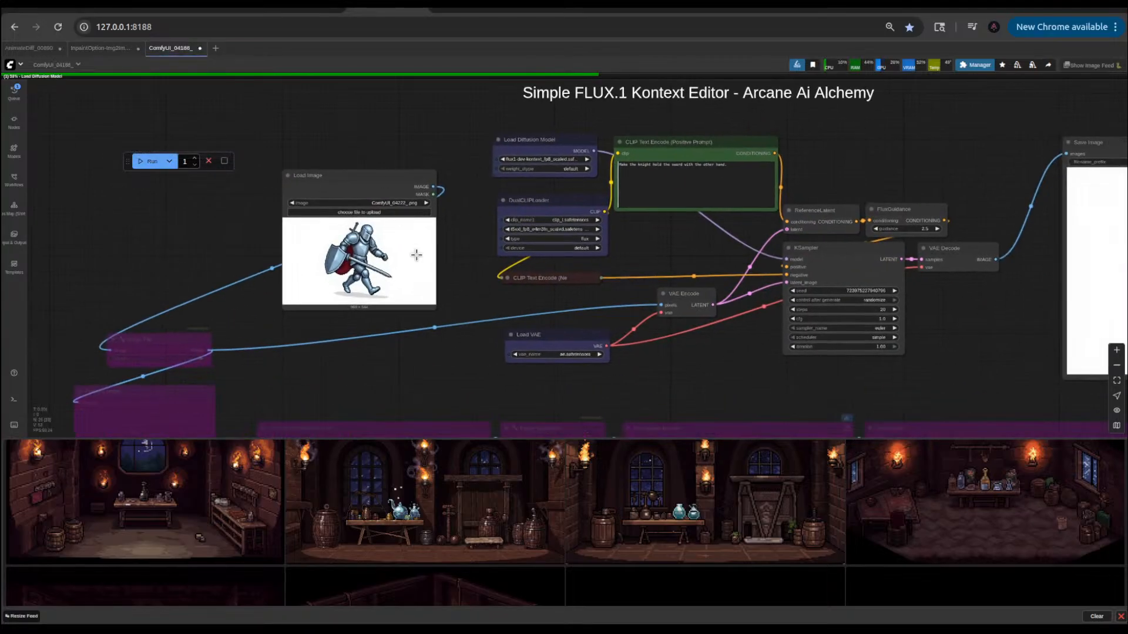
pyautogui.moveTo(708, 390); pyautogui.dragTo(856, 329)
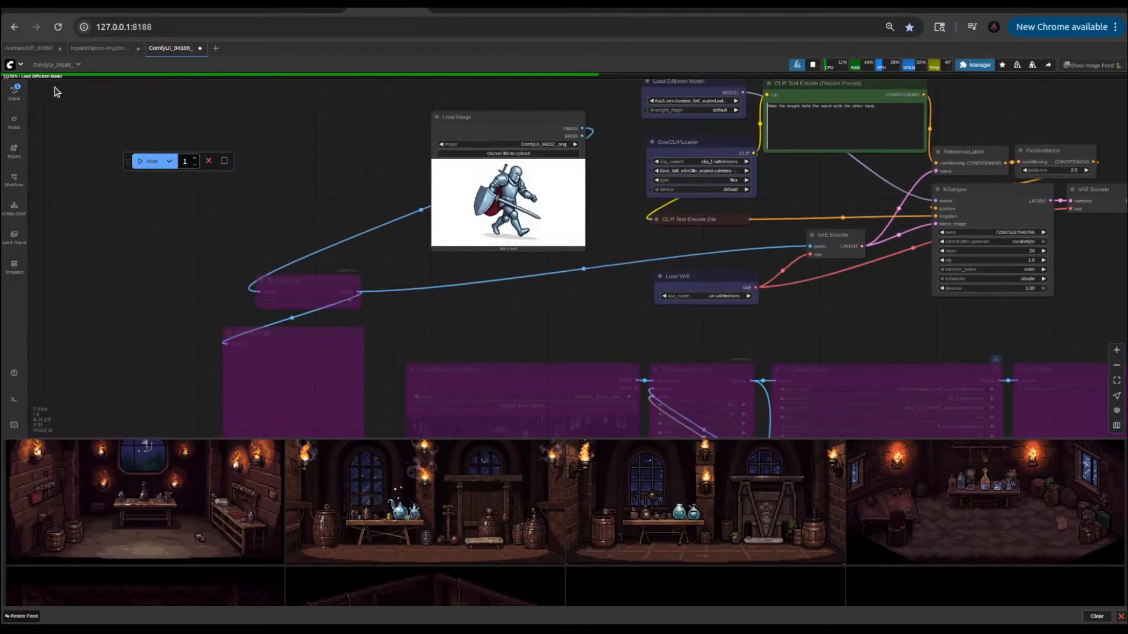
pyautogui.click(93, 49)
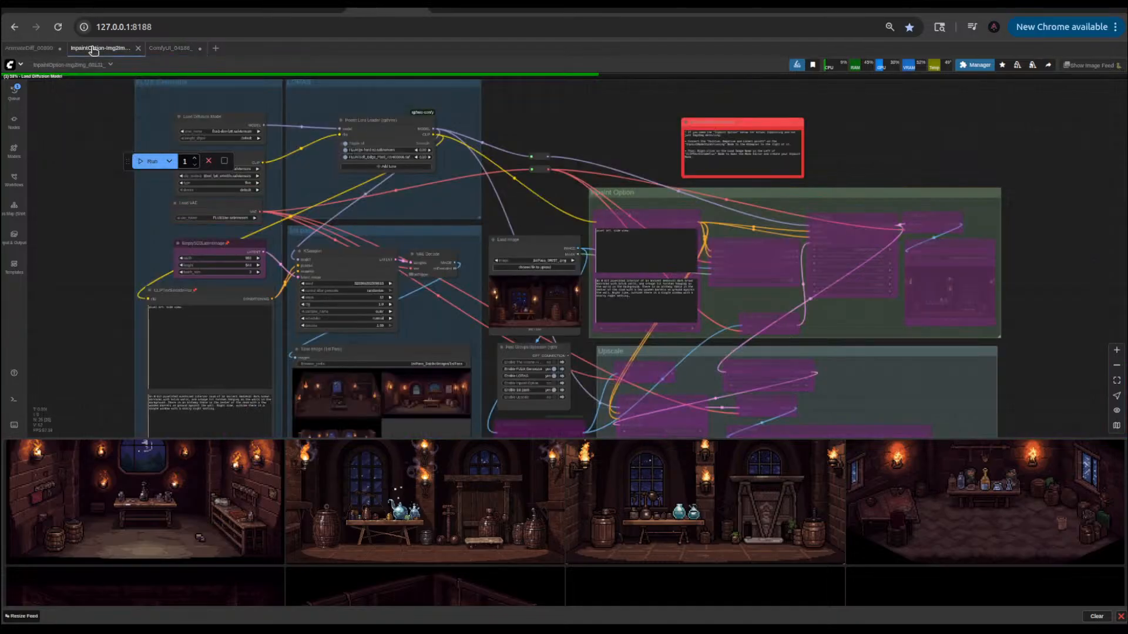
pyautogui.click(21, 49)
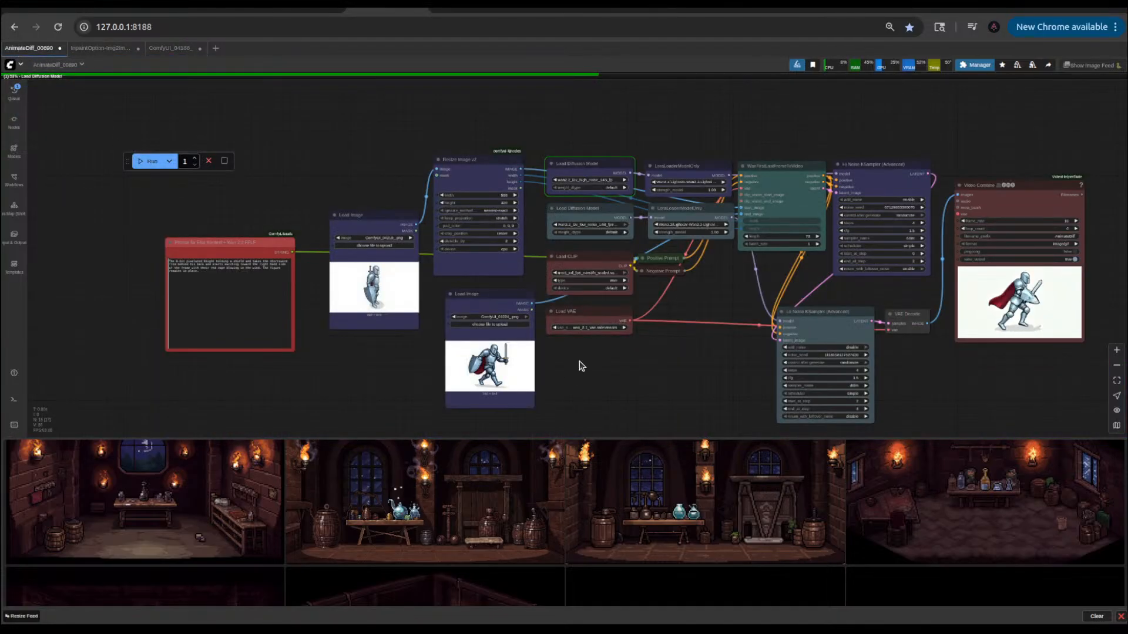
# - Examine the start and end frame Load Image nodes, especially the knight with the upright sword in ComfyUI_04224_.png
pyautogui.scroll(4, 581, 366)
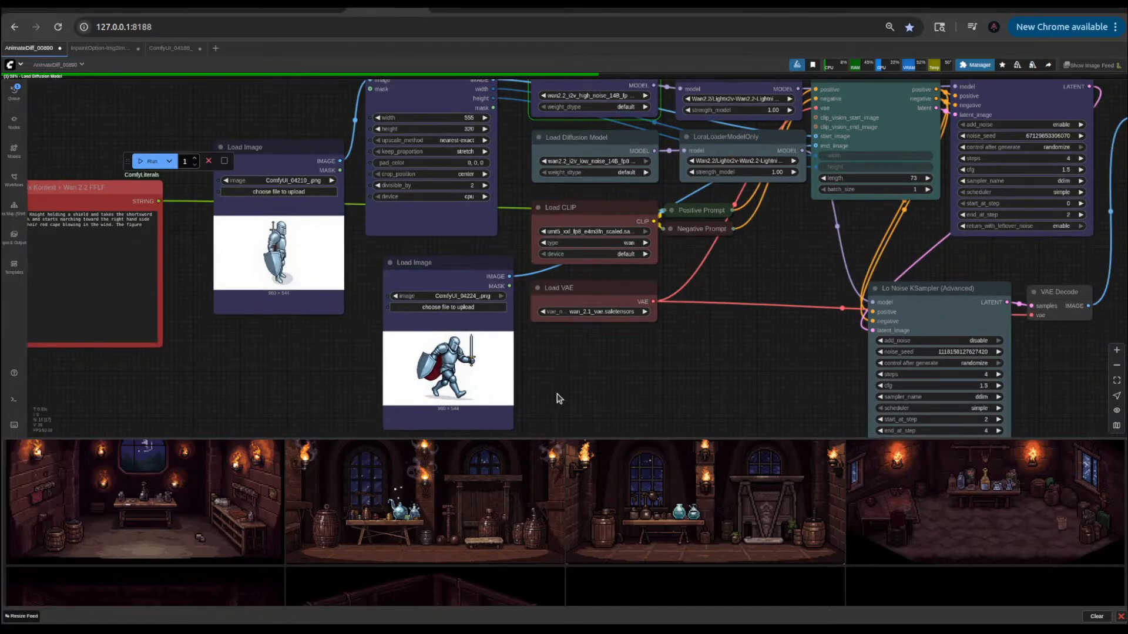
pyautogui.moveTo(322, 385); pyautogui.dragTo(491, 382)
pyautogui.scroll(5, 447, 365)
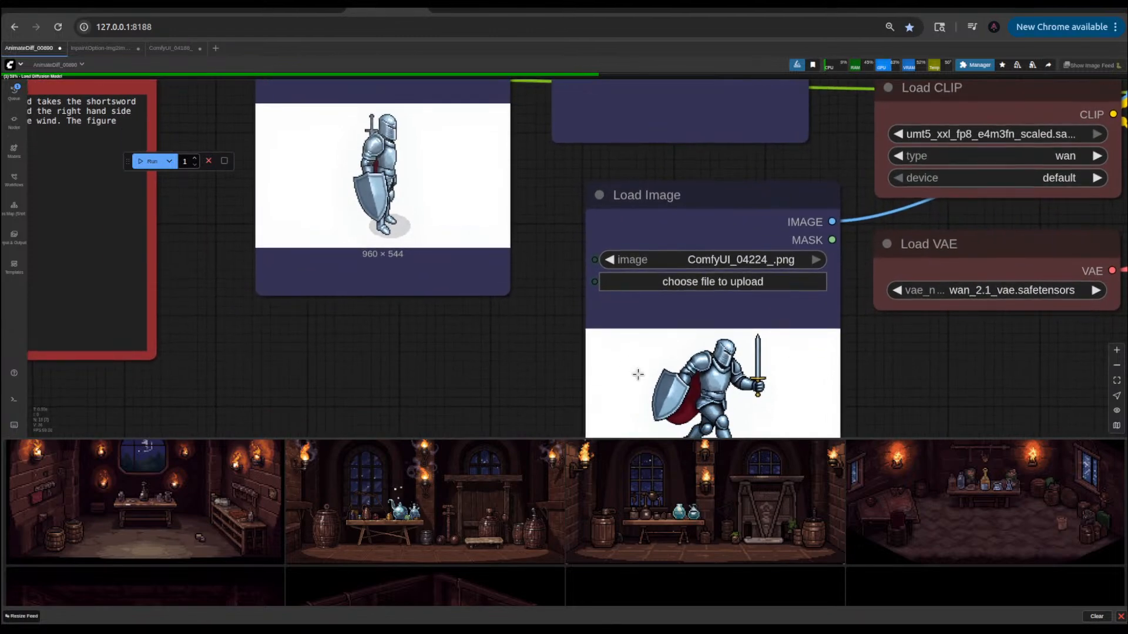
pyautogui.scroll(5, 758, 393)
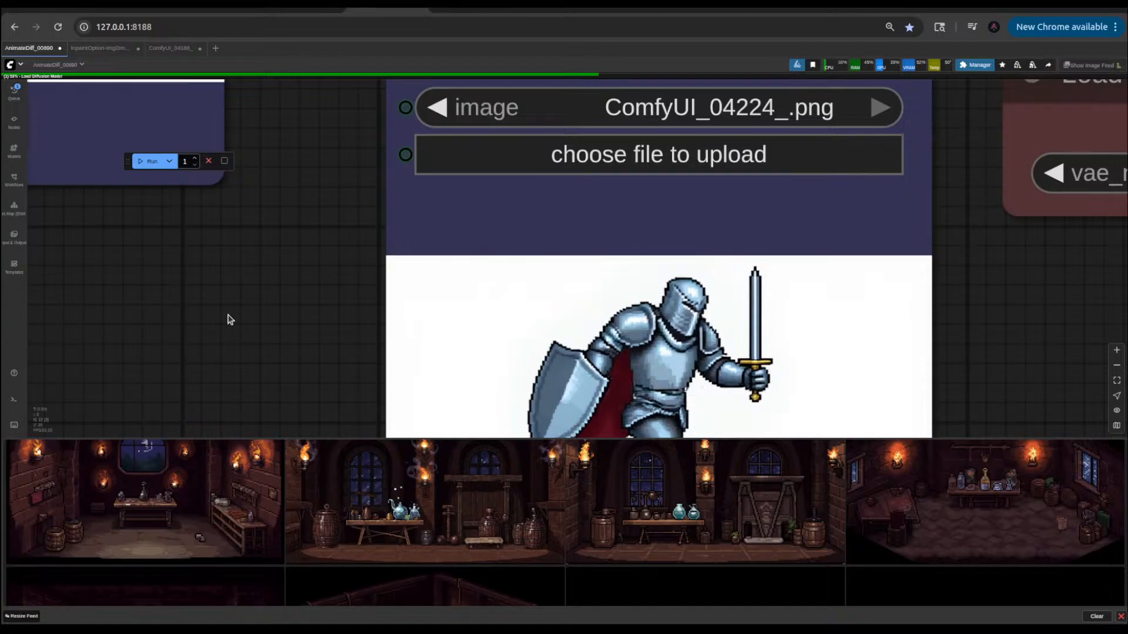
pyautogui.scroll(-5, 227, 318)
pyautogui.moveTo(216, 307); pyautogui.dragTo(329, 370)
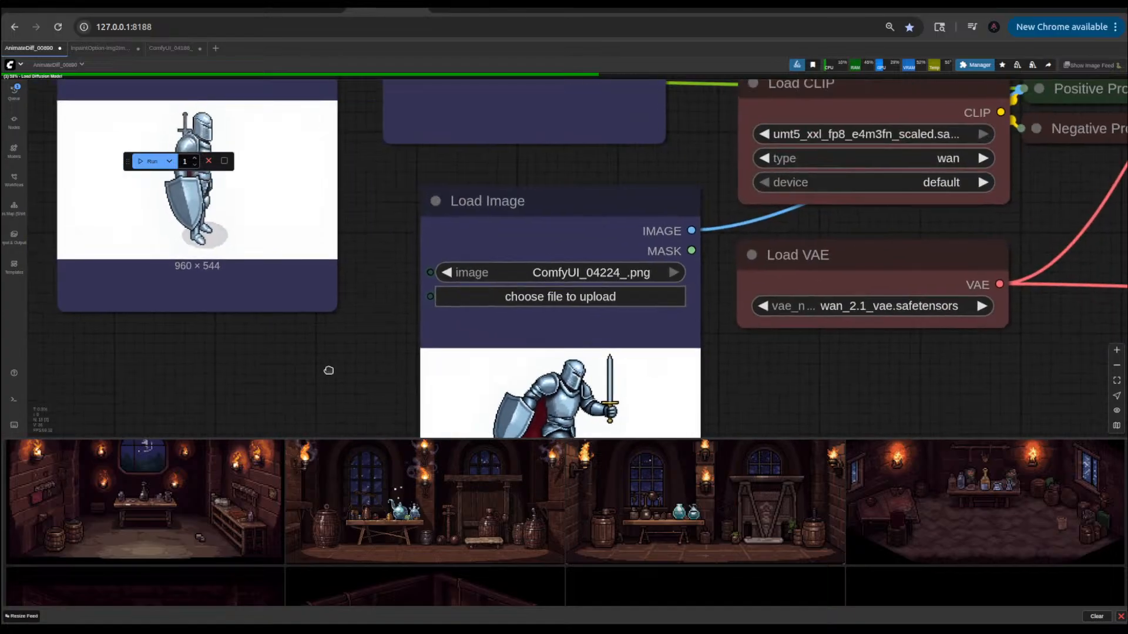
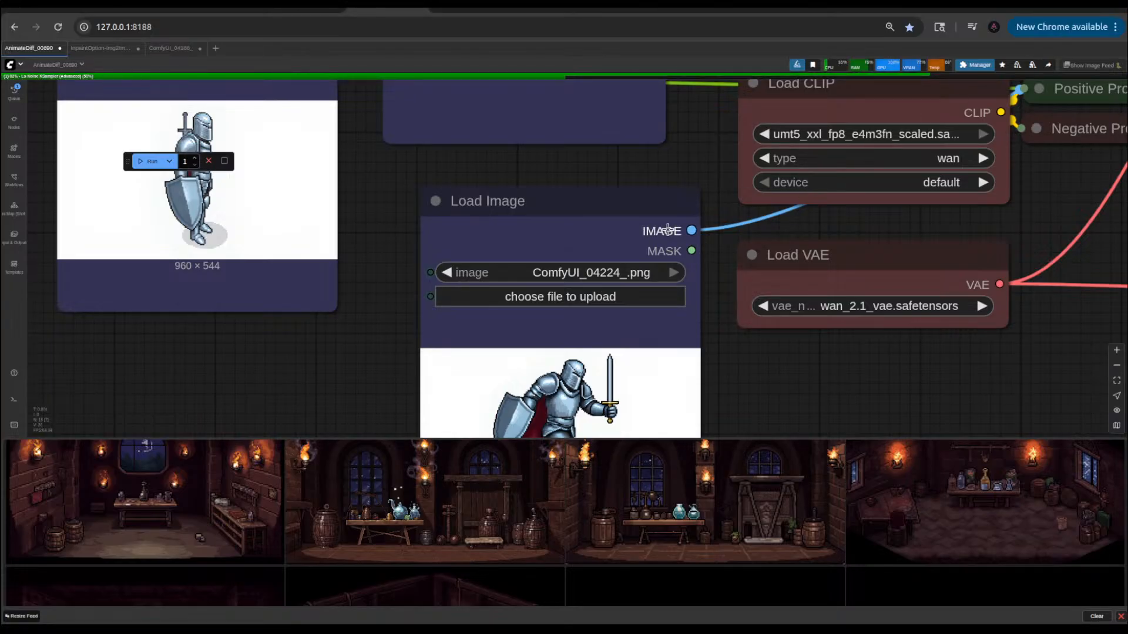
# - Load the retouched knight image ComfyUI_04224_ (1).png into the end frame's Load Image node
pyautogui.scroll(-5, 680, 184)
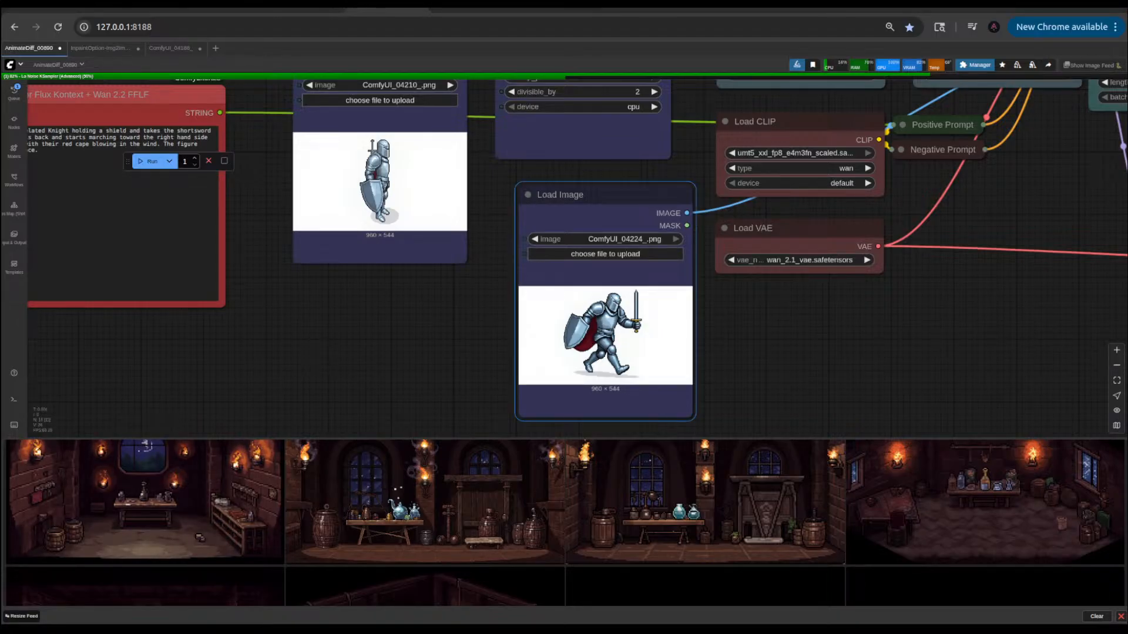
pyautogui.moveTo(637, 330); pyautogui.dragTo(636, 329)
pyautogui.moveTo(451, 333); pyautogui.dragTo(363, 379)
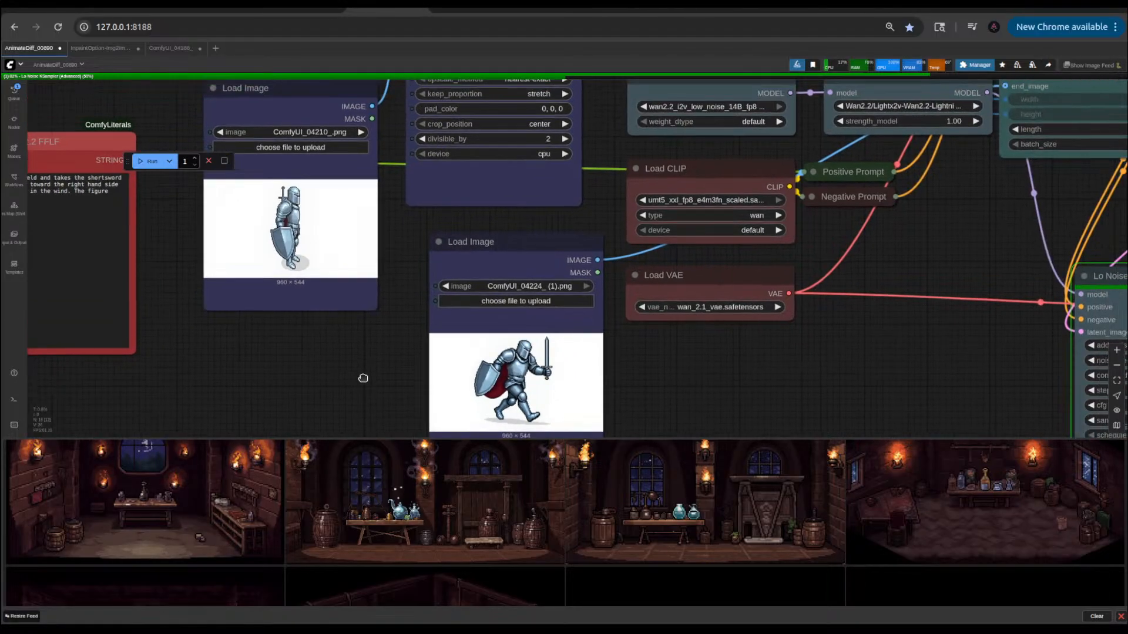
# - Follow the workflow through the Lo Noise KSampler to Video Combine and examine how the knight draws the sword in the animation
pyautogui.moveTo(762, 360); pyautogui.dragTo(521, 374)
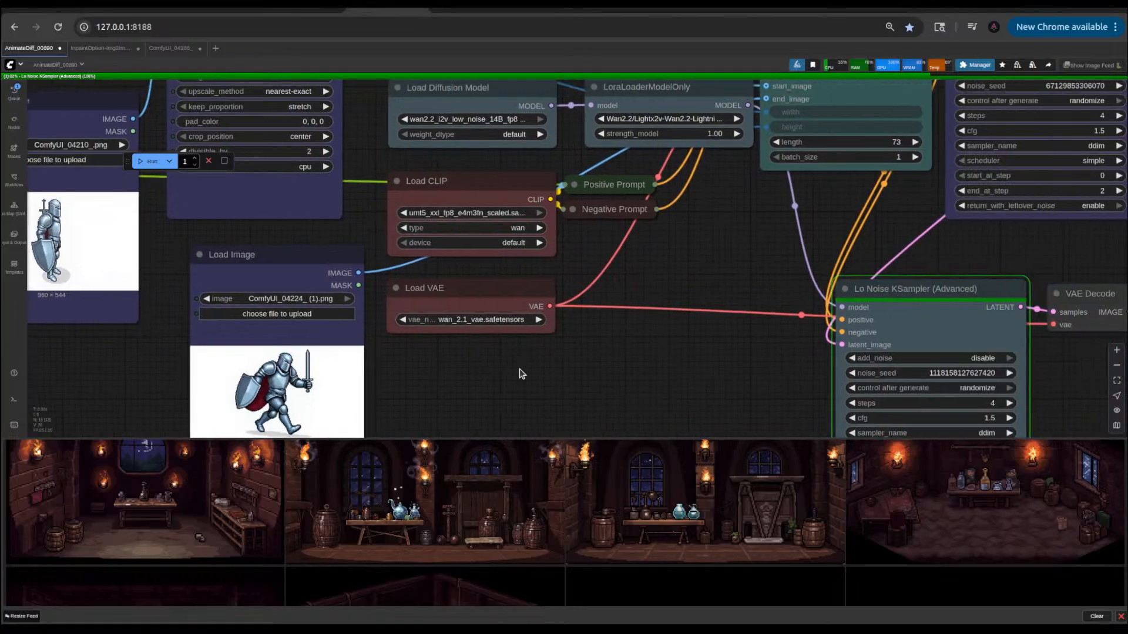
pyautogui.scroll(-3, 651, 366)
pyautogui.moveTo(715, 368); pyautogui.dragTo(473, 365)
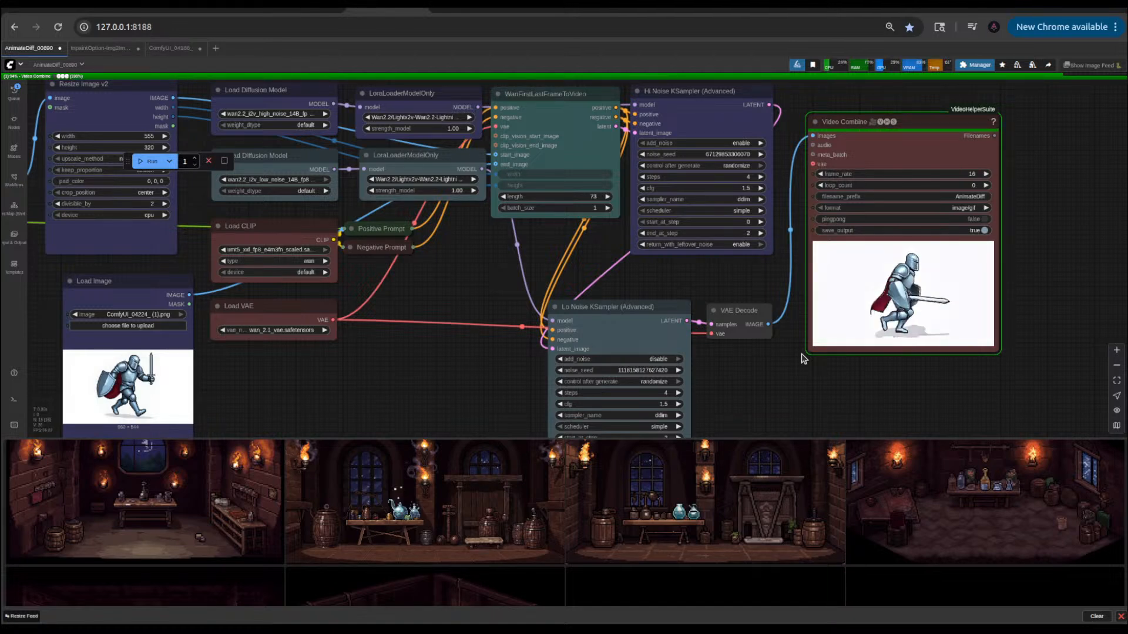
pyautogui.scroll(5, 967, 322)
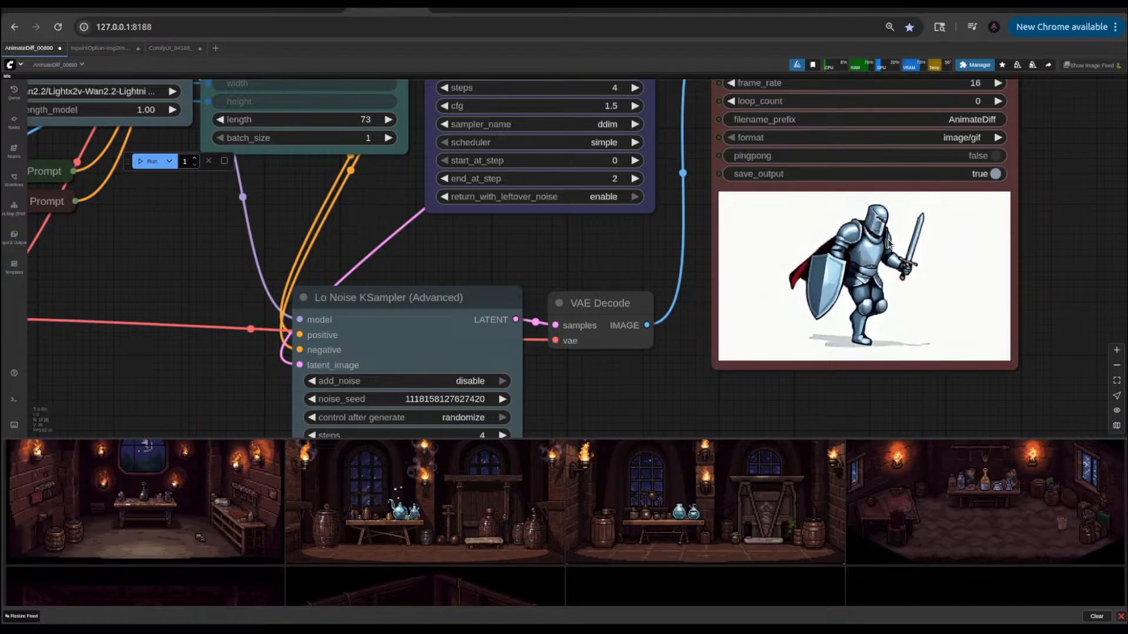
pyautogui.scroll(-10, 888, 243)
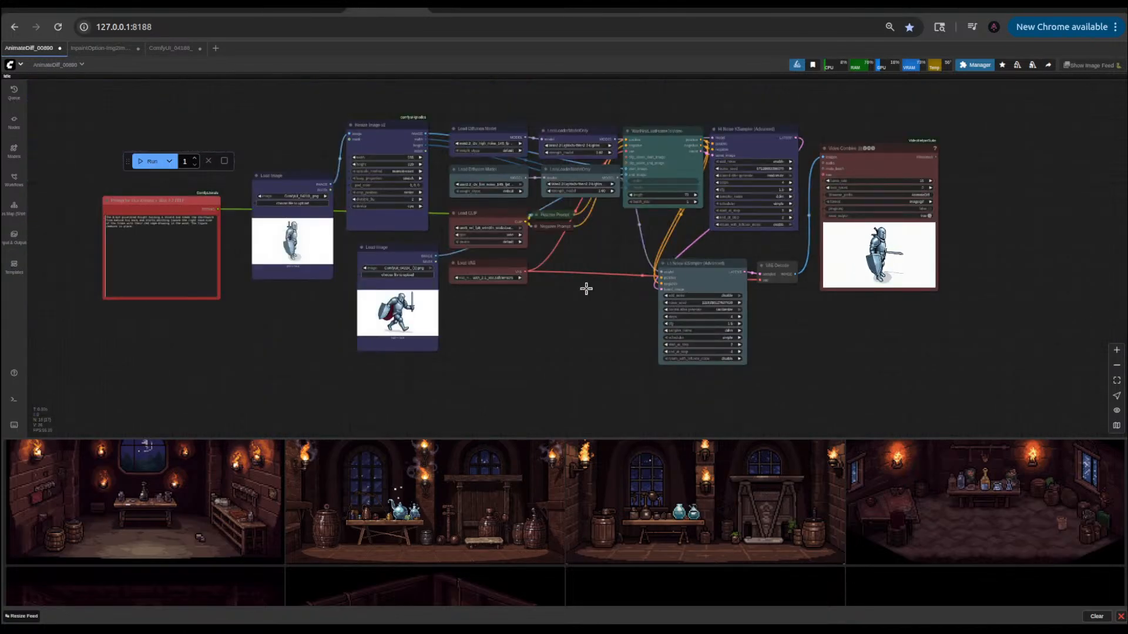
pyautogui.scroll(12, 819, 217)
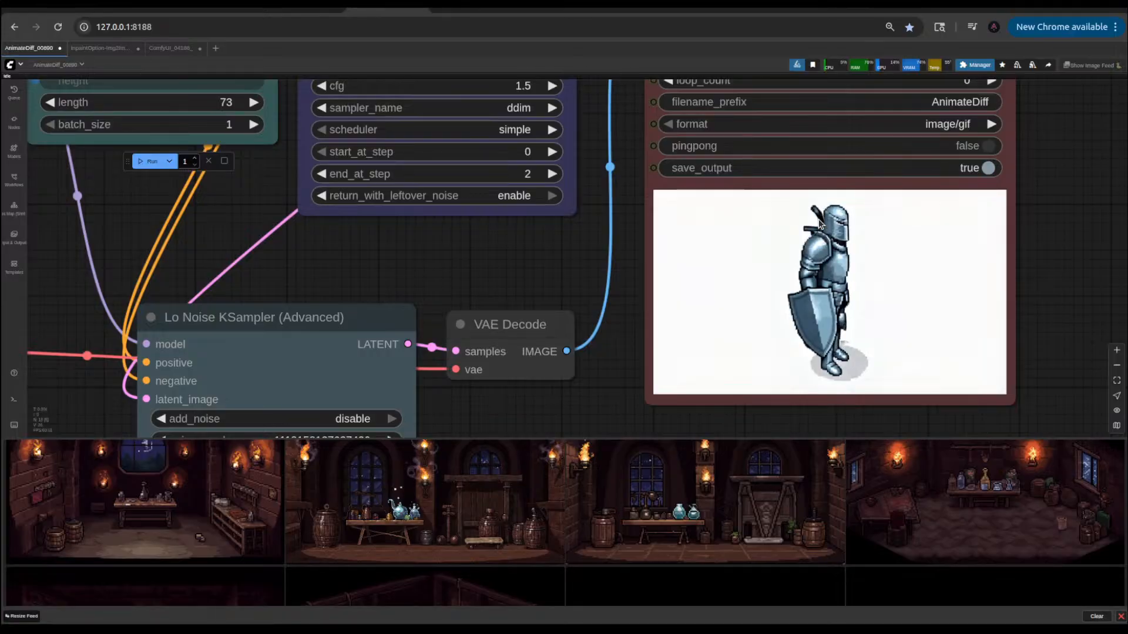
pyautogui.scroll(-7, 819, 219)
pyautogui.scroll(-3, 819, 220)
# - Edit the Wan 2.2 FFLF prompt, replacing "takes" with "pulls out" and "back" with "head" in the shortsword phrase
pyautogui.moveTo(456, 288); pyautogui.dragTo(852, 339)
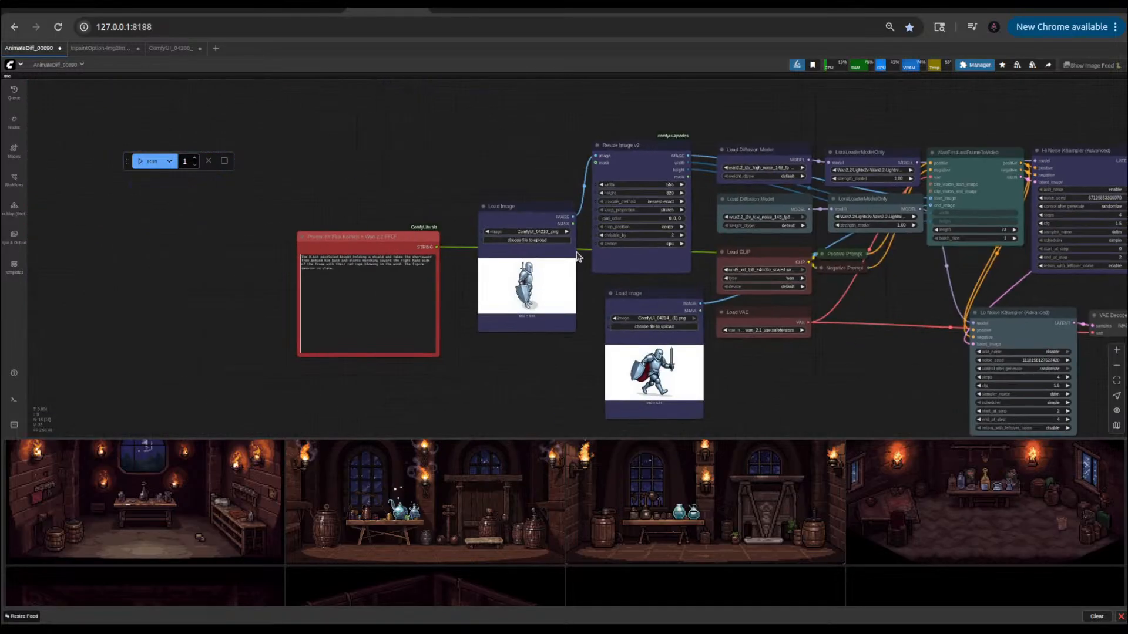
pyautogui.scroll(5, 544, 245)
pyautogui.moveTo(302, 216); pyautogui.dragTo(539, 202)
pyautogui.scroll(7, 564, 250)
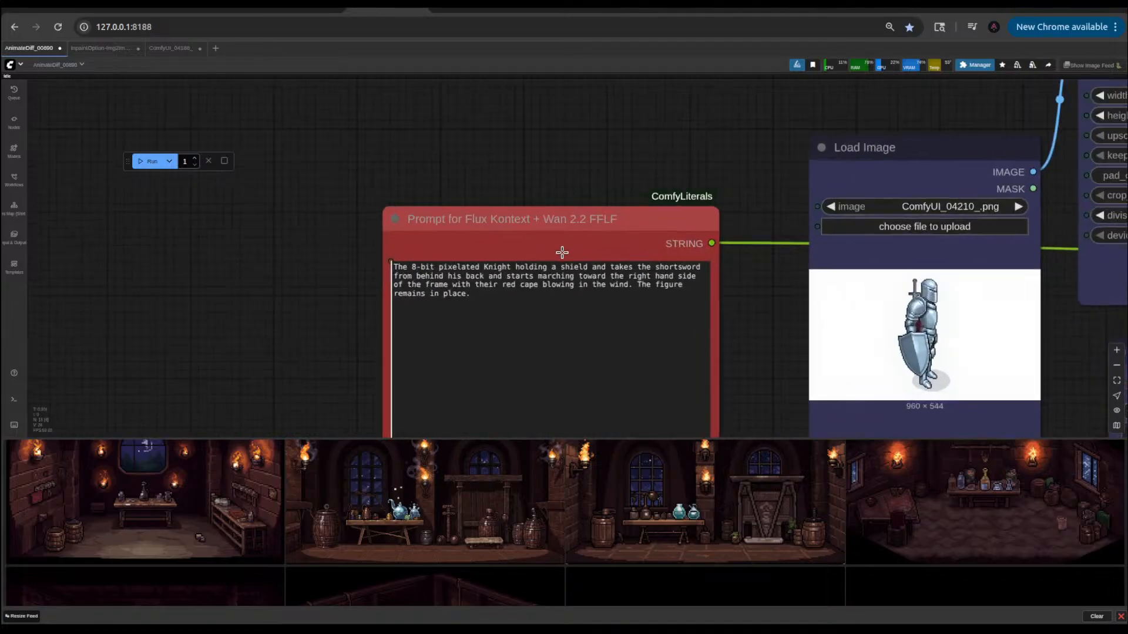
pyautogui.moveTo(664, 271); pyautogui.dragTo(629, 269)
pyautogui.write('pull')
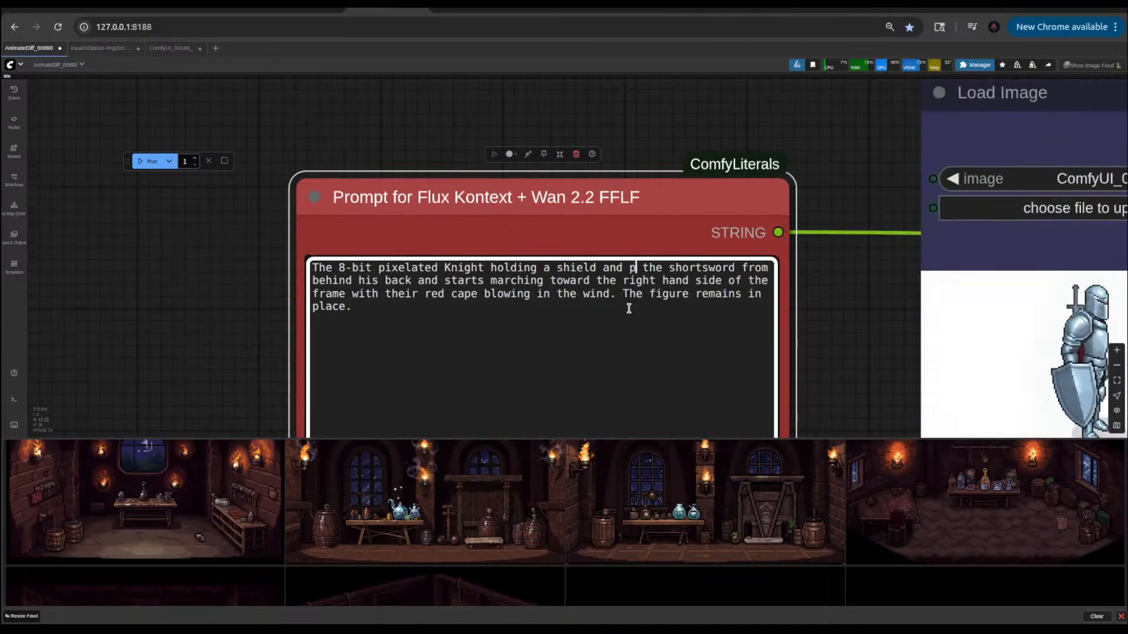
pyautogui.write('s ')
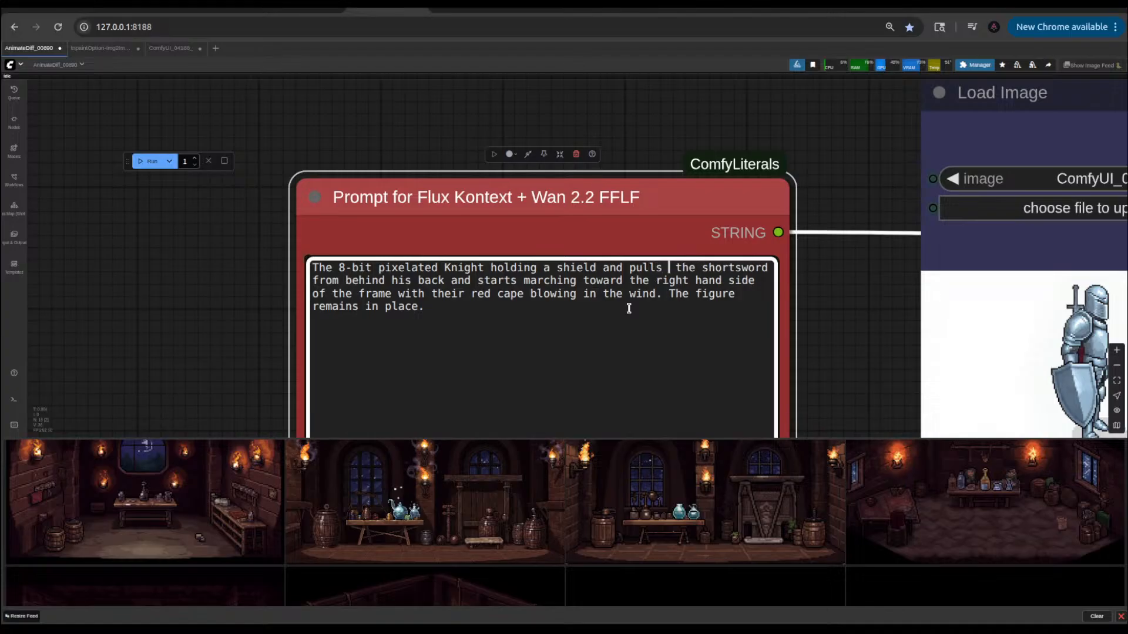
pyautogui.write('o')
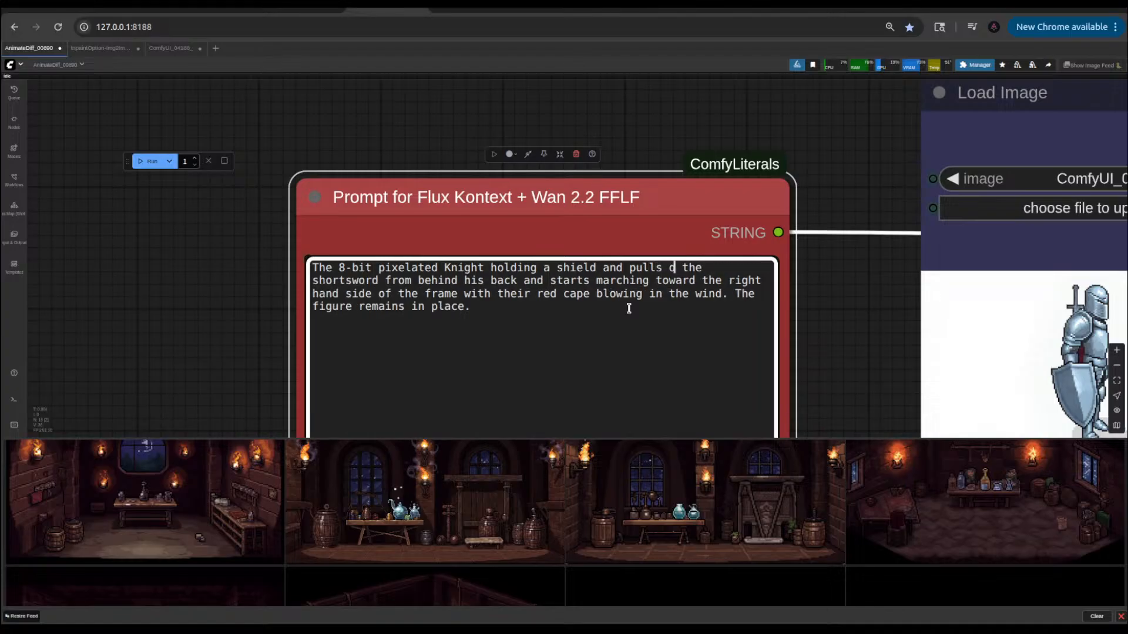
pyautogui.write('ut')
pyautogui.moveTo(511, 281); pyautogui.dragTo(491, 284)
pyautogui.write('head')
# - Run the Wan 2.2 first-last-frame workflow once with the revised prompt
pyautogui.scroll(-5, 865, 327)
pyautogui.moveTo(879, 252); pyautogui.dragTo(441, 225)
pyautogui.scroll(-5, 440, 225)
pyautogui.moveTo(959, 290); pyautogui.dragTo(712, 292)
pyautogui.click(149, 161)
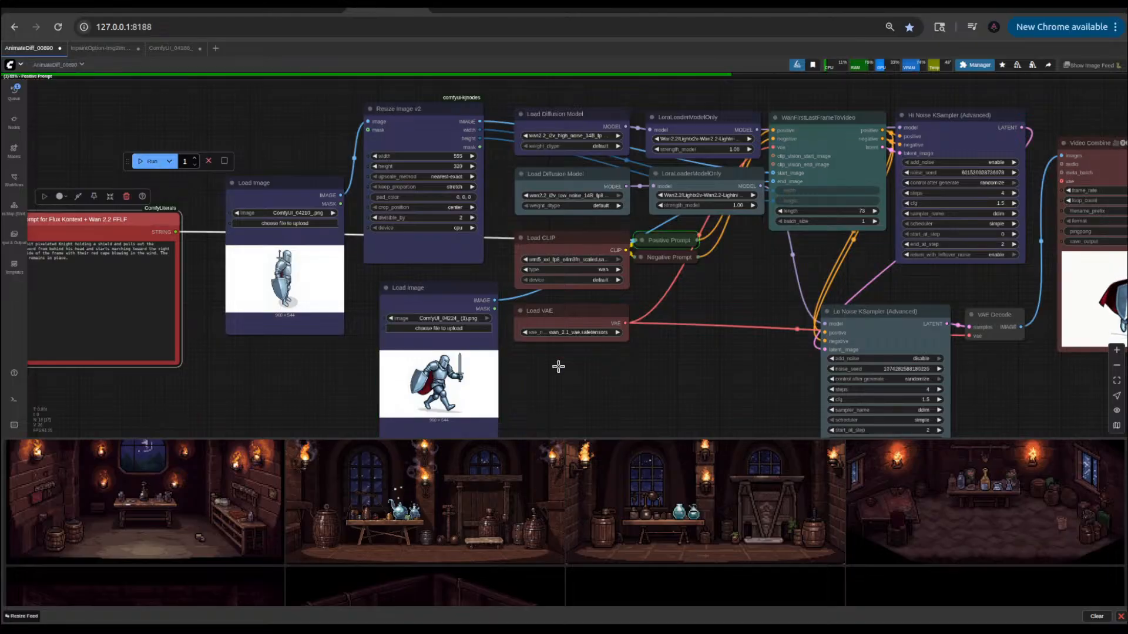
# - Examine the knight's sword-drawing motion up close in the Video Combine preview, during and after the run
pyautogui.moveTo(711, 394); pyautogui.dragTo(356, 373)
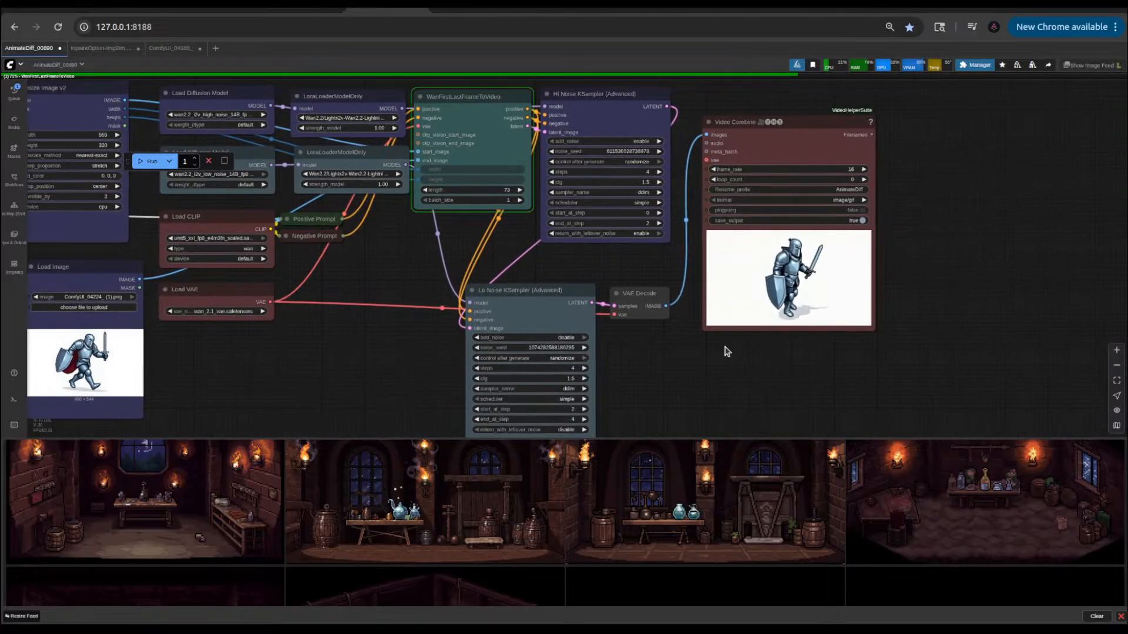
pyautogui.scroll(8, 836, 256)
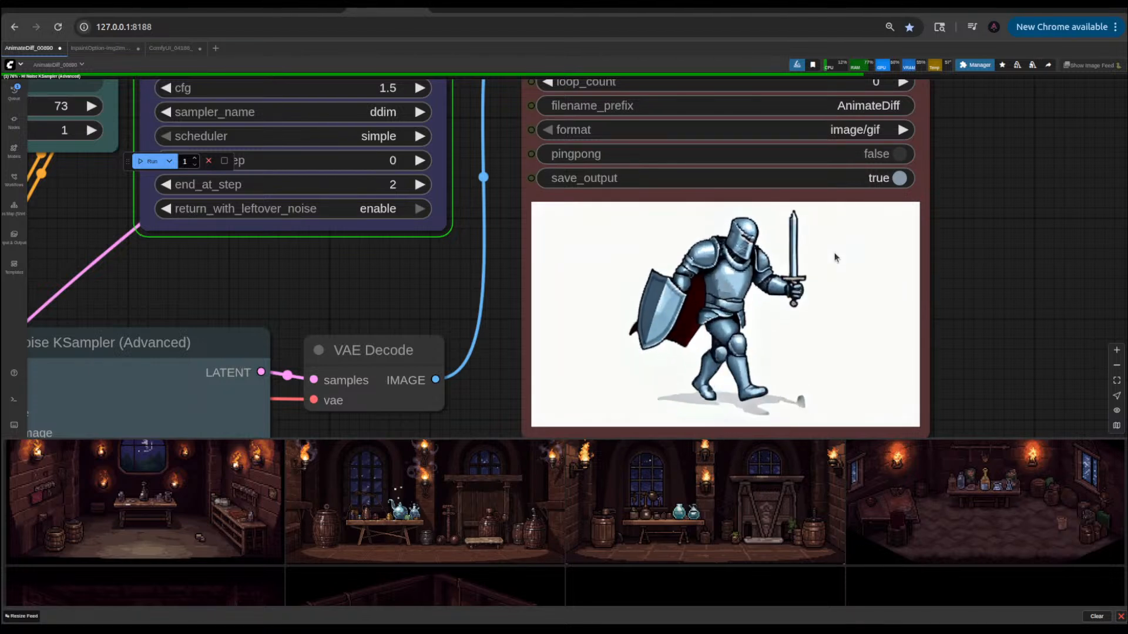
pyautogui.scroll(-4, 834, 258)
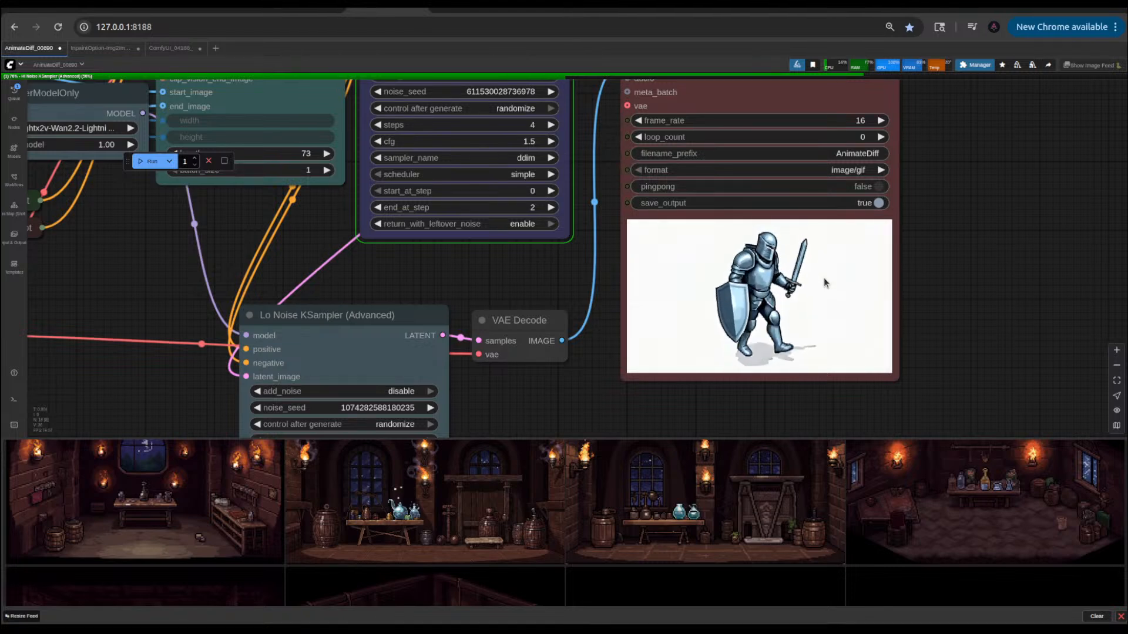
pyautogui.scroll(5, 802, 363)
pyautogui.scroll(8, 802, 363)
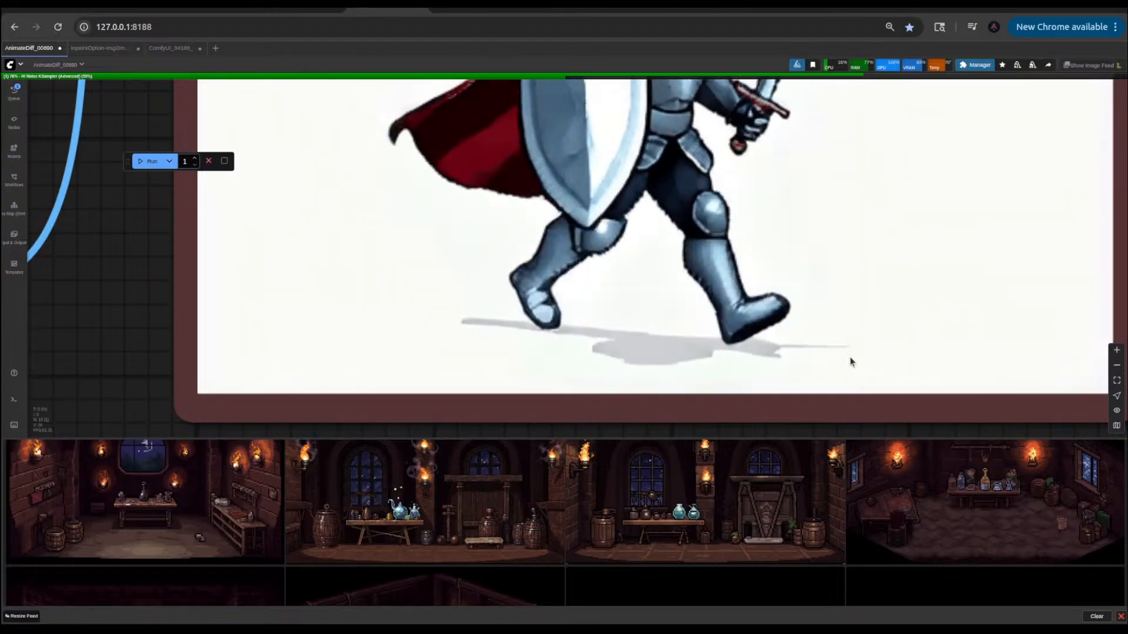
pyautogui.scroll(-14, 850, 357)
pyautogui.scroll(-4, 850, 357)
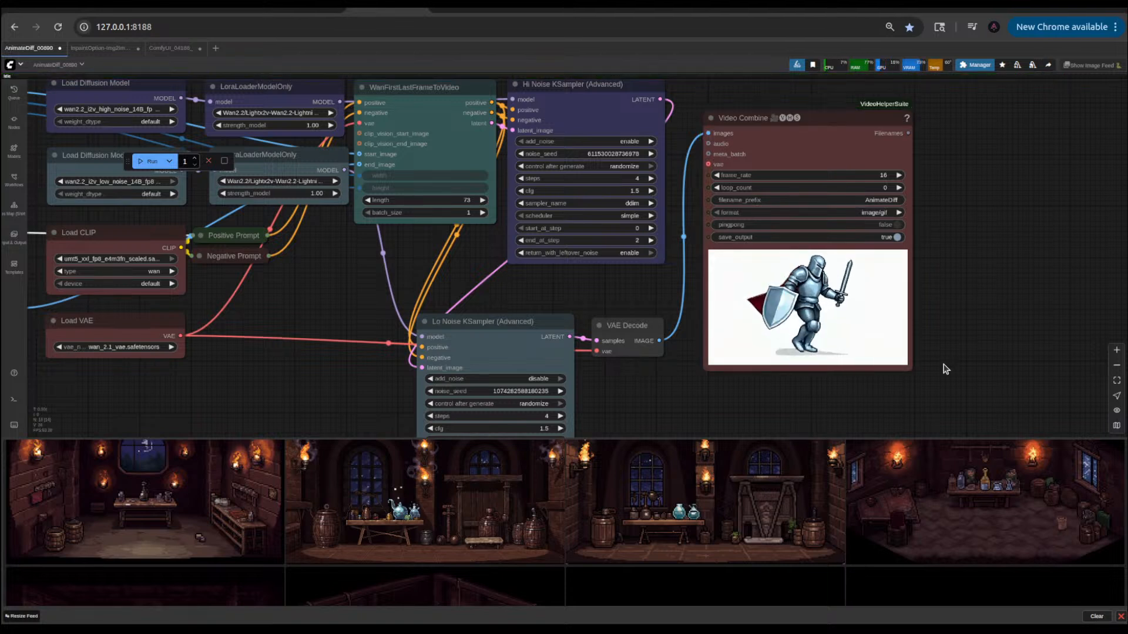
pyautogui.scroll(5, 946, 369)
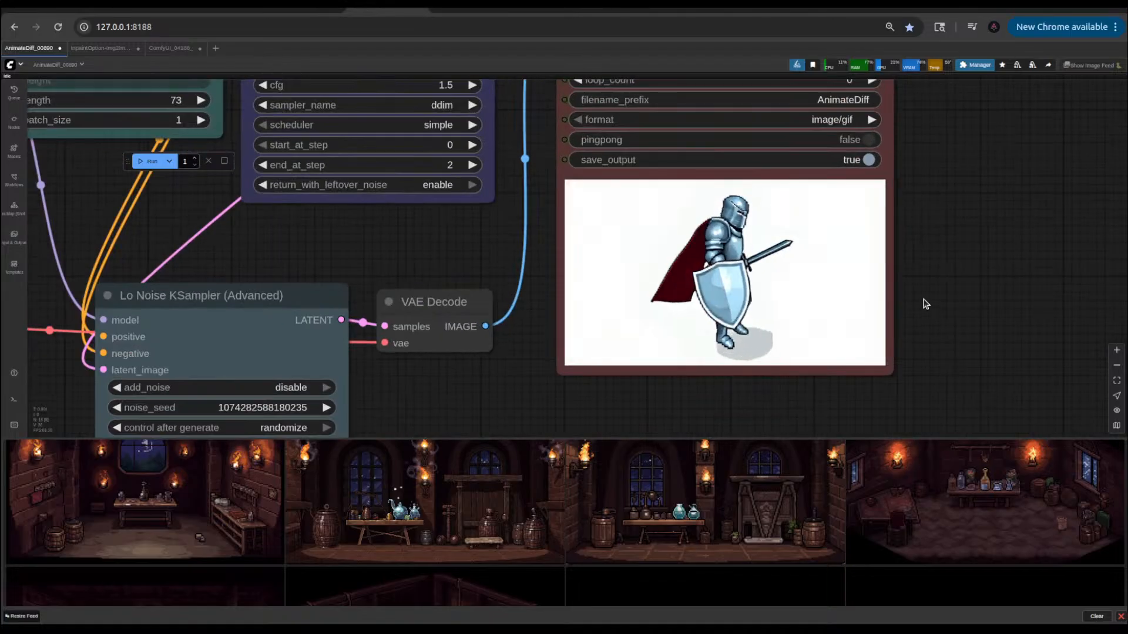
pyautogui.moveTo(923, 305); pyautogui.dragTo(951, 354)
pyautogui.scroll(5, 951, 354)
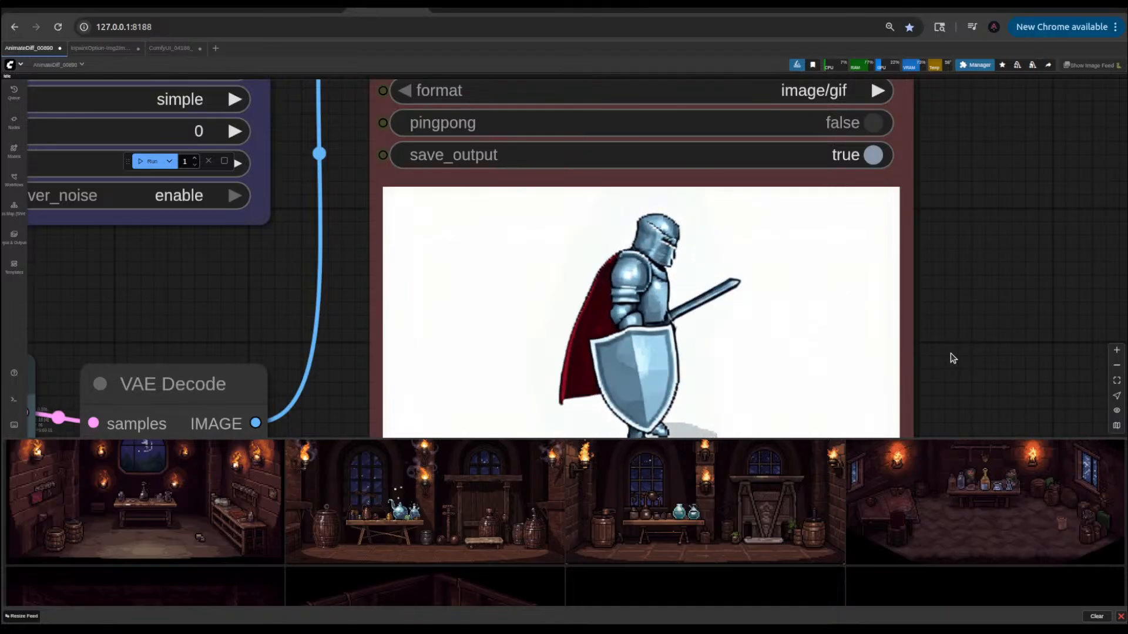
# - Edit the Wan 2.2 FFLF prompt so that the knight pulls out the "shortsword's handle" from behind his head
pyautogui.scroll(-10, 950, 354)
pyautogui.scroll(6, 288, 316)
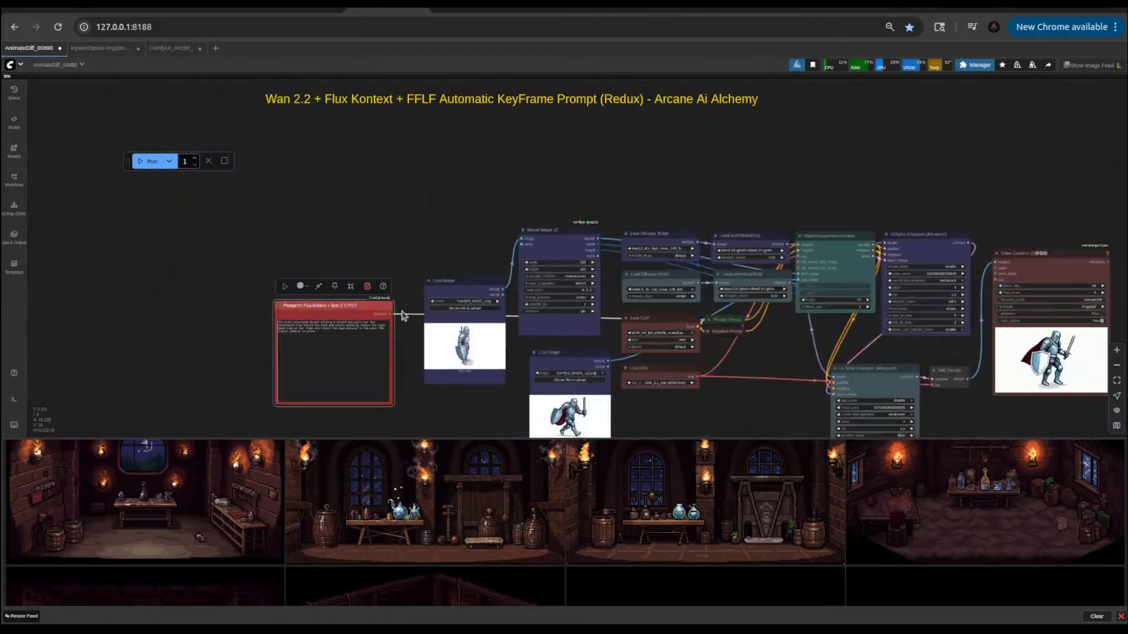
pyautogui.scroll(3, 288, 316)
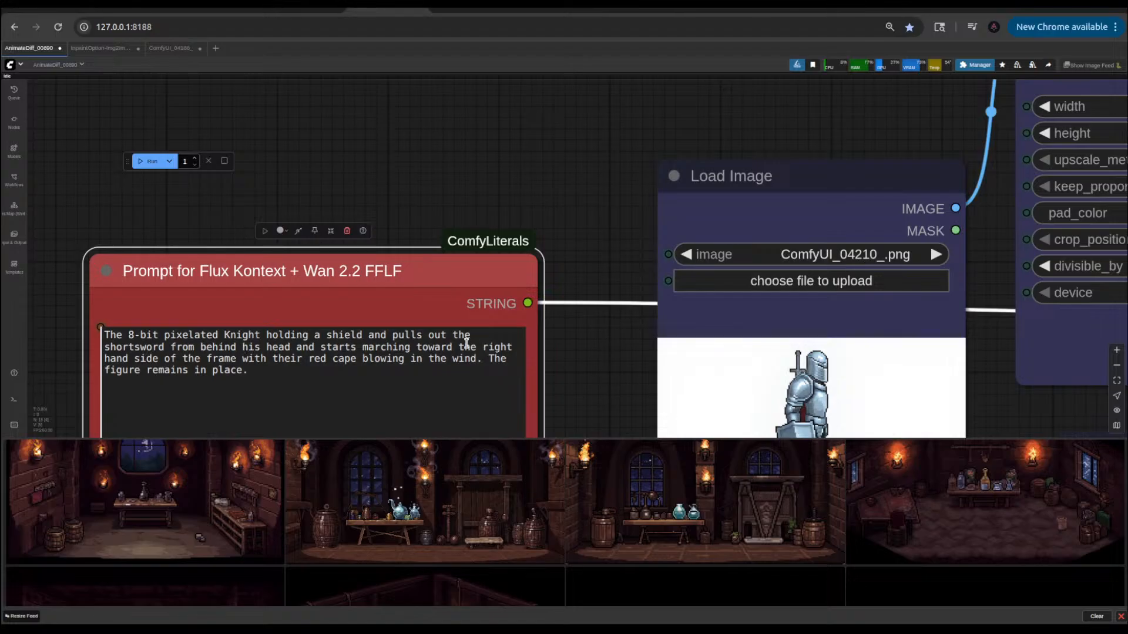
pyautogui.click(189, 376)
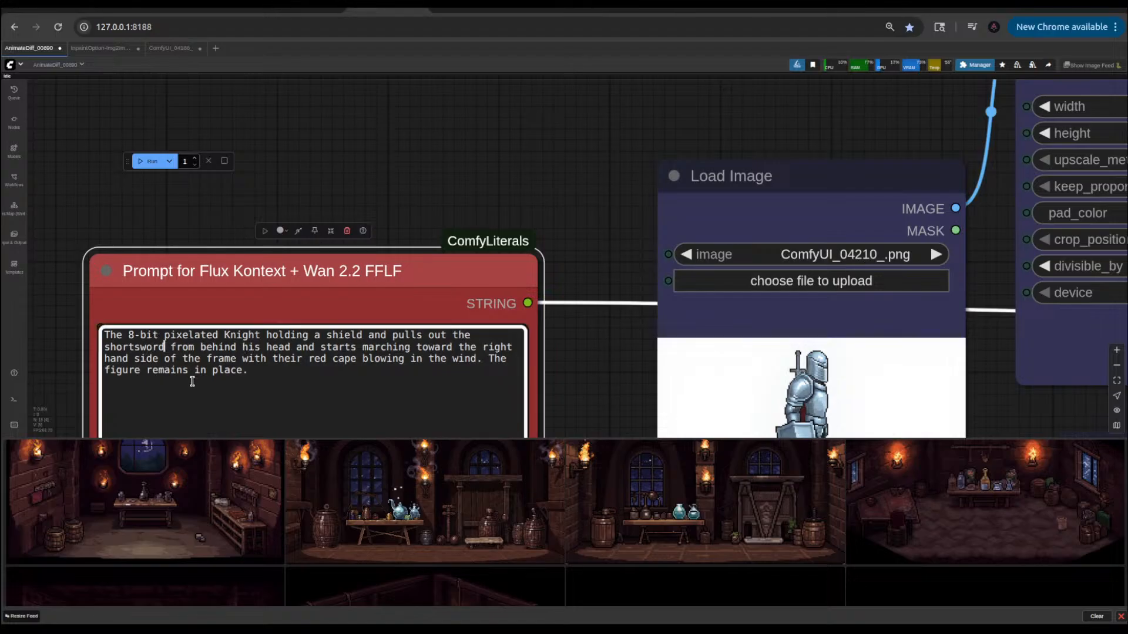
pyautogui.press('Up')
pyautogui.press('Up')
pyautogui.press('Left')
pyautogui.press('Left')
pyautogui.press('Left')
pyautogui.press('Left')
pyautogui.write("'s ")
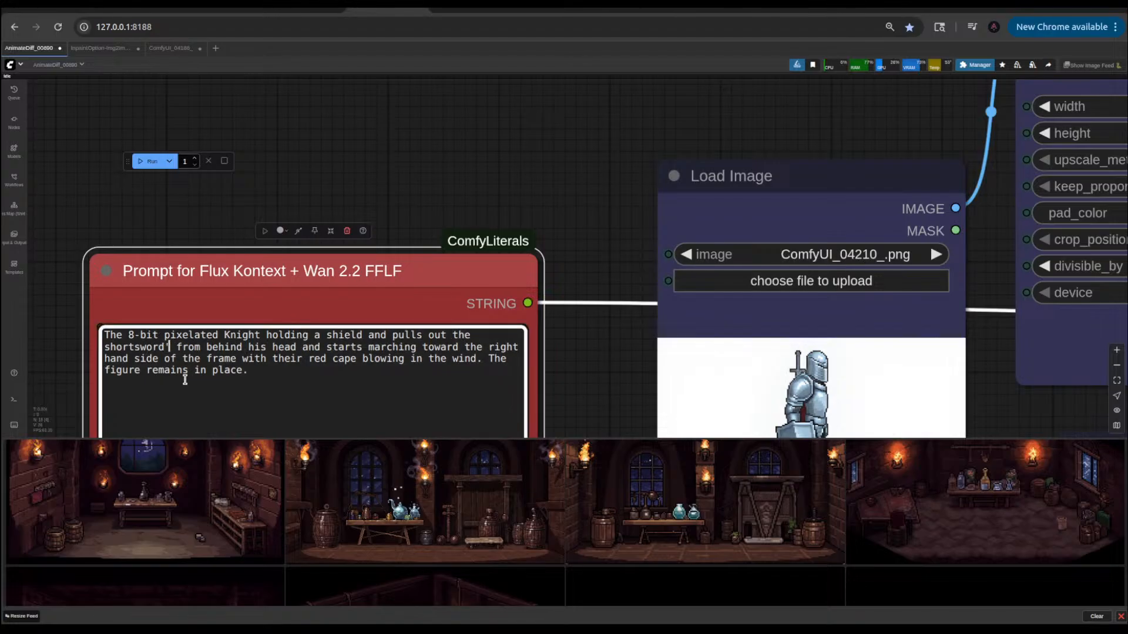
pyautogui.write('hand')
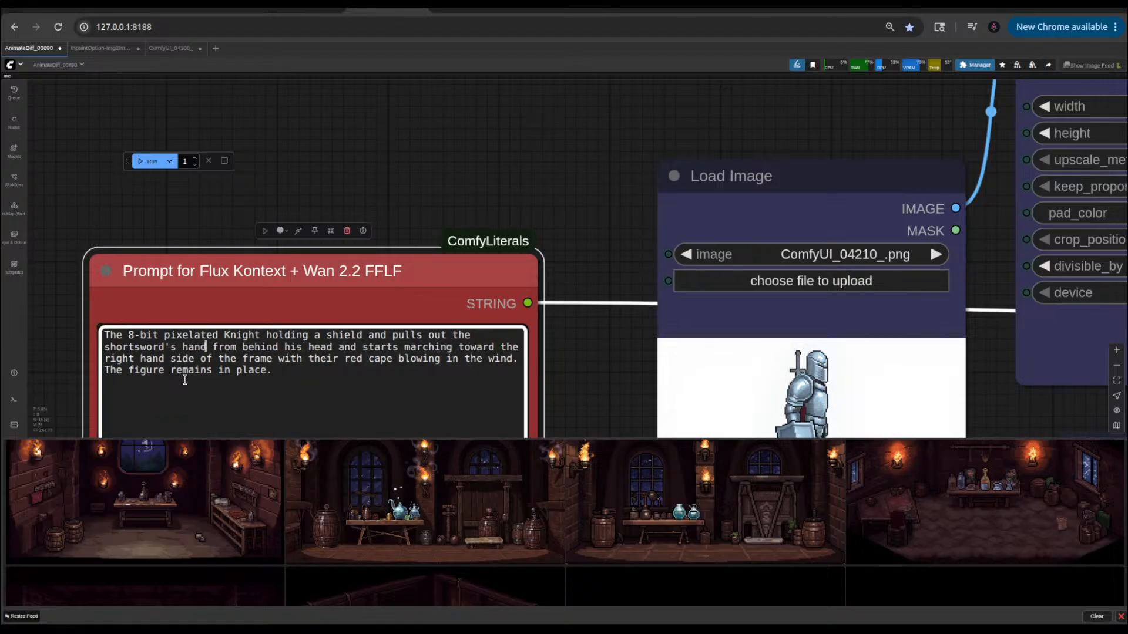
pyautogui.write('le')
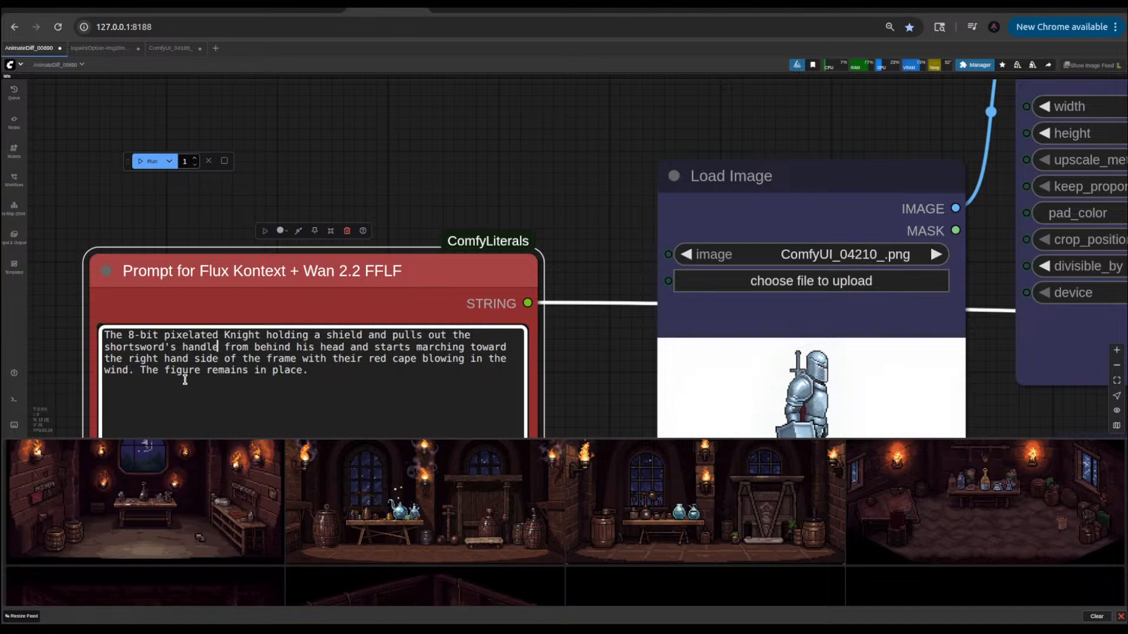
# - Run the first-last-frame workflow with the handle wording and follow its progress through the Hi Noise KSampler
pyautogui.hotkey('ctrl', 'Return')
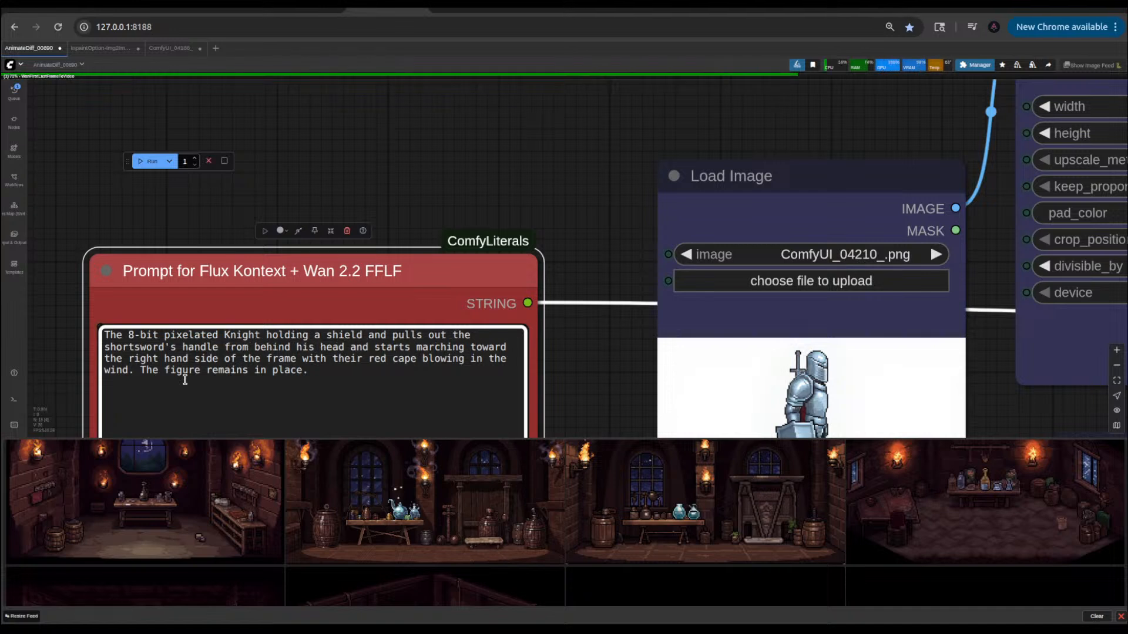
pyautogui.scroll(-5, 646, 139)
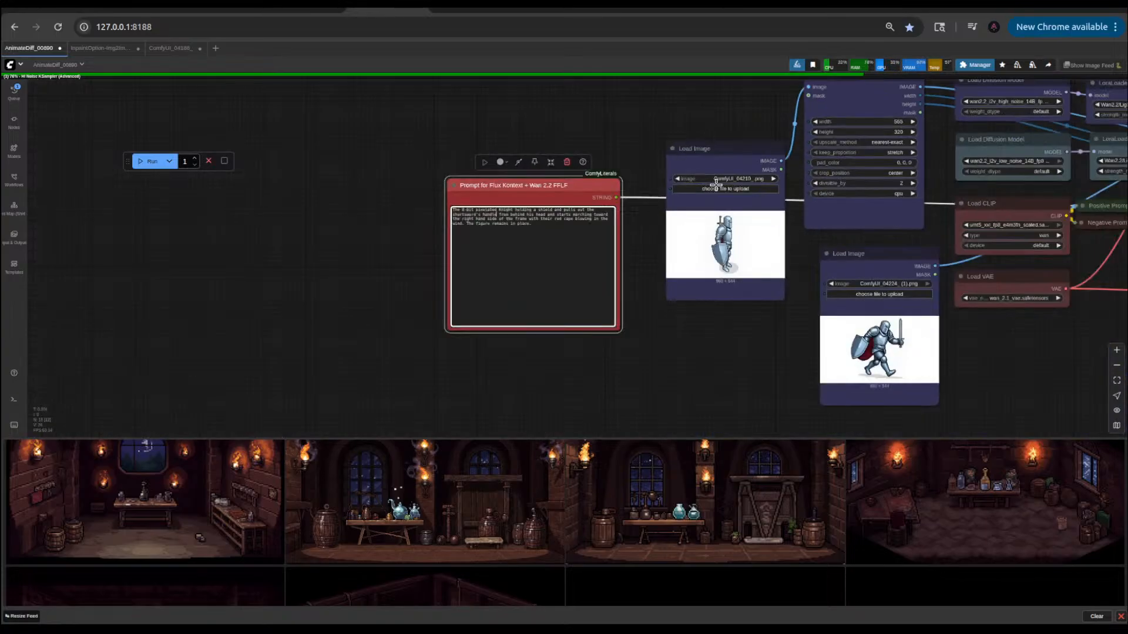
pyautogui.scroll(-5, 695, 370)
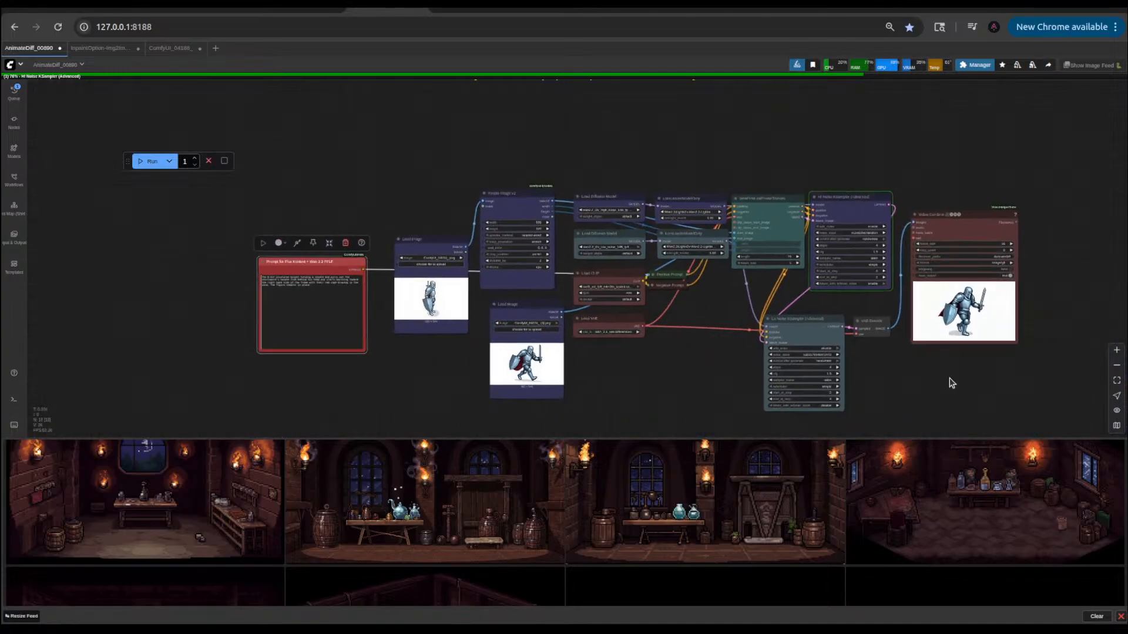
pyautogui.scroll(4, 969, 382)
pyautogui.moveTo(989, 383); pyautogui.dragTo(845, 386)
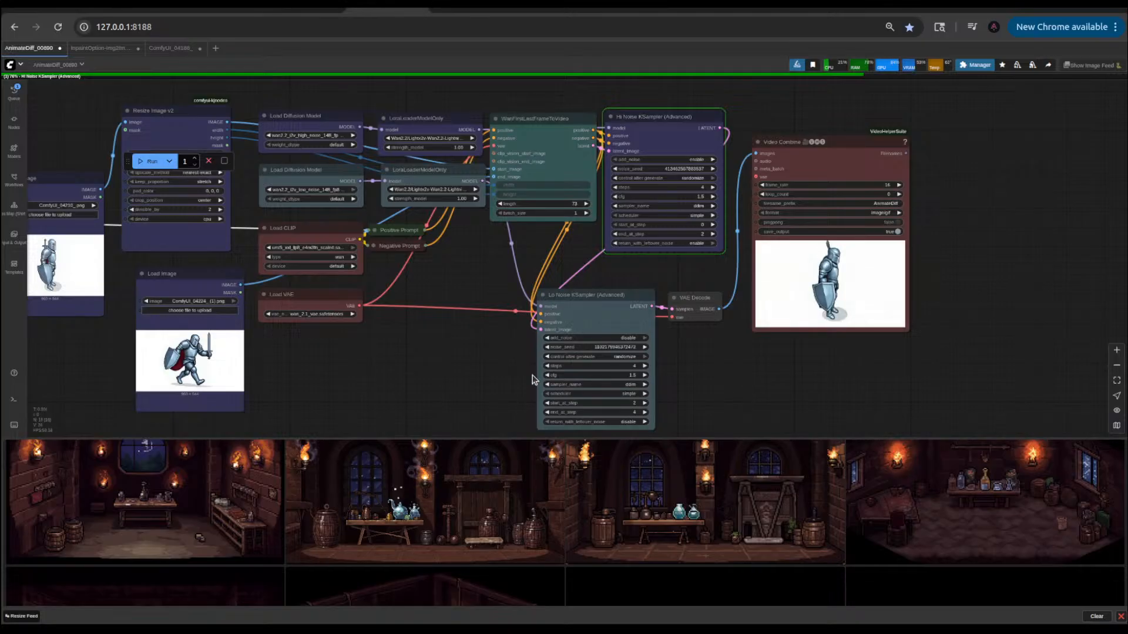
pyautogui.moveTo(429, 364); pyautogui.dragTo(489, 385)
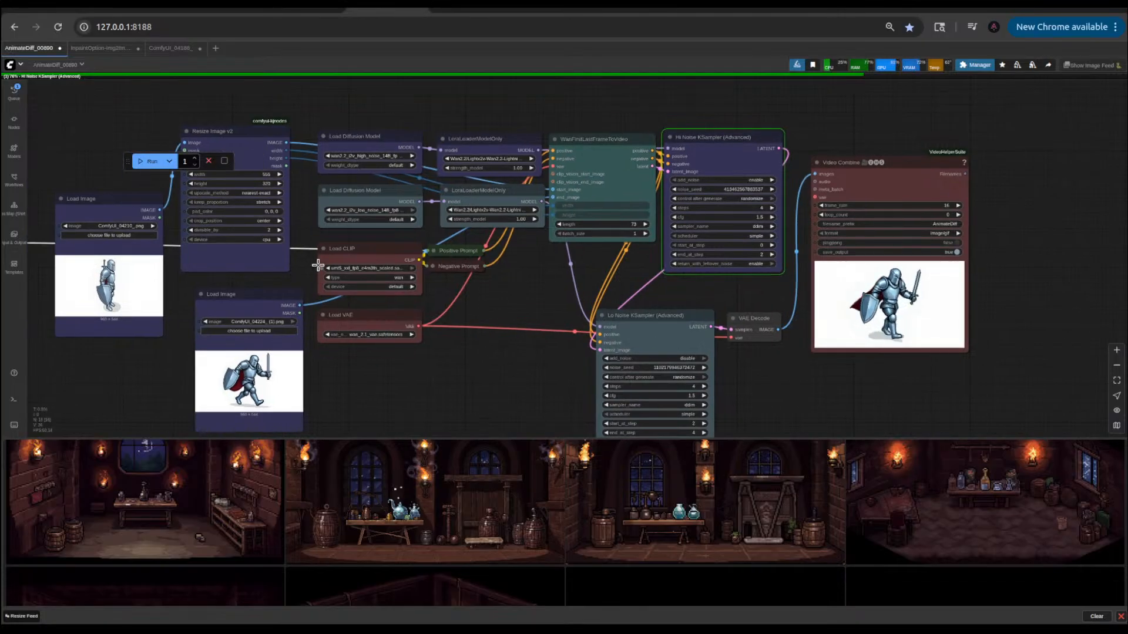